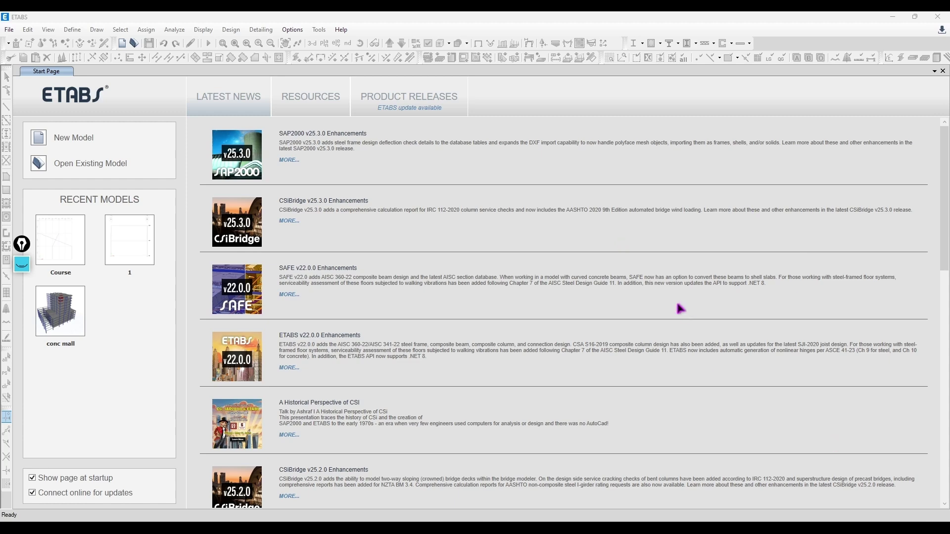
Sketch a simply supported beam in blue on a black annotation board, with a magenta distributed load labelled w
{"action": "left_click", "coordinate": [22, 264]}
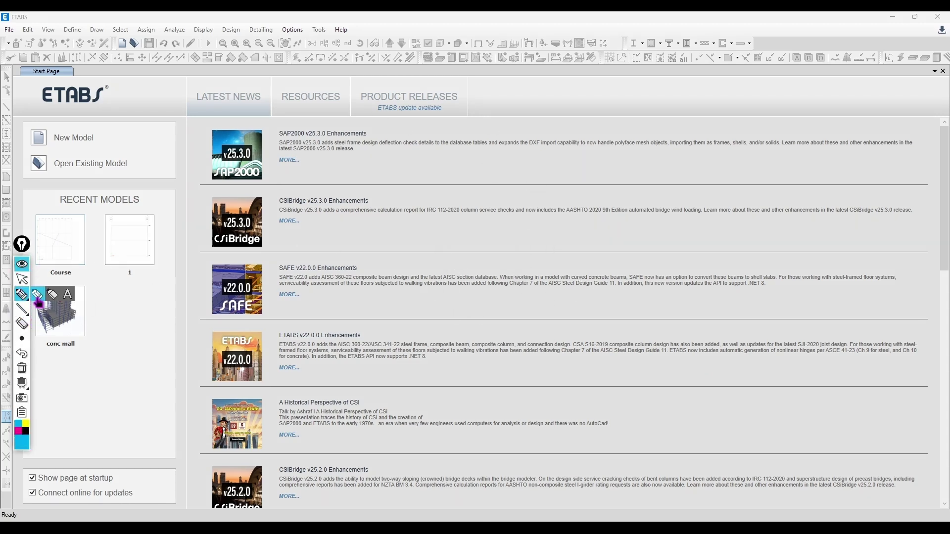
{"action": "mouse_move", "coordinate": [22, 384]}
{"action": "left_click", "coordinate": [53, 384]}
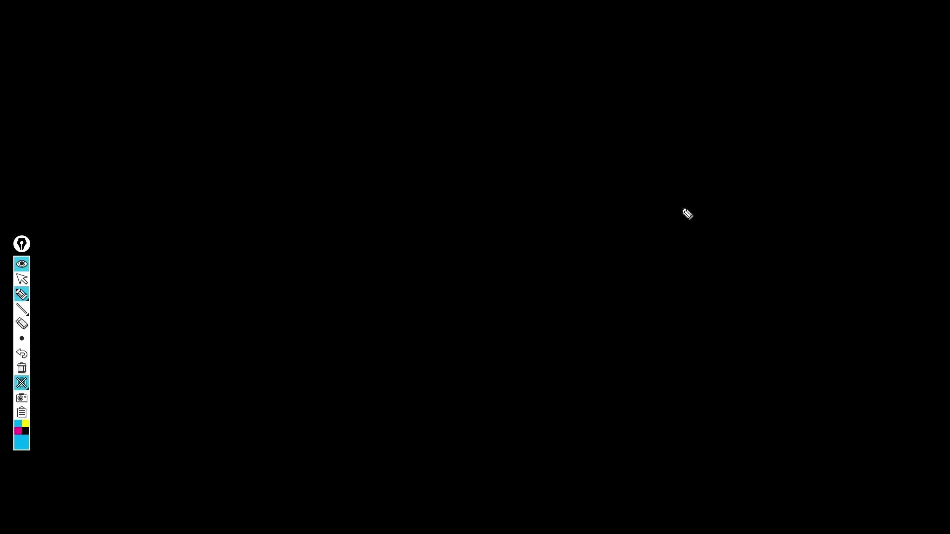
{"action": "mouse_move", "coordinate": [489, 114]}
{"action": "left_mouse_down"}
{"action": "mouse_move", "coordinate": [605, 107]}
{"action": "mouse_move", "coordinate": [615, 123]}
{"action": "left_mouse_up"}
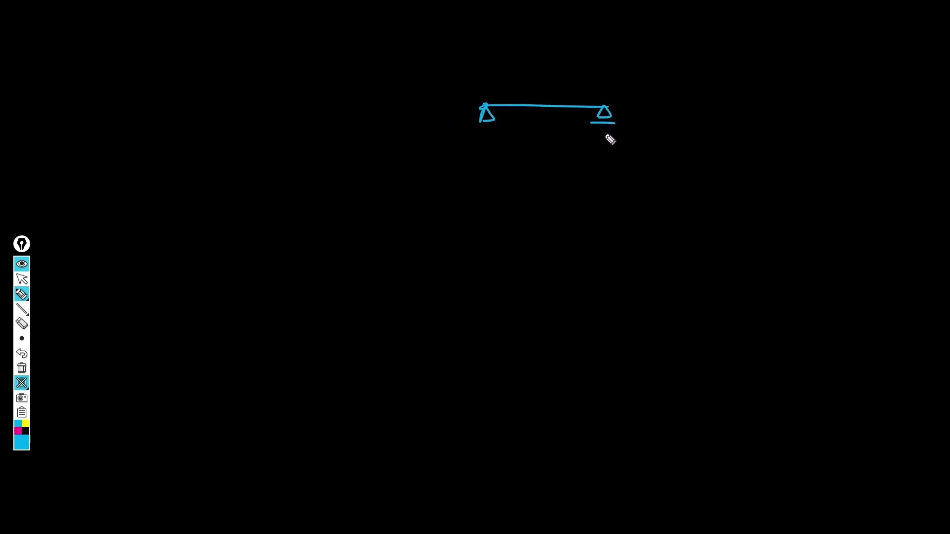
{"action": "left_click", "coordinate": [18, 431]}
{"action": "left_click_drag", "start_coordinate": [489, 105], "coordinate": [607, 102]}
{"action": "left_click_drag", "start_coordinate": [526, 80], "coordinate": [544, 81]}
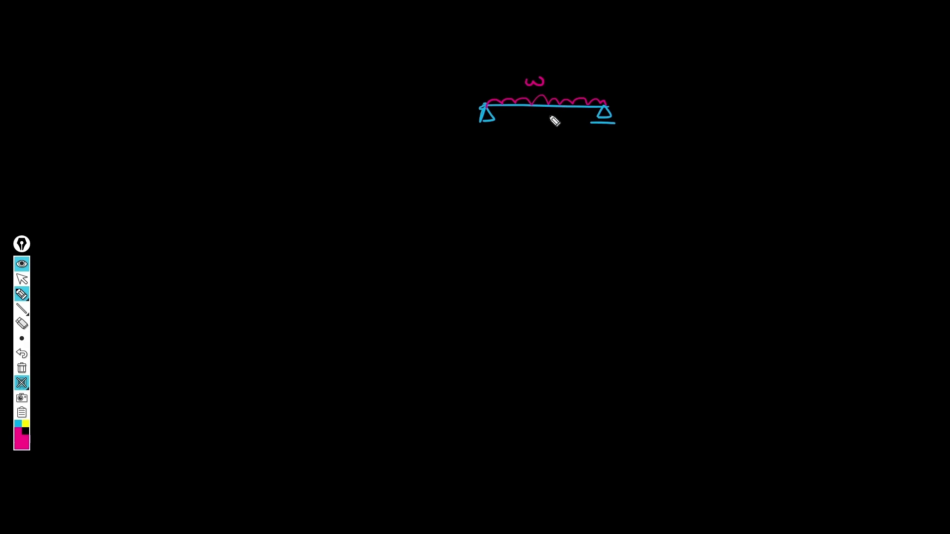
Write the equilibrium sums ΣX, ΣY and ΣM bracketed as 0 in magenta beside the beam, and underline the beam
{"action": "left_click_drag", "start_coordinate": [364, 121], "coordinate": [368, 140]}
{"action": "left_click_drag", "start_coordinate": [374, 132], "coordinate": [387, 136]}
{"action": "left_click_drag", "start_coordinate": [386, 126], "coordinate": [375, 164]}
{"action": "left_click_drag", "start_coordinate": [377, 150], "coordinate": [386, 163]}
{"action": "mouse_move", "coordinate": [366, 176]}
{"action": "left_mouse_down"}
{"action": "mouse_move", "coordinate": [375, 191]}
{"action": "mouse_move", "coordinate": [397, 188]}
{"action": "left_mouse_up"}
{"action": "left_click_drag", "start_coordinate": [396, 126], "coordinate": [407, 183]}
{"action": "left_click_drag", "start_coordinate": [415, 149], "coordinate": [413, 150]}
{"action": "left_click_drag", "start_coordinate": [468, 135], "coordinate": [628, 133]}
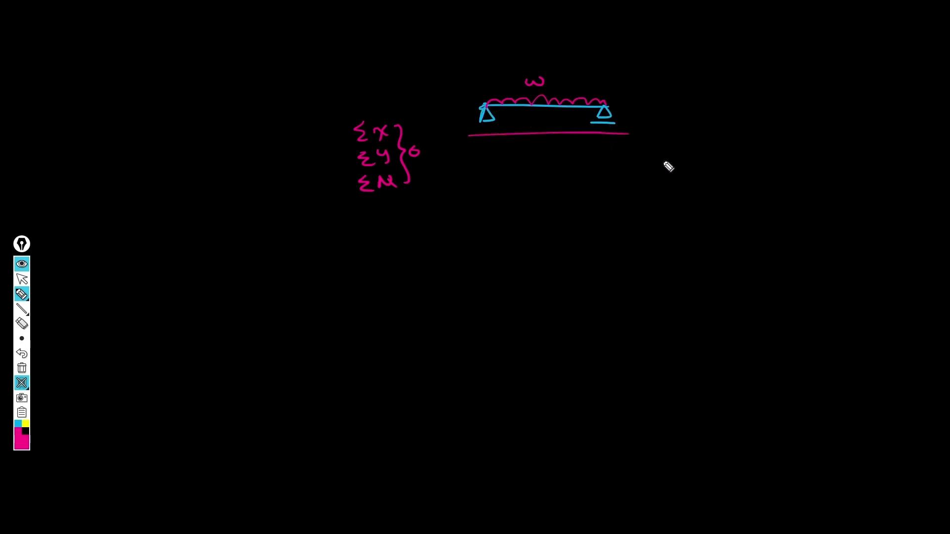
Sketch a blue fixed-fixed beam below, circle its supports in magenta and draw an arrow up to the simple beam
{"action": "left_click", "coordinate": [18, 424]}
{"action": "mouse_move", "coordinate": [455, 230]}
{"action": "left_mouse_down"}
{"action": "mouse_move", "coordinate": [455, 249]}
{"action": "mouse_move", "coordinate": [552, 248]}
{"action": "left_mouse_up"}
{"action": "left_click_drag", "start_coordinate": [446, 232], "coordinate": [453, 237]}
{"action": "left_click_drag", "start_coordinate": [447, 239], "coordinate": [462, 229]}
{"action": "left_click", "coordinate": [18, 431]}
{"action": "left_click_drag", "start_coordinate": [558, 222], "coordinate": [601, 158]}
{"action": "left_click_drag", "start_coordinate": [596, 169], "coordinate": [607, 167]}
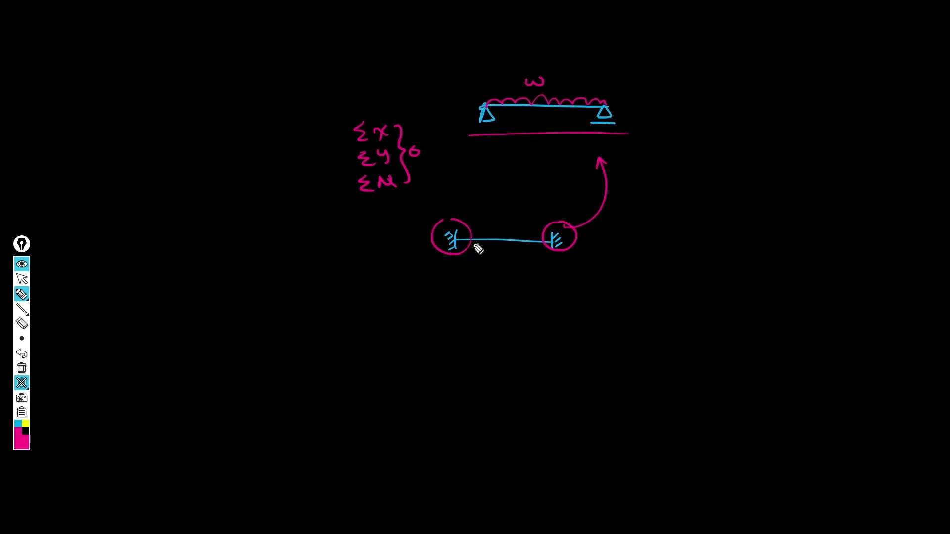
Clear the board and sketch a seven-level frame elevation in blue, with two columns and base supports
{"action": "left_click", "coordinate": [21, 368]}
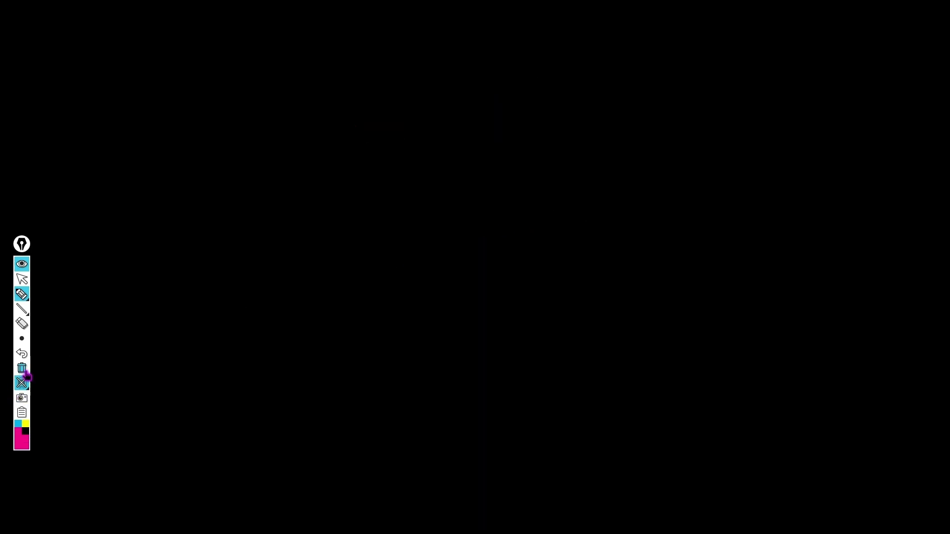
{"action": "left_click", "coordinate": [18, 423]}
{"action": "mouse_move", "coordinate": [483, 125]}
{"action": "left_mouse_down"}
{"action": "mouse_move", "coordinate": [372, 129]}
{"action": "mouse_move", "coordinate": [375, 323]}
{"action": "mouse_move", "coordinate": [489, 310]}
{"action": "mouse_move", "coordinate": [486, 352]}
{"action": "mouse_move", "coordinate": [500, 352]}
{"action": "left_mouse_up"}
{"action": "mouse_move", "coordinate": [375, 320]}
{"action": "left_mouse_down"}
{"action": "mouse_move", "coordinate": [374, 352]}
{"action": "mouse_move", "coordinate": [387, 353]}
{"action": "left_mouse_up"}
{"action": "left_click_drag", "start_coordinate": [369, 296], "coordinate": [465, 297]}
{"action": "left_click_drag", "start_coordinate": [454, 295], "coordinate": [483, 295]}
{"action": "left_click_drag", "start_coordinate": [376, 262], "coordinate": [483, 262]}
{"action": "left_click_drag", "start_coordinate": [379, 233], "coordinate": [487, 236]}
{"action": "left_click_drag", "start_coordinate": [369, 207], "coordinate": [474, 208]}
{"action": "left_click_drag", "start_coordinate": [375, 180], "coordinate": [480, 178]}
{"action": "left_click_drag", "start_coordinate": [381, 153], "coordinate": [483, 152]}
Sketch a narrower seven-level side frame beside the elevation and label the two views "elevat" and "Side"
{"action": "mouse_move", "coordinate": [540, 124]}
{"action": "left_mouse_down"}
{"action": "mouse_move", "coordinate": [536, 344]}
{"action": "mouse_move", "coordinate": [582, 126]}
{"action": "mouse_move", "coordinate": [582, 346]}
{"action": "mouse_move", "coordinate": [546, 344]}
{"action": "mouse_move", "coordinate": [589, 346]}
{"action": "left_mouse_up"}
{"action": "left_click_drag", "start_coordinate": [402, 372], "coordinate": [452, 391]}
{"action": "mouse_move", "coordinate": [556, 361]}
{"action": "left_mouse_down"}
{"action": "mouse_move", "coordinate": [564, 375]}
{"action": "mouse_move", "coordinate": [589, 375]}
{"action": "left_mouse_up"}
{"action": "left_click_drag", "start_coordinate": [528, 292], "coordinate": [573, 290]}
{"action": "left_click_drag", "start_coordinate": [530, 265], "coordinate": [567, 264]}
{"action": "mouse_move", "coordinate": [528, 231]}
{"action": "left_mouse_down"}
{"action": "mouse_move", "coordinate": [565, 230]}
{"action": "mouse_move", "coordinate": [575, 204]}
{"action": "left_mouse_up"}
{"action": "left_click_drag", "start_coordinate": [536, 176], "coordinate": [571, 175]}
{"action": "left_click_drag", "start_coordinate": [539, 148], "coordinate": [573, 146]}
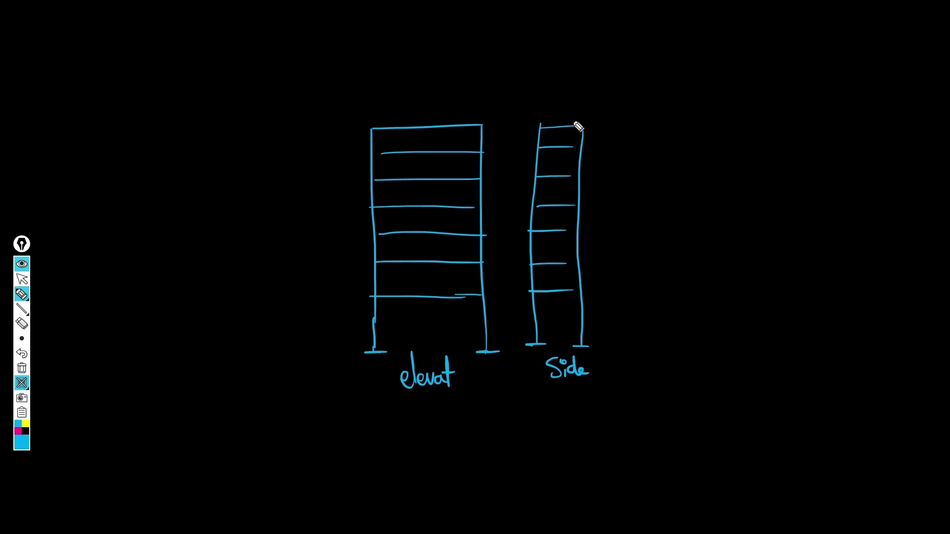
Write an underlined "matrix" with an arrow to the elevation, and mark the eight joints along its left column in magenta
{"action": "mouse_move", "coordinate": [218, 111]}
{"action": "left_mouse_down"}
{"action": "mouse_move", "coordinate": [246, 116]}
{"action": "mouse_move", "coordinate": [275, 97]}
{"action": "left_mouse_up"}
{"action": "left_click_drag", "start_coordinate": [215, 129], "coordinate": [285, 118]}
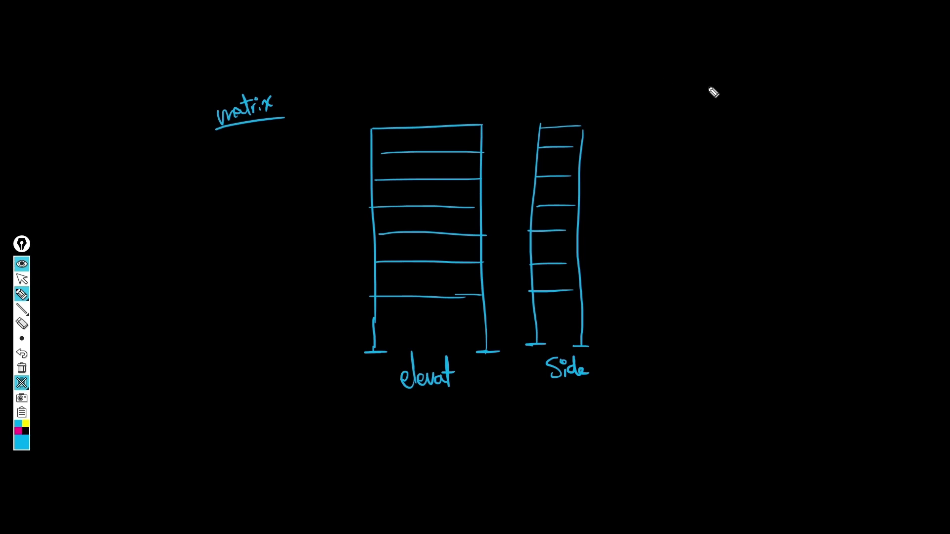
{"action": "mouse_move", "coordinate": [251, 129]}
{"action": "left_mouse_down"}
{"action": "mouse_move", "coordinate": [330, 157]}
{"action": "mouse_move", "coordinate": [319, 168]}
{"action": "left_mouse_up"}
{"action": "mouse_move", "coordinate": [33, 386]}
{"action": "left_click", "coordinate": [18, 431]}
{"action": "left_click", "coordinate": [369, 129]}
{"action": "left_click", "coordinate": [370, 154]}
{"action": "left_click", "coordinate": [370, 180]}
{"action": "left_click", "coordinate": [369, 206]}
{"action": "left_click", "coordinate": [373, 260]}
{"action": "left_click", "coordinate": [375, 351]}
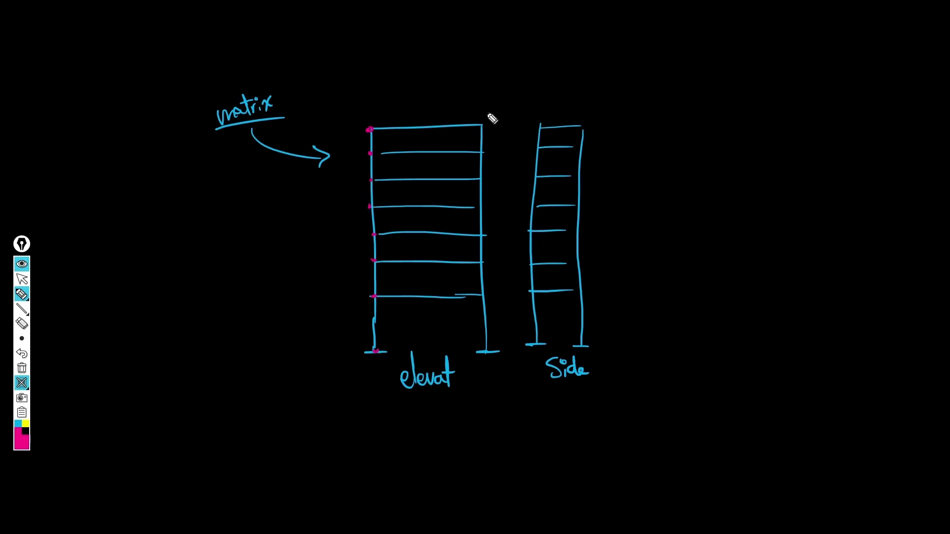
Write the joint calculation 16*3, "48 joints", an underlined "48*48 matrix", and a bracketed 6000*6000 beside the frames
{"action": "left_click_drag", "start_coordinate": [216, 232], "coordinate": [213, 255]}
{"action": "mouse_move", "coordinate": [229, 230]}
{"action": "left_mouse_down"}
{"action": "mouse_move", "coordinate": [228, 247]}
{"action": "mouse_move", "coordinate": [265, 243]}
{"action": "left_mouse_up"}
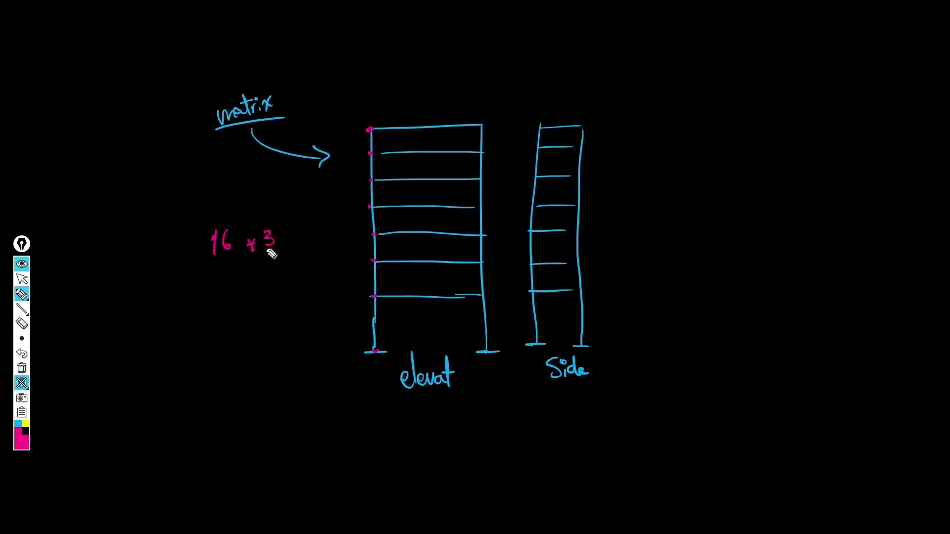
{"action": "mouse_move", "coordinate": [201, 278]}
{"action": "left_mouse_down"}
{"action": "mouse_move", "coordinate": [201, 293]}
{"action": "mouse_move", "coordinate": [241, 293]}
{"action": "mouse_move", "coordinate": [254, 278]}
{"action": "mouse_move", "coordinate": [270, 297]}
{"action": "mouse_move", "coordinate": [311, 286]}
{"action": "left_mouse_up"}
{"action": "mouse_move", "coordinate": [168, 349]}
{"action": "left_mouse_down"}
{"action": "mouse_move", "coordinate": [174, 363]}
{"action": "mouse_move", "coordinate": [195, 362]}
{"action": "left_mouse_up"}
{"action": "mouse_move", "coordinate": [201, 348]}
{"action": "left_mouse_down"}
{"action": "mouse_move", "coordinate": [217, 361]}
{"action": "mouse_move", "coordinate": [260, 360]}
{"action": "mouse_move", "coordinate": [269, 343]}
{"action": "mouse_move", "coordinate": [285, 355]}
{"action": "left_mouse_up"}
{"action": "left_click_drag", "start_coordinate": [172, 366], "coordinate": [325, 369]}
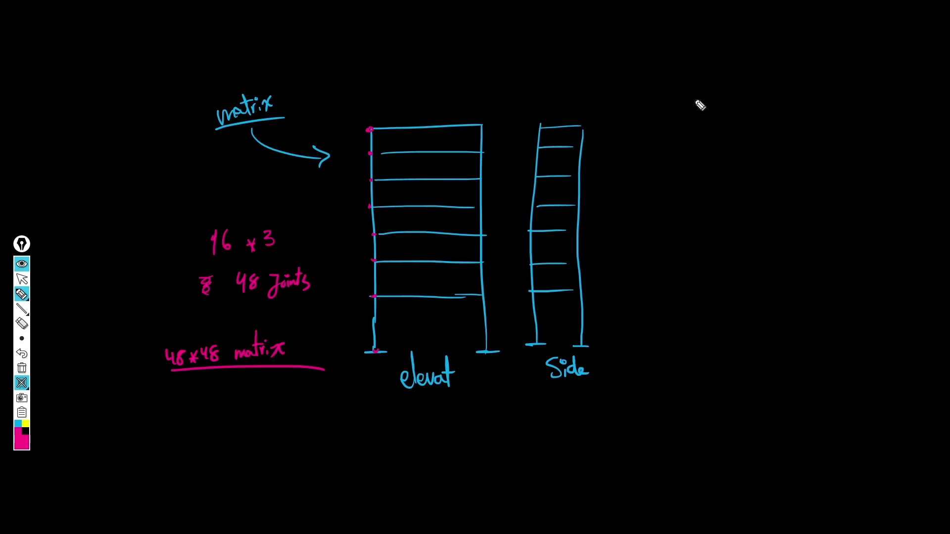
{"action": "mouse_move", "coordinate": [627, 99]}
{"action": "left_mouse_down"}
{"action": "mouse_move", "coordinate": [632, 117]}
{"action": "mouse_move", "coordinate": [653, 117]}
{"action": "mouse_move", "coordinate": [661, 106]}
{"action": "mouse_move", "coordinate": [634, 133]}
{"action": "mouse_move", "coordinate": [645, 155]}
{"action": "mouse_move", "coordinate": [664, 153]}
{"action": "left_mouse_up"}
{"action": "left_click_drag", "start_coordinate": [672, 102], "coordinate": [675, 156]}
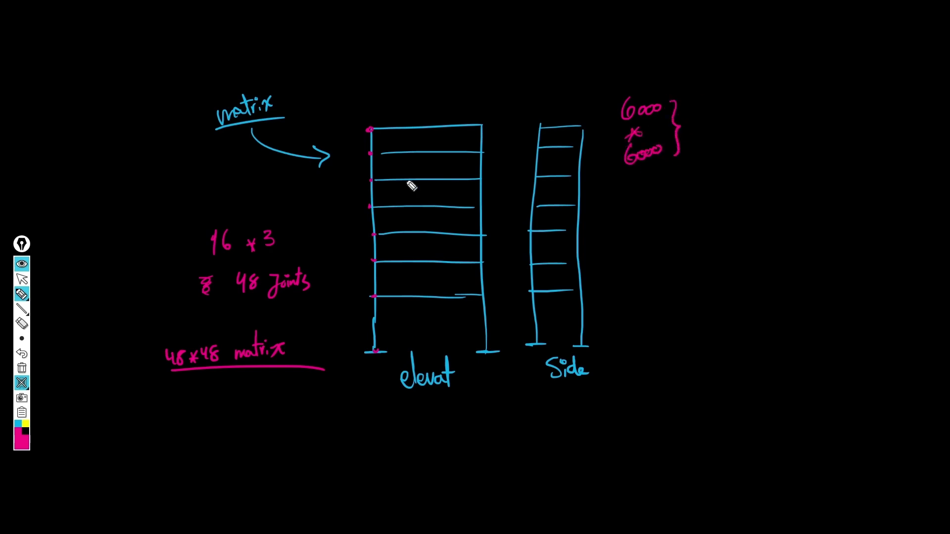
Close the black annotation board, return to the ETABS start page and collapse the annotation tools
{"action": "left_click", "coordinate": [21, 383]}
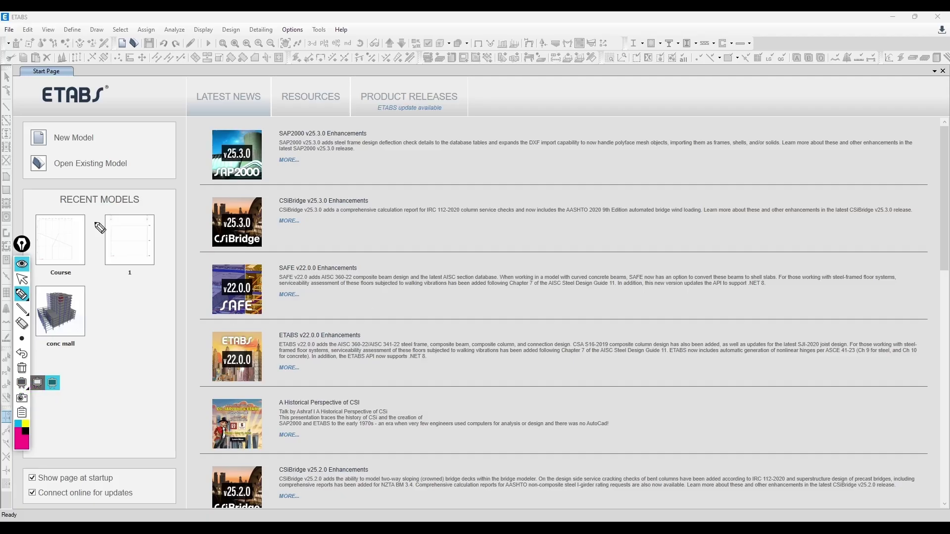
{"action": "left_click", "coordinate": [22, 279]}
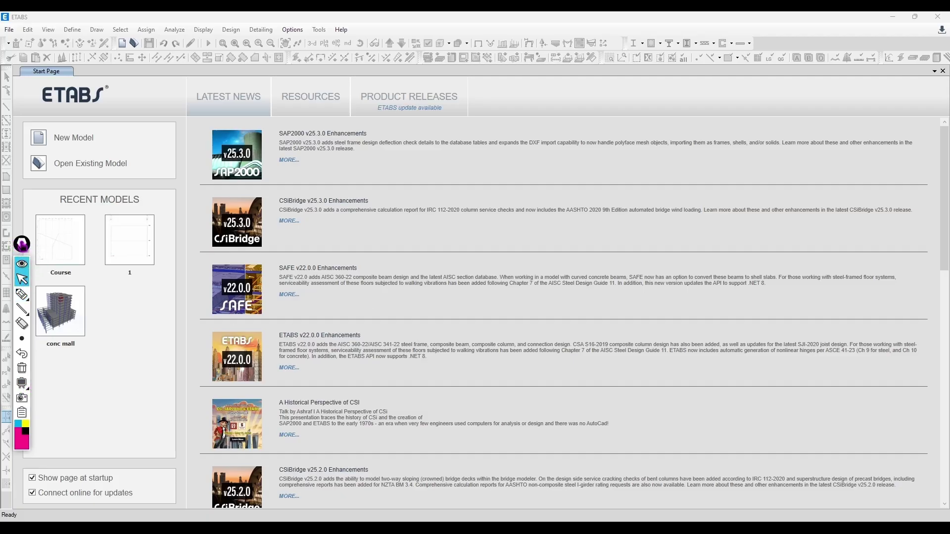
{"action": "left_click", "coordinate": [21, 244]}
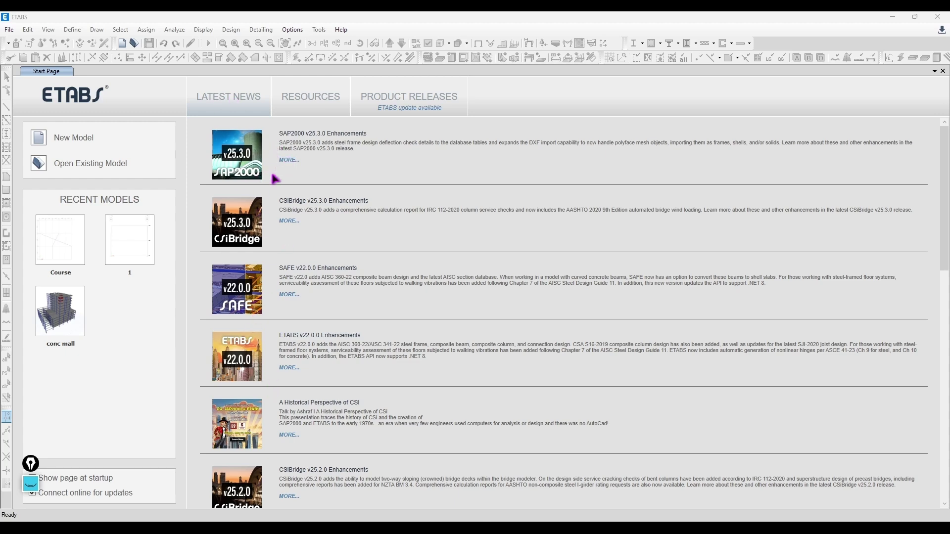
{"action": "scroll", "coordinate": [274, 208], "scroll_direction": "down", "scroll_amount": 1}
{"action": "scroll", "coordinate": [223, 220], "scroll_direction": "up", "scroll_amount": 1}
{"action": "left_click", "coordinate": [75, 164]}
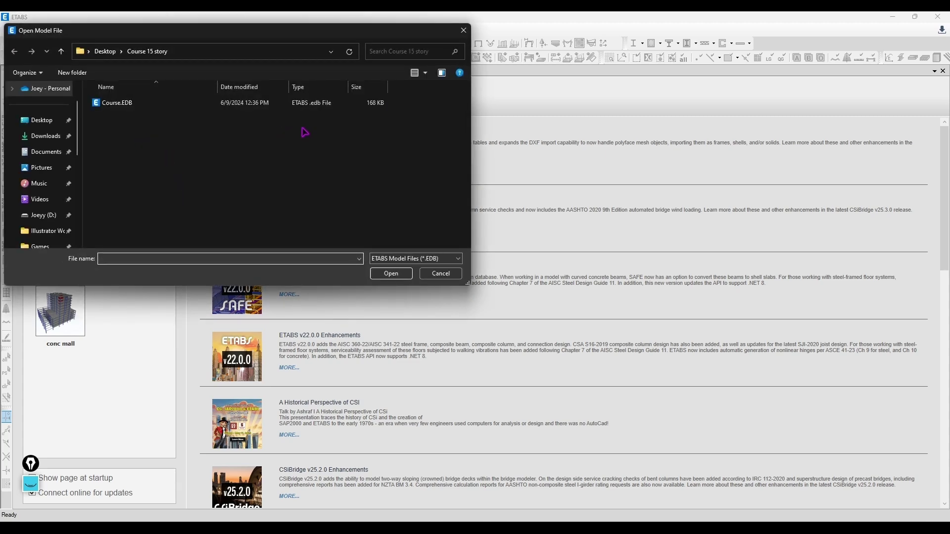
{"action": "left_click", "coordinate": [105, 51]}
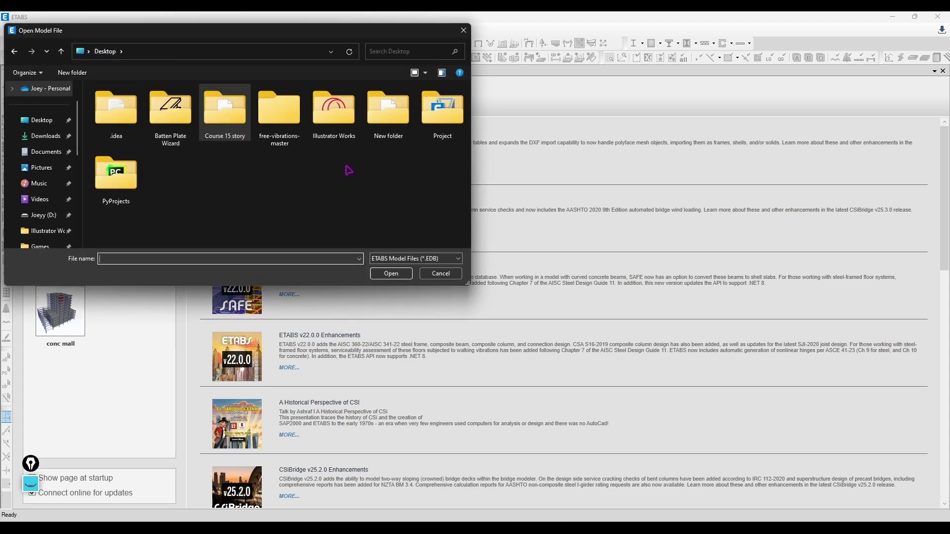
{"action": "left_click", "coordinate": [463, 30]}
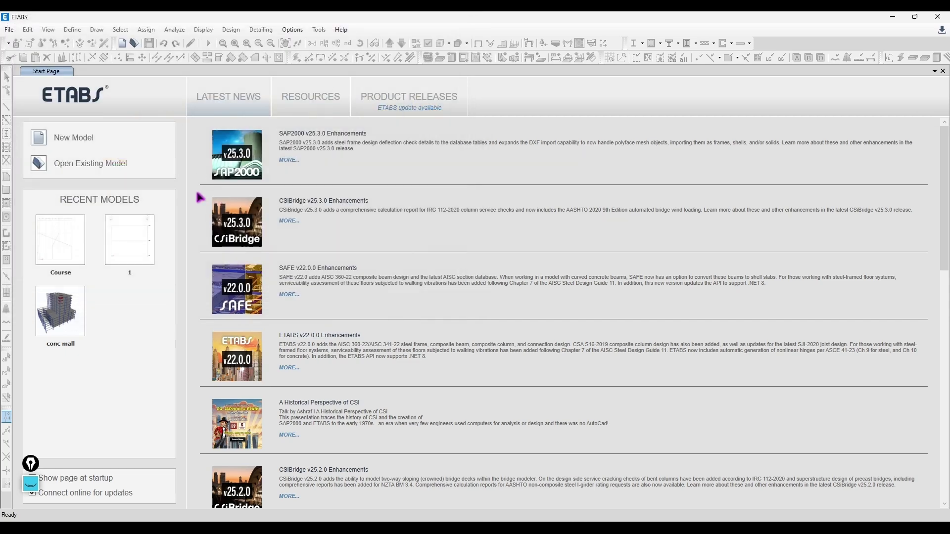
Start a new model using built-in settings: Metric SI units, United States materials, AISC15 sections, AISC 360-16 and ACI 318-19
{"action": "key", "text": "ctrl+n"}
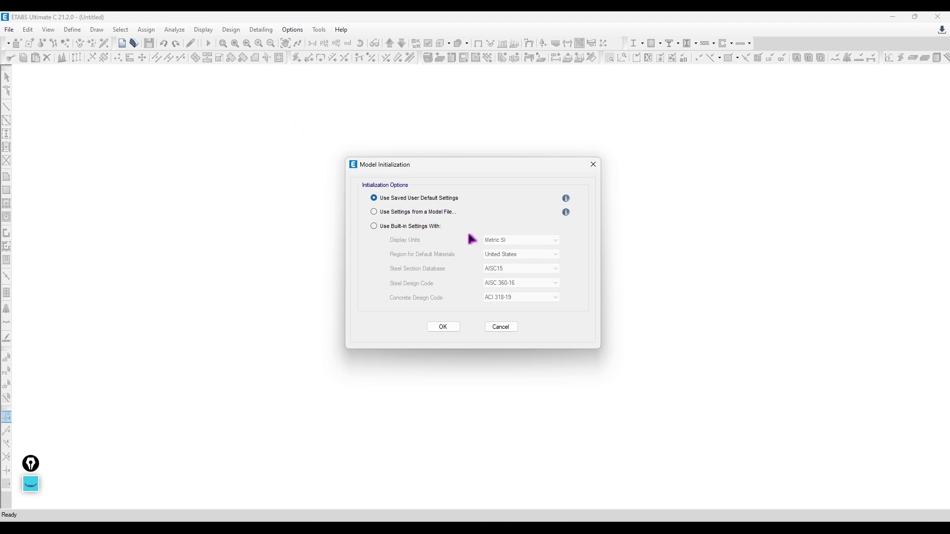
{"action": "left_click", "coordinate": [390, 216]}
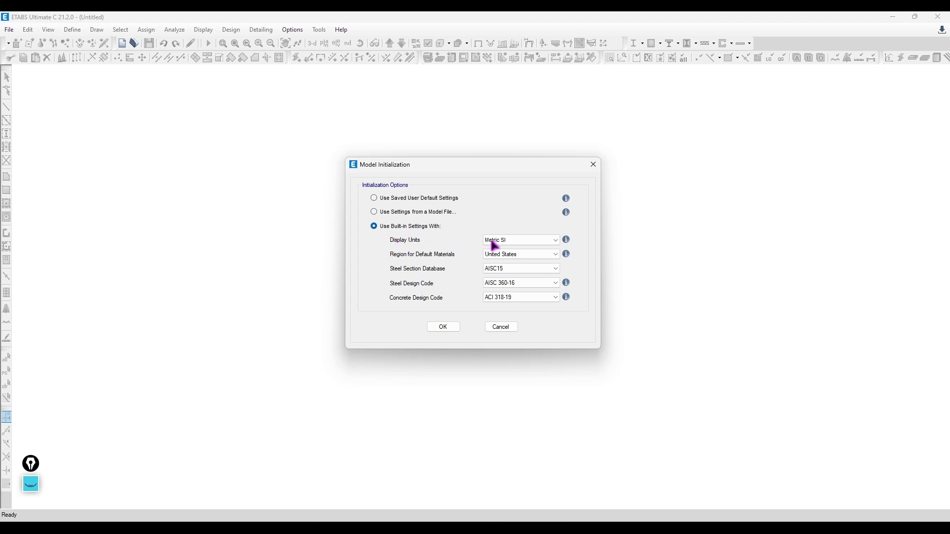
{"action": "left_click", "coordinate": [537, 240]}
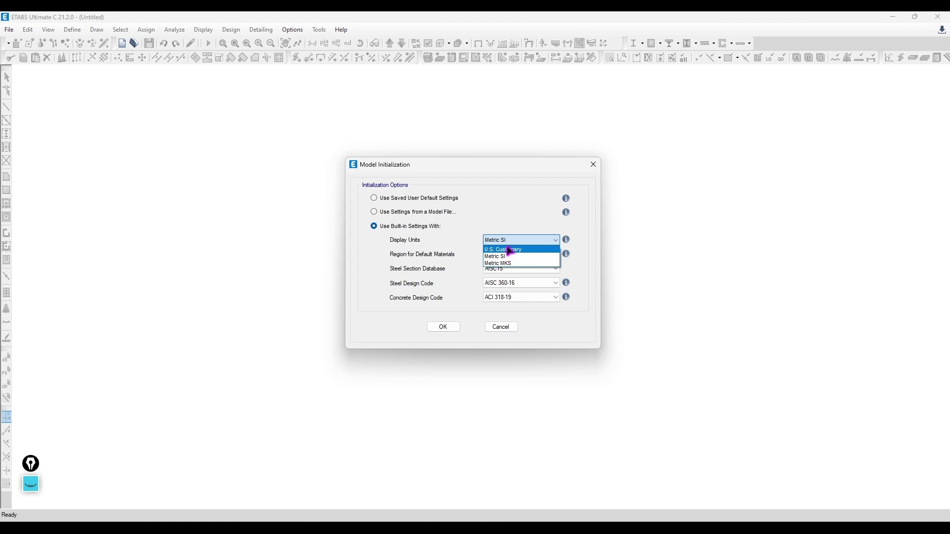
{"action": "left_click", "coordinate": [531, 242]}
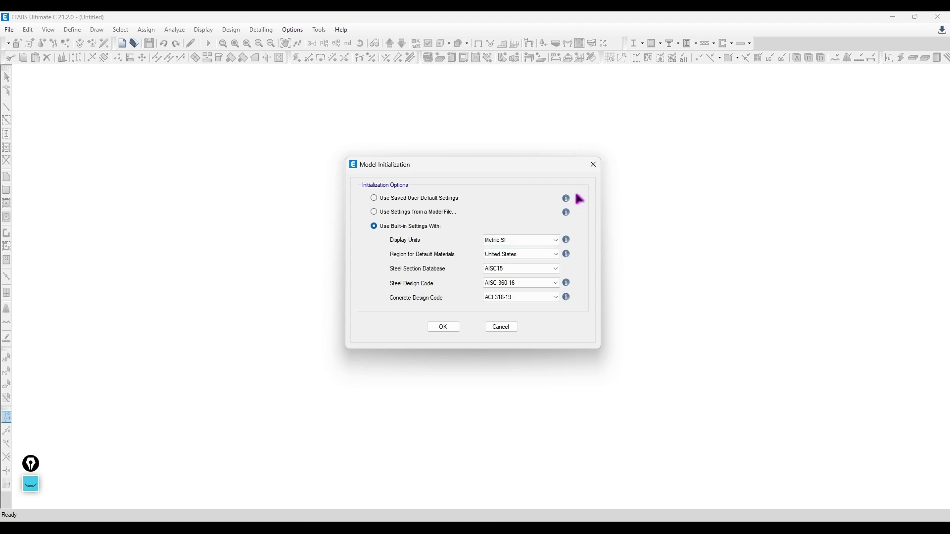
{"action": "left_click_drag", "start_coordinate": [559, 165], "coordinate": [546, 164]}
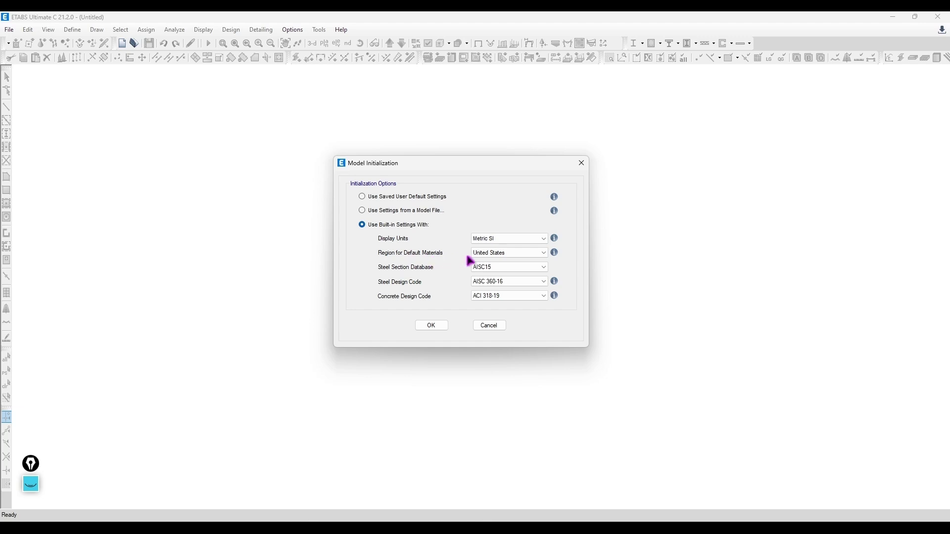
{"action": "left_click", "coordinate": [500, 254]}
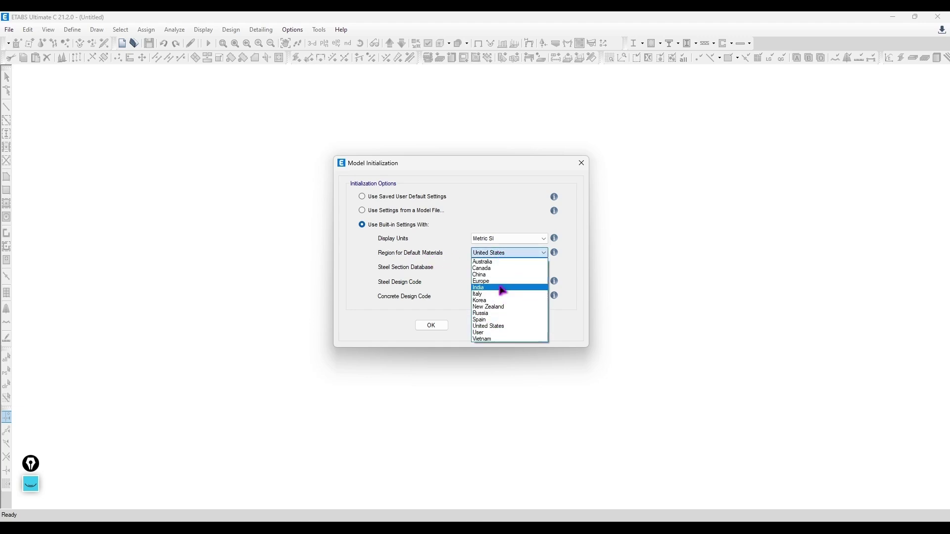
{"action": "left_click", "coordinate": [506, 254]}
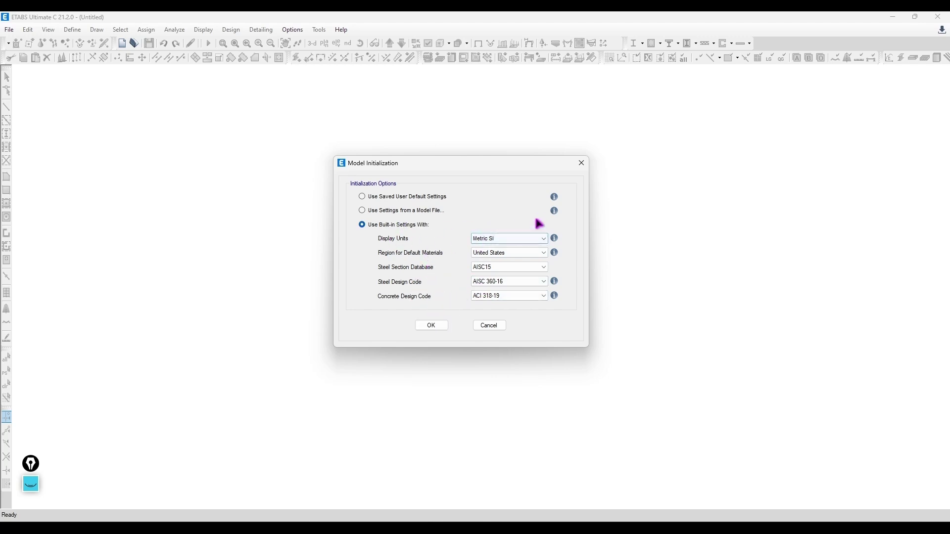
{"action": "left_click", "coordinate": [443, 325]}
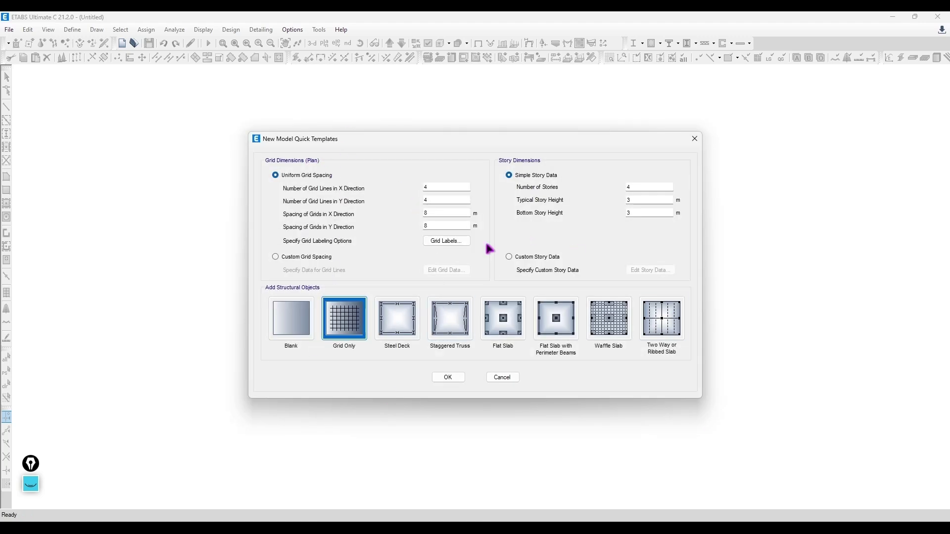
Draw labelled plan axes x and y in magenta over the grid dimensions of the quick templates dialog
{"action": "left_click_drag", "start_coordinate": [584, 145], "coordinate": [593, 122]}
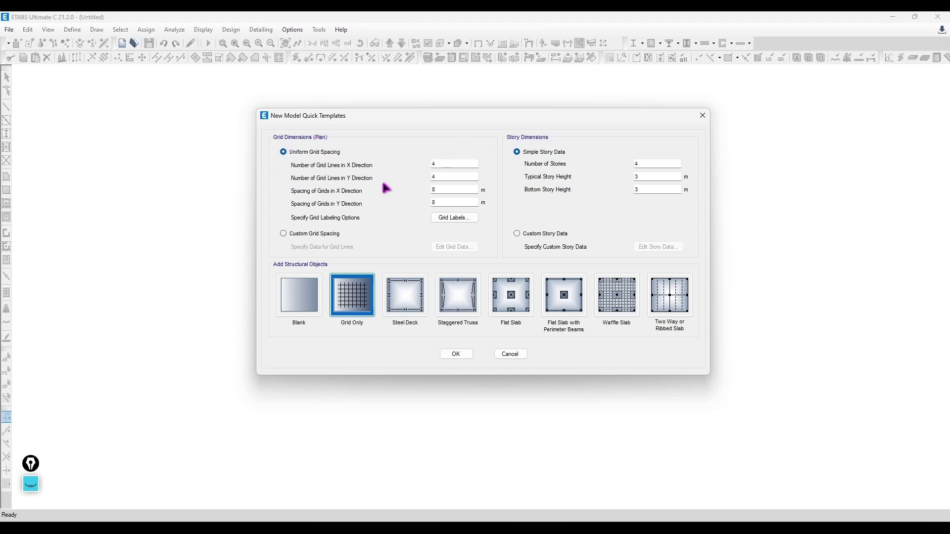
{"action": "left_click", "coordinate": [31, 484]}
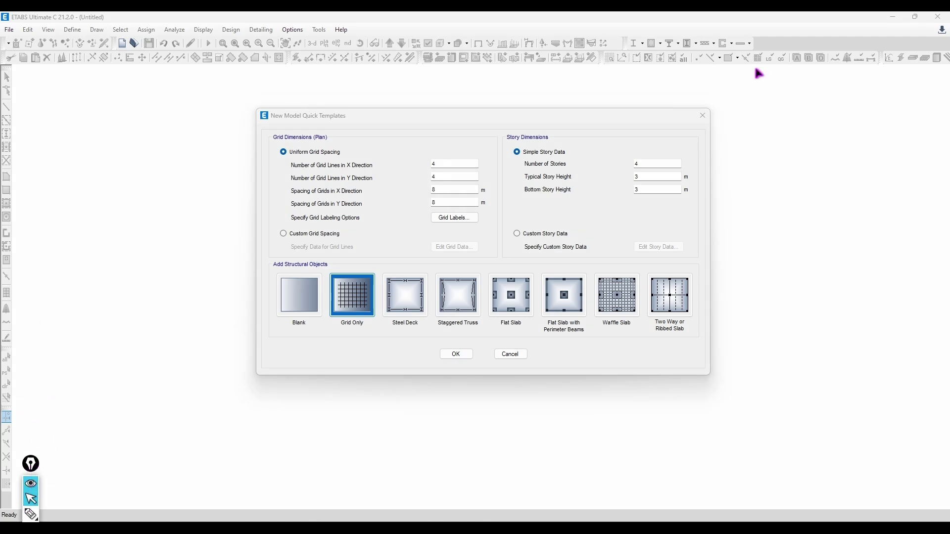
{"action": "left_click_drag", "start_coordinate": [32, 466], "coordinate": [39, 256]}
{"action": "left_click", "coordinate": [40, 303]}
{"action": "mouse_move", "coordinate": [386, 202]}
{"action": "left_mouse_down"}
{"action": "mouse_move", "coordinate": [391, 174]}
{"action": "mouse_move", "coordinate": [429, 194]}
{"action": "mouse_move", "coordinate": [423, 217]}
{"action": "left_mouse_up"}
{"action": "left_click_drag", "start_coordinate": [377, 143], "coordinate": [382, 156]}
Draw three labelled axes Z, x and y in magenta over the story dimensions
{"action": "mouse_move", "coordinate": [609, 216]}
{"action": "left_mouse_down"}
{"action": "mouse_move", "coordinate": [608, 179]}
{"action": "mouse_move", "coordinate": [632, 185]}
{"action": "left_mouse_up"}
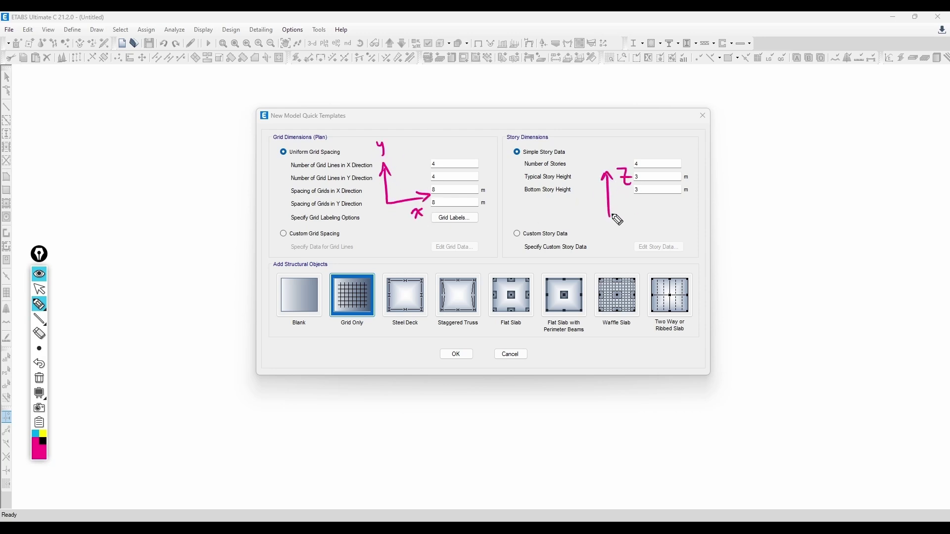
{"action": "mouse_move", "coordinate": [613, 217]}
{"action": "left_mouse_down"}
{"action": "mouse_move", "coordinate": [660, 212]}
{"action": "mouse_move", "coordinate": [578, 201]}
{"action": "mouse_move", "coordinate": [571, 214]}
{"action": "left_mouse_up"}
{"action": "left_click_drag", "start_coordinate": [667, 213], "coordinate": [677, 222]}
{"action": "left_click_drag", "start_coordinate": [678, 213], "coordinate": [669, 222]}
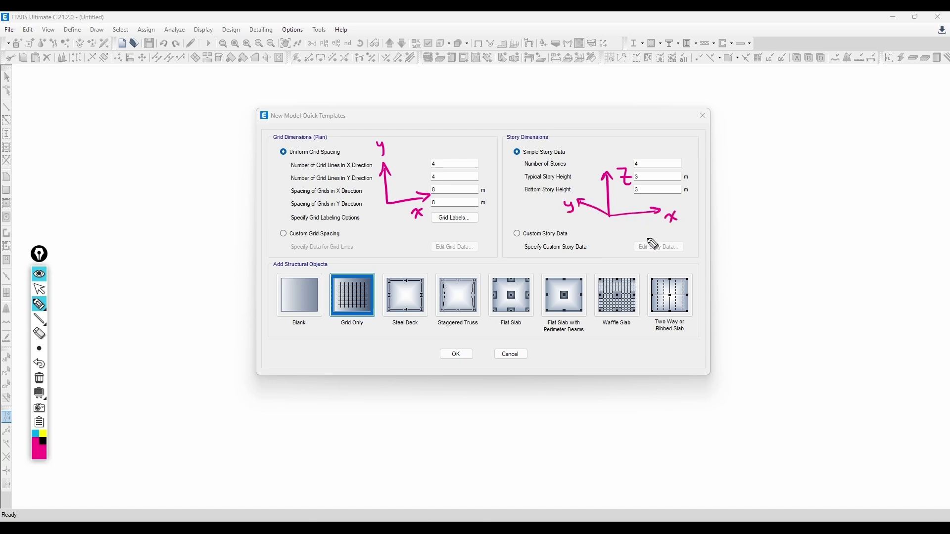
Circle the Z axis and the plan axes, clear all annotations and hide the annotation tools
{"action": "left_click_drag", "start_coordinate": [626, 151], "coordinate": [619, 151]}
{"action": "left_click_drag", "start_coordinate": [394, 144], "coordinate": [378, 143]}
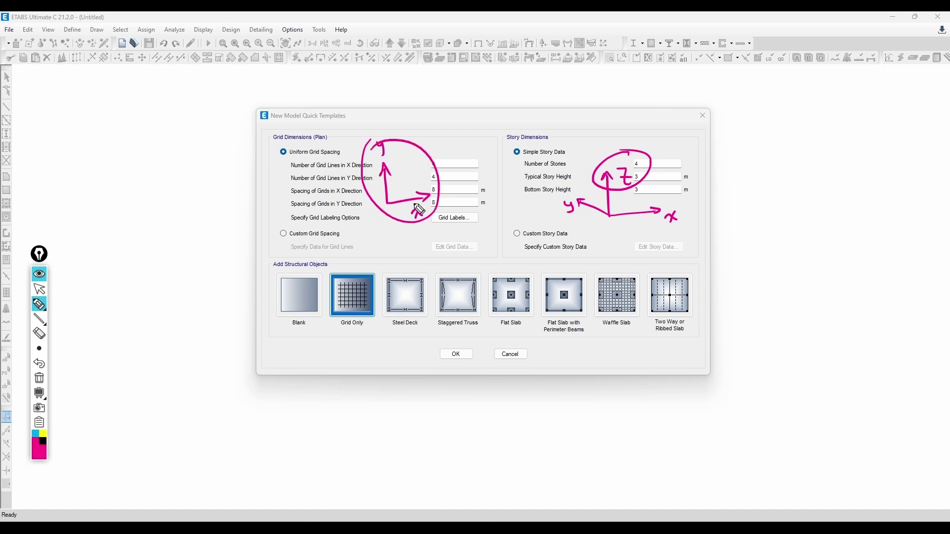
{"action": "left_click", "coordinate": [39, 378]}
{"action": "left_click", "coordinate": [39, 274]}
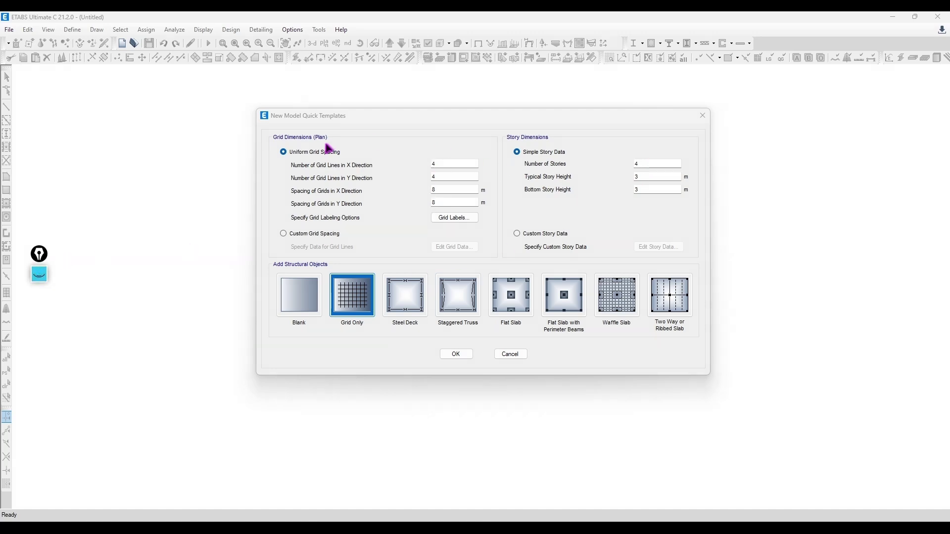
Sketch four vertical grid lines over the grid dimensions, with a dimension line marking three spacings labelled s
{"action": "left_click", "coordinate": [39, 274]}
{"action": "left_click", "coordinate": [56, 309]}
{"action": "mouse_move", "coordinate": [398, 200]}
{"action": "left_mouse_down"}
{"action": "mouse_move", "coordinate": [400, 236]}
{"action": "mouse_move", "coordinate": [417, 232]}
{"action": "left_mouse_up"}
{"action": "mouse_move", "coordinate": [431, 203]}
{"action": "left_mouse_down"}
{"action": "mouse_move", "coordinate": [432, 228]}
{"action": "mouse_move", "coordinate": [447, 225]}
{"action": "left_mouse_up"}
{"action": "left_click_drag", "start_coordinate": [393, 191], "coordinate": [449, 192]}
{"action": "mouse_move", "coordinate": [392, 185]}
{"action": "left_mouse_down"}
{"action": "mouse_move", "coordinate": [393, 194]}
{"action": "mouse_move", "coordinate": [431, 193]}
{"action": "mouse_move", "coordinate": [399, 179]}
{"action": "mouse_move", "coordinate": [416, 178]}
{"action": "left_mouse_up"}
{"action": "left_click_drag", "start_coordinate": [441, 169], "coordinate": [435, 179]}
Write the rule "spacing = no G - 1" in magenta beside the quick templates dialog
{"action": "mouse_move", "coordinate": [731, 118]}
{"action": "left_mouse_down"}
{"action": "mouse_move", "coordinate": [715, 134]}
{"action": "mouse_move", "coordinate": [767, 129]}
{"action": "left_mouse_up"}
{"action": "mouse_move", "coordinate": [771, 118]}
{"action": "left_mouse_down"}
{"action": "mouse_move", "coordinate": [779, 120]}
{"action": "mouse_move", "coordinate": [772, 141]}
{"action": "left_mouse_up"}
{"action": "left_click_drag", "start_coordinate": [795, 118], "coordinate": [808, 117]}
{"action": "left_click_drag", "start_coordinate": [796, 125], "coordinate": [825, 130]}
{"action": "left_click_drag", "start_coordinate": [834, 117], "coordinate": [873, 119]}
{"action": "left_click_drag", "start_coordinate": [879, 107], "coordinate": [882, 122]}
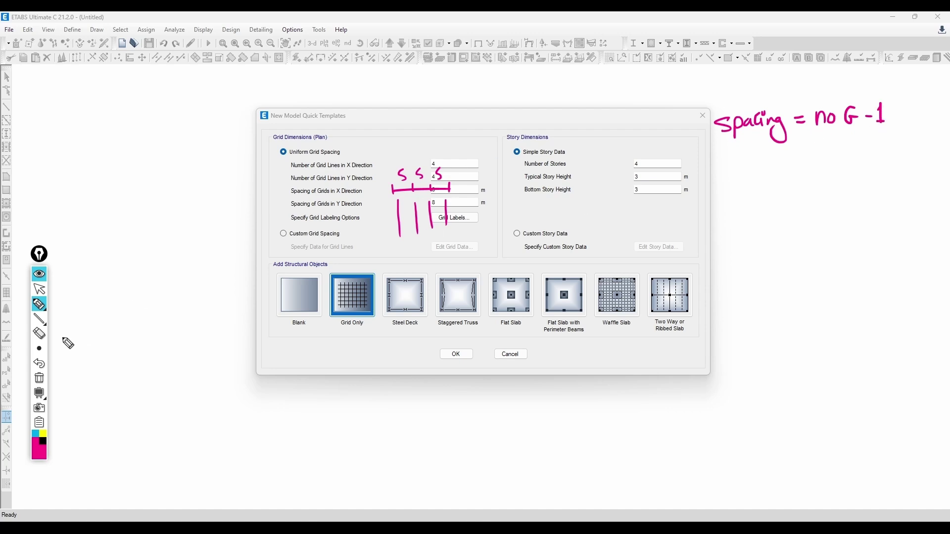
Clear the sketch, underline the label for grid lines in the Y direction, and erase that mark
{"action": "left_click", "coordinate": [40, 378]}
{"action": "left_click_drag", "start_coordinate": [289, 182], "coordinate": [334, 181]}
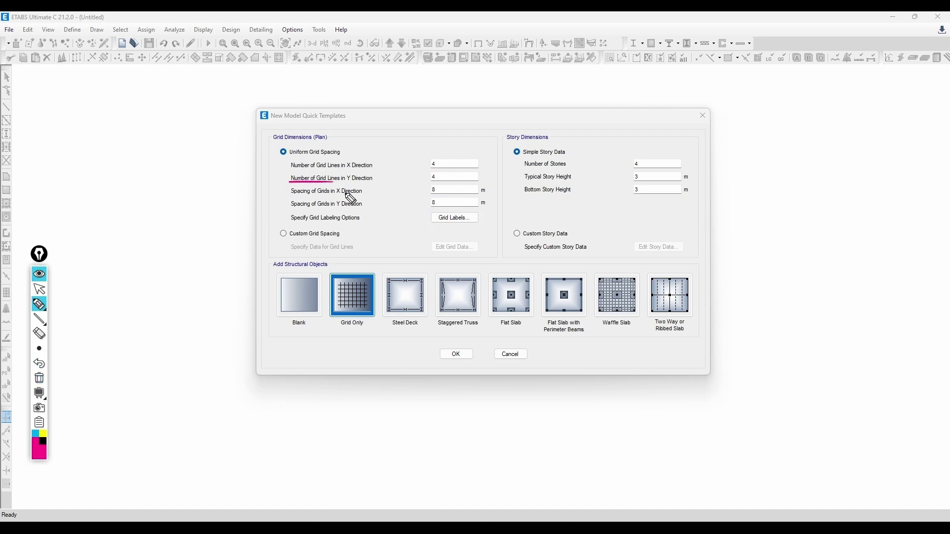
{"action": "left_click", "coordinate": [40, 378]}
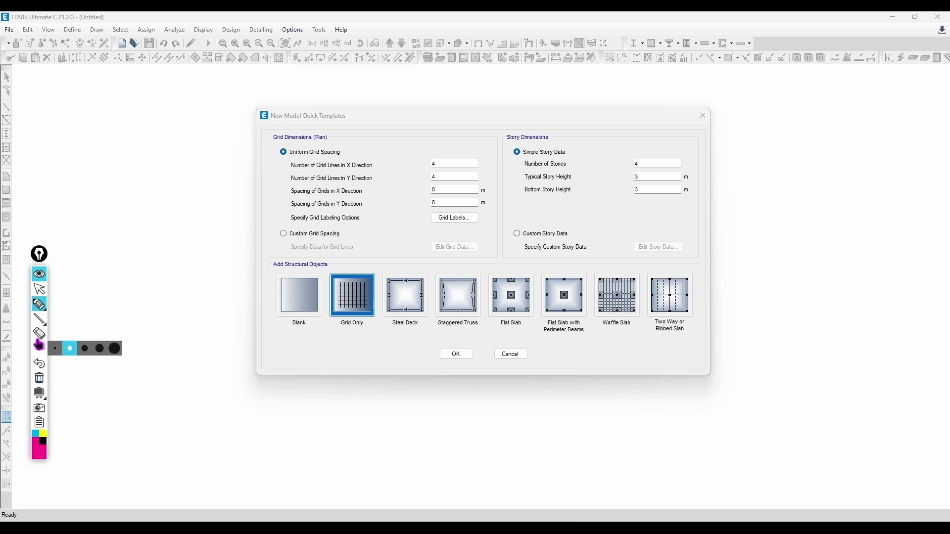
{"action": "left_click", "coordinate": [39, 289]}
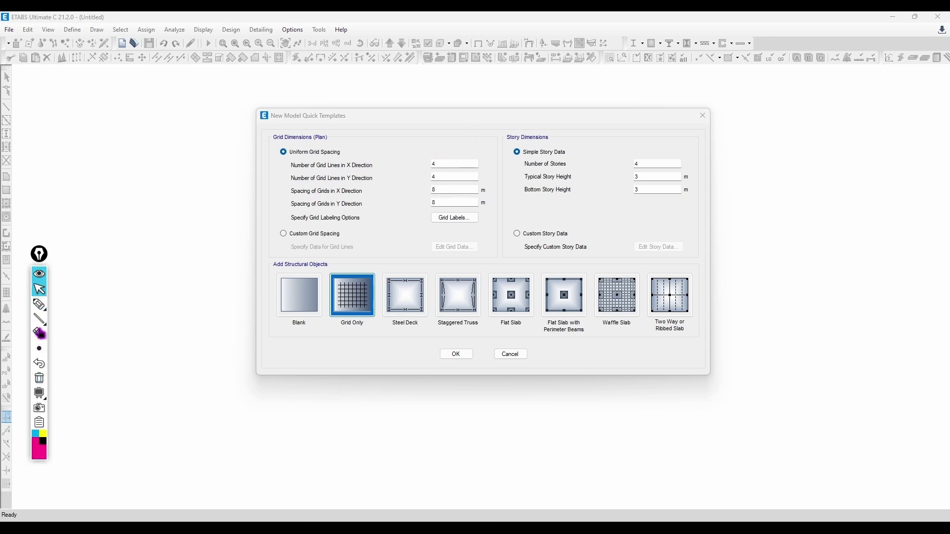
Sketch four vertical grid lines beside the quick templates dialog with a labelled horizontal dimension line above them
{"action": "left_click", "coordinate": [40, 303]}
{"action": "left_click_drag", "start_coordinate": [456, 89], "coordinate": [457, 102]}
{"action": "mouse_move", "coordinate": [484, 89]}
{"action": "left_mouse_down"}
{"action": "mouse_move", "coordinate": [474, 101]}
{"action": "mouse_move", "coordinate": [616, 104]}
{"action": "left_mouse_up"}
{"action": "left_click_drag", "start_coordinate": [725, 149], "coordinate": [722, 204]}
{"action": "left_click_drag", "start_coordinate": [767, 148], "coordinate": [764, 202]}
{"action": "left_click_drag", "start_coordinate": [816, 142], "coordinate": [813, 196]}
{"action": "left_click_drag", "start_coordinate": [843, 140], "coordinate": [842, 190]}
{"action": "left_click_drag", "start_coordinate": [714, 121], "coordinate": [834, 121]}
{"action": "left_click_drag", "start_coordinate": [833, 114], "coordinate": [831, 129]}
{"action": "left_click_drag", "start_coordinate": [712, 111], "coordinate": [714, 128]}
{"action": "left_click_drag", "start_coordinate": [766, 98], "coordinate": [790, 111]}
Add a vertical dimension line and four horizontal lines to the grid sketch, circle the X spacing value, and clear all annotations
{"action": "mouse_move", "coordinate": [880, 134]}
{"action": "left_mouse_down"}
{"action": "mouse_move", "coordinate": [867, 135]}
{"action": "mouse_move", "coordinate": [872, 214]}
{"action": "left_mouse_up"}
{"action": "left_click_drag", "start_coordinate": [865, 214], "coordinate": [880, 213]}
{"action": "left_click_drag", "start_coordinate": [885, 171], "coordinate": [896, 187]}
{"action": "left_click_drag", "start_coordinate": [905, 169], "coordinate": [902, 189]}
{"action": "left_click_drag", "start_coordinate": [724, 160], "coordinate": [832, 161]}
{"action": "left_click_drag", "start_coordinate": [709, 176], "coordinate": [836, 178]}
{"action": "left_click_drag", "start_coordinate": [714, 190], "coordinate": [824, 193]}
{"action": "mouse_move", "coordinate": [713, 204]}
{"action": "left_mouse_down"}
{"action": "mouse_move", "coordinate": [819, 212]}
{"action": "mouse_move", "coordinate": [808, 211]}
{"action": "left_mouse_up"}
{"action": "mouse_move", "coordinate": [447, 194]}
{"action": "left_mouse_down"}
{"action": "mouse_move", "coordinate": [451, 213]}
{"action": "mouse_move", "coordinate": [445, 196]}
{"action": "left_mouse_up"}
{"action": "left_click", "coordinate": [40, 378]}
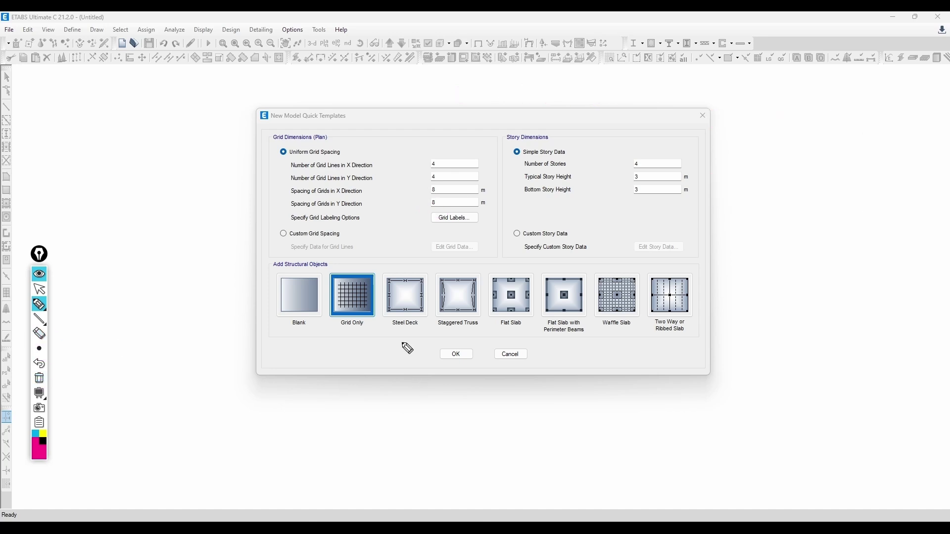
Review the grid labeling options for the X and Y grids and close them
{"action": "left_click", "coordinate": [40, 289]}
{"action": "left_click", "coordinate": [470, 218]}
{"action": "left_click_drag", "start_coordinate": [486, 191], "coordinate": [461, 179]}
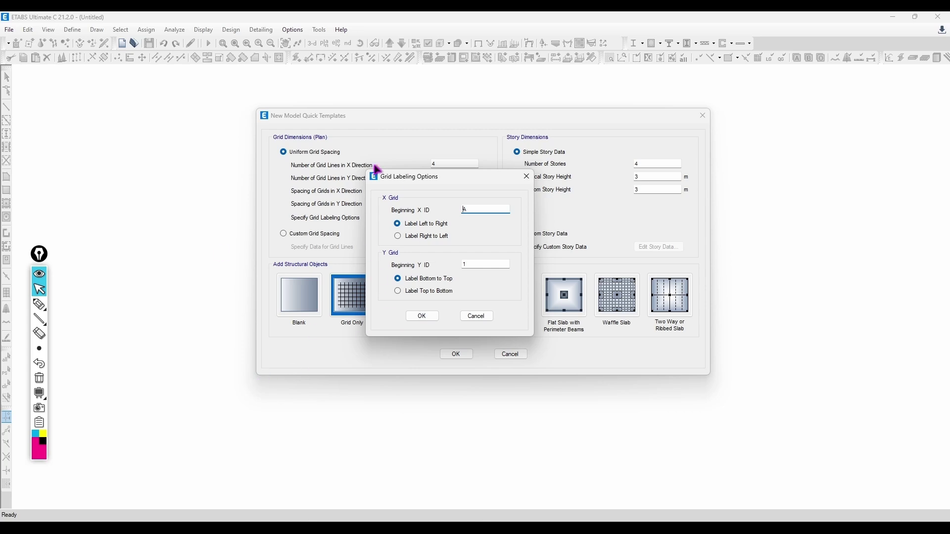
{"action": "left_click_drag", "start_coordinate": [422, 184], "coordinate": [432, 154]}
{"action": "left_click", "coordinate": [433, 286]}
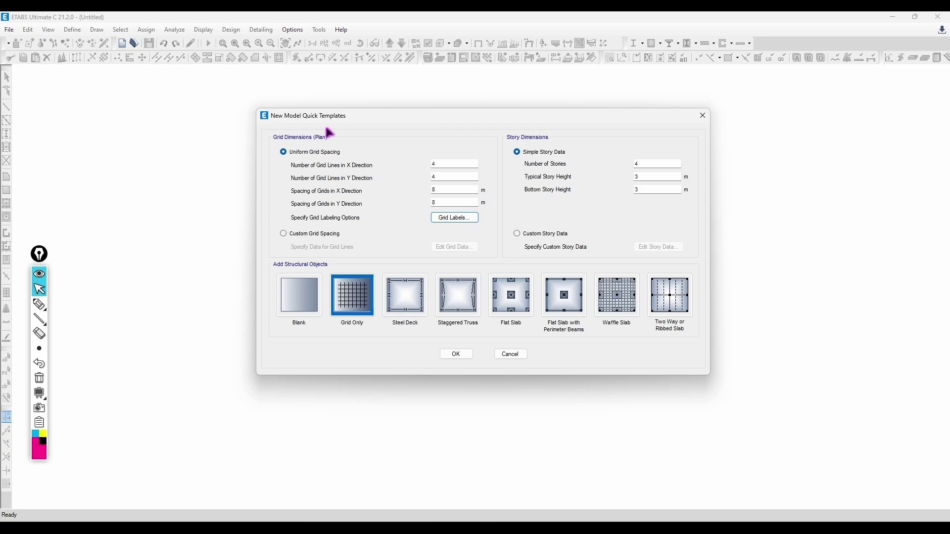
Switch the plan to custom grid spacing and open its grid data for editing
{"action": "left_click", "coordinate": [442, 164]}
{"action": "left_click", "coordinate": [445, 189]}
{"action": "left_click", "coordinate": [325, 234]}
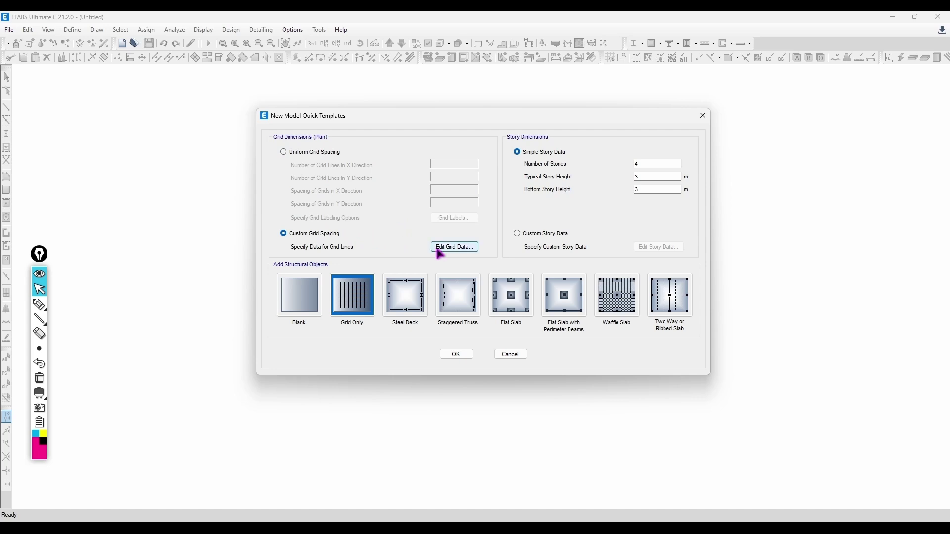
{"action": "left_click", "coordinate": [453, 246]}
{"action": "double_click", "coordinate": [259, 150]}
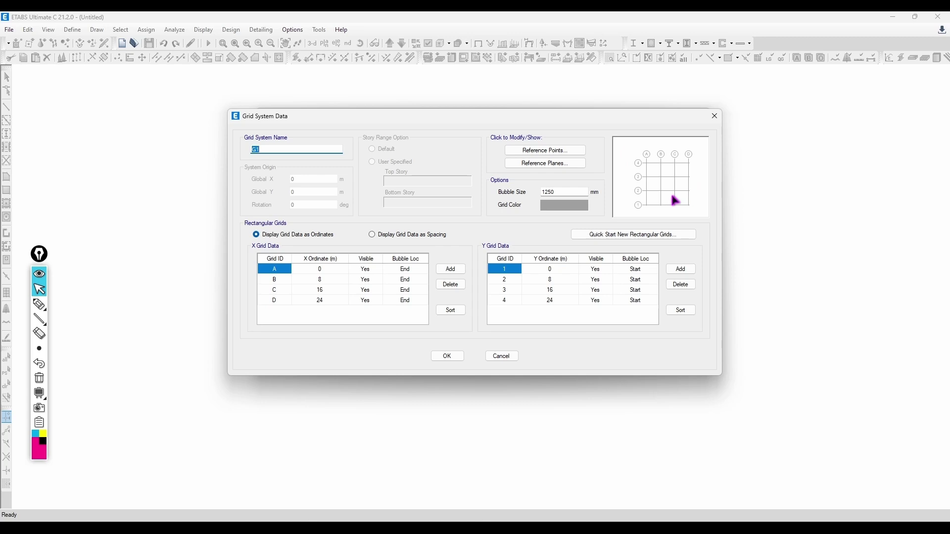
{"action": "left_click", "coordinate": [273, 151]}
Mark the origin as (0,0) on the grid preview and undo the trial marks over the X ordinates
{"action": "left_click", "coordinate": [40, 304]}
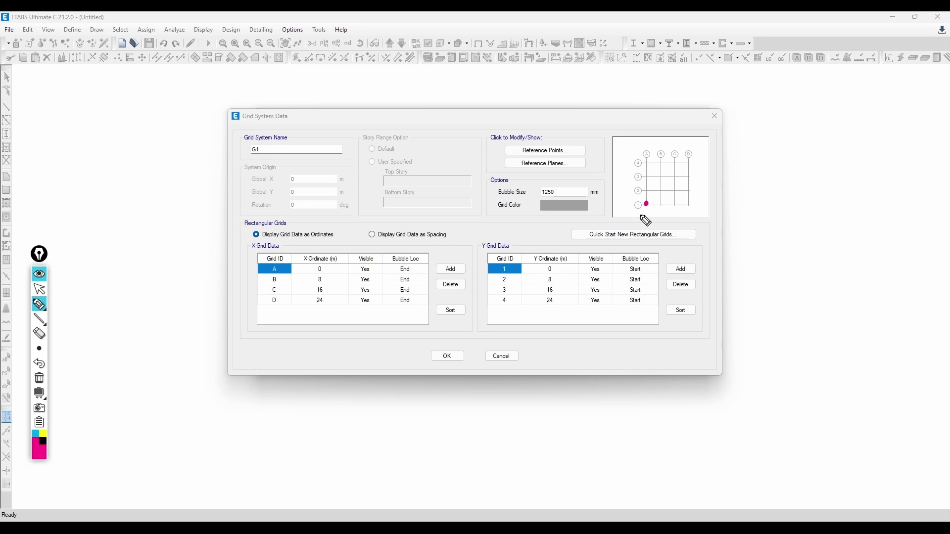
{"action": "mouse_move", "coordinate": [638, 217]}
{"action": "left_mouse_down"}
{"action": "mouse_move", "coordinate": [624, 220]}
{"action": "mouse_move", "coordinate": [659, 215]}
{"action": "left_mouse_up"}
{"action": "left_click_drag", "start_coordinate": [320, 259], "coordinate": [330, 262]}
{"action": "key", "text": "ctrl+z"}
{"action": "left_click_drag", "start_coordinate": [318, 287], "coordinate": [328, 273]}
{"action": "key", "text": "ctrl+z"}
Trace the distances from the origin along the preview's lowest grid line and circle the X ordinates 16 and 24
{"action": "left_click_drag", "start_coordinate": [654, 210], "coordinate": [665, 205]}
{"action": "left_click_drag", "start_coordinate": [324, 287], "coordinate": [328, 285]}
{"action": "left_click_drag", "start_coordinate": [648, 205], "coordinate": [676, 204]}
{"action": "left_click_drag", "start_coordinate": [323, 297], "coordinate": [327, 294]}
{"action": "left_click_drag", "start_coordinate": [648, 204], "coordinate": [686, 202]}
Draw a dimension line labelled 24 m above the grid preview and clear all annotations
{"action": "left_click_drag", "start_coordinate": [632, 140], "coordinate": [683, 140]}
{"action": "left_click_drag", "start_coordinate": [688, 139], "coordinate": [634, 137]}
{"action": "left_click_drag", "start_coordinate": [650, 124], "coordinate": [668, 132]}
{"action": "left_click_drag", "start_coordinate": [671, 128], "coordinate": [685, 131]}
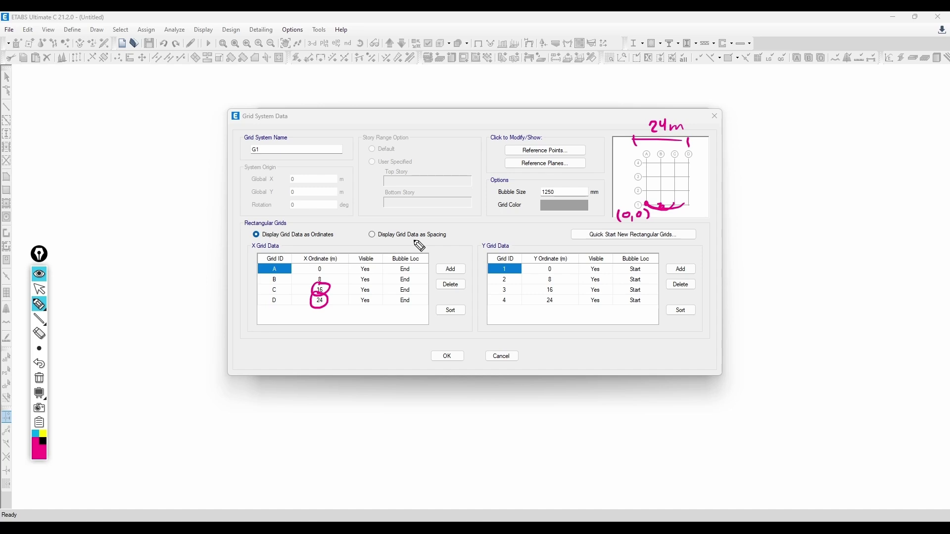
{"action": "mouse_move", "coordinate": [41, 354]}
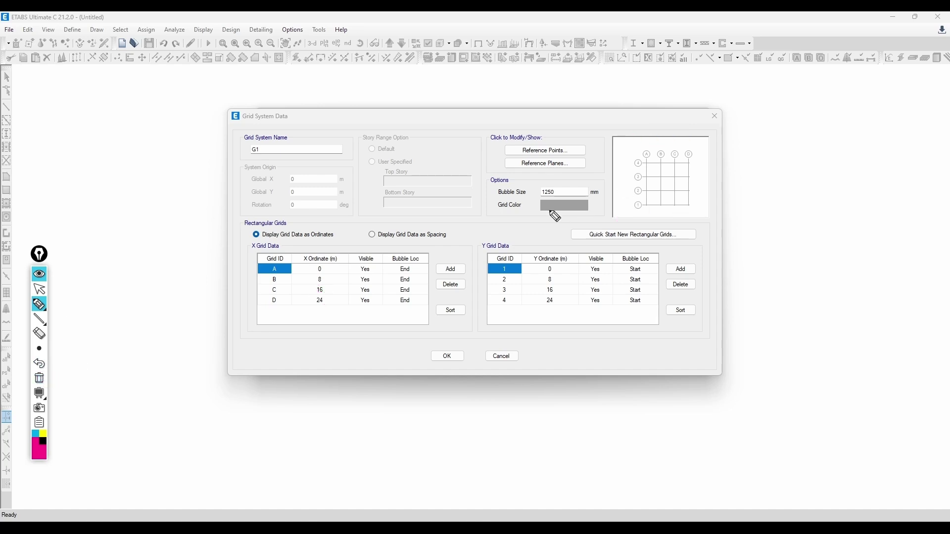
Mark three unequal spacings above the grid preview with a dimension line and display the grid data as spacing
{"action": "left_click_drag", "start_coordinate": [644, 145], "coordinate": [660, 145]}
{"action": "mouse_move", "coordinate": [661, 142]}
{"action": "left_mouse_down"}
{"action": "mouse_move", "coordinate": [644, 149]}
{"action": "mouse_move", "coordinate": [675, 146]}
{"action": "left_mouse_up"}
{"action": "left_click_drag", "start_coordinate": [675, 142], "coordinate": [692, 145]}
{"action": "mouse_move", "coordinate": [692, 142]}
{"action": "left_mouse_down"}
{"action": "mouse_move", "coordinate": [666, 138]}
{"action": "mouse_move", "coordinate": [683, 132]}
{"action": "left_mouse_up"}
{"action": "left_click", "coordinate": [39, 288]}
{"action": "left_click", "coordinate": [398, 235]}
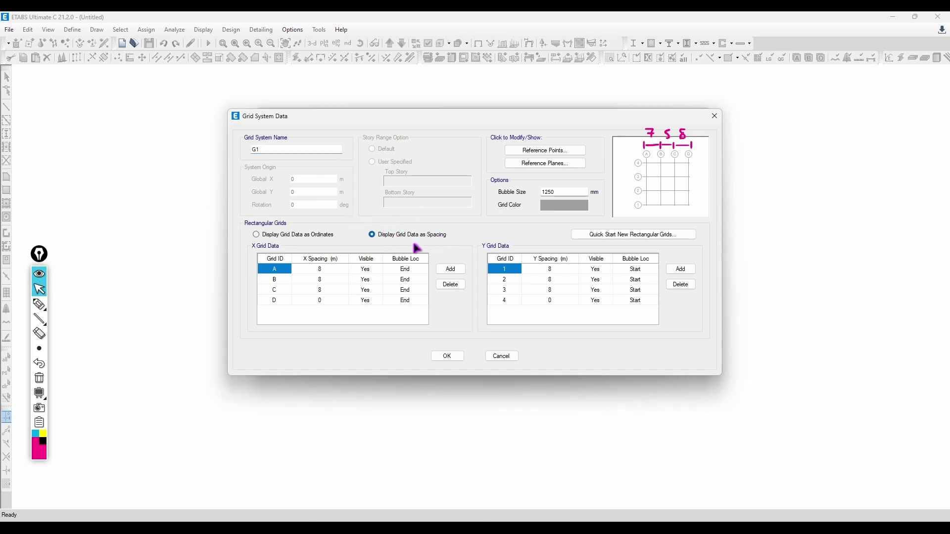
Clear the annotations, circle grid D on the preview and label the three spacings above it 8, 8 and 8
{"action": "left_click", "coordinate": [39, 305]}
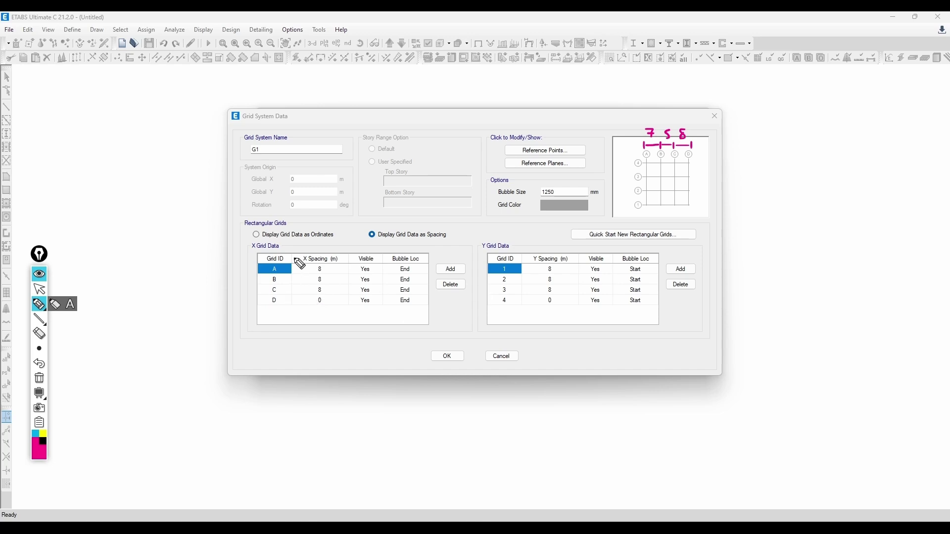
{"action": "left_click_drag", "start_coordinate": [281, 309], "coordinate": [282, 313]}
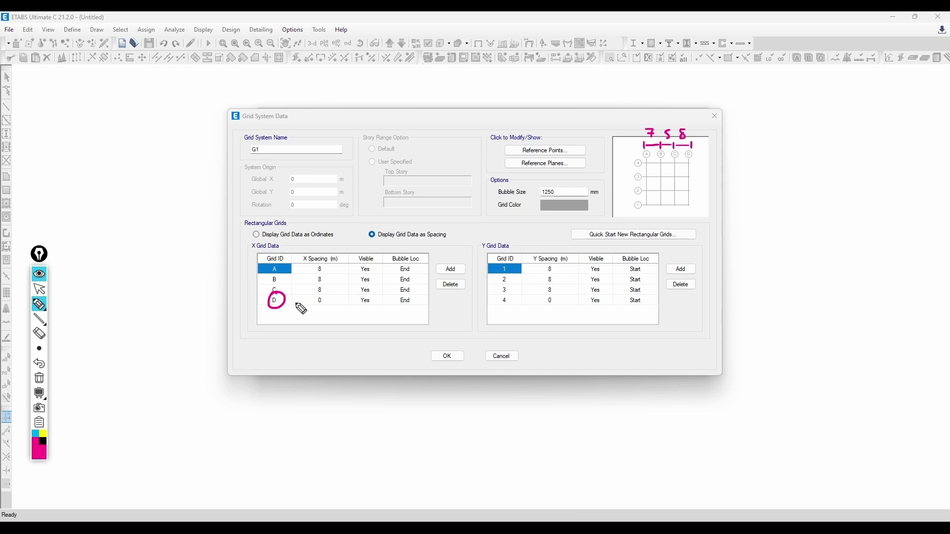
{"action": "key", "text": "ctrl+z"}
{"action": "left_click", "coordinate": [39, 378]}
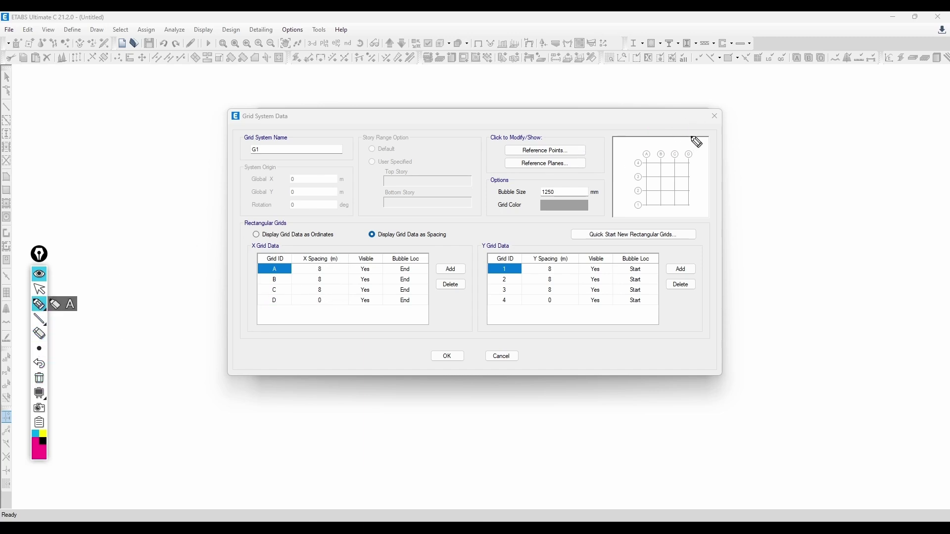
{"action": "mouse_move", "coordinate": [693, 151]}
{"action": "left_mouse_down"}
{"action": "mouse_move", "coordinate": [677, 163]}
{"action": "mouse_move", "coordinate": [683, 130]}
{"action": "mouse_move", "coordinate": [684, 149]}
{"action": "mouse_move", "coordinate": [668, 132]}
{"action": "mouse_move", "coordinate": [653, 148]}
{"action": "mouse_move", "coordinate": [644, 141]}
{"action": "left_mouse_up"}
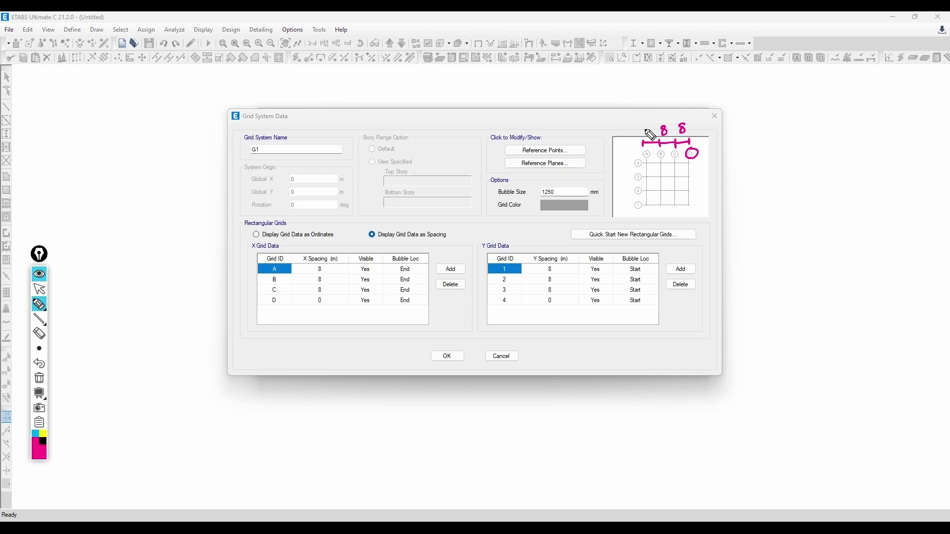
Try an X spacing of 20 m for grid A, discard the edit and reopen the grid data
{"action": "left_click", "coordinate": [39, 289]}
{"action": "left_click", "coordinate": [329, 271]}
{"action": "type", "text": "20"}
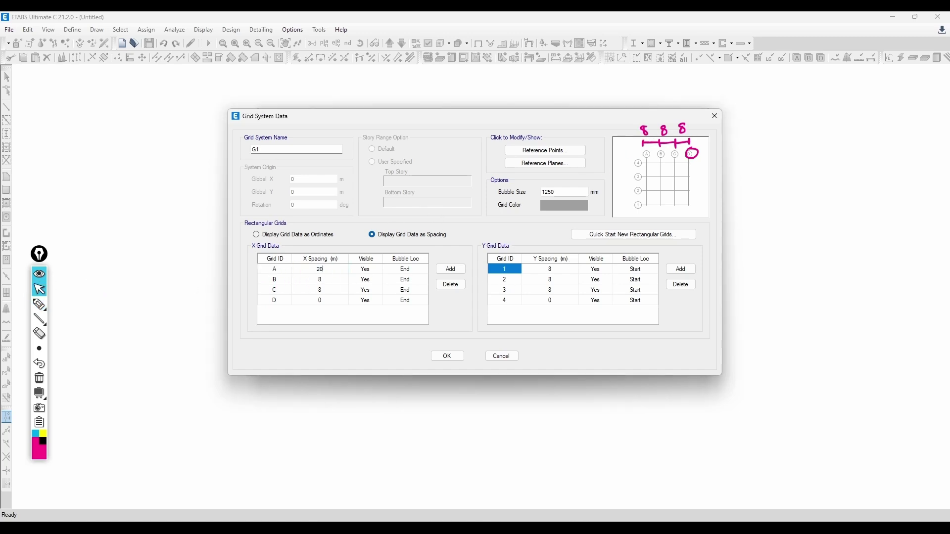
{"action": "left_click", "coordinate": [326, 291]}
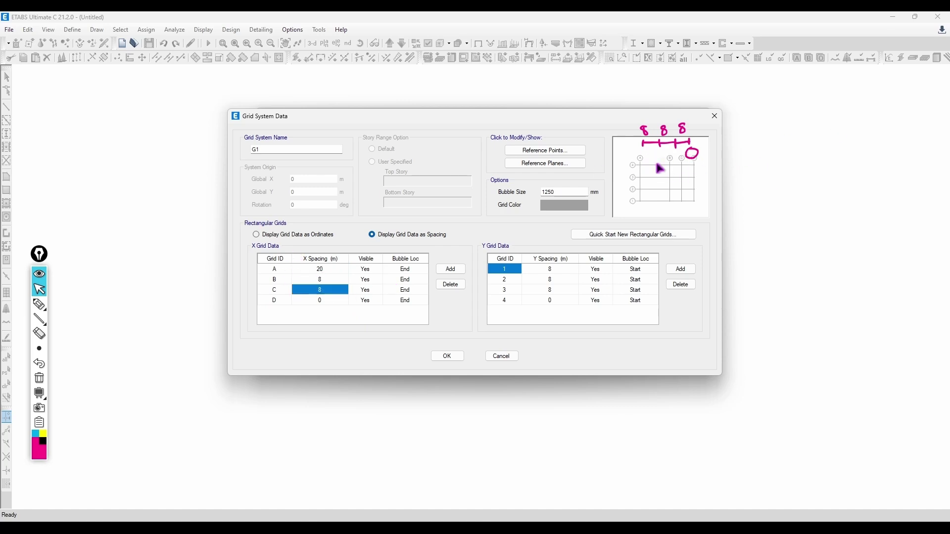
{"action": "left_click", "coordinate": [339, 271]}
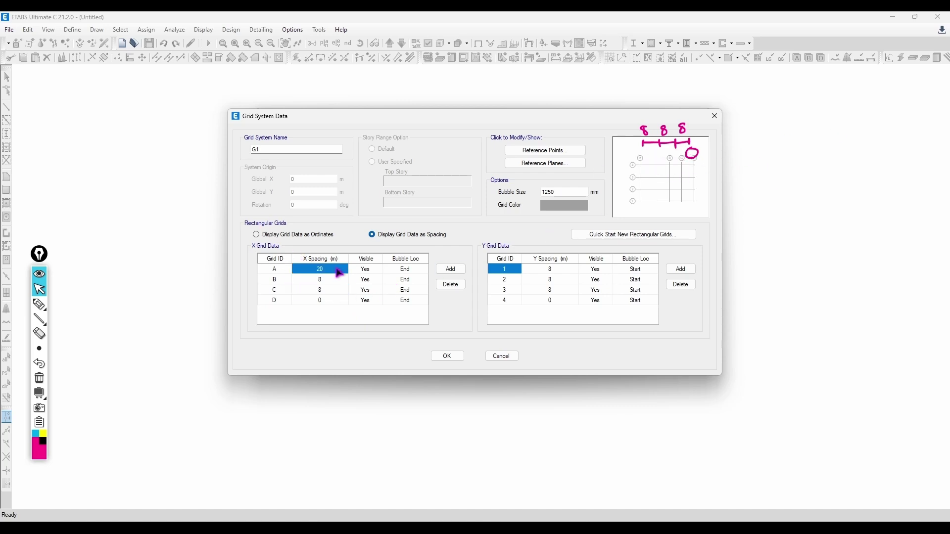
{"action": "key", "text": "Escape"}
{"action": "left_click", "coordinate": [453, 245]}
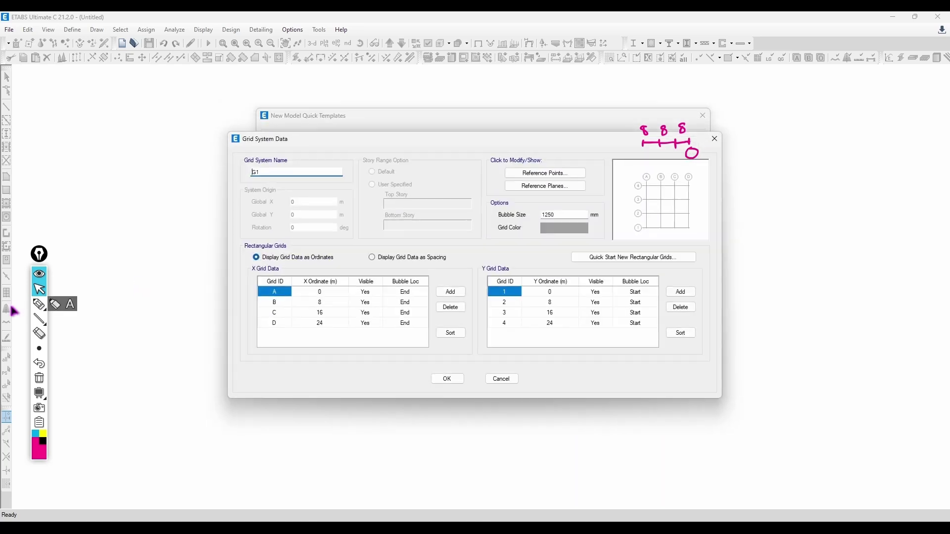
Clear the annotations and display the grid data as spacing
{"action": "left_click", "coordinate": [39, 378]}
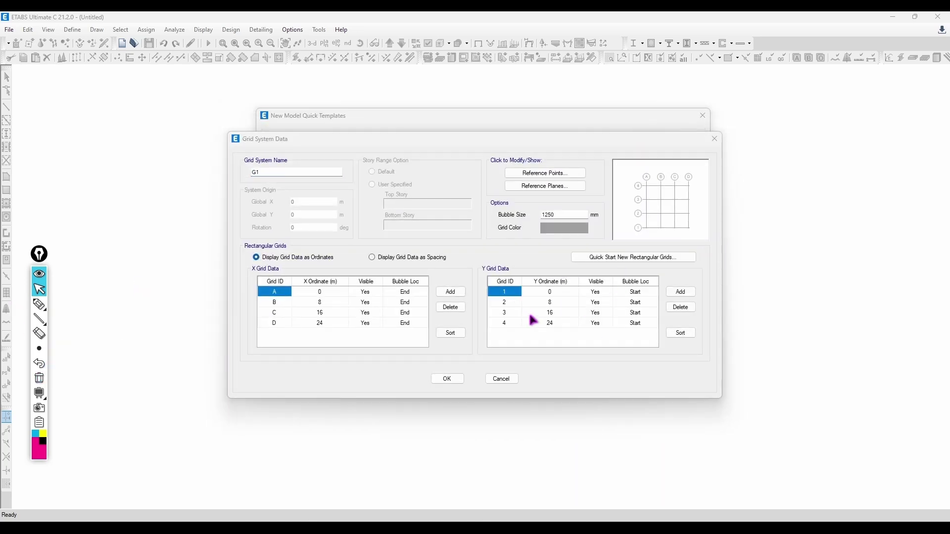
{"action": "left_click", "coordinate": [396, 257]}
{"action": "left_click", "coordinate": [331, 258]}
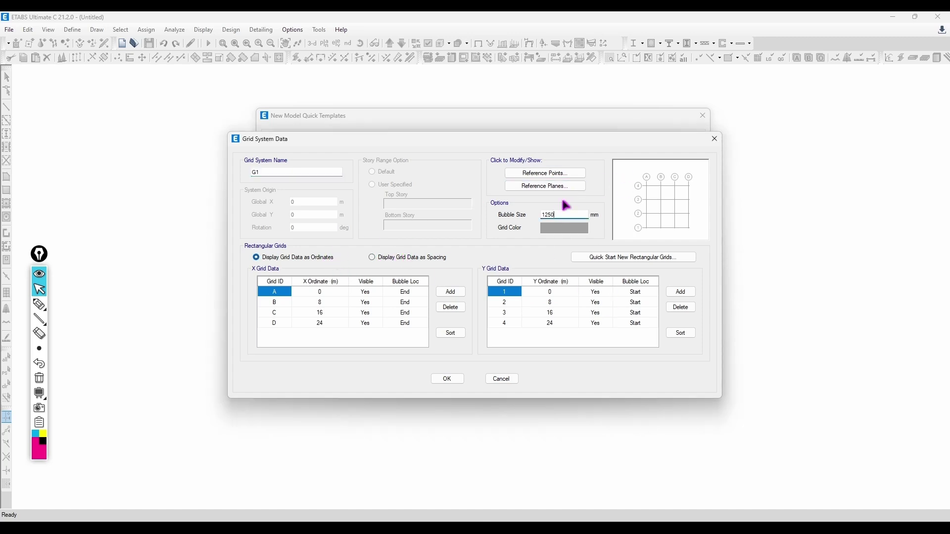
{"action": "double_click", "coordinate": [556, 212]}
{"action": "left_click", "coordinate": [395, 257]}
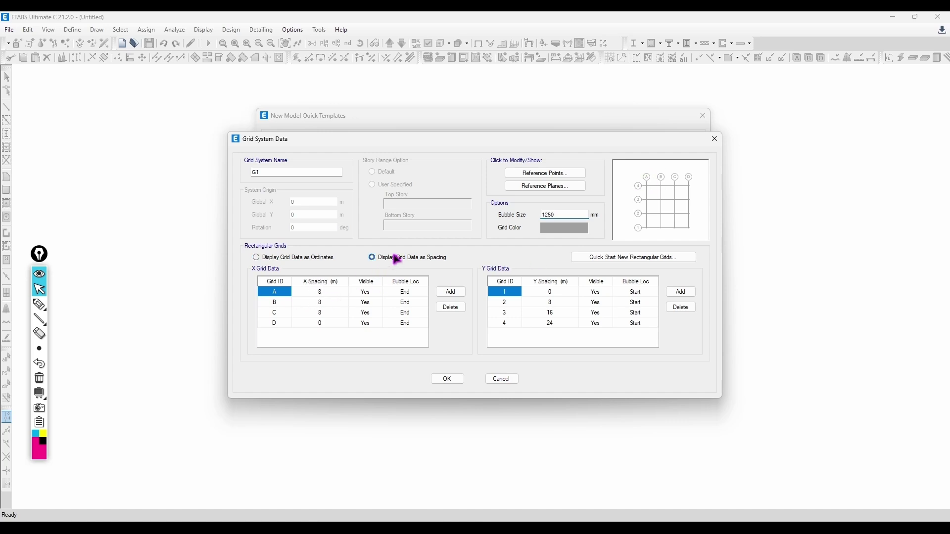
Try an X spacing of 2 m for grid A and a bubble size of 500 mm
{"action": "left_click", "coordinate": [346, 294]}
{"action": "type", "text": "2"}
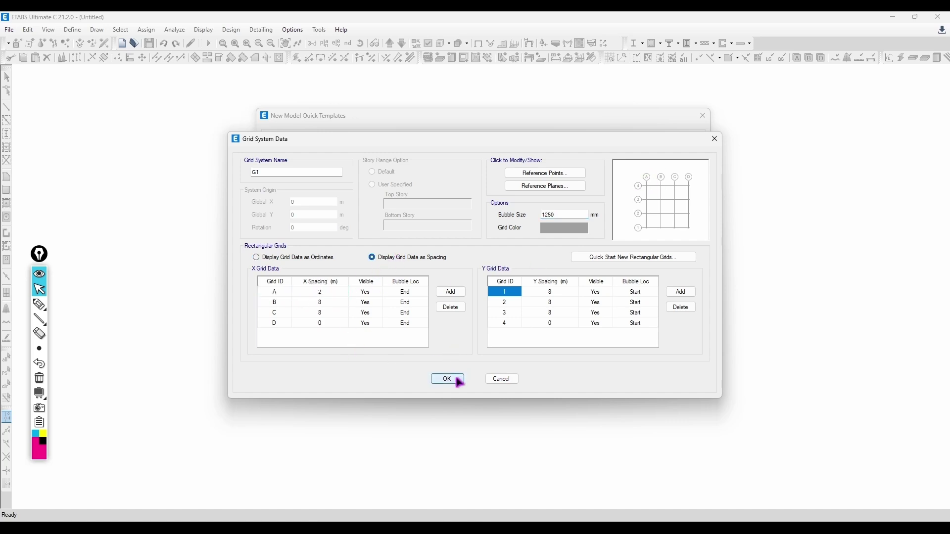
{"action": "left_click", "coordinate": [365, 312]}
{"action": "left_click", "coordinate": [332, 301]}
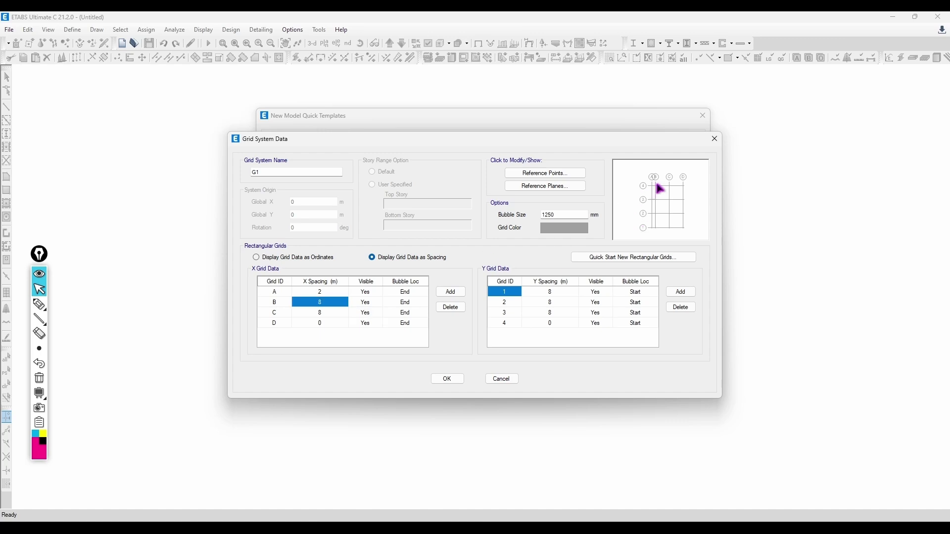
{"action": "double_click", "coordinate": [557, 216]}
{"action": "type", "text": "500"}
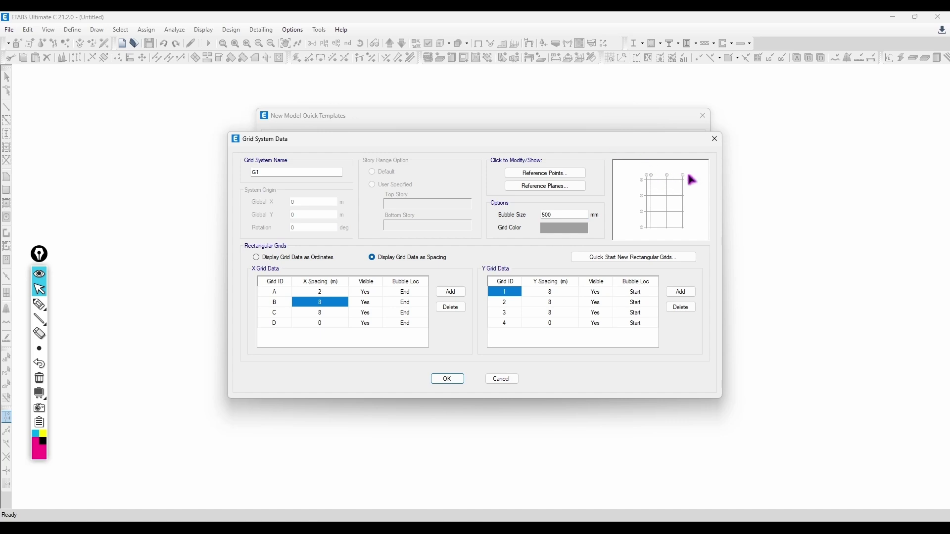
Set grid A's X spacing to 8 m and the bubble size to 1250 mm, and accept the grid data
{"action": "left_click", "coordinate": [338, 293]}
{"action": "type", "text": "8"}
{"action": "key", "text": "Return"}
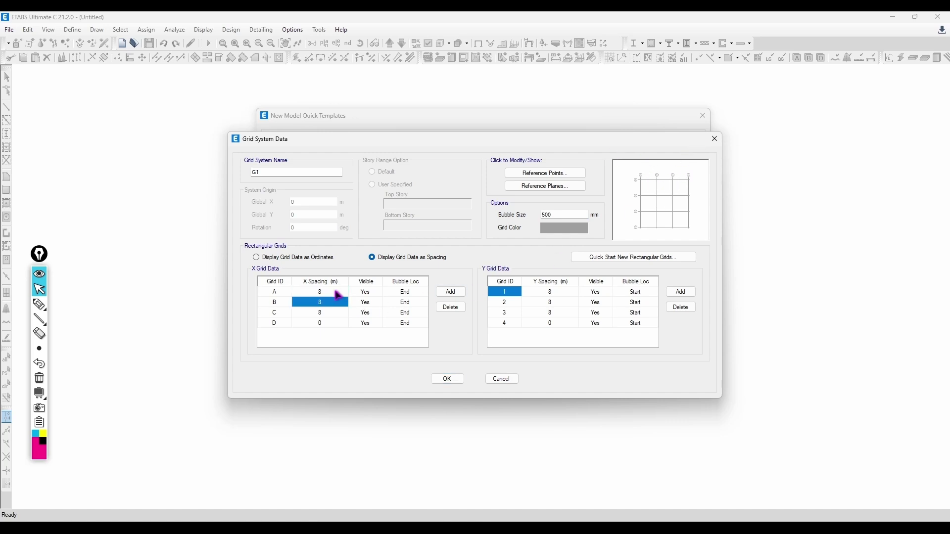
{"action": "left_click", "coordinate": [568, 216]}
{"action": "key", "text": "Return"}
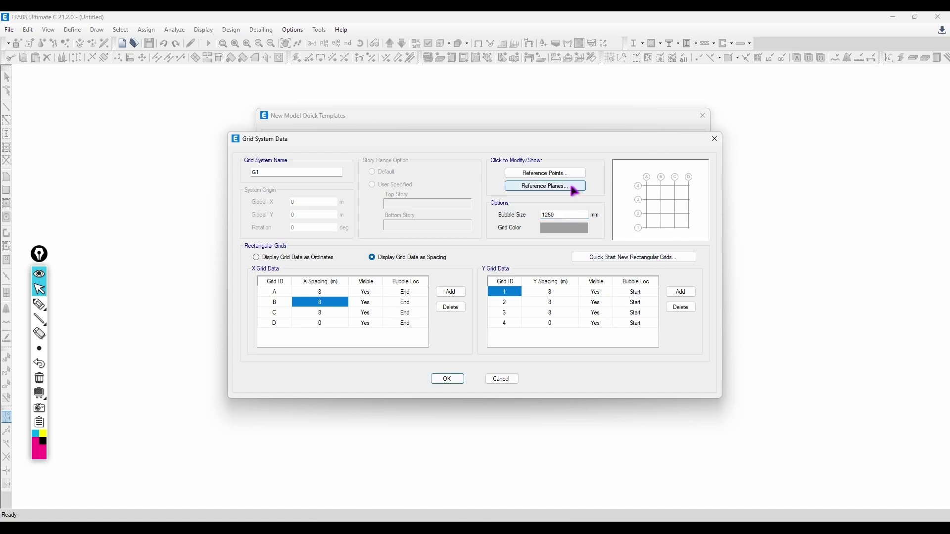
{"action": "left_click", "coordinate": [447, 379]}
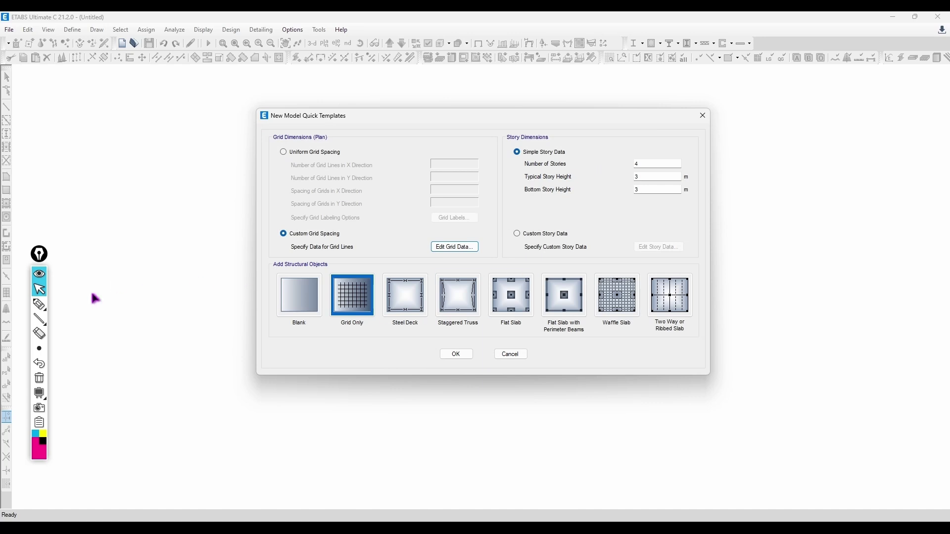
Sketch a hatched plan square over the grid dimensions and a multi-story frame with base supports beside the dialog
{"action": "left_click", "coordinate": [39, 304]}
{"action": "mouse_move", "coordinate": [412, 175]}
{"action": "left_mouse_down"}
{"action": "mouse_move", "coordinate": [399, 177]}
{"action": "mouse_move", "coordinate": [411, 217]}
{"action": "mouse_move", "coordinate": [388, 191]}
{"action": "mouse_move", "coordinate": [395, 208]}
{"action": "mouse_move", "coordinate": [410, 200]}
{"action": "left_mouse_up"}
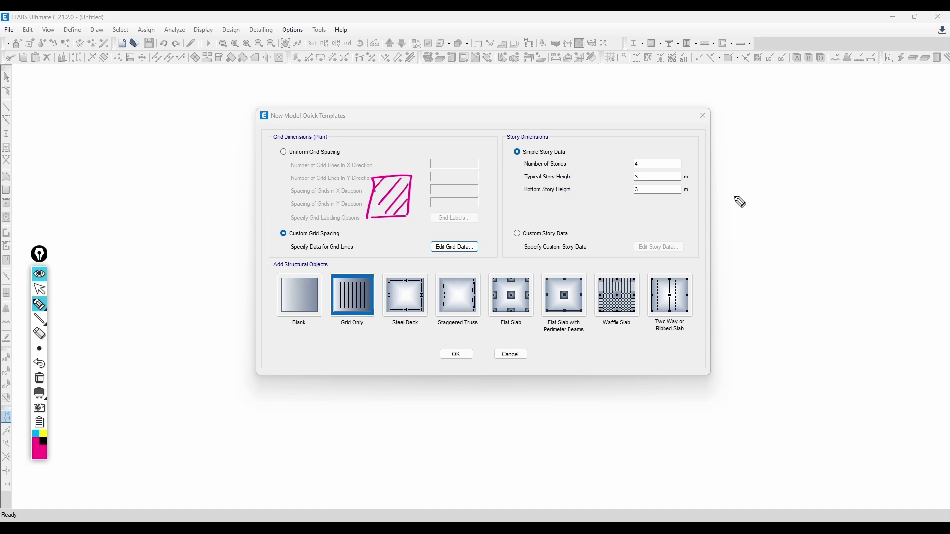
{"action": "mouse_move", "coordinate": [744, 144]}
{"action": "left_mouse_down"}
{"action": "mouse_move", "coordinate": [740, 252]}
{"action": "mouse_move", "coordinate": [781, 246]}
{"action": "left_mouse_up"}
{"action": "left_click_drag", "start_coordinate": [742, 175], "coordinate": [789, 176]}
{"action": "mouse_move", "coordinate": [740, 194]}
{"action": "left_mouse_down"}
{"action": "mouse_move", "coordinate": [780, 194]}
{"action": "mouse_move", "coordinate": [770, 216]}
{"action": "left_mouse_up"}
{"action": "mouse_move", "coordinate": [736, 236]}
{"action": "left_mouse_down"}
{"action": "mouse_move", "coordinate": [770, 238]}
{"action": "mouse_move", "coordinate": [748, 257]}
{"action": "left_mouse_up"}
{"action": "left_click_drag", "start_coordinate": [737, 257], "coordinate": [740, 262]}
{"action": "mouse_move", "coordinate": [776, 258]}
{"action": "left_mouse_down"}
{"action": "mouse_move", "coordinate": [794, 255]}
{"action": "mouse_move", "coordinate": [782, 262]}
{"action": "left_mouse_up"}
{"action": "left_click_drag", "start_coordinate": [790, 255], "coordinate": [788, 260]}
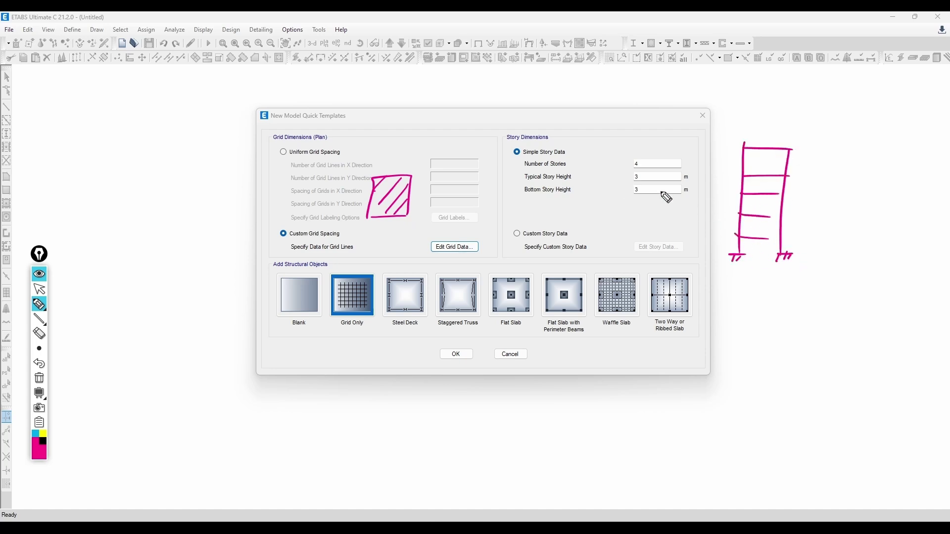
Underline the story count and both story height settings, and circle the number of stories
{"action": "left_click_drag", "start_coordinate": [552, 144], "coordinate": [570, 144]}
{"action": "key", "text": "ctrl+z"}
{"action": "left_click_drag", "start_coordinate": [522, 166], "coordinate": [563, 168]}
{"action": "left_click_drag", "start_coordinate": [646, 158], "coordinate": [643, 157]}
{"action": "mouse_move", "coordinate": [523, 185]}
{"action": "left_mouse_down"}
{"action": "mouse_move", "coordinate": [642, 181]}
{"action": "mouse_move", "coordinate": [573, 194]}
{"action": "left_mouse_up"}
{"action": "left_click_drag", "start_coordinate": [633, 194], "coordinate": [642, 194]}
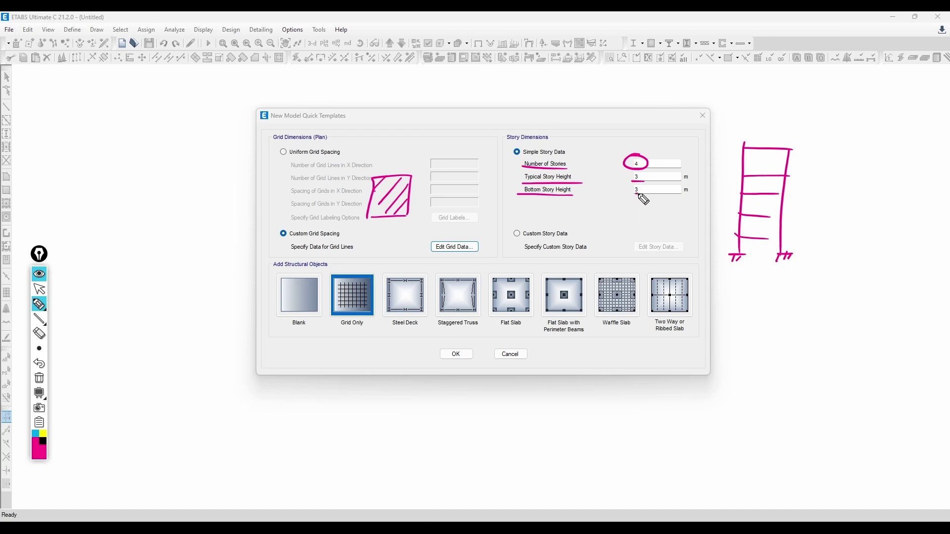
Draw a horizontal arrow at the frame's base and a vertical double arrow below it, and clear all annotations
{"action": "left_click_drag", "start_coordinate": [787, 247], "coordinate": [802, 246]}
{"action": "left_click_drag", "start_coordinate": [793, 242], "coordinate": [816, 253]}
{"action": "mouse_move", "coordinate": [826, 242]}
{"action": "left_mouse_down"}
{"action": "mouse_move", "coordinate": [830, 252]}
{"action": "mouse_move", "coordinate": [796, 268]}
{"action": "left_mouse_up"}
{"action": "left_click_drag", "start_coordinate": [792, 266], "coordinate": [794, 283]}
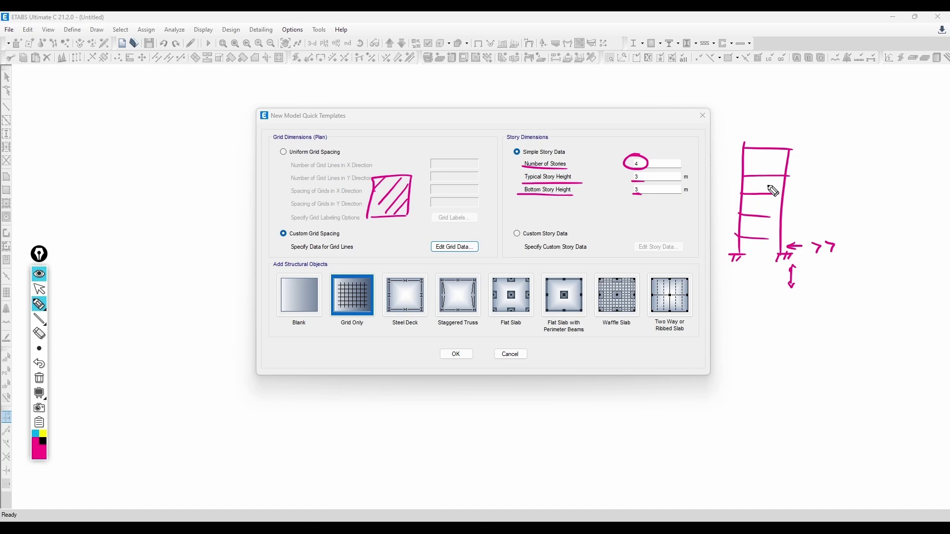
{"action": "left_click_drag", "start_coordinate": [639, 188], "coordinate": [641, 187]}
{"action": "left_click", "coordinate": [40, 378]}
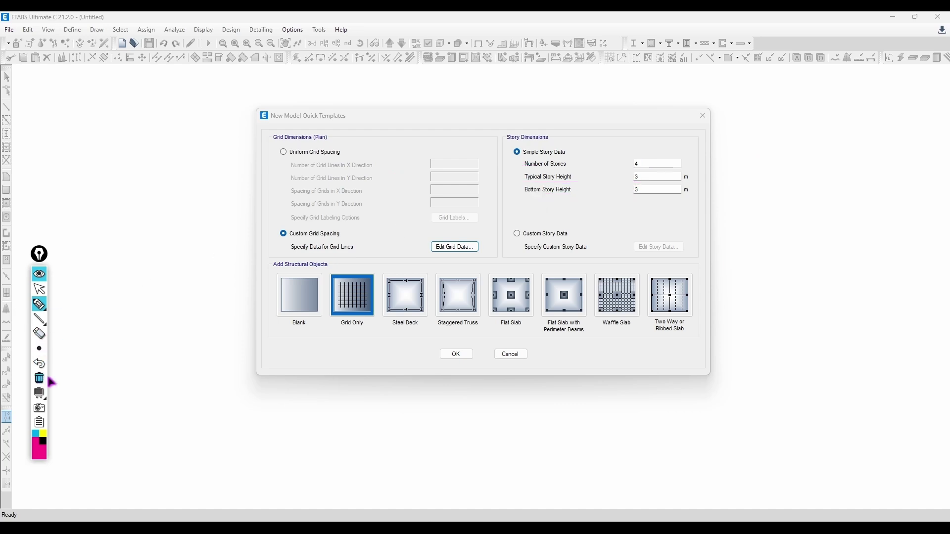
{"action": "left_click", "coordinate": [39, 289]}
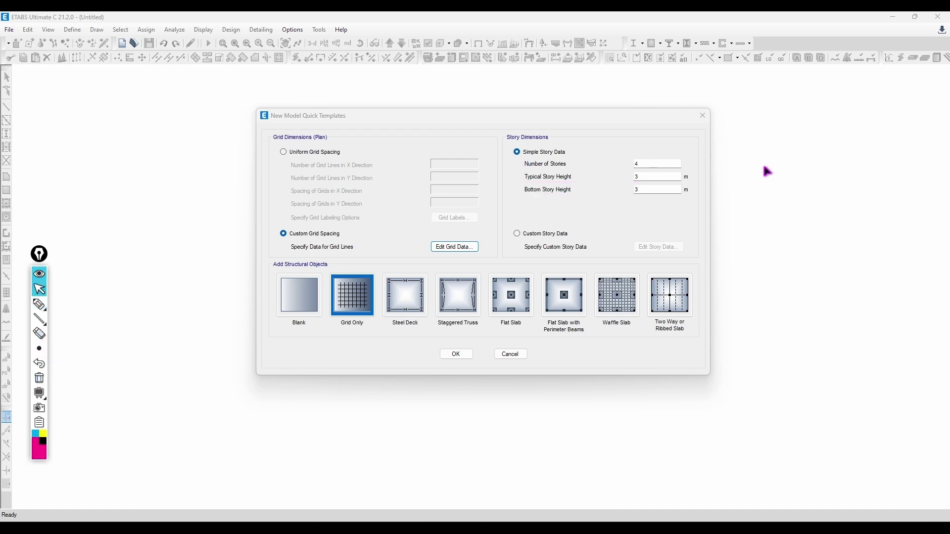
Switch to custom story data and rename Story1 as Ground Floor in the story table
{"action": "left_click", "coordinate": [554, 236]}
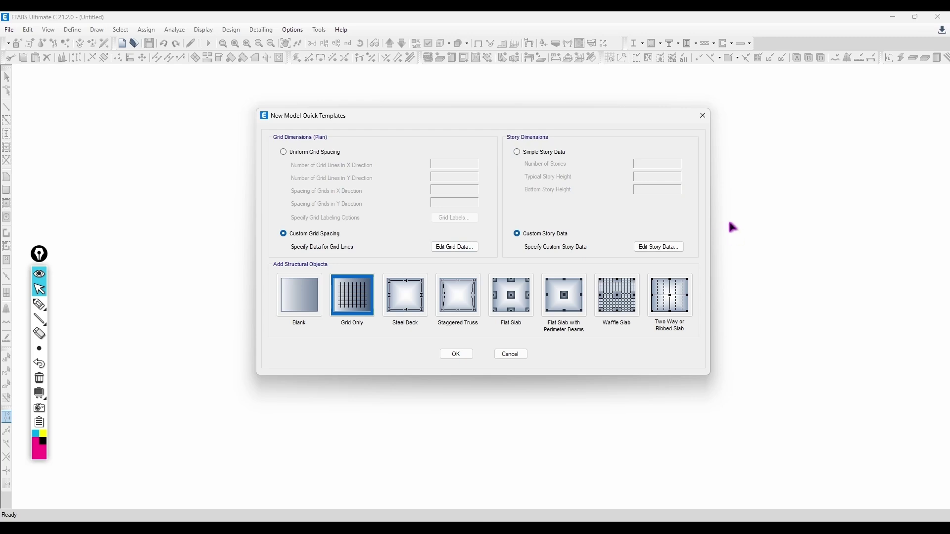
{"action": "left_click", "coordinate": [658, 247]}
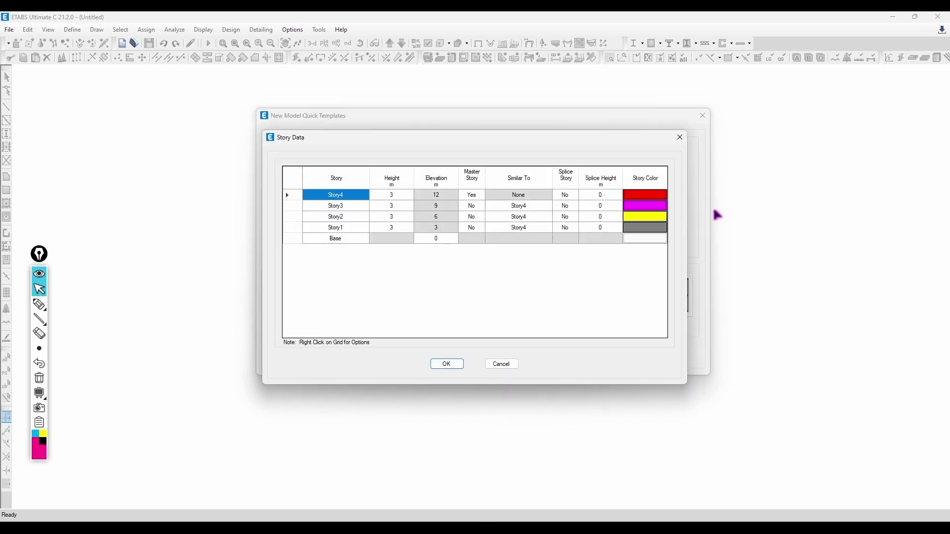
{"action": "left_click", "coordinate": [390, 204]}
{"action": "left_click", "coordinate": [394, 217]}
{"action": "left_click", "coordinate": [395, 226]}
{"action": "left_click", "coordinate": [359, 229]}
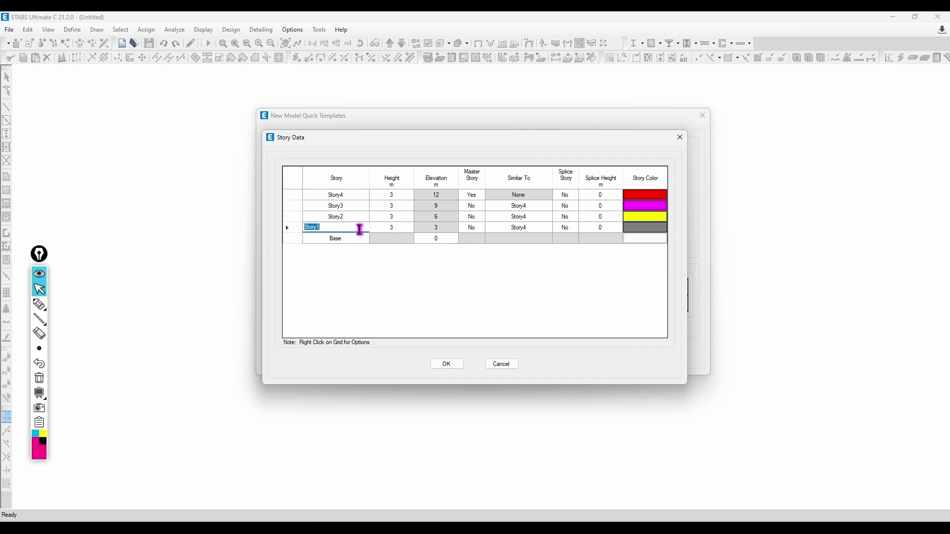
{"action": "type", "text": "Ground Floor"}
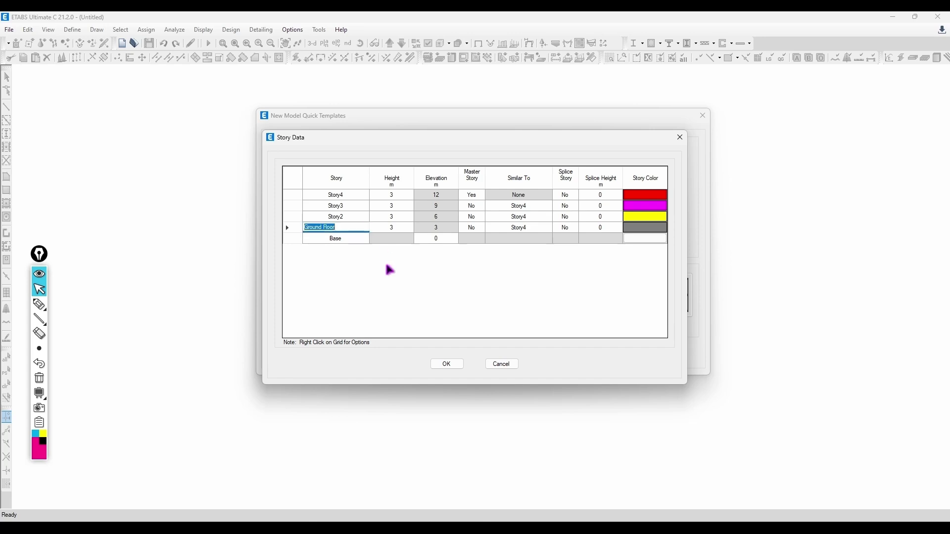
Review the Base elevation and the Ground Floor height, and close the story data
{"action": "left_click", "coordinate": [395, 239]}
{"action": "left_click", "coordinate": [440, 239]}
{"action": "left_click", "coordinate": [388, 229]}
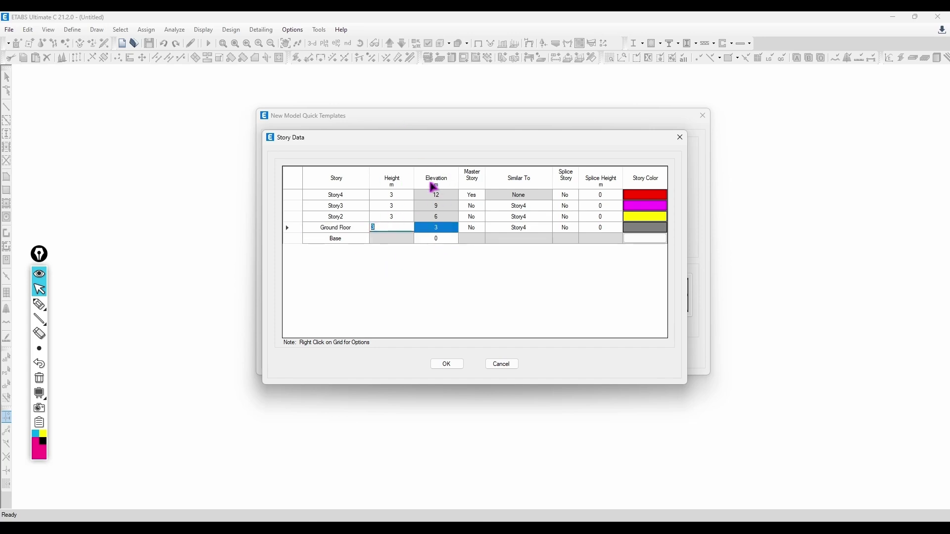
{"action": "type", "text": "0"}
{"action": "left_click", "coordinate": [402, 250]}
{"action": "left_click", "coordinate": [494, 308]}
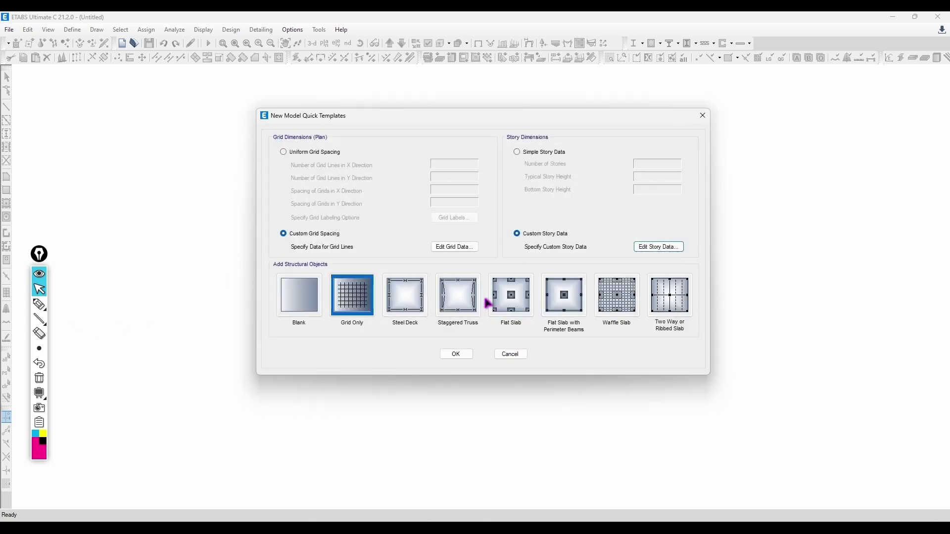
Set Story2's height to 4 m in the custom story data and close the table
{"action": "left_click", "coordinate": [638, 247]}
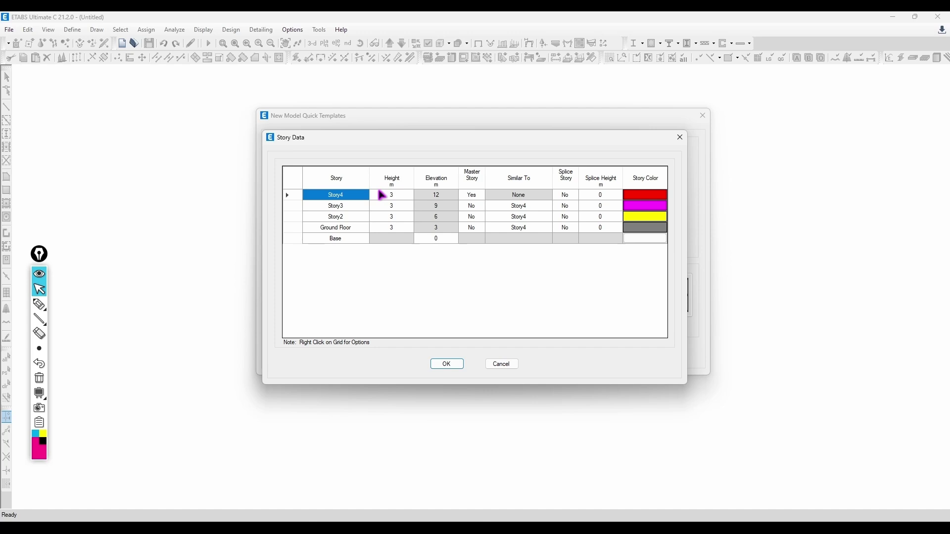
{"action": "left_click", "coordinate": [402, 195]}
{"action": "left_click", "coordinate": [404, 216]}
{"action": "type", "text": "4"}
{"action": "key", "text": "Return"}
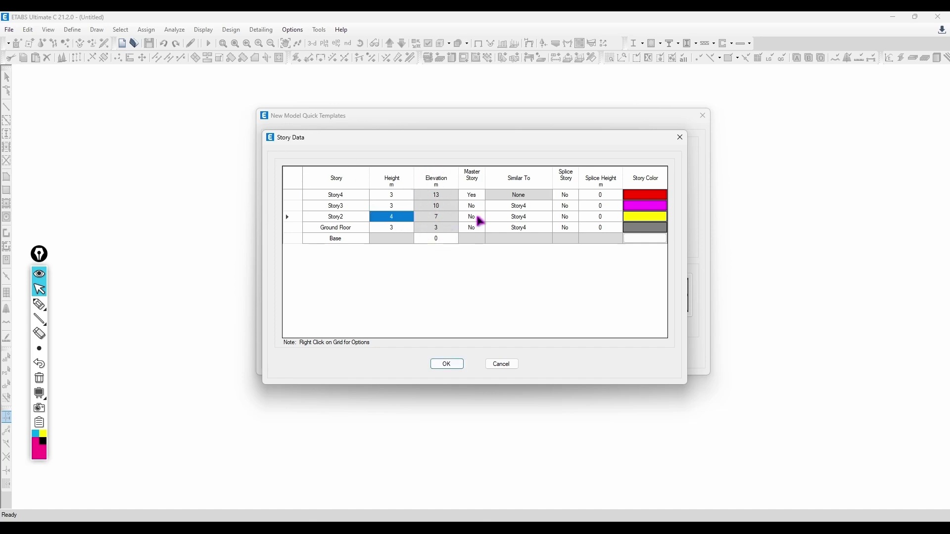
{"action": "key", "text": "F2"}
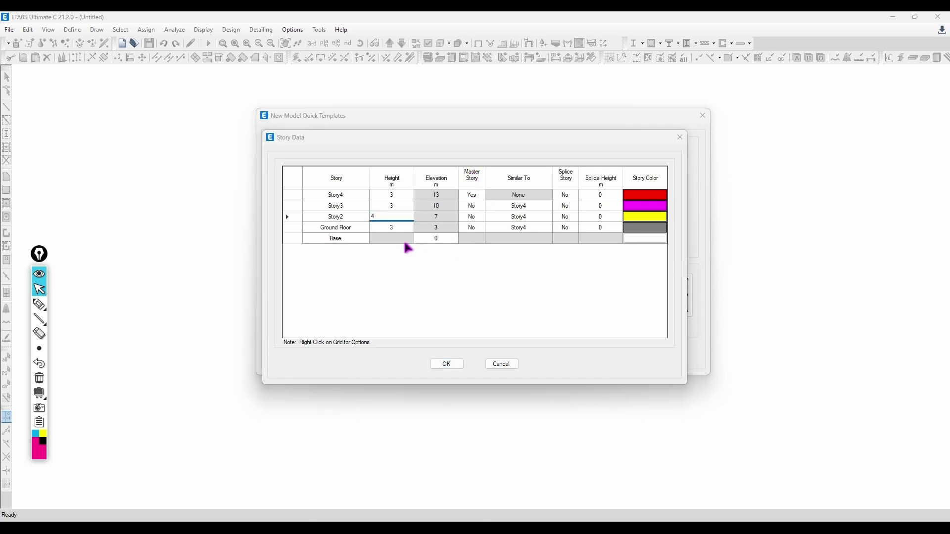
{"action": "key", "text": "Escape"}
{"action": "left_click", "coordinate": [515, 250]}
Set the number of stories to 16 in the simple story data and open the custom story table
{"action": "left_click", "coordinate": [659, 248]}
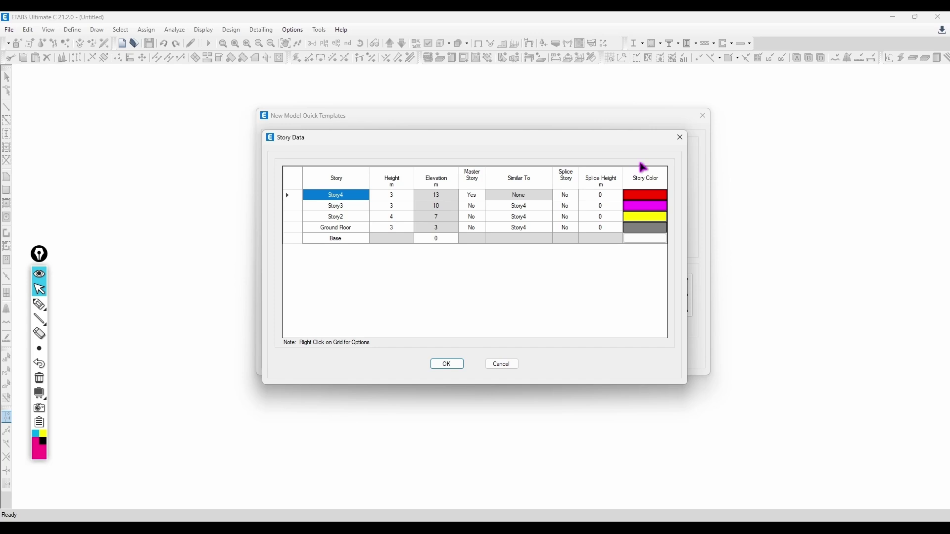
{"action": "left_click", "coordinate": [677, 140]}
{"action": "key", "text": "Return"}
{"action": "left_click", "coordinate": [567, 153]}
{"action": "double_click", "coordinate": [656, 163]}
{"action": "type", "text": "16"}
{"action": "left_click", "coordinate": [560, 236]}
{"action": "left_click", "coordinate": [657, 247]}
Examine the story table from Story16 down to Base and highlight the Story16 to Story6 names
{"action": "scroll", "coordinate": [346, 234], "scroll_direction": "down", "scroll_amount": 2}
{"action": "scroll", "coordinate": [349, 228], "scroll_direction": "up", "scroll_amount": 2}
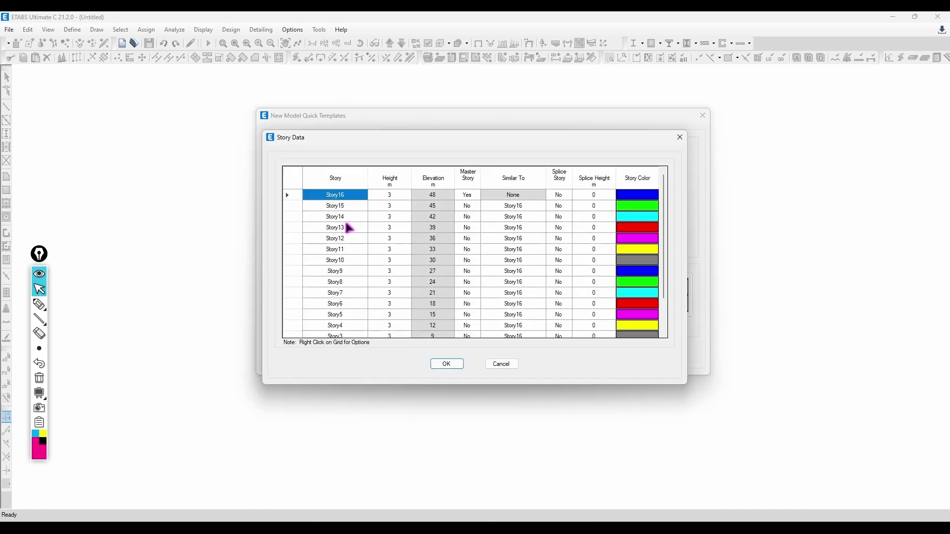
{"action": "scroll", "coordinate": [350, 229], "scroll_direction": "down", "scroll_amount": 2}
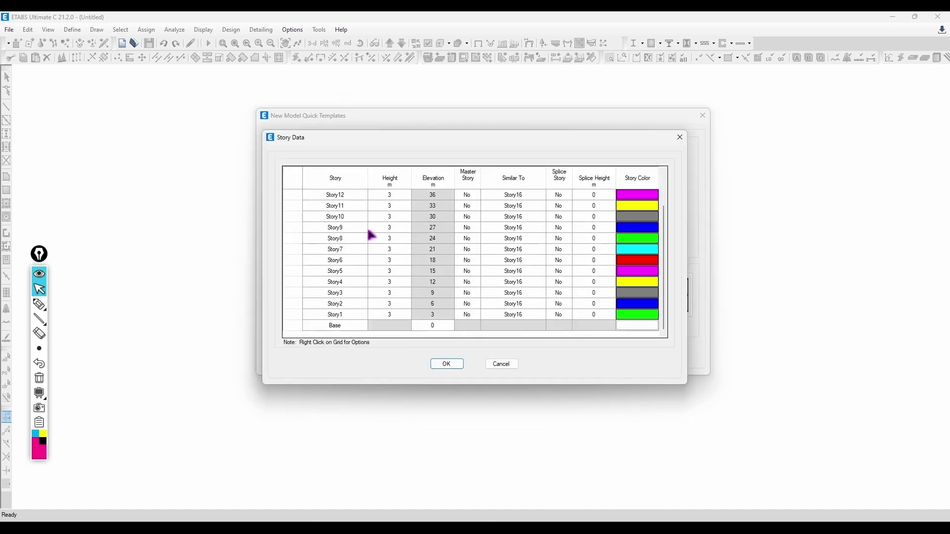
{"action": "scroll", "coordinate": [368, 231], "scroll_direction": "up", "scroll_amount": 2}
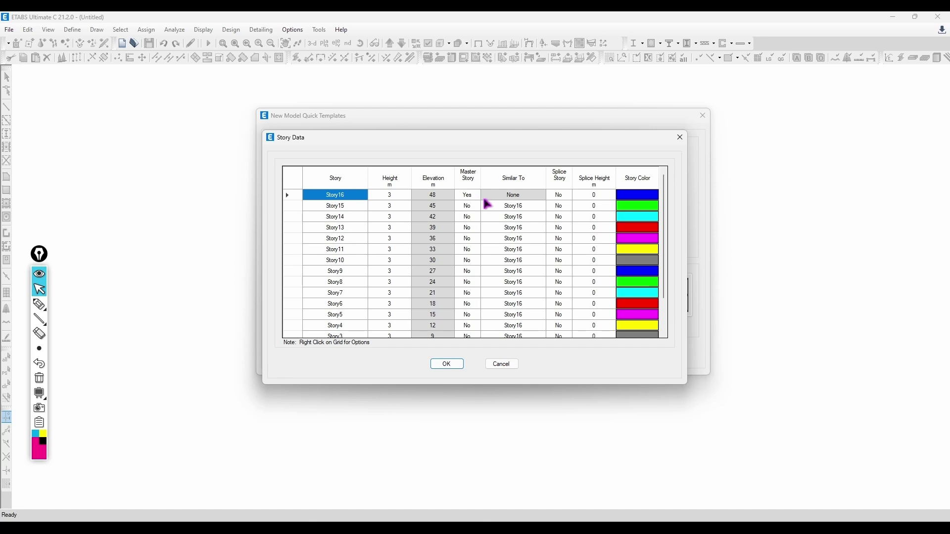
{"action": "scroll", "coordinate": [366, 222], "scroll_direction": "down", "scroll_amount": 2}
{"action": "scroll", "coordinate": [355, 311], "scroll_direction": "up", "scroll_amount": 2}
{"action": "scroll", "coordinate": [354, 315], "scroll_direction": "down", "scroll_amount": 2}
{"action": "scroll", "coordinate": [339, 219], "scroll_direction": "up", "scroll_amount": 2}
{"action": "left_click_drag", "start_coordinate": [352, 199], "coordinate": [355, 305]}
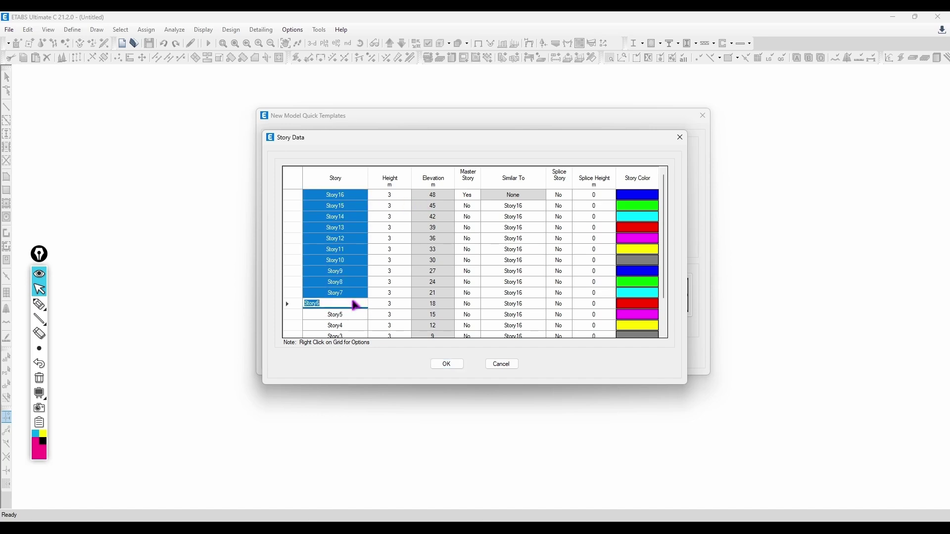
{"action": "scroll", "coordinate": [350, 257], "scroll_direction": "down", "scroll_amount": 1}
{"action": "scroll", "coordinate": [352, 210], "scroll_direction": "up", "scroll_amount": 1}
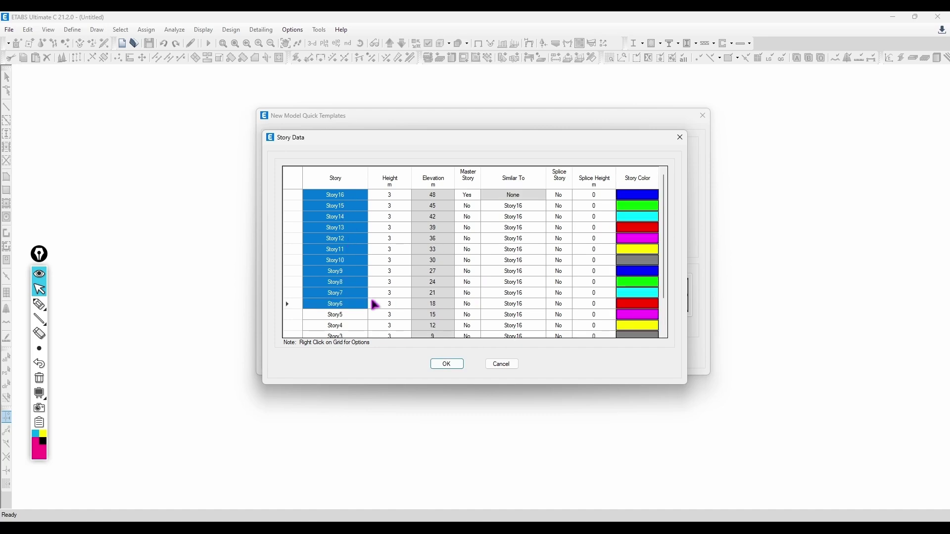
Make Story5 a master story
{"action": "scroll", "coordinate": [498, 314], "scroll_direction": "down", "scroll_amount": 1}
{"action": "left_click", "coordinate": [474, 282]}
{"action": "left_click", "coordinate": [471, 291]}
{"action": "scroll", "coordinate": [472, 292], "scroll_direction": "down", "scroll_amount": 1}
Set Story4, Story3, Story2 and Story1 as similar to Story5
{"action": "left_click", "coordinate": [540, 282]}
{"action": "left_click", "coordinate": [542, 282]}
{"action": "left_click", "coordinate": [512, 298]}
{"action": "left_click", "coordinate": [544, 293]}
{"action": "left_click", "coordinate": [542, 293]}
{"action": "left_click", "coordinate": [509, 314]}
{"action": "left_click", "coordinate": [543, 303]}
{"action": "left_click", "coordinate": [542, 304]}
{"action": "left_click", "coordinate": [508, 326]}
{"action": "left_click", "coordinate": [542, 315]}
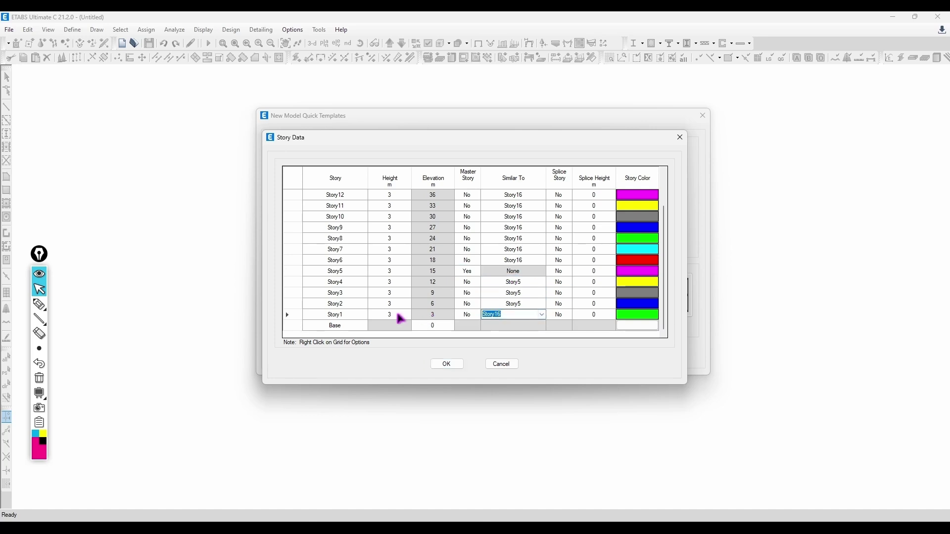
{"action": "left_click", "coordinate": [542, 314]}
{"action": "left_click", "coordinate": [505, 337]}
{"action": "left_click", "coordinate": [513, 269]}
Examine the two story groups, highlighting the names similar to Story16 and those similar to Story5
{"action": "scroll", "coordinate": [425, 290], "scroll_direction": "up", "scroll_amount": 2}
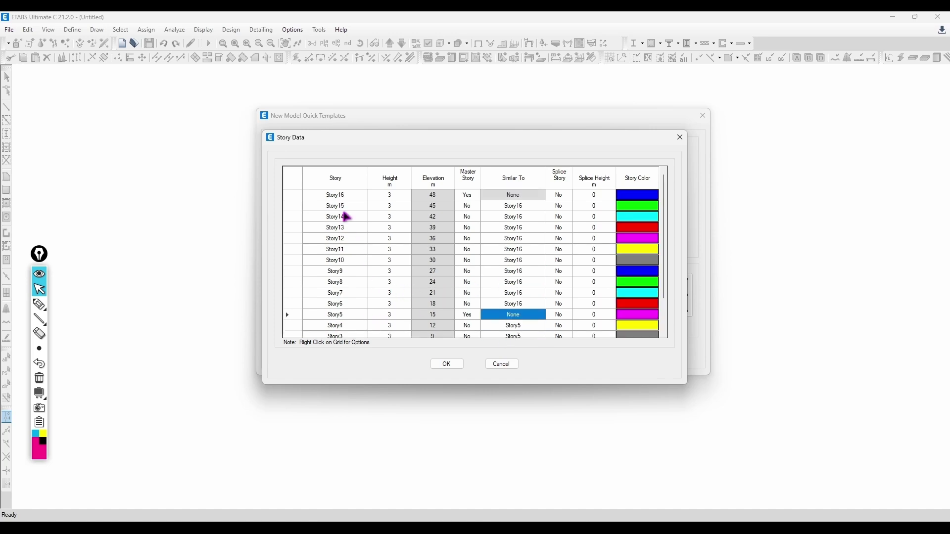
{"action": "left_click", "coordinate": [352, 195]}
{"action": "left_click_drag", "start_coordinate": [357, 209], "coordinate": [362, 306]}
{"action": "scroll", "coordinate": [361, 316], "scroll_direction": "down", "scroll_amount": 2}
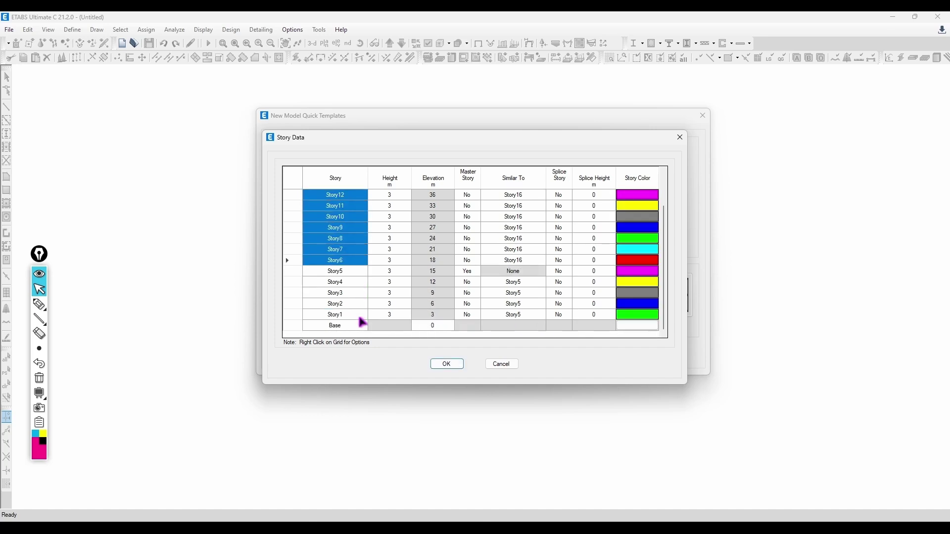
{"action": "left_click", "coordinate": [345, 274]}
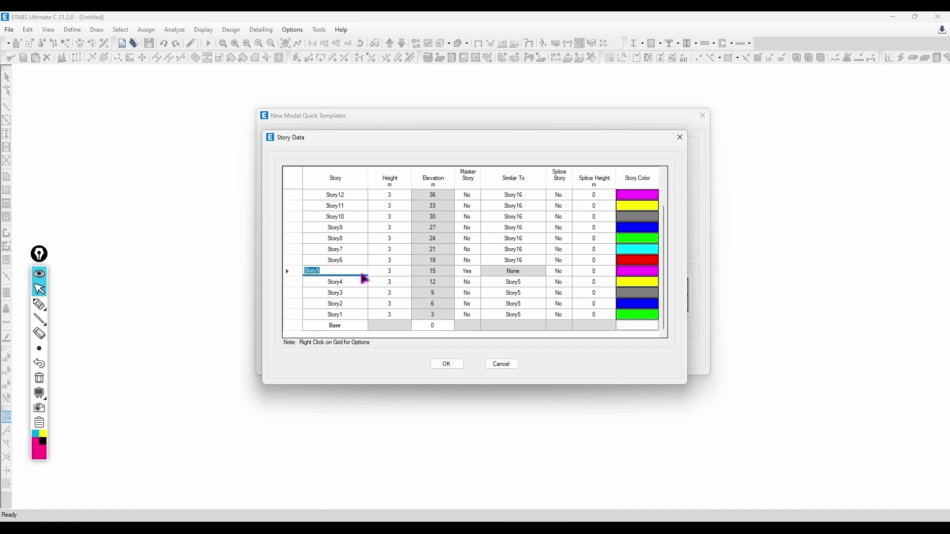
{"action": "left_click_drag", "start_coordinate": [361, 283], "coordinate": [356, 314]}
{"action": "left_click", "coordinate": [379, 304]}
{"action": "scroll", "coordinate": [368, 242], "scroll_direction": "up", "scroll_amount": 2}
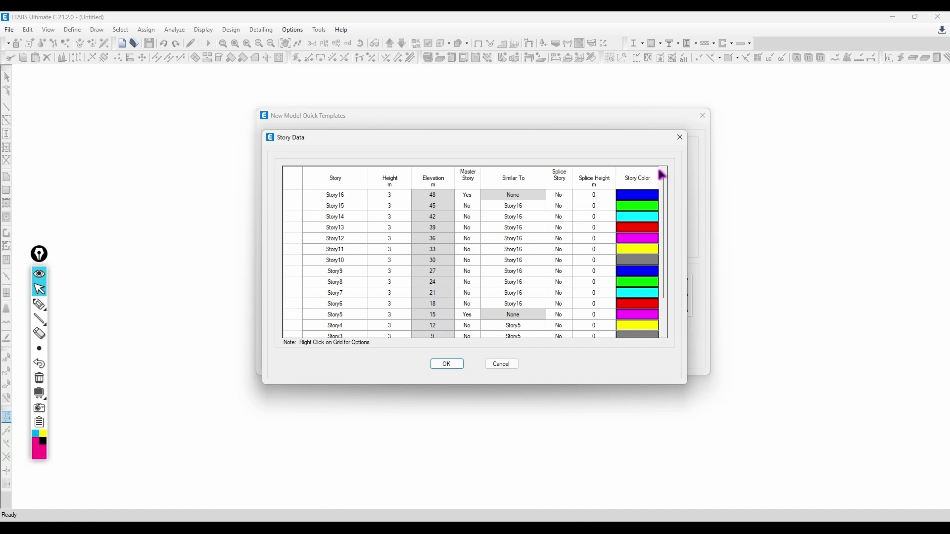
Close the story data, reopen it to check the master story assignments, and close it again
{"action": "left_click", "coordinate": [680, 137]}
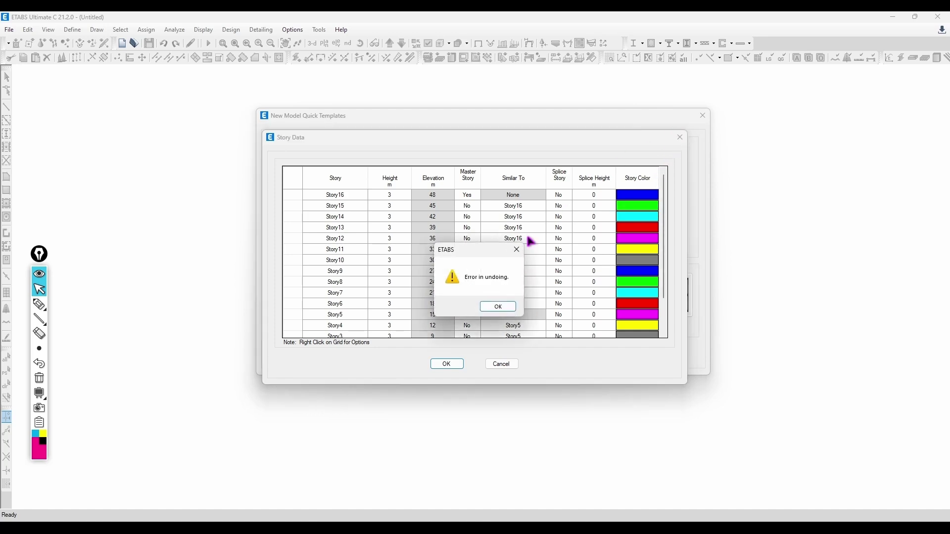
{"action": "left_click", "coordinate": [498, 307]}
{"action": "left_click", "coordinate": [658, 244]}
{"action": "scroll", "coordinate": [403, 236], "scroll_direction": "down", "scroll_amount": 2}
{"action": "scroll", "coordinate": [405, 222], "scroll_direction": "up", "scroll_amount": 2}
{"action": "scroll", "coordinate": [407, 203], "scroll_direction": "down", "scroll_amount": 2}
{"action": "left_click", "coordinate": [681, 138]}
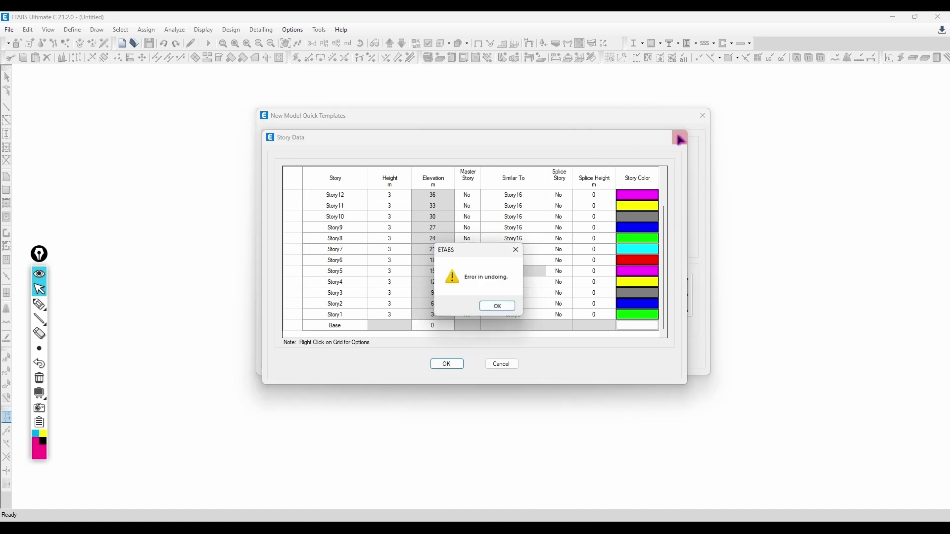
{"action": "left_click", "coordinate": [496, 306]}
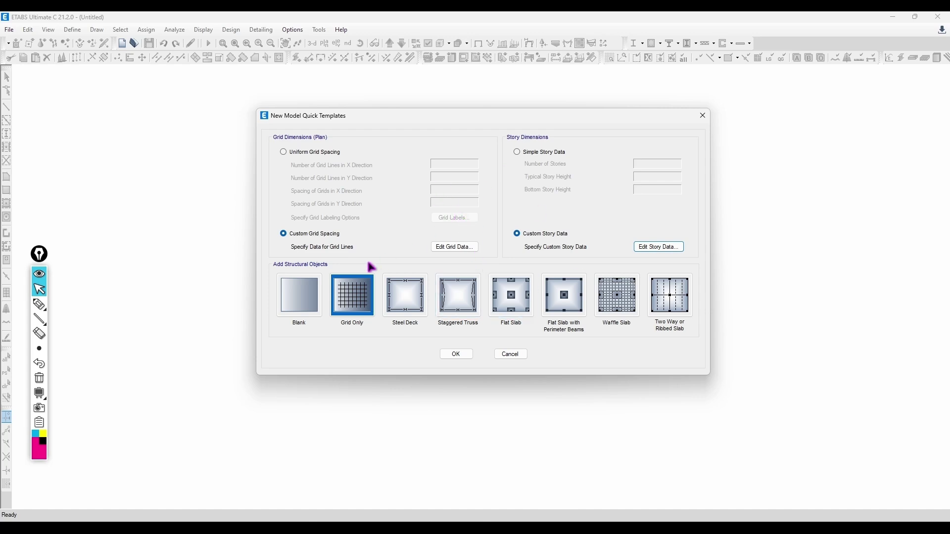
Compare the Blank and Grid Only templates, and view the Steel Deck geometry and properties without applying them
{"action": "left_click", "coordinate": [299, 303]}
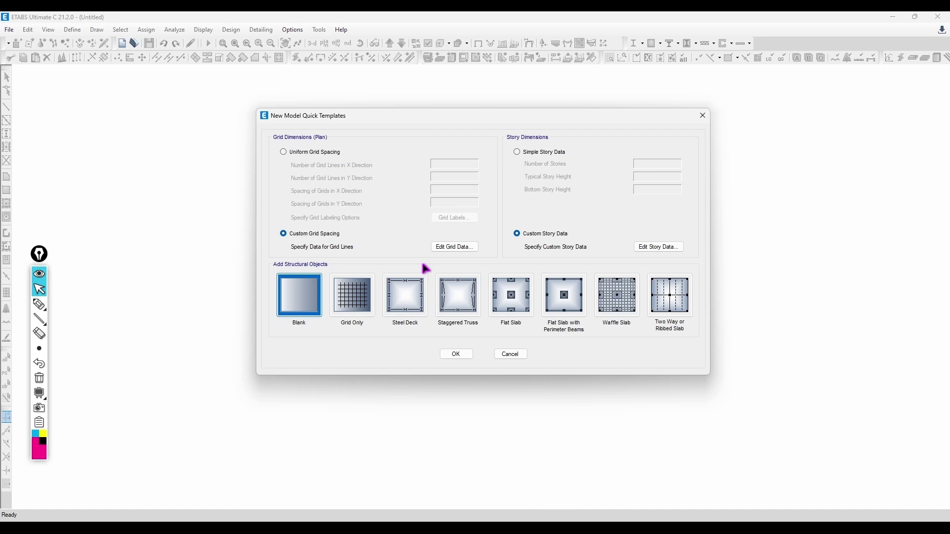
{"action": "left_click", "coordinate": [373, 294]}
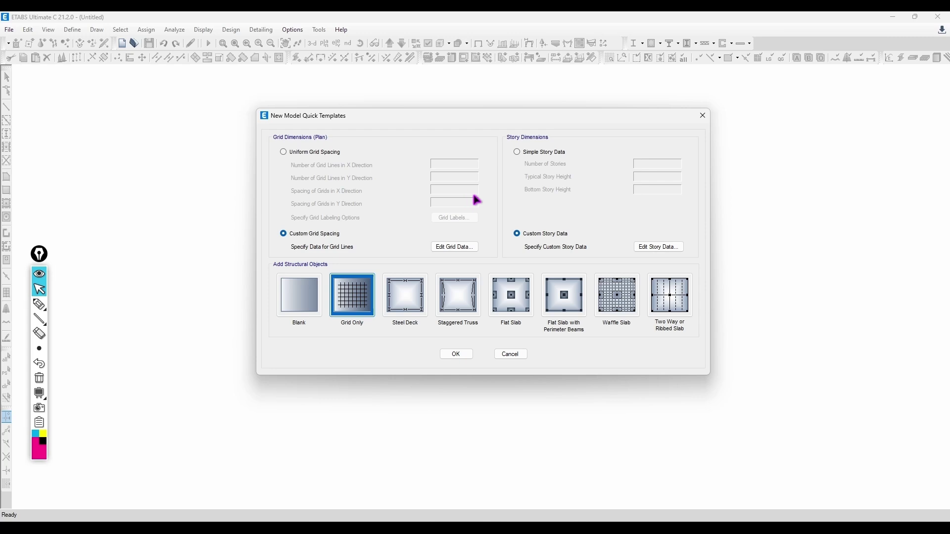
{"action": "left_click", "coordinate": [419, 300]}
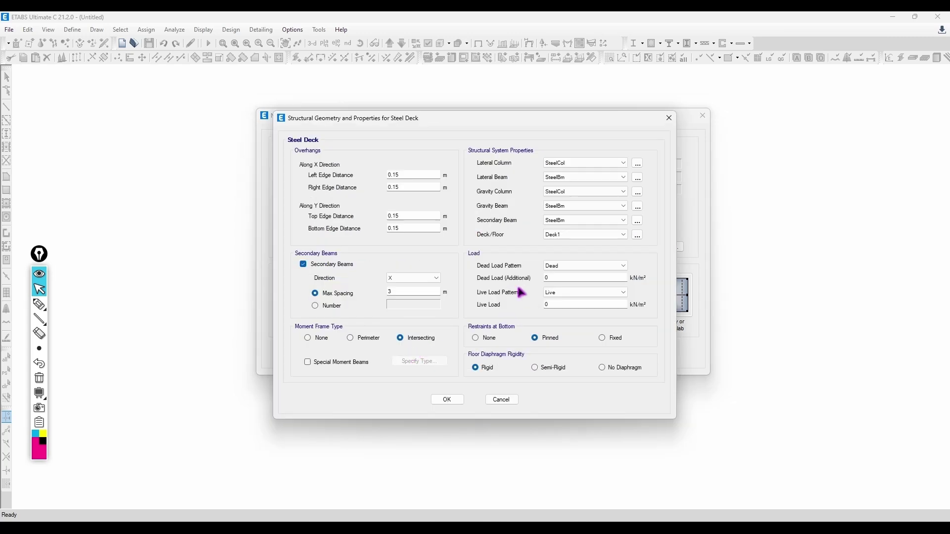
{"action": "left_click", "coordinate": [674, 116]}
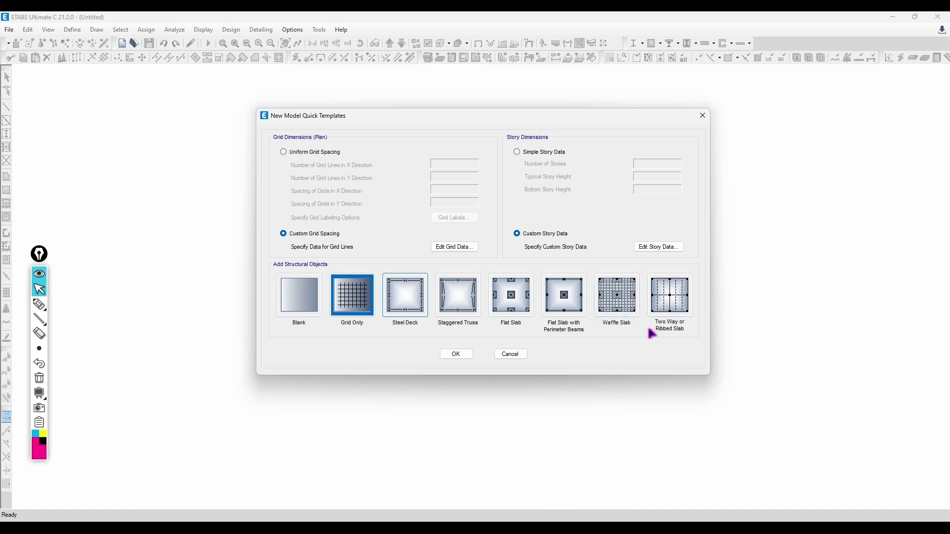
Write "HB Hordy" below the Two Way or Ribbed Slab template and sketch a ribbed slab cross-section beside the dialog
{"action": "left_click", "coordinate": [39, 304]}
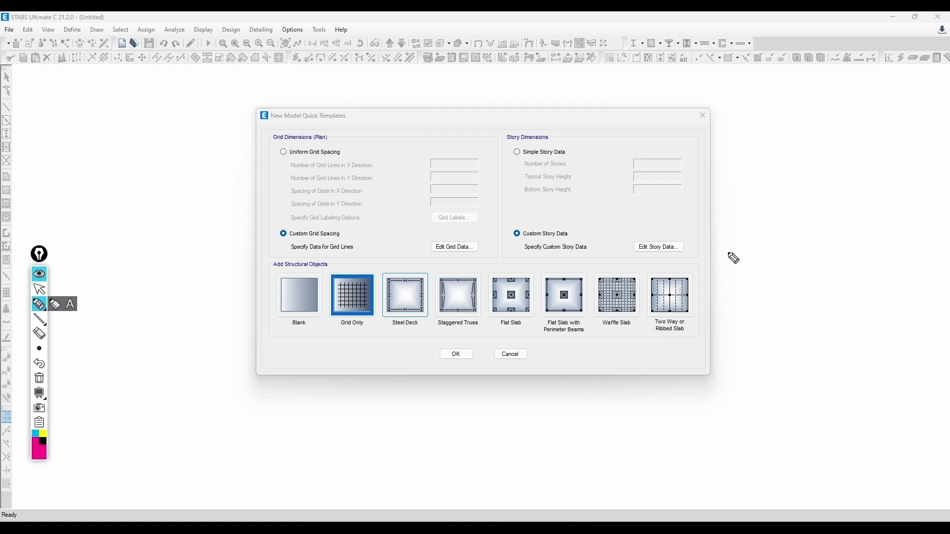
{"action": "mouse_move", "coordinate": [661, 345]}
{"action": "left_mouse_down"}
{"action": "mouse_move", "coordinate": [674, 363]}
{"action": "mouse_move", "coordinate": [663, 367]}
{"action": "mouse_move", "coordinate": [683, 369]}
{"action": "mouse_move", "coordinate": [691, 352]}
{"action": "left_mouse_up"}
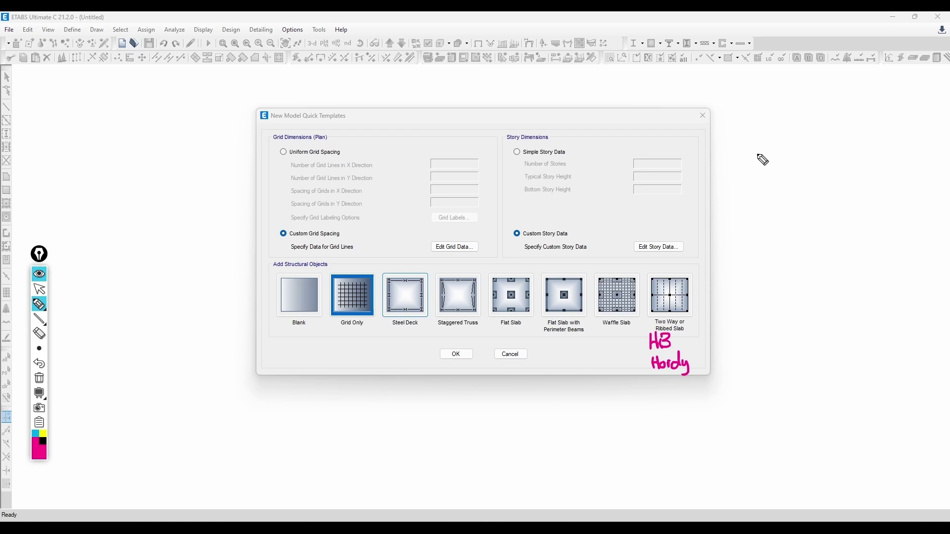
{"action": "left_click_drag", "start_coordinate": [717, 167], "coordinate": [787, 167]}
{"action": "left_click_drag", "start_coordinate": [719, 154], "coordinate": [892, 158]}
{"action": "left_click_drag", "start_coordinate": [786, 166], "coordinate": [787, 190]}
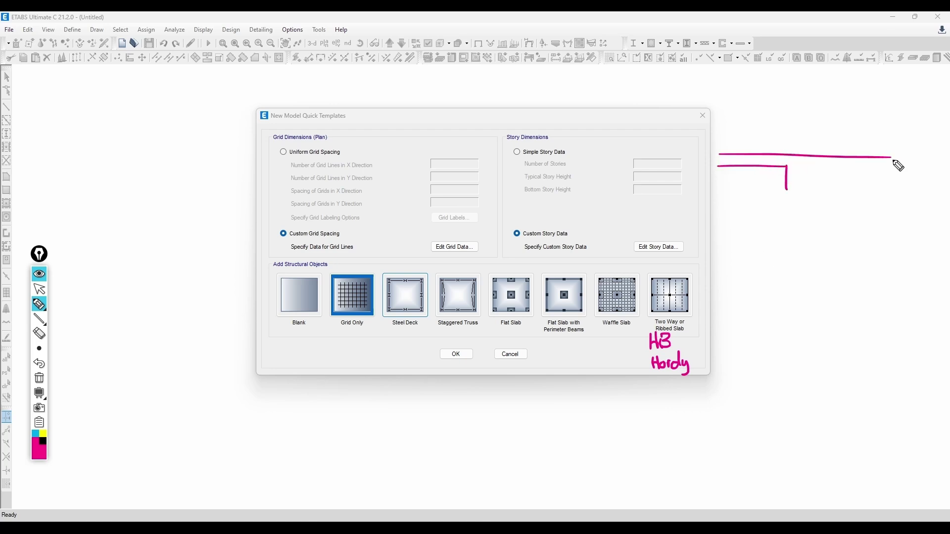
{"action": "left_click_drag", "start_coordinate": [889, 168], "coordinate": [819, 169]}
{"action": "key", "text": "ctrl+z"}
{"action": "mouse_move", "coordinate": [891, 167]}
{"action": "left_mouse_down"}
{"action": "mouse_move", "coordinate": [877, 191]}
{"action": "mouse_move", "coordinate": [850, 191]}
{"action": "left_mouse_up"}
{"action": "mouse_move", "coordinate": [807, 168]}
{"action": "left_mouse_down"}
{"action": "mouse_move", "coordinate": [806, 188]}
{"action": "mouse_move", "coordinate": [853, 168]}
{"action": "left_mouse_up"}
{"action": "left_click_drag", "start_coordinate": [805, 188], "coordinate": [786, 188]}
{"action": "left_click_drag", "start_coordinate": [850, 191], "coordinate": [891, 191]}
Add a break line and a "ribs" arrow label to the slab sketch, and mark the space between ribs with a blue crossed box
{"action": "mouse_move", "coordinate": [738, 130]}
{"action": "left_mouse_down"}
{"action": "mouse_move", "coordinate": [740, 198]}
{"action": "mouse_move", "coordinate": [794, 197]}
{"action": "left_mouse_up"}
{"action": "mouse_move", "coordinate": [786, 198]}
{"action": "left_mouse_down"}
{"action": "mouse_move", "coordinate": [793, 203]}
{"action": "mouse_move", "coordinate": [757, 223]}
{"action": "left_mouse_up"}
{"action": "left_click_drag", "start_coordinate": [761, 226], "coordinate": [761, 236]}
{"action": "left_click", "coordinate": [762, 221]}
{"action": "left_click_drag", "start_coordinate": [767, 219], "coordinate": [777, 236]}
{"action": "left_click", "coordinate": [36, 436]}
{"action": "mouse_move", "coordinate": [806, 166]}
{"action": "left_mouse_down"}
{"action": "mouse_move", "coordinate": [850, 191]}
{"action": "mouse_move", "coordinate": [810, 189]}
{"action": "mouse_move", "coordinate": [851, 190]}
{"action": "left_mouse_up"}
{"action": "left_click", "coordinate": [35, 440]}
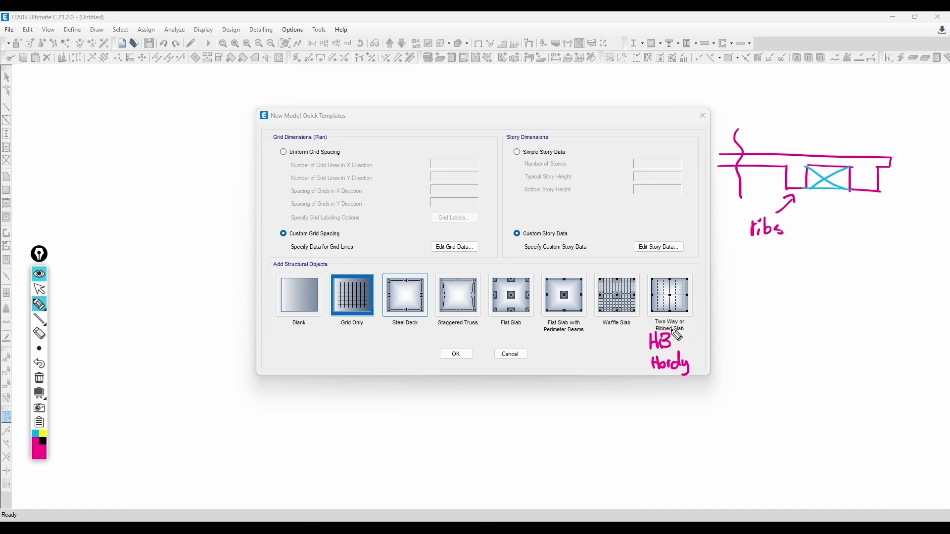
Draw a rib spacing dimension labelled "S" below the slab sketch and note the values 0.5 and 0.6 m
{"action": "mouse_move", "coordinate": [795, 198]}
{"action": "left_mouse_down"}
{"action": "mouse_move", "coordinate": [814, 210]}
{"action": "mouse_move", "coordinate": [863, 206]}
{"action": "left_mouse_up"}
{"action": "mouse_move", "coordinate": [863, 201]}
{"action": "left_mouse_down"}
{"action": "mouse_move", "coordinate": [864, 211]}
{"action": "mouse_move", "coordinate": [826, 230]}
{"action": "left_mouse_up"}
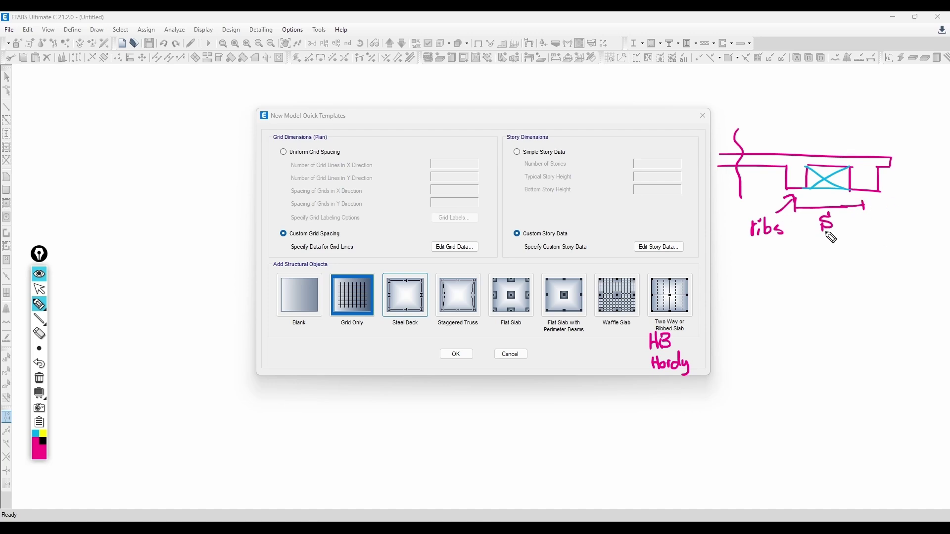
{"action": "left_click_drag", "start_coordinate": [825, 242], "coordinate": [830, 258]}
{"action": "mouse_move", "coordinate": [822, 260]}
{"action": "left_mouse_down"}
{"action": "mouse_move", "coordinate": [847, 257]}
{"action": "mouse_move", "coordinate": [820, 270]}
{"action": "left_mouse_up"}
{"action": "left_click", "coordinate": [829, 273]}
{"action": "left_click_drag", "start_coordinate": [842, 267], "coordinate": [845, 278]}
{"action": "mouse_move", "coordinate": [823, 239]}
{"action": "left_mouse_down"}
{"action": "mouse_move", "coordinate": [848, 259]}
{"action": "mouse_move", "coordinate": [841, 278]}
{"action": "left_mouse_up"}
{"action": "left_click_drag", "start_coordinate": [817, 293], "coordinate": [855, 299]}
{"action": "left_click", "coordinate": [824, 297]}
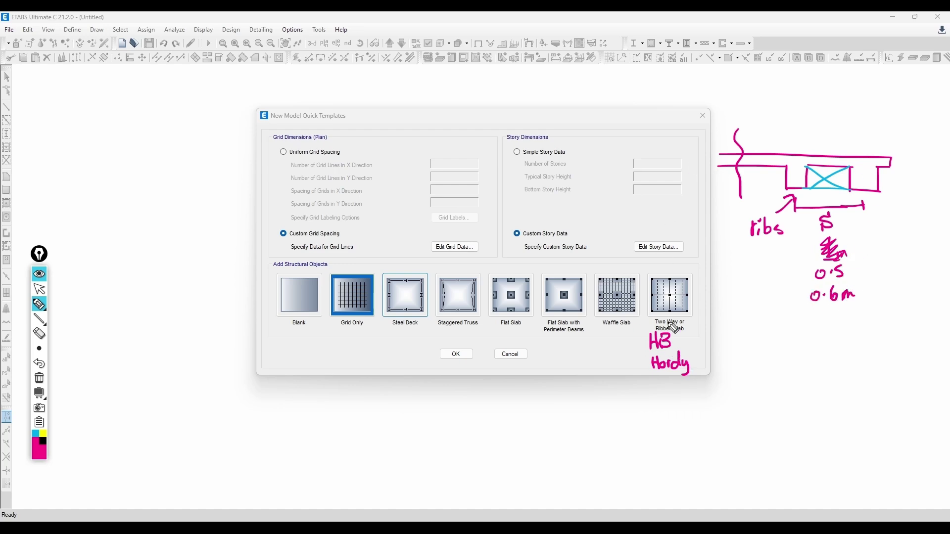
Draw a separate dimension line labelled 1.5 m below the spacing notes, and clear all annotations
{"action": "left_click_drag", "start_coordinate": [800, 324], "coordinate": [799, 333]}
{"action": "left_click_drag", "start_coordinate": [798, 328], "coordinate": [871, 328]}
{"action": "mouse_move", "coordinate": [871, 324]}
{"action": "left_mouse_down"}
{"action": "mouse_move", "coordinate": [871, 335]}
{"action": "mouse_move", "coordinate": [819, 352]}
{"action": "mouse_move", "coordinate": [833, 352]}
{"action": "left_mouse_up"}
{"action": "left_click", "coordinate": [826, 350]}
{"action": "left_click_drag", "start_coordinate": [843, 352], "coordinate": [855, 350]}
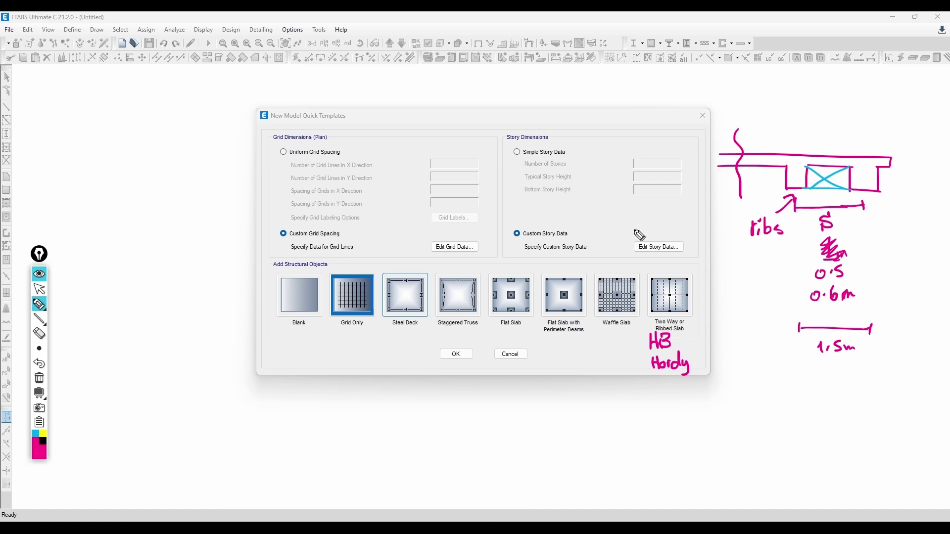
{"action": "left_click", "coordinate": [39, 378]}
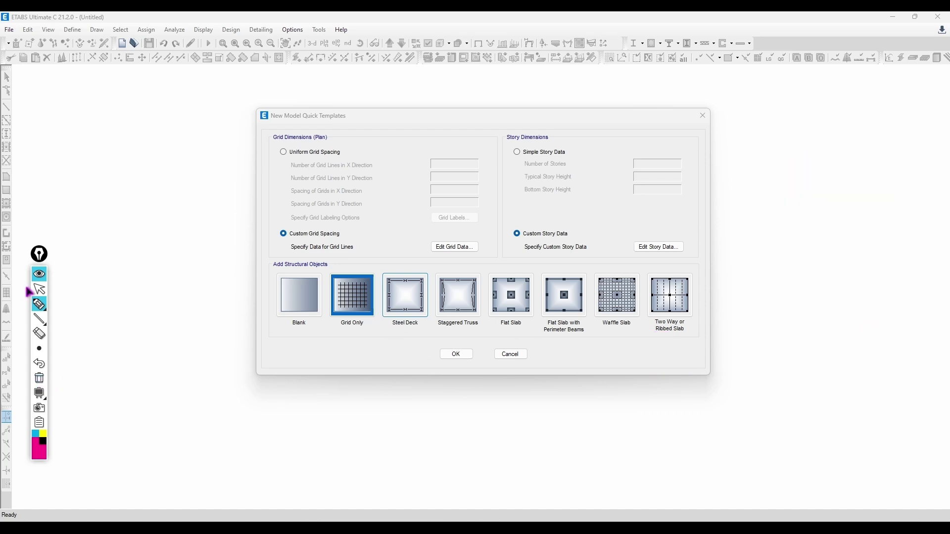
Create the model from the Grid Only template and close the 3D view so only the plan view remains
{"action": "left_click", "coordinate": [39, 289]}
{"action": "left_click", "coordinate": [463, 356]}
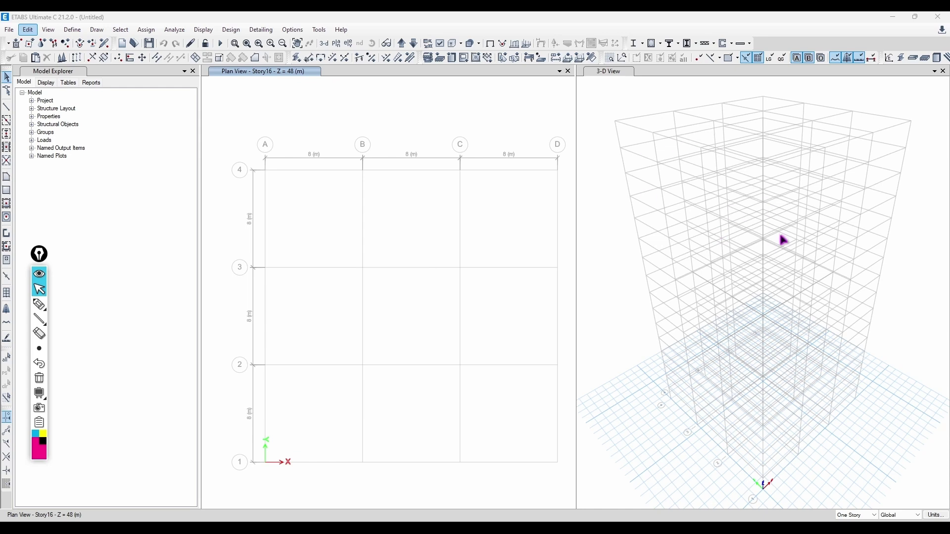
{"action": "left_click", "coordinate": [943, 71]}
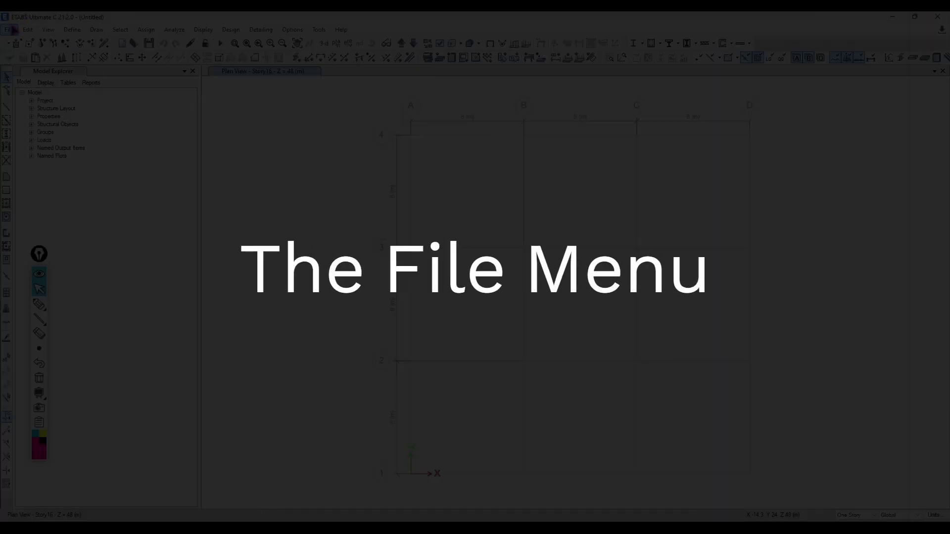
Review the import and export file formats, then the report, picture capture and input/output text file commands
{"action": "left_click", "coordinate": [12, 28]}
{"action": "left_click", "coordinate": [12, 29]}
{"action": "left_click", "coordinate": [11, 29]}
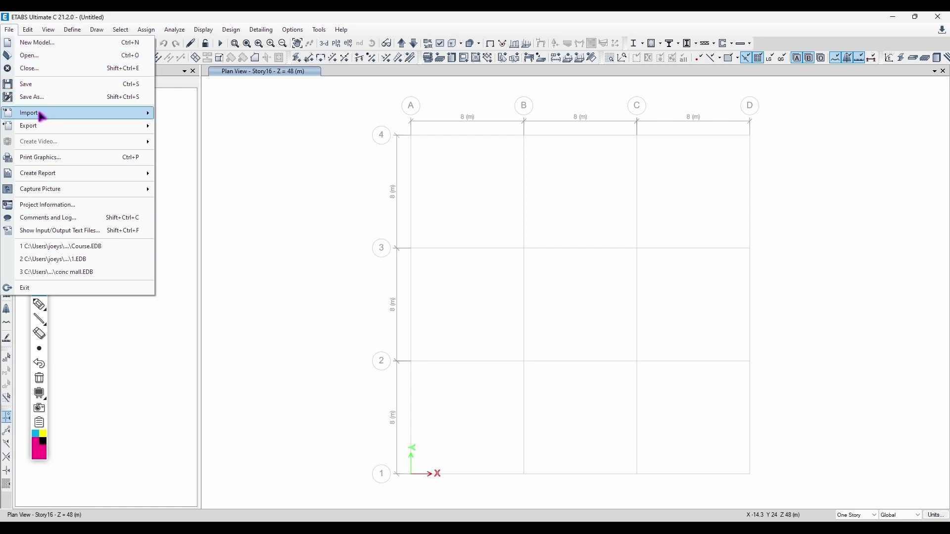
{"action": "mouse_move", "coordinate": [134, 117]}
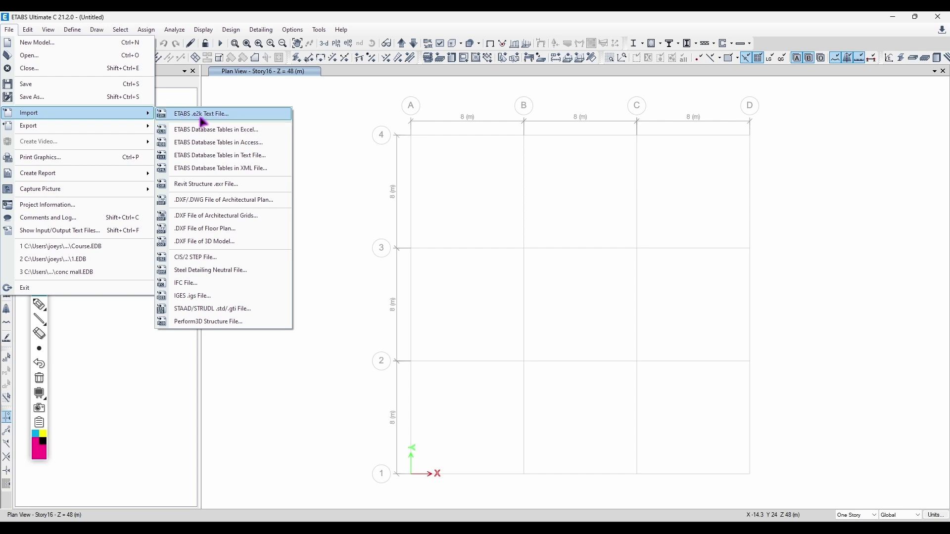
{"action": "left_click", "coordinate": [51, 18]}
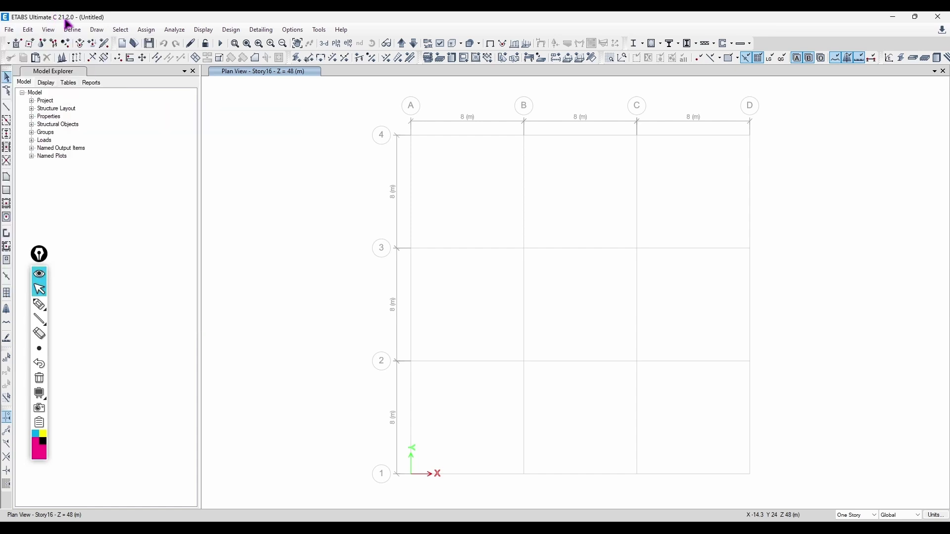
{"action": "left_click", "coordinate": [9, 30]}
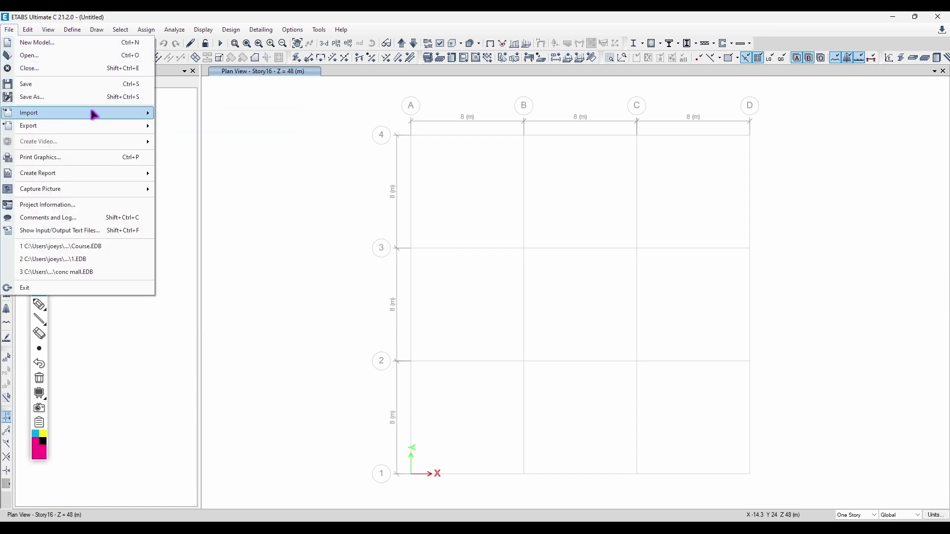
{"action": "mouse_move", "coordinate": [85, 113]}
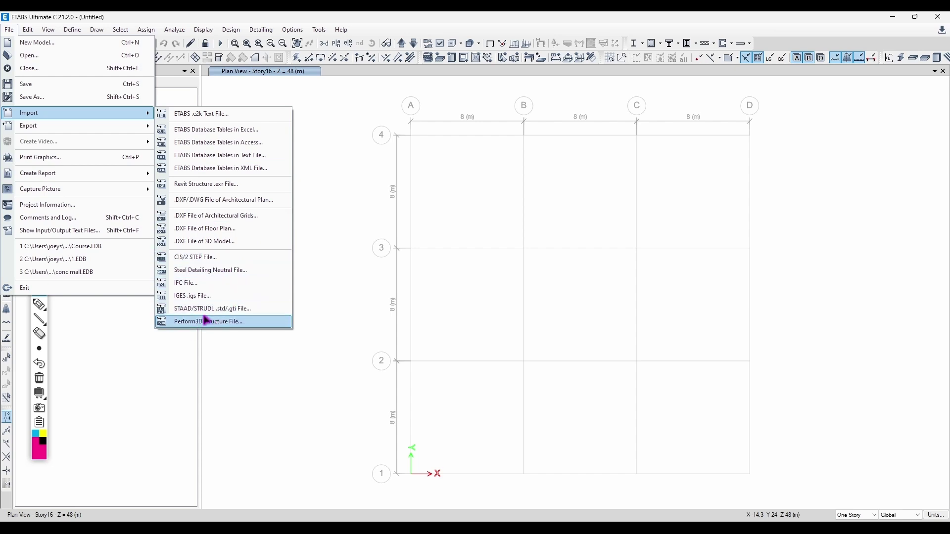
{"action": "mouse_move", "coordinate": [83, 126]}
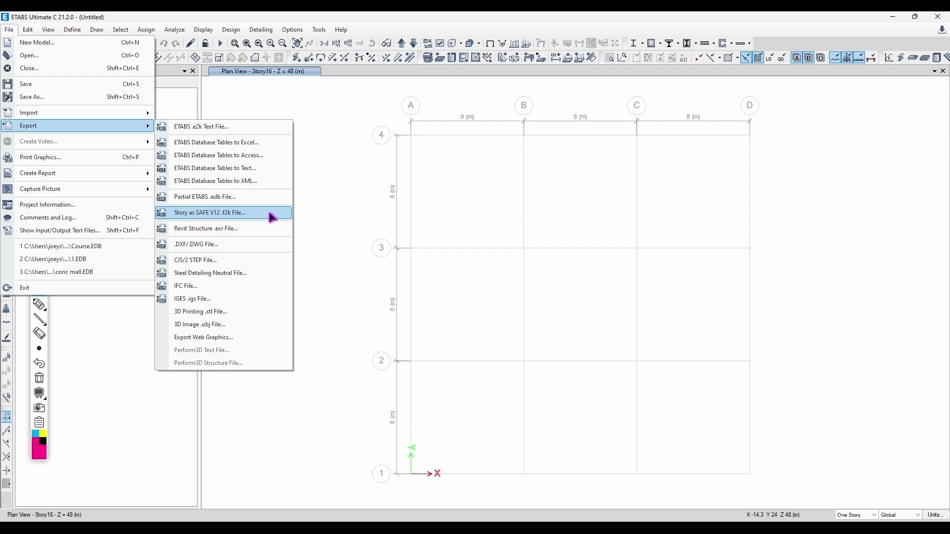
{"action": "left_click", "coordinate": [226, 209]}
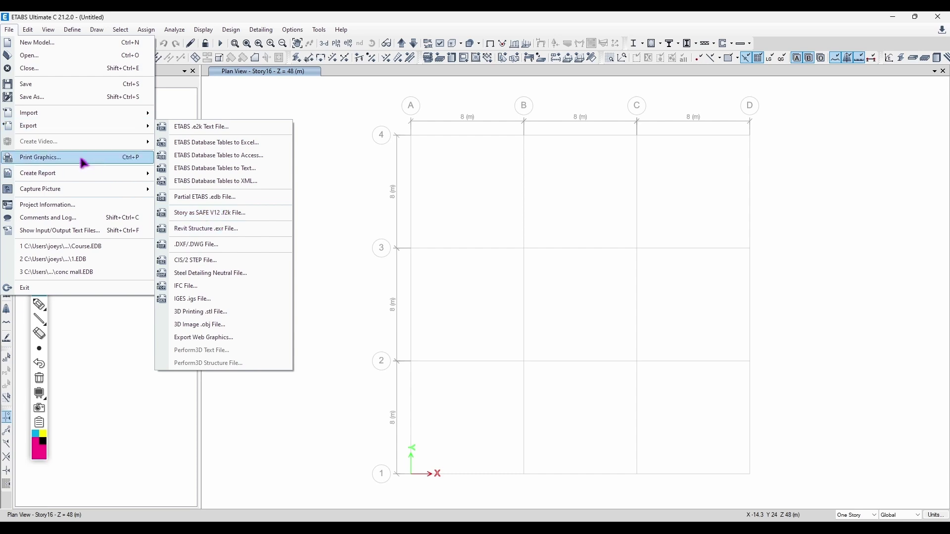
{"action": "mouse_move", "coordinate": [123, 176]}
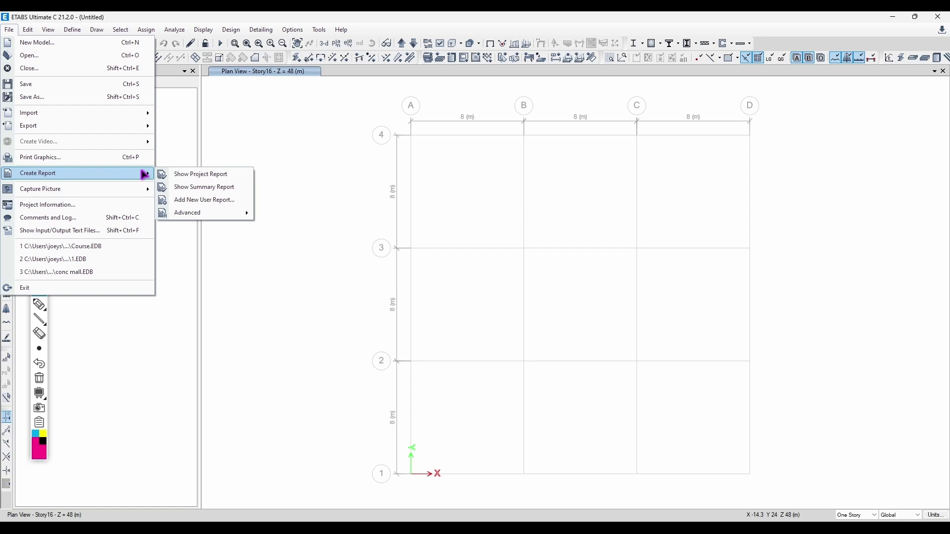
{"action": "mouse_move", "coordinate": [142, 190]}
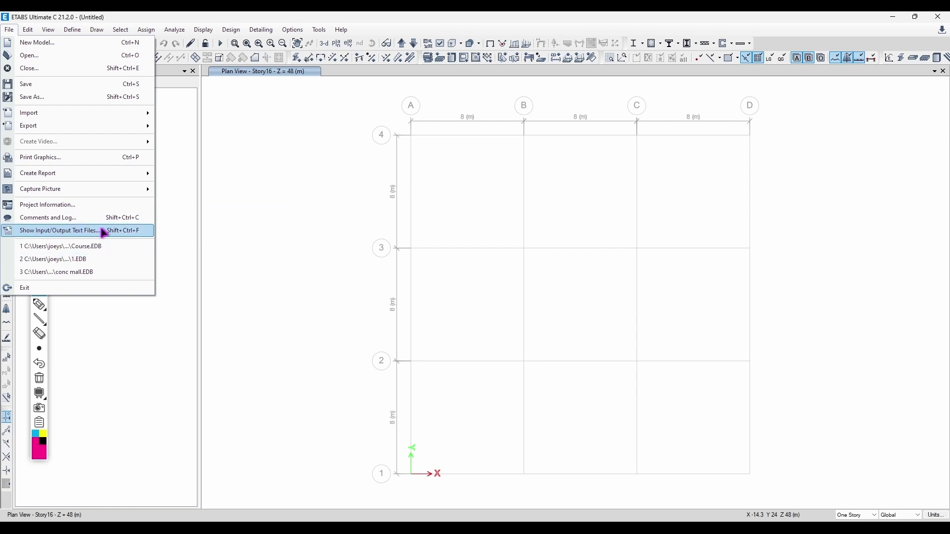
{"action": "left_click", "coordinate": [193, 156]}
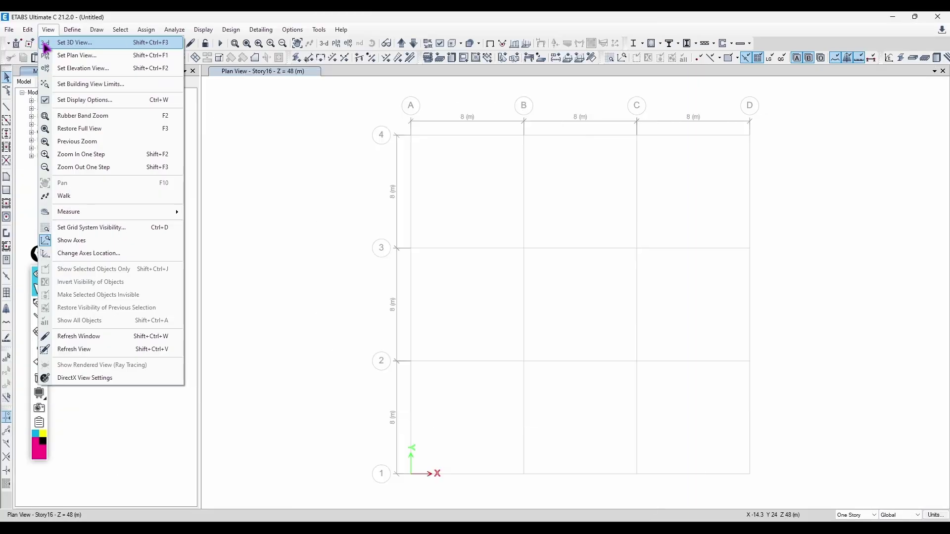
Review the story list and the ordinates of grid system G1, leaving the grid data as it is
{"action": "mouse_move", "coordinate": [30, 31]}
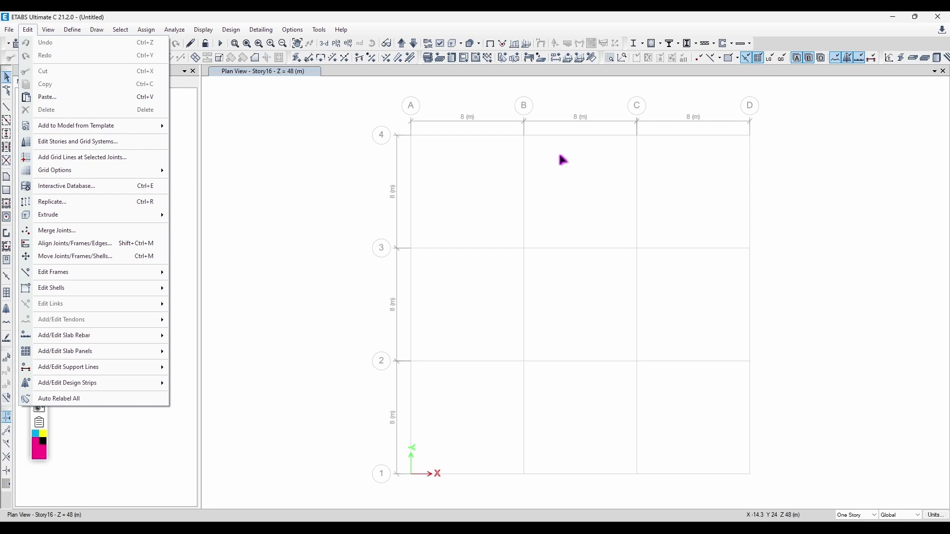
{"action": "left_click", "coordinate": [118, 141]}
{"action": "scroll", "coordinate": [396, 167], "scroll_direction": "down", "scroll_amount": 2}
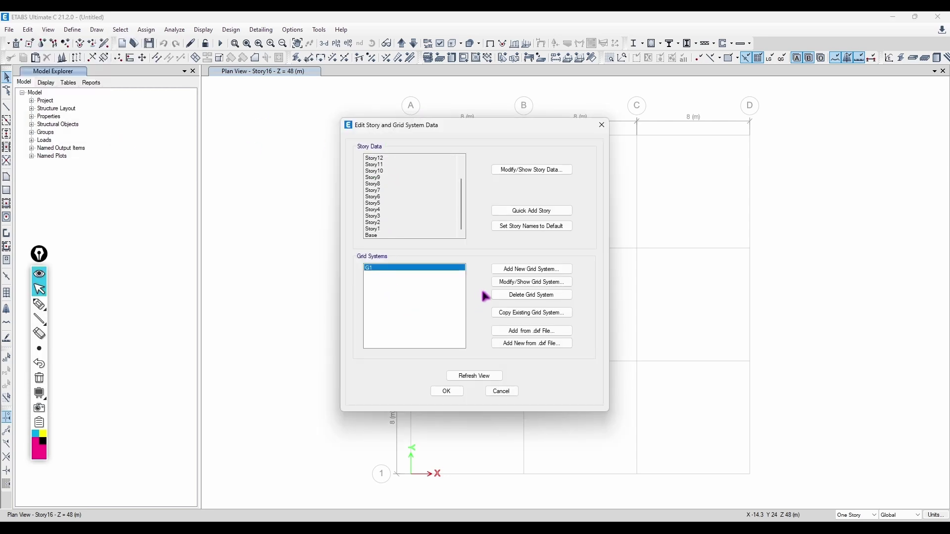
{"action": "left_click", "coordinate": [496, 282]}
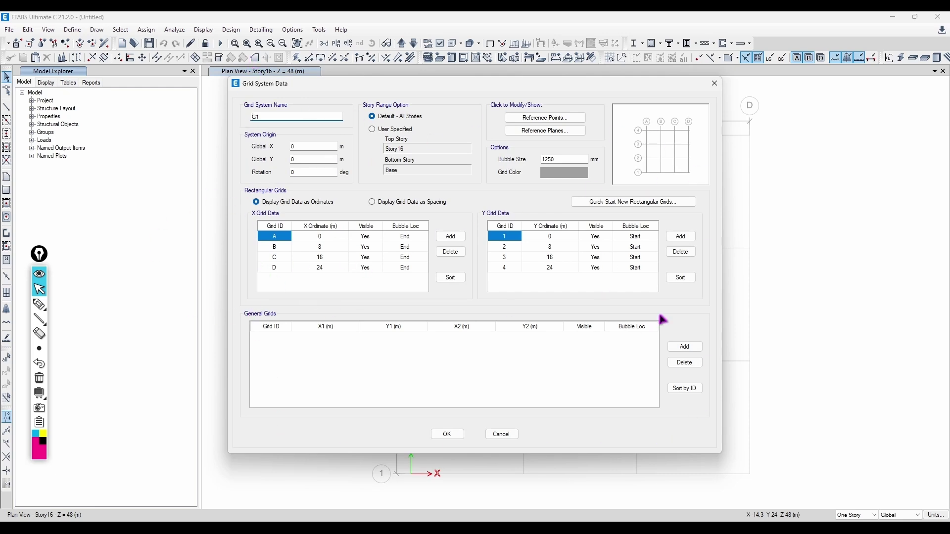
{"action": "left_click", "coordinate": [714, 83]}
{"action": "left_click_drag", "start_coordinate": [539, 123], "coordinate": [393, 121]}
{"action": "left_click", "coordinate": [321, 371]}
{"action": "left_click", "coordinate": [453, 119]}
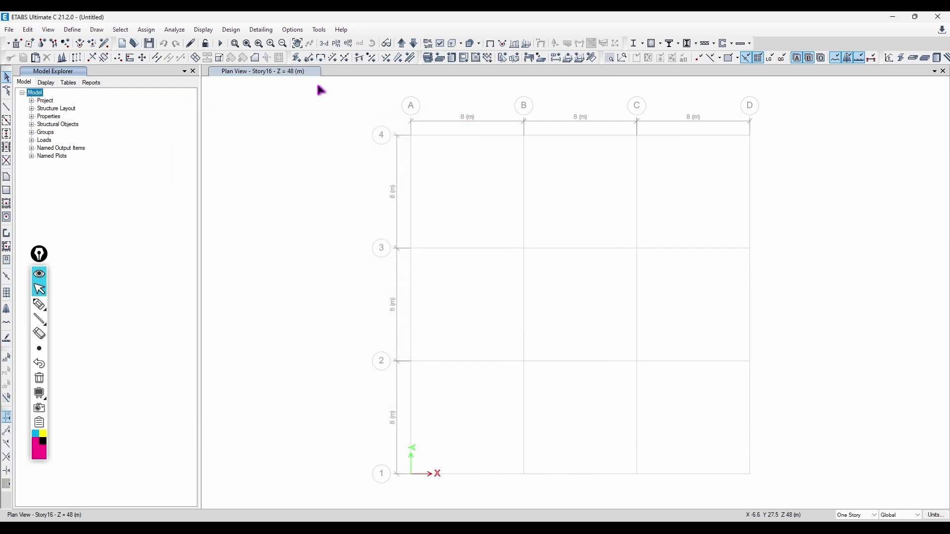
{"action": "left_click", "coordinate": [28, 30]}
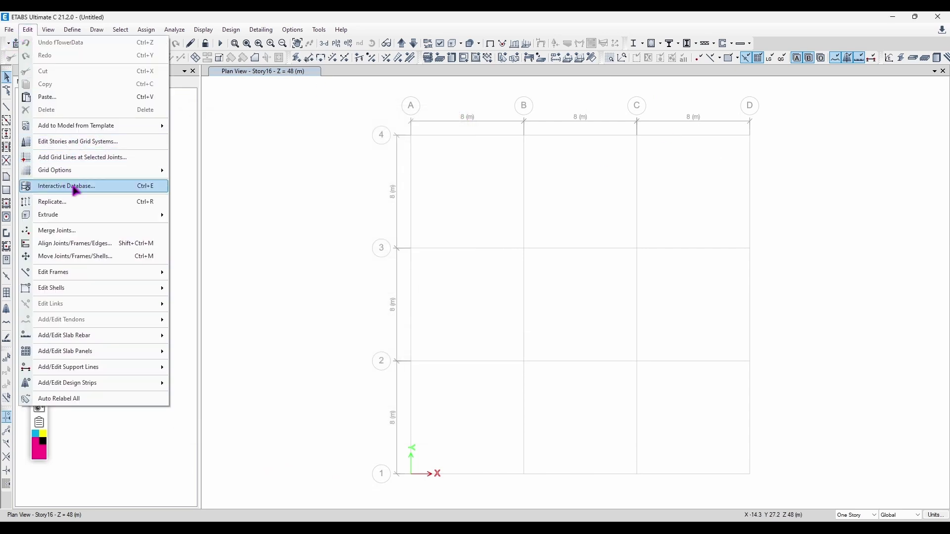
{"action": "left_click", "coordinate": [84, 201]}
{"action": "left_click_drag", "start_coordinate": [453, 164], "coordinate": [189, 151]}
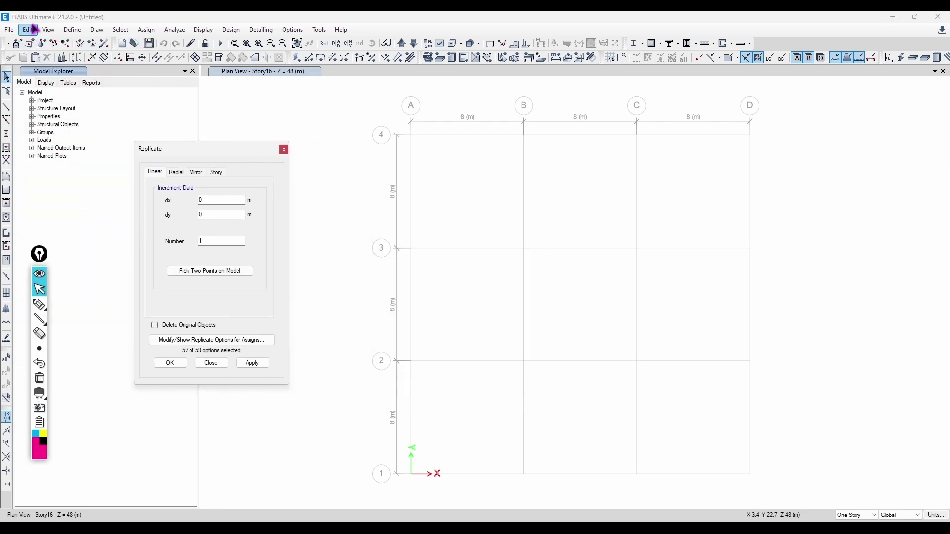
{"action": "left_click", "coordinate": [285, 149]}
Open Replicate beside the plan and draw a straight frame line along grid D from grid 1 to grid 2
{"action": "key", "text": "ctrl+r"}
{"action": "left_click_drag", "start_coordinate": [256, 148], "coordinate": [147, 129]}
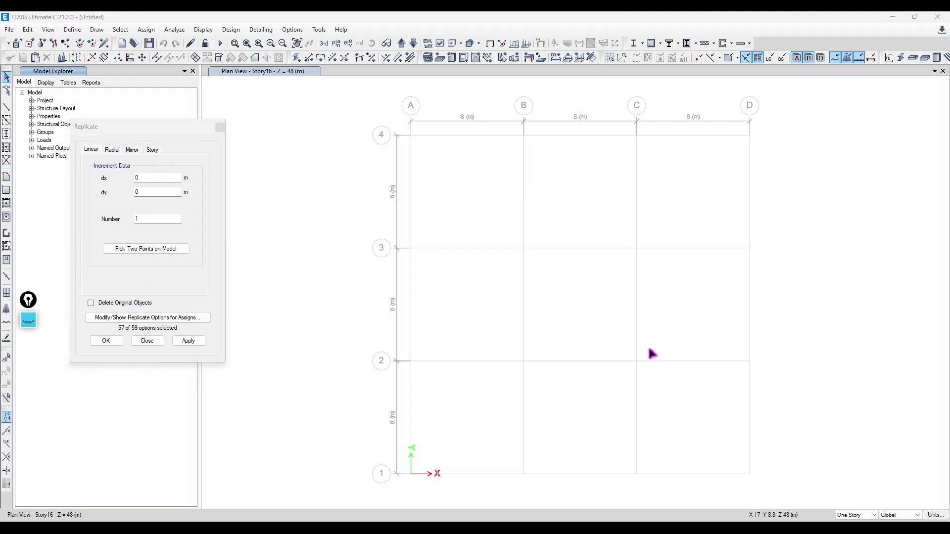
{"action": "middle_click_drag", "start_coordinate": [692, 459], "coordinate": [656, 421]}
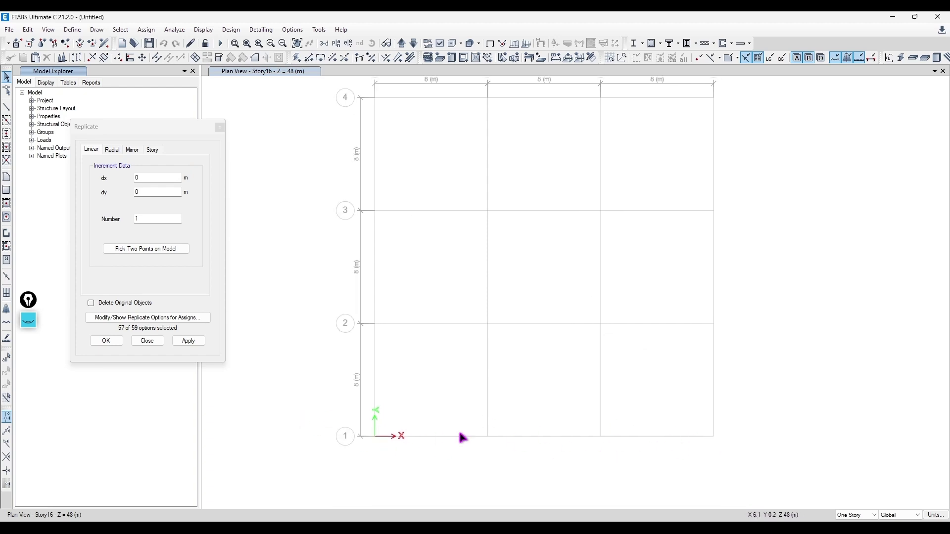
{"action": "left_click", "coordinate": [7, 107]}
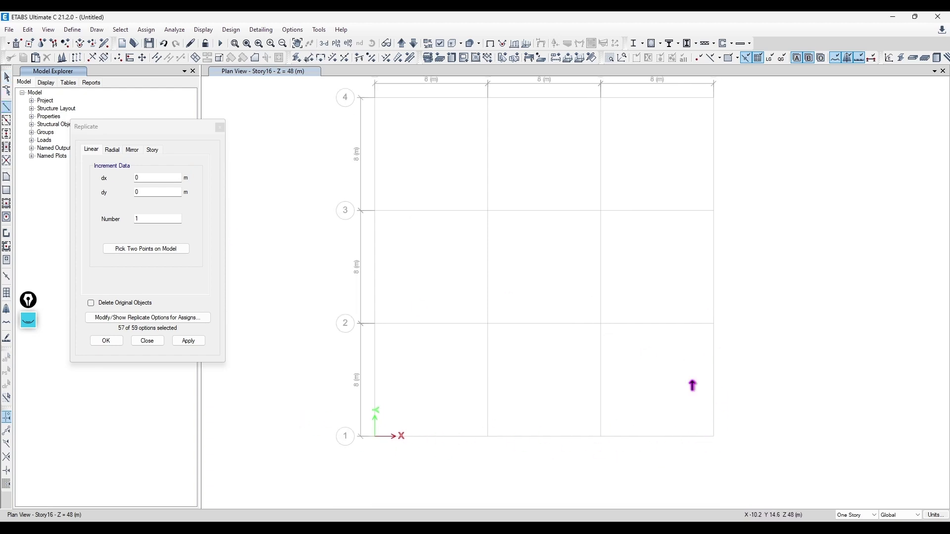
{"action": "left_click", "coordinate": [714, 436]}
{"action": "double_click", "coordinate": [714, 324]}
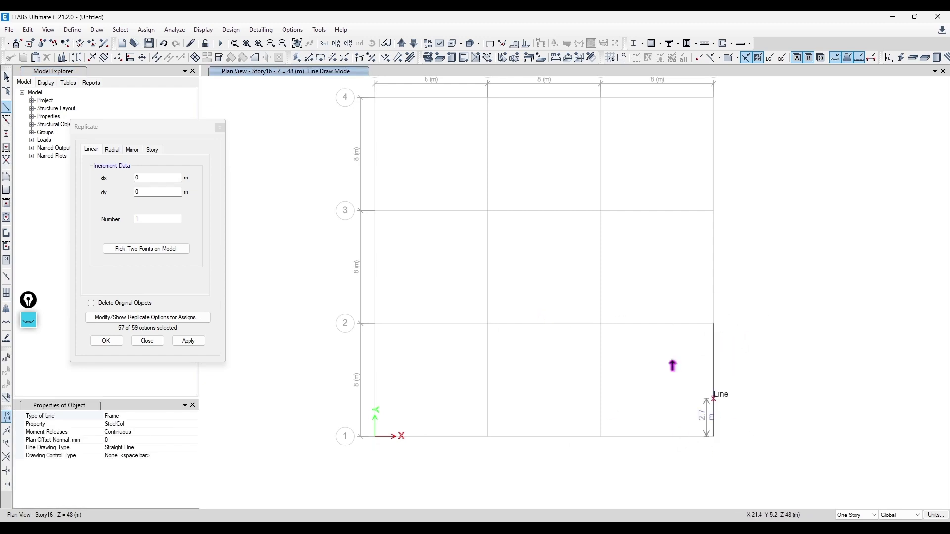
Select the grid D frame and replicate it linearly with dx -8 m, dy 0 and number 3
{"action": "left_click", "coordinate": [6, 77]}
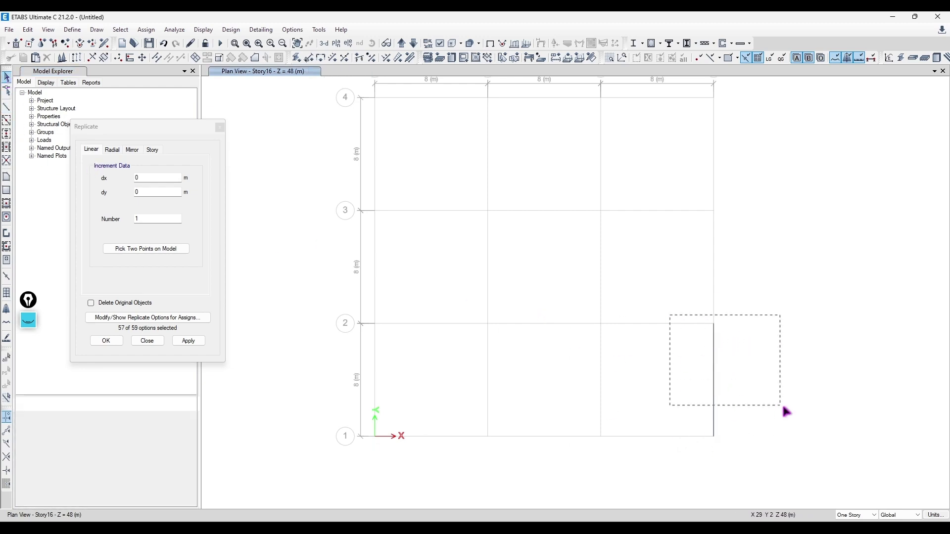
{"action": "left_click_drag", "start_coordinate": [783, 410], "coordinate": [783, 440]}
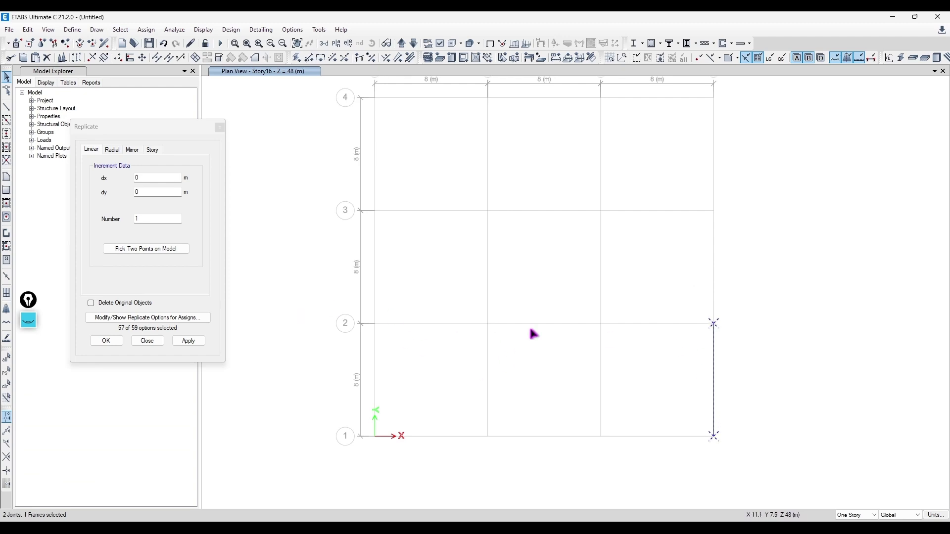
{"action": "middle_click_drag", "start_coordinate": [365, 274], "coordinate": [348, 311]}
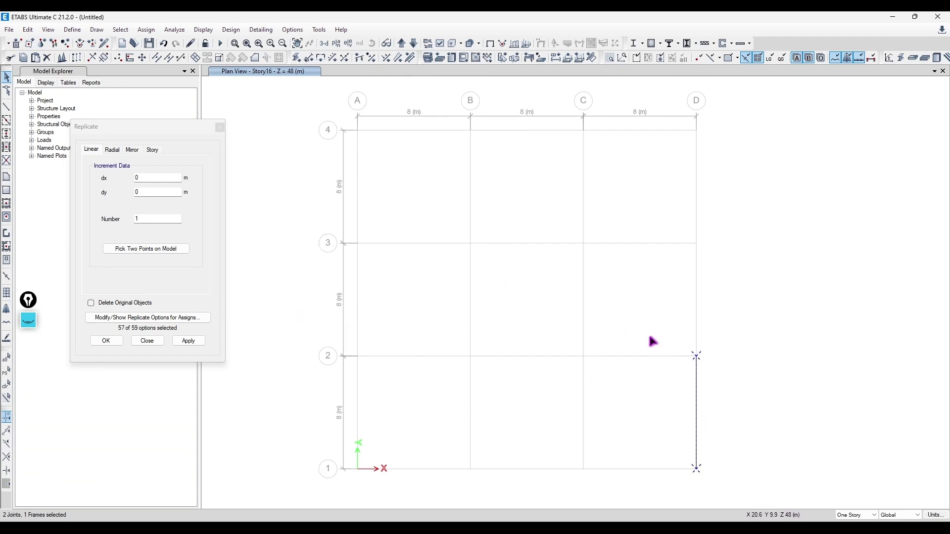
{"action": "left_click", "coordinate": [150, 177]}
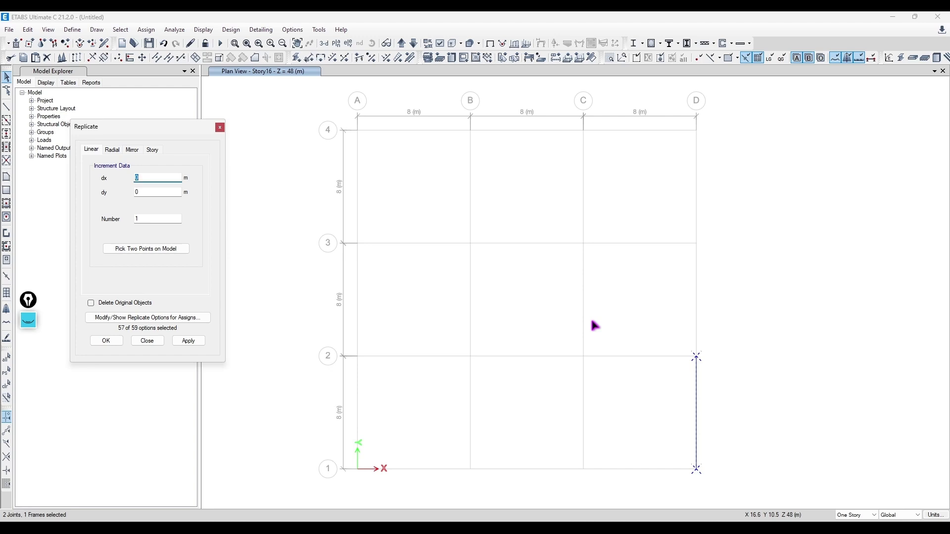
{"action": "left_click", "coordinate": [370, 478]}
{"action": "left_click", "coordinate": [155, 176]}
{"action": "type", "text": "-4"}
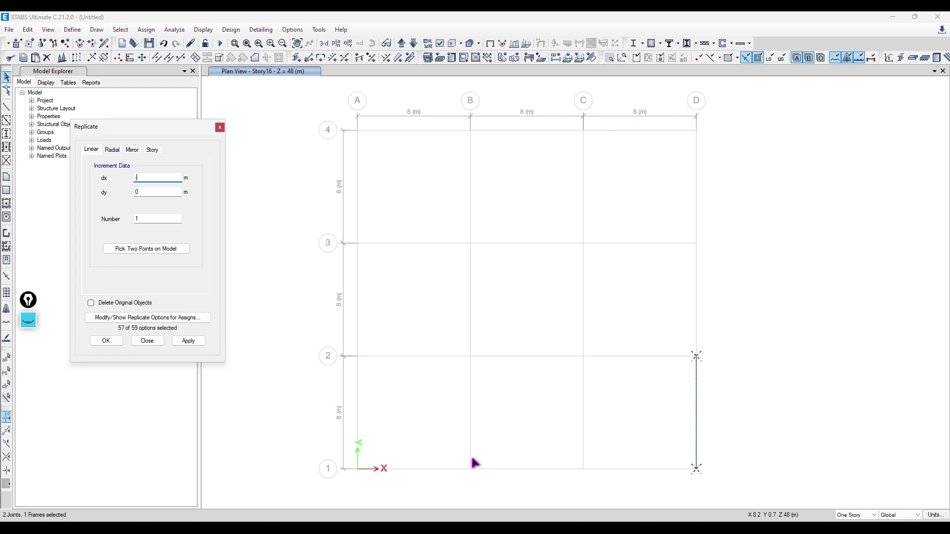
{"action": "type", "text": "8"}
{"action": "left_click", "coordinate": [144, 218]}
{"action": "type", "text": "3"}
{"action": "left_click", "coordinate": [188, 340]}
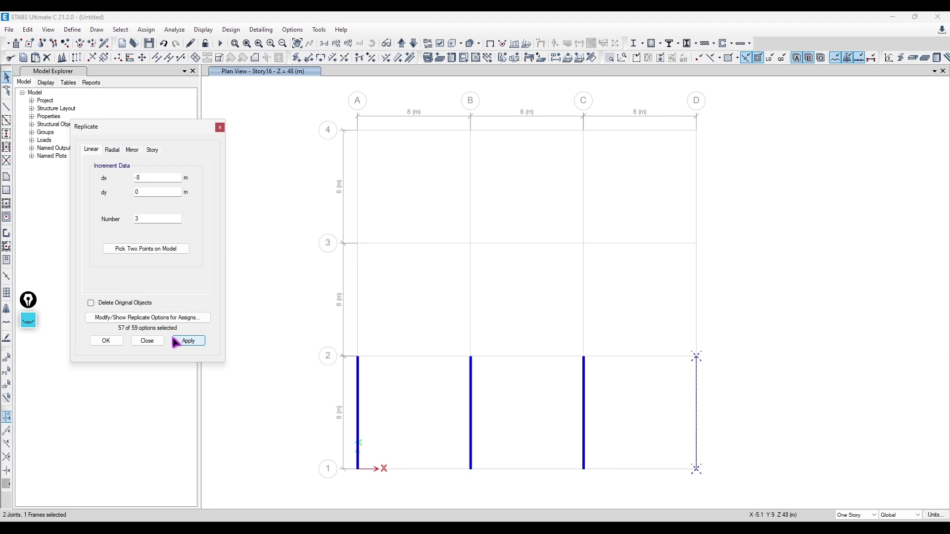
Select the four frames between grids 1 and 2 and replicate them with dx 0, dy 8 m and number 2
{"action": "left_click", "coordinate": [248, 349]}
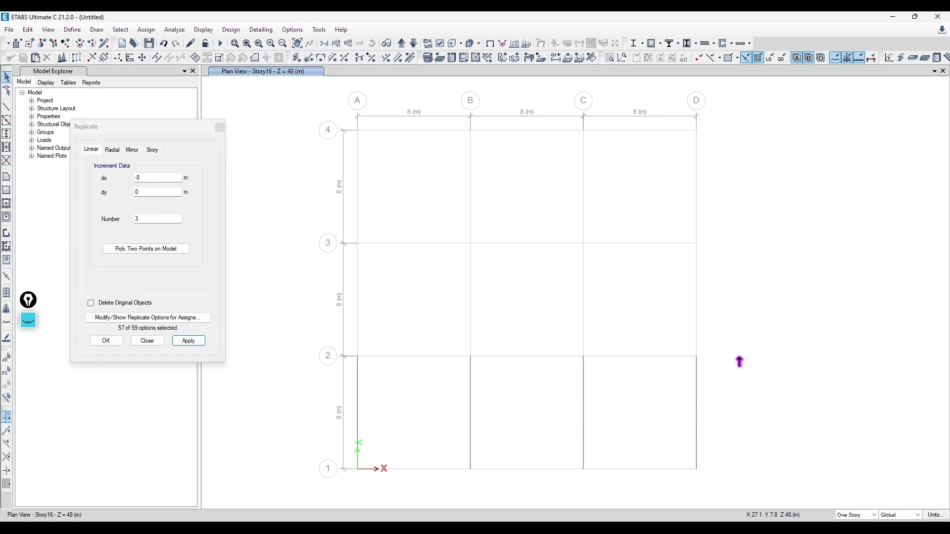
{"action": "left_click_drag", "start_coordinate": [720, 373], "coordinate": [293, 418]}
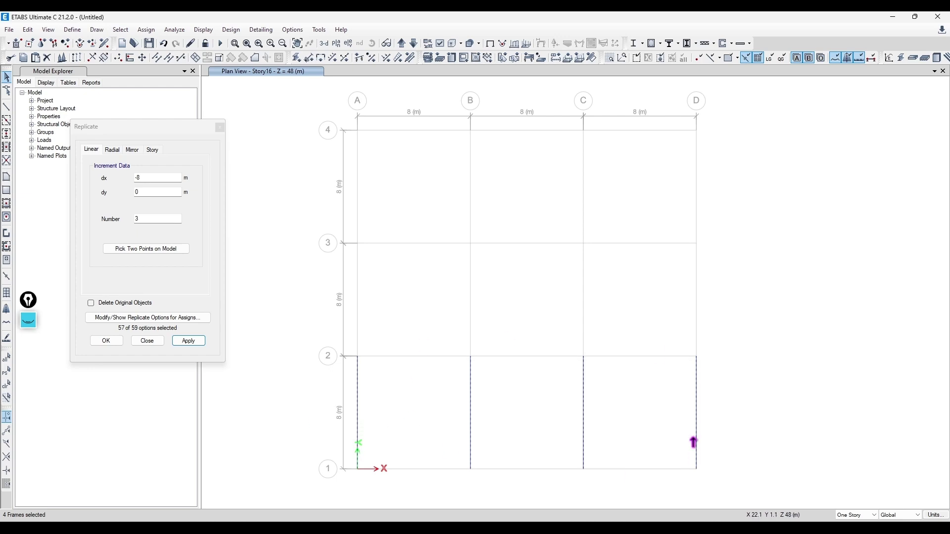
{"action": "left_click", "coordinate": [173, 177]}
{"action": "key", "text": "BackSpace"}
{"action": "type", "text": "00"}
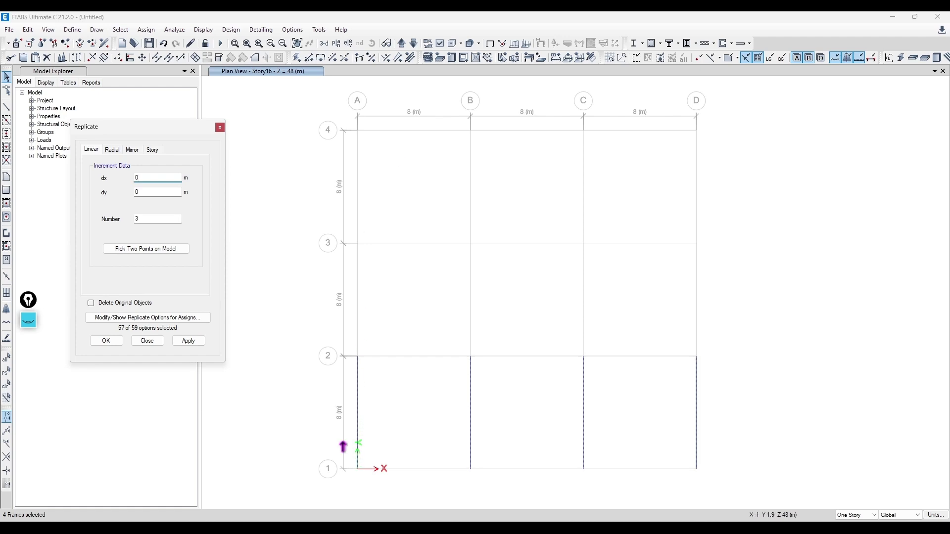
{"action": "double_click", "coordinate": [167, 191]}
{"action": "type", "text": "8"}
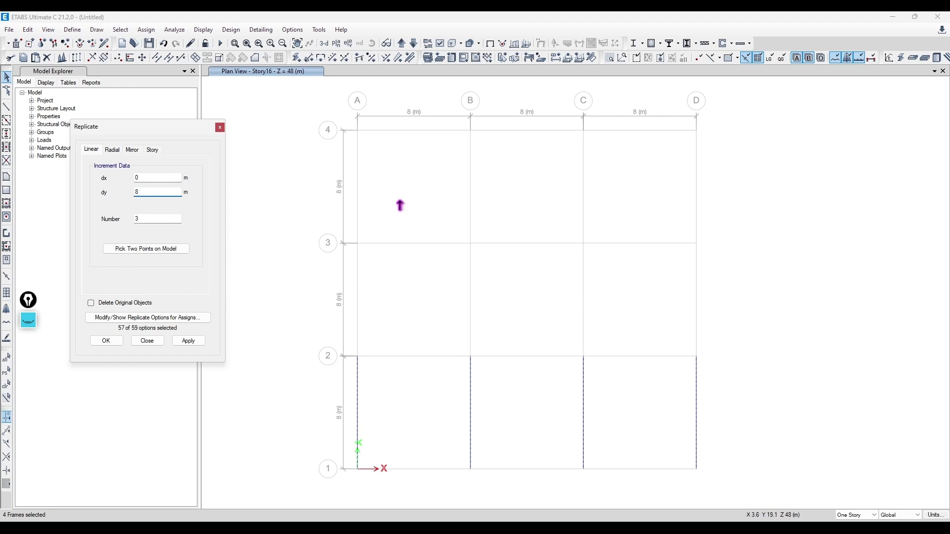
{"action": "double_click", "coordinate": [155, 219]}
{"action": "type", "text": "2"}
{"action": "left_click", "coordinate": [189, 341]}
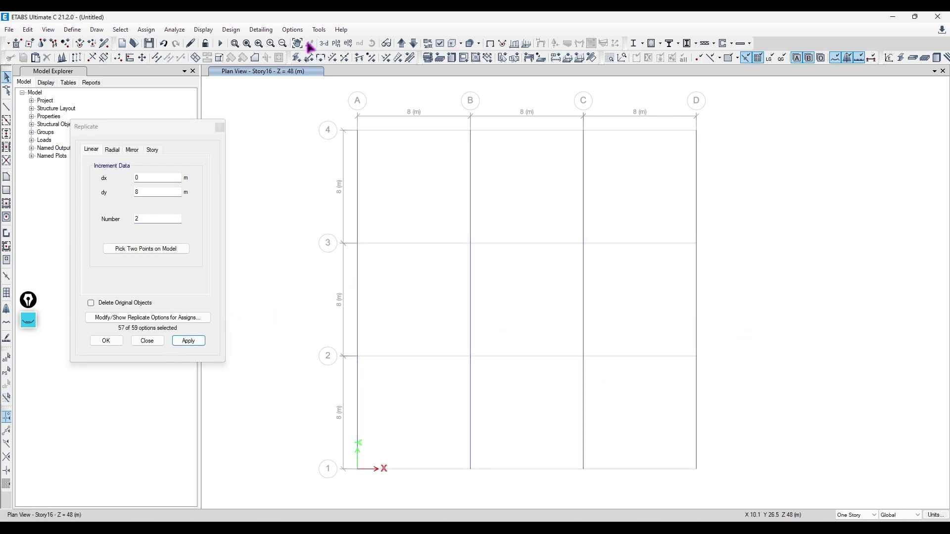
Display the model in 3-D and turn on extruded frames to inspect the replicated beams on Story16
{"action": "left_click", "coordinate": [324, 43]}
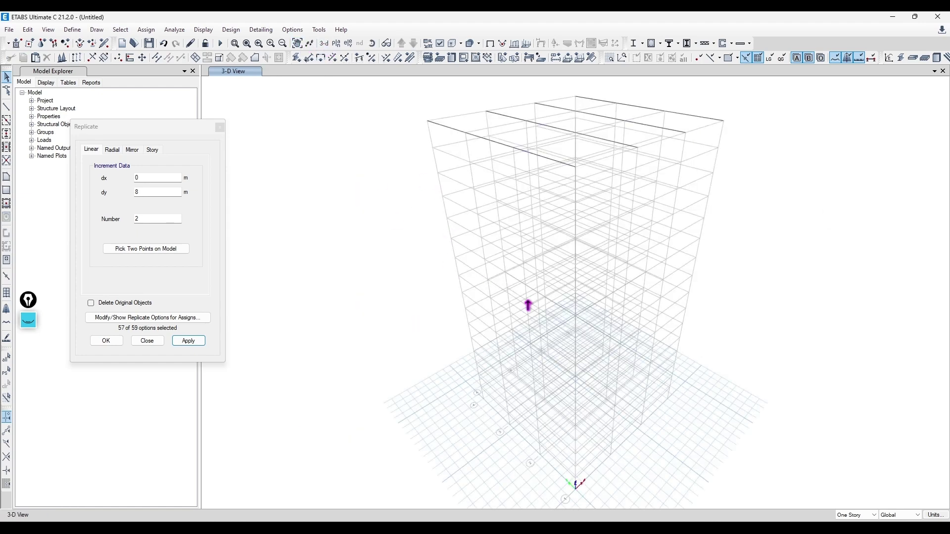
{"action": "middle_click_drag", "start_coordinate": [552, 248], "coordinate": [583, 199], "text": "shift"}
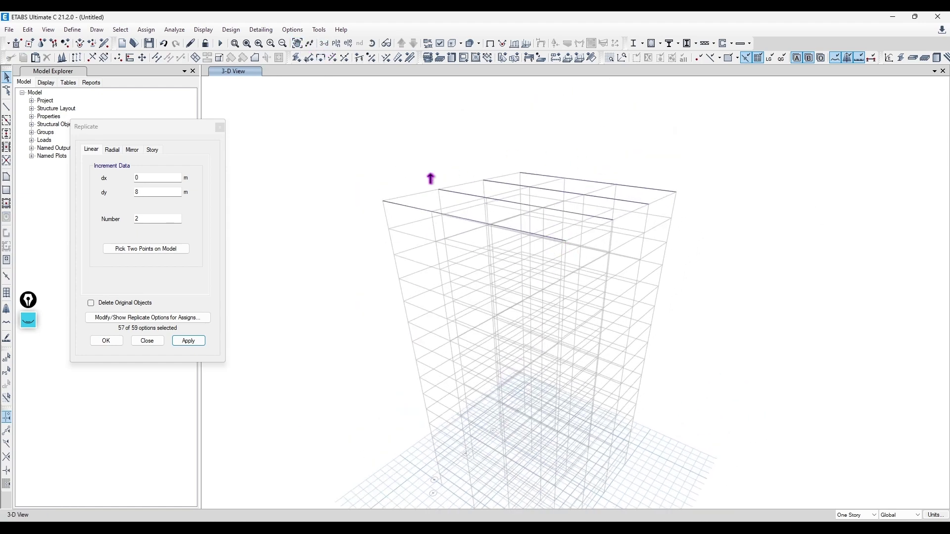
{"action": "left_click", "coordinate": [451, 43]}
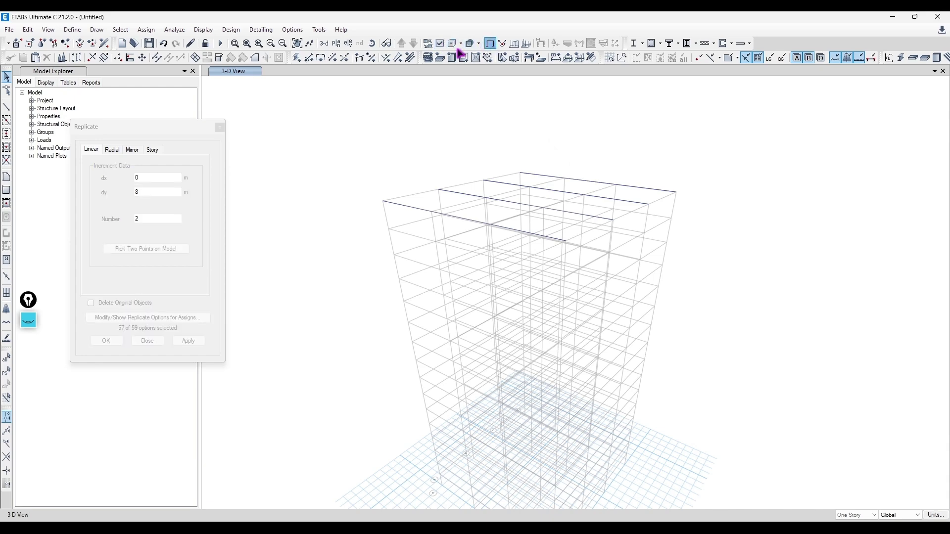
{"action": "scroll", "coordinate": [537, 217], "scroll_direction": "up", "scroll_amount": 3}
{"action": "middle_click_drag", "start_coordinate": [390, 294], "coordinate": [433, 289], "text": "shift"}
{"action": "scroll", "coordinate": [489, 340], "scroll_direction": "down", "scroll_amount": 4}
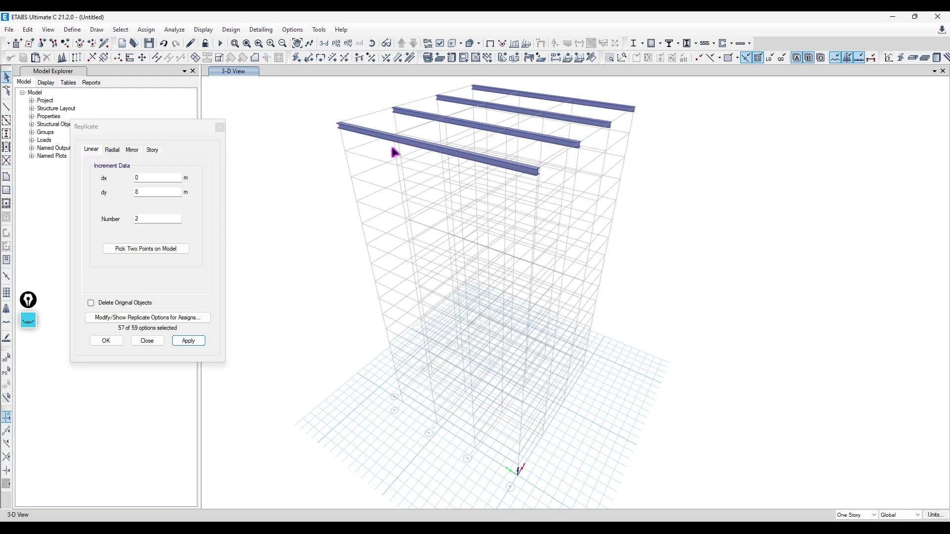
{"action": "middle_click_drag", "start_coordinate": [385, 154], "coordinate": [400, 178]}
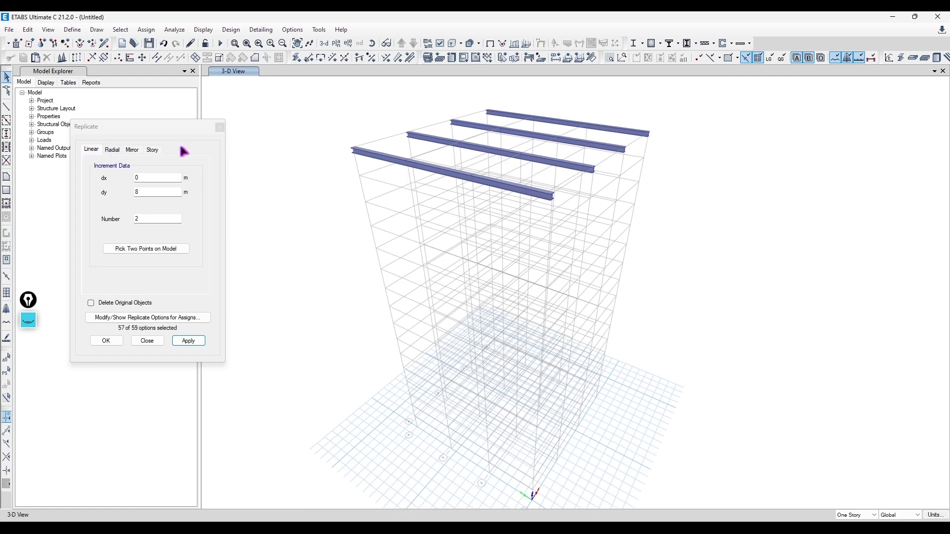
Return to the Story16 plan view and bring up the radial replicate options
{"action": "left_click", "coordinate": [336, 43]}
{"action": "left_click", "coordinate": [432, 392]}
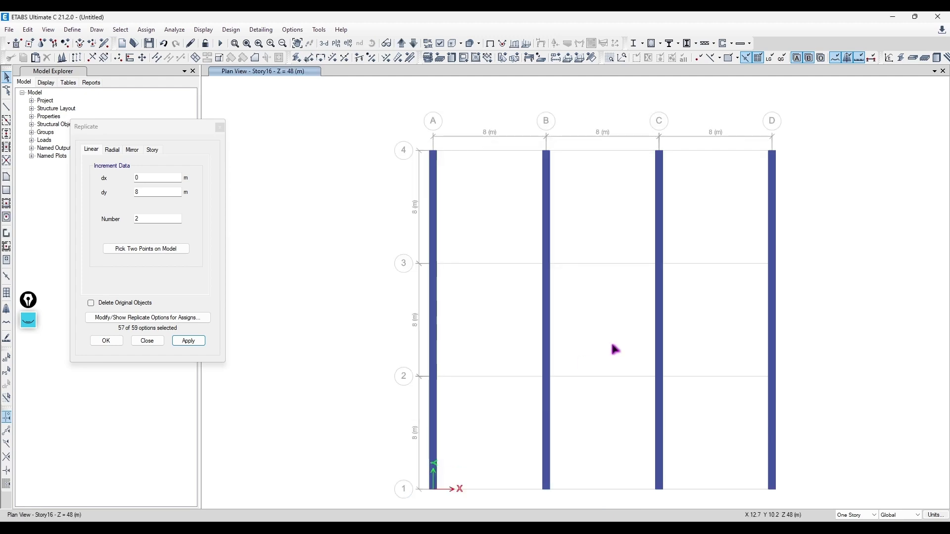
{"action": "left_click", "coordinate": [113, 150]}
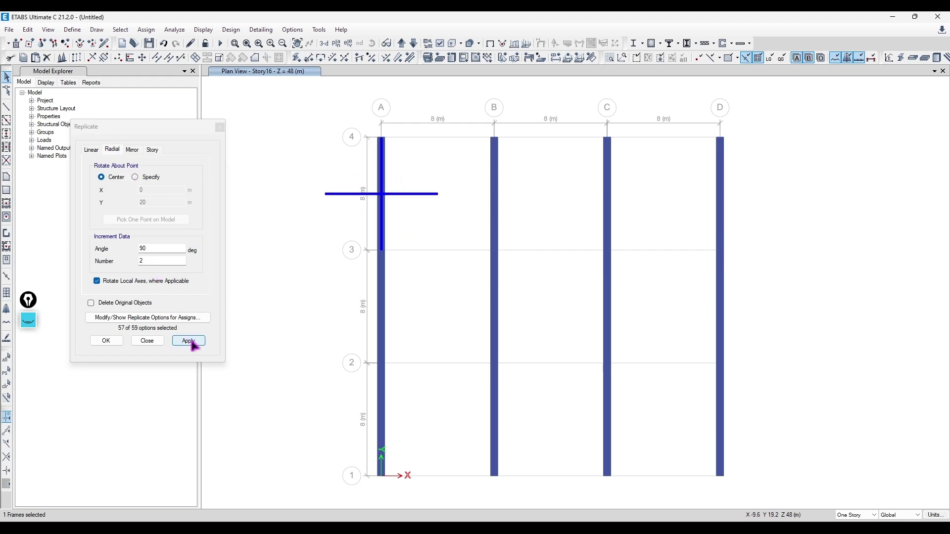
Try replicating the grid A frame between grids 3 and 4 radially about its center with angle 60 deg and number 3
{"action": "double_click", "coordinate": [155, 248]}
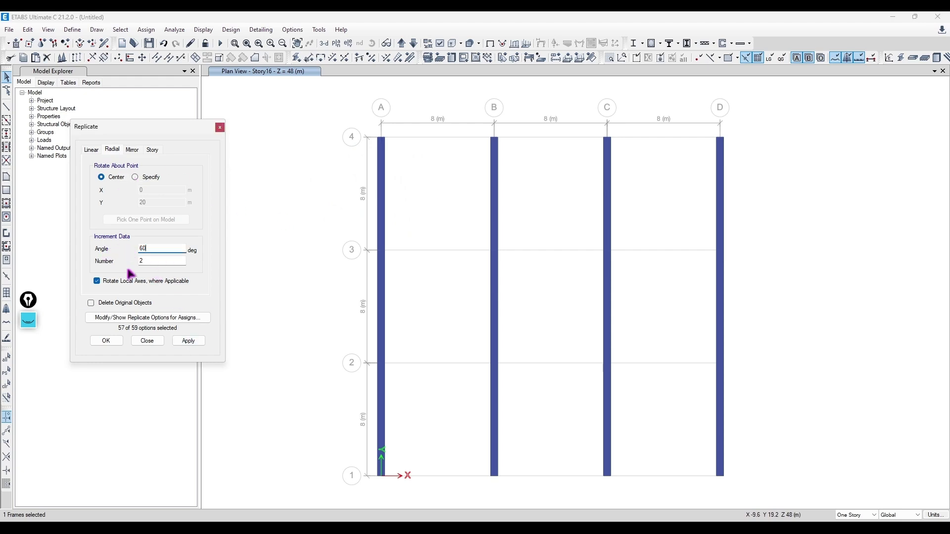
{"action": "type", "text": "3"}
{"action": "left_click", "coordinate": [188, 340]}
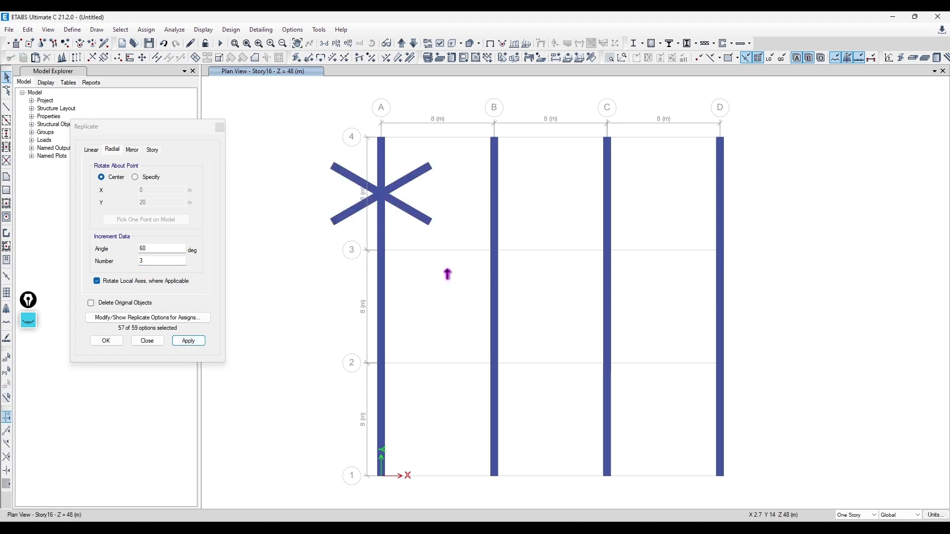
{"action": "key", "text": "ctrl+z"}
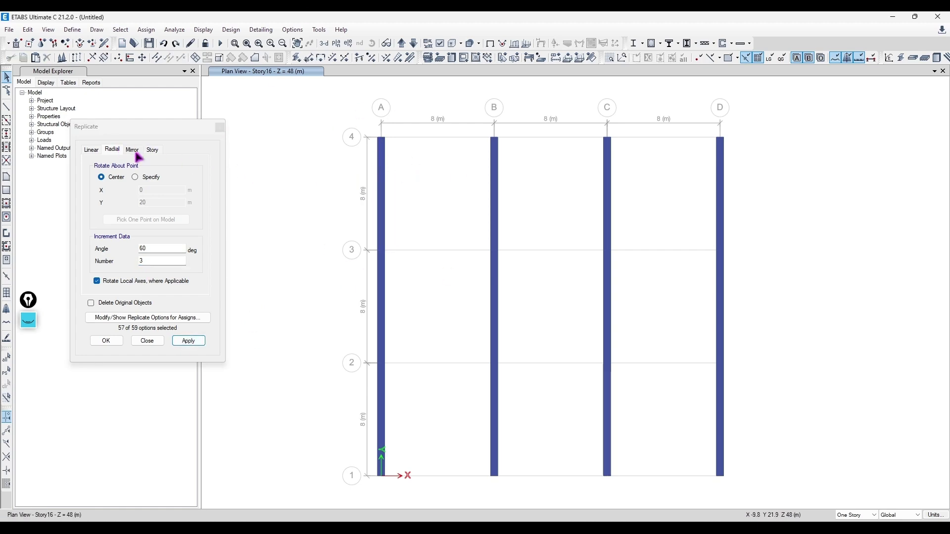
Bring up the mirror replicate options and draw a diagonal frame line from grid point A-3 to B-4
{"action": "left_click", "coordinate": [135, 151]}
{"action": "left_click", "coordinate": [6, 106]}
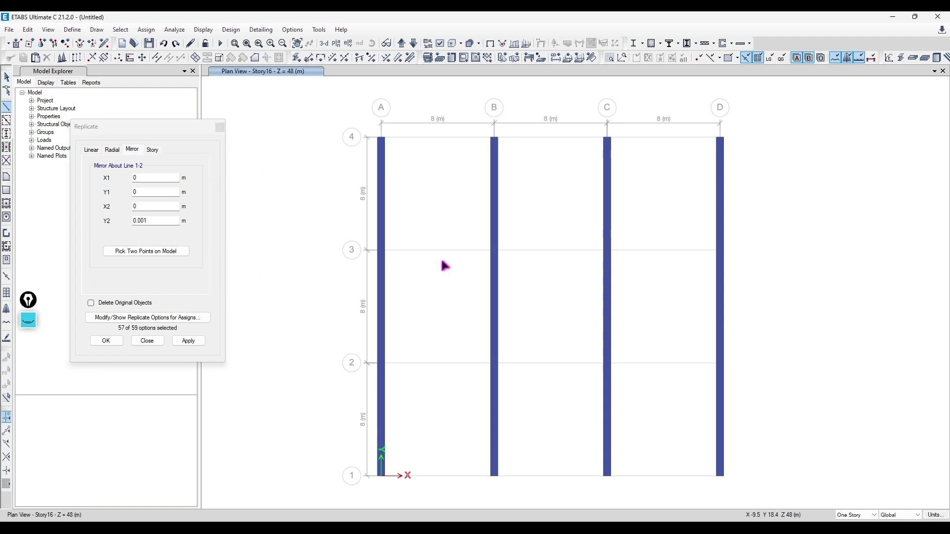
{"action": "left_click", "coordinate": [381, 250]}
{"action": "double_click", "coordinate": [494, 139]}
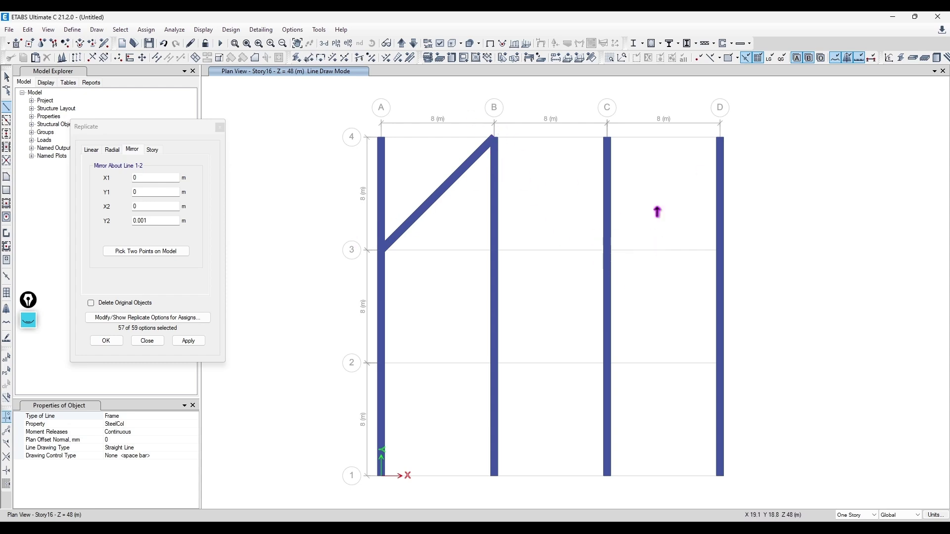
Try drawing two more diagonal frames, from grid point B-4 to C-3 and from C-3 to D-4
{"action": "left_click", "coordinate": [494, 139]}
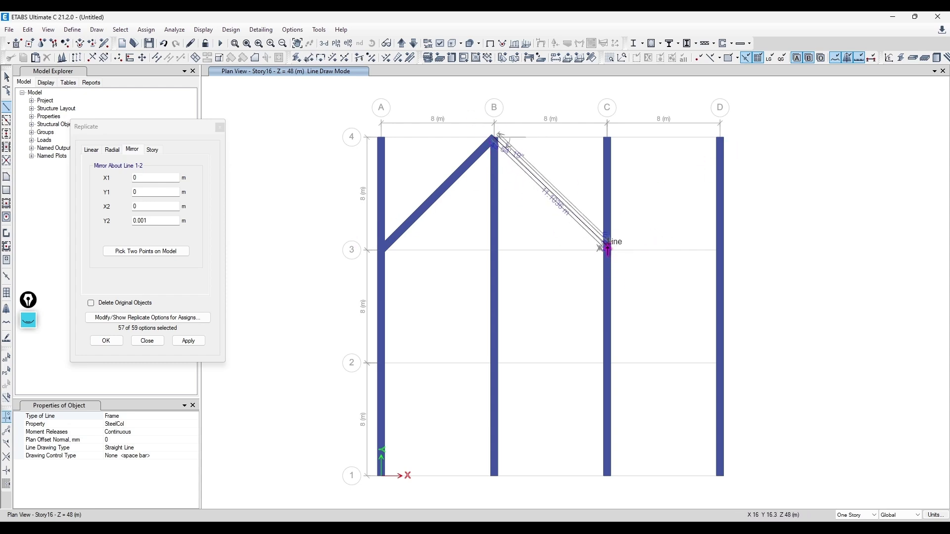
{"action": "left_click", "coordinate": [636, 220]}
{"action": "double_click", "coordinate": [725, 145]}
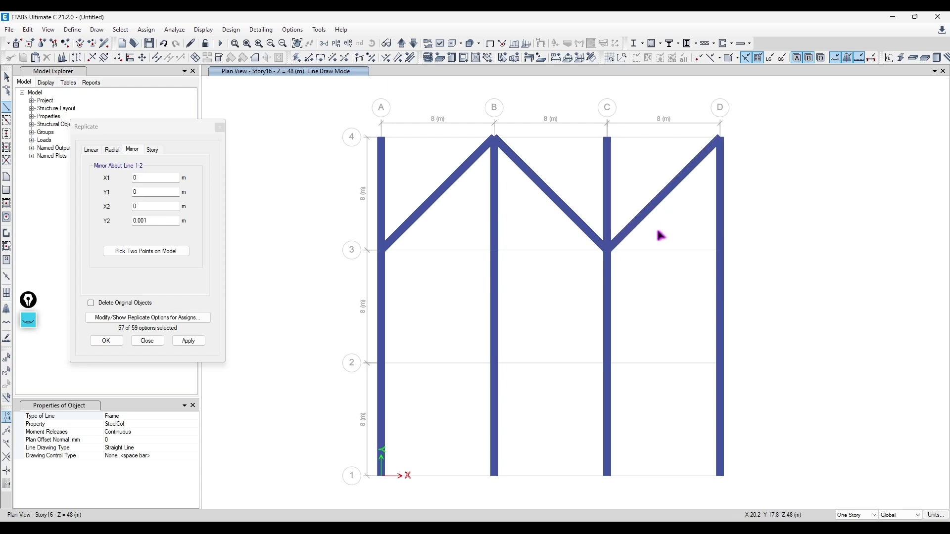
{"action": "key", "text": "ctrl+z"}
{"action": "key", "text": "ctrl+z"}
{"action": "key", "text": "Escape"}
Select the diagonal between grids A and B and mirror it about the line through grid points B-4 and B-3
{"action": "left_click_drag", "start_coordinate": [456, 245], "coordinate": [417, 146]}
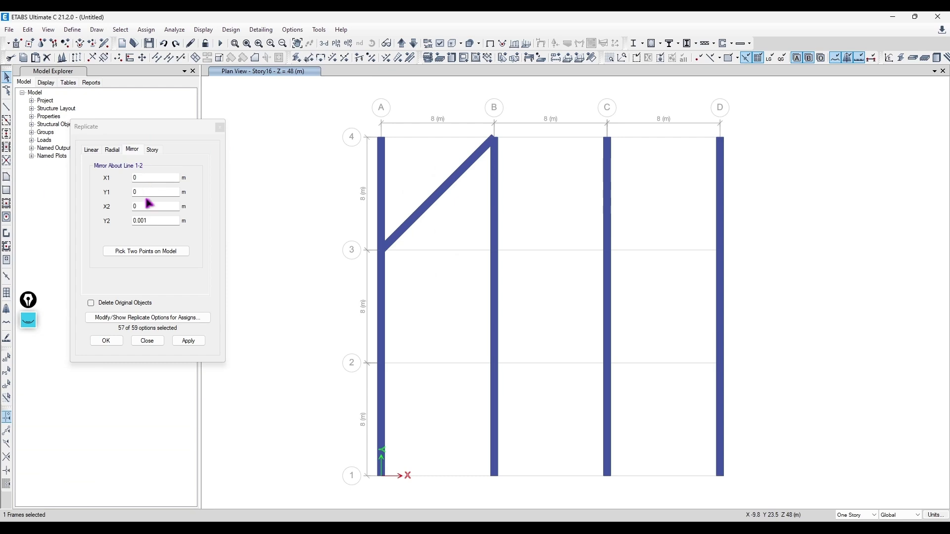
{"action": "left_click", "coordinate": [157, 254]}
{"action": "left_click", "coordinate": [172, 255]}
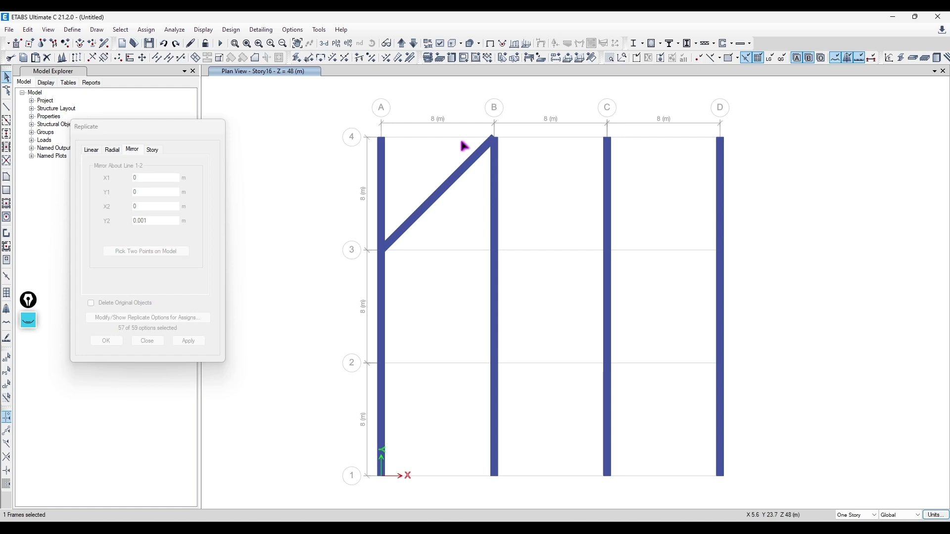
{"action": "scroll", "coordinate": [496, 142], "scroll_direction": "up", "scroll_amount": 2}
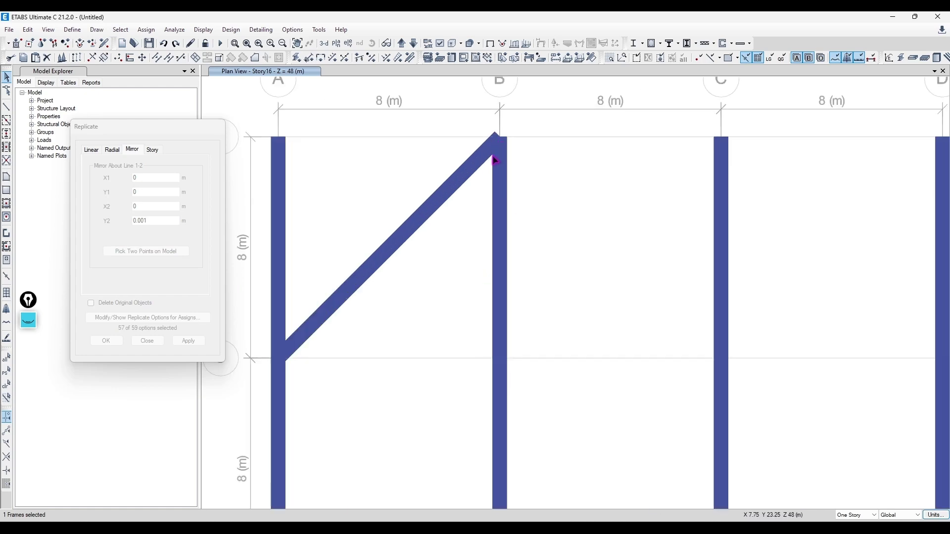
{"action": "left_click", "coordinate": [499, 139]}
{"action": "left_click", "coordinate": [498, 358]}
{"action": "scroll", "coordinate": [483, 236], "scroll_direction": "down", "scroll_amount": 2}
{"action": "scroll", "coordinate": [386, 267], "scroll_direction": "up", "scroll_amount": 2}
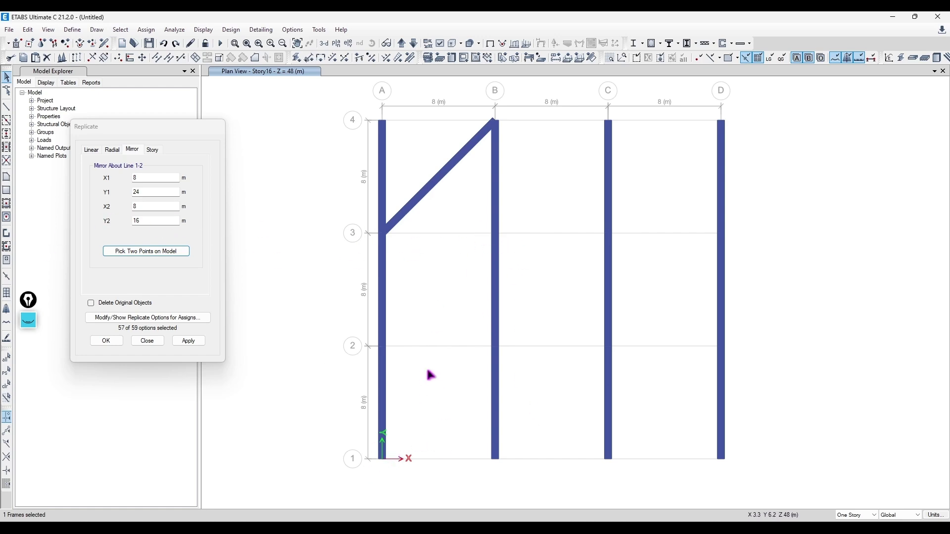
{"action": "left_click", "coordinate": [190, 341]}
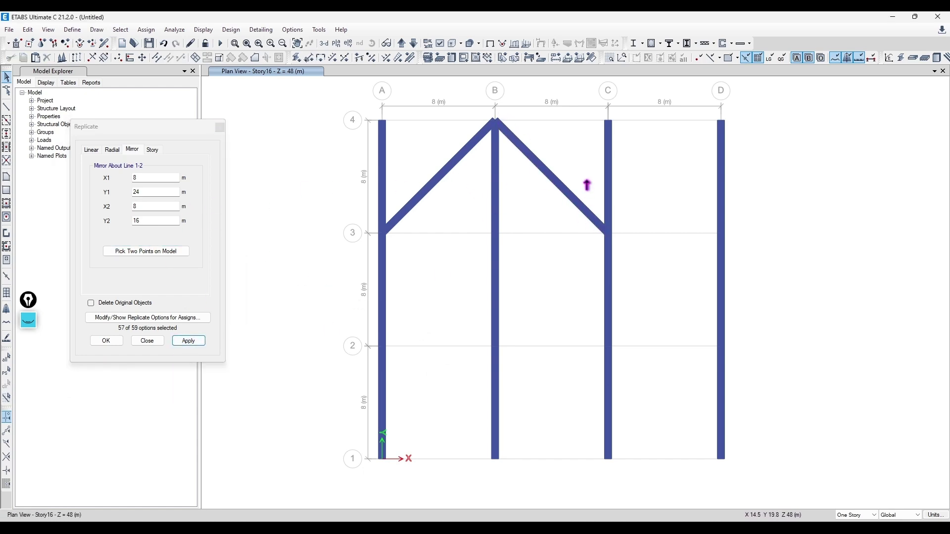
Mirror the diagonal between grids B and C about the line through grid points C-4 and C-3
{"action": "middle_click_drag", "start_coordinate": [544, 216], "coordinate": [441, 248]}
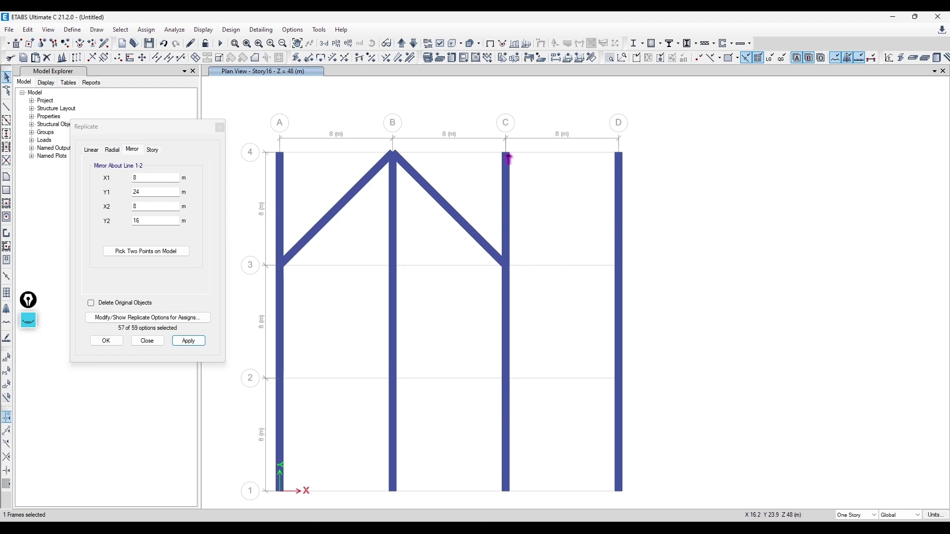
{"action": "left_click", "coordinate": [151, 251]}
{"action": "left_click", "coordinate": [506, 153]}
{"action": "left_click", "coordinate": [506, 265]}
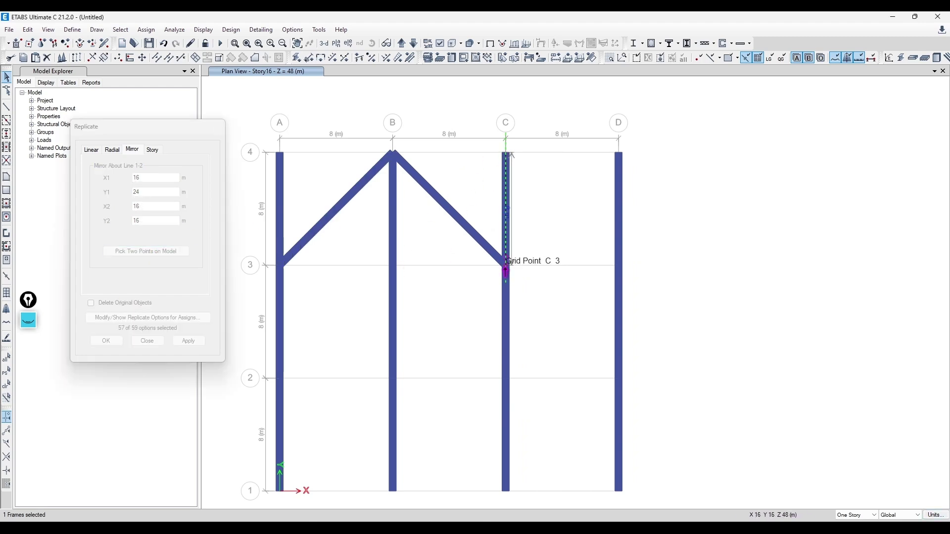
{"action": "left_click", "coordinate": [189, 341]}
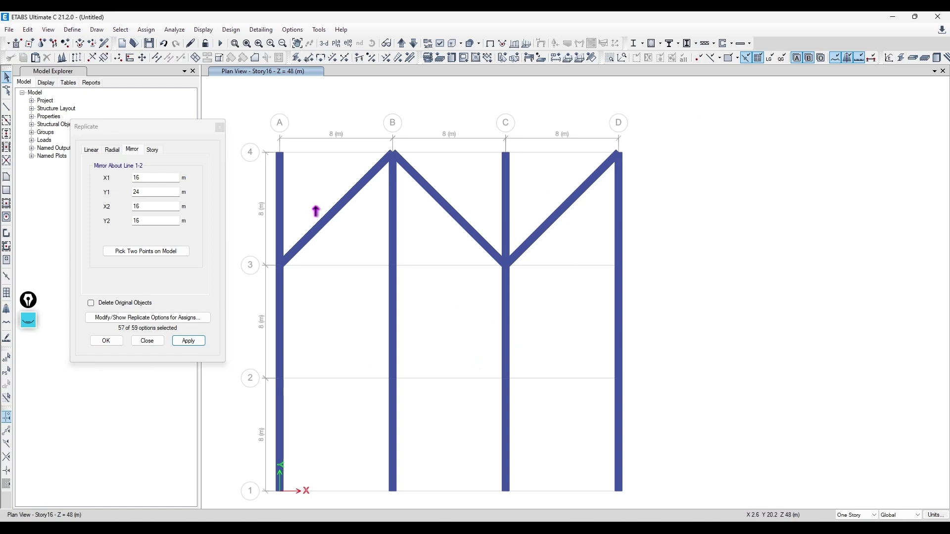
Bring up the story replicate options, show the model in 3-D and select all its objects
{"action": "left_click", "coordinate": [153, 149]}
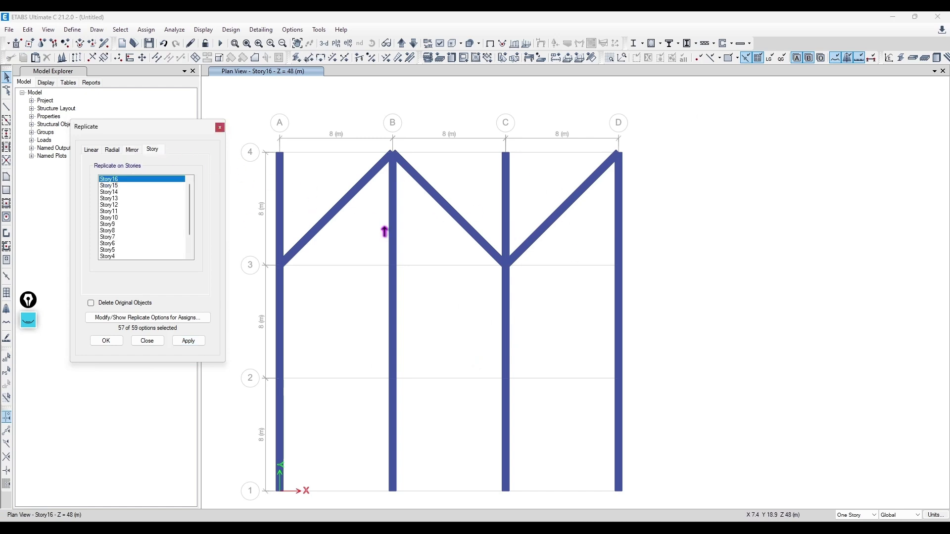
{"action": "scroll", "coordinate": [431, 277], "scroll_direction": "down", "scroll_amount": 3}
{"action": "left_click", "coordinate": [324, 43]}
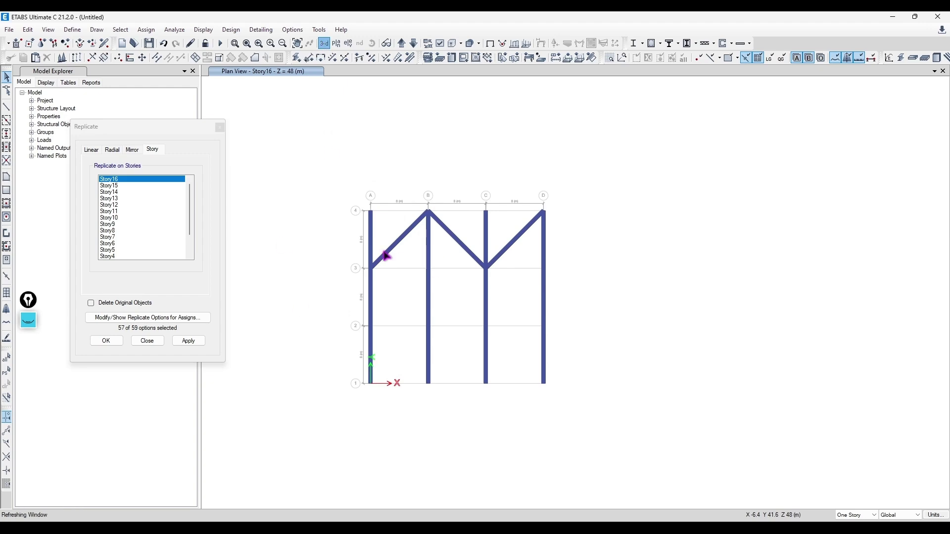
{"action": "middle_click_drag", "start_coordinate": [516, 334], "coordinate": [511, 335], "text": "shift"}
{"action": "middle_click_drag", "start_coordinate": [515, 189], "coordinate": [408, 189]}
{"action": "mouse_move", "coordinate": [490, 235]}
{"action": "middle_mouse_down", "text": "shift"}
{"action": "mouse_move", "coordinate": [458, 235]}
{"action": "mouse_move", "coordinate": [473, 234]}
{"action": "middle_mouse_up", "text": "shift"}
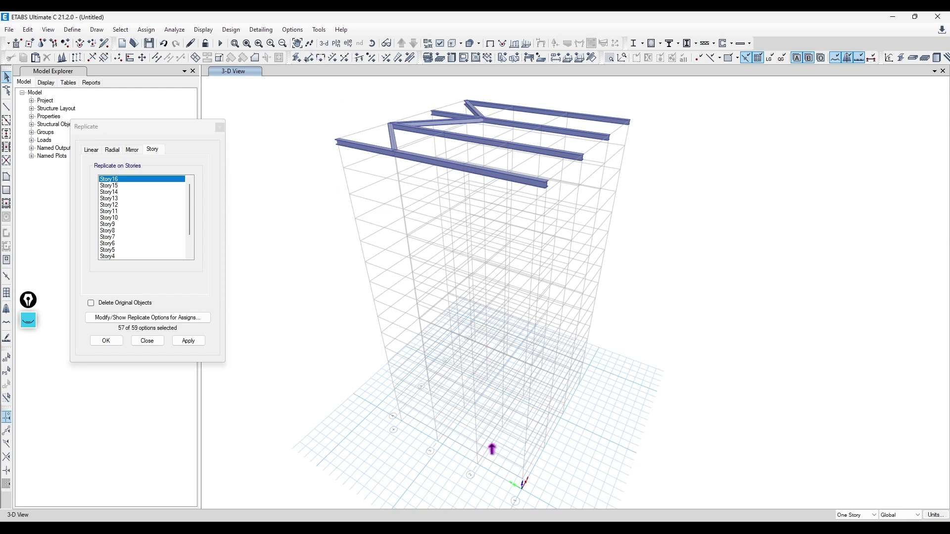
{"action": "middle_click_drag", "start_coordinate": [494, 451], "coordinate": [509, 330], "text": "shift"}
{"action": "middle_click_drag", "start_coordinate": [477, 447], "coordinate": [508, 453], "text": "shift"}
{"action": "middle_click_drag", "start_coordinate": [421, 122], "coordinate": [425, 153]}
{"action": "key", "text": "ctrl+a"}
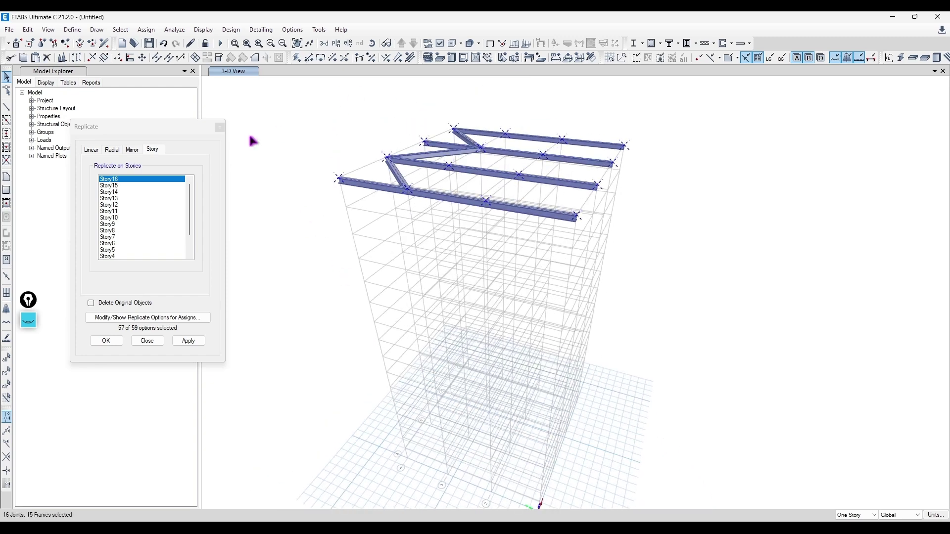
Try replicating the selected Story16 objects onto the stories from Story15 down to Story1
{"action": "left_click", "coordinate": [111, 185]}
{"action": "left_click_drag", "start_coordinate": [125, 189], "coordinate": [127, 255]}
{"action": "scroll", "coordinate": [394, 350], "scroll_direction": "down", "scroll_amount": 2}
{"action": "scroll", "coordinate": [396, 350], "scroll_direction": "up", "scroll_amount": 4}
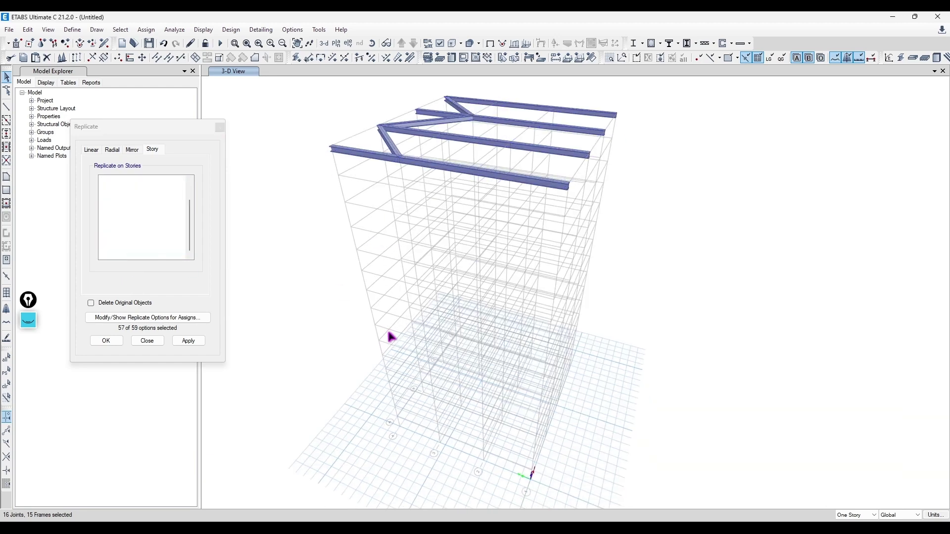
{"action": "left_click", "coordinate": [181, 341]}
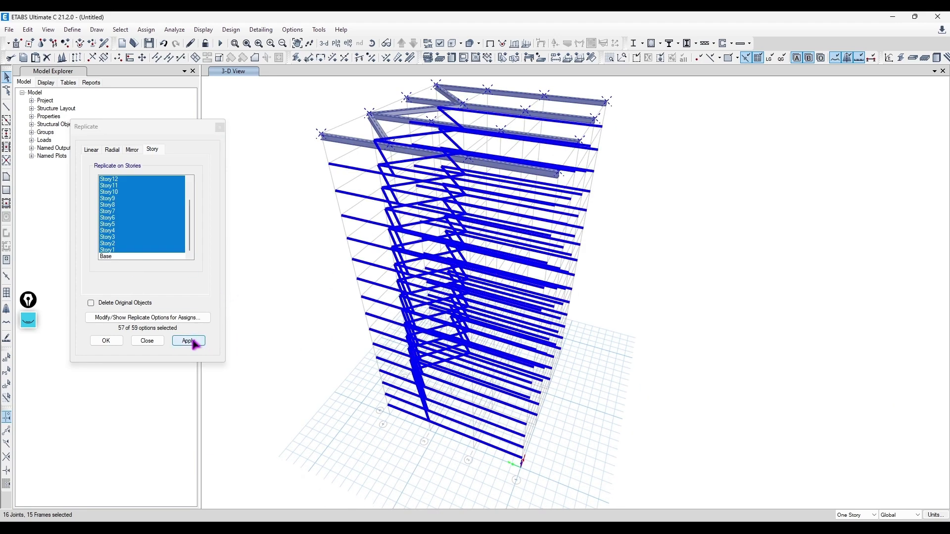
{"action": "left_click", "coordinate": [192, 341]}
{"action": "middle_click_drag", "start_coordinate": [340, 222], "coordinate": [369, 257], "text": "shift"}
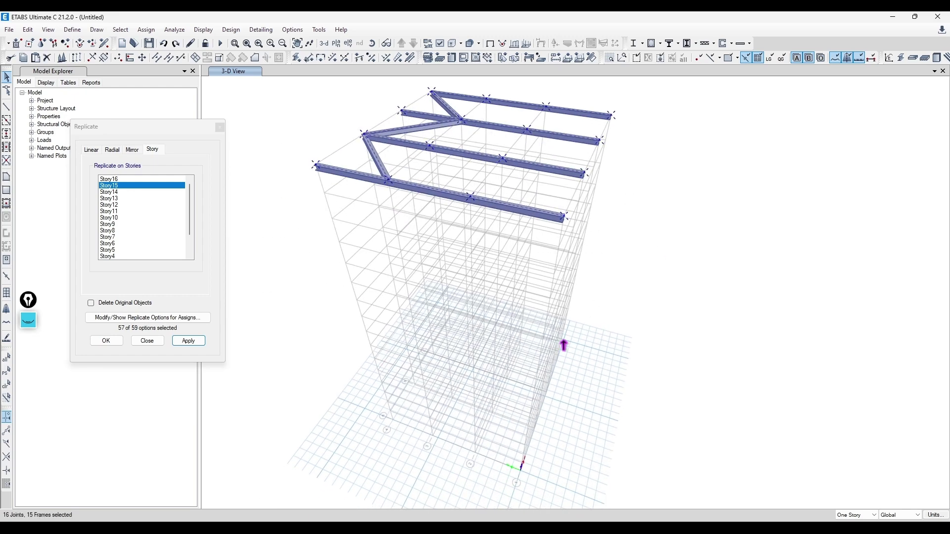
Choose Story15 down to Story1 as target stories and apply the replication of the selected frames and joints
{"action": "left_click_drag", "start_coordinate": [117, 186], "coordinate": [110, 252]}
{"action": "left_click", "coordinate": [199, 344]}
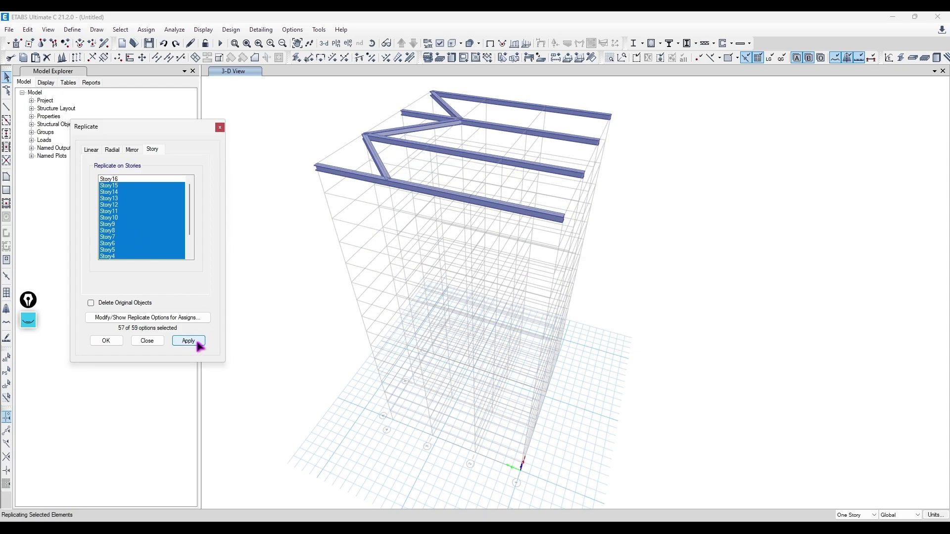
{"action": "middle_click_drag", "start_coordinate": [437, 404], "coordinate": [582, 354], "text": "shift"}
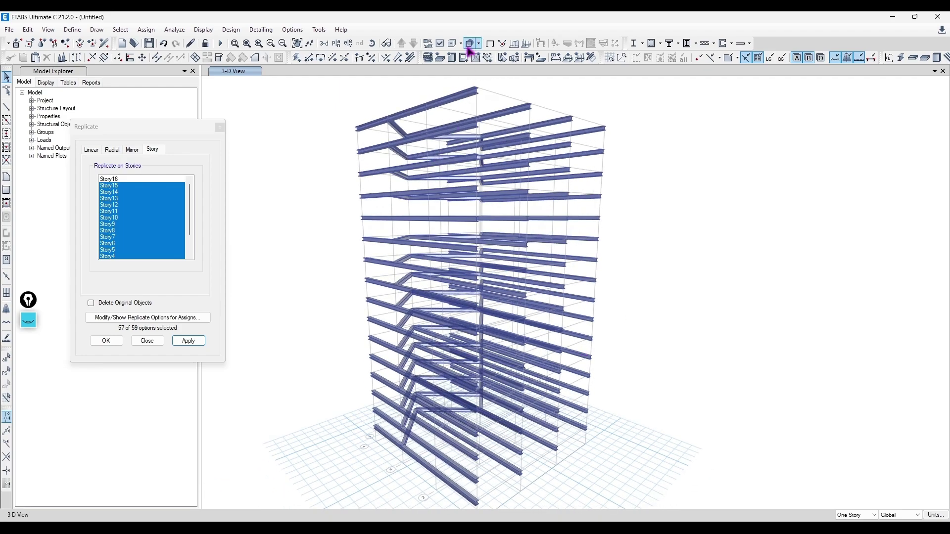
Examine the replicated frames on all stories in 3-D, turning the extruded frame display off and back on
{"action": "left_click", "coordinate": [451, 47]}
{"action": "middle_click_drag", "start_coordinate": [393, 214], "coordinate": [420, 359], "text": "shift"}
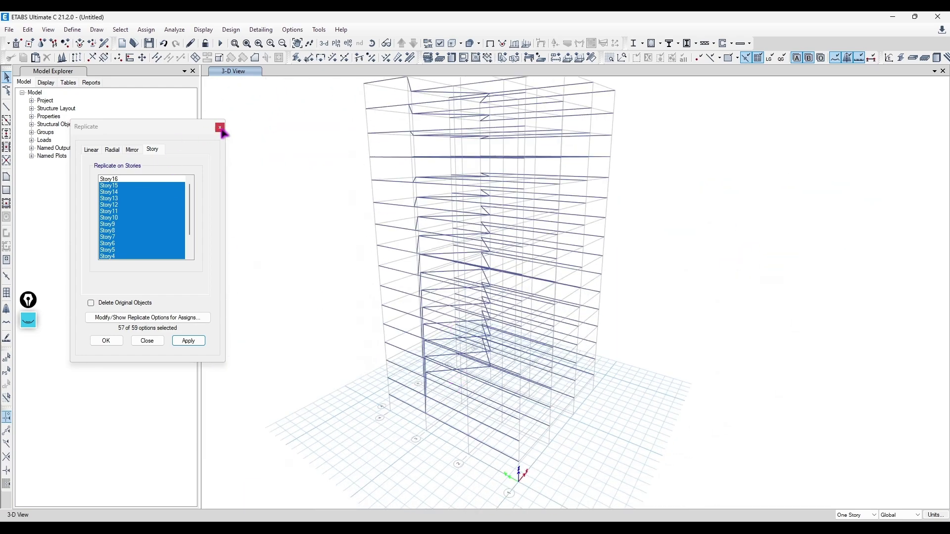
{"action": "middle_click_drag", "start_coordinate": [346, 265], "coordinate": [391, 149], "text": "shift"}
{"action": "left_click", "coordinate": [451, 43]}
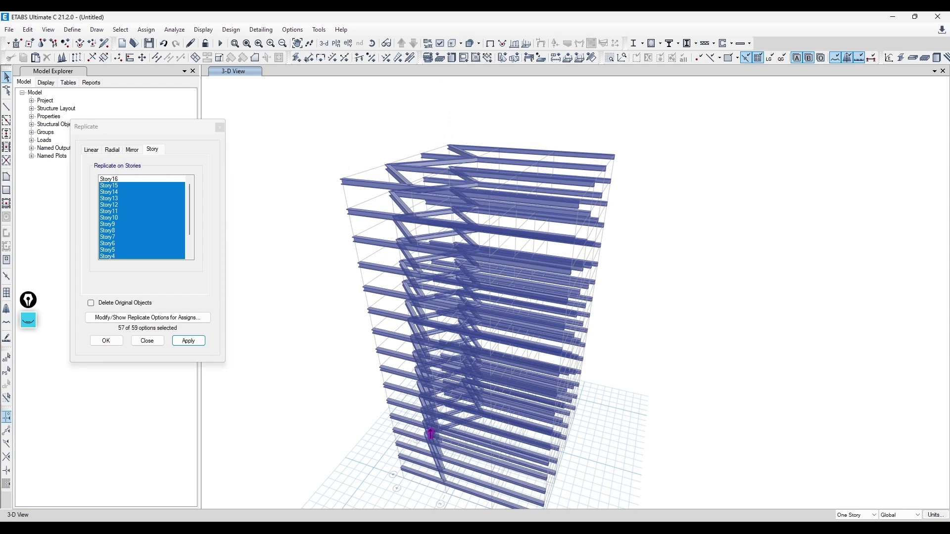
{"action": "middle_click_drag", "start_coordinate": [427, 439], "coordinate": [432, 277], "text": "shift"}
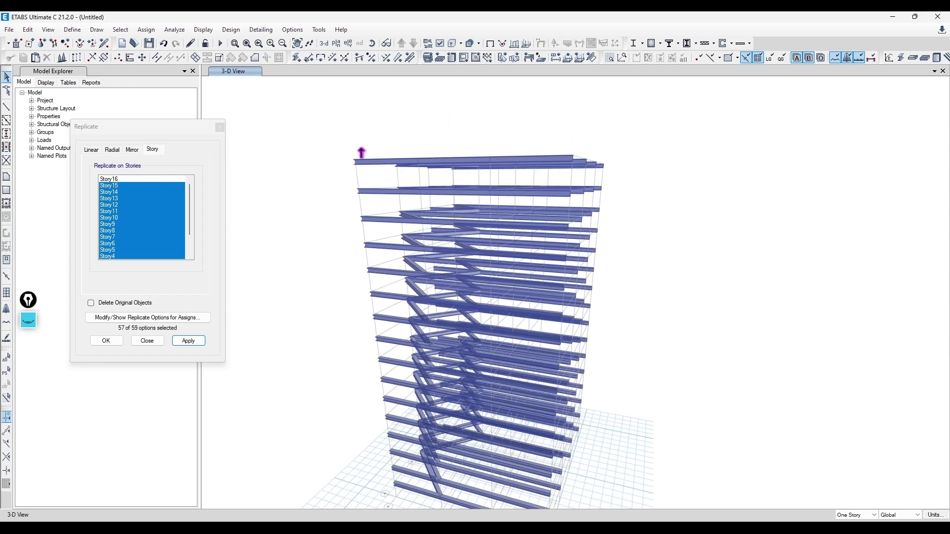
Review the frame assigns included in replication, switching Section Properties off and back on, and accept the replicate options
{"action": "left_click", "coordinate": [182, 320]}
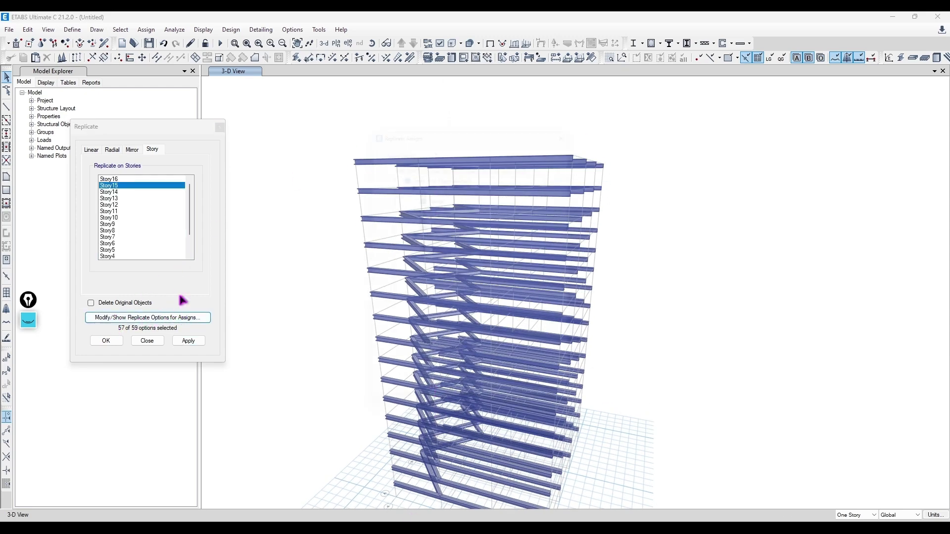
{"action": "left_click", "coordinate": [169, 148]}
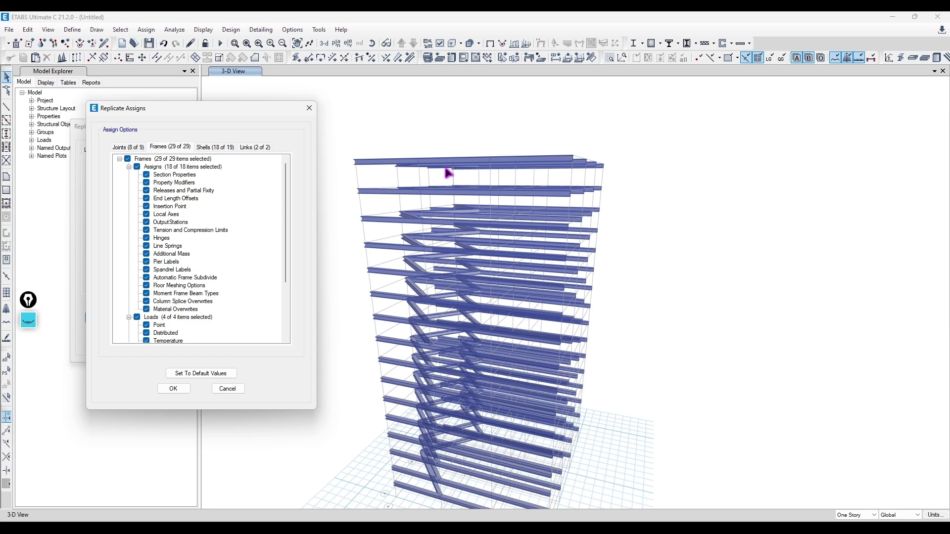
{"action": "left_click", "coordinate": [147, 175]}
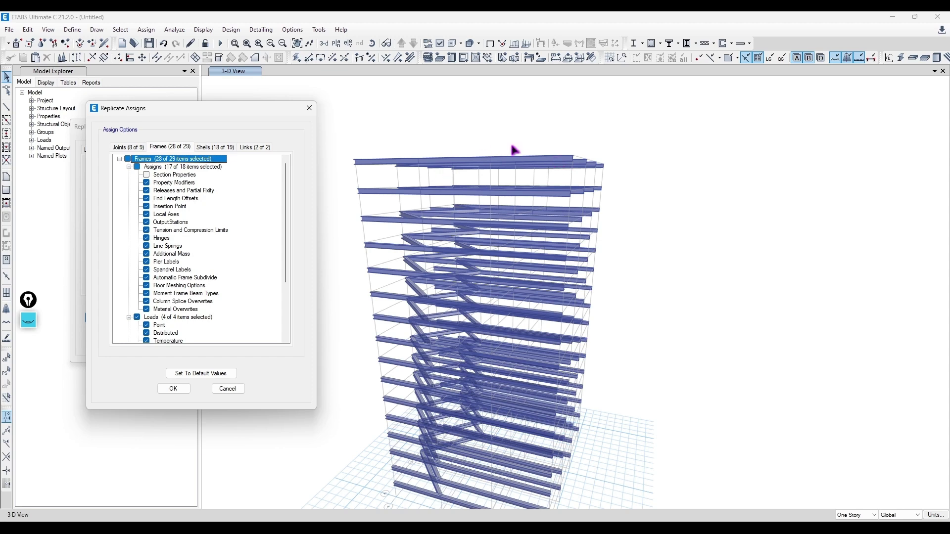
{"action": "left_click", "coordinate": [165, 177]}
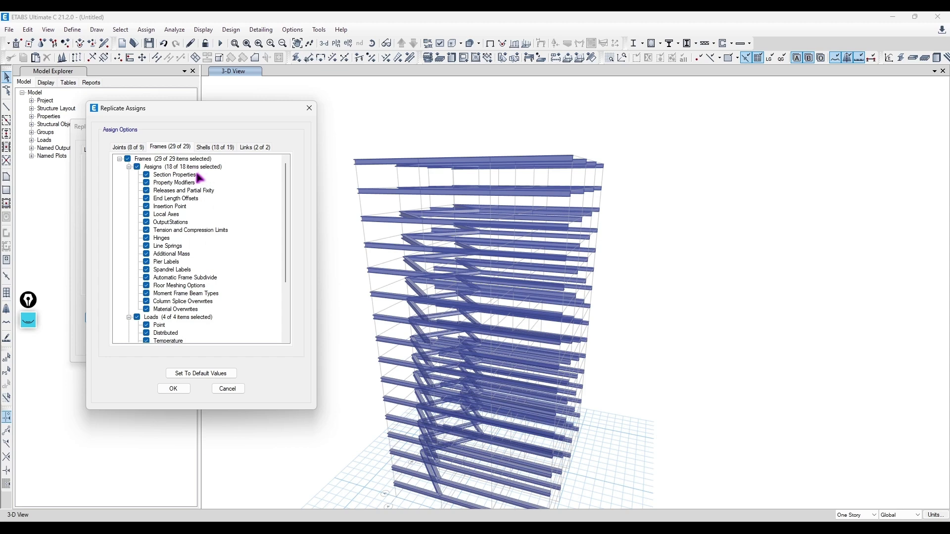
{"action": "scroll", "coordinate": [229, 312], "scroll_direction": "down", "scroll_amount": 4}
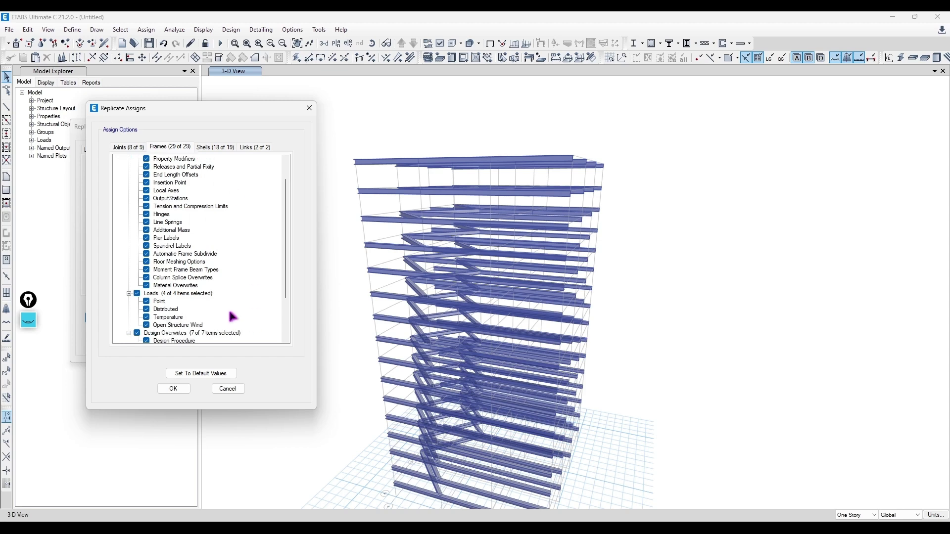
{"action": "left_click", "coordinate": [173, 388]}
{"action": "left_click", "coordinate": [115, 342]}
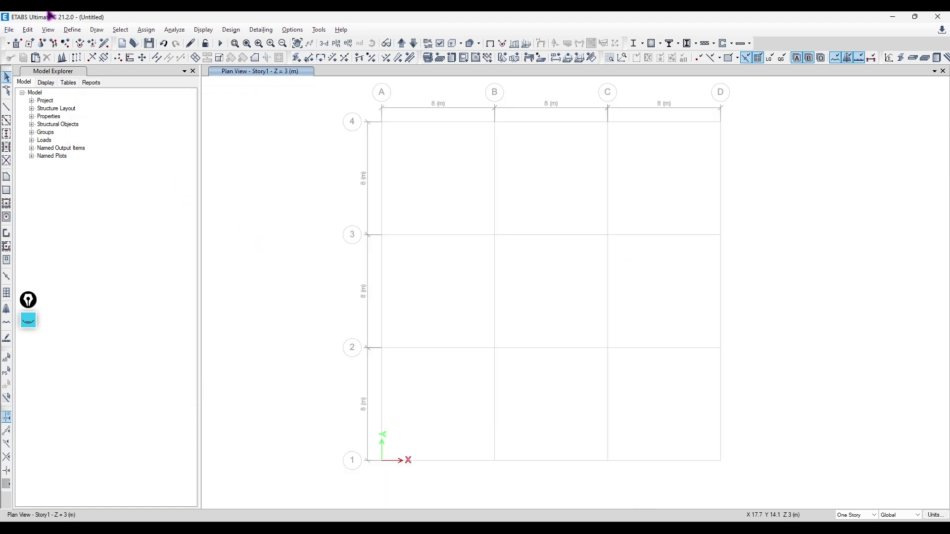
{"action": "left_click", "coordinate": [28, 30]}
{"action": "mouse_move", "coordinate": [104, 216]}
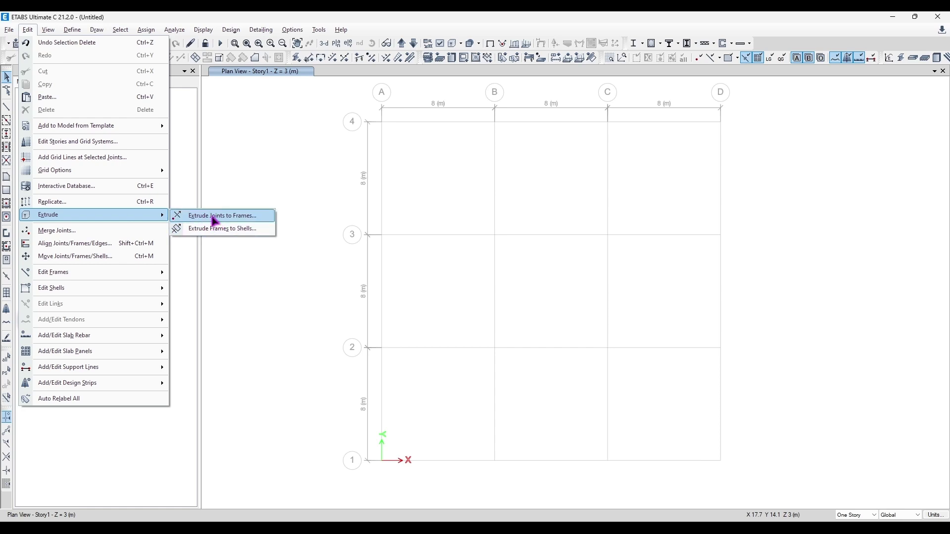
{"action": "left_click", "coordinate": [278, 156]}
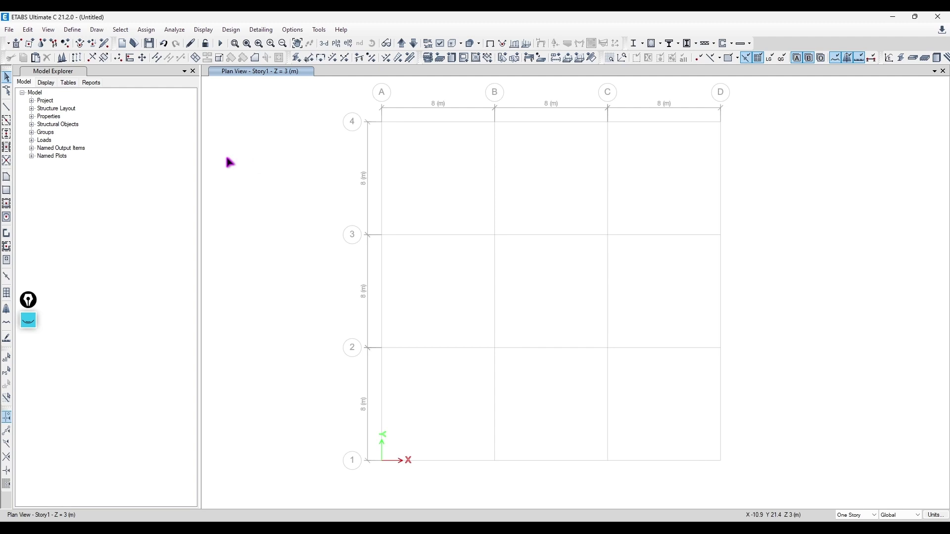
Draw one frame on grid C between grids 1 and 2, and another along grid 3 from D to A
{"action": "left_click", "coordinate": [608, 461]}
{"action": "left_click", "coordinate": [608, 348]}
{"action": "left_click", "coordinate": [720, 234]}
{"action": "left_click", "coordinate": [382, 237]}
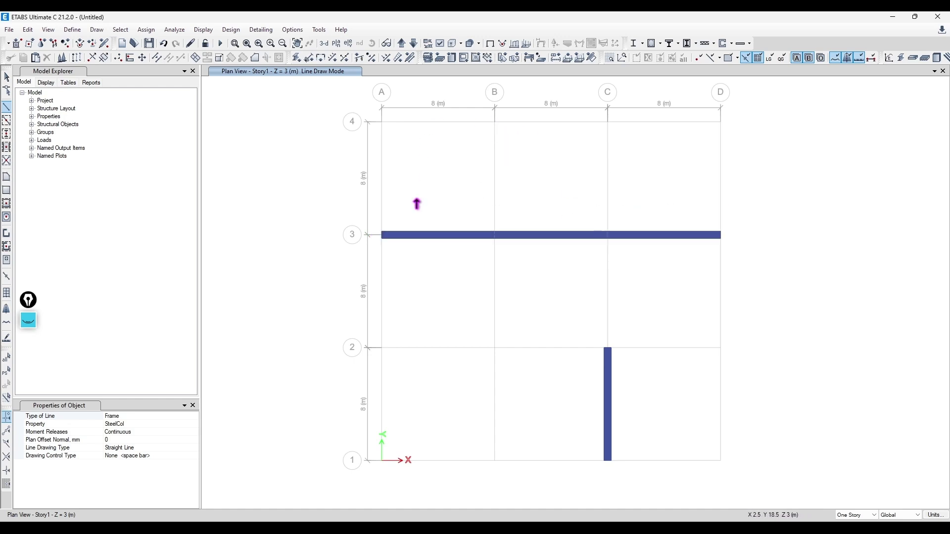
{"action": "key", "text": "Escape"}
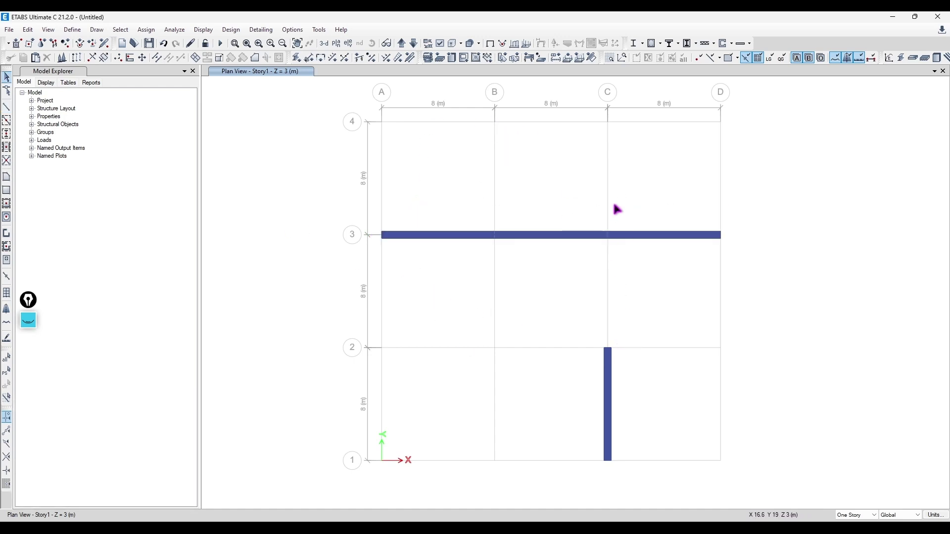
Select the joint at grid intersection C-2 and bring up Extrude Joints to Frames, clear of the drawn frames
{"action": "left_click_drag", "start_coordinate": [606, 354], "coordinate": [554, 382]}
{"action": "key", "text": "Escape"}
{"action": "left_click_drag", "start_coordinate": [626, 337], "coordinate": [553, 374]}
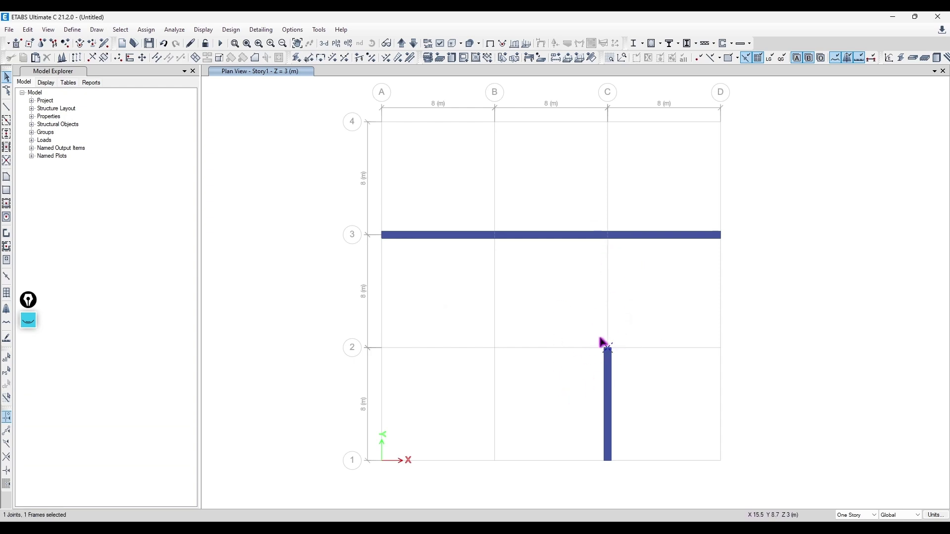
{"action": "left_click", "coordinate": [28, 29]}
{"action": "mouse_move", "coordinate": [102, 215]}
{"action": "left_click", "coordinate": [219, 216]}
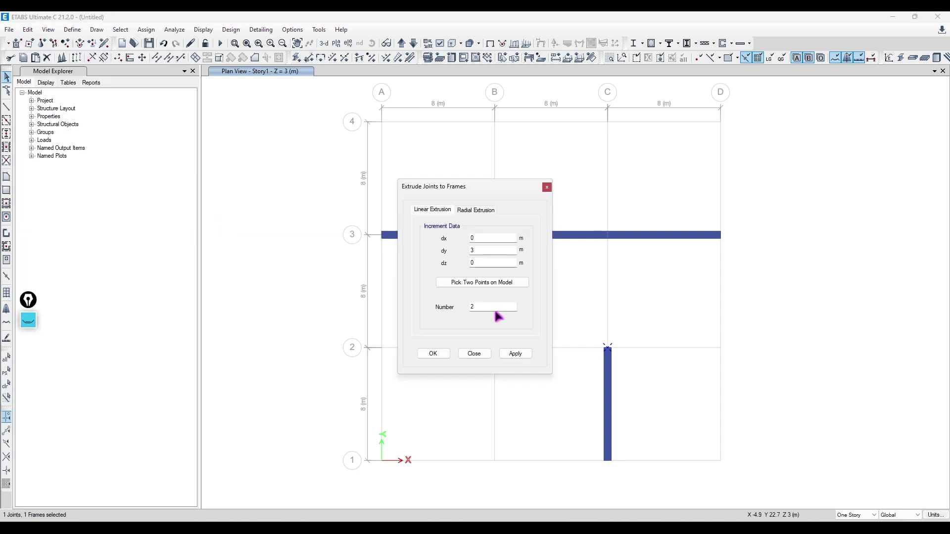
{"action": "left_click_drag", "start_coordinate": [470, 187], "coordinate": [167, 170]}
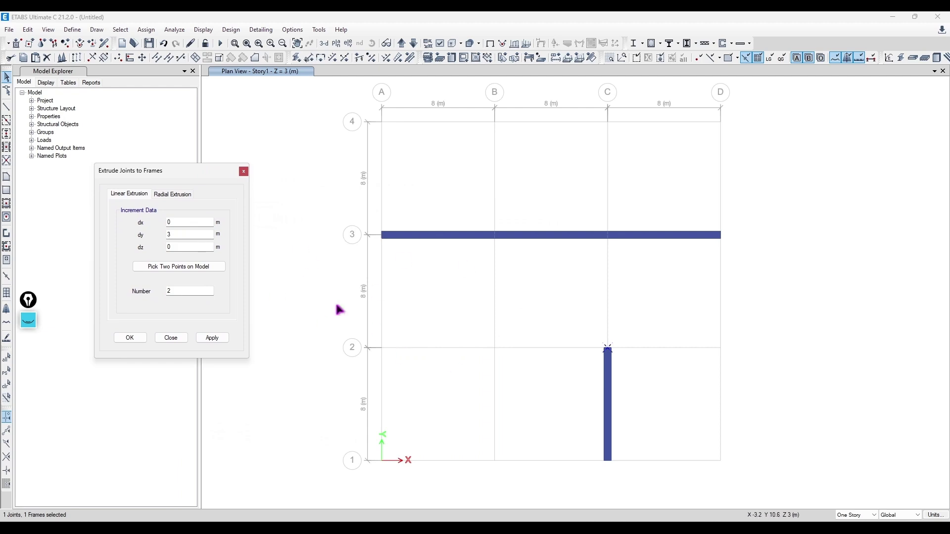
Extrude the selected joint linearly with dx 8 m, dy 0 and number 2, and undo the extrusion
{"action": "left_click", "coordinate": [179, 233]}
{"action": "key", "text": "BackSpace"}
{"action": "left_click", "coordinate": [191, 222]}
{"action": "left_click", "coordinate": [212, 337]}
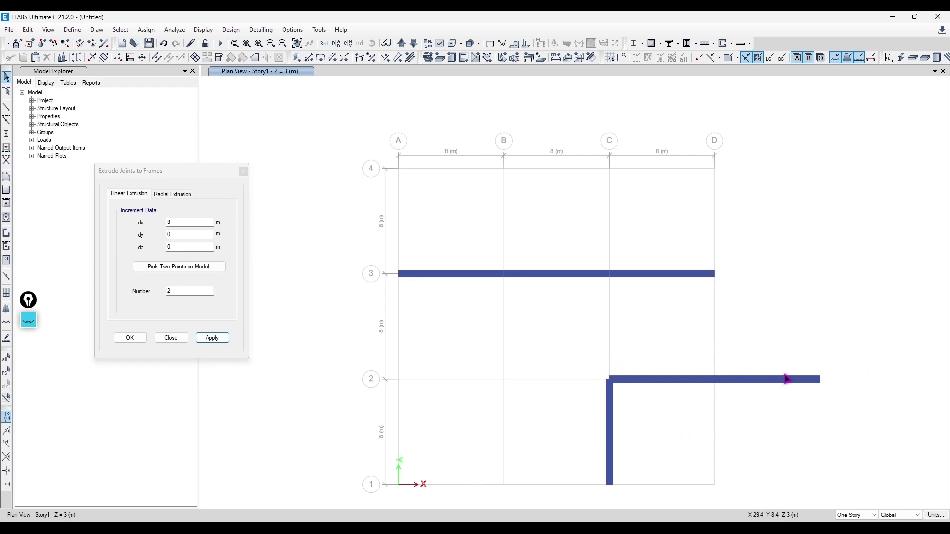
{"action": "key", "text": "ctrl+z"}
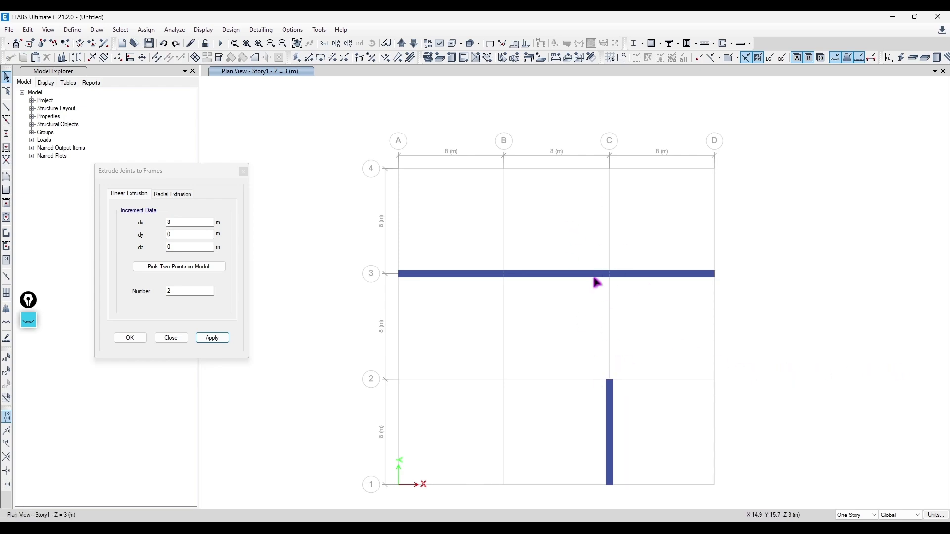
Set the linear extrusion to dx 0, dy 8 m and number 1, and try applying it
{"action": "left_click", "coordinate": [191, 222]}
{"action": "left_click", "coordinate": [195, 232]}
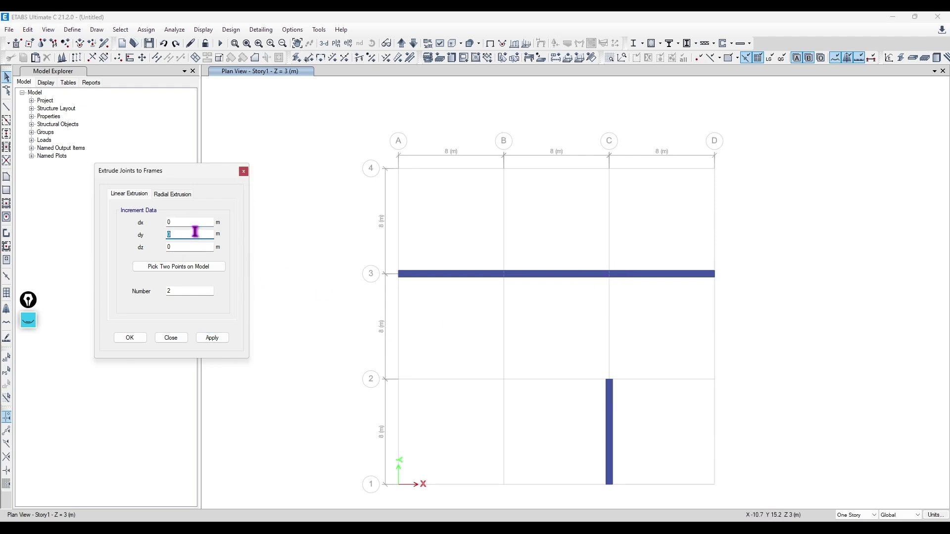
{"action": "type", "text": "8"}
{"action": "double_click", "coordinate": [191, 290]}
{"action": "type", "text": "1"}
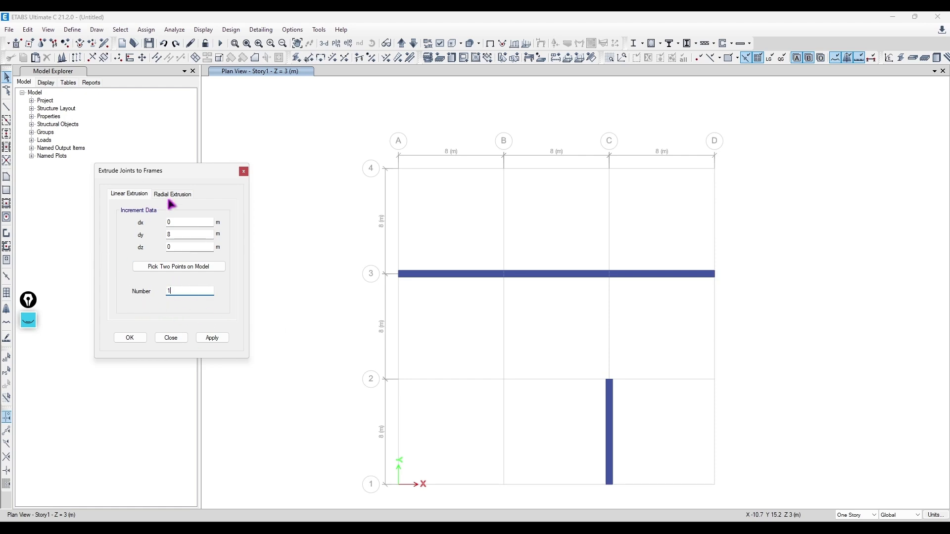
{"action": "left_click", "coordinate": [213, 337]}
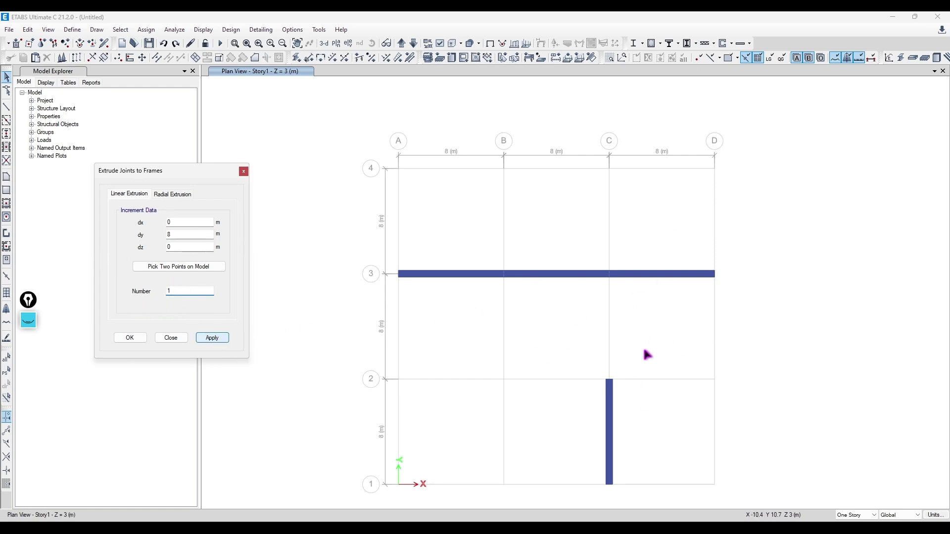
{"action": "left_click", "coordinate": [558, 306]}
{"action": "left_click", "coordinate": [211, 339]}
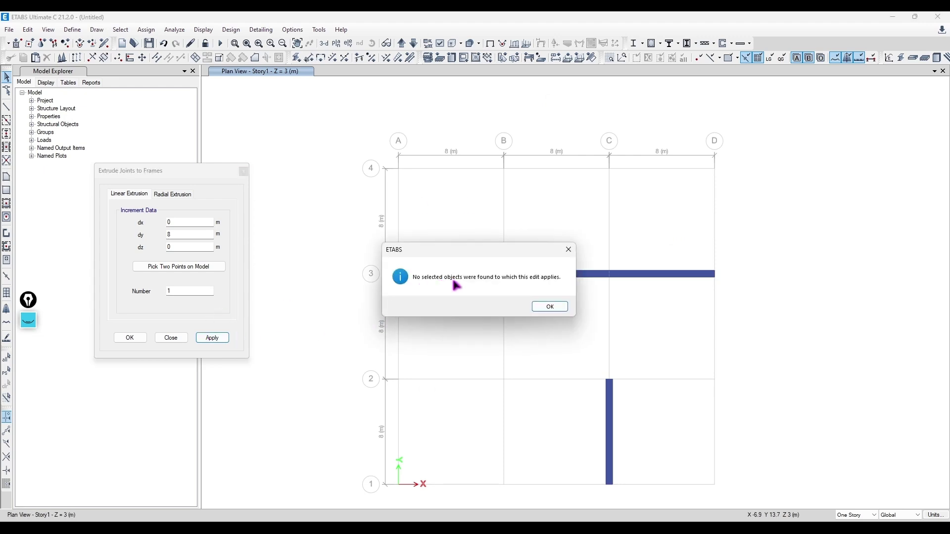
{"action": "left_click", "coordinate": [549, 306]}
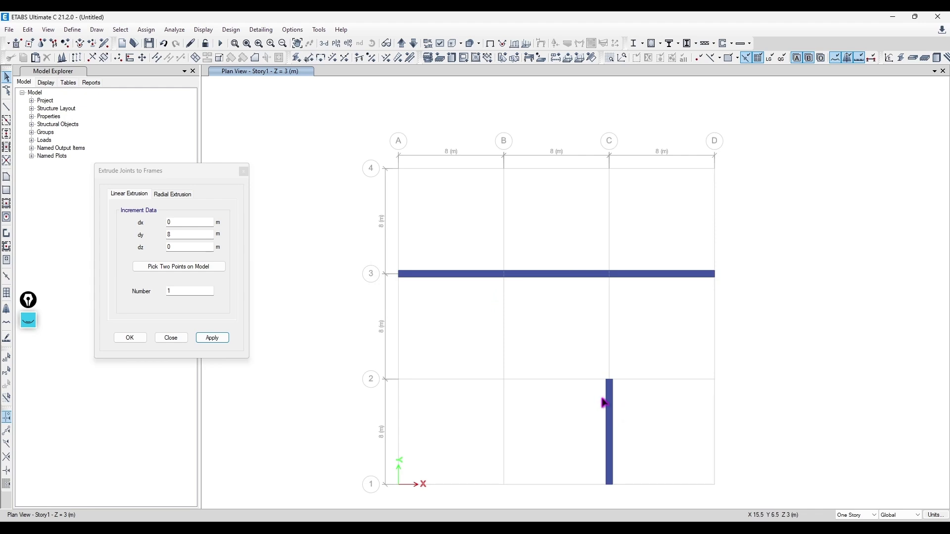
Select the joint at C-2 and extrude it 8 m in Y into one frame reaching grid 3
{"action": "left_click_drag", "start_coordinate": [636, 395], "coordinate": [580, 435]}
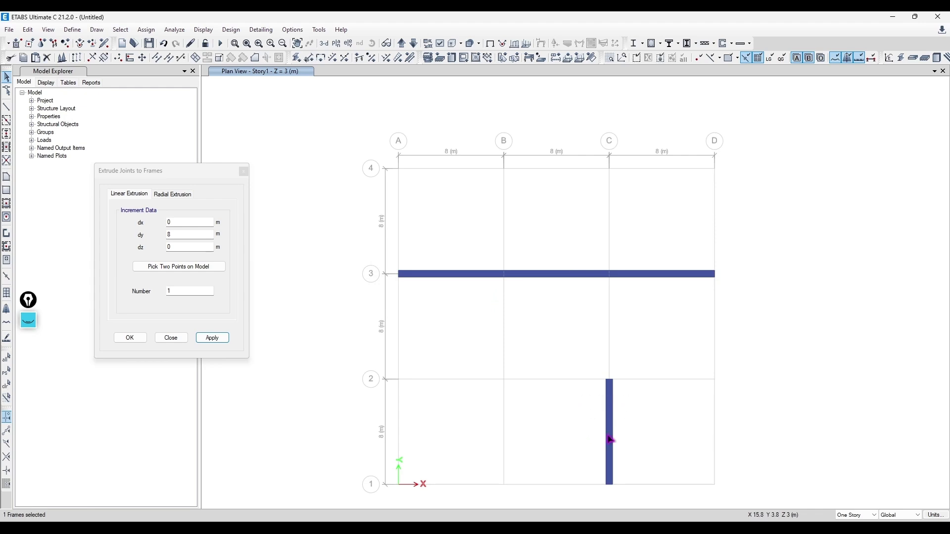
{"action": "left_click", "coordinate": [211, 337]}
{"action": "scroll", "coordinate": [664, 388], "scroll_direction": "up", "scroll_amount": 1}
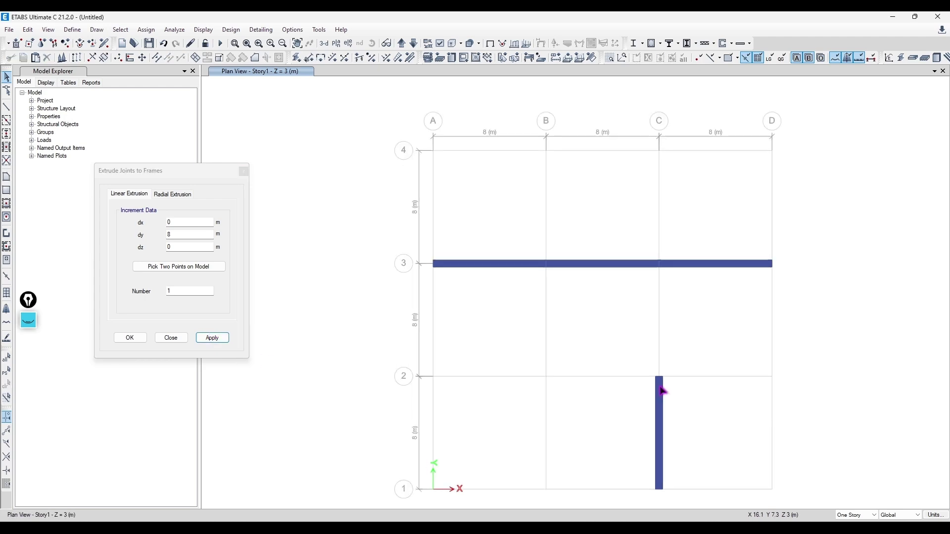
{"action": "middle_click_drag", "start_coordinate": [598, 430], "coordinate": [539, 409]}
{"action": "left_click_drag", "start_coordinate": [564, 327], "coordinate": [496, 367]}
{"action": "left_click", "coordinate": [212, 337]}
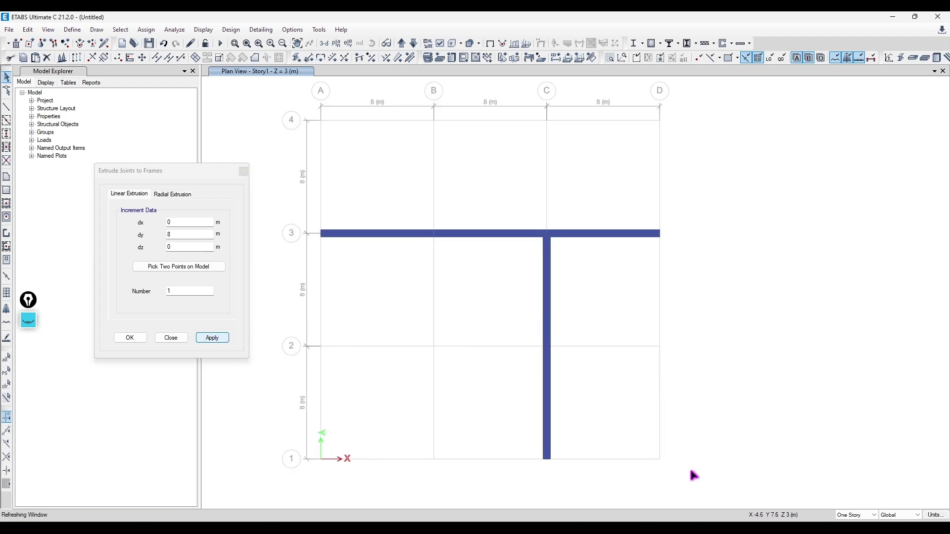
Show the model in 3-D, select the end joint of the grid C frame and apply the 8 m Y extrusion
{"action": "middle_click_drag", "start_coordinate": [488, 271], "coordinate": [600, 301]}
{"action": "left_click", "coordinate": [324, 43]}
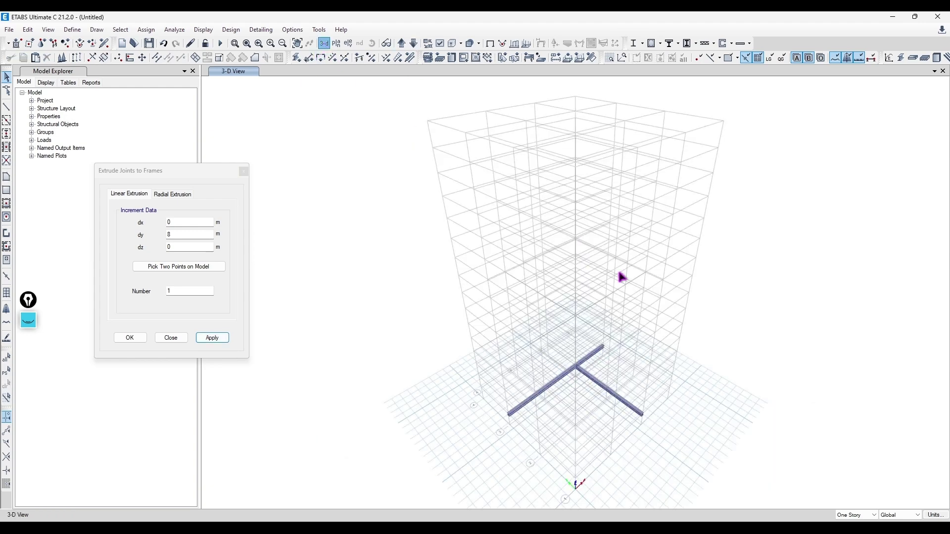
{"action": "scroll", "coordinate": [595, 271], "scroll_direction": "up", "scroll_amount": 5}
{"action": "scroll", "coordinate": [544, 355], "scroll_direction": "down", "scroll_amount": 3}
{"action": "middle_click_drag", "start_coordinate": [524, 359], "coordinate": [654, 371], "text": "shift"}
{"action": "left_click_drag", "start_coordinate": [650, 367], "coordinate": [616, 413]}
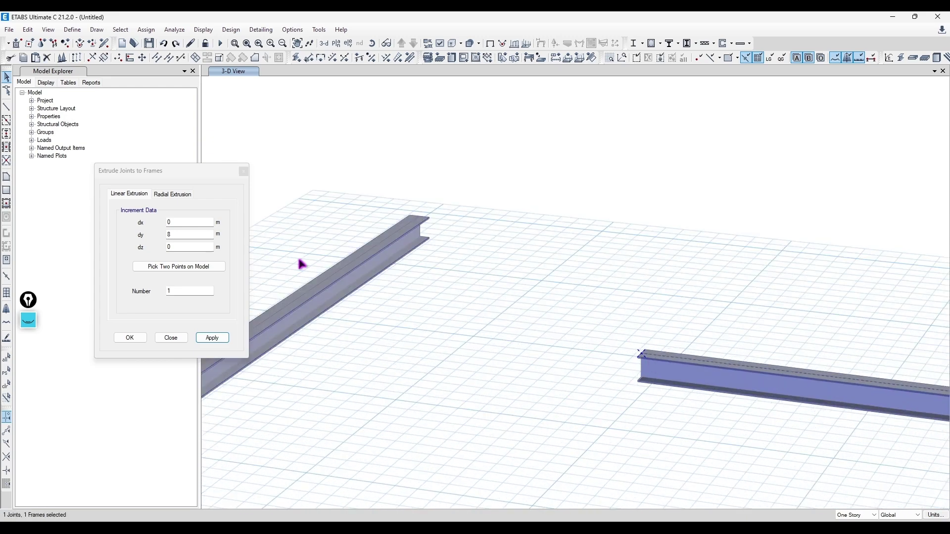
{"action": "left_click", "coordinate": [209, 335]}
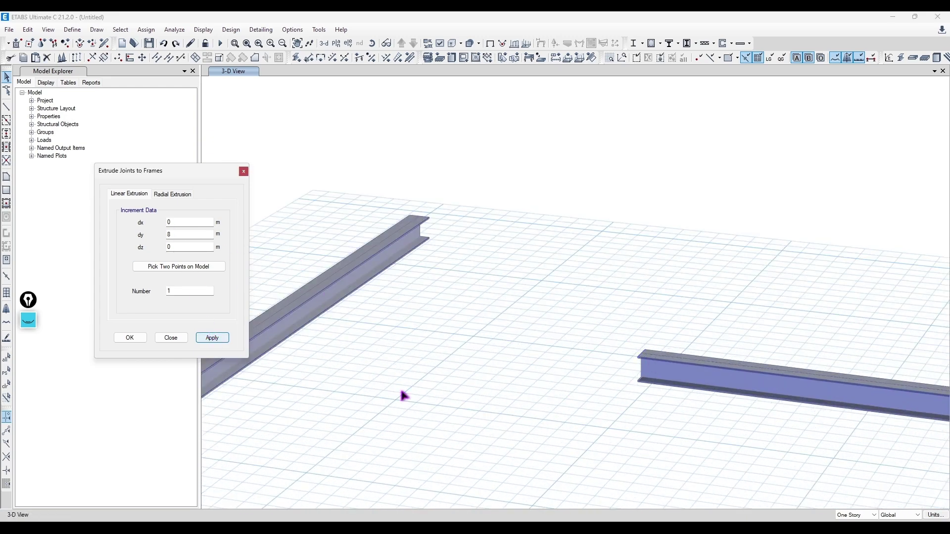
Examine in 3-D how the extruded frame connects the grid C frame to the grid 3 frame
{"action": "middle_click_drag", "start_coordinate": [274, 321], "coordinate": [294, 332], "text": "shift"}
{"action": "middle_click_drag", "start_coordinate": [589, 97], "coordinate": [431, 332]}
{"action": "middle_click_drag", "start_coordinate": [677, 210], "coordinate": [587, 382]}
{"action": "scroll", "coordinate": [587, 381], "scroll_direction": "up", "scroll_amount": 12}
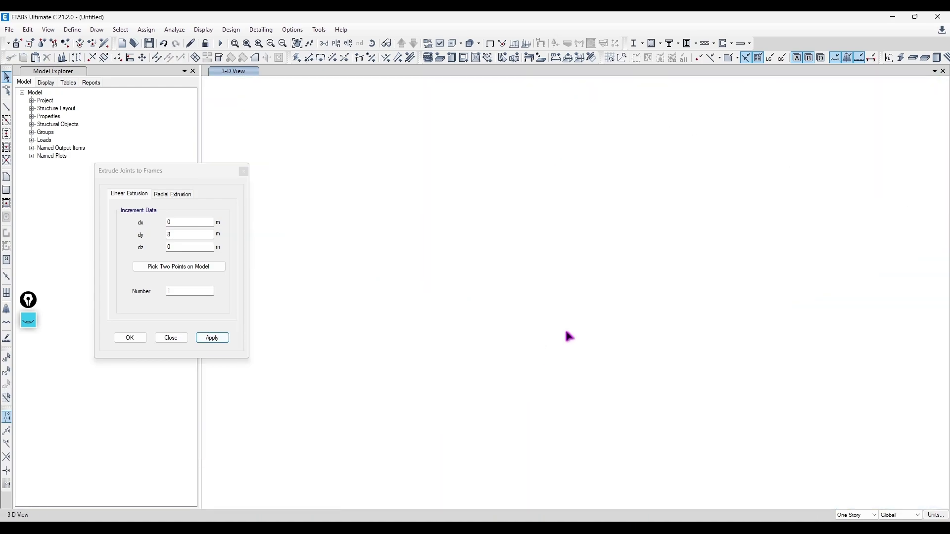
{"action": "scroll", "coordinate": [566, 332], "scroll_direction": "down", "scroll_amount": 5}
{"action": "middle_click_drag", "start_coordinate": [497, 411], "coordinate": [590, 331], "text": "shift"}
{"action": "scroll", "coordinate": [547, 366], "scroll_direction": "down", "scroll_amount": 3}
{"action": "middle_click_drag", "start_coordinate": [547, 369], "coordinate": [498, 454], "text": "shift"}
{"action": "middle_click_drag", "start_coordinate": [622, 296], "coordinate": [585, 334], "text": "shift"}
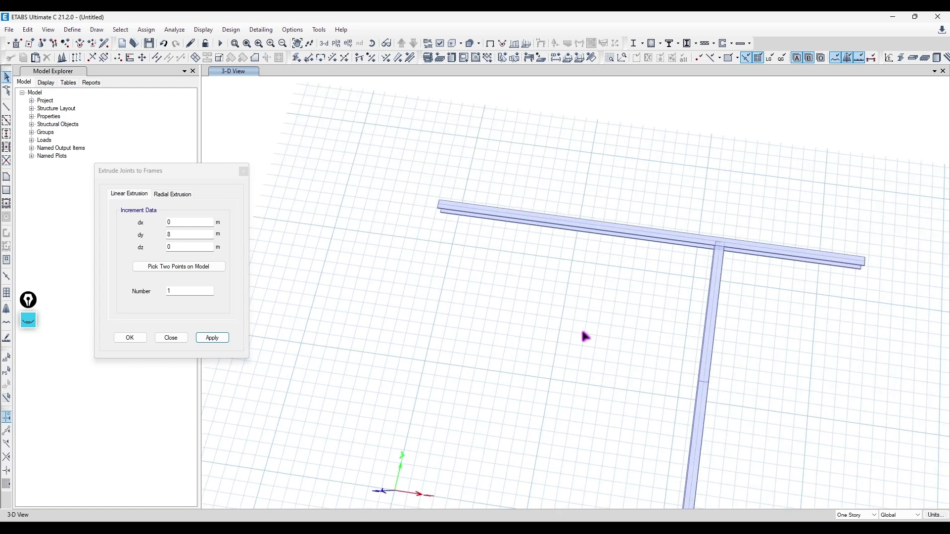
Return to the Story1 plan view and undo the linear joint extrusion
{"action": "left_click", "coordinate": [336, 44]}
{"action": "left_click", "coordinate": [428, 338]}
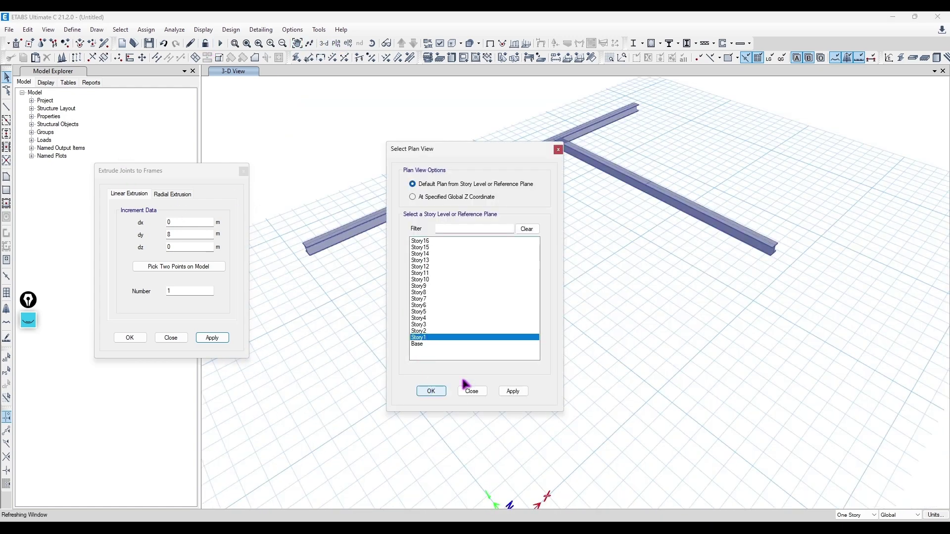
{"action": "key", "text": "ctrl+z"}
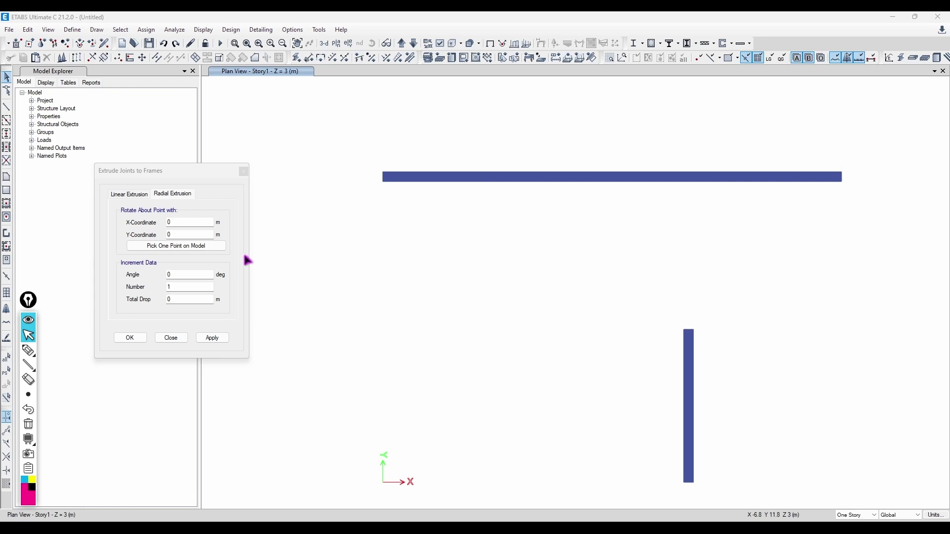
Define a radial extrusion about the joint at X 16 m, Y 8 m, with a 45-degree angle and number 8
{"action": "left_click", "coordinate": [181, 246]}
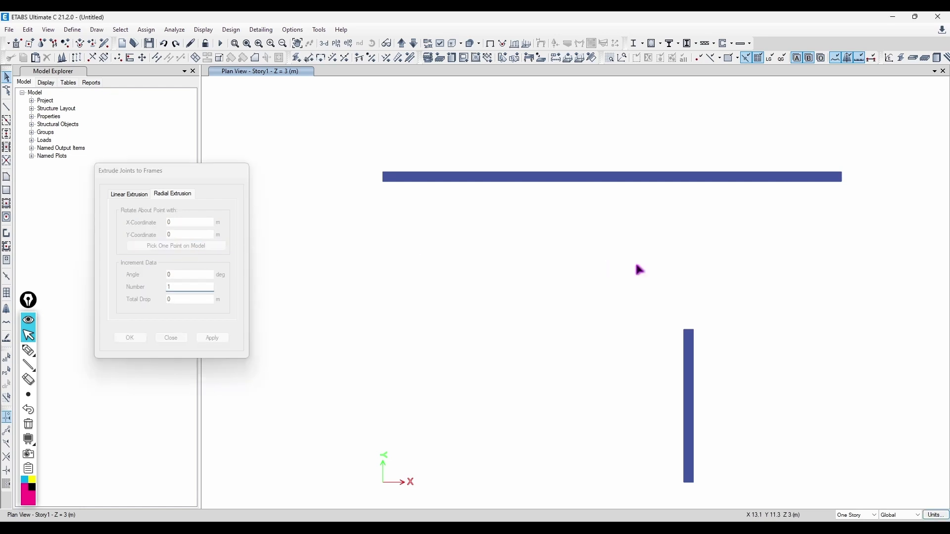
{"action": "left_click", "coordinate": [691, 333]}
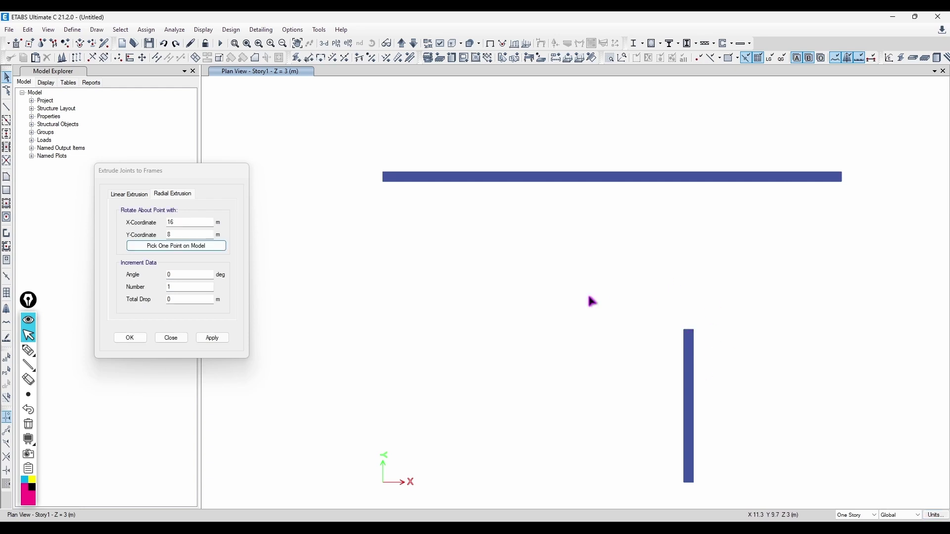
{"action": "double_click", "coordinate": [185, 273]}
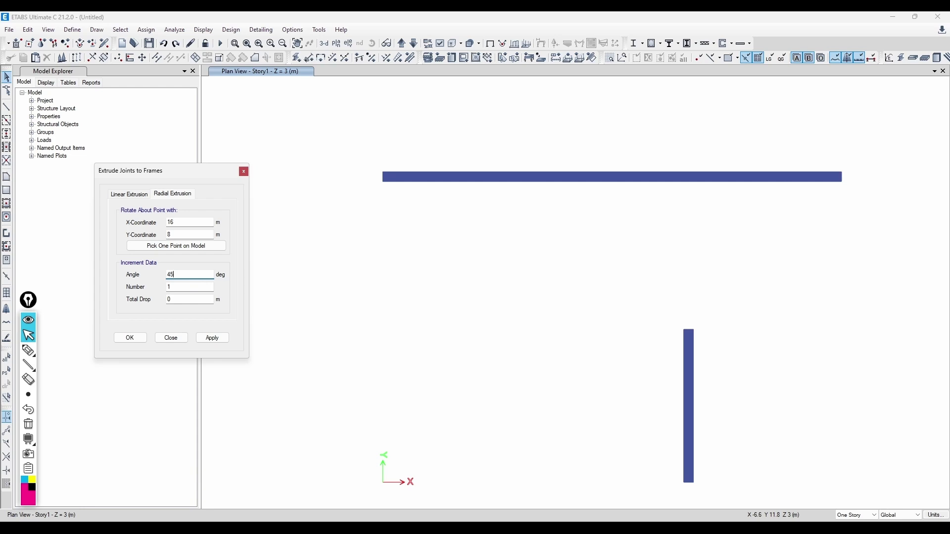
{"action": "double_click", "coordinate": [192, 288]}
Try applying the radial extrusion to the joint at the grid 2 end of the grid C frame
{"action": "left_click_drag", "start_coordinate": [719, 312], "coordinate": [629, 355]}
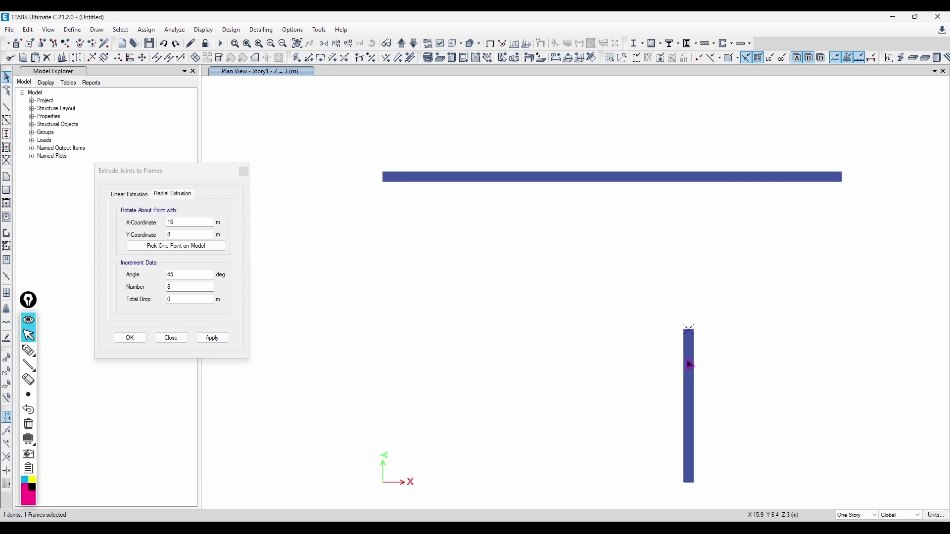
{"action": "left_click", "coordinate": [689, 330]}
{"action": "left_click", "coordinate": [212, 339]}
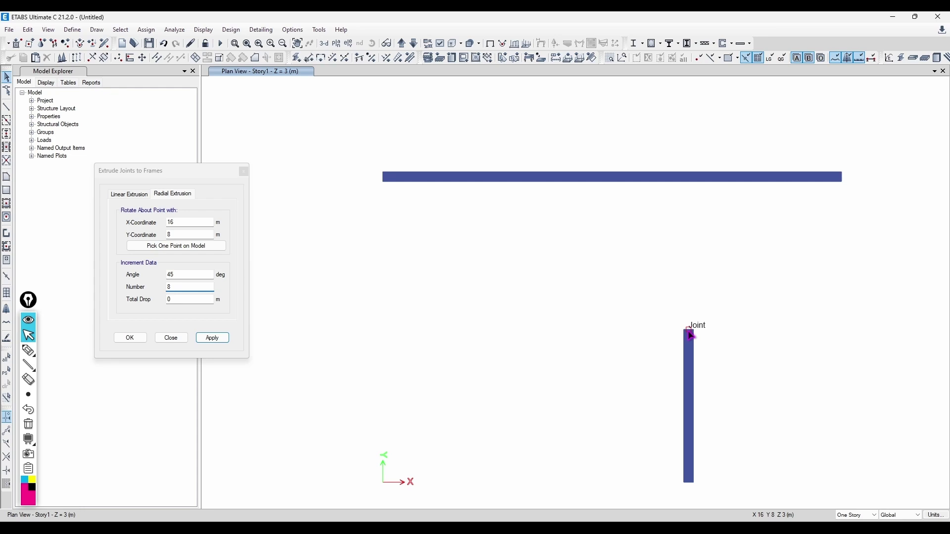
Apply the defined radial extrusion to the joint at the grid 1 end of the grid C frame
{"action": "left_click", "coordinate": [29, 350]}
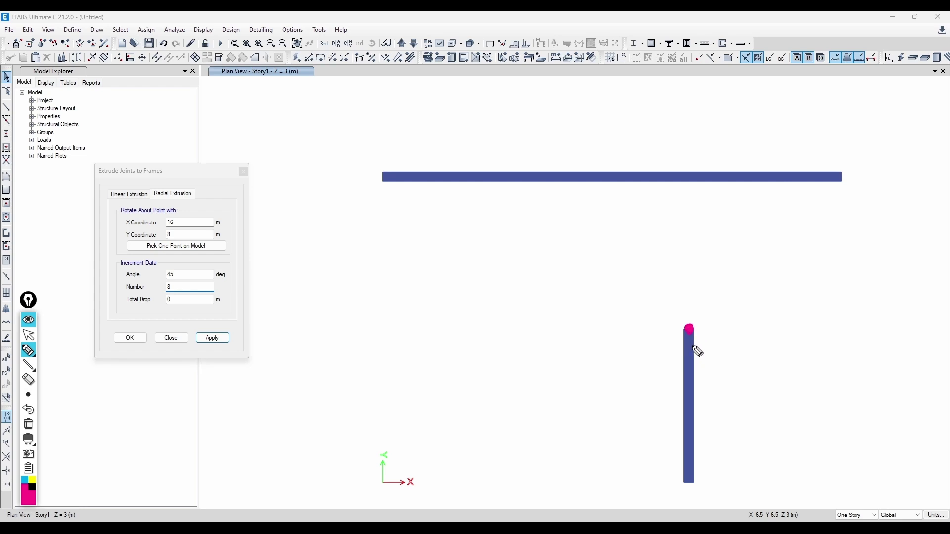
{"action": "left_click", "coordinate": [28, 424]}
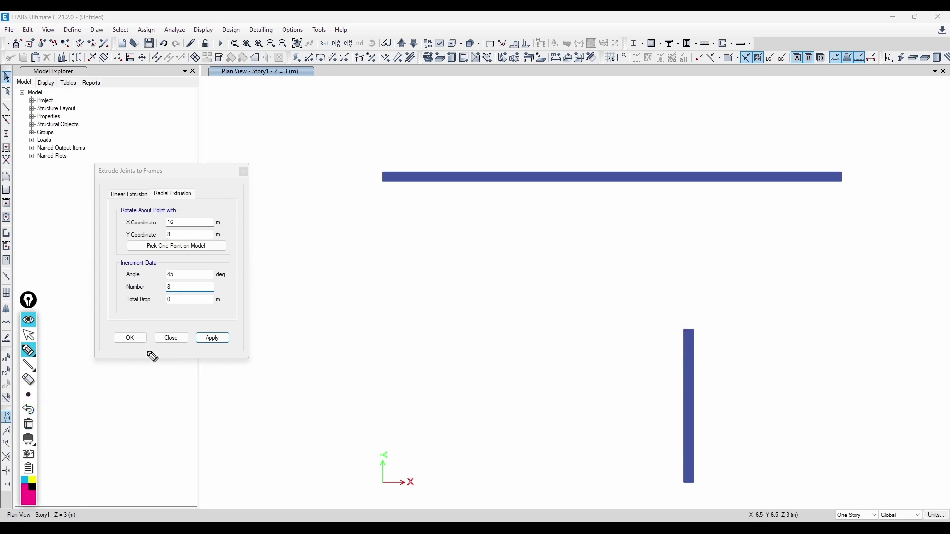
{"action": "left_click", "coordinate": [28, 335]}
{"action": "left_click", "coordinate": [690, 478]}
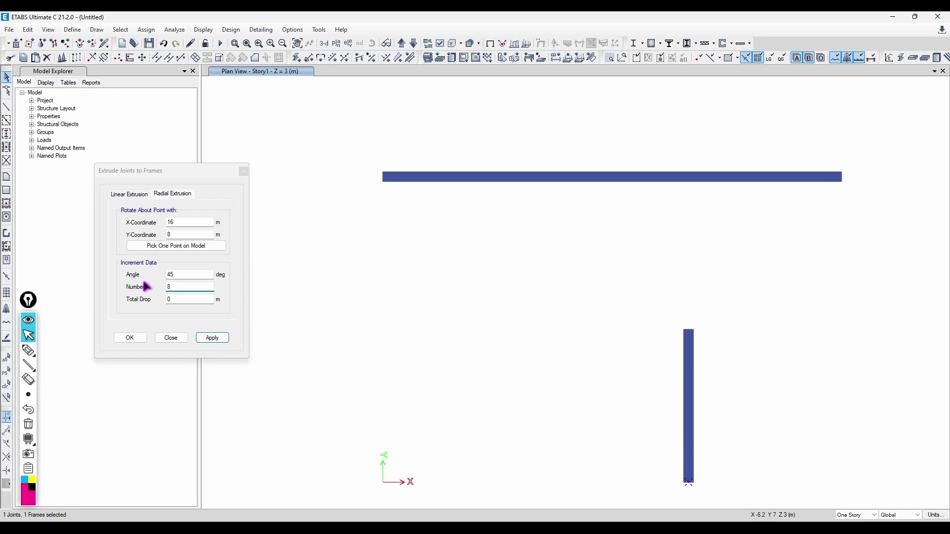
{"action": "left_click", "coordinate": [218, 339]}
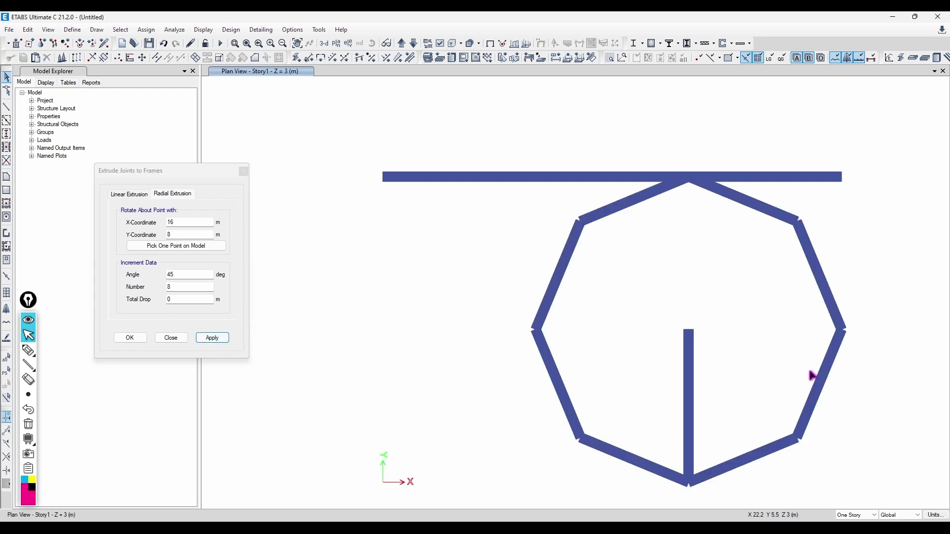
Annotate lines from the centre joint to two adjacent octagon corners and label both angle increments 45°
{"action": "left_click", "coordinate": [28, 350]}
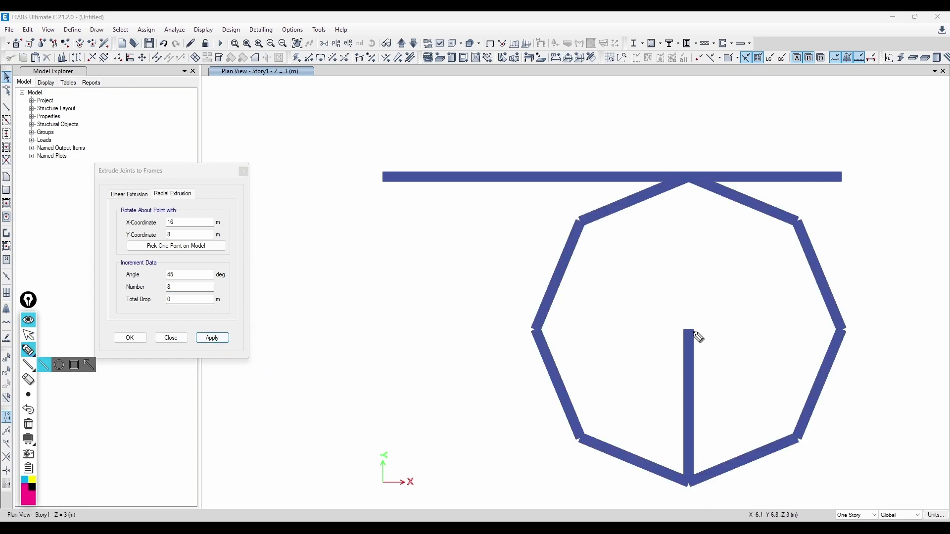
{"action": "left_click", "coordinate": [44, 365]}
{"action": "left_click_drag", "start_coordinate": [689, 330], "coordinate": [800, 442]}
{"action": "left_click", "coordinate": [30, 350]}
{"action": "mouse_move", "coordinate": [708, 352]}
{"action": "left_mouse_down"}
{"action": "mouse_move", "coordinate": [690, 357]}
{"action": "mouse_move", "coordinate": [713, 382]}
{"action": "left_mouse_up"}
{"action": "left_click_drag", "start_coordinate": [713, 371], "coordinate": [718, 374]}
{"action": "mouse_move", "coordinate": [690, 330]}
{"action": "left_mouse_down"}
{"action": "mouse_move", "coordinate": [837, 327]}
{"action": "mouse_move", "coordinate": [707, 354]}
{"action": "left_mouse_up"}
{"action": "left_click_drag", "start_coordinate": [720, 336], "coordinate": [725, 345]}
{"action": "left_click_drag", "start_coordinate": [736, 335], "coordinate": [731, 346]}
{"action": "left_click_drag", "start_coordinate": [744, 335], "coordinate": [745, 337]}
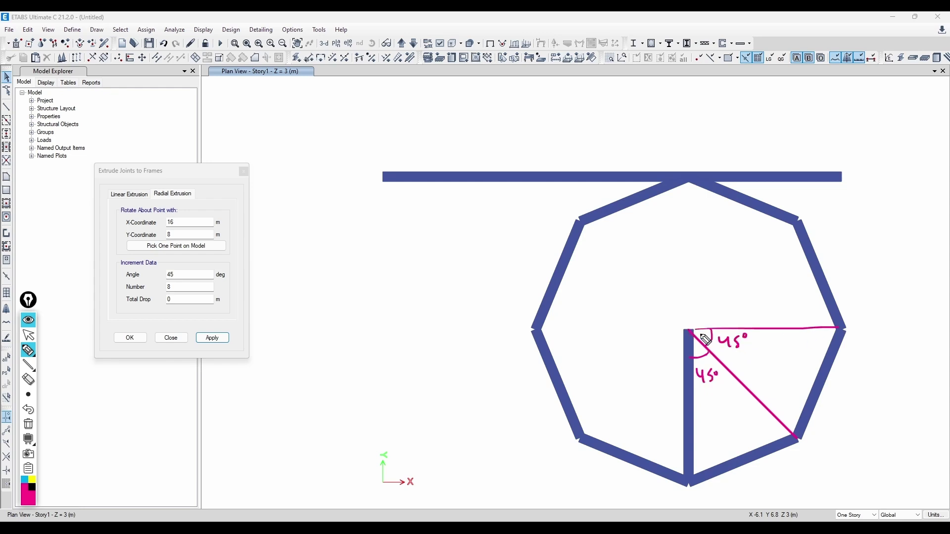
Undo the eight-sided extrusion and extrude the same joint radially with a 90-degree angle
{"action": "double_click", "coordinate": [186, 275]}
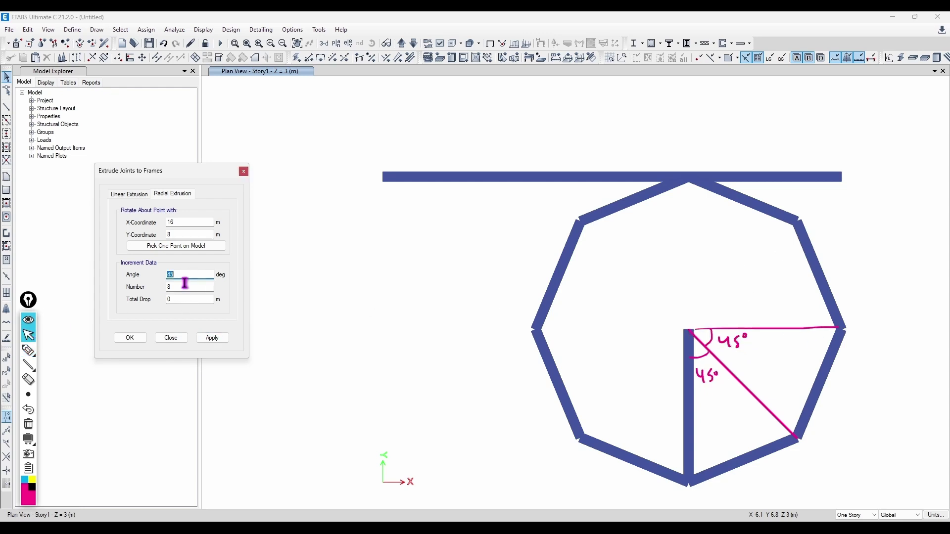
{"action": "left_click", "coordinate": [430, 304]}
{"action": "key", "text": "ctrl+z"}
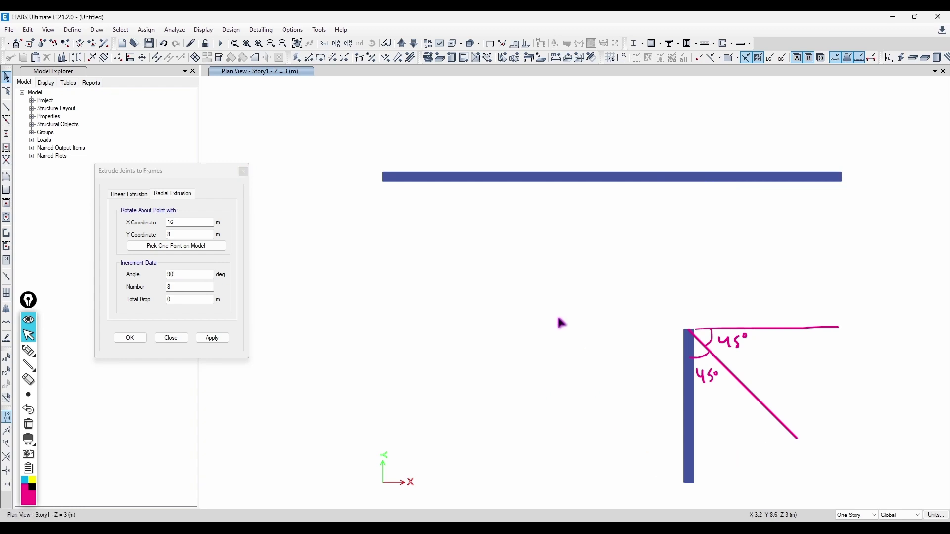
{"action": "left_click", "coordinate": [689, 483]}
{"action": "left_click", "coordinate": [211, 338]}
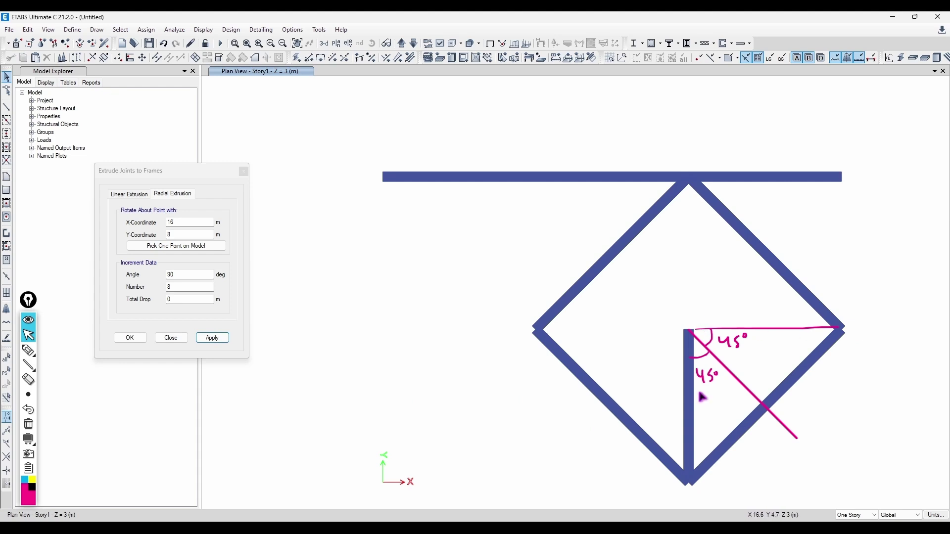
Undo the 90-degree extrusion, repeat it on the same joint with number 4 and a 2 m total drop, and inspect it in 3-D
{"action": "key", "text": "ctrl+z"}
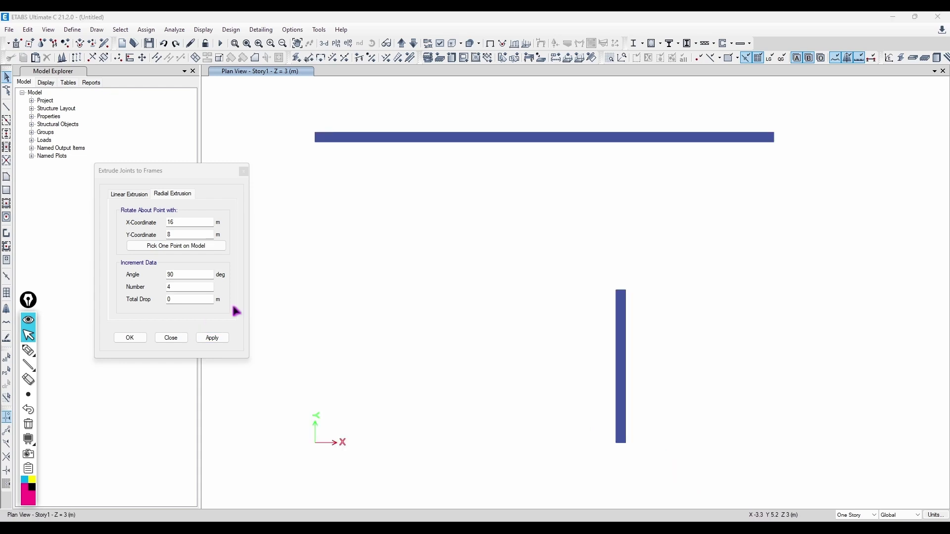
{"action": "middle_click_drag", "start_coordinate": [460, 391], "coordinate": [441, 367]}
{"action": "left_click_drag", "start_coordinate": [591, 420], "coordinate": [612, 411]}
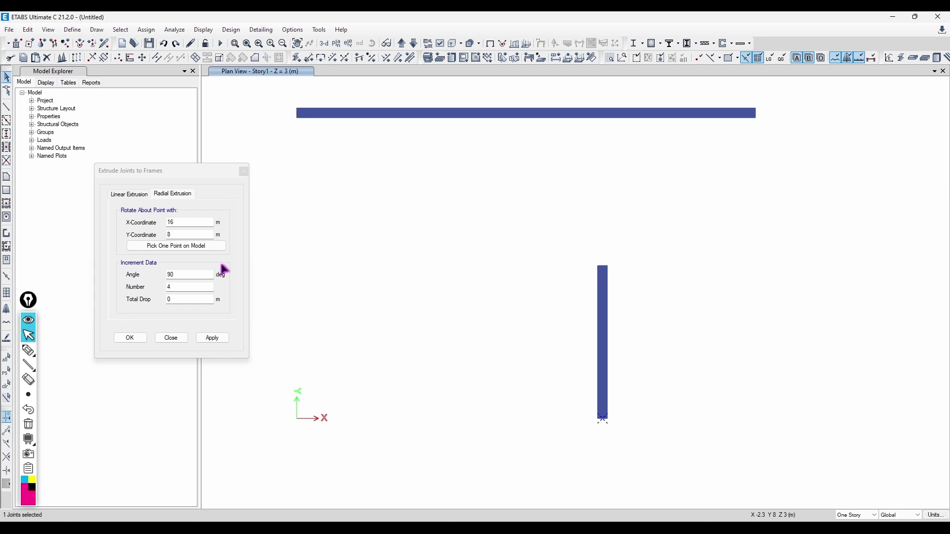
{"action": "double_click", "coordinate": [176, 273]}
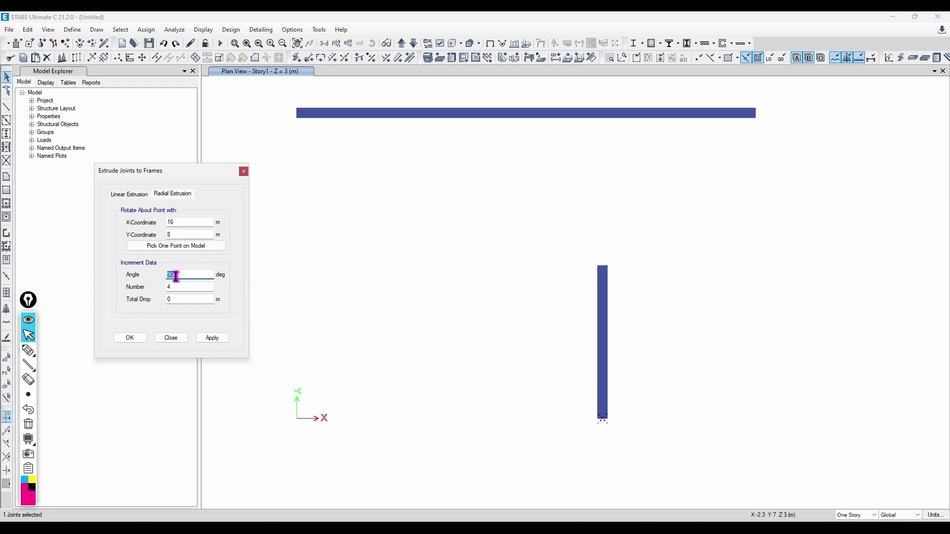
{"action": "double_click", "coordinate": [179, 284]}
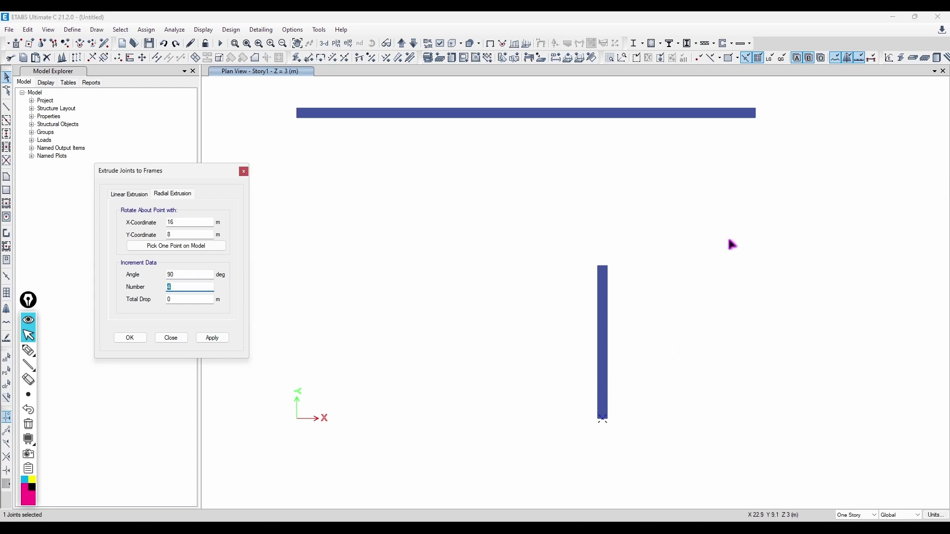
{"action": "double_click", "coordinate": [187, 299]}
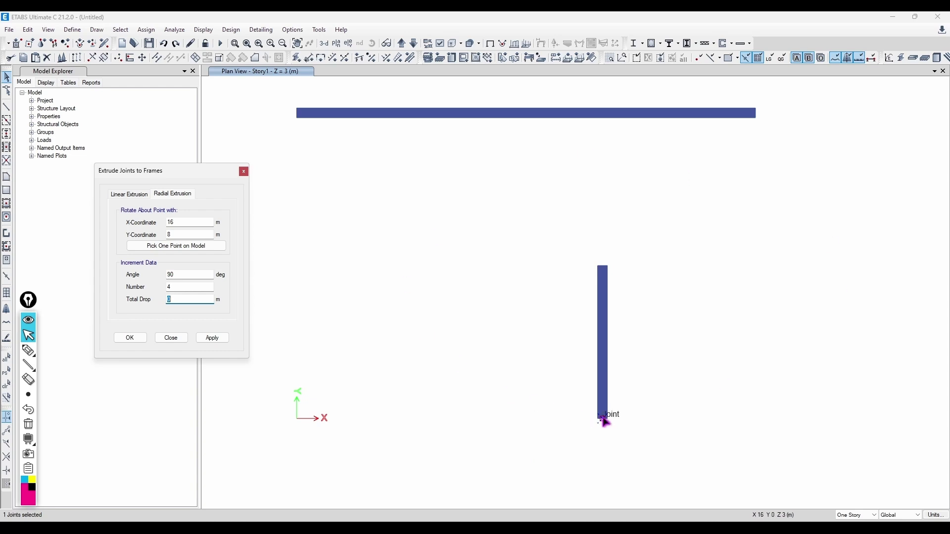
{"action": "type", "text": "2"}
{"action": "left_click", "coordinate": [212, 338]}
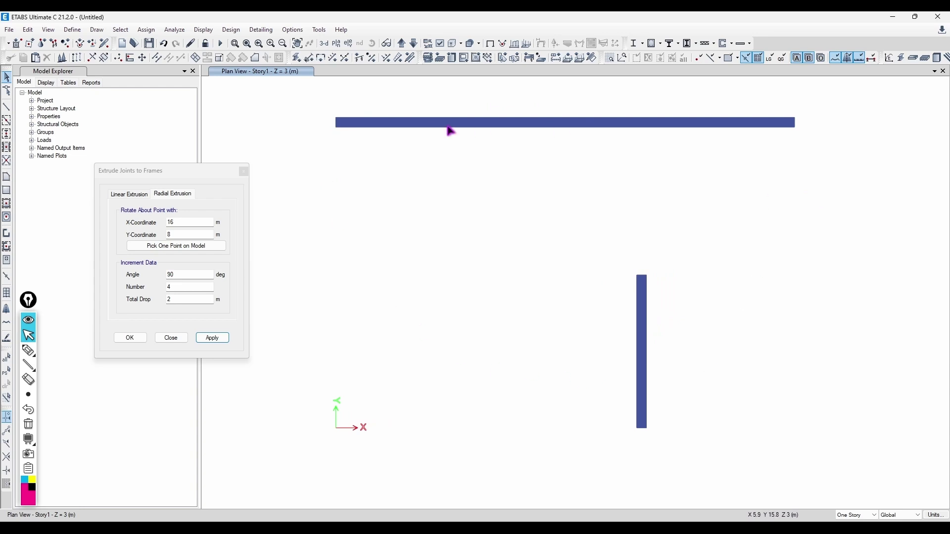
{"action": "left_click", "coordinate": [324, 43]}
{"action": "middle_click_drag", "start_coordinate": [758, 308], "coordinate": [314, 332], "text": "shift"}
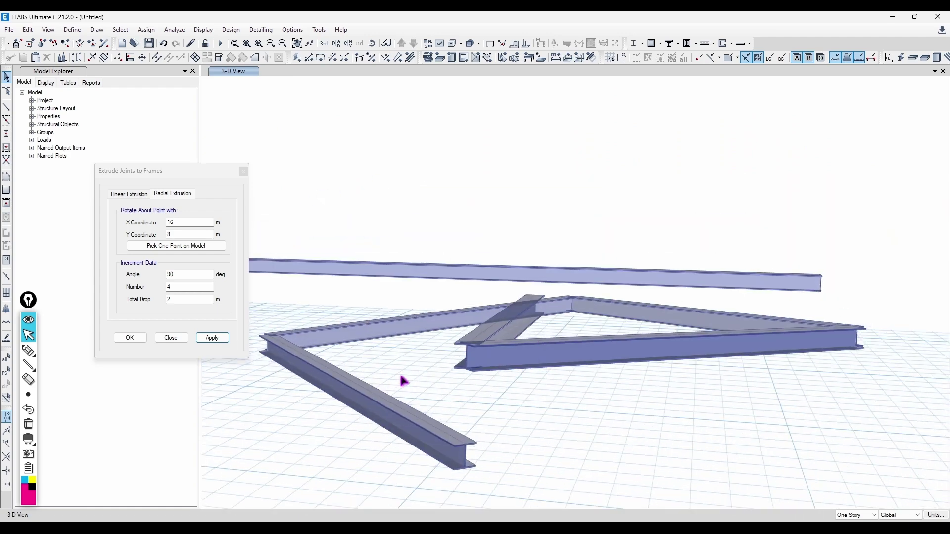
Undo the dropped extrusion and repeat it with a total drop of 0 m for comparison in 3-D
{"action": "double_click", "coordinate": [184, 299]}
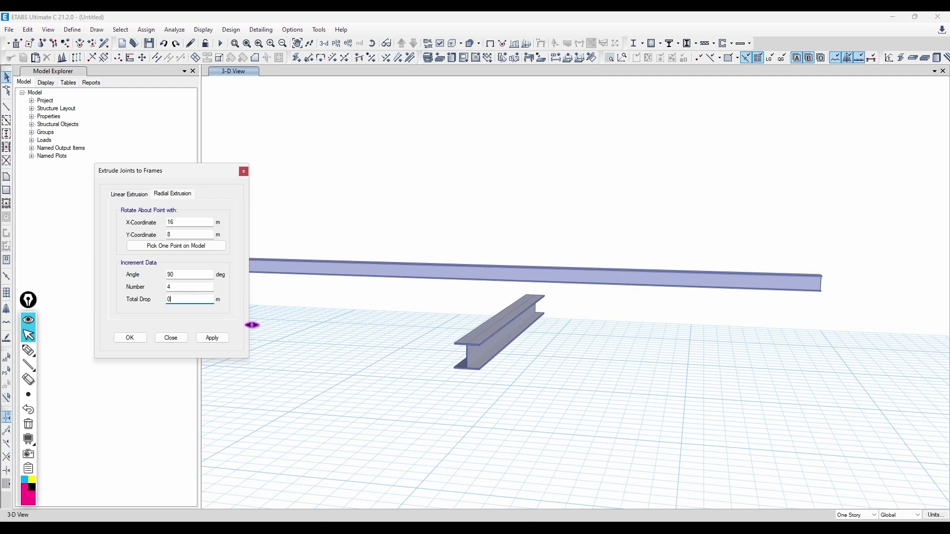
{"action": "left_click", "coordinate": [211, 339]}
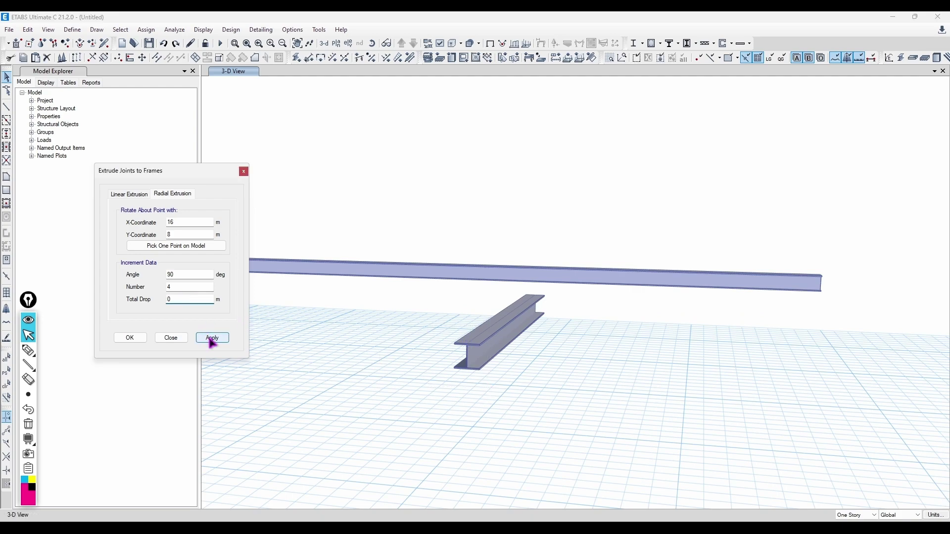
{"action": "middle_click_drag", "start_coordinate": [429, 363], "coordinate": [480, 361], "text": "shift"}
{"action": "middle_click_drag", "start_coordinate": [619, 306], "coordinate": [488, 229], "text": "shift"}
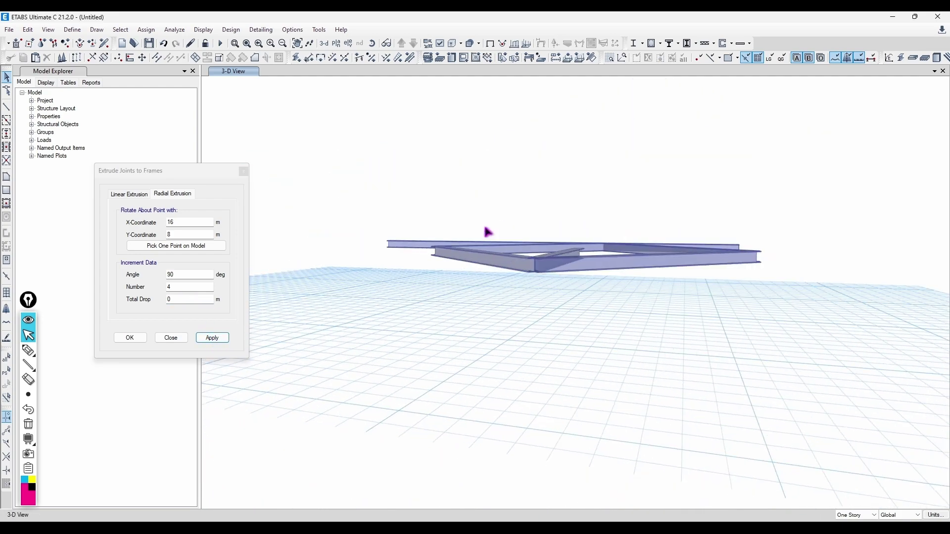
{"action": "scroll", "coordinate": [557, 328], "scroll_direction": "up", "scroll_amount": 5}
Undo the flat extrusion and extrude the joint radially again with a total drop of 2 m
{"action": "left_click", "coordinate": [174, 300]}
{"action": "type", "text": "2"}
{"action": "left_click", "coordinate": [486, 367]}
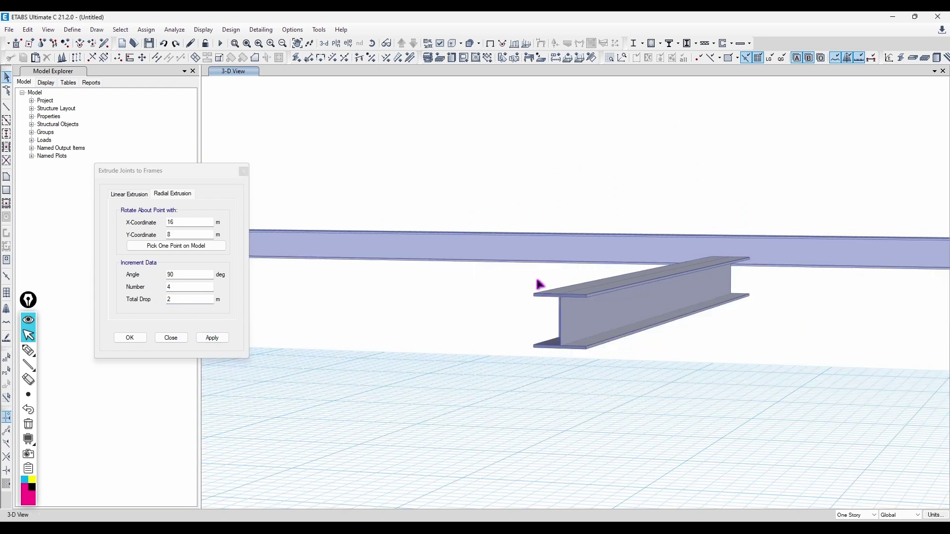
{"action": "left_click", "coordinate": [211, 338]}
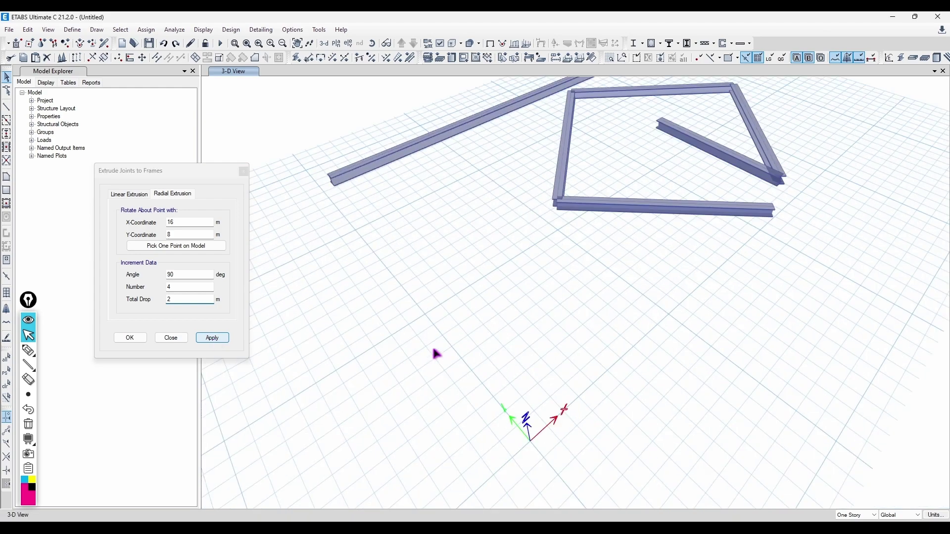
{"action": "scroll", "coordinate": [609, 231], "scroll_direction": "up", "scroll_amount": 6}
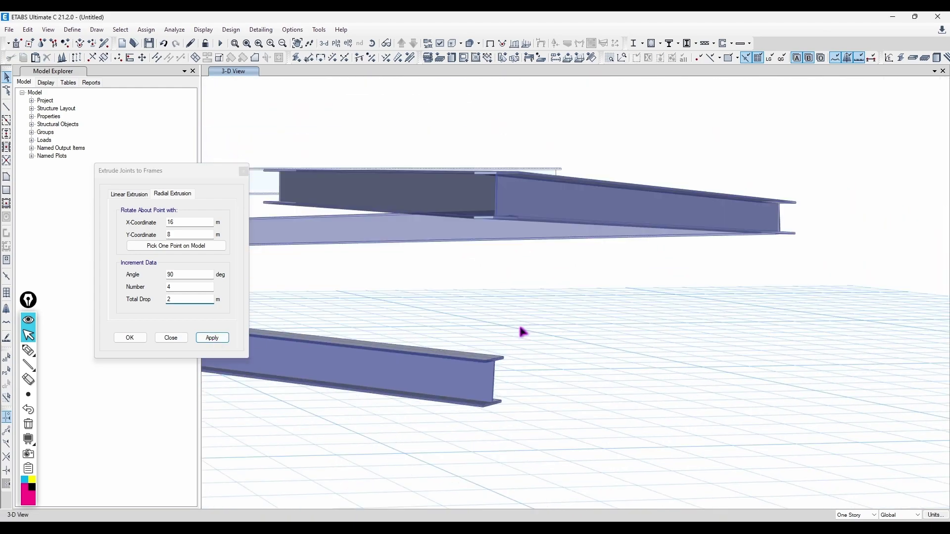
{"action": "middle_click_drag", "start_coordinate": [488, 298], "coordinate": [492, 314], "text": "shift"}
Compare the global Z coordinates of the dropped end joint and the starting joint, and examine the frame loop in 3-D
{"action": "right_click", "coordinate": [514, 439]}
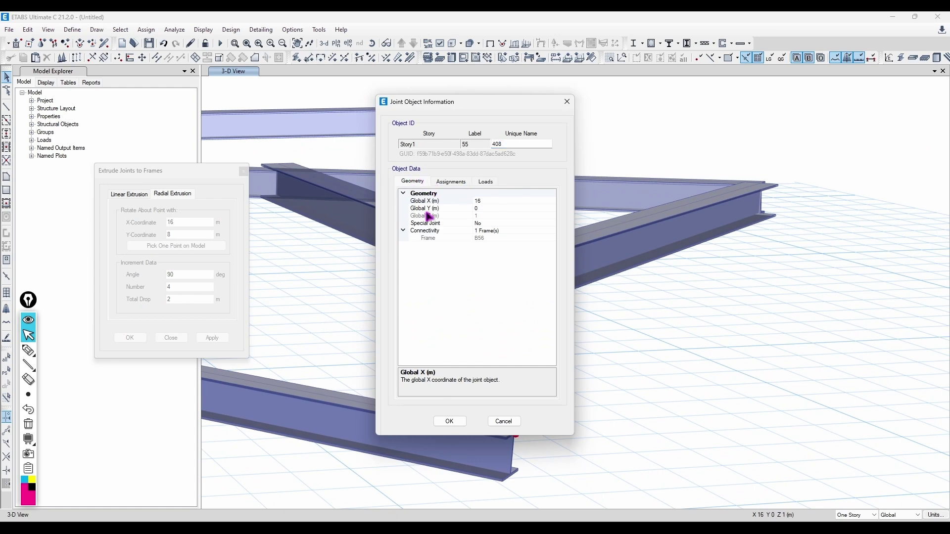
{"action": "left_click", "coordinate": [567, 101]}
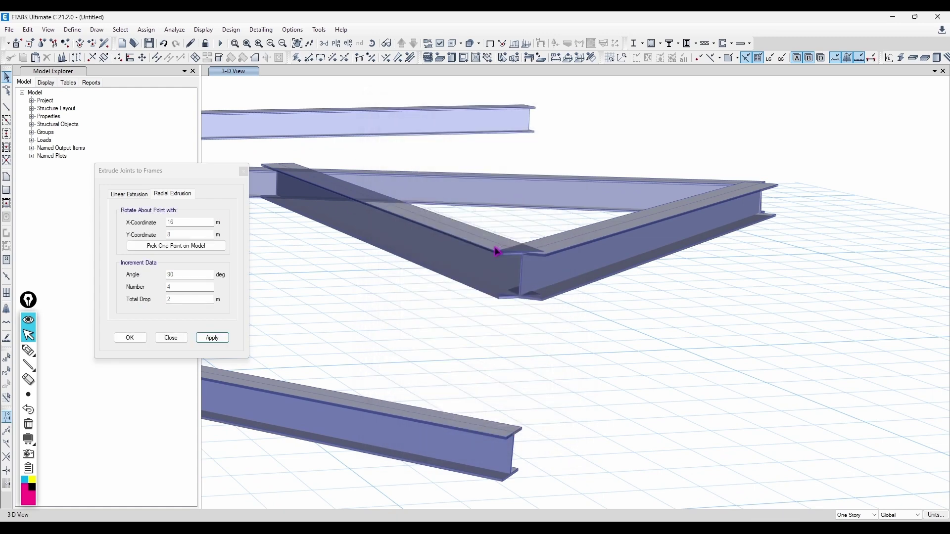
{"action": "right_click", "coordinate": [523, 254]}
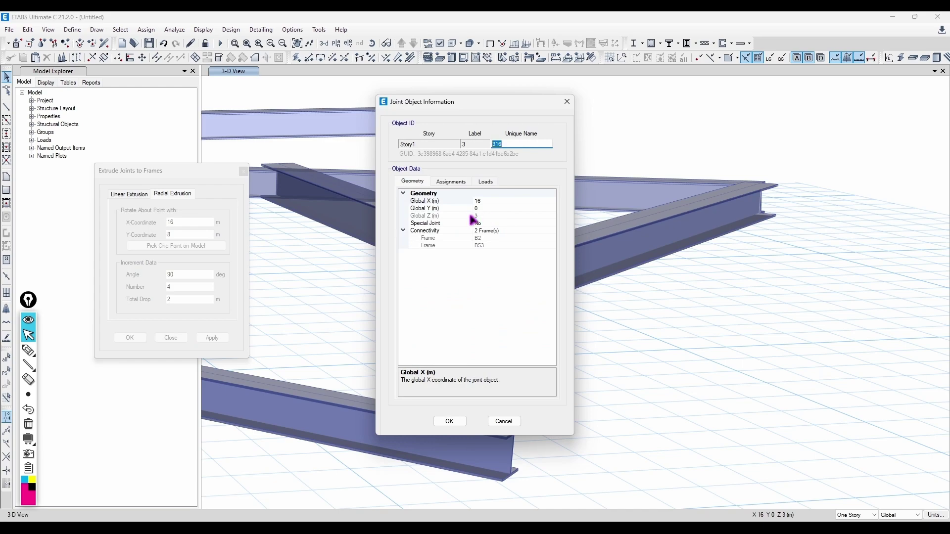
{"action": "left_click", "coordinate": [567, 101]}
{"action": "middle_click_drag", "start_coordinate": [366, 272], "coordinate": [604, 233], "text": "shift"}
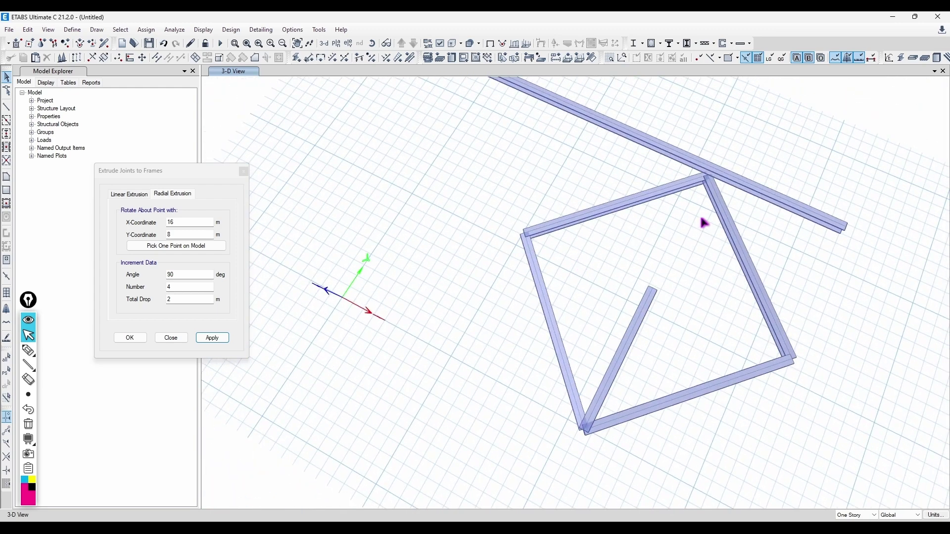
{"action": "middle_click_drag", "start_coordinate": [705, 223], "coordinate": [644, 246]}
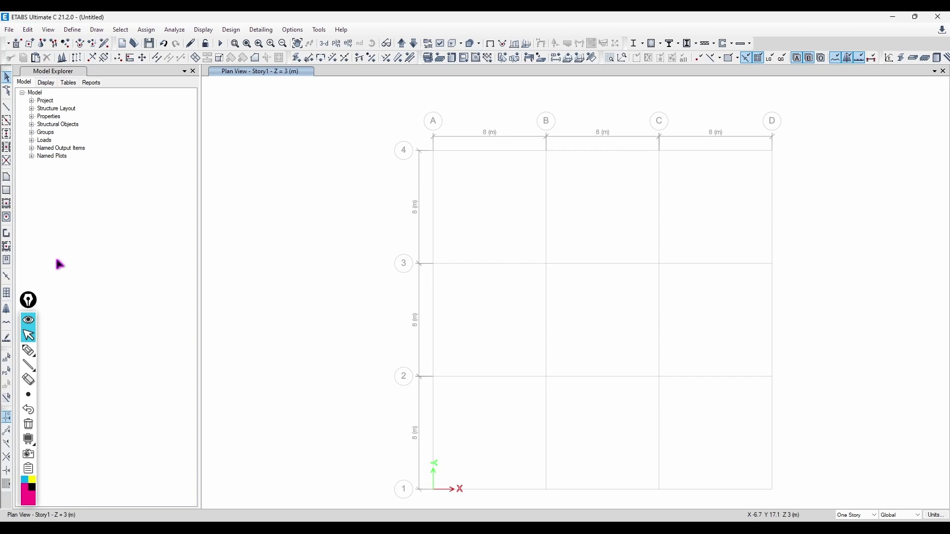
Open the linear Extrude Frames to Shells settings and place the dialog clear of the plan grid
{"action": "left_click", "coordinate": [28, 29]}
{"action": "mouse_move", "coordinate": [112, 213]}
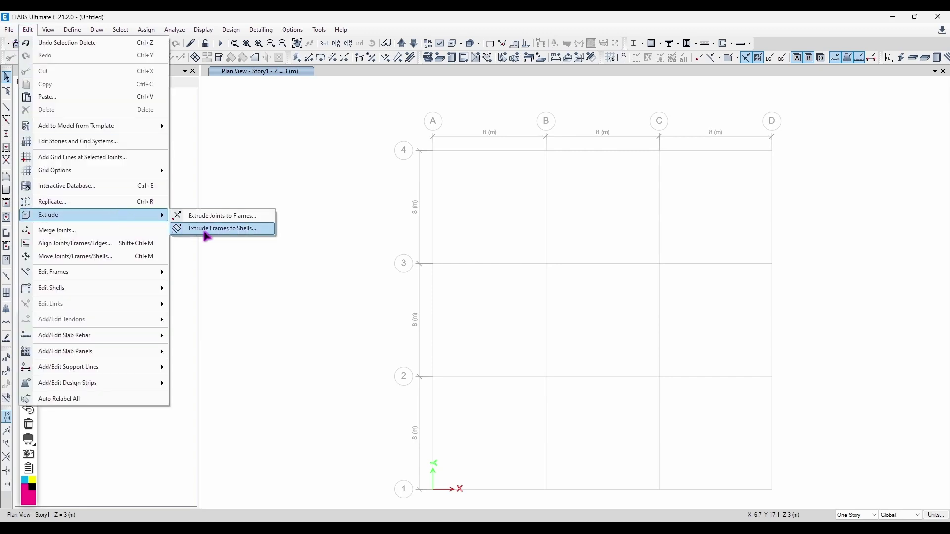
{"action": "left_click", "coordinate": [231, 234]}
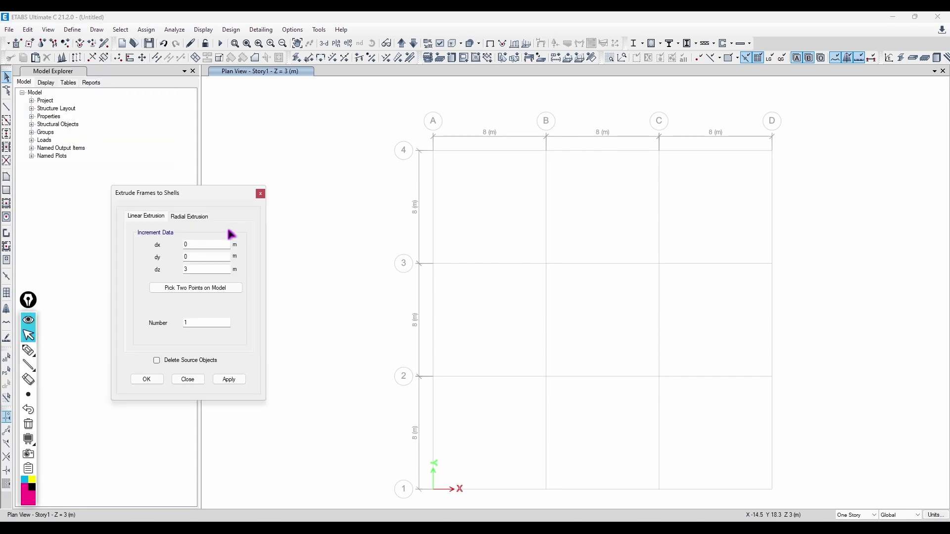
{"action": "left_click_drag", "start_coordinate": [212, 188], "coordinate": [197, 167]}
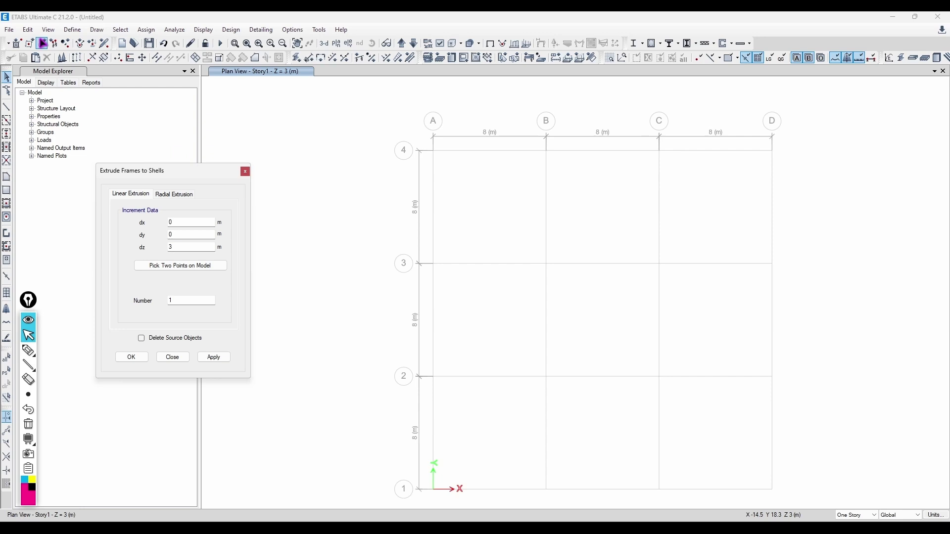
Draw one frame along grid C between grids 2 and 3 and another along grid 3 between grids A and B
{"action": "left_click", "coordinate": [7, 106]}
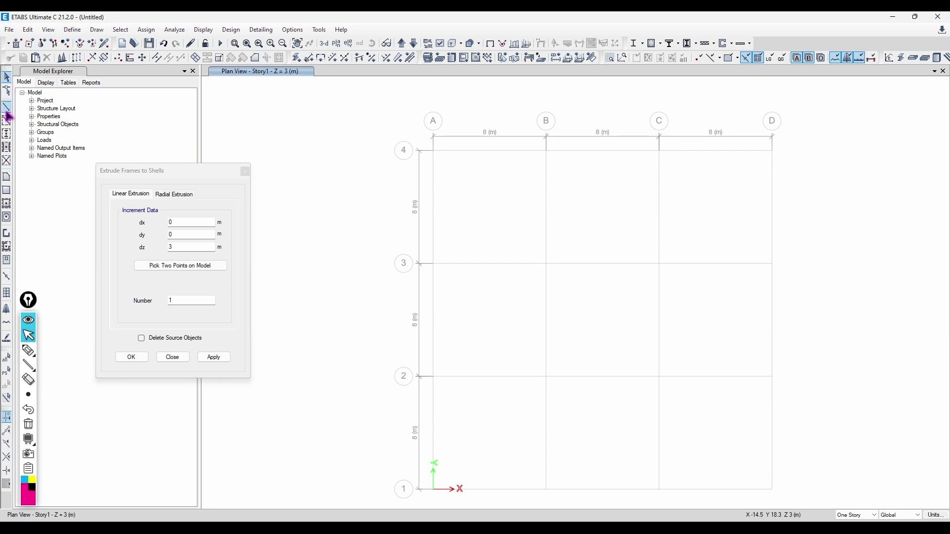
{"action": "left_click", "coordinate": [659, 377]}
{"action": "left_click", "coordinate": [660, 264]}
{"action": "right_click", "coordinate": [536, 203]}
{"action": "left_click", "coordinate": [546, 264]}
{"action": "left_click", "coordinate": [433, 263]}
{"action": "right_click", "coordinate": [435, 250]}
{"action": "key", "text": "Escape"}
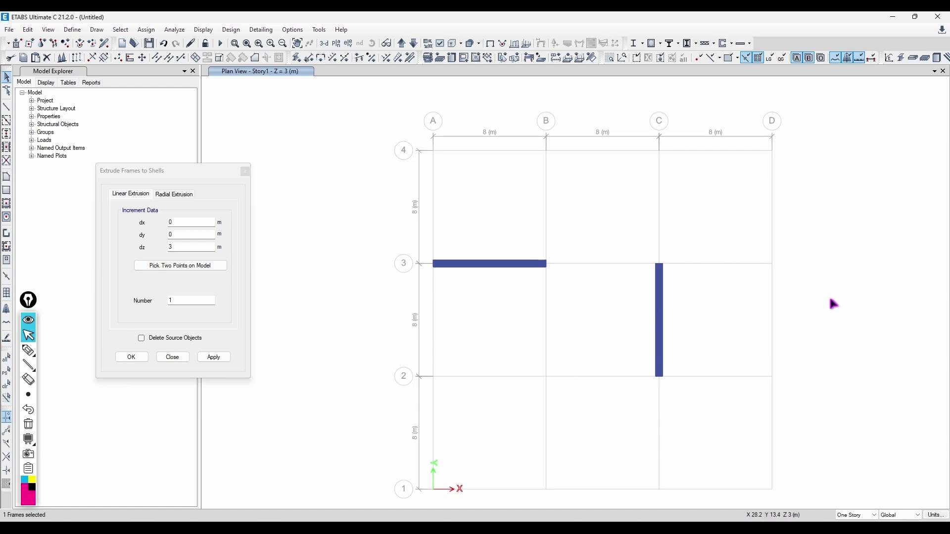
Extrude the grid C frame into one shell with dx 8 m, dy 0 and dz 0, and open the new slab's information
{"action": "double_click", "coordinate": [179, 247]}
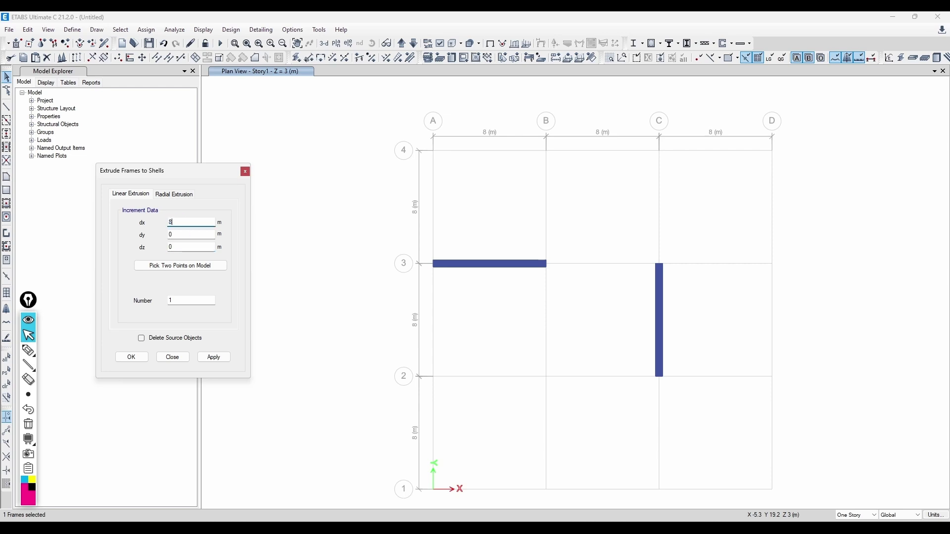
{"action": "type", "text": "0"}
{"action": "left_click", "coordinate": [214, 357]}
{"action": "left_click", "coordinate": [695, 297]}
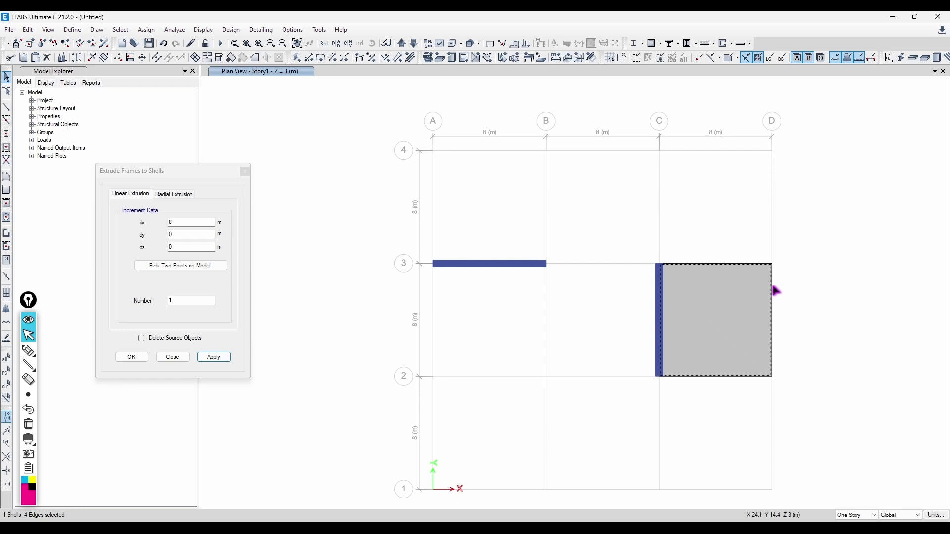
{"action": "right_click", "coordinate": [753, 294]}
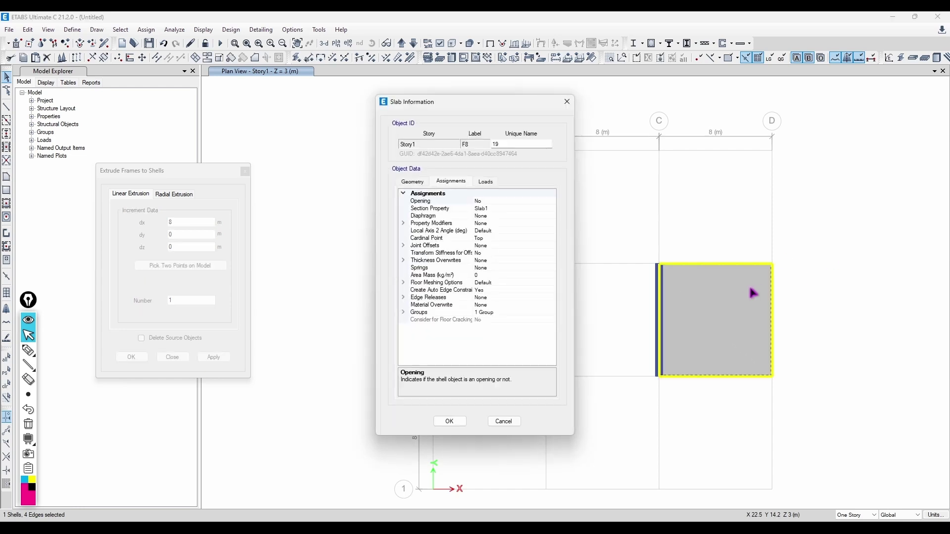
Close the slab information and extrude the grid 3 frame into two shells with dx 0, dy -8 m and dz 0, deleting the source frame
{"action": "left_click", "coordinate": [488, 208]}
{"action": "left_click", "coordinate": [568, 101]}
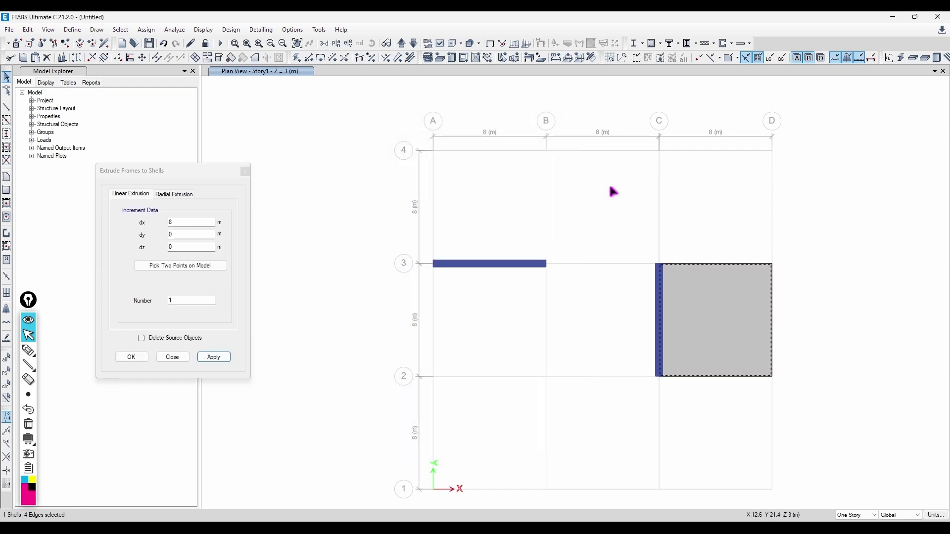
{"action": "key", "text": "Escape"}
{"action": "left_click", "coordinate": [463, 259]}
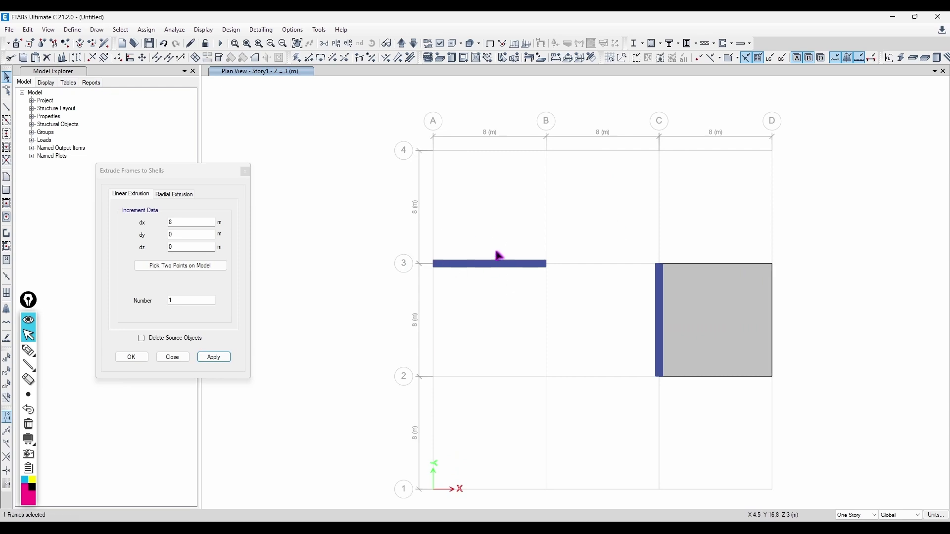
{"action": "left_click", "coordinate": [184, 221]}
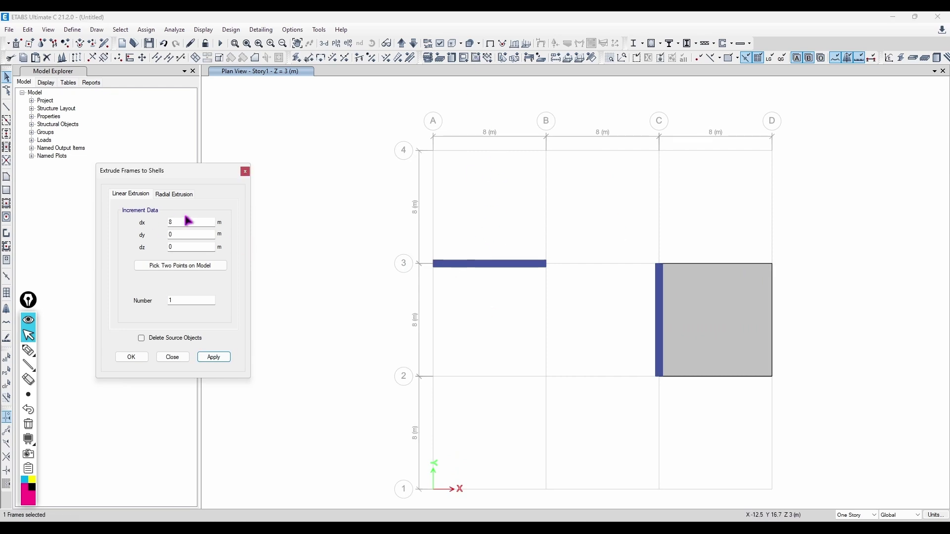
{"action": "key", "text": "Tab"}
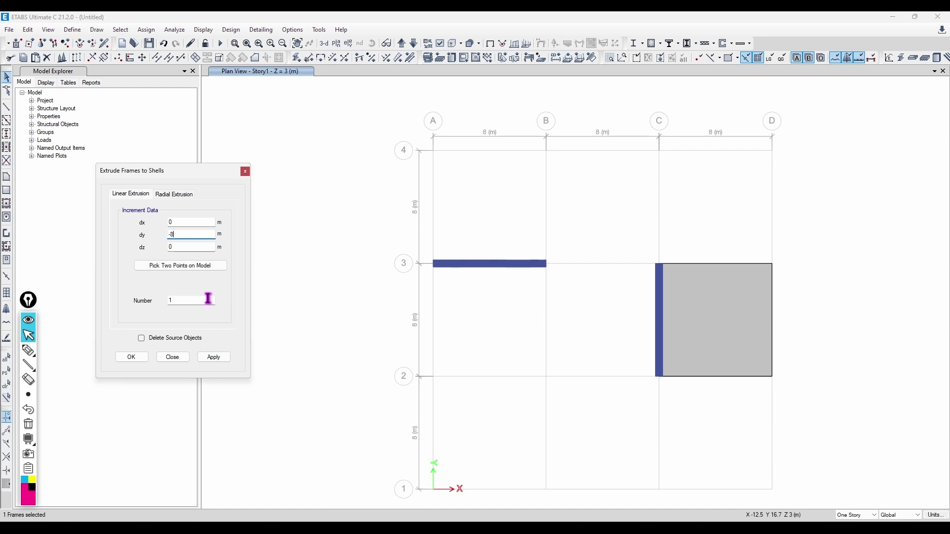
{"action": "left_click", "coordinate": [188, 301]}
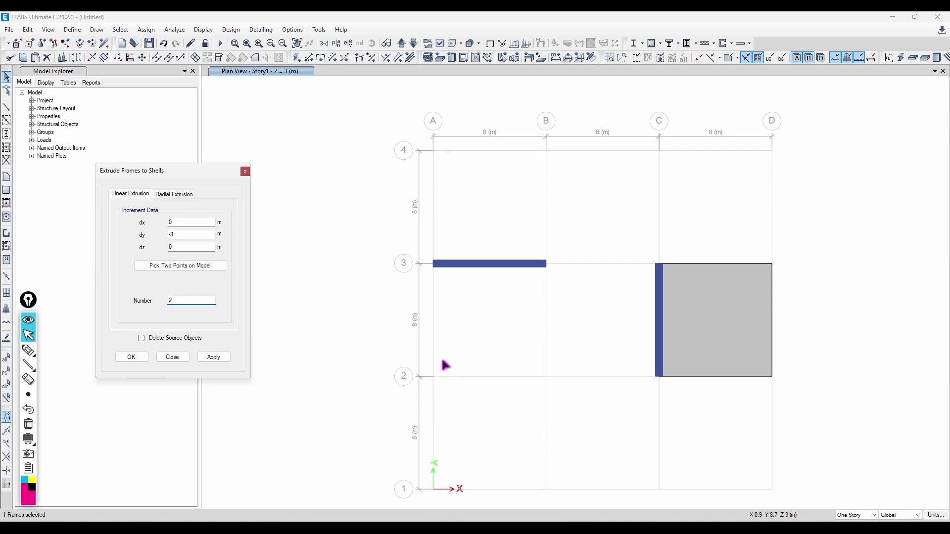
{"action": "left_click", "coordinate": [162, 338]}
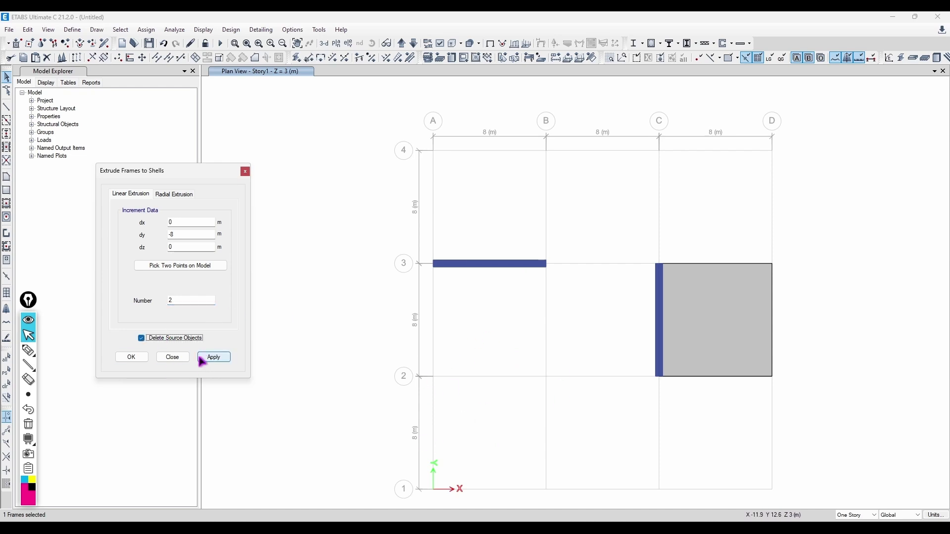
{"action": "left_click", "coordinate": [214, 356]}
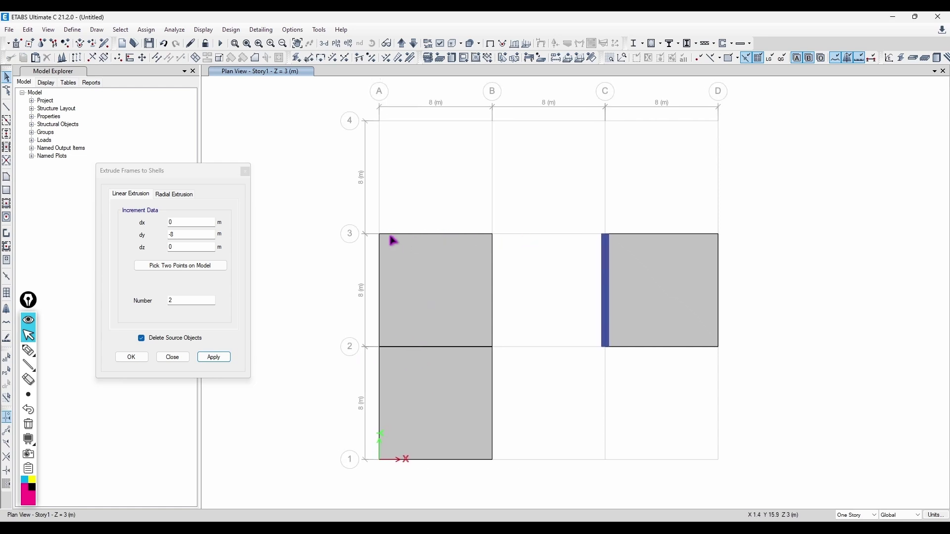
Delete the three extruded shells, keeping the grid C frame between grids 2 and 3
{"action": "left_click", "coordinate": [628, 306]}
{"action": "left_click", "coordinate": [446, 297]}
{"action": "left_click", "coordinate": [449, 391]}
{"action": "key", "text": "Delete"}
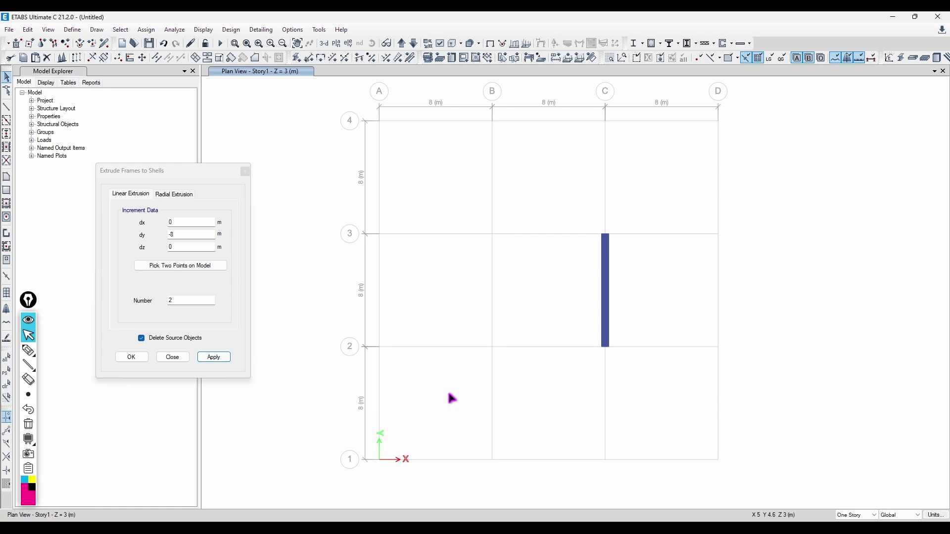
Show the model in 3-D and set the grid C frame's extrusion to dy 0, dz 3 m and number 1
{"action": "middle_click_drag", "start_coordinate": [466, 388], "coordinate": [422, 389]}
{"action": "double_click", "coordinate": [201, 236]}
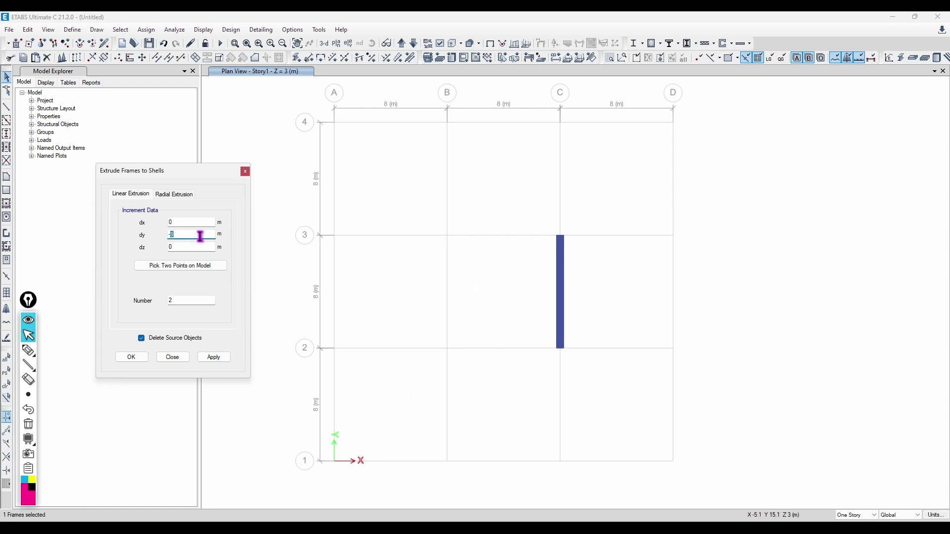
{"action": "double_click", "coordinate": [198, 246]}
{"action": "type", "text": "3"}
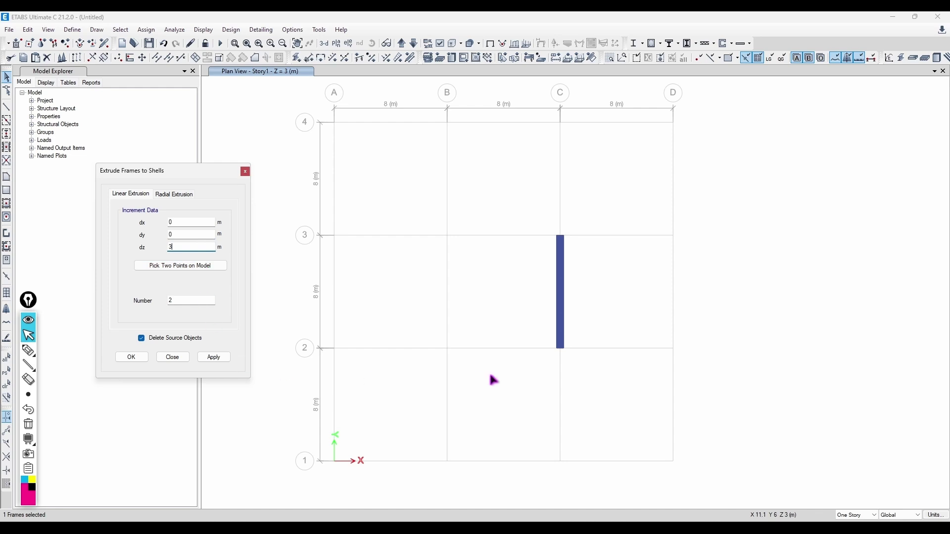
{"action": "left_click", "coordinate": [324, 43]}
{"action": "middle_click_drag", "start_coordinate": [588, 273], "coordinate": [598, 300], "text": "shift"}
{"action": "scroll", "coordinate": [653, 437], "scroll_direction": "up", "scroll_amount": 5}
{"action": "scroll", "coordinate": [475, 342], "scroll_direction": "down", "scroll_amount": 2}
{"action": "middle_click_drag", "start_coordinate": [507, 362], "coordinate": [570, 334]}
{"action": "left_click", "coordinate": [189, 303]}
{"action": "key", "text": "BackSpace"}
{"action": "type", "text": "1"}
Try the 3 m vertical extrusion of the grid C frame with its source frame deleted, and undo it
{"action": "left_click", "coordinate": [214, 357]}
{"action": "middle_click_drag", "start_coordinate": [484, 361], "coordinate": [604, 239]}
{"action": "middle_click_drag", "start_coordinate": [645, 170], "coordinate": [531, 331]}
{"action": "scroll", "coordinate": [522, 280], "scroll_direction": "up", "scroll_amount": 3}
{"action": "key", "text": "ctrl+z"}
Extrude the grid C frame 3 m vertically into one wall shell, keeping the source frame, and show their junction
{"action": "left_click", "coordinate": [170, 338]}
{"action": "left_click", "coordinate": [551, 266]}
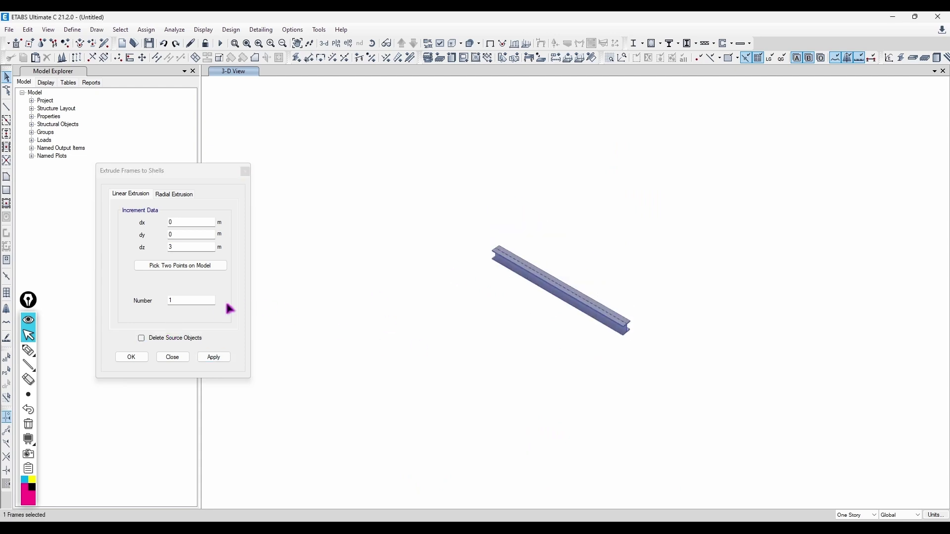
{"action": "left_click", "coordinate": [213, 357]}
{"action": "left_click", "coordinate": [593, 308]}
{"action": "middle_click_drag", "start_coordinate": [594, 308], "coordinate": [614, 347], "text": "shift"}
{"action": "scroll", "coordinate": [615, 353], "scroll_direction": "up", "scroll_amount": 5}
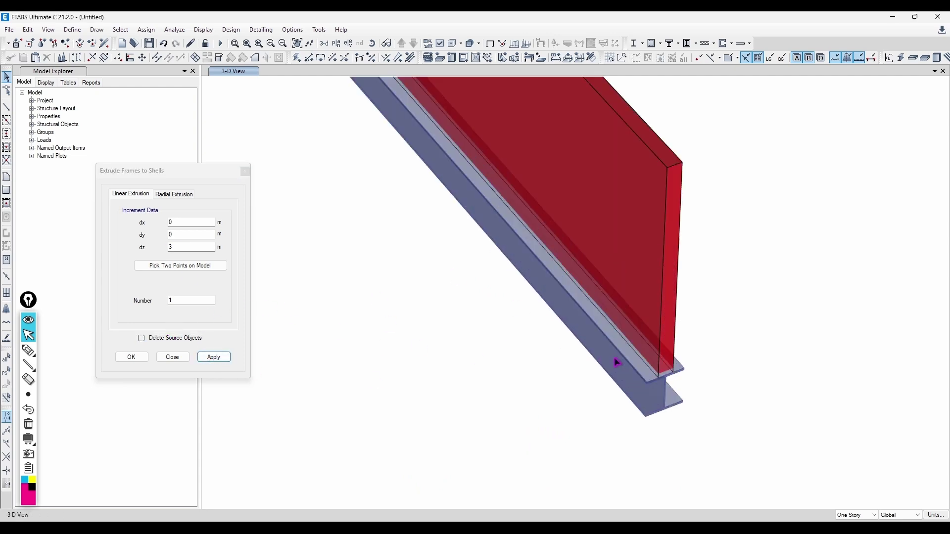
{"action": "scroll", "coordinate": [620, 343], "scroll_direction": "down", "scroll_amount": 4}
Examine the extruded wall, its source frame and their place in the grid from several 3-D angles
{"action": "left_click", "coordinate": [555, 219]}
{"action": "middle_click_drag", "start_coordinate": [542, 231], "coordinate": [525, 269], "text": "shift"}
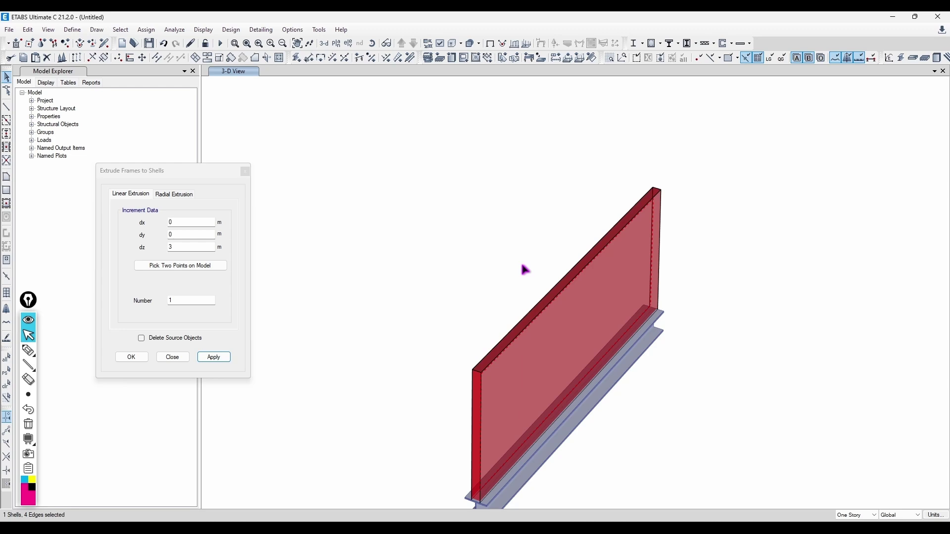
{"action": "middle_click_drag", "start_coordinate": [526, 270], "coordinate": [532, 232], "text": "shift"}
{"action": "scroll", "coordinate": [596, 310], "scroll_direction": "up", "scroll_amount": 3}
{"action": "scroll", "coordinate": [590, 315], "scroll_direction": "down", "scroll_amount": 3}
{"action": "middle_click_drag", "start_coordinate": [556, 343], "coordinate": [528, 326]}
{"action": "middle_click_drag", "start_coordinate": [513, 273], "coordinate": [574, 311], "text": "shift"}
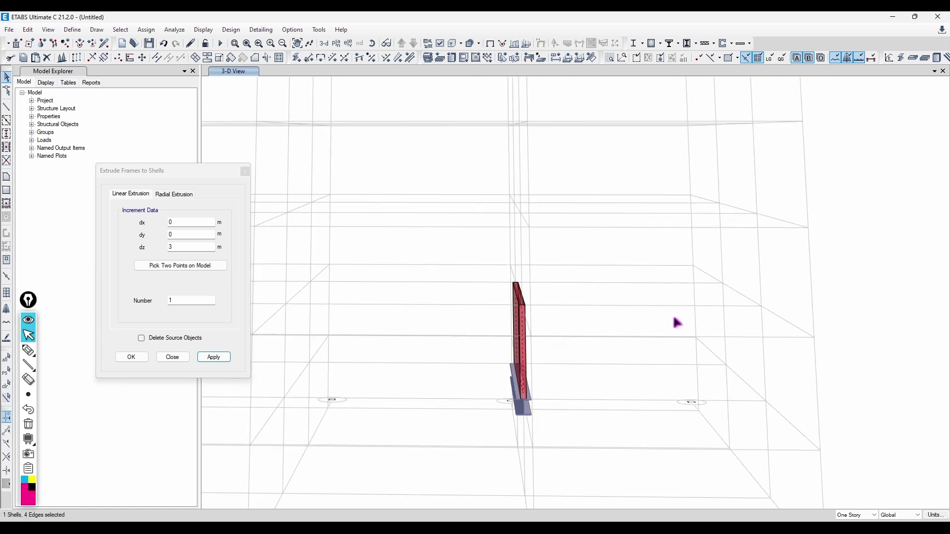
{"action": "middle_click_drag", "start_coordinate": [549, 363], "coordinate": [722, 291], "text": "shift"}
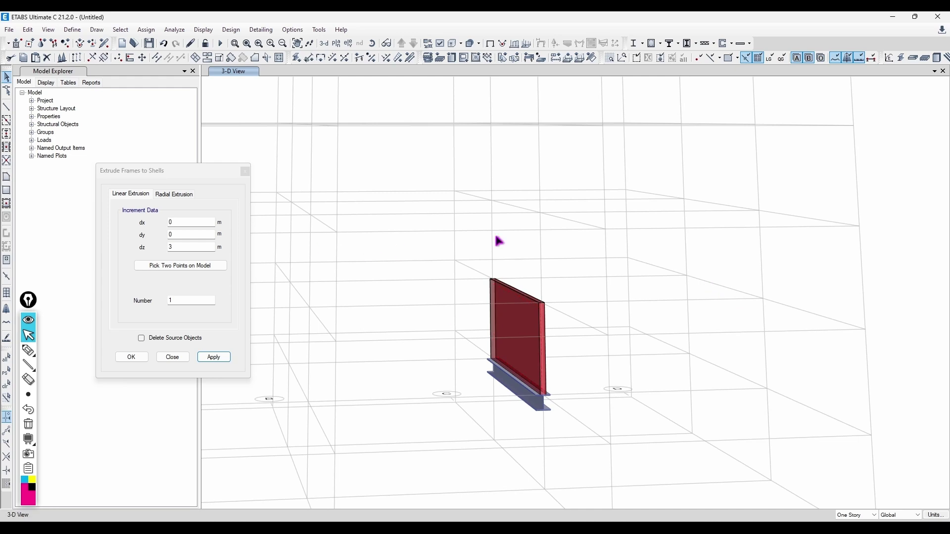
Extrude the grid C frame into one inclined shell with dx 8 m, dy 0 and dz 3 m, and view it in 3-D
{"action": "left_click", "coordinate": [514, 380]}
{"action": "middle_click_drag", "start_coordinate": [482, 329], "coordinate": [445, 409], "text": "shift"}
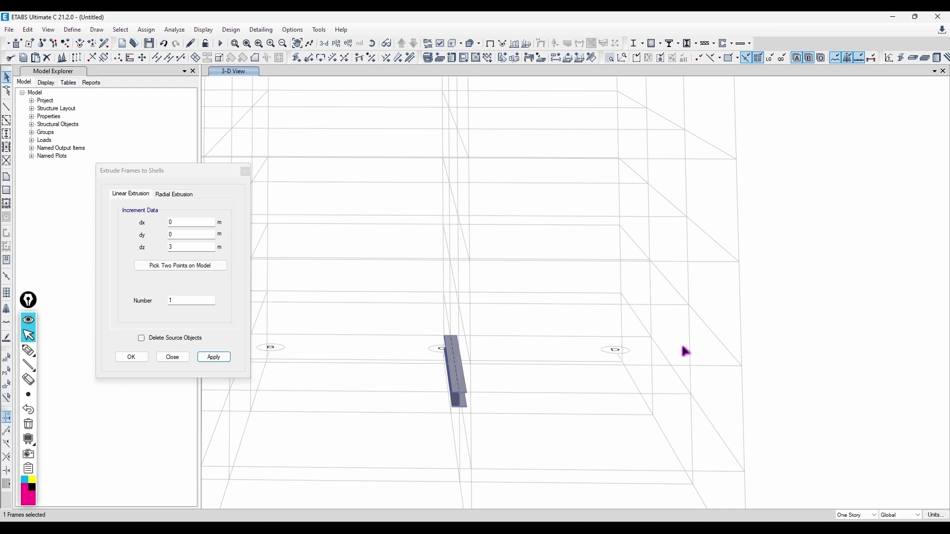
{"action": "left_click", "coordinate": [181, 220]}
{"action": "type", "text": "8"}
{"action": "left_click", "coordinate": [213, 356]}
{"action": "middle_click_drag", "start_coordinate": [409, 341], "coordinate": [521, 326], "text": "shift"}
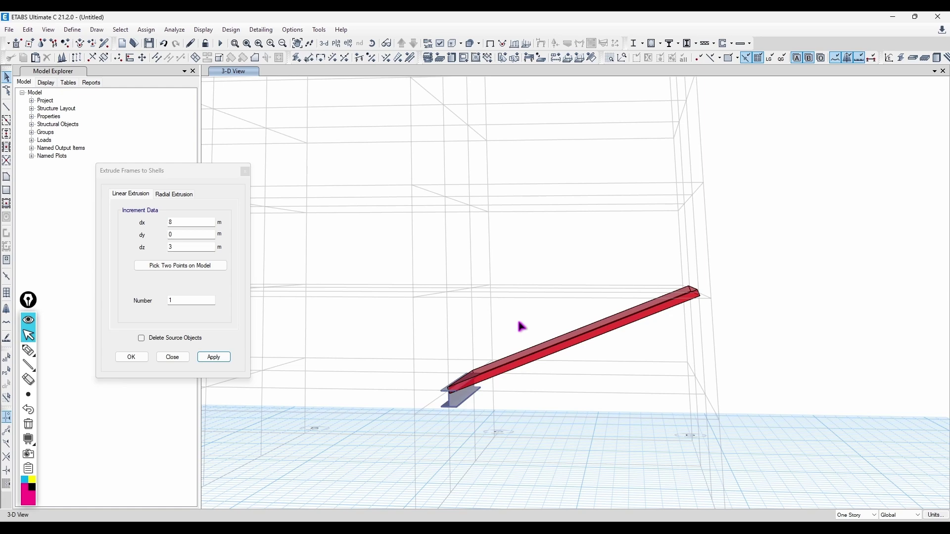
{"action": "middle_click_drag", "start_coordinate": [467, 352], "coordinate": [457, 333], "text": "shift"}
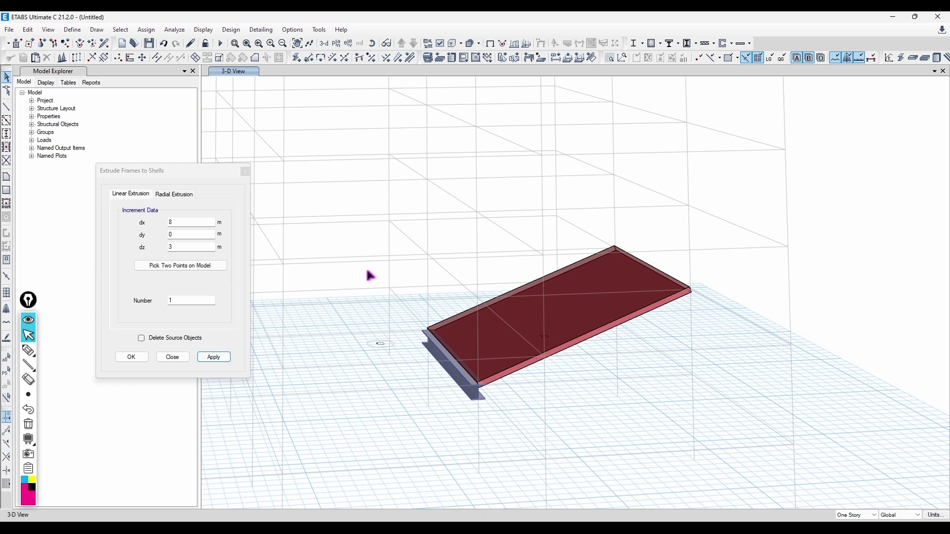
{"action": "middle_click_drag", "start_coordinate": [287, 222], "coordinate": [395, 113], "text": "shift"}
Return to the Story1 plan view and select only the grid C frame, without its end joints
{"action": "left_click", "coordinate": [336, 43]}
{"action": "left_click", "coordinate": [419, 337]}
{"action": "left_click", "coordinate": [431, 391]}
{"action": "scroll", "coordinate": [636, 291], "scroll_direction": "up", "scroll_amount": 3}
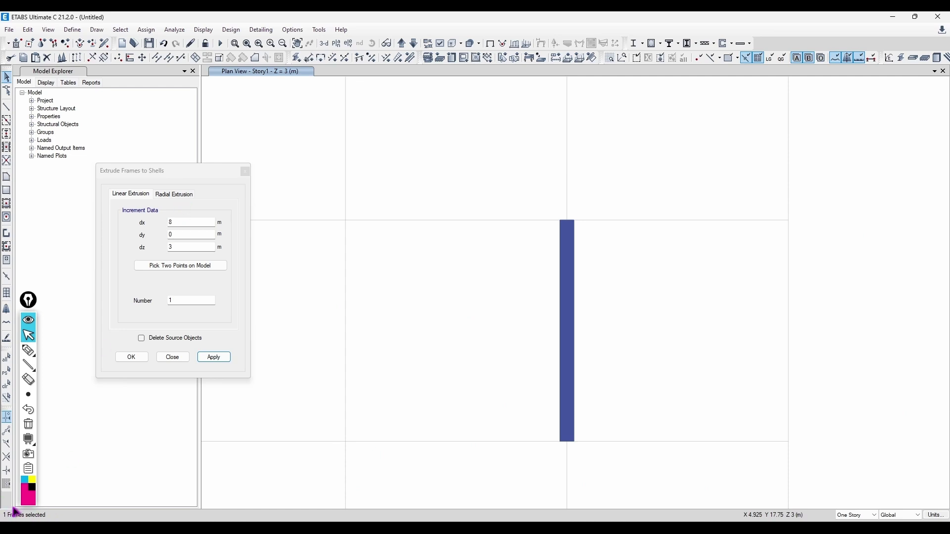
{"action": "left_click_drag", "start_coordinate": [617, 195], "coordinate": [479, 461]}
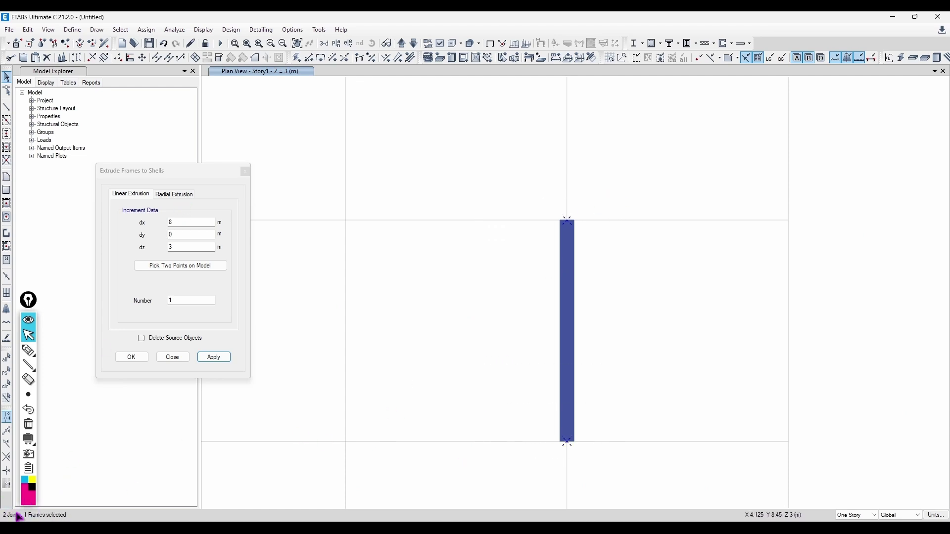
{"action": "key", "text": "ctrl+q"}
{"action": "left_click", "coordinate": [566, 317]}
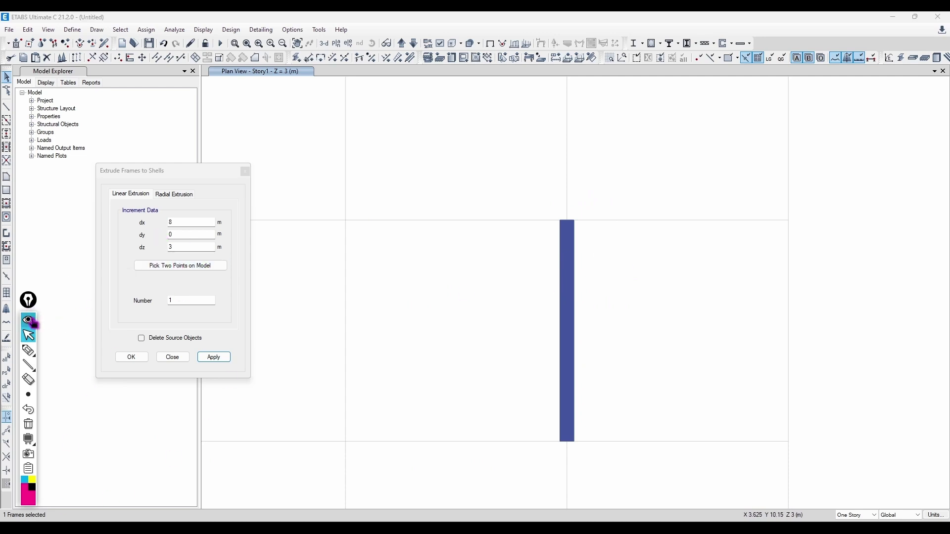
Extrude the grid C frame radially about its grid 3 end with angle 45, number 8 and total drop 0, and view it in 3-D
{"action": "left_click", "coordinate": [188, 194]}
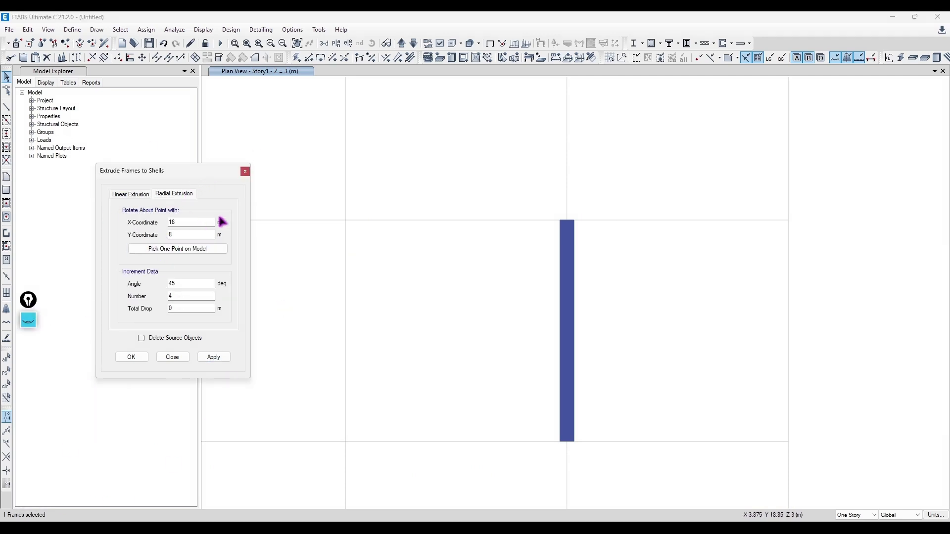
{"action": "middle_click_drag", "start_coordinate": [462, 299], "coordinate": [478, 302]}
{"action": "left_click", "coordinate": [200, 254]}
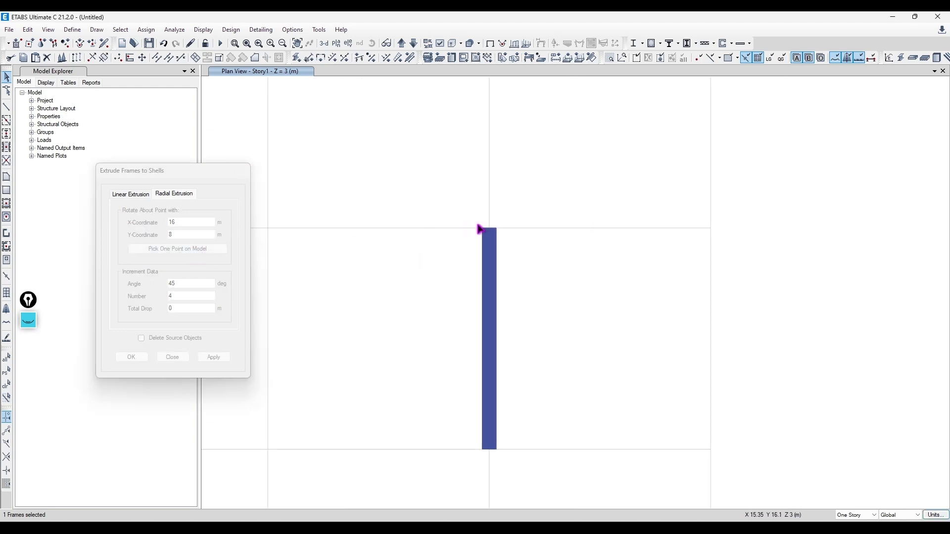
{"action": "left_click", "coordinate": [489, 229]}
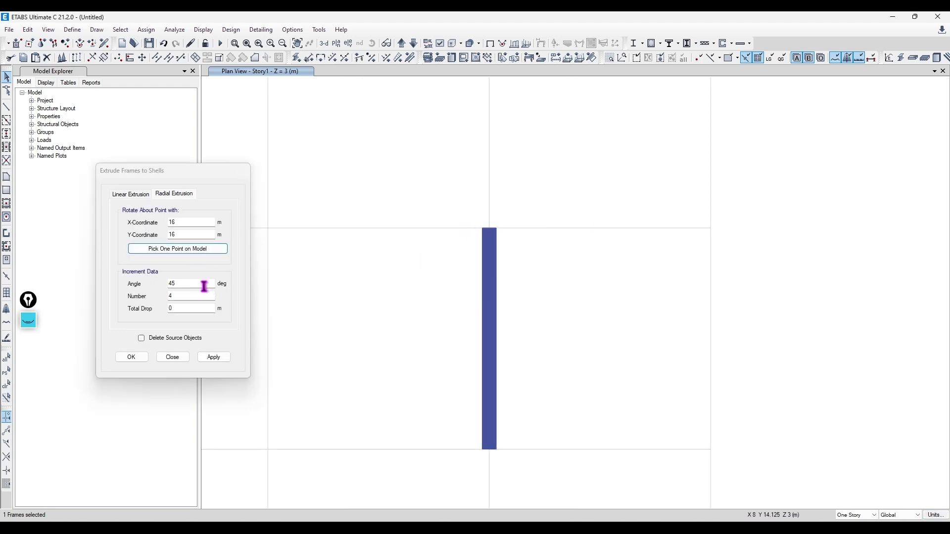
{"action": "double_click", "coordinate": [205, 287]}
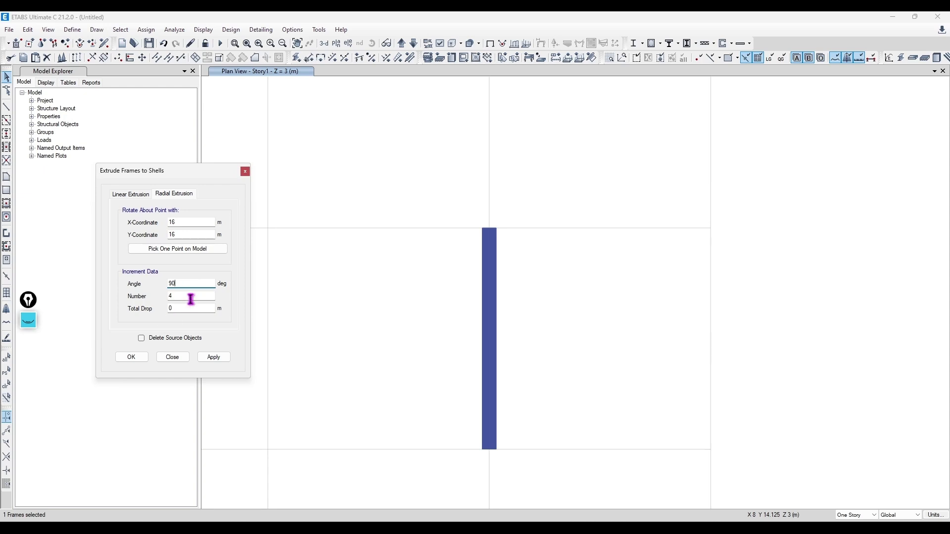
{"action": "double_click", "coordinate": [188, 296]}
{"action": "left_click", "coordinate": [220, 357]}
{"action": "scroll", "coordinate": [379, 289], "scroll_direction": "down", "scroll_amount": 2}
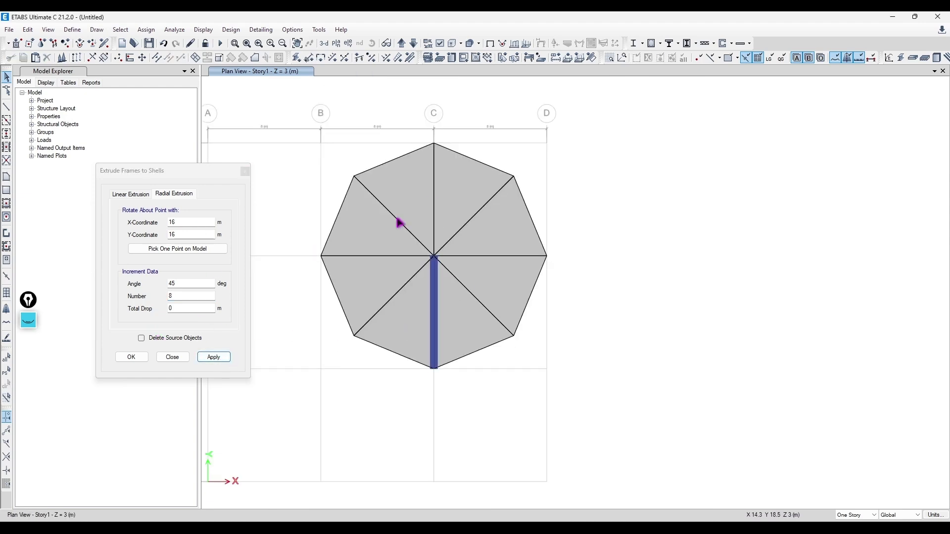
{"action": "left_click", "coordinate": [324, 43]}
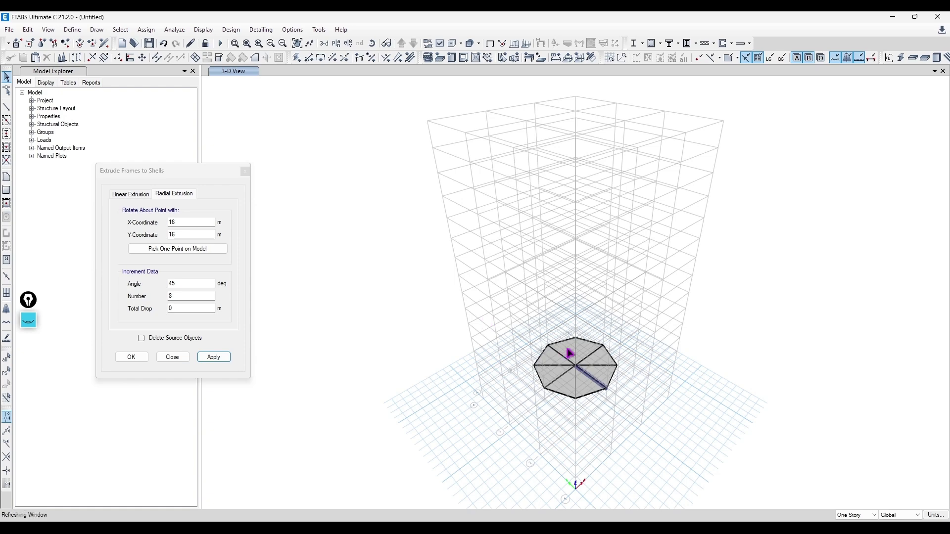
{"action": "scroll", "coordinate": [616, 384], "scroll_direction": "up", "scroll_amount": 5}
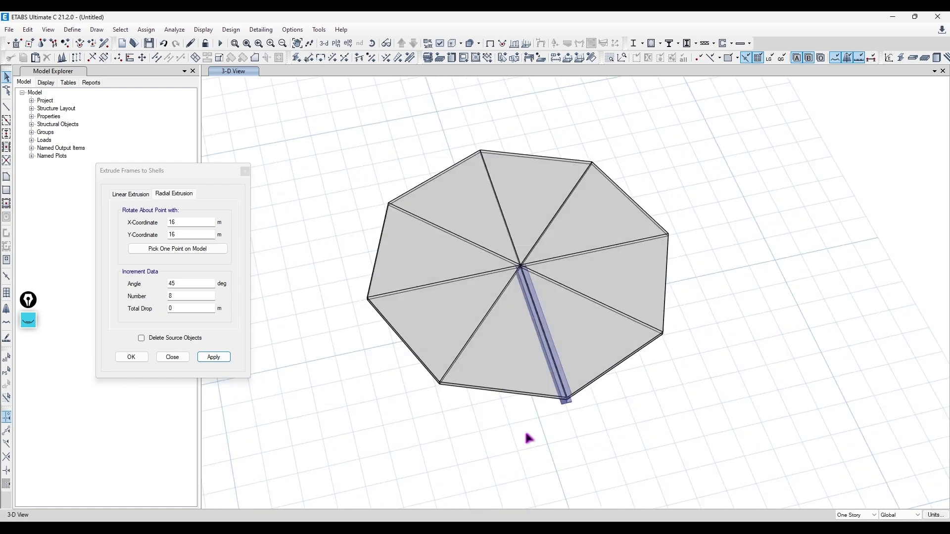
{"action": "scroll", "coordinate": [542, 432], "scroll_direction": "up", "scroll_amount": 3}
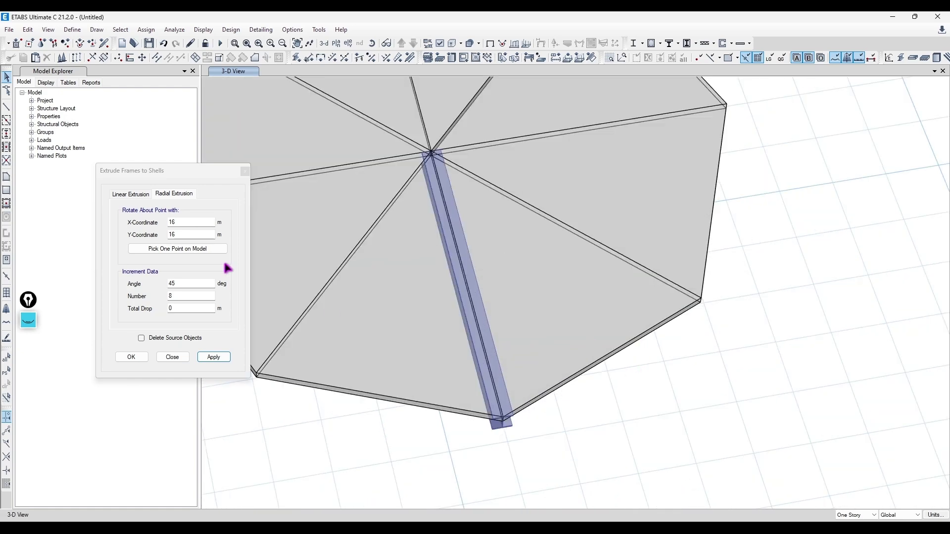
With the annotation pen, outline and hatch the first radial shell in pink and mark its 45-degree angle in blue
{"action": "left_click", "coordinate": [28, 320]}
{"action": "left_click", "coordinate": [28, 350]}
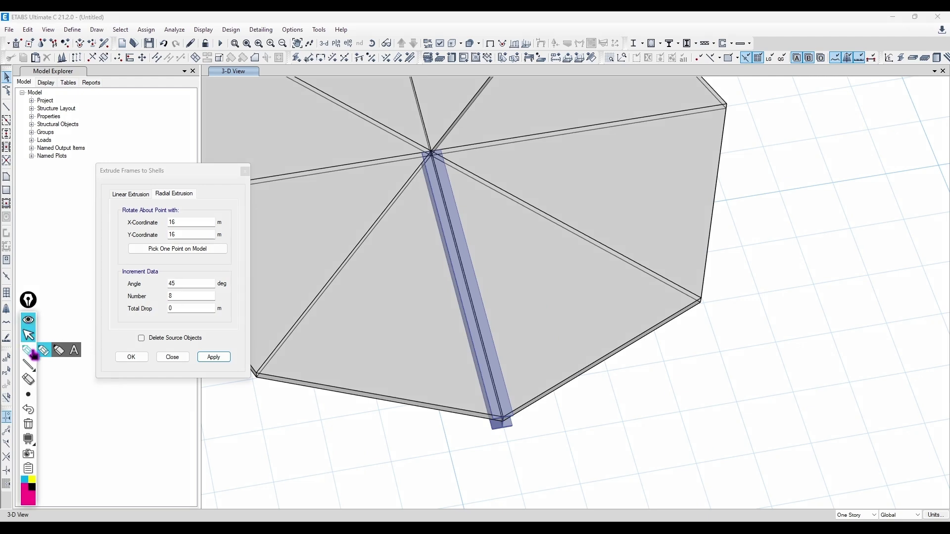
{"action": "mouse_move", "coordinate": [505, 416]}
{"action": "left_mouse_down"}
{"action": "mouse_move", "coordinate": [700, 302]}
{"action": "mouse_move", "coordinate": [743, 110]}
{"action": "left_mouse_up"}
{"action": "mouse_move", "coordinate": [437, 158]}
{"action": "left_mouse_down"}
{"action": "mouse_move", "coordinate": [695, 298]}
{"action": "mouse_move", "coordinate": [535, 411]}
{"action": "mouse_move", "coordinate": [466, 293]}
{"action": "mouse_move", "coordinate": [424, 142]}
{"action": "mouse_move", "coordinate": [511, 440]}
{"action": "mouse_move", "coordinate": [671, 298]}
{"action": "mouse_move", "coordinate": [628, 334]}
{"action": "left_mouse_up"}
{"action": "mouse_move", "coordinate": [594, 351]}
{"action": "left_mouse_down"}
{"action": "mouse_move", "coordinate": [632, 294]}
{"action": "mouse_move", "coordinate": [548, 367]}
{"action": "left_mouse_up"}
{"action": "left_click_drag", "start_coordinate": [577, 238], "coordinate": [525, 342]}
{"action": "left_click_drag", "start_coordinate": [545, 228], "coordinate": [501, 302]}
{"action": "left_click_drag", "start_coordinate": [503, 205], "coordinate": [481, 260]}
{"action": "left_click_drag", "start_coordinate": [486, 187], "coordinate": [473, 216]}
{"action": "left_click_drag", "start_coordinate": [461, 166], "coordinate": [456, 186]}
{"action": "left_click", "coordinate": [22, 480]}
{"action": "left_click_drag", "start_coordinate": [447, 169], "coordinate": [462, 197]}
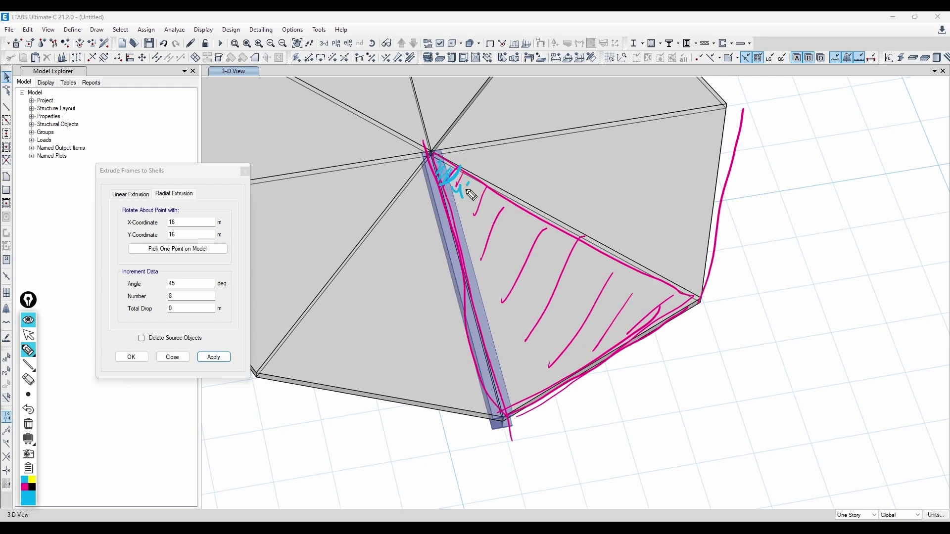
Number the radial shells 1 to 8 in yellow pen, circle the Number value, and clear all annotations
{"action": "left_click", "coordinate": [31, 480]}
{"action": "left_click_drag", "start_coordinate": [567, 158], "coordinate": [574, 165]}
{"action": "left_click_drag", "start_coordinate": [554, 97], "coordinate": [562, 107]}
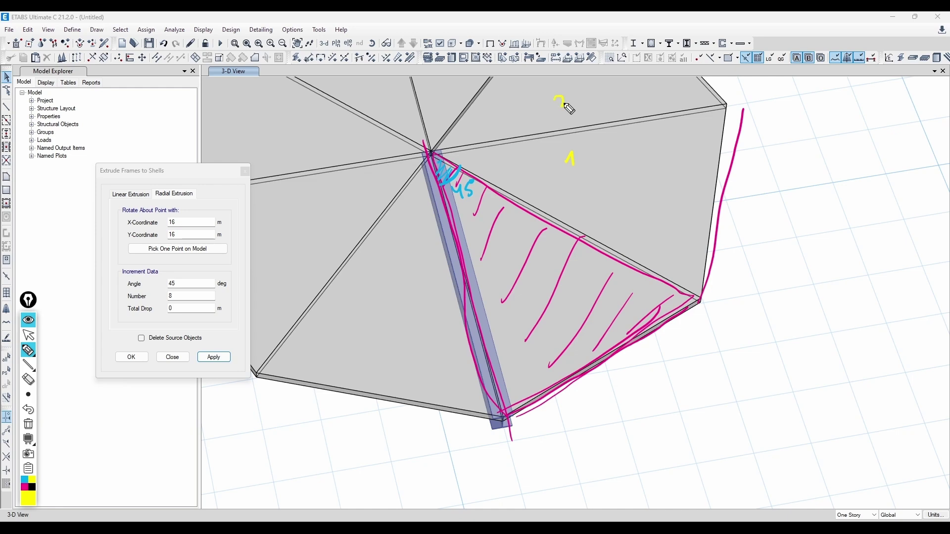
{"action": "left_click_drag", "start_coordinate": [533, 241], "coordinate": [529, 255]}
{"action": "left_click_drag", "start_coordinate": [567, 150], "coordinate": [580, 165]}
{"action": "left_click_drag", "start_coordinate": [555, 95], "coordinate": [558, 114]}
{"action": "left_click_drag", "start_coordinate": [440, 100], "coordinate": [448, 101]}
{"action": "left_click_drag", "start_coordinate": [341, 144], "coordinate": [345, 155]}
{"action": "left_click_drag", "start_coordinate": [343, 204], "coordinate": [351, 213]}
{"action": "left_click_drag", "start_coordinate": [402, 241], "coordinate": [402, 258]}
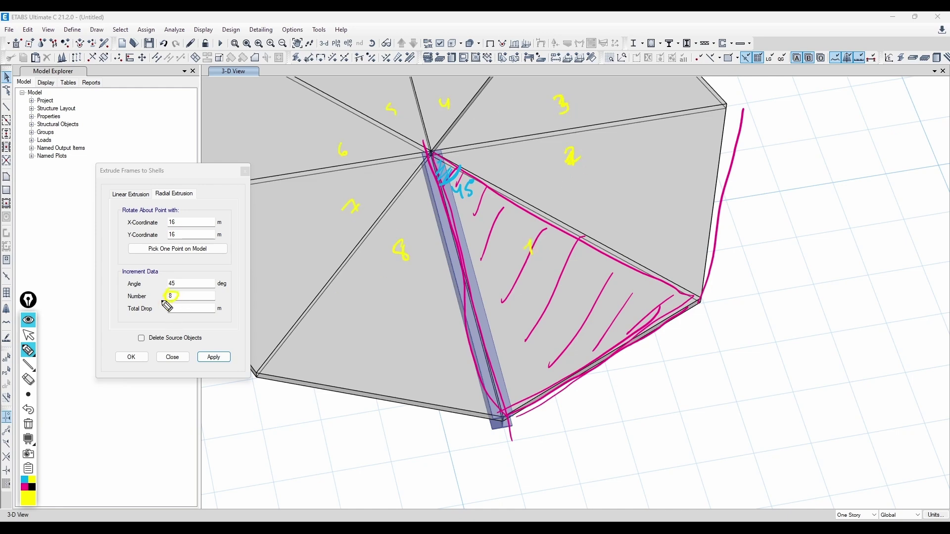
{"action": "left_click", "coordinate": [28, 424]}
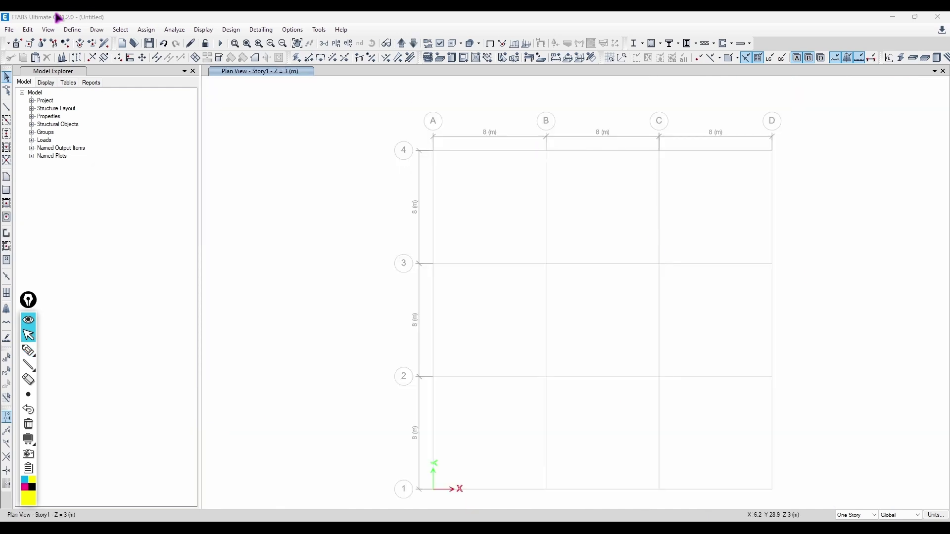
Open Merge Joints and draw a frame along grid C from grid 1 to grid 2
{"action": "left_click", "coordinate": [27, 29]}
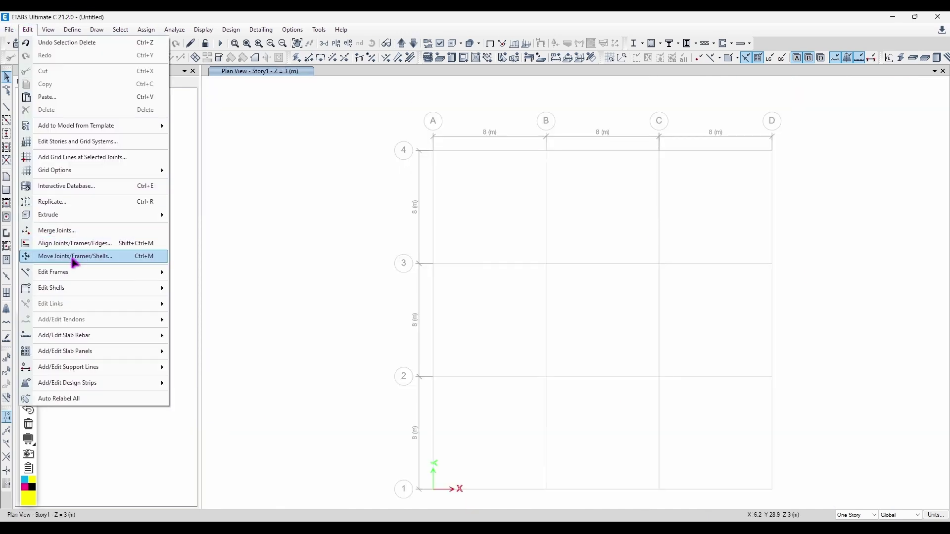
{"action": "left_click", "coordinate": [85, 231]}
{"action": "left_click_drag", "start_coordinate": [501, 242], "coordinate": [225, 237]}
{"action": "middle_click_drag", "start_coordinate": [722, 341], "coordinate": [655, 313]}
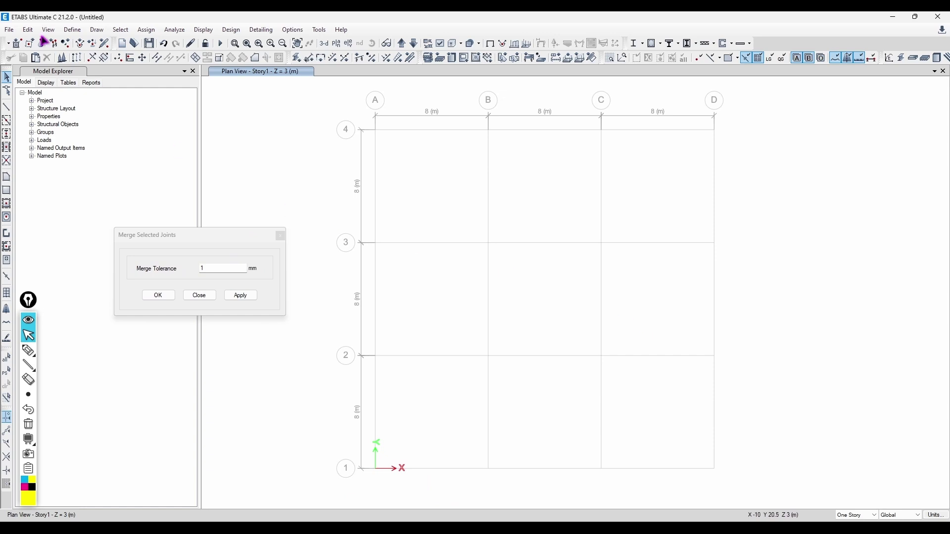
{"action": "left_click", "coordinate": [6, 107]}
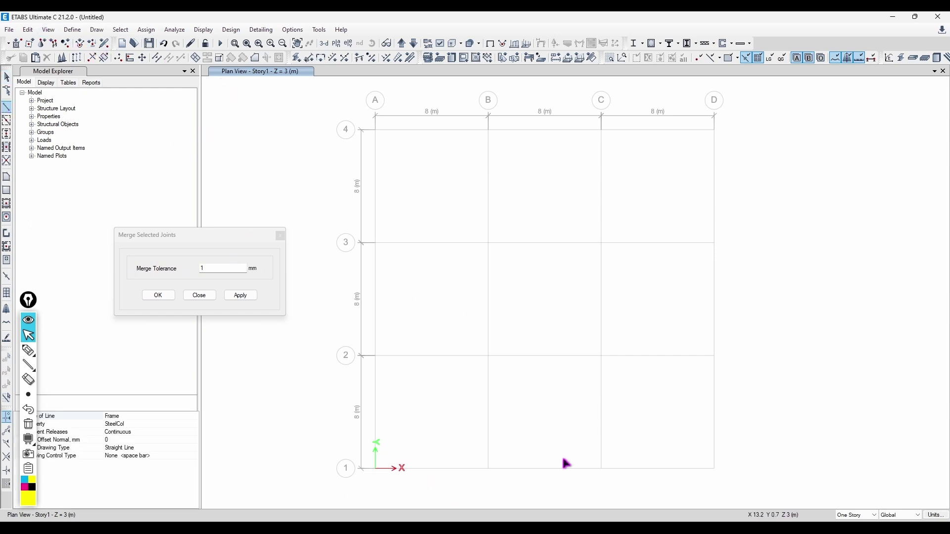
{"action": "left_click", "coordinate": [601, 469]}
{"action": "left_click", "coordinate": [603, 358]}
{"action": "scroll", "coordinate": [589, 355], "scroll_direction": "up", "scroll_amount": 3}
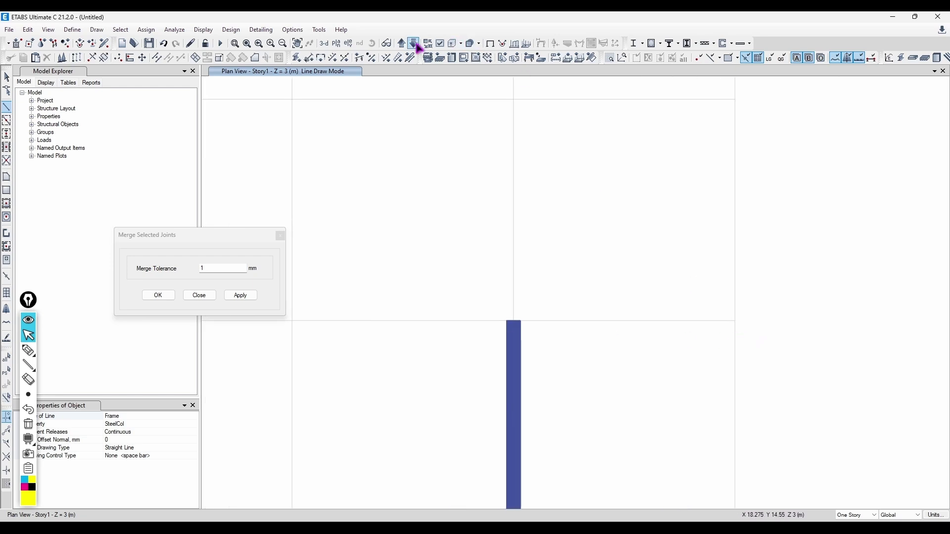
Turn off the extruded frame display and draw a frame along grid 2 from grid D, ending just short of the grid C frame's end
{"action": "left_click", "coordinate": [451, 43]}
{"action": "left_click", "coordinate": [734, 323]}
{"action": "scroll", "coordinate": [490, 327], "scroll_direction": "up", "scroll_amount": 6}
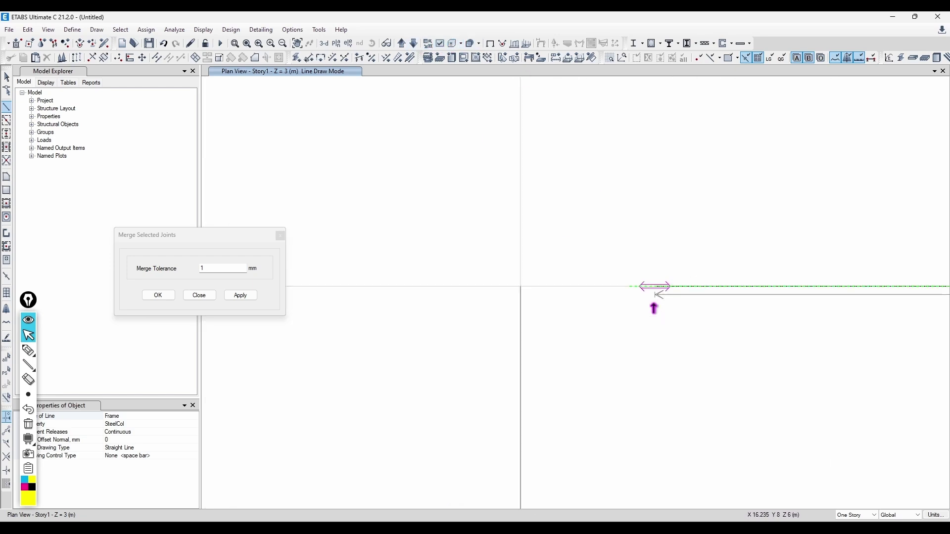
{"action": "middle_click_drag", "start_coordinate": [549, 273], "coordinate": [792, 318]}
{"action": "middle_click_drag", "start_coordinate": [449, 261], "coordinate": [420, 286]}
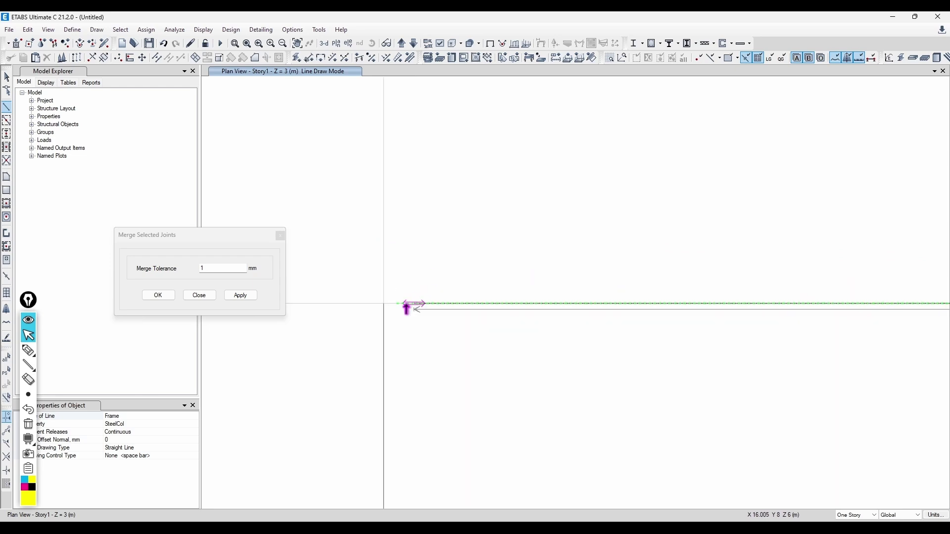
{"action": "key", "text": "Escape"}
{"action": "middle_click_drag", "start_coordinate": [387, 310], "coordinate": [451, 391]}
{"action": "scroll", "coordinate": [451, 390], "scroll_direction": "down", "scroll_amount": 6}
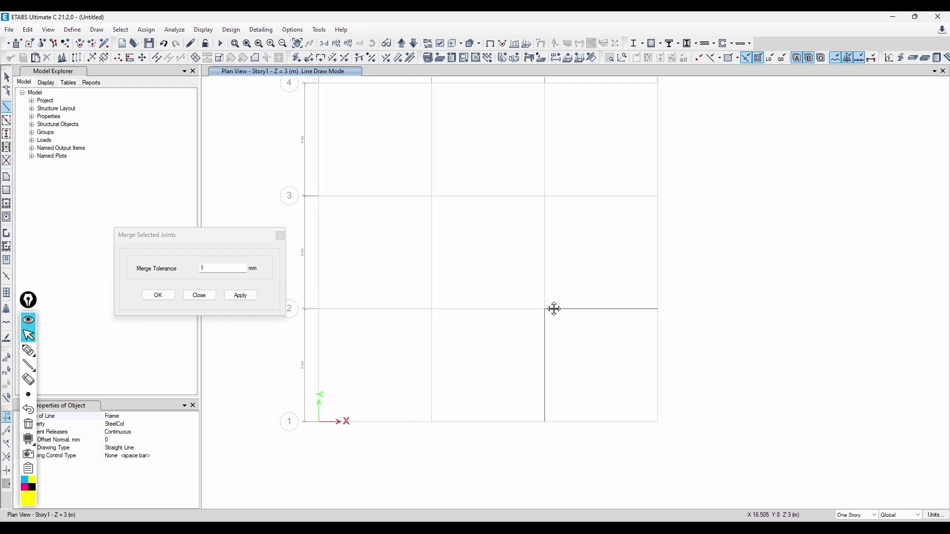
{"action": "middle_click_drag", "start_coordinate": [547, 323], "coordinate": [525, 326]}
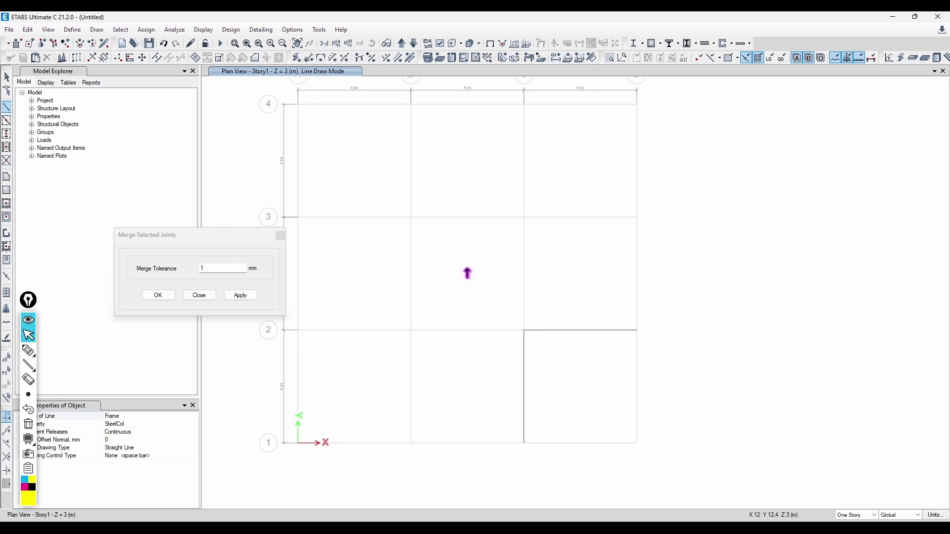
Examine the small gap between the two frame ends near grid point C-2 and the Merge Tolerance setting
{"action": "key", "text": "Escape"}
{"action": "left_click_drag", "start_coordinate": [160, 231], "coordinate": [150, 222]}
{"action": "scroll", "coordinate": [522, 307], "scroll_direction": "up", "scroll_amount": 2}
{"action": "scroll", "coordinate": [525, 337], "scroll_direction": "up", "scroll_amount": 10}
{"action": "middle_click_drag", "start_coordinate": [538, 377], "coordinate": [579, 333]}
{"action": "scroll", "coordinate": [686, 362], "scroll_direction": "up", "scroll_amount": 2}
{"action": "double_click", "coordinate": [200, 259]}
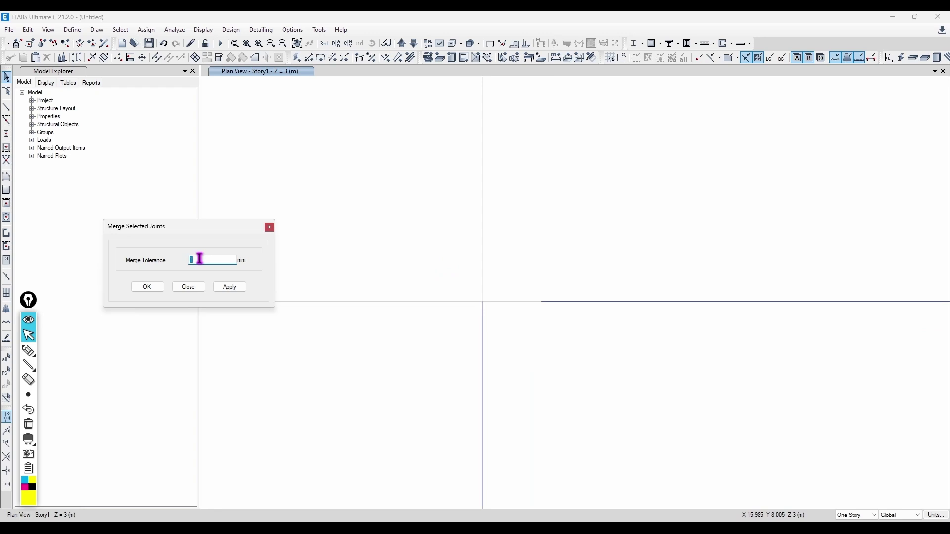
Select the frames with their joints and try to merge the joints at C-2 with a tolerance of 1 mm
{"action": "scroll", "coordinate": [497, 244], "scroll_direction": "down", "scroll_amount": 12}
{"action": "middle_click_drag", "start_coordinate": [448, 217], "coordinate": [550, 299]}
{"action": "scroll", "coordinate": [550, 299], "scroll_direction": "down", "scroll_amount": 3}
{"action": "scroll", "coordinate": [557, 293], "scroll_direction": "up", "scroll_amount": 3}
{"action": "key", "text": "ctrl+a"}
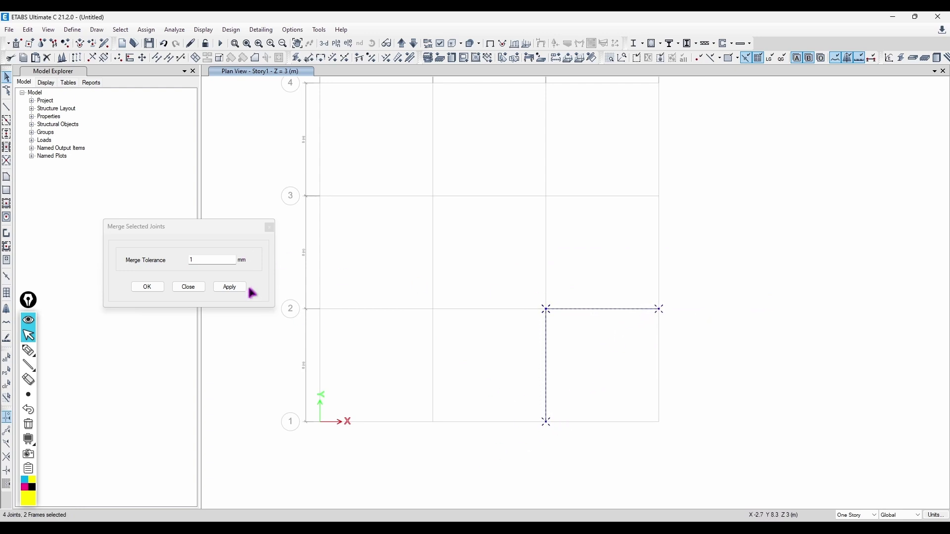
{"action": "left_click", "coordinate": [223, 257]}
{"action": "scroll", "coordinate": [487, 302], "scroll_direction": "up", "scroll_amount": 3}
{"action": "left_click", "coordinate": [553, 315]}
{"action": "scroll", "coordinate": [629, 331], "scroll_direction": "up", "scroll_amount": 8}
{"action": "middle_click_drag", "start_coordinate": [450, 217], "coordinate": [450, 280]}
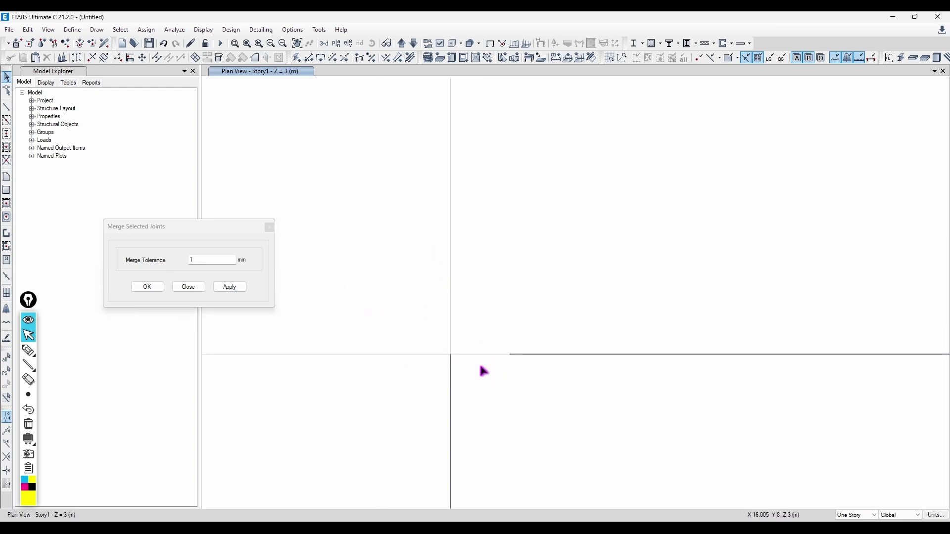
{"action": "left_click", "coordinate": [229, 287]}
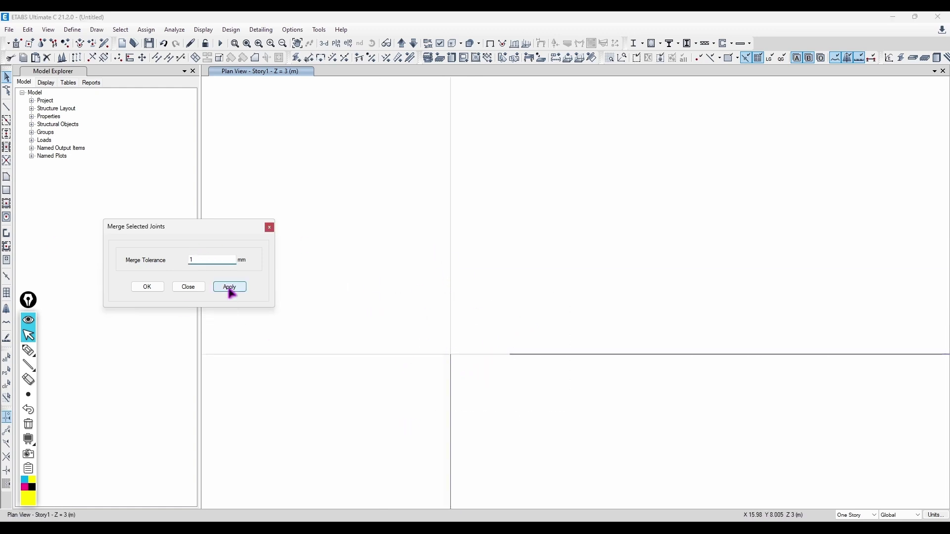
{"action": "key", "text": "Return"}
{"action": "left_click", "coordinate": [222, 289]}
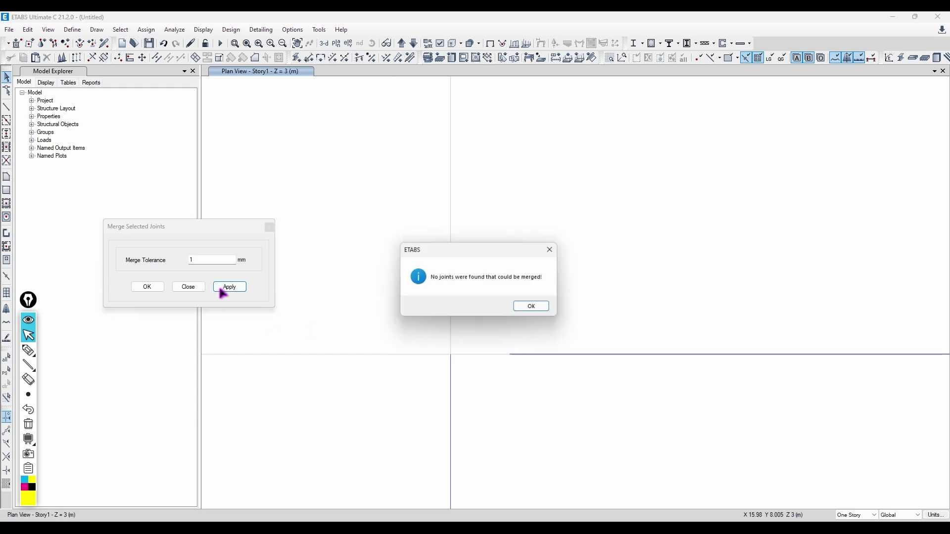
{"action": "left_click", "coordinate": [535, 308]}
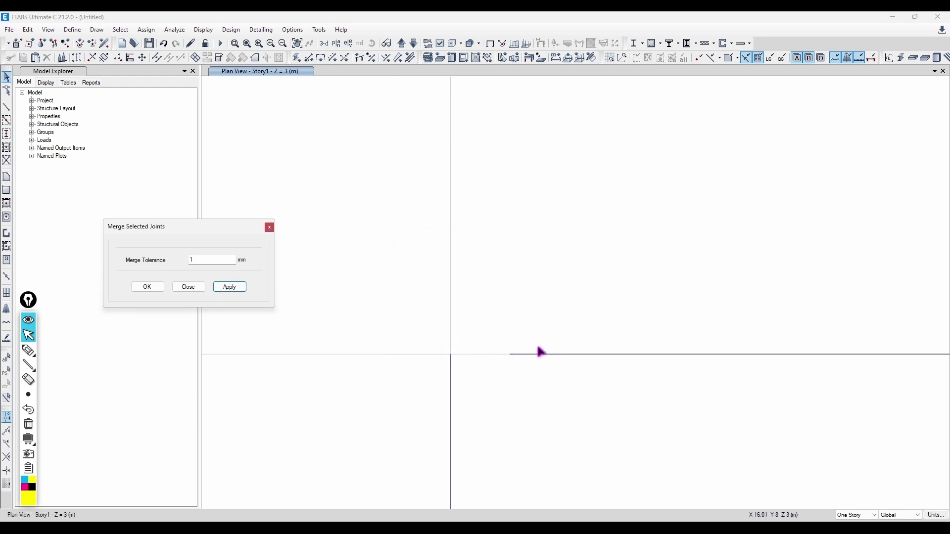
{"action": "left_click", "coordinate": [230, 287]}
Try to merge the frame end joints with a merge tolerance of 100 mm
{"action": "left_click", "coordinate": [450, 354]}
{"action": "middle_click_drag", "start_coordinate": [465, 358], "coordinate": [425, 211]}
{"action": "left_click_drag", "start_coordinate": [636, 199], "coordinate": [606, 260]}
{"action": "left_click", "coordinate": [241, 287]}
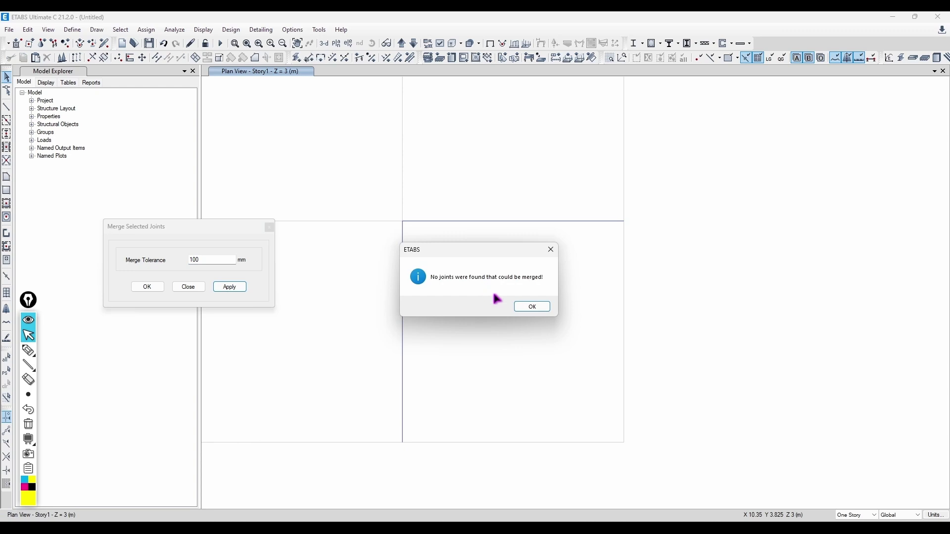
{"action": "left_click", "coordinate": [528, 308]}
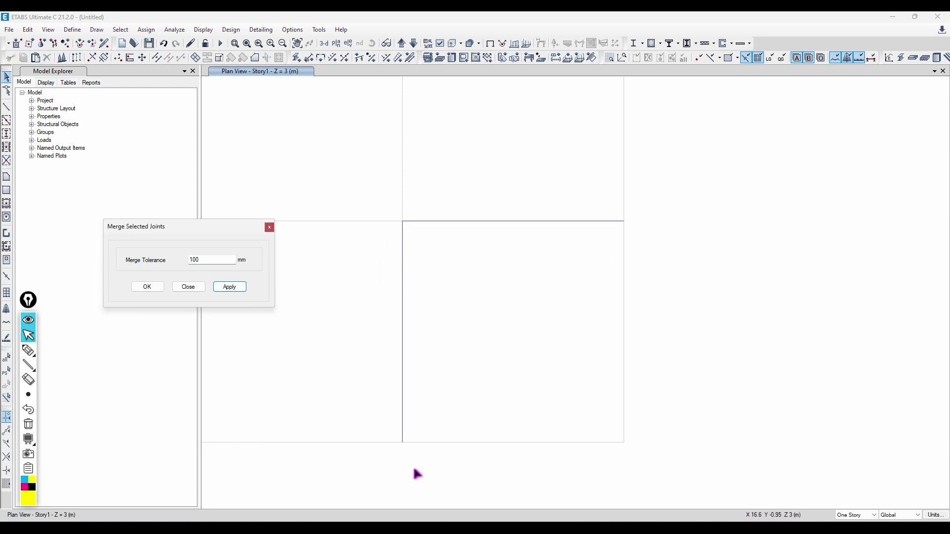
Try to merge the frame end joints with a merge tolerance of 100000 mm, and close Merge Selected Joints
{"action": "left_click", "coordinate": [211, 256]}
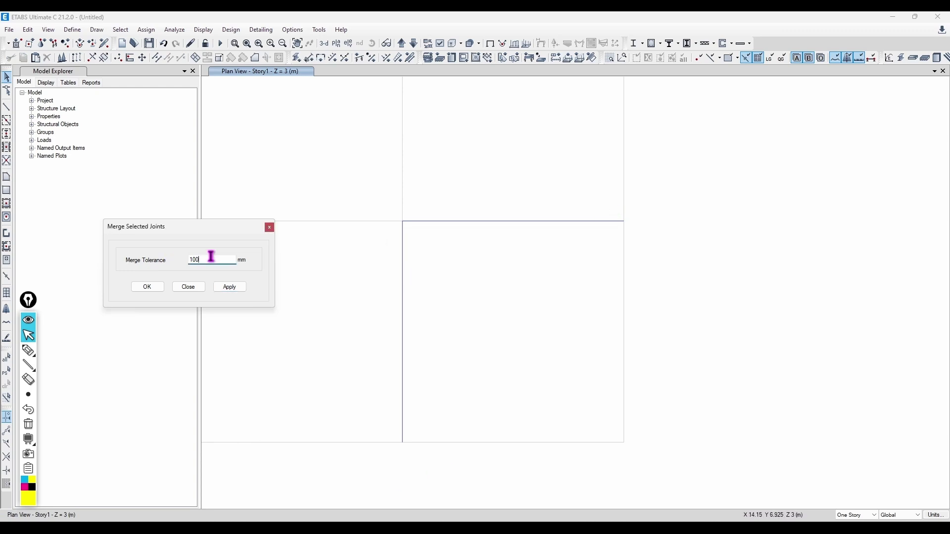
{"action": "left_click_drag", "start_coordinate": [661, 185], "coordinate": [574, 295]}
{"action": "left_click_drag", "start_coordinate": [446, 395], "coordinate": [369, 468]}
{"action": "left_click", "coordinate": [242, 288]}
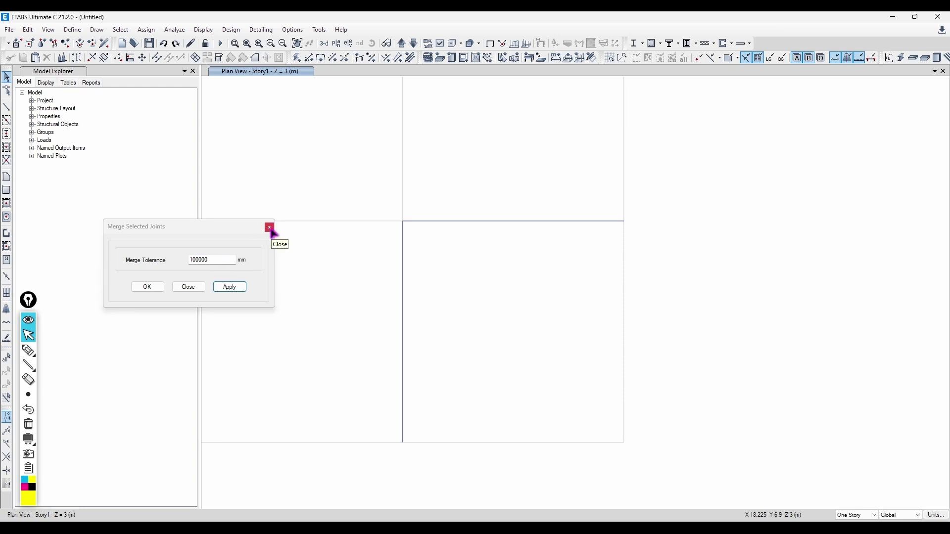
{"action": "left_click", "coordinate": [270, 228]}
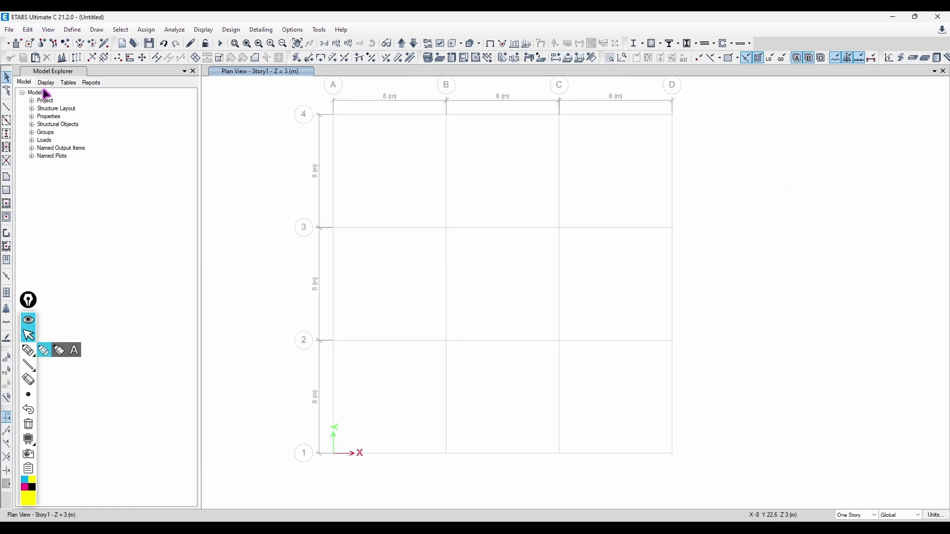
Open Align Joints/Frames/Edges and draw a frame along grid C from grid 2 to grid 3
{"action": "left_click", "coordinate": [28, 30]}
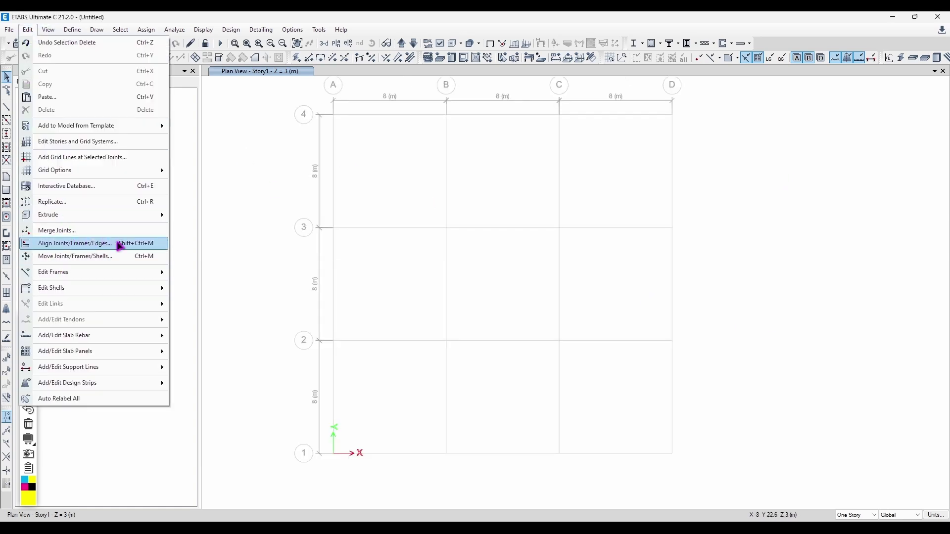
{"action": "left_click", "coordinate": [134, 243]}
{"action": "left_click_drag", "start_coordinate": [202, 195], "coordinate": [205, 170]}
{"action": "left_click", "coordinate": [7, 107]}
{"action": "left_click", "coordinate": [559, 340]}
{"action": "left_click", "coordinate": [557, 229]}
{"action": "key", "text": "Escape"}
{"action": "key", "text": "Escape"}
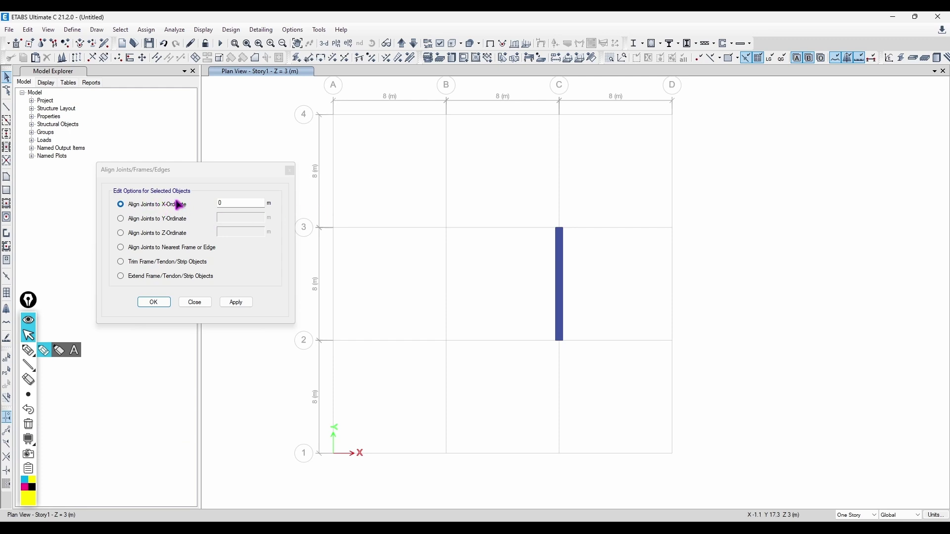
Align the grid C frame's grid 3 end joint to X-ordinate 24 m
{"action": "left_click_drag", "start_coordinate": [570, 216], "coordinate": [535, 243]}
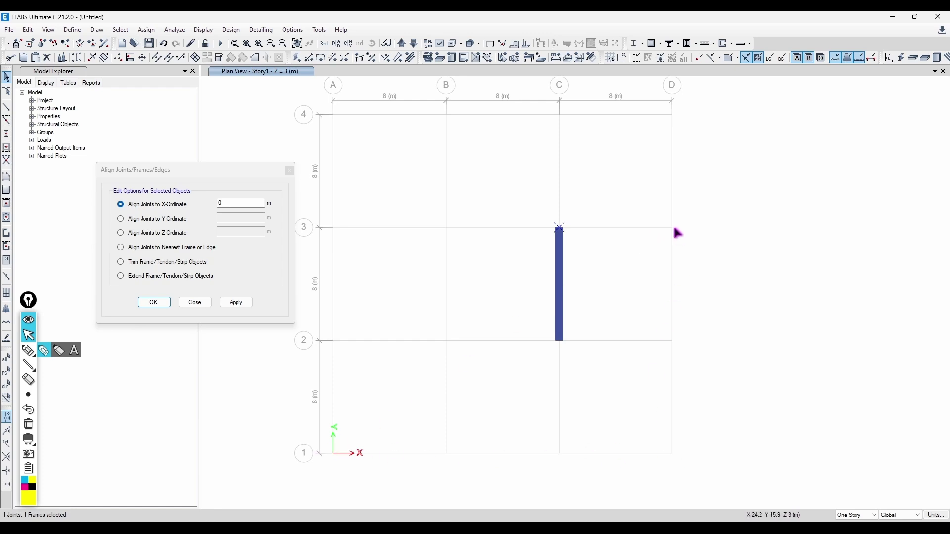
{"action": "left_click", "coordinate": [244, 203]}
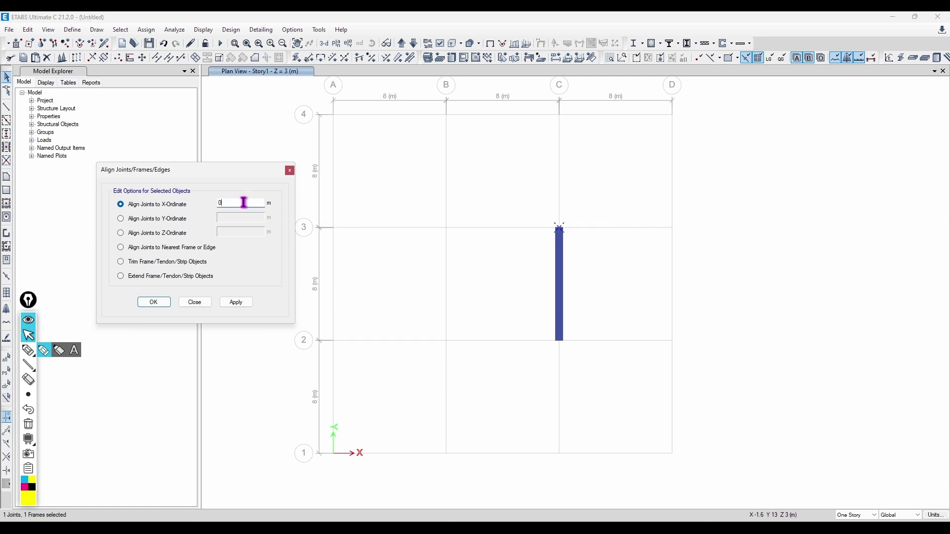
{"action": "left_click", "coordinate": [233, 221]}
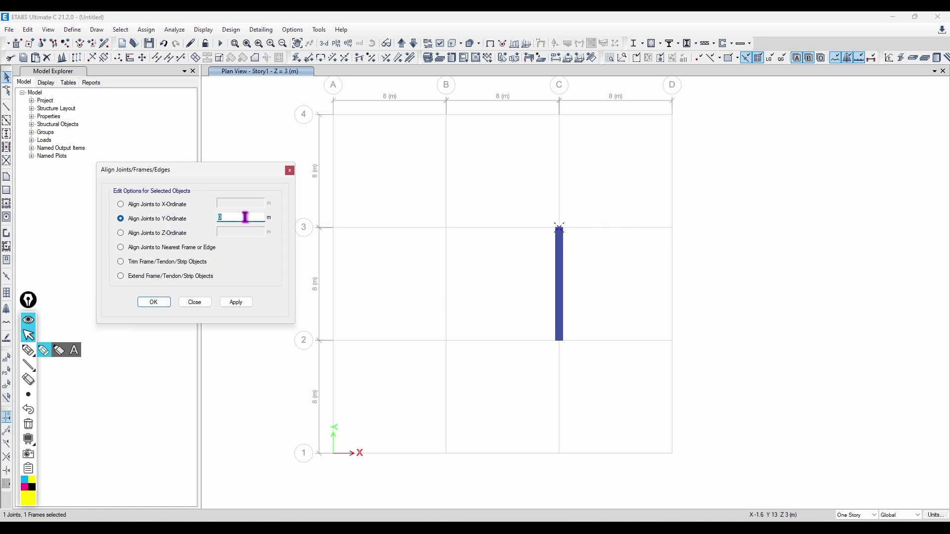
{"action": "left_click", "coordinate": [153, 204]}
{"action": "left_click", "coordinate": [236, 302]}
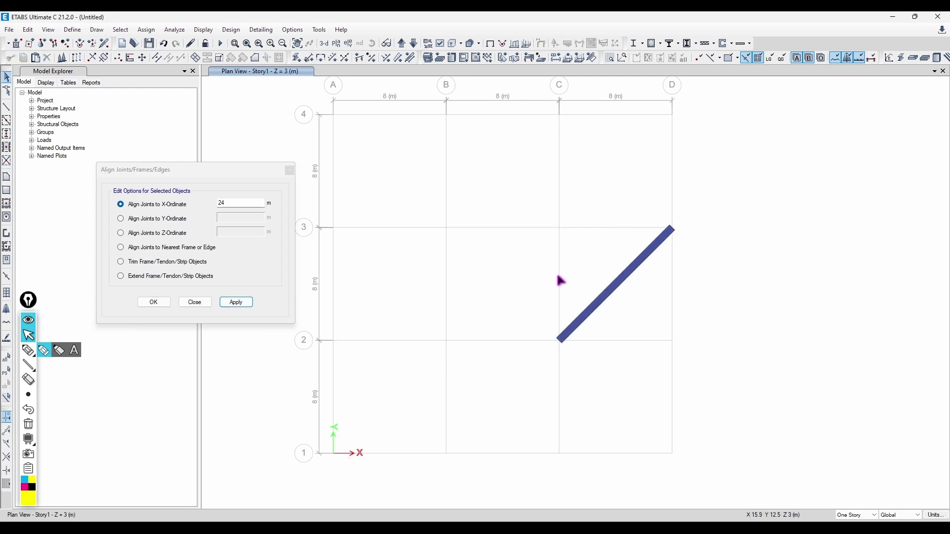
Undo the last alignment and align the grid C frame's grid 2 end joint to X-ordinate 24 m
{"action": "key", "text": "ctrl+z"}
{"action": "left_click", "coordinate": [559, 340]}
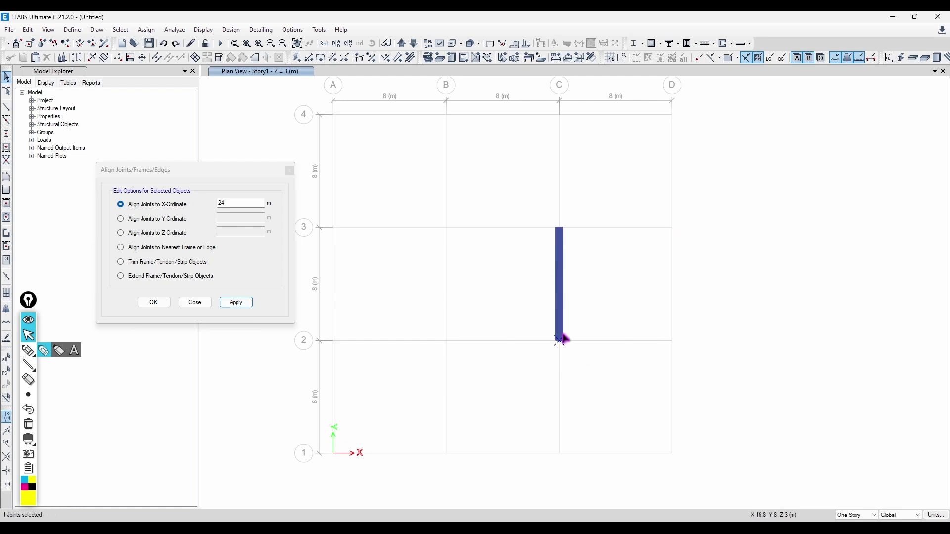
{"action": "left_click", "coordinate": [236, 302]}
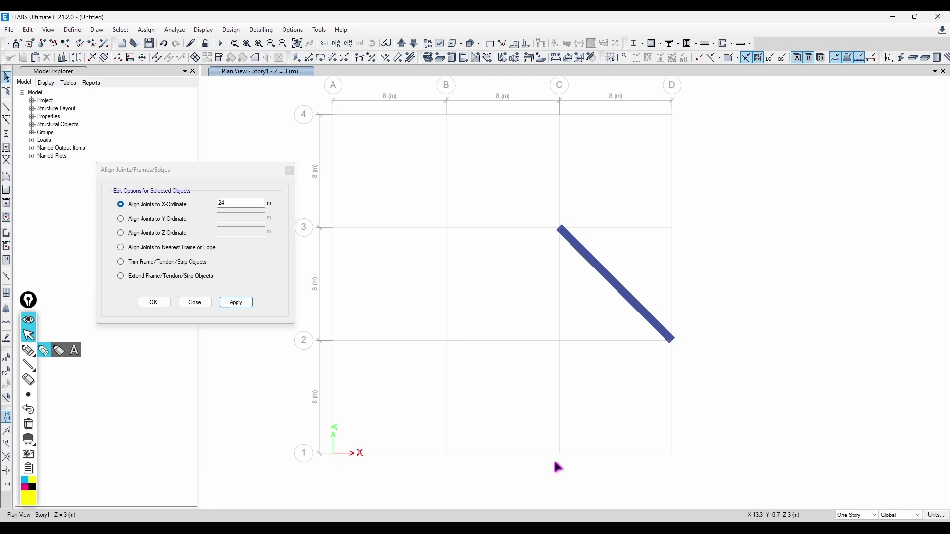
{"action": "double_click", "coordinate": [242, 204]}
{"action": "key", "text": "Return"}
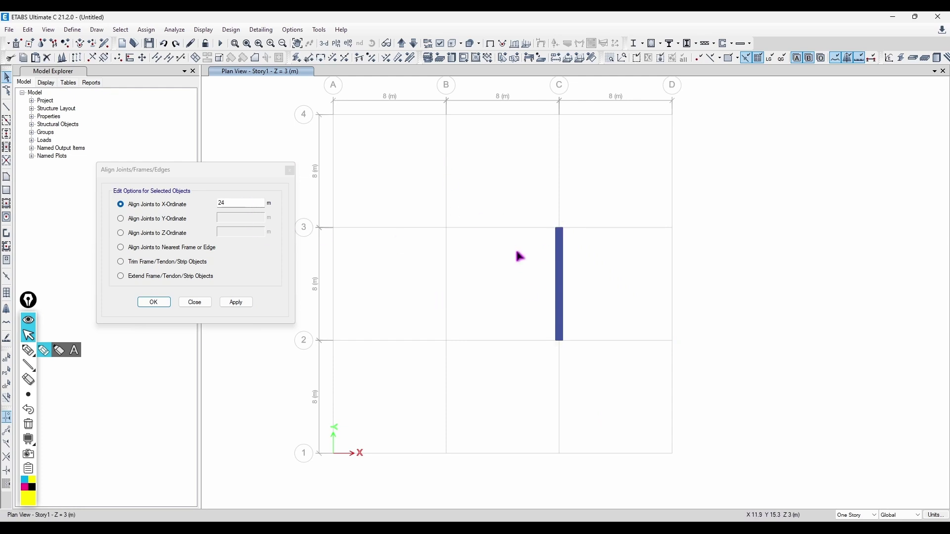
Try to align the grid C frame to X-ordinate 24 m with only the frame selected, without its joints
{"action": "left_click", "coordinate": [561, 278]}
{"action": "left_click", "coordinate": [237, 303]}
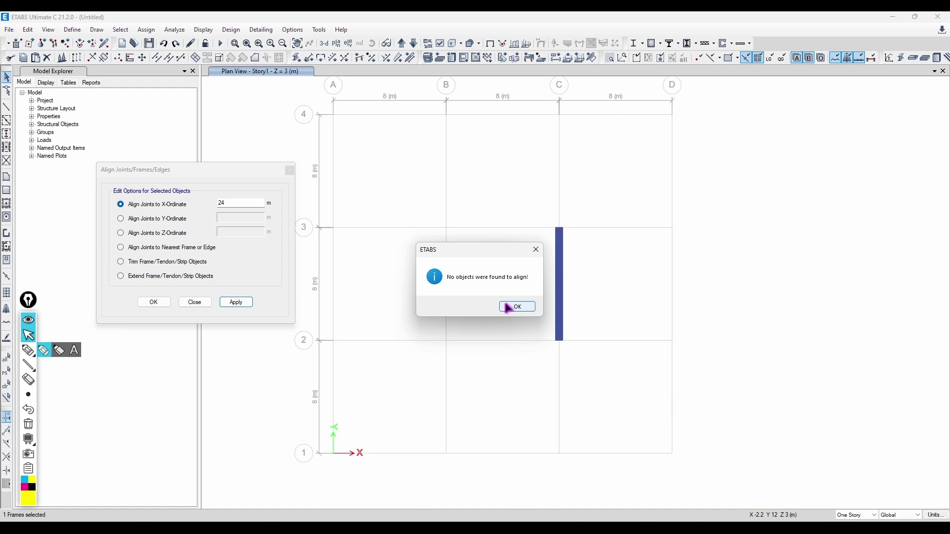
{"action": "left_click", "coordinate": [517, 307]}
Select the grid C frame together with both end joints and align them to X-ordinate 24 m
{"action": "left_click_drag", "start_coordinate": [602, 206], "coordinate": [504, 355]}
{"action": "left_click", "coordinate": [236, 302]}
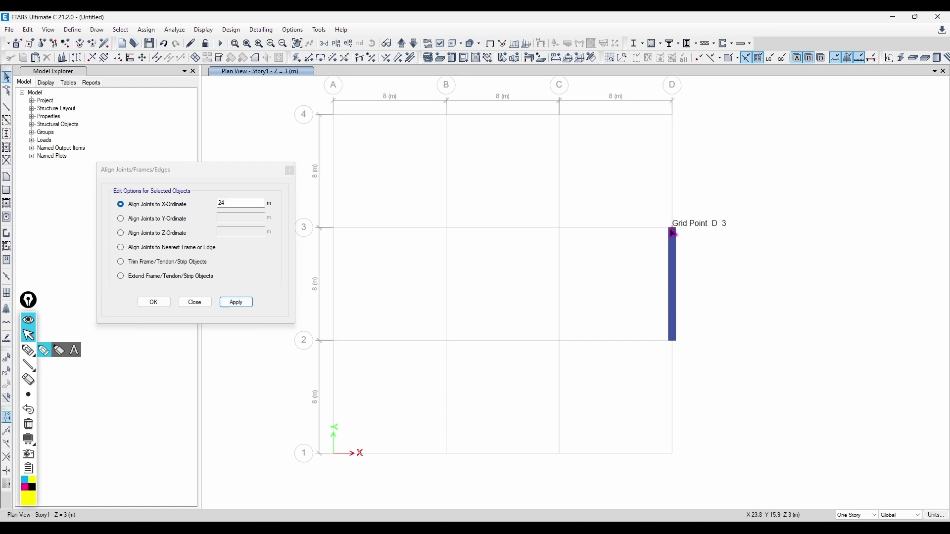
{"action": "double_click", "coordinate": [228, 203]}
{"action": "left_click", "coordinate": [381, 216]}
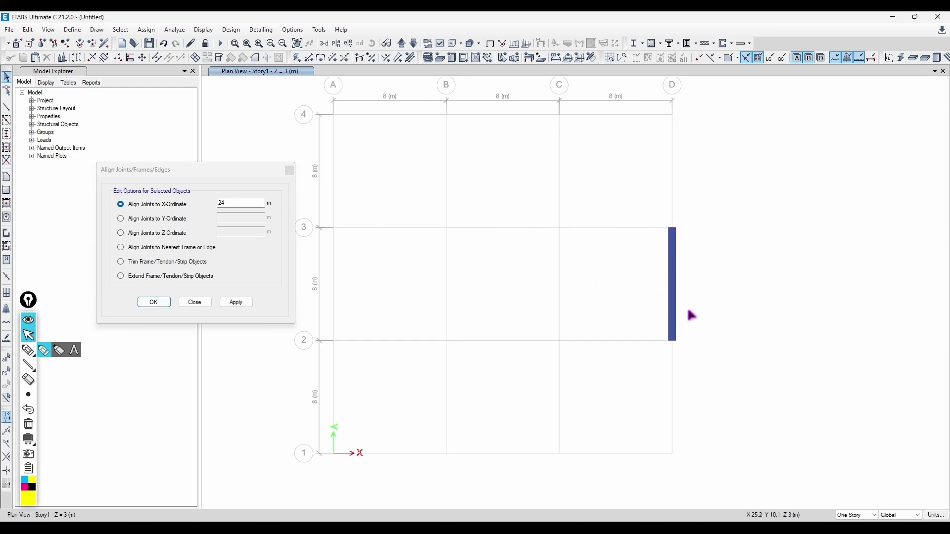
Align the grid D frame's grid 3 end joint to Y-ordinate 24 m
{"action": "left_click", "coordinate": [169, 218]}
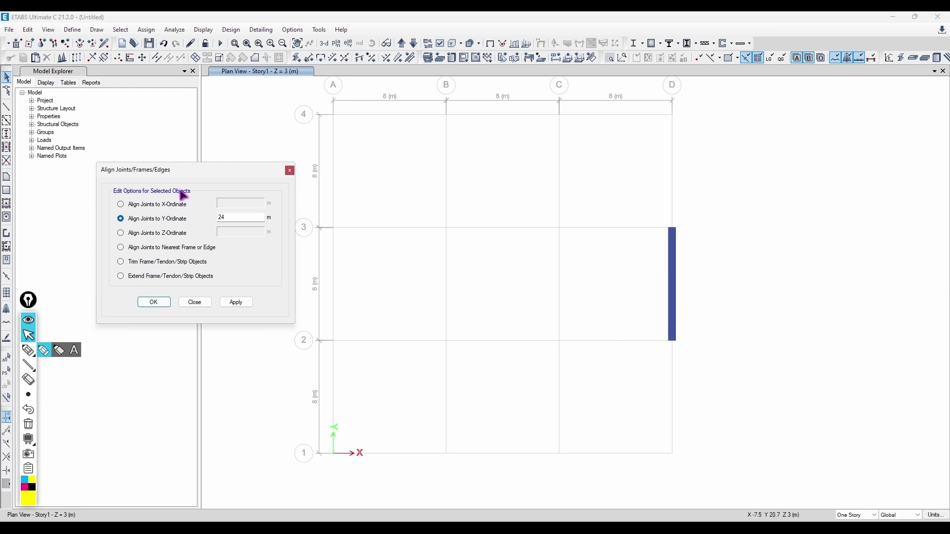
{"action": "left_click", "coordinate": [672, 342]}
{"action": "left_click", "coordinate": [671, 340]}
{"action": "left_click_drag", "start_coordinate": [693, 212], "coordinate": [638, 260]}
{"action": "left_click", "coordinate": [239, 303]}
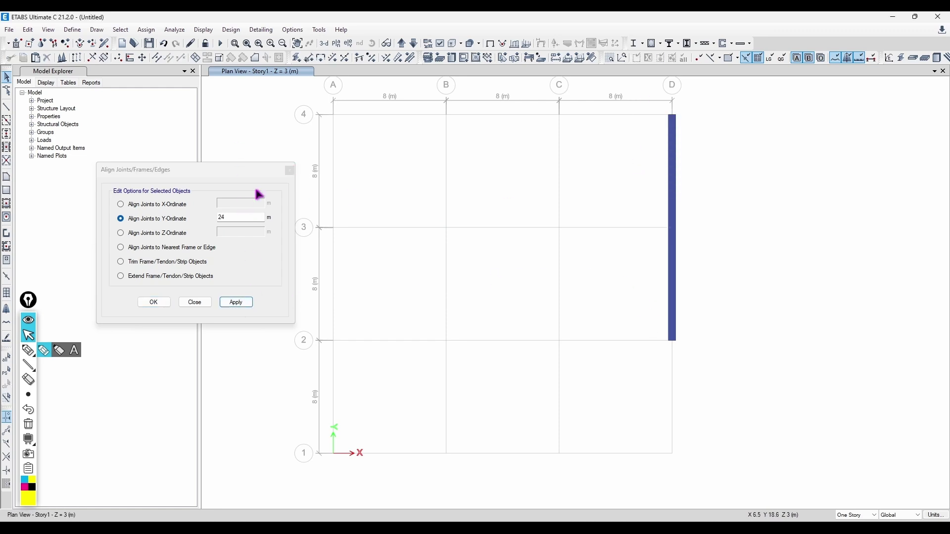
Align the grid D frame's grid 4 end joint to Z-ordinate 6 m in the 3-D view
{"action": "left_click", "coordinate": [672, 198]}
{"action": "left_click", "coordinate": [155, 231]}
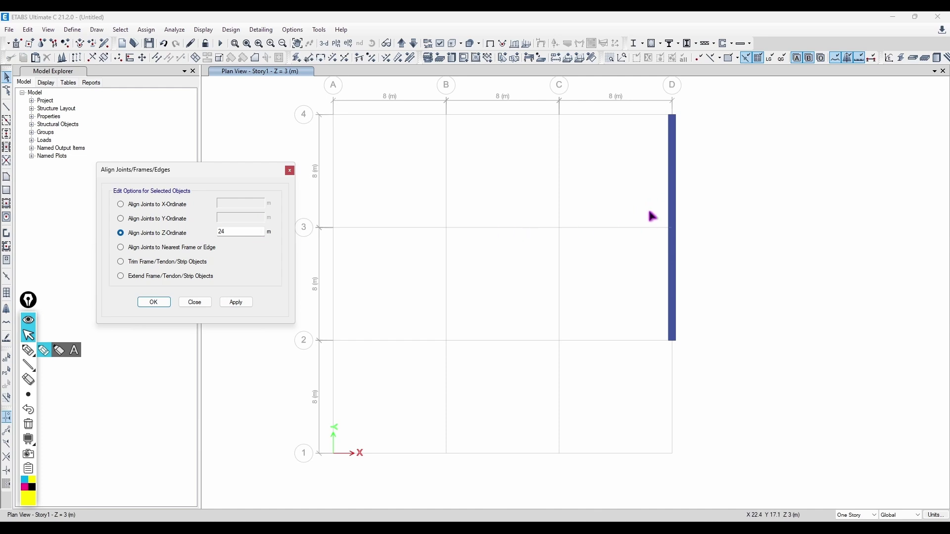
{"action": "left_click_drag", "start_coordinate": [693, 102], "coordinate": [632, 138]}
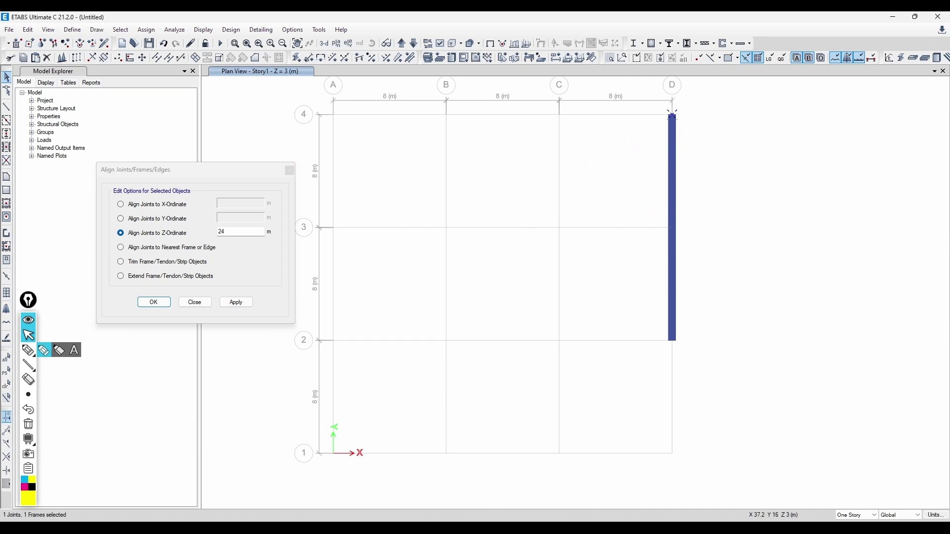
{"action": "left_click", "coordinate": [324, 43]}
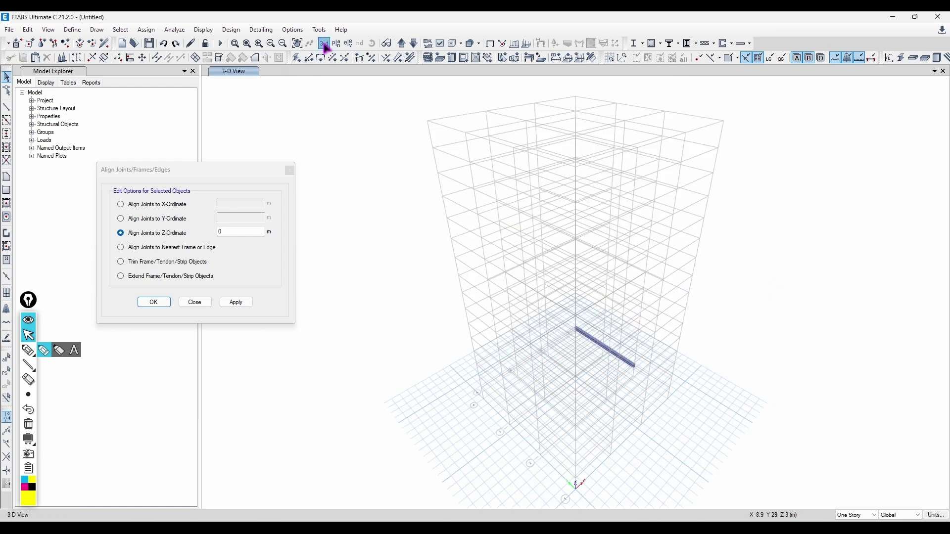
{"action": "scroll", "coordinate": [614, 351], "scroll_direction": "up", "scroll_amount": 5}
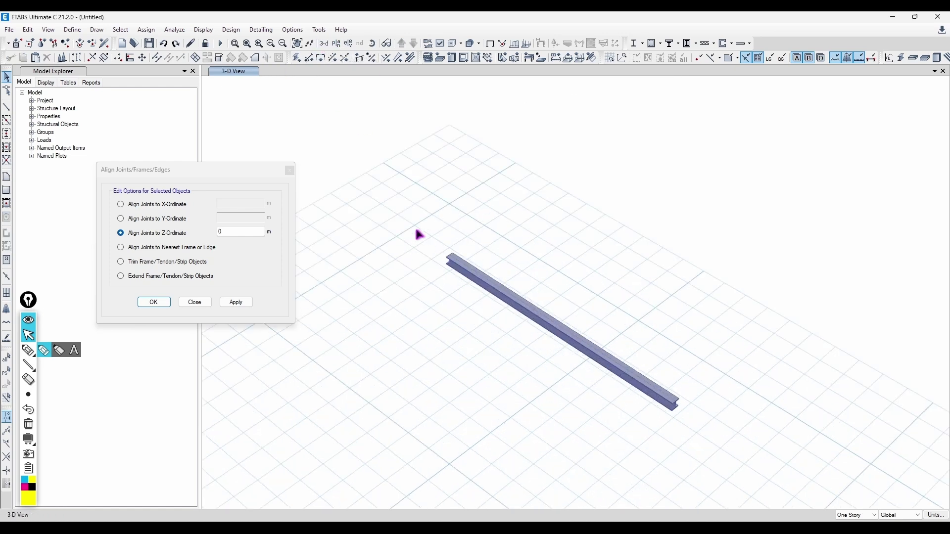
{"action": "left_click", "coordinate": [450, 255]}
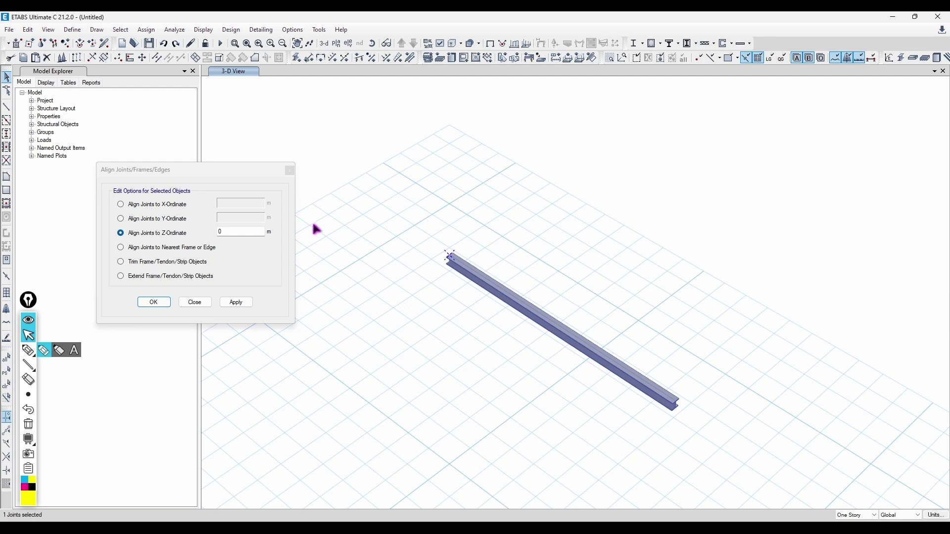
{"action": "double_click", "coordinate": [238, 233]}
{"action": "type", "text": "6"}
{"action": "left_click", "coordinate": [237, 302]}
{"action": "middle_click_drag", "start_coordinate": [459, 357], "coordinate": [557, 230], "text": "shift"}
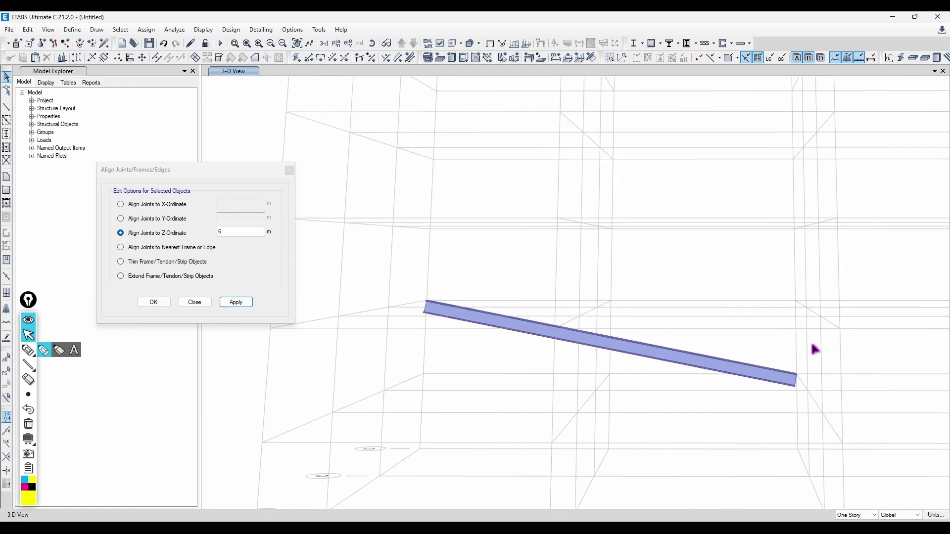
Undo the last alignment and align the grid D frame together with both end joints to Z-ordinate 6 m
{"action": "key", "text": "ctrl+z"}
{"action": "left_click_drag", "start_coordinate": [381, 331], "coordinate": [864, 440]}
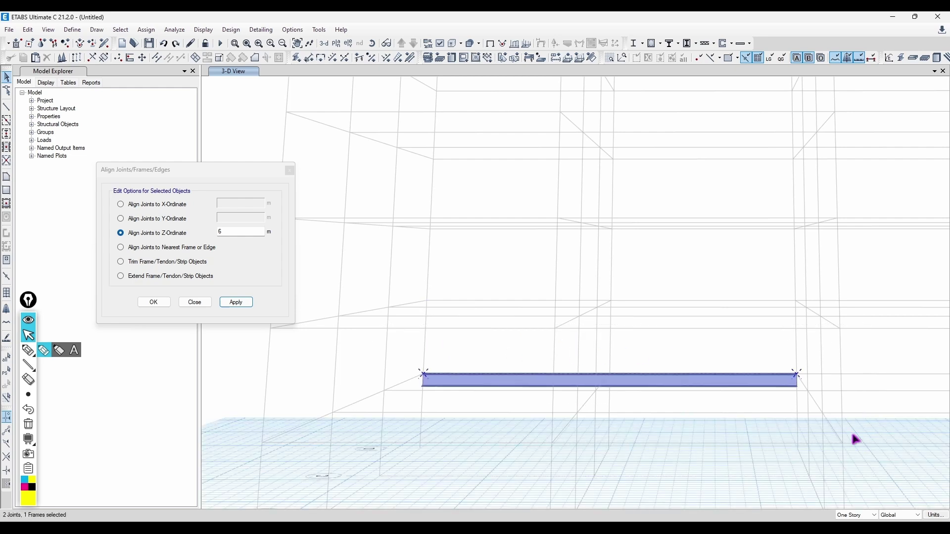
{"action": "left_click", "coordinate": [235, 298]}
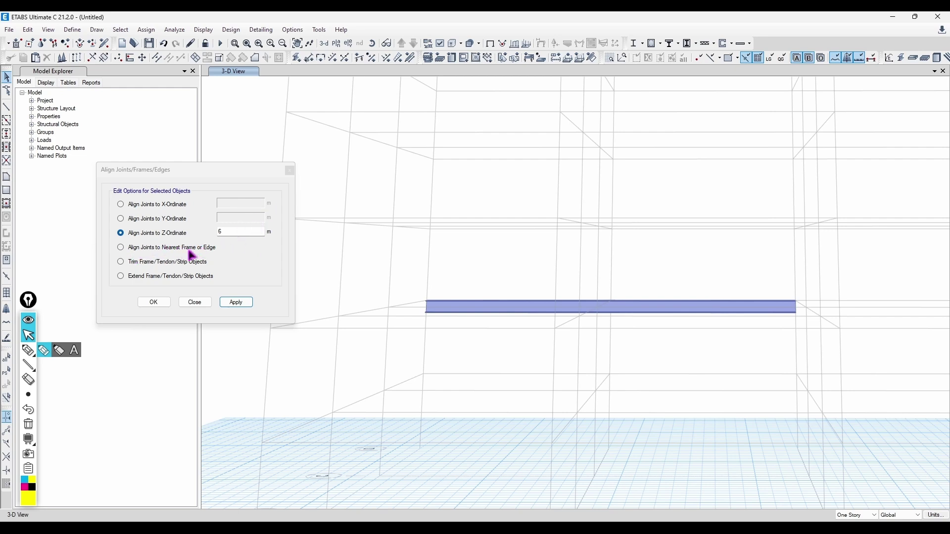
Switch back to the Story1 plan view
{"action": "left_click", "coordinate": [336, 43]}
{"action": "left_click", "coordinate": [445, 337]}
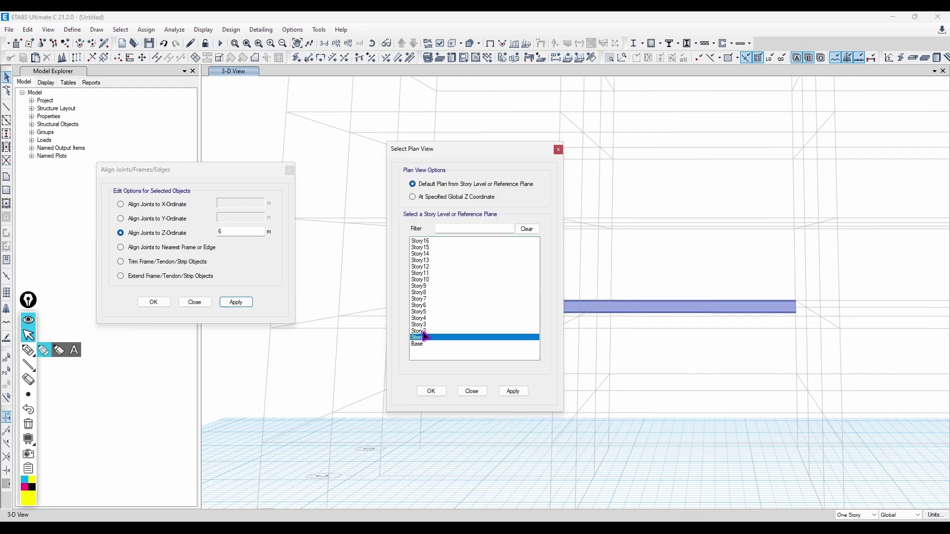
{"action": "left_click", "coordinate": [431, 391]}
{"action": "scroll", "coordinate": [579, 337], "scroll_direction": "up", "scroll_amount": 3}
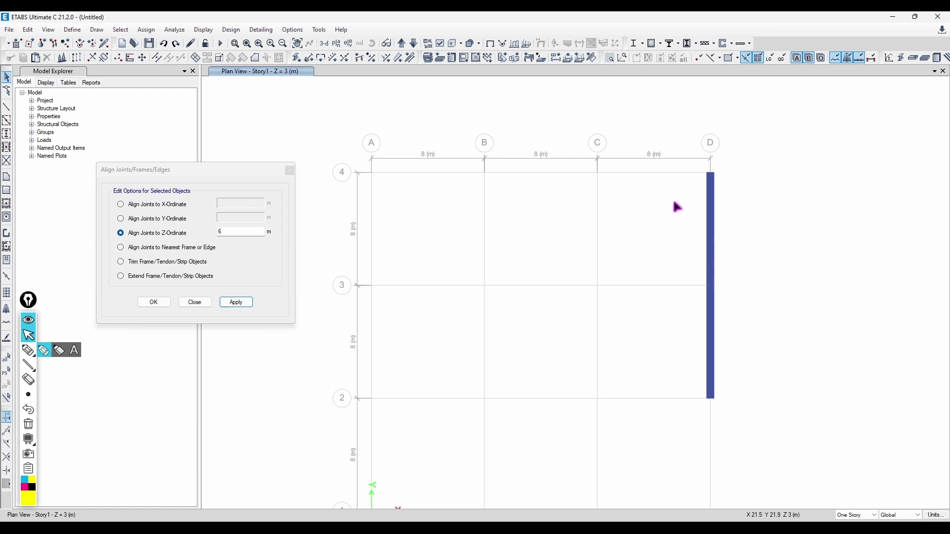
Try to align the grid D frame's grid 4 end joint to Y-ordinate -8 m
{"action": "left_click", "coordinate": [711, 172]}
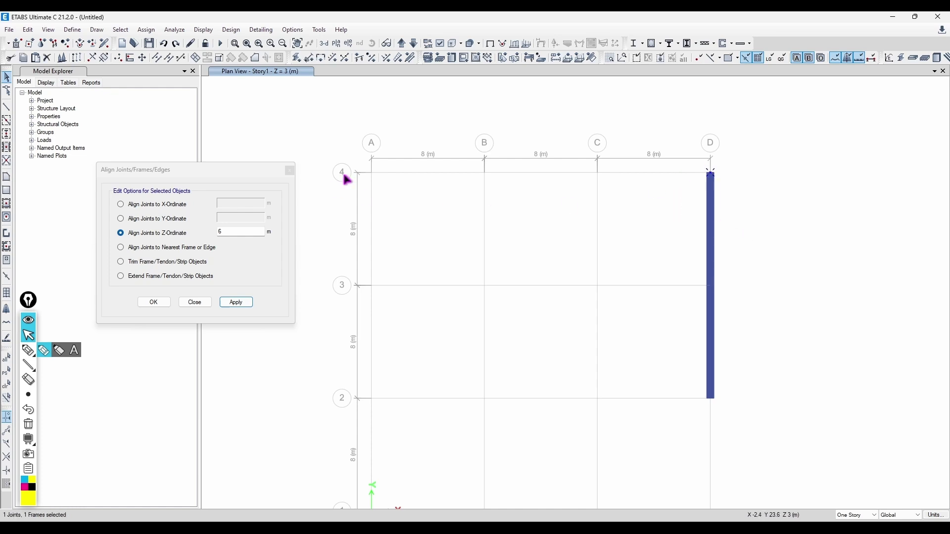
{"action": "left_click", "coordinate": [185, 220]}
{"action": "left_click", "coordinate": [187, 220]}
{"action": "left_click", "coordinate": [230, 217]}
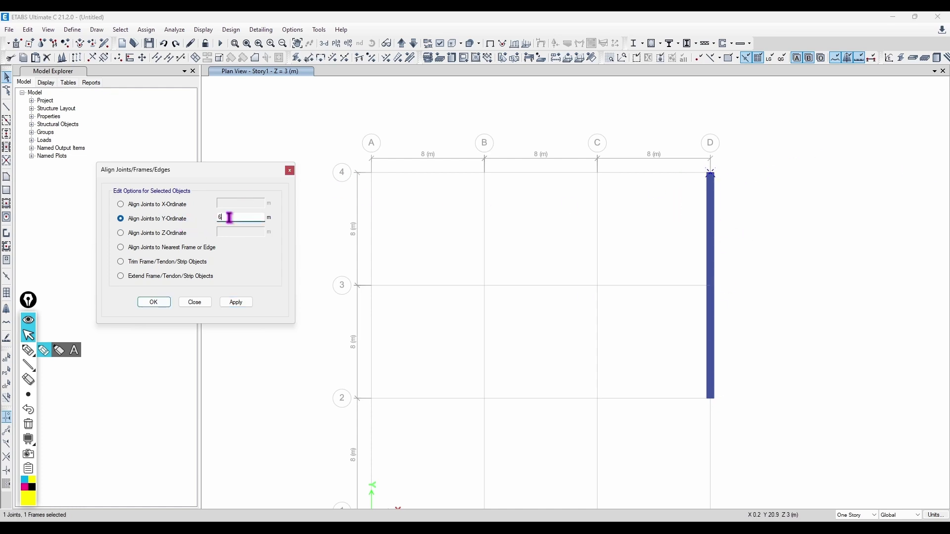
{"action": "left_click", "coordinate": [238, 305]}
{"action": "middle_click_drag", "start_coordinate": [611, 335], "coordinate": [557, 347]}
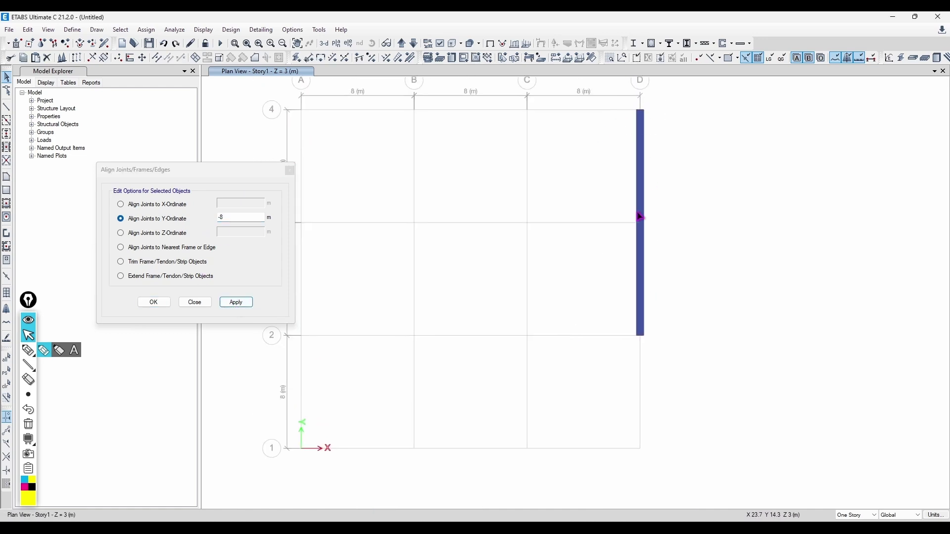
Delete the grid D frame and draw a new frame along grid C from grid 2 to grid 3
{"action": "left_click_drag", "start_coordinate": [557, 217], "coordinate": [557, 216]}
{"action": "key", "text": "Delete"}
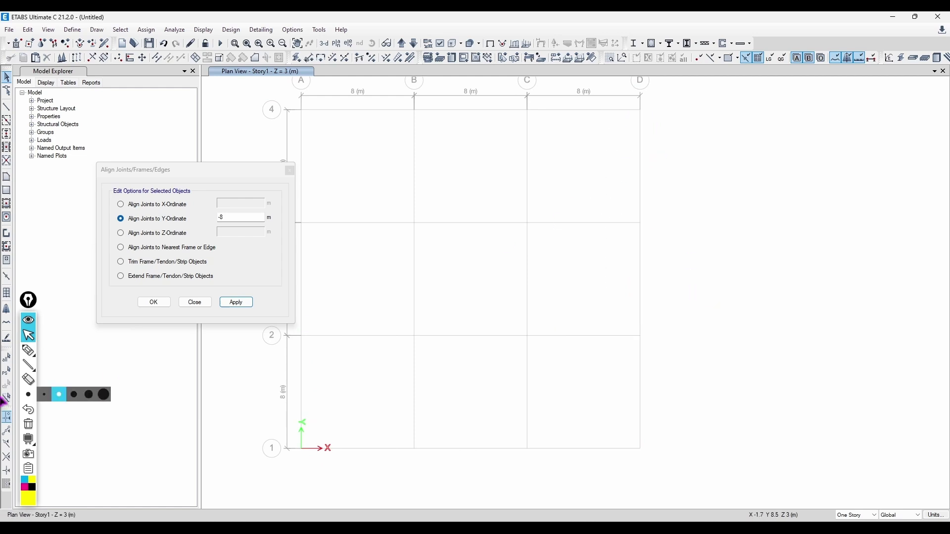
{"action": "left_click", "coordinate": [6, 108]}
{"action": "left_click", "coordinate": [527, 336]}
{"action": "left_click", "coordinate": [528, 223]}
{"action": "key", "text": "Escape"}
Choose alignment of joints to the nearest frame or edge and draw a frame along grid 4 from grid D to grid A
{"action": "left_click", "coordinate": [173, 247]}
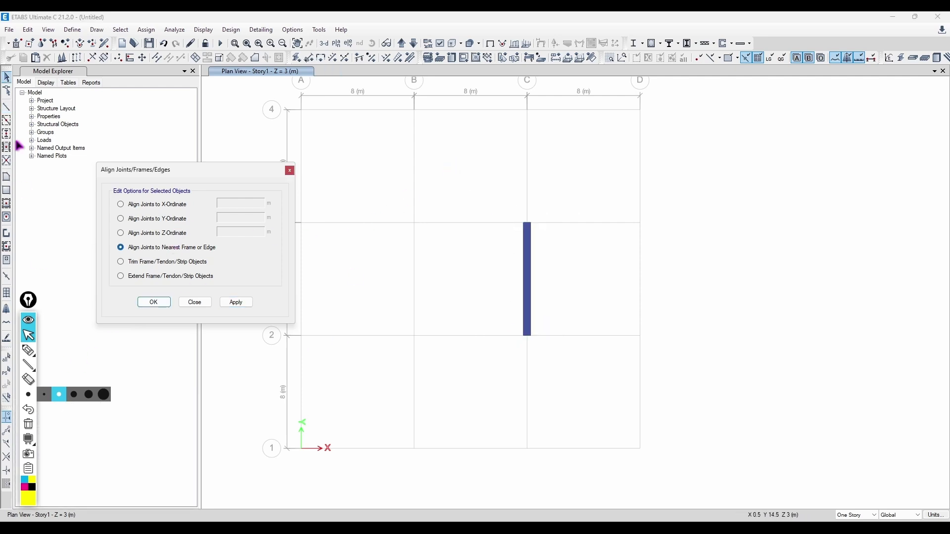
{"action": "left_click", "coordinate": [6, 108]}
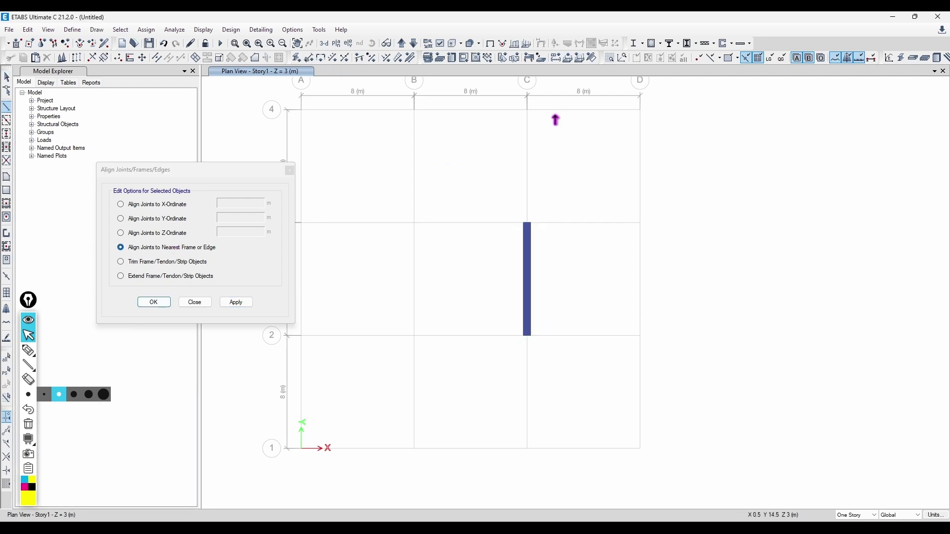
{"action": "left_click", "coordinate": [640, 109]}
{"action": "left_click", "coordinate": [301, 110]}
{"action": "key", "text": "Escape"}
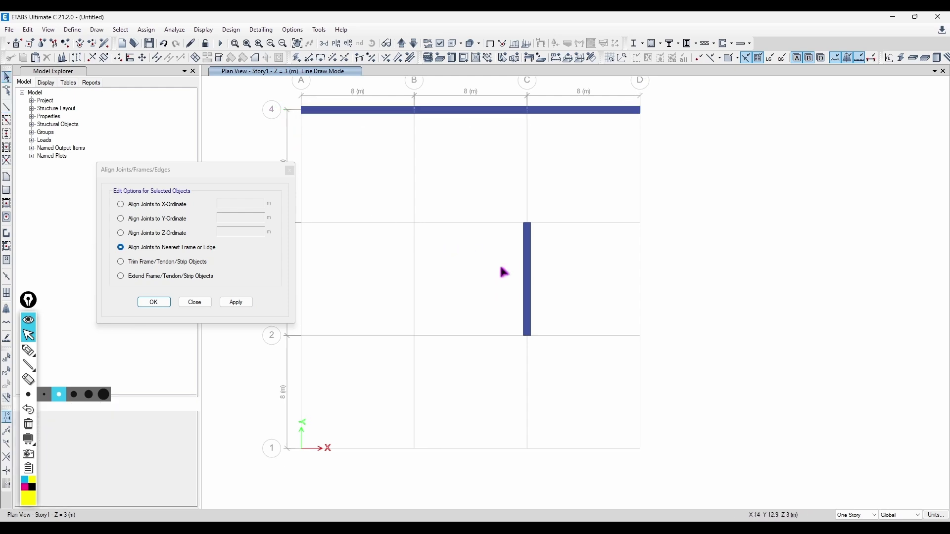
{"action": "key", "text": "Escape"}
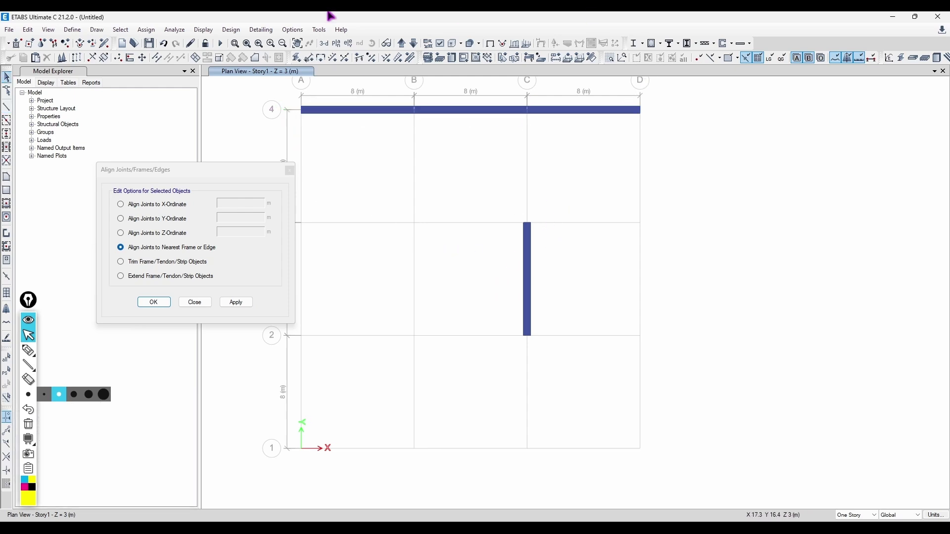
Align the grid C frame's grid 3 end joint to the nearest frame, the one along grid 4
{"action": "left_click", "coordinate": [28, 30]}
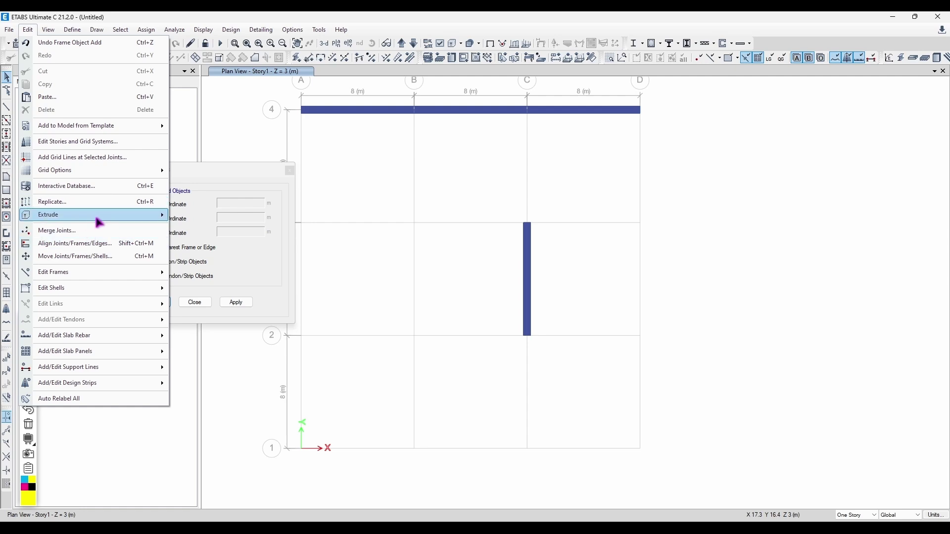
{"action": "left_click", "coordinate": [510, 222]}
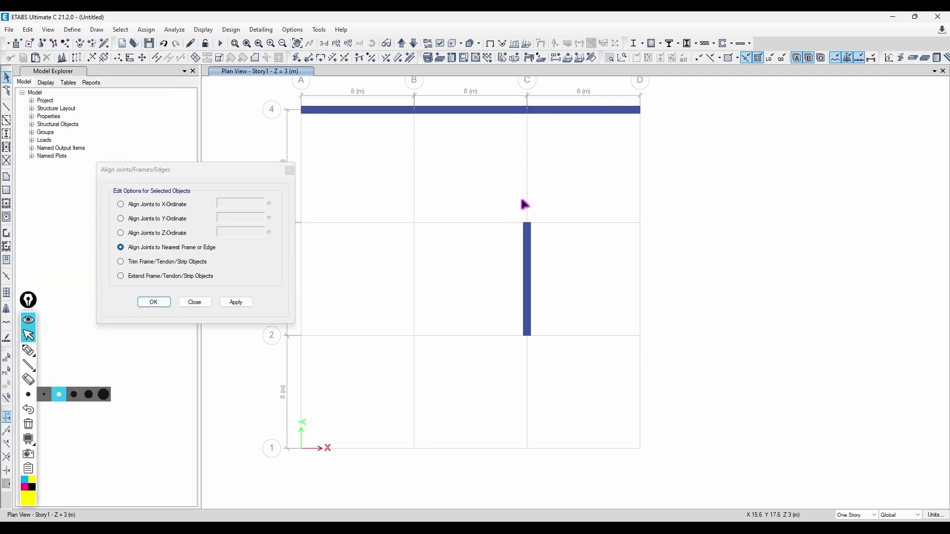
{"action": "left_click_drag", "start_coordinate": [544, 207], "coordinate": [519, 236]}
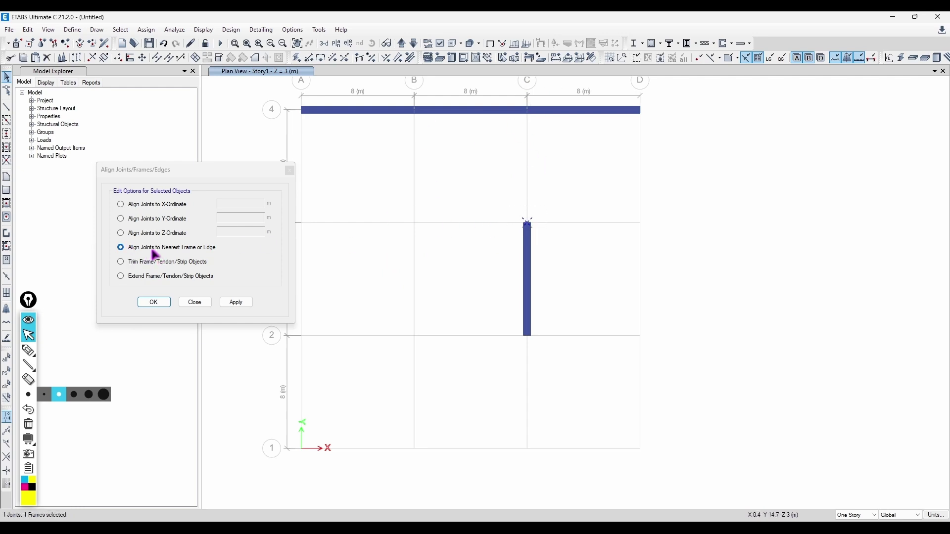
{"action": "middle_click_drag", "start_coordinate": [444, 210], "coordinate": [446, 262]}
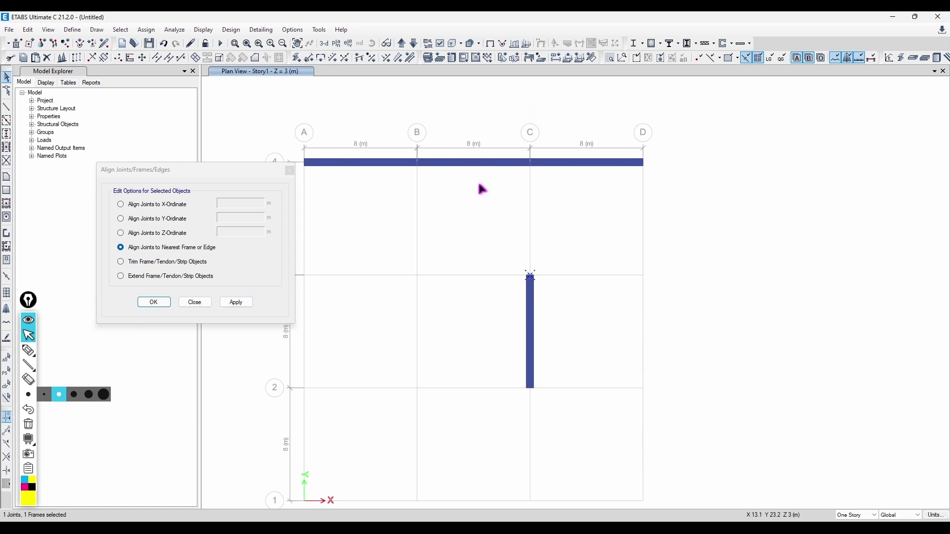
{"action": "left_click", "coordinate": [242, 303]}
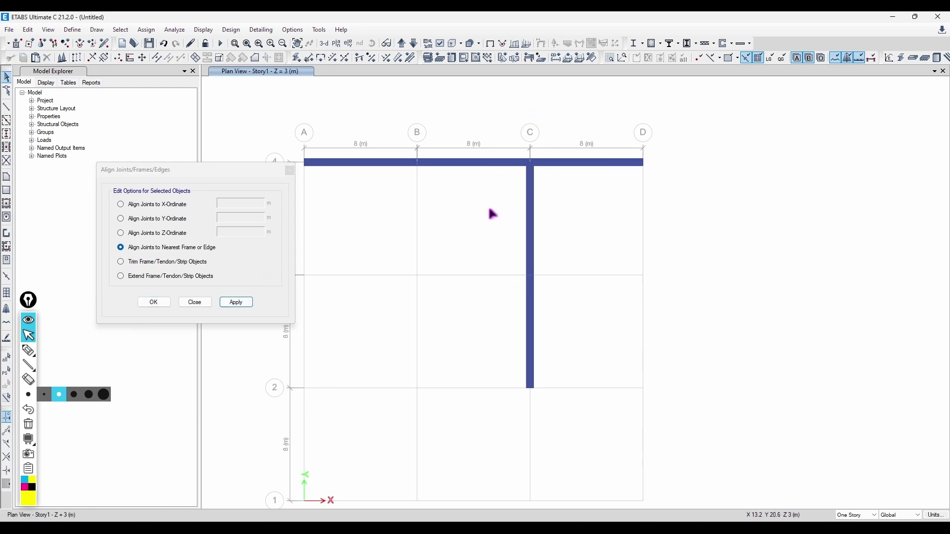
Draw a rectangular Slab1 area filling the bay between grids A and B and grids 1 and 2
{"action": "middle_click_drag", "start_coordinate": [553, 337], "coordinate": [577, 213]}
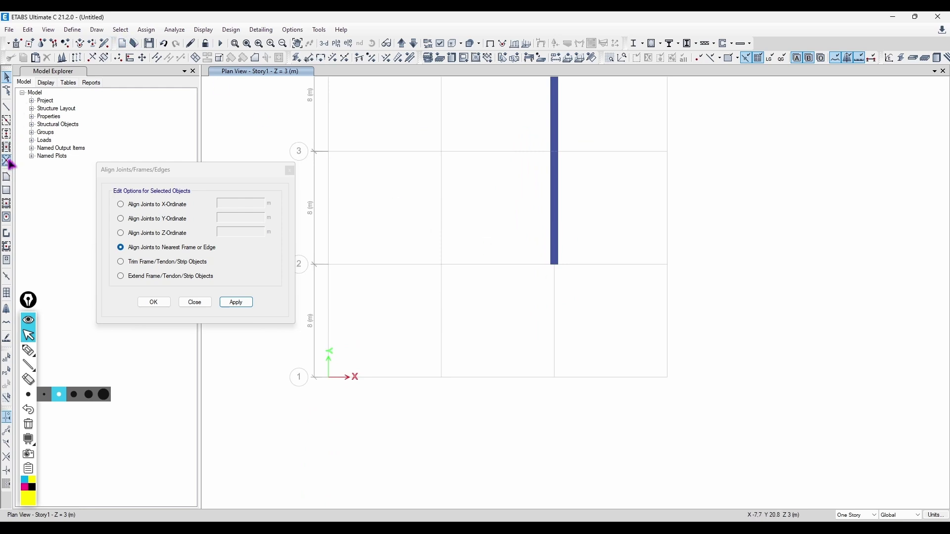
{"action": "left_click", "coordinate": [7, 190]}
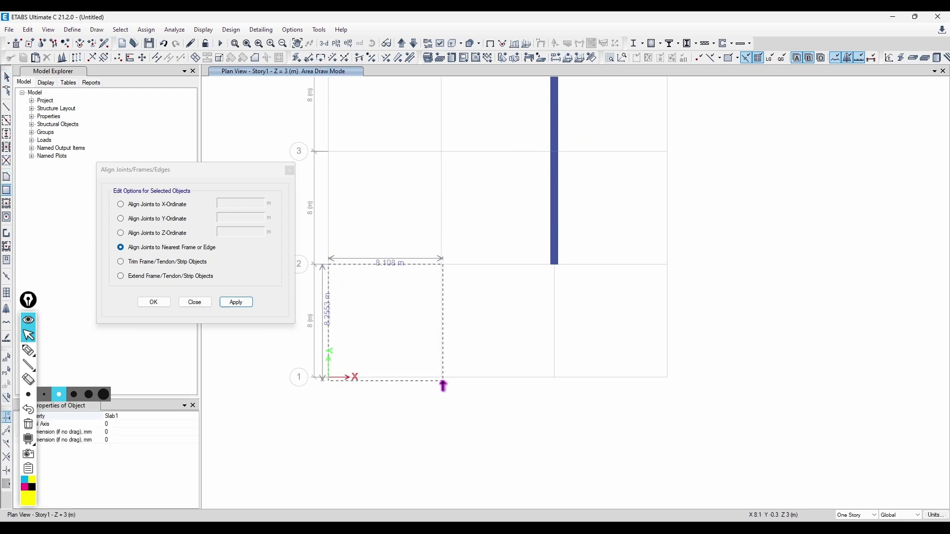
{"action": "left_click", "coordinate": [442, 376]}
{"action": "key", "text": "Escape"}
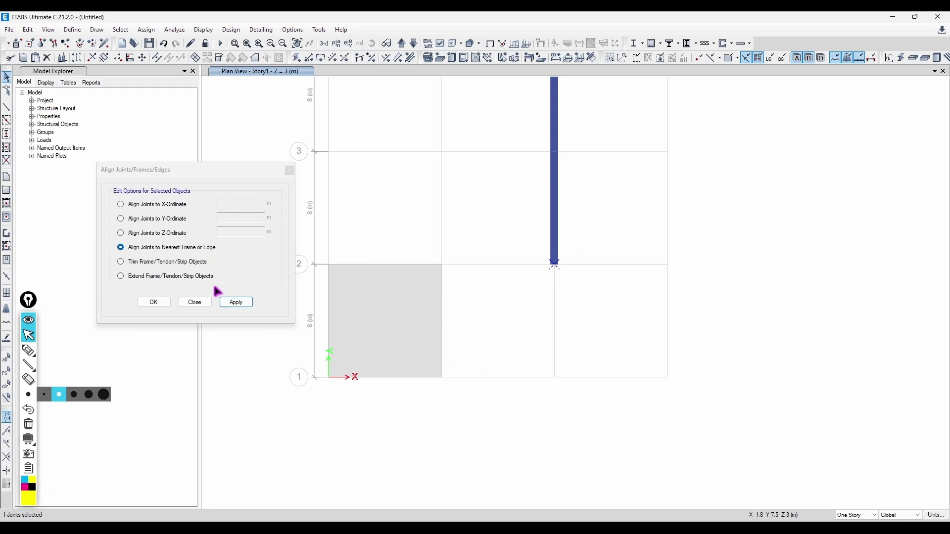
Align the grid C frame's grid 2 end joint to the slab's nearest edge and inspect the connection at the slab corner
{"action": "left_click", "coordinate": [373, 281]}
{"action": "left_click", "coordinate": [236, 302]}
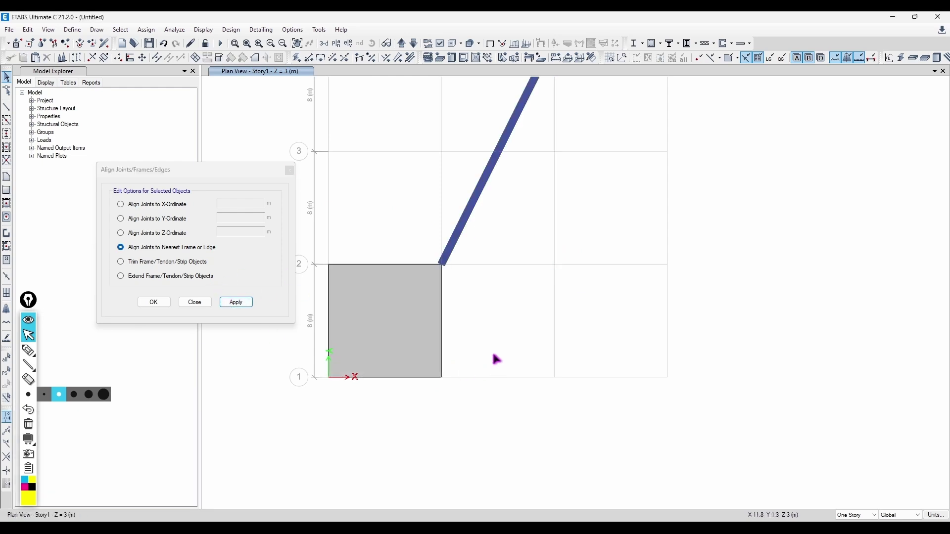
{"action": "middle_click_drag", "start_coordinate": [519, 302], "coordinate": [552, 412]}
{"action": "scroll", "coordinate": [469, 380], "scroll_direction": "up", "scroll_amount": 3}
{"action": "scroll", "coordinate": [471, 383], "scroll_direction": "up", "scroll_amount": 5}
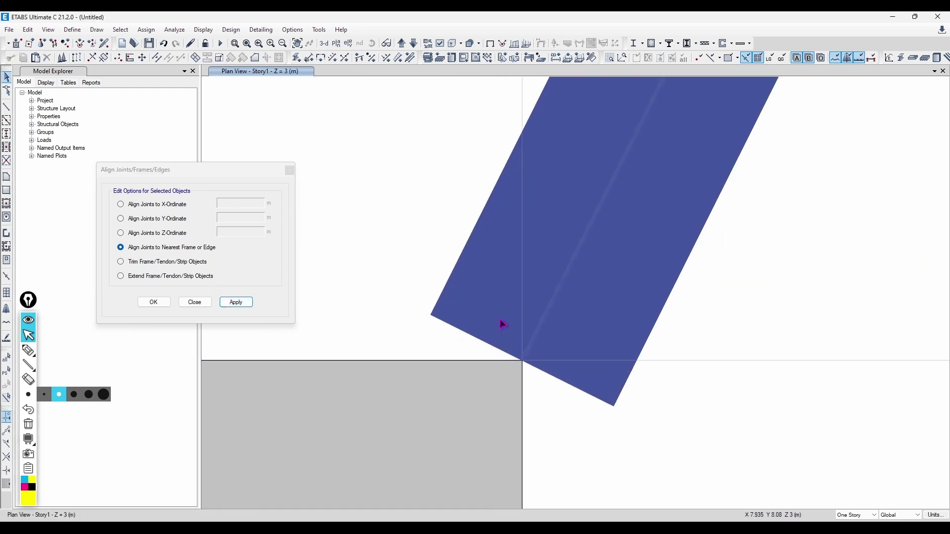
{"action": "scroll", "coordinate": [524, 367], "scroll_direction": "down", "scroll_amount": 8}
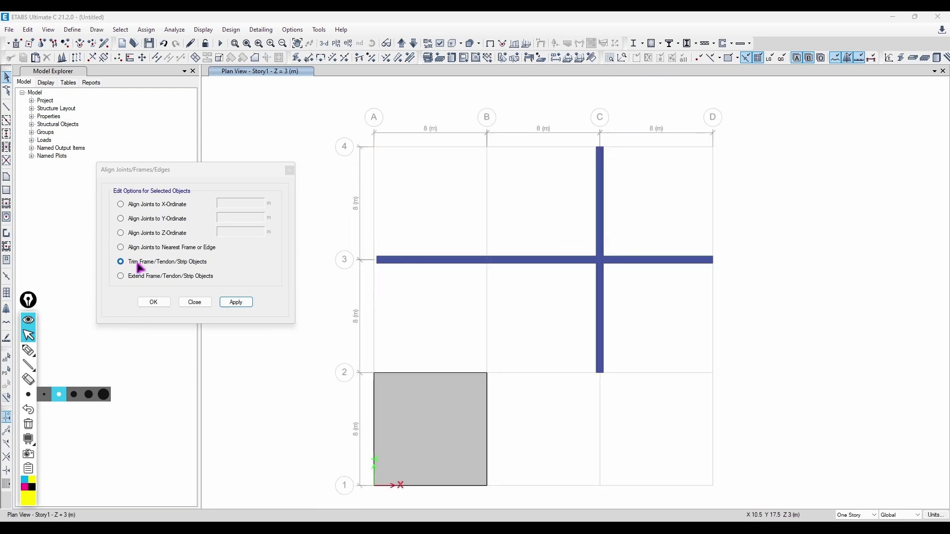
Trim the grid C and grid 3 frames back to their intersection from their grid 4 and grid A end joints
{"action": "middle_click_drag", "start_coordinate": [636, 231], "coordinate": [616, 235]}
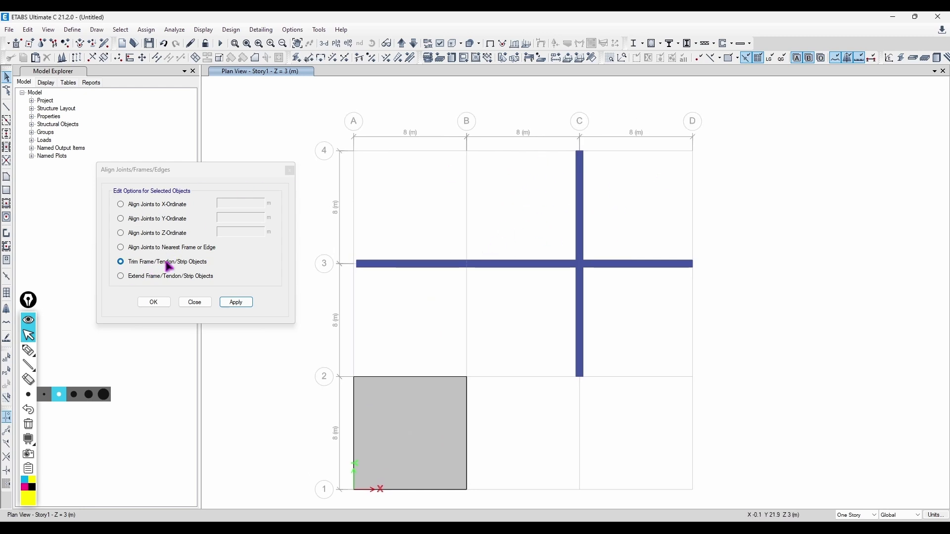
{"action": "left_click_drag", "start_coordinate": [601, 133], "coordinate": [548, 176]}
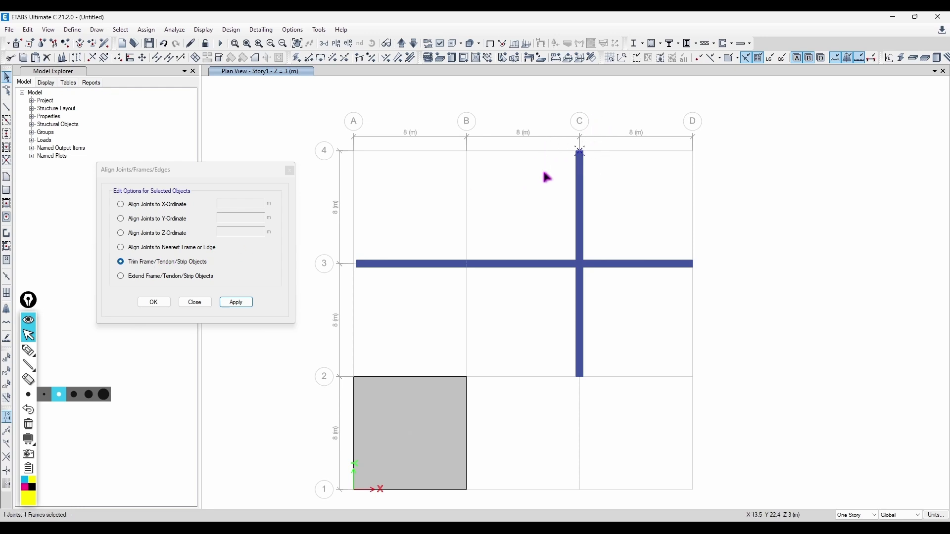
{"action": "left_click_drag", "start_coordinate": [366, 246], "coordinate": [349, 298]}
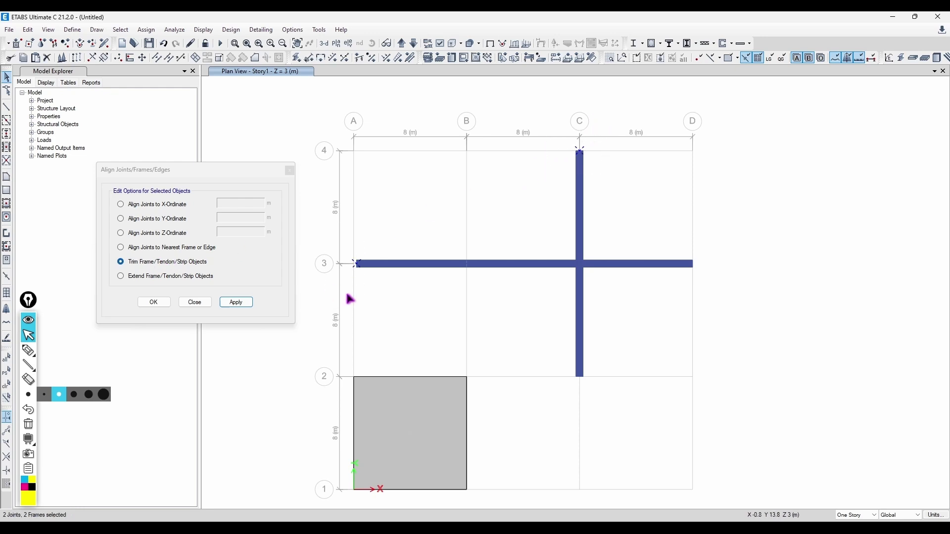
{"action": "left_click", "coordinate": [236, 304]}
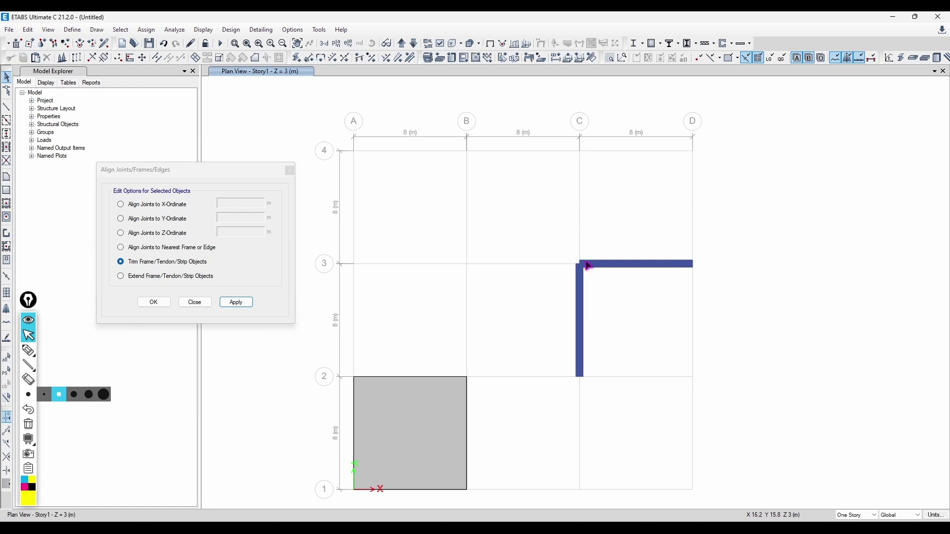
Undo the trim of both frames and apply the Trim option once more
{"action": "key", "text": "ctrl+z"}
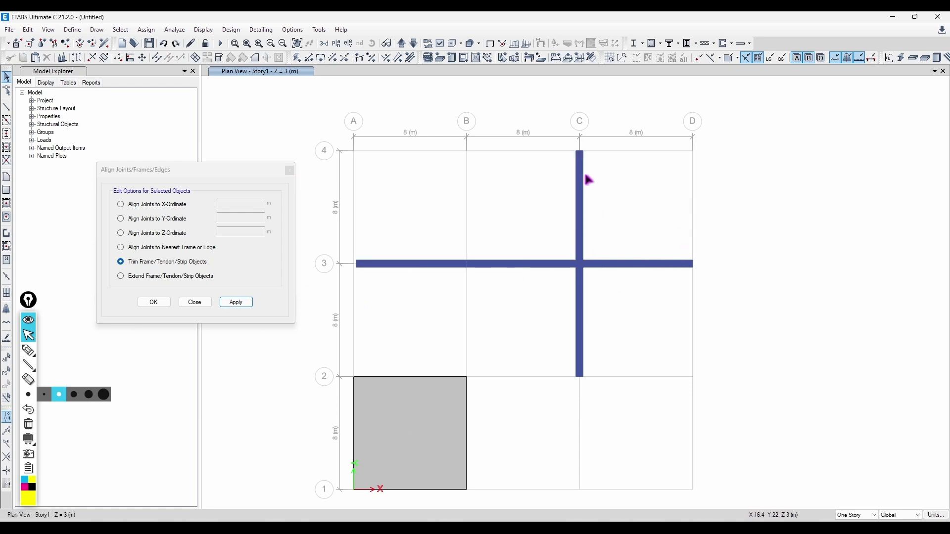
{"action": "left_click", "coordinate": [226, 303]}
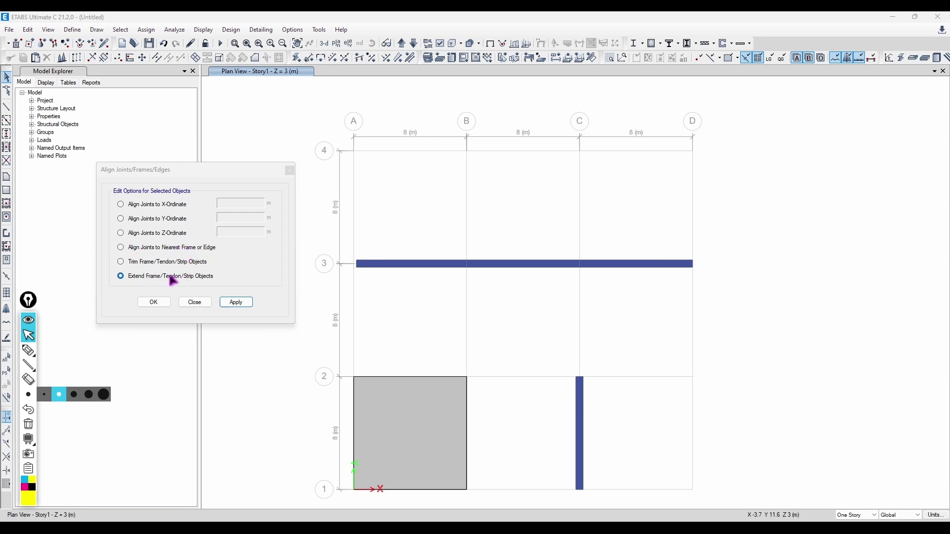
Extend the grid C frame from its grid 2 end joint to the grid 3 frame
{"action": "left_click_drag", "start_coordinate": [606, 357], "coordinate": [550, 394]}
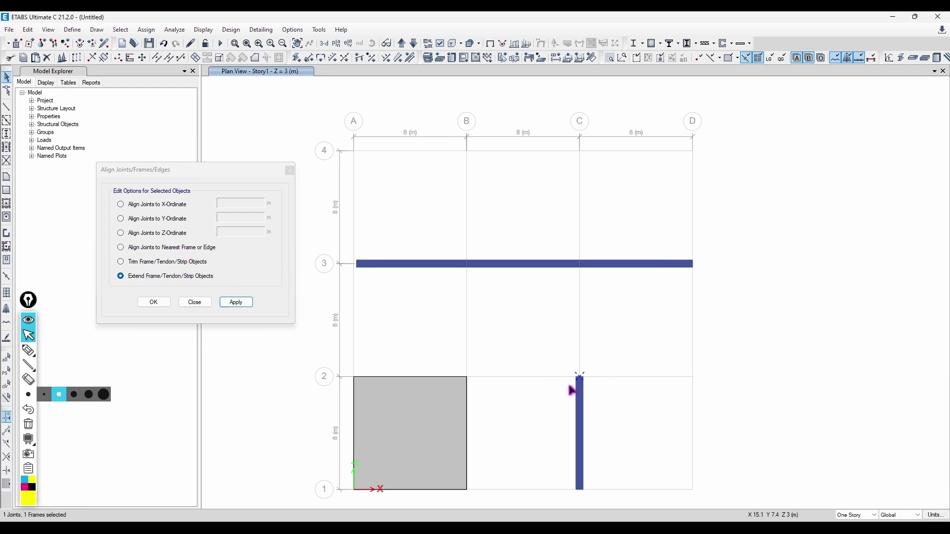
Extend the frame on grid line C up to the frame along grid line 3
{"action": "left_click_drag", "start_coordinate": [600, 226], "coordinate": [535, 294]}
{"action": "left_click", "coordinate": [231, 305]}
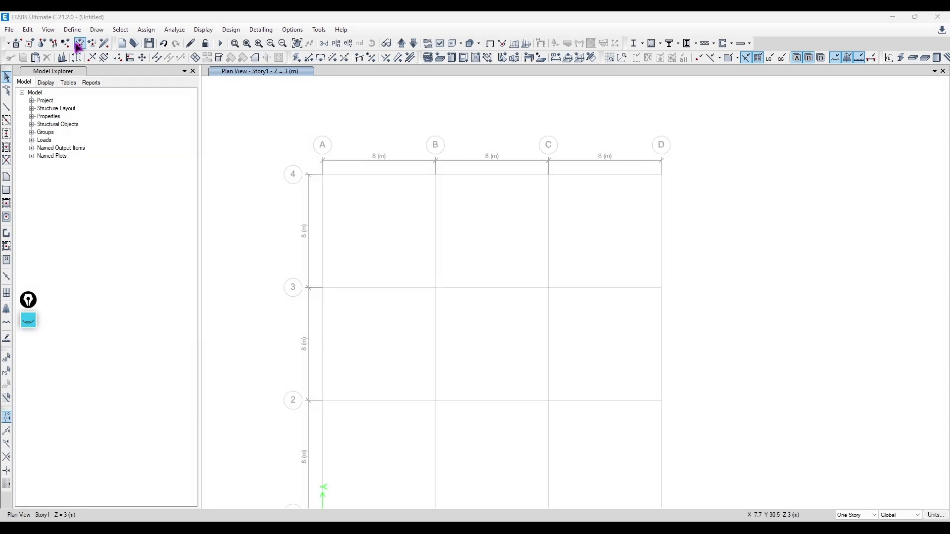
Open the Move Joints/Frames/Shells settings and draw a straight frame on grid line C from grid 2 to grid 3
{"action": "left_click", "coordinate": [27, 30]}
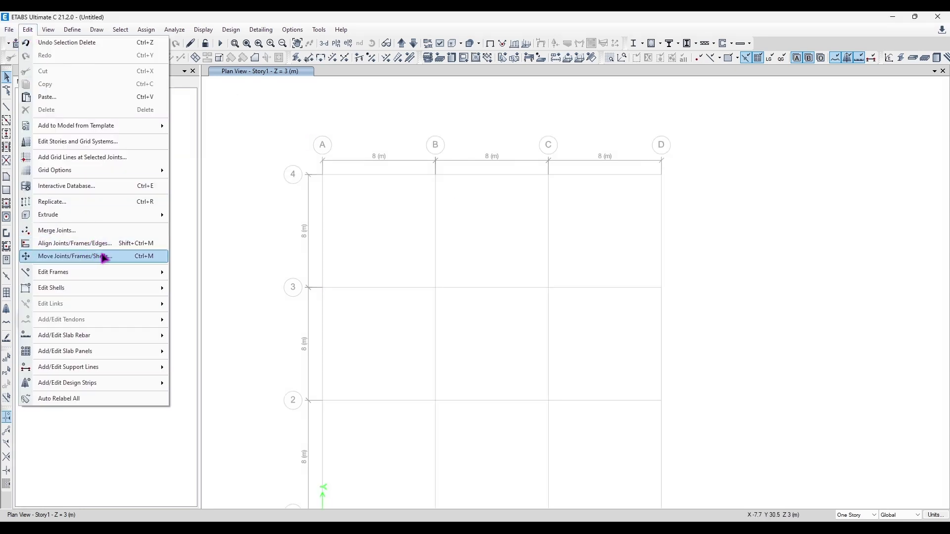
{"action": "left_click", "coordinate": [92, 255]}
{"action": "left_click_drag", "start_coordinate": [202, 197], "coordinate": [184, 196]}
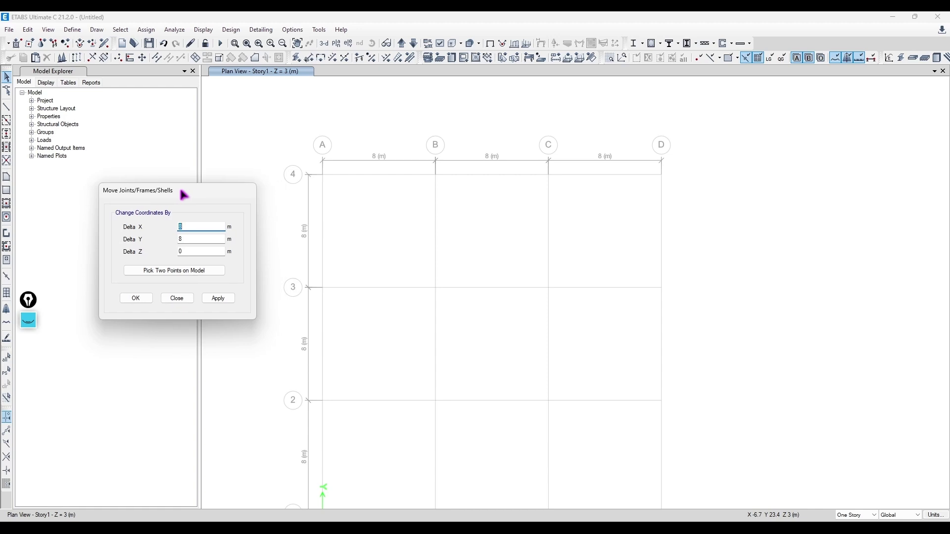
{"action": "left_click", "coordinate": [6, 108]}
{"action": "left_click", "coordinate": [548, 400]}
{"action": "left_click", "coordinate": [548, 287]}
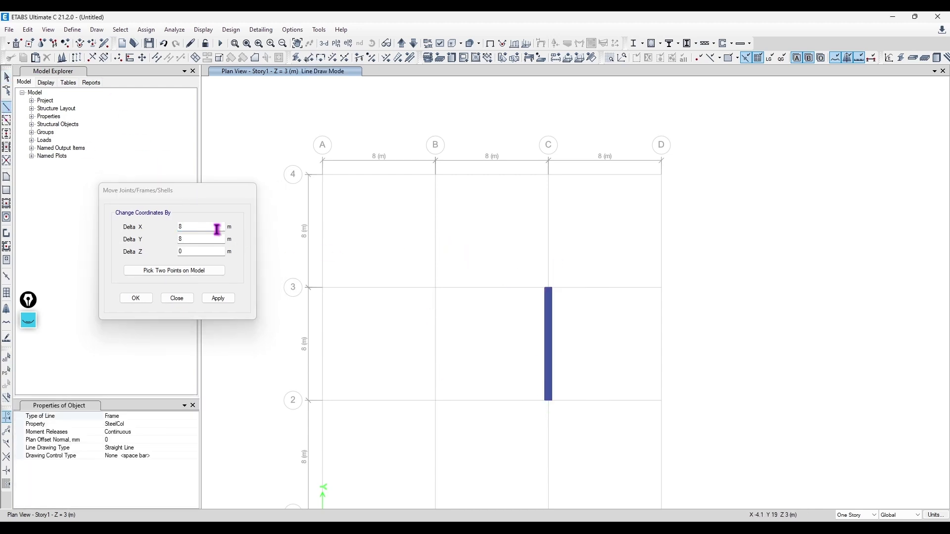
Move the frame on grid line C by Delta X 8 m and Delta Y 0 m, and undo that move
{"action": "double_click", "coordinate": [201, 237]}
{"action": "type", "text": "0"}
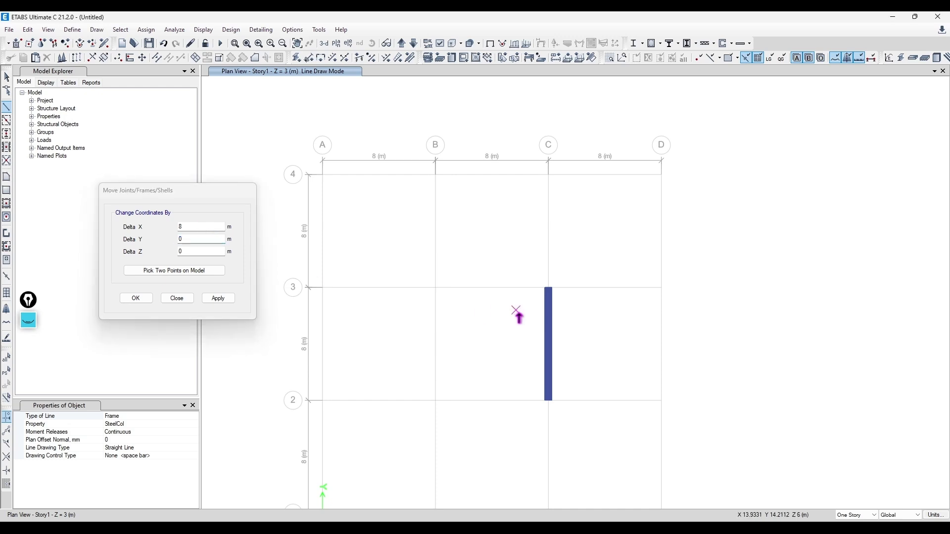
{"action": "middle_click_drag", "start_coordinate": [519, 319], "coordinate": [511, 218]}
{"action": "key", "text": "Escape"}
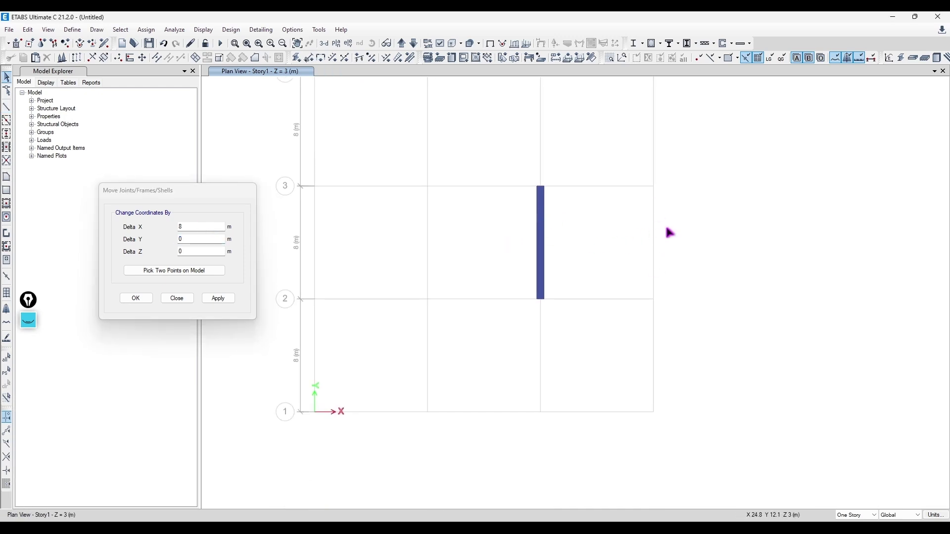
{"action": "middle_click_drag", "start_coordinate": [657, 257], "coordinate": [668, 284]}
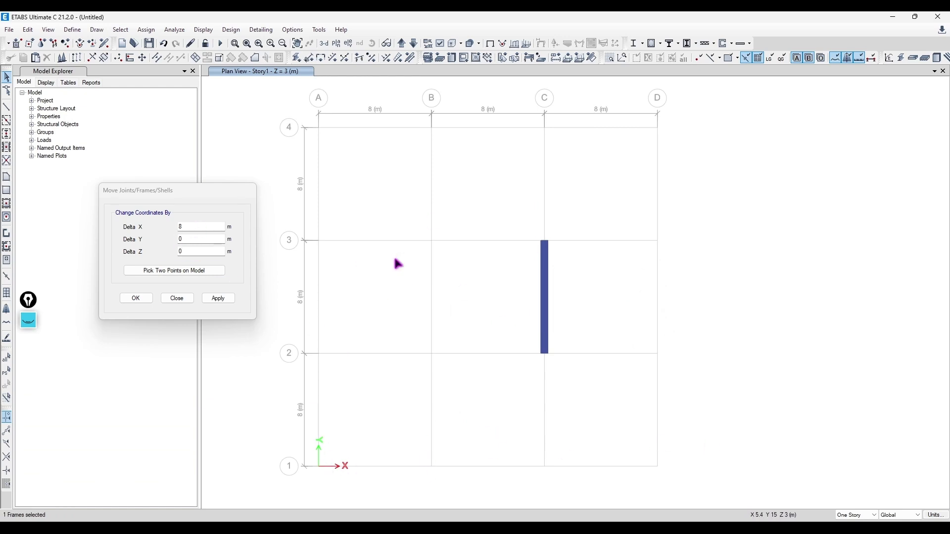
{"action": "left_click", "coordinate": [197, 226]}
{"action": "left_click", "coordinate": [218, 298]}
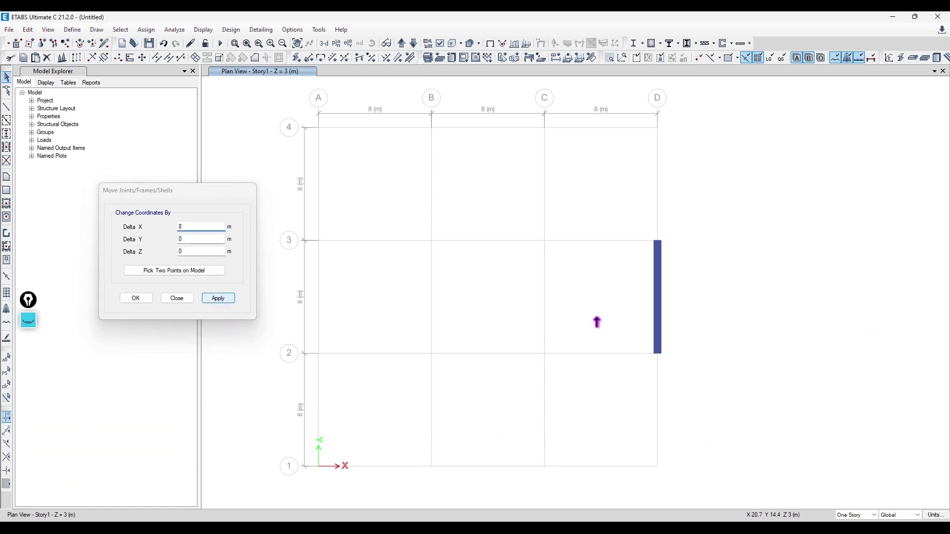
{"action": "key", "text": "ctrl+z"}
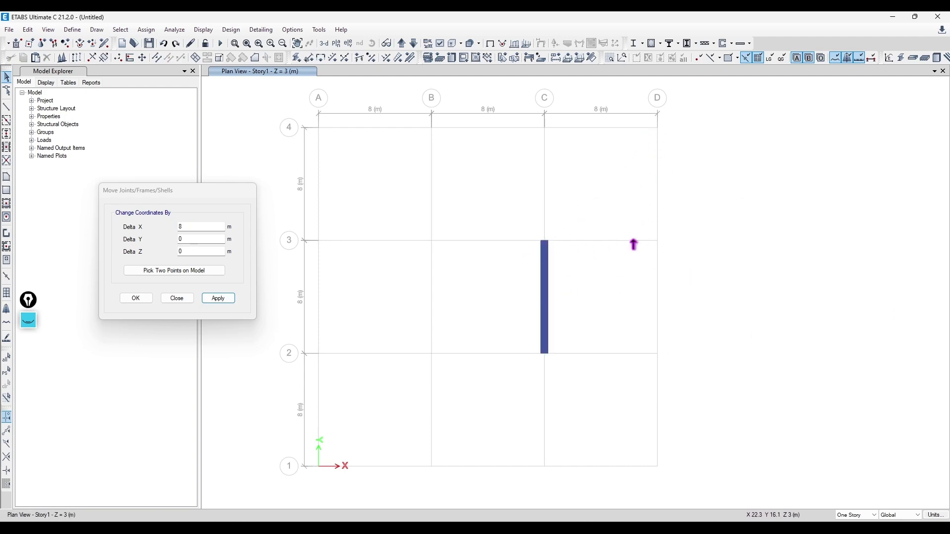
Move the frame on grid line C by Delta X 8 m and Delta Y 8 m
{"action": "double_click", "coordinate": [204, 240]}
{"action": "type", "text": "8"}
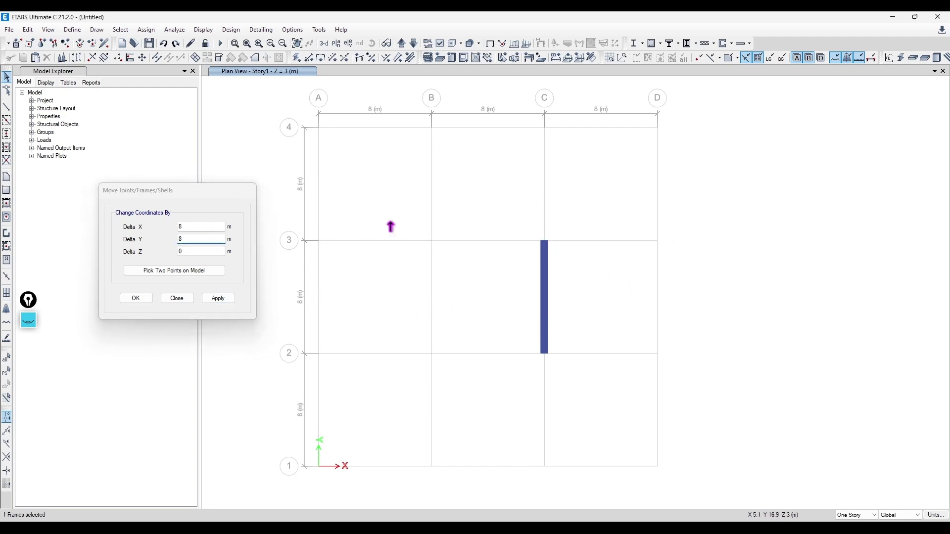
{"action": "left_click", "coordinate": [219, 297]}
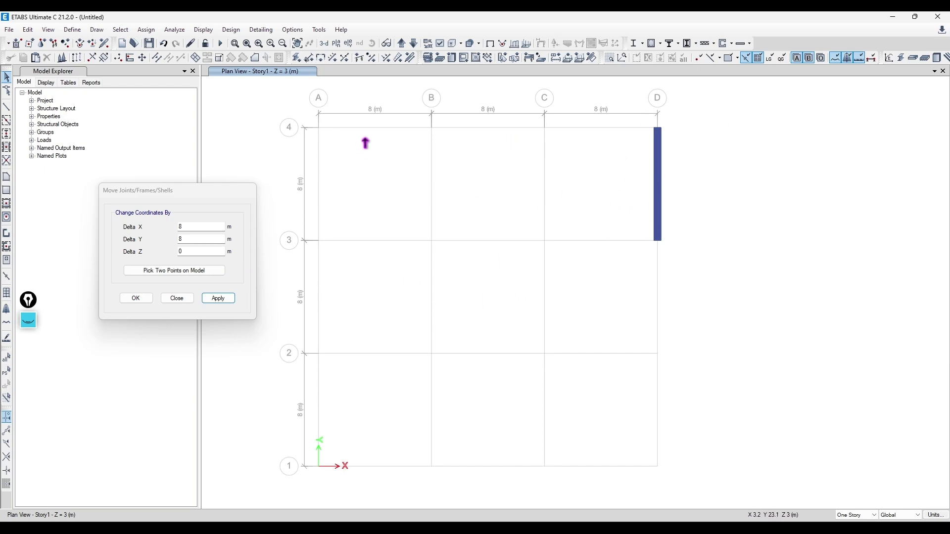
Move the frame using two points picked on the model, from grid point D3 to grid point A2
{"action": "left_click", "coordinate": [197, 271]}
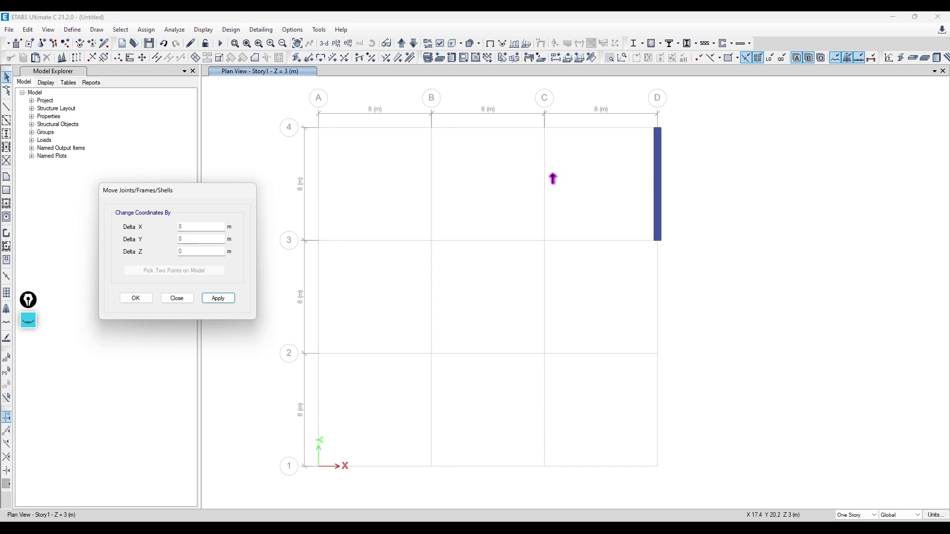
{"action": "left_click", "coordinate": [655, 243]}
{"action": "left_click", "coordinate": [319, 354]}
{"action": "left_click", "coordinate": [219, 298]}
{"action": "left_click", "coordinate": [523, 309]}
{"action": "left_click", "coordinate": [217, 298]}
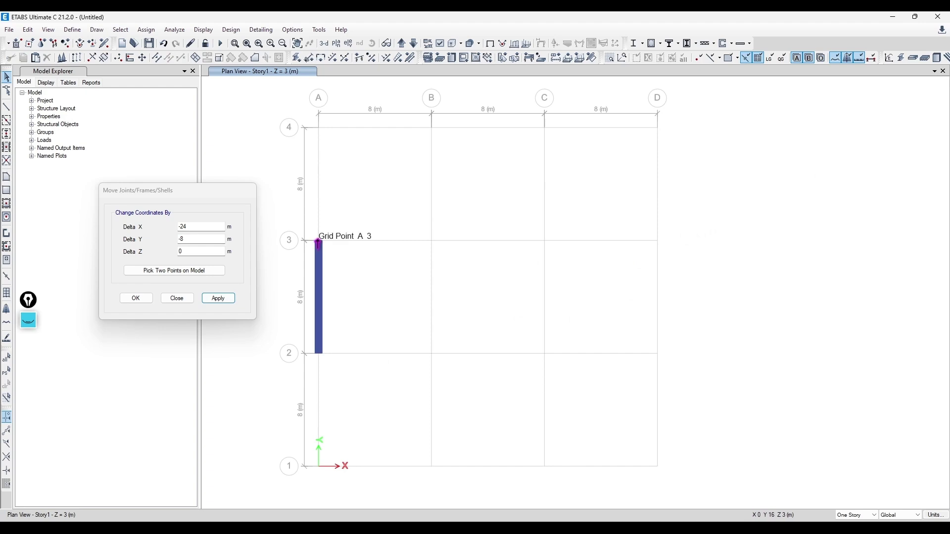
Move the frame using two picked points, from grid point A3 to grid point C2, and close the move settings
{"action": "left_click", "coordinate": [221, 271]}
{"action": "left_click", "coordinate": [319, 241]}
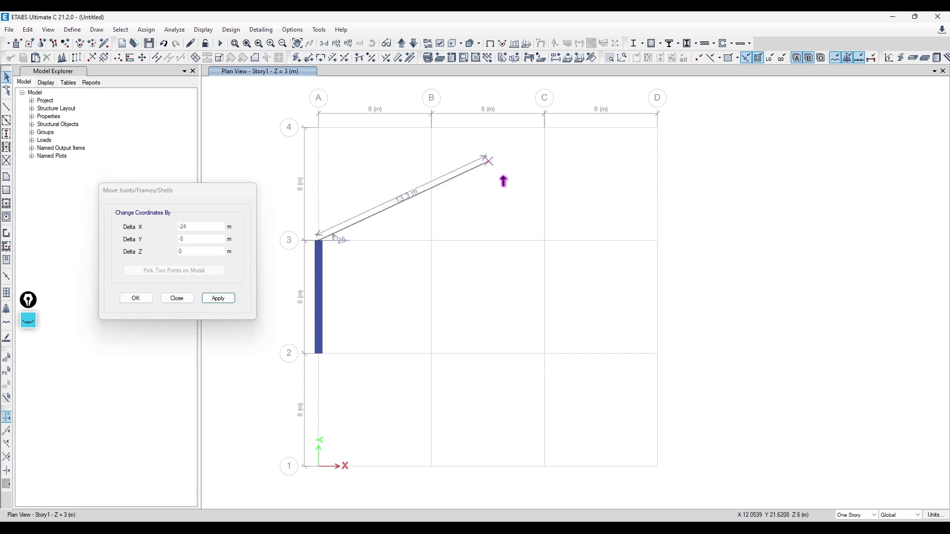
{"action": "left_click", "coordinate": [544, 354]}
{"action": "left_click", "coordinate": [207, 299]}
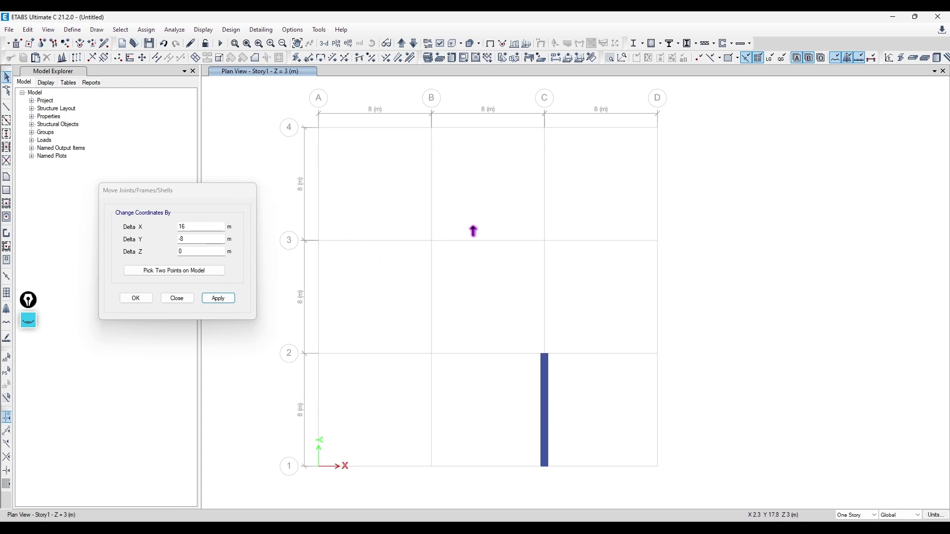
{"action": "left_click", "coordinate": [177, 298]}
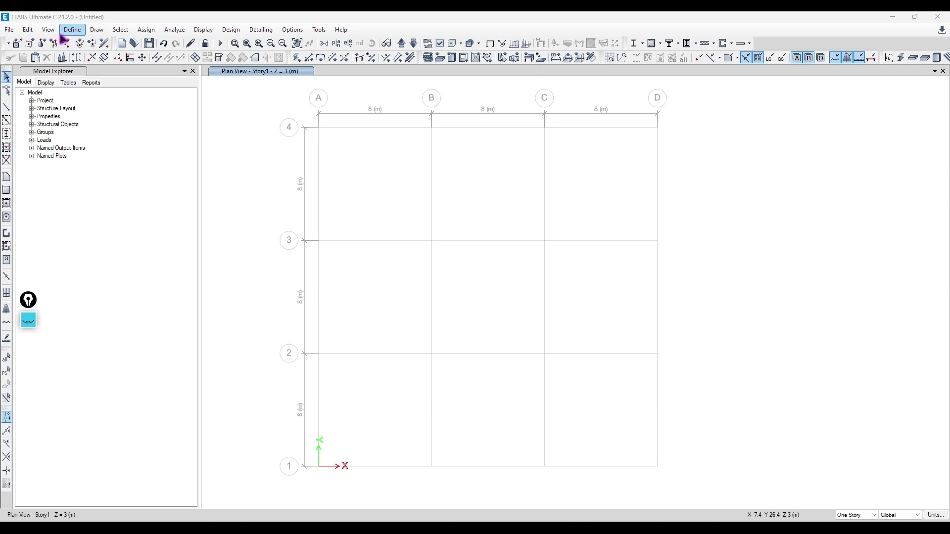
{"action": "left_click", "coordinate": [30, 30]}
{"action": "mouse_move", "coordinate": [104, 273]}
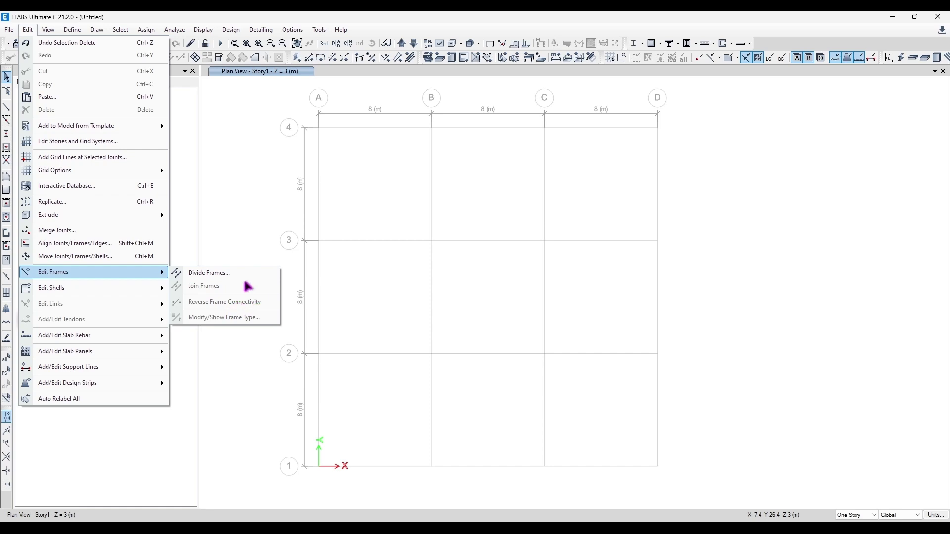
{"action": "left_click", "coordinate": [251, 250]}
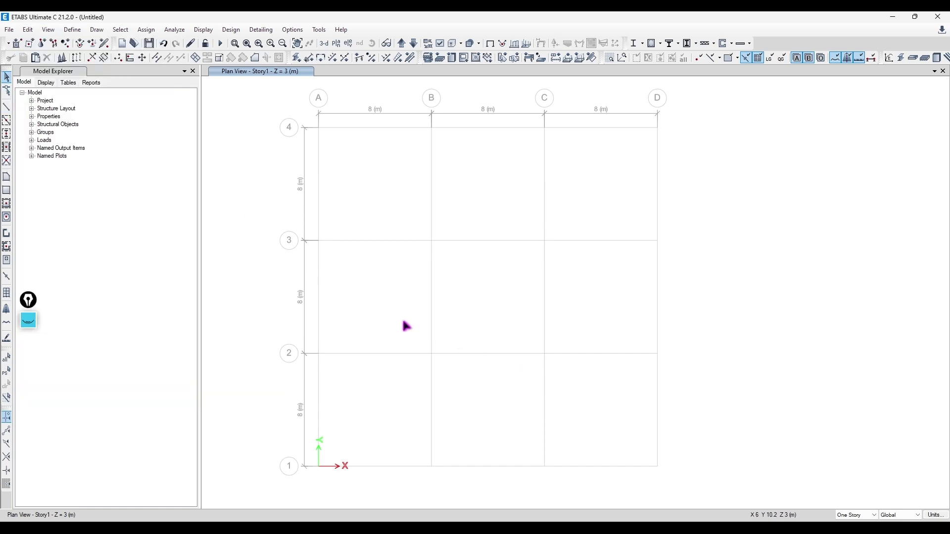
Draw frames along all grid lines A to D and 1 to 4 at once with the quick frame drawing tool
{"action": "left_click", "coordinate": [7, 120]}
{"action": "left_click_drag", "start_coordinate": [285, 123], "coordinate": [717, 475]}
{"action": "key", "text": "Escape"}
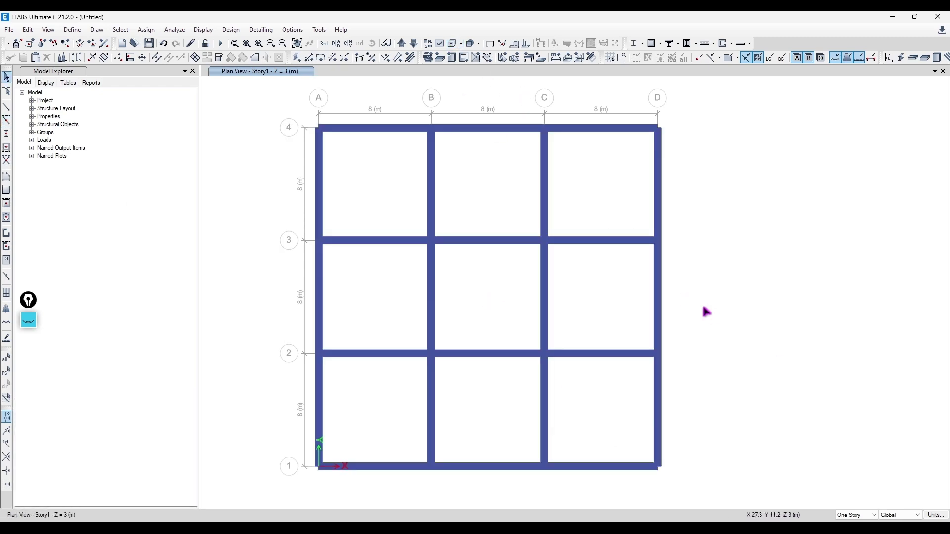
{"action": "left_click", "coordinate": [28, 30]}
{"action": "left_click", "coordinate": [461, 239]}
{"action": "left_click", "coordinate": [452, 242]}
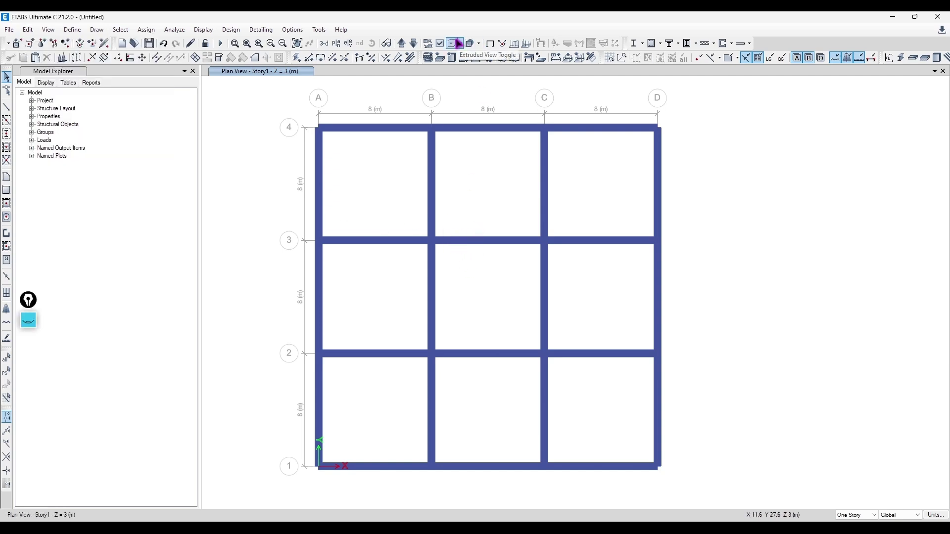
Switch off the extruded view and hide the frame local axes in the plan view
{"action": "left_click", "coordinate": [459, 44]}
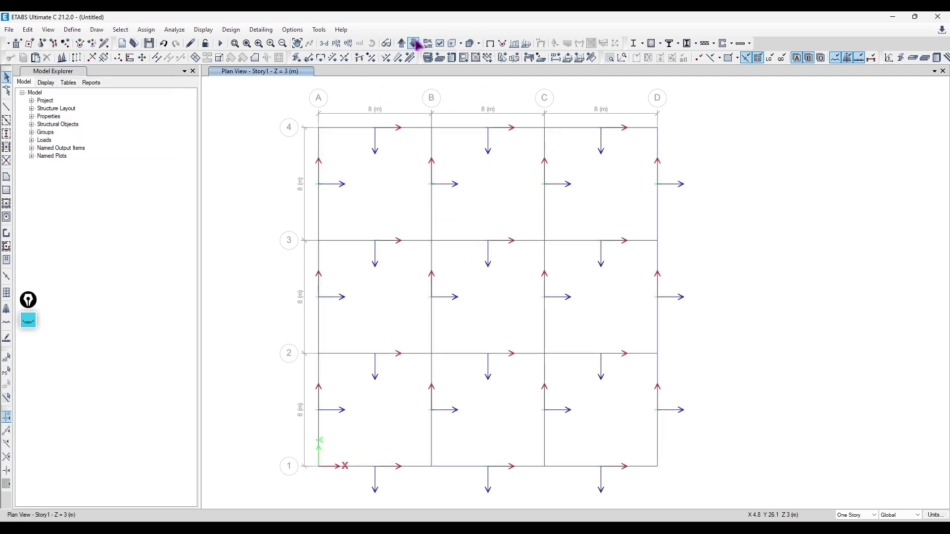
{"action": "key", "text": "ctrl+w"}
{"action": "left_click", "coordinate": [125, 87]}
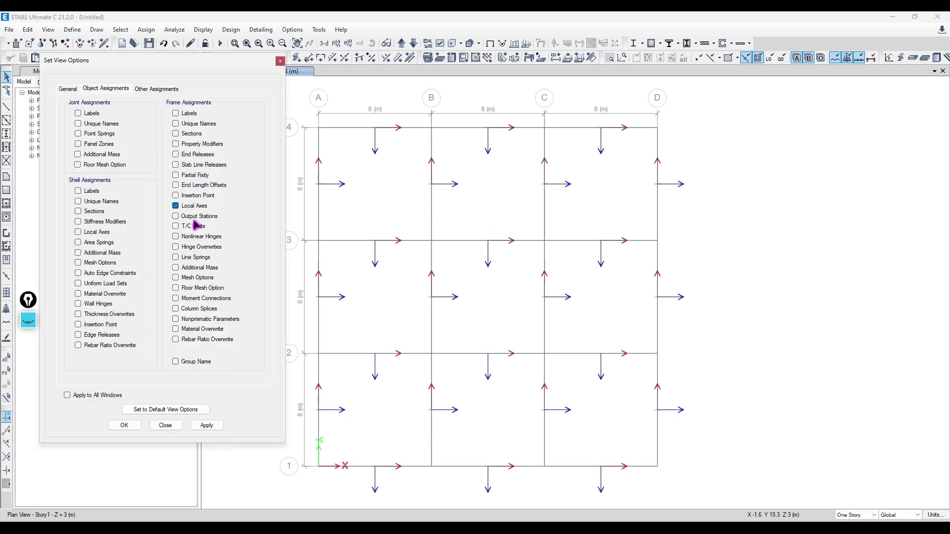
{"action": "left_click", "coordinate": [183, 207]}
{"action": "left_click", "coordinate": [205, 427]}
{"action": "left_click", "coordinate": [124, 426]}
Select the three frames along grid line 3 and join them into one frame
{"action": "left_click", "coordinate": [487, 240]}
{"action": "left_click_drag", "start_coordinate": [410, 225], "coordinate": [387, 275]}
{"action": "left_click_drag", "start_coordinate": [591, 223], "coordinate": [569, 275]}
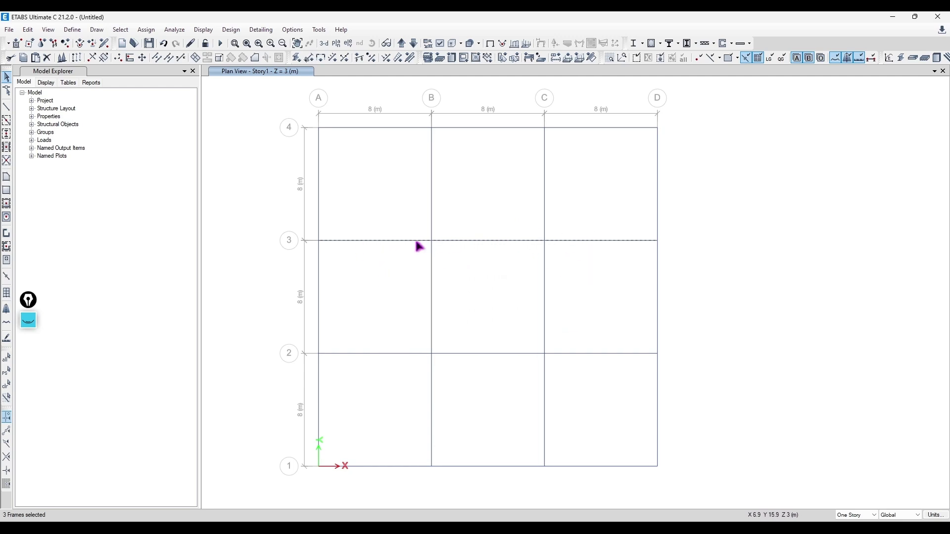
{"action": "left_click", "coordinate": [30, 30]}
{"action": "mouse_move", "coordinate": [106, 272]}
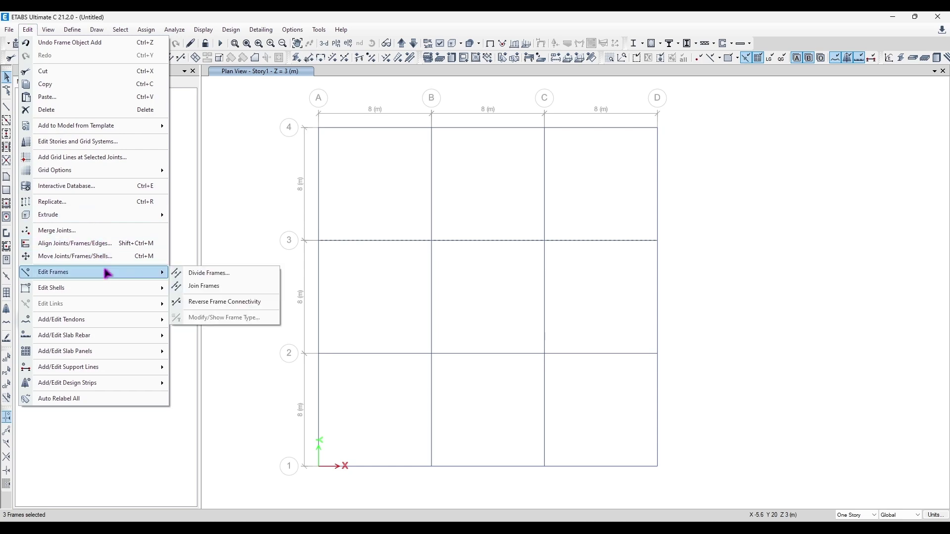
{"action": "left_click", "coordinate": [207, 287]}
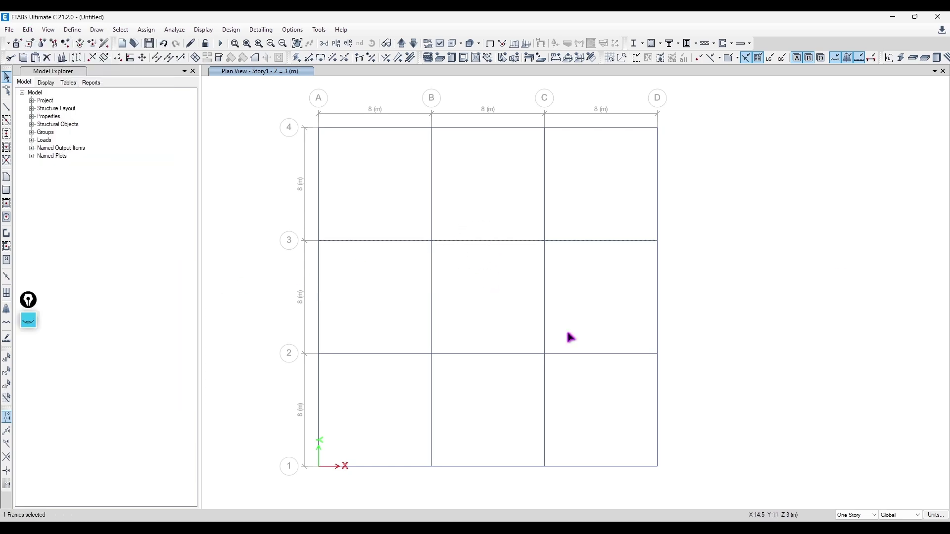
Divide the joined frame along grid line 3 into 4 frame objects
{"action": "key", "text": "Escape"}
{"action": "left_click_drag", "start_coordinate": [474, 230], "coordinate": [452, 270]}
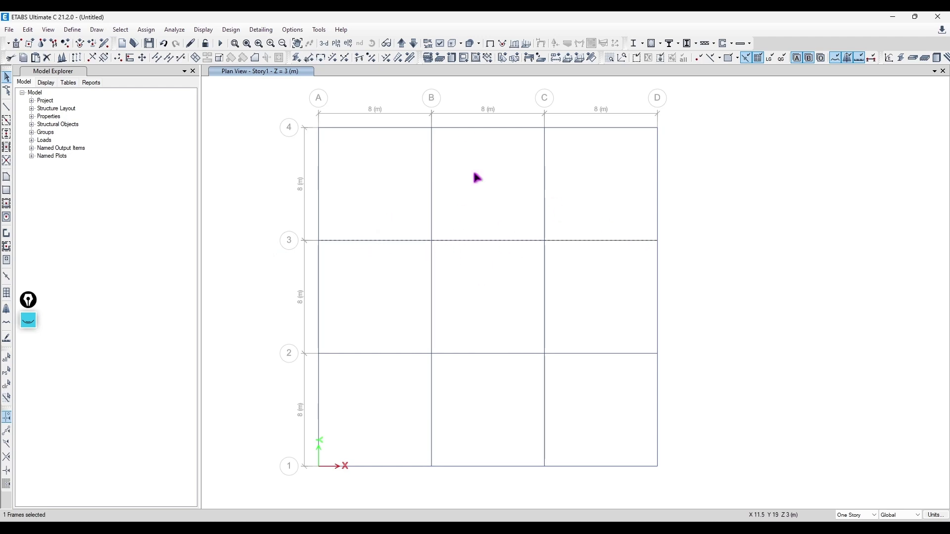
{"action": "left_click", "coordinate": [27, 29]}
{"action": "left_click", "coordinate": [95, 29]}
{"action": "left_click", "coordinate": [28, 32]}
{"action": "left_click", "coordinate": [28, 32]}
{"action": "left_click", "coordinate": [29, 28]}
{"action": "mouse_move", "coordinate": [114, 272]}
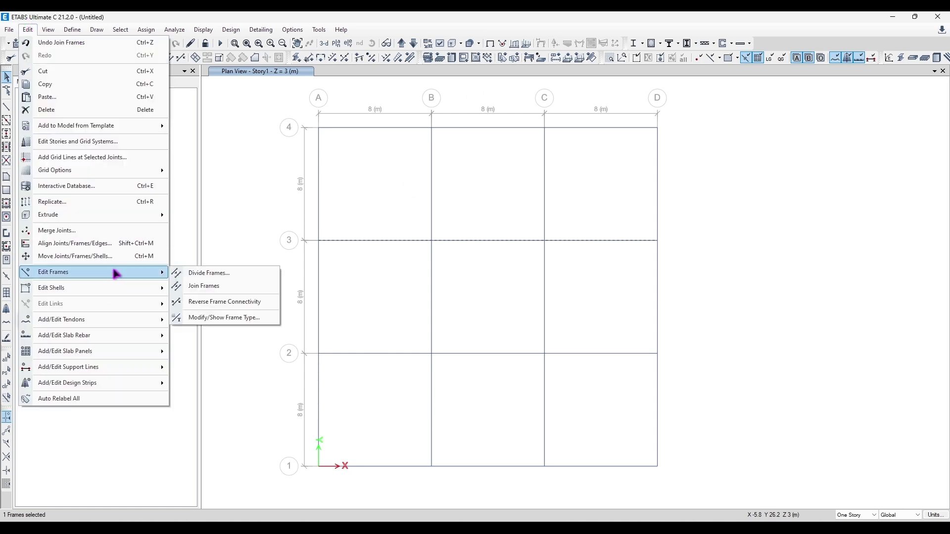
{"action": "left_click", "coordinate": [171, 271]}
{"action": "left_click_drag", "start_coordinate": [415, 226], "coordinate": [124, 192]}
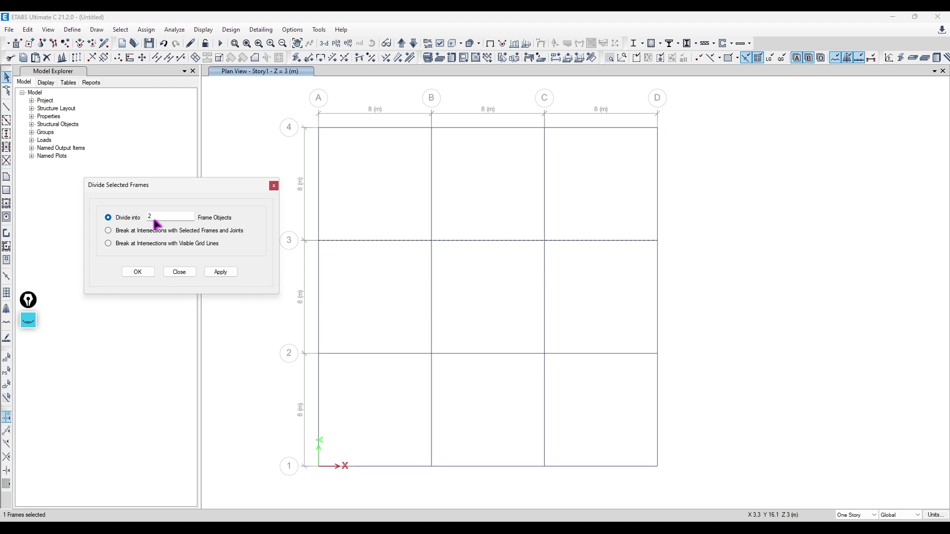
{"action": "double_click", "coordinate": [173, 214]}
{"action": "type", "text": "4"}
{"action": "left_click", "coordinate": [221, 272]}
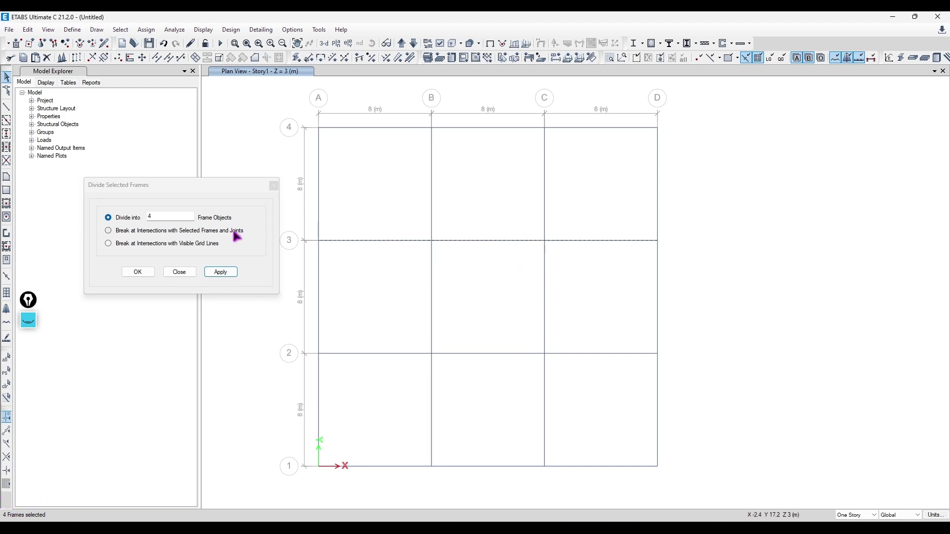
Break the frame along grid line 3 at its intersections with the selected joints at B3 and C3
{"action": "left_click", "coordinate": [363, 283]}
{"action": "left_click_drag", "start_coordinate": [364, 284], "coordinate": [364, 284]}
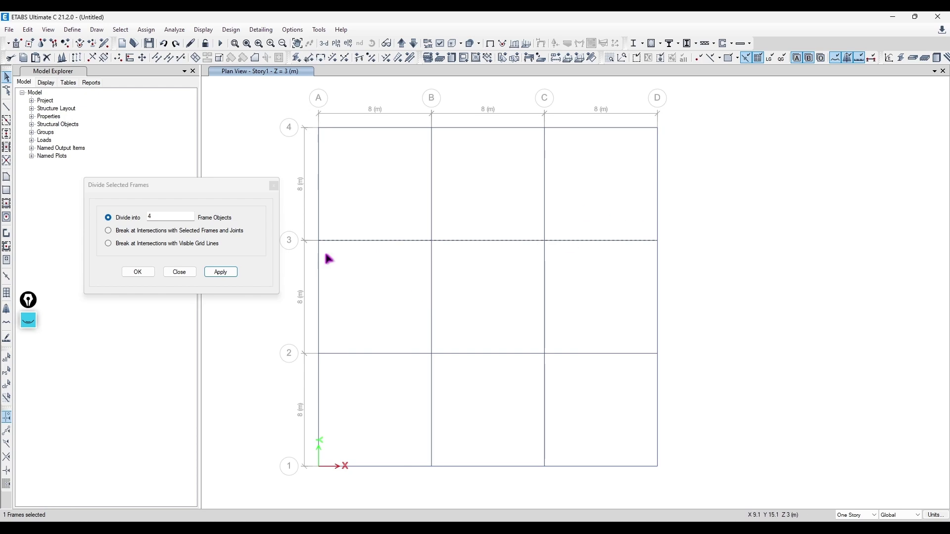
{"action": "left_click", "coordinate": [135, 231]}
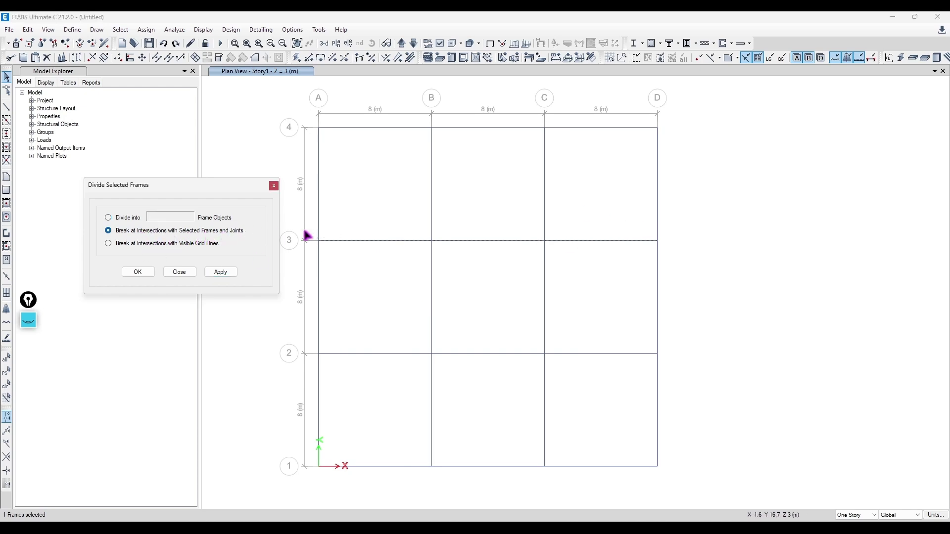
{"action": "left_click_drag", "start_coordinate": [560, 176], "coordinate": [521, 199]}
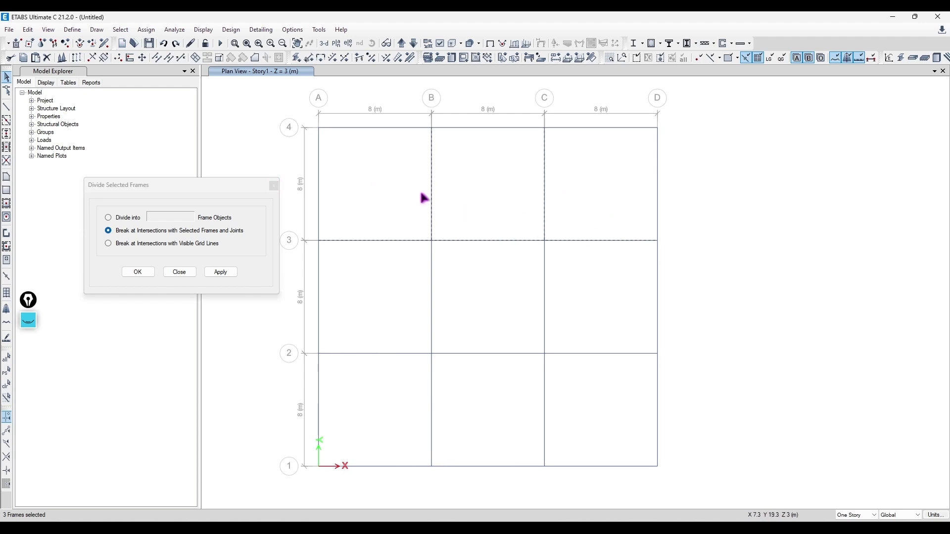
{"action": "left_click", "coordinate": [562, 224]}
{"action": "left_click_drag", "start_coordinate": [506, 226], "coordinate": [453, 270]}
{"action": "left_click_drag", "start_coordinate": [420, 225], "coordinate": [562, 267]}
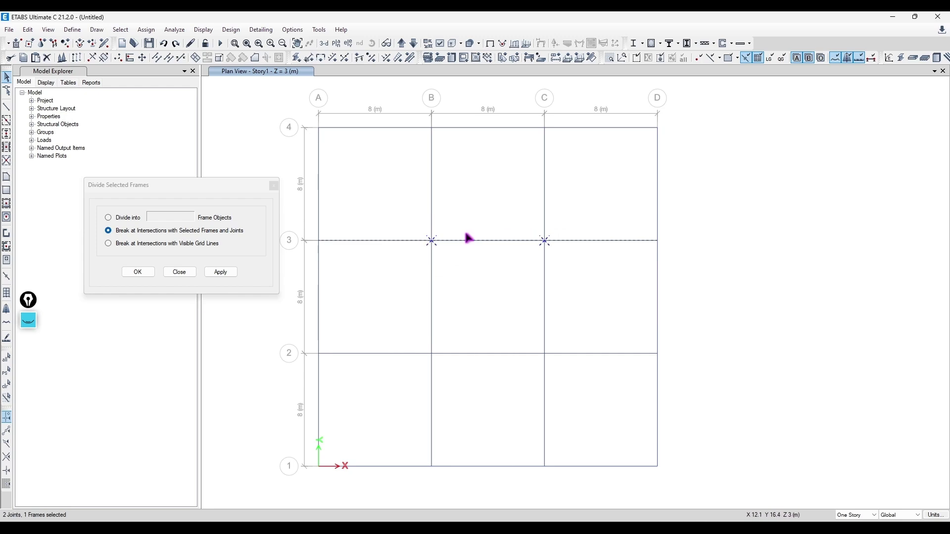
{"action": "left_click", "coordinate": [228, 275]}
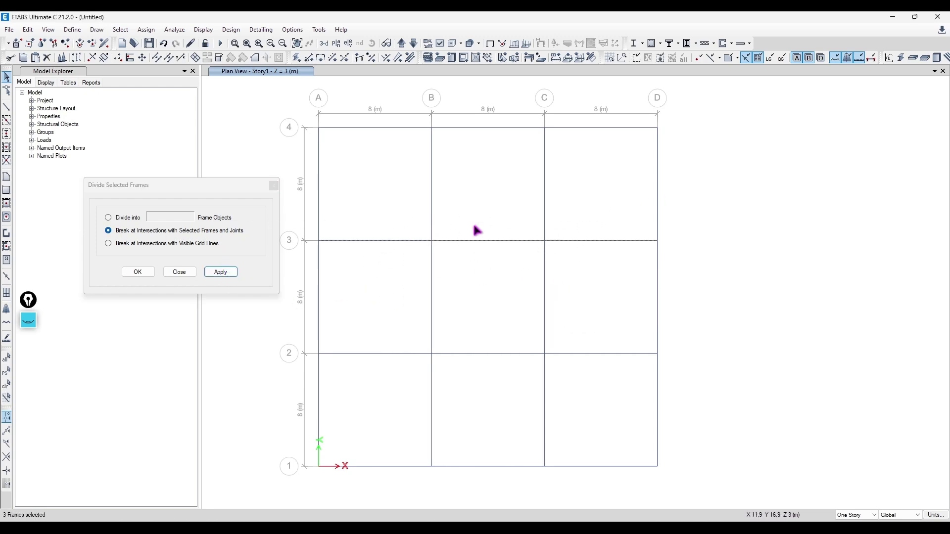
Choose to break at intersections with visible grid lines, and delete the frames along lines A to D between grid lines 2 and 4
{"action": "left_click", "coordinate": [163, 243]}
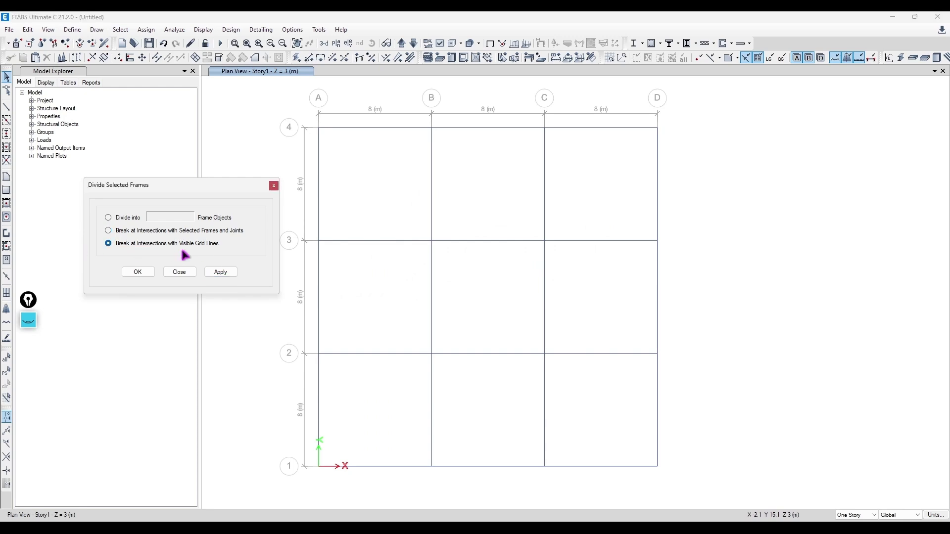
{"action": "left_click_drag", "start_coordinate": [653, 158], "coordinate": [296, 196]}
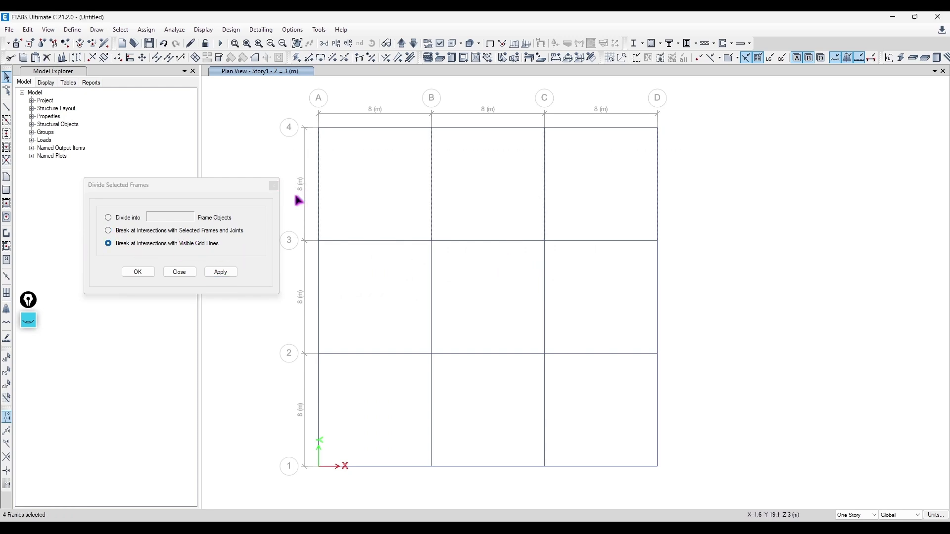
{"action": "key", "text": "Delete"}
{"action": "left_click_drag", "start_coordinate": [668, 280], "coordinate": [300, 324]}
{"action": "key", "text": "Delete"}
Join the three frames along grid line 3 into one frame and select the joined frame
{"action": "left_click", "coordinate": [475, 241]}
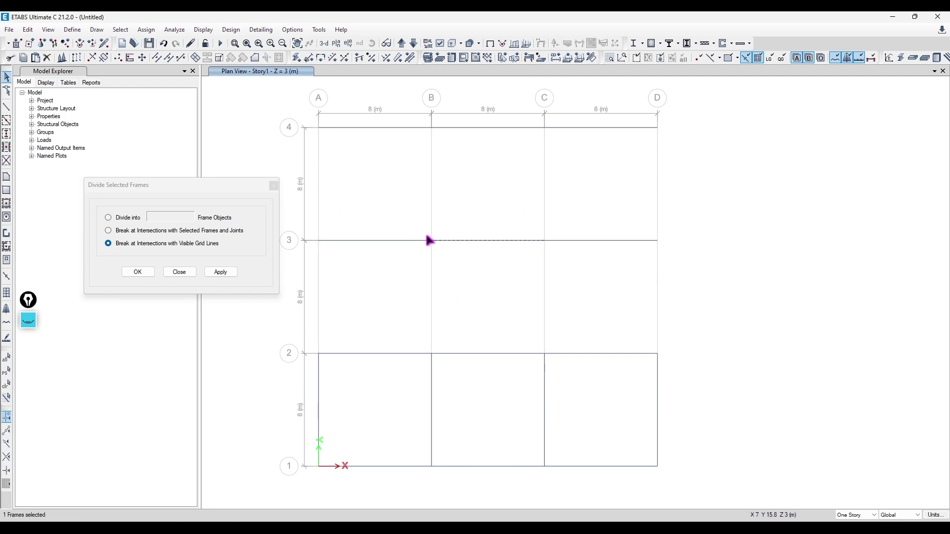
{"action": "left_click_drag", "start_coordinate": [675, 194], "coordinate": [305, 290]}
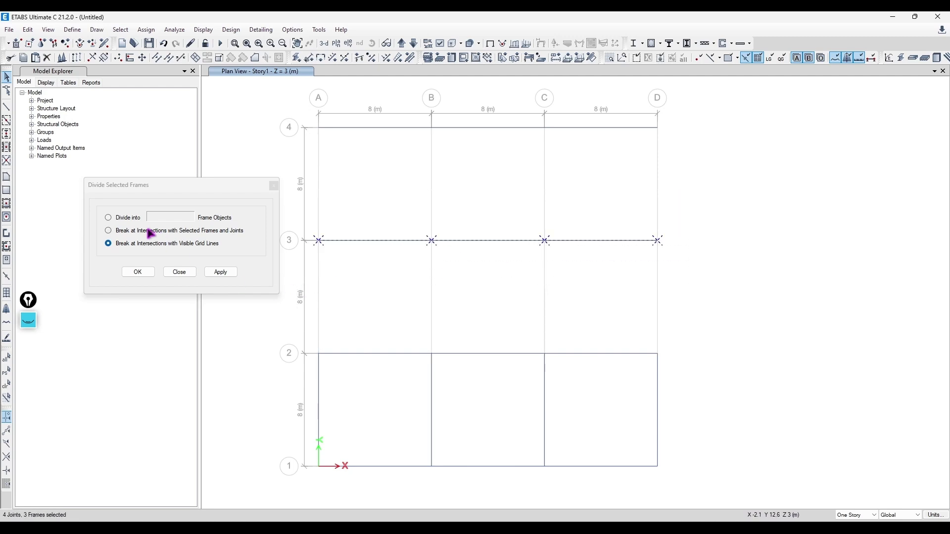
{"action": "left_click", "coordinate": [27, 30]}
{"action": "mouse_move", "coordinate": [94, 271]}
{"action": "left_click", "coordinate": [211, 286]}
{"action": "left_click_drag", "start_coordinate": [464, 267], "coordinate": [463, 265]}
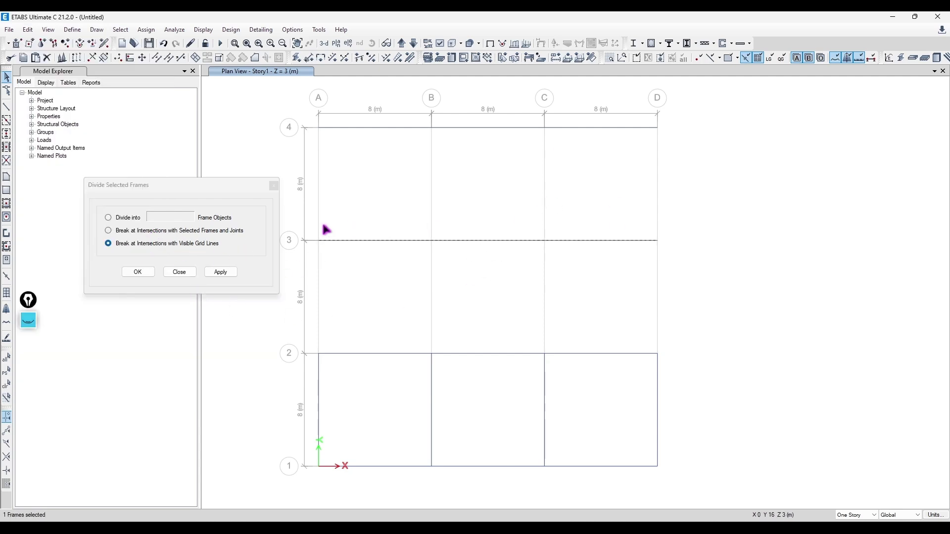
Divide the selected frame on grid line 3 at its intersections with the visible grid lines, and close the division settings
{"action": "left_click", "coordinate": [221, 272]}
{"action": "left_click", "coordinate": [569, 241]}
{"action": "left_click", "coordinate": [629, 241]}
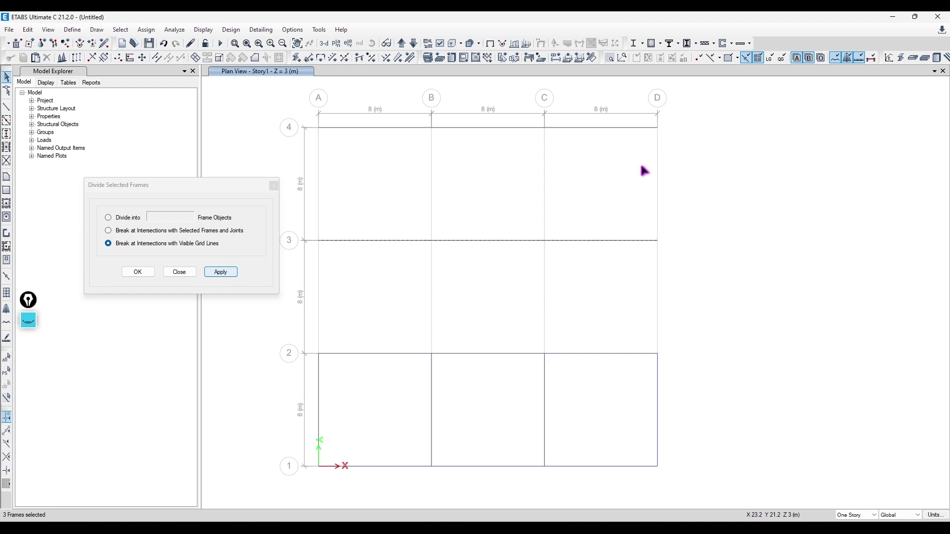
{"action": "left_click", "coordinate": [273, 185]}
{"action": "left_click", "coordinate": [527, 288]}
{"action": "left_click", "coordinate": [27, 30]}
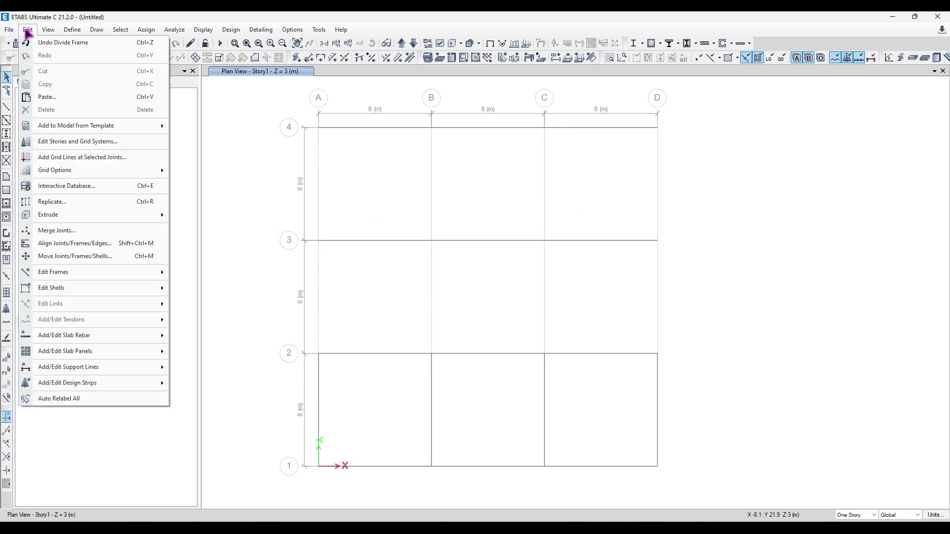
{"action": "mouse_move", "coordinate": [114, 277]}
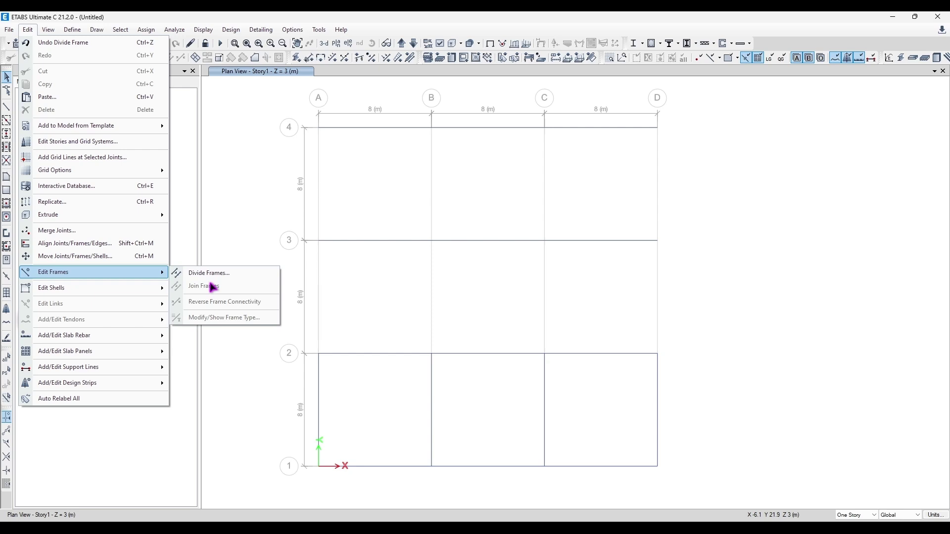
{"action": "left_click", "coordinate": [402, 277]}
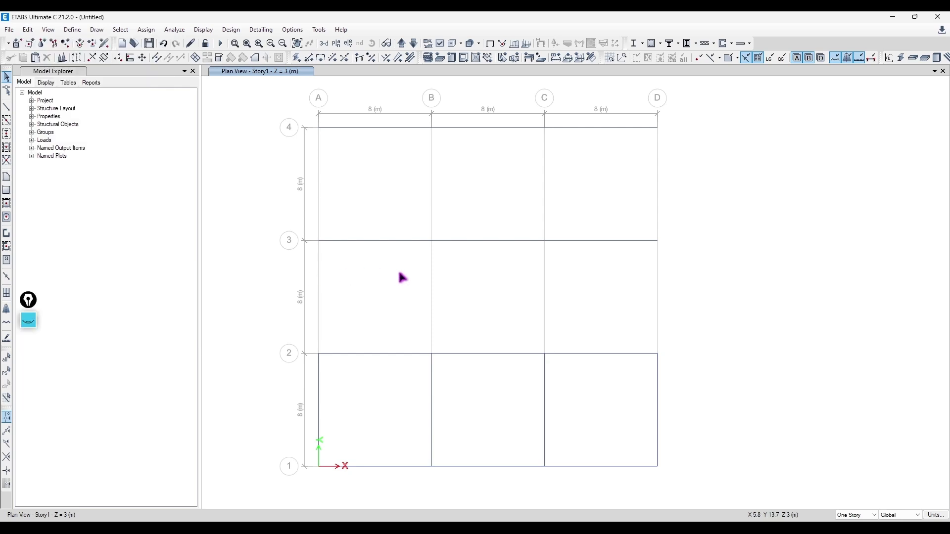
Switch to the screen annotation tool's blackboard and sketch a yellow horizontal beam with a support at each end
{"action": "left_click", "coordinate": [28, 320]}
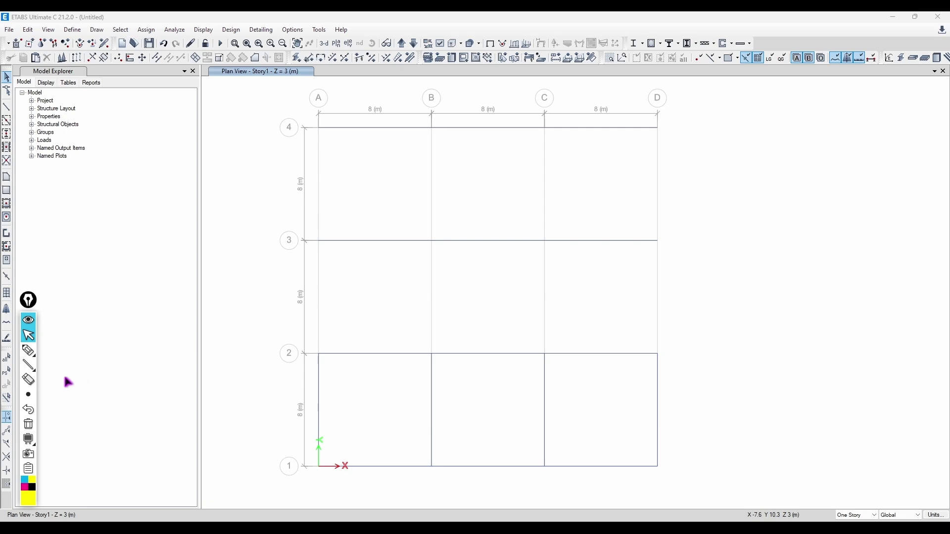
{"action": "left_click", "coordinate": [29, 439]}
{"action": "left_click", "coordinate": [28, 351]}
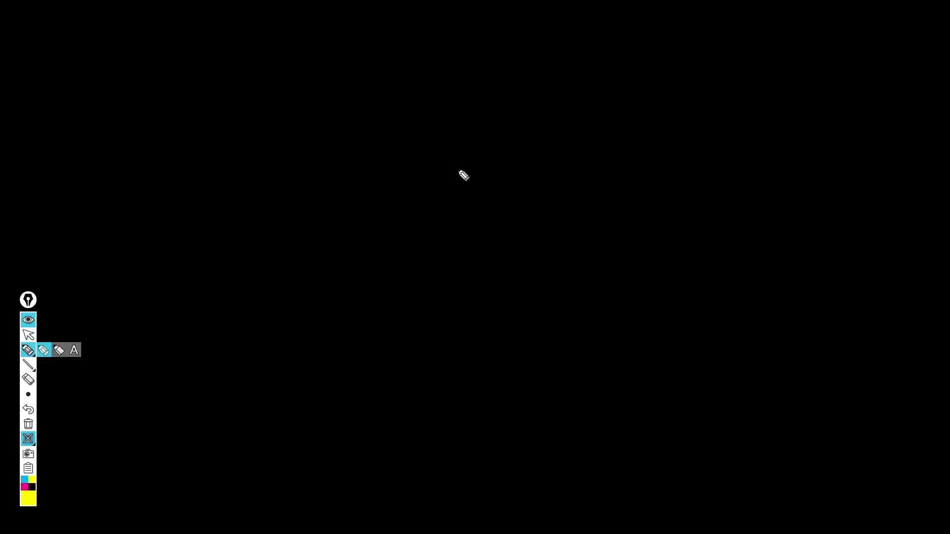
{"action": "mouse_move", "coordinate": [389, 204]}
{"action": "left_mouse_down"}
{"action": "mouse_move", "coordinate": [411, 201]}
{"action": "mouse_move", "coordinate": [391, 215]}
{"action": "left_mouse_up"}
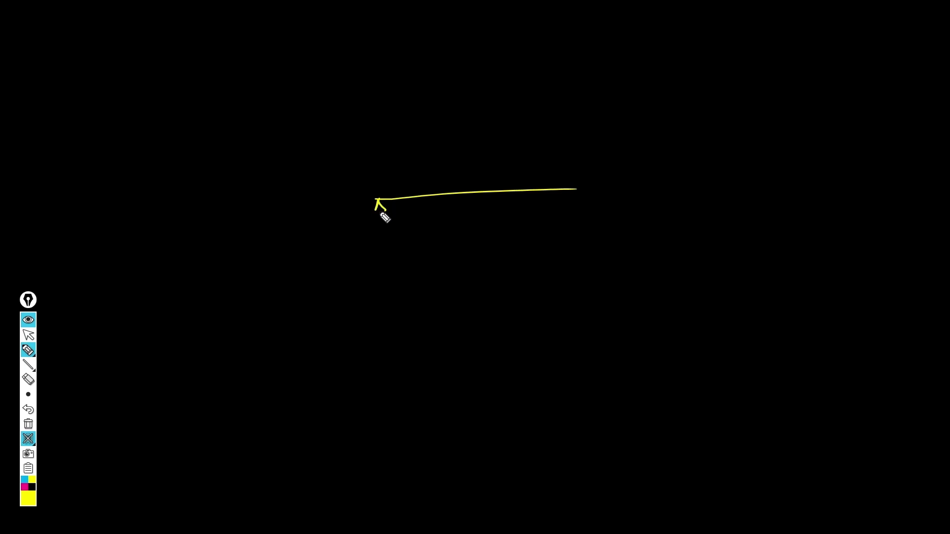
{"action": "left_click_drag", "start_coordinate": [587, 201], "coordinate": [593, 208]}
Draw labelled local axes on the beam: magenta x along it, blue y across it and yellow z upward
{"action": "left_click", "coordinate": [25, 487]}
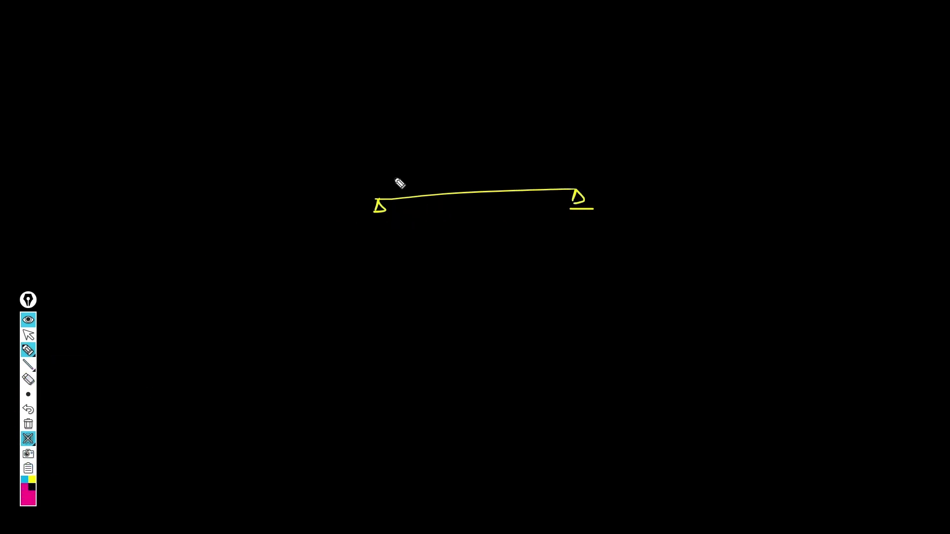
{"action": "mouse_move", "coordinate": [451, 201]}
{"action": "left_mouse_down"}
{"action": "mouse_move", "coordinate": [487, 201]}
{"action": "mouse_move", "coordinate": [470, 221]}
{"action": "left_mouse_up"}
{"action": "left_click", "coordinate": [24, 479]}
{"action": "left_click_drag", "start_coordinate": [450, 194], "coordinate": [509, 177]}
{"action": "left_click_drag", "start_coordinate": [495, 176], "coordinate": [524, 176]}
{"action": "left_click", "coordinate": [32, 479]}
{"action": "mouse_move", "coordinate": [452, 195]}
{"action": "left_mouse_down"}
{"action": "mouse_move", "coordinate": [443, 149]}
{"action": "mouse_move", "coordinate": [448, 155]}
{"action": "left_mouse_up"}
{"action": "left_click_drag", "start_coordinate": [436, 121], "coordinate": [453, 136]}
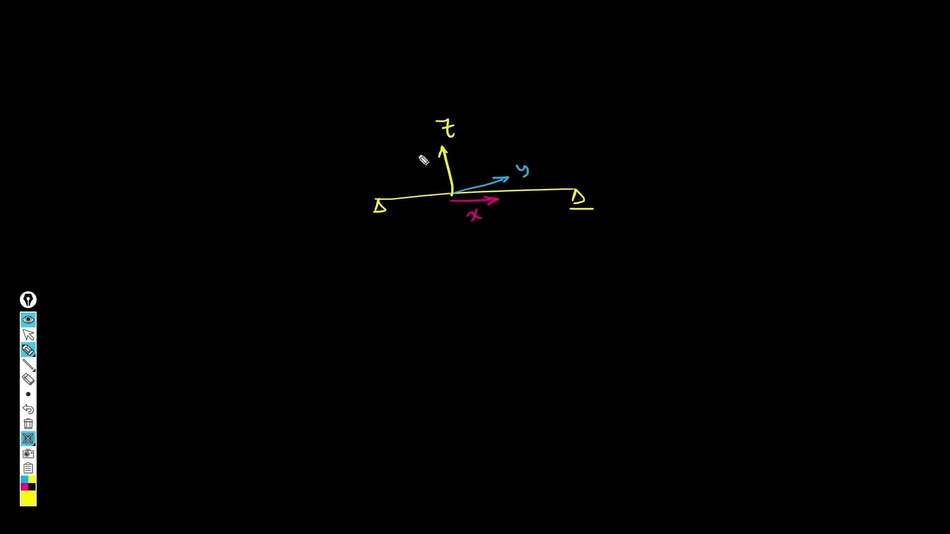
{"action": "mouse_move", "coordinate": [297, 335]}
{"action": "left_mouse_down"}
{"action": "mouse_move", "coordinate": [334, 334]}
{"action": "mouse_move", "coordinate": [297, 381]}
{"action": "left_mouse_up"}
{"action": "left_click", "coordinate": [28, 410]}
{"action": "left_click", "coordinate": [28, 409]}
Draw an upright yellow rectangle below the beam to represent its cross-section
{"action": "mouse_move", "coordinate": [29, 365]}
{"action": "left_click", "coordinate": [74, 364]}
{"action": "left_click_drag", "start_coordinate": [294, 283], "coordinate": [345, 390]}
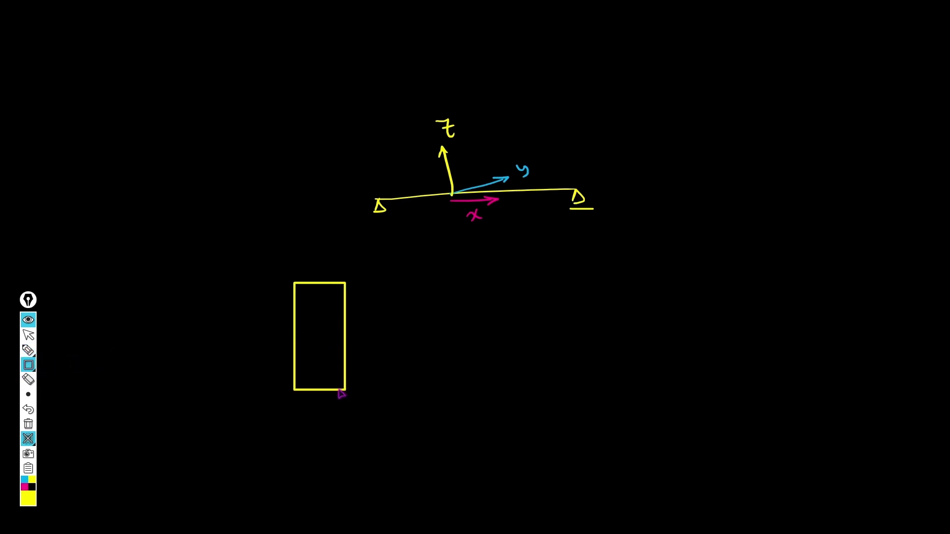
Sketch a yellow rectangular beam in perspective beside the cross-section, with its end face and receding edges
{"action": "left_click", "coordinate": [28, 351]}
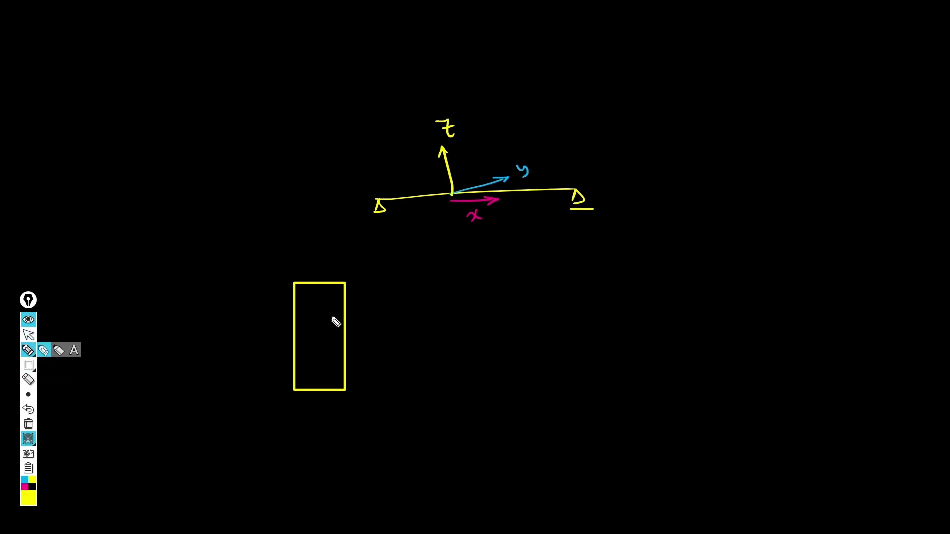
{"action": "left_click", "coordinate": [319, 336]}
{"action": "mouse_move", "coordinate": [28, 365]}
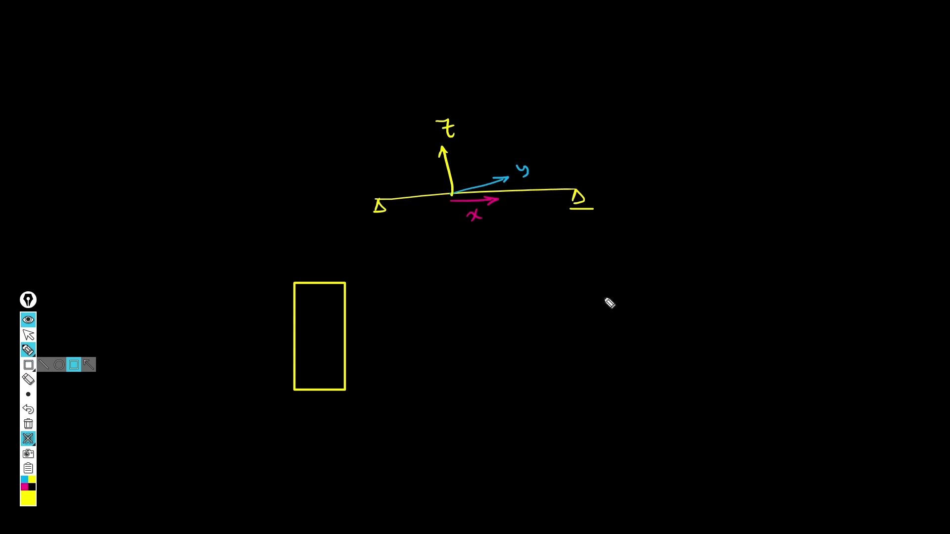
{"action": "mouse_move", "coordinate": [630, 319]}
{"action": "left_mouse_down"}
{"action": "mouse_move", "coordinate": [590, 331]}
{"action": "mouse_move", "coordinate": [599, 403]}
{"action": "mouse_move", "coordinate": [640, 393]}
{"action": "mouse_move", "coordinate": [600, 404]}
{"action": "left_mouse_up"}
{"action": "left_click_drag", "start_coordinate": [590, 330], "coordinate": [497, 299]}
{"action": "left_click_drag", "start_coordinate": [633, 318], "coordinate": [546, 286]}
{"action": "left_click_drag", "start_coordinate": [598, 402], "coordinate": [514, 377]}
Draw labelled axes from the perspective beam's end face: magenta x, blue y and yellow z
{"action": "left_click", "coordinate": [24, 487]}
{"action": "mouse_move", "coordinate": [613, 361]}
{"action": "left_mouse_down"}
{"action": "mouse_move", "coordinate": [668, 378]}
{"action": "mouse_move", "coordinate": [656, 382]}
{"action": "mouse_move", "coordinate": [695, 382]}
{"action": "left_mouse_up"}
{"action": "left_click_drag", "start_coordinate": [695, 370], "coordinate": [684, 391]}
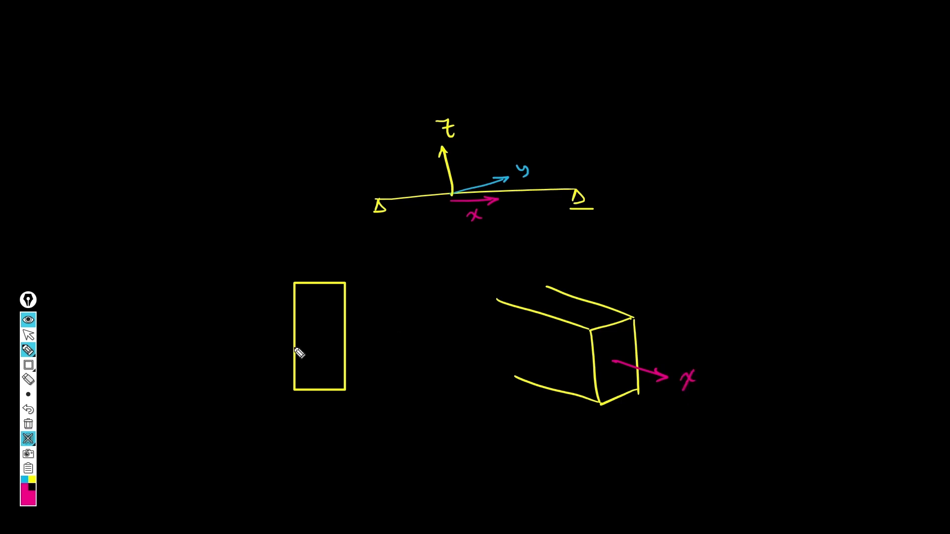
{"action": "left_click", "coordinate": [24, 479]}
{"action": "left_click_drag", "start_coordinate": [613, 361], "coordinate": [668, 340]}
{"action": "left_click_drag", "start_coordinate": [654, 340], "coordinate": [664, 348]}
{"action": "left_click_drag", "start_coordinate": [673, 325], "coordinate": [681, 338]}
{"action": "left_click", "coordinate": [32, 479]}
{"action": "left_click_drag", "start_coordinate": [615, 359], "coordinate": [605, 306]}
{"action": "left_click_drag", "start_coordinate": [602, 314], "coordinate": [613, 313]}
{"action": "left_click_drag", "start_coordinate": [597, 281], "coordinate": [614, 293]}
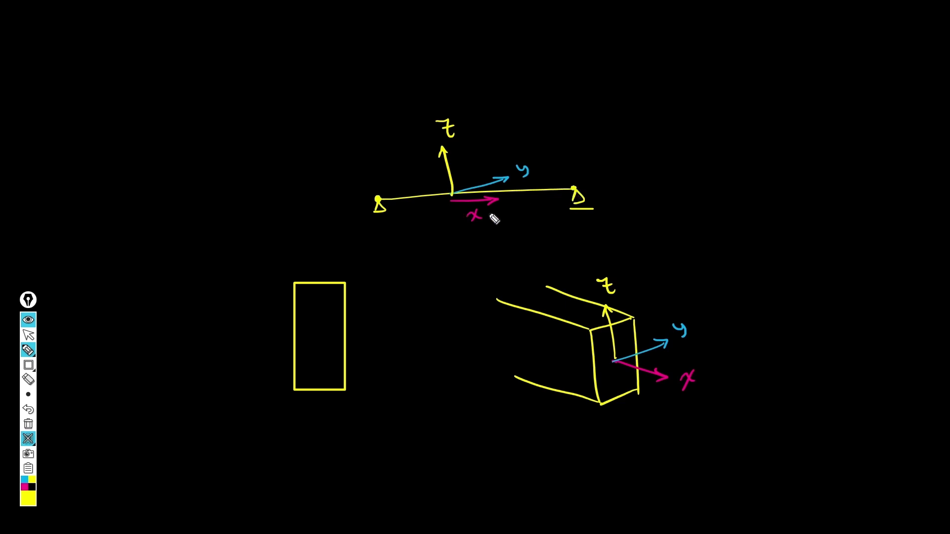
Sketch two yellow arrows branching from one point below the beam, and circle the beam's local axes
{"action": "left_click_drag", "start_coordinate": [503, 239], "coordinate": [445, 243]}
{"action": "mouse_move", "coordinate": [461, 236]}
{"action": "left_mouse_down"}
{"action": "mouse_move", "coordinate": [448, 274]}
{"action": "mouse_move", "coordinate": [460, 278]}
{"action": "left_mouse_up"}
{"action": "left_click_drag", "start_coordinate": [502, 240], "coordinate": [503, 270]}
{"action": "key", "text": "ctrl+z"}
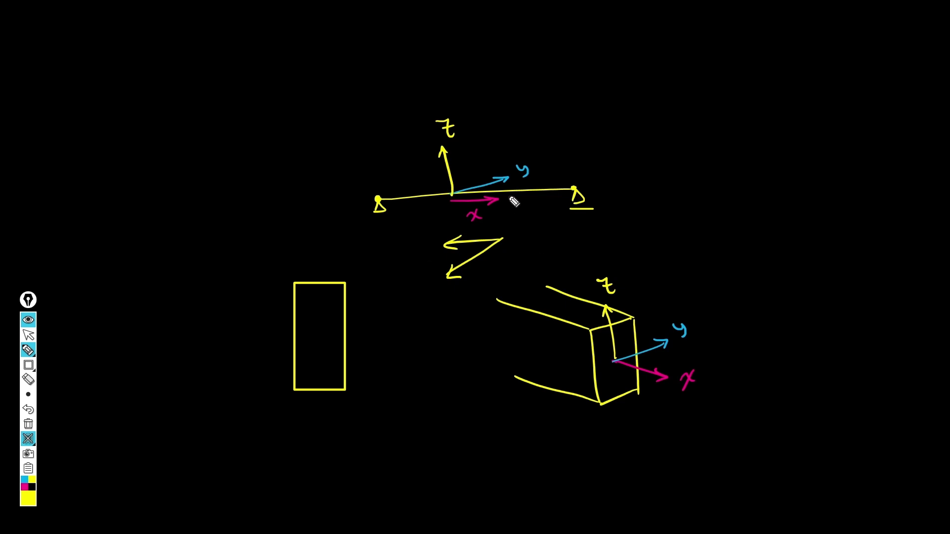
{"action": "mouse_move", "coordinate": [492, 106]}
{"action": "left_mouse_down"}
{"action": "mouse_move", "coordinate": [422, 184]}
{"action": "mouse_move", "coordinate": [505, 116]}
{"action": "mouse_move", "coordinate": [485, 109]}
{"action": "left_mouse_up"}
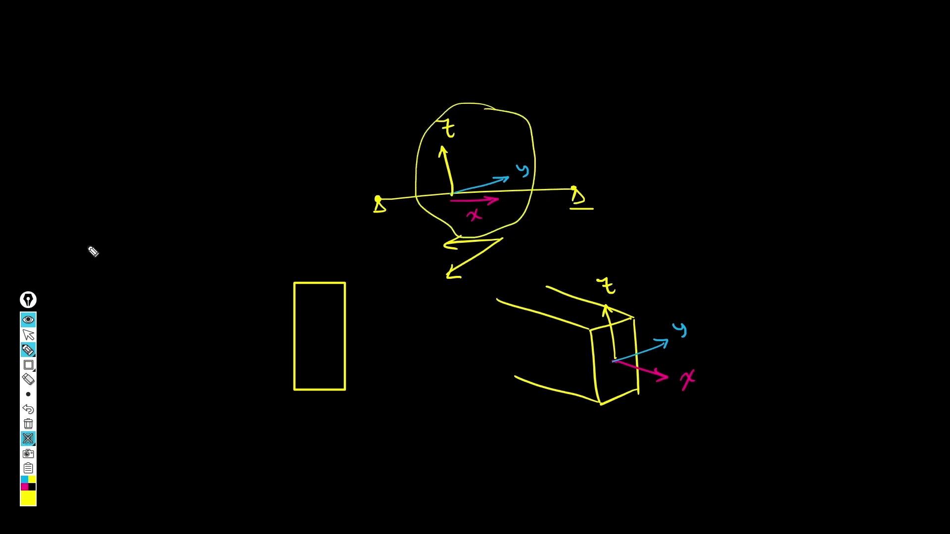
Return to the ETABS plan view and join the three frames along grid line 3 into one frame
{"action": "left_click", "coordinate": [28, 438]}
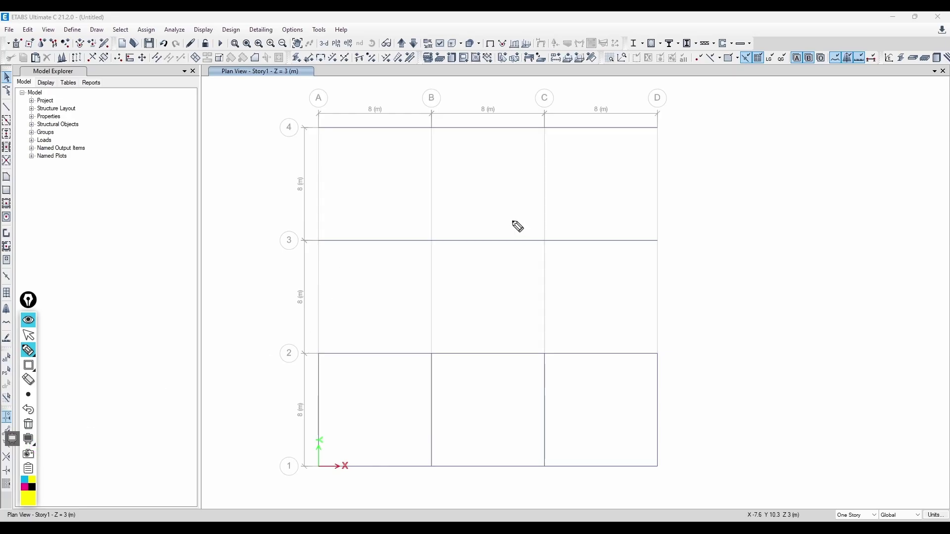
{"action": "left_click", "coordinate": [29, 335]}
{"action": "left_click_drag", "start_coordinate": [603, 213], "coordinate": [471, 281]}
{"action": "key", "text": "ctrl+q"}
{"action": "left_click_drag", "start_coordinate": [698, 193], "coordinate": [309, 271]}
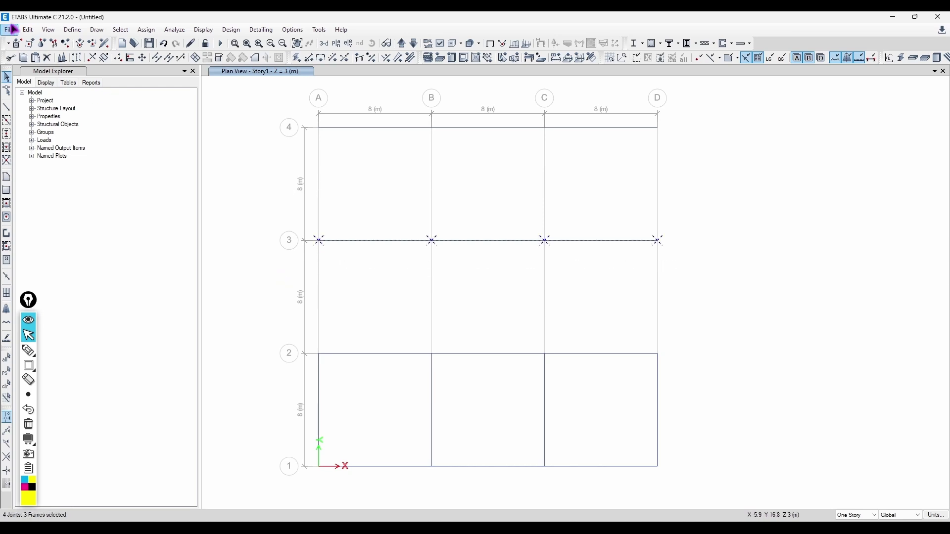
{"action": "left_click", "coordinate": [28, 29]}
{"action": "mouse_move", "coordinate": [89, 272]}
{"action": "left_click", "coordinate": [198, 285]}
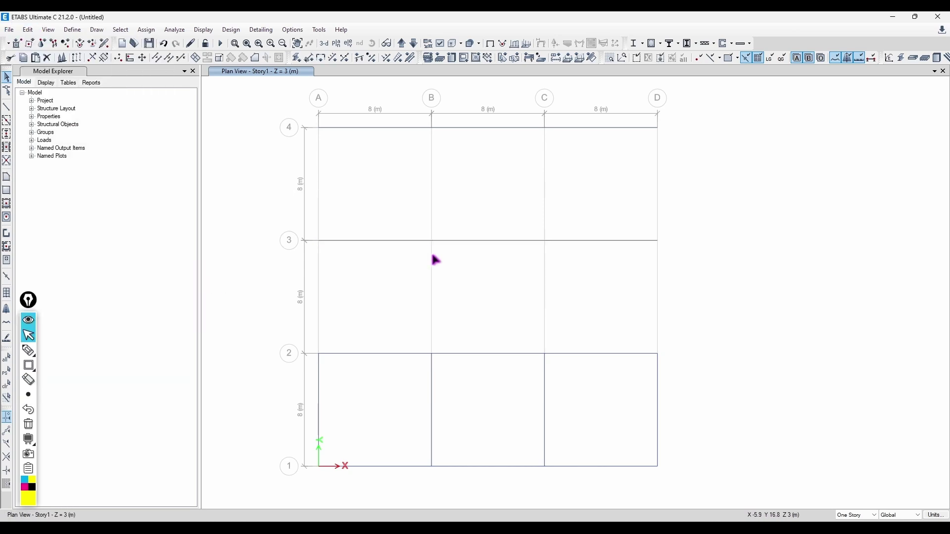
Display the frame local axes in the plan view
{"action": "left_click", "coordinate": [441, 45]}
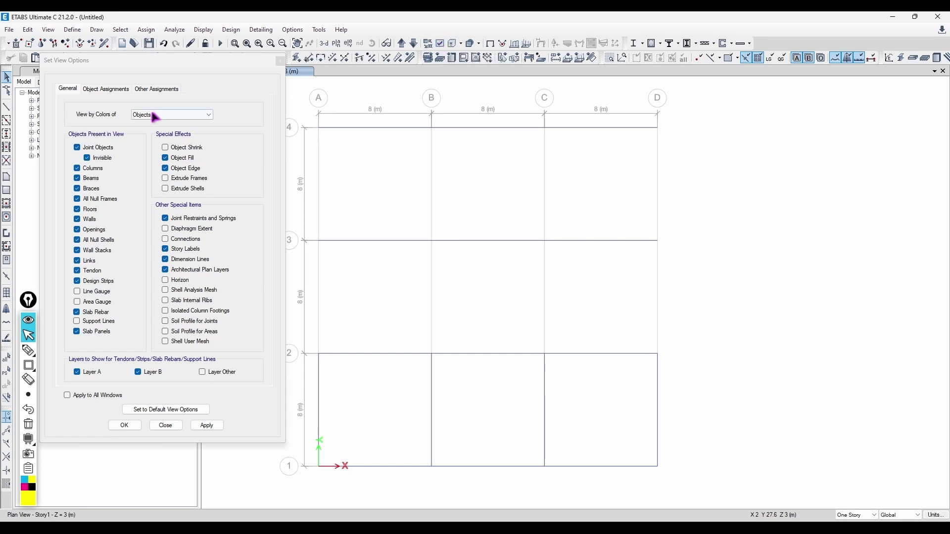
{"action": "left_click", "coordinate": [106, 89]}
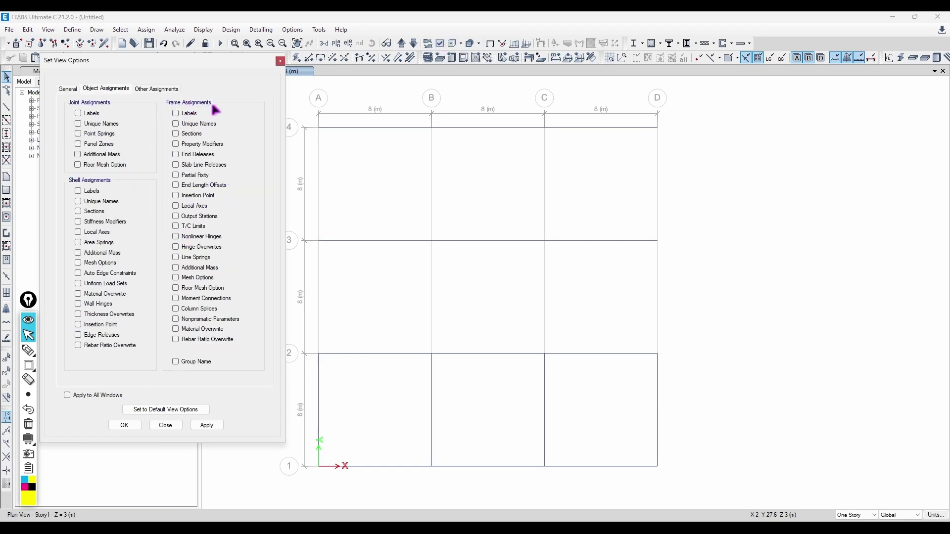
{"action": "left_click", "coordinate": [192, 207]}
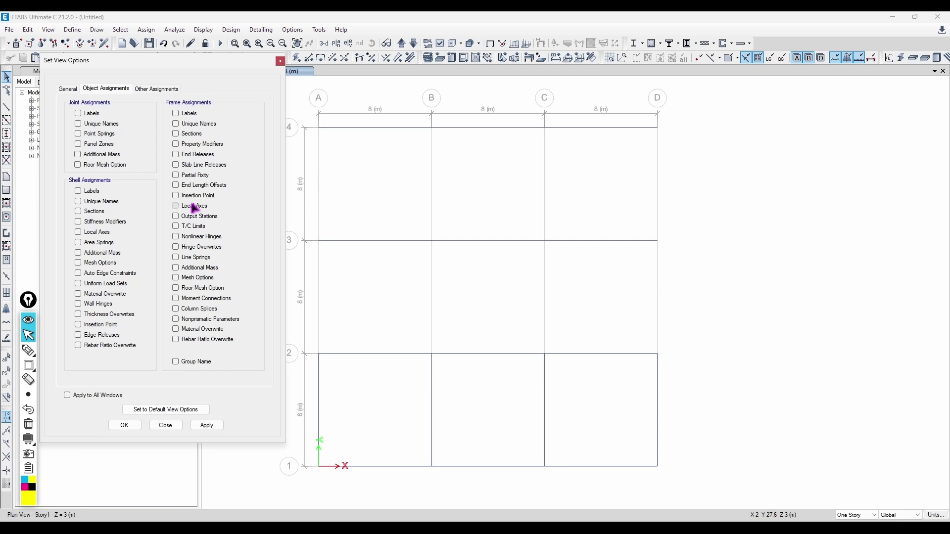
{"action": "left_click", "coordinate": [207, 425]}
{"action": "left_click", "coordinate": [277, 63]}
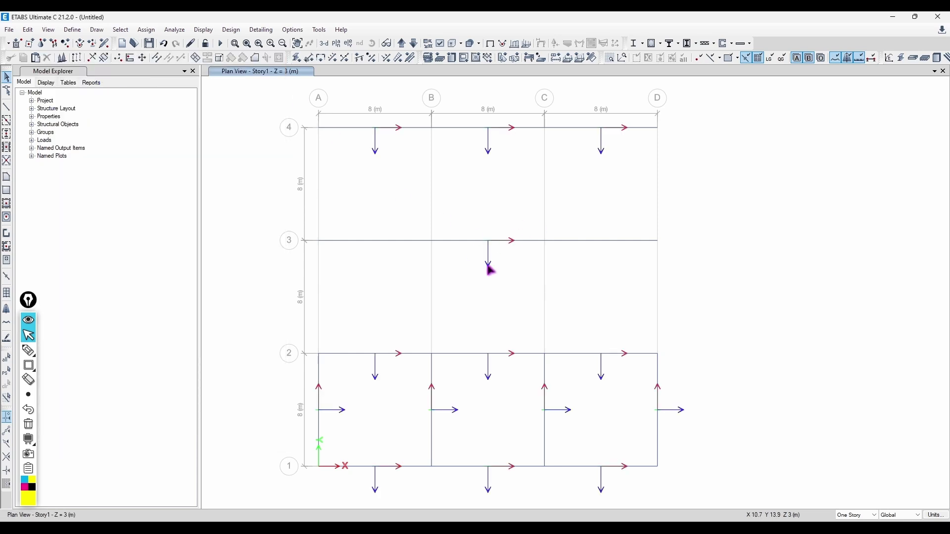
Show the model in 3-D, framed closely on the local axes of the joined frame along grid line 3
{"action": "left_click", "coordinate": [332, 44]}
{"action": "scroll", "coordinate": [608, 386], "scroll_direction": "up", "scroll_amount": 3}
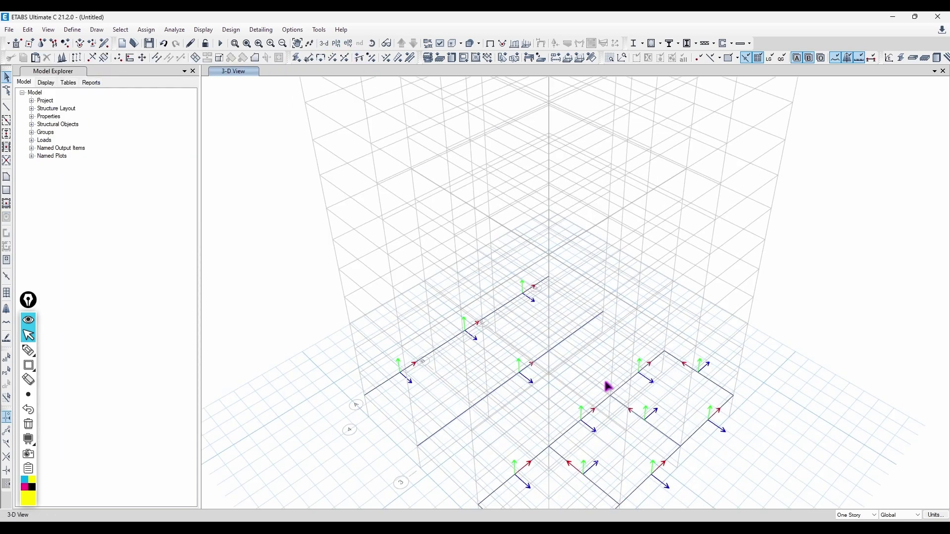
{"action": "scroll", "coordinate": [539, 399], "scroll_direction": "up", "scroll_amount": 5}
{"action": "scroll", "coordinate": [524, 358], "scroll_direction": "down", "scroll_amount": 2}
{"action": "scroll", "coordinate": [529, 354], "scroll_direction": "up", "scroll_amount": 2}
{"action": "middle_click_drag", "start_coordinate": [531, 353], "coordinate": [577, 297]}
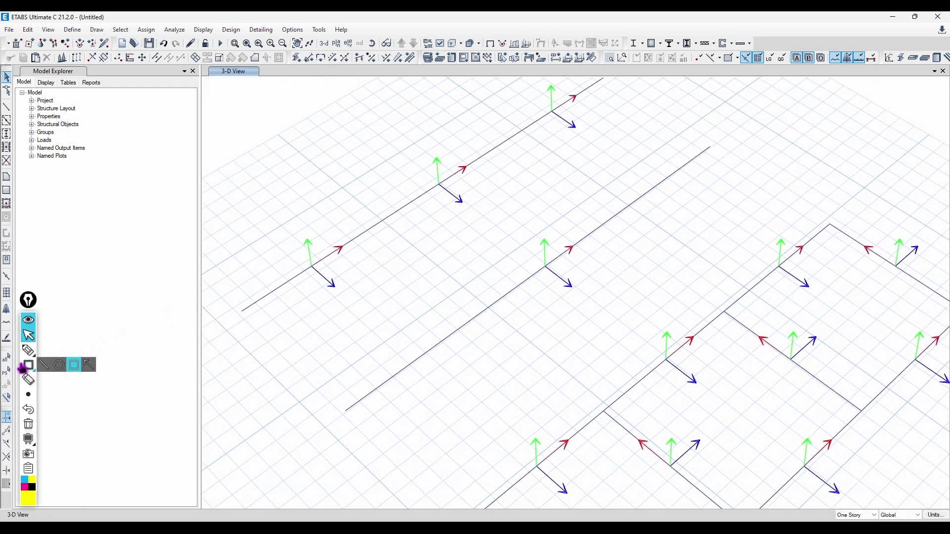
Annotate the joined frame's axes in magenta, marking the red axis 1, the blue axis 2 and the green axis 3
{"action": "left_click", "coordinate": [28, 352]}
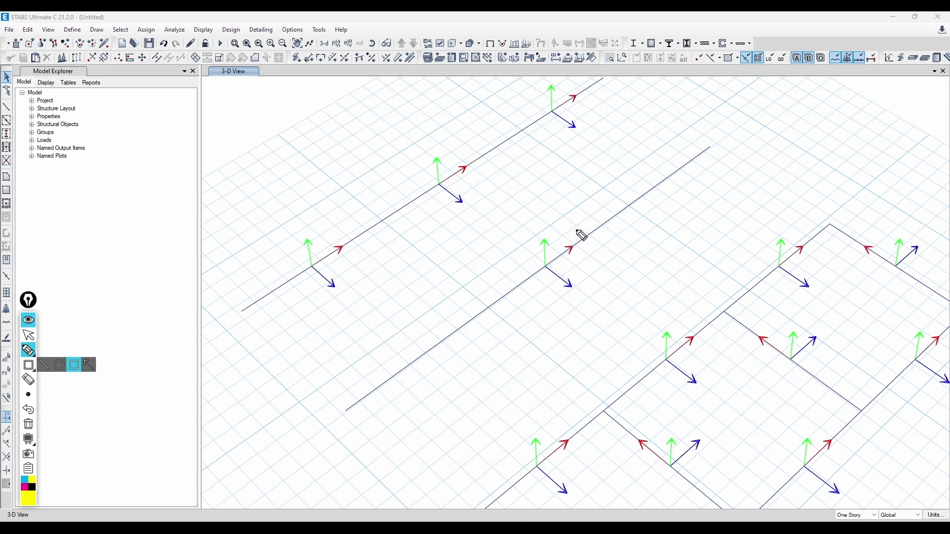
{"action": "left_click", "coordinate": [25, 487]}
{"action": "left_click_drag", "start_coordinate": [581, 225], "coordinate": [585, 241]}
{"action": "left_click_drag", "start_coordinate": [582, 282], "coordinate": [590, 292]}
{"action": "mouse_move", "coordinate": [536, 219]}
{"action": "left_mouse_down"}
{"action": "mouse_move", "coordinate": [548, 223]}
{"action": "mouse_move", "coordinate": [538, 229]}
{"action": "left_mouse_up"}
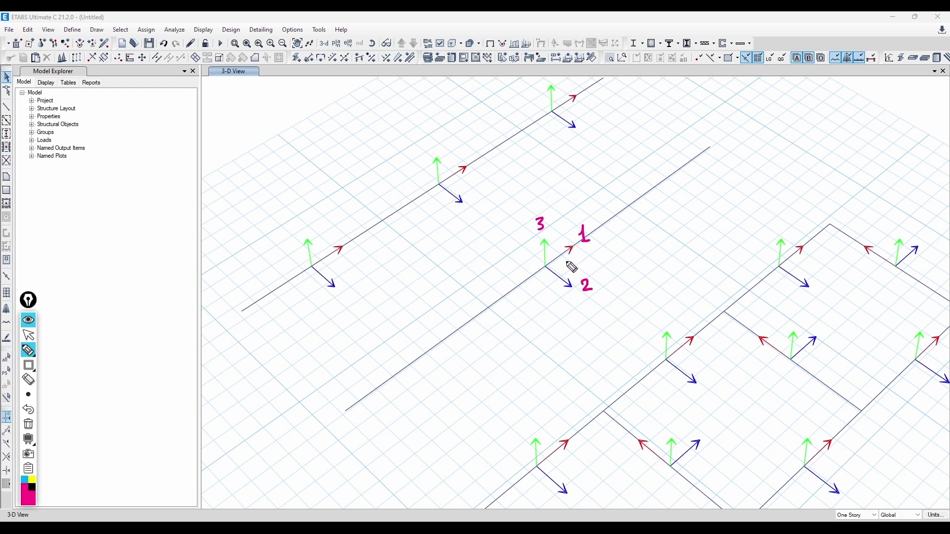
Undo the labels on the green and blue axes, and mark the green axis 2 and the blue axis 3
{"action": "key", "text": "ctrl+z"}
{"action": "key", "text": "ctrl+z"}
{"action": "left_click_drag", "start_coordinate": [536, 225], "coordinate": [546, 233]}
{"action": "left_click_drag", "start_coordinate": [579, 278], "coordinate": [581, 290]}
Write RGB with x y z beneath it beside the joined frame, and trace its axis 1 with a magenta arrow
{"action": "mouse_move", "coordinate": [693, 179]}
{"action": "left_mouse_down"}
{"action": "mouse_move", "coordinate": [695, 205]}
{"action": "mouse_move", "coordinate": [747, 188]}
{"action": "mouse_move", "coordinate": [738, 198]}
{"action": "left_mouse_up"}
{"action": "left_click_drag", "start_coordinate": [688, 215], "coordinate": [753, 222]}
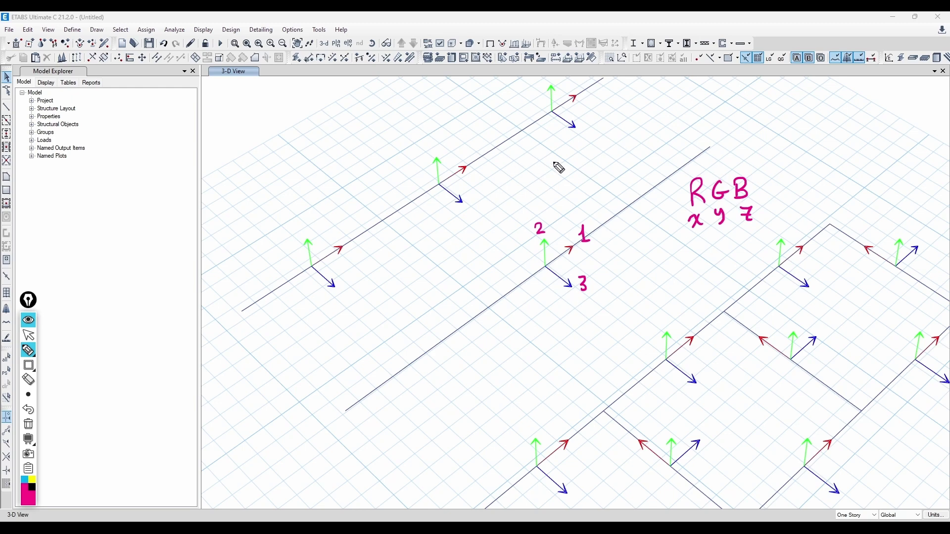
{"action": "left_click_drag", "start_coordinate": [544, 267], "coordinate": [574, 246]}
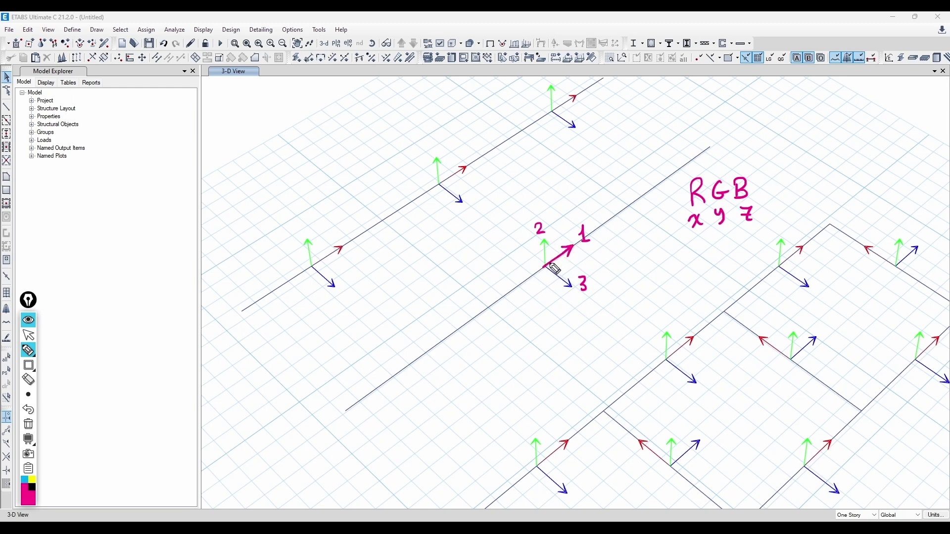
Display the frames with extruded sections in the 3-D view
{"action": "key", "text": "ctrl+shift+2"}
{"action": "left_click", "coordinate": [452, 43]}
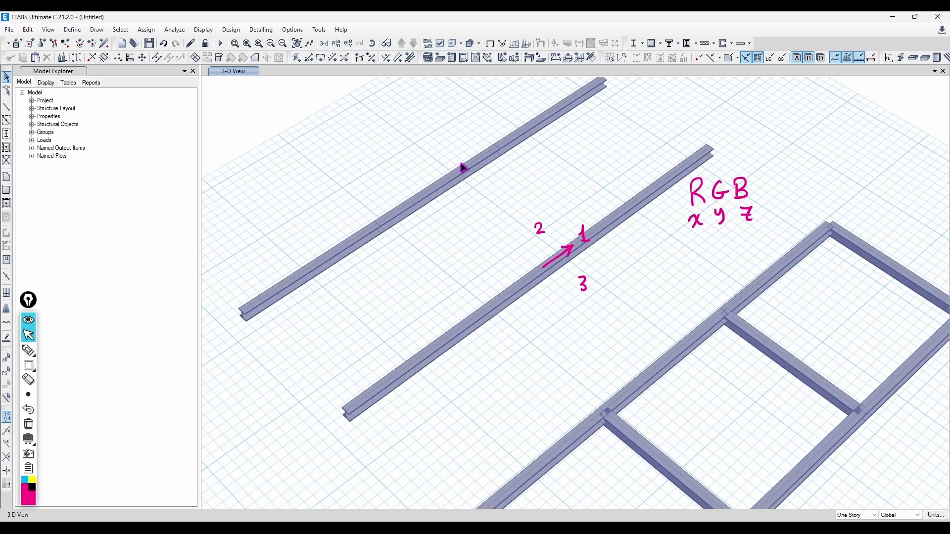
Apply the view options with frame local axes shown and switch the 3-D view back from extruded sections to lines
{"action": "left_click", "coordinate": [440, 43]}
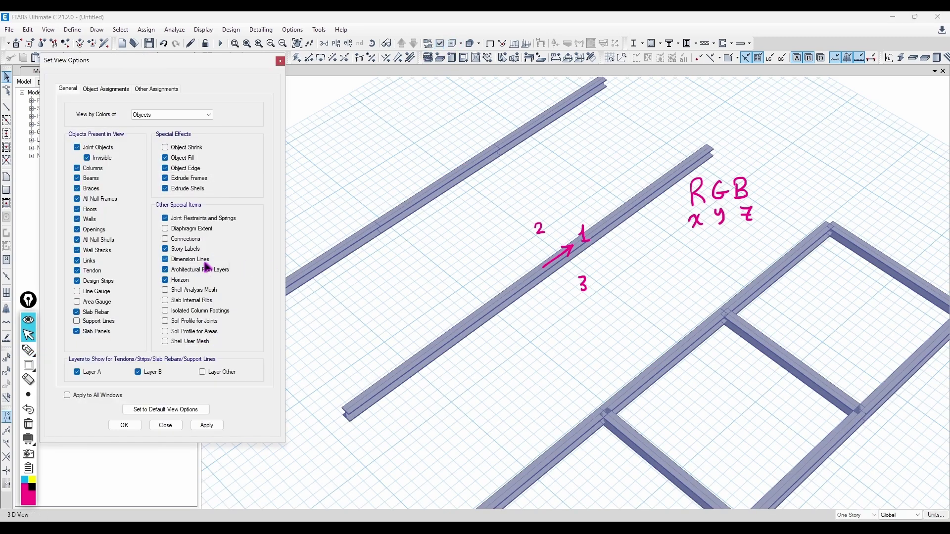
{"action": "left_click", "coordinate": [117, 88]}
{"action": "left_click", "coordinate": [207, 425]}
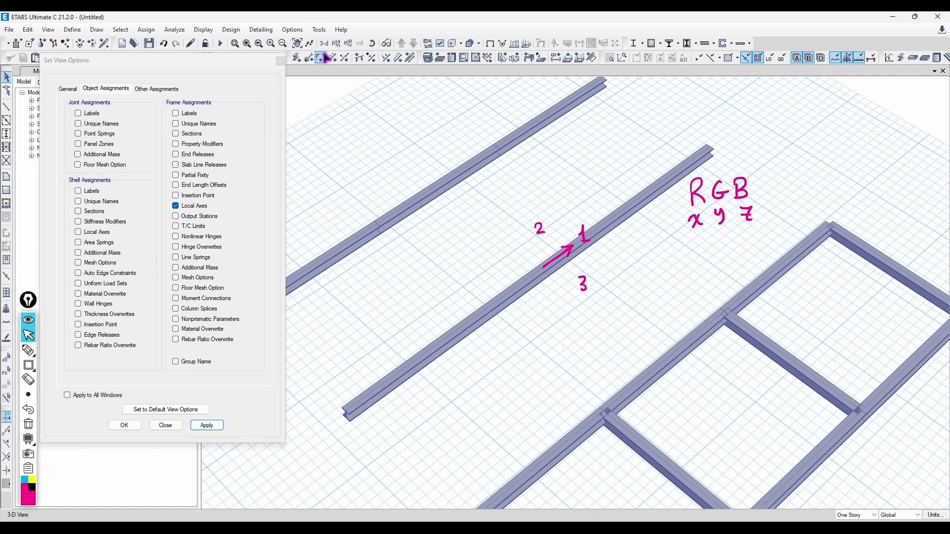
{"action": "left_click", "coordinate": [280, 60]}
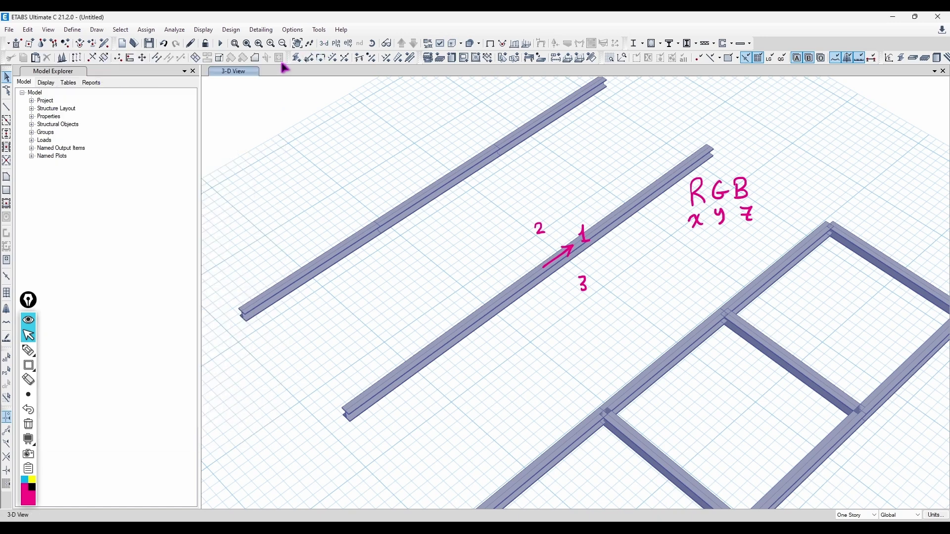
{"action": "left_click", "coordinate": [452, 44]}
Write x beside the 1, y beside the 2 and z beside the 3 at the joined frame's local axes
{"action": "left_click", "coordinate": [29, 350]}
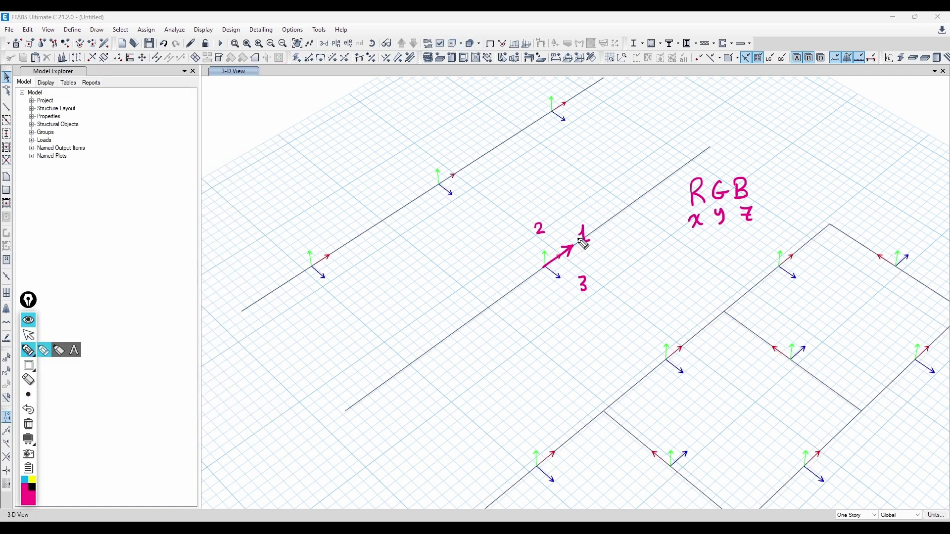
{"action": "mouse_move", "coordinate": [594, 221]}
{"action": "left_mouse_down"}
{"action": "mouse_move", "coordinate": [605, 228]}
{"action": "mouse_move", "coordinate": [596, 232]}
{"action": "left_mouse_up"}
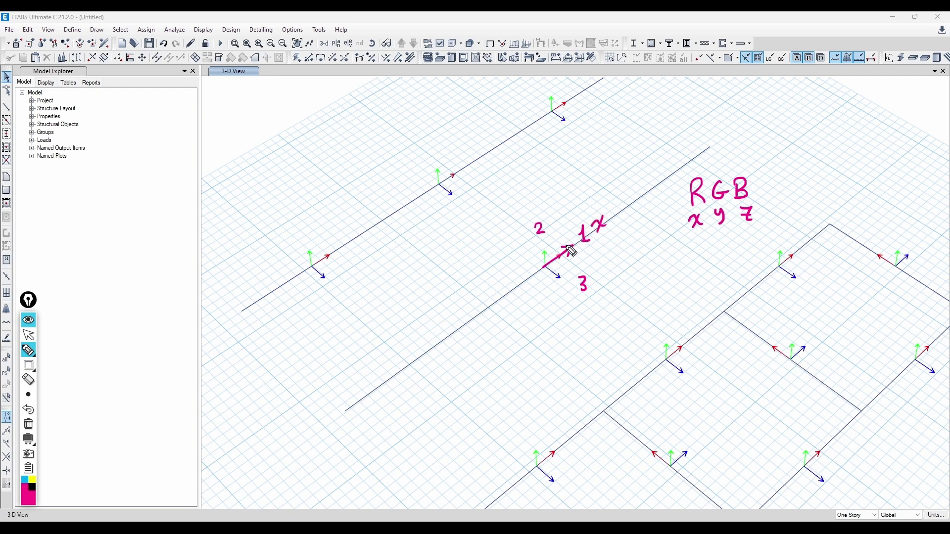
{"action": "left_click_drag", "start_coordinate": [520, 238], "coordinate": [526, 255]}
{"action": "left_click_drag", "start_coordinate": [550, 295], "coordinate": [557, 299]}
Show the extruded sections again and draw magenta arrows for axes 2 and 3 from the joined frame's midpoint
{"action": "left_click", "coordinate": [452, 44]}
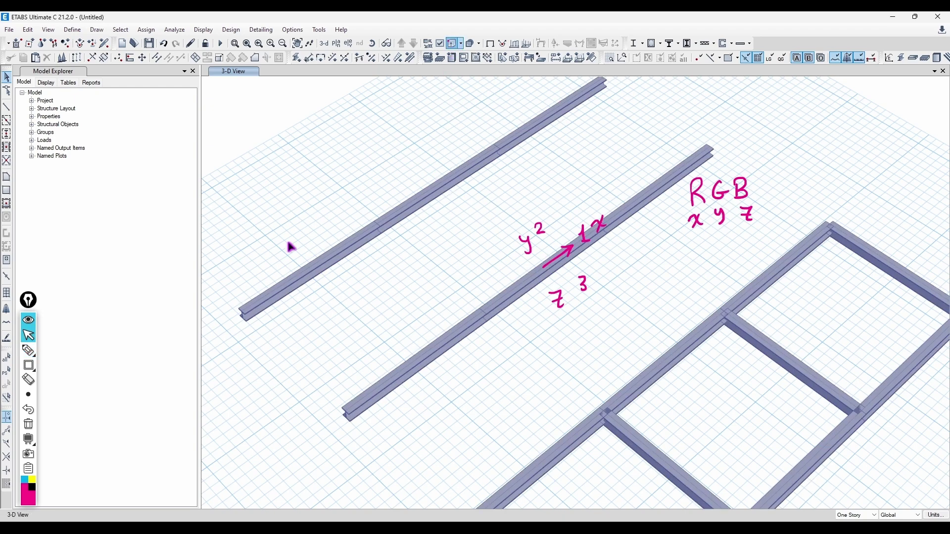
{"action": "left_click", "coordinate": [28, 350]}
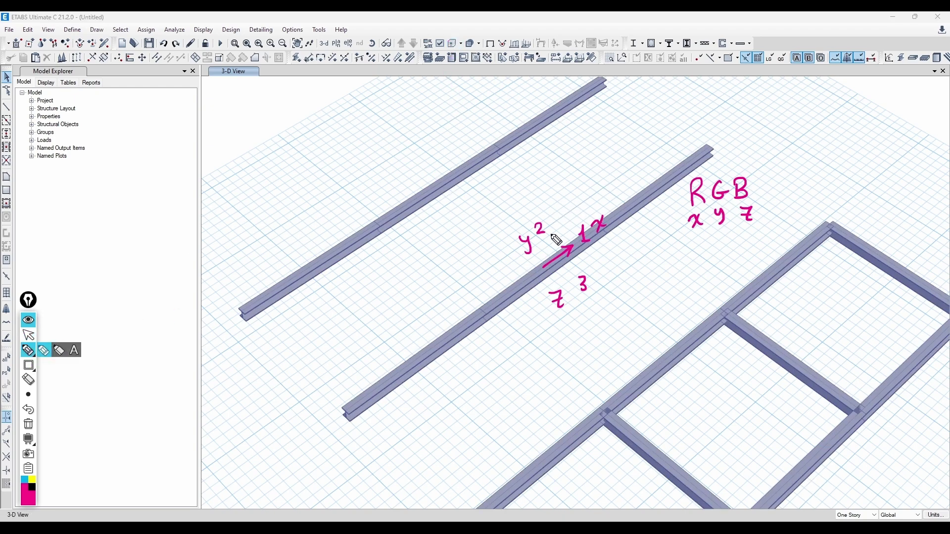
{"action": "mouse_move", "coordinate": [543, 267]}
{"action": "left_mouse_down"}
{"action": "mouse_move", "coordinate": [543, 243]}
{"action": "mouse_move", "coordinate": [570, 282]}
{"action": "left_mouse_up"}
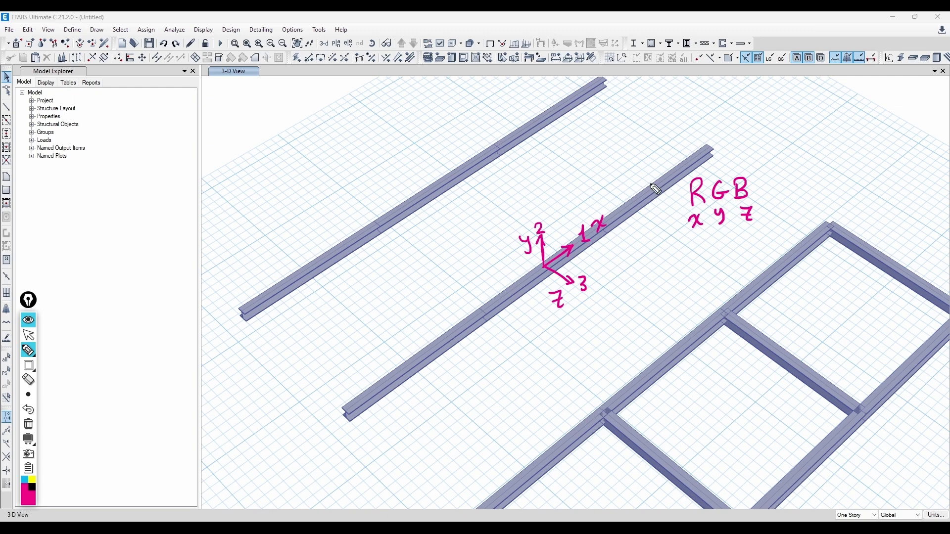
Erase the 1, 2 and 3 labels and the RGB x y z note, keeping the x, y and z arrows
{"action": "key", "text": "ctrl+shift+2"}
{"action": "left_click", "coordinate": [29, 380]}
{"action": "left_click", "coordinate": [584, 241]}
{"action": "mouse_move", "coordinate": [584, 284]}
{"action": "left_mouse_down"}
{"action": "mouse_move", "coordinate": [544, 228]}
{"action": "mouse_move", "coordinate": [736, 197]}
{"action": "mouse_move", "coordinate": [751, 224]}
{"action": "left_mouse_up"}
{"action": "key", "text": "ctrl+shift+2"}
Select the three segments of the annotated beam line and join them into one frame
{"action": "left_click", "coordinate": [648, 192]}
{"action": "left_click", "coordinate": [447, 340]}
{"action": "left_click", "coordinate": [28, 29]}
{"action": "mouse_move", "coordinate": [134, 273]}
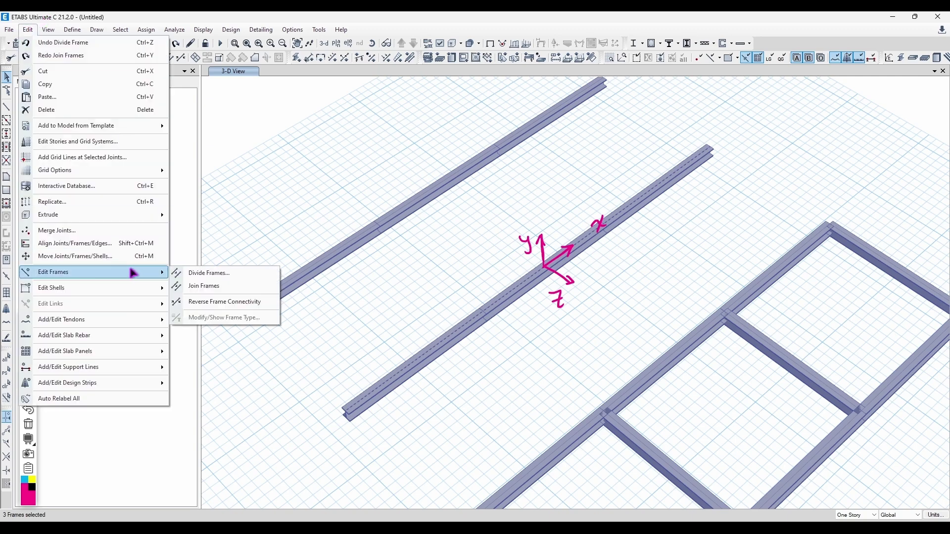
{"action": "left_click", "coordinate": [203, 286]}
Select the joined frame and reverse its frame connectivity
{"action": "left_click", "coordinate": [470, 314]}
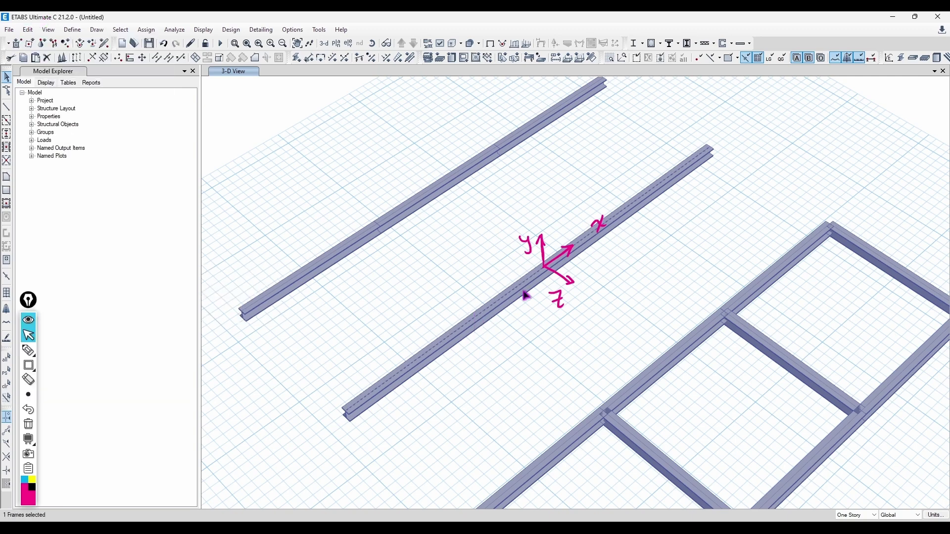
{"action": "left_click", "coordinate": [27, 29]}
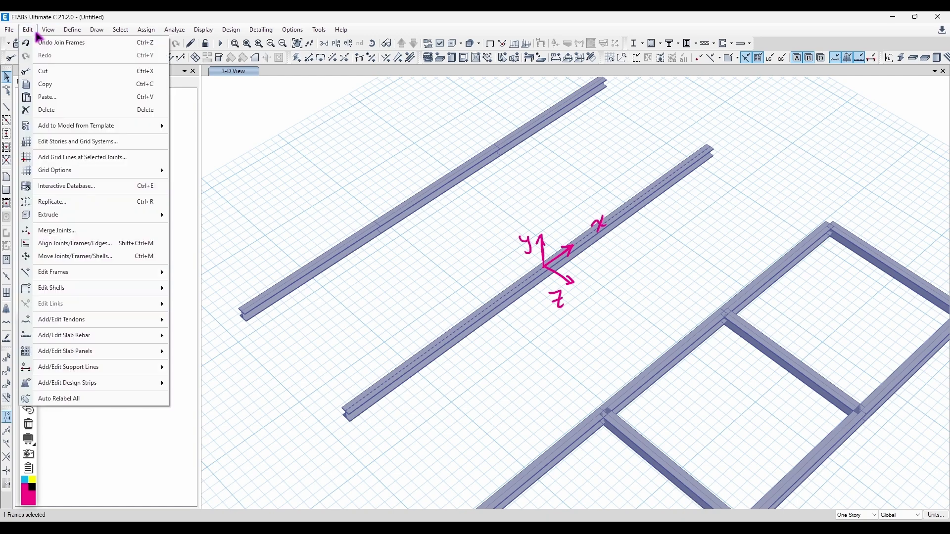
{"action": "mouse_move", "coordinate": [119, 274]}
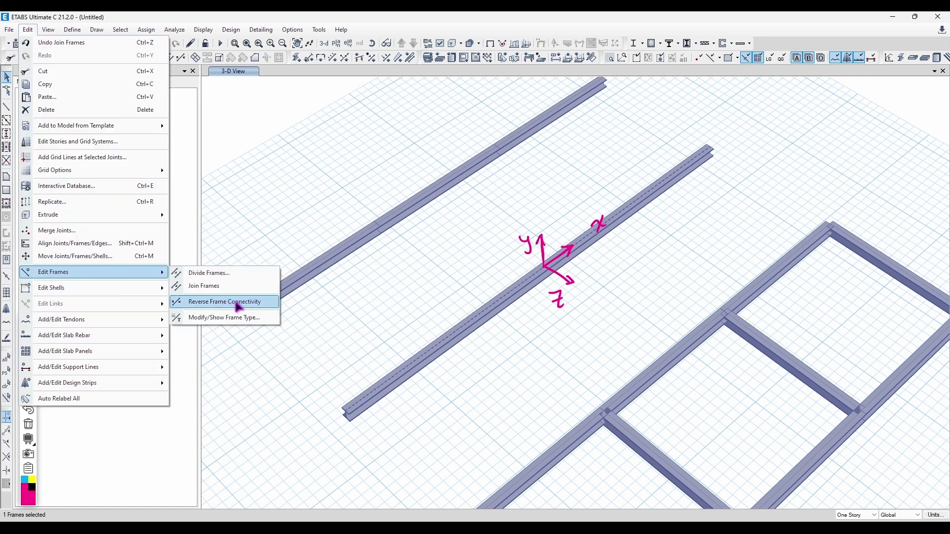
{"action": "left_click", "coordinate": [267, 303]}
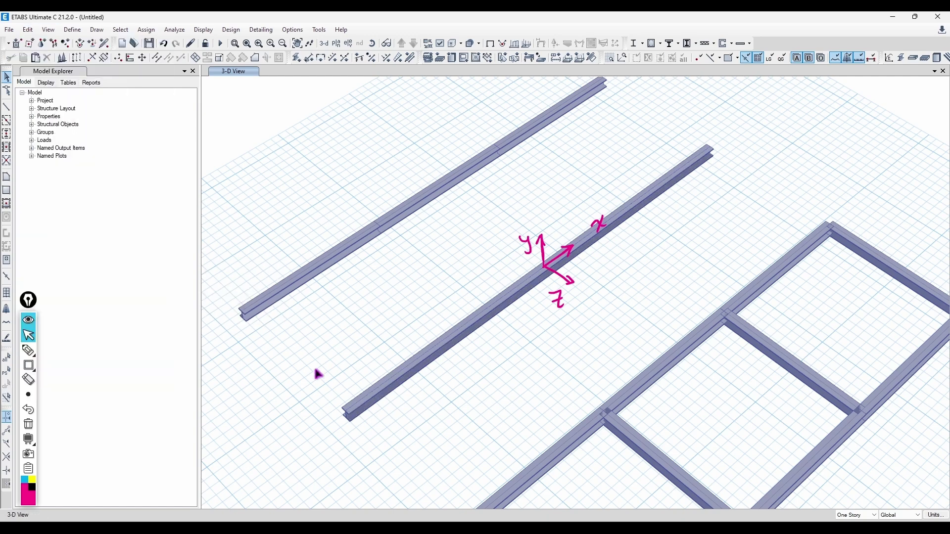
Show the reversed frame as a line and mark its ends with magenta dots, i at the near end and j at the far end
{"action": "left_click", "coordinate": [422, 364]}
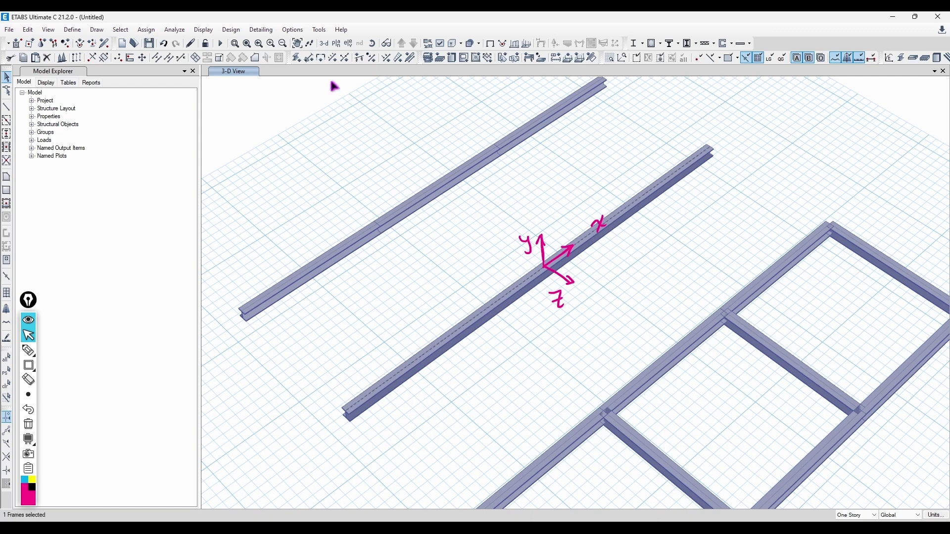
{"action": "left_click", "coordinate": [451, 43]}
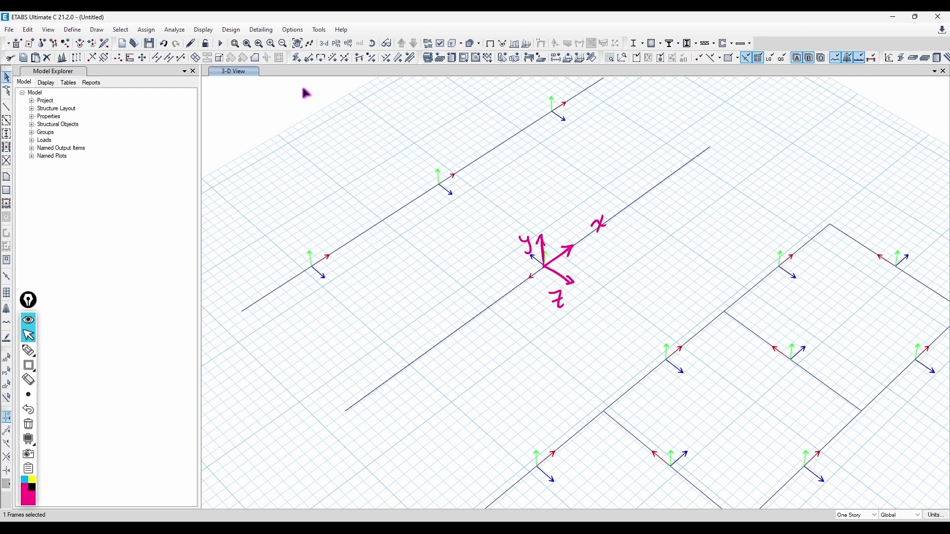
{"action": "left_click", "coordinate": [28, 350]}
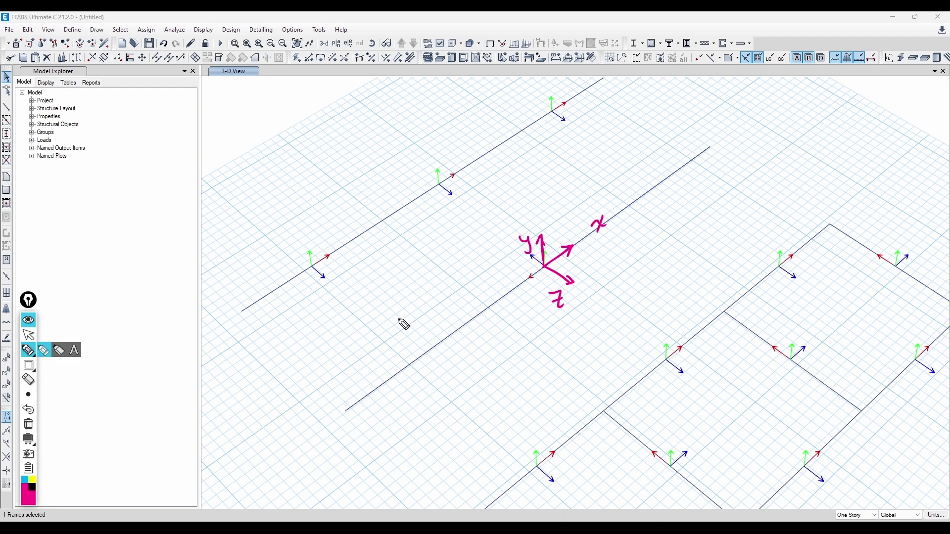
{"action": "left_click", "coordinate": [348, 411]}
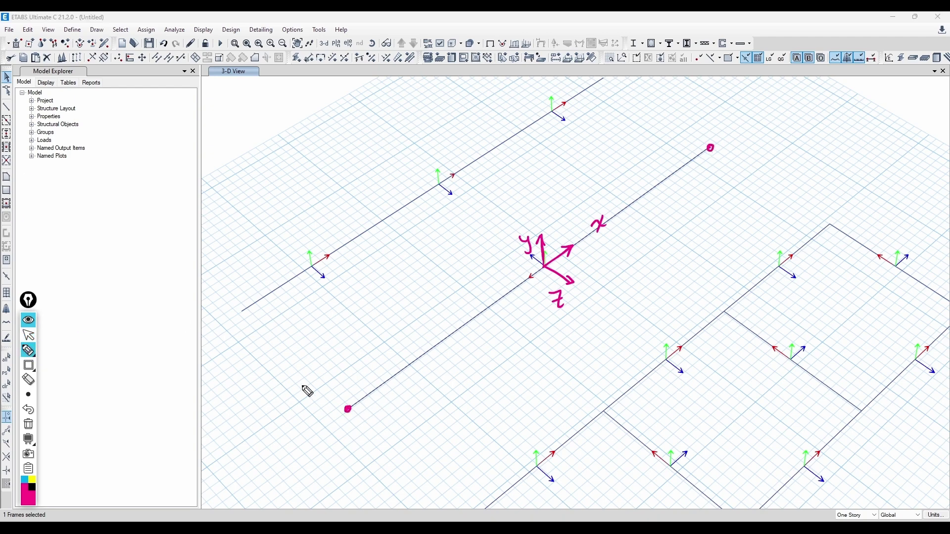
{"action": "left_click", "coordinate": [700, 124]}
Label the near end j end and the far end i start in cyan, and clear all annotations
{"action": "left_click", "coordinate": [24, 480]}
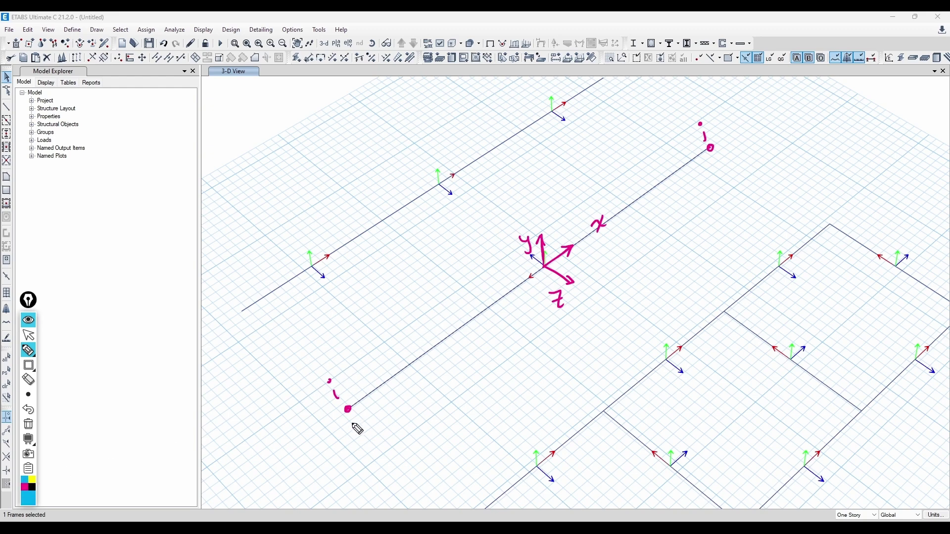
{"action": "left_click_drag", "start_coordinate": [356, 455], "coordinate": [385, 448]}
{"action": "mouse_move", "coordinate": [726, 187]}
{"action": "left_mouse_down"}
{"action": "mouse_move", "coordinate": [723, 199]}
{"action": "mouse_move", "coordinate": [750, 168]}
{"action": "left_mouse_up"}
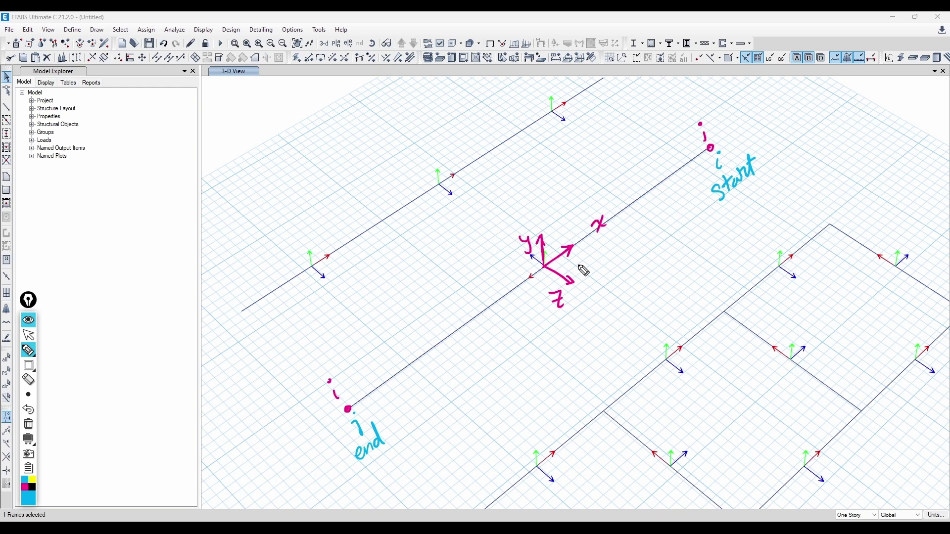
{"action": "left_click", "coordinate": [28, 424]}
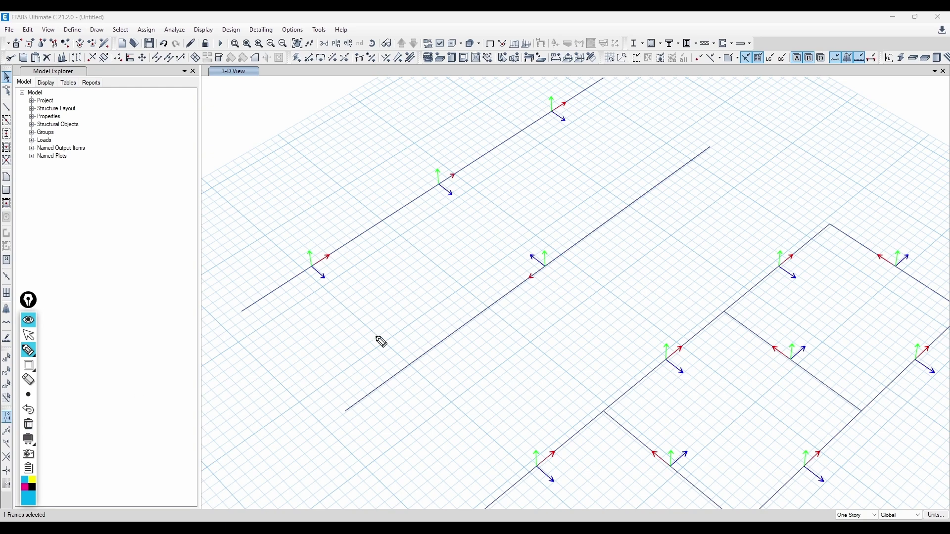
{"action": "left_click", "coordinate": [553, 287]}
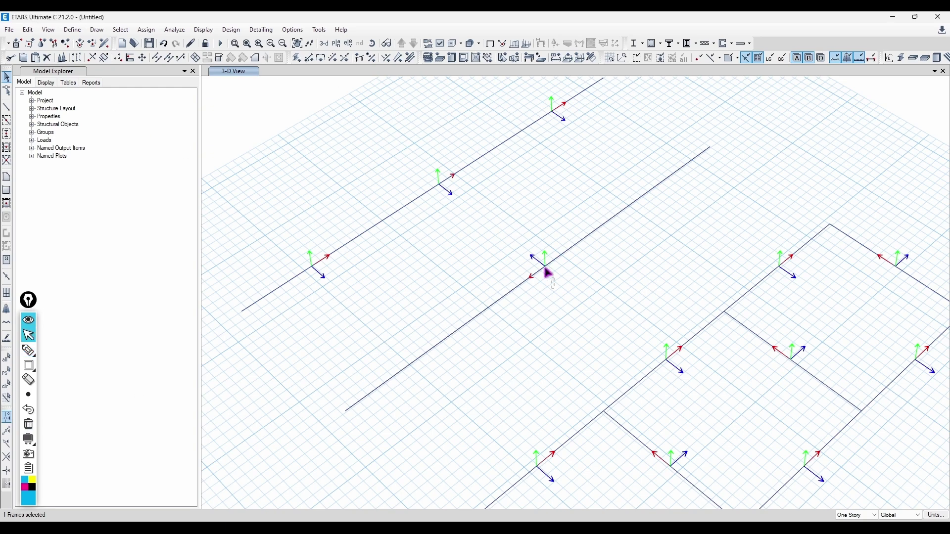
Change the selected frame's type to Circular Curve with a 12 m radius, and display the frames with extruded sections
{"action": "left_click", "coordinate": [28, 29]}
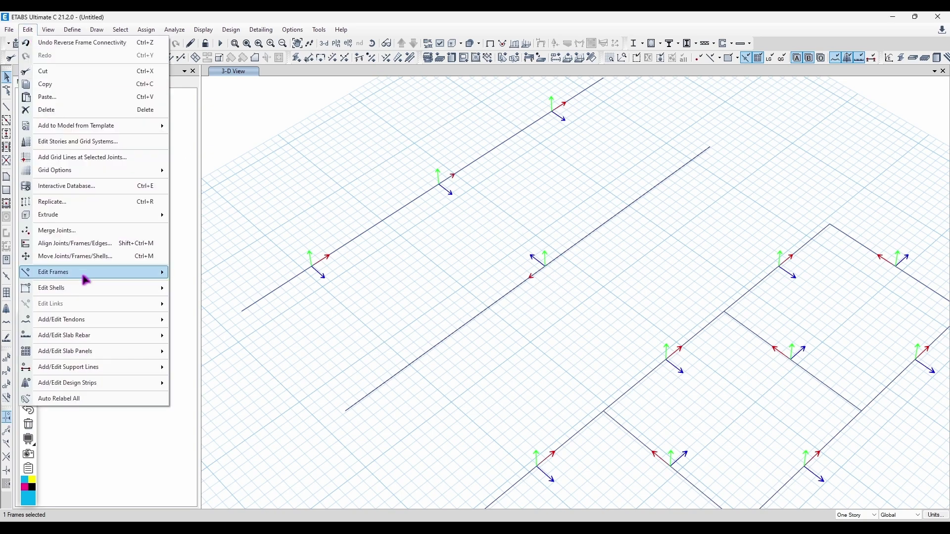
{"action": "mouse_move", "coordinate": [89, 277]}
{"action": "left_click", "coordinate": [206, 315]}
{"action": "left_click_drag", "start_coordinate": [426, 171], "coordinate": [157, 87]}
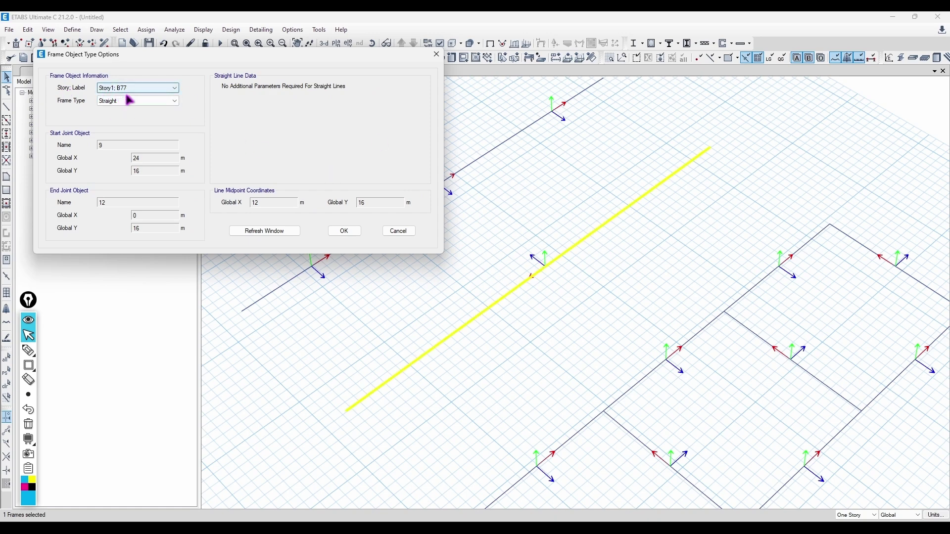
{"action": "left_click", "coordinate": [173, 102]}
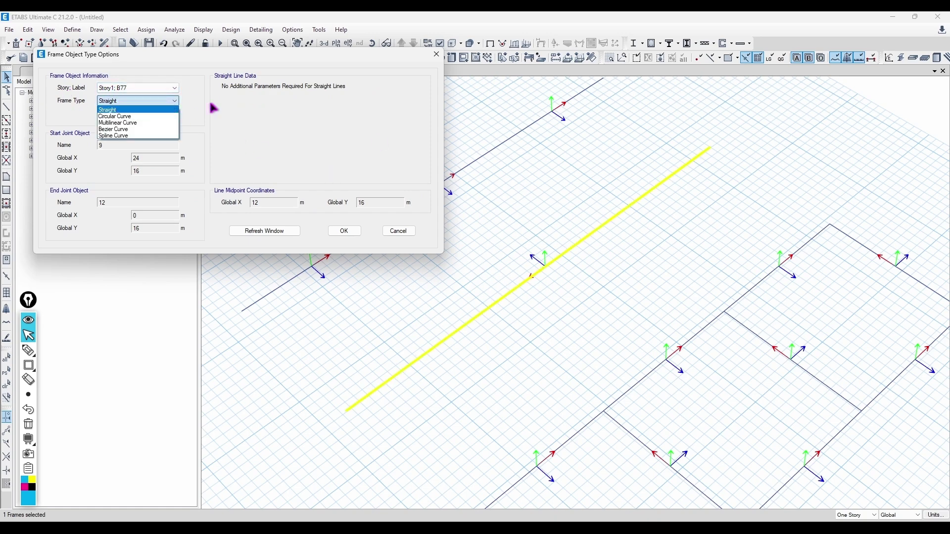
{"action": "left_click", "coordinate": [151, 116]}
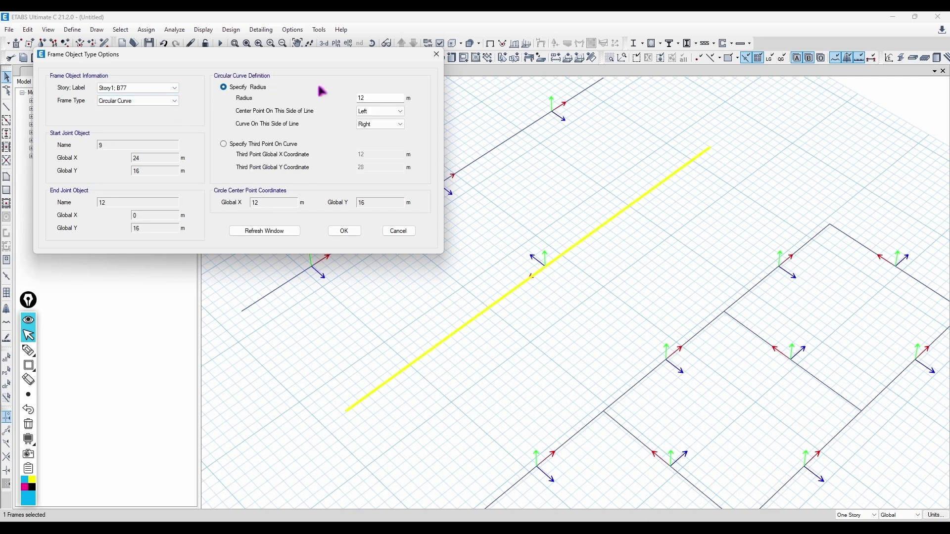
{"action": "left_click", "coordinate": [299, 232]}
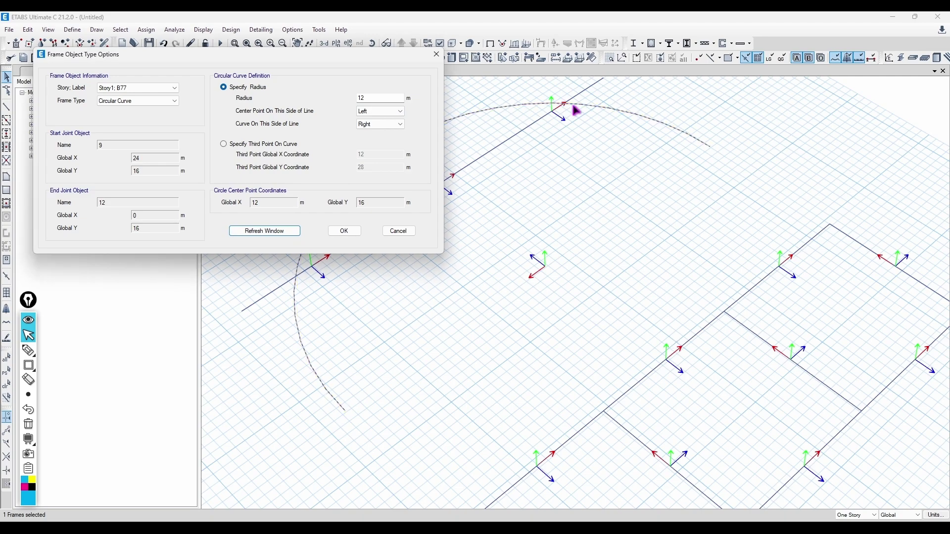
{"action": "left_click_drag", "start_coordinate": [321, 56], "coordinate": [748, 249]}
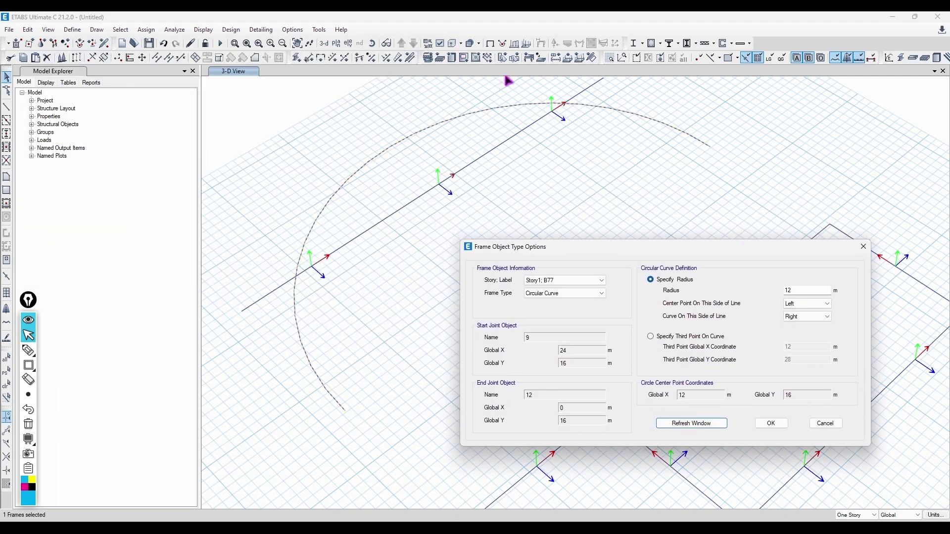
{"action": "left_click", "coordinate": [784, 426]}
{"action": "left_click", "coordinate": [451, 43]}
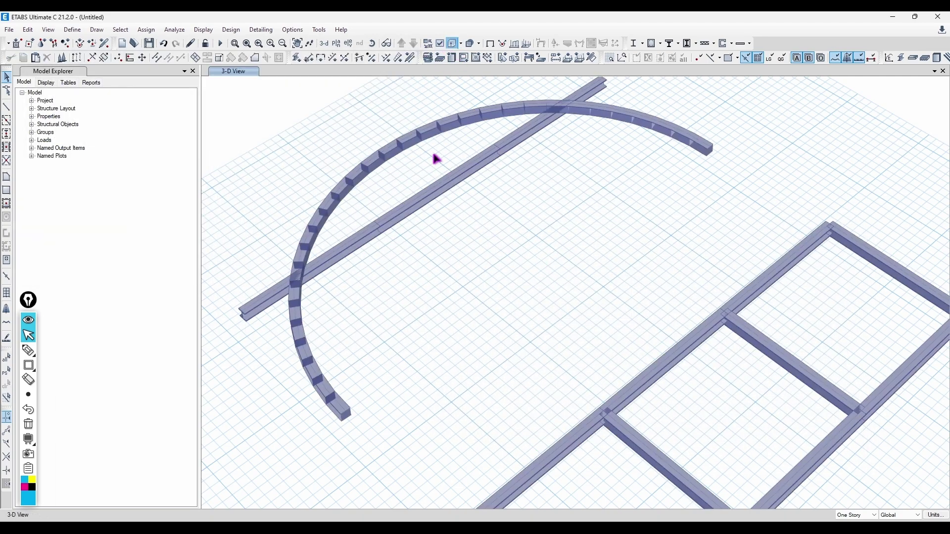
Delete the three straight beam segments that cross the curved frame
{"action": "left_click_drag", "start_coordinate": [430, 202], "coordinate": [417, 223]}
{"action": "key", "text": "Delete"}
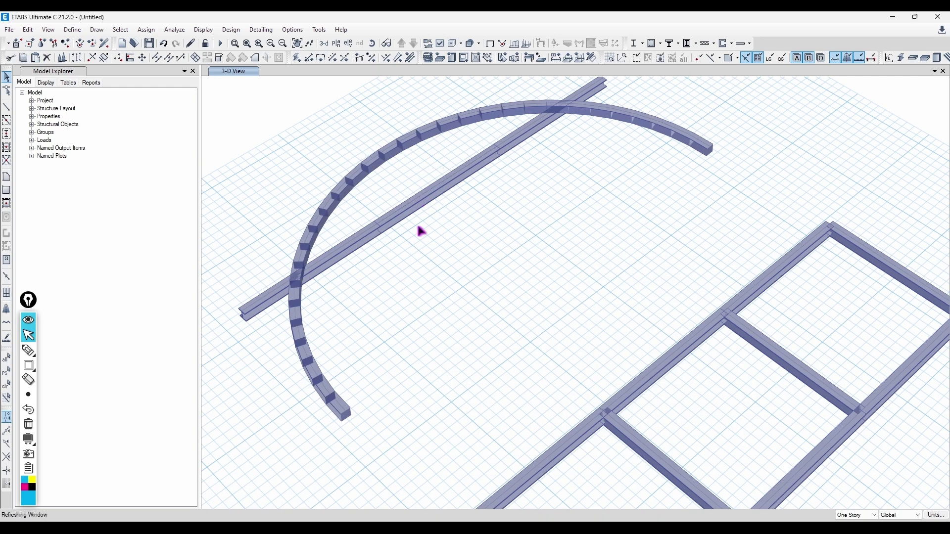
{"action": "left_click_drag", "start_coordinate": [359, 213], "coordinate": [317, 272]}
{"action": "key", "text": "Escape"}
{"action": "left_click", "coordinate": [511, 137]}
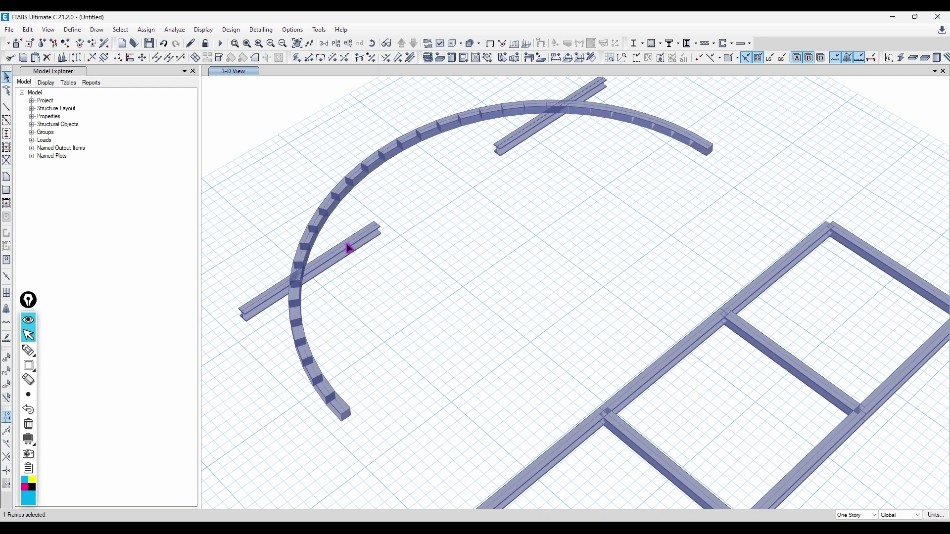
{"action": "left_click", "coordinate": [354, 242]}
{"action": "key", "text": "Delete"}
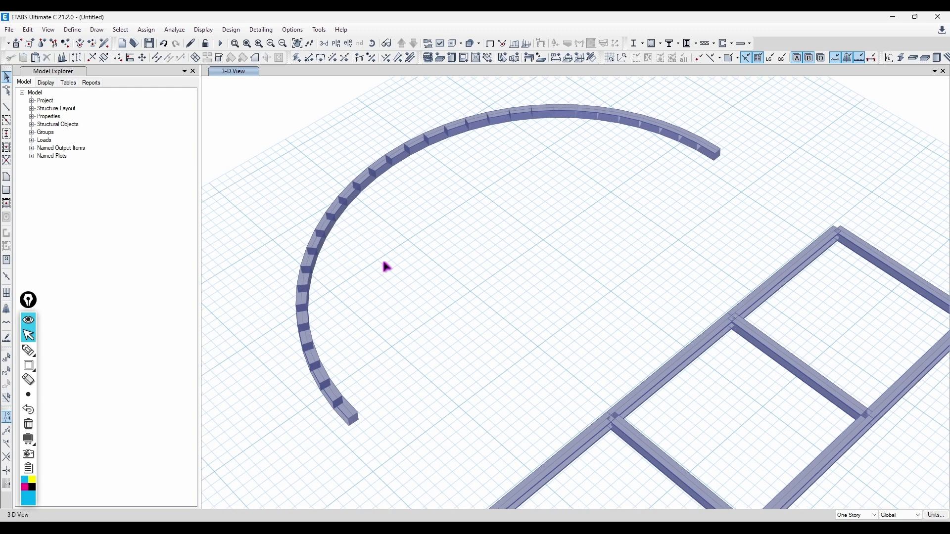
{"action": "left_click", "coordinate": [432, 143]}
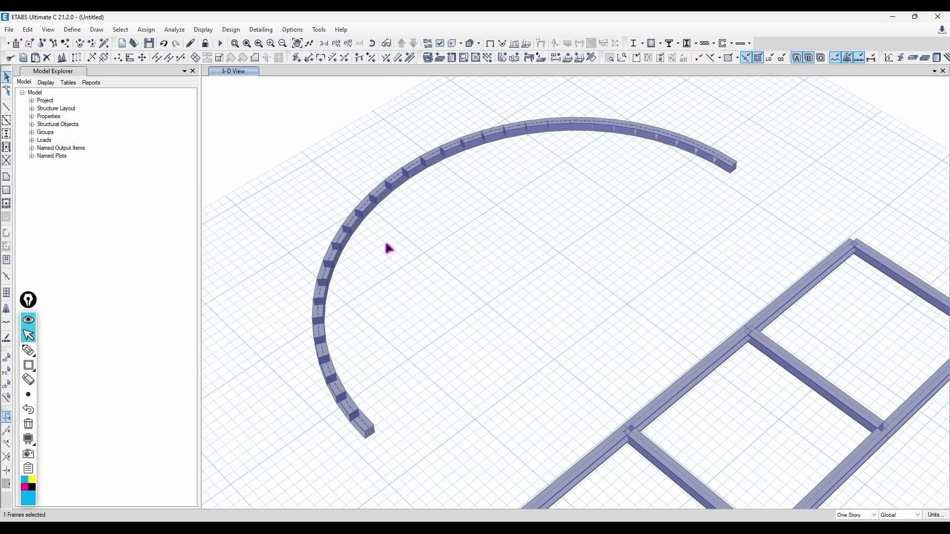
{"action": "left_click", "coordinate": [28, 30]}
{"action": "mouse_move", "coordinate": [121, 272]}
{"action": "left_click", "coordinate": [246, 317]}
{"action": "left_click_drag", "start_coordinate": [424, 170], "coordinate": [747, 220]}
{"action": "left_click", "coordinate": [700, 260]}
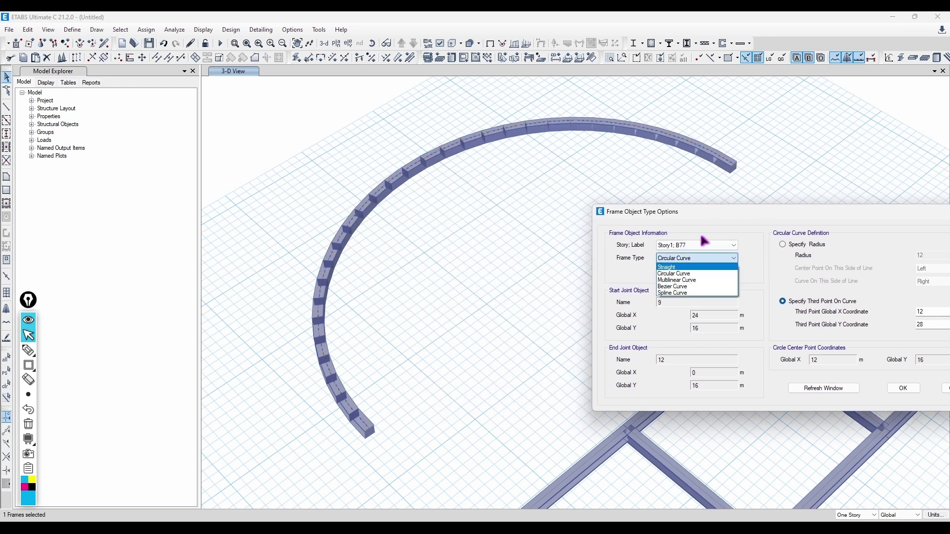
{"action": "left_click", "coordinate": [709, 219]}
{"action": "left_click", "coordinate": [696, 258]}
{"action": "left_click", "coordinate": [692, 276]}
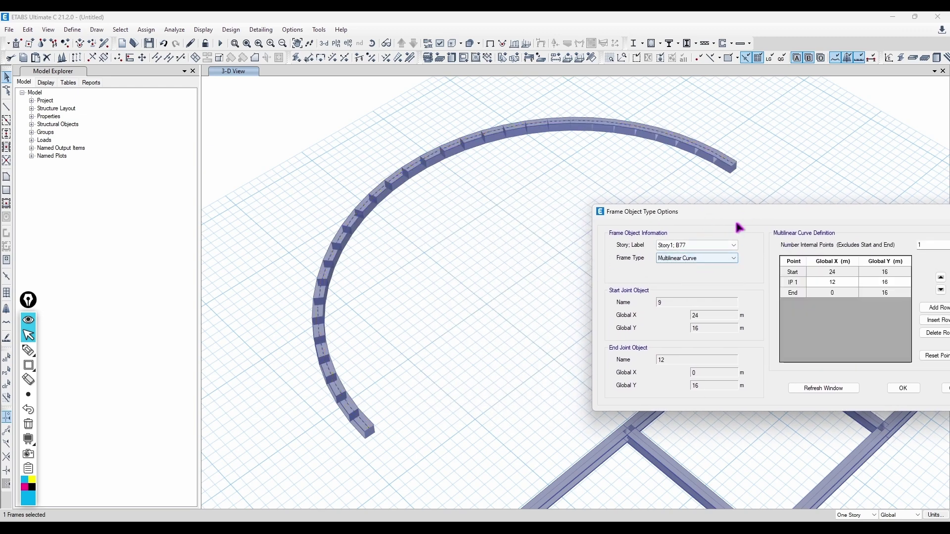
{"action": "left_click_drag", "start_coordinate": [657, 214], "coordinate": [518, 267]}
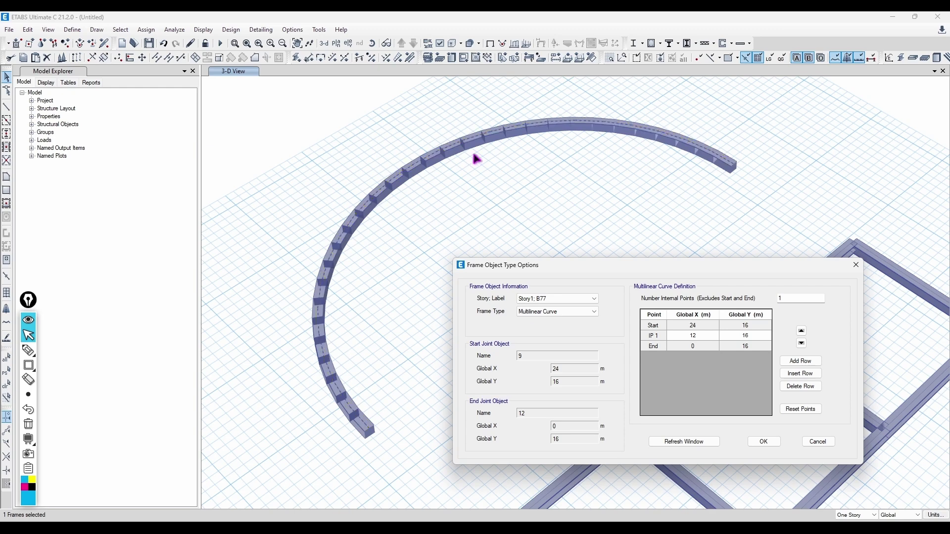
{"action": "left_click", "coordinate": [683, 441]}
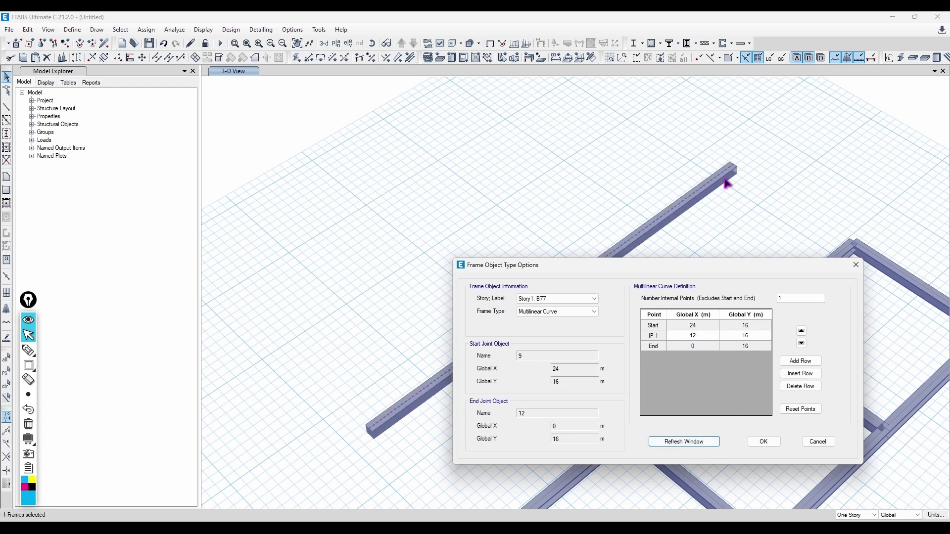
{"action": "left_click_drag", "start_coordinate": [715, 271], "coordinate": [292, 111]}
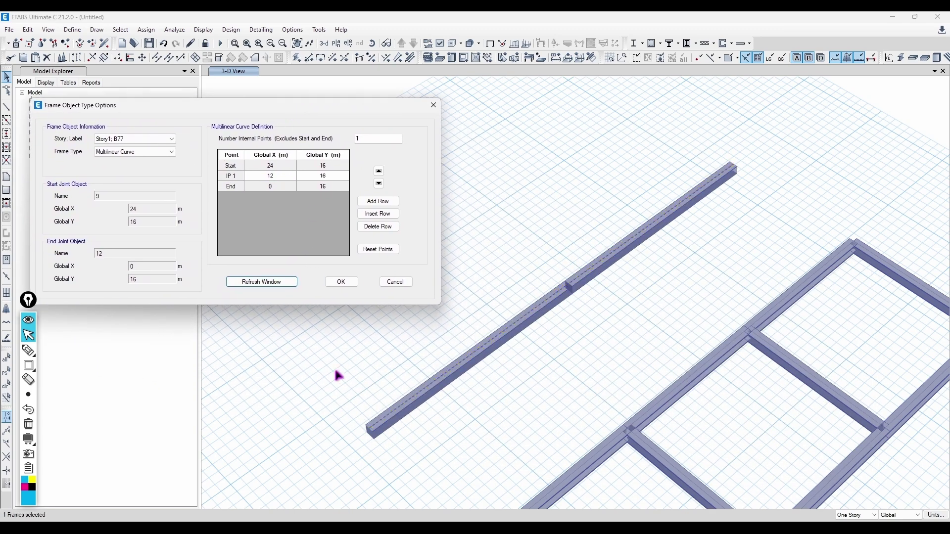
{"action": "left_click", "coordinate": [576, 188]}
{"action": "left_click", "coordinate": [433, 105]}
Show the Story1 plan view and delete the framing below the curved frame, keeping only the curve
{"action": "left_click", "coordinate": [337, 43]}
{"action": "left_click", "coordinate": [421, 337]}
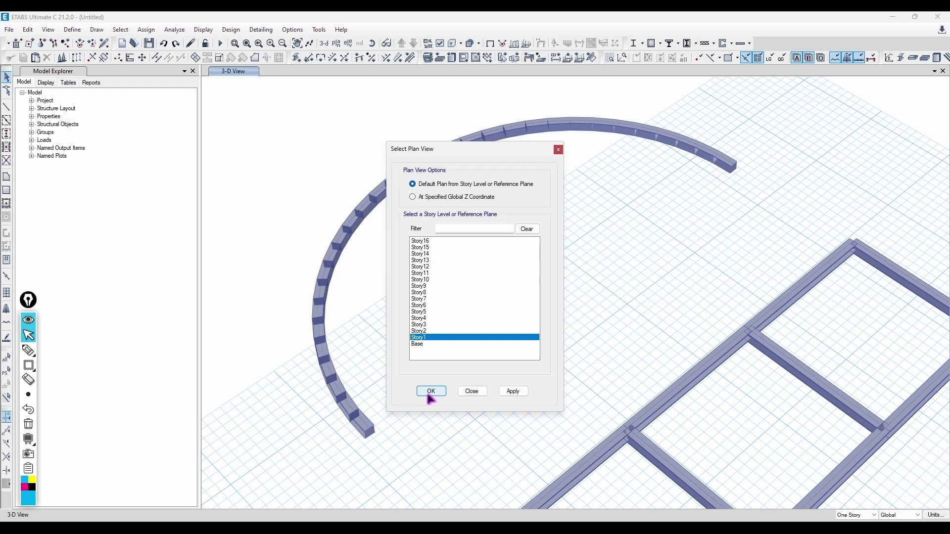
{"action": "left_click", "coordinate": [431, 391]}
{"action": "middle_click_drag", "start_coordinate": [466, 350], "coordinate": [478, 293]}
{"action": "left_click_drag", "start_coordinate": [818, 258], "coordinate": [255, 476]}
{"action": "key", "text": "Delete"}
{"action": "middle_click_drag", "start_coordinate": [310, 236], "coordinate": [352, 245]}
{"action": "scroll", "coordinate": [353, 246], "scroll_direction": "down", "scroll_amount": 3}
{"action": "scroll", "coordinate": [348, 265], "scroll_direction": "up", "scroll_amount": 3}
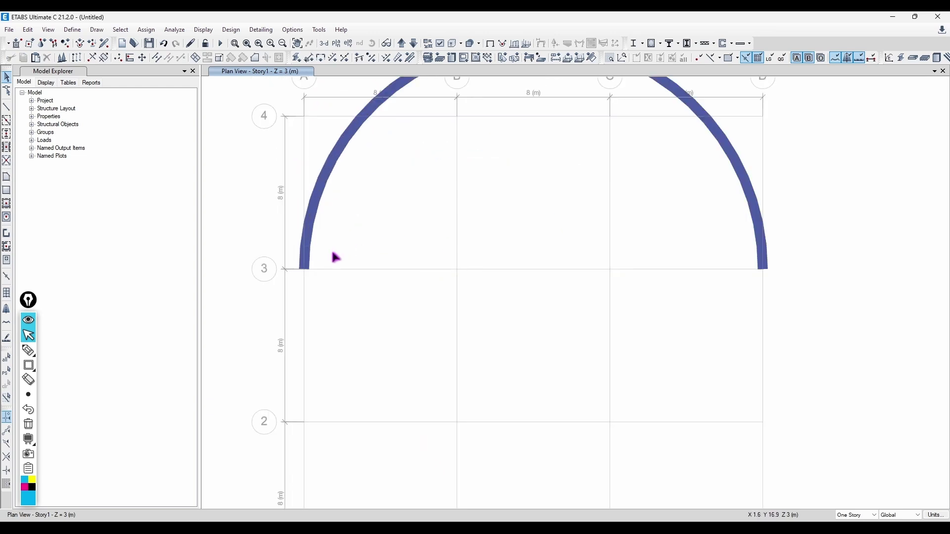
{"action": "scroll", "coordinate": [342, 253], "scroll_direction": "down", "scroll_amount": 3}
{"action": "left_click", "coordinate": [317, 267]}
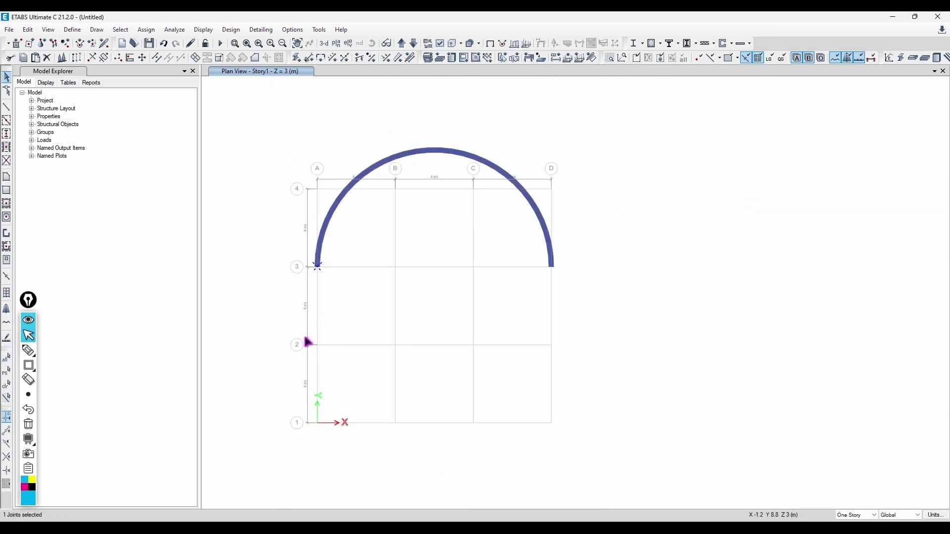
{"action": "key", "text": "Escape"}
Change the curved frame's type to Multilinear Curve and refresh the window to preview its shape
{"action": "left_click_drag", "start_coordinate": [431, 192], "coordinate": [358, 130]}
{"action": "left_click", "coordinate": [48, 30]}
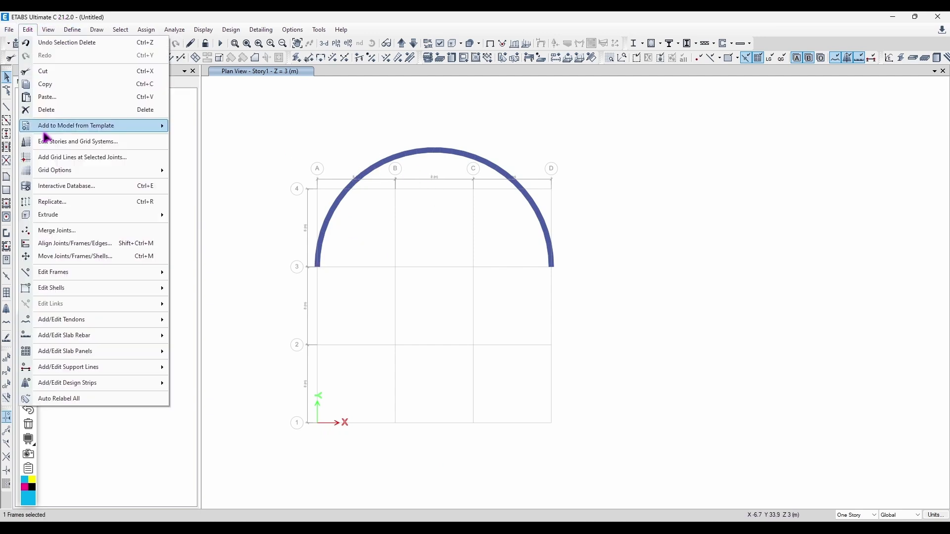
{"action": "mouse_move", "coordinate": [124, 272]}
{"action": "left_click", "coordinate": [213, 316]}
{"action": "left_click_drag", "start_coordinate": [459, 171], "coordinate": [498, 295]}
{"action": "left_click", "coordinate": [481, 326]}
{"action": "left_click", "coordinate": [471, 346]}
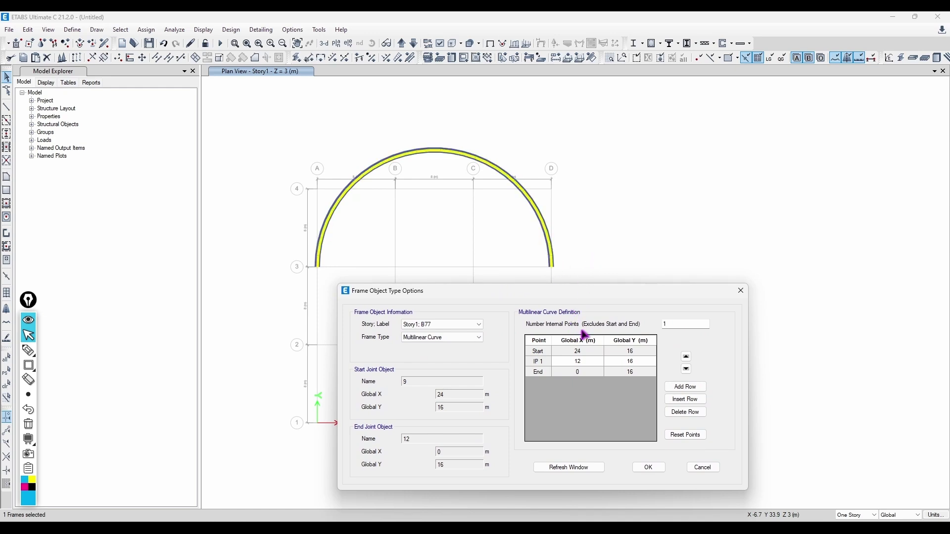
{"action": "left_click_drag", "start_coordinate": [606, 292], "coordinate": [316, 85]}
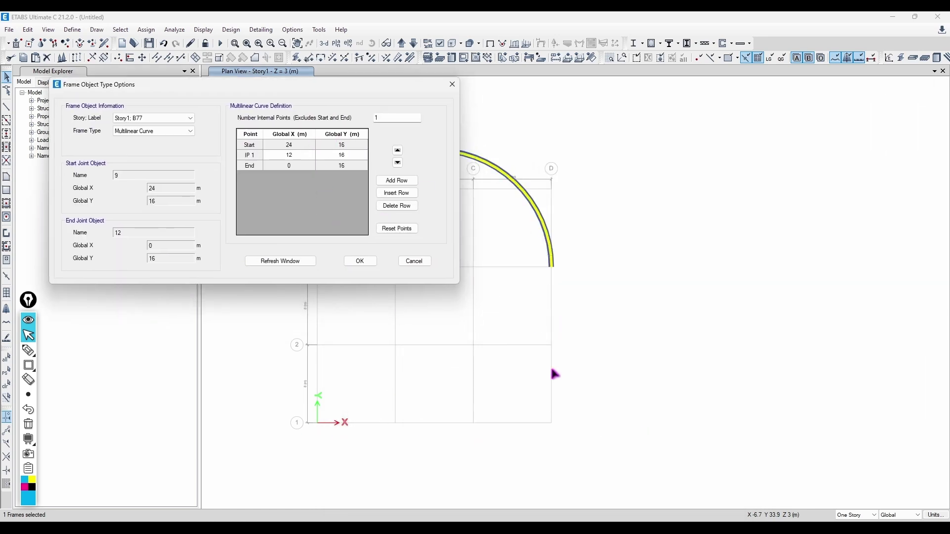
{"action": "left_click_drag", "start_coordinate": [363, 89], "coordinate": [721, 257]}
{"action": "left_click_drag", "start_coordinate": [473, 257], "coordinate": [567, 157]}
{"action": "left_click", "coordinate": [735, 330]}
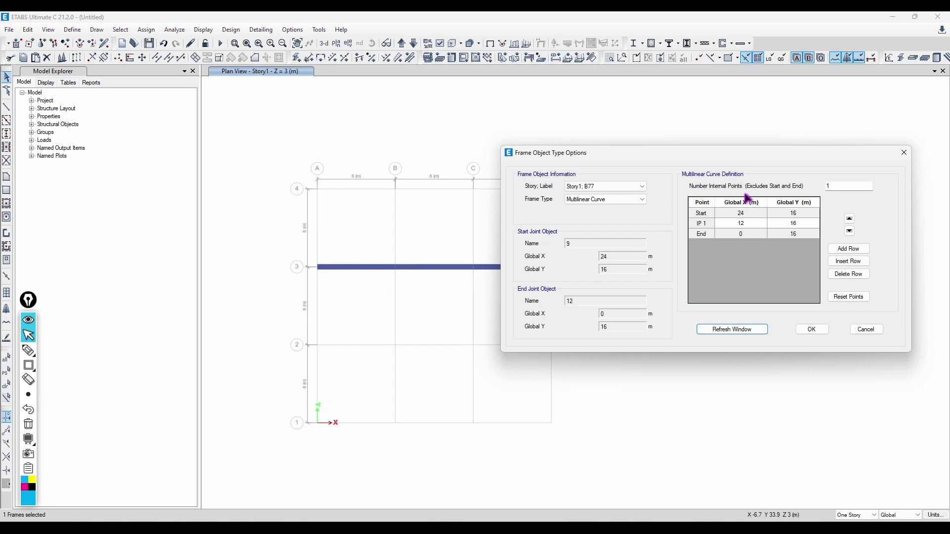
{"action": "left_click_drag", "start_coordinate": [708, 158], "coordinate": [488, 302]}
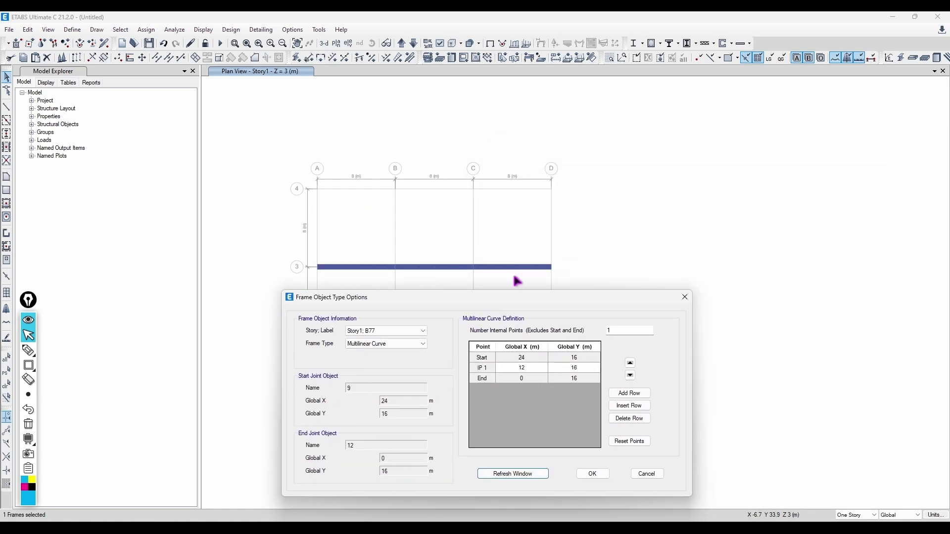
Add a second internal point to the multilinear curve at global X 4 m and Y 12 m
{"action": "left_click", "coordinate": [640, 394]}
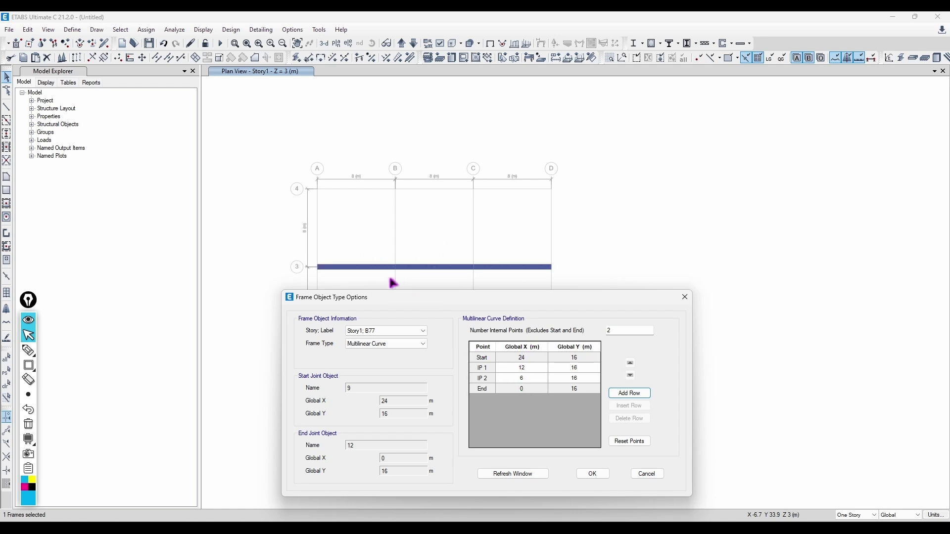
{"action": "left_click", "coordinate": [526, 379]}
{"action": "left_click_drag", "start_coordinate": [421, 299], "coordinate": [620, 114]}
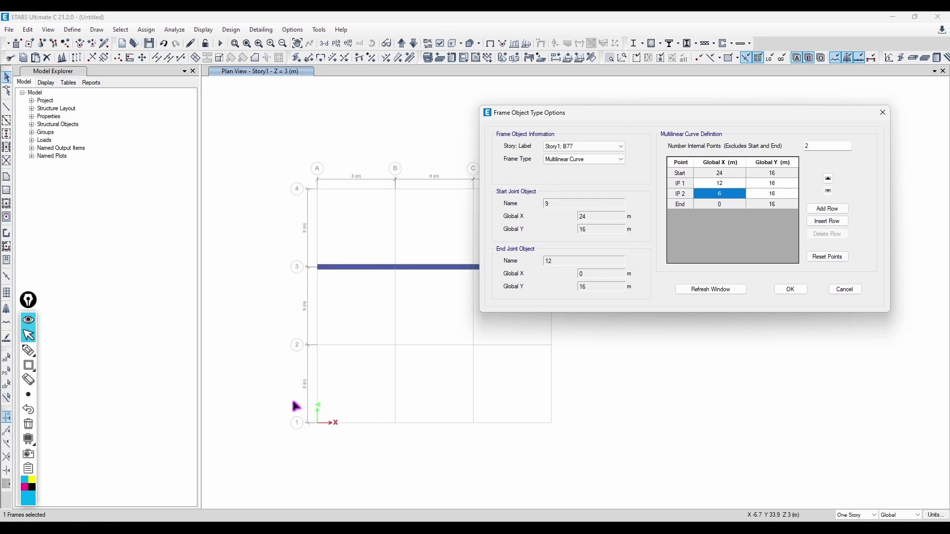
{"action": "left_click_drag", "start_coordinate": [700, 116], "coordinate": [739, 115]}
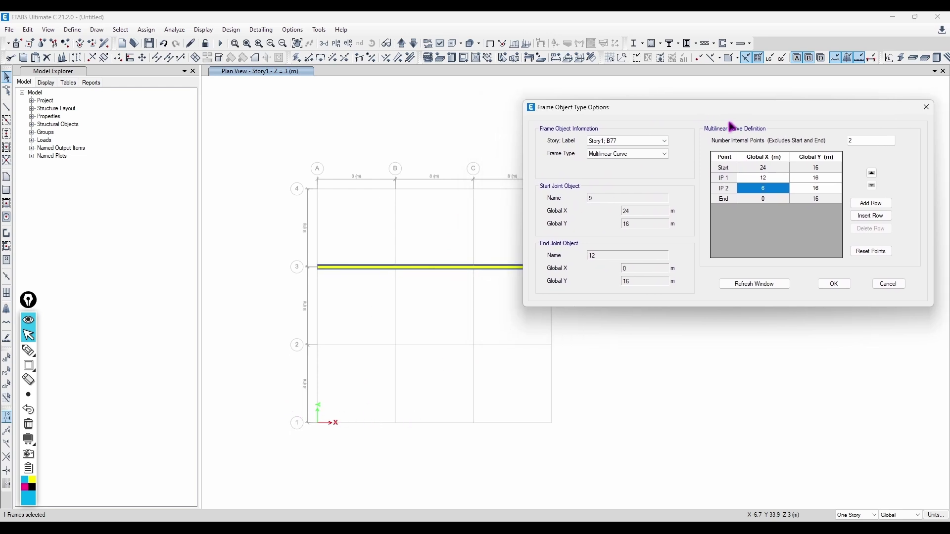
{"action": "type", "text": "4"}
{"action": "left_click", "coordinate": [819, 192]}
{"action": "type", "text": "12"}
Set the first internal point's global X to 8 m, refresh the preview, and apply the multilinear curve
{"action": "left_click", "coordinate": [757, 179]}
{"action": "type", "text": "8"}
{"action": "key", "text": "Tab"}
{"action": "left_click", "coordinate": [809, 179]}
{"action": "left_click_drag", "start_coordinate": [787, 107], "coordinate": [561, 330]}
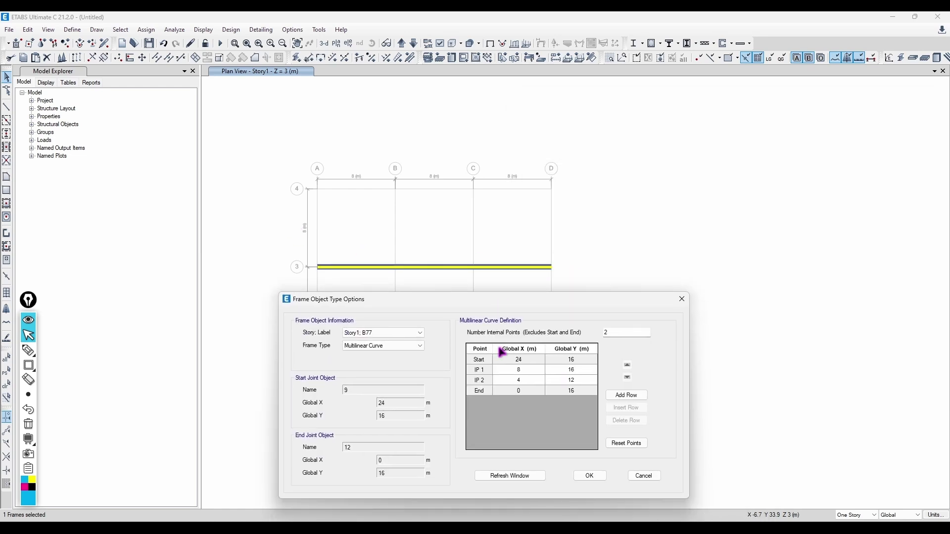
{"action": "left_click", "coordinate": [529, 507]}
{"action": "left_click_drag", "start_coordinate": [492, 333], "coordinate": [380, 333]}
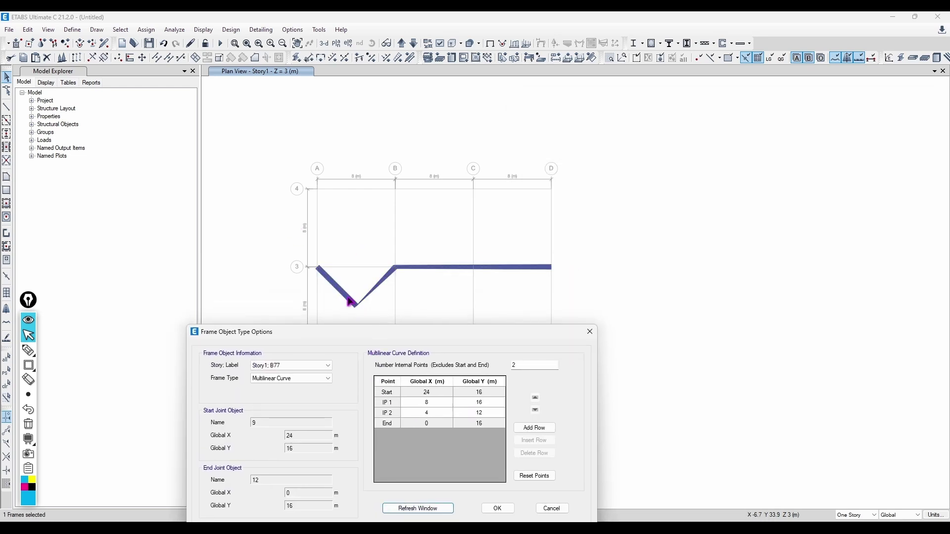
{"action": "left_click", "coordinate": [497, 507]}
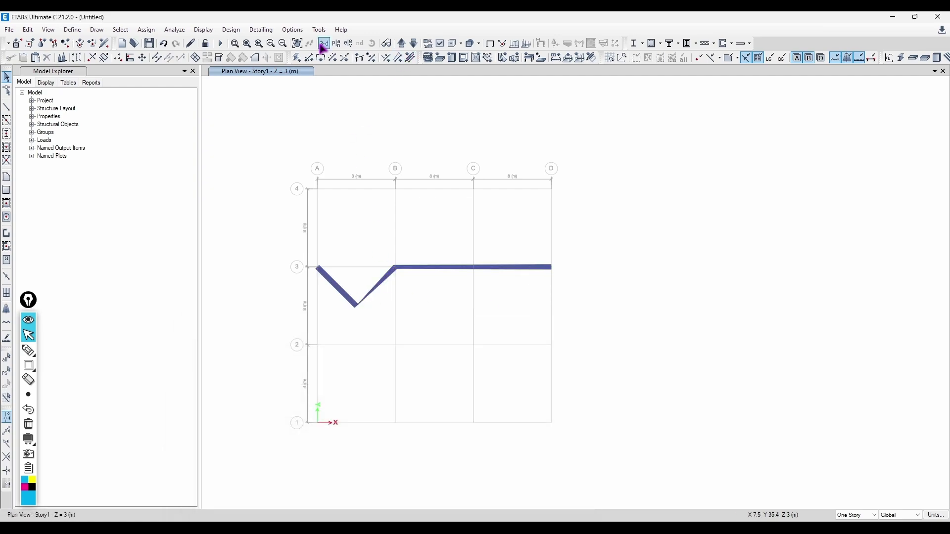
Display the model in 3-D and examine the section property and other assignments of the multilinear frame
{"action": "left_click", "coordinate": [323, 43]}
{"action": "scroll", "coordinate": [491, 382], "scroll_direction": "up", "scroll_amount": 10}
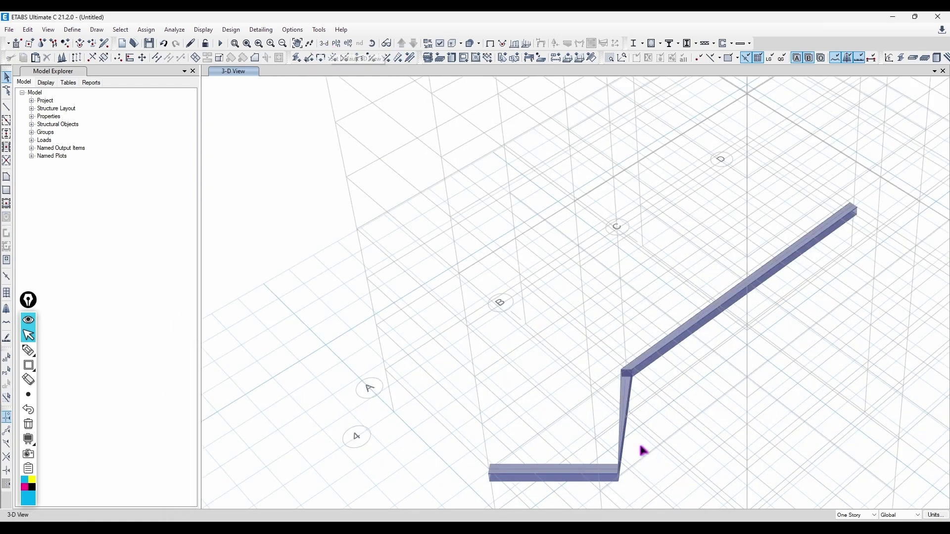
{"action": "middle_click_drag", "start_coordinate": [616, 255], "coordinate": [571, 356], "text": "shift"}
{"action": "left_click", "coordinate": [660, 328]}
{"action": "right_click", "coordinate": [644, 323]}
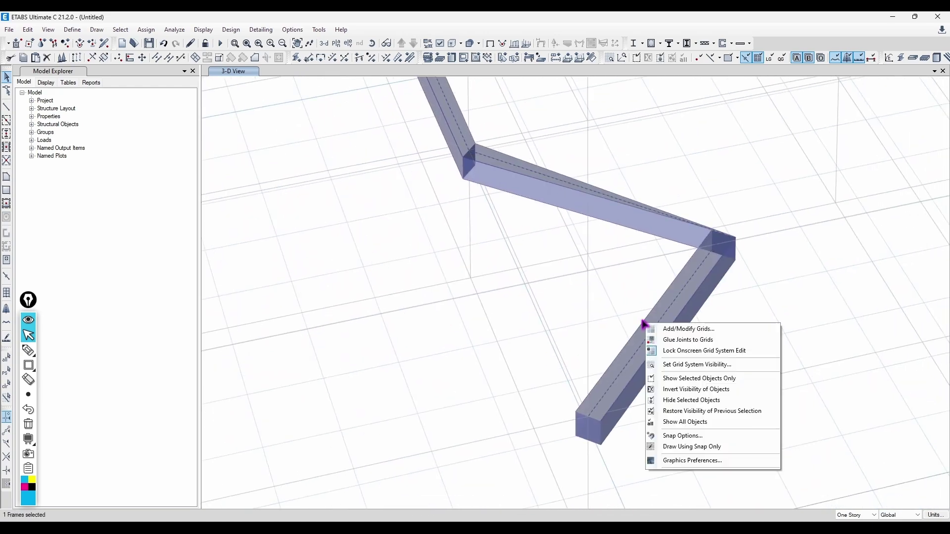
{"action": "right_click", "coordinate": [670, 309]}
{"action": "left_click", "coordinate": [514, 208]}
{"action": "left_click", "coordinate": [539, 201]}
{"action": "left_click", "coordinate": [552, 201]}
{"action": "left_click", "coordinate": [499, 210]}
{"action": "left_click", "coordinate": [449, 421]}
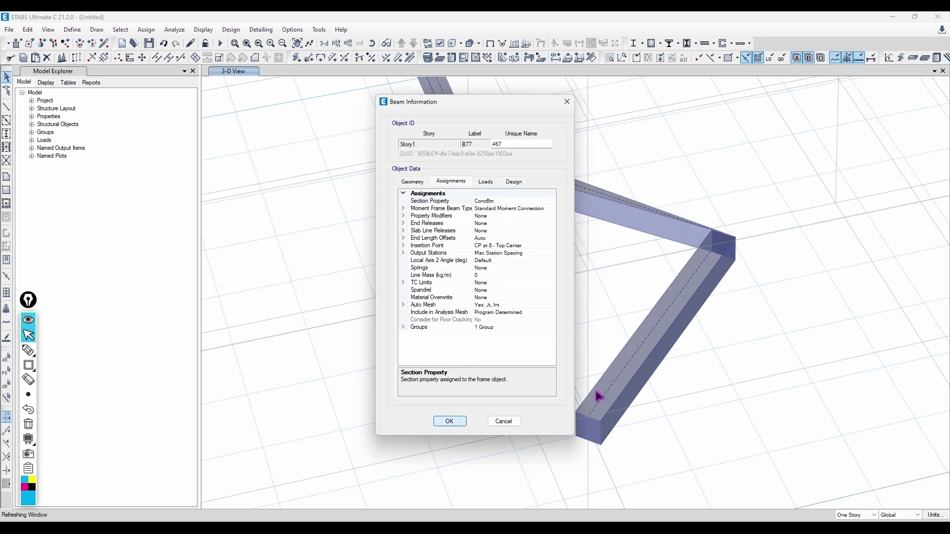
{"action": "scroll", "coordinate": [663, 341], "scroll_direction": "down", "scroll_amount": 10}
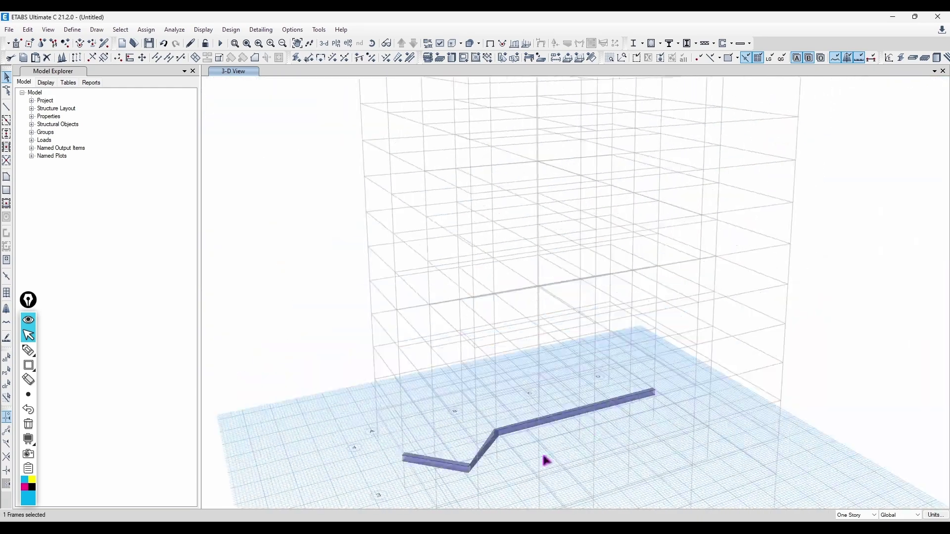
{"action": "middle_click_drag", "start_coordinate": [546, 461], "coordinate": [544, 311], "text": "shift"}
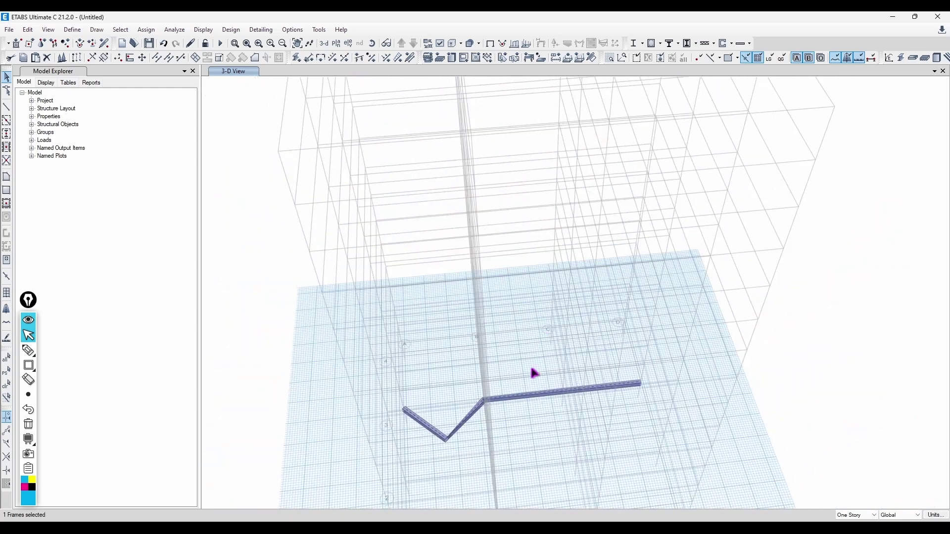
{"action": "middle_click_drag", "start_coordinate": [537, 366], "coordinate": [562, 272], "text": "shift"}
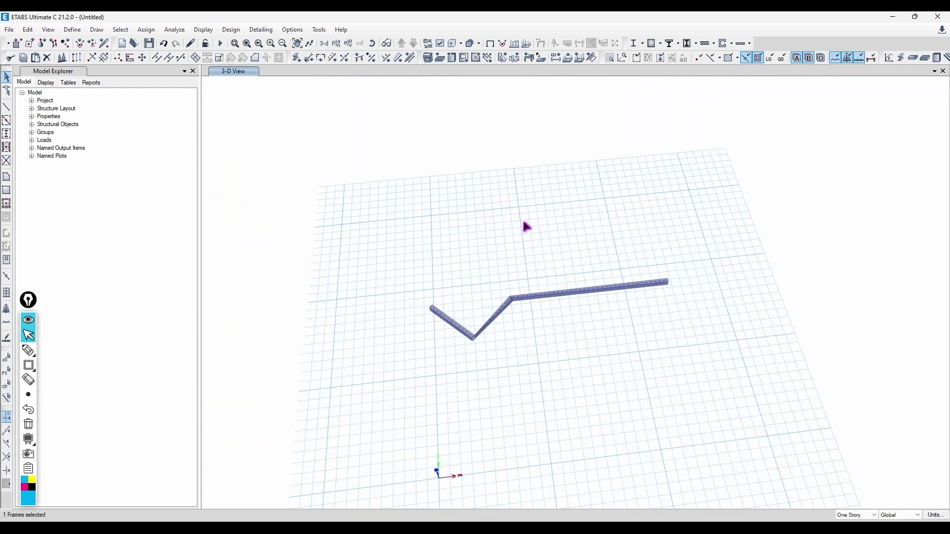
{"action": "left_click", "coordinate": [513, 299]}
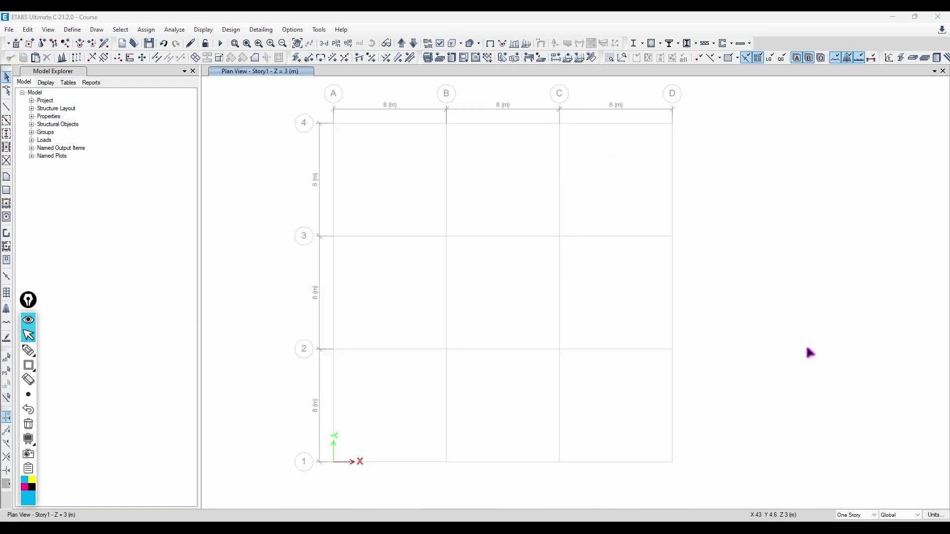
Draw a rectangular Deck1 floor in the bay between grids B and C and grids 2 and 3
{"action": "left_click", "coordinate": [28, 30]}
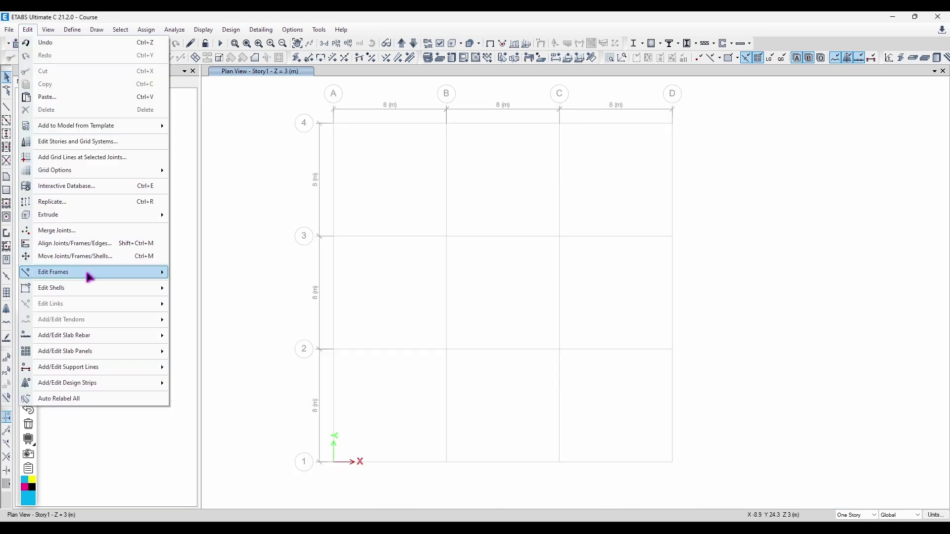
{"action": "left_click", "coordinate": [226, 235]}
{"action": "left_click_drag", "start_coordinate": [447, 237], "coordinate": [558, 348]}
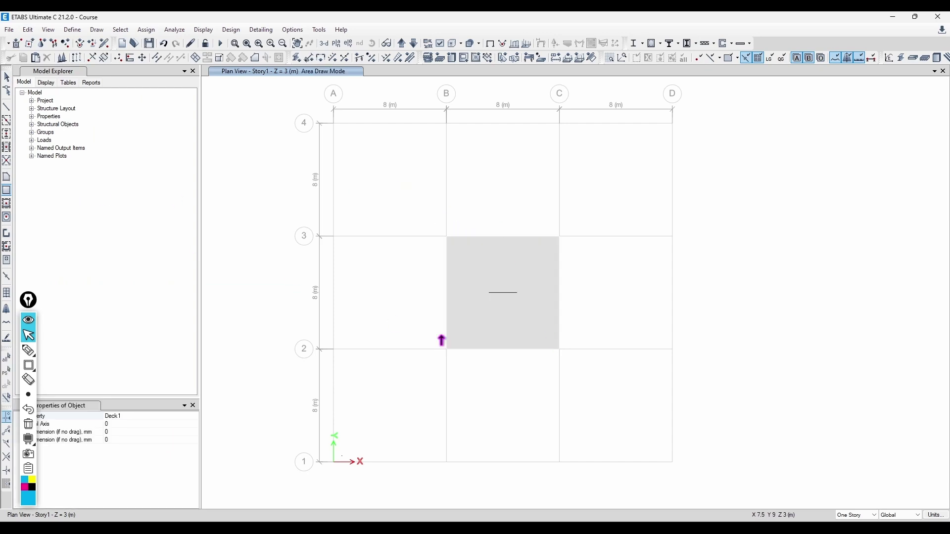
Draw two Wall1 walls, one along grid A from grid 2 to 1 and one diagonally from D-2 to C-1
{"action": "left_click", "coordinate": [7, 233]}
{"action": "left_click", "coordinate": [333, 352]}
{"action": "left_click", "coordinate": [333, 461]}
{"action": "key", "text": "Escape"}
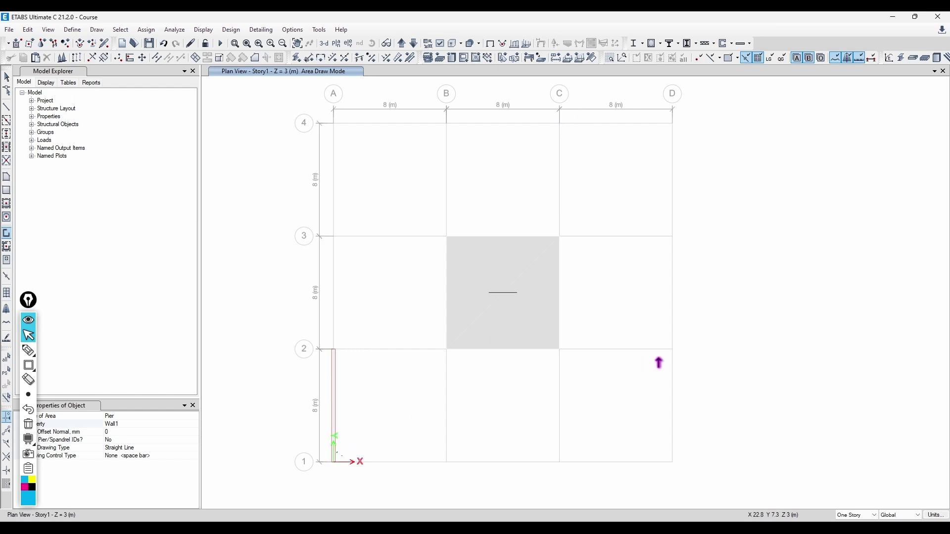
{"action": "left_click", "coordinate": [672, 349]}
{"action": "left_click", "coordinate": [560, 462]}
{"action": "key", "text": "Escape"}
{"action": "key", "text": "Escape"}
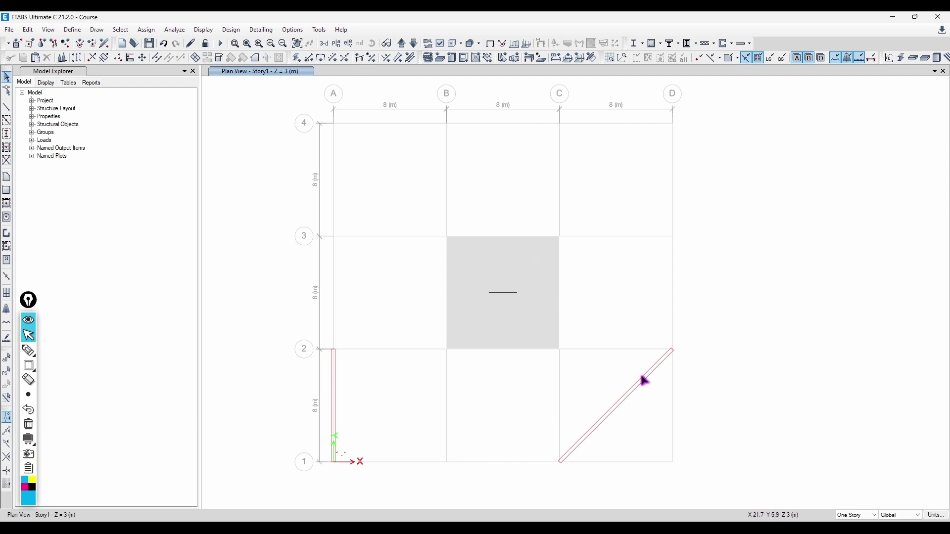
Divide the deck shell into 2 by 2 areas
{"action": "left_click", "coordinate": [489, 280]}
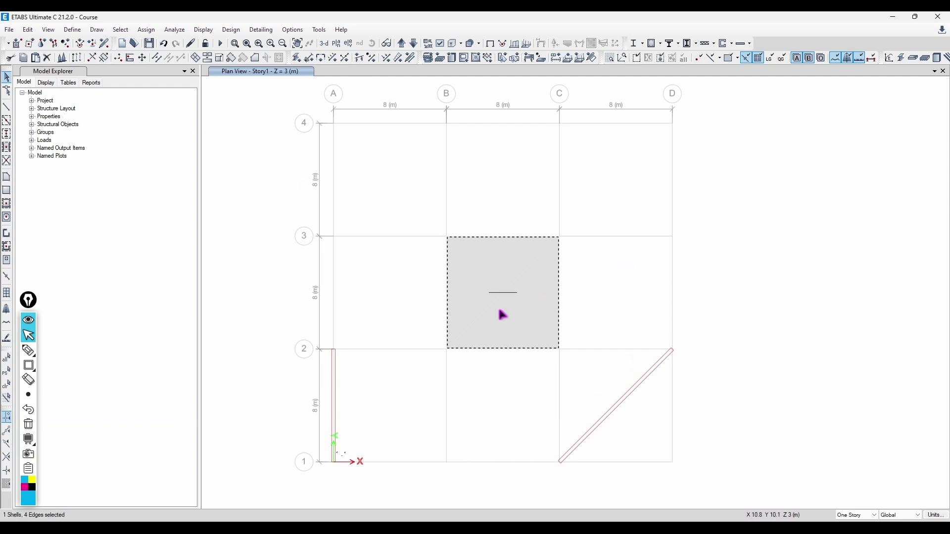
{"action": "left_click", "coordinate": [28, 29]}
{"action": "mouse_move", "coordinate": [117, 288]}
{"action": "left_click", "coordinate": [198, 288]}
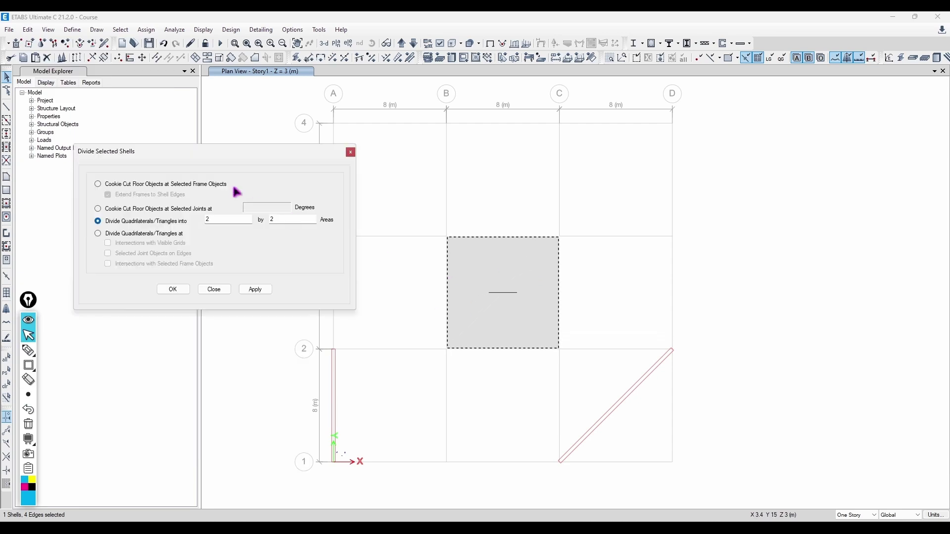
{"action": "left_click", "coordinate": [255, 289]}
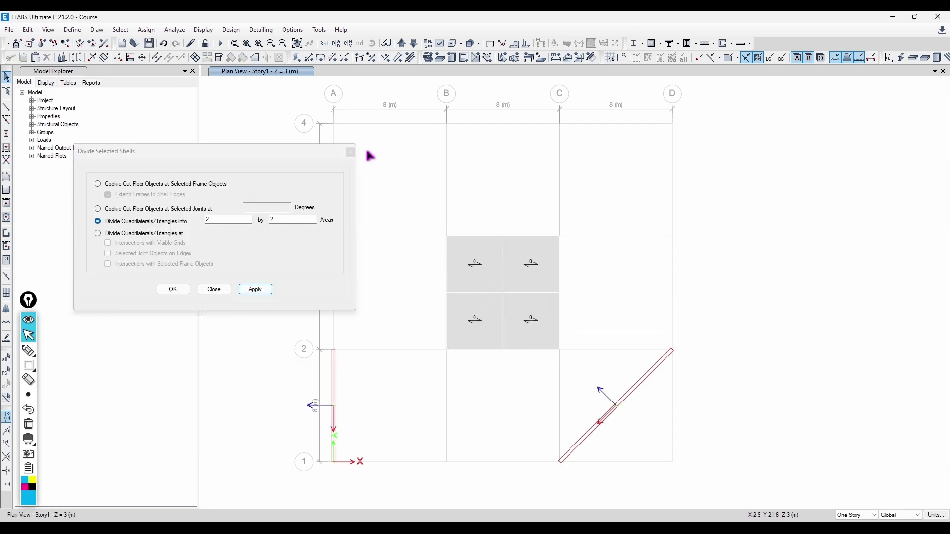
{"action": "left_click", "coordinate": [351, 152]}
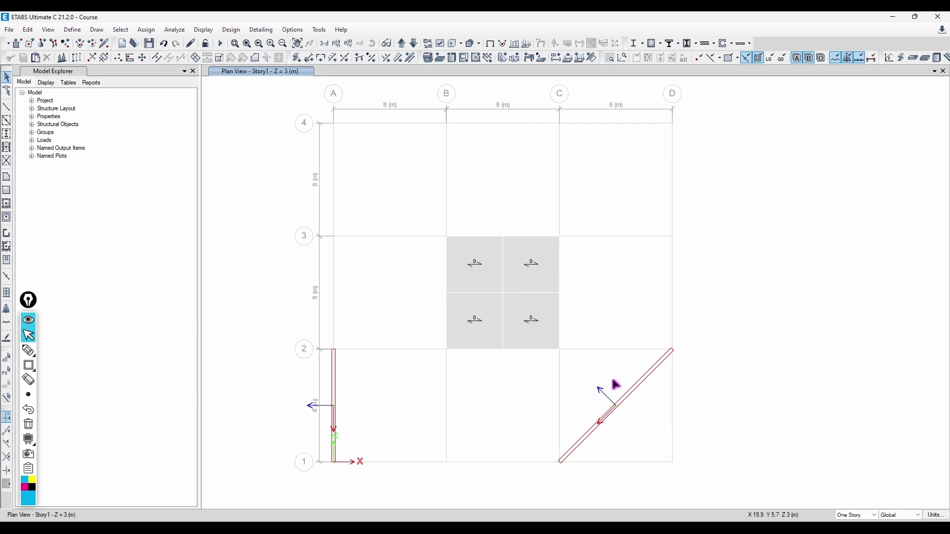
Undo the deck's 2 by 2 division and redo it
{"action": "left_click", "coordinate": [164, 44]}
{"action": "left_click", "coordinate": [496, 294]}
{"action": "left_click", "coordinate": [27, 30]}
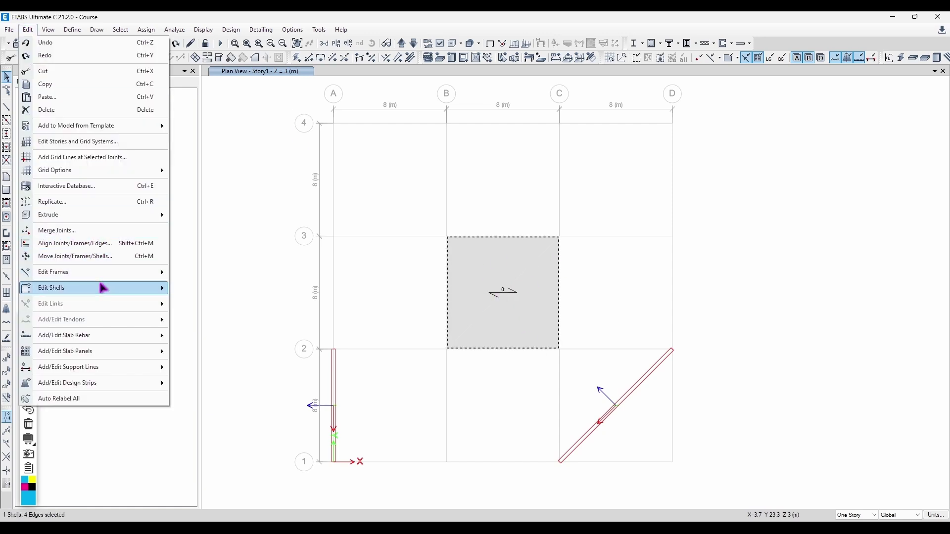
{"action": "mouse_move", "coordinate": [105, 289]}
{"action": "left_click", "coordinate": [380, 290]}
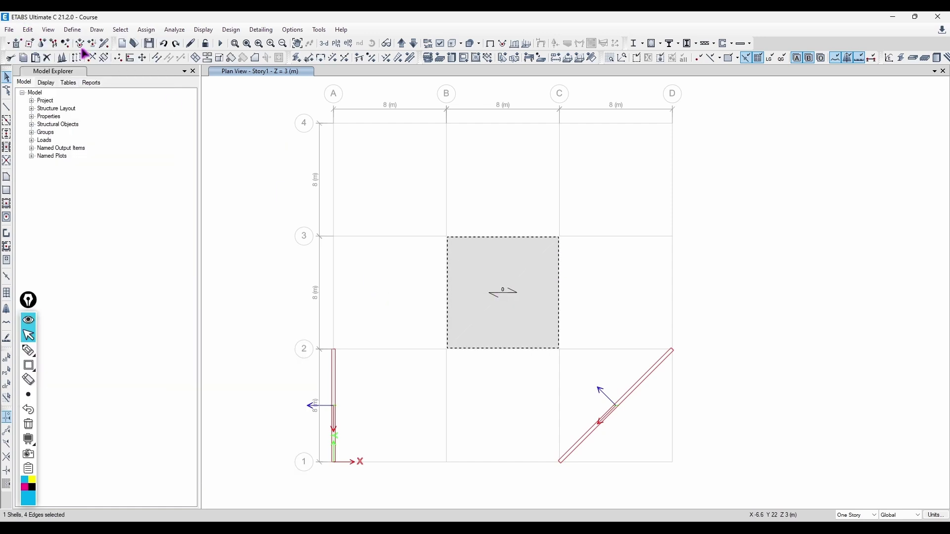
{"action": "left_click", "coordinate": [28, 29]}
{"action": "left_click", "coordinate": [69, 55]}
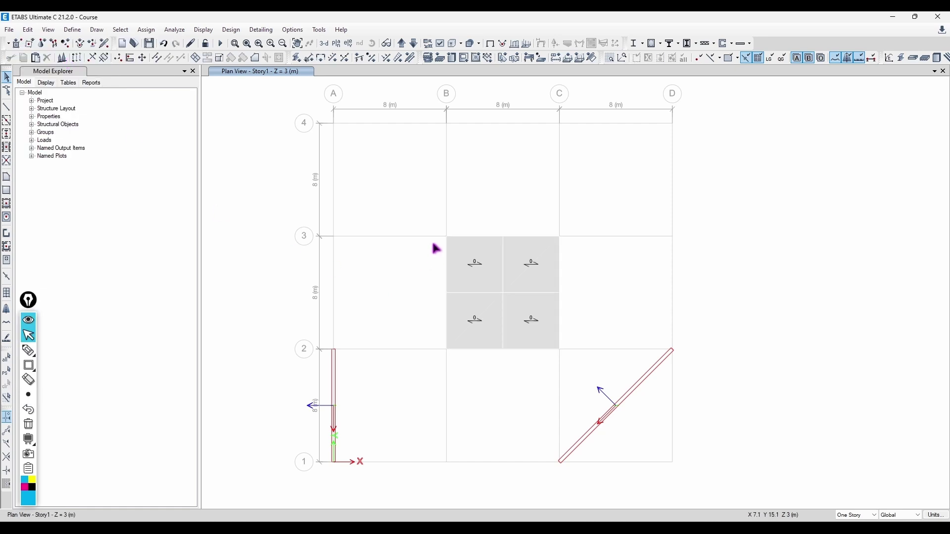
Merge the four Deck1 shells into one with the assignments of F5, hiding common edges in the preview
{"action": "left_click_drag", "start_coordinate": [583, 368], "coordinate": [583, 367]}
{"action": "left_click", "coordinate": [28, 29]}
{"action": "mouse_move", "coordinate": [127, 282]}
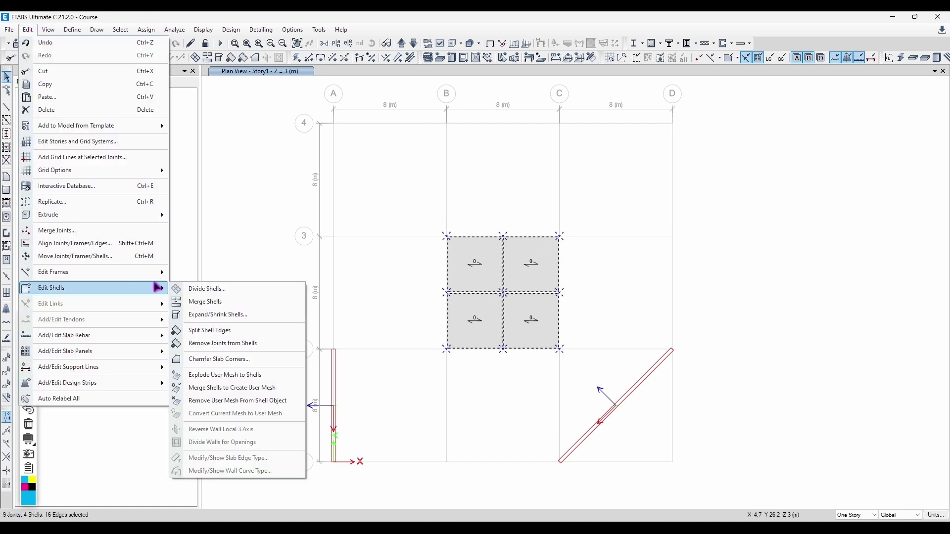
{"action": "left_click", "coordinate": [208, 304]}
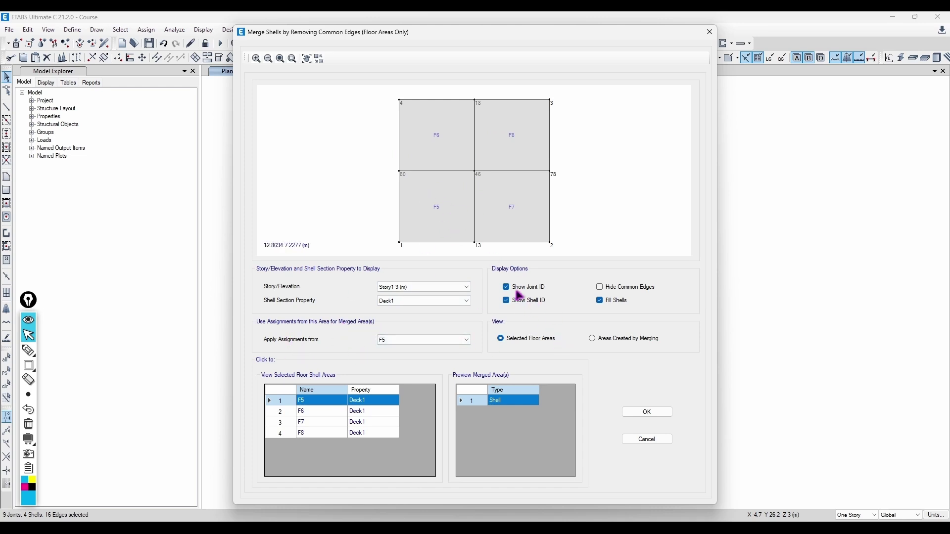
{"action": "left_click", "coordinate": [601, 287]}
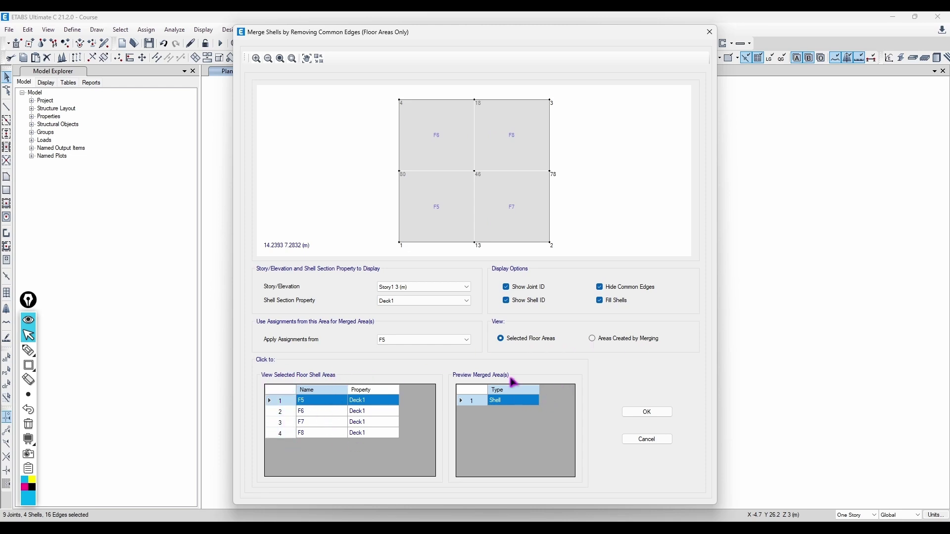
{"action": "left_click", "coordinate": [648, 411]}
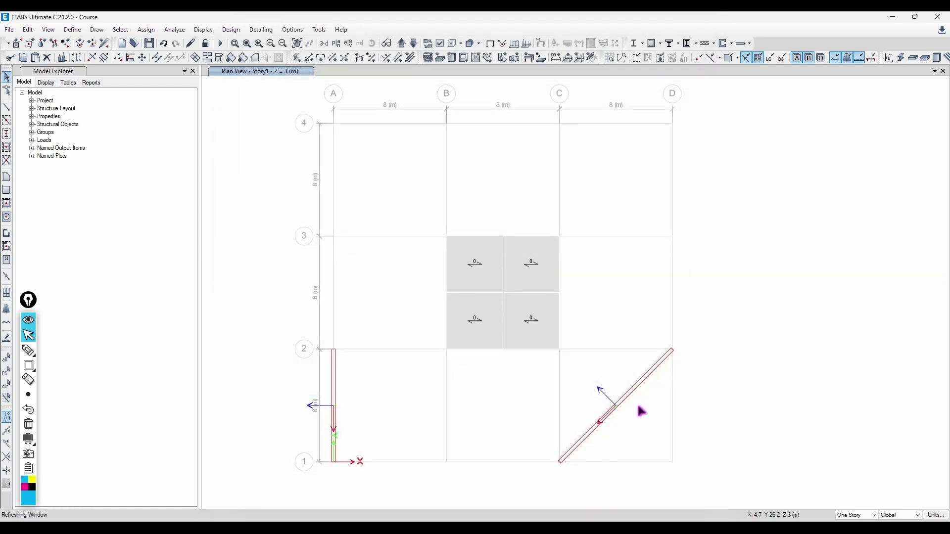
Change the merged shell's section property assignment to Slab1
{"action": "right_click", "coordinate": [509, 275]}
{"action": "left_click", "coordinate": [477, 215]}
{"action": "left_click", "coordinate": [493, 208]}
{"action": "left_click", "coordinate": [552, 209]}
{"action": "left_click", "coordinate": [493, 222]}
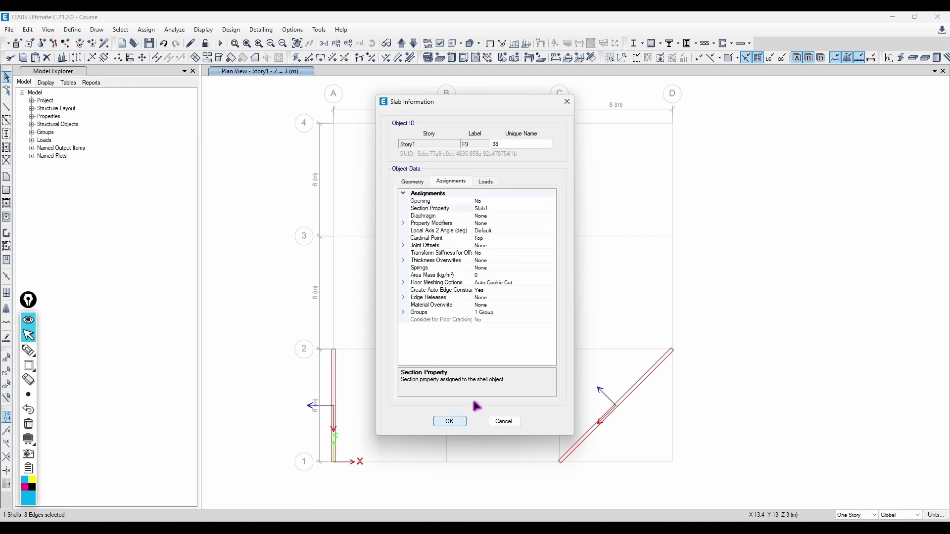
{"action": "left_click", "coordinate": [450, 421]}
Expand the whole slab outward with an offset of 1000 mm
{"action": "left_click", "coordinate": [550, 278]}
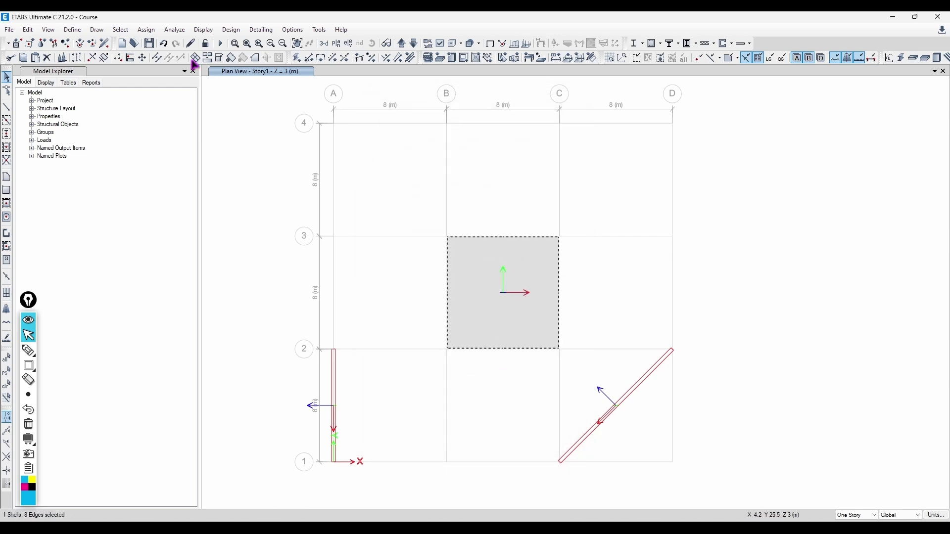
{"action": "left_click", "coordinate": [28, 29]}
{"action": "mouse_move", "coordinate": [56, 287]}
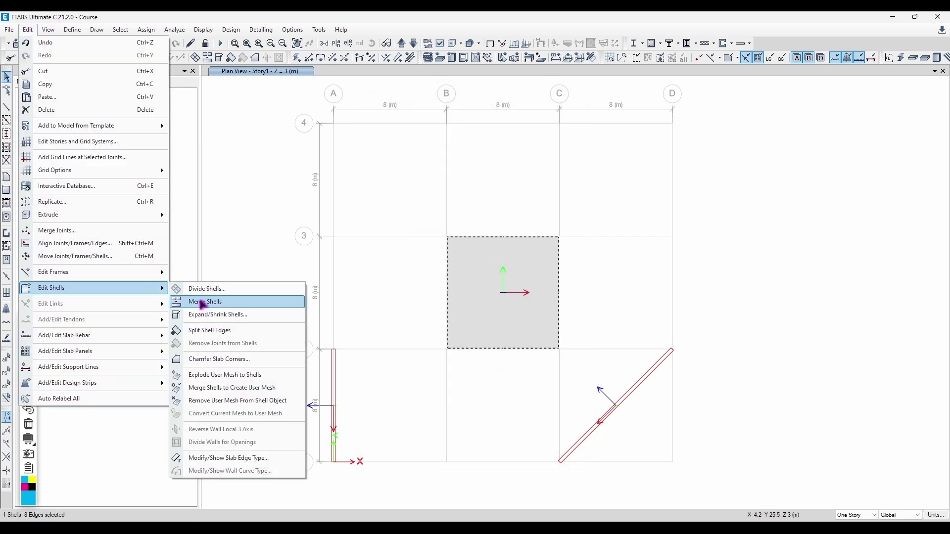
{"action": "left_click", "coordinate": [227, 316]}
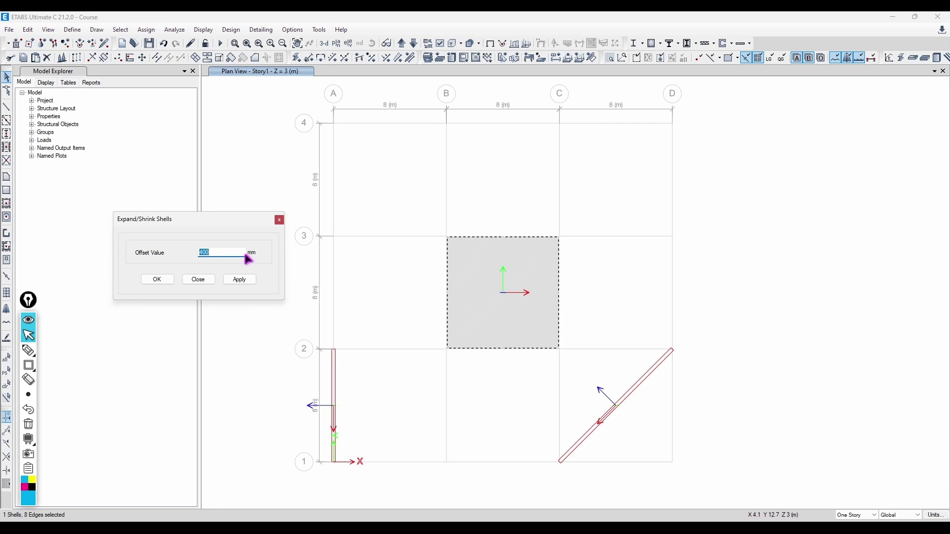
{"action": "left_click", "coordinate": [247, 279]}
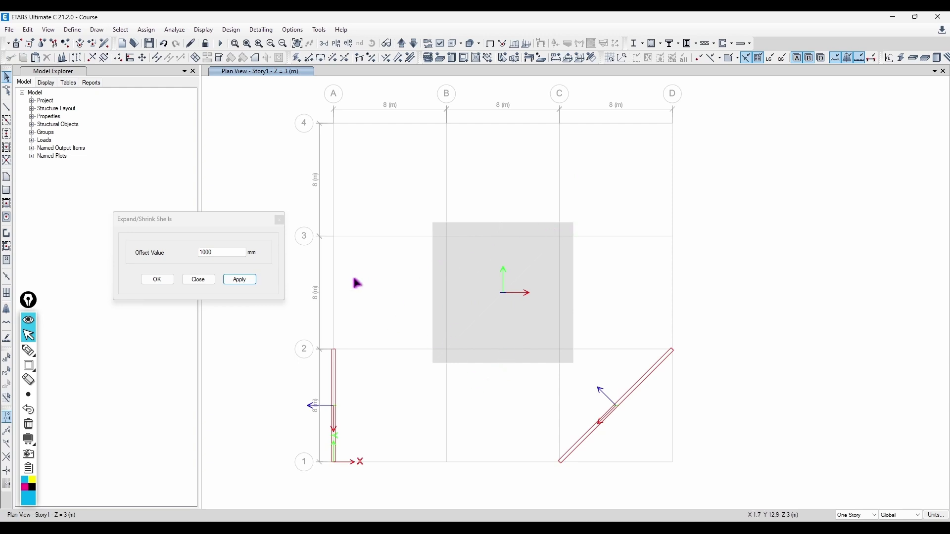
Shrink the slab repeatedly with an offset of -1000 mm, and undo the last changes
{"action": "left_click", "coordinate": [453, 287]}
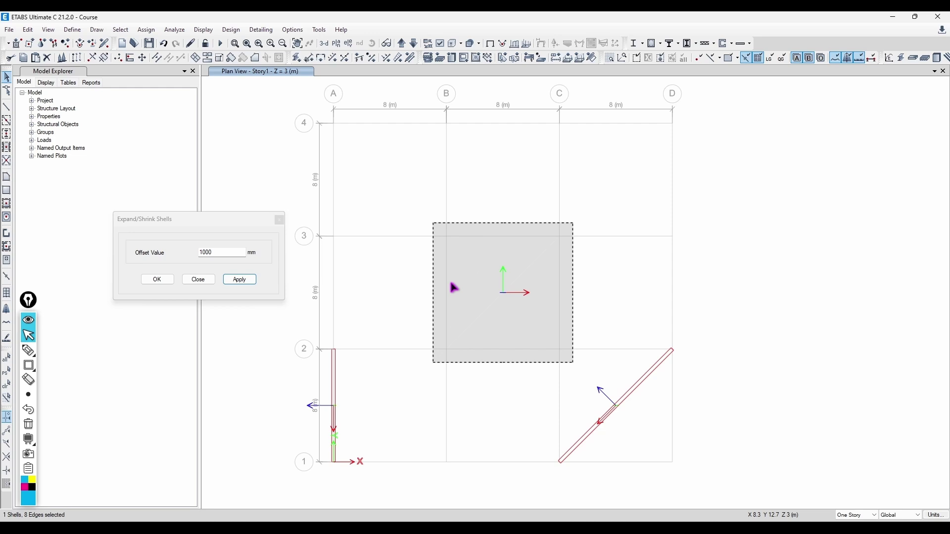
{"action": "left_click", "coordinate": [240, 250]}
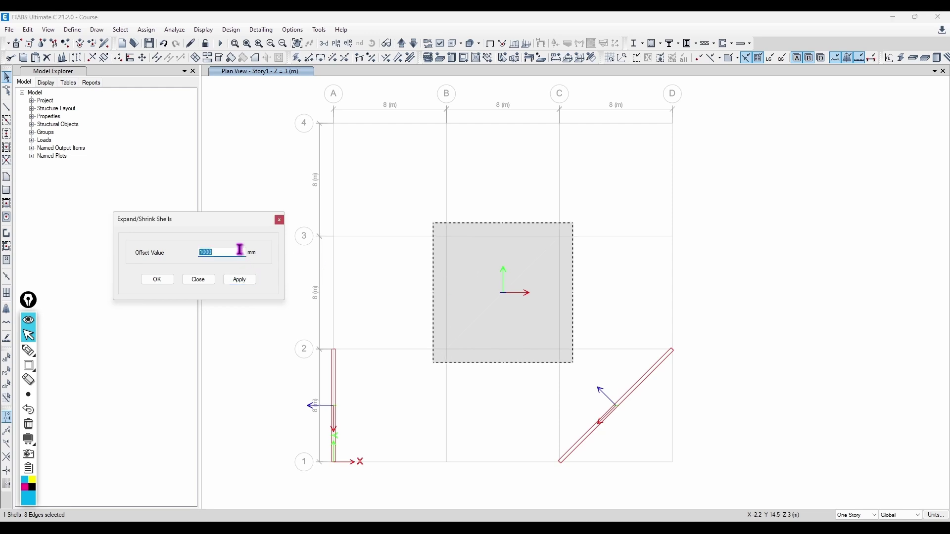
{"action": "left_click", "coordinate": [241, 281]}
{"action": "left_click", "coordinate": [240, 280]}
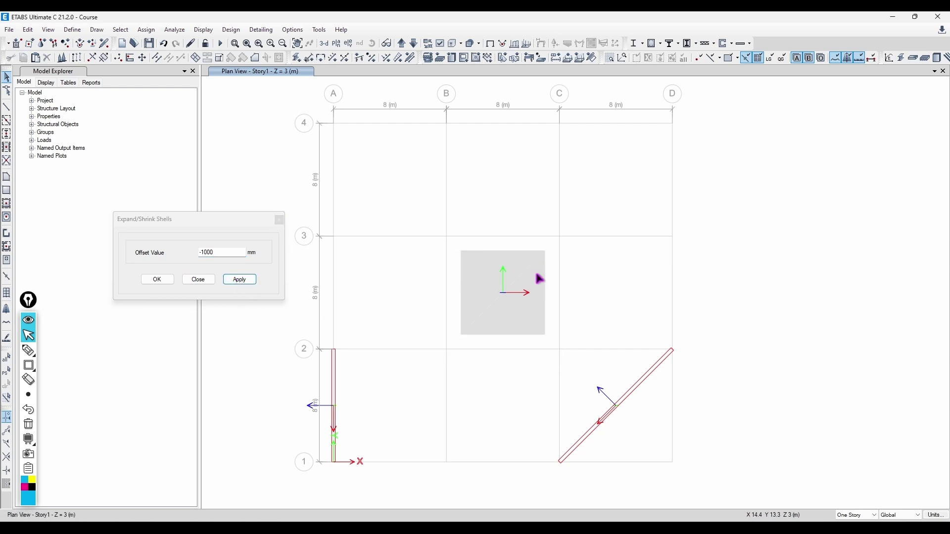
{"action": "left_click", "coordinate": [539, 279]}
{"action": "left_click", "coordinate": [239, 280]}
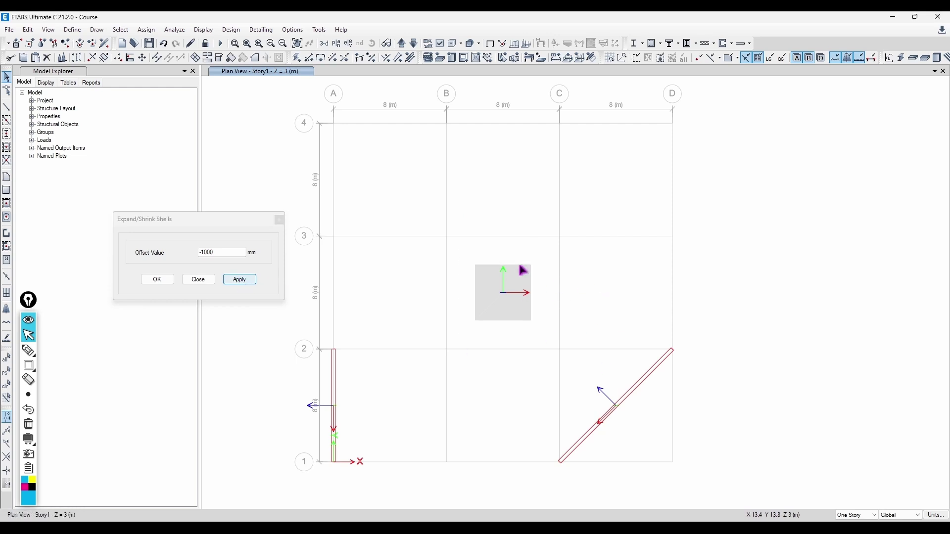
{"action": "key", "text": "ctrl+z"}
{"action": "key", "text": "ctrl+z"}
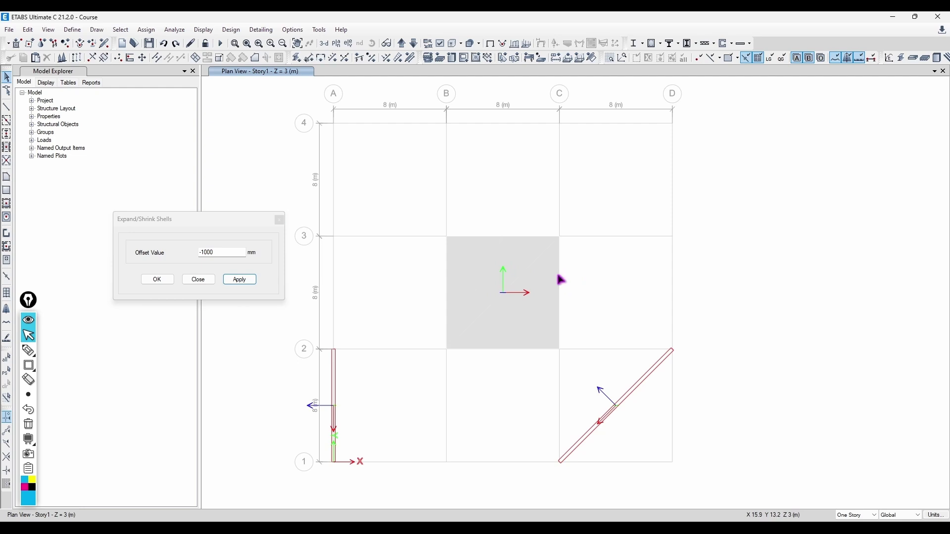
Expand only the slab's edge along grid C by 1000 mm
{"action": "left_click", "coordinate": [542, 279]}
{"action": "left_click", "coordinate": [543, 279]}
{"action": "left_click", "coordinate": [558, 289]}
{"action": "left_click", "coordinate": [561, 284]}
{"action": "left_click", "coordinate": [560, 307]}
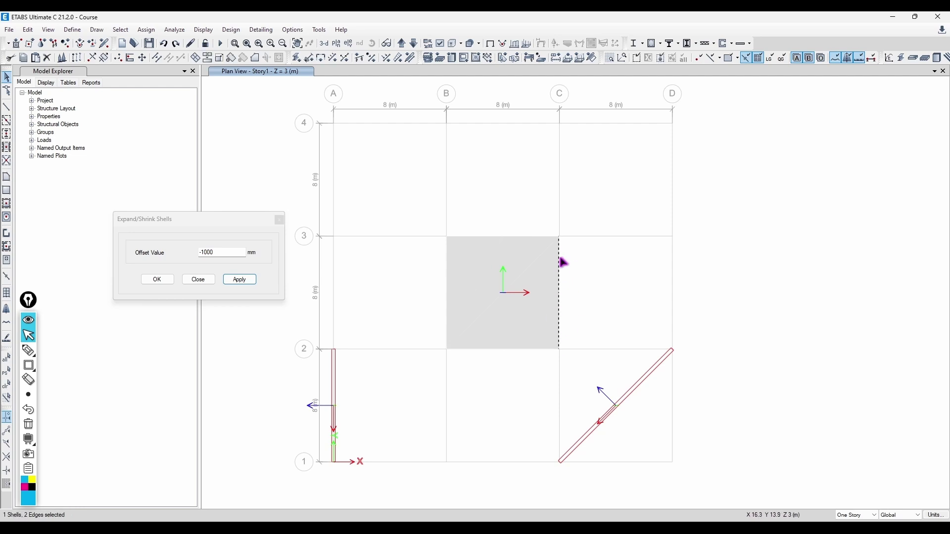
{"action": "double_click", "coordinate": [220, 256]}
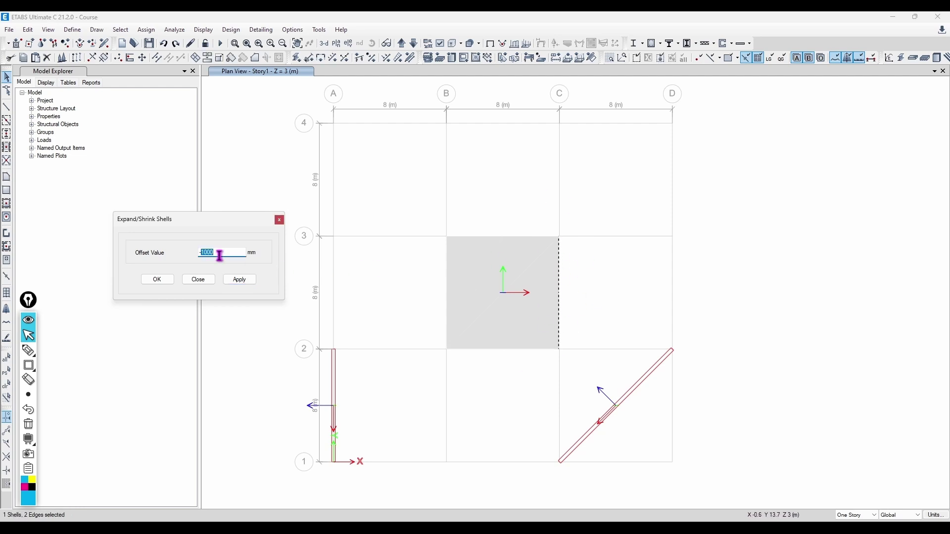
{"action": "left_click", "coordinate": [239, 280]}
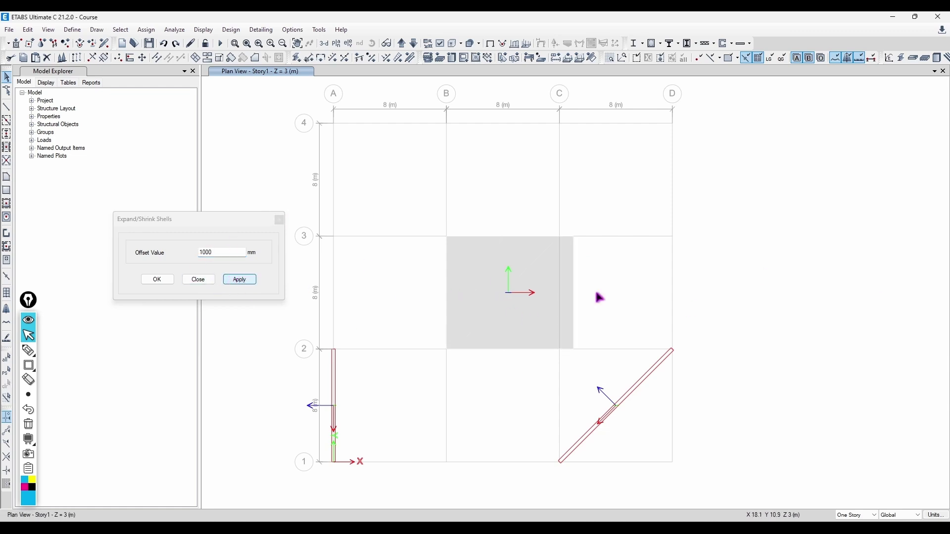
Expand the slab's edge along grid 2 and the half edge nearest grid B along grid 3 by 1000 mm
{"action": "left_click", "coordinate": [527, 349]}
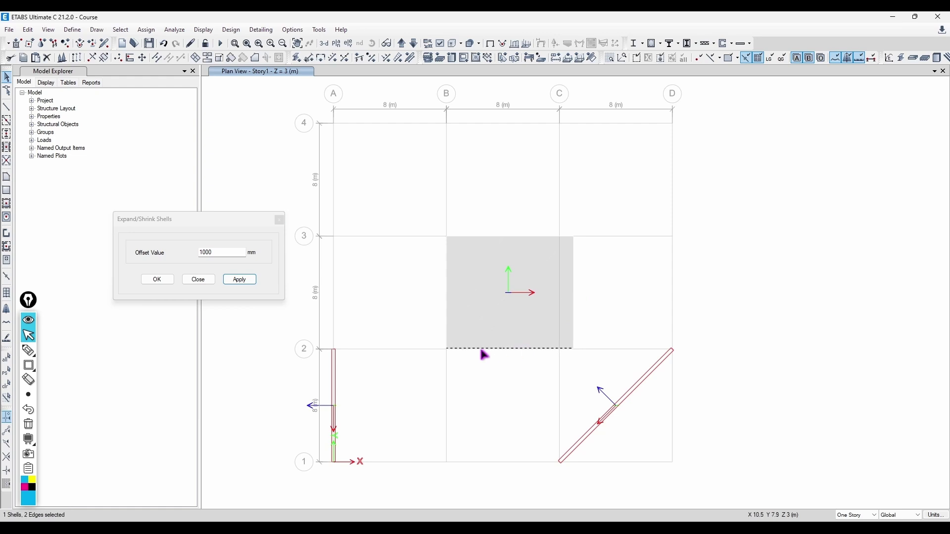
{"action": "left_click", "coordinate": [240, 279]}
{"action": "left_click", "coordinate": [463, 237]}
{"action": "left_click", "coordinate": [240, 280]}
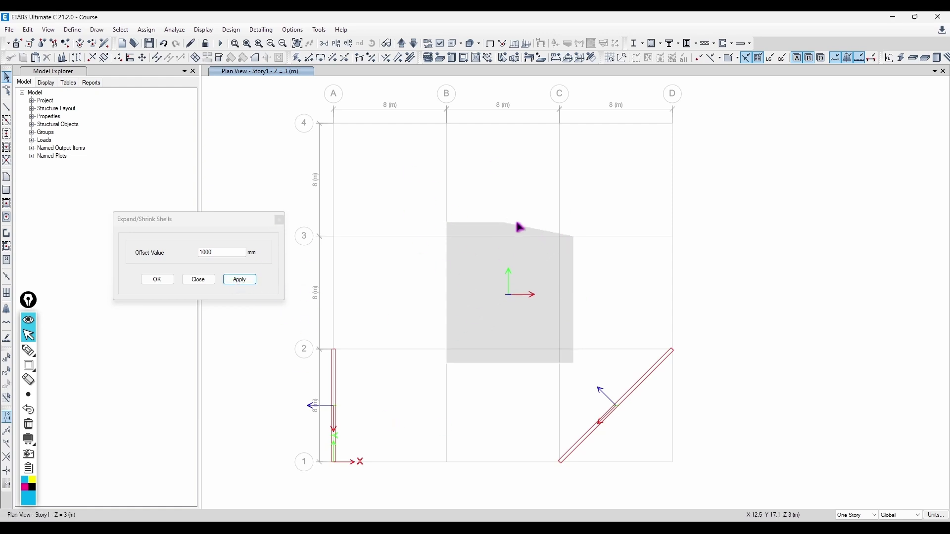
{"action": "scroll", "coordinate": [509, 219], "scroll_direction": "up", "scroll_amount": 3}
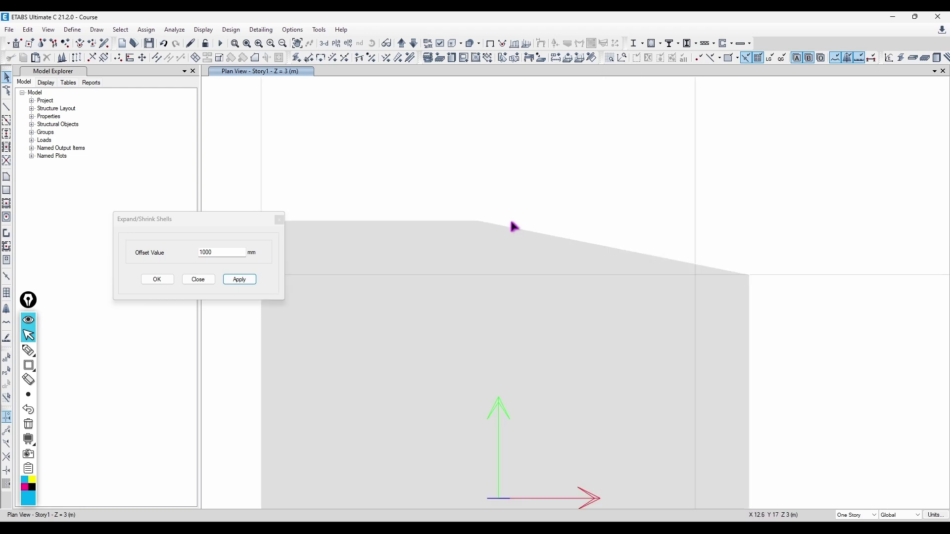
{"action": "scroll", "coordinate": [503, 221], "scroll_direction": "down", "scroll_amount": 3}
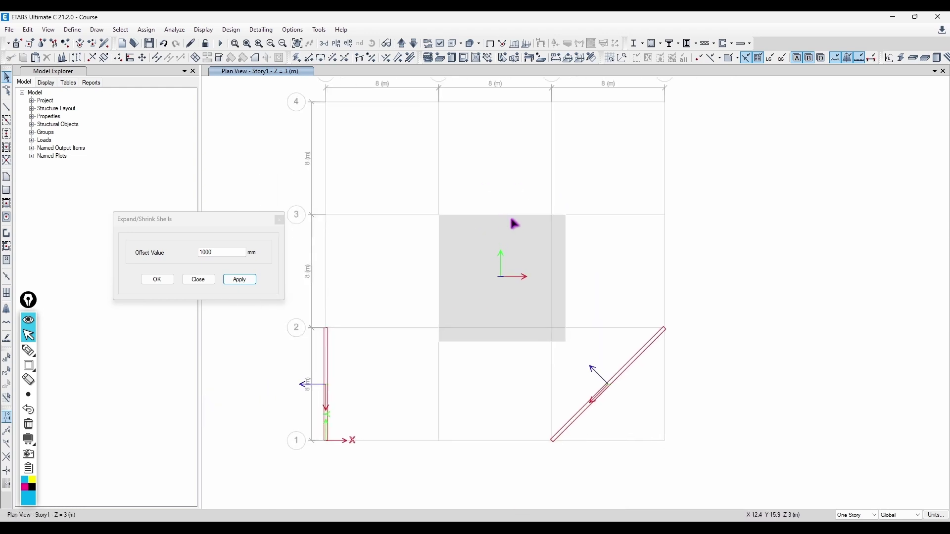
Undo the three edge expansions of the slab
{"action": "key", "text": "ctrl+z"}
{"action": "key", "text": "ctrl+z"}
{"action": "key", "text": "ctrl+z"}
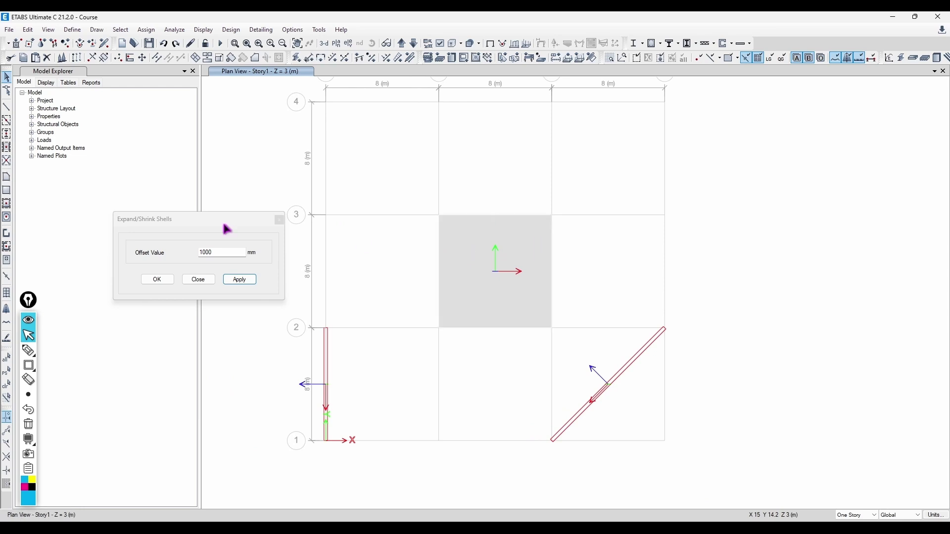
Replace the slab with a rectangular Deck1 floor in the bay between grids B and C and grids 2 and 3
{"action": "left_click", "coordinate": [6, 190]}
{"action": "left_click", "coordinate": [439, 214]}
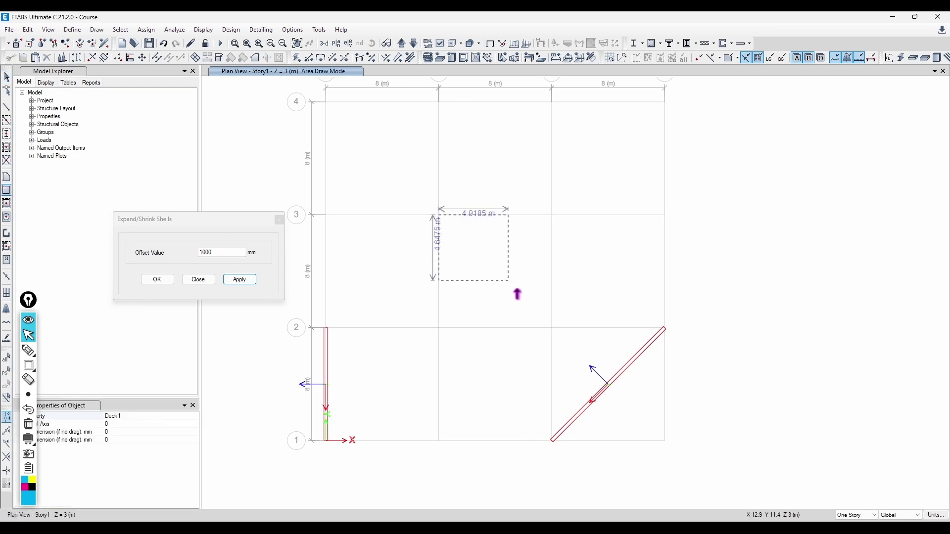
{"action": "left_click", "coordinate": [551, 332]}
{"action": "key", "text": "Escape"}
{"action": "left_click", "coordinate": [525, 257]}
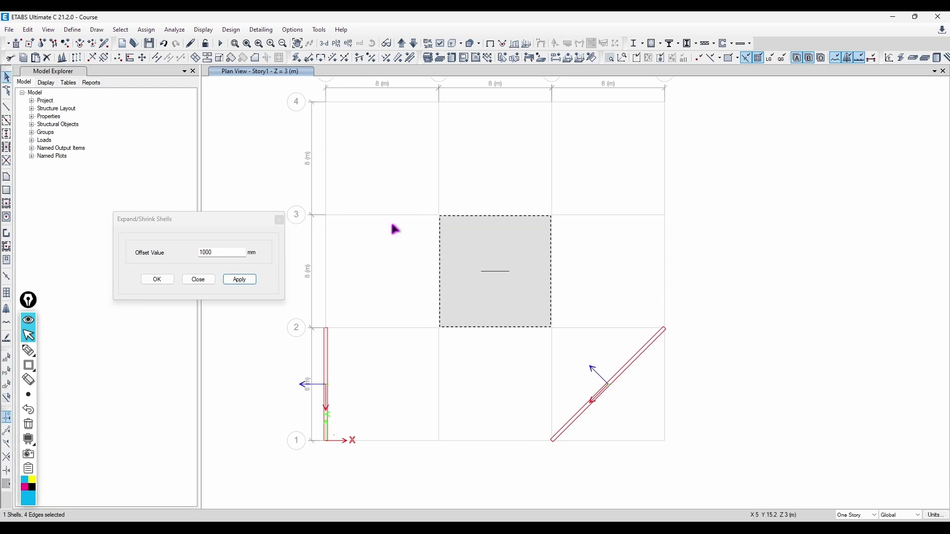
Expand the deck's edge along grid C by 1000 mm, and undo the expansion
{"action": "left_click", "coordinate": [553, 250]}
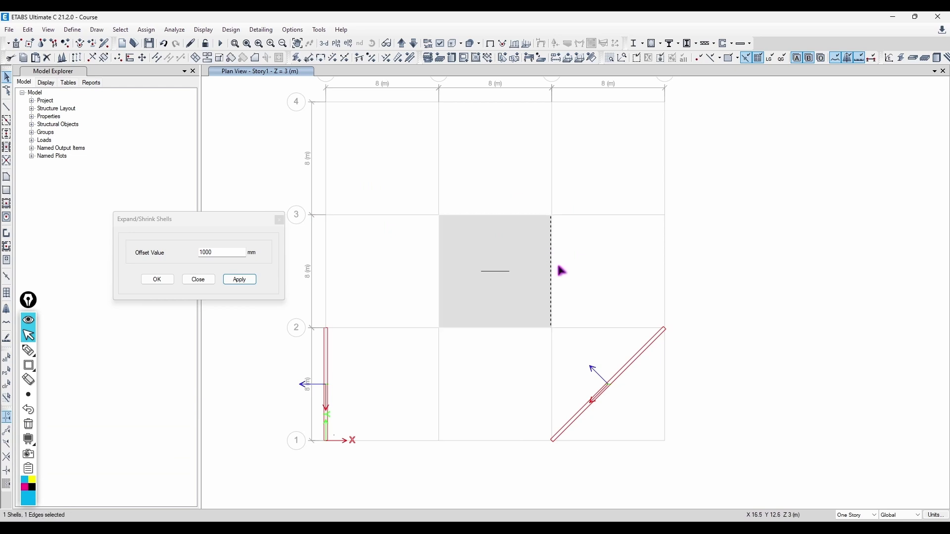
{"action": "scroll", "coordinate": [559, 260], "scroll_direction": "up", "scroll_amount": 3}
{"action": "left_click", "coordinate": [535, 259]}
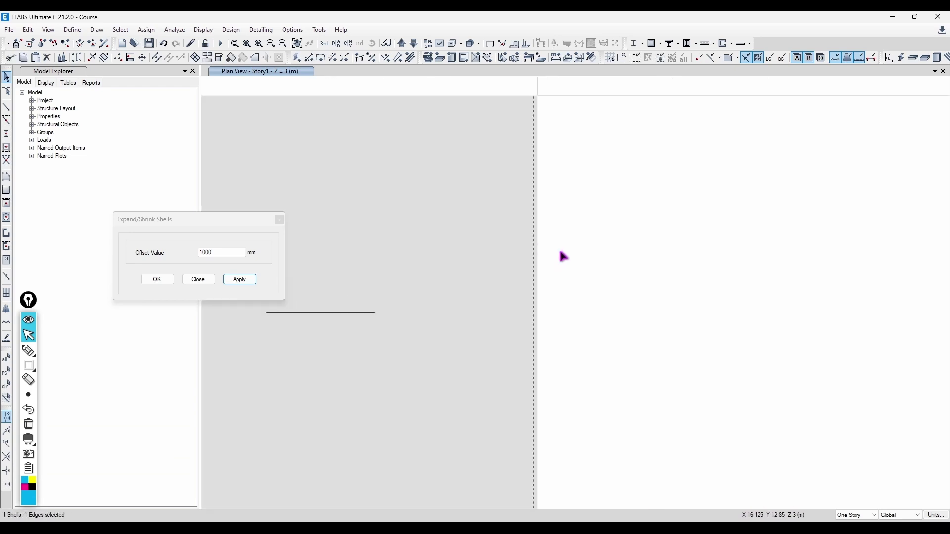
{"action": "scroll", "coordinate": [507, 166], "scroll_direction": "down", "scroll_amount": 1}
{"action": "middle_click_drag", "start_coordinate": [507, 166], "coordinate": [543, 197]}
{"action": "left_click", "coordinate": [243, 280]}
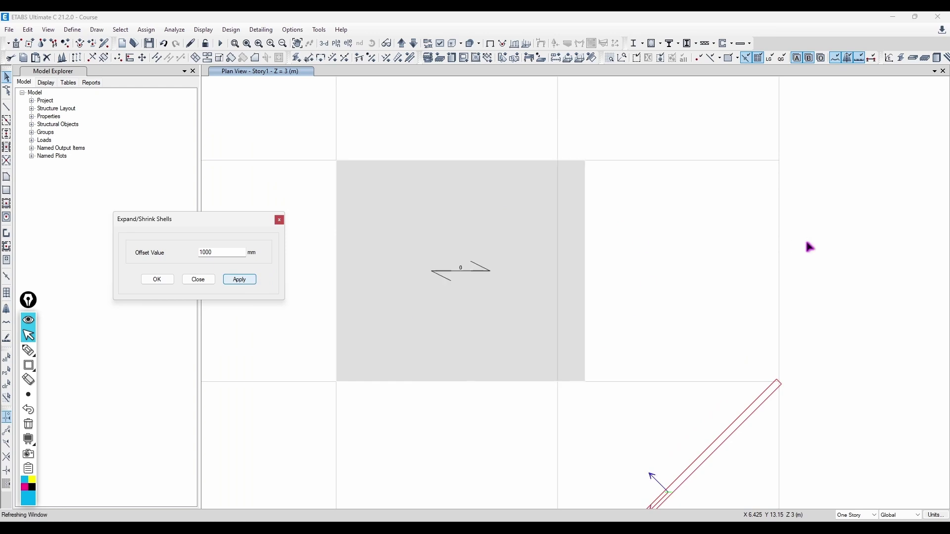
{"action": "scroll", "coordinate": [645, 235], "scroll_direction": "down", "scroll_amount": 4}
{"action": "key", "text": "Escape"}
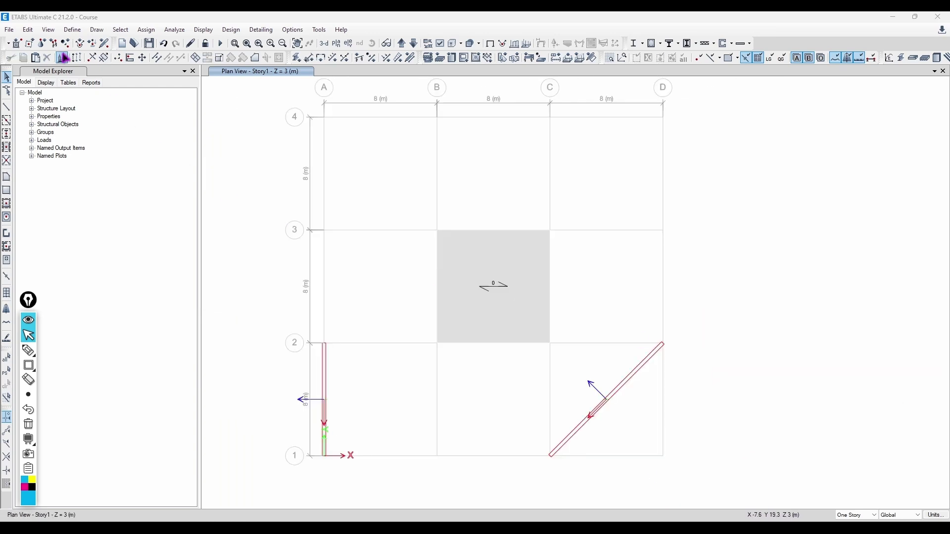
Open the Chamfer Slab Corners settings
{"action": "left_click", "coordinate": [29, 30]}
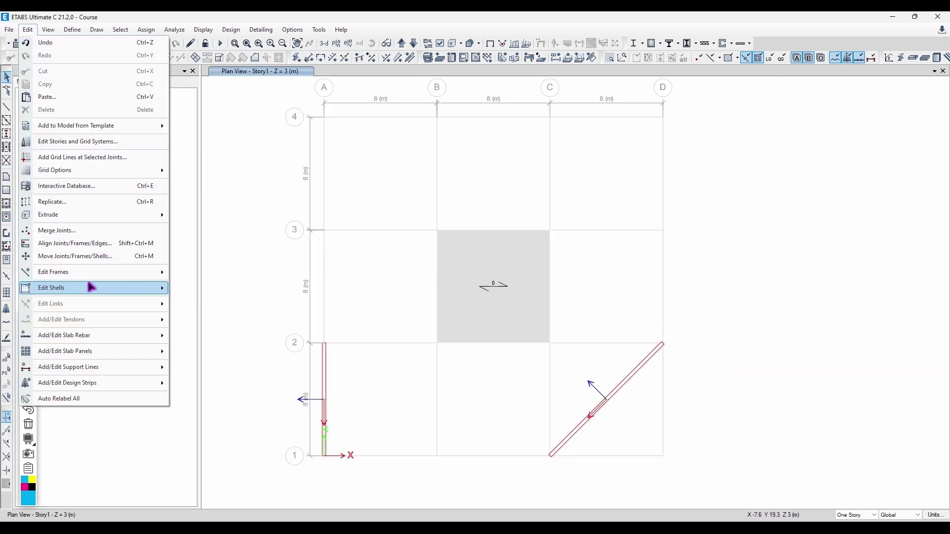
{"action": "mouse_move", "coordinate": [124, 288]}
{"action": "left_click", "coordinate": [263, 359]}
{"action": "left_click", "coordinate": [496, 283]}
{"action": "middle_click_drag", "start_coordinate": [610, 234], "coordinate": [562, 282]}
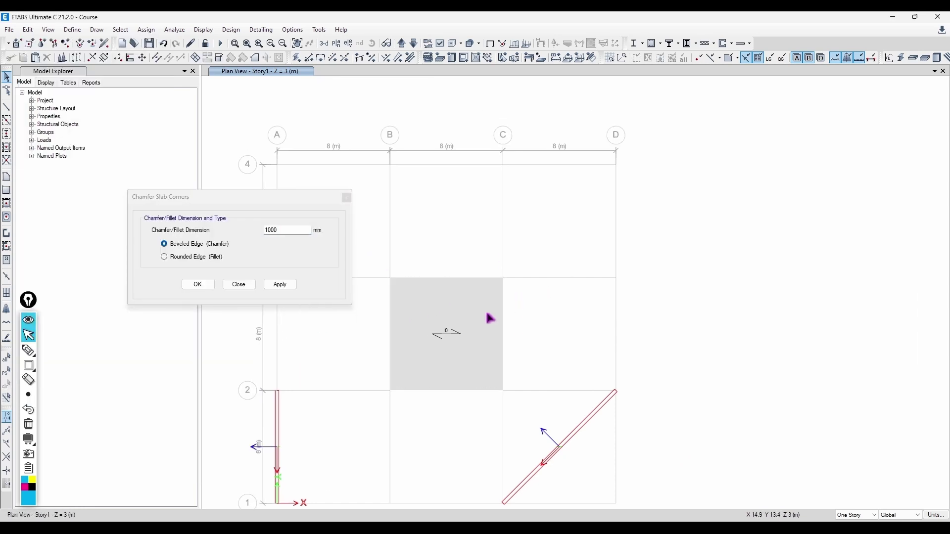
Move the deck by 8 m in X and 8 m in Y into the bay between grids C and D and grids 3 and 4
{"action": "left_click", "coordinate": [28, 29]}
{"action": "left_click", "coordinate": [74, 261]}
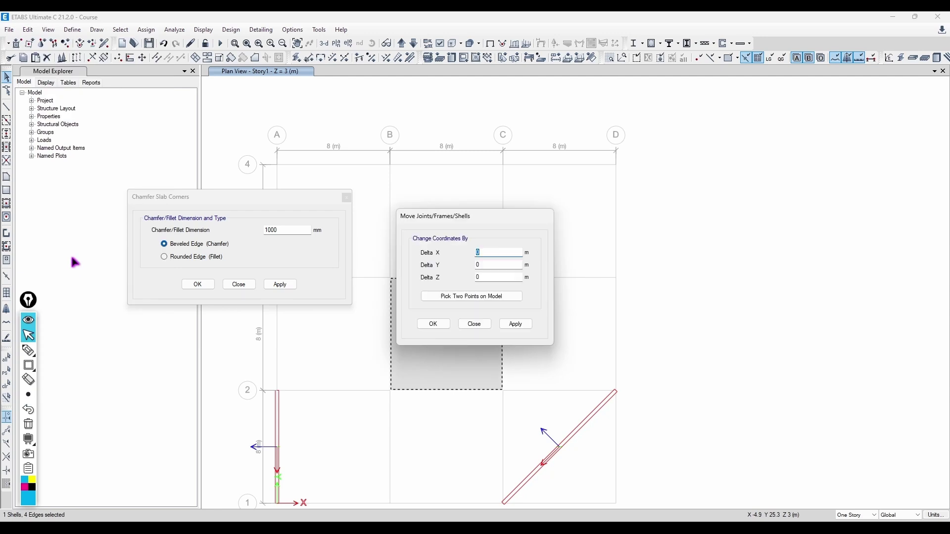
{"action": "left_click_drag", "start_coordinate": [472, 218], "coordinate": [204, 101]}
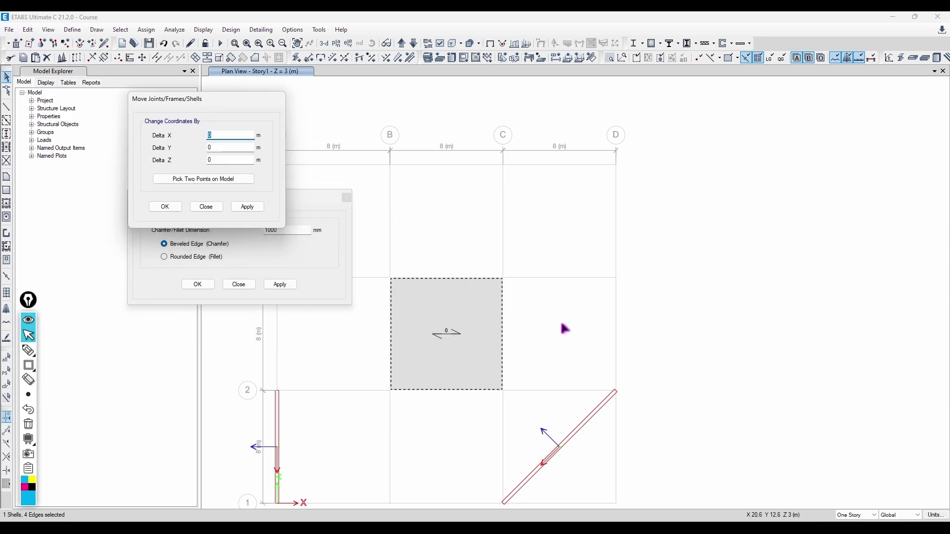
{"action": "key", "text": "Tab"}
{"action": "type", "text": "8"}
{"action": "left_click", "coordinate": [247, 206]}
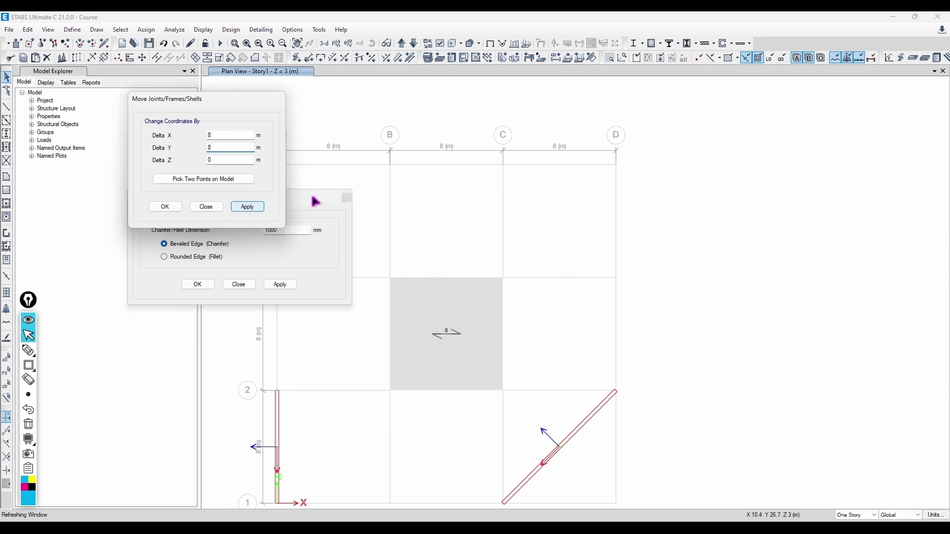
{"action": "scroll", "coordinate": [566, 276], "scroll_direction": "up", "scroll_amount": 2}
{"action": "left_click", "coordinate": [202, 207]}
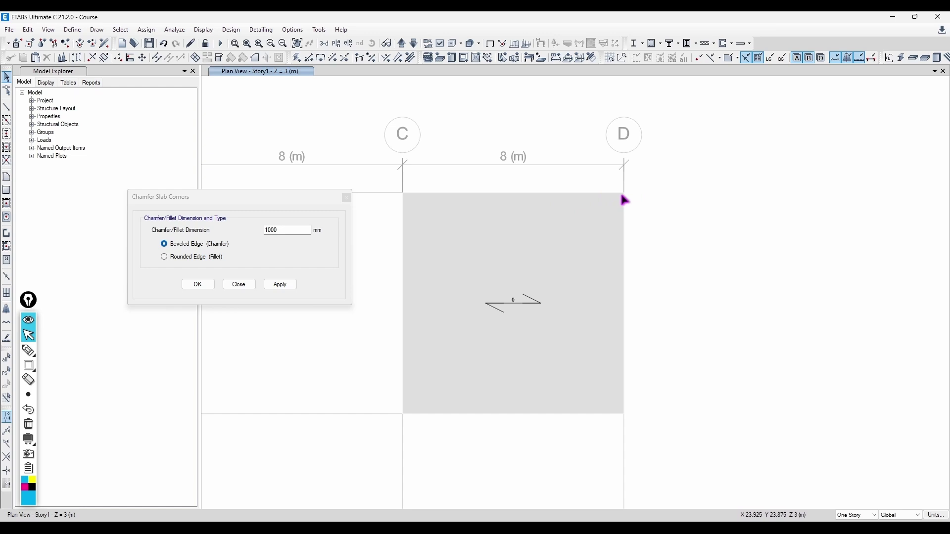
Chamfer the deck's corner at grids D and 4 with a 1000 mm beveled edge
{"action": "left_click_drag", "start_coordinate": [619, 153], "coordinate": [655, 208]}
{"action": "left_click_drag", "start_coordinate": [670, 155], "coordinate": [602, 237]}
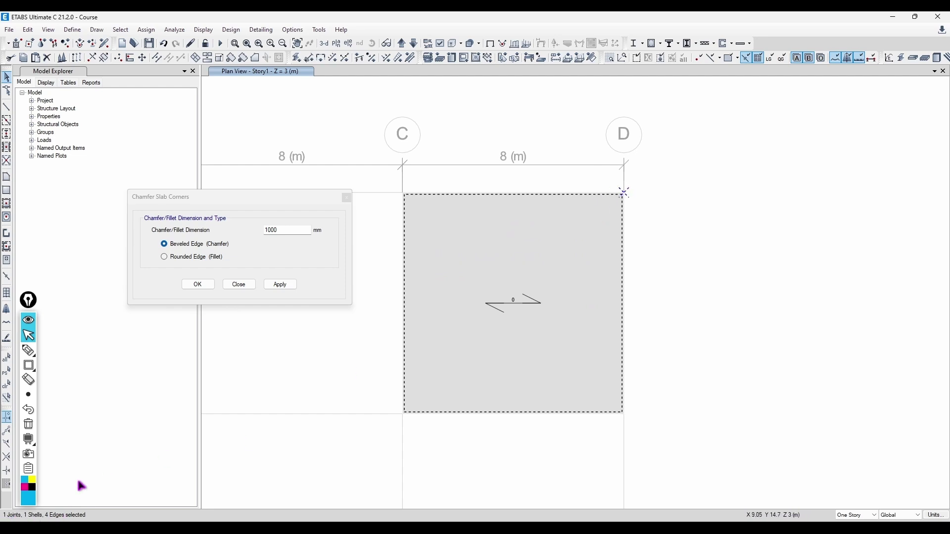
{"action": "left_click", "coordinate": [190, 257]}
{"action": "left_click", "coordinate": [29, 31]}
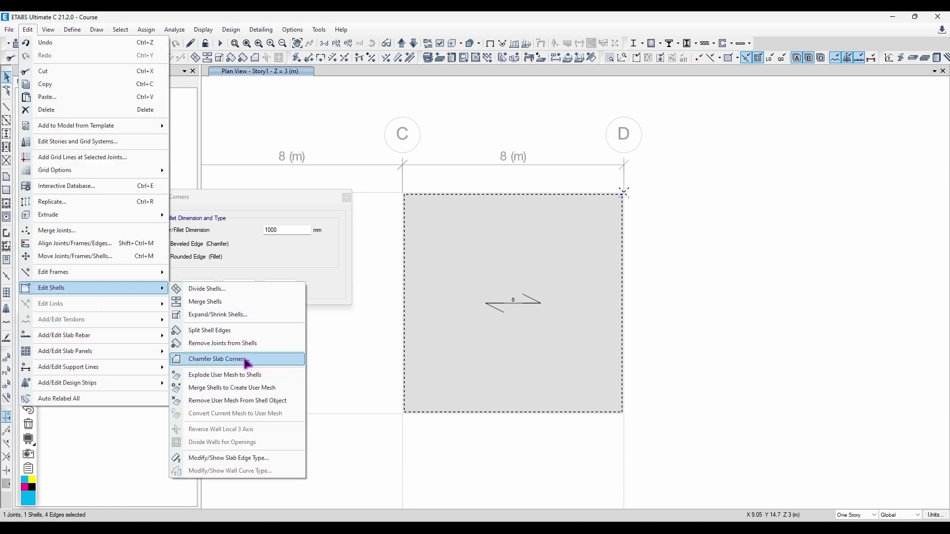
{"action": "left_click", "coordinate": [257, 256]}
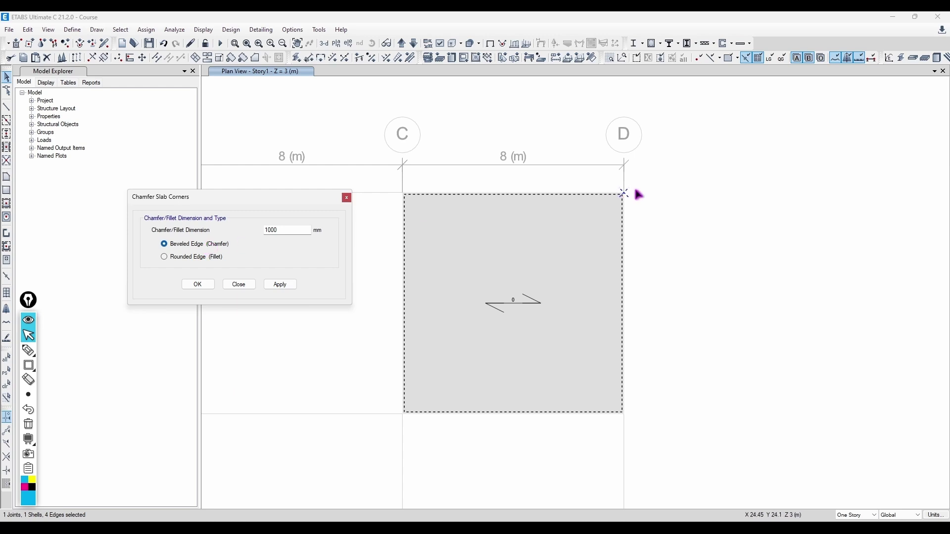
{"action": "left_click", "coordinate": [280, 284]}
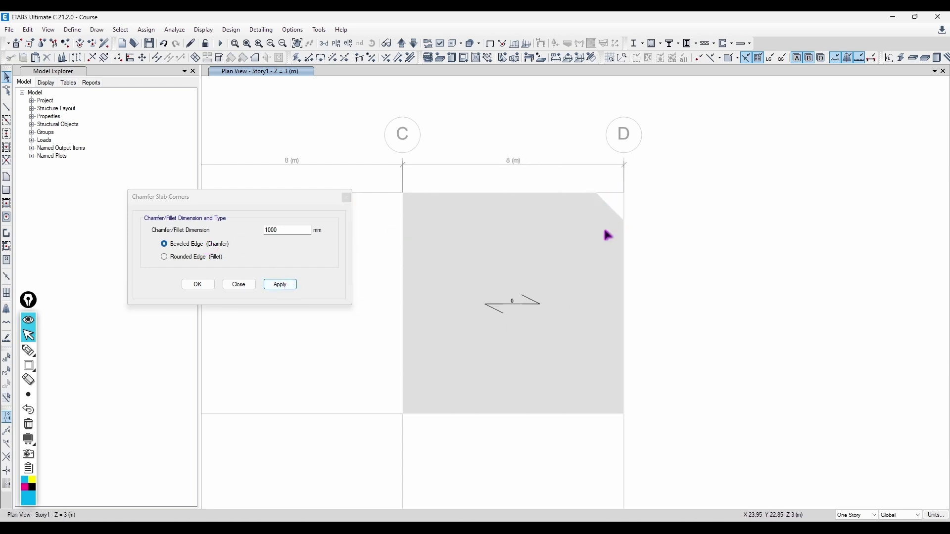
Fillet the deck's corner at grids D and 4 with a 2000 mm rounded edge
{"action": "left_click", "coordinate": [220, 260]}
{"action": "double_click", "coordinate": [305, 230]}
{"action": "type", "text": "2000"}
{"action": "left_click", "coordinate": [579, 221]}
{"action": "left_click", "coordinate": [292, 283]}
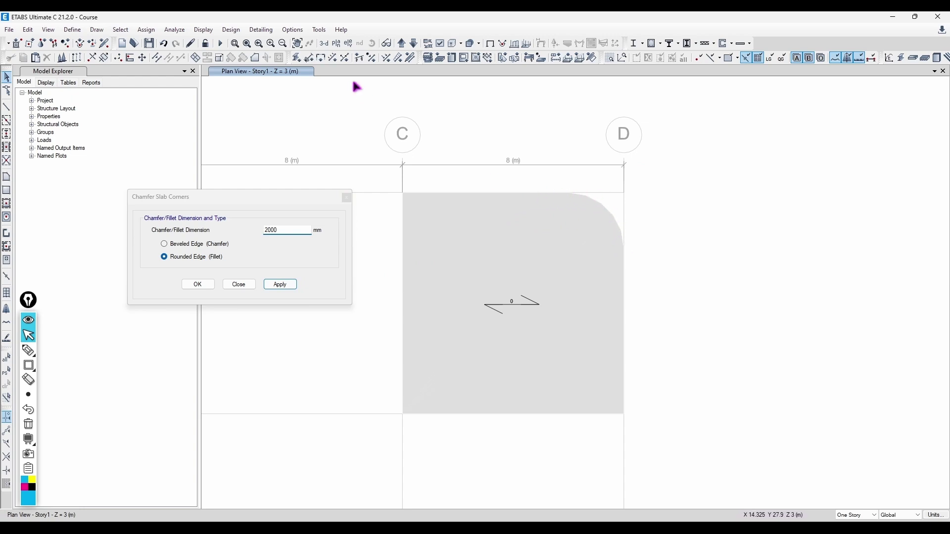
Inspect the deck's rounded corner in the extruded 3-D view, and return to the Story1 plan view
{"action": "left_click", "coordinate": [326, 44]}
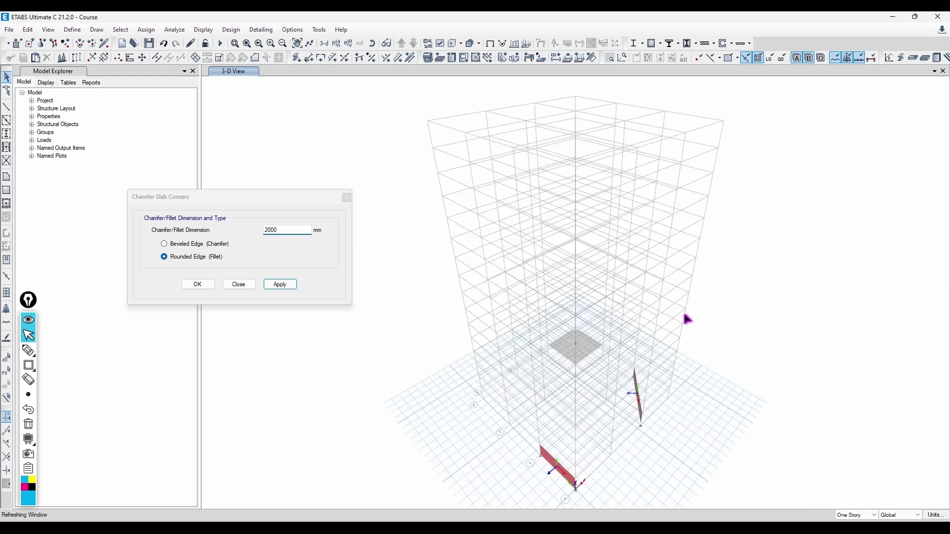
{"action": "middle_click_drag", "start_coordinate": [699, 363], "coordinate": [427, 332], "text": "shift"}
{"action": "scroll", "coordinate": [630, 373], "scroll_direction": "up", "scroll_amount": 9}
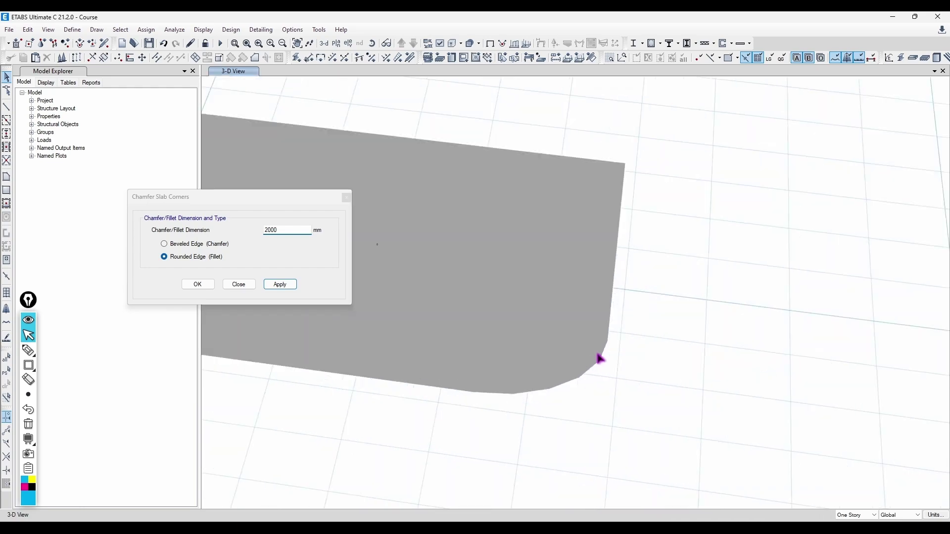
{"action": "scroll", "coordinate": [598, 359], "scroll_direction": "down", "scroll_amount": 3}
{"action": "left_click", "coordinate": [451, 46]}
{"action": "middle_click_drag", "start_coordinate": [573, 392], "coordinate": [625, 298], "text": "shift"}
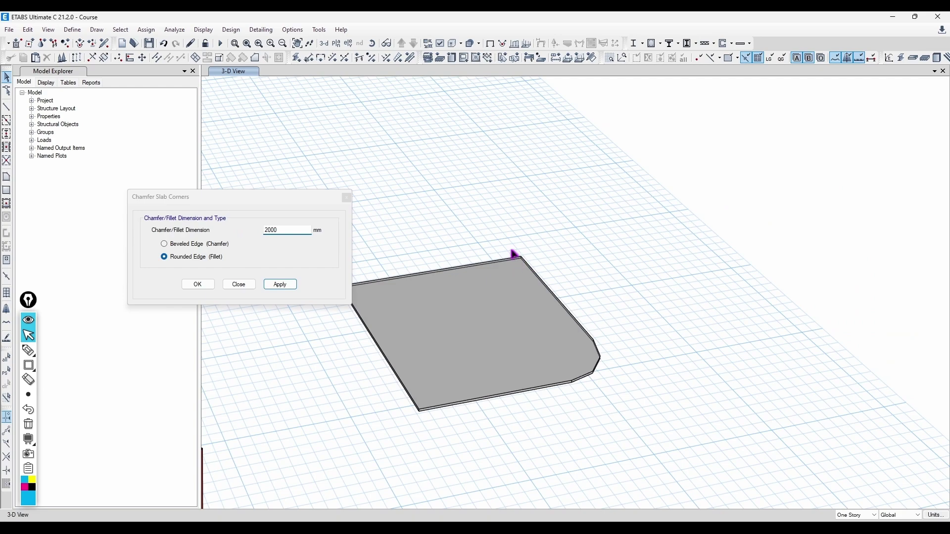
{"action": "middle_click_drag", "start_coordinate": [572, 261], "coordinate": [683, 486], "text": "shift"}
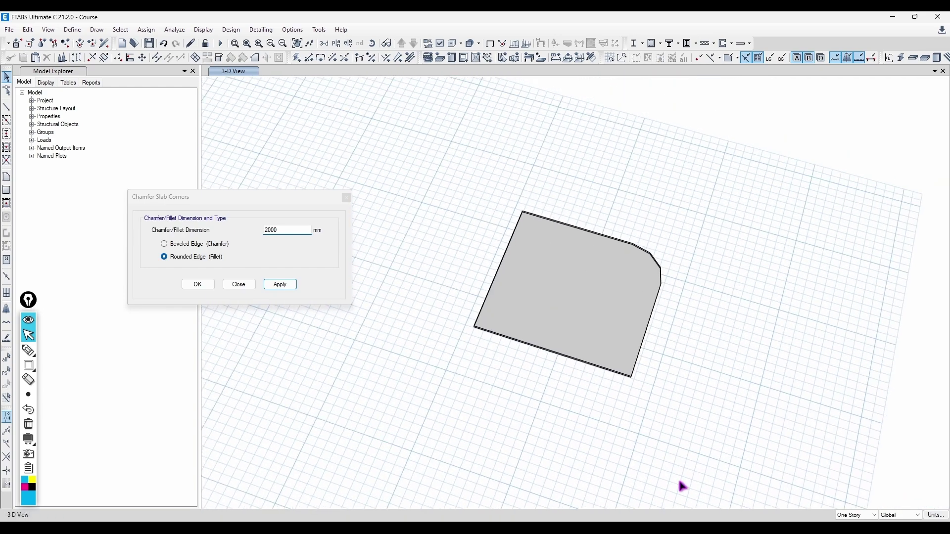
{"action": "left_click", "coordinate": [338, 44]}
{"action": "left_click", "coordinate": [426, 338]}
{"action": "left_click", "coordinate": [431, 391]}
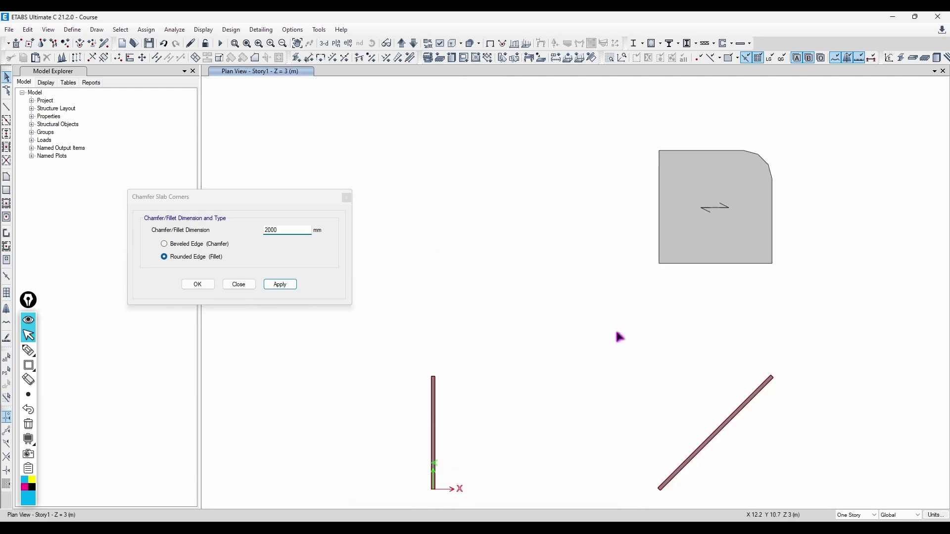
{"action": "scroll", "coordinate": [537, 231], "scroll_direction": "down", "scroll_amount": 3}
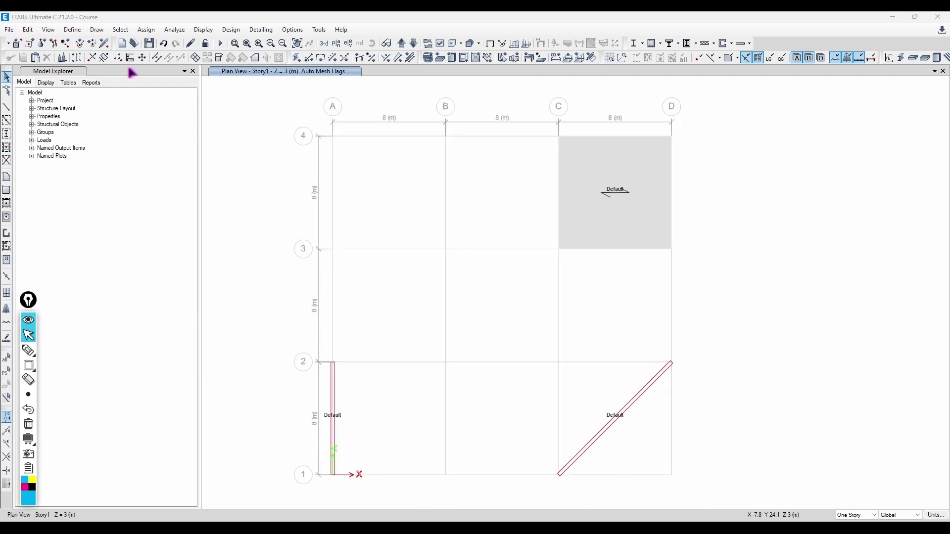
Select the deck and annotate it with small mesh elements labelled dx, dy and FEM, plus the note 0.5 m x 0.5 m
{"action": "left_click", "coordinate": [27, 30]}
{"action": "mouse_move", "coordinate": [117, 287]}
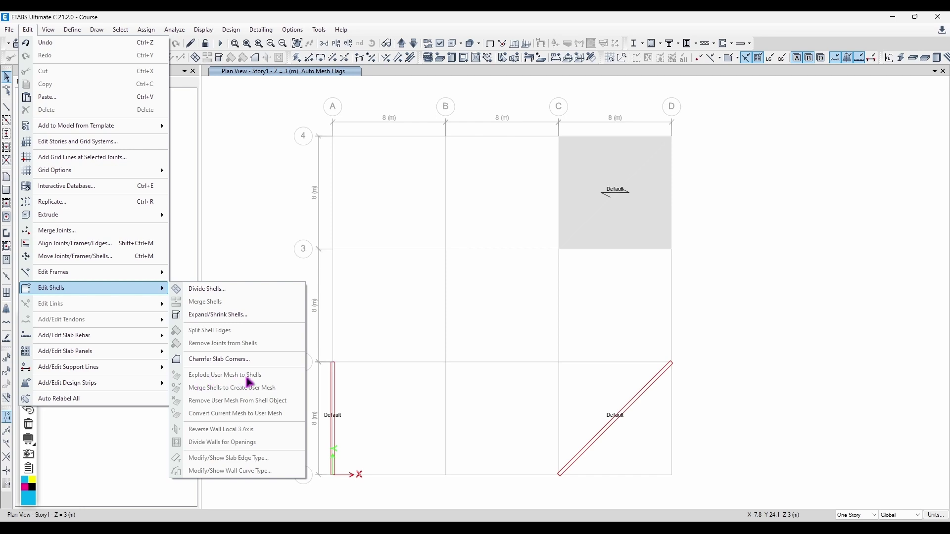
{"action": "left_click", "coordinate": [652, 188]}
{"action": "scroll", "coordinate": [652, 187], "scroll_direction": "up", "scroll_amount": 3}
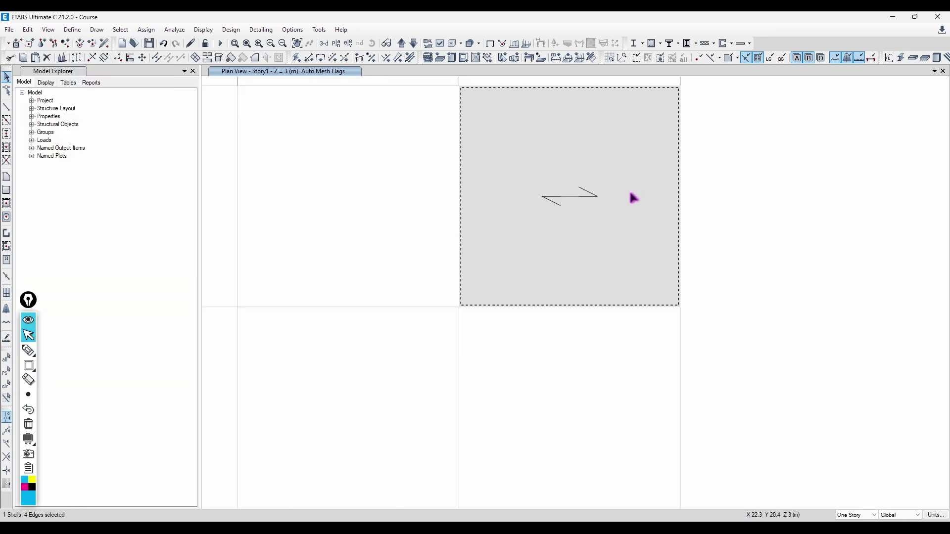
{"action": "middle_click_drag", "start_coordinate": [631, 182], "coordinate": [626, 267]}
{"action": "left_click", "coordinate": [28, 350]}
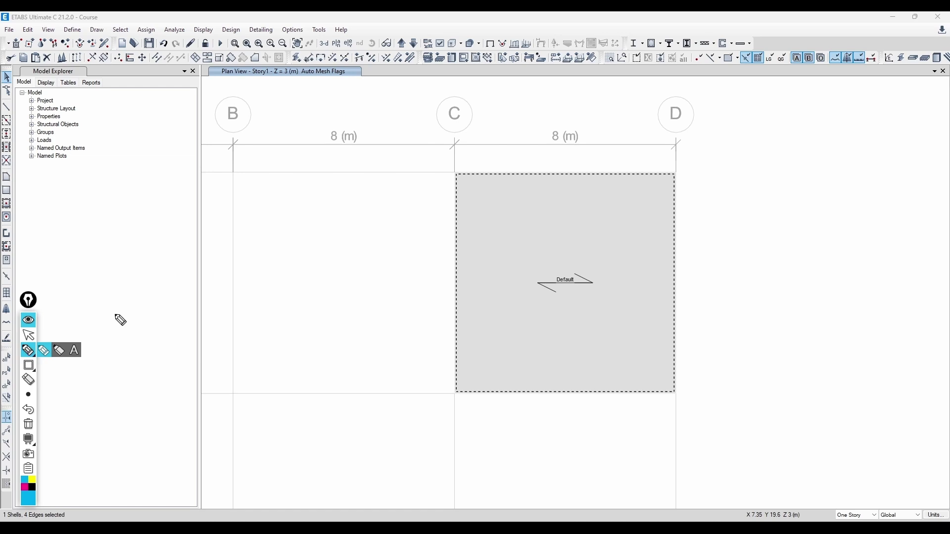
{"action": "left_click_drag", "start_coordinate": [470, 176], "coordinate": [470, 185]}
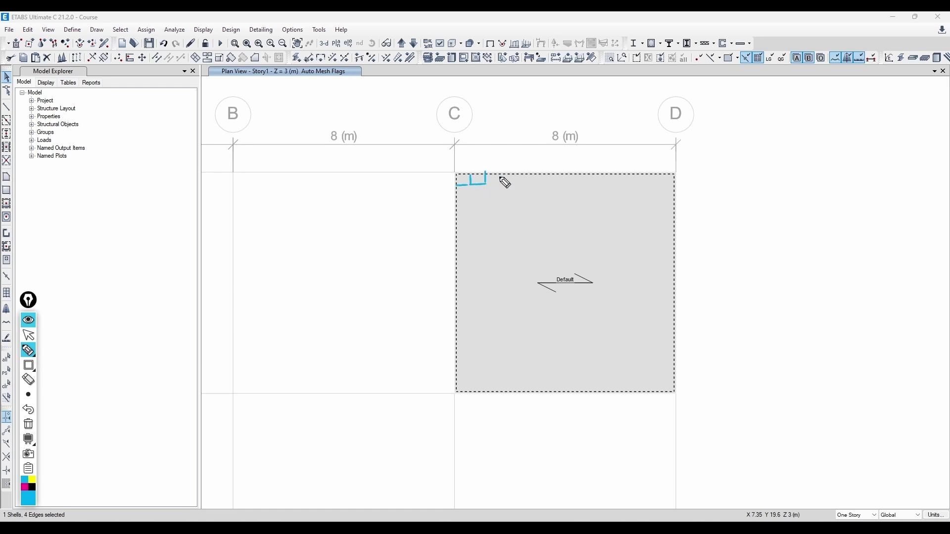
{"action": "left_click_drag", "start_coordinate": [556, 166], "coordinate": [593, 163]}
{"action": "left_click_drag", "start_coordinate": [558, 171], "coordinate": [594, 168]}
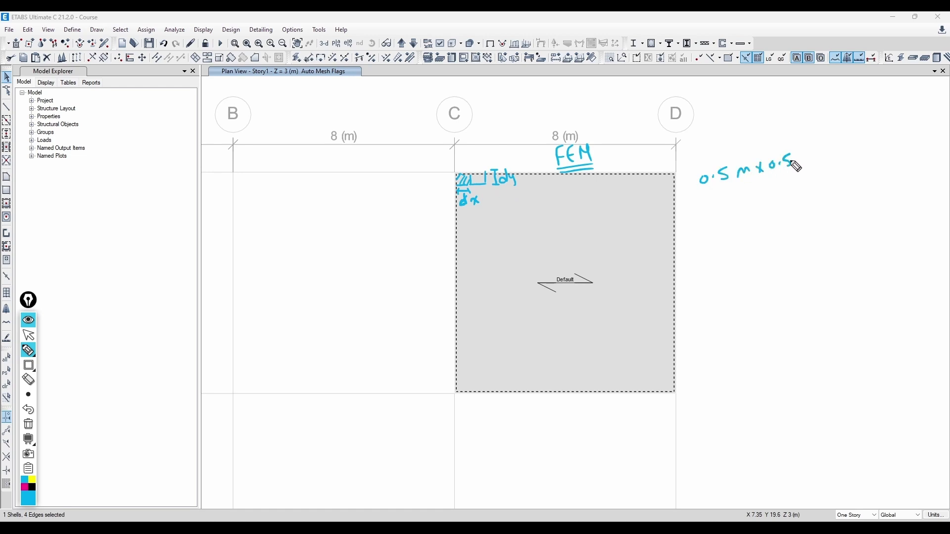
{"action": "left_click_drag", "start_coordinate": [696, 194], "coordinate": [808, 172]}
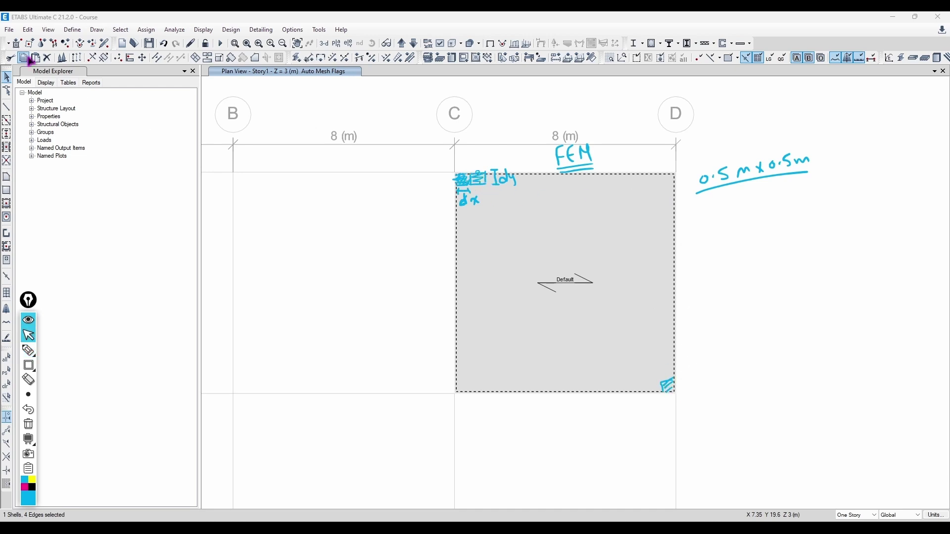
Clear all the mesh annotations from the screen and deselect the deck
{"action": "left_click", "coordinate": [32, 30]}
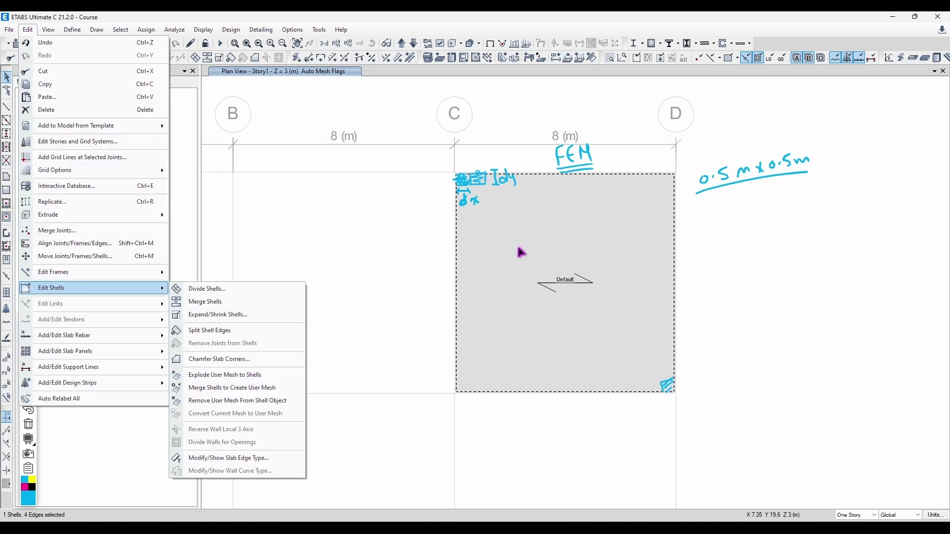
{"action": "scroll", "coordinate": [480, 187], "scroll_direction": "up", "scroll_amount": 6}
{"action": "scroll", "coordinate": [458, 181], "scroll_direction": "down", "scroll_amount": 9}
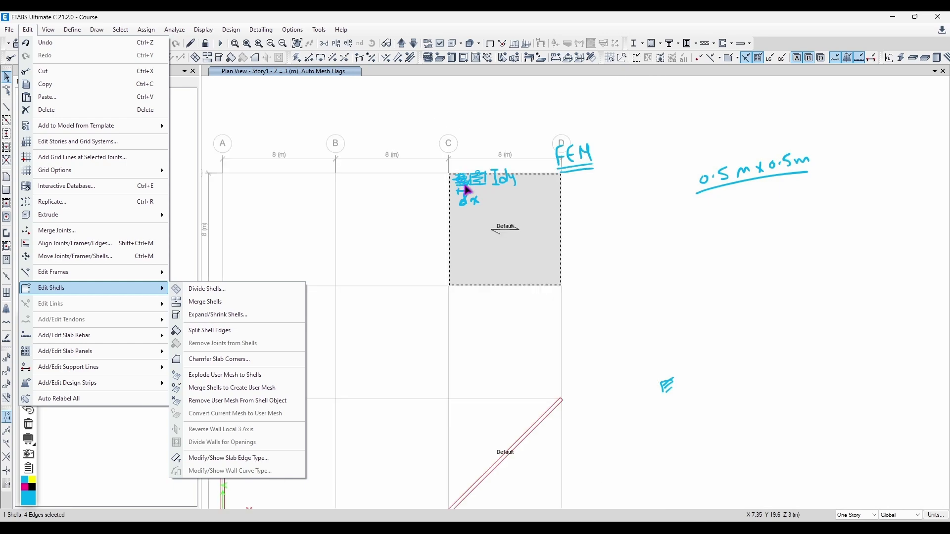
{"action": "scroll", "coordinate": [465, 187], "scroll_direction": "up", "scroll_amount": 3}
{"action": "middle_click_drag", "start_coordinate": [466, 188], "coordinate": [481, 198]}
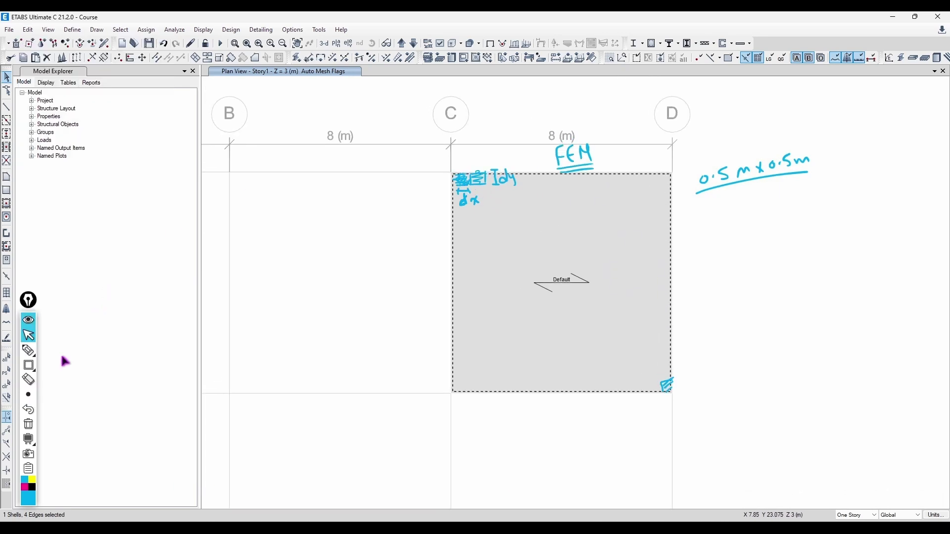
{"action": "left_click", "coordinate": [29, 424]}
{"action": "middle_click_drag", "start_coordinate": [430, 291], "coordinate": [453, 277]}
{"action": "left_click", "coordinate": [453, 273]}
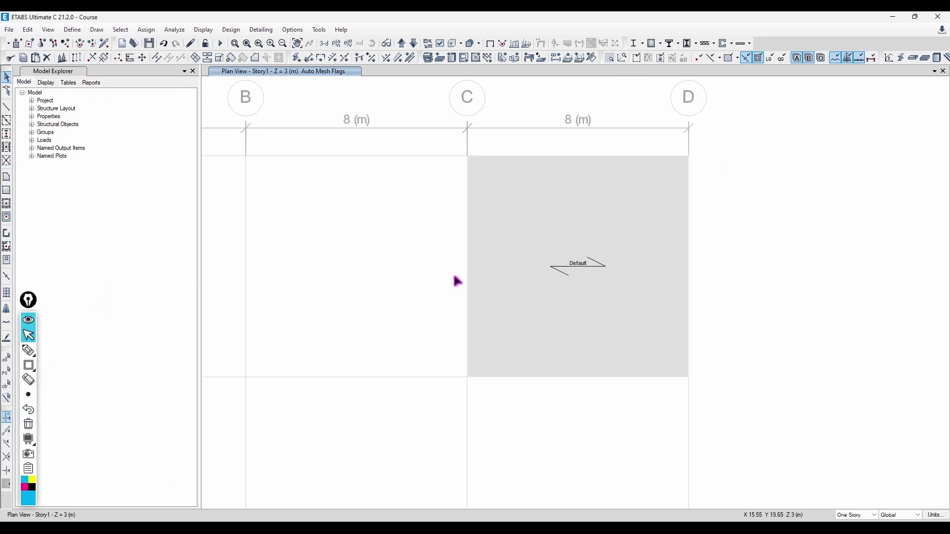
{"action": "scroll", "coordinate": [511, 220], "scroll_direction": "down", "scroll_amount": 3}
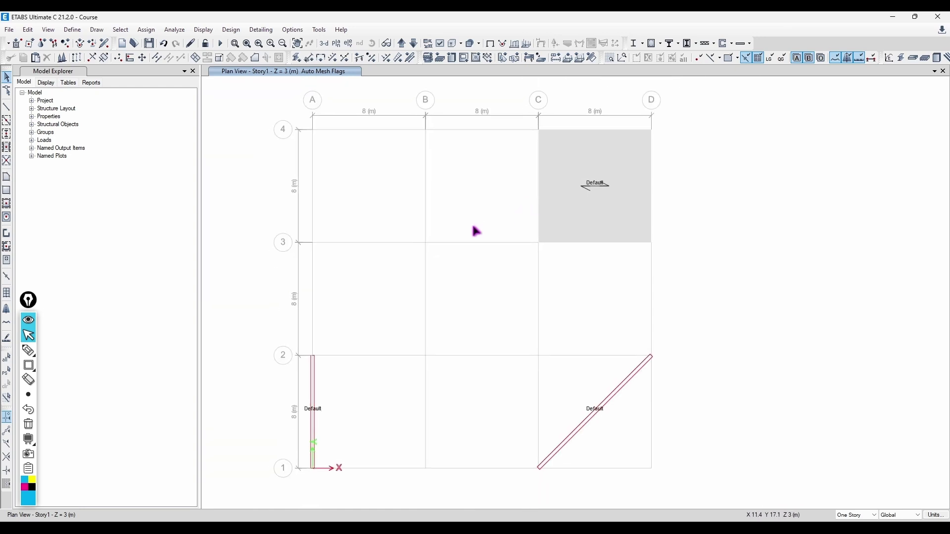
{"action": "left_click", "coordinate": [28, 29]}
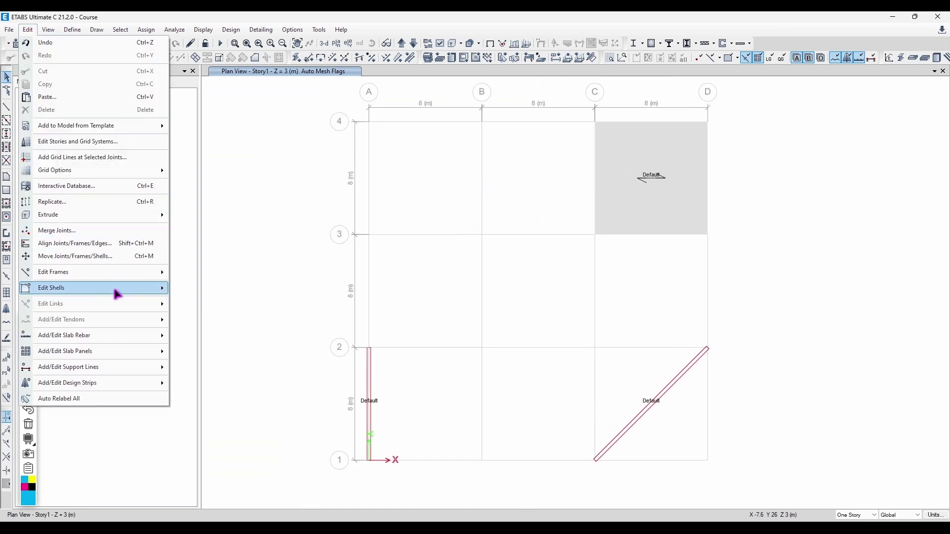
{"action": "mouse_move", "coordinate": [114, 289]}
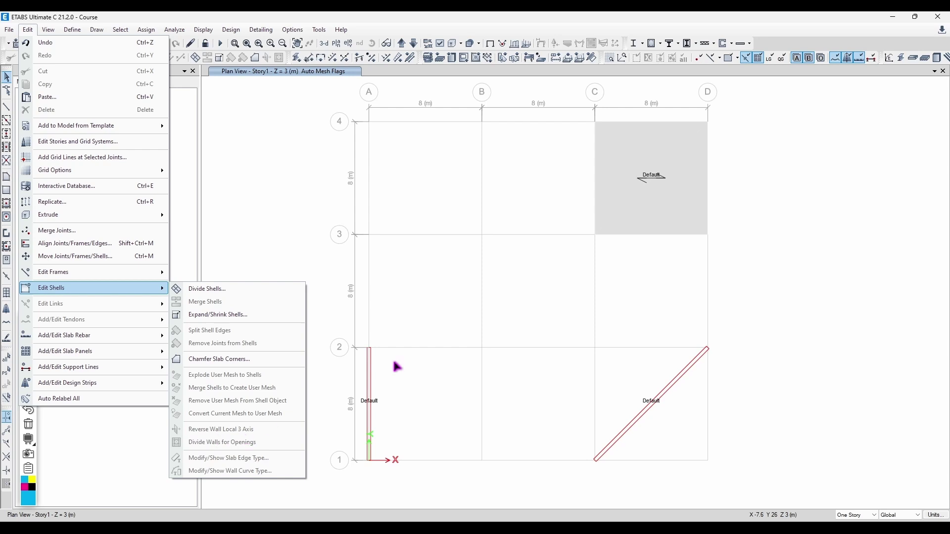
{"action": "left_click", "coordinate": [647, 255]}
{"action": "middle_click_drag", "start_coordinate": [647, 255], "coordinate": [616, 246]}
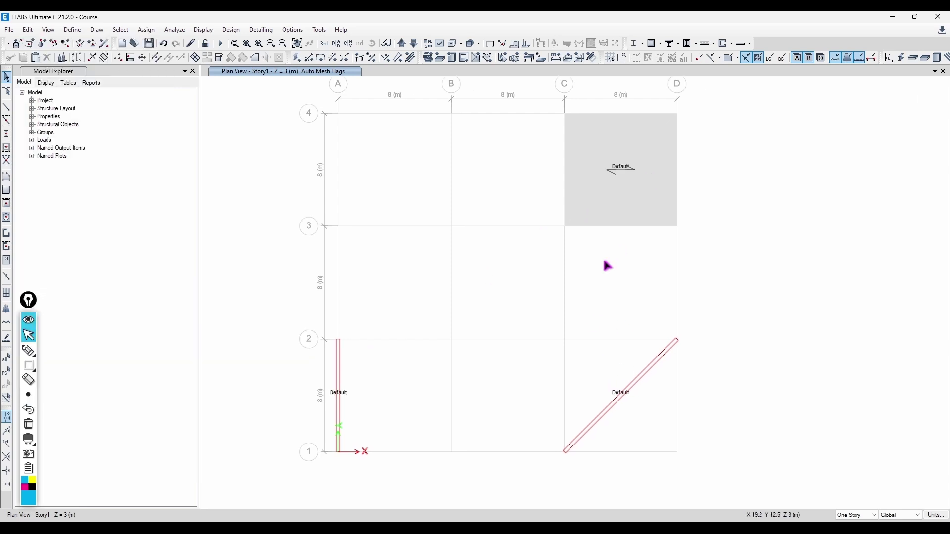
Display the shell local axes in the Story1 plan view through the object assignment view options
{"action": "left_click", "coordinate": [451, 44]}
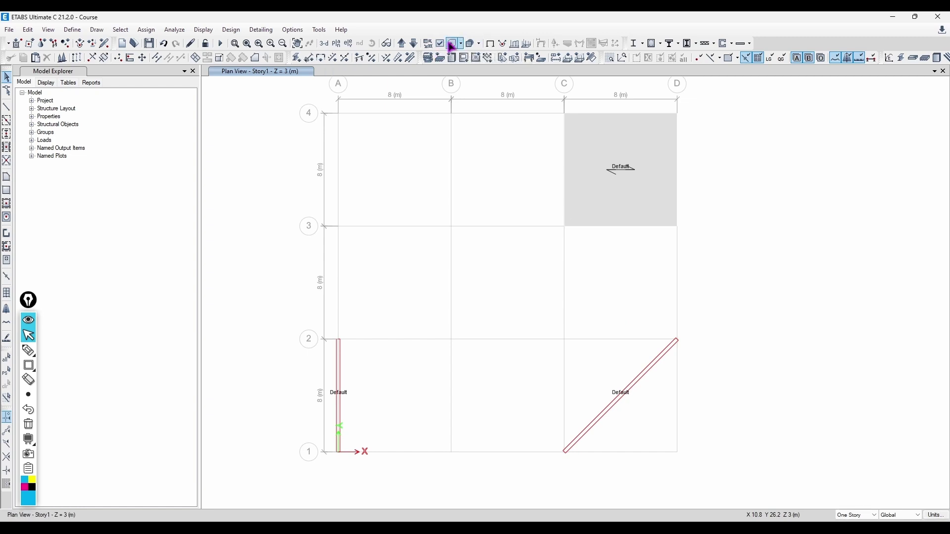
{"action": "left_click", "coordinate": [451, 45]}
{"action": "left_click", "coordinate": [440, 43]}
{"action": "left_click", "coordinate": [143, 98]}
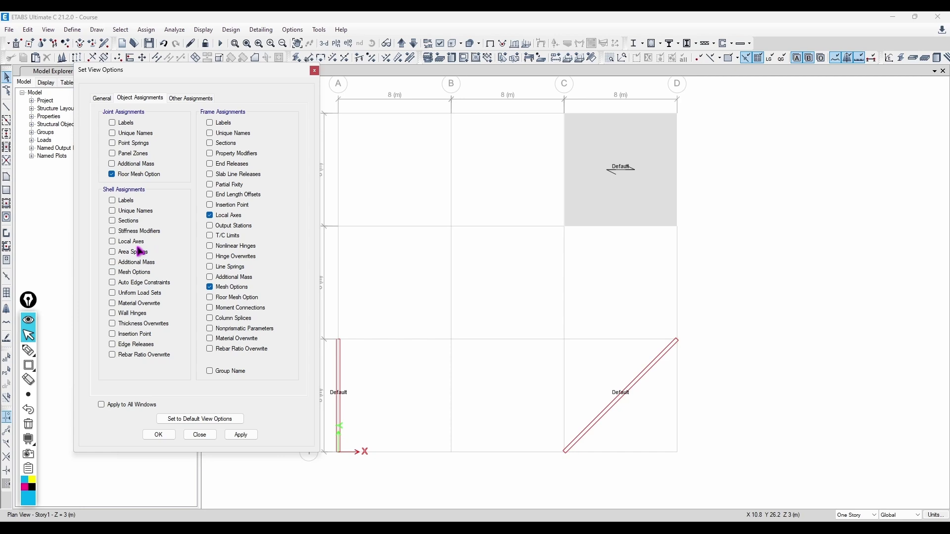
{"action": "left_click", "coordinate": [240, 434]}
{"action": "left_click", "coordinate": [315, 70]}
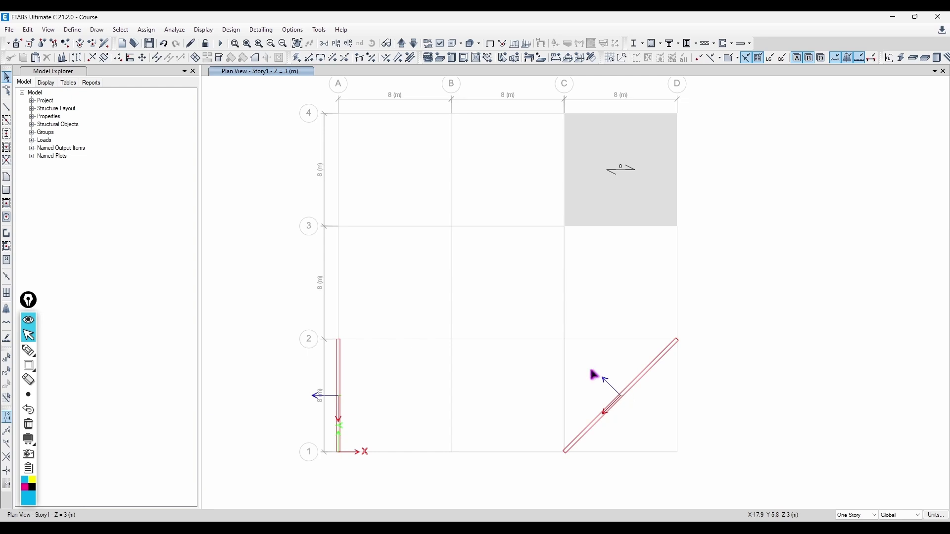
Reverse the local 3 axis of the diagonal wall between C1 and D2, and select the joints at both wall ends
{"action": "left_click", "coordinate": [624, 392]}
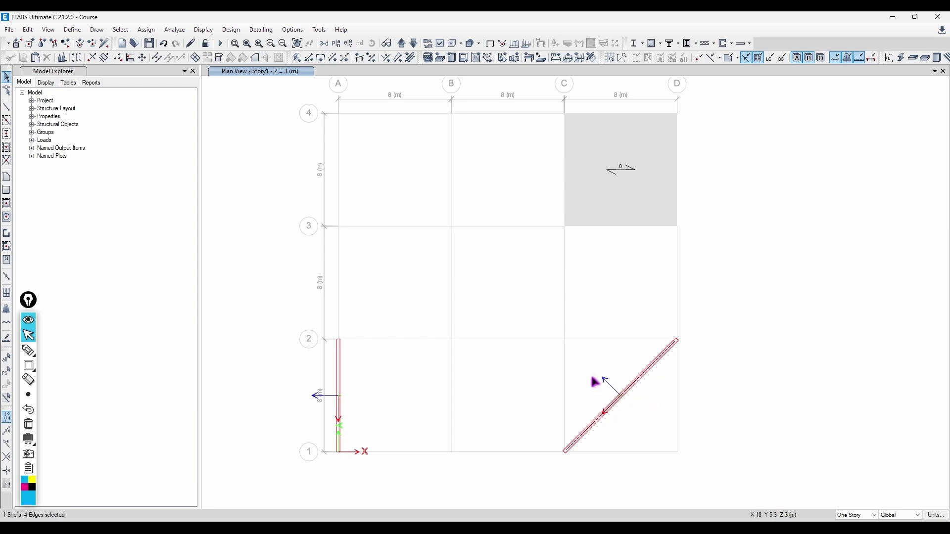
{"action": "left_click", "coordinate": [28, 29]}
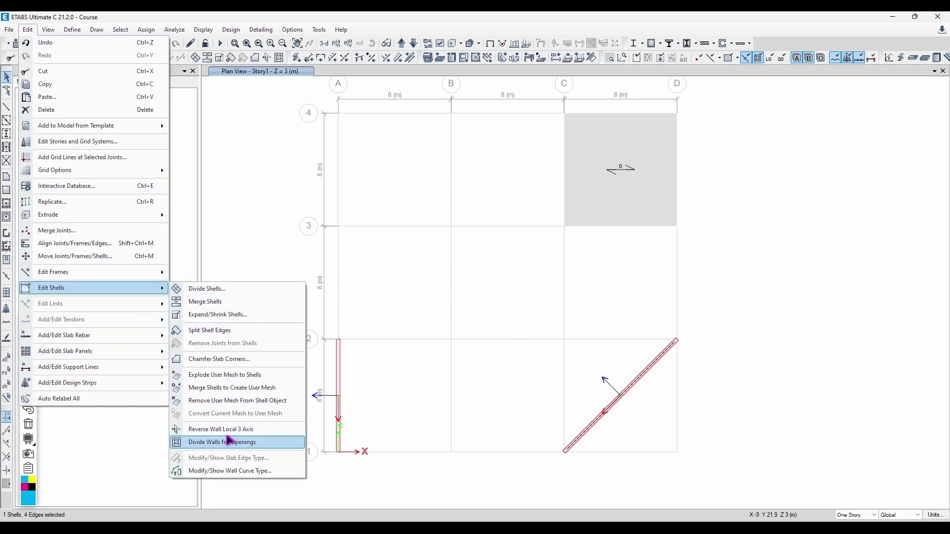
{"action": "left_click", "coordinate": [234, 434]}
{"action": "left_click_drag", "start_coordinate": [550, 436], "coordinate": [569, 470]}
{"action": "left_click_drag", "start_coordinate": [672, 325], "coordinate": [717, 374]}
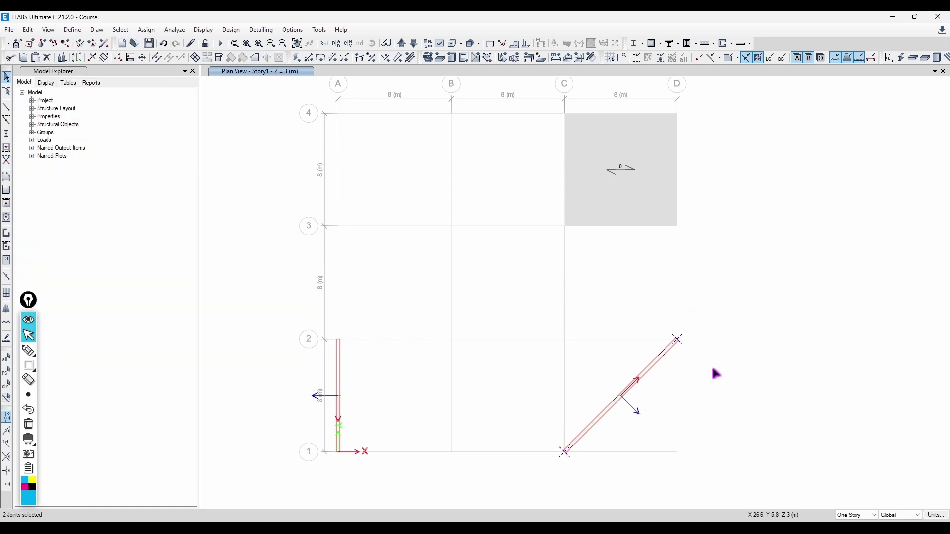
Clear the joint selection and display the elevation view along grid line A
{"action": "key", "text": "Escape"}
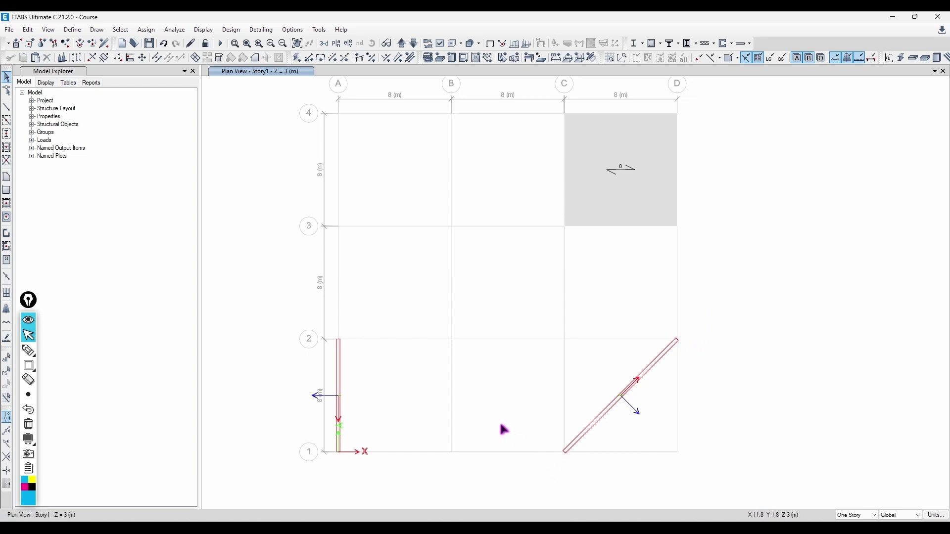
{"action": "left_click", "coordinate": [28, 29]}
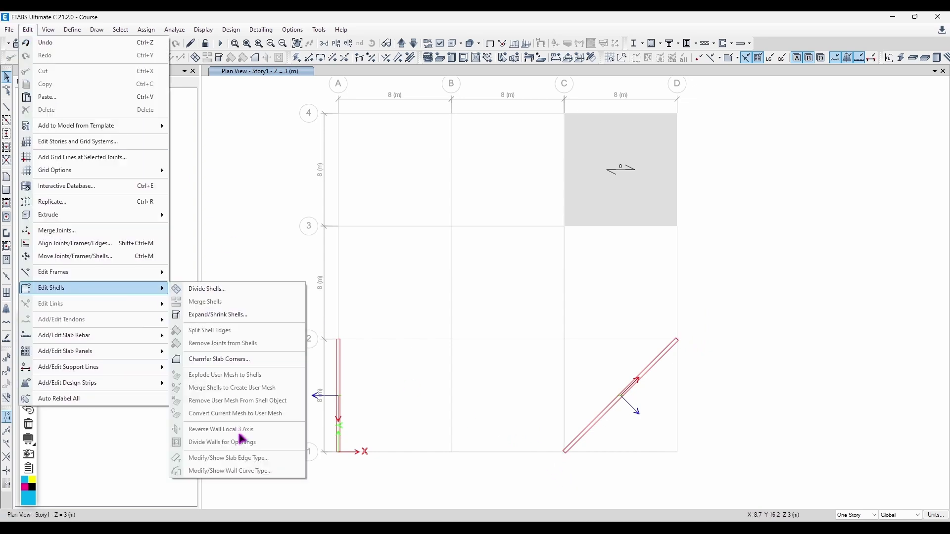
{"action": "left_click", "coordinate": [453, 402]}
{"action": "middle_click_drag", "start_coordinate": [388, 141], "coordinate": [474, 152]}
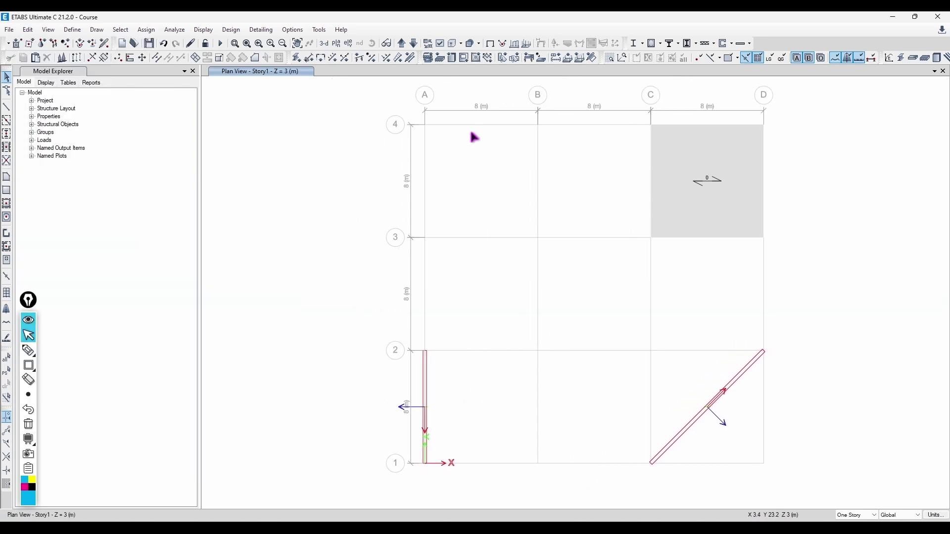
{"action": "left_click", "coordinate": [336, 44]}
{"action": "left_click", "coordinate": [514, 395]}
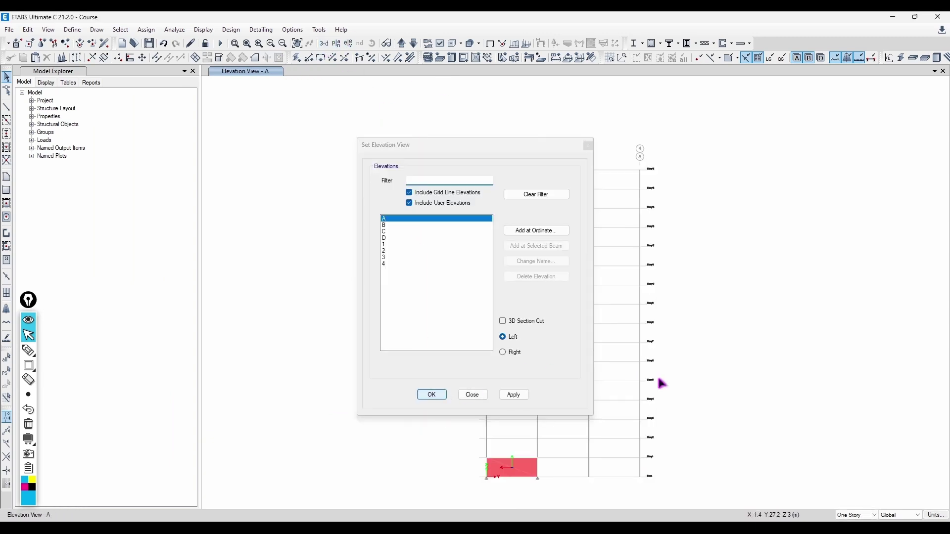
Draw a rectangular opening about 4.8 m by 1.48 m inside the Story1 wall on elevation A
{"action": "middle_click_drag", "start_coordinate": [520, 455], "coordinate": [414, 392]}
{"action": "scroll", "coordinate": [424, 336], "scroll_direction": "up", "scroll_amount": 4}
{"action": "scroll", "coordinate": [341, 191], "scroll_direction": "up", "scroll_amount": 3}
{"action": "middle_click_drag", "start_coordinate": [341, 191], "coordinate": [440, 296]}
{"action": "middle_click_drag", "start_coordinate": [426, 164], "coordinate": [485, 322]}
{"action": "left_click", "coordinate": [7, 190]}
{"action": "left_click", "coordinate": [194, 422]}
{"action": "left_click", "coordinate": [153, 437]}
{"action": "left_click_drag", "start_coordinate": [350, 239], "coordinate": [582, 315]}
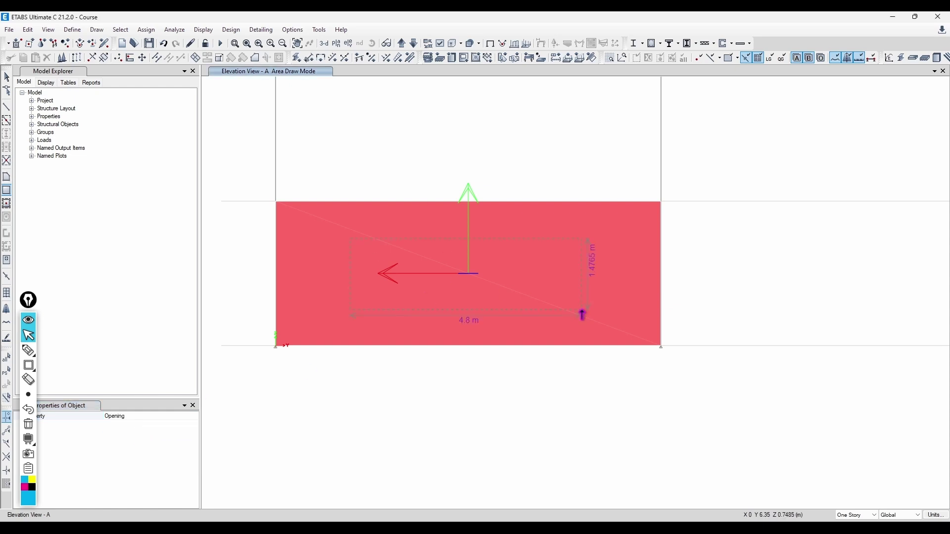
{"action": "key", "text": "Escape"}
Divide the elevation A wall around its opening with Divide Walls for Openings, and clear the selection
{"action": "left_click", "coordinate": [638, 275]}
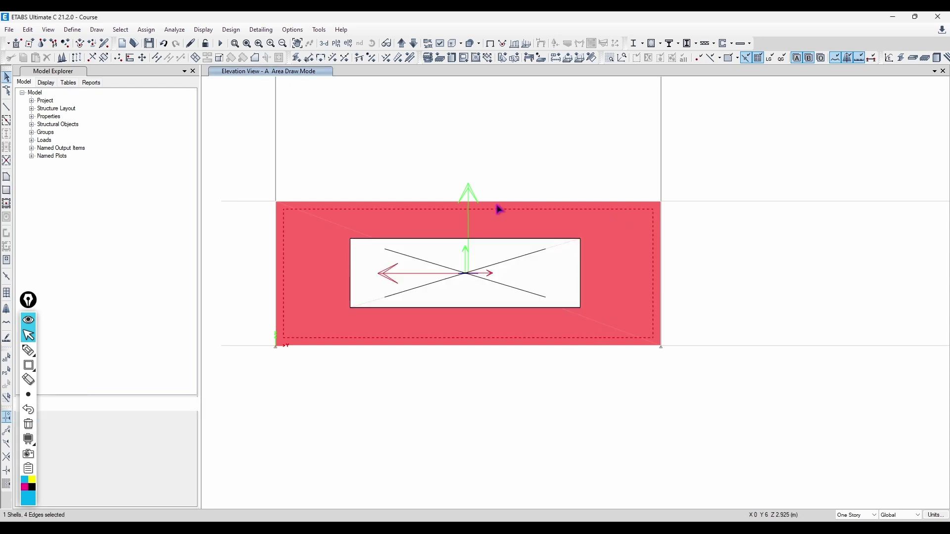
{"action": "left_click", "coordinate": [489, 291]}
{"action": "key", "text": "Escape"}
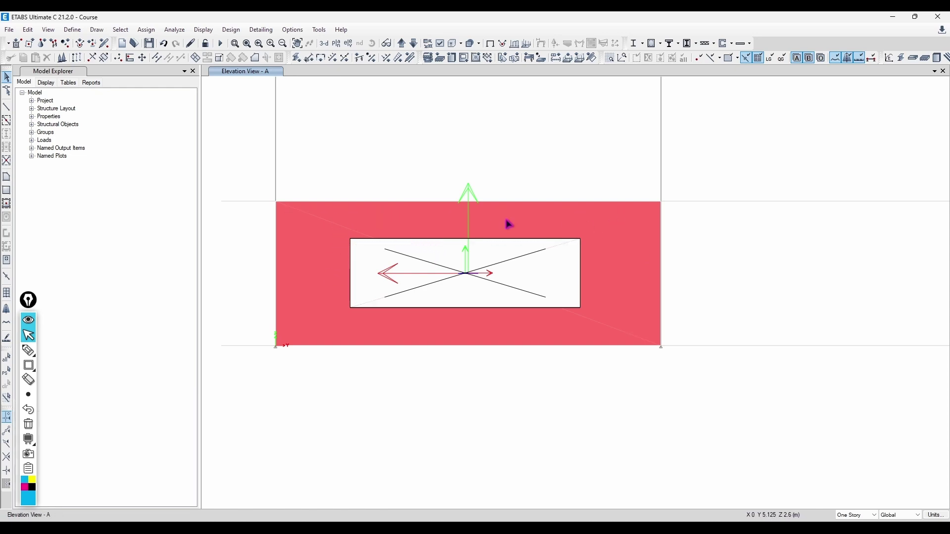
{"action": "left_click", "coordinate": [363, 217]}
{"action": "left_click", "coordinate": [28, 30]}
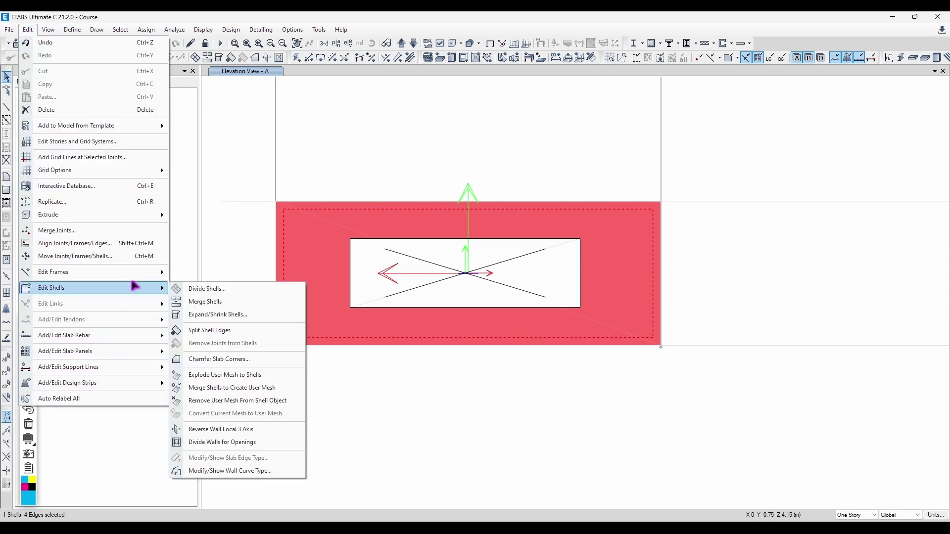
{"action": "left_click", "coordinate": [226, 448]}
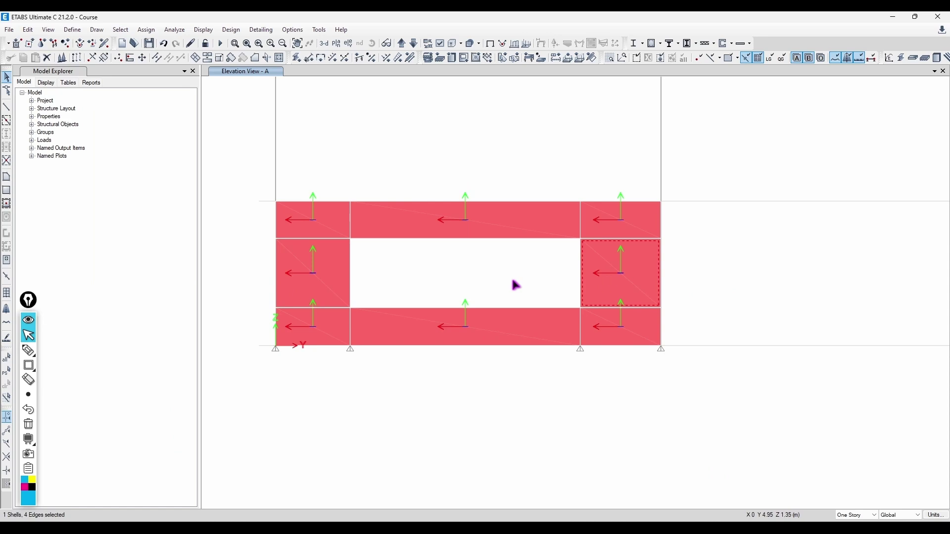
{"action": "key", "text": "Escape"}
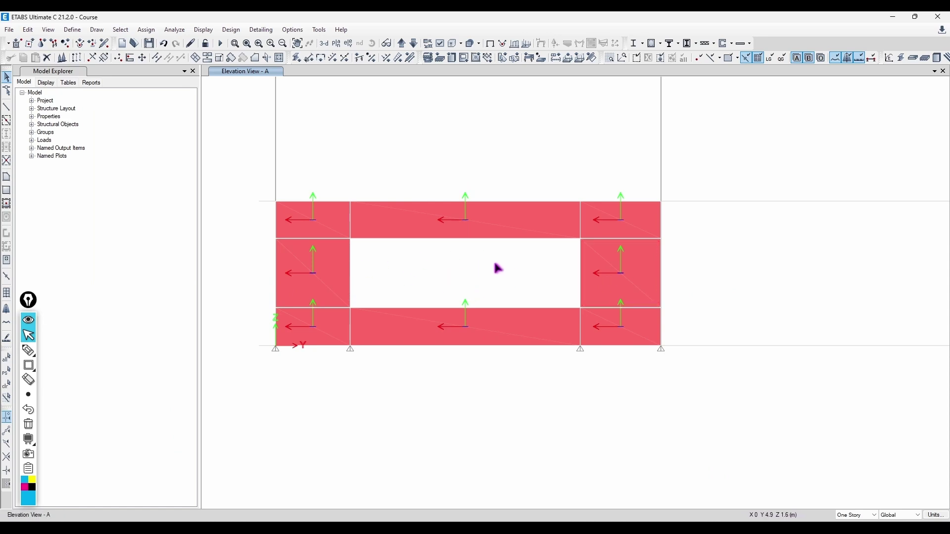
Examine the divided wall pieces around the opening by selecting them individually, and clear the selection
{"action": "left_click_drag", "start_coordinate": [423, 248], "coordinate": [494, 282]}
{"action": "left_click", "coordinate": [600, 223]}
{"action": "left_click", "coordinate": [626, 269]}
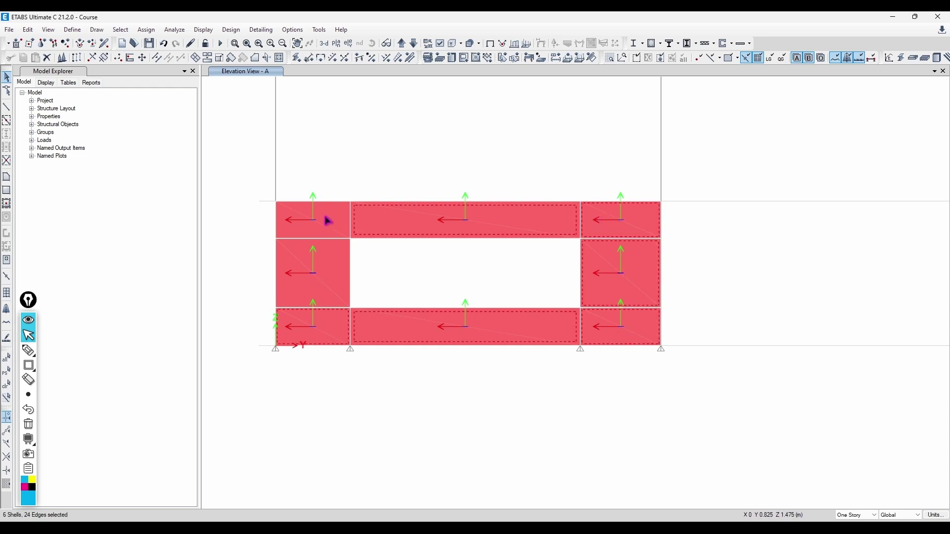
{"action": "key", "text": "Escape"}
{"action": "left_click", "coordinate": [27, 29]}
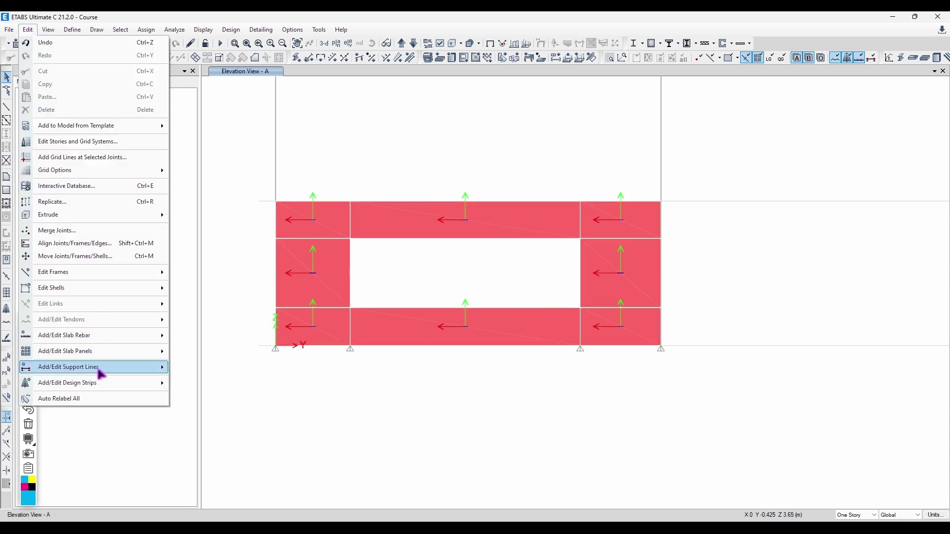
{"action": "mouse_move", "coordinate": [122, 289]}
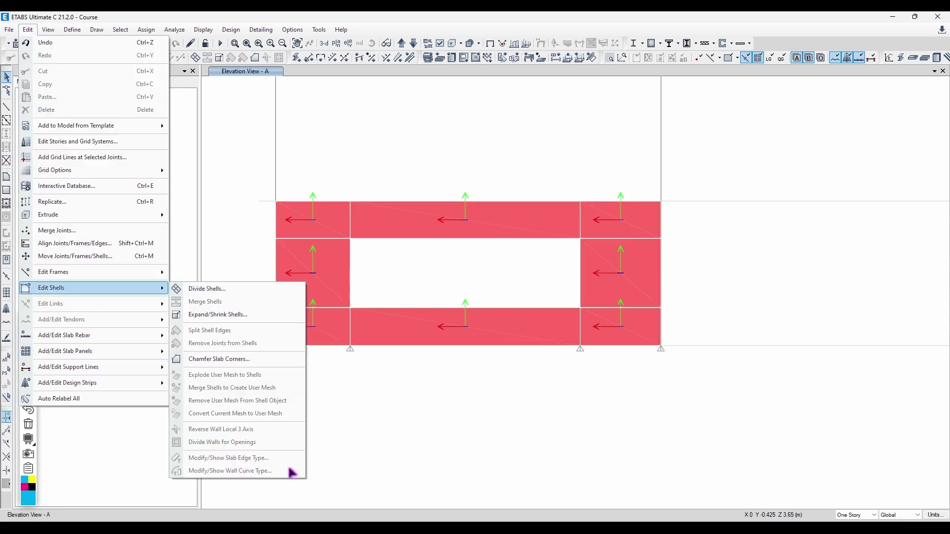
{"action": "left_click", "coordinate": [410, 435]}
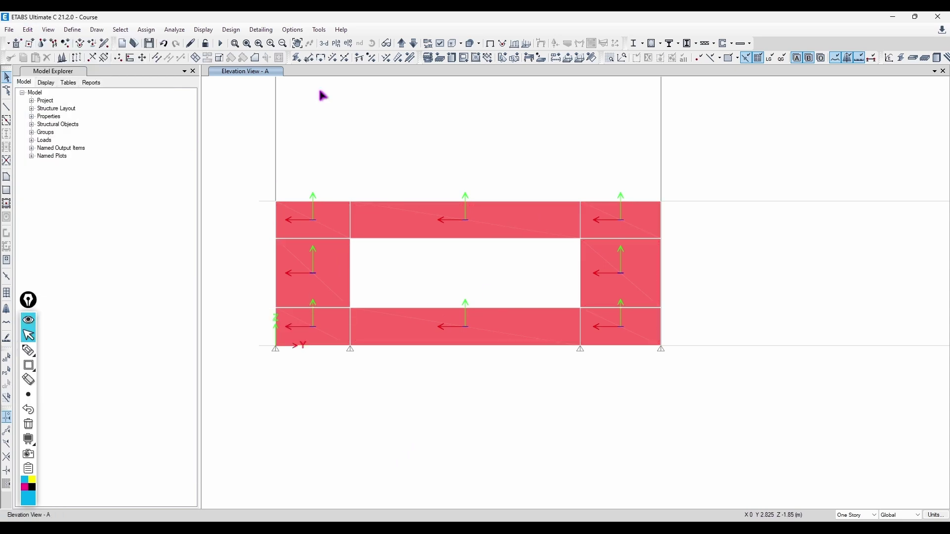
Return to the Story1 plan view
{"action": "left_click", "coordinate": [337, 44]}
{"action": "left_click", "coordinate": [421, 338]}
{"action": "left_click", "coordinate": [429, 391]}
{"action": "middle_click_drag", "start_coordinate": [727, 443], "coordinate": [578, 387]}
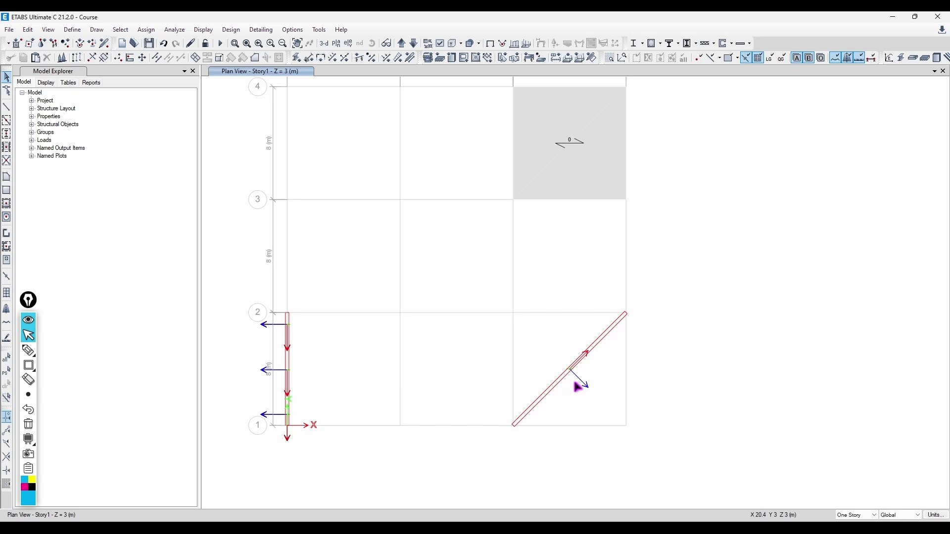
Delete the divided wall along grid A and the deck between C3 and D4, and select the diagonal wall
{"action": "left_click_drag", "start_coordinate": [252, 299], "coordinate": [367, 475]}
{"action": "key", "text": "Delete"}
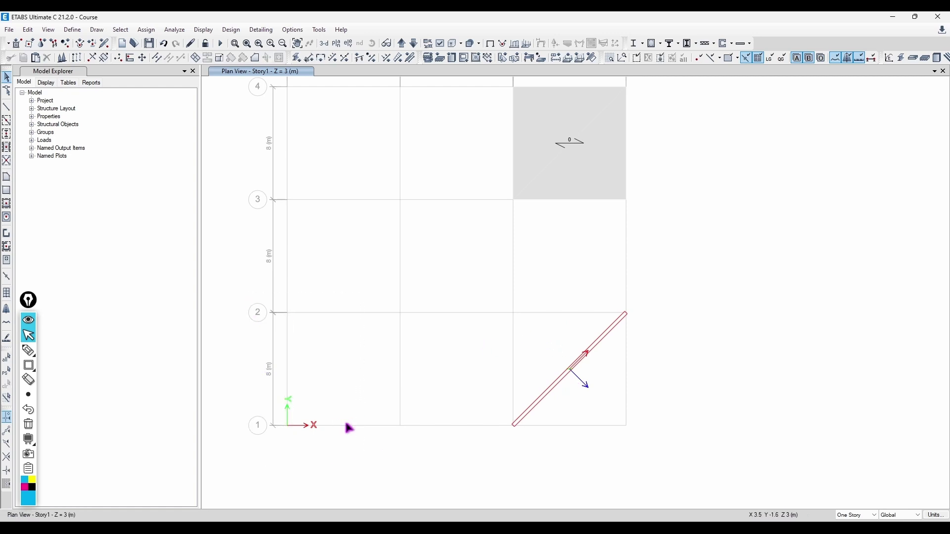
{"action": "left_click", "coordinate": [564, 140]}
{"action": "key", "text": "Delete"}
{"action": "middle_click_drag", "start_coordinate": [571, 370], "coordinate": [514, 348]}
{"action": "left_click", "coordinate": [515, 348]}
{"action": "left_click", "coordinate": [28, 30]}
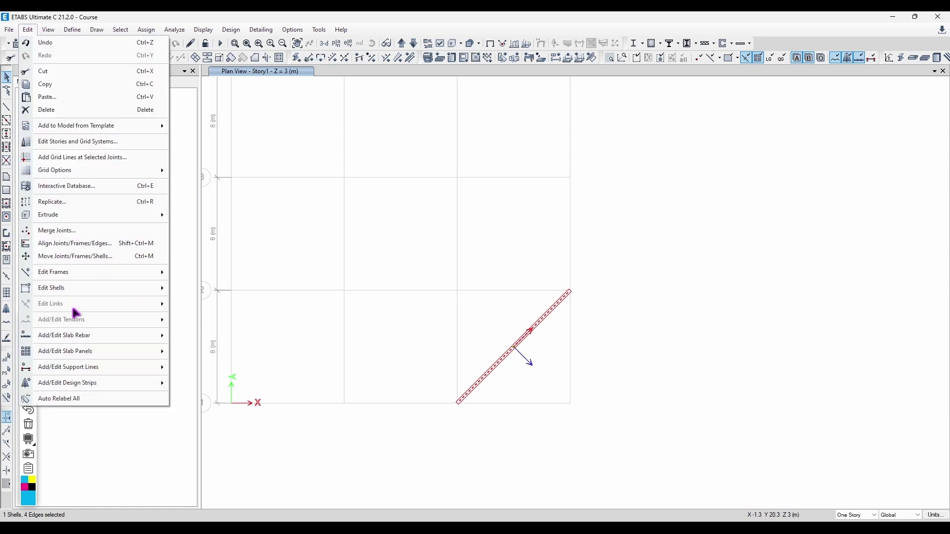
{"action": "mouse_move", "coordinate": [91, 289]}
{"action": "left_click", "coordinate": [240, 471]}
{"action": "left_click_drag", "start_coordinate": [299, 103], "coordinate": [286, 94]}
{"action": "left_click", "coordinate": [143, 136]}
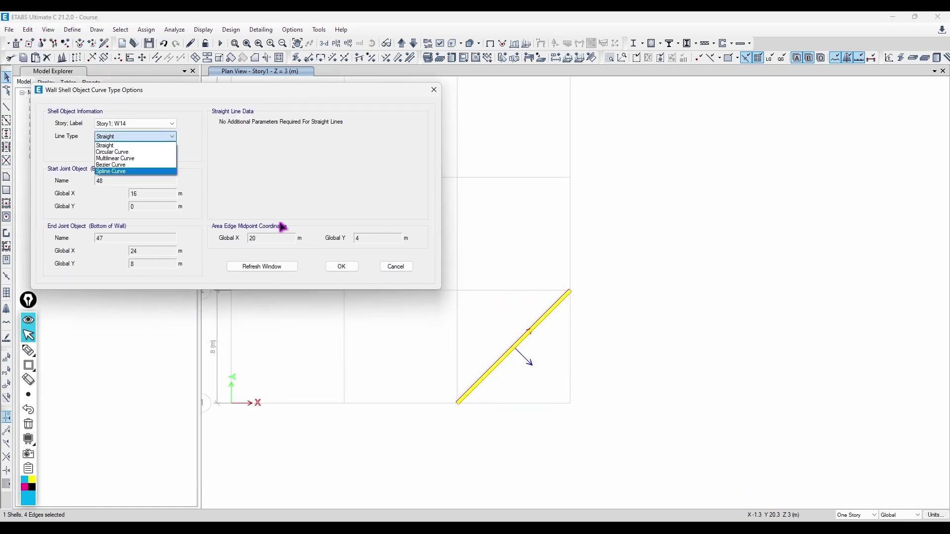
{"action": "left_click", "coordinate": [146, 138]}
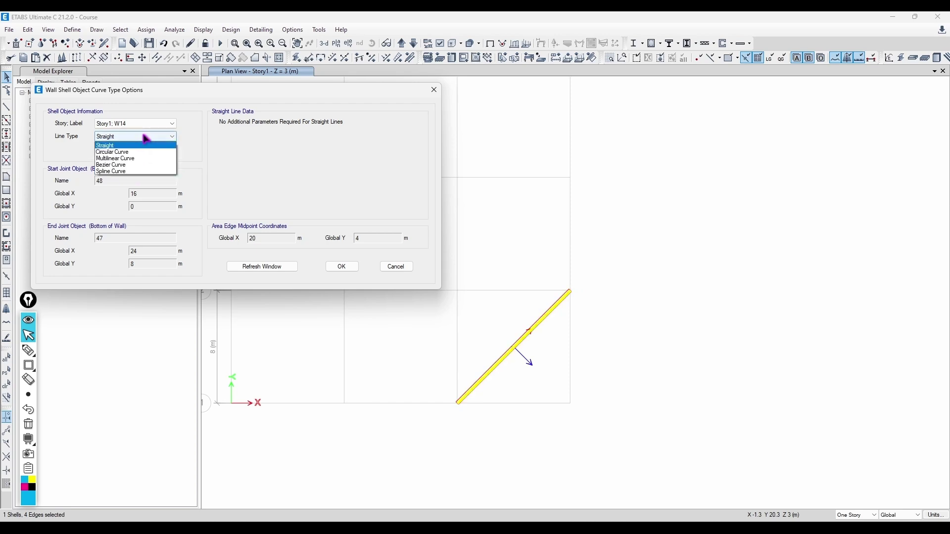
{"action": "left_click", "coordinate": [138, 149]}
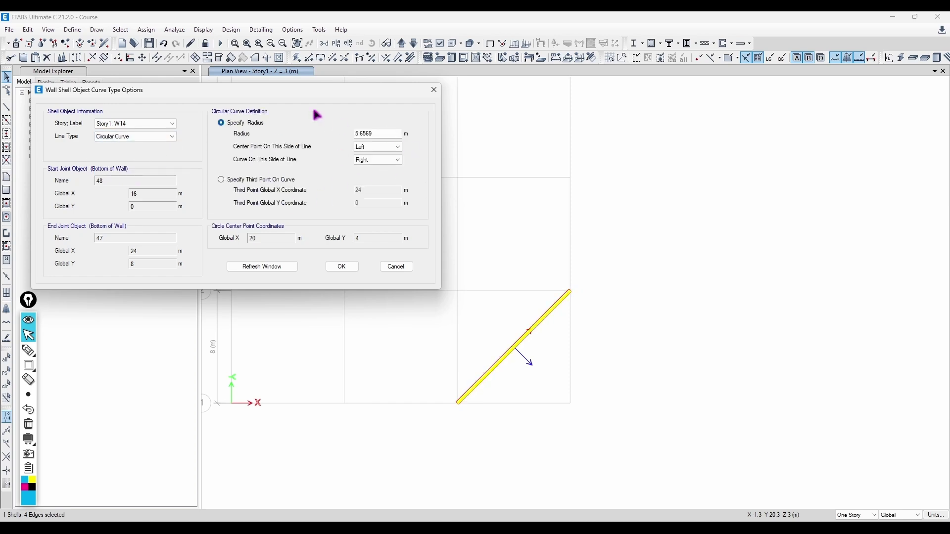
{"action": "left_click_drag", "start_coordinate": [286, 92], "coordinate": [279, 92]}
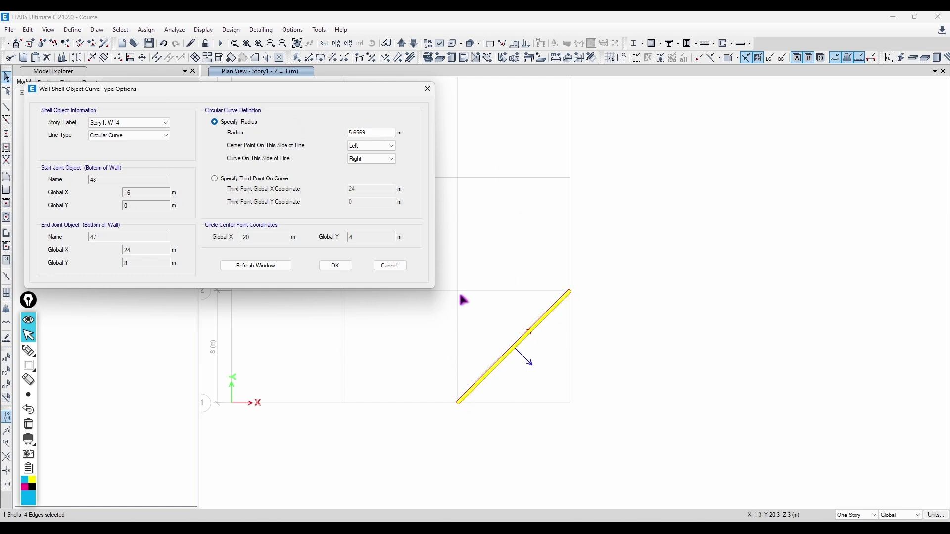
{"action": "double_click", "coordinate": [358, 133]}
{"action": "type", "text": "8"}
{"action": "key", "text": "Tab"}
{"action": "key", "text": "shift+Tab"}
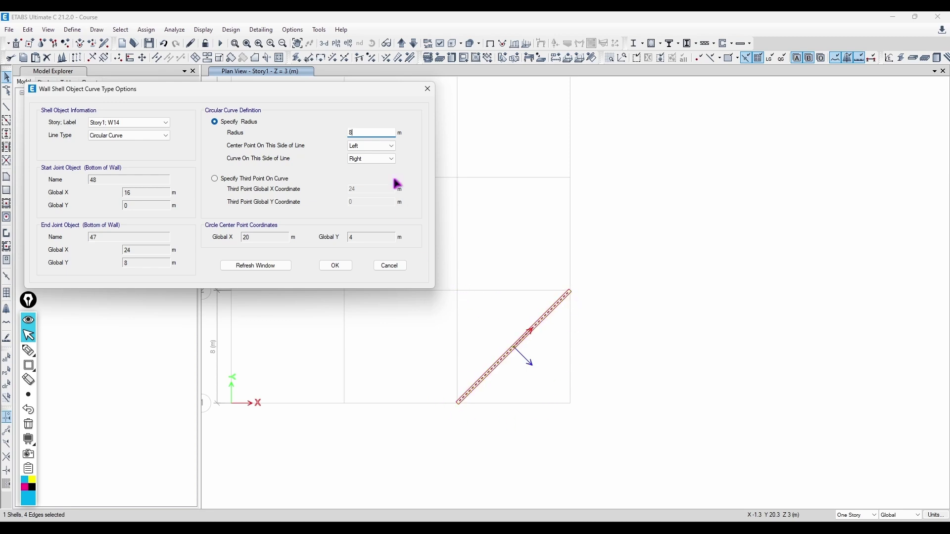
{"action": "left_click", "coordinate": [276, 267]}
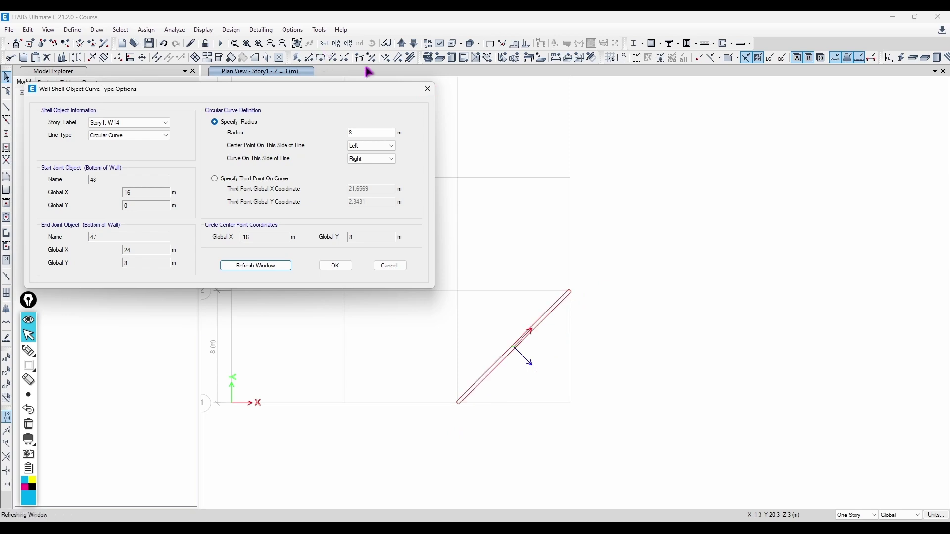
{"action": "key", "text": "Escape"}
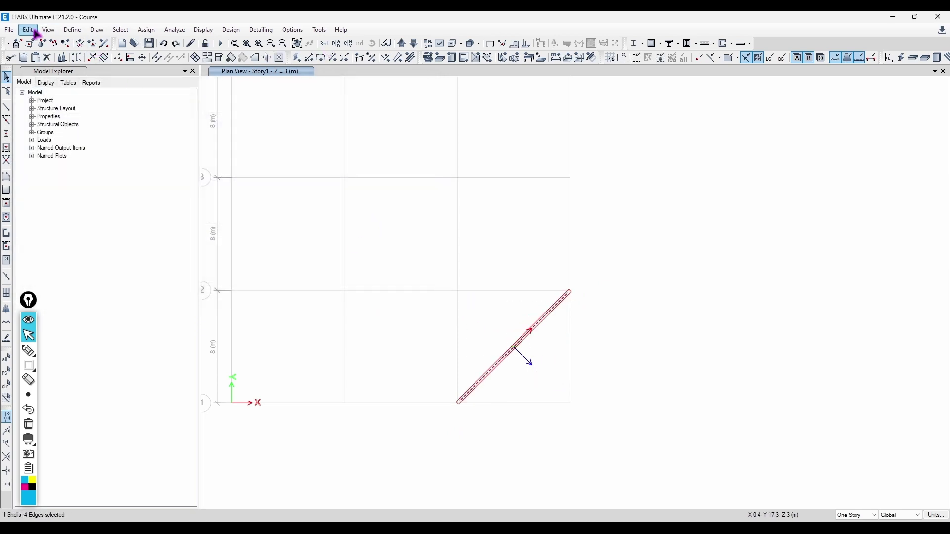
Change the selected diagonal wall's line type to Circular Curve with a radius of 8 m
{"action": "left_click", "coordinate": [37, 31]}
{"action": "mouse_move", "coordinate": [119, 286]}
{"action": "left_click", "coordinate": [218, 470]}
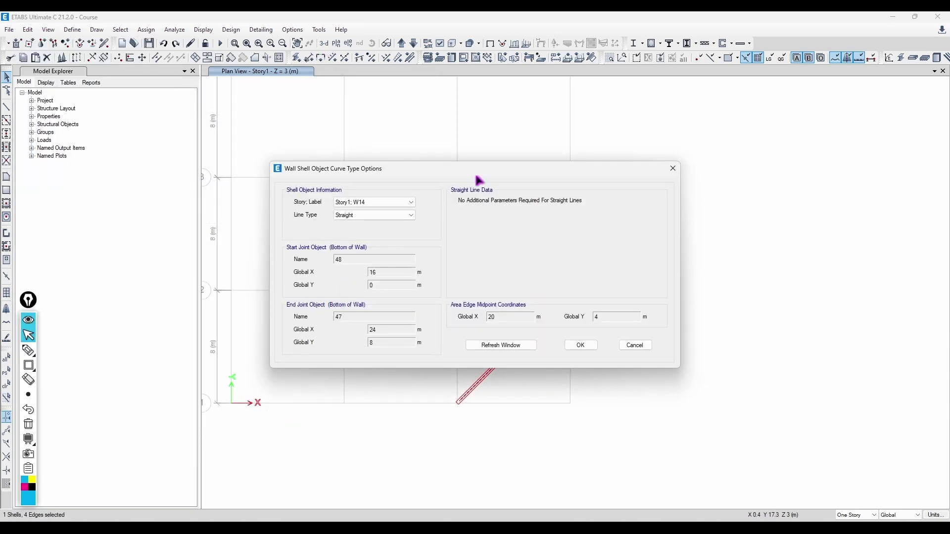
{"action": "left_click_drag", "start_coordinate": [477, 170], "coordinate": [208, 84]}
{"action": "left_click", "coordinate": [134, 129]}
{"action": "left_click", "coordinate": [106, 151]}
{"action": "left_click", "coordinate": [346, 125]}
{"action": "double_click", "coordinate": [346, 125]}
{"action": "type", "text": "8"}
{"action": "left_click", "coordinate": [311, 260]}
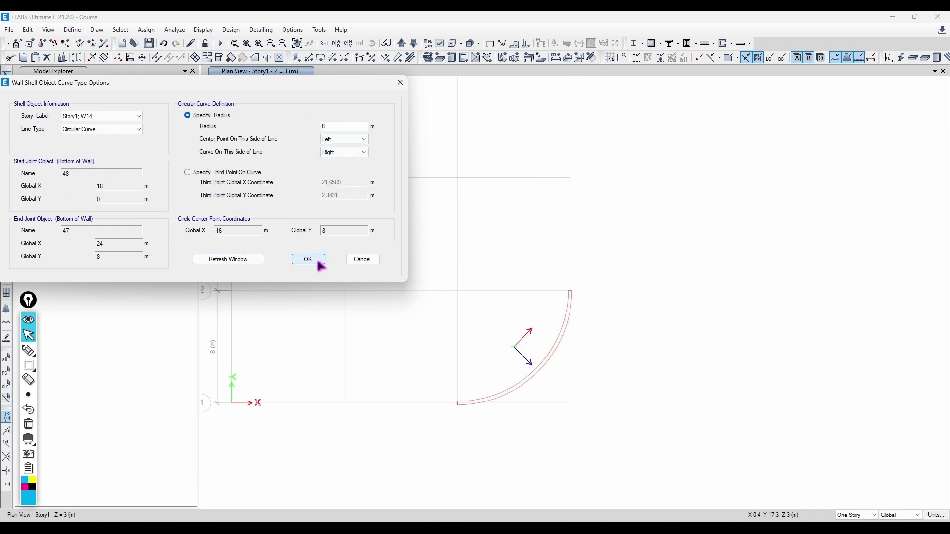
Examine the curved wall and its local axes closely in the 3-D view from different angles
{"action": "left_click", "coordinate": [324, 43]}
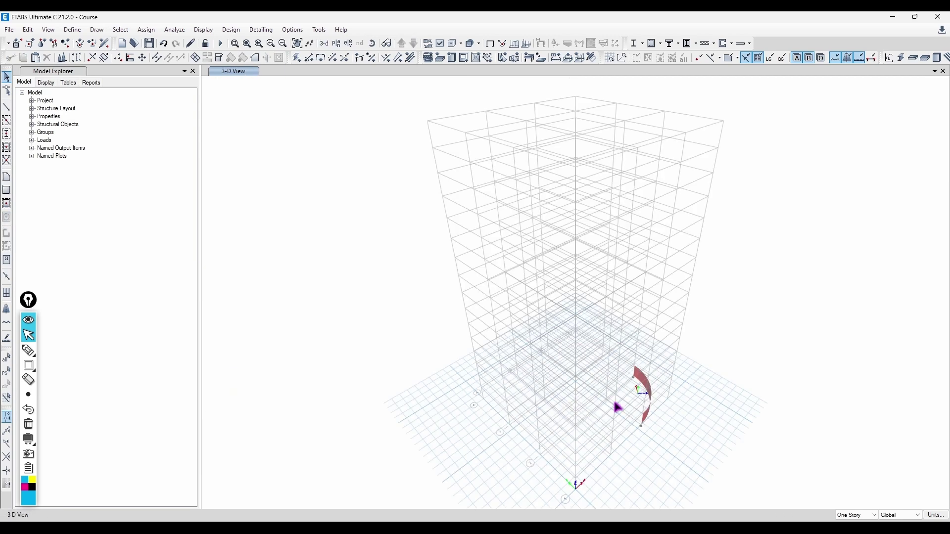
{"action": "scroll", "coordinate": [445, 329], "scroll_direction": "up", "scroll_amount": 5}
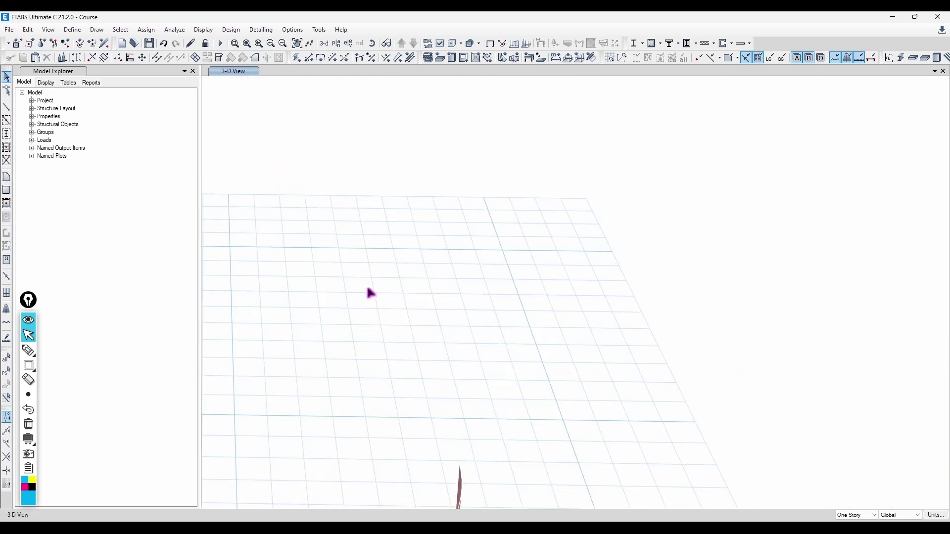
{"action": "middle_click_drag", "start_coordinate": [369, 292], "coordinate": [495, 343]}
{"action": "scroll", "coordinate": [451, 423], "scroll_direction": "up", "scroll_amount": 5}
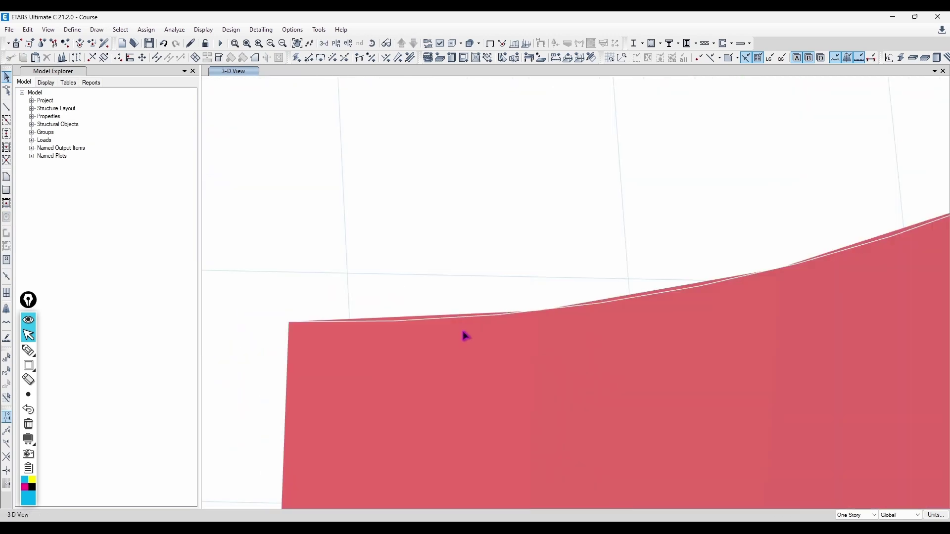
{"action": "middle_click_drag", "start_coordinate": [330, 326], "coordinate": [355, 322]}
{"action": "middle_click_drag", "start_coordinate": [782, 299], "coordinate": [260, 363]}
{"action": "scroll", "coordinate": [721, 300], "scroll_direction": "down", "scroll_amount": 5}
{"action": "scroll", "coordinate": [625, 253], "scroll_direction": "down", "scroll_amount": 3}
{"action": "scroll", "coordinate": [634, 242], "scroll_direction": "down", "scroll_amount": 2}
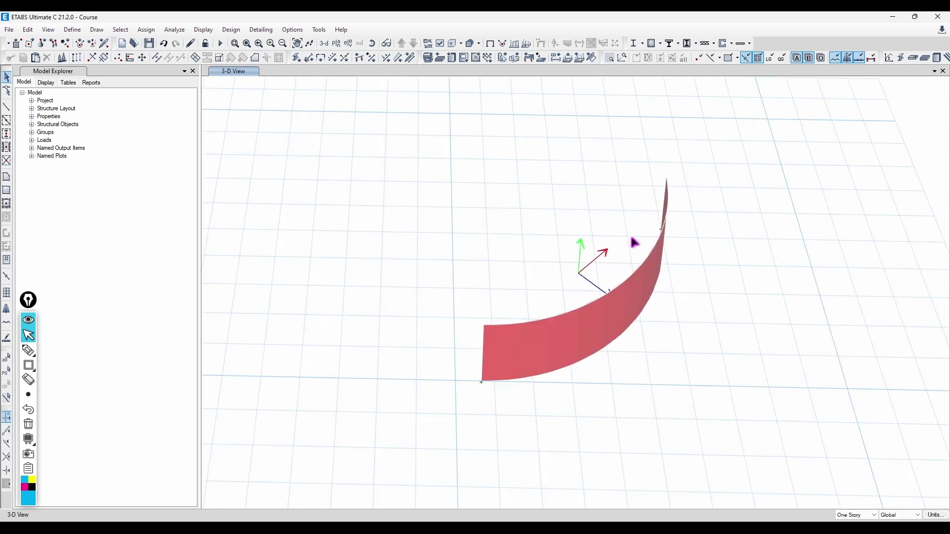
{"action": "middle_click_drag", "start_coordinate": [561, 224], "coordinate": [612, 212], "text": "shift"}
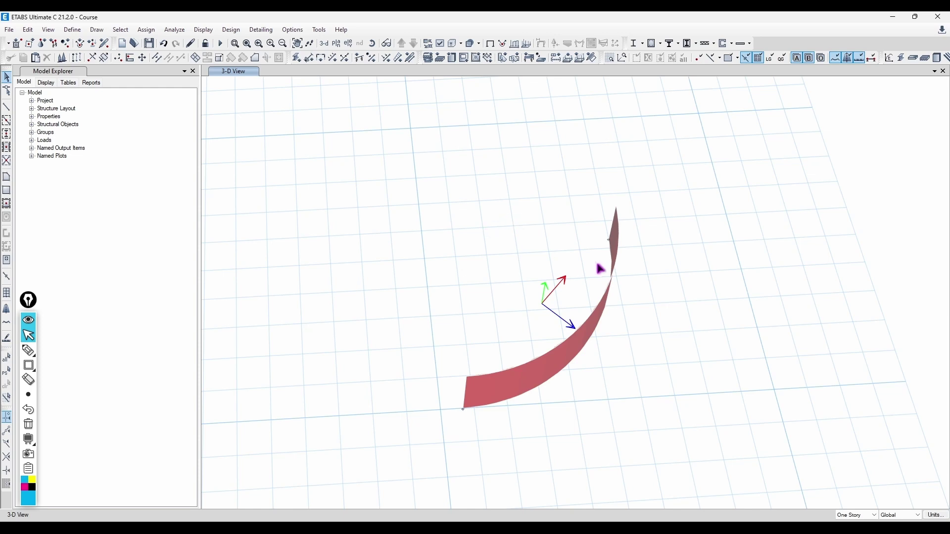
{"action": "middle_click_drag", "start_coordinate": [686, 329], "coordinate": [596, 303]}
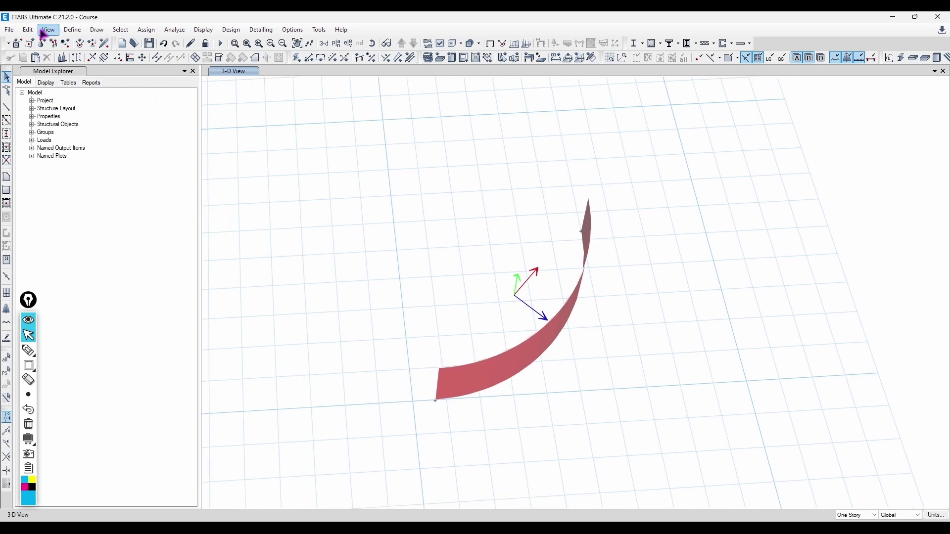
Return to the Story1 plan view and select the curved wall
{"action": "left_click", "coordinate": [337, 43]}
{"action": "left_click", "coordinate": [418, 344]}
{"action": "left_click", "coordinate": [419, 337]}
{"action": "left_click", "coordinate": [431, 391]}
{"action": "left_click", "coordinate": [568, 351]}
Open the curve type options for the selected curved wall, using Circular Curve defined by Specify Radius
{"action": "left_click", "coordinate": [27, 29]}
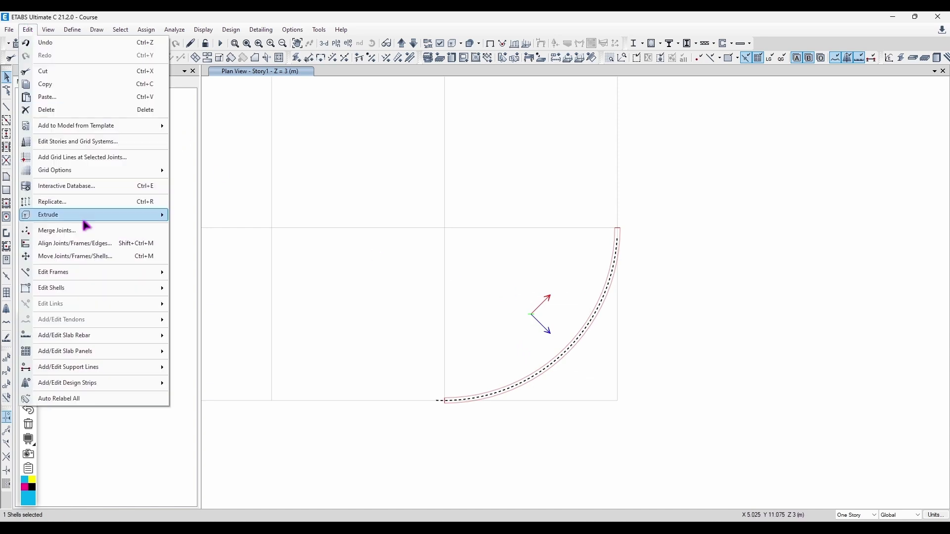
{"action": "mouse_move", "coordinate": [89, 288]}
{"action": "left_click", "coordinate": [203, 460]}
{"action": "left_click_drag", "start_coordinate": [446, 169], "coordinate": [260, 76]}
{"action": "left_click", "coordinate": [227, 122]}
{"action": "left_click", "coordinate": [178, 130]}
{"action": "left_click", "coordinate": [300, 109]}
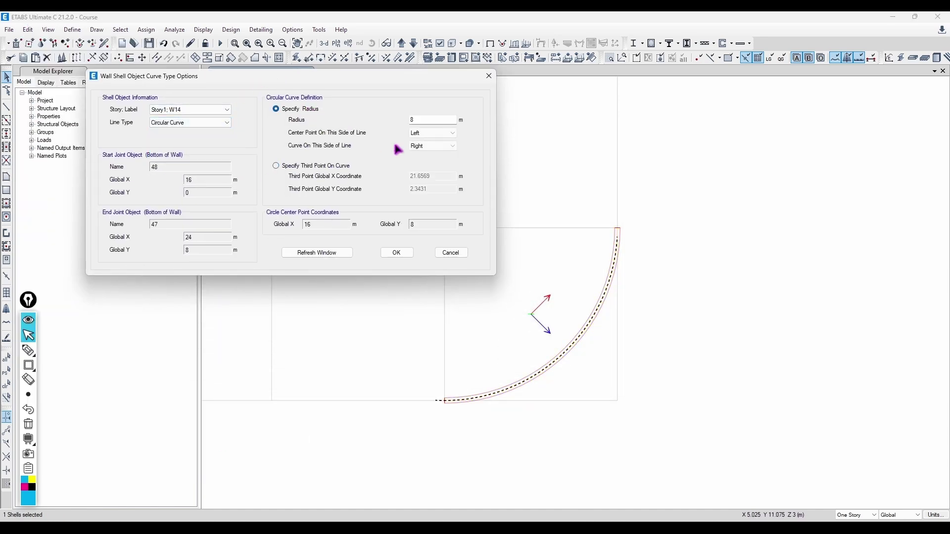
Try placing the wall's curve on the Left side of the line and refresh the window to preview it
{"action": "left_click_drag", "start_coordinate": [427, 76], "coordinate": [823, 317]}
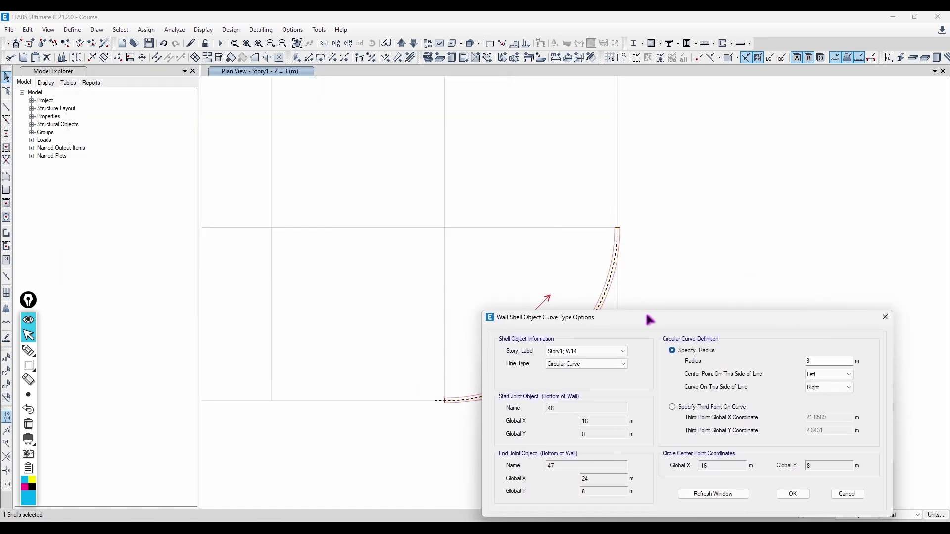
{"action": "left_click_drag", "start_coordinate": [645, 316], "coordinate": [656, 128]}
{"action": "left_click", "coordinate": [823, 201]}
{"action": "left_click", "coordinate": [824, 204]}
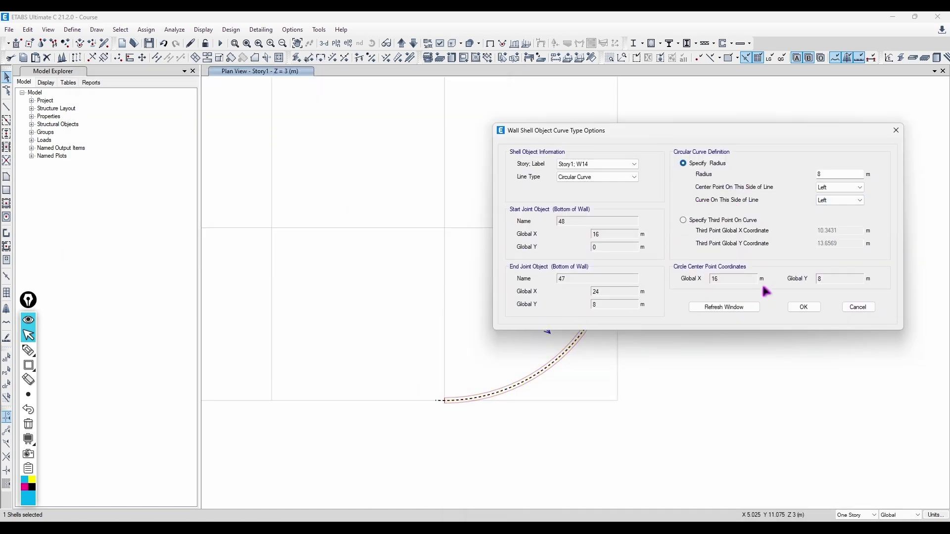
{"action": "left_click", "coordinate": [747, 307]}
{"action": "left_click_drag", "start_coordinate": [634, 134], "coordinate": [782, 170]}
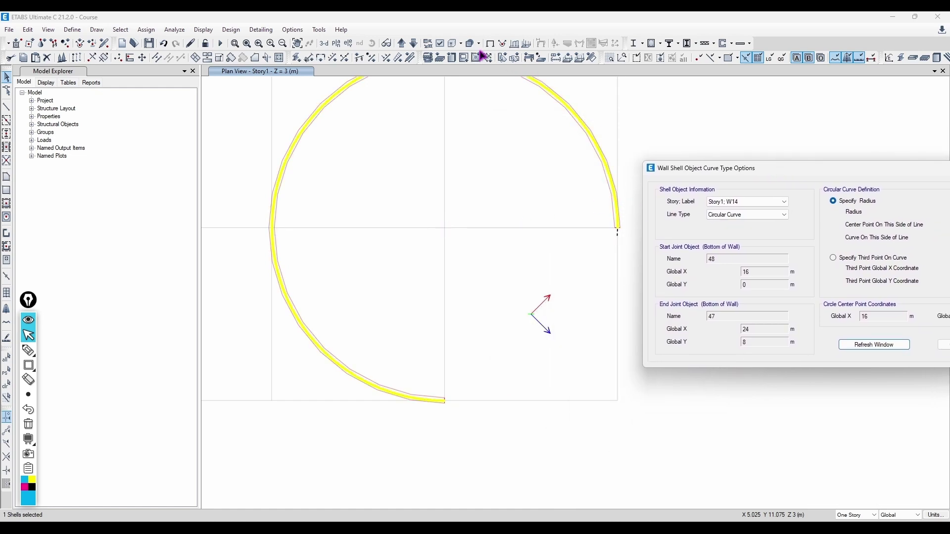
{"action": "left_click_drag", "start_coordinate": [847, 171], "coordinate": [636, 147]}
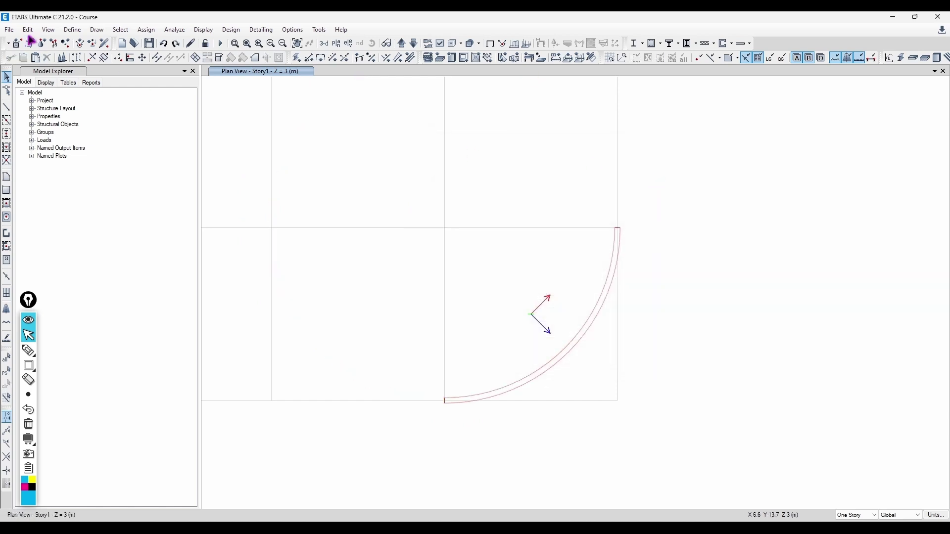
{"action": "left_click", "coordinate": [29, 32]}
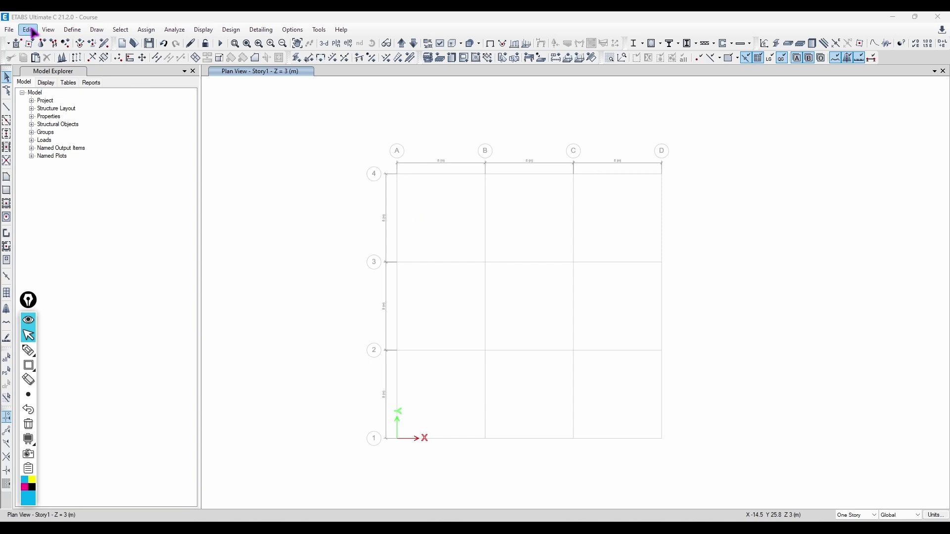
{"action": "left_click", "coordinate": [31, 29]}
{"action": "left_click", "coordinate": [31, 28]}
{"action": "left_click", "coordinate": [209, 291]}
Place a steel column at grid intersection D3 in the Story1 plan
{"action": "left_click", "coordinate": [6, 107]}
{"action": "scroll", "coordinate": [588, 236], "scroll_direction": "up", "scroll_amount": 3}
{"action": "middle_click_drag", "start_coordinate": [553, 254], "coordinate": [544, 259]}
{"action": "left_click", "coordinate": [7, 134]}
{"action": "left_click", "coordinate": [580, 242]}
{"action": "middle_click_drag", "start_coordinate": [506, 201], "coordinate": [473, 253]}
Draw a straight SteelCol frame along grid D from D4, ending just short of the column's center at D3
{"action": "left_click", "coordinate": [7, 109]}
{"action": "scroll", "coordinate": [547, 299], "scroll_direction": "up", "scroll_amount": 3}
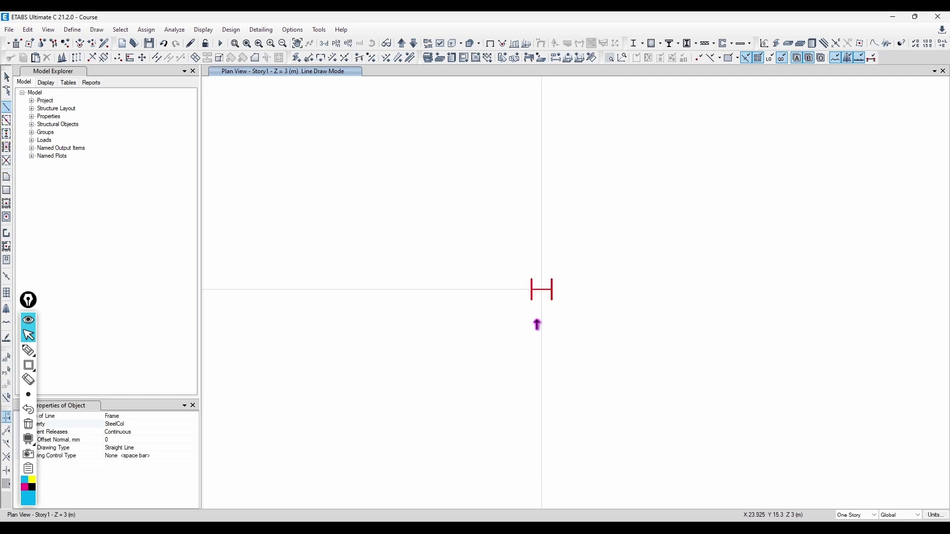
{"action": "scroll", "coordinate": [525, 207], "scroll_direction": "down", "scroll_amount": 6}
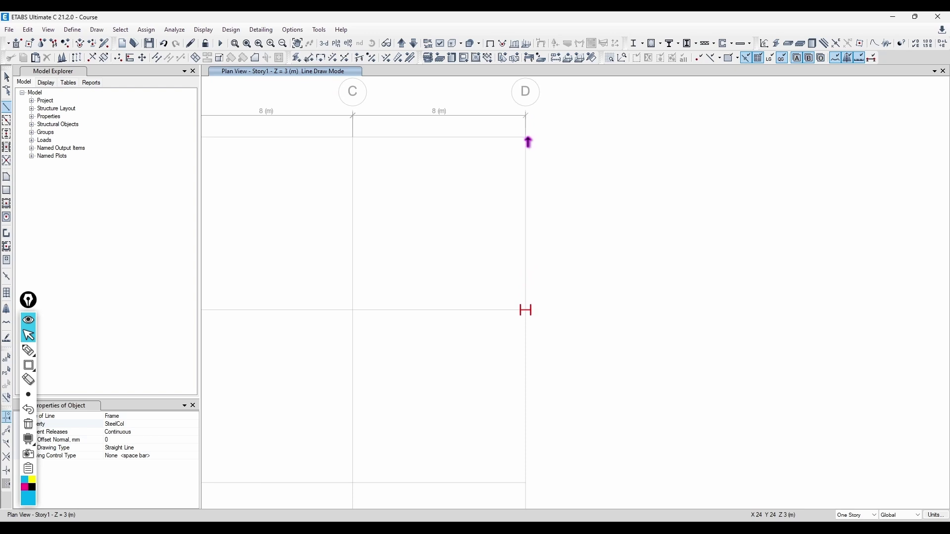
{"action": "left_click", "coordinate": [526, 141]}
{"action": "scroll", "coordinate": [534, 252], "scroll_direction": "up", "scroll_amount": 3}
{"action": "left_click", "coordinate": [507, 427]}
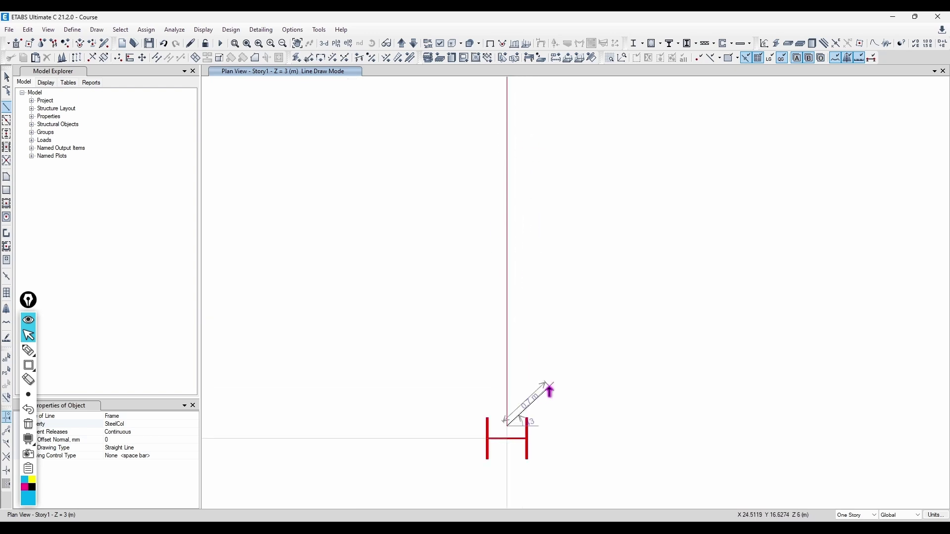
{"action": "middle_click_drag", "start_coordinate": [546, 405], "coordinate": [569, 336]}
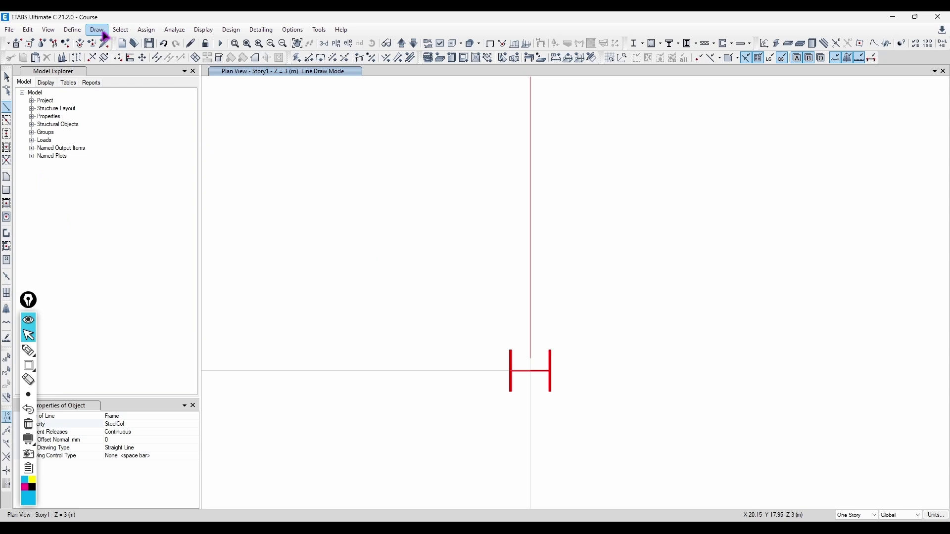
Draw a Link1 link between the column's joint at D3 and the nearby end of the frame
{"action": "left_click", "coordinate": [7, 279]}
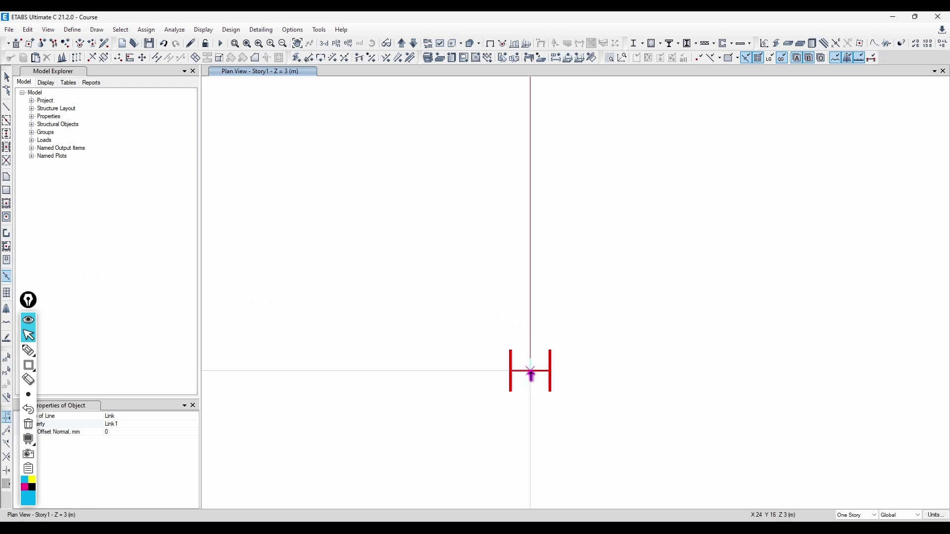
{"action": "scroll", "coordinate": [538, 396], "scroll_direction": "up", "scroll_amount": 4}
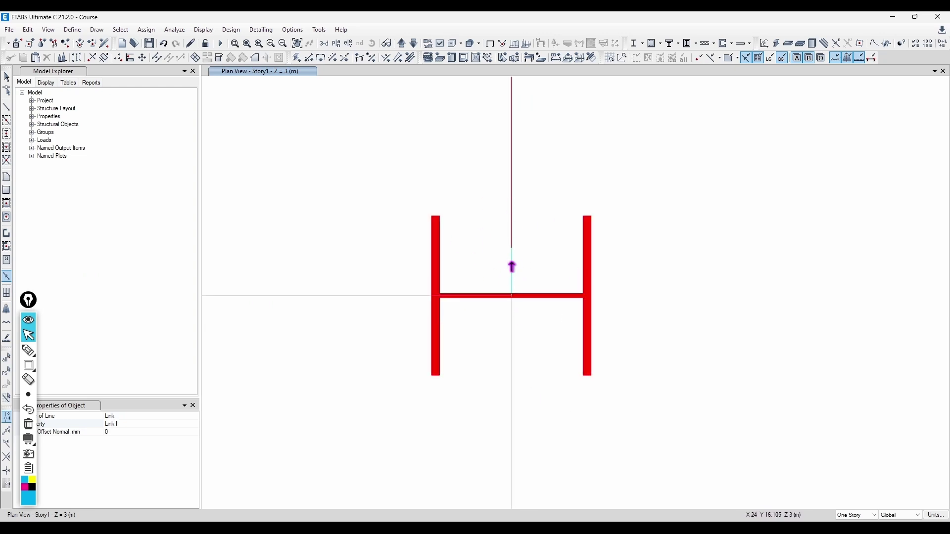
{"action": "scroll", "coordinate": [511, 266], "scroll_direction": "down", "scroll_amount": 2}
Set the plan view to be colored by Objects
{"action": "left_click", "coordinate": [440, 44]}
{"action": "left_click", "coordinate": [225, 124]}
{"action": "left_click", "coordinate": [224, 133]}
{"action": "left_click", "coordinate": [158, 435]}
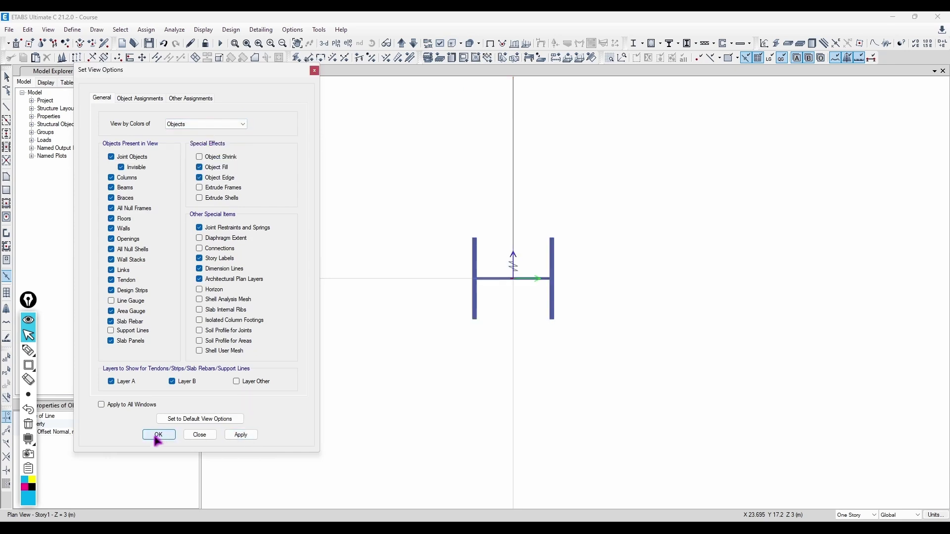
{"action": "middle_click_drag", "start_coordinate": [527, 267], "coordinate": [507, 308]}
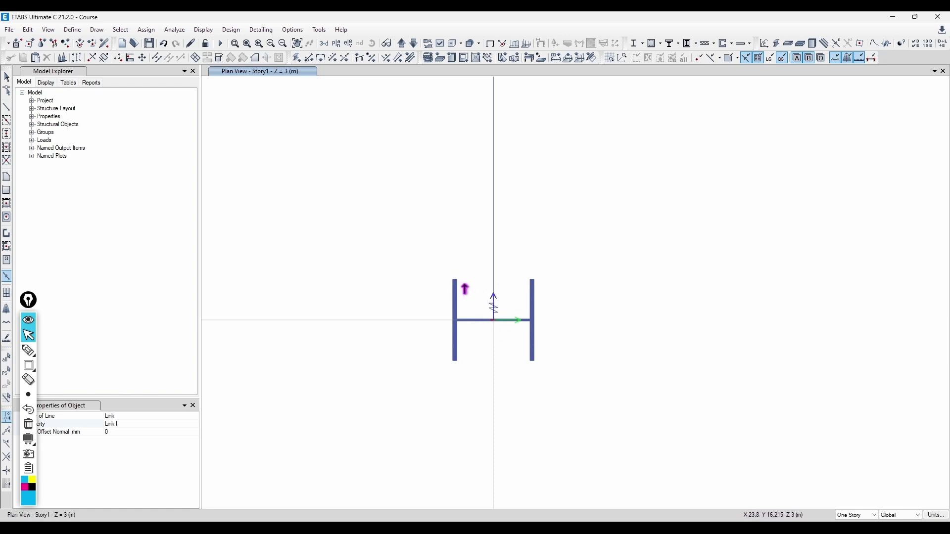
Select the link at the column and reverse its connectivity
{"action": "key", "text": "Escape"}
{"action": "left_click", "coordinate": [495, 303]}
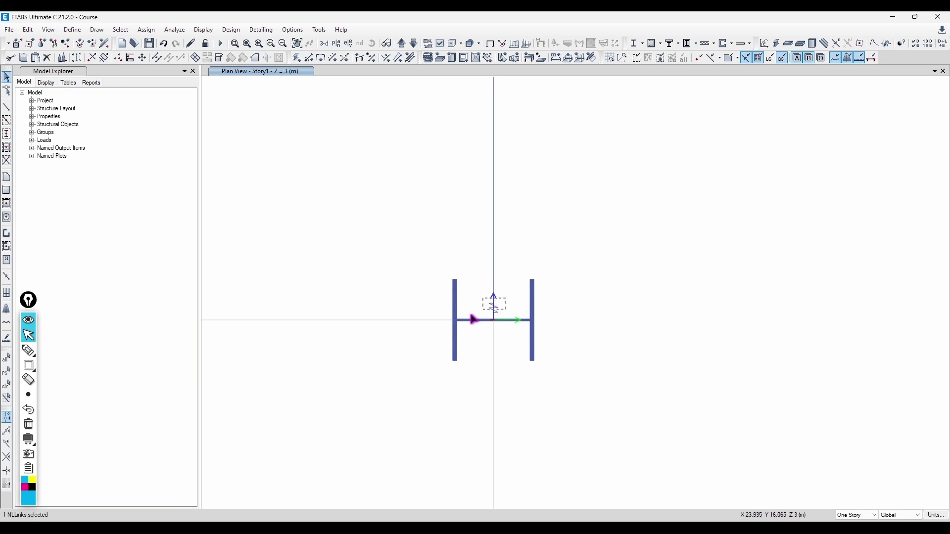
{"action": "left_click", "coordinate": [28, 29]}
{"action": "mouse_move", "coordinate": [94, 307]}
{"action": "left_click", "coordinate": [213, 305]}
{"action": "left_click", "coordinate": [492, 307]}
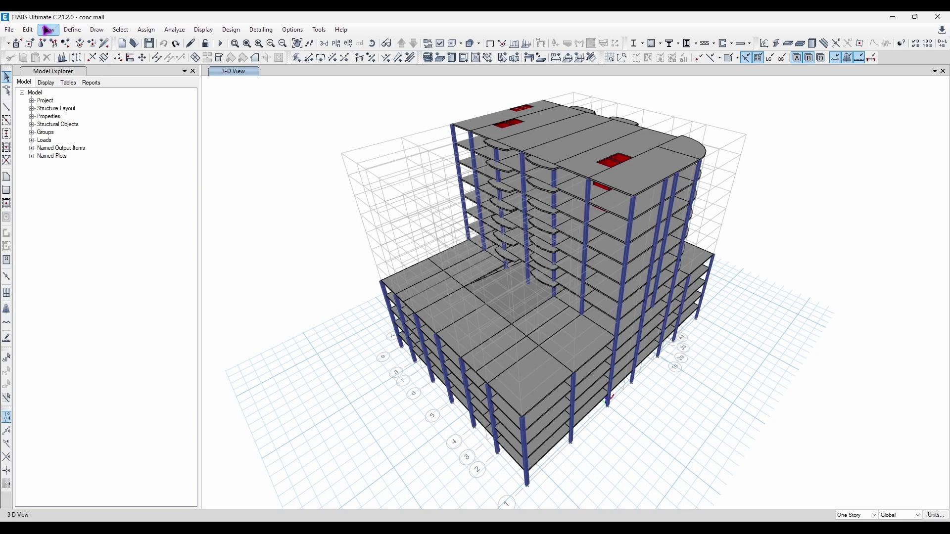
Orient the building's 3-D view with the xz fast view and an aperture of 60
{"action": "left_click", "coordinate": [47, 30]}
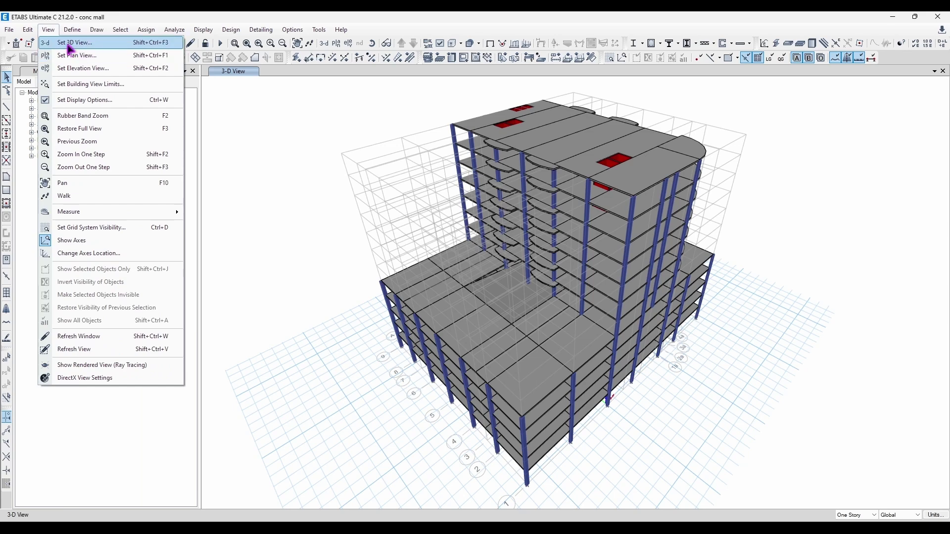
{"action": "left_click", "coordinate": [71, 42]}
{"action": "left_click_drag", "start_coordinate": [472, 168], "coordinate": [189, 122]}
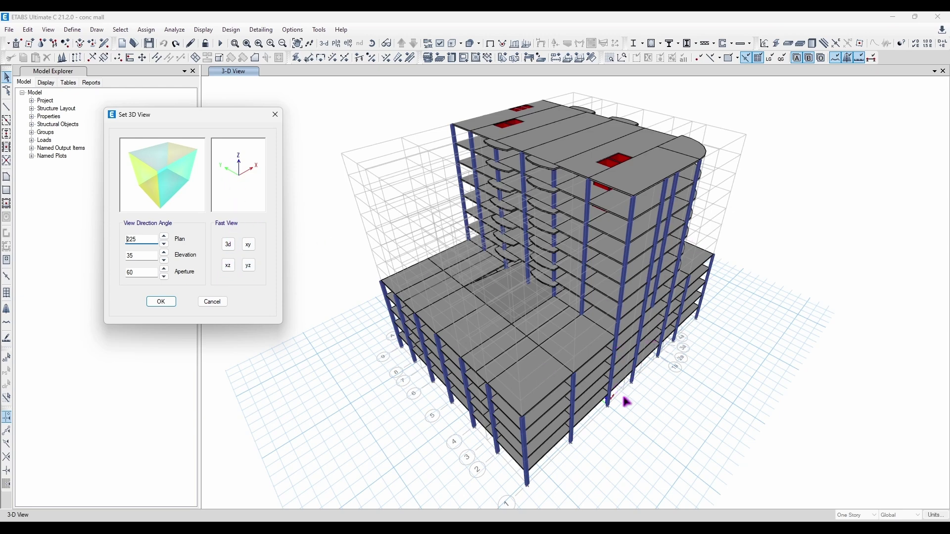
{"action": "left_click", "coordinate": [228, 265]}
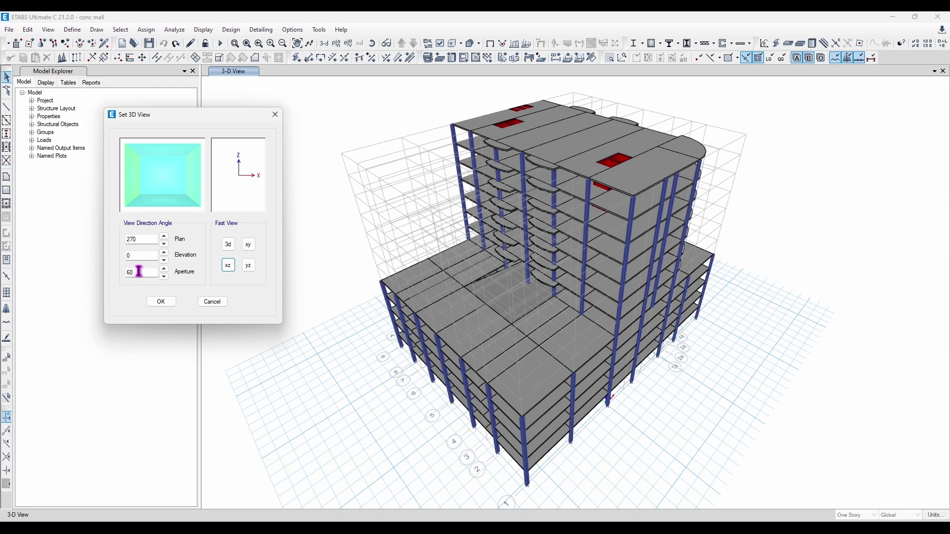
{"action": "left_click", "coordinate": [164, 277]}
{"action": "left_click", "coordinate": [164, 277]}
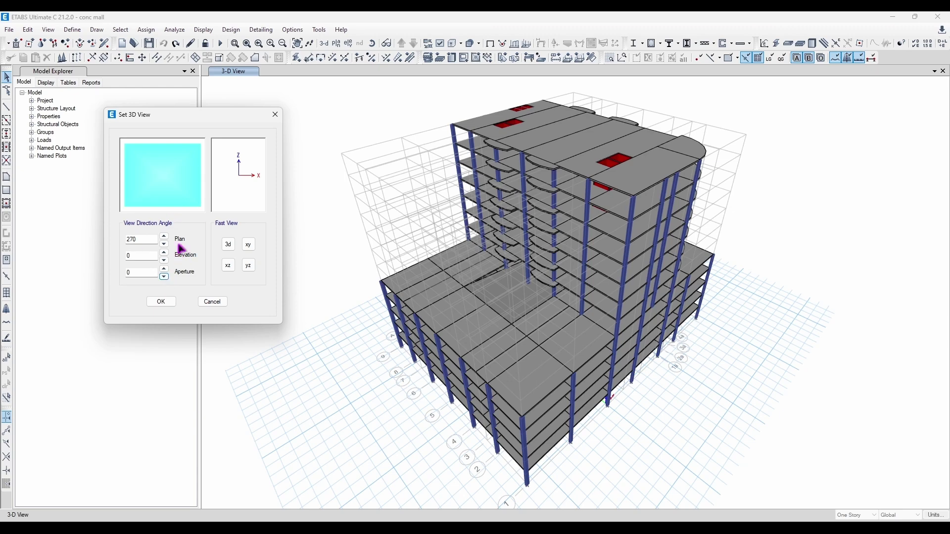
{"action": "left_click", "coordinate": [164, 269]}
{"action": "left_click", "coordinate": [164, 270]}
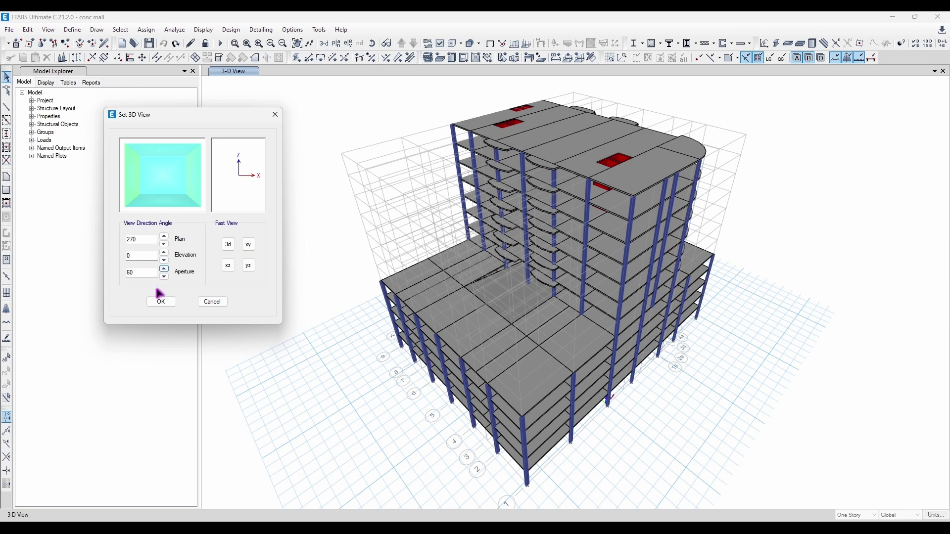
{"action": "left_click", "coordinate": [163, 302]}
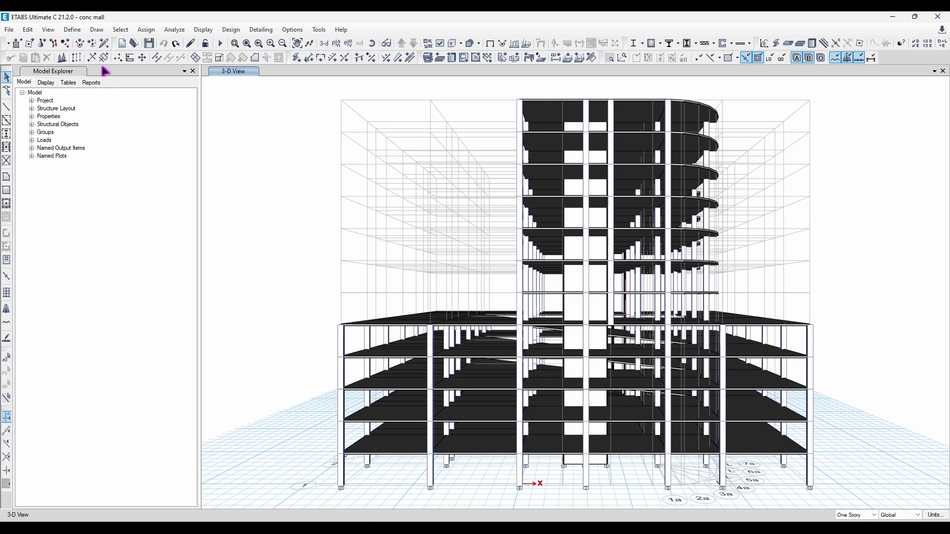
Set the aperture of the xz view to 0 for a flat view without perspective
{"action": "left_click", "coordinate": [48, 30]}
{"action": "left_click", "coordinate": [74, 42]}
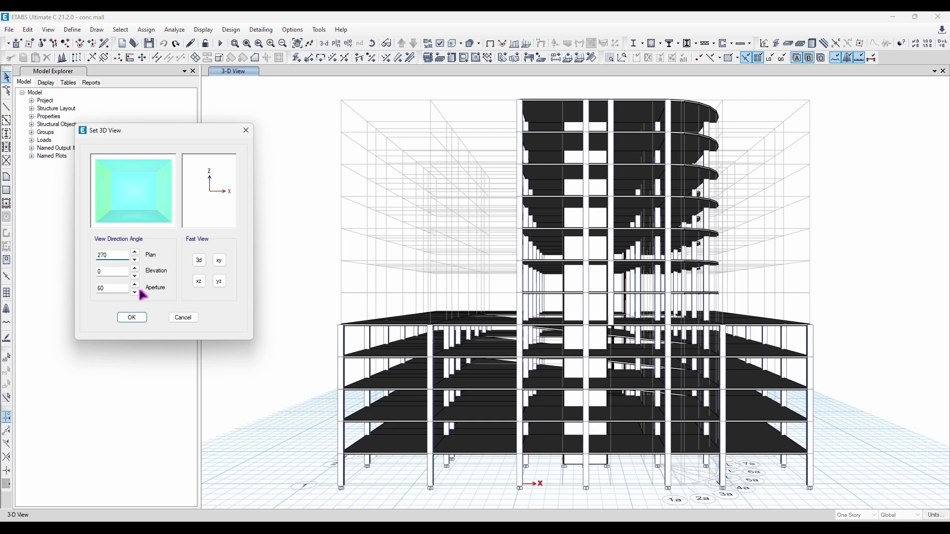
{"action": "type", "text": "0"}
{"action": "left_click", "coordinate": [130, 317]}
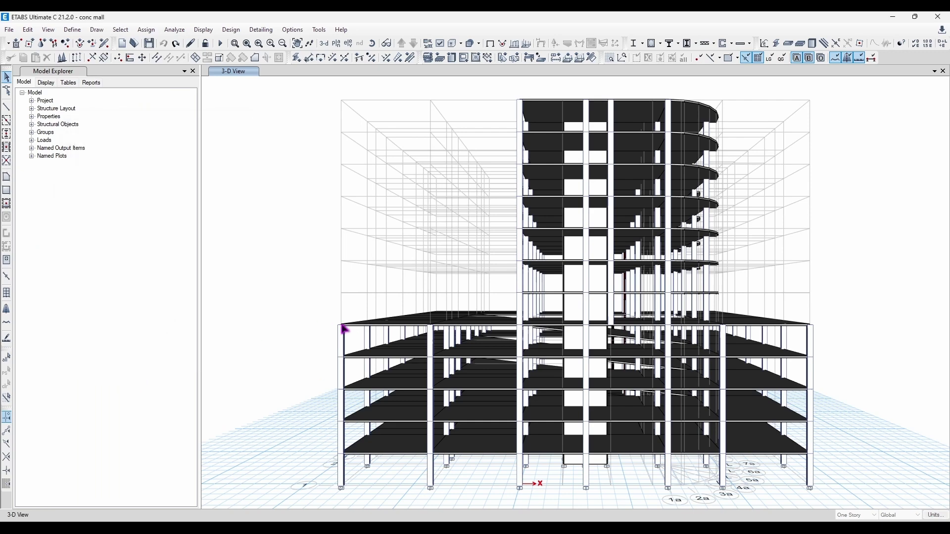
{"action": "scroll", "coordinate": [629, 262], "scroll_direction": "up", "scroll_amount": 2}
{"action": "scroll", "coordinate": [630, 263], "scroll_direction": "down", "scroll_amount": 2}
{"action": "middle_click_drag", "start_coordinate": [630, 262], "coordinate": [615, 239]}
Switch the flat 3-D view to the yz fast view
{"action": "left_click", "coordinate": [50, 30]}
{"action": "left_click", "coordinate": [69, 41]}
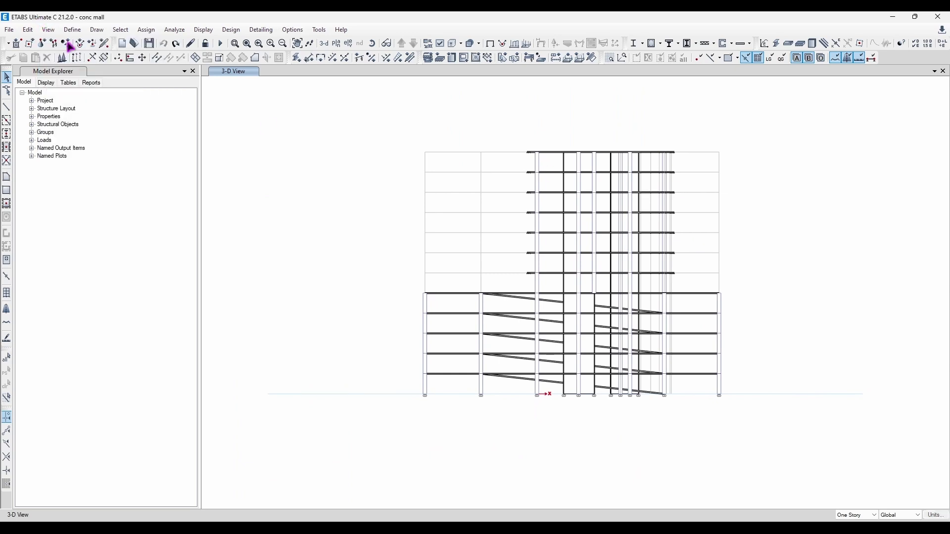
{"action": "left_click_drag", "start_coordinate": [393, 159], "coordinate": [215, 160]}
{"action": "left_click", "coordinate": [301, 303]}
{"action": "left_click", "coordinate": [215, 339]}
{"action": "middle_click_drag", "start_coordinate": [574, 315], "coordinate": [518, 312]}
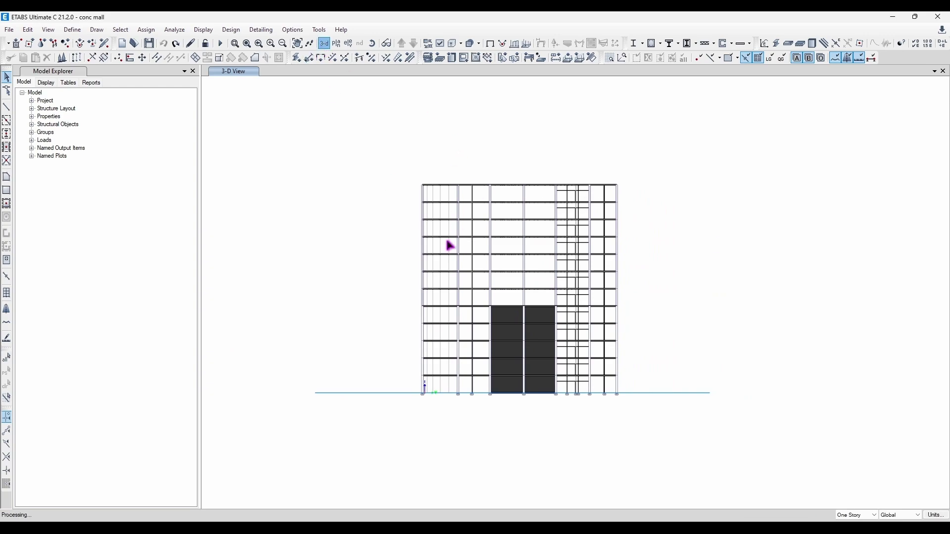
Orient the 3-D view with the xy fast view to look at the building from above
{"action": "middle_click_drag", "start_coordinate": [652, 350], "coordinate": [482, 249]}
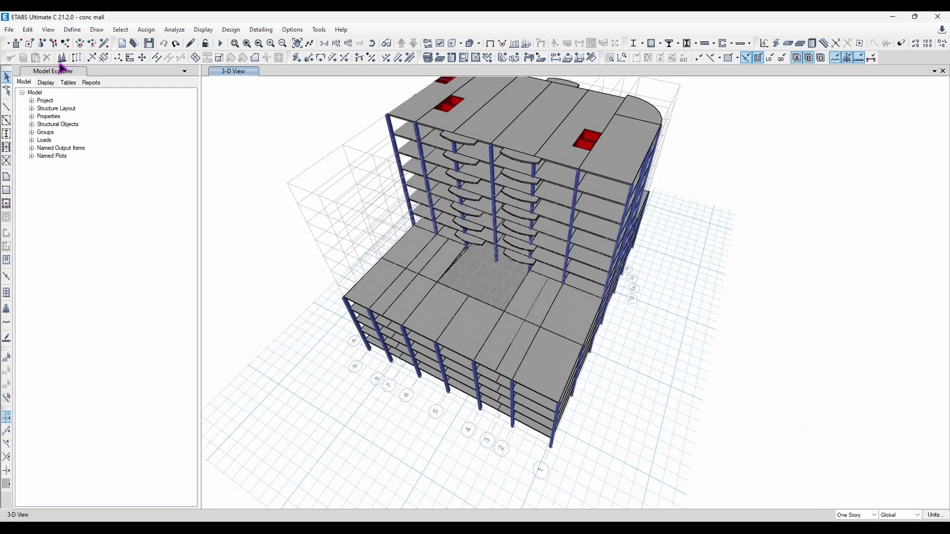
{"action": "left_click", "coordinate": [48, 30]}
{"action": "left_click", "coordinate": [74, 42]}
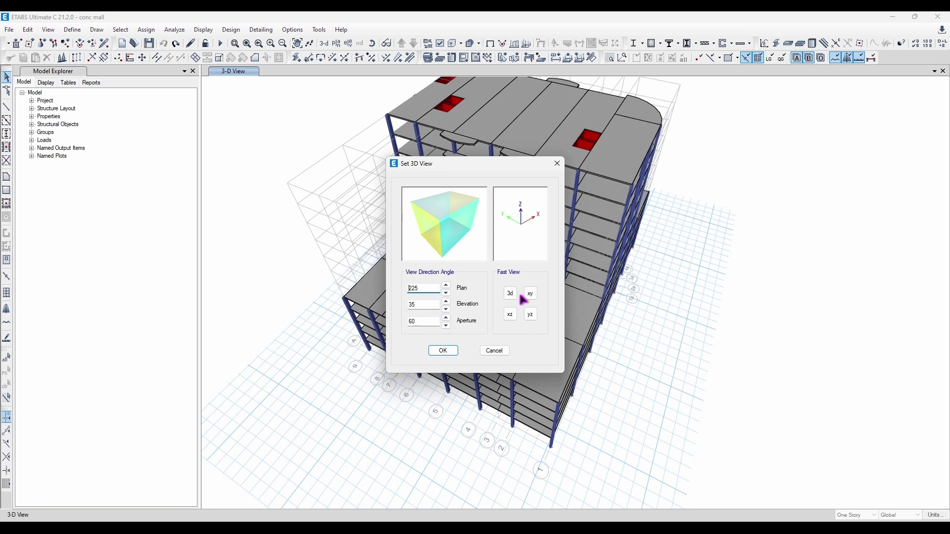
{"action": "left_click", "coordinate": [531, 295]}
{"action": "left_click", "coordinate": [446, 353]}
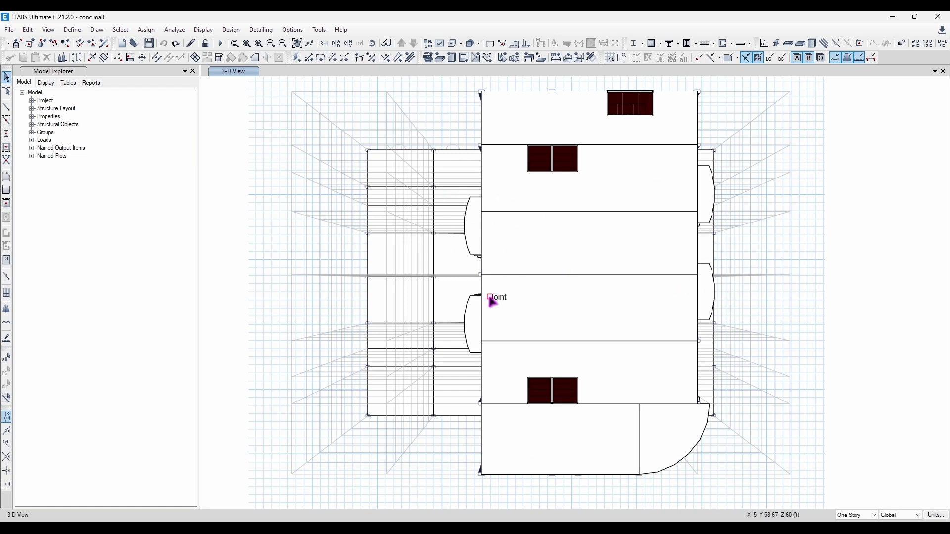
Set the aperture of the xy view to 0 and return to the default 3-D view
{"action": "left_click", "coordinate": [48, 29]}
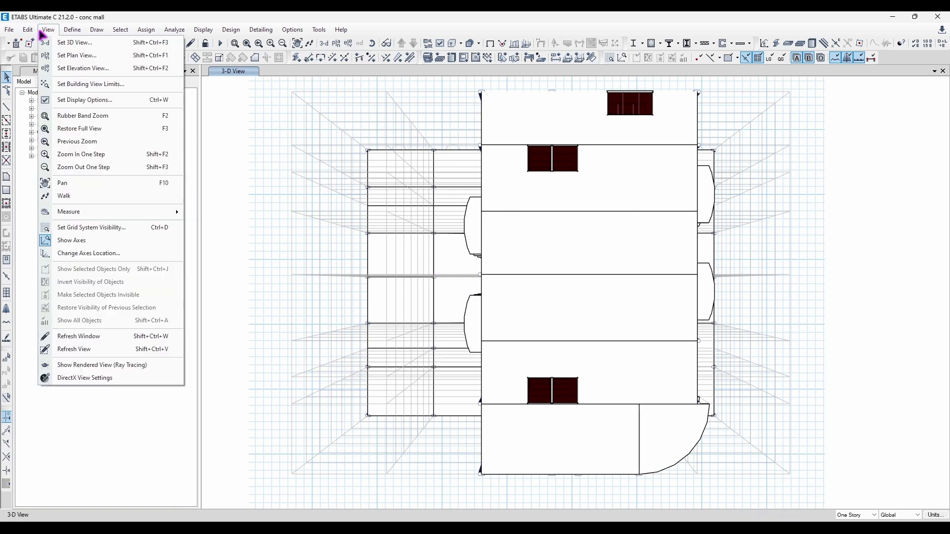
{"action": "left_click", "coordinate": [75, 41]}
{"action": "left_click_drag", "start_coordinate": [400, 170], "coordinate": [127, 121]}
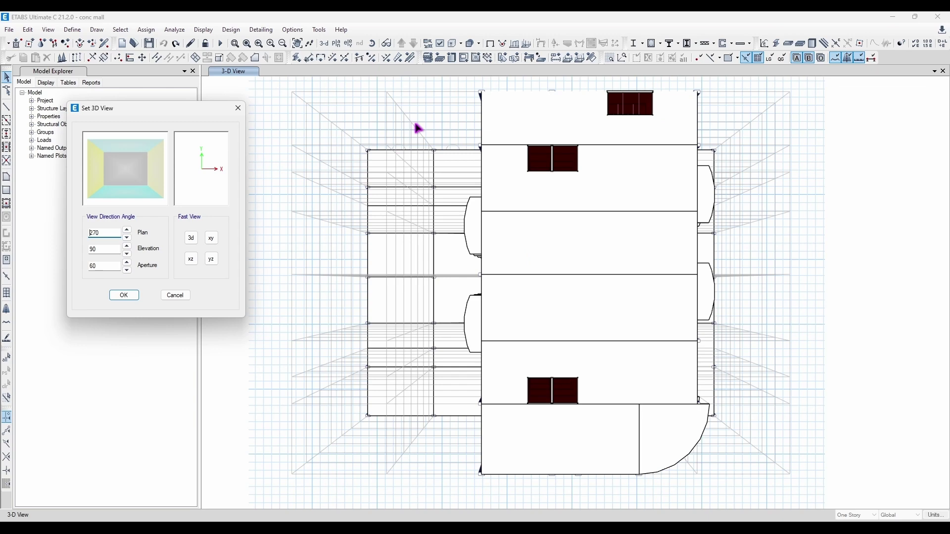
{"action": "type", "text": "0"}
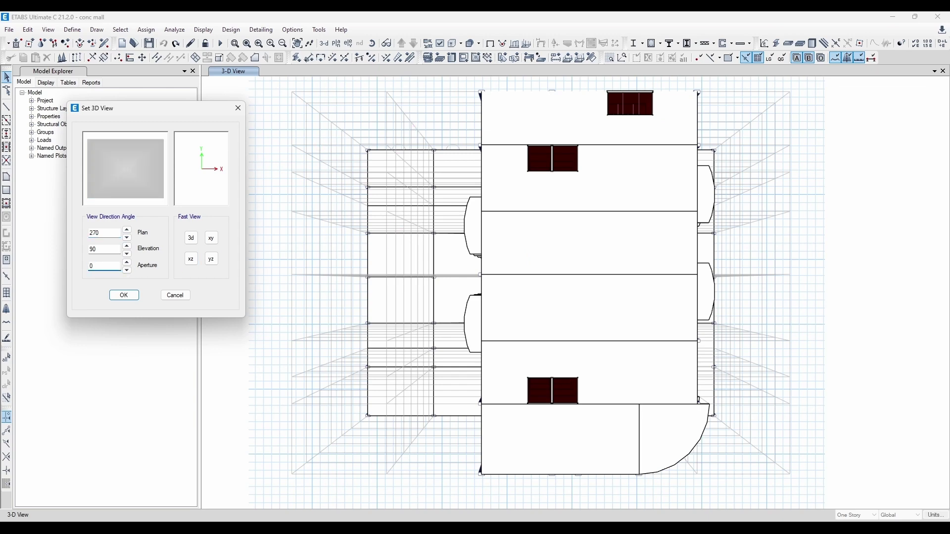
{"action": "key", "text": "Return"}
{"action": "middle_click_drag", "start_coordinate": [510, 258], "coordinate": [507, 238]}
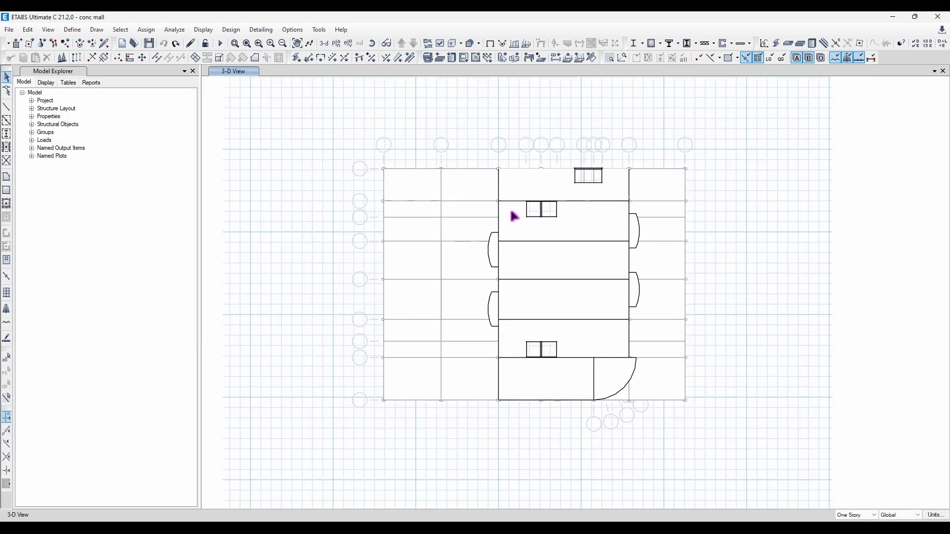
{"action": "left_click", "coordinate": [329, 45]}
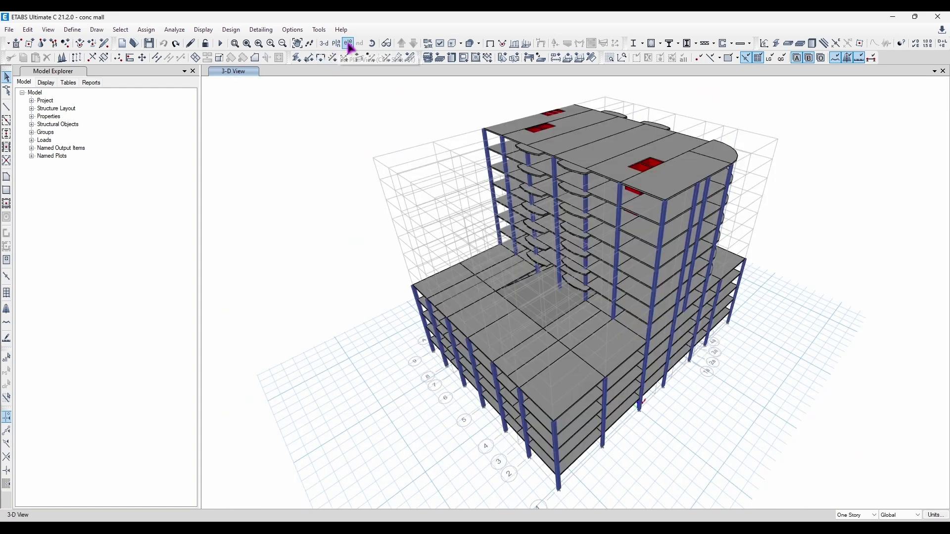
{"action": "left_click", "coordinate": [349, 45]}
{"action": "left_click", "coordinate": [587, 146]}
{"action": "left_click", "coordinate": [55, 30]}
{"action": "left_click", "coordinate": [56, 31]}
{"action": "left_click", "coordinate": [48, 30]}
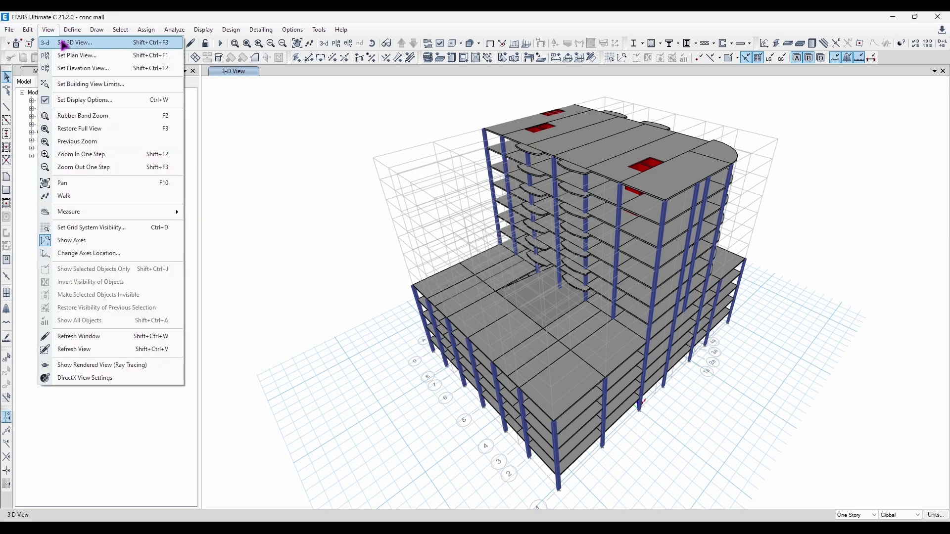
{"action": "left_click", "coordinate": [65, 44]}
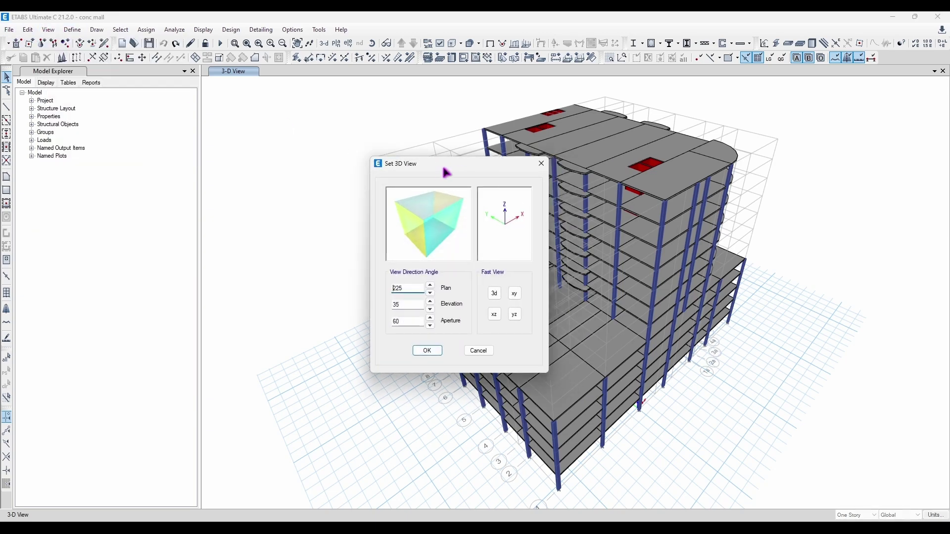
{"action": "left_click", "coordinate": [301, 145]}
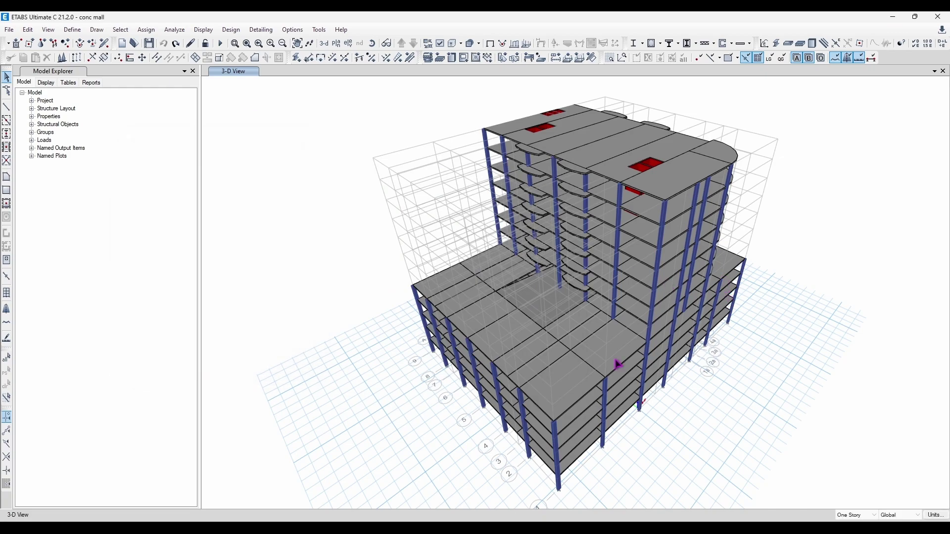
Orbit the 3-D model and review the plan view options, including the plan at a specified global Z coordinate
{"action": "middle_click_drag", "start_coordinate": [533, 316], "coordinate": [606, 333], "text": "shift"}
{"action": "middle_click_drag", "start_coordinate": [484, 501], "coordinate": [339, 377], "text": "shift"}
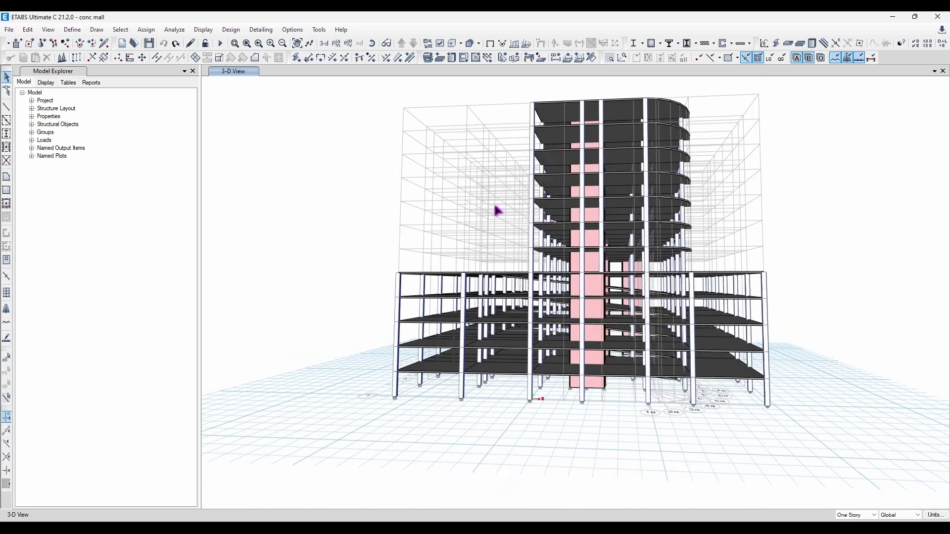
{"action": "middle_click_drag", "start_coordinate": [530, 216], "coordinate": [153, 55], "text": "shift"}
{"action": "left_click", "coordinate": [48, 30]}
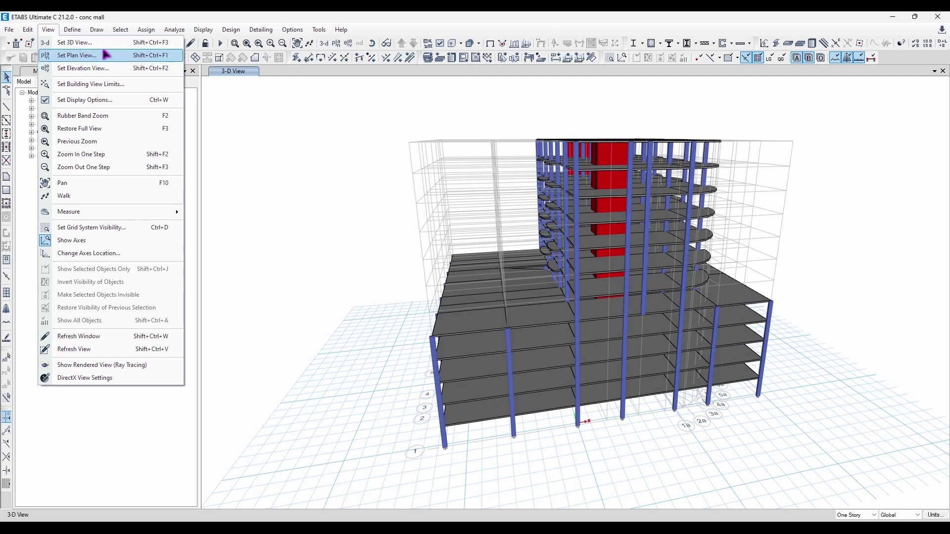
{"action": "left_click", "coordinate": [86, 56]}
{"action": "left_click_drag", "start_coordinate": [520, 146], "coordinate": [287, 111]}
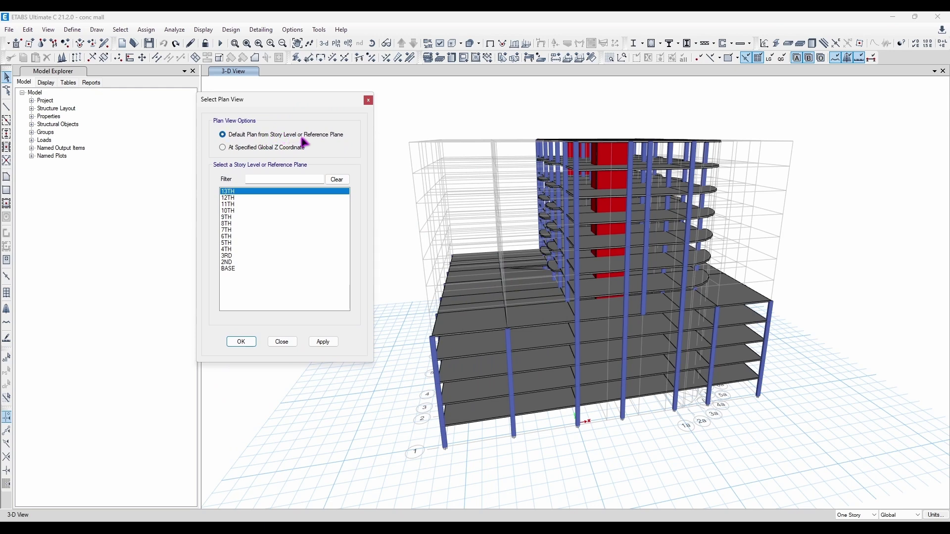
{"action": "left_click", "coordinate": [287, 149]}
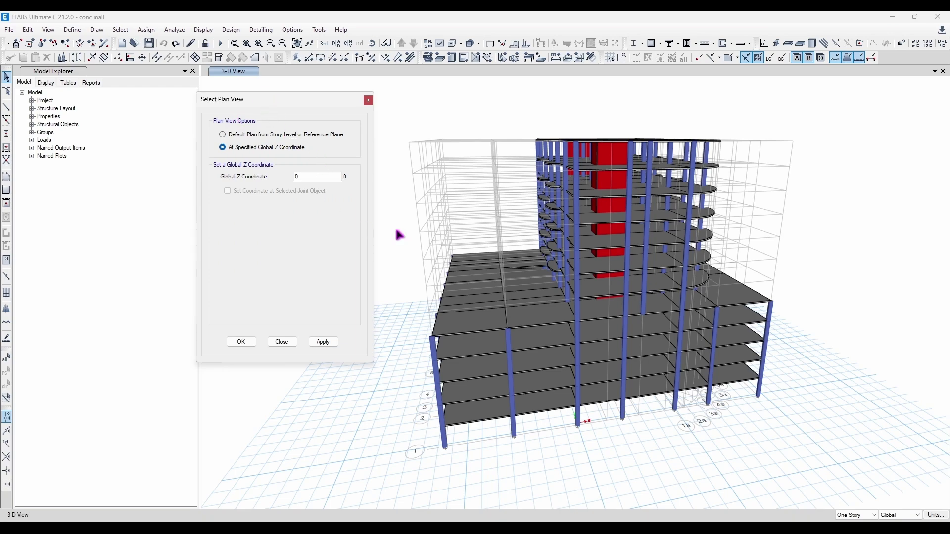
{"action": "left_click", "coordinate": [368, 100]}
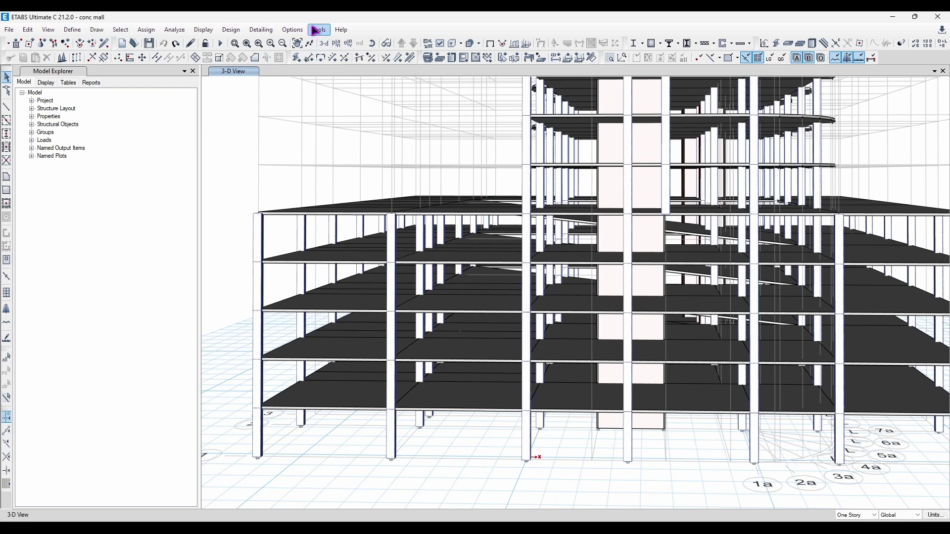
Display the default plan view of the 13TH story level
{"action": "left_click", "coordinate": [339, 43]}
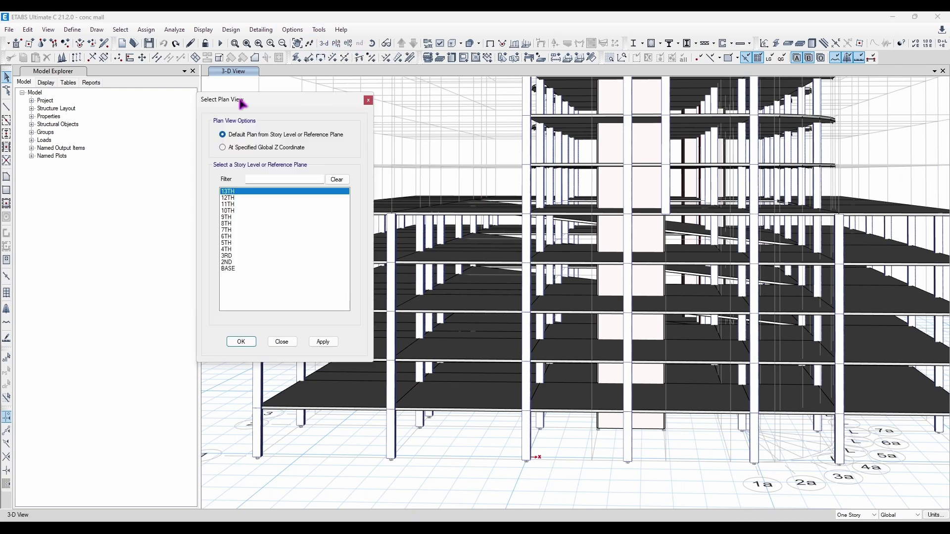
{"action": "left_click_drag", "start_coordinate": [242, 99], "coordinate": [181, 91]}
{"action": "left_click", "coordinate": [176, 140]}
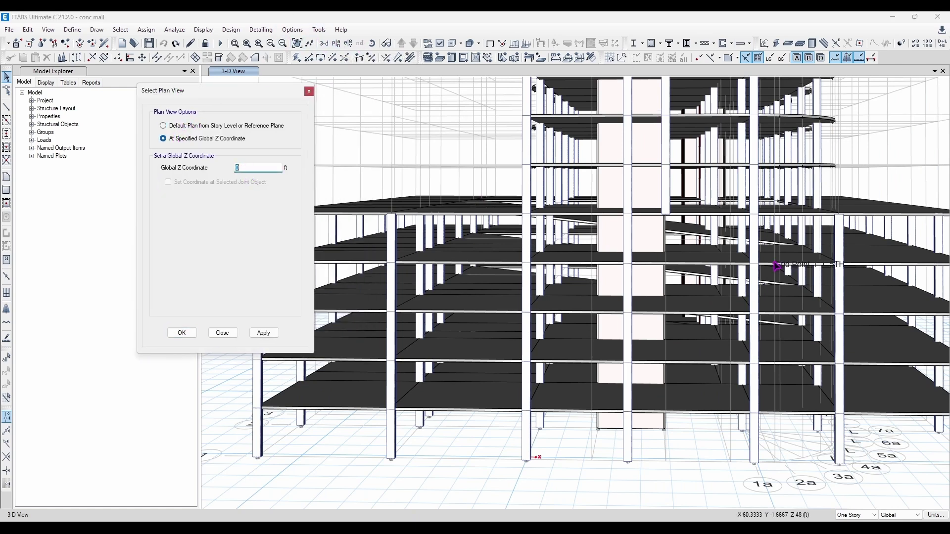
{"action": "left_click", "coordinate": [232, 127]}
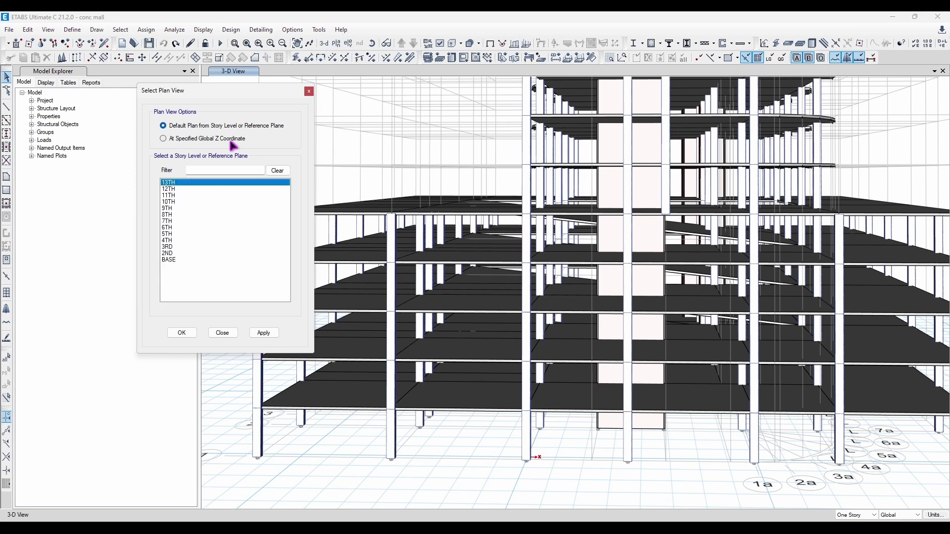
{"action": "left_click", "coordinate": [264, 333]}
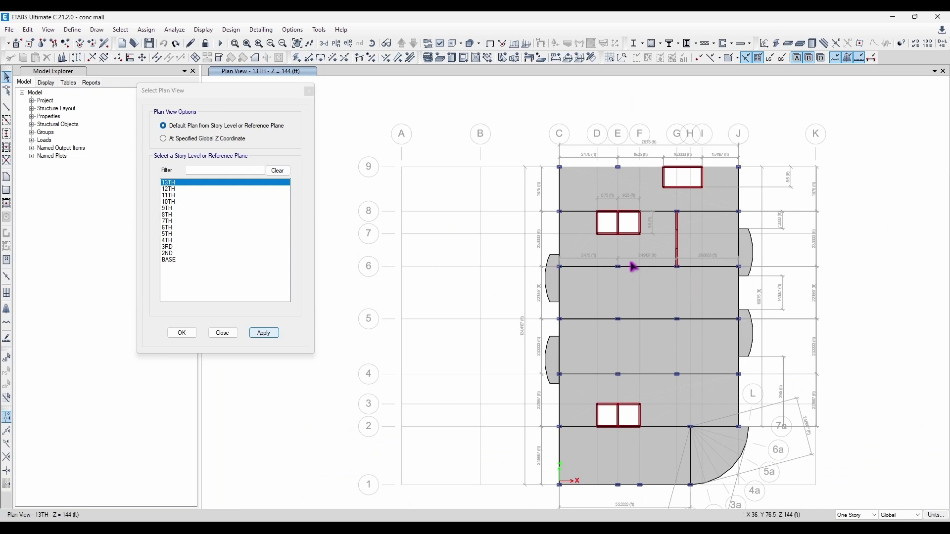
{"action": "middle_click_drag", "start_coordinate": [775, 319], "coordinate": [619, 263]}
Display the plan view of the 12TH story, followed by the plan view of the 5TH story
{"action": "left_click", "coordinate": [169, 189]}
{"action": "left_click", "coordinate": [267, 333]}
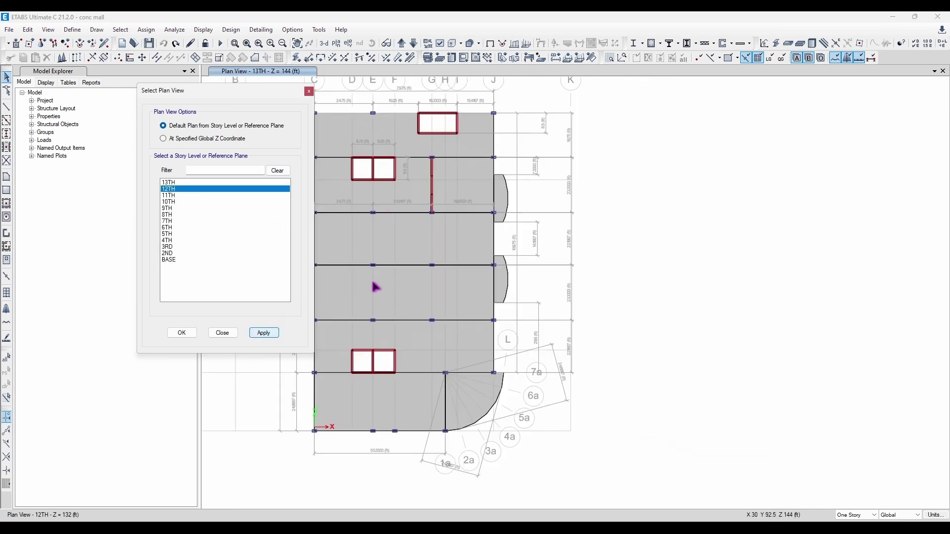
{"action": "left_click_drag", "start_coordinate": [261, 95], "coordinate": [286, 95]}
{"action": "left_click", "coordinate": [190, 236]}
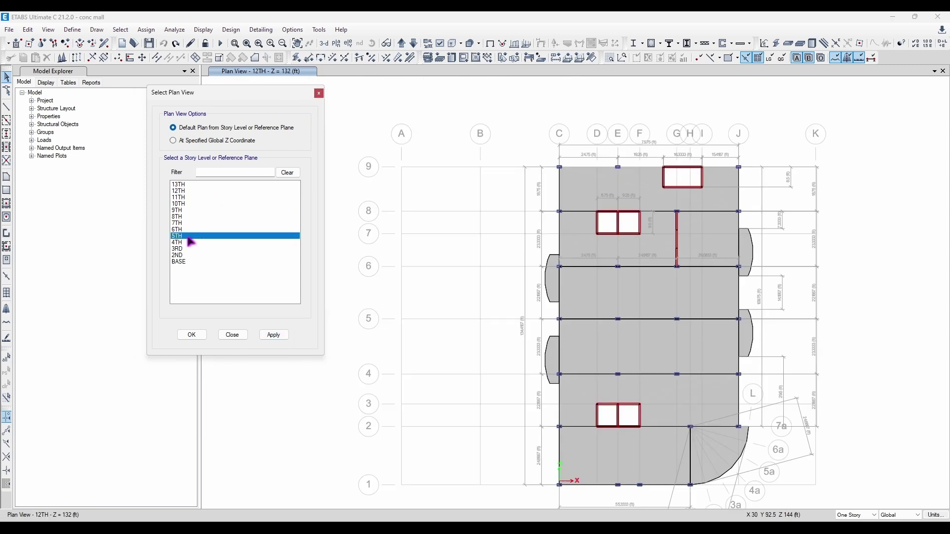
{"action": "left_click", "coordinate": [274, 335]}
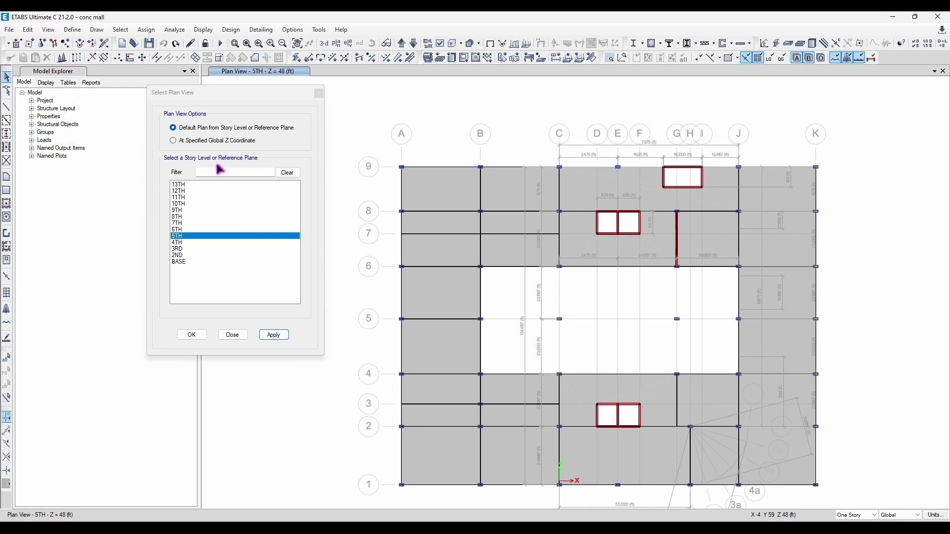
{"action": "left_click", "coordinate": [319, 93]}
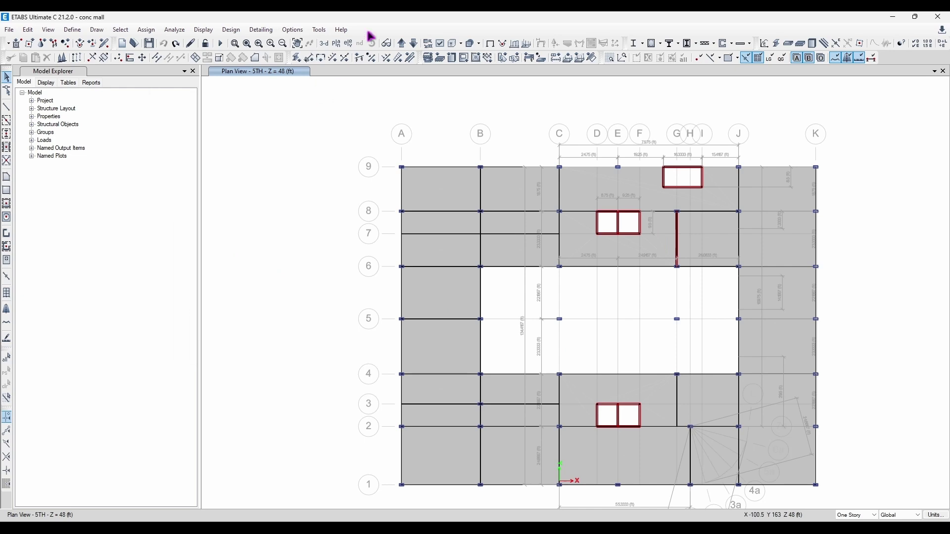
Display the elevation views along grid lines G1-A, G1-B and G1-E
{"action": "left_click", "coordinate": [348, 43]}
{"action": "left_click_drag", "start_coordinate": [396, 145], "coordinate": [142, 102]}
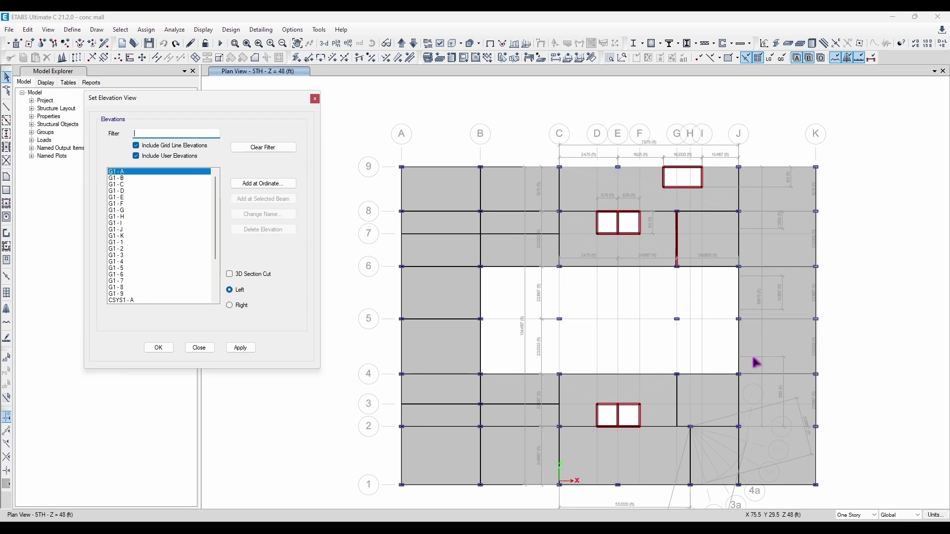
{"action": "left_click", "coordinate": [239, 347]}
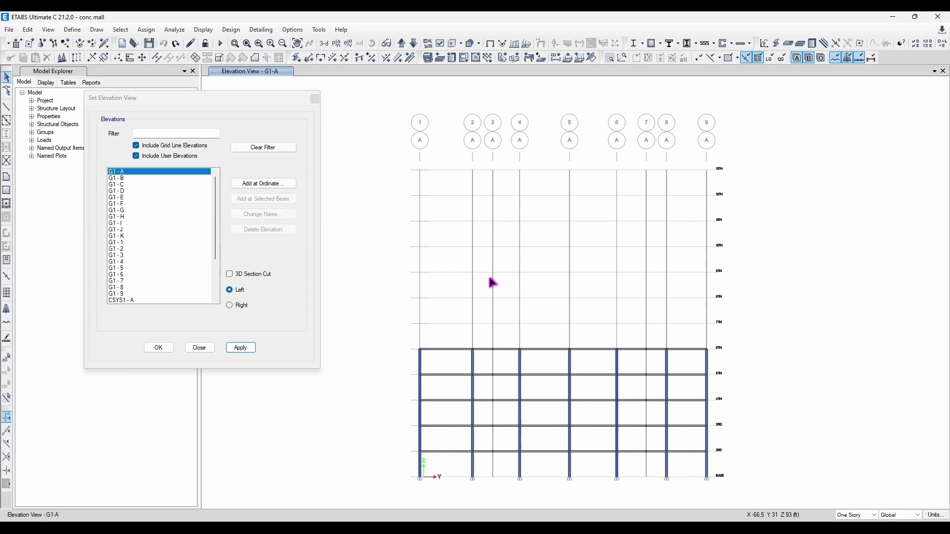
{"action": "left_click", "coordinate": [120, 179]}
{"action": "left_click", "coordinate": [240, 348]}
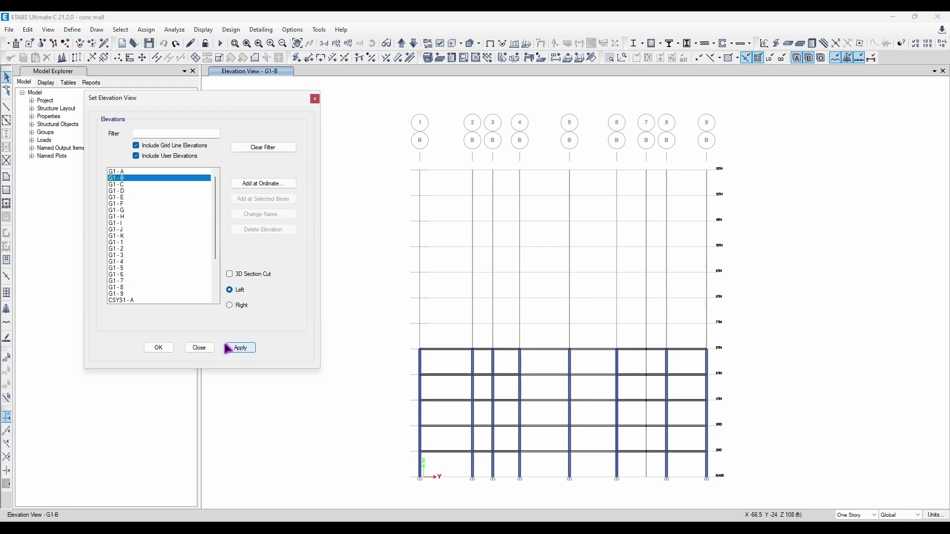
{"action": "left_click", "coordinate": [148, 198]}
{"action": "left_click", "coordinate": [248, 348]}
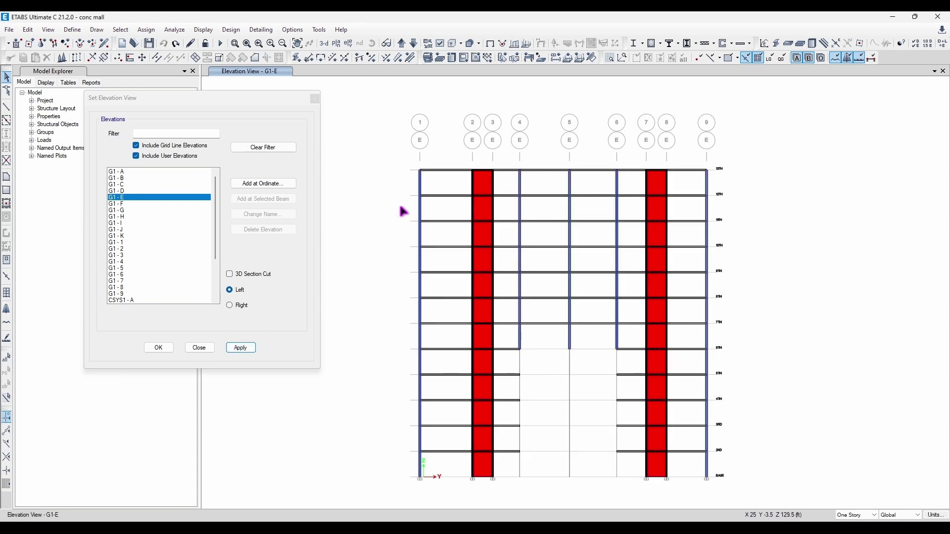
Display the elevation views along the numbered grid lines G1-1 and G1-6
{"action": "left_click", "coordinate": [137, 243]}
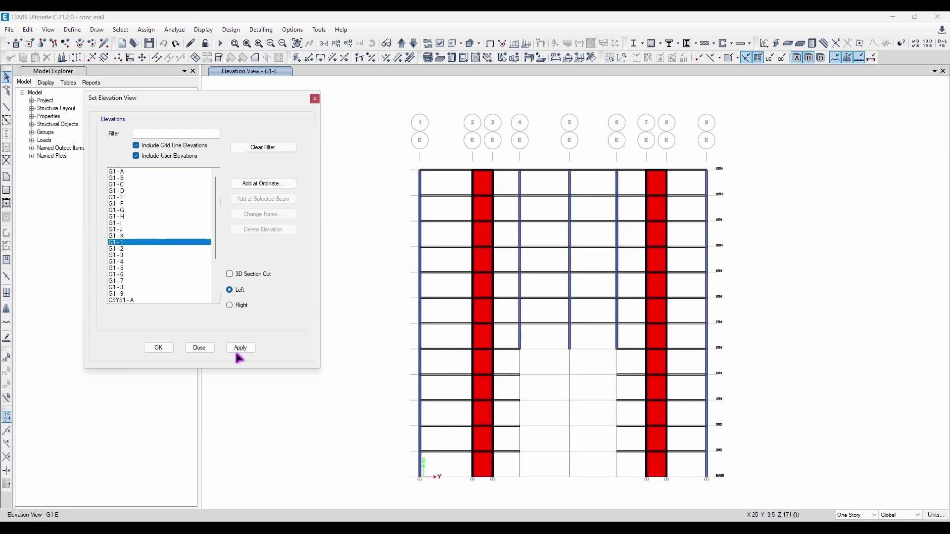
{"action": "left_click", "coordinate": [240, 347]}
{"action": "left_click", "coordinate": [125, 262]}
{"action": "left_click", "coordinate": [149, 274]}
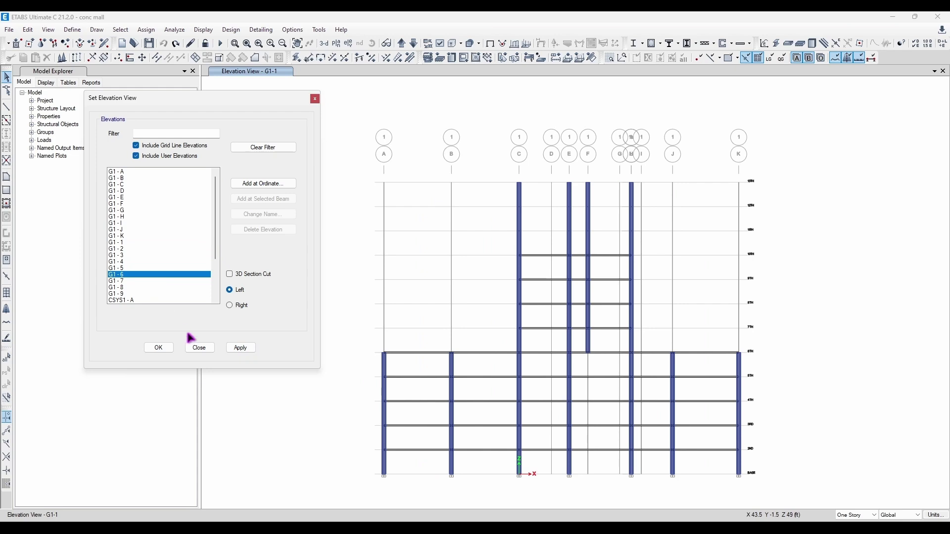
{"action": "left_click", "coordinate": [245, 349]}
{"action": "scroll", "coordinate": [186, 264], "scroll_direction": "down", "scroll_amount": 3}
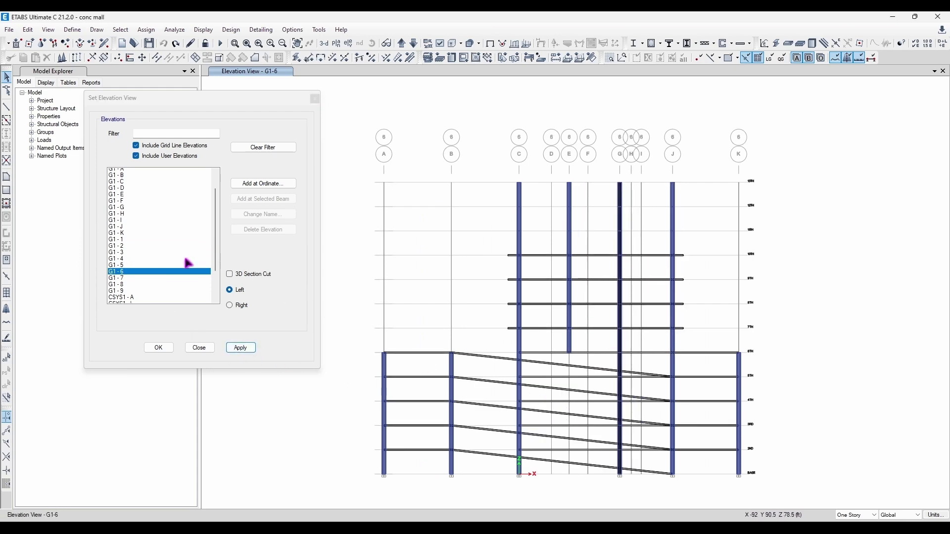
Display the elevations of the second grid system along CSYS1-A and CSYS1-4a
{"action": "left_click", "coordinate": [152, 242]}
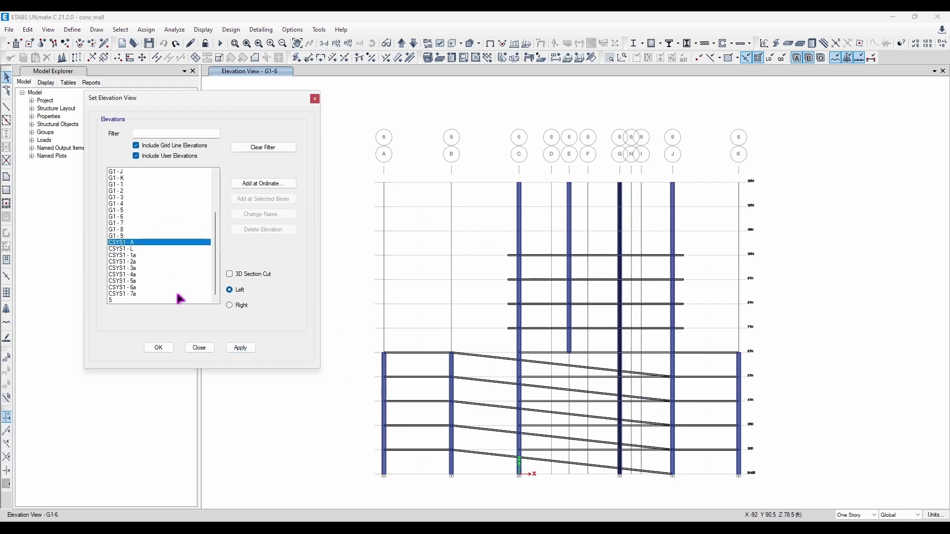
{"action": "left_click", "coordinate": [240, 348]}
{"action": "left_click", "coordinate": [124, 275]}
{"action": "left_click", "coordinate": [241, 348]}
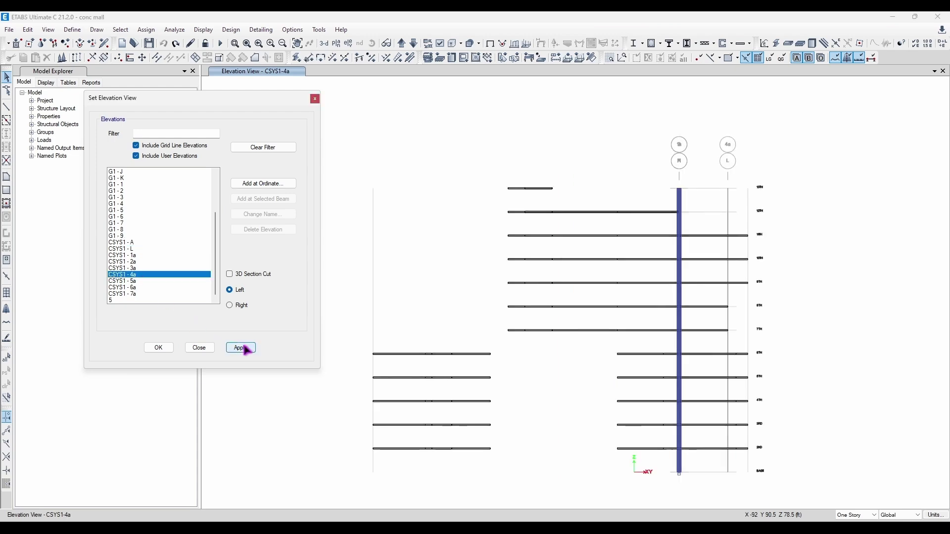
{"action": "left_click", "coordinate": [315, 99]}
Return to the 3-D view and examine the radial grid lines 1a to 7a at the building's base
{"action": "left_click", "coordinate": [340, 44]}
{"action": "left_click", "coordinate": [317, 95]}
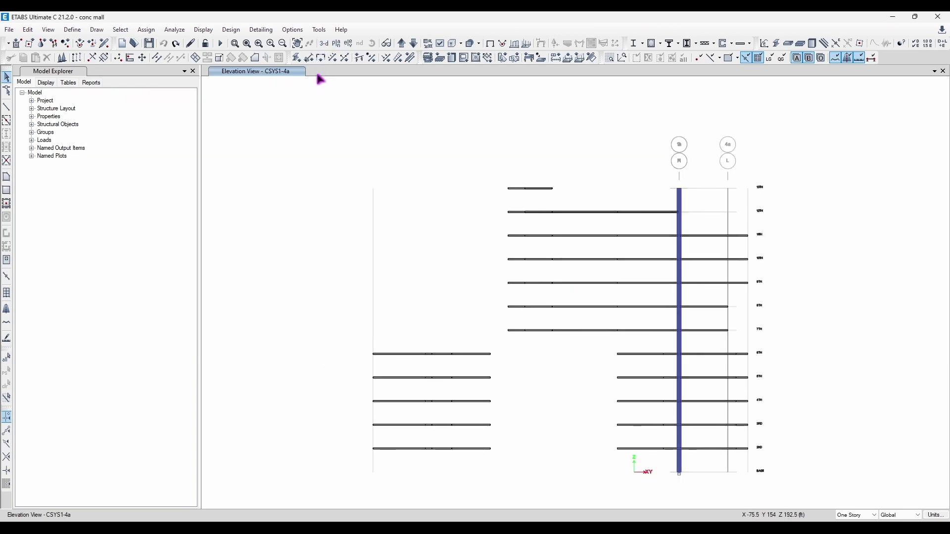
{"action": "middle_click_drag", "start_coordinate": [693, 333], "coordinate": [583, 400], "text": "shift"}
{"action": "scroll", "coordinate": [580, 397], "scroll_direction": "up", "scroll_amount": 3}
{"action": "middle_click_drag", "start_coordinate": [560, 365], "coordinate": [494, 340], "text": "shift"}
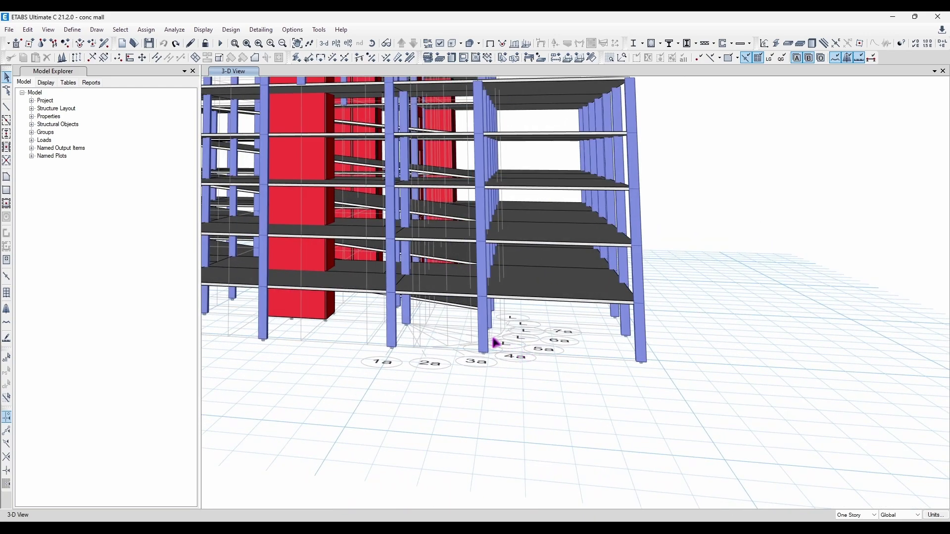
Select all objects in the model and hide them, leaving only the grids in the 3-D view
{"action": "key", "text": "ctrl+a"}
{"action": "right_click", "coordinate": [815, 183]}
{"action": "left_click", "coordinate": [849, 263]}
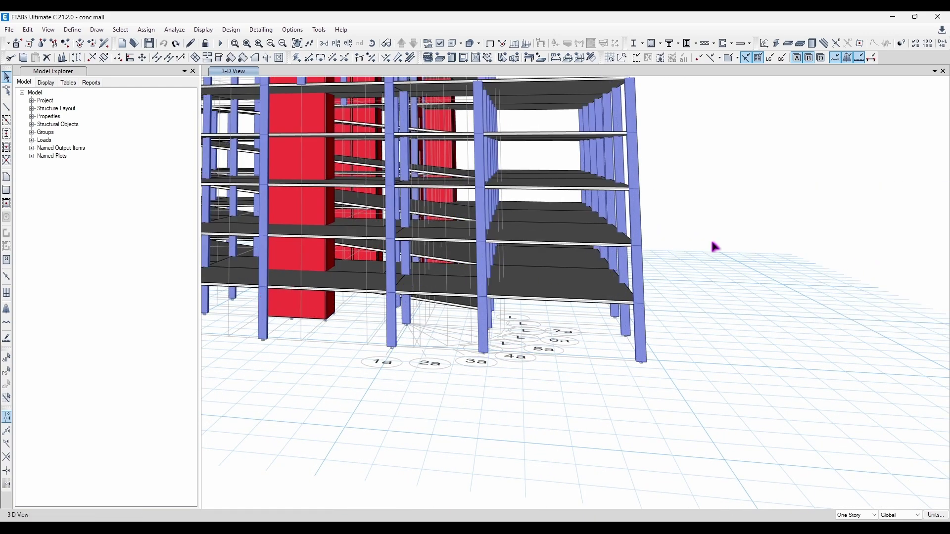
{"action": "mouse_move", "coordinate": [650, 239]}
{"action": "middle_mouse_down", "text": "shift"}
{"action": "mouse_move", "coordinate": [455, 238]}
{"action": "mouse_move", "coordinate": [488, 396]}
{"action": "mouse_move", "coordinate": [511, 295]}
{"action": "mouse_move", "coordinate": [484, 282]}
{"action": "middle_mouse_up", "text": "shift"}
Display the 13TH story plan view to examine the radial CSYS1 grid lines
{"action": "left_click", "coordinate": [336, 43]}
{"action": "left_click", "coordinate": [273, 335]}
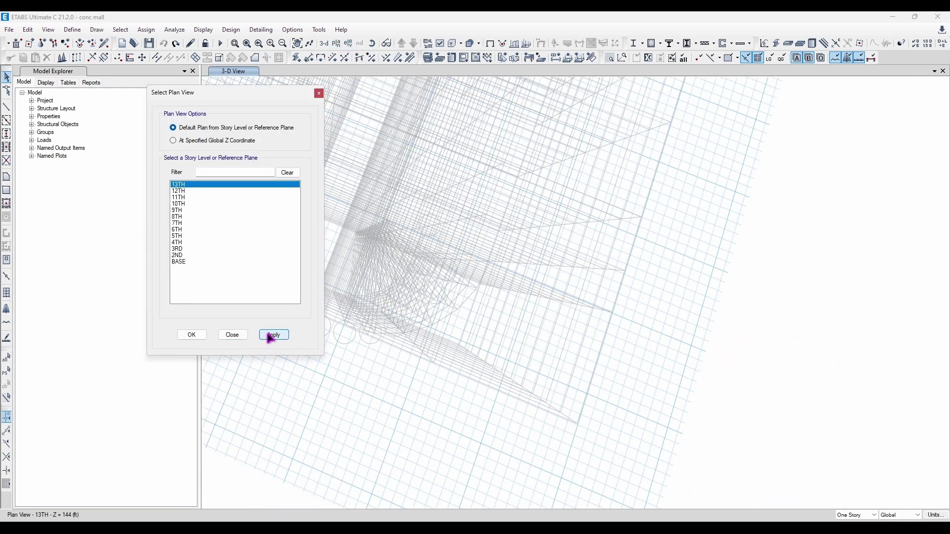
{"action": "left_click", "coordinate": [318, 93]}
{"action": "middle_click_drag", "start_coordinate": [682, 424], "coordinate": [608, 276]}
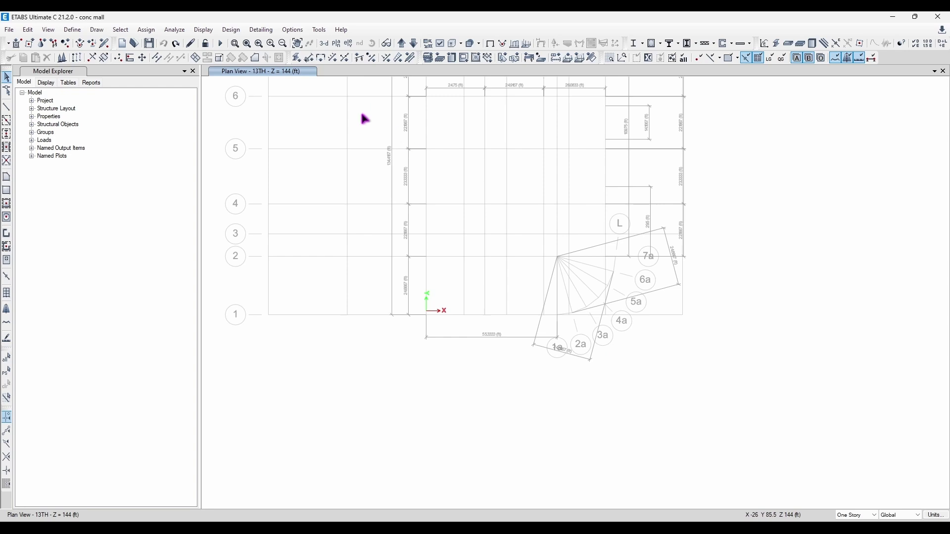
Show all hidden objects in the 13TH story plan and return to the default 3-D view
{"action": "middle_click_drag", "start_coordinate": [618, 170], "coordinate": [634, 239]}
{"action": "right_click", "coordinate": [736, 169]}
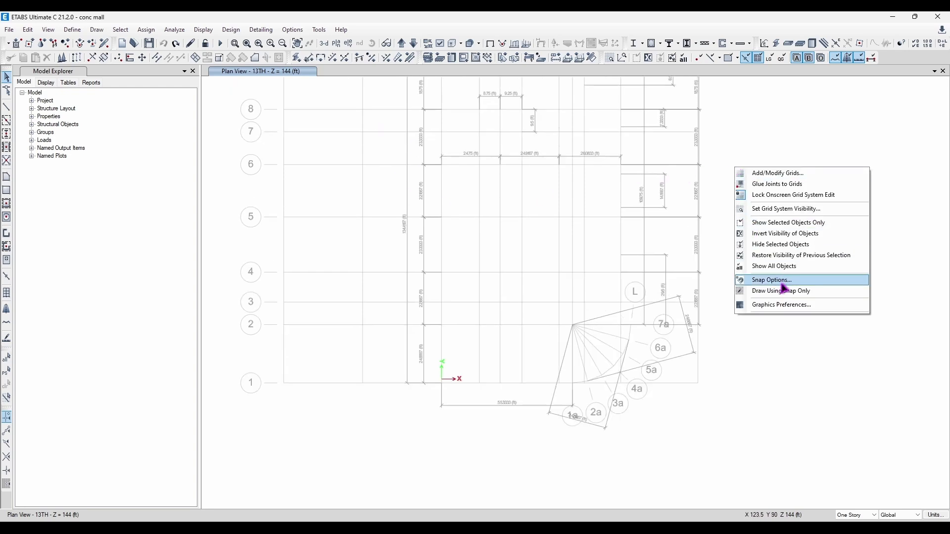
{"action": "left_click", "coordinate": [808, 267]}
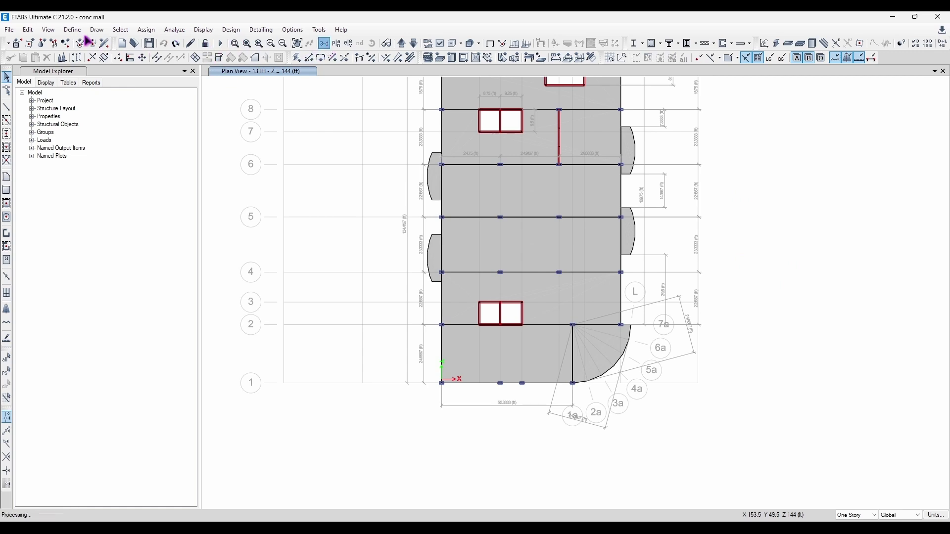
Shift the building view limits in plan to about X -106.84 to 68.16 ft and Y 5.32 to 139.74 ft
{"action": "left_click", "coordinate": [48, 30]}
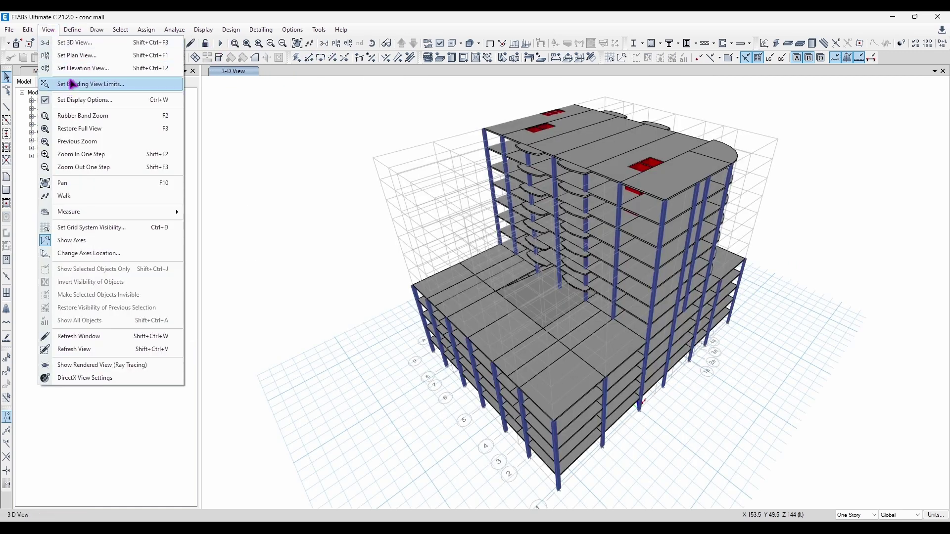
{"action": "left_click", "coordinate": [139, 85]}
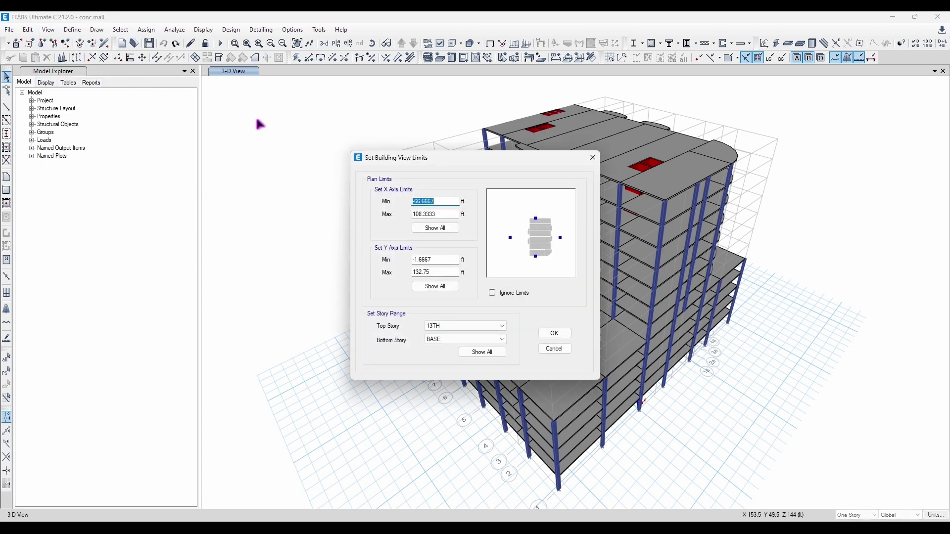
{"action": "left_click_drag", "start_coordinate": [384, 153], "coordinate": [125, 127]}
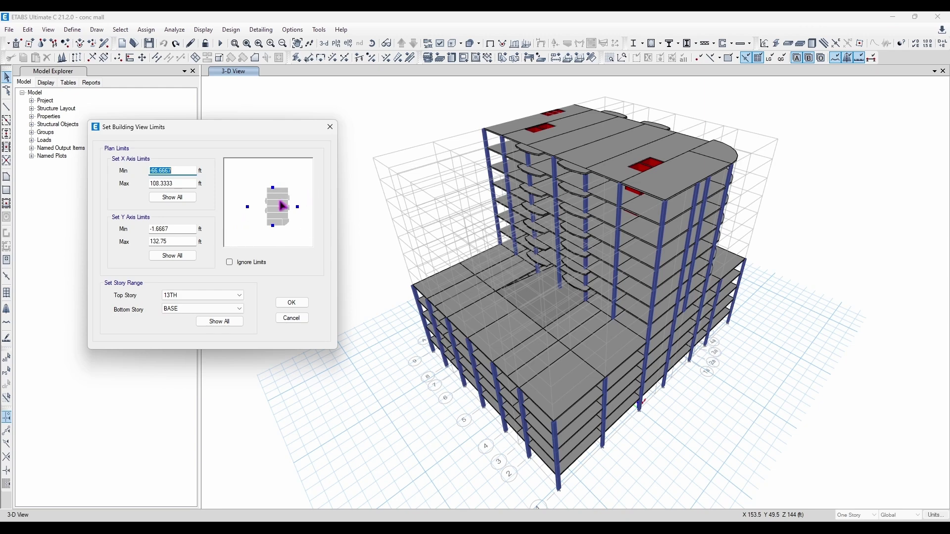
{"action": "left_click_drag", "start_coordinate": [280, 202], "coordinate": [269, 200]}
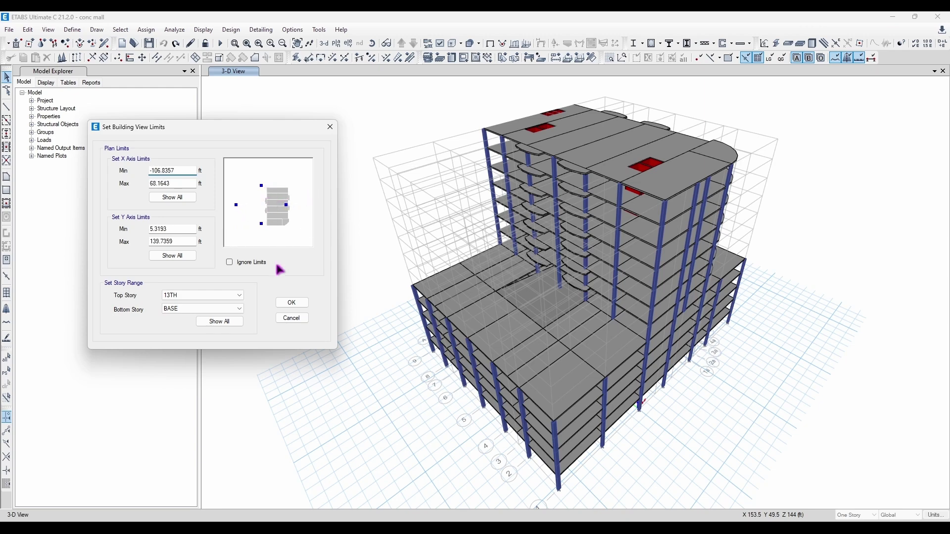
{"action": "left_click", "coordinate": [292, 303]}
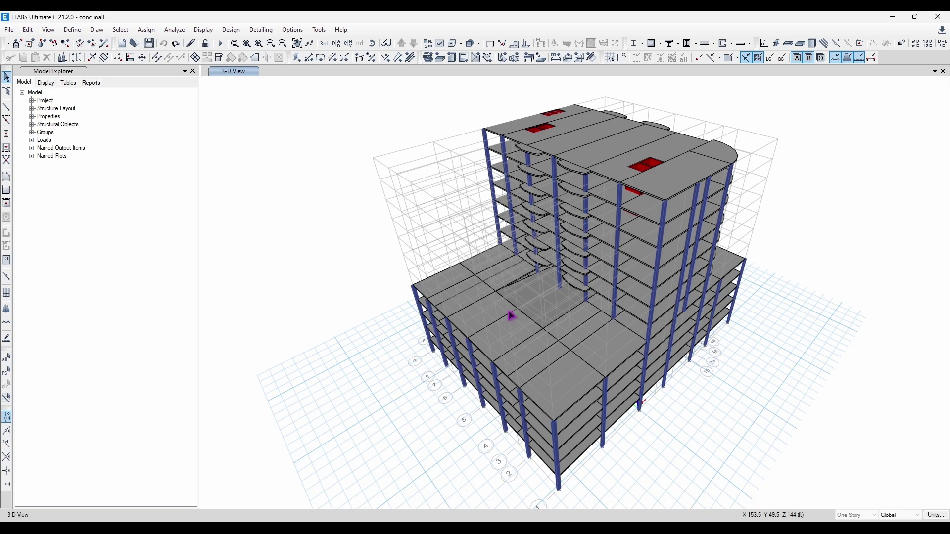
{"action": "middle_click_drag", "start_coordinate": [727, 139], "coordinate": [643, 227], "text": "shift"}
Reset the X axis limits in the building view limits to show the full model width
{"action": "left_click", "coordinate": [48, 29]}
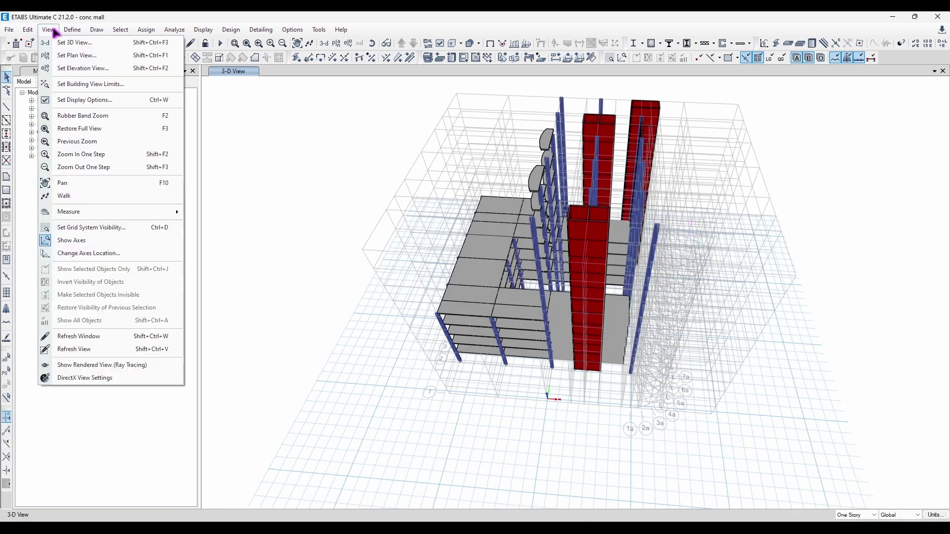
{"action": "left_click", "coordinate": [72, 81]}
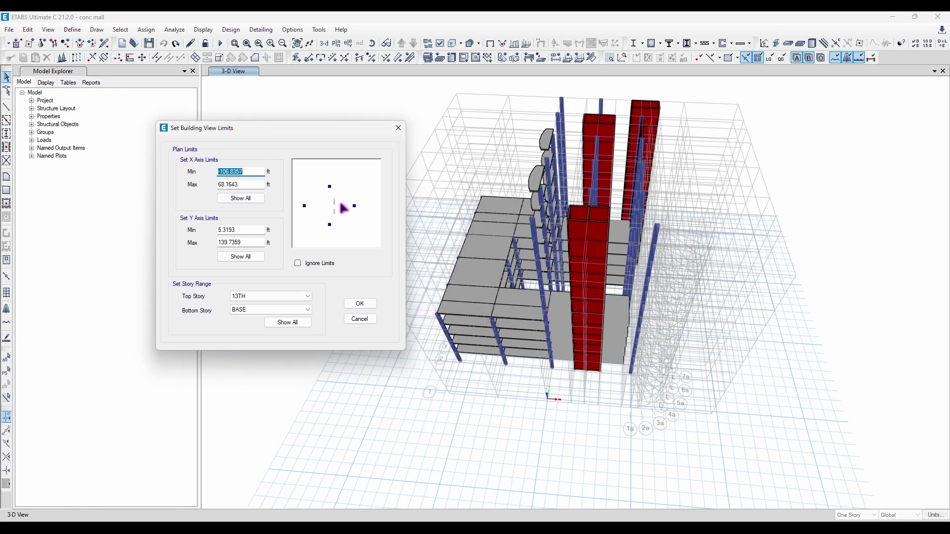
{"action": "left_click_drag", "start_coordinate": [341, 207], "coordinate": [366, 205]}
{"action": "left_click", "coordinate": [241, 198]}
{"action": "left_click", "coordinate": [357, 303]}
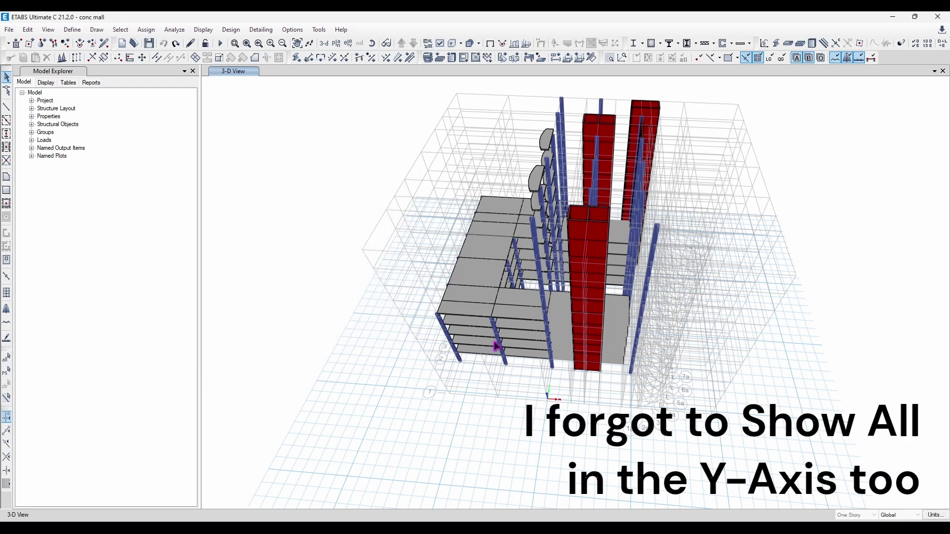
Delete the isolated column line standing beside the radial grid lines at the building's corner
{"action": "middle_click_drag", "start_coordinate": [715, 293], "coordinate": [622, 277], "text": "shift"}
{"action": "scroll", "coordinate": [754, 348], "scroll_direction": "up", "scroll_amount": 6}
{"action": "left_click_drag", "start_coordinate": [600, 339], "coordinate": [640, 227]}
{"action": "middle_click_drag", "start_coordinate": [619, 317], "coordinate": [705, 183]}
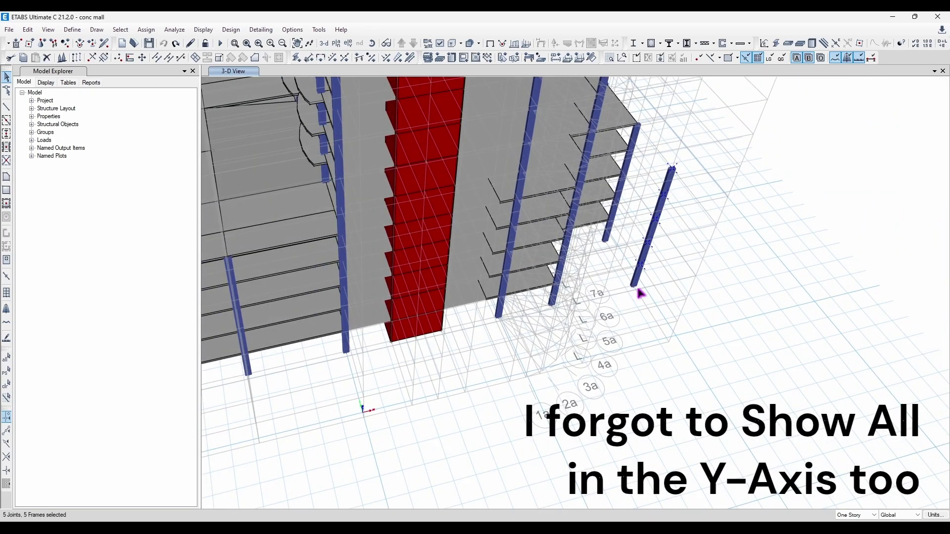
{"action": "key", "text": "Delete"}
{"action": "middle_click_drag", "start_coordinate": [653, 299], "coordinate": [198, 99], "text": "shift"}
{"action": "scroll", "coordinate": [520, 301], "scroll_direction": "down", "scroll_amount": 5}
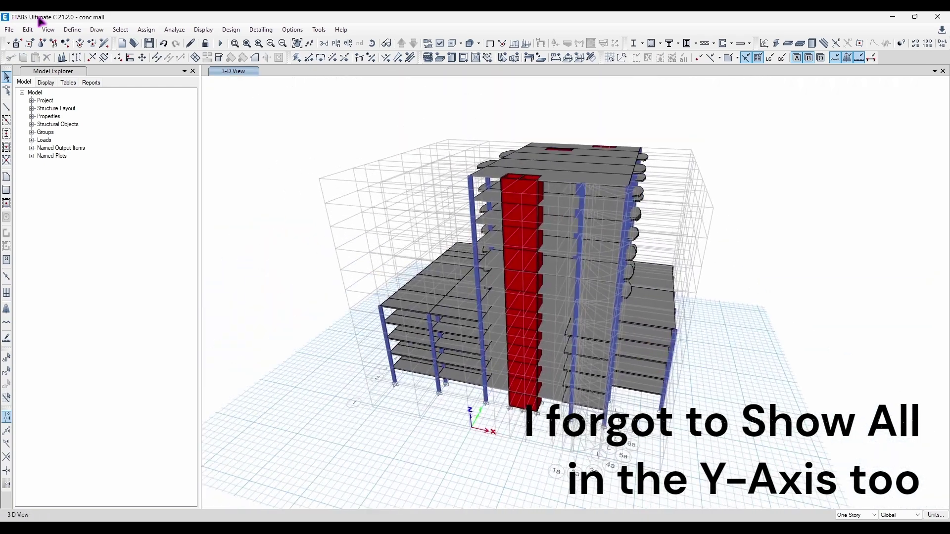
Color the 3-D view by Section Properties in the display options and examine the model from several angles
{"action": "left_click", "coordinate": [48, 30]}
{"action": "left_click", "coordinate": [114, 99]}
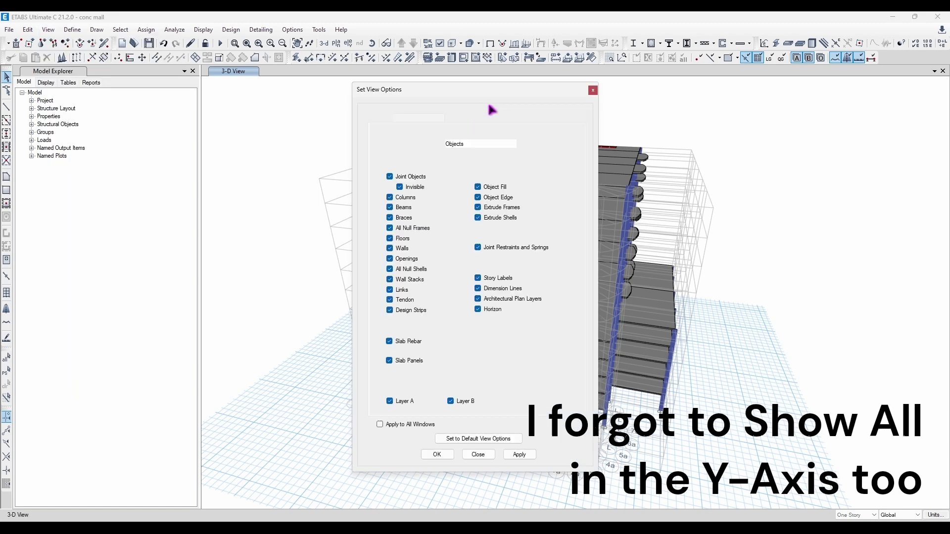
{"action": "left_click_drag", "start_coordinate": [363, 85], "coordinate": [204, 68]}
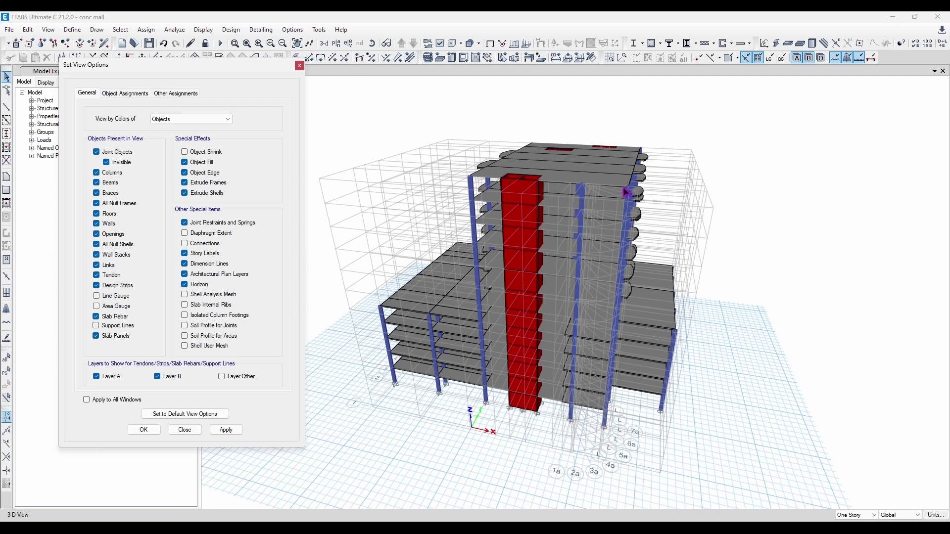
{"action": "left_click", "coordinate": [157, 119]}
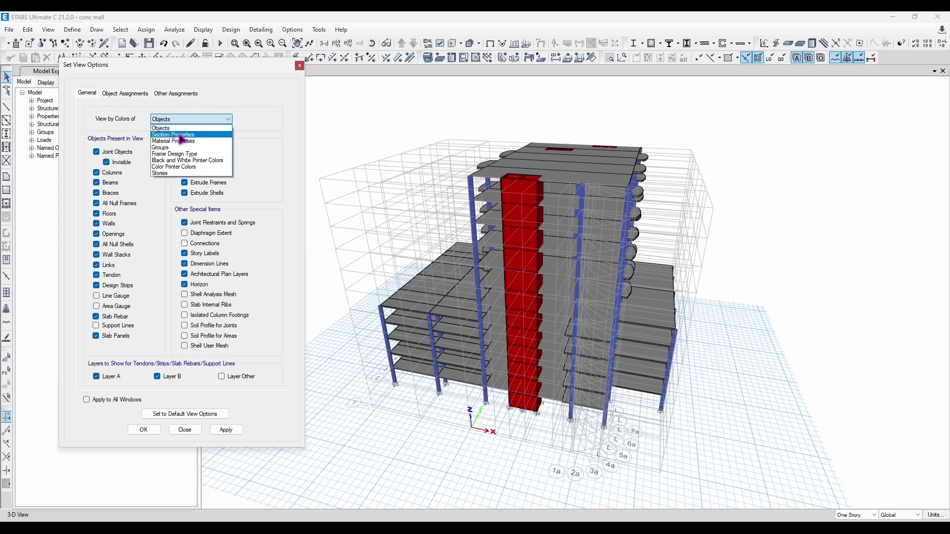
{"action": "left_click", "coordinate": [204, 136]}
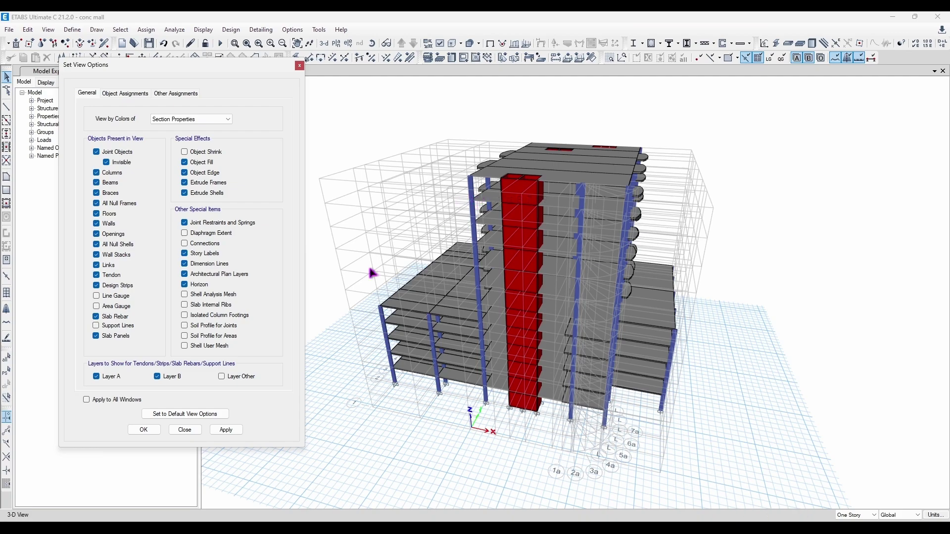
{"action": "left_click", "coordinate": [227, 429]}
{"action": "middle_click_drag", "start_coordinate": [520, 438], "coordinate": [703, 436], "text": "shift"}
{"action": "middle_click_drag", "start_coordinate": [732, 277], "coordinate": [516, 246], "text": "shift"}
{"action": "middle_click_drag", "start_coordinate": [622, 343], "coordinate": [546, 230], "text": "shift"}
Color the 3-D view by Material Properties and examine the model from another side
{"action": "left_click", "coordinate": [189, 119]}
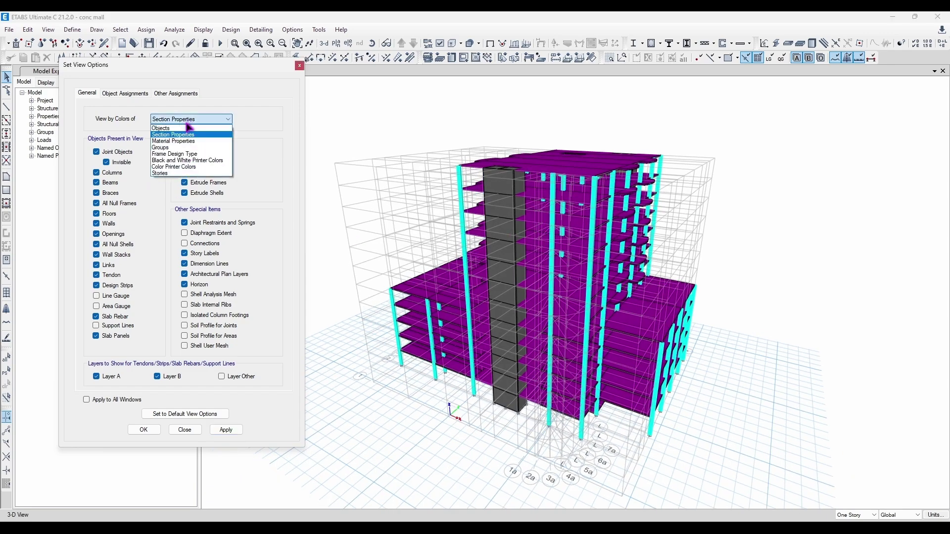
{"action": "left_click", "coordinate": [185, 141]}
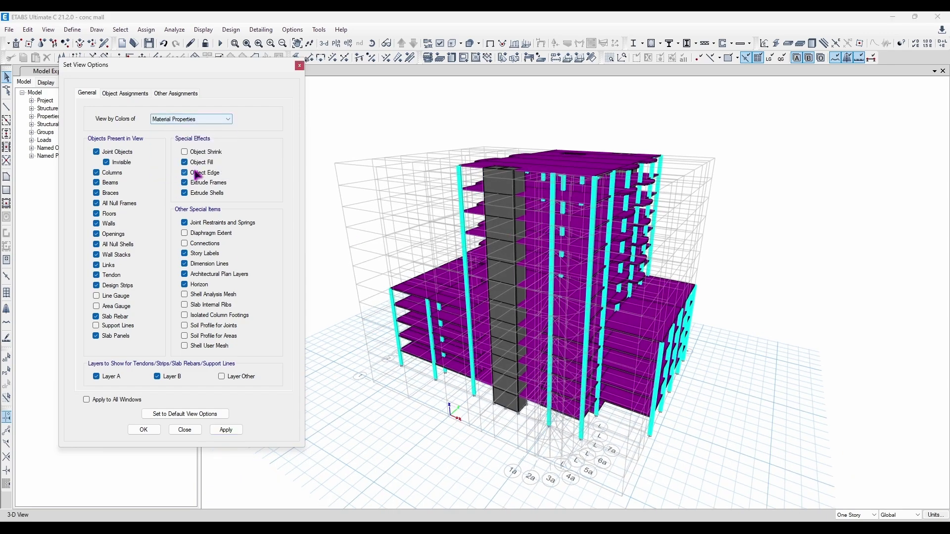
{"action": "left_click", "coordinate": [225, 430]}
{"action": "middle_click_drag", "start_coordinate": [515, 142], "coordinate": [249, 153], "text": "shift"}
Color the 3-D view by Groups
{"action": "left_click", "coordinate": [228, 119]}
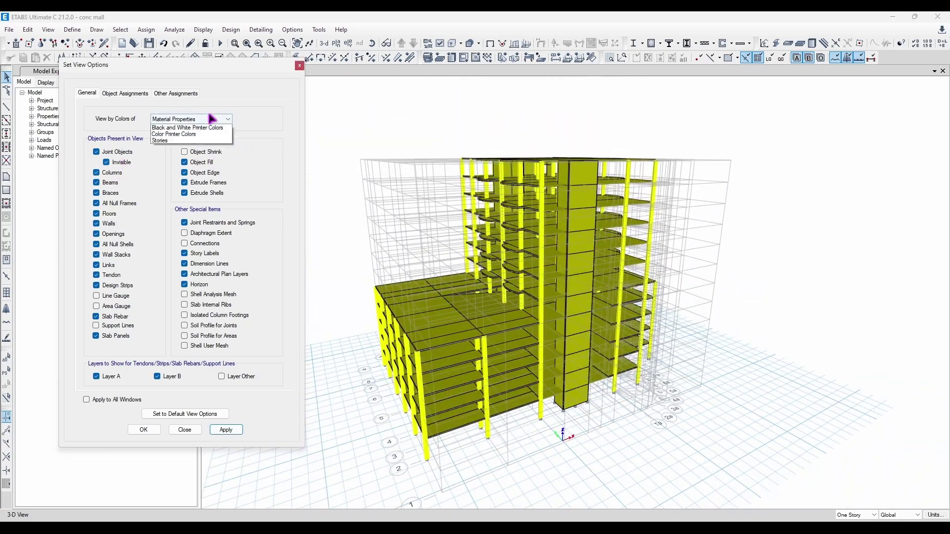
{"action": "left_click", "coordinate": [200, 154]}
{"action": "left_click", "coordinate": [229, 428]}
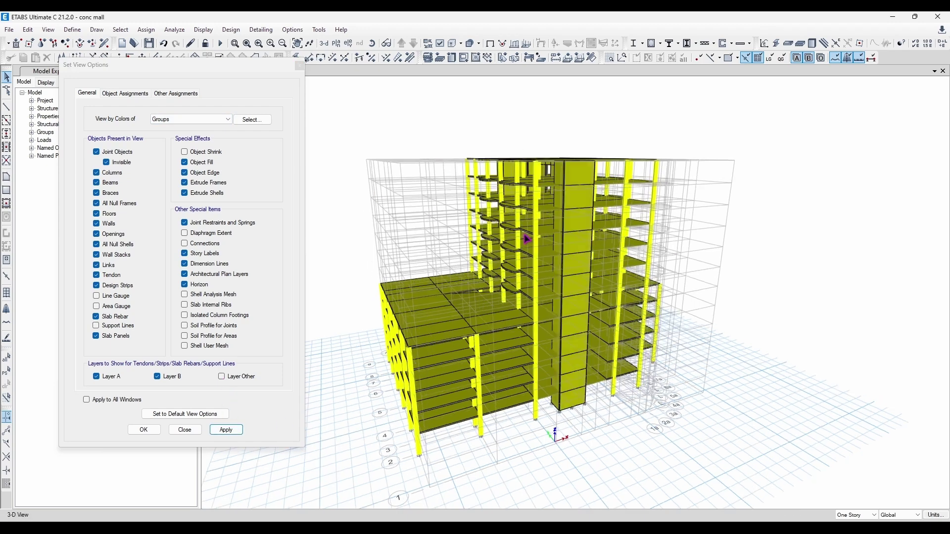
Color the 3-D view by Stories and close the display options
{"action": "left_click", "coordinate": [227, 119]}
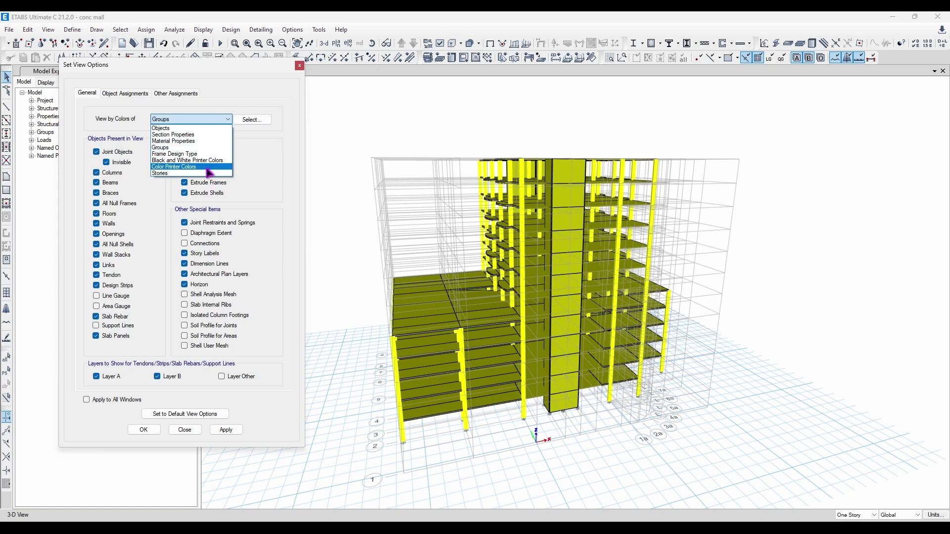
{"action": "left_click", "coordinate": [184, 182]}
{"action": "left_click", "coordinate": [204, 122]}
{"action": "left_click", "coordinate": [170, 177]}
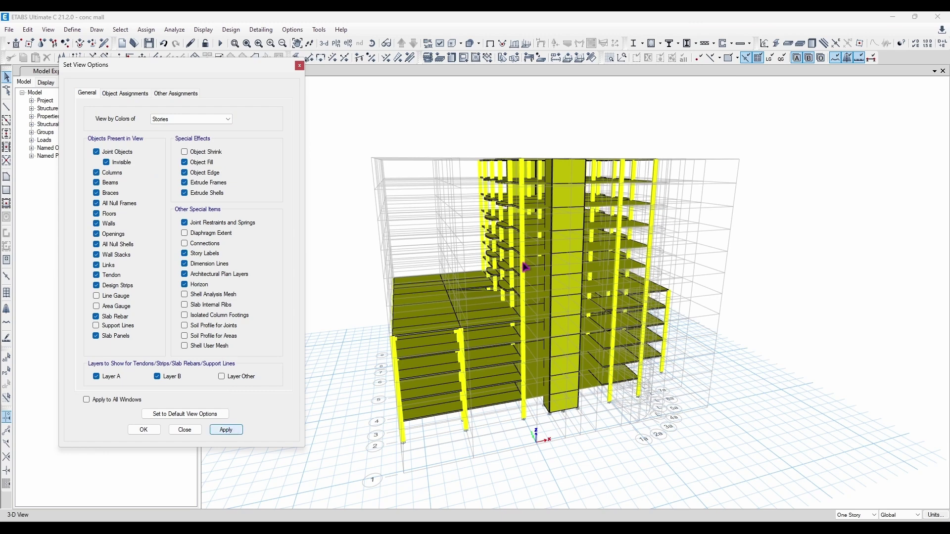
{"action": "left_click", "coordinate": [299, 66]}
Look up the color assigned to each story in the story data and compare it with the 3-D model
{"action": "right_click", "coordinate": [300, 136]}
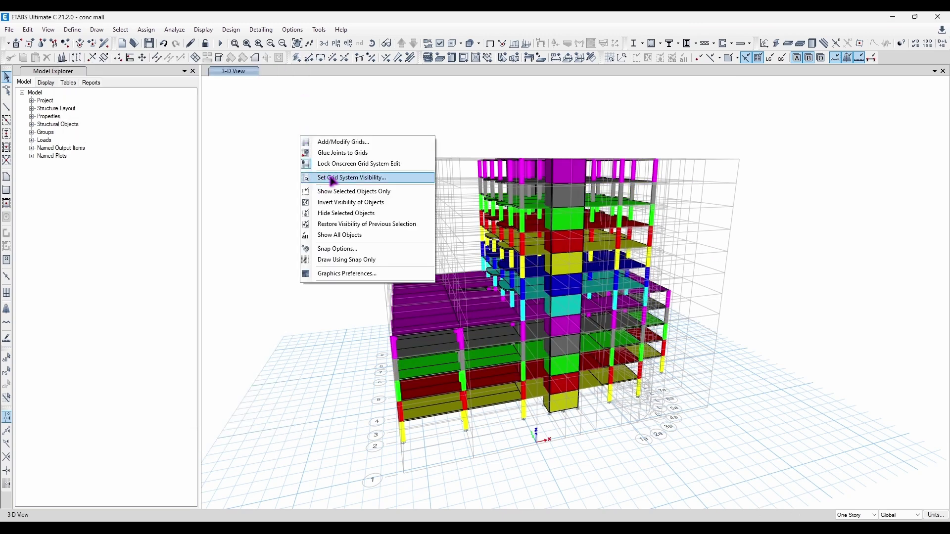
{"action": "left_click", "coordinate": [336, 176]}
{"action": "left_click", "coordinate": [505, 170]}
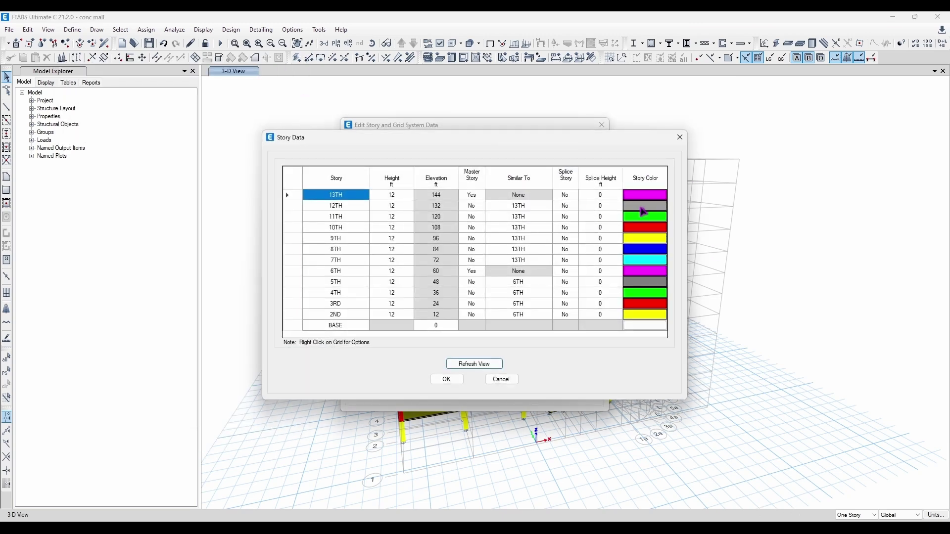
{"action": "left_click", "coordinate": [677, 137]}
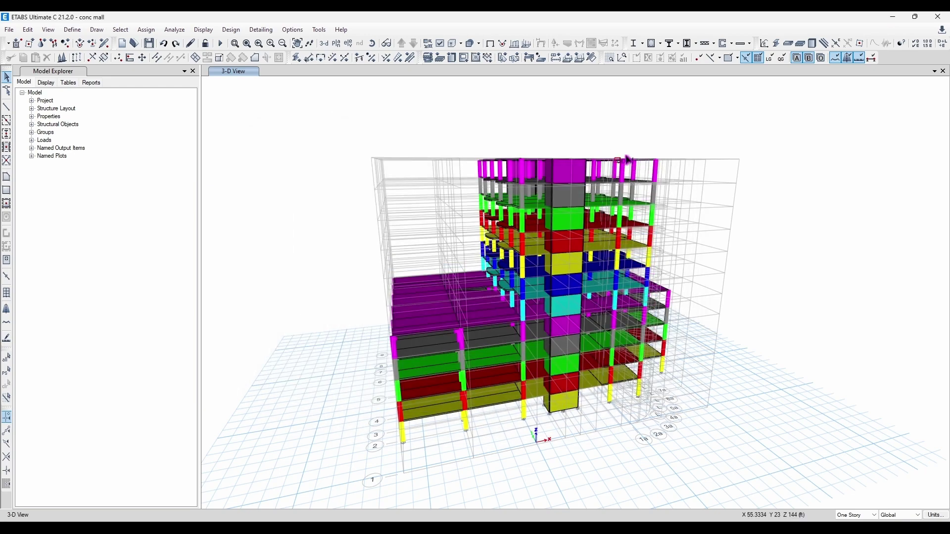
{"action": "middle_click_drag", "start_coordinate": [495, 292], "coordinate": [431, 290], "text": "shift"}
Set the 3-D view coloring back to Objects in the display options
{"action": "left_click", "coordinate": [48, 30]}
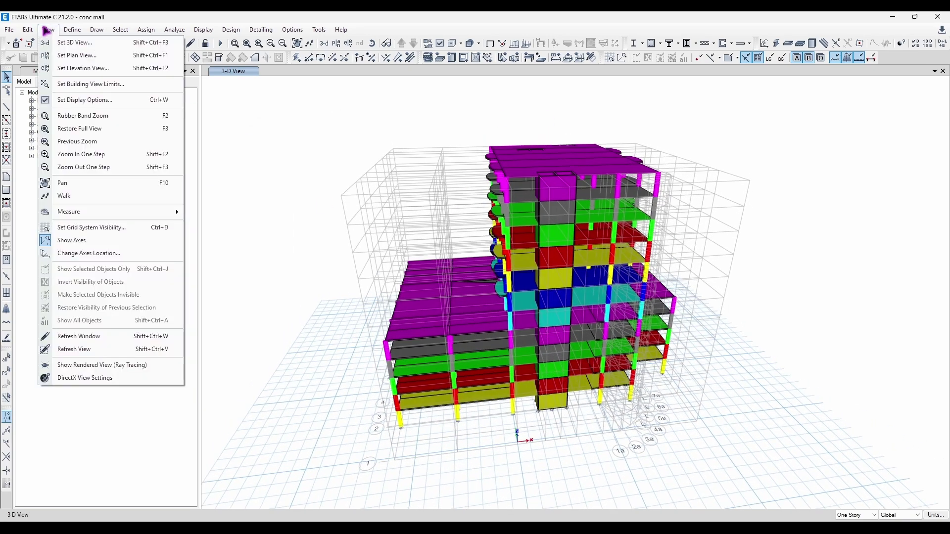
{"action": "left_click", "coordinate": [96, 99]}
{"action": "left_click", "coordinate": [202, 120]}
{"action": "left_click", "coordinate": [197, 126]}
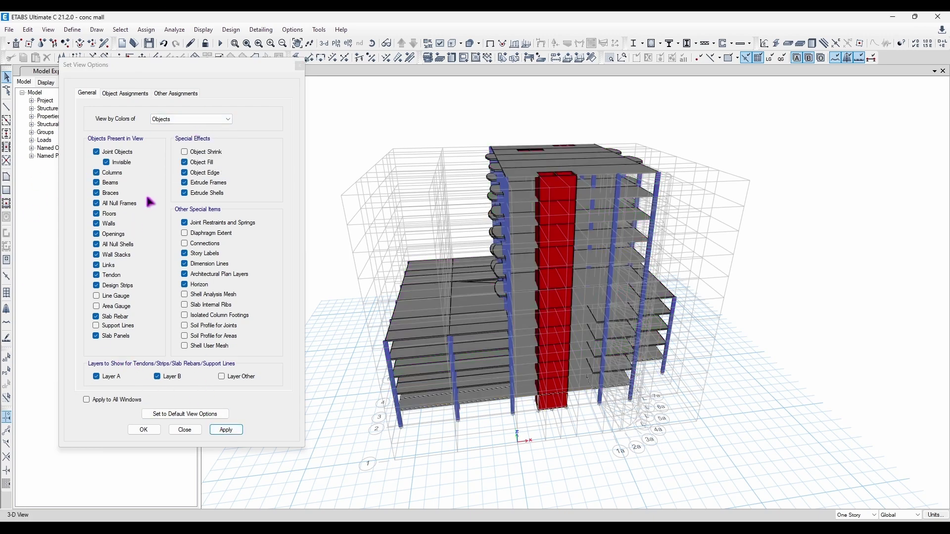
Turn off the Invisible option for joint objects, examine the joints at the curved balcony slabs, and turn the option back on
{"action": "scroll", "coordinate": [509, 153], "scroll_direction": "up", "scroll_amount": 8}
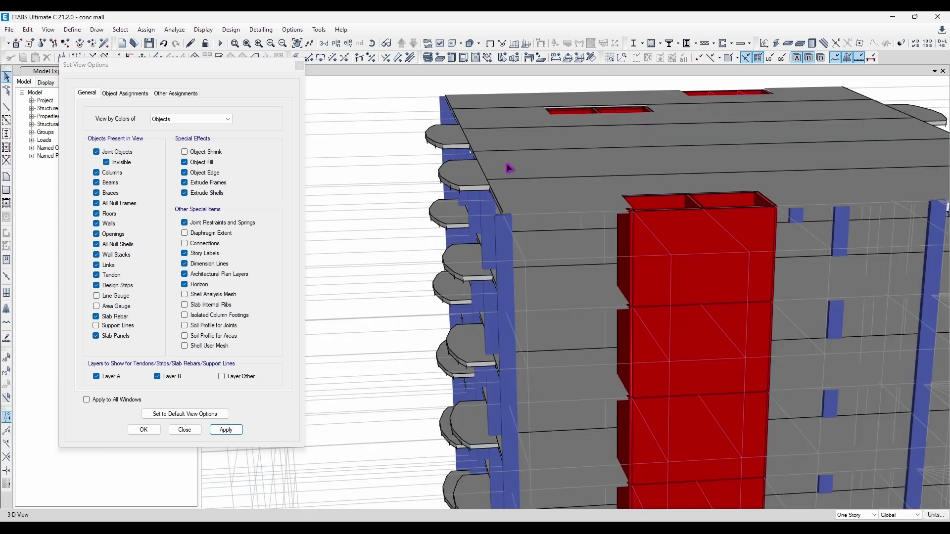
{"action": "scroll", "coordinate": [505, 233], "scroll_direction": "down", "scroll_amount": 10}
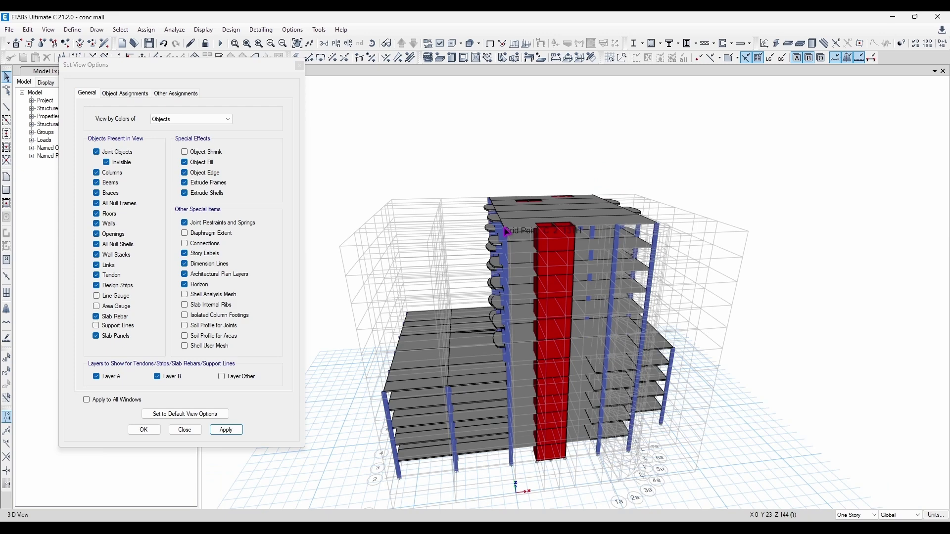
{"action": "left_click", "coordinate": [106, 162]}
{"action": "left_click", "coordinate": [228, 431]}
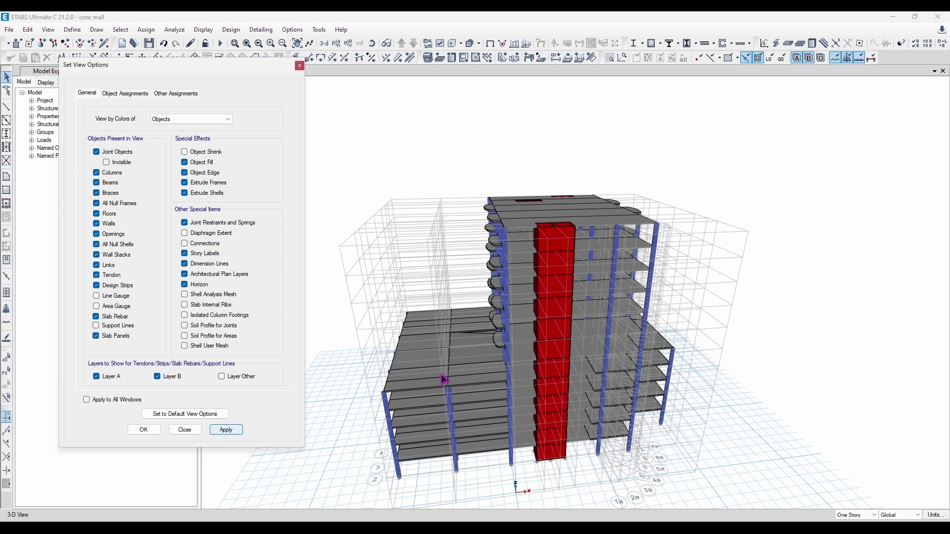
{"action": "scroll", "coordinate": [493, 224], "scroll_direction": "up", "scroll_amount": 5}
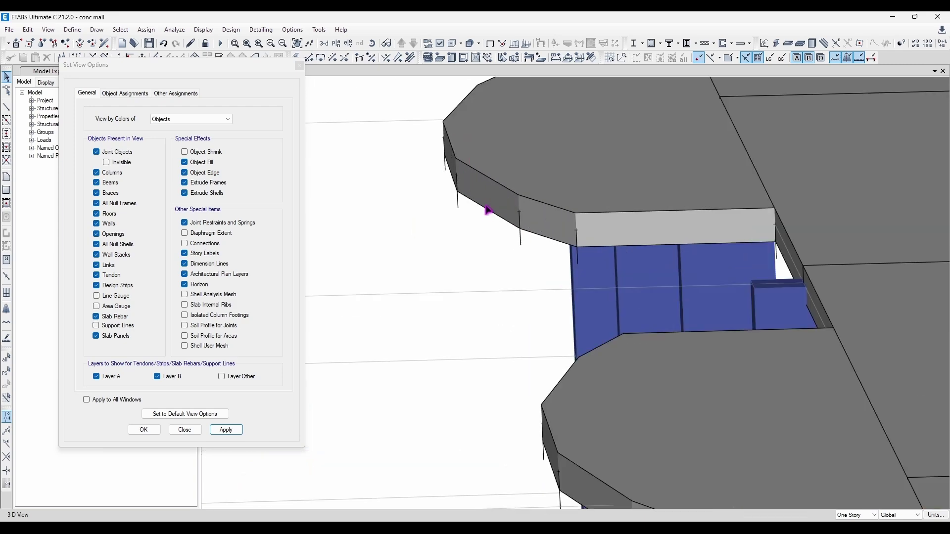
{"action": "scroll", "coordinate": [529, 212], "scroll_direction": "up", "scroll_amount": 3}
{"action": "scroll", "coordinate": [497, 218], "scroll_direction": "down", "scroll_amount": 3}
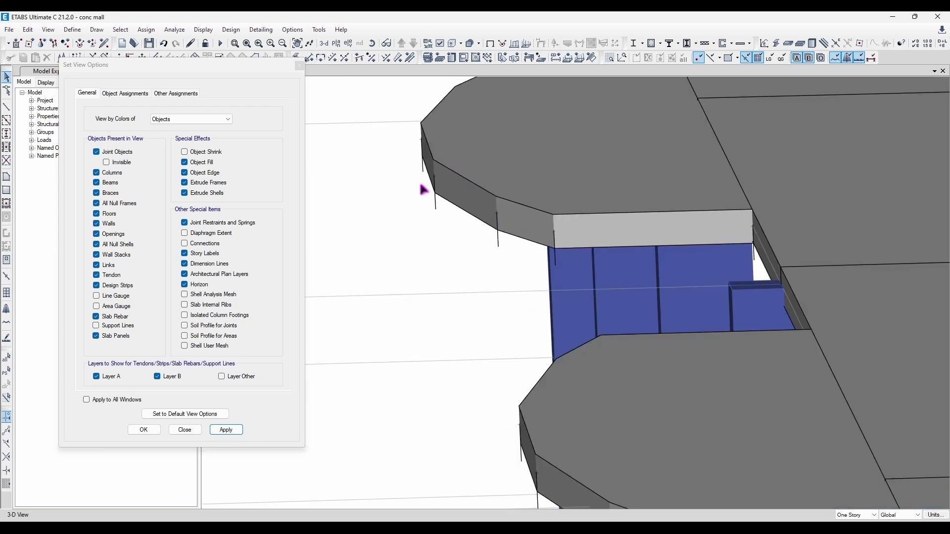
{"action": "scroll", "coordinate": [651, 193], "scroll_direction": "down", "scroll_amount": 6}
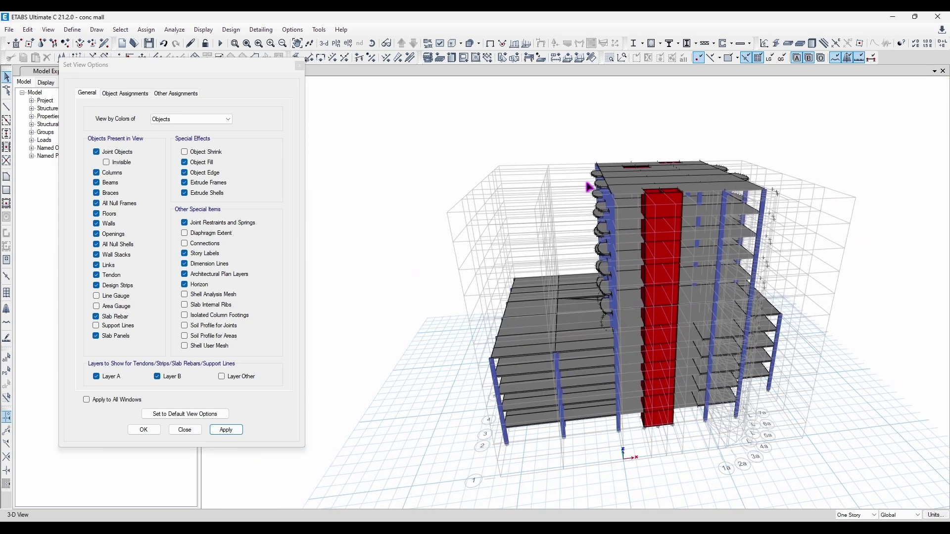
{"action": "middle_click_drag", "start_coordinate": [510, 211], "coordinate": [484, 218]}
{"action": "left_click", "coordinate": [135, 164]}
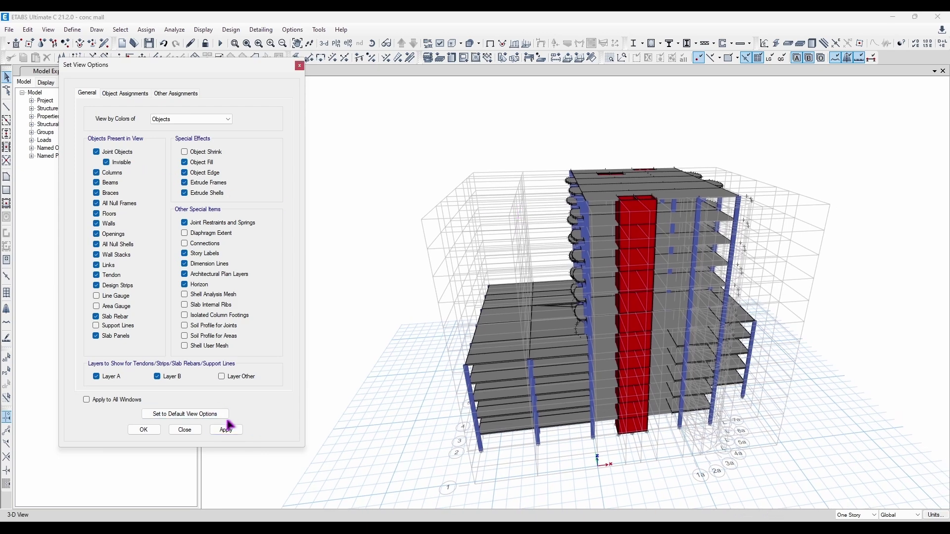
{"action": "left_click", "coordinate": [229, 429]}
Hide the columns in the 3-D view, restore them and hide the beams instead
{"action": "left_click", "coordinate": [106, 172]}
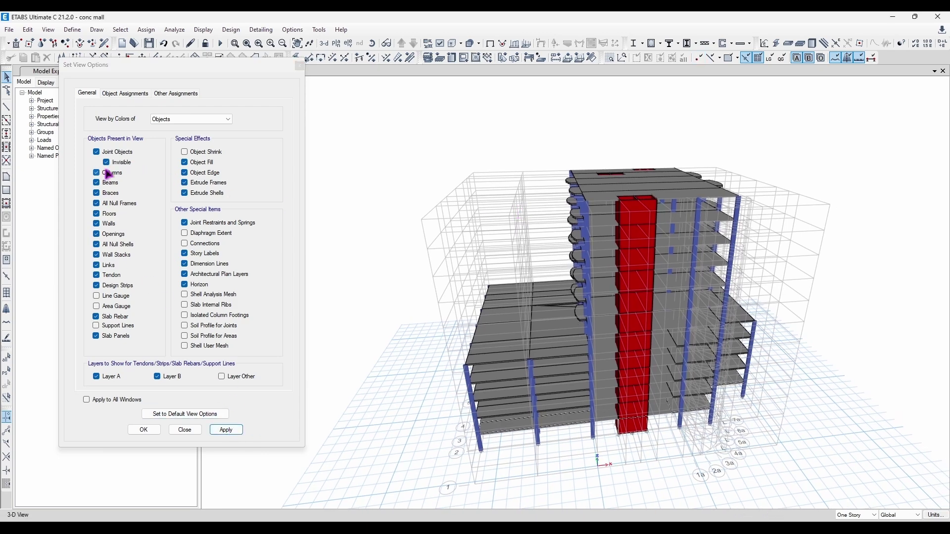
{"action": "left_click", "coordinate": [228, 429]}
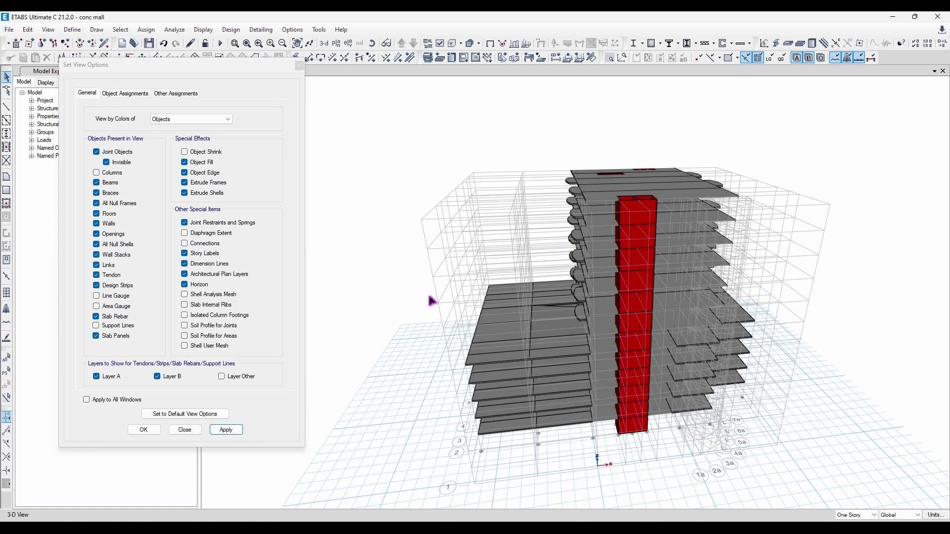
{"action": "left_click", "coordinate": [105, 181]}
{"action": "left_click", "coordinate": [112, 173]}
{"action": "left_click", "coordinate": [227, 430]}
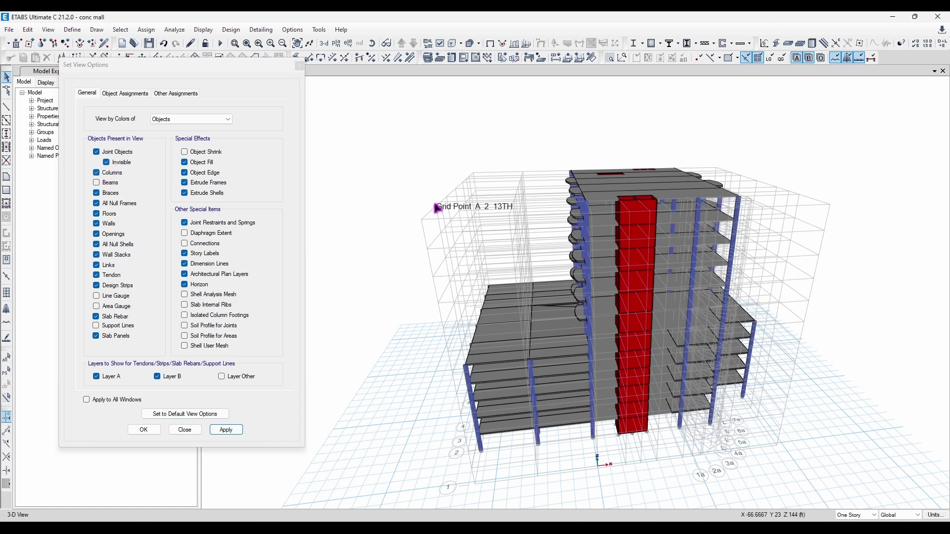
Restore the beams among the displayed objects, and turn Braces and All Null Frames off and back on
{"action": "left_click", "coordinate": [227, 429]}
{"action": "left_click", "coordinate": [110, 182]}
{"action": "left_click", "coordinate": [109, 193]}
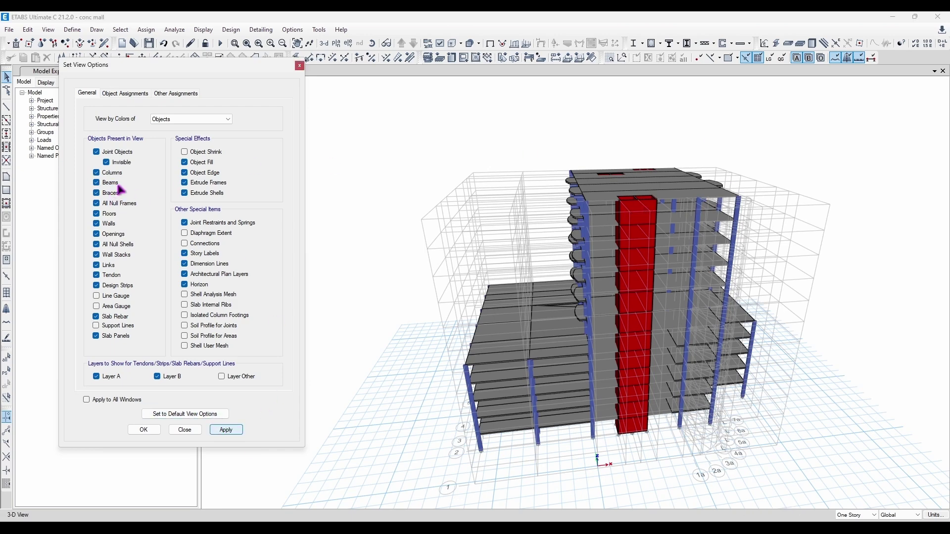
{"action": "left_click", "coordinate": [116, 193]}
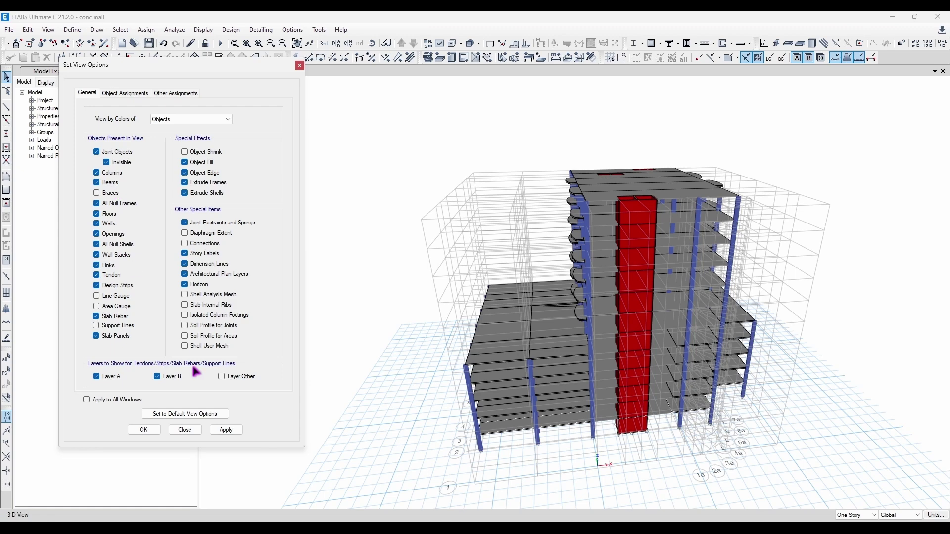
{"action": "left_click", "coordinate": [122, 203]}
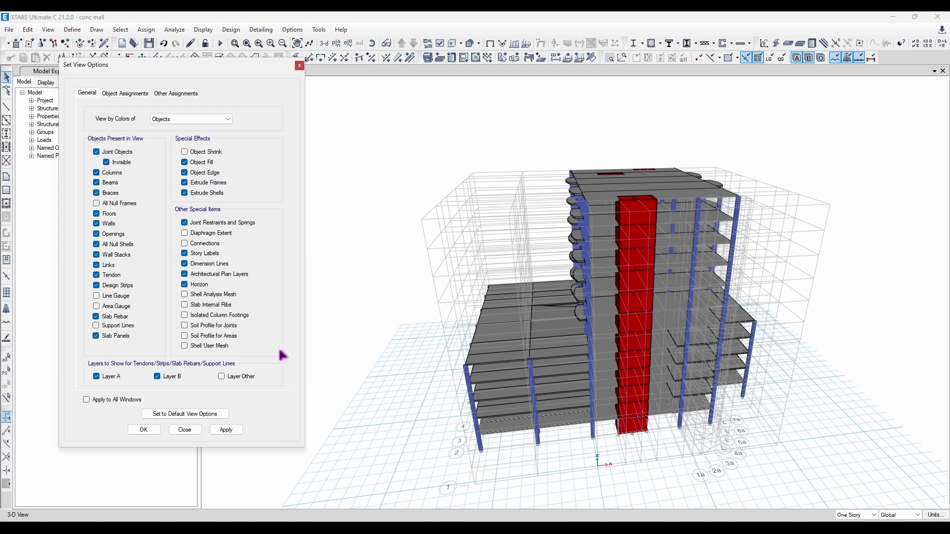
{"action": "left_click", "coordinate": [126, 203]}
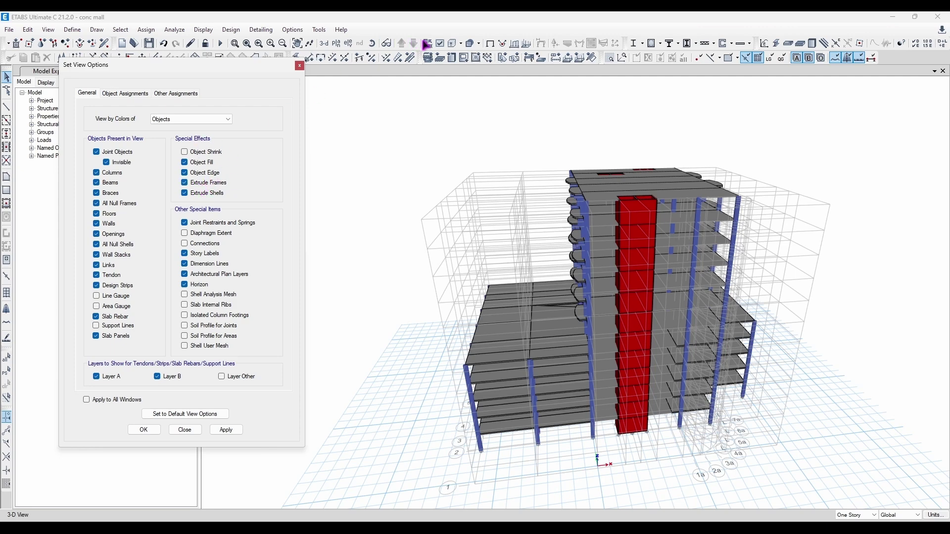
Turn off Extrude Frames and Extrude Shells, apply the change, and examine the unextruded 3-D model
{"action": "left_click", "coordinate": [206, 183]}
{"action": "left_click", "coordinate": [205, 193]}
{"action": "left_click", "coordinate": [226, 430]}
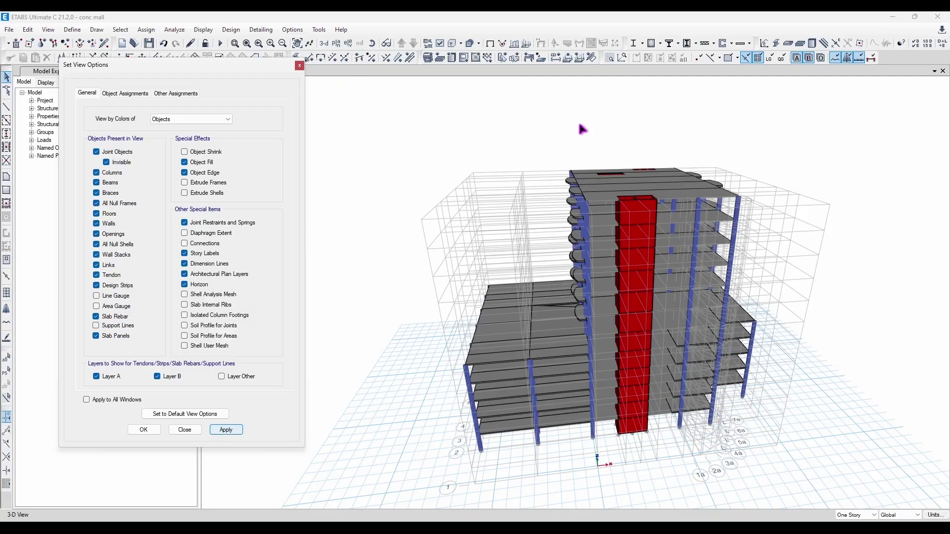
{"action": "middle_click_drag", "start_coordinate": [629, 230], "coordinate": [534, 232], "text": "shift"}
Turn Extrude Frames and Extrude Shells back on and inspect the extruded columns and slabs from different angles
{"action": "left_click", "coordinate": [185, 183]}
{"action": "middle_click_drag", "start_coordinate": [537, 299], "coordinate": [501, 216], "text": "shift"}
{"action": "left_click", "coordinate": [203, 194]}
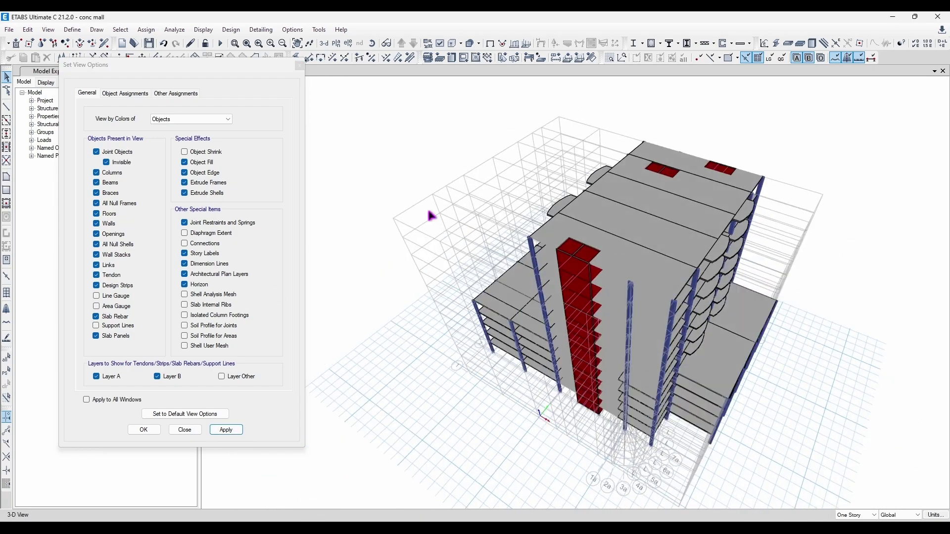
{"action": "middle_click_drag", "start_coordinate": [599, 342], "coordinate": [734, 399], "text": "shift"}
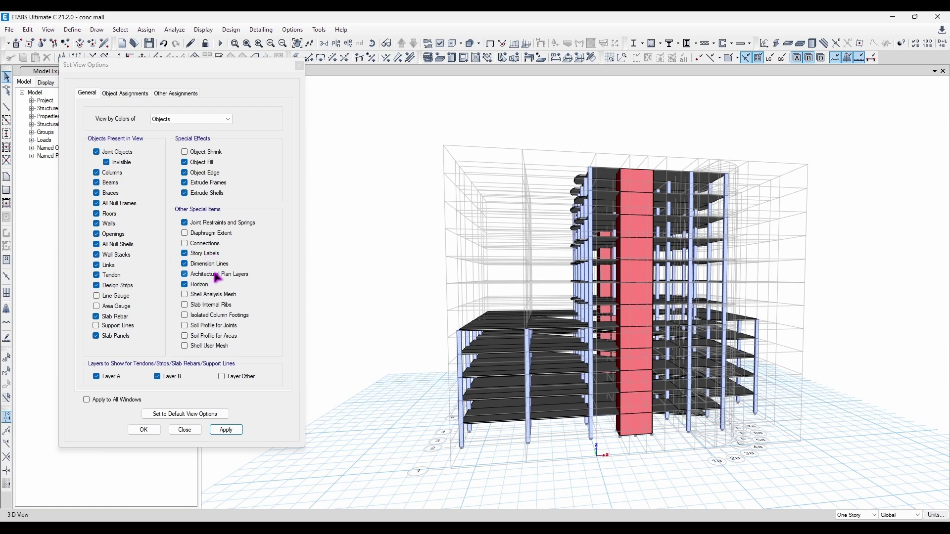
Switch to the 13TH story plan view and hide the dimension lines and the horizon
{"action": "left_click", "coordinate": [324, 43]}
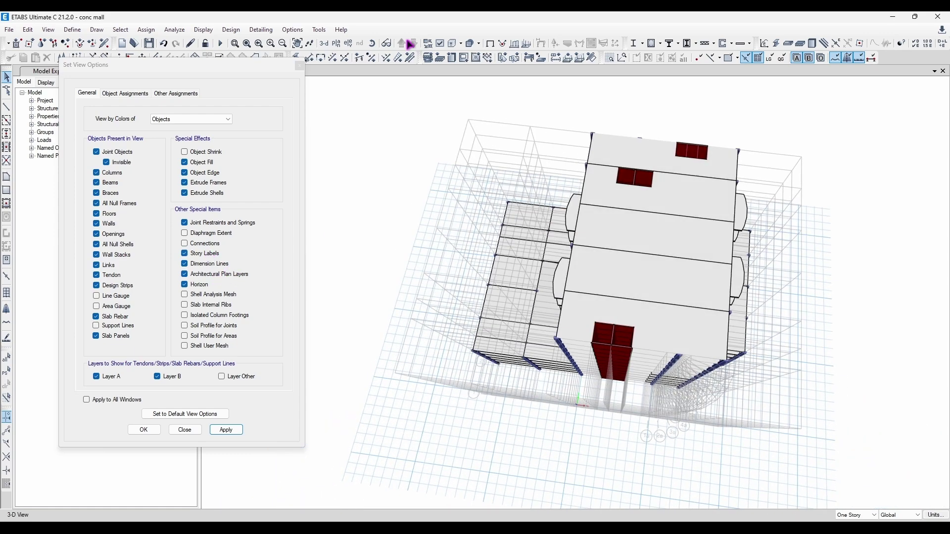
{"action": "left_click", "coordinate": [336, 43]}
{"action": "left_click", "coordinate": [274, 335]}
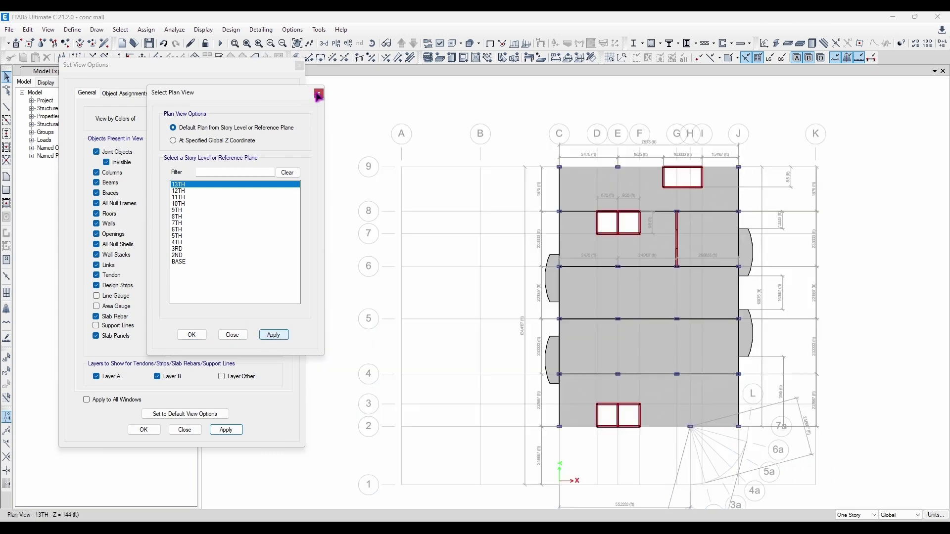
{"action": "left_click", "coordinate": [318, 94]}
{"action": "left_click", "coordinate": [226, 428]}
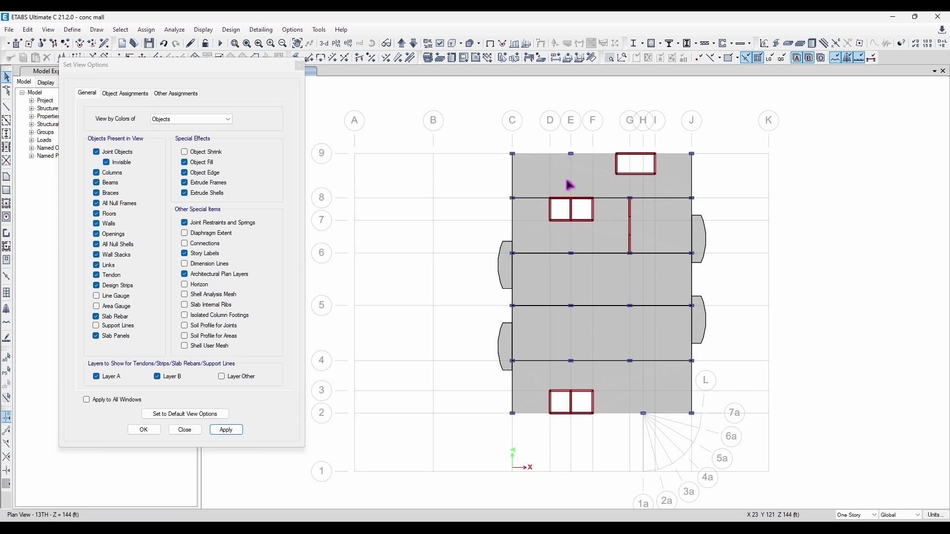
Display the shell analysis mesh in the 13TH story plan view and turn that option off again
{"action": "left_click", "coordinate": [210, 295]}
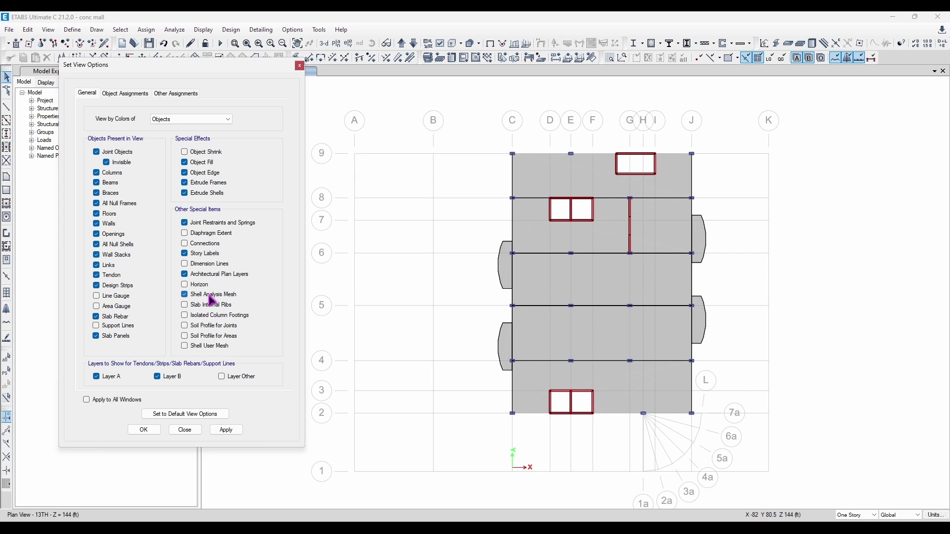
{"action": "left_click", "coordinate": [227, 430]}
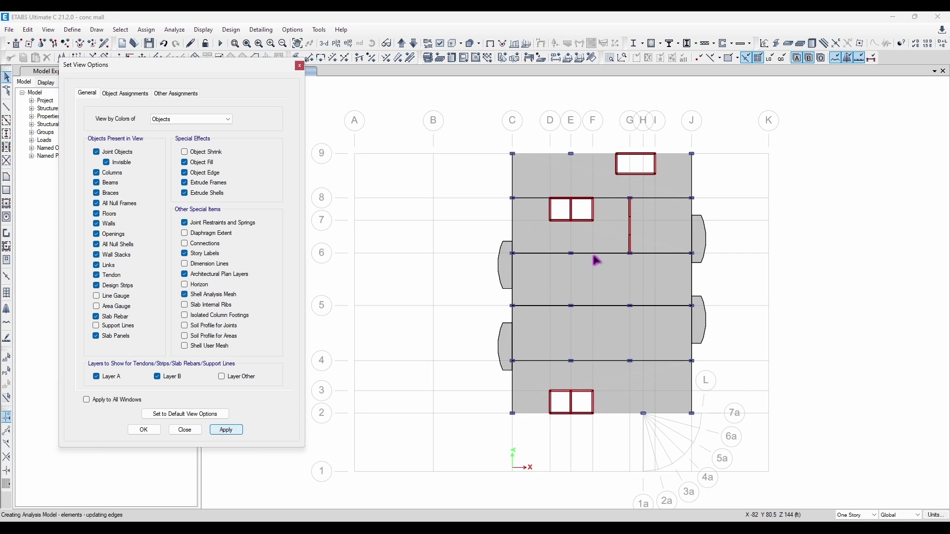
{"action": "left_click", "coordinate": [201, 295]}
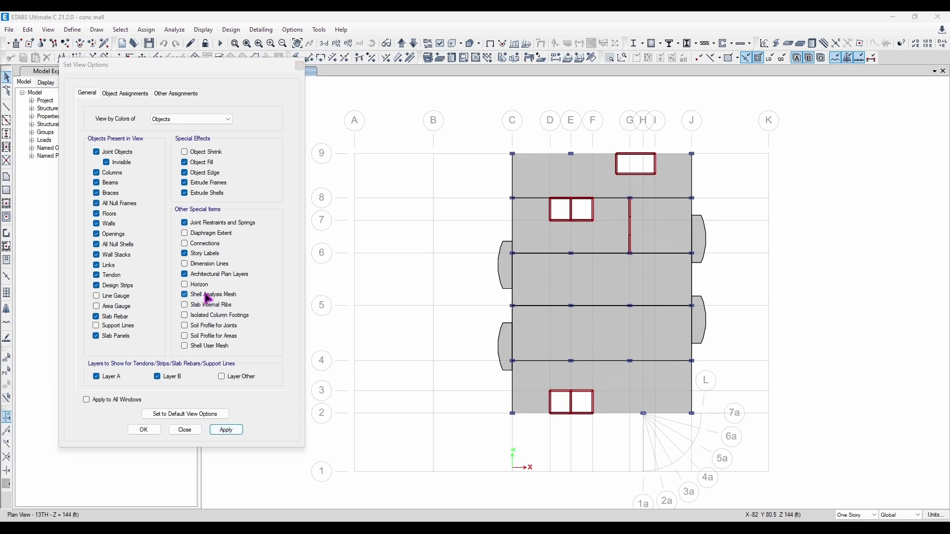
Turn on shell labels in the object assignment display options and return to the 3-D view
{"action": "left_click", "coordinate": [132, 94]}
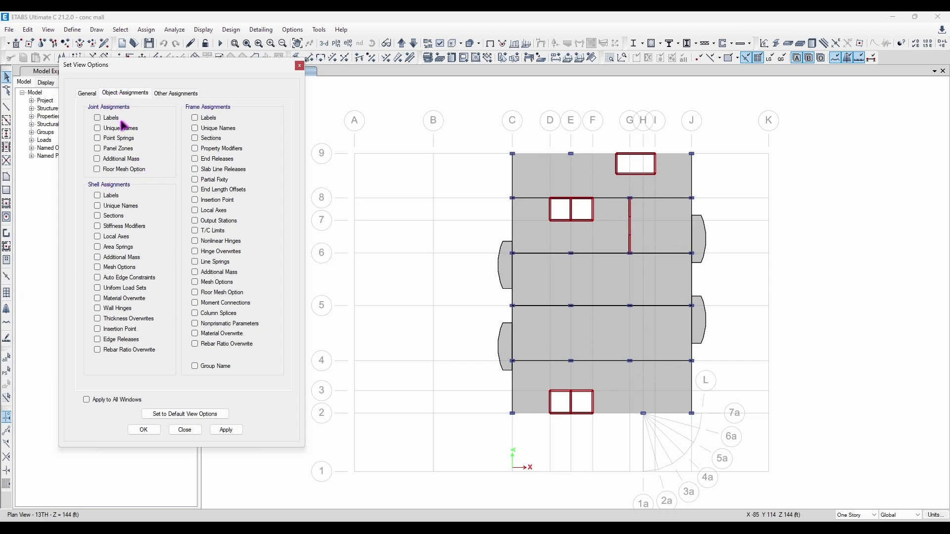
{"action": "left_click", "coordinate": [108, 198]}
{"action": "scroll", "coordinate": [626, 316], "scroll_direction": "up", "scroll_amount": 1}
{"action": "scroll", "coordinate": [630, 305], "scroll_direction": "down", "scroll_amount": 1}
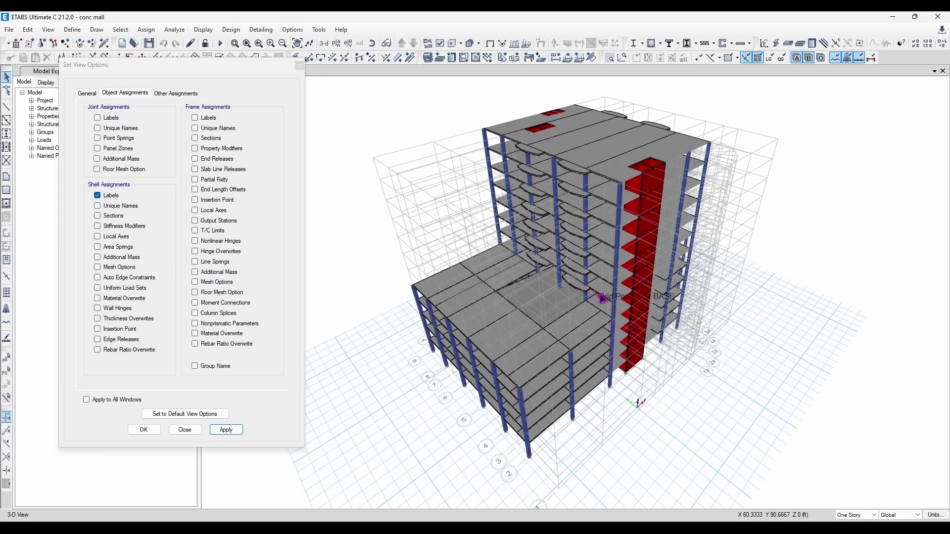
Inspect the object information of column C12 on the 11TH story and of an object near the tower's roof
{"action": "right_click", "coordinate": [596, 154]}
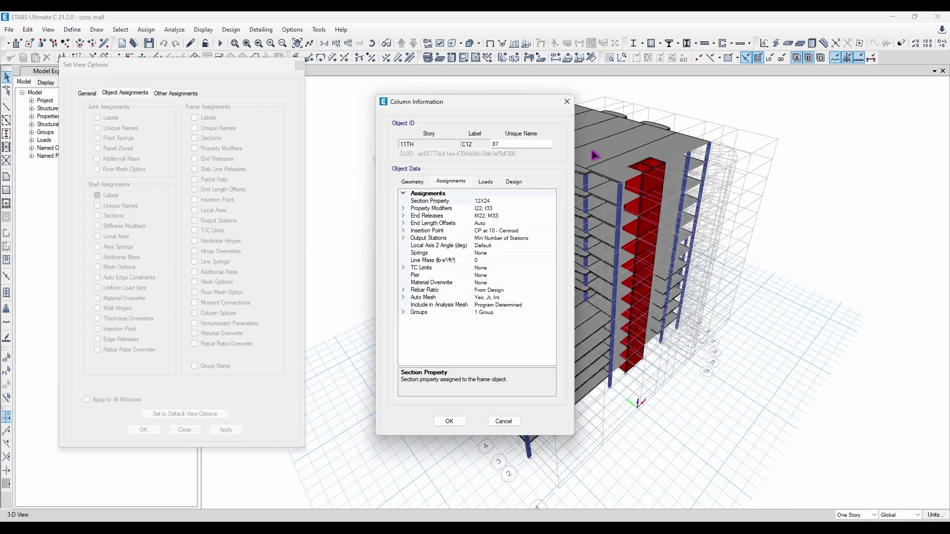
{"action": "left_click", "coordinate": [567, 102]}
{"action": "scroll", "coordinate": [587, 125], "scroll_direction": "up", "scroll_amount": 4}
{"action": "middle_click_drag", "start_coordinate": [584, 151], "coordinate": [659, 180], "text": "shift"}
{"action": "right_click", "coordinate": [652, 175]}
{"action": "left_click", "coordinate": [569, 100]}
Examine the geometry data of shell A9 on the 12TH story and check a neighbouring object's information
{"action": "right_click", "coordinate": [659, 180]}
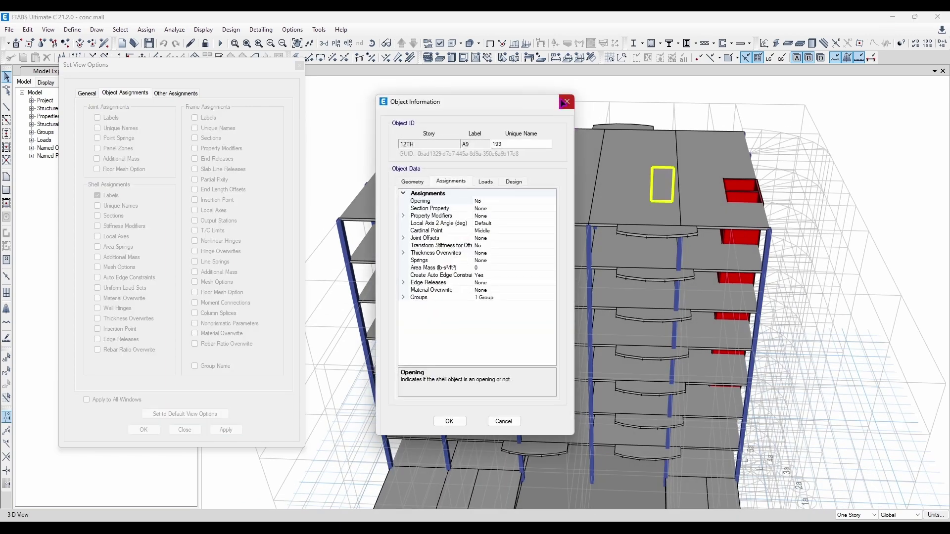
{"action": "left_click", "coordinate": [409, 183]}
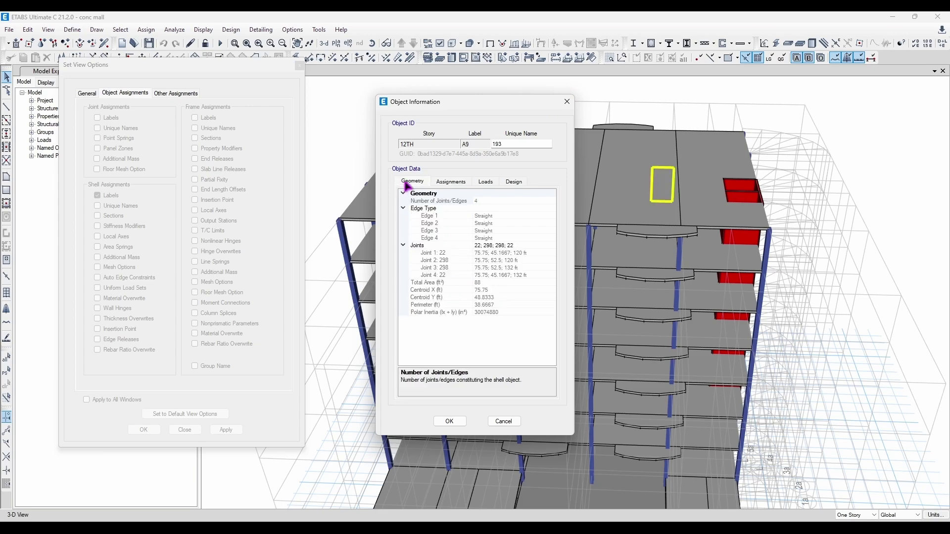
{"action": "left_click", "coordinate": [488, 208]}
{"action": "left_click", "coordinate": [568, 101]}
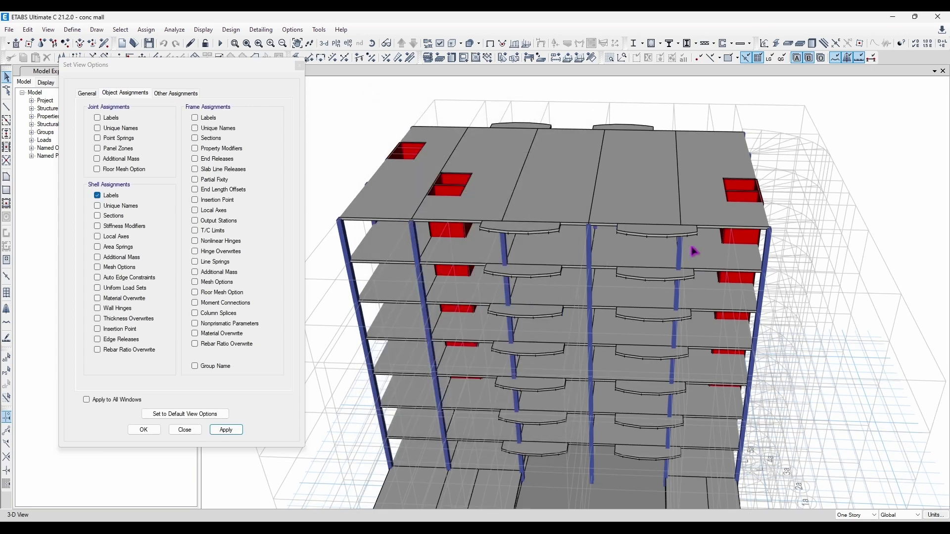
{"action": "right_click", "coordinate": [637, 180]}
{"action": "left_click", "coordinate": [567, 102]}
Examine the geometry and assignments of slab F177 on the 6TH story
{"action": "scroll", "coordinate": [618, 133], "scroll_direction": "up", "scroll_amount": 5}
{"action": "middle_click_drag", "start_coordinate": [618, 134], "coordinate": [619, 402], "text": "shift"}
{"action": "scroll", "coordinate": [682, 339], "scroll_direction": "down", "scroll_amount": 6}
{"action": "scroll", "coordinate": [615, 348], "scroll_direction": "up", "scroll_amount": 5}
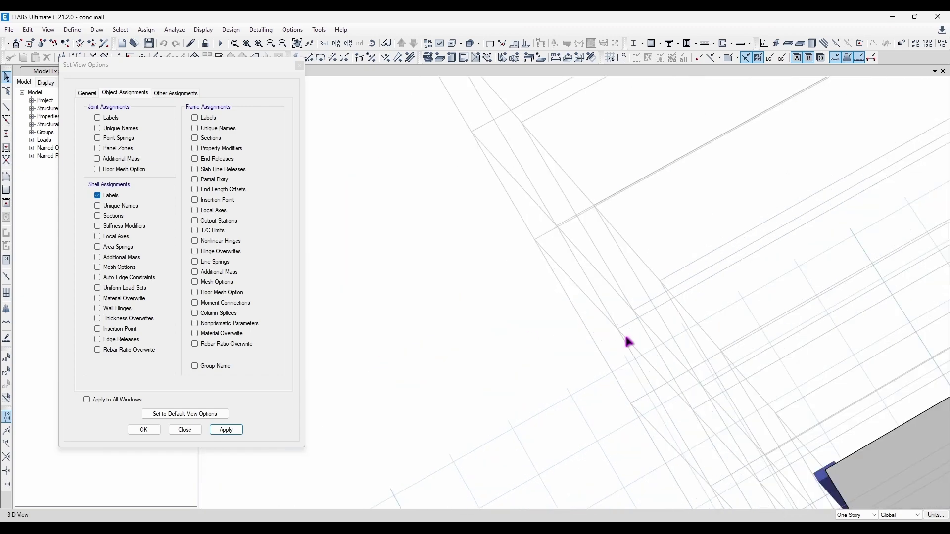
{"action": "right_click", "coordinate": [663, 265]}
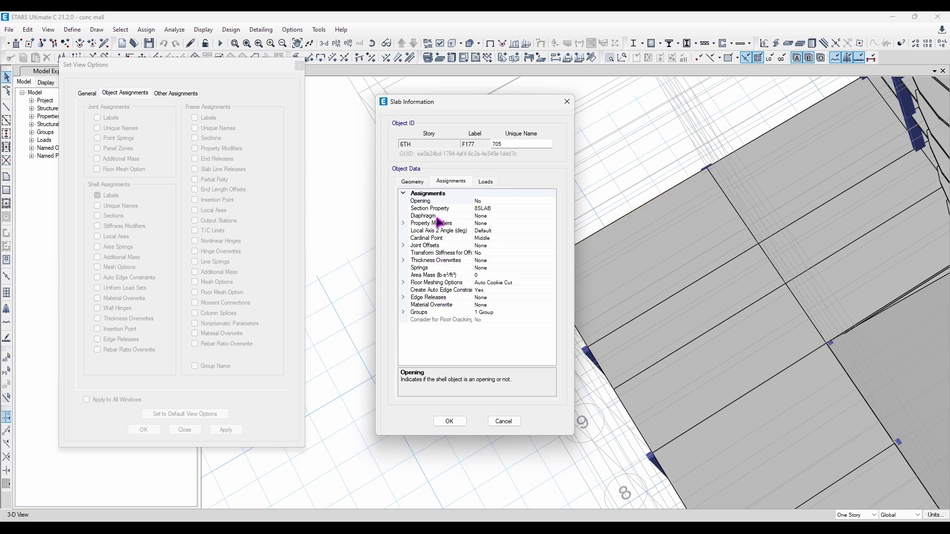
{"action": "left_click", "coordinate": [413, 182]}
{"action": "left_click", "coordinate": [451, 181]}
{"action": "left_click", "coordinate": [567, 101]}
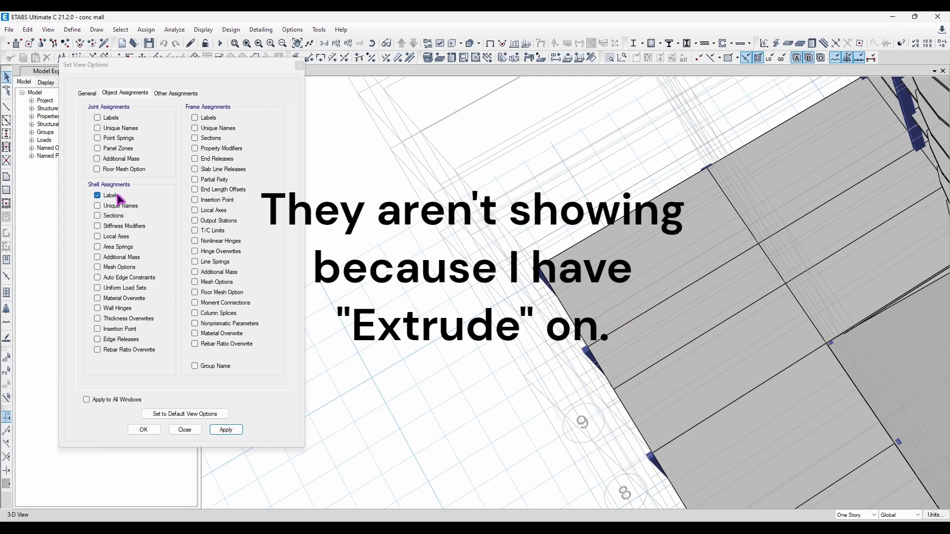
Replace the shell labels in the 3-D view with unique names, and those with shell section names
{"action": "left_click", "coordinate": [224, 431]}
{"action": "left_click", "coordinate": [97, 195]}
{"action": "left_click", "coordinate": [97, 206]}
{"action": "middle_click_drag", "start_coordinate": [602, 392], "coordinate": [453, 197], "text": "shift"}
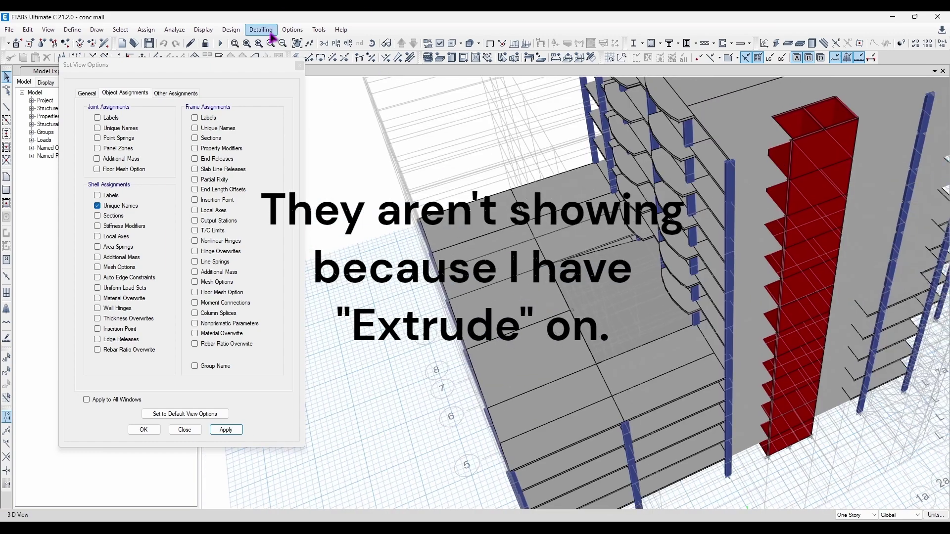
{"action": "left_click", "coordinate": [97, 206]}
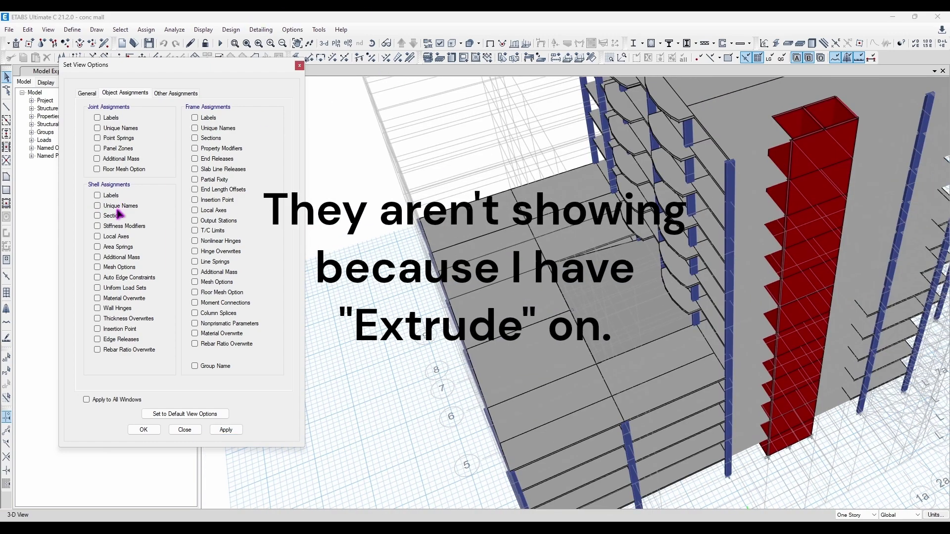
{"action": "left_click", "coordinate": [225, 430]}
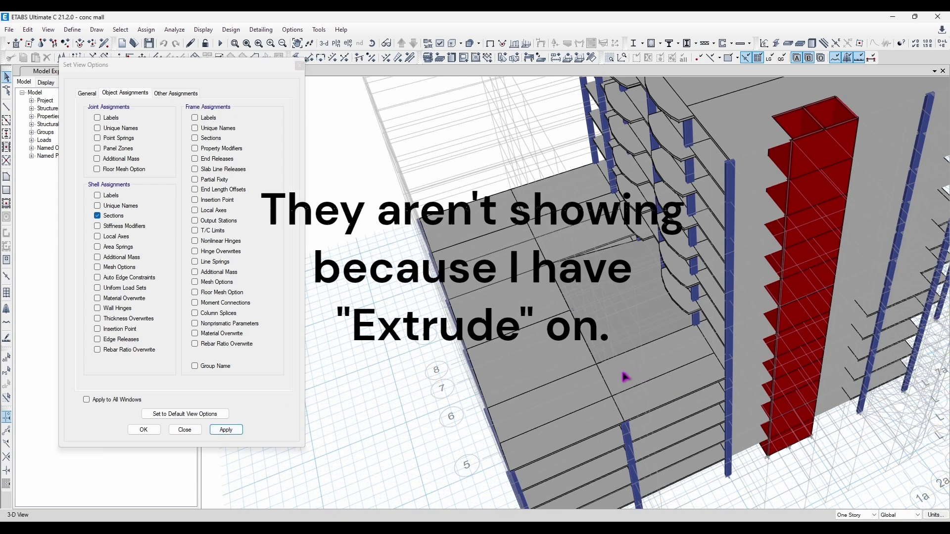
Check the label and unique name in the information of slab F177 on the 6TH story
{"action": "right_click", "coordinate": [479, 328]}
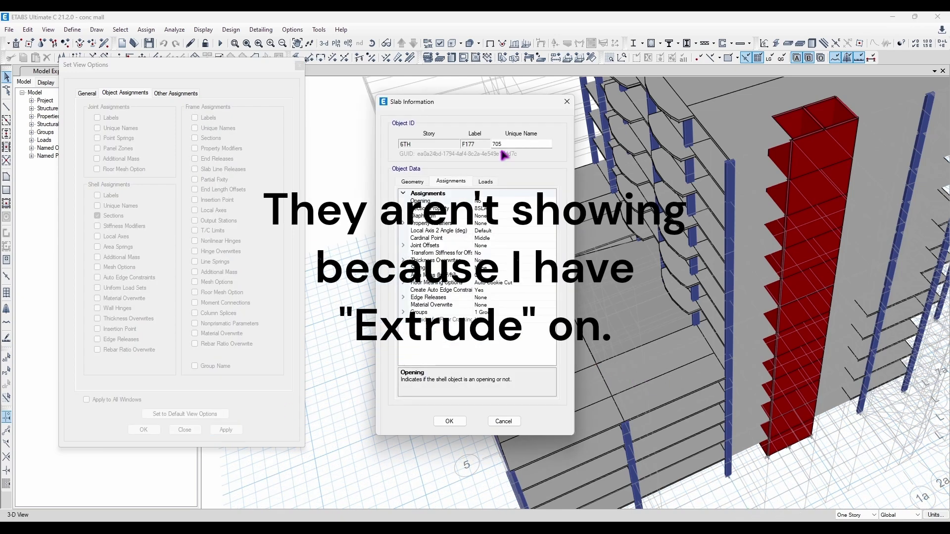
{"action": "double_click", "coordinate": [524, 144]}
{"action": "left_click", "coordinate": [512, 144]}
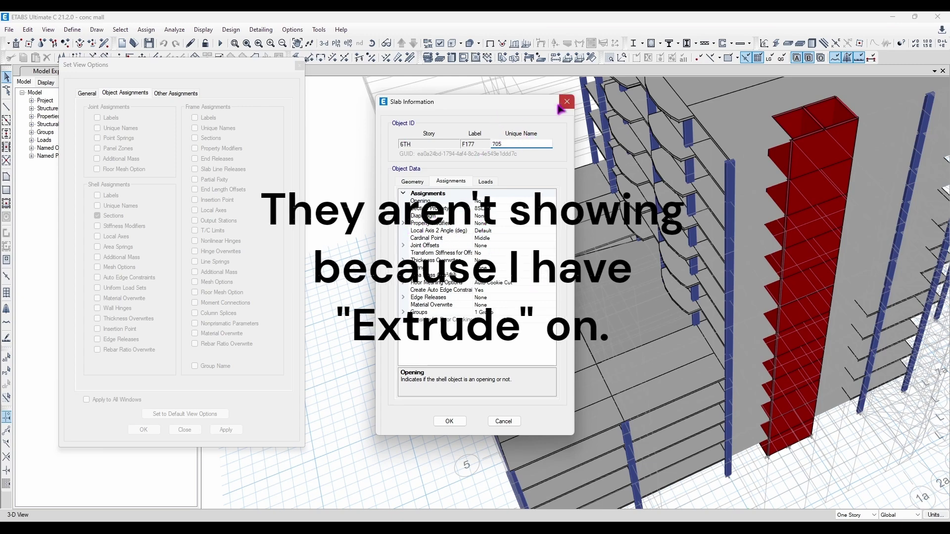
{"action": "left_click", "coordinate": [567, 101]}
Turn off shell section names, display frame and shell local axes, and switch off the extruded view
{"action": "left_click", "coordinate": [121, 217]}
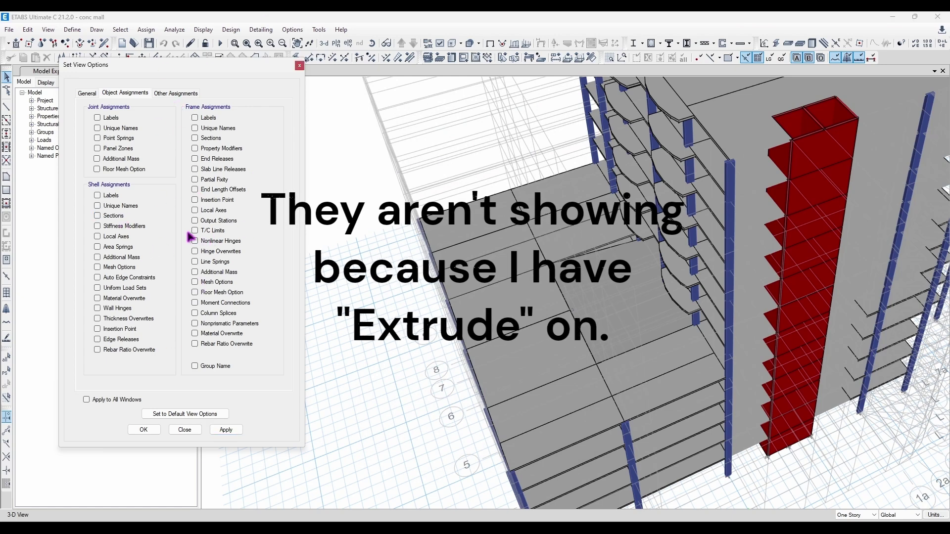
{"action": "left_click", "coordinate": [215, 212]}
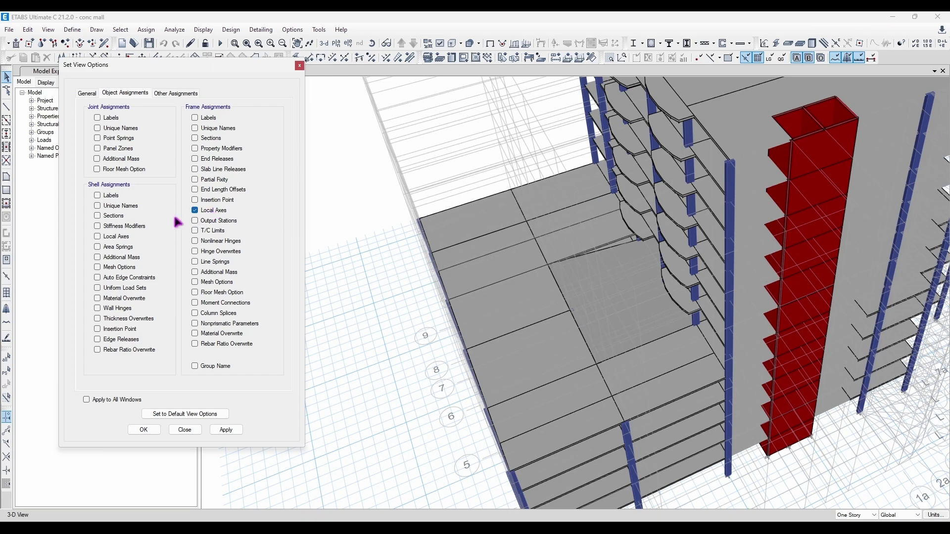
{"action": "left_click", "coordinate": [122, 237]}
{"action": "left_click", "coordinate": [219, 433]}
{"action": "middle_click_drag", "start_coordinate": [490, 379], "coordinate": [495, 236]}
{"action": "left_click", "coordinate": [449, 45]}
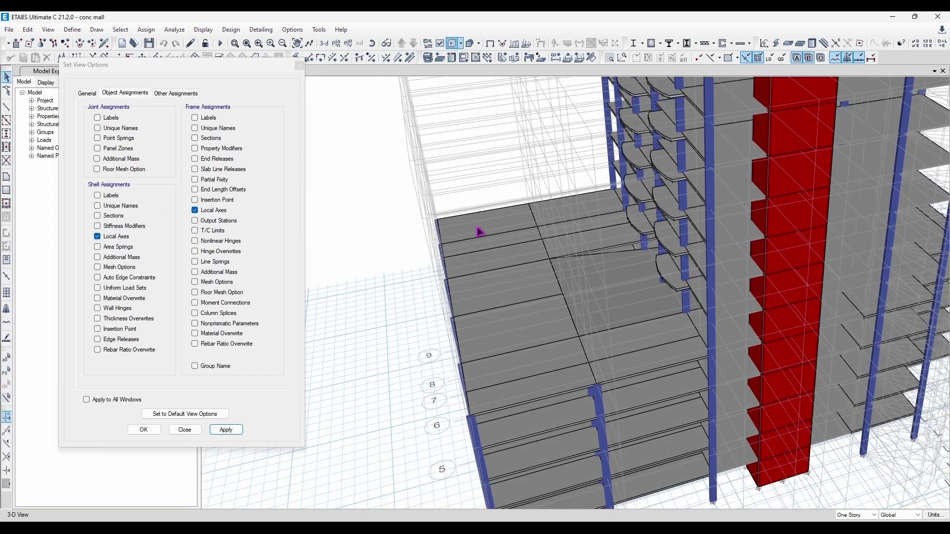
{"action": "middle_click_drag", "start_coordinate": [594, 316], "coordinate": [484, 326]}
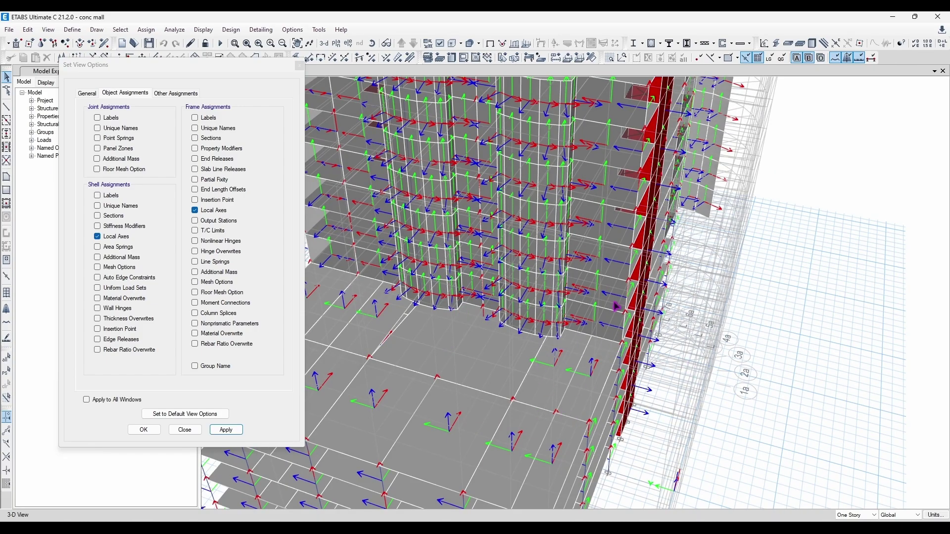
Turn off the frame and shell local axes and display shell labels on the lower slabs
{"action": "middle_click_drag", "start_coordinate": [583, 311], "coordinate": [405, 286]}
{"action": "left_click", "coordinate": [97, 196]}
{"action": "left_click", "coordinate": [114, 237]}
{"action": "left_click", "coordinate": [196, 211]}
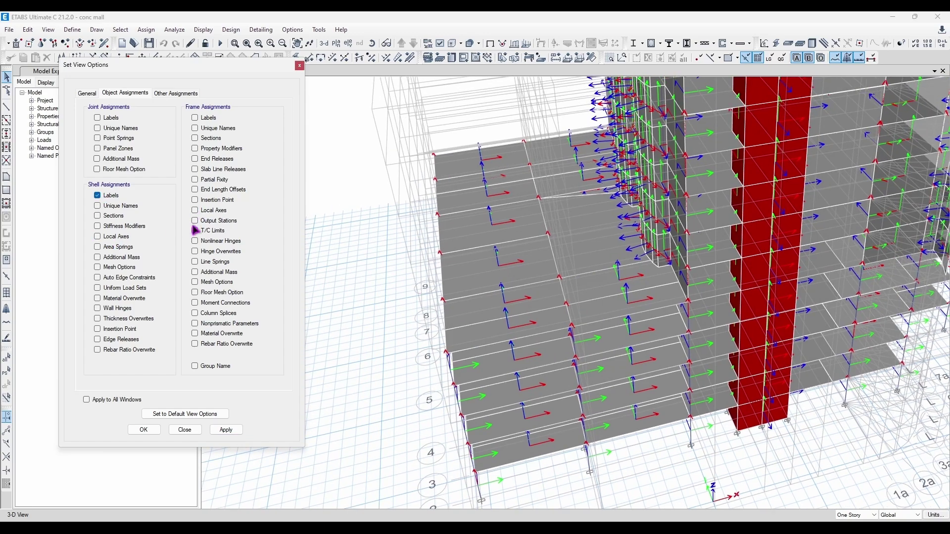
{"action": "left_click", "coordinate": [234, 430]}
{"action": "scroll", "coordinate": [448, 166], "scroll_direction": "up", "scroll_amount": 6}
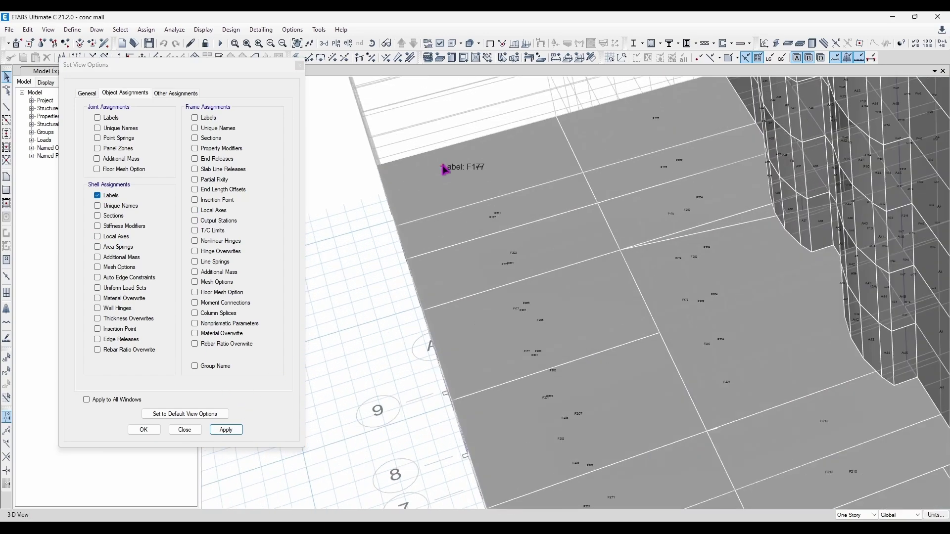
Show shell unique names in place of the shell labels
{"action": "scroll", "coordinate": [519, 176], "scroll_direction": "down", "scroll_amount": 2}
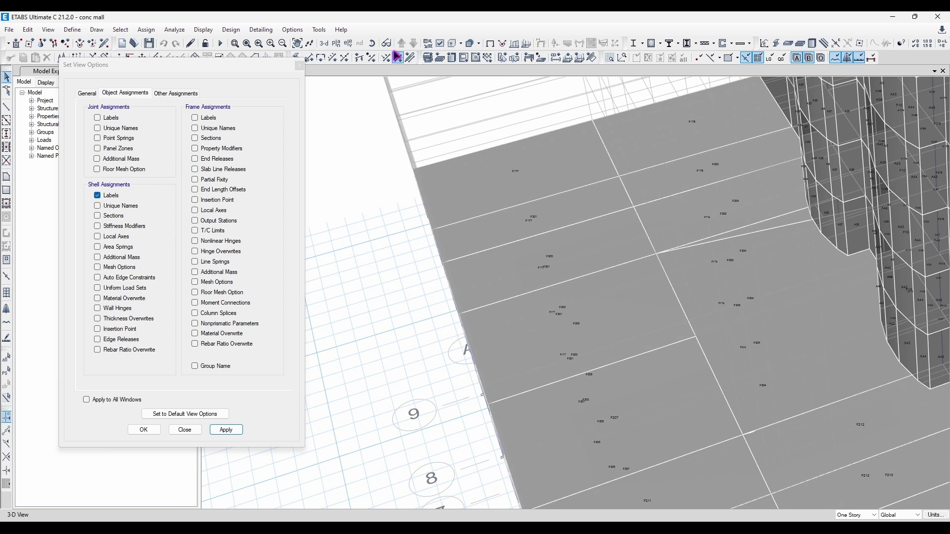
{"action": "left_click", "coordinate": [115, 204]}
{"action": "left_click", "coordinate": [226, 430]}
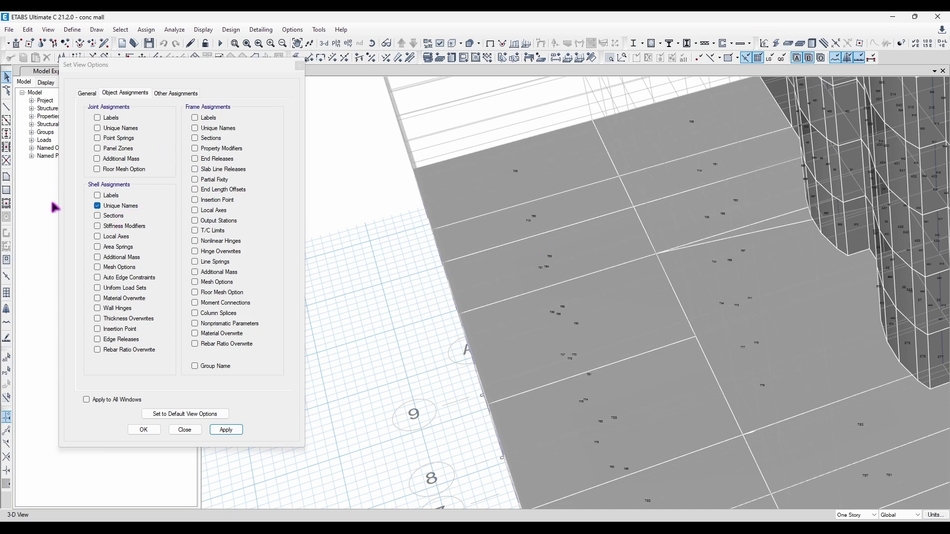
Review the display options for pier, spandrel, link, tendon and slab assignments alongside the tower's walls, and close the view options
{"action": "left_click", "coordinate": [176, 94]}
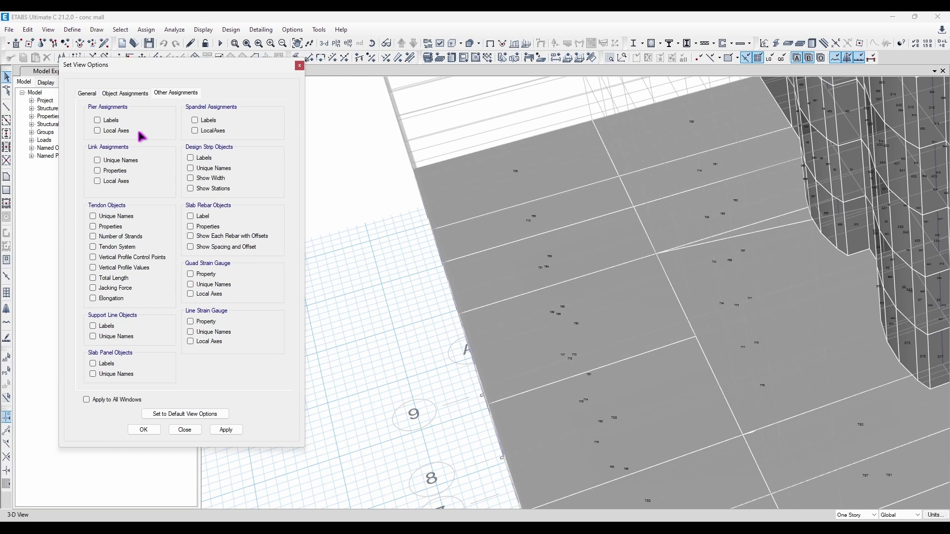
{"action": "scroll", "coordinate": [541, 169], "scroll_direction": "down", "scroll_amount": 5}
{"action": "middle_click_drag", "start_coordinate": [841, 198], "coordinate": [630, 253]}
{"action": "scroll", "coordinate": [661, 217], "scroll_direction": "up", "scroll_amount": 3}
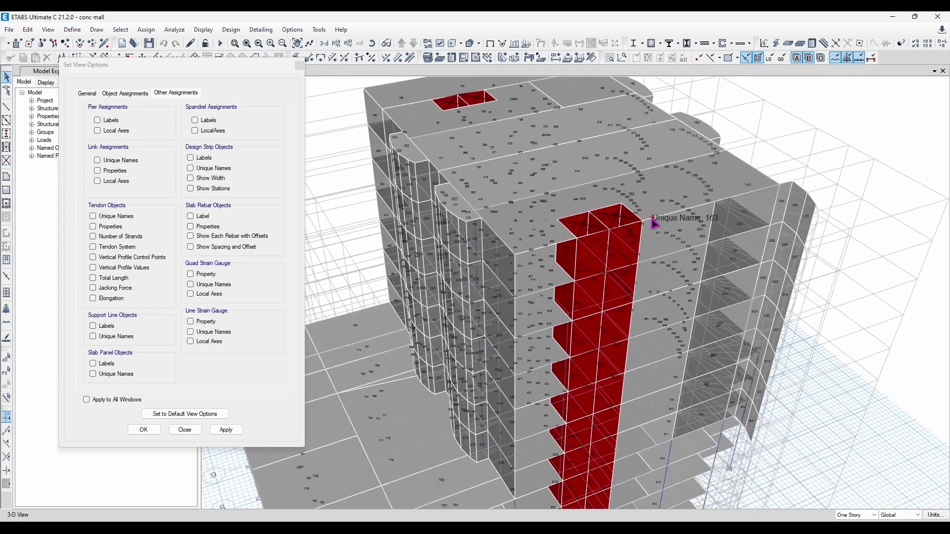
{"action": "middle_click_drag", "start_coordinate": [655, 223], "coordinate": [594, 351], "text": "shift"}
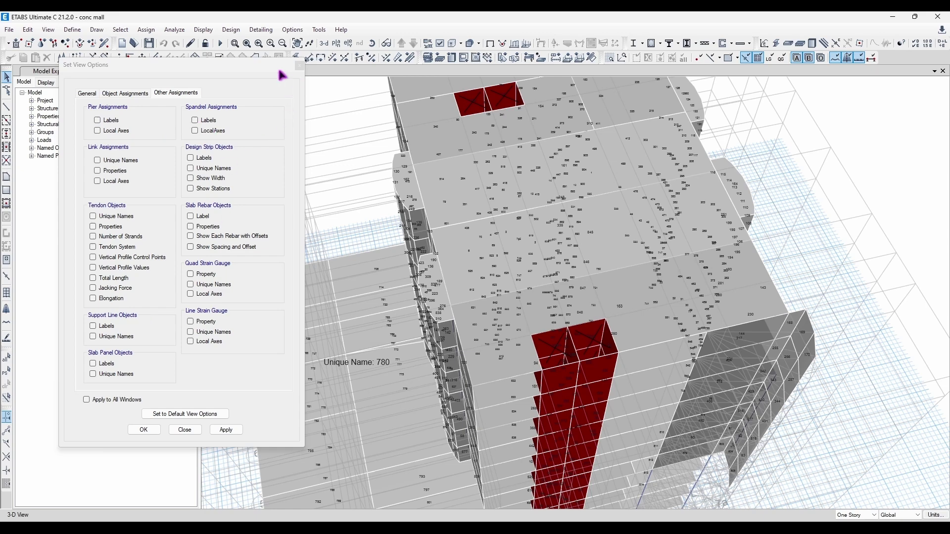
{"action": "left_click", "coordinate": [299, 65]}
Reopen the view options, restore and apply the default settings, and toggle the extruded view
{"action": "left_click", "coordinate": [48, 30]}
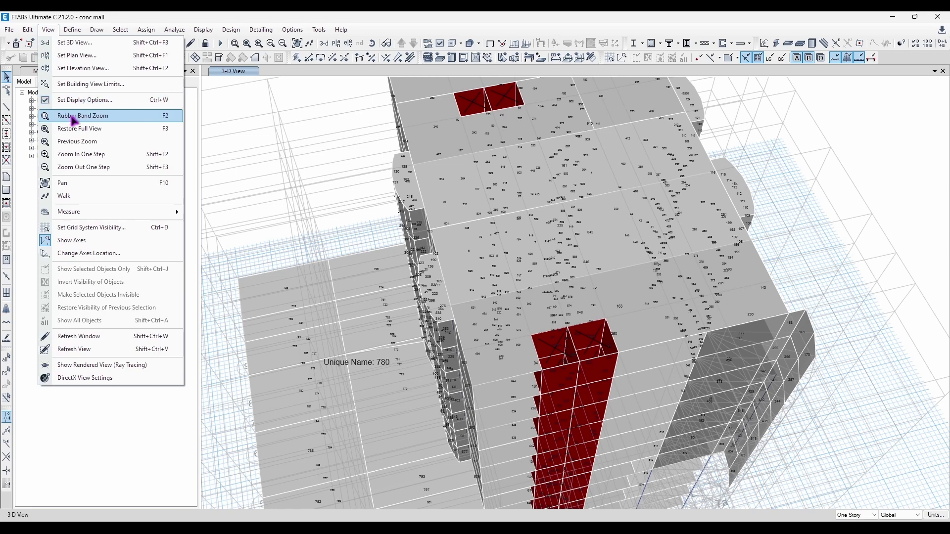
{"action": "left_click", "coordinate": [48, 30]}
{"action": "left_click", "coordinate": [48, 29]}
{"action": "left_click", "coordinate": [98, 116]}
{"action": "key", "text": "ctrl+w"}
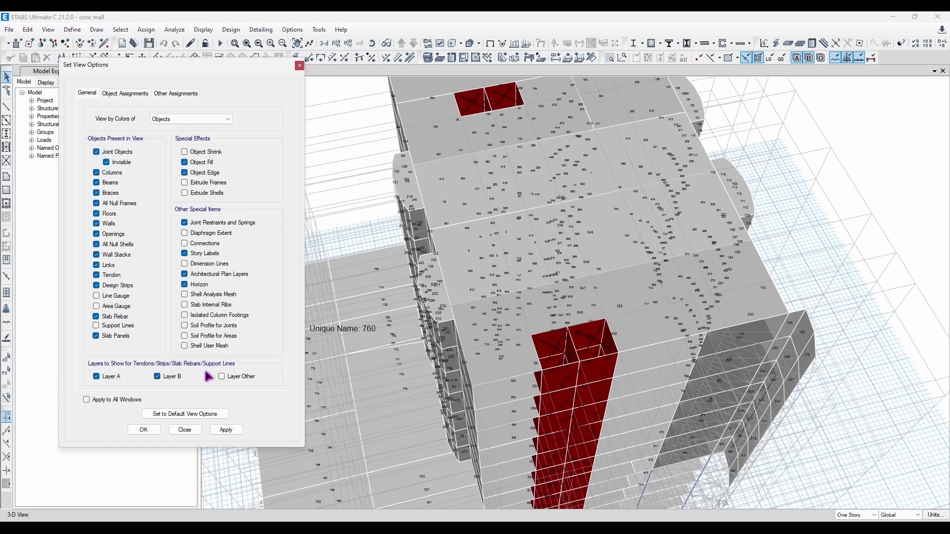
{"action": "left_click", "coordinate": [162, 418]}
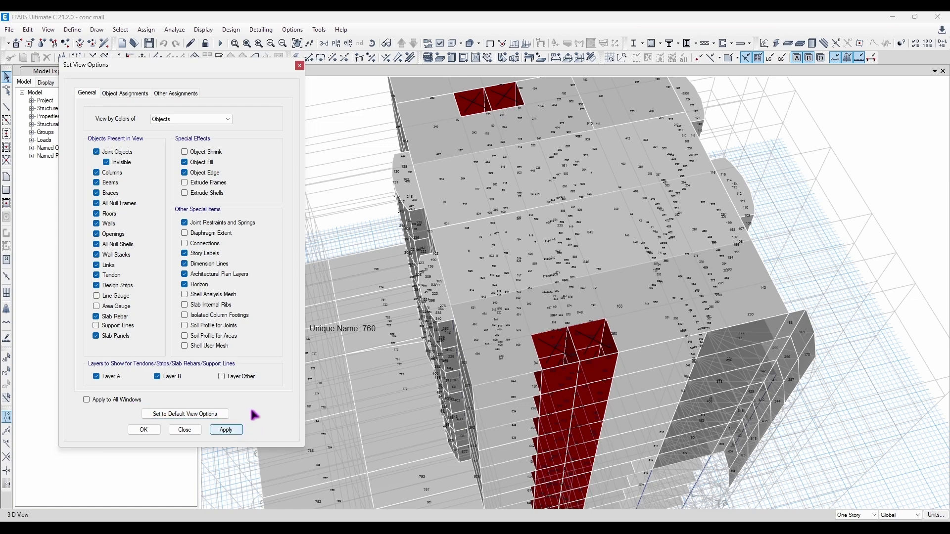
{"action": "left_click", "coordinate": [237, 429]}
{"action": "left_click", "coordinate": [299, 66]}
{"action": "left_click", "coordinate": [449, 43]}
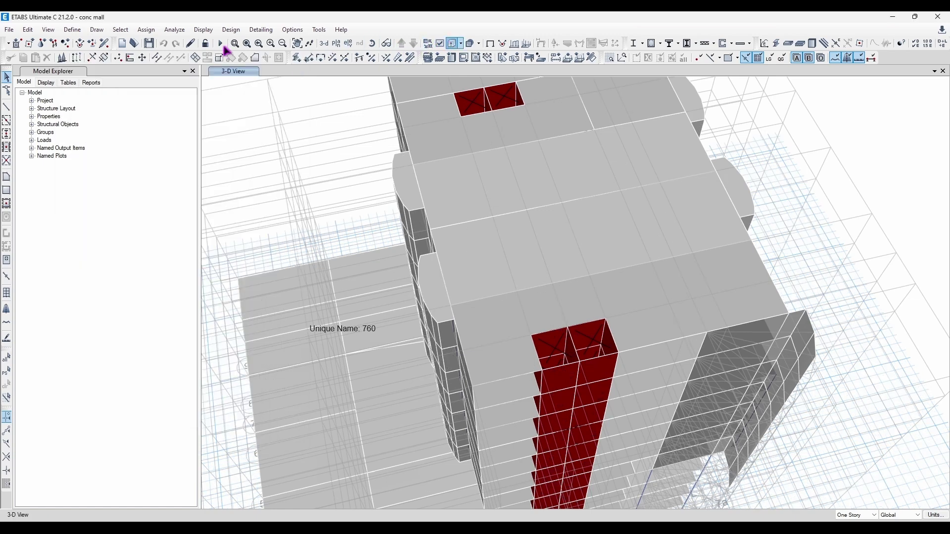
Reset the model to the default 3-D view and use Rubber Band Zoom on the corner of the low-rise block
{"action": "left_click", "coordinate": [324, 43]}
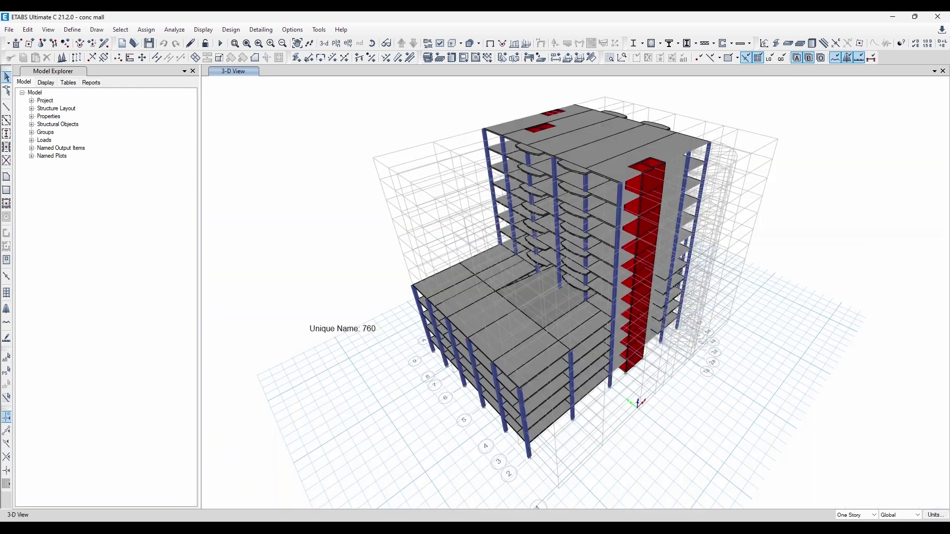
{"action": "left_click", "coordinate": [48, 30]}
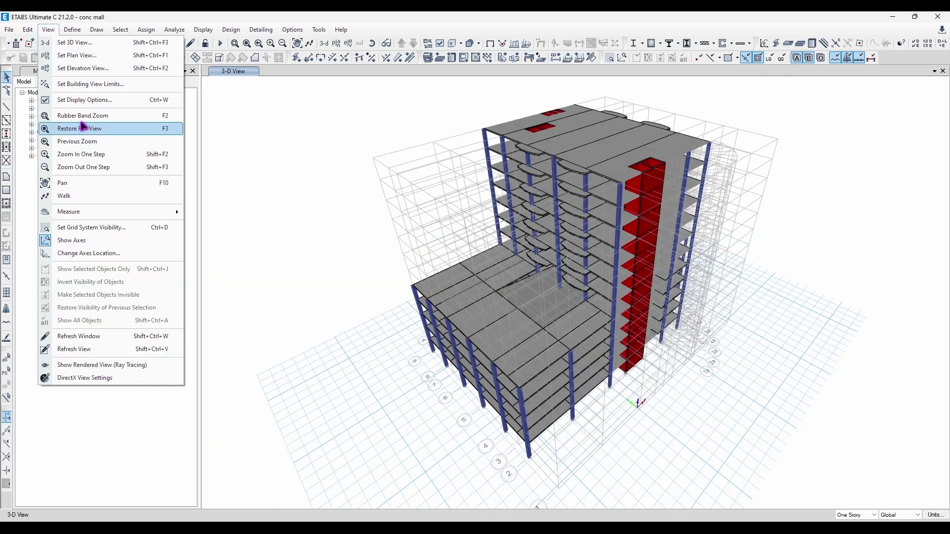
{"action": "left_click", "coordinate": [92, 121]}
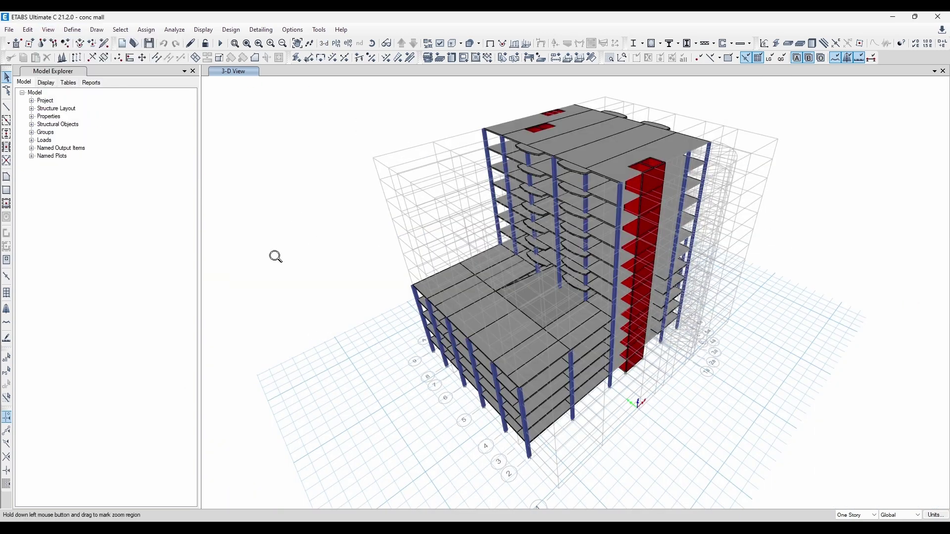
{"action": "left_click_drag", "start_coordinate": [393, 272], "coordinate": [406, 278]}
{"action": "left_click_drag", "start_coordinate": [459, 318], "coordinate": [460, 319]}
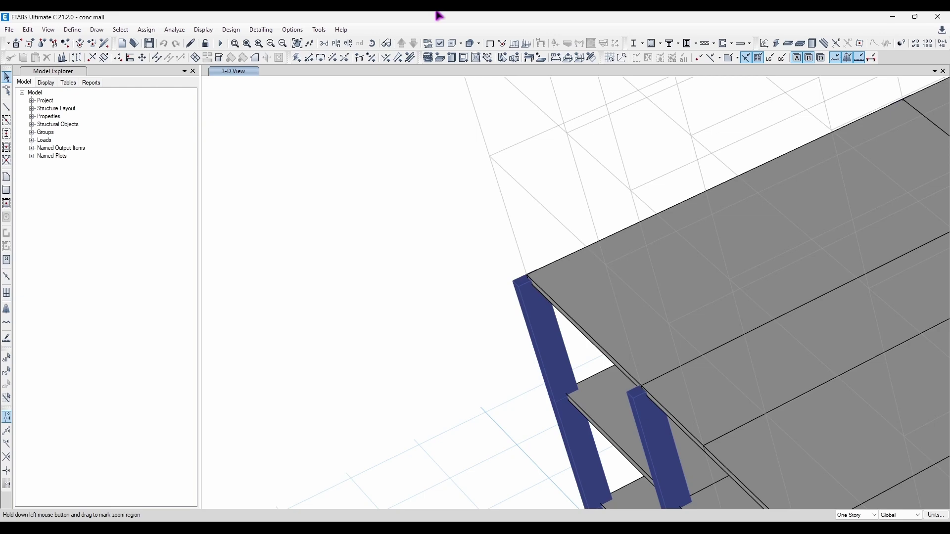
{"action": "scroll", "coordinate": [487, 160], "scroll_direction": "down", "scroll_amount": 5}
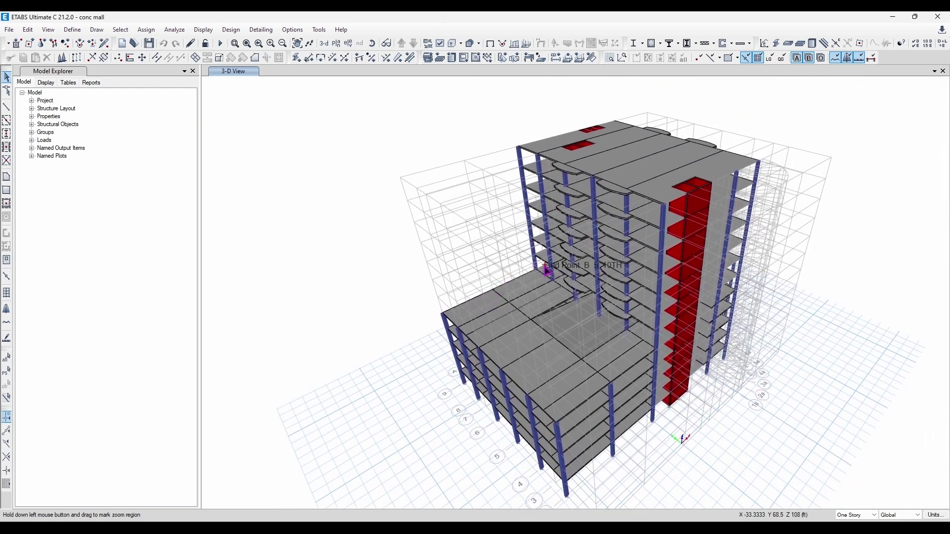
Rubber-band zoom into the tower's slab edge beside the red core, and return with Previous Zoom
{"action": "left_click", "coordinate": [48, 30]}
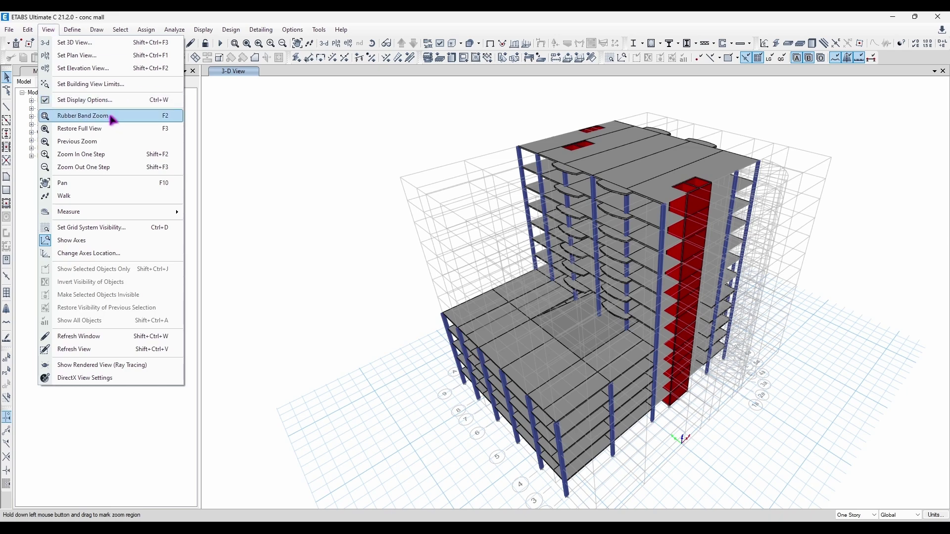
{"action": "left_click", "coordinate": [145, 115]}
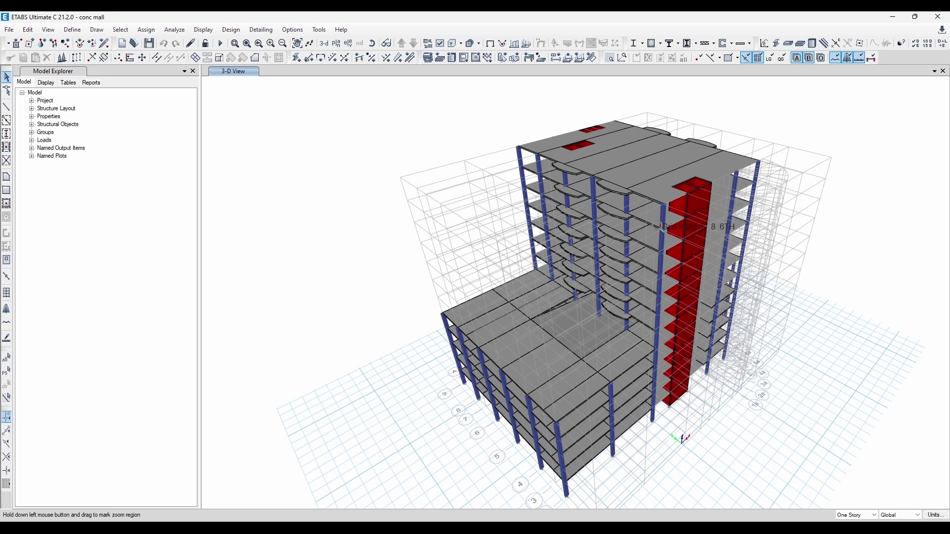
{"action": "left_click_drag", "start_coordinate": [613, 208], "coordinate": [651, 220]}
{"action": "left_click", "coordinate": [29, 30]}
{"action": "left_click", "coordinate": [47, 30]}
{"action": "left_click", "coordinate": [111, 142]}
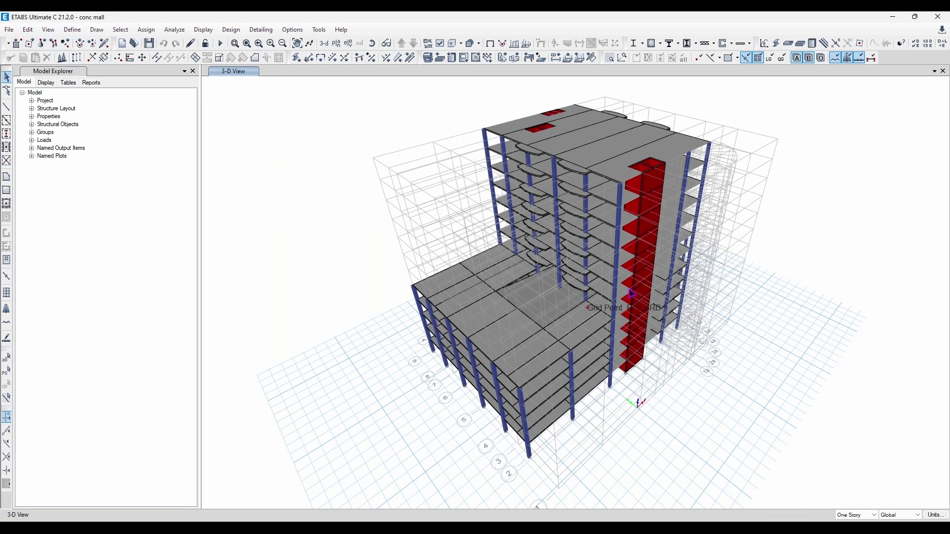
Recall the close-up of the tower's slab and column with Previous Zoom, and restore the full view
{"action": "left_click", "coordinate": [48, 30]}
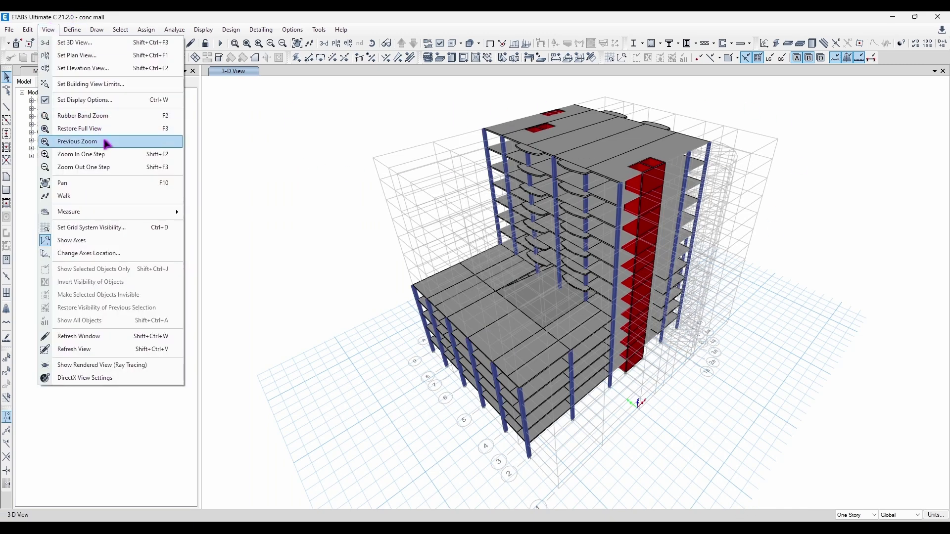
{"action": "left_click", "coordinate": [108, 144]}
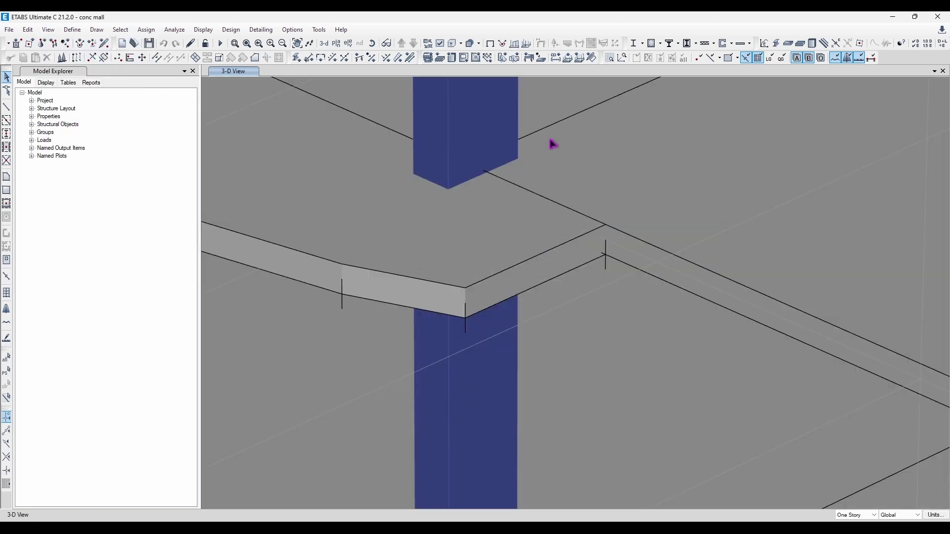
{"action": "left_click", "coordinate": [48, 30]}
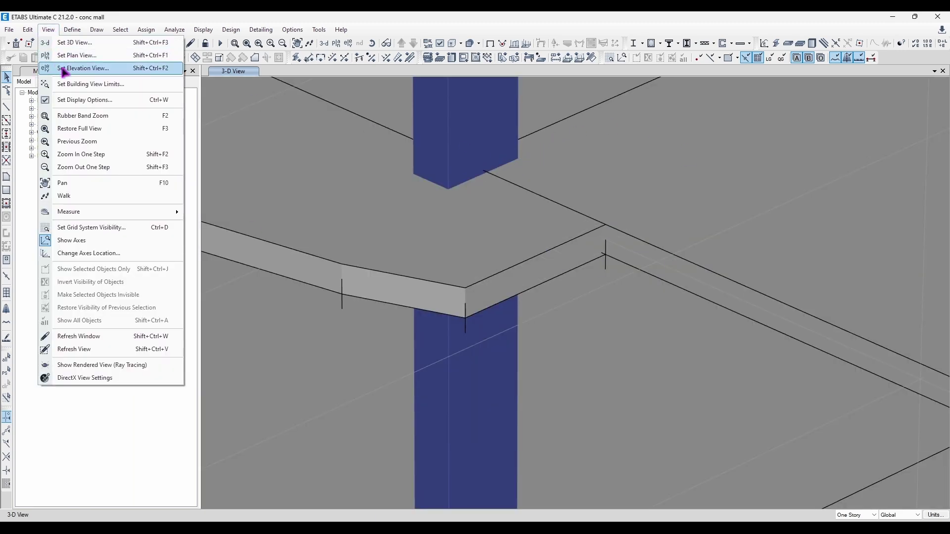
{"action": "left_click", "coordinate": [100, 128]}
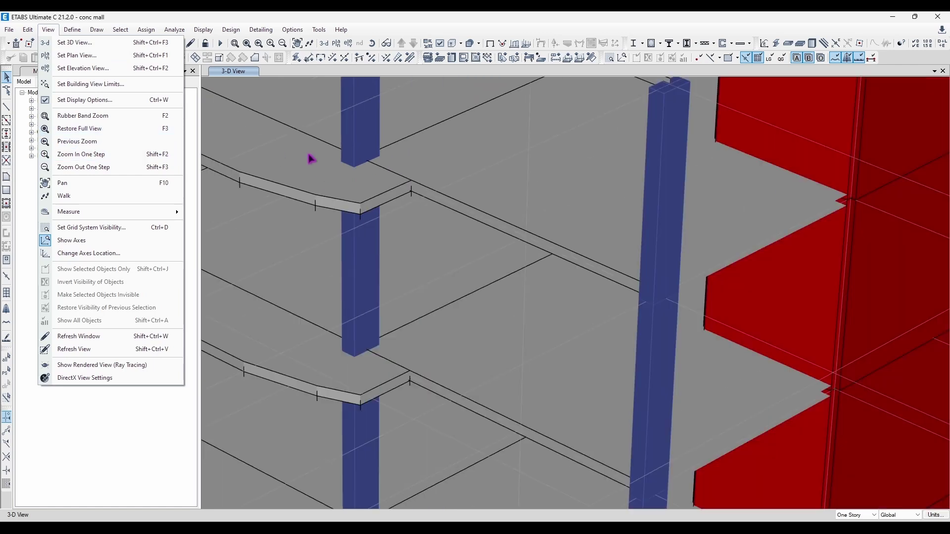
Zoom the building model in by one step and back out by one step
{"action": "left_click", "coordinate": [48, 30]}
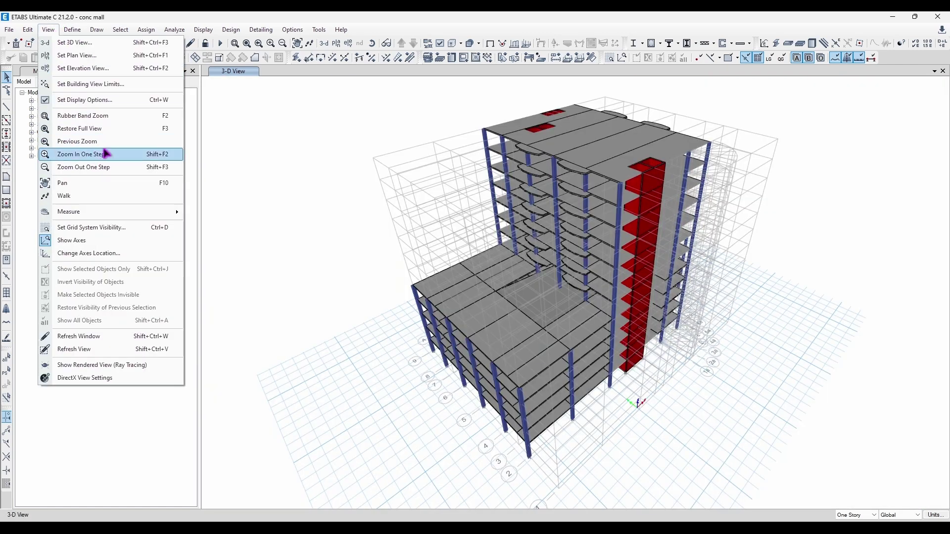
{"action": "left_click", "coordinate": [104, 154]}
{"action": "left_click", "coordinate": [47, 30]}
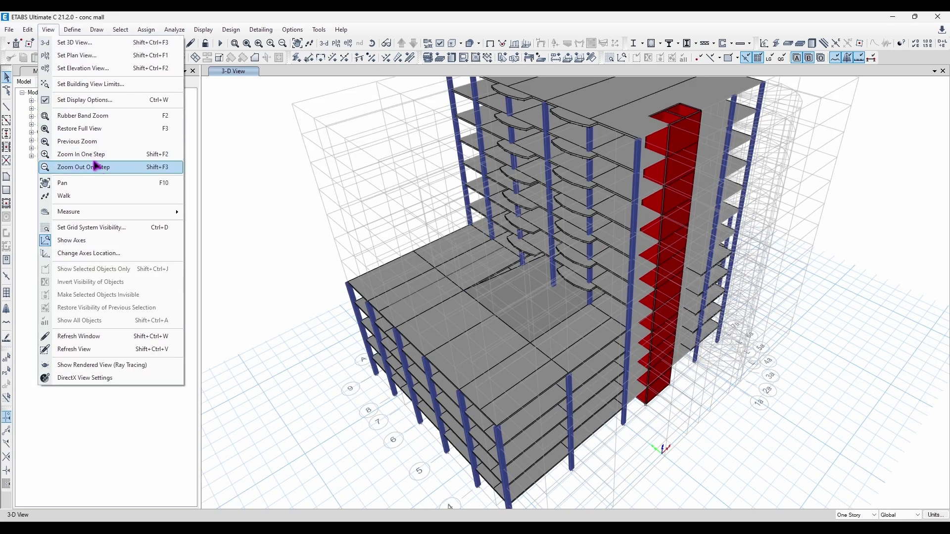
{"action": "left_click", "coordinate": [108, 167]}
Pan the 3-D building model across the view in different directions with the Pan command
{"action": "left_click", "coordinate": [48, 29]}
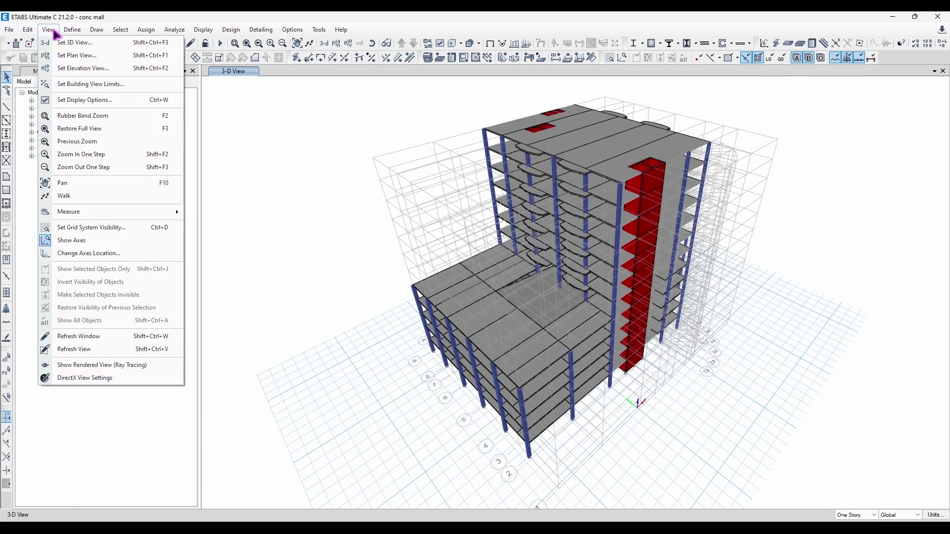
{"action": "left_click", "coordinate": [130, 184]}
{"action": "left_click_drag", "start_coordinate": [300, 196], "coordinate": [252, 184]}
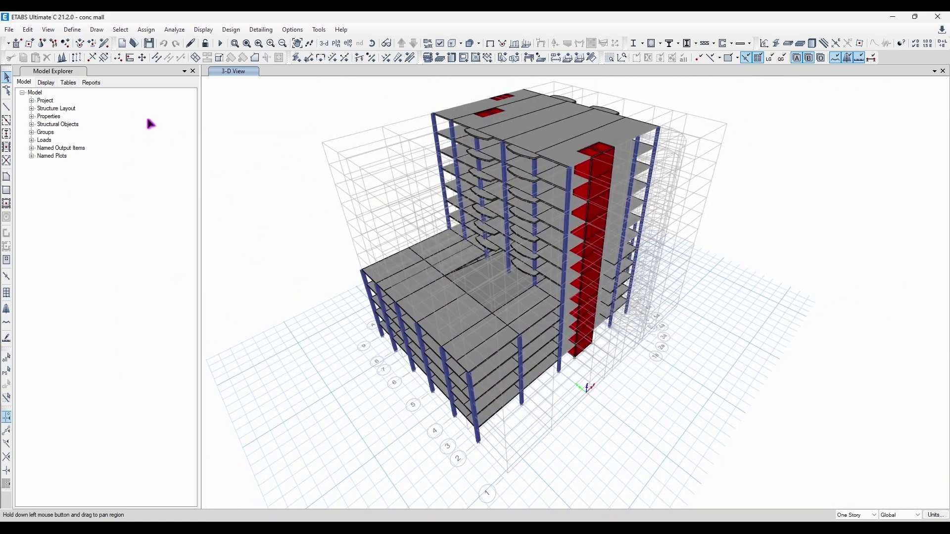
{"action": "left_click", "coordinate": [48, 29]}
{"action": "left_click", "coordinate": [121, 182]}
{"action": "left_click_drag", "start_coordinate": [693, 188], "coordinate": [702, 178]}
{"action": "left_click_drag", "start_coordinate": [704, 179], "coordinate": [739, 226]}
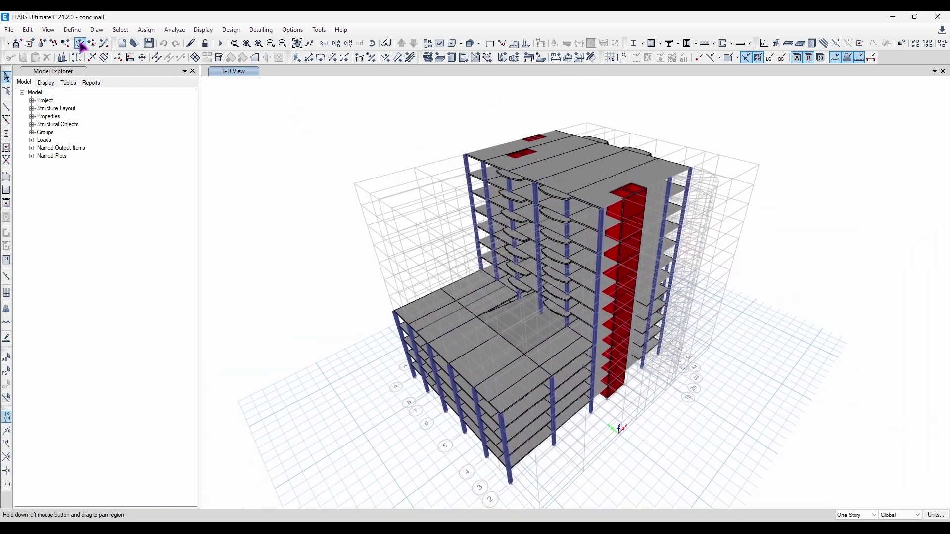
Walk around the building model with the Walk command, leave the command, and restore the full view
{"action": "left_click", "coordinate": [72, 30]}
{"action": "mouse_move", "coordinate": [48, 30]}
{"action": "left_click", "coordinate": [96, 197]}
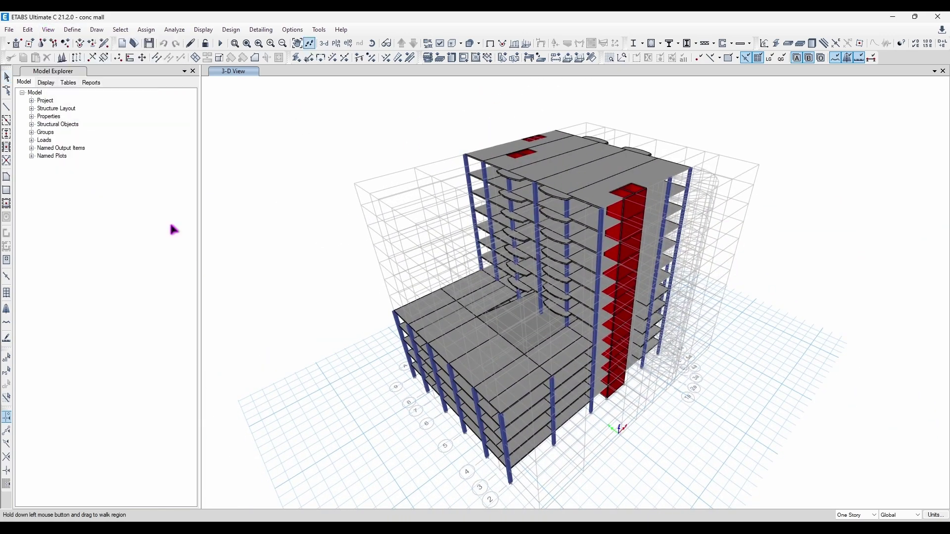
{"action": "left_click_drag", "start_coordinate": [490, 380], "coordinate": [532, 301]}
{"action": "left_click_drag", "start_coordinate": [561, 241], "coordinate": [577, 469]}
{"action": "left_click_drag", "start_coordinate": [526, 507], "coordinate": [577, 316]}
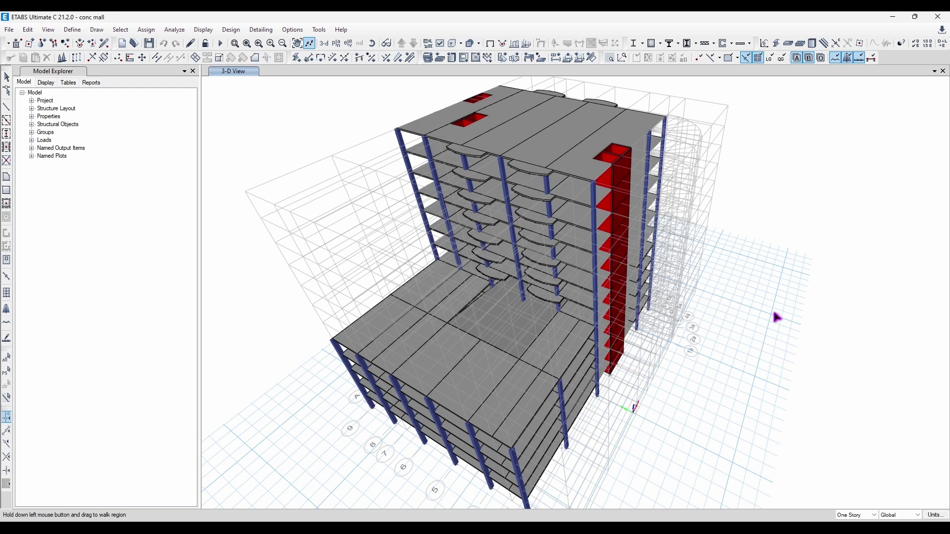
{"action": "left_click_drag", "start_coordinate": [778, 304], "coordinate": [744, 349]}
{"action": "key", "text": "Escape"}
{"action": "middle_click_drag", "start_coordinate": [735, 344], "coordinate": [682, 305], "text": "shift"}
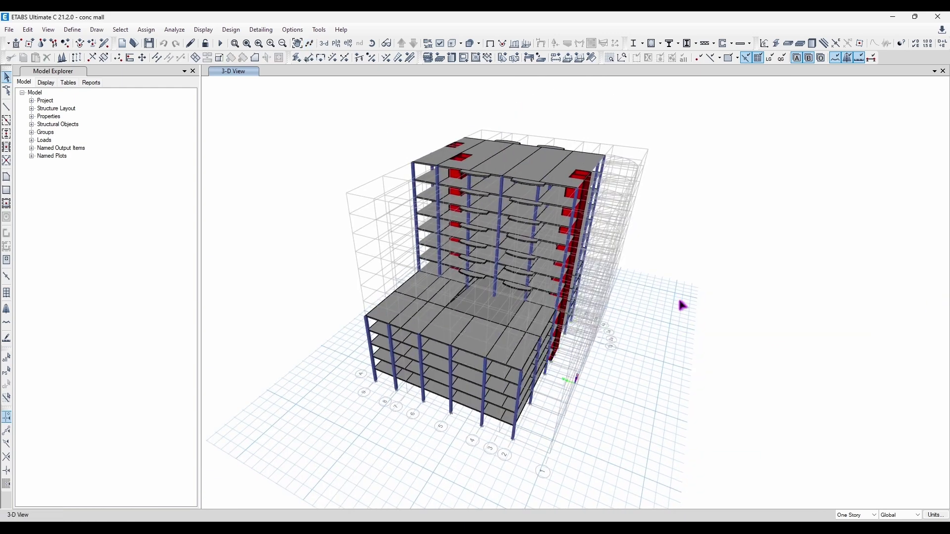
{"action": "left_click", "coordinate": [47, 29]}
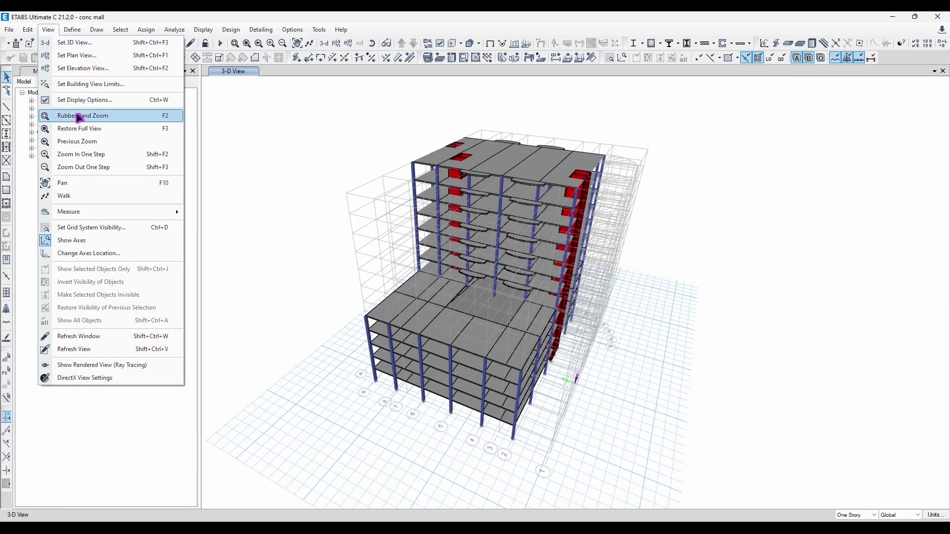
{"action": "left_click", "coordinate": [112, 134]}
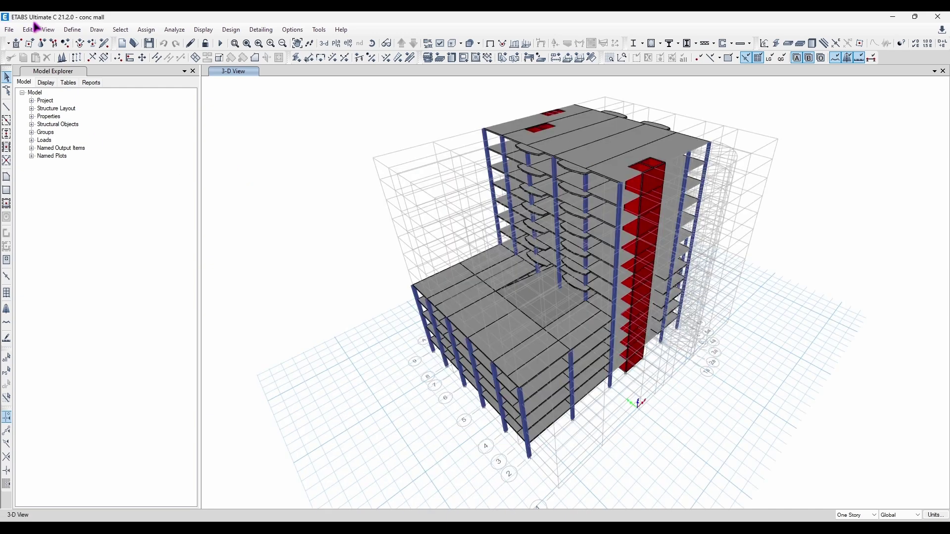
Switch from the 3-D view to the plan view of story 13TH and enlarge the area around the framed openings near grid 2
{"action": "left_click", "coordinate": [48, 30]}
{"action": "mouse_move", "coordinate": [121, 211]}
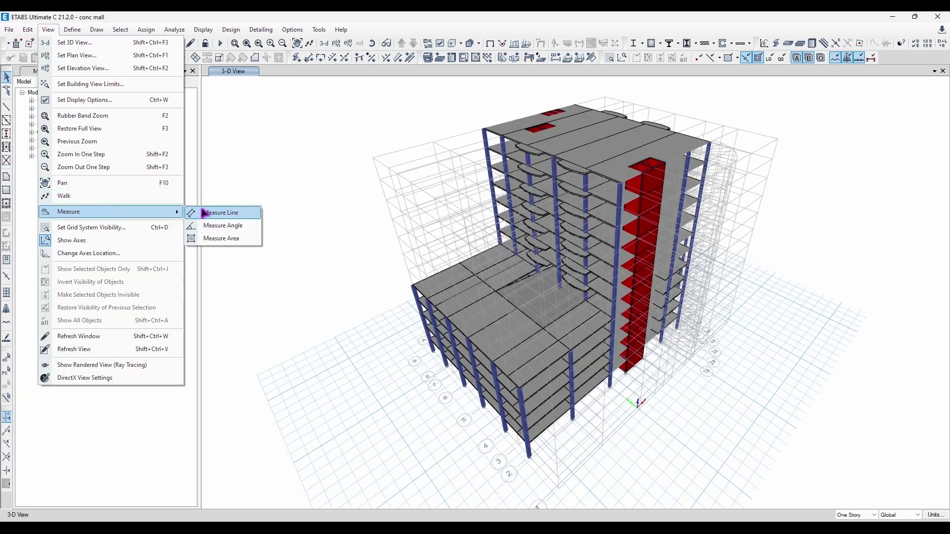
{"action": "left_click", "coordinate": [211, 212]}
{"action": "left_click", "coordinate": [336, 44]}
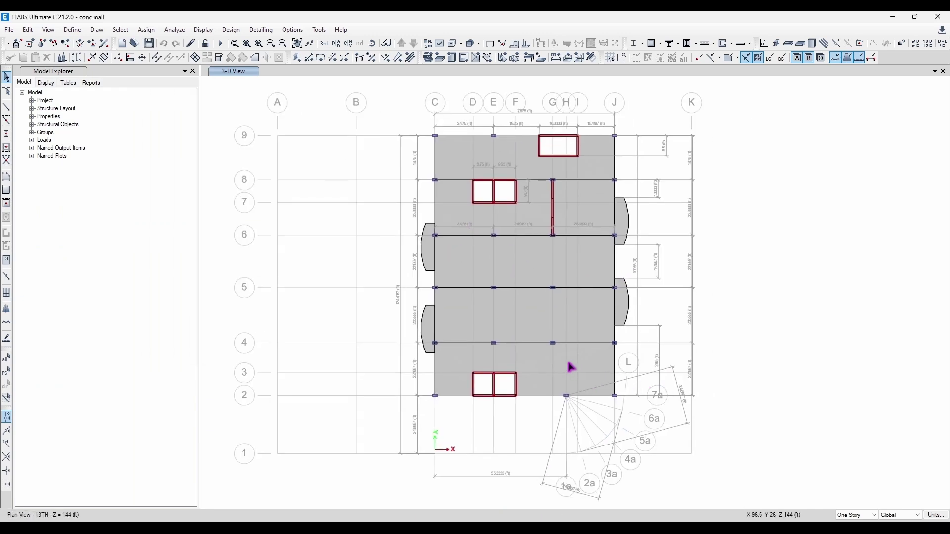
{"action": "scroll", "coordinate": [572, 367], "scroll_direction": "up", "scroll_amount": 4}
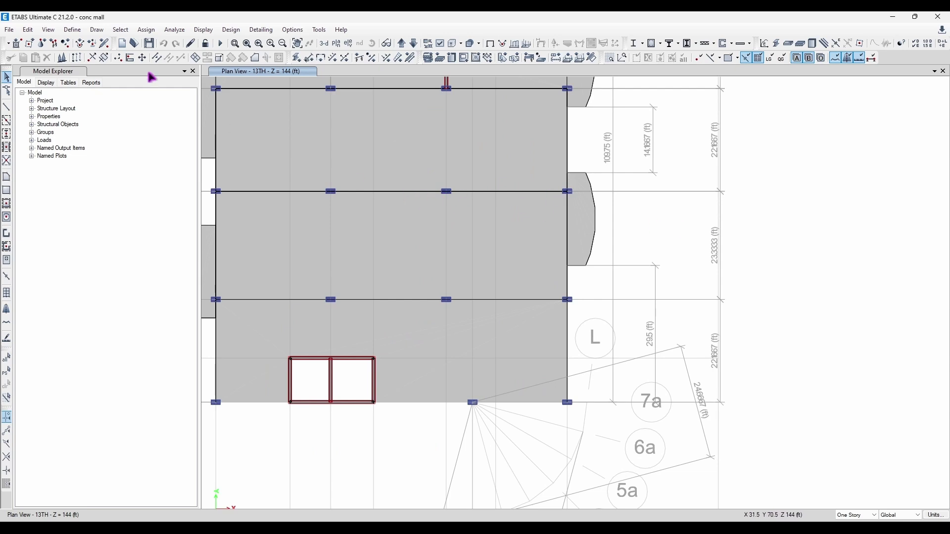
Measure the line along grid 5 between the columns at grids G and J
{"action": "left_click", "coordinate": [48, 30]}
{"action": "mouse_move", "coordinate": [163, 212]}
{"action": "left_click", "coordinate": [221, 213]}
{"action": "left_click", "coordinate": [447, 192]}
{"action": "left_click", "coordinate": [568, 192]}
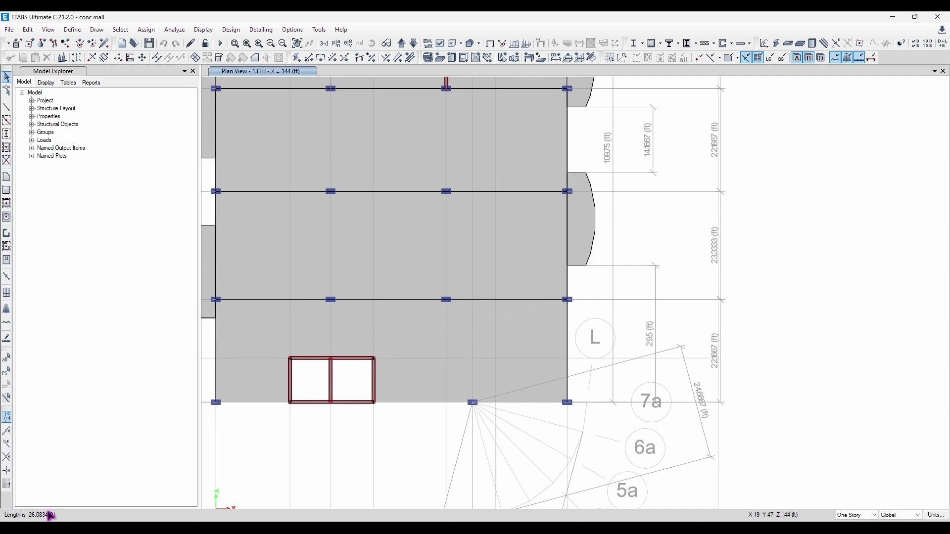
Measure the angle at column E-5 between the directions to columns G-4 and G-5
{"action": "middle_click_drag", "start_coordinate": [599, 298], "coordinate": [652, 315]}
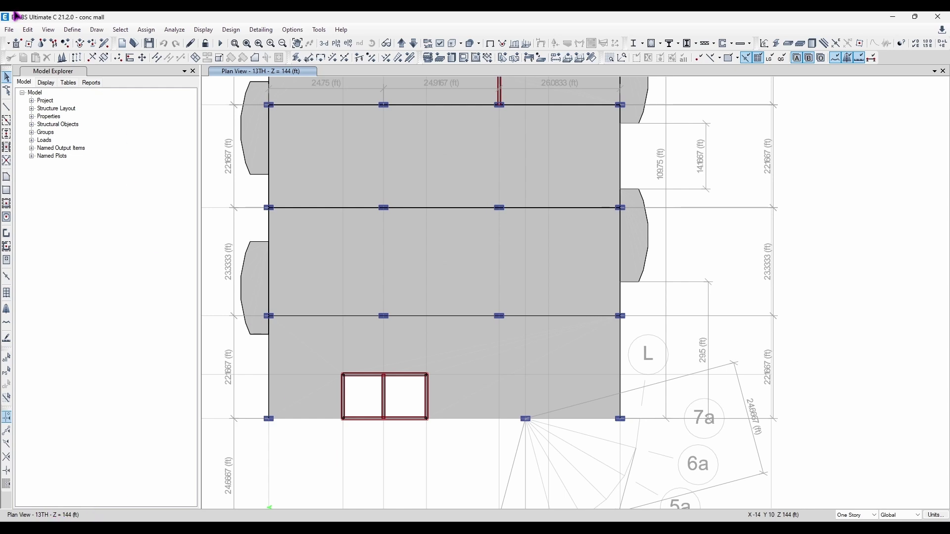
{"action": "left_click", "coordinate": [27, 30]}
{"action": "mouse_move", "coordinate": [48, 30]}
{"action": "mouse_move", "coordinate": [153, 212]}
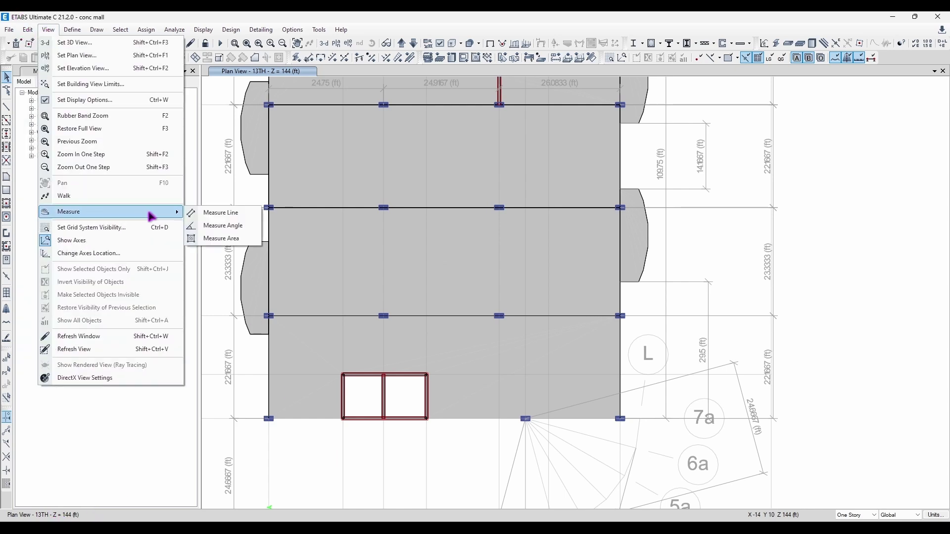
{"action": "left_click", "coordinate": [230, 226]}
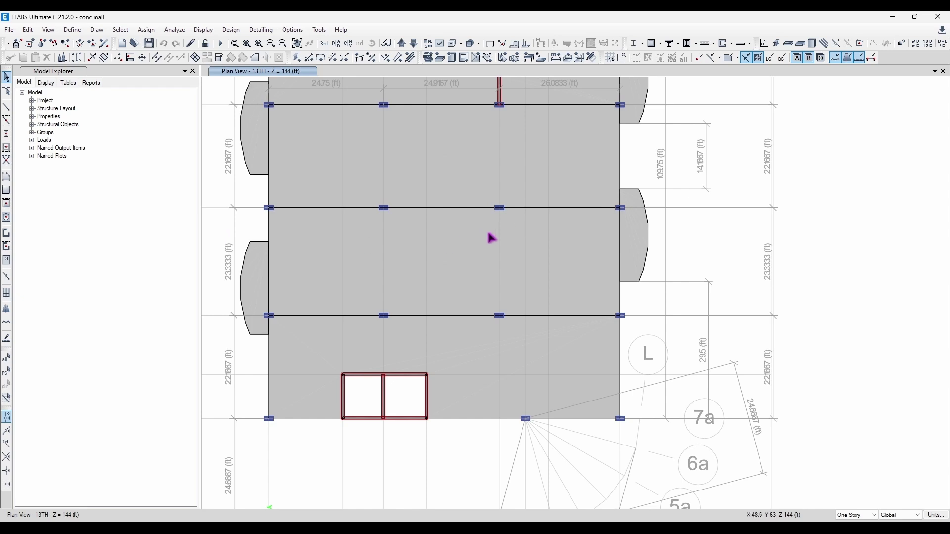
{"action": "left_click", "coordinate": [499, 316]}
{"action": "left_click", "coordinate": [383, 208]}
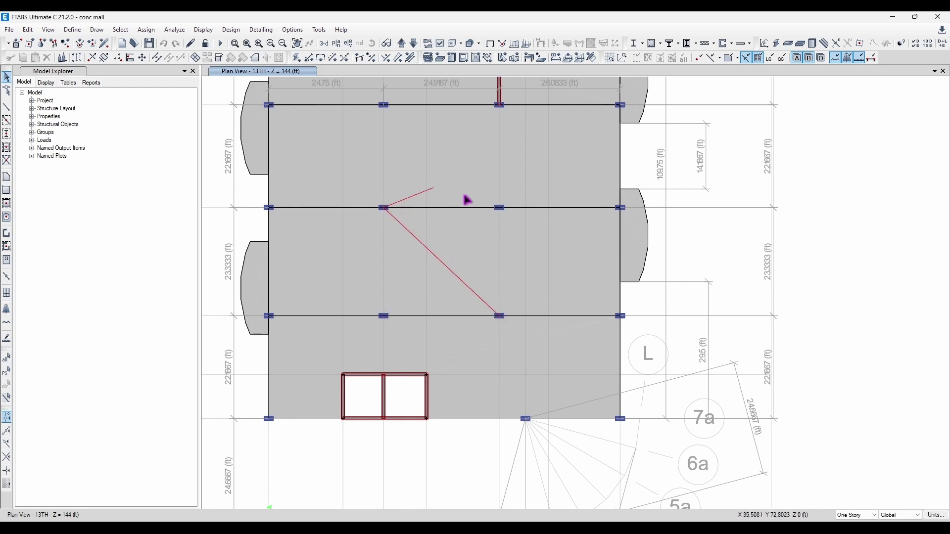
{"action": "left_click", "coordinate": [499, 208]}
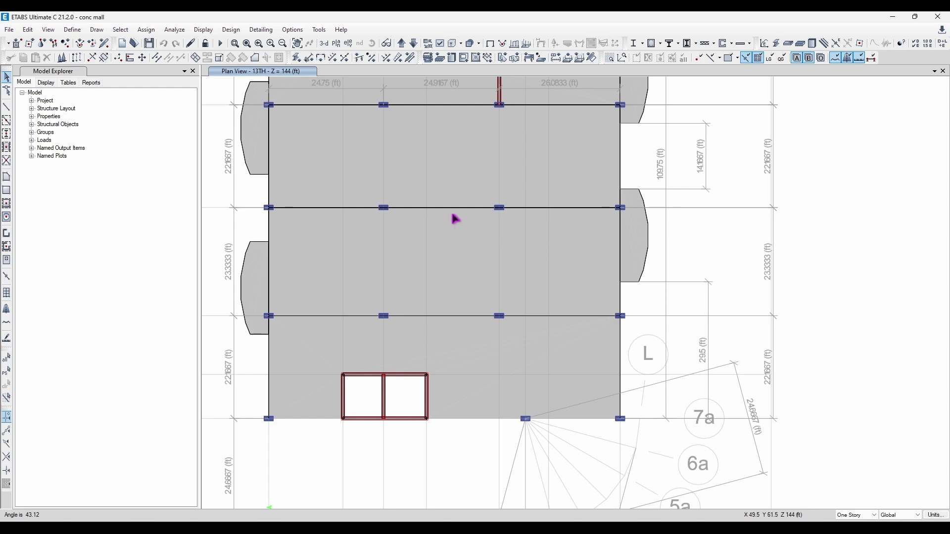
Measure the area of the slab bay bounded by columns E-5, E-4, G-4 and G-5
{"action": "left_click", "coordinate": [72, 29]}
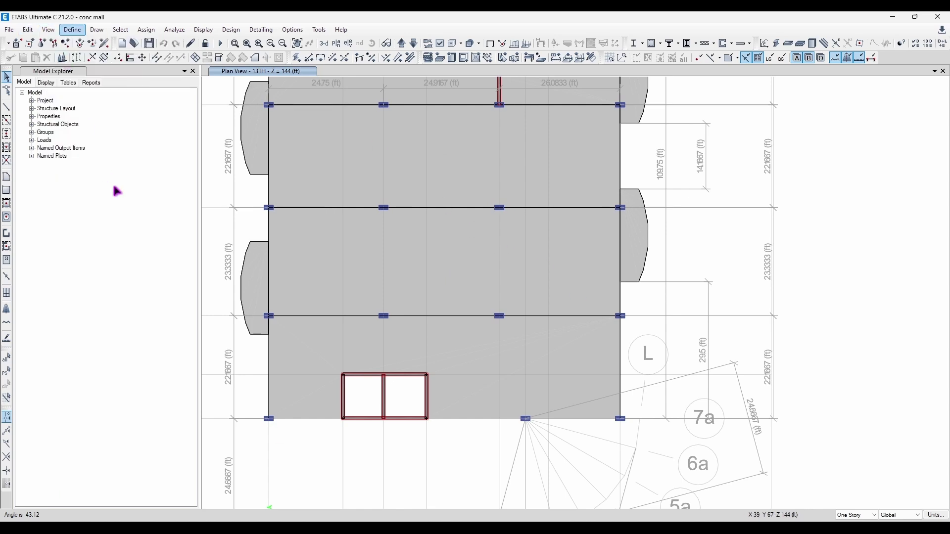
{"action": "left_click", "coordinate": [48, 30]}
{"action": "mouse_move", "coordinate": [110, 209]}
{"action": "left_click", "coordinate": [212, 238]}
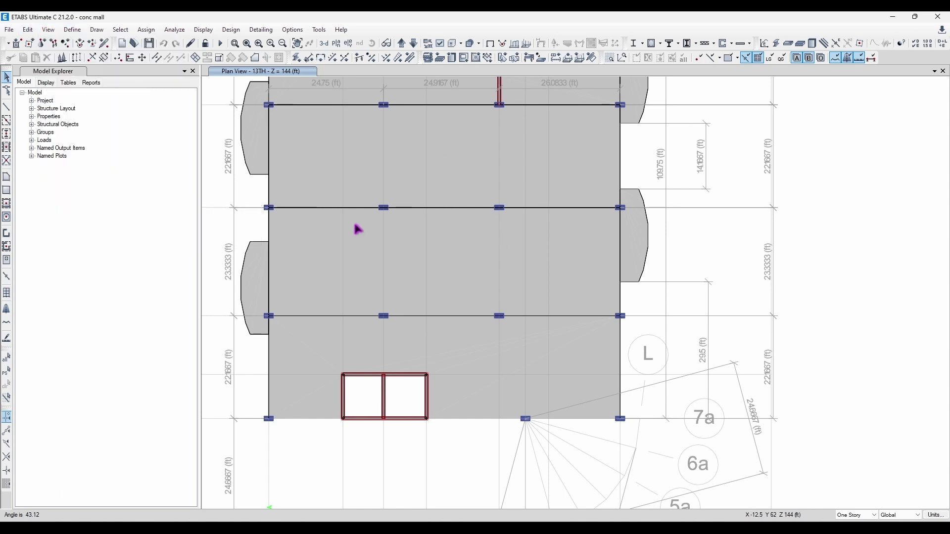
{"action": "left_click", "coordinate": [384, 208]}
{"action": "left_click", "coordinate": [384, 316]}
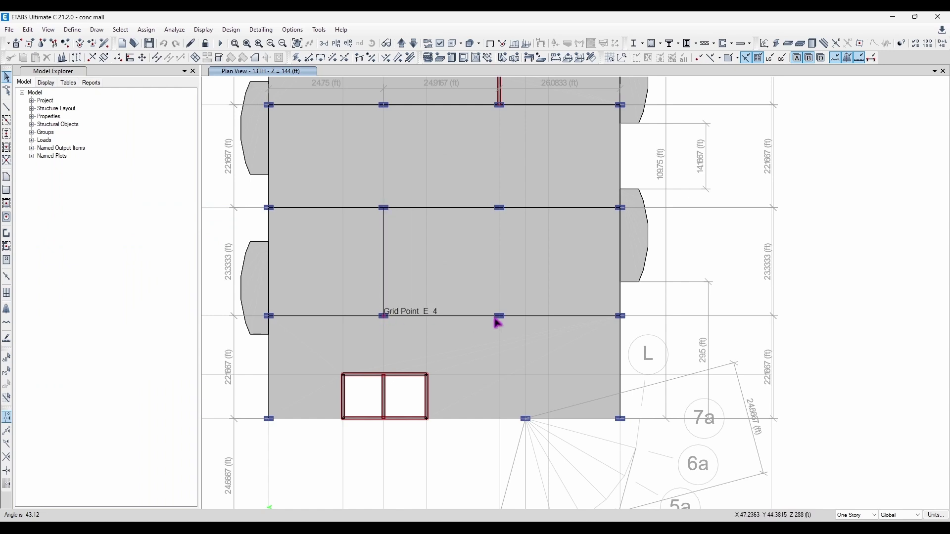
{"action": "left_click", "coordinate": [499, 317]}
{"action": "left_click", "coordinate": [500, 208]}
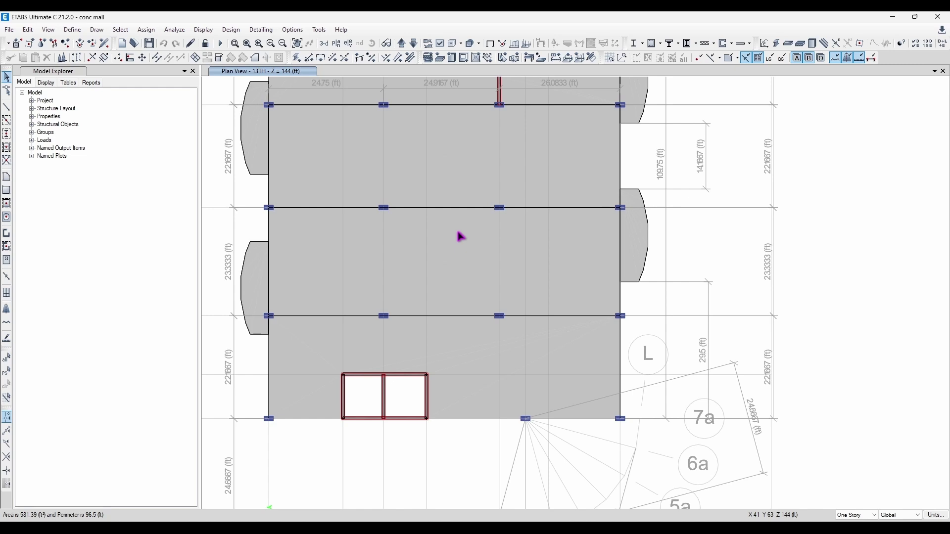
Leave the plan view of story 13TH and return to the 3-D view of the whole building
{"action": "left_click", "coordinate": [50, 31]}
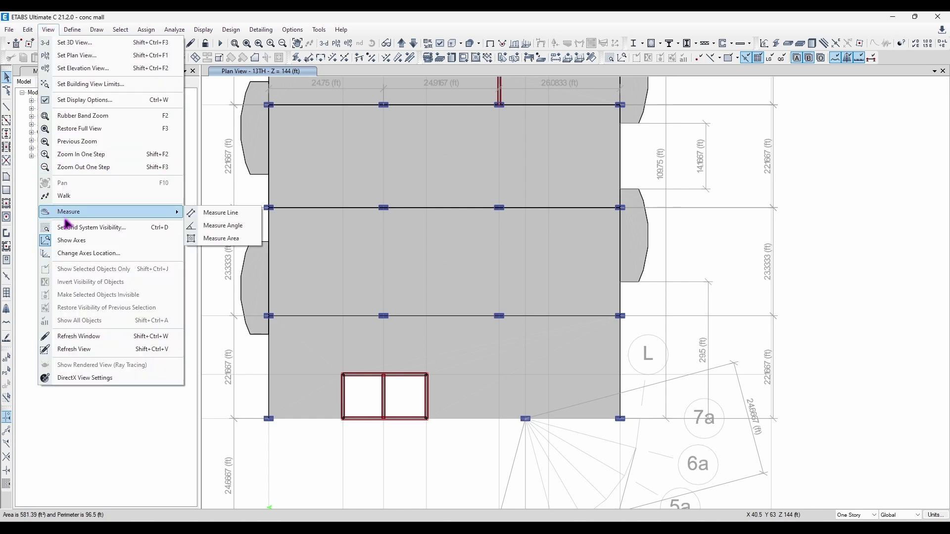
{"action": "left_click", "coordinate": [231, 29]}
{"action": "left_click", "coordinate": [341, 29]}
{"action": "left_click", "coordinate": [462, 409]}
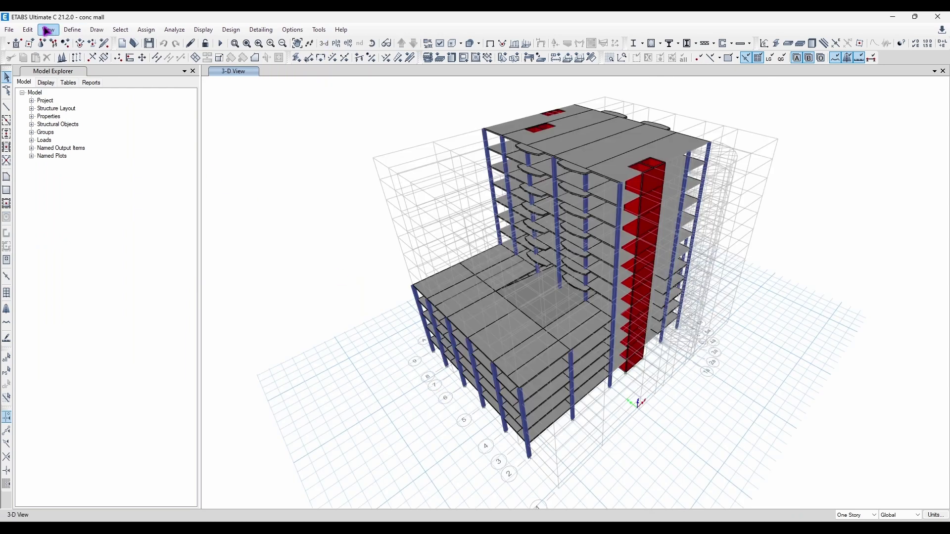
Hide both grid systems, G1 and CSYS1, in the 3-D view through the grid system visibility settings
{"action": "left_click", "coordinate": [47, 30]}
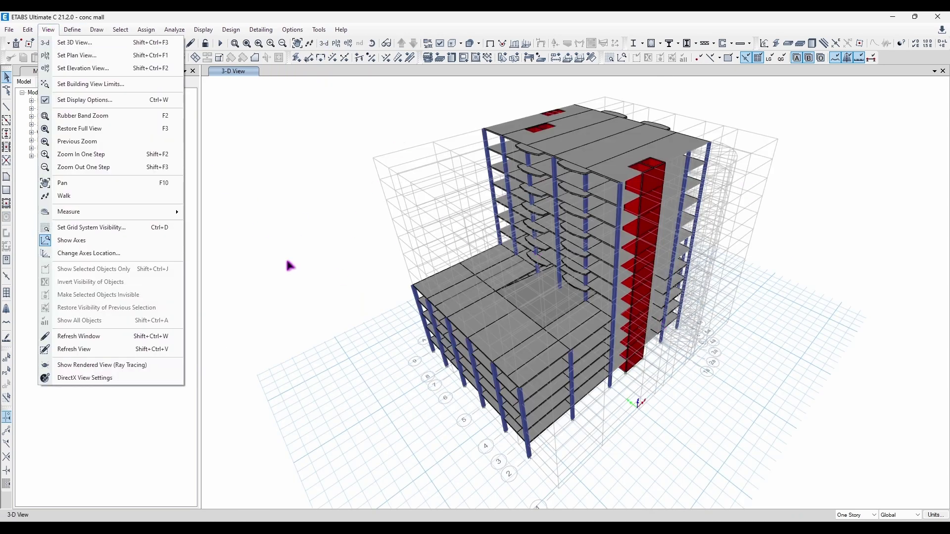
{"action": "left_click", "coordinate": [134, 229]}
{"action": "left_click_drag", "start_coordinate": [330, 135], "coordinate": [208, 121]}
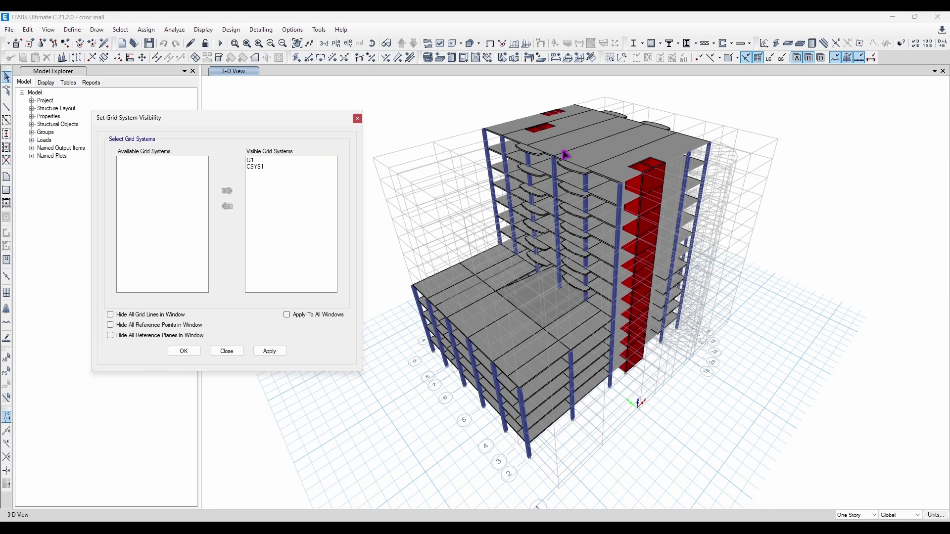
{"action": "double_click", "coordinate": [271, 167]}
{"action": "double_click", "coordinate": [271, 160]}
{"action": "left_click", "coordinate": [143, 161]}
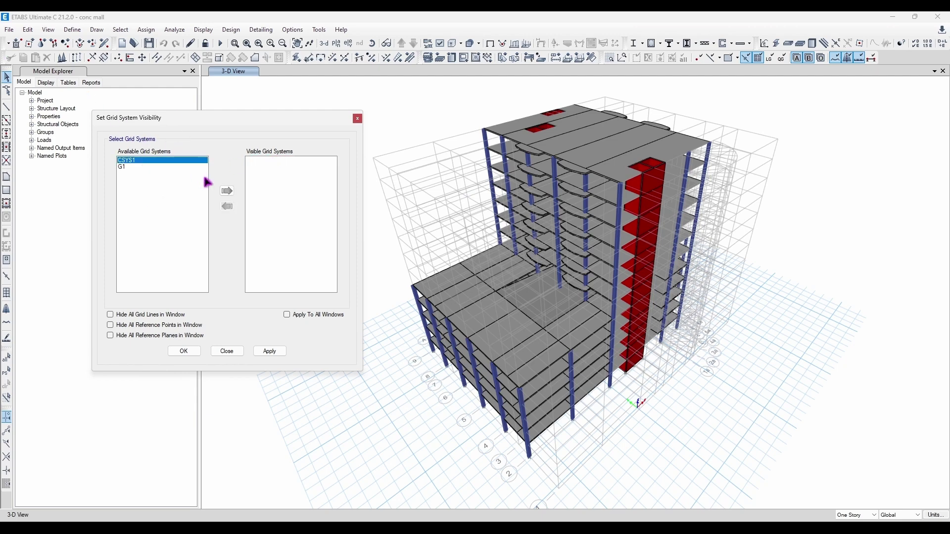
{"action": "left_click", "coordinate": [273, 163]}
{"action": "left_click", "coordinate": [227, 207]}
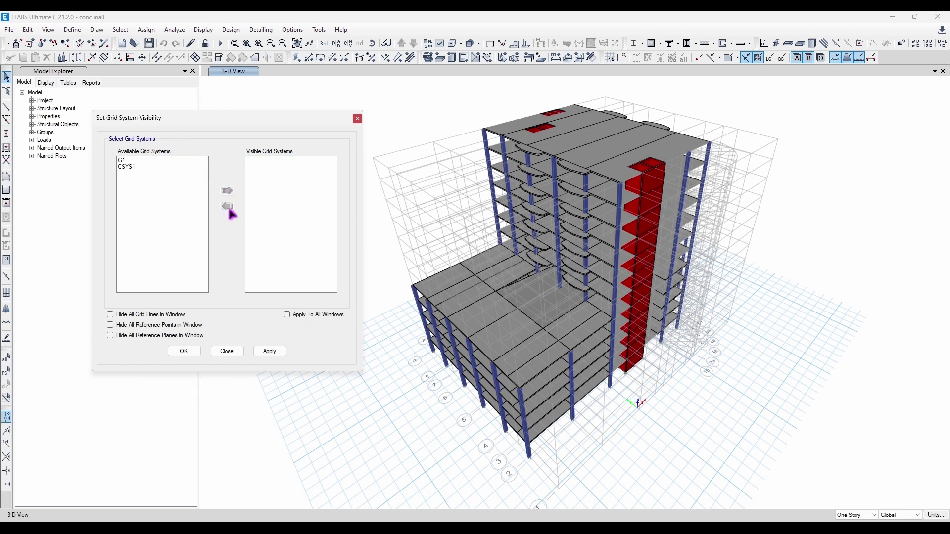
{"action": "left_click", "coordinate": [273, 352]}
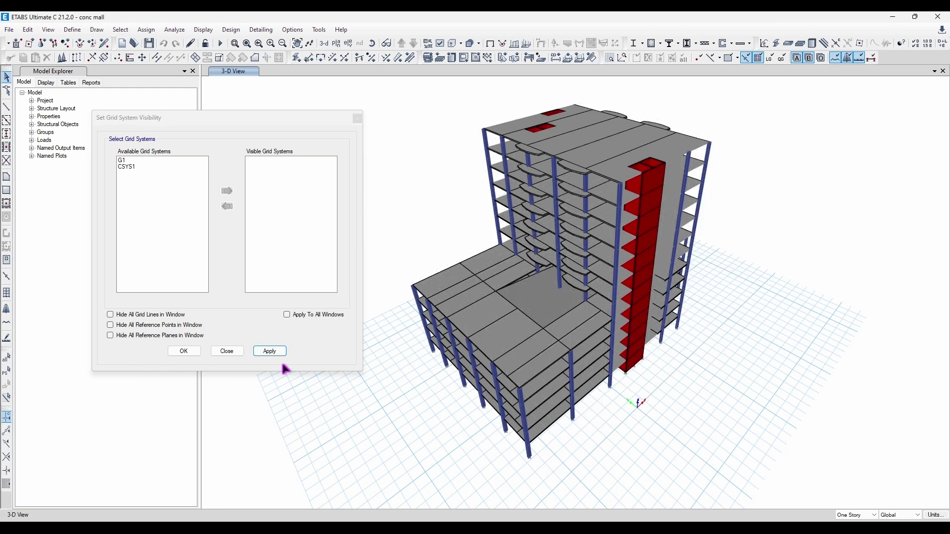
Make only the CSYS1 grid system visible in the 3-D view
{"action": "left_click", "coordinate": [153, 167]}
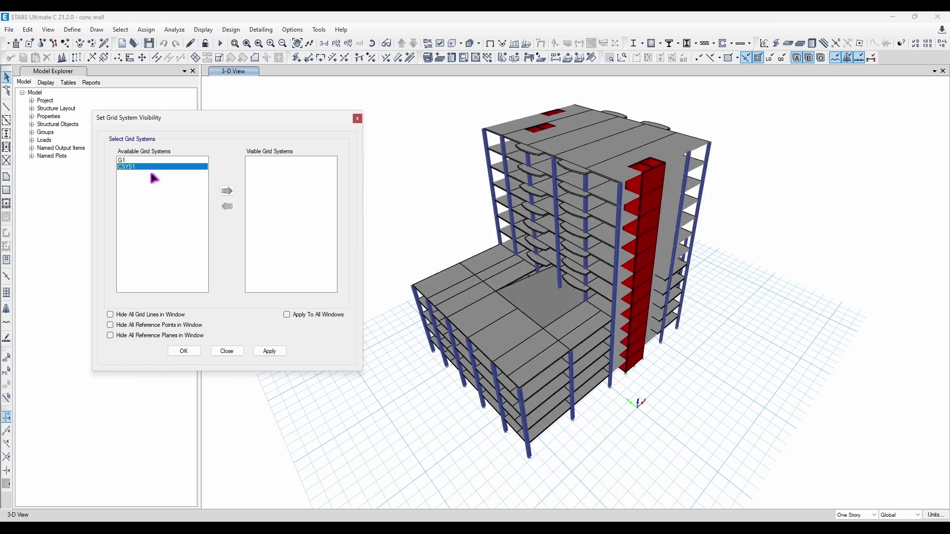
{"action": "left_click", "coordinate": [227, 192]}
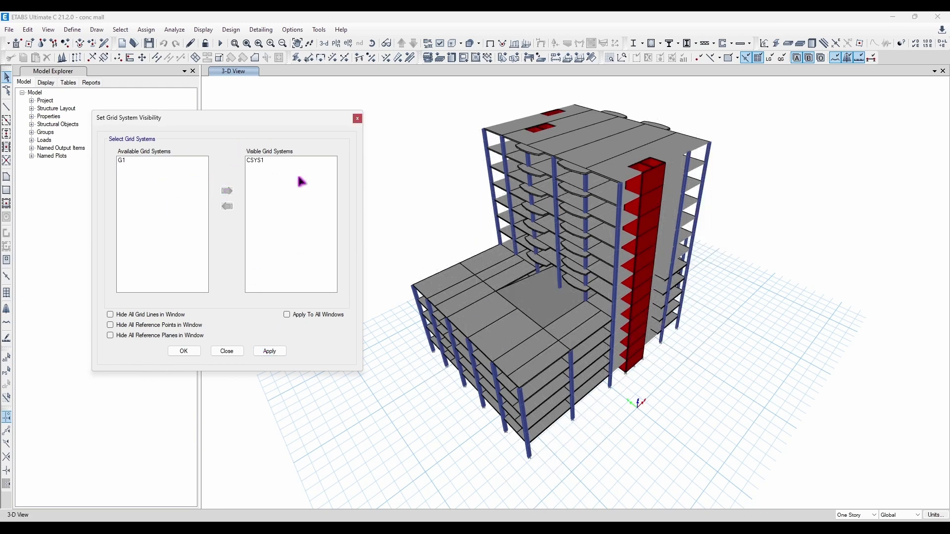
{"action": "left_click", "coordinate": [270, 351]}
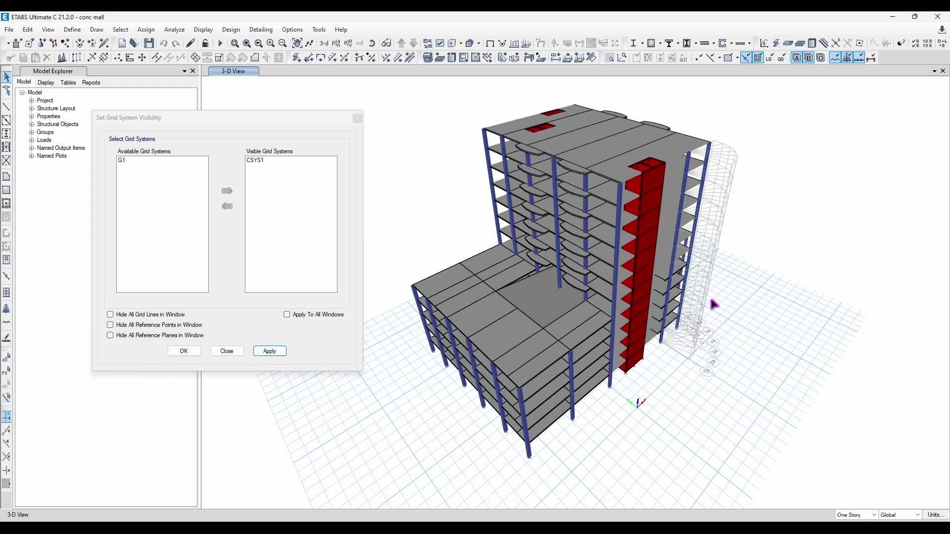
Show the G1 grid system in place of CSYS1 and close the grid visibility settings
{"action": "left_click", "coordinate": [267, 160]}
{"action": "left_click", "coordinate": [227, 207]}
{"action": "left_click", "coordinate": [166, 161]}
{"action": "left_click", "coordinate": [227, 191]}
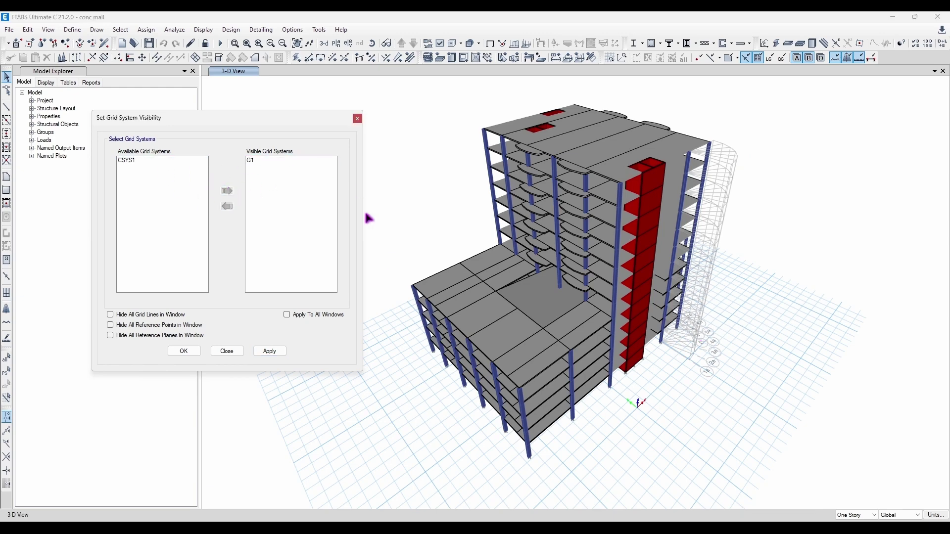
{"action": "left_click", "coordinate": [269, 351]}
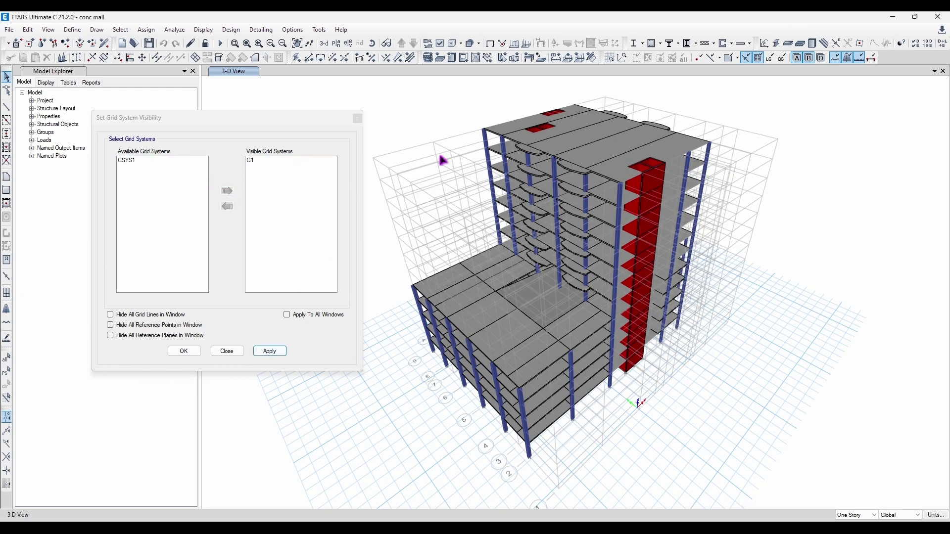
{"action": "middle_click_drag", "start_coordinate": [727, 282], "coordinate": [421, 237], "text": "shift"}
{"action": "left_click", "coordinate": [358, 119]}
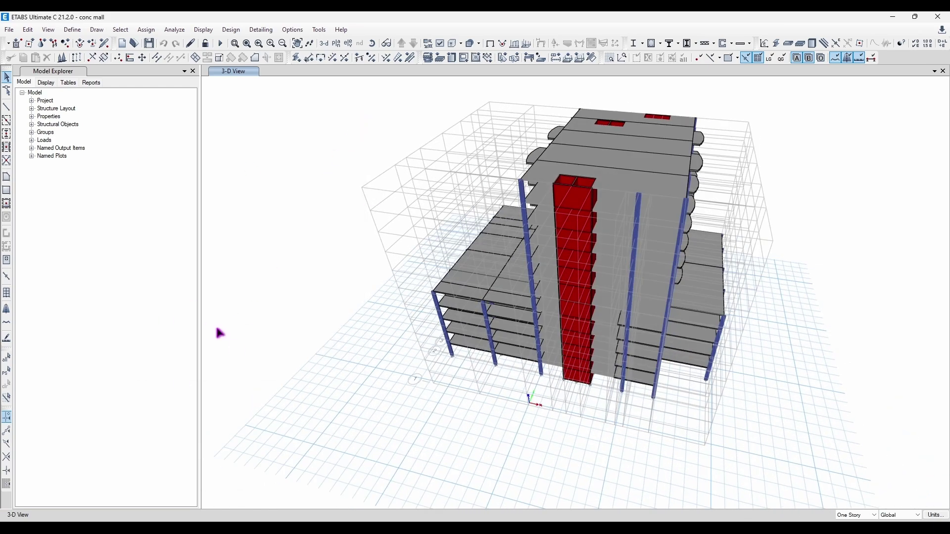
Add CSYS1 to the visible grid systems alongside G1, apply it and close the settings
{"action": "key", "text": "F7"}
{"action": "left_click", "coordinate": [194, 169]}
{"action": "left_click", "coordinate": [229, 191]}
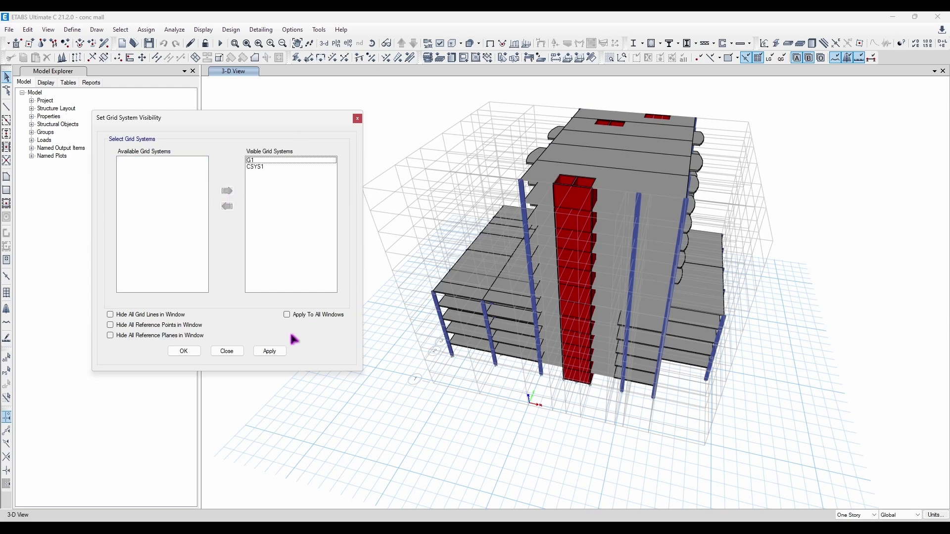
{"action": "left_click", "coordinate": [268, 352]}
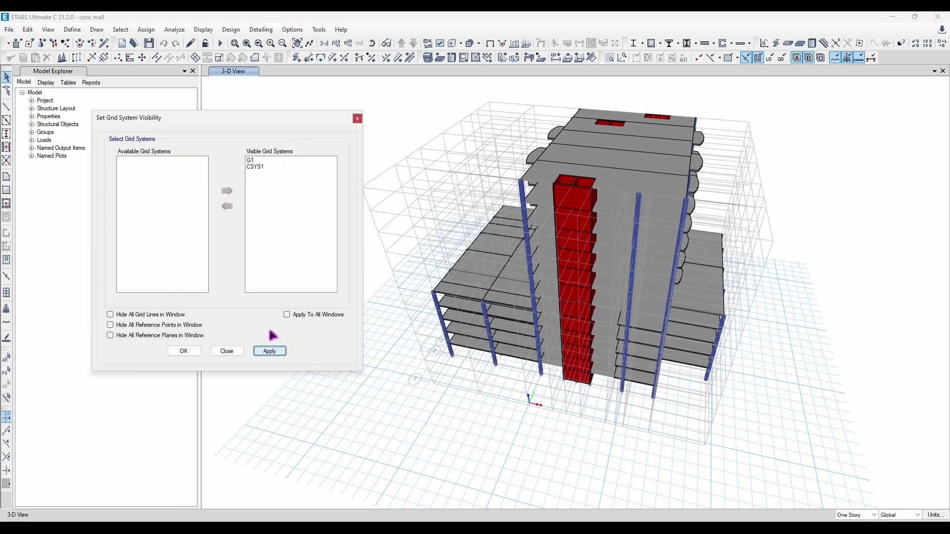
{"action": "left_click", "coordinate": [356, 119]}
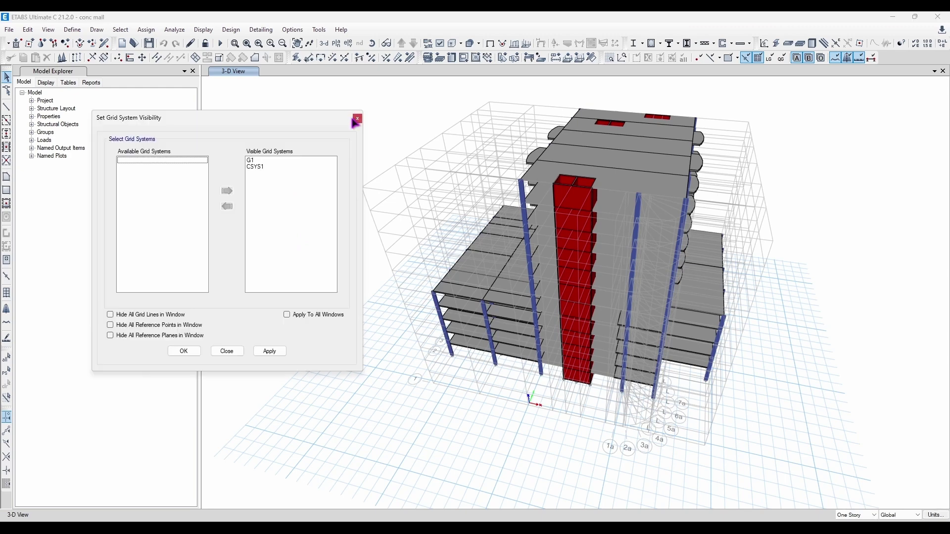
{"action": "left_click", "coordinate": [357, 119]}
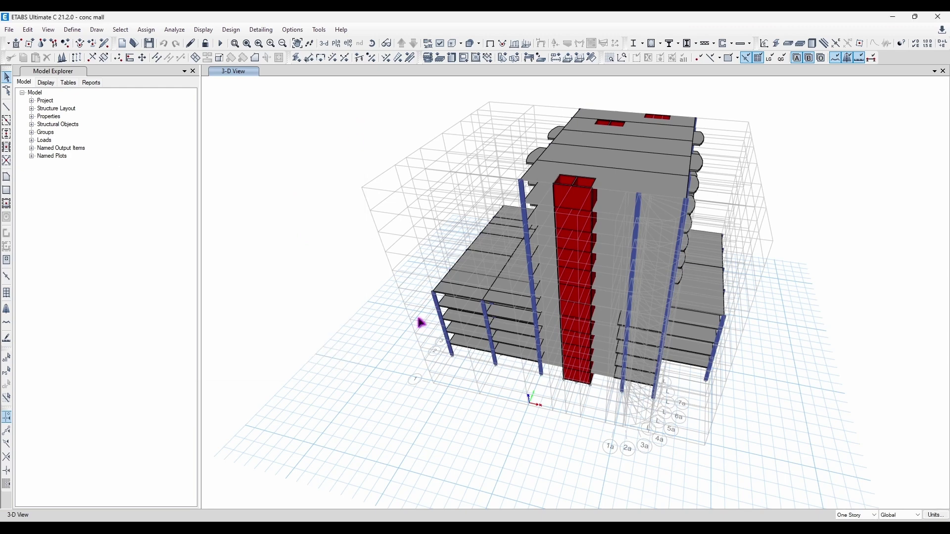
Turn the display of the global axes off and on again in the 3-D view
{"action": "left_click", "coordinate": [48, 30]}
{"action": "left_click", "coordinate": [128, 241]}
{"action": "left_click", "coordinate": [48, 29]}
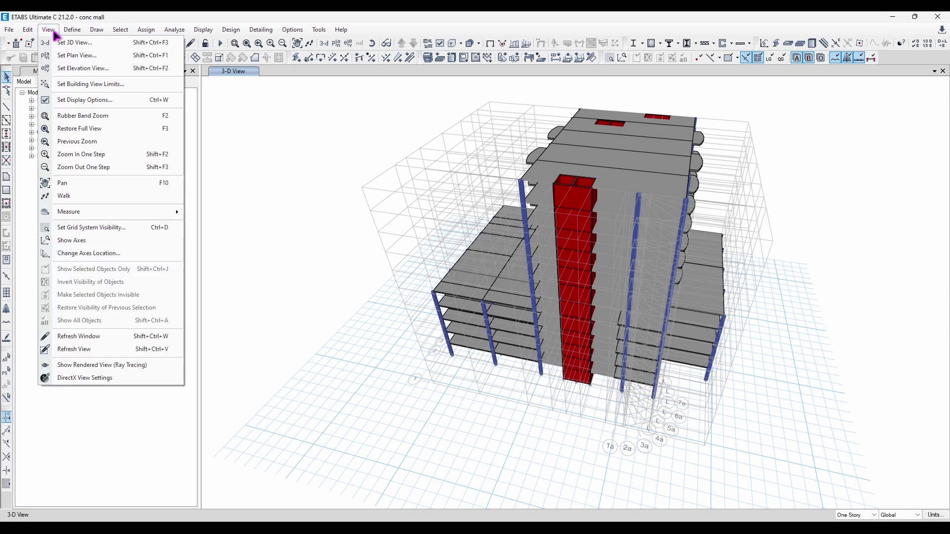
{"action": "left_click", "coordinate": [71, 241]}
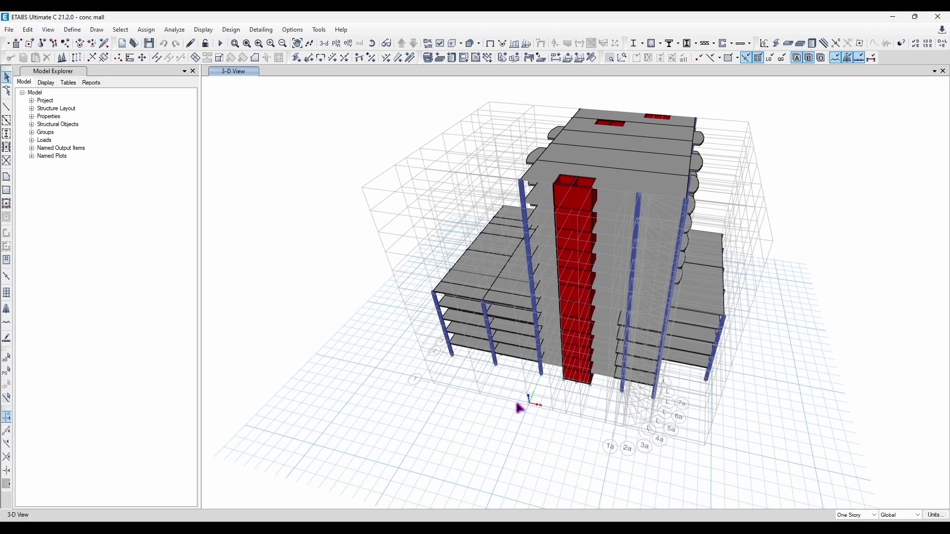
{"action": "scroll", "coordinate": [544, 411], "scroll_direction": "up", "scroll_amount": 4}
{"action": "scroll", "coordinate": [484, 318], "scroll_direction": "down", "scroll_amount": 3}
{"action": "scroll", "coordinate": [410, 251], "scroll_direction": "down", "scroll_amount": 3}
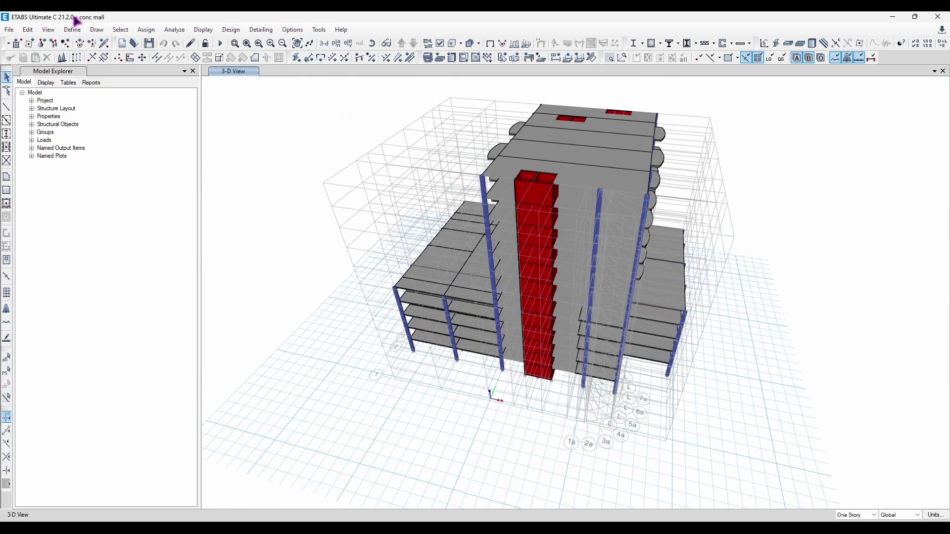
Move the axes location to an X-ordinate of -100 ft
{"action": "left_click", "coordinate": [48, 29]}
{"action": "left_click", "coordinate": [89, 256]}
{"action": "left_click_drag", "start_coordinate": [456, 212], "coordinate": [193, 184]}
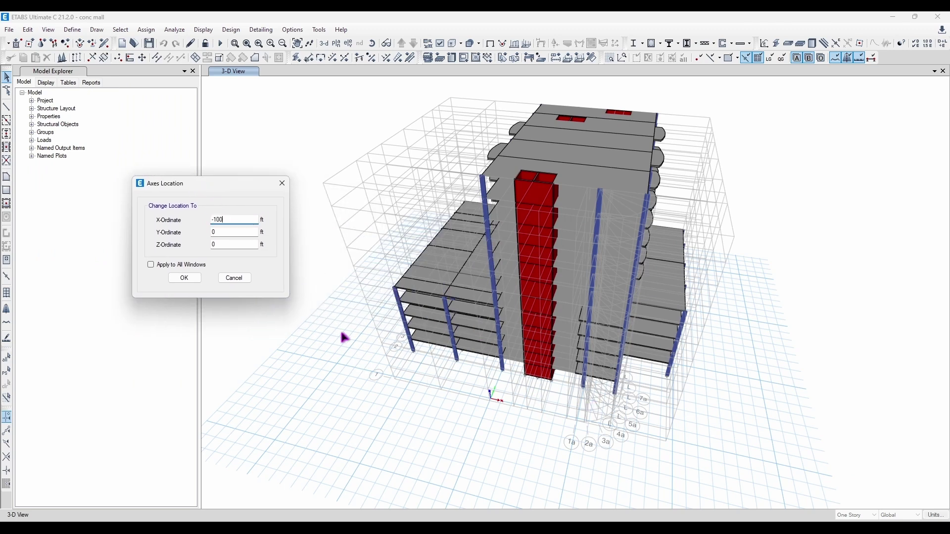
{"action": "left_click", "coordinate": [186, 278]}
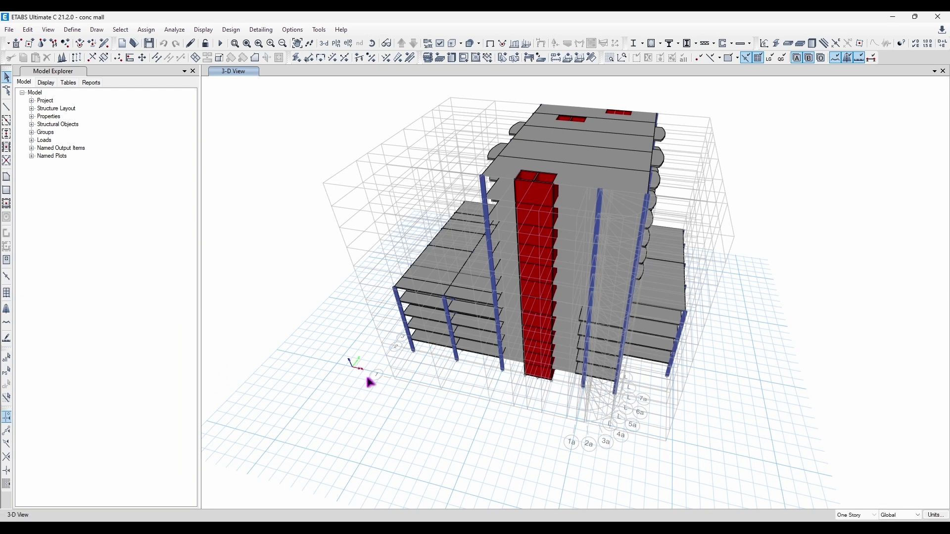
{"action": "scroll", "coordinate": [348, 351], "scroll_direction": "up", "scroll_amount": 3}
{"action": "scroll", "coordinate": [385, 366], "scroll_direction": "down", "scroll_amount": 4}
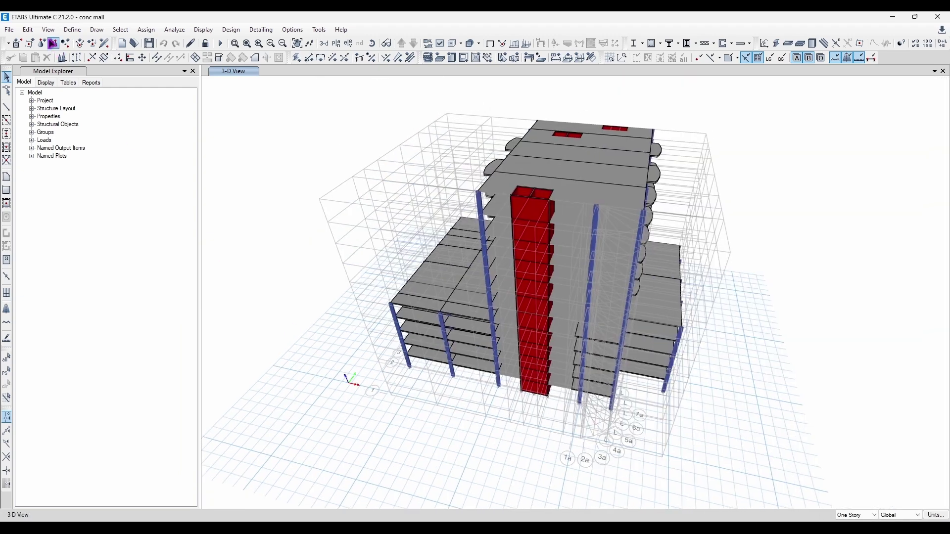
Return the axes location to the model origin by resetting its X-ordinate
{"action": "left_click", "coordinate": [48, 30]}
{"action": "left_click", "coordinate": [111, 254]}
{"action": "left_click_drag", "start_coordinate": [452, 203], "coordinate": [205, 186]}
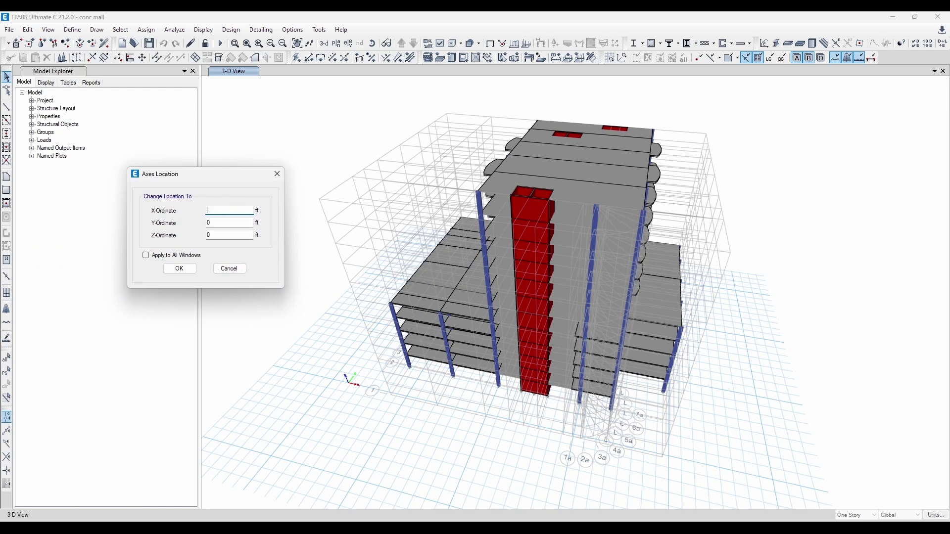
{"action": "left_click", "coordinate": [187, 268]}
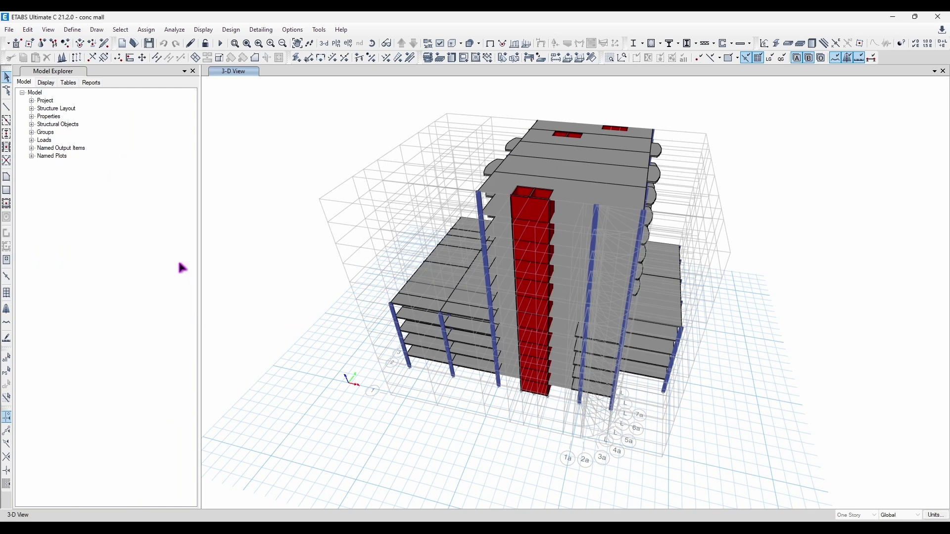
Window-select the podium's front corner bay over all its stories and show only the selected objects
{"action": "left_click", "coordinate": [48, 30]}
{"action": "left_click", "coordinate": [48, 30]}
{"action": "left_click", "coordinate": [48, 30]}
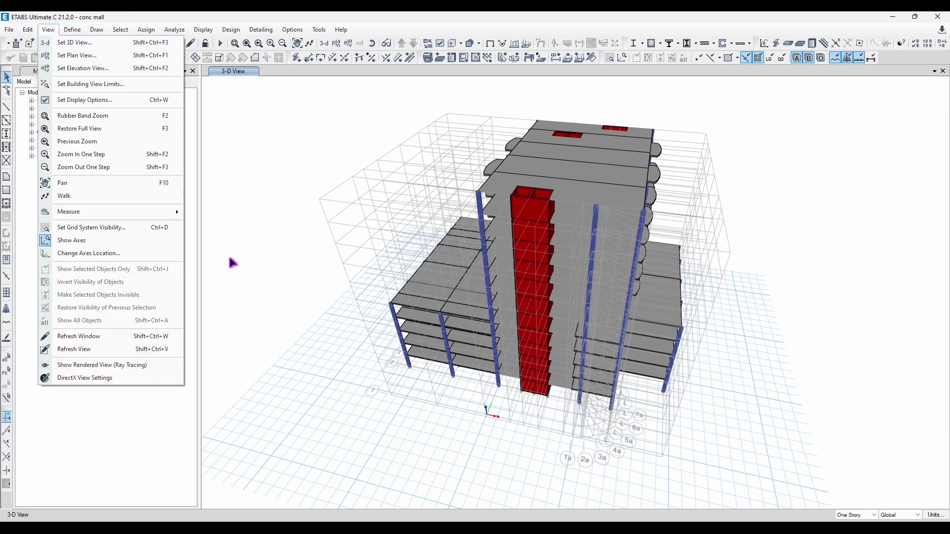
{"action": "left_click", "coordinate": [326, 243]}
{"action": "left_click_drag", "start_coordinate": [364, 263], "coordinate": [464, 387]}
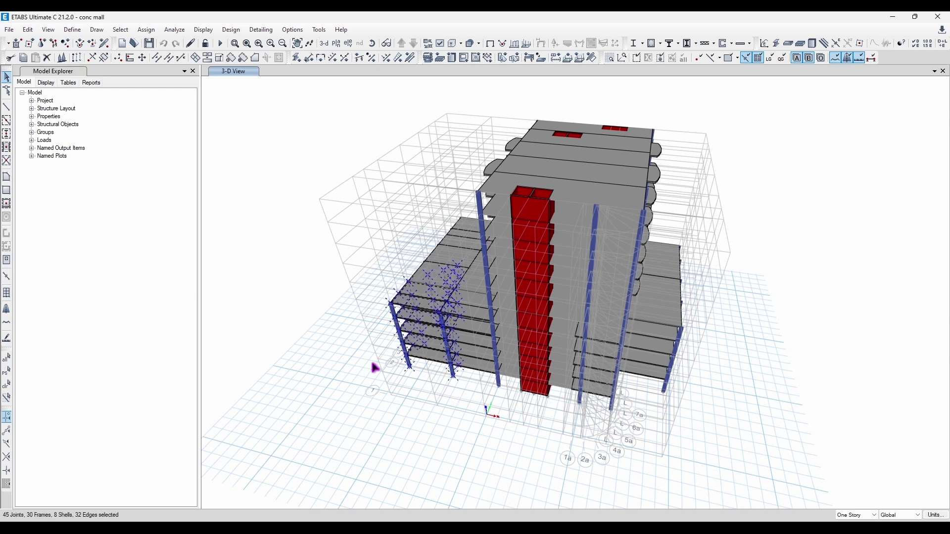
{"action": "left_click", "coordinate": [48, 29]}
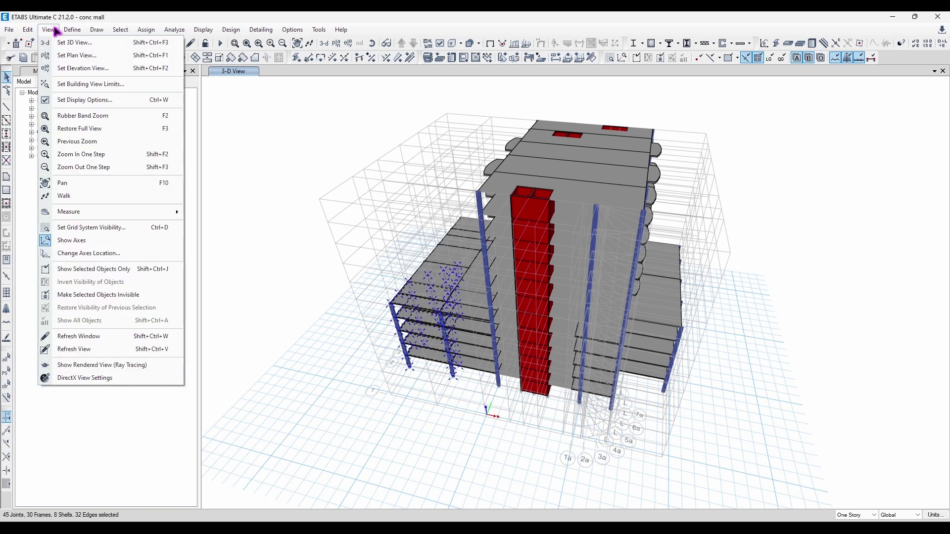
{"action": "left_click", "coordinate": [123, 272]}
{"action": "middle_click_drag", "start_coordinate": [466, 307], "coordinate": [305, 172], "text": "shift"}
Invert the visibility of objects so that the isolated podium bay is hidden and the rest is shown
{"action": "left_click", "coordinate": [48, 31]}
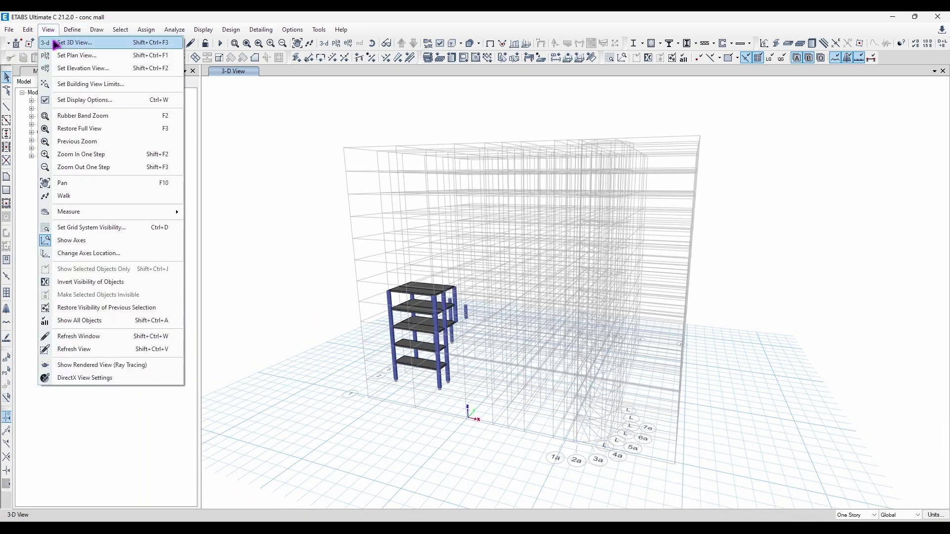
{"action": "left_click", "coordinate": [108, 286]}
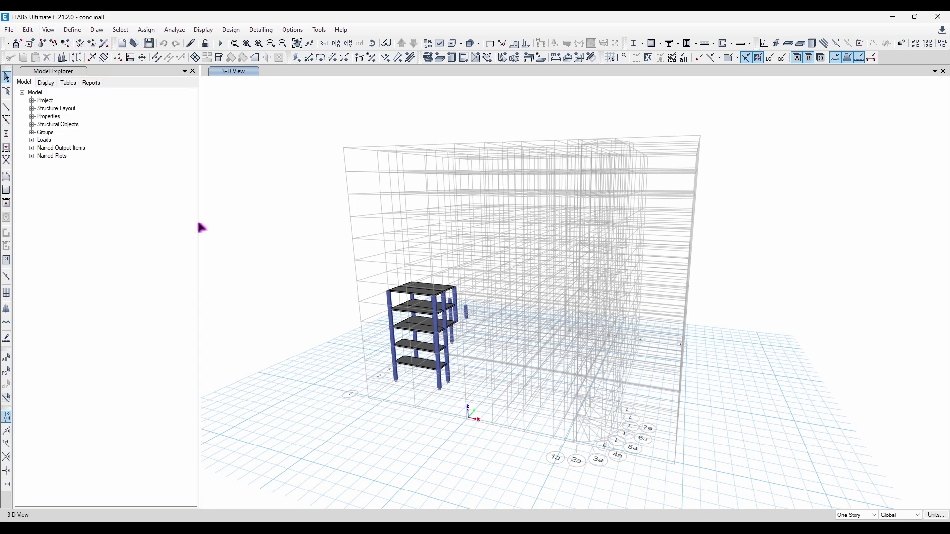
{"action": "middle_click_drag", "start_coordinate": [341, 310], "coordinate": [581, 345], "text": "shift"}
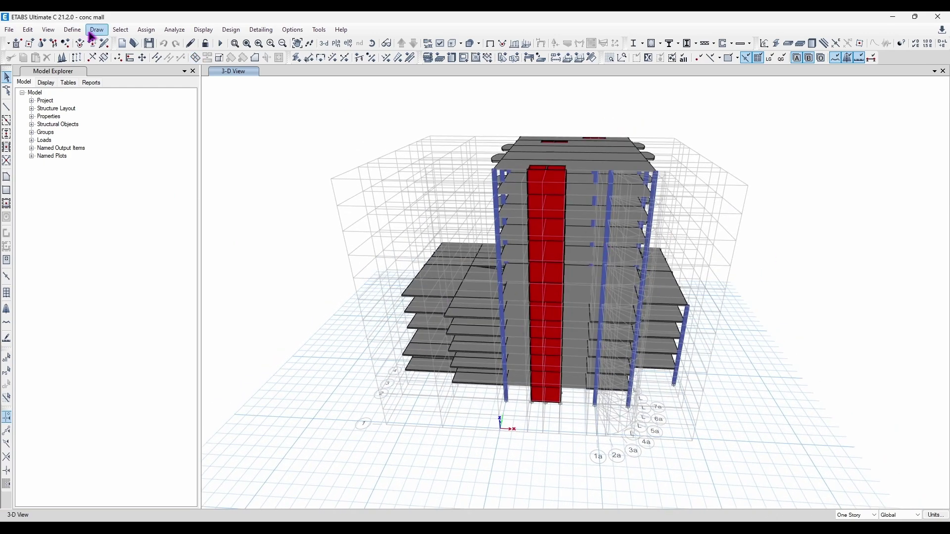
Window-select the joints and frames along the outer edge of the podium floors and make the selected objects invisible
{"action": "left_click", "coordinate": [28, 29]}
{"action": "mouse_move", "coordinate": [48, 31]}
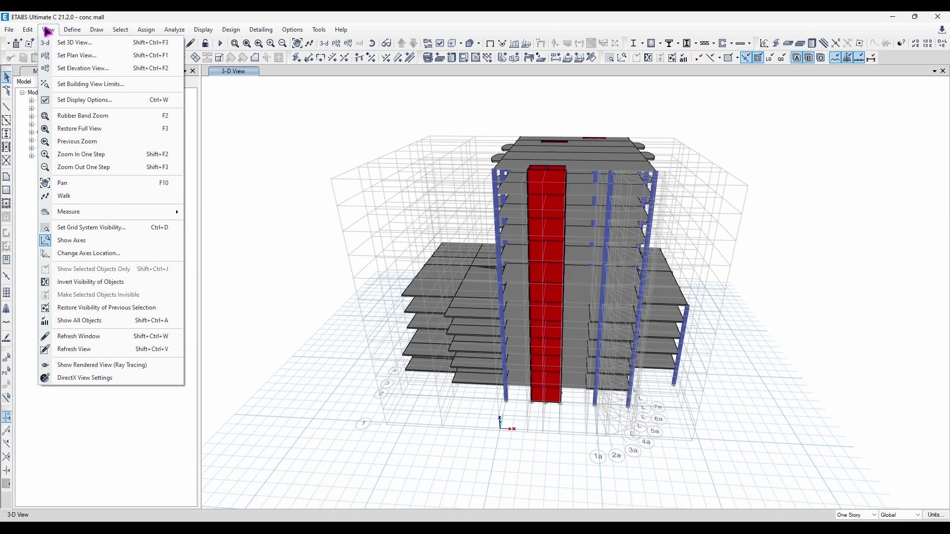
{"action": "left_click", "coordinate": [375, 292]}
{"action": "left_click_drag", "start_coordinate": [390, 256], "coordinate": [447, 381]}
{"action": "left_click", "coordinate": [66, 33]}
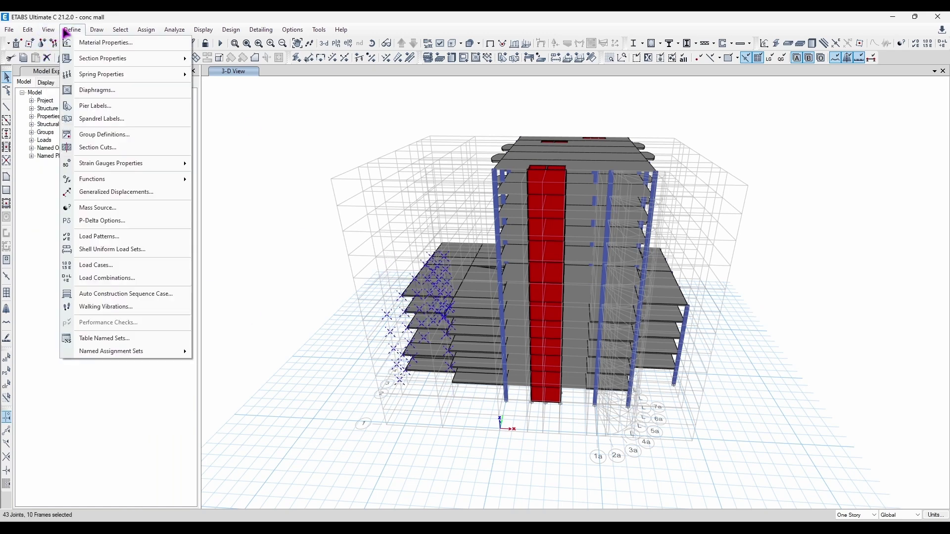
{"action": "mouse_move", "coordinate": [48, 30]}
{"action": "left_click", "coordinate": [104, 296]}
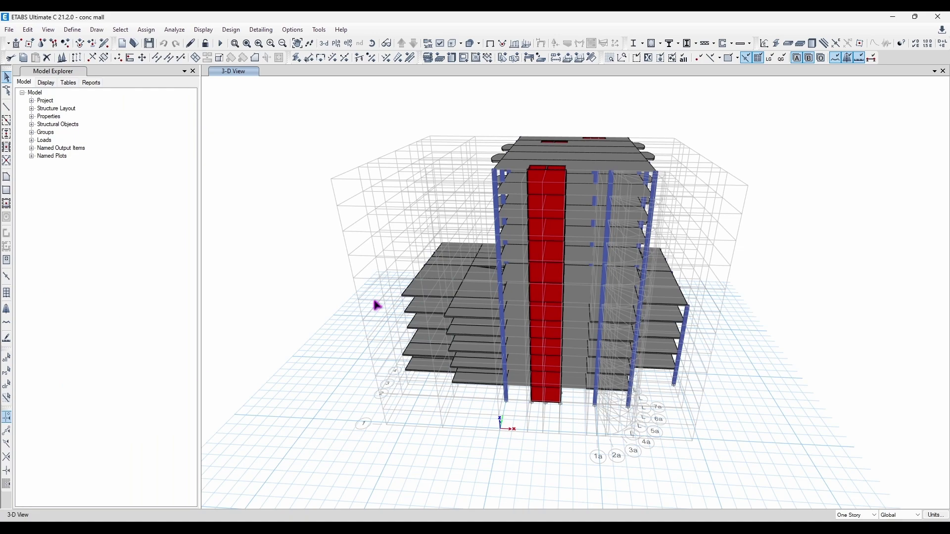
Window-select a larger area of the podium beside the tower and make the selected objects invisible
{"action": "middle_click_drag", "start_coordinate": [421, 333], "coordinate": [460, 310], "text": "shift"}
{"action": "left_click_drag", "start_coordinate": [370, 246], "coordinate": [592, 496]}
{"action": "left_click", "coordinate": [48, 29]}
{"action": "left_click", "coordinate": [105, 294]}
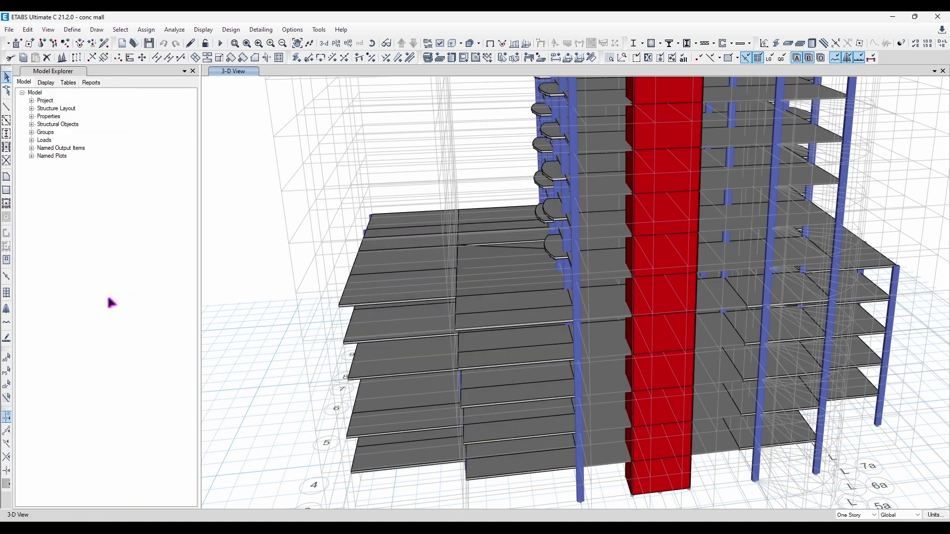
Restore the visibility of the previously hidden selection and show all objects of the building
{"action": "middle_click_drag", "start_coordinate": [229, 333], "coordinate": [405, 307], "text": "shift"}
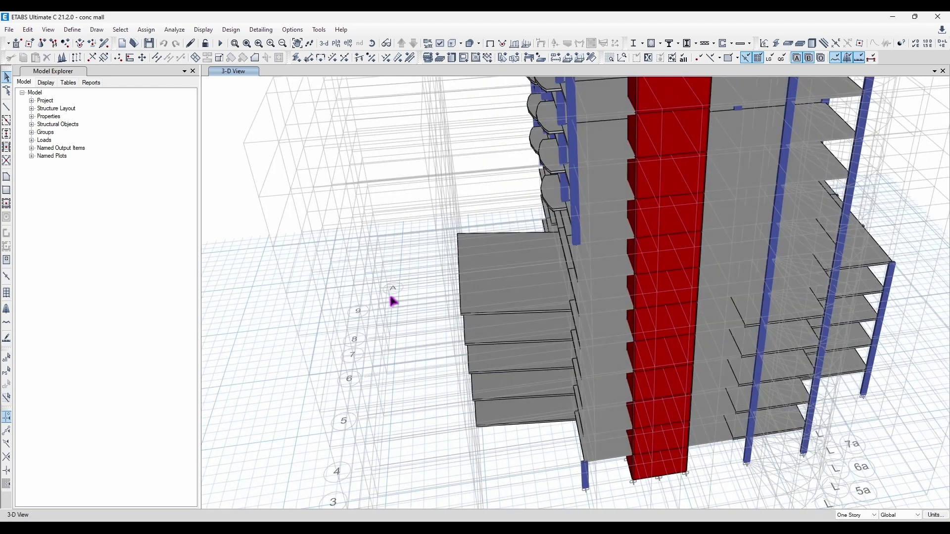
{"action": "scroll", "coordinate": [377, 275], "scroll_direction": "down", "scroll_amount": 2}
{"action": "left_click", "coordinate": [48, 30]}
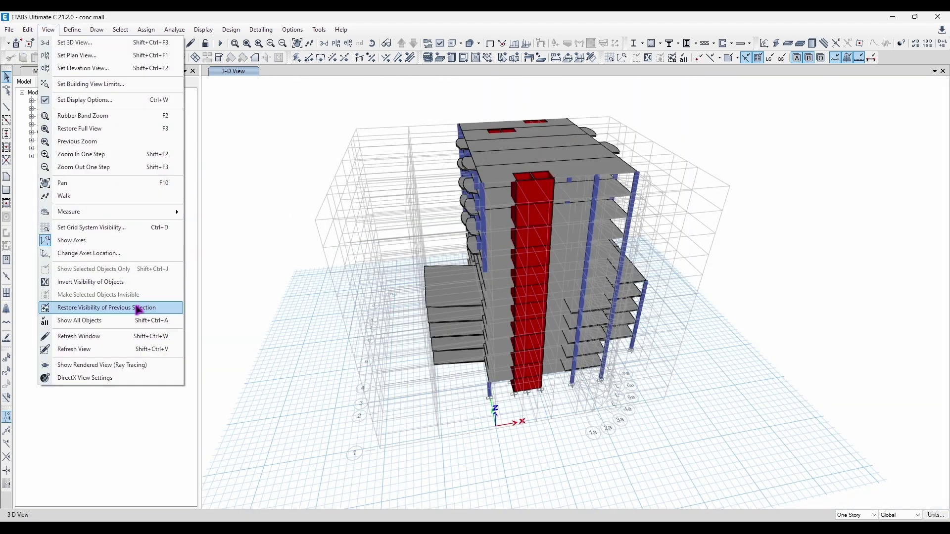
{"action": "left_click", "coordinate": [144, 307]}
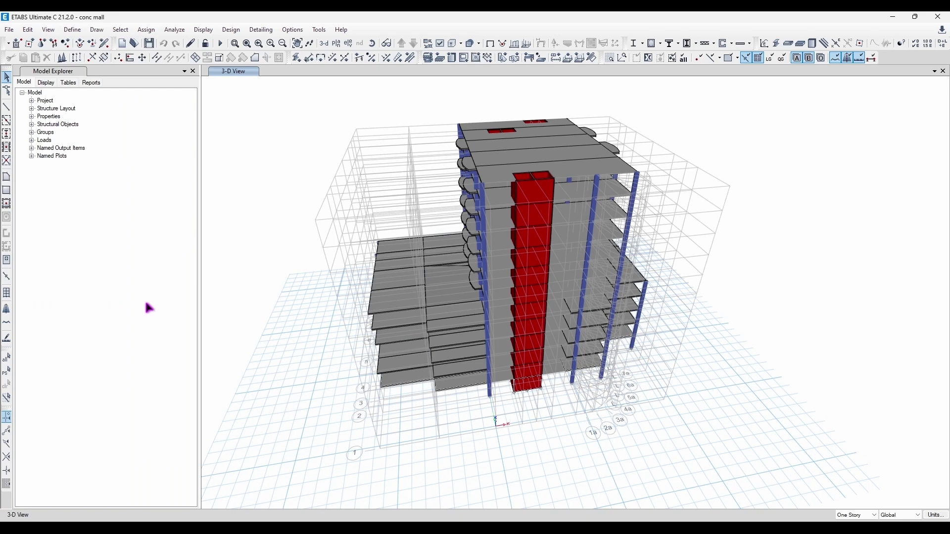
{"action": "left_click", "coordinate": [48, 30]}
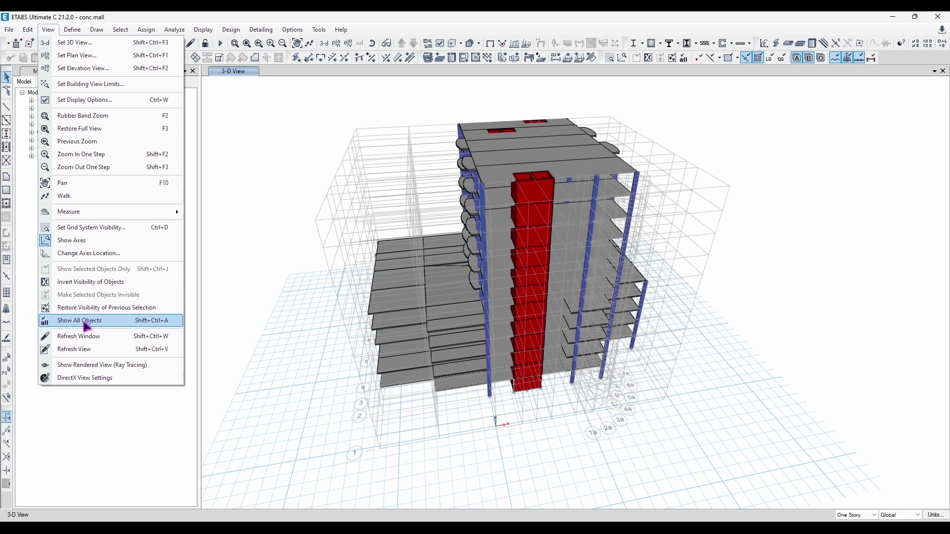
{"action": "left_click", "coordinate": [117, 320]}
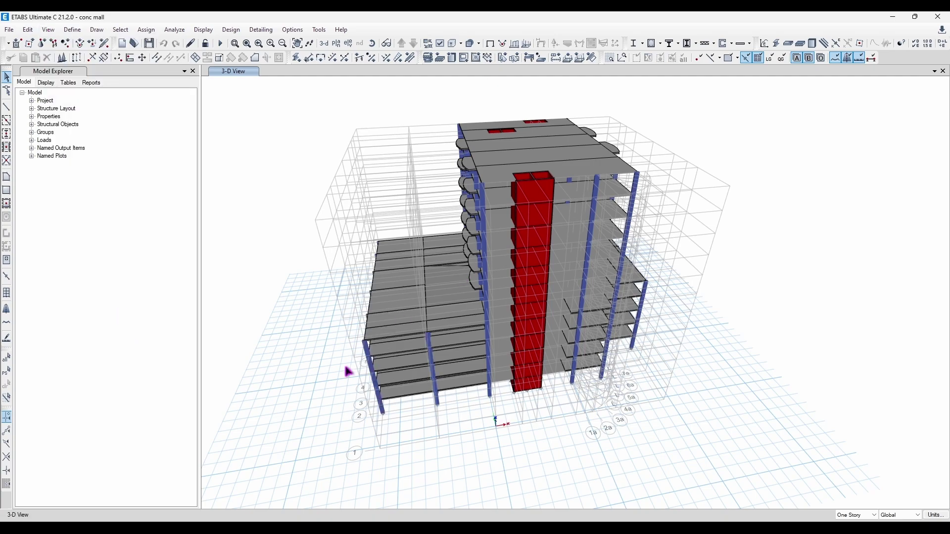
Refresh the 3-D view window, orbit the building towards a view from above, and refresh the window again
{"action": "left_click", "coordinate": [43, 31]}
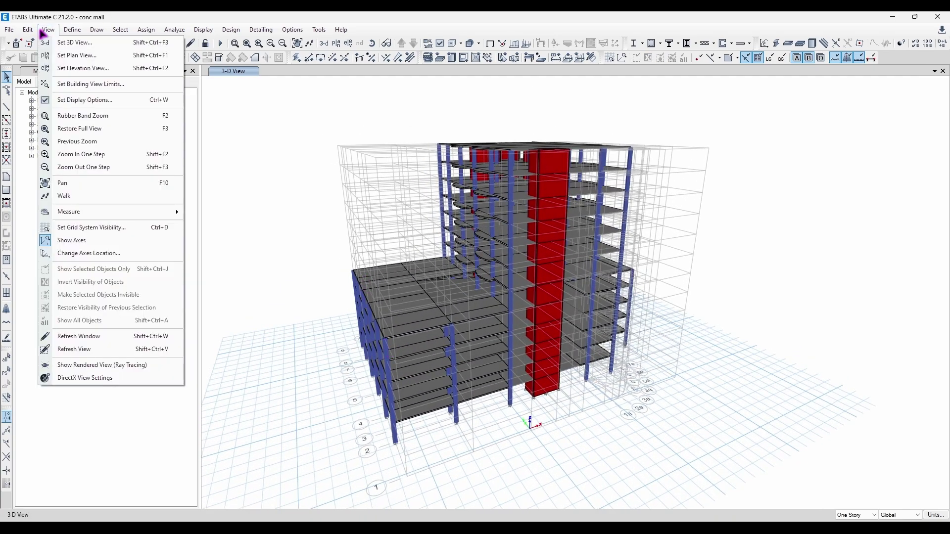
{"action": "left_click", "coordinate": [148, 339]}
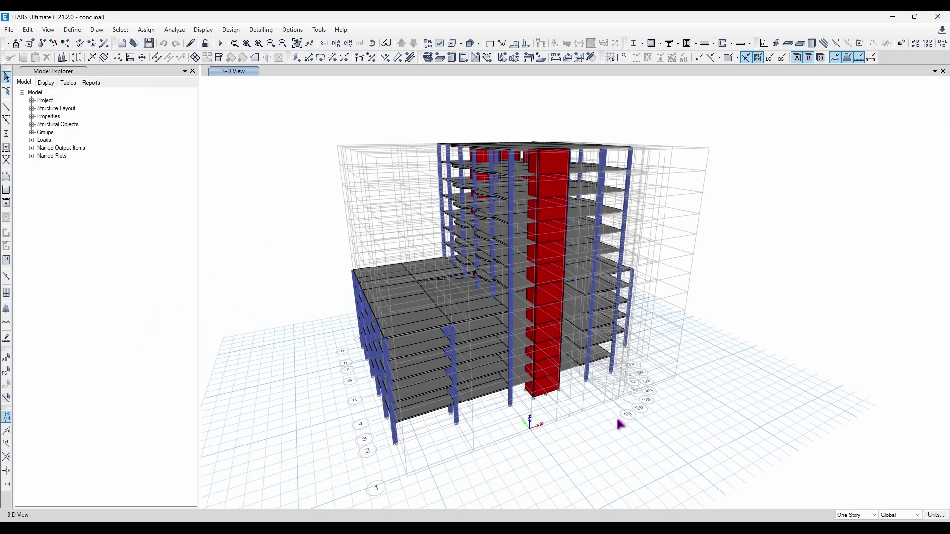
{"action": "middle_click_drag", "start_coordinate": [517, 181], "coordinate": [477, 276], "text": "shift"}
{"action": "middle_click_drag", "start_coordinate": [435, 201], "coordinate": [536, 213]}
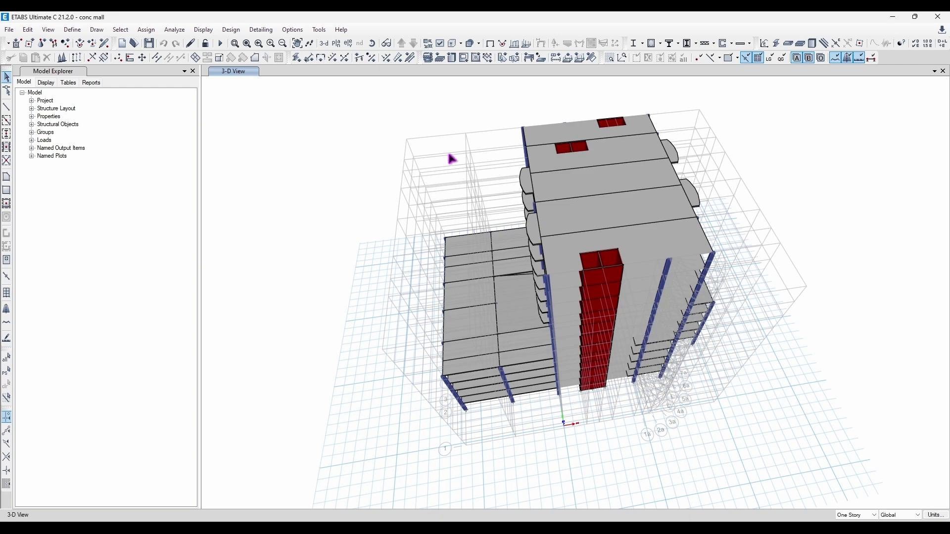
{"action": "left_click", "coordinate": [48, 30]}
{"action": "left_click", "coordinate": [98, 337]}
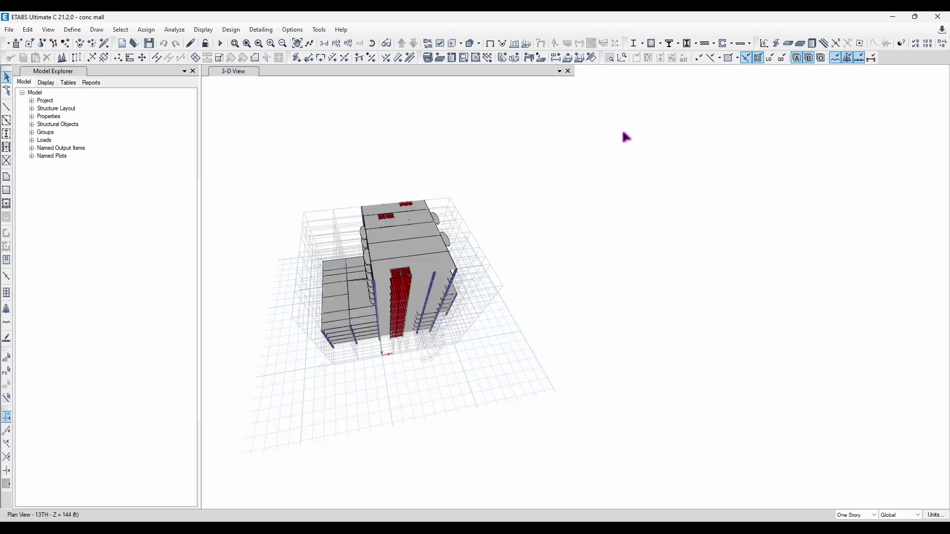
Set one window to the 3RD story plan view and the other window to the 3-D view
{"action": "left_click", "coordinate": [336, 43]}
{"action": "left_click", "coordinate": [232, 249]}
{"action": "left_click", "coordinate": [192, 335]}
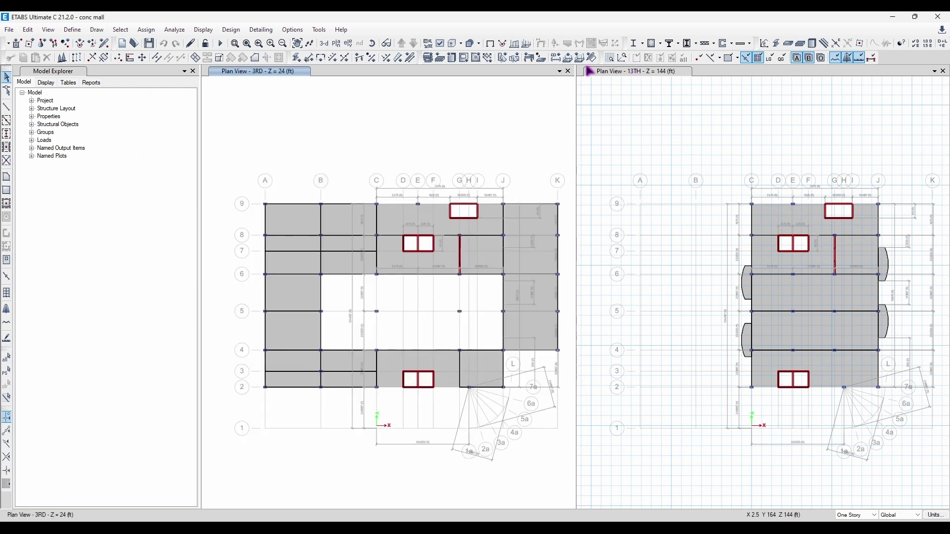
{"action": "left_click", "coordinate": [324, 44]}
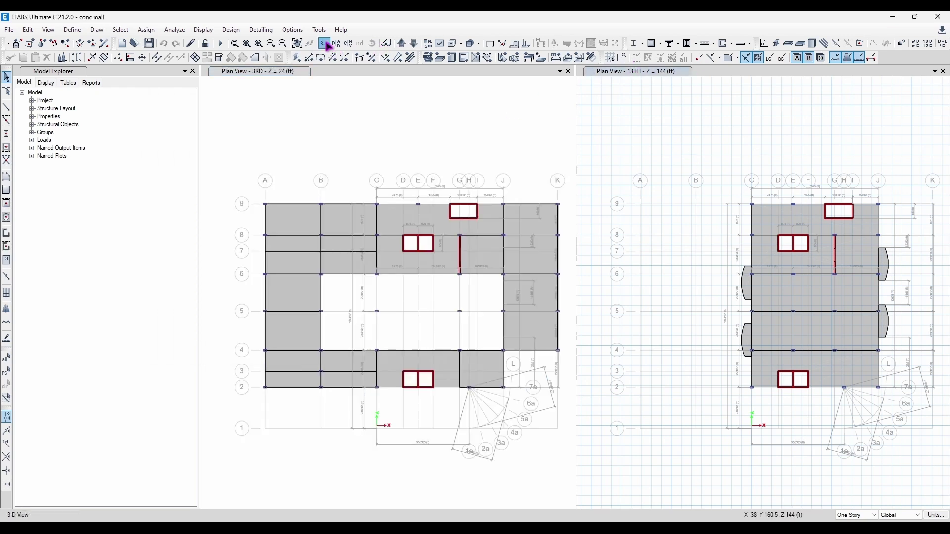
Refresh the view twice while the 3-D window is active
{"action": "left_click", "coordinate": [48, 30]}
{"action": "left_click", "coordinate": [94, 348]}
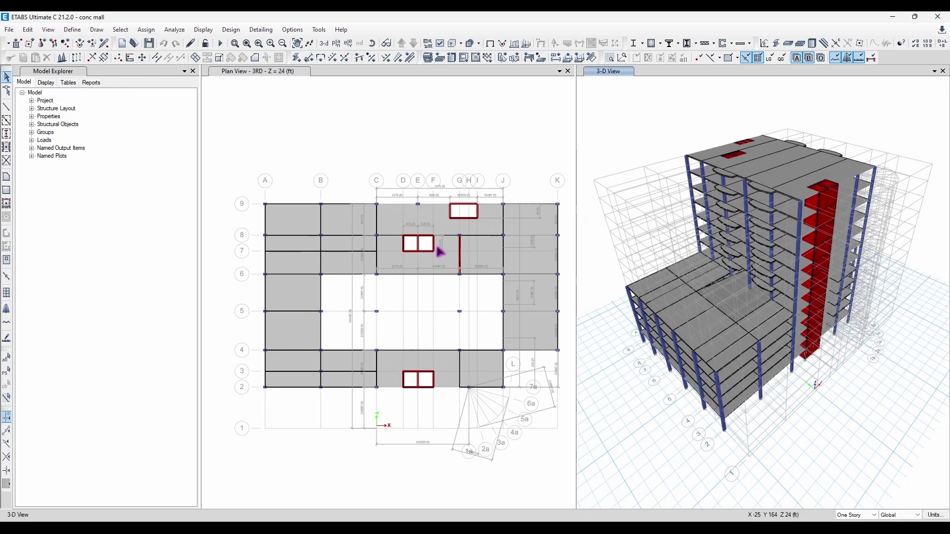
{"action": "left_click", "coordinate": [48, 30]}
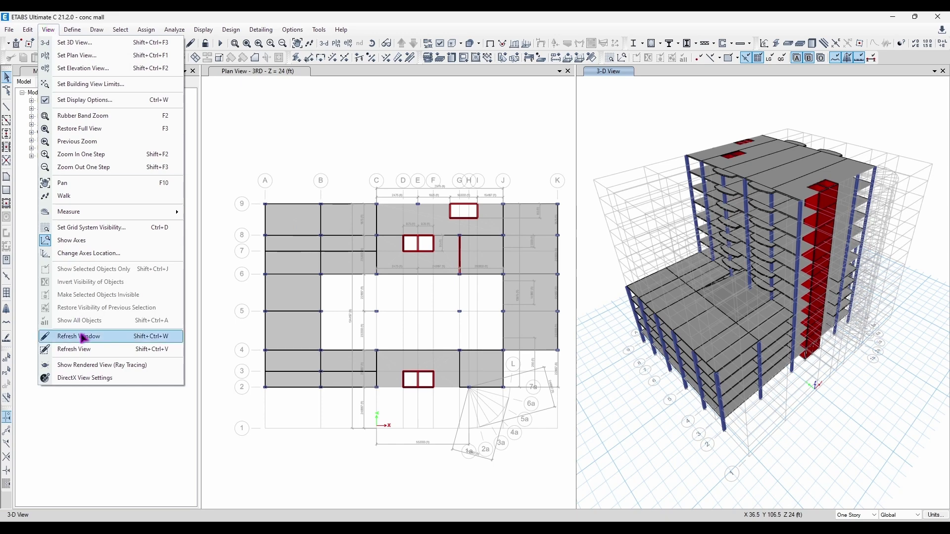
{"action": "left_click", "coordinate": [81, 349]}
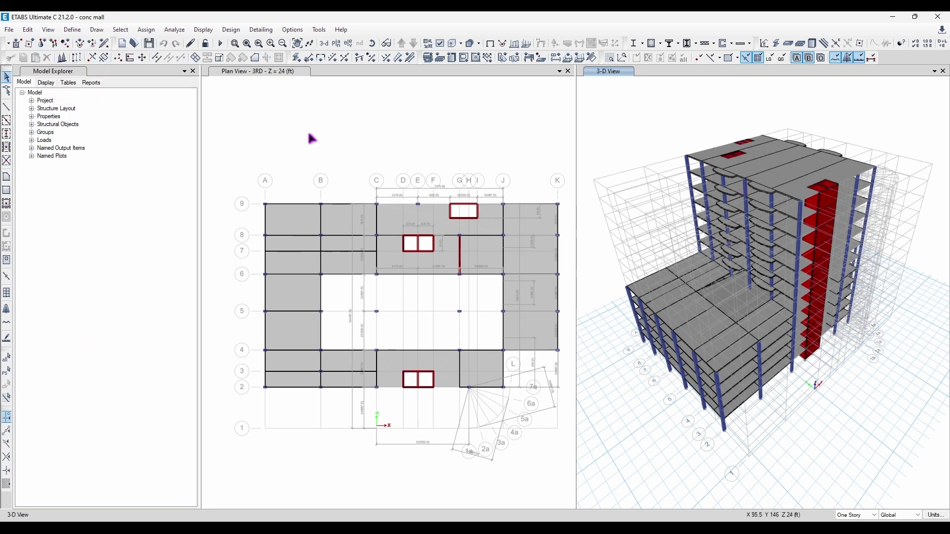
Activate the 3RD story plan window and close it
{"action": "left_click", "coordinate": [318, 176]}
{"action": "left_click", "coordinate": [48, 30]}
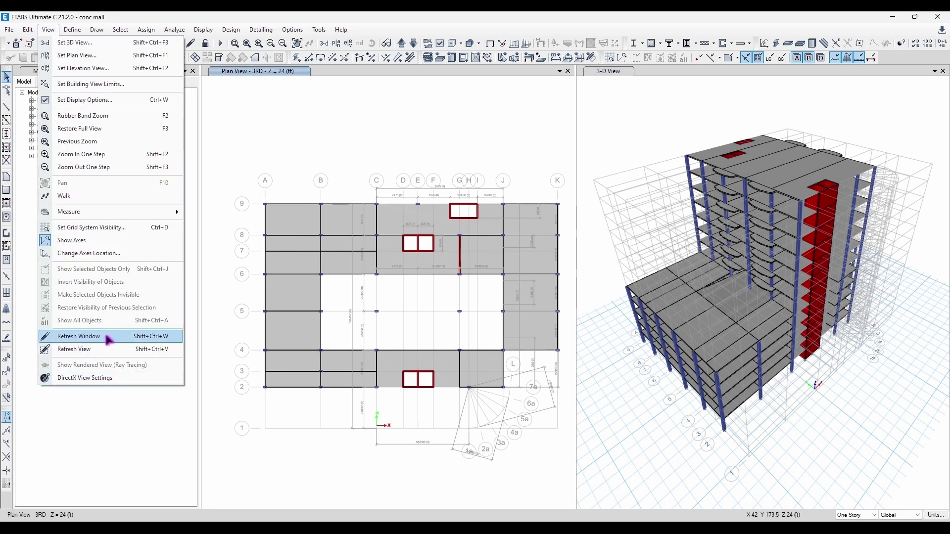
{"action": "left_click", "coordinate": [568, 71]}
{"action": "left_click", "coordinate": [568, 71]}
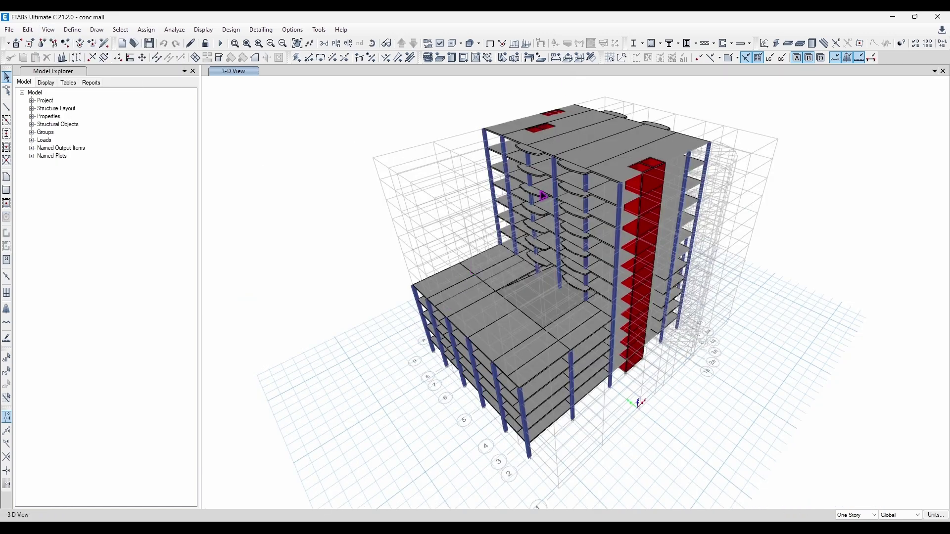
Open the ray-traced rendered view of the 3-D model and move its window beside the building
{"action": "left_click", "coordinate": [28, 29]}
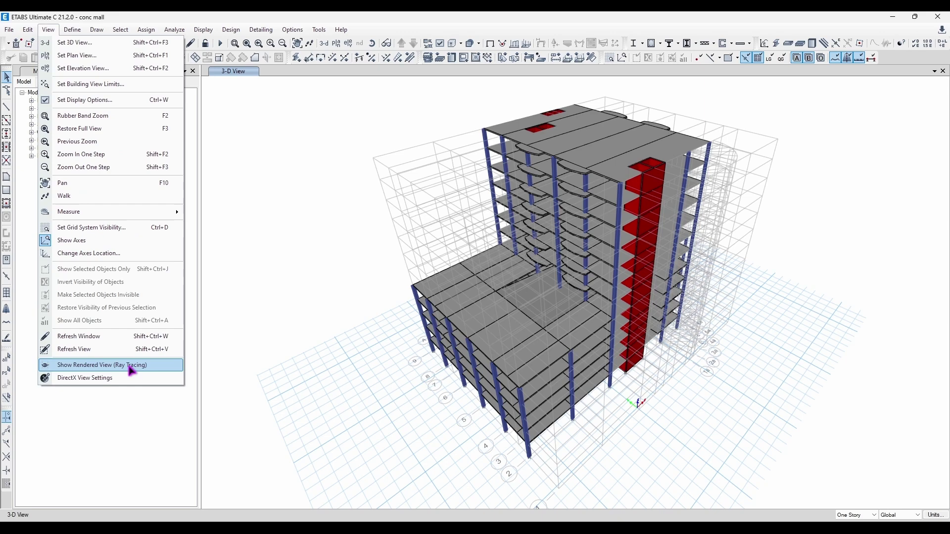
{"action": "left_click", "coordinate": [132, 365]}
{"action": "left_click_drag", "start_coordinate": [402, 121], "coordinate": [355, 87]}
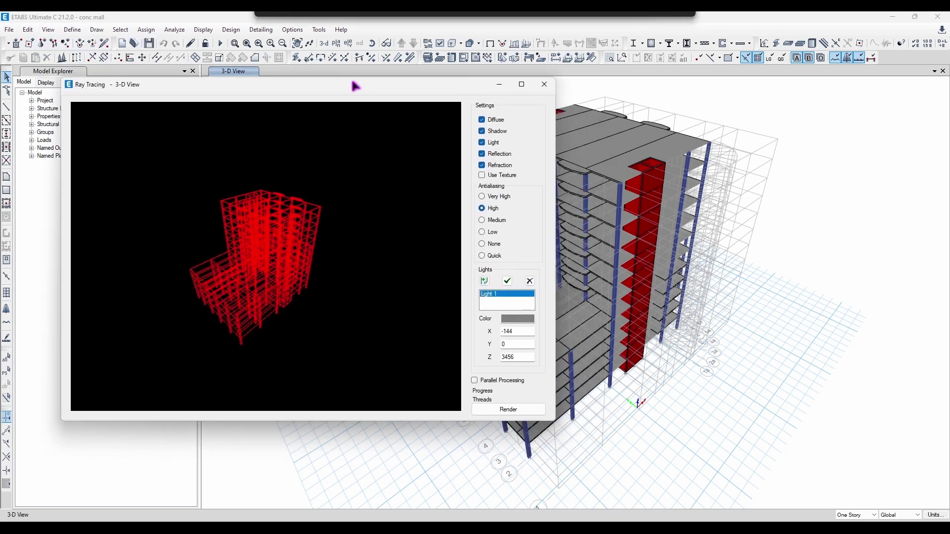
{"action": "left_click_drag", "start_coordinate": [421, 88], "coordinate": [370, 83]}
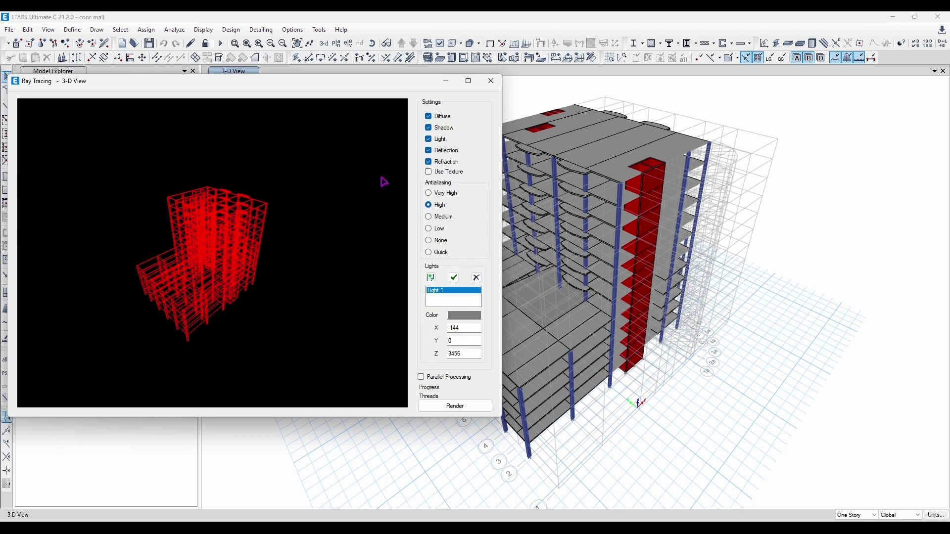
Try to render the ray tracing with Quick antialiasing, Parallel Processing on and Diffuse off, and cancel the render
{"action": "left_click", "coordinate": [435, 254]}
{"action": "left_click", "coordinate": [432, 377]}
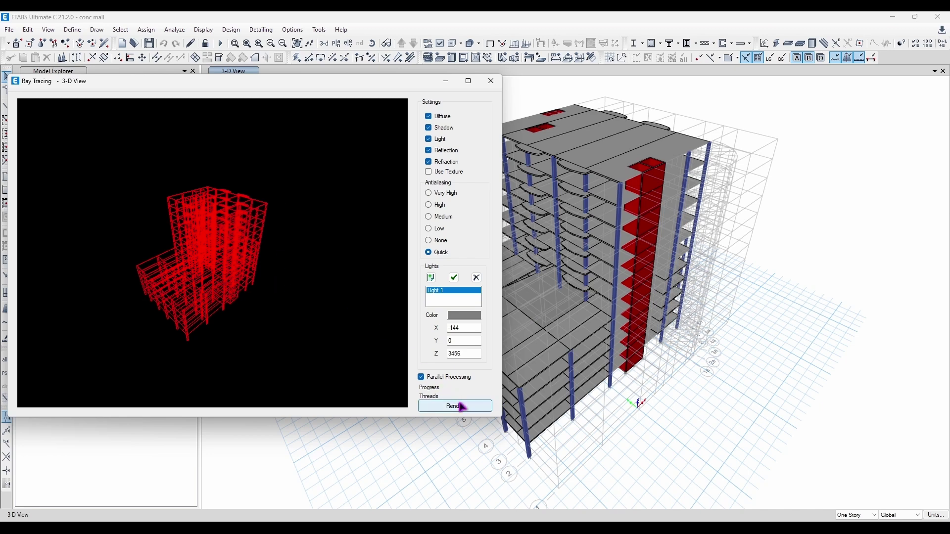
{"action": "left_click", "coordinate": [434, 116]}
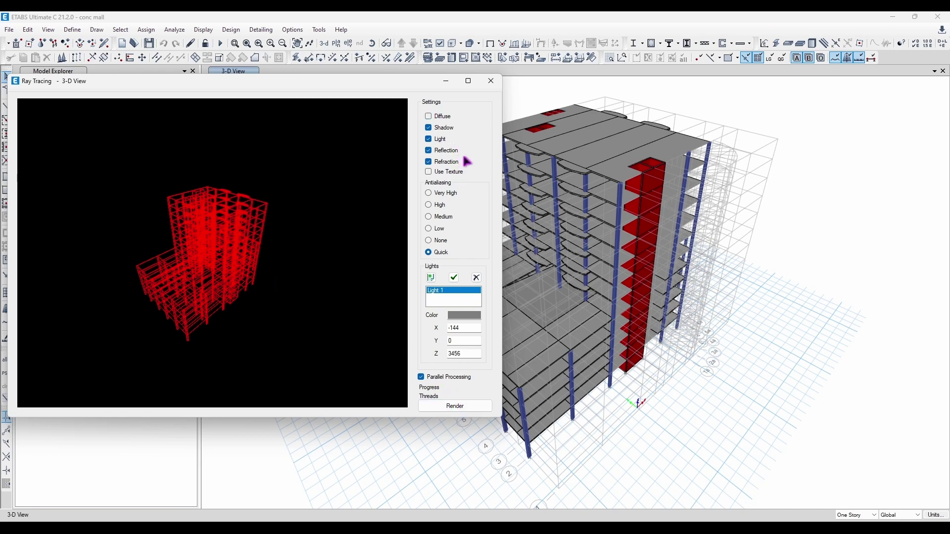
{"action": "left_click", "coordinate": [466, 410]}
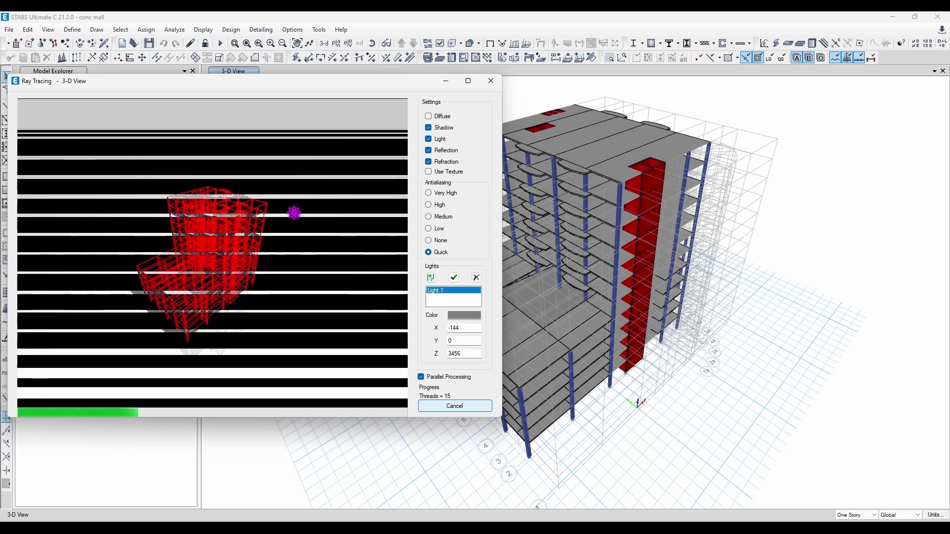
{"action": "left_click", "coordinate": [446, 406]}
{"action": "left_click", "coordinate": [538, 304]}
Examine the DirectX view settings for lighting, graphics device, normal averaging and viewing volume, and close them without changes
{"action": "left_click", "coordinate": [48, 31]}
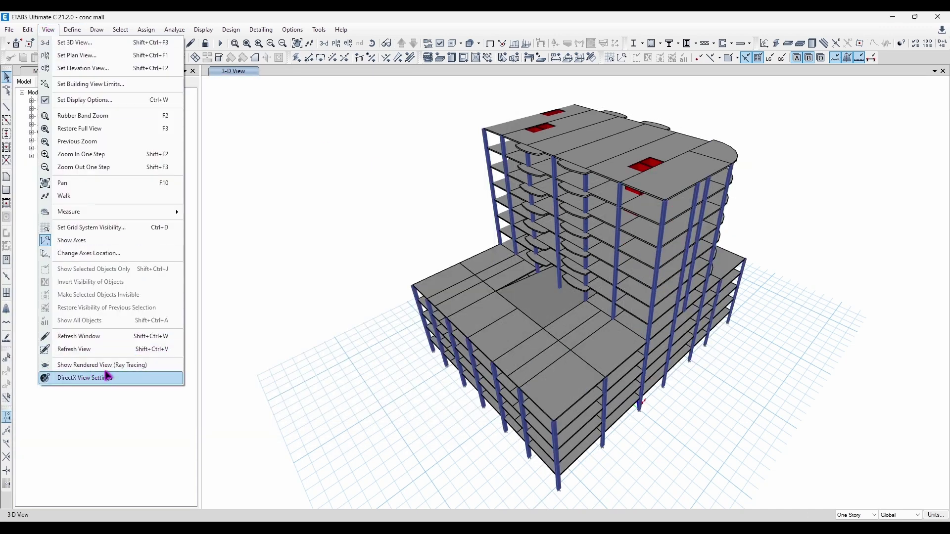
{"action": "left_click", "coordinate": [81, 380]}
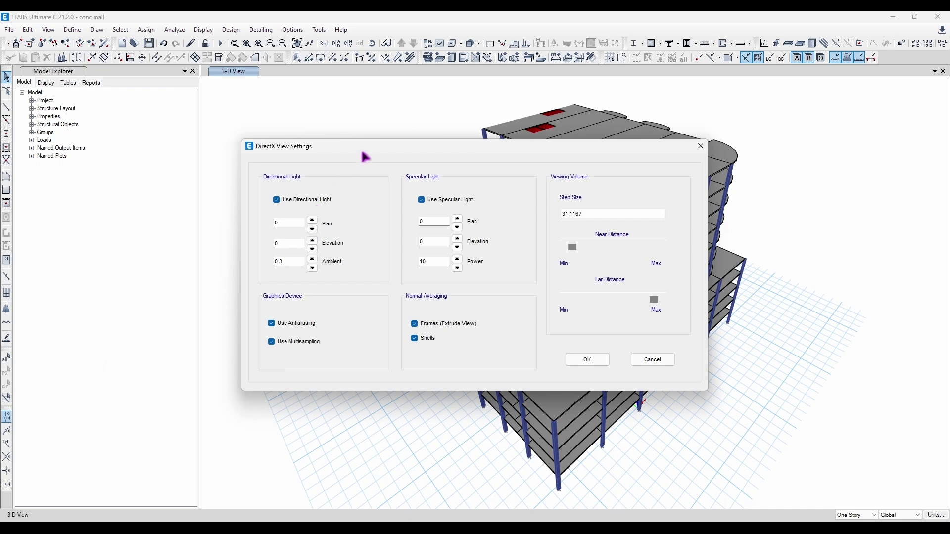
{"action": "left_click_drag", "start_coordinate": [364, 154], "coordinate": [264, 144]}
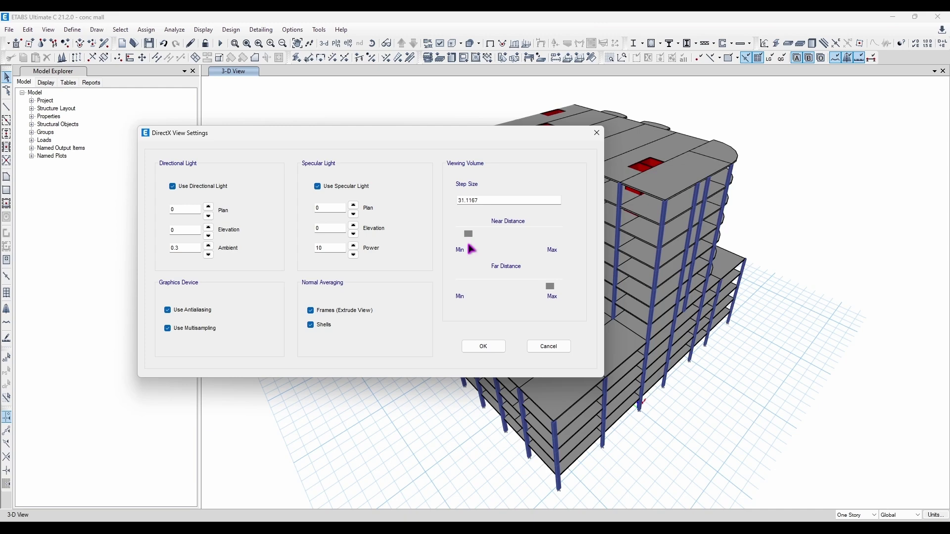
{"action": "left_click", "coordinate": [596, 139]}
{"action": "middle_click_drag", "start_coordinate": [569, 164], "coordinate": [469, 187], "text": "shift"}
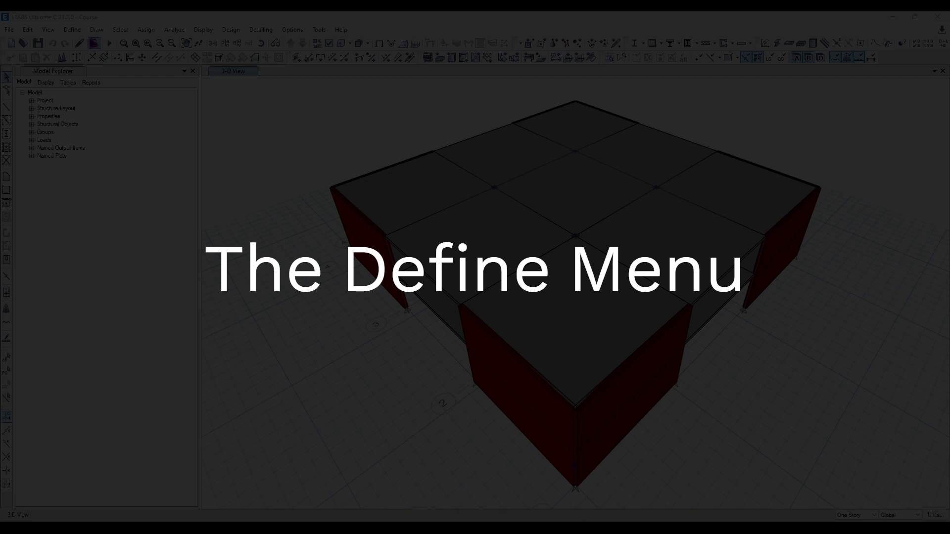
Open the material definitions and go through the listed materials A992Fy50, 4000Psi, A615Gr60 and A416Gr270
{"action": "left_click", "coordinate": [72, 30]}
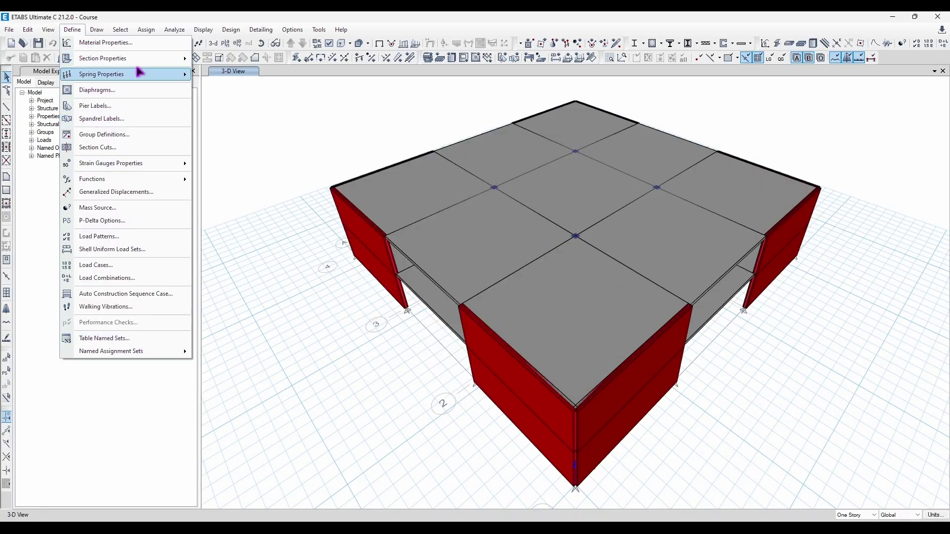
{"action": "mouse_move", "coordinate": [139, 72]}
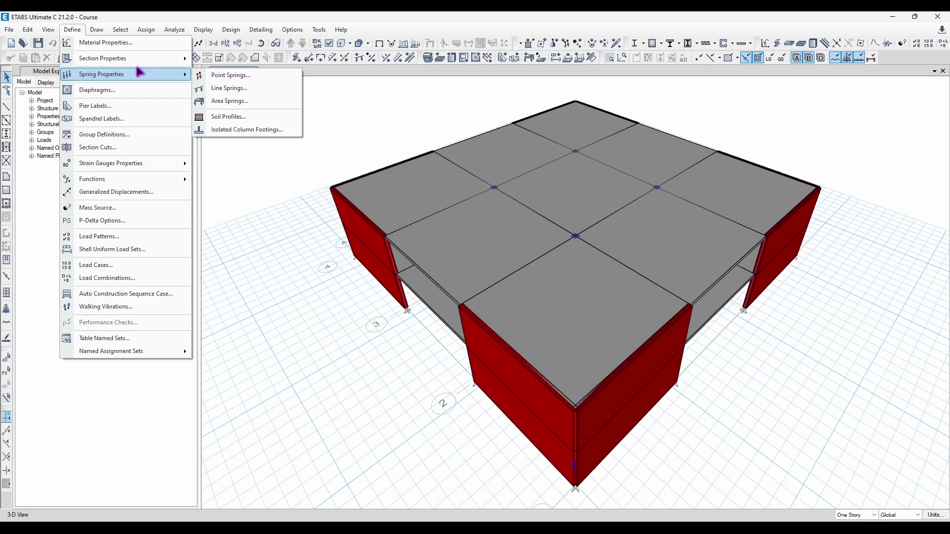
{"action": "left_click", "coordinate": [108, 43]}
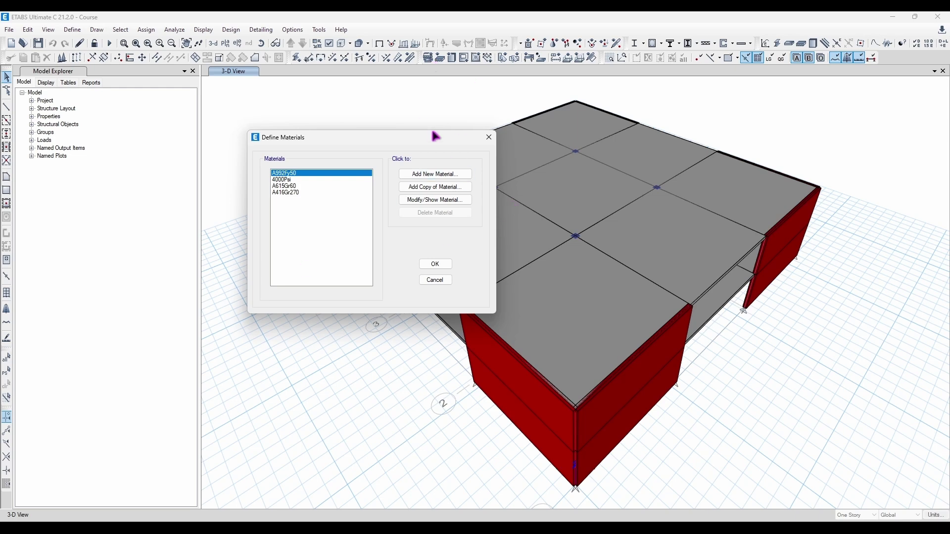
{"action": "left_click_drag", "start_coordinate": [475, 137], "coordinate": [460, 142]}
{"action": "left_click_drag", "start_coordinate": [396, 142], "coordinate": [394, 154]}
{"action": "left_click", "coordinate": [276, 196]}
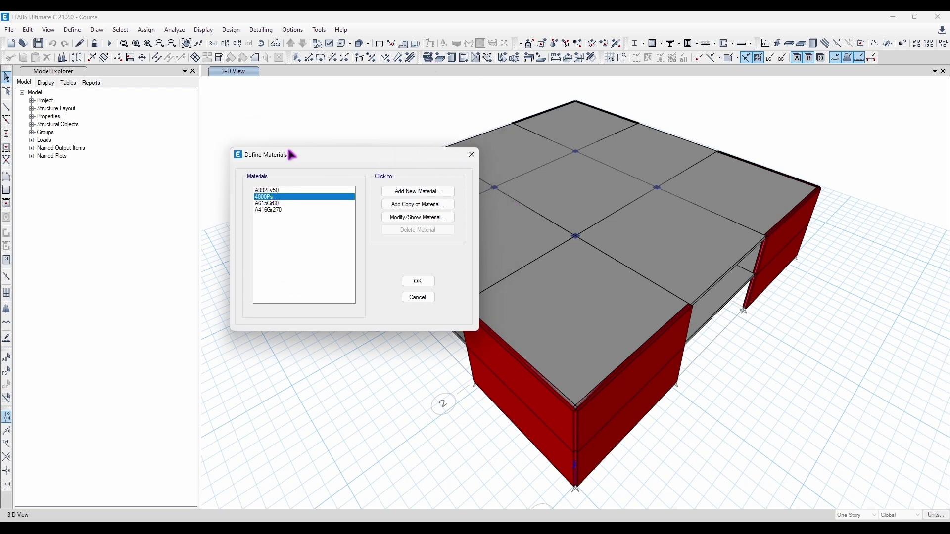
{"action": "left_click", "coordinate": [271, 191]}
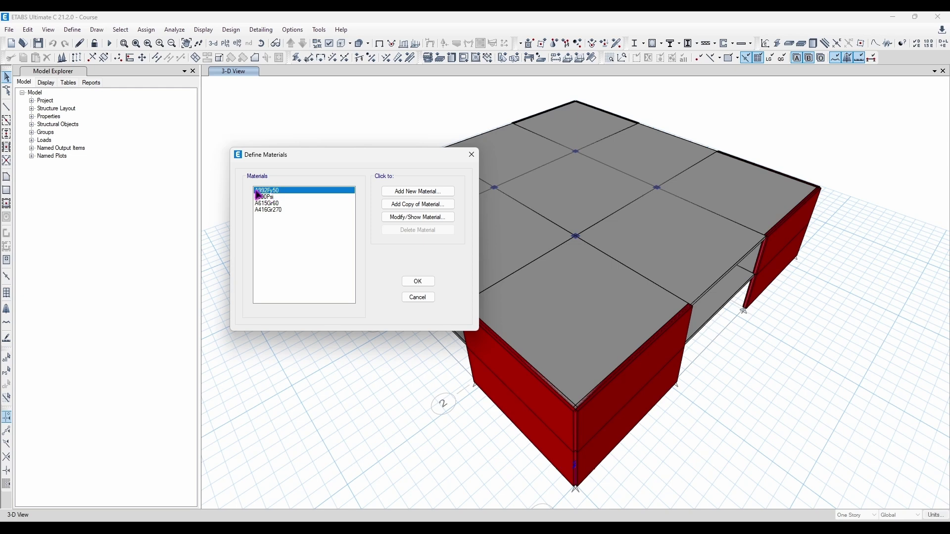
{"action": "left_click", "coordinate": [283, 198]}
{"action": "left_click", "coordinate": [277, 202]}
{"action": "left_click", "coordinate": [276, 211]}
Rename the 4000Psi concrete material as C30 and set its weight per unit volume to 25 kN/m³
{"action": "left_click", "coordinate": [280, 197]}
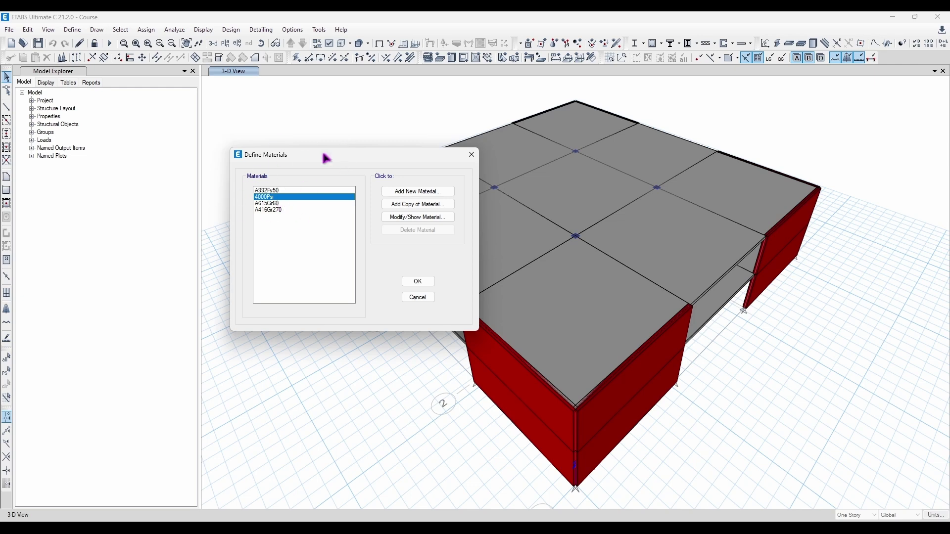
{"action": "double_click", "coordinate": [292, 201]}
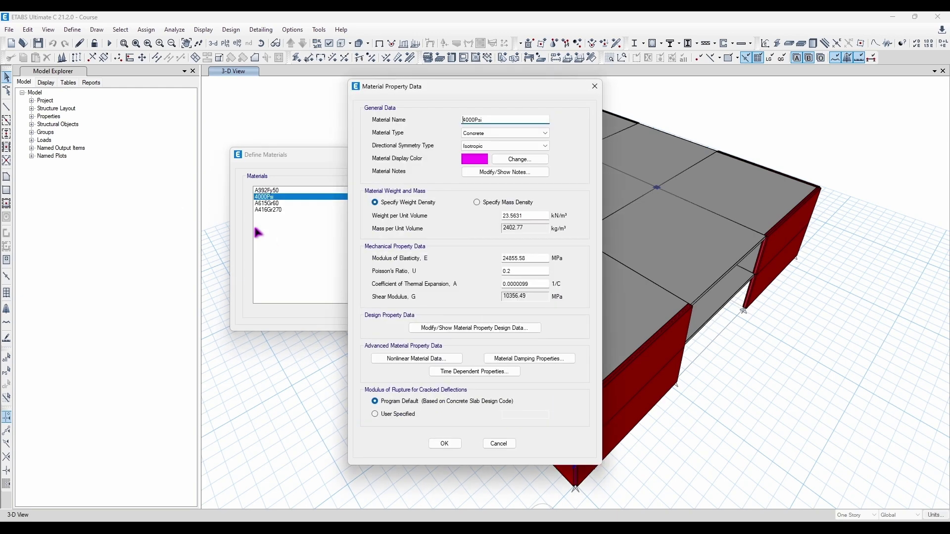
{"action": "type", "text": "C30"}
{"action": "left_click", "coordinate": [533, 218]}
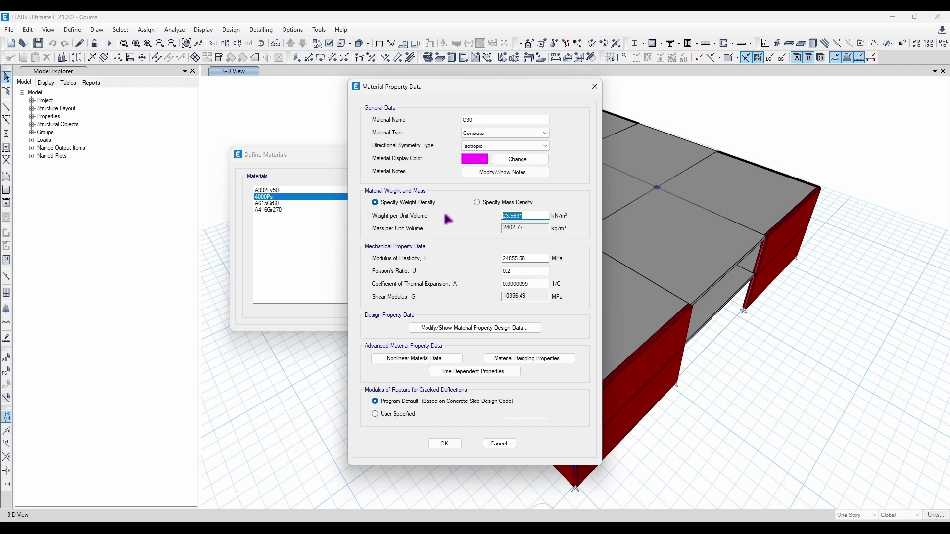
{"action": "type", "text": "25"}
Set the C30 material's modulus of elasticity to 24099.7925302273 MPa and keep Poisson's ratio at 0.2
{"action": "left_click", "coordinate": [522, 257]}
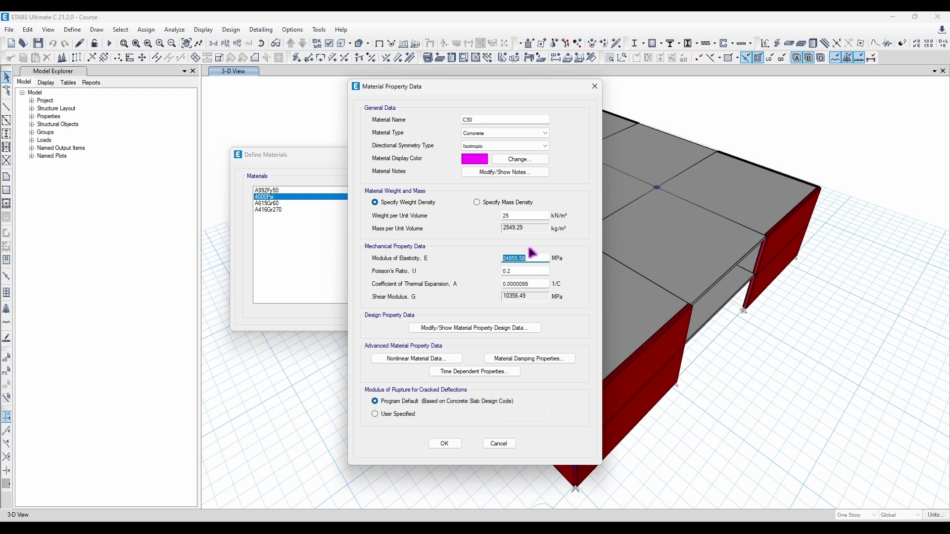
{"action": "type", "text": "4099.7925302273"}
{"action": "key", "text": "Return"}
{"action": "left_click", "coordinate": [518, 273]}
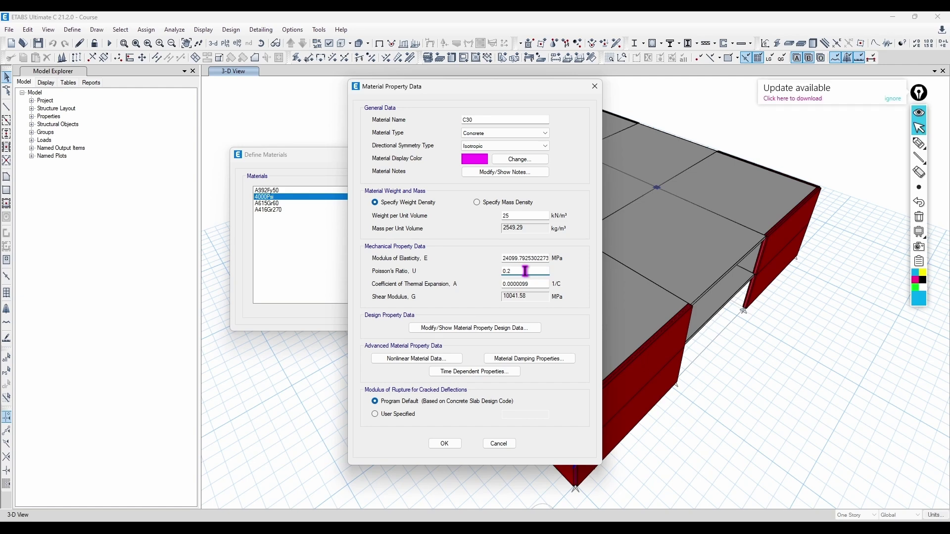
Switch to a black annotation board and sketch a blue rectangular block with compression arrows above and below it
{"action": "left_click", "coordinate": [918, 235]}
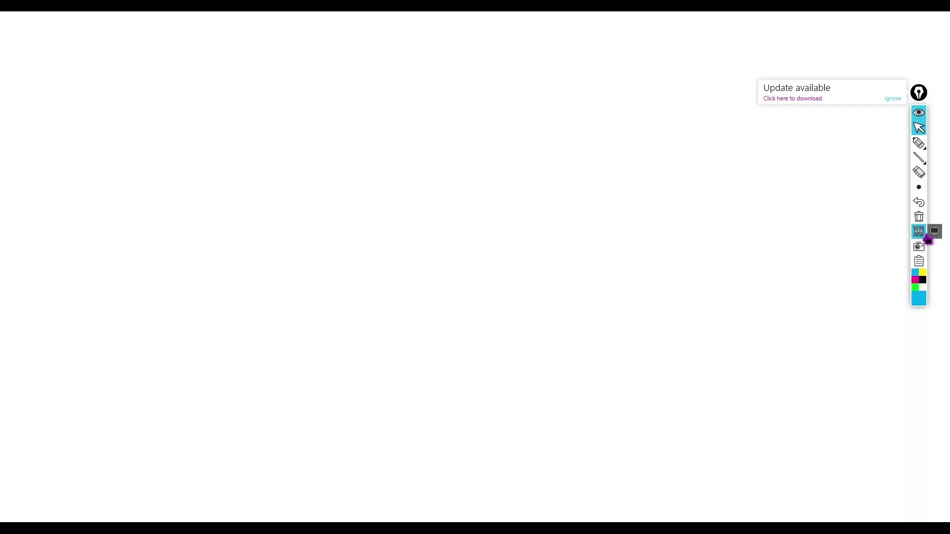
{"action": "left_click", "coordinate": [933, 232]}
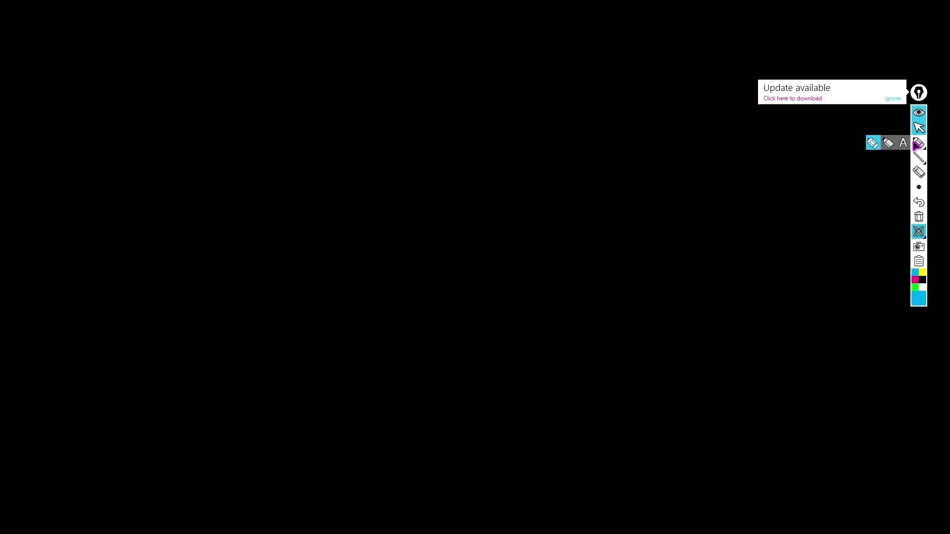
{"action": "left_click", "coordinate": [919, 144]}
{"action": "mouse_move", "coordinate": [424, 196]}
{"action": "left_mouse_down"}
{"action": "mouse_move", "coordinate": [469, 196]}
{"action": "mouse_move", "coordinate": [418, 228]}
{"action": "left_mouse_up"}
{"action": "left_click_drag", "start_coordinate": [469, 197], "coordinate": [469, 226]}
{"action": "left_click_drag", "start_coordinate": [441, 161], "coordinate": [443, 195]}
{"action": "left_click_drag", "start_coordinate": [436, 184], "coordinate": [450, 184]}
{"action": "mouse_move", "coordinate": [443, 255]}
{"action": "left_mouse_down"}
{"action": "mouse_move", "coordinate": [444, 231]}
{"action": "mouse_move", "coordinate": [448, 241]}
{"action": "left_mouse_up"}
Add the block's deformed shape with dashed magenta lines inside it and dashed green bulges at both sides
{"action": "left_click", "coordinate": [914, 279]}
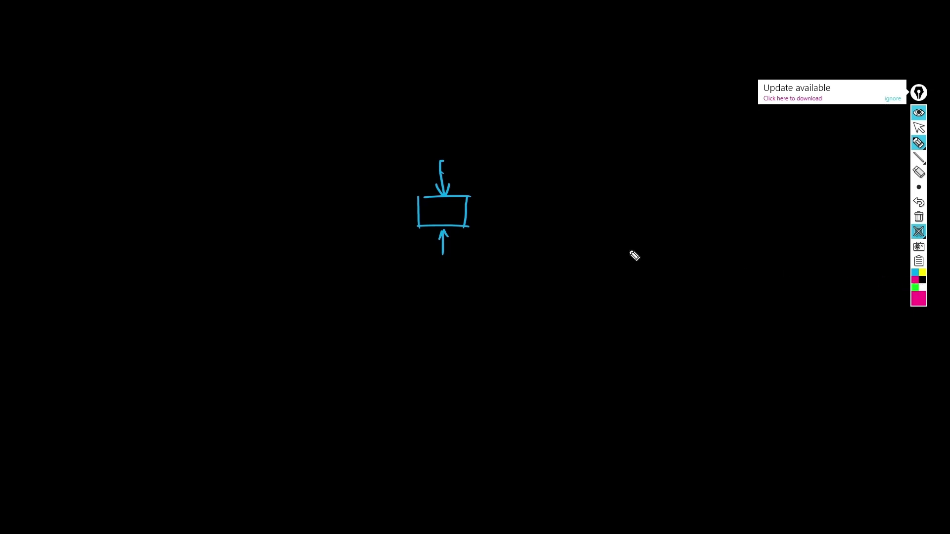
{"action": "left_click_drag", "start_coordinate": [418, 201], "coordinate": [467, 202]}
{"action": "left_click_drag", "start_coordinate": [419, 220], "coordinate": [462, 220]}
{"action": "left_click", "coordinate": [915, 287]}
{"action": "mouse_move", "coordinate": [467, 202]}
{"action": "left_mouse_down"}
{"action": "mouse_move", "coordinate": [478, 202]}
{"action": "mouse_move", "coordinate": [472, 217]}
{"action": "left_mouse_up"}
{"action": "mouse_move", "coordinate": [418, 202]}
{"action": "left_mouse_down"}
{"action": "mouse_move", "coordinate": [409, 212]}
{"action": "mouse_move", "coordinate": [416, 218]}
{"action": "left_mouse_up"}
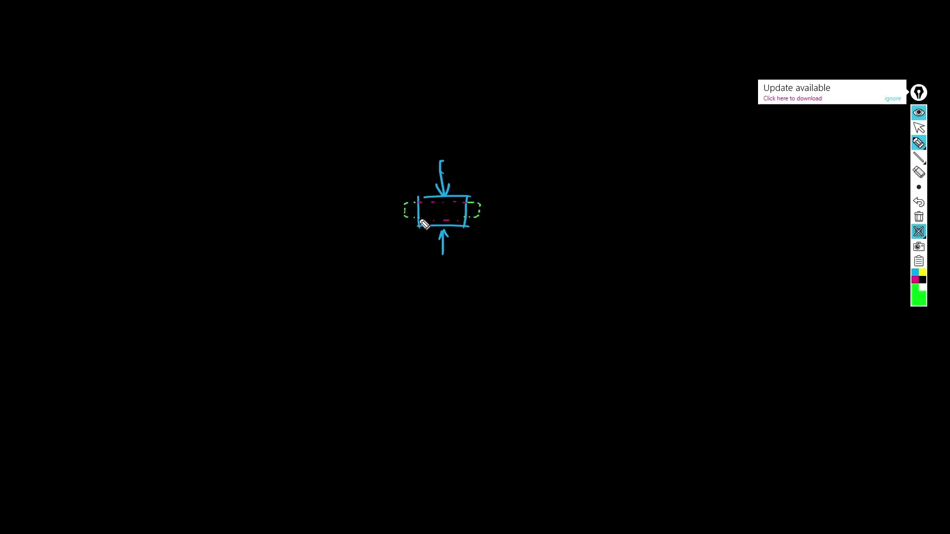
Write "ν = ration" in green beside the block sketch and underline the word
{"action": "left_click_drag", "start_coordinate": [505, 264], "coordinate": [544, 272]}
{"action": "left_click_drag", "start_coordinate": [536, 279], "coordinate": [574, 265]}
{"action": "left_click_drag", "start_coordinate": [577, 270], "coordinate": [584, 280]}
{"action": "mouse_move", "coordinate": [585, 253]}
{"action": "left_mouse_down"}
{"action": "mouse_move", "coordinate": [587, 280]}
{"action": "mouse_move", "coordinate": [594, 261]}
{"action": "left_mouse_up"}
{"action": "left_click", "coordinate": [597, 256]}
{"action": "mouse_move", "coordinate": [597, 264]}
{"action": "left_mouse_down"}
{"action": "mouse_move", "coordinate": [598, 280]}
{"action": "mouse_move", "coordinate": [627, 273]}
{"action": "left_mouse_up"}
{"action": "left_click_drag", "start_coordinate": [566, 288], "coordinate": [633, 282]}
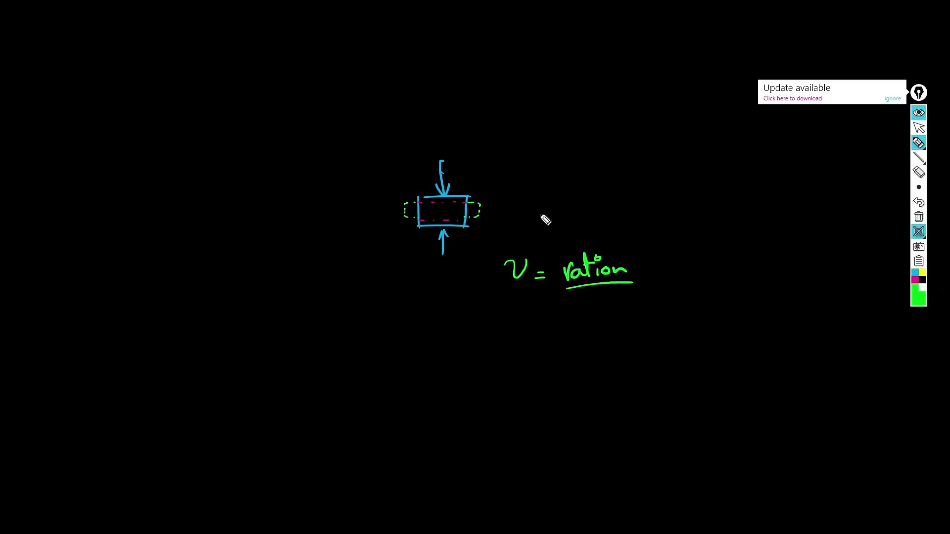
Clear the Poisson's ratio sketch, close the black board and return to ETABS
{"action": "left_click", "coordinate": [918, 216]}
{"action": "left_click", "coordinate": [918, 231]}
{"action": "left_click", "coordinate": [919, 128]}
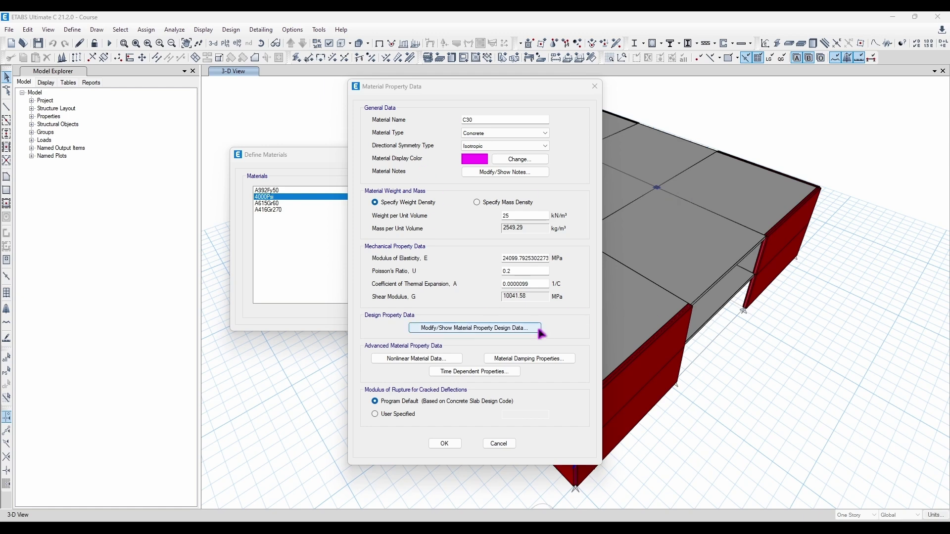
Set the C30 design data to grade C30 with a compressive strength f'c of 24 MPa, and accept the material
{"action": "left_click", "coordinate": [545, 286]}
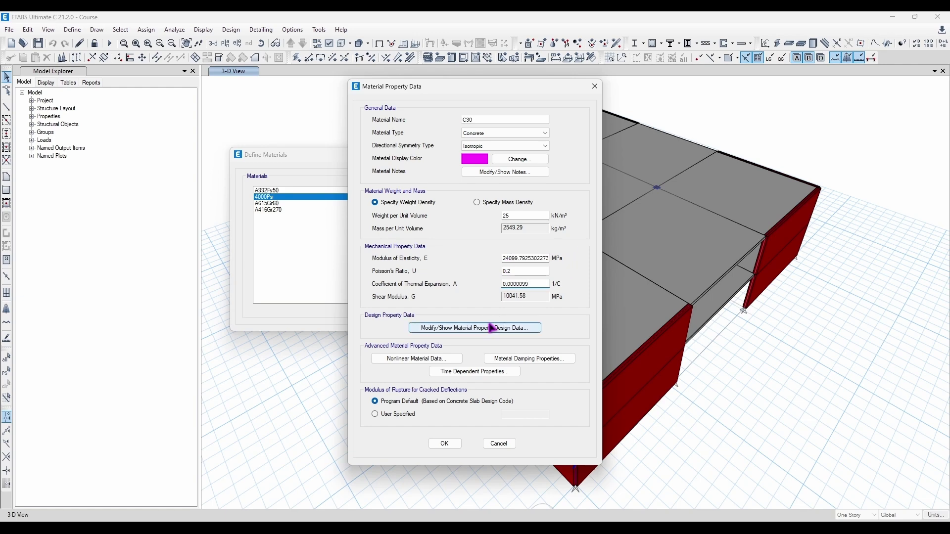
{"action": "left_click", "coordinate": [420, 331]}
{"action": "left_click_drag", "start_coordinate": [460, 167], "coordinate": [447, 167]}
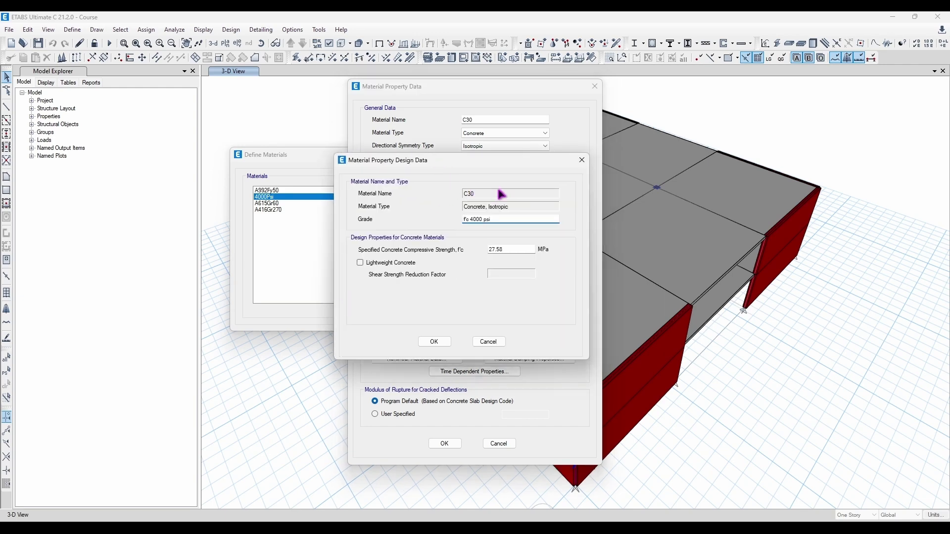
{"action": "left_click_drag", "start_coordinate": [494, 220], "coordinate": [433, 226]}
{"action": "left_click", "coordinate": [490, 218]}
{"action": "key", "text": "Tab"}
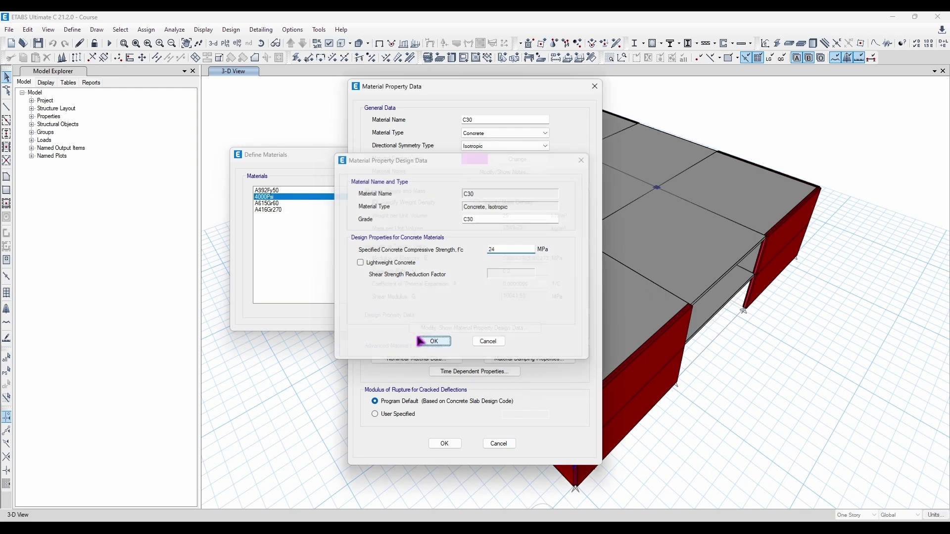
{"action": "left_click", "coordinate": [433, 342]}
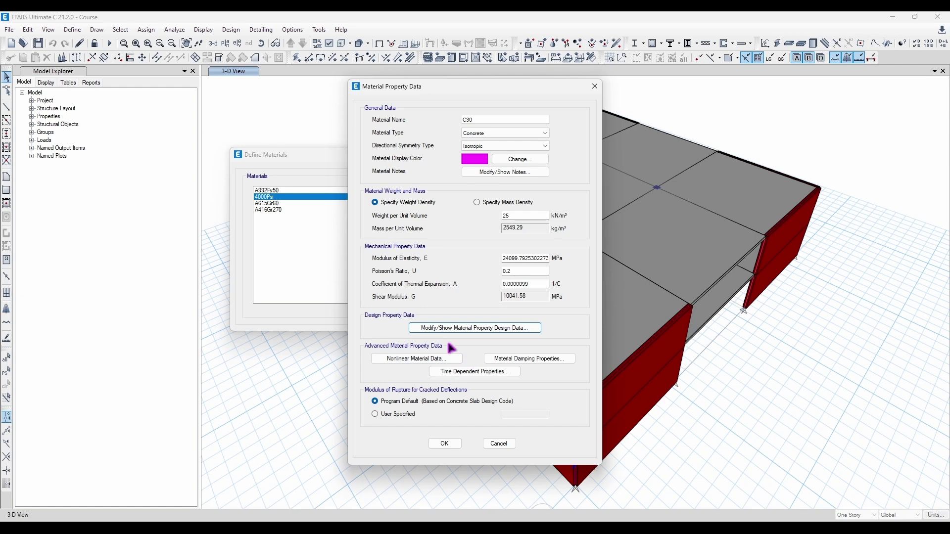
{"action": "left_click", "coordinate": [445, 443]}
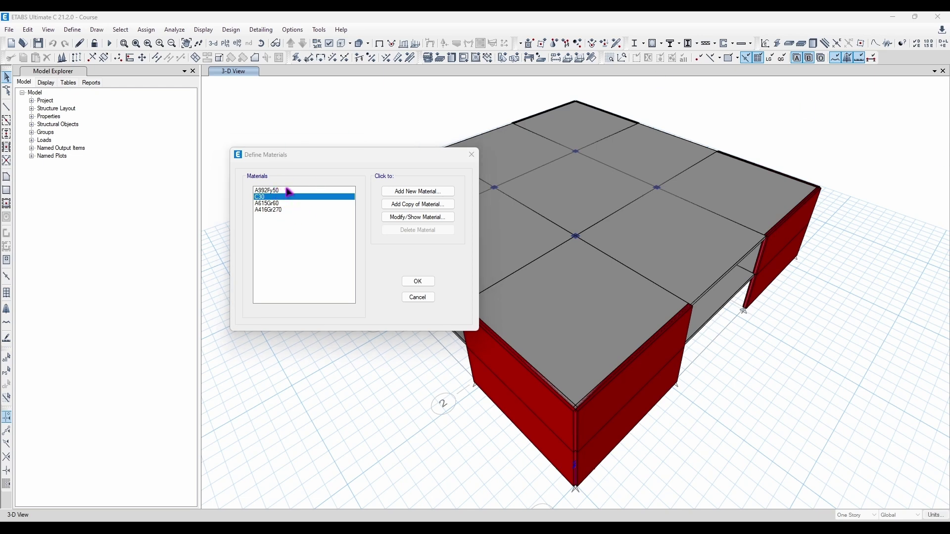
Rename the A992Fy50 steel material as "Fy 420 MPa" and check its material notes
{"action": "double_click", "coordinate": [289, 192]}
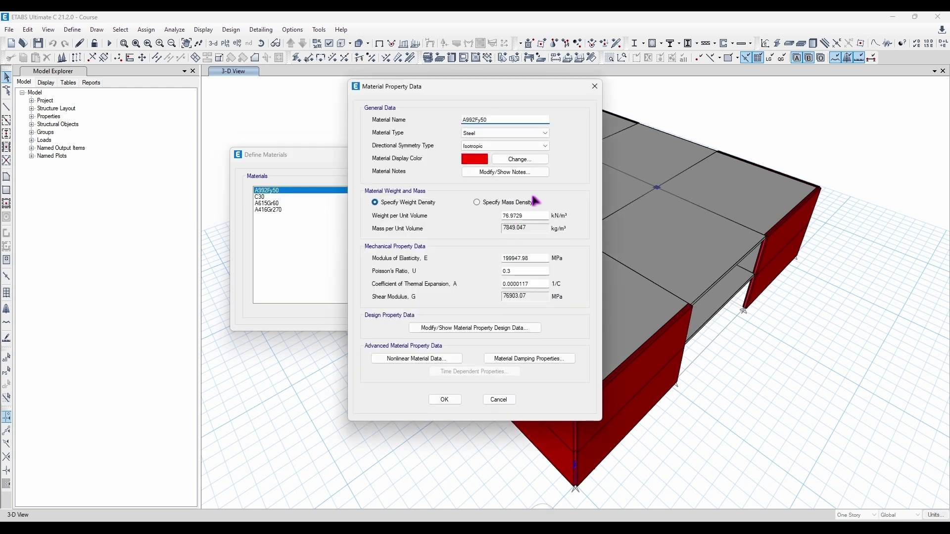
{"action": "double_click", "coordinate": [500, 120]}
{"action": "type", "text": "Fy 420 MPa"}
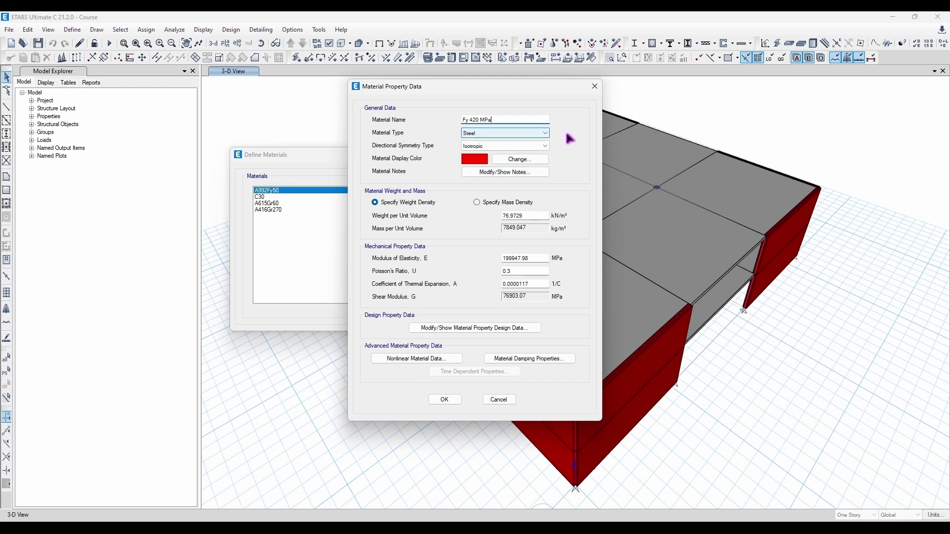
{"action": "left_click", "coordinate": [508, 173]}
{"action": "left_click", "coordinate": [592, 225]}
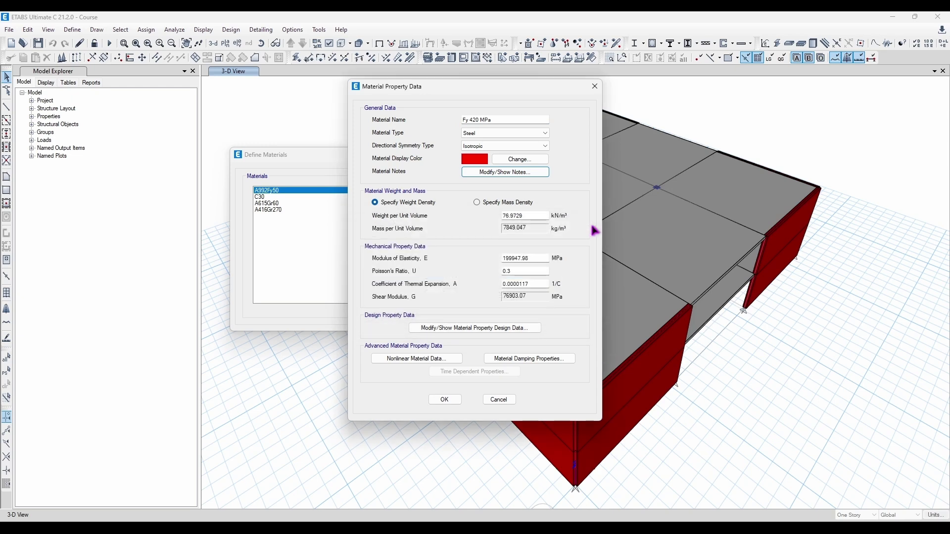
Set the steel's weight per unit volume to 78 kN/m³ and its modulus of elasticity to 200000 MPa
{"action": "double_click", "coordinate": [531, 216]}
{"action": "type", "text": "78"}
{"action": "double_click", "coordinate": [526, 258]}
{"action": "type", "text": "200000"}
{"action": "left_click", "coordinate": [512, 272]}
{"action": "left_click", "coordinate": [540, 286]}
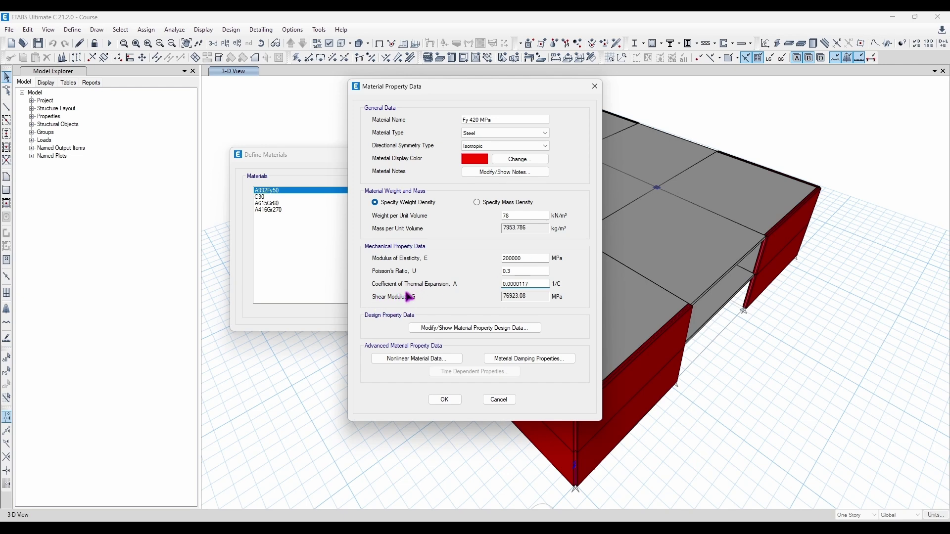
{"action": "left_click", "coordinate": [519, 257]}
In the steel's design data, set the grade to "Fy 420 MPa" and the minimum yield stress to 420 MPa
{"action": "left_click", "coordinate": [428, 326]}
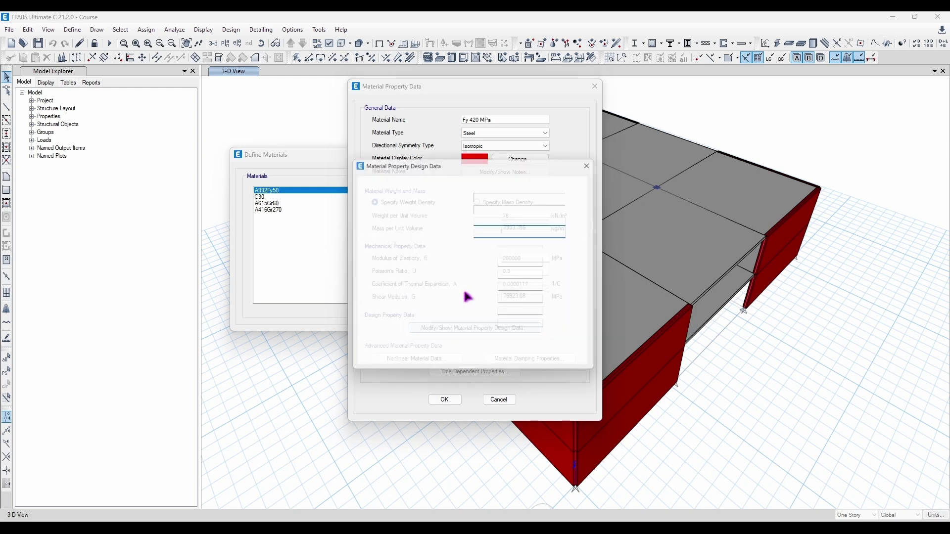
{"action": "type", "text": "Fy 420 MP"}
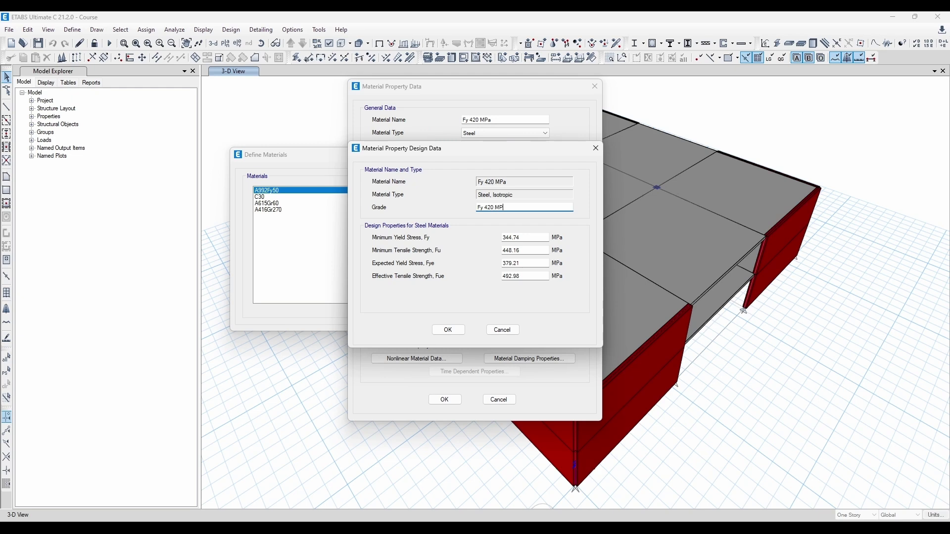
{"action": "type", "text": "a"}
{"action": "key", "text": "Tab"}
{"action": "type", "text": "420"}
{"action": "key", "text": "Tab"}
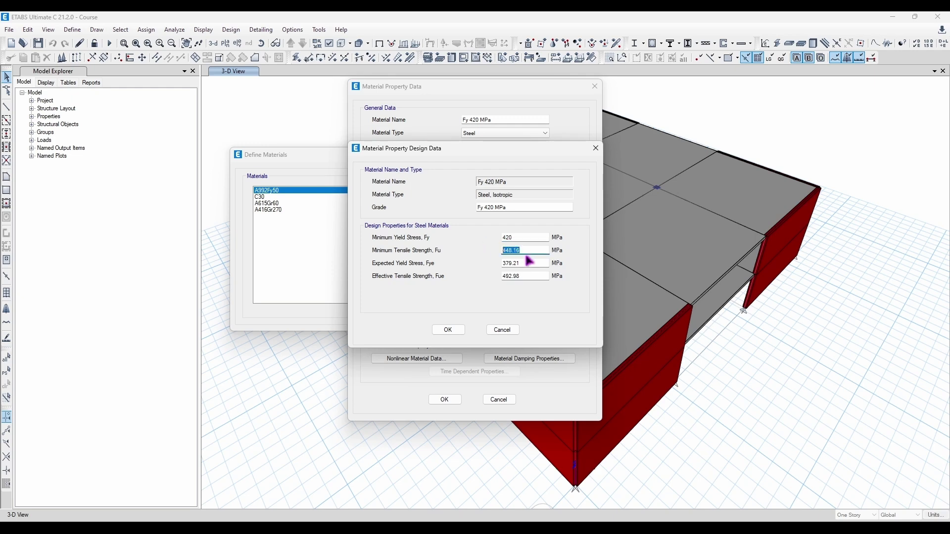
Annotate the screen in blue with "Ductility" and the ratio fu/fy = 1.5, and clear the notes
{"action": "left_click", "coordinate": [916, 144]}
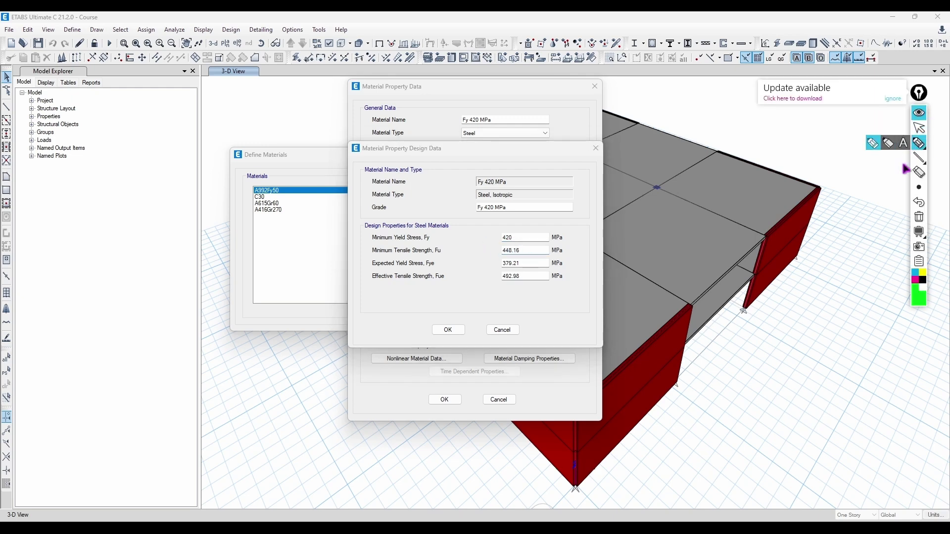
{"action": "left_click", "coordinate": [916, 273]}
{"action": "mouse_move", "coordinate": [716, 364]}
{"action": "left_mouse_down"}
{"action": "mouse_move", "coordinate": [721, 375]}
{"action": "mouse_move", "coordinate": [771, 372]}
{"action": "mouse_move", "coordinate": [776, 346]}
{"action": "mouse_move", "coordinate": [784, 360]}
{"action": "mouse_move", "coordinate": [798, 356]}
{"action": "mouse_move", "coordinate": [790, 374]}
{"action": "left_mouse_up"}
{"action": "left_click", "coordinate": [770, 352]}
{"action": "left_click", "coordinate": [743, 410]}
{"action": "mouse_move", "coordinate": [732, 396]}
{"action": "left_mouse_down"}
{"action": "mouse_move", "coordinate": [727, 419]}
{"action": "mouse_move", "coordinate": [758, 444]}
{"action": "mouse_move", "coordinate": [846, 398]}
{"action": "mouse_move", "coordinate": [831, 424]}
{"action": "mouse_move", "coordinate": [817, 424]}
{"action": "left_mouse_up"}
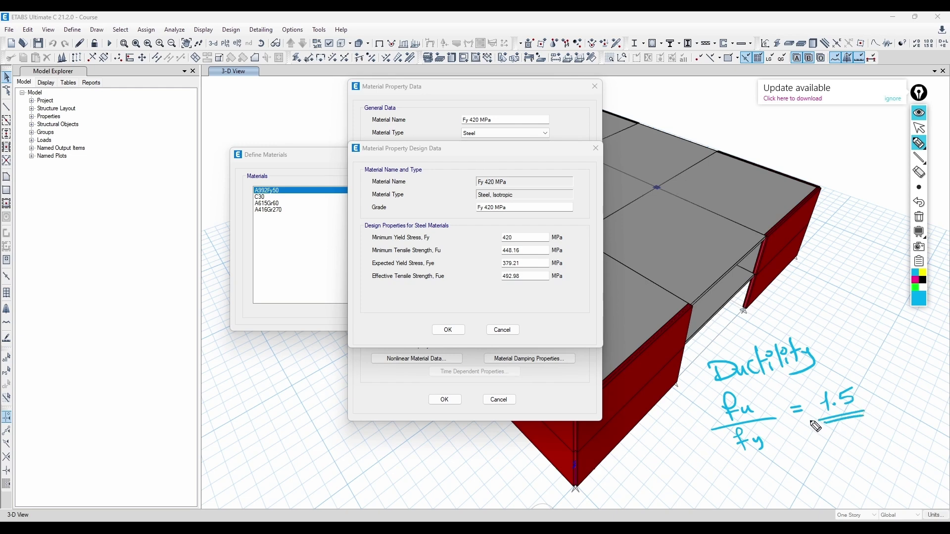
{"action": "left_click", "coordinate": [917, 216]}
{"action": "left_click", "coordinate": [914, 95]}
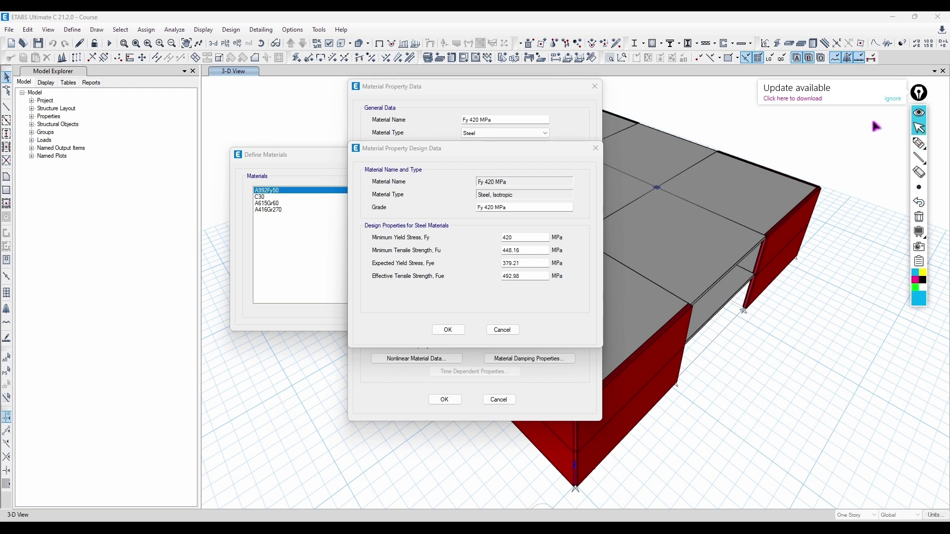
Set the steel's minimum tensile strength to 630 MPa, enter its expected yield stress with a 1.1 factor, and accept the material definitions
{"action": "double_click", "coordinate": [524, 250]}
{"action": "type", "text": "1."}
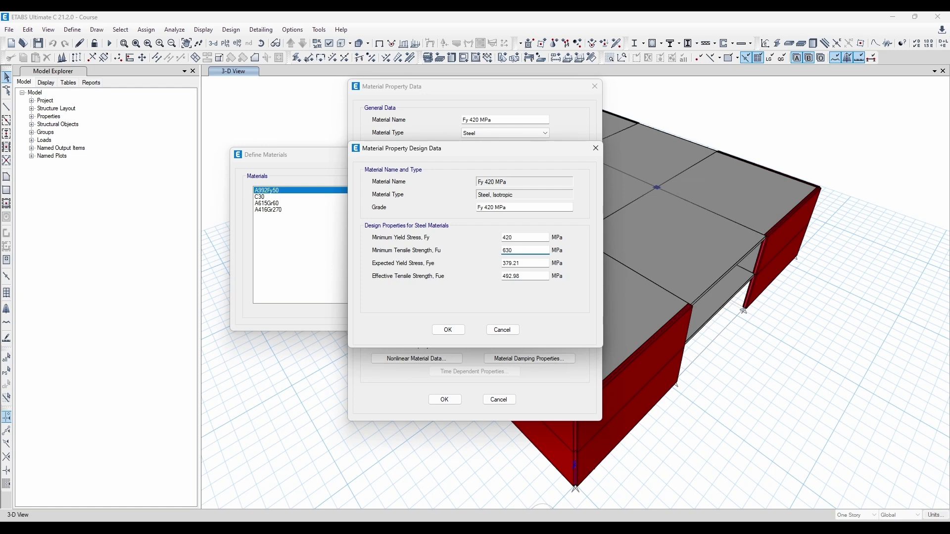
{"action": "double_click", "coordinate": [521, 263]}
{"action": "type", "text": "1.1"}
{"action": "key", "text": "Tab"}
{"action": "left_click", "coordinate": [448, 329]}
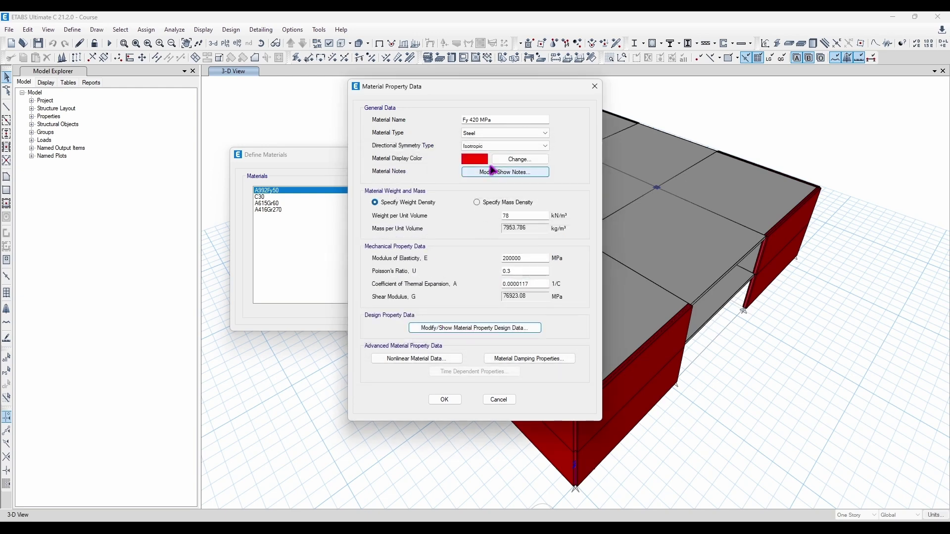
{"action": "left_click", "coordinate": [445, 399]}
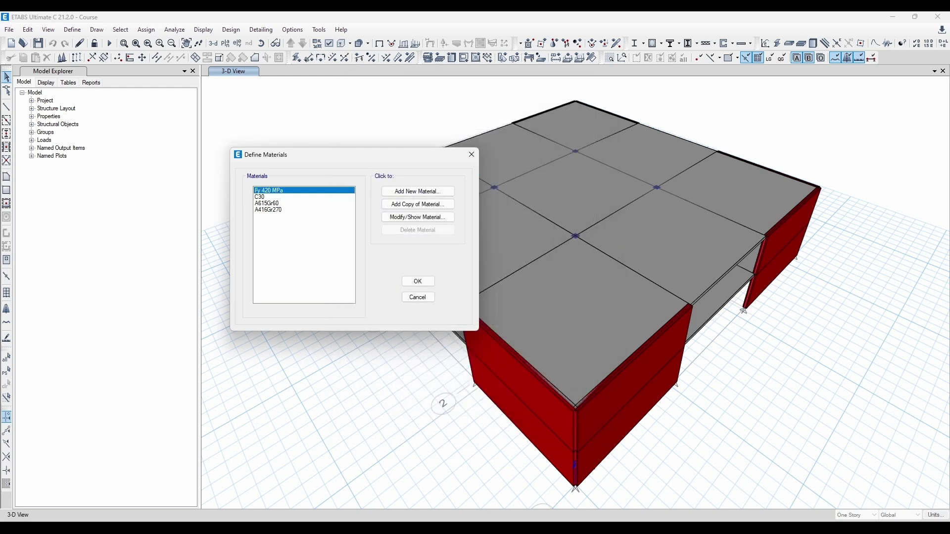
{"action": "left_click", "coordinate": [417, 280]}
Open the frame section properties and move their window slightly to the side
{"action": "left_click", "coordinate": [74, 30]}
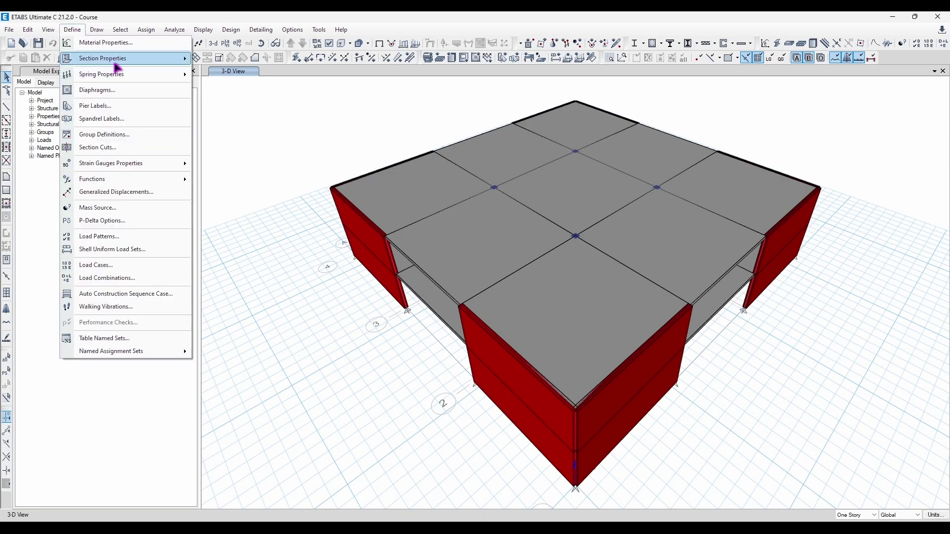
{"action": "mouse_move", "coordinate": [123, 59]}
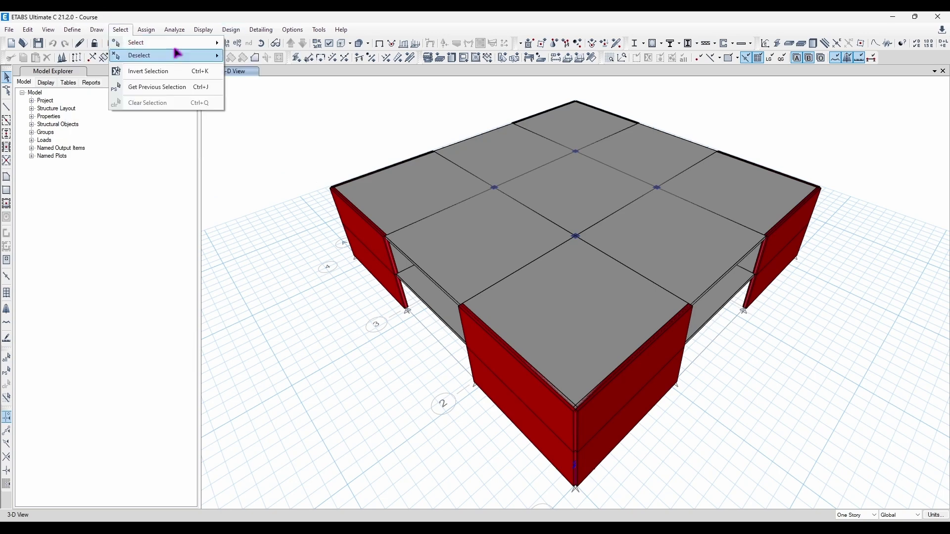
{"action": "left_click", "coordinate": [228, 59]}
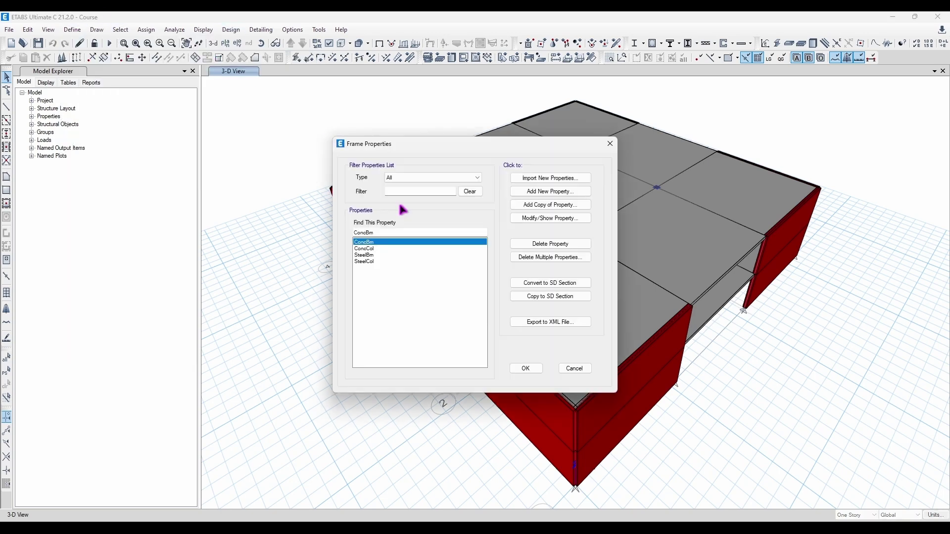
{"action": "left_click_drag", "start_coordinate": [513, 149], "coordinate": [546, 140]}
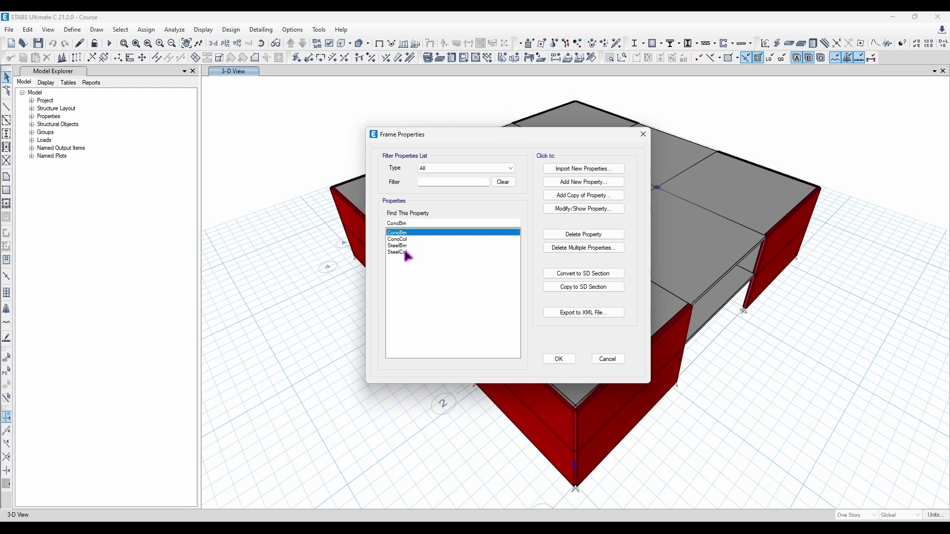
Delete the unused ConcBm, SteelBm and SteelCol frame sections, keeping only ConcCol
{"action": "left_click_drag", "start_coordinate": [390, 237], "coordinate": [434, 237]}
{"action": "left_click", "coordinate": [584, 248]}
{"action": "left_click", "coordinate": [435, 350]}
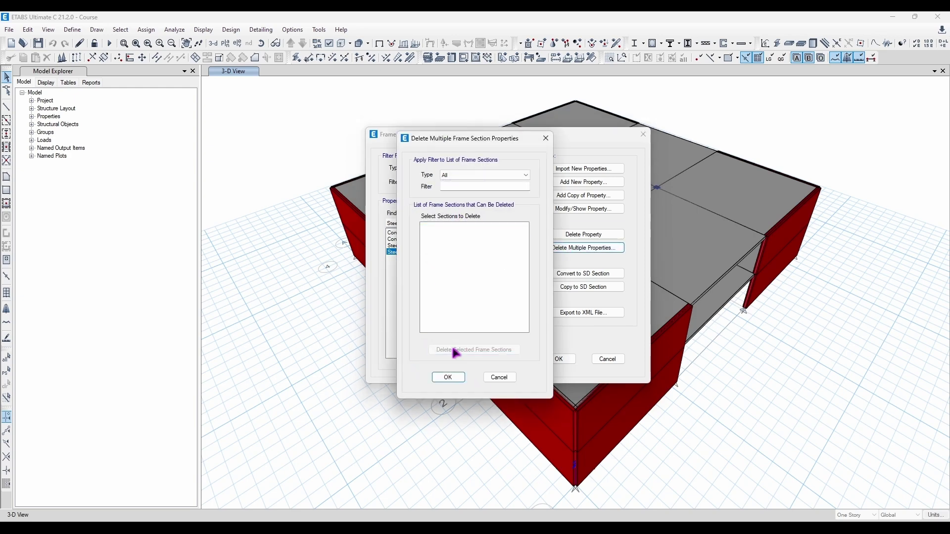
{"action": "left_click", "coordinate": [448, 377]}
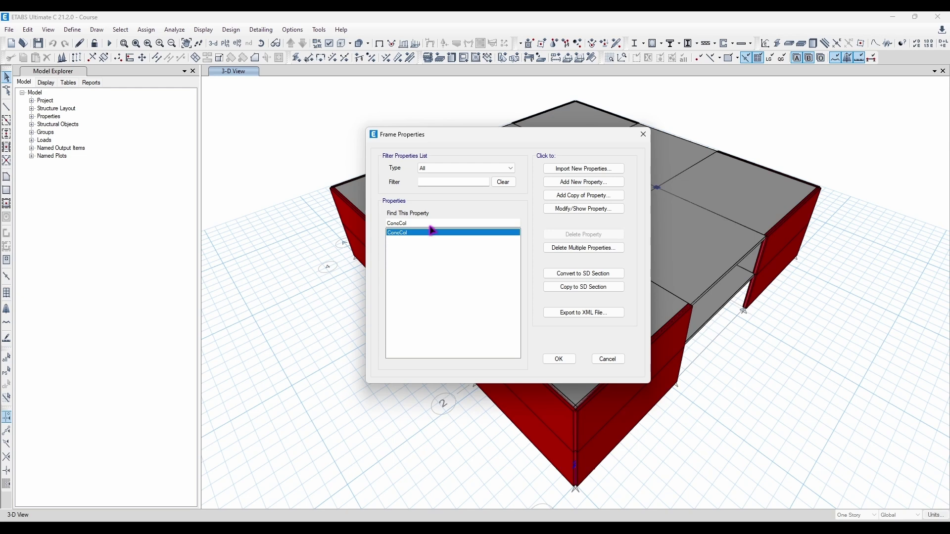
Start adding a new frame property and browse the available section shapes
{"action": "left_click_drag", "start_coordinate": [546, 131], "coordinate": [350, 128]}
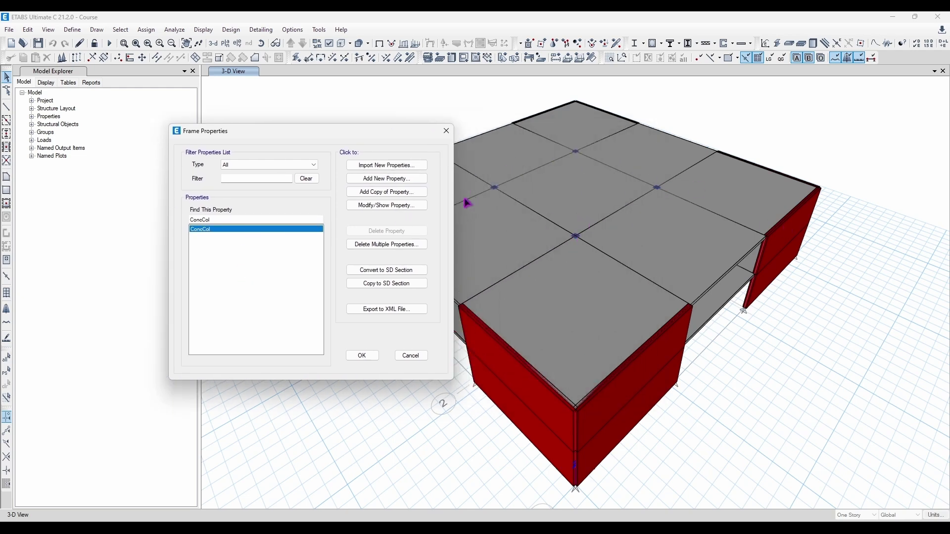
{"action": "left_click_drag", "start_coordinate": [276, 133], "coordinate": [395, 116]}
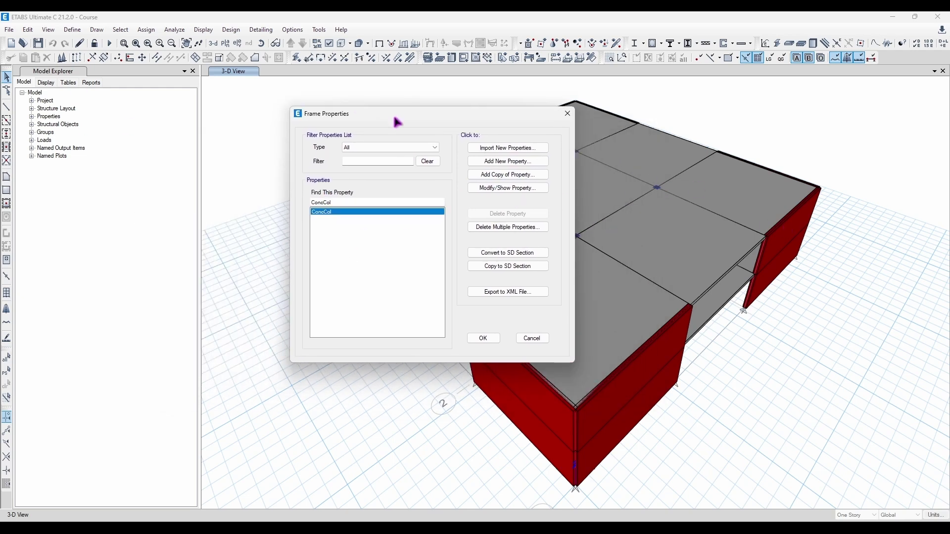
{"action": "left_click", "coordinate": [522, 160]}
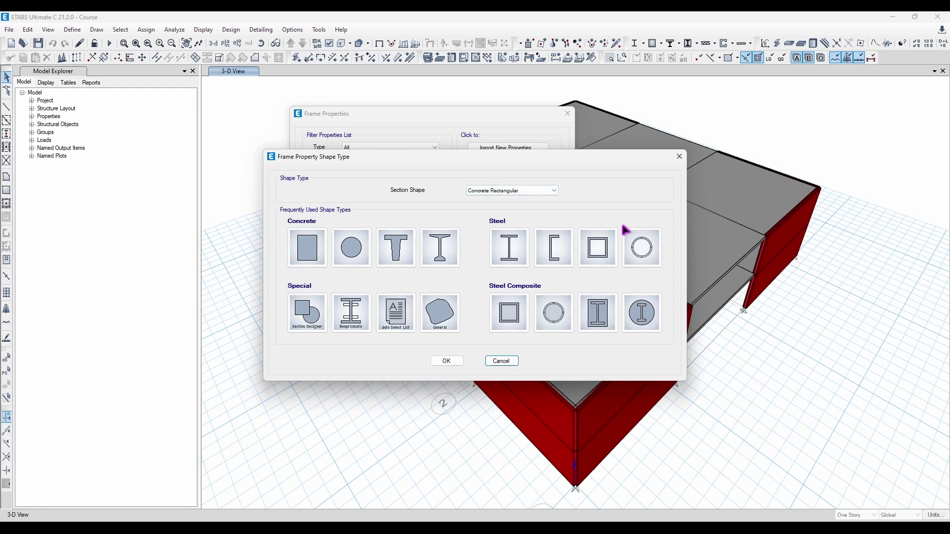
{"action": "left_click", "coordinate": [472, 192]}
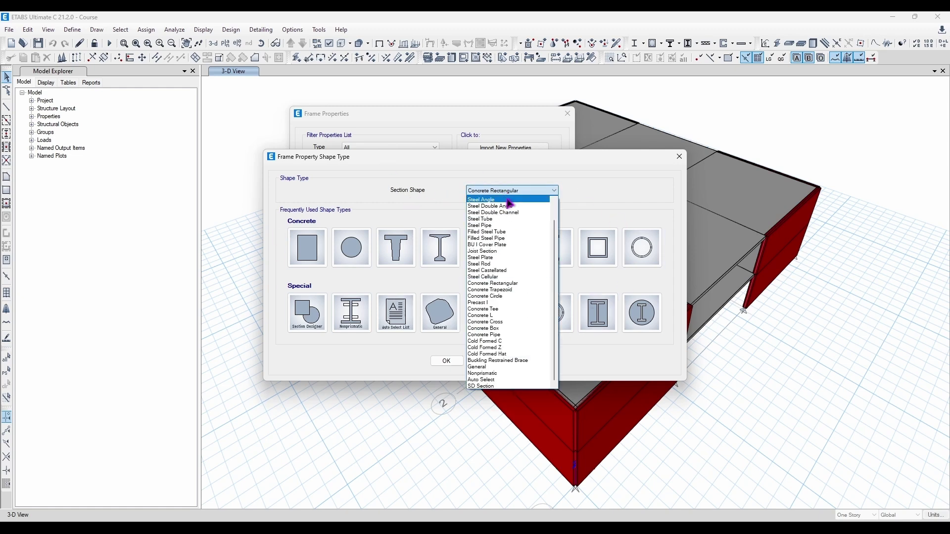
{"action": "left_click", "coordinate": [523, 191]}
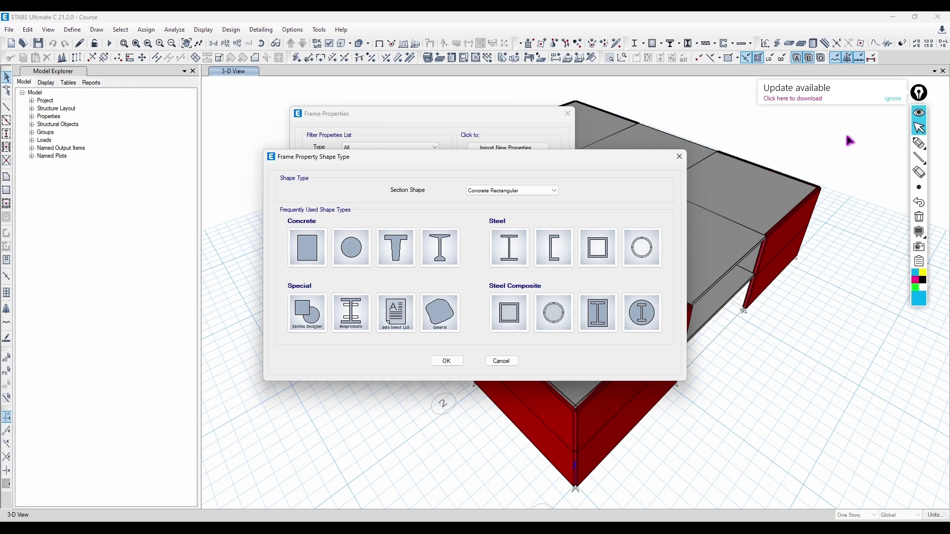
Sketch a blue portal frame with tapered legs beside the model and label it "Non pres."
{"action": "left_click", "coordinate": [919, 143]}
{"action": "mouse_move", "coordinate": [768, 322]}
{"action": "left_mouse_down"}
{"action": "mouse_move", "coordinate": [773, 391]}
{"action": "mouse_move", "coordinate": [866, 320]}
{"action": "mouse_move", "coordinate": [886, 391]}
{"action": "left_mouse_up"}
{"action": "mouse_move", "coordinate": [773, 389]}
{"action": "left_mouse_down"}
{"action": "mouse_move", "coordinate": [788, 389]}
{"action": "mouse_move", "coordinate": [797, 345]}
{"action": "mouse_move", "coordinate": [859, 341]}
{"action": "mouse_move", "coordinate": [885, 390]}
{"action": "left_mouse_up"}
{"action": "mouse_move", "coordinate": [817, 354]}
{"action": "left_mouse_down"}
{"action": "mouse_move", "coordinate": [760, 355]}
{"action": "mouse_move", "coordinate": [795, 380]}
{"action": "left_mouse_up"}
{"action": "mouse_move", "coordinate": [749, 409]}
{"action": "left_mouse_down"}
{"action": "mouse_move", "coordinate": [760, 394]}
{"action": "mouse_move", "coordinate": [770, 402]}
{"action": "left_mouse_up"}
{"action": "left_click_drag", "start_coordinate": [774, 403], "coordinate": [786, 397]}
{"action": "mouse_move", "coordinate": [762, 415]}
{"action": "left_mouse_down"}
{"action": "mouse_move", "coordinate": [761, 436]}
{"action": "mouse_move", "coordinate": [766, 425]}
{"action": "left_mouse_up"}
{"action": "left_click_drag", "start_coordinate": [770, 426], "coordinate": [784, 424]}
{"action": "left_click_drag", "start_coordinate": [794, 414], "coordinate": [786, 424]}
{"action": "left_click", "coordinate": [801, 415]}
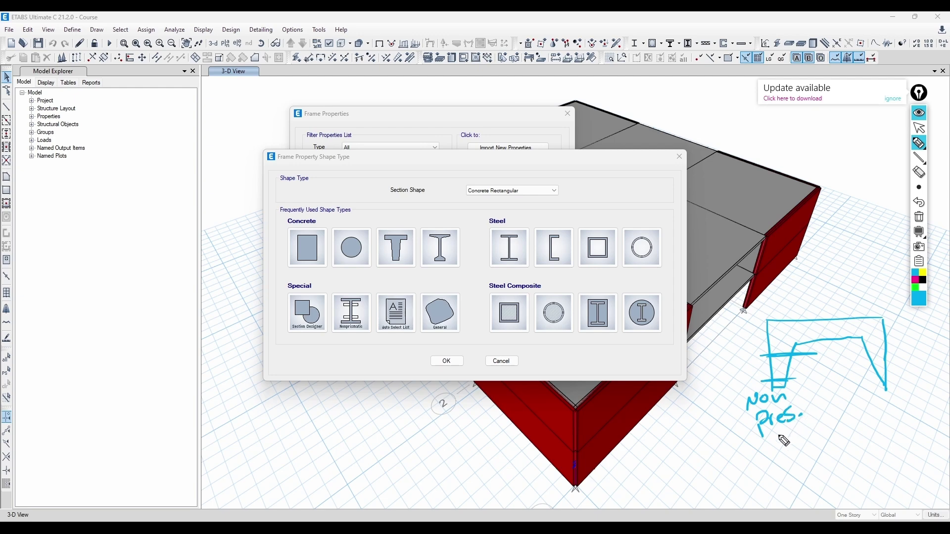
Circle the Nonprismatic section type in blue, and clear all the notes
{"action": "mouse_move", "coordinate": [356, 286]}
{"action": "left_mouse_down"}
{"action": "mouse_move", "coordinate": [366, 343]}
{"action": "mouse_move", "coordinate": [388, 320]}
{"action": "left_mouse_up"}
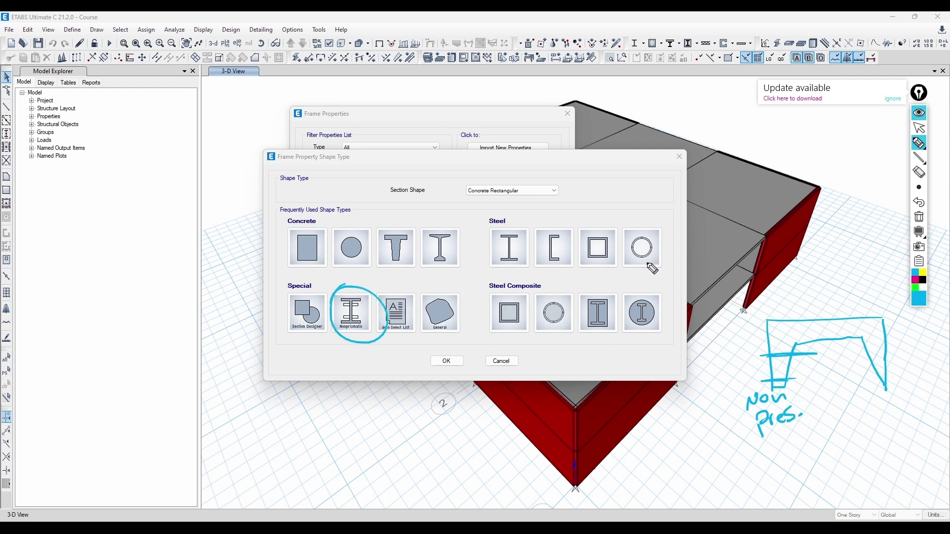
{"action": "left_click", "coordinate": [920, 218]}
{"action": "left_click", "coordinate": [918, 128]}
Set up a rectangular concrete section named B25X60 with a depth of 600 mm and a width of 250 mm
{"action": "left_click", "coordinate": [302, 245]}
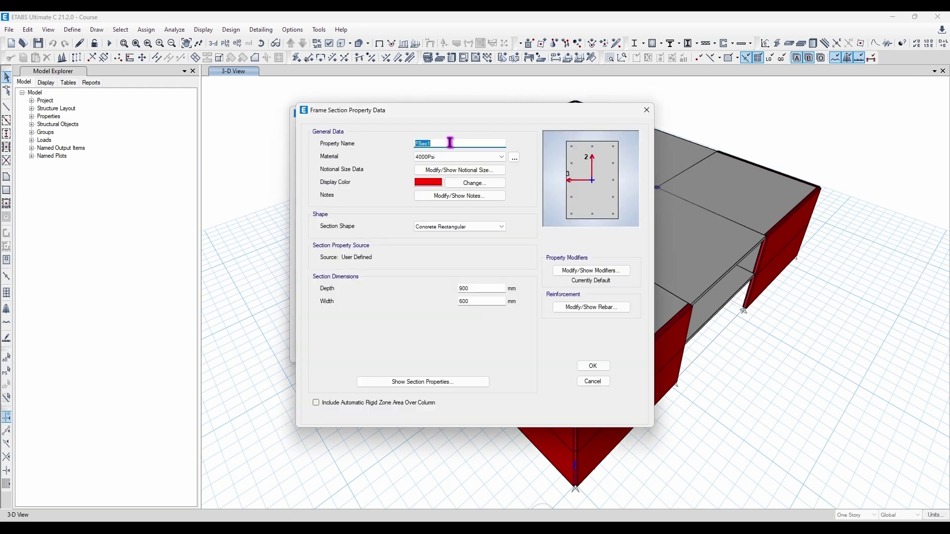
{"action": "type", "text": "B25X60"}
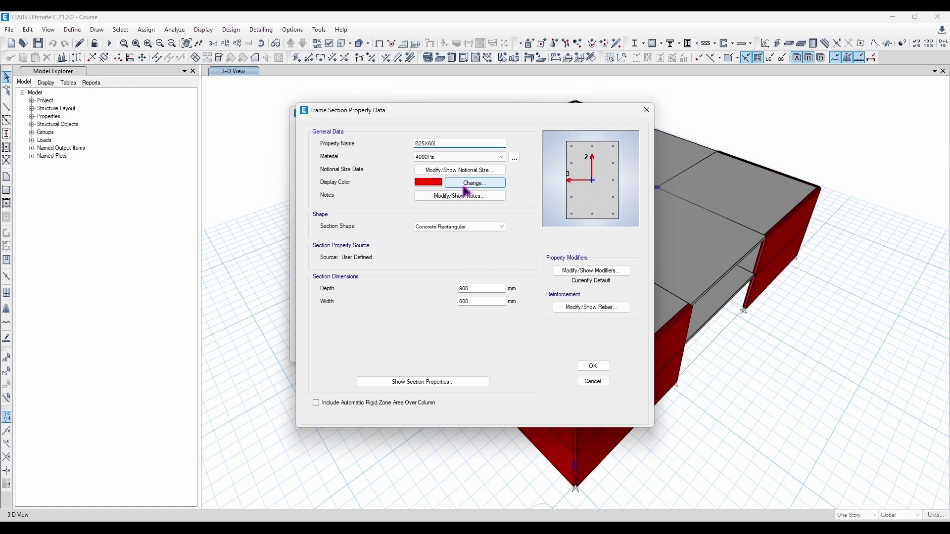
{"action": "left_click", "coordinate": [502, 157]}
{"action": "left_click", "coordinate": [501, 157]}
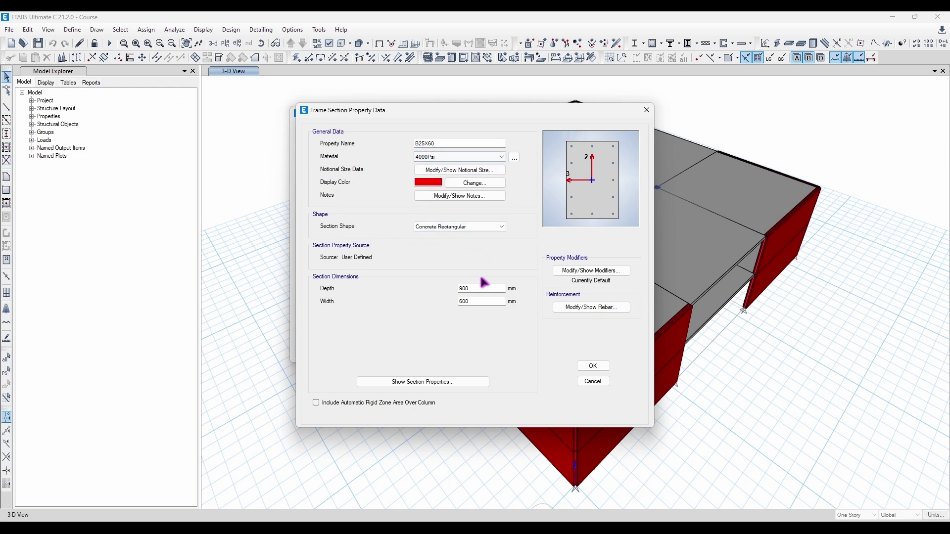
{"action": "double_click", "coordinate": [495, 291]}
{"action": "double_click", "coordinate": [495, 301]}
{"action": "left_click", "coordinate": [501, 289]}
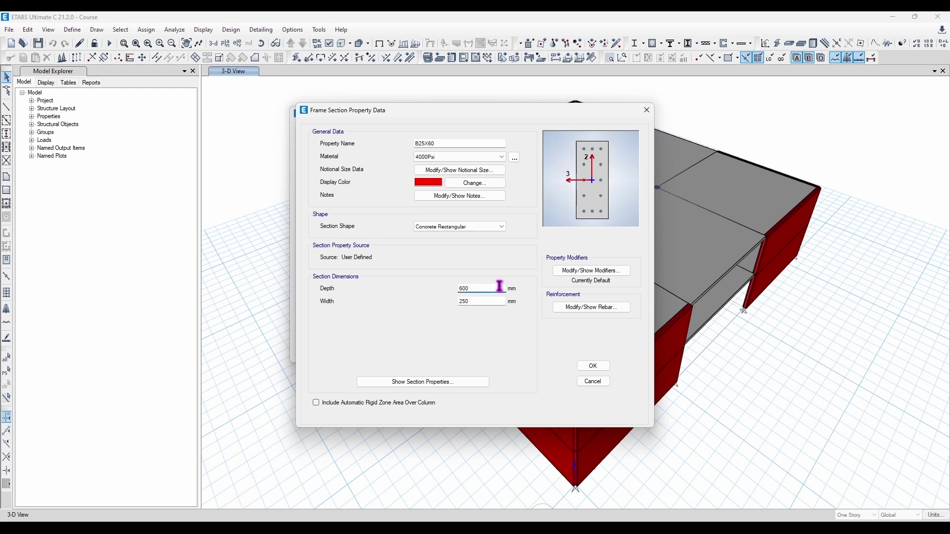
Review the section's property modifiers, including the torsional constant and moments of inertia, and close them
{"action": "left_click", "coordinate": [597, 268]}
{"action": "left_click_drag", "start_coordinate": [514, 157], "coordinate": [275, 113]}
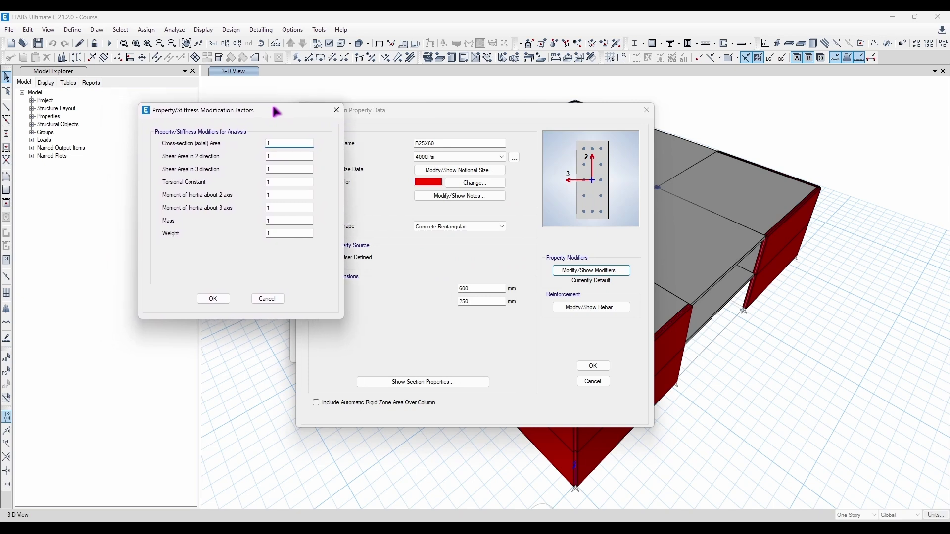
{"action": "double_click", "coordinate": [274, 195]}
{"action": "key", "text": "Tab"}
{"action": "left_click", "coordinate": [287, 183]}
{"action": "left_click", "coordinate": [336, 110]}
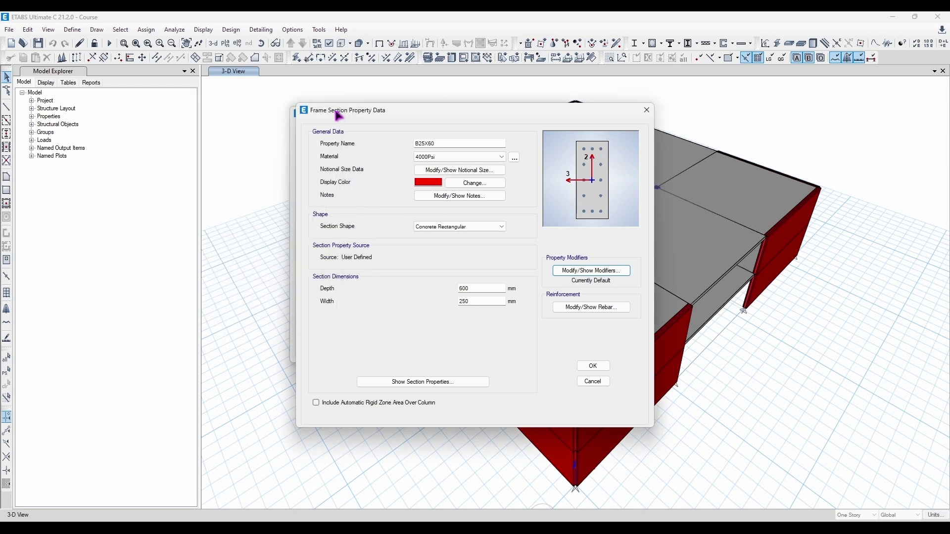
Set the section's reinforcement design type to M3 Design Only (Beam)
{"action": "left_click", "coordinate": [567, 308]}
{"action": "left_click_drag", "start_coordinate": [430, 117], "coordinate": [165, 88]}
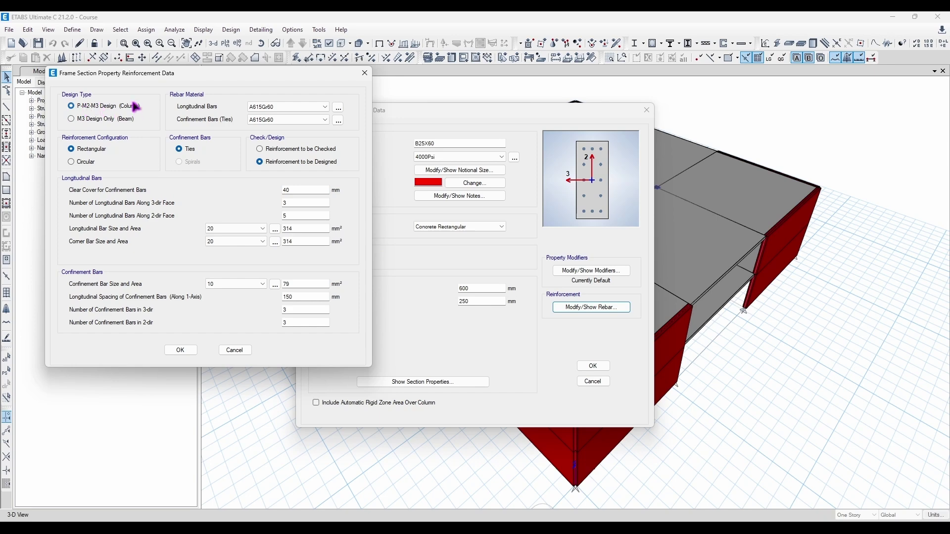
{"action": "left_click", "coordinate": [97, 121]}
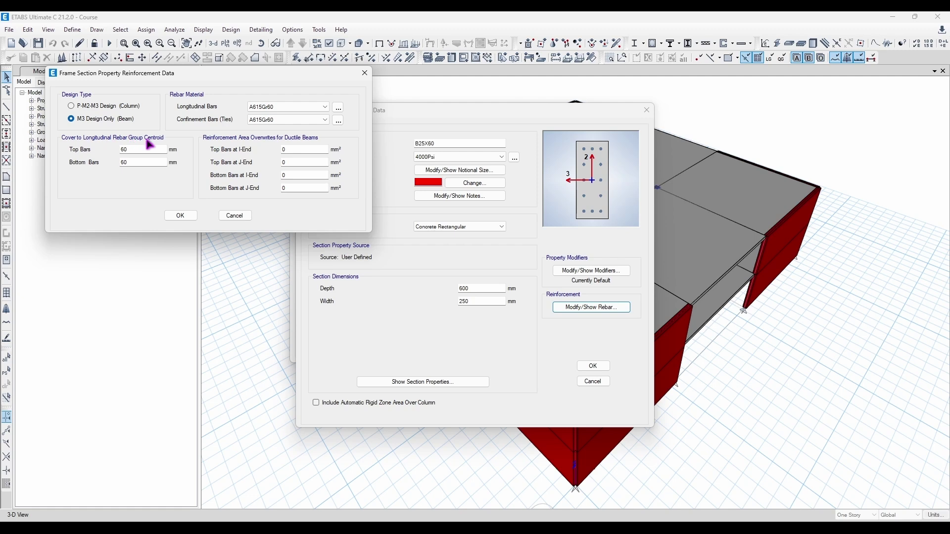
Switch the annotation overlay to a blank black board and draw a tall blue rectangle as the beam cross-section
{"action": "left_click", "coordinate": [919, 143]}
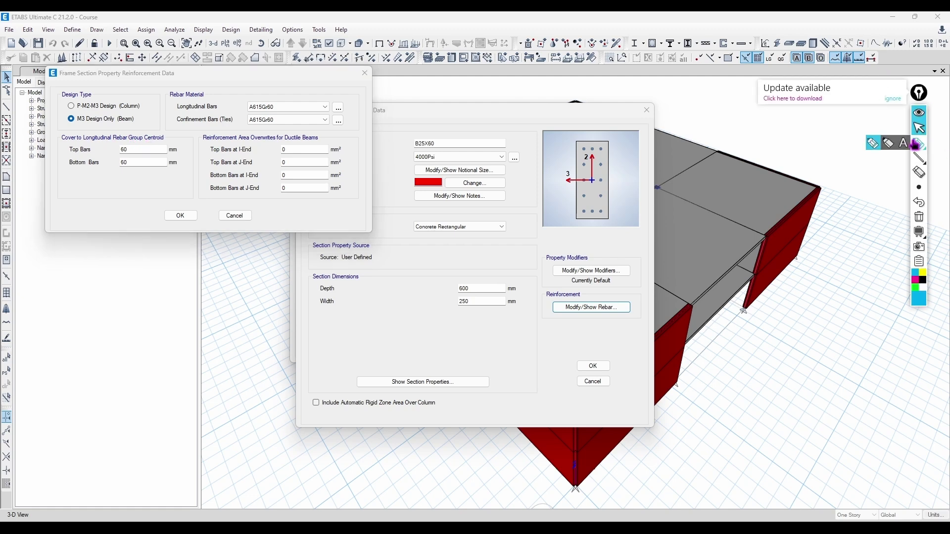
{"action": "left_click", "coordinate": [918, 232]}
{"action": "left_click_drag", "start_coordinate": [402, 119], "coordinate": [492, 122]}
{"action": "left_click", "coordinate": [918, 215]}
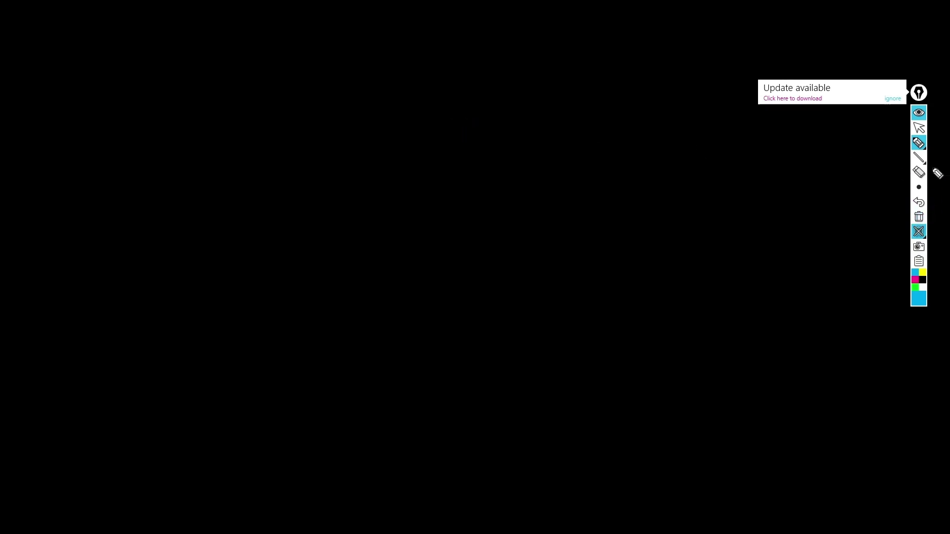
{"action": "left_click", "coordinate": [917, 161]}
{"action": "left_click", "coordinate": [891, 160]}
{"action": "left_click_drag", "start_coordinate": [400, 126], "coordinate": [554, 389]}
Choose a thicker brush for the reinforcement bars and undo the trial dots
{"action": "left_click", "coordinate": [918, 187]}
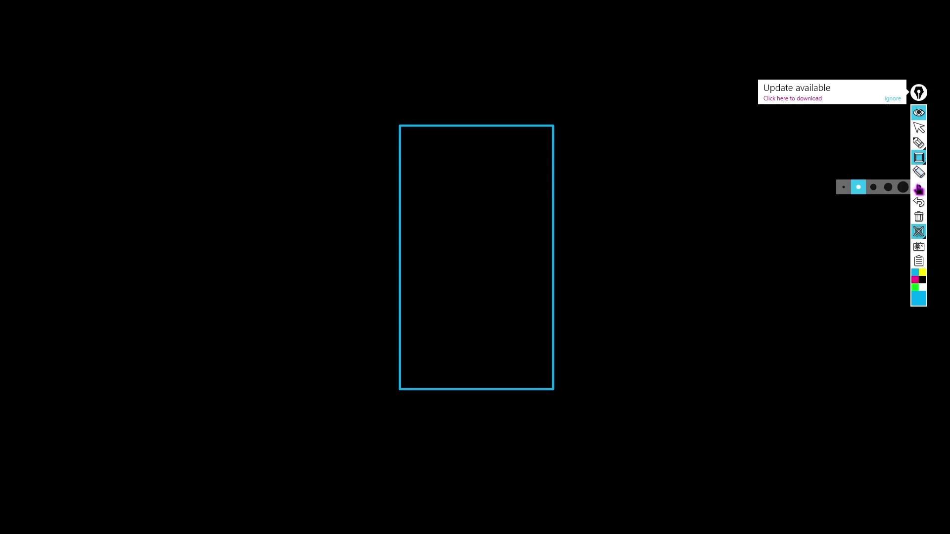
{"action": "left_click", "coordinate": [902, 189]}
{"action": "left_click", "coordinate": [412, 138]}
{"action": "left_click", "coordinate": [918, 187]}
{"action": "left_click", "coordinate": [891, 189]}
{"action": "left_click", "coordinate": [618, 172]}
{"action": "key", "text": "ctrl+z"}
{"action": "key", "text": "ctrl+z"}
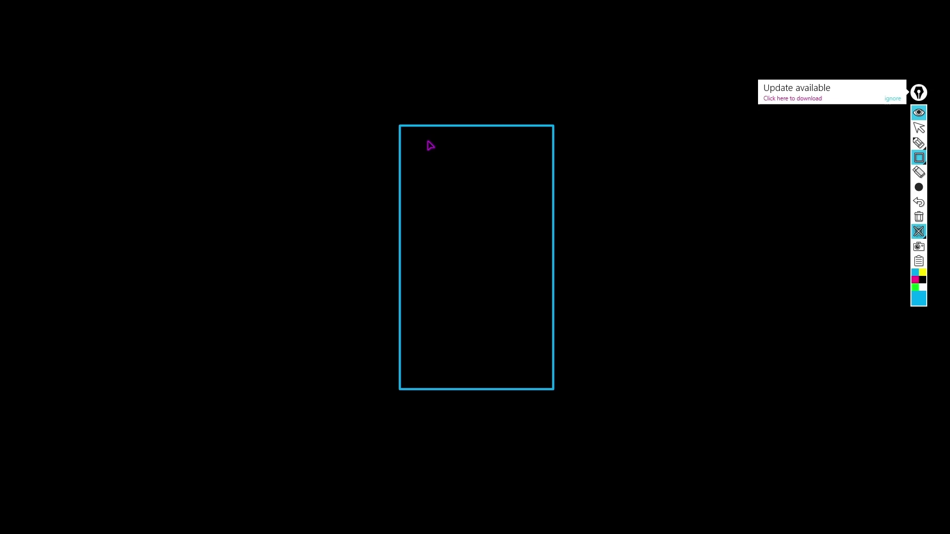
Place a row of five blue dots along the bottom of the beam section as reinforcement bars
{"action": "left_click", "coordinate": [410, 381]}
{"action": "key", "text": "ctrl+z"}
{"action": "left_click", "coordinate": [449, 375]}
{"action": "left_click", "coordinate": [486, 375]}
{"action": "left_click", "coordinate": [522, 375]}
{"action": "left_click", "coordinate": [543, 375]}
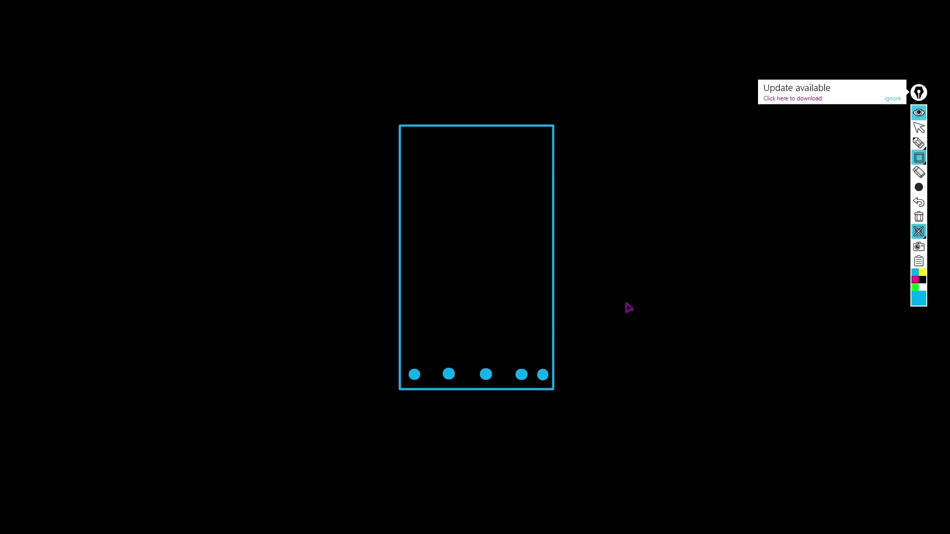
Draw a yellow stirrup outline inside the beam section with straight lines, and reduce the line thickness
{"action": "left_click", "coordinate": [919, 158]}
{"action": "left_click", "coordinate": [859, 158]}
{"action": "left_click", "coordinate": [923, 272]}
{"action": "mouse_move", "coordinate": [405, 381]}
{"action": "left_mouse_down"}
{"action": "mouse_move", "coordinate": [547, 381]}
{"action": "mouse_move", "coordinate": [550, 141]}
{"action": "mouse_move", "coordinate": [409, 142]}
{"action": "mouse_move", "coordinate": [410, 379]}
{"action": "left_mouse_up"}
{"action": "left_click", "coordinate": [918, 187]}
{"action": "left_click", "coordinate": [847, 187]}
{"action": "key", "text": "ctrl+z"}
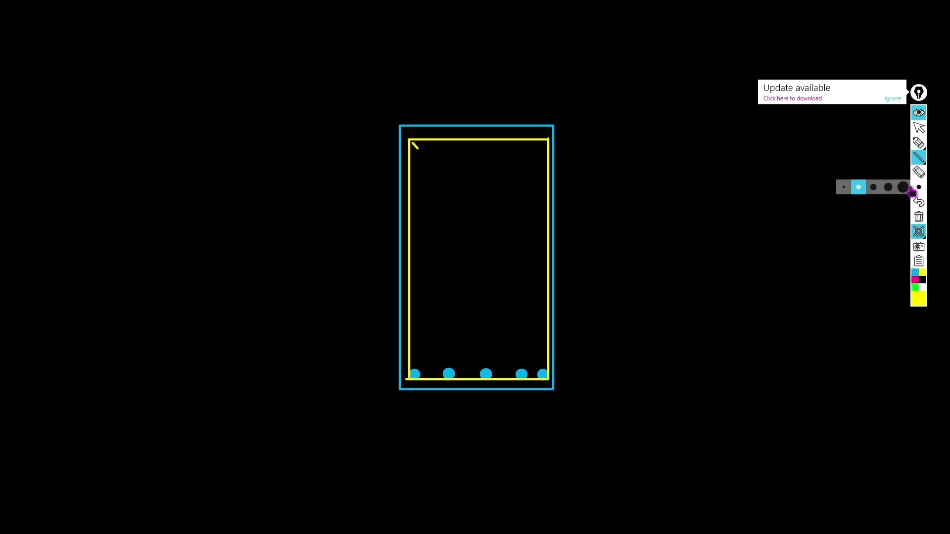
Draw two yellow corner bars at the top of the section and label them with an arrow, "10%", "20%" and "As"
{"action": "left_click", "coordinate": [918, 144]}
{"action": "left_click_drag", "start_coordinate": [416, 147], "coordinate": [410, 147]}
{"action": "left_click_drag", "start_coordinate": [544, 147], "coordinate": [610, 149]}
{"action": "left_click_drag", "start_coordinate": [619, 141], "coordinate": [631, 140]}
{"action": "left_click_drag", "start_coordinate": [635, 139], "coordinate": [634, 149]}
{"action": "left_click_drag", "start_coordinate": [641, 147], "coordinate": [621, 178]}
{"action": "left_click_drag", "start_coordinate": [626, 167], "coordinate": [638, 176]}
{"action": "left_click_drag", "start_coordinate": [646, 174], "coordinate": [687, 168]}
{"action": "left_click_drag", "start_coordinate": [676, 160], "coordinate": [685, 160]}
{"action": "left_click_drag", "start_coordinate": [698, 155], "coordinate": [692, 167]}
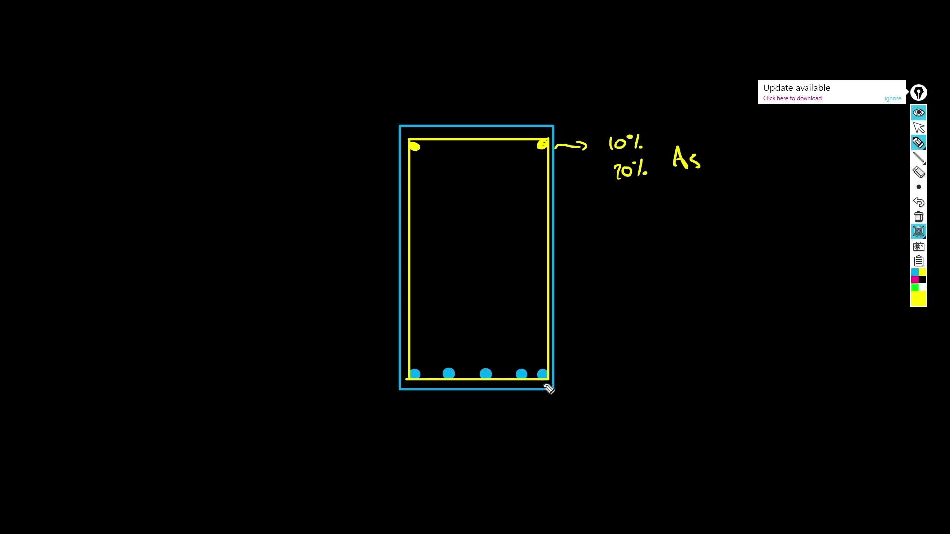
Mark the cover and the "clear cover ≈ 25 mm" in magenta at the beam's bottom edge, and hatch the clear cover
{"action": "left_click", "coordinate": [915, 280]}
{"action": "mouse_move", "coordinate": [546, 380]}
{"action": "left_mouse_down"}
{"action": "mouse_move", "coordinate": [578, 382]}
{"action": "mouse_move", "coordinate": [577, 390]}
{"action": "left_mouse_up"}
{"action": "mouse_move", "coordinate": [561, 382]}
{"action": "left_mouse_down"}
{"action": "mouse_move", "coordinate": [560, 390]}
{"action": "mouse_move", "coordinate": [593, 396]}
{"action": "left_mouse_up"}
{"action": "mouse_move", "coordinate": [600, 377]}
{"action": "left_mouse_down"}
{"action": "mouse_move", "coordinate": [601, 396]}
{"action": "mouse_move", "coordinate": [612, 395]}
{"action": "left_mouse_up"}
{"action": "mouse_move", "coordinate": [616, 388]}
{"action": "left_mouse_down"}
{"action": "mouse_move", "coordinate": [684, 391]}
{"action": "mouse_move", "coordinate": [701, 381]}
{"action": "left_mouse_up"}
{"action": "mouse_move", "coordinate": [416, 375]}
{"action": "left_mouse_down"}
{"action": "mouse_move", "coordinate": [389, 374]}
{"action": "mouse_move", "coordinate": [396, 393]}
{"action": "left_mouse_up"}
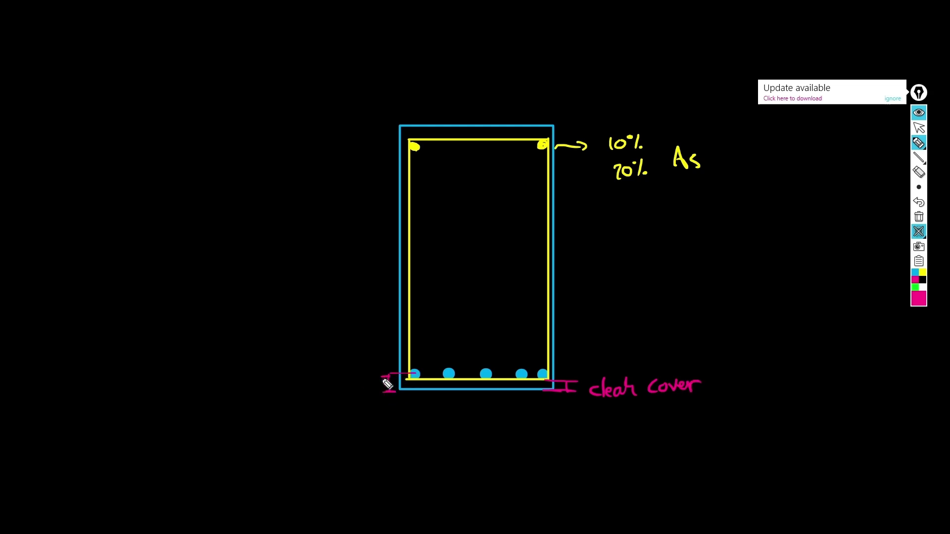
{"action": "mouse_move", "coordinate": [332, 382]}
{"action": "left_mouse_down"}
{"action": "mouse_move", "coordinate": [354, 393]}
{"action": "mouse_move", "coordinate": [371, 381]}
{"action": "left_mouse_up"}
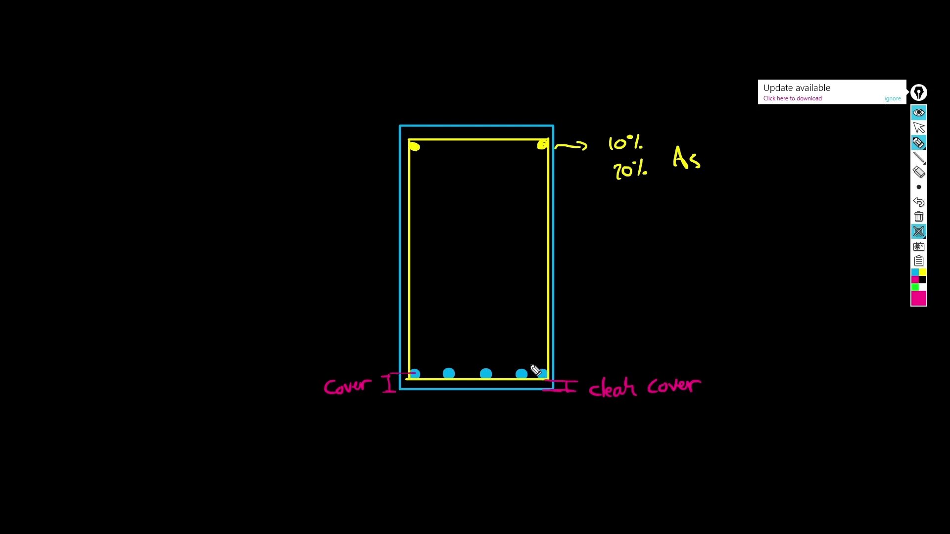
{"action": "left_click_drag", "start_coordinate": [720, 384], "coordinate": [800, 380]}
{"action": "left_click_drag", "start_coordinate": [553, 390], "coordinate": [406, 384]}
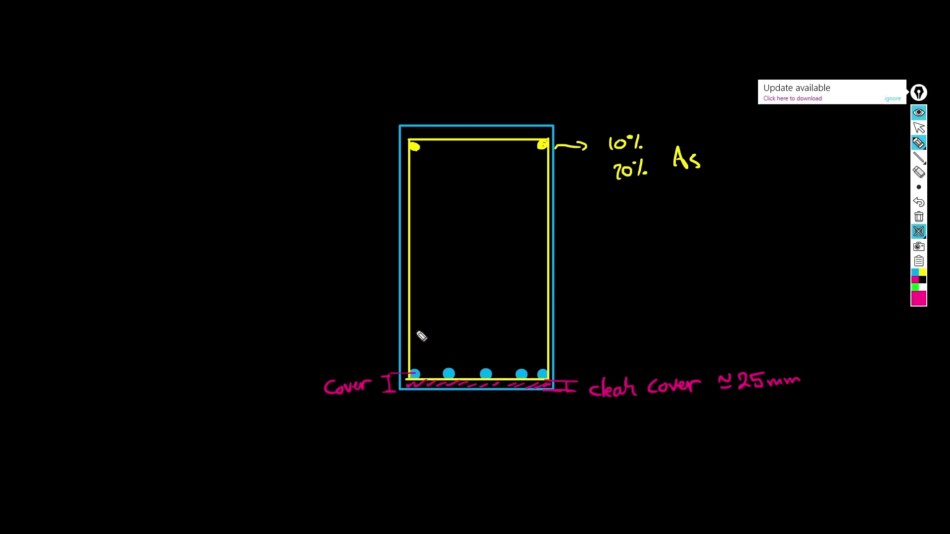
Label the stirrup "5Φ10/m'" with an arrow and write "25 + 10" below the clear cover note
{"action": "left_click_drag", "start_coordinate": [550, 286], "coordinate": [581, 279]}
{"action": "mouse_move", "coordinate": [601, 265]}
{"action": "left_mouse_down"}
{"action": "mouse_move", "coordinate": [594, 277]}
{"action": "mouse_move", "coordinate": [682, 269]}
{"action": "left_mouse_up"}
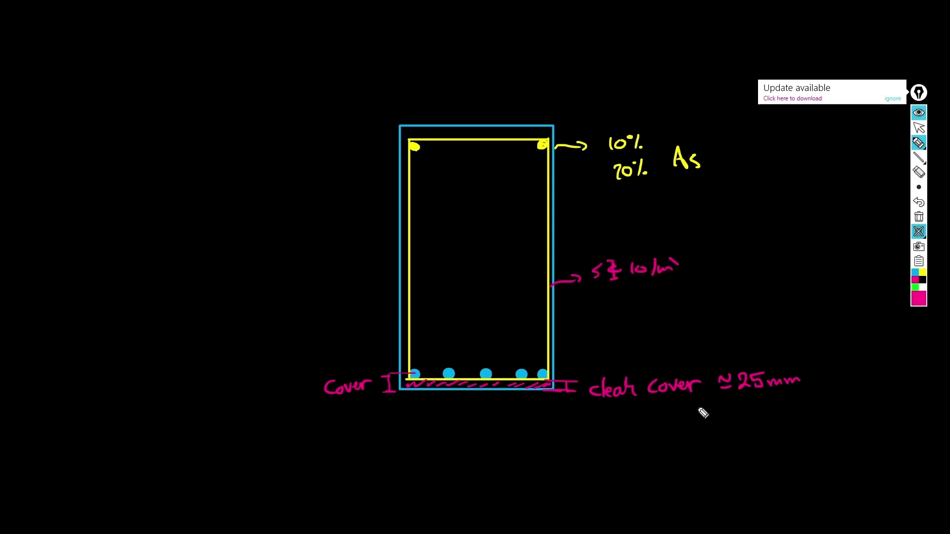
{"action": "mouse_move", "coordinate": [652, 428]}
{"action": "left_mouse_down"}
{"action": "mouse_move", "coordinate": [694, 440]}
{"action": "mouse_move", "coordinate": [719, 429]}
{"action": "left_mouse_up"}
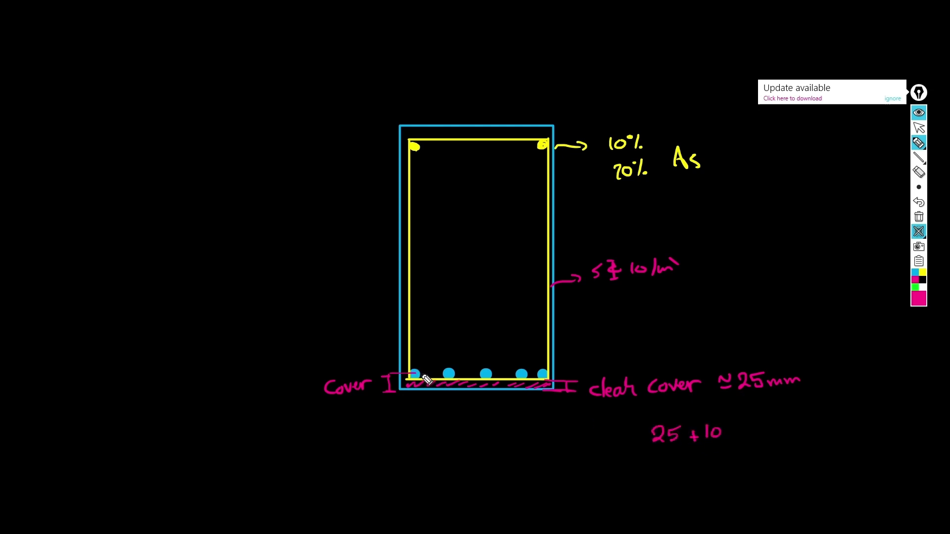
Label the bottom bars "5Φ20" with an arrow and extend the cover calculation with "+ 20/2"
{"action": "left_click_drag", "start_coordinate": [544, 364], "coordinate": [610, 340]}
{"action": "mouse_move", "coordinate": [614, 323]}
{"action": "left_mouse_down"}
{"action": "mouse_move", "coordinate": [613, 343]}
{"action": "mouse_move", "coordinate": [638, 337]}
{"action": "left_mouse_up"}
{"action": "left_click_drag", "start_coordinate": [646, 325], "coordinate": [644, 326]}
{"action": "mouse_move", "coordinate": [727, 433]}
{"action": "left_mouse_down"}
{"action": "mouse_move", "coordinate": [740, 431]}
{"action": "mouse_move", "coordinate": [732, 438]}
{"action": "left_mouse_up"}
{"action": "mouse_move", "coordinate": [749, 417]}
{"action": "left_mouse_down"}
{"action": "mouse_move", "coordinate": [758, 427]}
{"action": "mouse_move", "coordinate": [761, 417]}
{"action": "left_mouse_up"}
{"action": "mouse_move", "coordinate": [751, 431]}
{"action": "left_mouse_down"}
{"action": "mouse_move", "coordinate": [768, 429]}
{"action": "mouse_move", "coordinate": [767, 444]}
{"action": "left_mouse_up"}
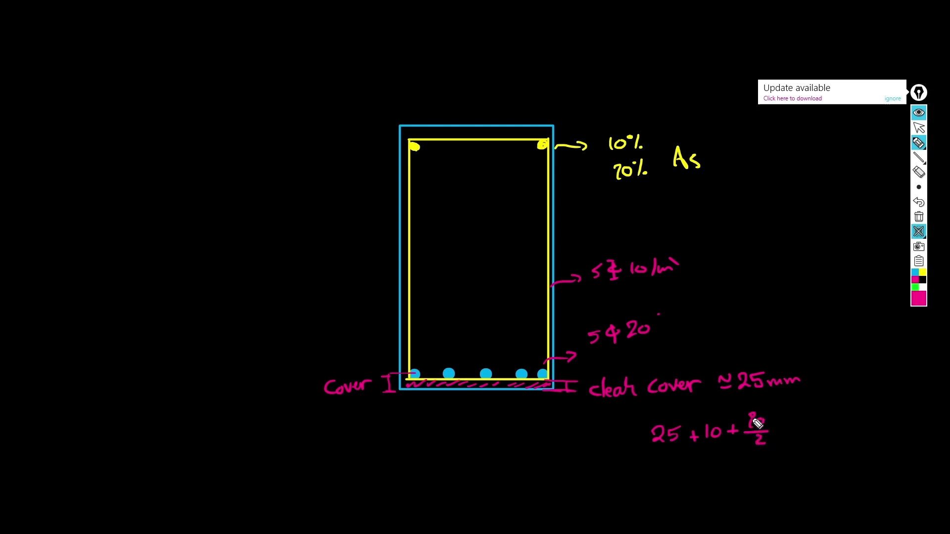
Write the cover calculation's result as "45 mm ≈ 50 mm" below the sum
{"action": "left_click_drag", "start_coordinate": [660, 466], "coordinate": [668, 474]}
{"action": "left_click_drag", "start_coordinate": [664, 469], "coordinate": [665, 479]}
{"action": "left_click_drag", "start_coordinate": [692, 480], "coordinate": [764, 471]}
{"action": "left_click_drag", "start_coordinate": [753, 483], "coordinate": [796, 476]}
{"action": "left_click_drag", "start_coordinate": [803, 482], "coordinate": [827, 478]}
Add a second row of five blue bars above the bottom row using a thicker brush
{"action": "left_click", "coordinate": [919, 187]}
{"action": "left_click", "coordinate": [914, 273]}
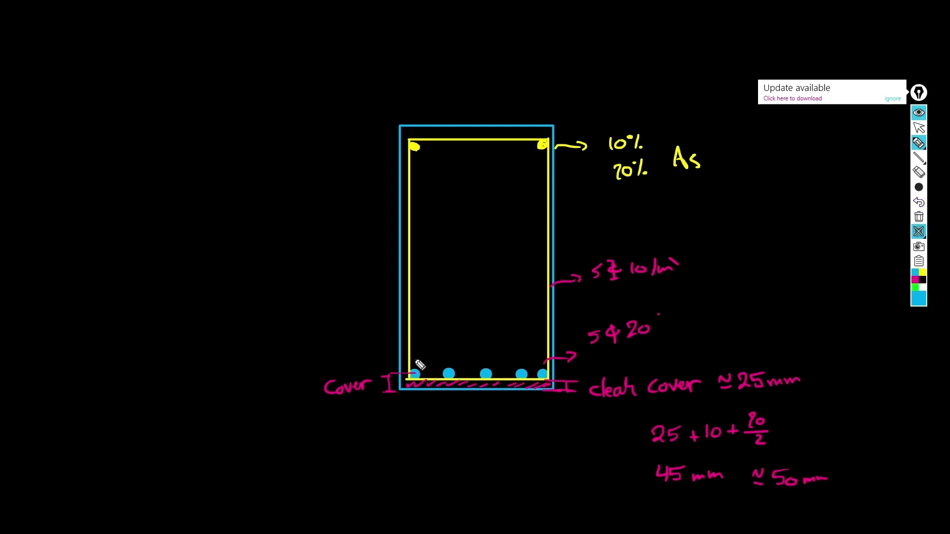
{"action": "left_click", "coordinate": [448, 355]}
{"action": "left_click", "coordinate": [484, 356]}
{"action": "left_click", "coordinate": [520, 356]}
{"action": "left_click", "coordinate": [541, 354]}
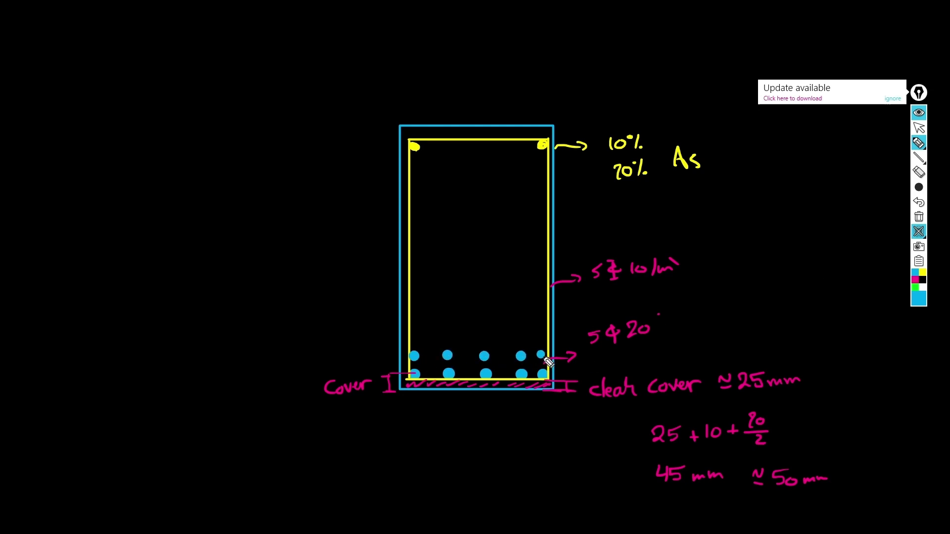
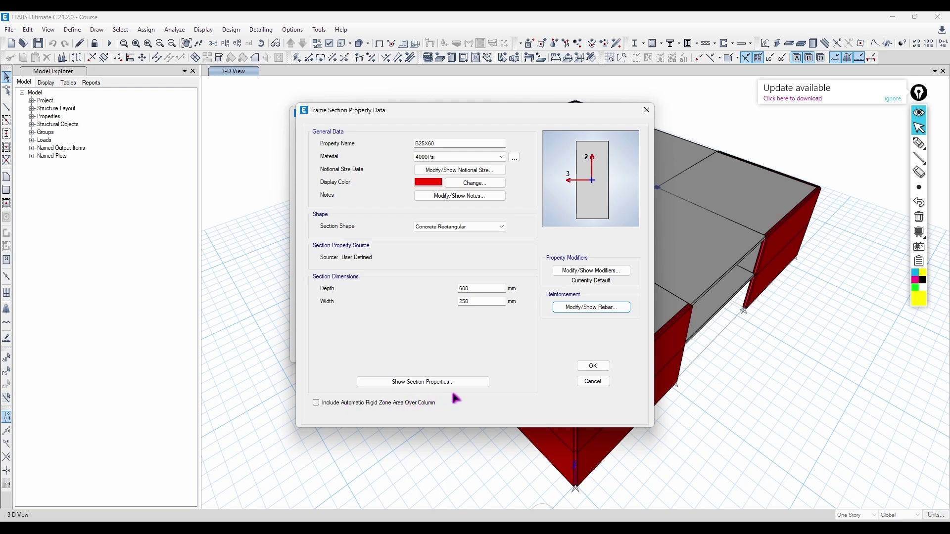
Circle in yellow the slab-edge point where it meets the far red wall, and return to the normal pointer
{"action": "left_click", "coordinate": [919, 143]}
{"action": "left_click_drag", "start_coordinate": [772, 231], "coordinate": [760, 230]}
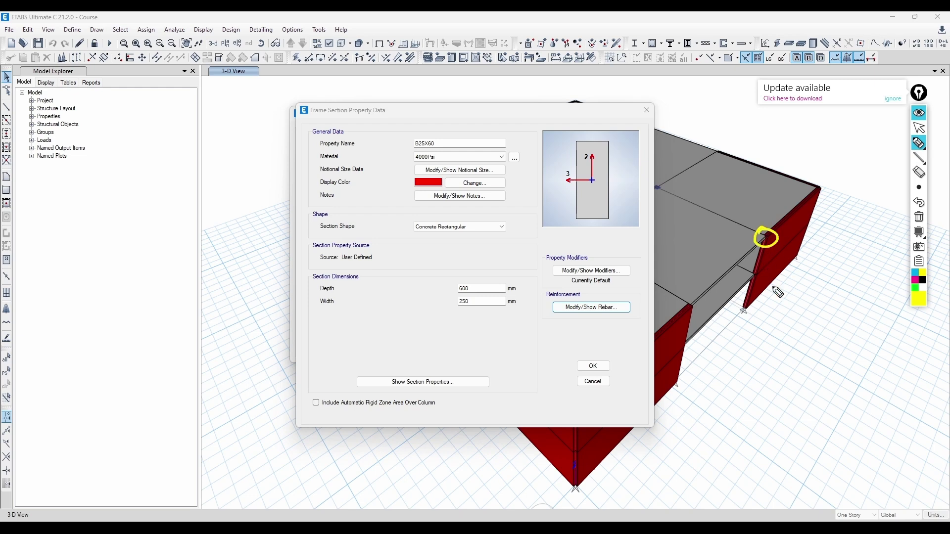
{"action": "left_click", "coordinate": [915, 273]}
{"action": "key", "text": "ctrl+shift+2"}
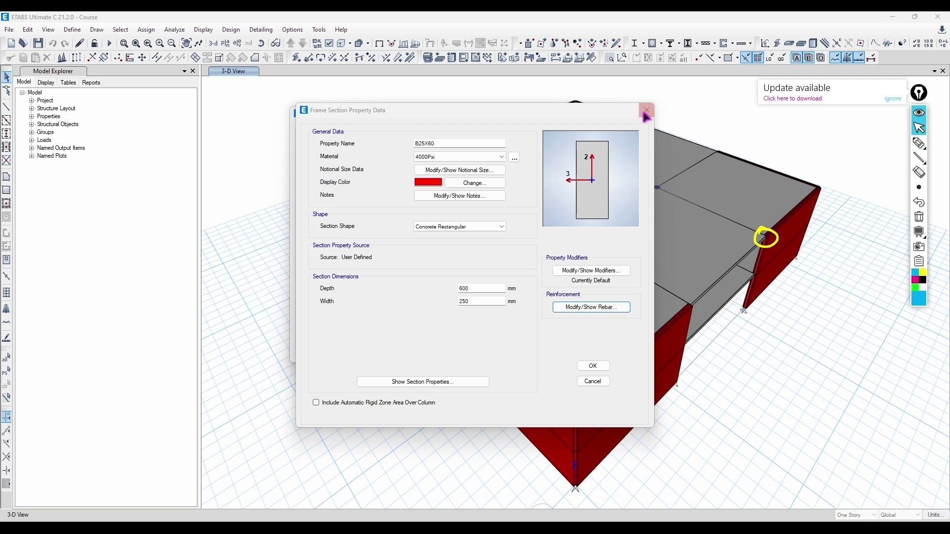
Close the section data and frame properties without accepting them, and open the Story2 plan view
{"action": "left_click", "coordinate": [646, 109]}
{"action": "left_click", "coordinate": [569, 111]}
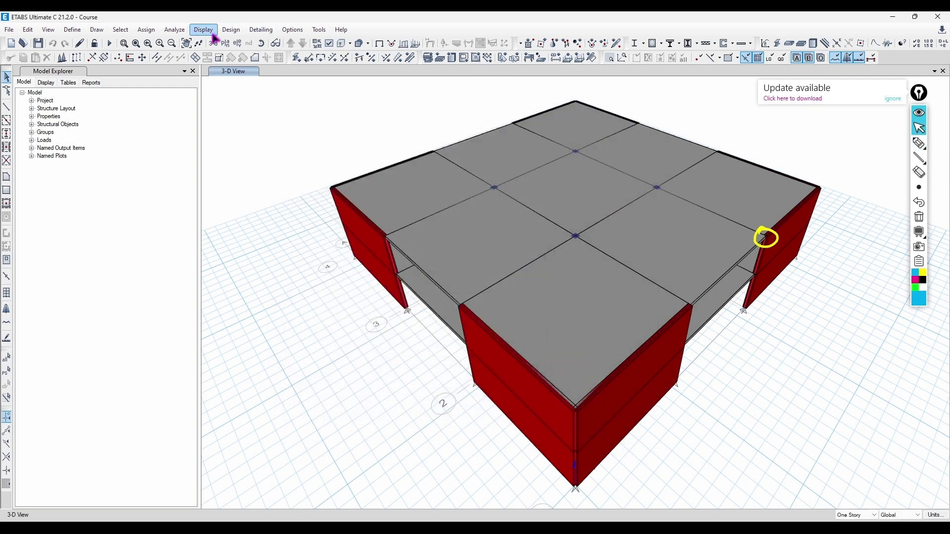
{"action": "left_click", "coordinate": [225, 43]}
{"action": "left_click", "coordinate": [429, 389]}
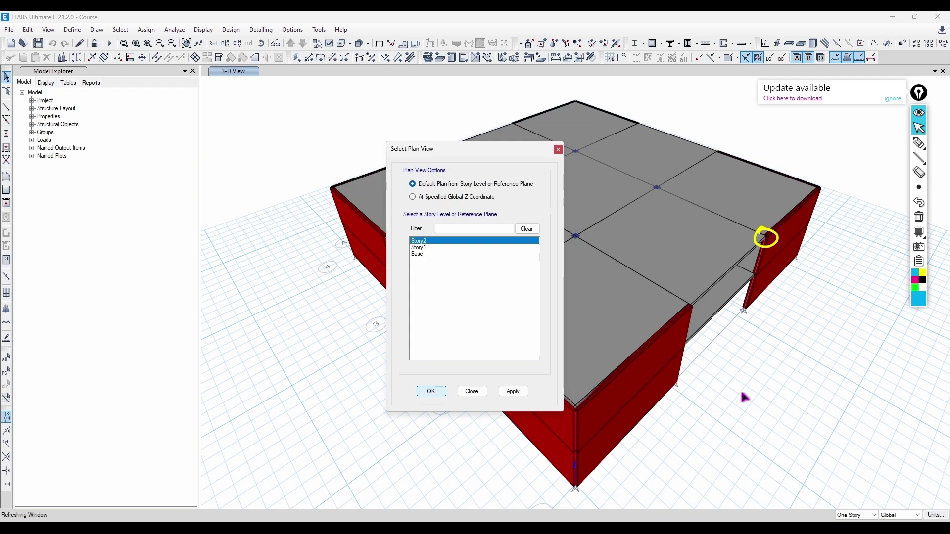
Sketch in blue an enlarged hatched column at C3 with its beam to the grid D wall, and trace the matching beam on grid 2
{"action": "middle_click_drag", "start_coordinate": [756, 379], "coordinate": [689, 361]}
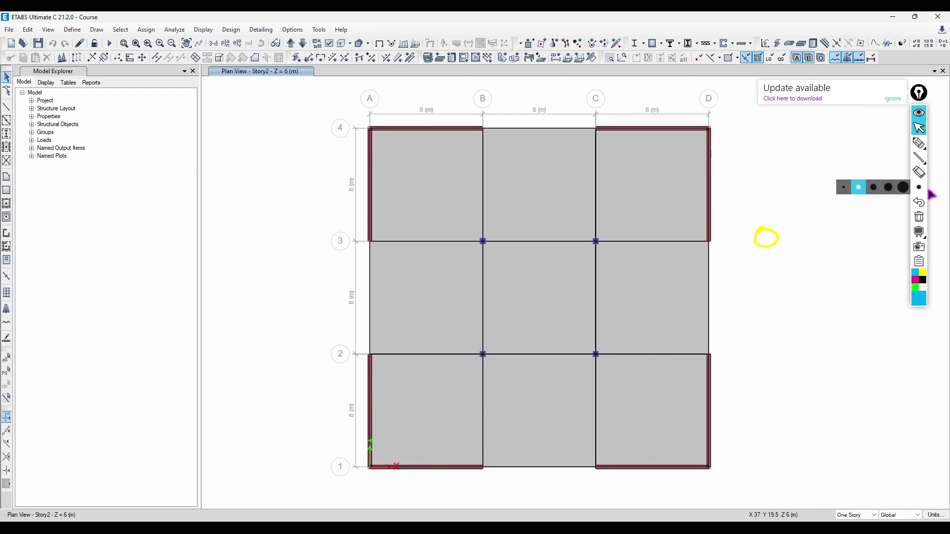
{"action": "scroll", "coordinate": [625, 253], "scroll_direction": "up", "scroll_amount": 3}
{"action": "left_click", "coordinate": [919, 143]}
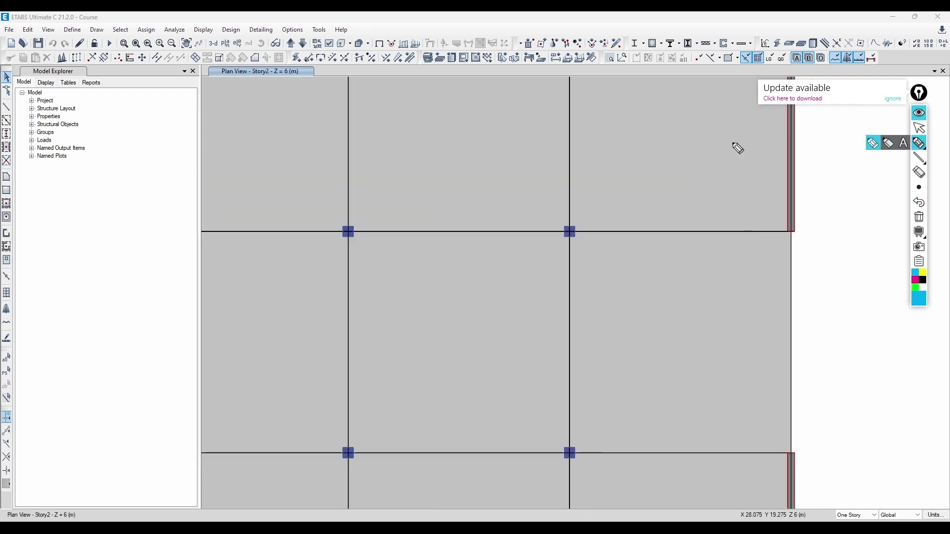
{"action": "mouse_move", "coordinate": [788, 229]}
{"action": "left_mouse_down"}
{"action": "mouse_move", "coordinate": [600, 230]}
{"action": "mouse_move", "coordinate": [790, 237]}
{"action": "left_mouse_up"}
{"action": "mouse_move", "coordinate": [559, 218]}
{"action": "left_mouse_down"}
{"action": "mouse_move", "coordinate": [590, 220]}
{"action": "mouse_move", "coordinate": [562, 248]}
{"action": "mouse_move", "coordinate": [570, 224]}
{"action": "mouse_move", "coordinate": [581, 246]}
{"action": "left_mouse_up"}
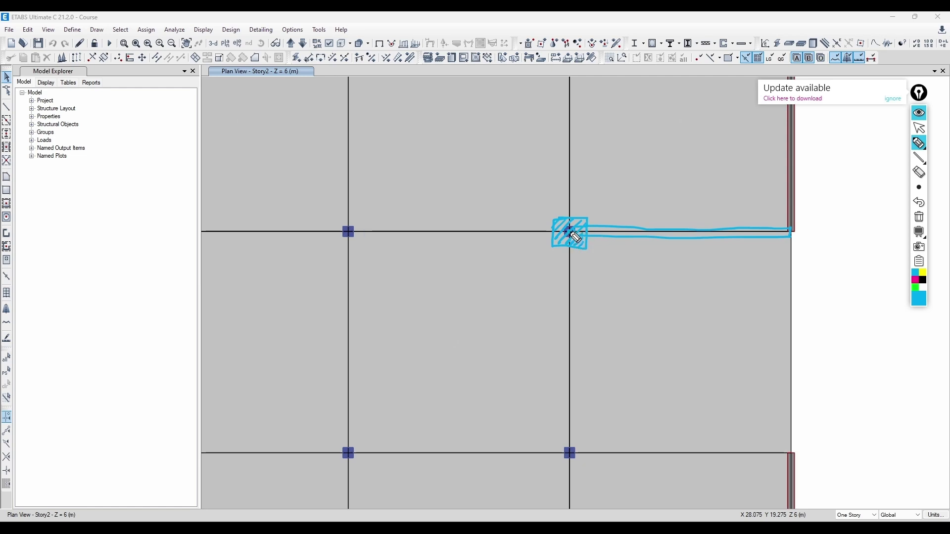
{"action": "left_click_drag", "start_coordinate": [577, 455], "coordinate": [790, 452]}
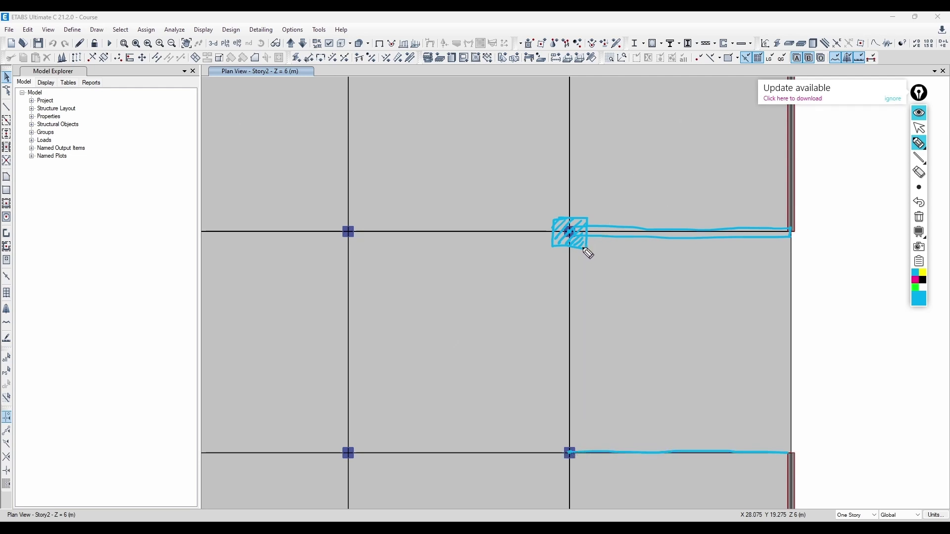
Trace the grid 3 beam's axis in magenta between the wall and column C3's centre, and clear all annotations
{"action": "left_click", "coordinate": [915, 279]}
{"action": "left_click_drag", "start_coordinate": [582, 243], "coordinate": [792, 231]}
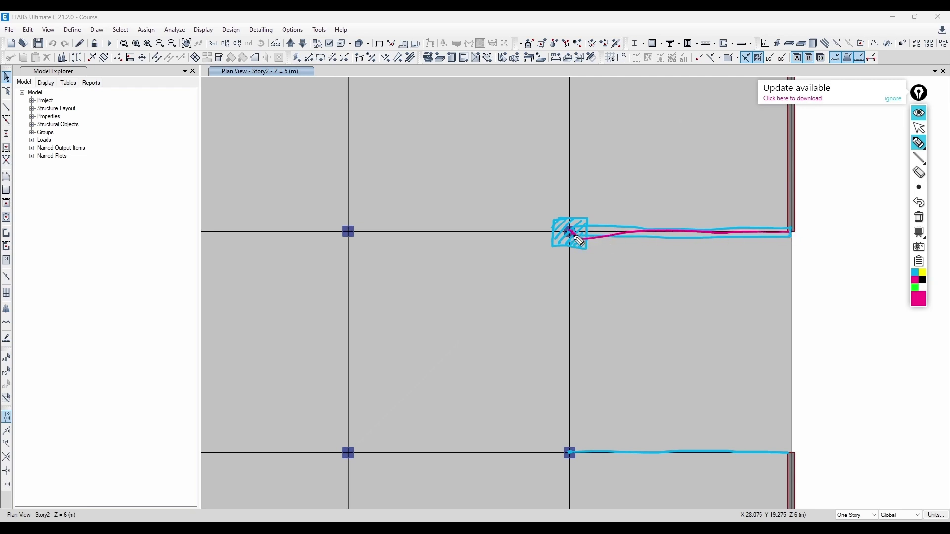
{"action": "key", "text": "ctrl+shift+2"}
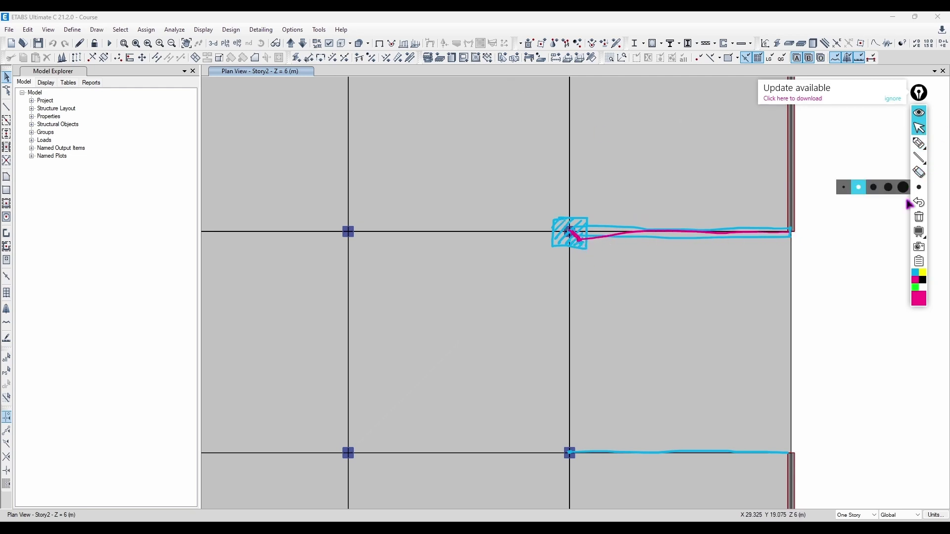
{"action": "left_click", "coordinate": [916, 217]}
{"action": "scroll", "coordinate": [719, 228], "scroll_direction": "down", "scroll_amount": 3}
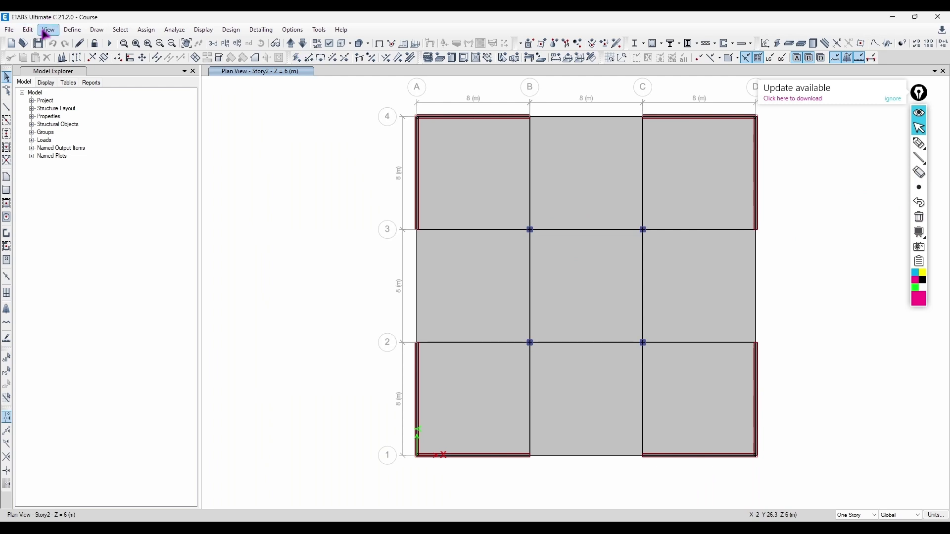
Enable the automatic rigid zone area over column for a new concrete rectangular section, and close the frame properties without accepting
{"action": "left_click", "coordinate": [73, 30]}
{"action": "mouse_move", "coordinate": [104, 58]}
{"action": "left_click", "coordinate": [227, 58]}
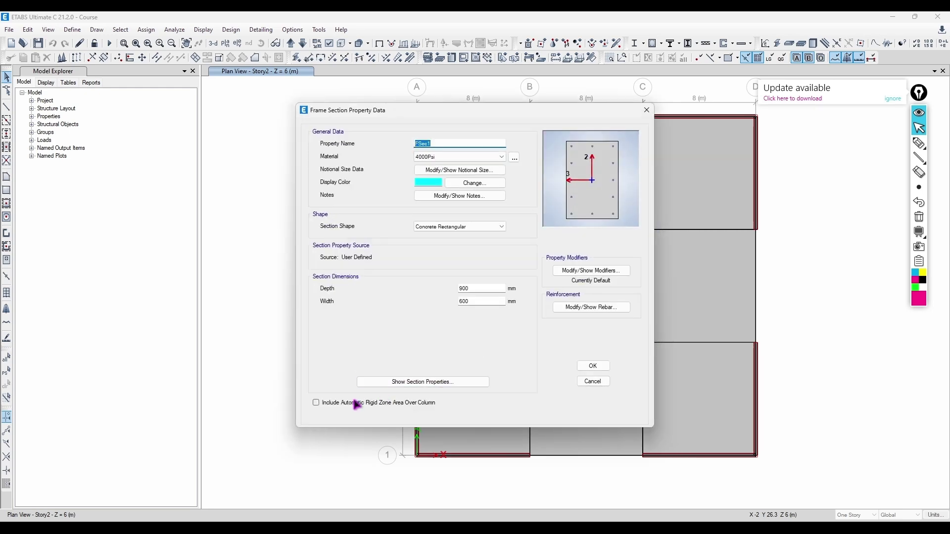
{"action": "left_click", "coordinate": [316, 402]}
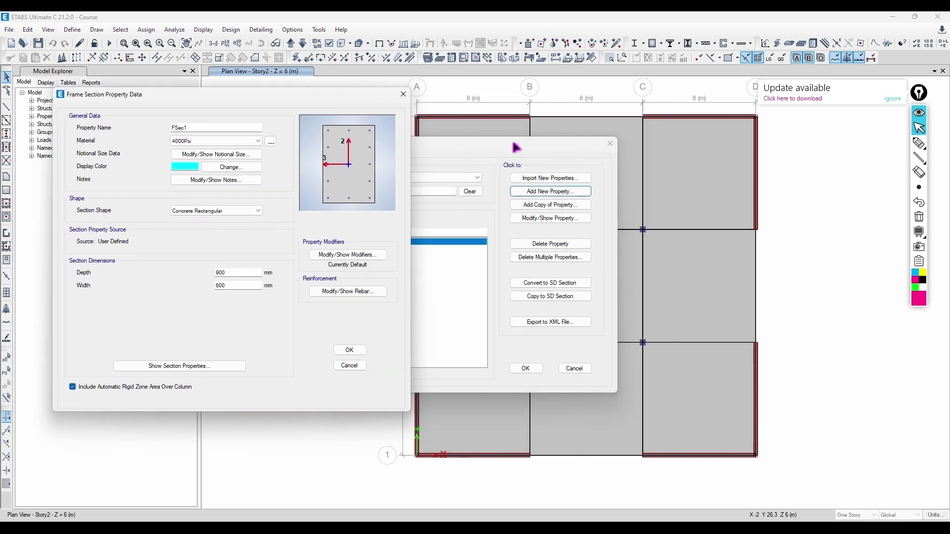
{"action": "left_click", "coordinate": [403, 94]}
{"action": "left_click", "coordinate": [610, 144]}
{"action": "scroll", "coordinate": [676, 275], "scroll_direction": "up", "scroll_amount": 2}
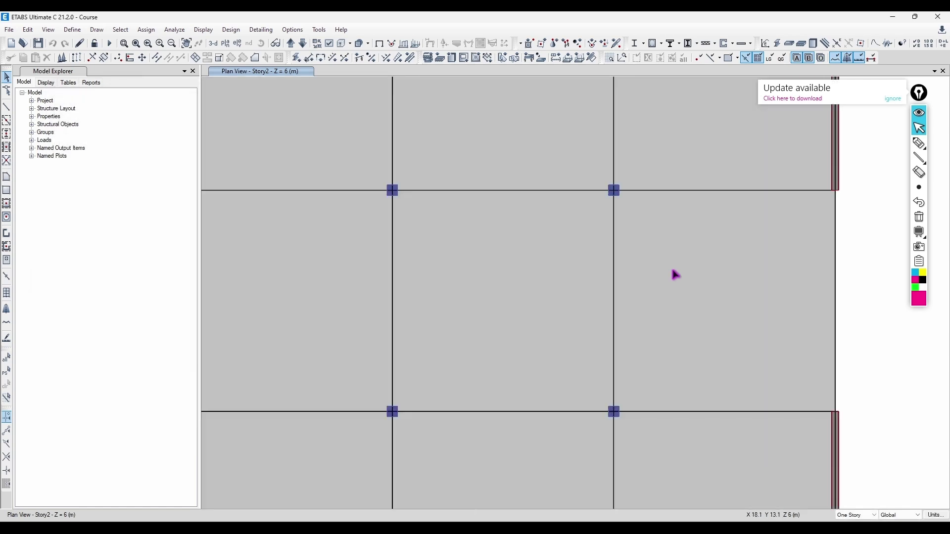
{"action": "scroll", "coordinate": [615, 191], "scroll_direction": "down", "scroll_amount": 4}
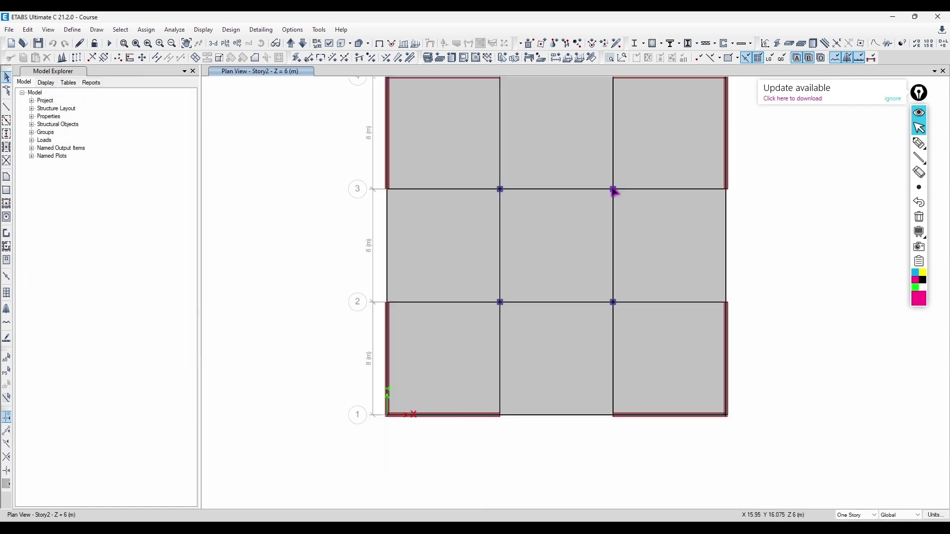
{"action": "scroll", "coordinate": [574, 278], "scroll_direction": "up", "scroll_amount": 2}
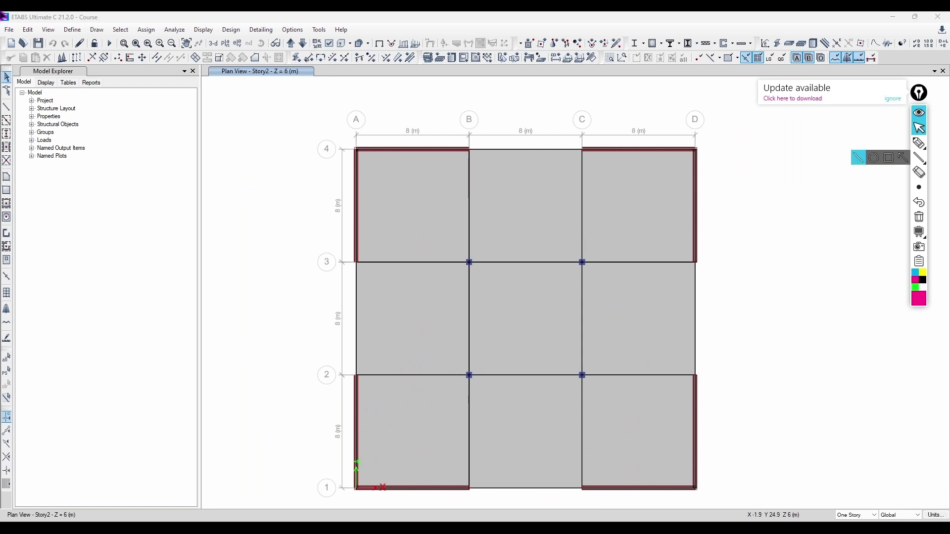
Examine the material type and strand area of the Tendon1 property, and close the tendon properties
{"action": "left_click", "coordinate": [79, 32]}
{"action": "mouse_move", "coordinate": [125, 61]}
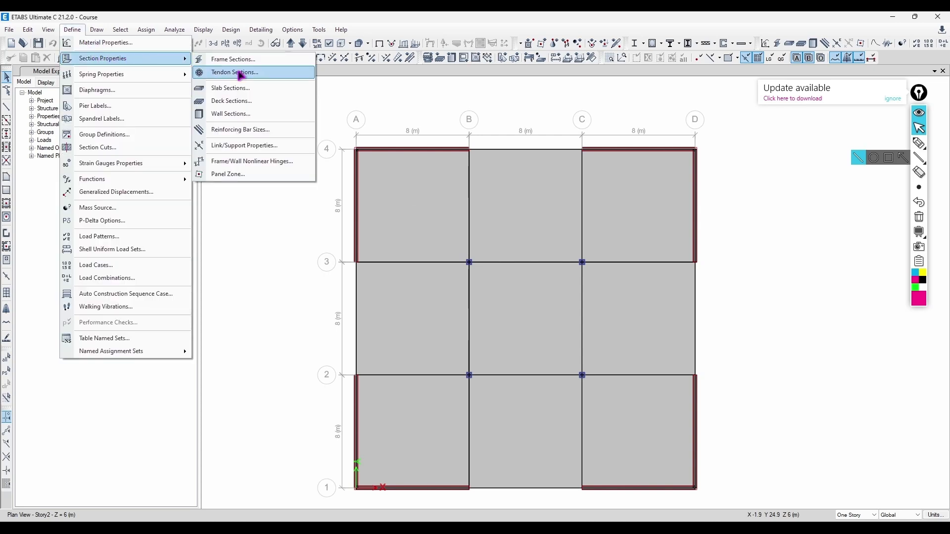
{"action": "left_click", "coordinate": [223, 73]}
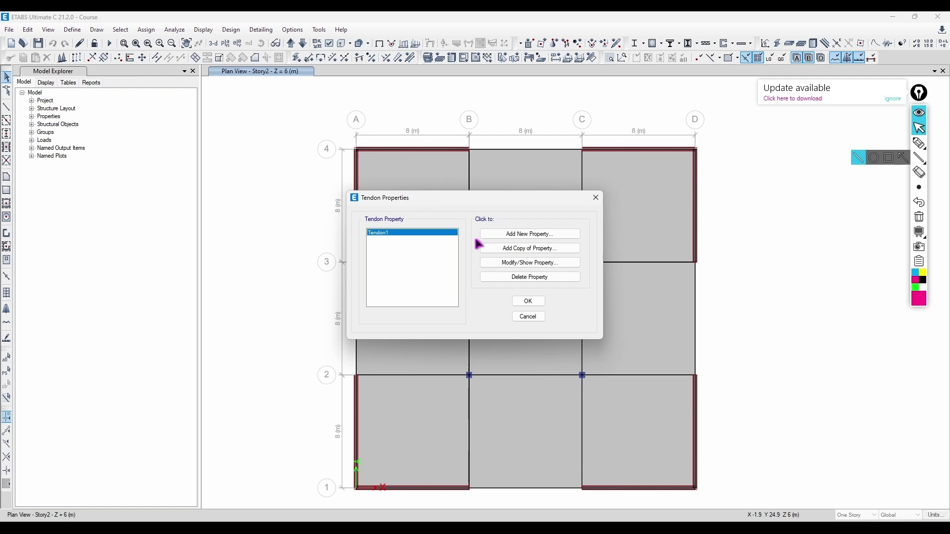
{"action": "left_click", "coordinate": [521, 270]}
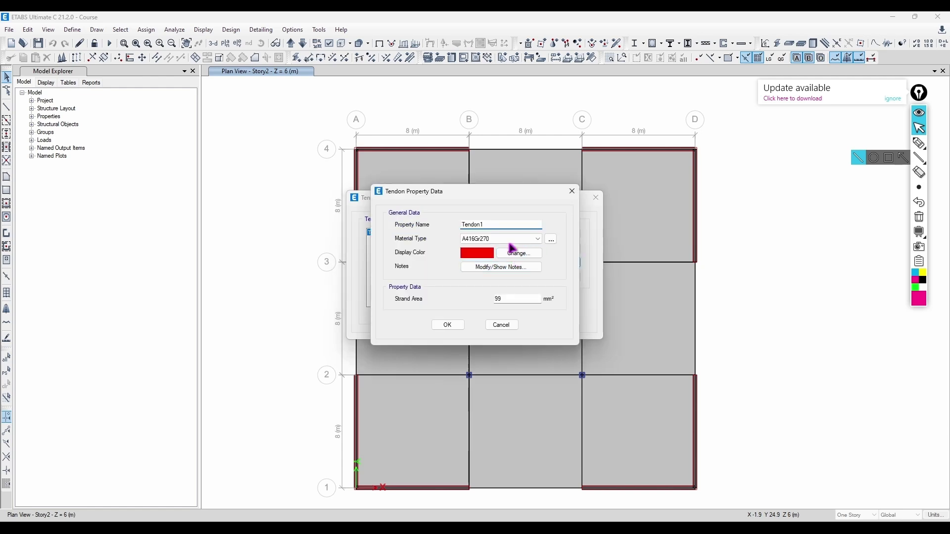
{"action": "double_click", "coordinate": [509, 220]}
{"action": "left_click", "coordinate": [534, 239]}
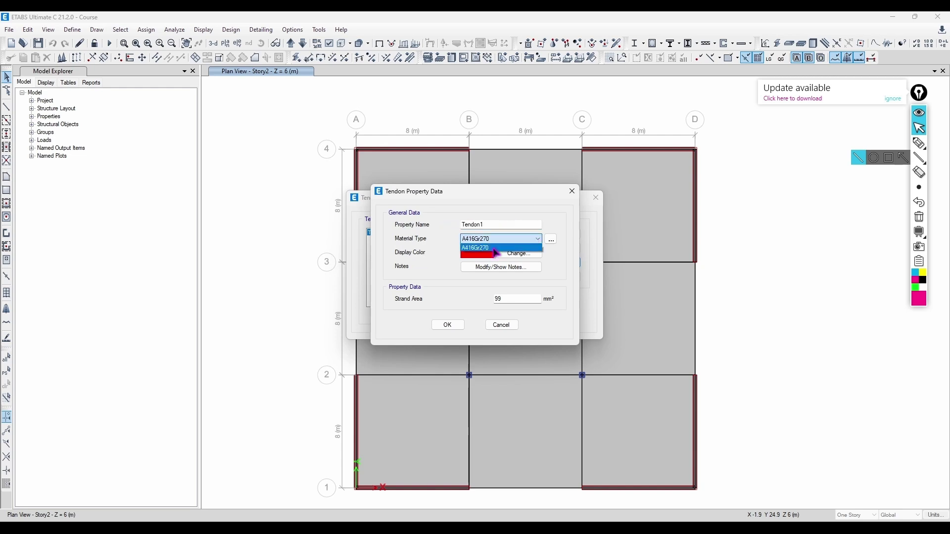
{"action": "left_click", "coordinate": [446, 275]}
{"action": "left_click", "coordinate": [510, 299]}
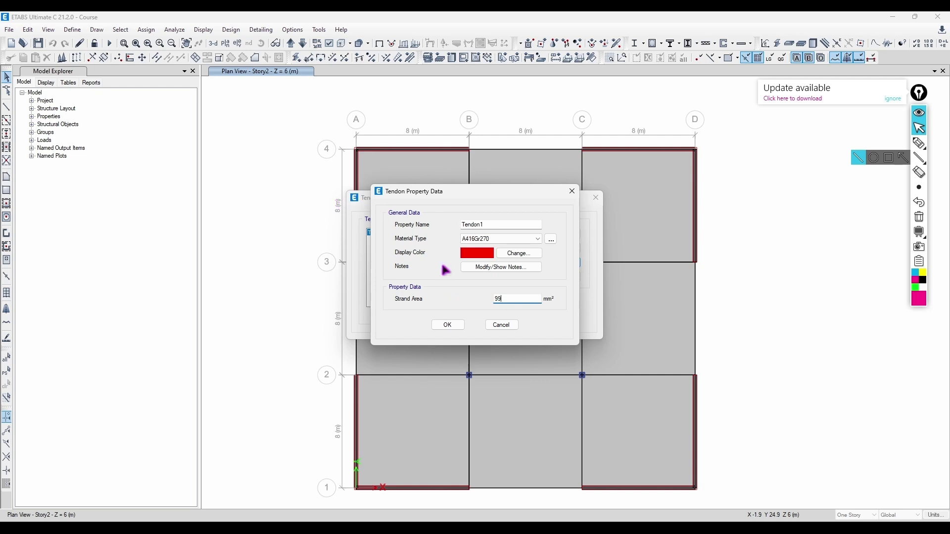
{"action": "left_click", "coordinate": [447, 325]}
{"action": "left_click", "coordinate": [596, 197]}
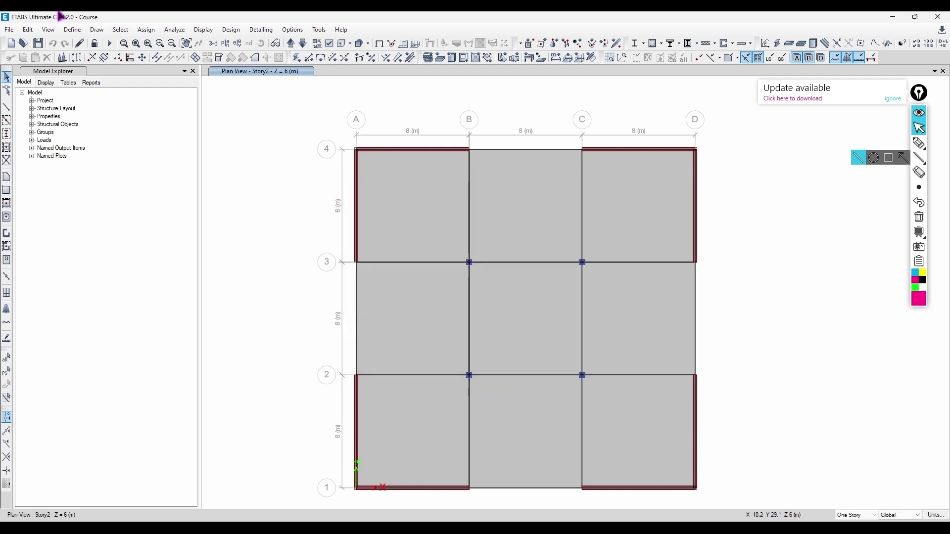
Add a slab property named SOLID SLAB 120 with the 4000Psi material, and open its modeling type options
{"action": "left_click", "coordinate": [72, 30]}
{"action": "mouse_move", "coordinate": [122, 59]}
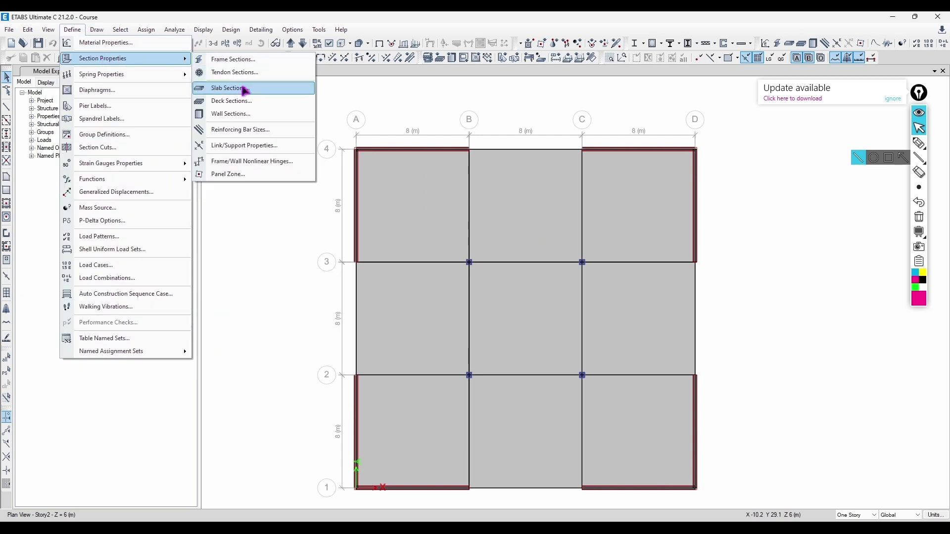
{"action": "left_click", "coordinate": [244, 89]}
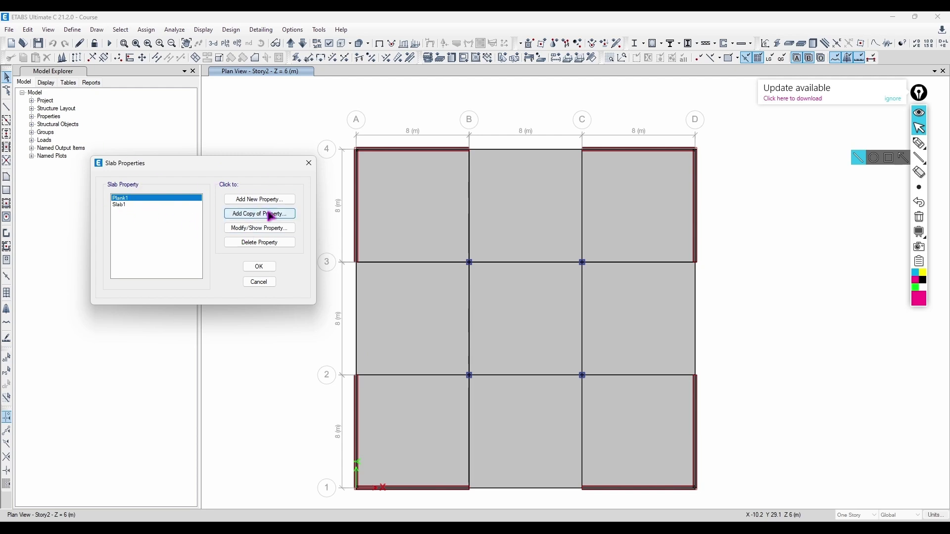
{"action": "left_click", "coordinate": [284, 201]}
{"action": "left_click_drag", "start_coordinate": [473, 163], "coordinate": [497, 164]}
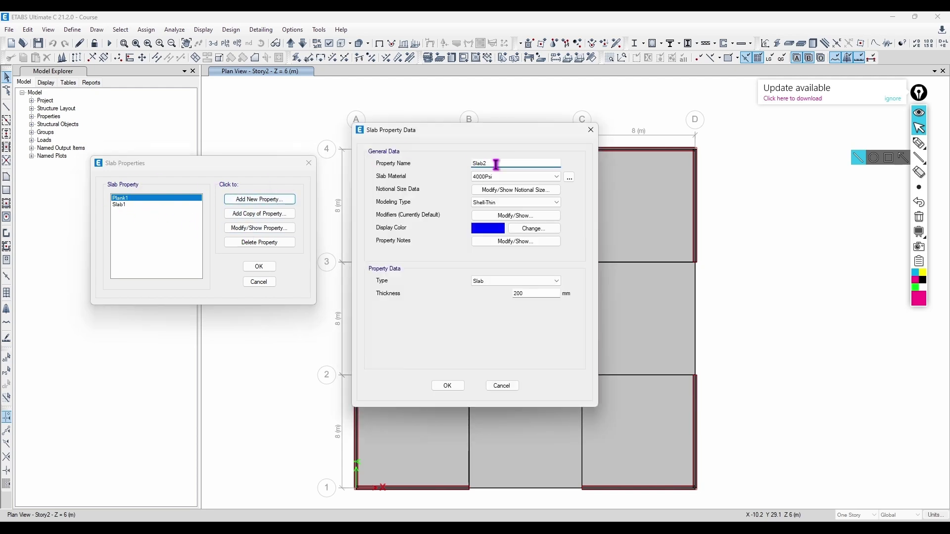
{"action": "type", "text": "SOLID SLAB 120"}
{"action": "left_click", "coordinate": [520, 177]}
{"action": "left_click", "coordinate": [528, 185]}
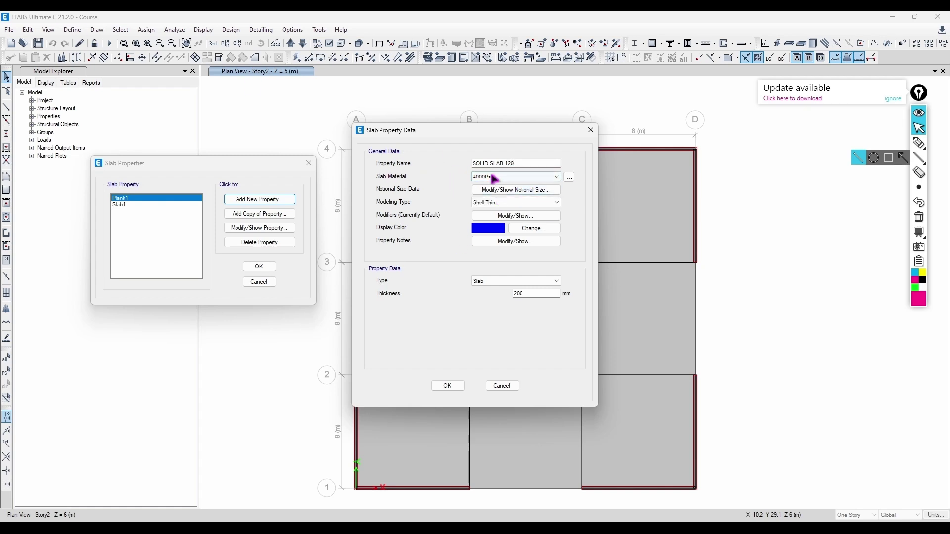
{"action": "left_click", "coordinate": [513, 203]}
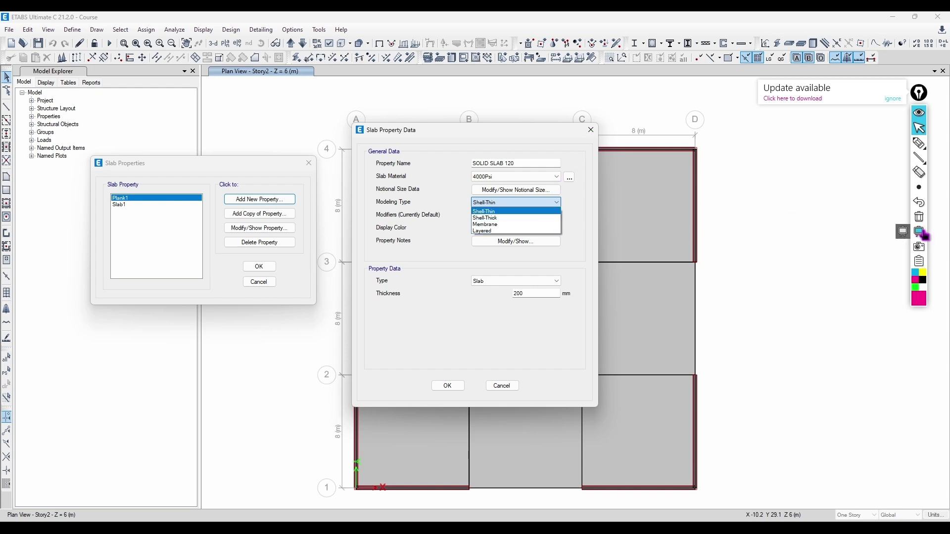
Draw a blue dome on a blank blackboard with small load arrows pointing at its outer surface
{"action": "left_click", "coordinate": [918, 231]}
{"action": "left_click", "coordinate": [915, 272]}
{"action": "left_click", "coordinate": [919, 143]}
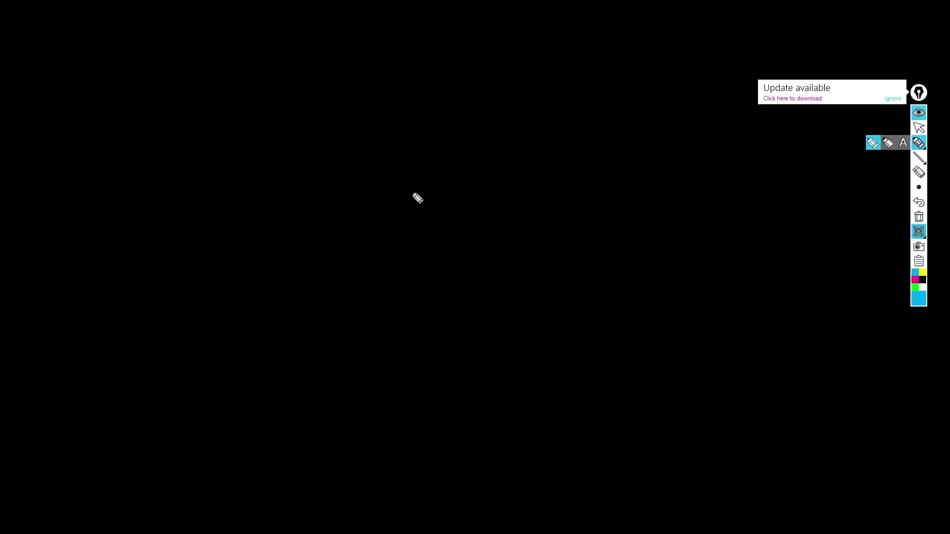
{"action": "mouse_move", "coordinate": [479, 220]}
{"action": "left_mouse_down"}
{"action": "mouse_move", "coordinate": [371, 246]}
{"action": "mouse_move", "coordinate": [519, 218]}
{"action": "mouse_move", "coordinate": [510, 236]}
{"action": "mouse_move", "coordinate": [369, 271]}
{"action": "left_mouse_up"}
{"action": "key", "text": "ctrl+z"}
{"action": "left_click", "coordinate": [529, 211]}
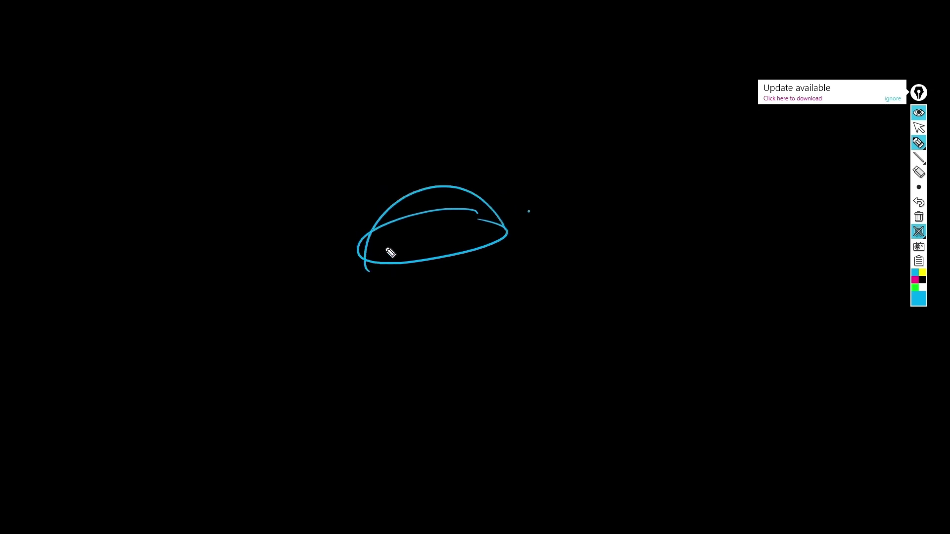
{"action": "mouse_move", "coordinate": [430, 161]}
{"action": "left_mouse_down"}
{"action": "mouse_move", "coordinate": [431, 186]}
{"action": "mouse_move", "coordinate": [438, 178]}
{"action": "mouse_move", "coordinate": [500, 205]}
{"action": "left_mouse_up"}
{"action": "mouse_move", "coordinate": [385, 187]}
{"action": "left_mouse_down"}
{"action": "mouse_move", "coordinate": [399, 198]}
{"action": "mouse_move", "coordinate": [383, 210]}
{"action": "left_mouse_up"}
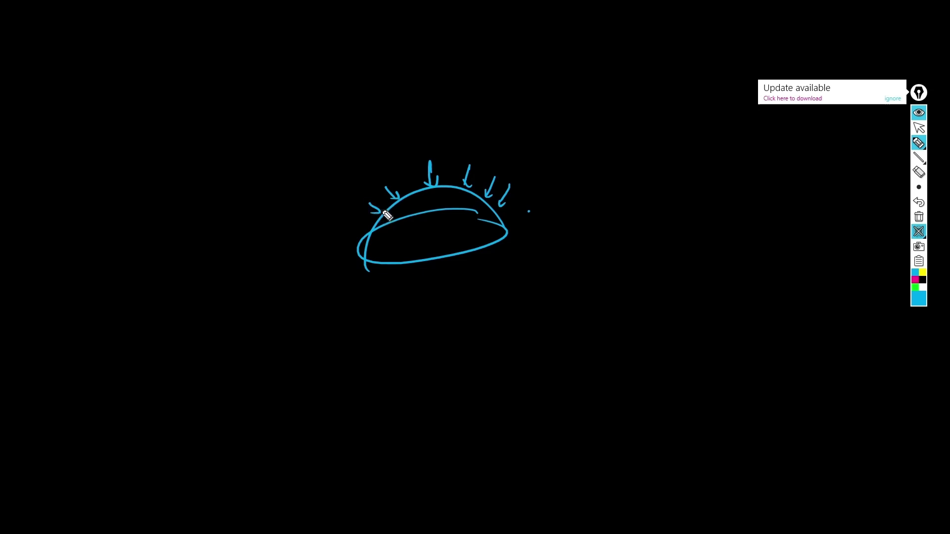
Draw a shallow bowl shape in white beneath the blue dome
{"action": "left_click", "coordinate": [922, 279]}
{"action": "left_click", "coordinate": [923, 287]}
{"action": "mouse_move", "coordinate": [367, 293]}
{"action": "left_mouse_down"}
{"action": "mouse_move", "coordinate": [506, 277]}
{"action": "mouse_move", "coordinate": [520, 295]}
{"action": "mouse_move", "coordinate": [361, 299]}
{"action": "left_mouse_up"}
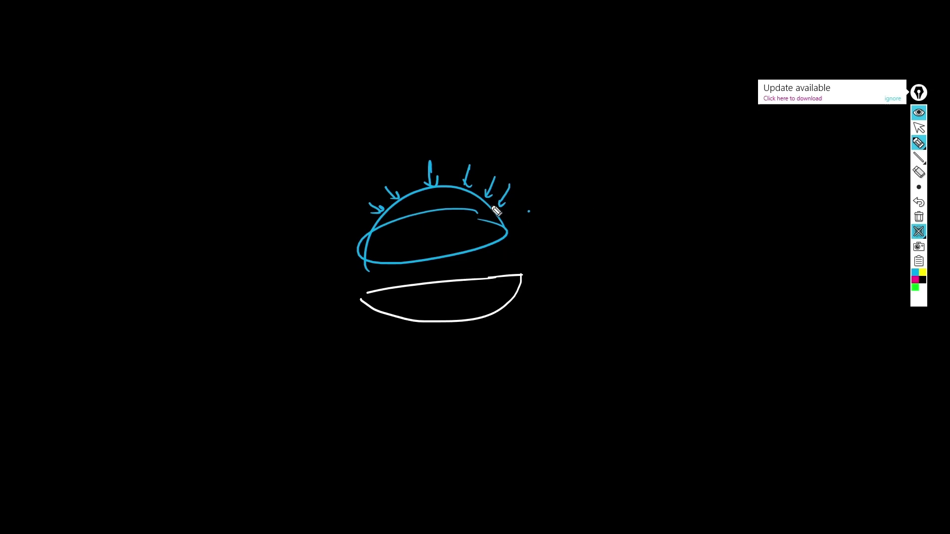
Write "flexure ⇒ Comp" in white beside the shapes with both words underlined, and clear and close the blackboard
{"action": "mouse_move", "coordinate": [620, 304]}
{"action": "left_mouse_down"}
{"action": "mouse_move", "coordinate": [632, 281]}
{"action": "mouse_move", "coordinate": [662, 297]}
{"action": "mouse_move", "coordinate": [727, 295]}
{"action": "mouse_move", "coordinate": [765, 269]}
{"action": "mouse_move", "coordinate": [769, 292]}
{"action": "mouse_move", "coordinate": [813, 279]}
{"action": "left_mouse_up"}
{"action": "key", "text": "ctrl+z"}
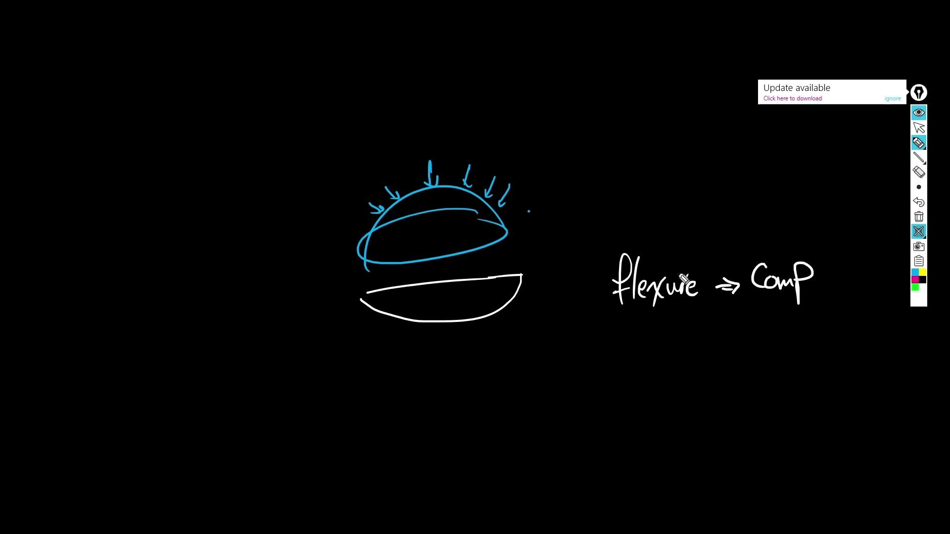
{"action": "left_click_drag", "start_coordinate": [621, 320], "coordinate": [702, 311]}
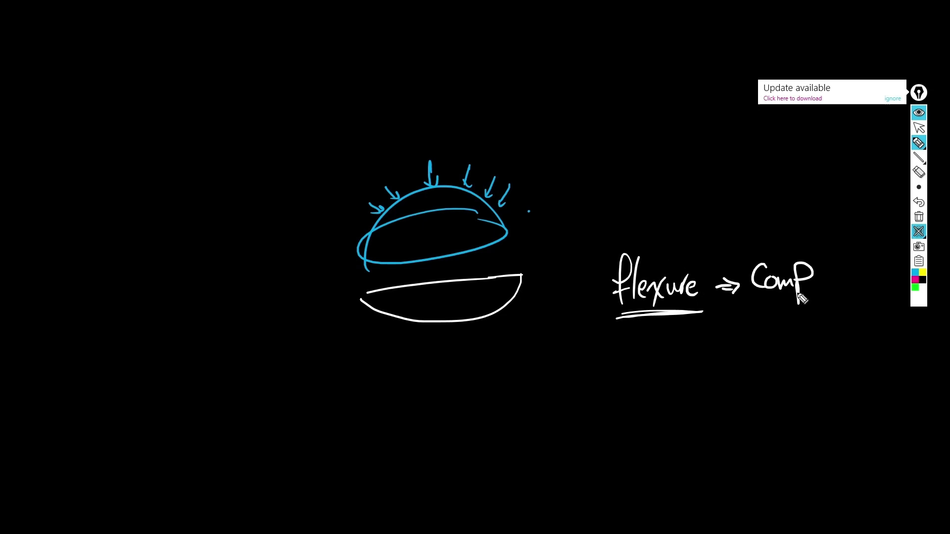
{"action": "left_click_drag", "start_coordinate": [758, 302], "coordinate": [823, 309]}
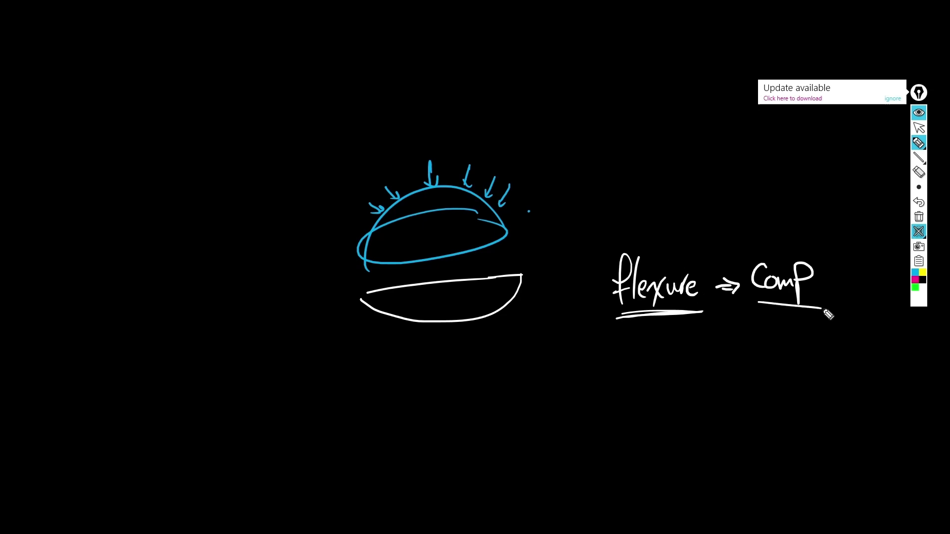
{"action": "left_click", "coordinate": [919, 216]}
{"action": "left_click", "coordinate": [919, 232]}
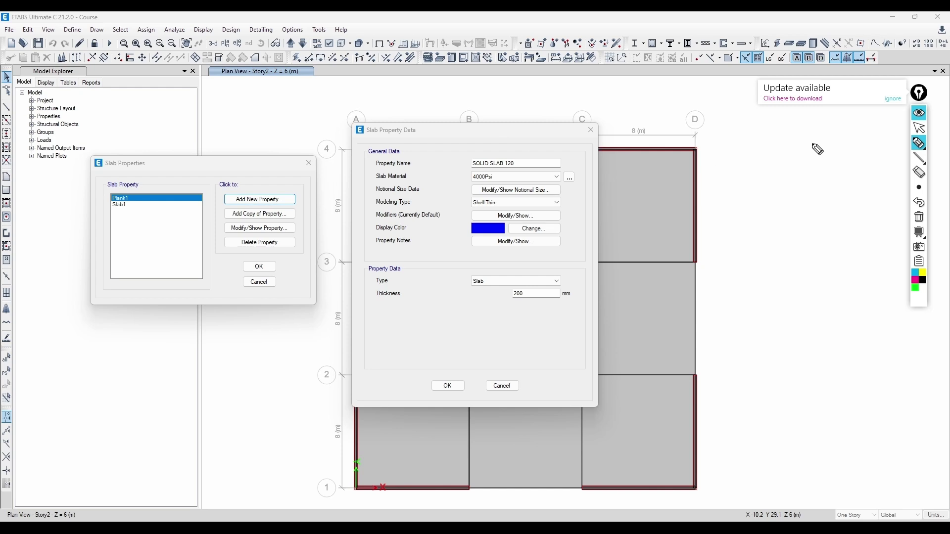
Examine the modeling type options and the property/stiffness modifiers of the SOLID SLAB 120 property, leaving them unchanged
{"action": "left_click", "coordinate": [919, 129]}
{"action": "left_click", "coordinate": [553, 202]}
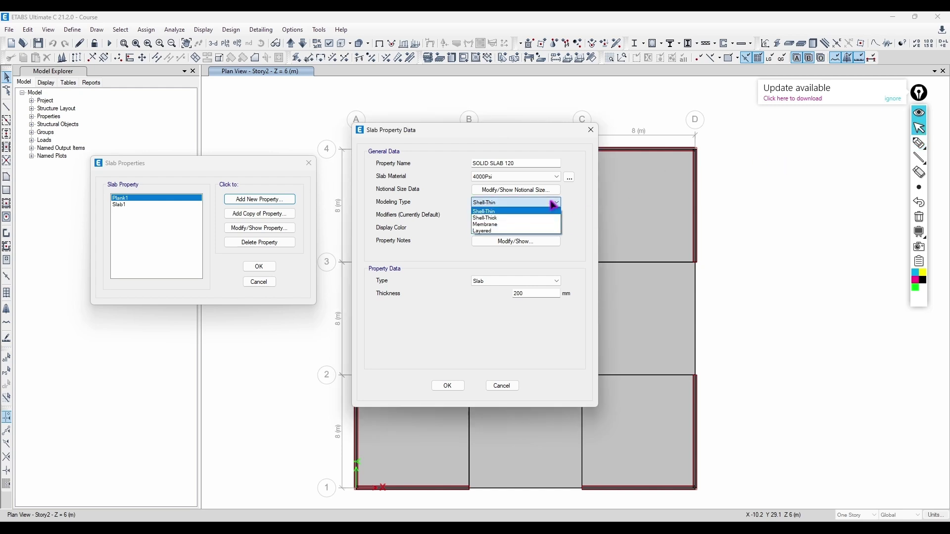
{"action": "left_click", "coordinate": [541, 203]}
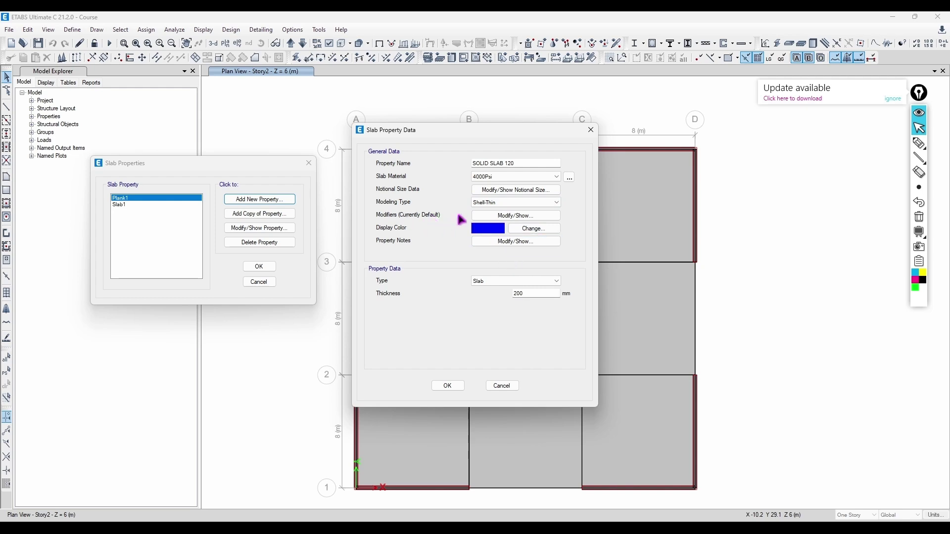
{"action": "left_click", "coordinate": [494, 216]}
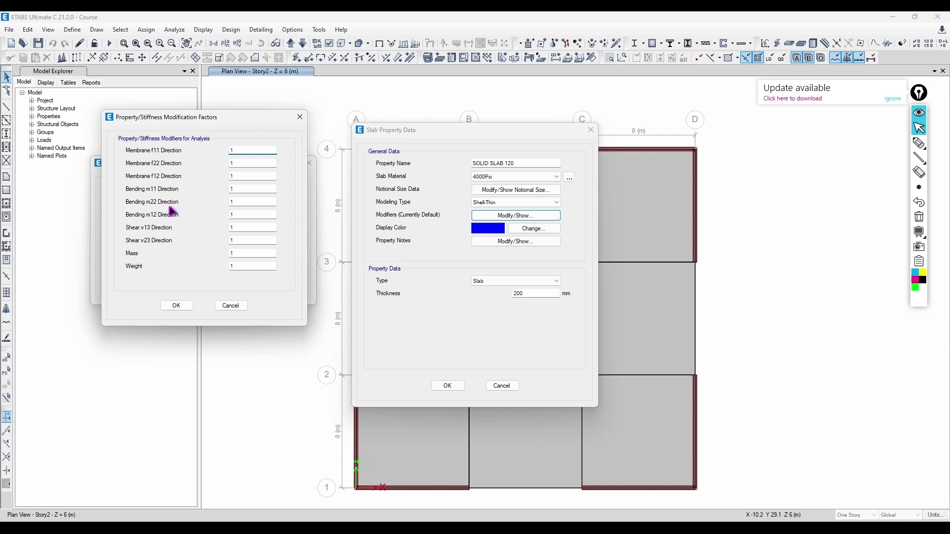
{"action": "left_click", "coordinate": [300, 116]}
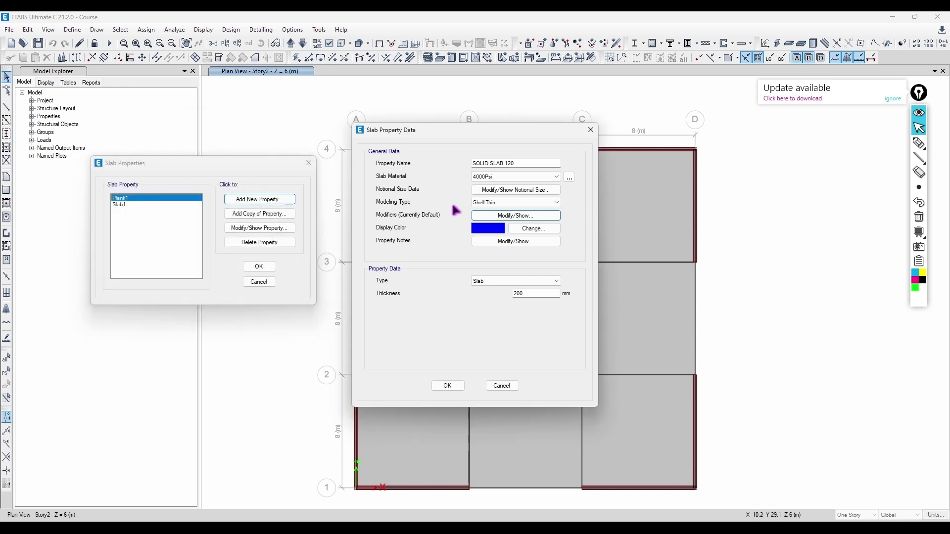
Review the slab type options and set the SOLID SLAB 120 property to type Drop with a thickness of 150 mm
{"action": "left_click", "coordinate": [484, 242]}
{"action": "left_click", "coordinate": [588, 224]}
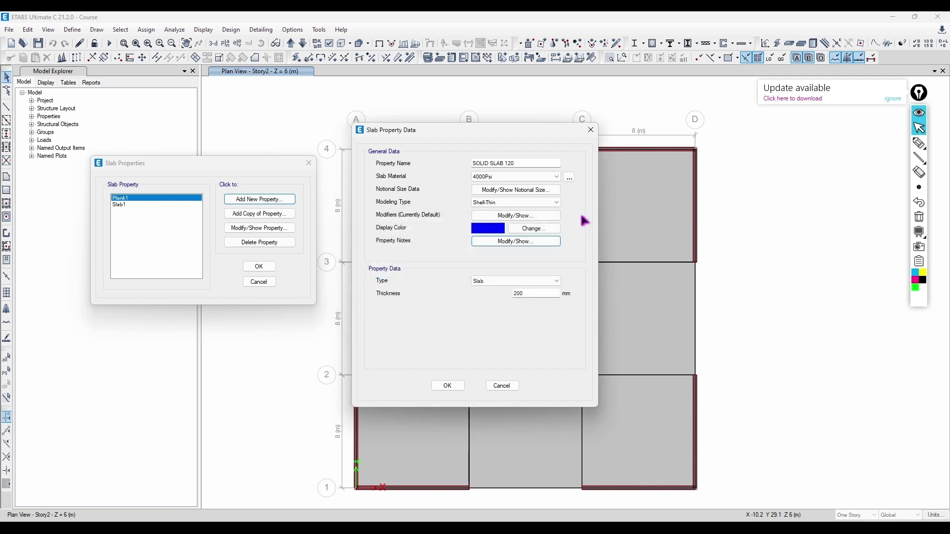
{"action": "left_click", "coordinate": [502, 283]}
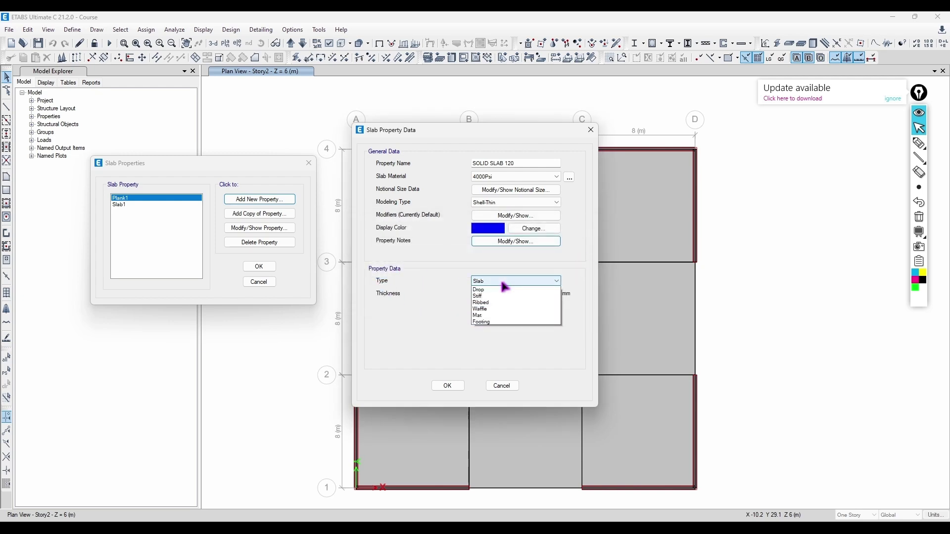
{"action": "left_click", "coordinate": [509, 294]}
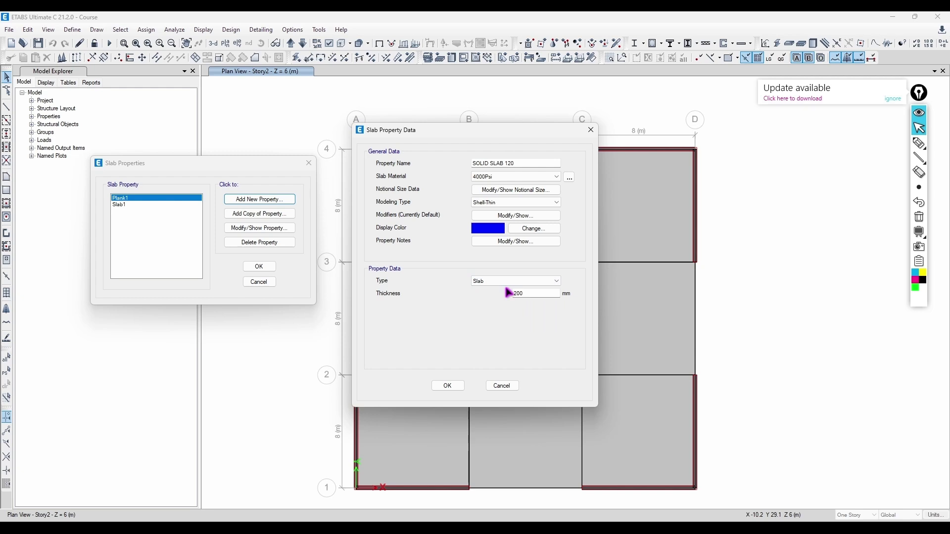
{"action": "left_click", "coordinate": [535, 282]}
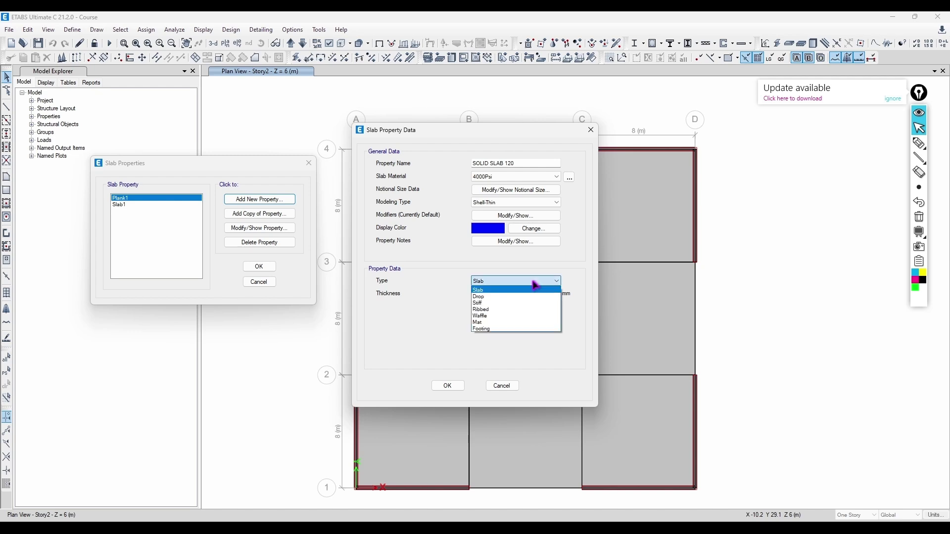
{"action": "left_click", "coordinate": [535, 296]}
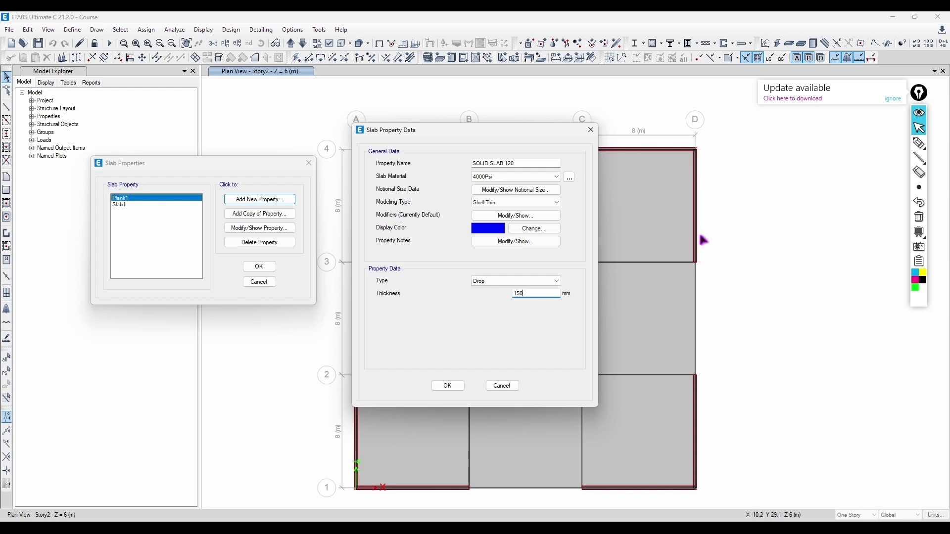
Sketch a blue slab cross-section beside the plan with a drop panel over a column, and label the panel "Drop" with an arrow
{"action": "left_click", "coordinate": [919, 145]}
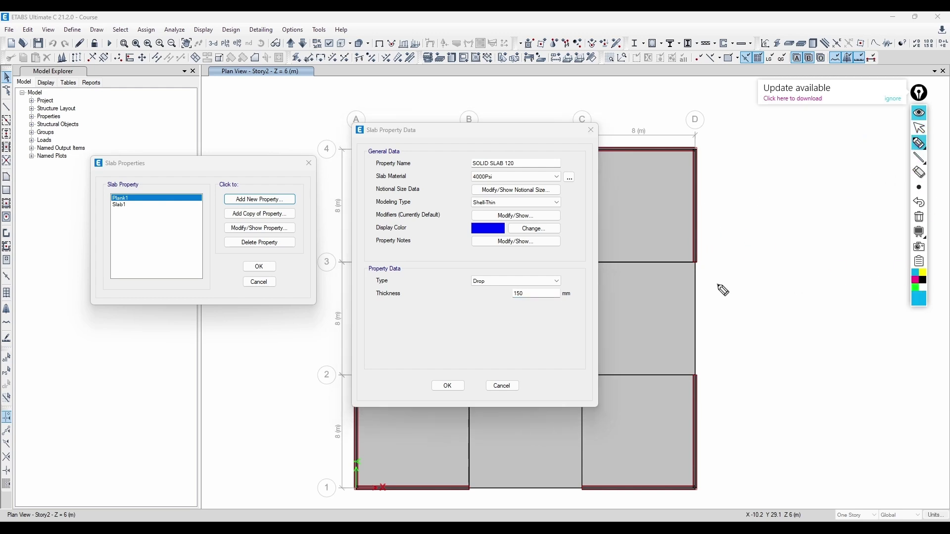
{"action": "left_click_drag", "start_coordinate": [717, 285], "coordinate": [874, 290]}
{"action": "mouse_move", "coordinate": [716, 302]}
{"action": "left_mouse_down"}
{"action": "mouse_move", "coordinate": [837, 318]}
{"action": "mouse_move", "coordinate": [895, 309]}
{"action": "left_mouse_up"}
{"action": "left_click_drag", "start_coordinate": [834, 317], "coordinate": [833, 360]}
{"action": "left_click_drag", "start_coordinate": [853, 318], "coordinate": [849, 360]}
{"action": "left_click_drag", "start_coordinate": [835, 300], "coordinate": [832, 261]}
{"action": "left_click_drag", "start_coordinate": [825, 261], "coordinate": [838, 261]}
{"action": "left_click_drag", "start_coordinate": [800, 232], "coordinate": [800, 248]}
{"action": "left_click_drag", "start_coordinate": [814, 237], "coordinate": [826, 243]}
{"action": "left_click_drag", "start_coordinate": [831, 233], "coordinate": [831, 253]}
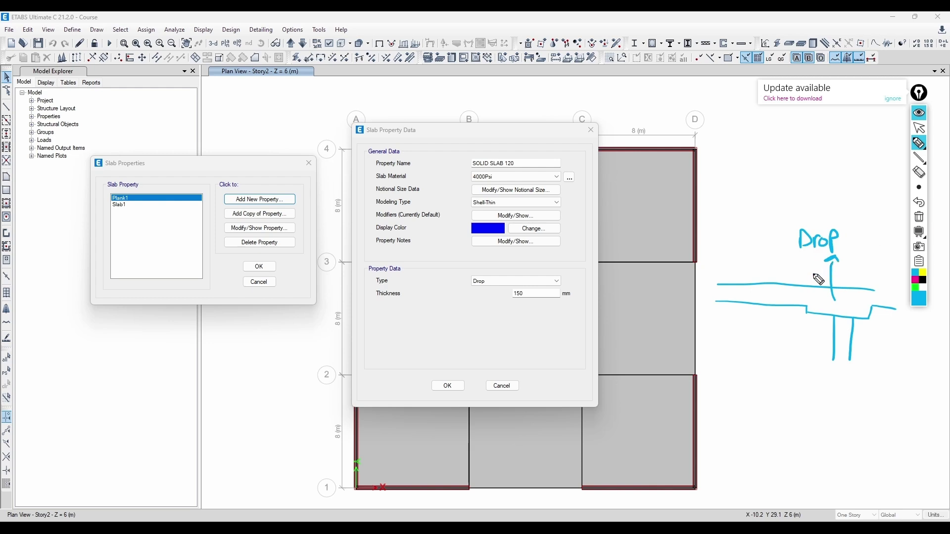
Circle the Drop type and its thickness value, mark 180 for the slab and 150 for the drop on the sketch, and clear all annotations
{"action": "left_click_drag", "start_coordinate": [476, 269], "coordinate": [482, 271]}
{"action": "left_click_drag", "start_coordinate": [753, 289], "coordinate": [754, 299]}
{"action": "mouse_move", "coordinate": [747, 304]}
{"action": "left_mouse_down"}
{"action": "mouse_move", "coordinate": [758, 304]}
{"action": "mouse_move", "coordinate": [759, 277]}
{"action": "left_mouse_up"}
{"action": "left_click_drag", "start_coordinate": [719, 254], "coordinate": [720, 267]}
{"action": "mouse_move", "coordinate": [732, 253]}
{"action": "left_mouse_down"}
{"action": "mouse_move", "coordinate": [735, 265]}
{"action": "mouse_move", "coordinate": [737, 255]}
{"action": "left_mouse_up"}
{"action": "left_click_drag", "start_coordinate": [844, 291], "coordinate": [856, 291]}
{"action": "left_click_drag", "start_coordinate": [850, 292], "coordinate": [850, 317]}
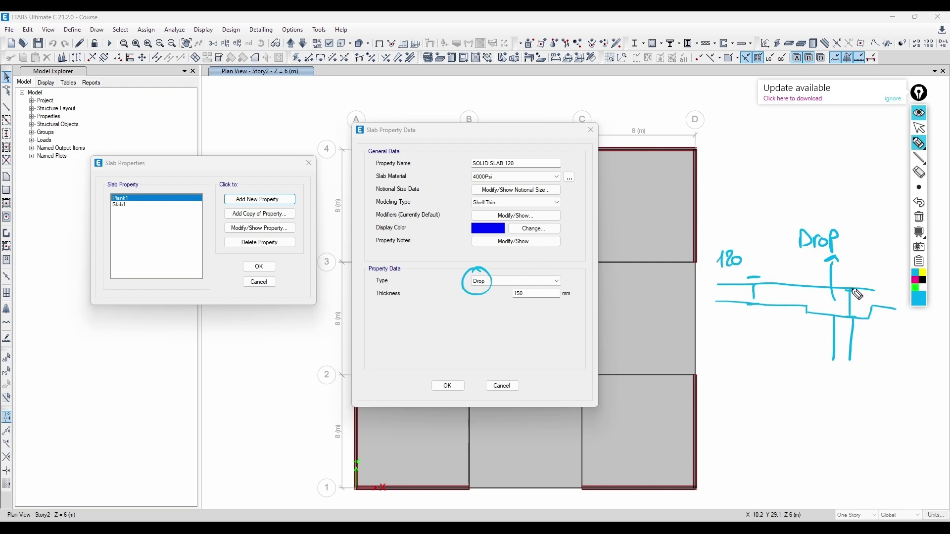
{"action": "mouse_move", "coordinate": [846, 262]}
{"action": "left_mouse_down"}
{"action": "mouse_move", "coordinate": [846, 276]}
{"action": "mouse_move", "coordinate": [854, 262]}
{"action": "left_mouse_up"}
{"action": "mouse_move", "coordinate": [854, 262]}
{"action": "left_mouse_down"}
{"action": "mouse_move", "coordinate": [854, 276]}
{"action": "mouse_move", "coordinate": [863, 268]}
{"action": "left_mouse_up"}
{"action": "left_click_drag", "start_coordinate": [526, 282], "coordinate": [522, 284]}
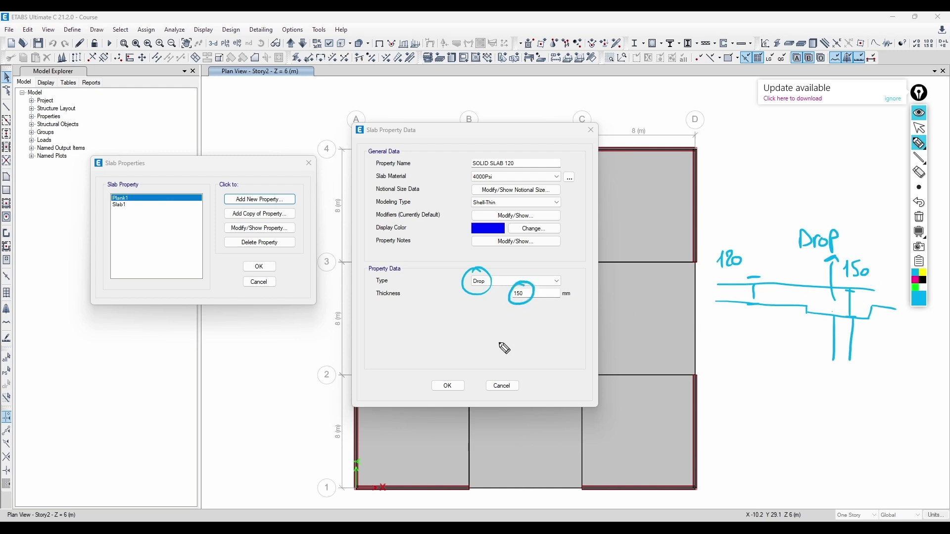
{"action": "left_click", "coordinate": [919, 217]}
Try the Stiff slab type, move the property dialog off the plan's interior bays, and switch the type to Ribbed
{"action": "left_click", "coordinate": [532, 282]}
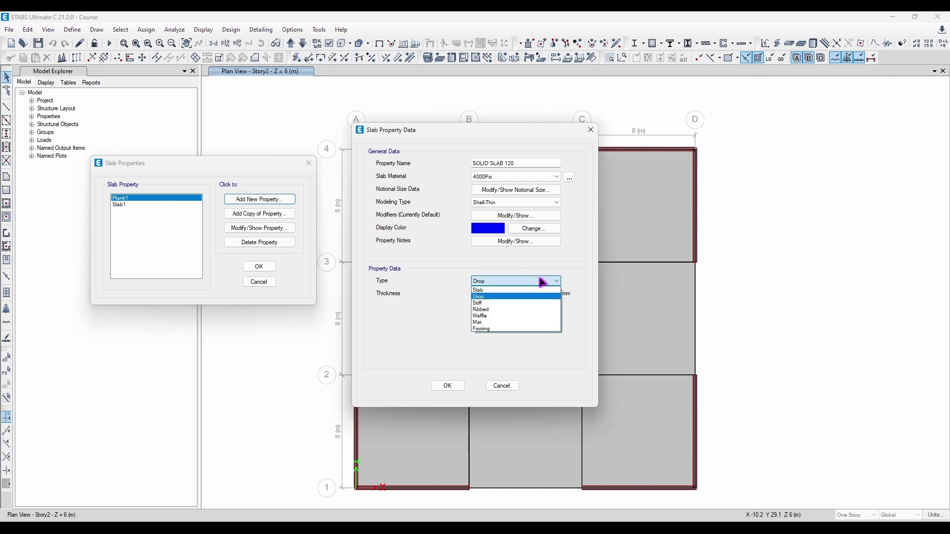
{"action": "left_click", "coordinate": [533, 303]}
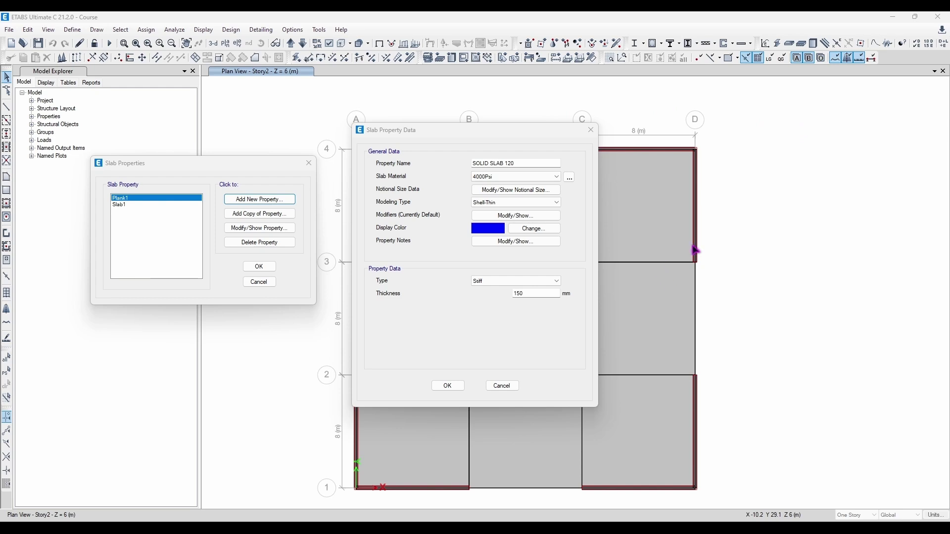
{"action": "left_click_drag", "start_coordinate": [425, 131], "coordinate": [244, 132]}
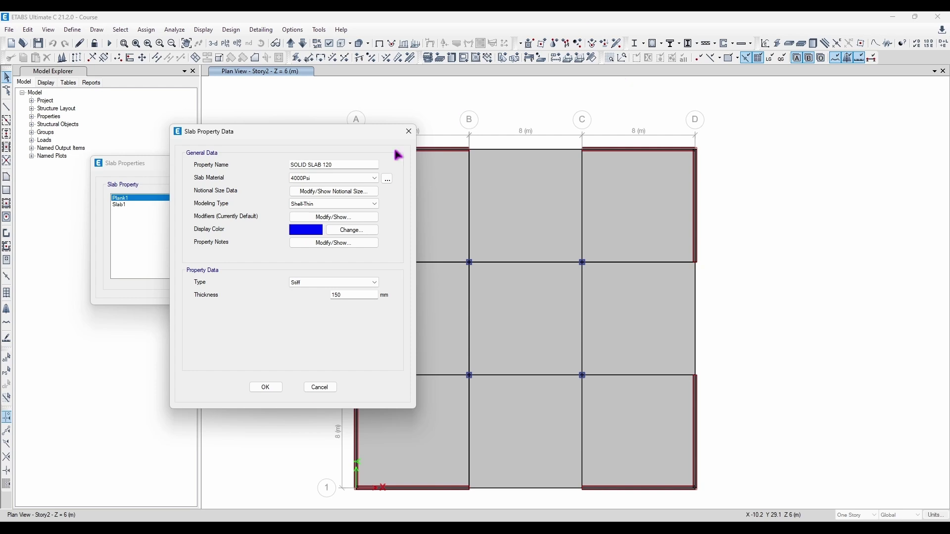
{"action": "left_click", "coordinate": [332, 283]}
{"action": "left_click", "coordinate": [329, 307]}
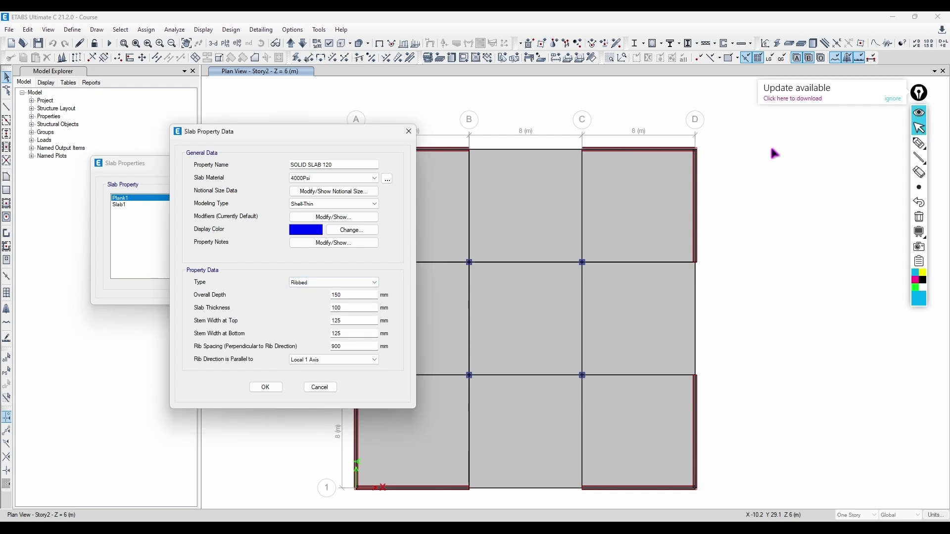
Sketch a blue ribbed slab cross-section with two ribs and break lines, and cross out the void between the ribs in magenta
{"action": "left_click", "coordinate": [918, 144]}
{"action": "left_click_drag", "start_coordinate": [721, 192], "coordinate": [865, 203]}
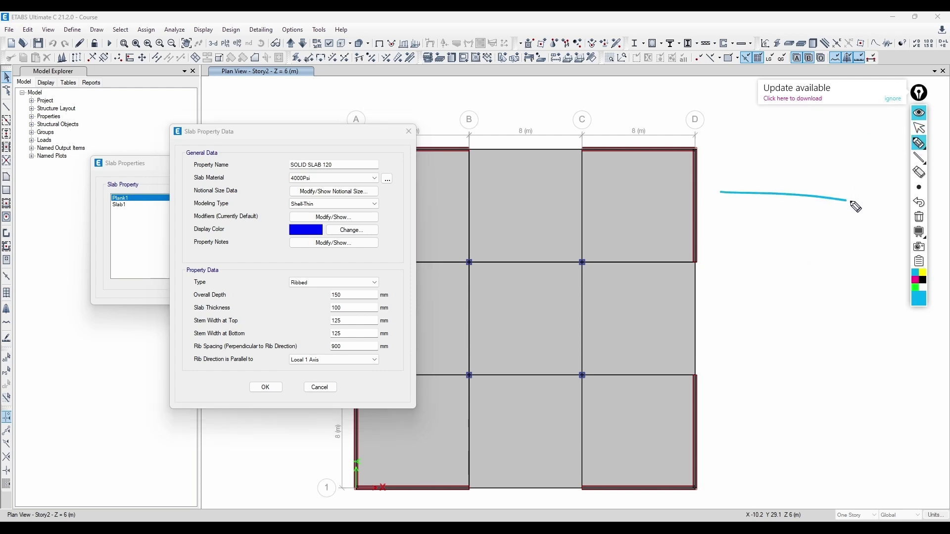
{"action": "mouse_move", "coordinate": [721, 210]}
{"action": "left_mouse_down"}
{"action": "mouse_move", "coordinate": [761, 238]}
{"action": "mouse_move", "coordinate": [777, 214]}
{"action": "mouse_move", "coordinate": [823, 239]}
{"action": "mouse_move", "coordinate": [840, 218]}
{"action": "mouse_move", "coordinate": [868, 216]}
{"action": "left_mouse_up"}
{"action": "left_click_drag", "start_coordinate": [869, 183], "coordinate": [866, 239]}
{"action": "left_click_drag", "start_coordinate": [718, 173], "coordinate": [718, 233]}
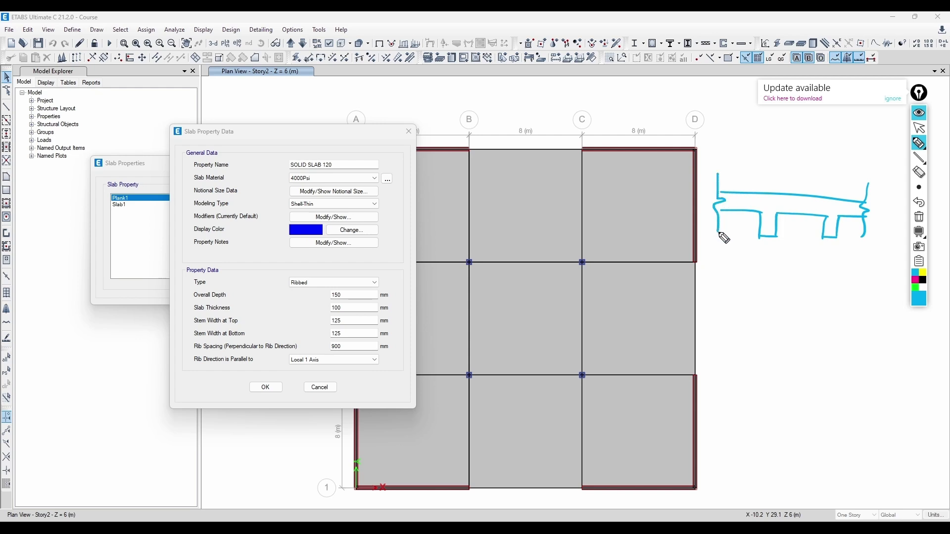
{"action": "left_click", "coordinate": [915, 280]}
{"action": "mouse_move", "coordinate": [826, 217]}
{"action": "left_mouse_down"}
{"action": "mouse_move", "coordinate": [784, 240]}
{"action": "mouse_move", "coordinate": [822, 237]}
{"action": "left_mouse_up"}
Mark the overall depth and the slab thickness in blue at the ends of the ribbed section, labelling the thickness "ts" with an arrow
{"action": "left_click", "coordinate": [915, 273]}
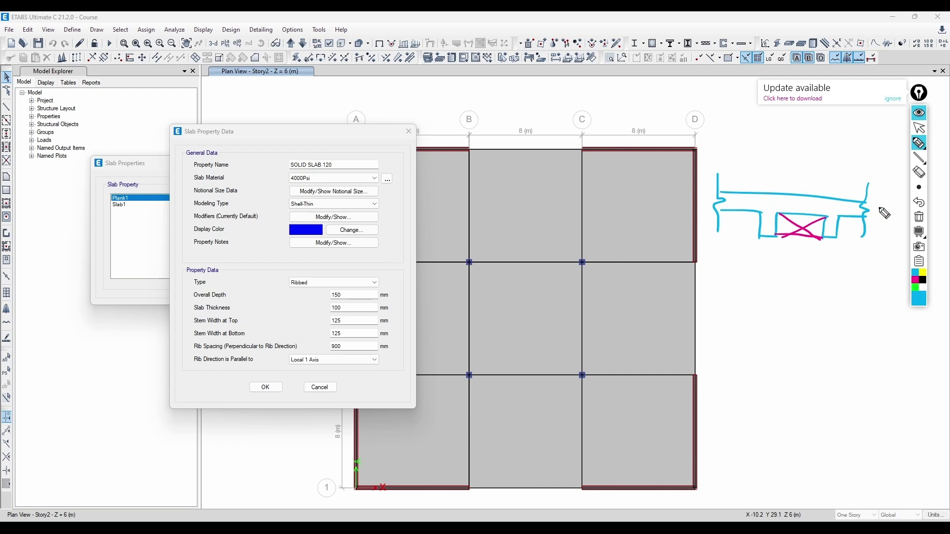
{"action": "left_click_drag", "start_coordinate": [885, 204], "coordinate": [876, 245]}
{"action": "left_click_drag", "start_coordinate": [702, 190], "coordinate": [707, 210]}
{"action": "left_click_drag", "start_coordinate": [708, 201], "coordinate": [737, 175]}
{"action": "left_click_drag", "start_coordinate": [730, 177], "coordinate": [737, 181]}
{"action": "left_click_drag", "start_coordinate": [750, 159], "coordinate": [752, 175]}
{"action": "left_click_drag", "start_coordinate": [743, 167], "coordinate": [754, 165]}
{"action": "left_click_drag", "start_coordinate": [763, 170], "coordinate": [759, 181]}
{"action": "mouse_move", "coordinate": [783, 156]}
{"action": "left_mouse_down"}
{"action": "mouse_move", "coordinate": [786, 175]}
{"action": "mouse_move", "coordinate": [789, 166]}
{"action": "left_mouse_up"}
{"action": "left_click_drag", "start_coordinate": [794, 174], "coordinate": [796, 177]}
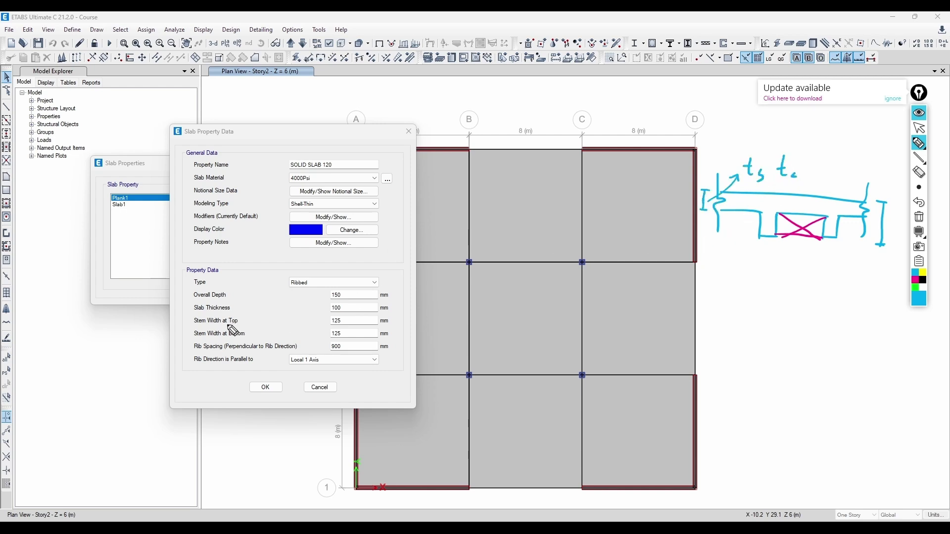
Mark one rib's top width in magenta and sketch a second slab section below in blue with ribs tapering narrower downward
{"action": "left_click_drag", "start_coordinate": [762, 214], "coordinate": [778, 218]}
{"action": "left_click", "coordinate": [915, 280]}
{"action": "left_click", "coordinate": [912, 273]}
{"action": "left_click_drag", "start_coordinate": [731, 283], "coordinate": [863, 287]}
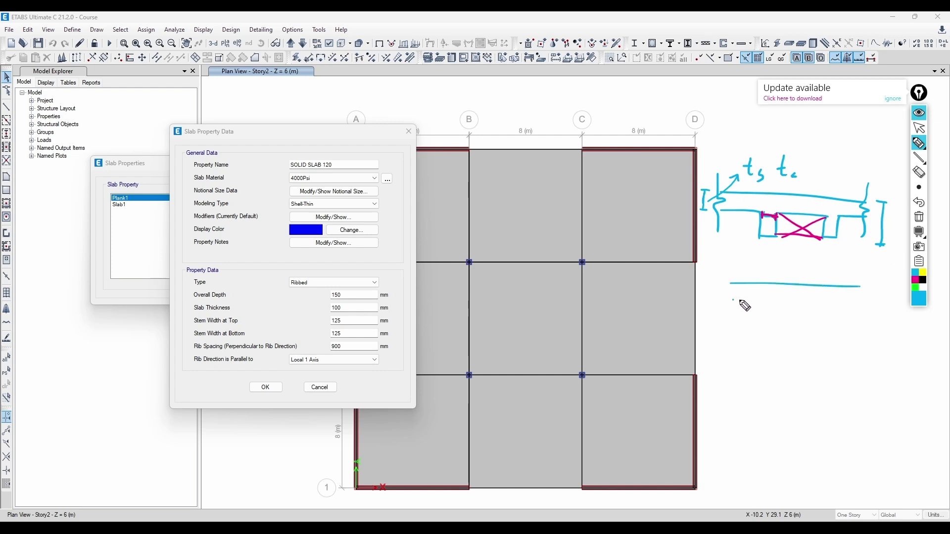
{"action": "mouse_move", "coordinate": [733, 299]}
{"action": "left_mouse_down"}
{"action": "mouse_move", "coordinate": [780, 320]}
{"action": "mouse_move", "coordinate": [836, 302]}
{"action": "mouse_move", "coordinate": [842, 316]}
{"action": "mouse_move", "coordinate": [879, 303]}
{"action": "mouse_move", "coordinate": [879, 287]}
{"action": "left_mouse_up"}
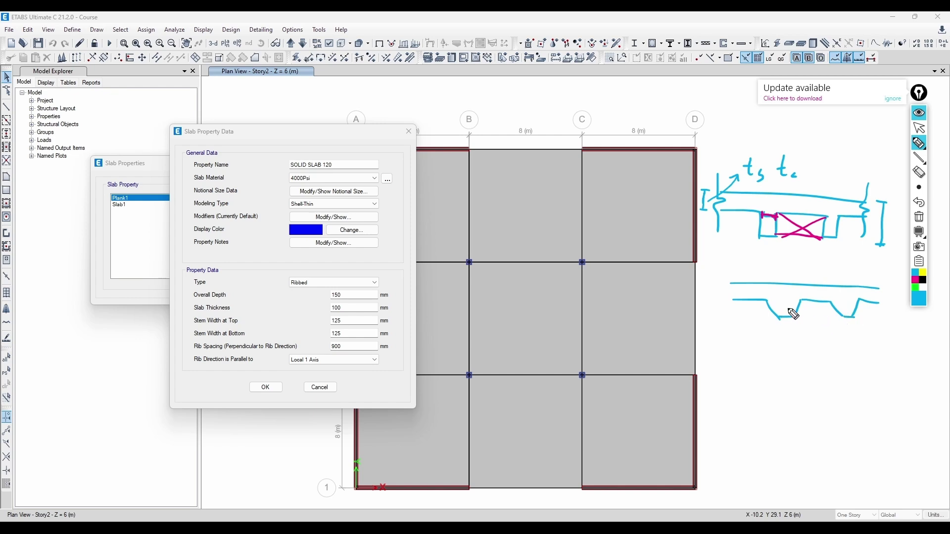
Sketch a third slab section with ribs widening downward, hatching the void between them and adding a downward arrow
{"action": "left_click_drag", "start_coordinate": [732, 353], "coordinate": [883, 364]}
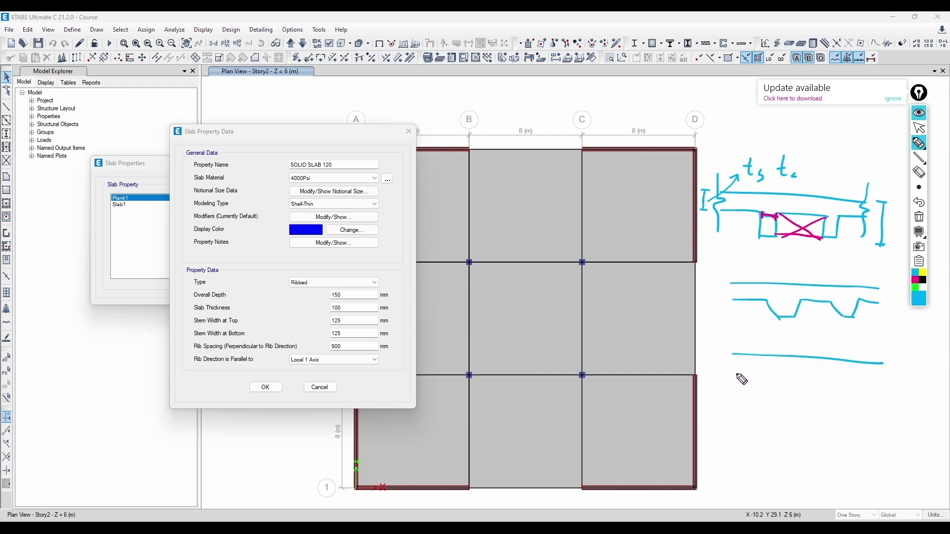
{"action": "mouse_move", "coordinate": [733, 370]}
{"action": "left_mouse_down"}
{"action": "mouse_move", "coordinate": [766, 374]}
{"action": "mouse_move", "coordinate": [754, 390]}
{"action": "mouse_move", "coordinate": [786, 391]}
{"action": "mouse_move", "coordinate": [781, 375]}
{"action": "mouse_move", "coordinate": [852, 391]}
{"action": "mouse_move", "coordinate": [845, 377]}
{"action": "mouse_move", "coordinate": [885, 379]}
{"action": "left_mouse_up"}
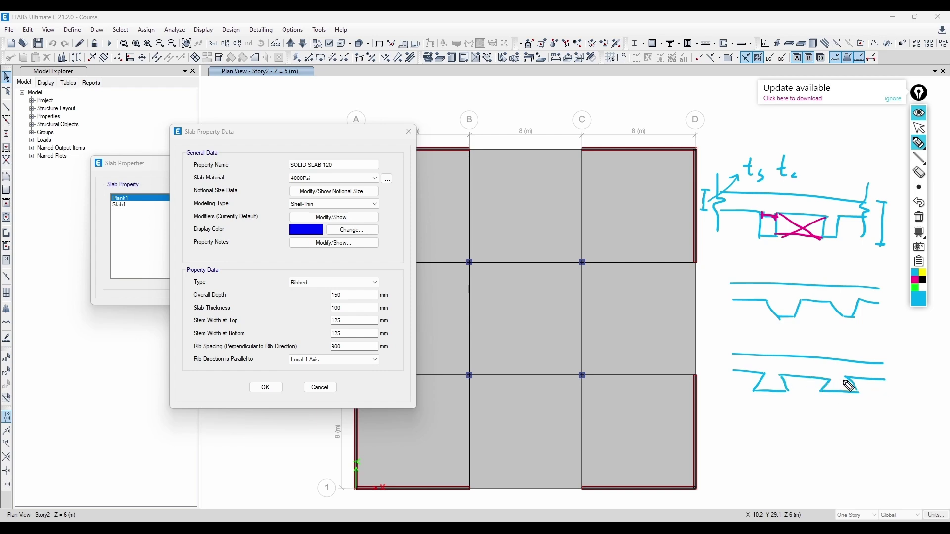
{"action": "left_click_drag", "start_coordinate": [797, 380], "coordinate": [793, 388]}
{"action": "left_click_drag", "start_coordinate": [803, 380], "coordinate": [799, 387]}
{"action": "left_click_drag", "start_coordinate": [810, 379], "coordinate": [806, 387]}
{"action": "left_click_drag", "start_coordinate": [817, 379], "coordinate": [804, 415]}
{"action": "left_click_drag", "start_coordinate": [797, 405], "coordinate": [810, 405]}
Bracket the two stem width labels, underline the rib spacing label, and dimension the first section's rib spacing as 0.5 m
{"action": "mouse_move", "coordinate": [188, 322]}
{"action": "left_mouse_down"}
{"action": "mouse_move", "coordinate": [188, 337]}
{"action": "mouse_move", "coordinate": [242, 349]}
{"action": "left_mouse_up"}
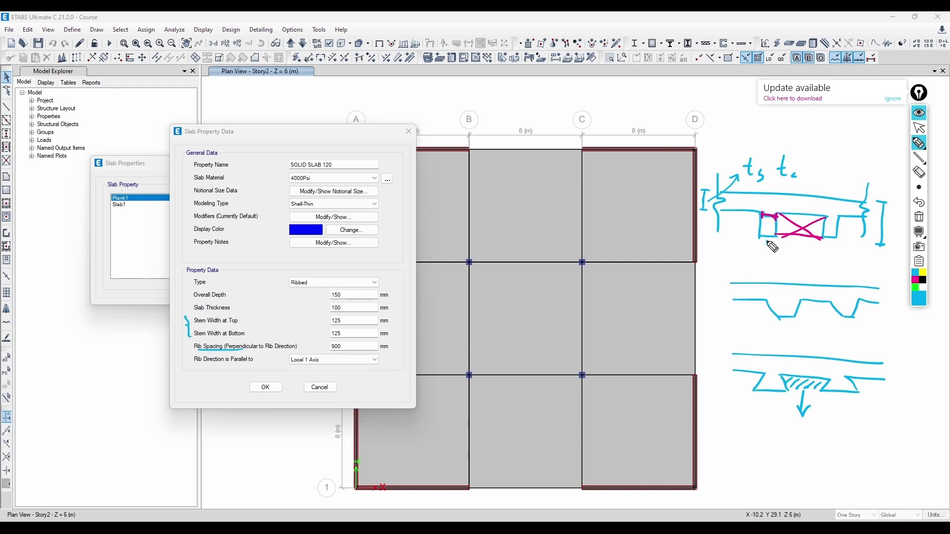
{"action": "left_click_drag", "start_coordinate": [767, 242], "coordinate": [767, 253]}
{"action": "mouse_move", "coordinate": [766, 247]}
{"action": "left_mouse_down"}
{"action": "mouse_move", "coordinate": [822, 250]}
{"action": "mouse_move", "coordinate": [827, 255]}
{"action": "mouse_move", "coordinate": [809, 264]}
{"action": "mouse_move", "coordinate": [826, 266]}
{"action": "left_mouse_up"}
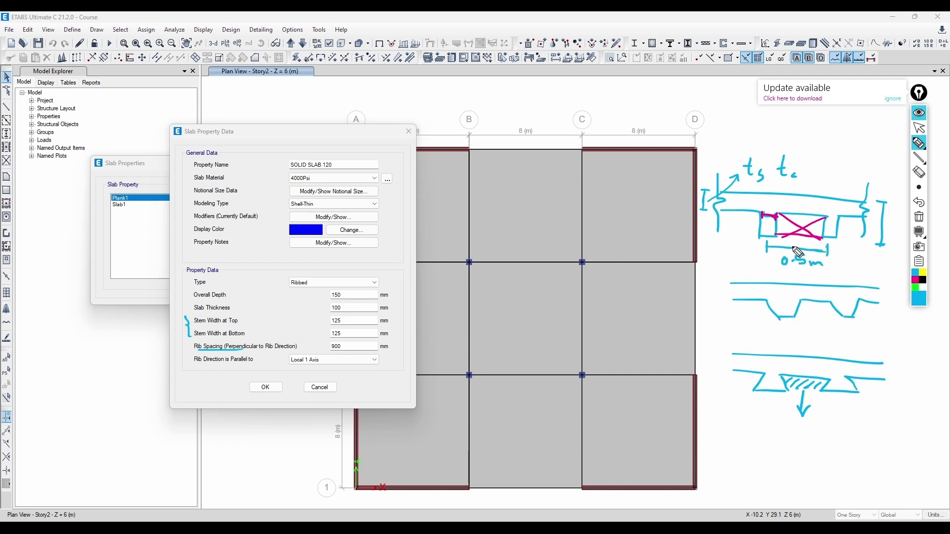
Underline the rib direction label and write the axis notes X/Y with 1/2 and R/G/B with 1/2/3 and X/Y/Z over the plan
{"action": "left_click_drag", "start_coordinate": [192, 368], "coordinate": [259, 366]}
{"action": "mouse_move", "coordinate": [509, 291]}
{"action": "left_mouse_down"}
{"action": "mouse_move", "coordinate": [526, 303]}
{"action": "mouse_move", "coordinate": [521, 324]}
{"action": "left_mouse_up"}
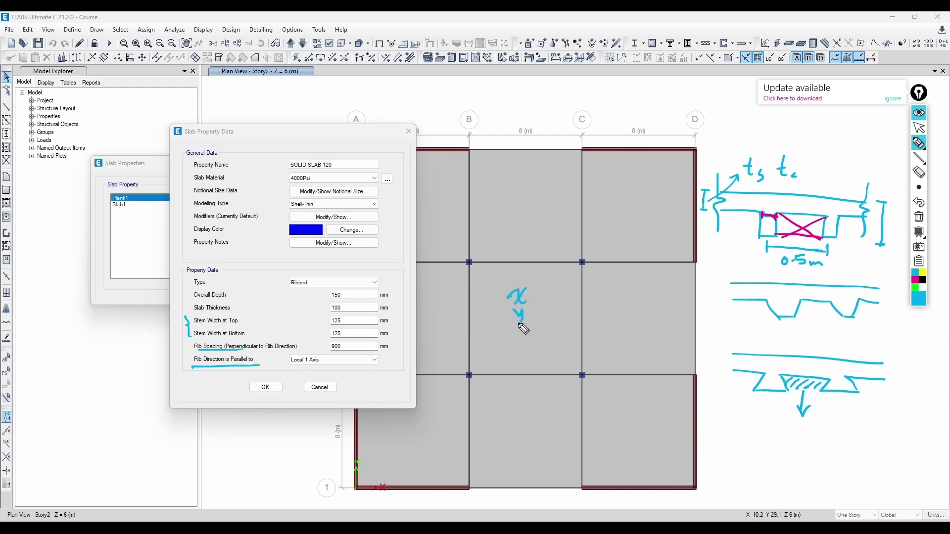
{"action": "left_click_drag", "start_coordinate": [551, 288], "coordinate": [552, 300]}
{"action": "mouse_move", "coordinate": [549, 312]}
{"action": "left_mouse_down"}
{"action": "mouse_move", "coordinate": [555, 321]}
{"action": "mouse_move", "coordinate": [600, 297]}
{"action": "left_mouse_up"}
{"action": "left_click_drag", "start_coordinate": [601, 305], "coordinate": [598, 339]}
{"action": "left_click_drag", "start_coordinate": [620, 292], "coordinate": [623, 315]}
{"action": "left_click_drag", "start_coordinate": [617, 326], "coordinate": [627, 335]}
{"action": "left_click_drag", "start_coordinate": [639, 289], "coordinate": [649, 300]}
{"action": "left_click_drag", "start_coordinate": [639, 305], "coordinate": [644, 322]}
{"action": "left_click_drag", "start_coordinate": [641, 325], "coordinate": [652, 339]}
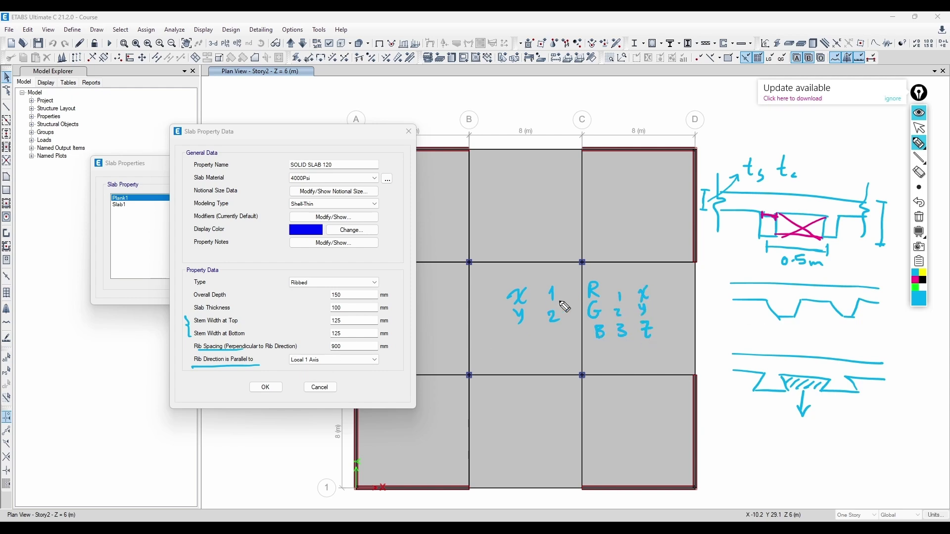
Illustrate horizontal ribs, both rib directions with arrows and the circled global axes on the plan's lower bays, and clear all annotations
{"action": "mouse_move", "coordinate": [465, 431]}
{"action": "left_mouse_down"}
{"action": "mouse_move", "coordinate": [577, 425]}
{"action": "mouse_move", "coordinate": [596, 414]}
{"action": "left_mouse_up"}
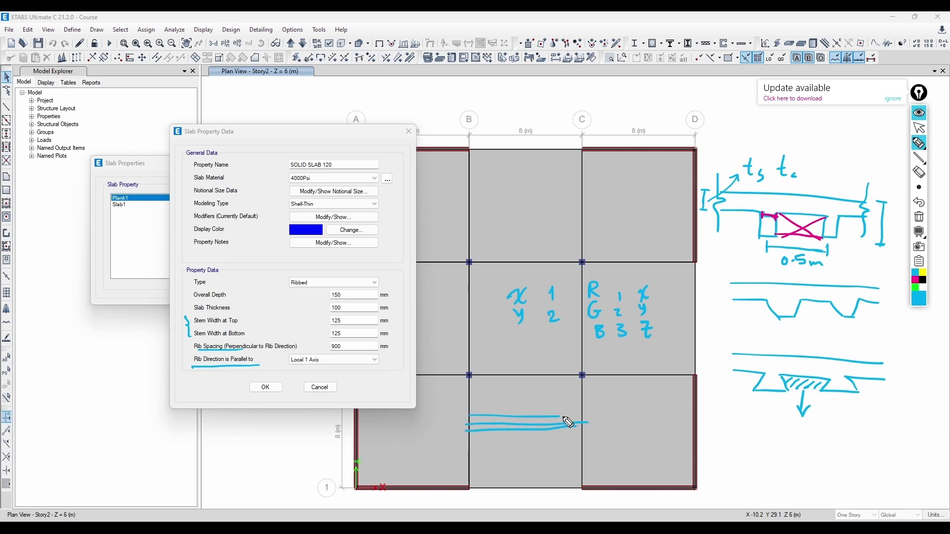
{"action": "left_click_drag", "start_coordinate": [461, 405], "coordinate": [584, 407]}
{"action": "left_click_drag", "start_coordinate": [471, 397], "coordinate": [585, 400]}
{"action": "mouse_move", "coordinate": [496, 462]}
{"action": "left_mouse_down"}
{"action": "mouse_move", "coordinate": [532, 451]}
{"action": "mouse_move", "coordinate": [515, 473]}
{"action": "left_mouse_up"}
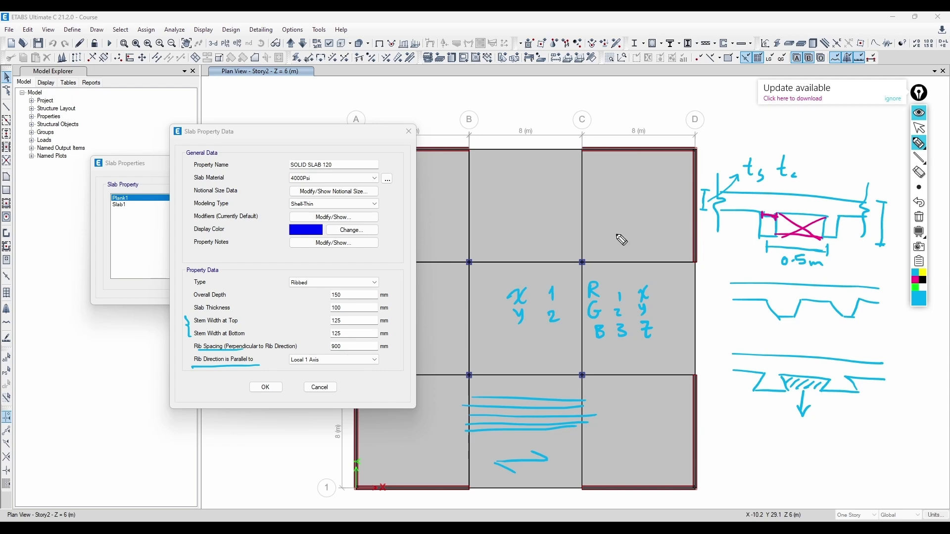
{"action": "left_click_drag", "start_coordinate": [368, 451], "coordinate": [391, 456]}
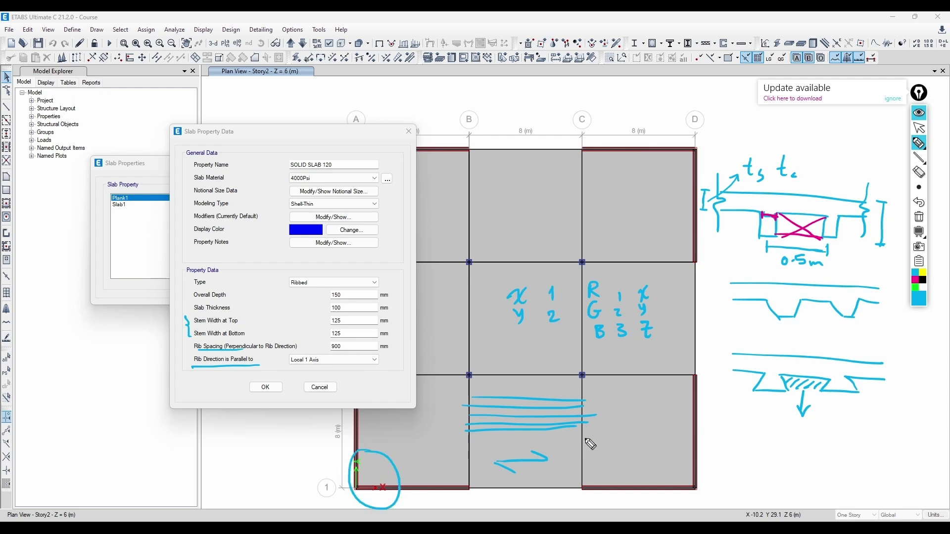
{"action": "mouse_move", "coordinate": [637, 447]}
{"action": "left_mouse_down"}
{"action": "mouse_move", "coordinate": [644, 415]}
{"action": "mouse_move", "coordinate": [635, 449]}
{"action": "left_mouse_up"}
{"action": "left_click", "coordinate": [919, 128]}
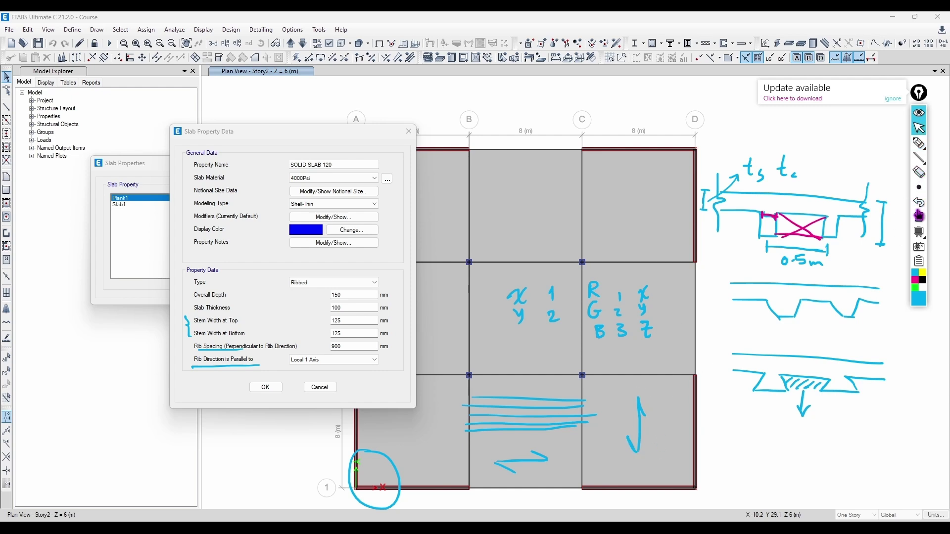
{"action": "left_click", "coordinate": [919, 217]}
Set the slab type to Waffle and go to its rib spacing parallel to the slab 2-axis
{"action": "left_click", "coordinate": [346, 285]}
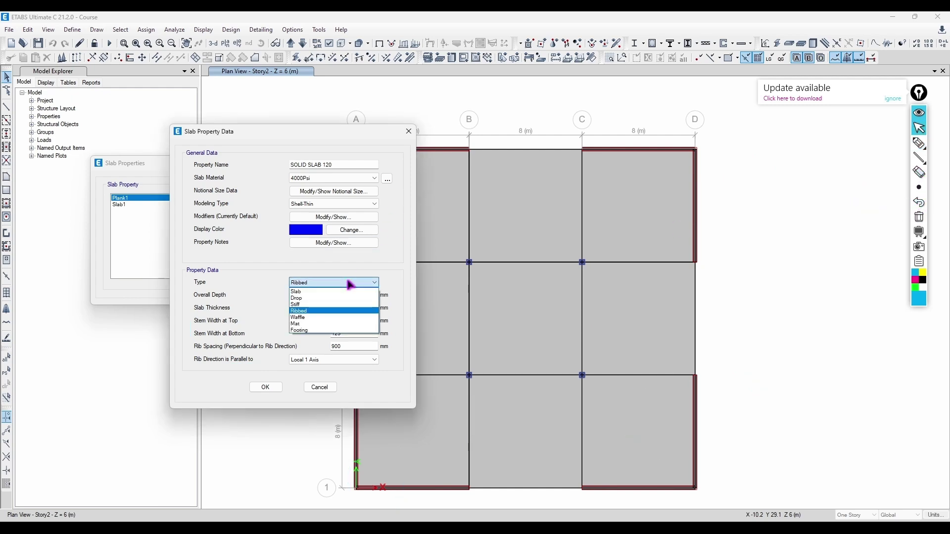
{"action": "left_click", "coordinate": [324, 318]}
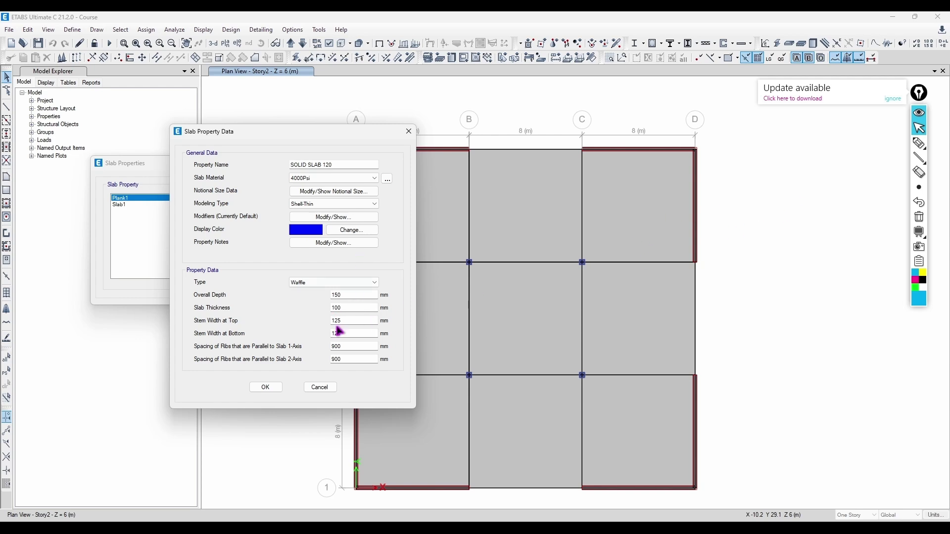
{"action": "left_click", "coordinate": [359, 359]}
Sketch two pairs of vertical and two pairs of horizontal rib lines crossing in the plan bay between grids C-D and 2-3
{"action": "left_click", "coordinate": [918, 143]}
{"action": "mouse_move", "coordinate": [610, 265]}
{"action": "left_mouse_down"}
{"action": "mouse_move", "coordinate": [608, 370]}
{"action": "mouse_move", "coordinate": [618, 371]}
{"action": "left_mouse_up"}
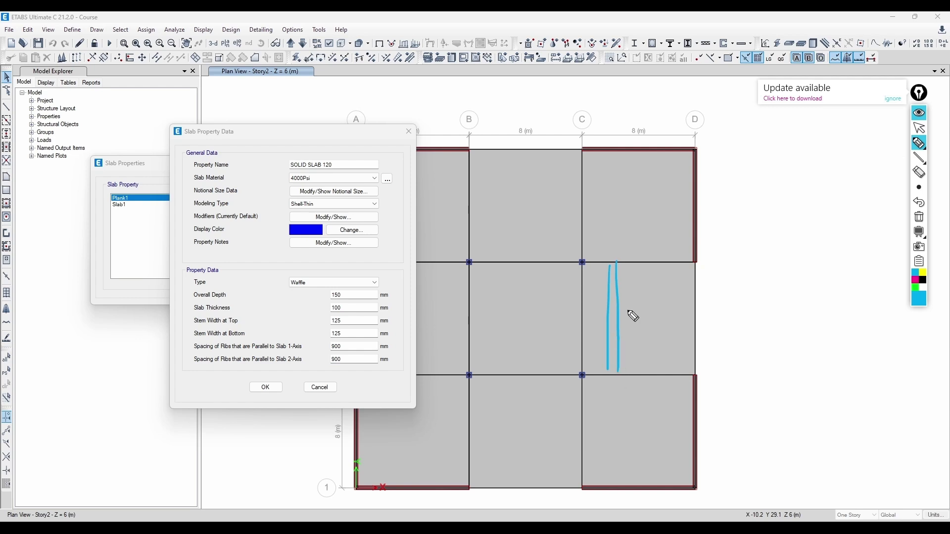
{"action": "left_click_drag", "start_coordinate": [652, 262], "coordinate": [660, 374]}
{"action": "mouse_move", "coordinate": [584, 286]}
{"action": "left_mouse_down"}
{"action": "mouse_move", "coordinate": [694, 285]}
{"action": "mouse_move", "coordinate": [688, 292]}
{"action": "left_mouse_up"}
{"action": "mouse_move", "coordinate": [584, 341]}
{"action": "left_mouse_down"}
{"action": "mouse_move", "coordinate": [686, 337]}
{"action": "mouse_move", "coordinate": [688, 347]}
{"action": "left_mouse_up"}
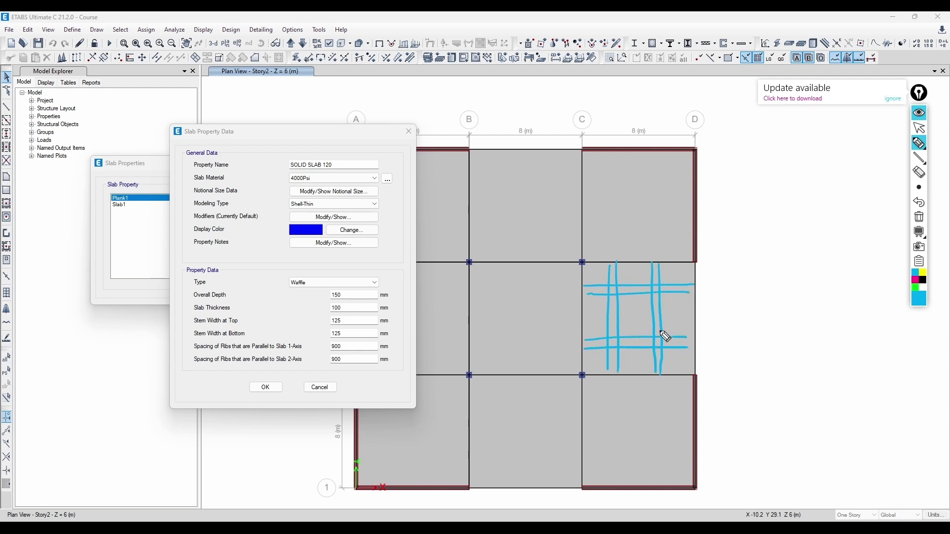
Hatch the void enclosed by the crossing waffle ribs, stroke the four ribs around it, and clear all annotations
{"action": "left_click_drag", "start_coordinate": [630, 296], "coordinate": [623, 307]}
{"action": "left_click_drag", "start_coordinate": [634, 304], "coordinate": [624, 319]}
{"action": "left_click_drag", "start_coordinate": [639, 309], "coordinate": [635, 329]}
{"action": "left_click_drag", "start_coordinate": [647, 321], "coordinate": [640, 332]}
{"action": "left_click_drag", "start_coordinate": [657, 298], "coordinate": [658, 325]}
{"action": "left_click_drag", "start_coordinate": [614, 307], "coordinate": [614, 331]}
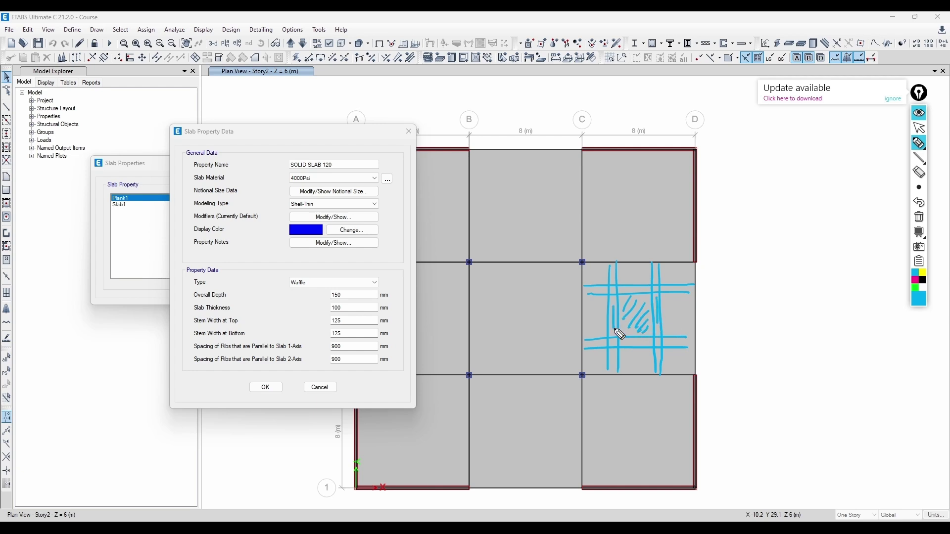
{"action": "left_click_drag", "start_coordinate": [627, 289], "coordinate": [646, 287]}
{"action": "left_click_drag", "start_coordinate": [626, 342], "coordinate": [644, 341]}
{"action": "left_click", "coordinate": [919, 217]}
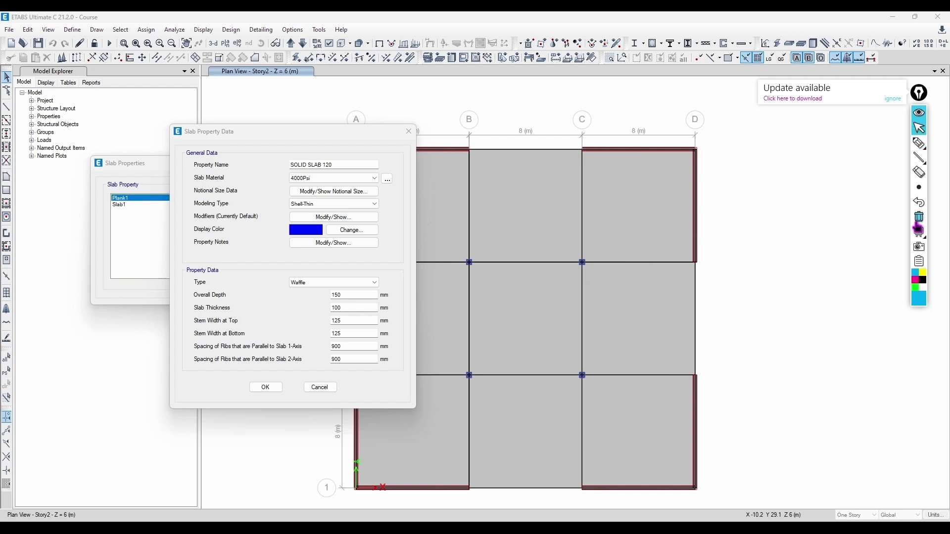
Switch the slab type to Mat and Footing in turn, and discard the new slab property
{"action": "left_click", "coordinate": [335, 282]}
{"action": "left_click", "coordinate": [336, 326]}
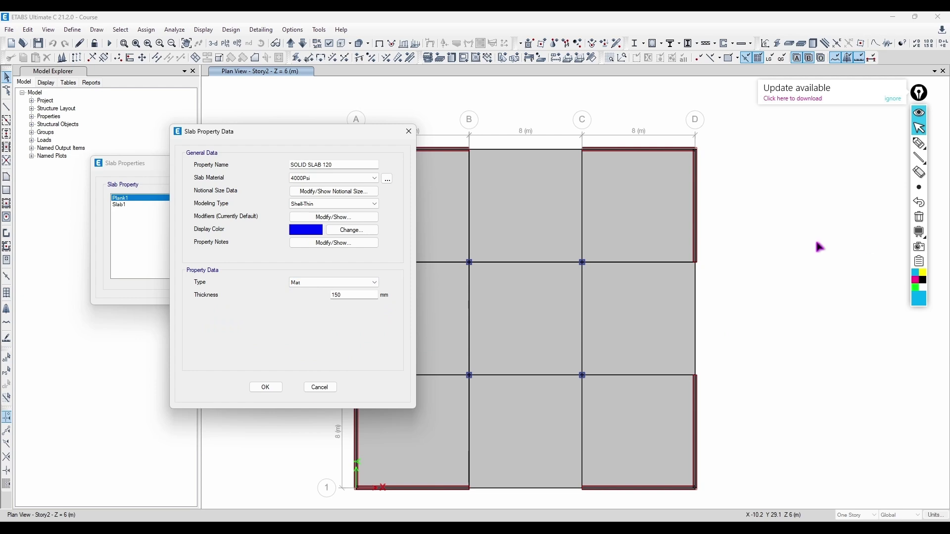
{"action": "double_click", "coordinate": [337, 295]}
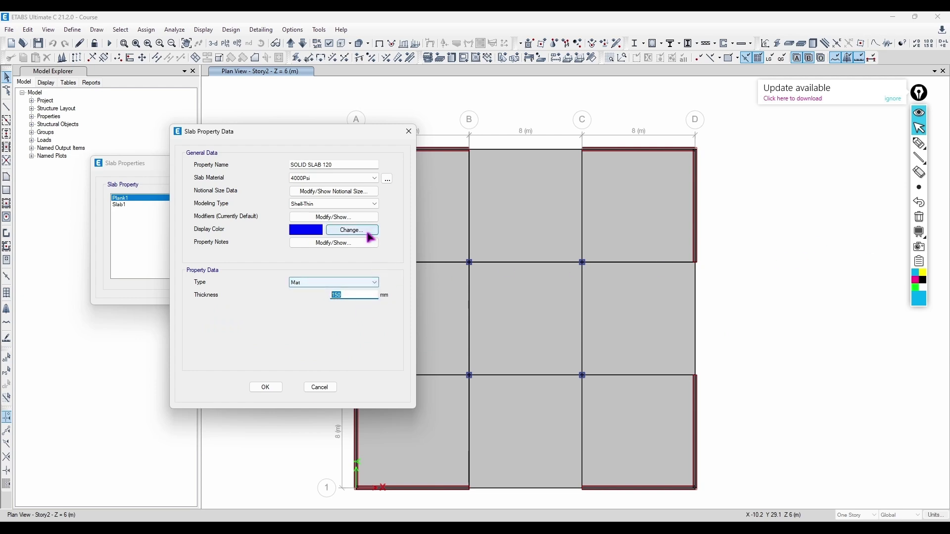
{"action": "left_click", "coordinate": [344, 204]}
{"action": "left_click", "coordinate": [318, 212]}
{"action": "left_click", "coordinate": [314, 281]}
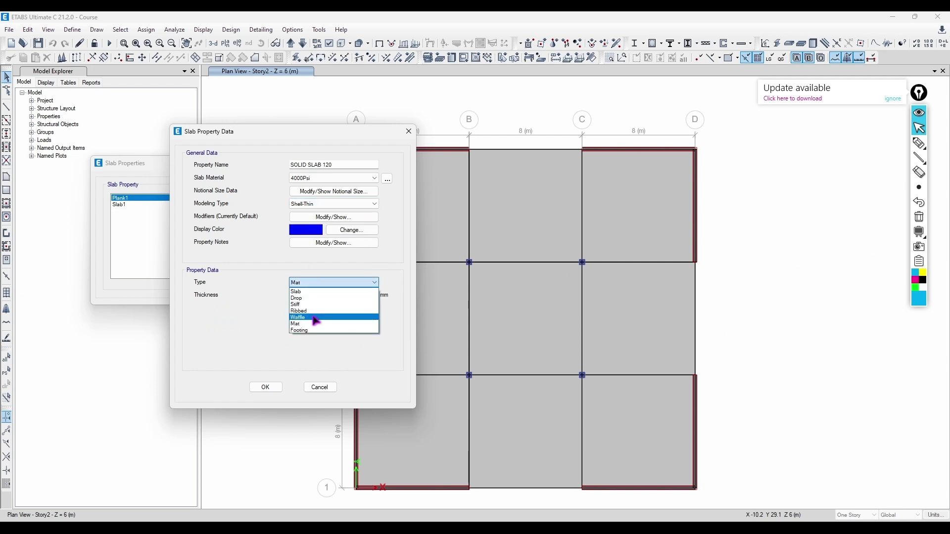
{"action": "left_click", "coordinate": [307, 334]}
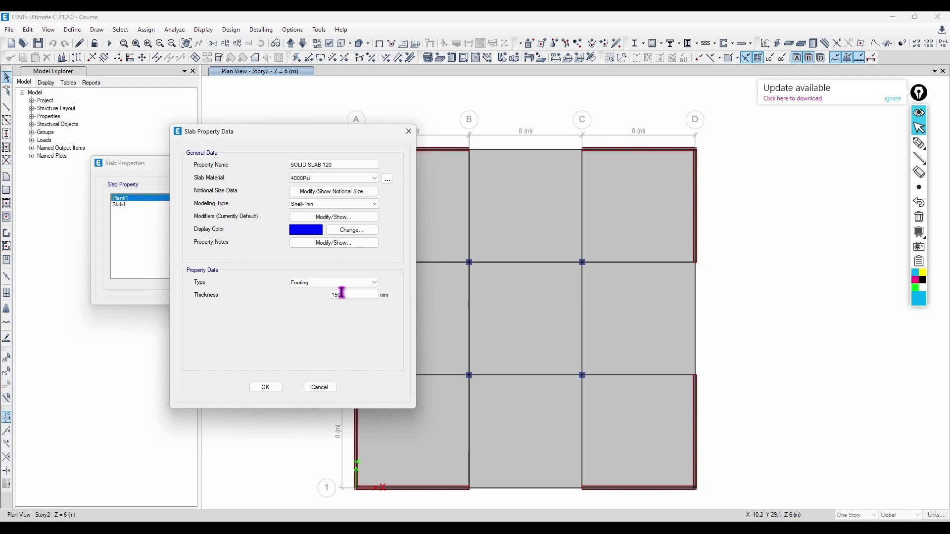
{"action": "left_click", "coordinate": [409, 132]}
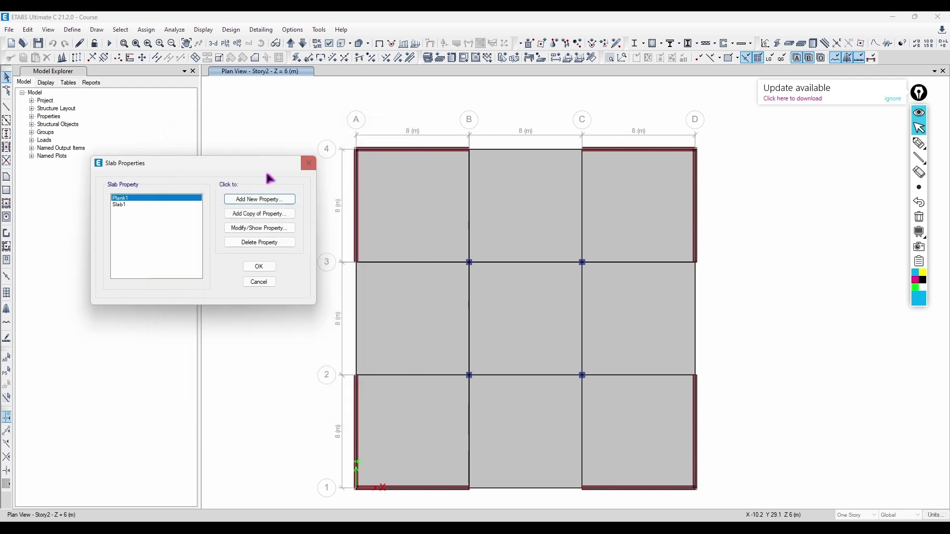
{"action": "left_click", "coordinate": [308, 163]}
Open the property data of the existing deck section Deck1
{"action": "left_click", "coordinate": [72, 30]}
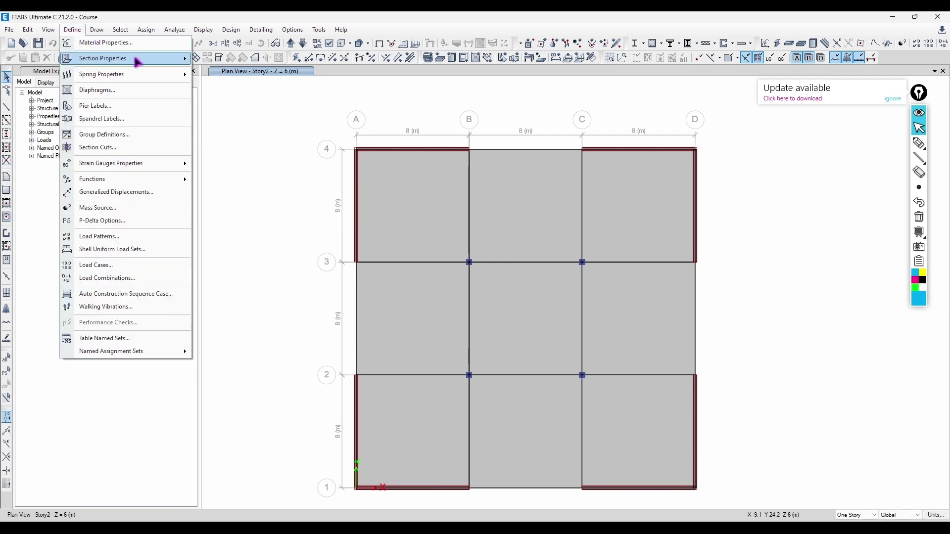
{"action": "mouse_move", "coordinate": [137, 59]}
{"action": "left_click", "coordinate": [274, 99]}
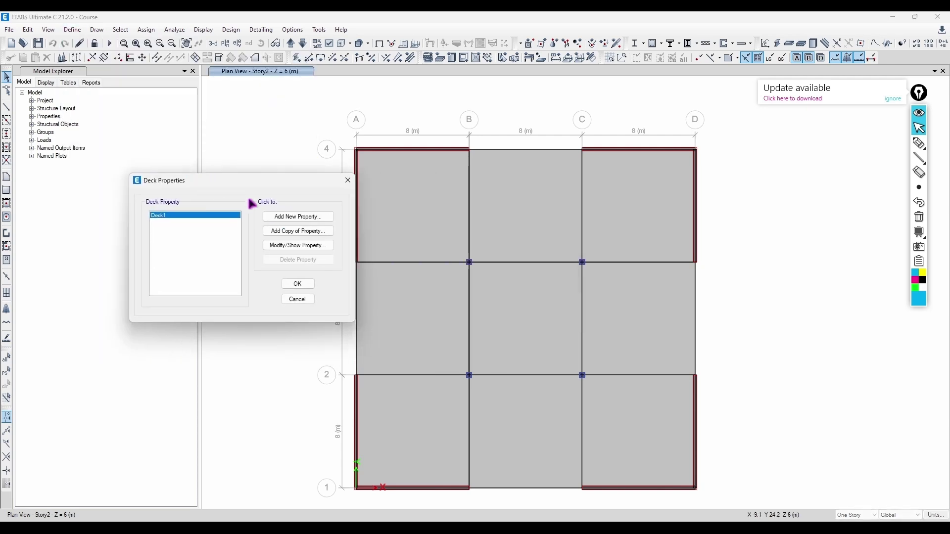
{"action": "left_click", "coordinate": [298, 246]}
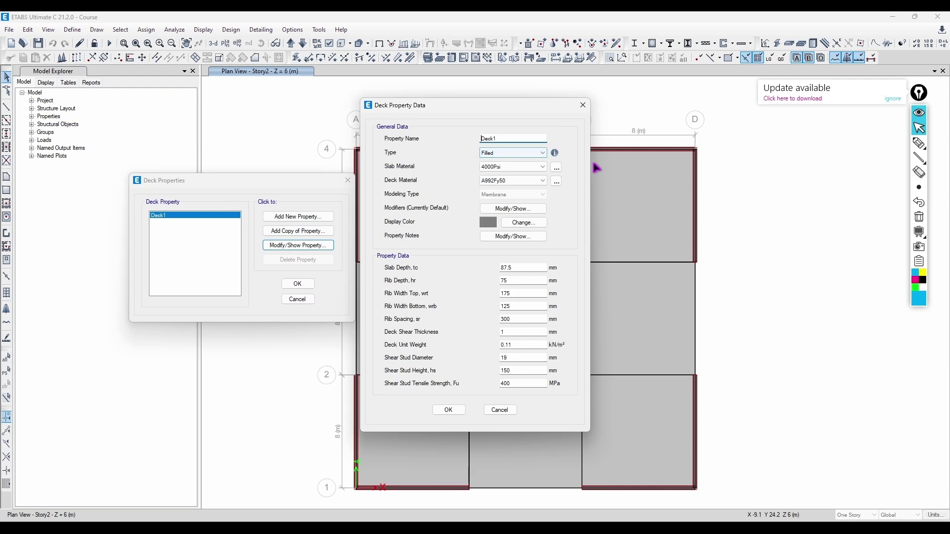
Sketch a trapezoidal metal deck profile in blue beside the plan and hatch the concrete fill above it in green
{"action": "left_click", "coordinate": [918, 144]}
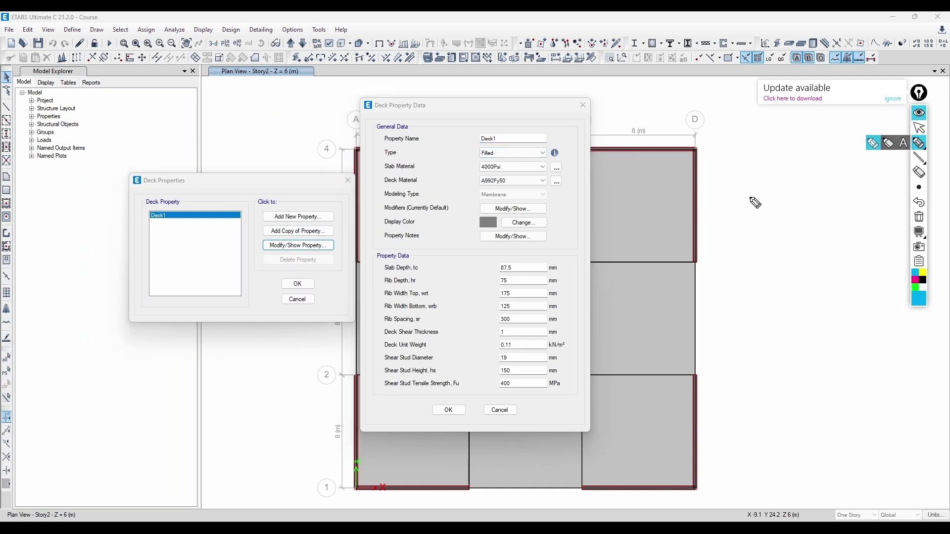
{"action": "mouse_move", "coordinate": [708, 199]}
{"action": "left_mouse_down"}
{"action": "mouse_move", "coordinate": [752, 220]}
{"action": "mouse_move", "coordinate": [788, 222]}
{"action": "mouse_move", "coordinate": [845, 199]}
{"action": "mouse_move", "coordinate": [847, 223]}
{"action": "mouse_move", "coordinate": [906, 199]}
{"action": "left_mouse_up"}
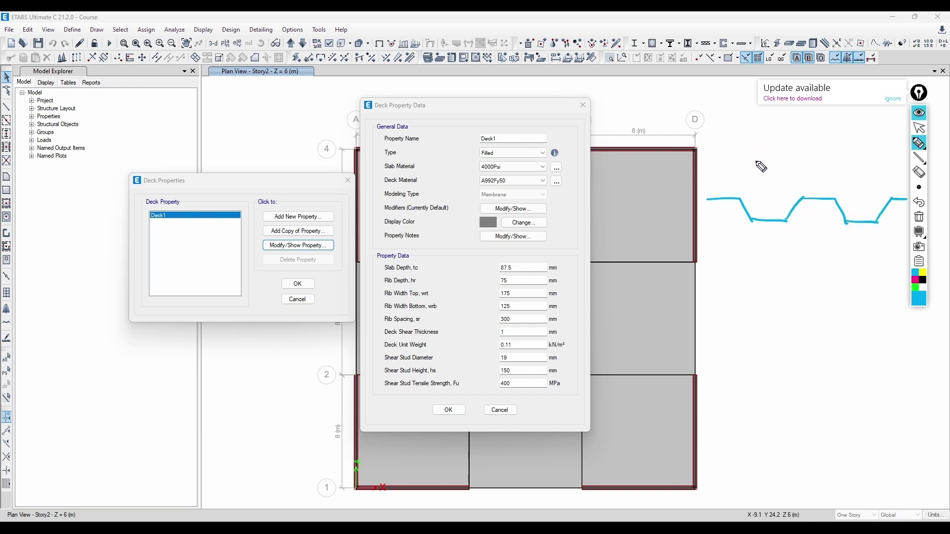
{"action": "left_click", "coordinate": [914, 286]}
{"action": "mouse_move", "coordinate": [707, 175]}
{"action": "left_mouse_down"}
{"action": "mouse_move", "coordinate": [900, 174]}
{"action": "mouse_move", "coordinate": [707, 193]}
{"action": "left_mouse_up"}
{"action": "mouse_move", "coordinate": [728, 177]}
{"action": "left_mouse_down"}
{"action": "mouse_move", "coordinate": [718, 195]}
{"action": "mouse_move", "coordinate": [739, 194]}
{"action": "left_mouse_up"}
{"action": "left_click_drag", "start_coordinate": [765, 176], "coordinate": [748, 203]}
{"action": "left_click_drag", "start_coordinate": [784, 178], "coordinate": [765, 214]}
{"action": "left_click_drag", "start_coordinate": [797, 184], "coordinate": [789, 214]}
{"action": "mouse_move", "coordinate": [816, 182]}
{"action": "left_mouse_down"}
{"action": "mouse_move", "coordinate": [806, 190]}
{"action": "mouse_move", "coordinate": [822, 192]}
{"action": "left_mouse_up"}
{"action": "left_click_drag", "start_coordinate": [846, 183], "coordinate": [841, 191]}
{"action": "mouse_move", "coordinate": [870, 179]}
{"action": "left_mouse_down"}
{"action": "mouse_move", "coordinate": [852, 212]}
{"action": "mouse_move", "coordinate": [868, 215]}
{"action": "left_mouse_up"}
{"action": "left_click_drag", "start_coordinate": [906, 182], "coordinate": [901, 193]}
Mark reinforcing bars in magenta in the sketched slab and its two ribs, with stirrups around the rib bars
{"action": "left_click", "coordinate": [916, 280]}
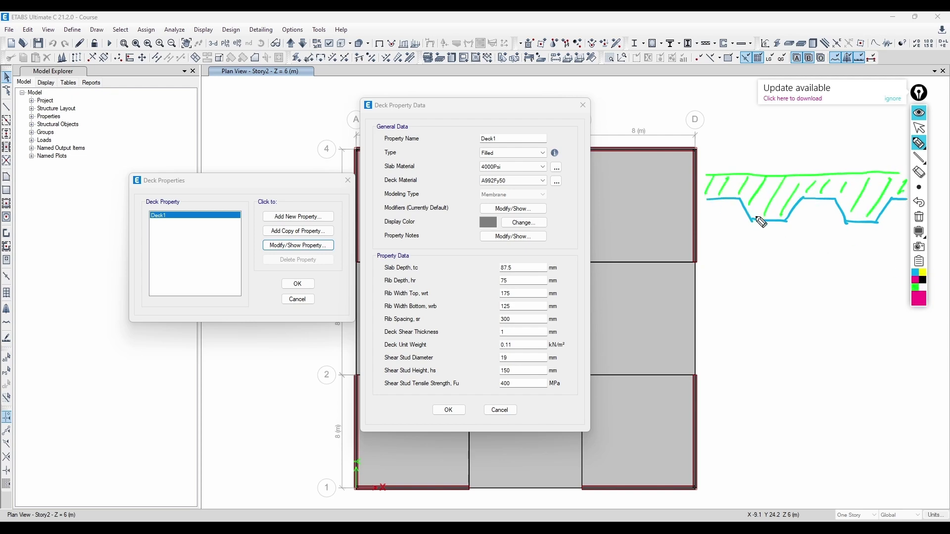
{"action": "left_click", "coordinate": [754, 216]}
{"action": "left_click", "coordinate": [783, 217]}
{"action": "left_click", "coordinate": [848, 217]}
{"action": "left_click", "coordinate": [873, 218]}
{"action": "left_click", "coordinate": [712, 179]}
{"action": "left_click", "coordinate": [763, 178]}
{"action": "left_click", "coordinate": [819, 177]}
{"action": "left_click", "coordinate": [871, 176]}
{"action": "mouse_move", "coordinate": [762, 177]}
{"action": "left_mouse_down"}
{"action": "mouse_move", "coordinate": [751, 218]}
{"action": "mouse_move", "coordinate": [768, 174]}
{"action": "left_mouse_up"}
{"action": "mouse_move", "coordinate": [870, 176]}
{"action": "left_mouse_down"}
{"action": "mouse_move", "coordinate": [851, 204]}
{"action": "mouse_move", "coordinate": [870, 177]}
{"action": "left_mouse_up"}
Draw an I-shaped magenta shear stud in each of the two ribs of the deck sketch
{"action": "left_click_drag", "start_coordinate": [765, 193], "coordinate": [776, 193]}
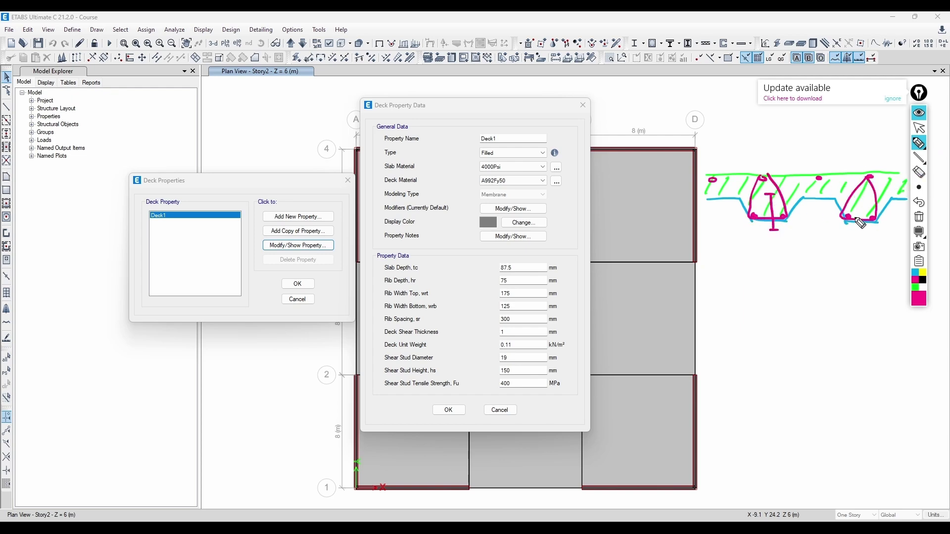
{"action": "left_click_drag", "start_coordinate": [859, 197], "coordinate": [860, 230]}
{"action": "left_click_drag", "start_coordinate": [855, 230], "coordinate": [866, 230]}
{"action": "left_click_drag", "start_coordinate": [854, 197], "coordinate": [866, 197]}
{"action": "key", "text": "ctrl+shift+2"}
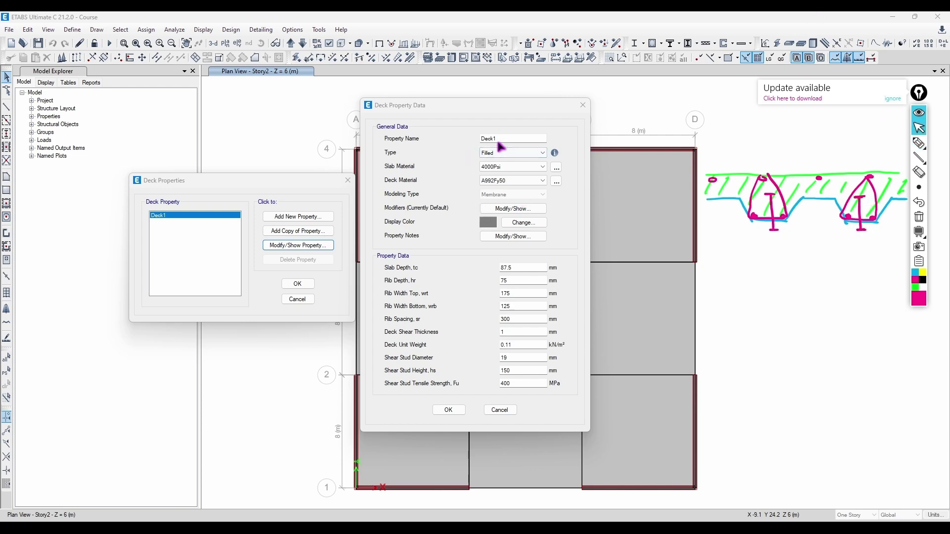
Compare the diagrams of the Filled, Unfilled and Solid Slab deck types, and return the type to Filled
{"action": "left_click", "coordinate": [458, 141]}
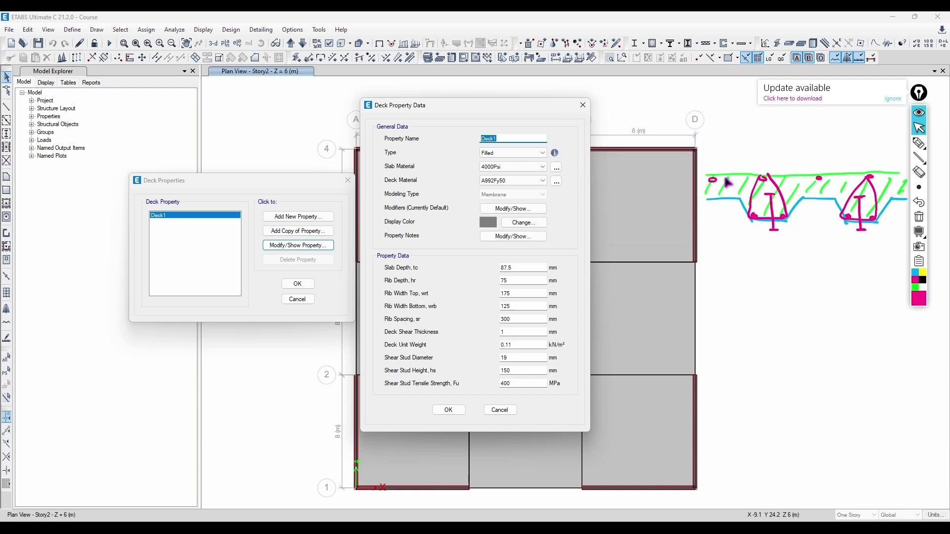
{"action": "mouse_move", "coordinate": [556, 156]}
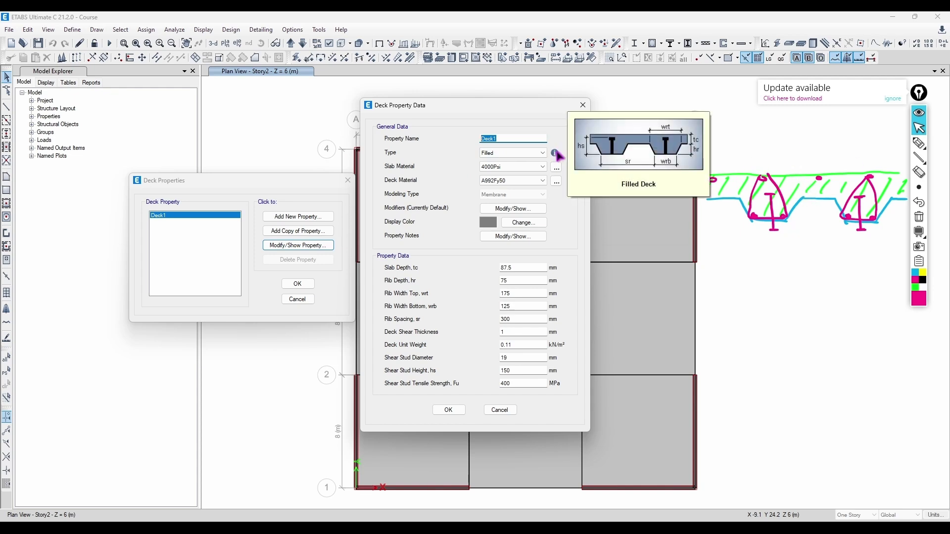
{"action": "left_click", "coordinate": [537, 154]}
{"action": "left_click", "coordinate": [507, 169]}
{"action": "mouse_move", "coordinate": [556, 154]}
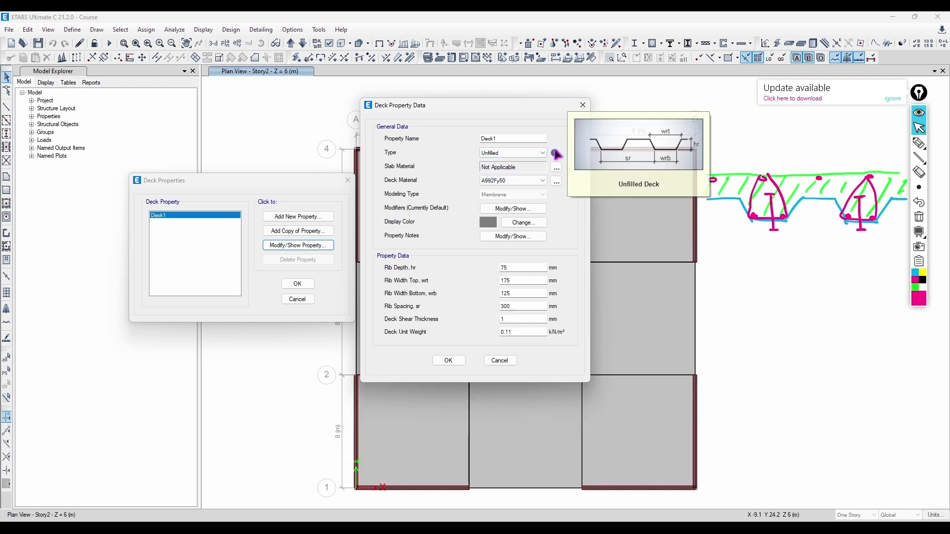
{"action": "left_click", "coordinate": [543, 153]}
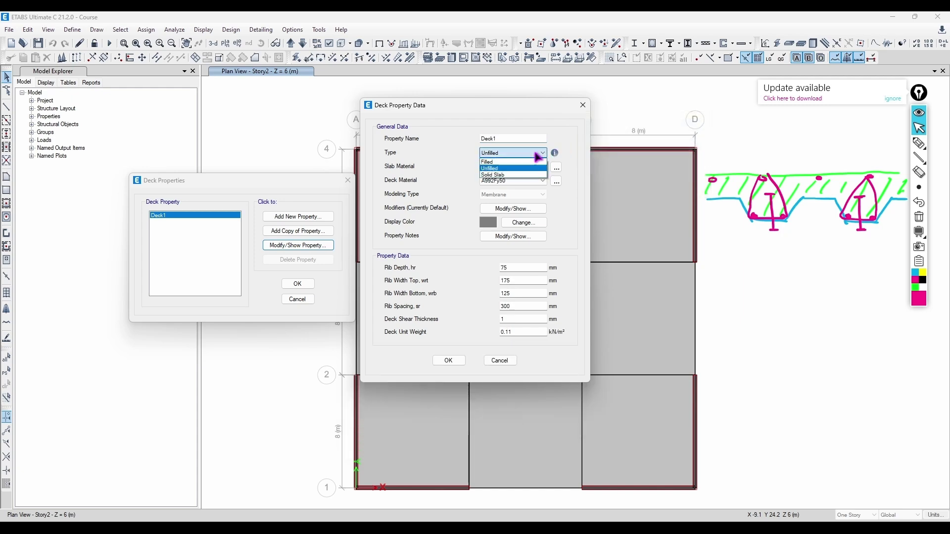
{"action": "left_click", "coordinate": [514, 174]}
{"action": "mouse_move", "coordinate": [556, 155]}
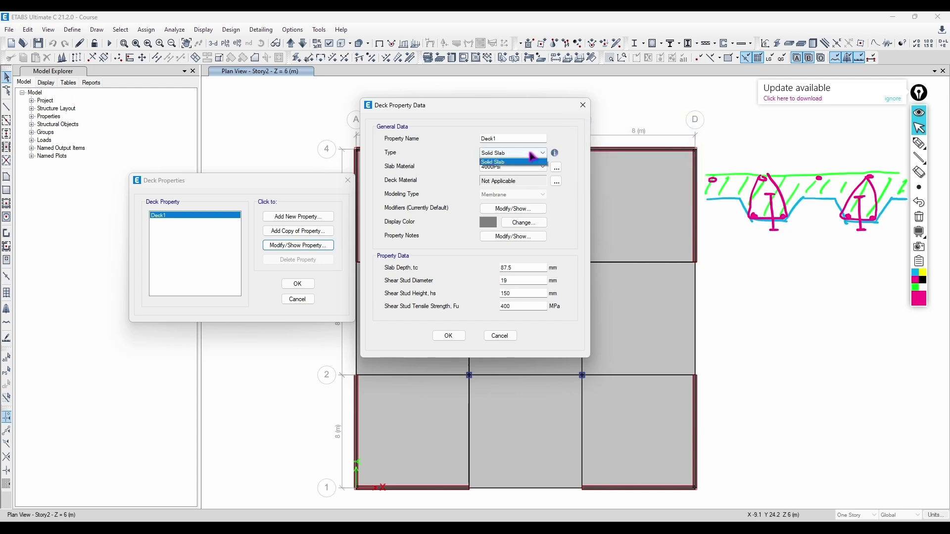
{"action": "left_click", "coordinate": [532, 153]}
{"action": "left_click", "coordinate": [482, 159]}
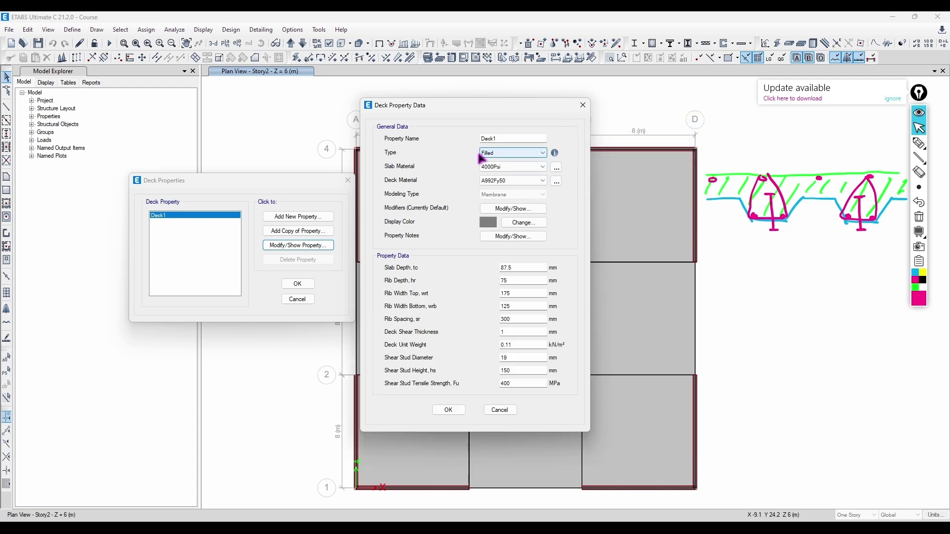
Review the slab material and deck material choices for the filled deck, keeping 4000Psi and A992Fy50
{"action": "left_click", "coordinate": [514, 167]}
{"action": "left_click", "coordinate": [514, 167]}
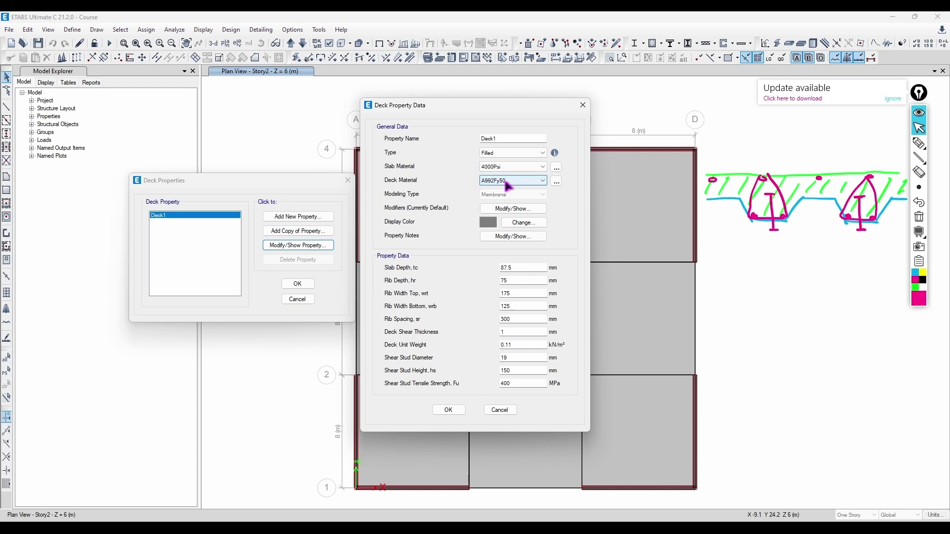
{"action": "left_click", "coordinate": [514, 181]}
{"action": "left_click", "coordinate": [513, 190]}
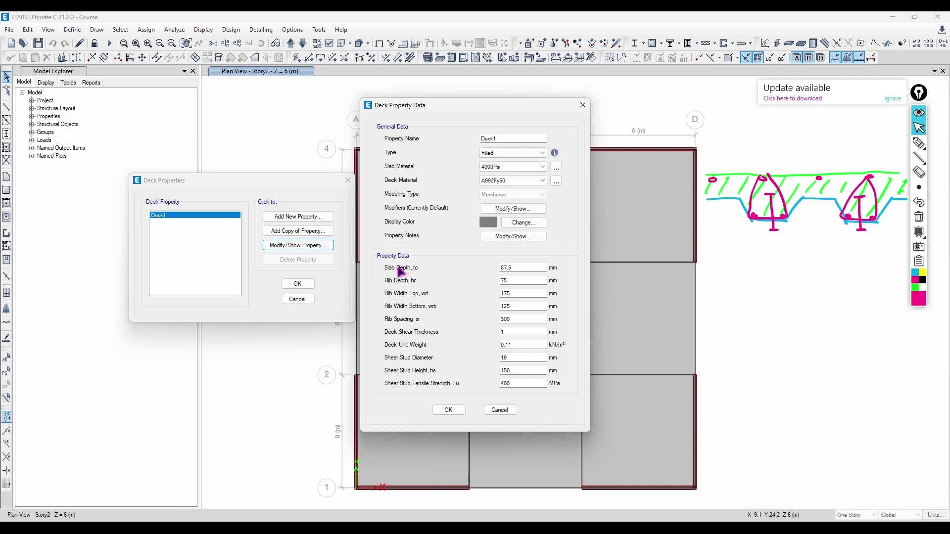
Mark the slab depth with a magenta dimension line at the end of the deck sketch
{"action": "left_click", "coordinate": [919, 144]}
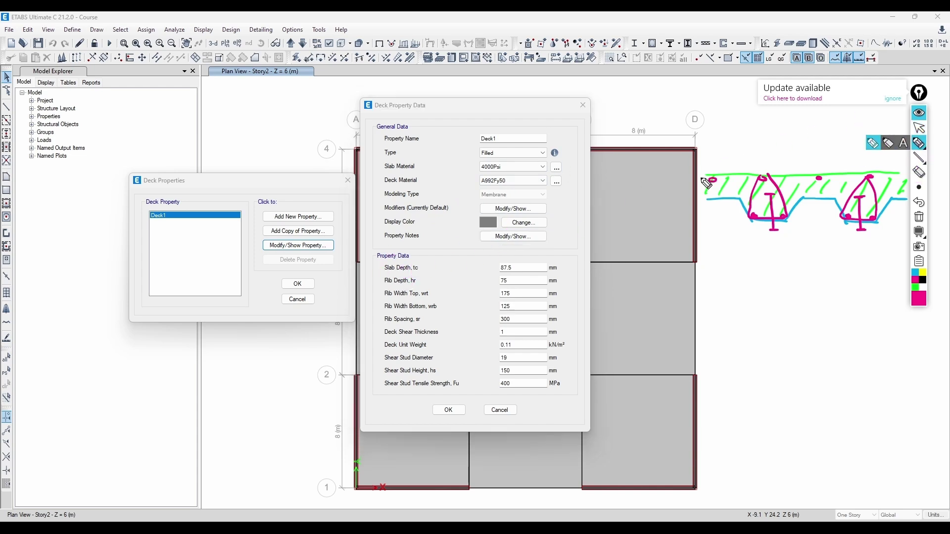
{"action": "left_click_drag", "start_coordinate": [696, 175], "coordinate": [696, 207]}
{"action": "key", "text": "ctrl+shift+2"}
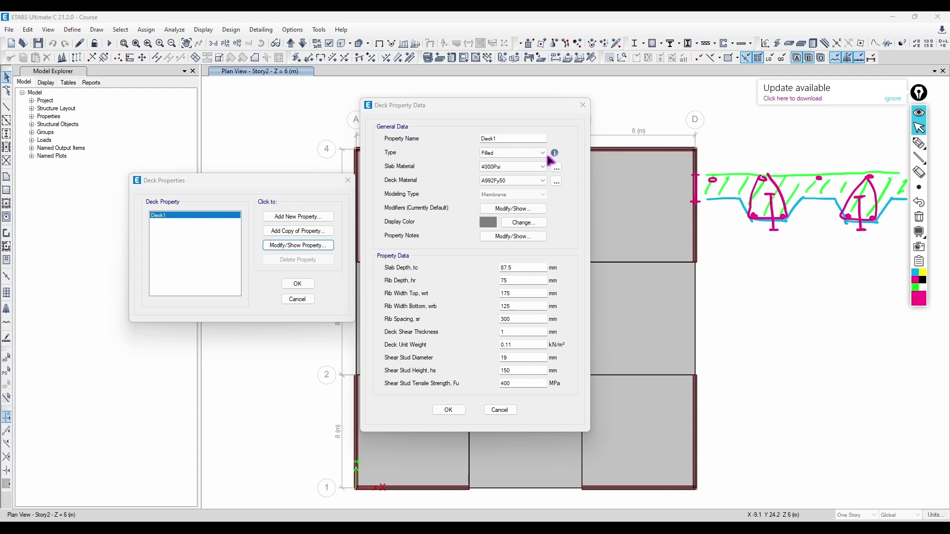
Examine the Filled Deck dimension diagram and close the deck properties without changes
{"action": "left_click", "coordinate": [553, 155]}
{"action": "mouse_move", "coordinate": [557, 153]}
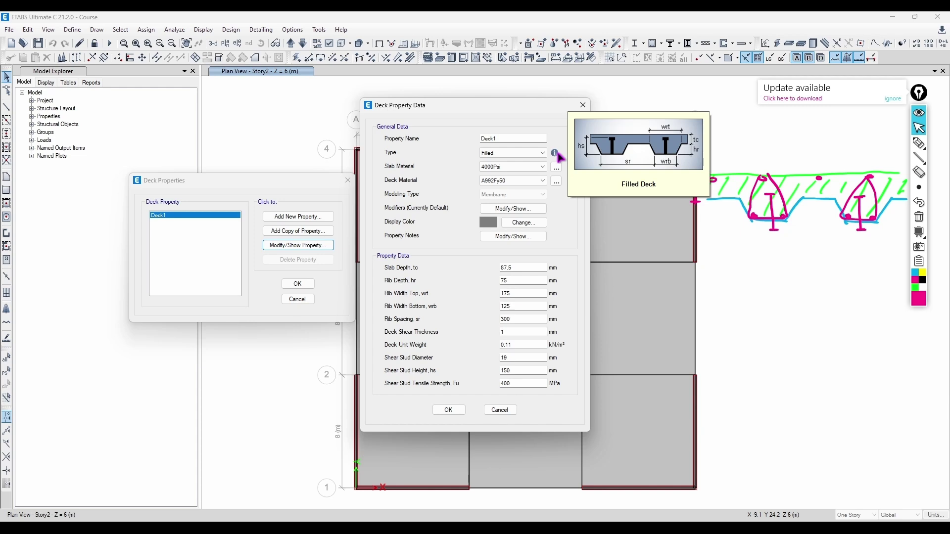
{"action": "left_click", "coordinate": [582, 105]}
{"action": "left_click", "coordinate": [348, 180]}
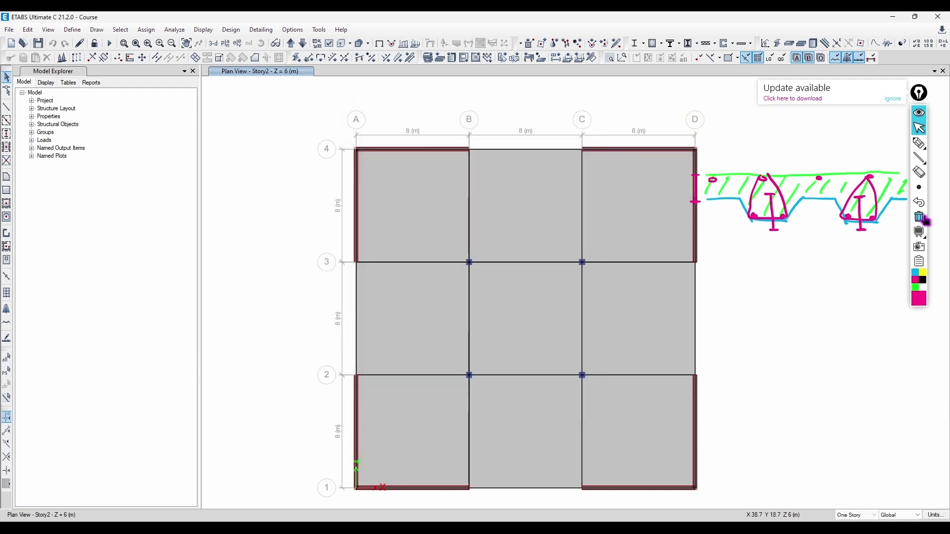
Add a copy of the wall section Wall1 and name it SW2
{"action": "left_click", "coordinate": [72, 29]}
{"action": "mouse_move", "coordinate": [123, 58]}
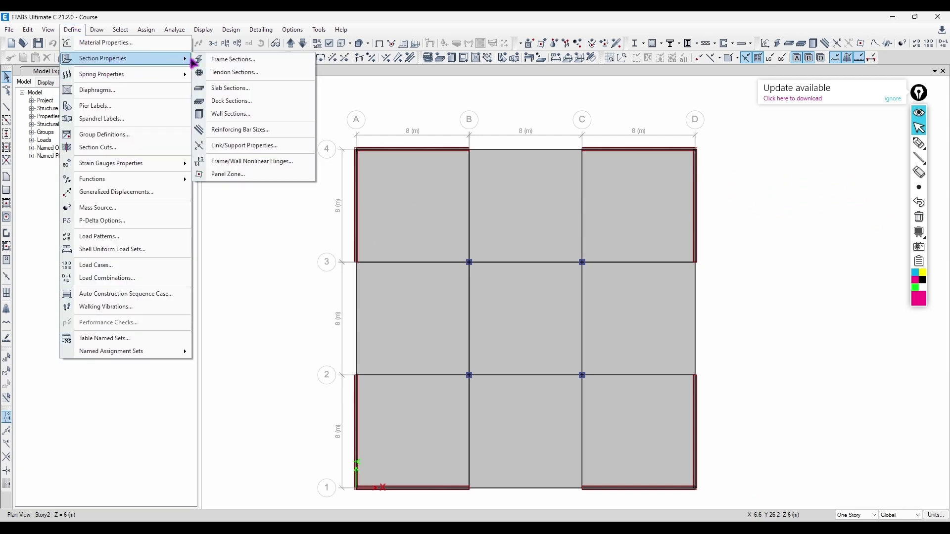
{"action": "left_click", "coordinate": [259, 114]}
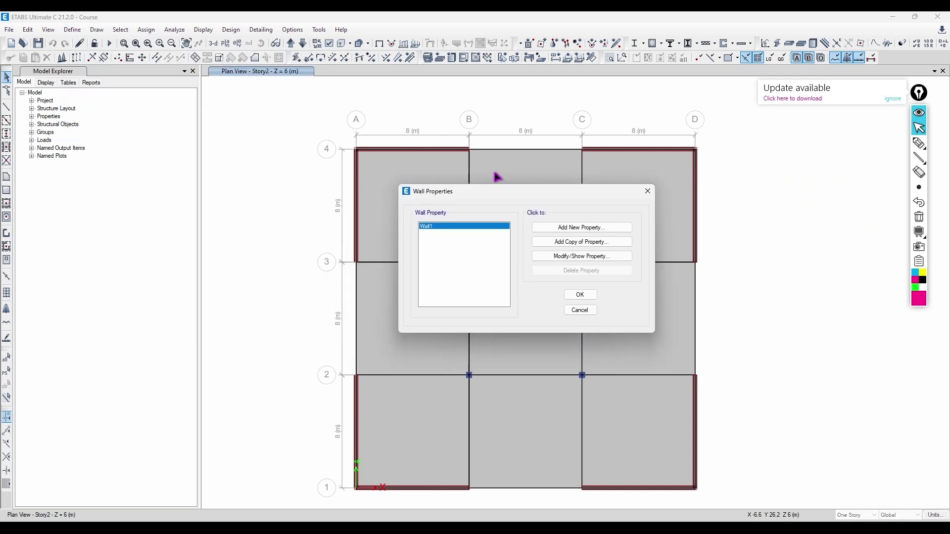
{"action": "left_click", "coordinate": [599, 242]}
{"action": "double_click", "coordinate": [509, 189]}
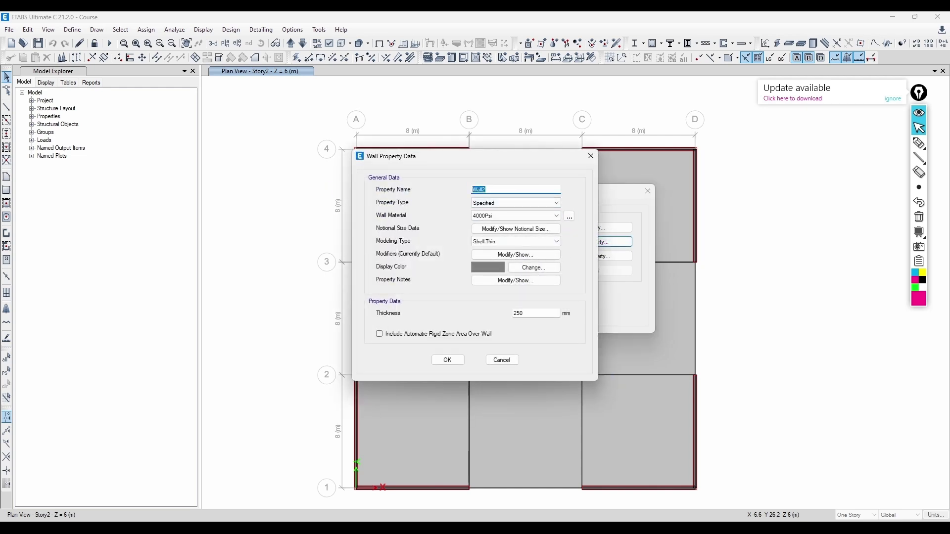
{"action": "type", "text": "SW2"}
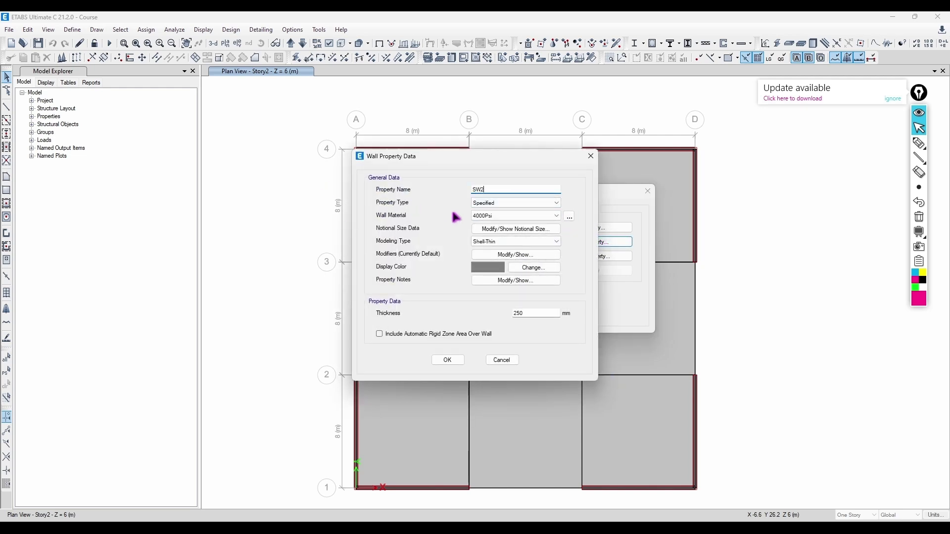
Keep the SW2 wall's property type Specified, its material 4000Psi and its modeling type Shell-Thin
{"action": "left_click", "coordinate": [500, 204]}
{"action": "left_click", "coordinate": [503, 211]}
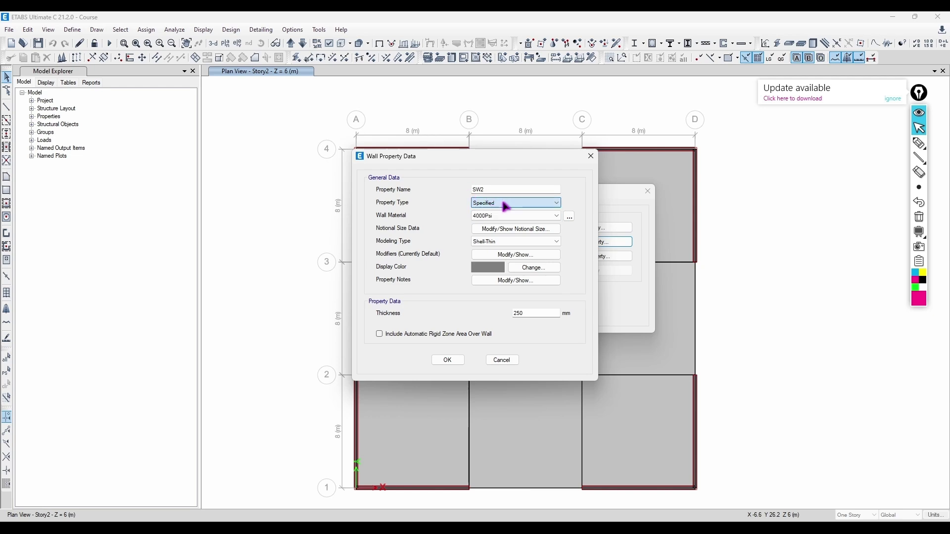
{"action": "left_click", "coordinate": [498, 218]}
{"action": "left_click", "coordinate": [493, 231]}
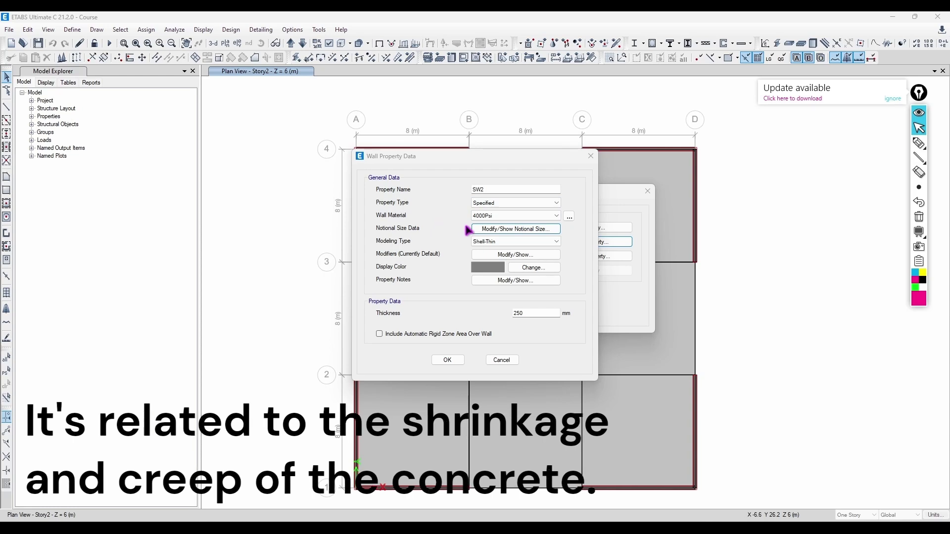
{"action": "left_click", "coordinate": [529, 244]}
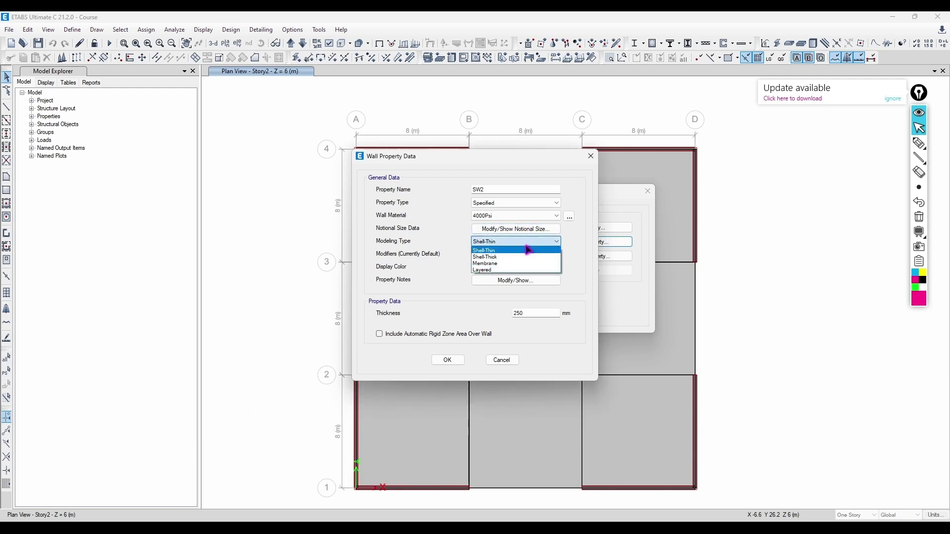
{"action": "left_click", "coordinate": [528, 250]}
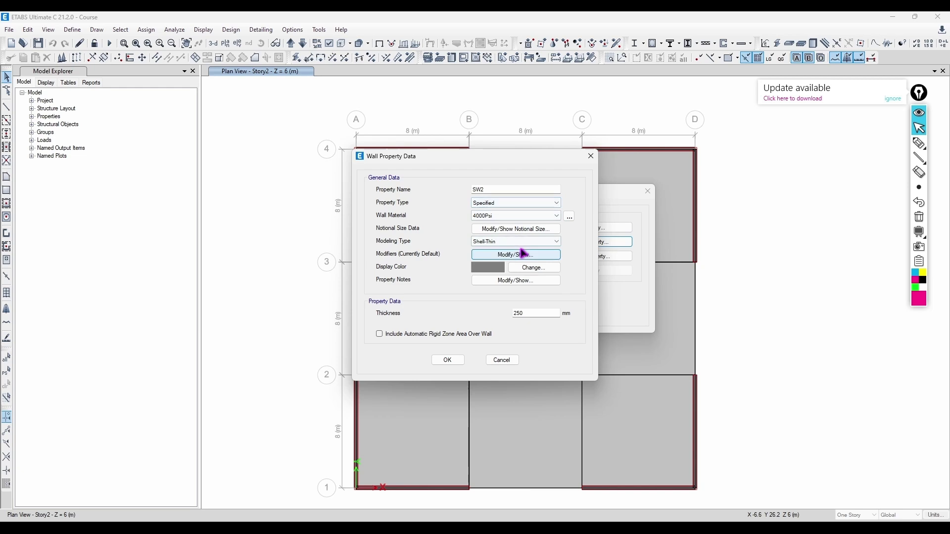
Check SW2's stiffness modifiers without changing them and set the wall thickness to 300 mm
{"action": "left_click", "coordinate": [524, 254]}
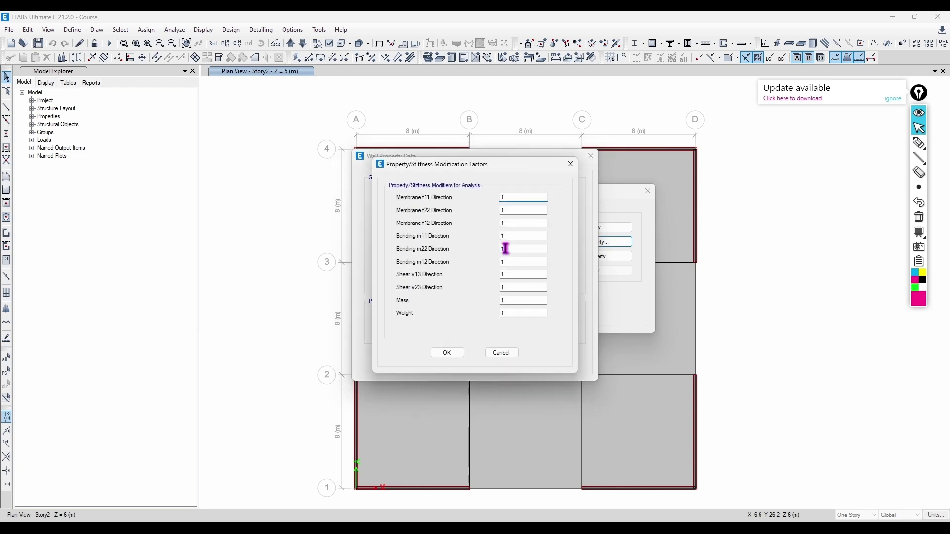
{"action": "left_click", "coordinate": [570, 171]}
{"action": "left_click", "coordinate": [529, 315]}
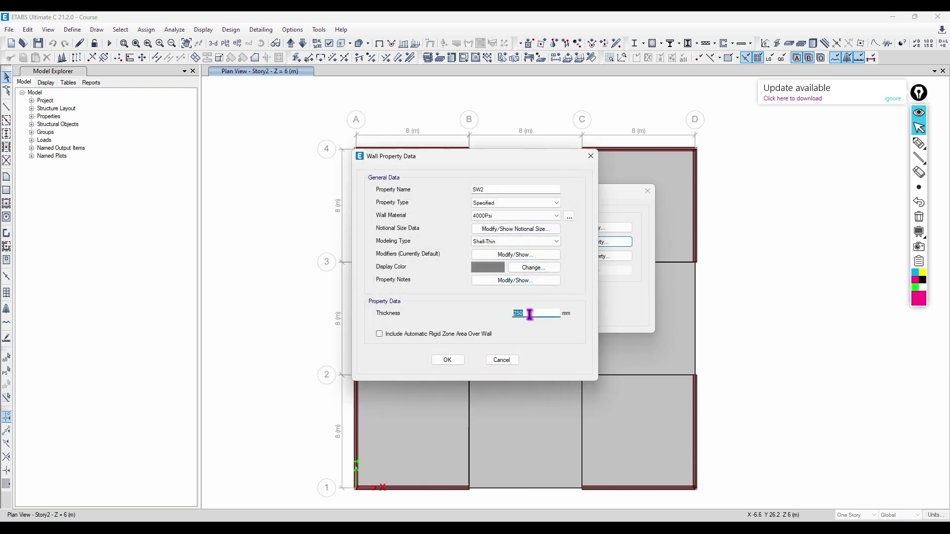
{"action": "type", "text": "300"}
Move the wall dialog clear of the plan and sketch a hatched magenta square around the column at grid B2
{"action": "left_click_drag", "start_coordinate": [445, 156], "coordinate": [135, 123]}
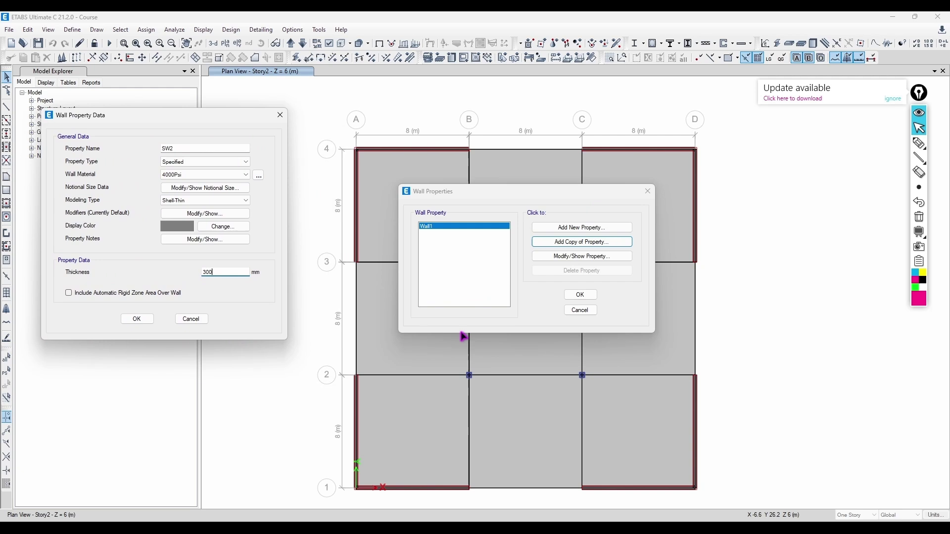
{"action": "left_click", "coordinate": [919, 143]}
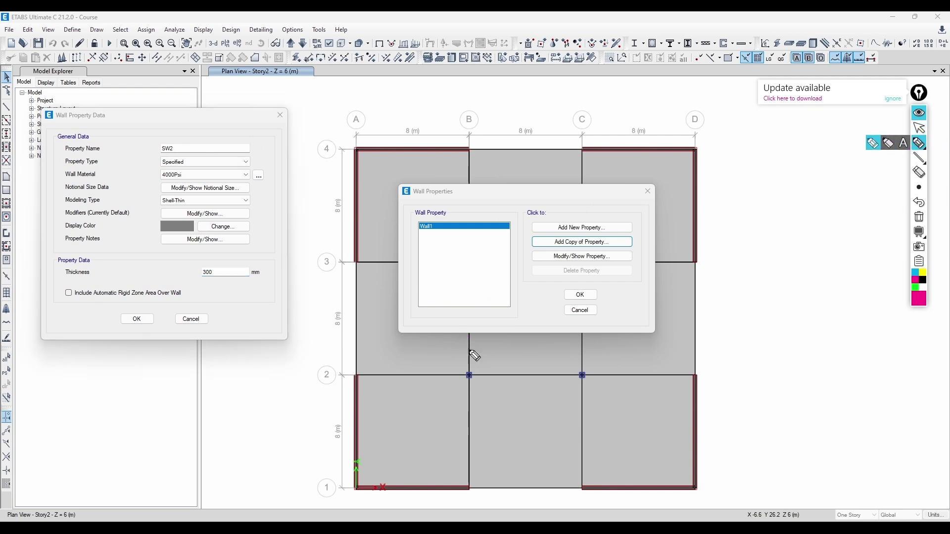
{"action": "mouse_move", "coordinate": [478, 367]}
{"action": "left_mouse_down"}
{"action": "mouse_move", "coordinate": [479, 387]}
{"action": "mouse_move", "coordinate": [479, 367]}
{"action": "left_mouse_up"}
{"action": "left_click_drag", "start_coordinate": [463, 368], "coordinate": [460, 382]}
{"action": "left_click_drag", "start_coordinate": [474, 370], "coordinate": [466, 384]}
{"action": "left_click_drag", "start_coordinate": [477, 374], "coordinate": [472, 385]}
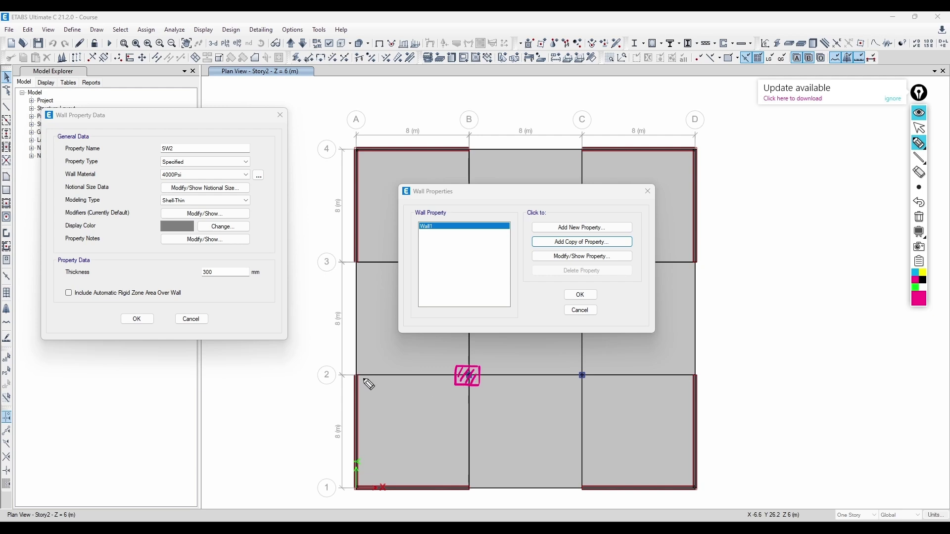
Outline and hatch the L-shaped wall at corner A1 in magenta, along grid lines A and 1
{"action": "mouse_move", "coordinate": [365, 377]}
{"action": "left_mouse_down"}
{"action": "mouse_move", "coordinate": [367, 485]}
{"action": "mouse_move", "coordinate": [457, 475]}
{"action": "mouse_move", "coordinate": [453, 497]}
{"action": "mouse_move", "coordinate": [344, 497]}
{"action": "mouse_move", "coordinate": [353, 385]}
{"action": "mouse_move", "coordinate": [365, 377]}
{"action": "left_mouse_up"}
{"action": "left_click_drag", "start_coordinate": [362, 383], "coordinate": [347, 429]}
{"action": "mouse_move", "coordinate": [360, 426]}
{"action": "left_mouse_down"}
{"action": "mouse_move", "coordinate": [347, 446]}
{"action": "mouse_move", "coordinate": [347, 482]}
{"action": "left_mouse_up"}
{"action": "left_click_drag", "start_coordinate": [358, 477], "coordinate": [348, 492]}
{"action": "left_click_drag", "start_coordinate": [424, 478], "coordinate": [410, 493]}
{"action": "mouse_move", "coordinate": [453, 477]}
{"action": "left_mouse_down"}
{"action": "mouse_move", "coordinate": [440, 487]}
{"action": "mouse_move", "coordinate": [469, 494]}
{"action": "left_mouse_up"}
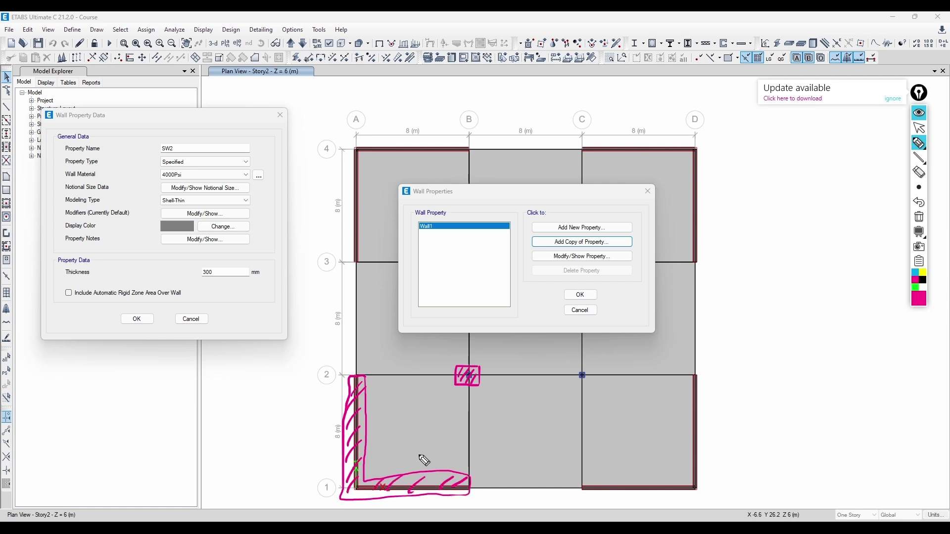
Erase the magenta sketches, accept the SW2 wall section and close the wall properties list
{"action": "left_click", "coordinate": [924, 222]}
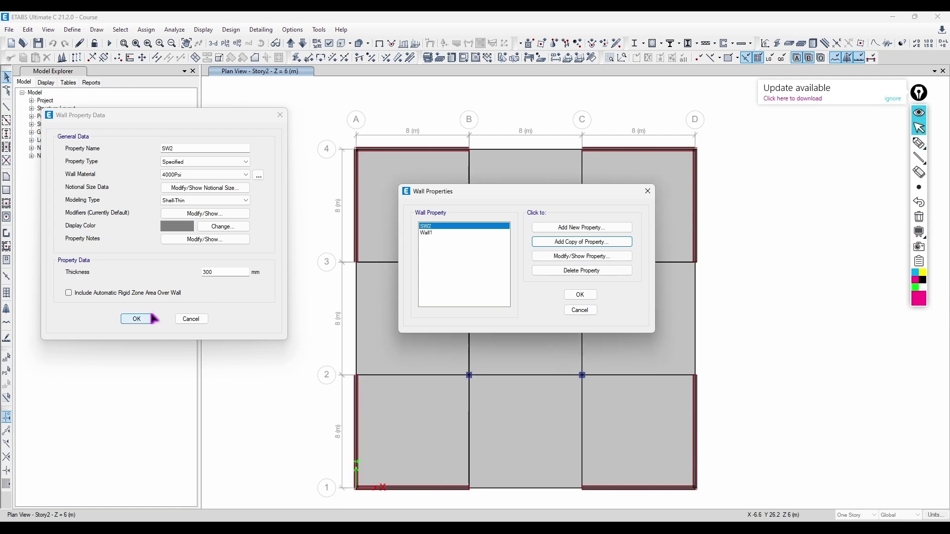
{"action": "left_click", "coordinate": [137, 319]}
{"action": "left_click", "coordinate": [648, 191]}
Review the reinforcing bar sizes through the larger diameters and close the list without changes
{"action": "left_click", "coordinate": [72, 30]}
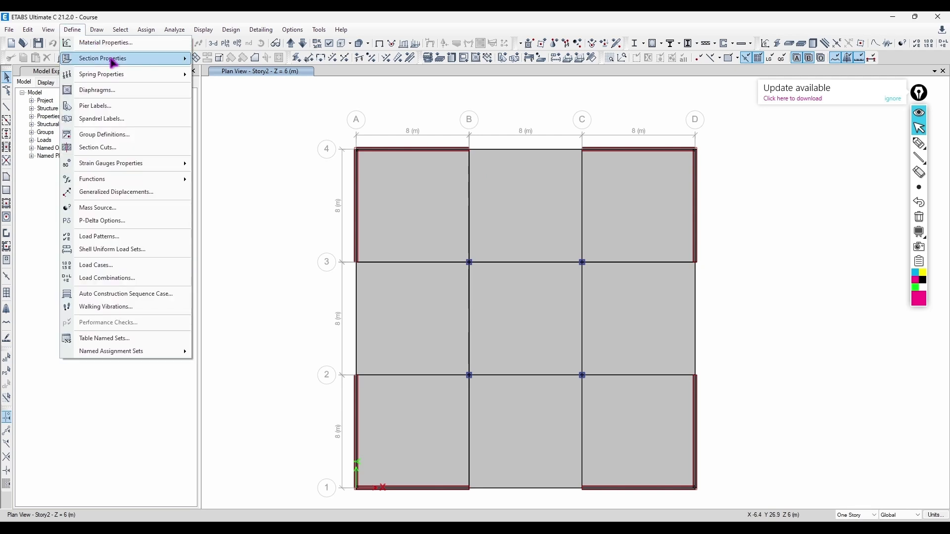
{"action": "mouse_move", "coordinate": [148, 59]}
{"action": "left_click", "coordinate": [271, 134]}
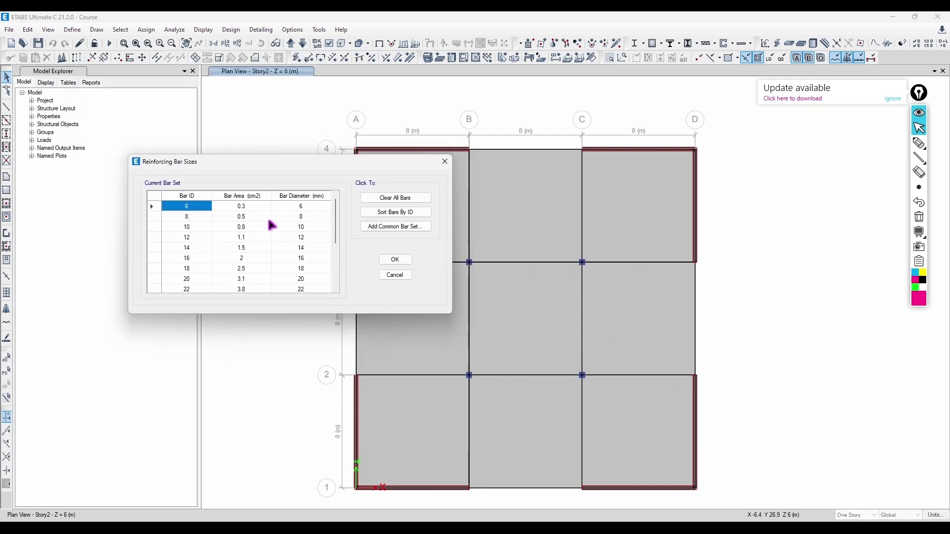
{"action": "scroll", "coordinate": [272, 226], "scroll_direction": "down", "scroll_amount": 2}
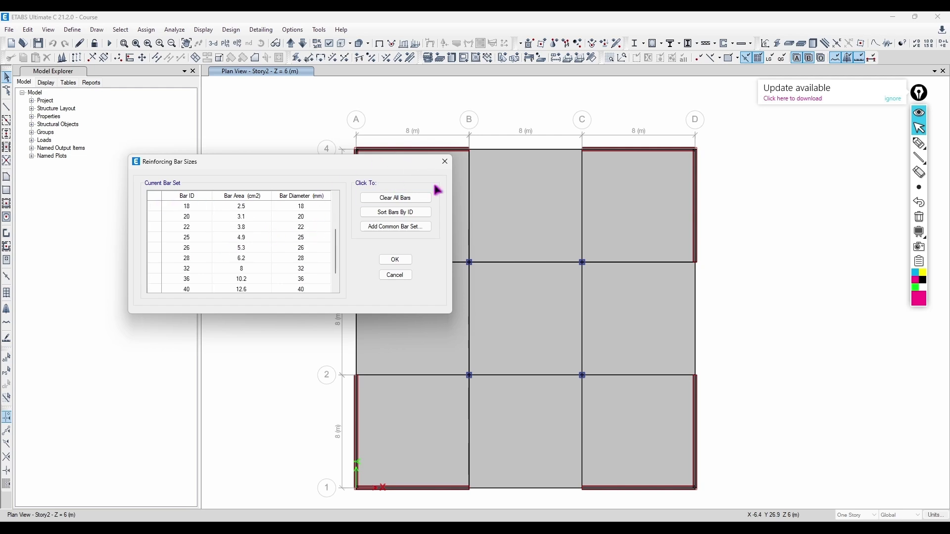
{"action": "left_click", "coordinate": [445, 162]}
Examine Link1's available link types and P-Delta parameters without changing them, and dismiss the update notice
{"action": "left_click", "coordinate": [72, 29]}
{"action": "mouse_move", "coordinate": [134, 59]}
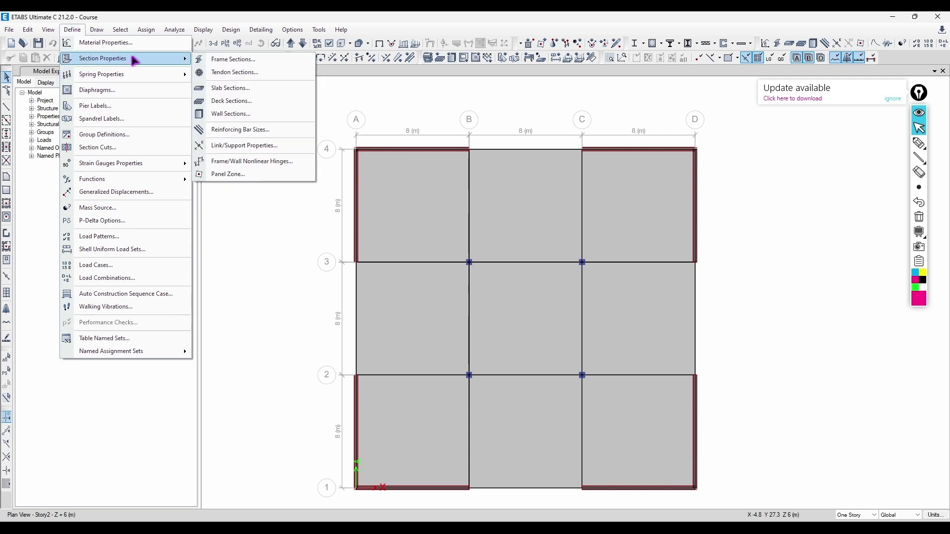
{"action": "left_click", "coordinate": [257, 145]}
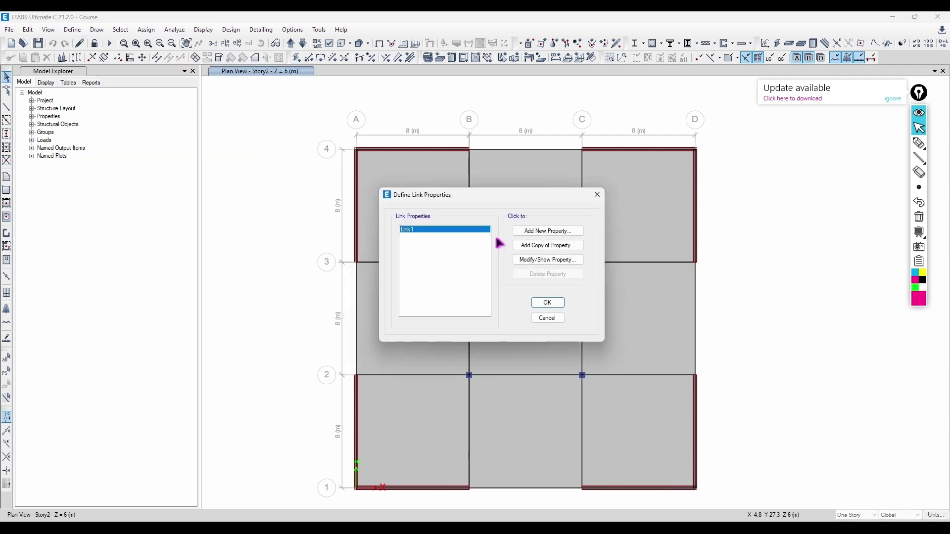
{"action": "left_click", "coordinate": [530, 259]}
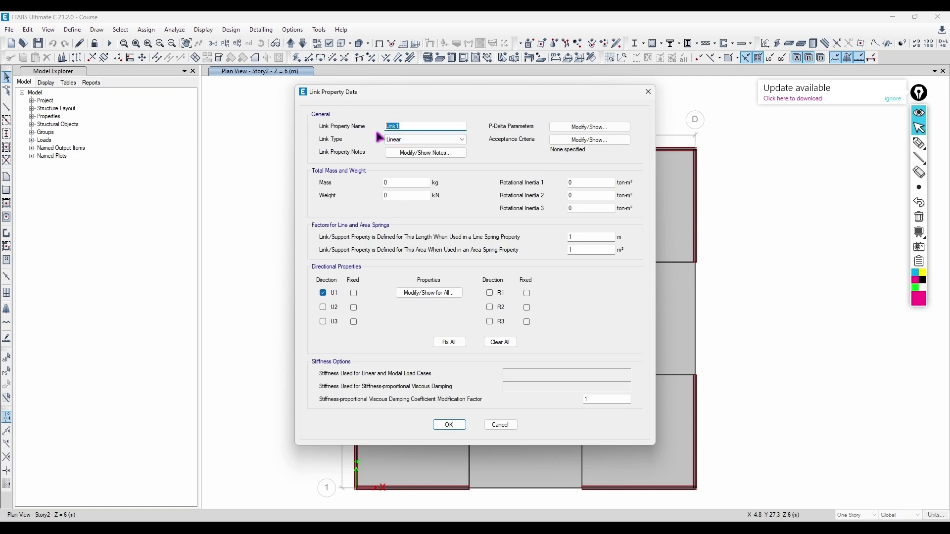
{"action": "left_click", "coordinate": [412, 140]}
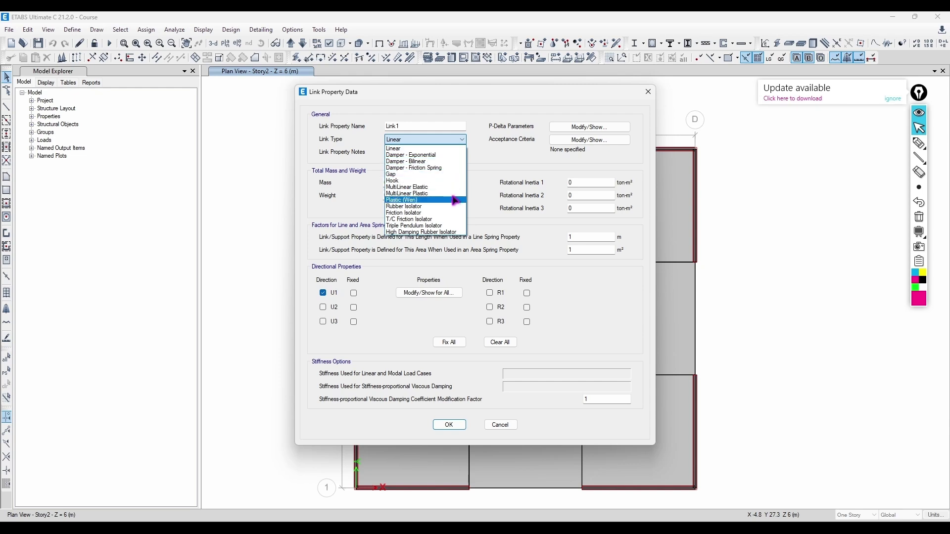
{"action": "left_click", "coordinate": [462, 142]}
{"action": "left_click", "coordinate": [556, 128]}
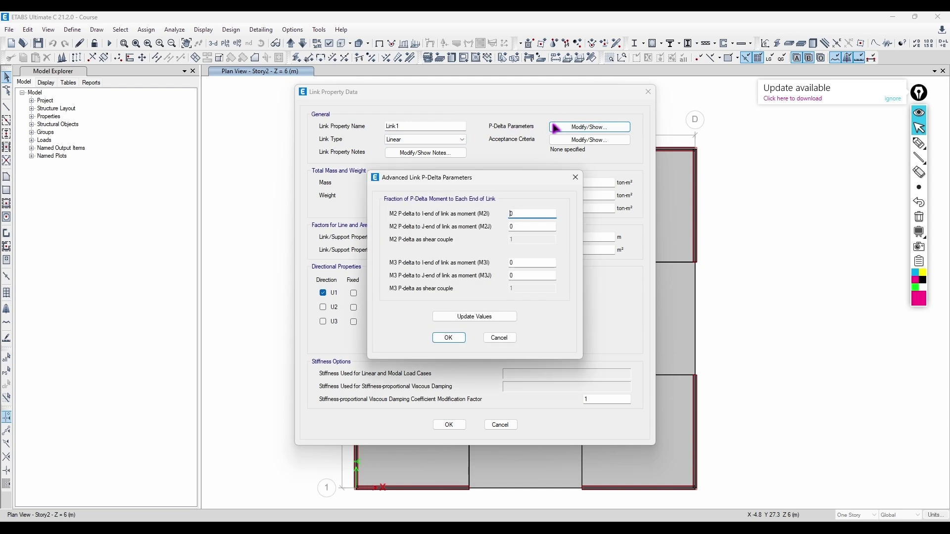
{"action": "left_click", "coordinate": [570, 174]}
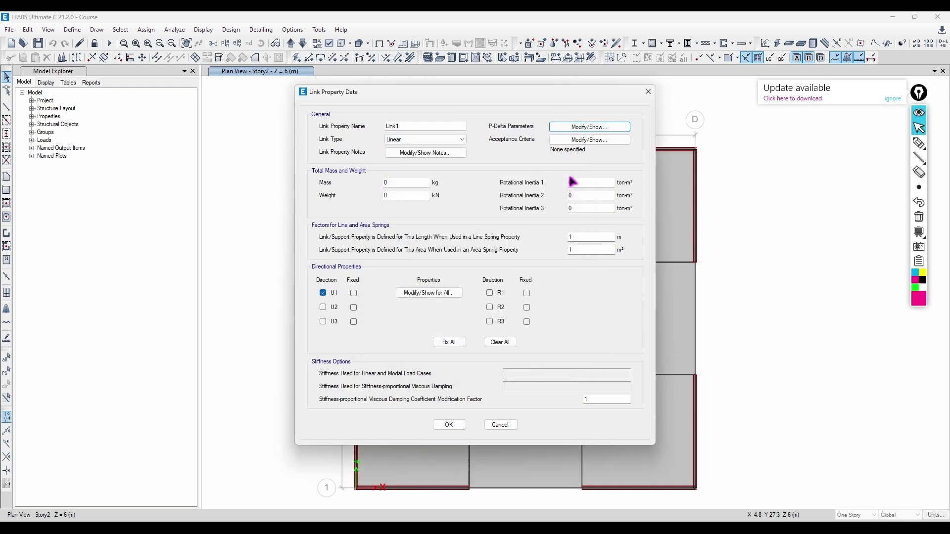
{"action": "left_click", "coordinate": [893, 98]}
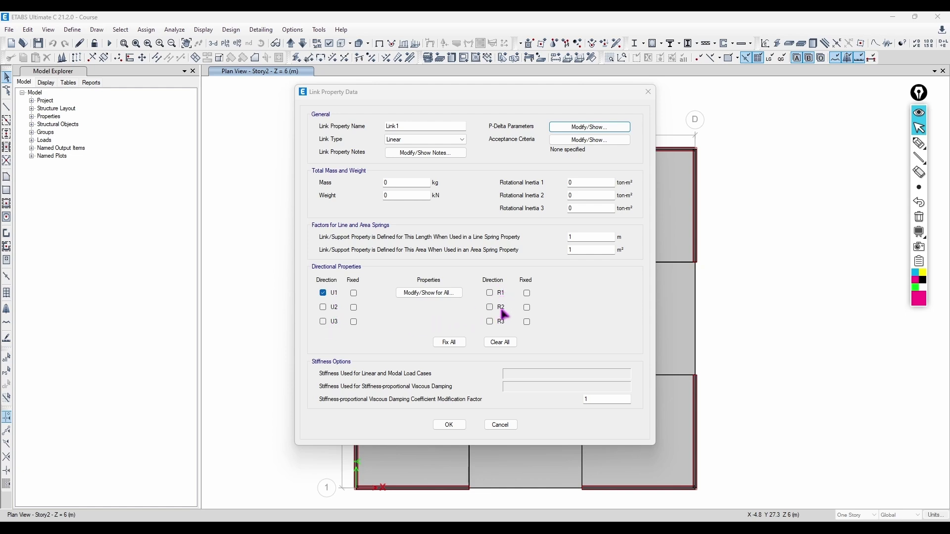
Try fixing all of Link1's directions and unfixing R1, R2, R3 and U3, and close its properties without saving
{"action": "left_click", "coordinate": [449, 342]}
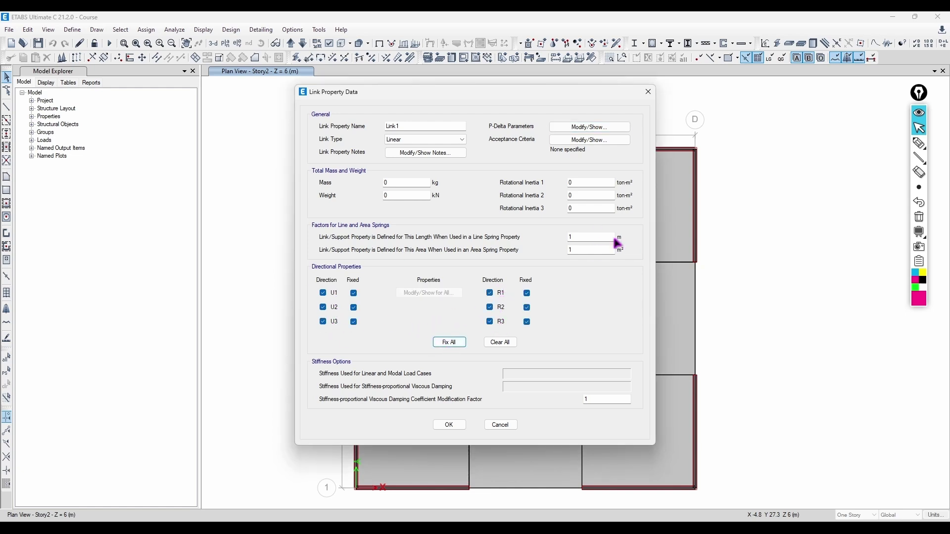
{"action": "left_click", "coordinate": [526, 293]}
{"action": "left_click", "coordinate": [527, 308]}
{"action": "left_click", "coordinate": [526, 322]}
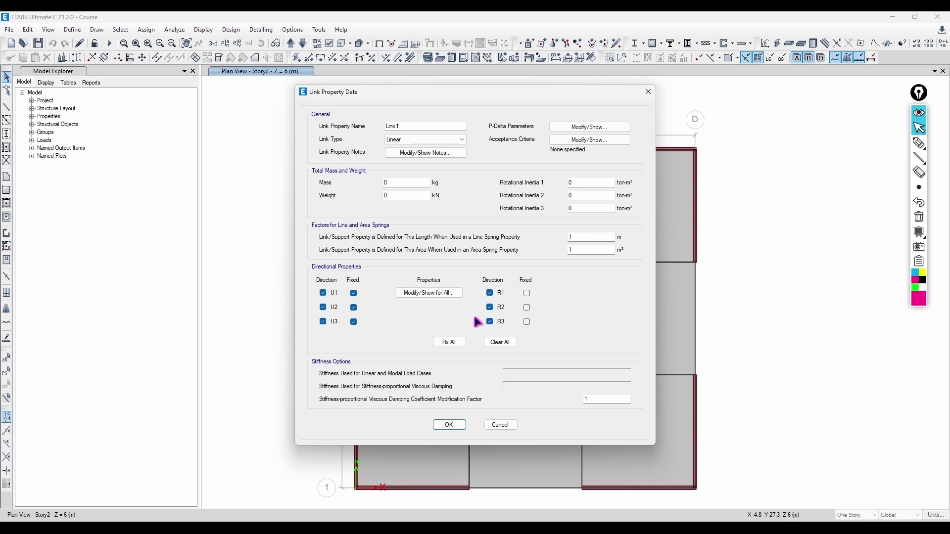
{"action": "left_click", "coordinate": [354, 322]}
{"action": "left_click", "coordinate": [648, 91]}
Look over the section and spring property types and view the diaphragm definitions without changing them
{"action": "left_click", "coordinate": [73, 30]}
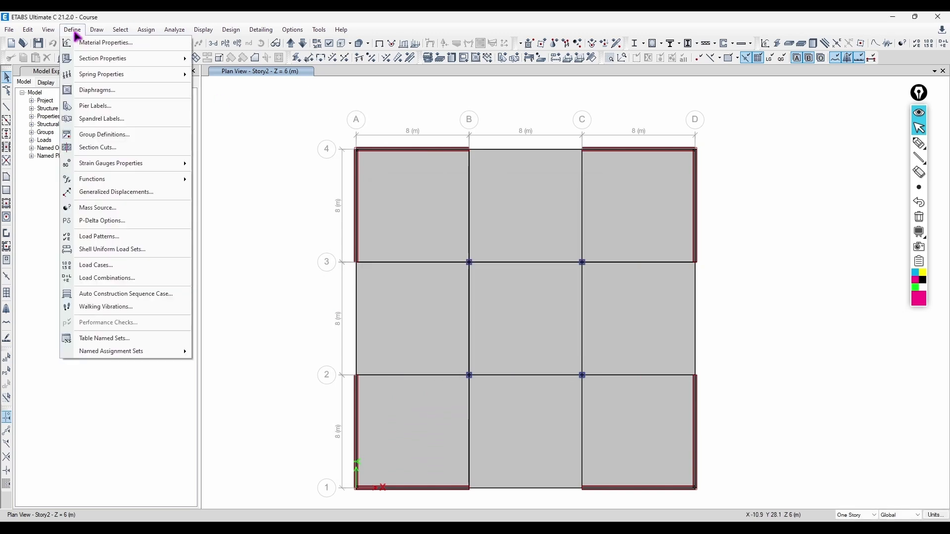
{"action": "mouse_move", "coordinate": [127, 59]}
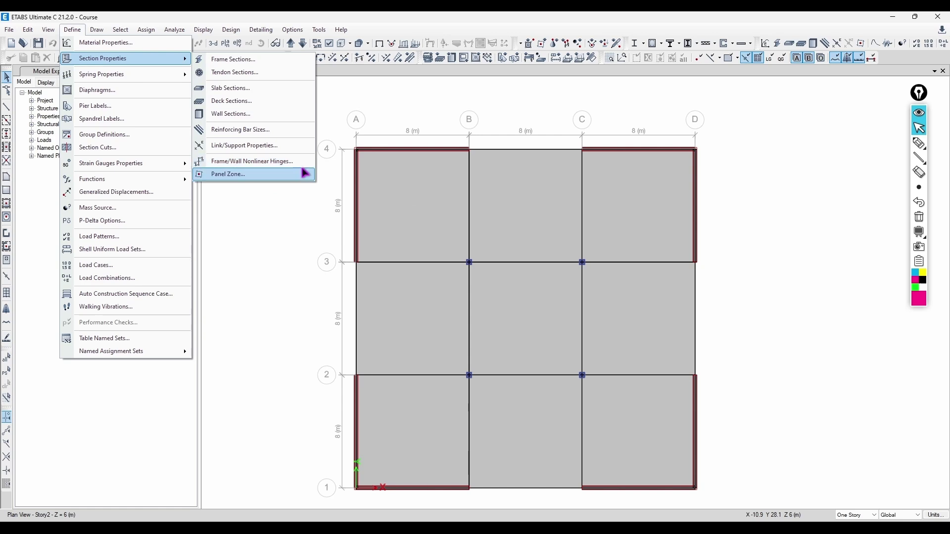
{"action": "mouse_move", "coordinate": [174, 76]}
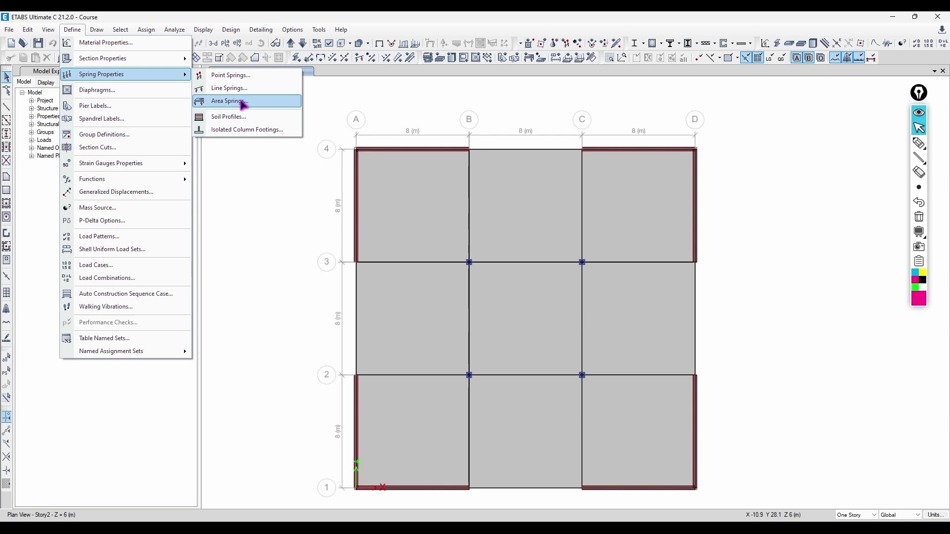
{"action": "left_click", "coordinate": [167, 97]}
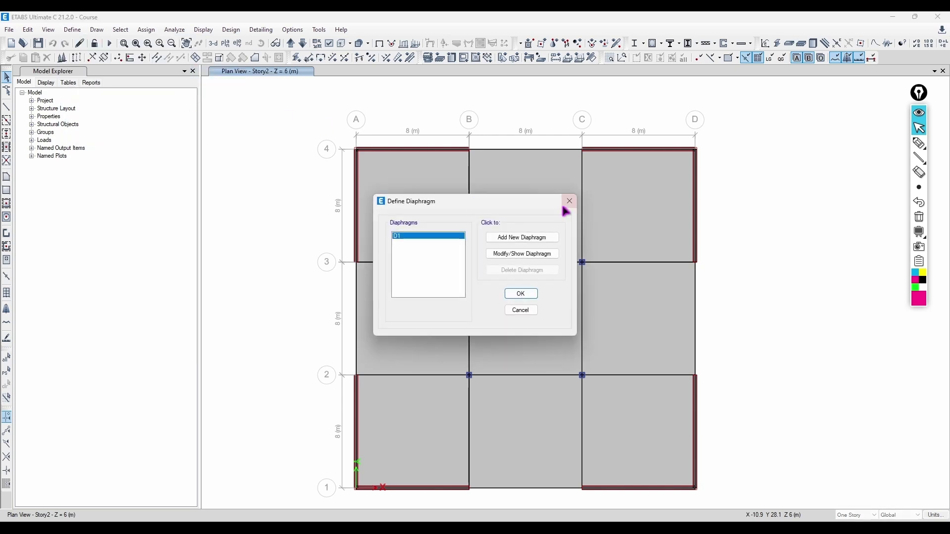
{"action": "left_click_drag", "start_coordinate": [531, 248], "coordinate": [278, 156]}
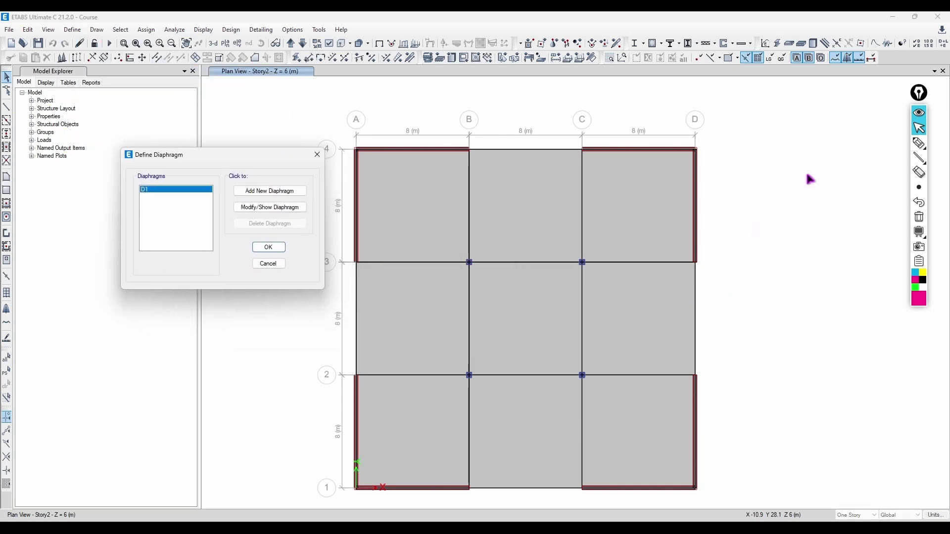
{"action": "left_click", "coordinate": [317, 154]}
Mark the wall joints along grid line 4 with magenta dots on the plan
{"action": "left_click", "coordinate": [919, 143]}
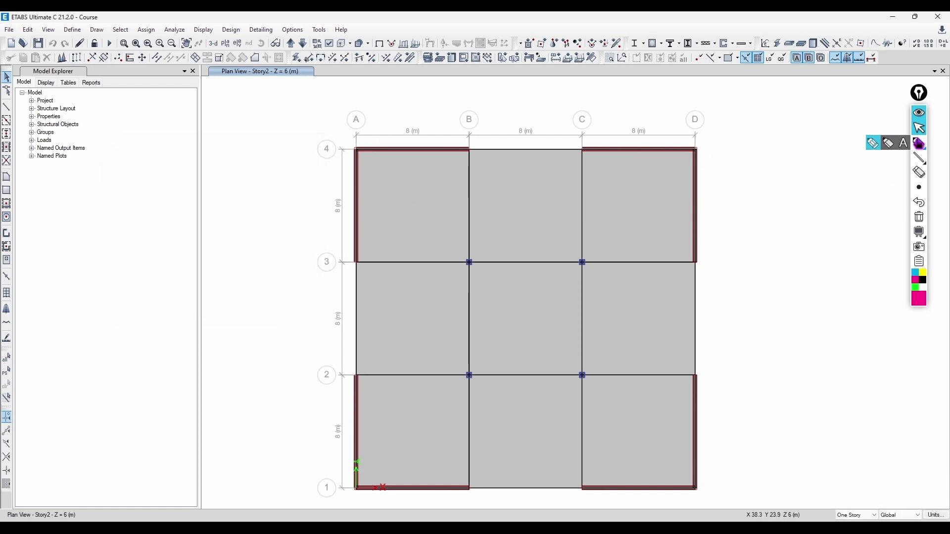
{"action": "left_click", "coordinate": [695, 149]}
{"action": "left_click", "coordinate": [356, 149]}
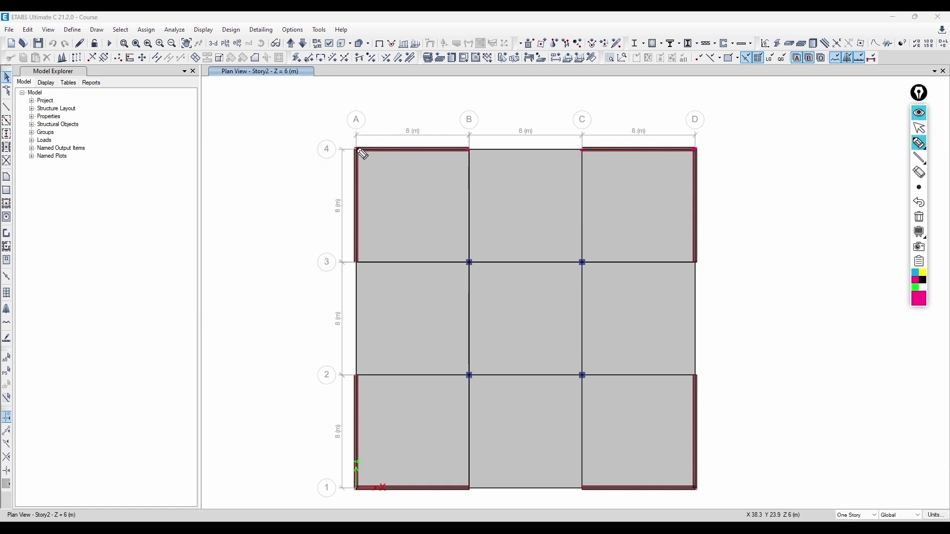
{"action": "right_click", "coordinate": [620, 260]}
Select the whole model and handwrite "48 * 6 = 288 joints" in magenta beside the plan
{"action": "key", "text": "ctrl+a"}
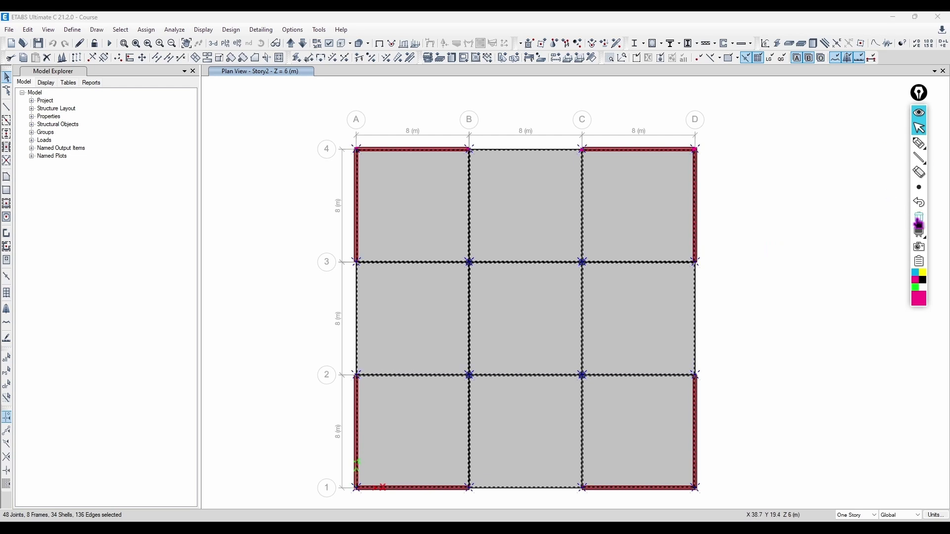
{"action": "left_click", "coordinate": [919, 143]}
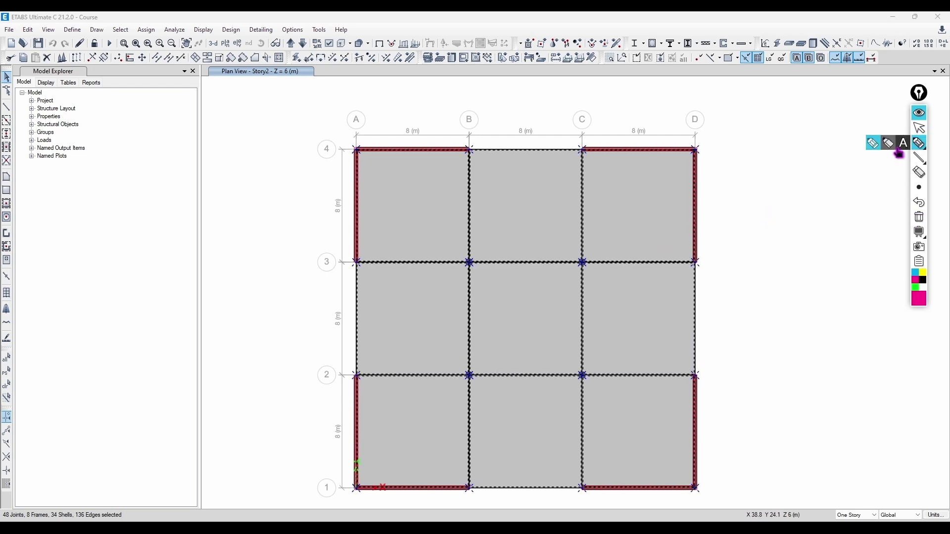
{"action": "left_click_drag", "start_coordinate": [732, 150], "coordinate": [736, 169]}
{"action": "left_click_drag", "start_coordinate": [752, 155], "coordinate": [774, 167]}
{"action": "left_click_drag", "start_coordinate": [773, 158], "coordinate": [792, 160]}
{"action": "left_click_drag", "start_coordinate": [731, 191], "coordinate": [746, 190]}
{"action": "left_click_drag", "start_coordinate": [730, 197], "coordinate": [746, 196]}
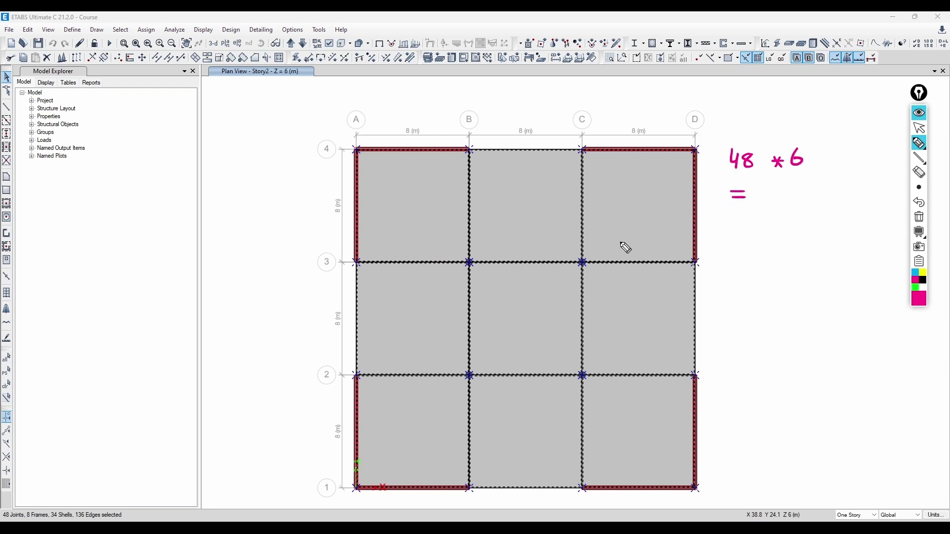
{"action": "mouse_move", "coordinate": [757, 189]}
{"action": "left_mouse_down"}
{"action": "mouse_move", "coordinate": [775, 200]}
{"action": "mouse_move", "coordinate": [791, 188]}
{"action": "mouse_move", "coordinate": [810, 207]}
{"action": "mouse_move", "coordinate": [840, 206]}
{"action": "left_mouse_up"}
{"action": "left_click_drag", "start_coordinate": [841, 205], "coordinate": [860, 201]}
{"action": "left_click", "coordinate": [807, 176]}
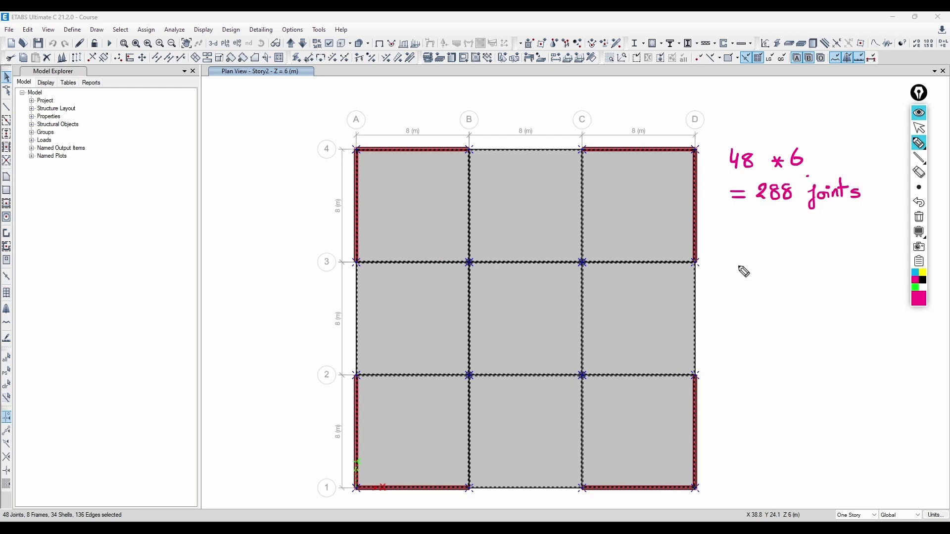
Sketch a magenta matrix outline below the joint note and label both its height and its width 288
{"action": "left_click_drag", "start_coordinate": [738, 255], "coordinate": [736, 310]}
{"action": "left_click_drag", "start_coordinate": [719, 260], "coordinate": [721, 306]}
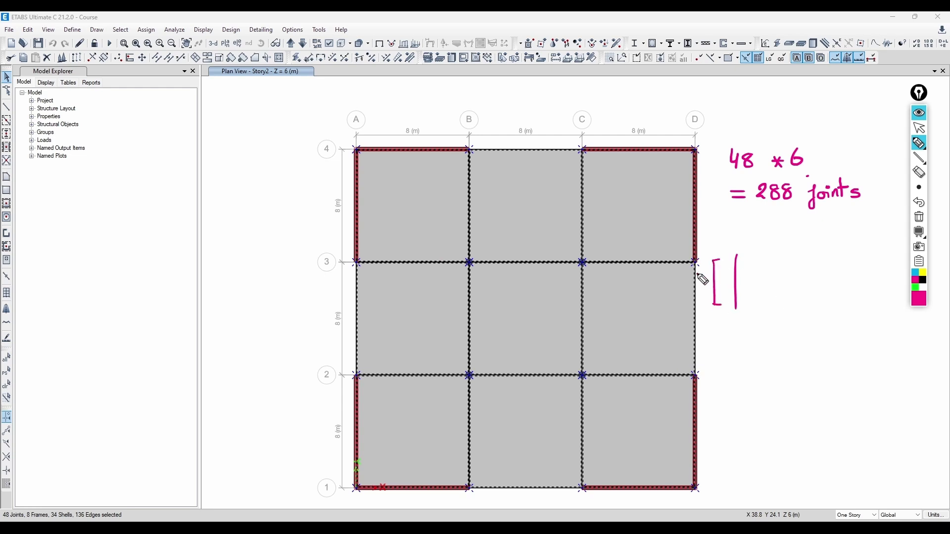
{"action": "left_click_drag", "start_coordinate": [697, 273], "coordinate": [702, 286]}
{"action": "mouse_move", "coordinate": [705, 272]}
{"action": "left_mouse_down"}
{"action": "mouse_move", "coordinate": [704, 285]}
{"action": "mouse_move", "coordinate": [808, 316]}
{"action": "left_mouse_up"}
{"action": "left_click_drag", "start_coordinate": [751, 325], "coordinate": [774, 332]}
{"action": "left_click_drag", "start_coordinate": [789, 321], "coordinate": [781, 332]}
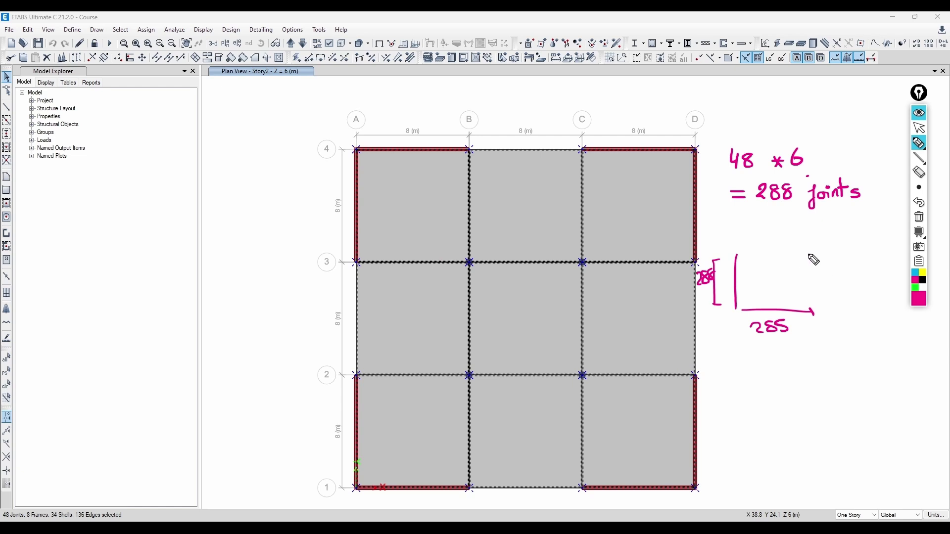
Clear the selection and draw a circled magenta dot labelled "parent" in the middle bay of the plan
{"action": "key", "text": "ctrl+shift+2"}
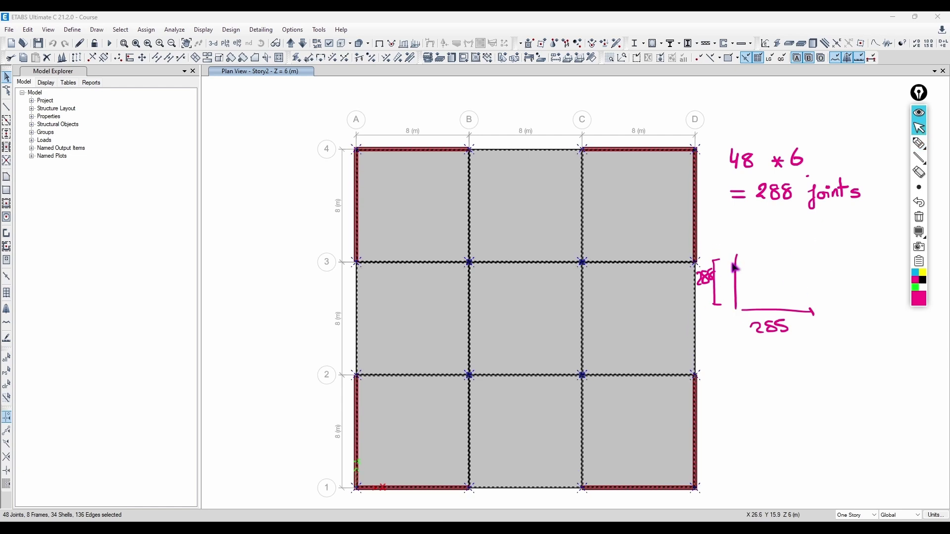
{"action": "key", "text": "ctrl+q"}
{"action": "left_click", "coordinate": [919, 143]}
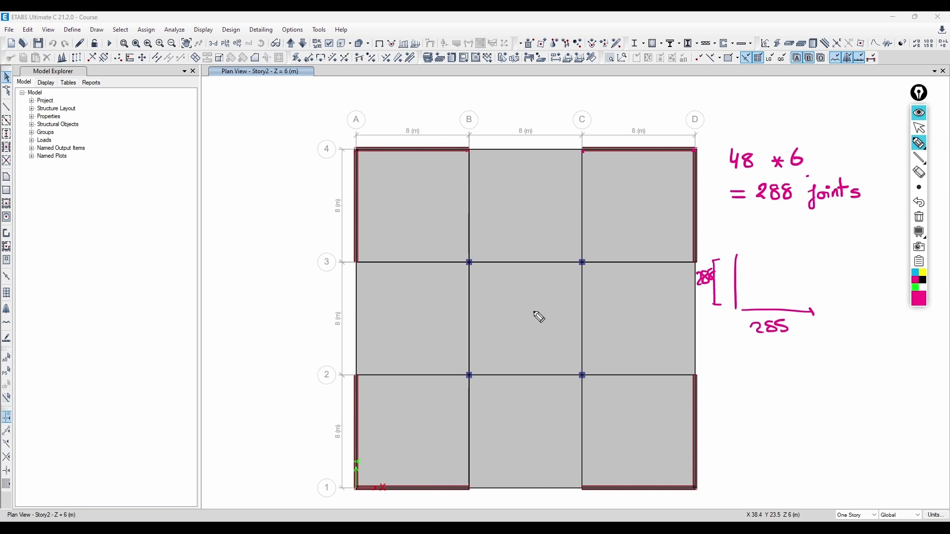
{"action": "mouse_move", "coordinate": [537, 311]}
{"action": "left_mouse_down"}
{"action": "mouse_move", "coordinate": [517, 306]}
{"action": "mouse_move", "coordinate": [535, 349]}
{"action": "mouse_move", "coordinate": [575, 323]}
{"action": "left_mouse_up"}
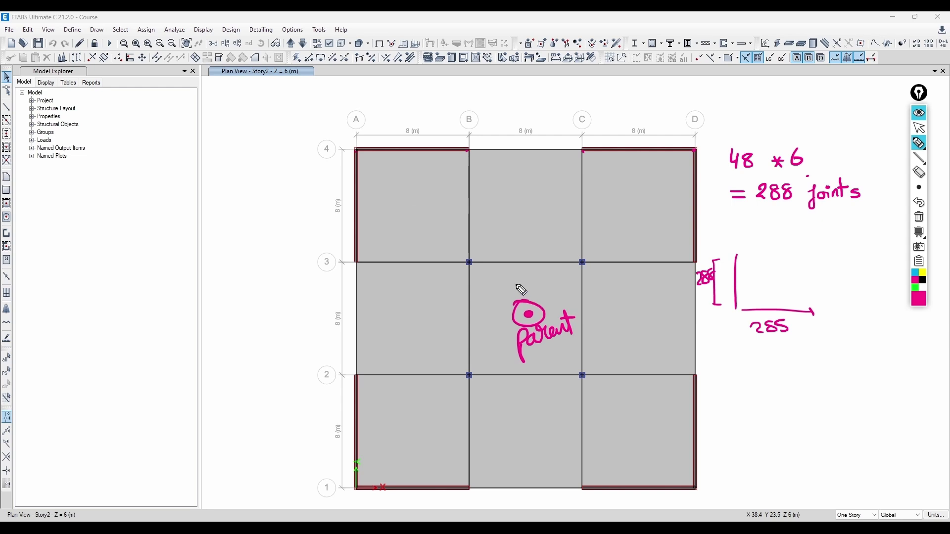
Handwrite an underlined 24 in the middle bay between grids 3 and 4 and a 1 above the parent mark
{"action": "left_click_drag", "start_coordinate": [509, 204], "coordinate": [518, 215]}
{"action": "left_click_drag", "start_coordinate": [524, 200], "coordinate": [534, 212]}
{"action": "mouse_move", "coordinate": [530, 204]}
{"action": "left_mouse_down"}
{"action": "mouse_move", "coordinate": [531, 217]}
{"action": "mouse_move", "coordinate": [545, 220]}
{"action": "left_mouse_up"}
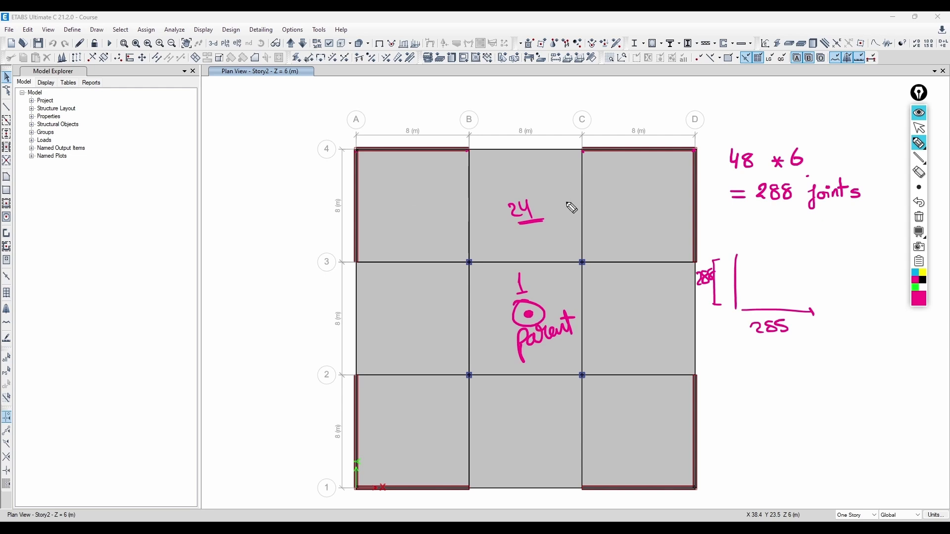
Circle the four wall-end joints along grid line 4 and shade the parent joint mark in the centre bay
{"action": "mouse_move", "coordinate": [548, 306]}
{"action": "left_mouse_down"}
{"action": "mouse_move", "coordinate": [526, 319]}
{"action": "mouse_move", "coordinate": [561, 309]}
{"action": "left_mouse_up"}
{"action": "left_click_drag", "start_coordinate": [472, 143], "coordinate": [472, 149]}
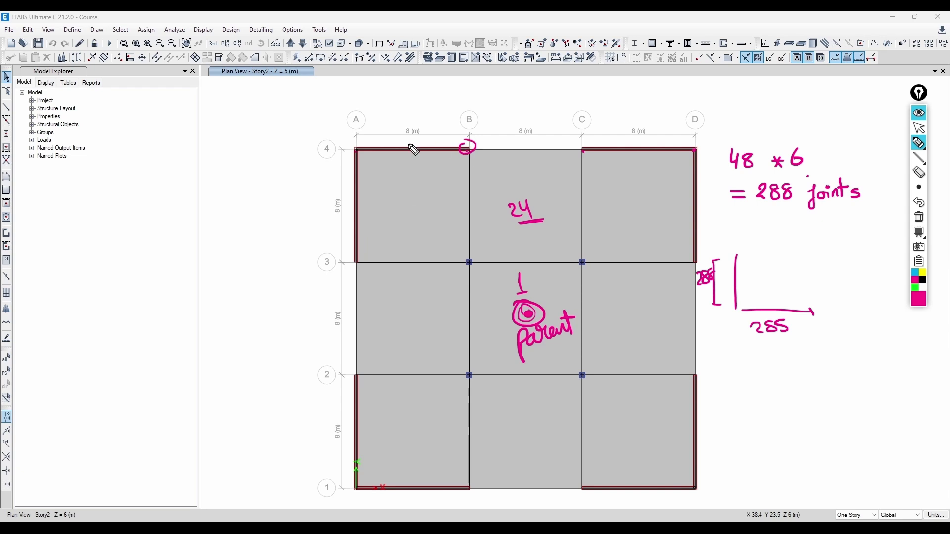
{"action": "left_click_drag", "start_coordinate": [363, 145], "coordinate": [364, 151]}
{"action": "left_click_drag", "start_coordinate": [588, 144], "coordinate": [587, 148]}
{"action": "left_click_drag", "start_coordinate": [697, 143], "coordinate": [698, 150]}
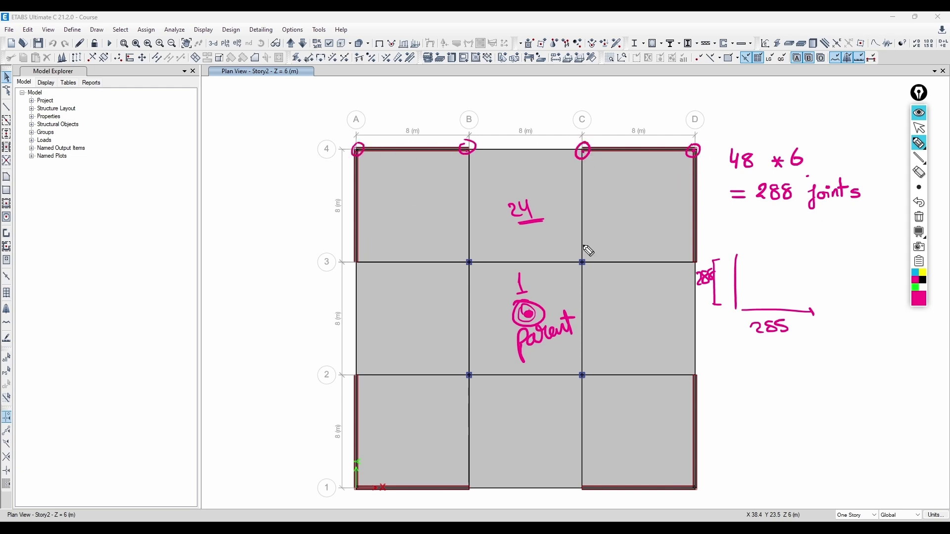
{"action": "left_click_drag", "start_coordinate": [525, 314], "coordinate": [542, 320]}
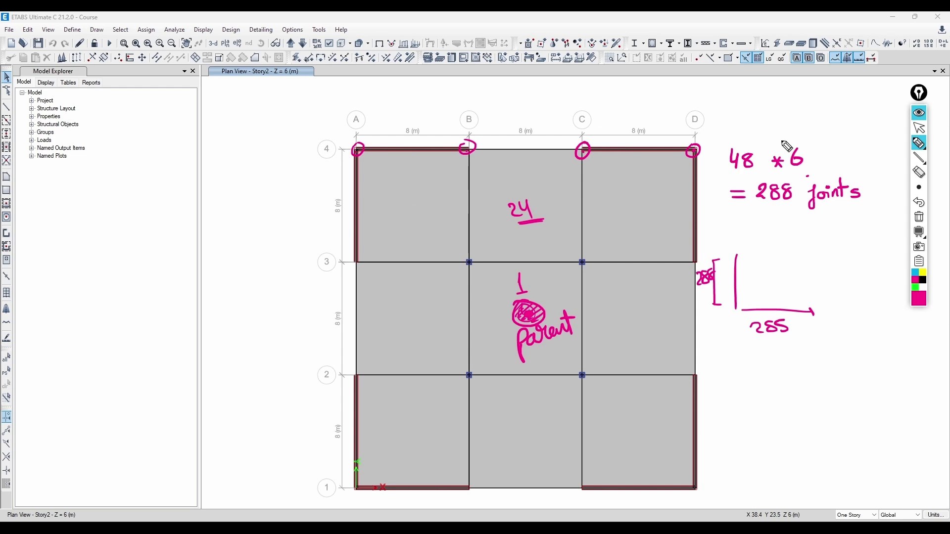
Handwrite the notes "1*6" and "6*6 matrix" beside the plan, and clear all screen annotations
{"action": "mouse_move", "coordinate": [775, 236]}
{"action": "left_mouse_down"}
{"action": "mouse_move", "coordinate": [778, 256]}
{"action": "mouse_move", "coordinate": [813, 255]}
{"action": "left_mouse_up"}
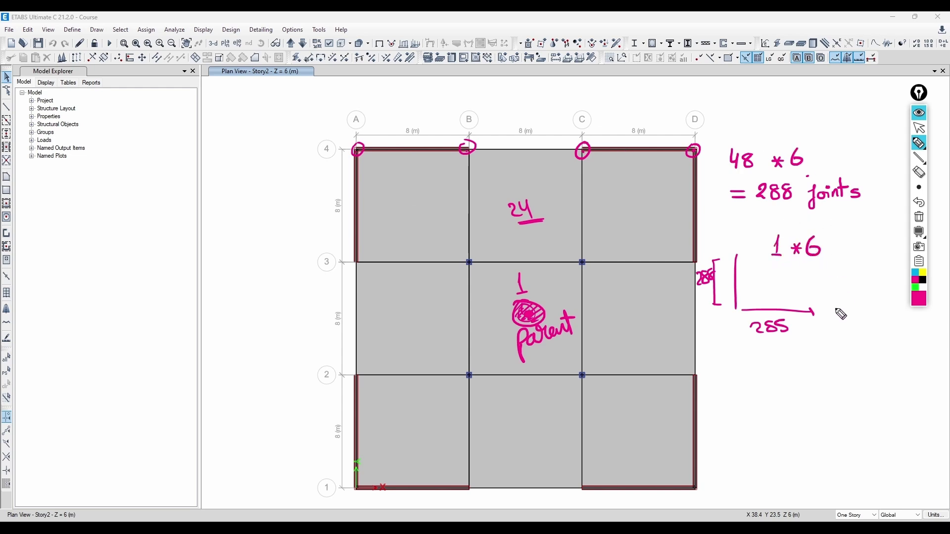
{"action": "left_click_drag", "start_coordinate": [768, 356], "coordinate": [764, 370]}
{"action": "mouse_move", "coordinate": [789, 360]}
{"action": "left_mouse_down"}
{"action": "mouse_move", "coordinate": [786, 371]}
{"action": "mouse_move", "coordinate": [869, 360]}
{"action": "mouse_move", "coordinate": [860, 364]}
{"action": "left_mouse_up"}
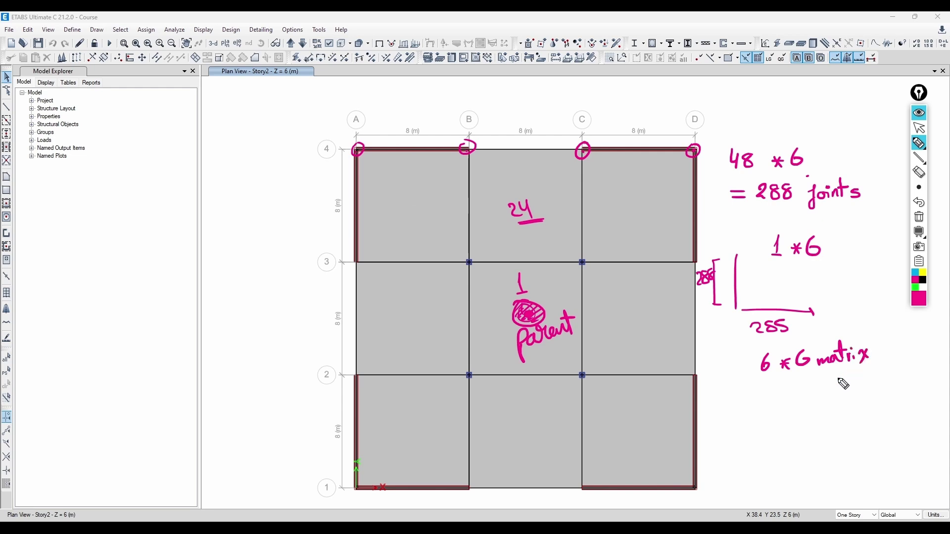
{"action": "left_click", "coordinate": [919, 223]}
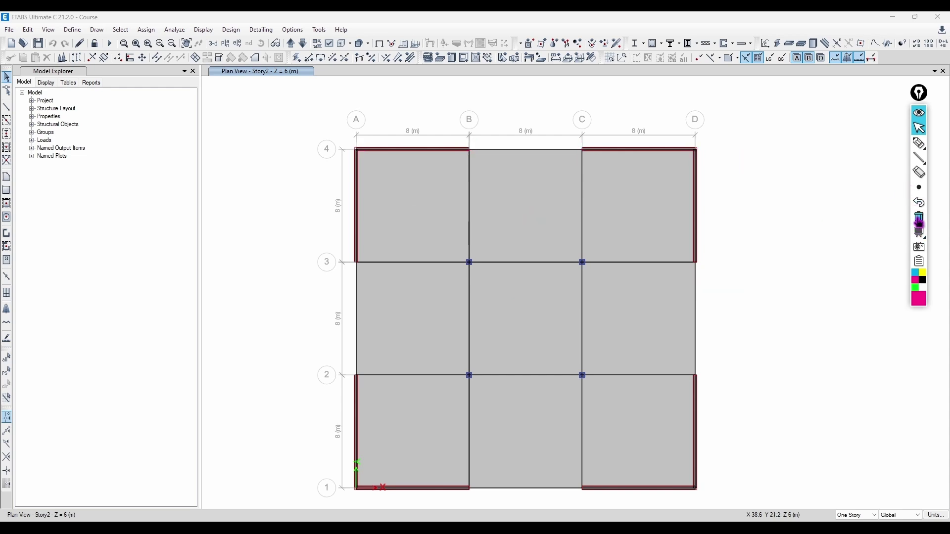
Review the name and rigidity settings of diaphragm D1, and close its definition without changes
{"action": "left_click", "coordinate": [72, 30]}
{"action": "left_click", "coordinate": [86, 106]}
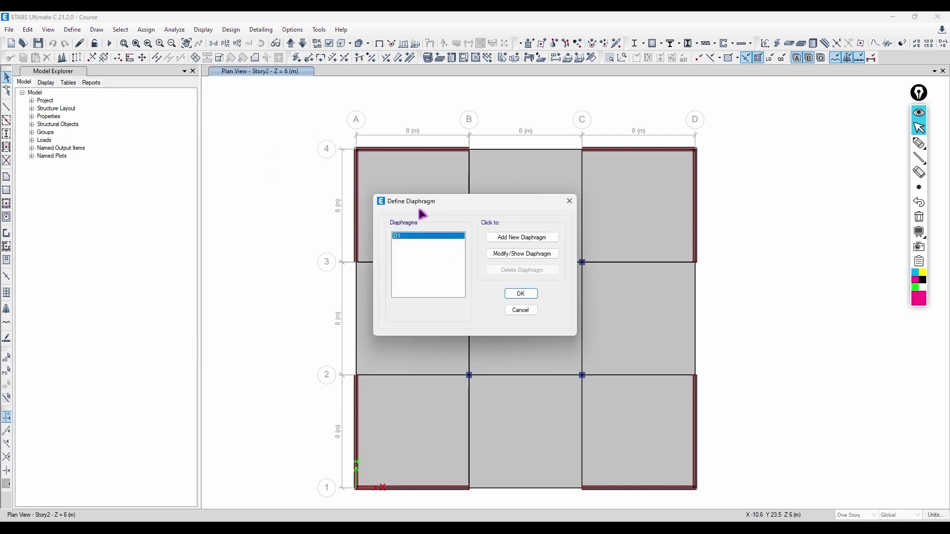
{"action": "left_click_drag", "start_coordinate": [422, 213], "coordinate": [264, 174]}
{"action": "left_click", "coordinate": [358, 213]}
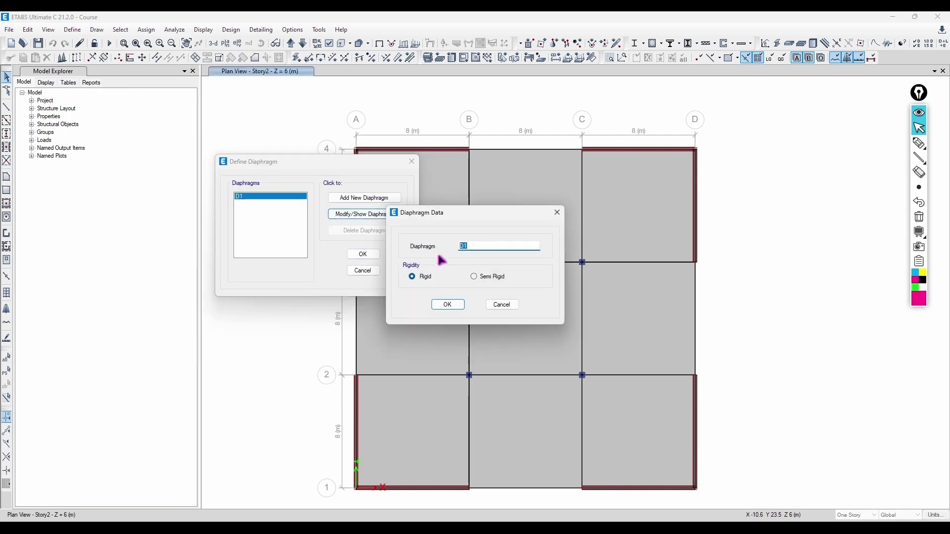
{"action": "left_click", "coordinate": [497, 244]}
{"action": "left_click", "coordinate": [556, 212]}
{"action": "left_click", "coordinate": [411, 161]}
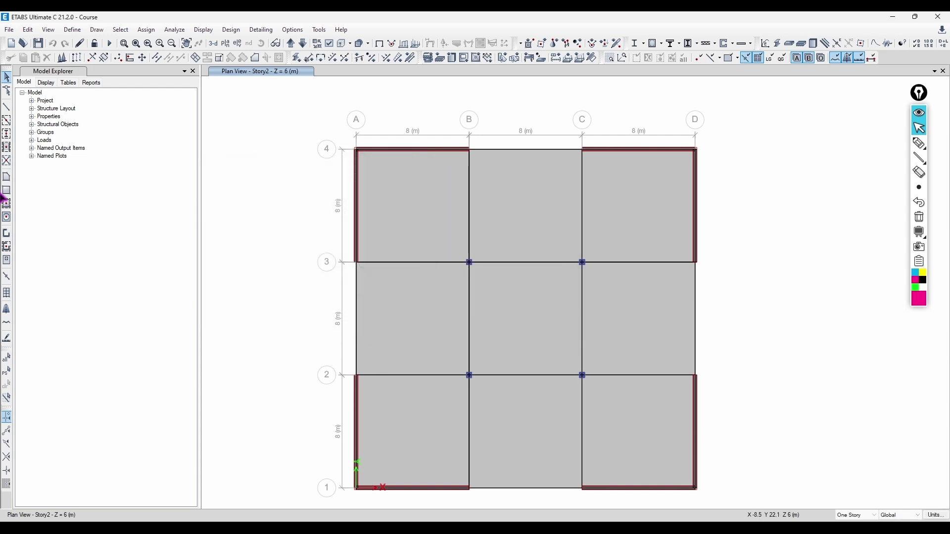
Draw a rectangular opening in the central bay between grids B–C and 2–3, inset from the four columns
{"action": "left_click", "coordinate": [6, 190]}
{"action": "left_click", "coordinate": [190, 416]}
{"action": "left_click", "coordinate": [194, 417]}
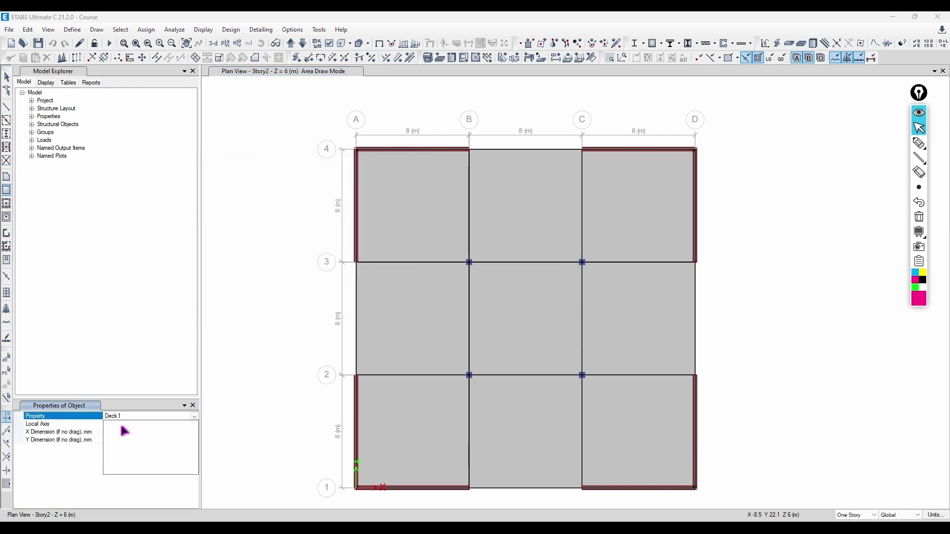
{"action": "left_click", "coordinate": [122, 429]}
{"action": "left_click", "coordinate": [195, 417]}
{"action": "left_click", "coordinate": [139, 437]}
{"action": "left_click_drag", "start_coordinate": [481, 282], "coordinate": [571, 369]}
{"action": "key", "text": "Escape"}
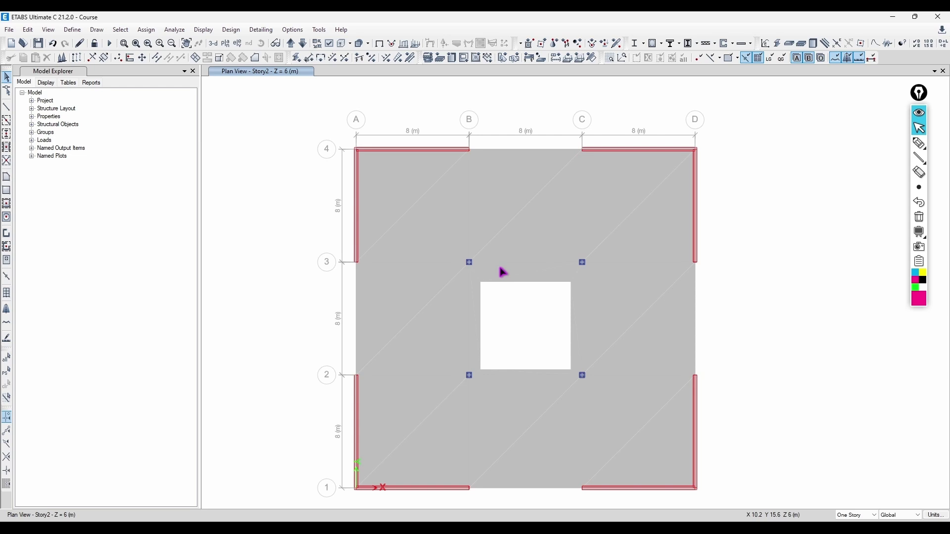
Handwrite the note "<40% Rigid" beside the plan with the annotation pen
{"action": "left_click", "coordinate": [918, 147]}
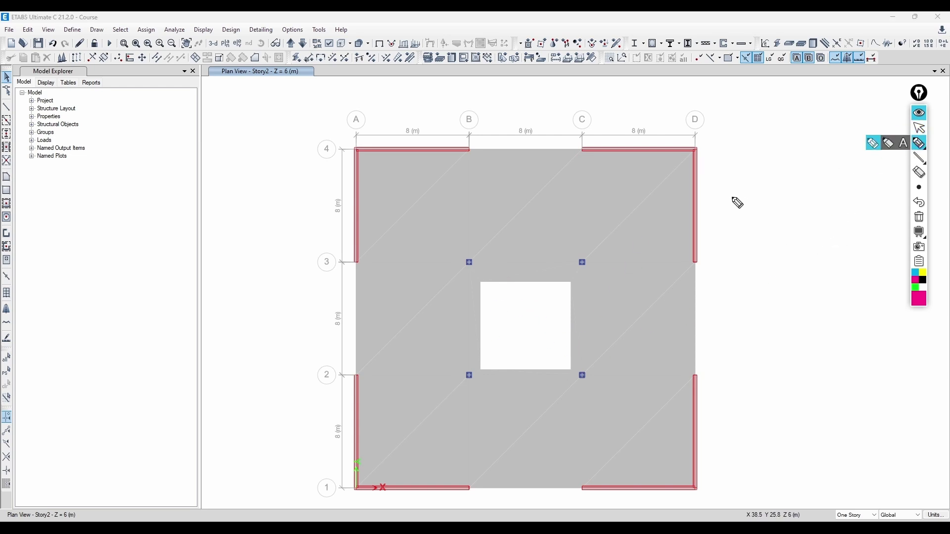
{"action": "mouse_move", "coordinate": [733, 223]}
{"action": "left_mouse_down"}
{"action": "mouse_move", "coordinate": [733, 240]}
{"action": "mouse_move", "coordinate": [753, 229]}
{"action": "left_mouse_up"}
{"action": "mouse_move", "coordinate": [749, 222]}
{"action": "left_mouse_down"}
{"action": "mouse_move", "coordinate": [749, 237]}
{"action": "mouse_move", "coordinate": [757, 224]}
{"action": "left_mouse_up"}
{"action": "left_click_drag", "start_coordinate": [767, 218], "coordinate": [775, 230]}
{"action": "left_click_drag", "start_coordinate": [780, 228], "coordinate": [786, 229]}
{"action": "mouse_move", "coordinate": [740, 253]}
{"action": "left_mouse_down"}
{"action": "mouse_move", "coordinate": [742, 270]}
{"action": "mouse_move", "coordinate": [754, 270]}
{"action": "left_mouse_up"}
{"action": "left_click_drag", "start_coordinate": [759, 258], "coordinate": [769, 276]}
{"action": "left_click_drag", "start_coordinate": [779, 255], "coordinate": [795, 271]}
Handwrite the note ">40% Semi" below the rigid rule and underline it
{"action": "mouse_move", "coordinate": [738, 308]}
{"action": "left_mouse_down"}
{"action": "mouse_move", "coordinate": [748, 325]}
{"action": "mouse_move", "coordinate": [775, 312]}
{"action": "left_mouse_up"}
{"action": "mouse_move", "coordinate": [772, 296]}
{"action": "left_mouse_down"}
{"action": "mouse_move", "coordinate": [770, 320]}
{"action": "mouse_move", "coordinate": [785, 304]}
{"action": "left_mouse_up"}
{"action": "left_click_drag", "start_coordinate": [800, 296], "coordinate": [794, 312]}
{"action": "left_click_drag", "start_coordinate": [804, 307], "coordinate": [818, 311]}
{"action": "left_click_drag", "start_coordinate": [831, 302], "coordinate": [857, 301]}
{"action": "left_click_drag", "start_coordinate": [854, 287], "coordinate": [855, 287]}
{"action": "left_click_drag", "start_coordinate": [755, 331], "coordinate": [858, 314]}
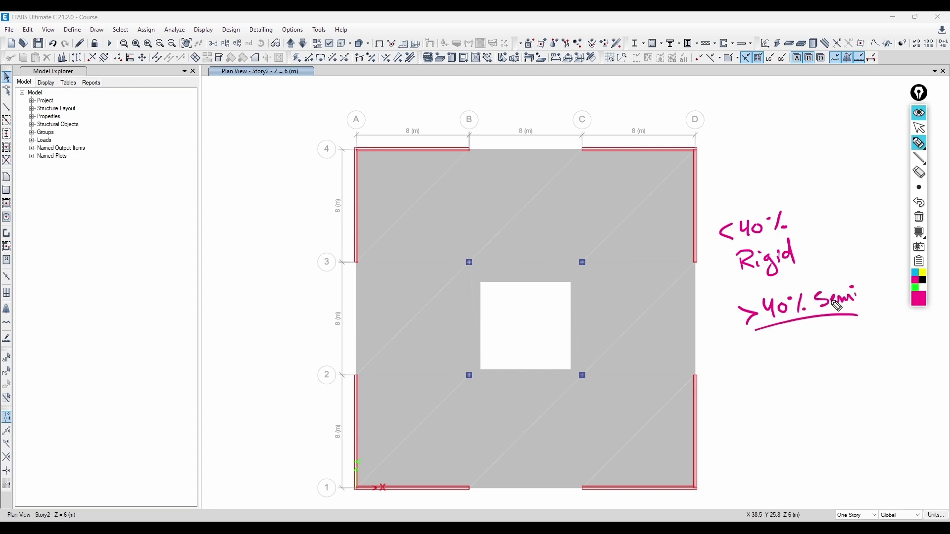
Clear the handwritten notes and undo the rectangular opening drawn in the central bay
{"action": "left_click", "coordinate": [919, 127]}
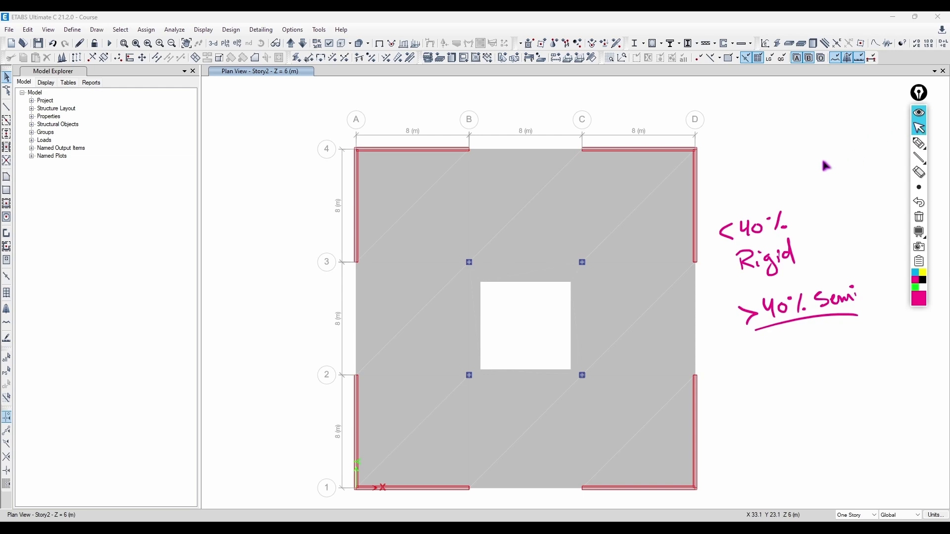
{"action": "left_click", "coordinate": [918, 216]}
{"action": "left_click", "coordinate": [53, 44]}
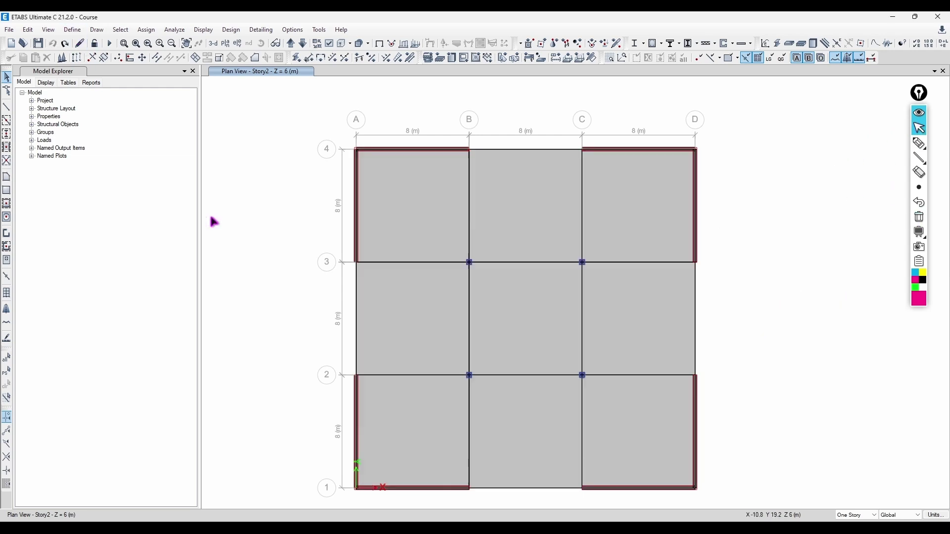
Review the defined wall pier labels from the plan view, and close the list without changes
{"action": "left_click", "coordinate": [73, 29]}
{"action": "left_click", "coordinate": [113, 107]}
{"action": "left_click_drag", "start_coordinate": [412, 193], "coordinate": [151, 164]}
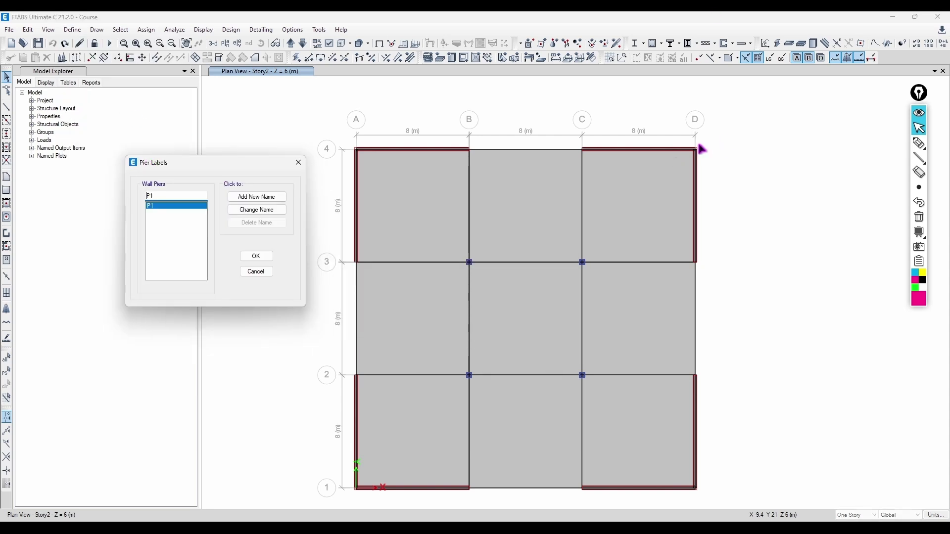
{"action": "left_click", "coordinate": [299, 162]}
Show the model in 3-D from a low corner angle and select the corner wall near grid 1
{"action": "left_click", "coordinate": [204, 31]}
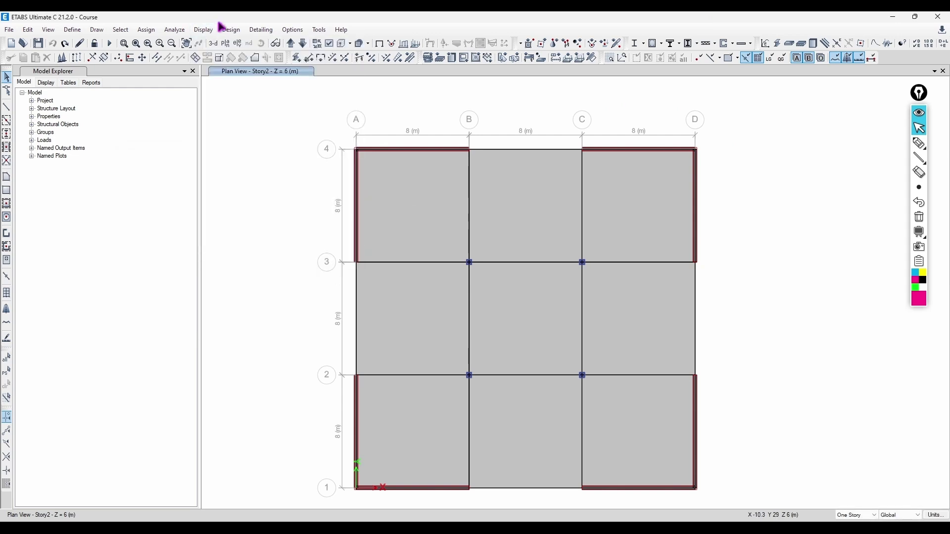
{"action": "left_click", "coordinate": [212, 43]}
{"action": "middle_click_drag", "start_coordinate": [519, 396], "coordinate": [550, 309], "text": "shift"}
{"action": "left_click", "coordinate": [544, 271]}
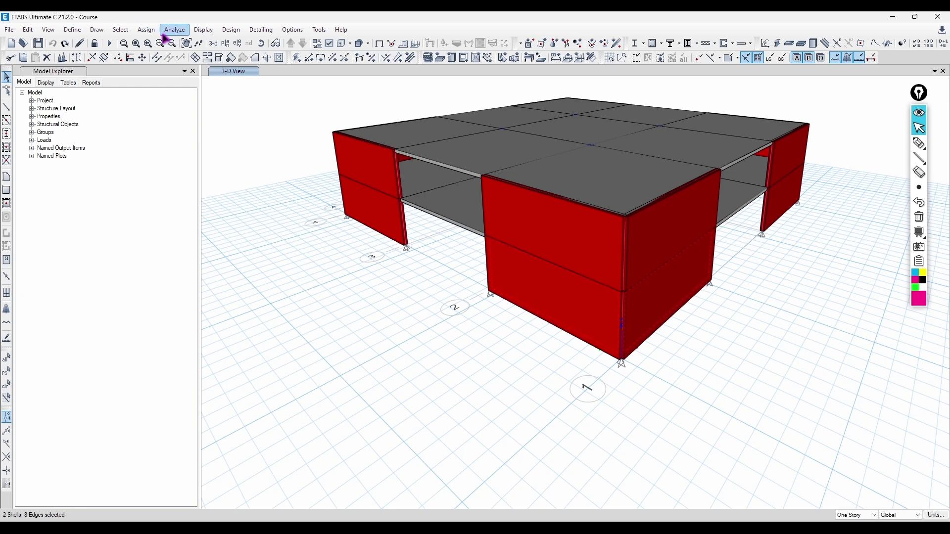
Inspect the pier label definitions for the selected wall, discard any edit, and clear the selection
{"action": "left_click", "coordinate": [72, 29]}
{"action": "left_click", "coordinate": [120, 110]}
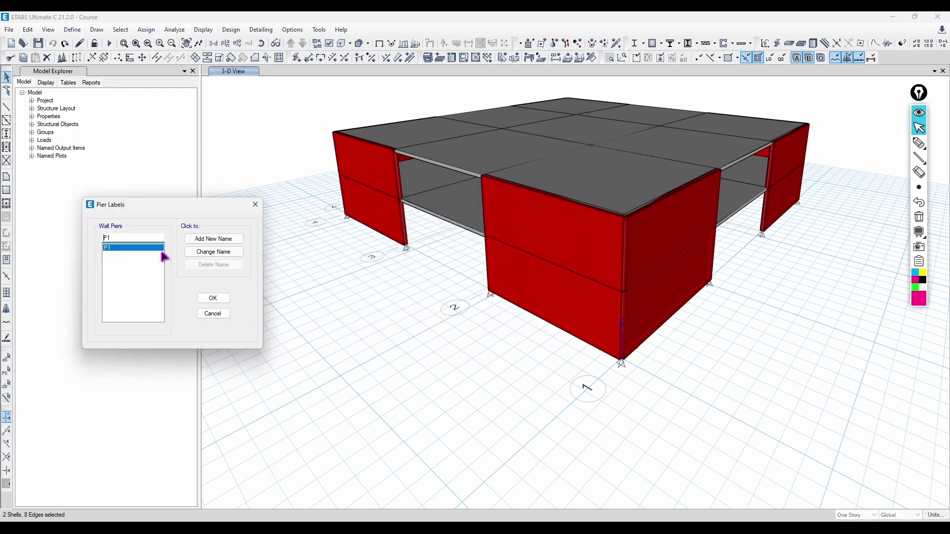
{"action": "left_click_drag", "start_coordinate": [199, 210], "coordinate": [217, 171]}
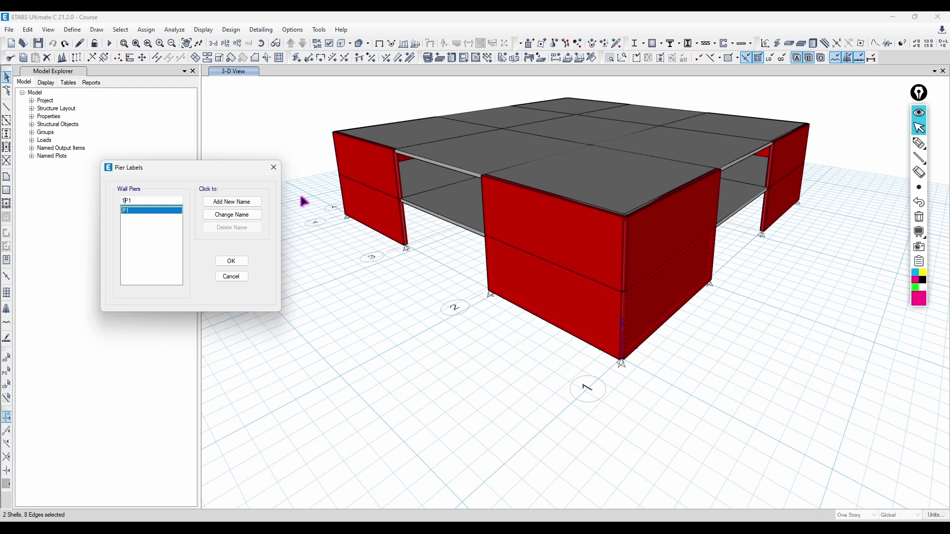
{"action": "left_click", "coordinate": [273, 167]}
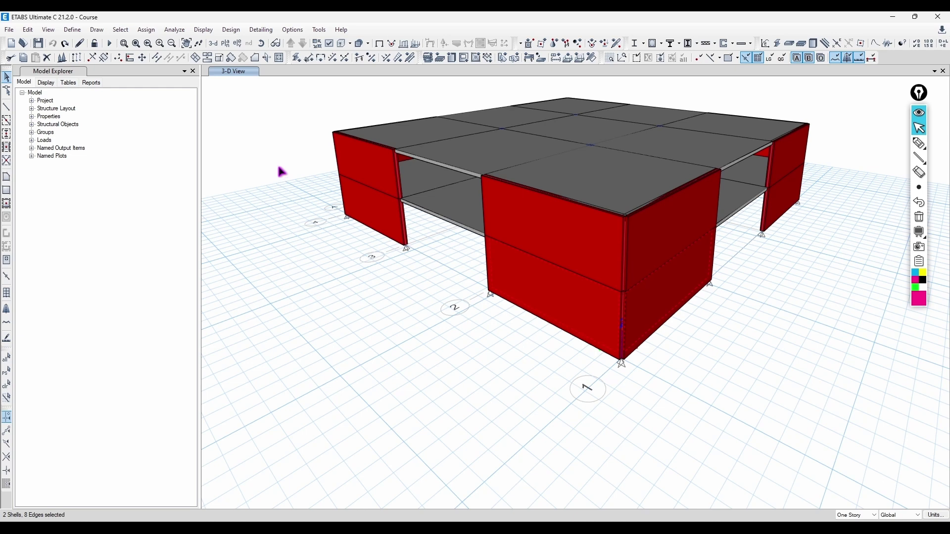
{"action": "key", "text": "ctrl+q"}
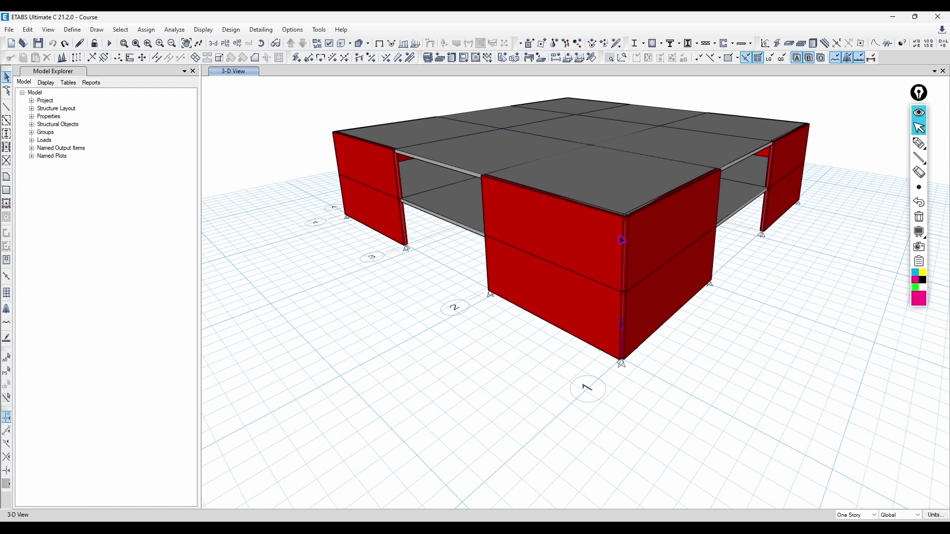
Review the defined wall spandrel labels, and close the list without changes
{"action": "left_click", "coordinate": [72, 30]}
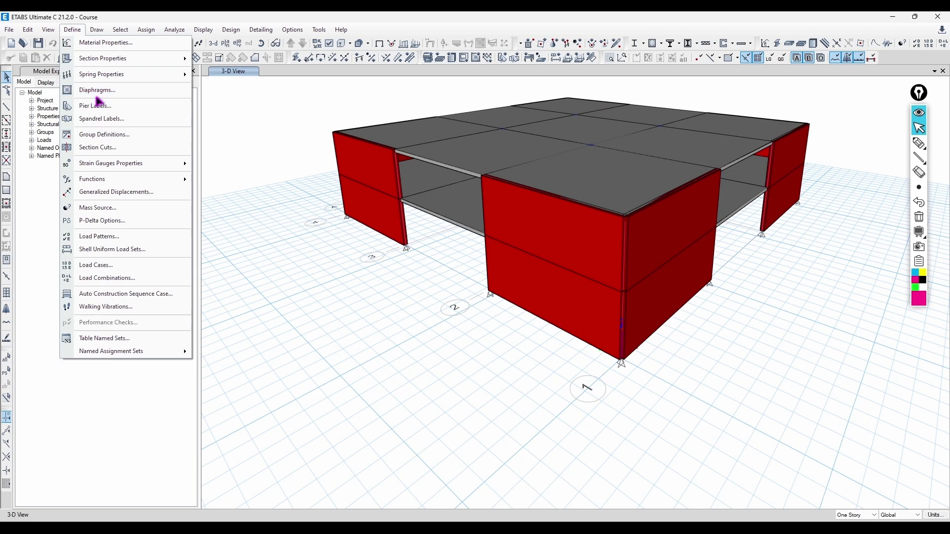
{"action": "left_click", "coordinate": [134, 121]}
{"action": "left_click_drag", "start_coordinate": [438, 196], "coordinate": [202, 183]}
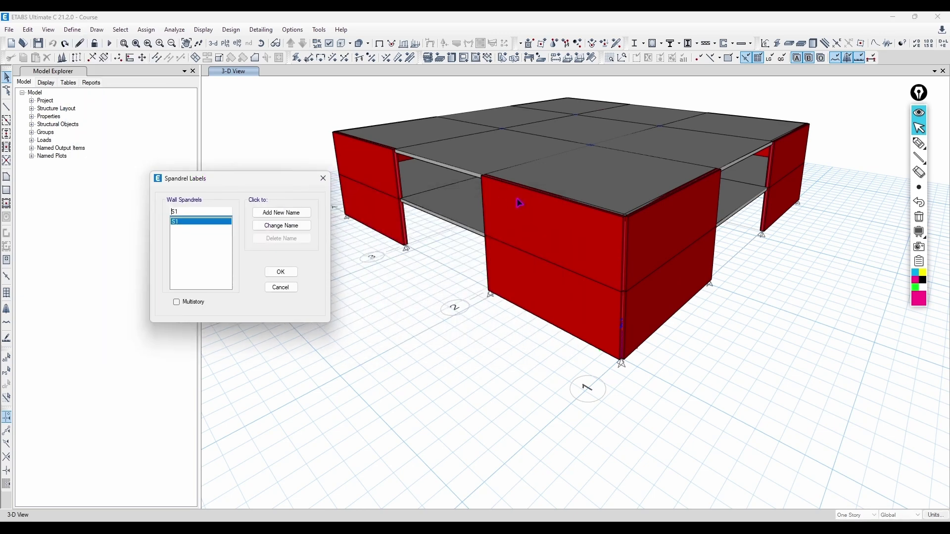
{"action": "left_click", "coordinate": [323, 178]}
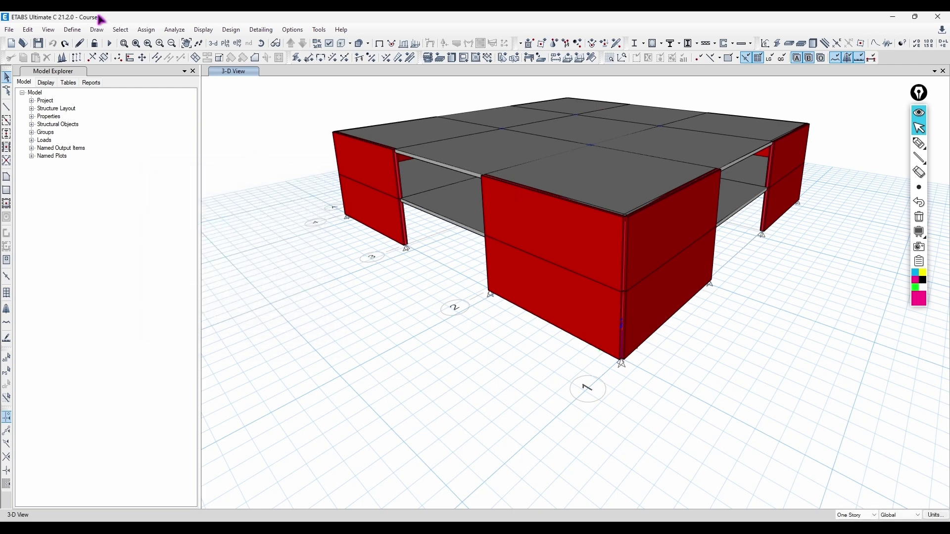
Add a new group definition named FIRST FLOOR COLUMNS
{"action": "left_click", "coordinate": [72, 30]}
{"action": "left_click", "coordinate": [142, 135]}
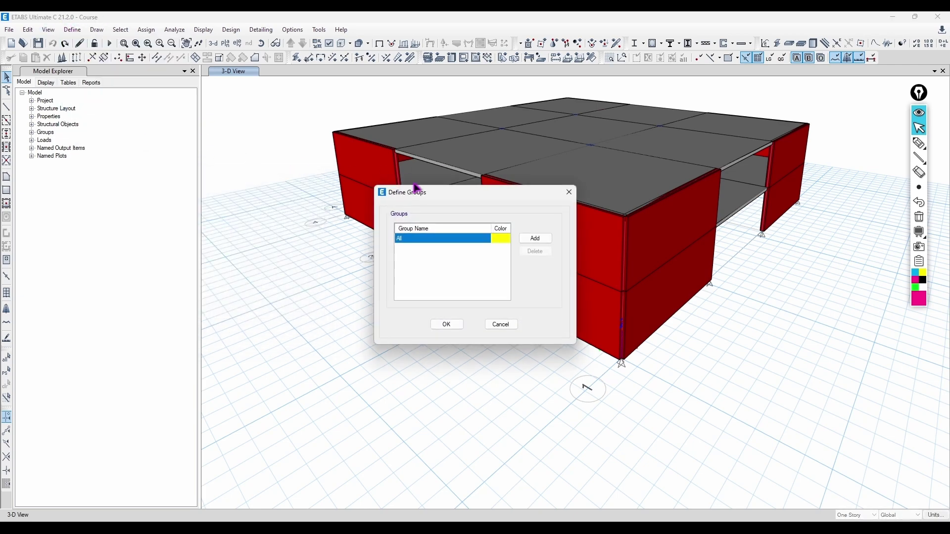
{"action": "left_click_drag", "start_coordinate": [425, 195], "coordinate": [182, 163]}
{"action": "left_click_drag", "start_coordinate": [258, 163], "coordinate": [256, 145]}
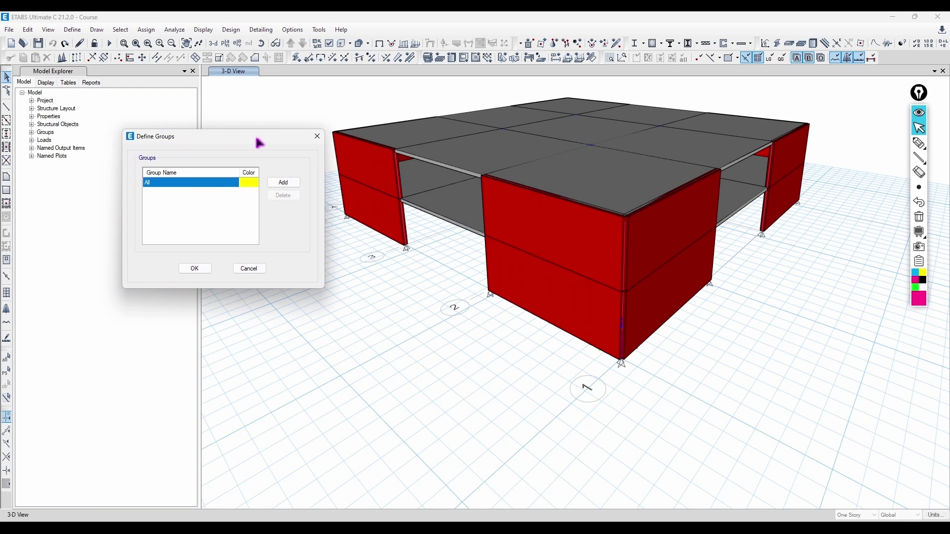
{"action": "left_click", "coordinate": [283, 183]}
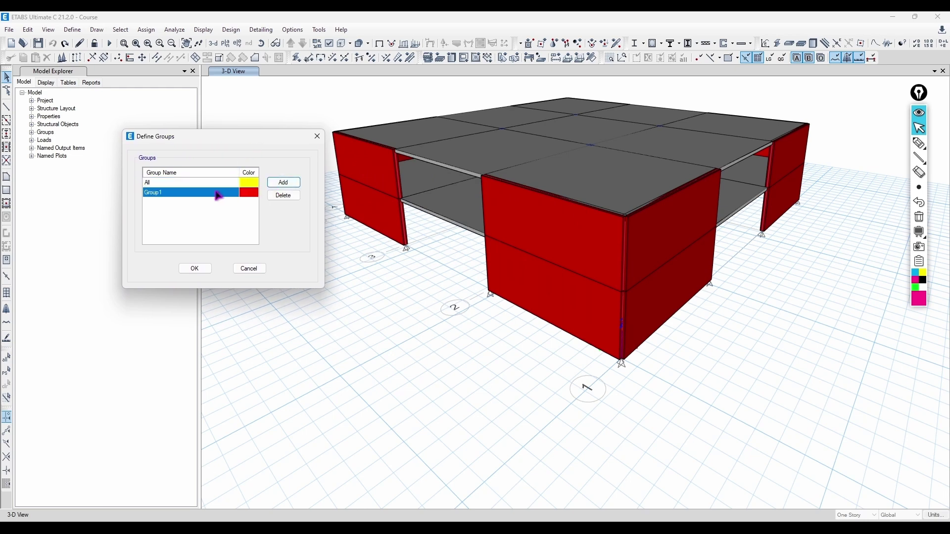
{"action": "left_click", "coordinate": [214, 193]}
{"action": "type", "text": "f"}
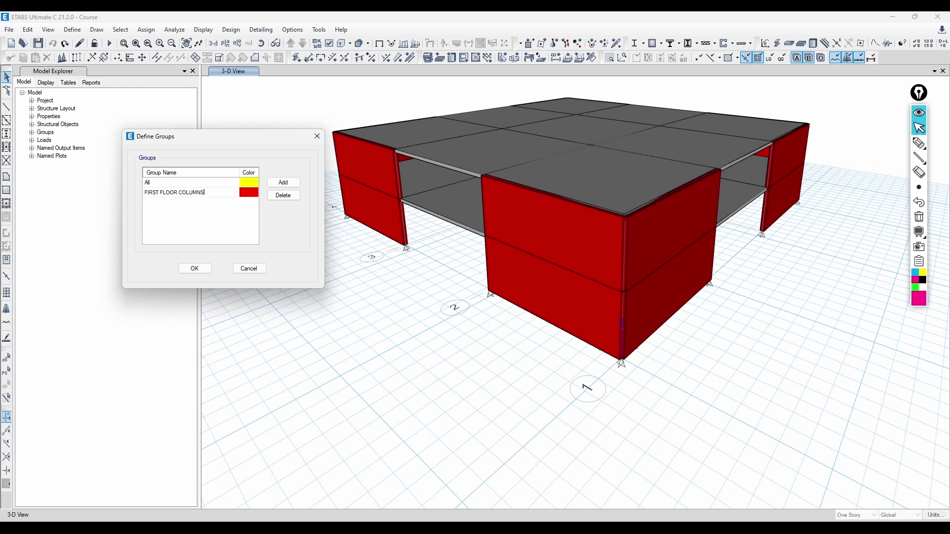
Set the FIRST FLOOR COLUMNS group colour to blue (0, 0, 255) and accept the group definitions
{"action": "left_click", "coordinate": [249, 193]}
{"action": "left_click", "coordinate": [431, 192]}
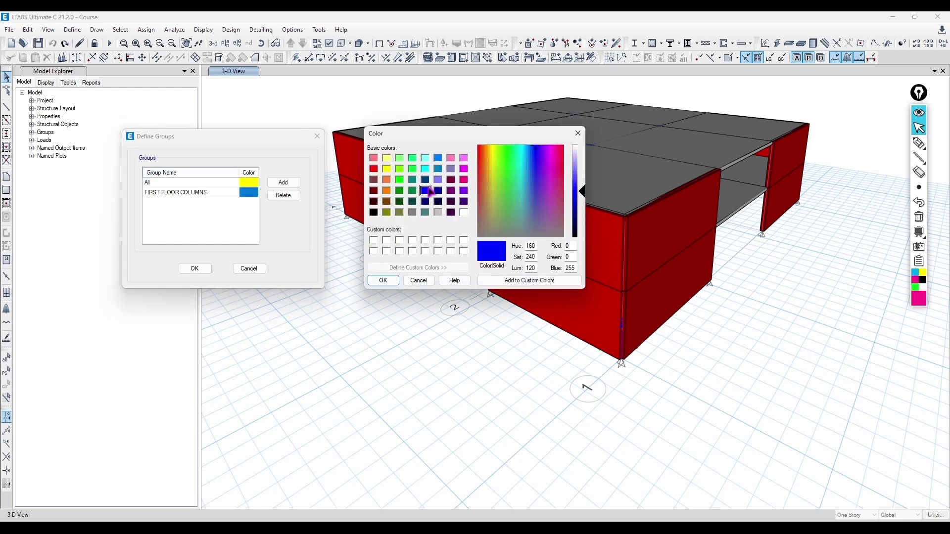
{"action": "left_click", "coordinate": [386, 280]}
{"action": "left_click", "coordinate": [200, 269]}
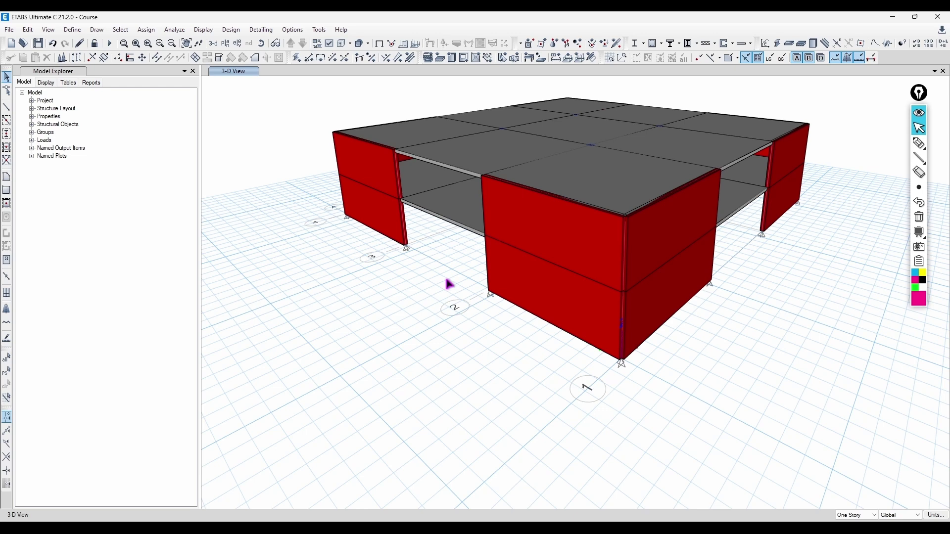
Examine the section cut definitions, close them without adding a cut, and view the model from above
{"action": "left_click", "coordinate": [72, 30]}
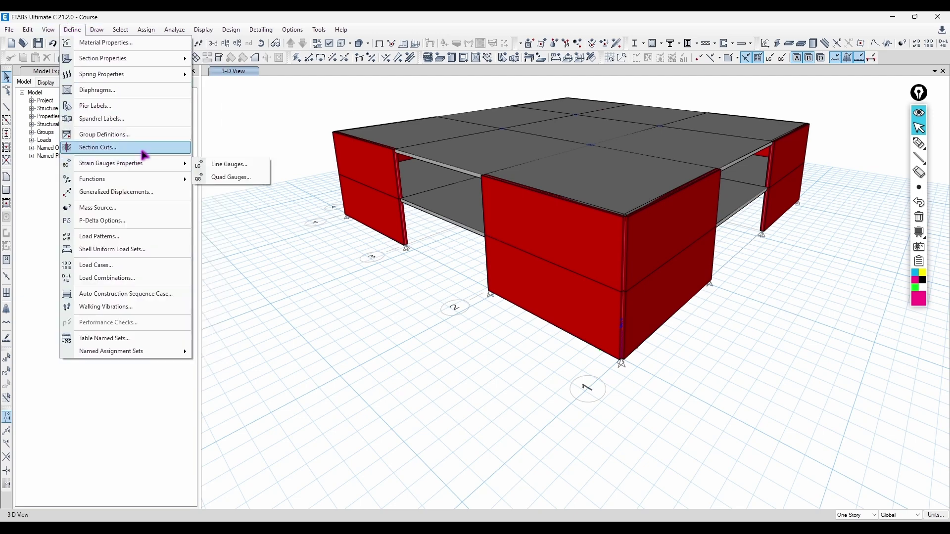
{"action": "left_click", "coordinate": [155, 147]}
{"action": "left_click_drag", "start_coordinate": [456, 195], "coordinate": [176, 146]}
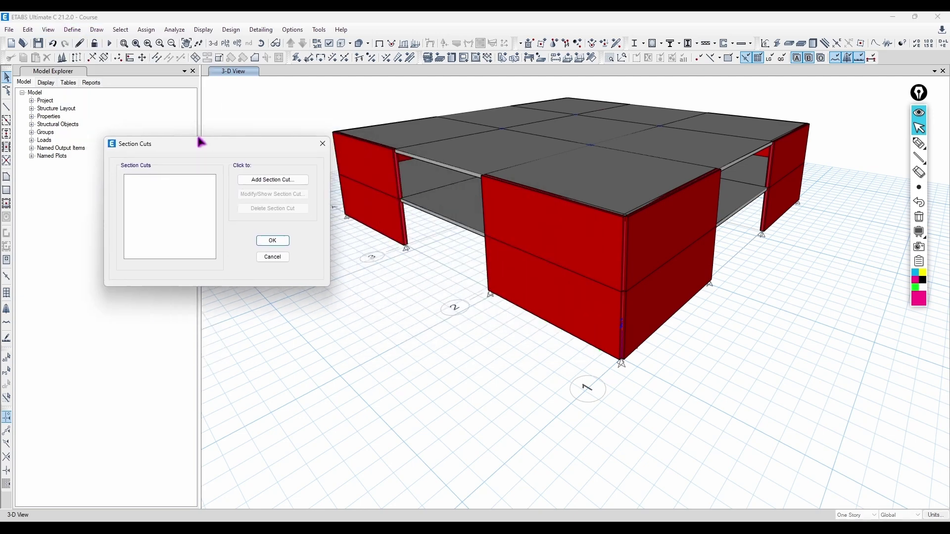
{"action": "left_click", "coordinate": [298, 144]}
{"action": "middle_click_drag", "start_coordinate": [470, 207], "coordinate": [545, 308]}
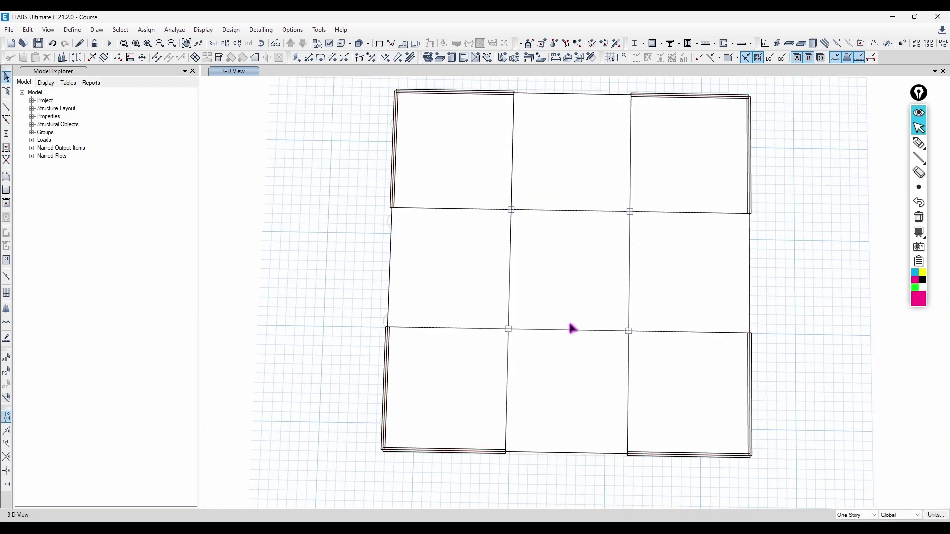
Inspect the model from the front and from above, marking the middle bay's slab with a pen stroke
{"action": "middle_click_drag", "start_coordinate": [662, 246], "coordinate": [669, 244]}
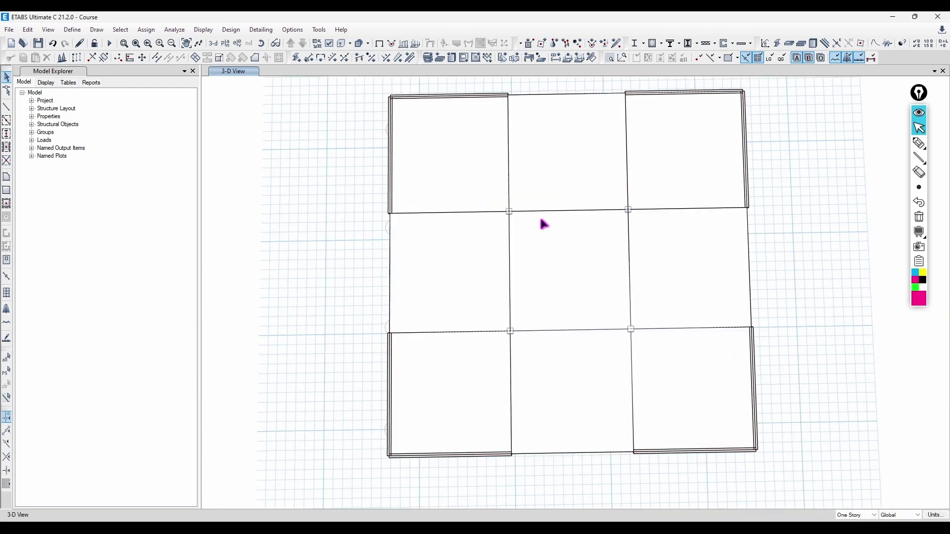
{"action": "middle_click_drag", "start_coordinate": [433, 235], "coordinate": [565, 231]}
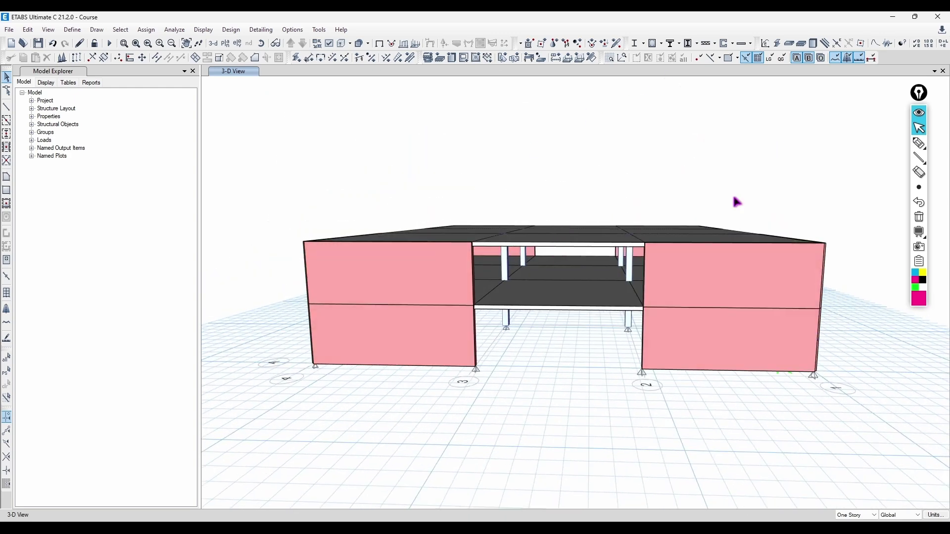
{"action": "left_click", "coordinate": [919, 143]}
{"action": "left_click_drag", "start_coordinate": [549, 261], "coordinate": [575, 209]}
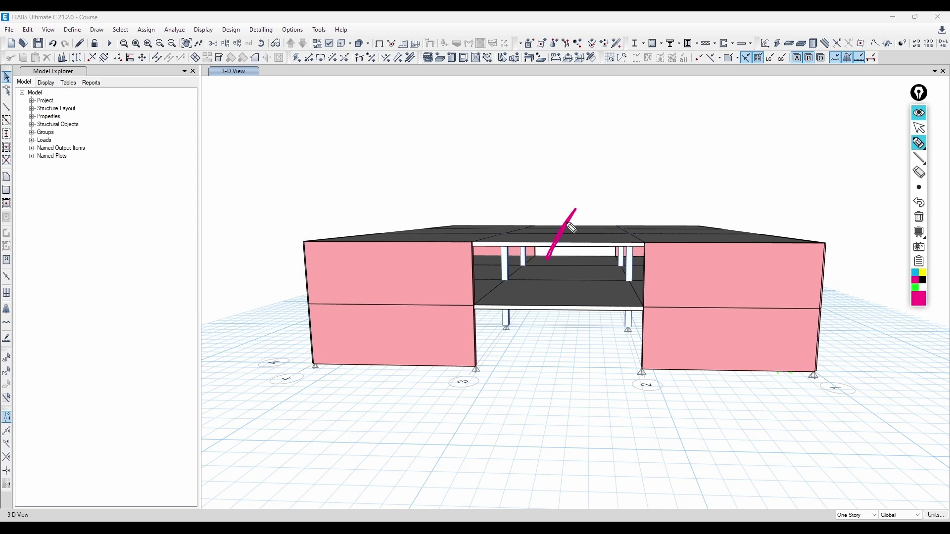
{"action": "key", "text": "ctrl+shift+2"}
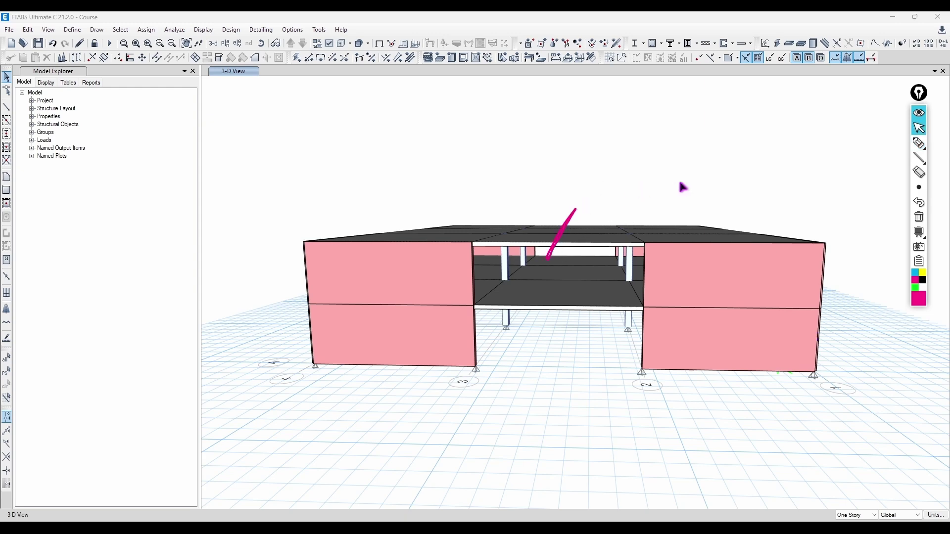
{"action": "mouse_move", "coordinate": [681, 184]}
{"action": "middle_mouse_down"}
{"action": "mouse_move", "coordinate": [581, 279]}
{"action": "mouse_move", "coordinate": [514, 376]}
{"action": "middle_mouse_up"}
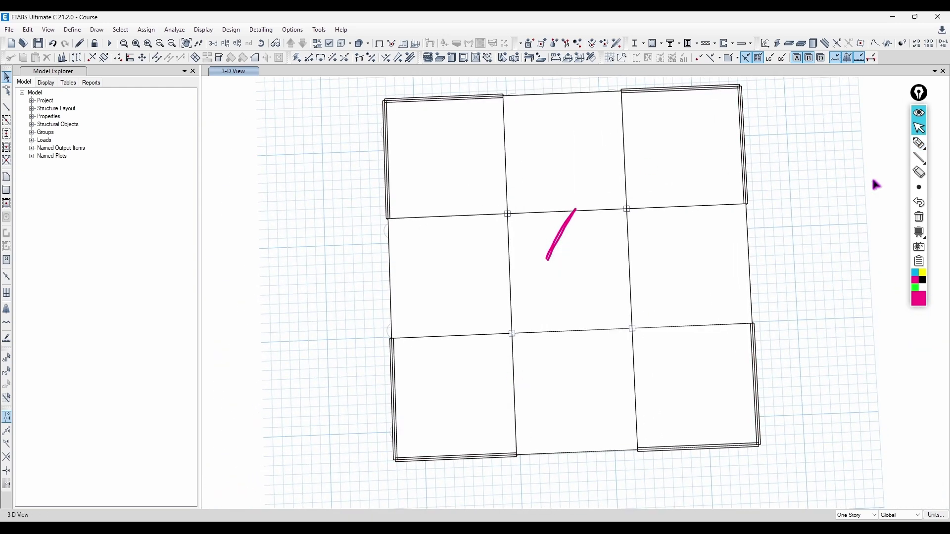
Sketch cut lines across the plan's middle bays with force diagrams beside them, and clear all the annotations
{"action": "left_click", "coordinate": [919, 143]}
{"action": "left_click_drag", "start_coordinate": [367, 271], "coordinate": [762, 270]}
{"action": "mouse_move", "coordinate": [208, 176]}
{"action": "left_mouse_down"}
{"action": "mouse_move", "coordinate": [538, 187]}
{"action": "mouse_move", "coordinate": [267, 153]}
{"action": "mouse_move", "coordinate": [346, 172]}
{"action": "mouse_move", "coordinate": [425, 157]}
{"action": "mouse_move", "coordinate": [523, 185]}
{"action": "mouse_move", "coordinate": [505, 212]}
{"action": "left_mouse_up"}
{"action": "left_click_drag", "start_coordinate": [618, 207], "coordinate": [617, 212]}
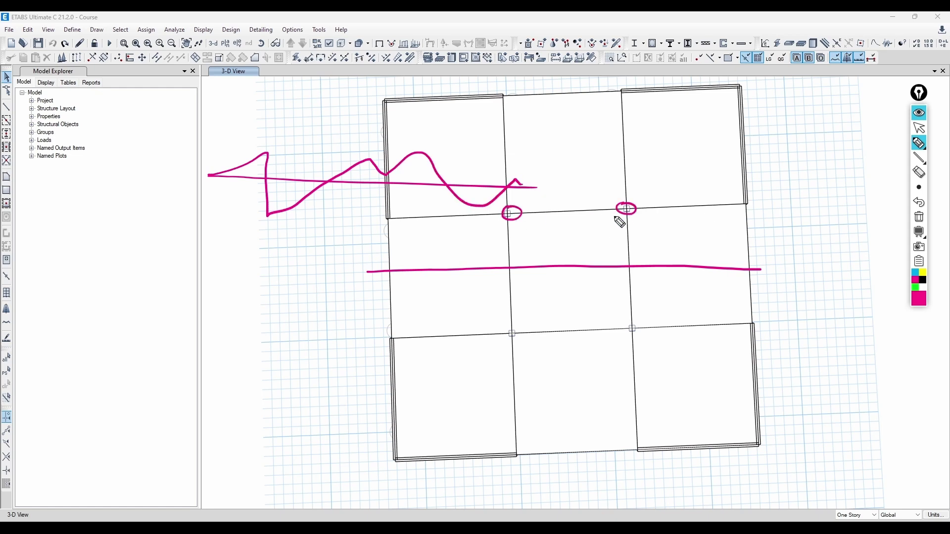
{"action": "key", "text": "ctrl+z"}
{"action": "key", "text": "ctrl+z"}
{"action": "left_click_drag", "start_coordinate": [384, 220], "coordinate": [767, 215]}
{"action": "left_click_drag", "start_coordinate": [80, 349], "coordinate": [299, 340]}
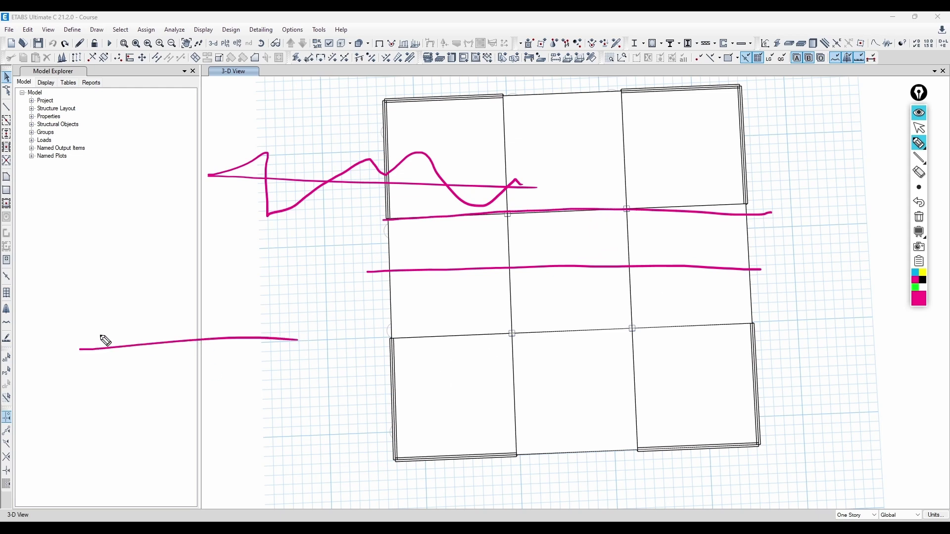
{"action": "mouse_move", "coordinate": [93, 356]}
{"action": "left_mouse_down"}
{"action": "mouse_move", "coordinate": [162, 317]}
{"action": "mouse_move", "coordinate": [232, 342]}
{"action": "mouse_move", "coordinate": [264, 339]}
{"action": "mouse_move", "coordinate": [244, 308]}
{"action": "left_mouse_up"}
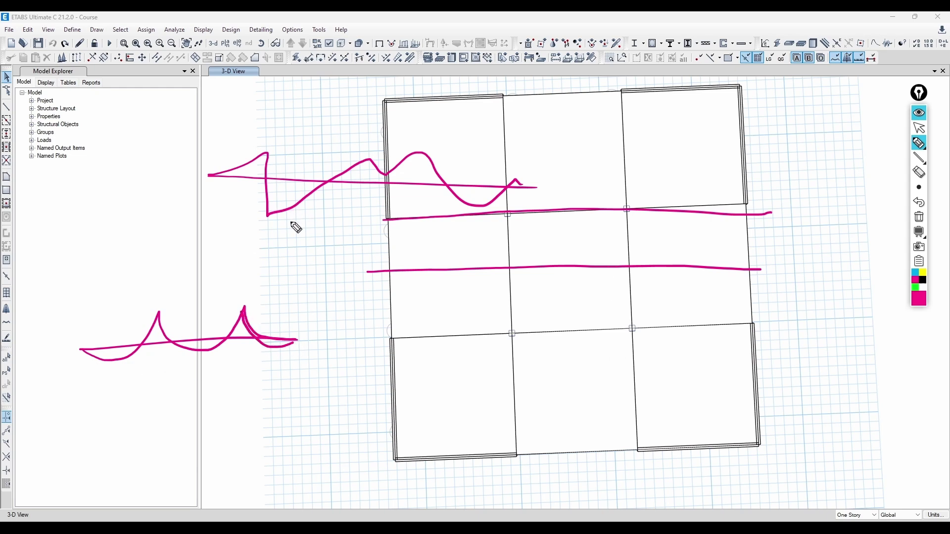
{"action": "mouse_move", "coordinate": [746, 263]}
{"action": "left_mouse_down"}
{"action": "mouse_move", "coordinate": [757, 255]}
{"action": "mouse_move", "coordinate": [869, 269]}
{"action": "left_mouse_up"}
{"action": "mouse_move", "coordinate": [787, 268]}
{"action": "left_mouse_down"}
{"action": "mouse_move", "coordinate": [833, 277]}
{"action": "mouse_move", "coordinate": [870, 270]}
{"action": "left_mouse_up"}
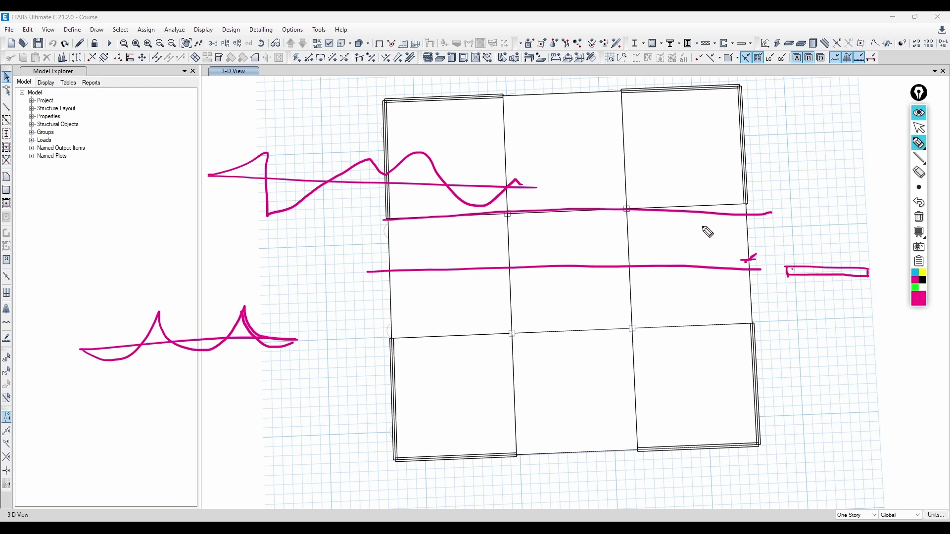
{"action": "left_click", "coordinate": [919, 217]}
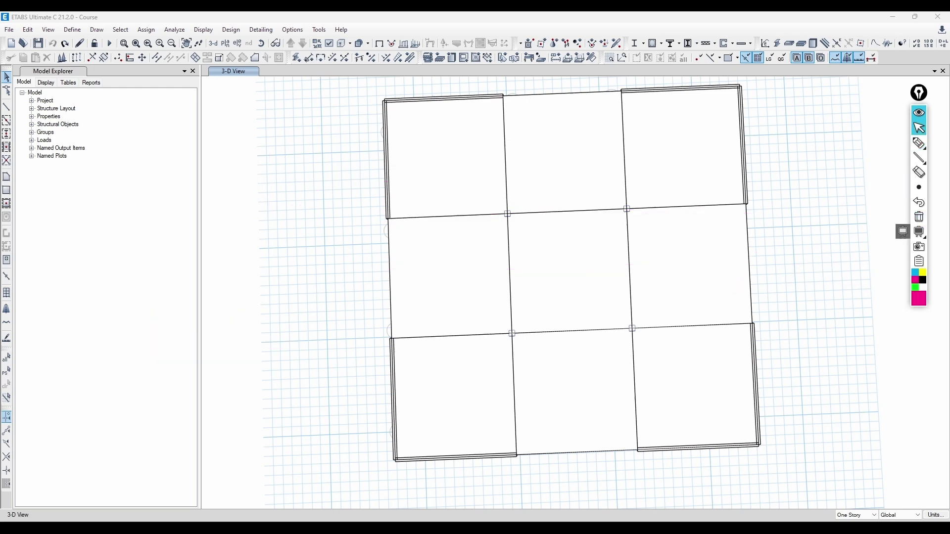
Choose EUROCODE8-2004 as the response spectrum function type, and view the existing UnifRS spectrum without changing it
{"action": "left_click", "coordinate": [72, 30]}
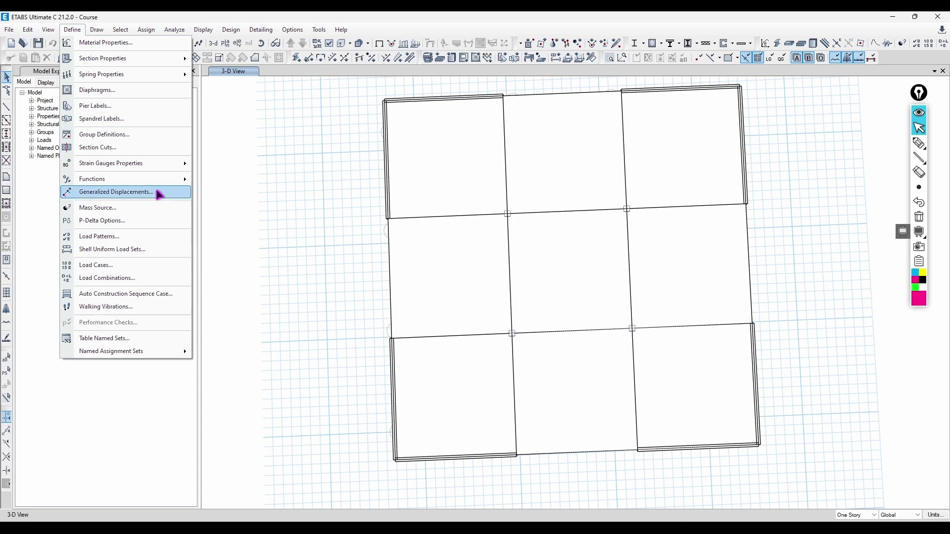
{"action": "mouse_move", "coordinate": [151, 184]}
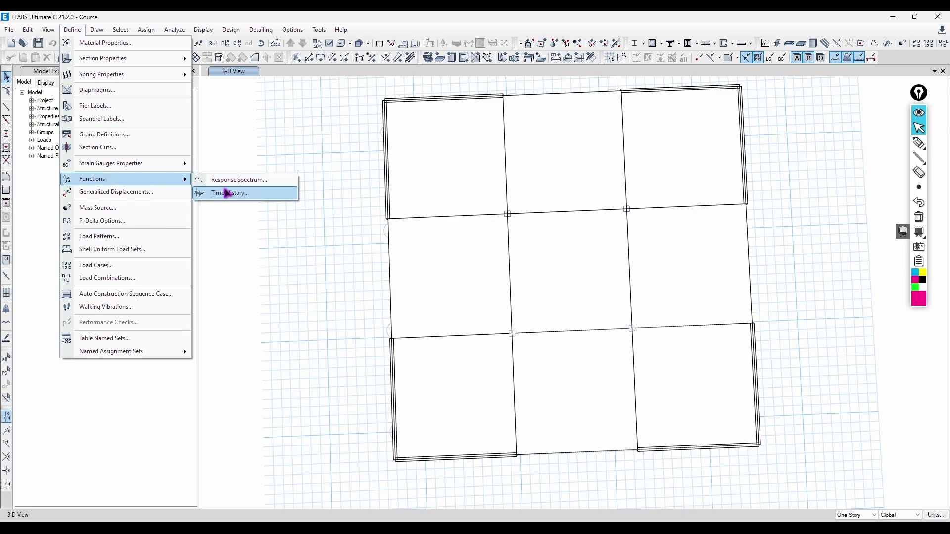
{"action": "left_click", "coordinate": [238, 180]}
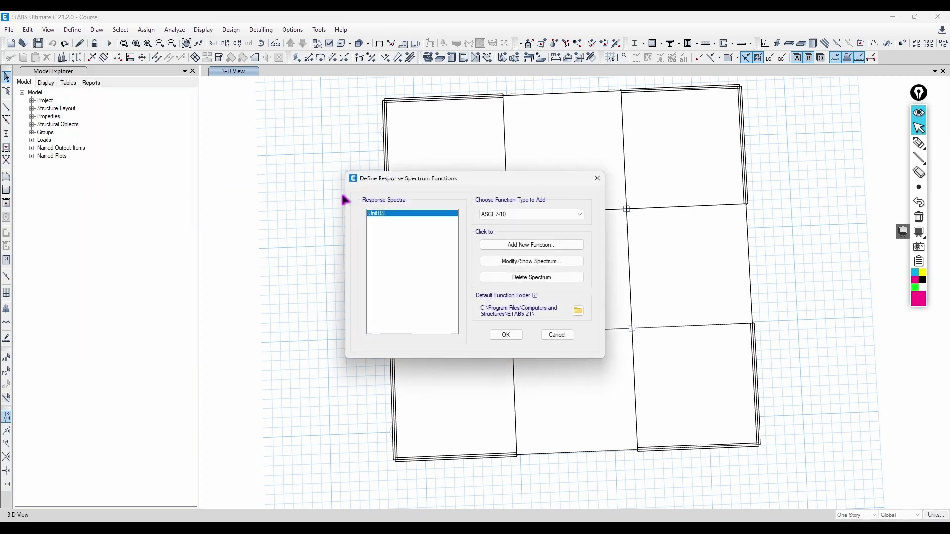
{"action": "left_click_drag", "start_coordinate": [418, 182], "coordinate": [177, 178]}
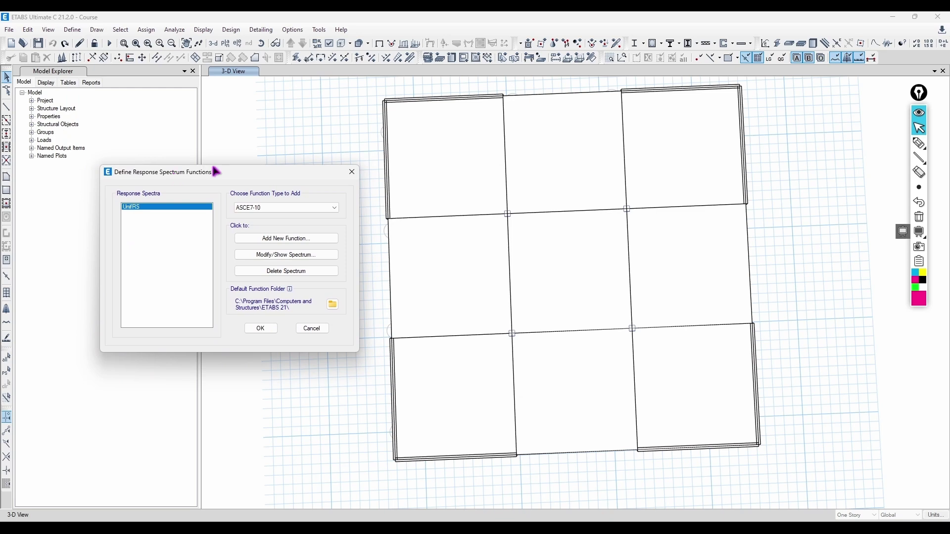
{"action": "left_click", "coordinate": [257, 208]}
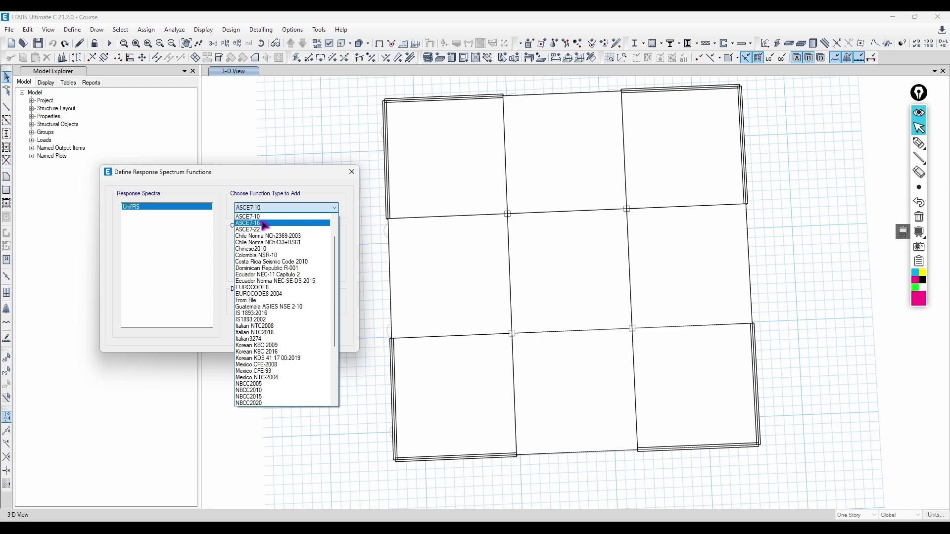
{"action": "scroll", "coordinate": [269, 287], "scroll_direction": "down", "scroll_amount": 2}
{"action": "scroll", "coordinate": [304, 296], "scroll_direction": "up", "scroll_amount": 4}
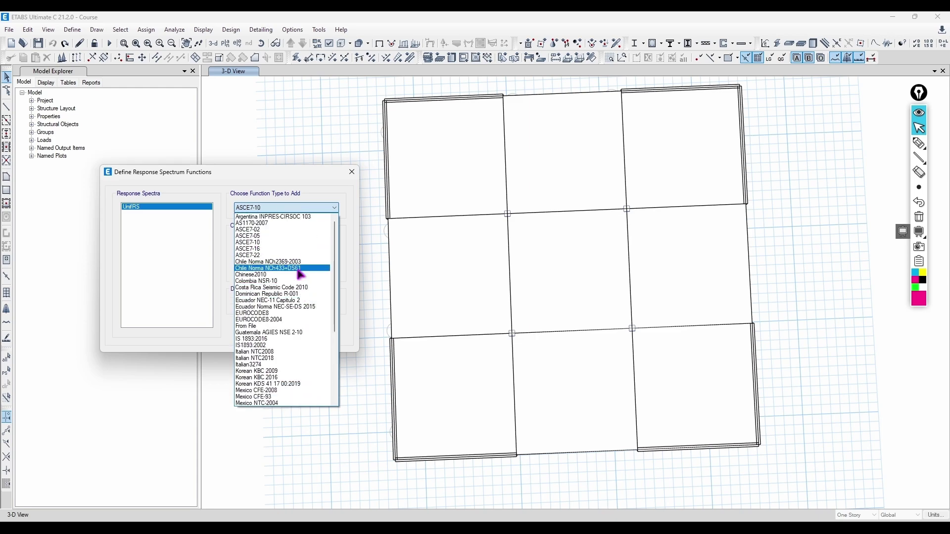
{"action": "left_click", "coordinate": [265, 319]}
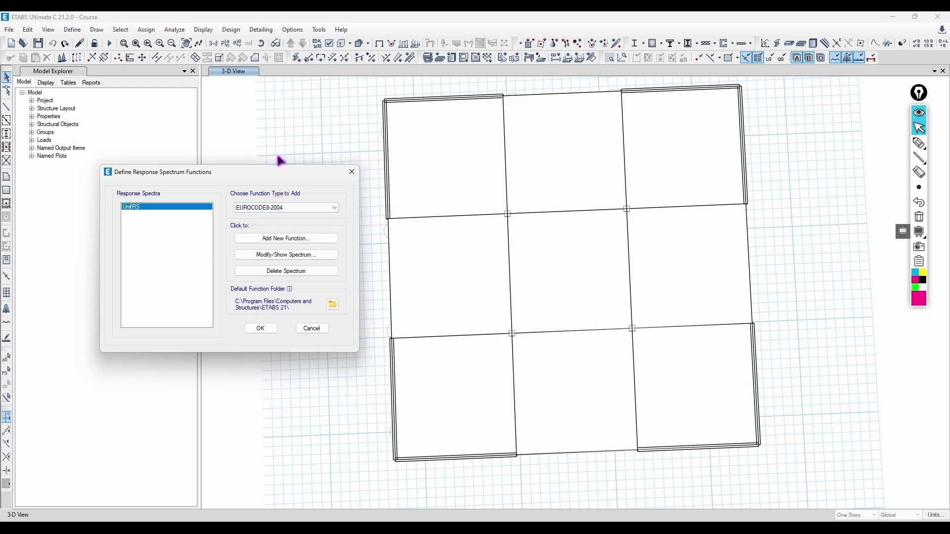
{"action": "left_click", "coordinate": [286, 254]}
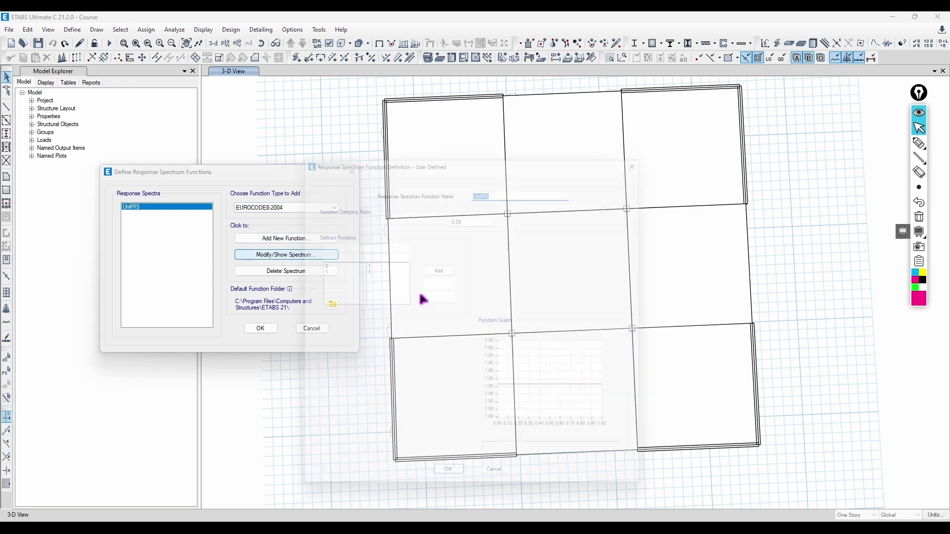
{"action": "left_click", "coordinate": [653, 151]}
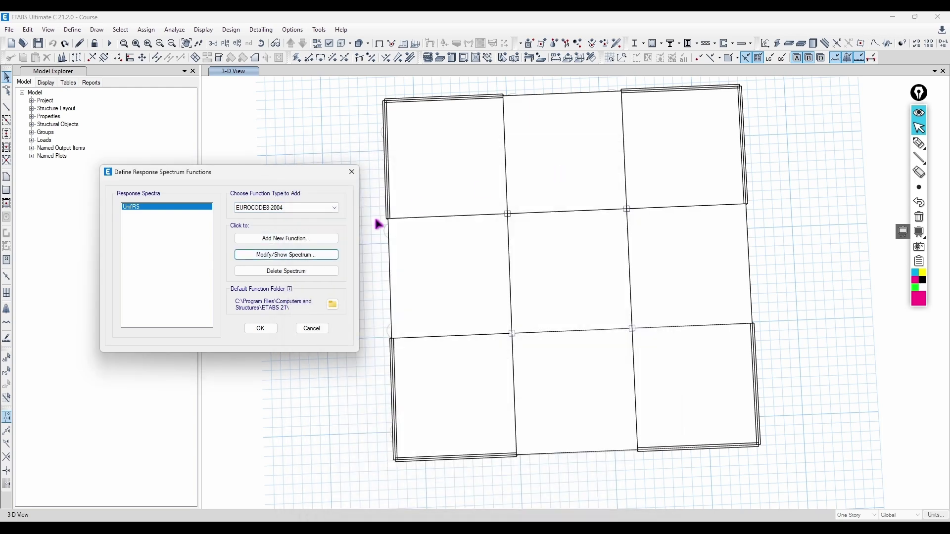
Start a new EUROCODE8-2004 response spectrum function and set its country to Other
{"action": "left_click", "coordinate": [324, 239]}
{"action": "left_click_drag", "start_coordinate": [442, 117], "coordinate": [418, 116]}
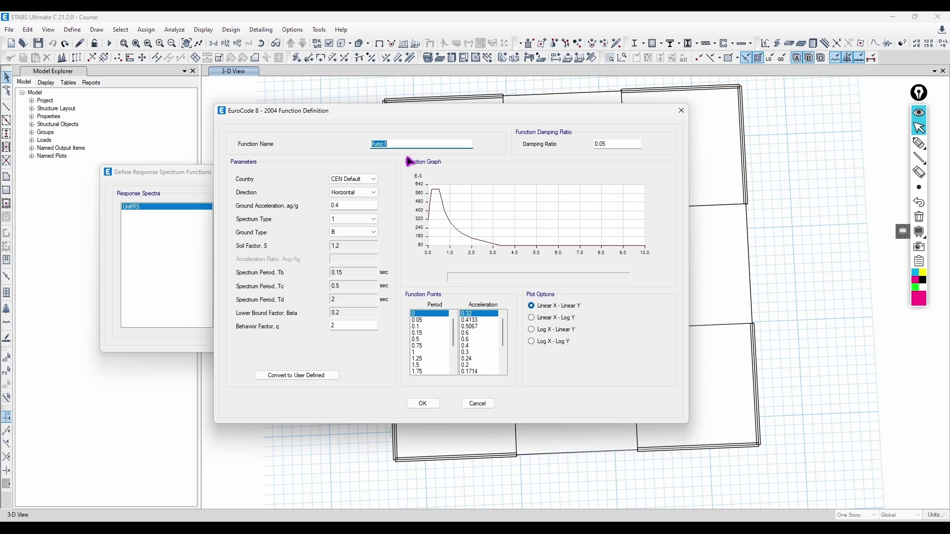
{"action": "left_click", "coordinate": [358, 179]}
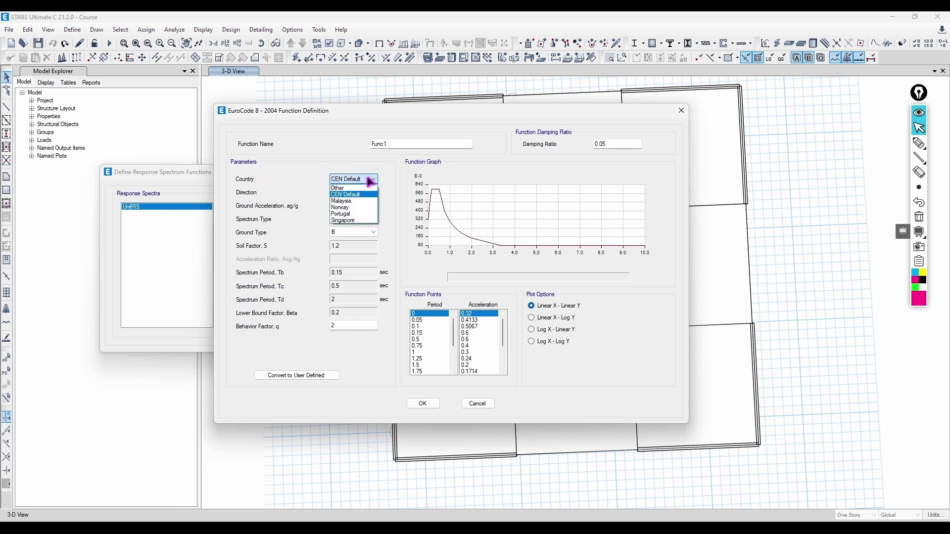
{"action": "left_click", "coordinate": [366, 188]}
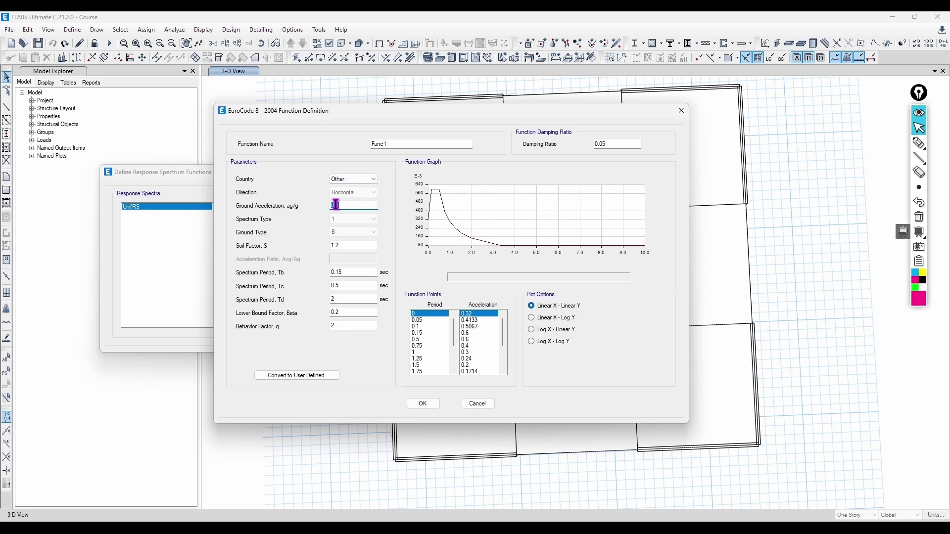
Examine the new function's acceleration, spectrum period, behavior factor and damping ratio fields, and close the response spectrum dialogs without saving
{"action": "left_click", "coordinate": [370, 204]}
{"action": "left_click", "coordinate": [349, 272]}
{"action": "left_click", "coordinate": [345, 285]}
{"action": "left_click", "coordinate": [343, 298]}
{"action": "left_click", "coordinate": [348, 310]}
{"action": "left_click", "coordinate": [346, 326]}
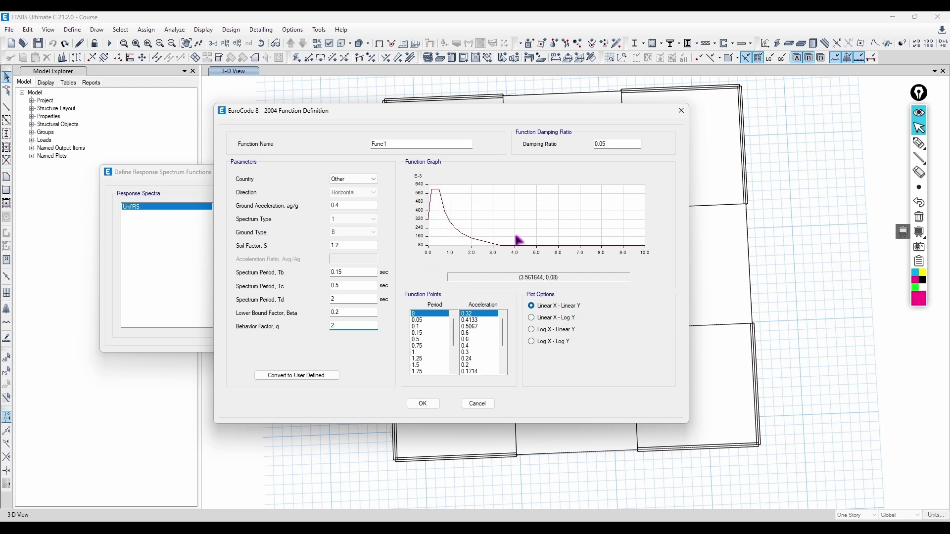
{"action": "left_click", "coordinate": [625, 141]}
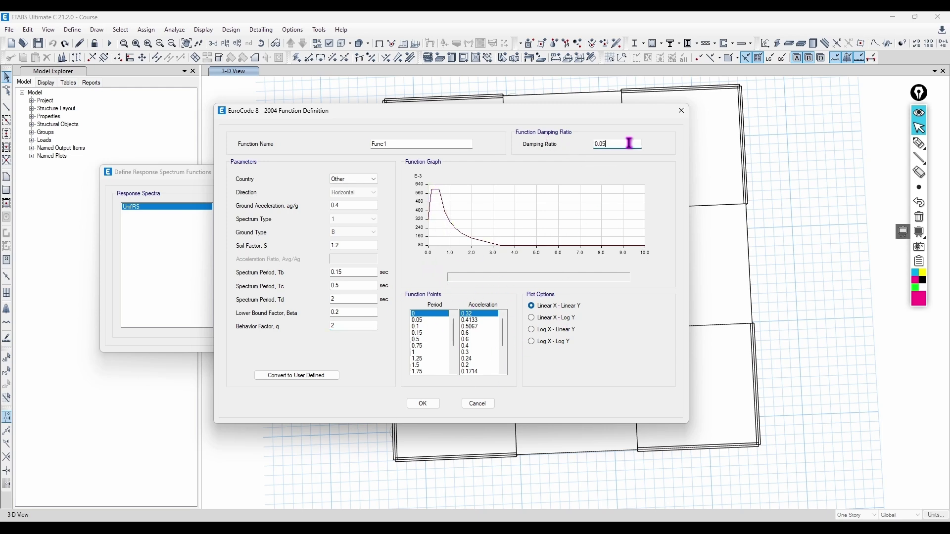
{"action": "left_click_drag", "start_coordinate": [630, 143], "coordinate": [599, 143]}
{"action": "key", "text": "BackSpace"}
{"action": "left_click", "coordinate": [679, 109]}
{"action": "left_click", "coordinate": [350, 172]}
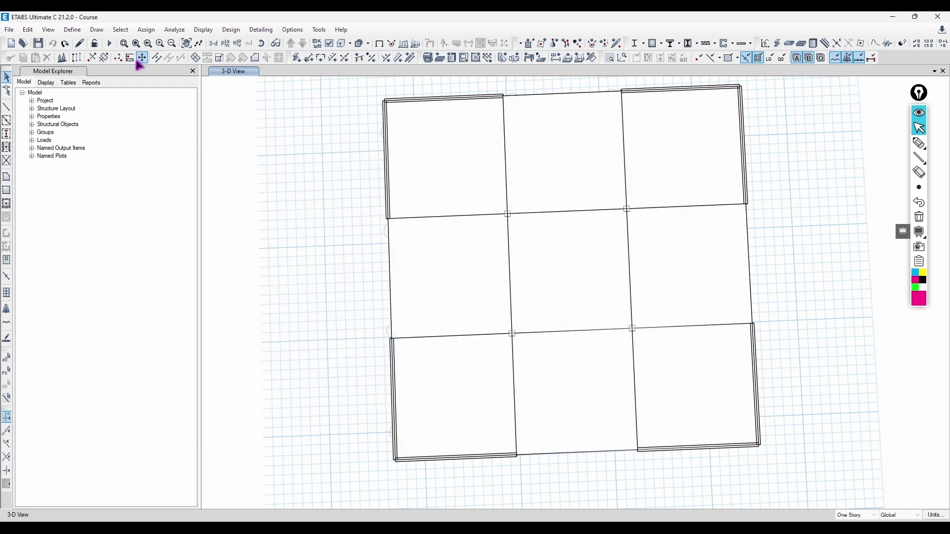
Review the settings for a new generalized displacement, and close the definitions without adding one
{"action": "left_click", "coordinate": [77, 31]}
{"action": "mouse_move", "coordinate": [181, 180]}
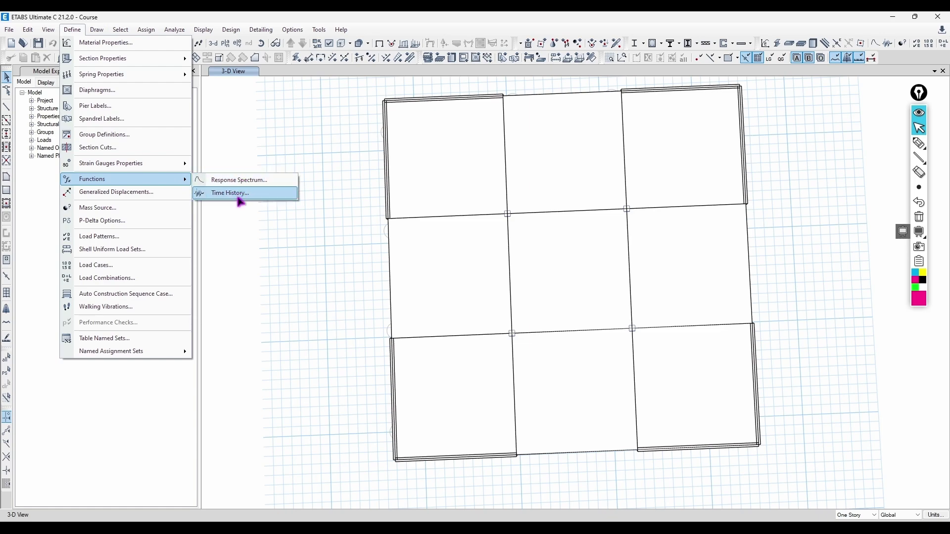
{"action": "left_click", "coordinate": [144, 193]}
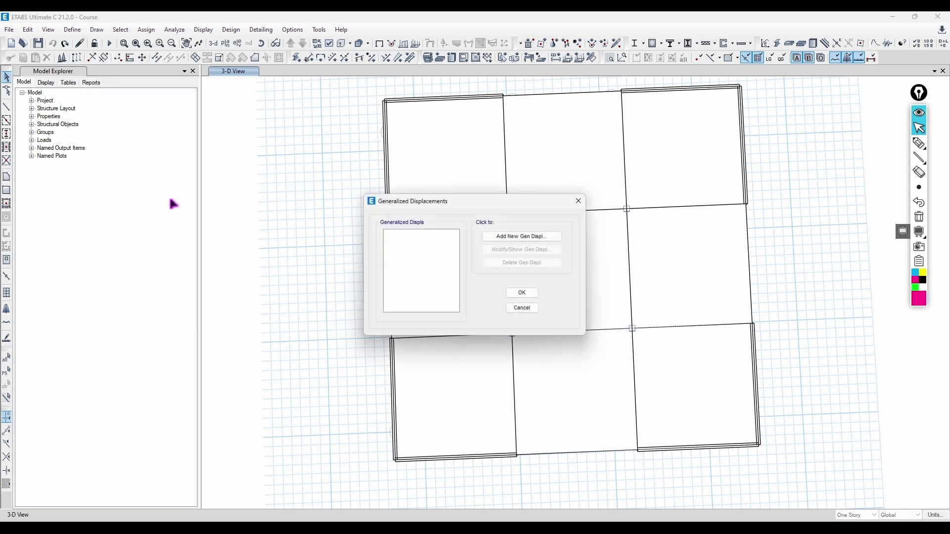
{"action": "left_click_drag", "start_coordinate": [409, 201], "coordinate": [281, 199]}
{"action": "left_click", "coordinate": [395, 233]}
{"action": "left_click_drag", "start_coordinate": [403, 158], "coordinate": [222, 148]}
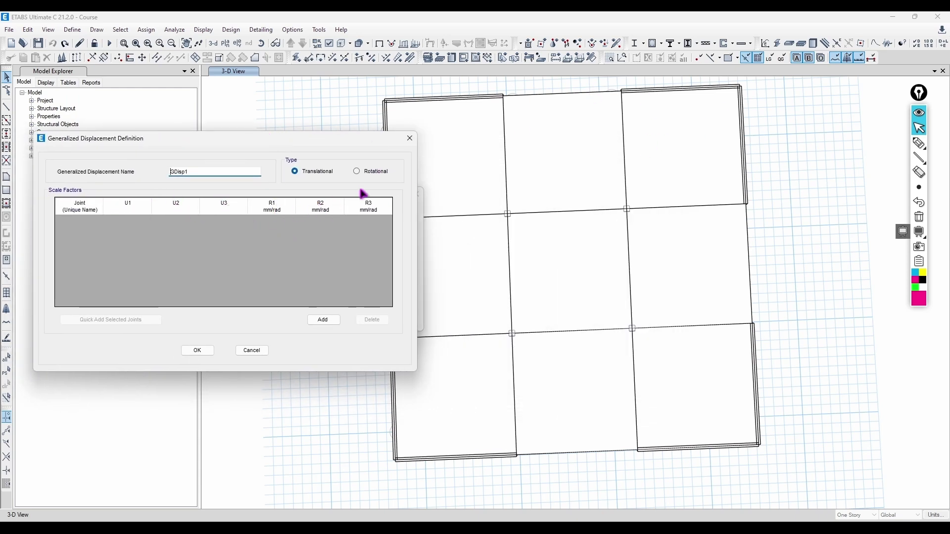
{"action": "left_click", "coordinate": [410, 138]}
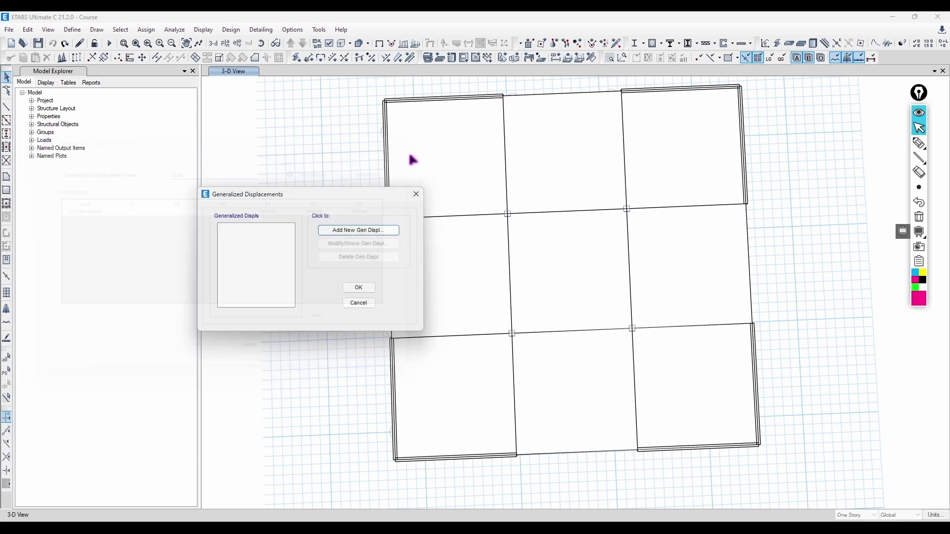
{"action": "left_click", "coordinate": [415, 194]}
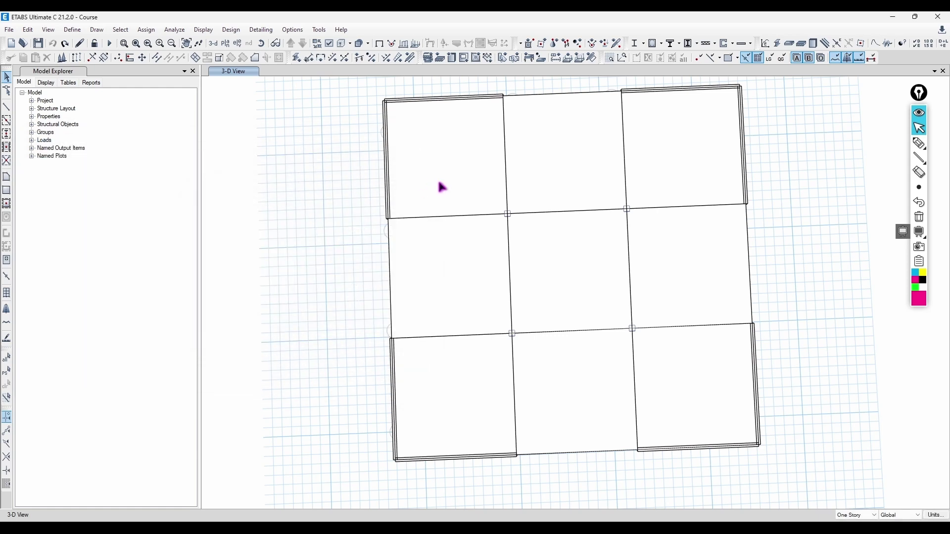
Edit the MsSrc1 mass source to use specified load patterns, with element self mass and additional mass turned off
{"action": "left_click", "coordinate": [72, 30]}
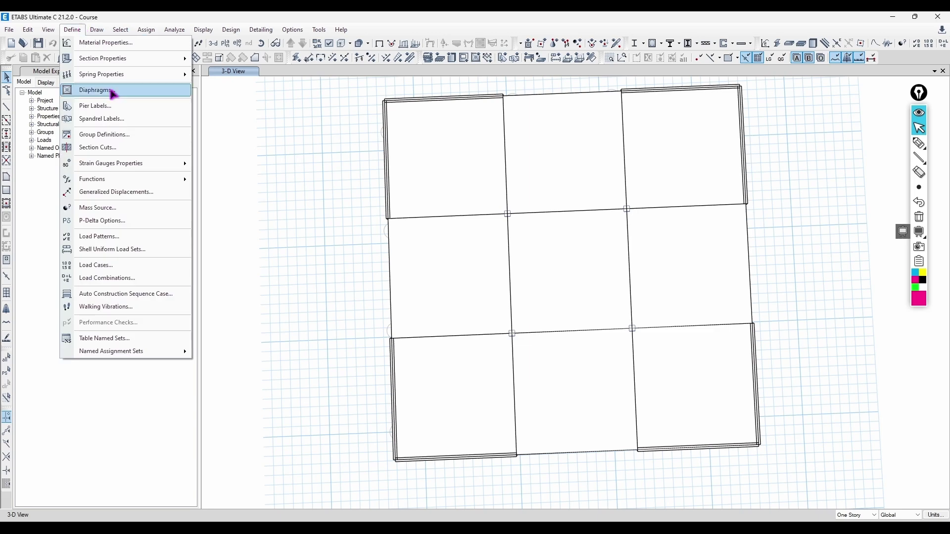
{"action": "left_click", "coordinate": [144, 207]}
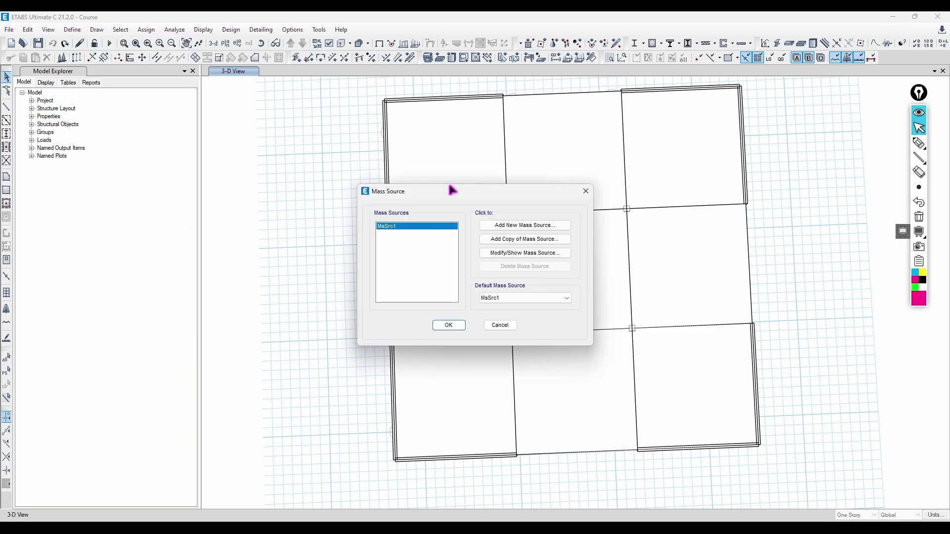
{"action": "left_click_drag", "start_coordinate": [448, 182], "coordinate": [224, 169]}
{"action": "left_click", "coordinate": [303, 239]}
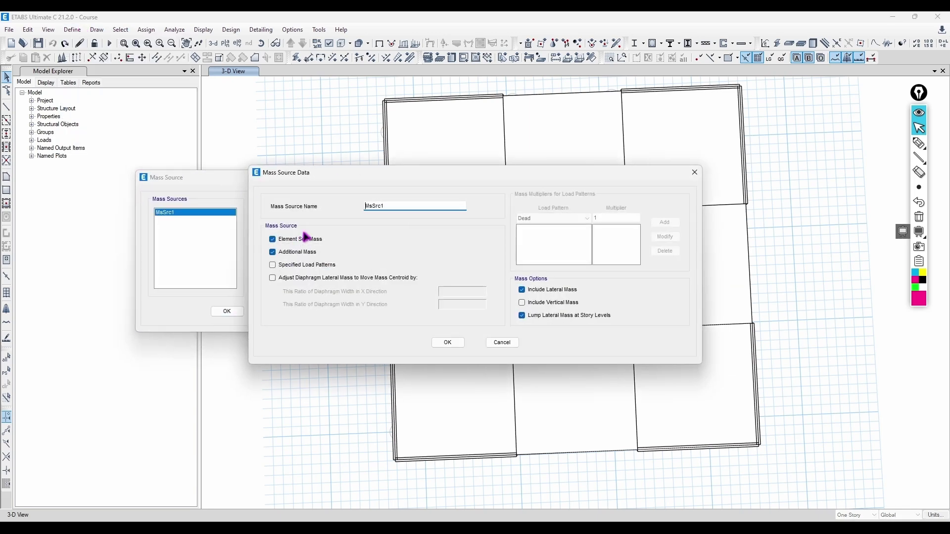
{"action": "left_click_drag", "start_coordinate": [384, 180], "coordinate": [367, 182]}
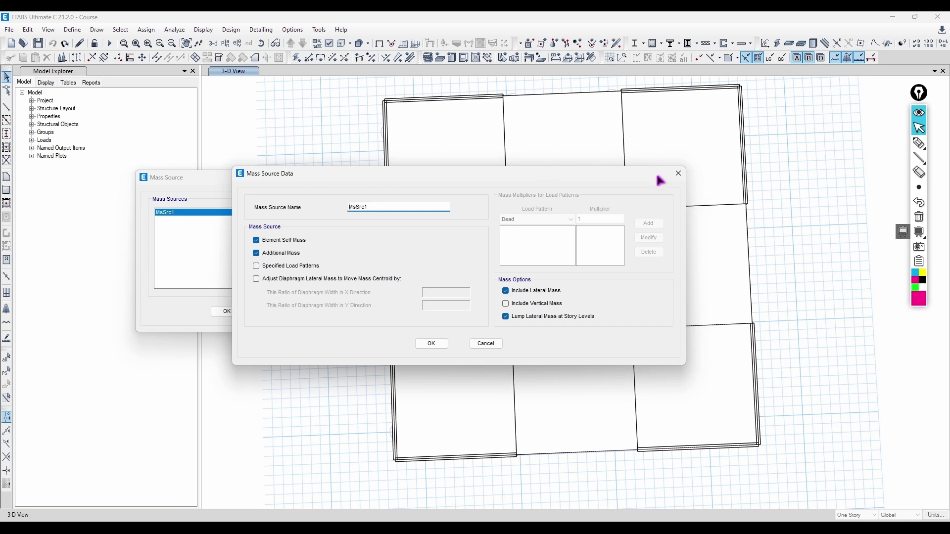
{"action": "left_click", "coordinate": [297, 240]}
{"action": "left_click", "coordinate": [270, 267]}
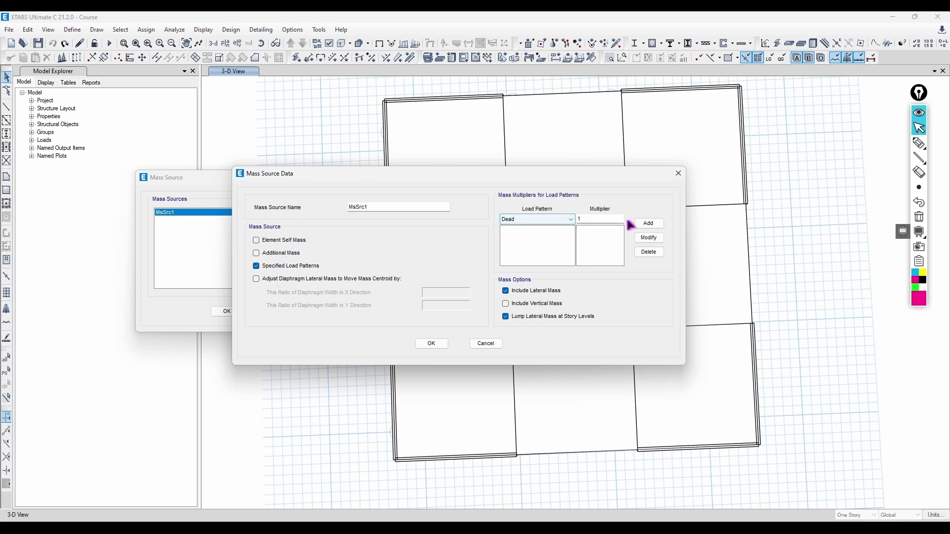
Add the Dead and Live load patterns to the MsSrc1 mass source, each with a multiplier of 1
{"action": "left_click", "coordinate": [644, 224]}
{"action": "left_click", "coordinate": [572, 219]}
{"action": "left_click", "coordinate": [524, 234]}
{"action": "left_click", "coordinate": [648, 223]}
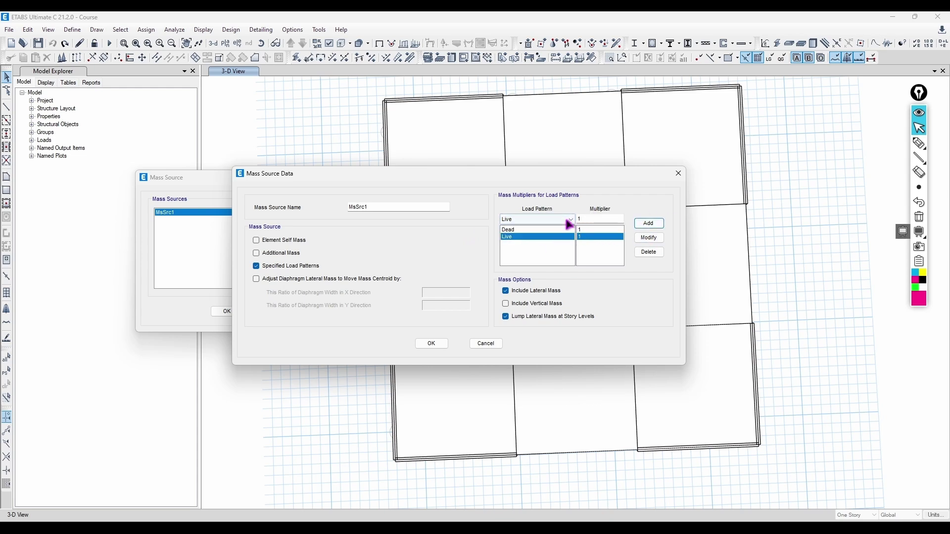
Review the Dead and Live mass multiplier entries, and close the mass source dialogs without saving
{"action": "left_click", "coordinate": [608, 230]}
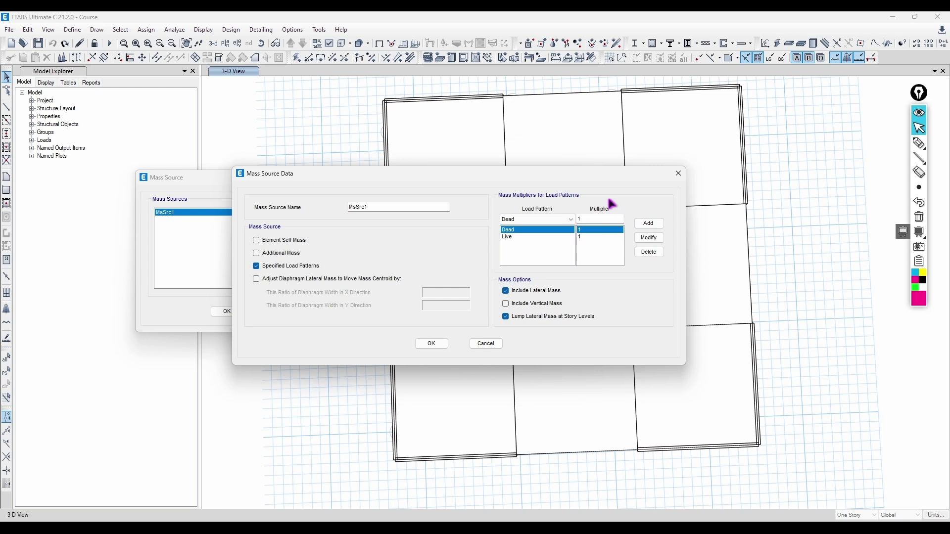
{"action": "left_click", "coordinate": [594, 237]}
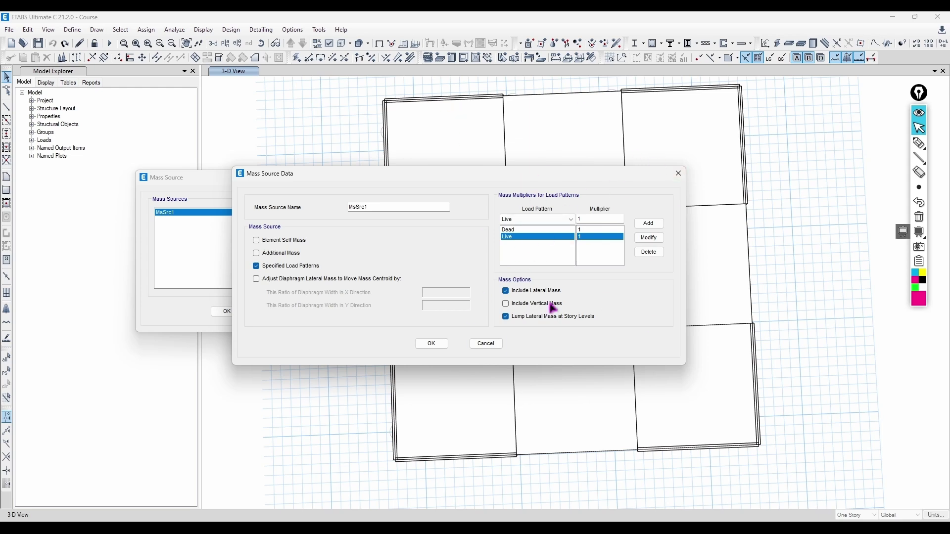
{"action": "left_click", "coordinate": [679, 173]}
{"action": "left_click", "coordinate": [368, 179]}
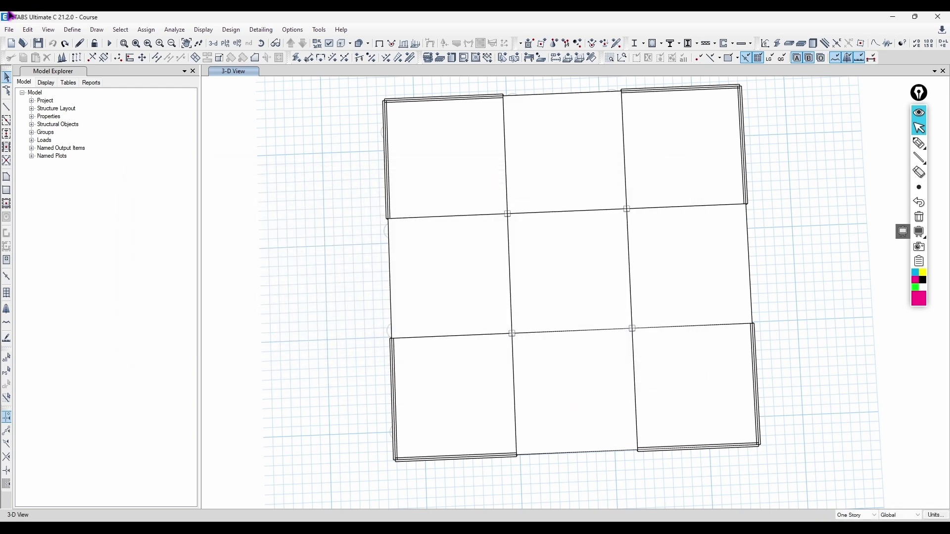
Open the preset P-Delta options and set the automation method to Iterative - Based on Loads
{"action": "left_click", "coordinate": [73, 31]}
{"action": "left_click", "coordinate": [106, 212]}
{"action": "left_click_drag", "start_coordinate": [431, 170], "coordinate": [185, 161]}
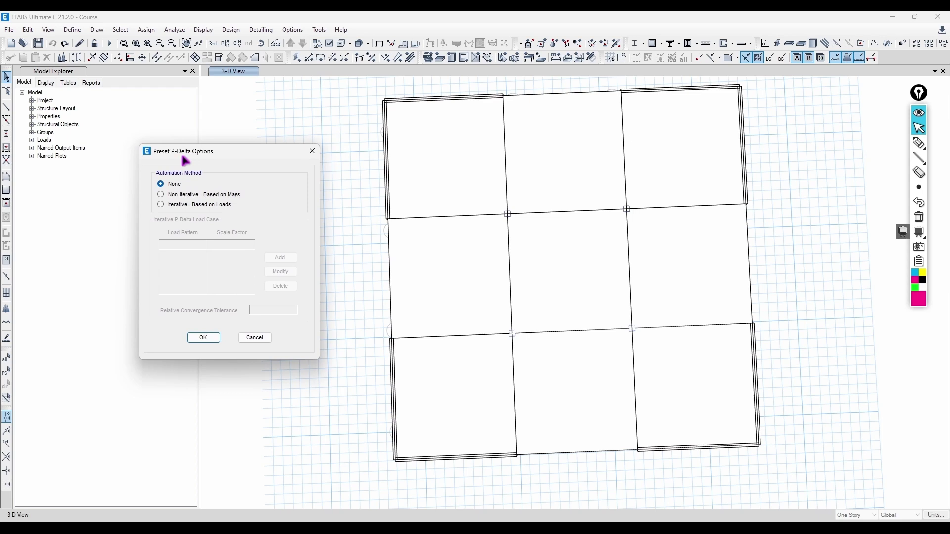
{"action": "left_click", "coordinate": [227, 205]}
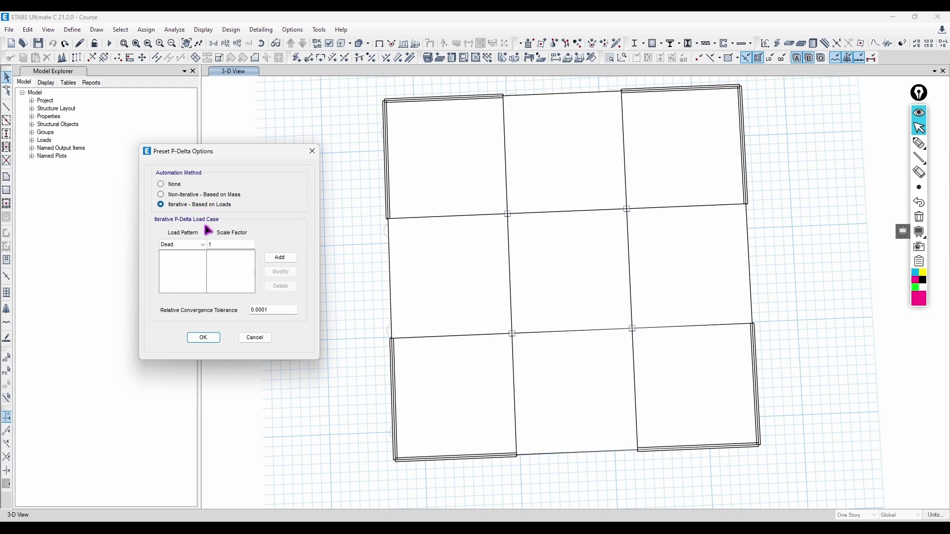
Add the Dead and Live patterns to the iterative P-Delta load case with scale factor 1, and close the options without saving
{"action": "left_click", "coordinate": [280, 257]}
{"action": "left_click", "coordinate": [187, 244]}
{"action": "left_click", "coordinate": [185, 259]}
{"action": "left_click", "coordinate": [197, 244]}
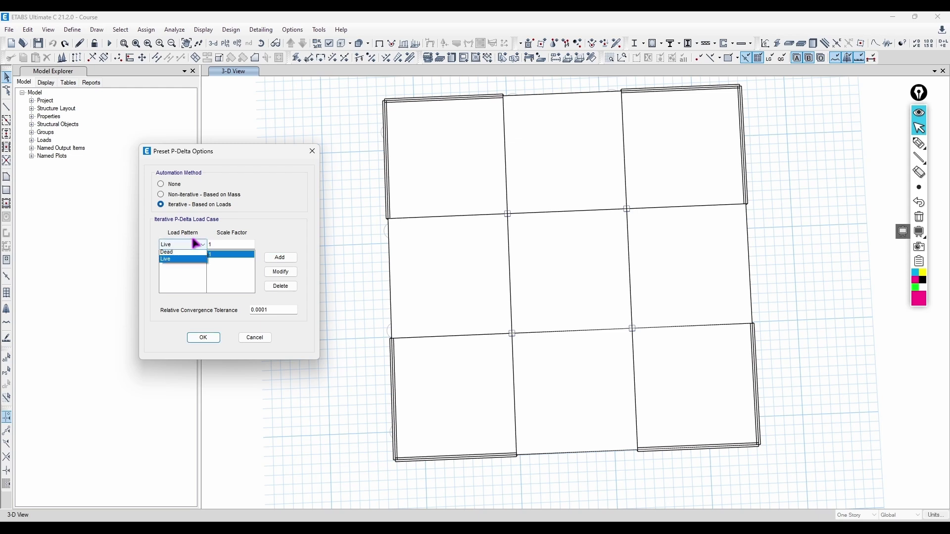
{"action": "left_click", "coordinate": [184, 259]}
{"action": "left_click", "coordinate": [290, 257]}
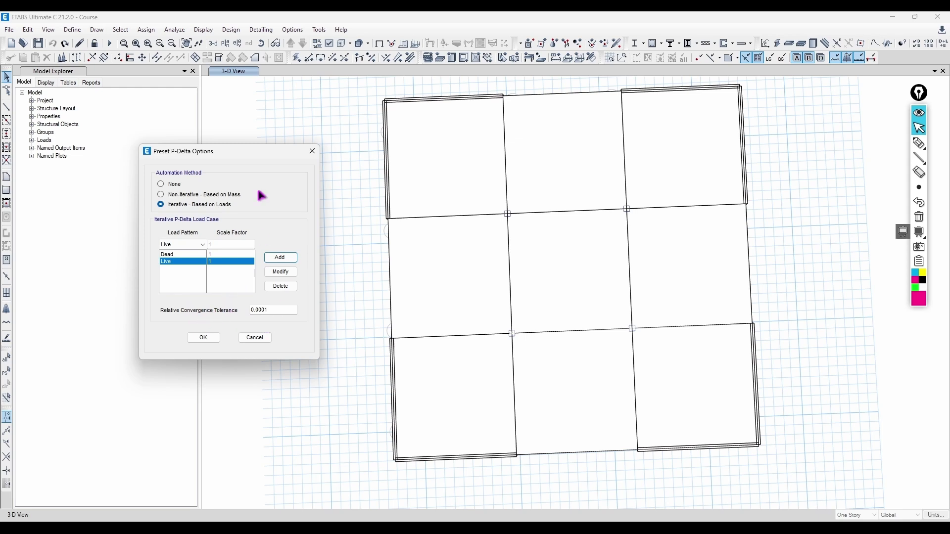
{"action": "left_click", "coordinate": [310, 153]}
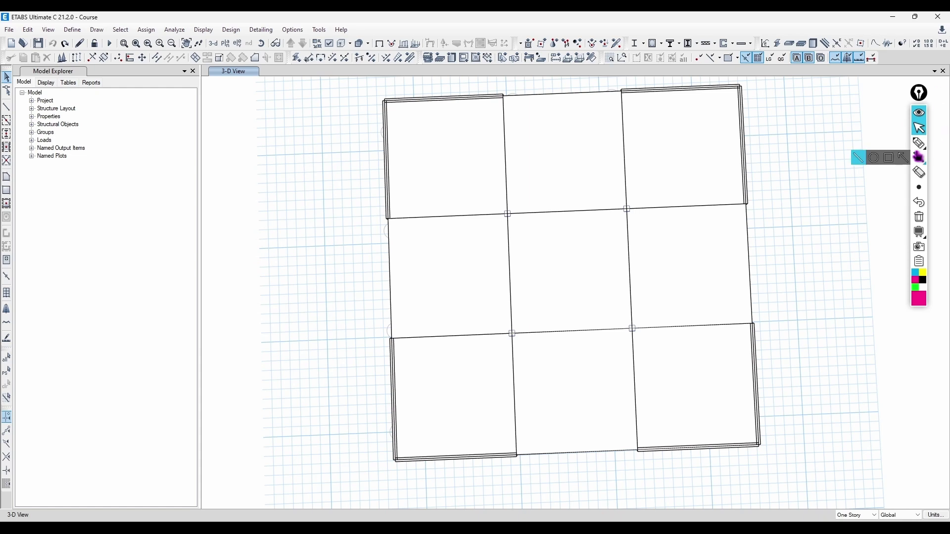
Switch to the annotation blackboard and handwrite "1st" and "2nd" one below the other
{"action": "left_click", "coordinate": [901, 232]}
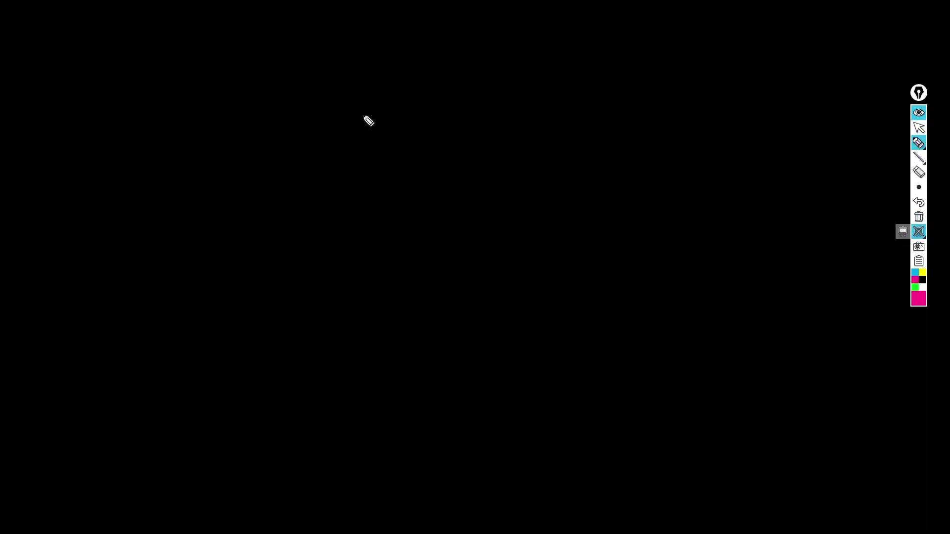
{"action": "left_click_drag", "start_coordinate": [112, 64], "coordinate": [116, 78]}
{"action": "mouse_move", "coordinate": [130, 51]}
{"action": "left_mouse_down"}
{"action": "mouse_move", "coordinate": [124, 63]}
{"action": "mouse_move", "coordinate": [143, 51]}
{"action": "left_mouse_up"}
{"action": "left_click_drag", "start_coordinate": [136, 47], "coordinate": [135, 62]}
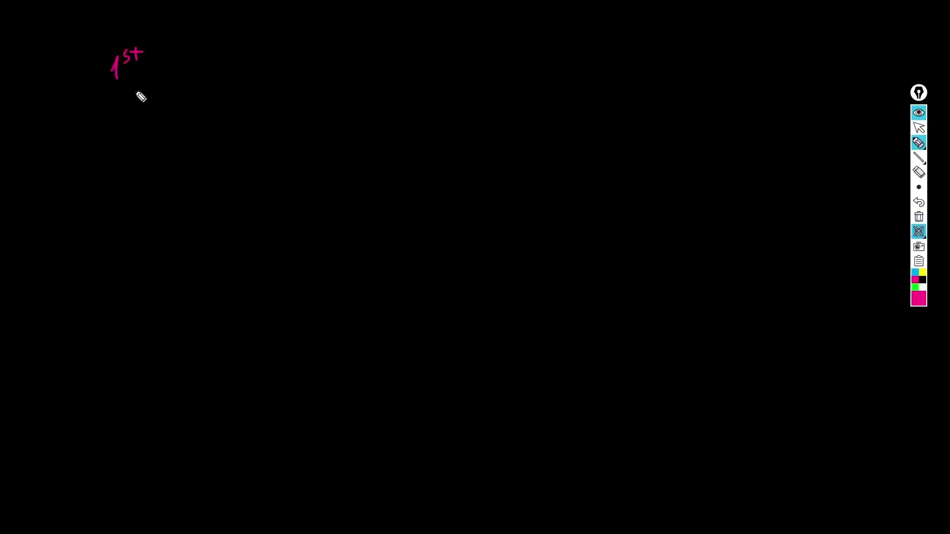
{"action": "left_click_drag", "start_coordinate": [114, 103], "coordinate": [127, 115]}
{"action": "left_click_drag", "start_coordinate": [128, 94], "coordinate": [141, 96]}
{"action": "left_click_drag", "start_coordinate": [146, 90], "coordinate": [144, 99]}
{"action": "left_click_drag", "start_coordinate": [149, 81], "coordinate": [149, 101]}
Sketch a simply supported beam carrying a uniformly distributed load along its whole length
{"action": "left_click_drag", "start_coordinate": [338, 72], "coordinate": [523, 69]}
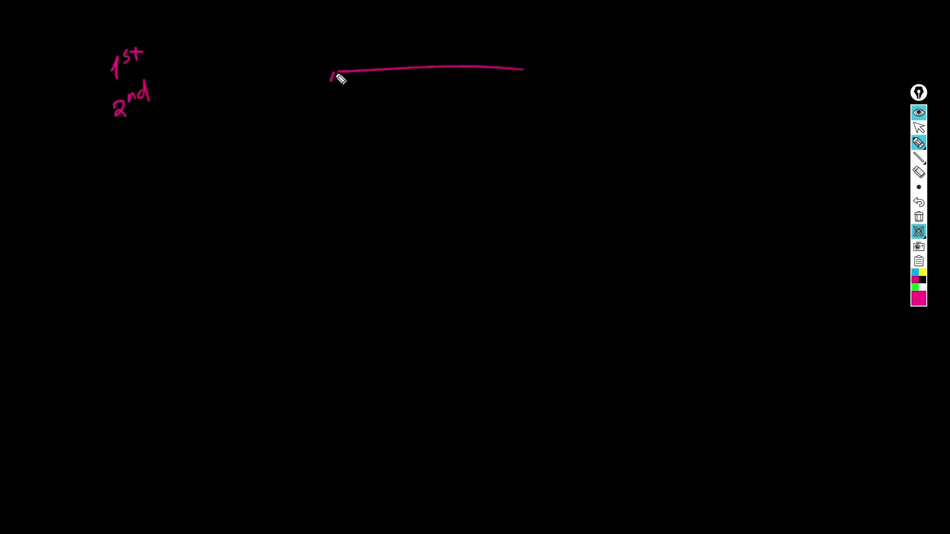
{"action": "left_click_drag", "start_coordinate": [340, 78], "coordinate": [338, 74]}
{"action": "left_click_drag", "start_coordinate": [523, 69], "coordinate": [522, 72]}
{"action": "left_click_drag", "start_coordinate": [338, 72], "coordinate": [522, 69]}
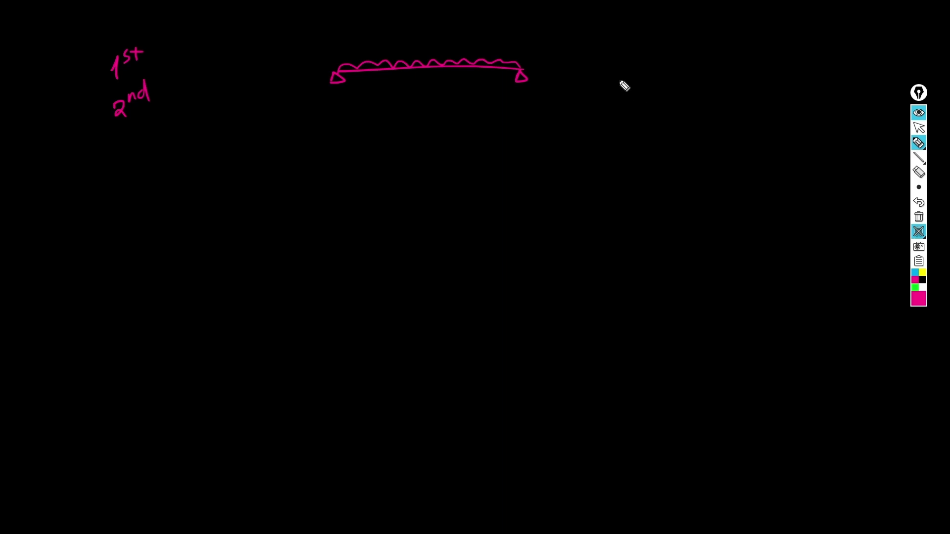
Handwrite the moment formula wL²/8 beside the beam sketch
{"action": "left_click_drag", "start_coordinate": [619, 72], "coordinate": [638, 83]}
{"action": "mouse_move", "coordinate": [648, 64]}
{"action": "left_mouse_down"}
{"action": "mouse_move", "coordinate": [654, 84]}
{"action": "mouse_move", "coordinate": [666, 67]}
{"action": "left_mouse_up"}
{"action": "left_click_drag", "start_coordinate": [618, 90], "coordinate": [670, 89]}
{"action": "left_click_drag", "start_coordinate": [652, 96], "coordinate": [651, 97]}
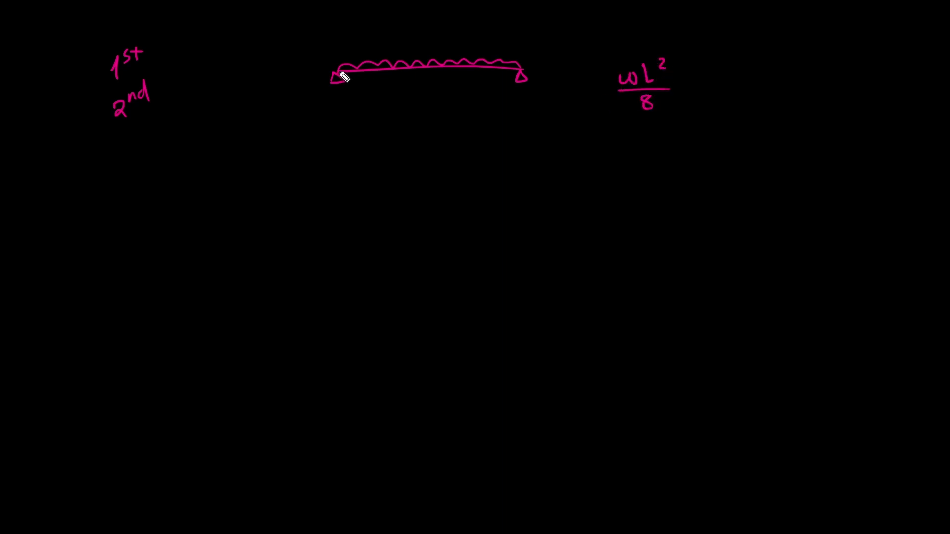
Draw the curve below the beam with an arrow to the formula, box the formula and note "at instance" beside it
{"action": "mouse_move", "coordinate": [345, 78]}
{"action": "left_mouse_down"}
{"action": "mouse_move", "coordinate": [497, 82]}
{"action": "mouse_move", "coordinate": [521, 73]}
{"action": "left_mouse_up"}
{"action": "mouse_move", "coordinate": [429, 72]}
{"action": "left_mouse_down"}
{"action": "mouse_move", "coordinate": [559, 102]}
{"action": "mouse_move", "coordinate": [581, 96]}
{"action": "left_mouse_up"}
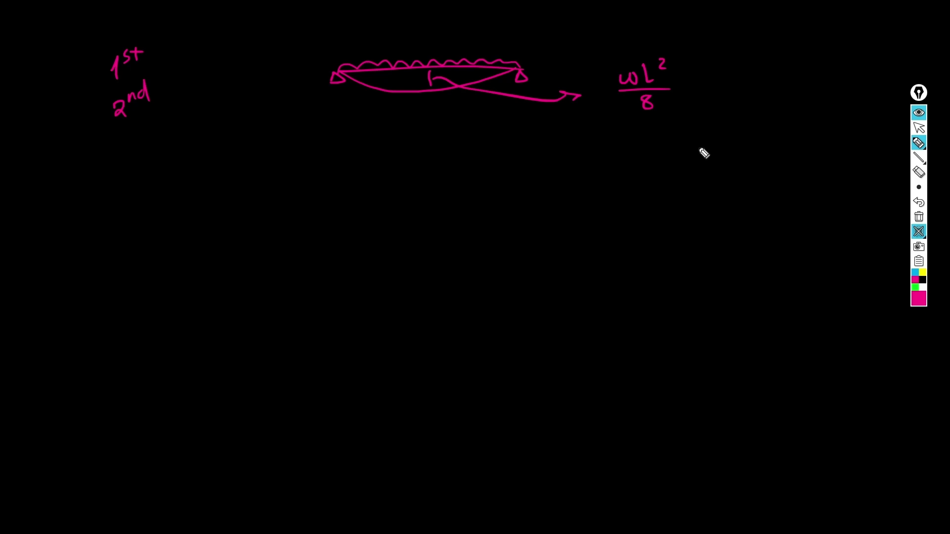
{"action": "mouse_move", "coordinate": [677, 45]}
{"action": "left_mouse_down"}
{"action": "mouse_move", "coordinate": [608, 120]}
{"action": "mouse_move", "coordinate": [620, 120]}
{"action": "left_mouse_up"}
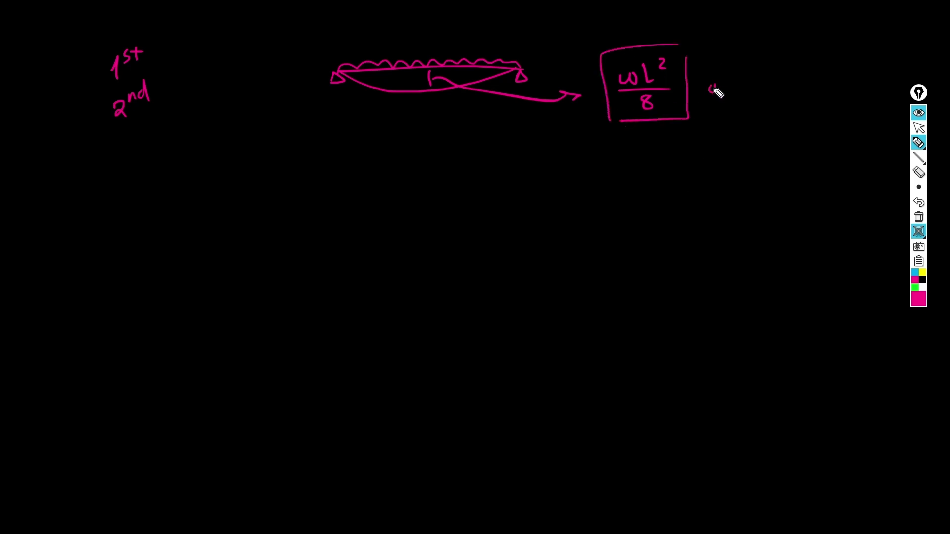
{"action": "mouse_move", "coordinate": [715, 90]}
{"action": "left_mouse_down"}
{"action": "mouse_move", "coordinate": [722, 80]}
{"action": "mouse_move", "coordinate": [726, 106]}
{"action": "mouse_move", "coordinate": [752, 112]}
{"action": "mouse_move", "coordinate": [808, 104]}
{"action": "left_mouse_up"}
Circle "2nd" with an arrow leading from it, and sketch a second loaded beam with a dashed deflected shape
{"action": "mouse_move", "coordinate": [113, 128]}
{"action": "left_mouse_down"}
{"action": "mouse_move", "coordinate": [123, 143]}
{"action": "mouse_move", "coordinate": [215, 188]}
{"action": "mouse_move", "coordinate": [218, 200]}
{"action": "left_mouse_up"}
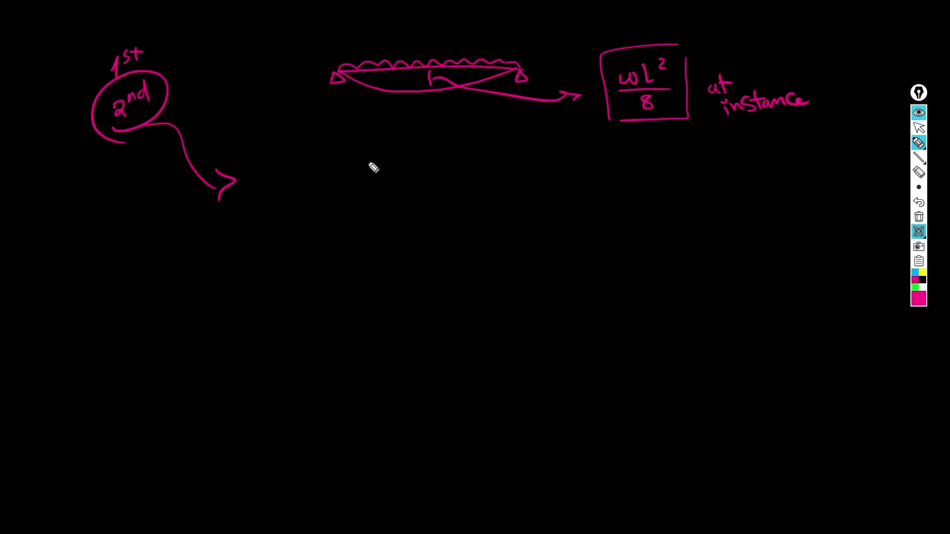
{"action": "mouse_move", "coordinate": [341, 188]}
{"action": "left_mouse_down"}
{"action": "mouse_move", "coordinate": [590, 201]}
{"action": "mouse_move", "coordinate": [588, 209]}
{"action": "mouse_move", "coordinate": [354, 205]}
{"action": "mouse_move", "coordinate": [432, 191]}
{"action": "mouse_move", "coordinate": [583, 198]}
{"action": "left_mouse_up"}
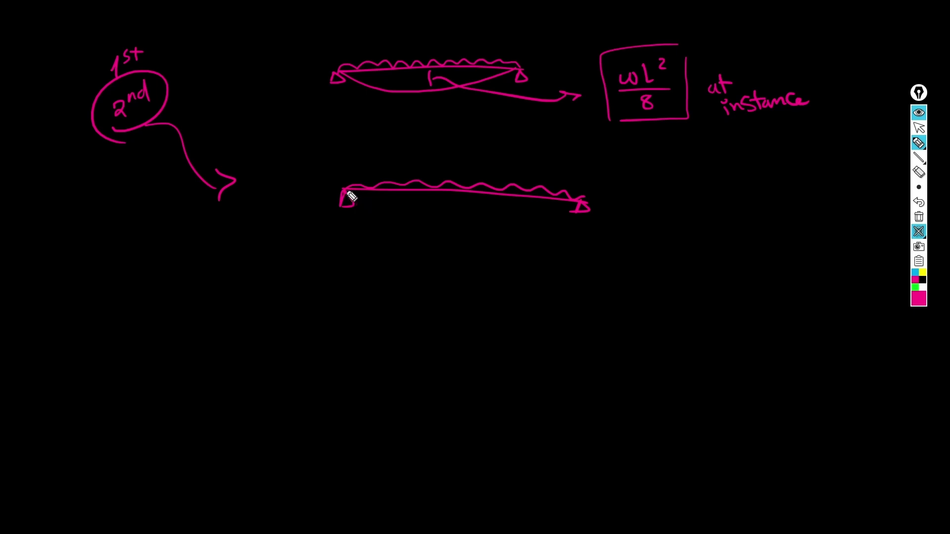
{"action": "mouse_move", "coordinate": [417, 218]}
{"action": "left_mouse_down"}
{"action": "mouse_move", "coordinate": [505, 221]}
{"action": "mouse_move", "coordinate": [580, 208]}
{"action": "left_mouse_up"}
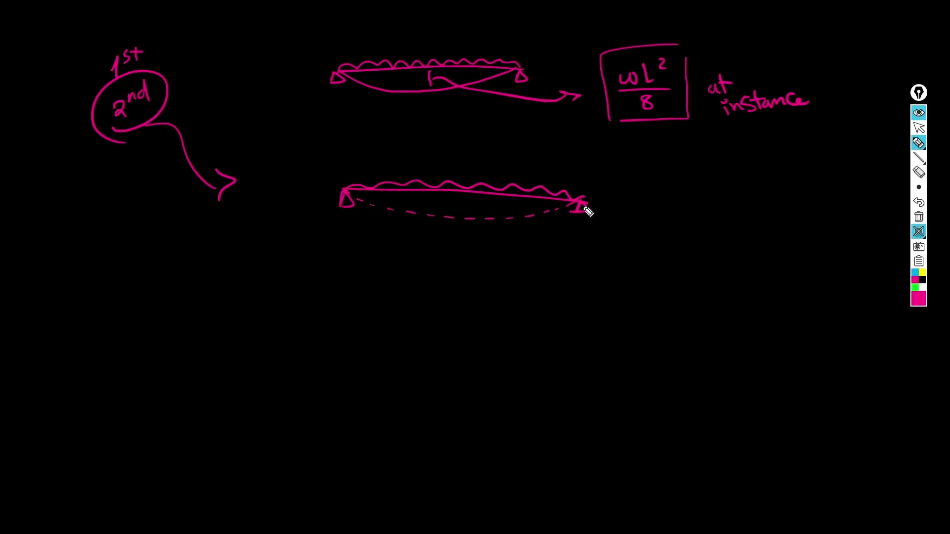
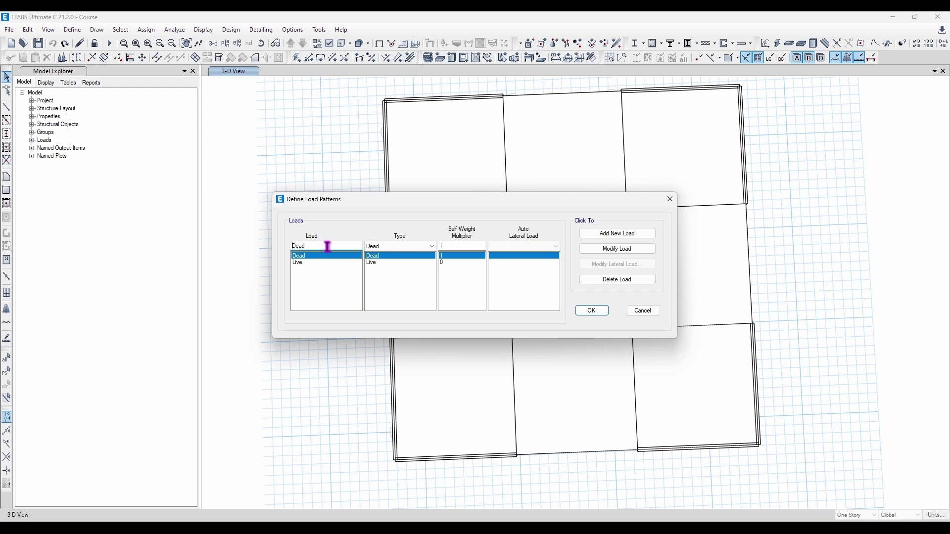
In the load pattern definitions, enter a pattern named FC of type Super Dead with self weight multiplier 0, without adding it
{"action": "left_click", "coordinate": [424, 247]}
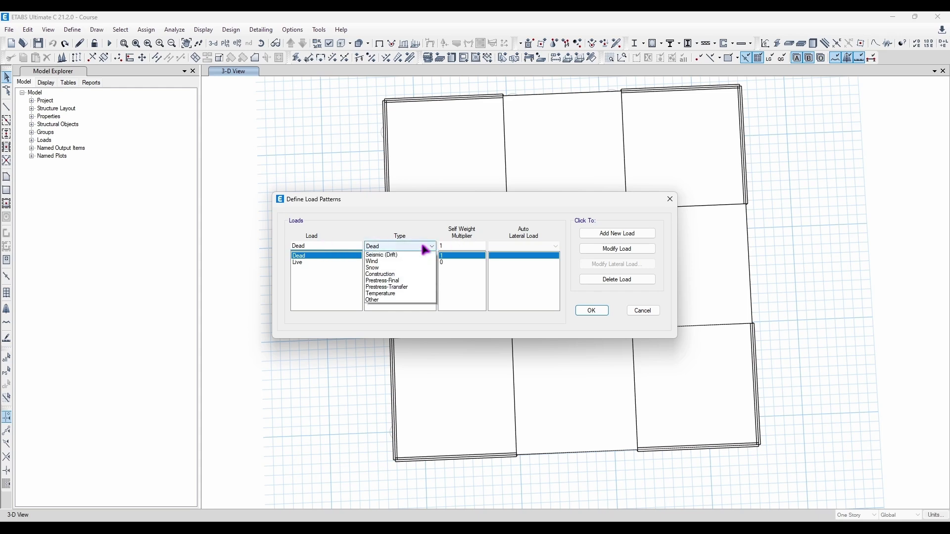
{"action": "left_click", "coordinate": [424, 250]}
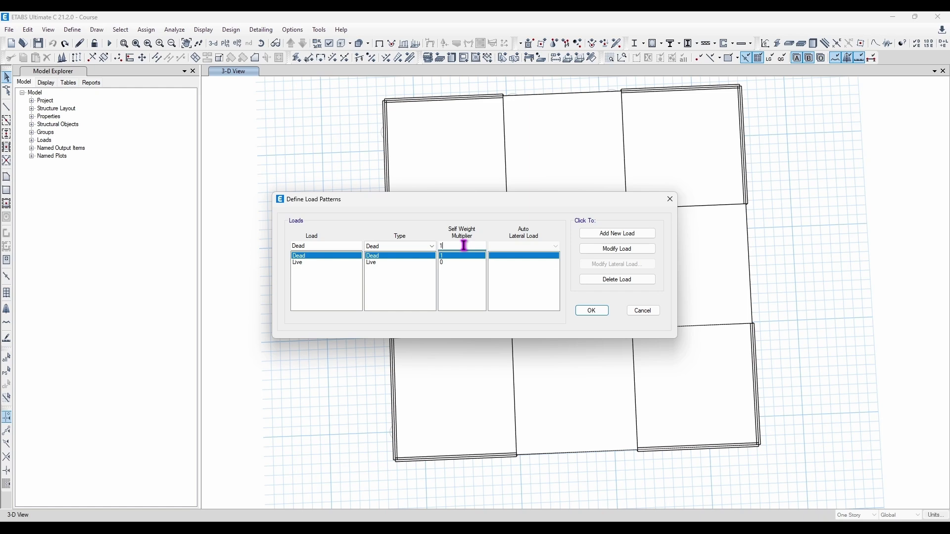
{"action": "double_click", "coordinate": [338, 244]}
{"action": "type", "text": "fc"}
{"action": "left_click", "coordinate": [394, 247]}
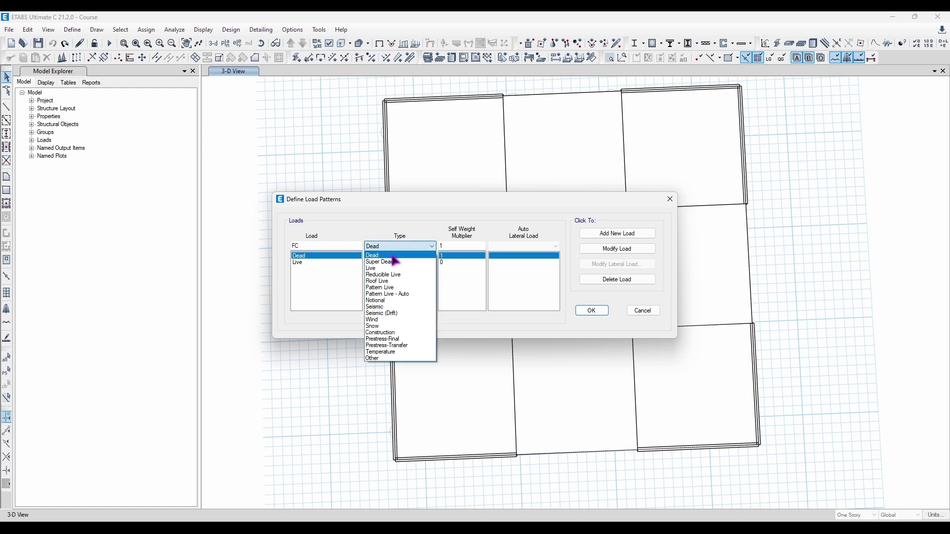
{"action": "left_click", "coordinate": [395, 256]}
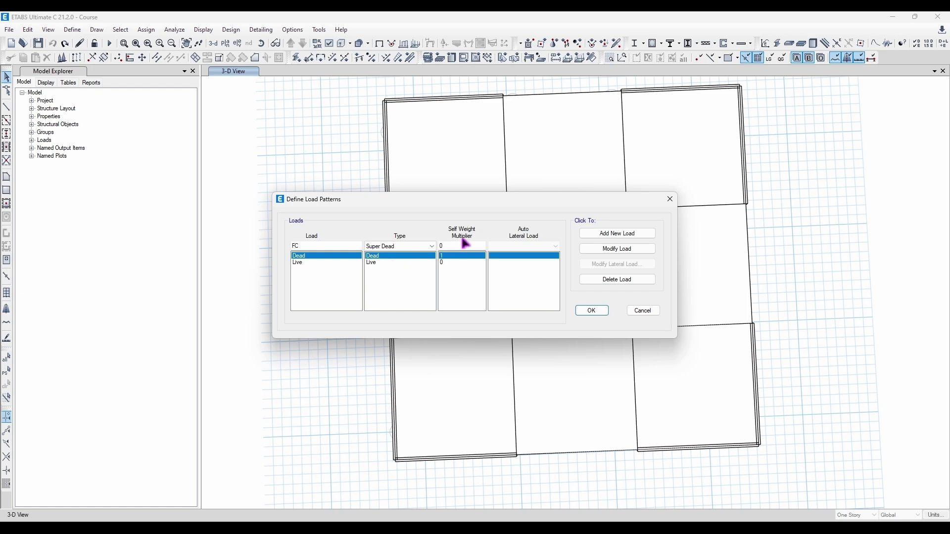
{"action": "left_click", "coordinate": [342, 246]}
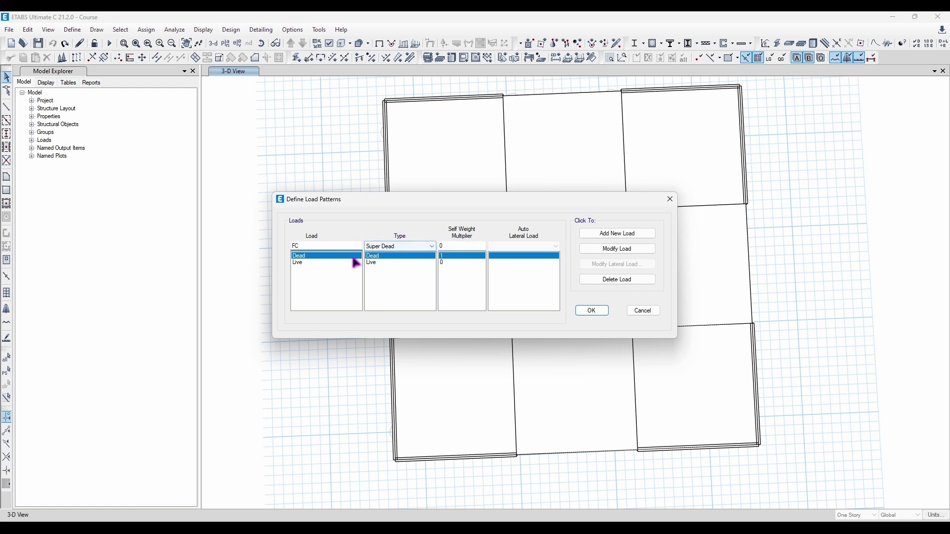
Select the Live load pattern and examine the load types available for it
{"action": "left_click", "coordinate": [354, 262]}
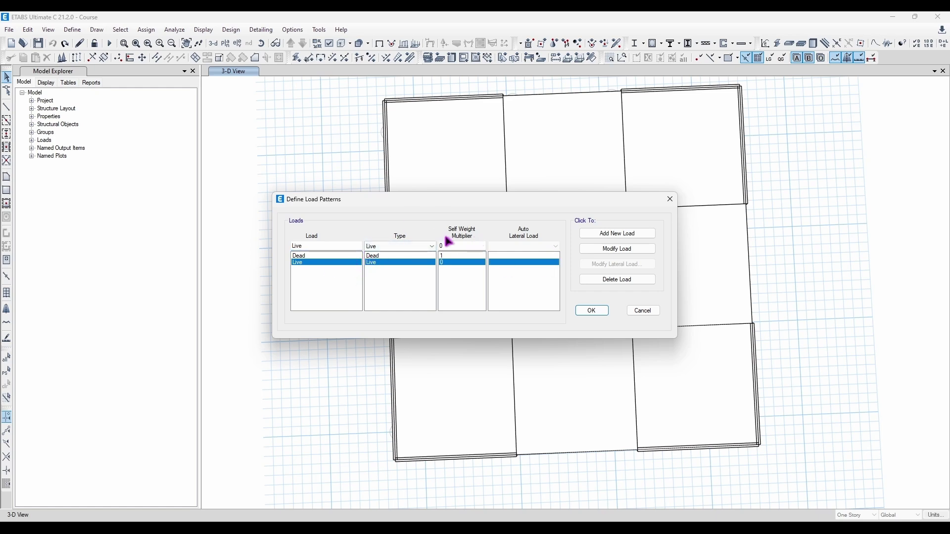
{"action": "left_click", "coordinate": [322, 244]}
{"action": "left_click", "coordinate": [418, 246]}
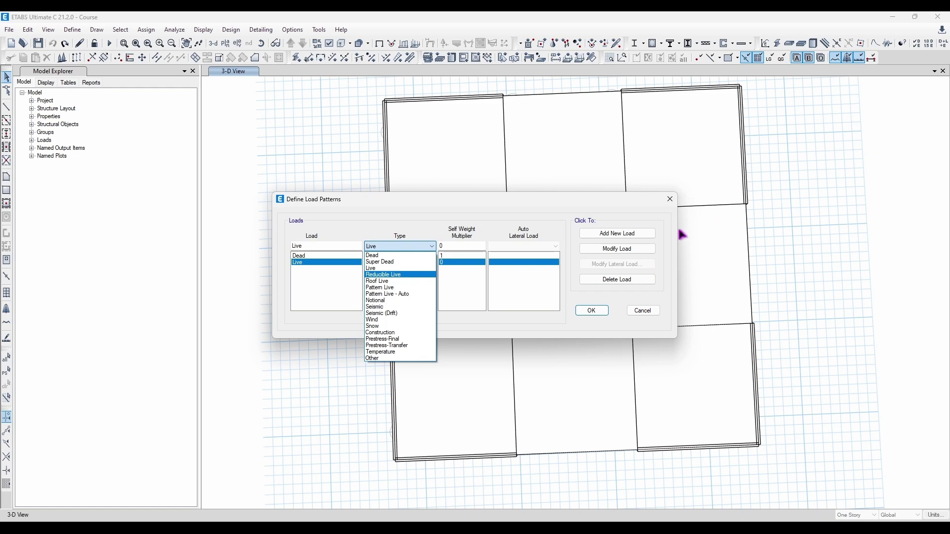
On a blank annotation blackboard, sketch a pitched-roof portal frame with two sloping rafters and two columns
{"action": "key", "text": "ctrl+shift+1"}
{"action": "left_click", "coordinate": [919, 231]}
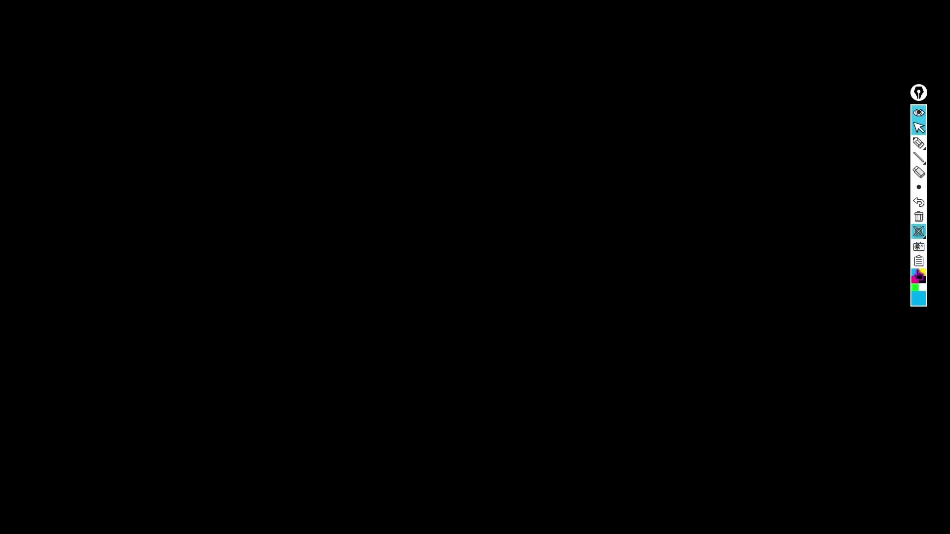
{"action": "left_click", "coordinate": [919, 143]}
{"action": "left_click_drag", "start_coordinate": [453, 180], "coordinate": [347, 233]}
{"action": "left_click_drag", "start_coordinate": [454, 178], "coordinate": [583, 215]}
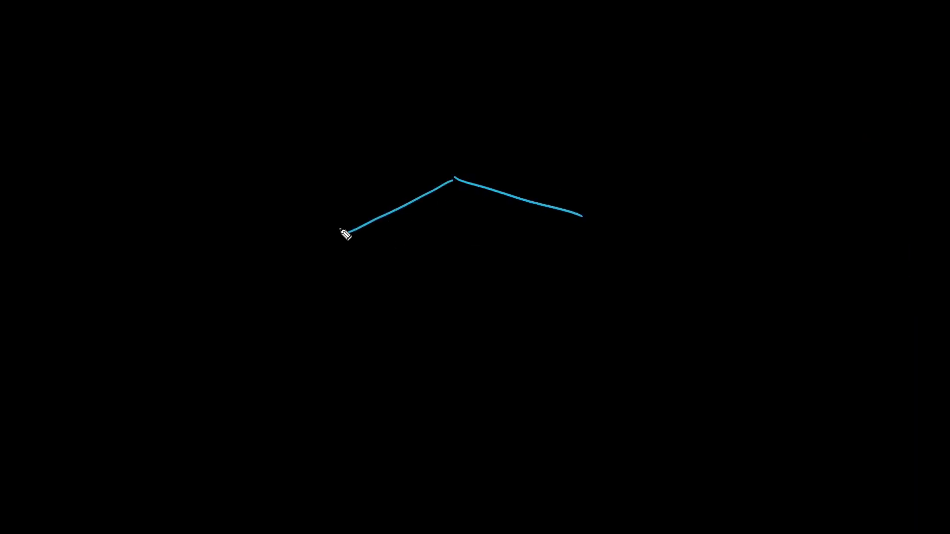
{"action": "left_click_drag", "start_coordinate": [341, 228], "coordinate": [356, 336]}
{"action": "mouse_move", "coordinate": [584, 215]}
{"action": "left_mouse_down"}
{"action": "mouse_move", "coordinate": [586, 324]}
{"action": "mouse_move", "coordinate": [609, 322]}
{"action": "left_mouse_up"}
Hatch the fixed supports at the bases of both frame columns
{"action": "mouse_move", "coordinate": [340, 337]}
{"action": "left_mouse_down"}
{"action": "mouse_move", "coordinate": [365, 335]}
{"action": "mouse_move", "coordinate": [342, 348]}
{"action": "left_mouse_up"}
{"action": "left_click_drag", "start_coordinate": [352, 339], "coordinate": [349, 347]}
{"action": "left_click_drag", "start_coordinate": [359, 337], "coordinate": [356, 348]}
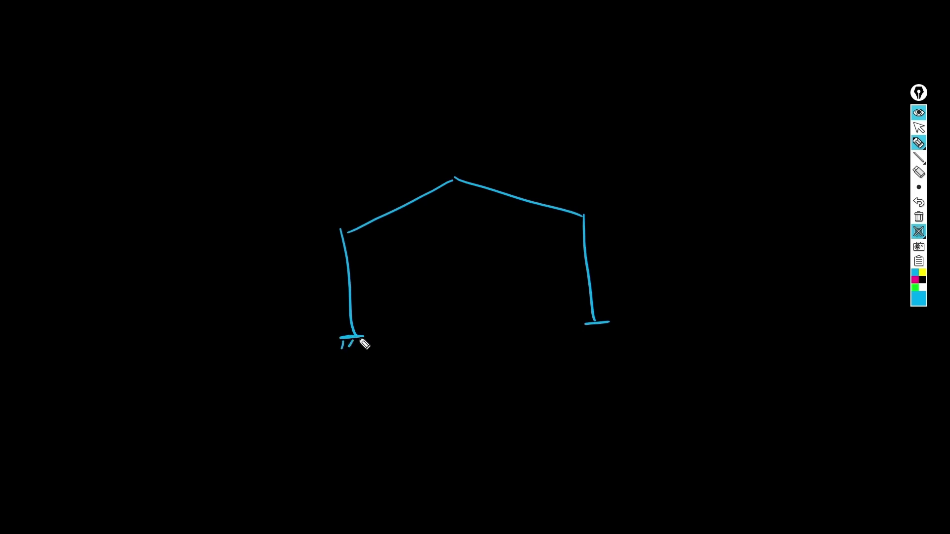
{"action": "left_click_drag", "start_coordinate": [593, 325], "coordinate": [591, 330]}
{"action": "left_click_drag", "start_coordinate": [601, 324], "coordinate": [605, 328]}
Thicken the frame's left rafter and handwrite an underlined "inacc." label above it
{"action": "left_click_drag", "start_coordinate": [350, 231], "coordinate": [443, 175]}
{"action": "mouse_move", "coordinate": [352, 184]}
{"action": "left_mouse_down"}
{"action": "mouse_move", "coordinate": [366, 191]}
{"action": "mouse_move", "coordinate": [392, 168]}
{"action": "left_mouse_up"}
{"action": "left_click", "coordinate": [401, 166]}
{"action": "left_click_drag", "start_coordinate": [353, 207], "coordinate": [406, 183]}
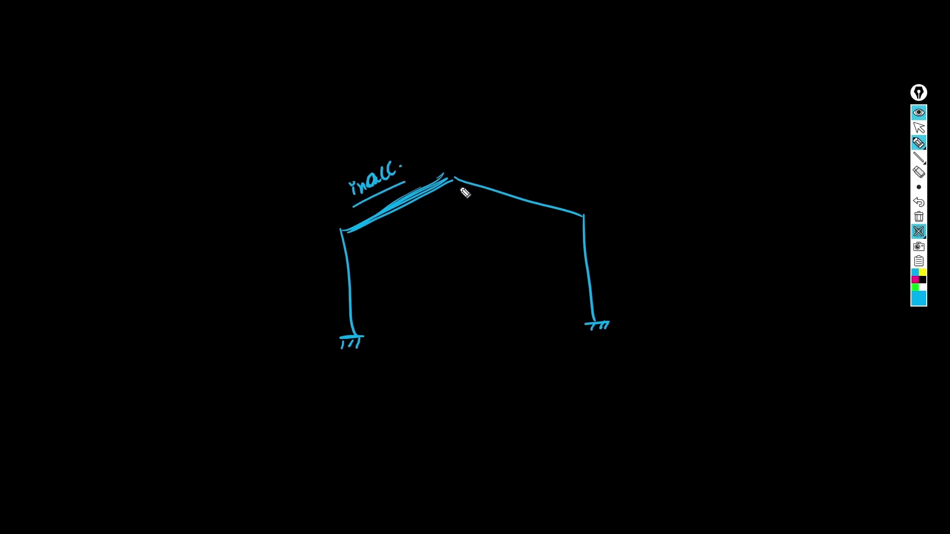
Sketch a small symbol with two vertical lines standing on the frame's right rafter
{"action": "left_click_drag", "start_coordinate": [500, 158], "coordinate": [499, 176]}
{"action": "left_click_drag", "start_coordinate": [494, 178], "coordinate": [509, 176]}
{"action": "left_click_drag", "start_coordinate": [511, 156], "coordinate": [517, 175]}
{"action": "mouse_move", "coordinate": [498, 178]}
{"action": "left_mouse_down"}
{"action": "mouse_move", "coordinate": [492, 183]}
{"action": "mouse_move", "coordinate": [503, 184]}
{"action": "left_mouse_up"}
{"action": "mouse_move", "coordinate": [494, 185]}
{"action": "left_mouse_down"}
{"action": "mouse_move", "coordinate": [516, 187]}
{"action": "mouse_move", "coordinate": [505, 192]}
{"action": "left_mouse_up"}
{"action": "left_click_drag", "start_coordinate": [492, 185], "coordinate": [493, 190]}
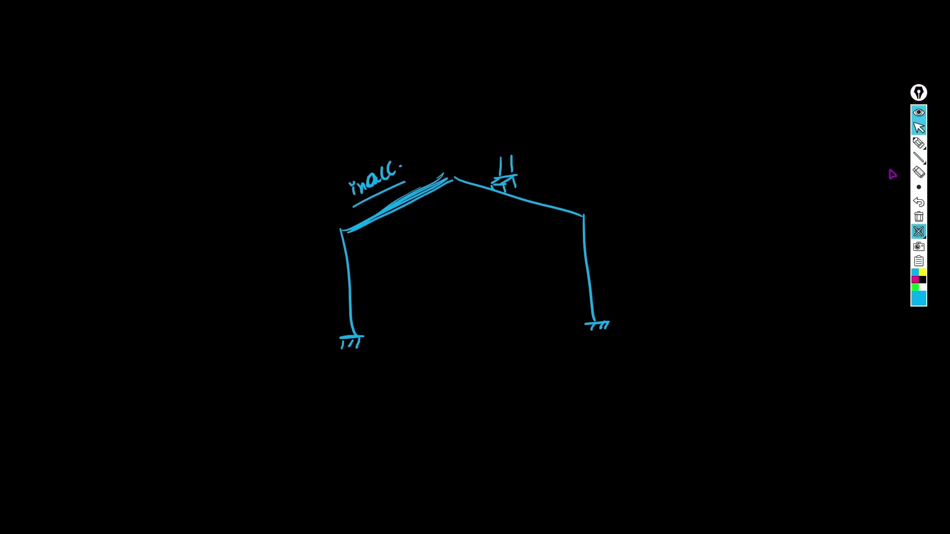
Clear the frame sketch, return to the load pattern definitions and examine the load type options for Live
{"action": "left_click", "coordinate": [919, 217]}
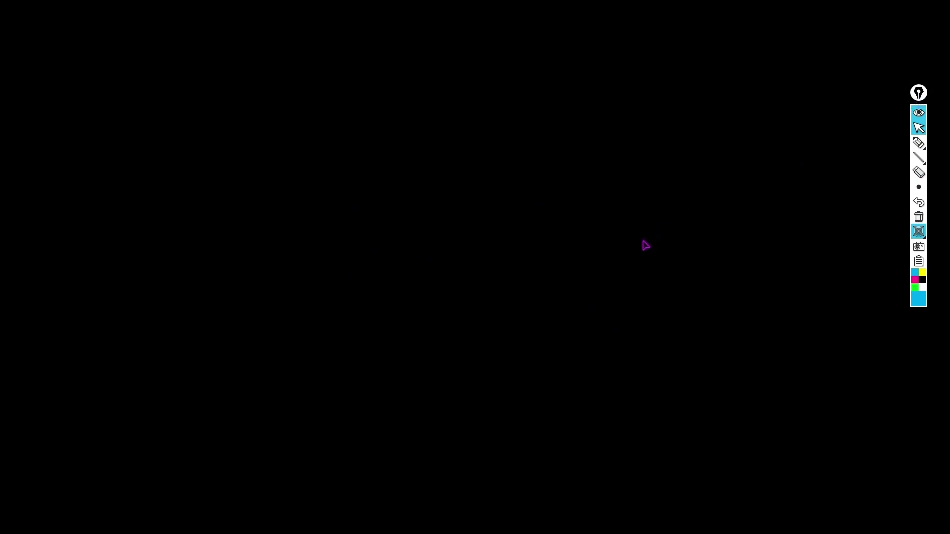
{"action": "left_click", "coordinate": [919, 231]}
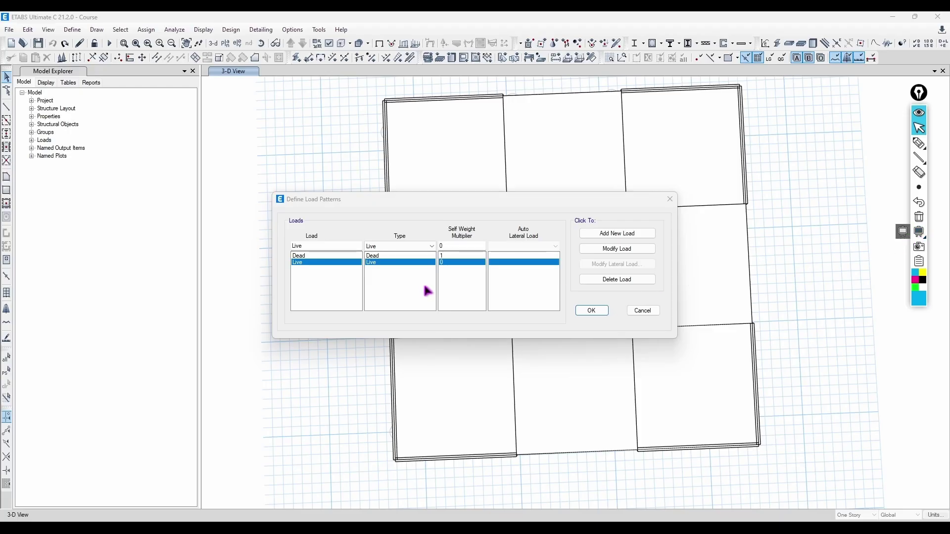
{"action": "left_click", "coordinate": [420, 247]}
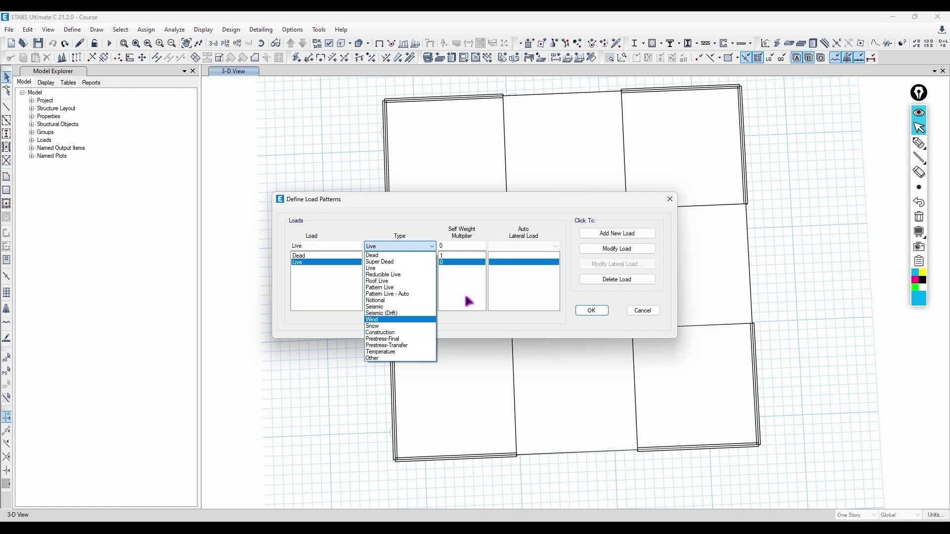
Leave the load pattern definitions unchanged and examine the settings of the Modal load case
{"action": "left_click", "coordinate": [546, 278]}
{"action": "left_click", "coordinate": [642, 311]}
{"action": "left_click", "coordinate": [72, 29]}
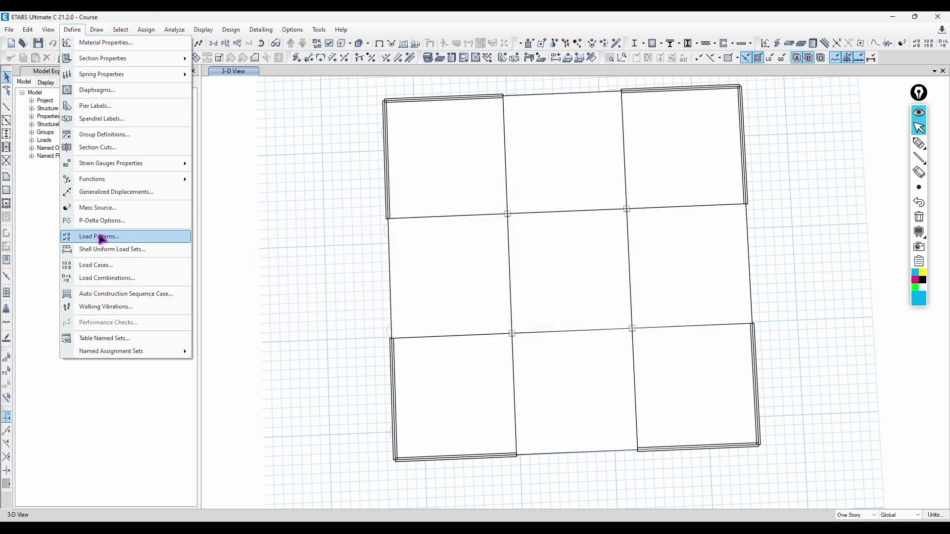
{"action": "left_click", "coordinate": [158, 266]}
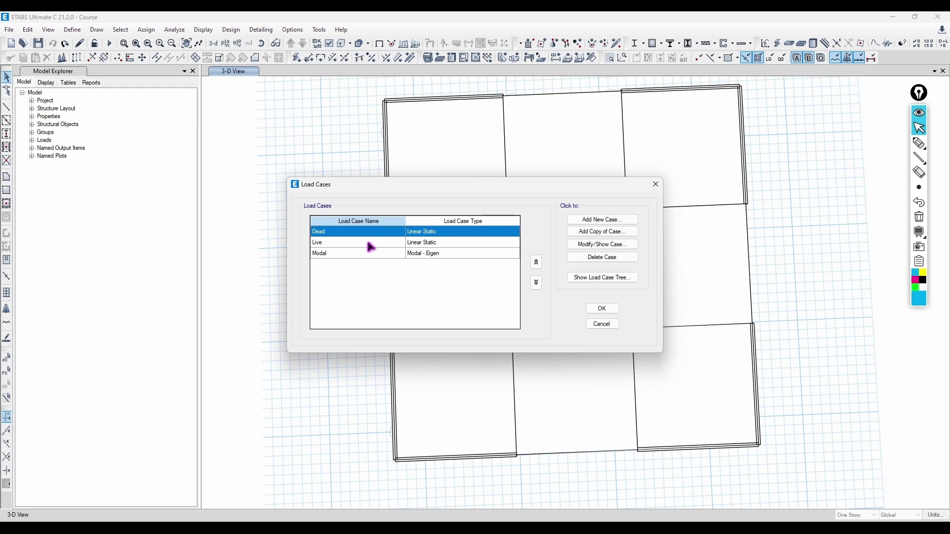
{"action": "left_click", "coordinate": [450, 243]}
{"action": "double_click", "coordinate": [411, 255]}
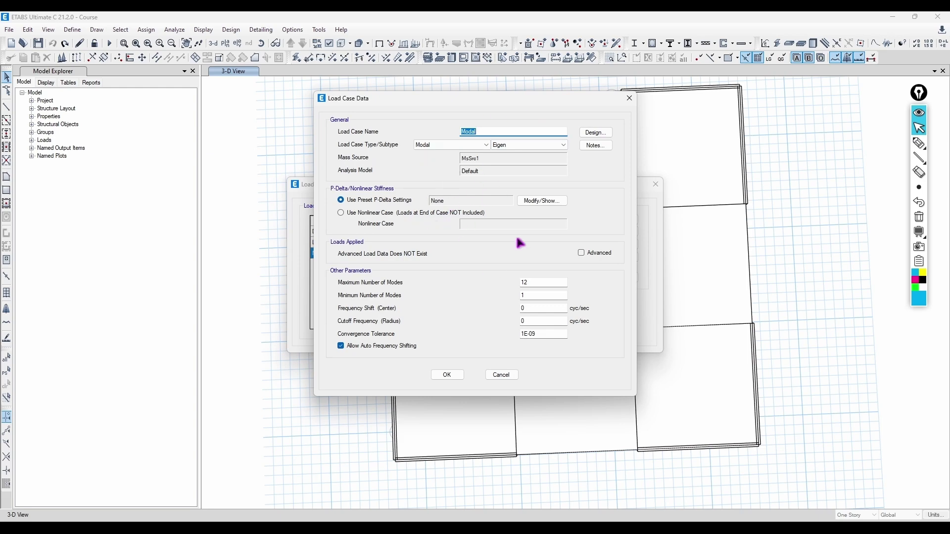
{"action": "left_click", "coordinate": [629, 98]}
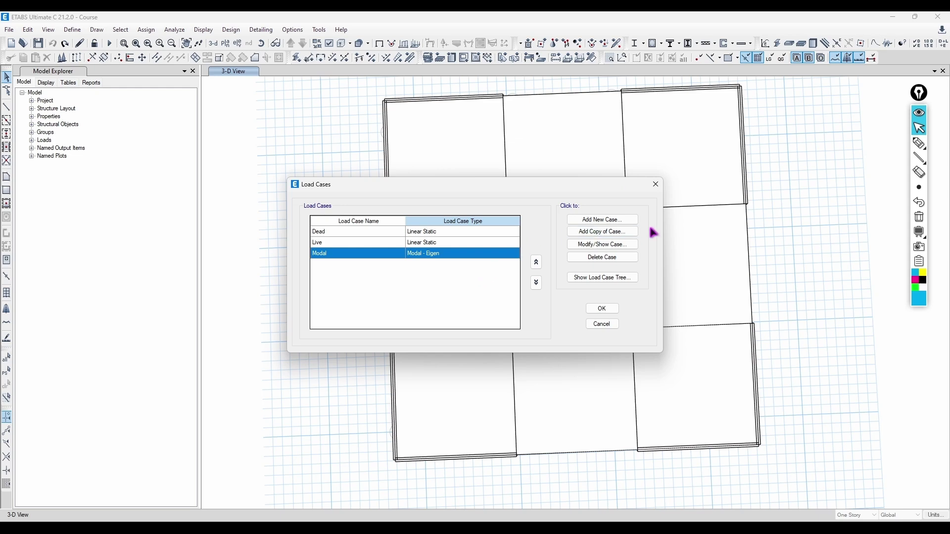
Sketch a blue single-storey portal frame with short base lines under both columns beside the model
{"action": "left_click", "coordinate": [919, 143]}
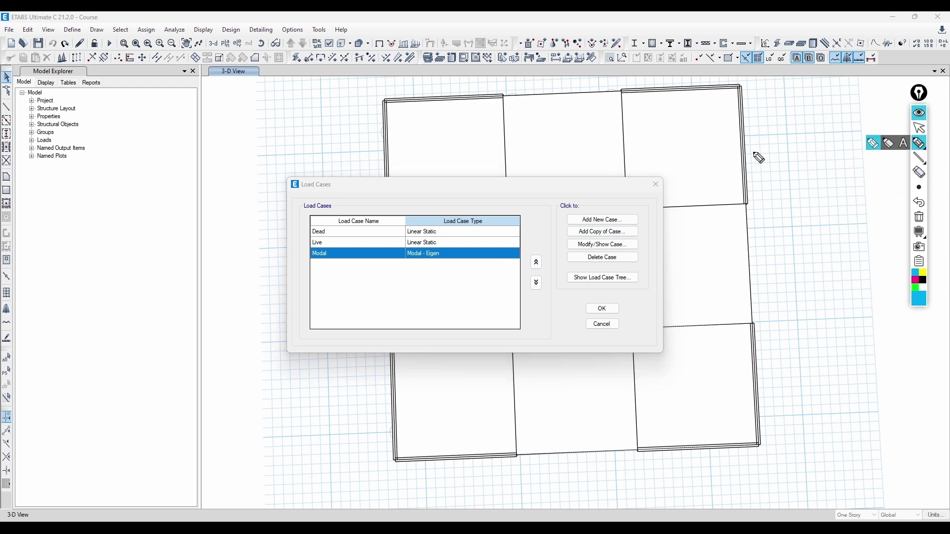
{"action": "mouse_move", "coordinate": [758, 169]}
{"action": "left_mouse_down"}
{"action": "mouse_move", "coordinate": [810, 170]}
{"action": "mouse_move", "coordinate": [766, 260]}
{"action": "left_mouse_up"}
{"action": "mouse_move", "coordinate": [809, 171]}
{"action": "left_mouse_down"}
{"action": "mouse_move", "coordinate": [814, 258]}
{"action": "mouse_move", "coordinate": [829, 259]}
{"action": "left_mouse_up"}
{"action": "left_click_drag", "start_coordinate": [785, 261], "coordinate": [764, 261]}
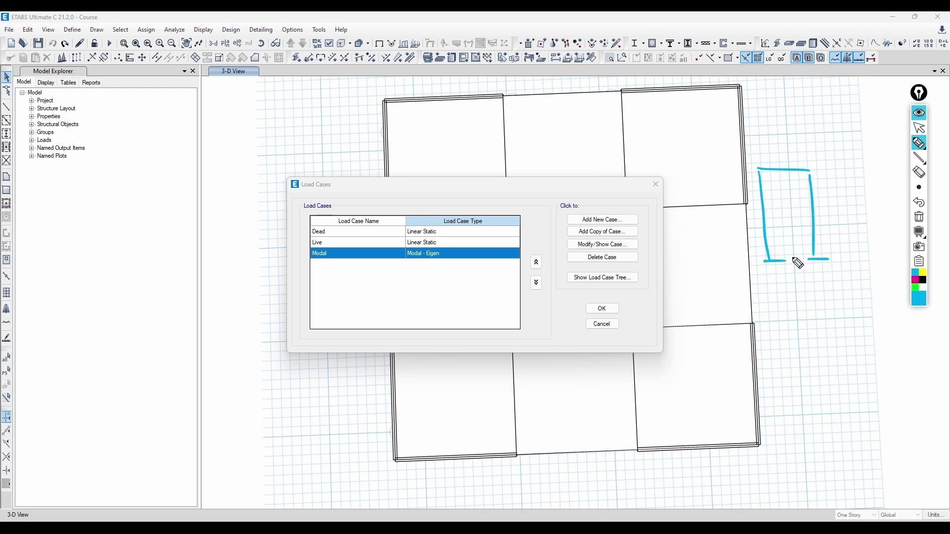
Sketch a magenta multi-storey frame with two intermediate beams and base lines below the blue portal frame
{"action": "left_click", "coordinate": [915, 280]}
{"action": "mouse_move", "coordinate": [778, 312]}
{"action": "left_mouse_down"}
{"action": "mouse_move", "coordinate": [816, 312]}
{"action": "mouse_move", "coordinate": [786, 382]}
{"action": "left_mouse_up"}
{"action": "mouse_move", "coordinate": [822, 317]}
{"action": "left_mouse_down"}
{"action": "mouse_move", "coordinate": [826, 385]}
{"action": "mouse_move", "coordinate": [841, 384]}
{"action": "mouse_move", "coordinate": [778, 382]}
{"action": "left_mouse_up"}
{"action": "mouse_move", "coordinate": [786, 357]}
{"action": "left_mouse_down"}
{"action": "mouse_move", "coordinate": [822, 357]}
{"action": "mouse_move", "coordinate": [820, 334]}
{"action": "left_mouse_up"}
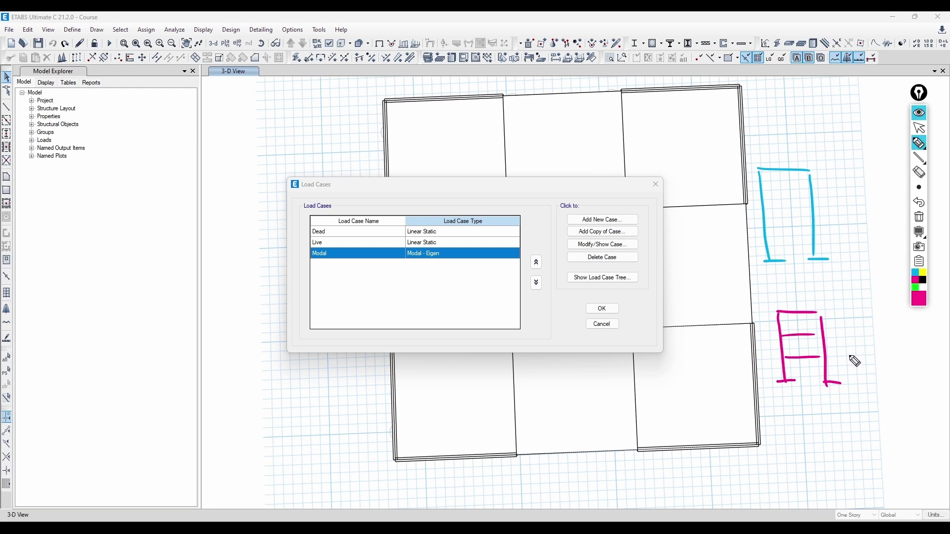
{"action": "left_click_drag", "start_coordinate": [827, 384], "coordinate": [817, 384]}
Sketch a bowed frame and a zigzag frame as two deformed mode shapes below the magenta frame
{"action": "mouse_move", "coordinate": [794, 418]}
{"action": "left_mouse_down"}
{"action": "mouse_move", "coordinate": [831, 419]}
{"action": "mouse_move", "coordinate": [842, 441]}
{"action": "mouse_move", "coordinate": [828, 477]}
{"action": "mouse_move", "coordinate": [803, 432]}
{"action": "mouse_move", "coordinate": [805, 476]}
{"action": "mouse_move", "coordinate": [790, 477]}
{"action": "mouse_move", "coordinate": [836, 476]}
{"action": "left_mouse_up"}
{"action": "mouse_move", "coordinate": [806, 437]}
{"action": "left_mouse_down"}
{"action": "mouse_move", "coordinate": [845, 436]}
{"action": "mouse_move", "coordinate": [840, 457]}
{"action": "left_mouse_up"}
{"action": "mouse_move", "coordinate": [873, 413]}
{"action": "left_mouse_down"}
{"action": "mouse_move", "coordinate": [896, 419]}
{"action": "mouse_move", "coordinate": [910, 444]}
{"action": "mouse_move", "coordinate": [884, 432]}
{"action": "mouse_move", "coordinate": [907, 454]}
{"action": "mouse_move", "coordinate": [896, 470]}
{"action": "left_mouse_up"}
{"action": "key", "text": "ctrl+z"}
{"action": "key", "text": "ctrl+z"}
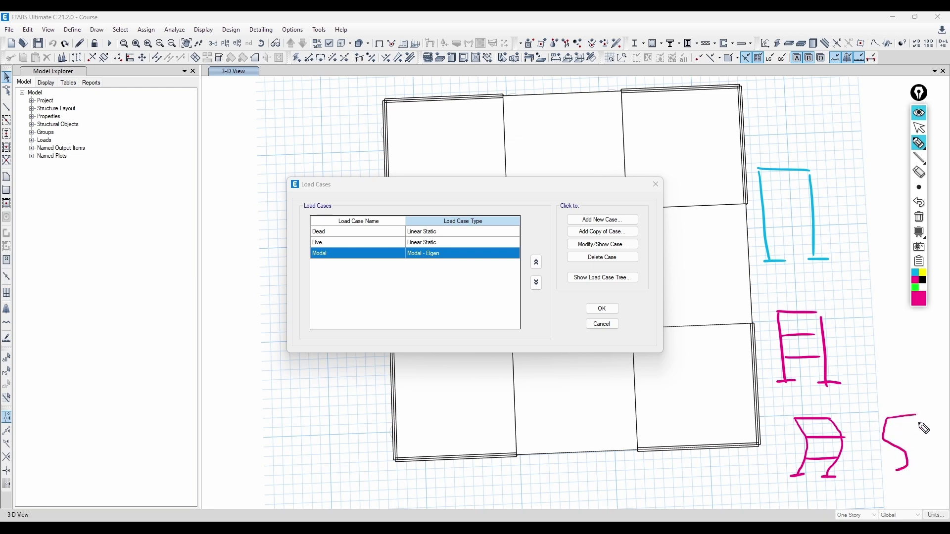
{"action": "left_click_drag", "start_coordinate": [915, 416], "coordinate": [914, 473]}
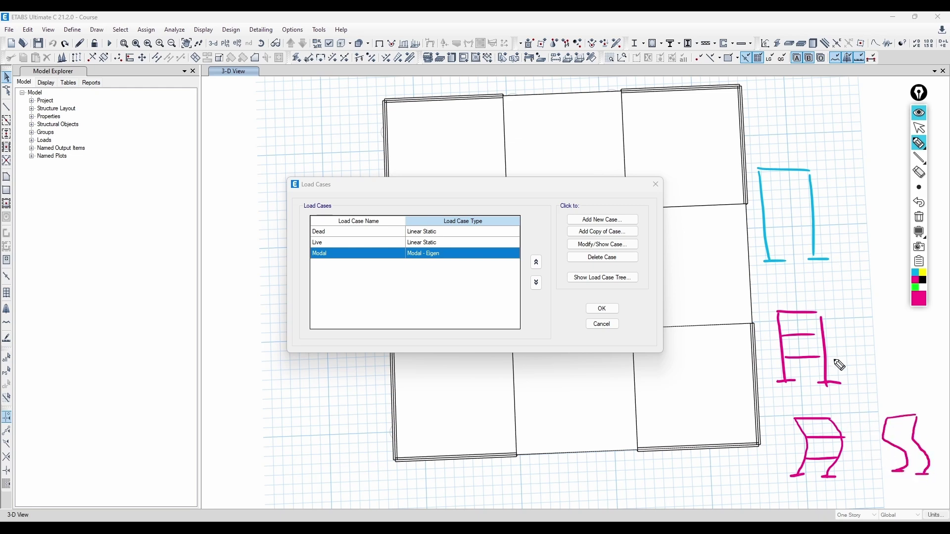
Draw a sideways-displaced column shape over the magenta frame's right column, with a short horizontal mark above it
{"action": "mouse_move", "coordinate": [820, 315]}
{"action": "left_mouse_down"}
{"action": "mouse_move", "coordinate": [844, 313]}
{"action": "mouse_move", "coordinate": [829, 383]}
{"action": "left_mouse_up"}
{"action": "left_click_drag", "start_coordinate": [843, 332], "coordinate": [819, 336]}
{"action": "left_click_drag", "start_coordinate": [833, 351], "coordinate": [826, 352]}
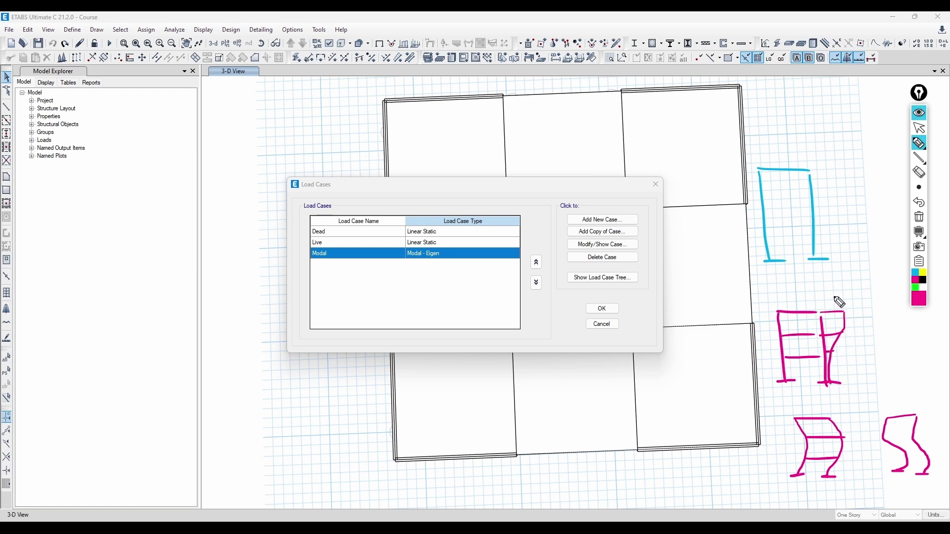
{"action": "left_click_drag", "start_coordinate": [827, 303], "coordinate": [841, 299]}
{"action": "left_click_drag", "start_coordinate": [841, 299], "coordinate": [827, 301]}
Mark the Modal entry in the load case list, clear all sketches and close the load case definitions
{"action": "left_click_drag", "start_coordinate": [345, 253], "coordinate": [312, 260]}
{"action": "left_click", "coordinate": [920, 217]}
{"action": "left_click", "coordinate": [655, 184]}
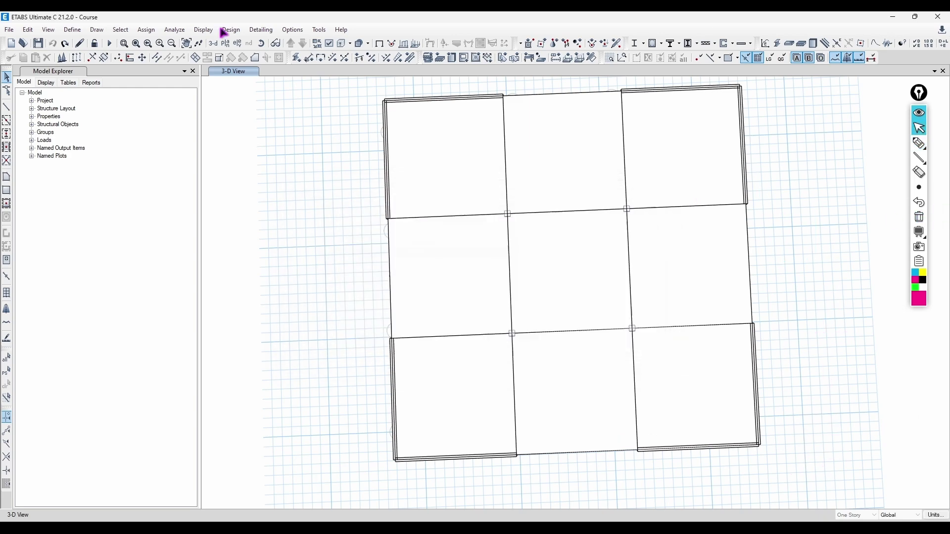
Start a new load combination and set the Dead load's scale factor to 1.4
{"action": "left_click", "coordinate": [72, 31]}
{"action": "left_click", "coordinate": [112, 279]}
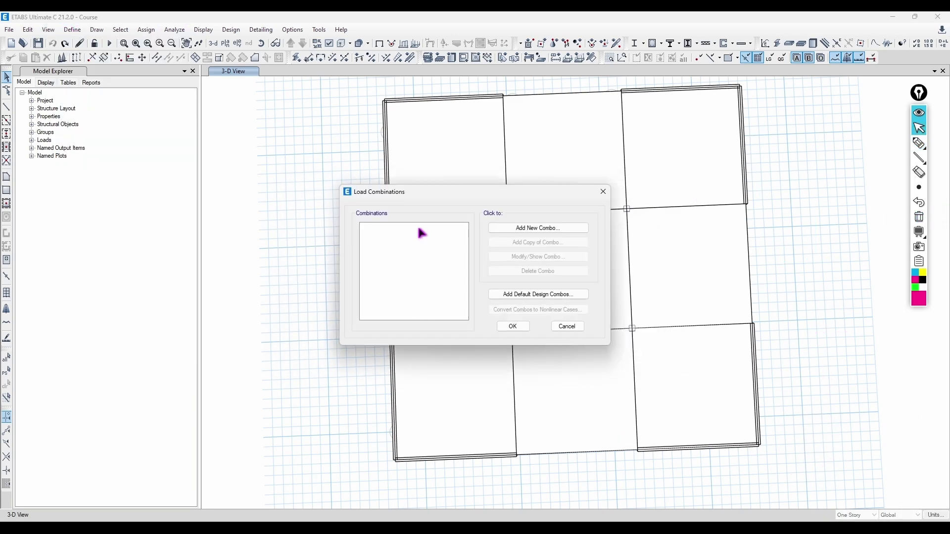
{"action": "left_click", "coordinate": [513, 230]}
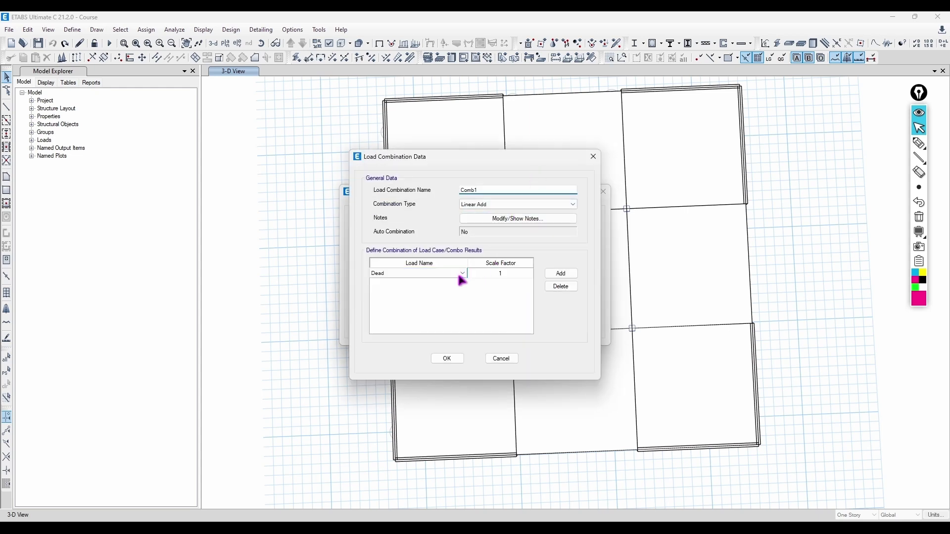
{"action": "left_click", "coordinate": [485, 275]}
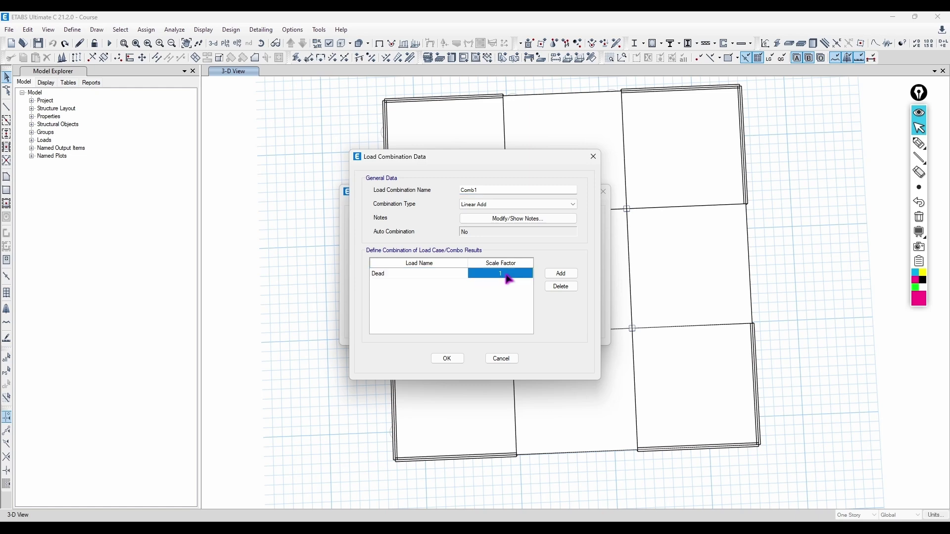
{"action": "type", "text": "1.4"}
Add the Live load to the combination with a scale factor of 1.6
{"action": "left_click", "coordinate": [559, 274]}
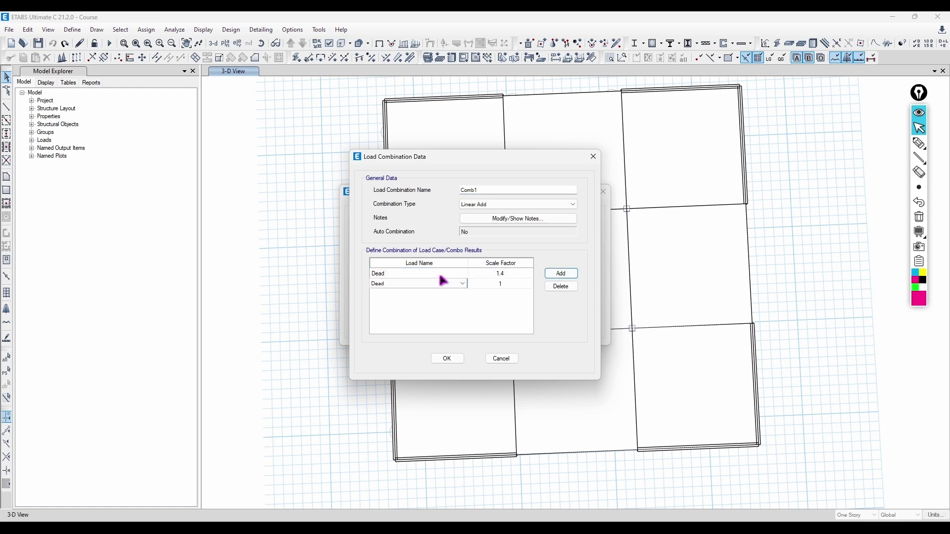
{"action": "left_click", "coordinate": [432, 284]}
{"action": "left_click", "coordinate": [391, 299]}
{"action": "left_click", "coordinate": [515, 284]}
{"action": "type", "text": "1"}
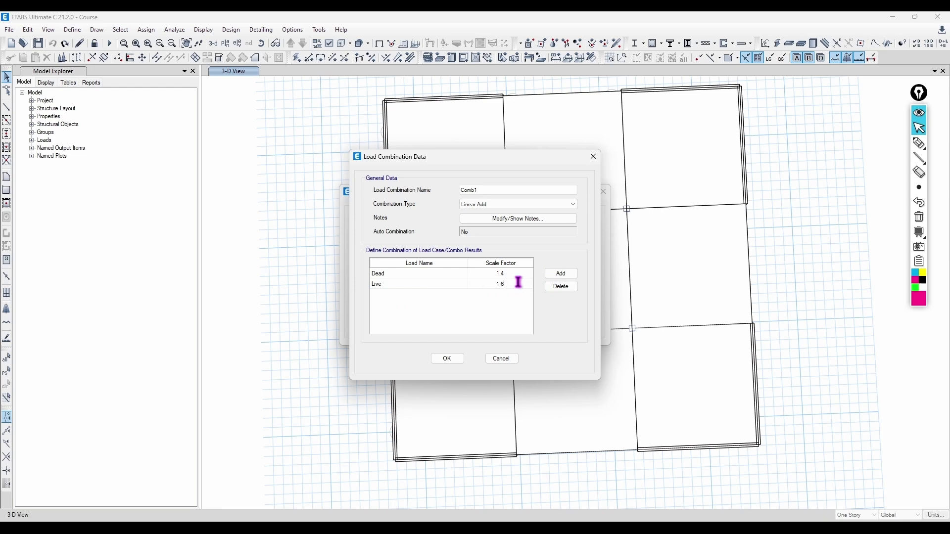
{"action": "type", "text": ".6"}
Add a second Dead entry to the combination and clear its scale factor
{"action": "left_click", "coordinate": [560, 273]}
{"action": "left_click", "coordinate": [408, 295]}
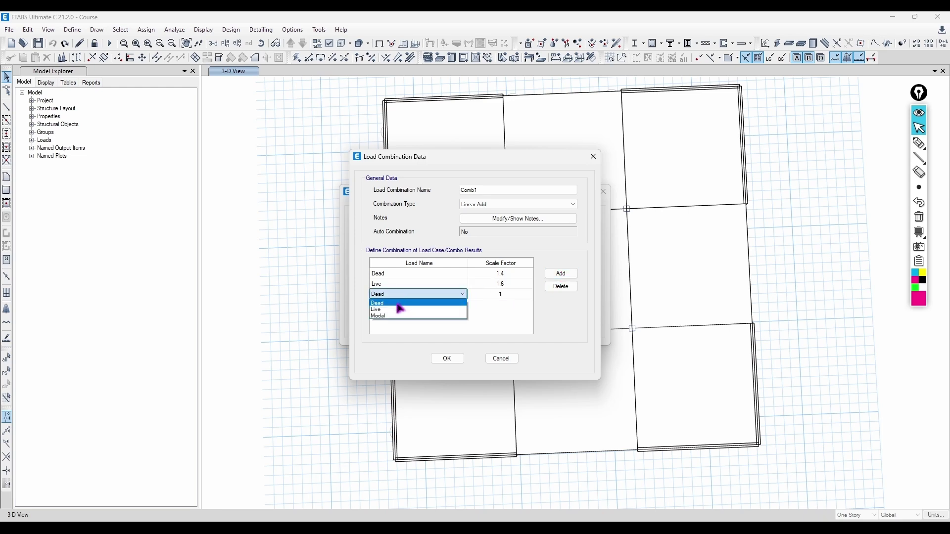
{"action": "left_click", "coordinate": [438, 302]}
{"action": "left_click", "coordinate": [513, 294]}
{"action": "type", "text": "1"}
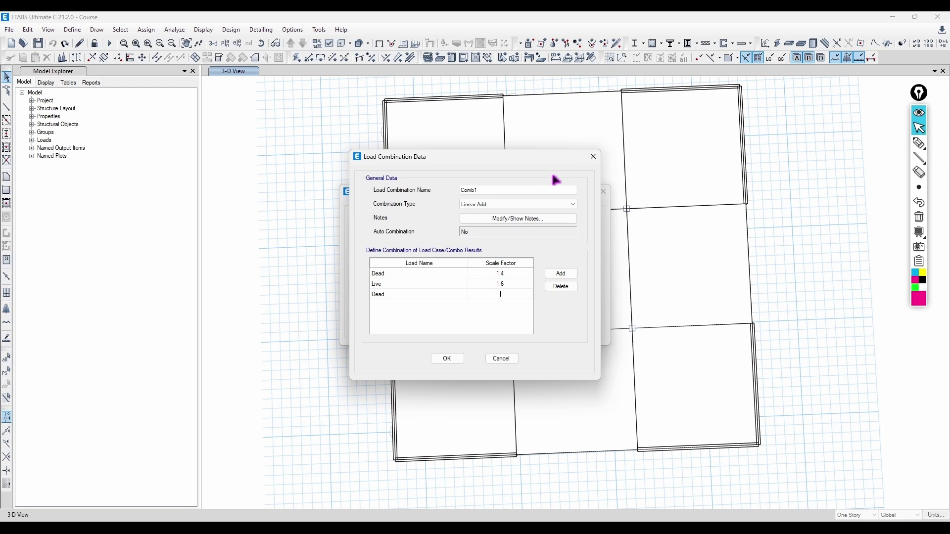
Name the load combination ULT1 and save it
{"action": "left_click_drag", "start_coordinate": [536, 189], "coordinate": [452, 189]}
{"action": "type", "text": "u"}
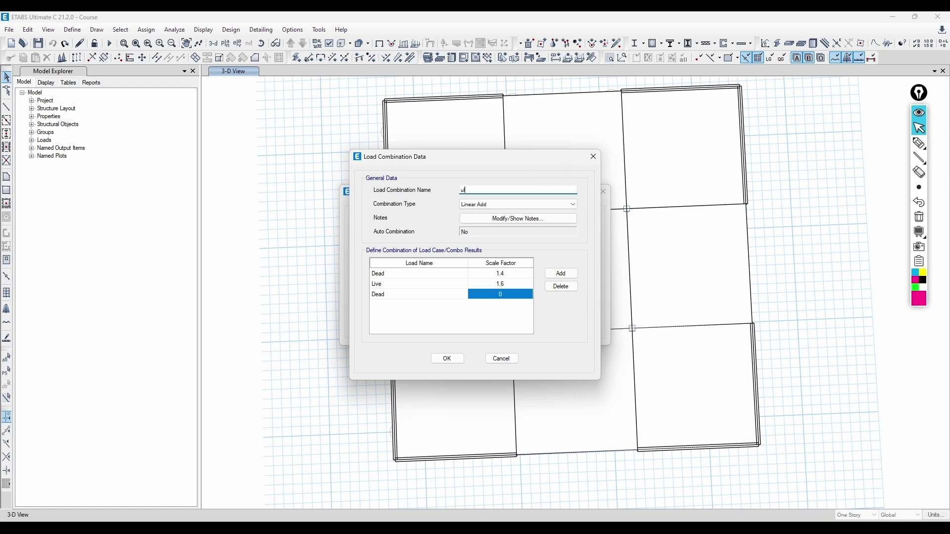
{"action": "left_click", "coordinate": [447, 358]}
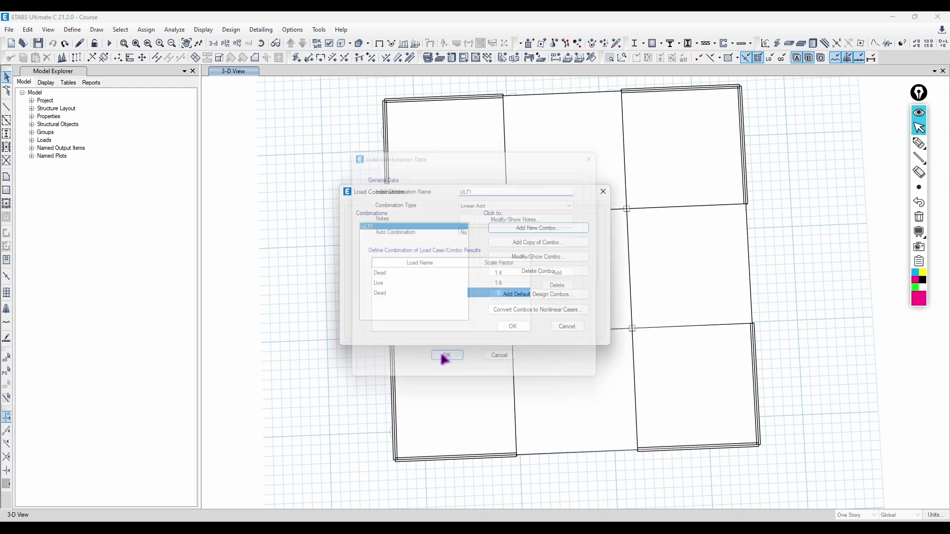
Copy the ULT1 combination and set the scale factors to 0.9 for the first Dead entry and 0.25 for Live
{"action": "left_click", "coordinate": [530, 247]}
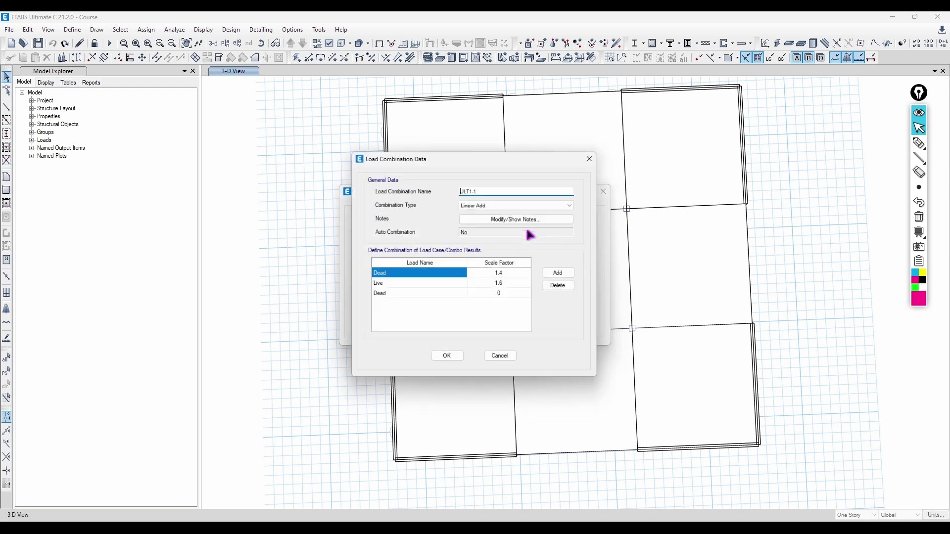
{"action": "left_click", "coordinate": [503, 274]}
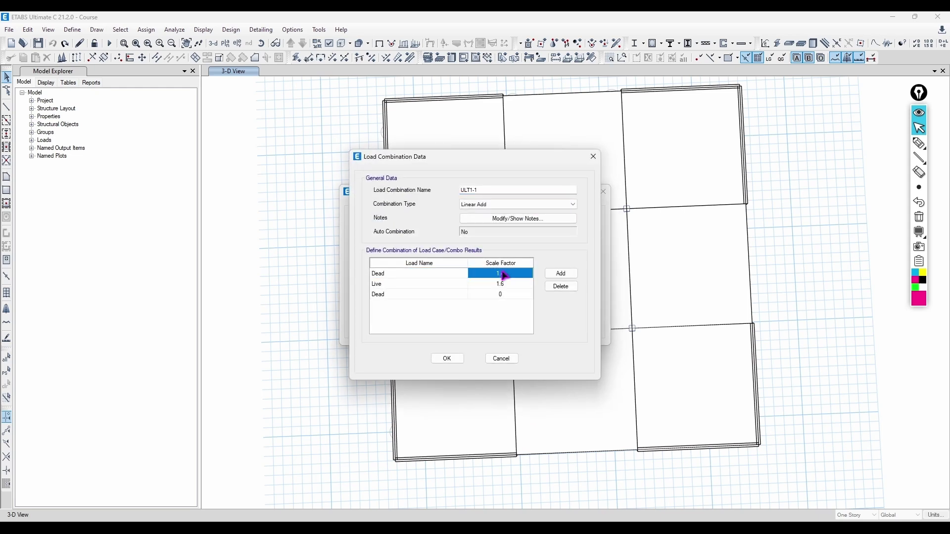
{"action": "type", "text": "0.9"}
{"action": "key", "text": "Return"}
{"action": "left_click", "coordinate": [503, 284]}
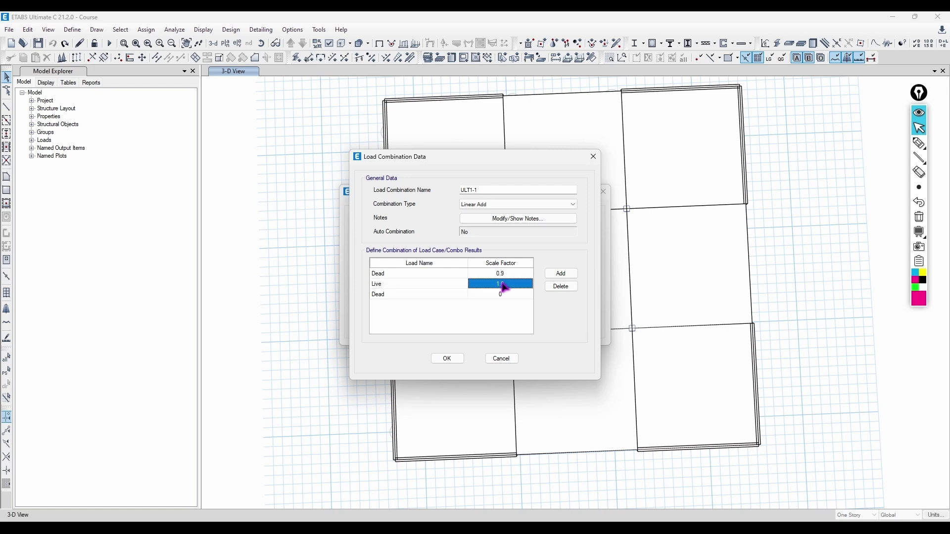
{"action": "type", "text": "0.25"}
Rename the copied combination as SEISMIC and save it
{"action": "left_click", "coordinate": [504, 294]}
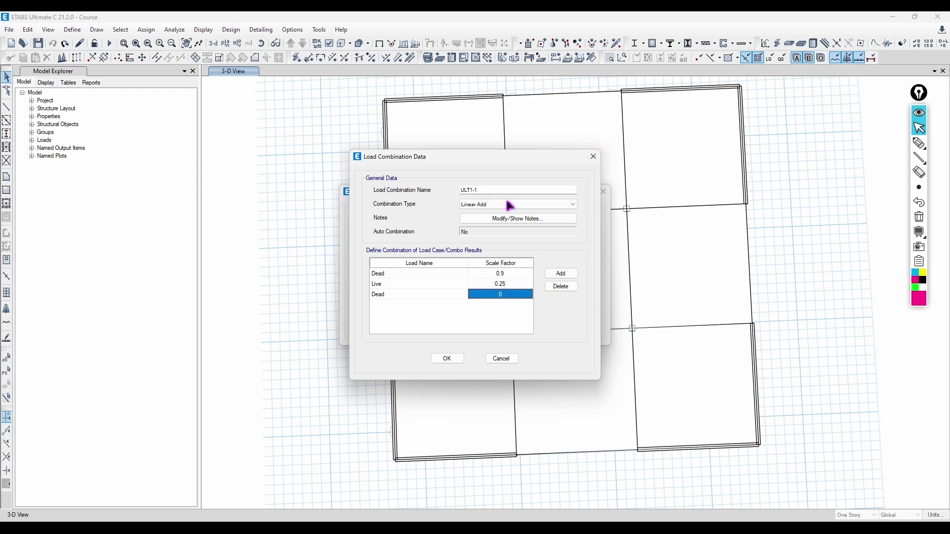
{"action": "left_click", "coordinate": [491, 188]}
{"action": "left_click_drag", "start_coordinate": [490, 188], "coordinate": [427, 201]}
{"action": "type", "text": "SEISMIC"}
{"action": "left_click", "coordinate": [448, 359]}
Add a load combination named WIND, keeping the default Dead entry with a scale factor of 1
{"action": "left_click", "coordinate": [526, 227]}
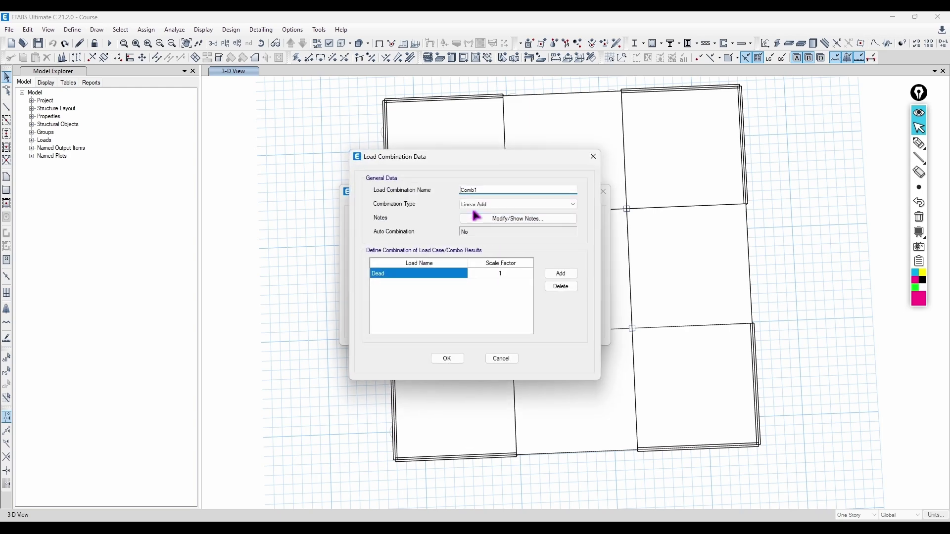
{"action": "type", "text": "WIND"}
{"action": "left_click", "coordinate": [447, 358]}
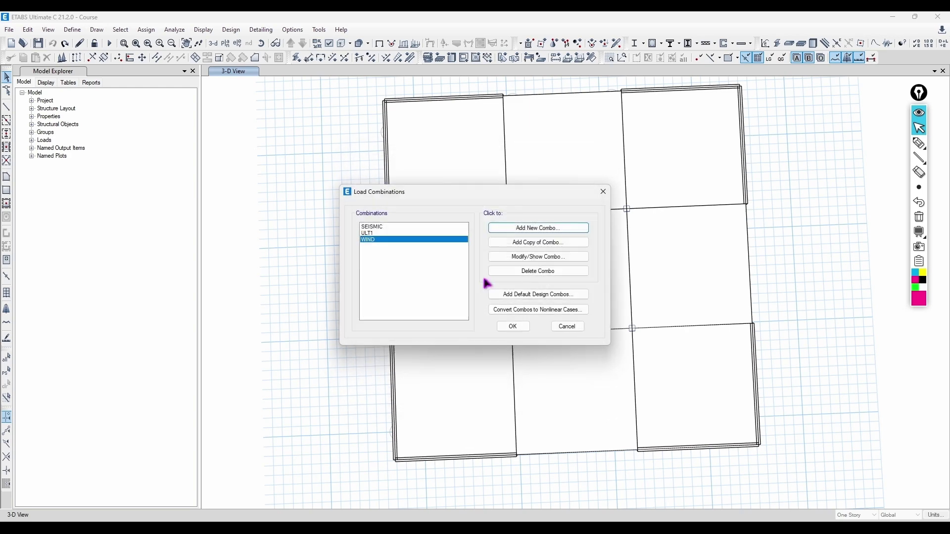
Add a load combination named WATER, keeping the default Dead entry with a scale factor of 1
{"action": "left_click", "coordinate": [495, 227]}
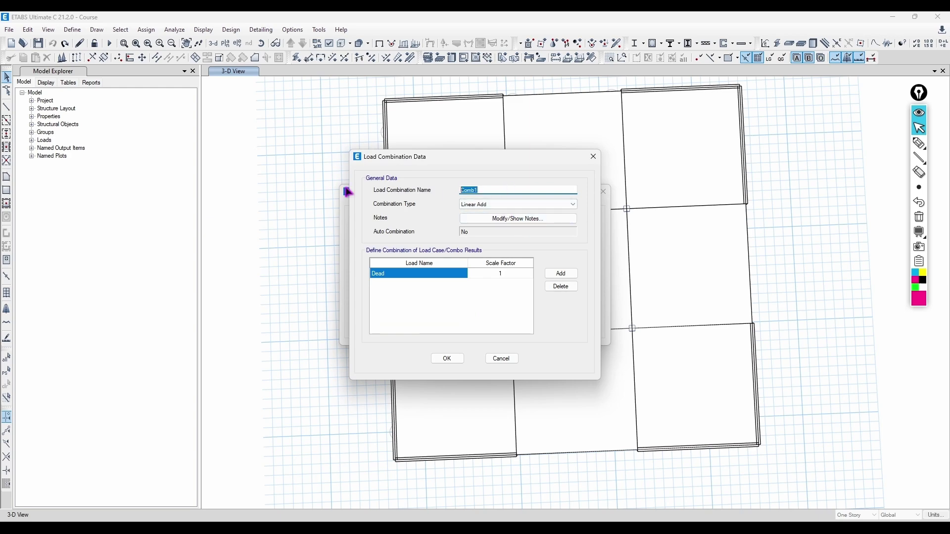
{"action": "type", "text": "WATER"}
{"action": "left_click", "coordinate": [447, 358]}
Add a load combination named LEP with the default Dead entry, select all the listed combinations and close the definitions
{"action": "left_click", "coordinate": [541, 229]}
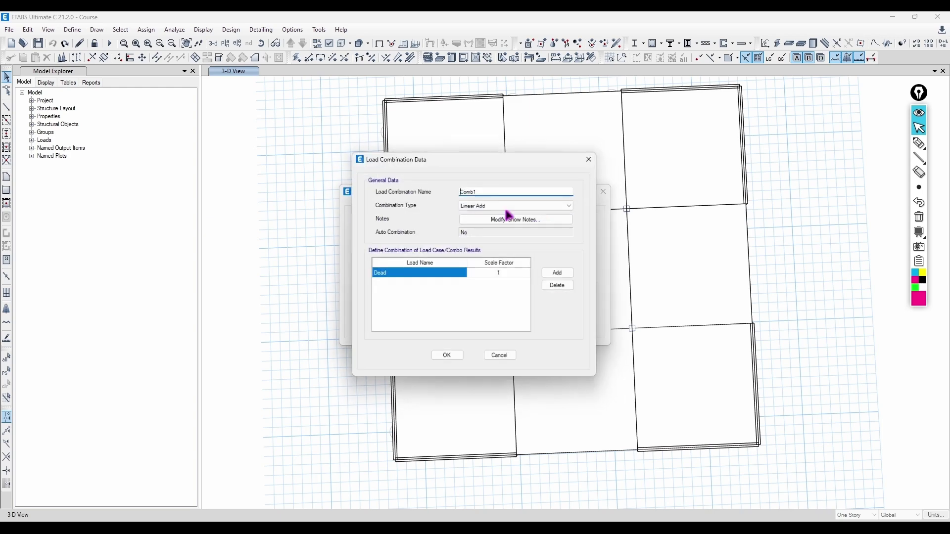
{"action": "type", "text": "LEP"}
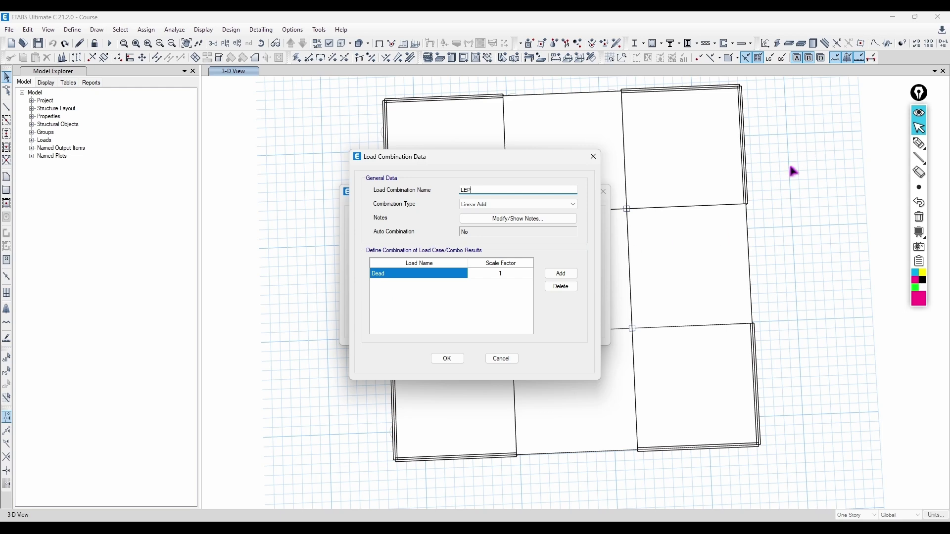
{"action": "left_click", "coordinate": [448, 359]}
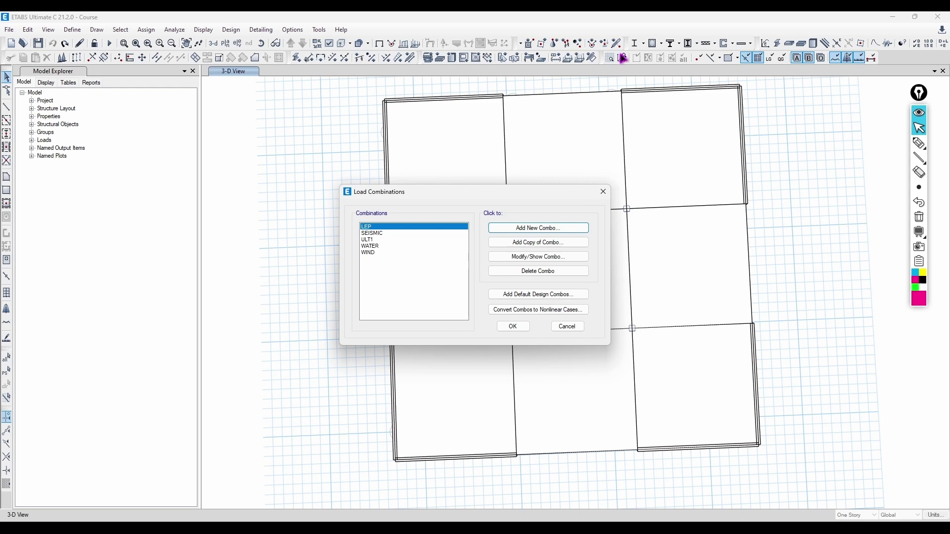
{"action": "left_click_drag", "start_coordinate": [382, 227], "coordinate": [384, 253]}
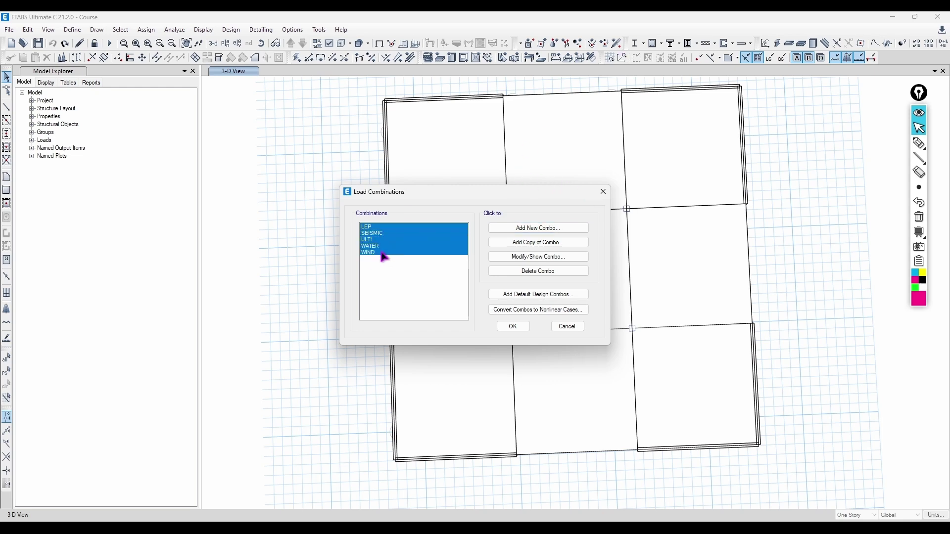
{"action": "left_click", "coordinate": [603, 192]}
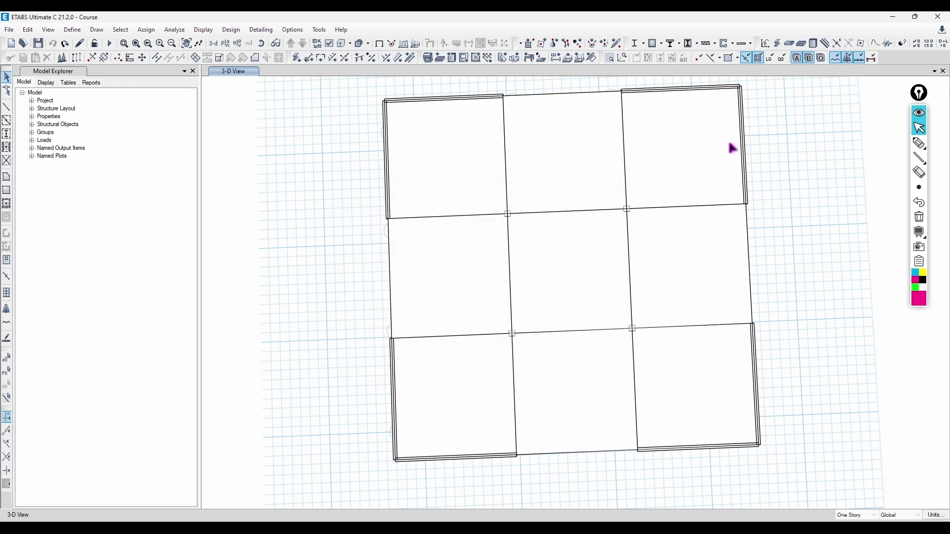
Open the auto construction sequence load case definition and move its window clear of the model plan
{"action": "left_click", "coordinate": [72, 29]}
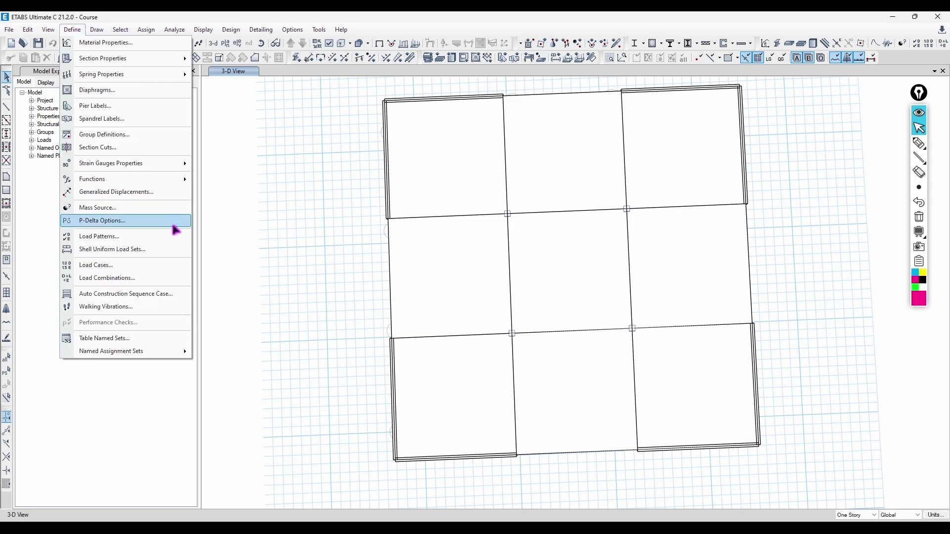
{"action": "left_click", "coordinate": [135, 295]}
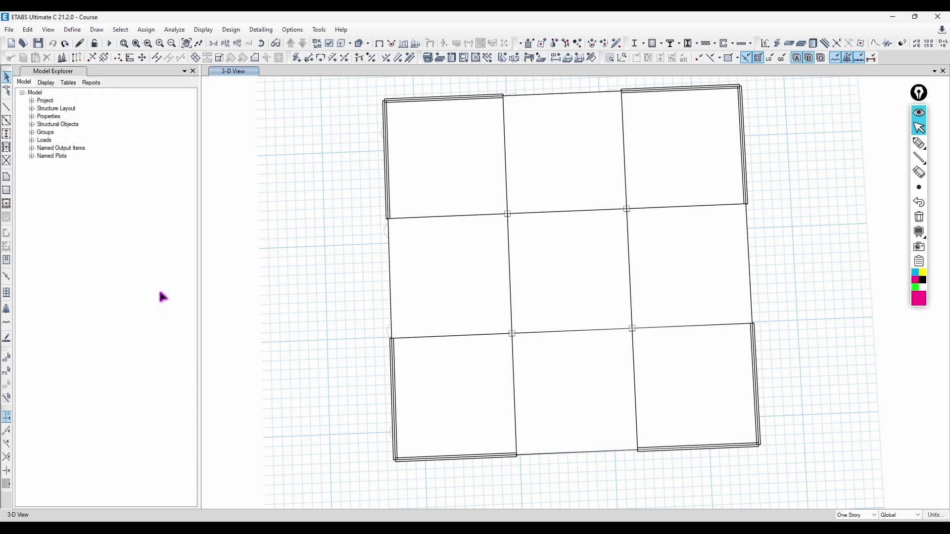
{"action": "left_click_drag", "start_coordinate": [359, 127], "coordinate": [109, 115]}
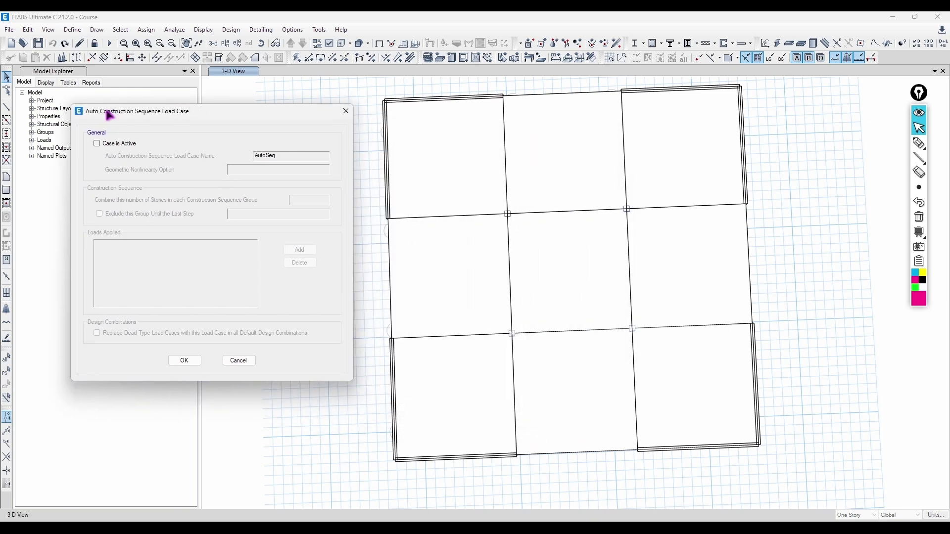
Sketch a single-bay portal frame with fixed supports over the centre of the plan in magenta pen
{"action": "left_click", "coordinate": [919, 143]}
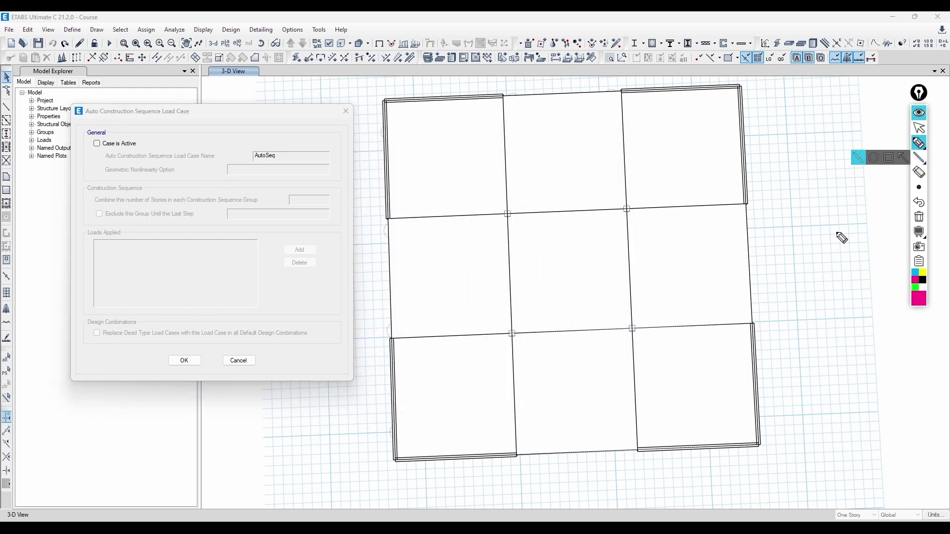
{"action": "left_click_drag", "start_coordinate": [519, 300], "coordinate": [622, 303]}
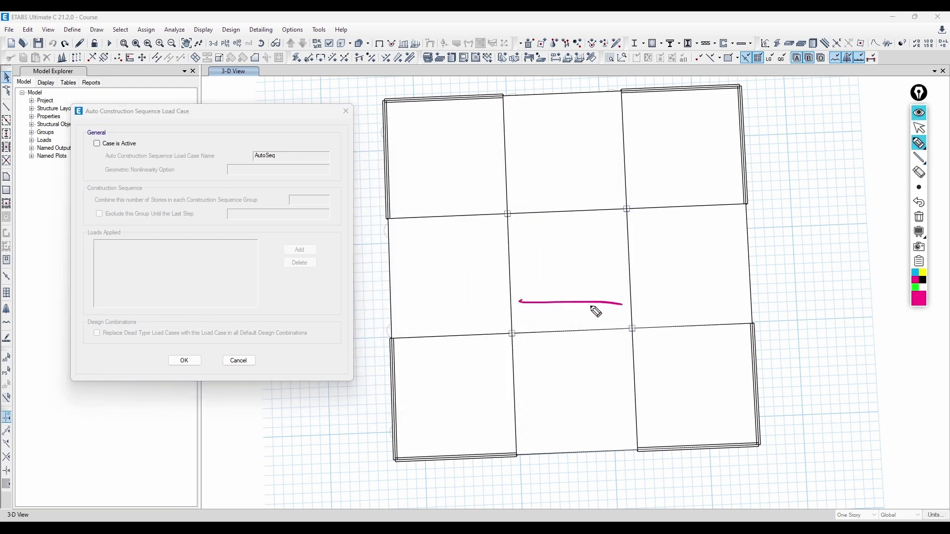
{"action": "key", "text": "ctrl+z"}
{"action": "left_click_drag", "start_coordinate": [516, 271], "coordinate": [587, 269]}
{"action": "left_click_drag", "start_coordinate": [514, 272], "coordinate": [515, 307]}
{"action": "left_click_drag", "start_coordinate": [587, 271], "coordinate": [581, 311]}
{"action": "left_click_drag", "start_coordinate": [512, 311], "coordinate": [521, 314]}
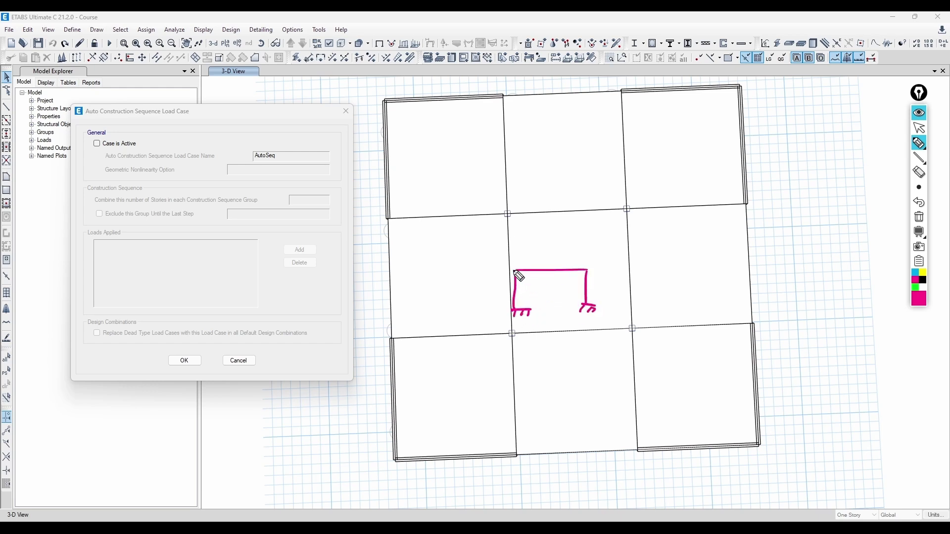
Add two upper storeys with a central column resting on the sketched portal frame's beam
{"action": "mouse_move", "coordinate": [514, 272]}
{"action": "left_mouse_down"}
{"action": "mouse_move", "coordinate": [515, 224]}
{"action": "mouse_move", "coordinate": [559, 212]}
{"action": "mouse_move", "coordinate": [586, 270]}
{"action": "left_mouse_up"}
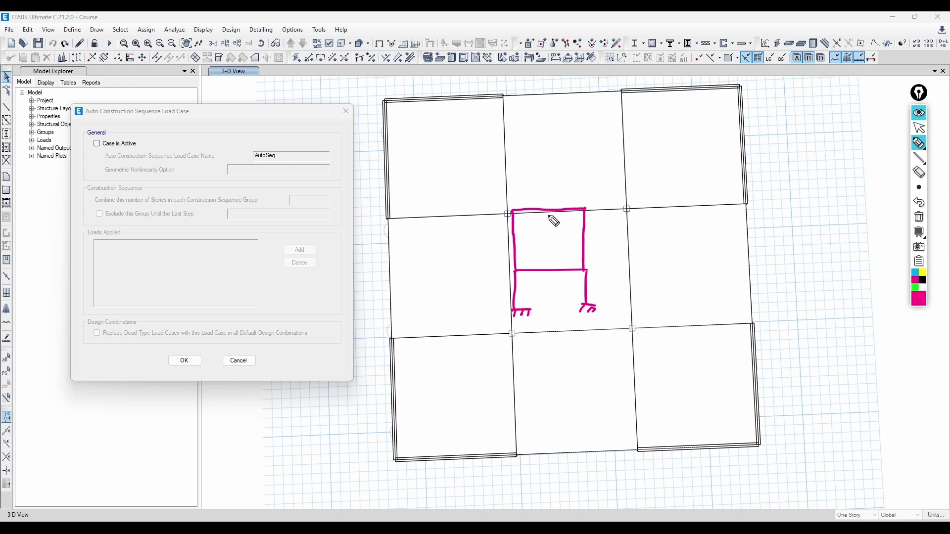
{"action": "left_click_drag", "start_coordinate": [551, 211], "coordinate": [556, 271]}
{"action": "left_click_drag", "start_coordinate": [516, 239], "coordinate": [585, 237]}
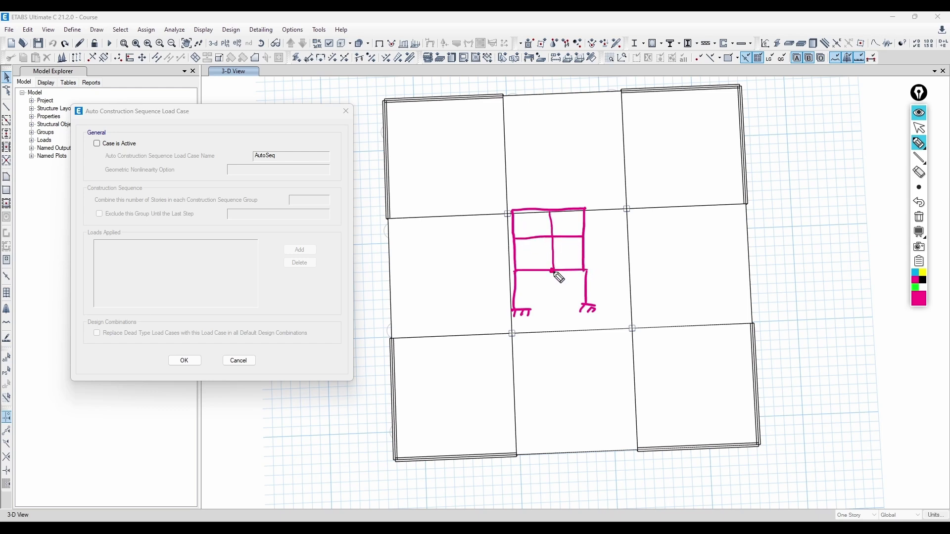
Thicken the supporting beam in the sketch, label it DB with an arrow, and label the central column "planted col"
{"action": "left_click_drag", "start_coordinate": [518, 273], "coordinate": [612, 269]}
{"action": "left_click_drag", "start_coordinate": [608, 266], "coordinate": [660, 267]}
{"action": "left_click_drag", "start_coordinate": [563, 255], "coordinate": [618, 246]}
{"action": "mouse_move", "coordinate": [610, 242]}
{"action": "left_mouse_down"}
{"action": "mouse_move", "coordinate": [672, 212]}
{"action": "mouse_move", "coordinate": [674, 196]}
{"action": "mouse_move", "coordinate": [712, 210]}
{"action": "left_mouse_up"}
{"action": "left_click_drag", "start_coordinate": [718, 202], "coordinate": [722, 203]}
{"action": "left_click_drag", "start_coordinate": [727, 191], "coordinate": [737, 204]}
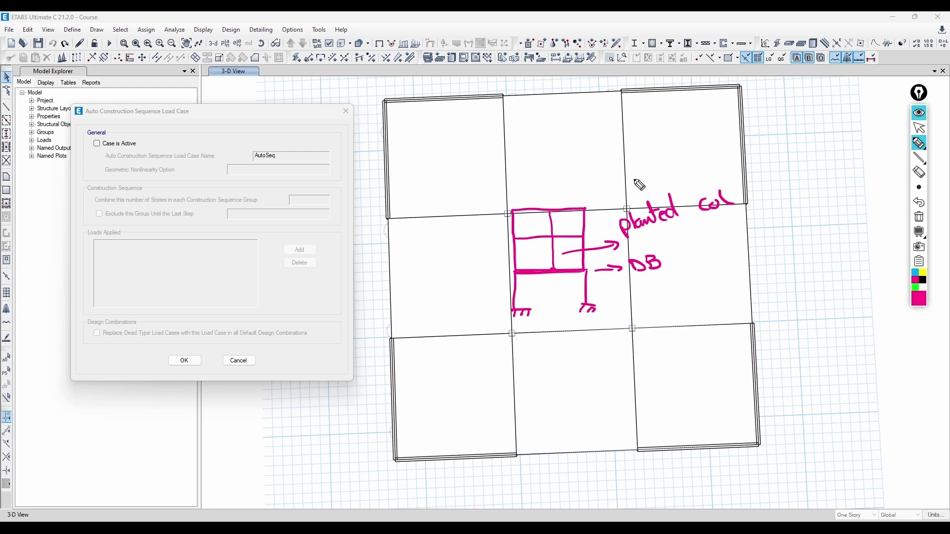
Outline the three levels of the sketched frame one by one as construction stages, then return to the pointer
{"action": "mouse_move", "coordinate": [591, 284]}
{"action": "left_mouse_down"}
{"action": "mouse_move", "coordinate": [510, 267]}
{"action": "mouse_move", "coordinate": [596, 278]}
{"action": "left_mouse_up"}
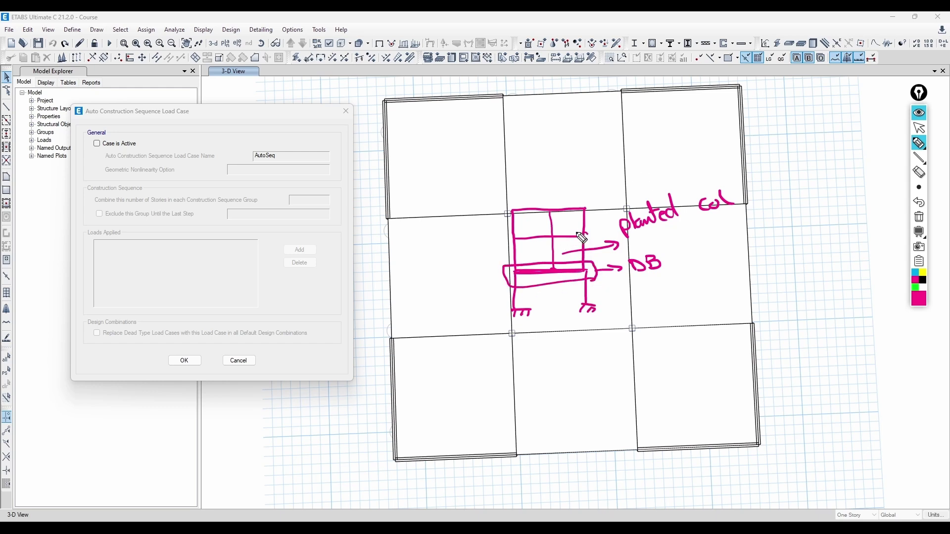
{"action": "mouse_move", "coordinate": [582, 238]}
{"action": "left_mouse_down"}
{"action": "mouse_move", "coordinate": [554, 265]}
{"action": "mouse_move", "coordinate": [591, 205]}
{"action": "mouse_move", "coordinate": [591, 233]}
{"action": "mouse_move", "coordinate": [550, 217]}
{"action": "left_mouse_up"}
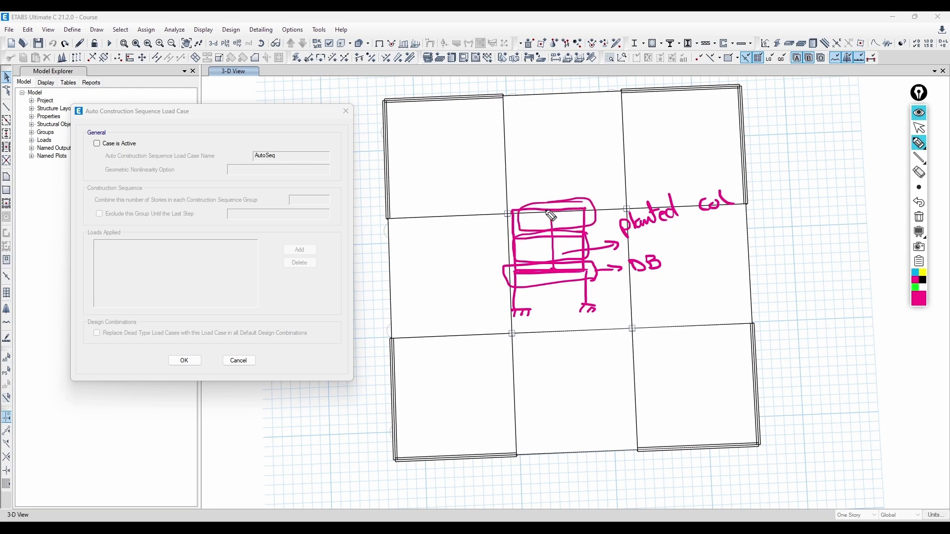
{"action": "key", "text": "ctrl+shift+2"}
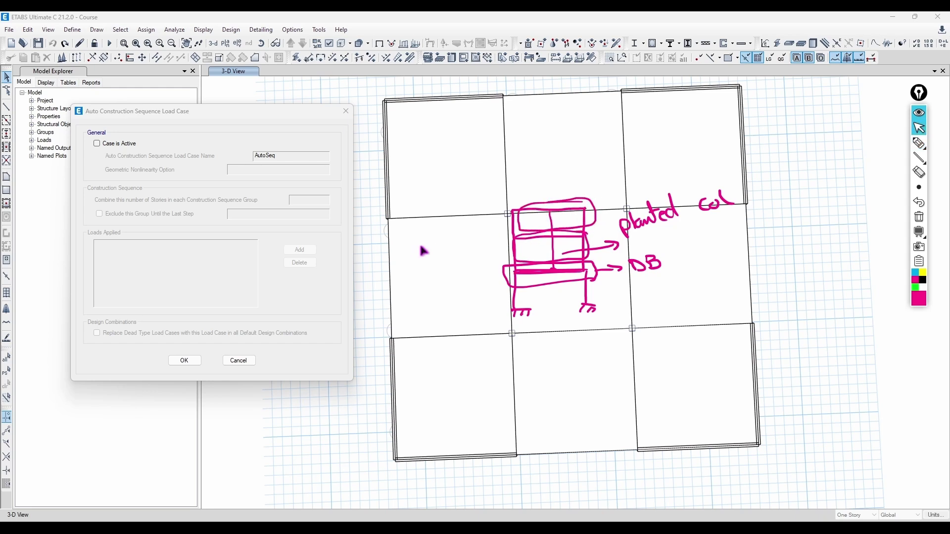
Activate the sequence case with P-Delta plus Large Displacements nonlinearity, and exclude the group All until the last step
{"action": "left_click", "coordinate": [126, 144]}
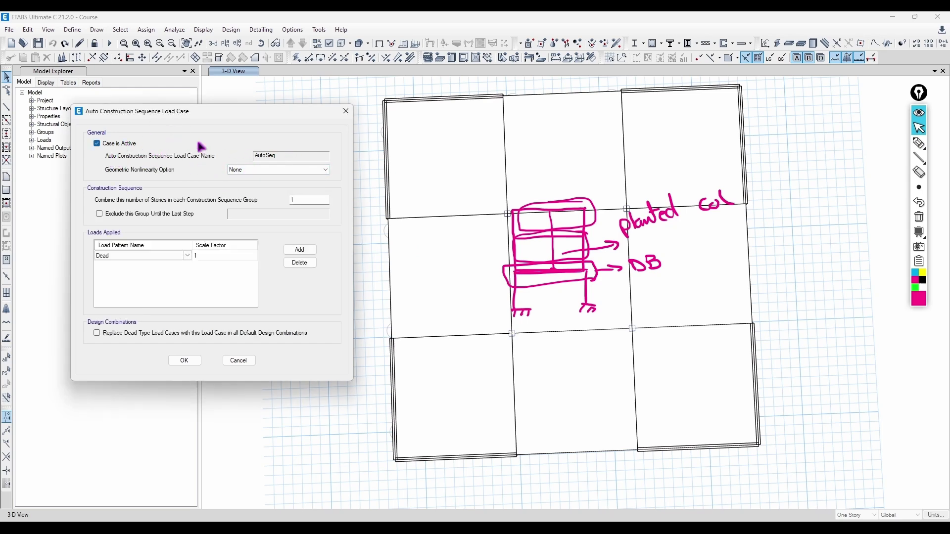
{"action": "left_click", "coordinate": [253, 171]}
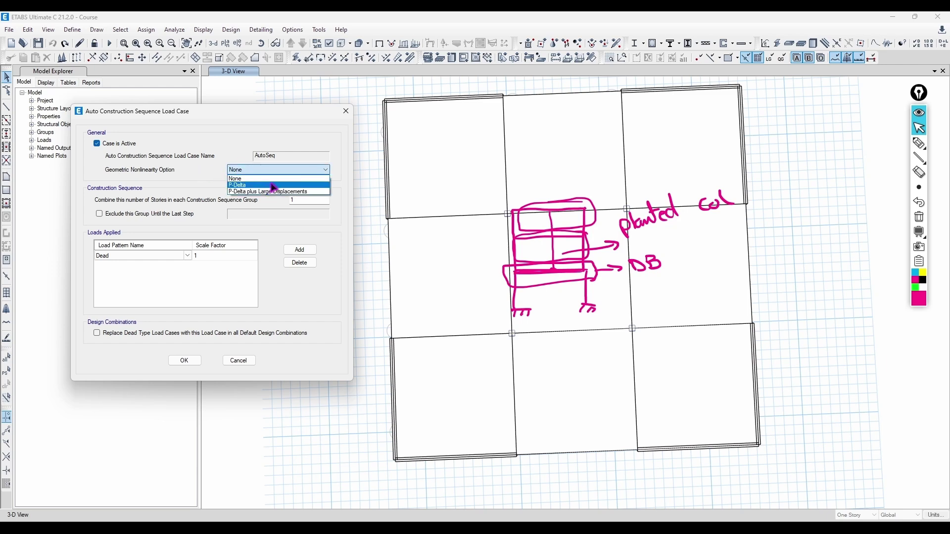
{"action": "left_click", "coordinate": [274, 186]}
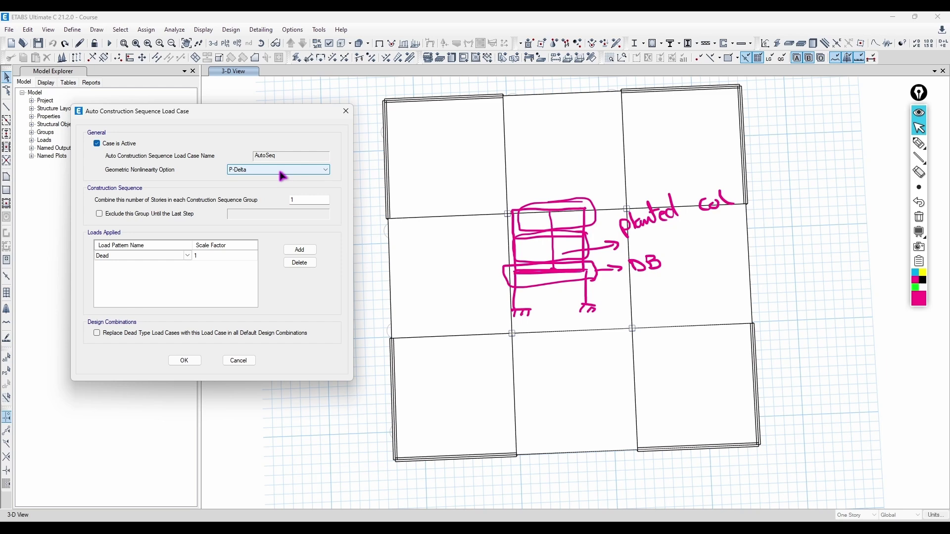
{"action": "left_click", "coordinate": [283, 171]}
{"action": "left_click", "coordinate": [295, 189]}
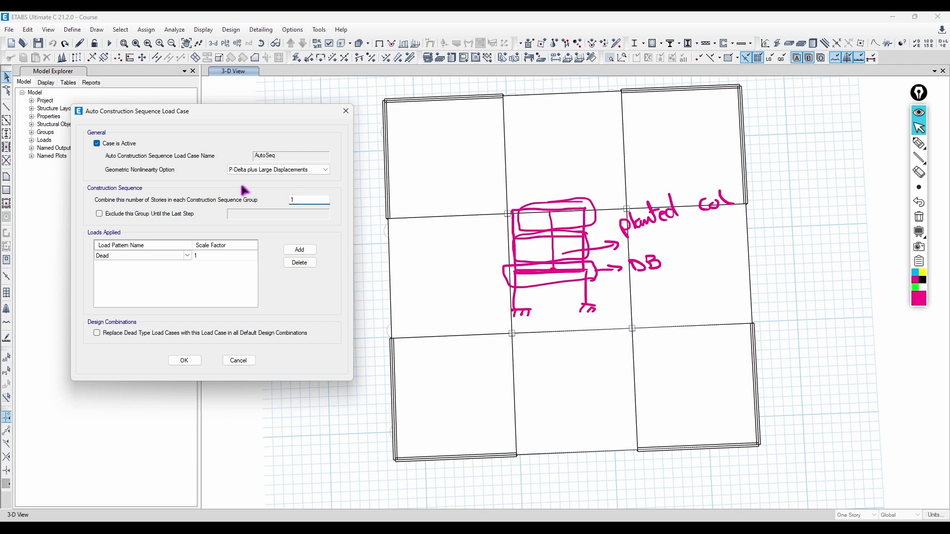
{"action": "left_click", "coordinate": [112, 217]}
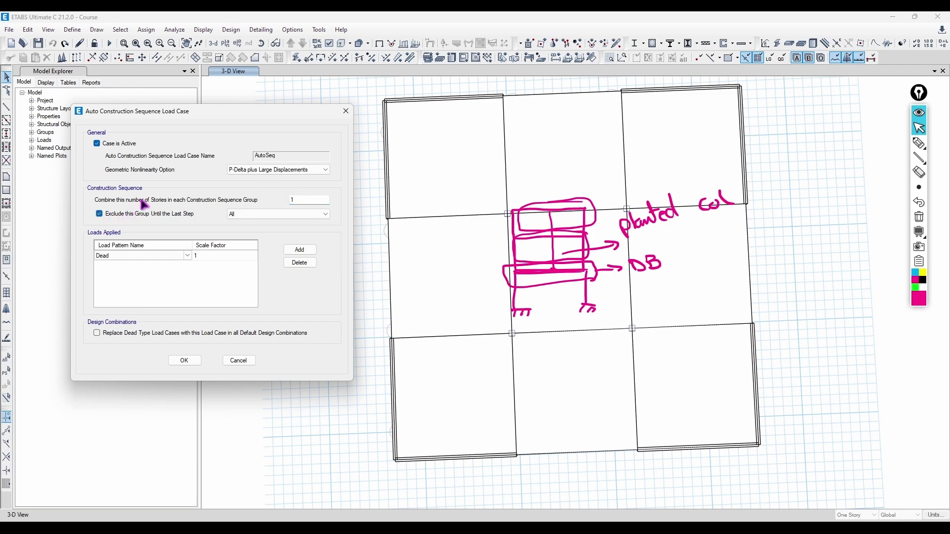
Sketch three linked member pairs circled as group G1, and underline the option that excludes a group until the last step
{"action": "left_click", "coordinate": [919, 144]}
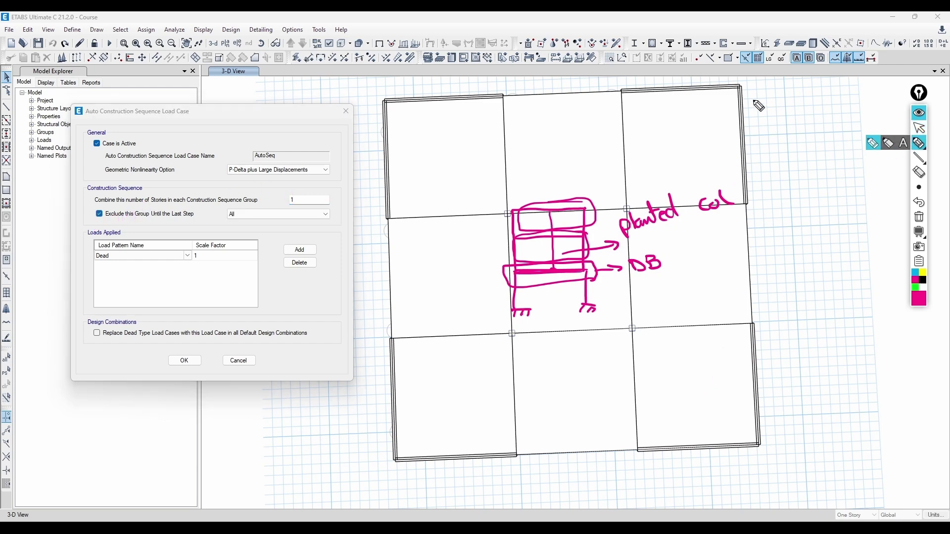
{"action": "left_click_drag", "start_coordinate": [744, 102], "coordinate": [786, 94]}
{"action": "left_click_drag", "start_coordinate": [748, 136], "coordinate": [801, 122]}
{"action": "left_click_drag", "start_coordinate": [750, 162], "coordinate": [797, 154]}
{"action": "left_click_drag", "start_coordinate": [753, 159], "coordinate": [748, 167]}
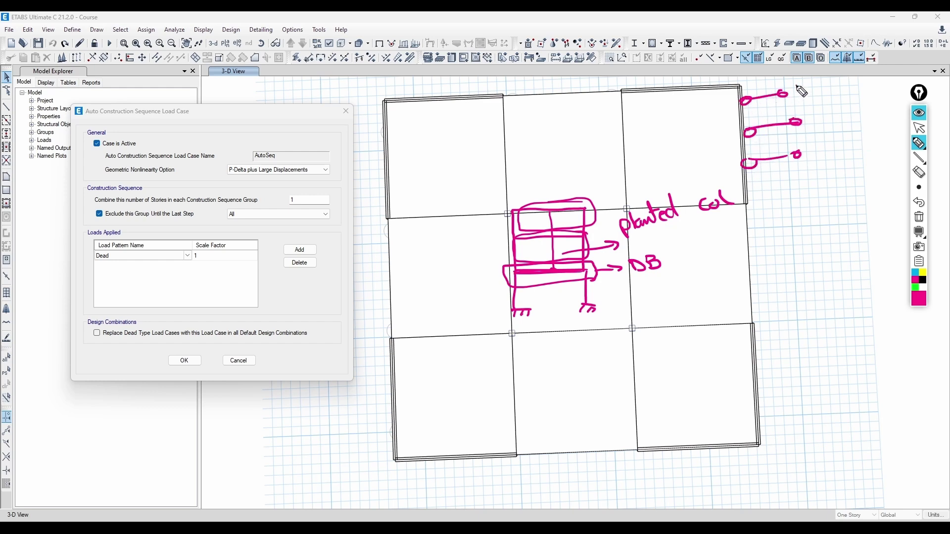
{"action": "mouse_move", "coordinate": [800, 86]}
{"action": "left_mouse_down"}
{"action": "mouse_move", "coordinate": [723, 145]}
{"action": "mouse_move", "coordinate": [802, 83]}
{"action": "left_mouse_up"}
{"action": "left_click_drag", "start_coordinate": [862, 144], "coordinate": [871, 157]}
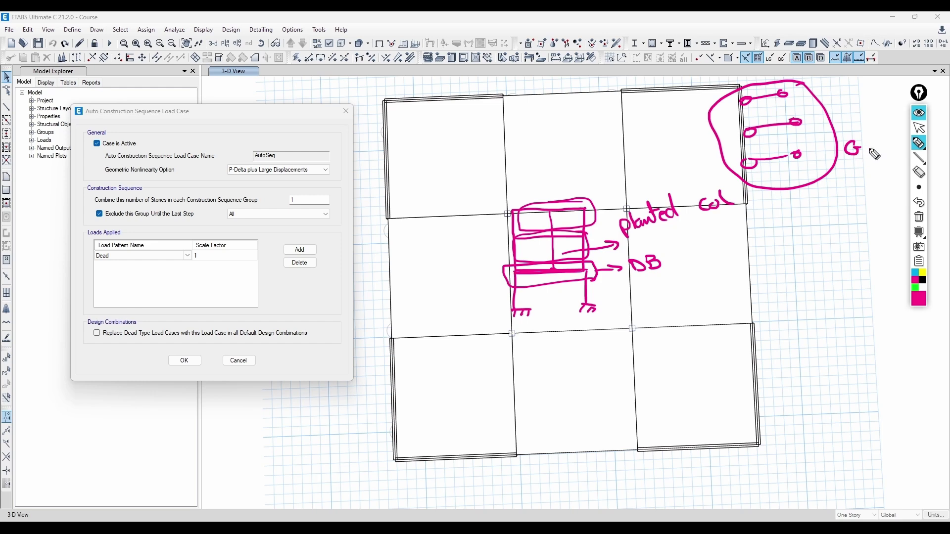
{"action": "left_click_drag", "start_coordinate": [164, 219], "coordinate": [194, 216]}
{"action": "key", "text": "ctrl+shift+2"}
Keep Dead as the applied load pattern, replace dead-type load cases in the default design combinations, and accept the sequence case
{"action": "left_click", "coordinate": [181, 257]}
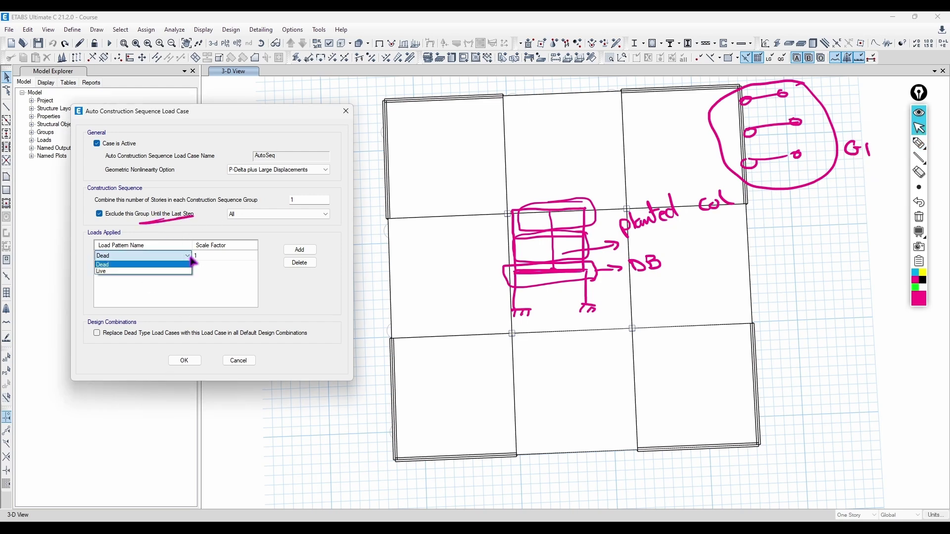
{"action": "left_click", "coordinate": [162, 253]}
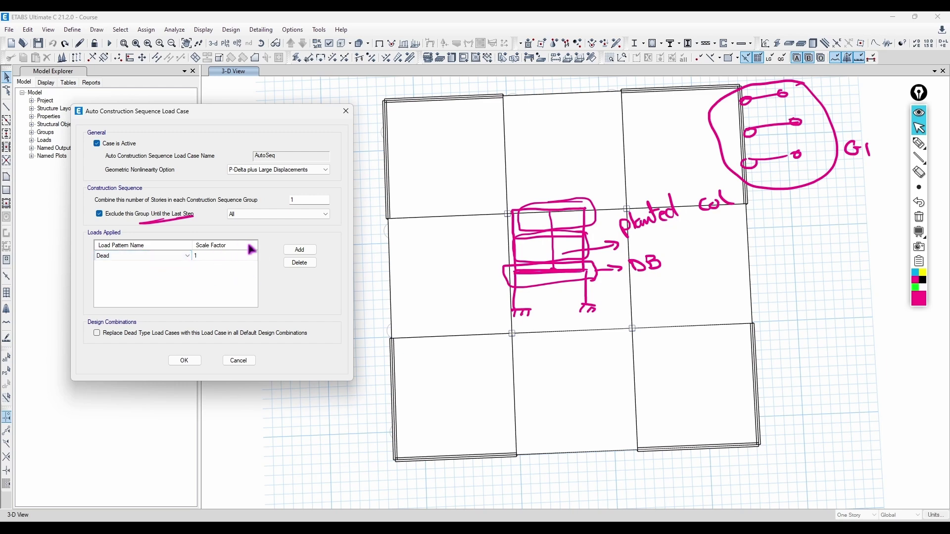
{"action": "left_click", "coordinate": [107, 335]}
{"action": "left_click", "coordinate": [185, 361]}
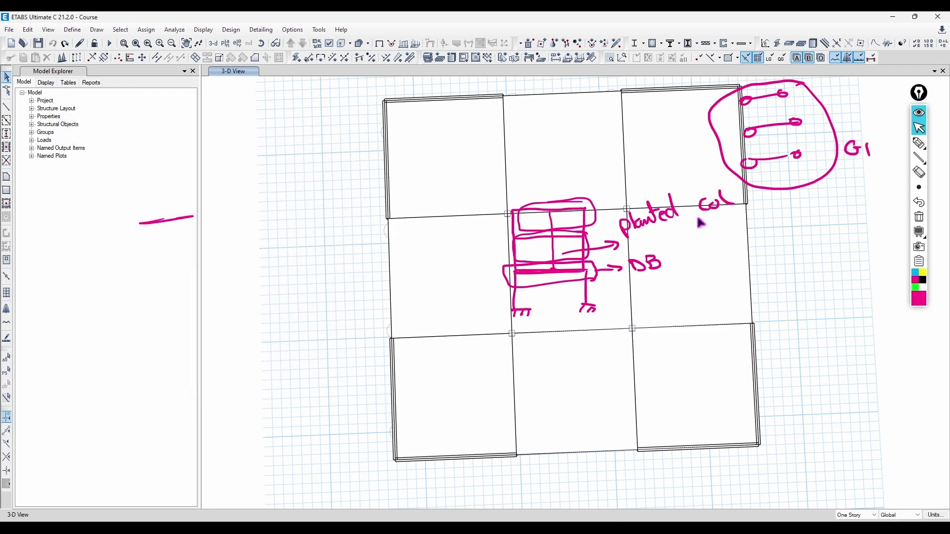
Sketch a second frame beside the plan with a sagging supporting beam and two upper storeys divided by planted columns
{"action": "left_click", "coordinate": [920, 144]}
{"action": "mouse_move", "coordinate": [241, 317]}
{"action": "left_mouse_down"}
{"action": "mouse_move", "coordinate": [249, 356]}
{"action": "mouse_move", "coordinate": [293, 317]}
{"action": "mouse_move", "coordinate": [292, 339]}
{"action": "left_mouse_up"}
{"action": "left_click_drag", "start_coordinate": [287, 339], "coordinate": [300, 340]}
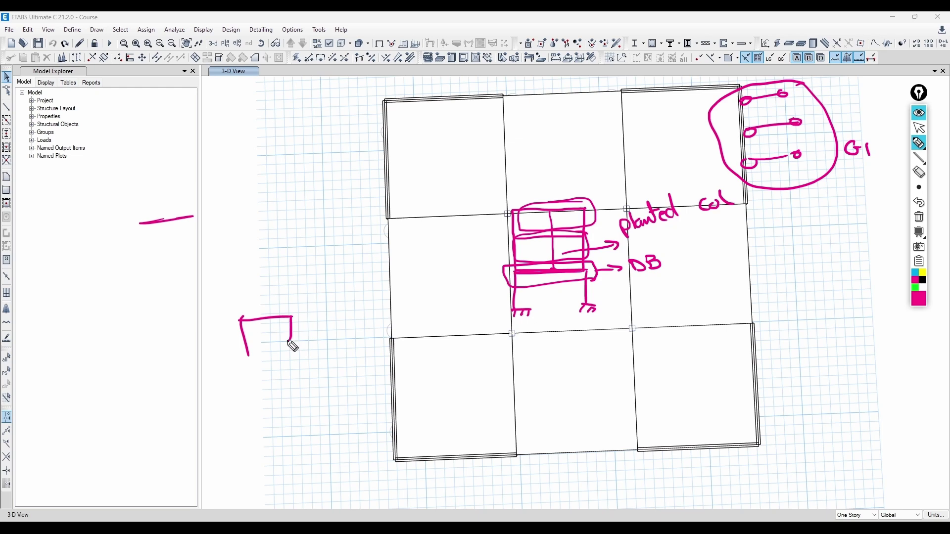
{"action": "mouse_move", "coordinate": [239, 348]}
{"action": "left_mouse_down"}
{"action": "mouse_move", "coordinate": [290, 313]}
{"action": "mouse_move", "coordinate": [247, 318]}
{"action": "mouse_move", "coordinate": [284, 296]}
{"action": "mouse_move", "coordinate": [244, 336]}
{"action": "mouse_move", "coordinate": [277, 333]}
{"action": "mouse_move", "coordinate": [295, 311]}
{"action": "left_mouse_up"}
{"action": "mouse_move", "coordinate": [239, 296]}
{"action": "left_mouse_down"}
{"action": "mouse_move", "coordinate": [287, 277]}
{"action": "mouse_move", "coordinate": [285, 296]}
{"action": "left_mouse_up"}
{"action": "left_click_drag", "start_coordinate": [262, 275], "coordinate": [262, 296]}
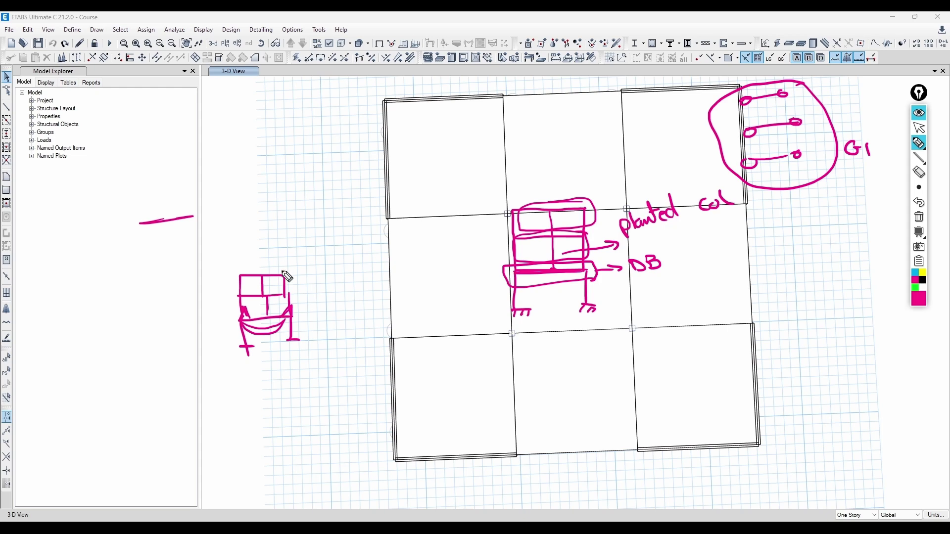
Circle the second frame's upper storeys with tick marks alongside, and sketch a small frame with a central column below the plan's centre
{"action": "mouse_move", "coordinate": [292, 266]}
{"action": "left_mouse_down"}
{"action": "mouse_move", "coordinate": [232, 290]}
{"action": "mouse_move", "coordinate": [299, 284]}
{"action": "left_mouse_up"}
{"action": "mouse_move", "coordinate": [545, 384]}
{"action": "left_mouse_down"}
{"action": "mouse_move", "coordinate": [597, 385]}
{"action": "mouse_move", "coordinate": [546, 422]}
{"action": "left_mouse_up"}
{"action": "left_click_drag", "start_coordinate": [597, 387], "coordinate": [594, 418]}
{"action": "mouse_move", "coordinate": [542, 422]}
{"action": "left_mouse_down"}
{"action": "mouse_move", "coordinate": [600, 418]}
{"action": "mouse_move", "coordinate": [597, 409]}
{"action": "left_mouse_up"}
{"action": "left_click_drag", "start_coordinate": [570, 384], "coordinate": [571, 407]}
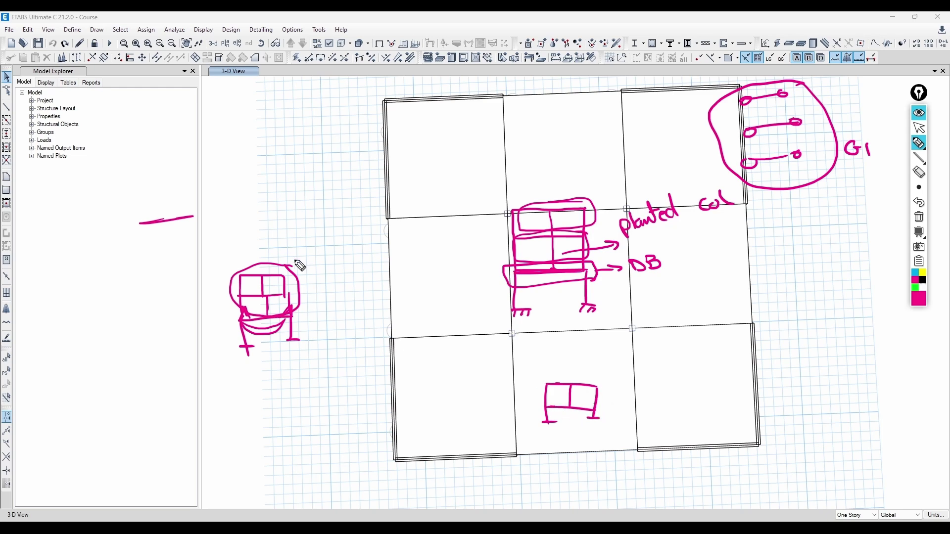
{"action": "left_click_drag", "start_coordinate": [297, 276], "coordinate": [312, 281]}
{"action": "mouse_move", "coordinate": [298, 289]}
{"action": "left_mouse_down"}
{"action": "mouse_move", "coordinate": [313, 289]}
{"action": "mouse_move", "coordinate": [316, 307]}
{"action": "left_mouse_up"}
{"action": "key", "text": "Escape"}
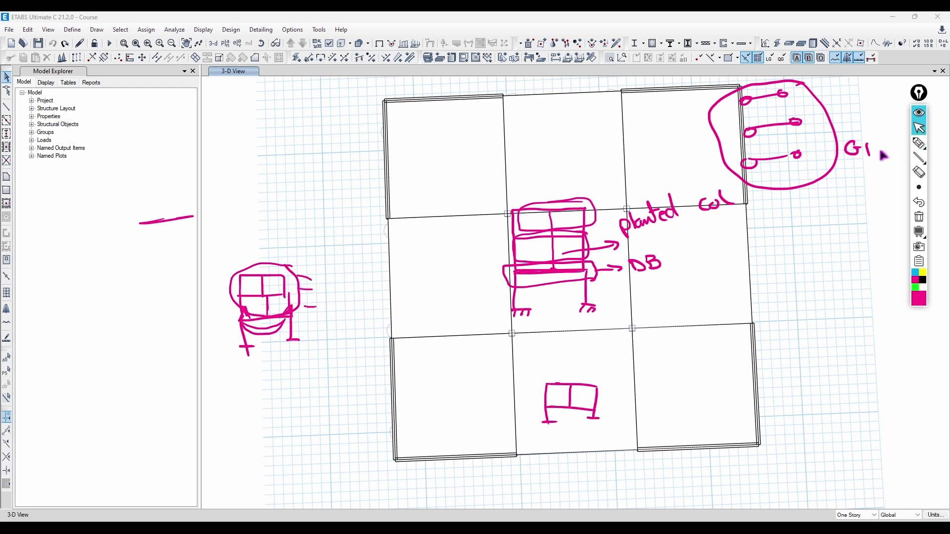
Mark the planted column tops on the second frame, draw a downward arrow beside it, and clear all the sketches
{"action": "left_click", "coordinate": [919, 143]}
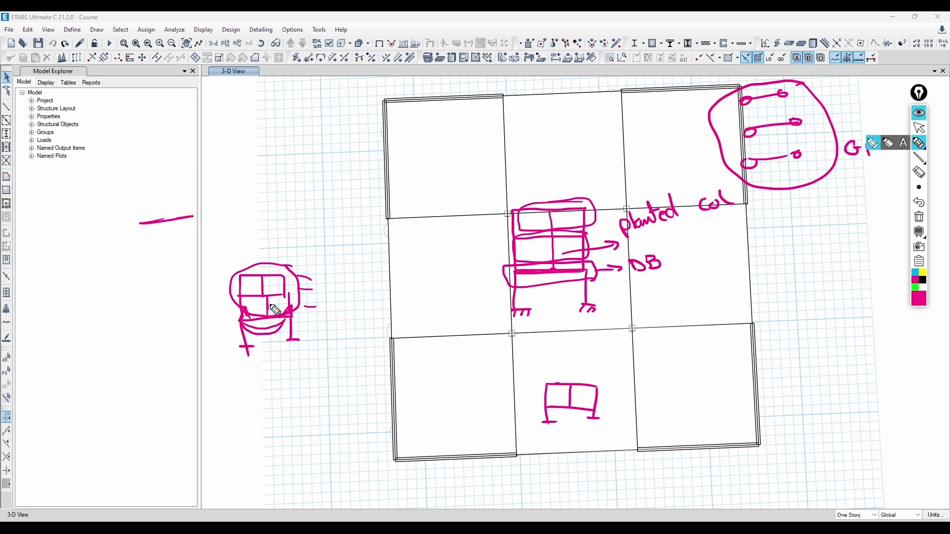
{"action": "left_click_drag", "start_coordinate": [268, 298], "coordinate": [266, 301]}
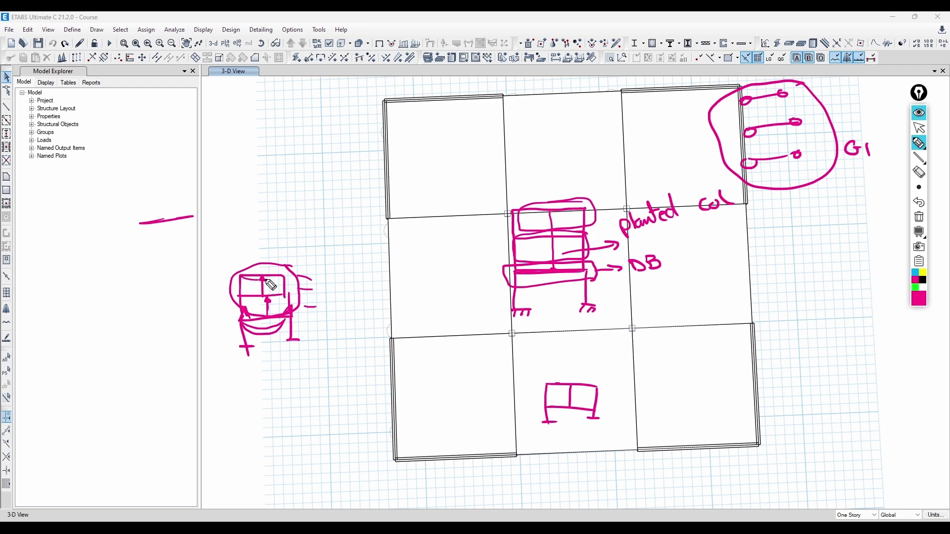
{"action": "left_click_drag", "start_coordinate": [329, 249], "coordinate": [334, 267]}
{"action": "left_click", "coordinate": [919, 127]}
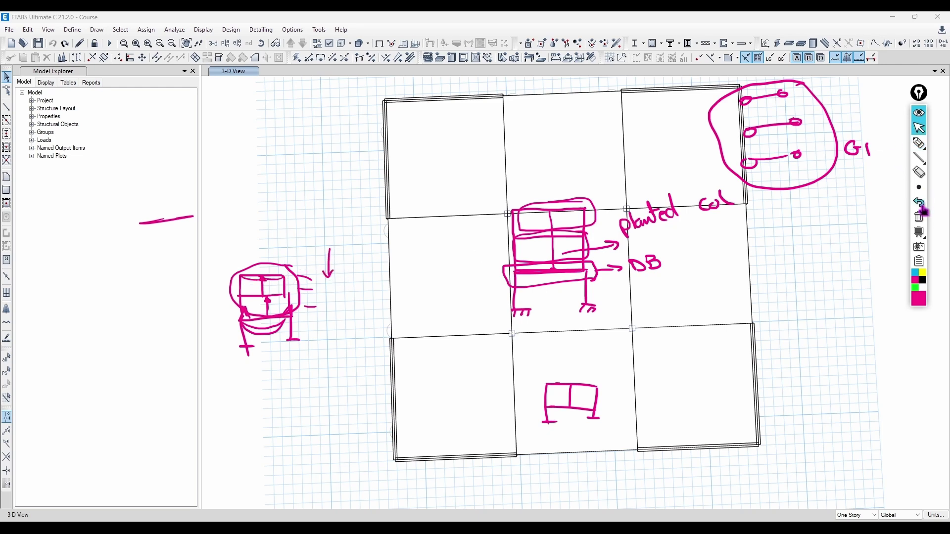
{"action": "left_click", "coordinate": [919, 217]}
Examine the parameters for a new walking vibration, including person weight, peak load factor and walking frequency, and close them without adding it
{"action": "left_click", "coordinate": [72, 29]}
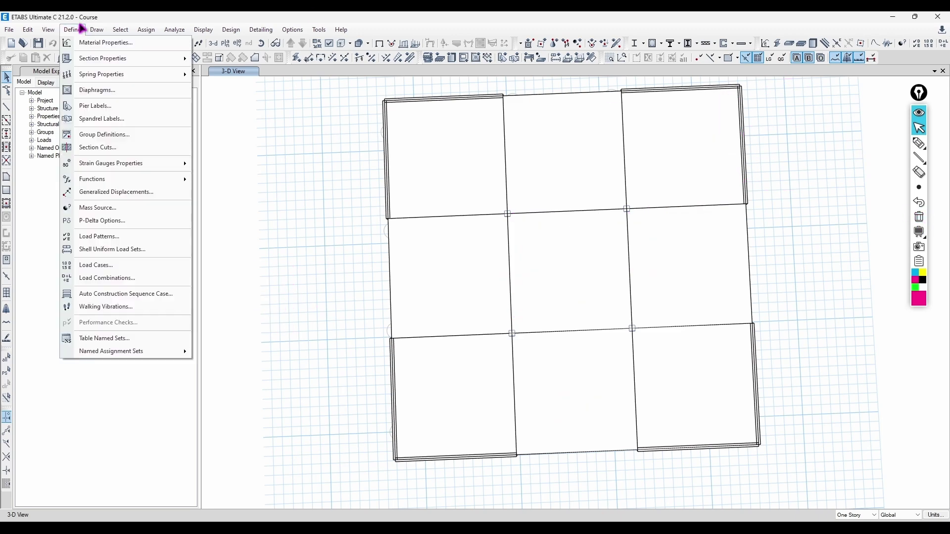
{"action": "left_click", "coordinate": [181, 311]}
{"action": "left_click_drag", "start_coordinate": [424, 208], "coordinate": [173, 185]}
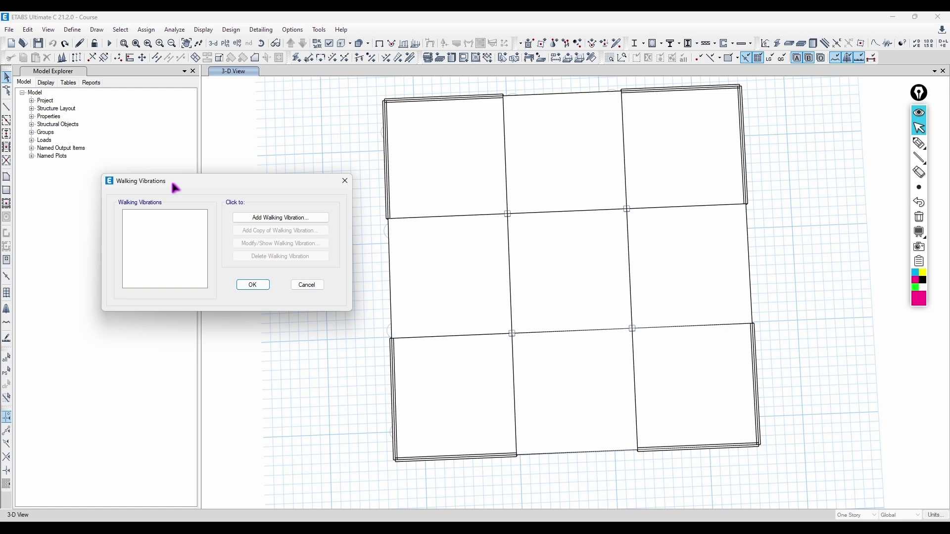
{"action": "left_click", "coordinate": [246, 218]}
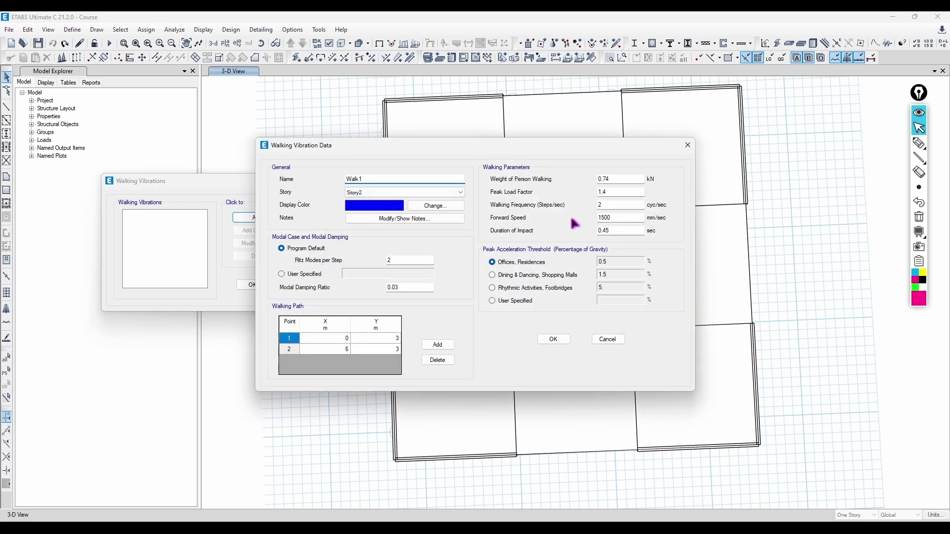
{"action": "left_click", "coordinate": [635, 179]}
{"action": "left_click", "coordinate": [619, 192]}
{"action": "left_click", "coordinate": [615, 204]}
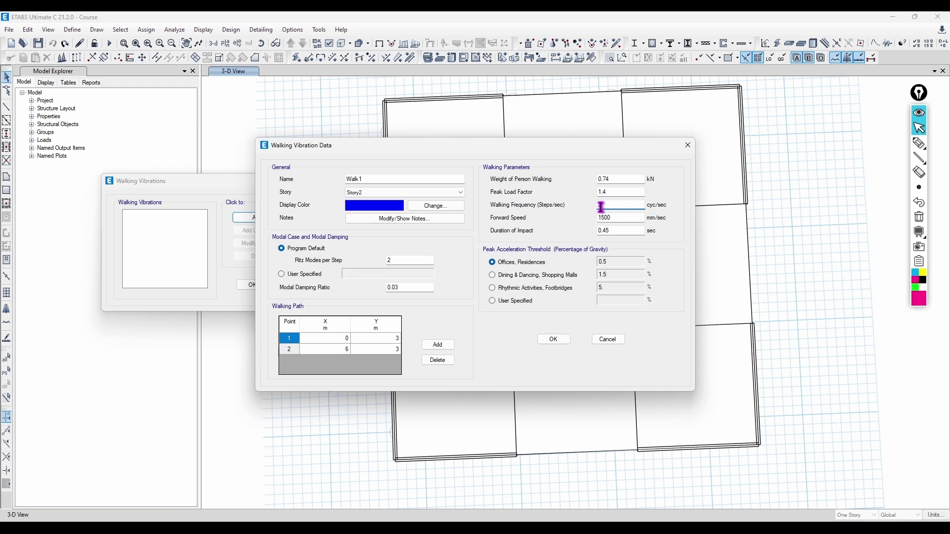
{"action": "left_click", "coordinate": [688, 145]}
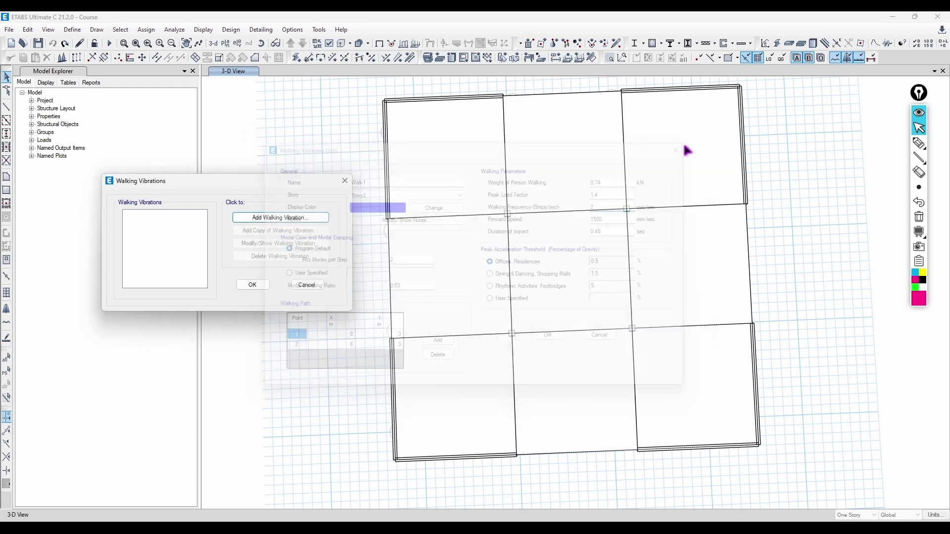
Close the walking vibration definitions and switch to the Story2 plan view
{"action": "left_click", "coordinate": [347, 181]}
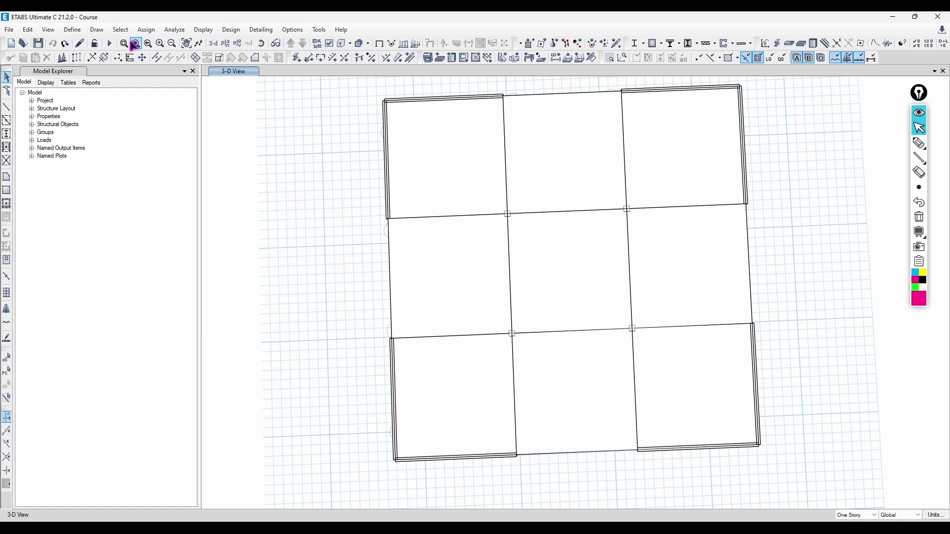
{"action": "left_click", "coordinate": [80, 32]}
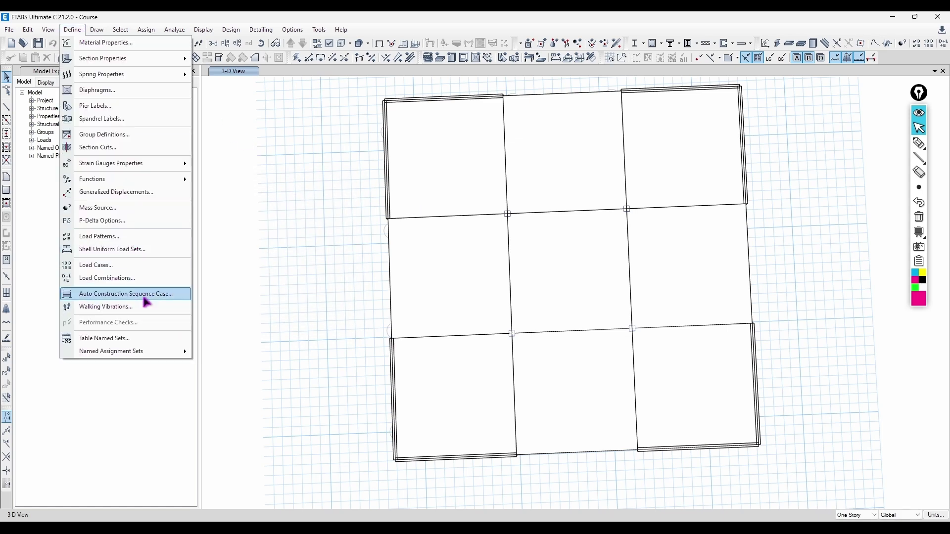
{"action": "key", "text": "Escape"}
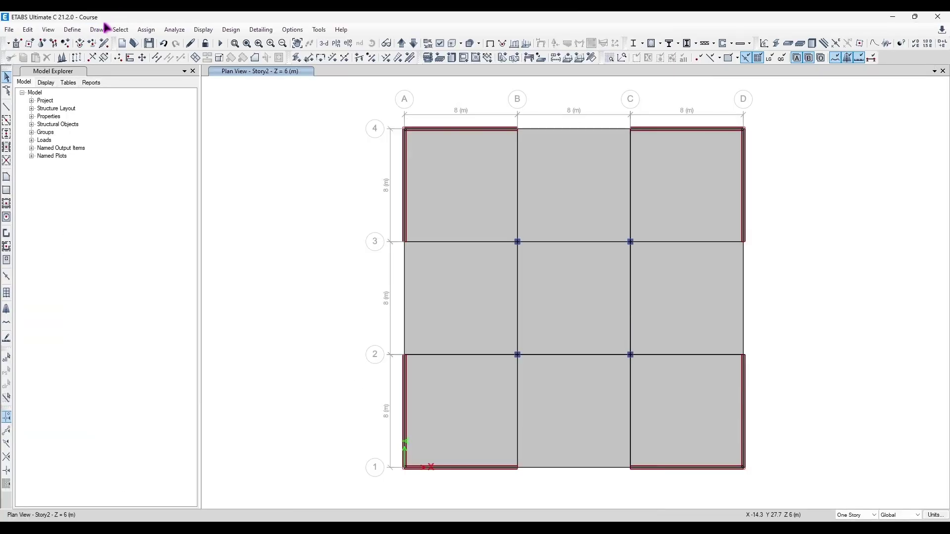
Select the four Story2 slab panels between grids A–C and 2–4 in object selection mode, and clear the selection
{"action": "left_click", "coordinate": [96, 29]}
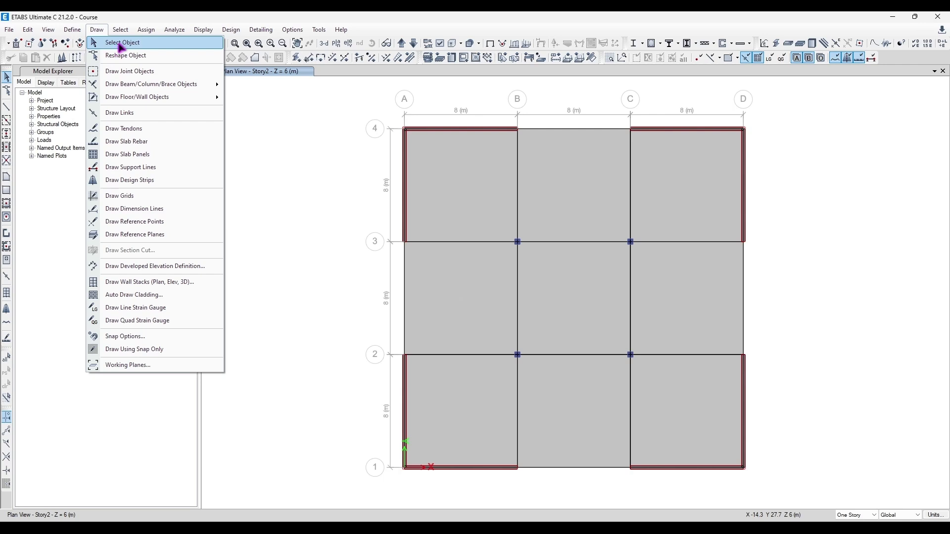
{"action": "left_click", "coordinate": [271, 135]}
{"action": "left_click", "coordinate": [98, 30]}
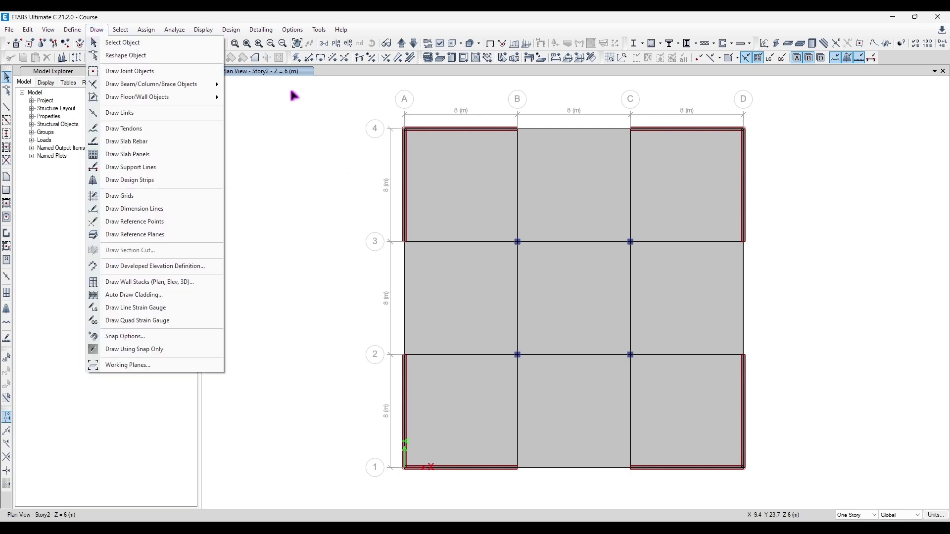
{"action": "left_click", "coordinate": [161, 43]}
{"action": "left_click", "coordinate": [431, 171]}
{"action": "left_click", "coordinate": [569, 212]}
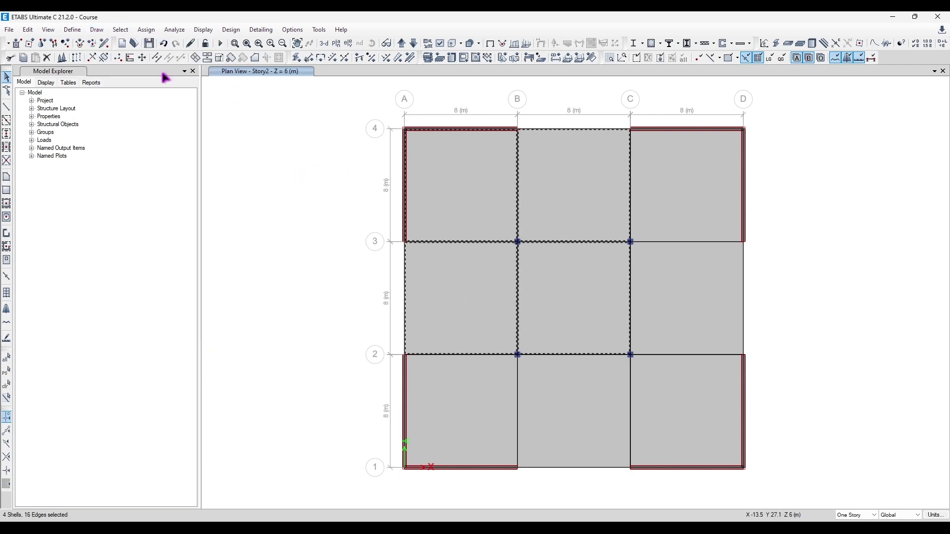
{"action": "key", "text": "ctrl+q"}
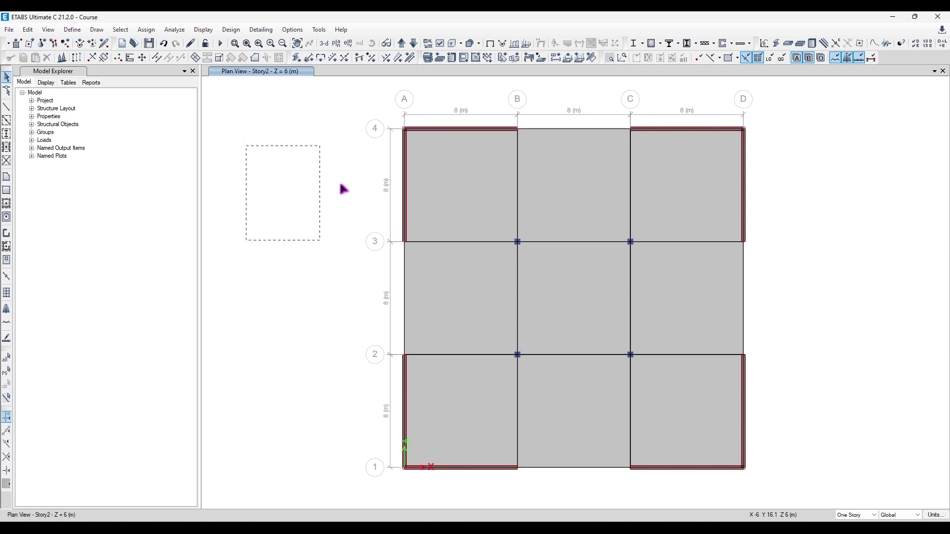
Activate Reshape Object and show the reshape handles of the slab panel between grids B–C and 3–4
{"action": "left_click", "coordinate": [96, 30]}
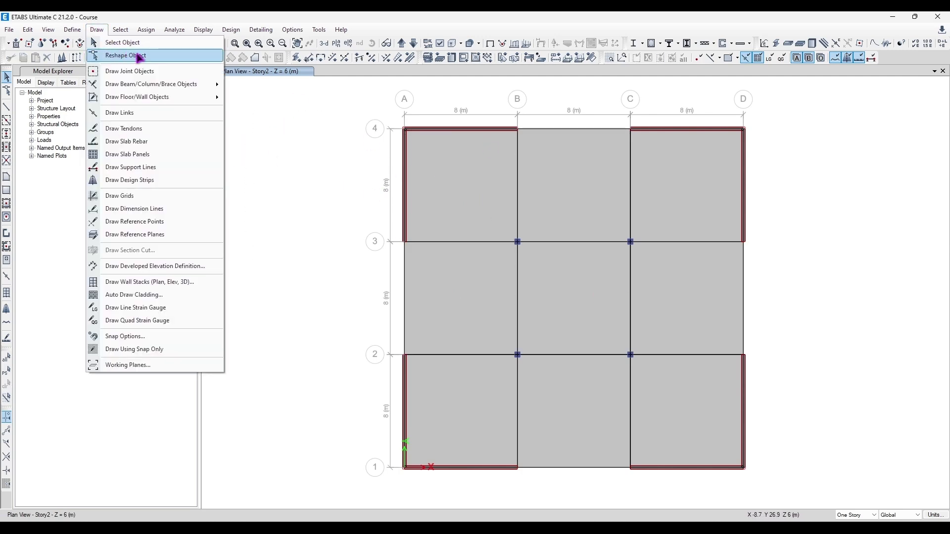
{"action": "left_click", "coordinate": [138, 57]}
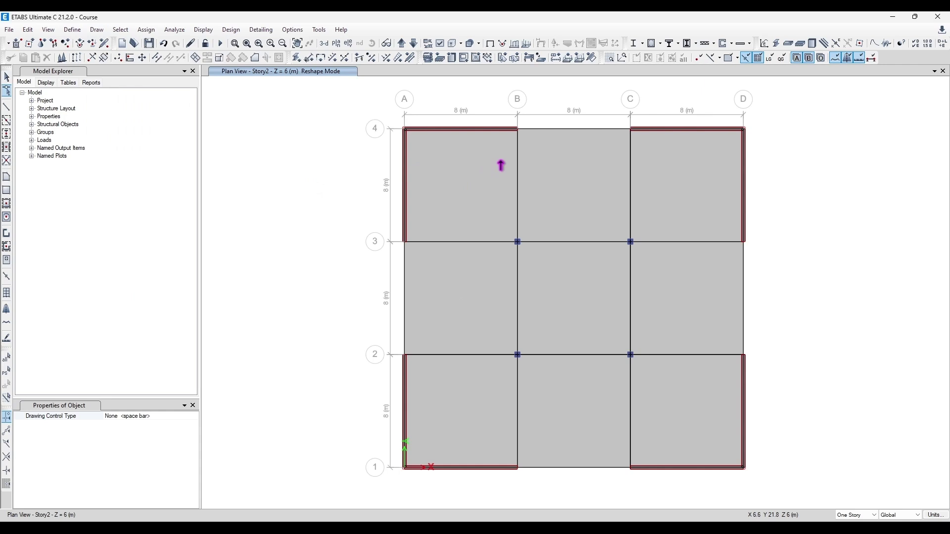
{"action": "left_click", "coordinate": [573, 189]}
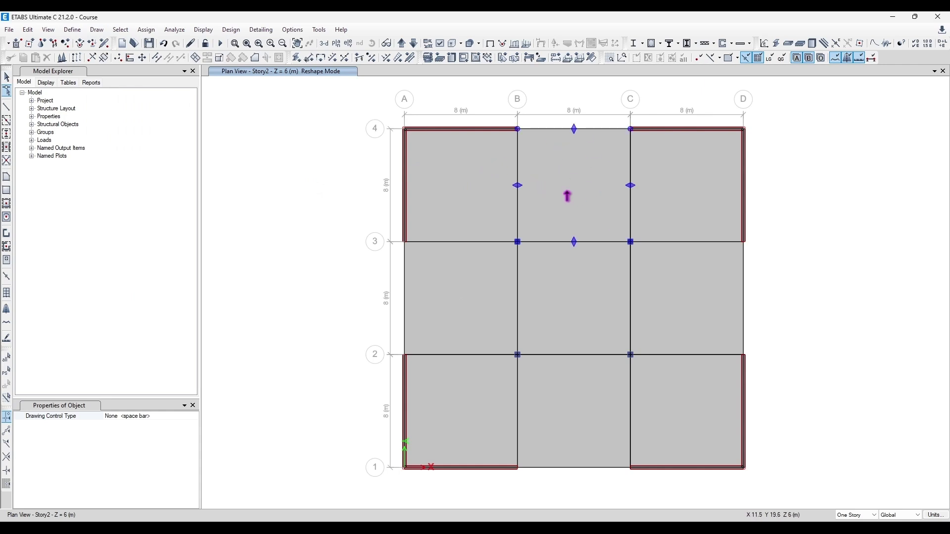
Reshape the central slab panel between grids B–C and 2–3 by moving its grid 3 edge to mid-bay, and exit reshape mode
{"action": "left_click", "coordinate": [585, 273]}
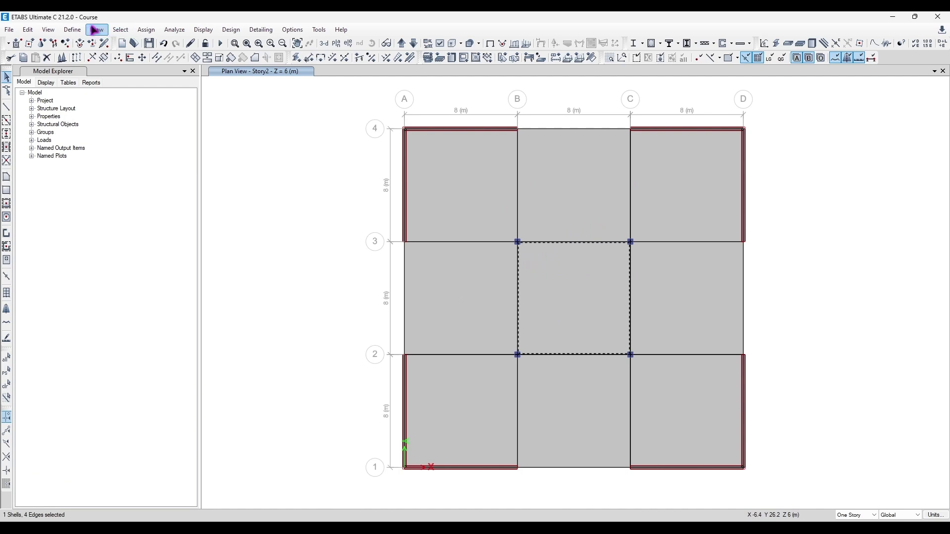
{"action": "left_click", "coordinate": [120, 30]}
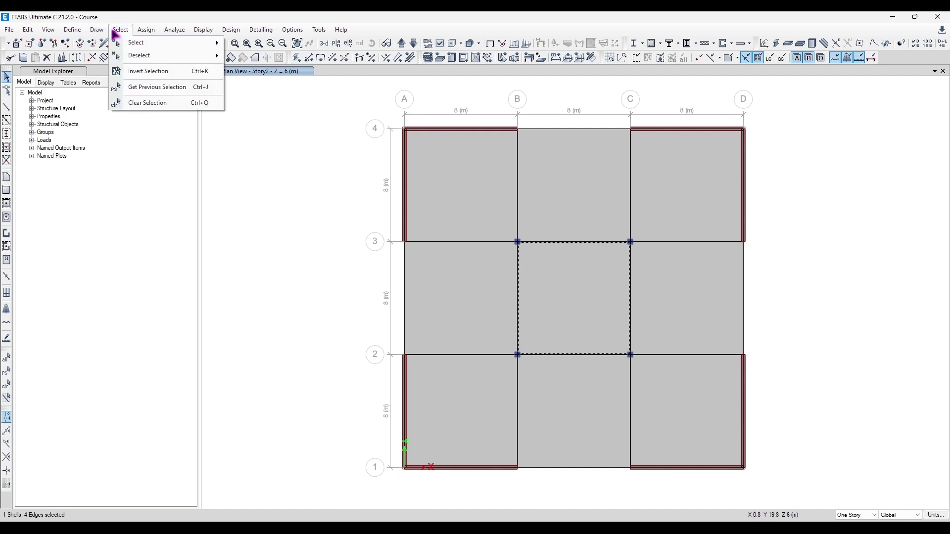
{"action": "left_click", "coordinate": [127, 51]}
{"action": "left_click", "coordinate": [573, 247]}
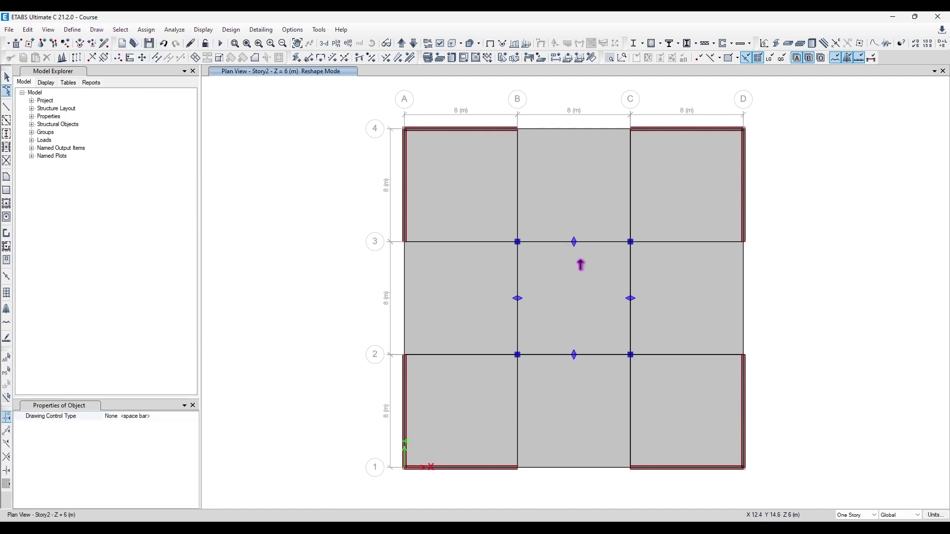
{"action": "left_click_drag", "start_coordinate": [574, 247], "coordinate": [568, 299]}
{"action": "key", "text": "Escape"}
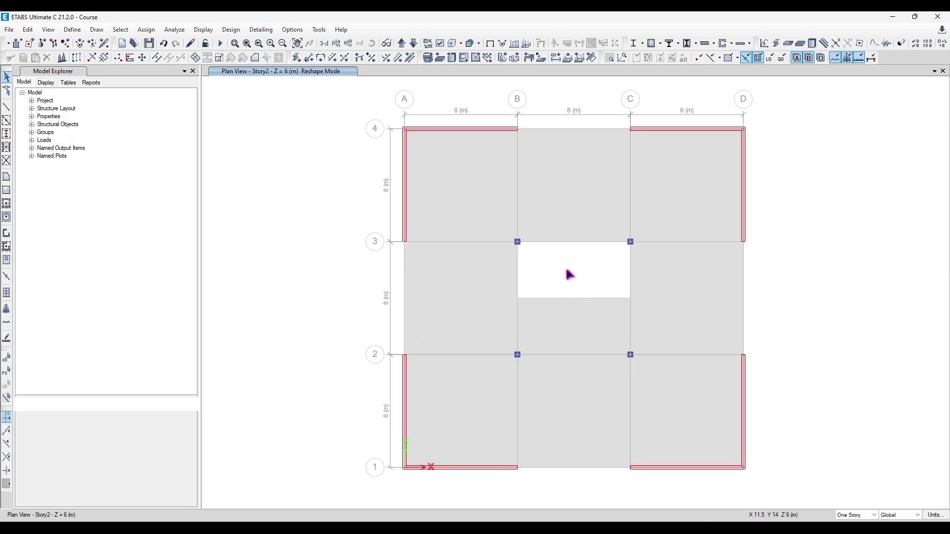
Show the model in 3D with extruded objects and examine the opening beside the reshaped central slab
{"action": "left_click", "coordinate": [324, 43]}
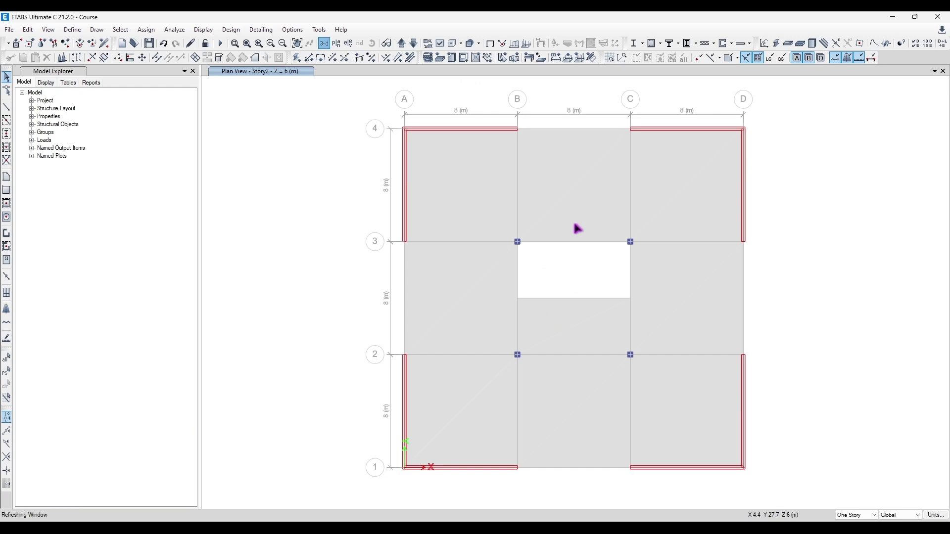
{"action": "middle_click_drag", "start_coordinate": [600, 282], "coordinate": [651, 132], "text": "shift"}
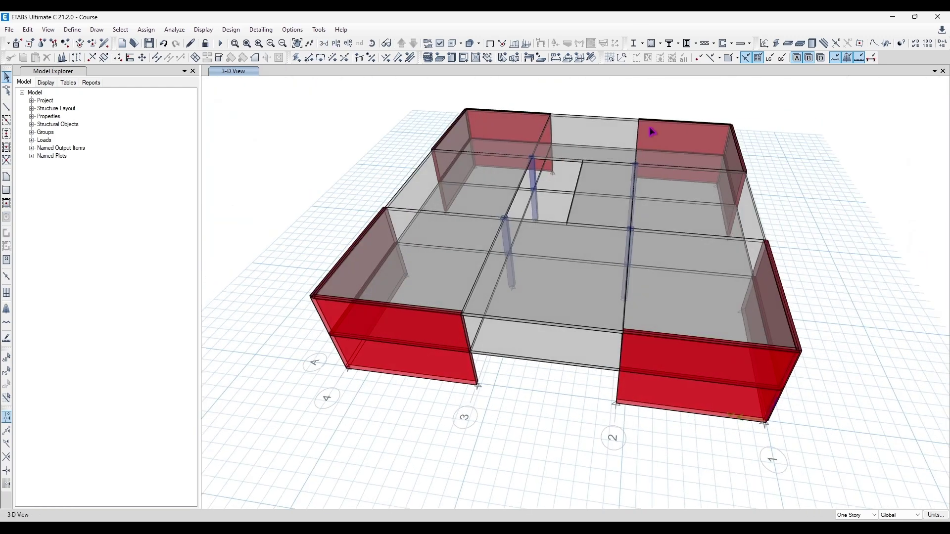
{"action": "left_click", "coordinate": [502, 43]}
{"action": "scroll", "coordinate": [569, 178], "scroll_direction": "up", "scroll_amount": 5}
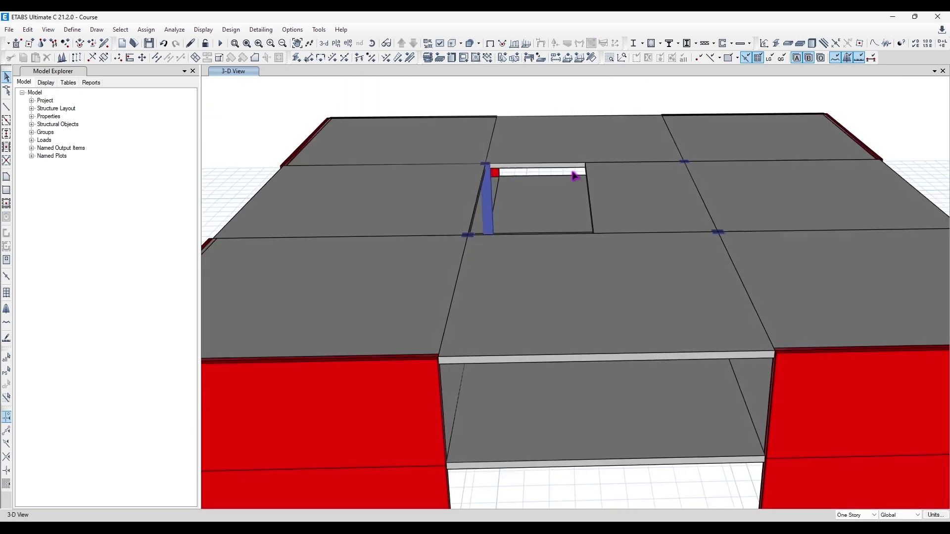
{"action": "middle_click_drag", "start_coordinate": [530, 206], "coordinate": [475, 96], "text": "shift"}
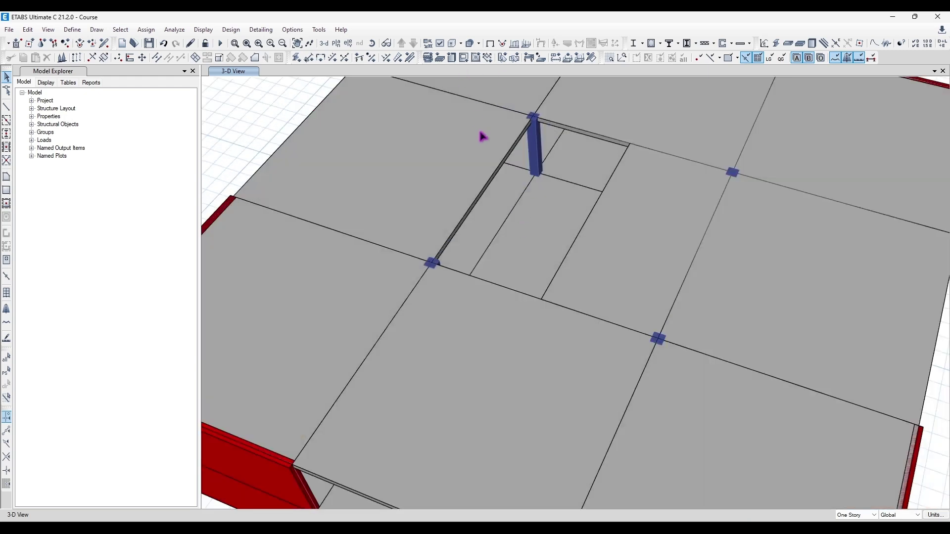
Return to the Story2 plan view, and open and close the joint drawing properties with their plan offsets
{"action": "left_click", "coordinate": [336, 43]}
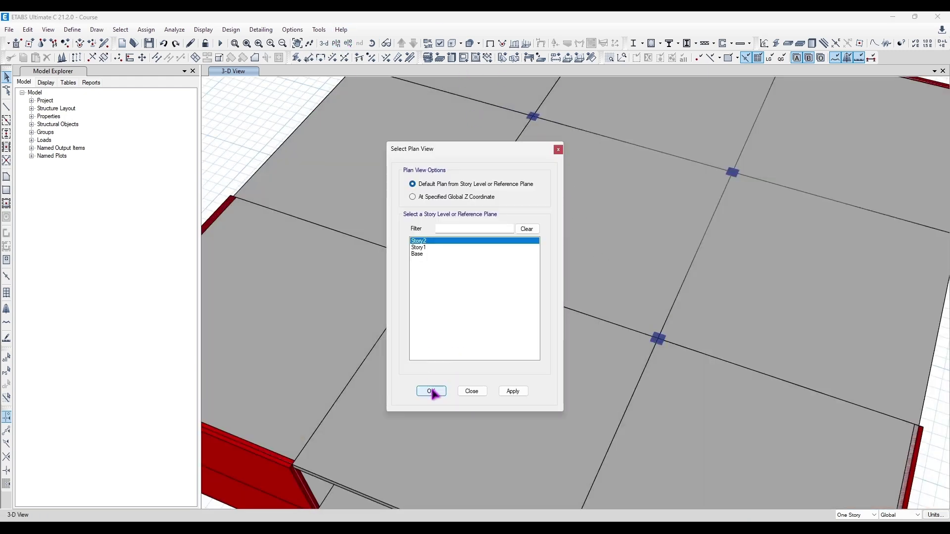
{"action": "left_click", "coordinate": [430, 391]}
{"action": "left_click", "coordinate": [96, 30]}
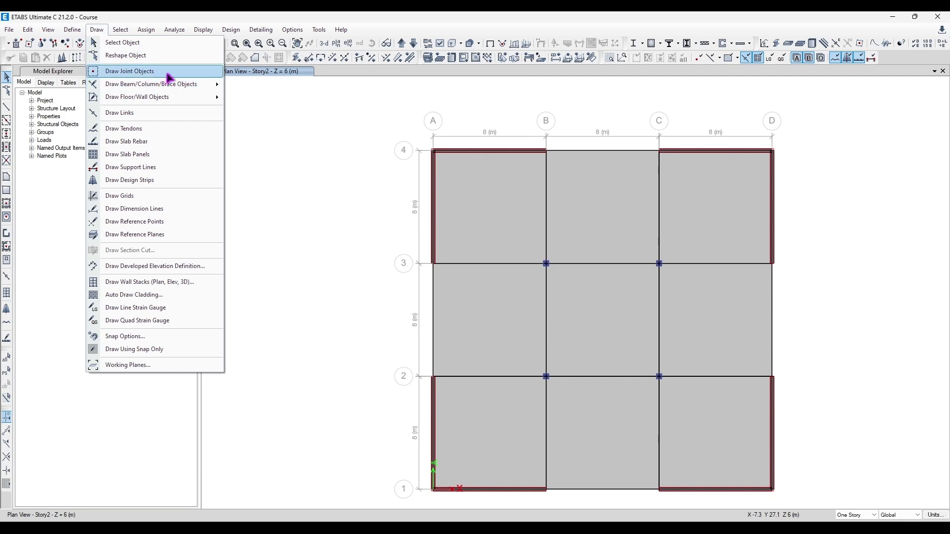
{"action": "left_click", "coordinate": [166, 72]}
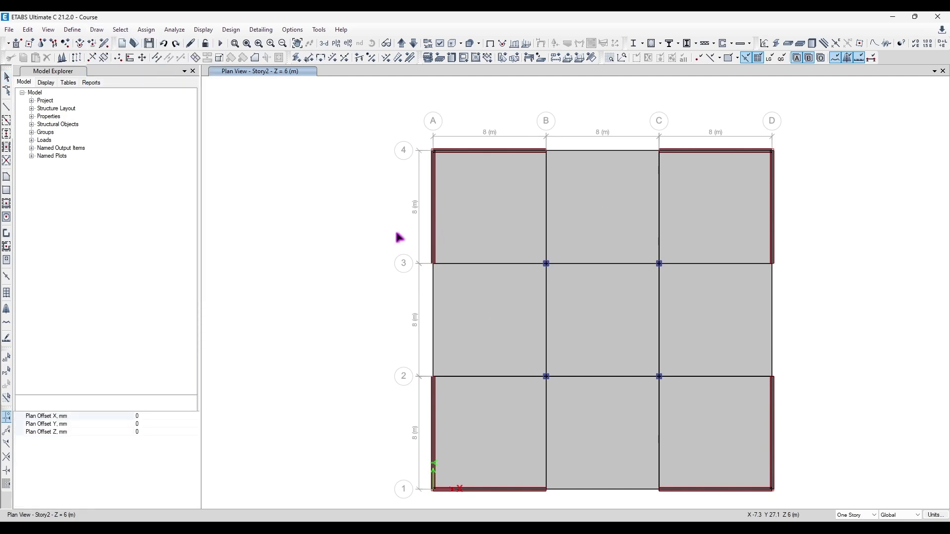
{"action": "key", "text": "Escape"}
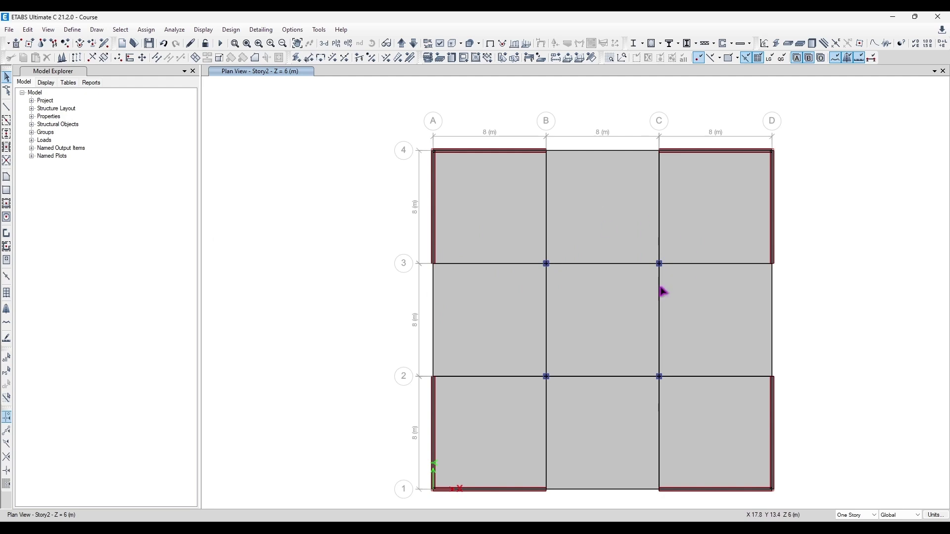
Draw a joint inside the slab panel between grids B–C and 3–4 and delete it
{"action": "left_click", "coordinate": [97, 30]}
{"action": "left_click", "coordinate": [130, 72]}
{"action": "left_click", "coordinate": [593, 232]}
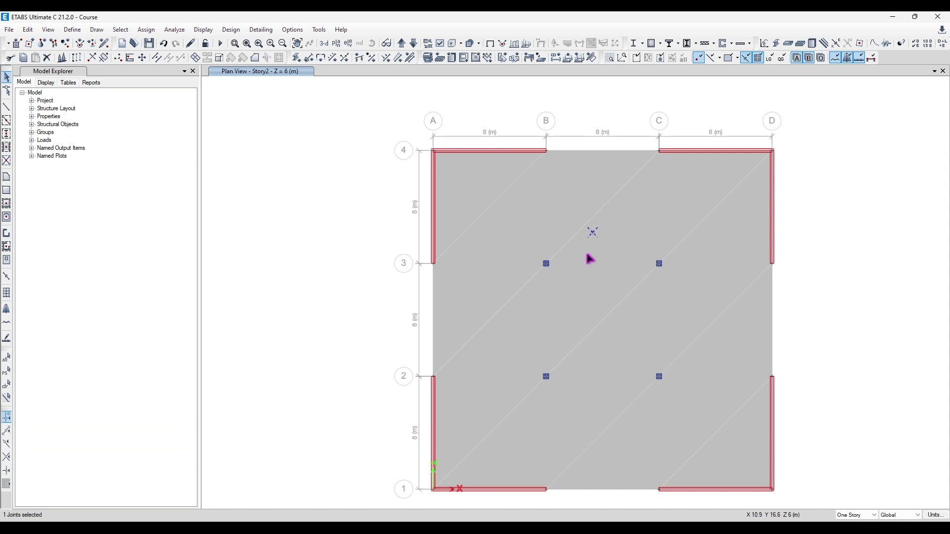
{"action": "key", "text": "Delete"}
Look through the beam, column and brace drawing commands, and delete all objects on the Story2 plan
{"action": "left_click", "coordinate": [97, 29]}
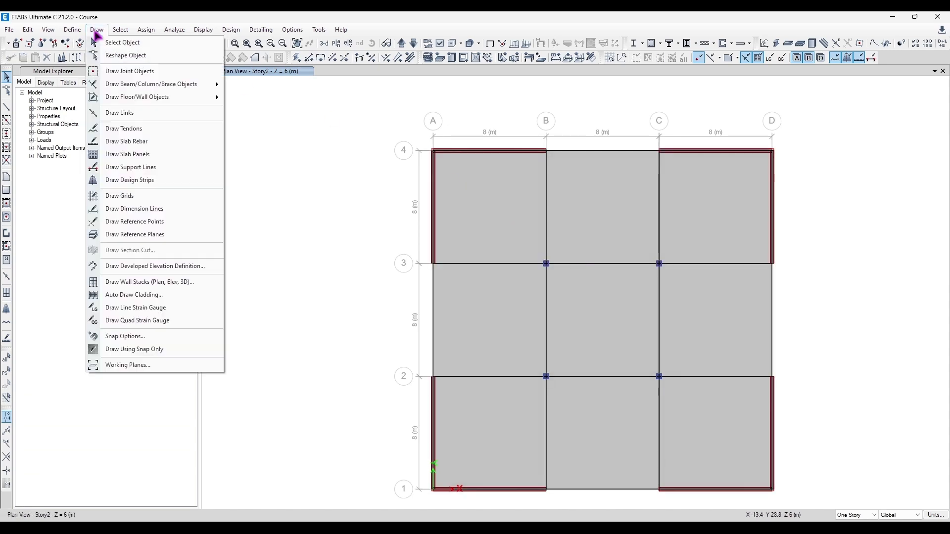
{"action": "mouse_move", "coordinate": [147, 85]}
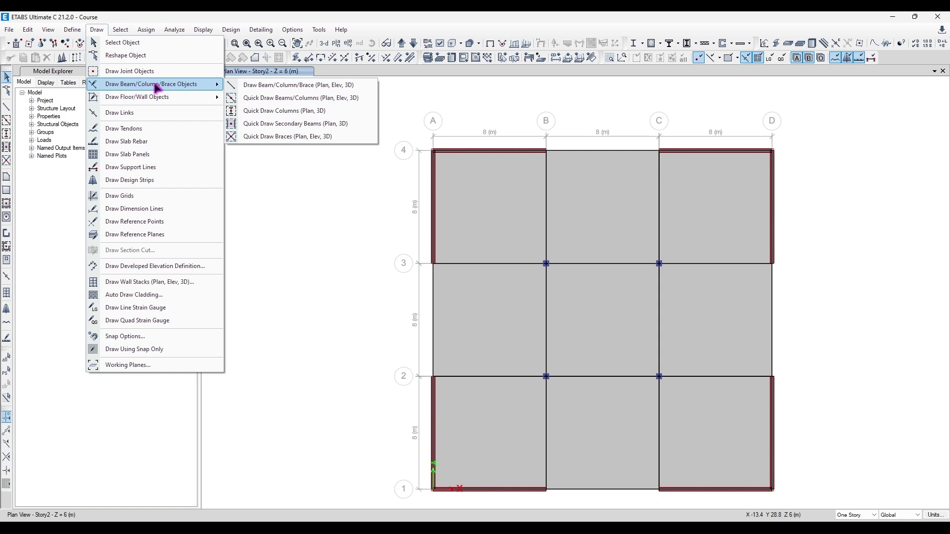
{"action": "left_click", "coordinate": [311, 212]}
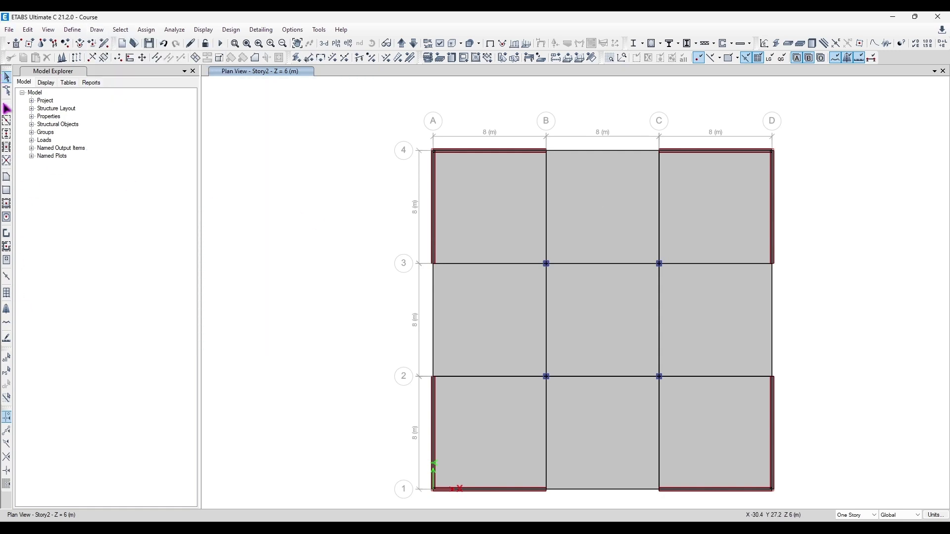
{"action": "left_click_drag", "start_coordinate": [382, 105], "coordinate": [797, 491]}
{"action": "key", "text": "Delete"}
Start drawing a frame line on the Story2 plan and set its section property to ConcBm
{"action": "left_click", "coordinate": [8, 109]}
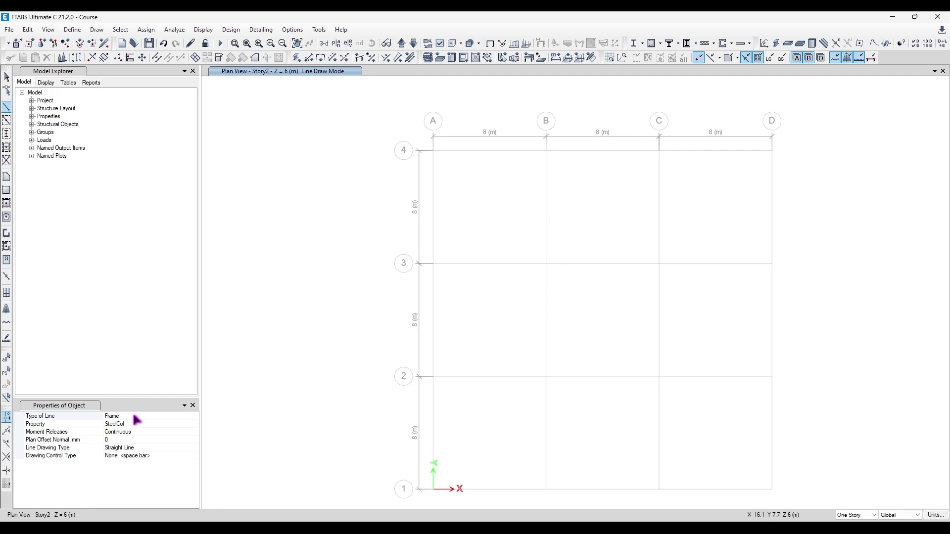
{"action": "left_click", "coordinate": [137, 420]}
{"action": "left_click", "coordinate": [194, 416]}
{"action": "left_click", "coordinate": [194, 417]}
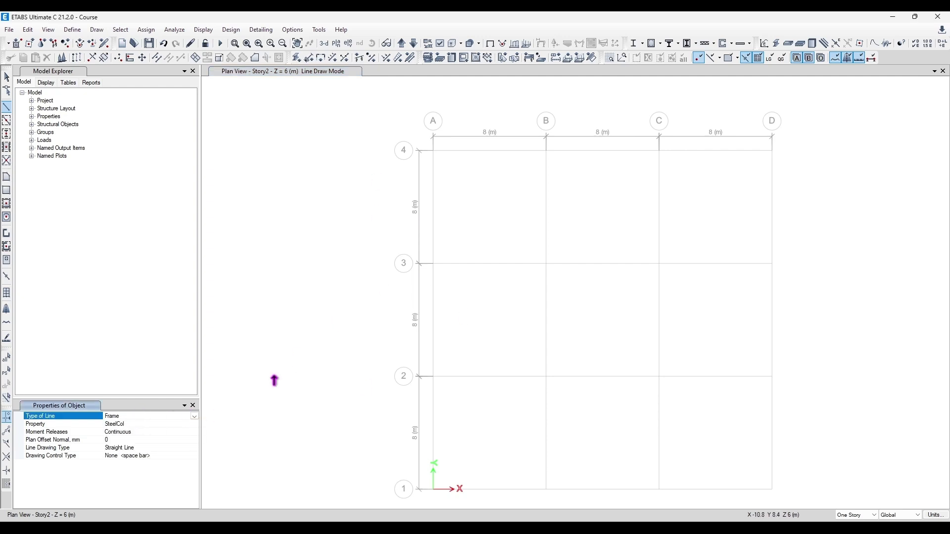
{"action": "left_click", "coordinate": [167, 431]}
{"action": "left_click", "coordinate": [193, 423]}
{"action": "left_click", "coordinate": [194, 424]}
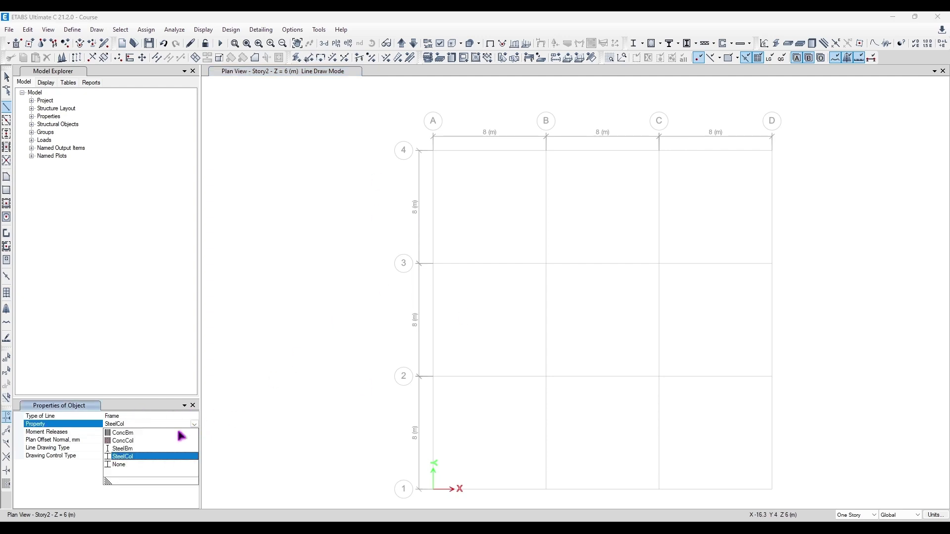
{"action": "left_click", "coordinate": [133, 433]}
Check the moment release options for the frame line and keep Continuous
{"action": "left_click", "coordinate": [66, 434]}
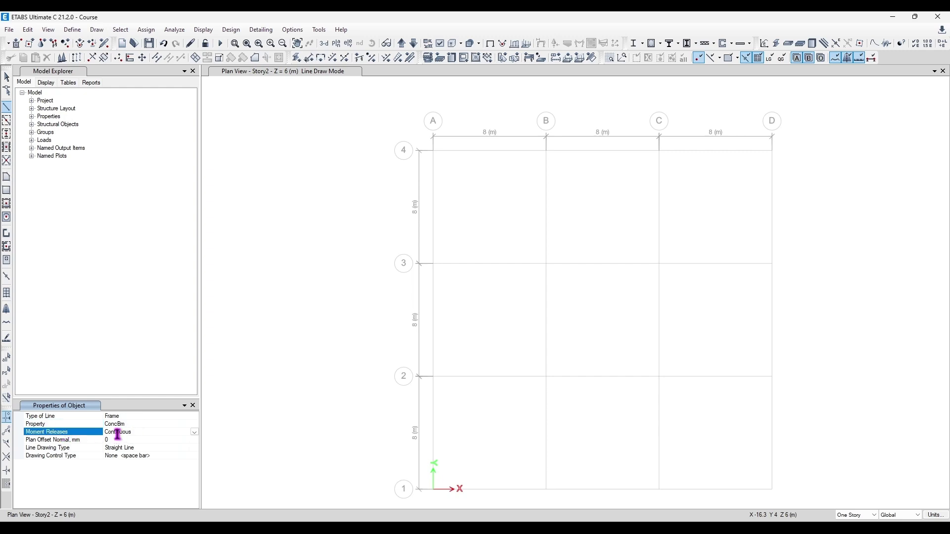
{"action": "left_click", "coordinate": [193, 432]}
{"action": "left_click", "coordinate": [194, 432]}
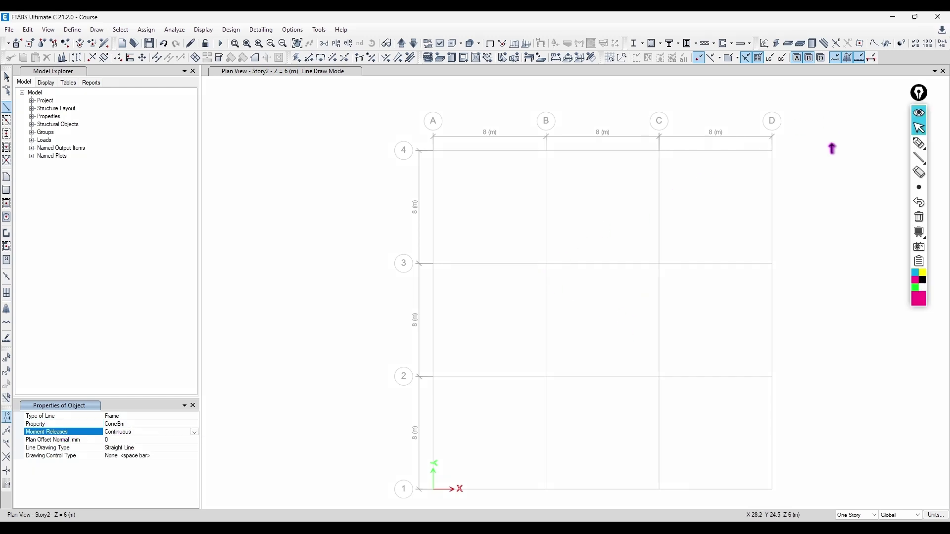
Sketch a continuous beam along grid 4 with crosses at grids A–D, and a separate sagging curve in each bay along grid 3
{"action": "left_click", "coordinate": [919, 143]}
{"action": "left_click_drag", "start_coordinate": [433, 149], "coordinate": [772, 154]}
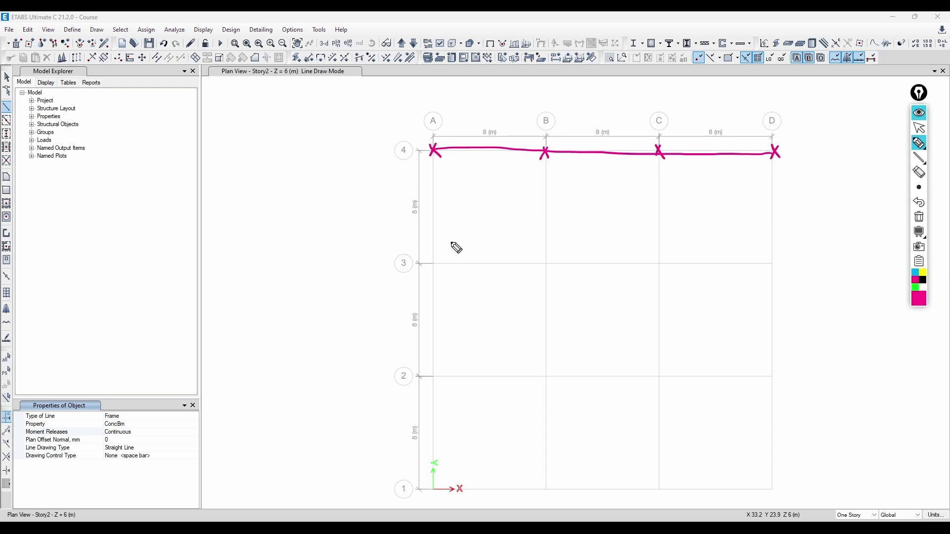
{"action": "mouse_move", "coordinate": [436, 264]}
{"action": "left_mouse_down"}
{"action": "mouse_move", "coordinate": [485, 264]}
{"action": "mouse_move", "coordinate": [552, 238]}
{"action": "left_mouse_up"}
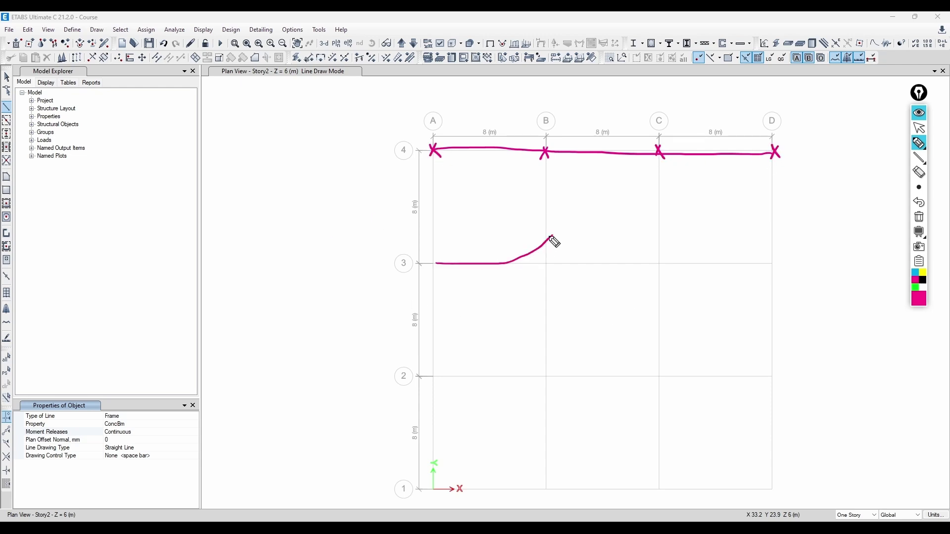
{"action": "key", "text": "ctrl+z"}
{"action": "mouse_move", "coordinate": [435, 264]}
{"action": "left_mouse_down"}
{"action": "mouse_move", "coordinate": [529, 259]}
{"action": "mouse_move", "coordinate": [587, 274]}
{"action": "mouse_move", "coordinate": [676, 230]}
{"action": "mouse_move", "coordinate": [763, 266]}
{"action": "left_mouse_up"}
{"action": "key", "text": "ctrl+z"}
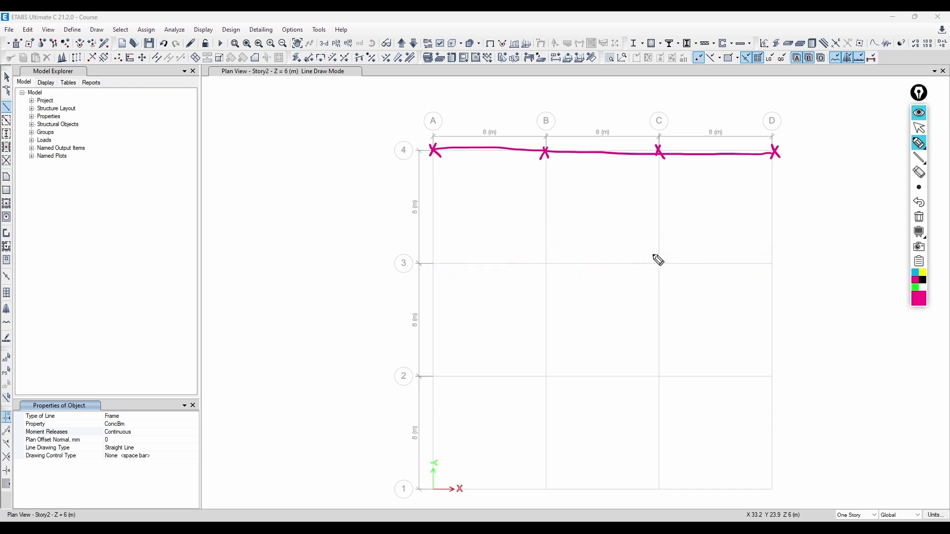
{"action": "mouse_move", "coordinate": [432, 263]}
{"action": "left_mouse_down"}
{"action": "mouse_move", "coordinate": [501, 275]}
{"action": "mouse_move", "coordinate": [542, 264]}
{"action": "mouse_move", "coordinate": [643, 272]}
{"action": "mouse_move", "coordinate": [757, 263]}
{"action": "left_mouse_up"}
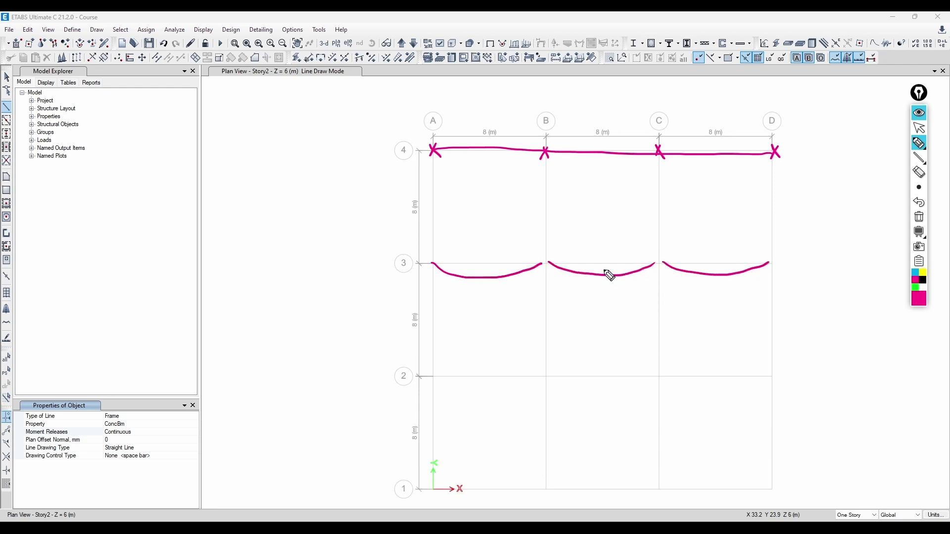
Clear the annotation sketches and draw a ConcBm beam along grid 3 from grid A to grid D with zero plan offset
{"action": "left_click", "coordinate": [920, 217]}
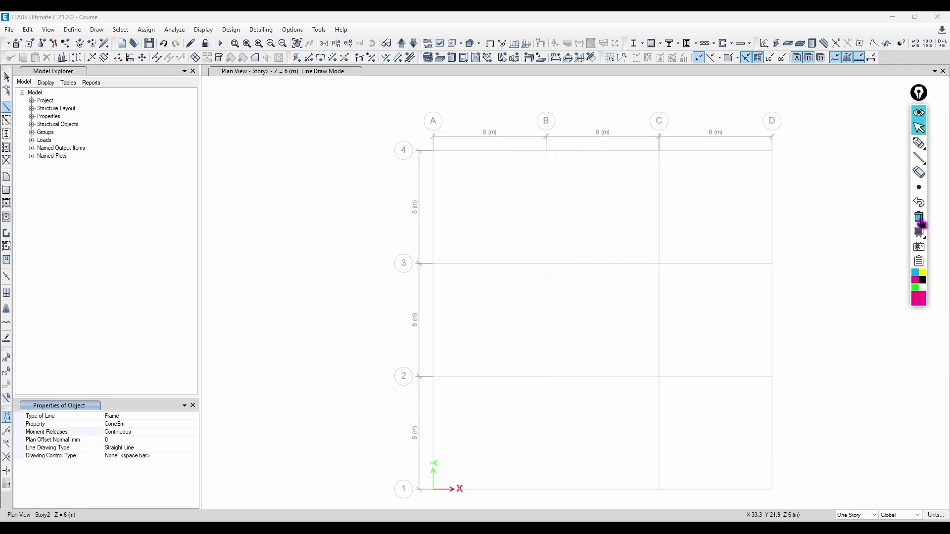
{"action": "left_click", "coordinate": [918, 93]}
{"action": "left_click", "coordinate": [138, 433]}
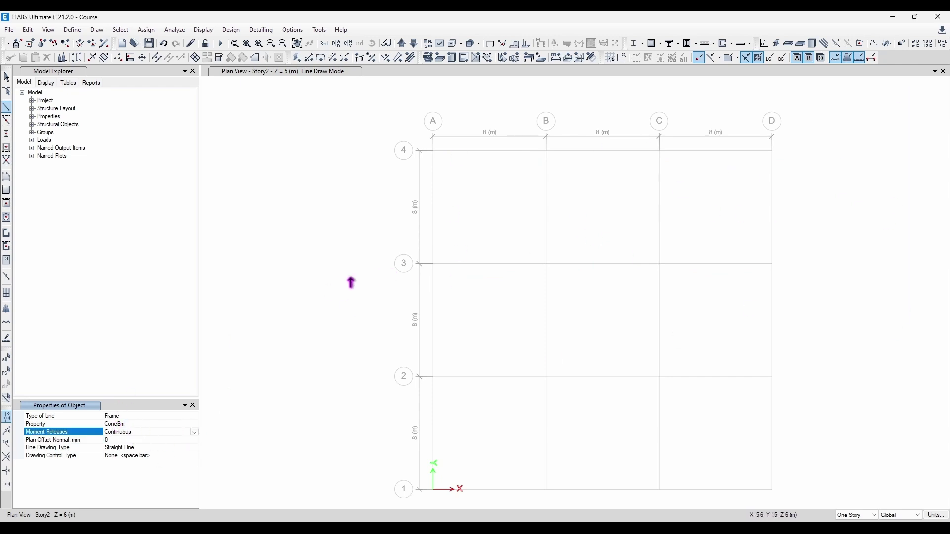
{"action": "left_click", "coordinate": [94, 441]}
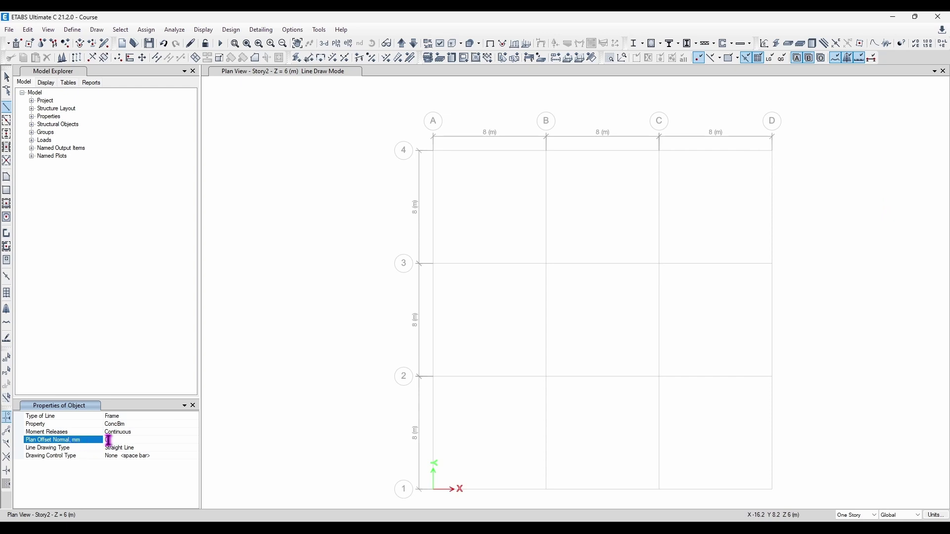
{"action": "left_click", "coordinate": [435, 265]}
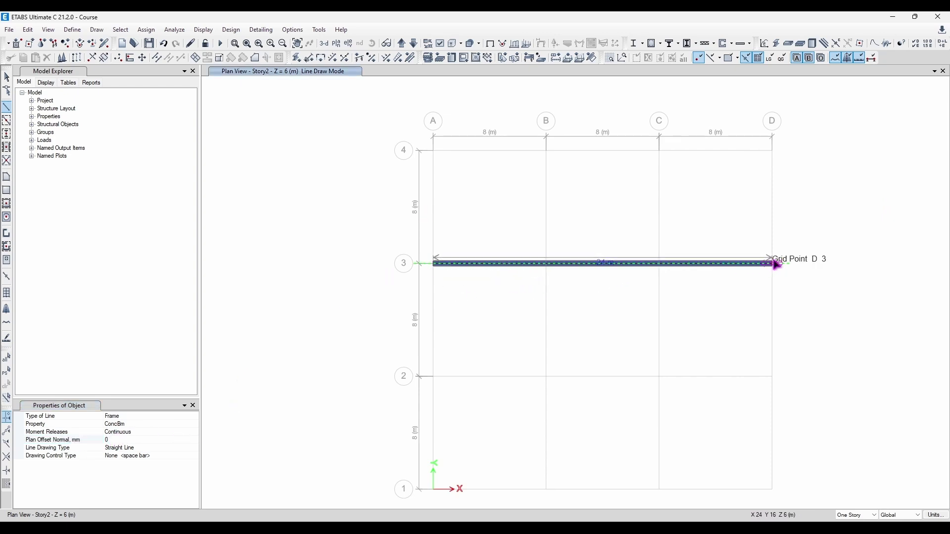
{"action": "left_click", "coordinate": [777, 264]}
Set the plan offset normal to 8000 mm and draw a beam along grid 4 from A to D, continuing with two slanted segments
{"action": "left_click", "coordinate": [129, 438]}
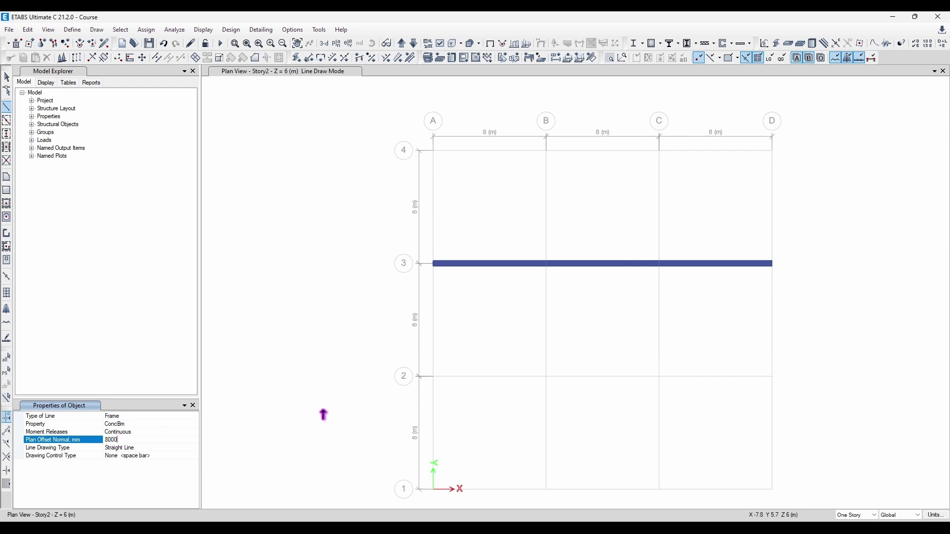
{"action": "left_click", "coordinate": [421, 150]}
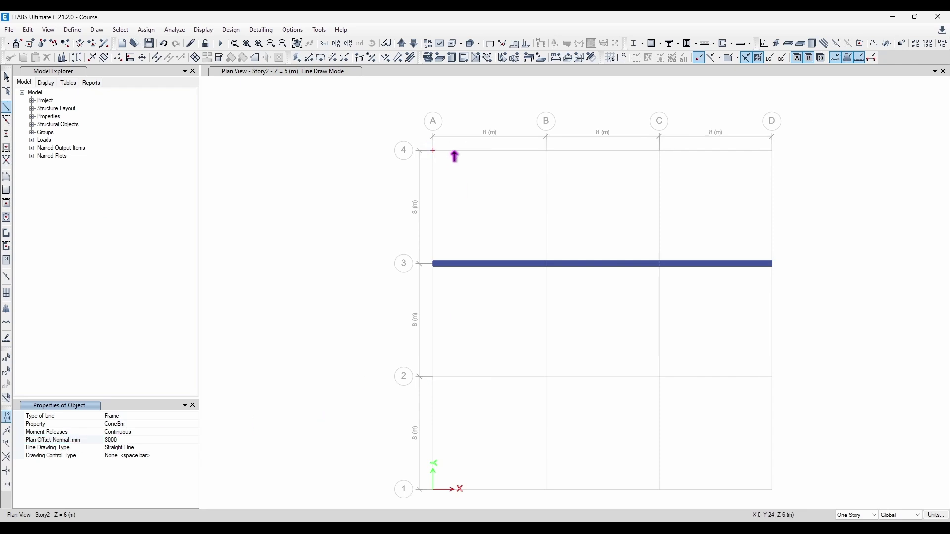
{"action": "left_click", "coordinate": [772, 151]}
{"action": "middle_click_drag", "start_coordinate": [726, 161], "coordinate": [680, 346]}
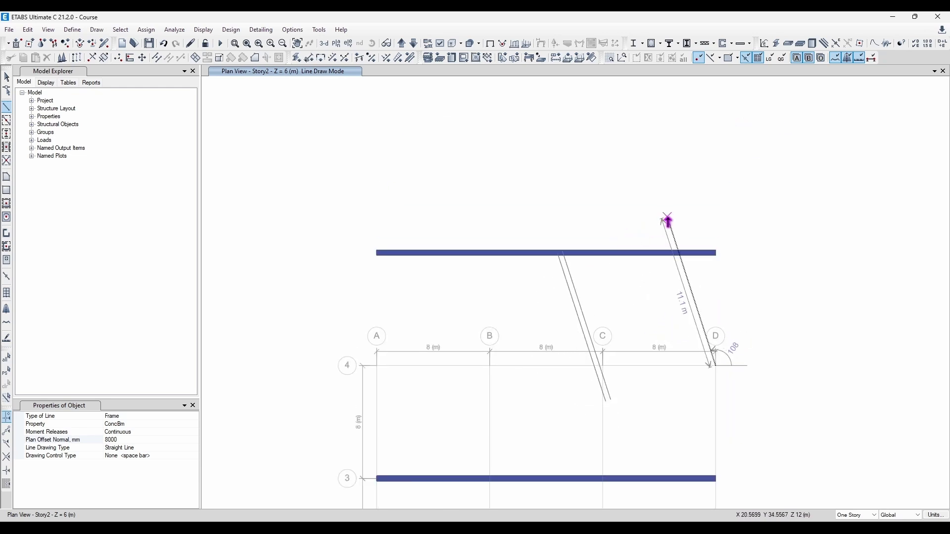
{"action": "left_click", "coordinate": [786, 201]}
{"action": "left_click", "coordinate": [430, 126]}
{"action": "key", "text": "Escape"}
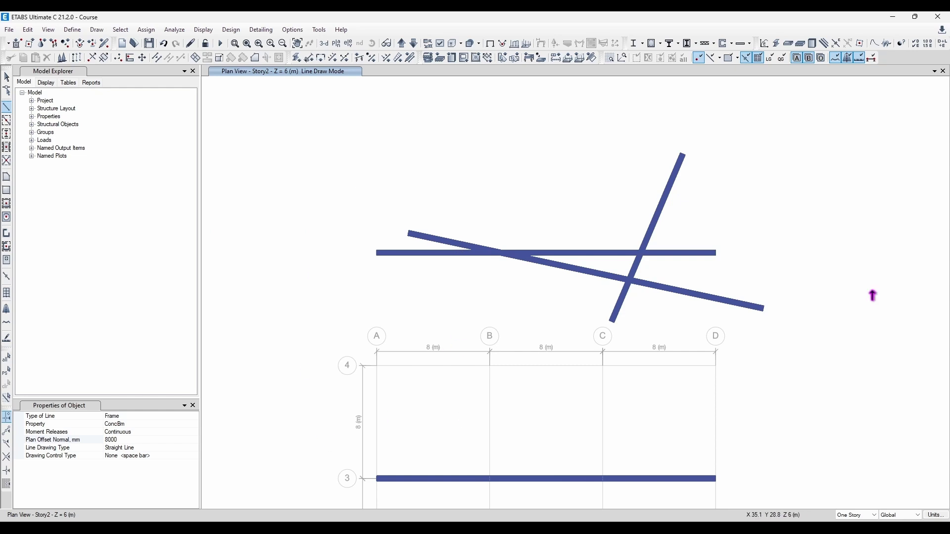
{"action": "key", "text": "Escape"}
Delete the offset beam above grid 4 and the two slanted segments
{"action": "left_click_drag", "start_coordinate": [447, 149], "coordinate": [811, 351]}
{"action": "key", "text": "Delete"}
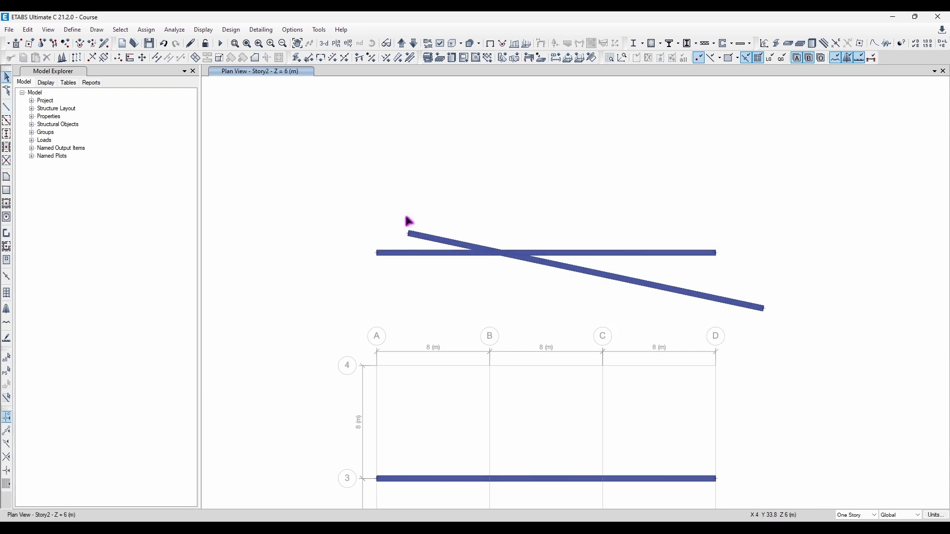
{"action": "left_click_drag", "start_coordinate": [358, 195], "coordinate": [812, 338]}
{"action": "key", "text": "Delete"}
{"action": "middle_click_drag", "start_coordinate": [746, 345], "coordinate": [718, 148]}
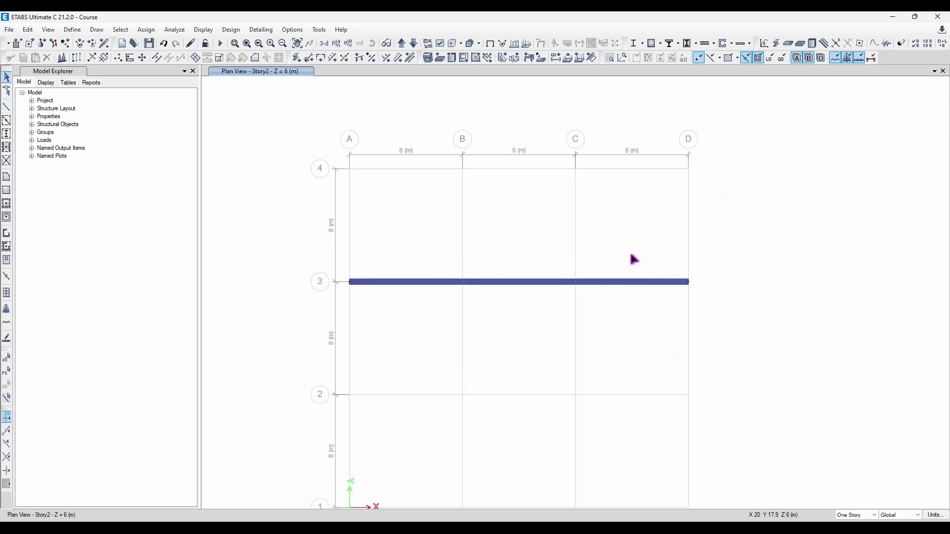
{"action": "middle_click_drag", "start_coordinate": [414, 279], "coordinate": [442, 250]}
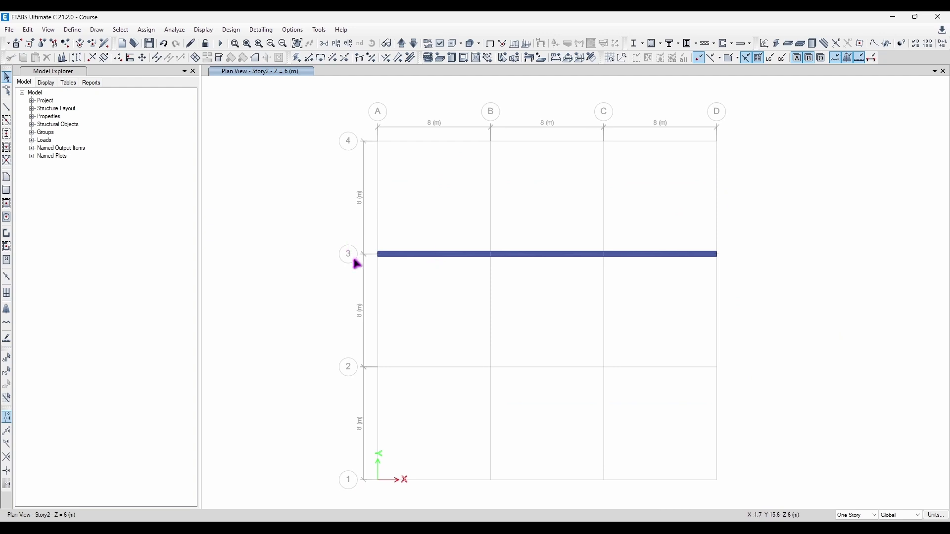
Set the line drawing type to Arc (Center & 2 Points) and draw an arc beam centred at B2 from A2 to B1
{"action": "left_click", "coordinate": [6, 107]}
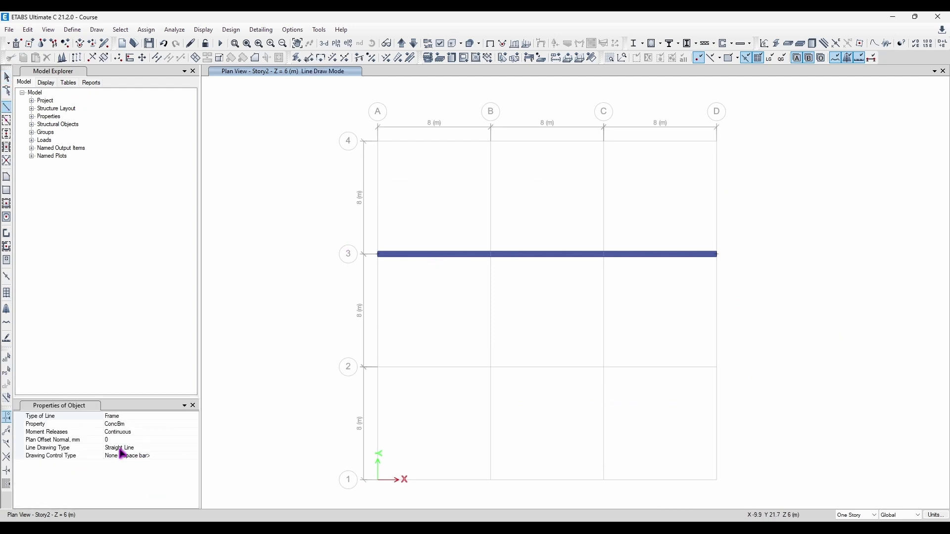
{"action": "left_click", "coordinate": [148, 448]}
{"action": "left_click", "coordinate": [194, 448]}
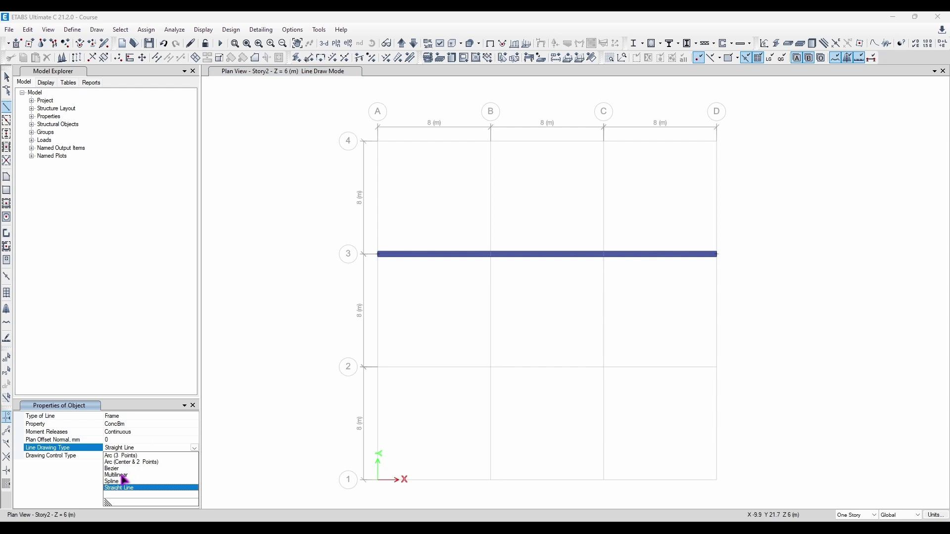
{"action": "left_click", "coordinate": [391, 235]}
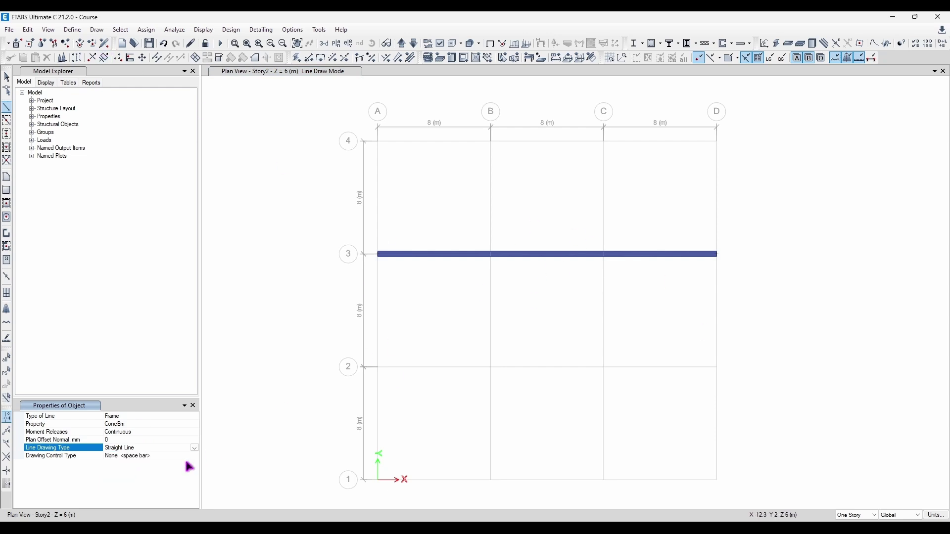
{"action": "left_click", "coordinate": [195, 449]}
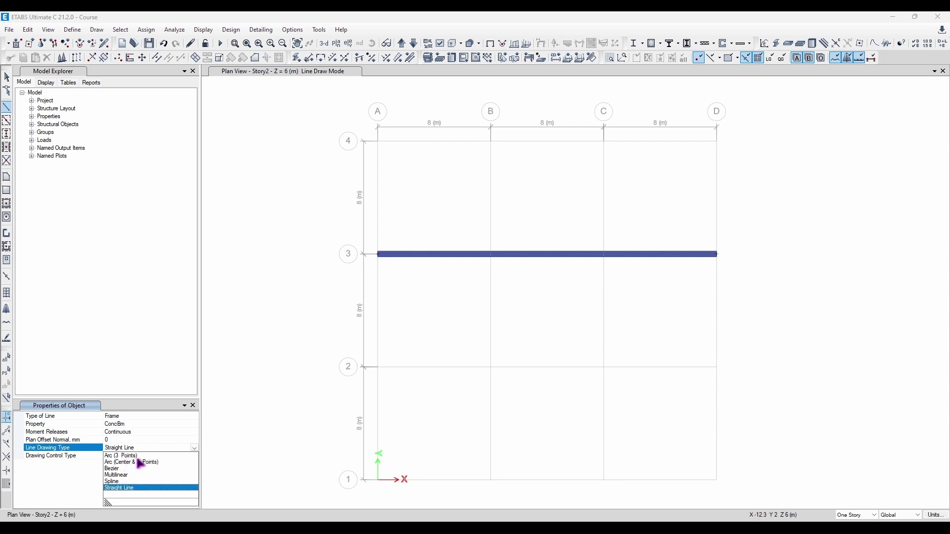
{"action": "left_click", "coordinate": [141, 463]}
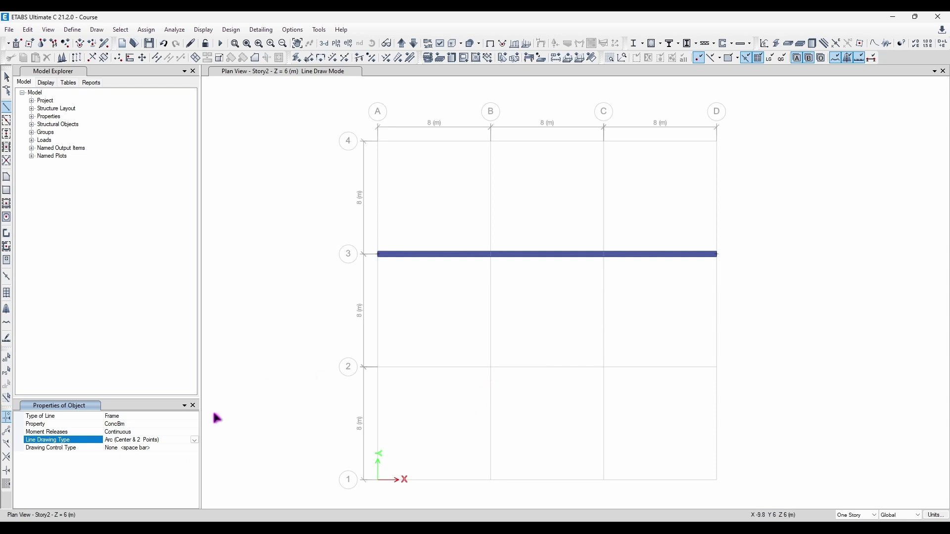
{"action": "left_click", "coordinate": [490, 368]}
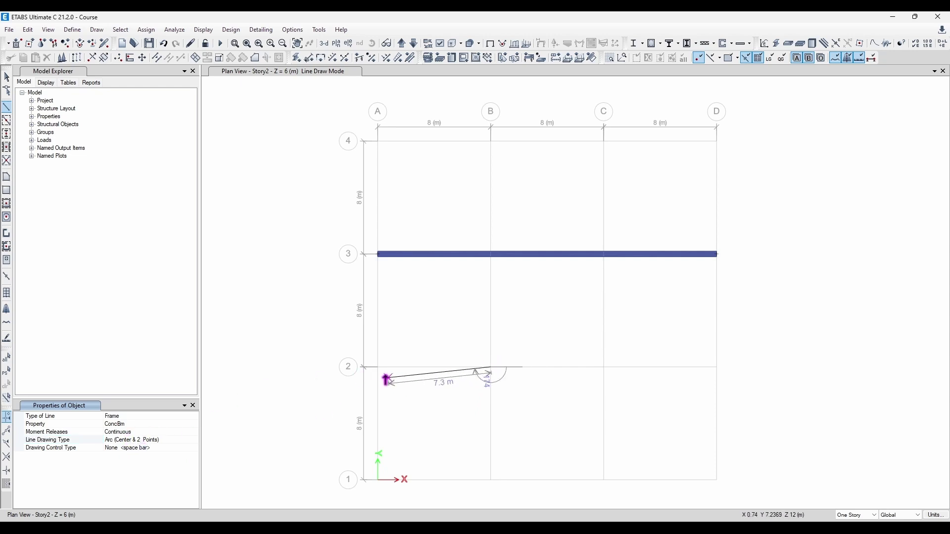
{"action": "left_click", "coordinate": [379, 368]}
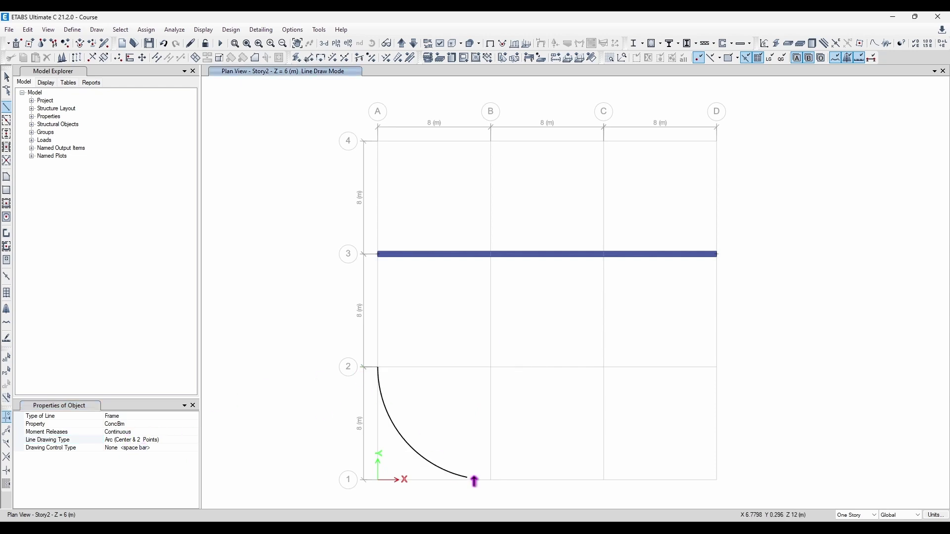
{"action": "left_click", "coordinate": [490, 480]}
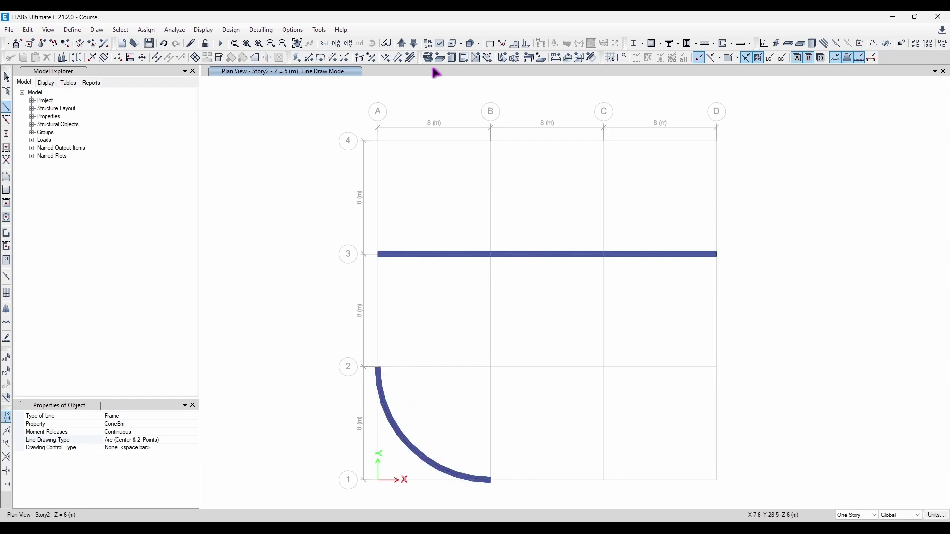
Examine the model in the 3-D view and return to the Story2 plan
{"action": "left_click", "coordinate": [324, 43]}
{"action": "middle_click_drag", "start_coordinate": [500, 363], "coordinate": [361, 74], "text": "shift"}
{"action": "left_click", "coordinate": [344, 43]}
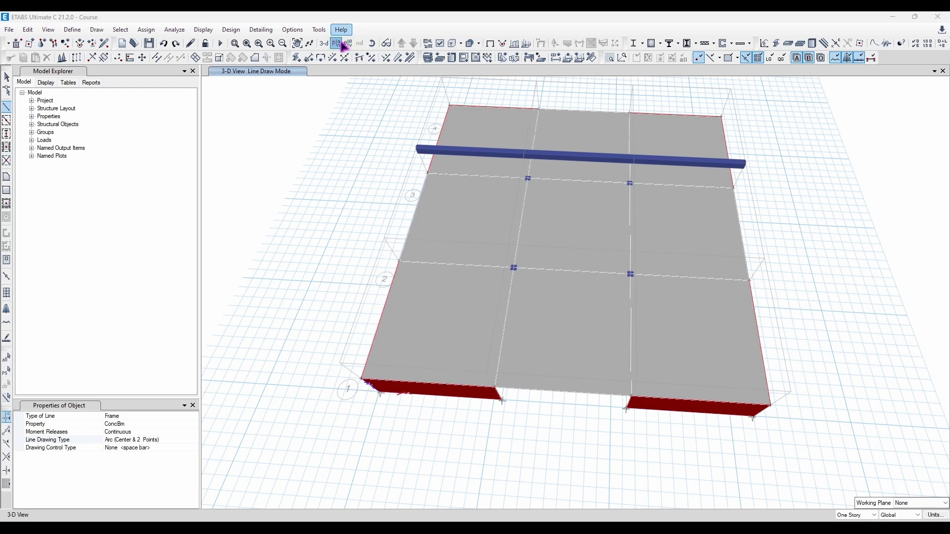
{"action": "left_click", "coordinate": [432, 390]}
Set the drawing control type to Fixed Length of 2000 and try the arc beam starting at grid point B2
{"action": "left_click", "coordinate": [165, 447]}
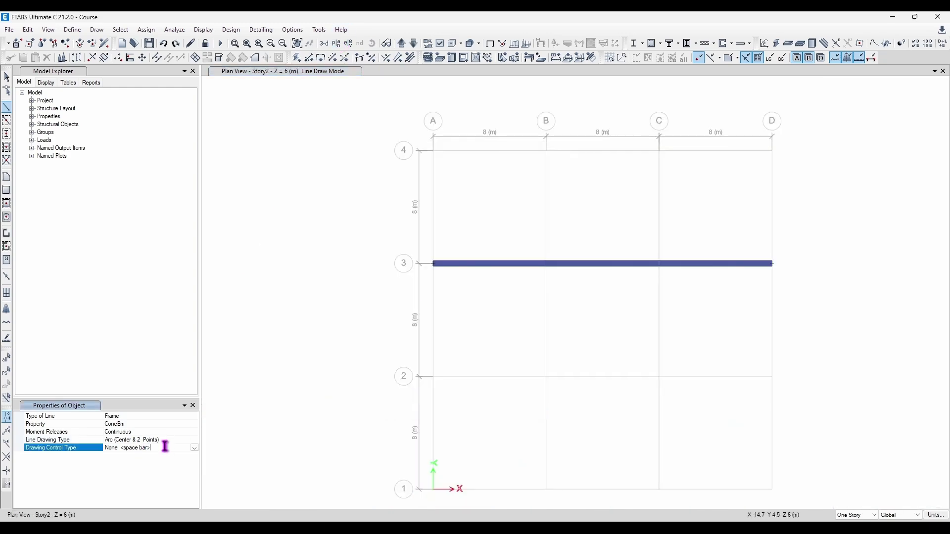
{"action": "left_click", "coordinate": [194, 448]}
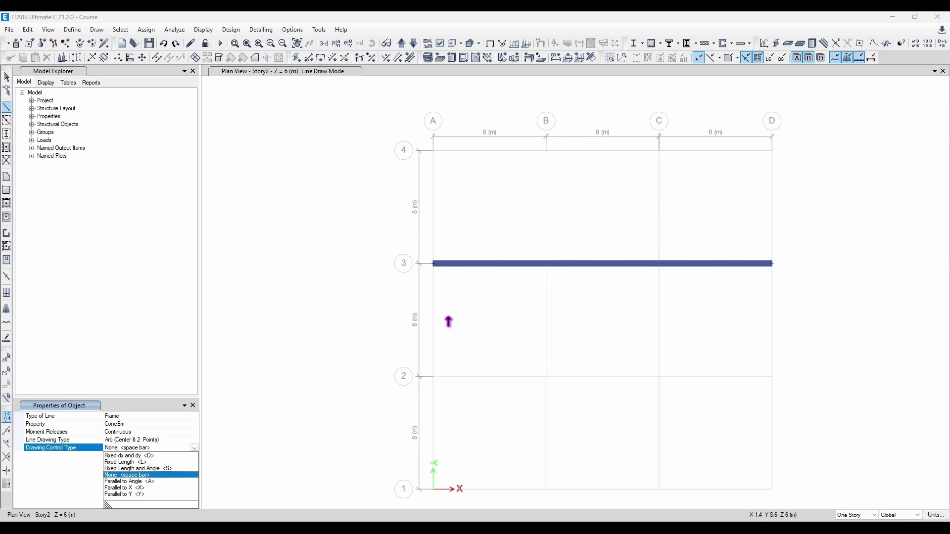
{"action": "left_click", "coordinate": [125, 462]}
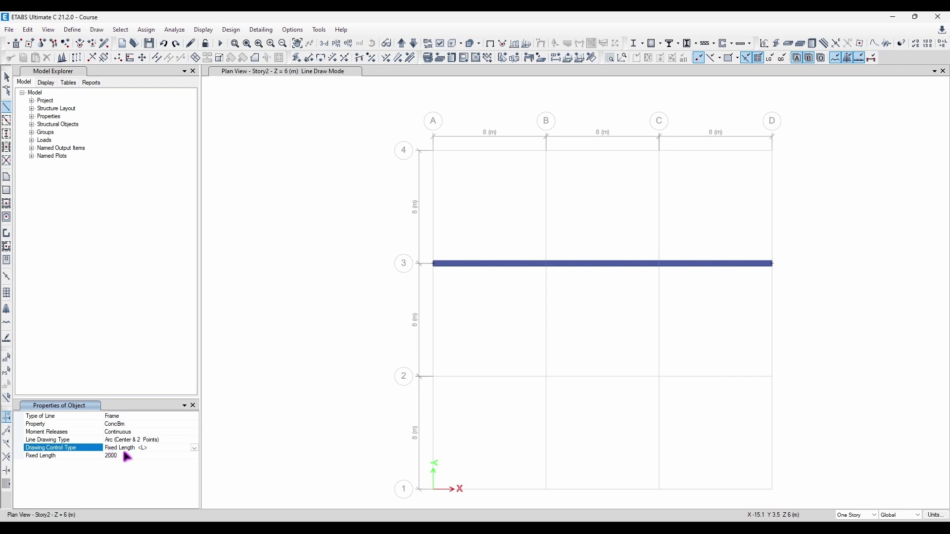
{"action": "left_click", "coordinate": [547, 377]}
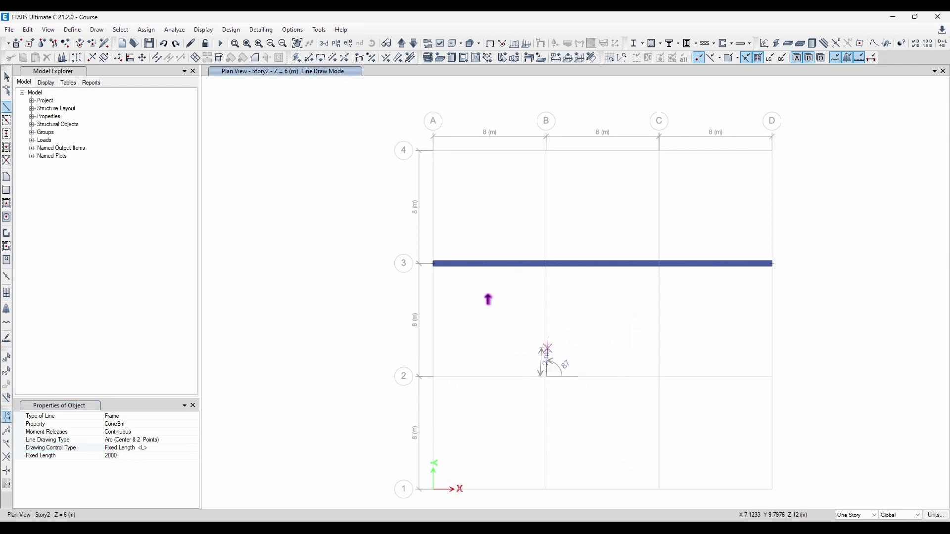
{"action": "key", "text": "Escape"}
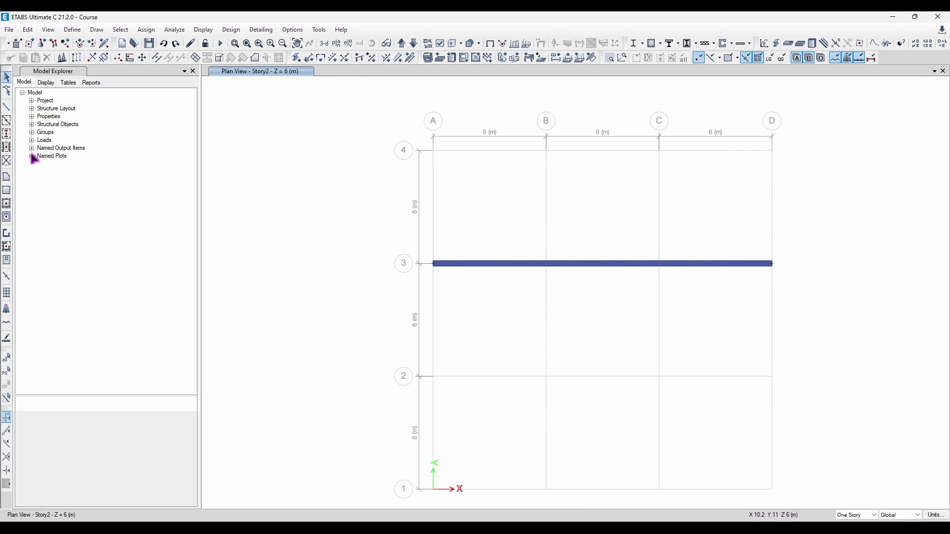
Restart the frame line as a straight line and try Fixed Length and Angle control, 2000 at 45 degrees, from grid point B2
{"action": "left_click", "coordinate": [7, 107]}
{"action": "left_click", "coordinate": [118, 457]}
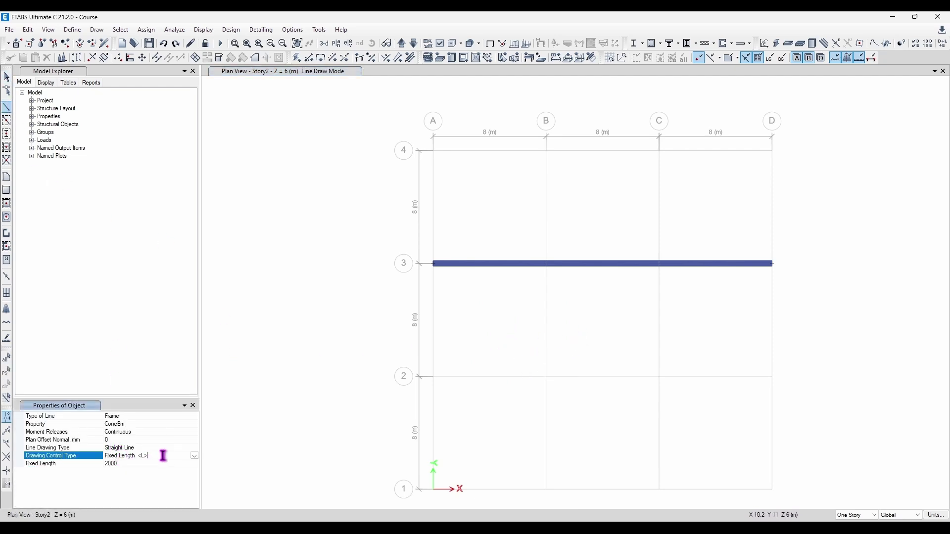
{"action": "left_click", "coordinate": [161, 456]}
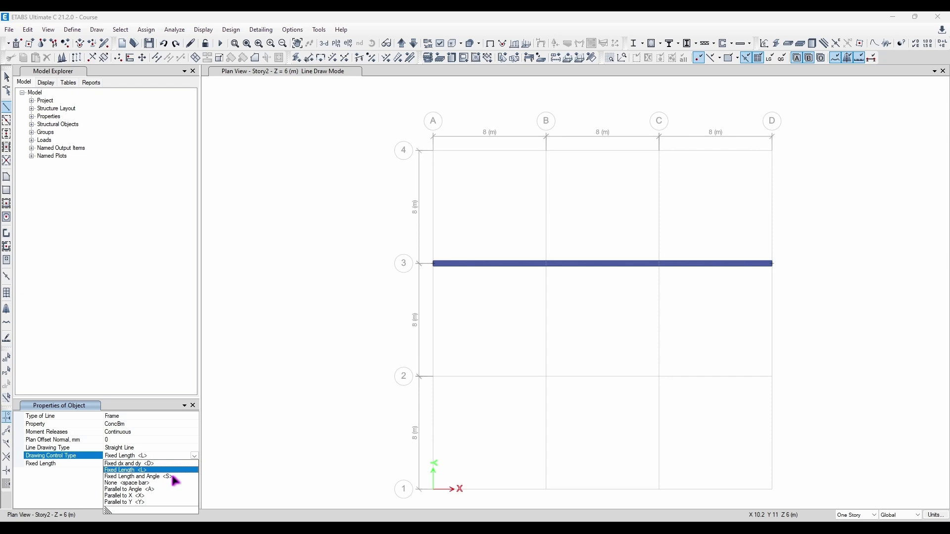
{"action": "left_click", "coordinate": [148, 477]}
{"action": "left_click", "coordinate": [546, 377]}
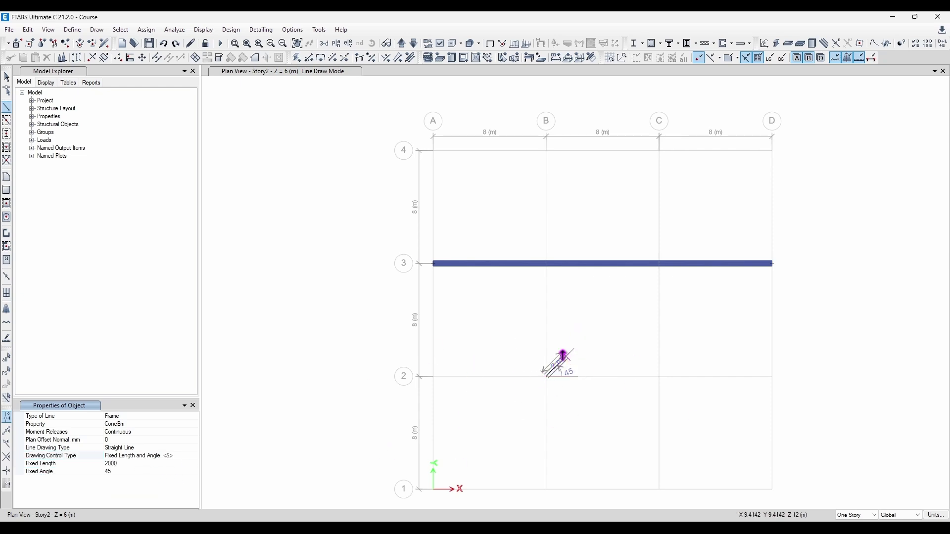
{"action": "right_click", "coordinate": [574, 342]}
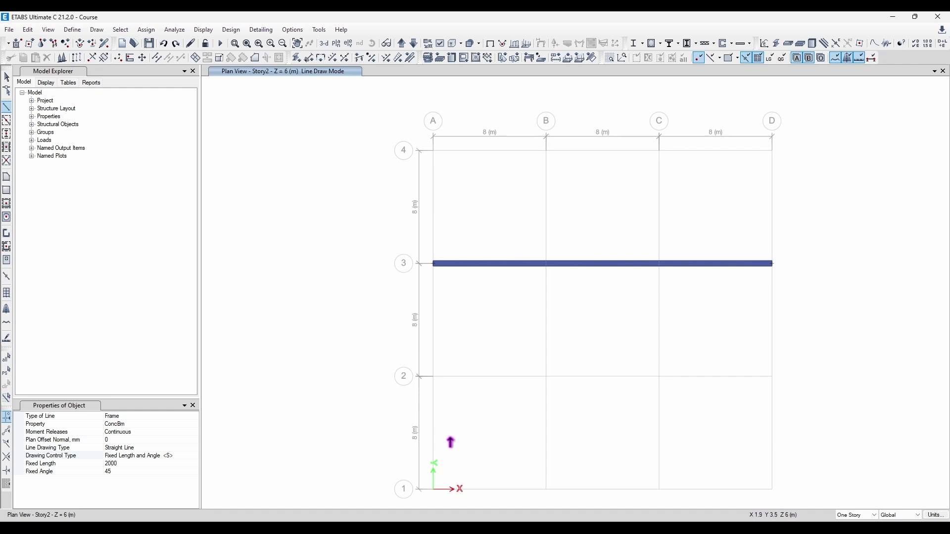
Set the drawing control type to None and try an unconstrained straight line from grid point A2
{"action": "left_click", "coordinate": [161, 454]}
{"action": "left_click", "coordinate": [192, 456]}
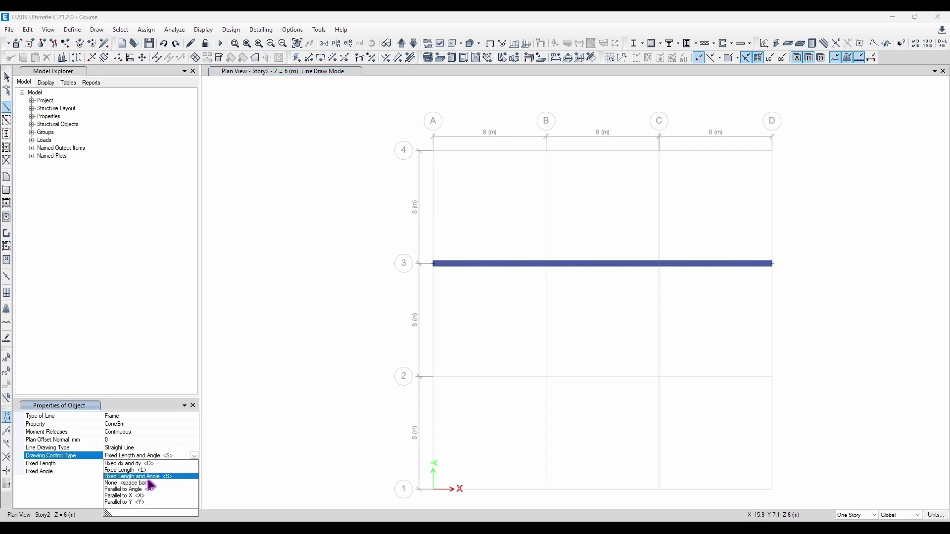
{"action": "left_click", "coordinate": [128, 483]}
{"action": "left_click", "coordinate": [435, 379]}
{"action": "right_click", "coordinate": [518, 375]}
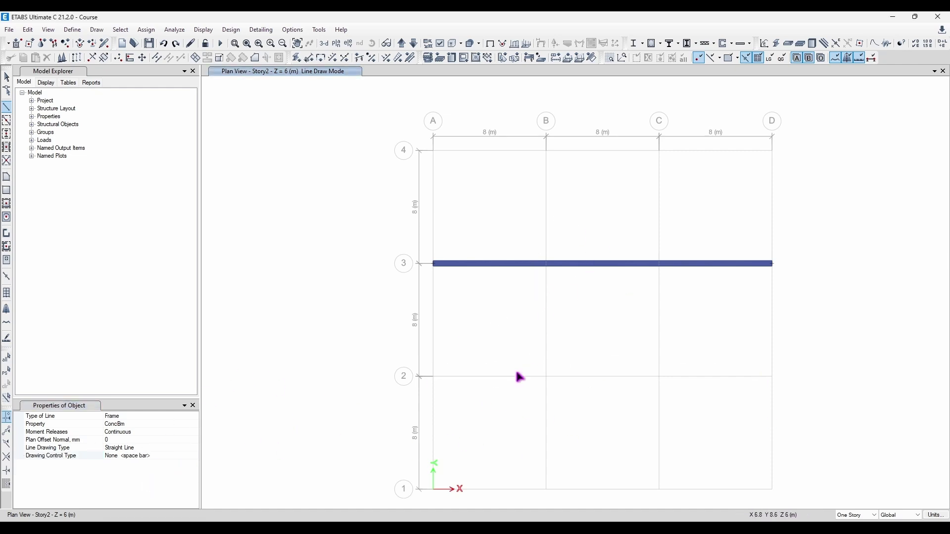
Set the drawing control type to Parallel to Angle at 45 and try a straight frame line from grid point B2
{"action": "left_click", "coordinate": [185, 455]}
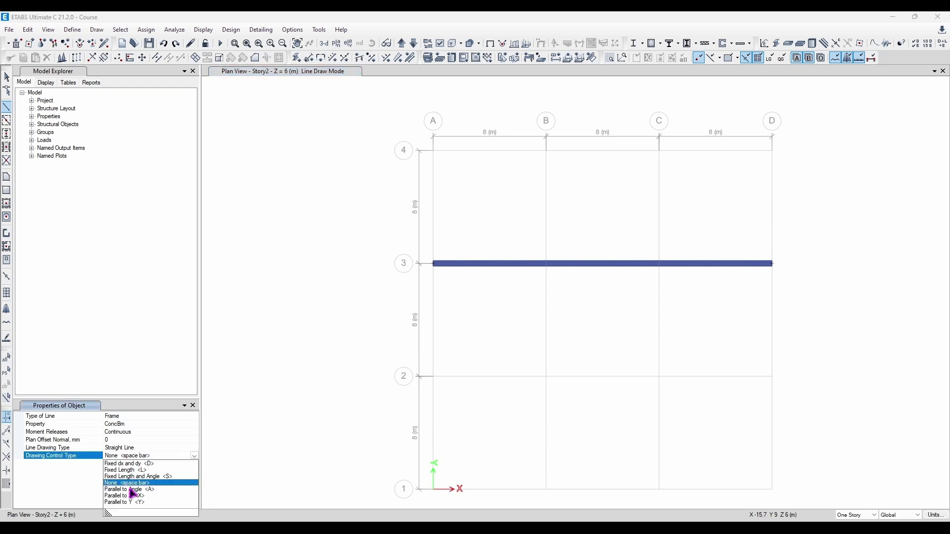
{"action": "left_click", "coordinate": [129, 490]}
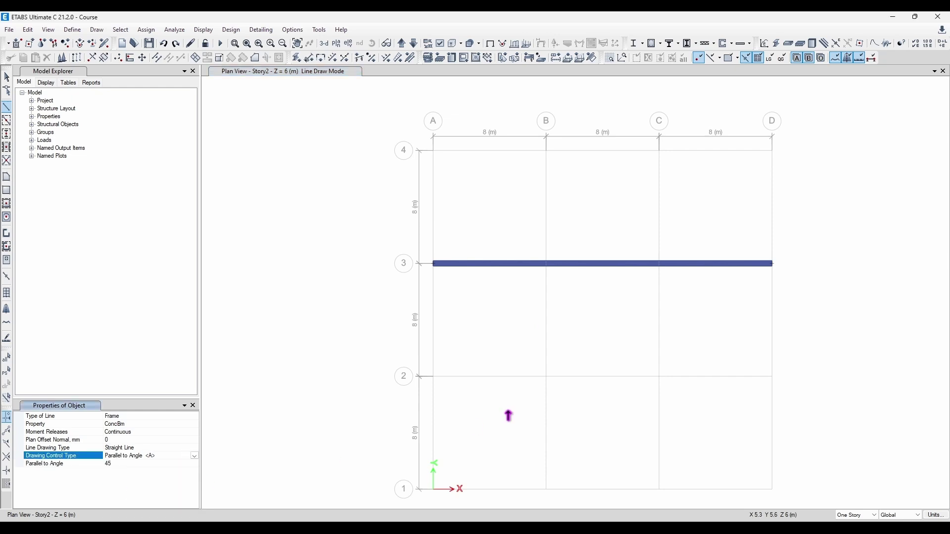
{"action": "left_click", "coordinate": [545, 378]}
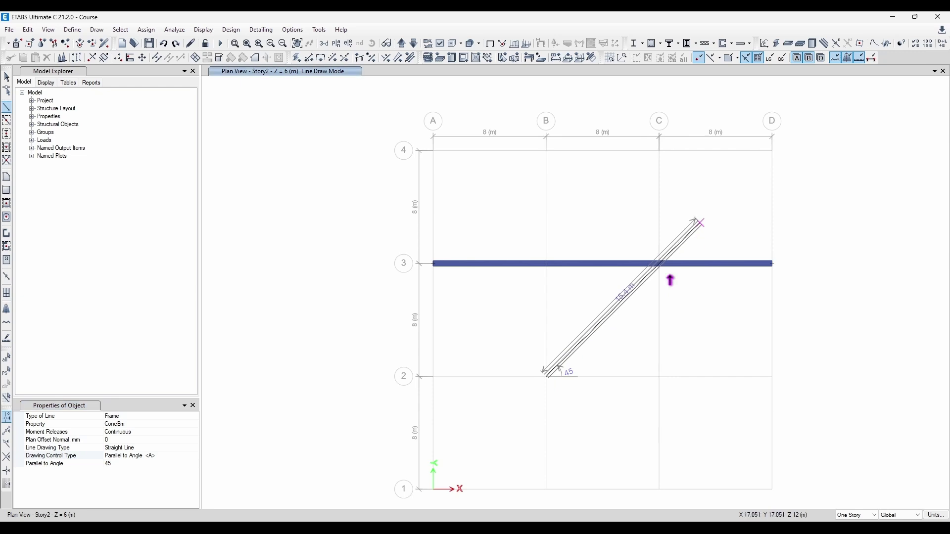
Switch the drawing control type to Parallel to Y and try a straight frame line from grid point B2
{"action": "left_click", "coordinate": [195, 457]}
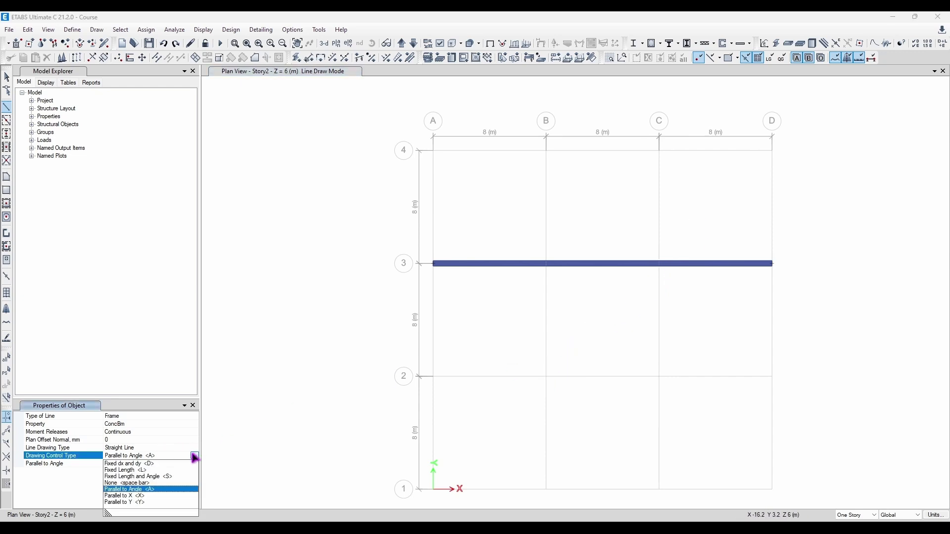
{"action": "left_click", "coordinate": [149, 490]}
{"action": "left_click", "coordinate": [195, 457]}
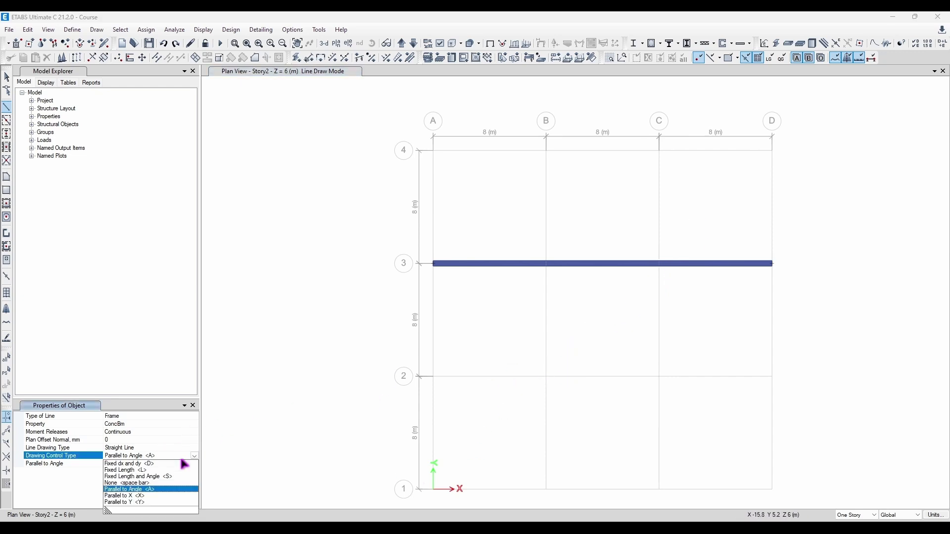
{"action": "left_click", "coordinate": [126, 491]}
{"action": "left_click", "coordinate": [546, 376]}
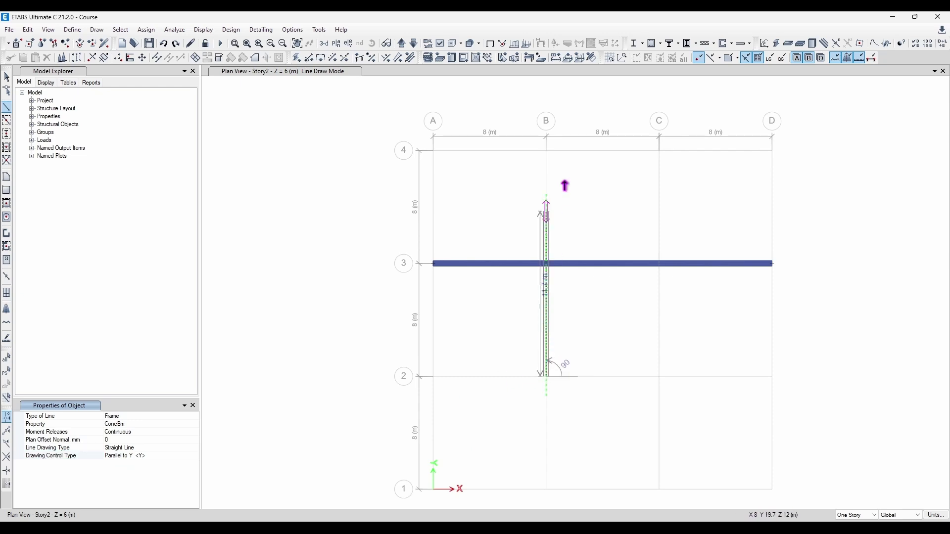
Switch the drawing control type to Parallel to X, try a frame line from grid point B2 and cancel it
{"action": "left_click", "coordinate": [195, 456]}
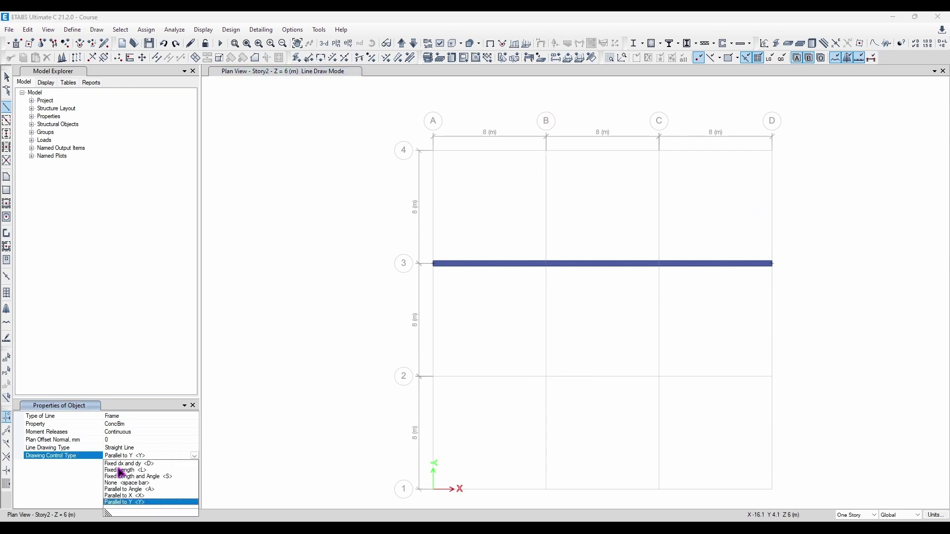
{"action": "left_click", "coordinate": [127, 483]}
{"action": "left_click", "coordinate": [545, 376]}
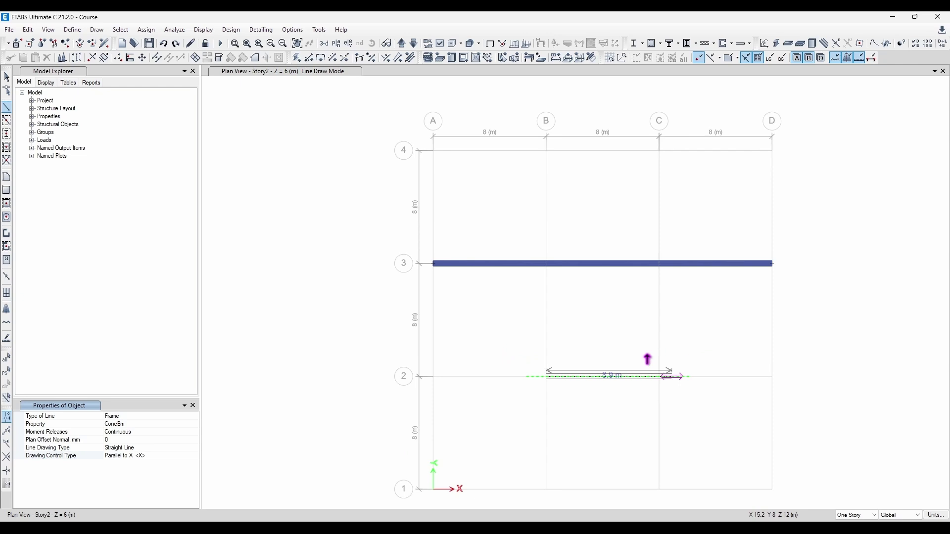
{"action": "key", "text": "Escape"}
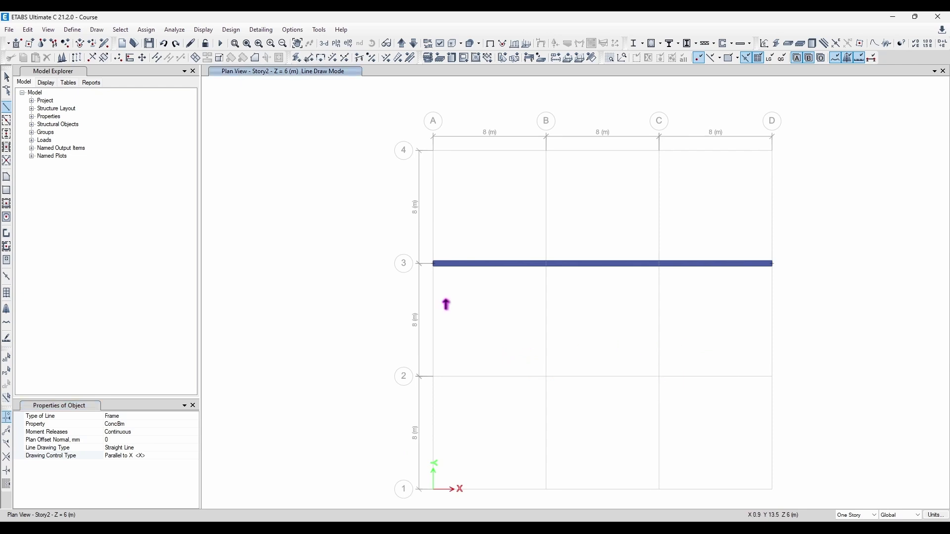
Draw a straight ConcBm beam from grid point A2 to B2 with the drawing control type at None
{"action": "left_click", "coordinate": [433, 377]}
{"action": "left_click", "coordinate": [546, 376]}
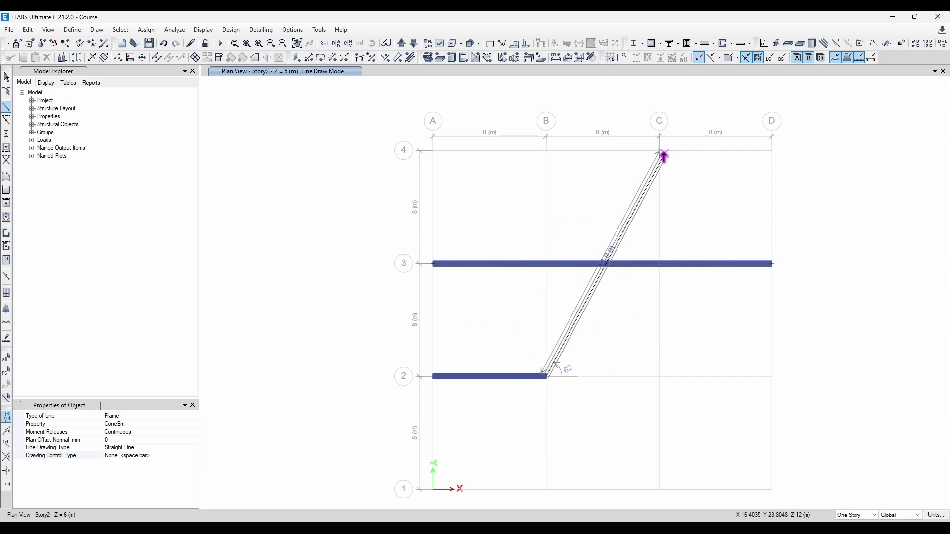
{"action": "key", "text": "Escape"}
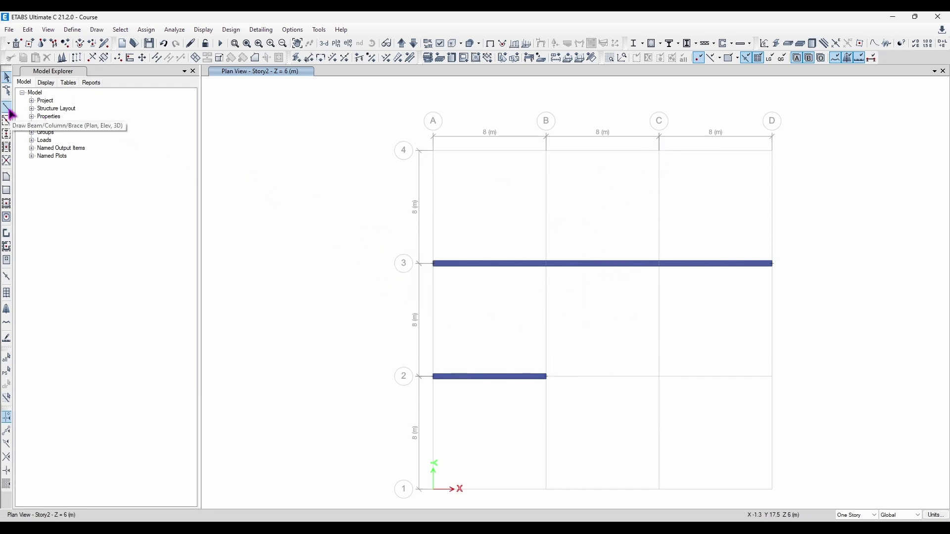
Restart the beam drawing command and draw a single ConcBm beam from grid point B1 to C1
{"action": "left_click", "coordinate": [8, 109]}
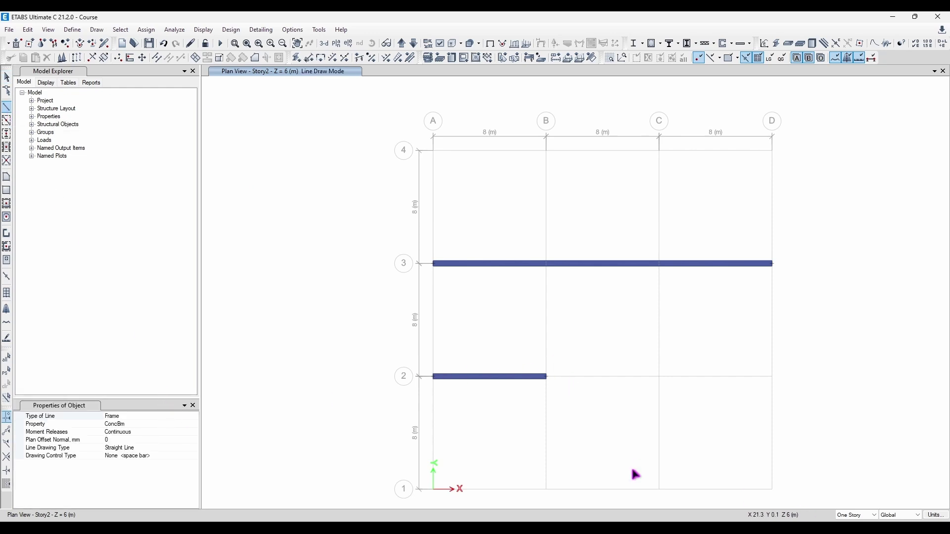
{"action": "left_click", "coordinate": [546, 490]}
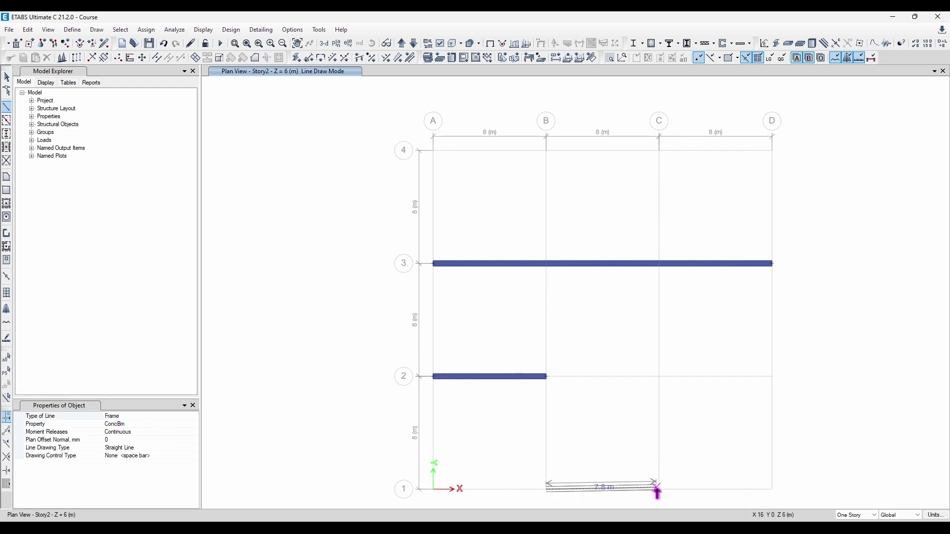
{"action": "left_click", "coordinate": [659, 489]}
{"action": "right_click", "coordinate": [637, 353]}
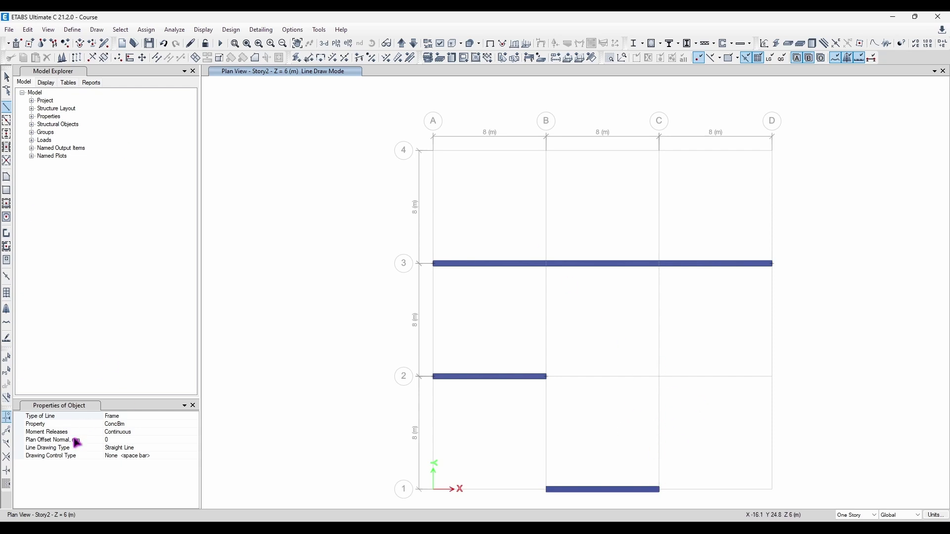
Draw consecutive ConcBm beams from grid point B4 through C4 and D4 to D3, plus a diagonal beam from B4 to A3
{"action": "left_click", "coordinate": [546, 151]}
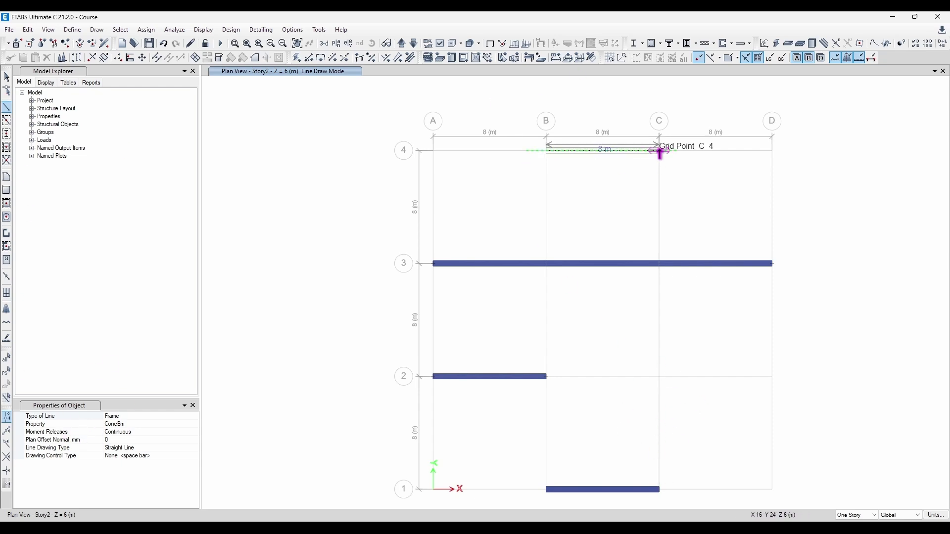
{"action": "left_click", "coordinate": [659, 150]}
{"action": "left_click", "coordinate": [772, 150]}
{"action": "double_click", "coordinate": [772, 264]}
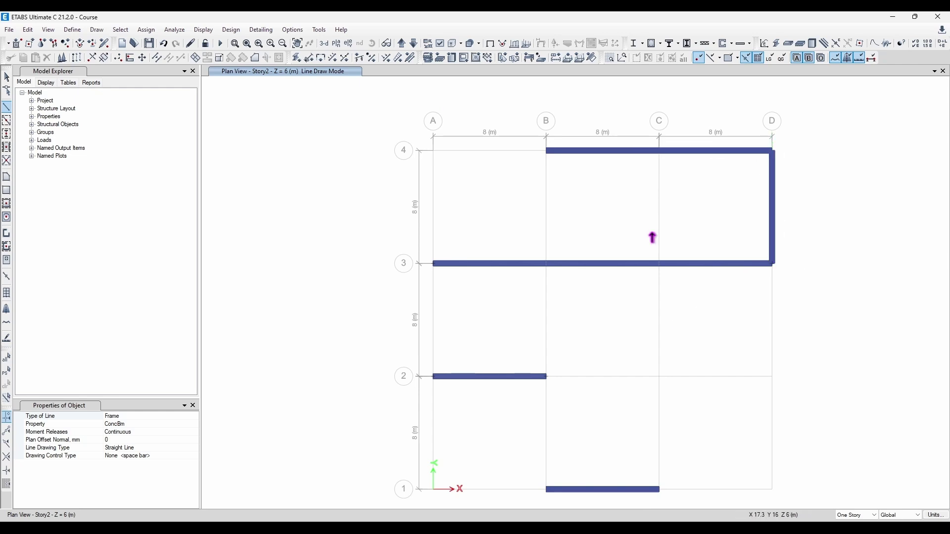
{"action": "left_click", "coordinate": [546, 150]}
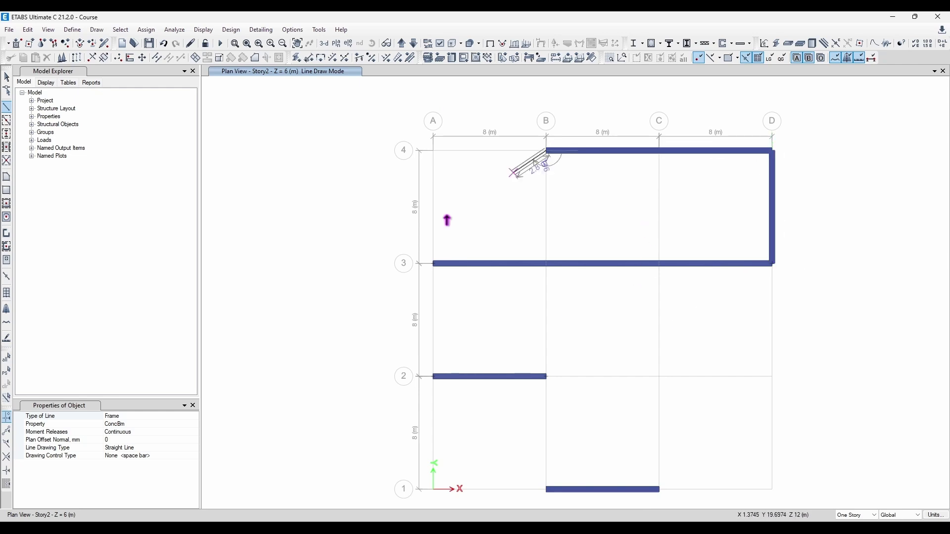
{"action": "double_click", "coordinate": [433, 264]}
Leave the drawing command and delete all the beams on the Story2 plan
{"action": "key", "text": "Escape"}
{"action": "left_click_drag", "start_coordinate": [321, 82], "coordinate": [804, 500]}
{"action": "key", "text": "Delete"}
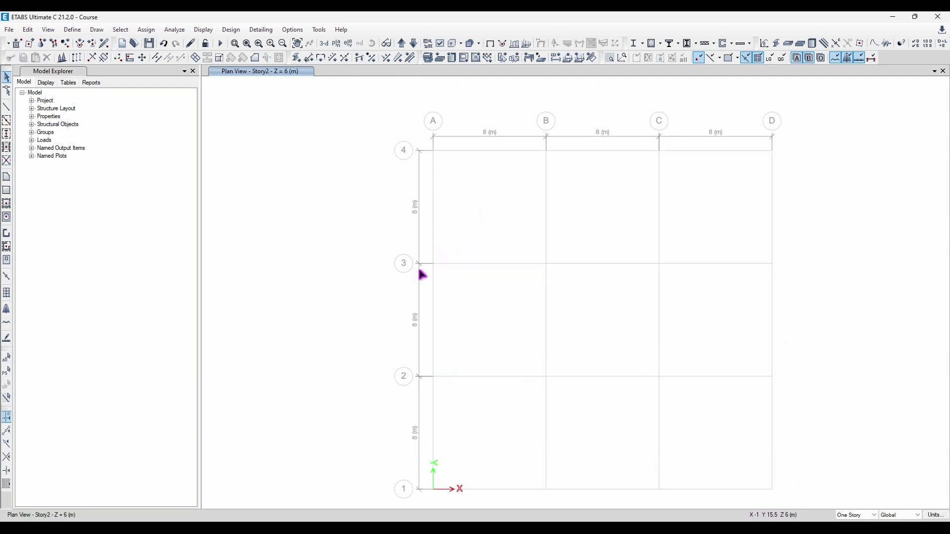
Quick-draw continuous ConcBm beams using Grids, with zero plan offset, along all grid lines A to D and 1 to 4
{"action": "left_click", "coordinate": [6, 121]}
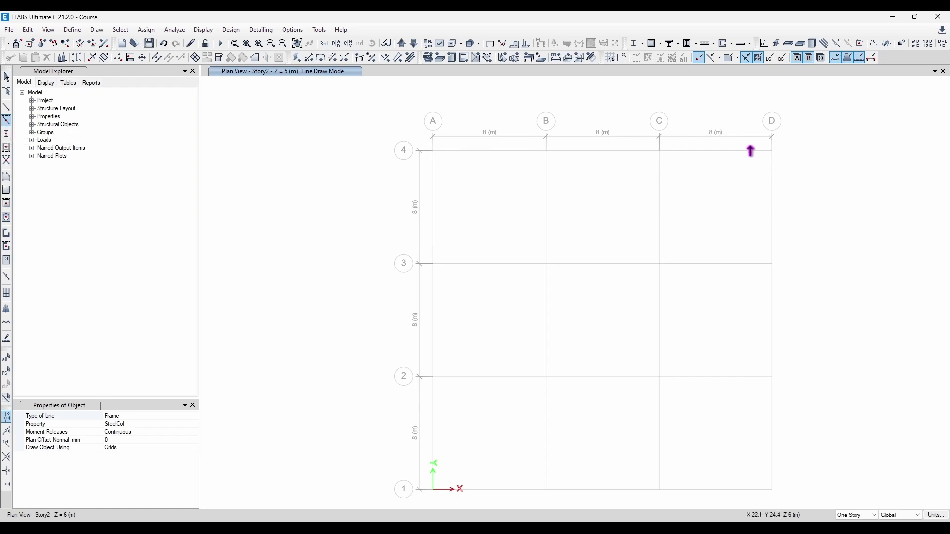
{"action": "left_click", "coordinate": [118, 426]}
{"action": "left_click", "coordinate": [195, 424]}
{"action": "left_click", "coordinate": [143, 432]}
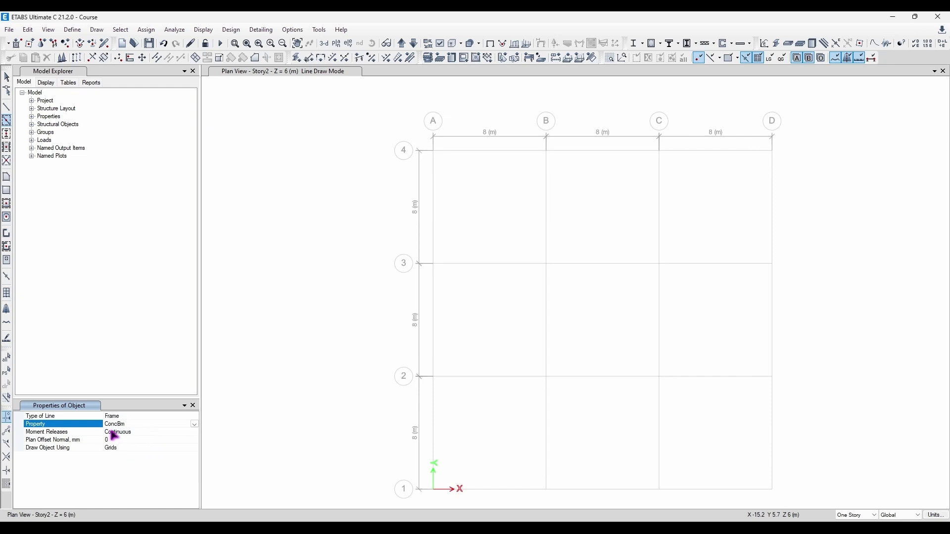
{"action": "left_click", "coordinate": [163, 432]}
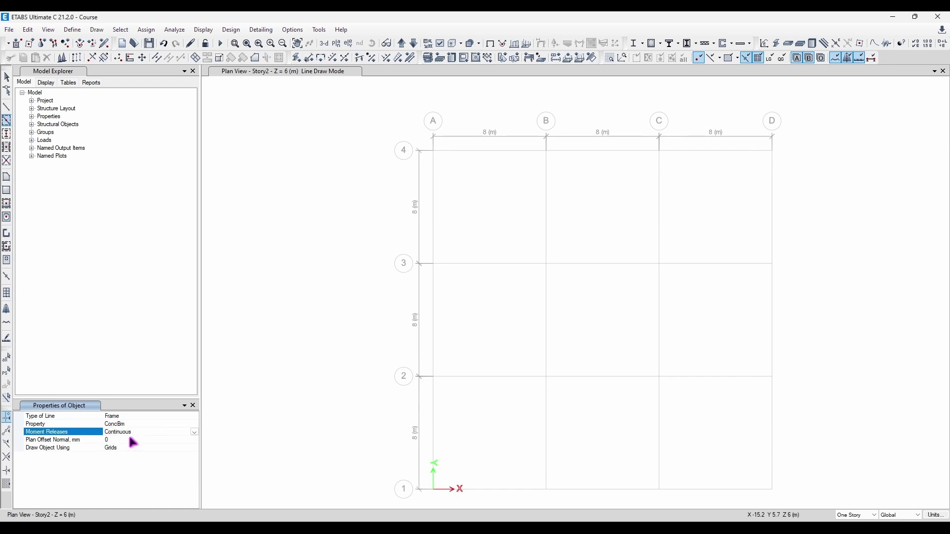
{"action": "left_click", "coordinate": [39, 441]}
{"action": "left_click", "coordinate": [123, 451]}
{"action": "left_click", "coordinate": [195, 450]}
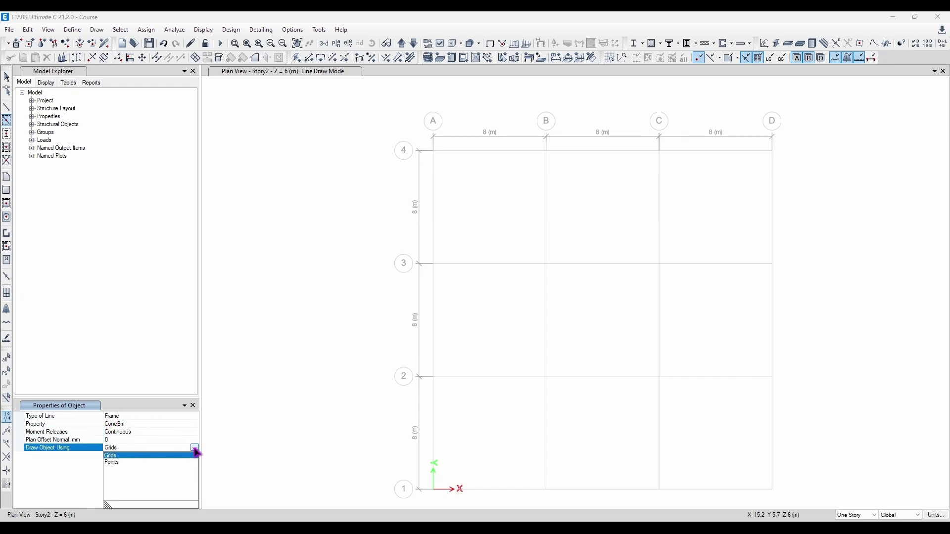
{"action": "left_click", "coordinate": [198, 455]}
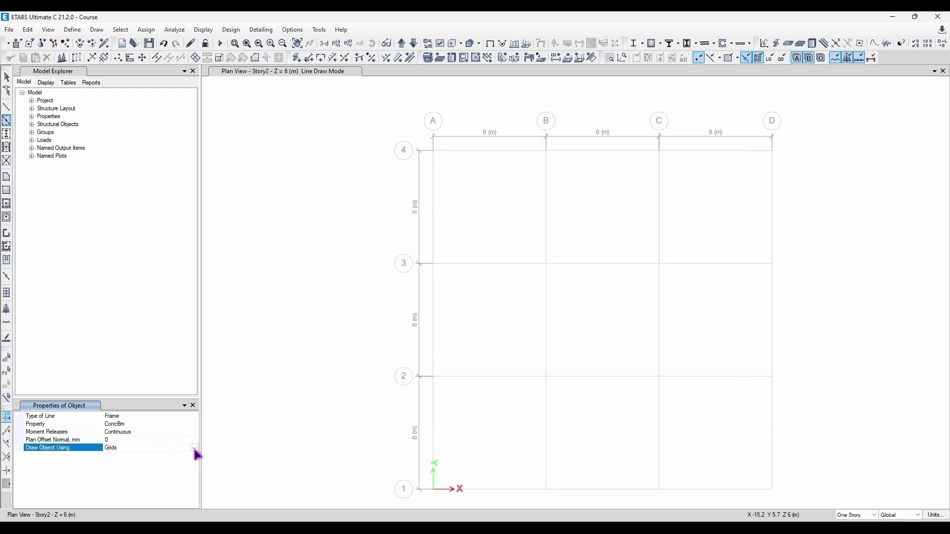
{"action": "left_click", "coordinate": [409, 125]}
{"action": "mouse_move", "coordinate": [420, 144]}
{"action": "left_mouse_down"}
{"action": "mouse_move", "coordinate": [681, 335]}
{"action": "mouse_move", "coordinate": [765, 417]}
{"action": "mouse_move", "coordinate": [793, 477]}
{"action": "mouse_move", "coordinate": [789, 504]}
{"action": "left_mouse_up"}
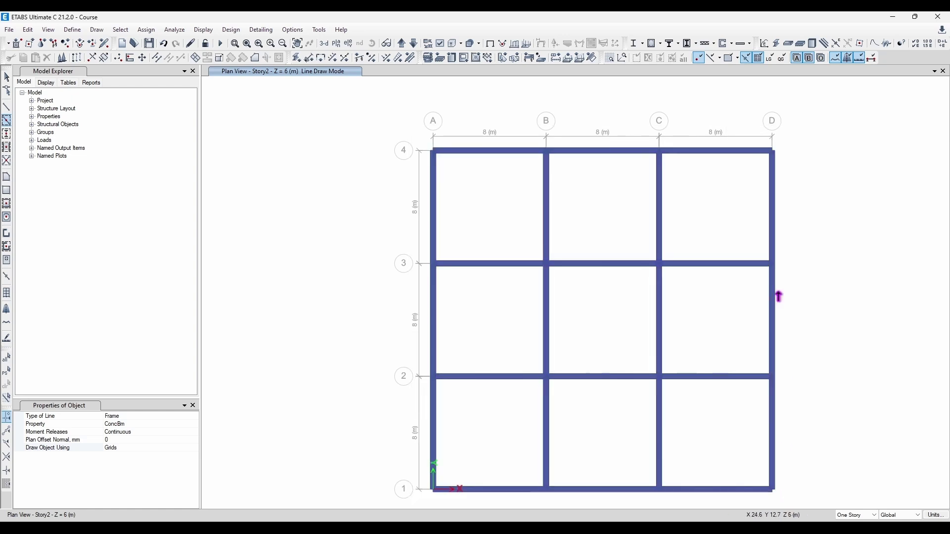
Examine the Story2 beam grid in the 3-D view from different angles
{"action": "left_click", "coordinate": [324, 43]}
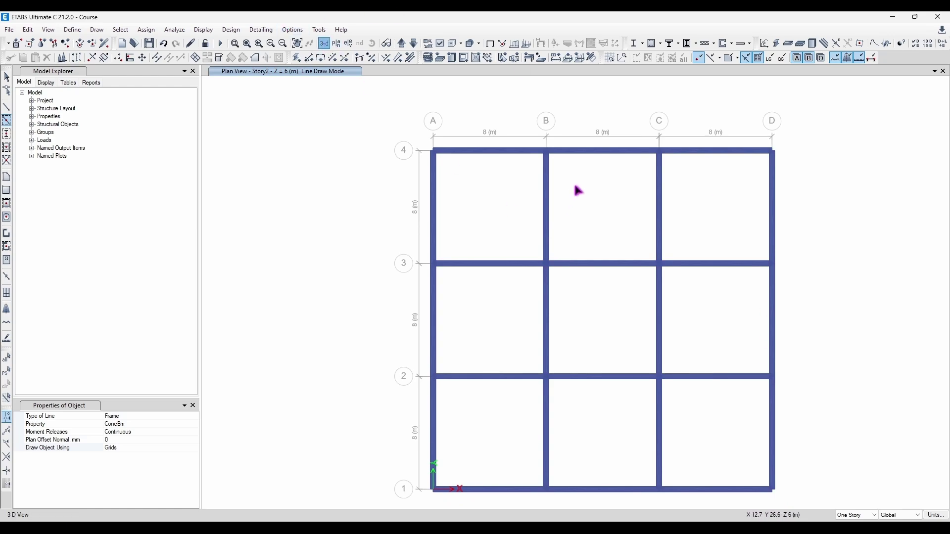
{"action": "middle_click_drag", "start_coordinate": [546, 278], "coordinate": [457, 129], "text": "shift"}
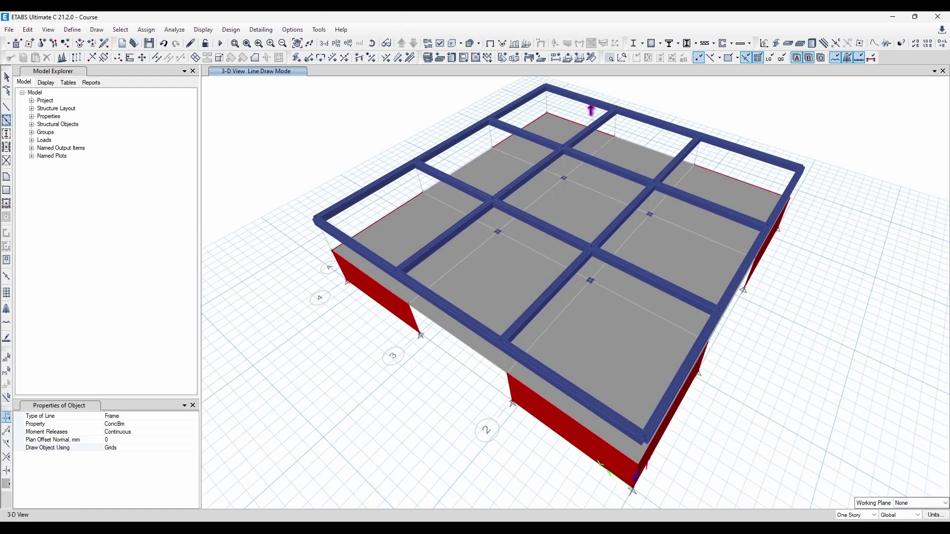
{"action": "middle_click_drag", "start_coordinate": [785, 243], "coordinate": [534, 307], "text": "shift"}
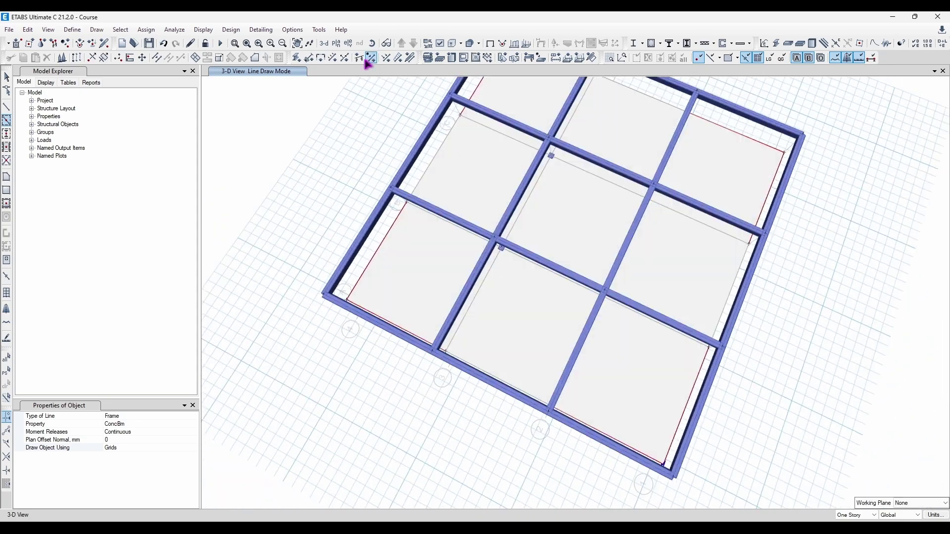
Return to the Story2 plan view and delete all the grid line beams
{"action": "left_click", "coordinate": [345, 47]}
{"action": "key", "text": "Escape"}
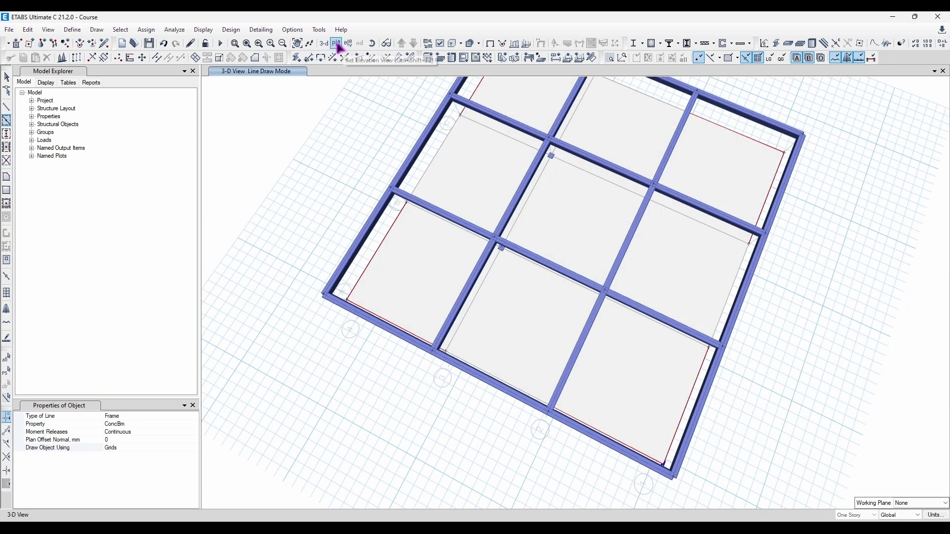
{"action": "left_click", "coordinate": [336, 43]}
{"action": "left_click", "coordinate": [431, 390]}
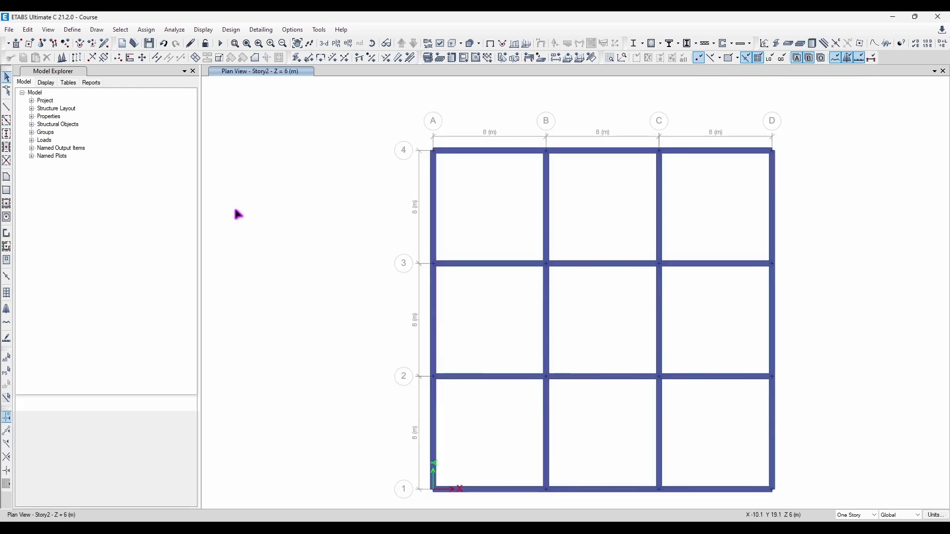
{"action": "left_click_drag", "start_coordinate": [399, 123], "coordinate": [795, 502]}
{"action": "key", "text": "Delete"}
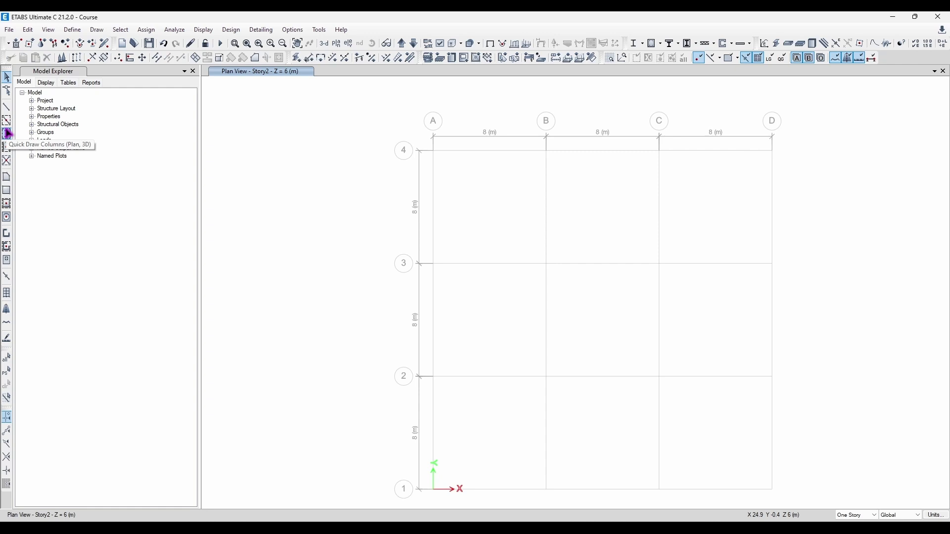
Quick-draw ConcCol columns at all grid intersections along grid lines 4 and 3, from A to D
{"action": "left_click", "coordinate": [7, 133]}
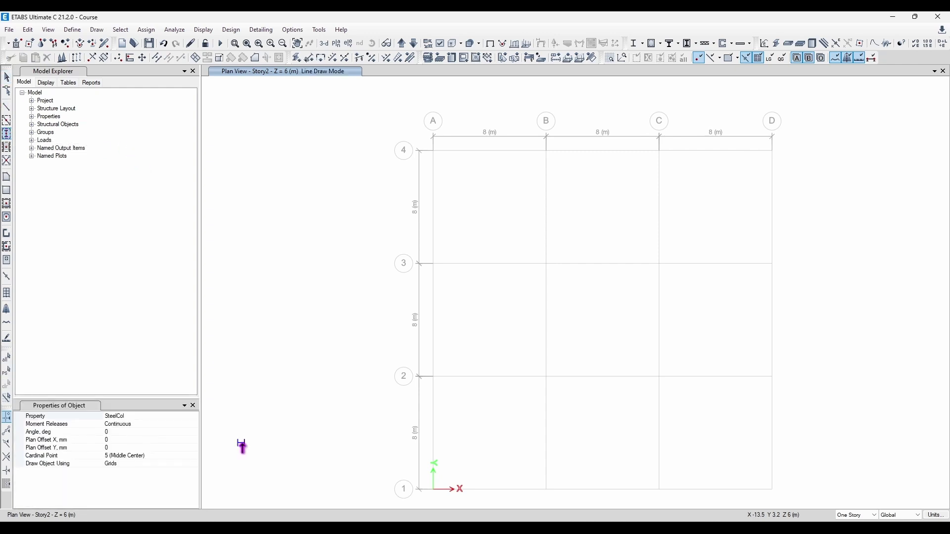
{"action": "left_click", "coordinate": [182, 416]}
{"action": "left_click", "coordinate": [194, 416]}
{"action": "left_click", "coordinate": [123, 433]}
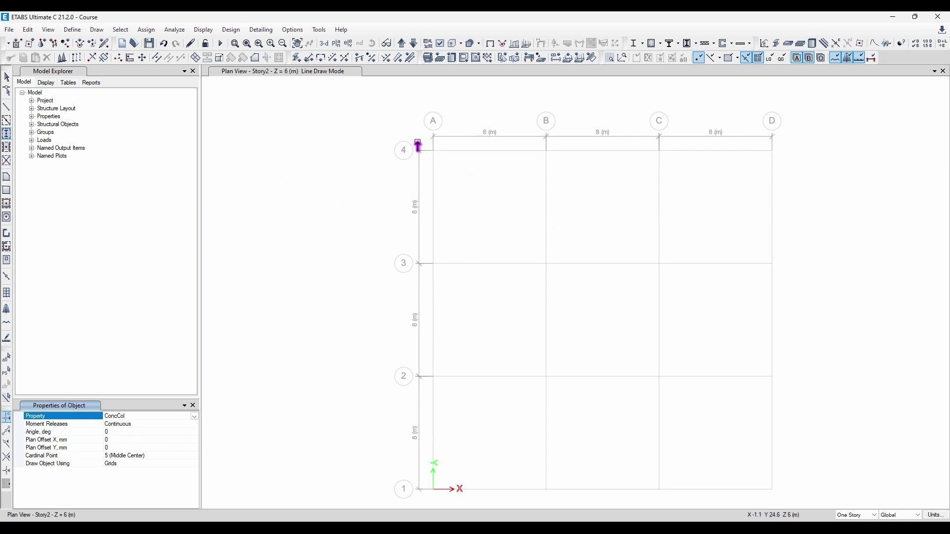
{"action": "left_click", "coordinate": [434, 150]}
{"action": "mouse_move", "coordinate": [442, 164]}
{"action": "left_mouse_down"}
{"action": "mouse_move", "coordinate": [715, 325]}
{"action": "mouse_move", "coordinate": [802, 326]}
{"action": "left_mouse_up"}
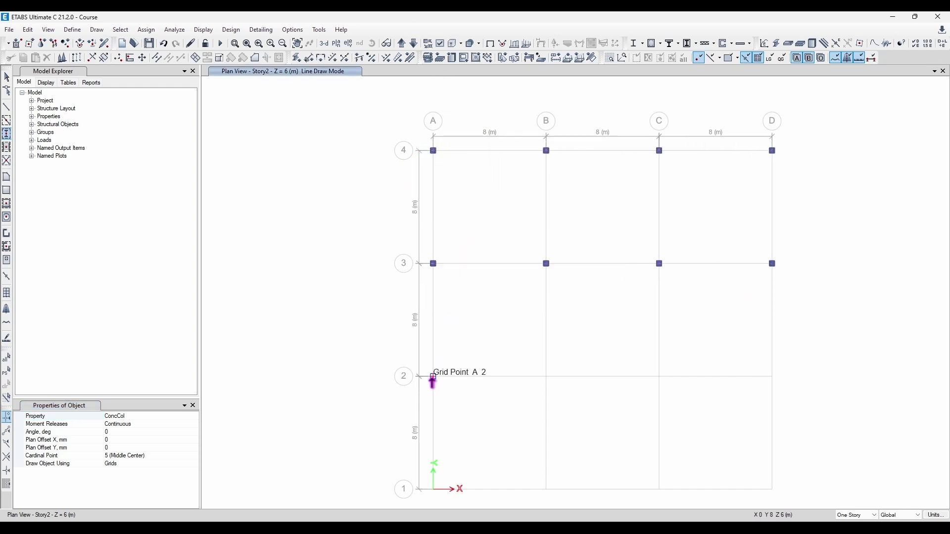
Add ConcCol columns at grid points A2 and B2, plus one each on grid lines C and D between grids 2 and 3
{"action": "left_click_drag", "start_coordinate": [434, 376], "coordinate": [546, 378]}
{"action": "left_click", "coordinate": [658, 316]}
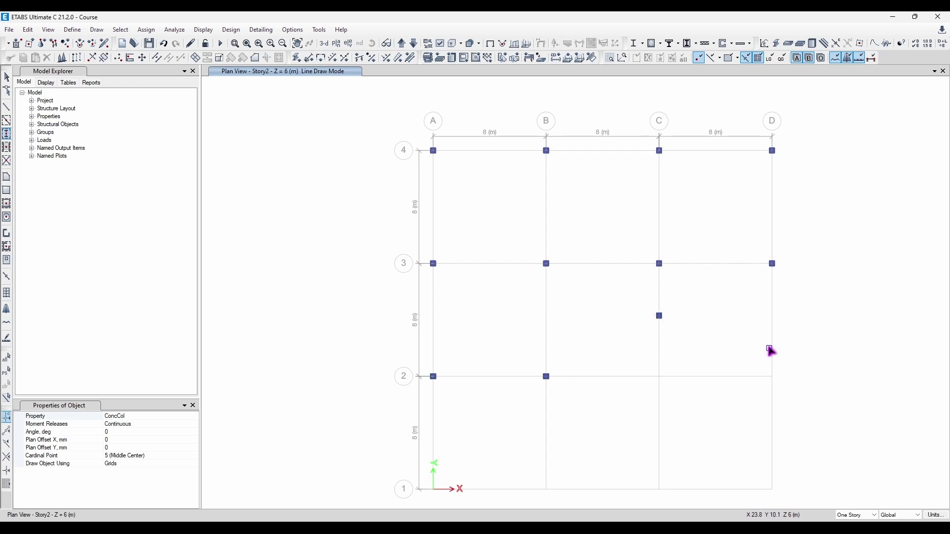
{"action": "left_click", "coordinate": [773, 347]}
{"action": "key", "text": "Escape"}
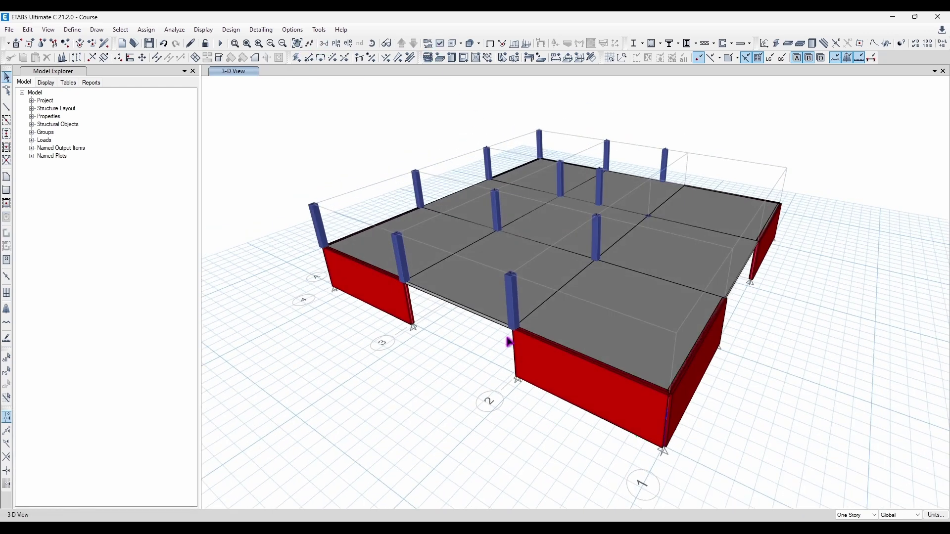
Examine the Story2 columns in the 3-D view from low, high and side angles
{"action": "middle_click_drag", "start_coordinate": [509, 339], "coordinate": [498, 315], "text": "shift"}
{"action": "middle_click_drag", "start_coordinate": [526, 239], "coordinate": [502, 216], "text": "shift"}
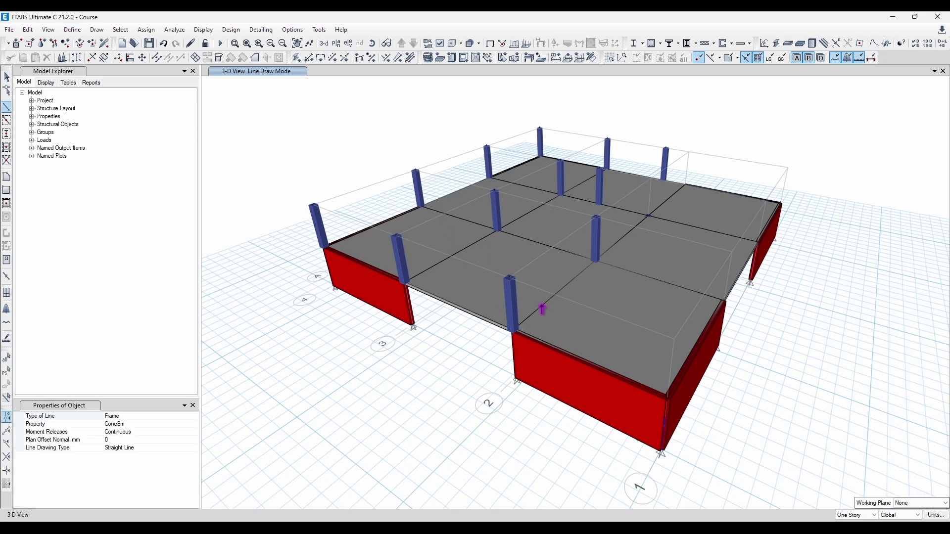
{"action": "middle_click_drag", "start_coordinate": [495, 364], "coordinate": [575, 322], "text": "shift"}
{"action": "middle_click_drag", "start_coordinate": [666, 327], "coordinate": [632, 269], "text": "shift"}
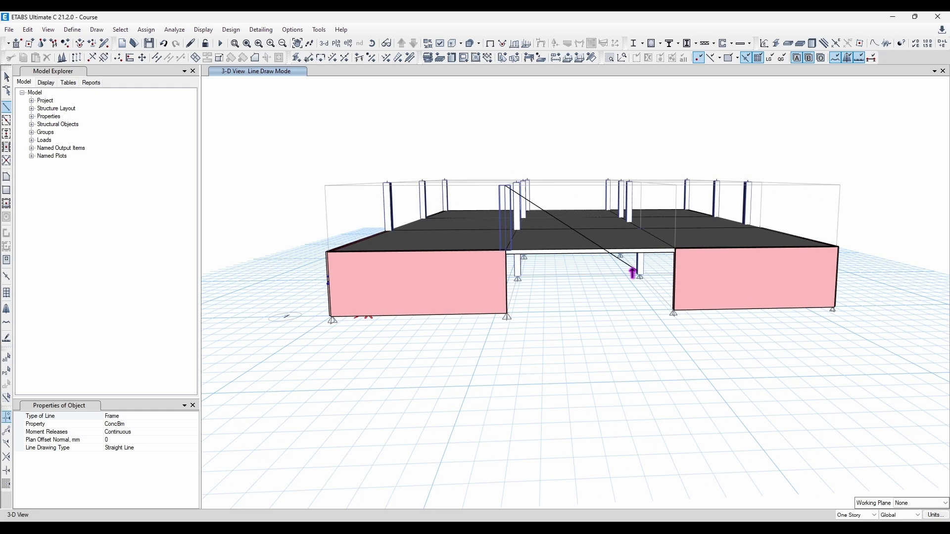
{"action": "left_click", "coordinate": [336, 43]}
{"action": "key", "text": "Escape"}
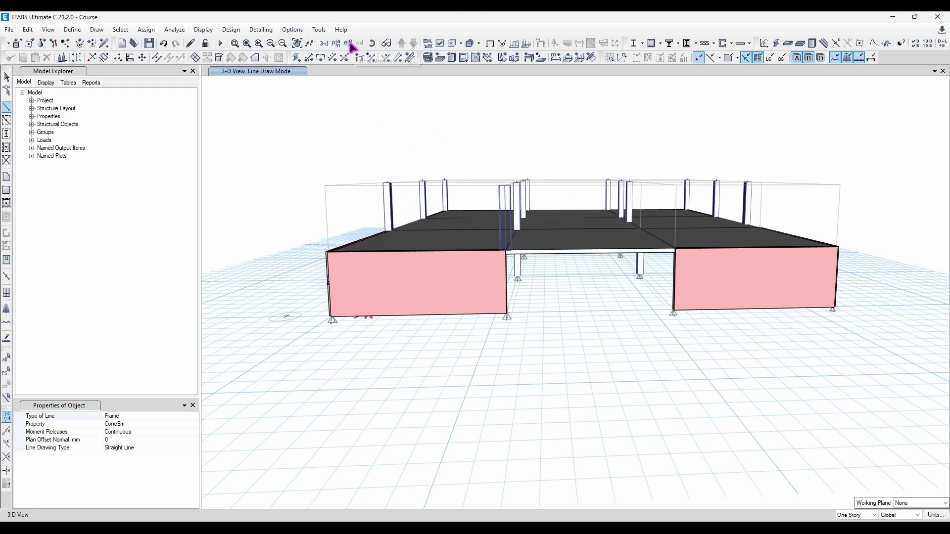
{"action": "key", "text": "Escape"}
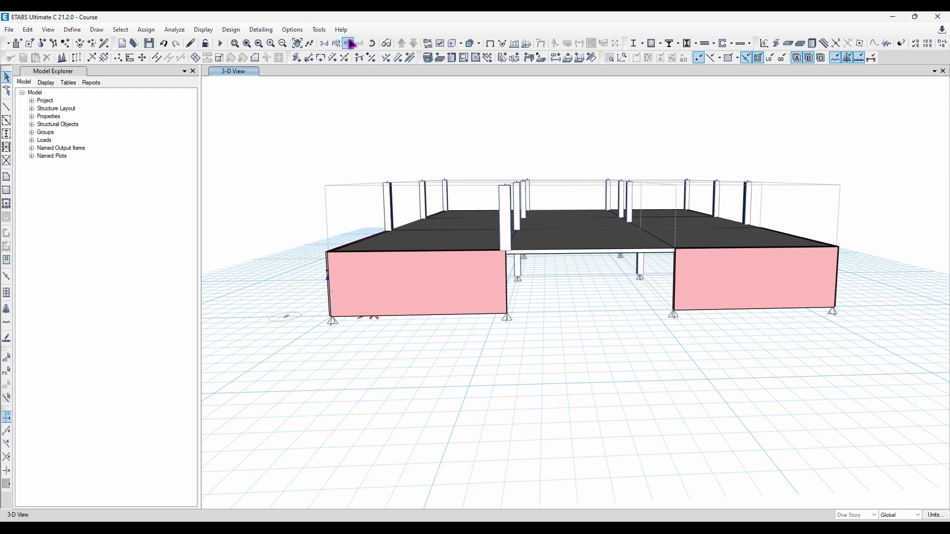
{"action": "left_click", "coordinate": [337, 44]}
{"action": "key", "text": "Escape"}
{"action": "middle_click_drag", "start_coordinate": [313, 175], "coordinate": [503, 339], "text": "shift"}
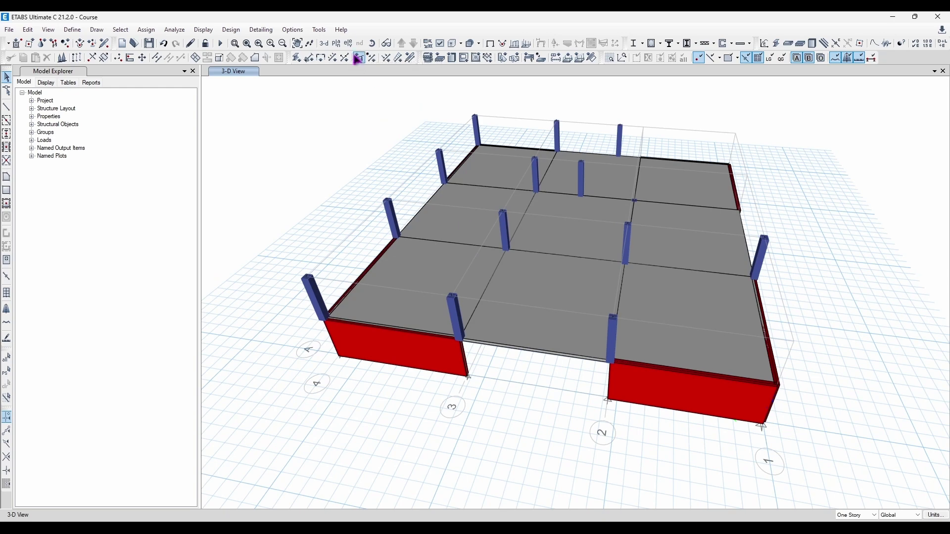
Set the 3-D view to the xz direction, with plan angle 270, elevation 0 and a reduced aperture
{"action": "left_click", "coordinate": [48, 30]}
{"action": "left_click", "coordinate": [70, 40]}
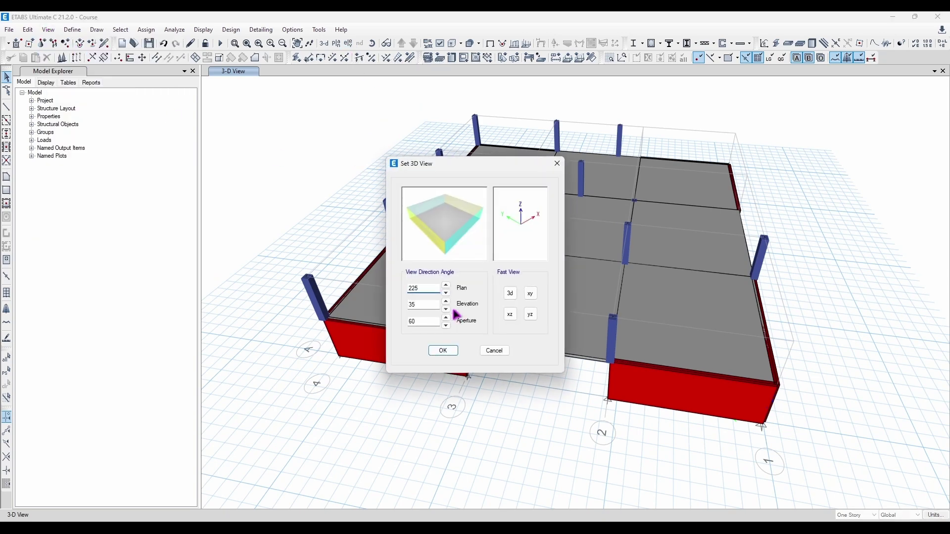
{"action": "left_click", "coordinate": [510, 315]}
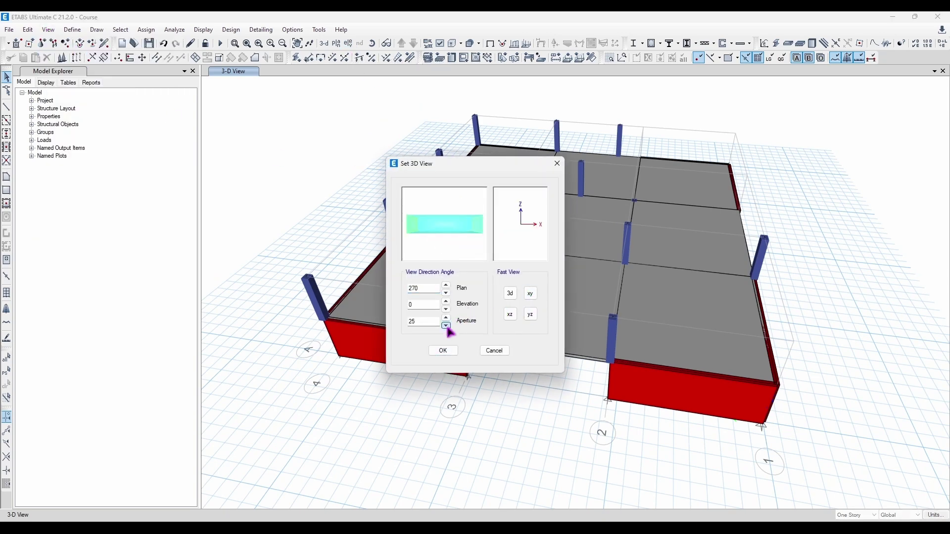
{"action": "left_click", "coordinate": [443, 351]}
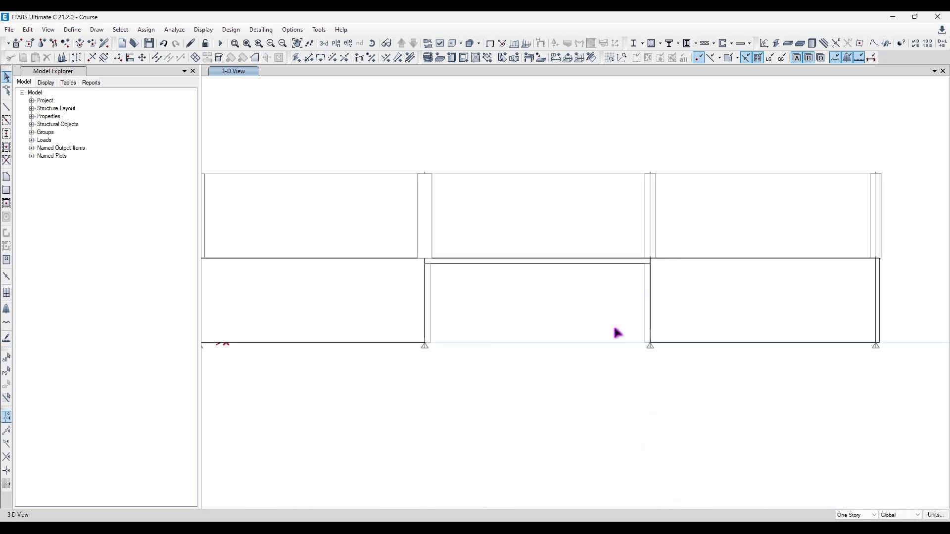
{"action": "middle_click_drag", "start_coordinate": [433, 230], "coordinate": [541, 255]}
{"action": "scroll", "coordinate": [700, 221], "scroll_direction": "down", "scroll_amount": 2}
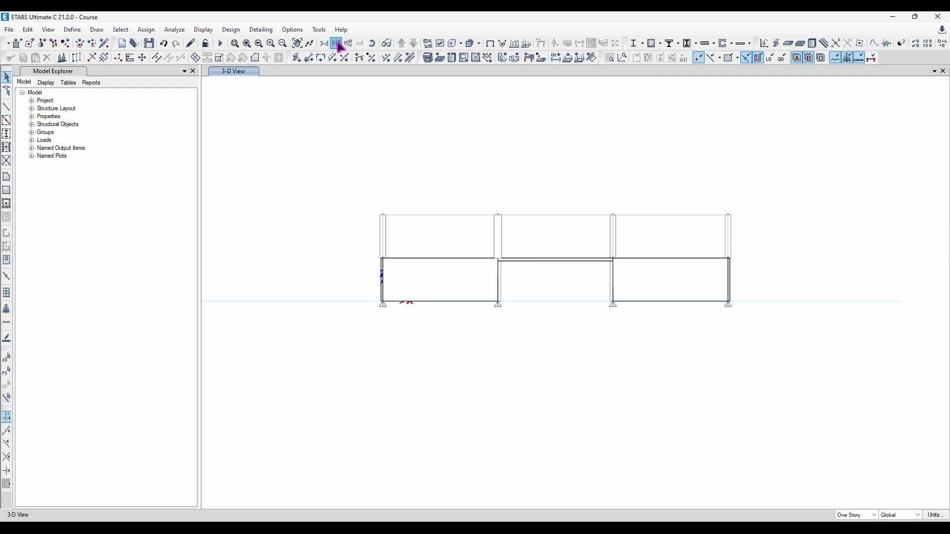
Return to the Story2 plan view and delete all the columns
{"action": "left_click", "coordinate": [337, 43]}
{"action": "left_click", "coordinate": [430, 391]}
{"action": "left_click_drag", "start_coordinate": [359, 101], "coordinate": [803, 488]}
{"action": "key", "text": "Delete"}
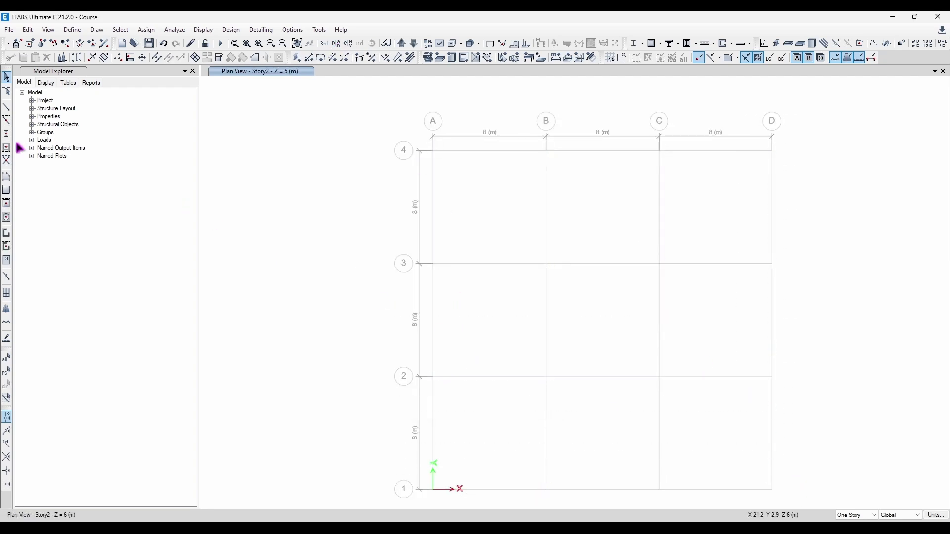
Quick-draw ConcBm beams along all grid lines of the Story2 plan, from A to D and 1 to 4
{"action": "left_click", "coordinate": [4, 150]}
{"action": "key", "text": "Escape"}
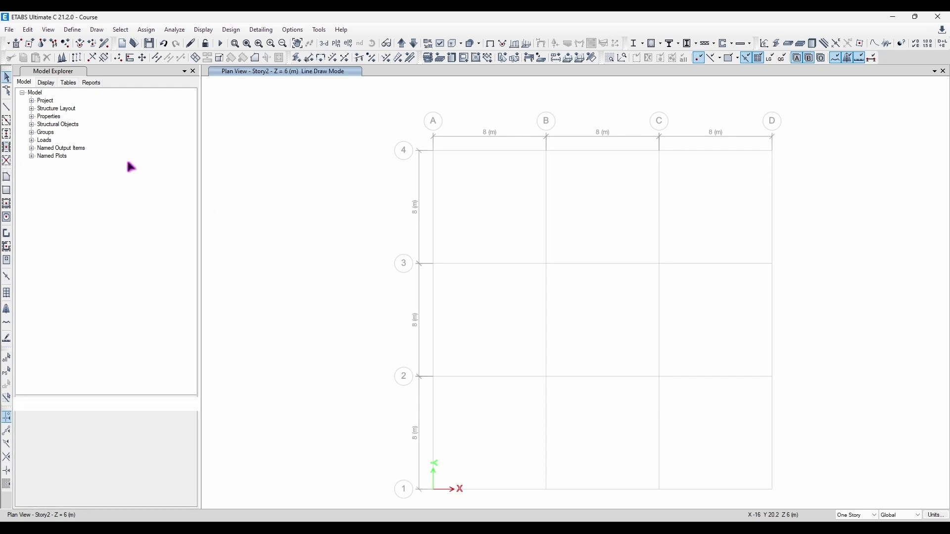
{"action": "left_click", "coordinate": [6, 121]}
{"action": "mouse_move", "coordinate": [408, 144]}
{"action": "left_mouse_down"}
{"action": "mouse_move", "coordinate": [817, 492]}
{"action": "mouse_move", "coordinate": [817, 505]}
{"action": "left_mouse_up"}
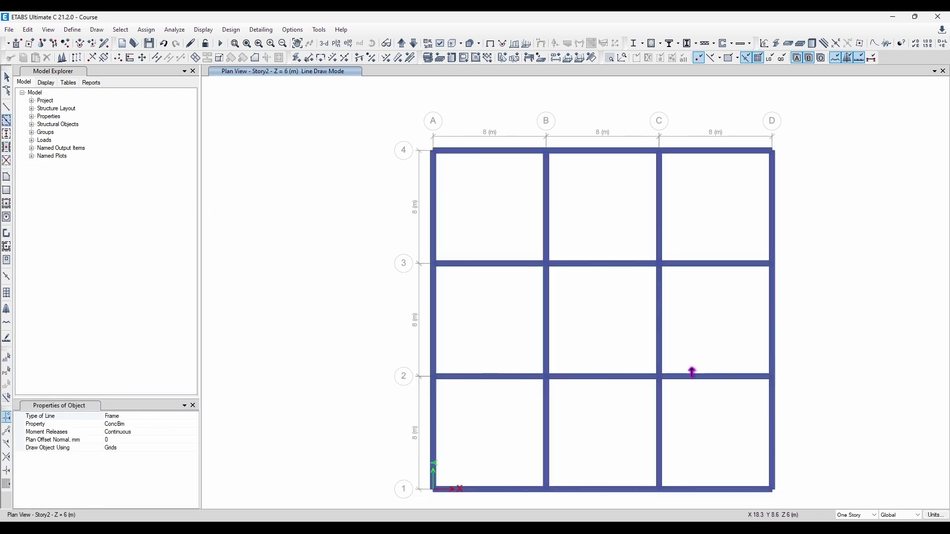
Try three pinned SteelCol secondary beams parallel to Y in the bay between grids C–D and 2–3, and undo them
{"action": "left_click", "coordinate": [7, 149]}
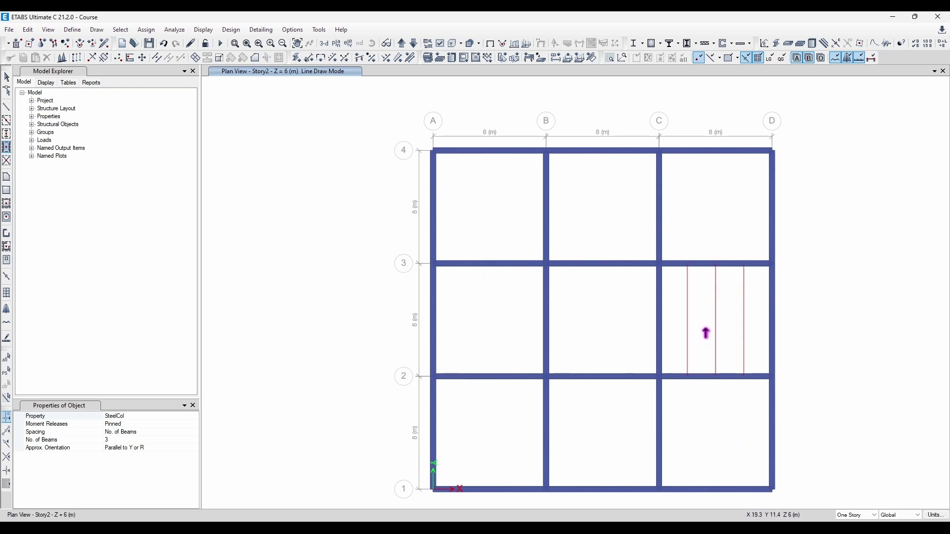
{"action": "left_click", "coordinate": [731, 318]}
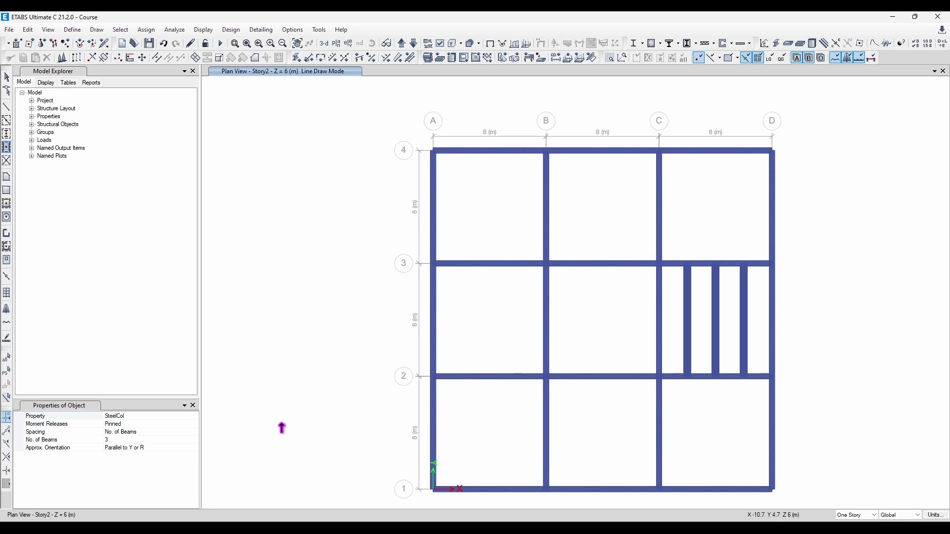
{"action": "key", "text": "ctrl+z"}
Set the secondary beam property to ConcBm with Pinned moment releases
{"action": "left_click", "coordinate": [166, 423]}
{"action": "left_click", "coordinate": [194, 417]}
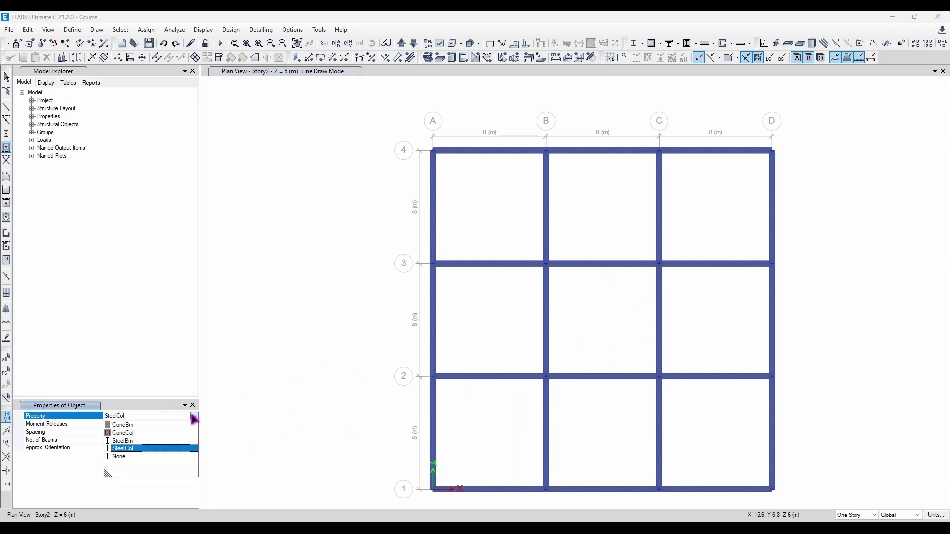
{"action": "left_click", "coordinate": [127, 426]}
{"action": "left_click", "coordinate": [131, 424]}
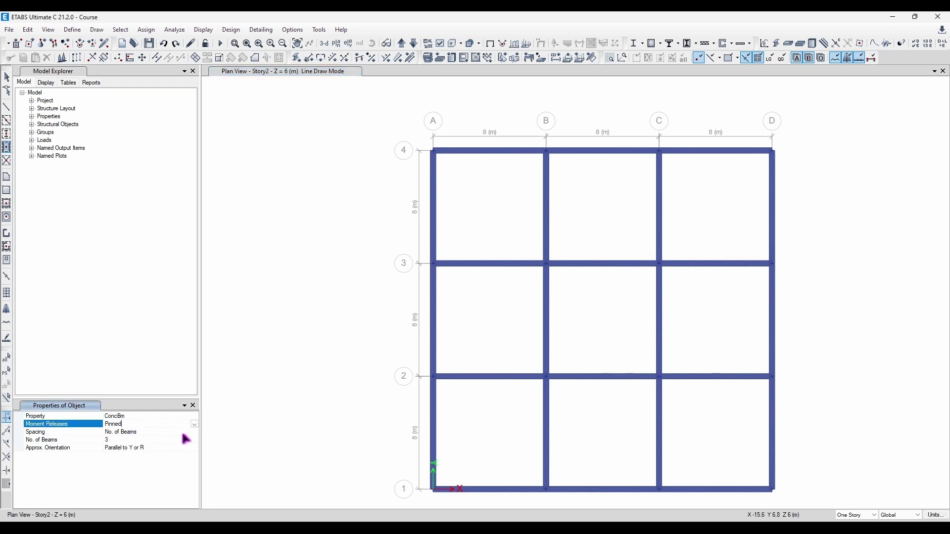
{"action": "left_click", "coordinate": [195, 424]}
{"action": "left_click", "coordinate": [193, 432]}
{"action": "left_click", "coordinate": [657, 333]}
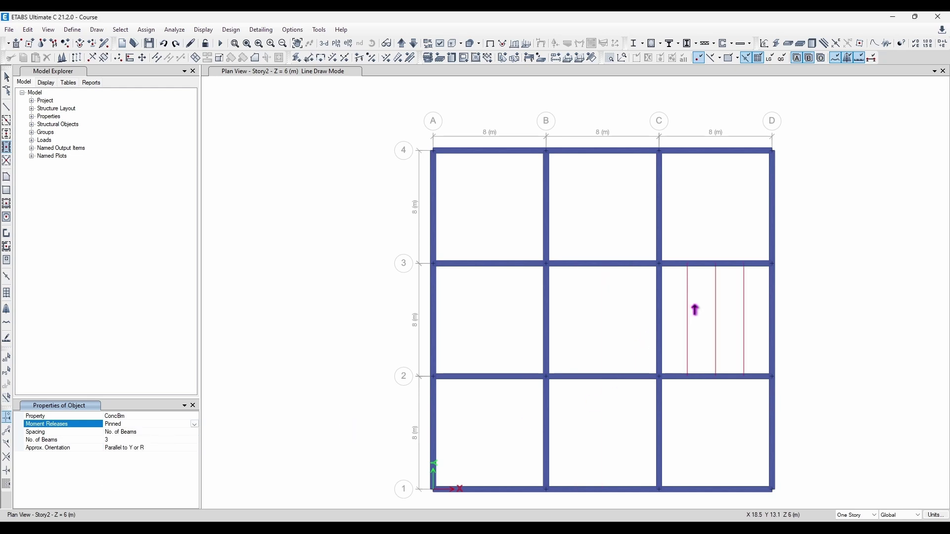
Try the Max Spacing option for the secondary beams and switch the spacing back to No. of Beams
{"action": "left_click", "coordinate": [186, 431]}
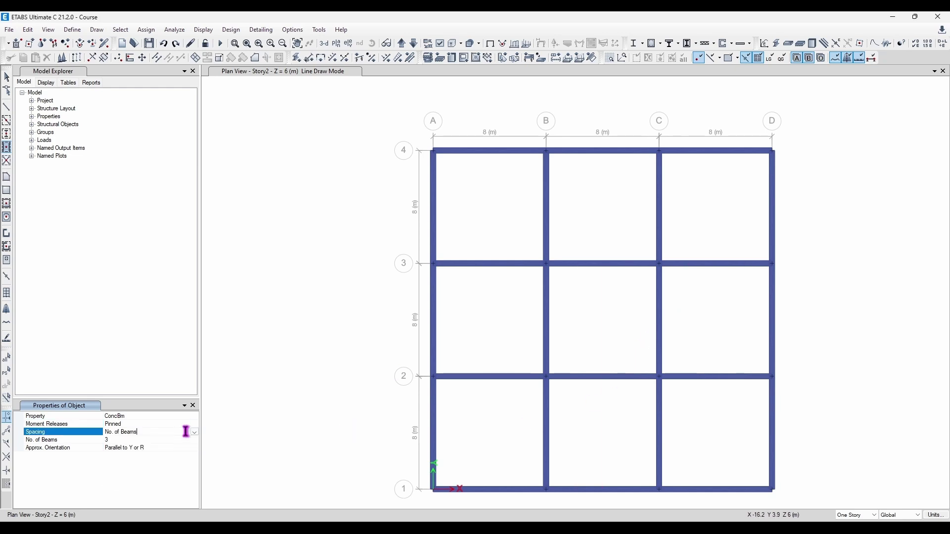
{"action": "left_click", "coordinate": [195, 433]}
{"action": "left_click", "coordinate": [152, 443]}
{"action": "left_click", "coordinate": [195, 431]}
{"action": "left_click", "coordinate": [158, 448]}
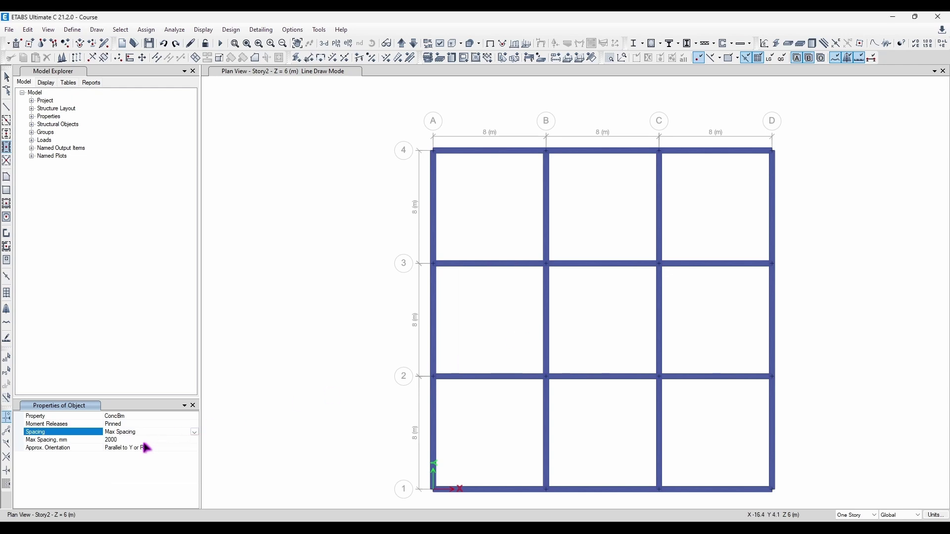
{"action": "left_click", "coordinate": [195, 432]}
{"action": "left_click", "coordinate": [144, 443]}
Set the number of secondary beams to 5 and place them parallel to Y in the bay between grids A–B and 2–3
{"action": "left_click", "coordinate": [142, 441]}
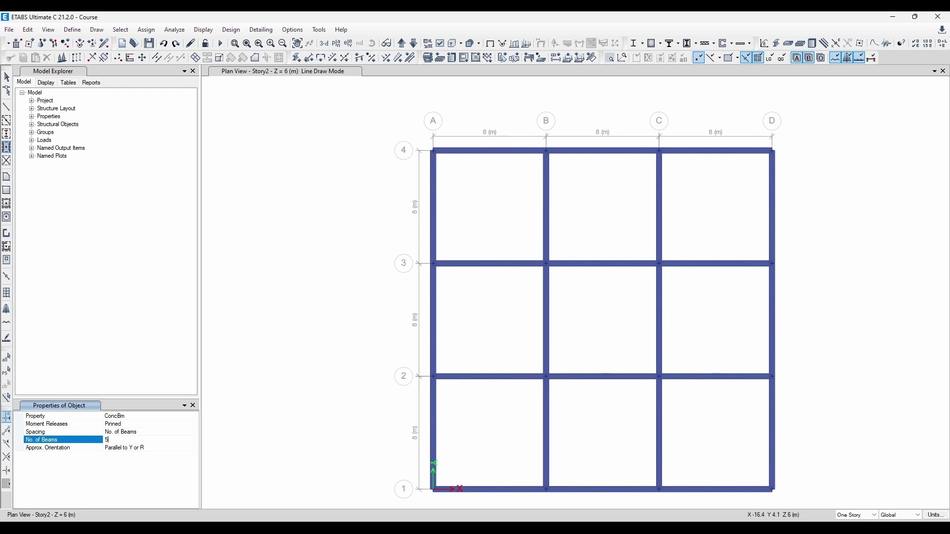
{"action": "left_click", "coordinate": [428, 323]}
{"action": "left_click", "coordinate": [494, 331]}
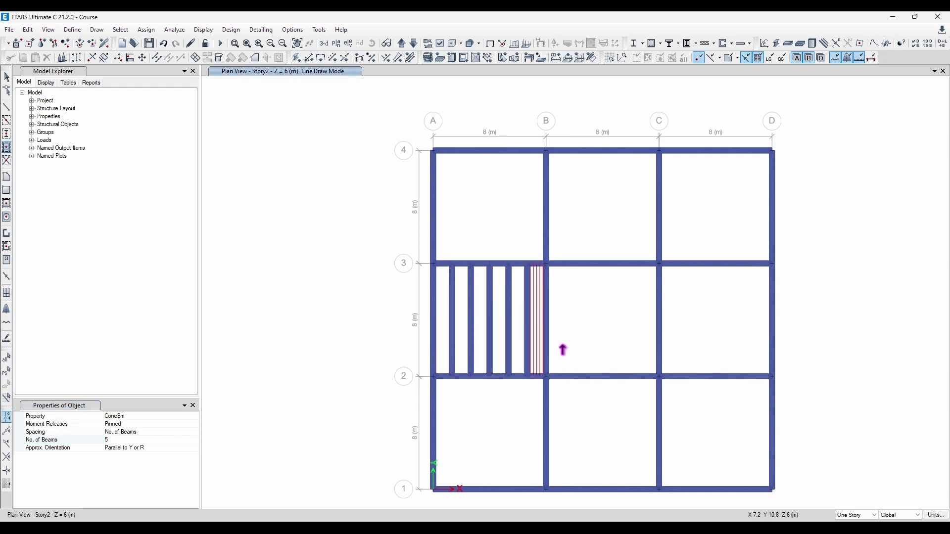
Set the approximate orientation to Parallel to X or T and place five secondary beams in the bay between grids B–C and 2–3
{"action": "left_click", "coordinate": [163, 447]}
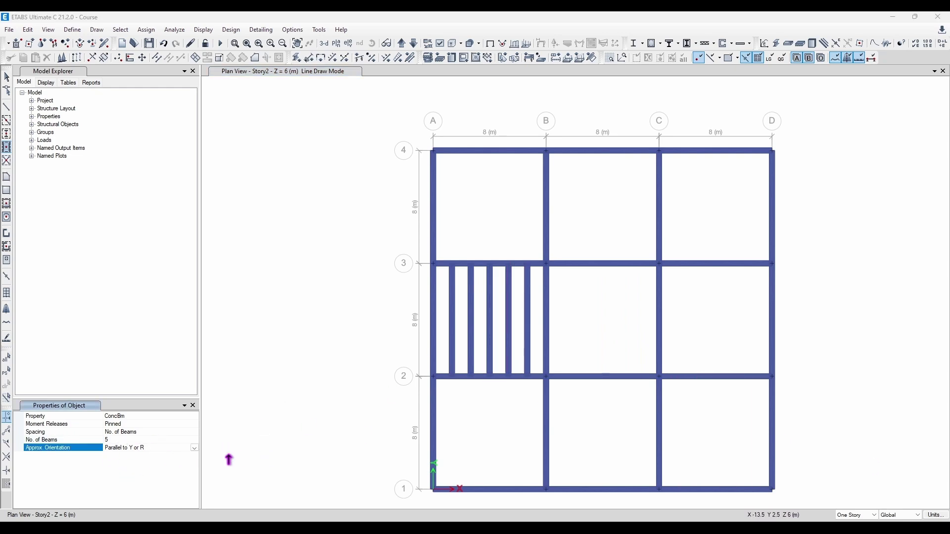
{"action": "left_click", "coordinate": [194, 448]}
{"action": "left_click", "coordinate": [128, 456]}
{"action": "left_click", "coordinate": [595, 331]}
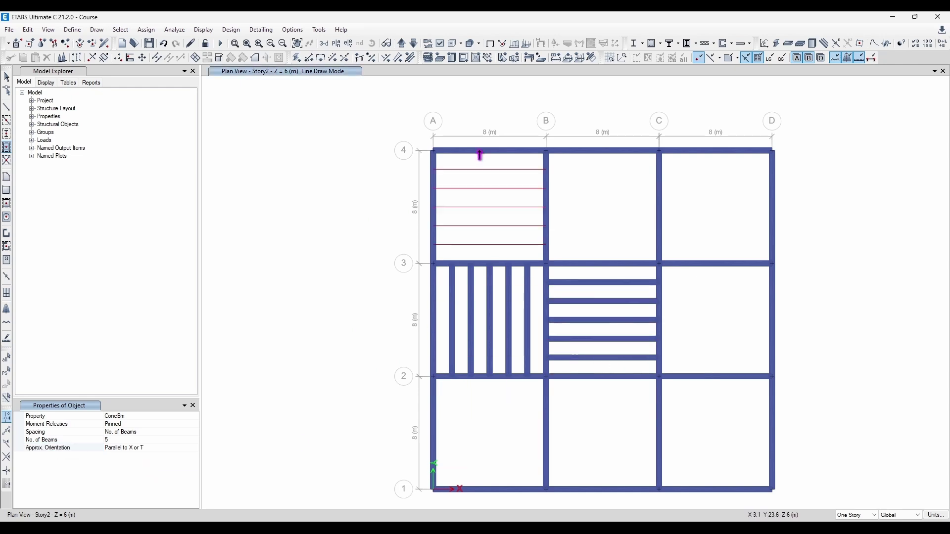
Set the orientation to Normal to Near Edge and place secondary beams along X in bay A–B/3–4 and along Y in bay B–C/3–4
{"action": "left_click", "coordinate": [195, 449]}
{"action": "left_click", "coordinate": [126, 460]}
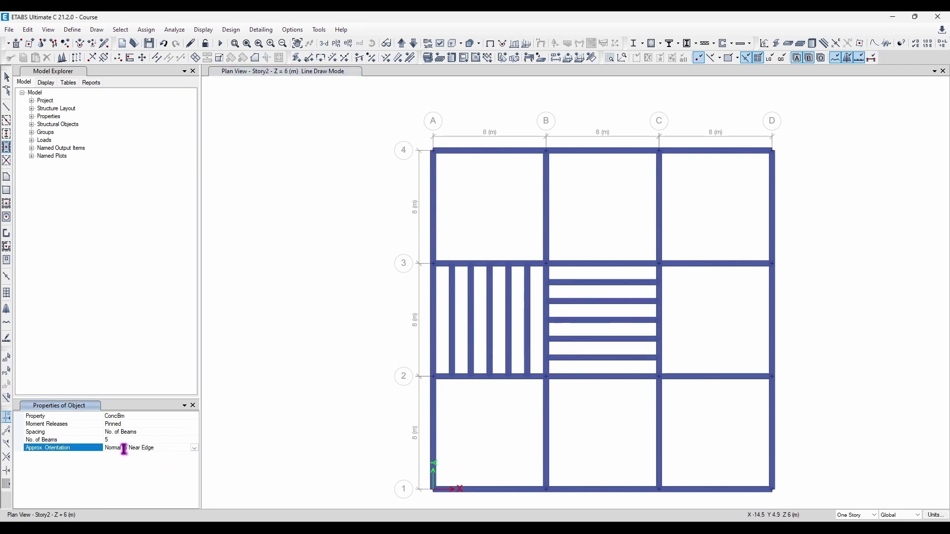
{"action": "left_click", "coordinate": [443, 216]}
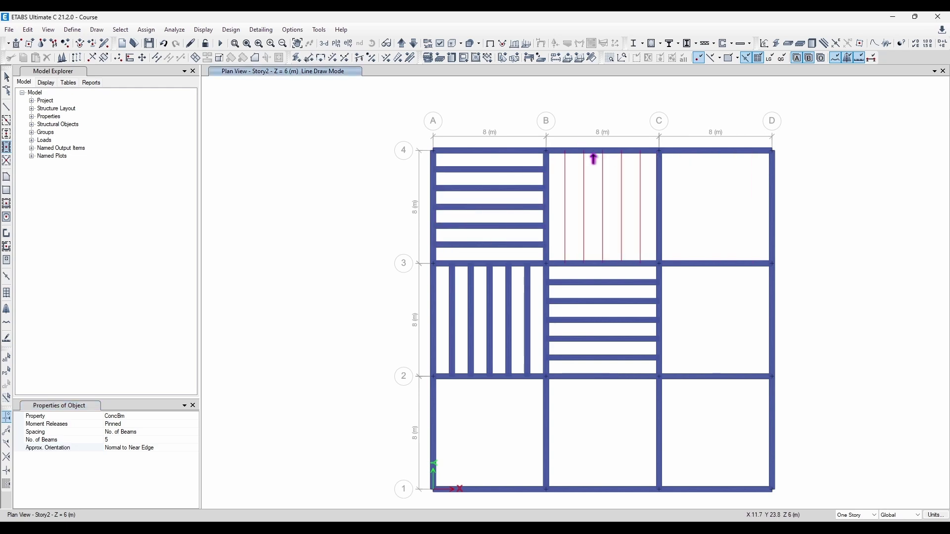
{"action": "left_click", "coordinate": [606, 160]}
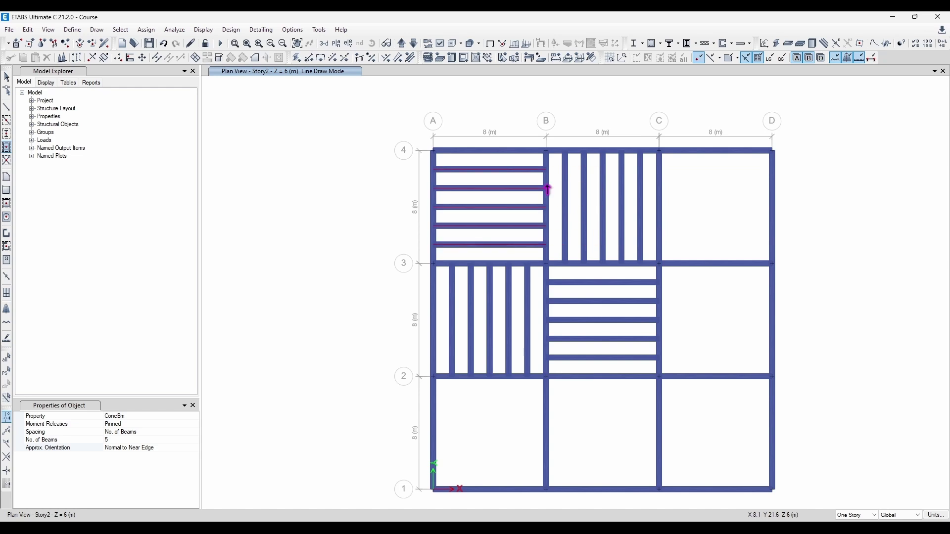
Add crossing secondary beams parallel to X across every strip of the bay between grids B–C and 3–4
{"action": "left_click", "coordinate": [646, 192]}
{"action": "left_click", "coordinate": [627, 193]}
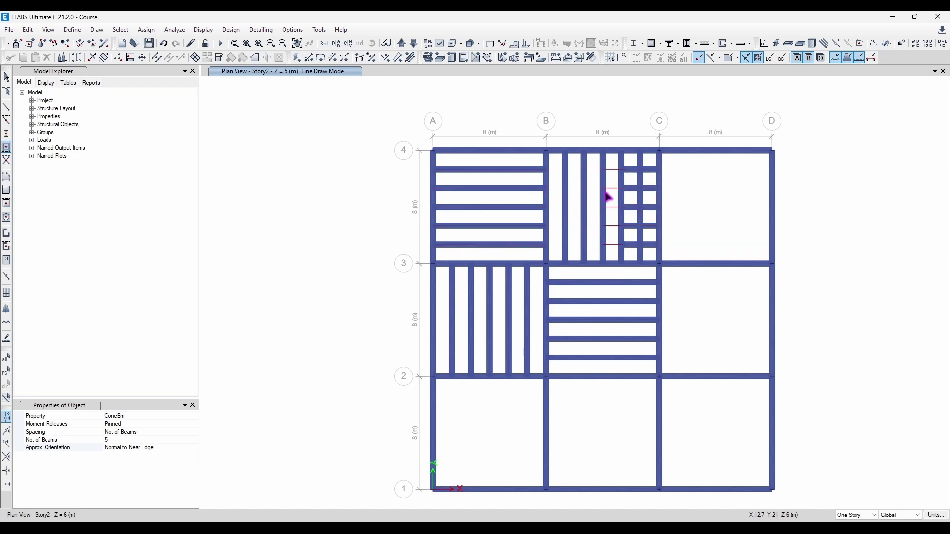
{"action": "left_click", "coordinate": [608, 193]}
{"action": "left_click", "coordinate": [590, 194]}
{"action": "left_click", "coordinate": [573, 196]}
{"action": "left_click", "coordinate": [555, 198]}
{"action": "key", "text": "Escape"}
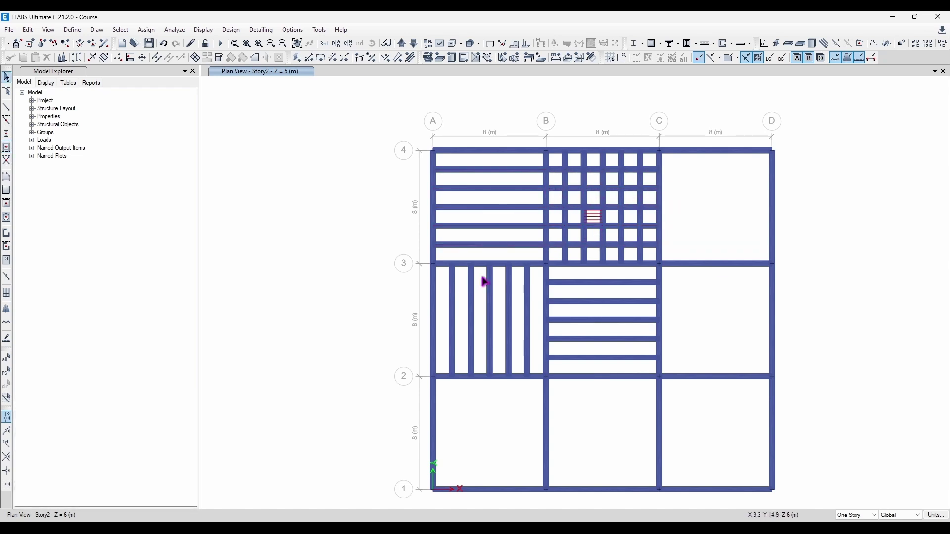
Delete all the Story2 beams and quick-draw new beams along all grid lines
{"action": "left_click_drag", "start_coordinate": [402, 119], "coordinate": [816, 505]}
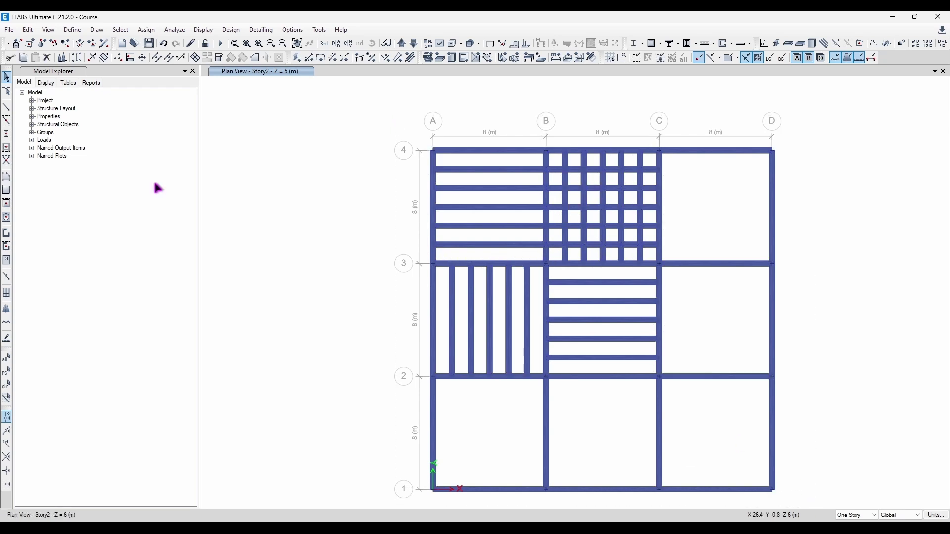
{"action": "key", "text": "Delete"}
{"action": "middle_click_drag", "start_coordinate": [345, 209], "coordinate": [272, 200]}
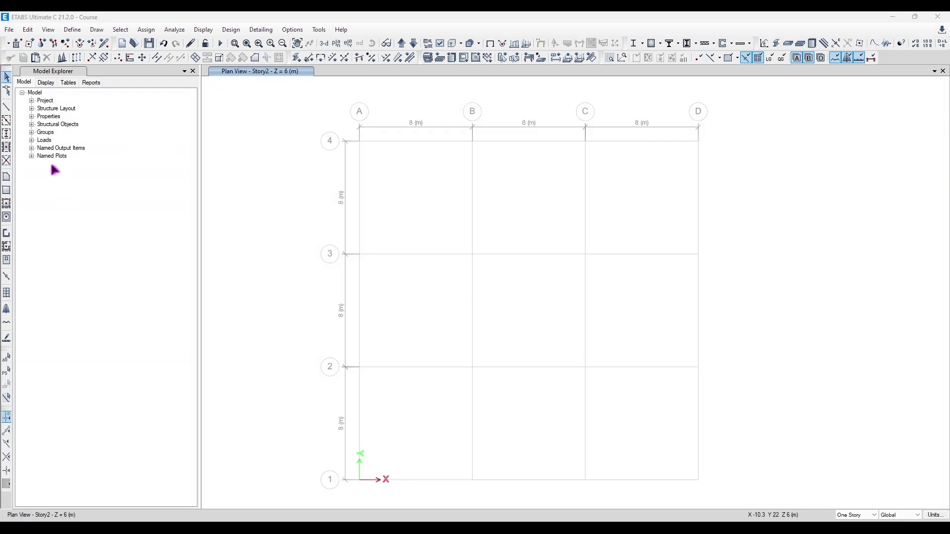
{"action": "left_click", "coordinate": [9, 122]}
{"action": "mouse_move", "coordinate": [318, 106]}
{"action": "left_mouse_down"}
{"action": "mouse_move", "coordinate": [742, 483]}
{"action": "mouse_move", "coordinate": [736, 496]}
{"action": "left_mouse_up"}
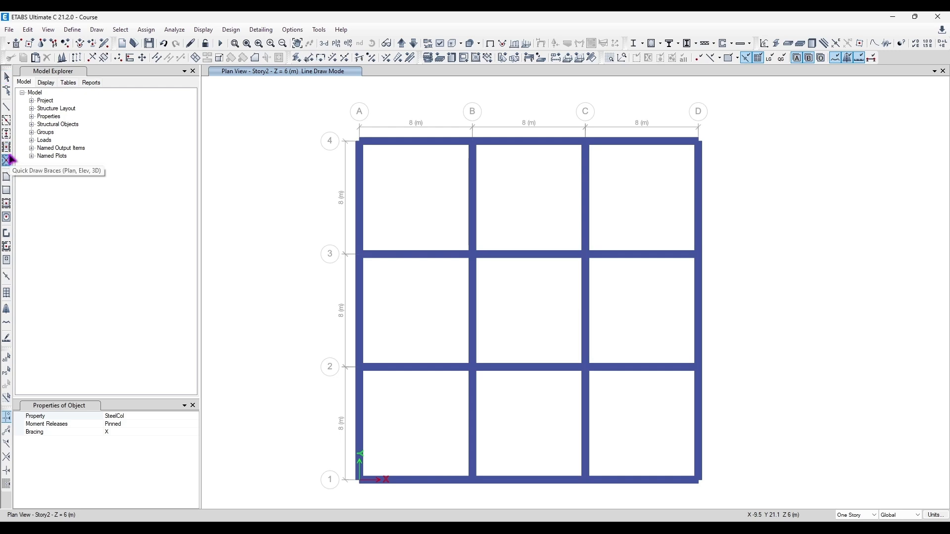
Quick-draw a pinned SteelCol X brace in the bay between grids A–B and 3–4
{"action": "left_click", "coordinate": [97, 30]}
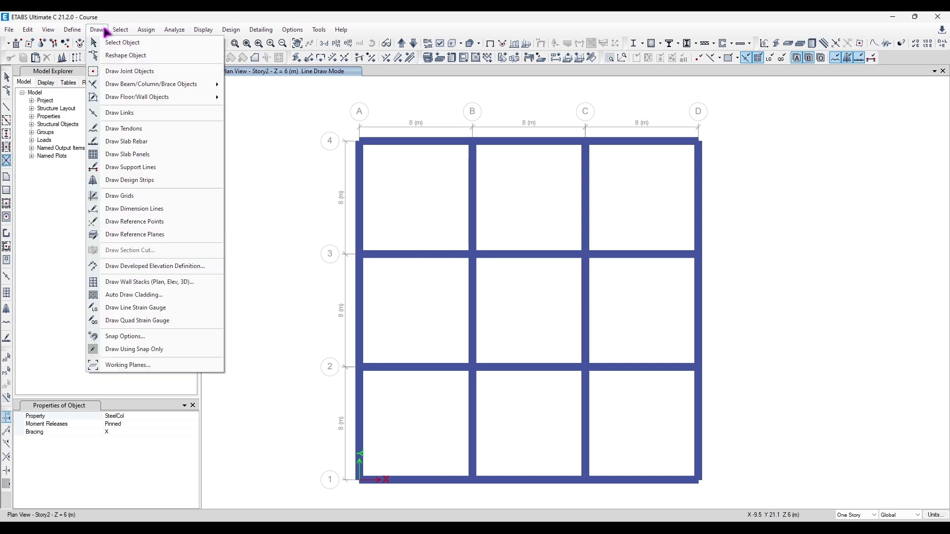
{"action": "mouse_move", "coordinate": [218, 81]}
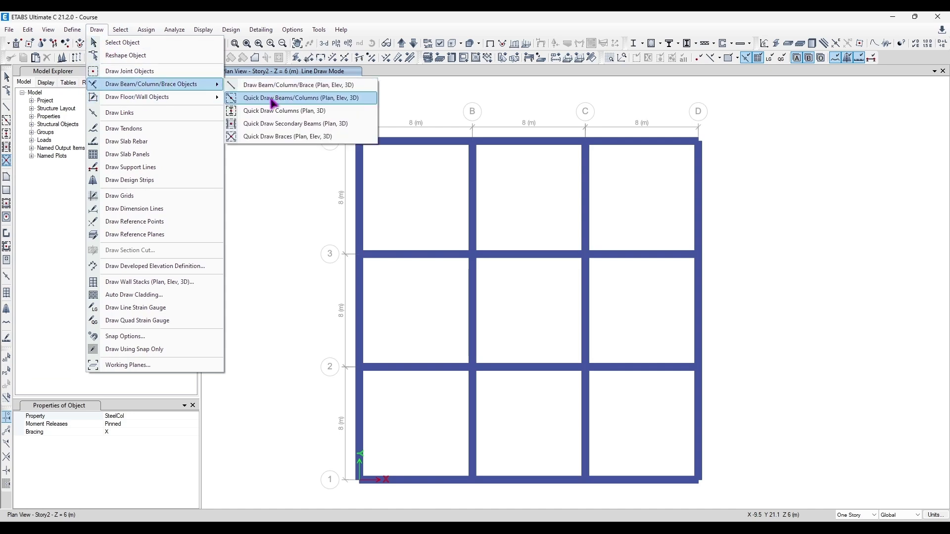
{"action": "left_click", "coordinate": [285, 142]}
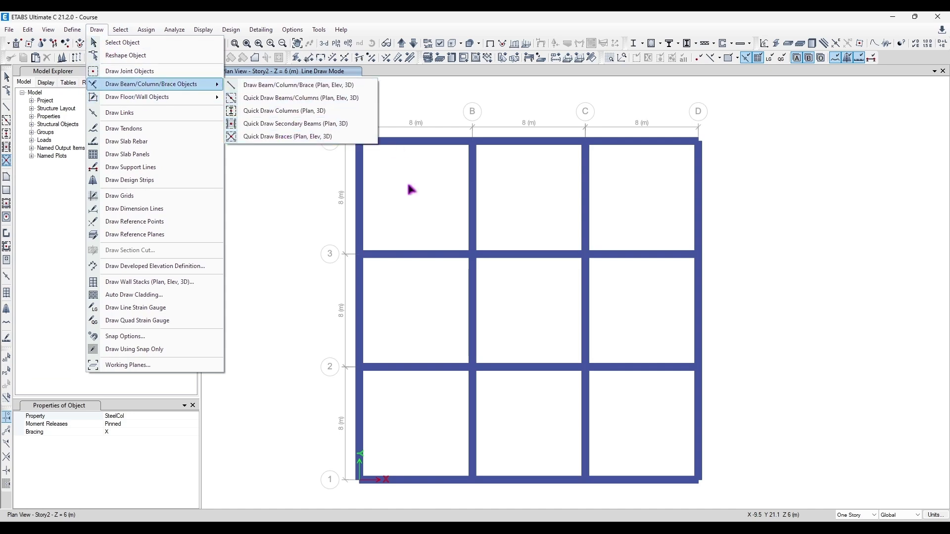
{"action": "left_click", "coordinate": [378, 194]}
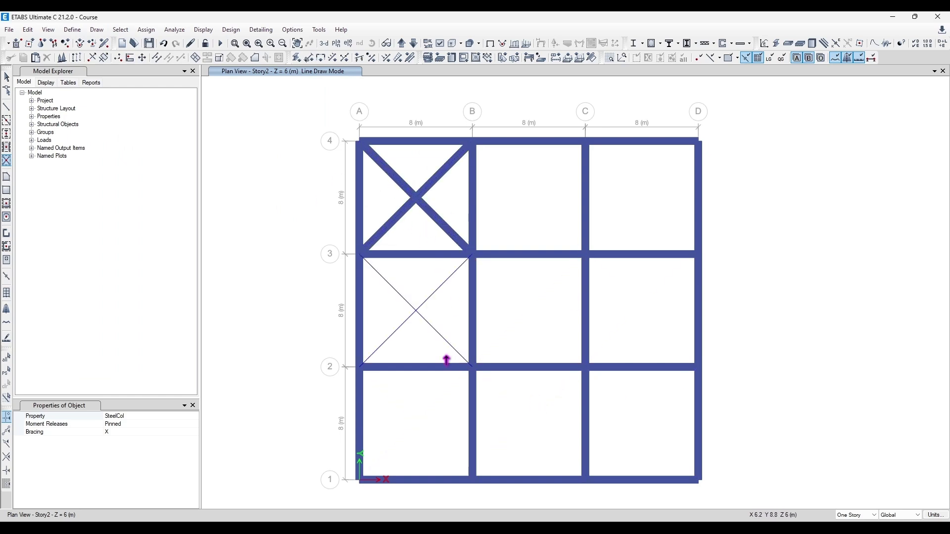
Add SteelCol X braces to the Story2 bays C–D/1–2 and B–C/2–3 and inspect the framing in 3D
{"action": "left_click", "coordinate": [632, 396]}
{"action": "left_click", "coordinate": [529, 310]}
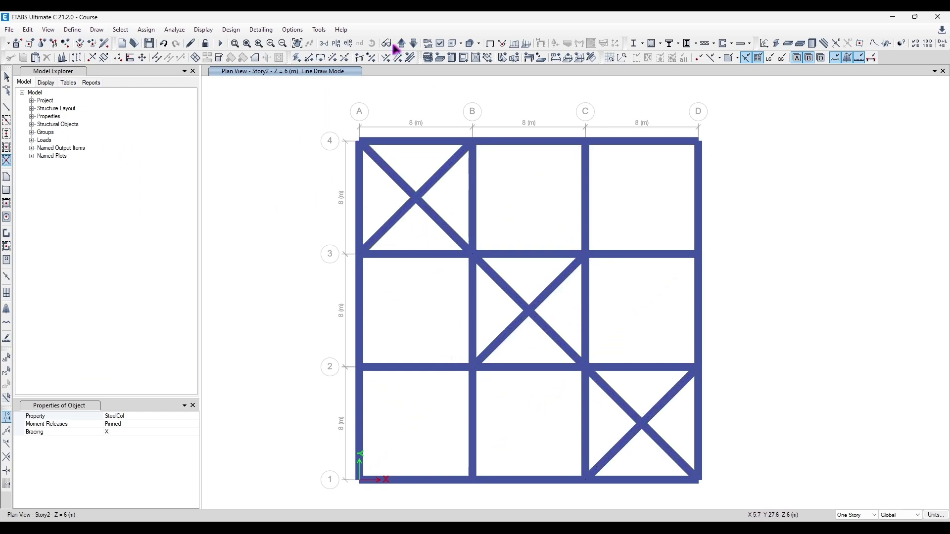
{"action": "middle_click_drag", "start_coordinate": [529, 325], "coordinate": [564, 307], "text": "shift"}
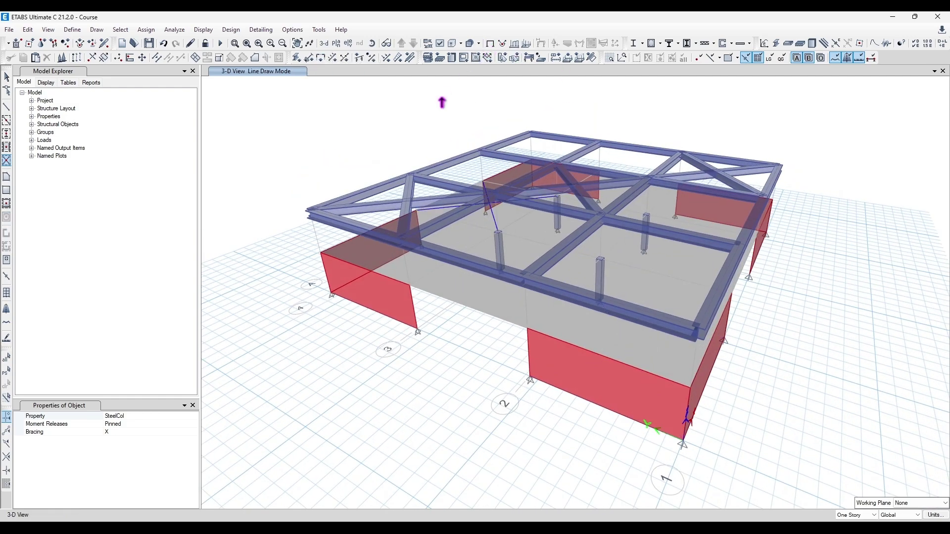
{"action": "left_click", "coordinate": [452, 44]}
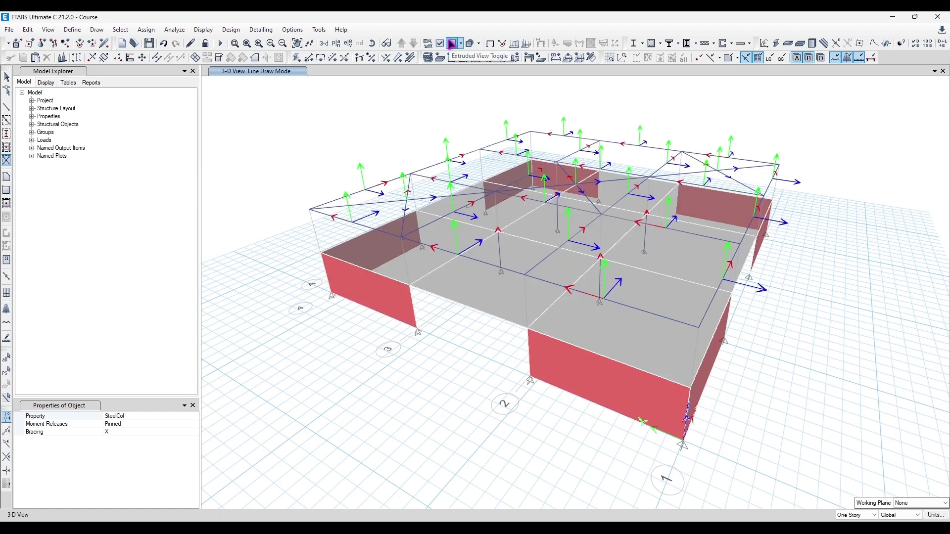
{"action": "left_click", "coordinate": [451, 44]}
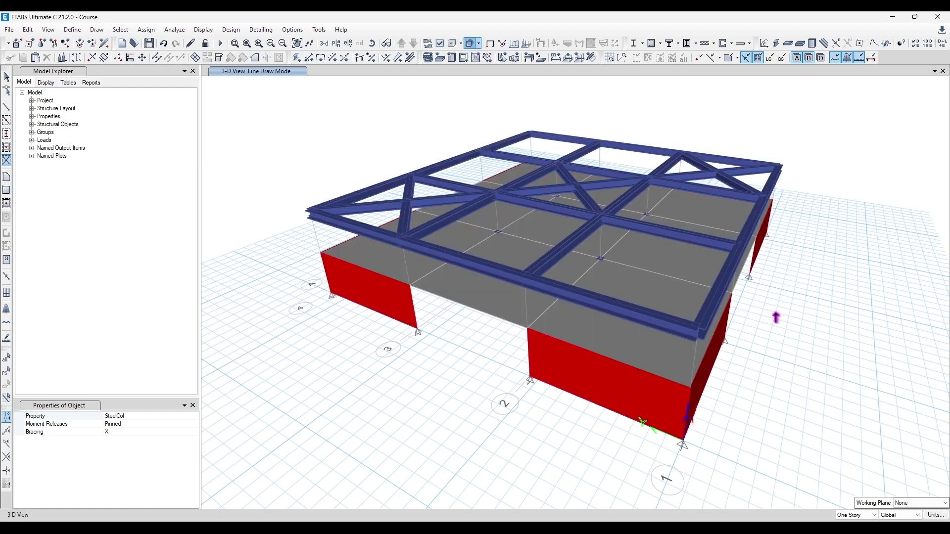
{"action": "middle_click_drag", "start_coordinate": [776, 318], "coordinate": [545, 240], "text": "shift"}
In elevation A, add X braces in the Base–Story1 panel between grids 2–3 and in all three Story1–Story2 panels
{"action": "left_click", "coordinate": [347, 45]}
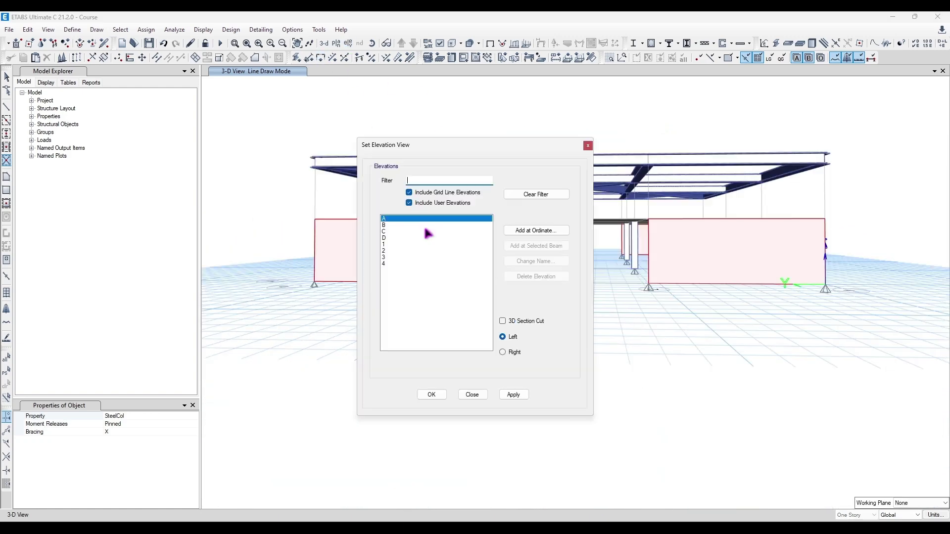
{"action": "left_click", "coordinate": [430, 394]}
{"action": "left_click", "coordinate": [577, 393]}
{"action": "left_click", "coordinate": [356, 315]}
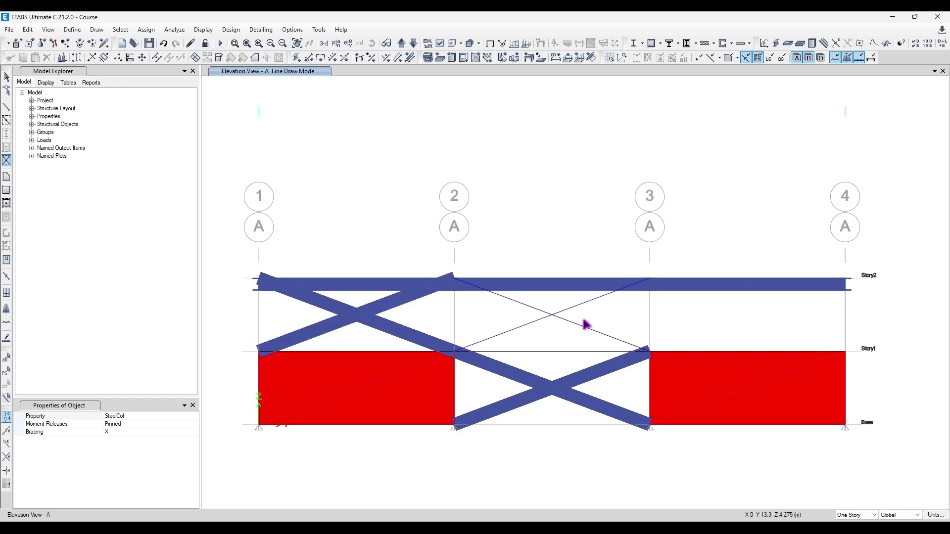
{"action": "left_click", "coordinate": [586, 324]}
{"action": "left_click", "coordinate": [711, 340]}
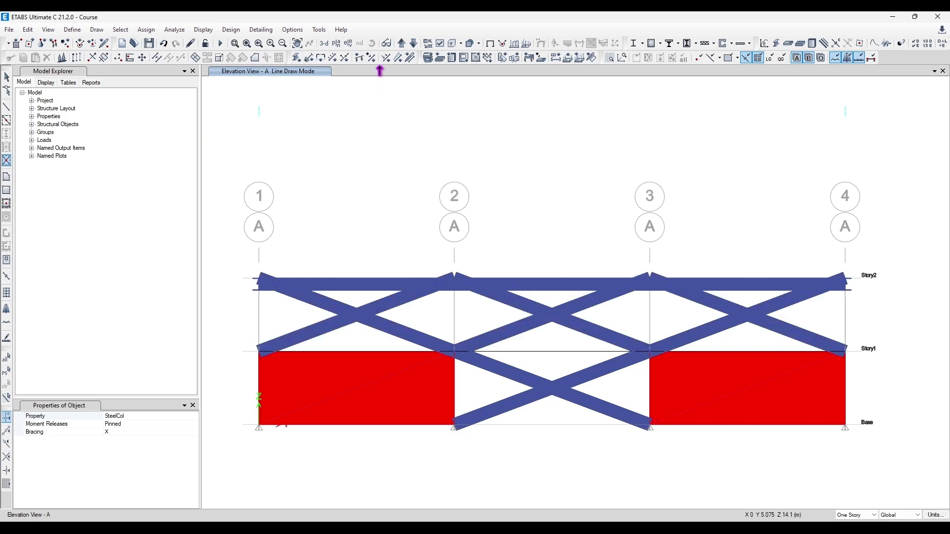
{"action": "middle_click_drag", "start_coordinate": [499, 361], "coordinate": [515, 343], "text": "shift"}
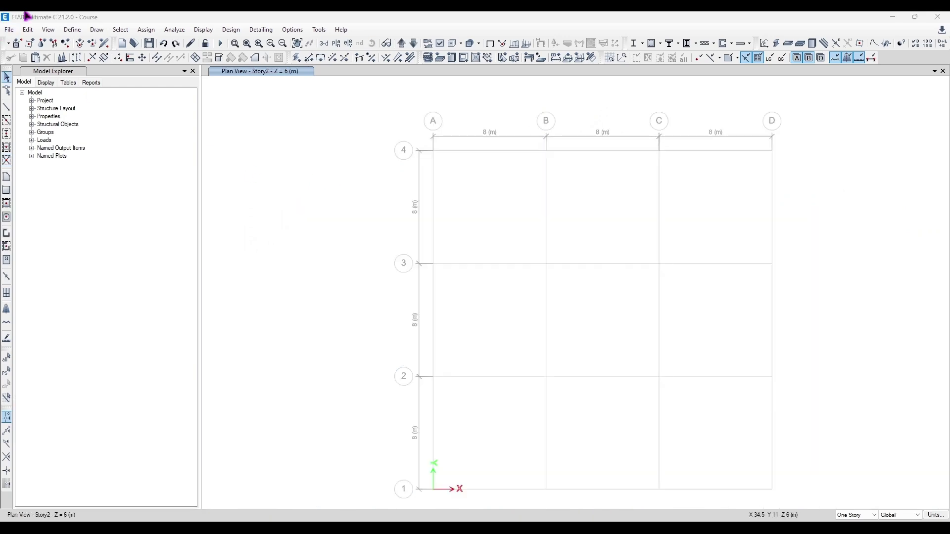
Draw a Slab1 floor with straight edges on Story2 through corners A4, A3, B3 and B4
{"action": "left_click", "coordinate": [97, 30]}
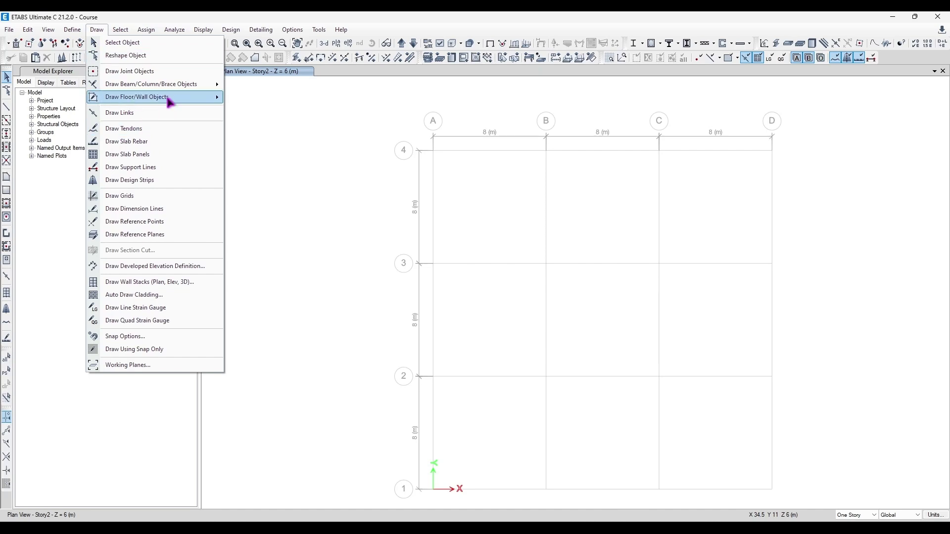
{"action": "mouse_move", "coordinate": [197, 96]}
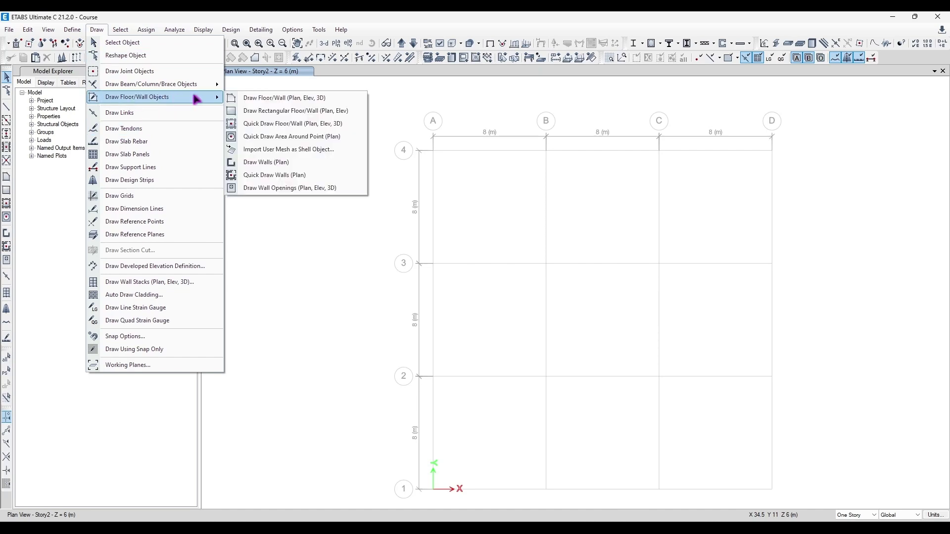
{"action": "left_click", "coordinate": [270, 99]}
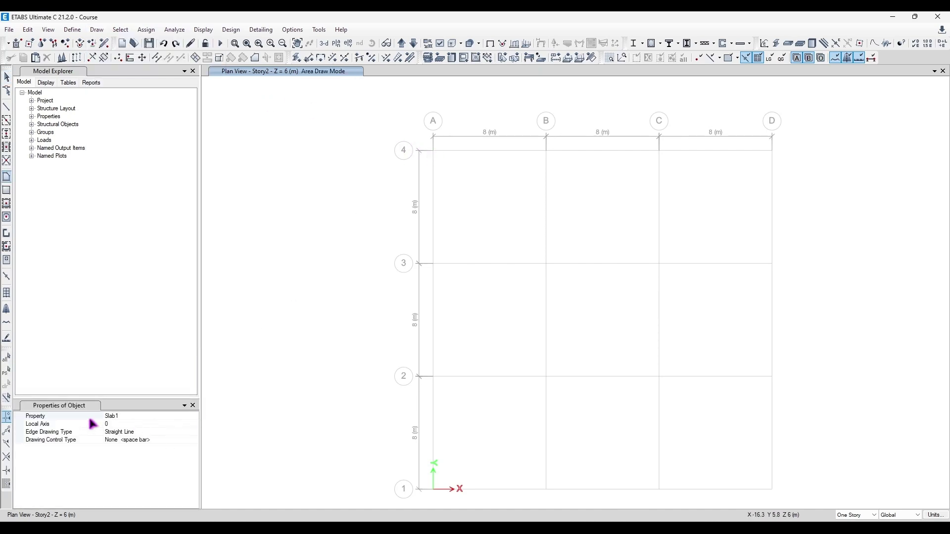
{"action": "left_click", "coordinate": [136, 416]}
{"action": "left_click", "coordinate": [193, 417]}
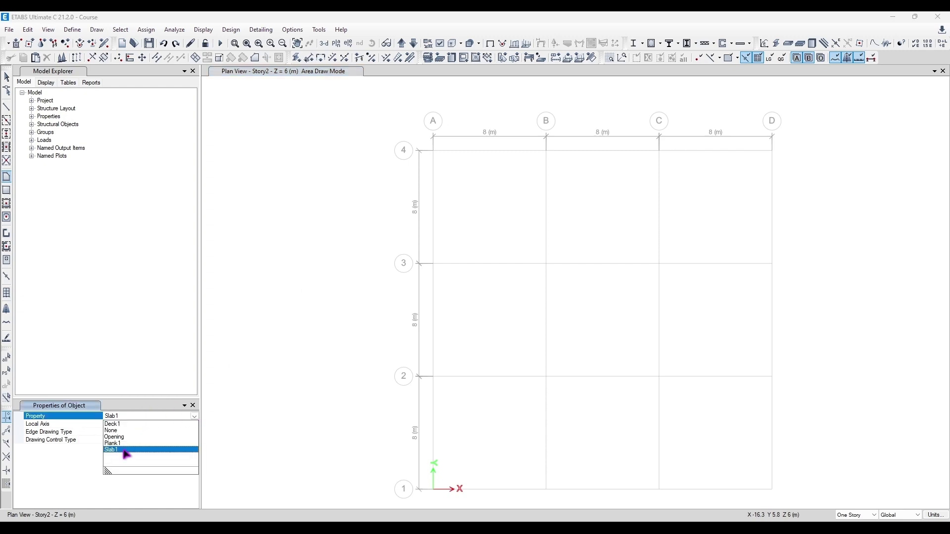
{"action": "left_click", "coordinate": [194, 417]}
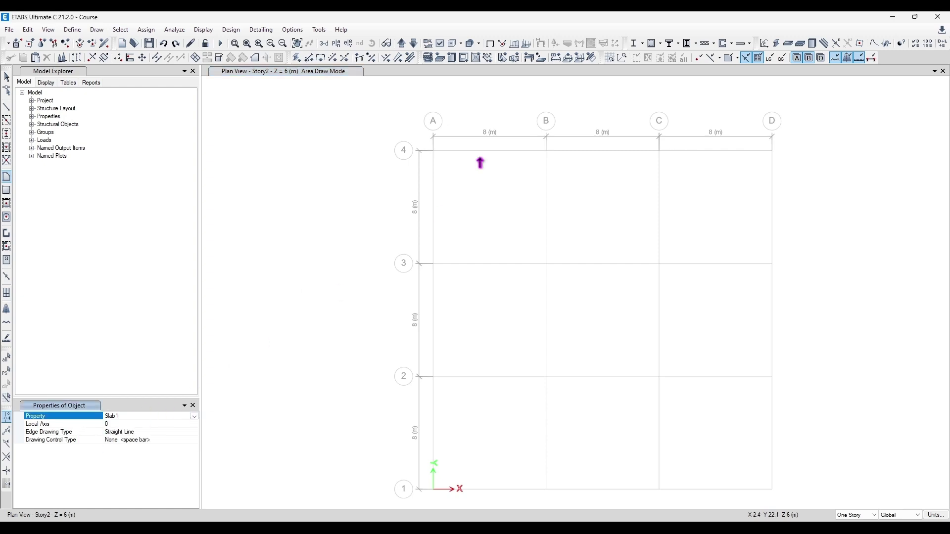
{"action": "left_click", "coordinate": [433, 157]}
{"action": "left_click", "coordinate": [434, 264]}
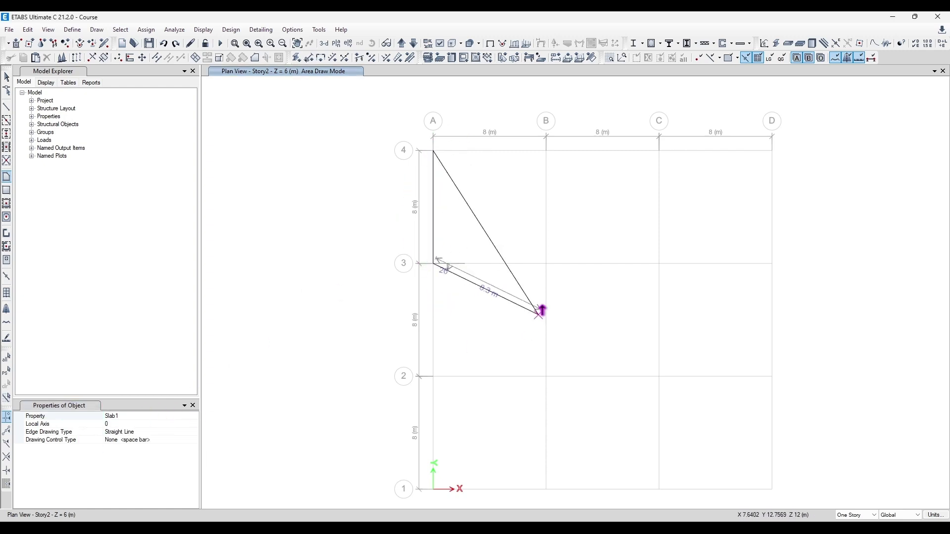
{"action": "left_click", "coordinate": [547, 268]}
{"action": "double_click", "coordinate": [547, 150]}
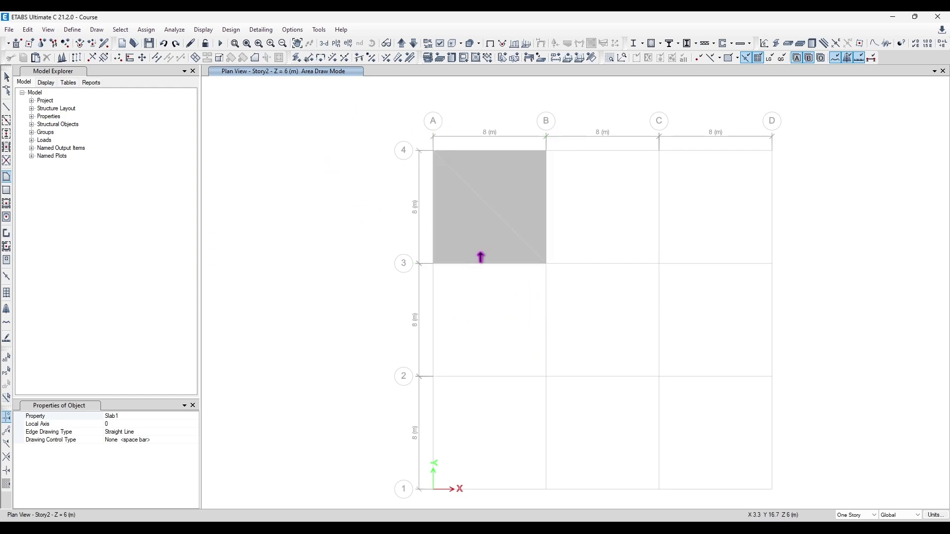
Draw the Slab1 floor in bay A–B/3–4 again, corner by corner, and finish the outline
{"action": "left_click", "coordinate": [434, 150]}
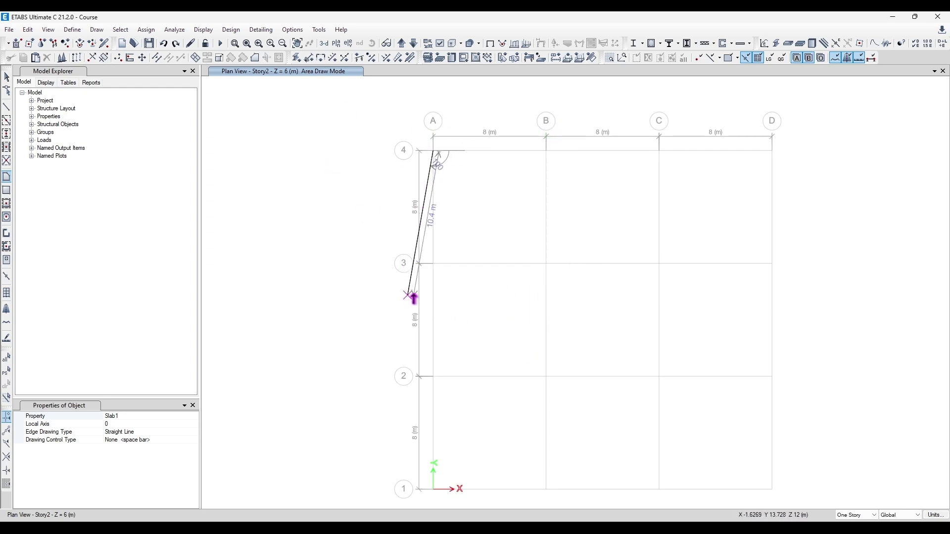
{"action": "left_click", "coordinate": [434, 262]}
{"action": "left_click", "coordinate": [546, 263]}
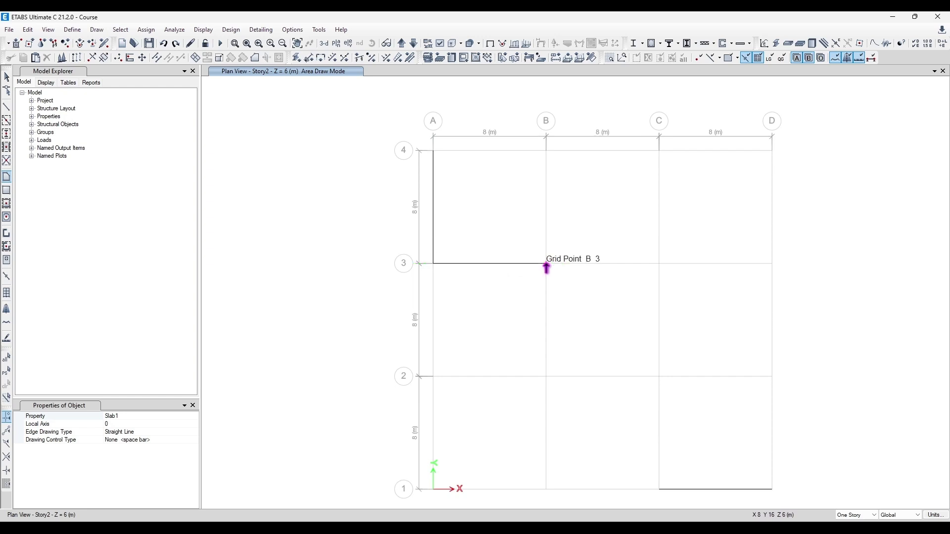
{"action": "left_click", "coordinate": [546, 150]}
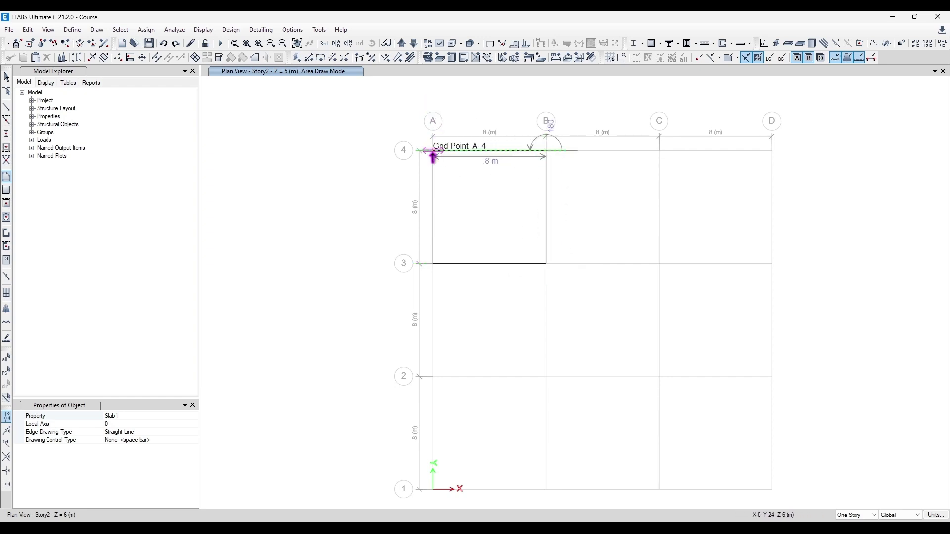
{"action": "key", "text": "Return"}
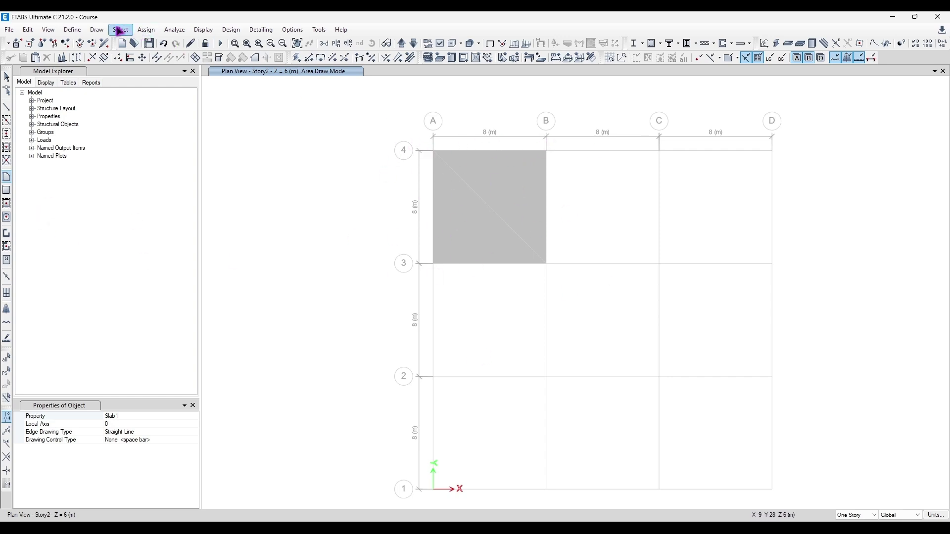
Draw a rectangular Slab1 floor from grid point C4 to grid point D3
{"action": "left_click", "coordinate": [96, 29]}
{"action": "left_click", "coordinate": [38, 209]}
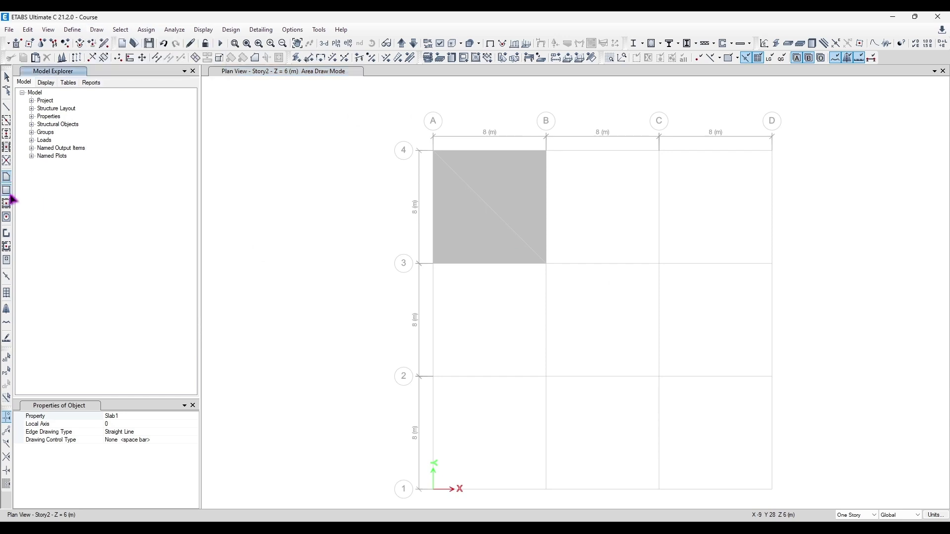
{"action": "left_click", "coordinate": [7, 193]}
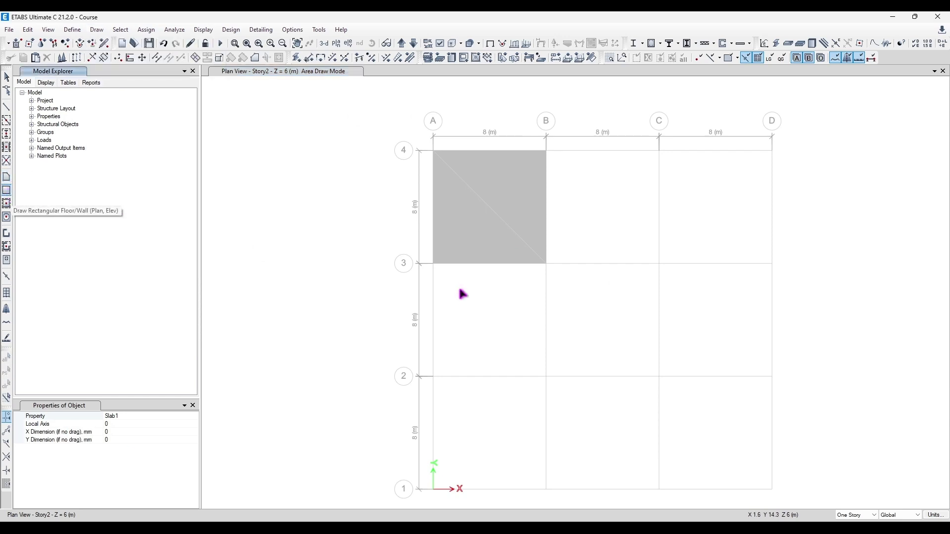
{"action": "left_click", "coordinate": [660, 155]}
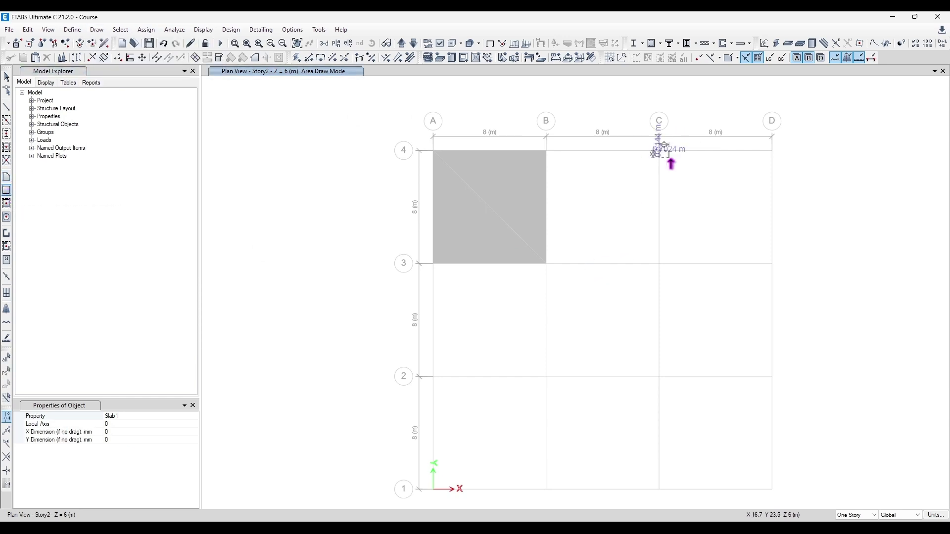
{"action": "left_click", "coordinate": [772, 265]}
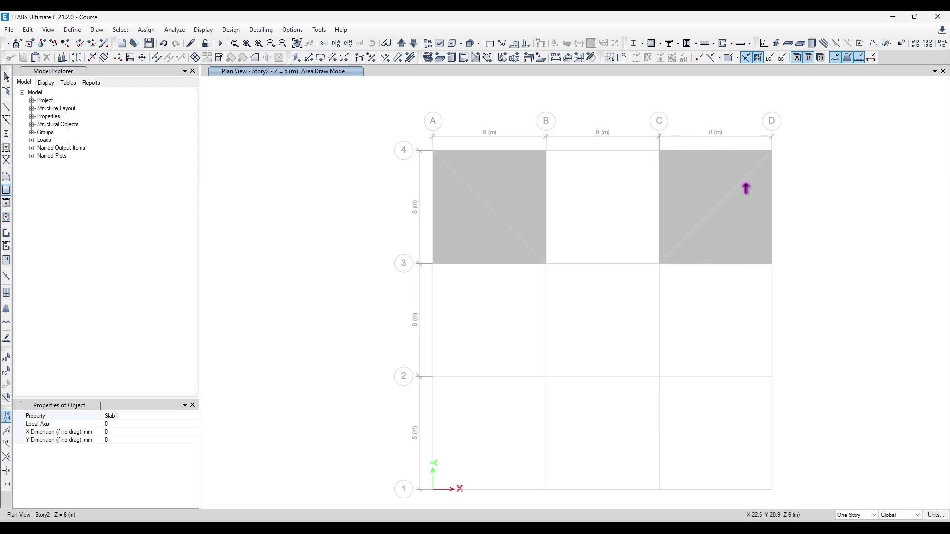
Delete both Story2 slabs in the bays A–B/3–4 and C–D/3–4
{"action": "left_click_drag", "start_coordinate": [491, 295], "coordinate": [748, 430]}
{"action": "key", "text": "Escape"}
{"action": "key", "text": "ctrl+z"}
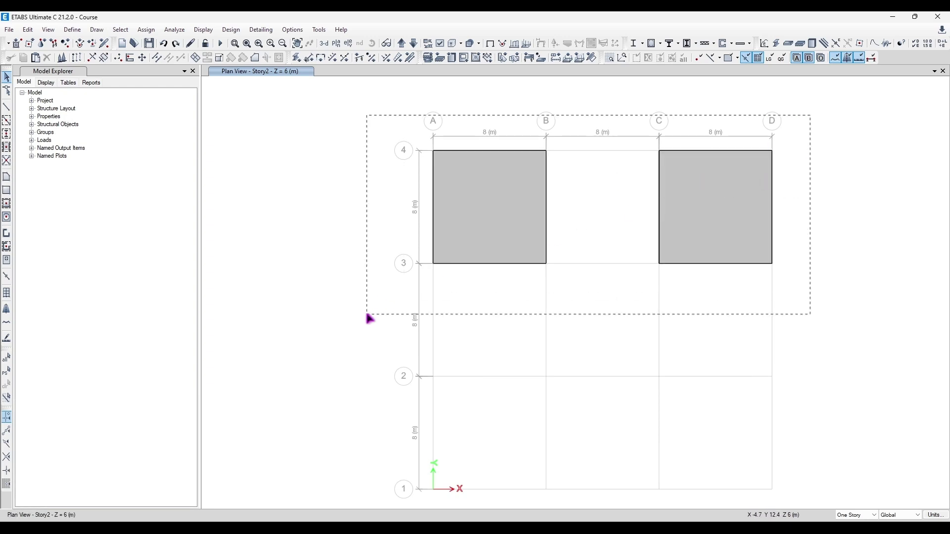
{"action": "left_click_drag", "start_coordinate": [369, 316], "coordinate": [367, 318]}
{"action": "key", "text": "Delete"}
Draw a C-shaped Slab1 floor through grid points A4, A3, B3, B2, A2, A1, D1 and D4
{"action": "left_click", "coordinate": [7, 178]}
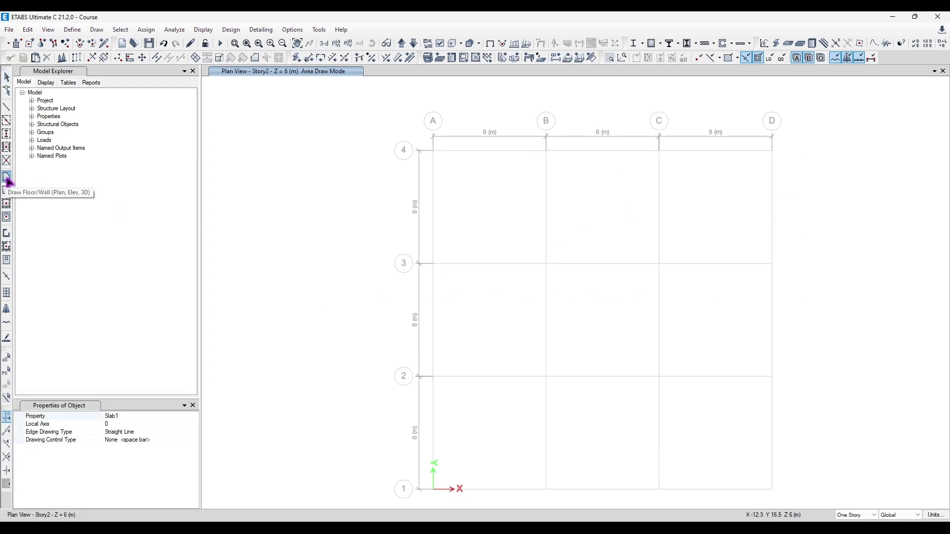
{"action": "left_click", "coordinate": [433, 151]}
{"action": "left_click", "coordinate": [433, 264]}
{"action": "left_click", "coordinate": [546, 264]}
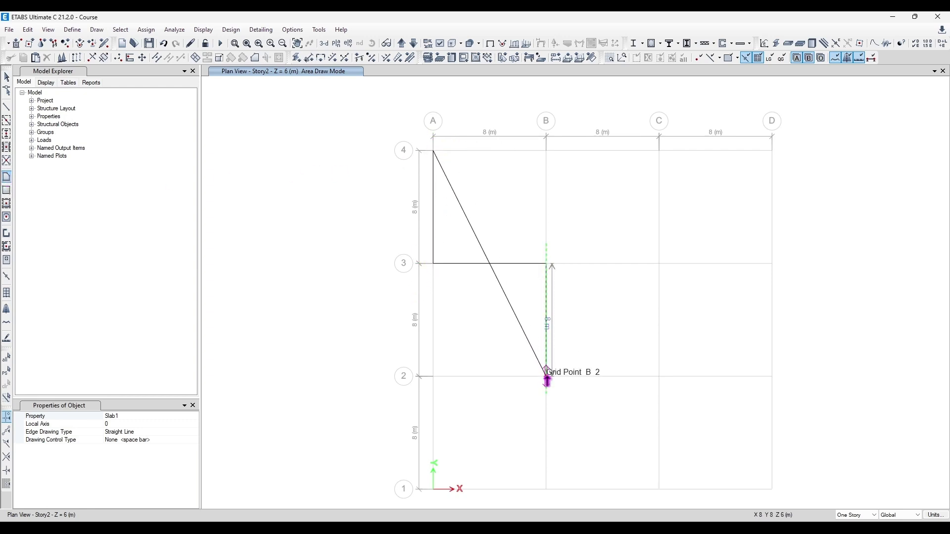
{"action": "left_click", "coordinate": [546, 377]}
{"action": "left_click", "coordinate": [434, 377]}
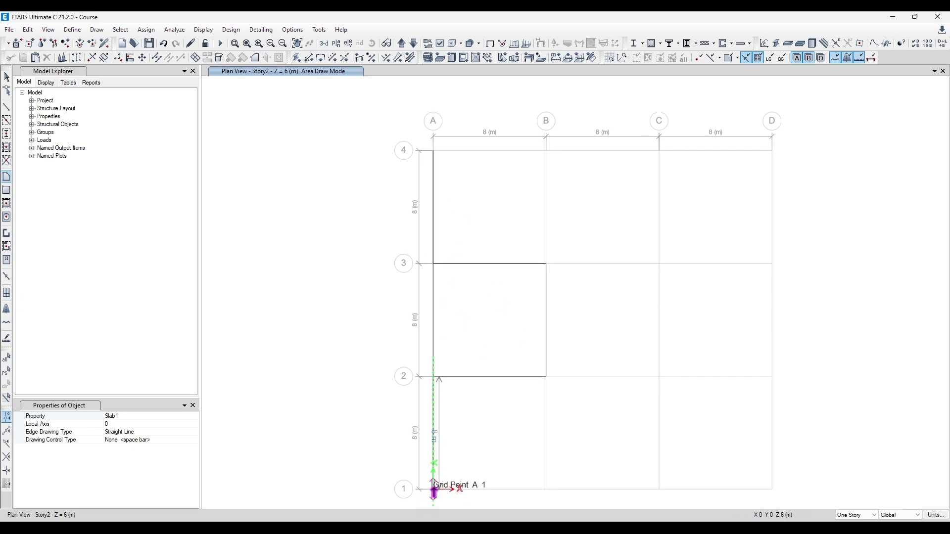
{"action": "left_click", "coordinate": [433, 489]}
{"action": "left_click", "coordinate": [772, 489]}
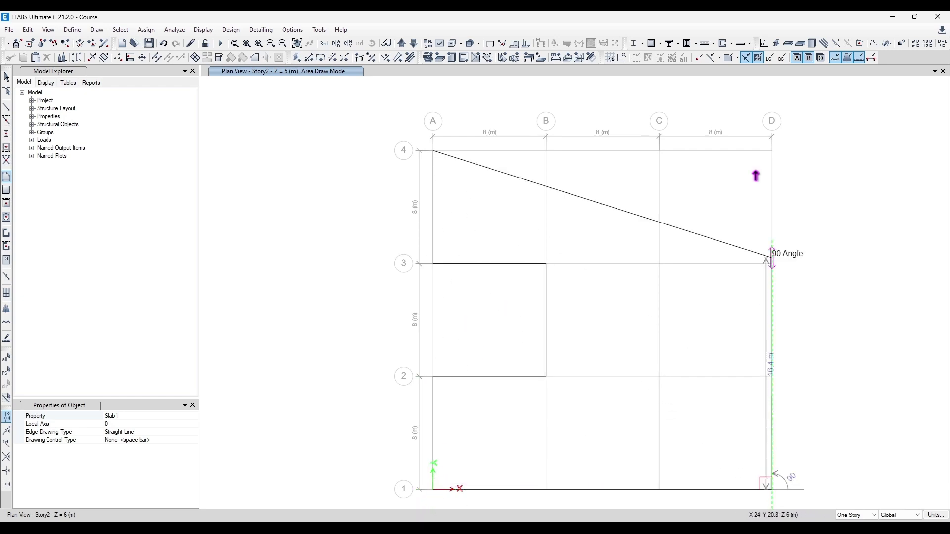
{"action": "double_click", "coordinate": [772, 150]}
{"action": "key", "text": "Escape"}
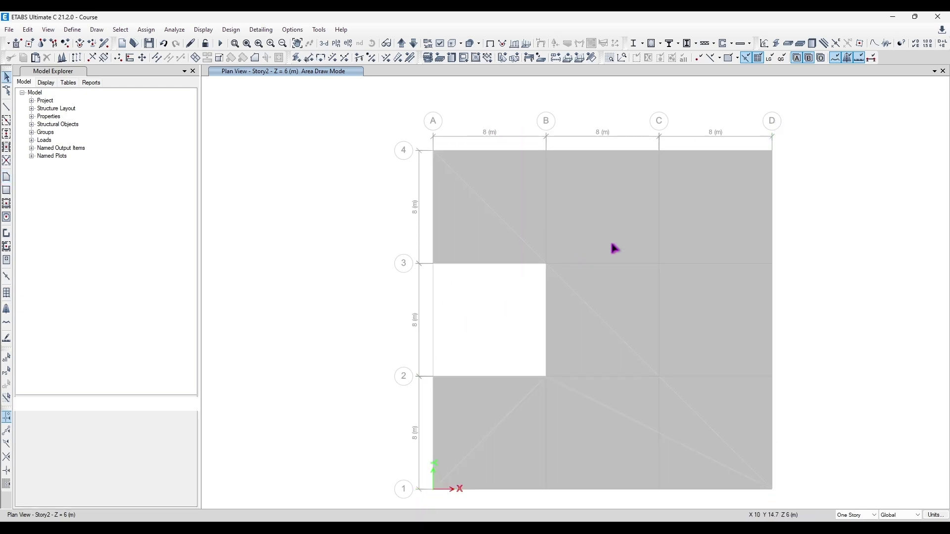
Select the C-shaped Story2 slab and examine it in the 3D view
{"action": "left_click", "coordinate": [621, 291]}
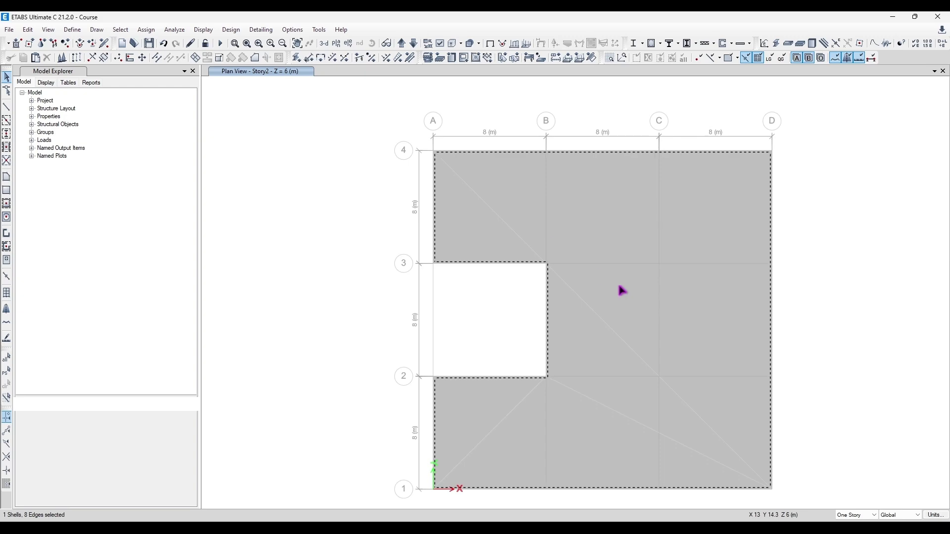
{"action": "left_click", "coordinate": [325, 44]}
{"action": "middle_click_drag", "start_coordinate": [490, 320], "coordinate": [444, 130], "text": "shift"}
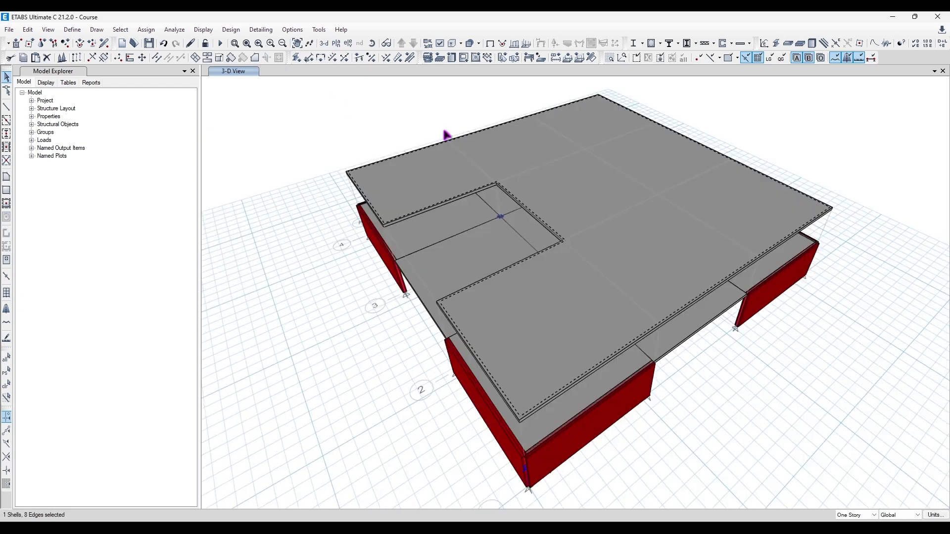
{"action": "left_click", "coordinate": [350, 43]}
{"action": "left_click", "coordinate": [588, 146]}
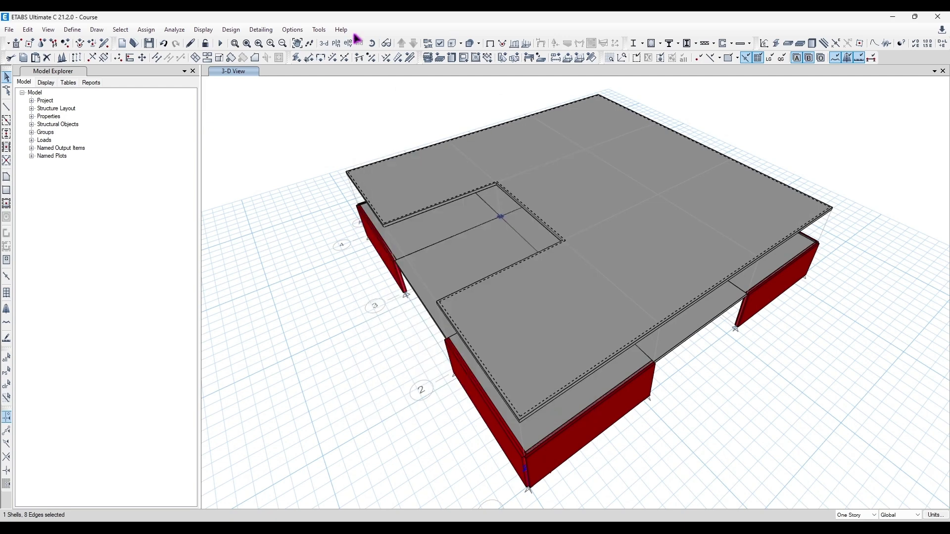
{"action": "left_click", "coordinate": [347, 43]}
Quick-draw continuous SteelCol columns at all grid intersections in the Story2 plan
{"action": "left_click", "coordinate": [336, 43]}
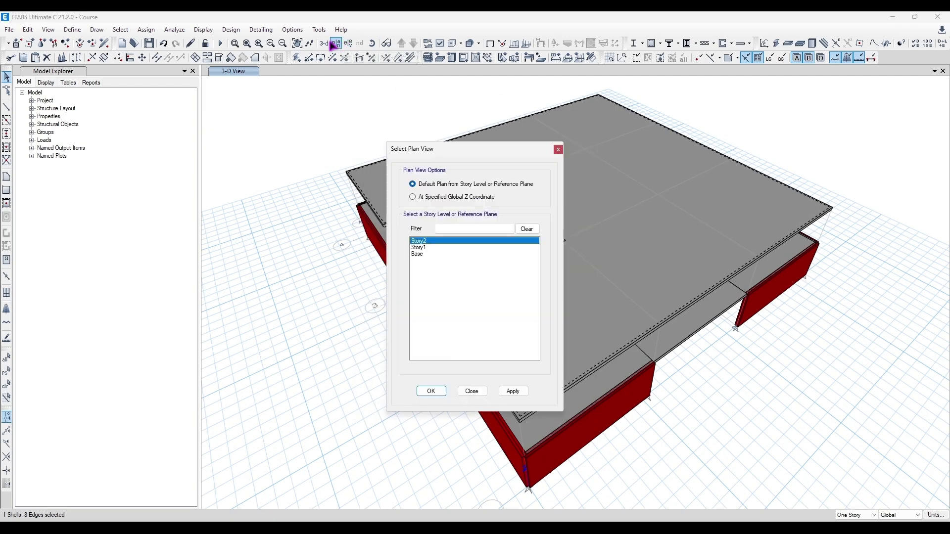
{"action": "left_click", "coordinate": [433, 392]}
{"action": "left_click", "coordinate": [7, 133]}
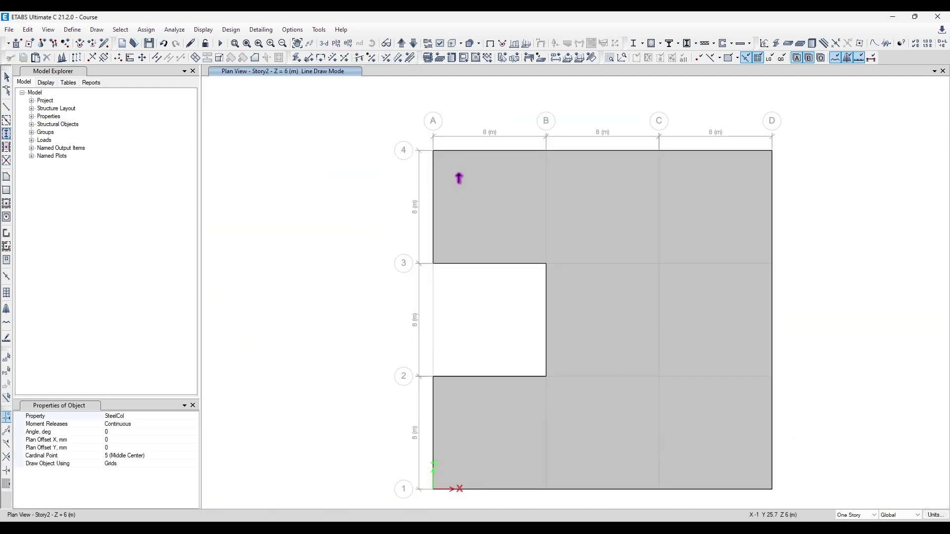
{"action": "left_click_drag", "start_coordinate": [421, 130], "coordinate": [841, 506]}
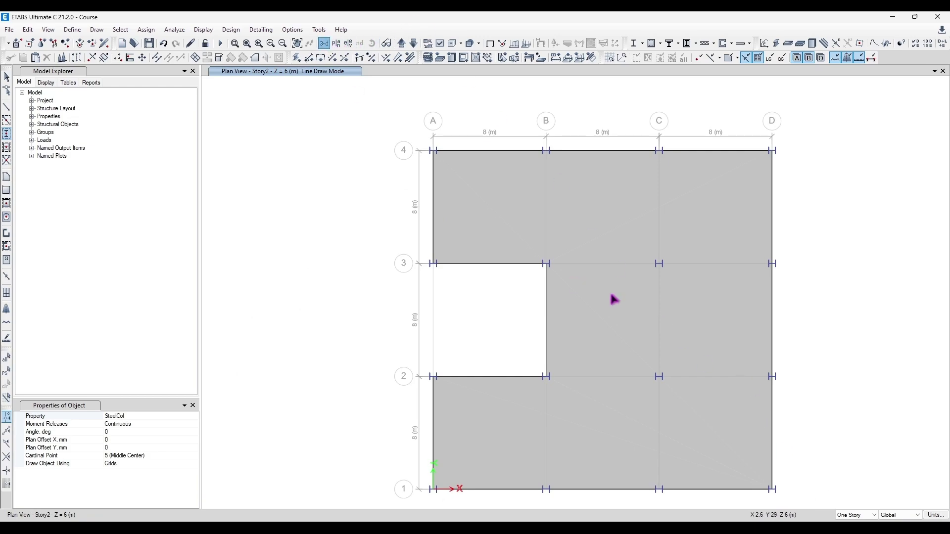
Return to the Story2 plan view and delete all existing columns, walls and slabs shown there
{"action": "middle_click_drag", "start_coordinate": [614, 299], "coordinate": [410, 283], "text": "shift"}
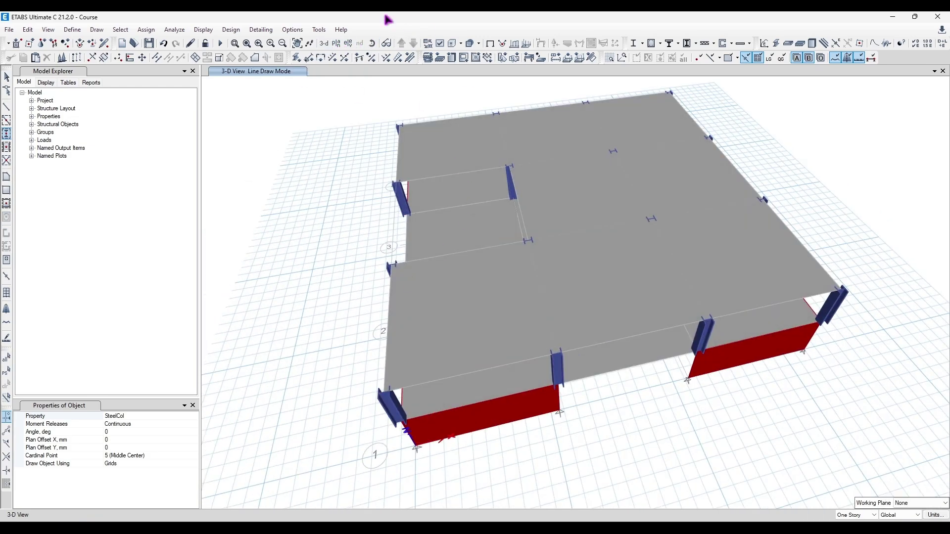
{"action": "left_click", "coordinate": [339, 43]}
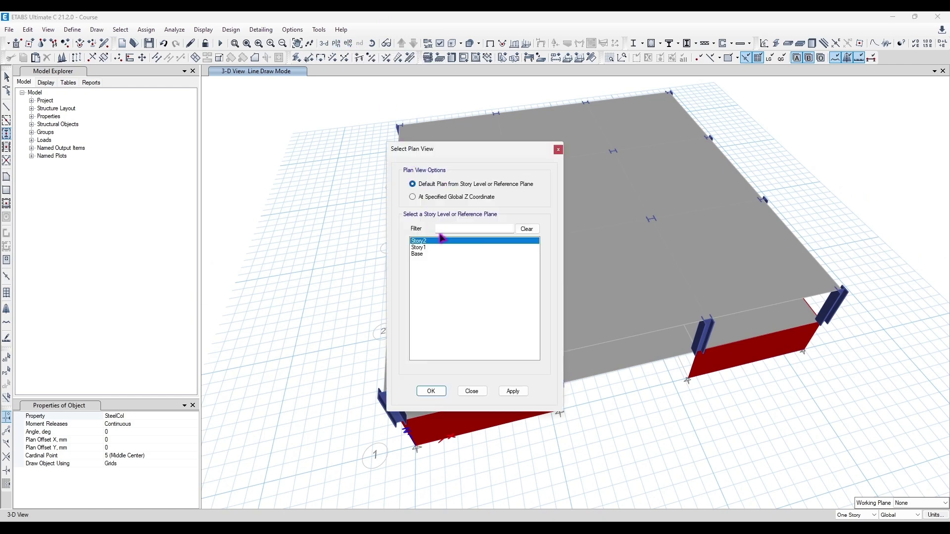
{"action": "left_click", "coordinate": [431, 391]}
{"action": "key", "text": "Escape"}
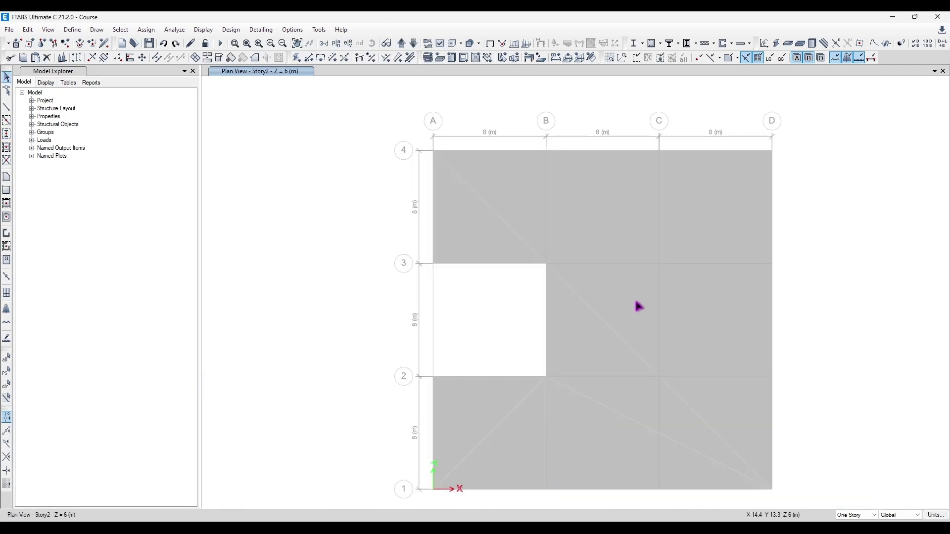
{"action": "key", "text": "Delete"}
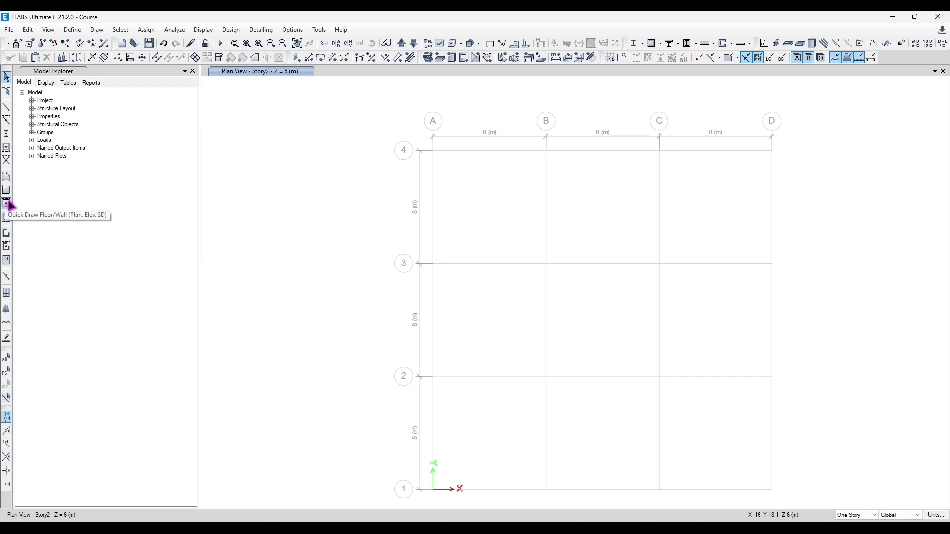
Quick-draw Slab1 floor panels one by one in the grid bays of the Story2 plan
{"action": "left_click", "coordinate": [7, 204]}
{"action": "left_click", "coordinate": [468, 191]}
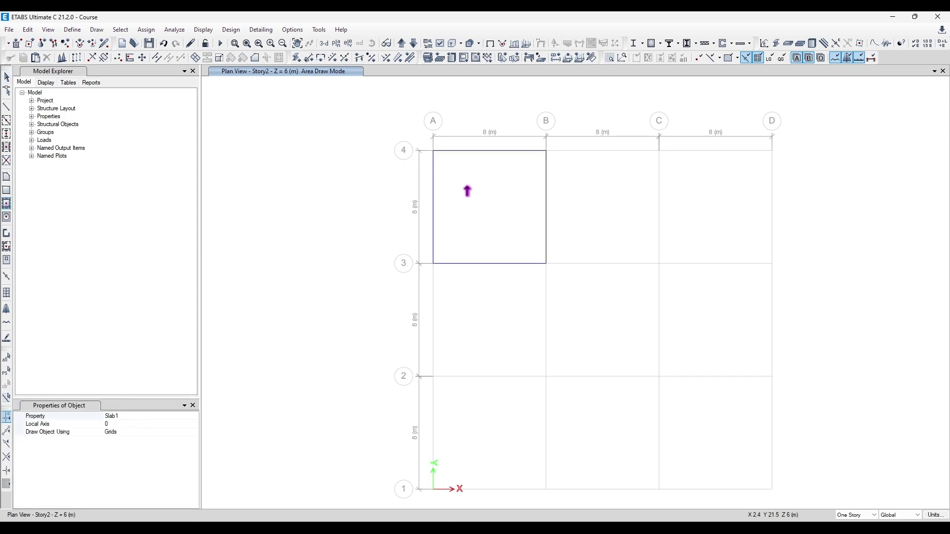
{"action": "left_click", "coordinate": [504, 227]}
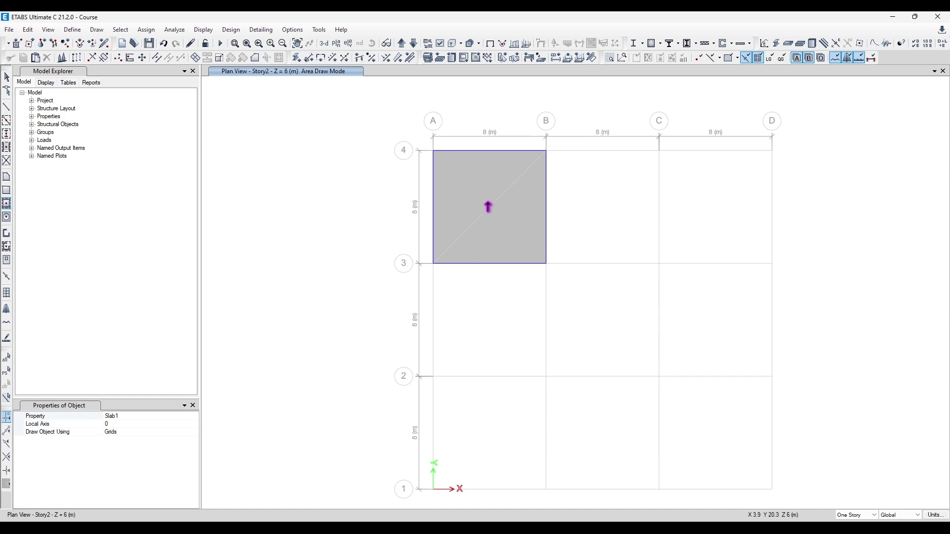
{"action": "left_click", "coordinate": [645, 233]}
{"action": "left_click", "coordinate": [708, 223]}
{"action": "left_click", "coordinate": [707, 317]}
{"action": "left_click", "coordinate": [612, 328]}
{"action": "left_click", "coordinate": [521, 330]}
{"action": "left_click", "coordinate": [498, 421]}
{"action": "left_click", "coordinate": [600, 418]}
{"action": "left_click", "coordinate": [708, 425]}
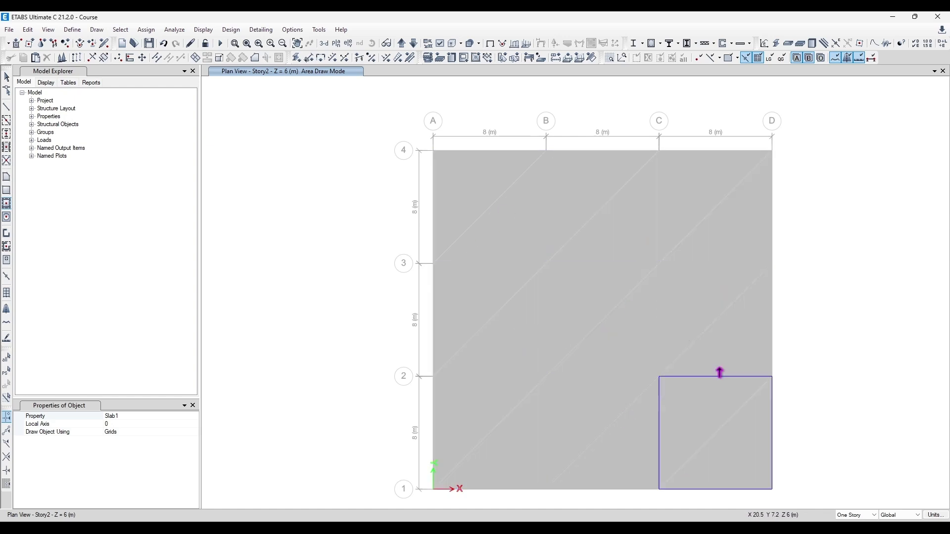
Undo the last seven floor panels and leave the floor drawing mode
{"action": "key", "text": "ctrl+z"}
{"action": "key", "text": "ctrl+z"}
{"action": "key", "text": "ctrl+z"}
{"action": "key", "text": "ctrl+z"}
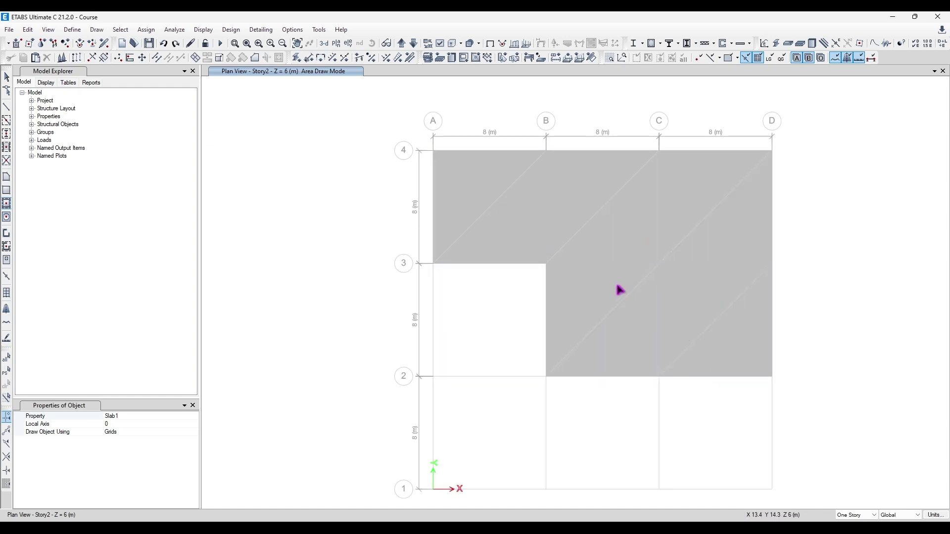
{"action": "key", "text": "ctrl+z"}
{"action": "key", "text": "ctrl+z"}
{"action": "key", "text": "ctrl+z"}
{"action": "key", "text": "Escape"}
Try deleting the remaining floor panels between grid lines 3 and 4, and undo the last change
{"action": "left_click_drag", "start_coordinate": [411, 119], "coordinate": [653, 283]}
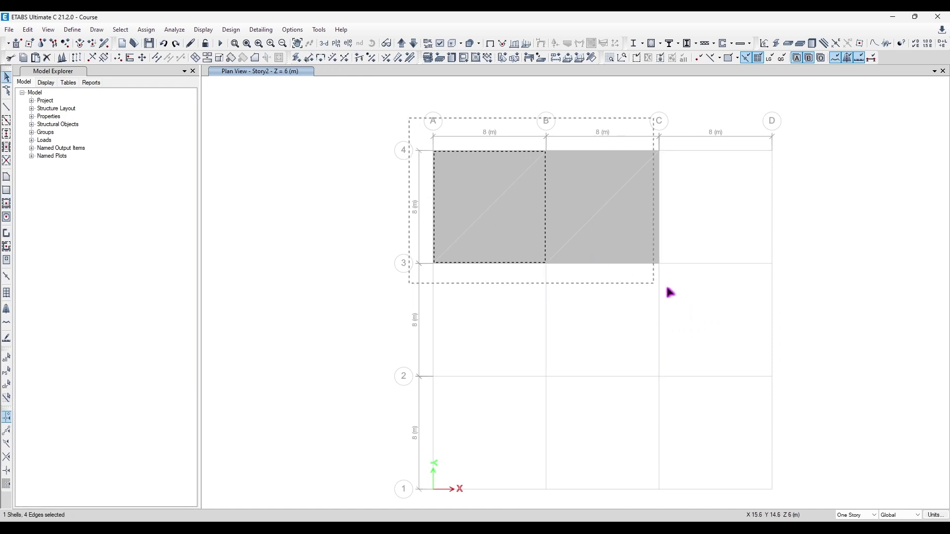
{"action": "key", "text": "ctrl+q"}
{"action": "left_click", "coordinate": [649, 260]}
{"action": "key", "text": "Delete"}
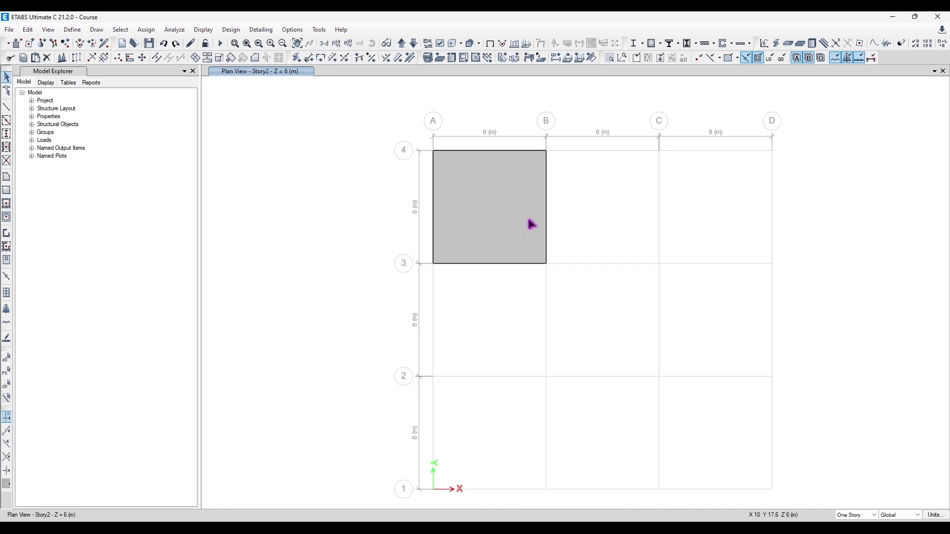
{"action": "key", "text": "ctrl+z"}
Quick-draw Slab1 panels in all nine grid bays with a single window, and delete them again
{"action": "left_click", "coordinate": [7, 202]}
{"action": "mouse_move", "coordinate": [393, 116]}
{"action": "left_mouse_down"}
{"action": "mouse_move", "coordinate": [762, 386]}
{"action": "mouse_move", "coordinate": [822, 413]}
{"action": "mouse_move", "coordinate": [793, 394]}
{"action": "mouse_move", "coordinate": [812, 392]}
{"action": "mouse_move", "coordinate": [798, 505]}
{"action": "left_mouse_up"}
{"action": "key", "text": "Escape"}
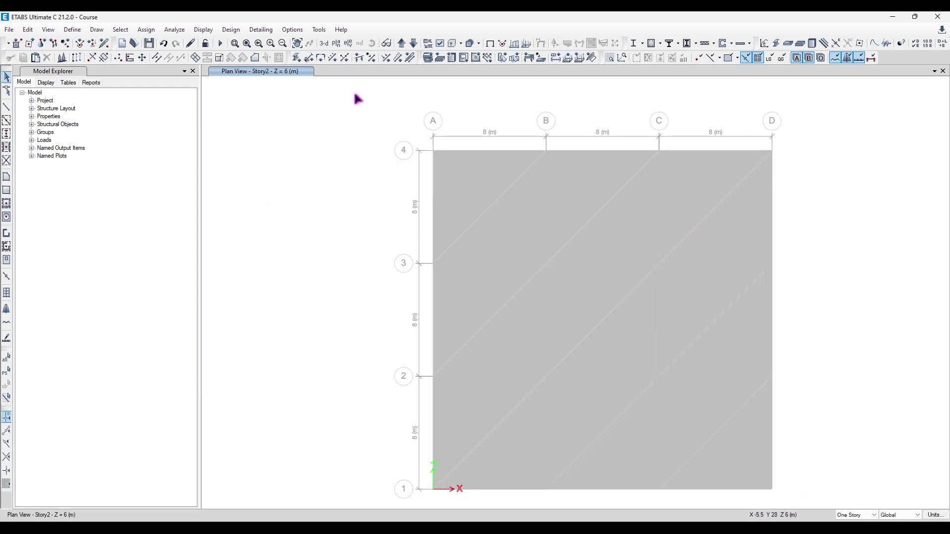
{"action": "left_click_drag", "start_coordinate": [862, 504], "coordinate": [861, 504]}
{"action": "key", "text": "Delete"}
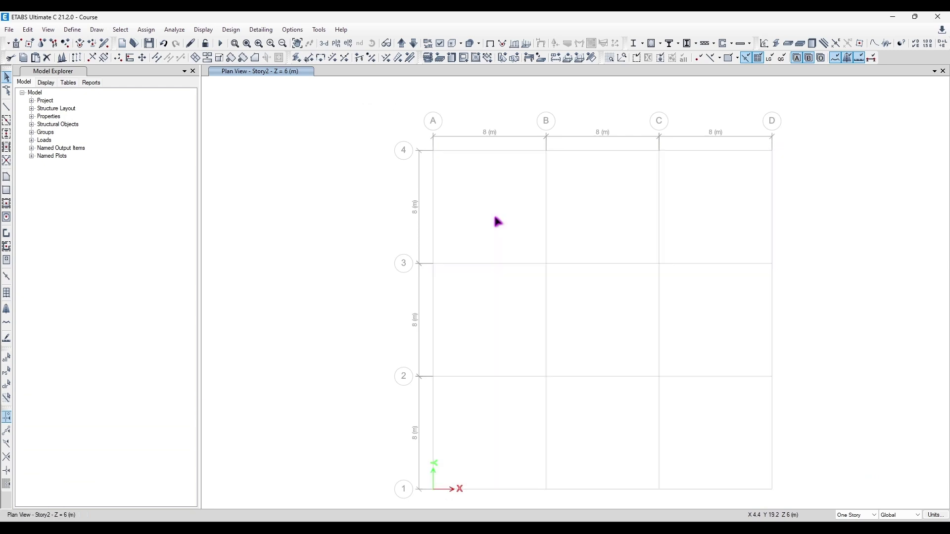
Place ConcCol columns at all sixteen grid intersections of the Story2 plan
{"action": "left_click", "coordinate": [7, 219]}
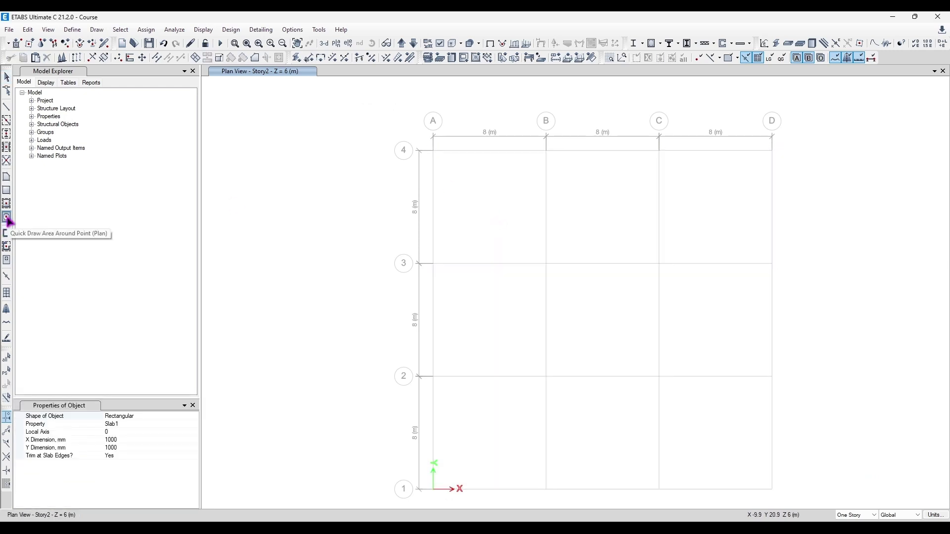
{"action": "left_click", "coordinate": [7, 131]}
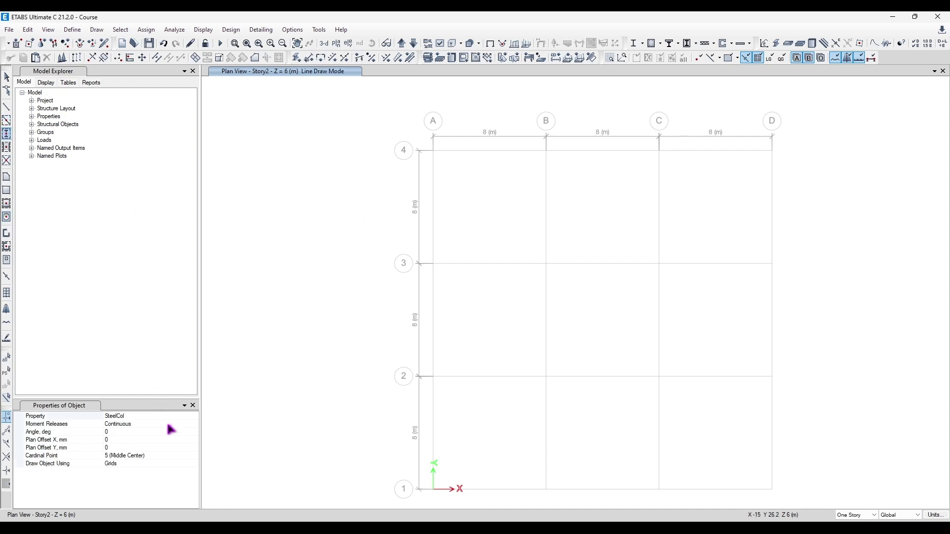
{"action": "left_click", "coordinate": [193, 424]}
{"action": "left_click", "coordinate": [194, 424]}
{"action": "left_click", "coordinate": [194, 417]}
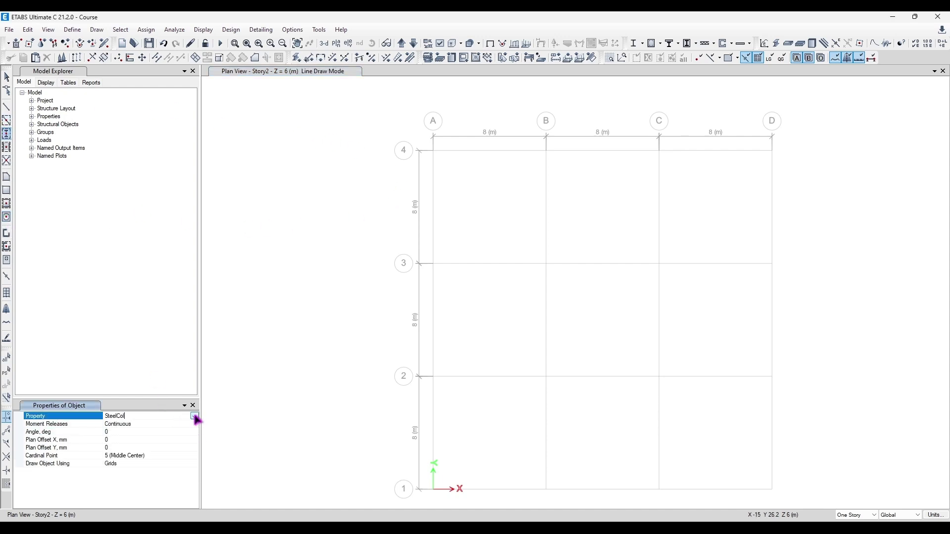
{"action": "left_click", "coordinate": [194, 416]}
{"action": "left_click", "coordinate": [127, 431]}
{"action": "mouse_move", "coordinate": [394, 122]}
{"action": "left_mouse_down"}
{"action": "mouse_move", "coordinate": [779, 453]}
{"action": "mouse_move", "coordinate": [806, 500]}
{"action": "left_mouse_up"}
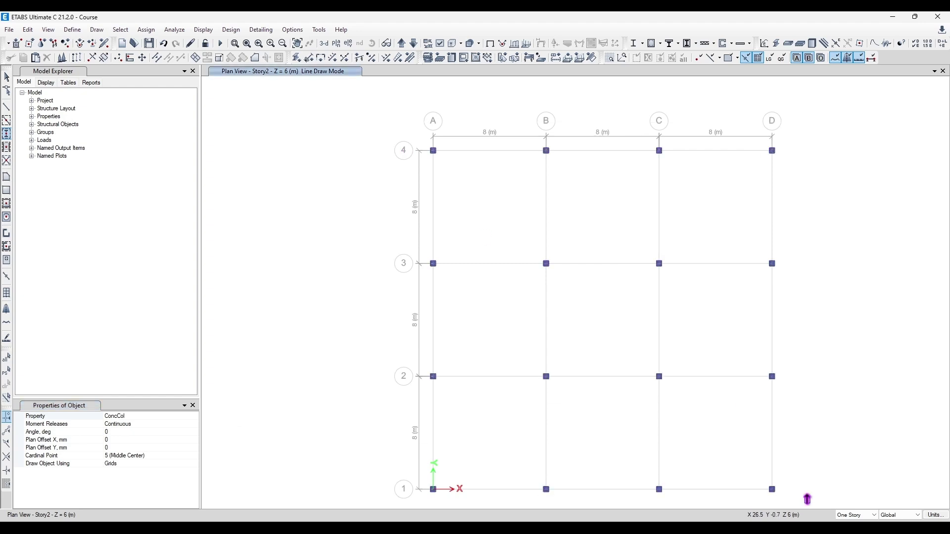
{"action": "middle_click_drag", "start_coordinate": [763, 413], "coordinate": [696, 384]}
{"action": "key", "text": "Escape"}
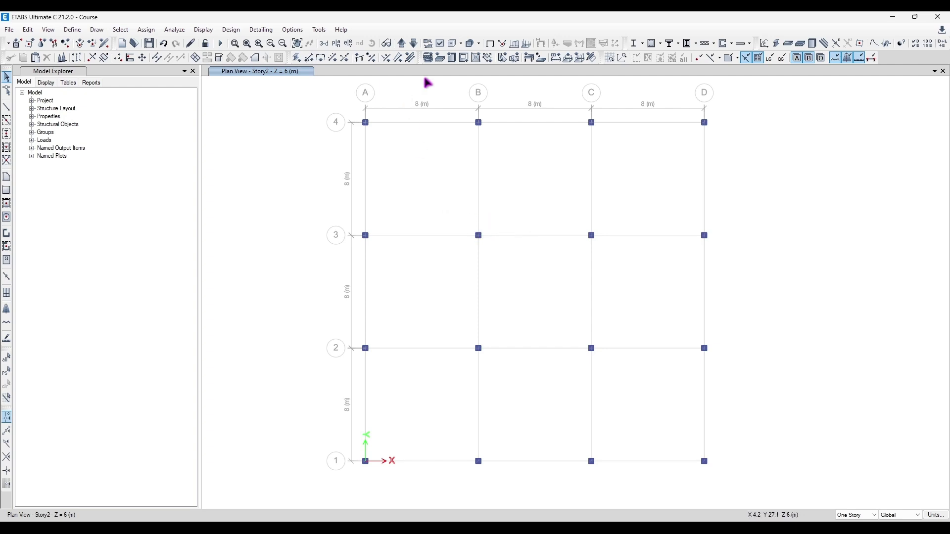
Examine the shape, property, local axis and dimension options of Quick Draw Area Around Point
{"action": "left_click", "coordinate": [7, 205]}
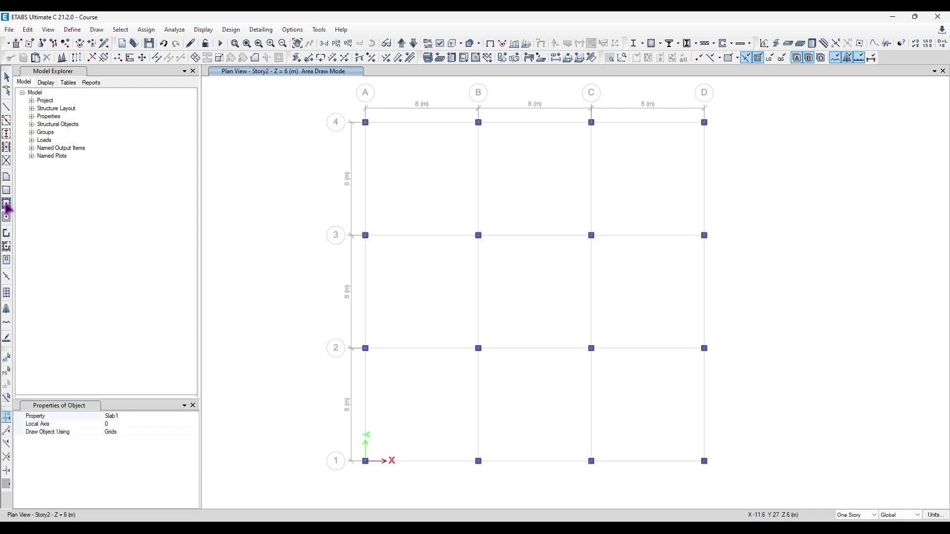
{"action": "left_click", "coordinate": [7, 217]}
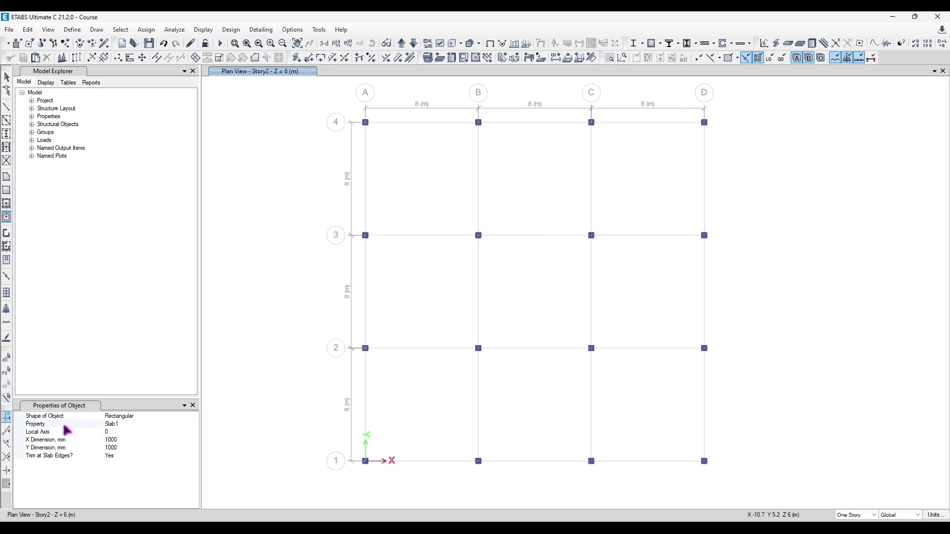
{"action": "left_click", "coordinate": [110, 417]}
{"action": "left_click", "coordinate": [194, 416]}
{"action": "left_click", "coordinate": [194, 417]}
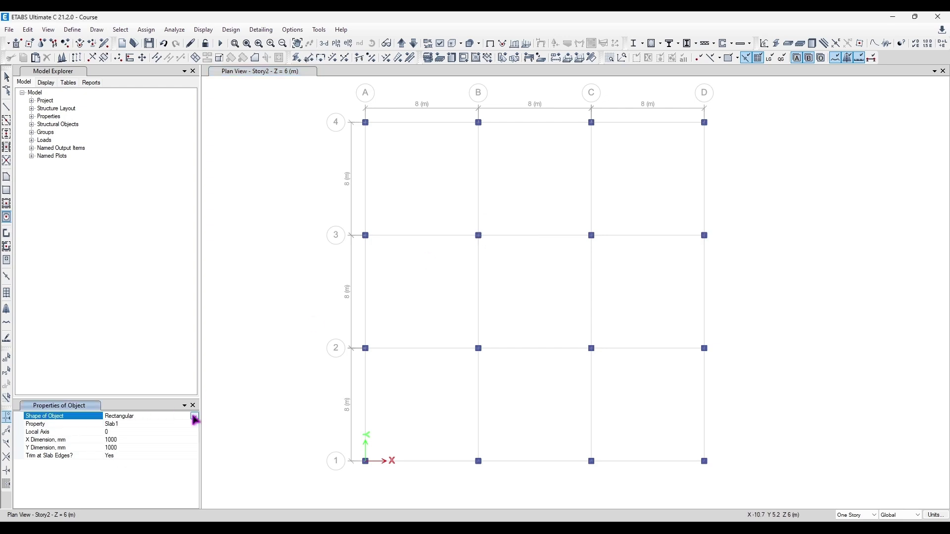
{"action": "left_click", "coordinate": [108, 425]}
{"action": "left_click", "coordinate": [194, 425]}
{"action": "left_click", "coordinate": [152, 432]}
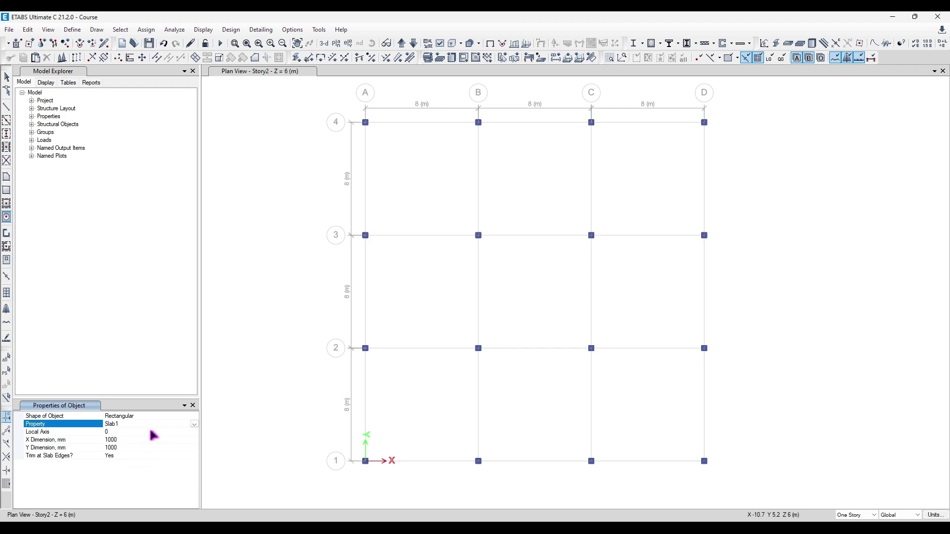
{"action": "left_click", "coordinate": [122, 432]}
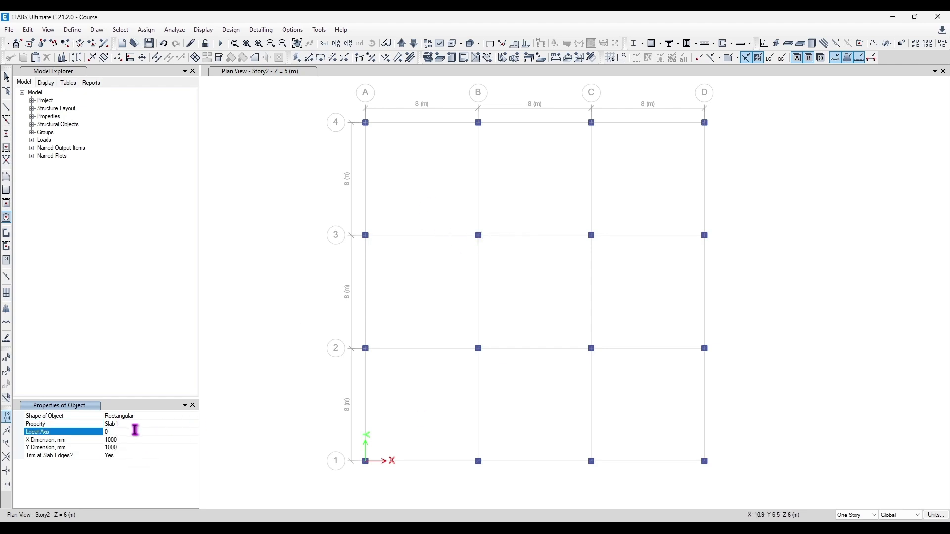
{"action": "left_click", "coordinate": [125, 439]}
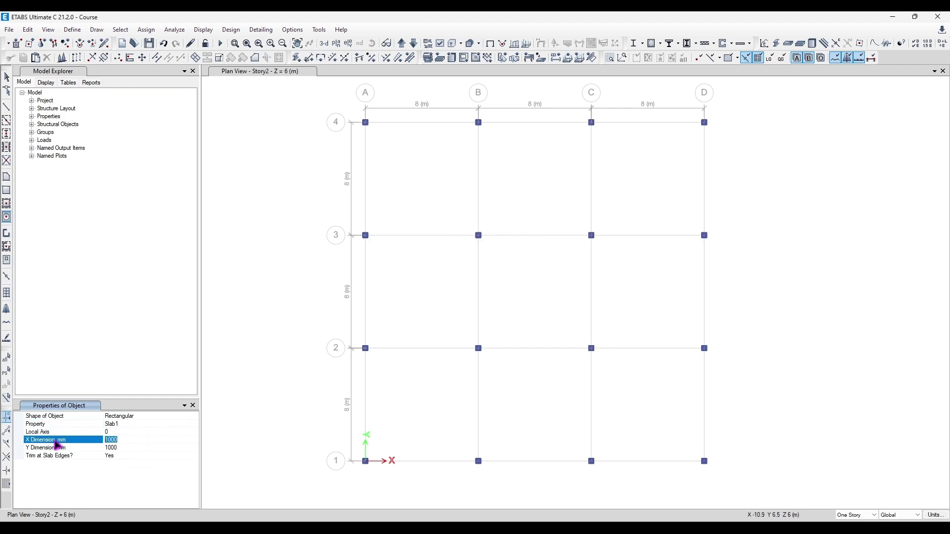
{"action": "left_click", "coordinate": [79, 447]}
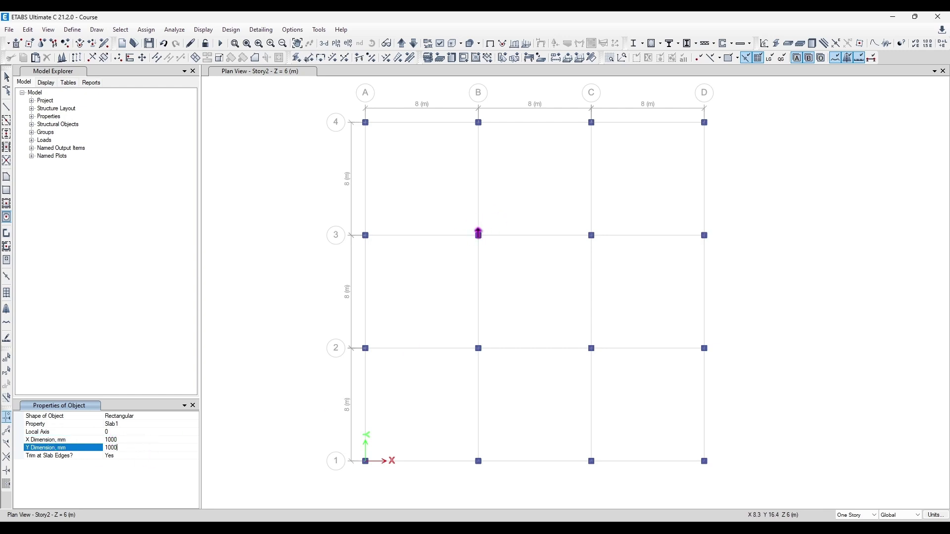
Draw a rectangular Slab1 area of 2000 by 2000 mm around the column at grid B-3
{"action": "left_click", "coordinate": [132, 440]}
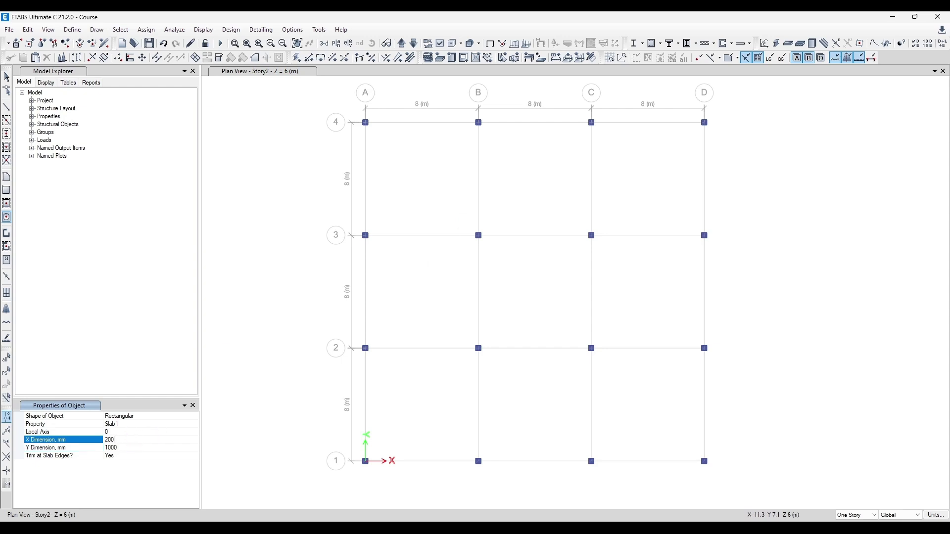
{"action": "key", "text": "Return"}
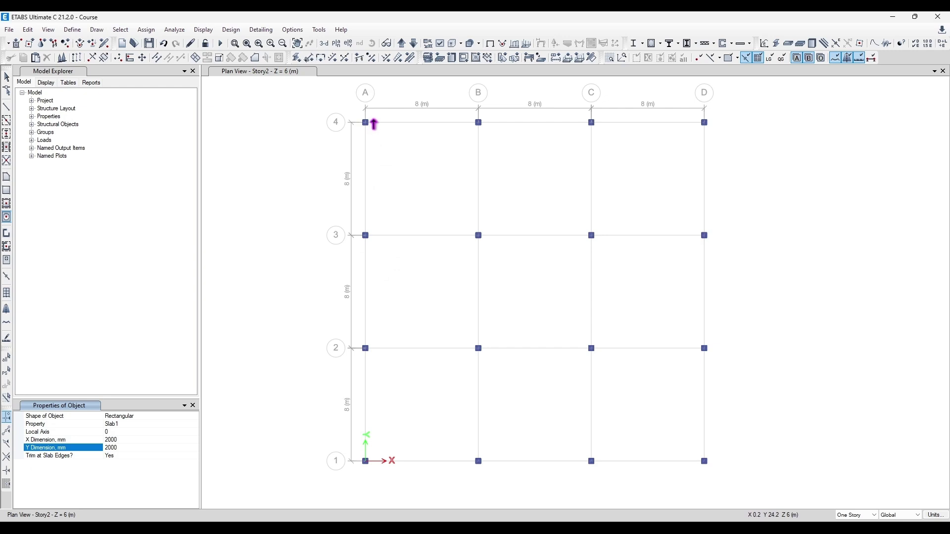
{"action": "left_click", "coordinate": [478, 235]}
{"action": "scroll", "coordinate": [498, 234], "scroll_direction": "up", "scroll_amount": 2}
{"action": "key", "text": "Escape"}
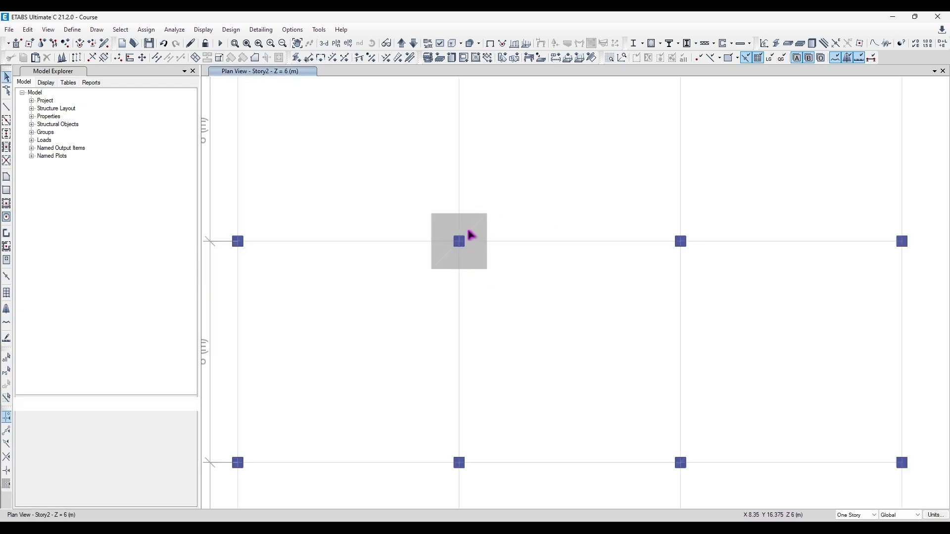
{"action": "left_click", "coordinate": [470, 235]}
{"action": "left_click", "coordinate": [97, 30]}
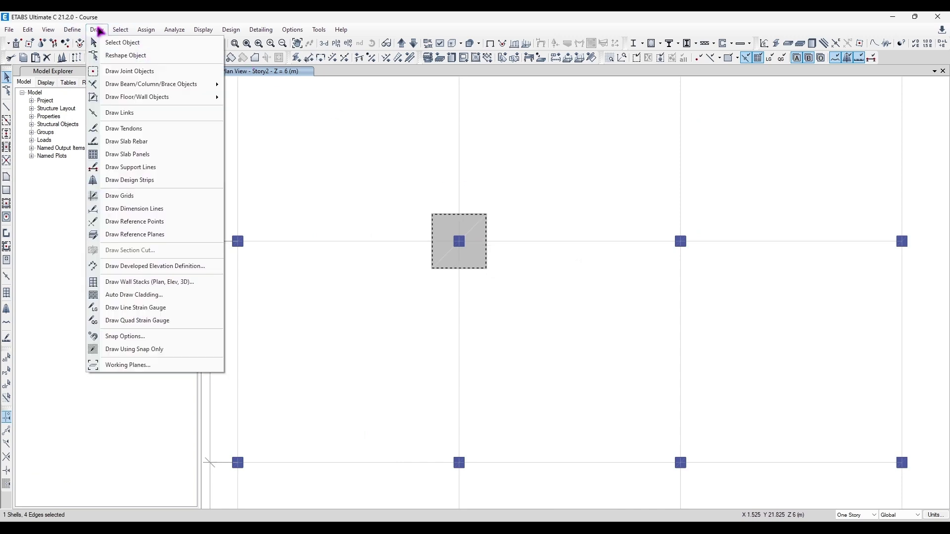
{"action": "left_click", "coordinate": [147, 212]}
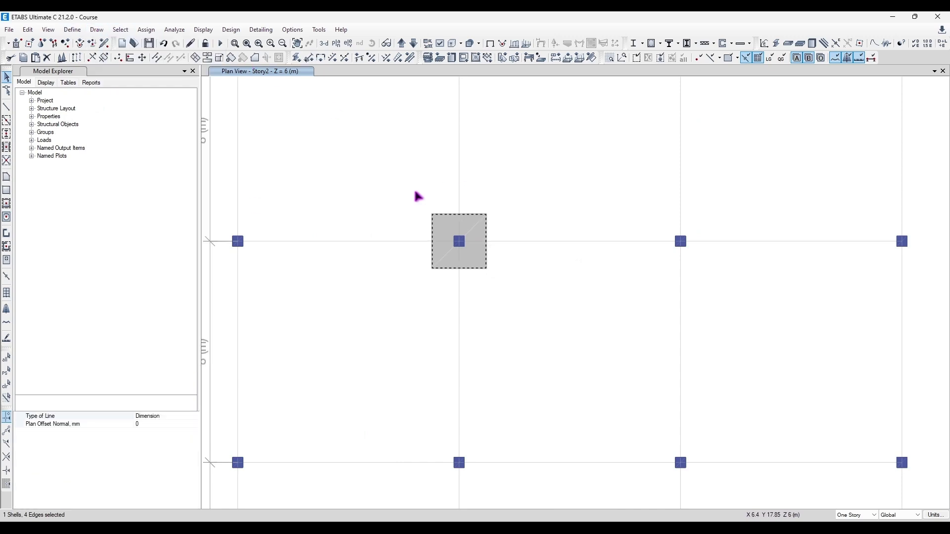
{"action": "key", "text": "Escape"}
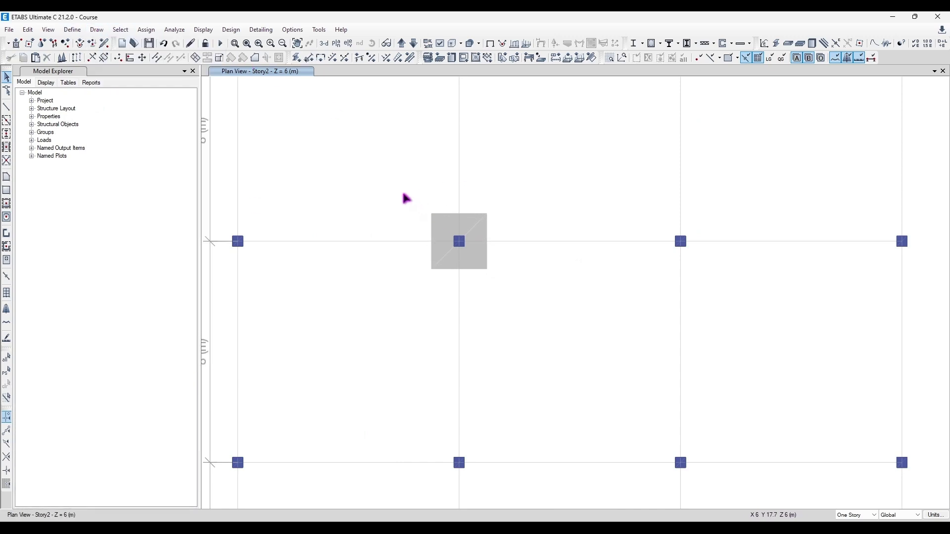
Measure the length of the small slab's upper edge at grid B-3 between its two corner joints
{"action": "left_click", "coordinate": [48, 30]}
{"action": "mouse_move", "coordinate": [130, 215]}
{"action": "left_click", "coordinate": [225, 213]}
{"action": "left_click", "coordinate": [432, 214]}
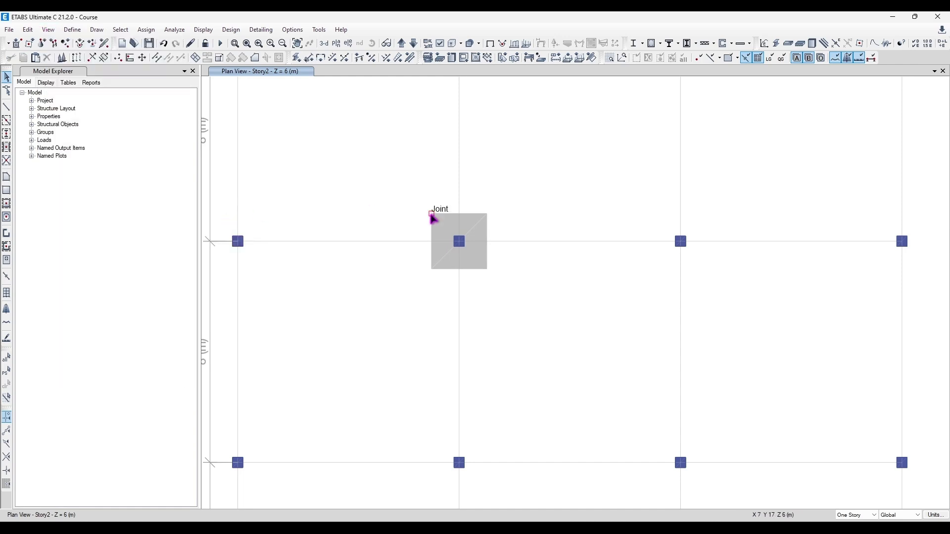
{"action": "left_click", "coordinate": [487, 214]}
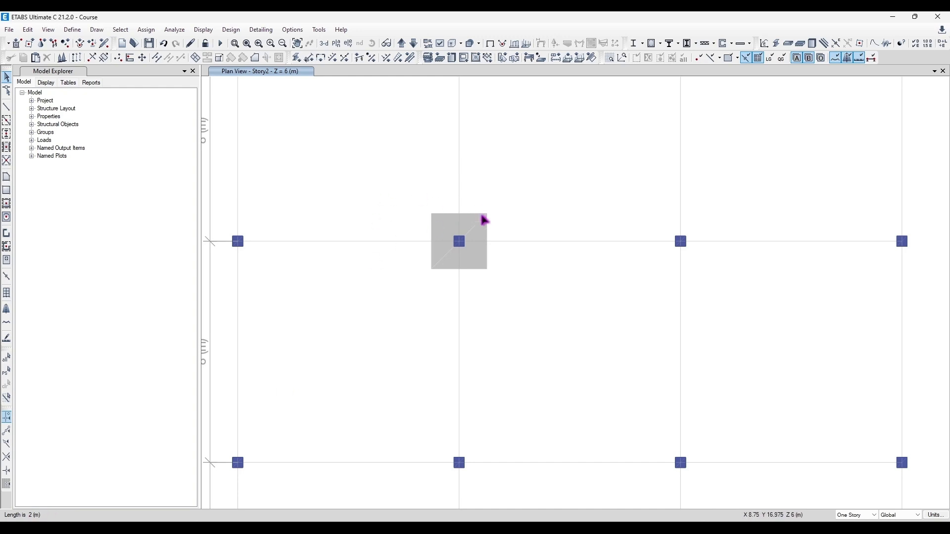
{"action": "scroll", "coordinate": [491, 218], "scroll_direction": "down", "scroll_amount": 3}
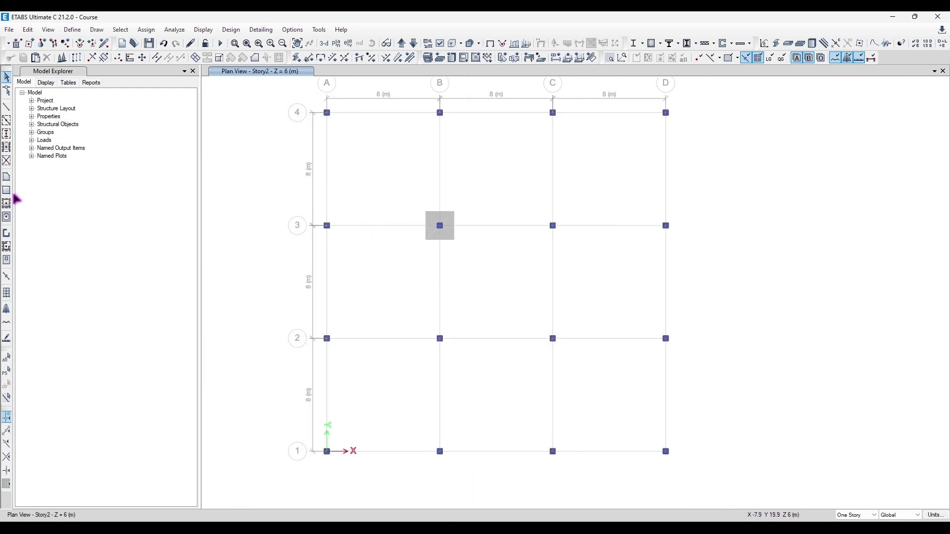
Draw a circular Slab1 area with a 2000 mm diameter around the column at grid C-3
{"action": "left_click", "coordinate": [7, 217]}
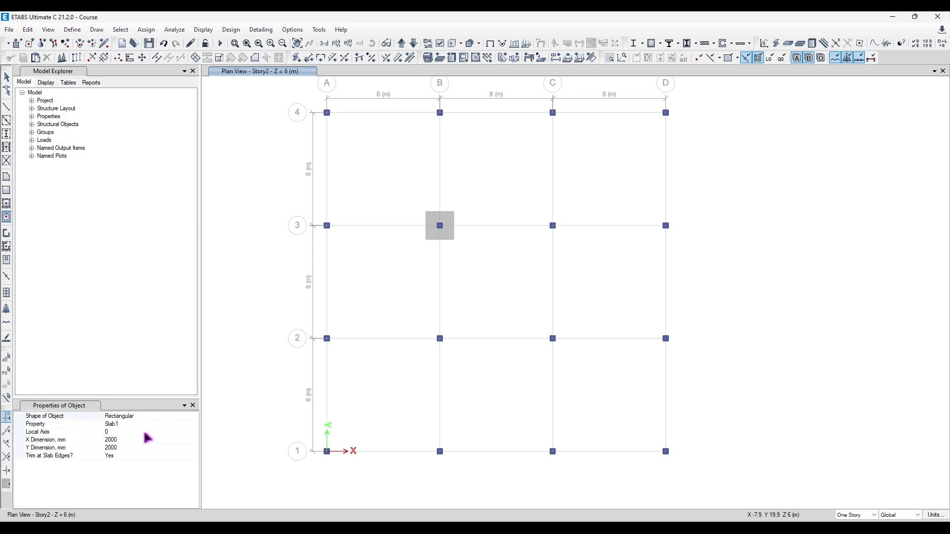
{"action": "left_click", "coordinate": [132, 422]}
{"action": "left_click", "coordinate": [205, 416]}
{"action": "left_click", "coordinate": [194, 416]}
{"action": "left_click", "coordinate": [194, 416]}
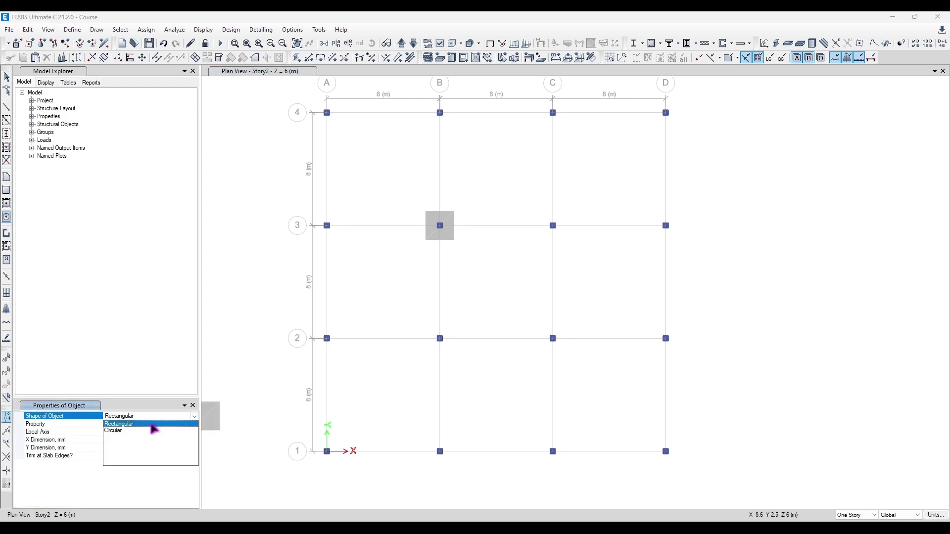
{"action": "left_click", "coordinate": [150, 425]}
{"action": "left_click", "coordinate": [194, 417]}
{"action": "left_click", "coordinate": [140, 431]}
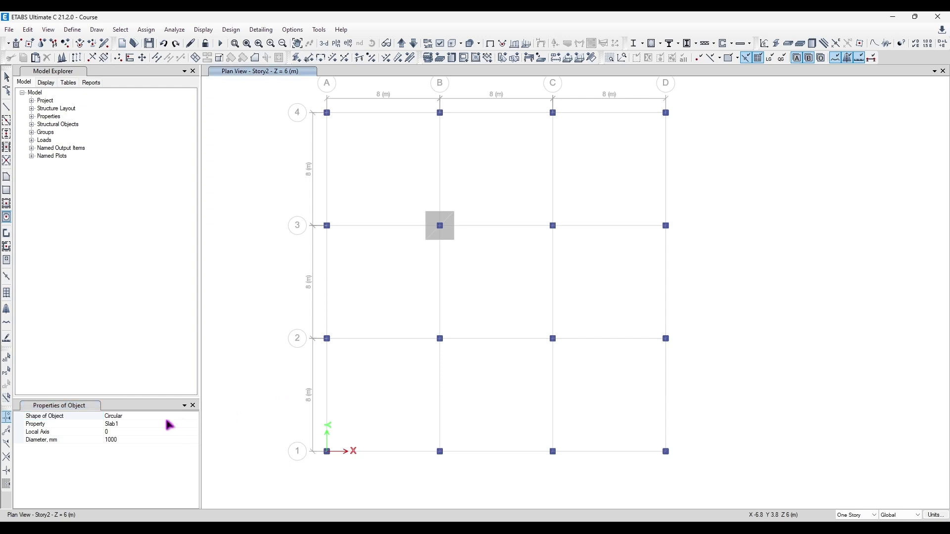
{"action": "left_click", "coordinate": [128, 440]}
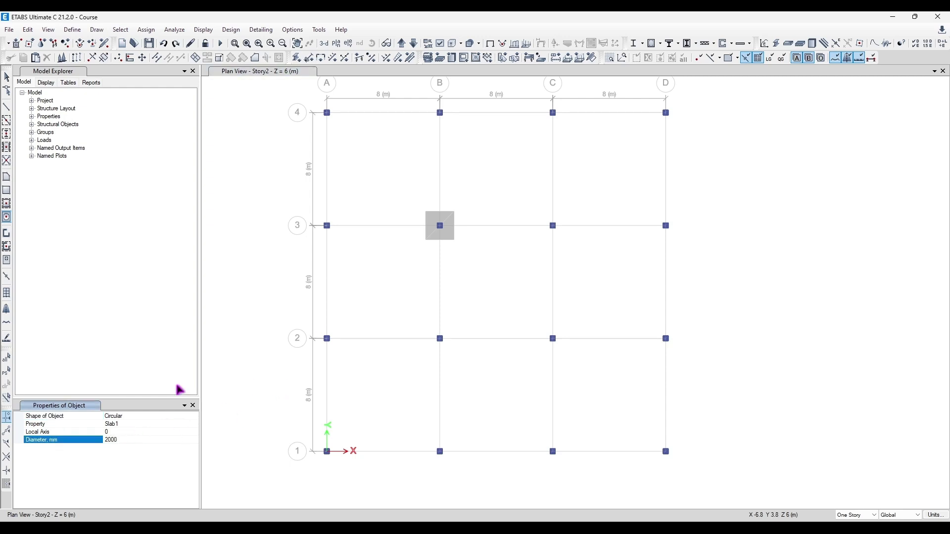
{"action": "left_click", "coordinate": [553, 226]}
{"action": "scroll", "coordinate": [470, 173], "scroll_direction": "up", "scroll_amount": 3}
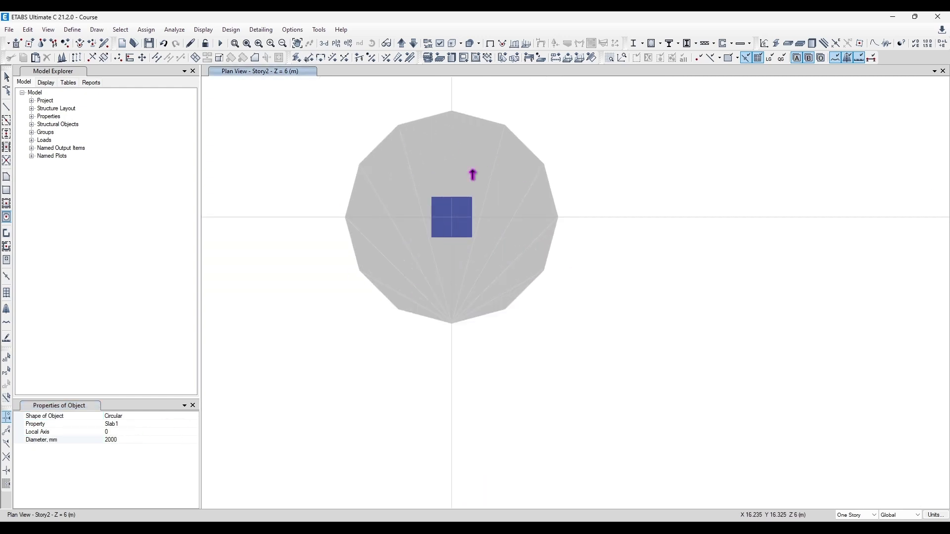
{"action": "scroll", "coordinate": [450, 159], "scroll_direction": "down", "scroll_amount": 4}
{"action": "middle_click_drag", "start_coordinate": [450, 159], "coordinate": [558, 234]}
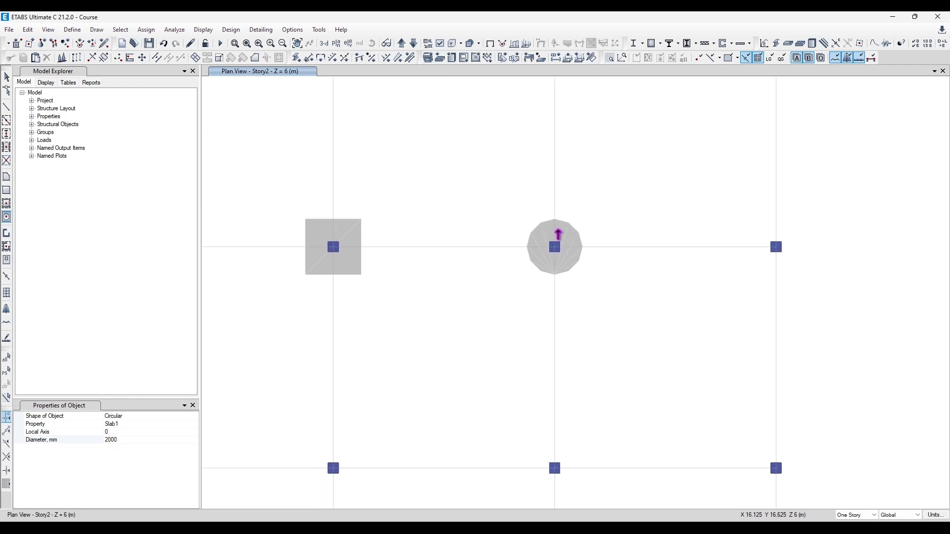
{"action": "scroll", "coordinate": [558, 231], "scroll_direction": "down", "scroll_amount": 2}
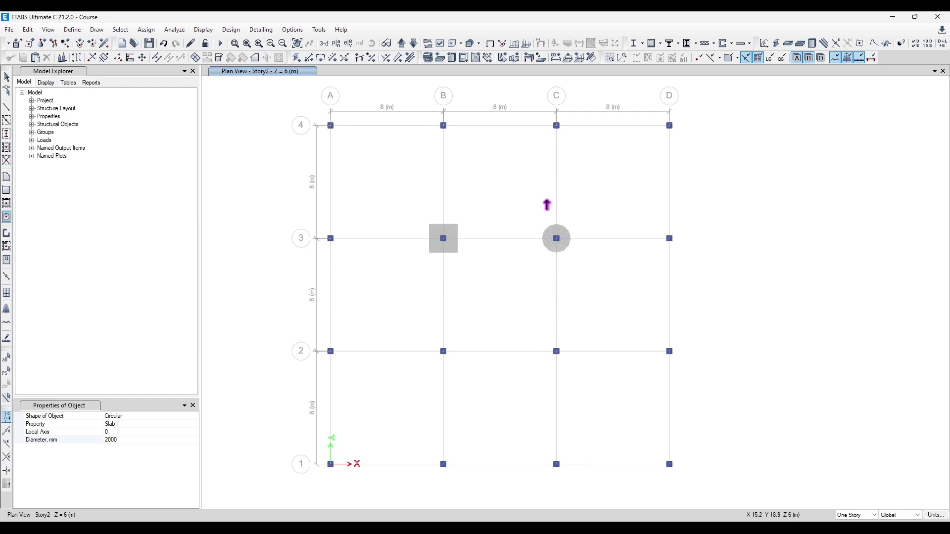
{"action": "key", "text": "Escape"}
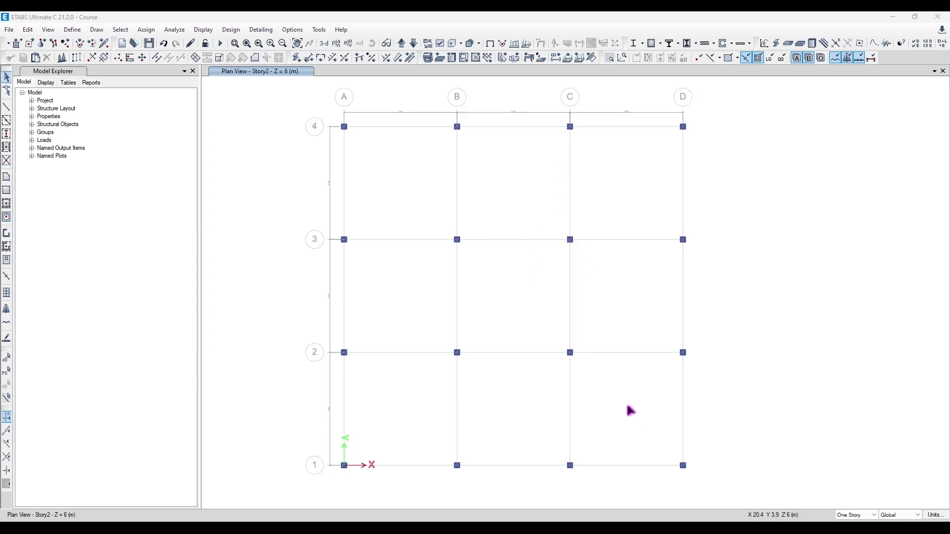
Examine the area type, property, plan offset, auto ID, line type and drawing control options of Draw Walls
{"action": "left_click", "coordinate": [8, 234]}
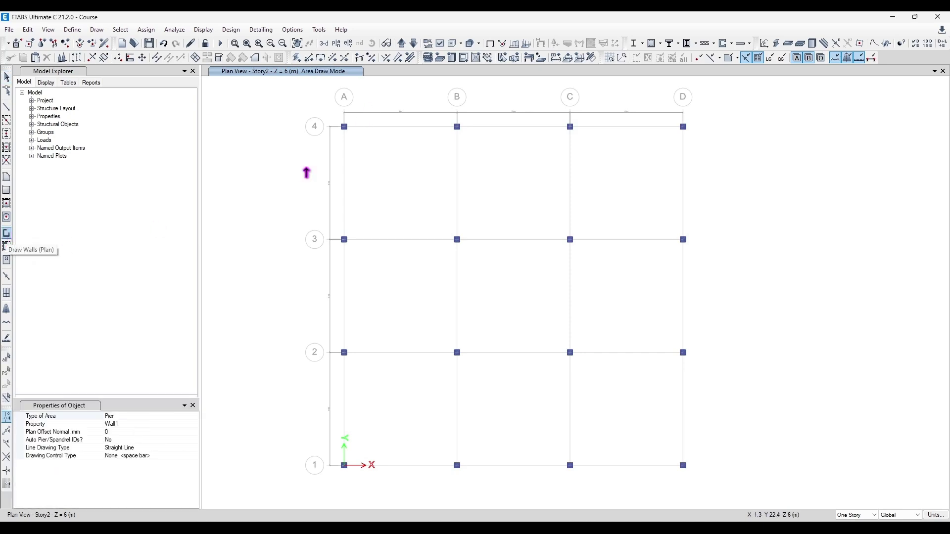
{"action": "left_click", "coordinate": [128, 416]}
{"action": "left_click", "coordinate": [195, 416]}
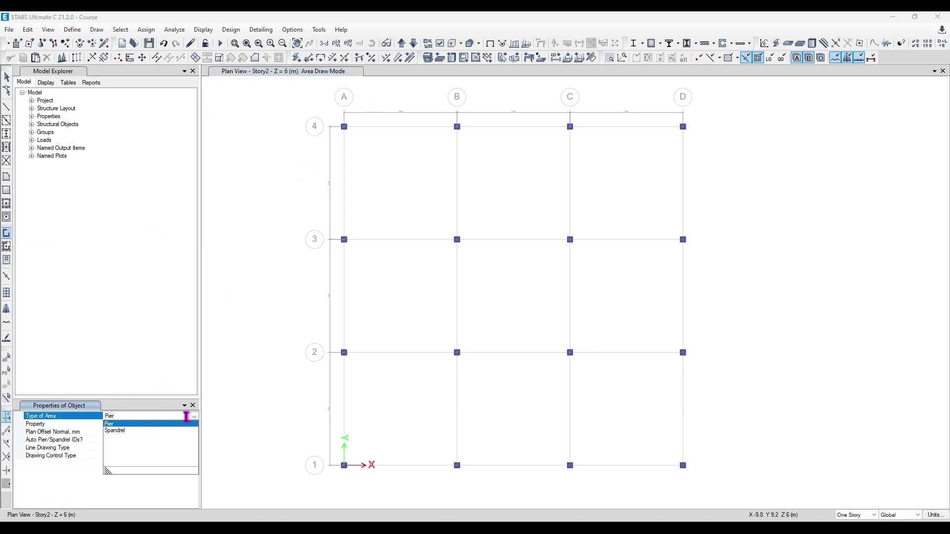
{"action": "left_click", "coordinate": [194, 417]}
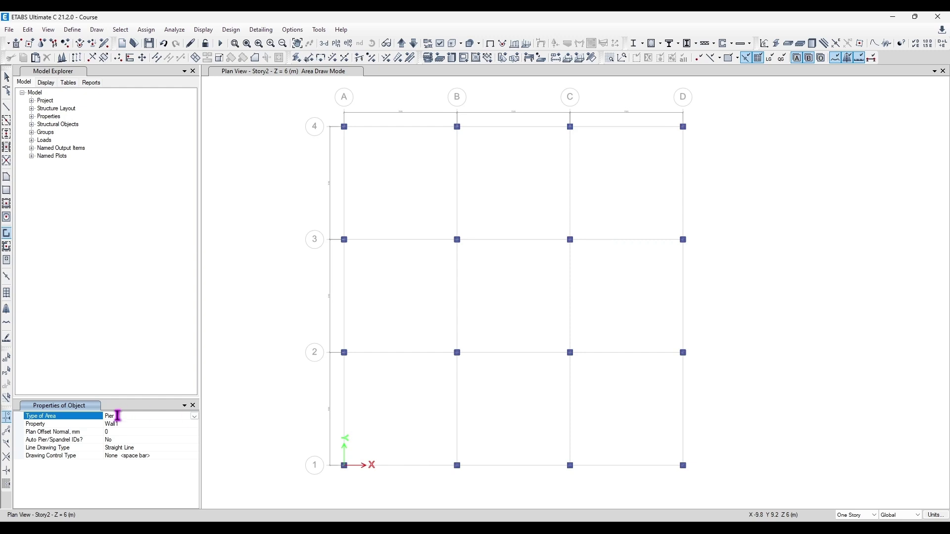
{"action": "left_click", "coordinate": [154, 426]}
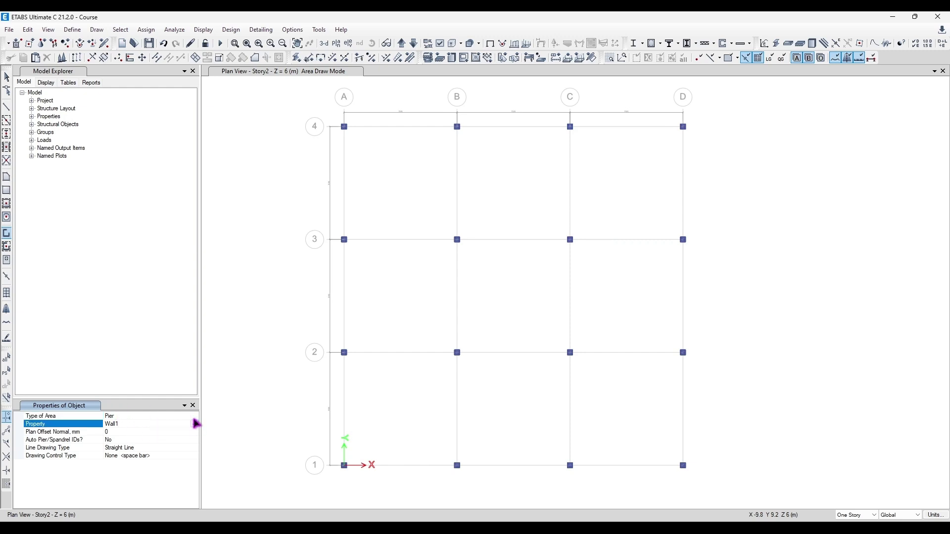
{"action": "left_click", "coordinate": [121, 431]}
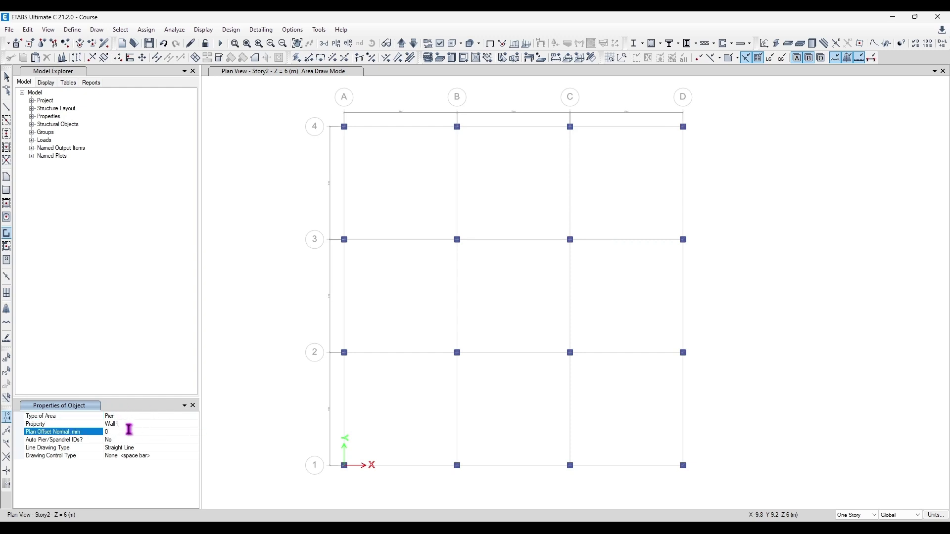
{"action": "left_click", "coordinate": [132, 439]}
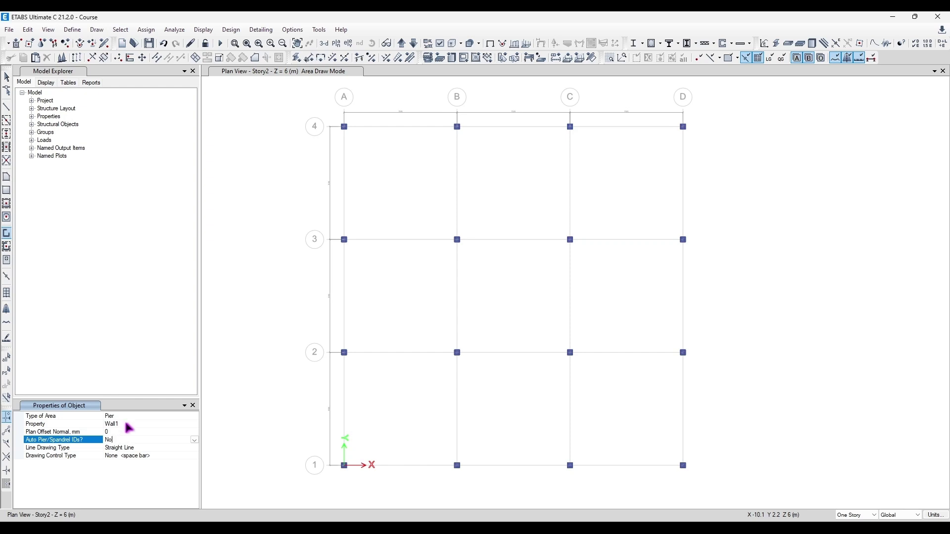
{"action": "left_click", "coordinate": [141, 448]}
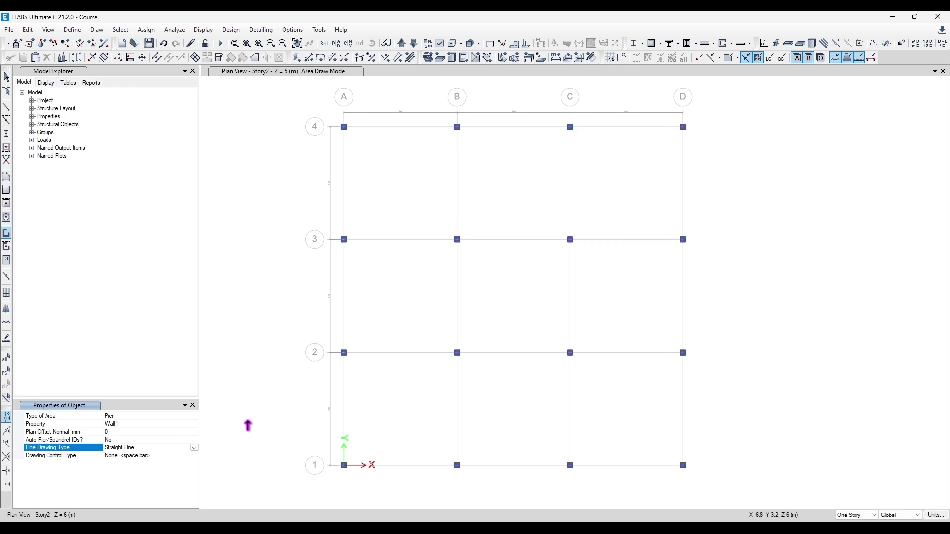
{"action": "left_click", "coordinate": [163, 456]}
{"action": "left_click", "coordinate": [193, 456]}
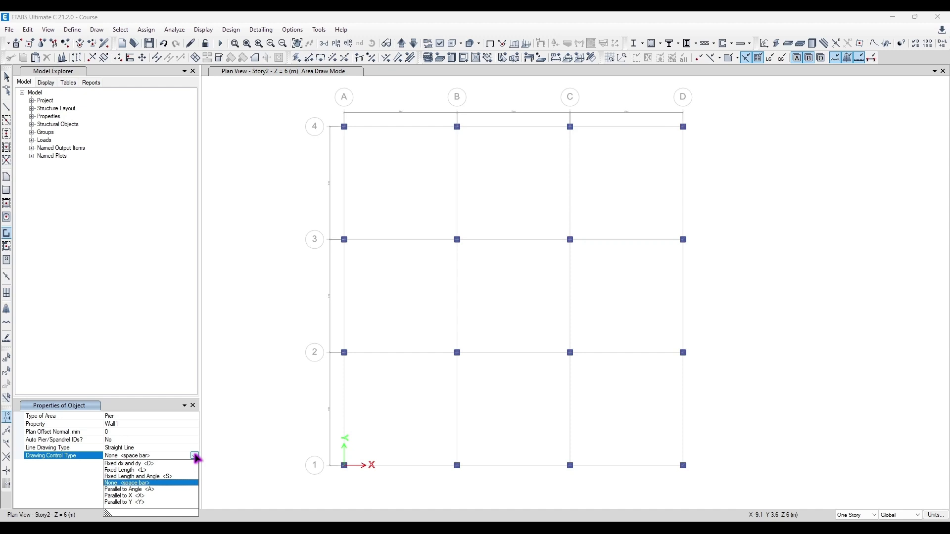
{"action": "left_click", "coordinate": [195, 456]}
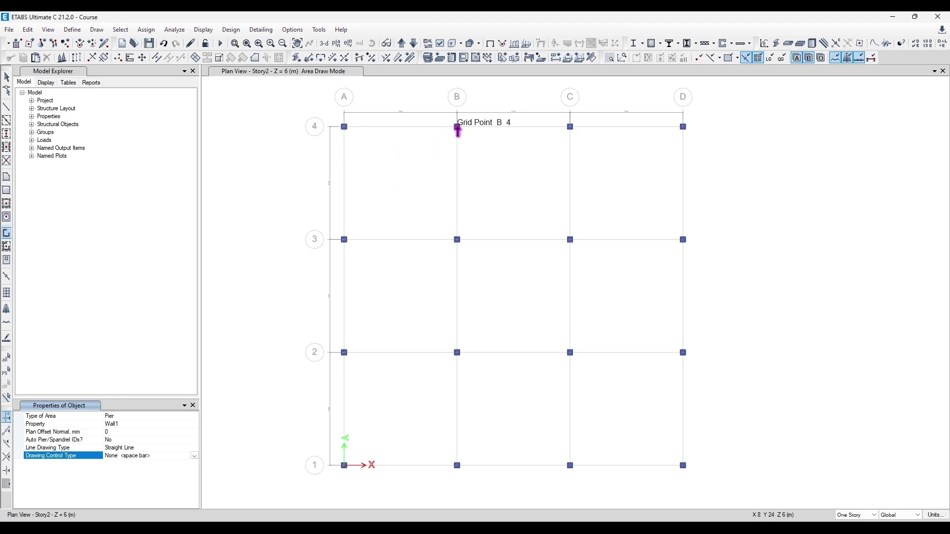
Draw straight Wall1 pier walls along grid A from 4 to 3 and along grid 4 from A to B
{"action": "left_click", "coordinate": [344, 128]}
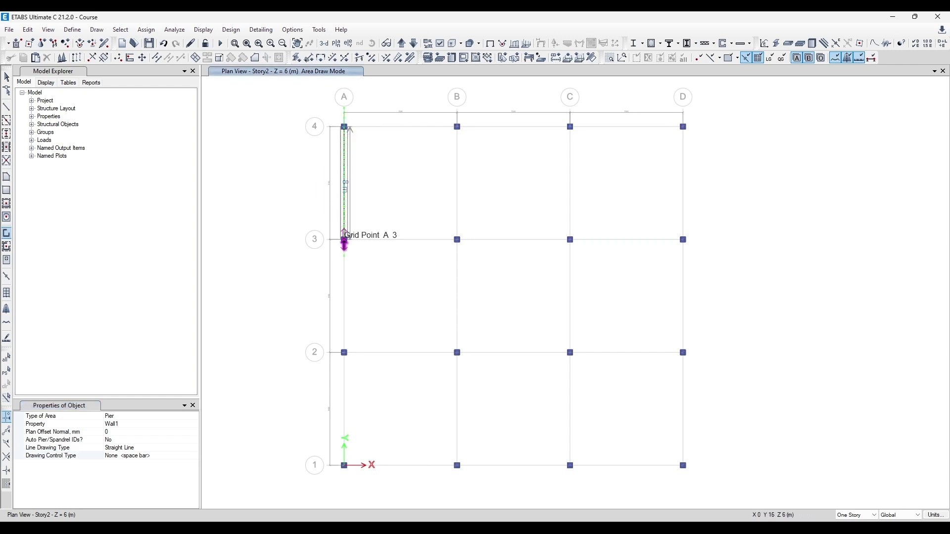
{"action": "left_click", "coordinate": [344, 239]}
{"action": "left_click", "coordinate": [345, 127]}
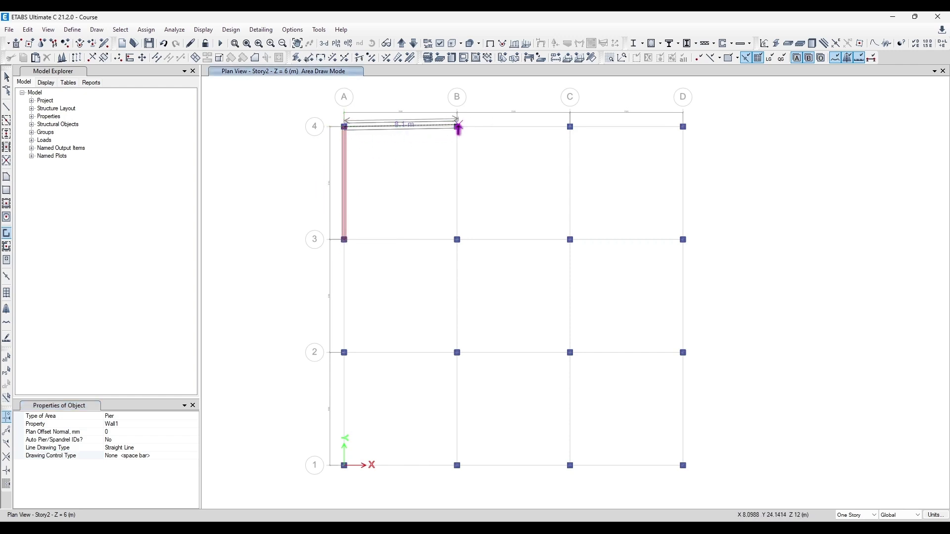
{"action": "left_click", "coordinate": [457, 127]}
{"action": "scroll", "coordinate": [415, 177], "scroll_direction": "up", "scroll_amount": 4}
{"action": "middle_click_drag", "start_coordinate": [387, 177], "coordinate": [349, 155]}
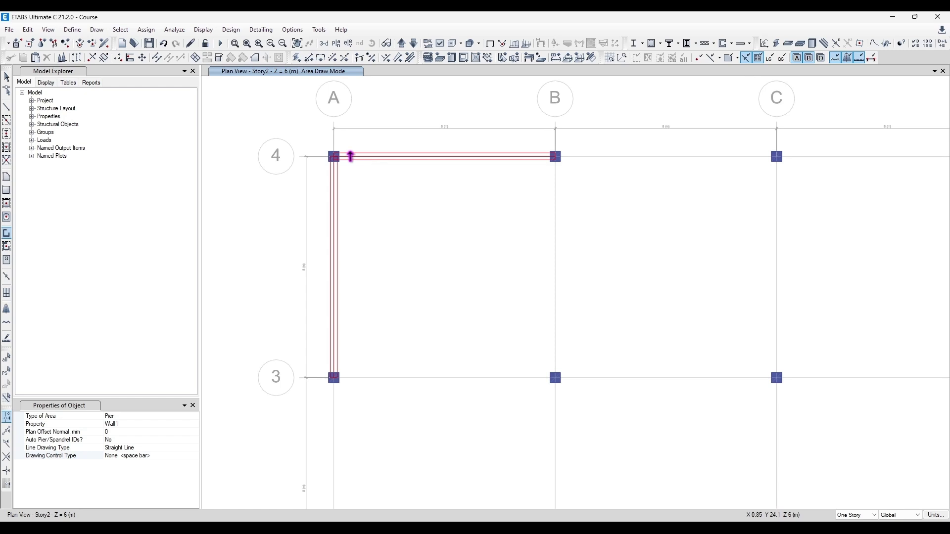
{"action": "key", "text": "Escape"}
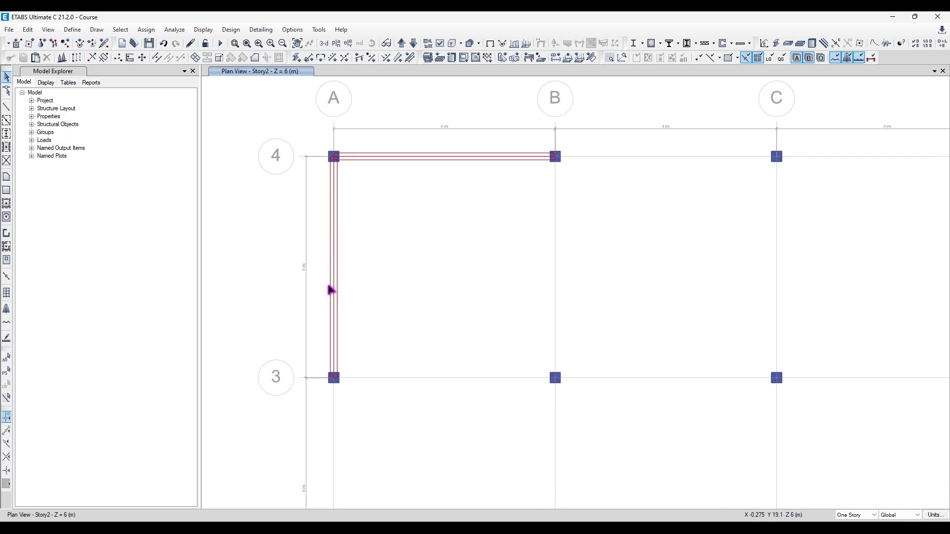
Turn on the display of shell local axes in the Story2 plan view options
{"action": "left_click", "coordinate": [440, 43]}
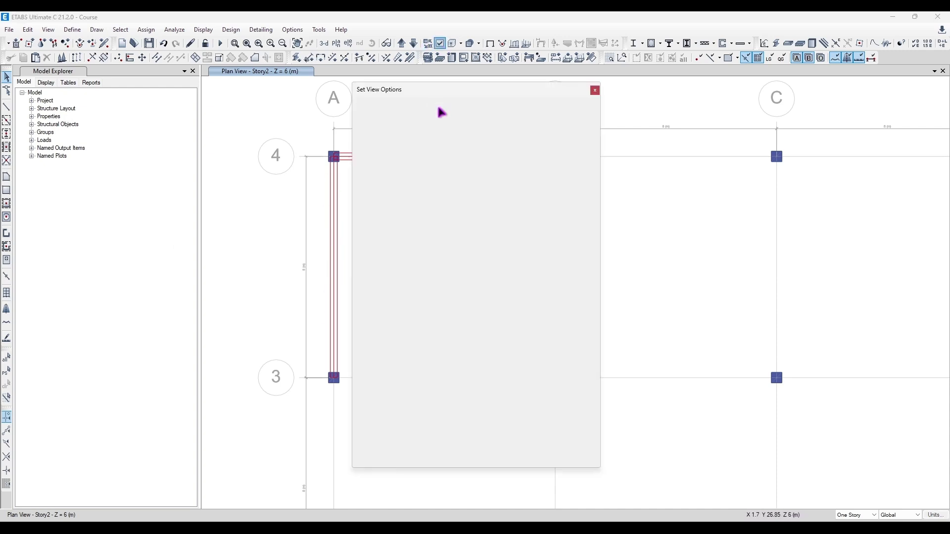
{"action": "left_click", "coordinate": [99, 76]}
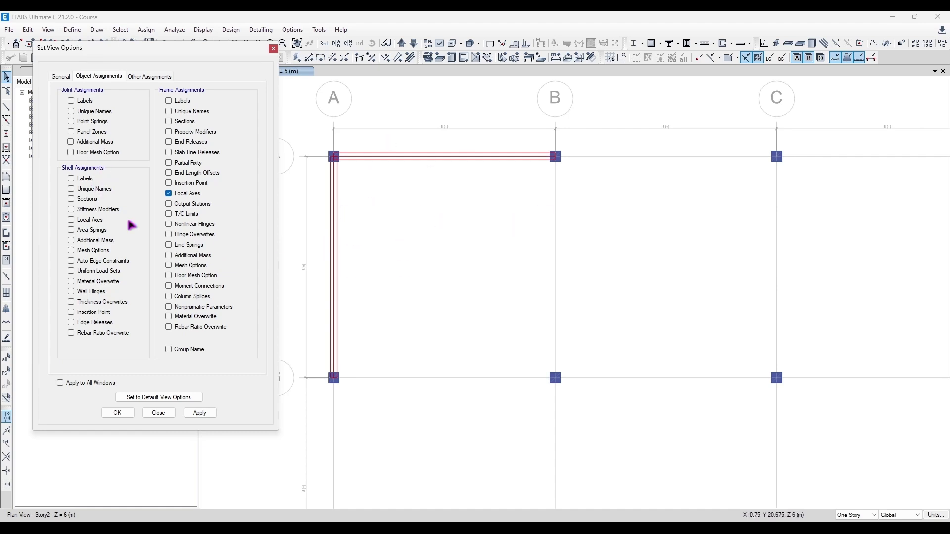
{"action": "left_click", "coordinate": [72, 219]}
{"action": "left_click", "coordinate": [199, 412]}
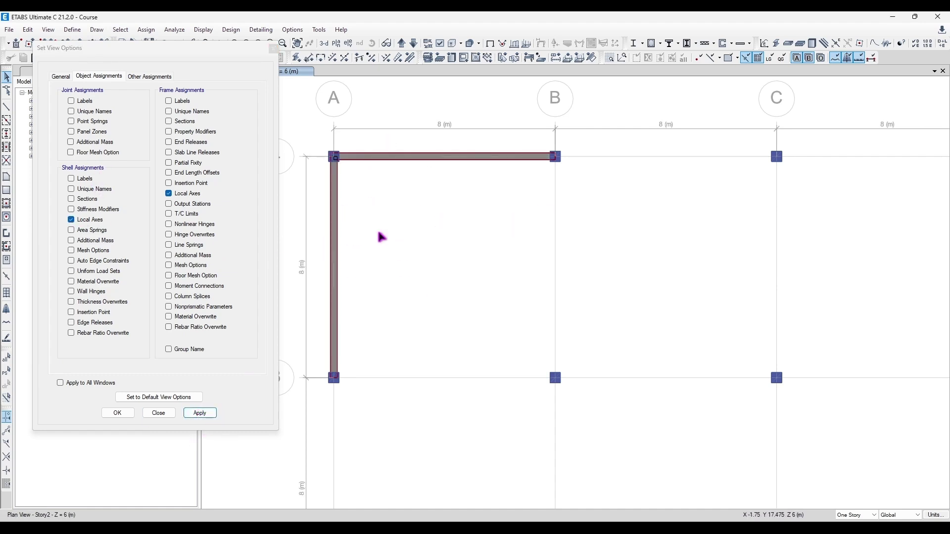
{"action": "left_click", "coordinate": [452, 56]}
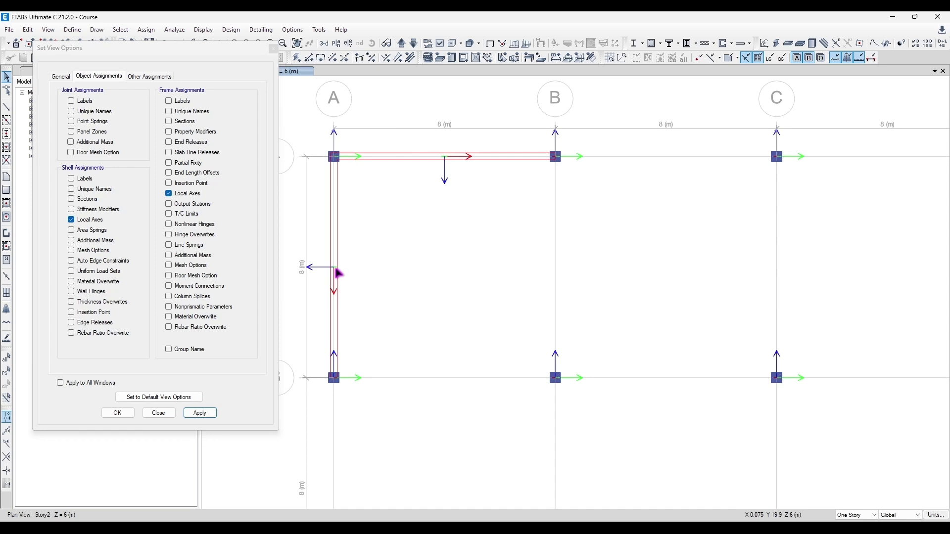
{"action": "left_click", "coordinate": [274, 48]}
{"action": "scroll", "coordinate": [518, 237], "scroll_direction": "down", "scroll_amount": 2}
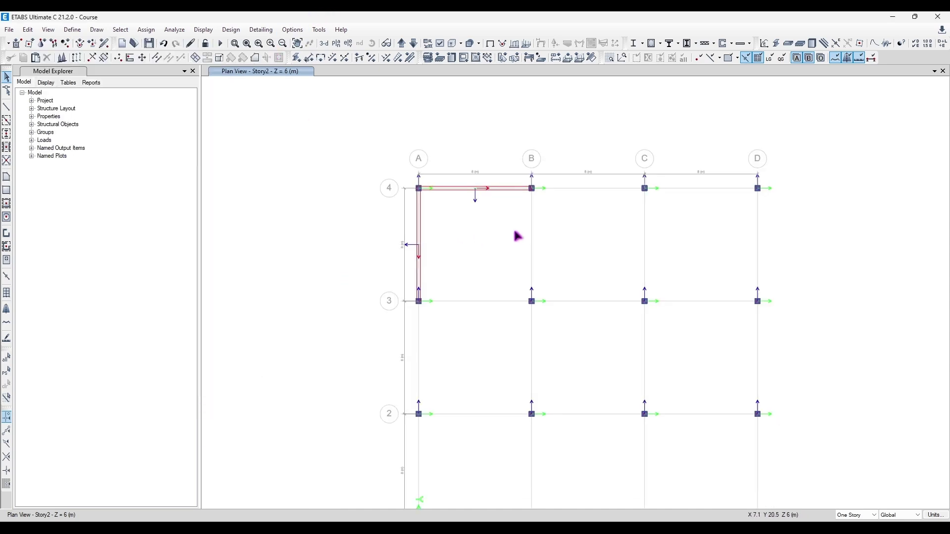
{"action": "middle_click_drag", "start_coordinate": [515, 232], "coordinate": [466, 195]}
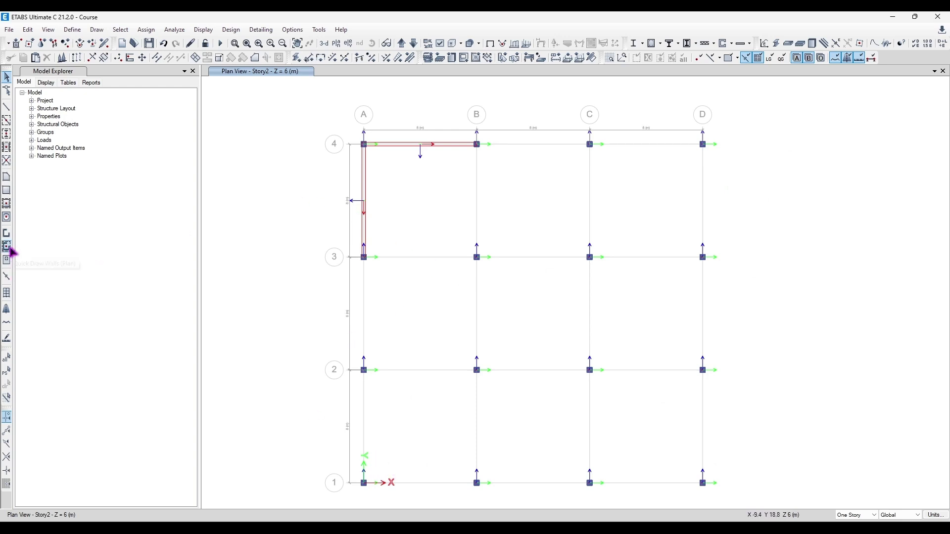
Quick-draw Wall1 piers on grid 4 between C and D, on grid D between 4 and 3, and on all grid segments between lines 1 and 2
{"action": "left_click", "coordinate": [7, 247]}
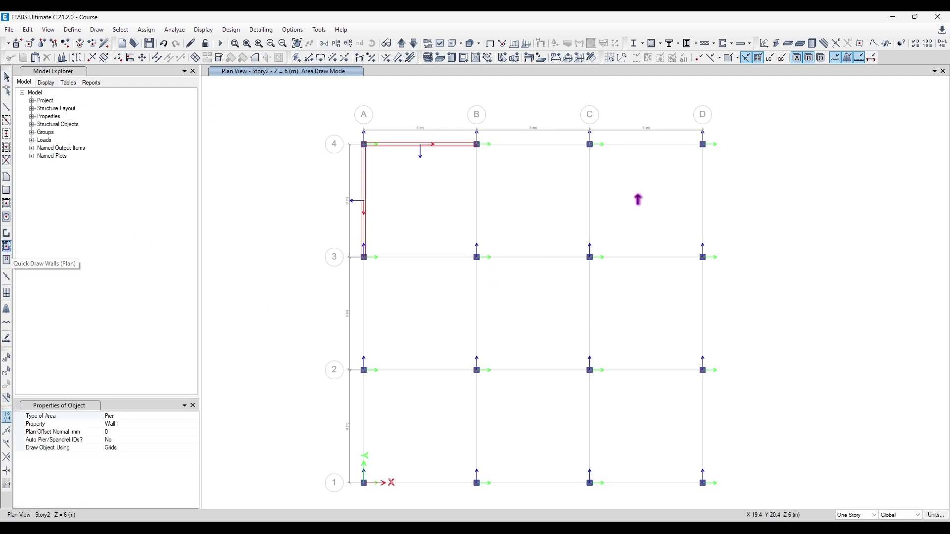
{"action": "left_click", "coordinate": [651, 148]}
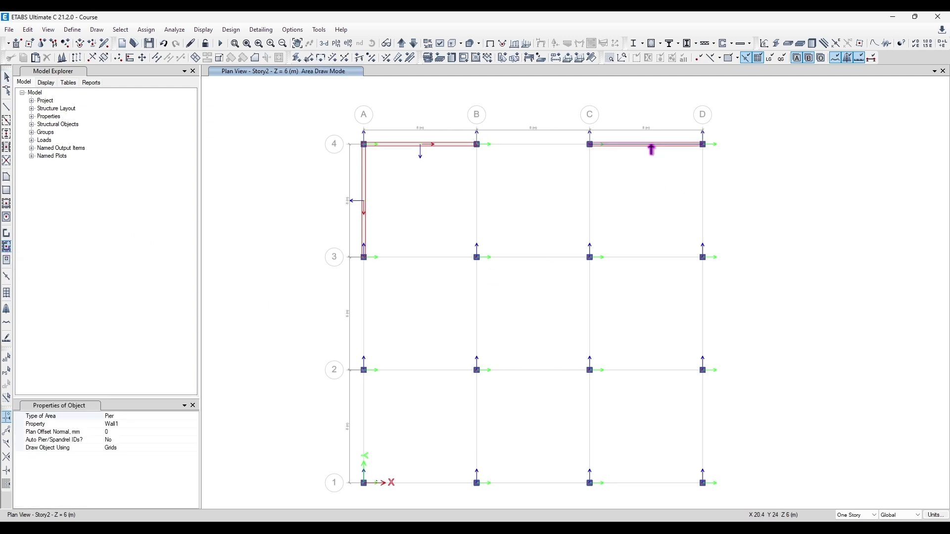
{"action": "left_click", "coordinate": [705, 187]}
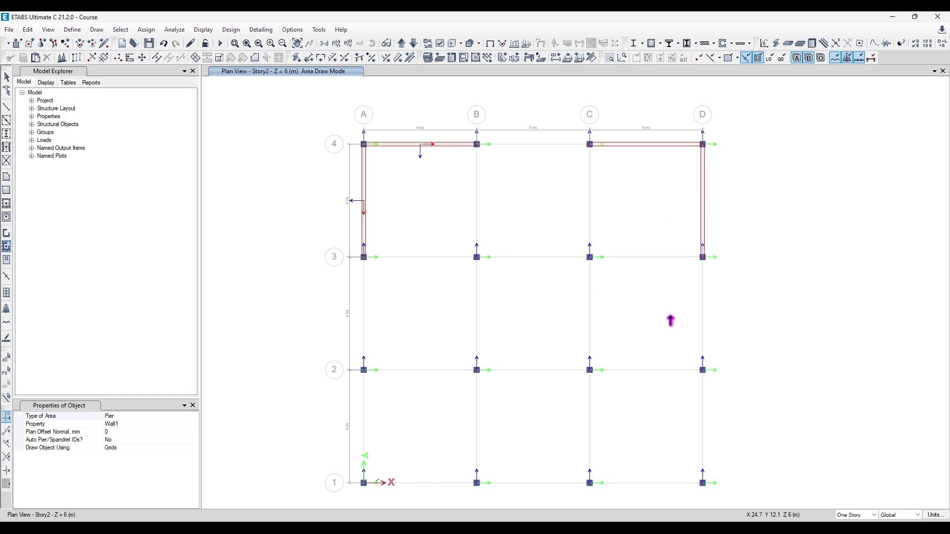
{"action": "mouse_move", "coordinate": [298, 343]}
{"action": "left_mouse_down"}
{"action": "mouse_move", "coordinate": [422, 419]}
{"action": "mouse_move", "coordinate": [492, 497]}
{"action": "mouse_move", "coordinate": [461, 496]}
{"action": "mouse_move", "coordinate": [488, 508]}
{"action": "mouse_move", "coordinate": [748, 508]}
{"action": "mouse_move", "coordinate": [763, 99]}
{"action": "mouse_move", "coordinate": [765, 505]}
{"action": "left_mouse_up"}
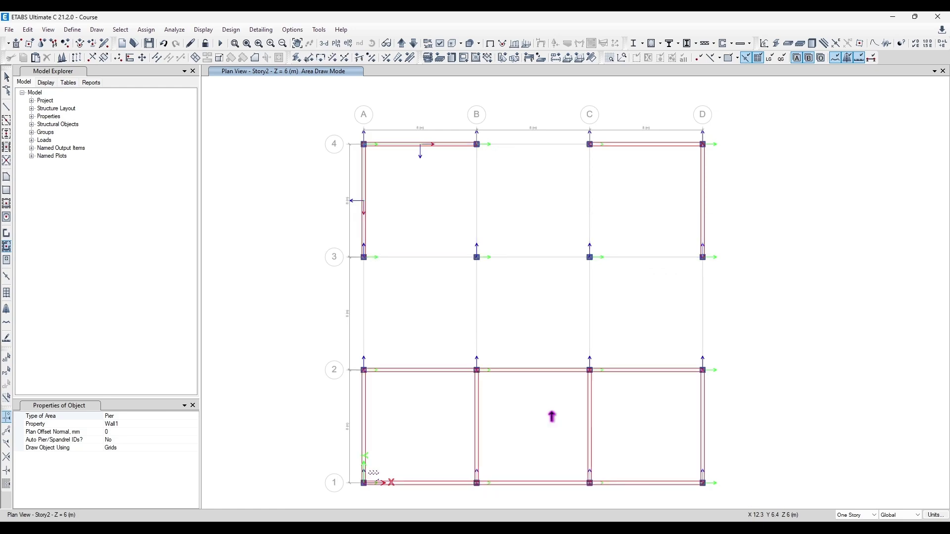
Inspect the local axis directions of the drawn walls in the 3-D view, including from above
{"action": "middle_click_drag", "start_coordinate": [466, 398], "coordinate": [463, 318]}
{"action": "left_click", "coordinate": [324, 43]}
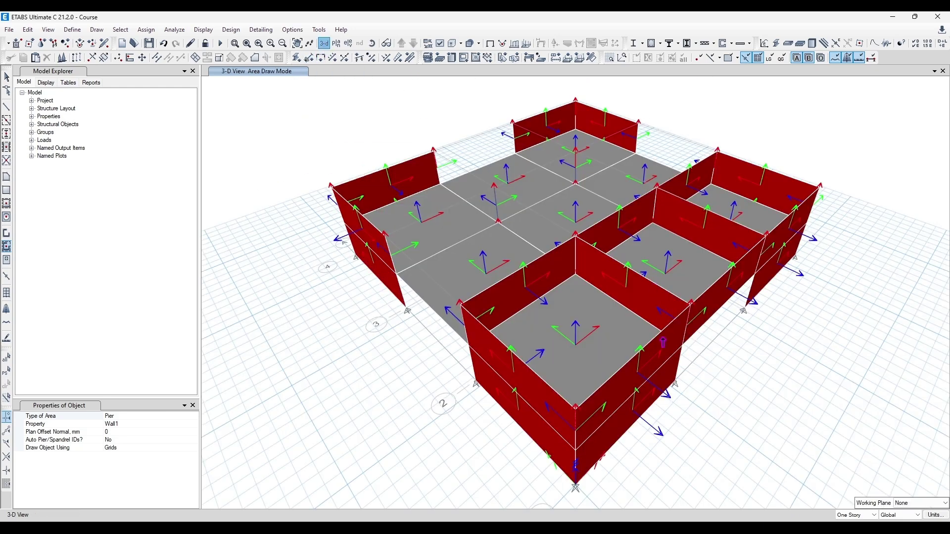
{"action": "middle_click_drag", "start_coordinate": [551, 261], "coordinate": [569, 242], "text": "shift"}
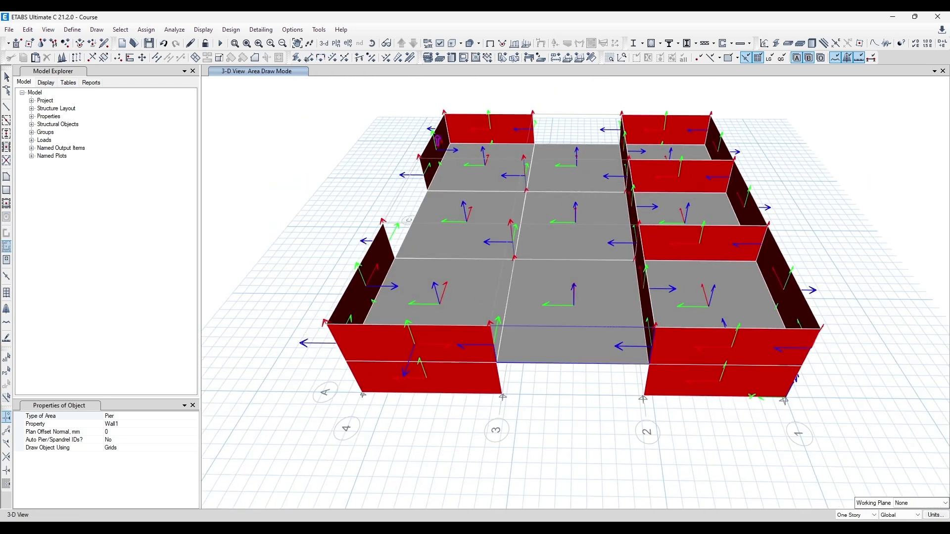
{"action": "middle_click_drag", "start_coordinate": [510, 322], "coordinate": [583, 119], "text": "shift"}
{"action": "middle_click_drag", "start_coordinate": [584, 119], "coordinate": [497, 255]}
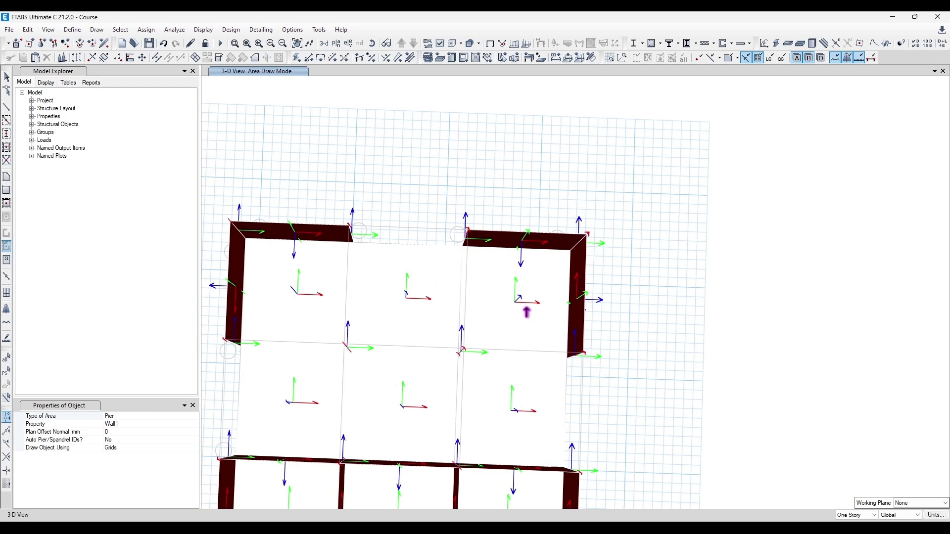
{"action": "middle_click_drag", "start_coordinate": [522, 313], "coordinate": [574, 231]}
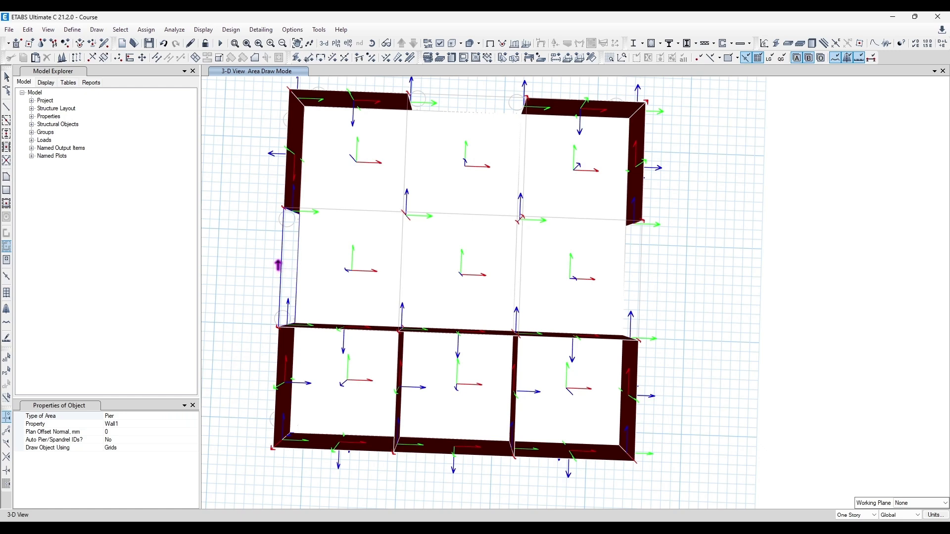
Leave area drawing in the Story2 plan view and review the local axes of the drawn walls
{"action": "left_click", "coordinate": [337, 43]}
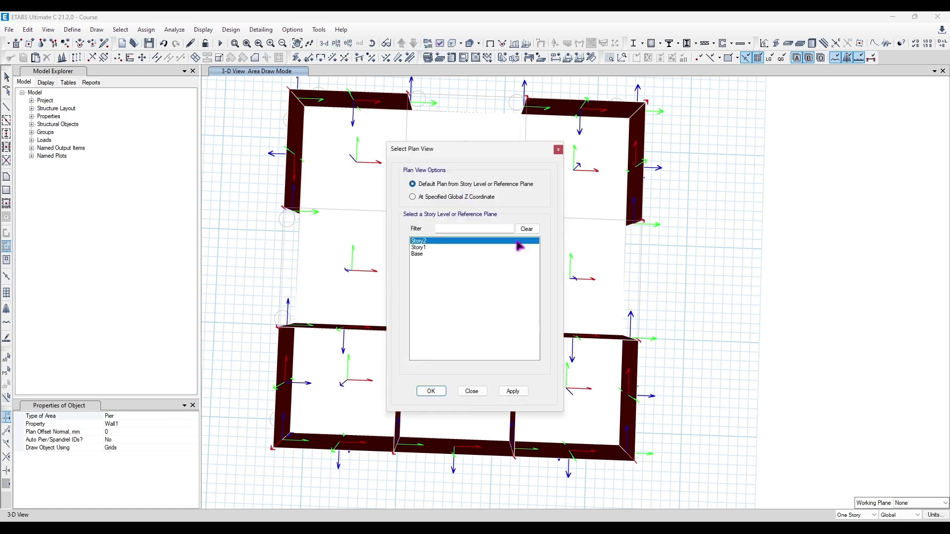
{"action": "left_click", "coordinate": [426, 390]}
{"action": "key", "text": "Escape"}
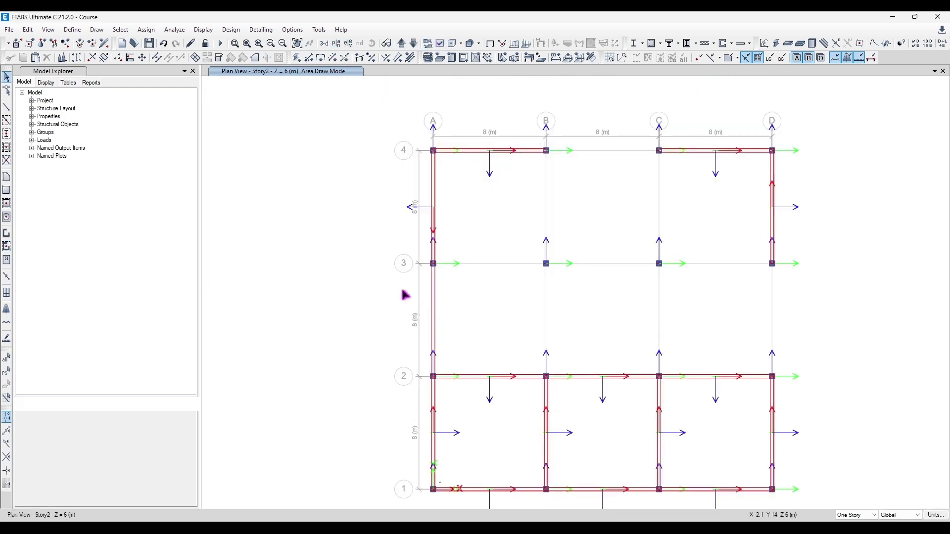
{"action": "left_click", "coordinate": [188, 42]}
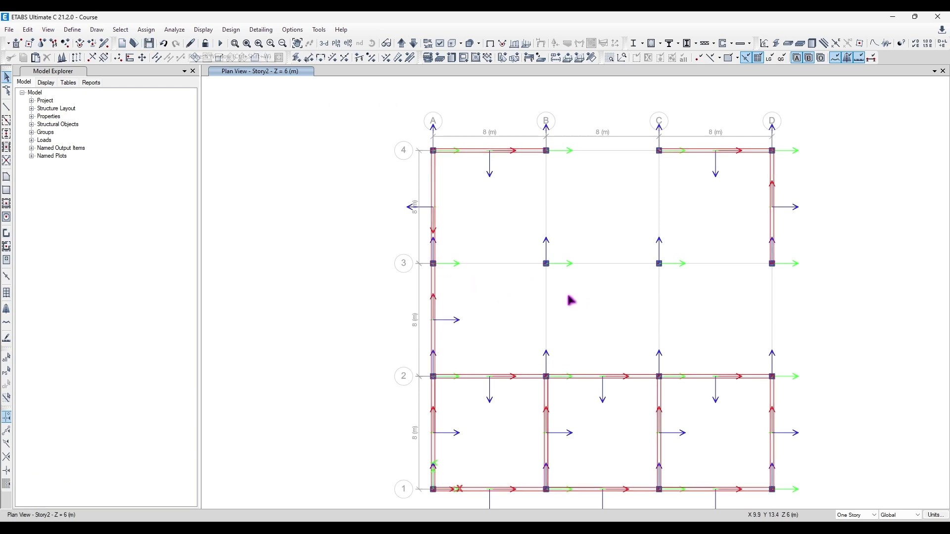
{"action": "middle_click_drag", "start_coordinate": [567, 294], "coordinate": [518, 269]}
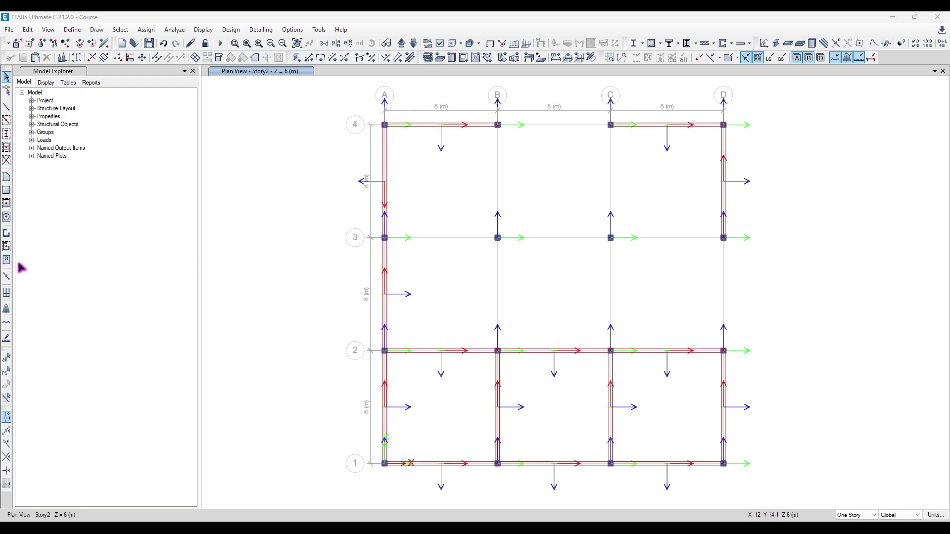
{"action": "middle_click_drag", "start_coordinate": [551, 403], "coordinate": [503, 351]}
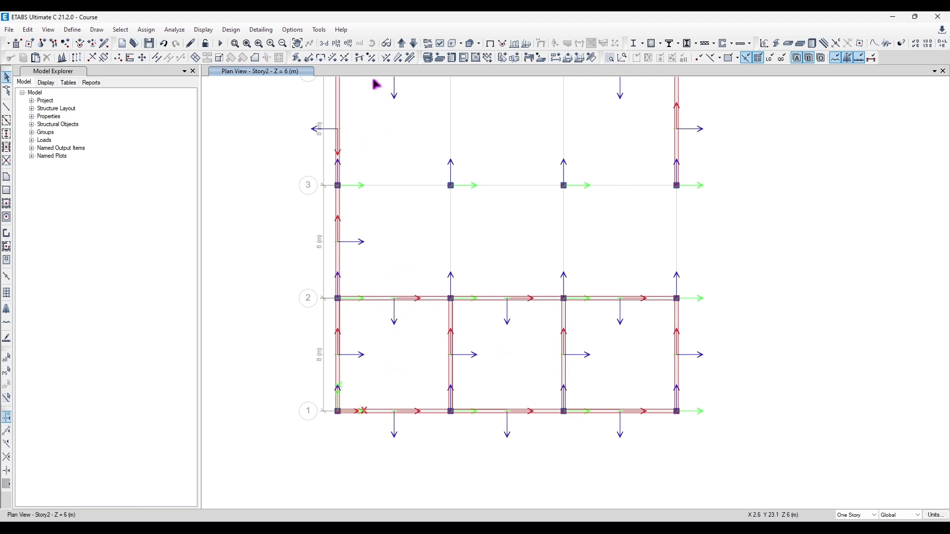
Inspect the walls and their local axes in the 3-D view, orbiting round to the grid A side
{"action": "left_click", "coordinate": [349, 43]}
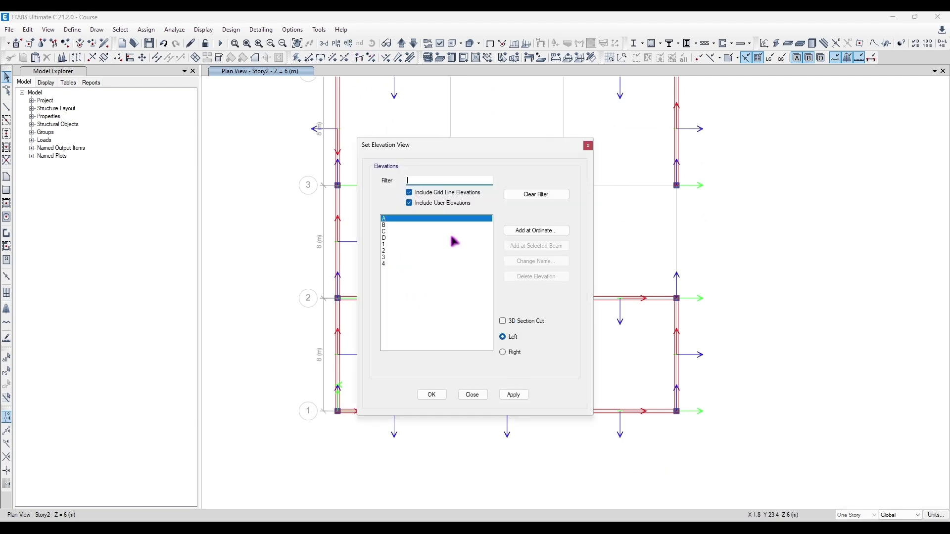
{"action": "left_click", "coordinate": [592, 144]}
{"action": "left_click", "coordinate": [324, 44]}
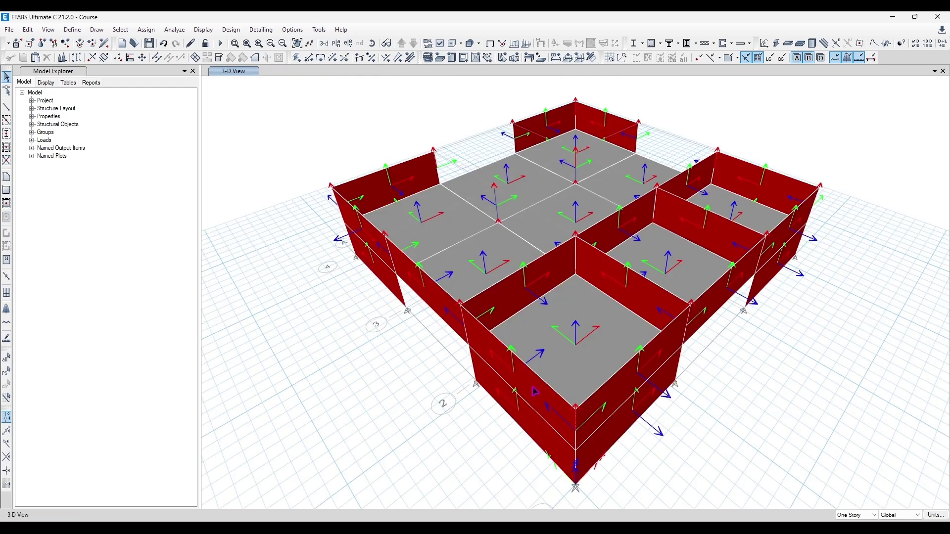
{"action": "middle_click_drag", "start_coordinate": [475, 373], "coordinate": [622, 371], "text": "shift"}
{"action": "scroll", "coordinate": [622, 371], "scroll_direction": "up", "scroll_amount": 2}
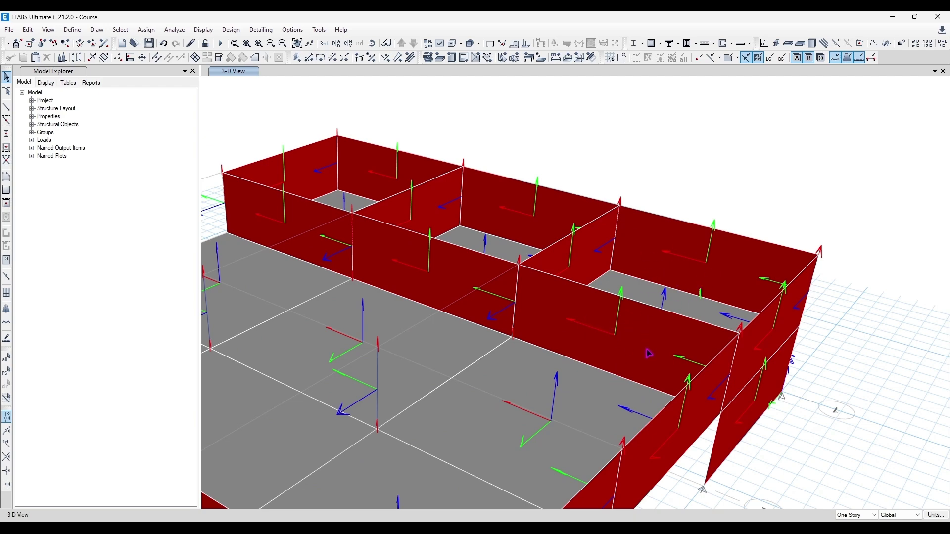
{"action": "middle_click_drag", "start_coordinate": [649, 354], "coordinate": [541, 323], "text": "shift"}
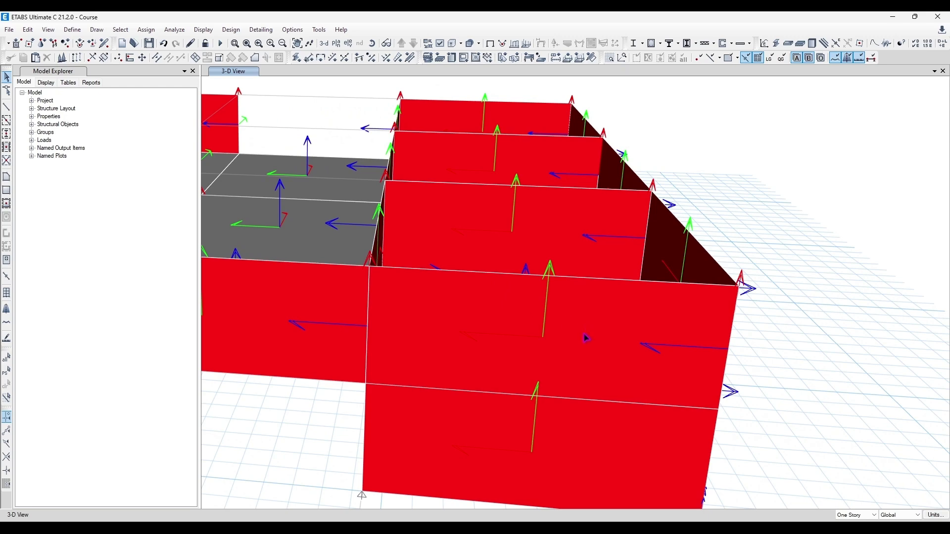
{"action": "scroll", "coordinate": [291, 342], "scroll_direction": "down", "scroll_amount": 3}
{"action": "middle_click_drag", "start_coordinate": [381, 303], "coordinate": [365, 381], "text": "shift"}
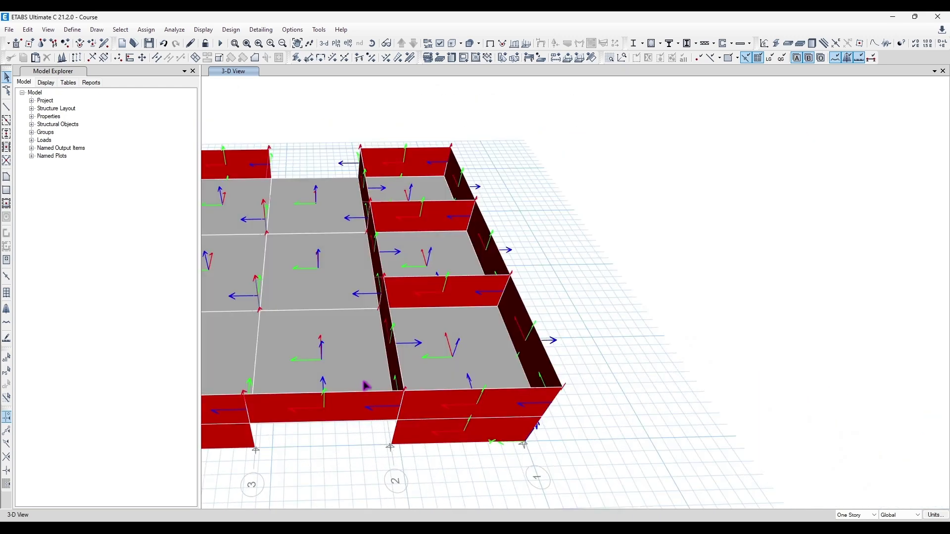
{"action": "scroll", "coordinate": [441, 339], "scroll_direction": "up", "scroll_amount": 2}
Draw a rectangular wall opening in the Story2 wall between grids 3 and 4 in elevation A, reaching down to Story1
{"action": "left_click", "coordinate": [349, 43]}
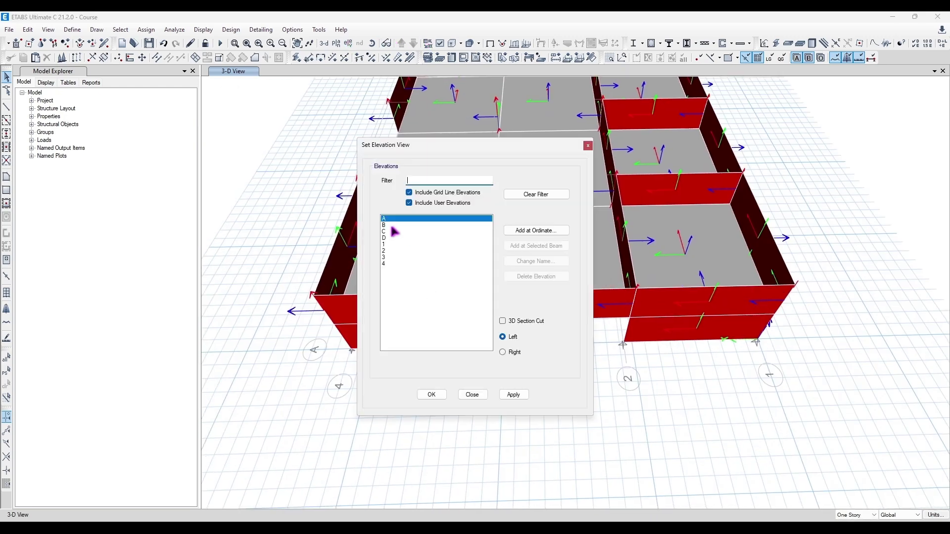
{"action": "left_click", "coordinate": [430, 394]}
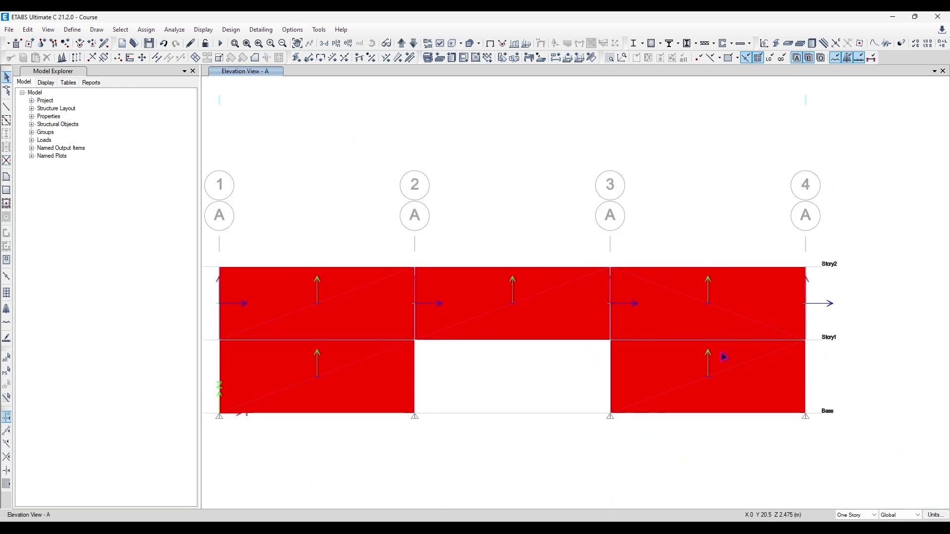
{"action": "left_click", "coordinate": [7, 259]}
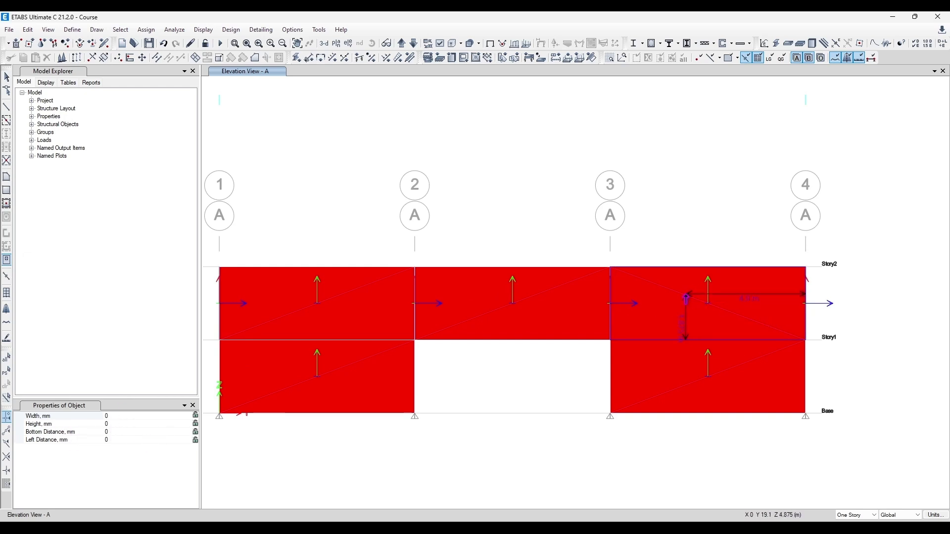
{"action": "mouse_move", "coordinate": [683, 290]}
{"action": "left_mouse_down"}
{"action": "mouse_move", "coordinate": [736, 338]}
{"action": "mouse_move", "coordinate": [726, 340]}
{"action": "left_mouse_up"}
{"action": "key", "text": "Escape"}
{"action": "scroll", "coordinate": [717, 306], "scroll_direction": "up", "scroll_amount": 3}
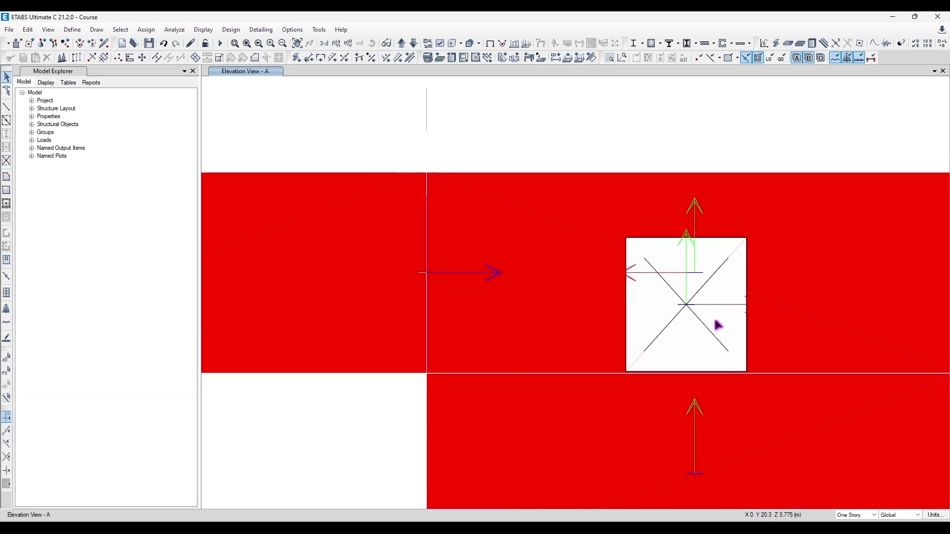
Divide the Story2 wall between grids 3 and 4 into separate shells around its opening
{"action": "scroll", "coordinate": [663, 300], "scroll_direction": "down", "scroll_amount": 1}
{"action": "scroll", "coordinate": [660, 296], "scroll_direction": "up", "scroll_amount": 2}
{"action": "left_click", "coordinate": [685, 279]}
{"action": "scroll", "coordinate": [662, 287], "scroll_direction": "up", "scroll_amount": 2}
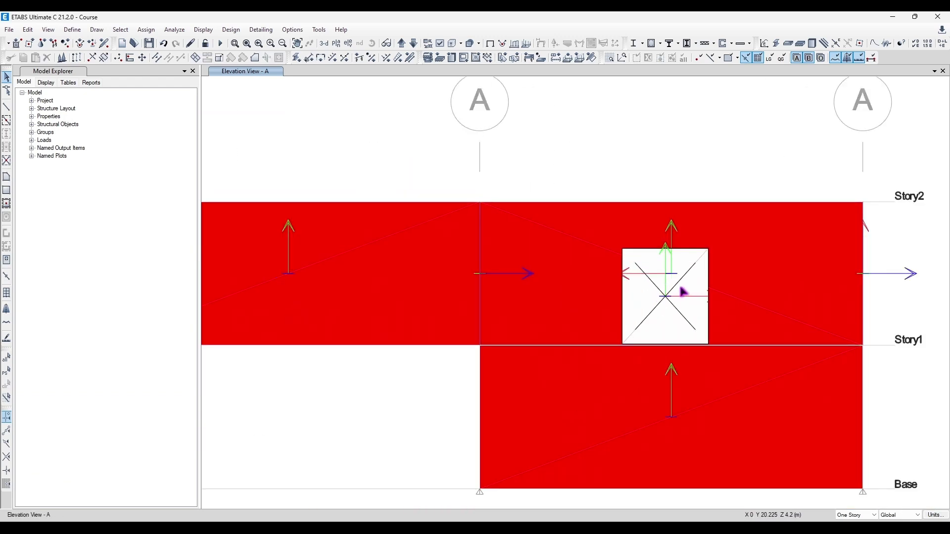
{"action": "left_click", "coordinate": [27, 30]}
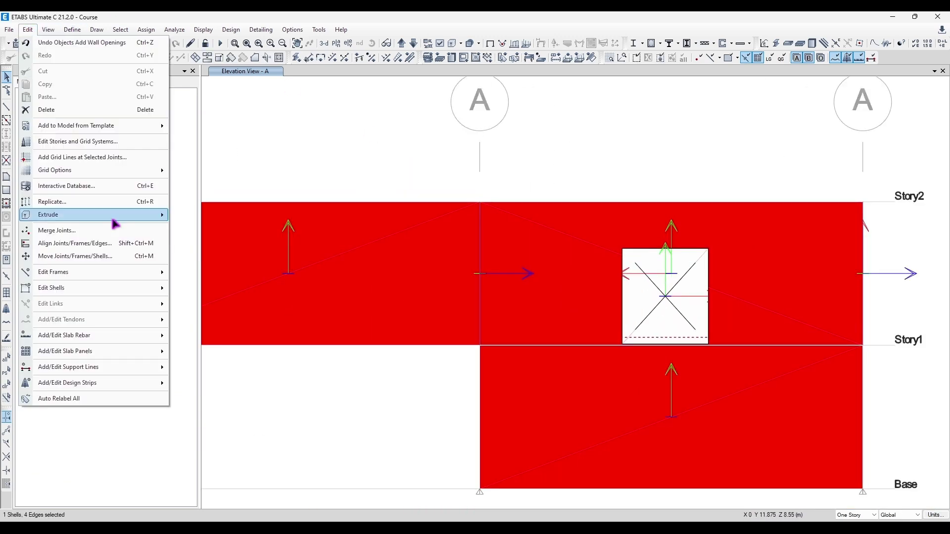
{"action": "mouse_move", "coordinate": [155, 289]}
{"action": "left_click", "coordinate": [259, 443]}
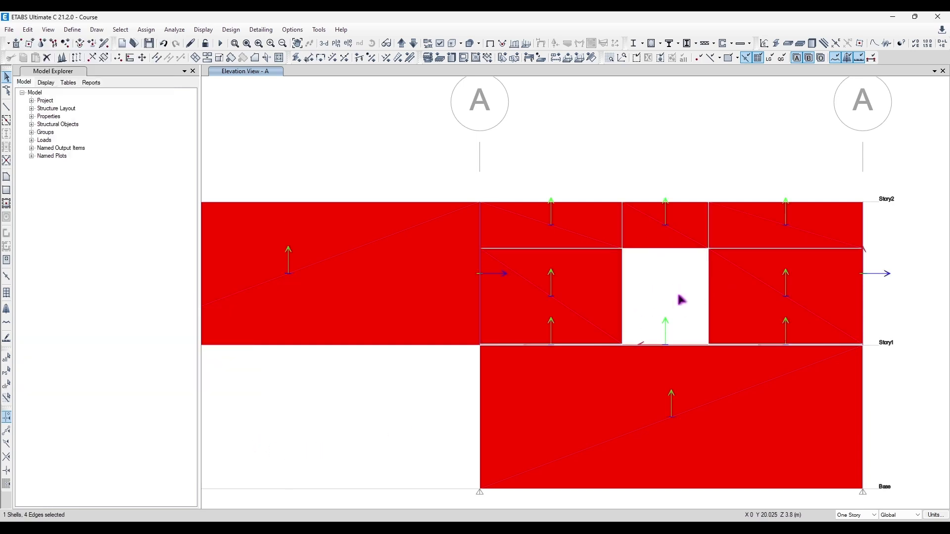
Examine the individual wall pieces above and beside the opening in elevation A
{"action": "left_click", "coordinate": [642, 218]}
{"action": "left_click", "coordinate": [537, 225]}
{"action": "left_click", "coordinate": [552, 294]}
{"action": "left_click", "coordinate": [644, 233]}
{"action": "left_click", "coordinate": [757, 297]}
{"action": "left_click", "coordinate": [694, 226]}
{"action": "left_click", "coordinate": [574, 284]}
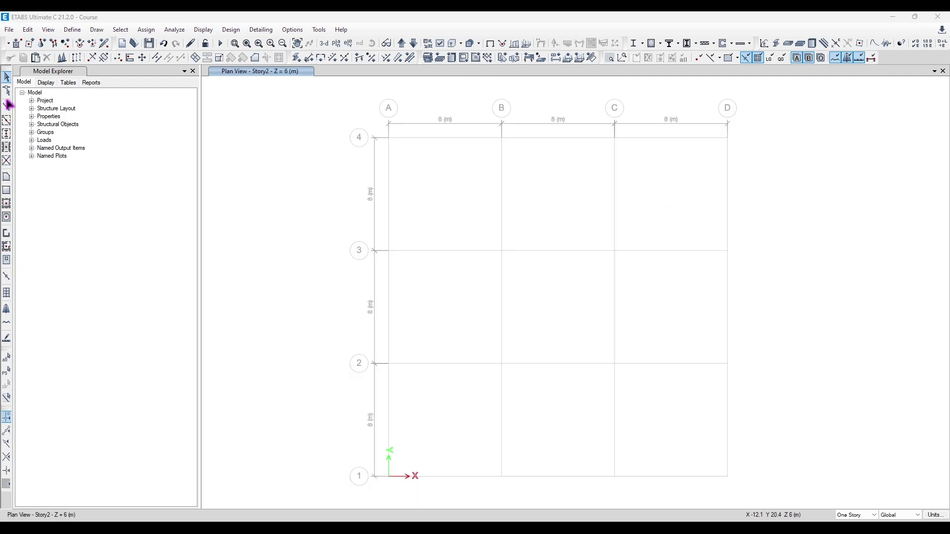
Quick-draw ConcCol columns at all grid intersections from A to D and 1 to 4 in the Story2 plan
{"action": "left_click", "coordinate": [7, 134]}
{"action": "mouse_move", "coordinate": [367, 122]}
{"action": "left_mouse_down"}
{"action": "mouse_move", "coordinate": [766, 431]}
{"action": "mouse_move", "coordinate": [754, 493]}
{"action": "left_mouse_up"}
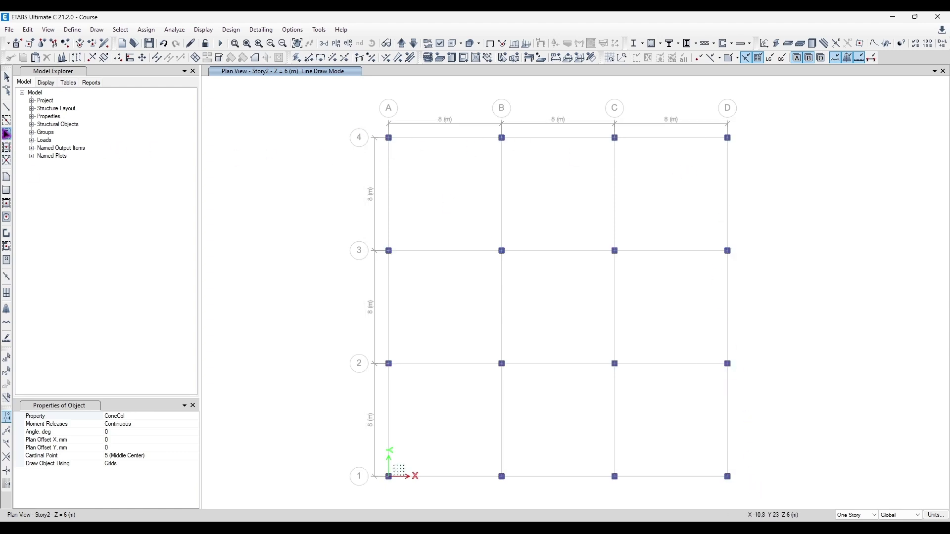
Draw a straight ConcBm beam from the column at A3 to a point about 0.055 m off the A4 column centre along grid 4
{"action": "left_click", "coordinate": [6, 106]}
{"action": "left_click", "coordinate": [193, 425]}
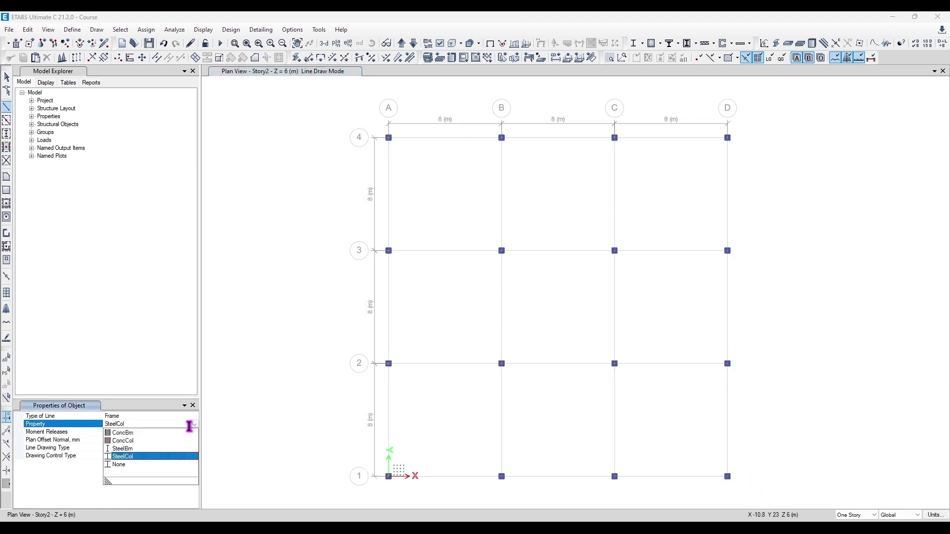
{"action": "left_click", "coordinate": [141, 442]}
{"action": "scroll", "coordinate": [398, 175], "scroll_direction": "up", "scroll_amount": 2}
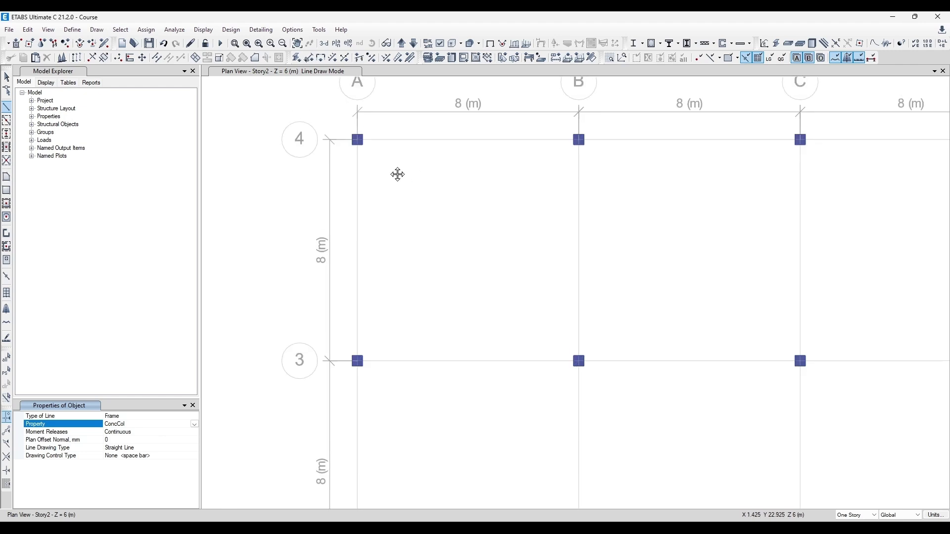
{"action": "left_click", "coordinate": [194, 424]}
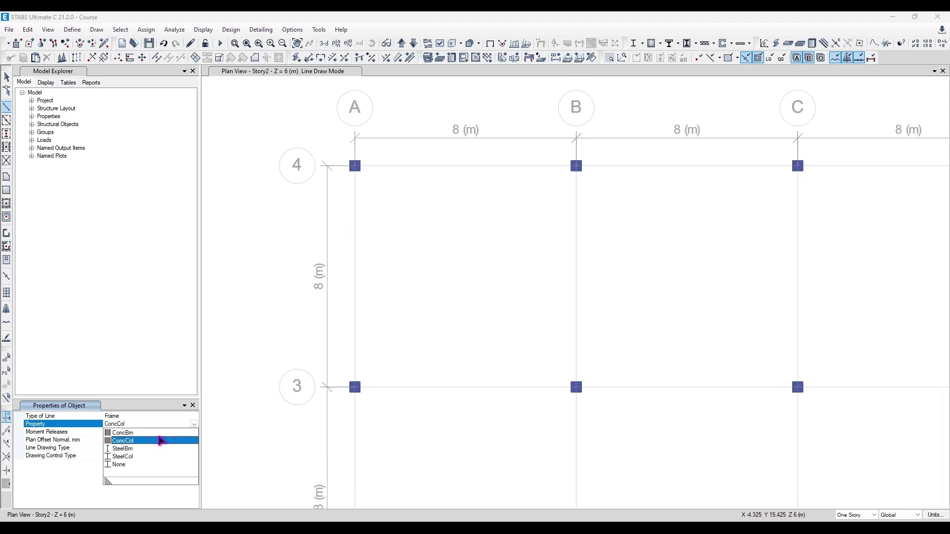
{"action": "left_click", "coordinate": [122, 432]}
{"action": "left_click", "coordinate": [354, 387]}
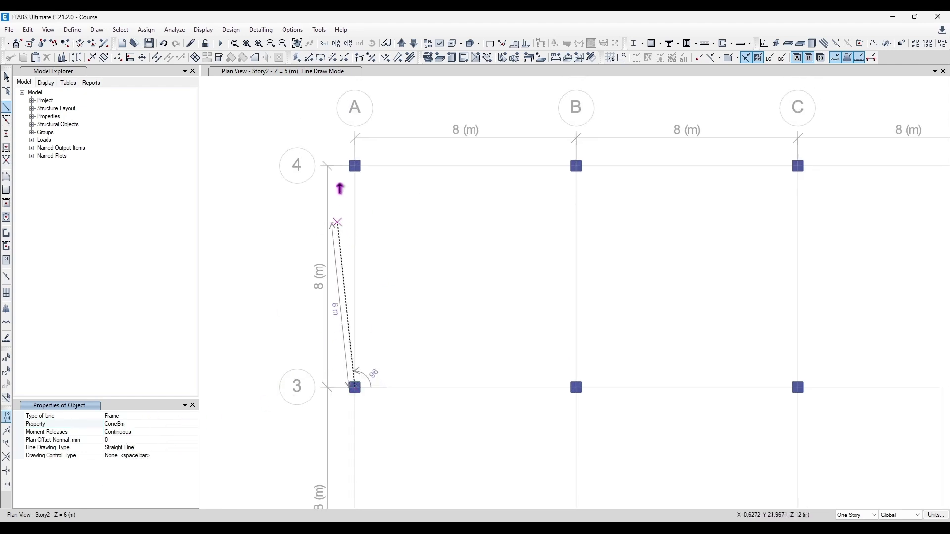
{"action": "scroll", "coordinate": [355, 174], "scroll_direction": "up", "scroll_amount": 5}
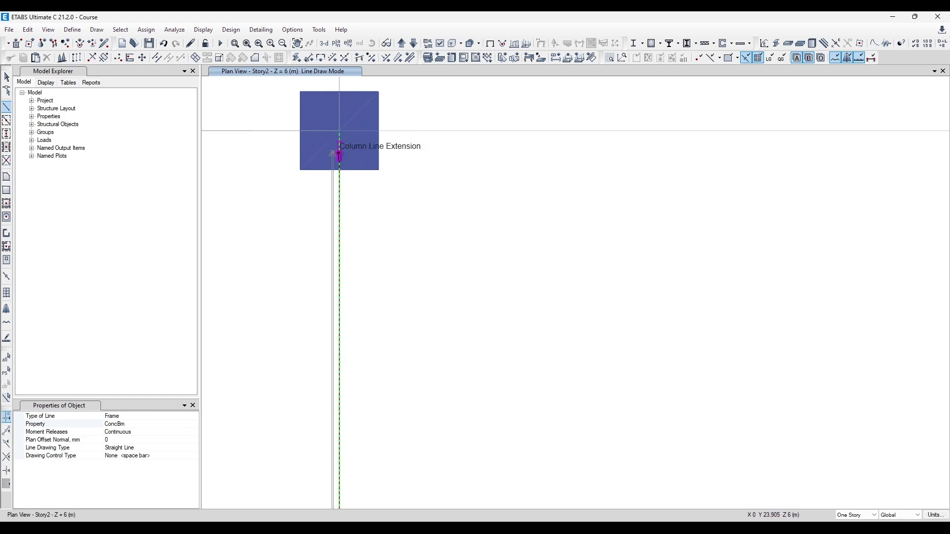
{"action": "left_click", "coordinate": [340, 131]}
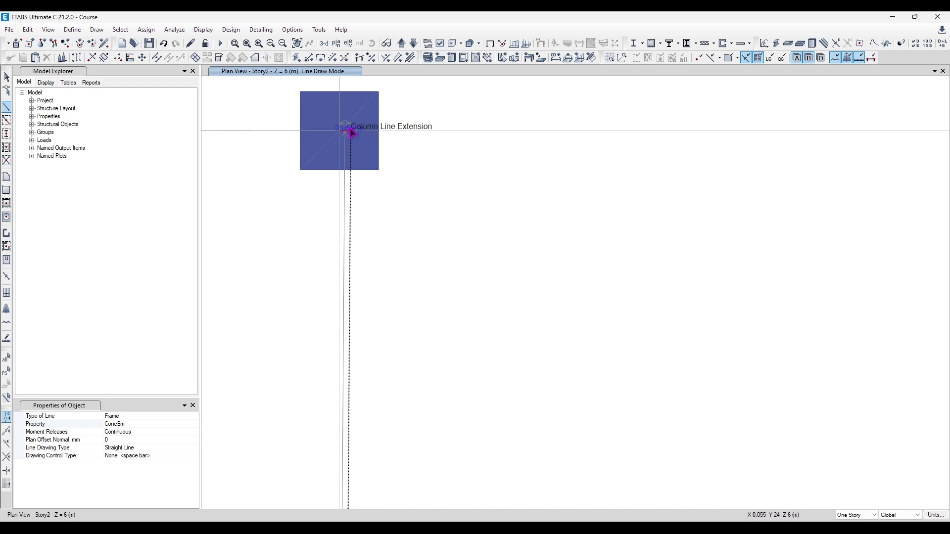
{"action": "scroll", "coordinate": [320, 109], "scroll_direction": "up", "scroll_amount": 4}
{"action": "key", "text": "Escape"}
Select the new ConcBm beam and show it as an extruded section in the Story2 plan
{"action": "scroll", "coordinate": [369, 277], "scroll_direction": "down", "scroll_amount": 4}
{"action": "left_click", "coordinate": [378, 304]}
{"action": "scroll", "coordinate": [388, 289], "scroll_direction": "down", "scroll_amount": 2}
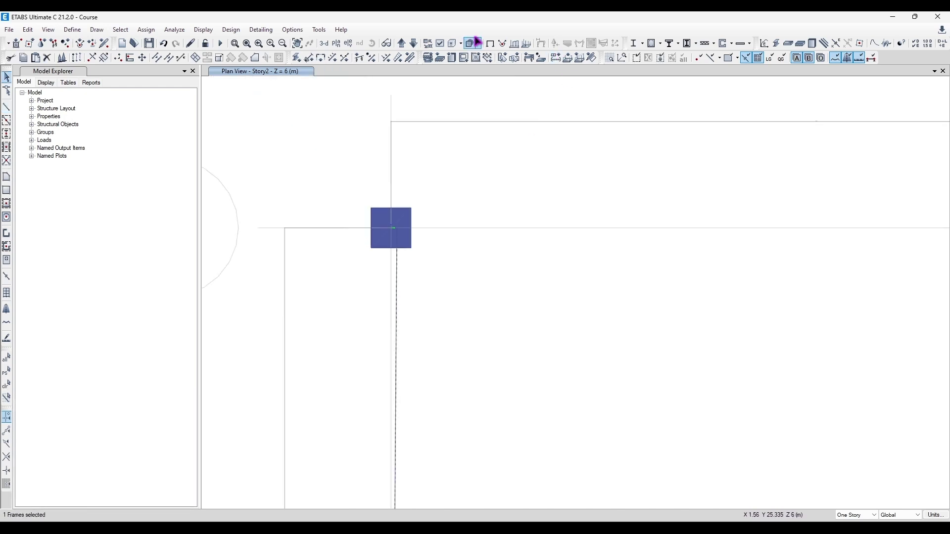
{"action": "left_click", "coordinate": [455, 44]}
{"action": "scroll", "coordinate": [473, 199], "scroll_direction": "up", "scroll_amount": 4}
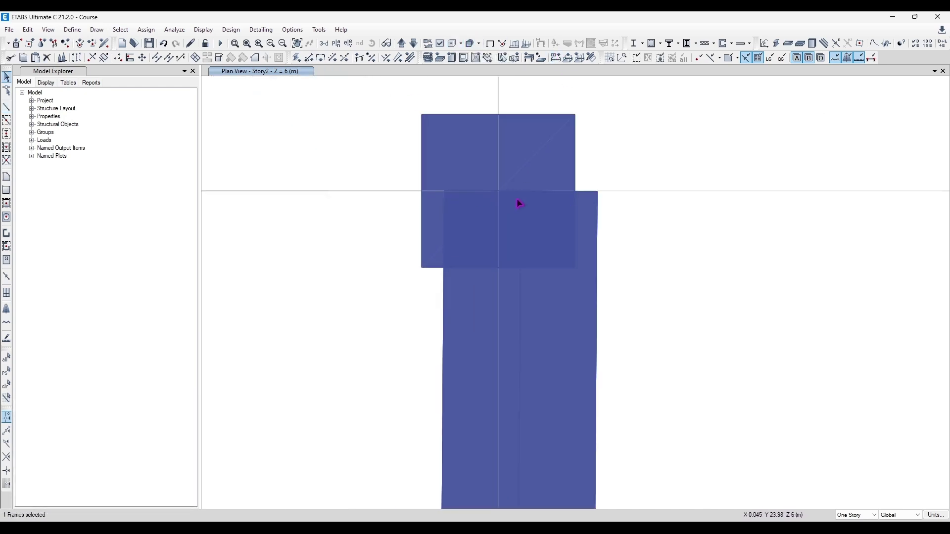
Examine the offset between the beam's end joint and the column centre at A4
{"action": "scroll", "coordinate": [428, 238], "scroll_direction": "down", "scroll_amount": 4}
{"action": "scroll", "coordinate": [401, 409], "scroll_direction": "up", "scroll_amount": 5}
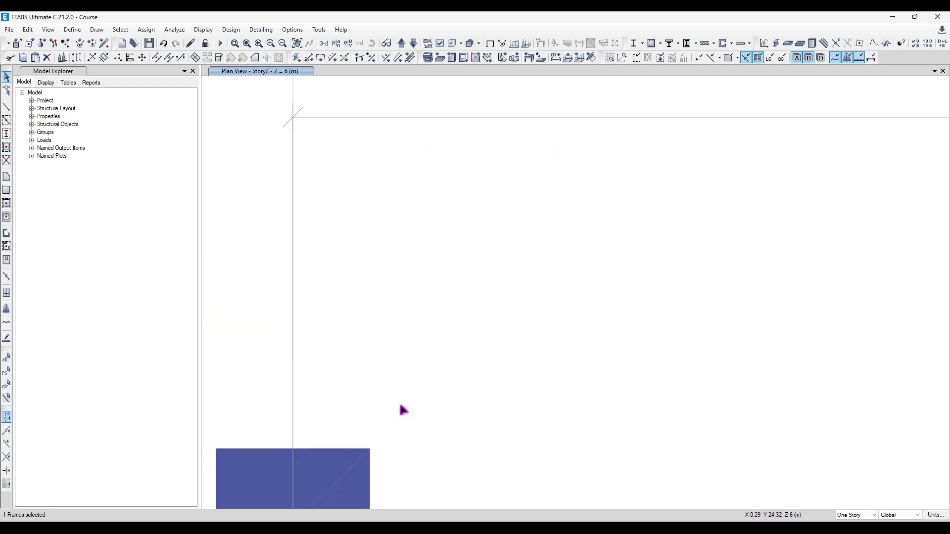
{"action": "scroll", "coordinate": [479, 341], "scroll_direction": "up", "scroll_amount": 2}
{"action": "scroll", "coordinate": [511, 313], "scroll_direction": "down", "scroll_amount": 4}
{"action": "scroll", "coordinate": [500, 322], "scroll_direction": "up", "scroll_amount": 3}
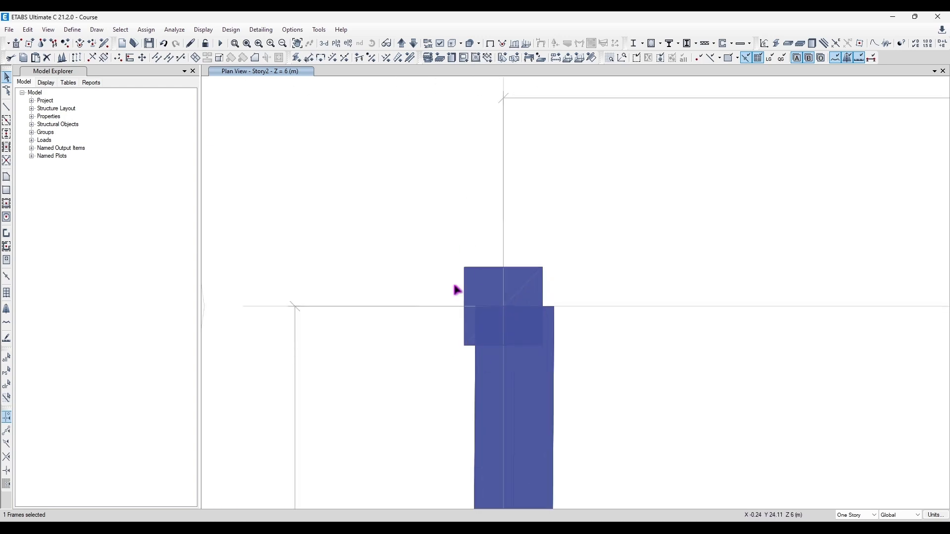
{"action": "scroll", "coordinate": [458, 288], "scroll_direction": "up", "scroll_amount": 2}
{"action": "middle_click_drag", "start_coordinate": [443, 230], "coordinate": [429, 222]}
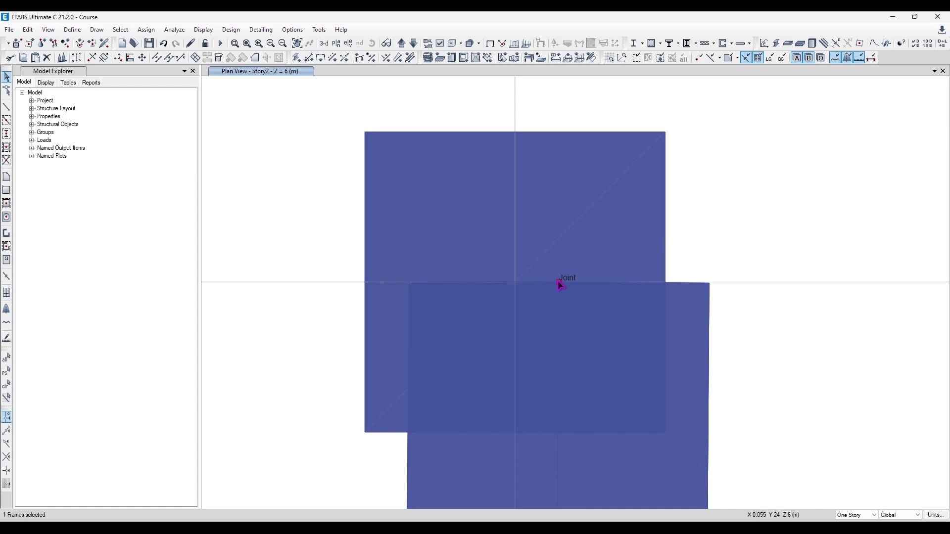
Draw a Link1 link from the column centre at A4 to the offset end joint of the beam
{"action": "left_click", "coordinate": [6, 276]}
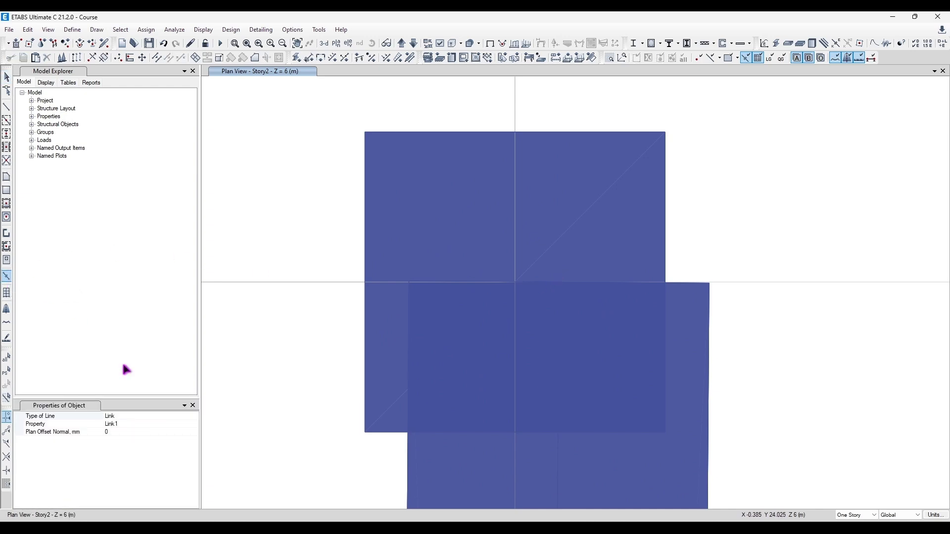
{"action": "left_click", "coordinate": [132, 423]}
{"action": "left_click", "coordinate": [194, 425]}
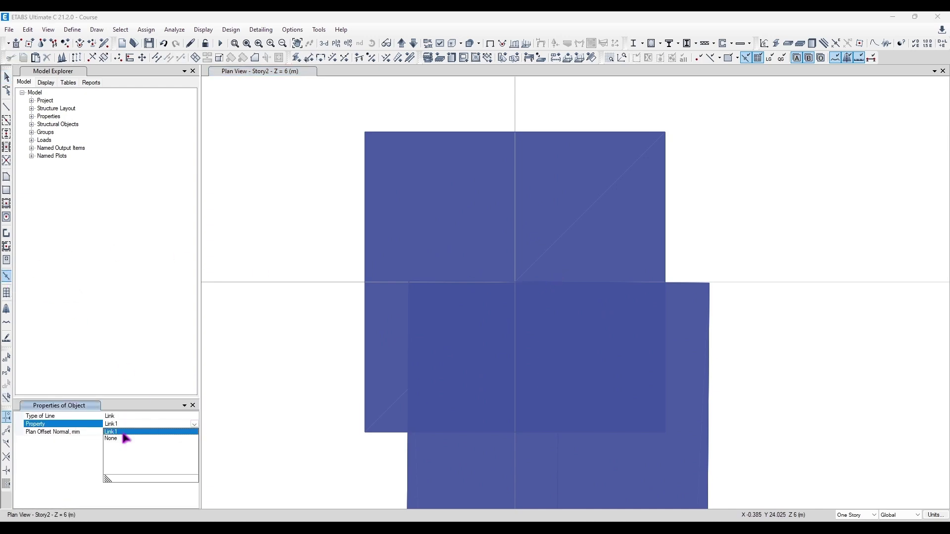
{"action": "left_click", "coordinate": [174, 431]}
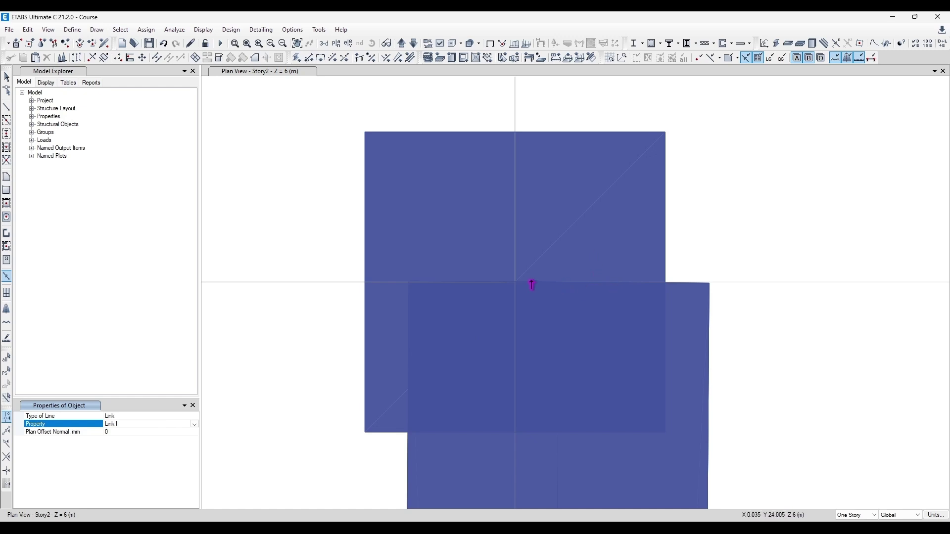
{"action": "left_click", "coordinate": [515, 282]}
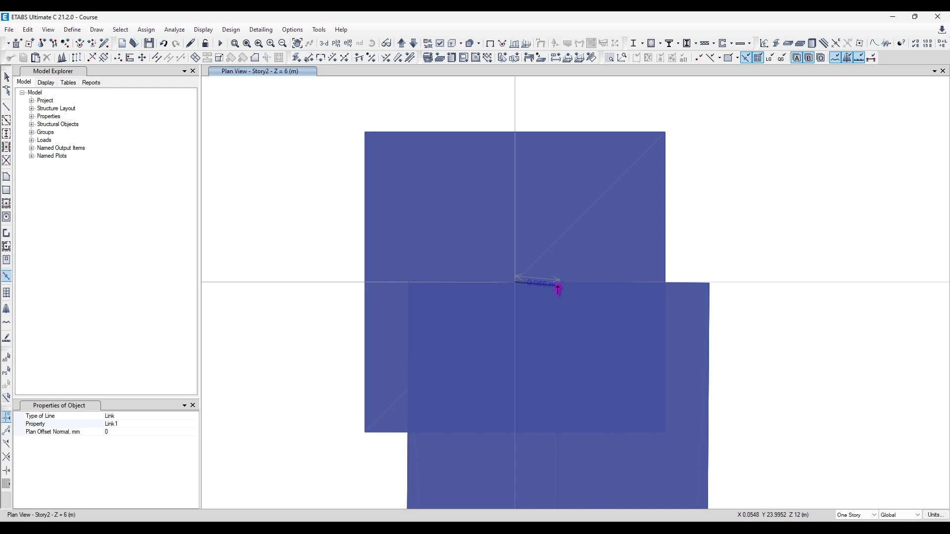
{"action": "left_click", "coordinate": [560, 283]}
{"action": "key", "text": "Escape"}
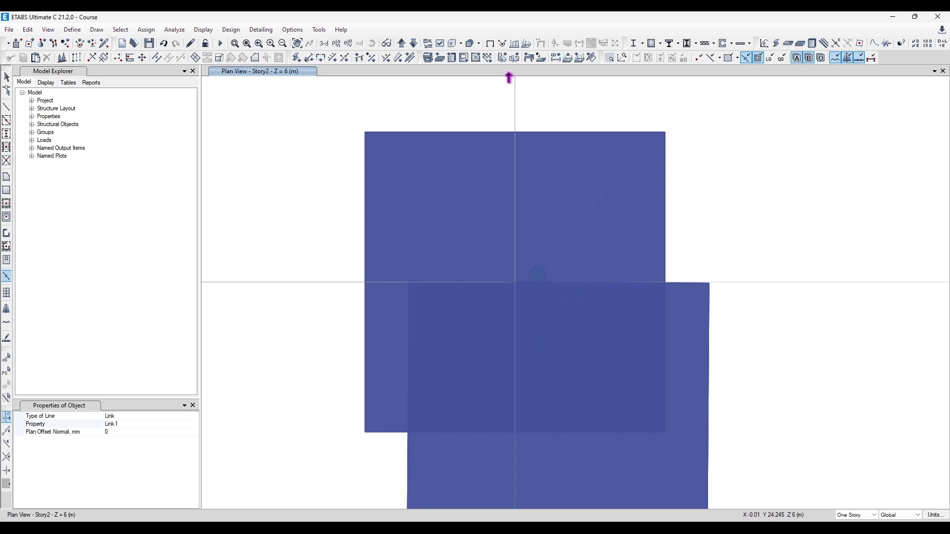
Turn off the extruded display and examine the assignments of the link at the A4 column
{"action": "left_click", "coordinate": [453, 44]}
{"action": "key", "text": "Escape"}
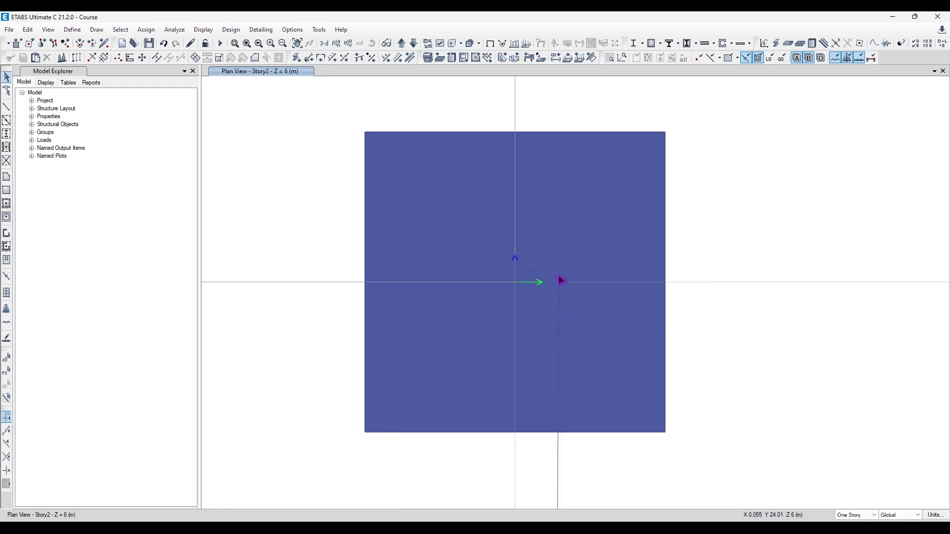
{"action": "left_click", "coordinate": [74, 30]}
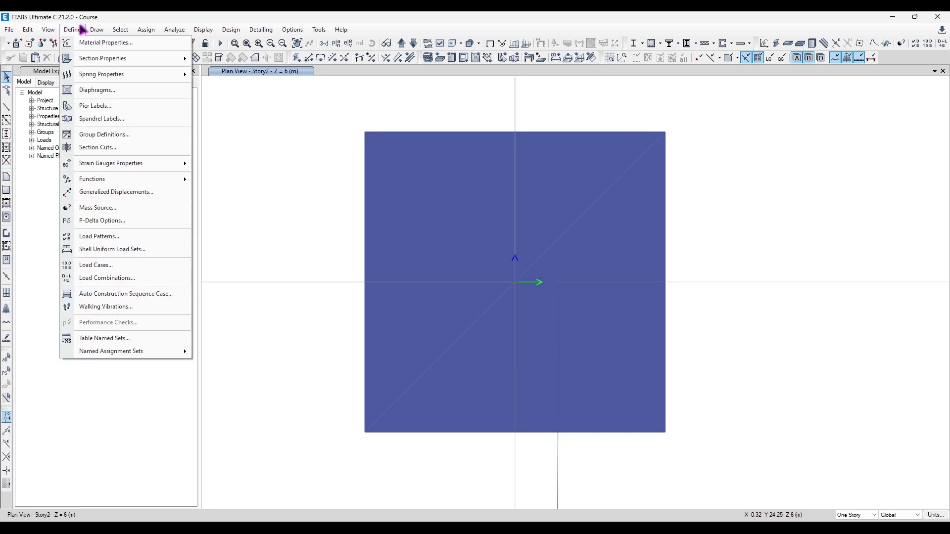
{"action": "left_click", "coordinate": [320, 221]}
{"action": "right_click", "coordinate": [543, 283]}
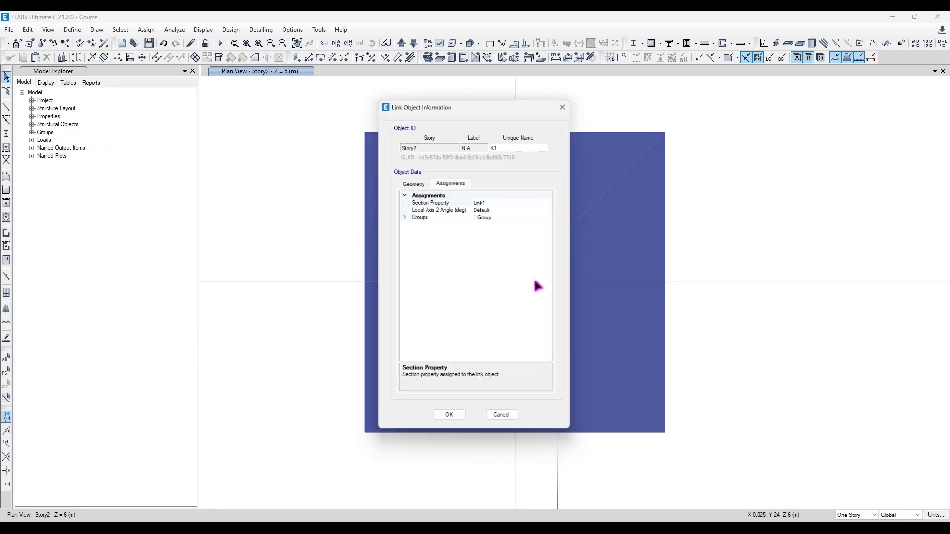
{"action": "left_click", "coordinate": [505, 201]}
{"action": "left_click", "coordinate": [568, 100]}
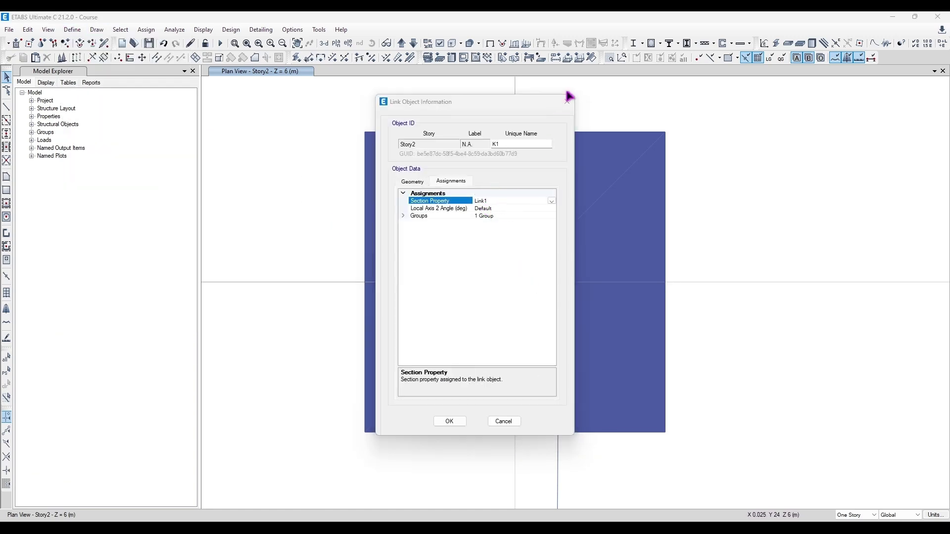
Open the Link1 link property definition and fix all six directions
{"action": "left_click", "coordinate": [73, 30]}
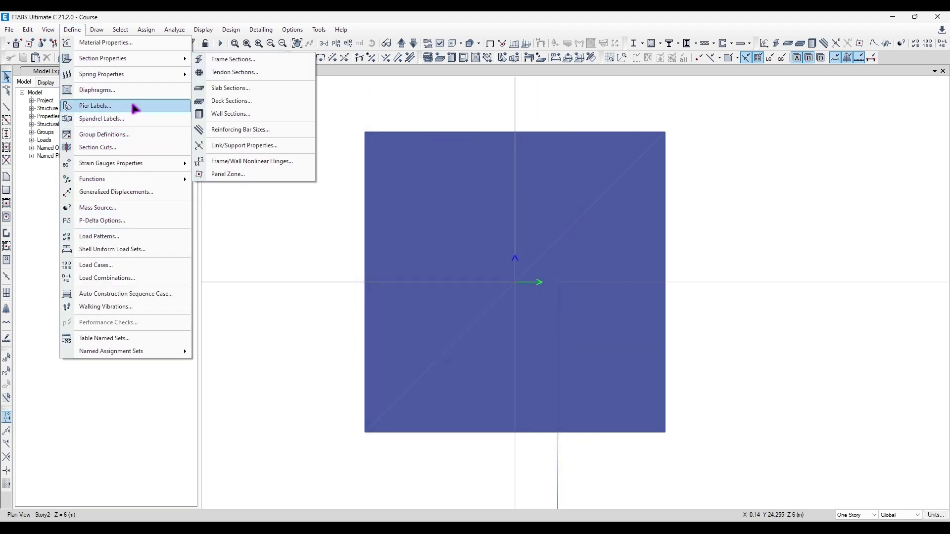
{"action": "mouse_move", "coordinate": [144, 58]}
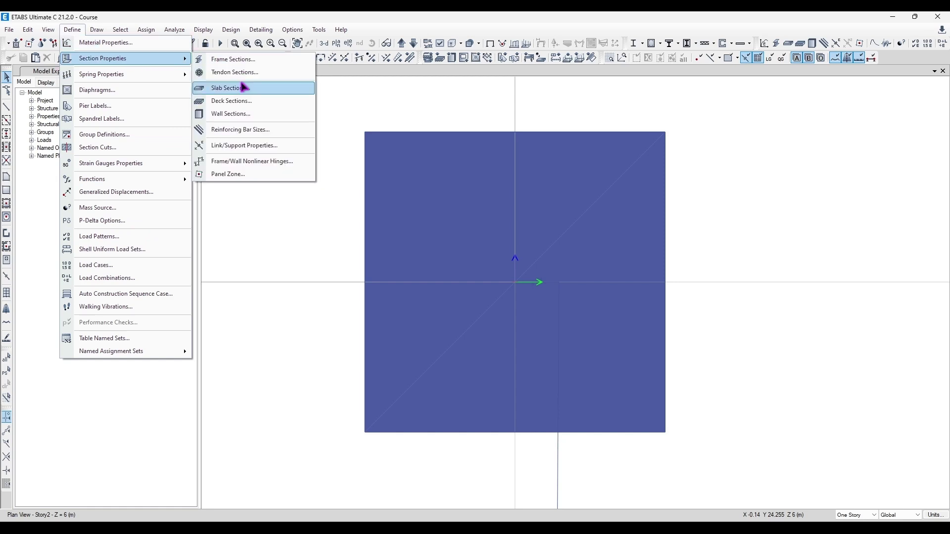
{"action": "left_click", "coordinate": [238, 144]}
{"action": "left_click_drag", "start_coordinate": [328, 198], "coordinate": [217, 187]}
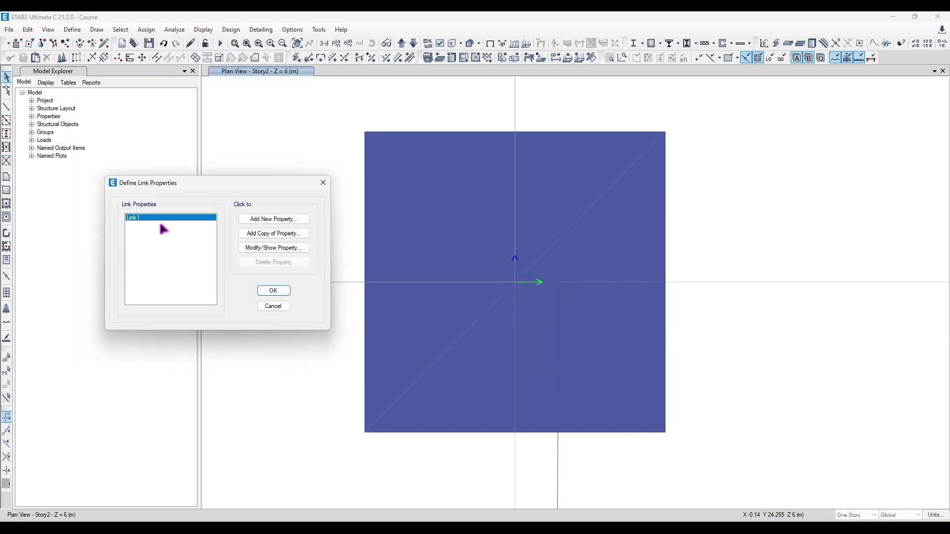
{"action": "left_click", "coordinate": [262, 247]}
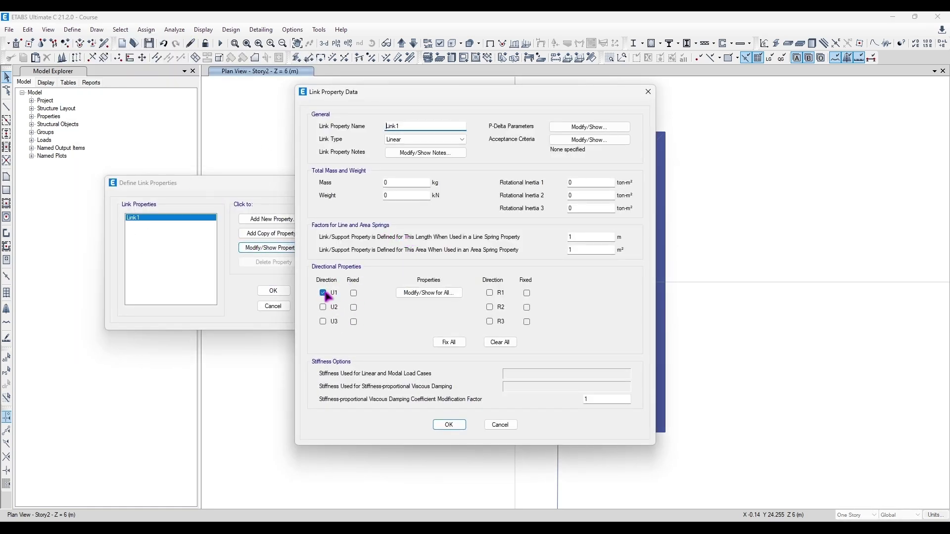
{"action": "left_click_drag", "start_coordinate": [434, 92], "coordinate": [186, 67]}
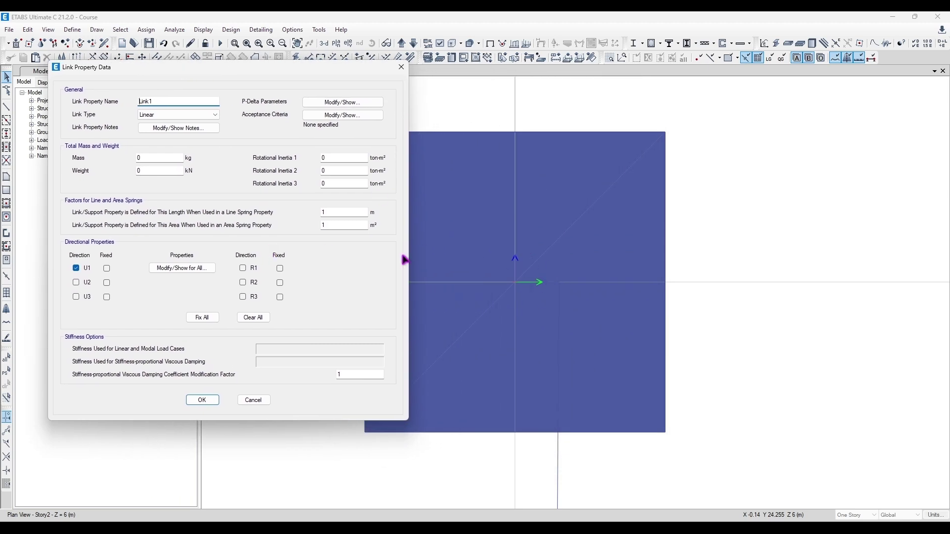
{"action": "left_click", "coordinate": [202, 317]}
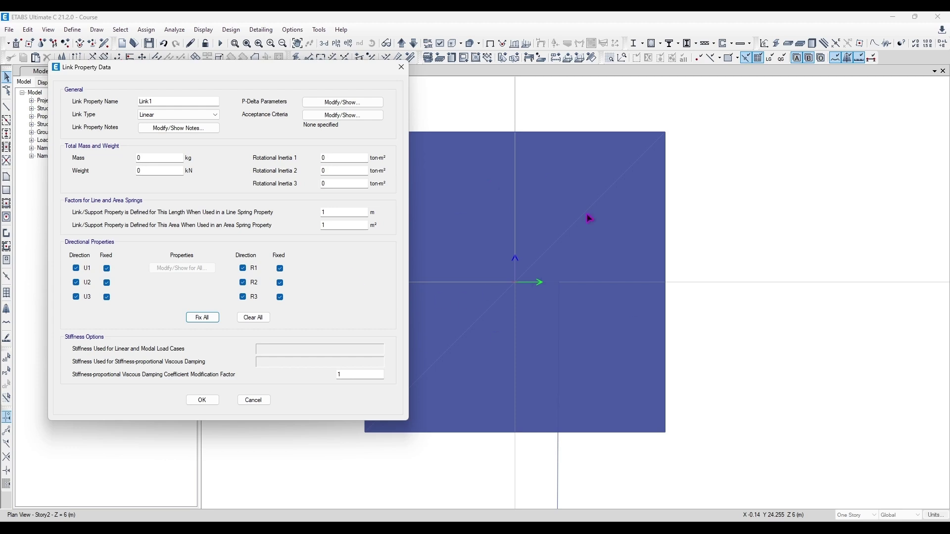
Unfix directions R1, R2, R3, U2 and U1 of Link1, and close the link definitions without saving
{"action": "left_click", "coordinate": [280, 268]}
{"action": "left_click", "coordinate": [280, 283]}
{"action": "left_click", "coordinate": [280, 297]}
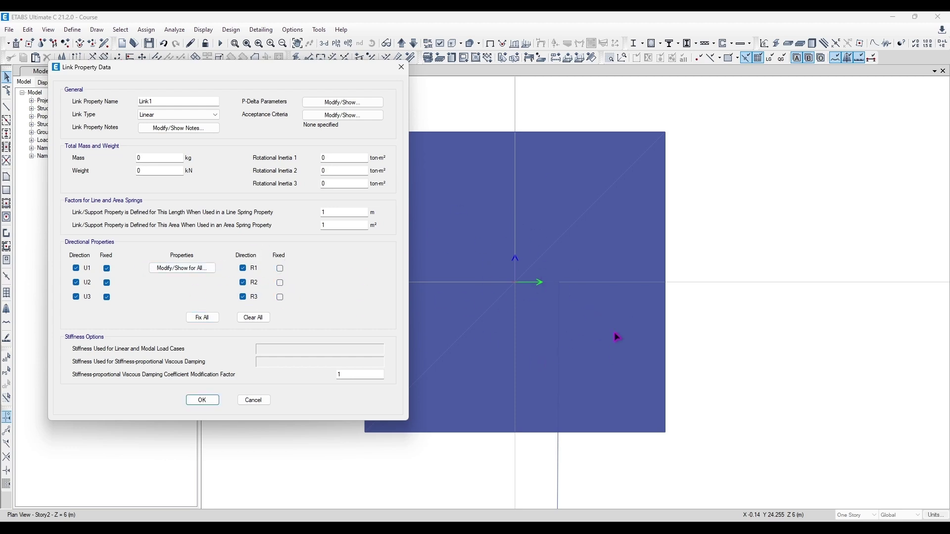
{"action": "left_click", "coordinate": [107, 283]}
{"action": "left_click", "coordinate": [107, 270]}
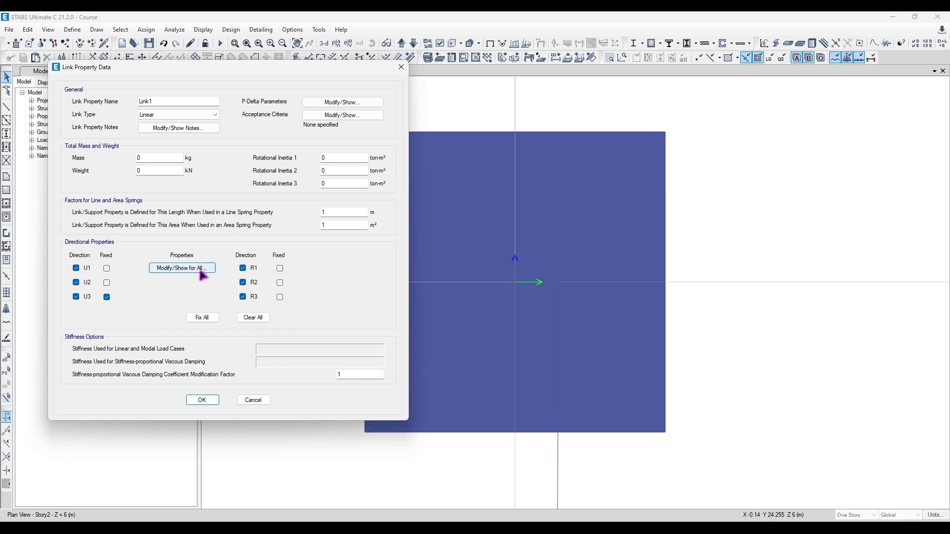
{"action": "left_click", "coordinate": [401, 67]}
{"action": "left_click", "coordinate": [323, 183]}
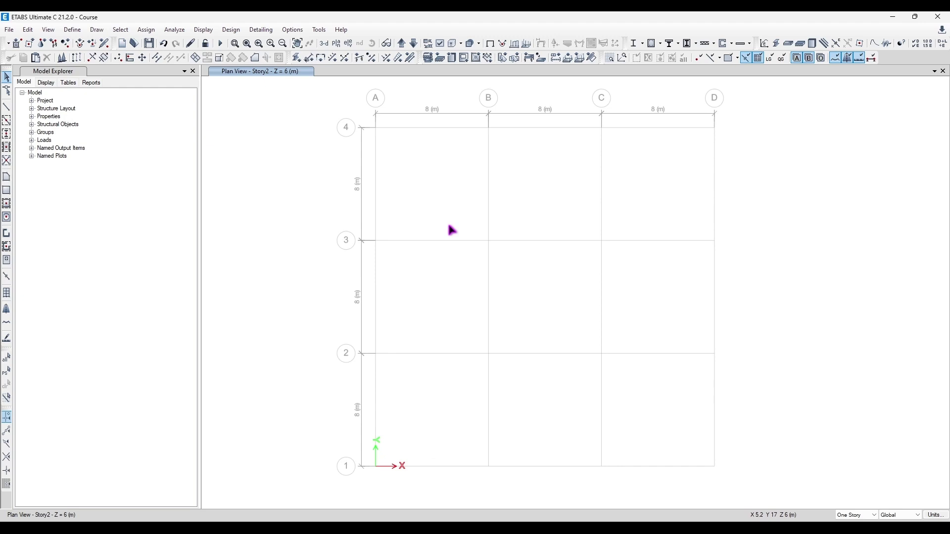
Start a new wall stack and compare the straight, end-pier, opening, single-cell, E-shaped and multi-cell wall templates
{"action": "left_click", "coordinate": [6, 293]}
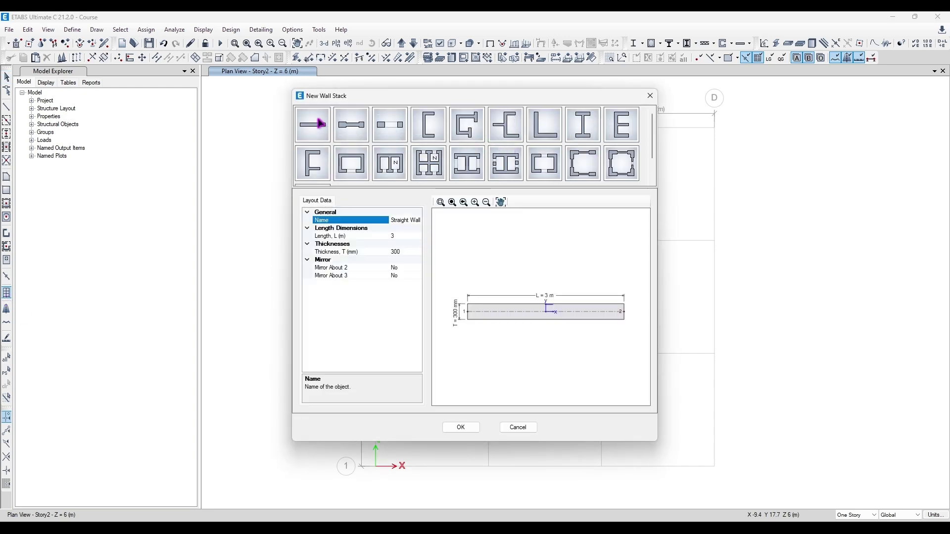
{"action": "left_click", "coordinate": [351, 124]}
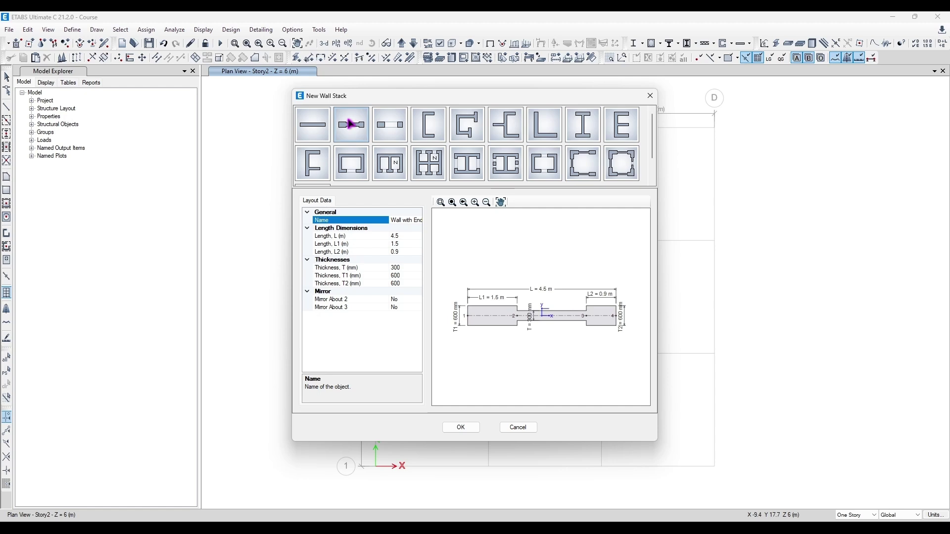
{"action": "left_click", "coordinate": [383, 137]}
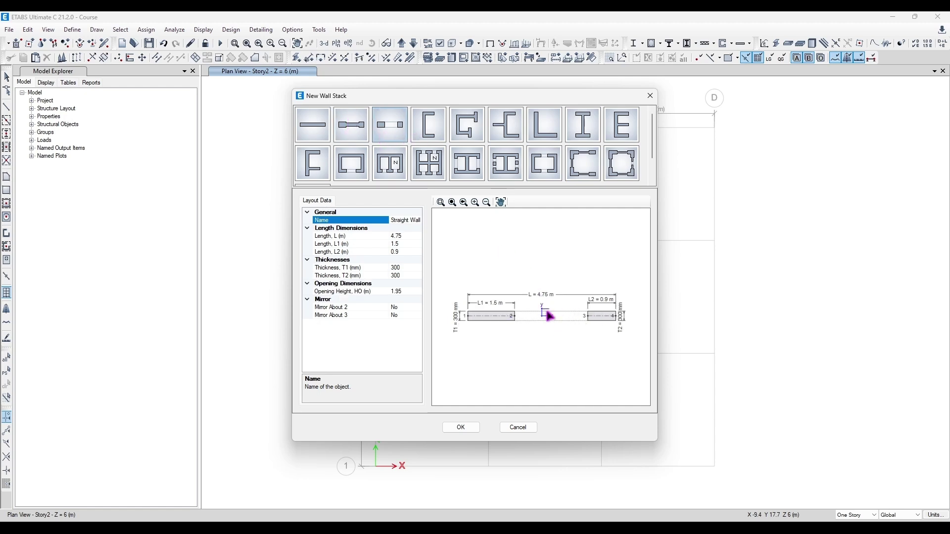
{"action": "scroll", "coordinate": [568, 148], "scroll_direction": "down", "scroll_amount": 1}
{"action": "scroll", "coordinate": [559, 148], "scroll_direction": "up", "scroll_amount": 1}
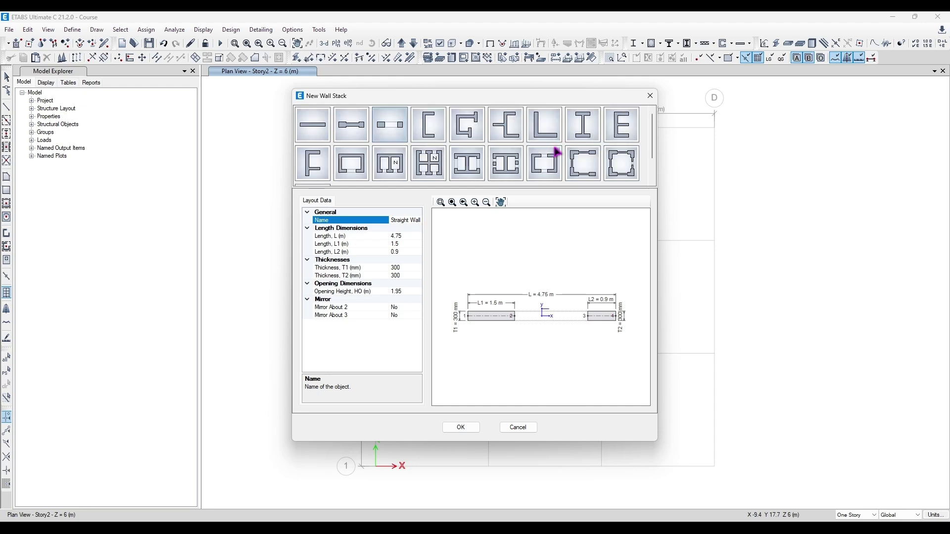
{"action": "left_click", "coordinate": [355, 166]}
{"action": "left_click", "coordinate": [381, 167]}
{"action": "left_click", "coordinate": [362, 170]}
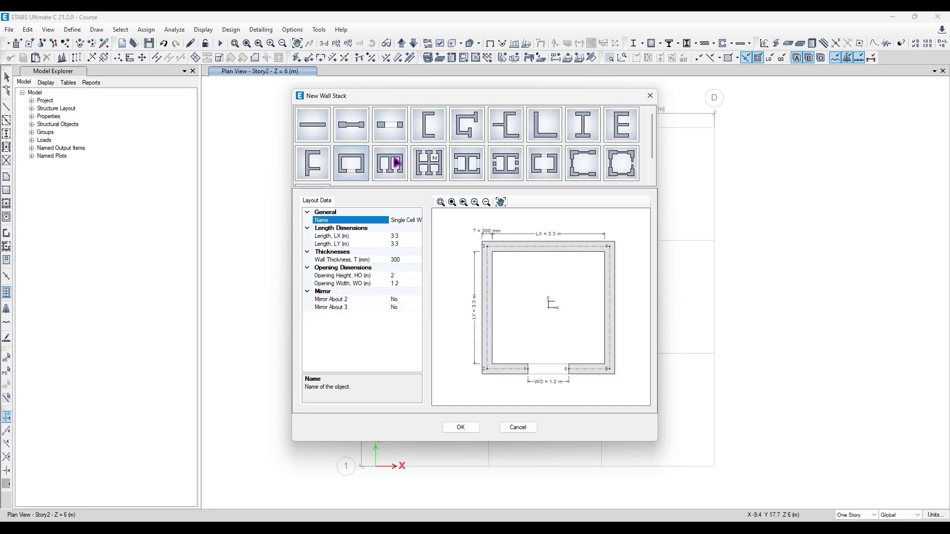
{"action": "left_click", "coordinate": [395, 163]}
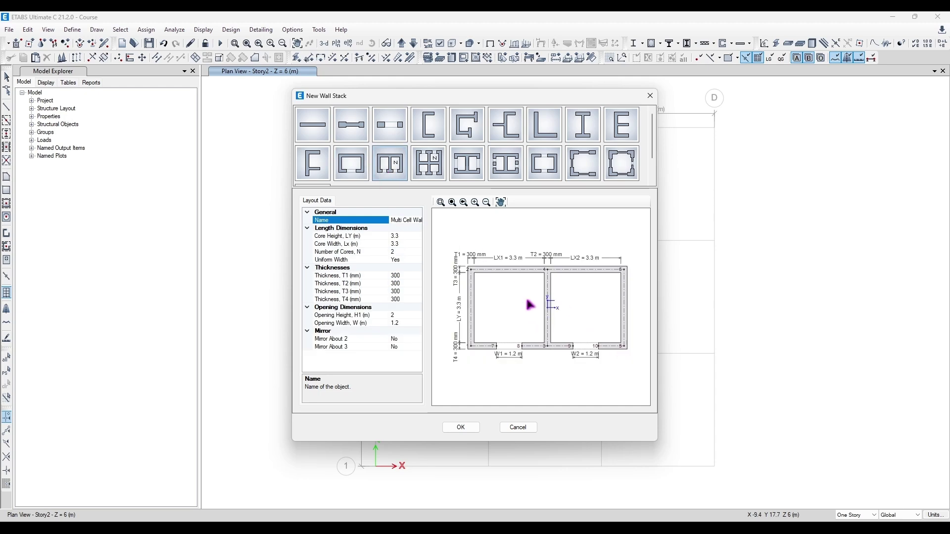
{"action": "left_click", "coordinate": [346, 160]}
{"action": "left_click", "coordinate": [635, 131]}
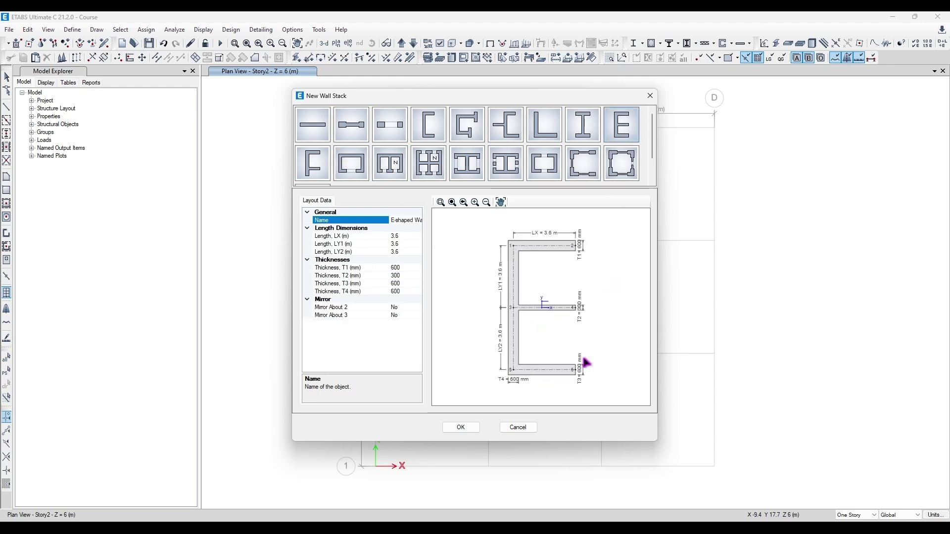
{"action": "left_click", "coordinate": [391, 161]}
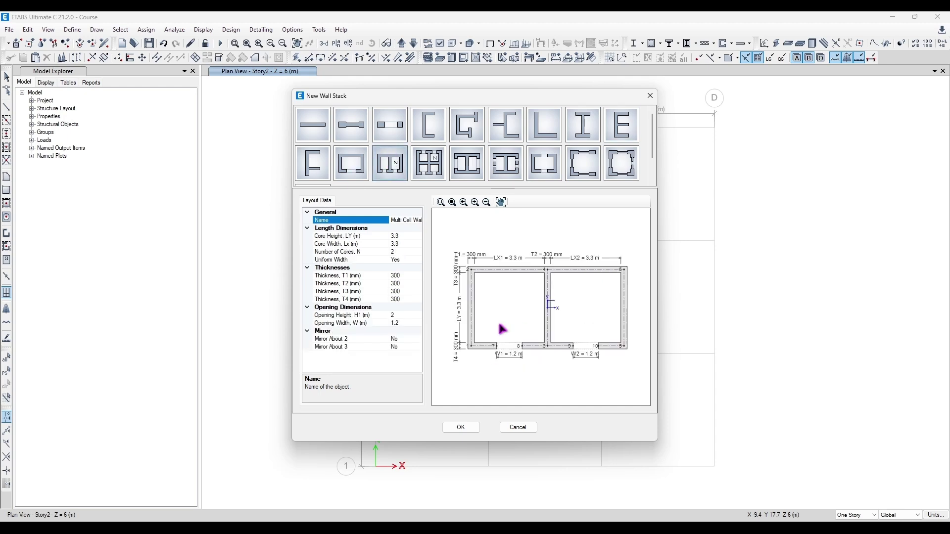
Choose the single-cell wall template and set its opening width to 1.5 m and wall thickness to 400 mm
{"action": "left_click", "coordinate": [348, 151]}
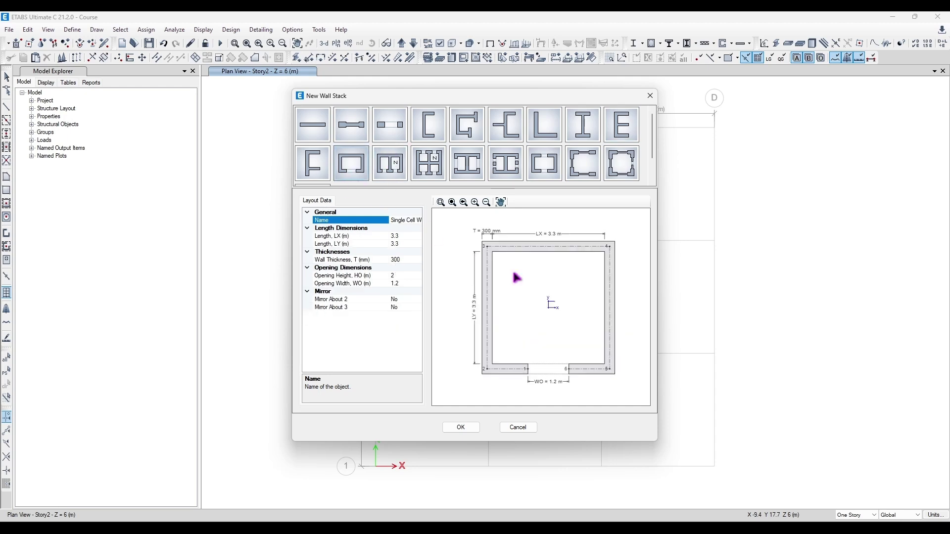
{"action": "left_click", "coordinate": [415, 220]}
{"action": "left_click", "coordinate": [402, 284]}
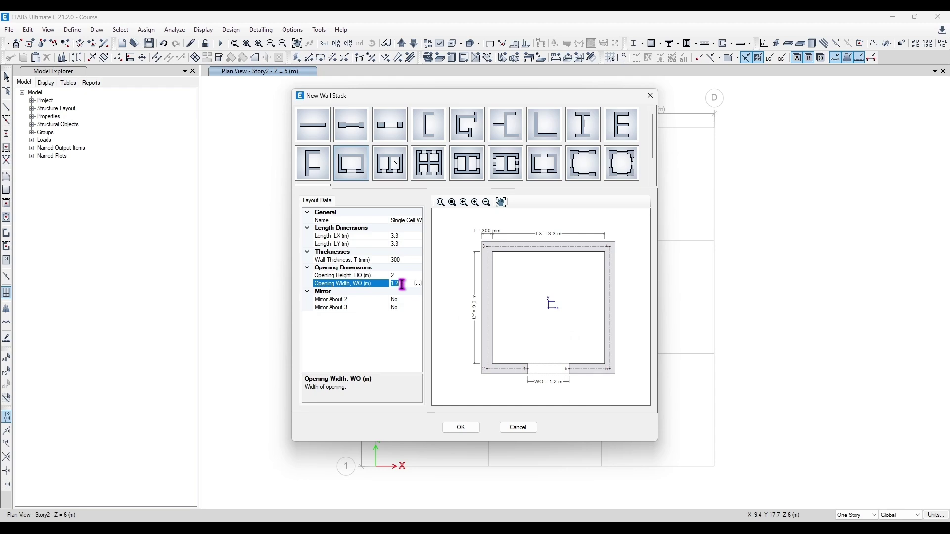
{"action": "type", "text": "1.5"}
{"action": "key", "text": "Return"}
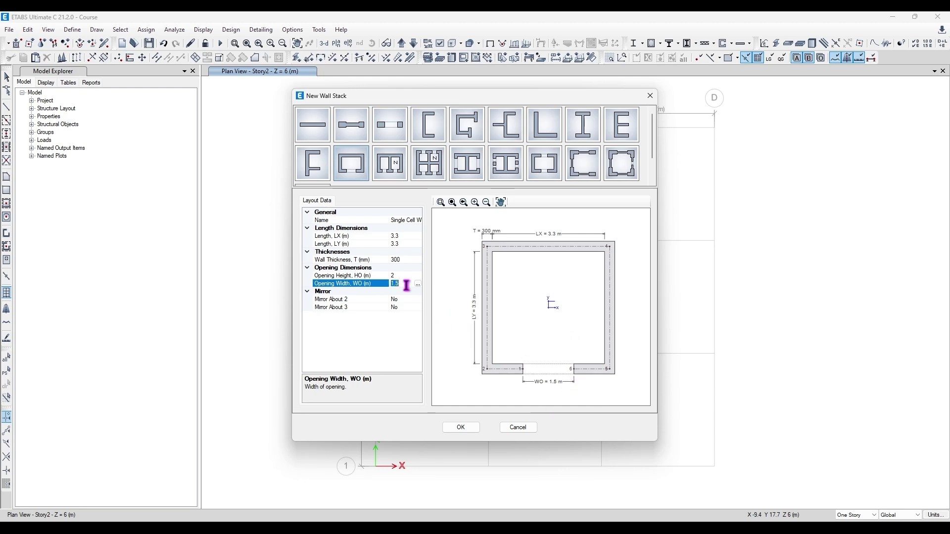
{"action": "left_click", "coordinate": [408, 267]}
{"action": "left_click", "coordinate": [412, 259]}
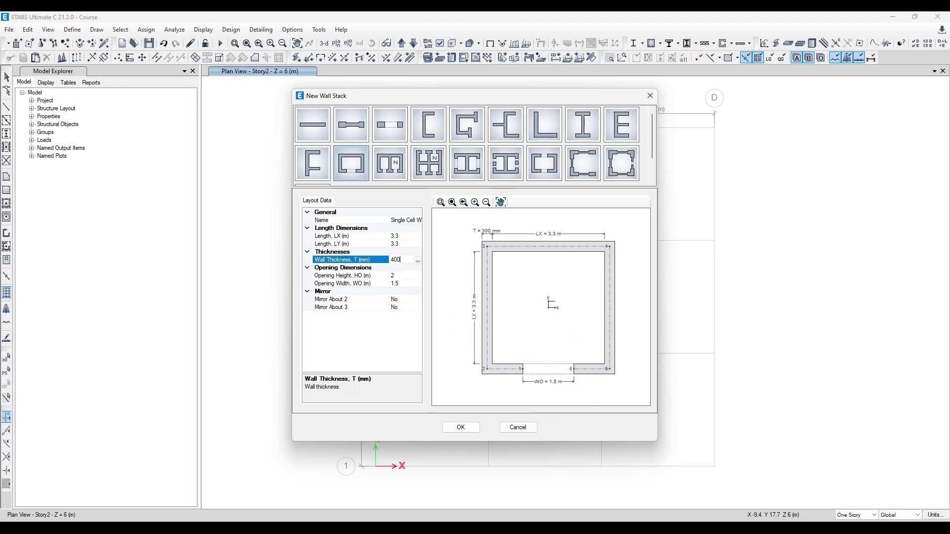
{"action": "type", "text": "400"}
{"action": "key", "text": "Return"}
Try the Mirror About 2 options for the single-cell wall
{"action": "left_click", "coordinate": [396, 299]}
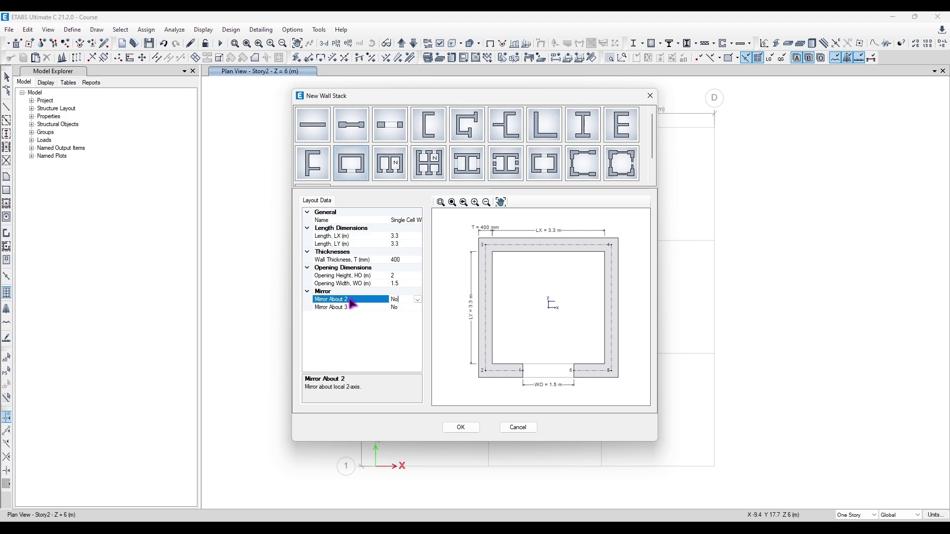
{"action": "left_click", "coordinate": [418, 300]}
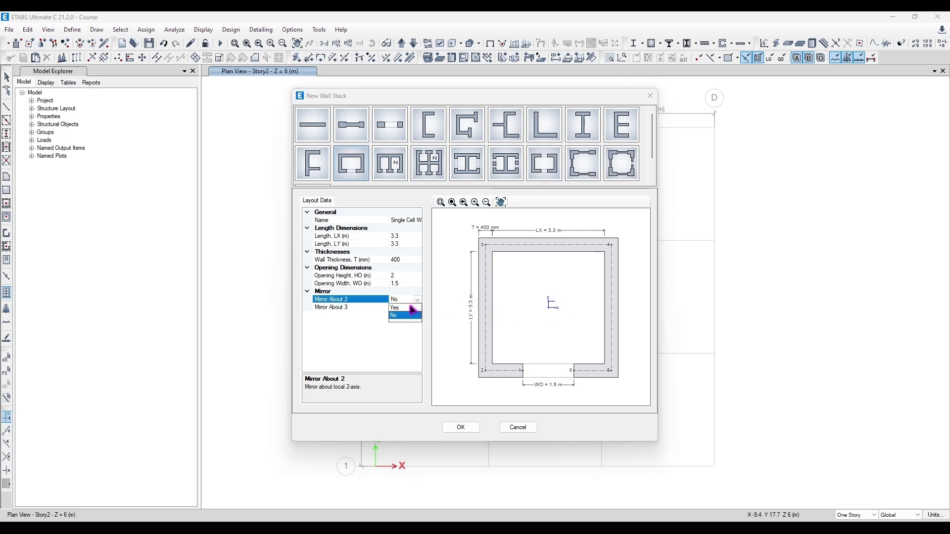
{"action": "left_click", "coordinate": [405, 315]}
{"action": "left_click", "coordinate": [418, 299]}
{"action": "left_click", "coordinate": [397, 308]}
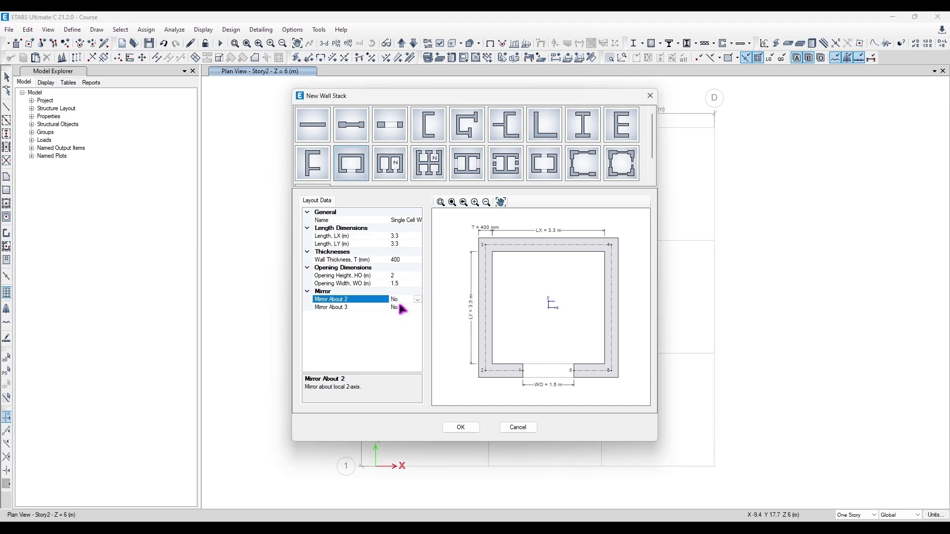
Mirror the single-cell wall about its local 3-axis and place it from Story1 to Story2 with a corner at grid B2
{"action": "left_click", "coordinate": [418, 307]}
{"action": "left_click", "coordinate": [418, 307]}
{"action": "left_click", "coordinate": [414, 321]}
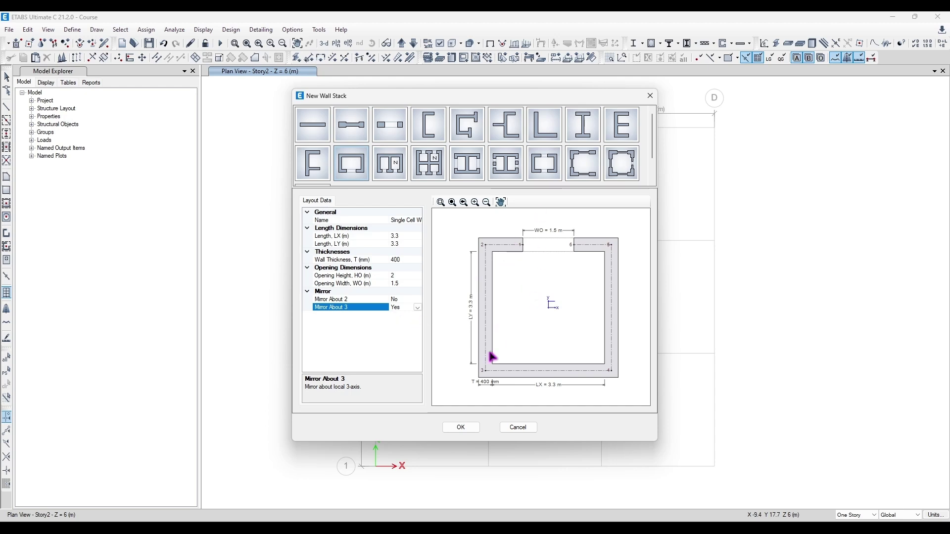
{"action": "left_click", "coordinate": [460, 427]}
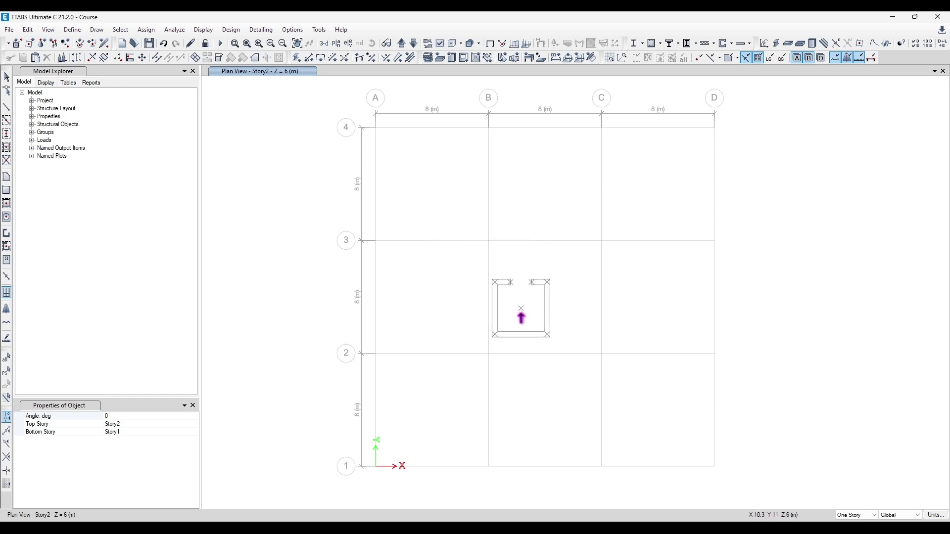
{"action": "left_click", "coordinate": [596, 283]}
{"action": "key", "text": "Escape"}
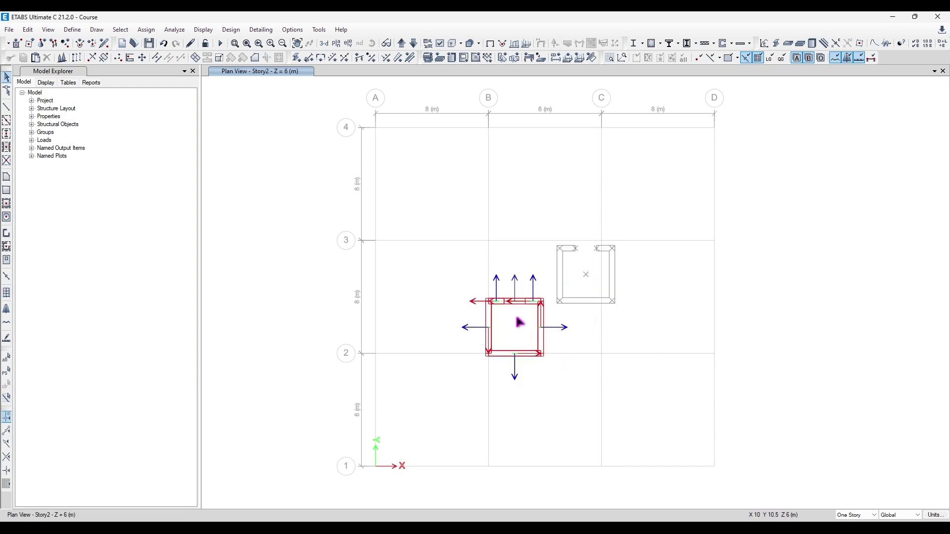
Show the model in 3D and examine the door opening of the new wall core
{"action": "left_click", "coordinate": [324, 43]}
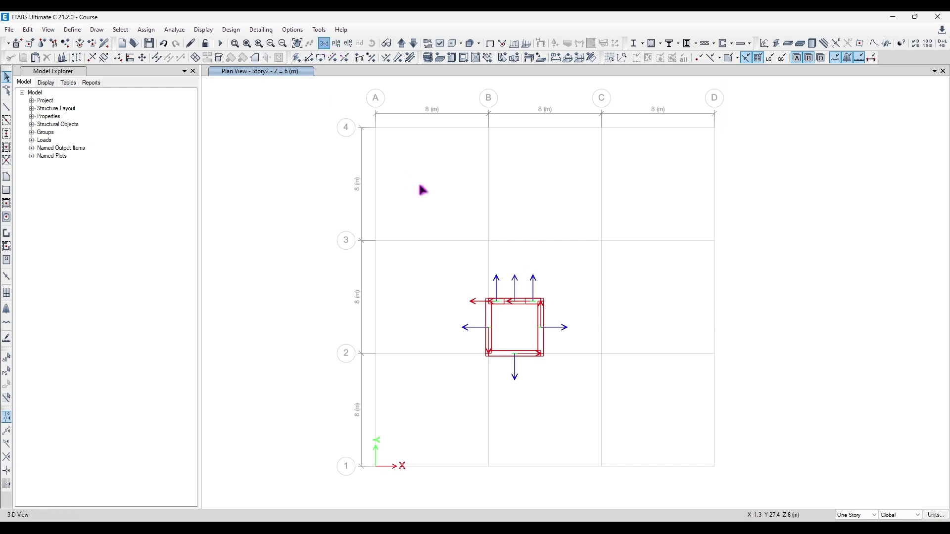
{"action": "middle_click_drag", "start_coordinate": [531, 263], "coordinate": [578, 305], "text": "shift"}
{"action": "middle_click_drag", "start_coordinate": [446, 209], "coordinate": [616, 182], "text": "shift"}
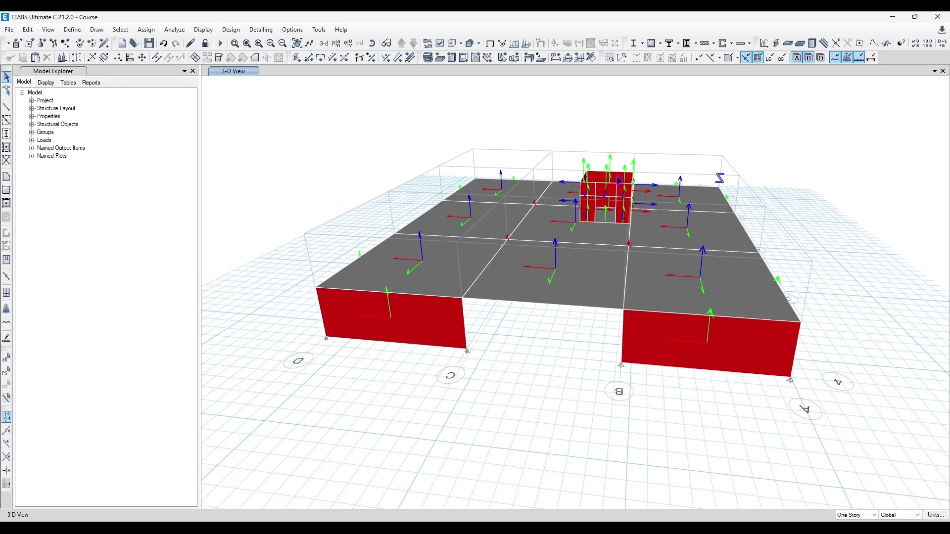
{"action": "middle_click_drag", "start_coordinate": [635, 183], "coordinate": [617, 282], "text": "shift"}
{"action": "scroll", "coordinate": [636, 205], "scroll_direction": "up", "scroll_amount": 5}
{"action": "middle_click_drag", "start_coordinate": [636, 197], "coordinate": [657, 157], "text": "shift"}
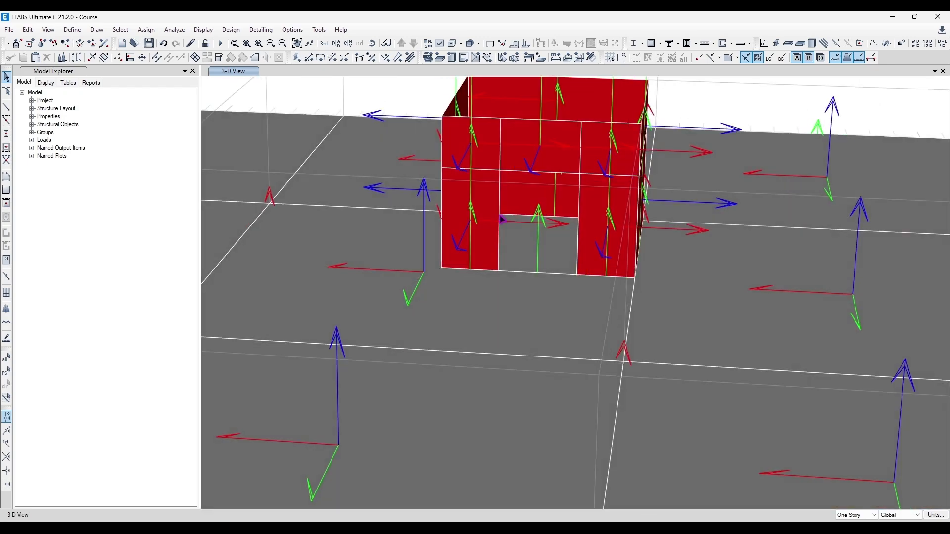
Display the 3D model with extruded sections and examine the wall core from several angles
{"action": "left_click", "coordinate": [453, 45]}
{"action": "middle_click_drag", "start_coordinate": [545, 197], "coordinate": [616, 183], "text": "shift"}
{"action": "middle_click_drag", "start_coordinate": [515, 369], "coordinate": [560, 314], "text": "shift"}
{"action": "scroll", "coordinate": [560, 314], "scroll_direction": "down", "scroll_amount": 5}
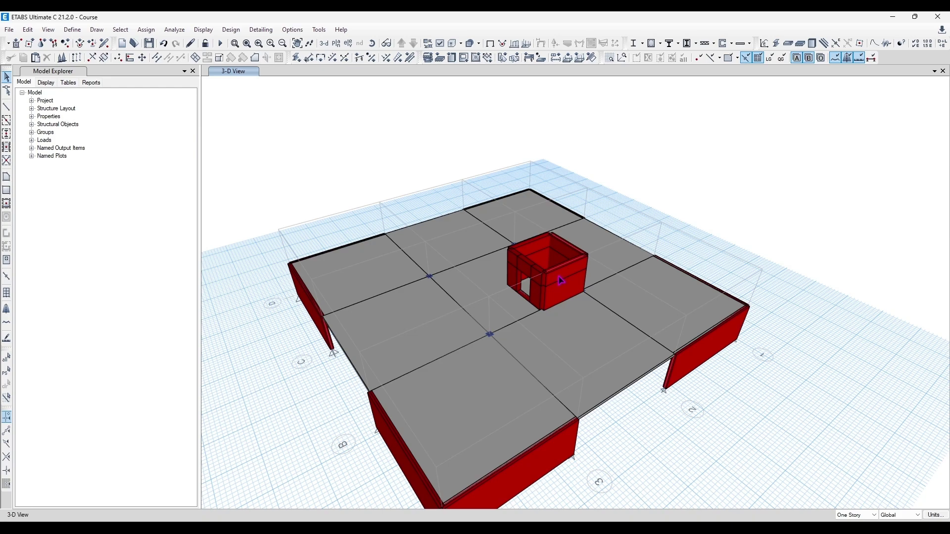
{"action": "scroll", "coordinate": [559, 277], "scroll_direction": "up", "scroll_amount": 3}
{"action": "middle_click_drag", "start_coordinate": [530, 304], "coordinate": [619, 296], "text": "shift"}
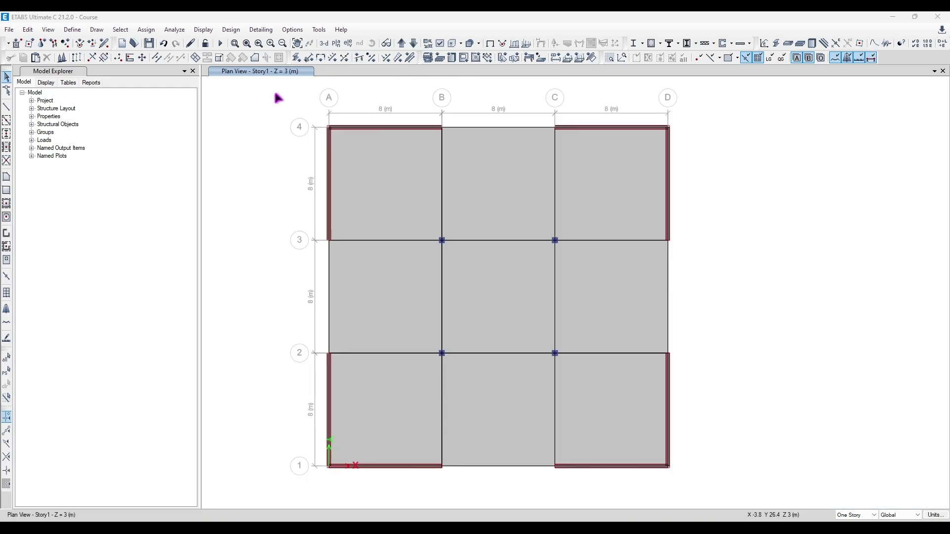
Start drawing slab rebar on the Story1 plan and review the available rebar size, material and width properties
{"action": "left_click", "coordinate": [97, 30]}
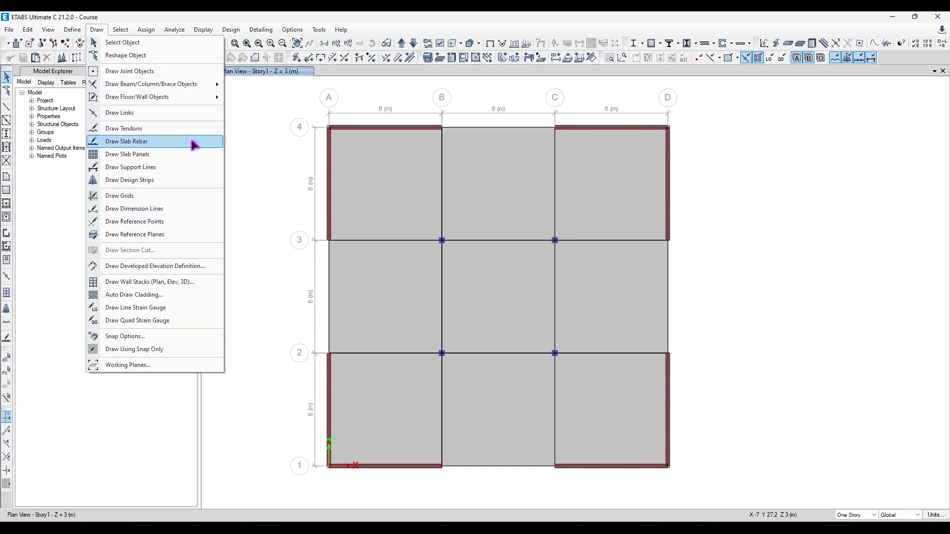
{"action": "left_click", "coordinate": [154, 143]}
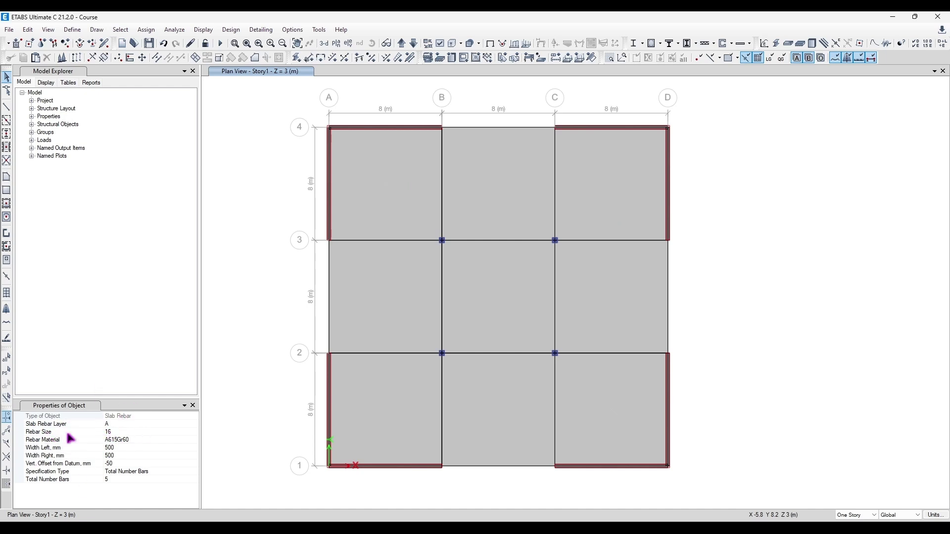
{"action": "left_click", "coordinate": [128, 433]}
{"action": "left_click", "coordinate": [195, 432]}
{"action": "scroll", "coordinate": [182, 452], "scroll_direction": "down", "scroll_amount": 2}
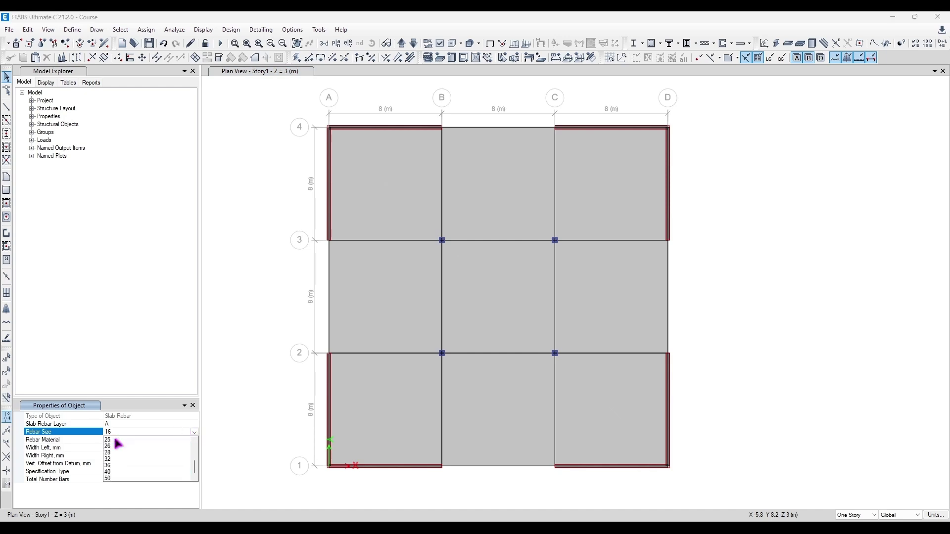
{"action": "left_click", "coordinate": [195, 432]}
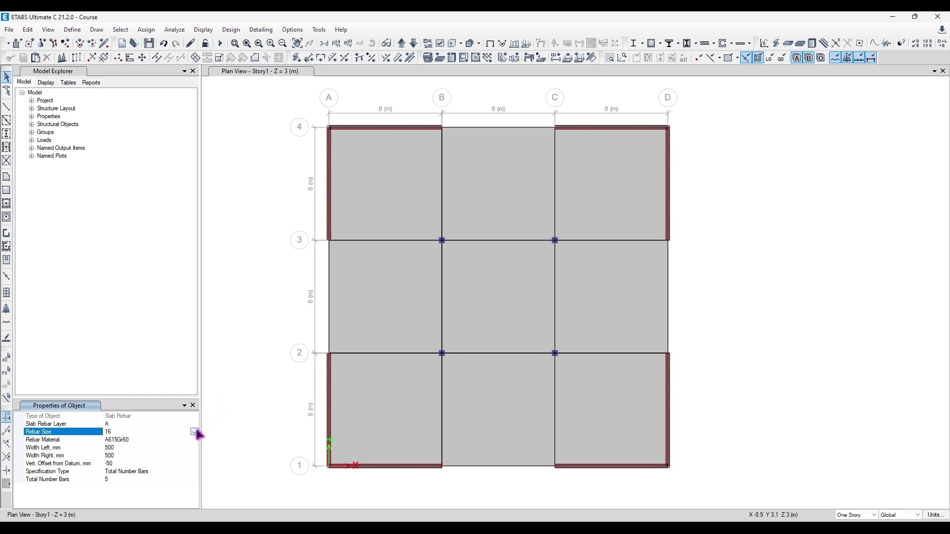
{"action": "left_click", "coordinate": [149, 440]}
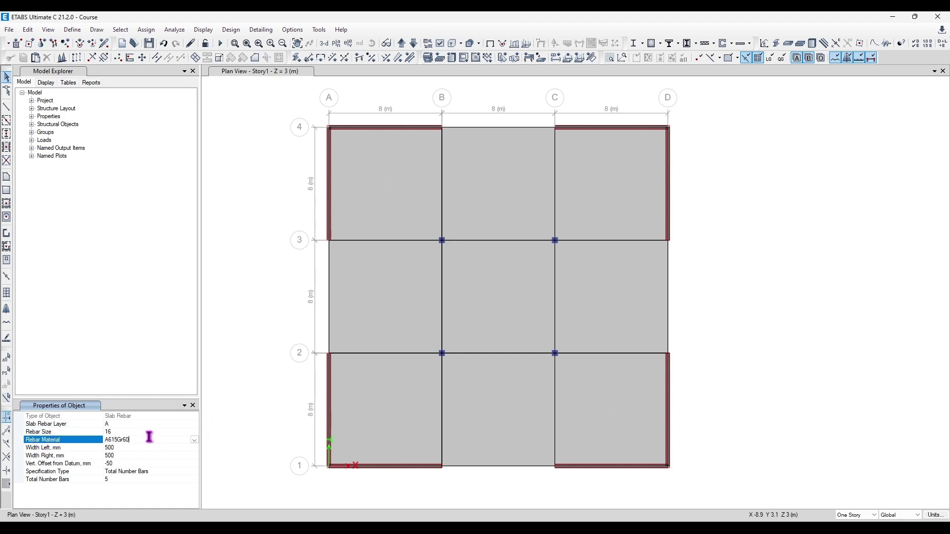
{"action": "left_click", "coordinate": [78, 29]}
{"action": "left_click", "coordinate": [79, 29]}
{"action": "left_click", "coordinate": [82, 31]}
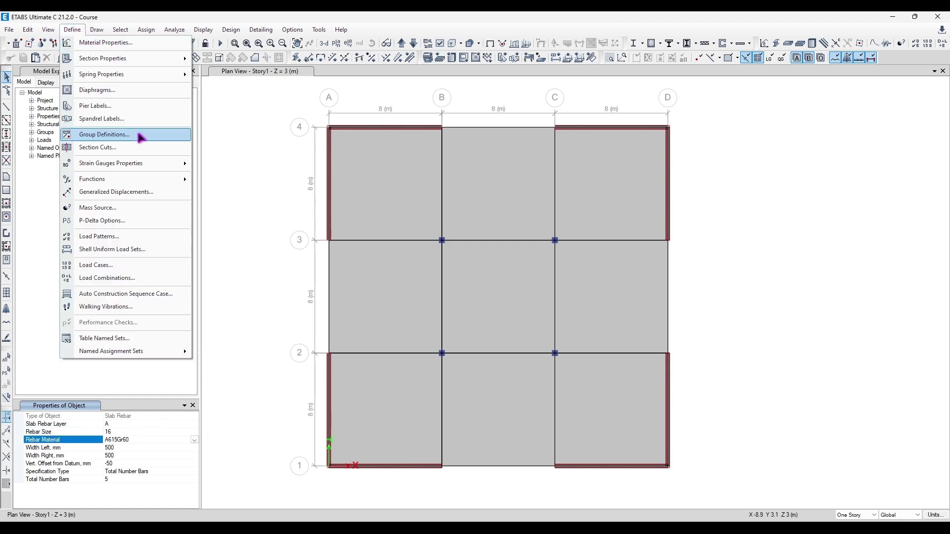
{"action": "left_click", "coordinate": [159, 450]}
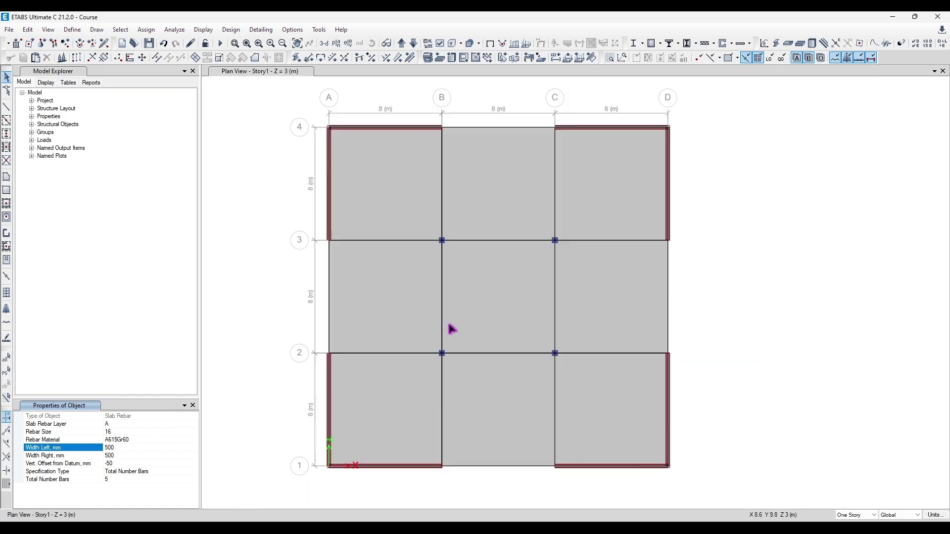
{"action": "scroll", "coordinate": [450, 322], "scroll_direction": "up", "scroll_amount": 2}
{"action": "left_click", "coordinate": [436, 388]}
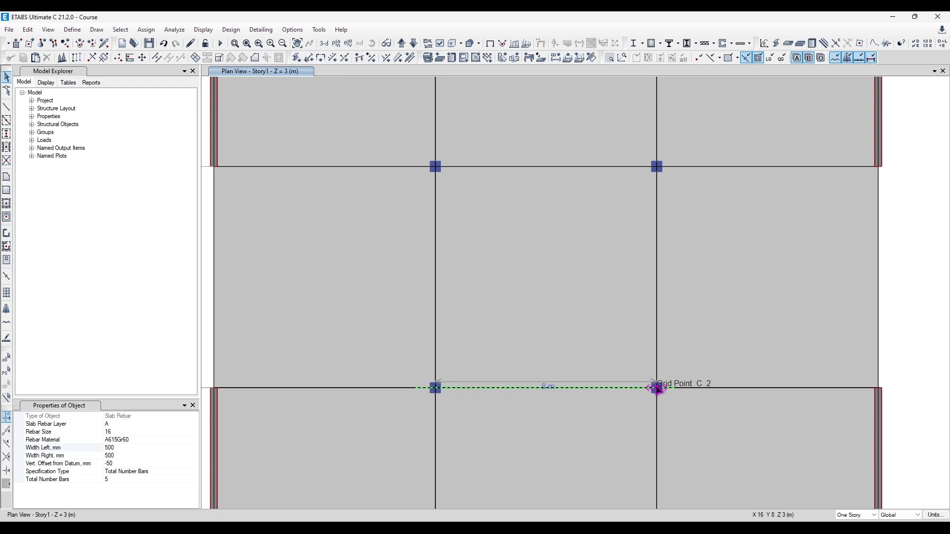
{"action": "key", "text": "Escape"}
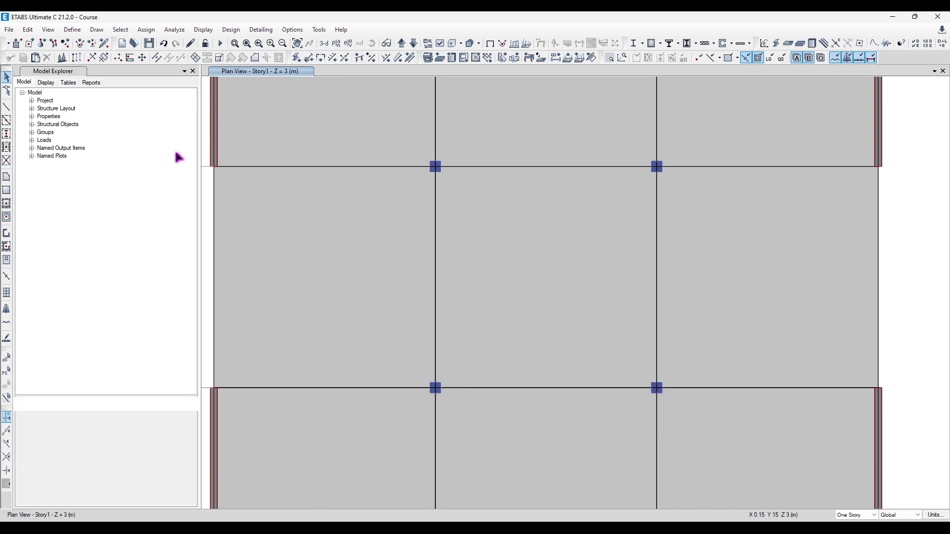
Restart the Draw Slab Rebar command and review the specification type options
{"action": "left_click", "coordinate": [82, 31]}
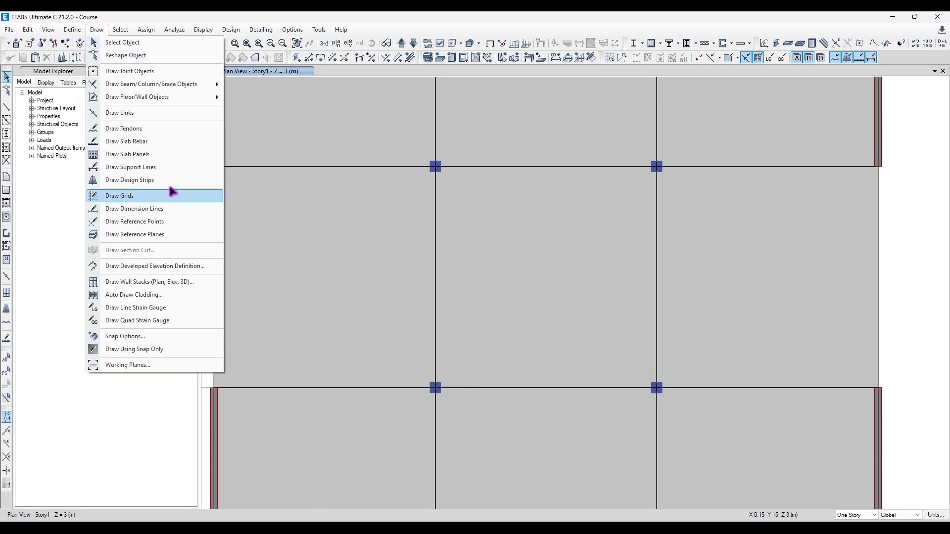
{"action": "left_click", "coordinate": [161, 142]}
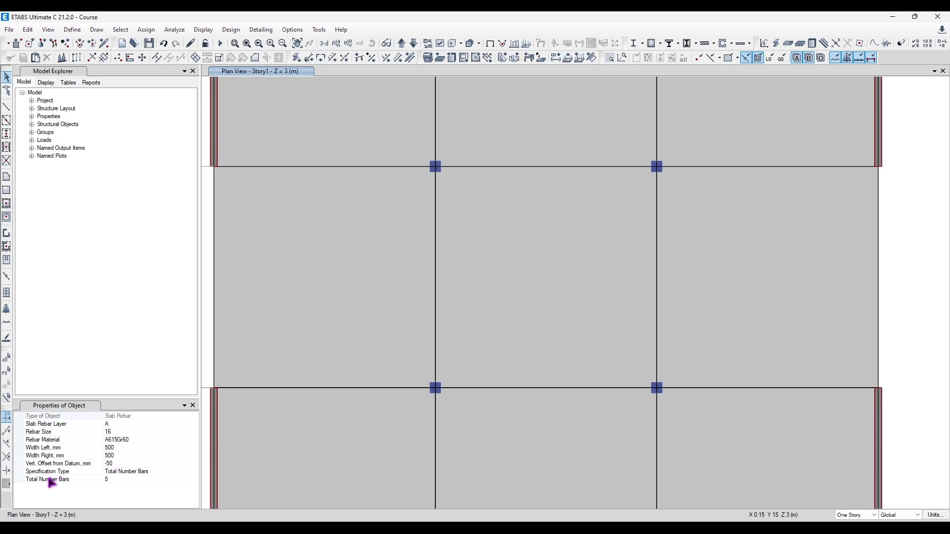
{"action": "left_click", "coordinate": [137, 471]}
{"action": "left_click", "coordinate": [194, 472]}
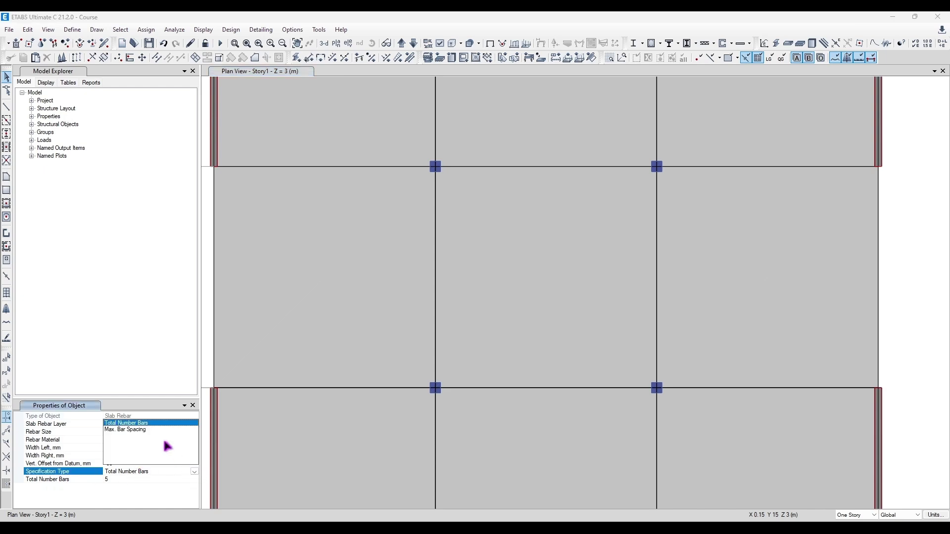
{"action": "left_click", "coordinate": [194, 472]}
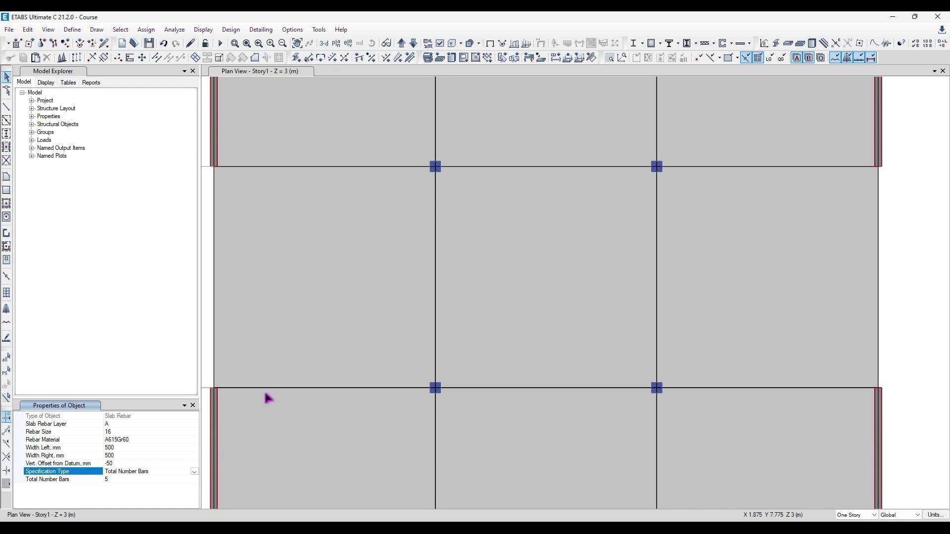
Handwrite the rebar note "5 Φ 12/m" over the central bay with the screen pen and draw an arrow beneath it
{"action": "left_click", "coordinate": [512, 284]}
{"action": "key", "text": "ctrl+shift+3"}
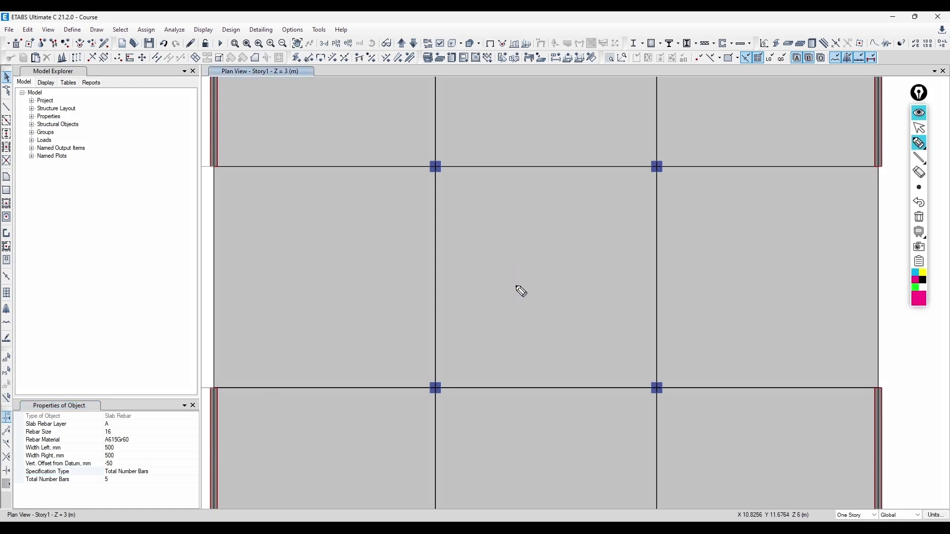
{"action": "left_click", "coordinate": [917, 143]}
{"action": "mouse_move", "coordinate": [505, 267]}
{"action": "left_mouse_down"}
{"action": "mouse_move", "coordinate": [495, 286]}
{"action": "mouse_move", "coordinate": [531, 271]}
{"action": "mouse_move", "coordinate": [527, 281]}
{"action": "mouse_move", "coordinate": [532, 256]}
{"action": "mouse_move", "coordinate": [547, 276]}
{"action": "left_mouse_up"}
{"action": "left_click_drag", "start_coordinate": [552, 261], "coordinate": [569, 272]}
{"action": "mouse_move", "coordinate": [575, 264]}
{"action": "left_mouse_down"}
{"action": "mouse_move", "coordinate": [592, 259]}
{"action": "mouse_move", "coordinate": [598, 239]}
{"action": "left_mouse_up"}
{"action": "mouse_move", "coordinate": [509, 298]}
{"action": "left_mouse_down"}
{"action": "mouse_move", "coordinate": [555, 292]}
{"action": "mouse_move", "coordinate": [558, 283]}
{"action": "left_mouse_up"}
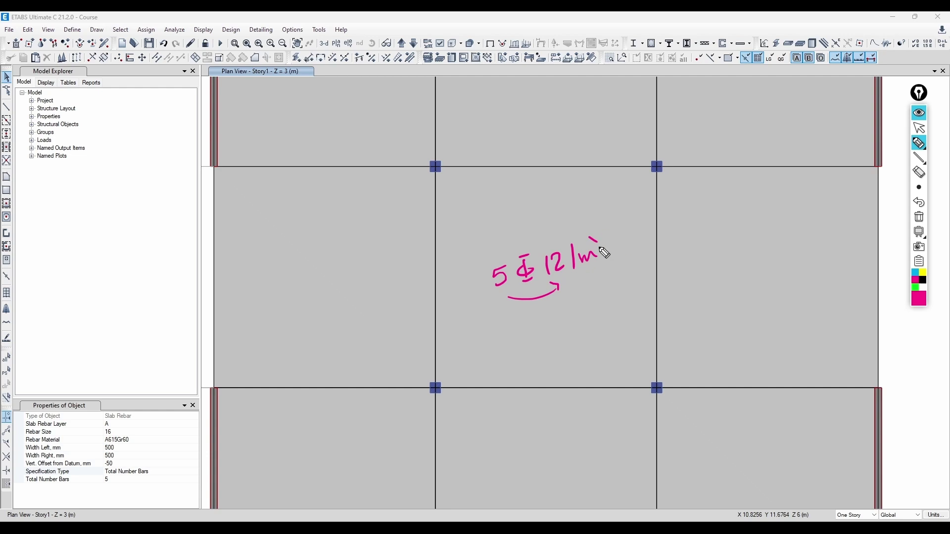
Handwrite and underline the note "10 Φ 16/m" below the first one, and clear all pen annotations
{"action": "mouse_move", "coordinate": [504, 330]}
{"action": "left_mouse_down"}
{"action": "mouse_move", "coordinate": [498, 349]}
{"action": "mouse_move", "coordinate": [512, 332]}
{"action": "left_mouse_up"}
{"action": "mouse_move", "coordinate": [539, 327]}
{"action": "left_mouse_down"}
{"action": "mouse_move", "coordinate": [555, 325]}
{"action": "mouse_move", "coordinate": [544, 340]}
{"action": "left_mouse_up"}
{"action": "left_click_drag", "start_coordinate": [550, 341], "coordinate": [565, 324]}
{"action": "left_click_drag", "start_coordinate": [577, 304], "coordinate": [574, 316]}
{"action": "mouse_move", "coordinate": [589, 294]}
{"action": "left_mouse_down"}
{"action": "mouse_move", "coordinate": [587, 314]}
{"action": "mouse_move", "coordinate": [613, 303]}
{"action": "left_mouse_up"}
{"action": "left_click_drag", "start_coordinate": [611, 296], "coordinate": [620, 292]}
{"action": "left_click_drag", "start_coordinate": [503, 358], "coordinate": [581, 329]}
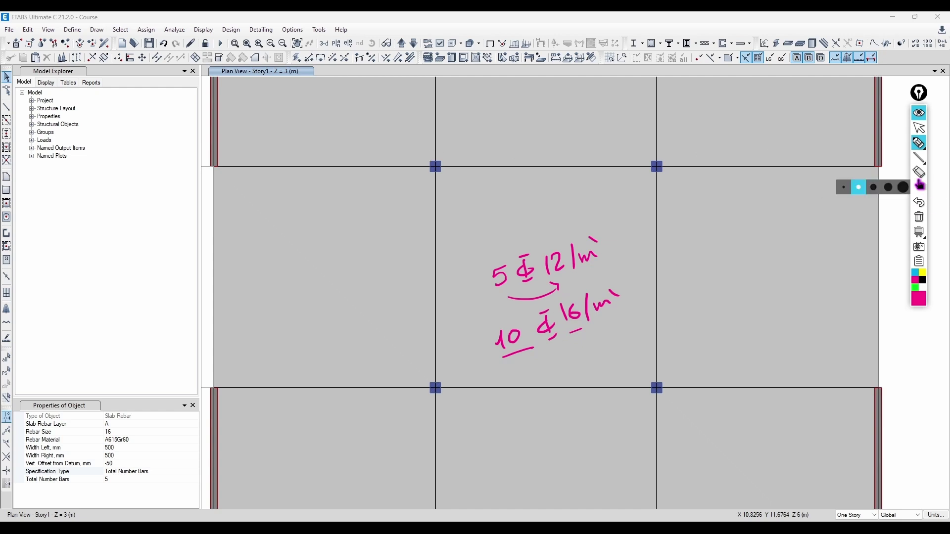
{"action": "left_click", "coordinate": [919, 217]}
{"action": "key", "text": "ctrl+shift+2"}
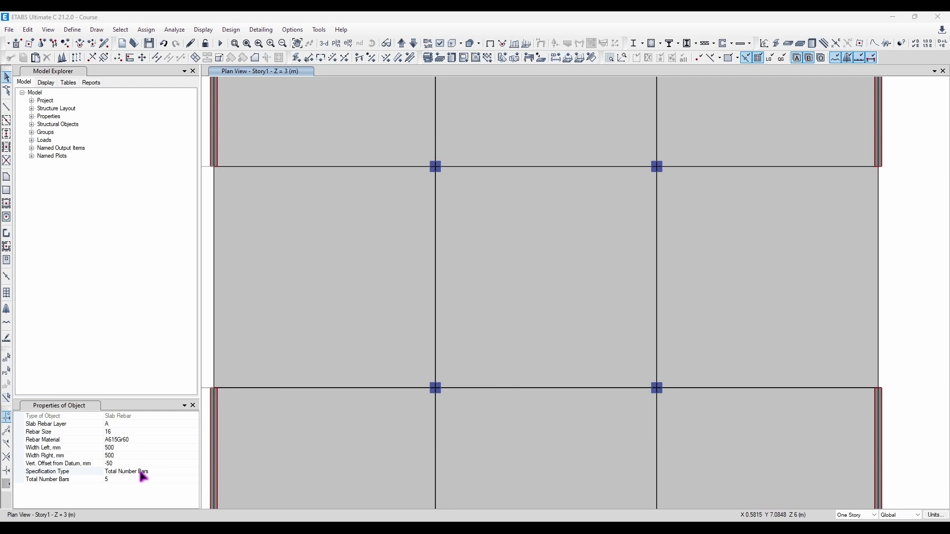
Draw slab rebar with 5 bars of size 16 and 500 mm widths on both sides, from grid point B2 to C2
{"action": "left_click", "coordinate": [110, 480]}
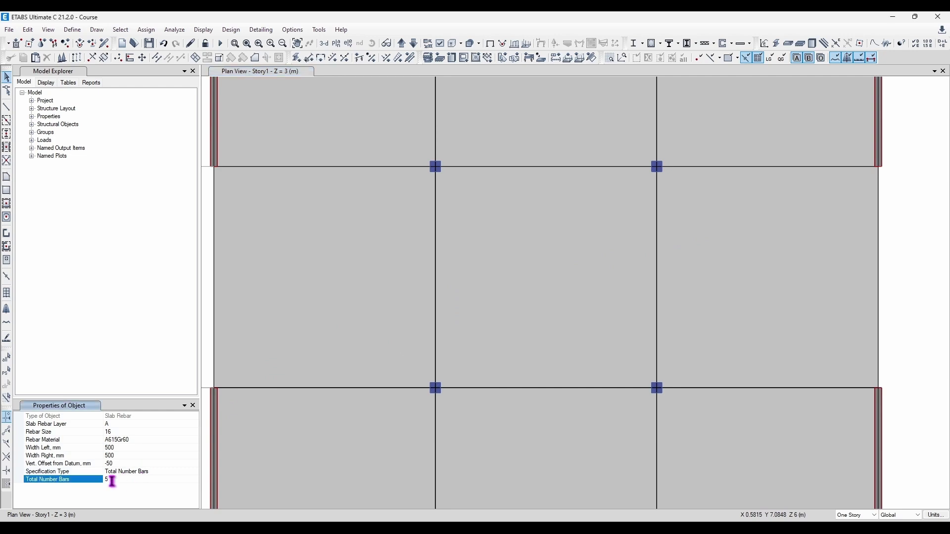
{"action": "left_click", "coordinate": [131, 455]}
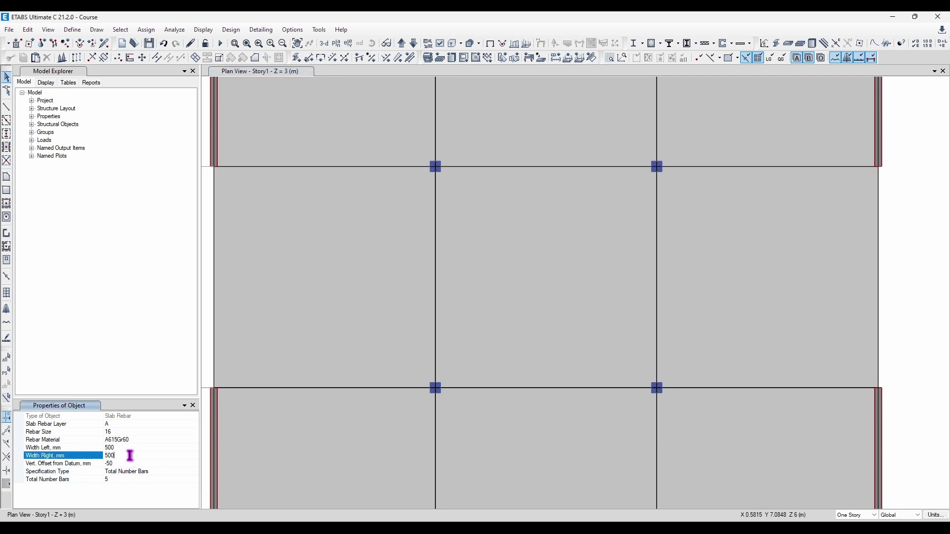
{"action": "right_click", "coordinate": [512, 264]}
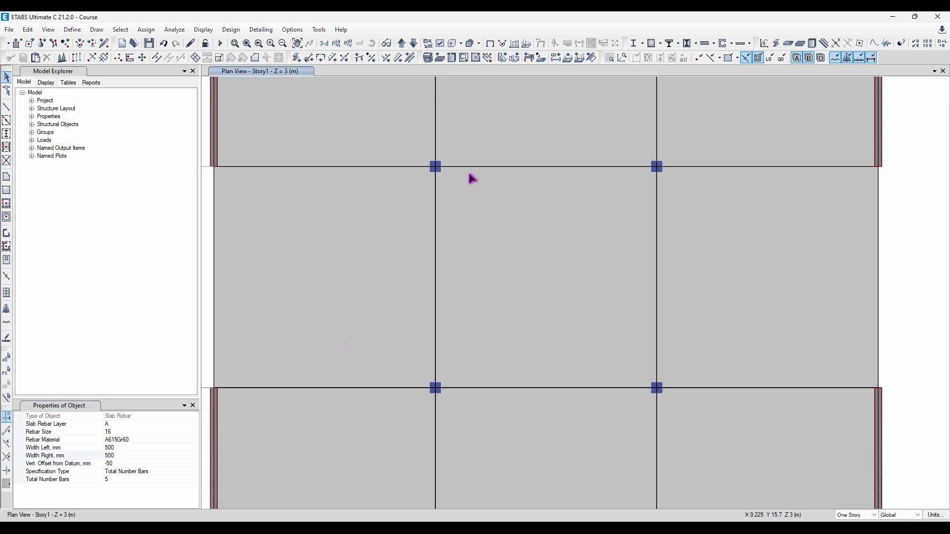
{"action": "left_click", "coordinate": [435, 388]}
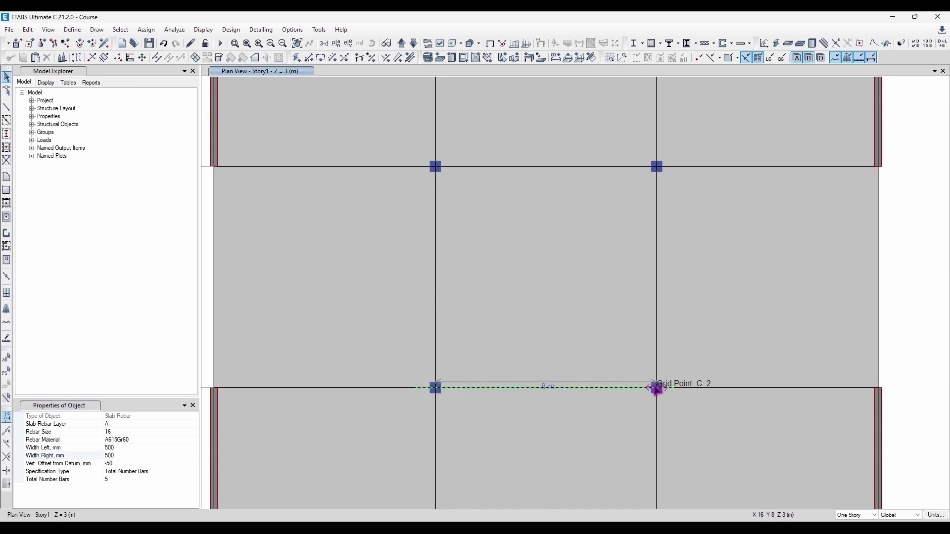
{"action": "left_click", "coordinate": [657, 388]}
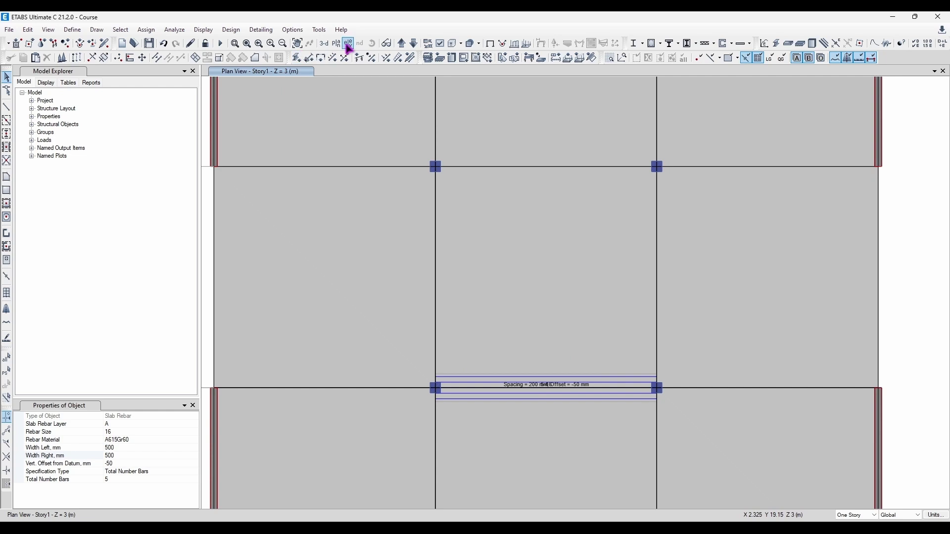
Hide the slab rebar labels and properties in the plan view and examine the bars with their spacing and offset text
{"action": "left_click", "coordinate": [440, 44]}
{"action": "left_click", "coordinate": [164, 77]}
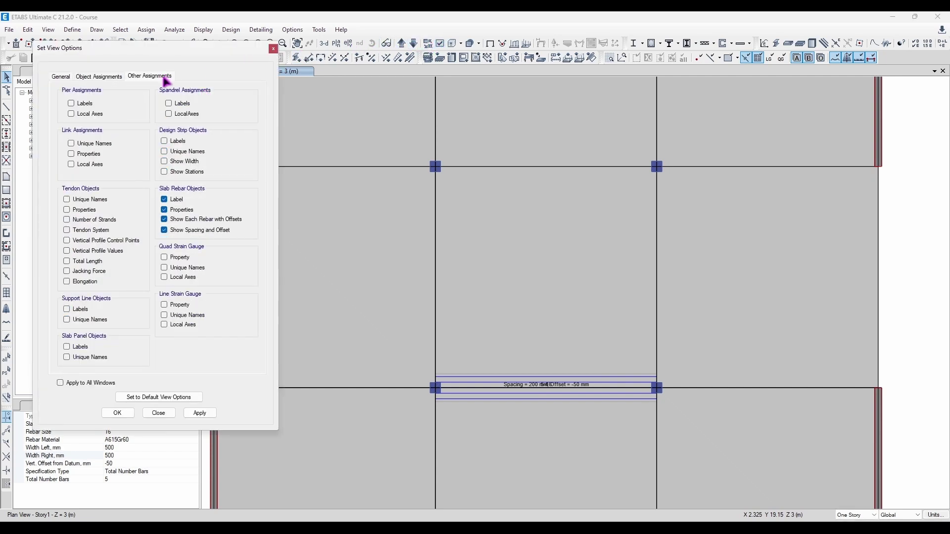
{"action": "left_click", "coordinate": [177, 199]}
{"action": "left_click", "coordinate": [182, 210]}
{"action": "left_click", "coordinate": [217, 220]}
{"action": "left_click", "coordinate": [200, 413]}
{"action": "scroll", "coordinate": [544, 403], "scroll_direction": "up", "scroll_amount": 3}
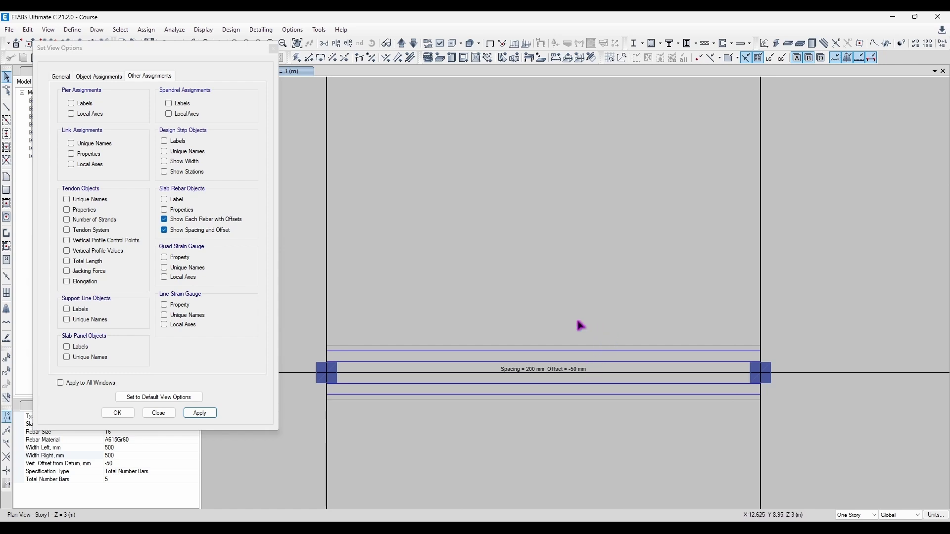
{"action": "scroll", "coordinate": [562, 325], "scroll_direction": "down", "scroll_amount": 1}
{"action": "scroll", "coordinate": [562, 325], "scroll_direction": "up", "scroll_amount": 1}
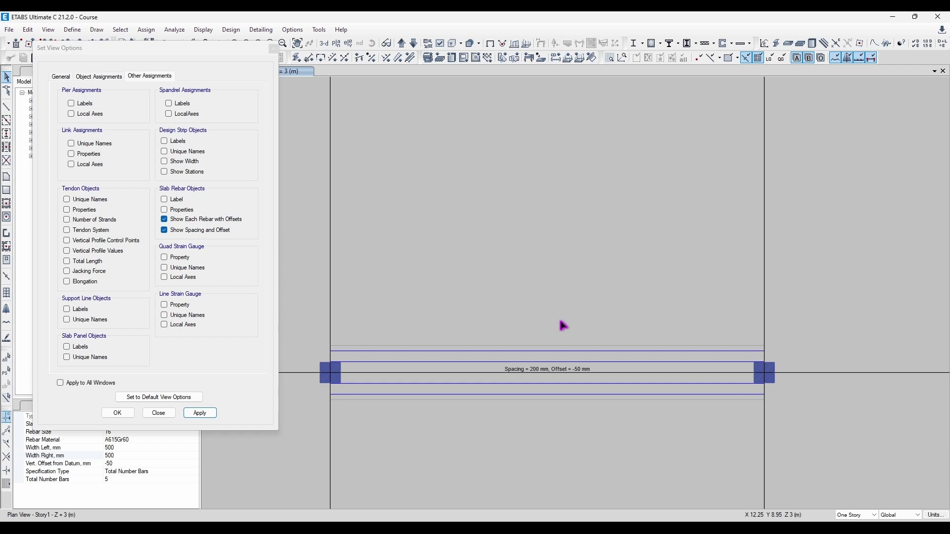
{"action": "scroll", "coordinate": [683, 333], "scroll_direction": "down", "scroll_amount": 1}
{"action": "left_click", "coordinate": [273, 48]}
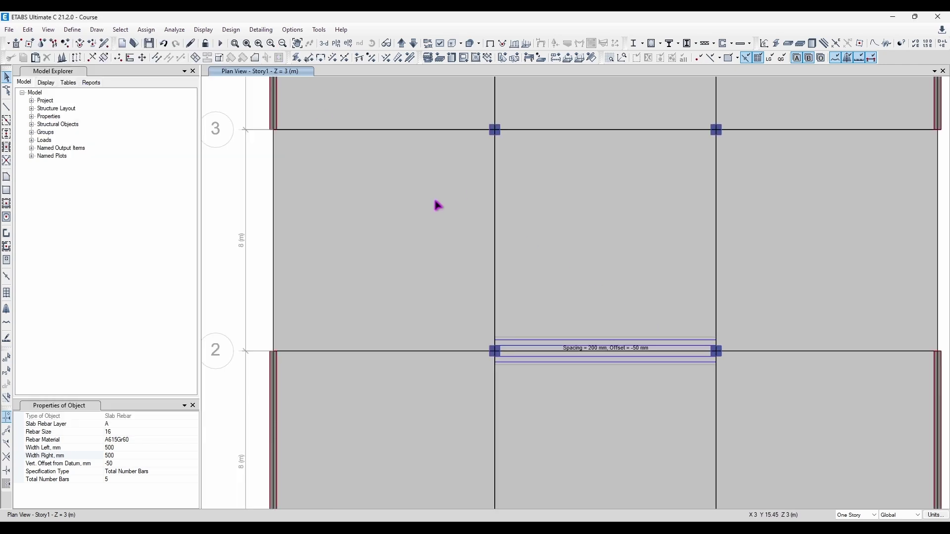
Delete the slab rebar between grid points B2 and C2
{"action": "scroll", "coordinate": [558, 299], "scroll_direction": "down", "scroll_amount": 1}
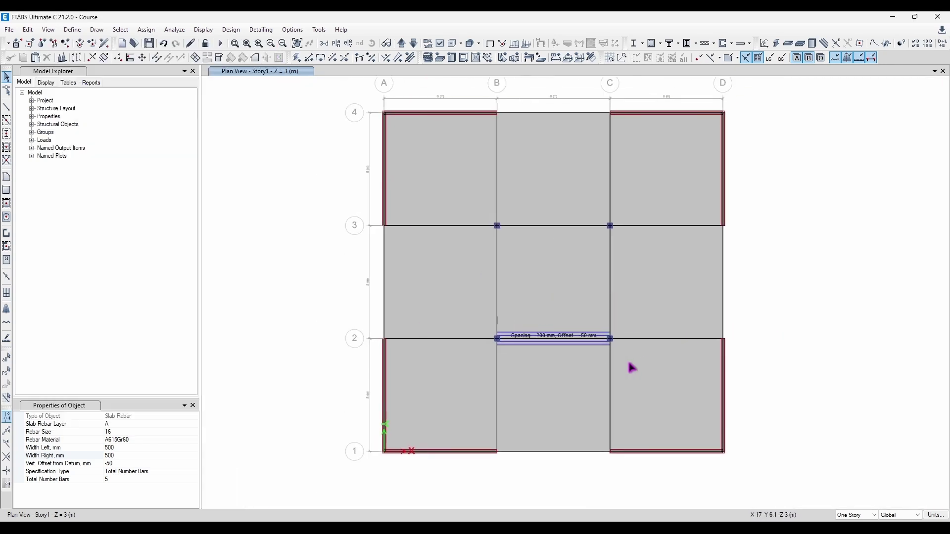
{"action": "key", "text": "Delete"}
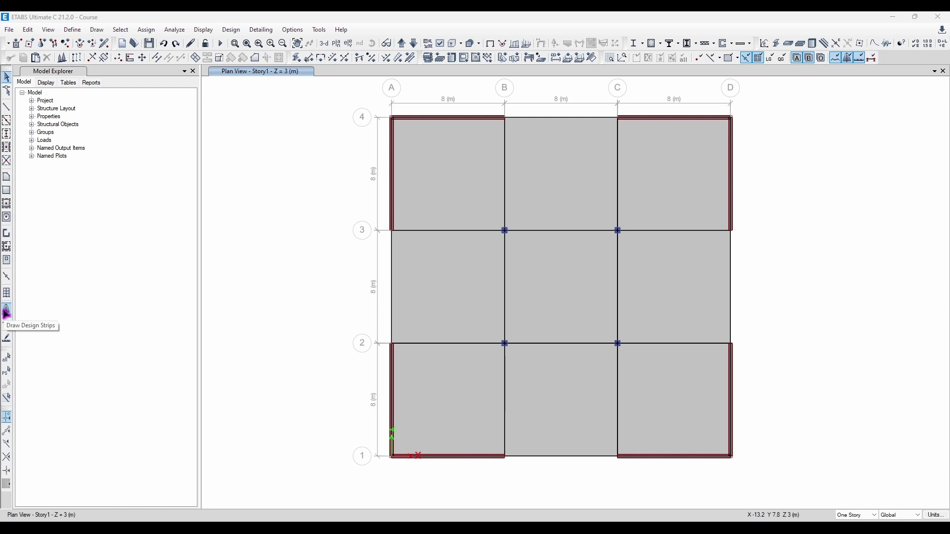
Start the Draw Design Strips command and review the strip layer, object type, strip design type and start width properties
{"action": "left_click", "coordinate": [7, 310]}
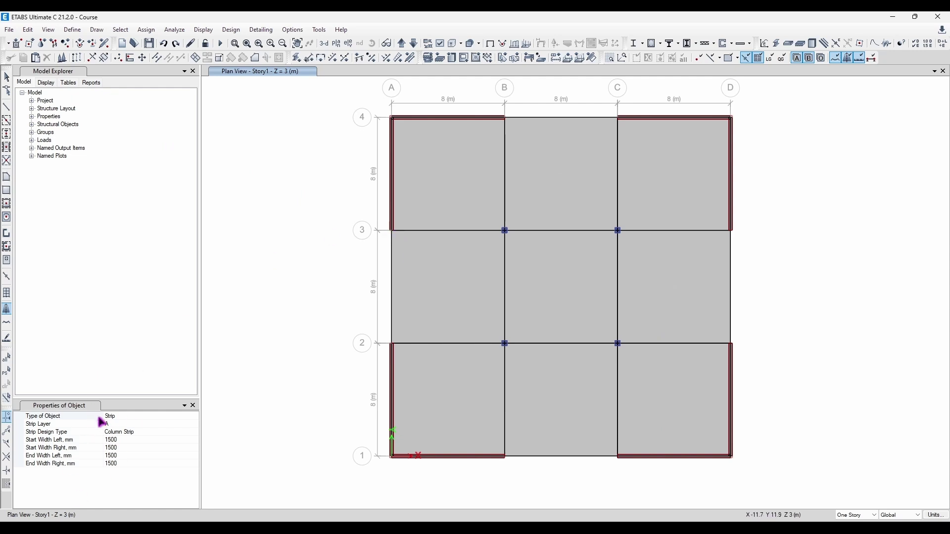
{"action": "left_click", "coordinate": [116, 424]}
{"action": "left_click", "coordinate": [194, 423]}
{"action": "left_click", "coordinate": [137, 431]}
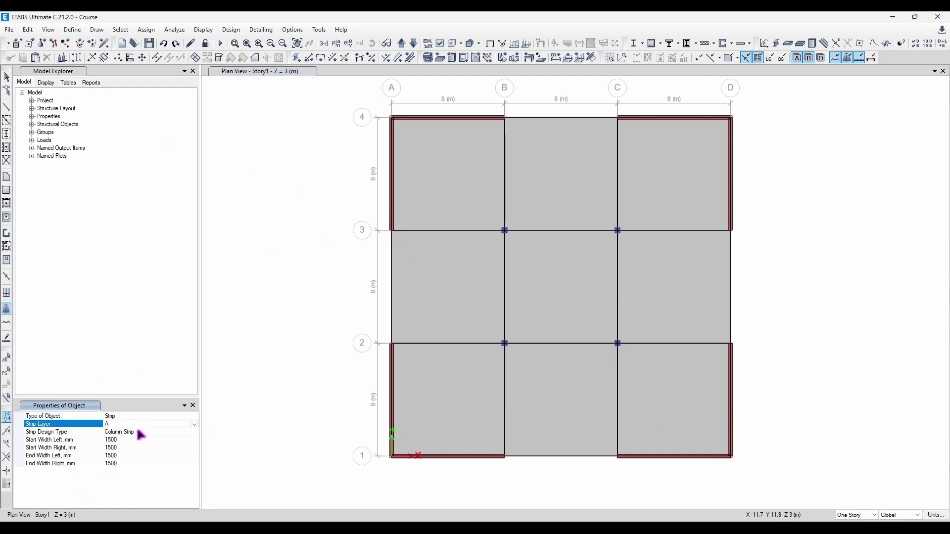
{"action": "left_click", "coordinate": [147, 415]}
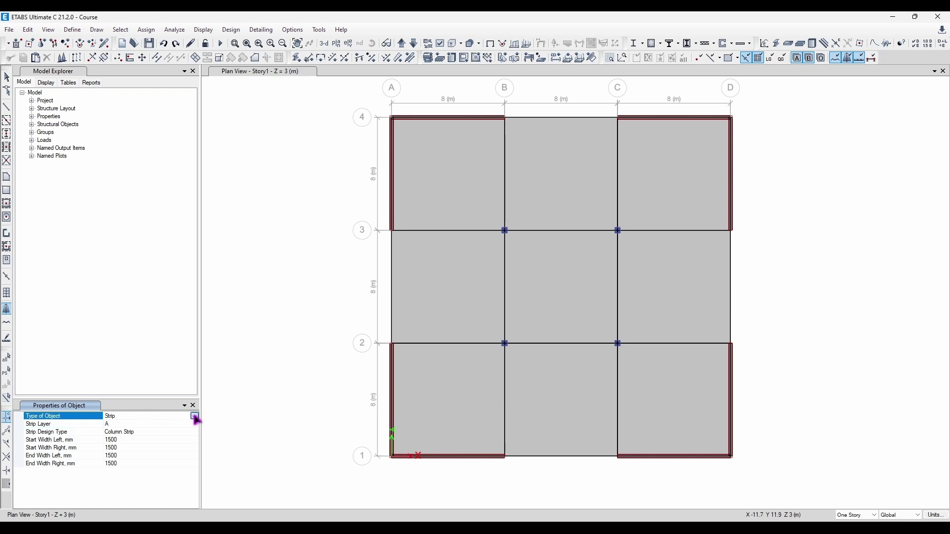
{"action": "left_click", "coordinate": [139, 432]}
{"action": "left_click", "coordinate": [195, 433]}
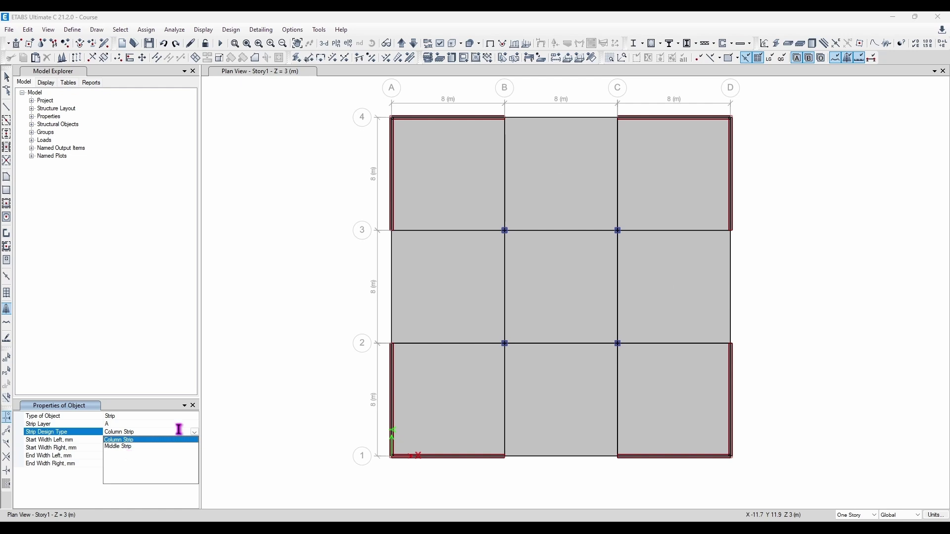
{"action": "left_click", "coordinate": [182, 440]}
{"action": "left_click", "coordinate": [121, 441]}
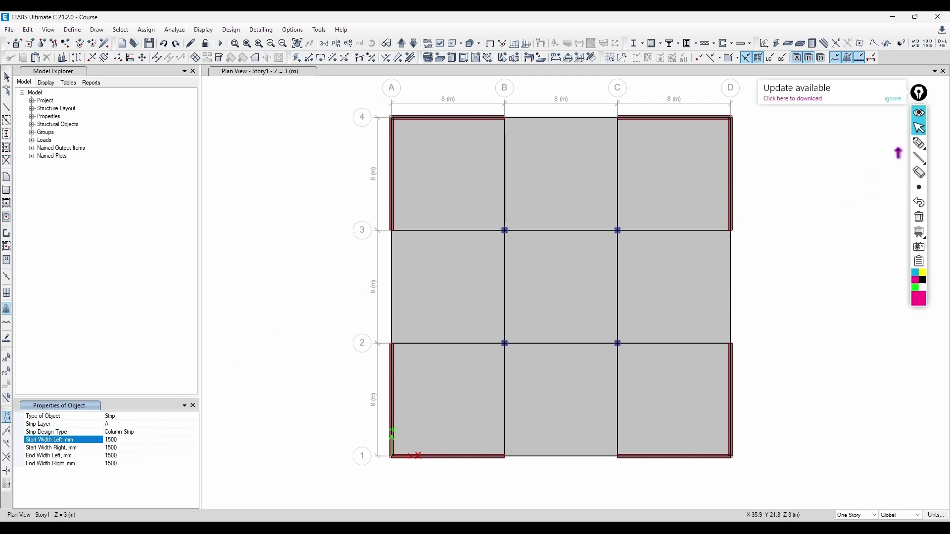
{"action": "left_click", "coordinate": [916, 146]}
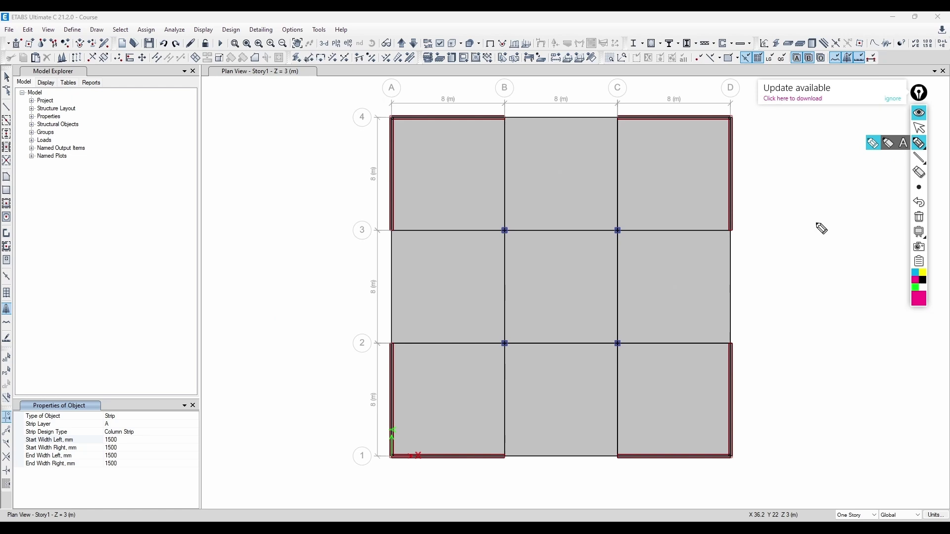
{"action": "left_click", "coordinate": [393, 228]}
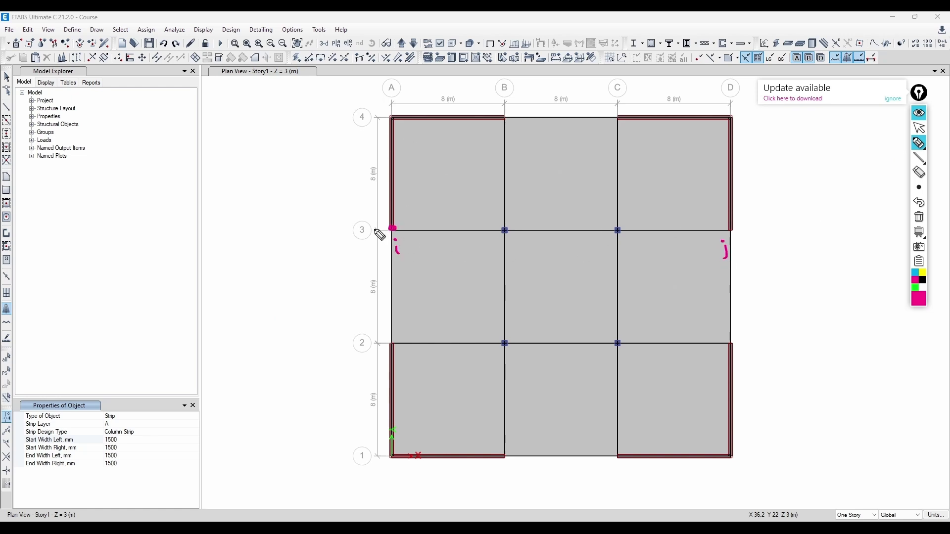
{"action": "mouse_move", "coordinate": [312, 230]}
{"action": "left_mouse_down"}
{"action": "mouse_move", "coordinate": [352, 233]}
{"action": "mouse_move", "coordinate": [340, 241]}
{"action": "left_mouse_up"}
{"action": "mouse_move", "coordinate": [424, 183]}
{"action": "left_mouse_down"}
{"action": "mouse_move", "coordinate": [432, 211]}
{"action": "mouse_move", "coordinate": [448, 195]}
{"action": "mouse_move", "coordinate": [447, 213]}
{"action": "left_mouse_up"}
{"action": "left_click_drag", "start_coordinate": [444, 198], "coordinate": [454, 197]}
{"action": "left_click_drag", "start_coordinate": [419, 256], "coordinate": [427, 258]}
{"action": "left_click_drag", "start_coordinate": [431, 255], "coordinate": [436, 279]}
{"action": "left_click_drag", "start_coordinate": [449, 246], "coordinate": [460, 264]}
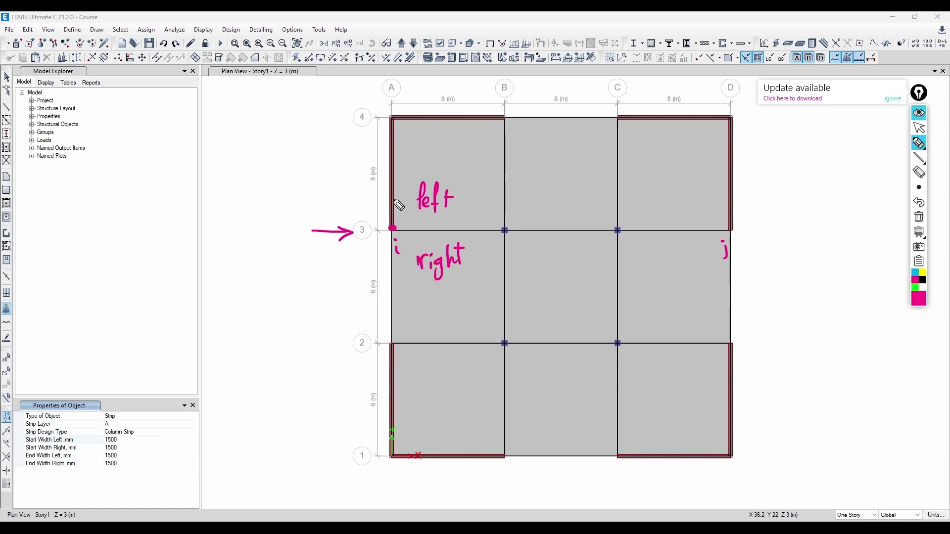
{"action": "left_click_drag", "start_coordinate": [389, 192], "coordinate": [386, 228]}
{"action": "left_click_drag", "start_coordinate": [295, 177], "coordinate": [296, 189]}
{"action": "left_click_drag", "start_coordinate": [302, 177], "coordinate": [300, 188]}
{"action": "left_click_drag", "start_coordinate": [302, 176], "coordinate": [316, 178]}
{"action": "left_click_drag", "start_coordinate": [328, 176], "coordinate": [327, 177]}
{"action": "left_click_drag", "start_coordinate": [381, 226], "coordinate": [383, 248]}
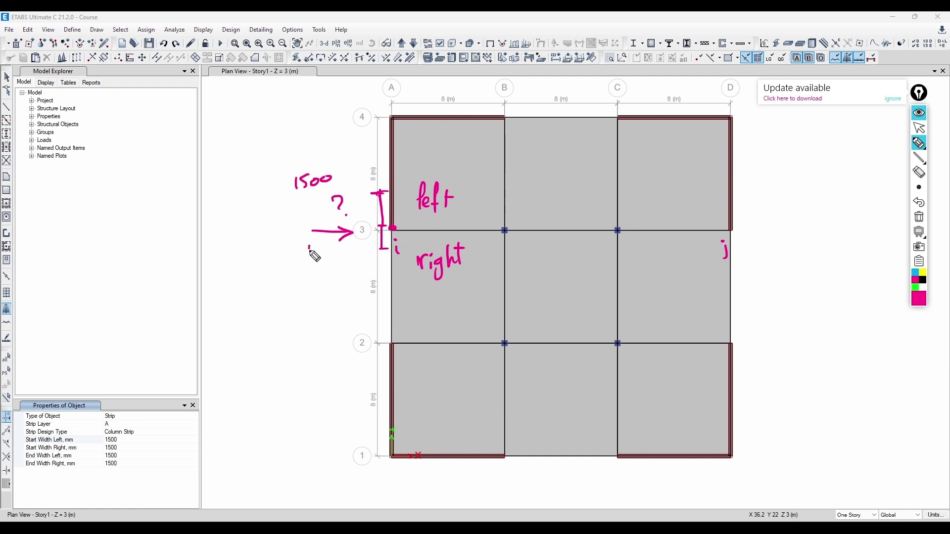
{"action": "left_click_drag", "start_coordinate": [310, 246], "coordinate": [310, 257]}
{"action": "left_click_drag", "start_coordinate": [323, 244], "coordinate": [315, 254]}
{"action": "left_click_drag", "start_coordinate": [330, 246], "coordinate": [338, 245]}
{"action": "left_click_drag", "start_coordinate": [24, 468], "coordinate": [82, 469]}
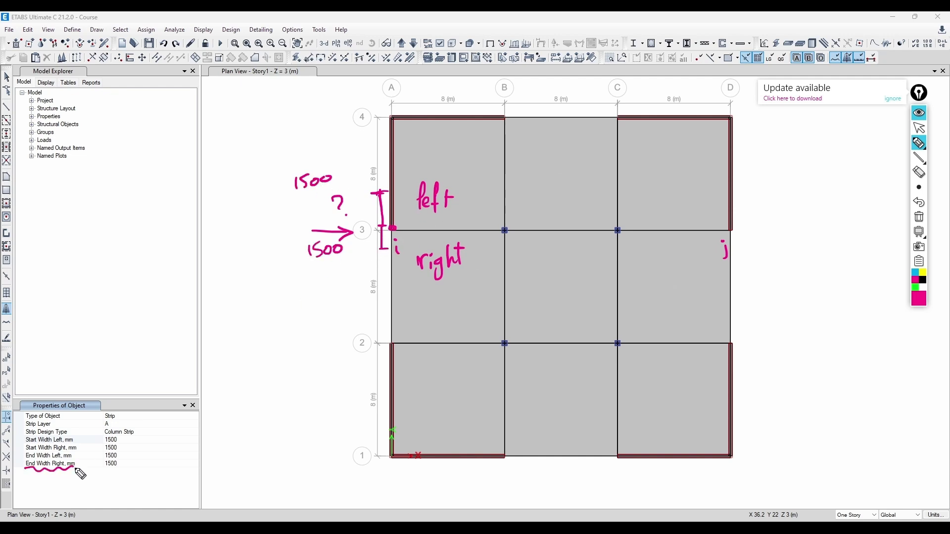
{"action": "mouse_move", "coordinate": [732, 231]}
{"action": "left_mouse_down"}
{"action": "mouse_move", "coordinate": [728, 200]}
{"action": "mouse_move", "coordinate": [731, 264]}
{"action": "left_mouse_up"}
{"action": "left_click_drag", "start_coordinate": [727, 265], "coordinate": [738, 265]}
{"action": "left_click_drag", "start_coordinate": [743, 199], "coordinate": [746, 211]}
{"action": "left_click_drag", "start_coordinate": [756, 203], "coordinate": [766, 204]}
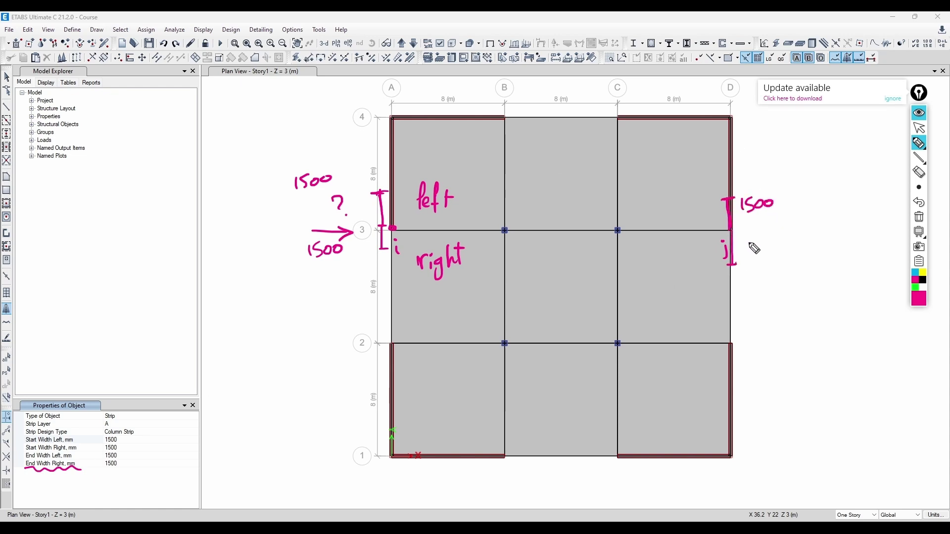
{"action": "left_click_drag", "start_coordinate": [748, 242], "coordinate": [748, 251]}
{"action": "left_click_drag", "start_coordinate": [764, 241], "coordinate": [757, 250]}
{"action": "left_click_drag", "start_coordinate": [775, 244], "coordinate": [778, 247]}
{"action": "left_click_drag", "start_coordinate": [372, 193], "coordinate": [726, 191]}
{"action": "left_click_drag", "start_coordinate": [388, 253], "coordinate": [742, 260]}
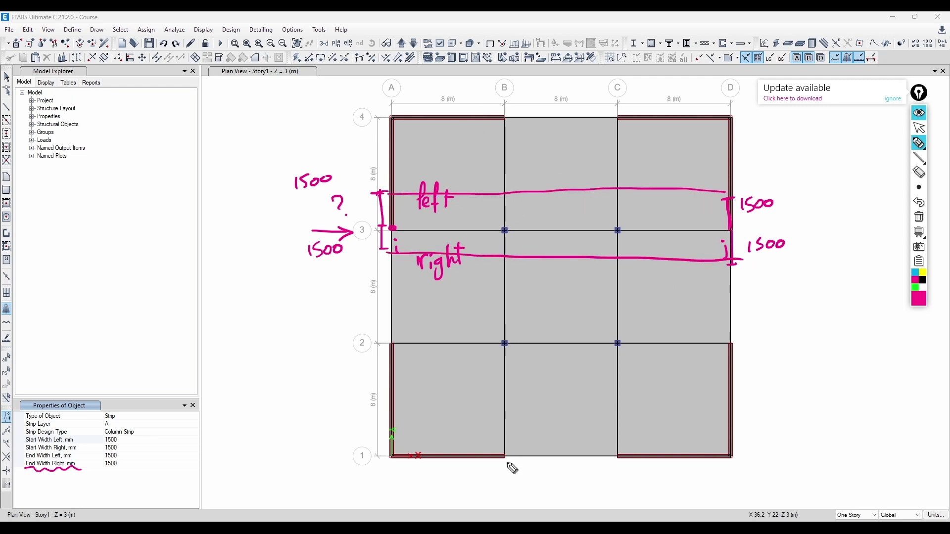
{"action": "left_click_drag", "start_coordinate": [505, 451], "coordinate": [509, 455]}
{"action": "mouse_move", "coordinate": [131, 439]}
{"action": "left_mouse_down"}
{"action": "mouse_move", "coordinate": [229, 443]}
{"action": "mouse_move", "coordinate": [253, 432]}
{"action": "left_mouse_up"}
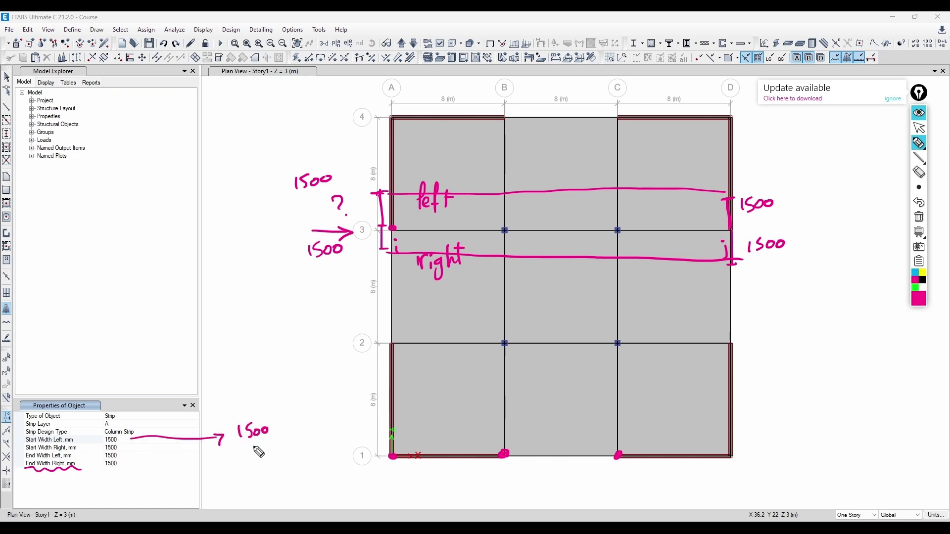
{"action": "left_click_drag", "start_coordinate": [197, 452], "coordinate": [226, 456]}
{"action": "mouse_move", "coordinate": [391, 464]}
{"action": "left_mouse_down"}
{"action": "mouse_move", "coordinate": [401, 482]}
{"action": "mouse_move", "coordinate": [371, 476]}
{"action": "left_mouse_up"}
{"action": "left_click_drag", "start_coordinate": [247, 449], "coordinate": [250, 452]}
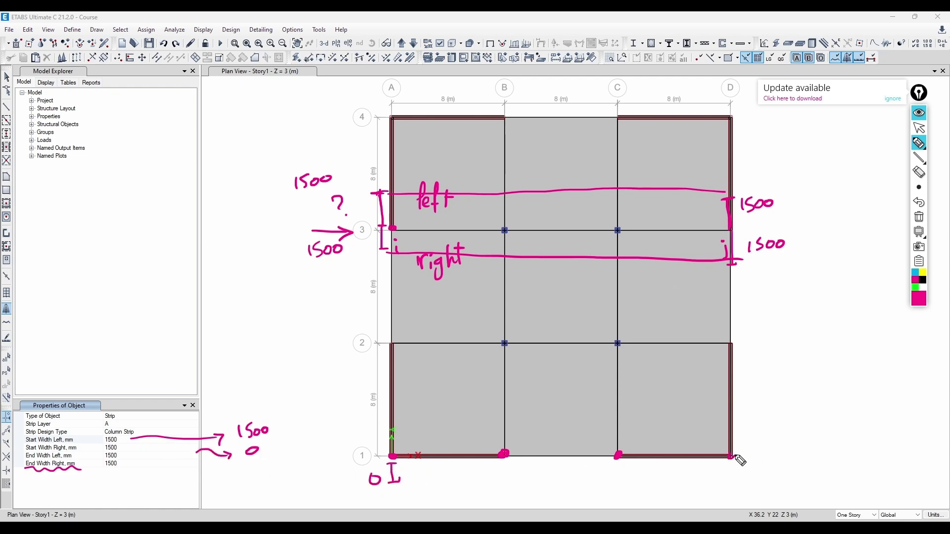
{"action": "left_click_drag", "start_coordinate": [737, 439], "coordinate": [738, 432]}
{"action": "left_click_drag", "start_coordinate": [752, 435], "coordinate": [751, 446]}
{"action": "mouse_move", "coordinate": [764, 434]}
{"action": "left_mouse_down"}
{"action": "mouse_move", "coordinate": [759, 445]}
{"action": "mouse_move", "coordinate": [787, 438]}
{"action": "left_mouse_up"}
{"action": "mouse_move", "coordinate": [737, 459]}
{"action": "left_mouse_down"}
{"action": "mouse_move", "coordinate": [750, 474]}
{"action": "mouse_move", "coordinate": [761, 465]}
{"action": "left_mouse_up"}
{"action": "left_click_drag", "start_coordinate": [395, 434], "coordinate": [726, 429]}
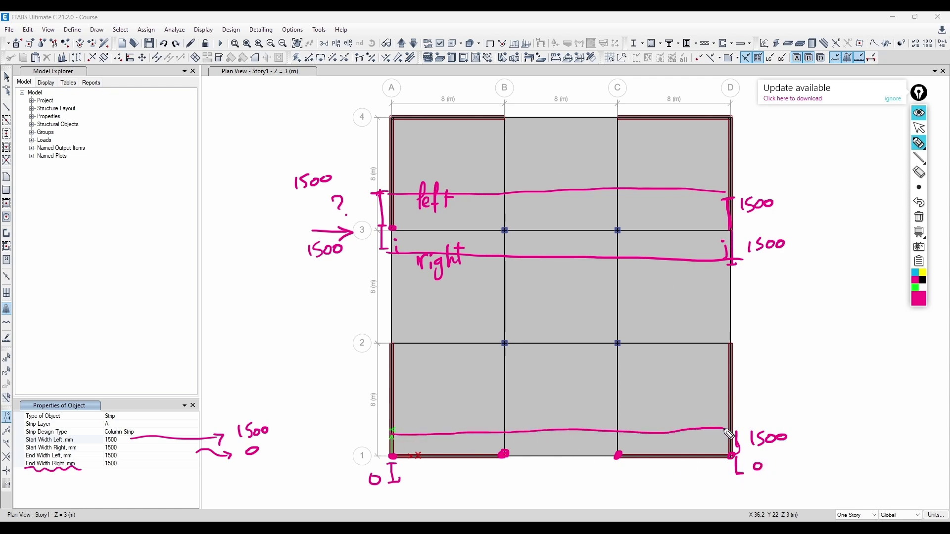
{"action": "left_click_drag", "start_coordinate": [552, 452], "coordinate": [565, 452]}
{"action": "left_click_drag", "start_coordinate": [548, 433], "coordinate": [564, 432]}
{"action": "left_click_drag", "start_coordinate": [573, 437], "coordinate": [574, 444]}
{"action": "left_click_drag", "start_coordinate": [579, 439], "coordinate": [582, 449]}
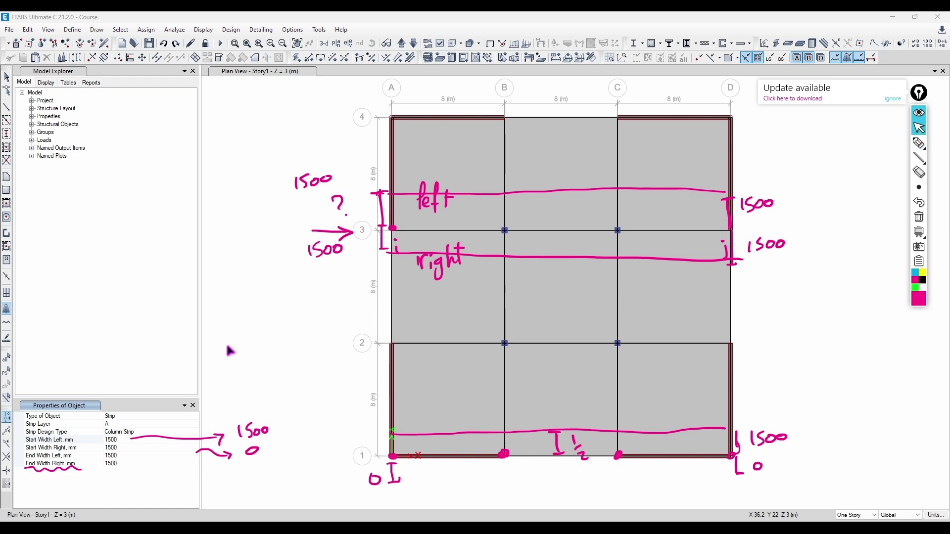
{"action": "left_click", "coordinate": [920, 218]}
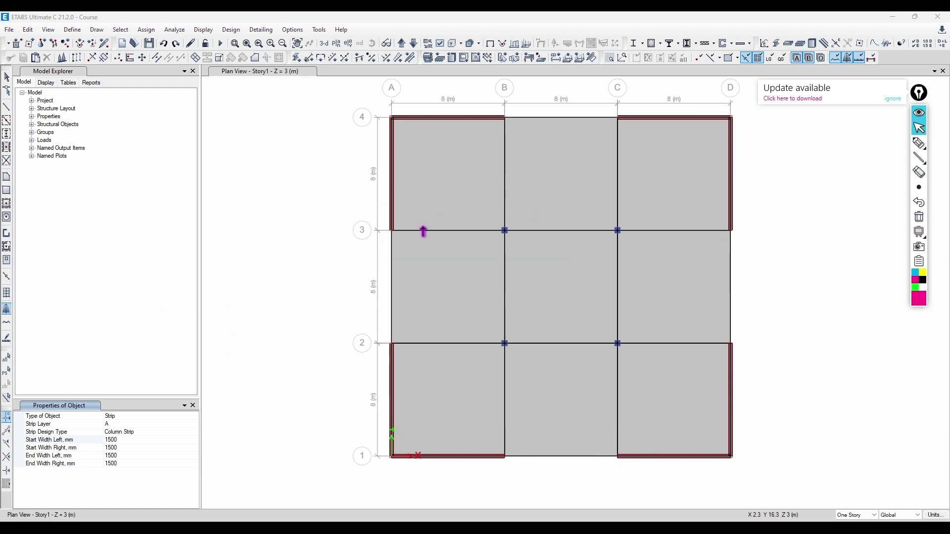
Draw layer A column strips with 1500 mm widths on both sides, from grid point A3 to D3 and from A2 to D2
{"action": "left_click", "coordinate": [392, 230]}
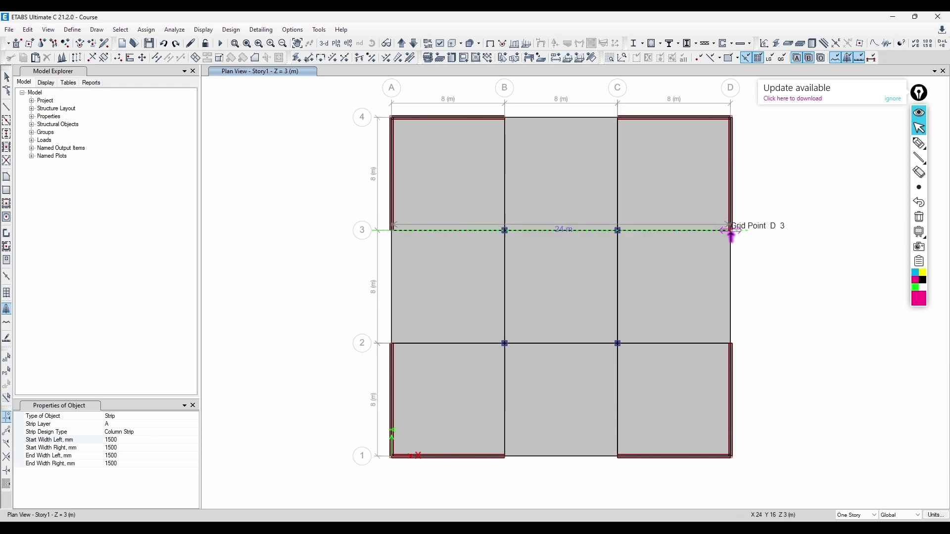
{"action": "left_click", "coordinate": [731, 229]}
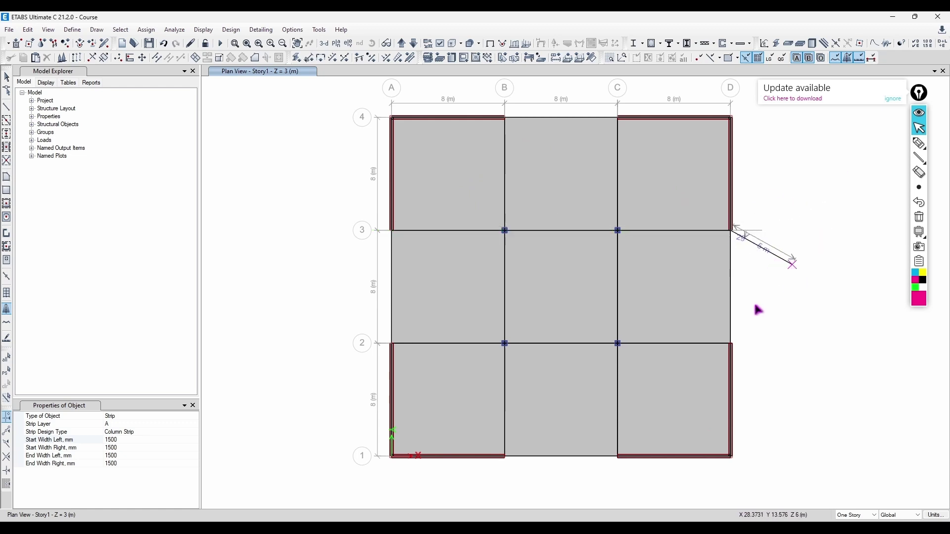
{"action": "key", "text": "Escape"}
{"action": "left_click", "coordinate": [393, 343]}
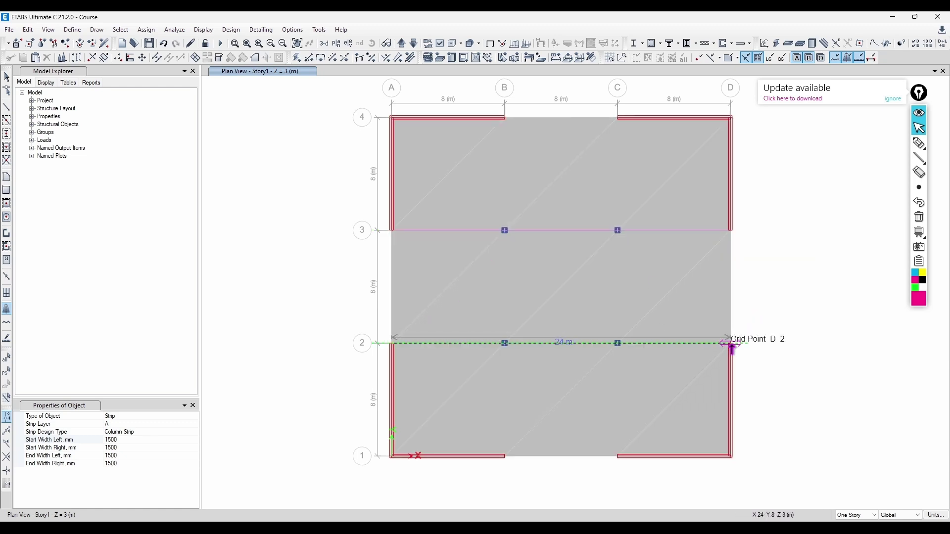
{"action": "left_click", "coordinate": [731, 342]}
{"action": "key", "text": "Escape"}
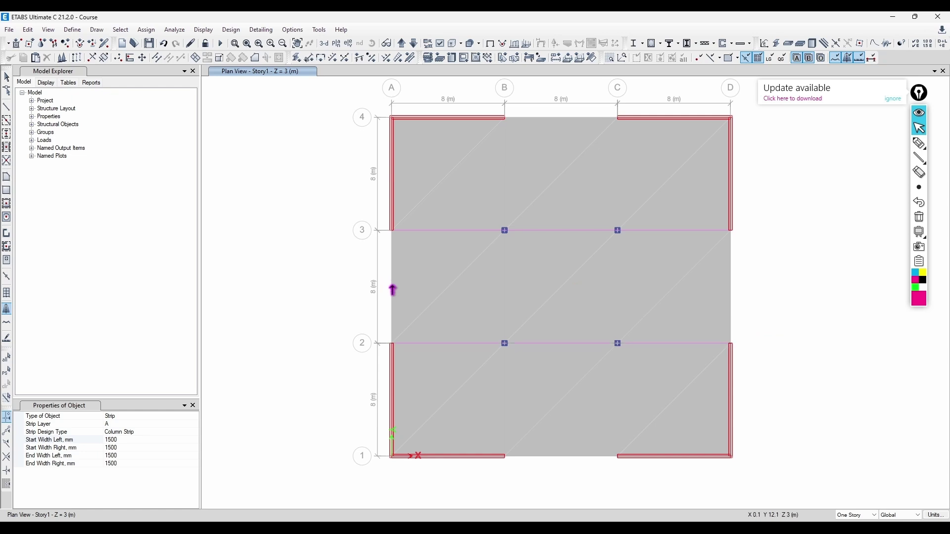
Draw a third layer A design strip across the slab from grid line A to D, about midway between grid lines 2 and 3
{"action": "left_click", "coordinate": [393, 287]}
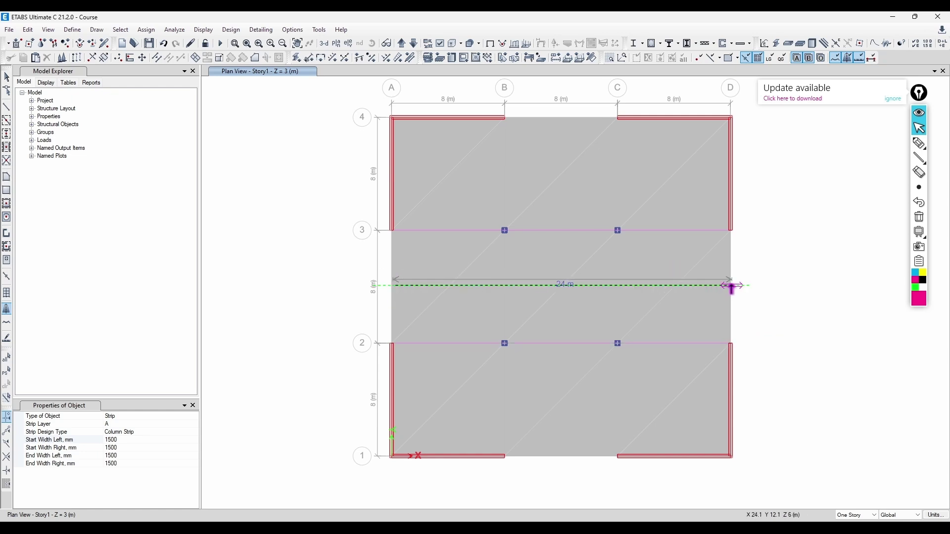
{"action": "left_click", "coordinate": [730, 286]}
{"action": "key", "text": "Escape"}
{"action": "scroll", "coordinate": [369, 294], "scroll_direction": "up", "scroll_amount": 1}
{"action": "scroll", "coordinate": [473, 271], "scroll_direction": "up", "scroll_amount": 1}
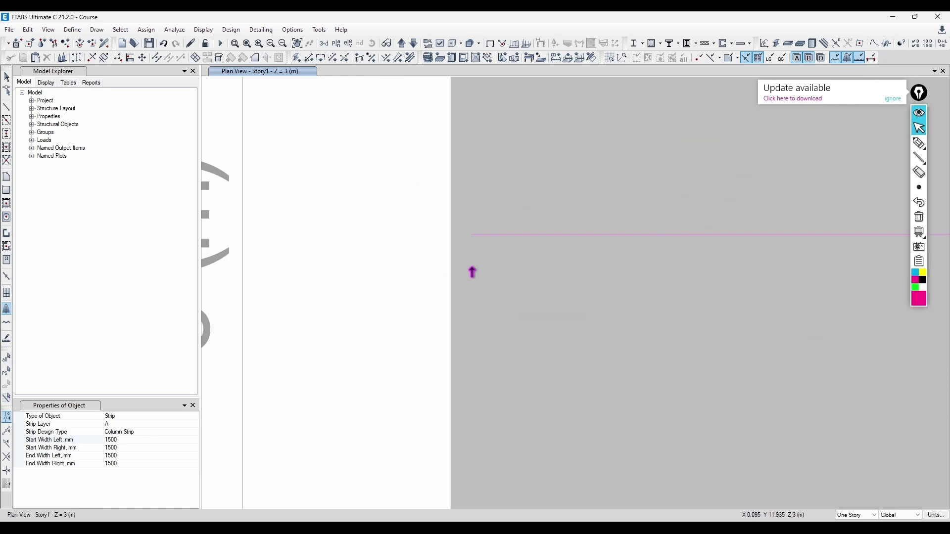
{"action": "scroll", "coordinate": [579, 233], "scroll_direction": "down", "scroll_amount": 4}
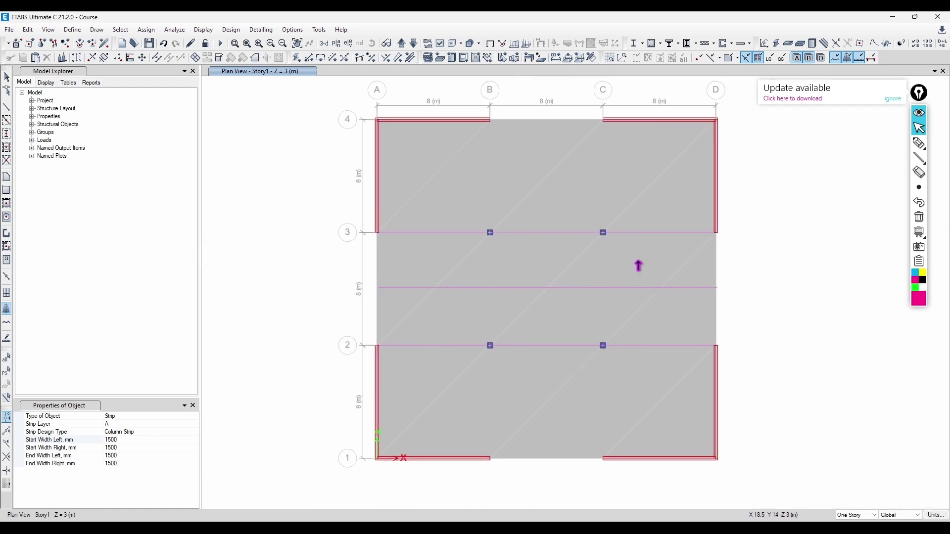
{"action": "key", "text": "Escape"}
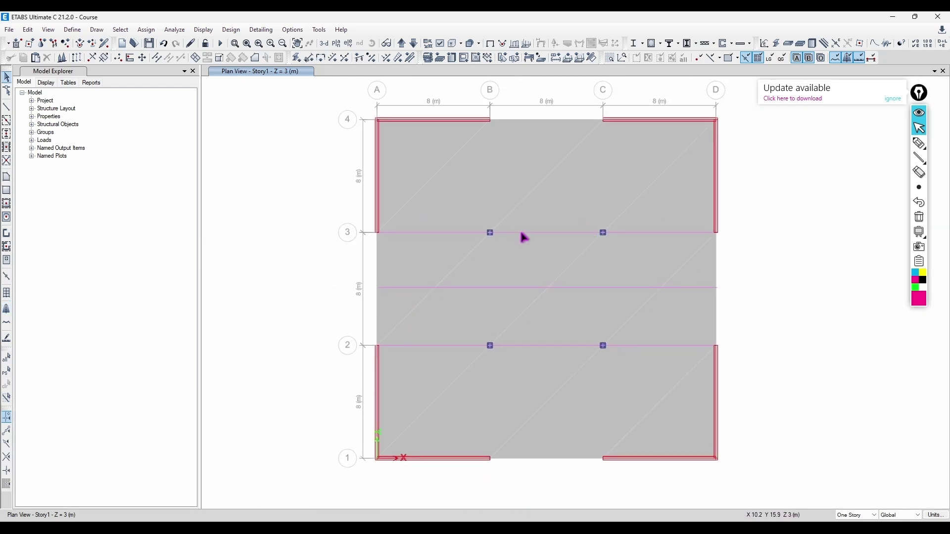
Inspect the design properties of the strip along grid line 3 and open its strip-based slab design overwrites
{"action": "right_click", "coordinate": [521, 231]}
{"action": "left_click_drag", "start_coordinate": [500, 104], "coordinate": [256, 107]}
{"action": "double_click", "coordinate": [243, 212]}
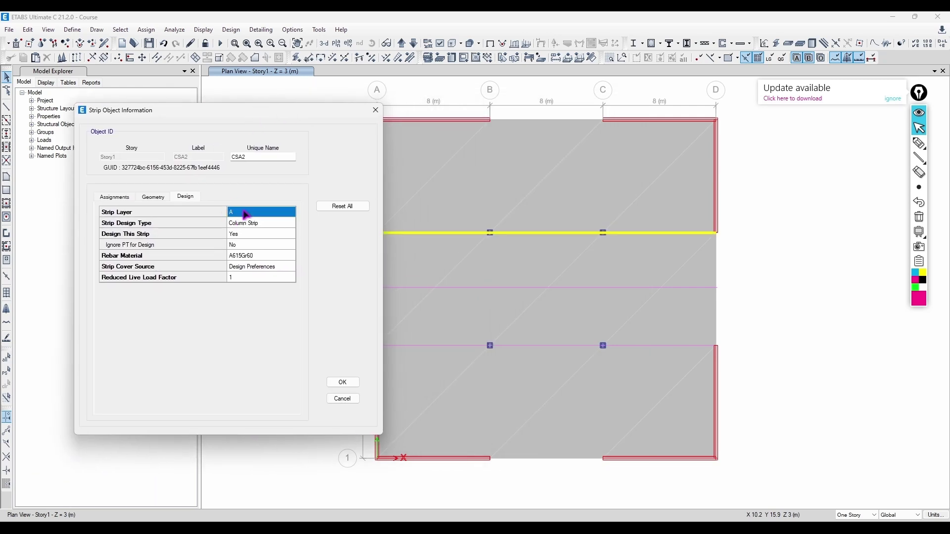
{"action": "left_click", "coordinate": [581, 147]}
{"action": "double_click", "coordinate": [261, 248]}
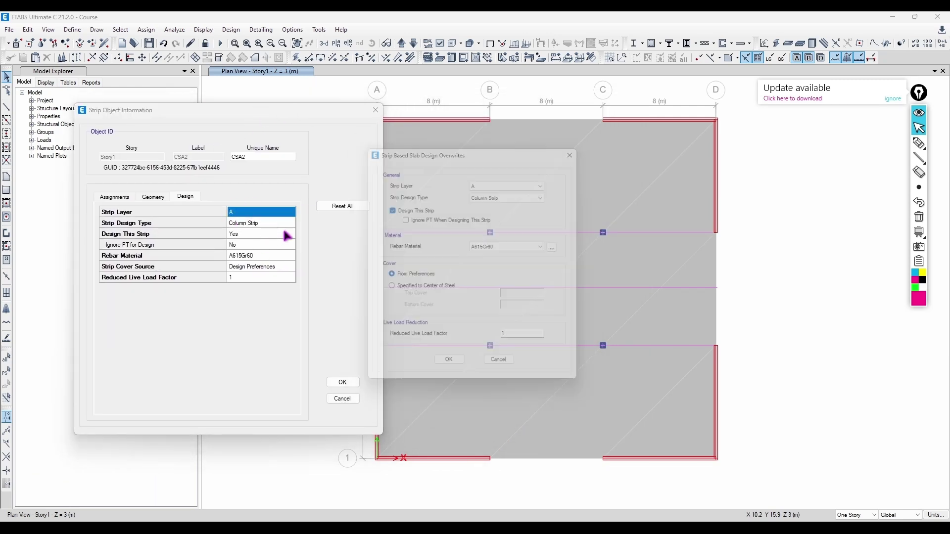
{"action": "left_click_drag", "start_coordinate": [475, 159], "coordinate": [442, 150]}
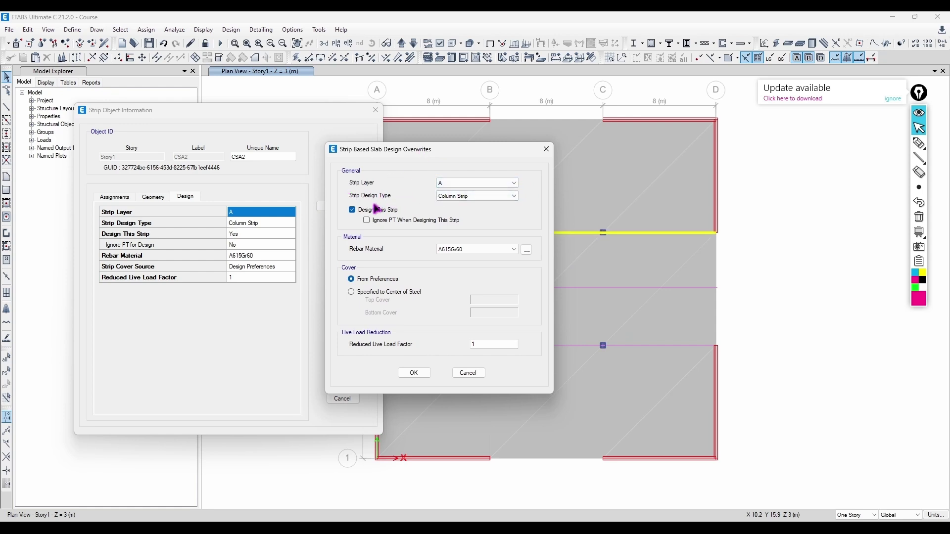
Try top and bottom covers of 30 mm specified to the center of steel, and close the strip's overwrites and information without saving
{"action": "left_click", "coordinate": [458, 197]}
{"action": "left_click", "coordinate": [481, 203]}
{"action": "left_click", "coordinate": [395, 292]}
{"action": "double_click", "coordinate": [476, 299]}
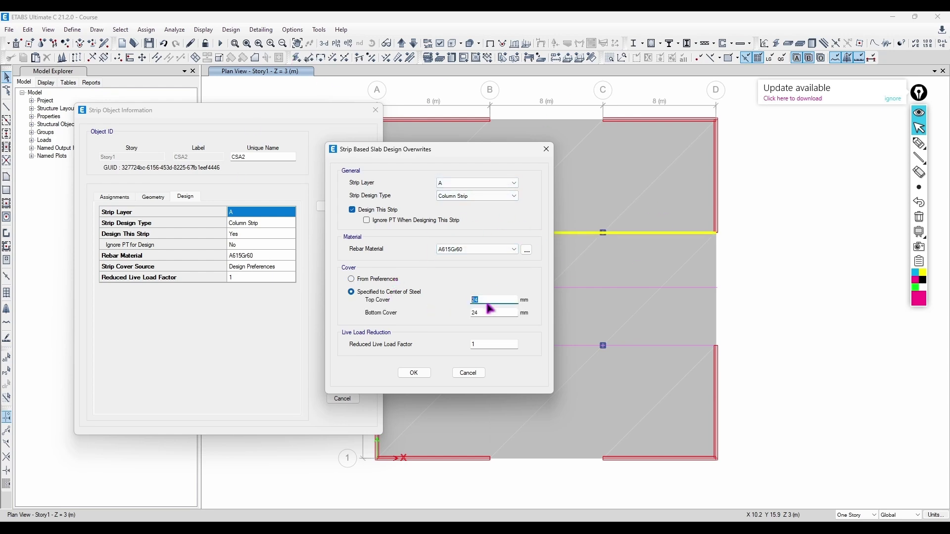
{"action": "type", "text": "30"}
{"action": "key", "text": "Tab"}
{"action": "type", "text": "30"}
{"action": "double_click", "coordinate": [507, 345]}
{"action": "left_click", "coordinate": [546, 149]}
{"action": "left_click", "coordinate": [375, 111]}
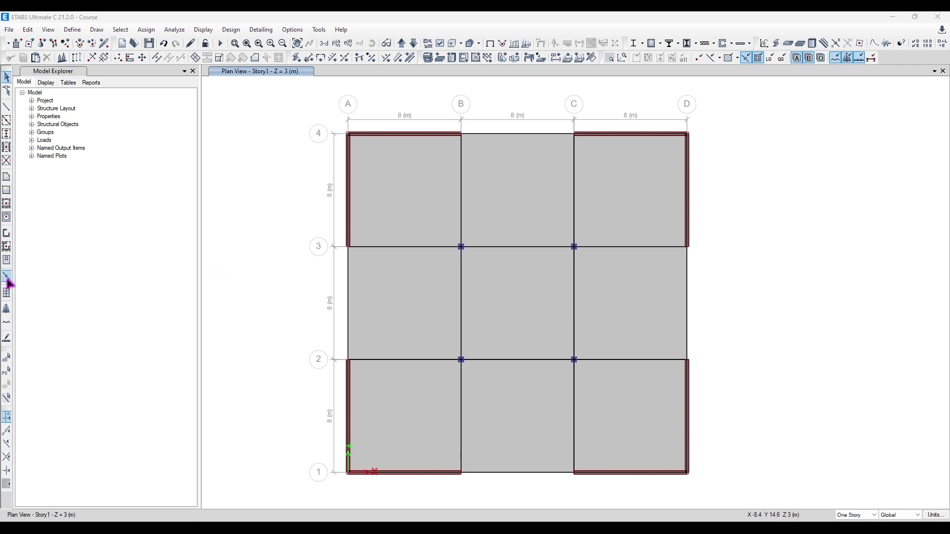
Draw a layer A column strip with 1500 mm start and end widths on both sides, from grid point A3 to D3
{"action": "left_click", "coordinate": [6, 309]}
{"action": "left_click", "coordinate": [347, 246]}
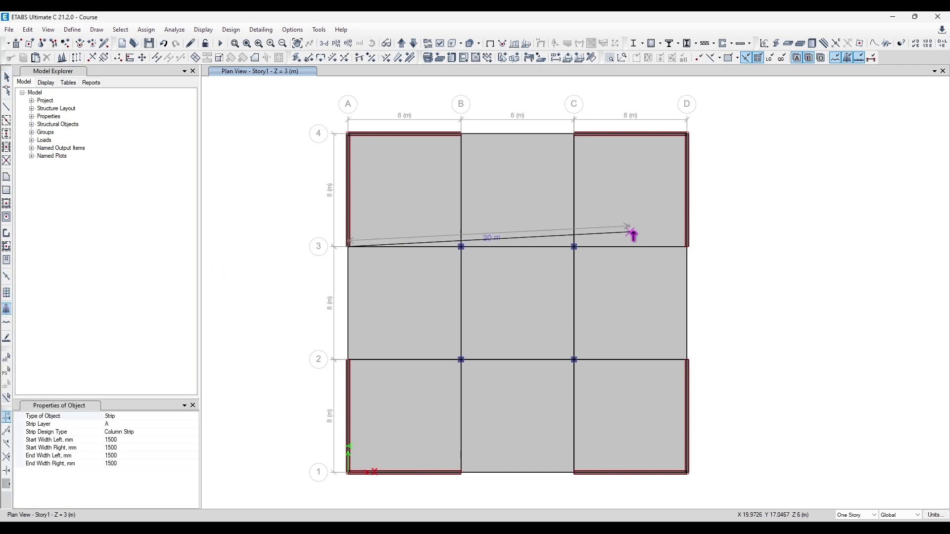
{"action": "left_click", "coordinate": [687, 245]}
{"action": "key", "text": "Return"}
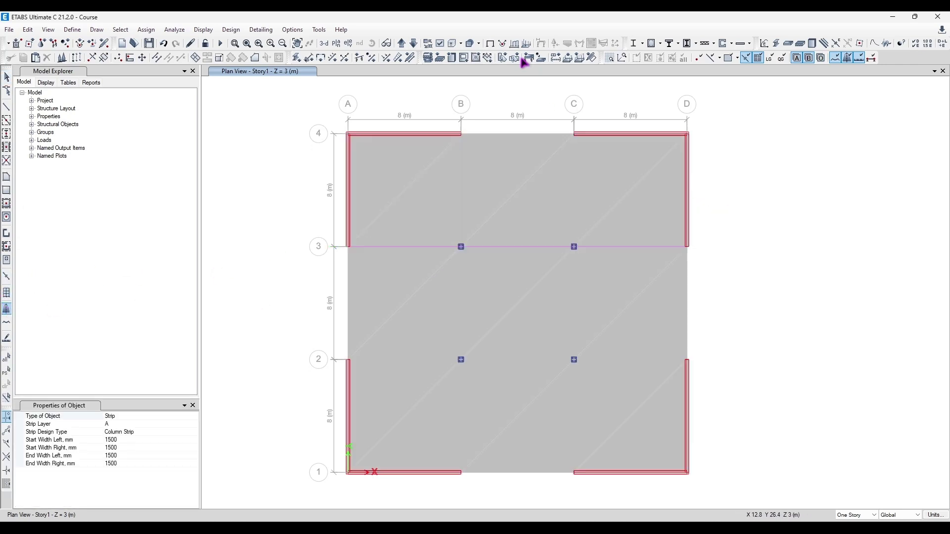
Show the design strip widths in the plan view
{"action": "left_click", "coordinate": [439, 44]}
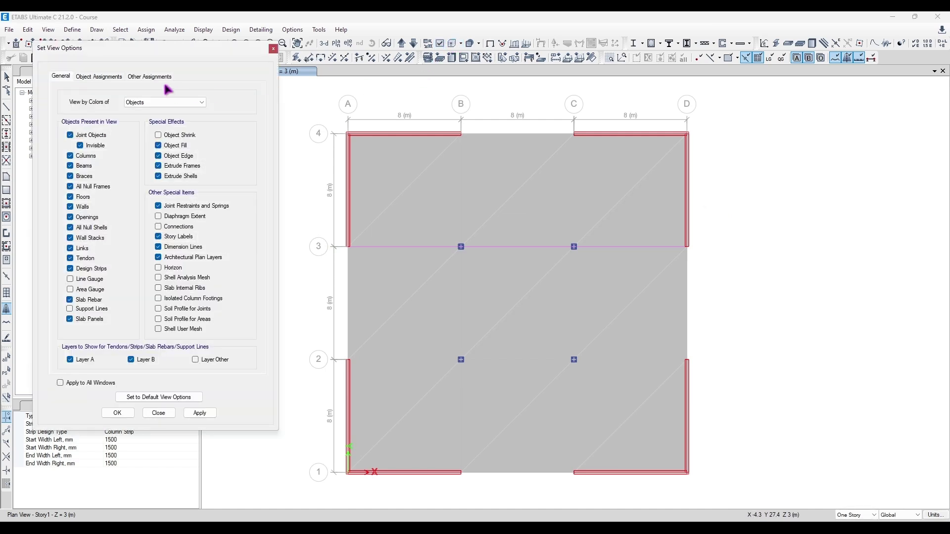
{"action": "left_click", "coordinate": [99, 77]}
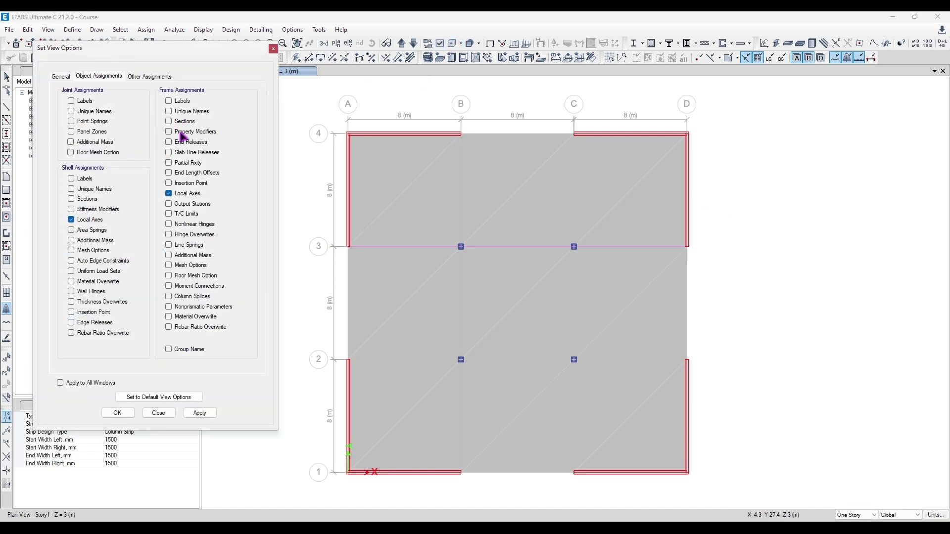
{"action": "left_click", "coordinate": [144, 76]}
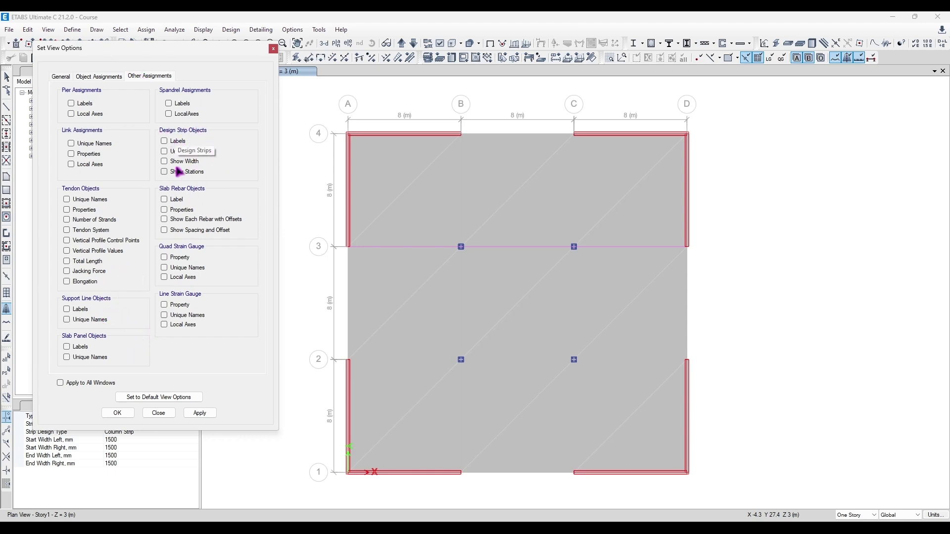
{"action": "left_click", "coordinate": [200, 413]}
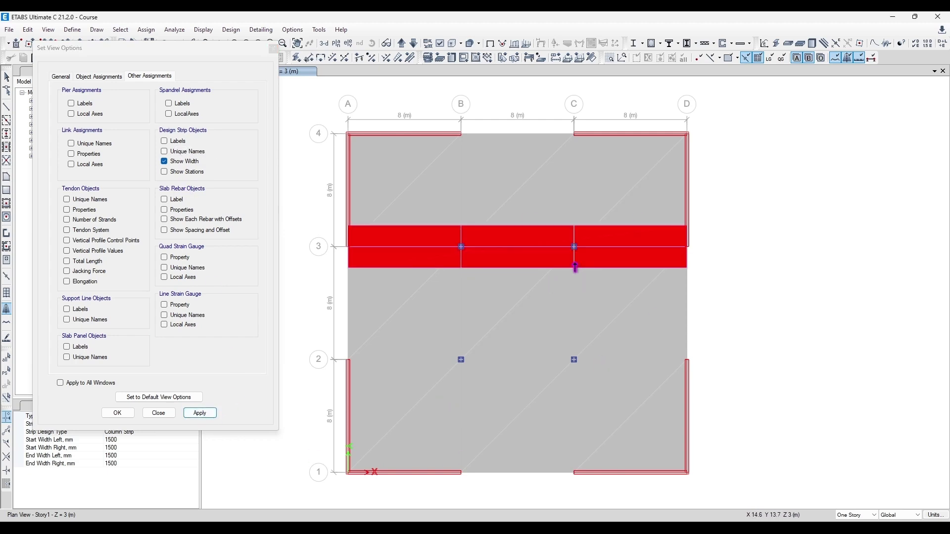
{"action": "left_click", "coordinate": [274, 48]}
Set the strip layer to B and draw a column strip along grid line B from grid point B4 to B1
{"action": "left_click", "coordinate": [183, 424]}
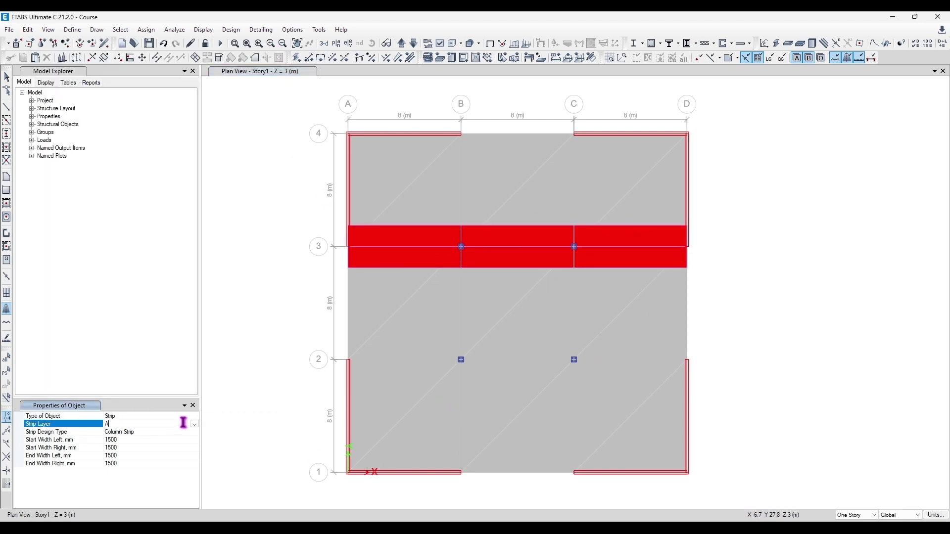
{"action": "left_click", "coordinate": [193, 427]}
{"action": "left_click", "coordinate": [127, 442]}
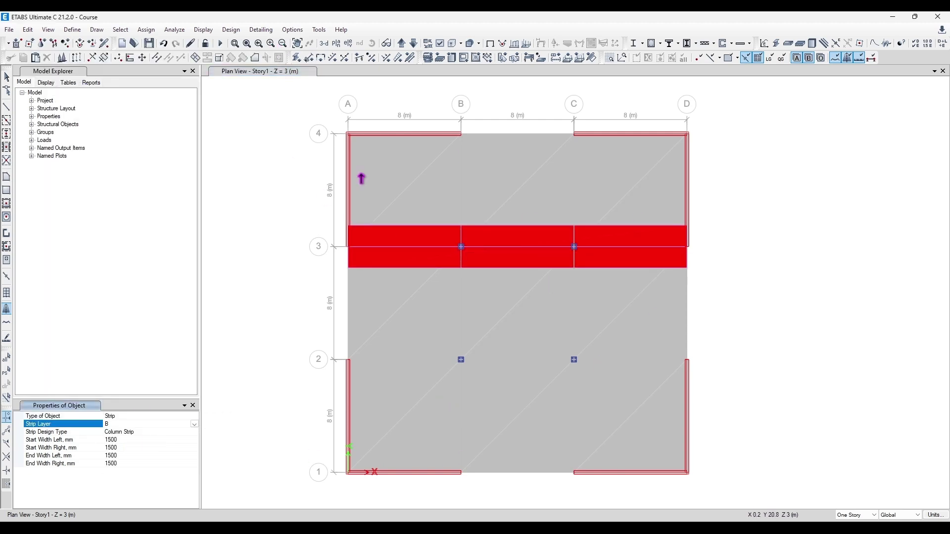
{"action": "left_click", "coordinate": [460, 133]}
{"action": "left_click", "coordinate": [460, 473]}
{"action": "right_click", "coordinate": [830, 299]}
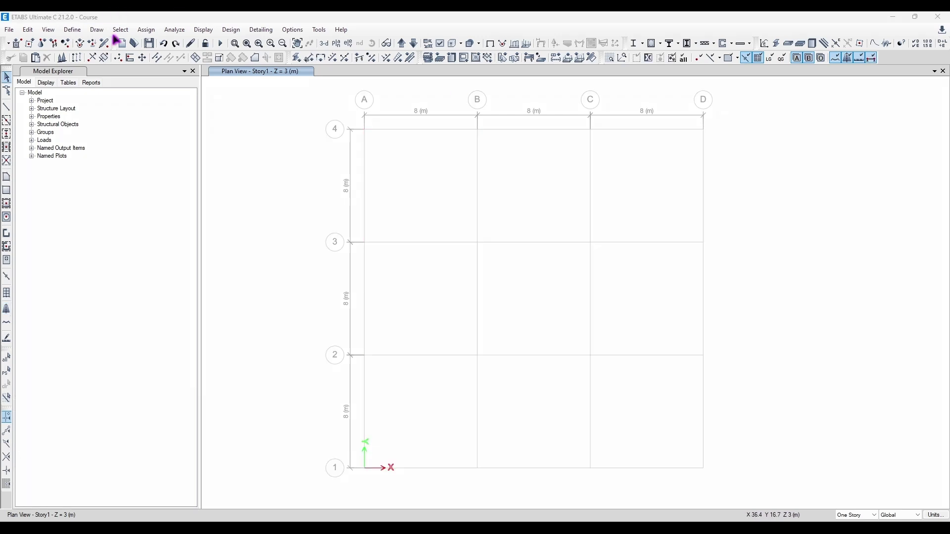
Draw a grid line in system G1 from grid point D4 to D1 with a plan offset normal of 4000 mm
{"action": "left_click", "coordinate": [99, 30]}
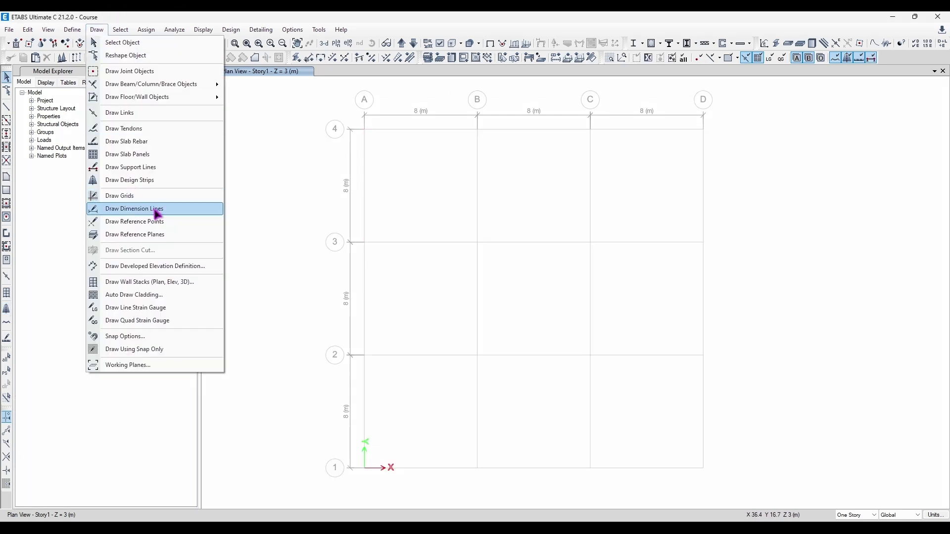
{"action": "left_click", "coordinate": [165, 195]}
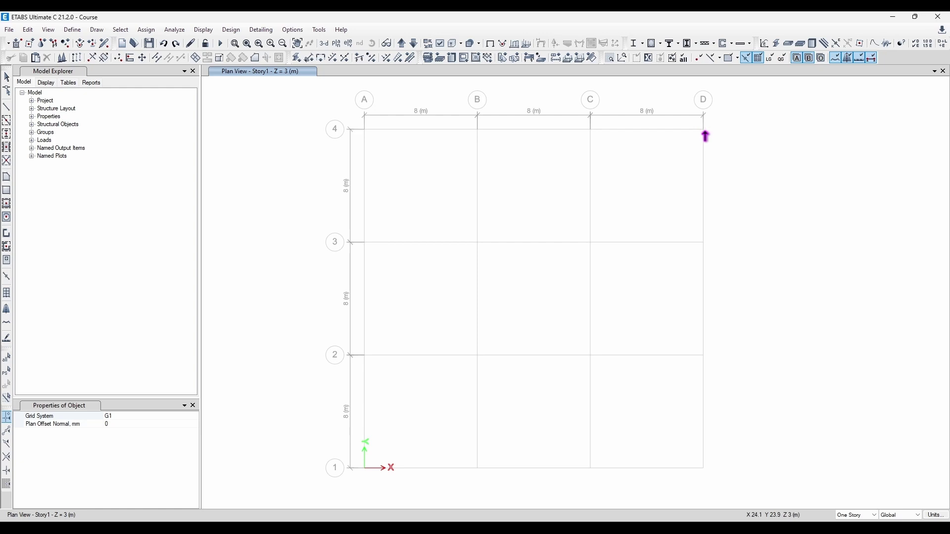
{"action": "middle_click_drag", "start_coordinate": [697, 168], "coordinate": [658, 166]}
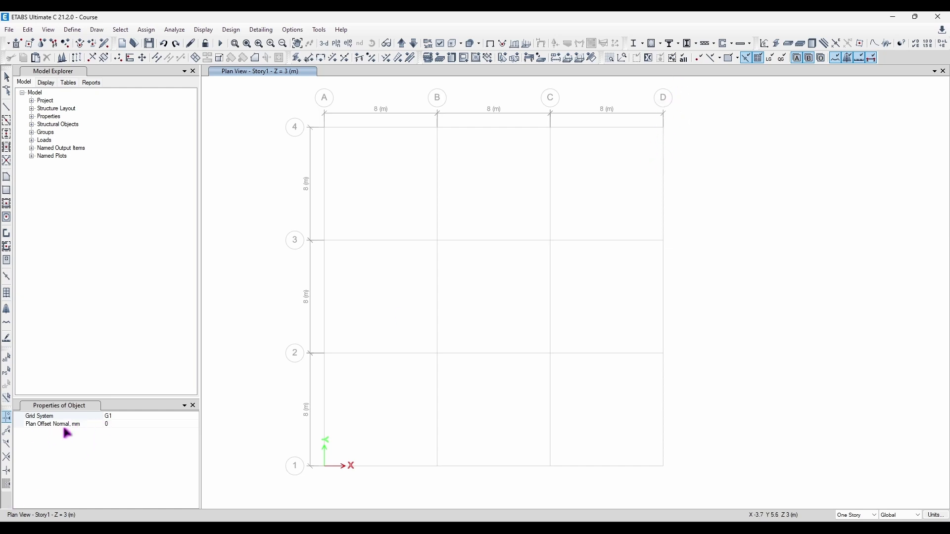
{"action": "left_click", "coordinate": [127, 425]}
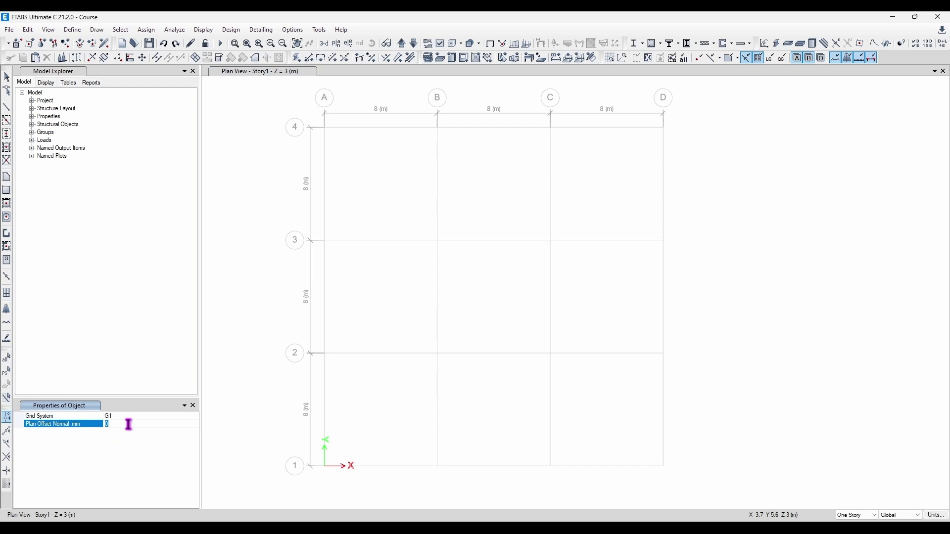
{"action": "left_click", "coordinate": [664, 127]}
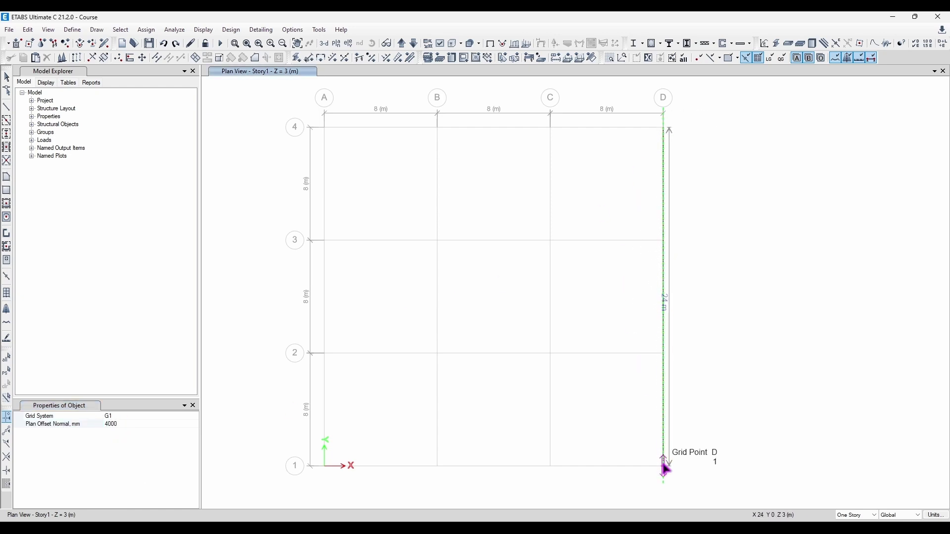
{"action": "left_click", "coordinate": [664, 466]}
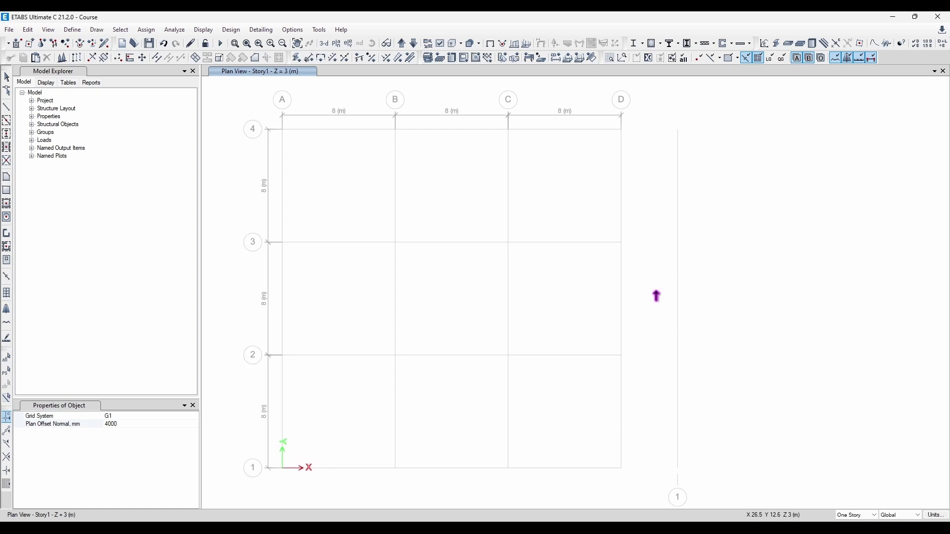
{"action": "middle_click_drag", "start_coordinate": [639, 270], "coordinate": [655, 221]}
{"action": "key", "text": "Escape"}
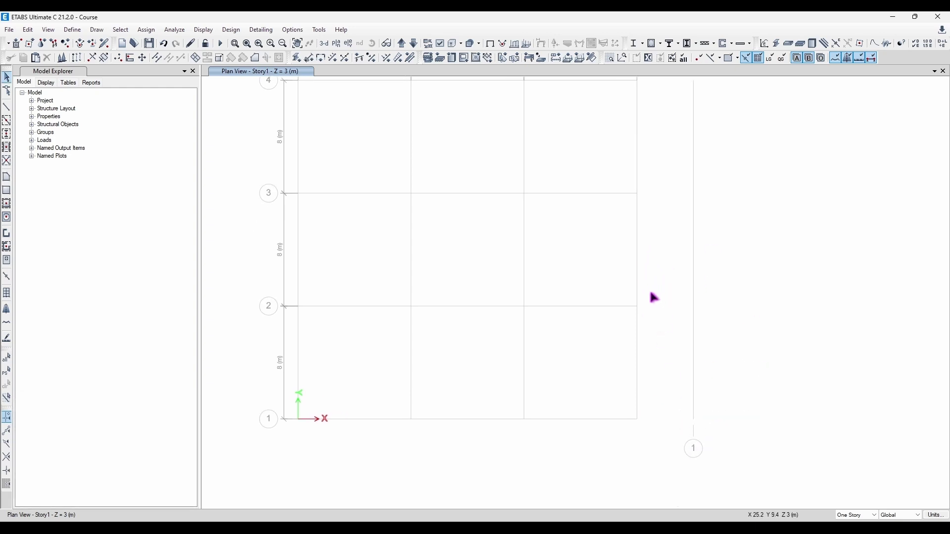
Open the grid system data to look at the newly drawn grid line, and close it
{"action": "middle_click_drag", "start_coordinate": [650, 292], "coordinate": [639, 332]}
{"action": "right_click", "coordinate": [561, 206]}
{"action": "left_click", "coordinate": [598, 236]}
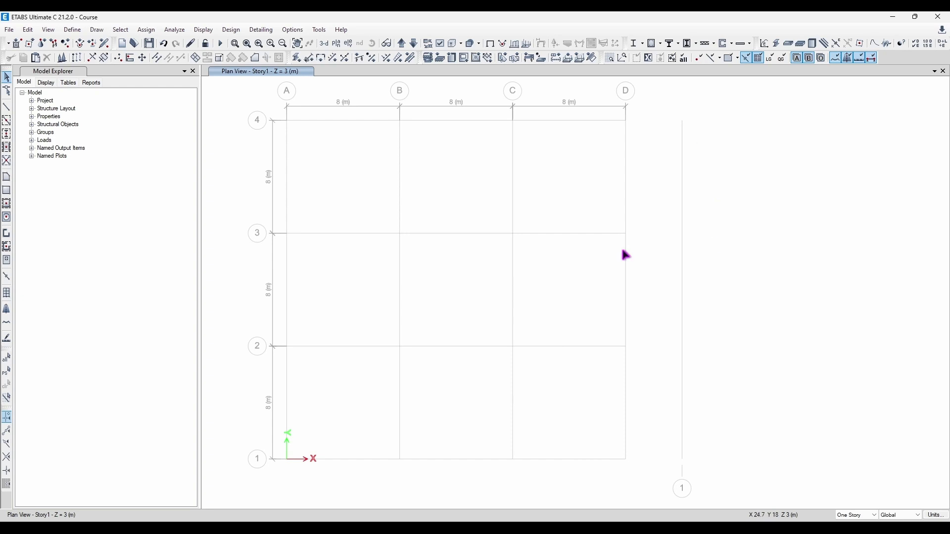
{"action": "right_click", "coordinate": [472, 195]}
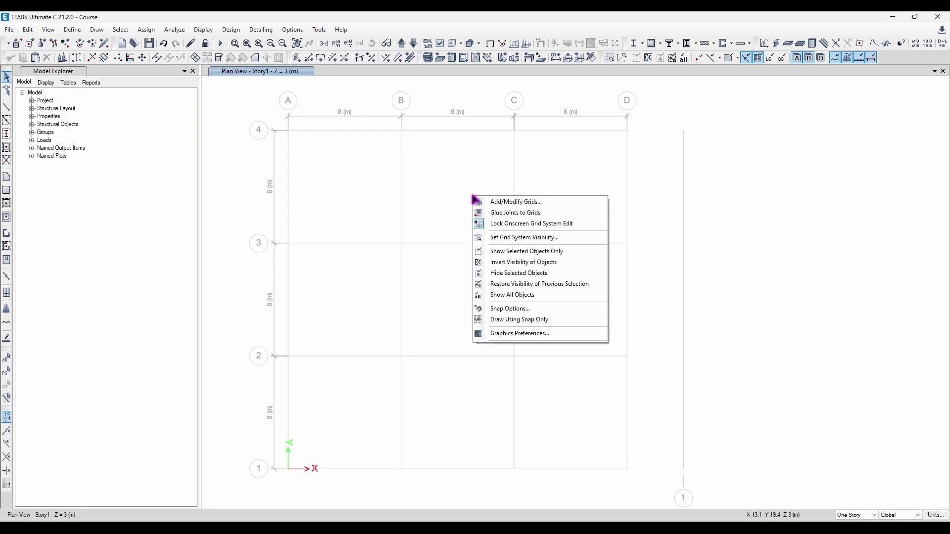
{"action": "left_click", "coordinate": [553, 202]}
{"action": "left_click", "coordinate": [603, 125]}
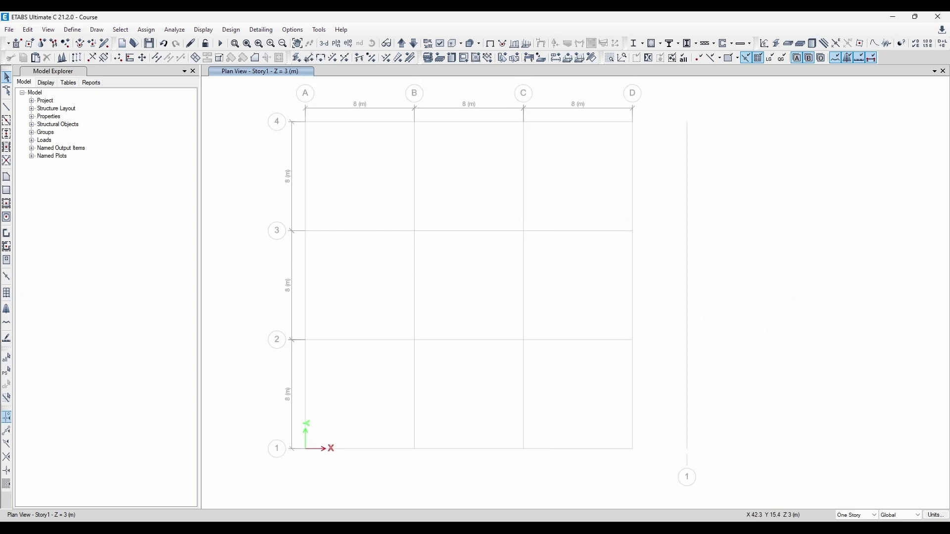
Start the Draw Dimension Lines tool and compare it with the Measure Line command
{"action": "left_click", "coordinate": [97, 29]}
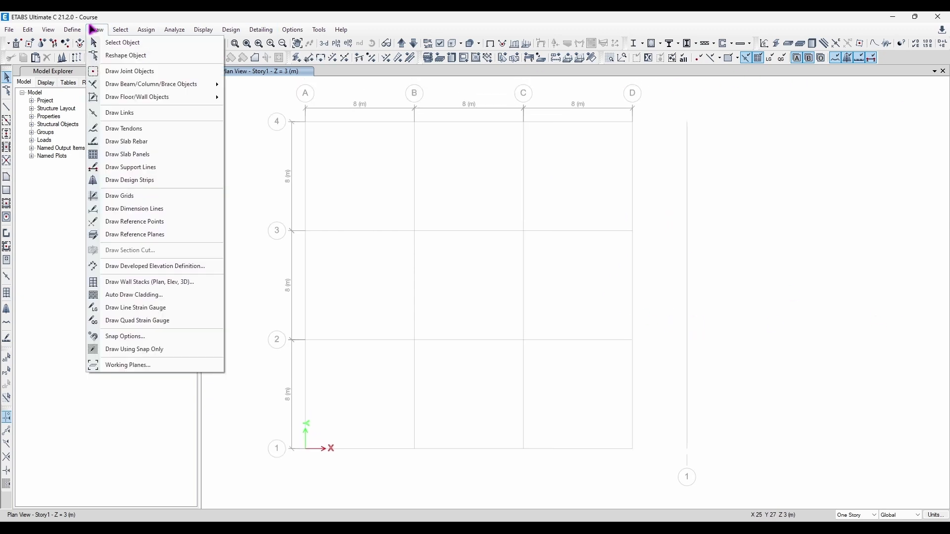
{"action": "left_click", "coordinate": [360, 216]}
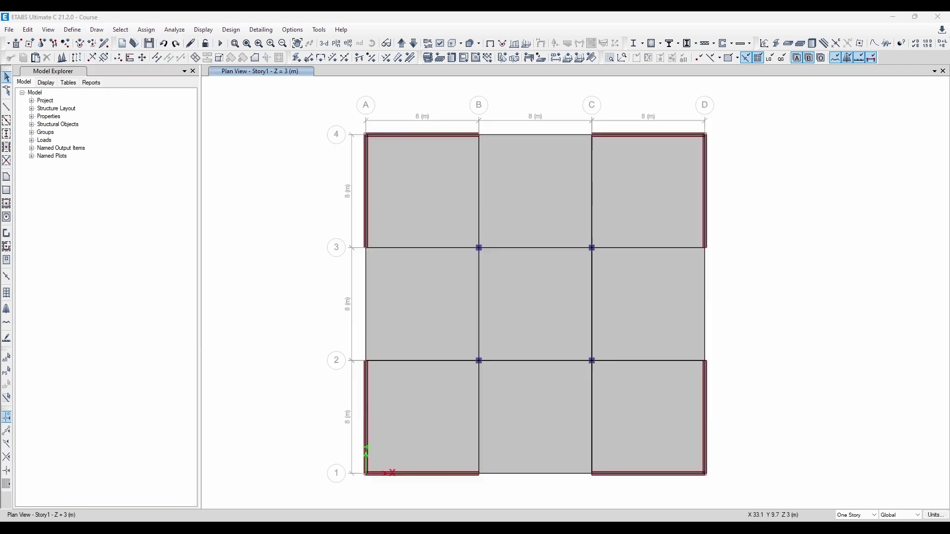
{"action": "left_click", "coordinate": [97, 29]}
{"action": "left_click", "coordinate": [161, 208]}
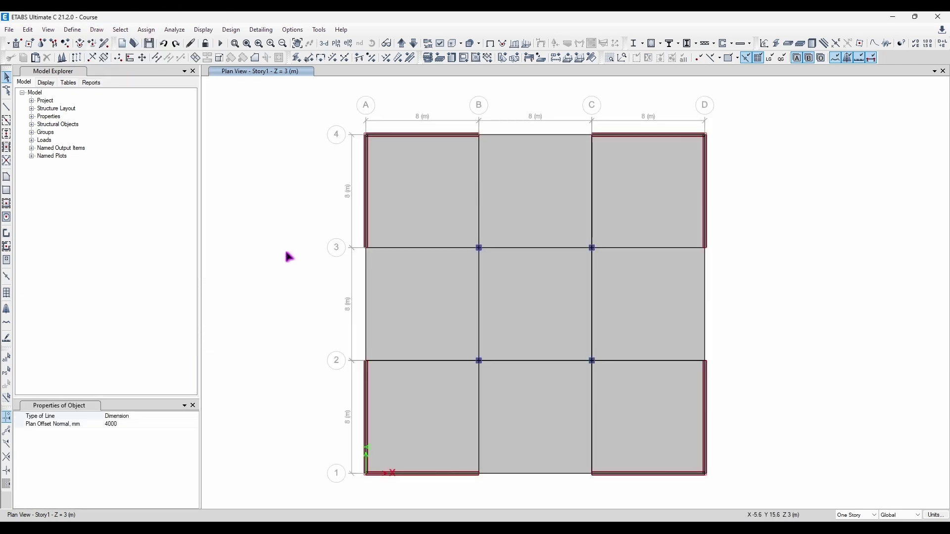
{"action": "left_click", "coordinate": [48, 29]}
{"action": "mouse_move", "coordinate": [96, 212]}
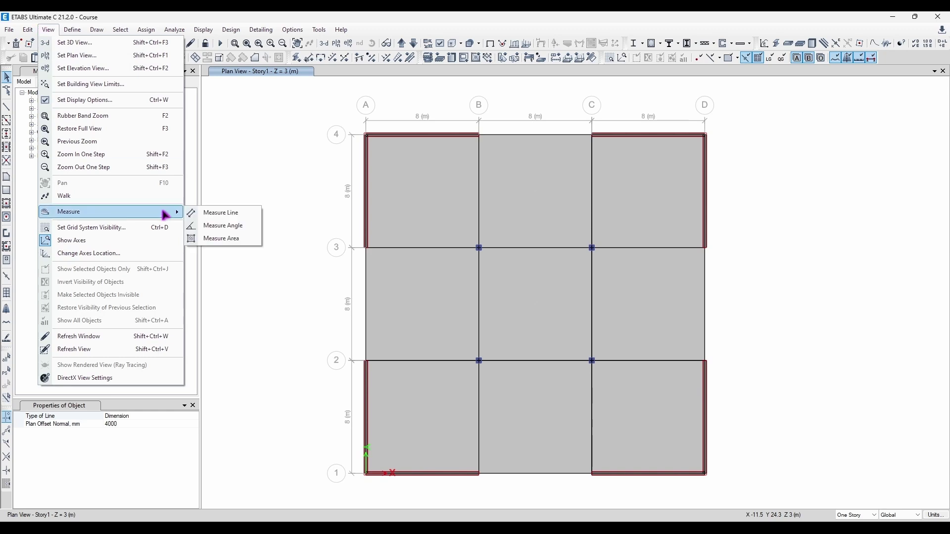
{"action": "left_click", "coordinate": [218, 212]}
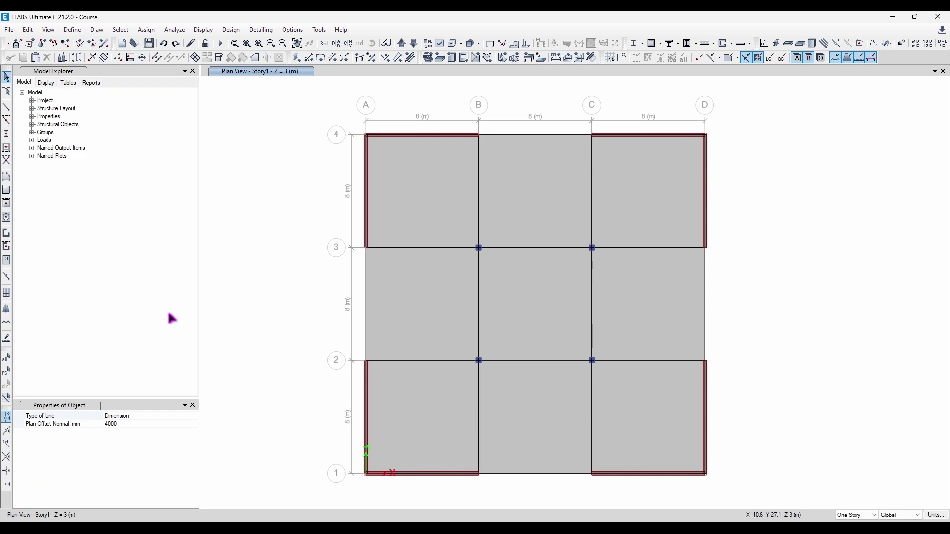
Set the plan offset normal to 0 and draw a dimension line from grid point D4 to D1, placed outside grid line D
{"action": "left_click", "coordinate": [125, 425]}
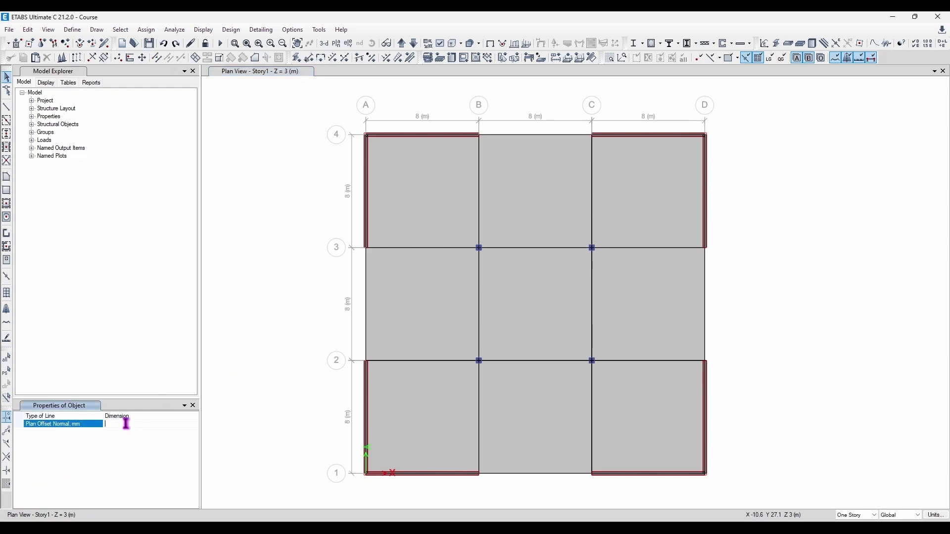
{"action": "left_click", "coordinate": [111, 226]}
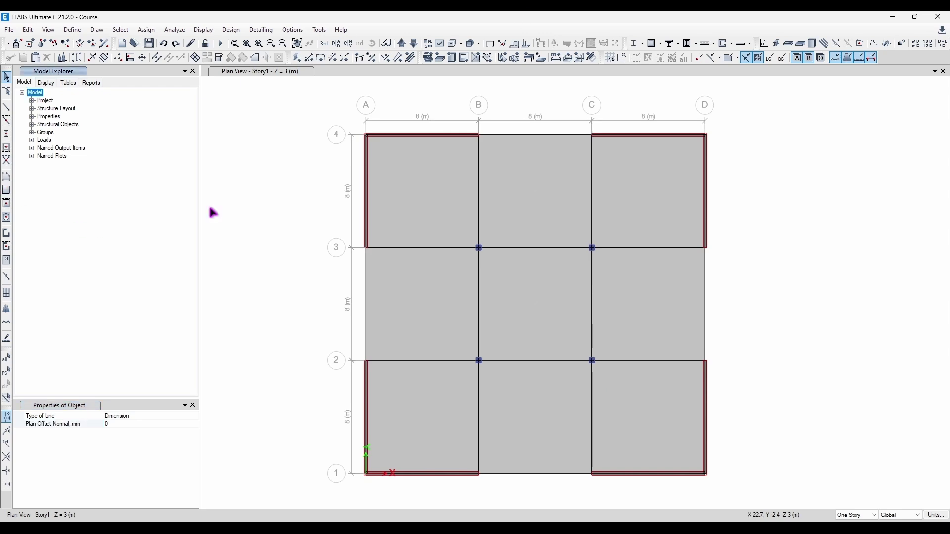
{"action": "left_click", "coordinate": [121, 30]}
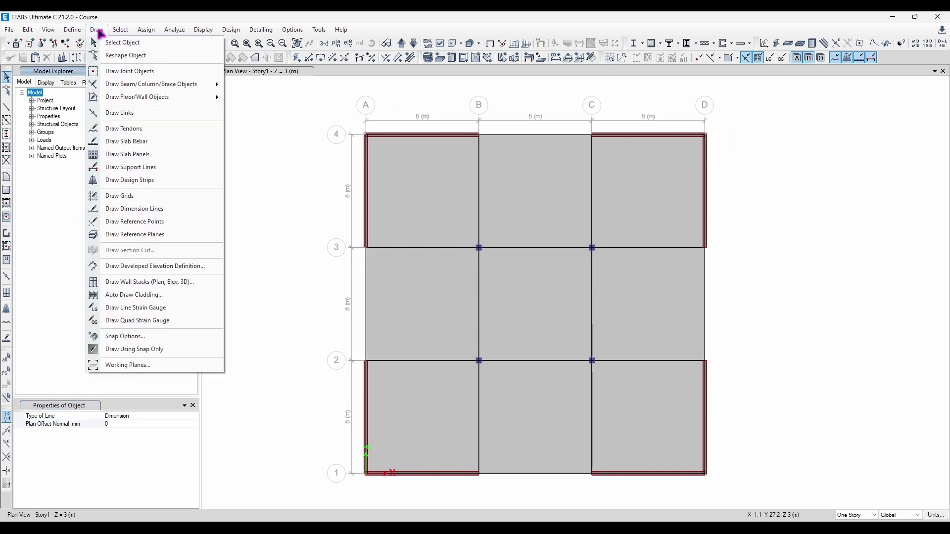
{"action": "left_click", "coordinate": [163, 211]}
{"action": "left_click", "coordinate": [708, 138]}
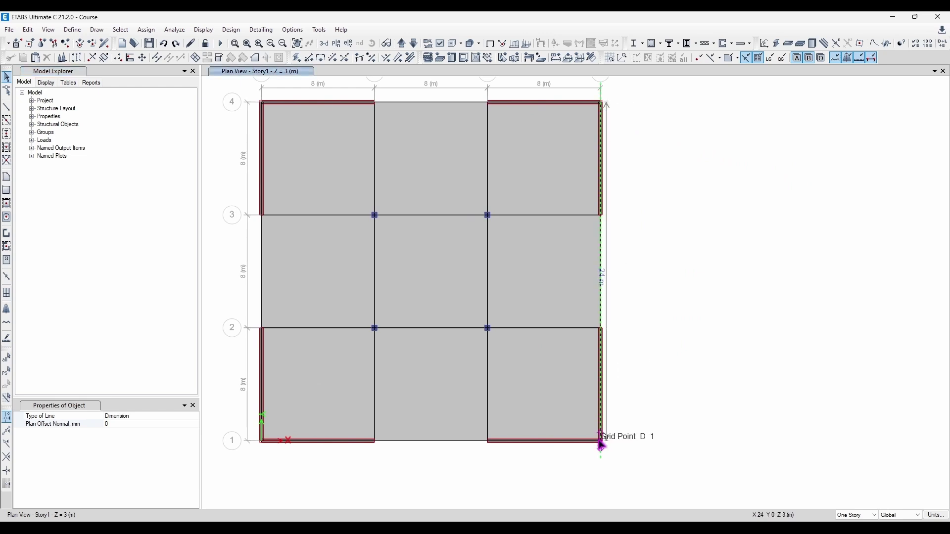
{"action": "left_click", "coordinate": [601, 440]}
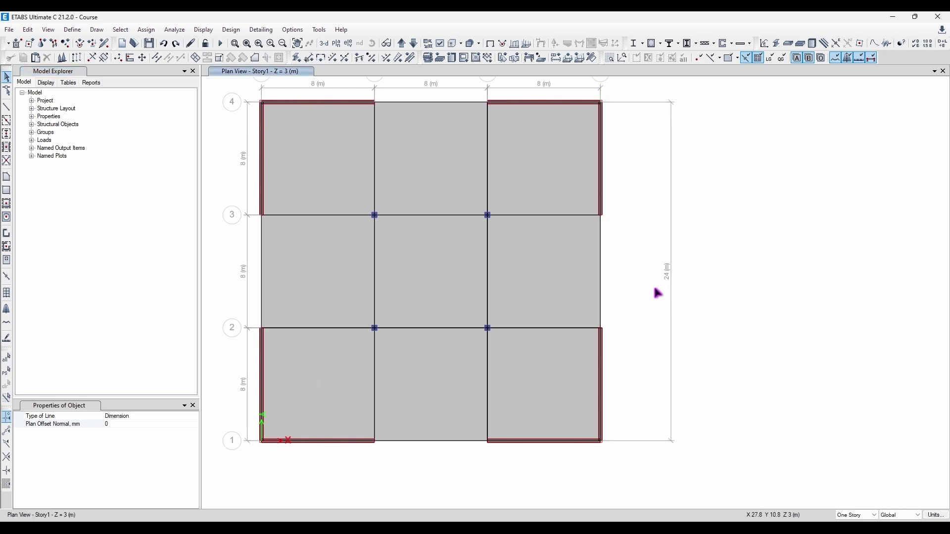
{"action": "middle_click_drag", "start_coordinate": [654, 289], "coordinate": [675, 310]}
{"action": "scroll", "coordinate": [700, 316], "scroll_direction": "up", "scroll_amount": 5}
{"action": "scroll", "coordinate": [664, 203], "scroll_direction": "down", "scroll_amount": 5}
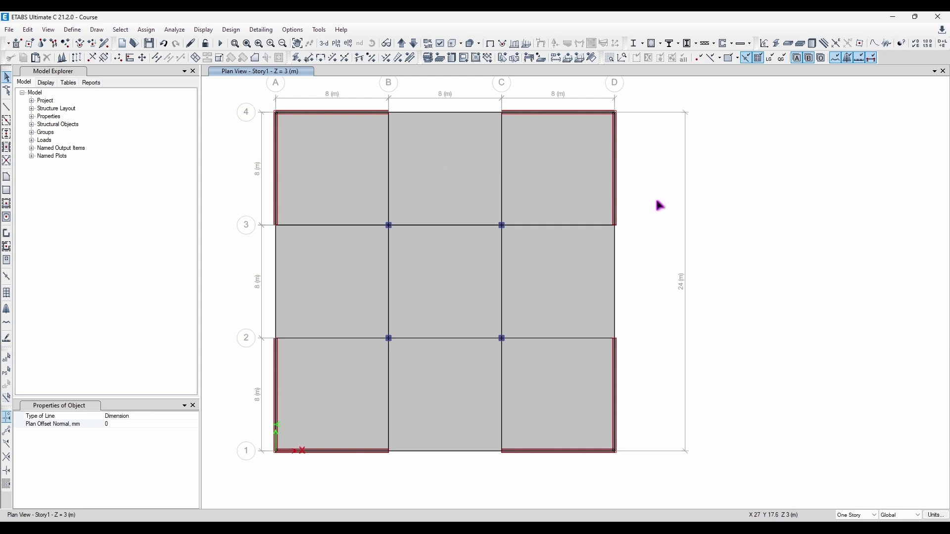
{"action": "middle_click_drag", "start_coordinate": [714, 280], "coordinate": [736, 295]}
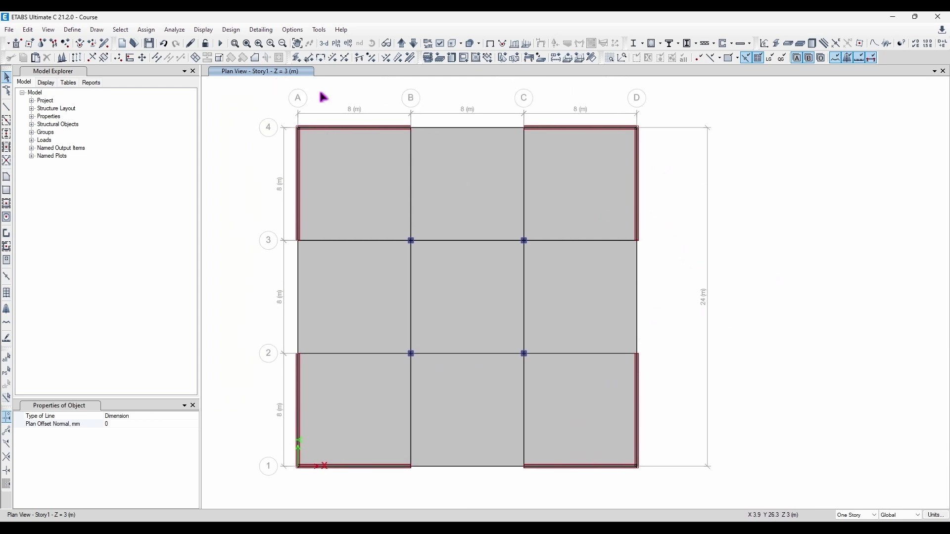
Hide the dimension lines in the plan view through the view options
{"action": "left_click", "coordinate": [439, 44]}
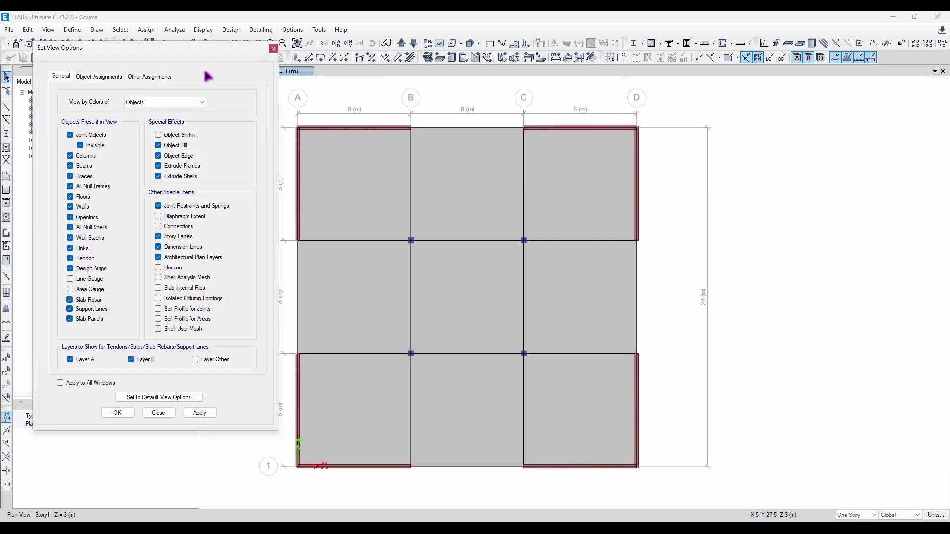
{"action": "left_click", "coordinate": [161, 76]}
{"action": "left_click", "coordinate": [99, 77]}
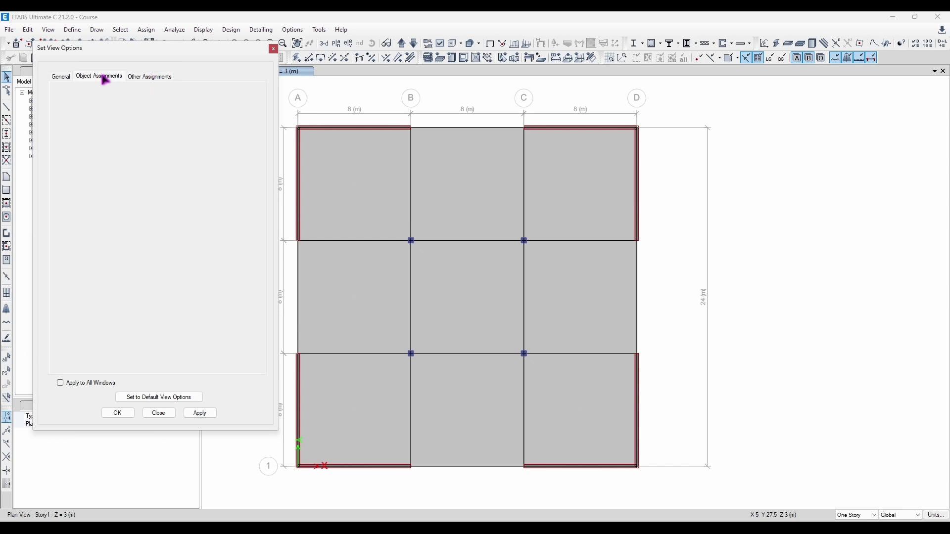
{"action": "left_click", "coordinate": [62, 77]}
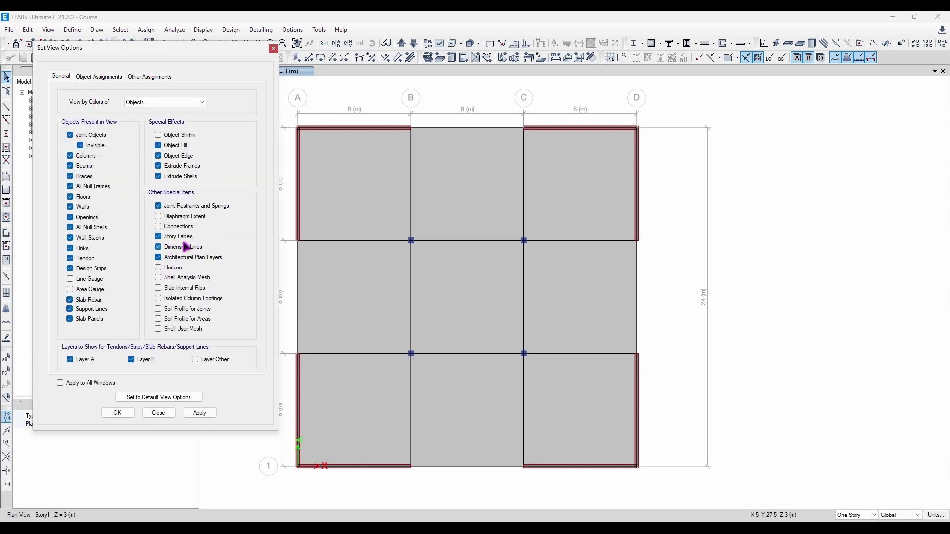
{"action": "left_click", "coordinate": [201, 413]}
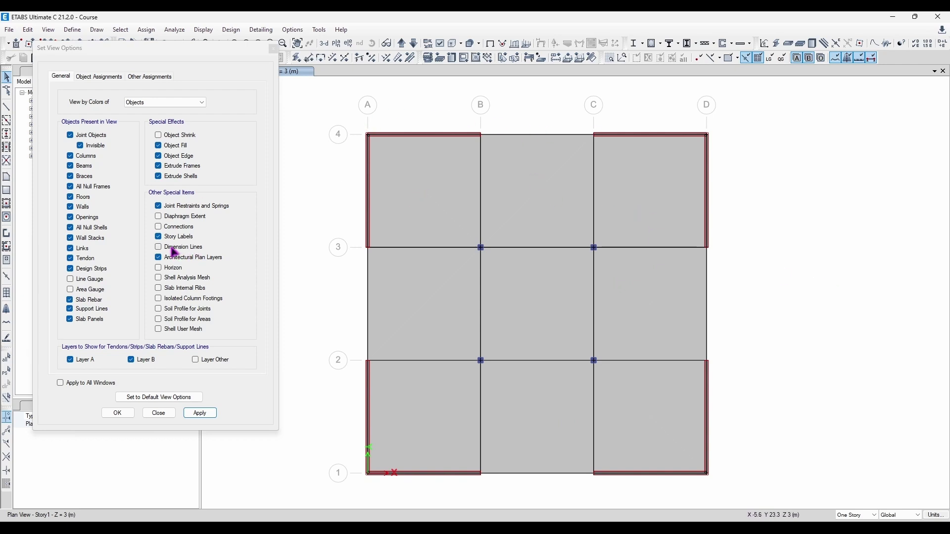
{"action": "left_click", "coordinate": [273, 49]}
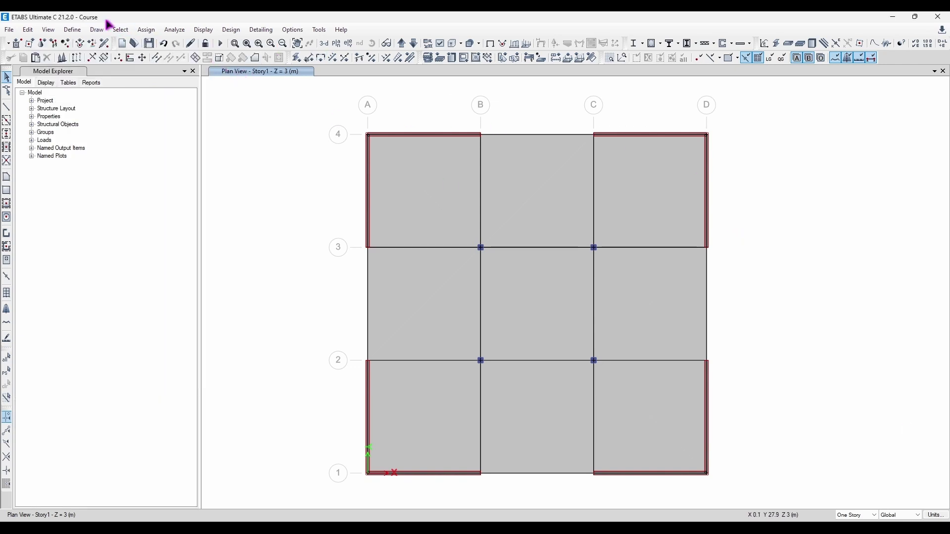
Examine the snap targets, snap increments and tolerance settings in the Snap Options, and close them without applying anything
{"action": "left_click", "coordinate": [103, 29]}
{"action": "left_click", "coordinate": [154, 338]}
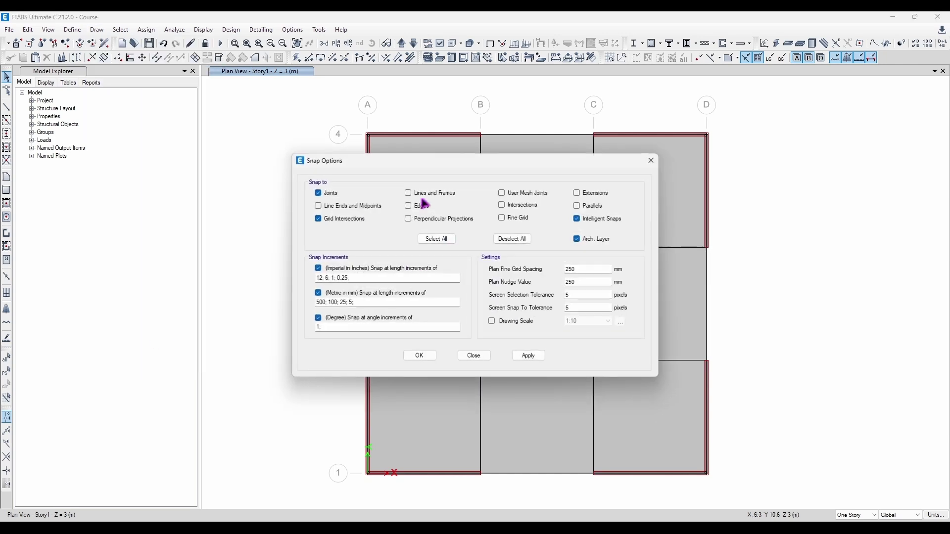
{"action": "left_click_drag", "start_coordinate": [431, 164], "coordinate": [339, 165]}
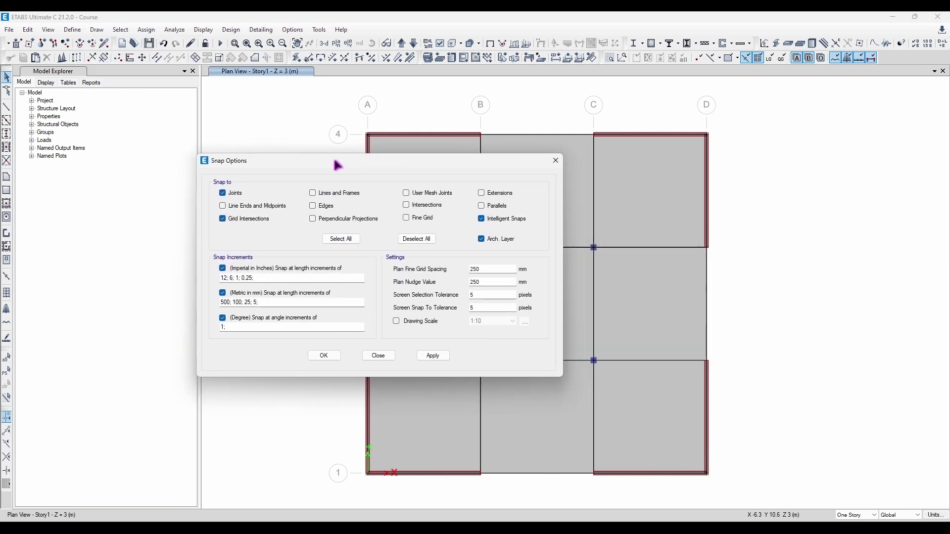
{"action": "left_click_drag", "start_coordinate": [222, 166], "coordinate": [228, 181]}
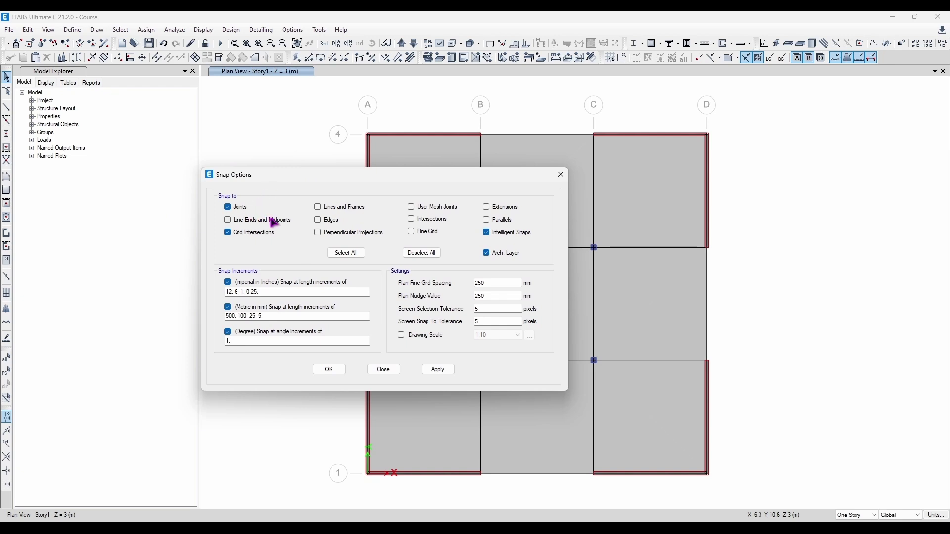
{"action": "left_click", "coordinate": [253, 221]}
{"action": "left_click", "coordinate": [561, 174]}
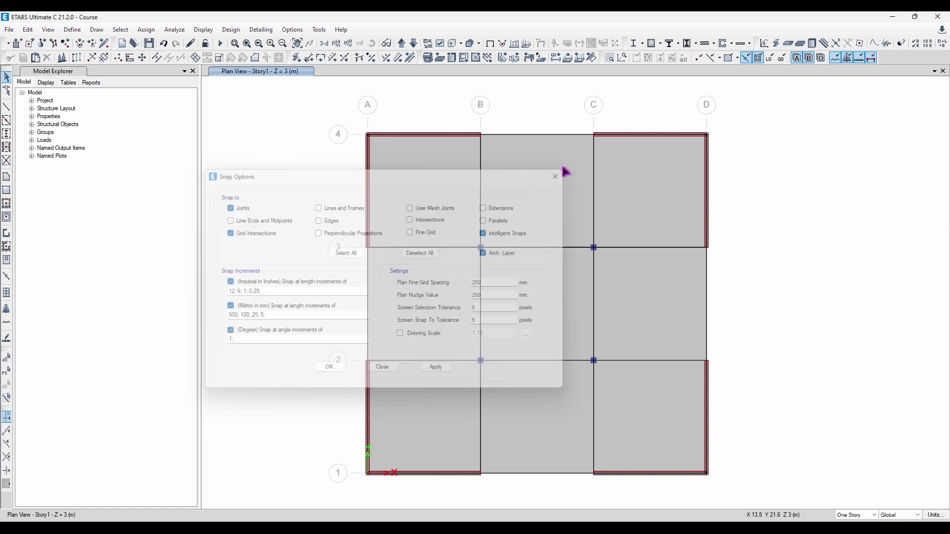
Turn on Draw Using Snap Only for the plan view
{"action": "right_click", "coordinate": [287, 215]}
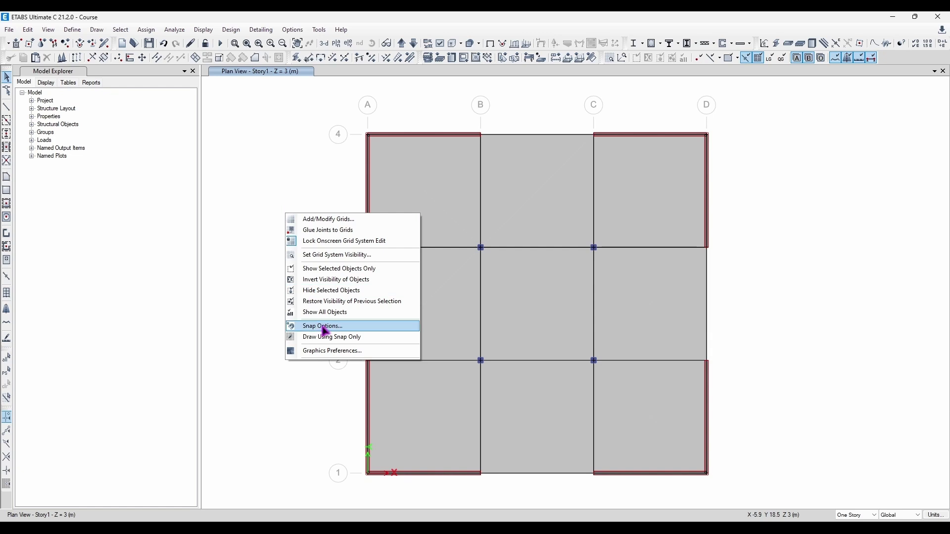
{"action": "left_click", "coordinate": [362, 339]}
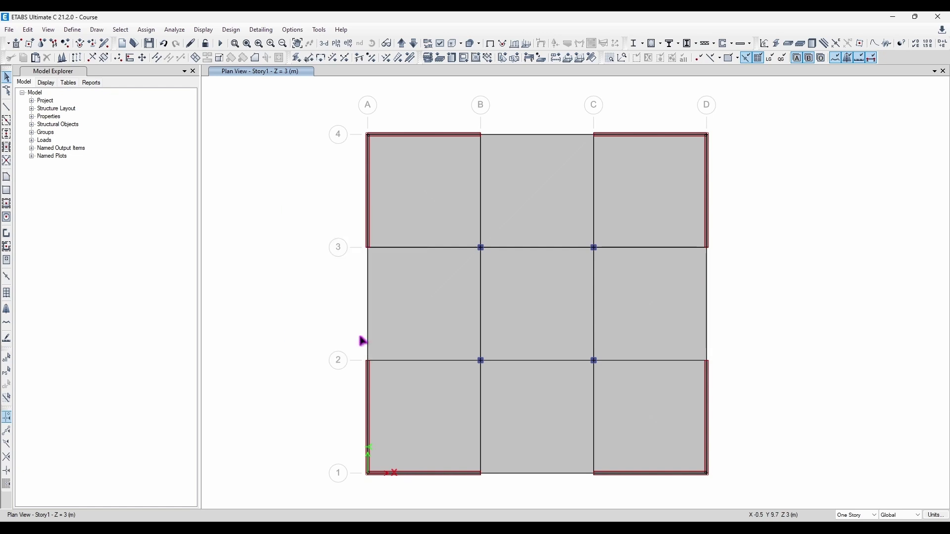
{"action": "right_click", "coordinate": [264, 182]}
{"action": "left_click", "coordinate": [260, 192]}
{"action": "right_click", "coordinate": [260, 176]}
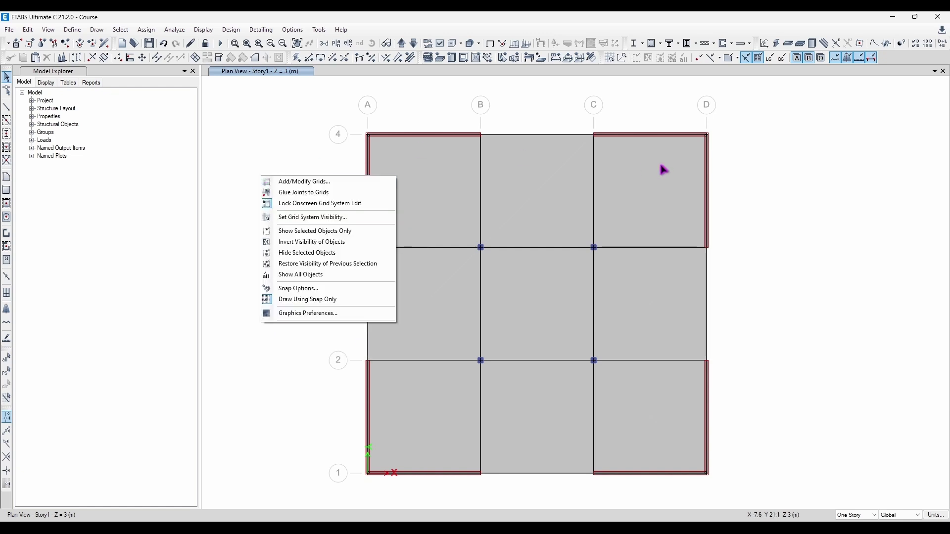
{"action": "right_click", "coordinate": [774, 157]}
{"action": "right_click", "coordinate": [254, 164]}
{"action": "right_click", "coordinate": [793, 209]}
{"action": "right_click", "coordinate": [268, 214]}
{"action": "right_click", "coordinate": [789, 196]}
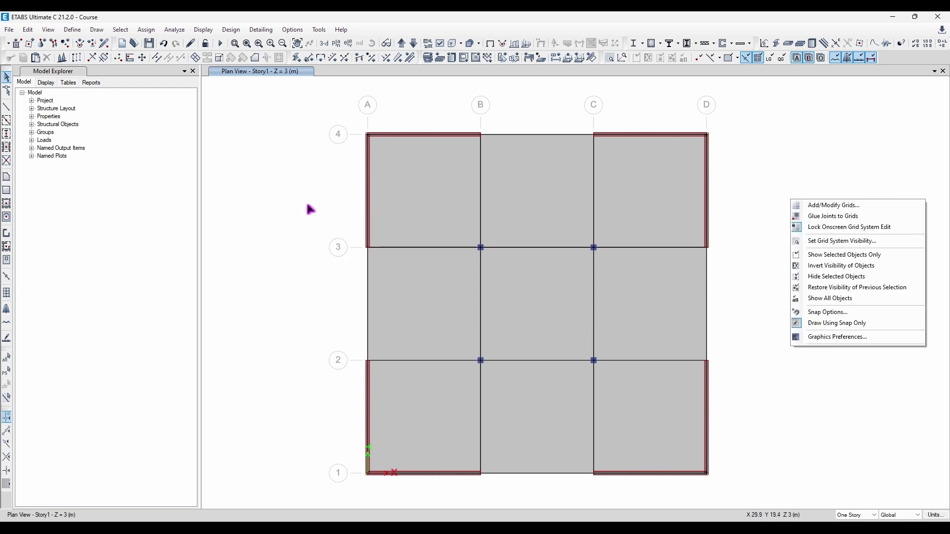
Toggle Draw Using Snap Only off and on again for the plan view, leaving it turned on
{"action": "right_click", "coordinate": [761, 143]}
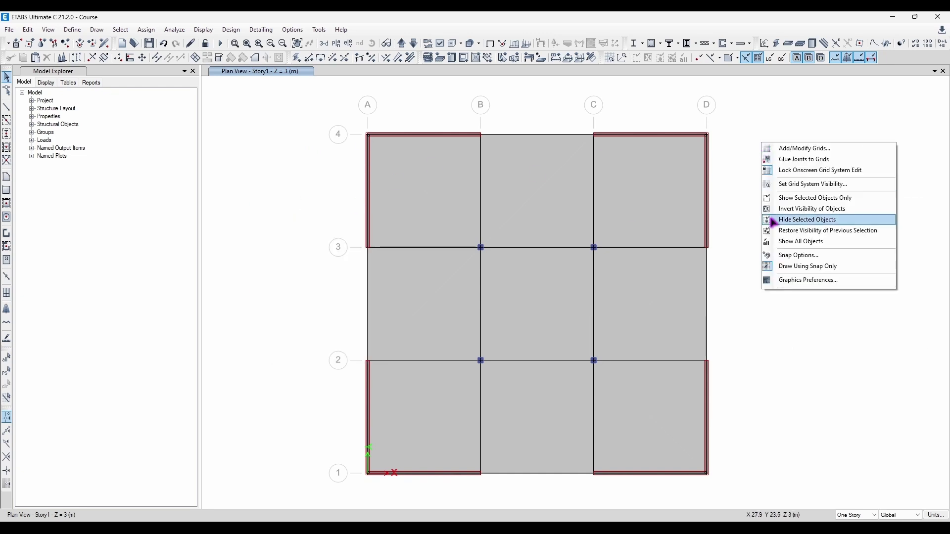
{"action": "left_click", "coordinate": [803, 268]}
{"action": "right_click", "coordinate": [787, 262]}
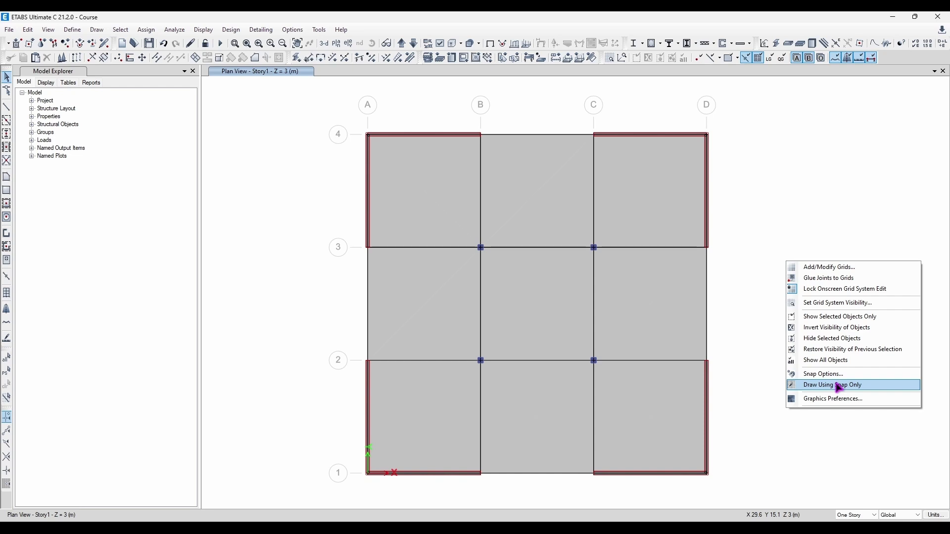
{"action": "left_click", "coordinate": [835, 385]}
{"action": "right_click", "coordinate": [758, 142]}
{"action": "left_click", "coordinate": [773, 262]}
{"action": "right_click", "coordinate": [742, 365]}
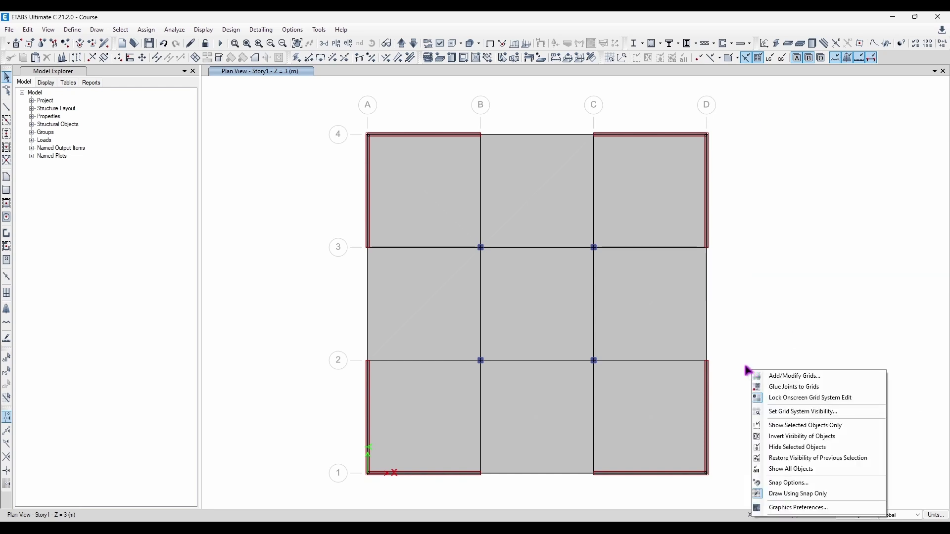
{"action": "left_click", "coordinate": [246, 190]}
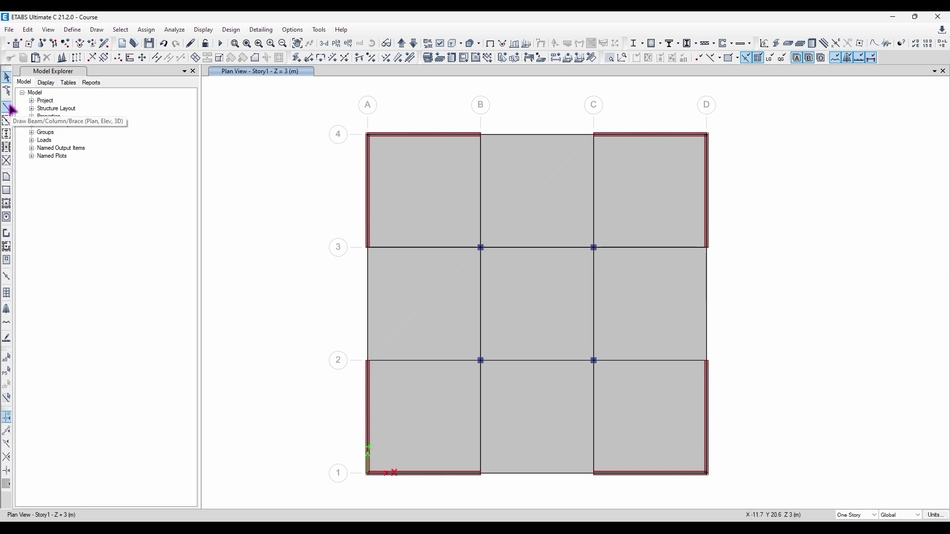
Move up to the Story2 plan and draw a straight ConcBm frame from grid point B3 to C4
{"action": "left_click", "coordinate": [402, 43]}
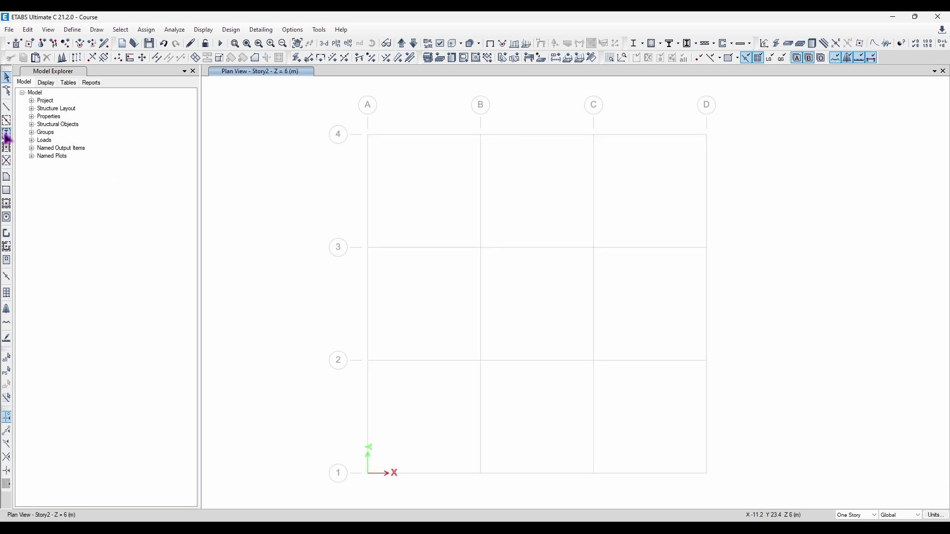
{"action": "left_click", "coordinate": [7, 107]}
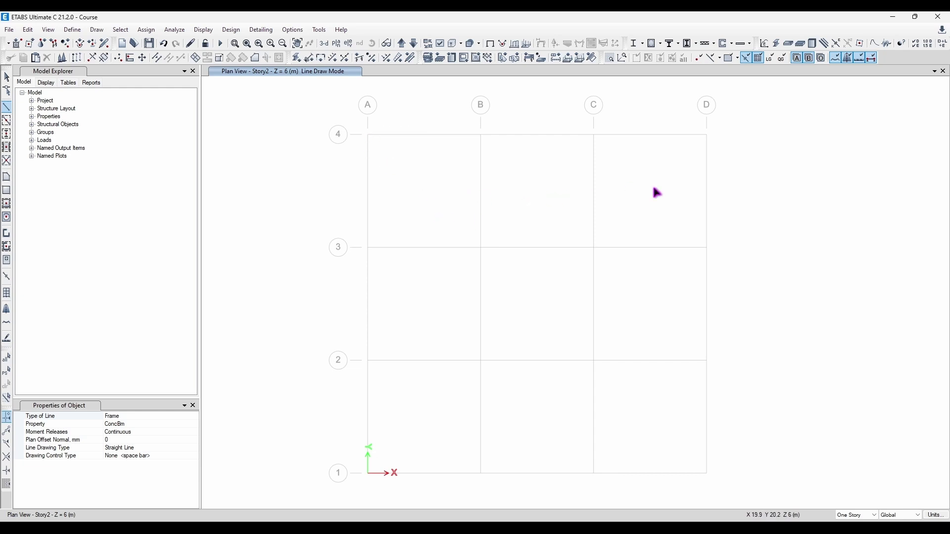
{"action": "left_click", "coordinate": [480, 248]}
{"action": "double_click", "coordinate": [594, 135]}
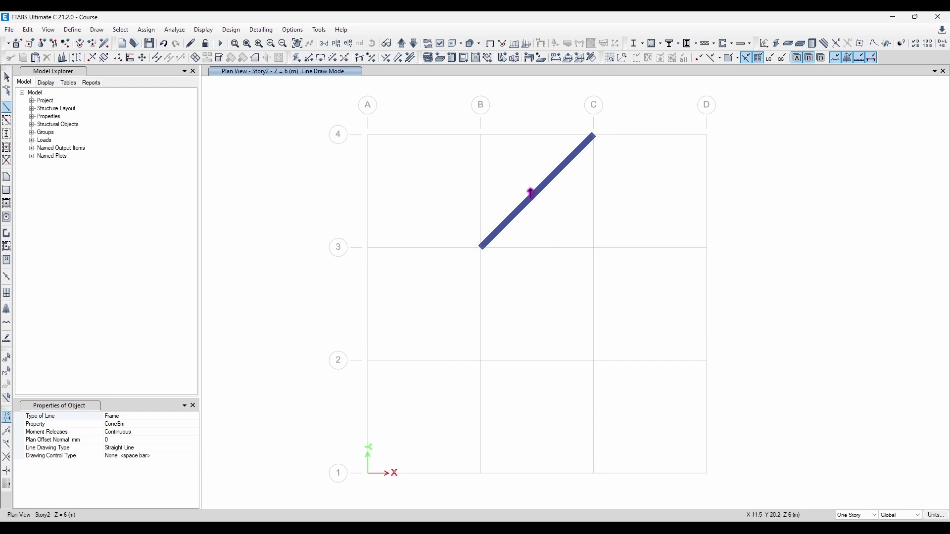
{"action": "scroll", "coordinate": [600, 140], "scroll_direction": "up", "scroll_amount": 2}
{"action": "scroll", "coordinate": [438, 239], "scroll_direction": "down", "scroll_amount": 2}
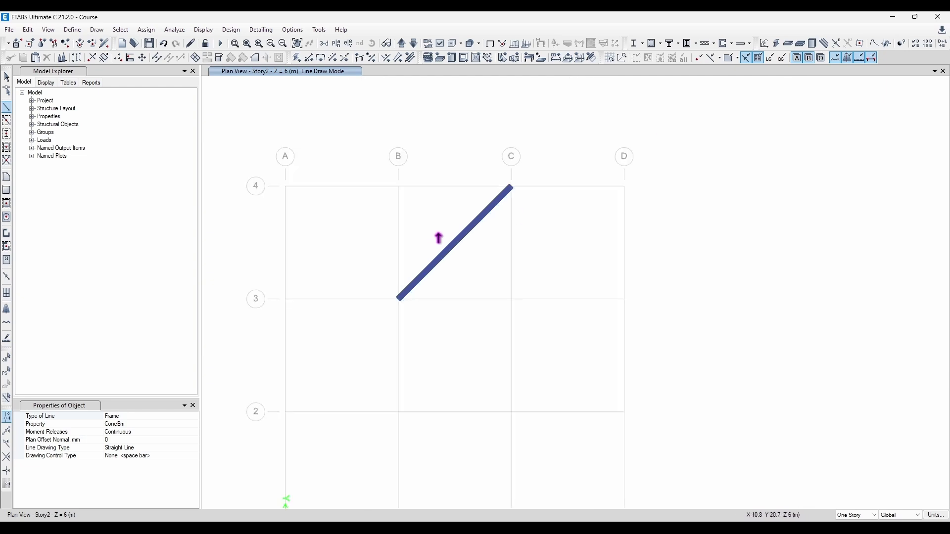
{"action": "middle_click_drag", "start_coordinate": [438, 238], "coordinate": [534, 170]}
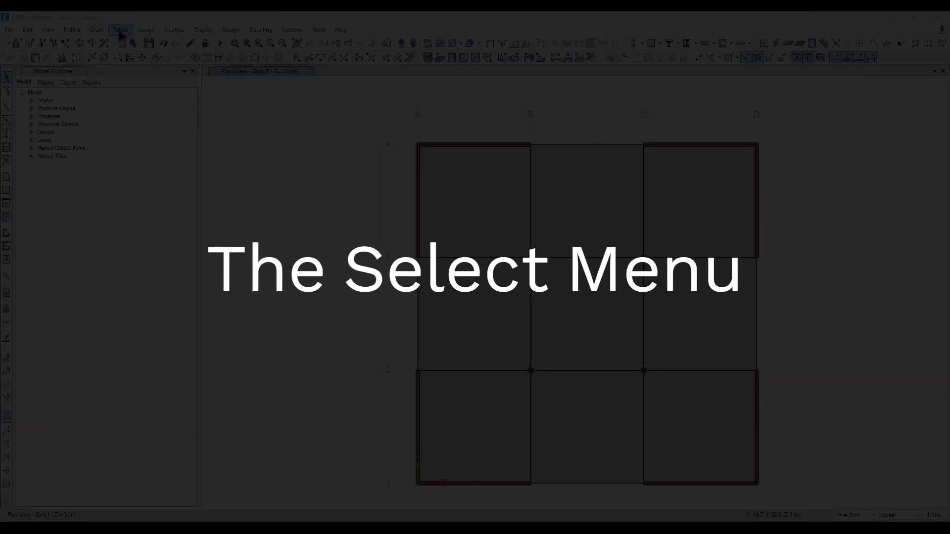
With pointer/window selection, window the bays between grid lines 2 and 4, then pick the slab panel between B-C and 3-4, clearing each selection
{"action": "left_click", "coordinate": [121, 30]}
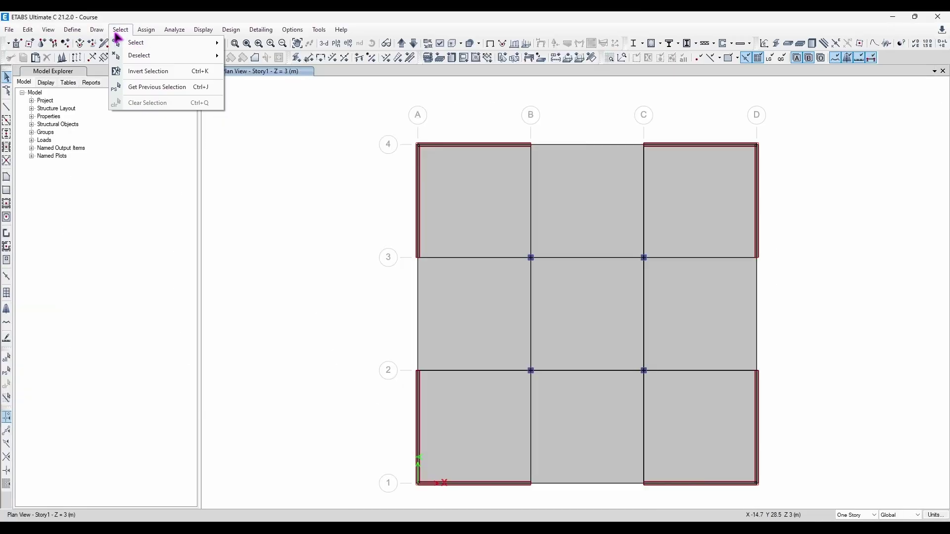
{"action": "mouse_move", "coordinate": [122, 39]}
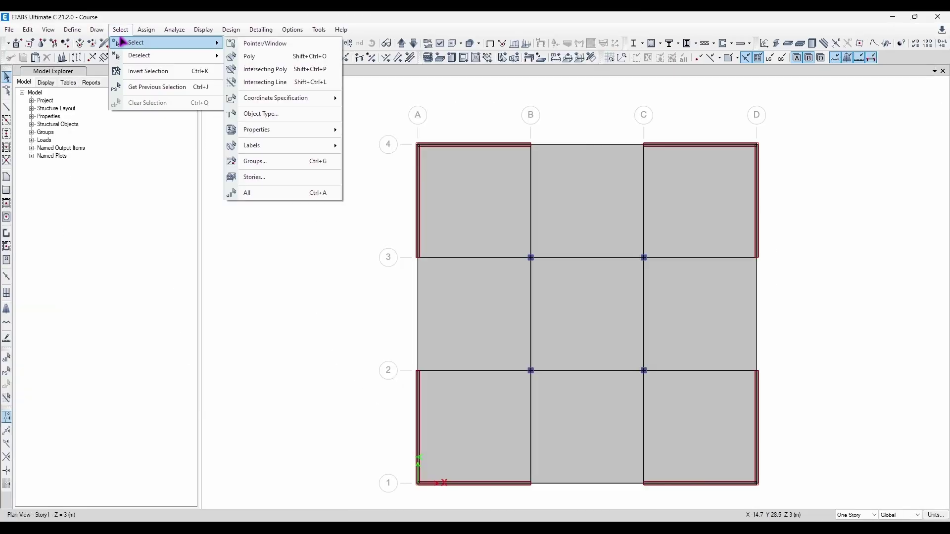
{"action": "left_click", "coordinate": [244, 45]}
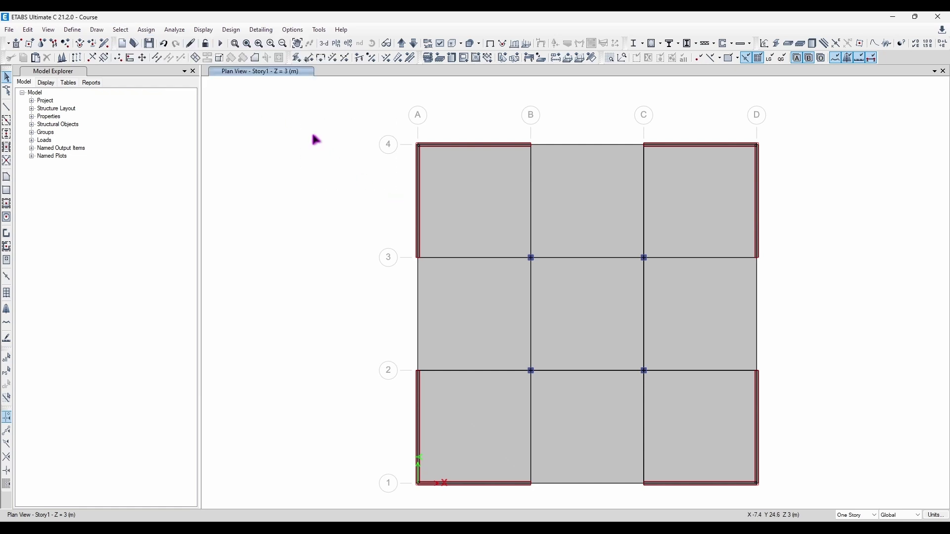
{"action": "left_click_drag", "start_coordinate": [312, 135], "coordinate": [817, 377]}
{"action": "key", "text": "ctrl+q"}
{"action": "left_click", "coordinate": [599, 217]}
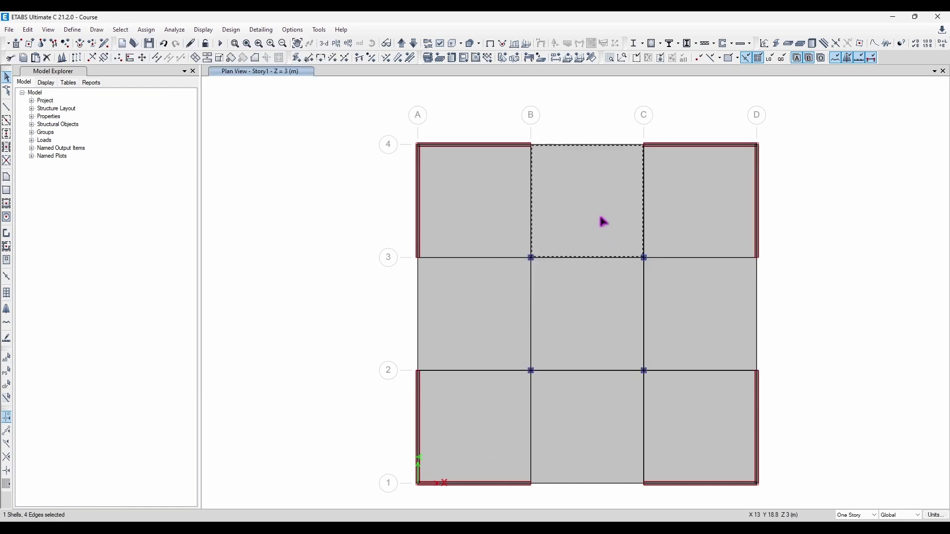
{"action": "key", "text": "ctrl+q"}
Select the bays between grids 3 and 4 with an enclosing window, then reselect with a crossing window reaching past grid 3, clearing each selection
{"action": "left_click_drag", "start_coordinate": [379, 114], "coordinate": [792, 346]}
{"action": "key", "text": "ctrl+q"}
{"action": "left_click_drag", "start_coordinate": [789, 131], "coordinate": [413, 319]}
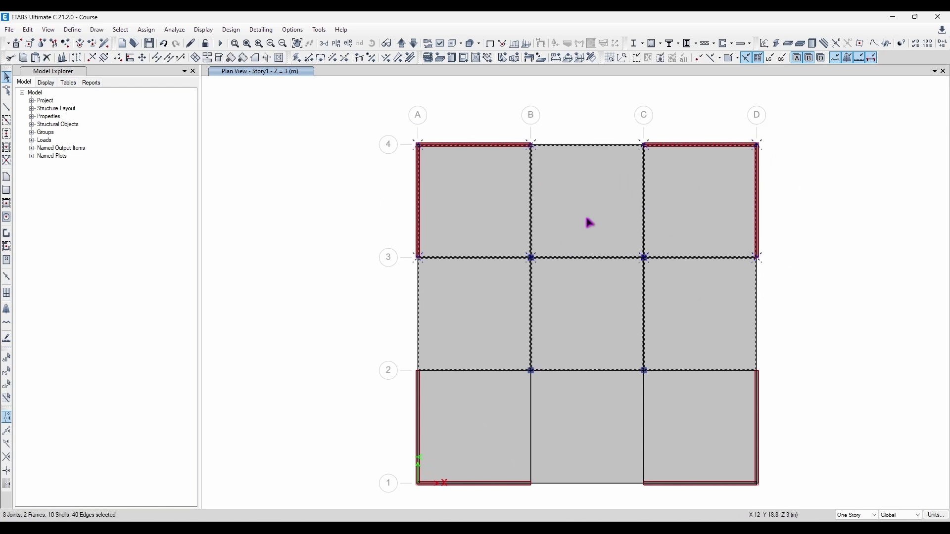
{"action": "key", "text": "ctrl+q"}
Use Poly selection to enclose the bays between grid lines 3 and 4 from A to D, and clear the selection
{"action": "left_click", "coordinate": [121, 30]}
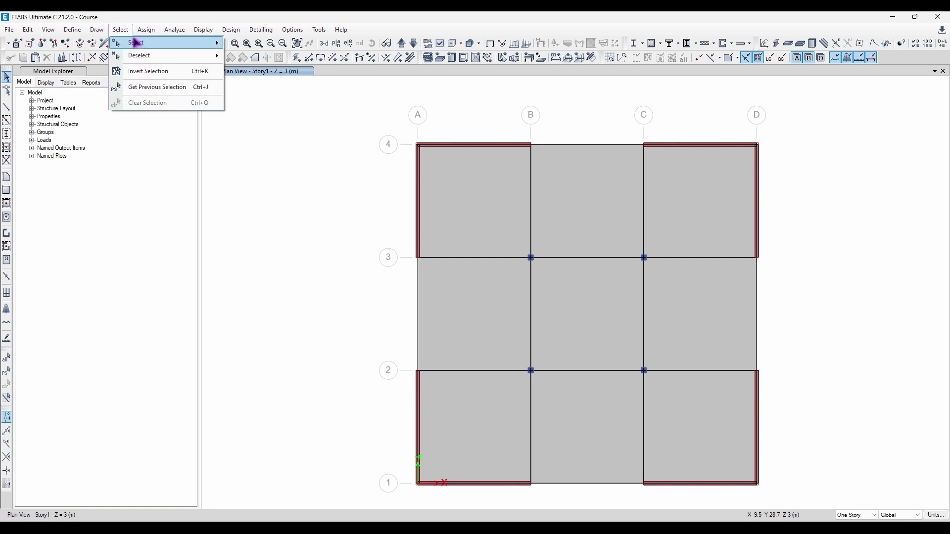
{"action": "mouse_move", "coordinate": [216, 44]}
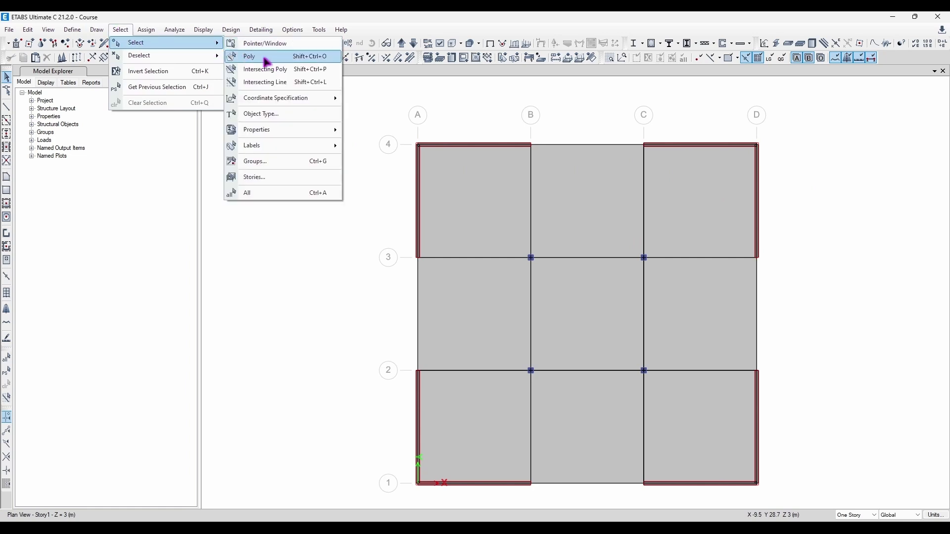
{"action": "left_click", "coordinate": [263, 61]}
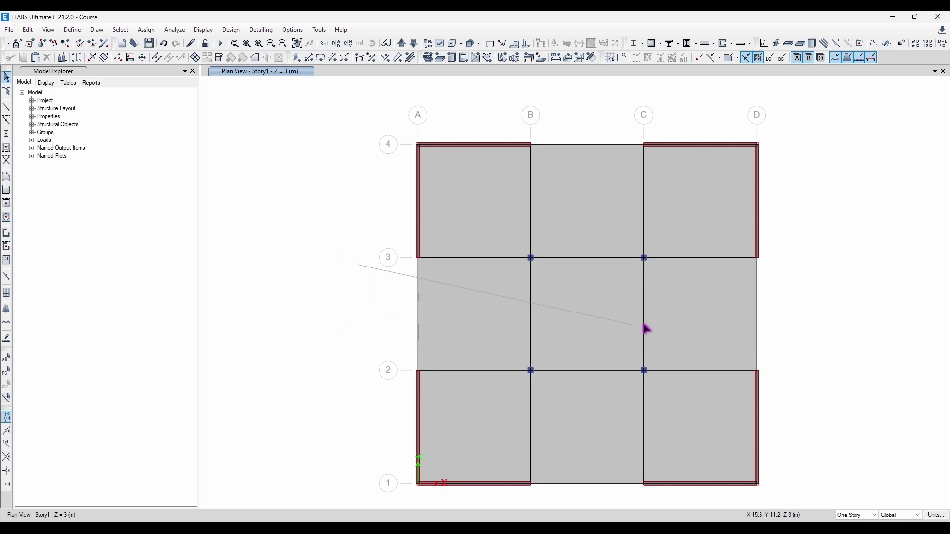
{"action": "left_click", "coordinate": [806, 332]}
{"action": "left_click", "coordinate": [815, 115]}
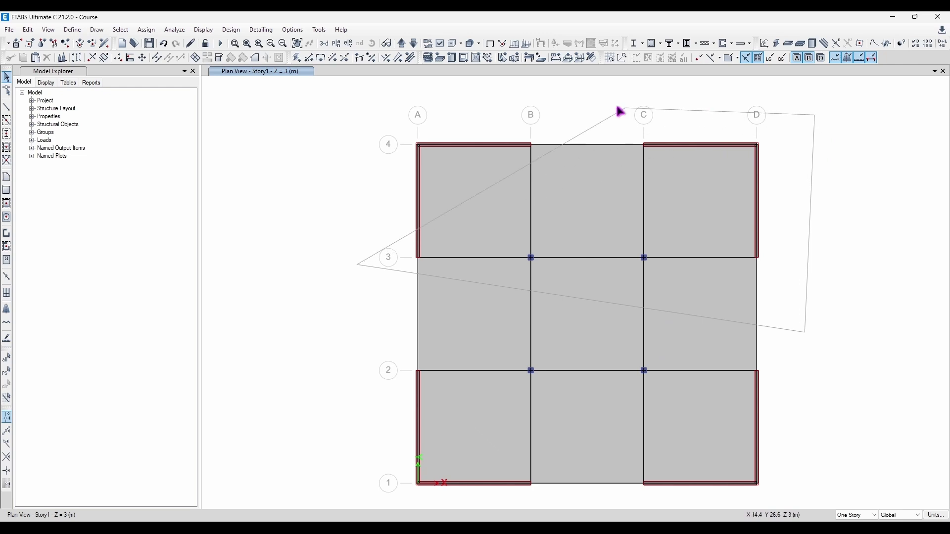
{"action": "left_click", "coordinate": [324, 103]}
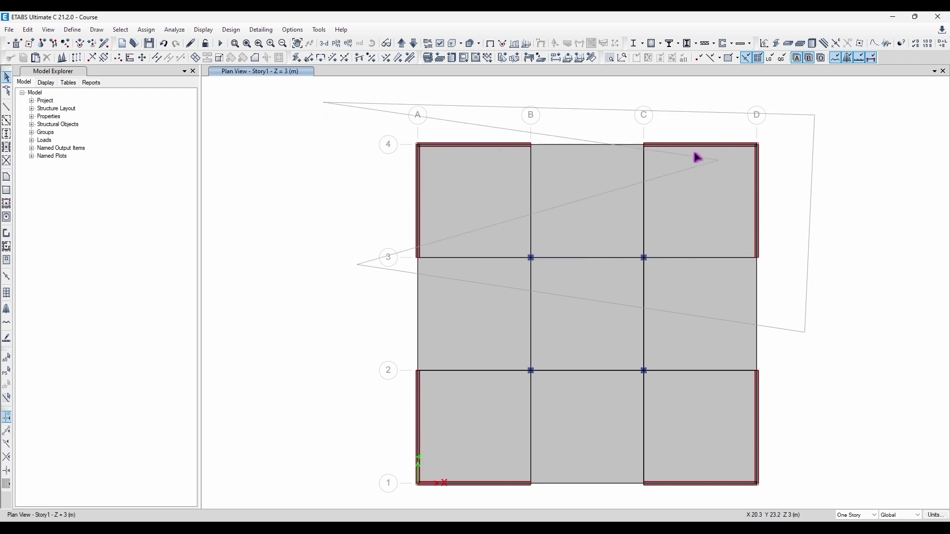
{"action": "double_click", "coordinate": [326, 279]}
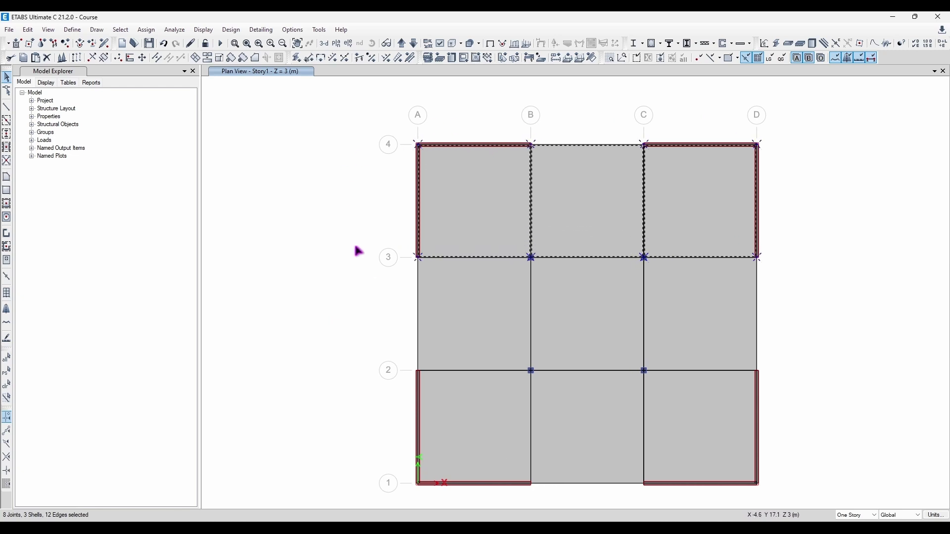
{"action": "key", "text": "Escape"}
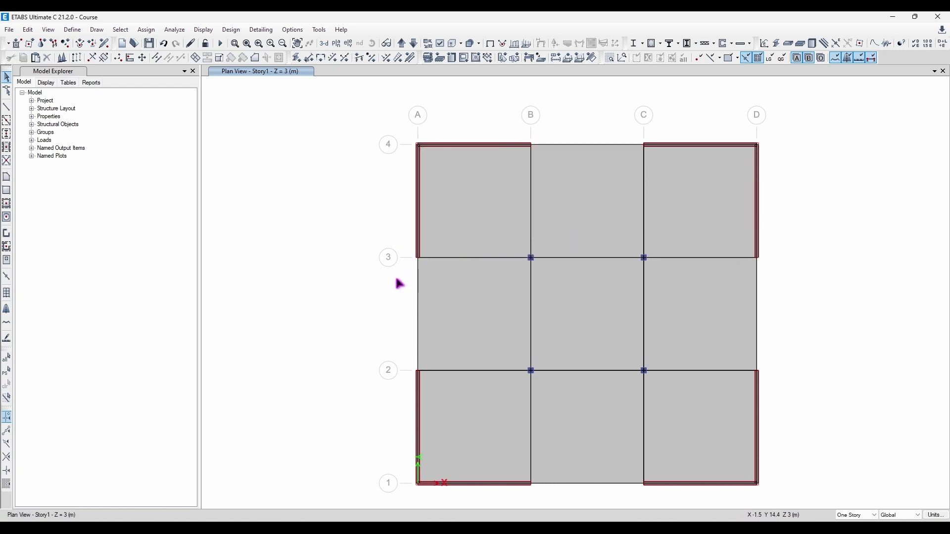
Window-select the objects around grid points B3 and C3, and clear the selection
{"action": "left_click_drag", "start_coordinate": [520, 241], "coordinate": [668, 276]}
{"action": "key", "text": "Escape"}
{"action": "left_click_drag", "start_coordinate": [516, 241], "coordinate": [660, 279]}
{"action": "mouse_move", "coordinate": [664, 283]}
{"action": "left_mouse_down"}
{"action": "mouse_move", "coordinate": [654, 284]}
{"action": "mouse_move", "coordinate": [667, 280]}
{"action": "left_mouse_up"}
{"action": "key", "text": "Escape"}
Use Intersecting Poly selection with a polygon around grid line 3 that crosses the neighbouring bays from A to D, and clear the selection
{"action": "left_click", "coordinate": [121, 29]}
{"action": "mouse_move", "coordinate": [142, 43]}
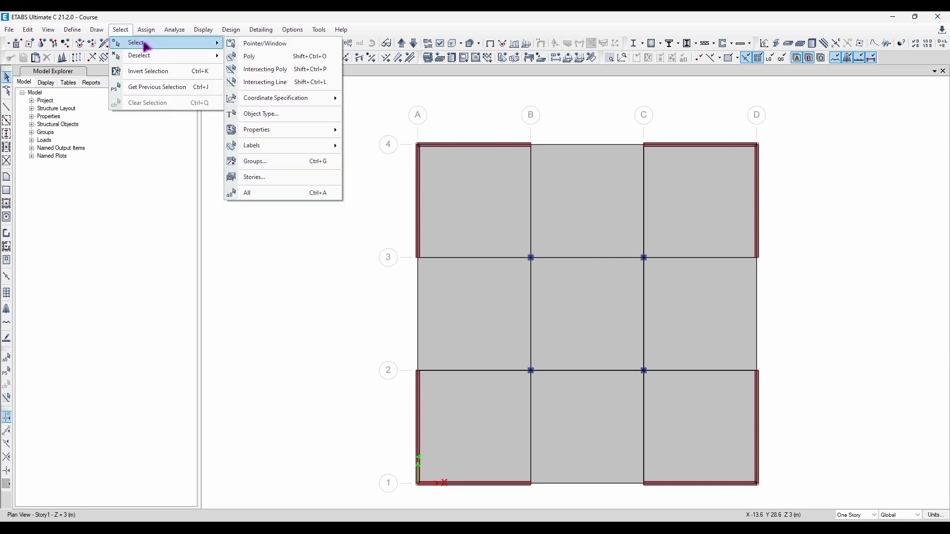
{"action": "left_click", "coordinate": [269, 72]}
{"action": "left_click", "coordinate": [375, 184]}
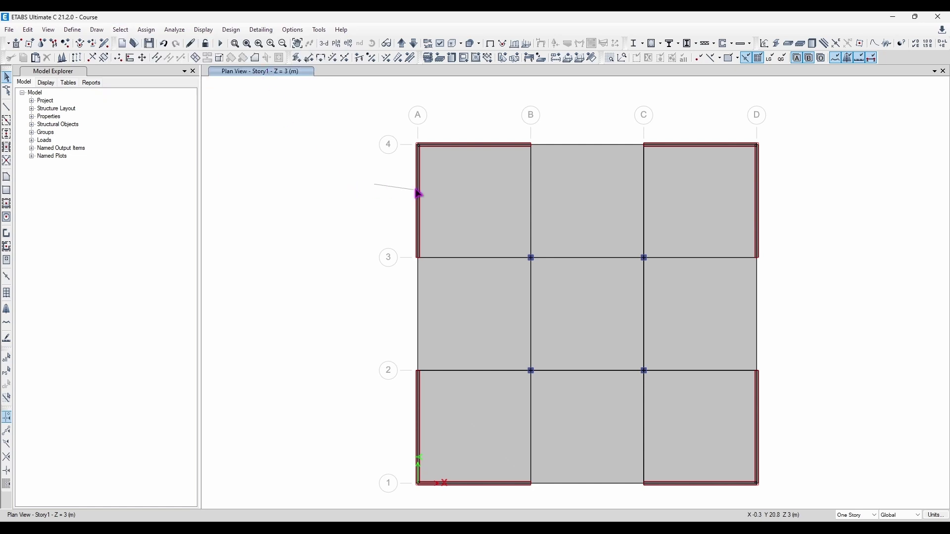
{"action": "left_click", "coordinate": [791, 203]}
{"action": "left_click", "coordinate": [783, 319]}
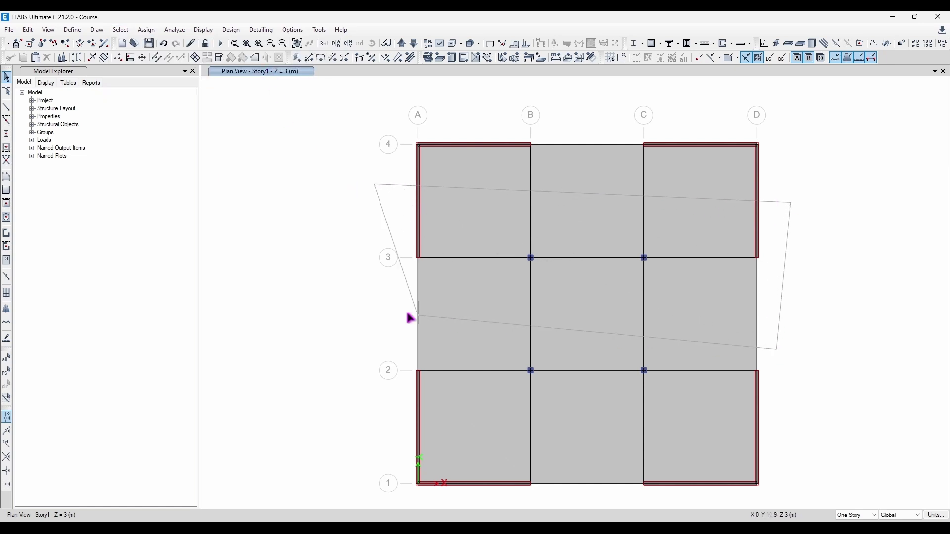
{"action": "double_click", "coordinate": [292, 266]}
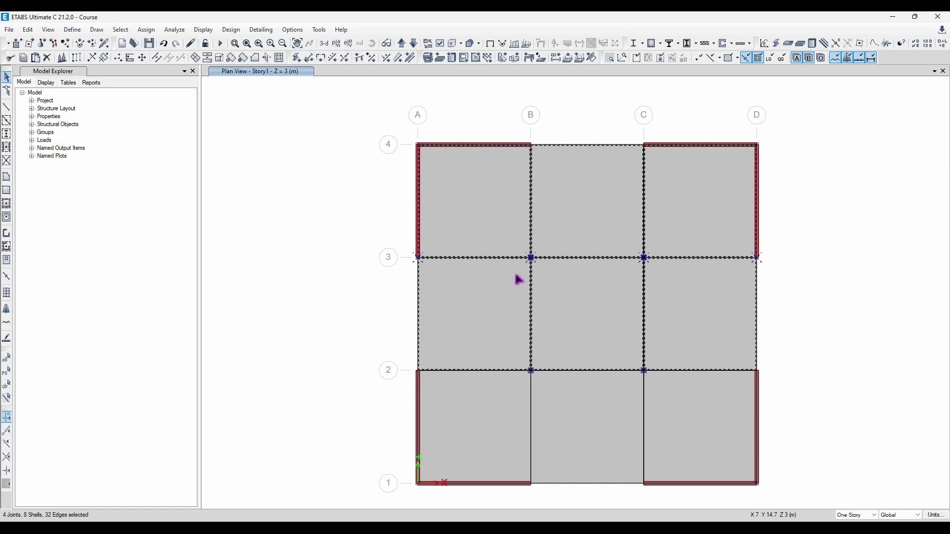
{"action": "key", "text": "ctrl+q"}
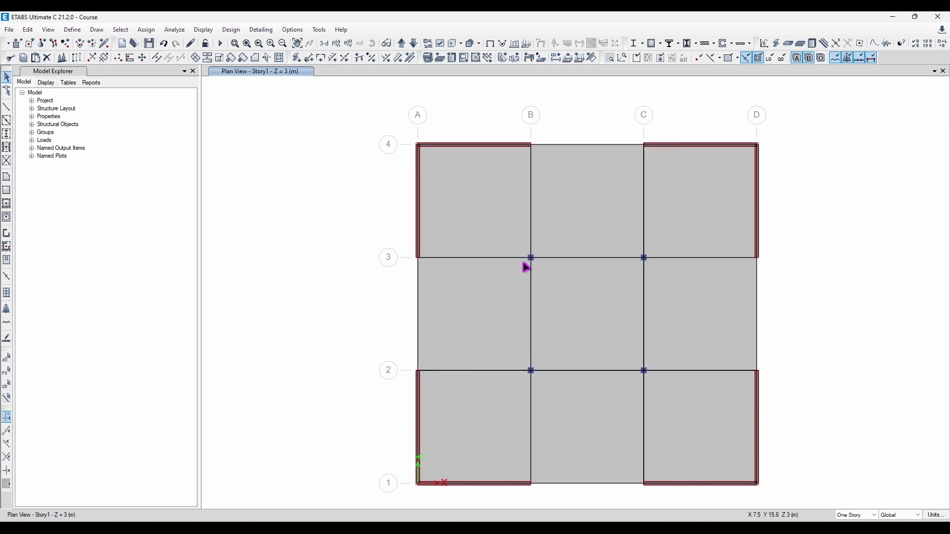
Use Intersecting Line selection across the 3-4 bays, around outside grid D and back across the 1-2 bays, and clear the selection
{"action": "left_click", "coordinate": [123, 30]}
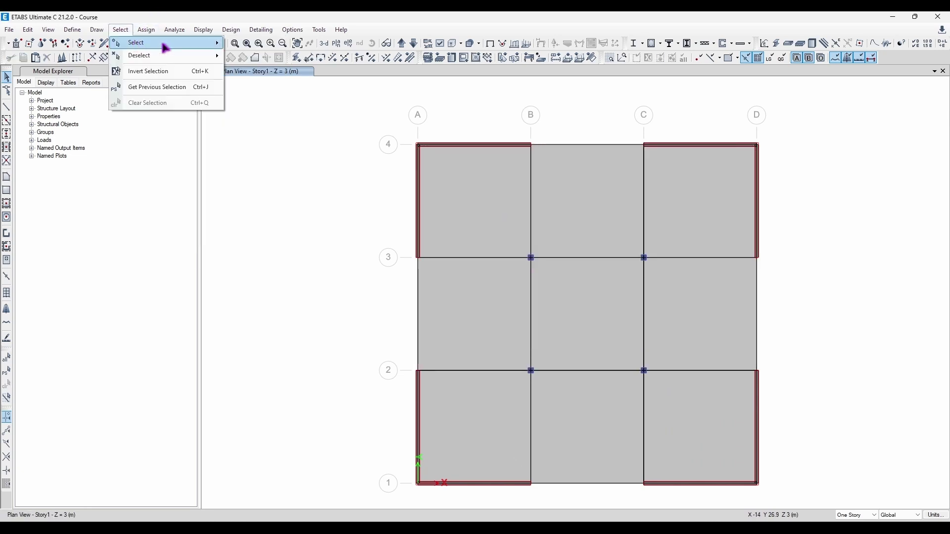
{"action": "mouse_move", "coordinate": [164, 42]}
{"action": "left_click", "coordinate": [268, 78]}
{"action": "left_click", "coordinate": [330, 203]}
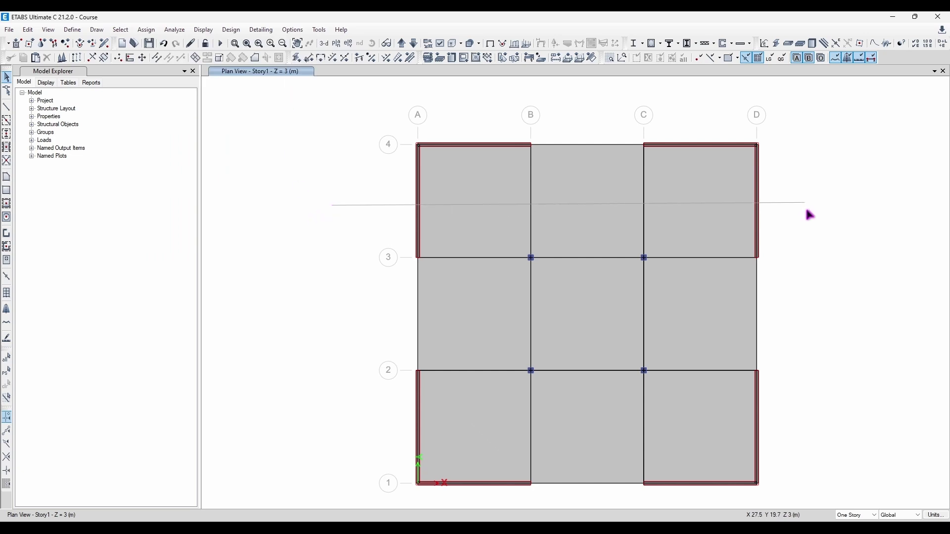
{"action": "left_click", "coordinate": [805, 203]}
{"action": "left_click", "coordinate": [809, 435]}
{"action": "left_click", "coordinate": [327, 425]}
{"action": "key", "text": "Return"}
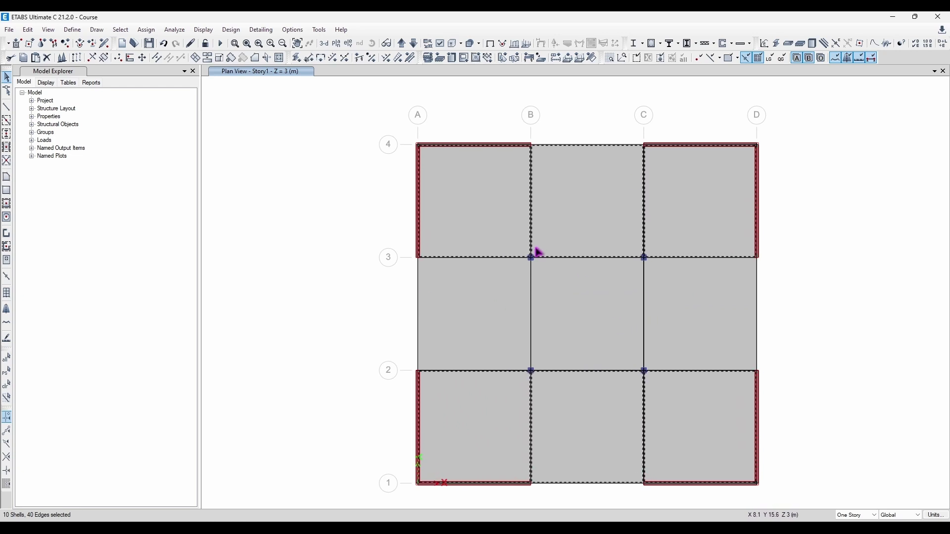
{"action": "left_click", "coordinate": [238, 125]}
{"action": "left_click", "coordinate": [121, 30]}
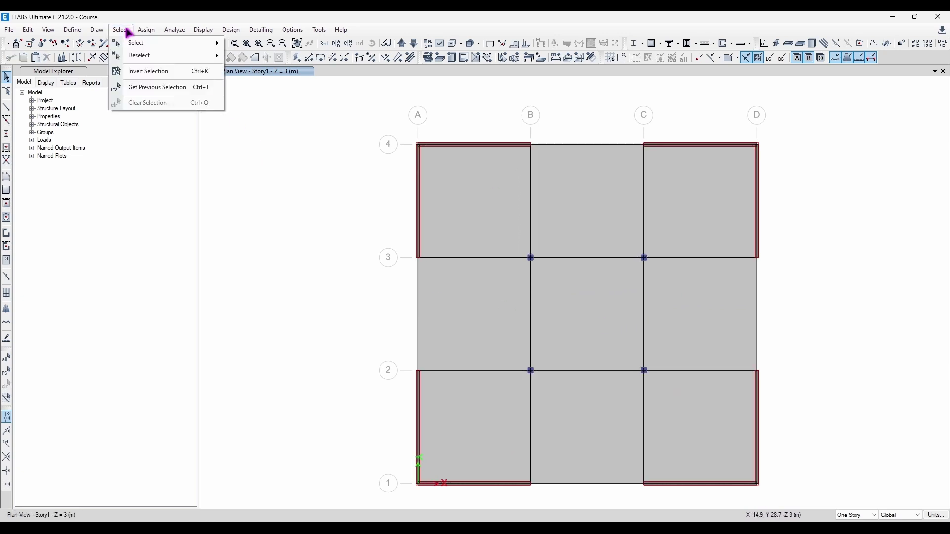
{"action": "mouse_move", "coordinate": [159, 43]}
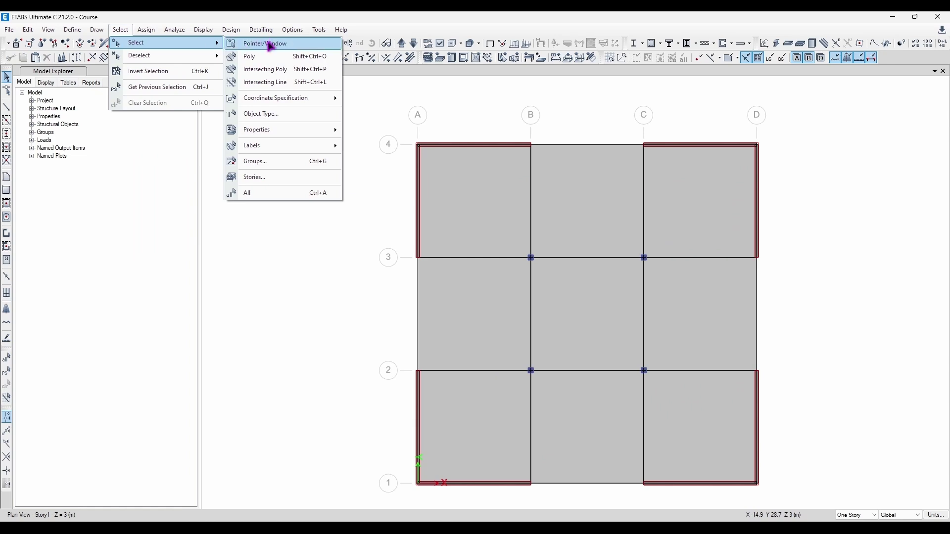
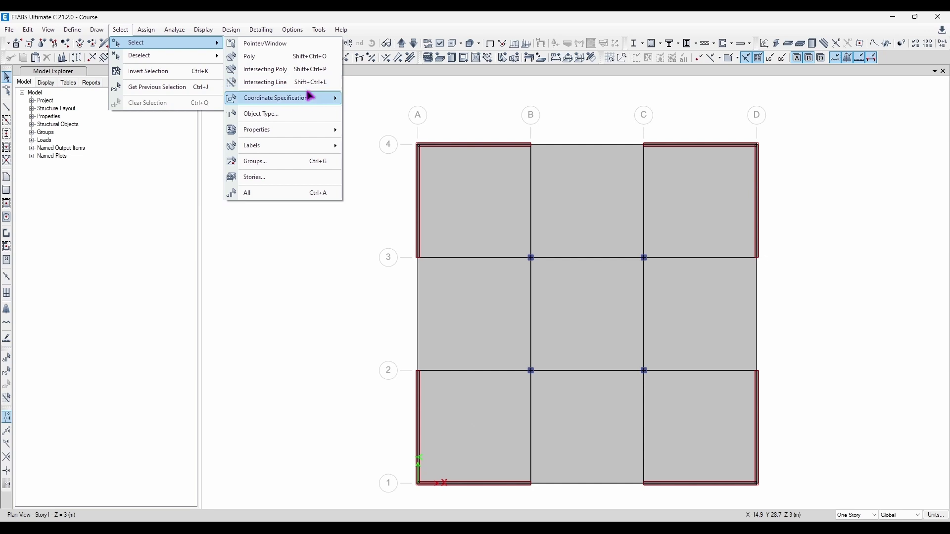
{"action": "mouse_move", "coordinate": [311, 100]}
{"action": "left_click", "coordinate": [469, 81]}
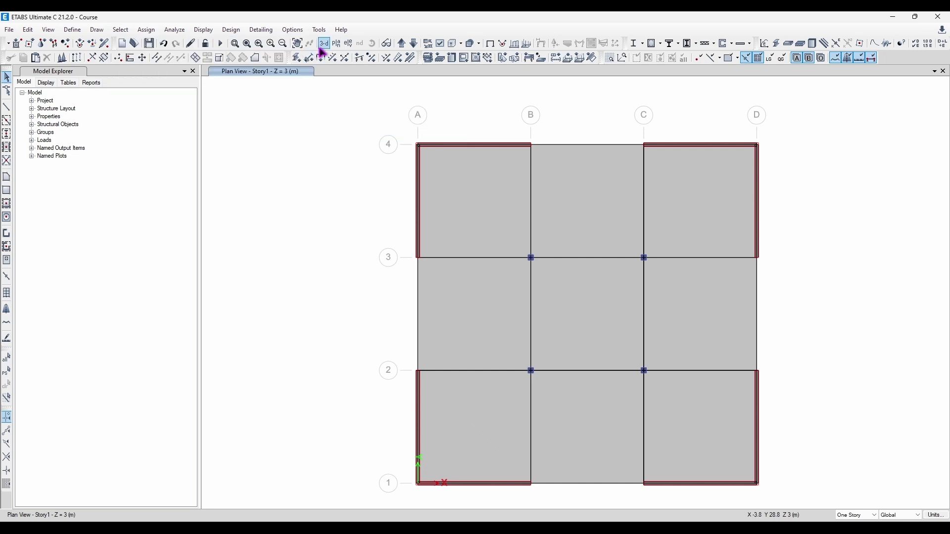
In the 3-D view, select all objects in the XZ plane through grid point B1 at Base using coordinate specification
{"action": "left_click", "coordinate": [120, 30]}
{"action": "mouse_move", "coordinate": [136, 42]}
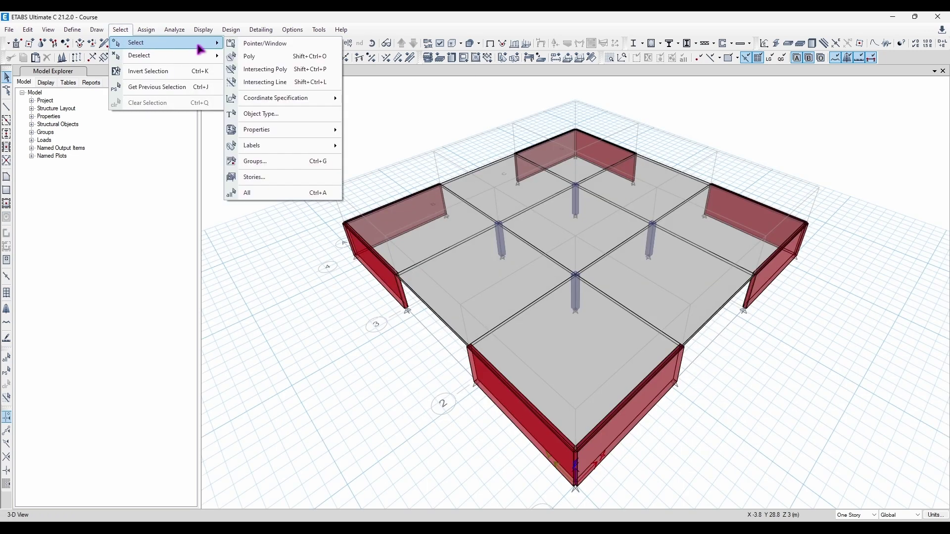
{"action": "mouse_move", "coordinate": [302, 101]}
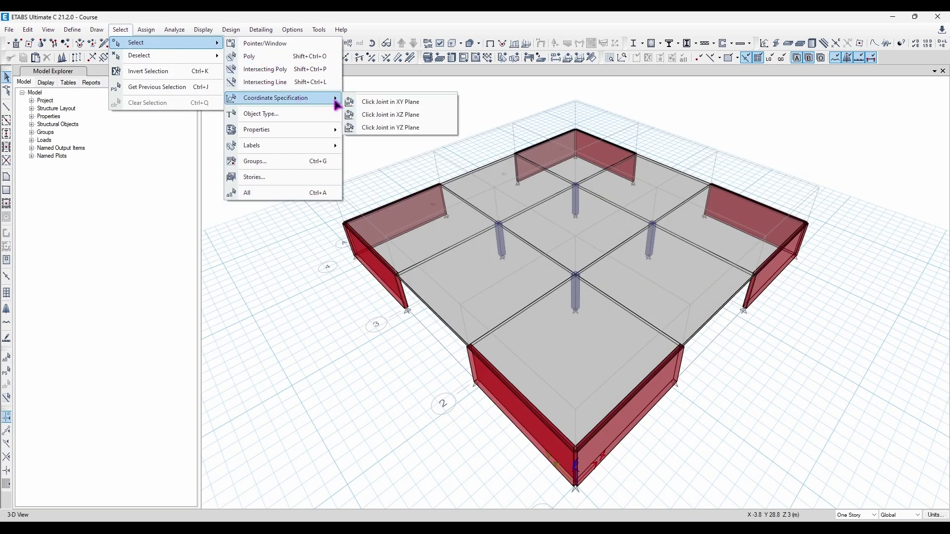
{"action": "left_click", "coordinate": [429, 114]}
{"action": "middle_click_drag", "start_coordinate": [675, 429], "coordinate": [597, 387], "text": "shift"}
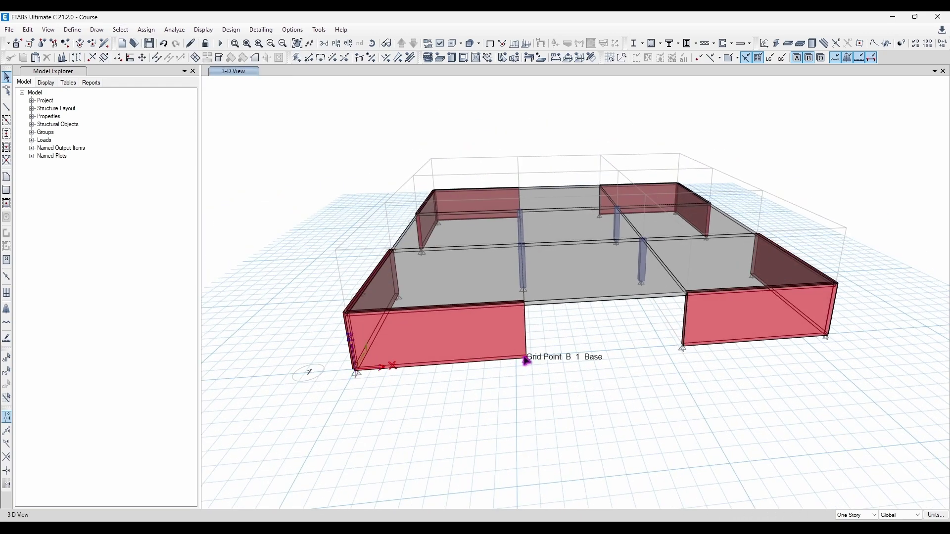
{"action": "key", "text": "ctrl+a"}
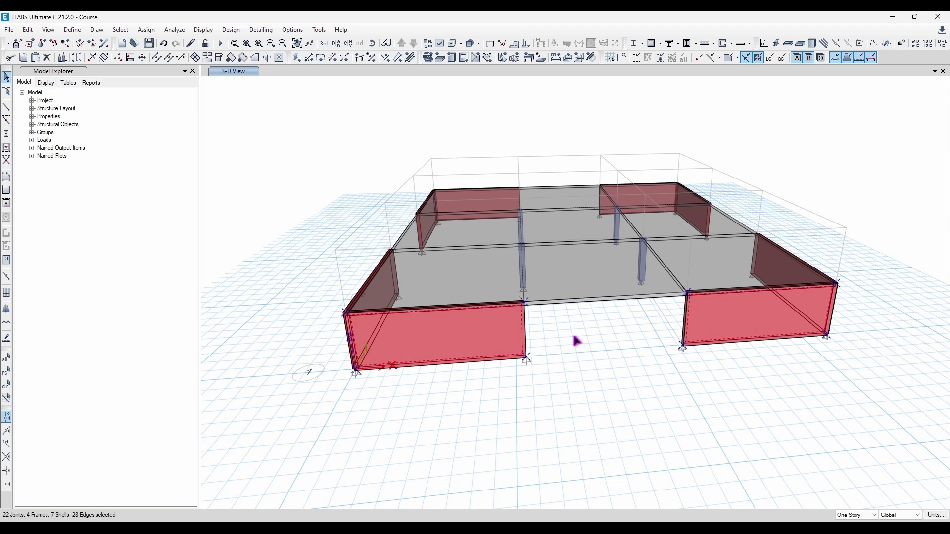
Examine the objects selected in the XZ plane along grid line 1 from several sides of the model
{"action": "middle_click_drag", "start_coordinate": [365, 384], "coordinate": [290, 357], "text": "shift"}
{"action": "middle_click_drag", "start_coordinate": [628, 398], "coordinate": [747, 225], "text": "shift"}
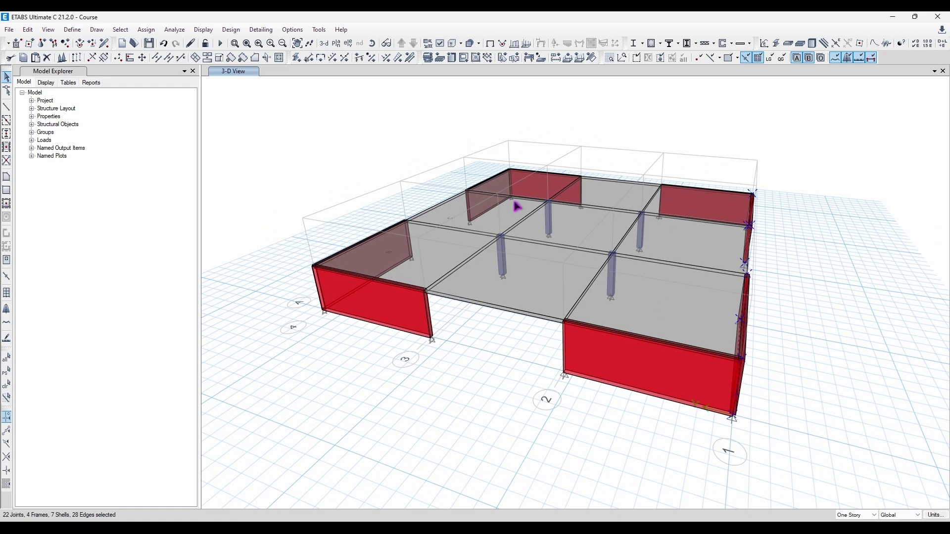
{"action": "middle_click_drag", "start_coordinate": [611, 288], "coordinate": [444, 313], "text": "shift"}
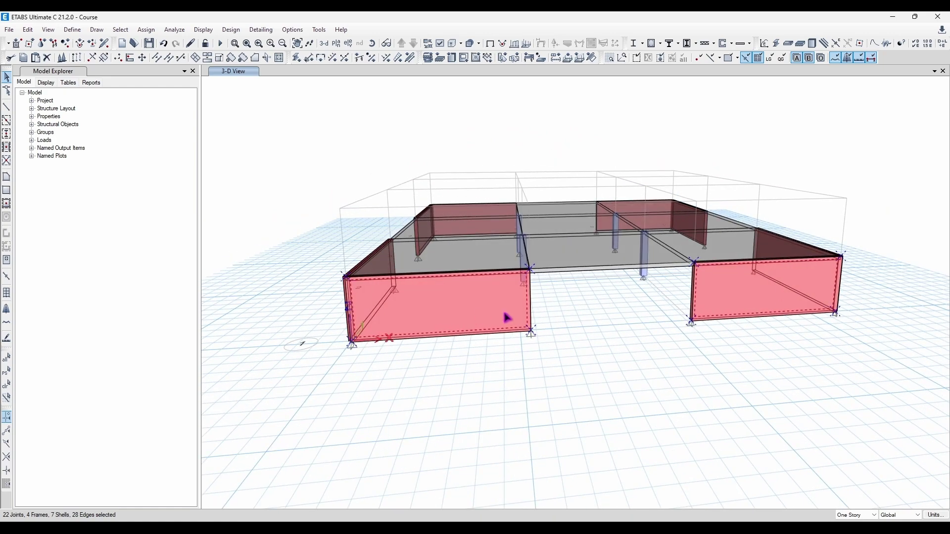
{"action": "middle_click_drag", "start_coordinate": [378, 345], "coordinate": [573, 352], "text": "shift"}
{"action": "scroll", "coordinate": [573, 351], "scroll_direction": "up", "scroll_amount": 3}
{"action": "middle_click_drag", "start_coordinate": [347, 380], "coordinate": [475, 384], "text": "shift"}
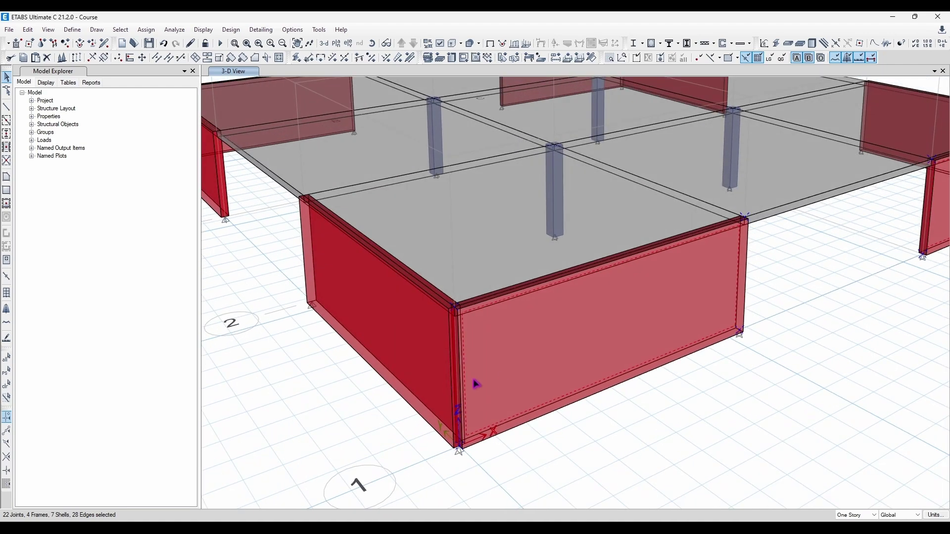
{"action": "middle_click_drag", "start_coordinate": [589, 377], "coordinate": [477, 375], "text": "shift"}
{"action": "scroll", "coordinate": [524, 315], "scroll_direction": "down", "scroll_amount": 3}
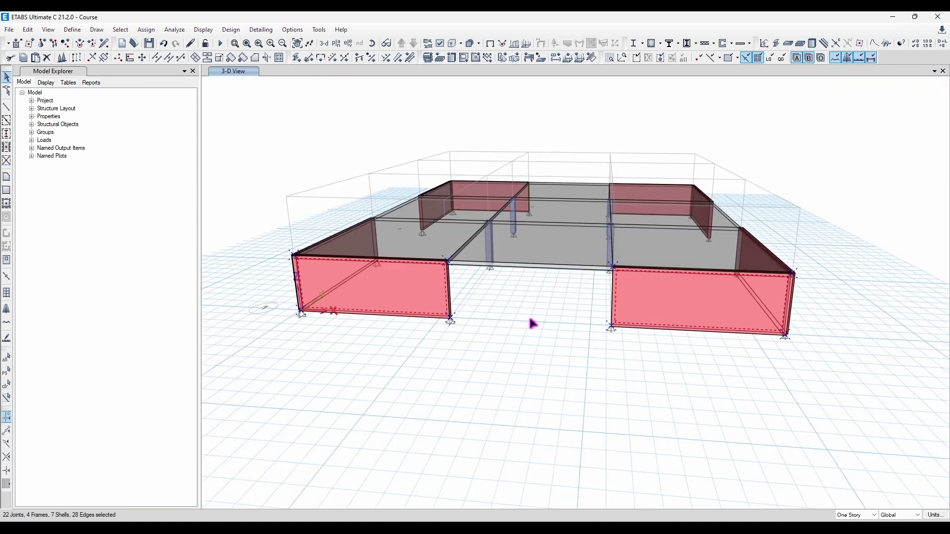
{"action": "middle_click_drag", "start_coordinate": [532, 317], "coordinate": [524, 334], "text": "shift"}
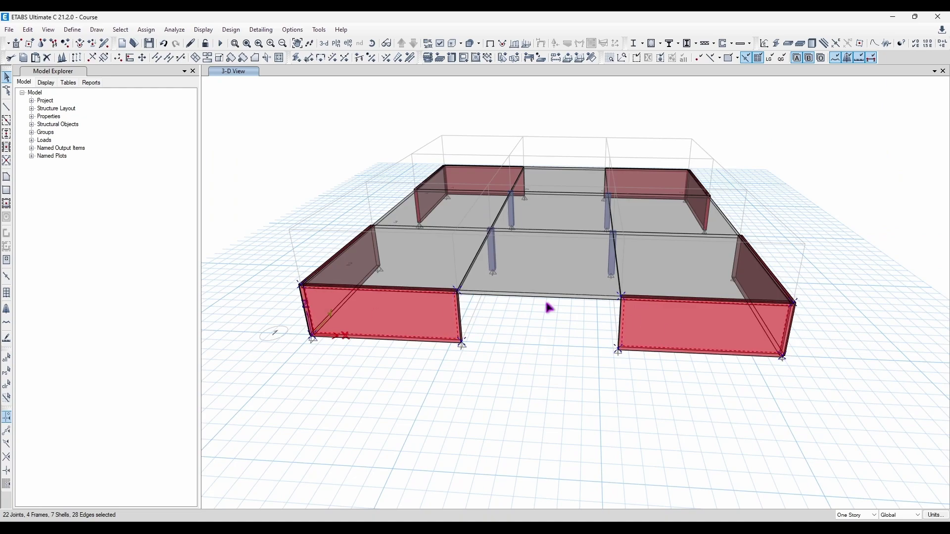
{"action": "middle_click_drag", "start_coordinate": [429, 320], "coordinate": [476, 339], "text": "shift"}
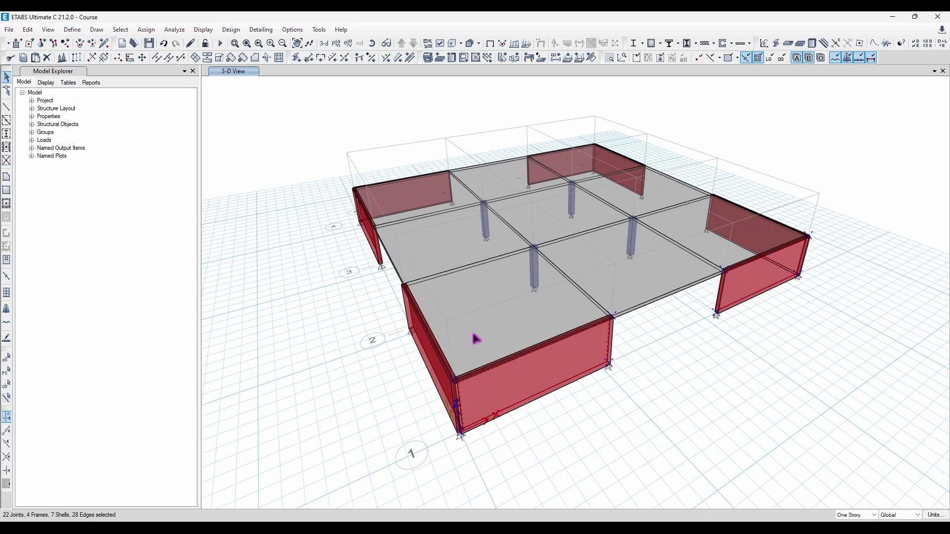
{"action": "middle_click_drag", "start_coordinate": [338, 337], "coordinate": [310, 178], "text": "shift"}
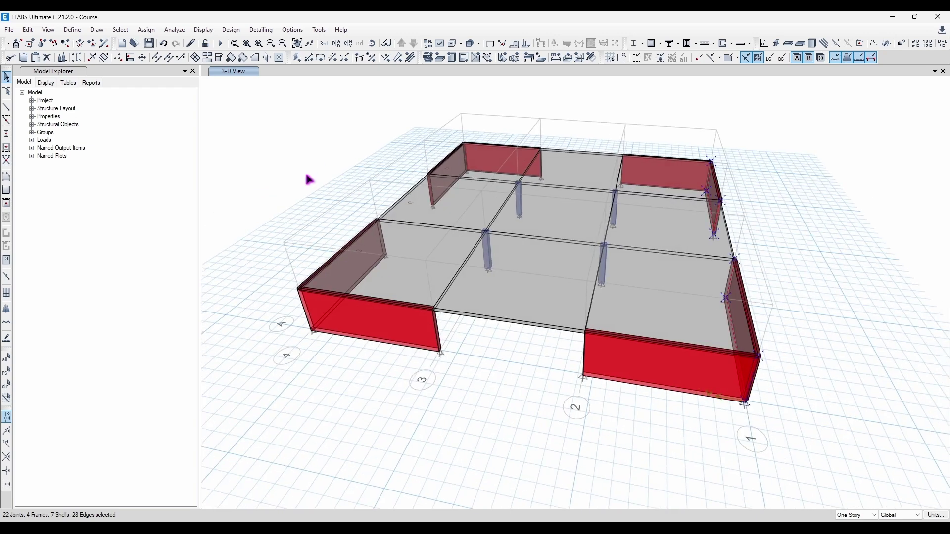
Clear the selection, and select all objects in the XY plane through the Story1 slab corner joint at grid A1
{"action": "left_click", "coordinate": [119, 30]}
{"action": "mouse_move", "coordinate": [136, 43]}
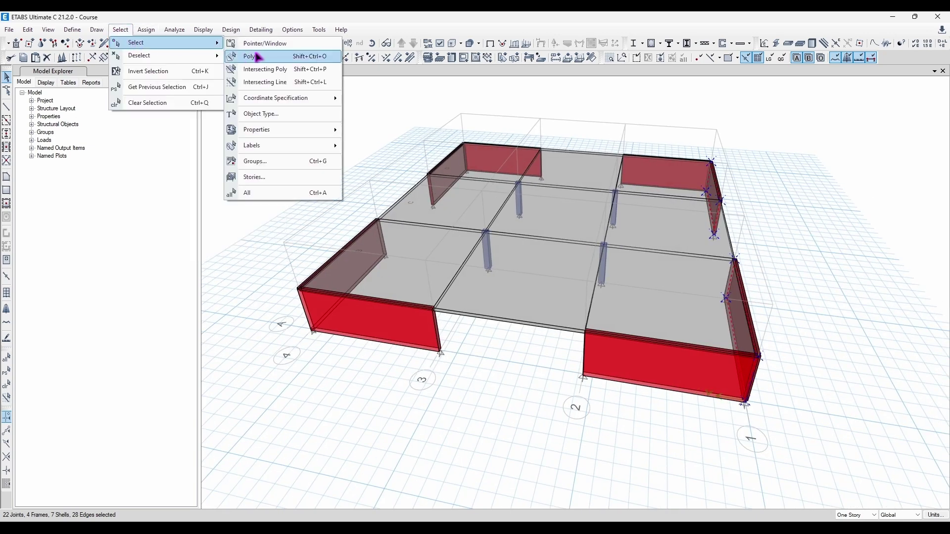
{"action": "left_click", "coordinate": [353, 100]}
{"action": "key", "text": "ctrl+q"}
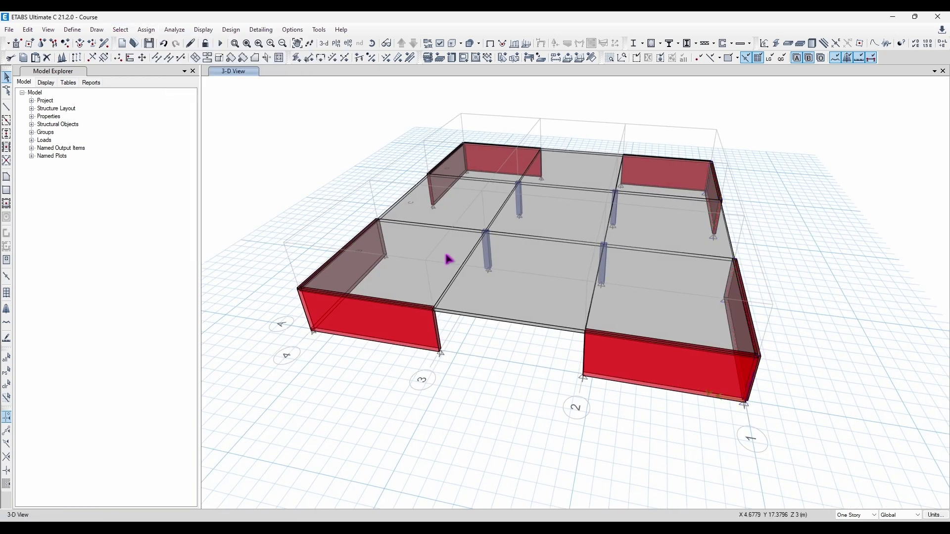
{"action": "left_click", "coordinate": [120, 30]}
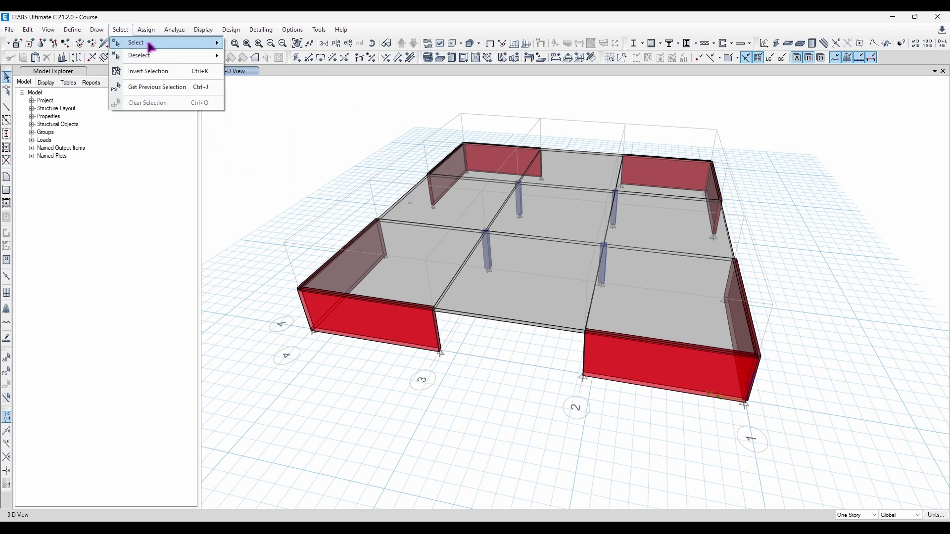
{"action": "mouse_move", "coordinate": [148, 42]}
{"action": "mouse_move", "coordinate": [338, 100]}
{"action": "left_click", "coordinate": [367, 101]}
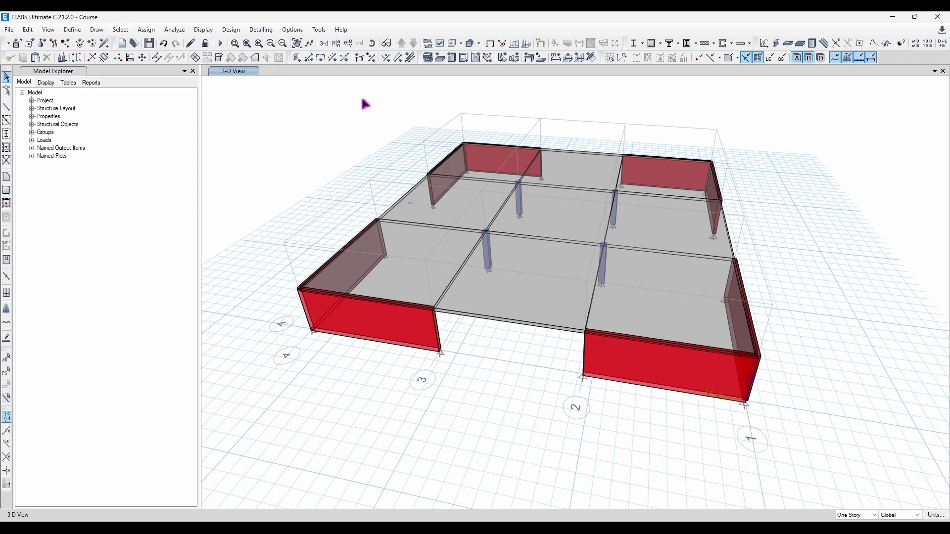
{"action": "left_click", "coordinate": [760, 358]}
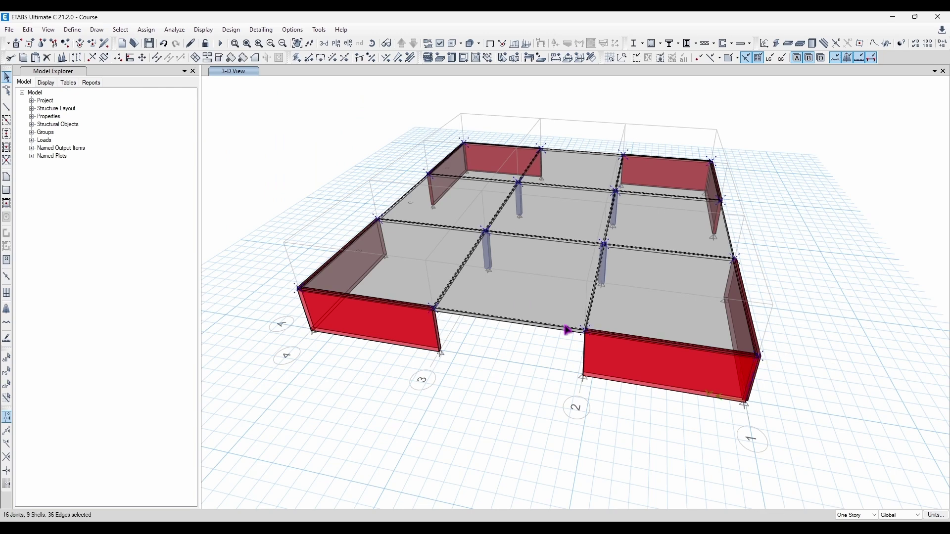
{"action": "middle_click_drag", "start_coordinate": [467, 322], "coordinate": [405, 150], "text": "shift"}
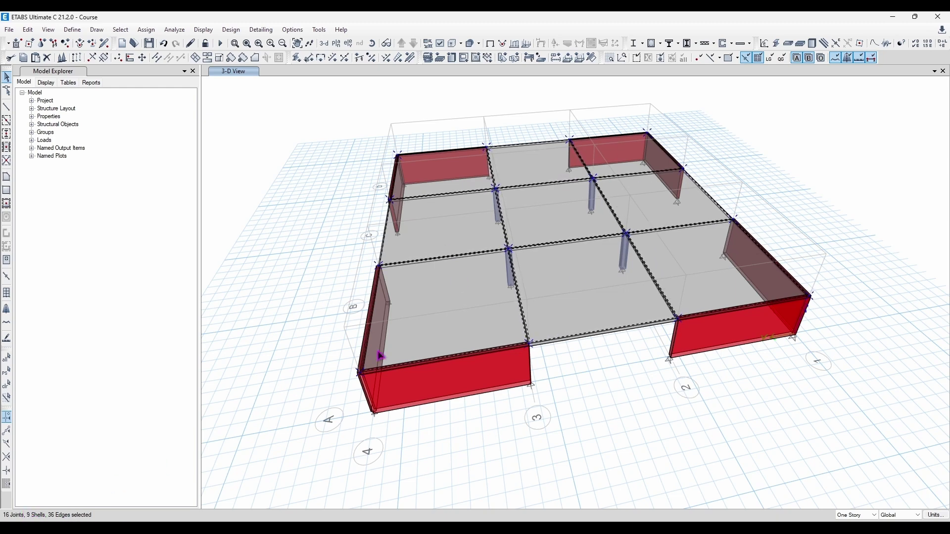
Clear the XY plane selection, and use selection by object type to select all Joints and deselect them
{"action": "left_click", "coordinate": [120, 29]}
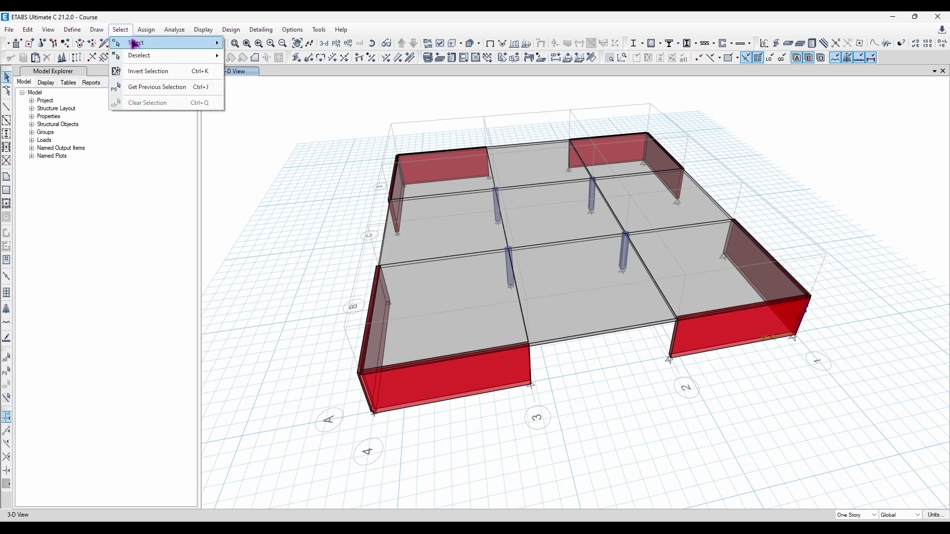
{"action": "mouse_move", "coordinate": [129, 42]}
{"action": "left_click", "coordinate": [295, 114]}
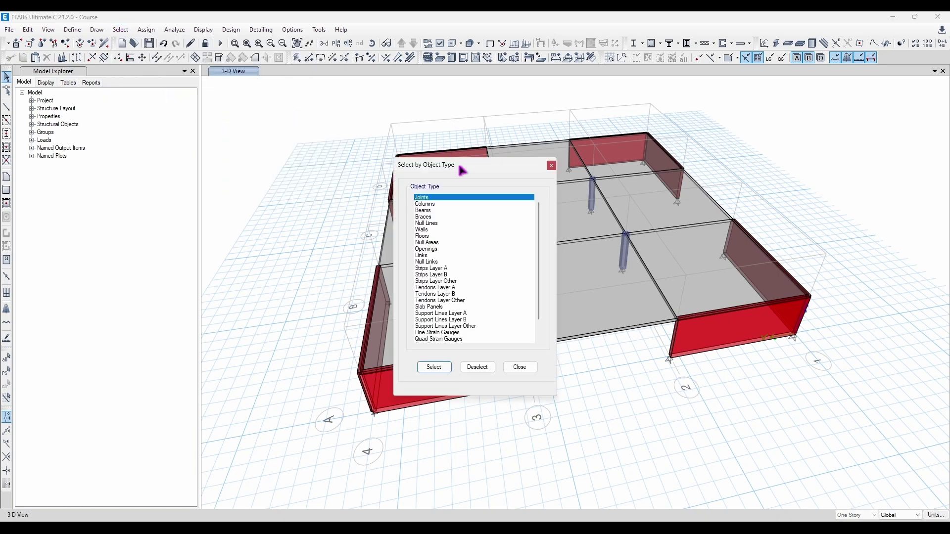
{"action": "scroll", "coordinate": [197, 258], "scroll_direction": "down", "scroll_amount": 2}
{"action": "scroll", "coordinate": [188, 213], "scroll_direction": "up", "scroll_amount": 1}
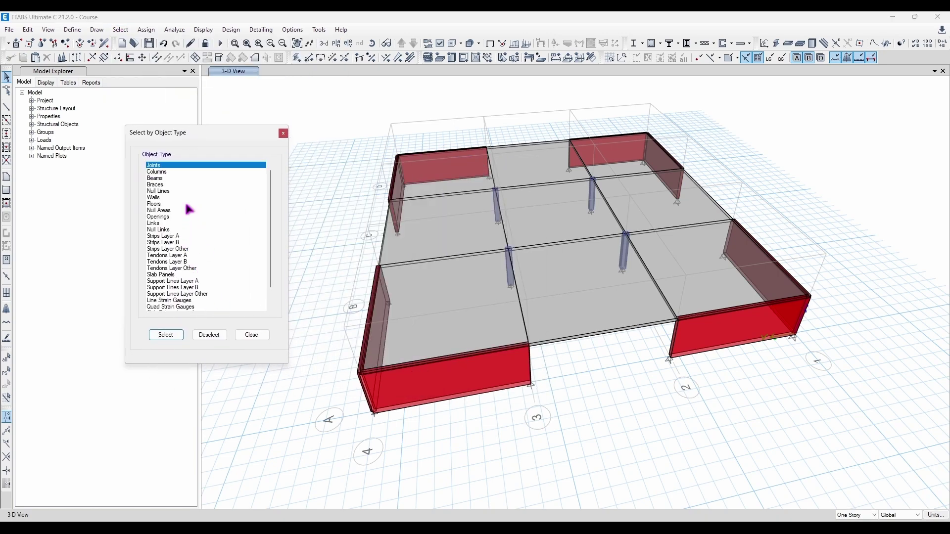
{"action": "scroll", "coordinate": [194, 215], "scroll_direction": "down", "scroll_amount": 2}
{"action": "scroll", "coordinate": [199, 211], "scroll_direction": "up", "scroll_amount": 1}
{"action": "left_click", "coordinate": [167, 335]}
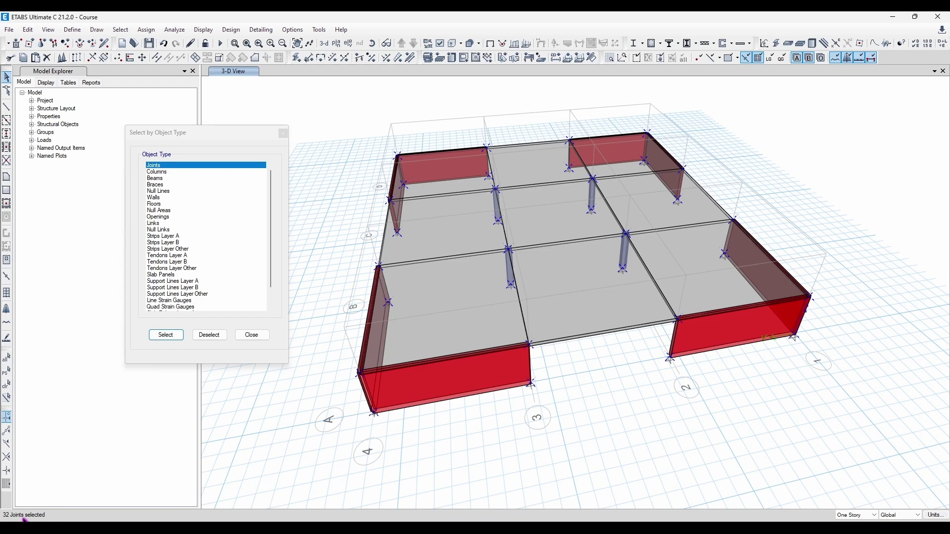
{"action": "left_click", "coordinate": [209, 335]}
Select all Columns by object type, and try to add the Beams to the selection
{"action": "left_click", "coordinate": [164, 172]}
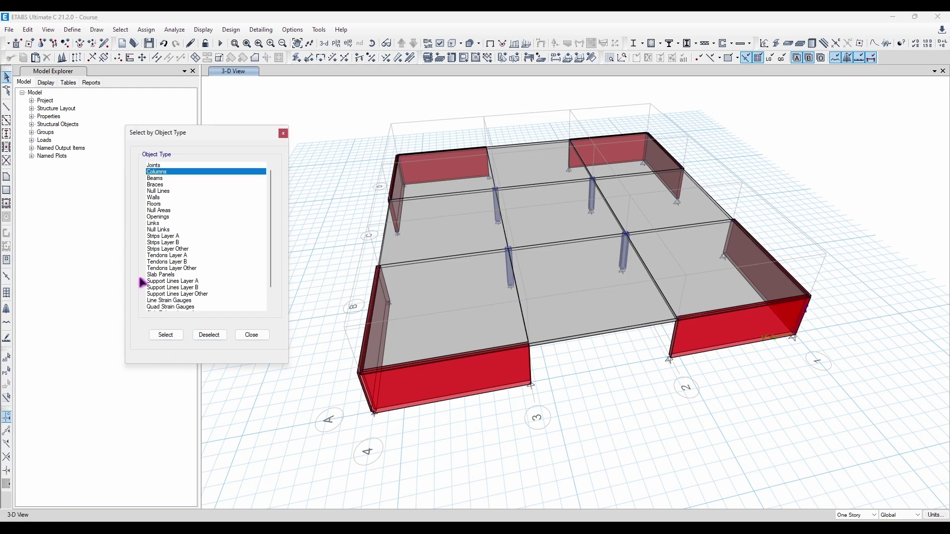
{"action": "left_click", "coordinate": [166, 335]}
{"action": "left_click", "coordinate": [159, 178]}
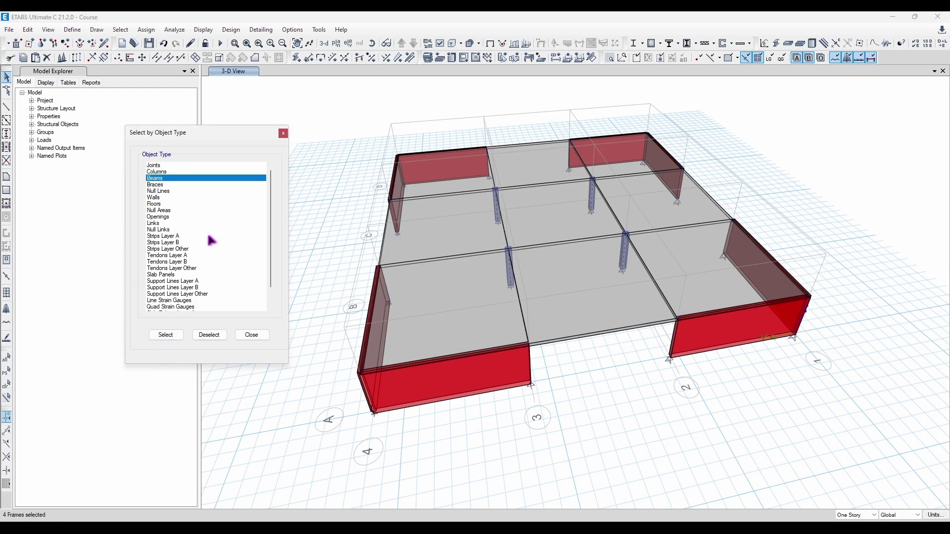
{"action": "left_click", "coordinate": [165, 172]}
{"action": "left_click", "coordinate": [153, 178]}
{"action": "left_click", "coordinate": [160, 335]}
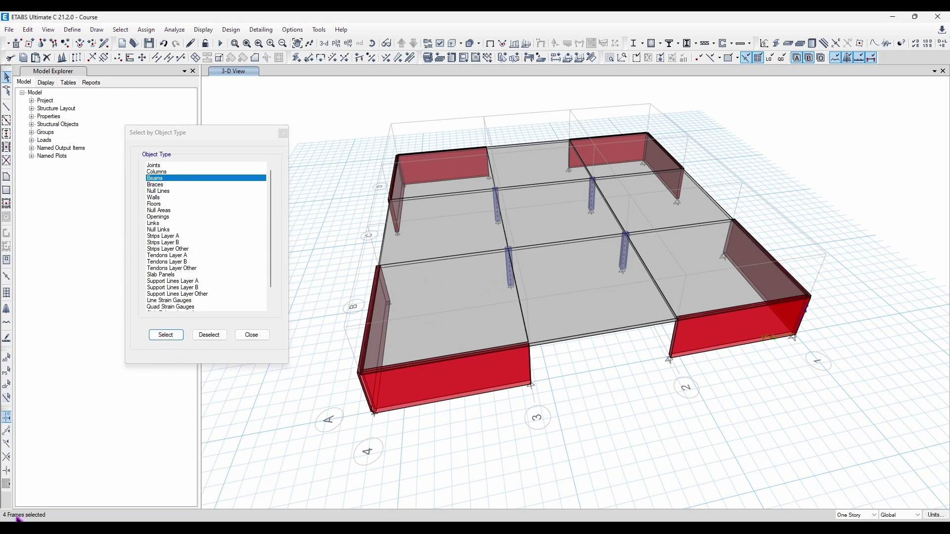
Add all Floors to the selection by object type
{"action": "left_click", "coordinate": [166, 172]}
{"action": "left_click", "coordinate": [166, 211]}
{"action": "left_click", "coordinate": [163, 204]}
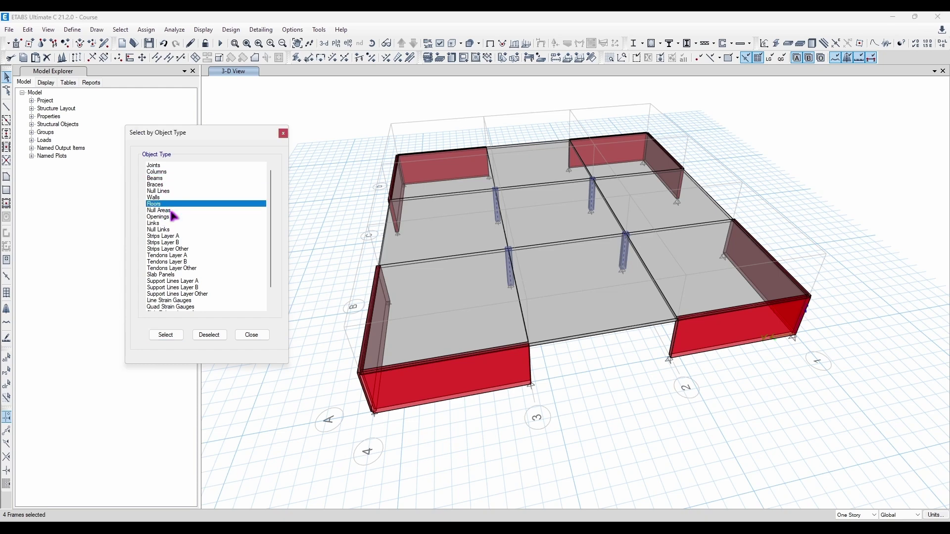
{"action": "left_click", "coordinate": [165, 335]}
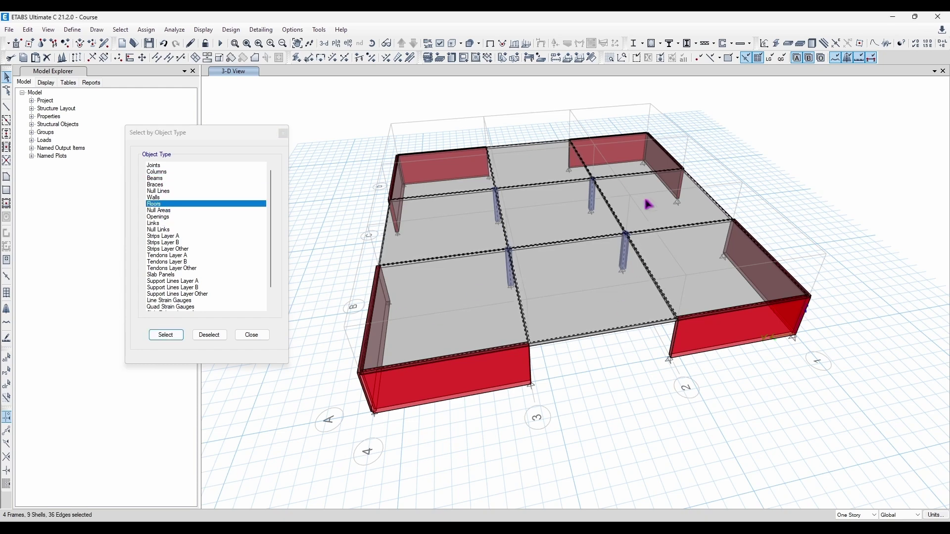
Add all Walls to the selection by object type, finish the object type selection and clear the selection
{"action": "left_click", "coordinate": [156, 198]}
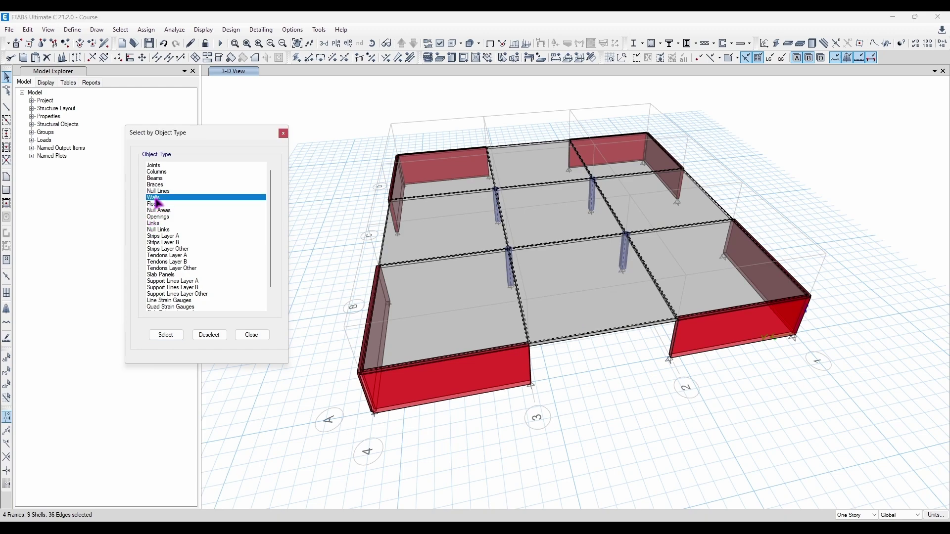
{"action": "left_click", "coordinate": [168, 334]}
{"action": "middle_click_drag", "start_coordinate": [564, 331], "coordinate": [645, 300], "text": "shift"}
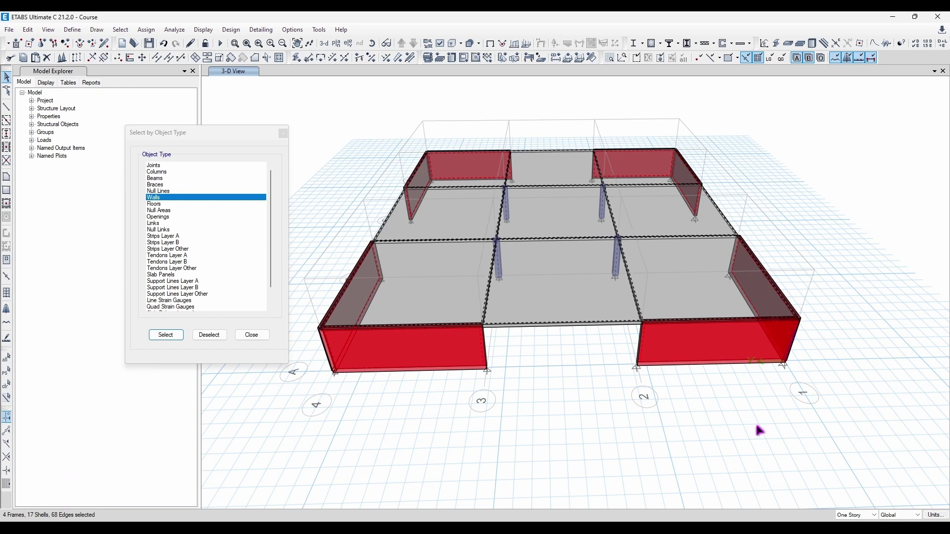
{"action": "scroll", "coordinate": [229, 223], "scroll_direction": "down", "scroll_amount": 1}
{"action": "scroll", "coordinate": [186, 218], "scroll_direction": "up", "scroll_amount": 1}
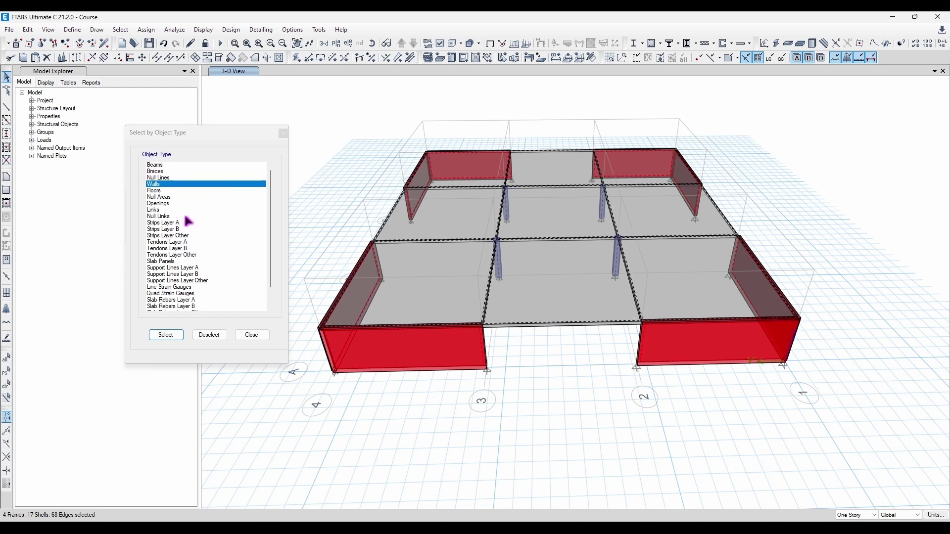
{"action": "scroll", "coordinate": [190, 212], "scroll_direction": "down", "scroll_amount": 1}
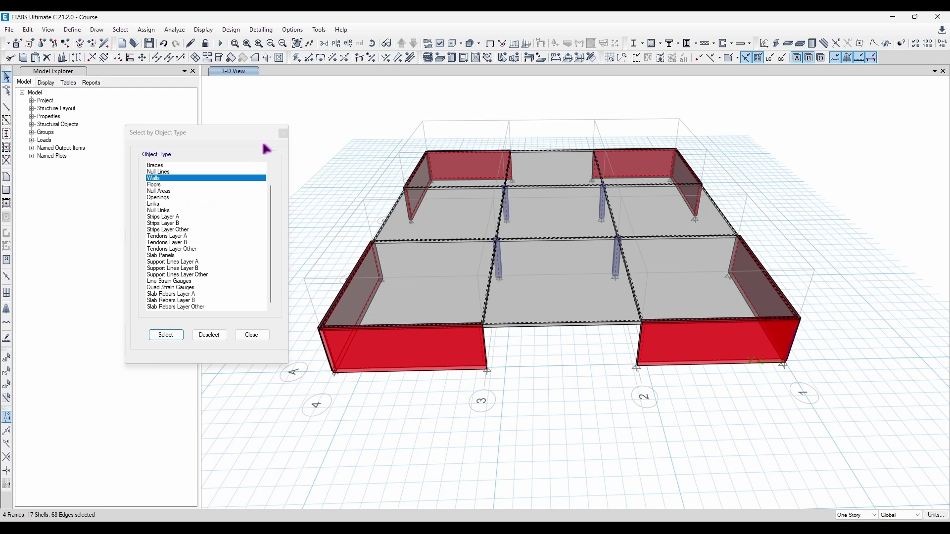
{"action": "left_click", "coordinate": [284, 138]}
Select all objects that use the 4000Psi material through selection by material property
{"action": "left_click", "coordinate": [120, 29]}
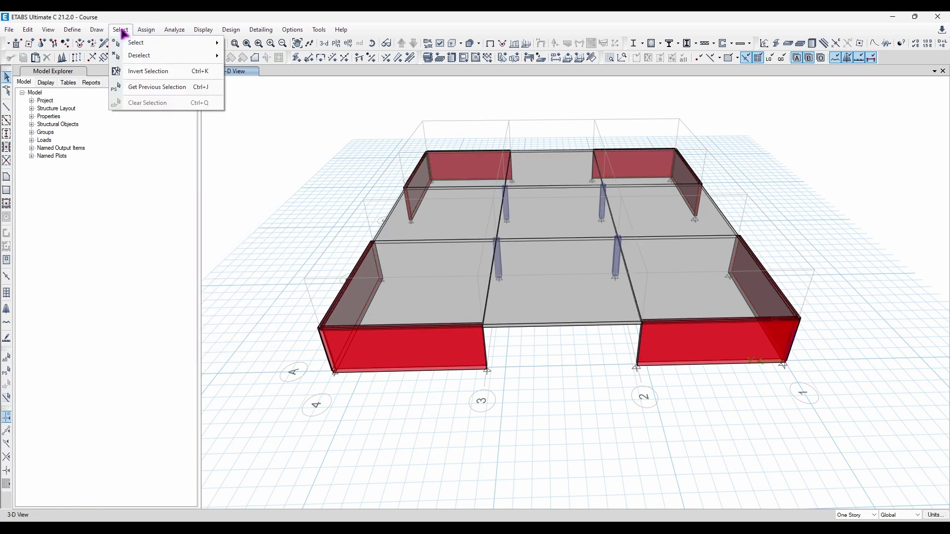
{"action": "mouse_move", "coordinate": [178, 45]}
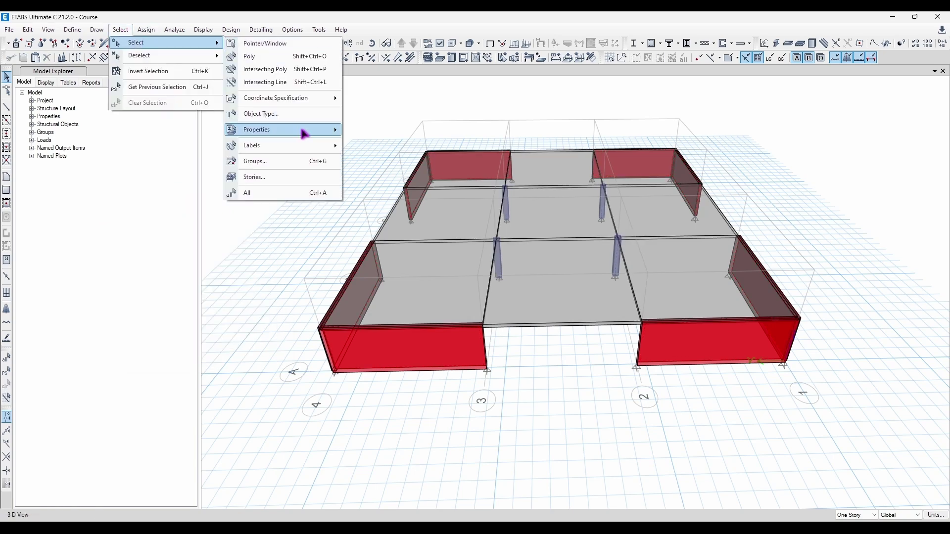
{"action": "mouse_move", "coordinate": [308, 135]}
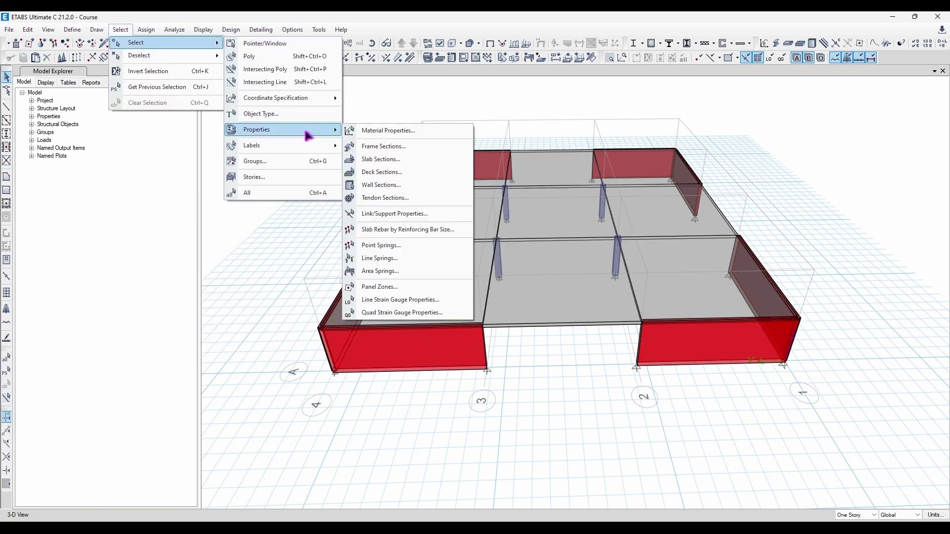
{"action": "left_click", "coordinate": [366, 130]}
{"action": "left_click_drag", "start_coordinate": [435, 163], "coordinate": [161, 140]}
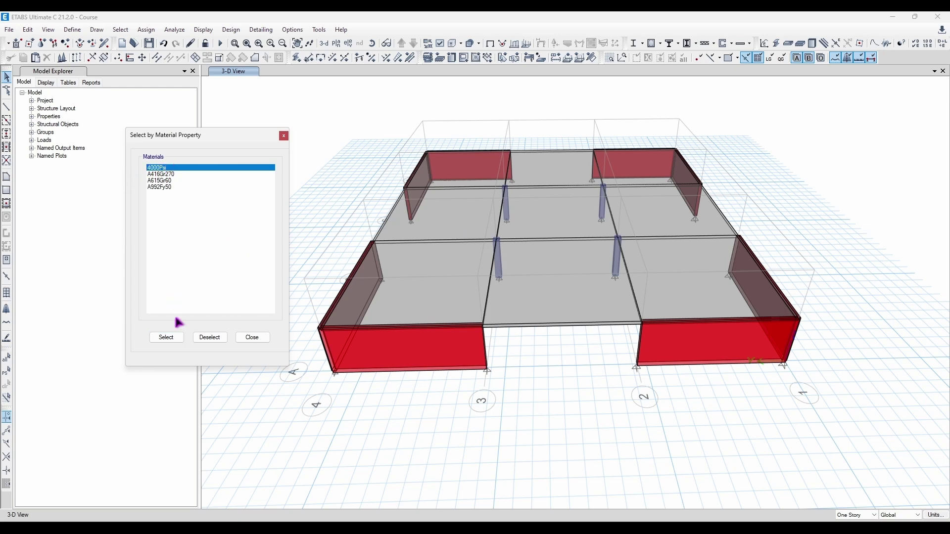
{"action": "left_click", "coordinate": [171, 336]}
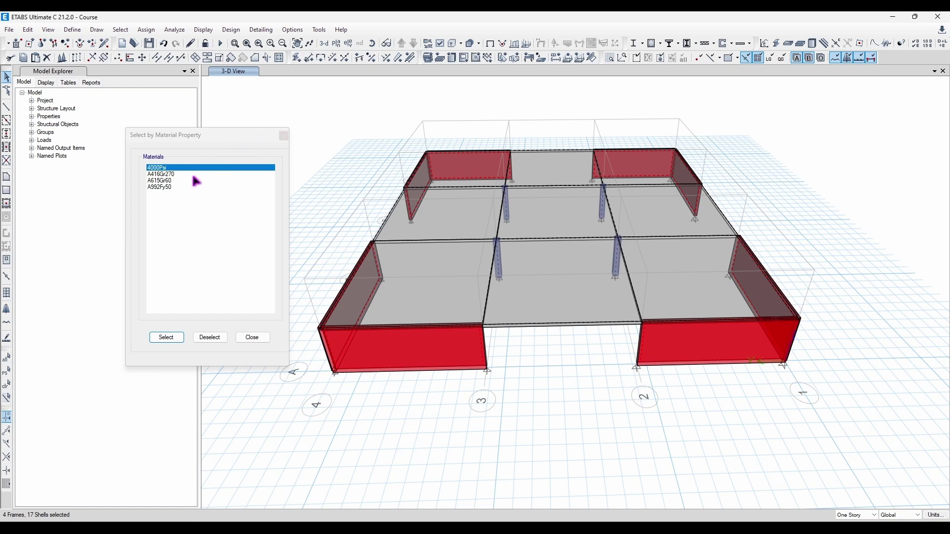
Look at the A992Fy50 entry in selection by material property, and review the frame properties available for selection by frame section
{"action": "left_click", "coordinate": [178, 187]}
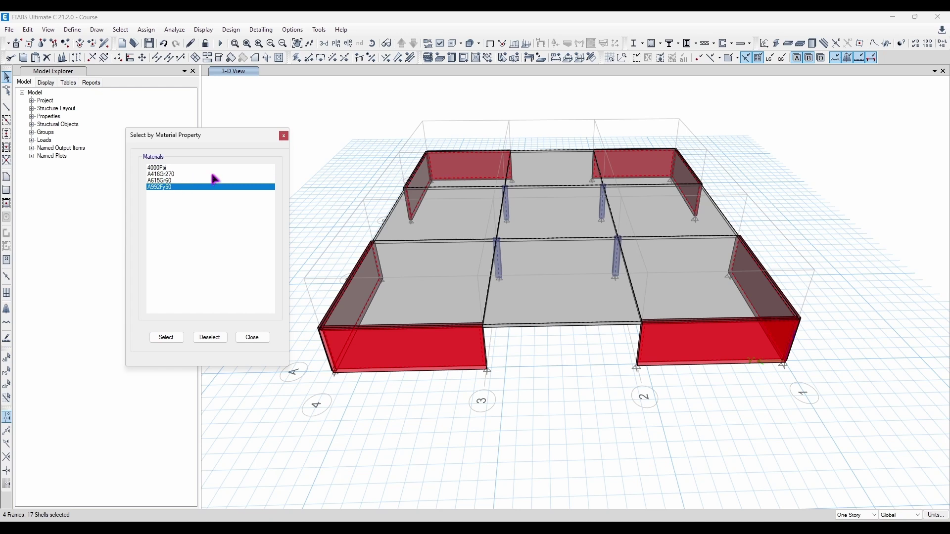
{"action": "left_click", "coordinate": [284, 136]}
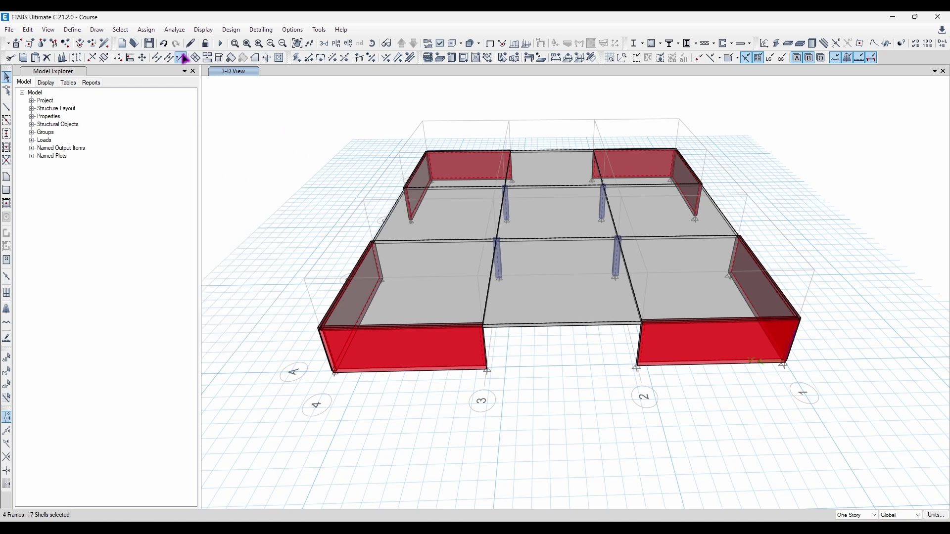
{"action": "left_click", "coordinate": [120, 29]}
{"action": "mouse_move", "coordinate": [170, 43]}
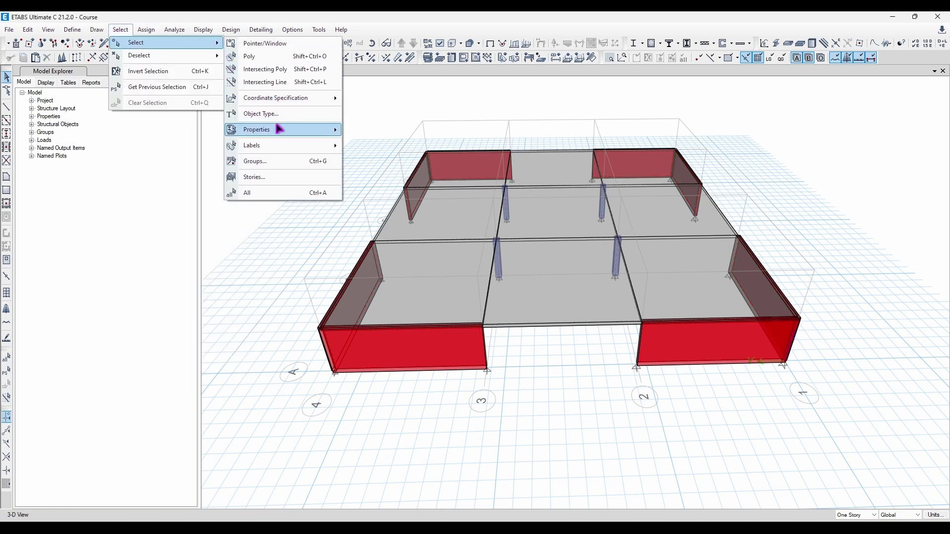
{"action": "mouse_move", "coordinate": [280, 129]}
{"action": "left_click", "coordinate": [392, 152]}
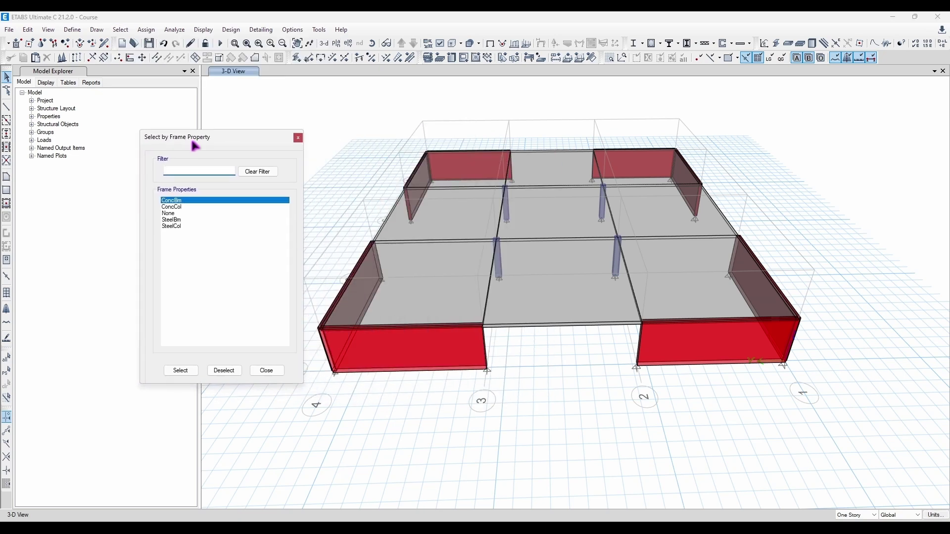
{"action": "left_click_drag", "start_coordinate": [195, 146], "coordinate": [170, 146]}
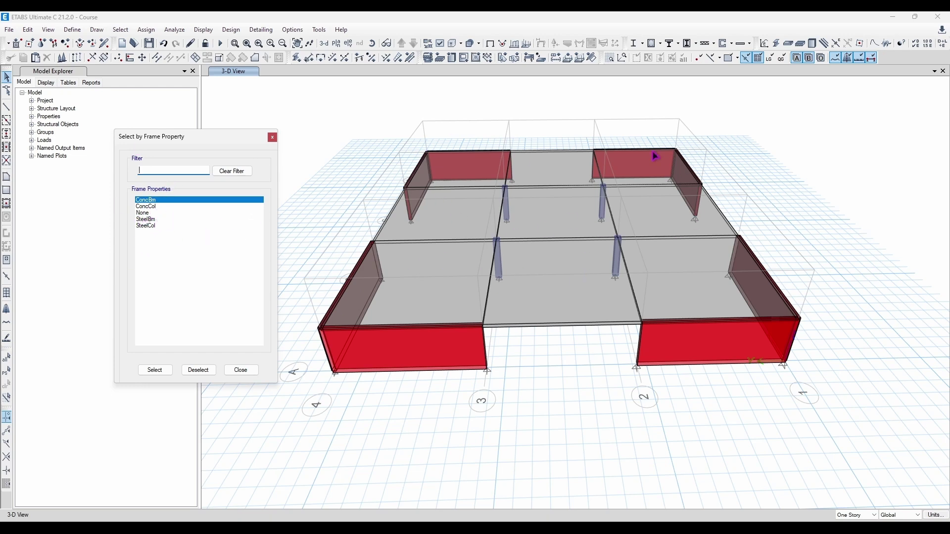
{"action": "left_click", "coordinate": [273, 137]}
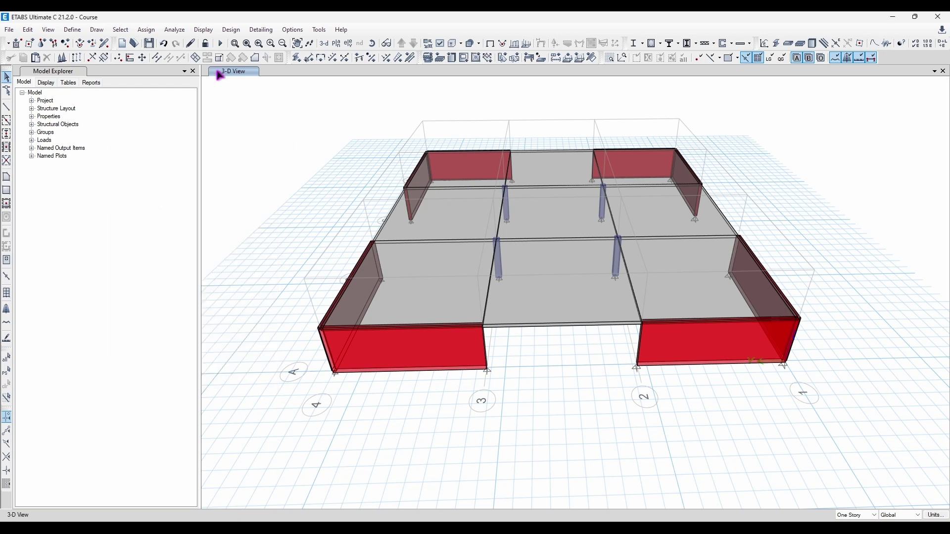
Review the remaining property-based and label-based selection options, and check the Pier Labels selection
{"action": "left_click", "coordinate": [120, 30]}
{"action": "mouse_move", "coordinate": [142, 46]}
{"action": "mouse_move", "coordinate": [326, 130]}
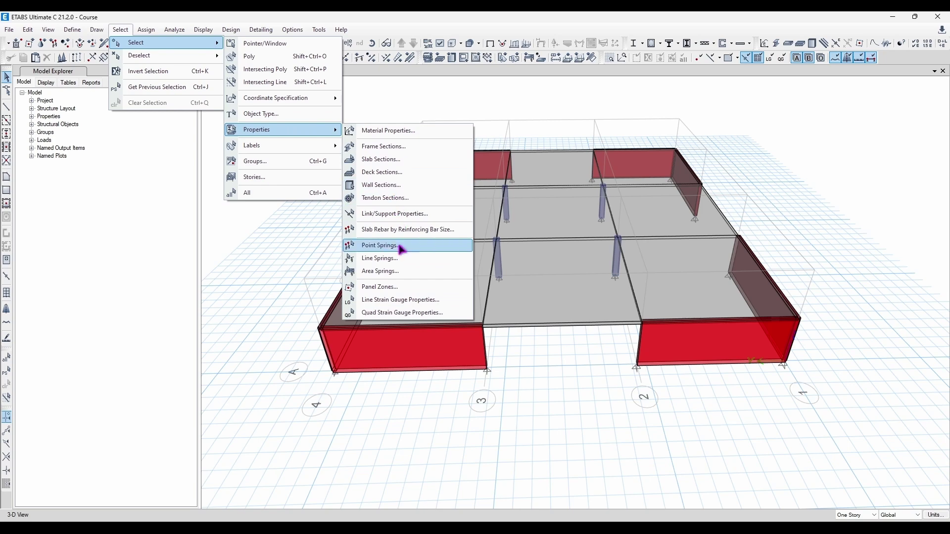
{"action": "left_click", "coordinate": [73, 29]}
{"action": "left_click", "coordinate": [72, 30]}
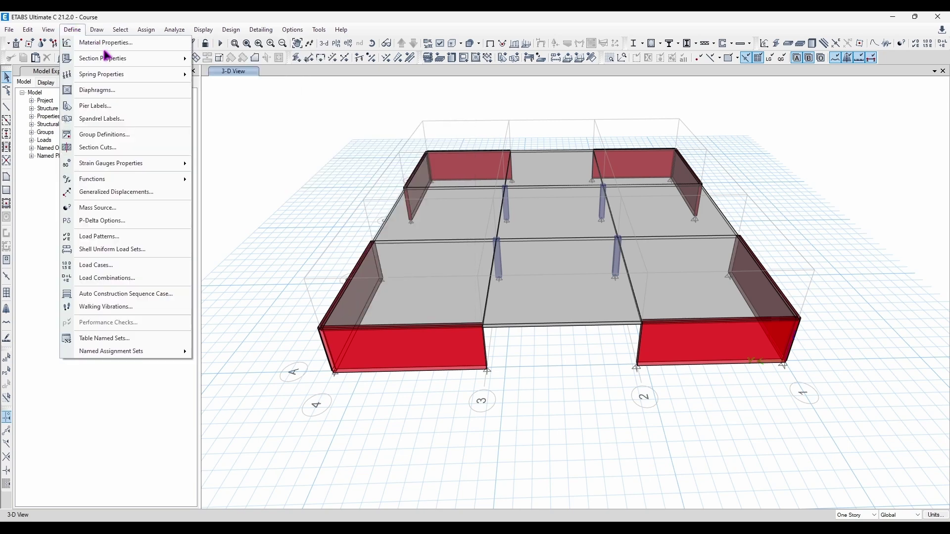
{"action": "mouse_move", "coordinate": [107, 62]}
{"action": "mouse_move", "coordinate": [120, 30]}
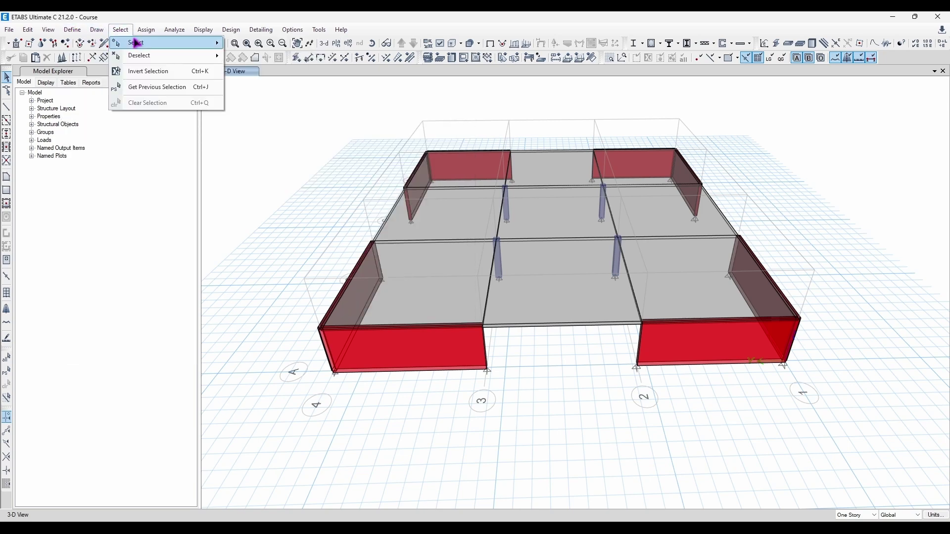
{"action": "mouse_move", "coordinate": [168, 46]}
{"action": "mouse_move", "coordinate": [313, 145]}
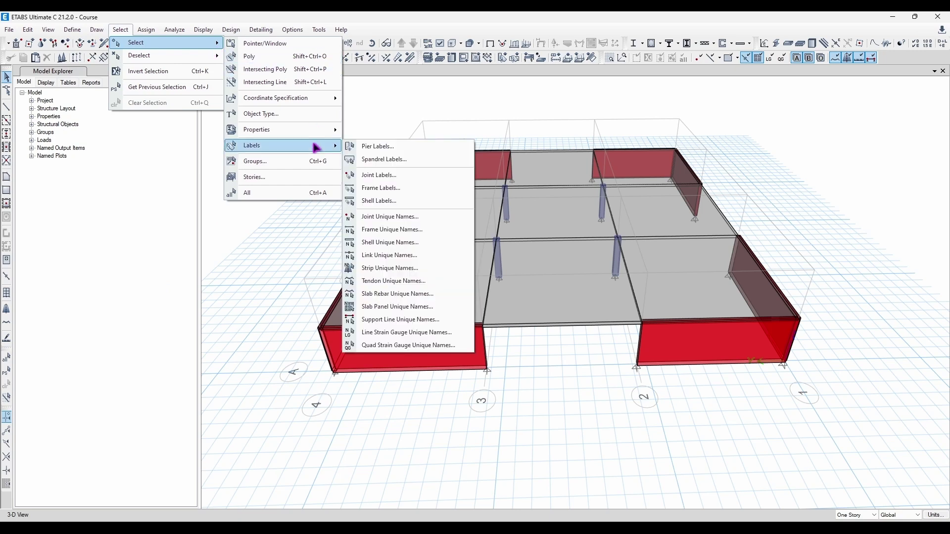
{"action": "left_click", "coordinate": [409, 149]}
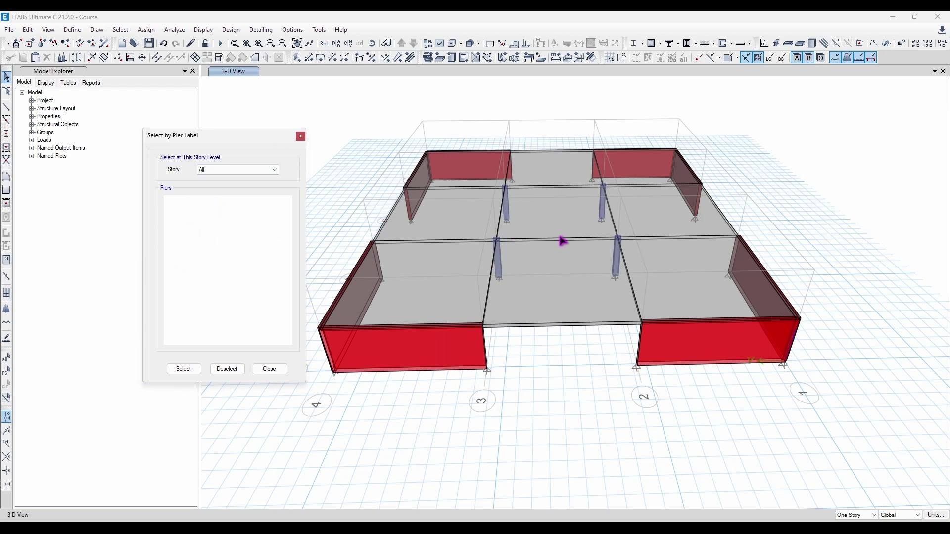
{"action": "left_click", "coordinate": [300, 137]}
Review the All and Wallstack1 groups in selection by groups, and leave without selecting
{"action": "left_click", "coordinate": [123, 29]}
{"action": "mouse_move", "coordinate": [136, 33]}
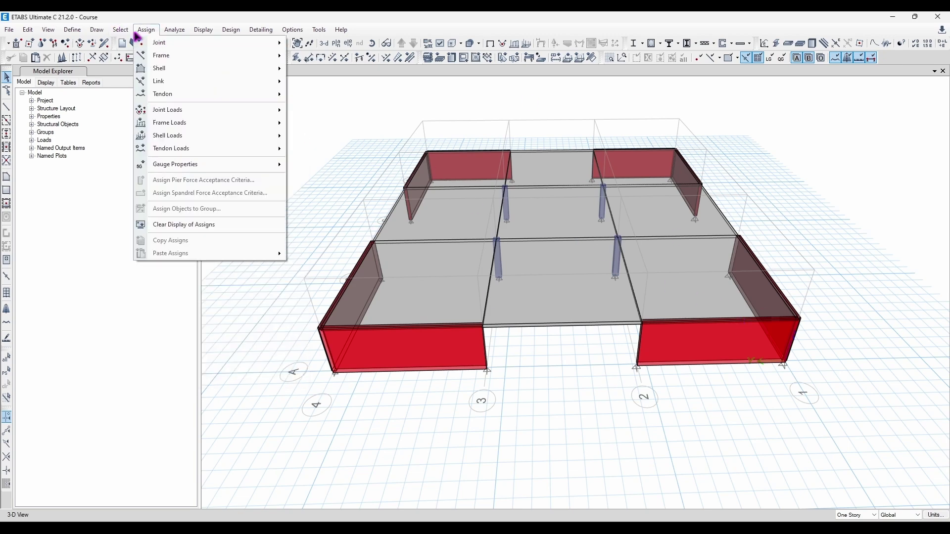
{"action": "mouse_move", "coordinate": [215, 44]}
{"action": "left_click", "coordinate": [297, 161]}
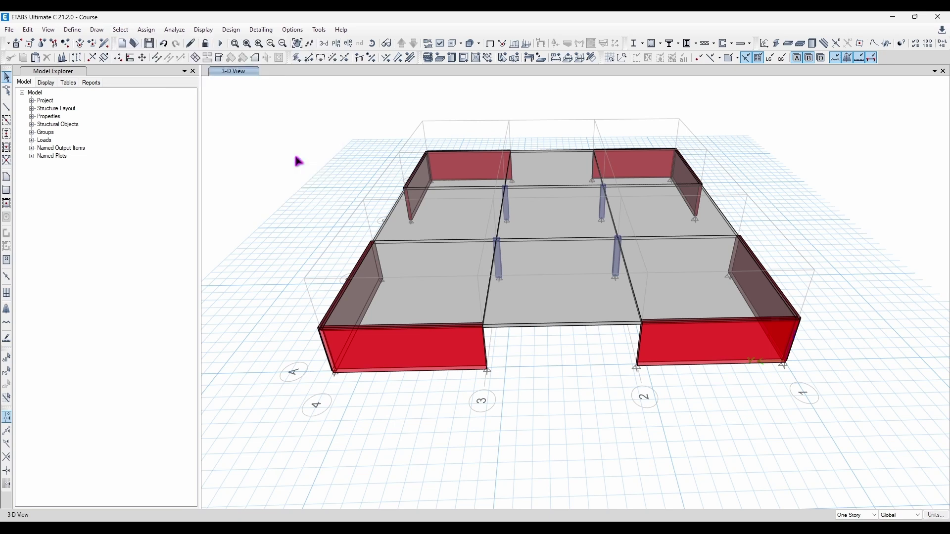
{"action": "left_click_drag", "start_coordinate": [416, 166], "coordinate": [150, 138]}
{"action": "left_click", "coordinate": [164, 175]}
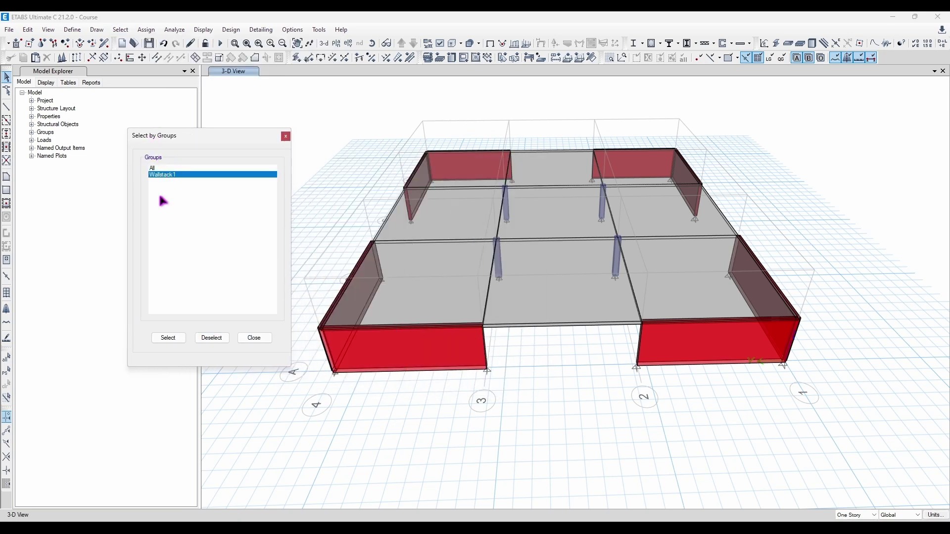
{"action": "left_click", "coordinate": [201, 337]}
{"action": "left_click", "coordinate": [189, 169]}
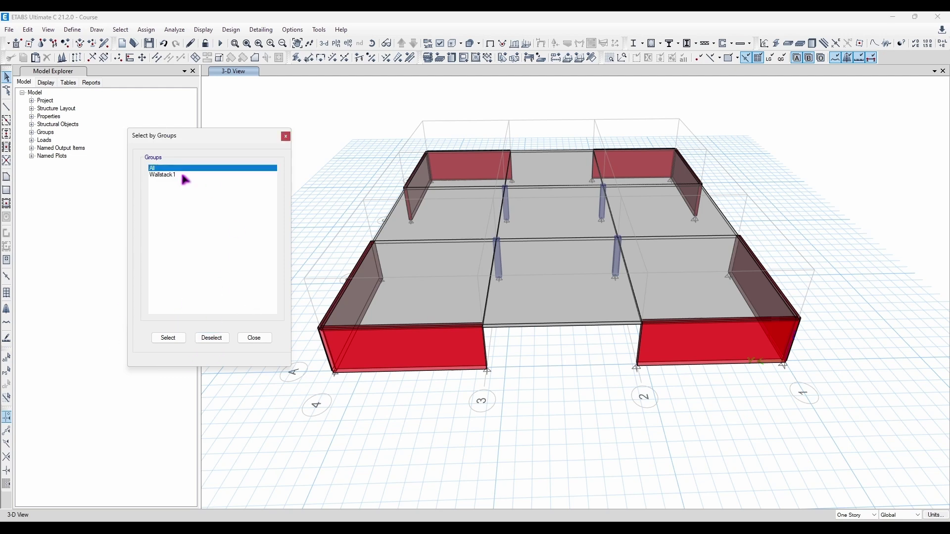
{"action": "left_click", "coordinate": [184, 176]}
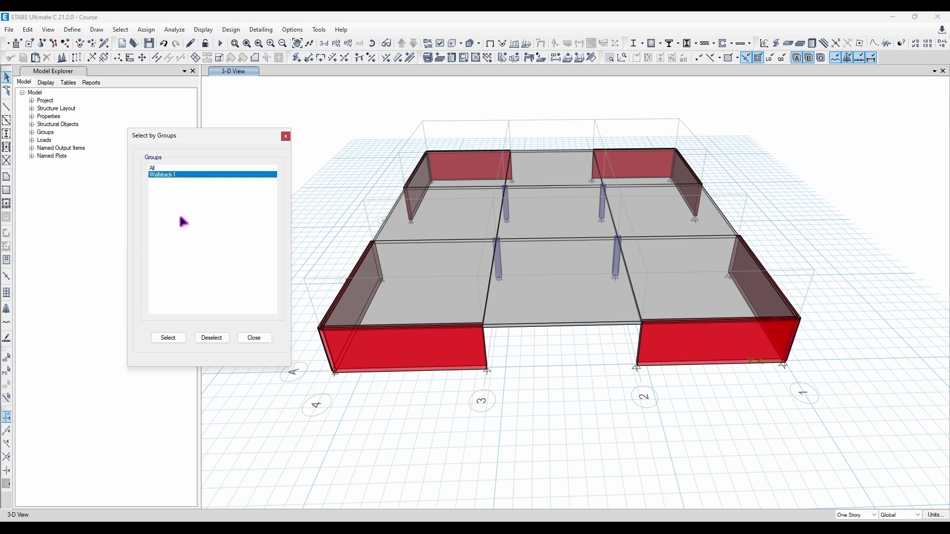
{"action": "left_click", "coordinate": [285, 137]}
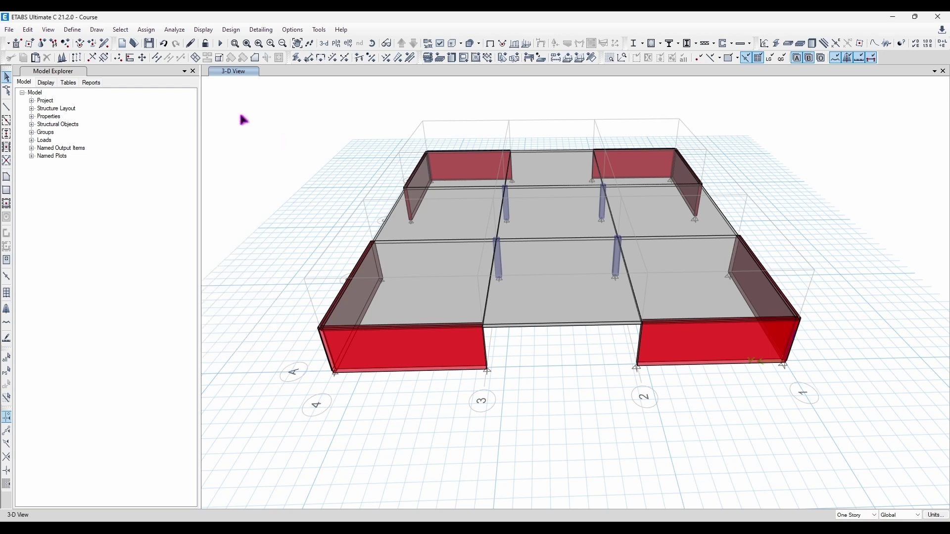
Select all objects on Story1 through selection by stories, and clear the selection
{"action": "left_click", "coordinate": [142, 34]}
{"action": "mouse_move", "coordinate": [120, 29]}
{"action": "mouse_move", "coordinate": [218, 43]}
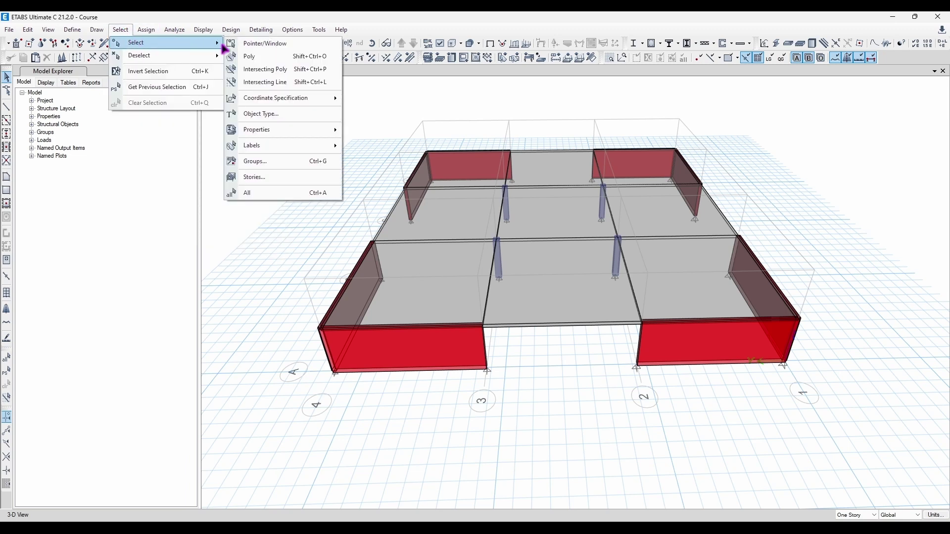
{"action": "left_click", "coordinate": [280, 177]}
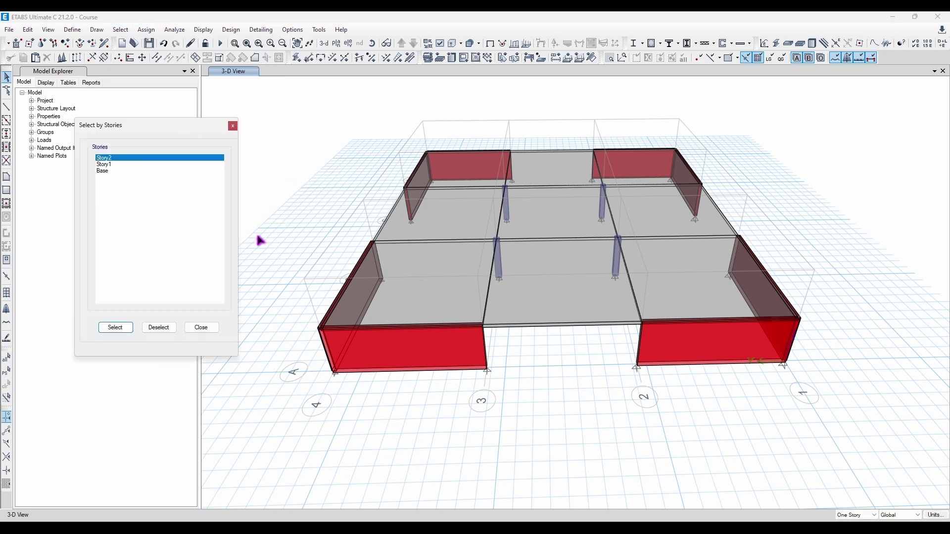
{"action": "left_click", "coordinate": [147, 164]}
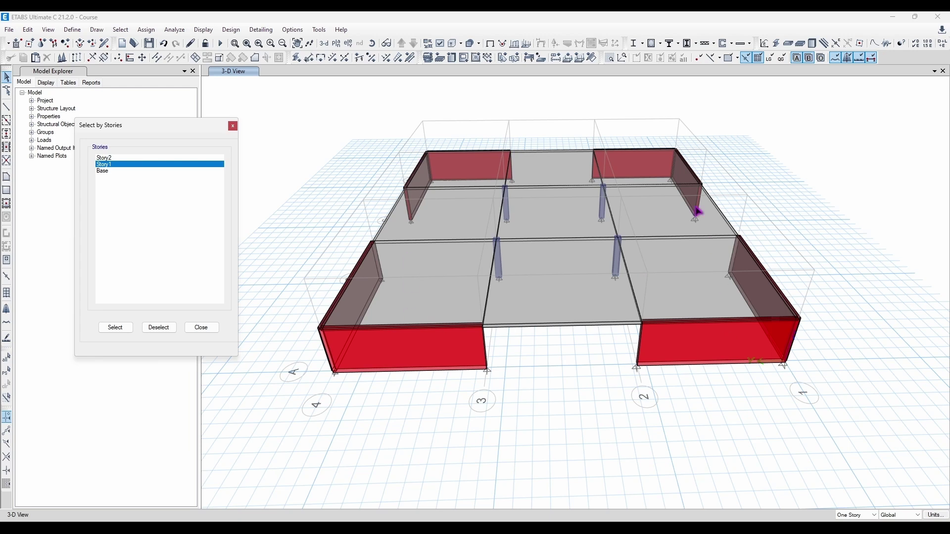
{"action": "left_click", "coordinate": [116, 328]}
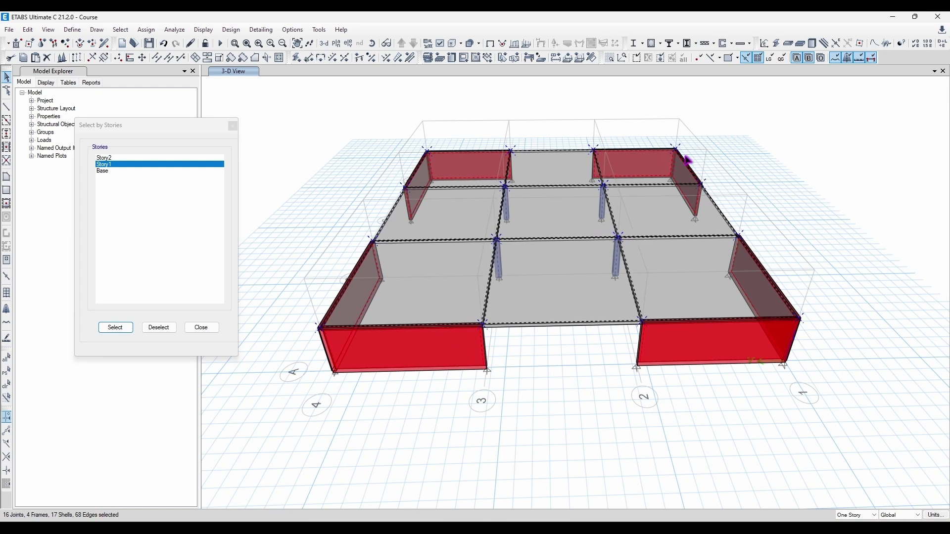
{"action": "left_click", "coordinate": [233, 128]}
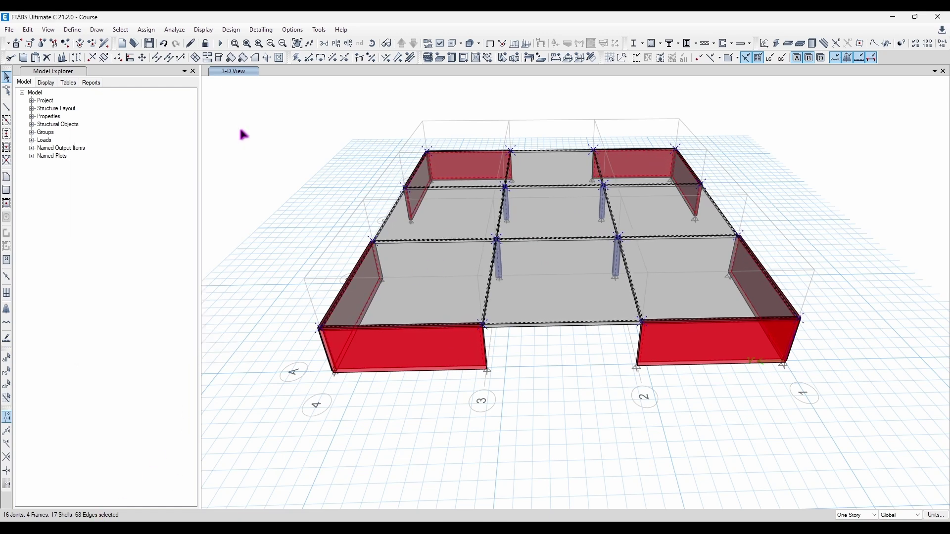
{"action": "left_click", "coordinate": [302, 158]}
Select all objects in the model, and clear the selection
{"action": "left_click", "coordinate": [120, 29]}
{"action": "mouse_move", "coordinate": [174, 43]}
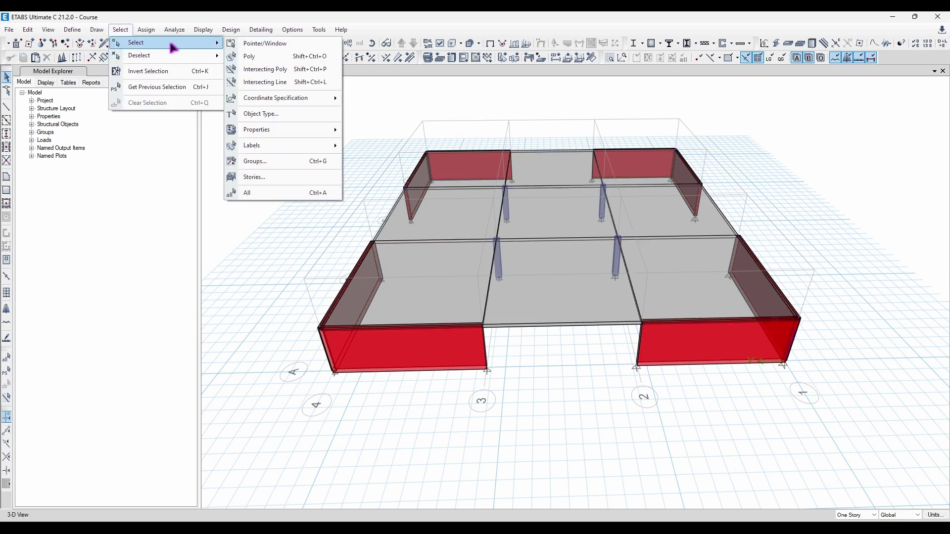
{"action": "left_click", "coordinate": [265, 193]}
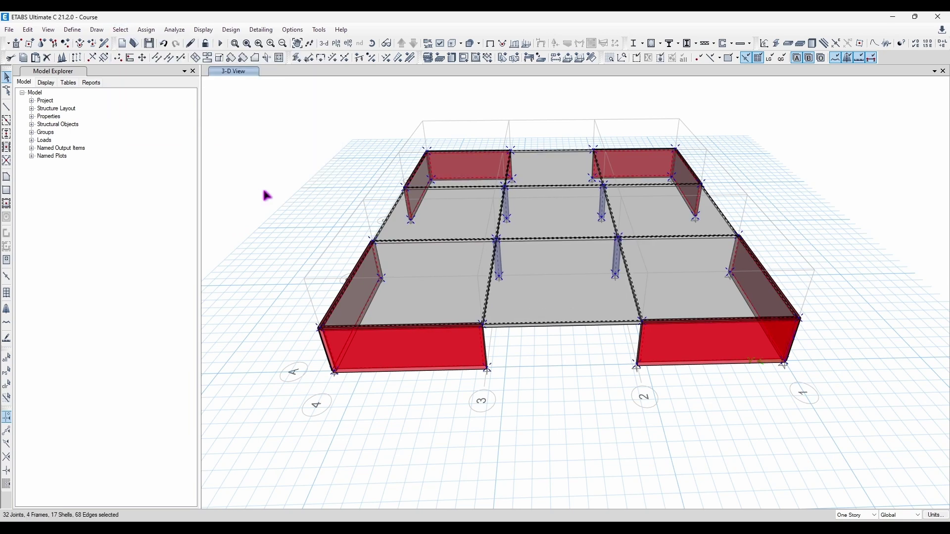
{"action": "left_click", "coordinate": [326, 114]}
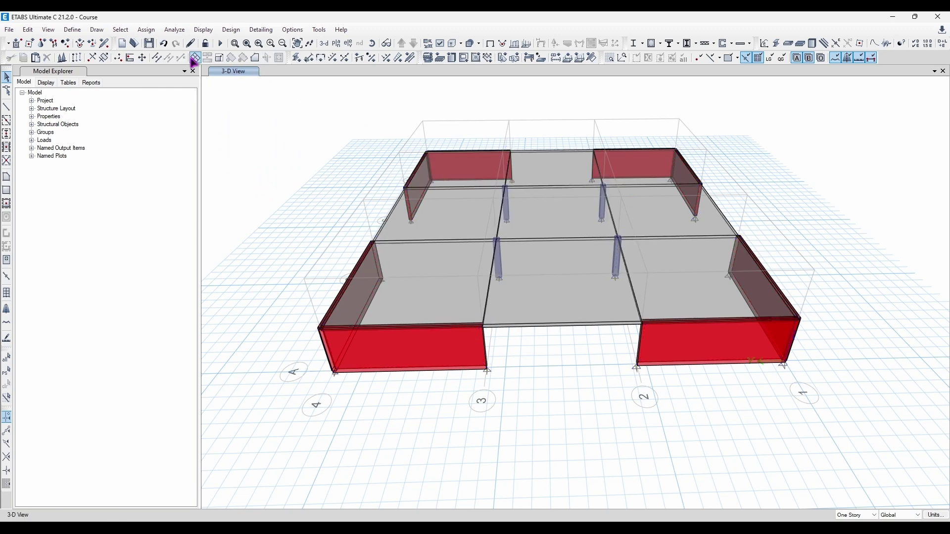
Review the deselection methods and the option for getting the previous selection
{"action": "left_click", "coordinate": [121, 30]}
{"action": "mouse_move", "coordinate": [143, 55]}
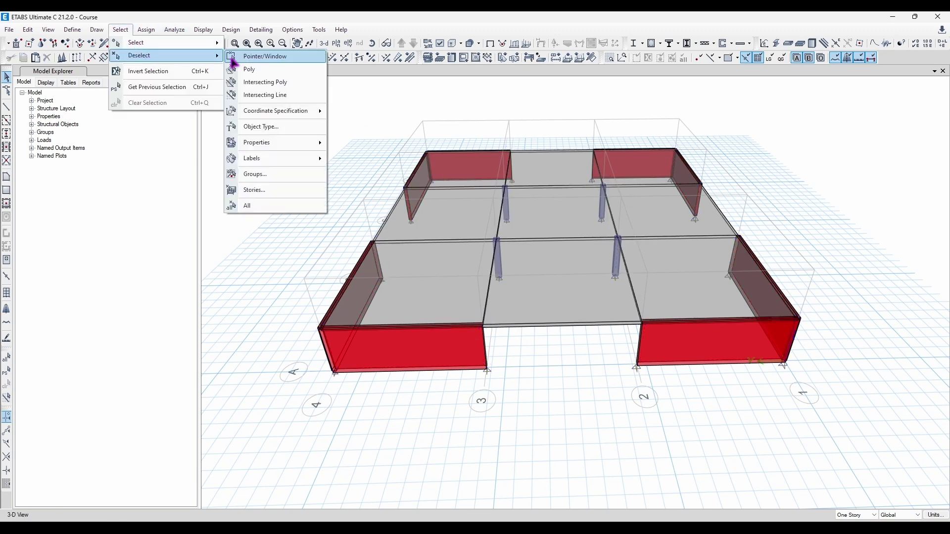
{"action": "mouse_move", "coordinate": [243, 159]}
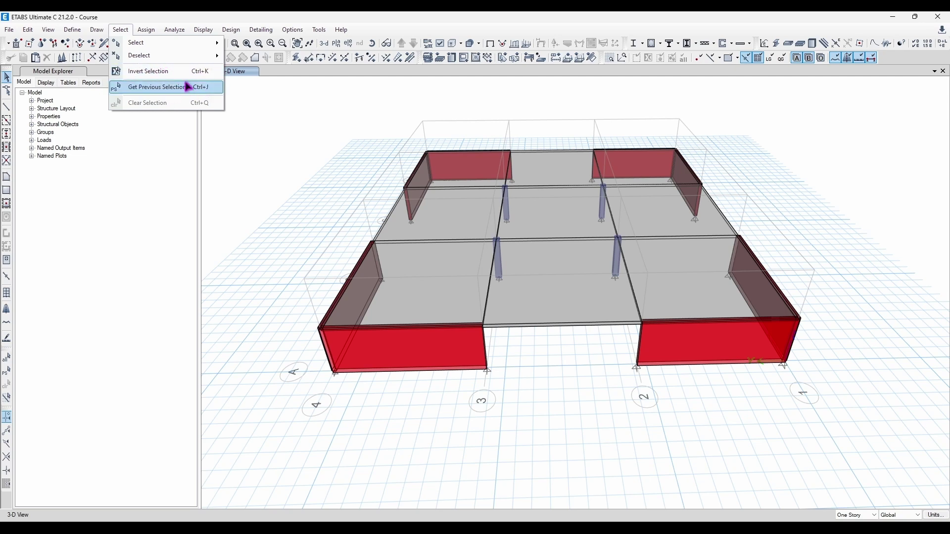
{"action": "left_click", "coordinate": [188, 87]}
Select the three floor panels between grid lines B and C, and switch the model to an opaque display
{"action": "left_click", "coordinate": [445, 228]}
{"action": "left_click", "coordinate": [550, 221]}
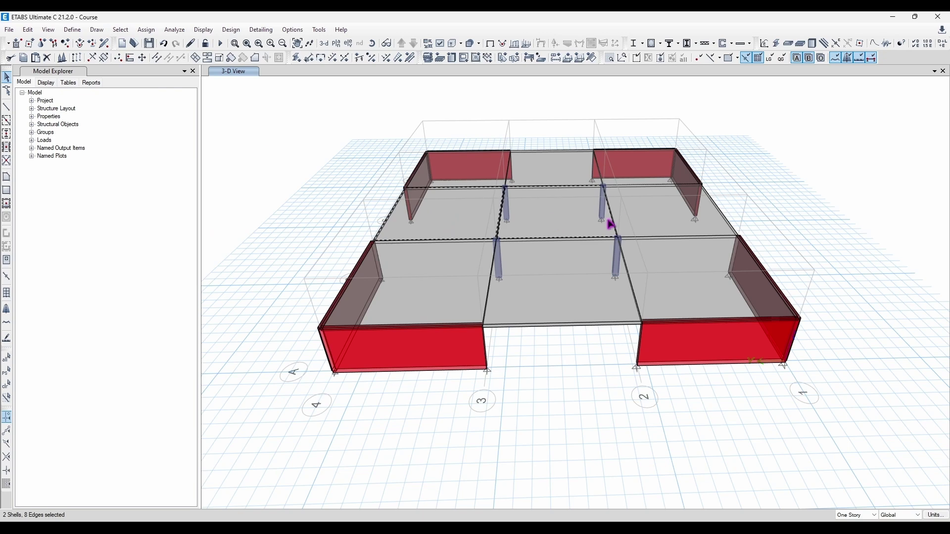
{"action": "left_click", "coordinate": [645, 216]}
{"action": "middle_click_drag", "start_coordinate": [532, 232], "coordinate": [515, 61], "text": "shift"}
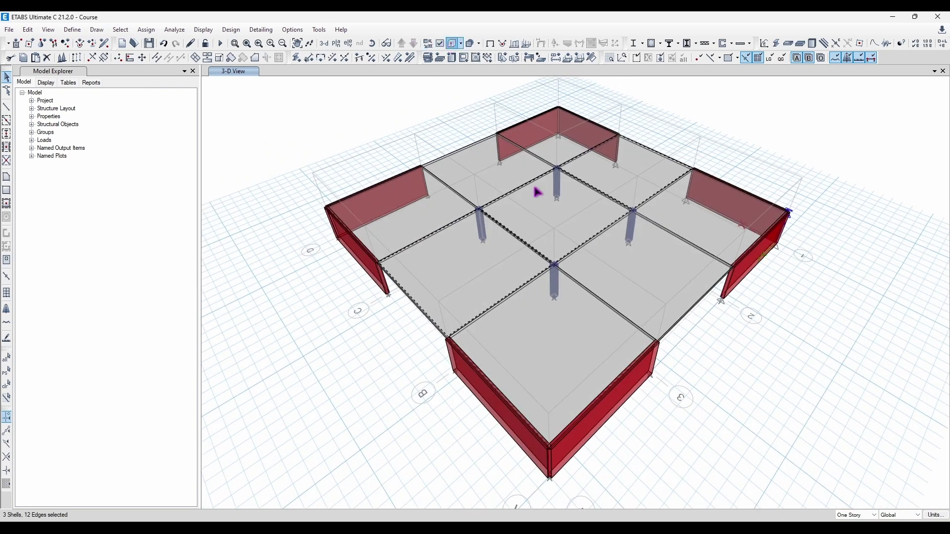
{"action": "left_click", "coordinate": [453, 44]}
{"action": "left_click", "coordinate": [469, 43]}
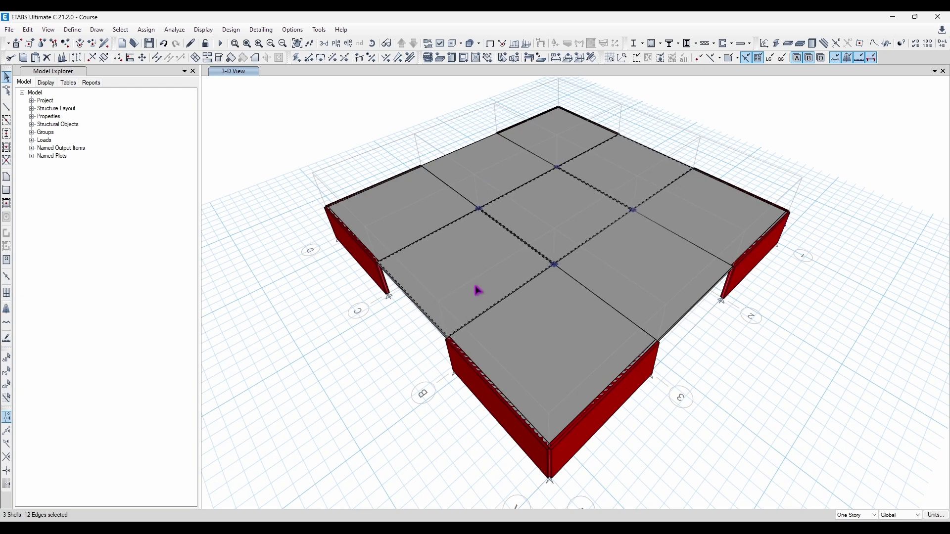
Invert the selection so everything except the three floor panels between grid lines B and C is selected
{"action": "left_click", "coordinate": [127, 31]}
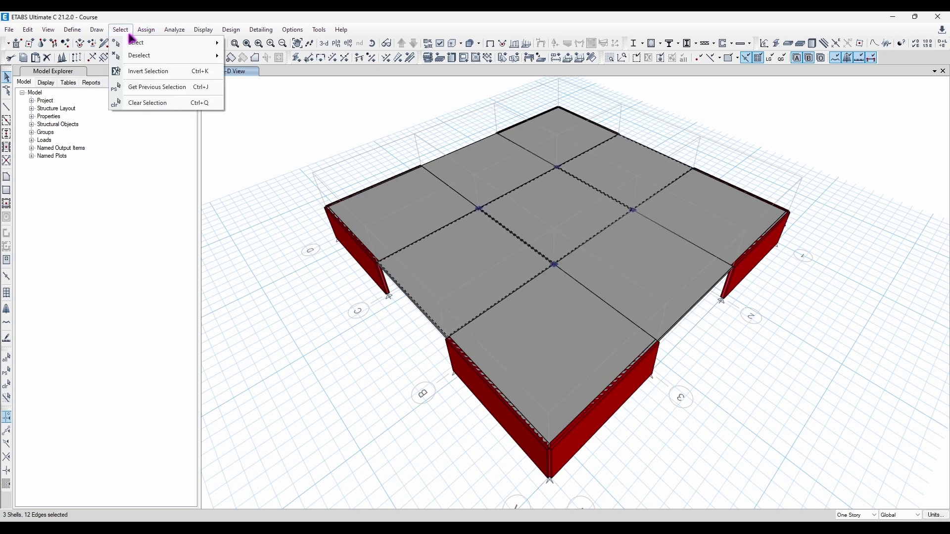
{"action": "left_click", "coordinate": [164, 74]}
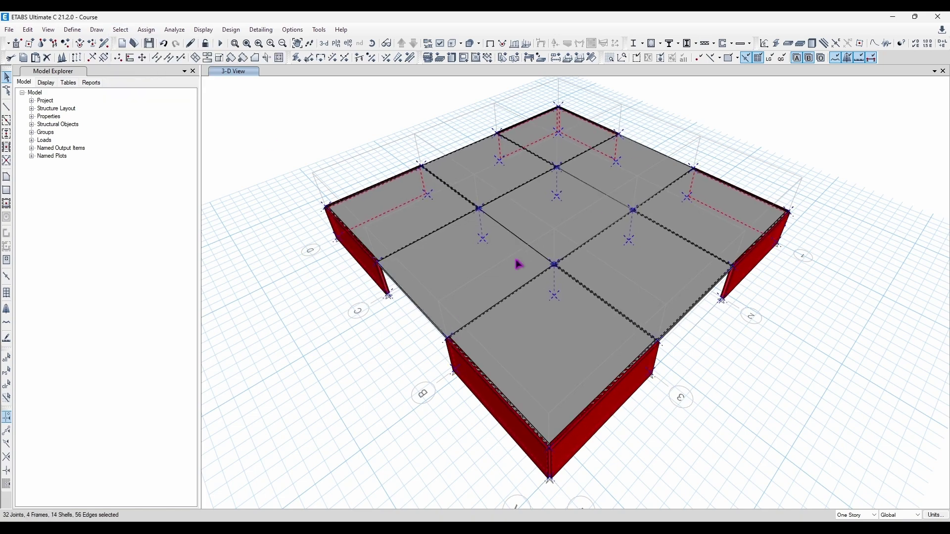
{"action": "middle_click_drag", "start_coordinate": [460, 292], "coordinate": [523, 313], "text": "shift"}
Delete all objects in the inverted selection, and undo the deletion
{"action": "key", "text": "Delete"}
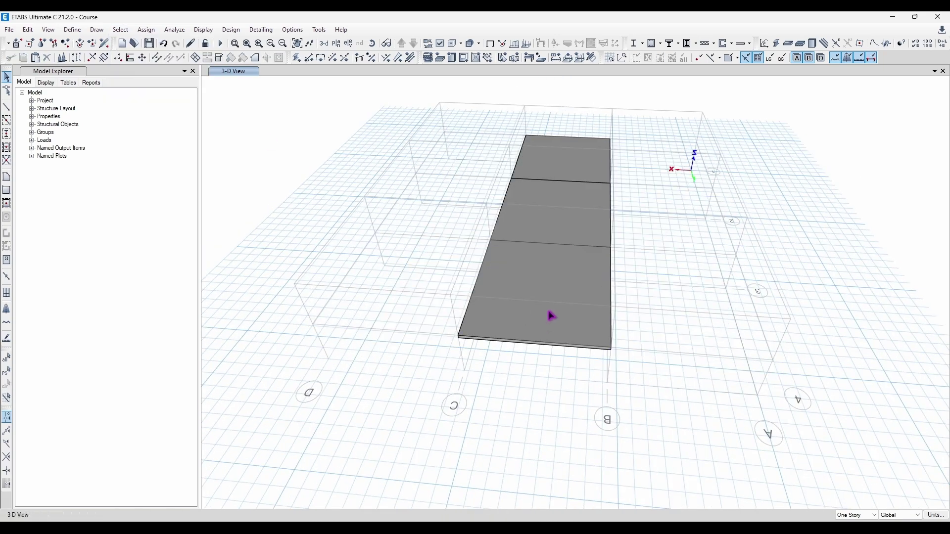
{"action": "middle_click_drag", "start_coordinate": [688, 298], "coordinate": [488, 224], "text": "shift"}
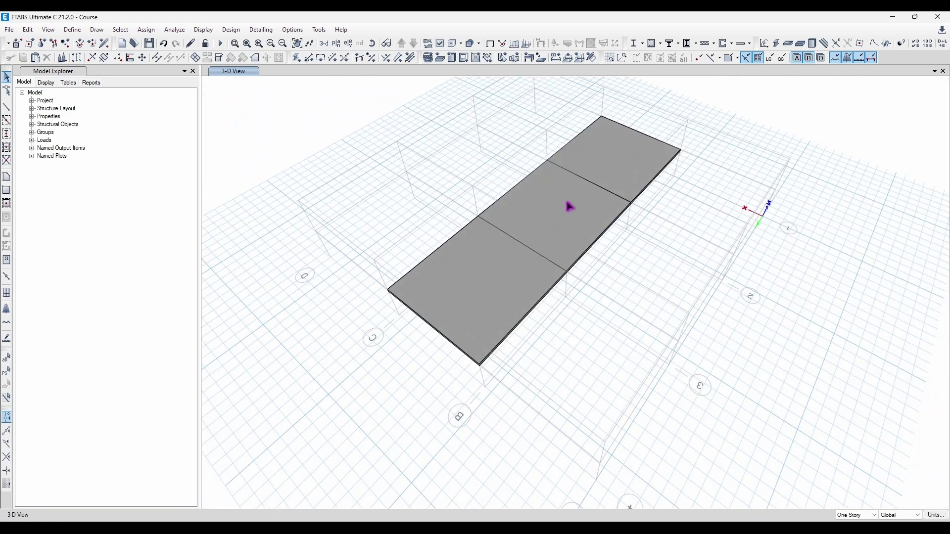
{"action": "key", "text": "ctrl+z"}
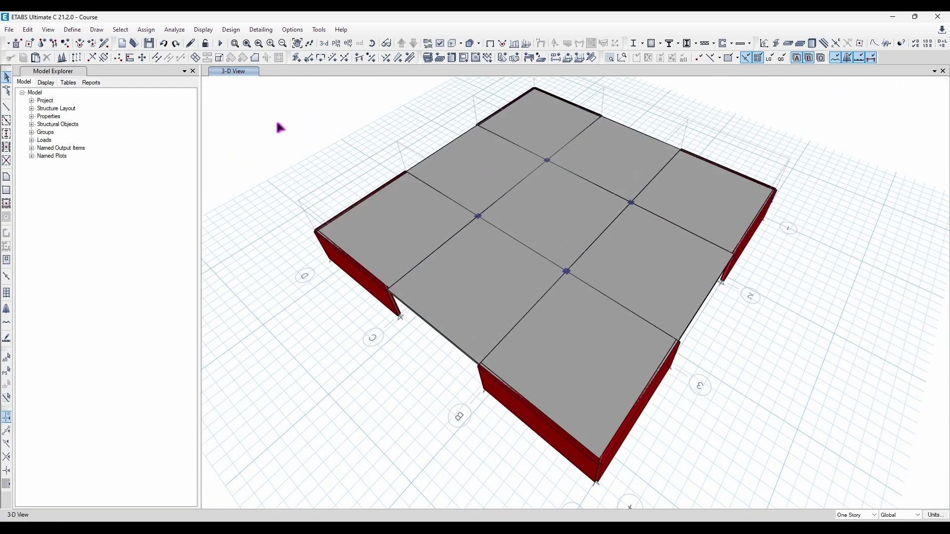
{"action": "left_click", "coordinate": [120, 30]}
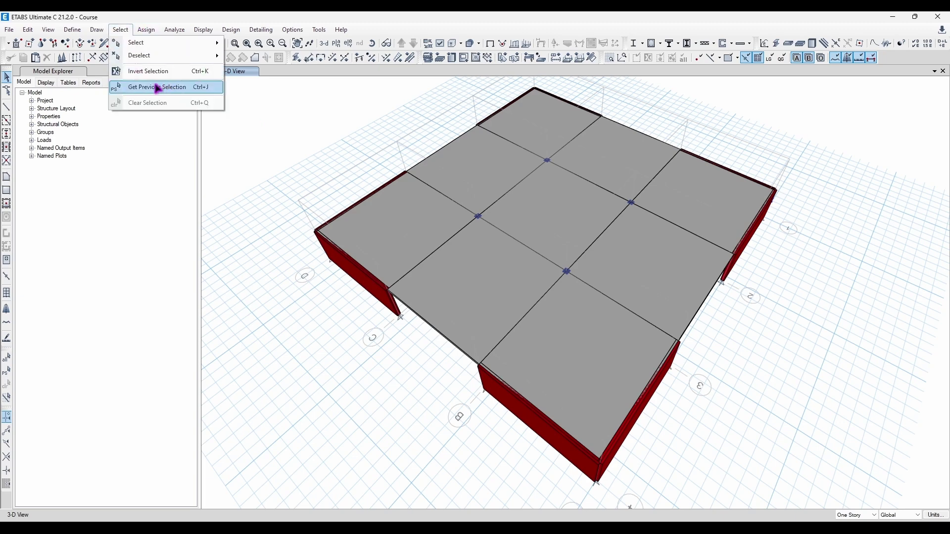
{"action": "left_click", "coordinate": [265, 163]}
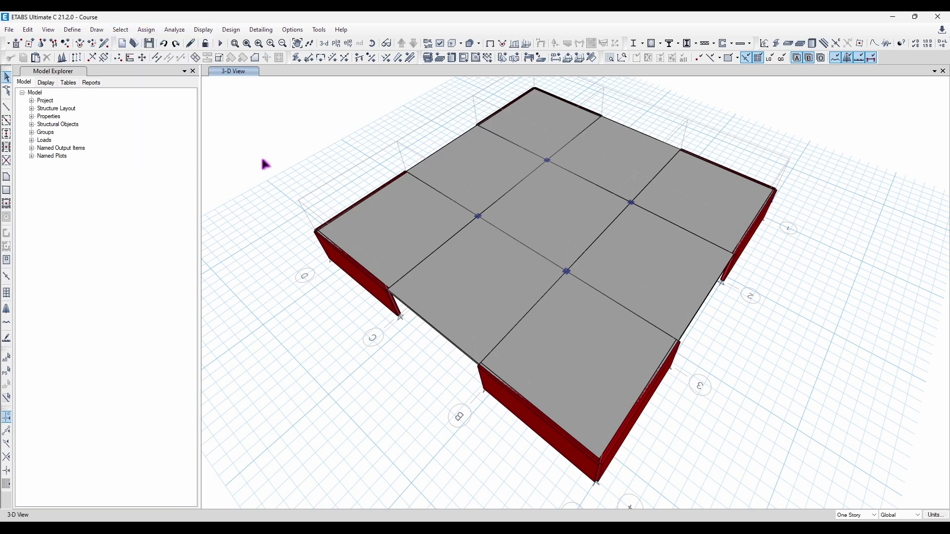
{"action": "left_click", "coordinate": [73, 30]}
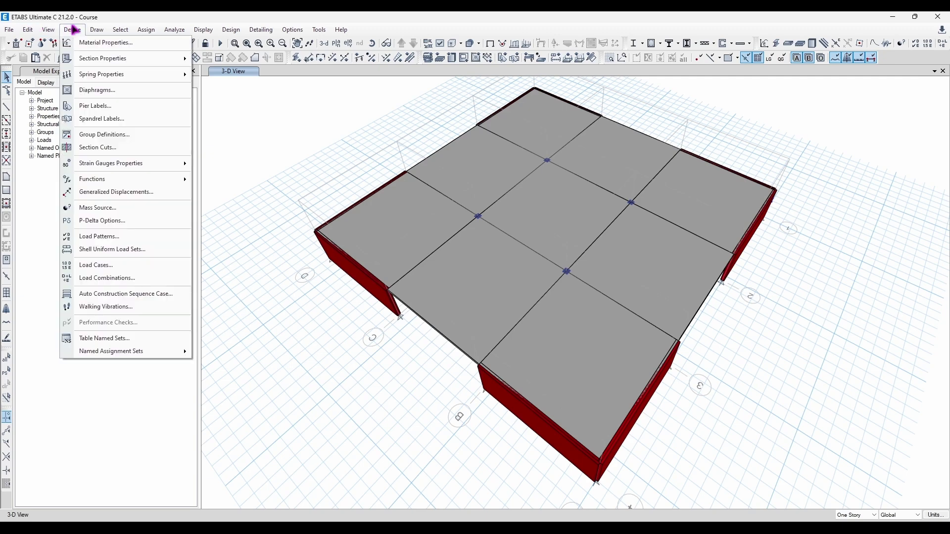
{"action": "mouse_move", "coordinate": [106, 59]}
{"action": "left_click", "coordinate": [72, 30]}
{"action": "left_click", "coordinate": [28, 30]}
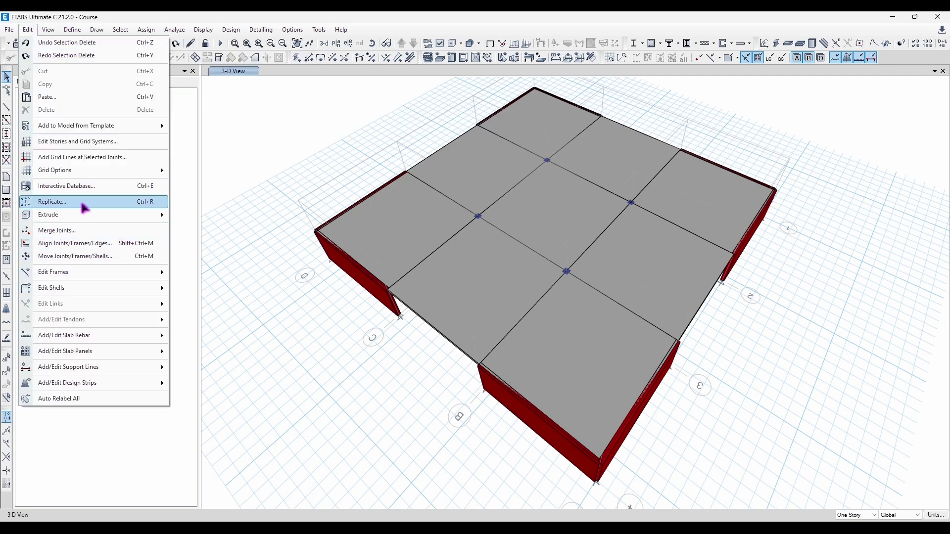
{"action": "left_click", "coordinate": [356, 390]}
{"action": "left_click", "coordinate": [456, 309]}
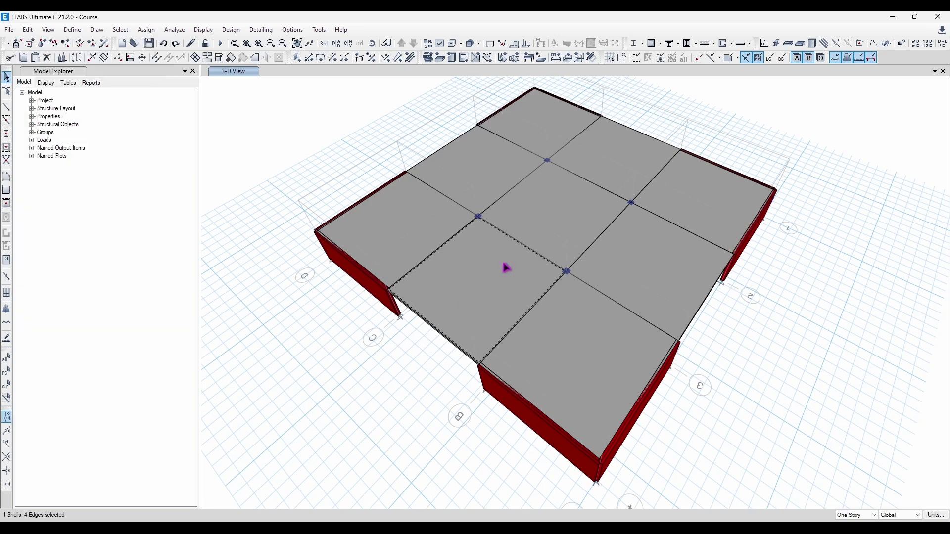
{"action": "key", "text": "ctrl+q"}
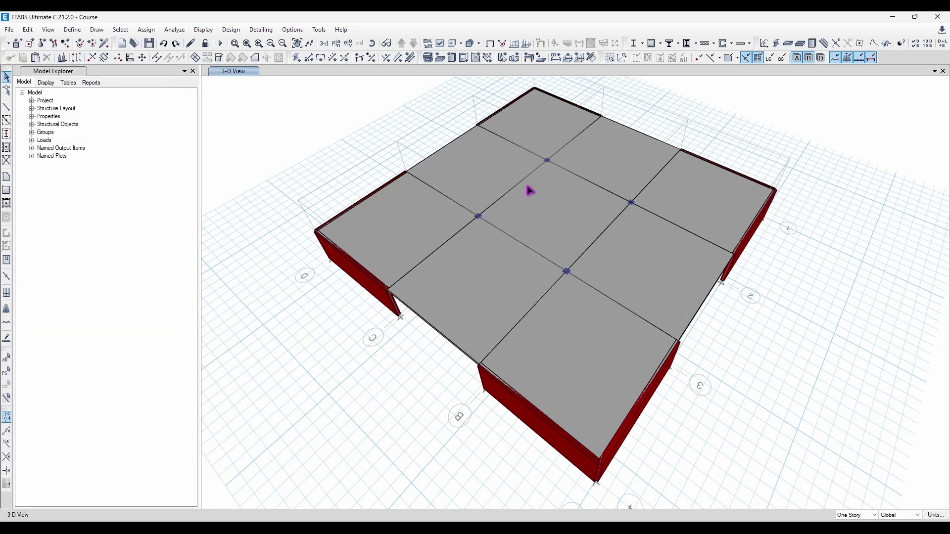
{"action": "left_click", "coordinate": [706, 221]}
{"action": "left_click", "coordinate": [513, 136]}
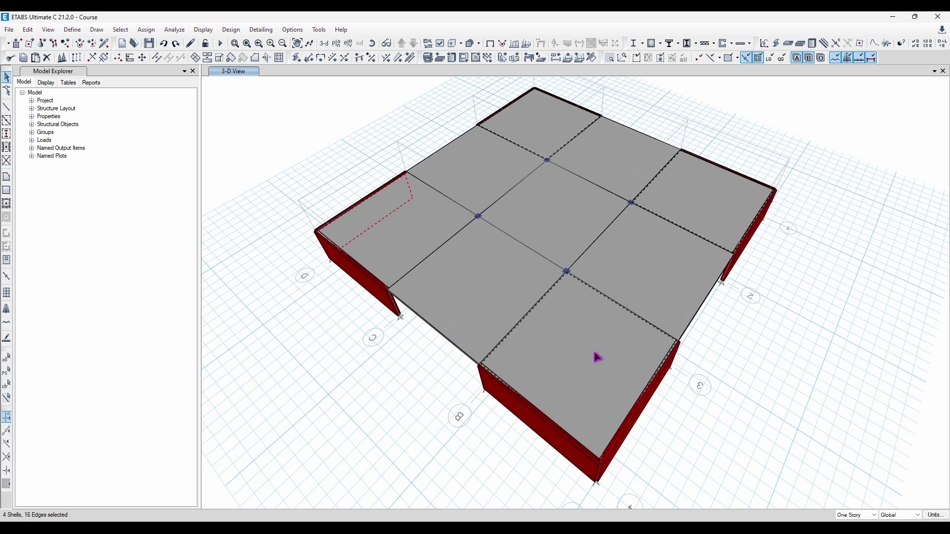
{"action": "left_click", "coordinate": [599, 356]}
{"action": "left_click", "coordinate": [389, 209]}
{"action": "left_click", "coordinate": [29, 32]}
{"action": "left_click", "coordinate": [42, 42]}
Select the four corner floor slabs and replicate them to Story2, keeping the original objects
{"action": "left_click", "coordinate": [391, 213]}
{"action": "left_click", "coordinate": [555, 140]}
{"action": "left_click", "coordinate": [691, 219]}
{"action": "left_click", "coordinate": [621, 351]}
{"action": "key", "text": "ctrl+r"}
{"action": "left_click_drag", "start_coordinate": [469, 164], "coordinate": [160, 117]}
{"action": "left_click", "coordinate": [171, 140]}
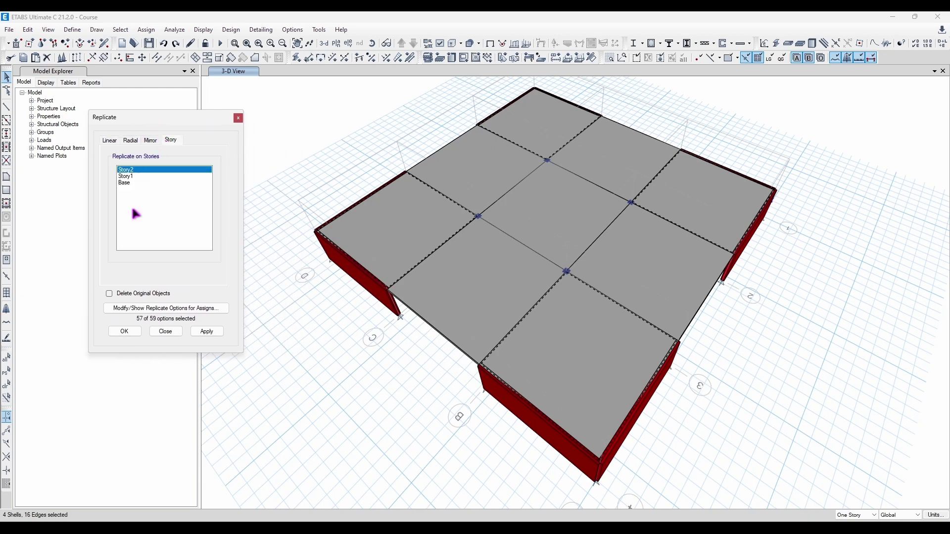
{"action": "left_click", "coordinate": [207, 332]}
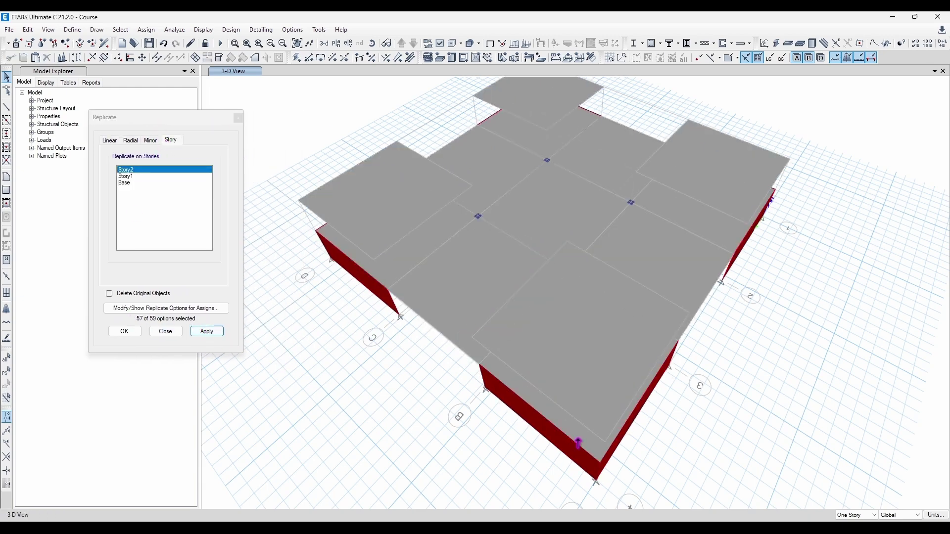
Restore the previous selection of the four corner slabs and replicate them to the Base level
{"action": "middle_click_drag", "start_coordinate": [442, 465], "coordinate": [475, 415], "text": "shift"}
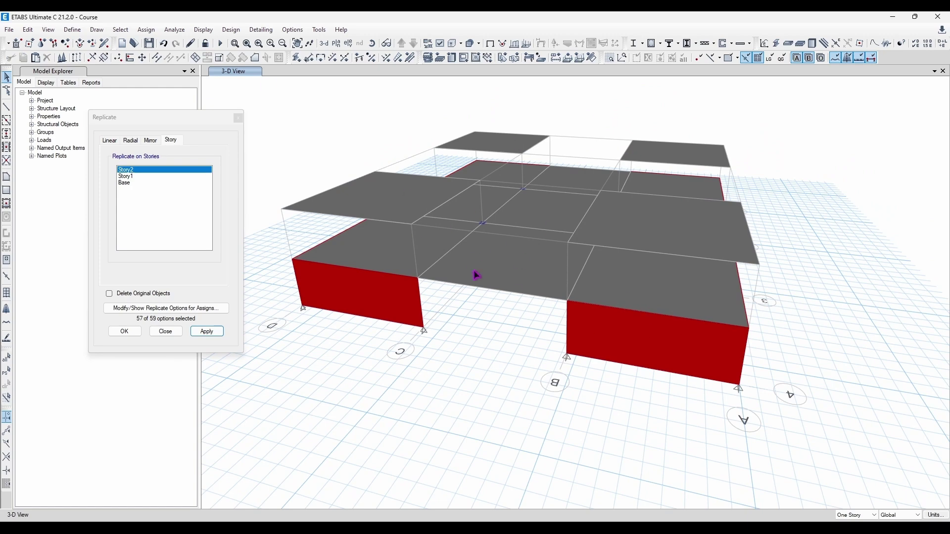
{"action": "left_click", "coordinate": [147, 29]}
{"action": "left_click", "coordinate": [143, 89]}
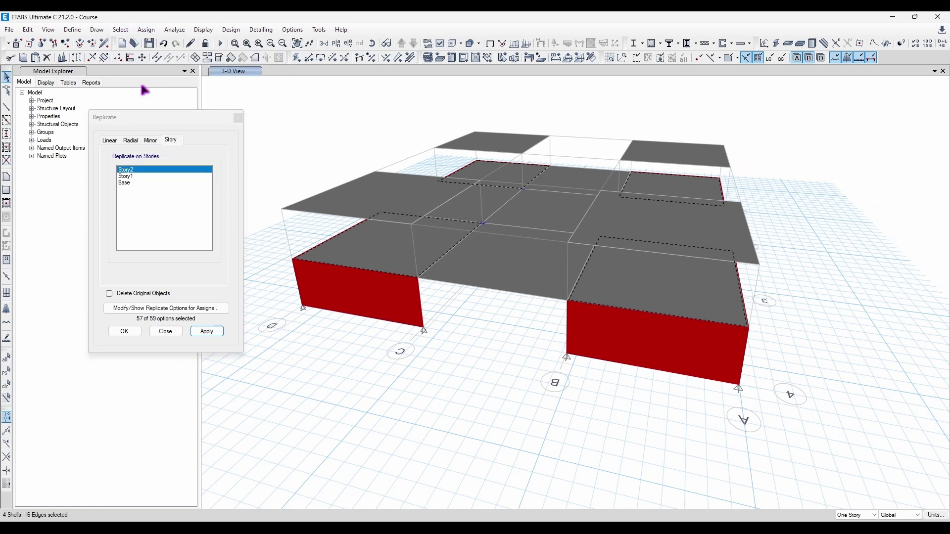
{"action": "middle_click_drag", "start_coordinate": [375, 257], "coordinate": [413, 279], "text": "shift"}
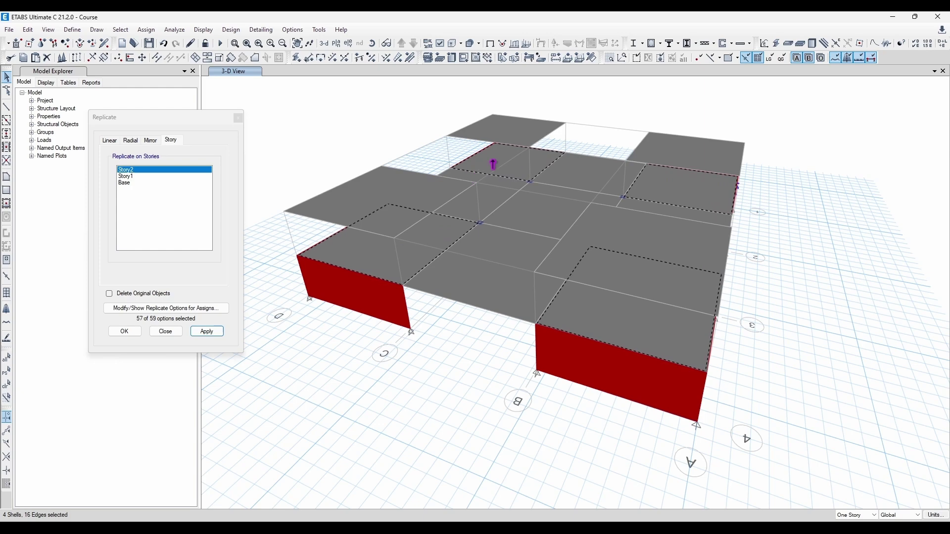
{"action": "left_click", "coordinate": [211, 331]}
{"action": "left_click", "coordinate": [130, 183]}
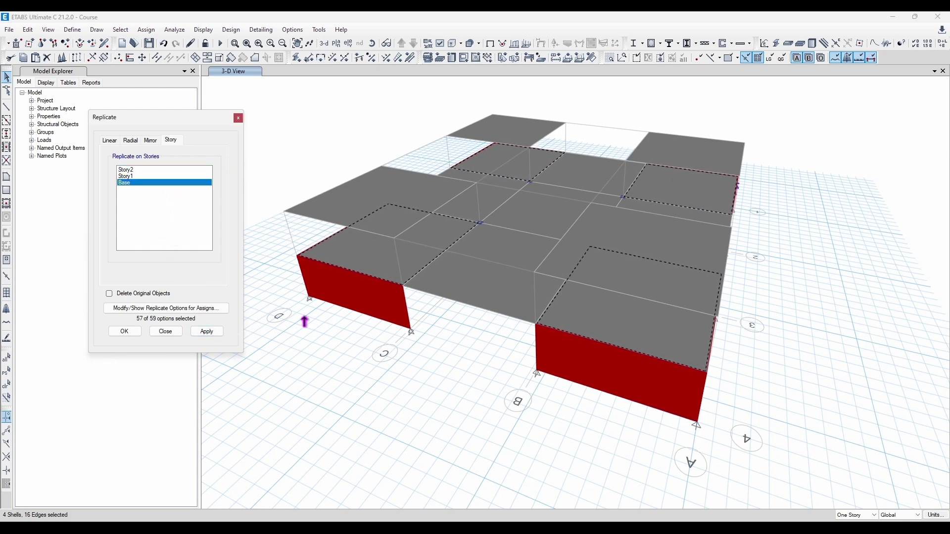
{"action": "left_click", "coordinate": [222, 335]}
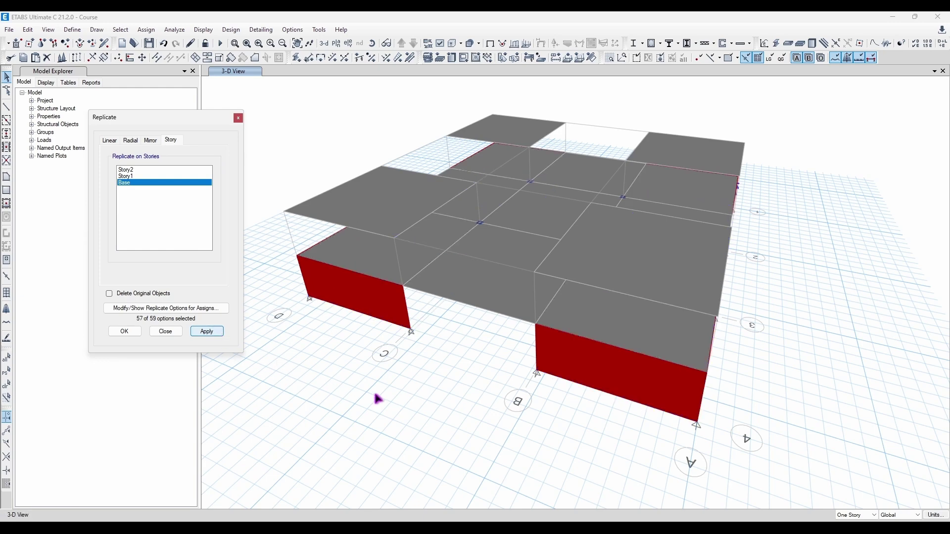
{"action": "middle_click_drag", "start_coordinate": [440, 416], "coordinate": [479, 261], "text": "shift"}
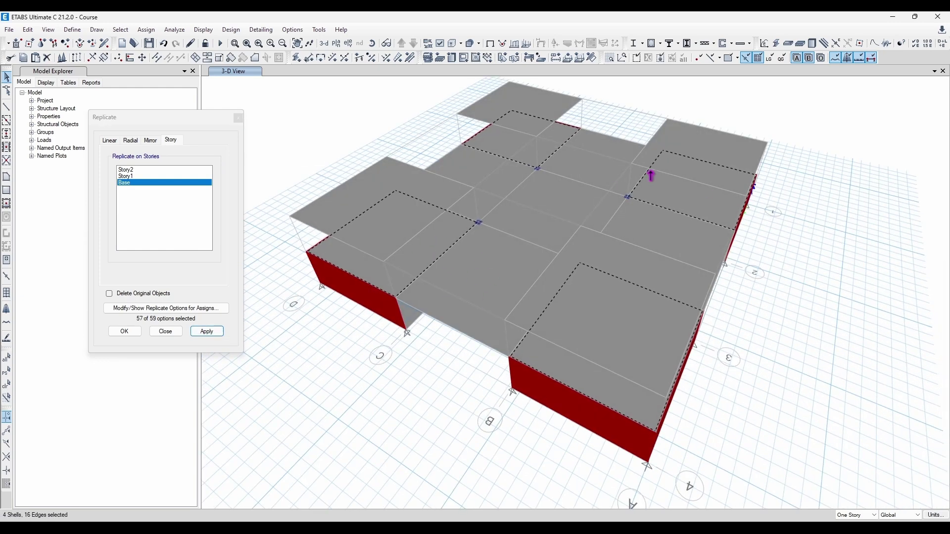
Close the replication settings and undo the slab replications
{"action": "left_click", "coordinate": [238, 118]}
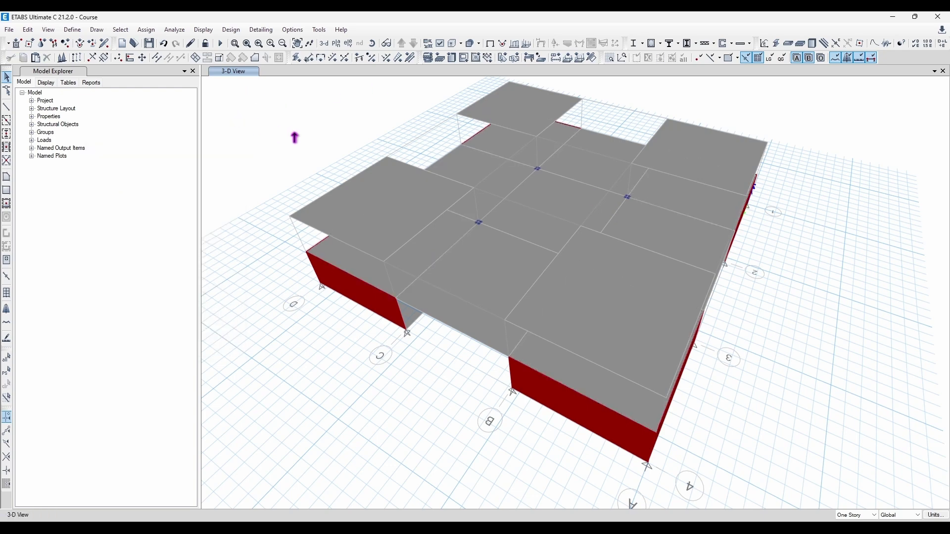
{"action": "key", "text": "ctrl+z"}
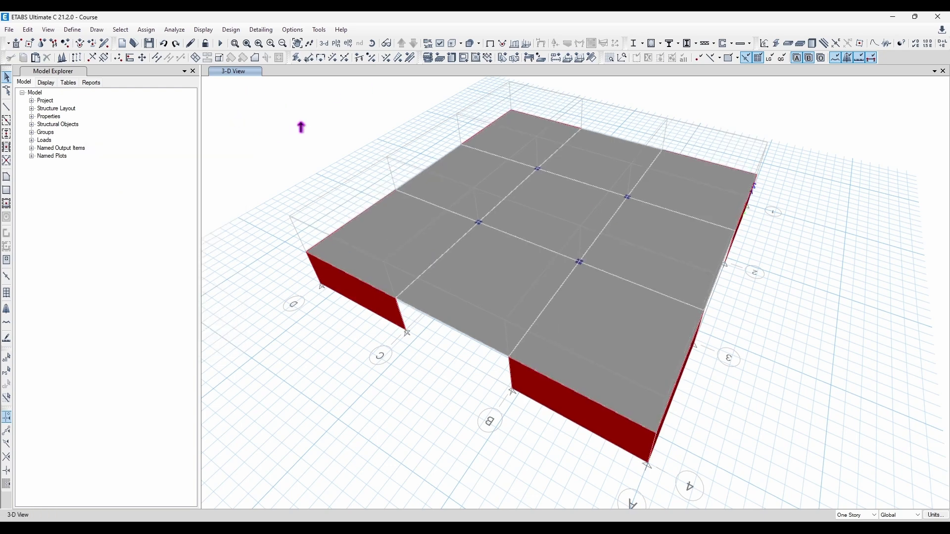
{"action": "middle_click_drag", "start_coordinate": [320, 171], "coordinate": [248, 122], "text": "shift"}
{"action": "left_click", "coordinate": [131, 31]}
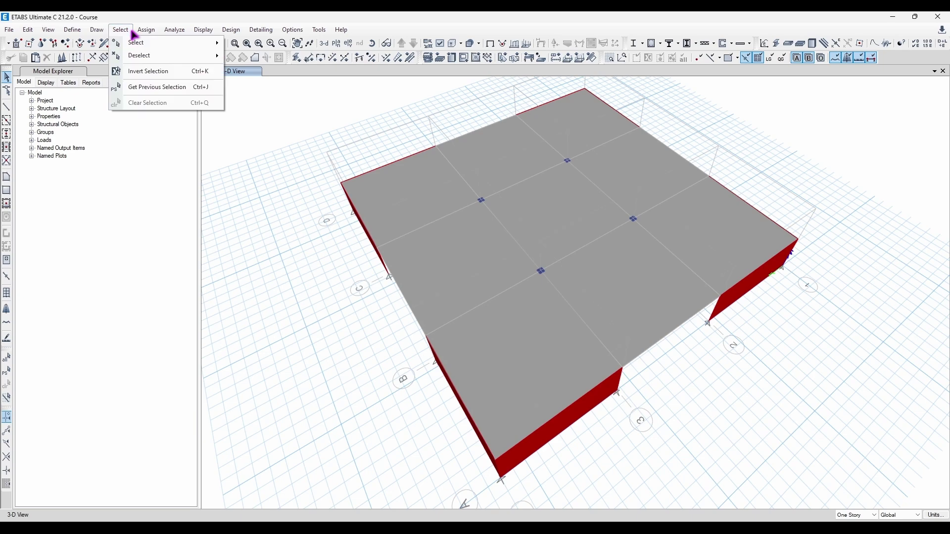
{"action": "left_click", "coordinate": [381, 183]}
{"action": "left_click", "coordinate": [488, 180]}
{"action": "left_click", "coordinate": [540, 236]}
{"action": "left_click", "coordinate": [505, 277]}
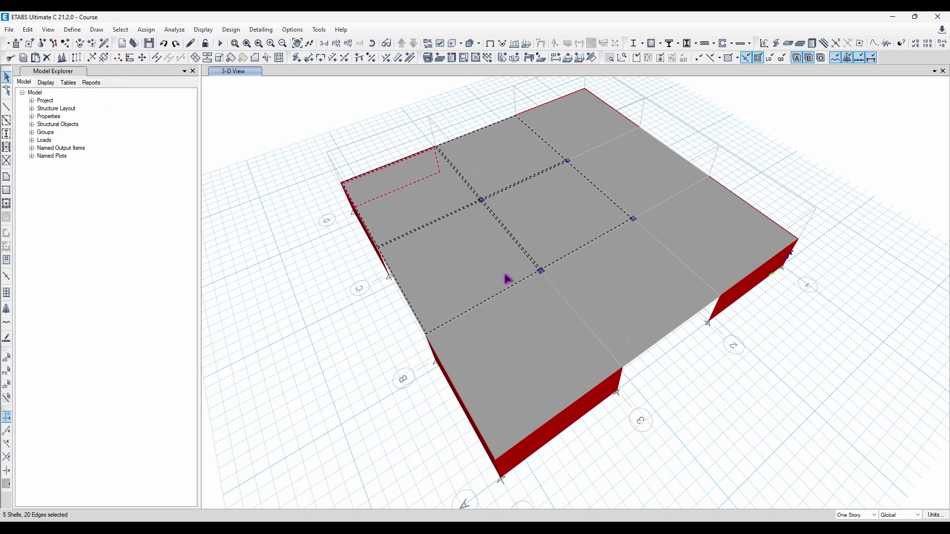
{"action": "left_click", "coordinate": [396, 211]}
{"action": "key", "text": "Escape"}
Select the grid D wall between grids 3 and 4 with the neighbouring floor slabs, and clear the whole selection
{"action": "left_click", "coordinate": [394, 187]}
{"action": "left_click", "coordinate": [494, 171]}
{"action": "left_click", "coordinate": [536, 226]}
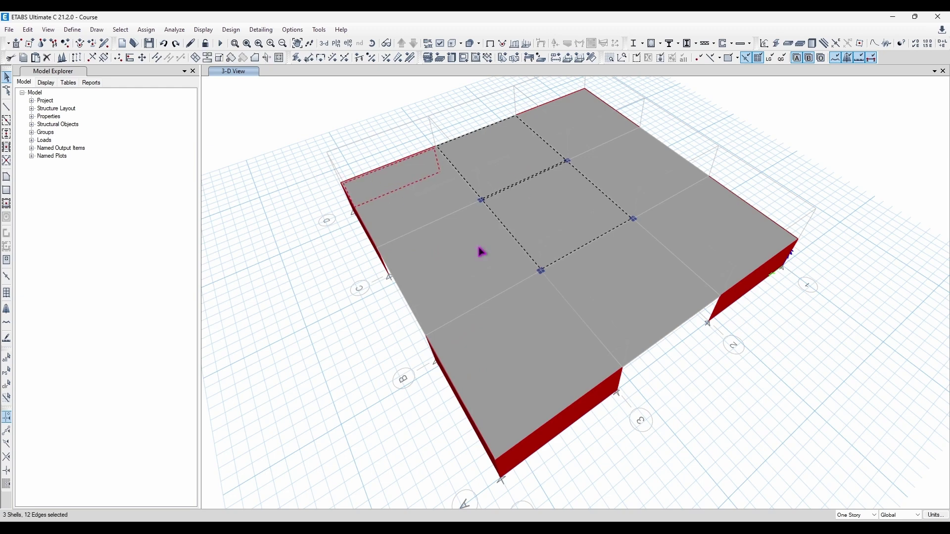
{"action": "left_click", "coordinate": [444, 214]}
{"action": "left_click", "coordinate": [121, 30]}
{"action": "left_click", "coordinate": [148, 102]}
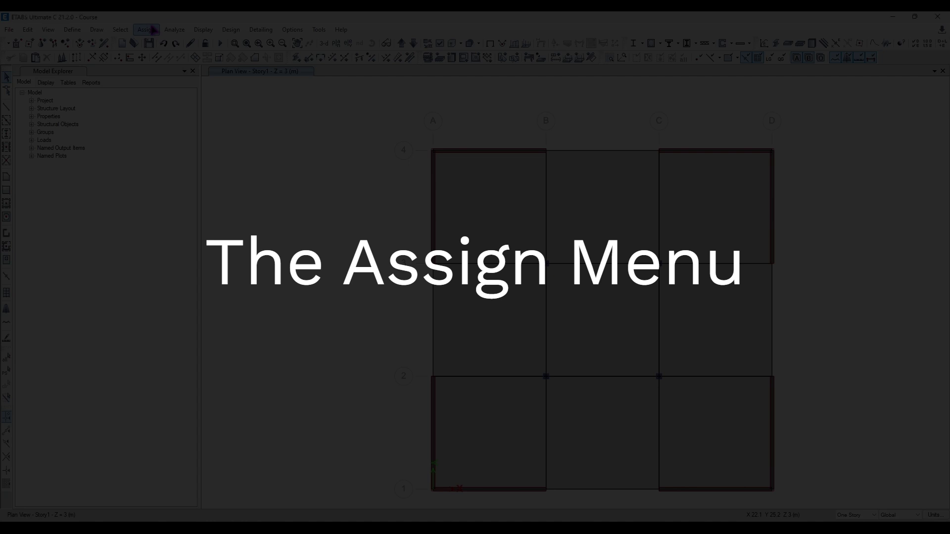
Review the fixed, pinned and roller presets in the joint restraint assignment and close it without assigning any
{"action": "left_click", "coordinate": [149, 30]}
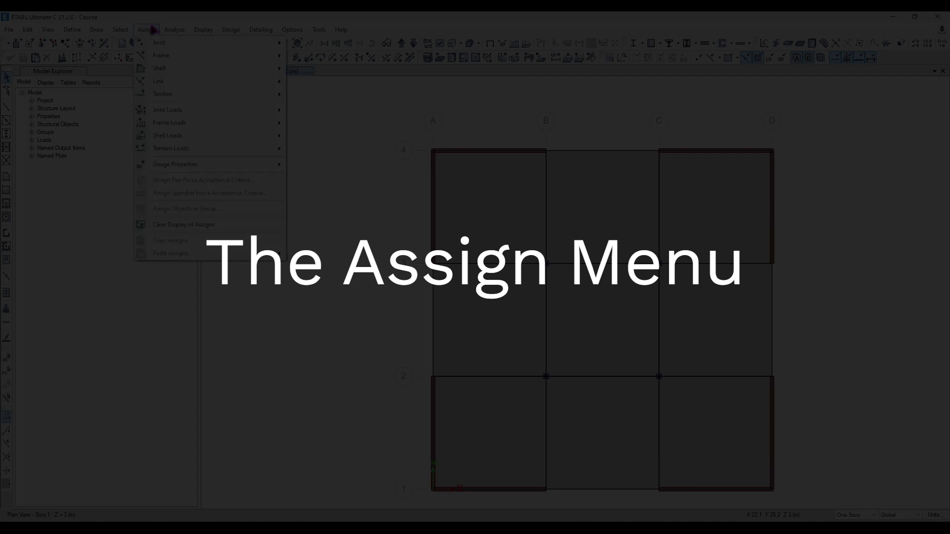
{"action": "mouse_move", "coordinate": [157, 43]}
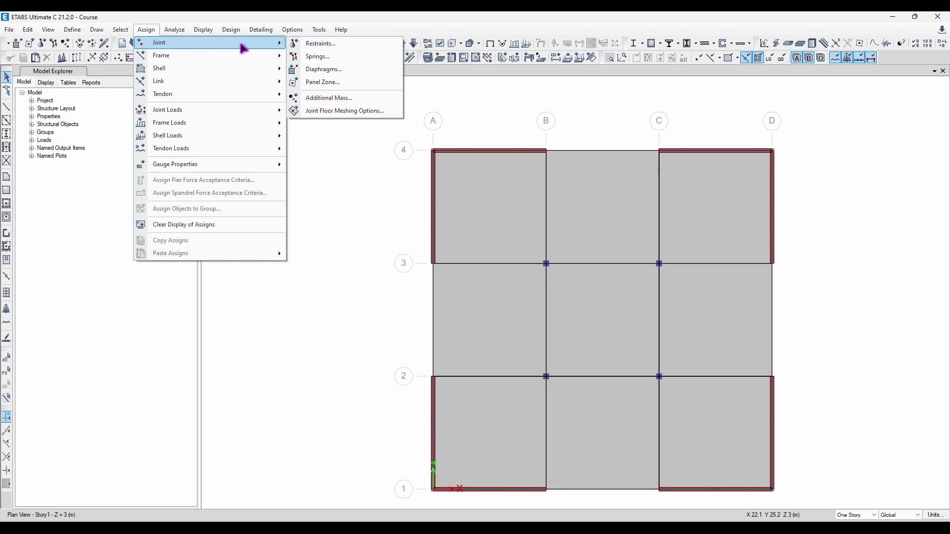
{"action": "left_click", "coordinate": [328, 44]}
{"action": "left_click_drag", "start_coordinate": [482, 214], "coordinate": [305, 158]}
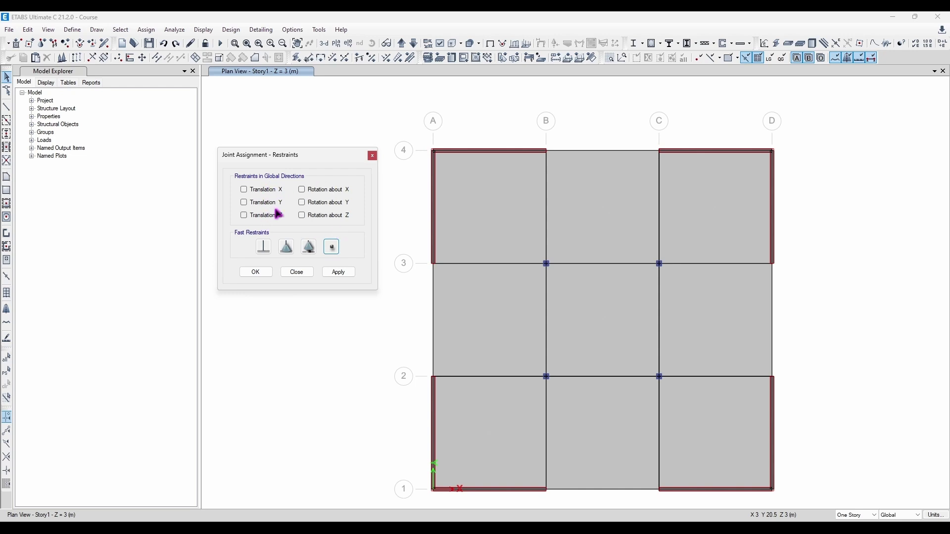
{"action": "left_click", "coordinate": [264, 248]}
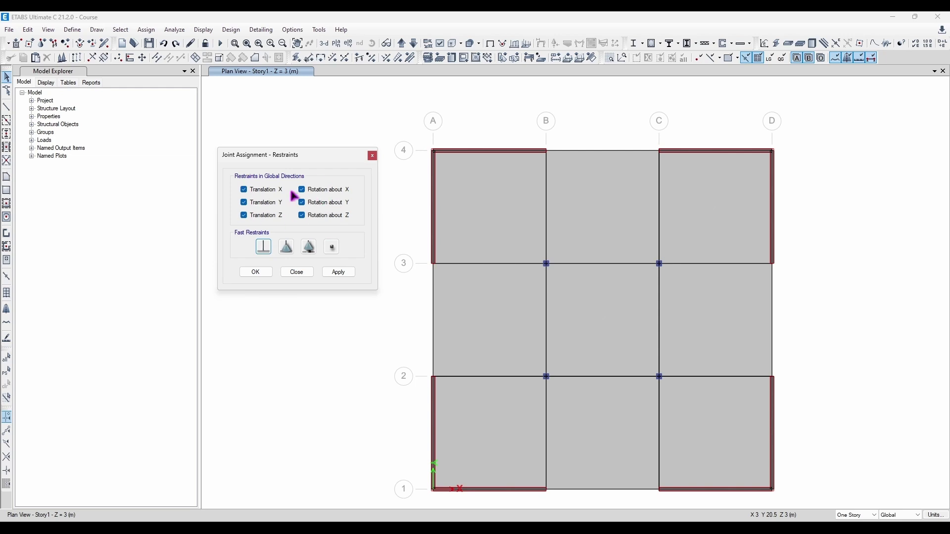
{"action": "left_click", "coordinate": [287, 246]}
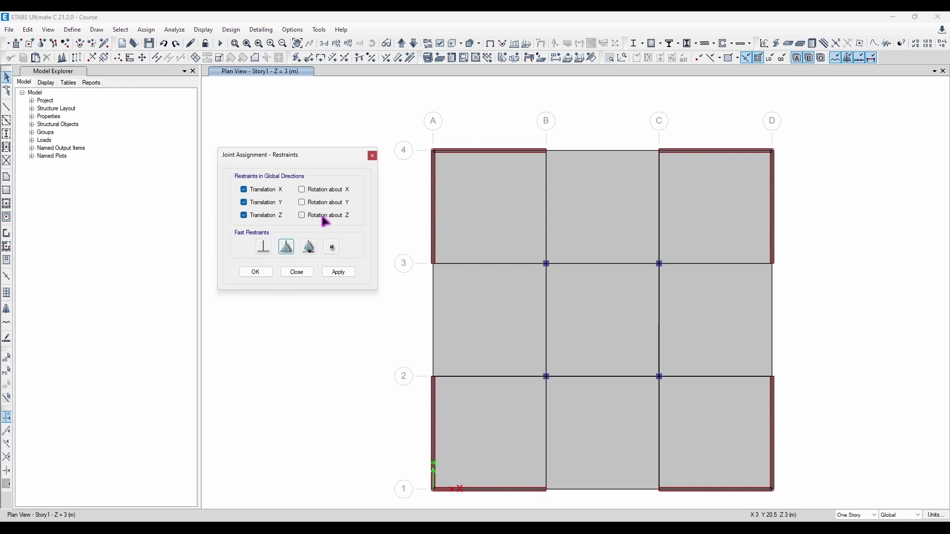
{"action": "left_click", "coordinate": [311, 246]}
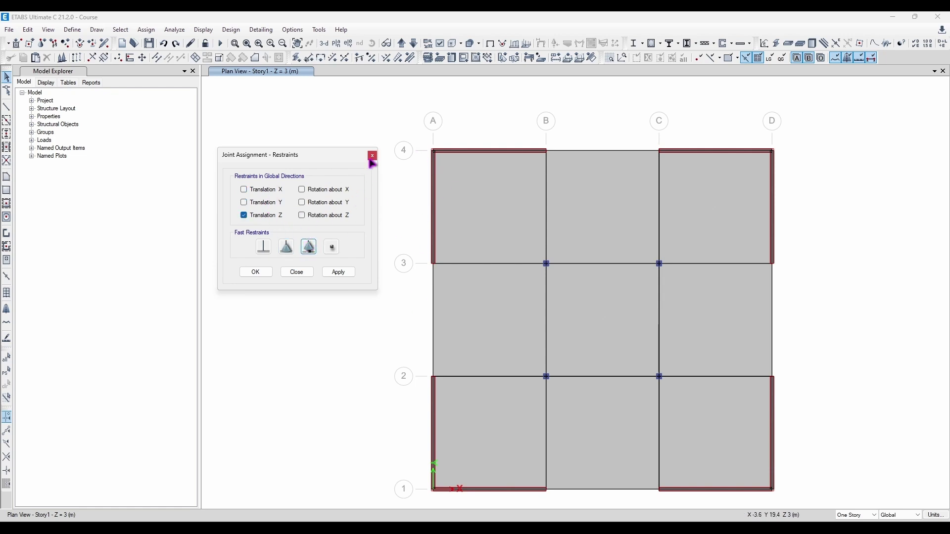
{"action": "left_click_drag", "start_coordinate": [361, 158], "coordinate": [398, 151]}
{"action": "left_click", "coordinate": [409, 150]}
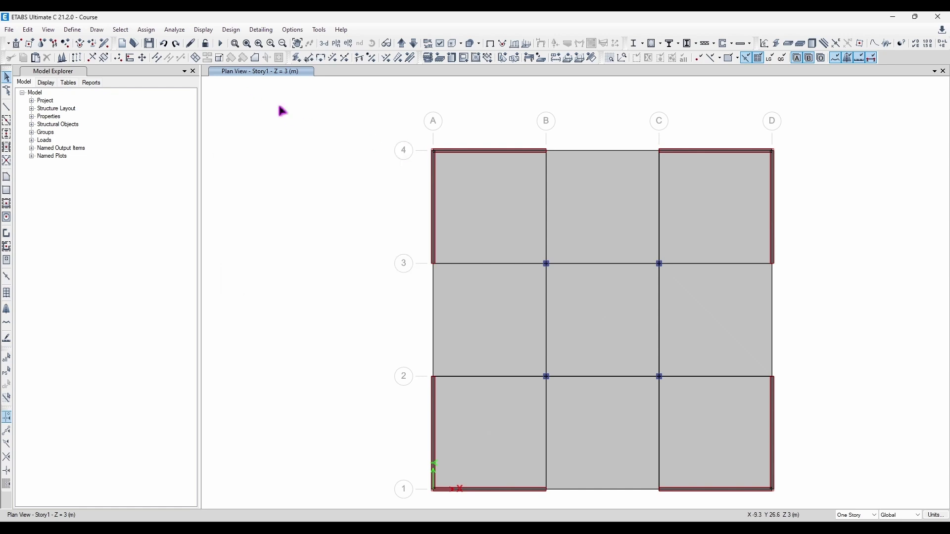
Examine the direction and fixed options of link property Link1, trying U3 as fixed, and leave without saving
{"action": "left_click", "coordinate": [70, 33]}
{"action": "mouse_move", "coordinate": [153, 58]}
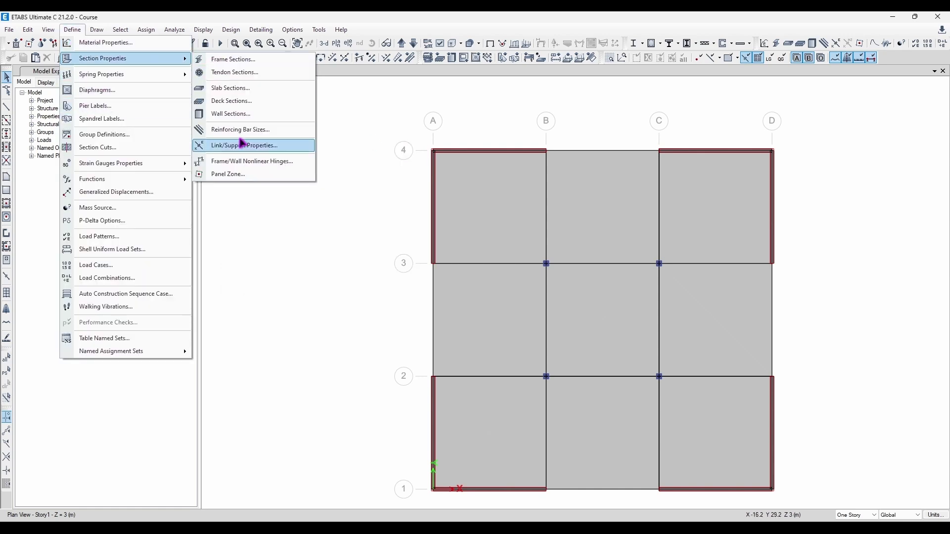
{"action": "left_click", "coordinate": [239, 142]}
{"action": "left_click", "coordinate": [533, 259]}
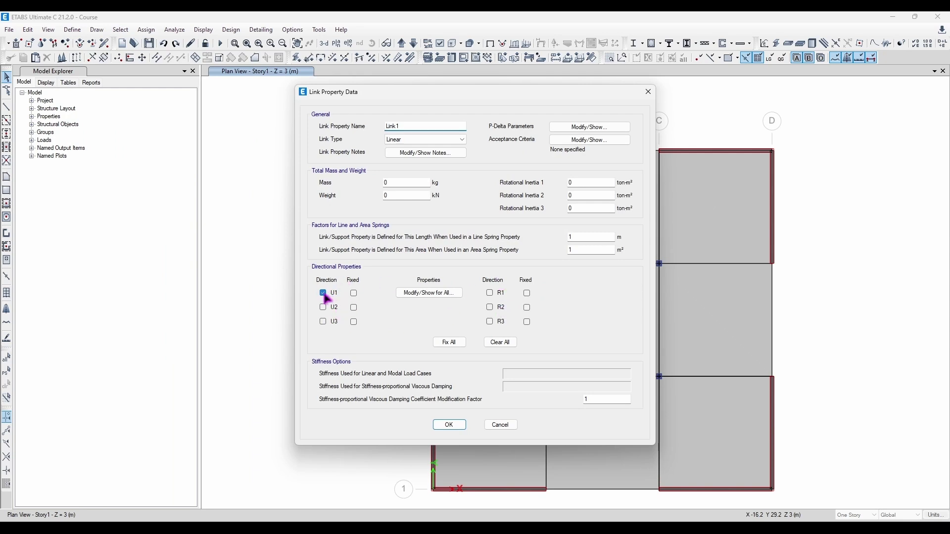
{"action": "left_click", "coordinate": [329, 295]}
{"action": "left_click", "coordinate": [354, 322]}
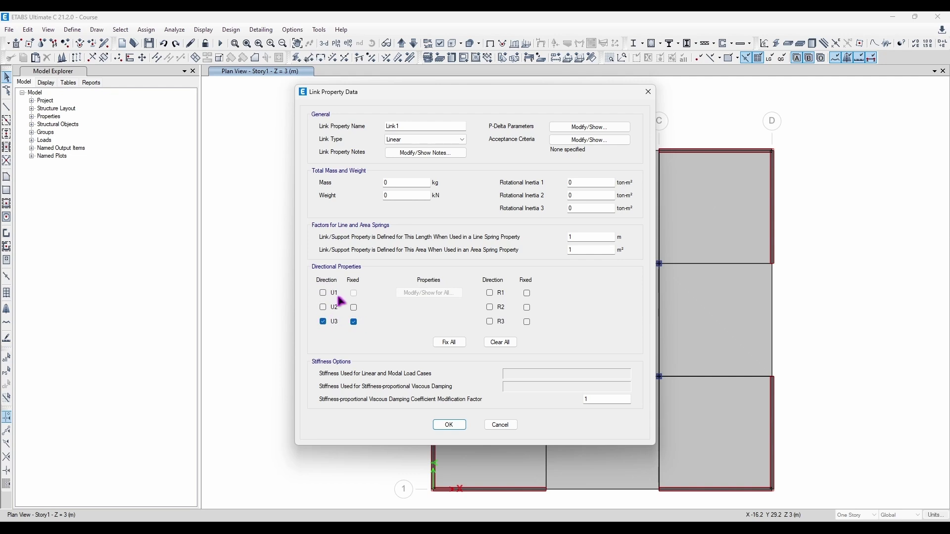
{"action": "left_click", "coordinate": [648, 92]}
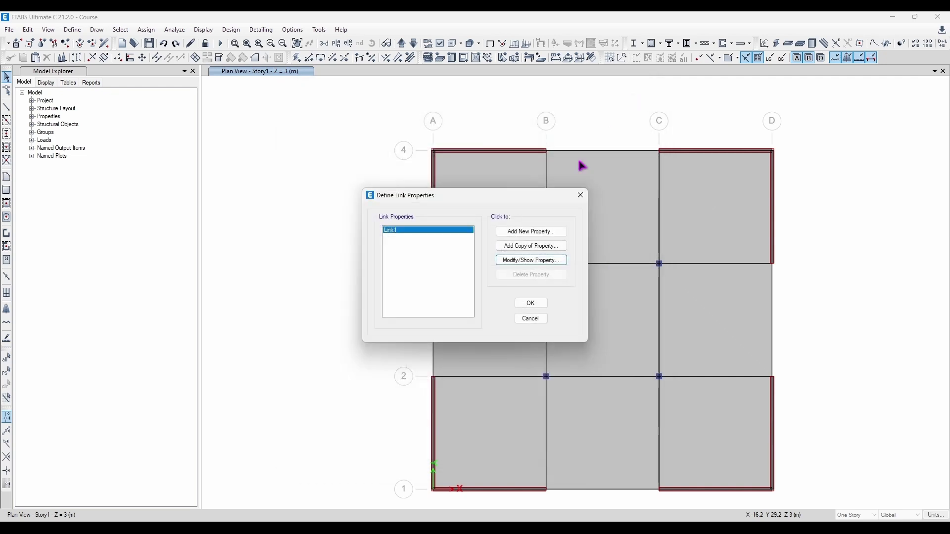
{"action": "left_click", "coordinate": [579, 196]}
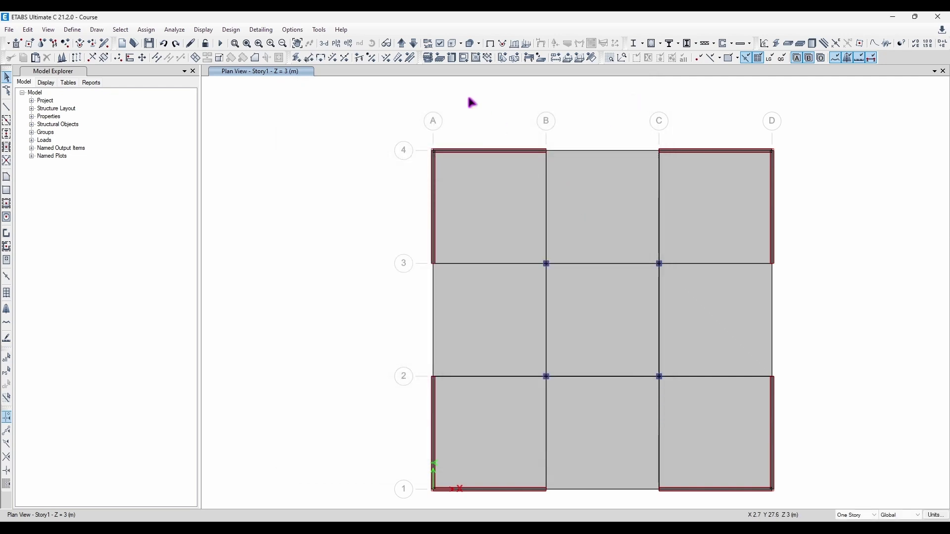
Inspect the walls and base supports in the 3-D view and in the elevation view at grid A
{"action": "left_click", "coordinate": [322, 44]}
{"action": "middle_click_drag", "start_coordinate": [438, 324], "coordinate": [655, 313], "text": "shift"}
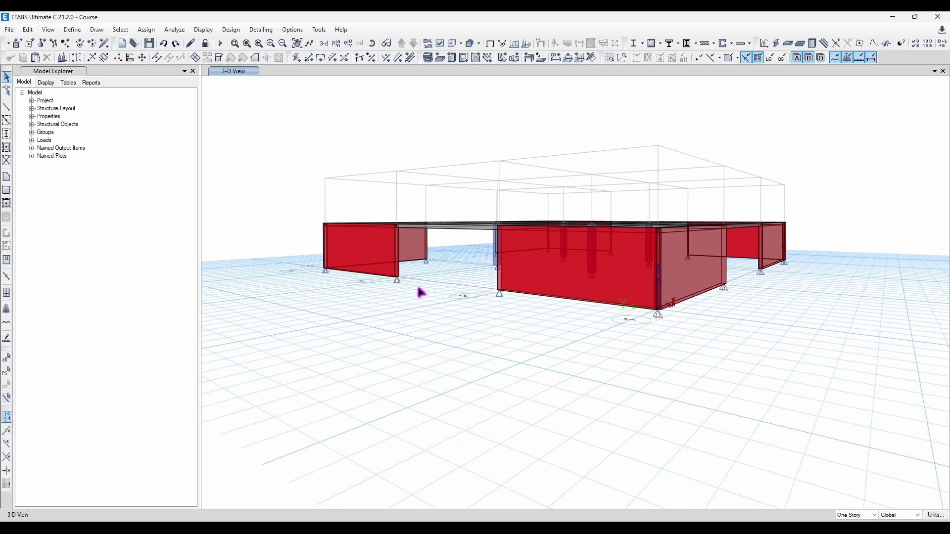
{"action": "left_click", "coordinate": [348, 43]}
{"action": "middle_click_drag", "start_coordinate": [596, 437], "coordinate": [630, 397]}
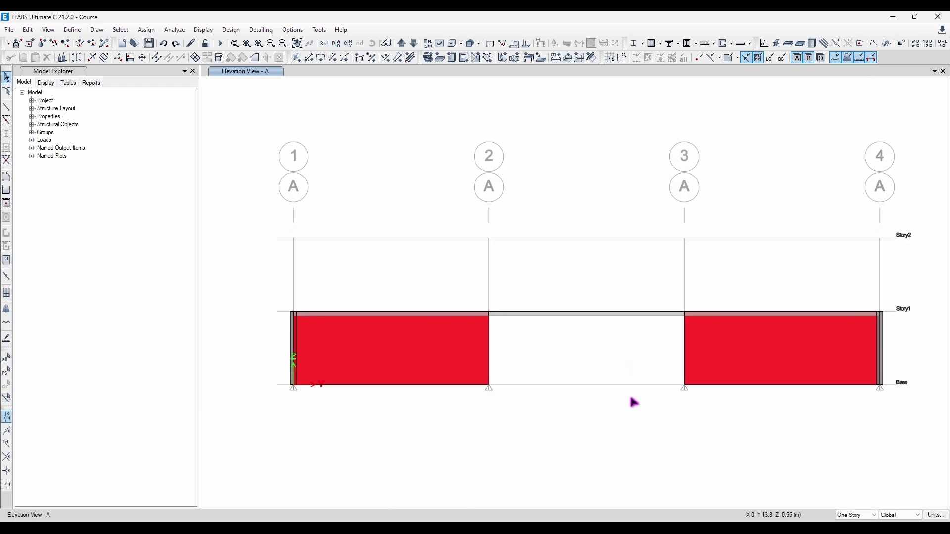
Select the four base joints in the grid A elevation and assign them fixed restraints in all translations and rotations
{"action": "scroll", "coordinate": [688, 402], "scroll_direction": "up", "scroll_amount": 5}
{"action": "scroll", "coordinate": [677, 322], "scroll_direction": "down", "scroll_amount": 5}
{"action": "middle_click_drag", "start_coordinate": [677, 321], "coordinate": [646, 336]}
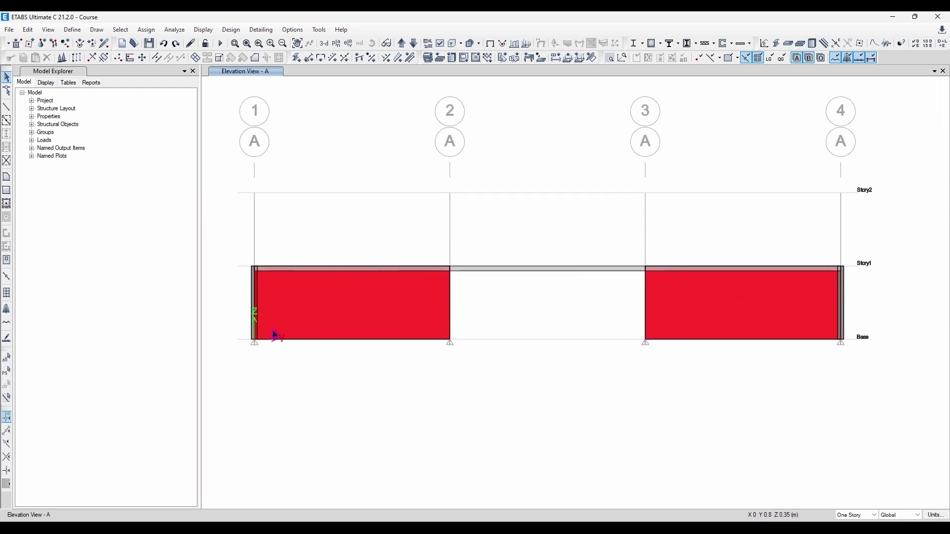
{"action": "left_click_drag", "start_coordinate": [391, 358], "coordinate": [881, 362]}
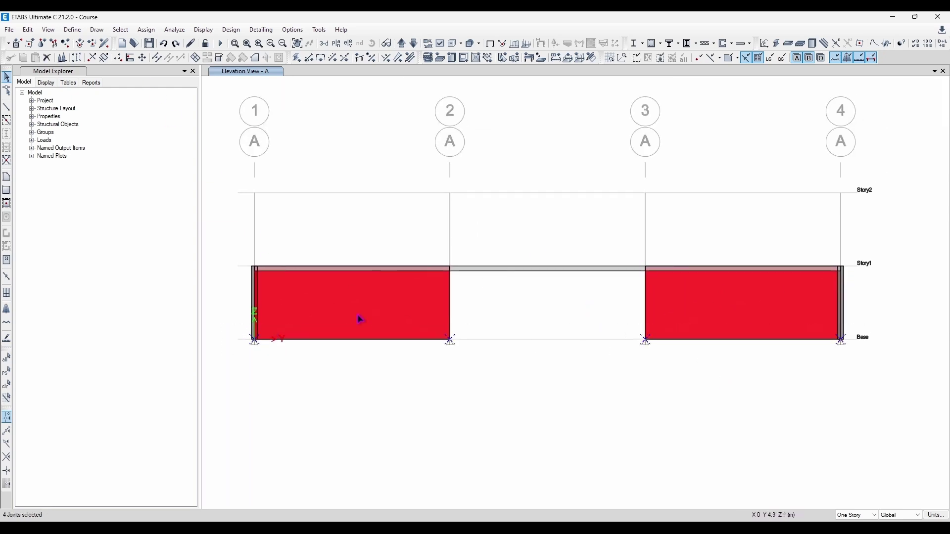
{"action": "left_click_drag", "start_coordinate": [228, 317], "coordinate": [894, 371]}
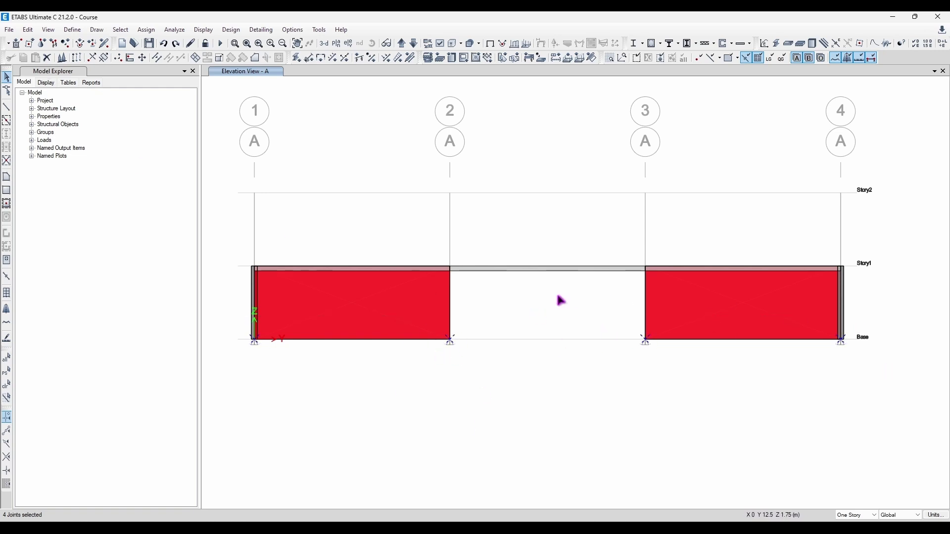
{"action": "left_click", "coordinate": [146, 29]}
{"action": "mouse_move", "coordinate": [247, 43]}
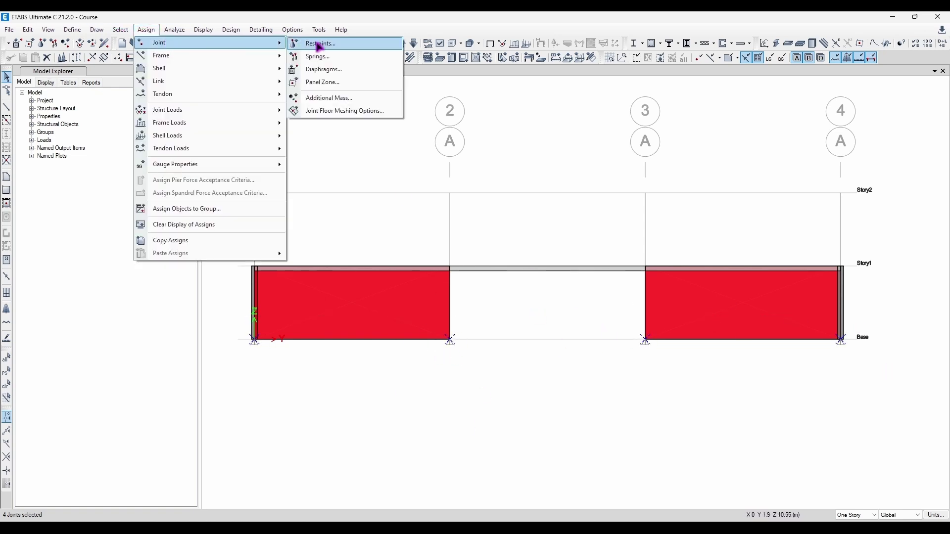
{"action": "left_click", "coordinate": [319, 44]}
{"action": "left_click_drag", "start_coordinate": [328, 146], "coordinate": [174, 100]}
{"action": "left_click", "coordinate": [137, 194]}
{"action": "left_click", "coordinate": [211, 220]}
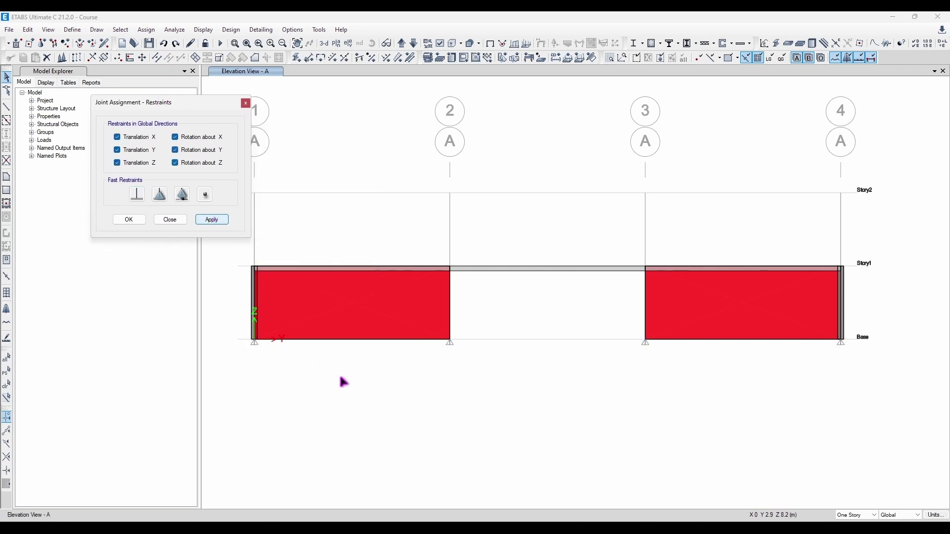
Reselect the four base joints to assign roller restraints with only Translation Z, and reselect them again to remove all their restraints
{"action": "left_click", "coordinate": [255, 341]}
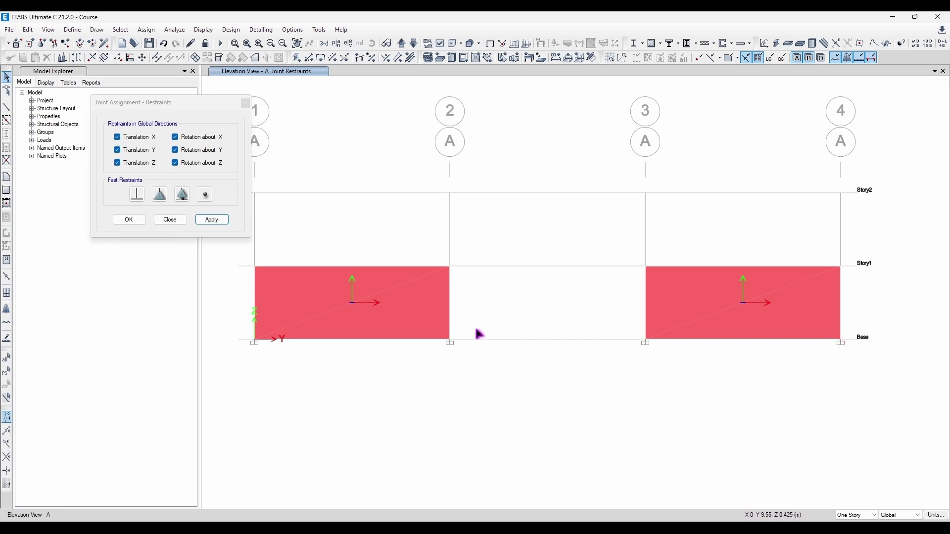
{"action": "key", "text": "ctrl+p"}
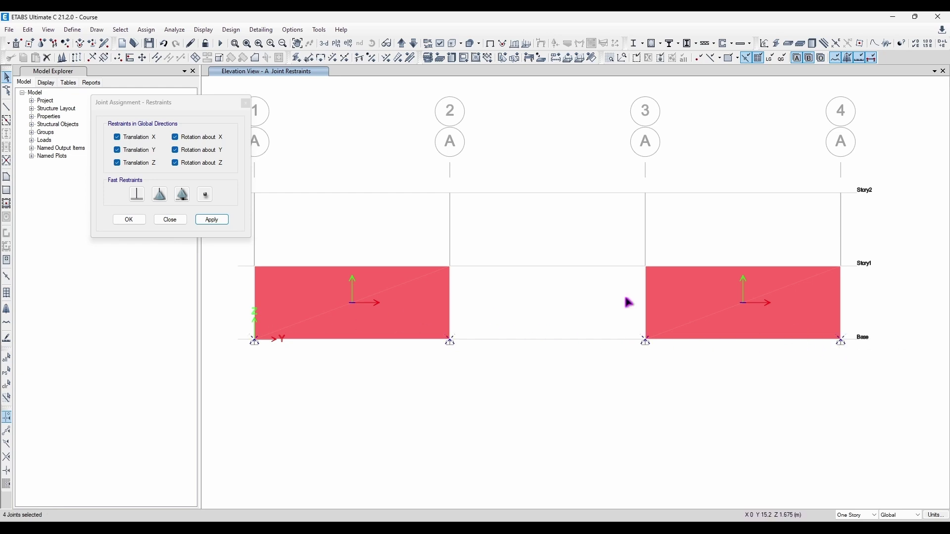
{"action": "left_click", "coordinate": [182, 194]}
{"action": "left_click", "coordinate": [211, 219]}
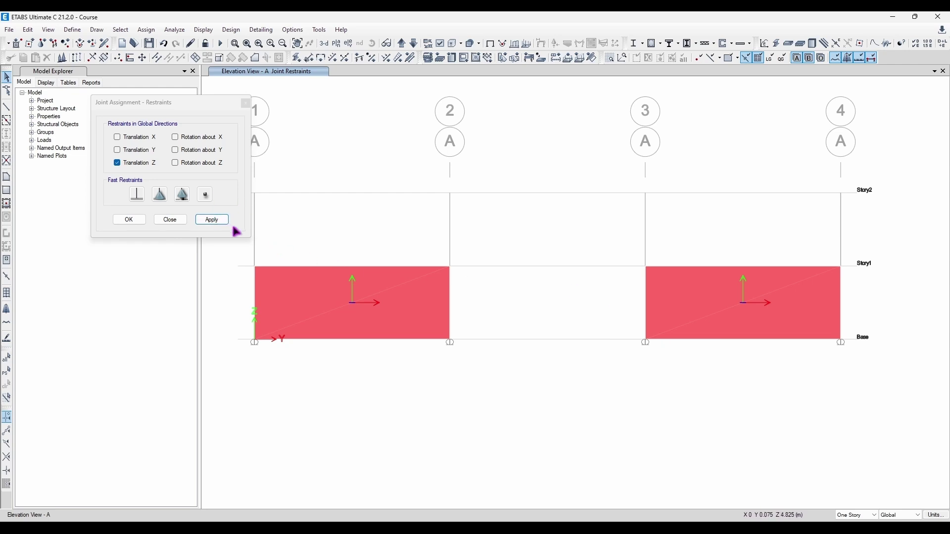
{"action": "key", "text": "ctrl+p"}
{"action": "left_click", "coordinate": [202, 198]}
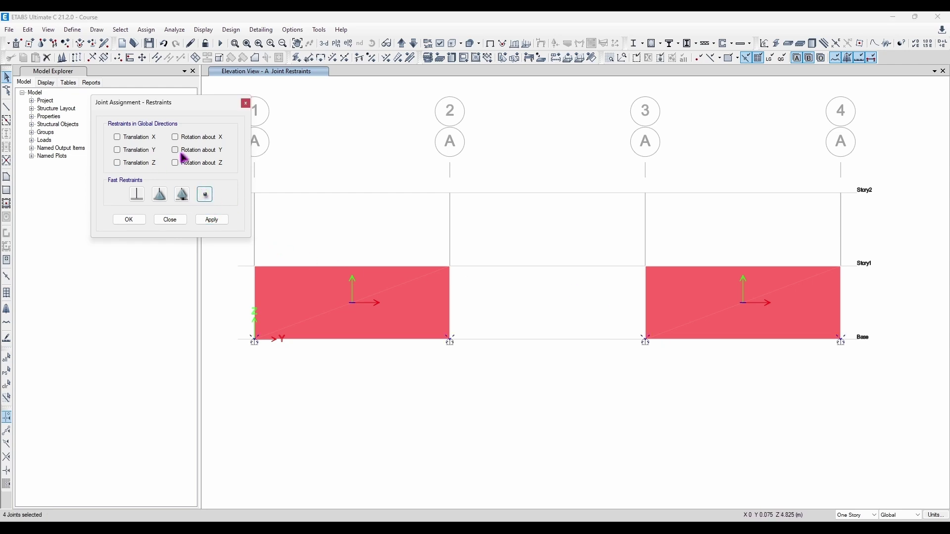
{"action": "left_click", "coordinate": [217, 219]}
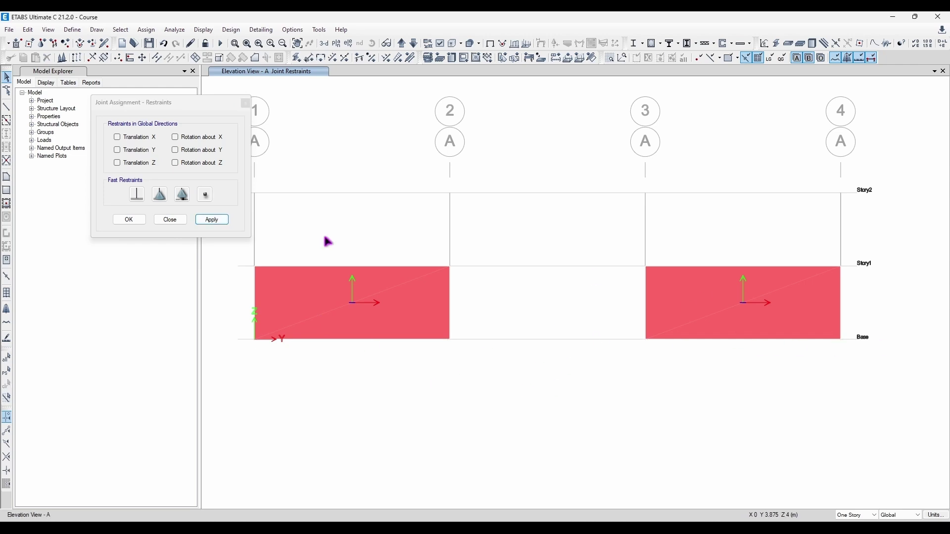
Assign fixed restraints to the four unrestrained base joints in the grid A elevation and close the restraint assignment
{"action": "left_click", "coordinate": [140, 195]}
{"action": "left_click_drag", "start_coordinate": [241, 323], "coordinate": [874, 359]}
{"action": "left_click", "coordinate": [213, 219]}
{"action": "left_click", "coordinate": [246, 104]}
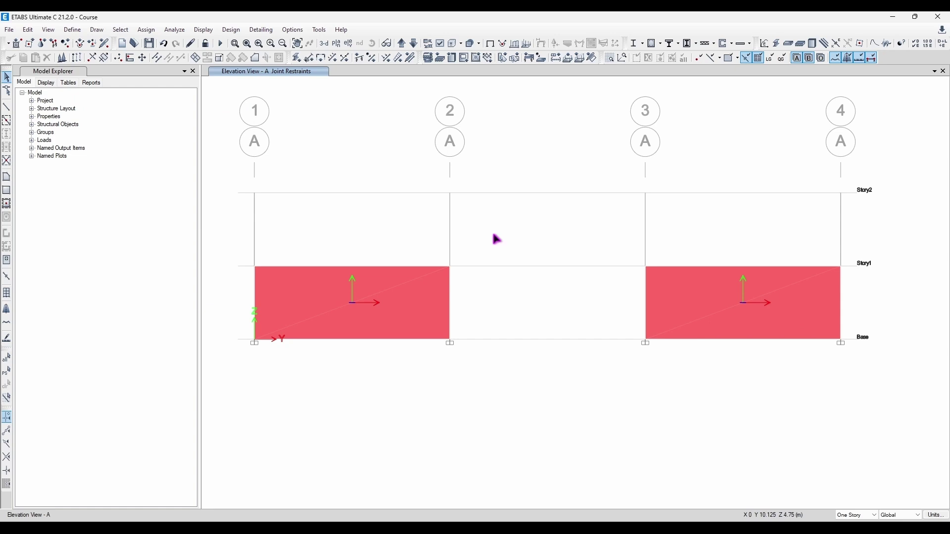
Show the Base plan view, select all its joints and assign them fixed restraints
{"action": "left_click", "coordinate": [324, 43]}
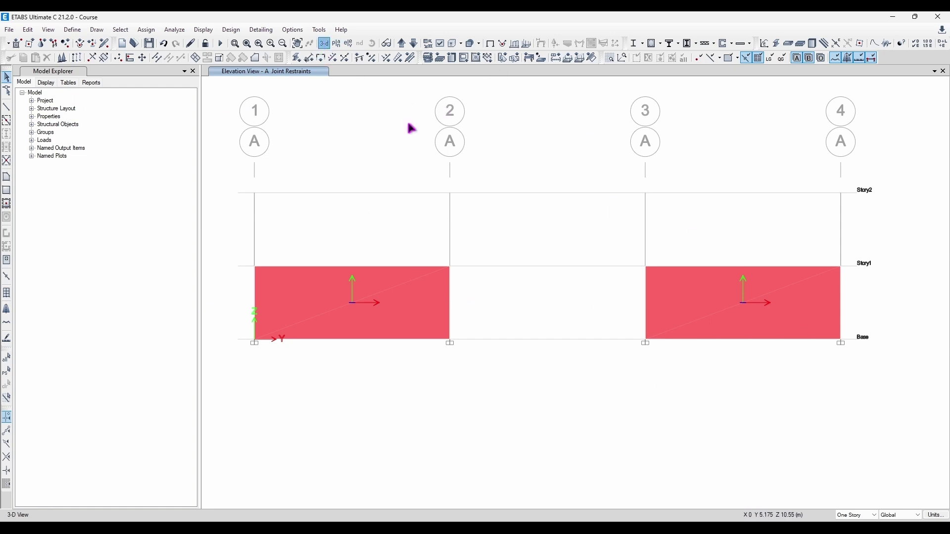
{"action": "left_click", "coordinate": [337, 44]}
{"action": "left_click", "coordinate": [419, 253]}
{"action": "left_click", "coordinate": [443, 394]}
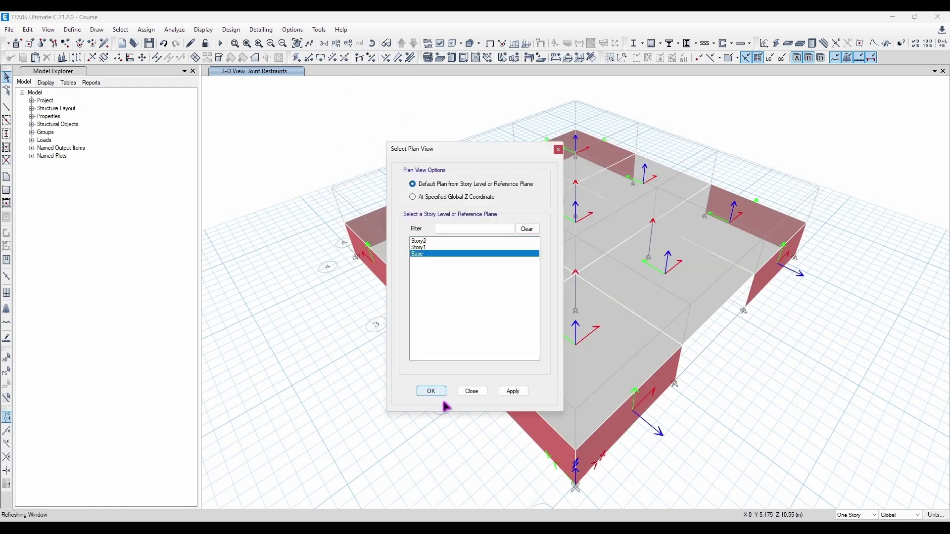
{"action": "left_click_drag", "start_coordinate": [584, 271], "coordinate": [770, 467]}
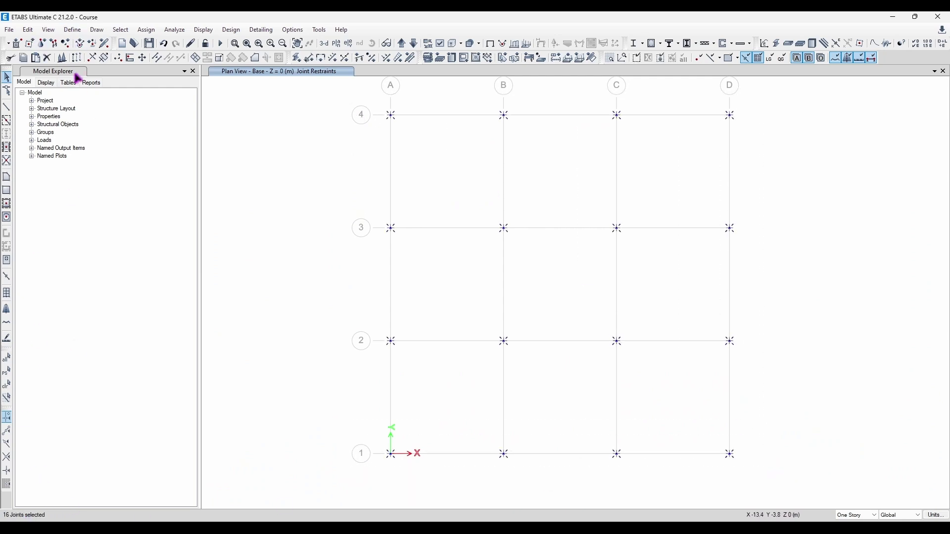
{"action": "left_click", "coordinate": [43, 43]}
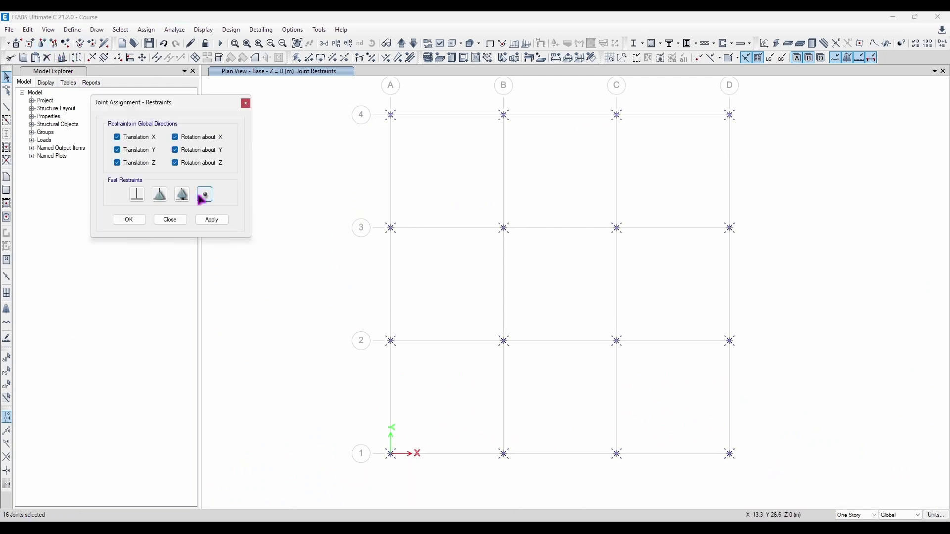
{"action": "left_click", "coordinate": [211, 220]}
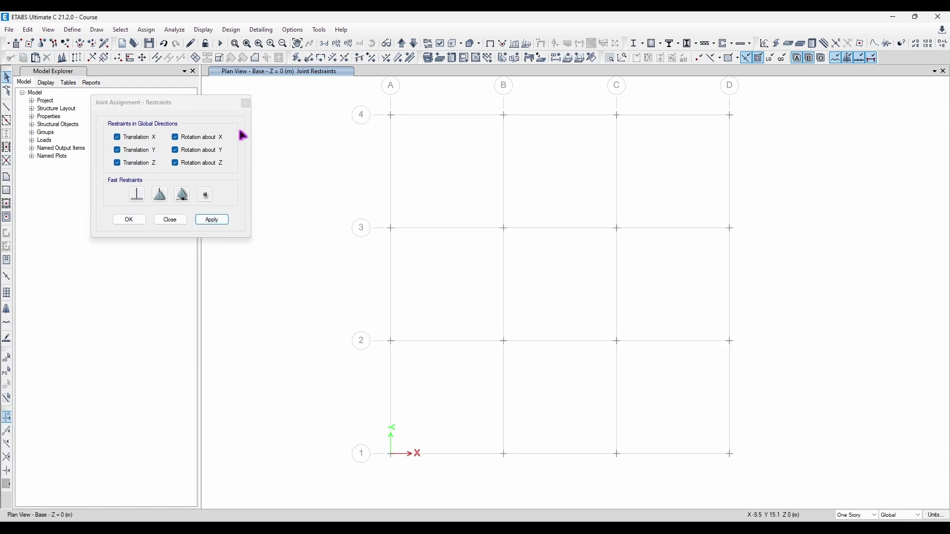
{"action": "left_click", "coordinate": [246, 103]}
Select the whole model in the 3-D view and replicate it to Story2
{"action": "left_click", "coordinate": [325, 43]}
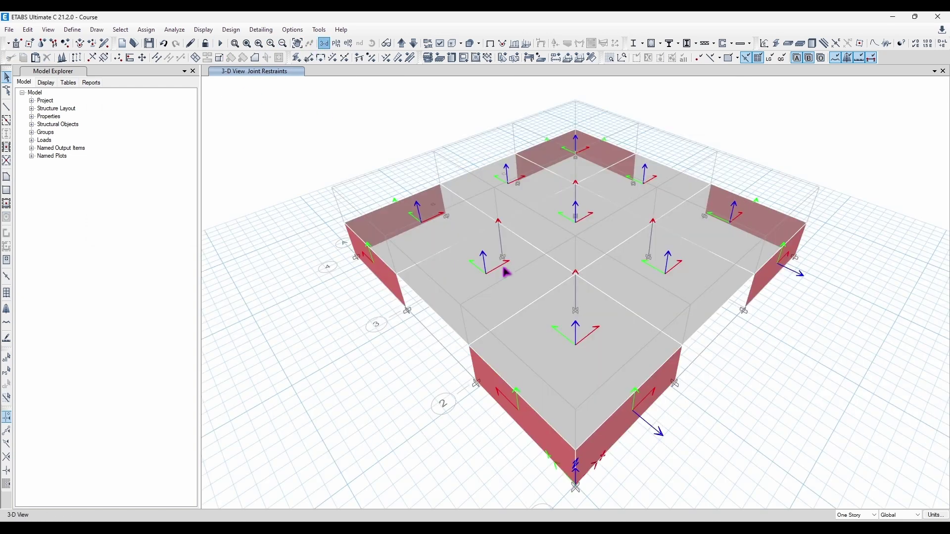
{"action": "key", "text": "ctrl+a"}
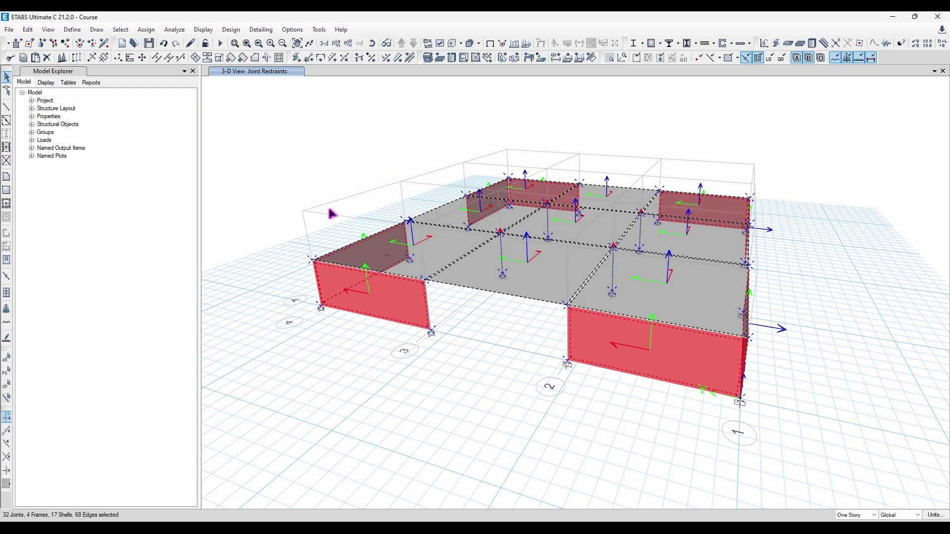
{"action": "key", "text": "ctrl+r"}
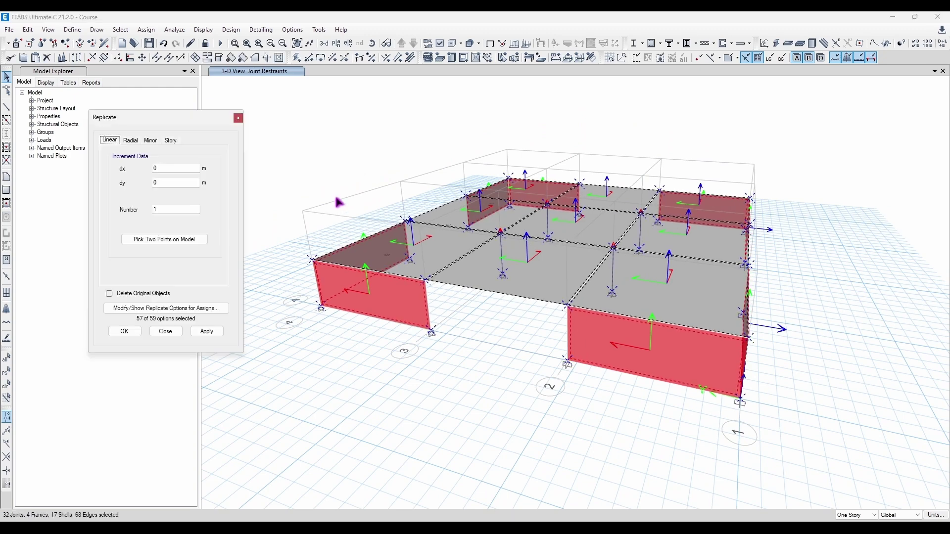
{"action": "left_click", "coordinate": [170, 140]}
{"action": "left_click", "coordinate": [128, 170]}
{"action": "left_click", "coordinate": [207, 331]}
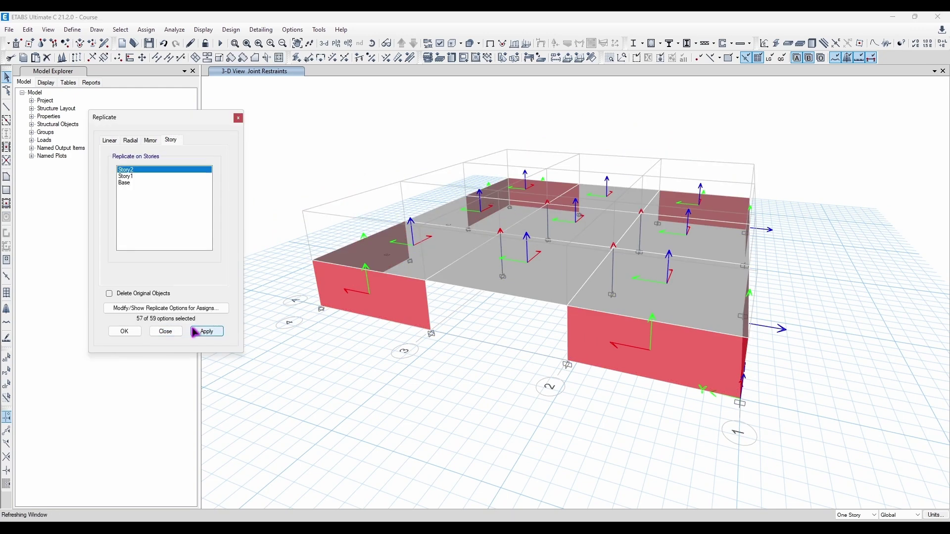
{"action": "left_click", "coordinate": [238, 118]}
Add six 3 m stories above Story2 in the story data, replicated from the existing Story2
{"action": "middle_click_drag", "start_coordinate": [544, 227], "coordinate": [553, 226], "text": "shift"}
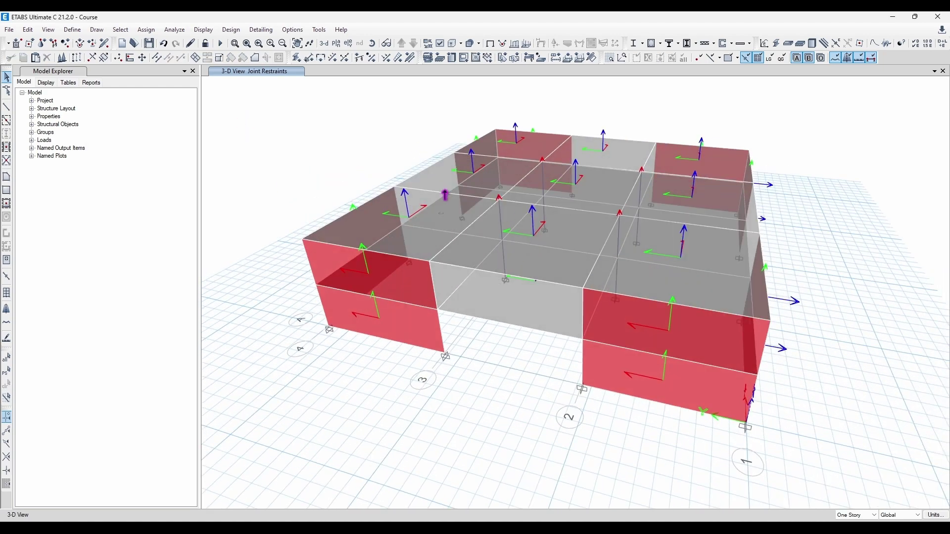
{"action": "right_click", "coordinate": [279, 172]}
{"action": "left_click", "coordinate": [316, 191]}
{"action": "left_click", "coordinate": [539, 165]}
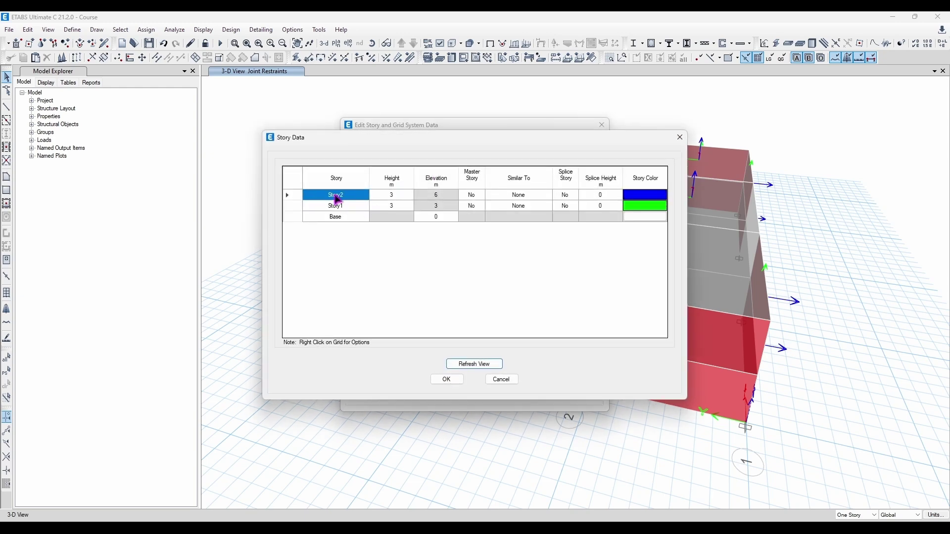
{"action": "right_click", "coordinate": [338, 199]}
{"action": "left_click", "coordinate": [386, 225]}
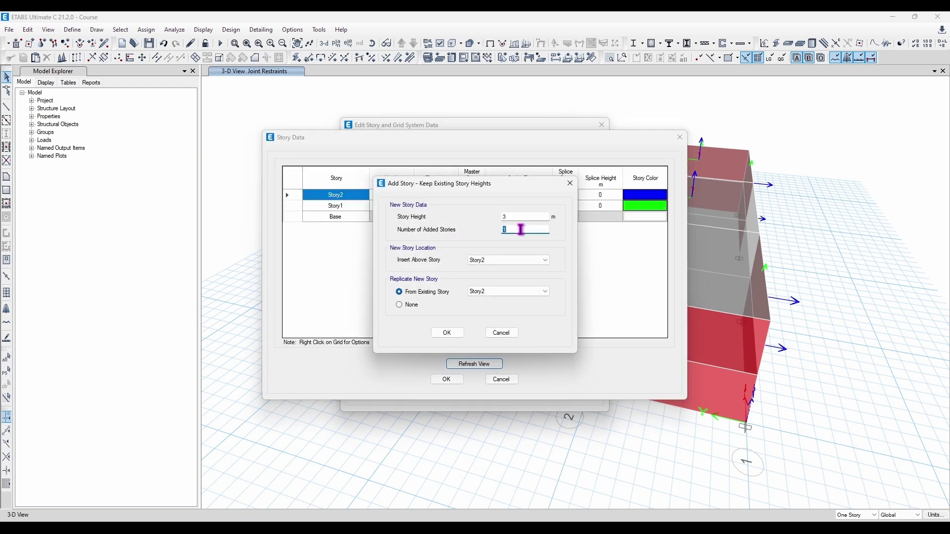
{"action": "left_click", "coordinate": [446, 332]}
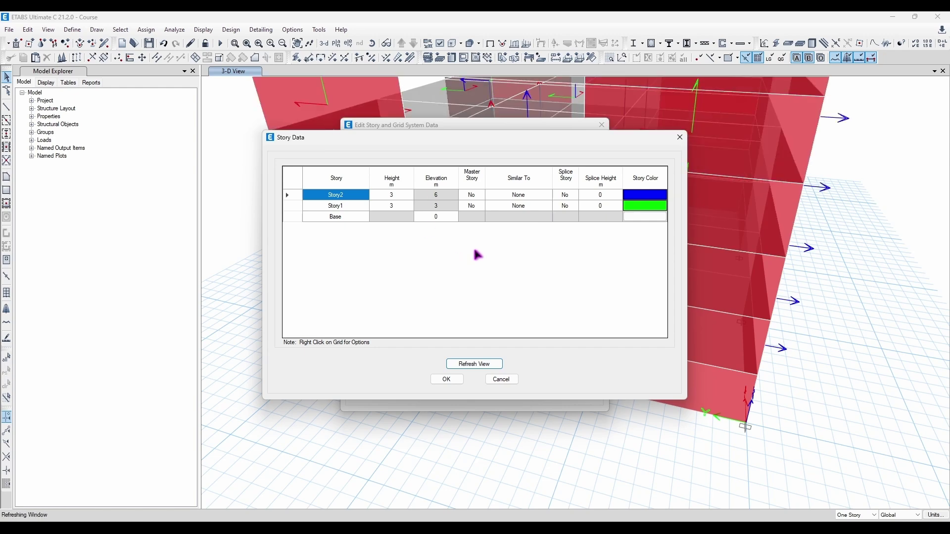
{"action": "left_click", "coordinate": [446, 378]}
{"action": "left_click", "coordinate": [447, 390]}
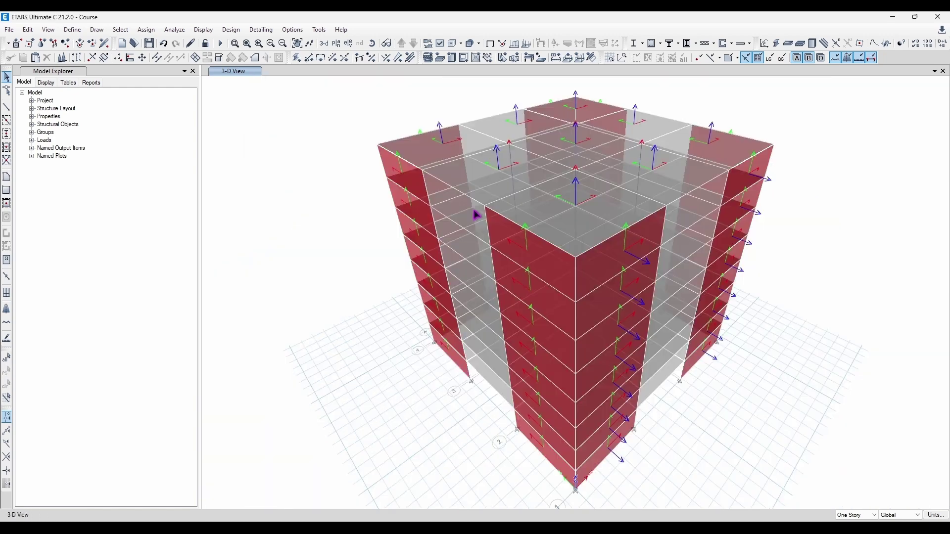
Inspect the walls, slabs and base supports of the eight-story building in the 3-D view
{"action": "scroll", "coordinate": [475, 215], "scroll_direction": "down", "scroll_amount": 3}
{"action": "middle_click_drag", "start_coordinate": [475, 215], "coordinate": [526, 235]}
{"action": "scroll", "coordinate": [526, 235], "scroll_direction": "up", "scroll_amount": 3}
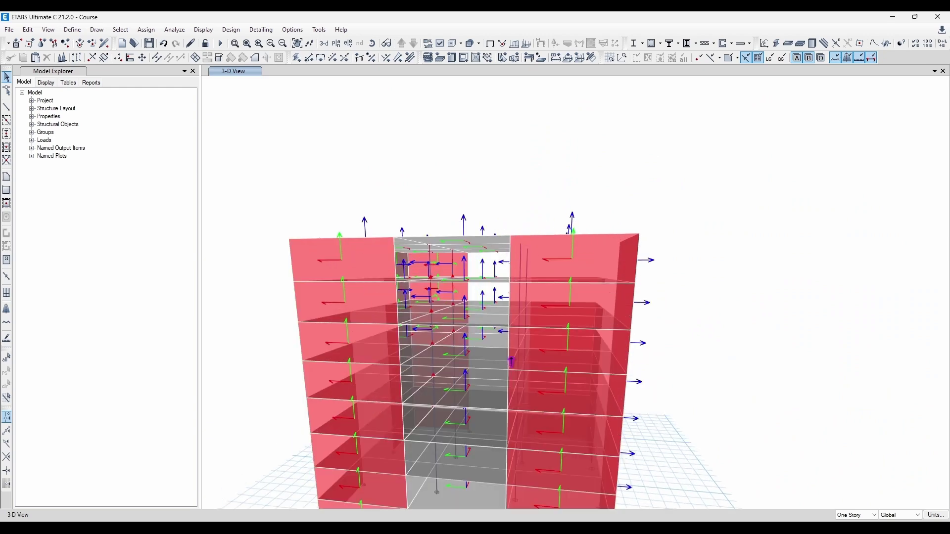
{"action": "middle_click_drag", "start_coordinate": [511, 360], "coordinate": [531, 74], "text": "shift"}
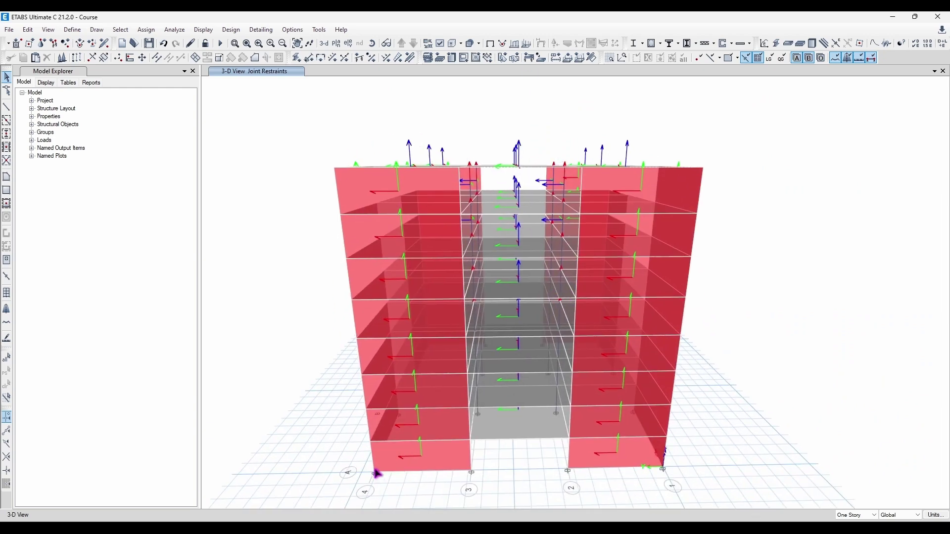
{"action": "left_click", "coordinate": [376, 473]}
{"action": "left_click", "coordinate": [348, 43]}
{"action": "left_click", "coordinate": [444, 395]}
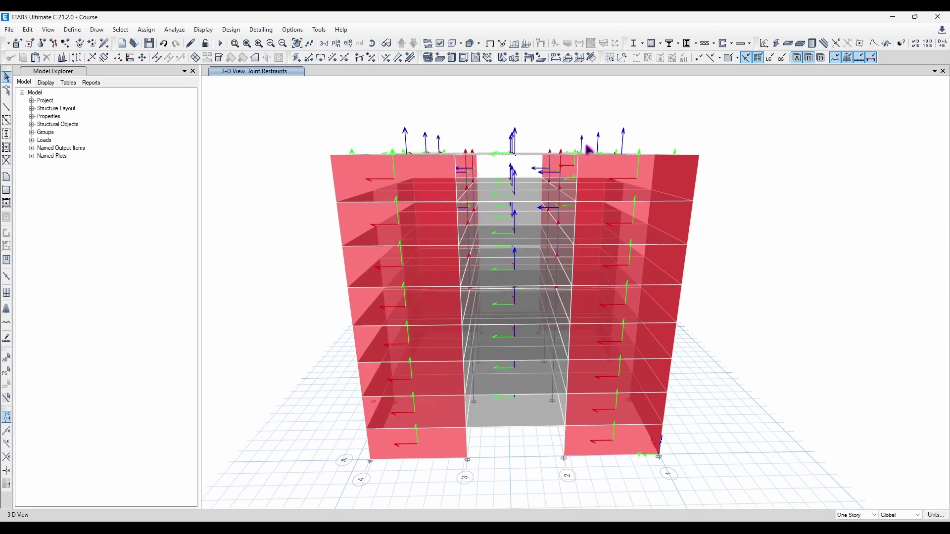
Select the entire building and remove the restraints from all its joints
{"action": "key", "text": "ctrl+a"}
{"action": "middle_click_drag", "start_coordinate": [552, 265], "coordinate": [556, 220]}
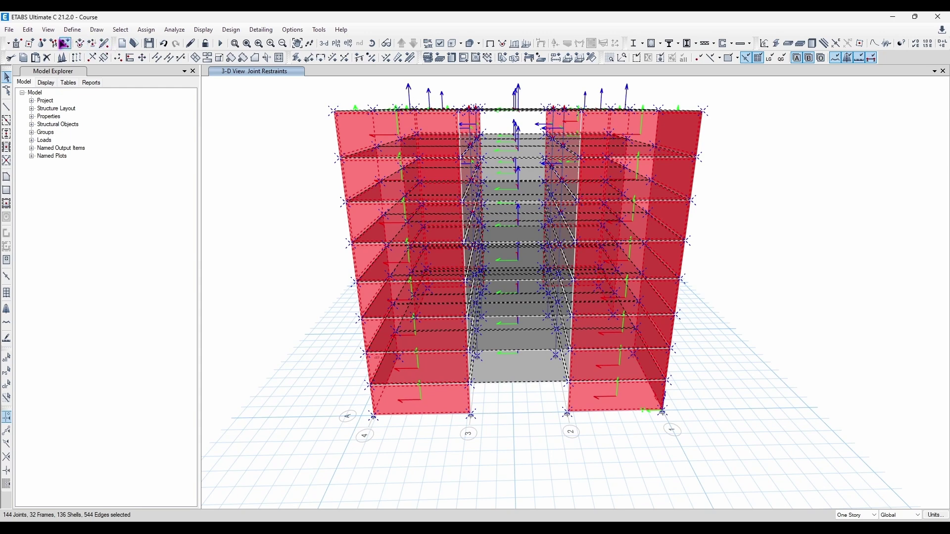
{"action": "left_click", "coordinate": [64, 43]}
{"action": "left_click", "coordinate": [204, 195]}
{"action": "left_click", "coordinate": [211, 219]}
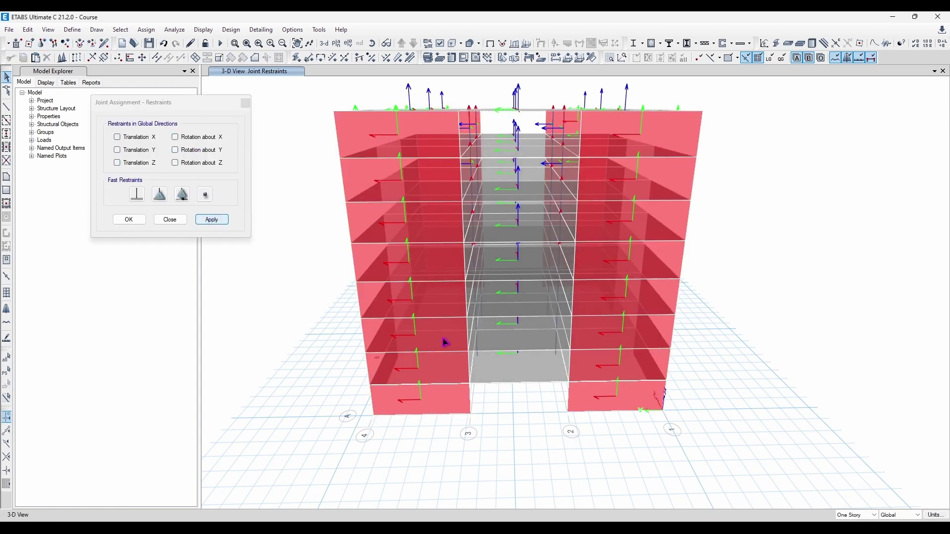
{"action": "left_click", "coordinate": [247, 104]}
Display the Base plan view and assign fixed restraints to all joints at the grid intersections
{"action": "left_click", "coordinate": [346, 43]}
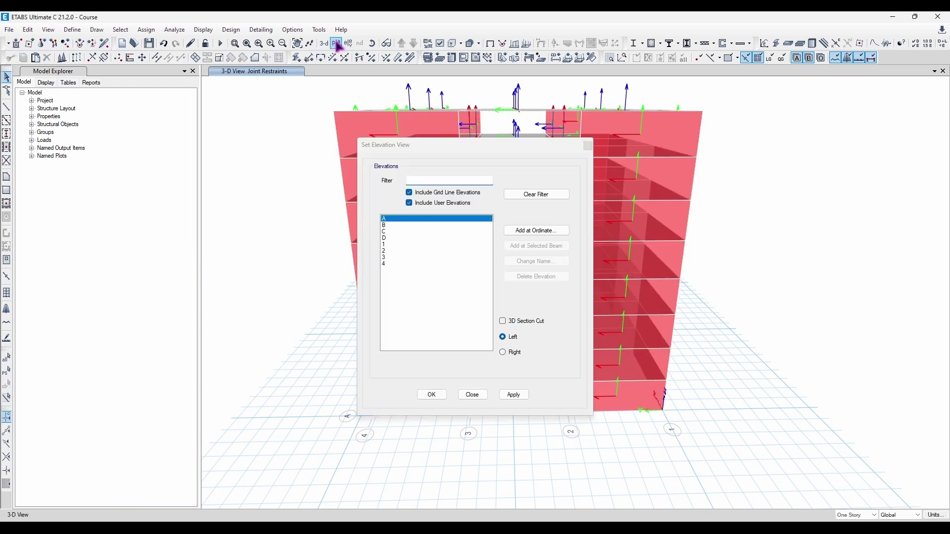
{"action": "left_click", "coordinate": [589, 145]}
{"action": "left_click", "coordinate": [336, 43]}
{"action": "left_click", "coordinate": [418, 292]}
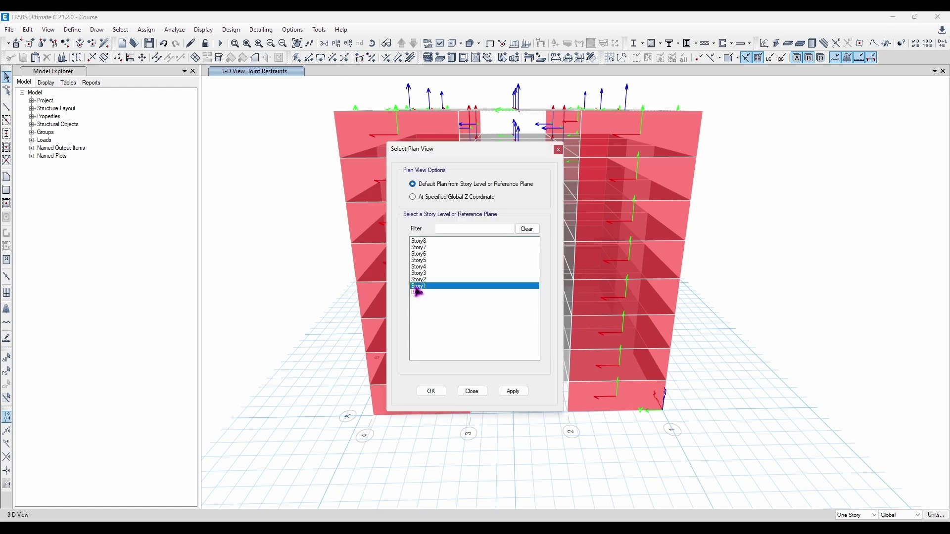
{"action": "left_click", "coordinate": [441, 390]}
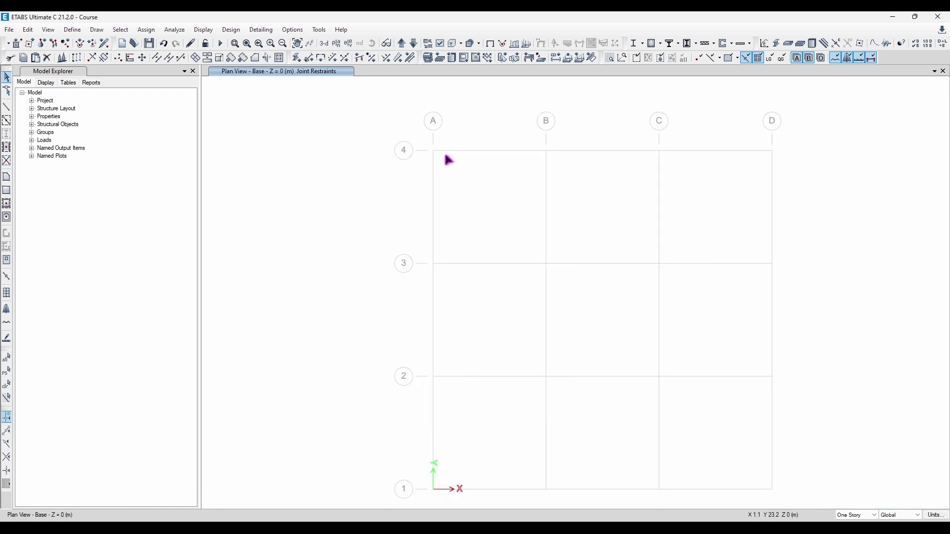
{"action": "left_click_drag", "start_coordinate": [392, 117], "coordinate": [791, 510]}
{"action": "middle_click_drag", "start_coordinate": [800, 356], "coordinate": [788, 355]}
{"action": "left_click", "coordinate": [42, 44]}
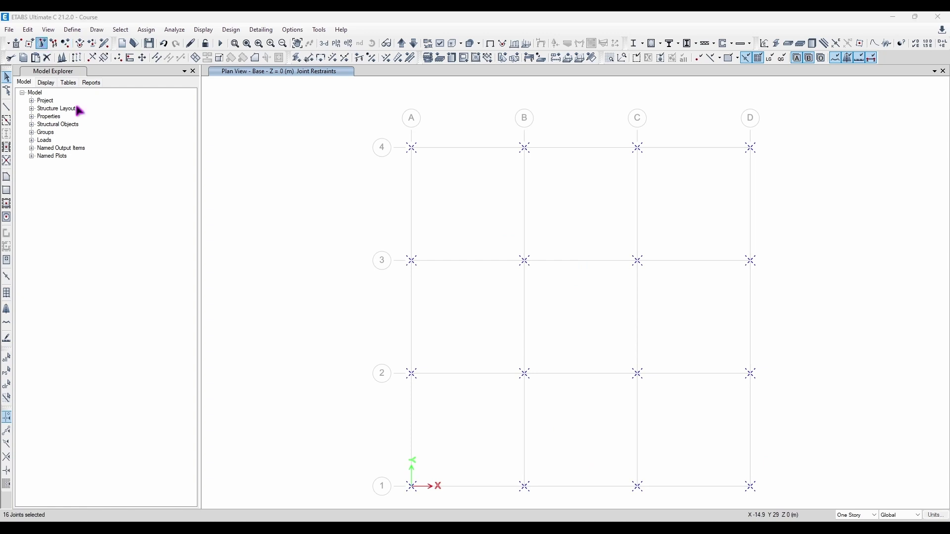
{"action": "left_click", "coordinate": [139, 196]}
{"action": "left_click", "coordinate": [142, 219]}
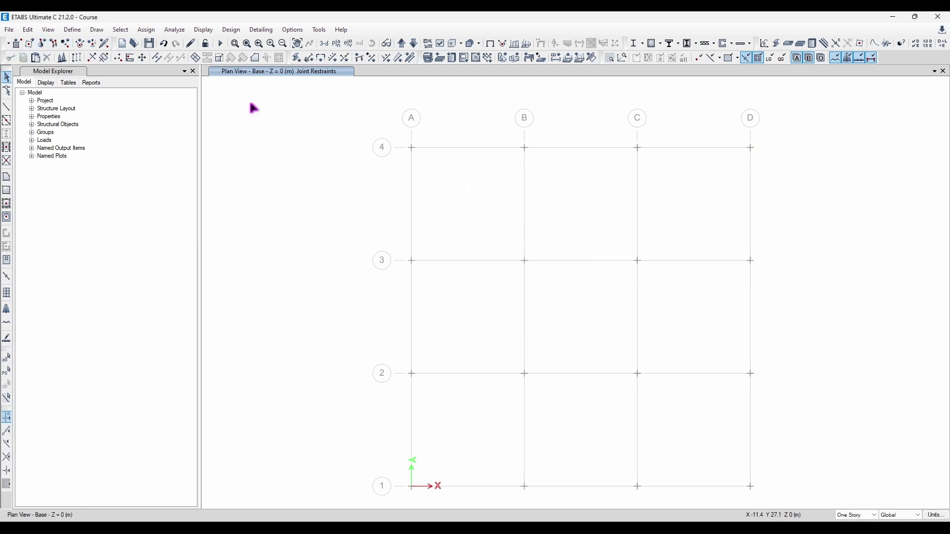
Assign the SteelCol section to the two front interior columns near grid lines 2 and 3 in the 3-D view
{"action": "middle_click_drag", "start_coordinate": [712, 246], "coordinate": [665, 217]}
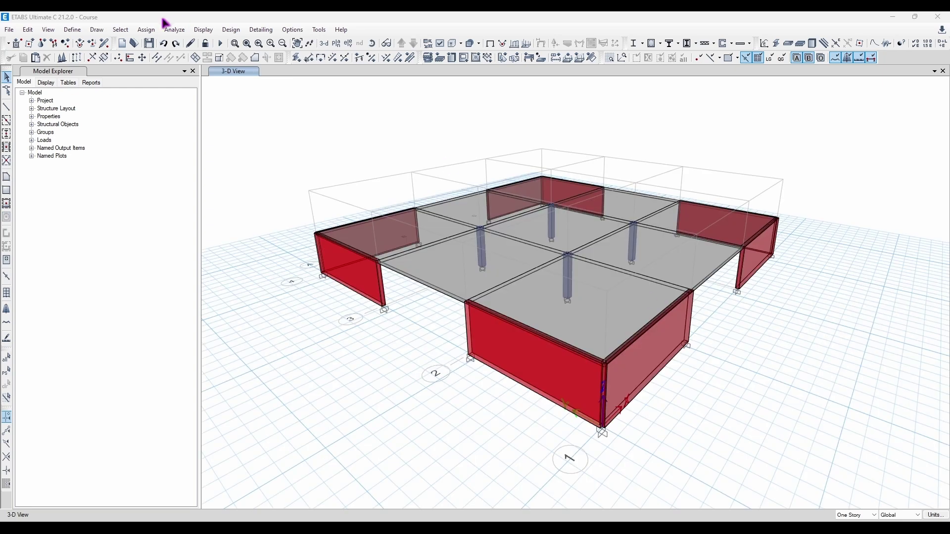
{"action": "left_click", "coordinate": [145, 30]}
{"action": "mouse_move", "coordinate": [164, 55]}
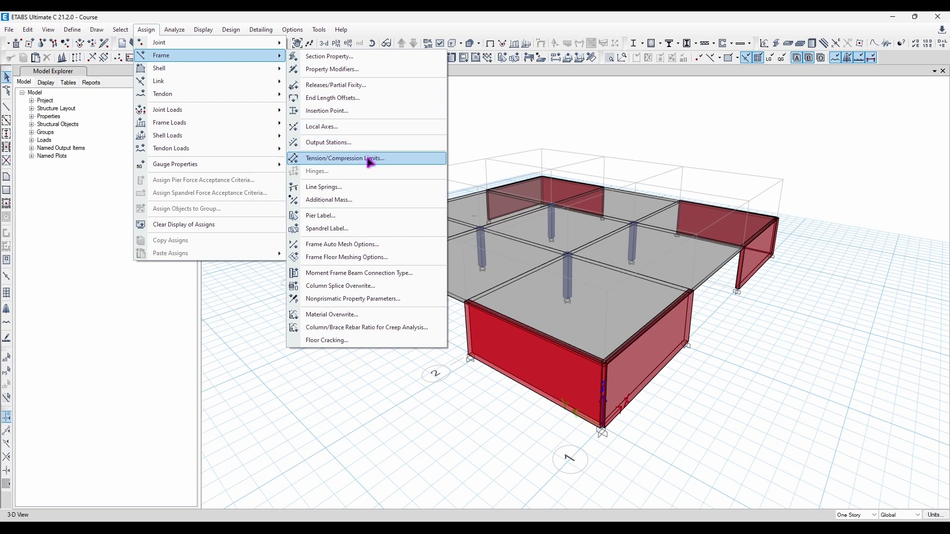
{"action": "left_click", "coordinate": [387, 60]}
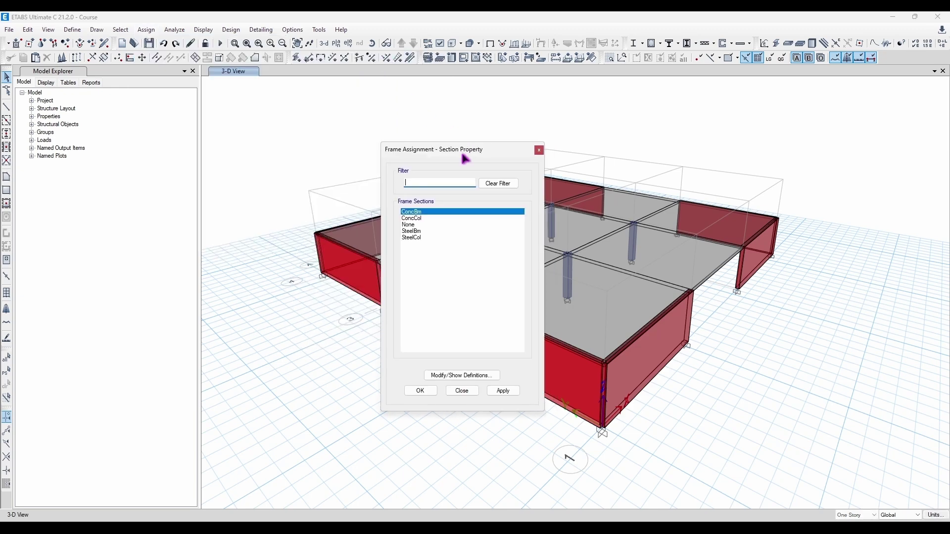
{"action": "left_click_drag", "start_coordinate": [464, 158], "coordinate": [165, 133]}
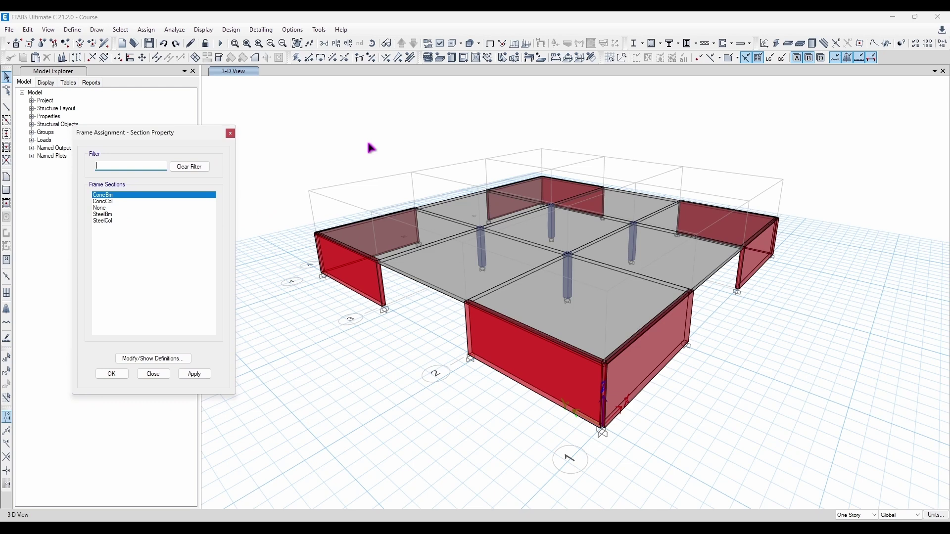
{"action": "left_click", "coordinate": [7, 133]}
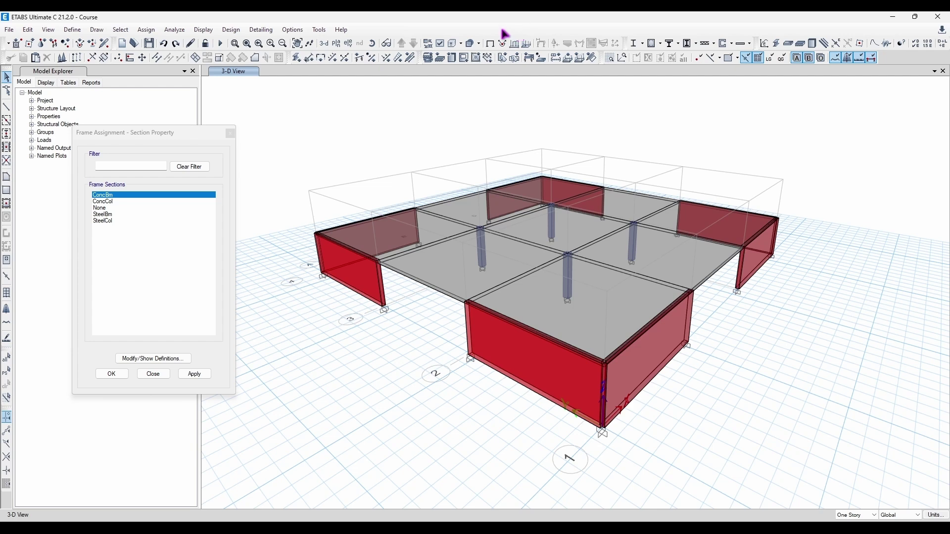
{"action": "middle_click_drag", "start_coordinate": [484, 287], "coordinate": [526, 257], "text": "shift"}
{"action": "scroll", "coordinate": [496, 278], "scroll_direction": "up", "scroll_amount": 3}
{"action": "left_click", "coordinate": [474, 249]}
{"action": "left_click", "coordinate": [734, 259]}
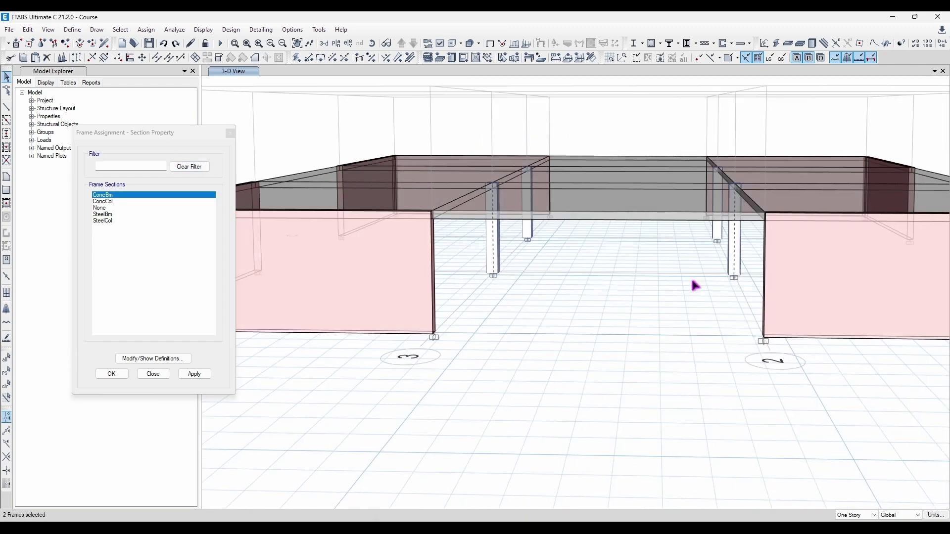
{"action": "left_click", "coordinate": [115, 220]}
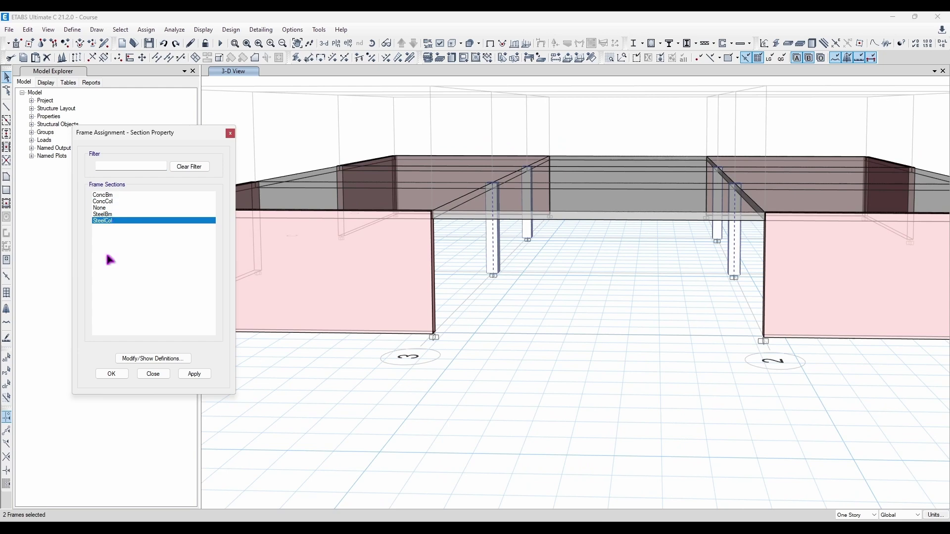
{"action": "left_click", "coordinate": [194, 373]}
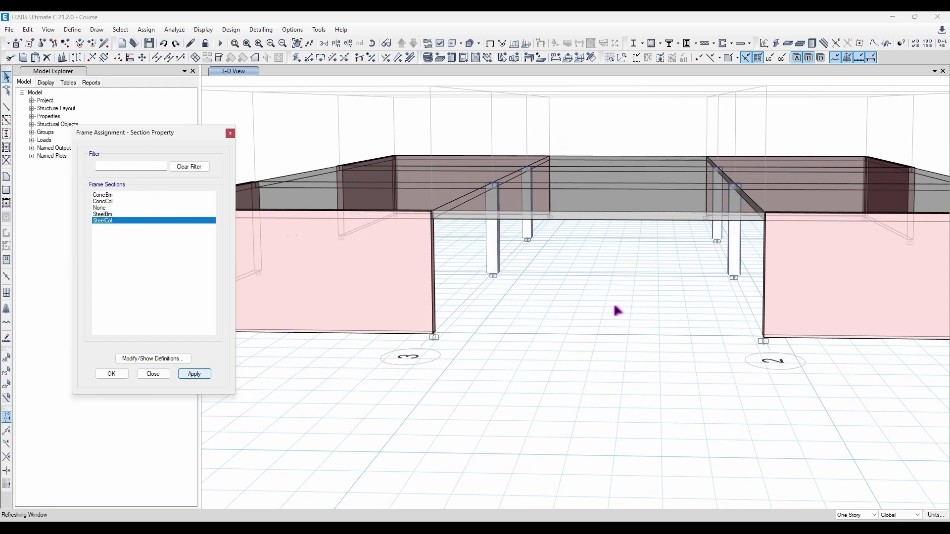
Inspect the extruded shapes and orientation of the interior columns from several angles and close the section assignment
{"action": "middle_click_drag", "start_coordinate": [617, 311], "coordinate": [606, 288], "text": "shift"}
{"action": "left_click", "coordinate": [454, 44]}
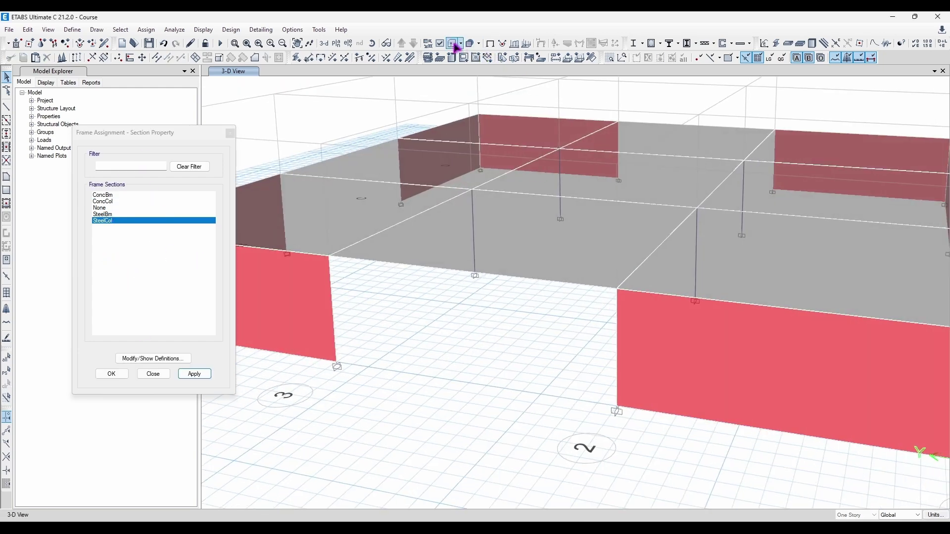
{"action": "middle_click_drag", "start_coordinate": [484, 345], "coordinate": [571, 322], "text": "shift"}
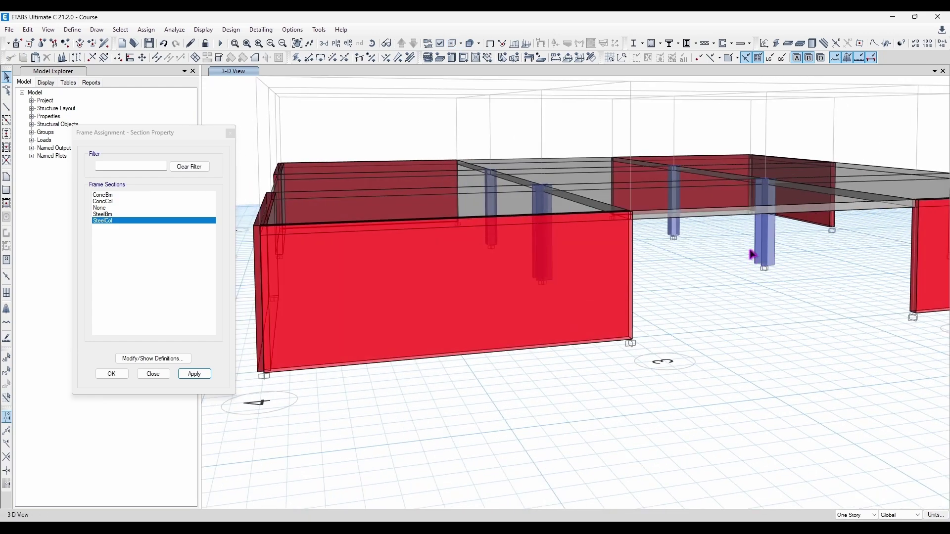
{"action": "middle_click_drag", "start_coordinate": [764, 245], "coordinate": [514, 350], "text": "shift"}
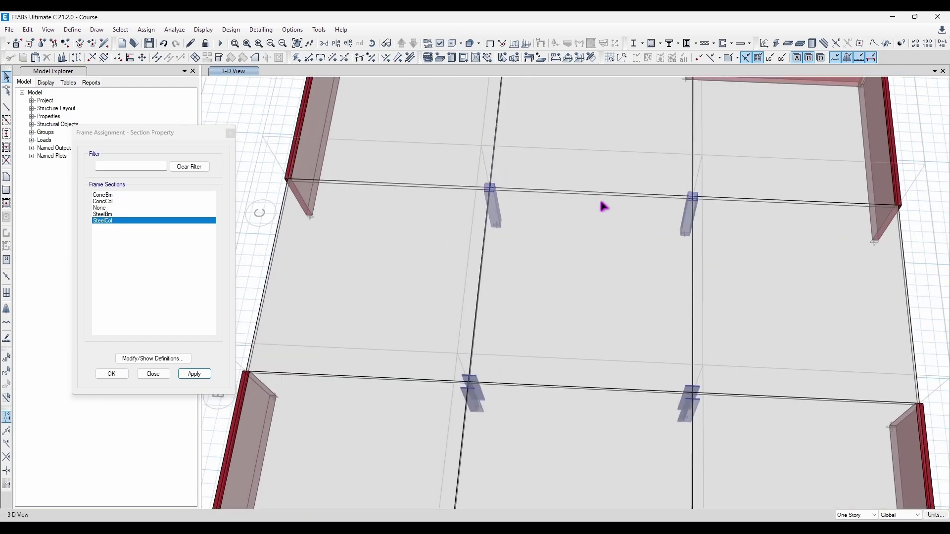
{"action": "middle_click_drag", "start_coordinate": [604, 207], "coordinate": [421, 204], "text": "shift"}
{"action": "left_click", "coordinate": [232, 137]}
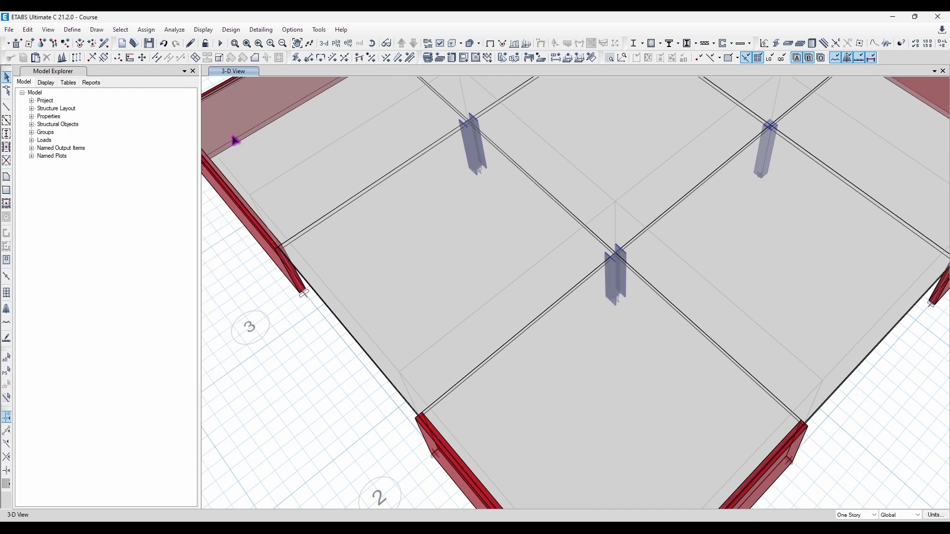
{"action": "middle_click_drag", "start_coordinate": [499, 344], "coordinate": [445, 301]}
{"action": "scroll", "coordinate": [624, 343], "scroll_direction": "down", "scroll_amount": 3}
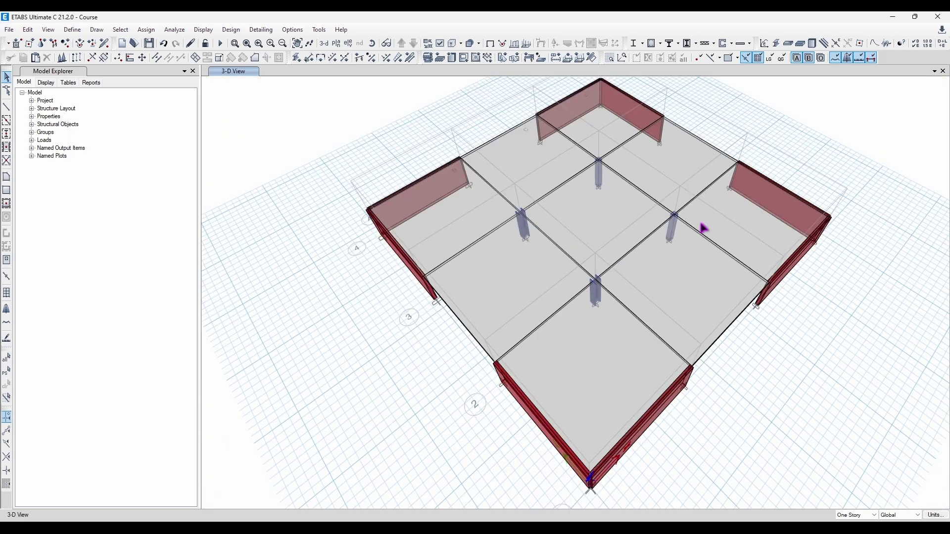
Apply property modifiers of 0.7 for the moments of inertia about axes 2 and 3 to the two rear interior columns
{"action": "left_click", "coordinate": [146, 30]}
{"action": "mouse_move", "coordinate": [223, 57]}
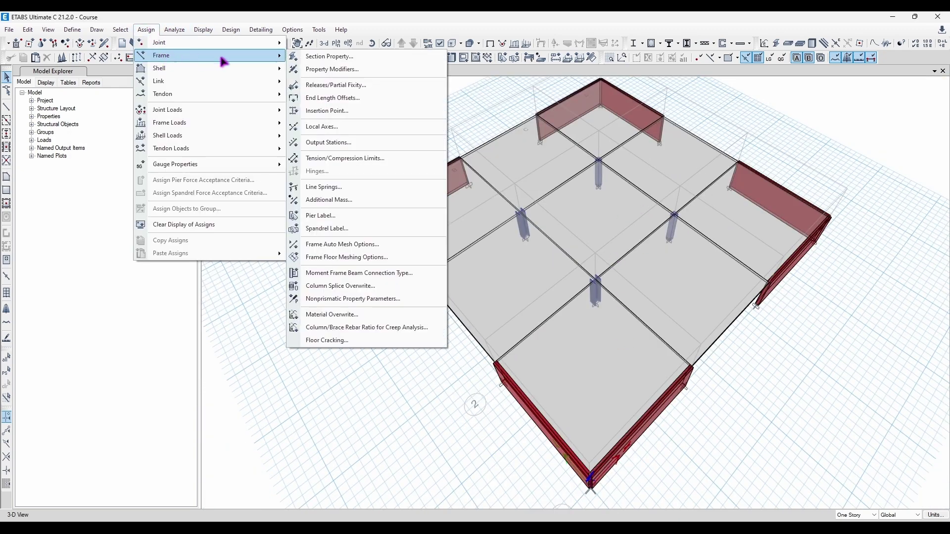
{"action": "left_click", "coordinate": [361, 70]}
{"action": "left_click_drag", "start_coordinate": [462, 179], "coordinate": [231, 154]}
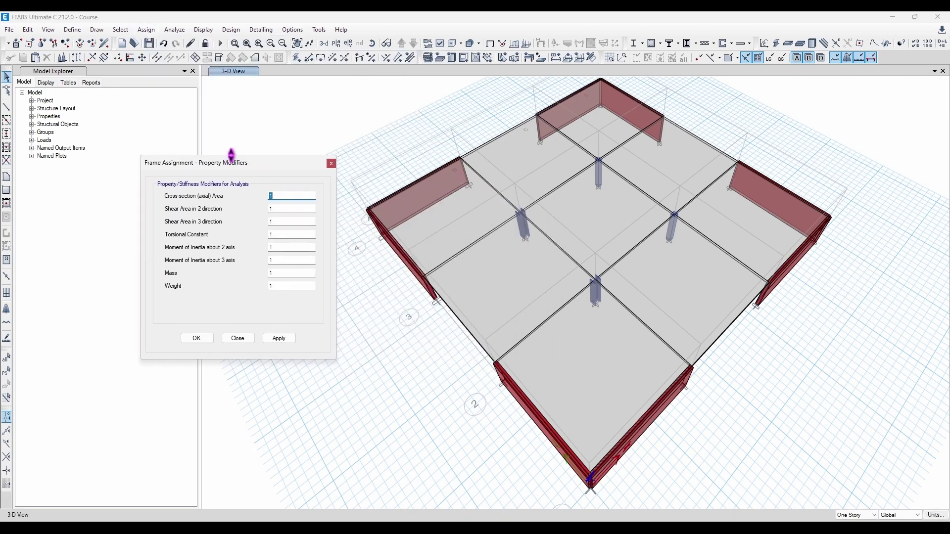
{"action": "middle_click_drag", "start_coordinate": [467, 379], "coordinate": [663, 259], "text": "shift"}
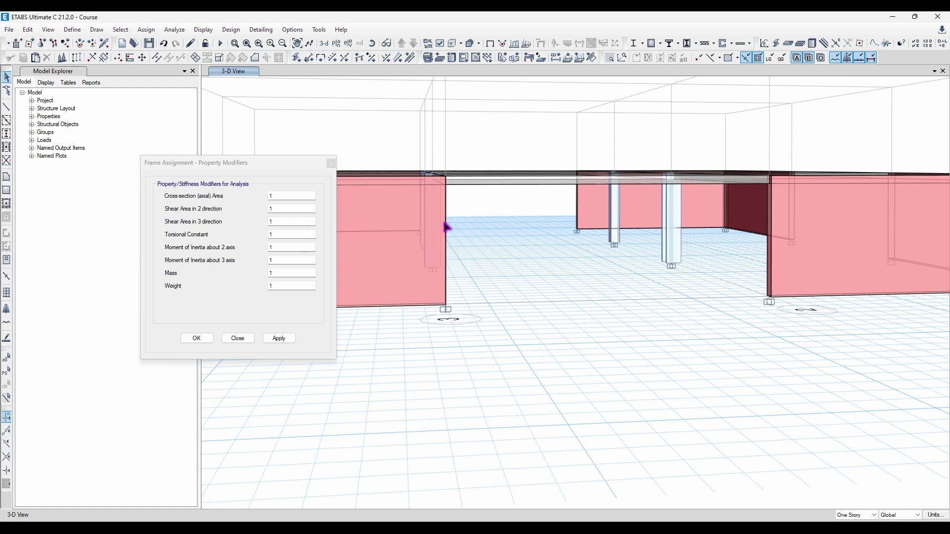
{"action": "left_click", "coordinate": [309, 246]}
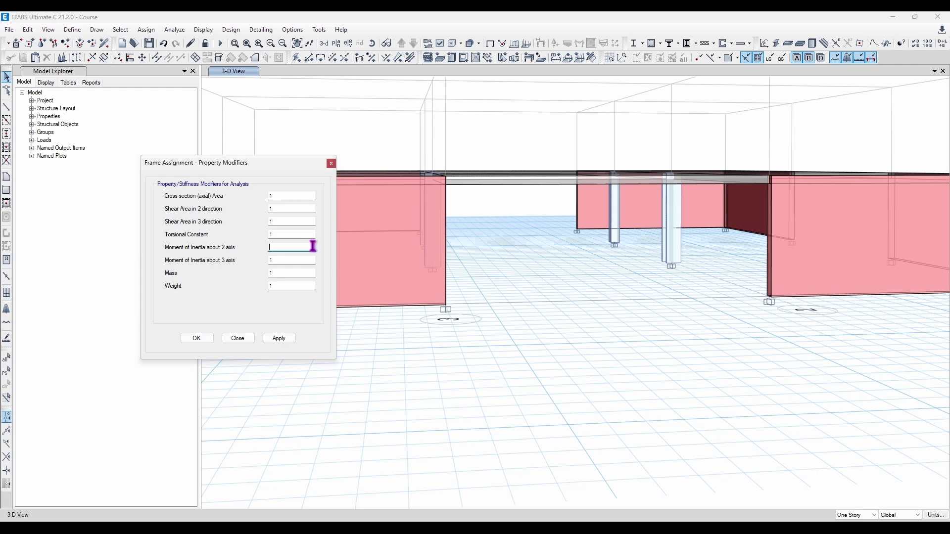
{"action": "type", "text": "0"}
{"action": "middle_click_drag", "start_coordinate": [592, 302], "coordinate": [545, 302], "text": "shift"}
{"action": "left_click", "coordinate": [463, 231]}
{"action": "middle_click_drag", "start_coordinate": [489, 242], "coordinate": [589, 247], "text": "shift"}
{"action": "left_click", "coordinate": [282, 246]}
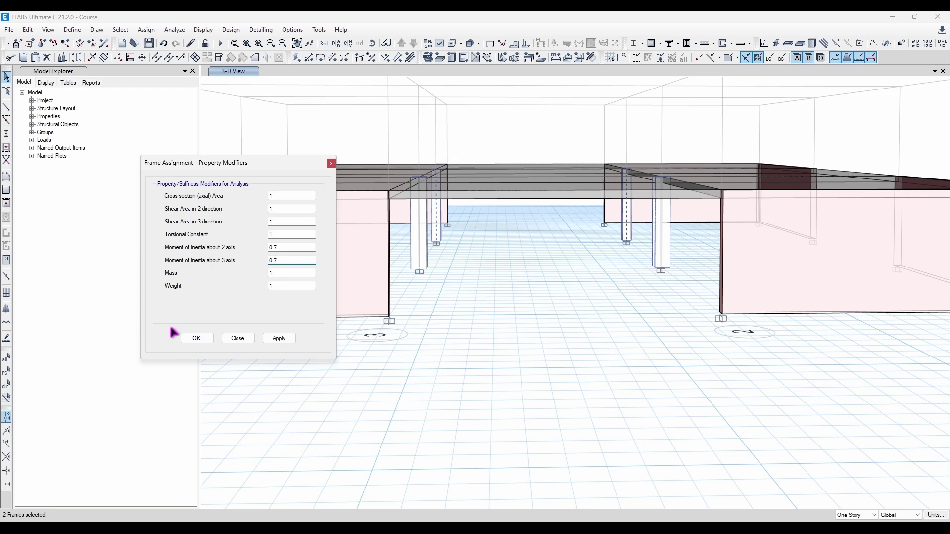
{"action": "left_click", "coordinate": [280, 338]}
Check the property modifier label on a rear interior column and close the modifier assignment
{"action": "scroll", "coordinate": [605, 209], "scroll_direction": "up", "scroll_amount": 5}
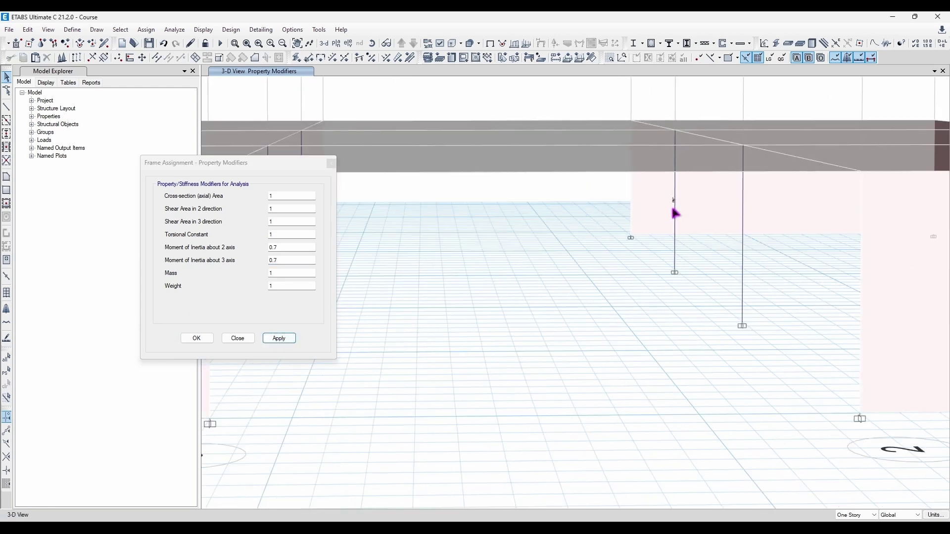
{"action": "scroll", "coordinate": [676, 214], "scroll_direction": "down", "scroll_amount": 3}
{"action": "mouse_move", "coordinate": [678, 211]}
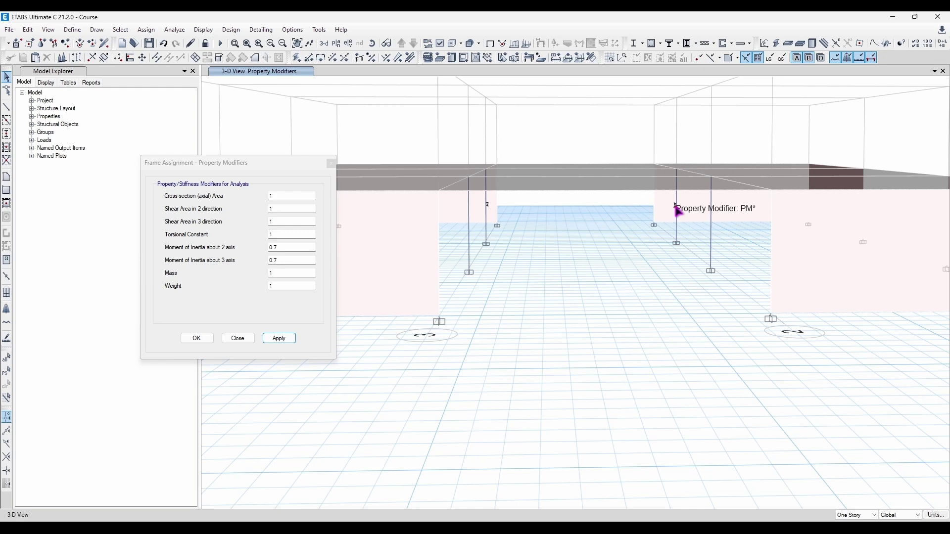
{"action": "left_click", "coordinate": [331, 164]}
{"action": "middle_click_drag", "start_coordinate": [525, 247], "coordinate": [304, 142]}
{"action": "left_click", "coordinate": [146, 30]}
{"action": "left_click", "coordinate": [146, 29]}
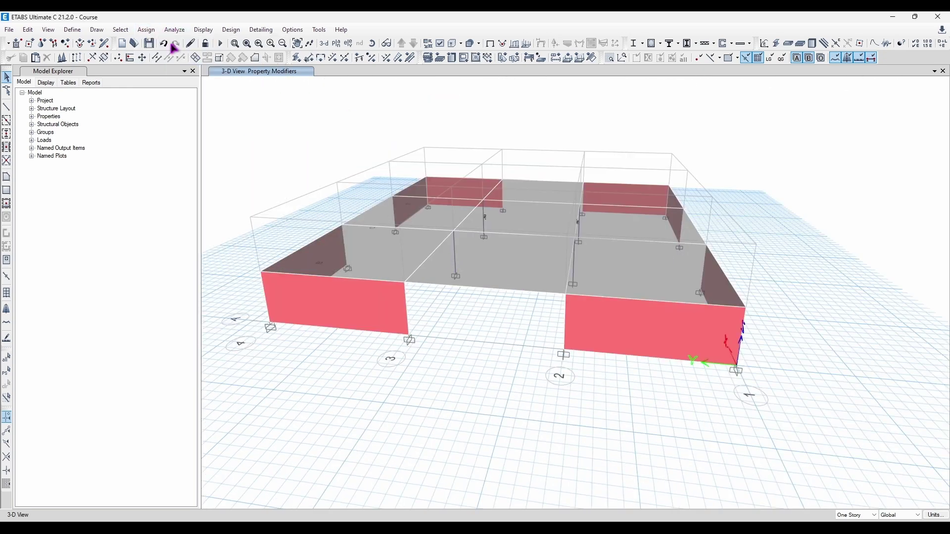
{"action": "left_click", "coordinate": [145, 29]}
{"action": "mouse_move", "coordinate": [163, 55]}
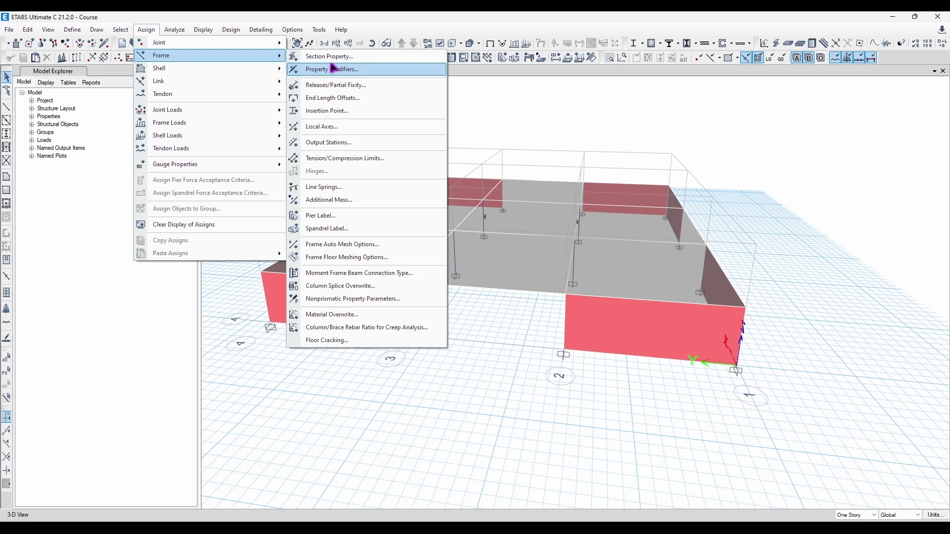
{"action": "left_click", "coordinate": [376, 85]}
{"action": "left_click", "coordinate": [608, 190]}
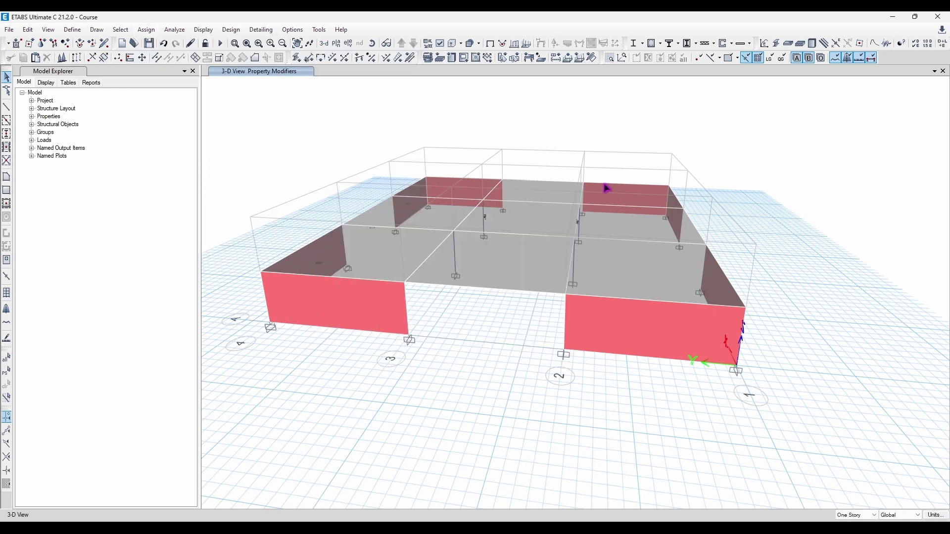
Display the Story2 plan view and draw SteelCol frames along all grid lines from A to D and 1 to 4
{"action": "left_click", "coordinate": [349, 44]}
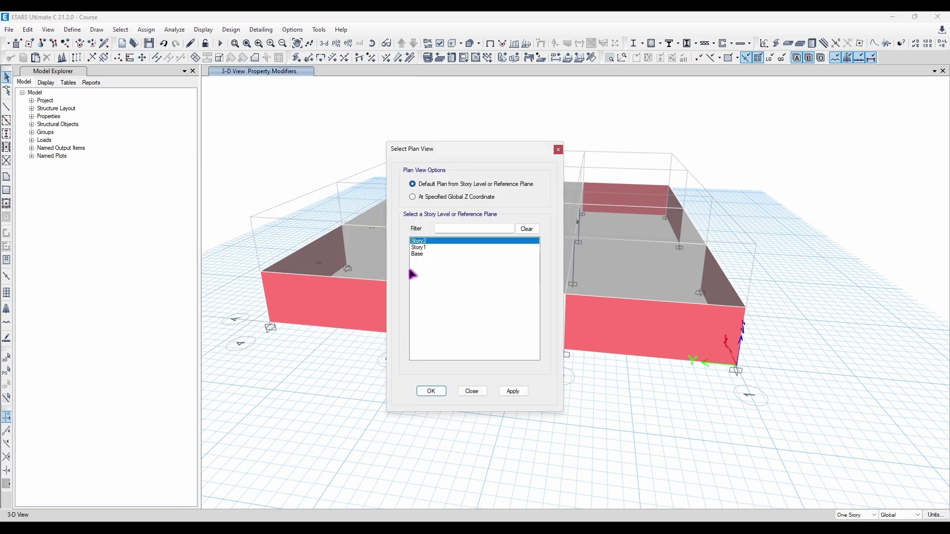
{"action": "left_click", "coordinate": [433, 390]}
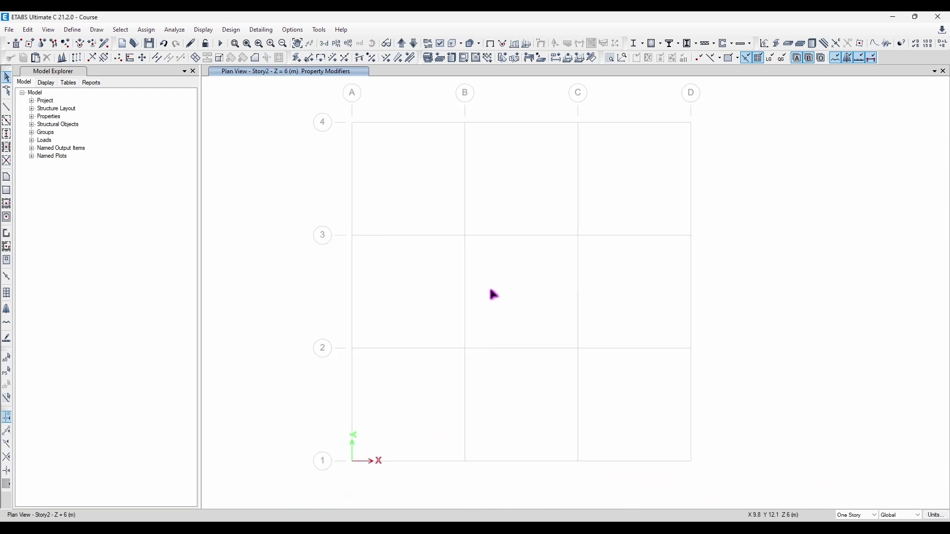
{"action": "left_click", "coordinate": [6, 122]}
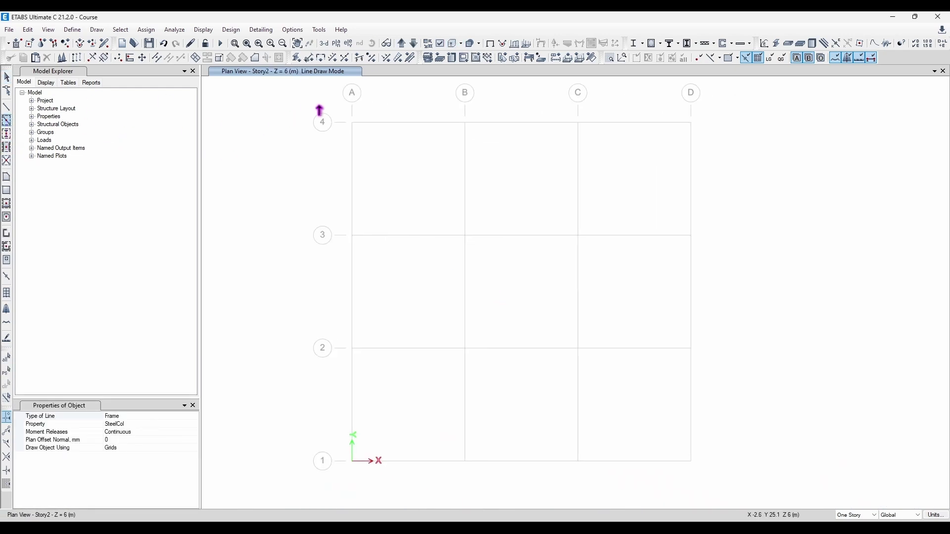
{"action": "left_click_drag", "start_coordinate": [339, 95], "coordinate": [775, 488]}
{"action": "key", "text": "Escape"}
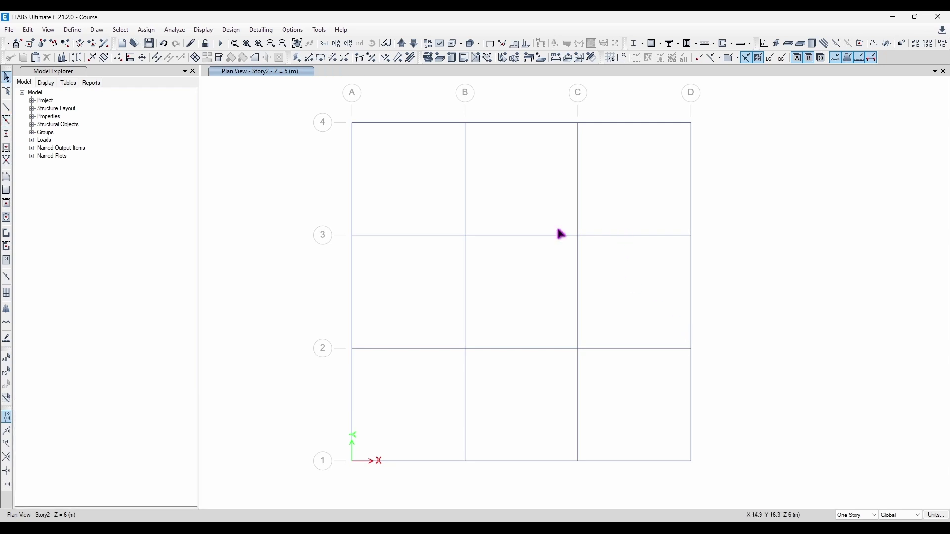
Select the beam on grid 3 between C and D and examine its information, including the available moment beam types
{"action": "left_click", "coordinate": [655, 236]}
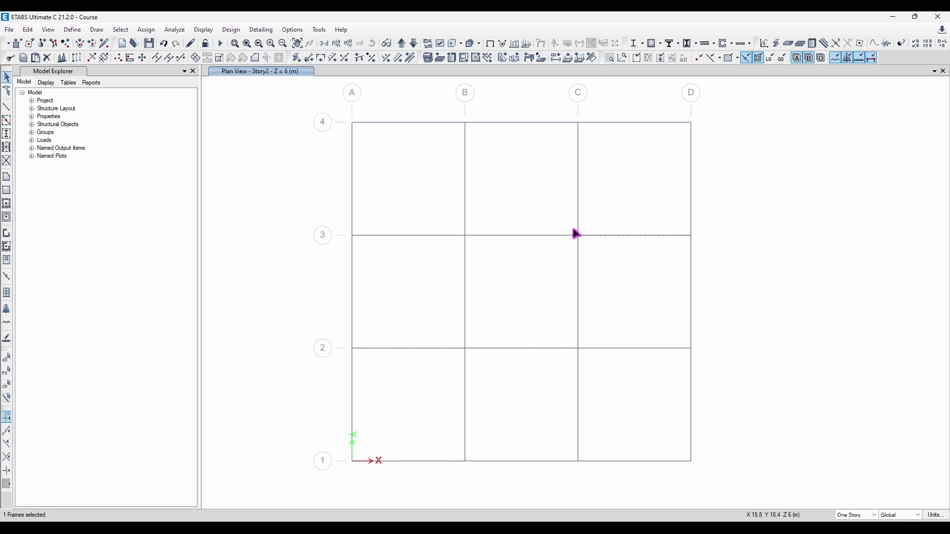
{"action": "right_click", "coordinate": [637, 236]}
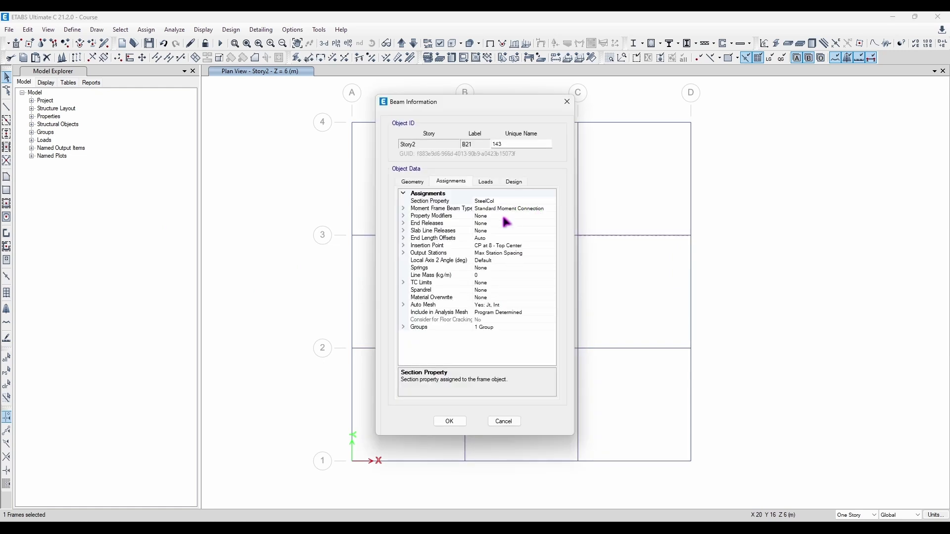
{"action": "left_click", "coordinate": [413, 182]}
{"action": "left_click", "coordinate": [513, 182]}
{"action": "left_click", "coordinate": [451, 182]}
{"action": "left_click", "coordinate": [440, 209]}
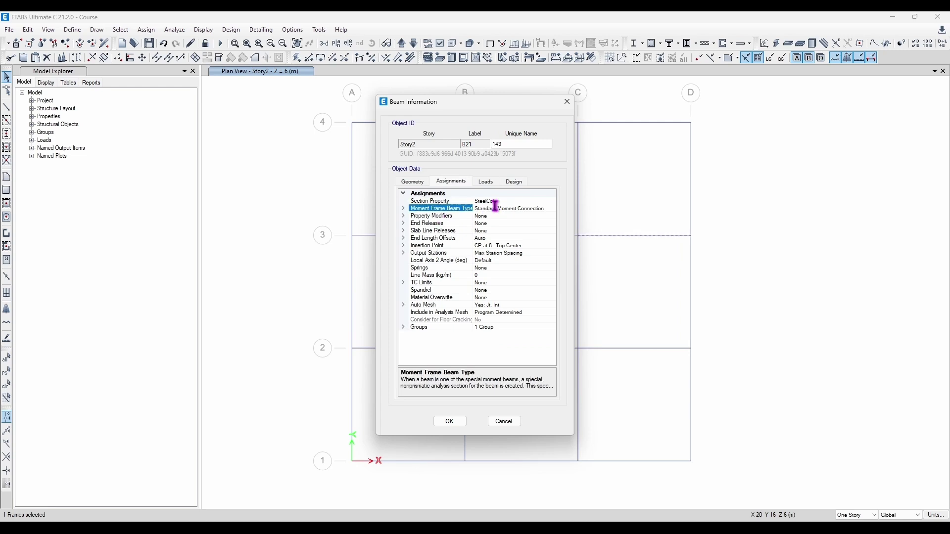
{"action": "left_click", "coordinate": [404, 208]}
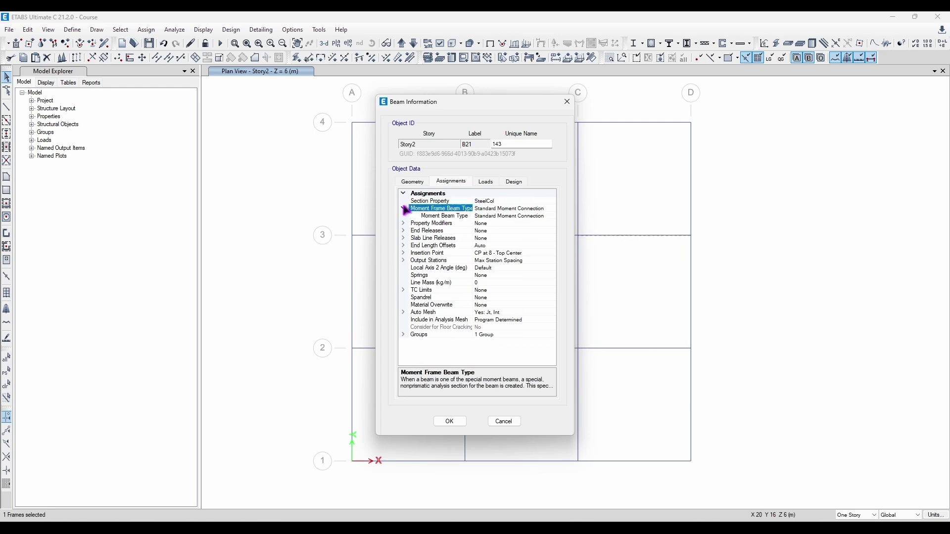
{"action": "left_click", "coordinate": [478, 218]}
{"action": "left_click", "coordinate": [552, 217]}
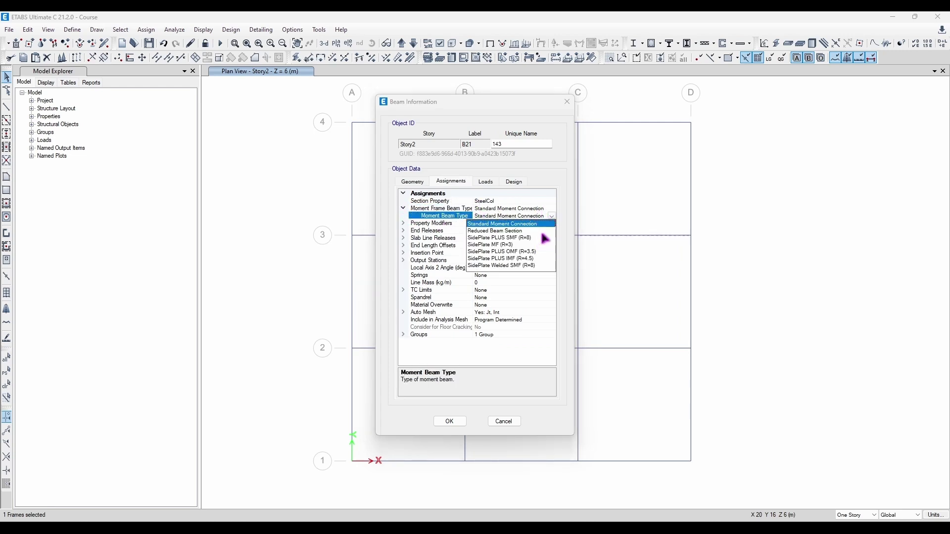
{"action": "left_click", "coordinate": [552, 216]}
{"action": "left_click", "coordinate": [567, 102]}
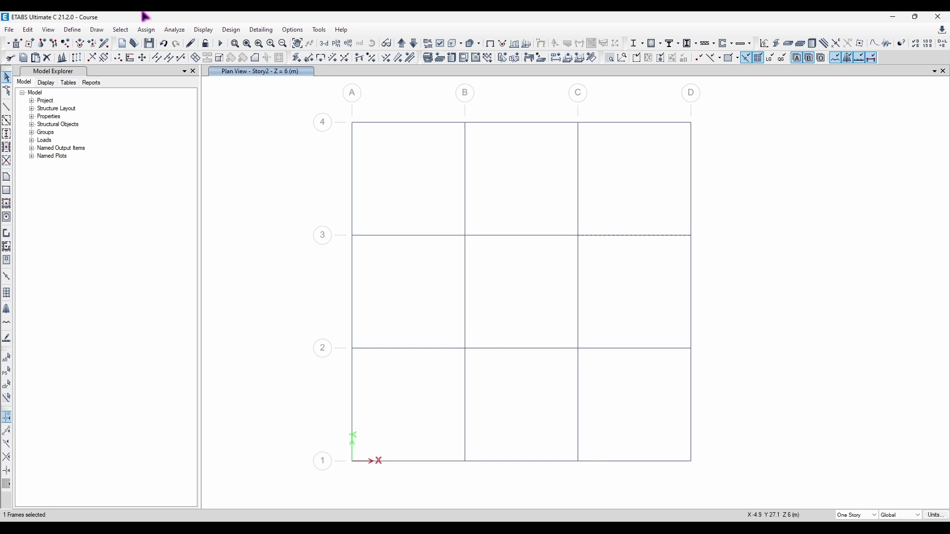
Release Moment 22 (Minor) and Moment 33 (Major) at both the start and end of the selected beam on grid 3
{"action": "left_click", "coordinate": [143, 30]}
{"action": "mouse_move", "coordinate": [227, 57]}
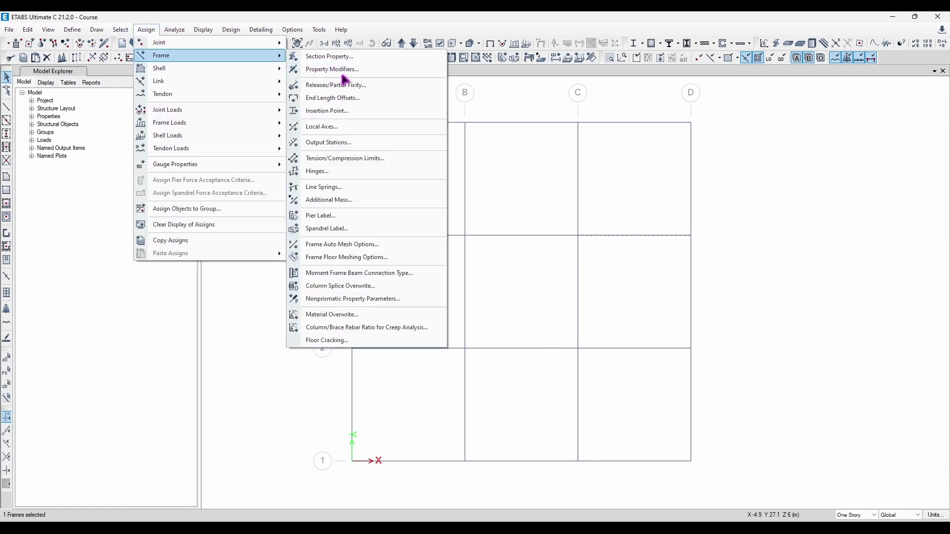
{"action": "left_click", "coordinate": [373, 89]}
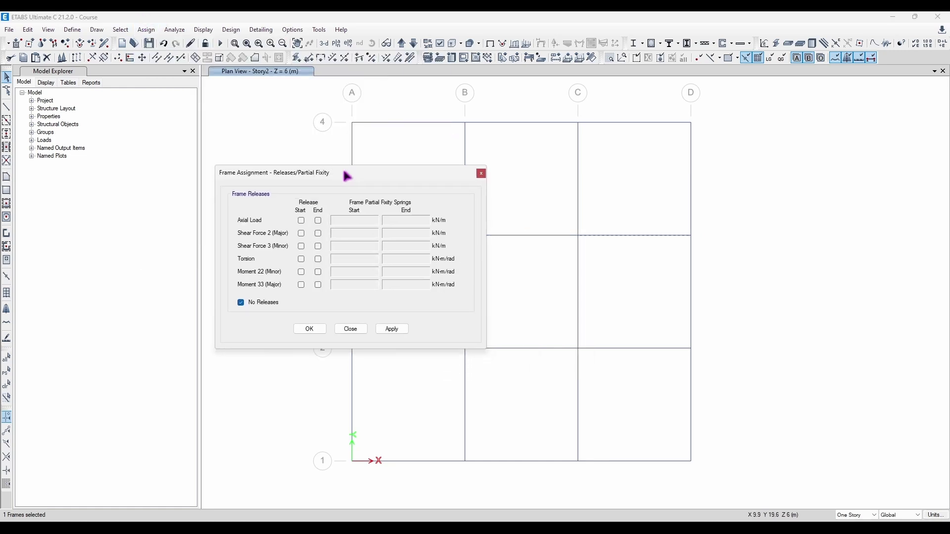
{"action": "left_click_drag", "start_coordinate": [345, 176], "coordinate": [195, 122]}
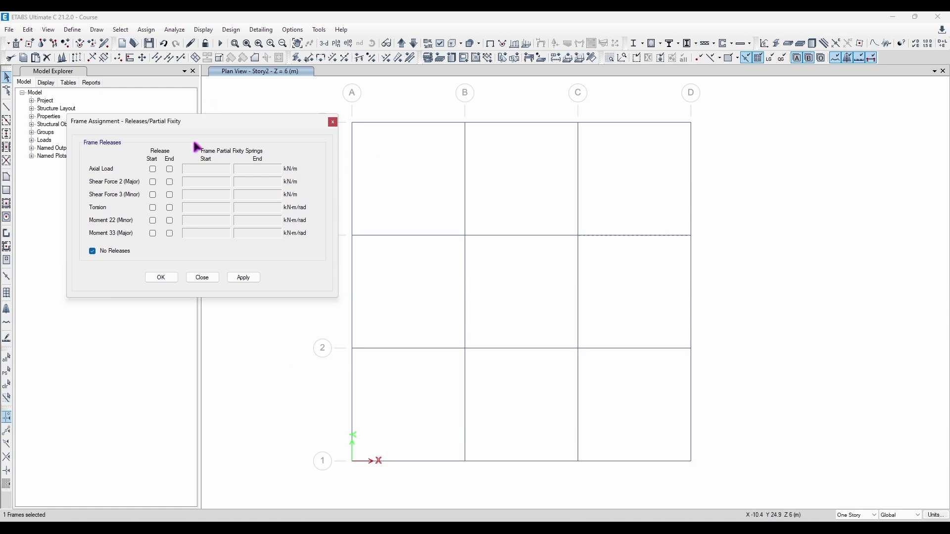
{"action": "left_click", "coordinate": [153, 234]}
{"action": "left_click", "coordinate": [170, 233]}
{"action": "left_click", "coordinate": [170, 220]}
{"action": "left_click", "coordinate": [153, 220]}
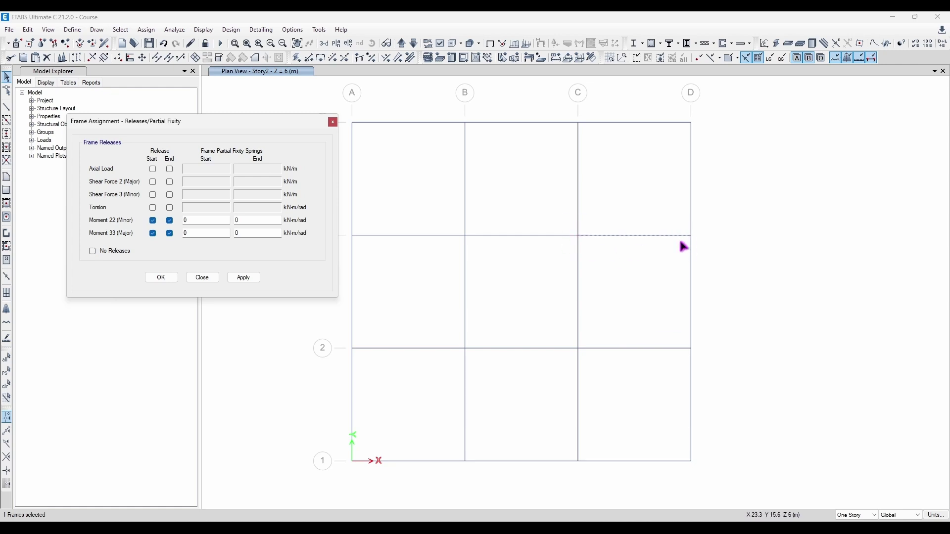
{"action": "left_click", "coordinate": [244, 277]}
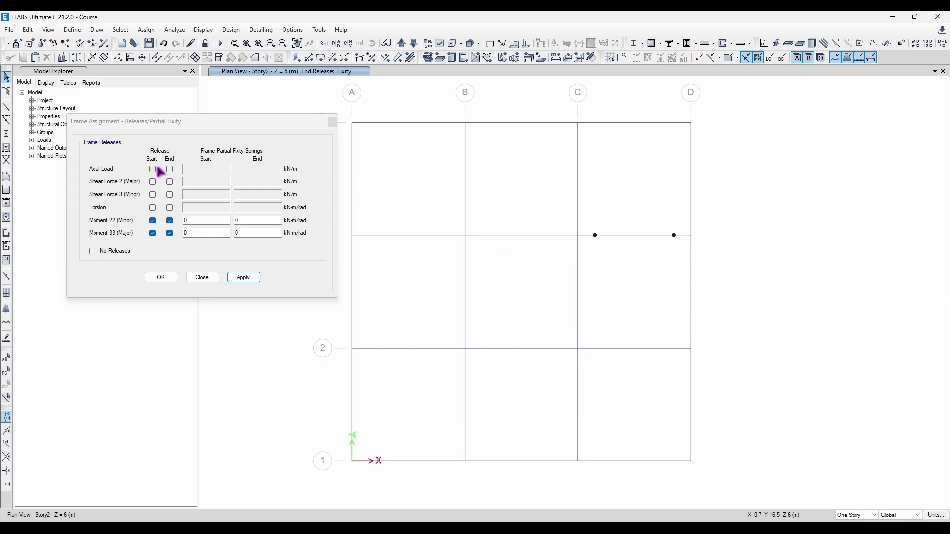
{"action": "left_click", "coordinate": [333, 121]}
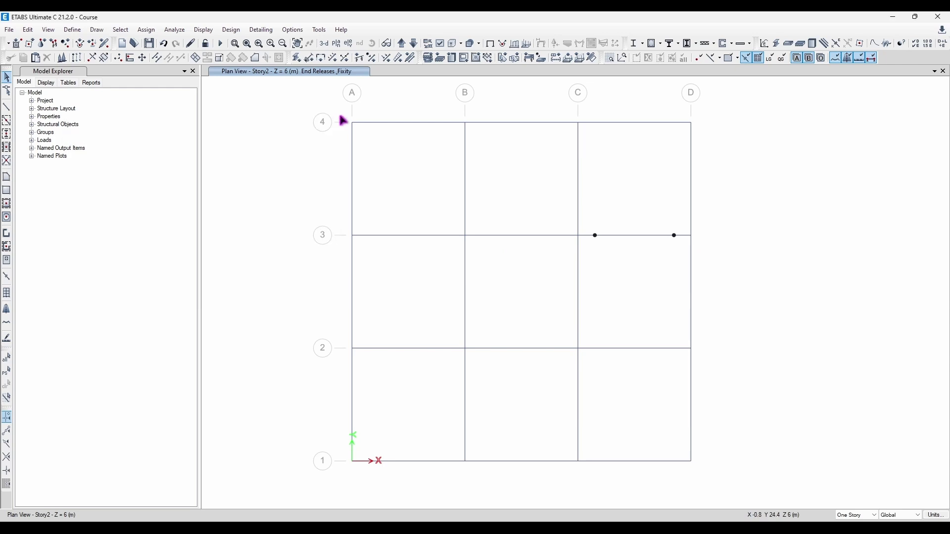
Display the elevation along grid A and draw a column on grid 2 from Base to Story1
{"action": "left_click", "coordinate": [348, 43]}
{"action": "left_click", "coordinate": [430, 394]}
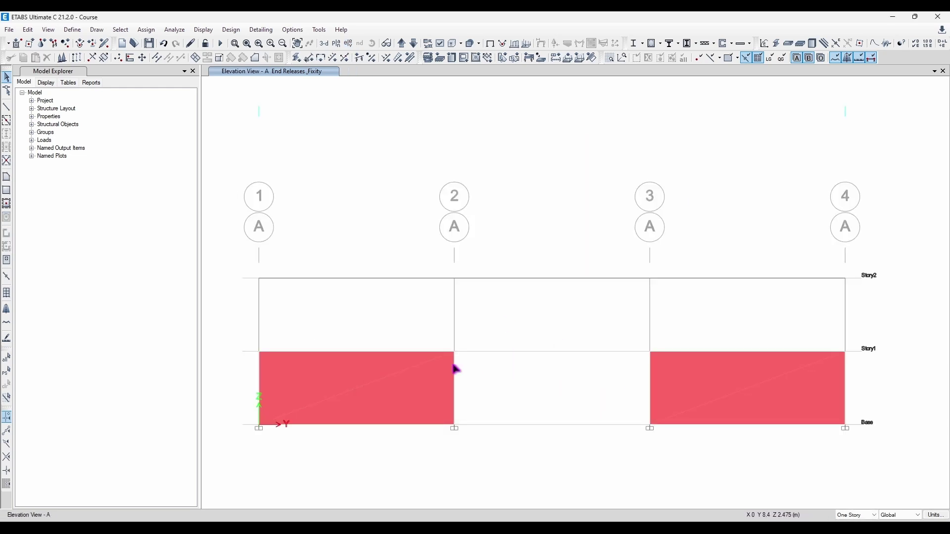
{"action": "left_click", "coordinate": [7, 107]}
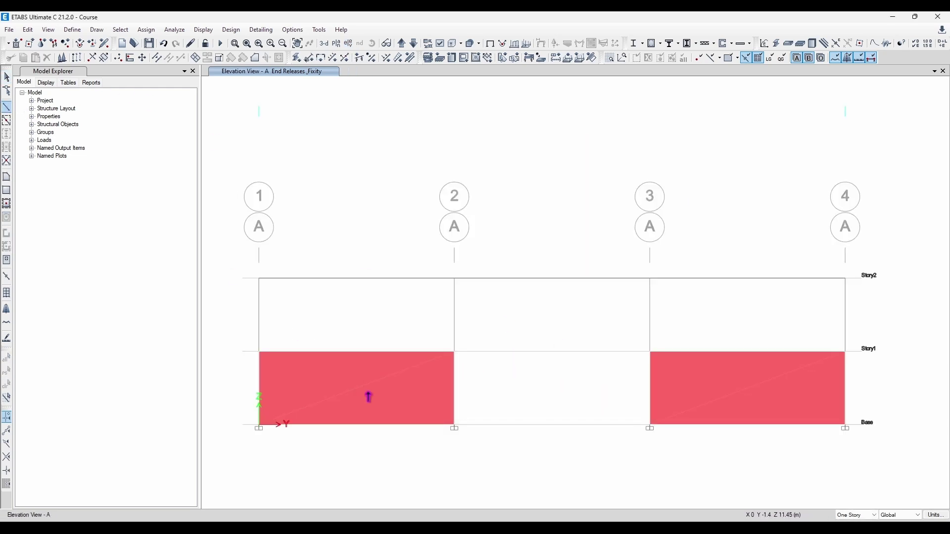
{"action": "left_click", "coordinate": [454, 425]}
{"action": "left_click", "coordinate": [454, 352]}
{"action": "key", "text": "Escape"}
{"action": "key", "text": "Escape"}
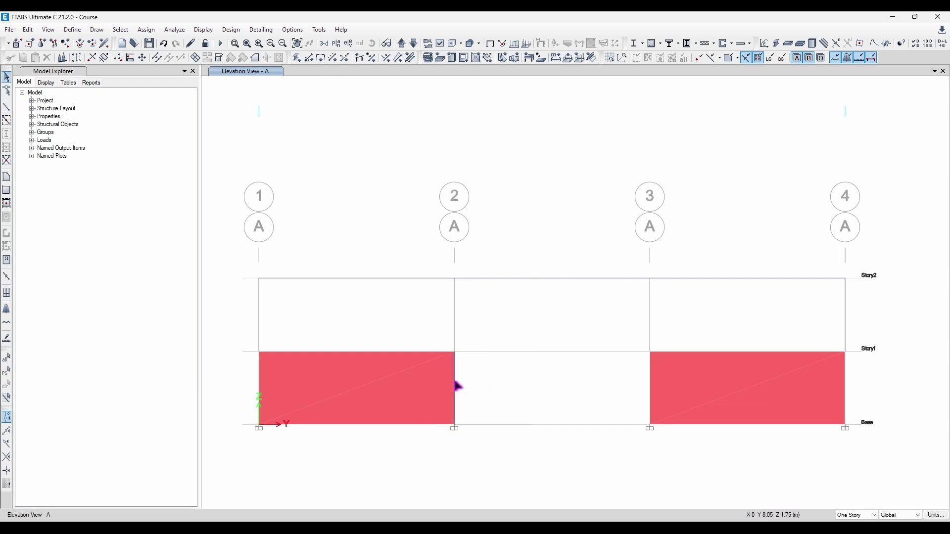
Select the Story1 column on grid 2, turn on the extruded view and examine the column up close
{"action": "left_click", "coordinate": [455, 387]}
{"action": "left_click", "coordinate": [454, 44]}
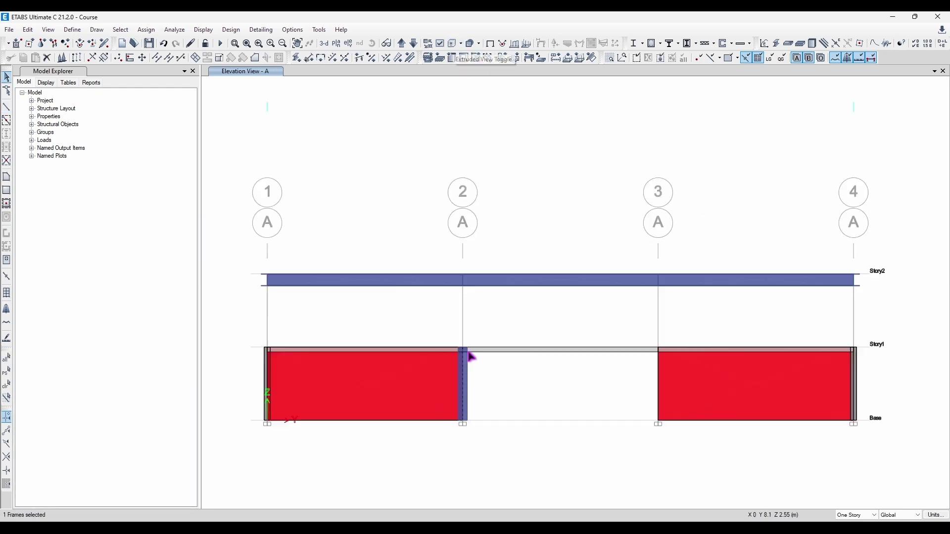
{"action": "scroll", "coordinate": [471, 356], "scroll_direction": "up", "scroll_amount": 3}
{"action": "middle_click_drag", "start_coordinate": [469, 391], "coordinate": [564, 356]}
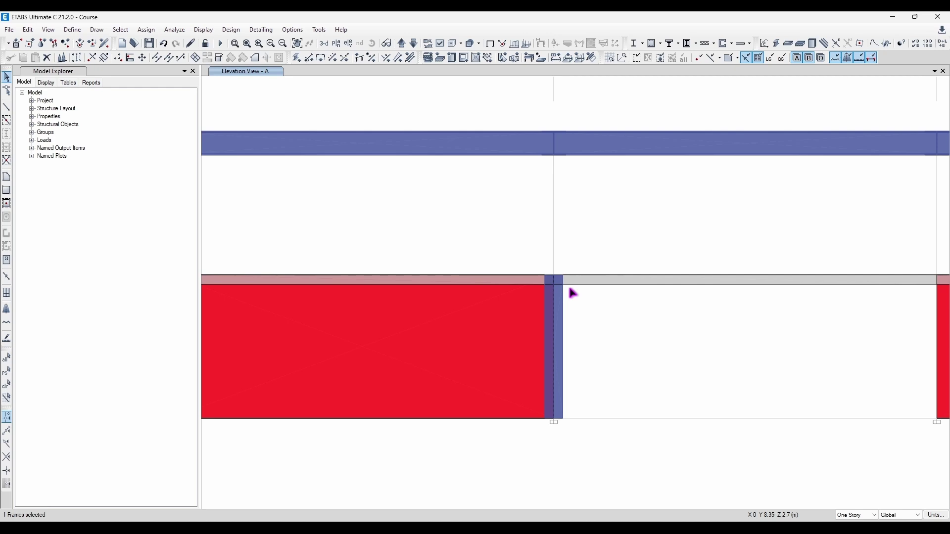
{"action": "scroll", "coordinate": [491, 307], "scroll_direction": "down", "scroll_amount": 3}
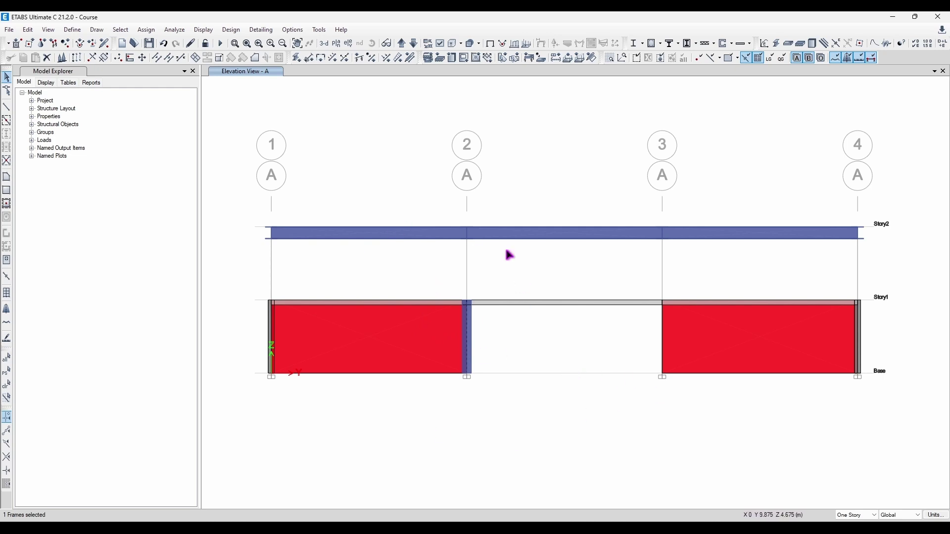
Open the releases assignment for the selected column and clear the start and end releases of Moment 22 and Moment 33
{"action": "left_click", "coordinate": [146, 29]}
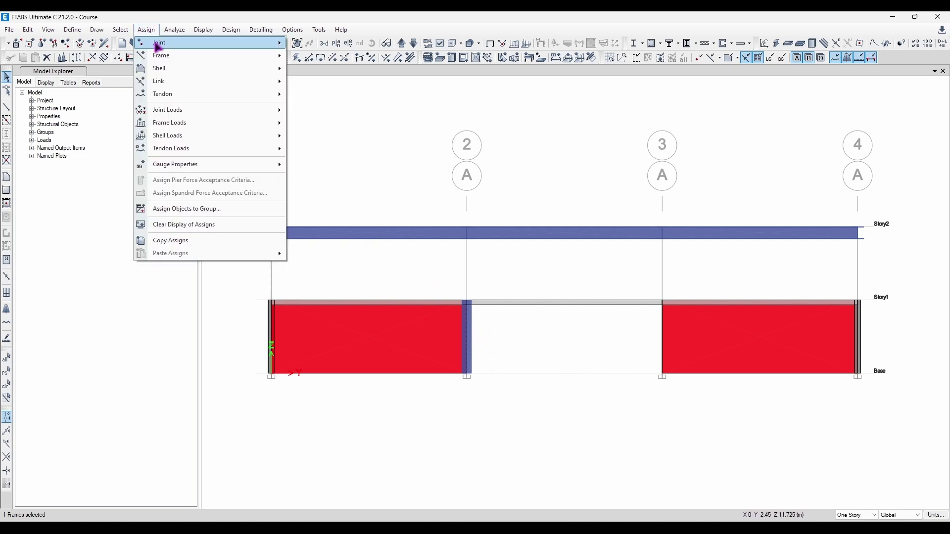
{"action": "mouse_move", "coordinate": [207, 56]}
{"action": "left_click", "coordinate": [346, 85]}
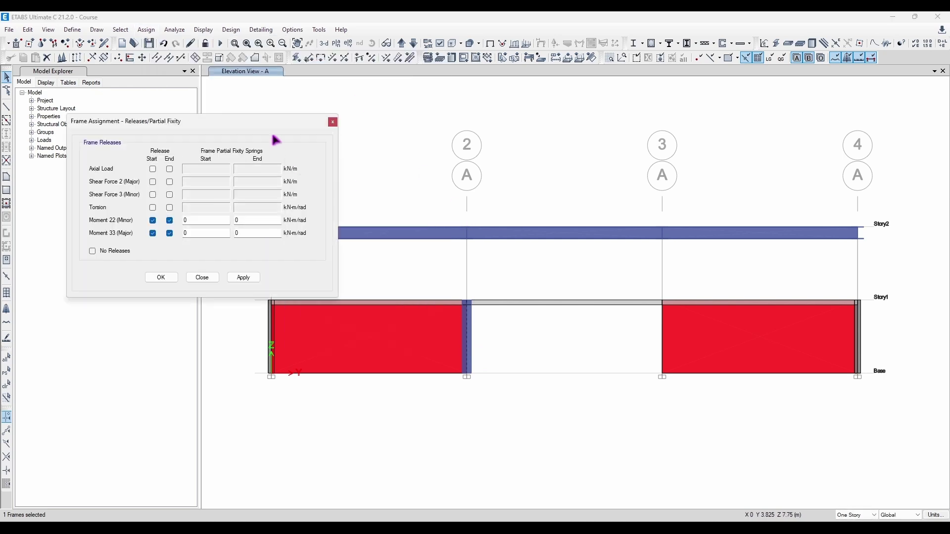
{"action": "left_click_drag", "start_coordinate": [250, 132], "coordinate": [236, 127]}
{"action": "left_click", "coordinate": [139, 215]}
{"action": "left_click", "coordinate": [139, 227]}
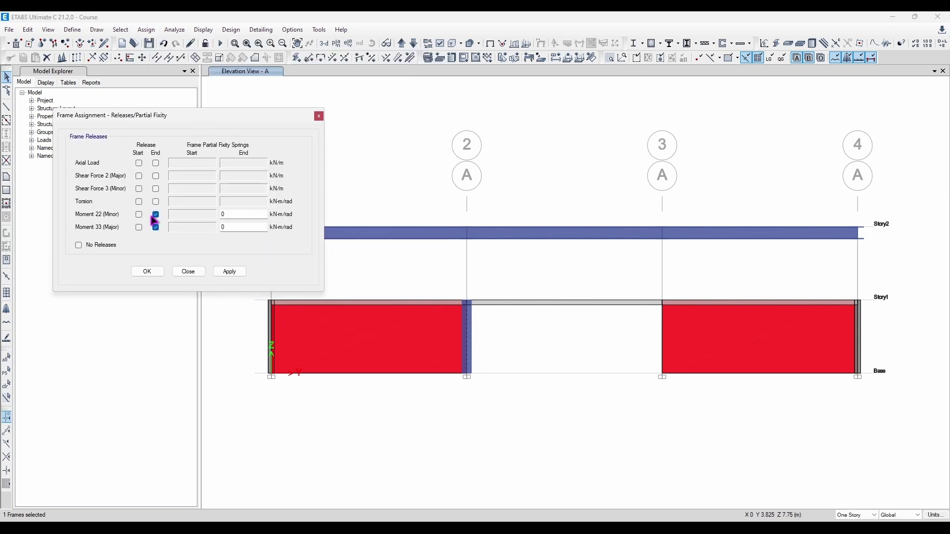
{"action": "left_click", "coordinate": [156, 215]}
{"action": "left_click", "coordinate": [156, 227]}
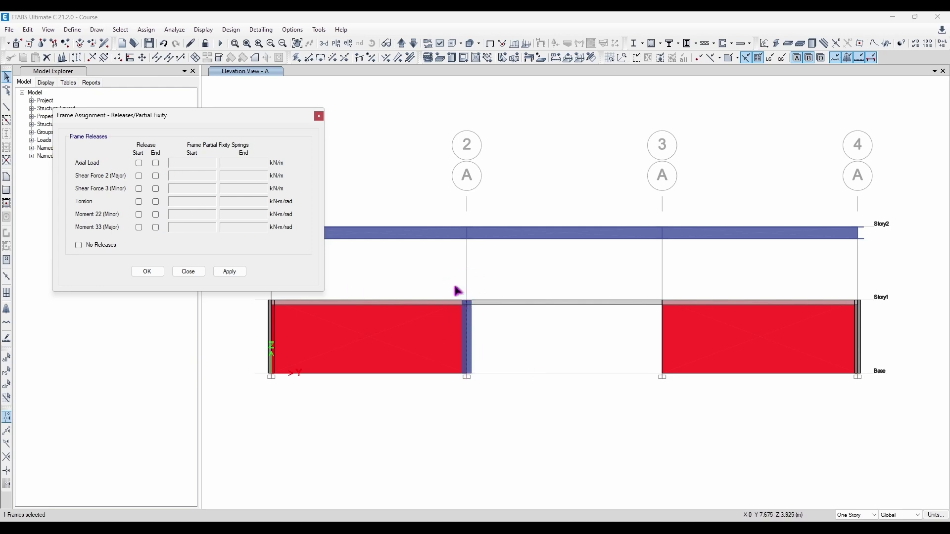
Mark the end releases for axial load, both shear forces, torsion and both moments, and dismiss the assignment without applying
{"action": "left_click", "coordinate": [156, 163]}
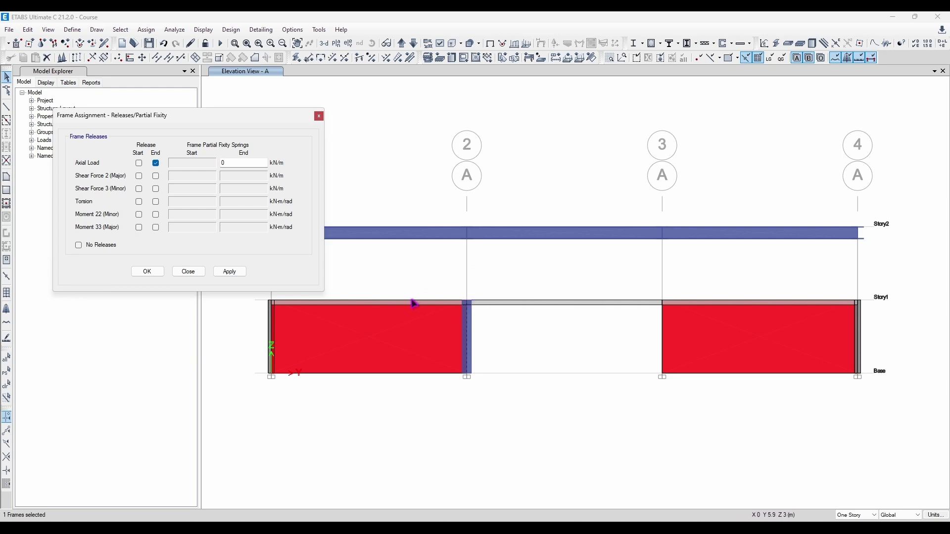
{"action": "left_click", "coordinate": [156, 177]}
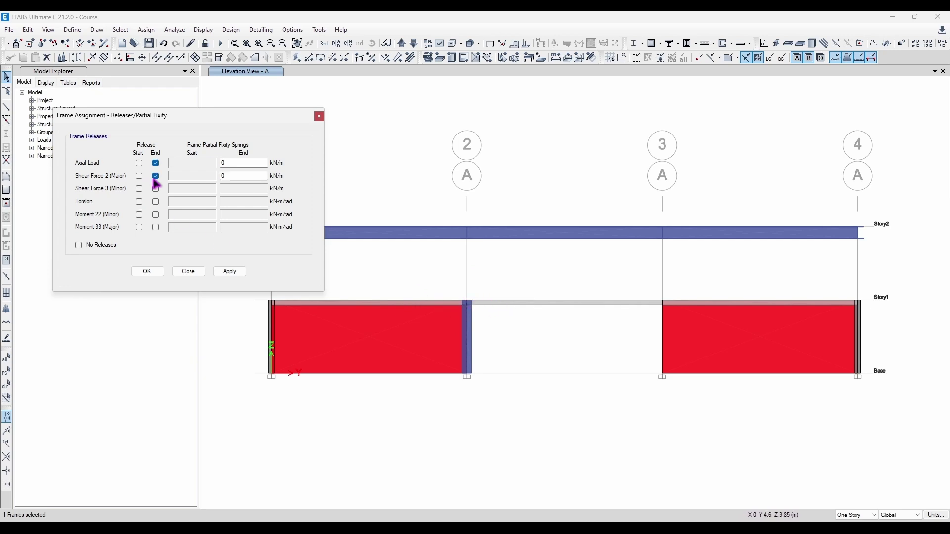
{"action": "left_click", "coordinate": [156, 189]}
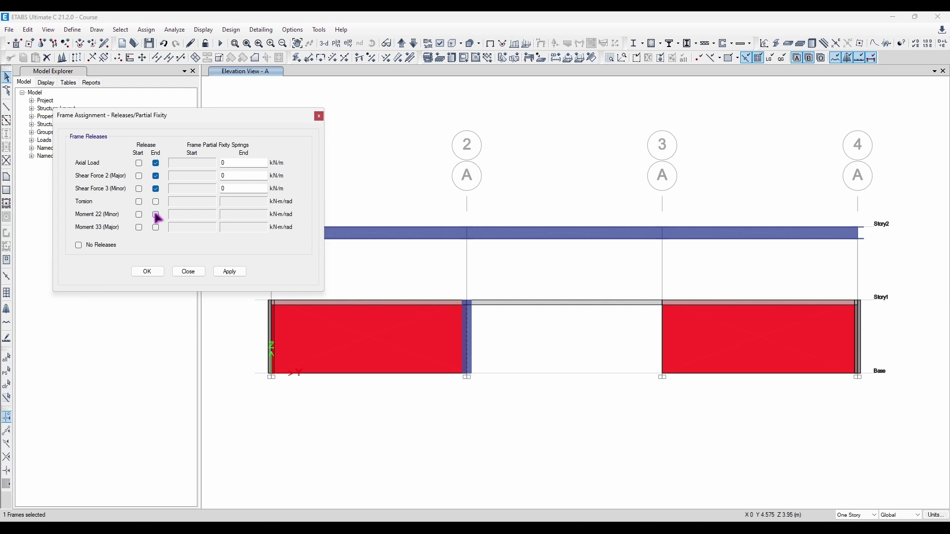
{"action": "left_click", "coordinate": [155, 215]}
{"action": "left_click", "coordinate": [156, 227]}
{"action": "left_click", "coordinate": [156, 201]}
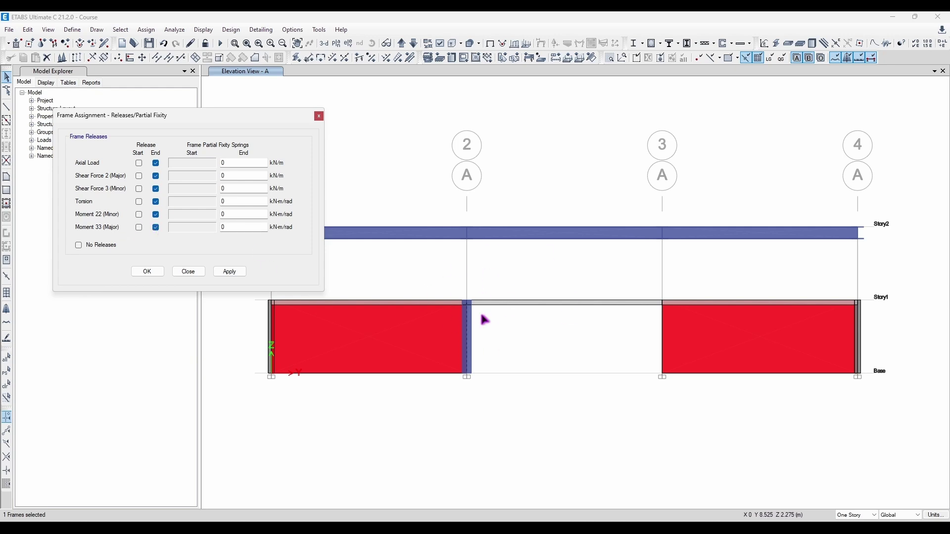
{"action": "left_click", "coordinate": [319, 115]}
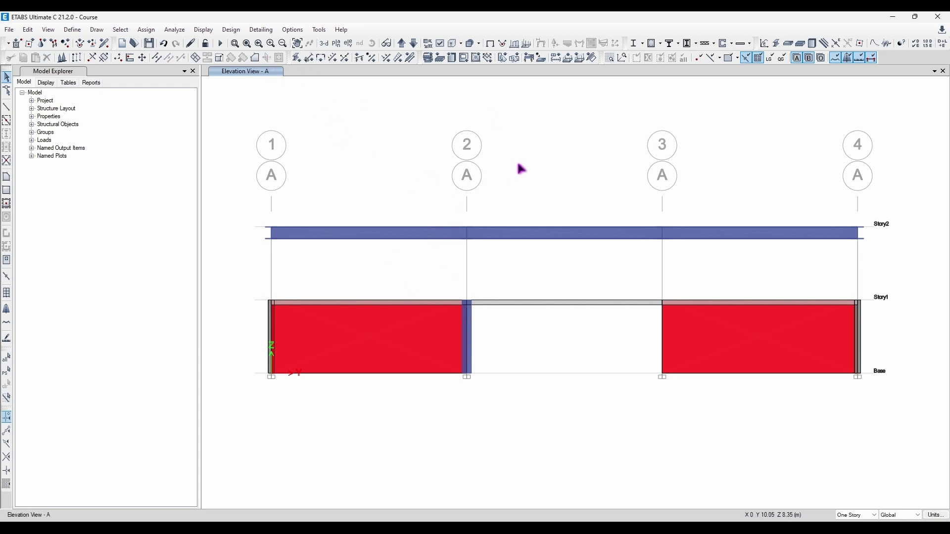
Open the end length offsets assignment, choose Define Lengths, select all objects in the model and close the assignment without applying
{"action": "left_click", "coordinate": [147, 30]}
{"action": "mouse_move", "coordinate": [213, 55]}
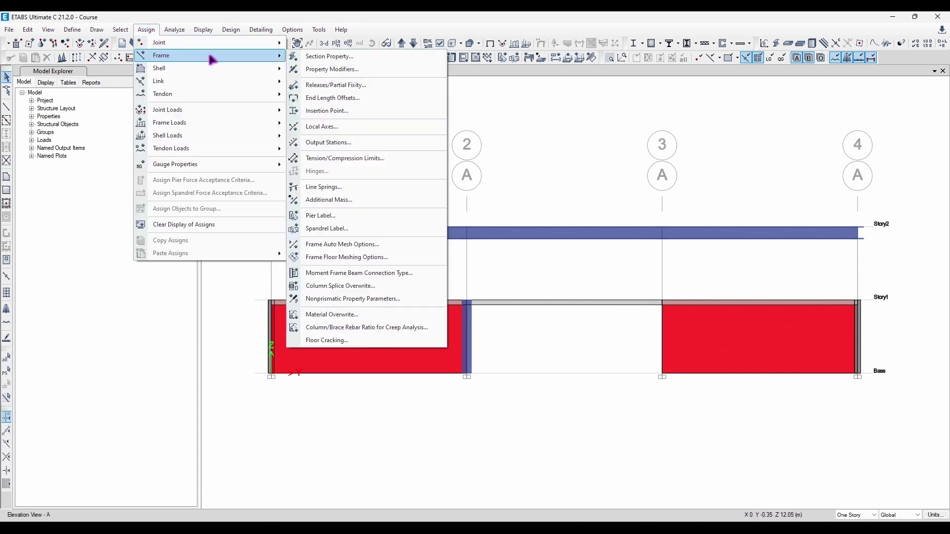
{"action": "left_click", "coordinate": [386, 99]}
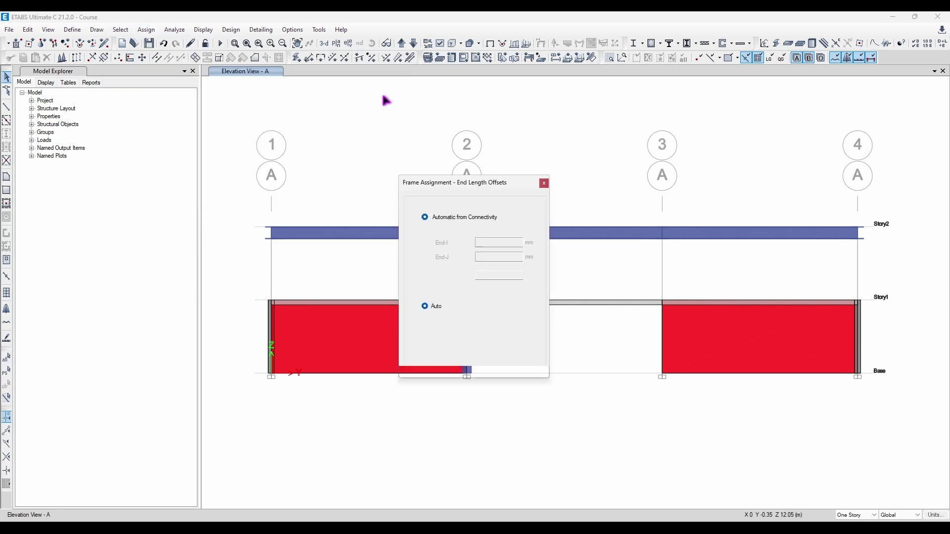
{"action": "left_click_drag", "start_coordinate": [422, 182], "coordinate": [155, 107]}
{"action": "left_click", "coordinate": [149, 158]}
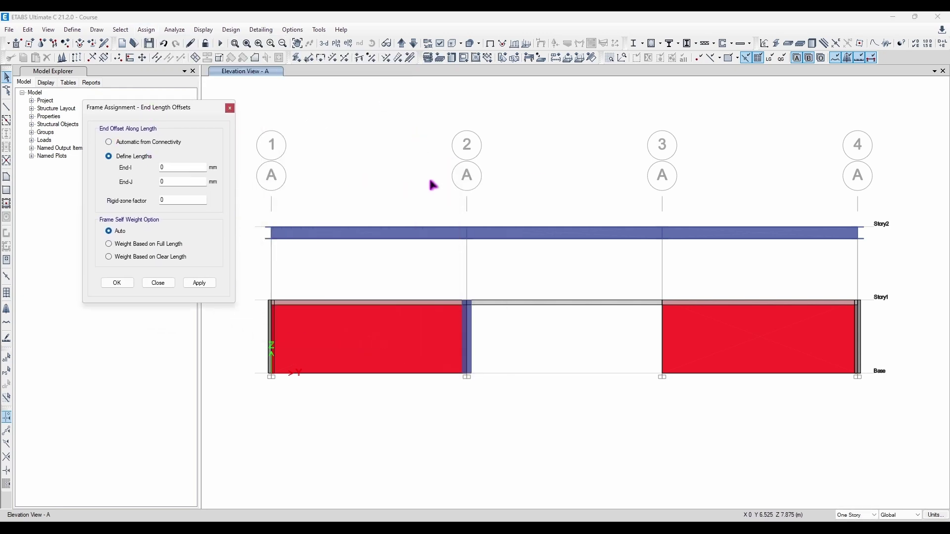
{"action": "left_click", "coordinate": [667, 204]}
{"action": "key", "text": "ctrl+a"}
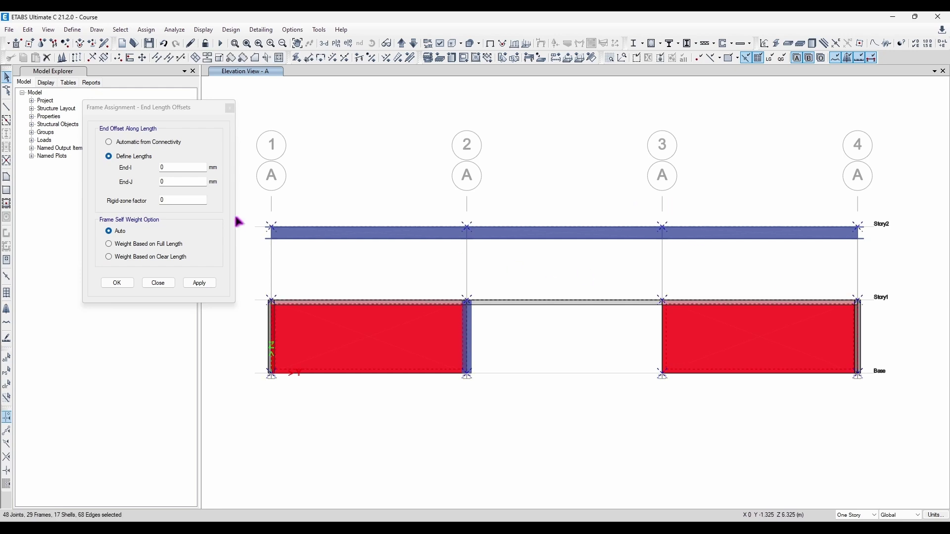
{"action": "left_click", "coordinate": [230, 108]}
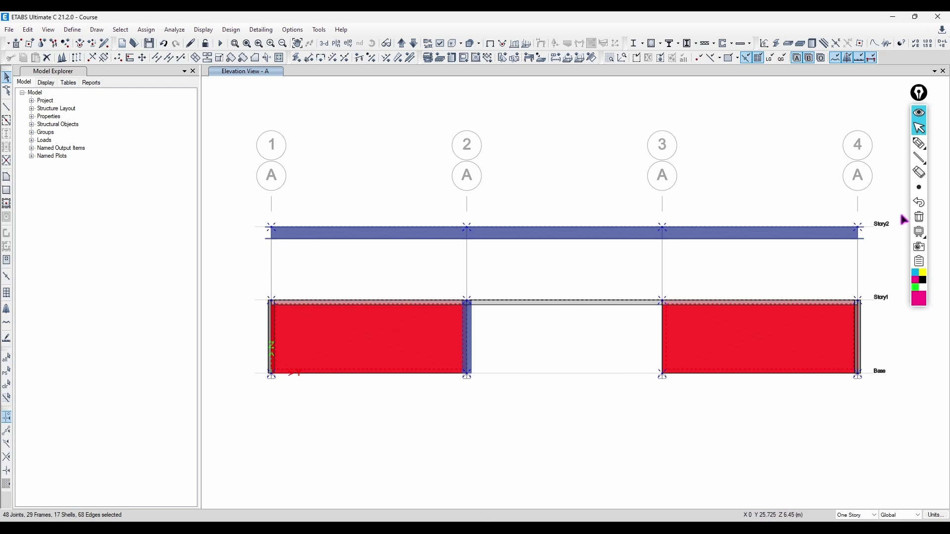
On a blackboard in the screen annotation tool, sketch a white pinned portal frame with its yellow moment diagram and a centreline symbol
{"action": "left_click", "coordinate": [920, 234]}
{"action": "left_click", "coordinate": [934, 231]}
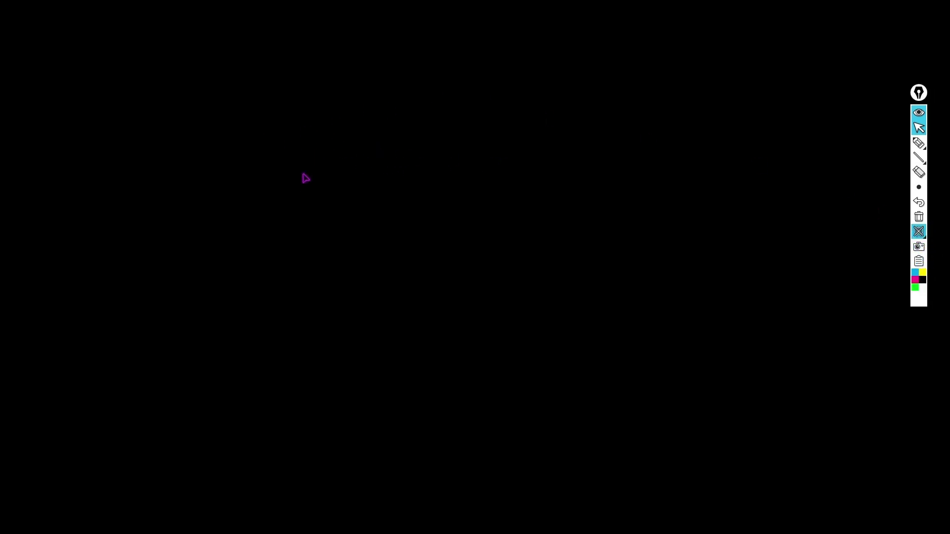
{"action": "left_click", "coordinate": [919, 143]}
{"action": "mouse_move", "coordinate": [336, 142]}
{"action": "left_mouse_down"}
{"action": "mouse_move", "coordinate": [333, 204]}
{"action": "mouse_move", "coordinate": [431, 140]}
{"action": "mouse_move", "coordinate": [441, 192]}
{"action": "left_mouse_up"}
{"action": "left_click", "coordinate": [923, 272]}
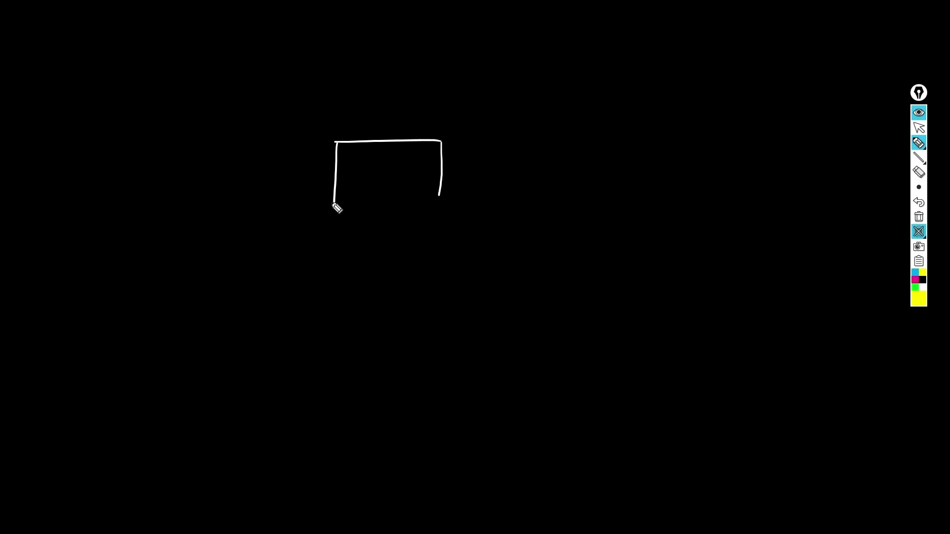
{"action": "mouse_move", "coordinate": [332, 203]}
{"action": "left_mouse_down"}
{"action": "mouse_move", "coordinate": [337, 125]}
{"action": "mouse_move", "coordinate": [407, 148]}
{"action": "mouse_move", "coordinate": [462, 142]}
{"action": "mouse_move", "coordinate": [436, 198]}
{"action": "left_mouse_up"}
{"action": "left_click", "coordinate": [923, 287]}
{"action": "mouse_move", "coordinate": [333, 202]}
{"action": "left_mouse_down"}
{"action": "mouse_move", "coordinate": [346, 204]}
{"action": "mouse_move", "coordinate": [365, 231]}
{"action": "mouse_move", "coordinate": [380, 229]}
{"action": "mouse_move", "coordinate": [382, 254]}
{"action": "left_mouse_up"}
{"action": "left_click_drag", "start_coordinate": [379, 236], "coordinate": [379, 258]}
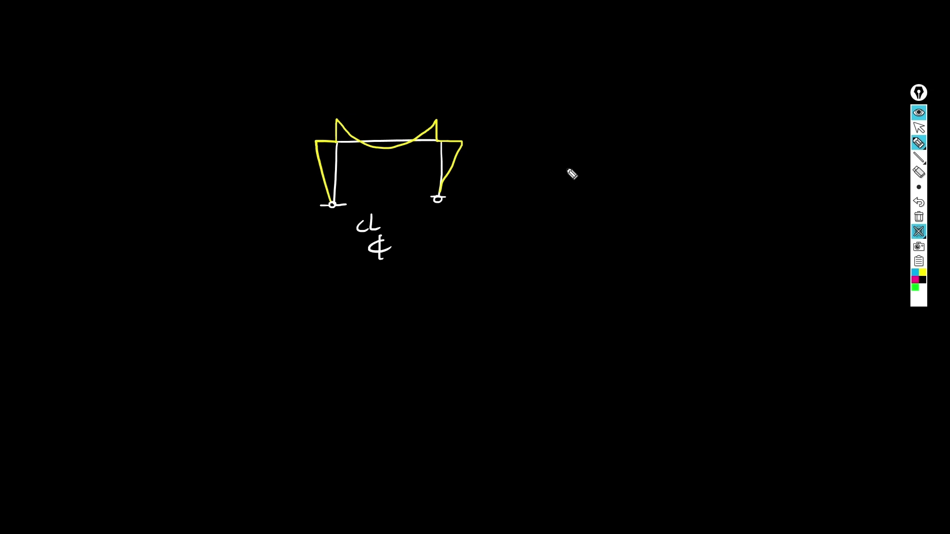
Sketch an enlarged beam-column corner beside the portal frame in white and hatch the overlapping joint zone
{"action": "left_click_drag", "start_coordinate": [556, 147], "coordinate": [558, 227]}
{"action": "mouse_move", "coordinate": [623, 148]}
{"action": "left_mouse_down"}
{"action": "mouse_move", "coordinate": [606, 221]}
{"action": "mouse_move", "coordinate": [643, 146]}
{"action": "mouse_move", "coordinate": [685, 144]}
{"action": "left_mouse_up"}
{"action": "mouse_move", "coordinate": [557, 147]}
{"action": "left_mouse_down"}
{"action": "mouse_move", "coordinate": [557, 94]}
{"action": "mouse_move", "coordinate": [729, 88]}
{"action": "left_mouse_up"}
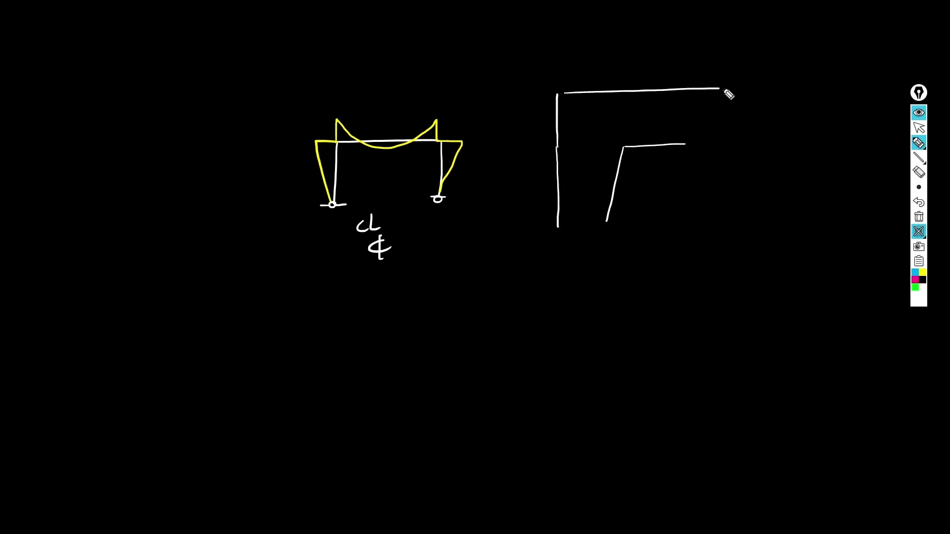
{"action": "left_click_drag", "start_coordinate": [558, 93], "coordinate": [552, 102]}
{"action": "mouse_move", "coordinate": [581, 95]}
{"action": "left_mouse_down"}
{"action": "mouse_move", "coordinate": [559, 123]}
{"action": "mouse_move", "coordinate": [564, 143]}
{"action": "left_mouse_up"}
{"action": "left_click_drag", "start_coordinate": [621, 93], "coordinate": [575, 158]}
{"action": "left_click_drag", "start_coordinate": [632, 109], "coordinate": [604, 149]}
{"action": "left_click_drag", "start_coordinate": [632, 133], "coordinate": [615, 147]}
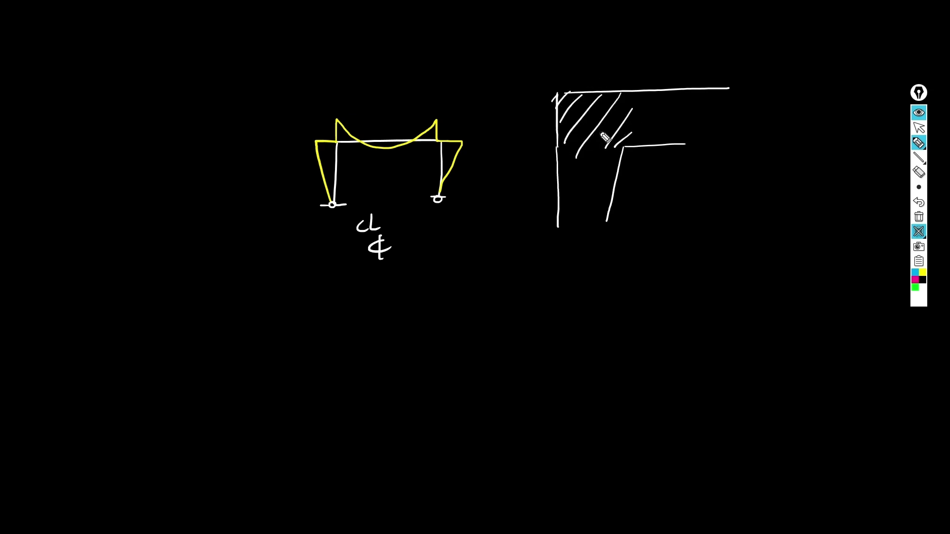
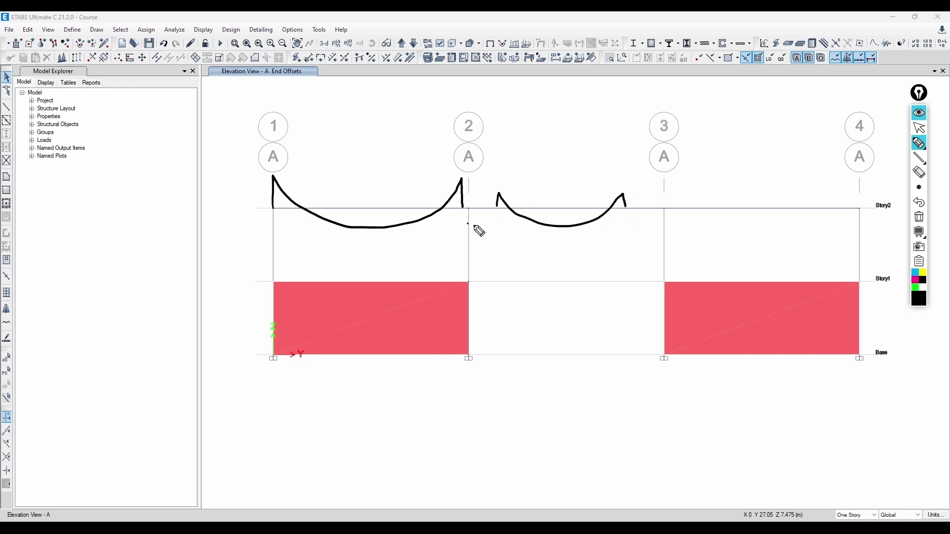
Sketch moment diagrams on the Story2 columns at grids 2 and 3, redoing the grid 3 one, and erase all annotations
{"action": "mouse_move", "coordinate": [476, 227]}
{"action": "left_mouse_down"}
{"action": "mouse_move", "coordinate": [497, 212]}
{"action": "mouse_move", "coordinate": [474, 278]}
{"action": "left_mouse_up"}
{"action": "left_click_drag", "start_coordinate": [663, 220], "coordinate": [668, 282]}
{"action": "key", "text": "ctrl+z"}
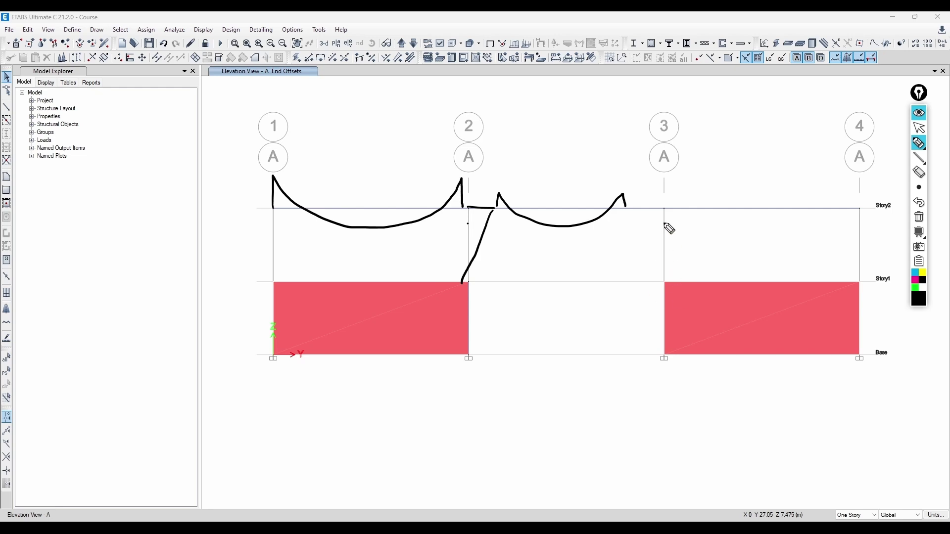
{"action": "left_click_drag", "start_coordinate": [664, 224], "coordinate": [663, 275]}
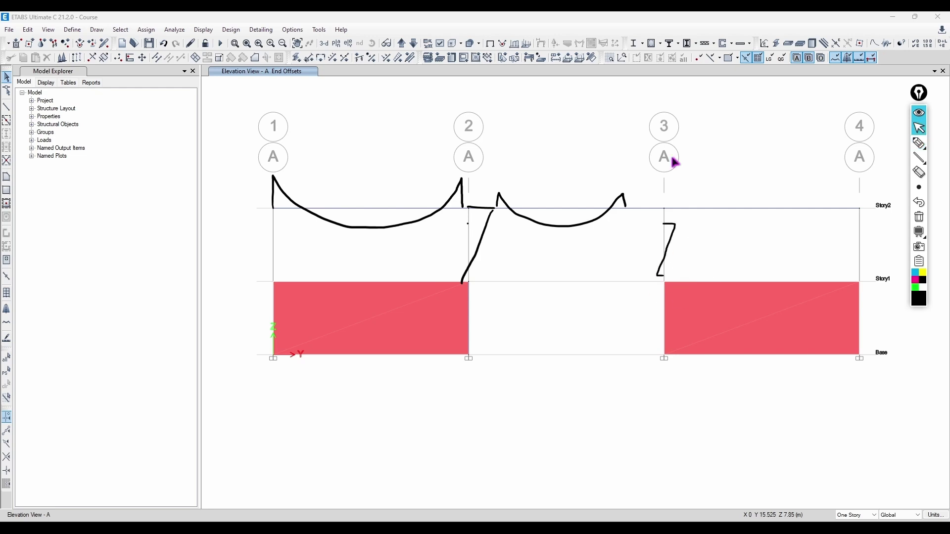
{"action": "left_click", "coordinate": [919, 217]}
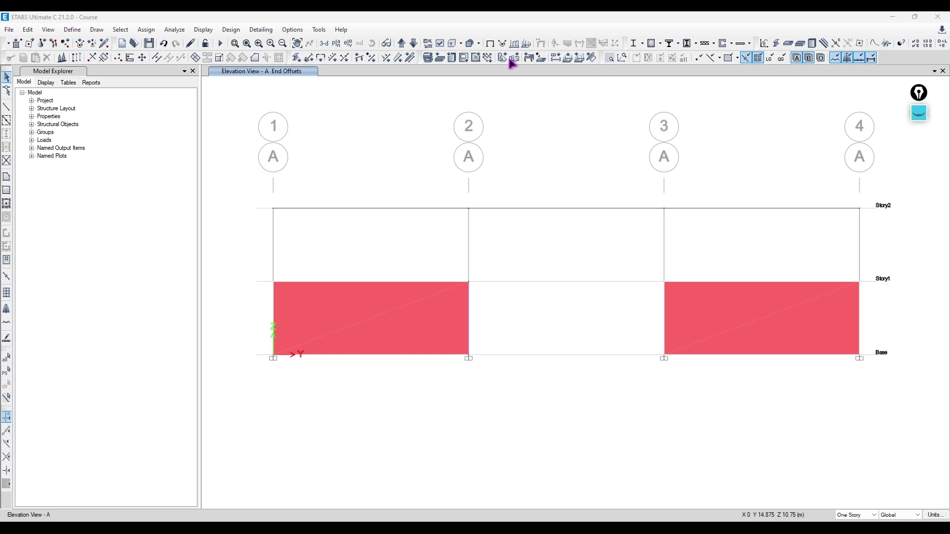
Open the frame insertion point assignment and show the model with extruded sections in the 3-D view
{"action": "left_click", "coordinate": [144, 30]}
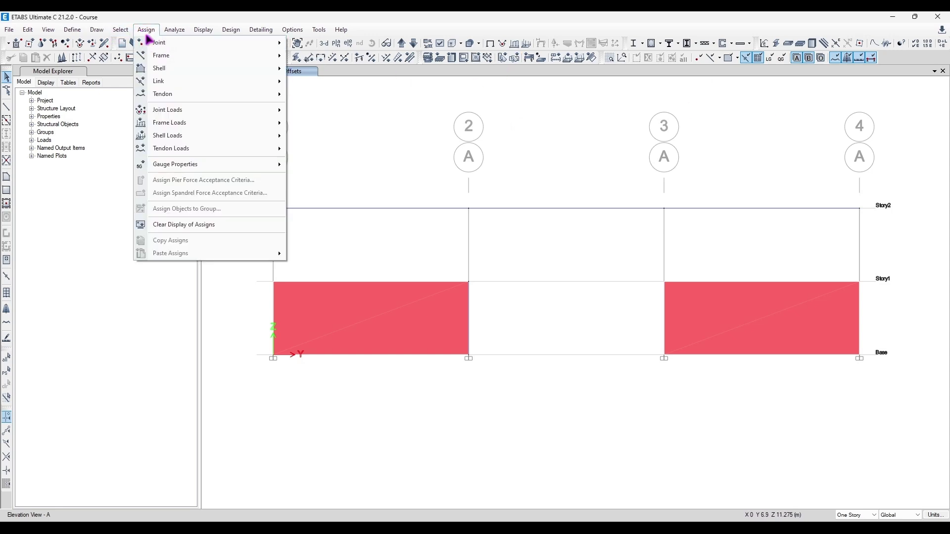
{"action": "mouse_move", "coordinate": [242, 56]}
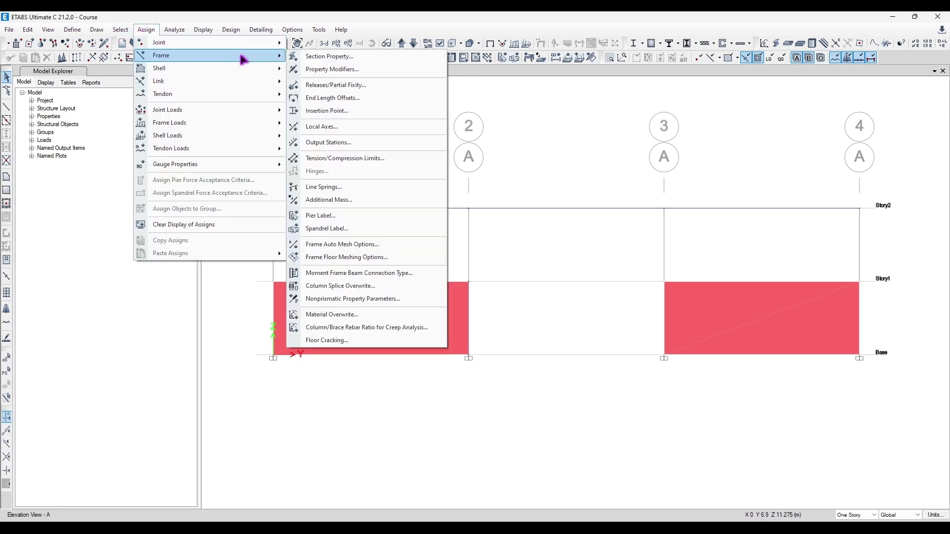
{"action": "left_click", "coordinate": [337, 111]}
{"action": "left_click_drag", "start_coordinate": [458, 167], "coordinate": [159, 141]}
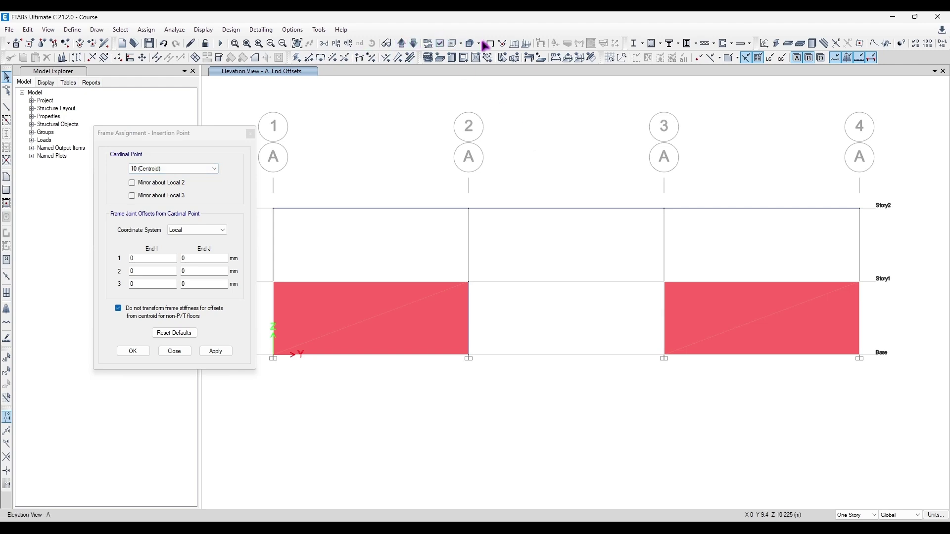
{"action": "left_click", "coordinate": [453, 45]}
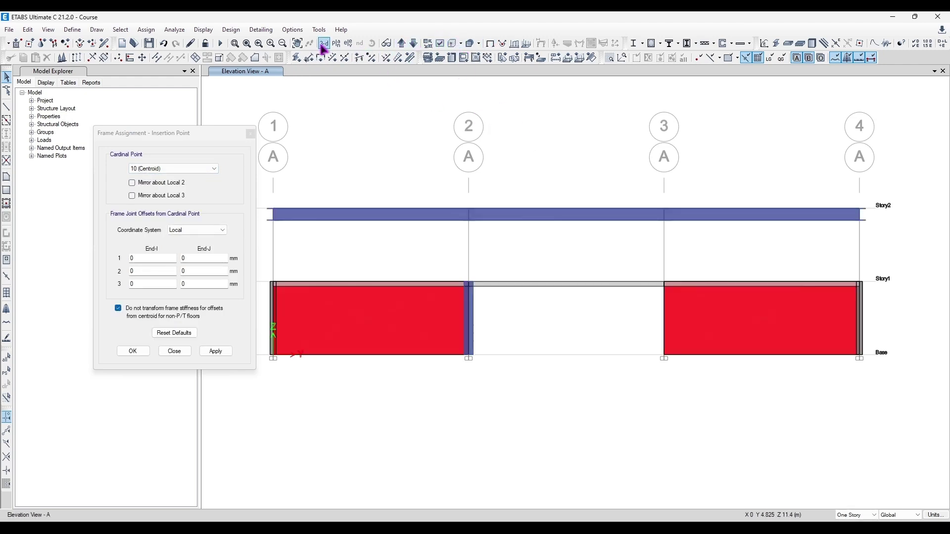
{"action": "scroll", "coordinate": [439, 320], "scroll_direction": "up", "scroll_amount": 4}
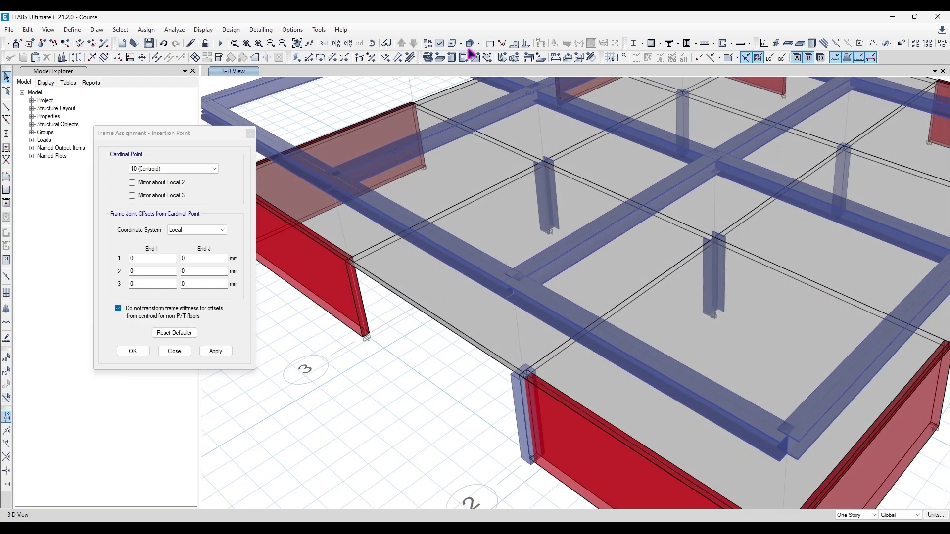
Set the cardinal point of the Story2 beam on grid A between grids 2 and 3 to 5 - Middle Center
{"action": "scroll", "coordinate": [387, 212], "scroll_direction": "down", "scroll_amount": 2}
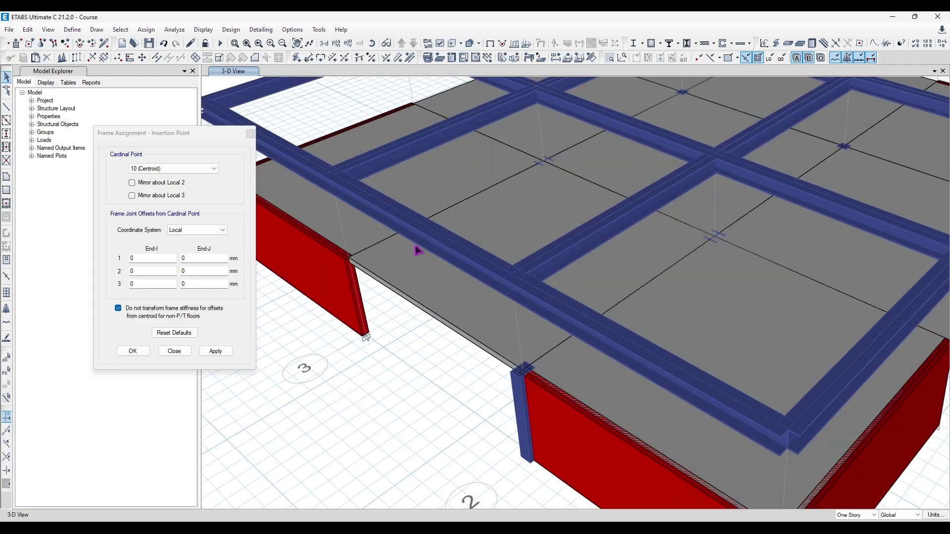
{"action": "scroll", "coordinate": [459, 187], "scroll_direction": "up", "scroll_amount": 4}
{"action": "left_click", "coordinate": [463, 182]}
{"action": "scroll", "coordinate": [468, 181], "scroll_direction": "up", "scroll_amount": 2}
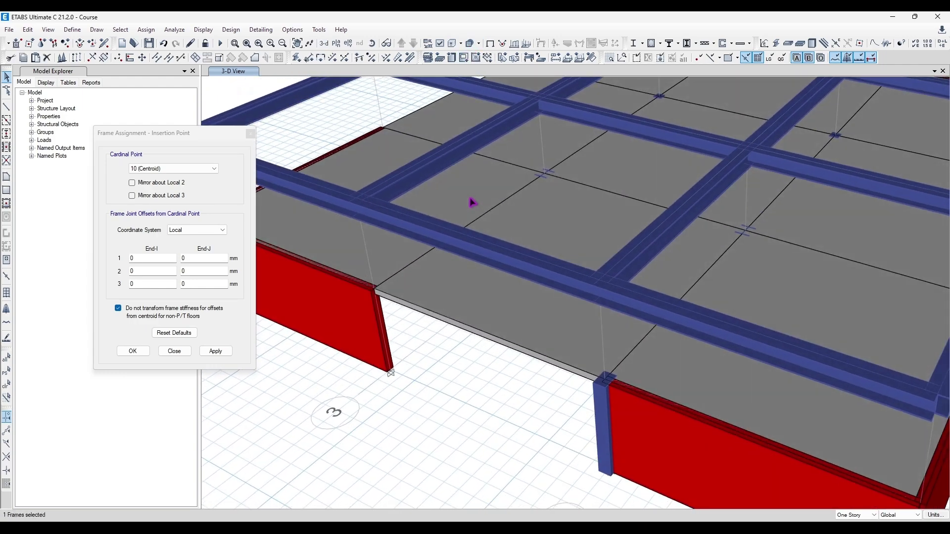
{"action": "scroll", "coordinate": [461, 210], "scroll_direction": "up", "scroll_amount": 2}
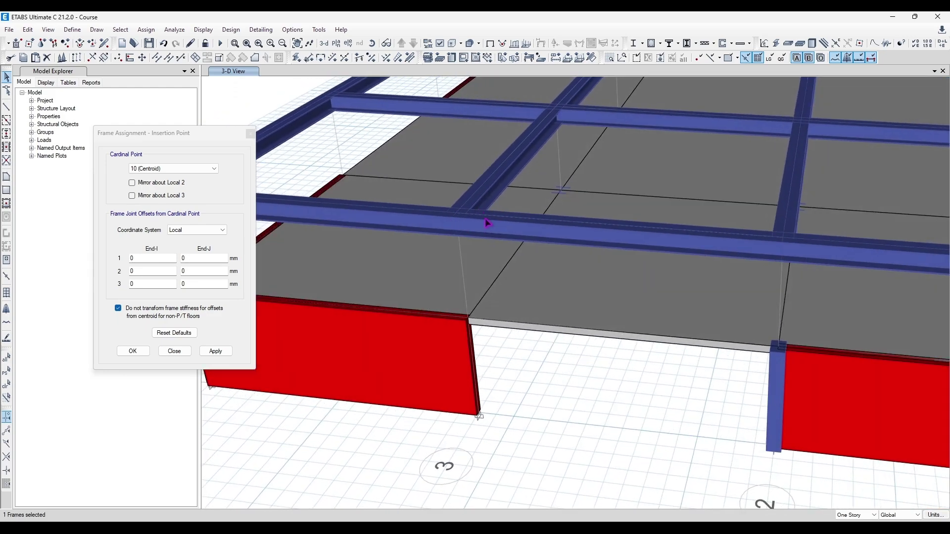
{"action": "middle_click_drag", "start_coordinate": [723, 234], "coordinate": [590, 362], "text": "shift"}
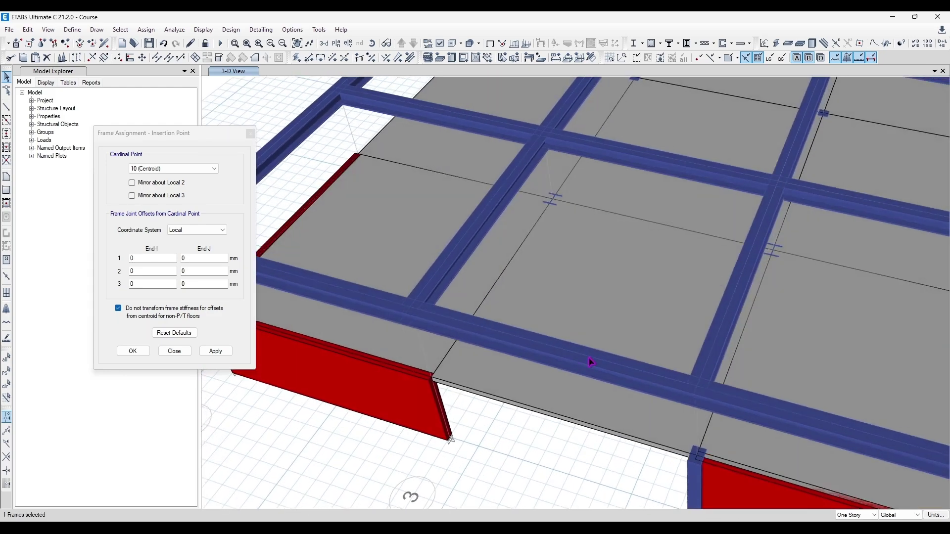
{"action": "right_click", "coordinate": [584, 358]}
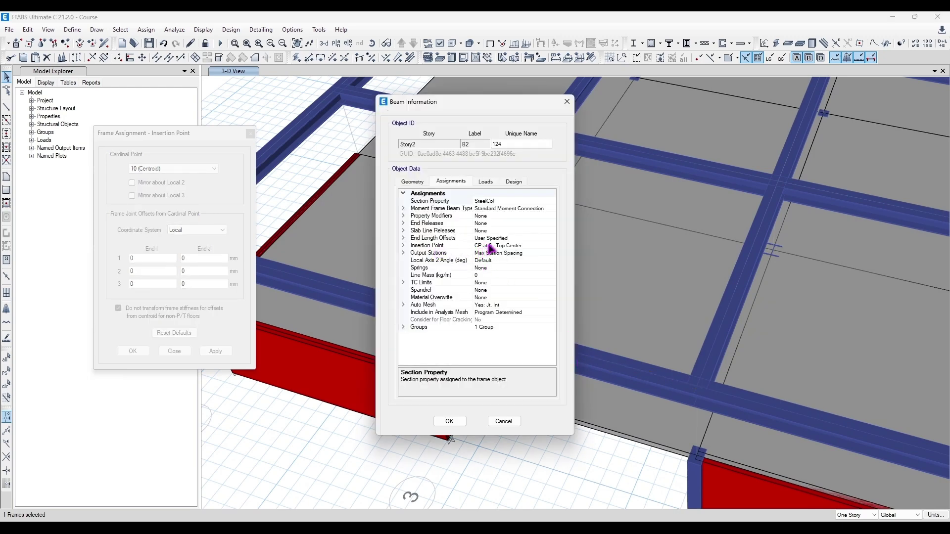
{"action": "left_click", "coordinate": [403, 246]}
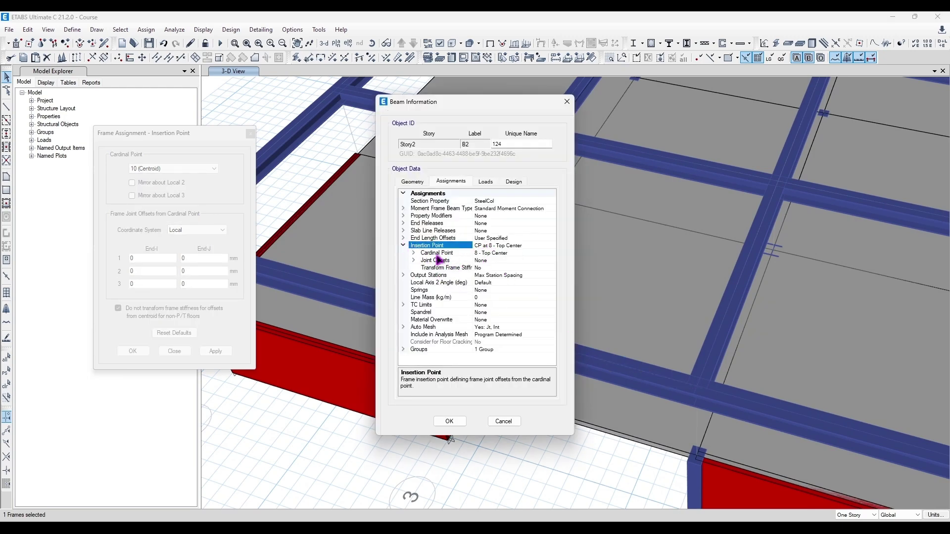
{"action": "left_click", "coordinate": [490, 254]}
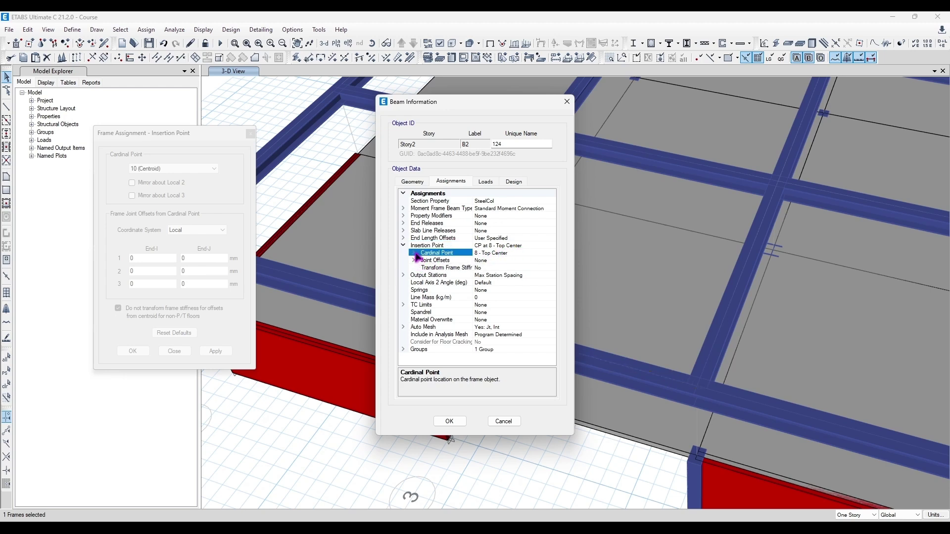
{"action": "left_click", "coordinate": [413, 253]}
{"action": "left_click", "coordinate": [543, 261]}
{"action": "left_click", "coordinate": [543, 261]}
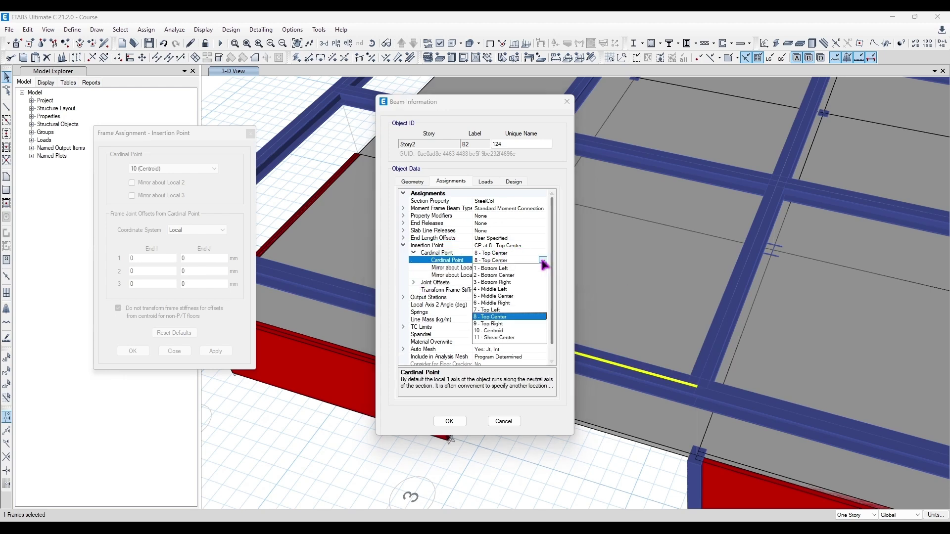
{"action": "left_click", "coordinate": [512, 296]}
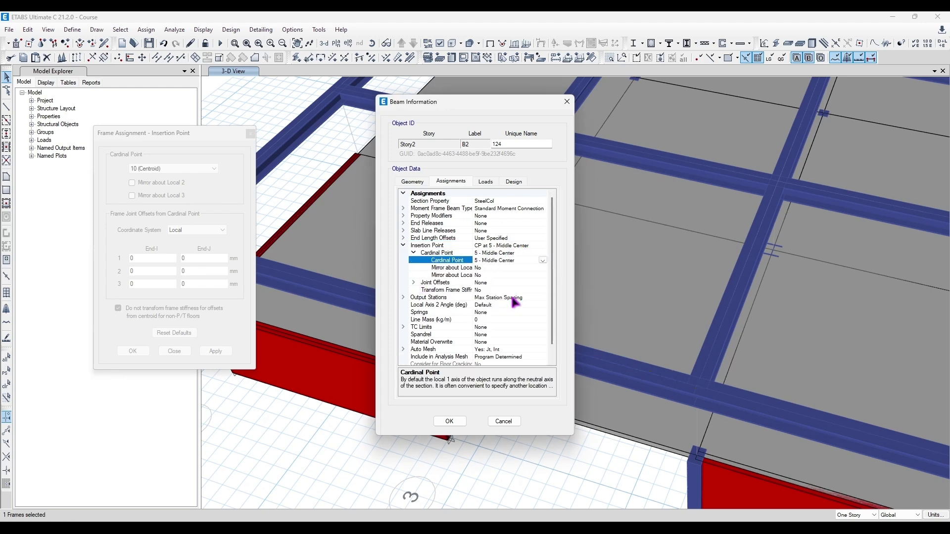
{"action": "left_click", "coordinate": [450, 421]}
Select all objects in the model and apply cardinal point 10 (Centroid) as their frame insertion point
{"action": "scroll", "coordinate": [562, 441], "scroll_direction": "up", "scroll_amount": 2}
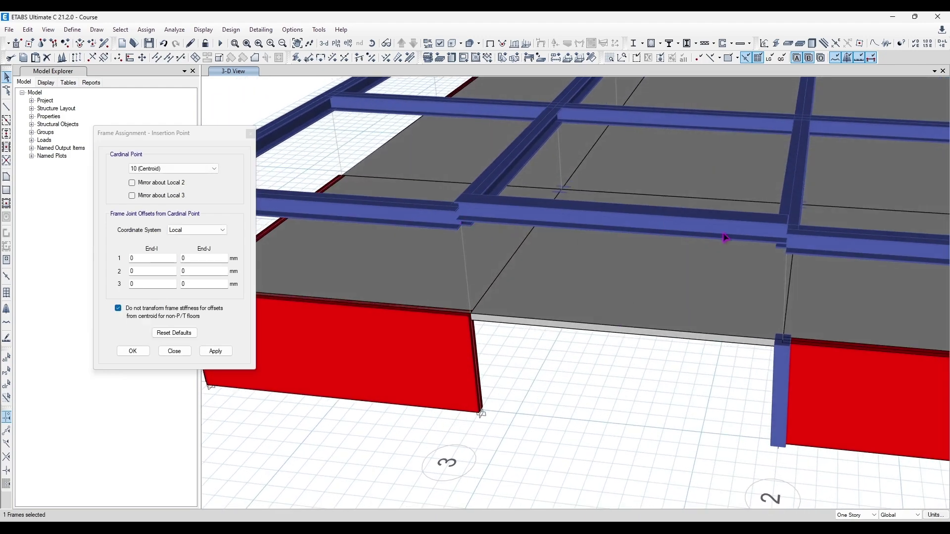
{"action": "middle_click_drag", "start_coordinate": [783, 242], "coordinate": [617, 213], "text": "shift"}
{"action": "middle_click_drag", "start_coordinate": [539, 220], "coordinate": [498, 246], "text": "shift"}
{"action": "middle_click_drag", "start_coordinate": [708, 161], "coordinate": [564, 248], "text": "shift"}
{"action": "scroll", "coordinate": [564, 247], "scroll_direction": "down", "scroll_amount": 10}
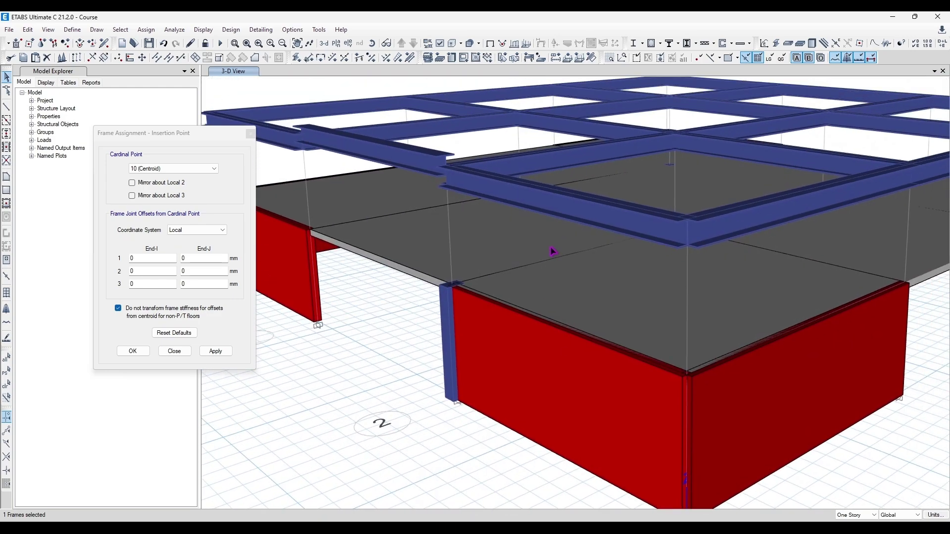
{"action": "key", "text": "ctrl+a"}
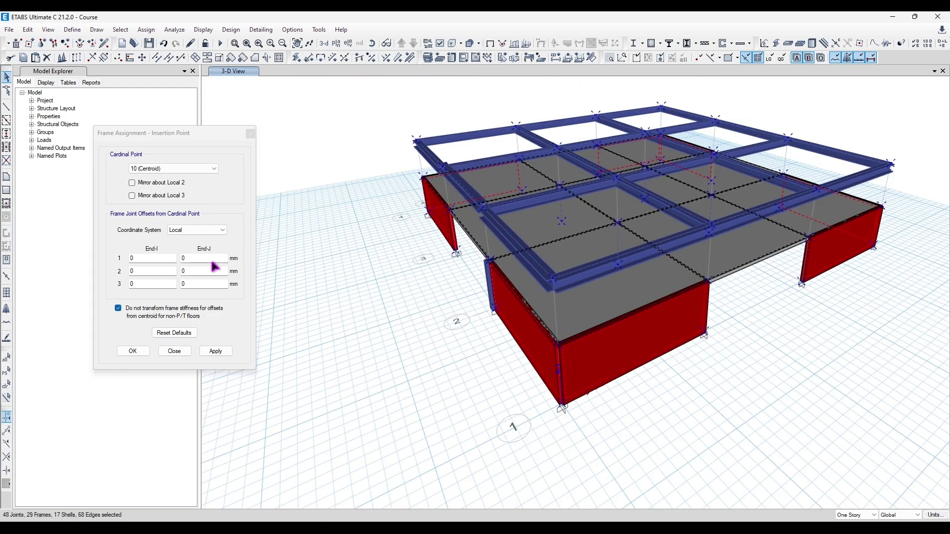
{"action": "left_click", "coordinate": [161, 169]}
{"action": "left_click", "coordinate": [166, 235]}
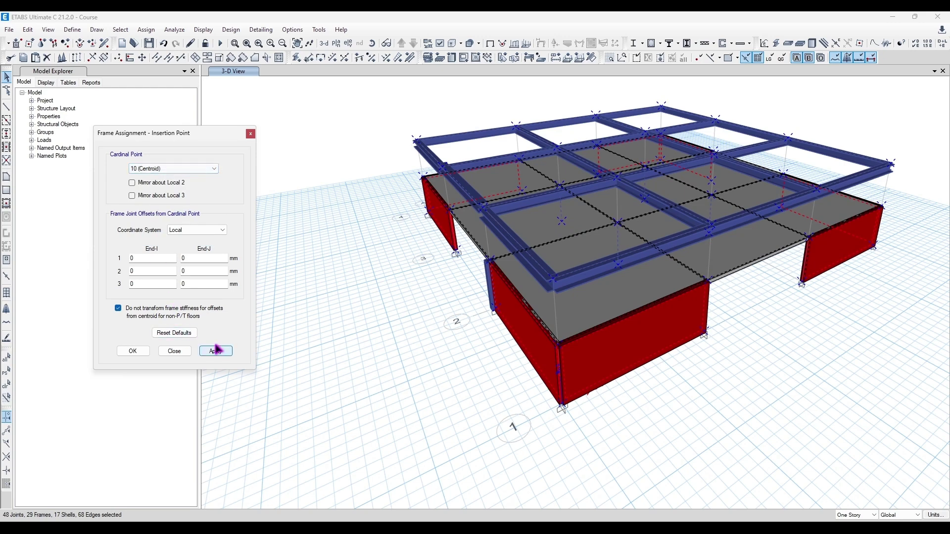
{"action": "left_click", "coordinate": [215, 350]}
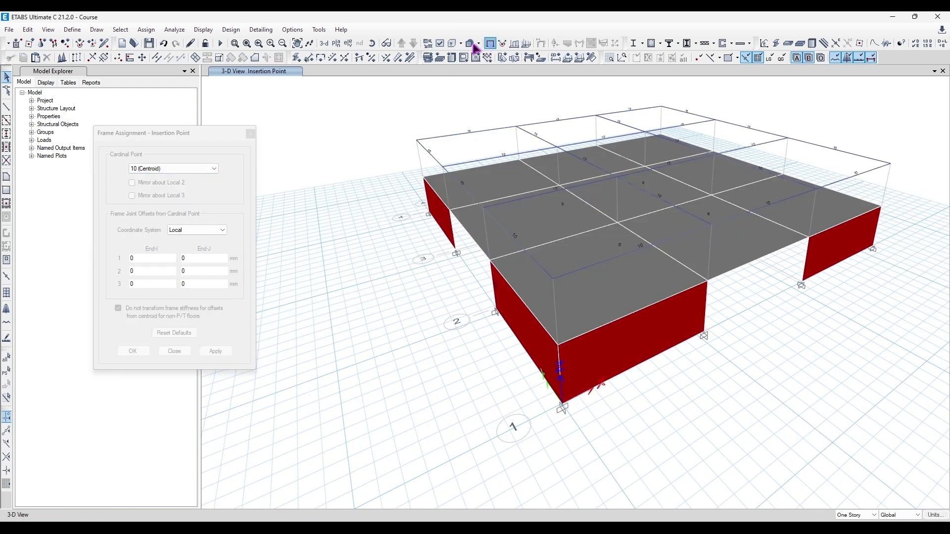
Examine the Story2 beams' alignment in extruded and transparent display, then close the insertion point assignment and clear the selection
{"action": "left_click", "coordinate": [452, 44]}
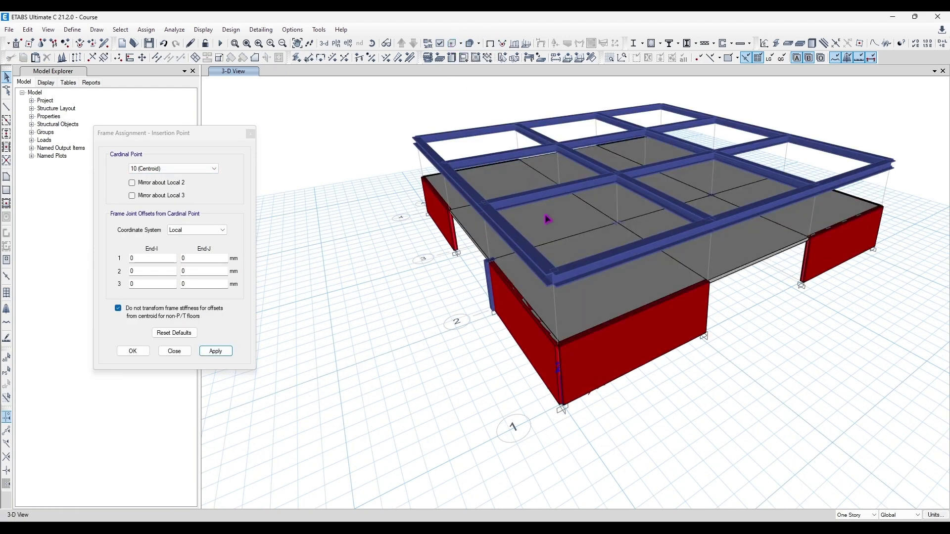
{"action": "middle_click_drag", "start_coordinate": [526, 283], "coordinate": [562, 278], "text": "shift"}
{"action": "scroll", "coordinate": [563, 278], "scroll_direction": "up", "scroll_amount": 3}
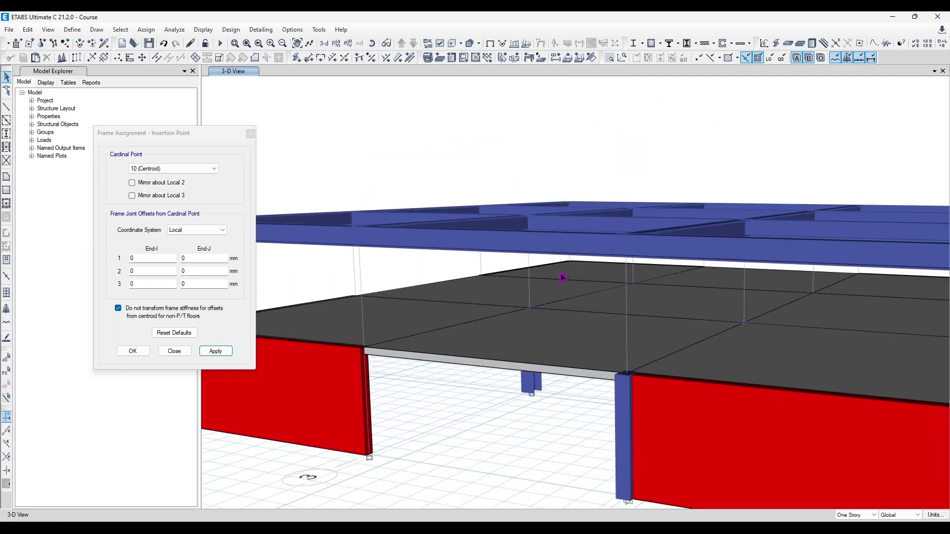
{"action": "left_click", "coordinate": [554, 244]}
{"action": "scroll", "coordinate": [554, 244], "scroll_direction": "up", "scroll_amount": 5}
{"action": "middle_click_drag", "start_coordinate": [554, 244], "coordinate": [444, 345], "text": "shift"}
{"action": "scroll", "coordinate": [444, 344], "scroll_direction": "down", "scroll_amount": 6}
{"action": "scroll", "coordinate": [440, 377], "scroll_direction": "up", "scroll_amount": 3}
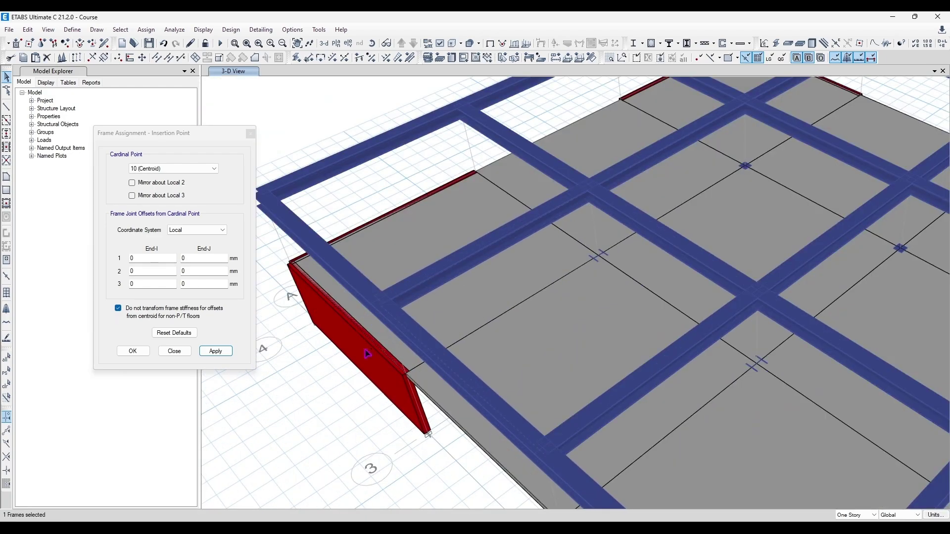
{"action": "middle_click_drag", "start_coordinate": [367, 353], "coordinate": [416, 304], "text": "shift"}
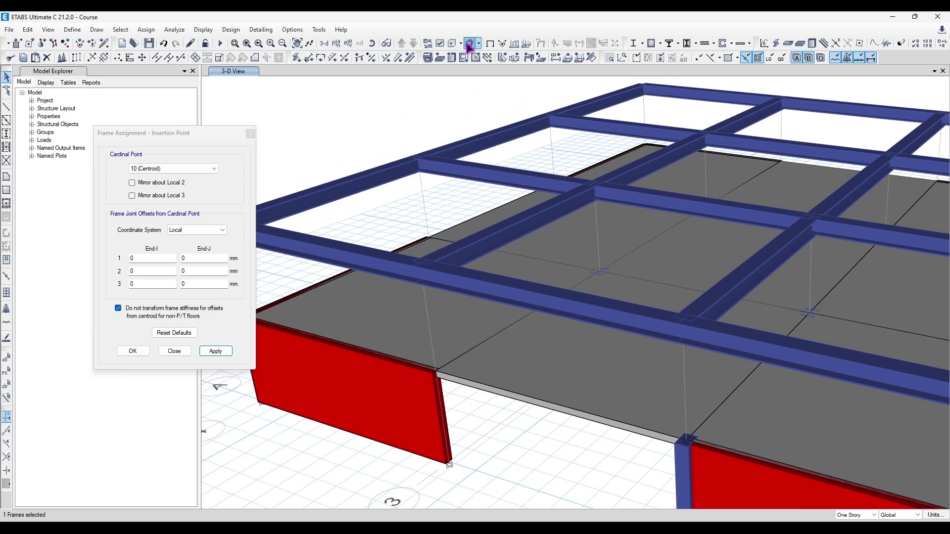
{"action": "left_click", "coordinate": [469, 45]}
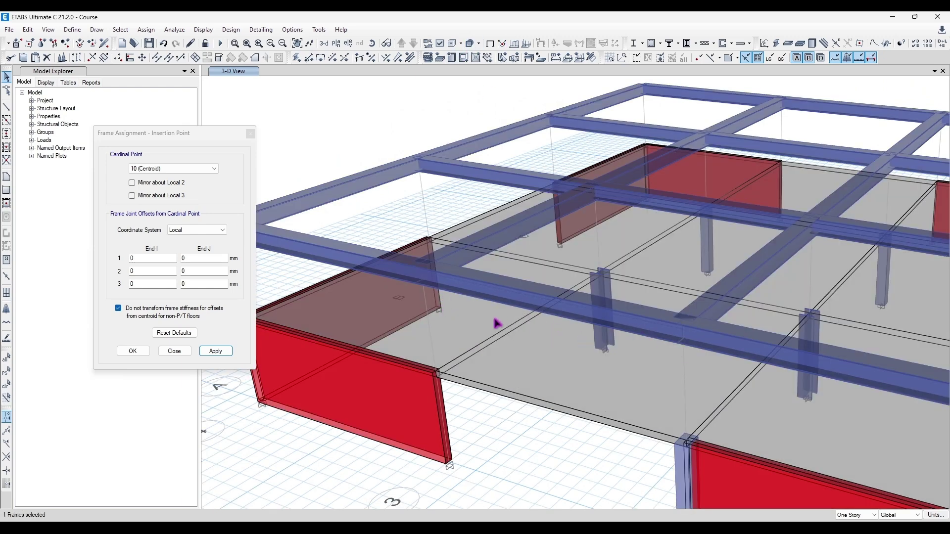
{"action": "left_click", "coordinate": [250, 134]}
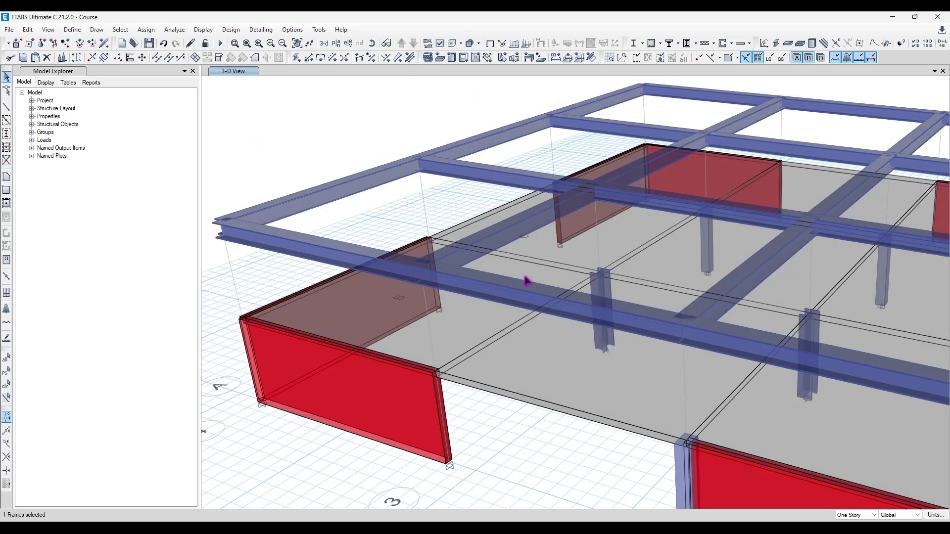
{"action": "key", "text": "Escape"}
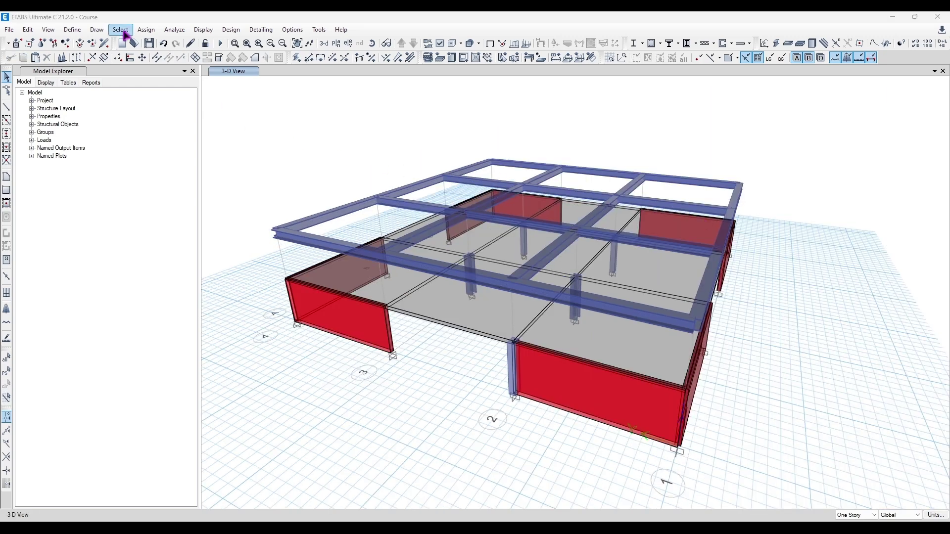
Open the frame local axes assignment, select the Story2 edge beam on grid 4 next to grid A, and enter an angle of 90 degrees
{"action": "left_click", "coordinate": [146, 29]}
{"action": "mouse_move", "coordinate": [214, 58]}
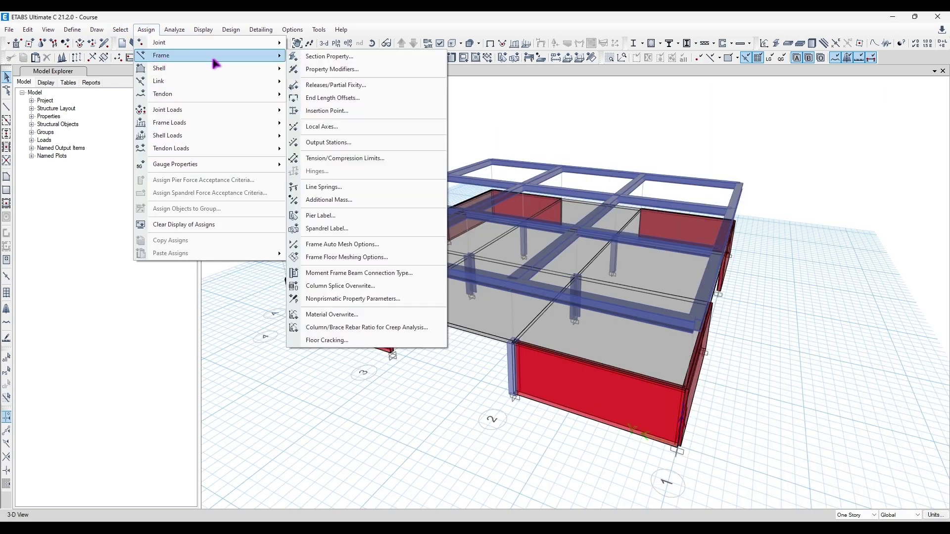
{"action": "left_click", "coordinate": [347, 127]}
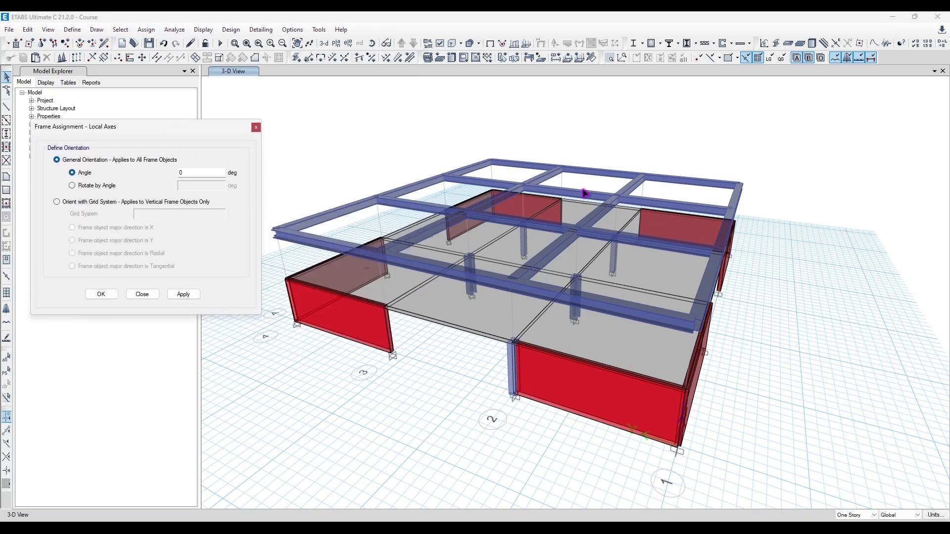
{"action": "left_click", "coordinate": [469, 45]}
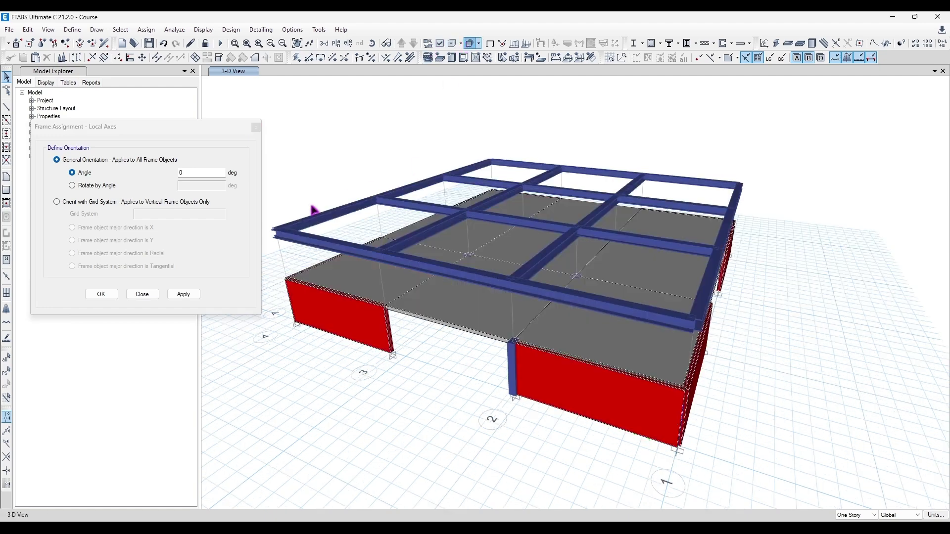
{"action": "scroll", "coordinate": [314, 209], "scroll_direction": "up", "scroll_amount": 3}
{"action": "left_click_drag", "start_coordinate": [355, 240], "coordinate": [356, 240]}
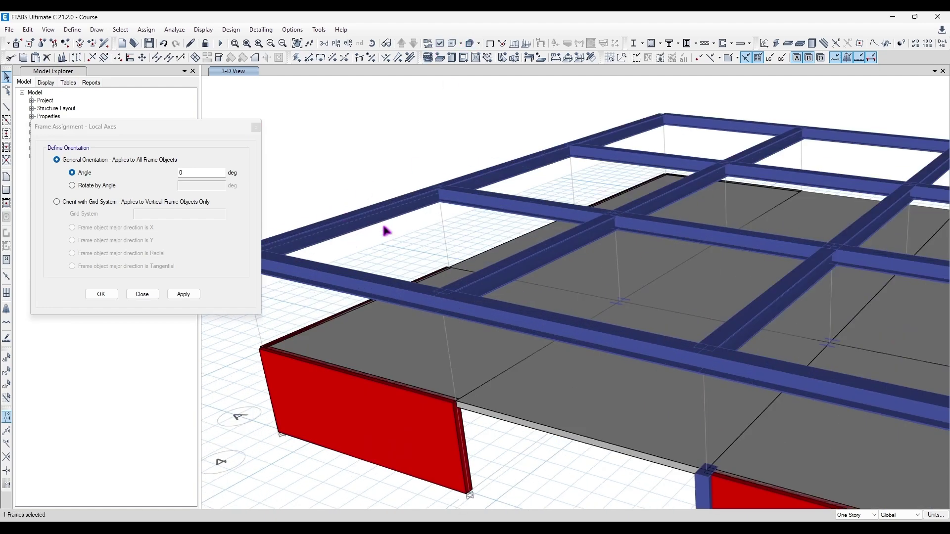
{"action": "middle_click_drag", "start_coordinate": [386, 227], "coordinate": [424, 224]}
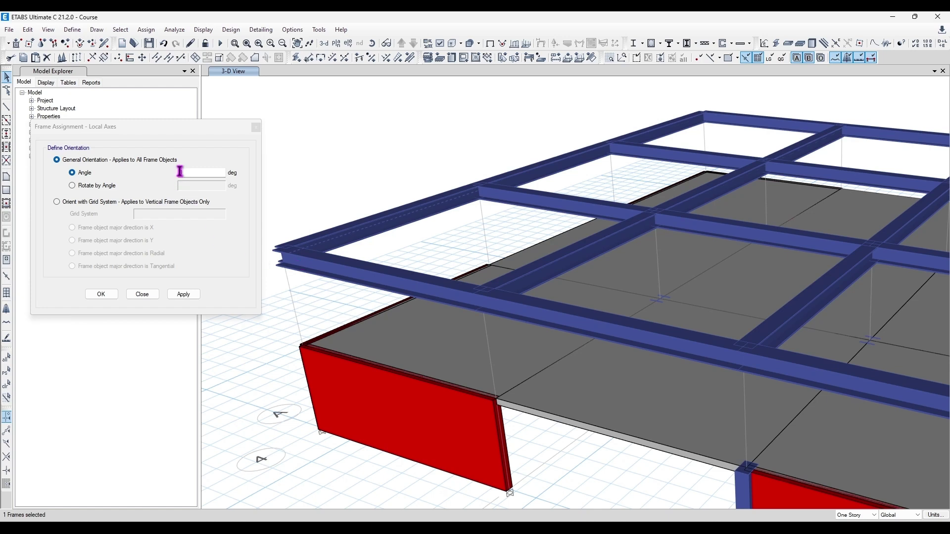
{"action": "double_click", "coordinate": [198, 171]}
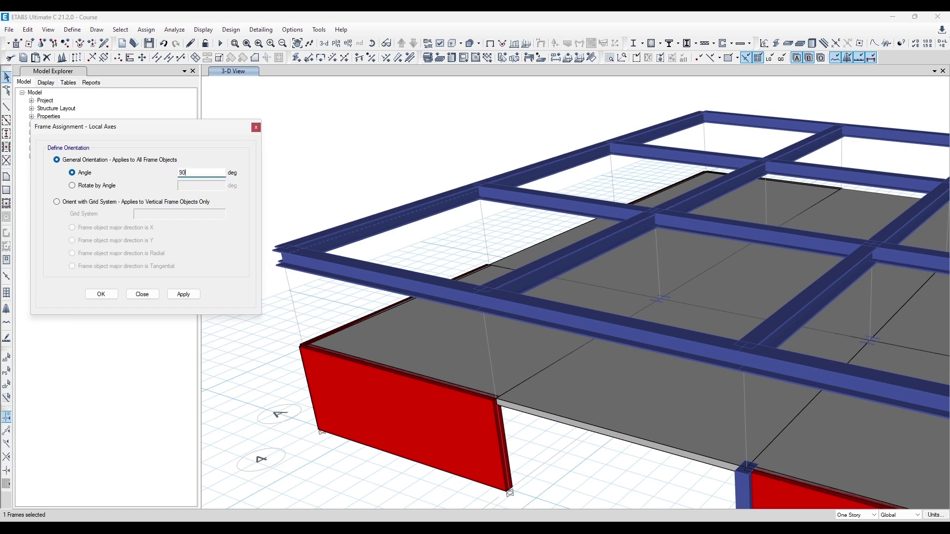
Turn off the extruded display and apply the view option that shows frame local axes
{"action": "left_click", "coordinate": [452, 43]}
{"action": "left_click", "coordinate": [439, 44]}
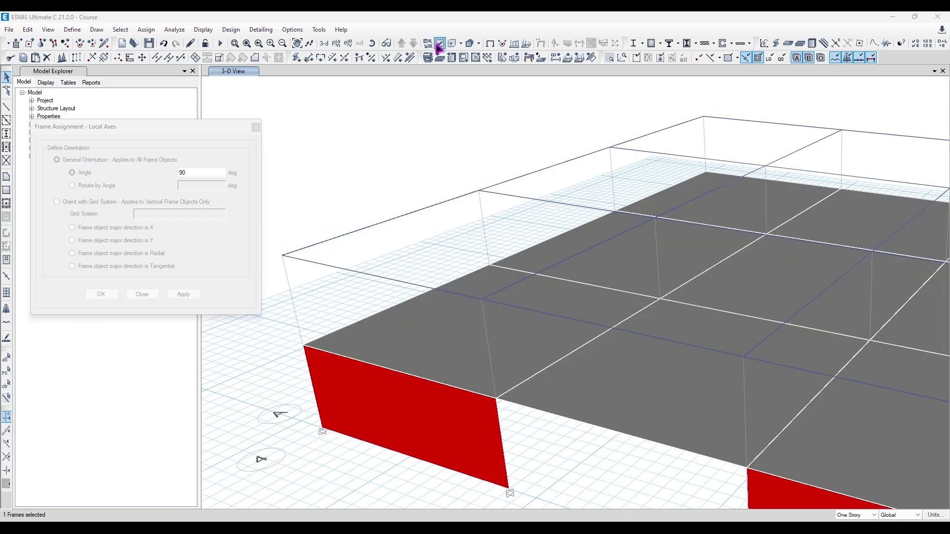
{"action": "left_click", "coordinate": [99, 76]}
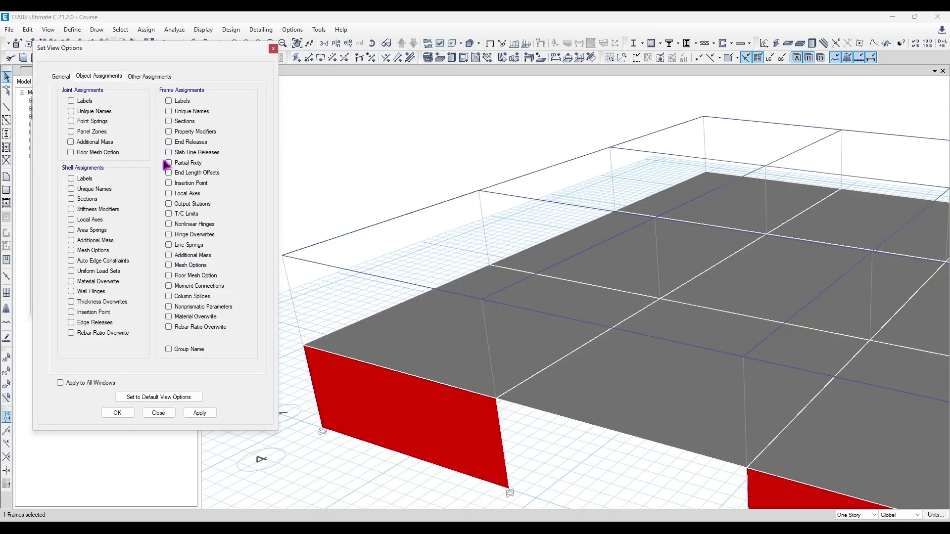
{"action": "left_click", "coordinate": [194, 194]}
{"action": "left_click", "coordinate": [199, 412]}
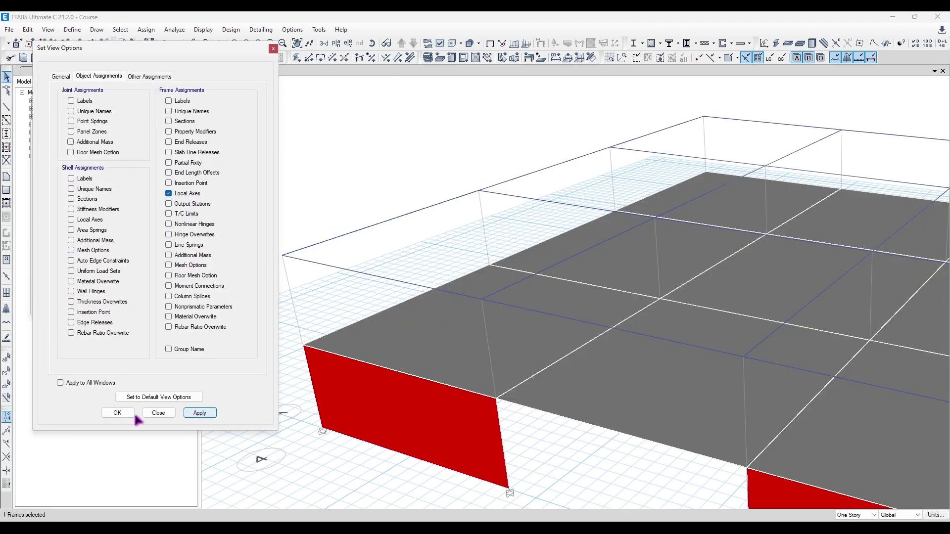
Assign a 90-degree local axis angle to the selected Story2 edge beam, reselect it, and change the angle to -90 degrees
{"action": "left_click", "coordinate": [157, 413]}
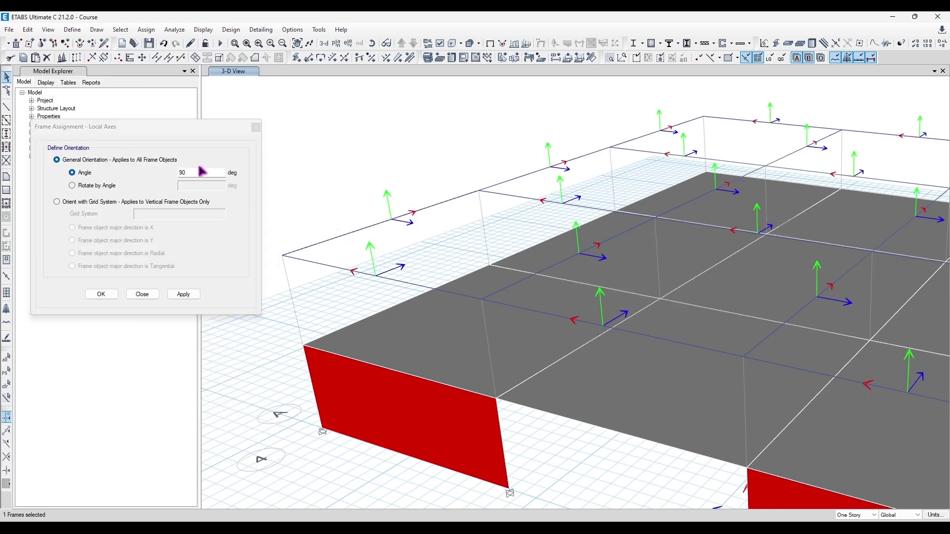
{"action": "left_click", "coordinate": [183, 294]}
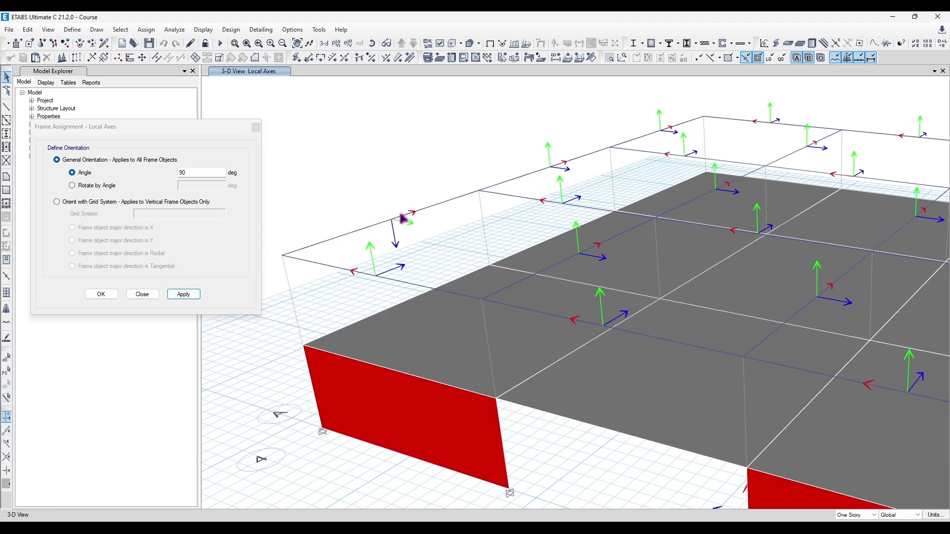
{"action": "mouse_move", "coordinate": [411, 242]}
{"action": "middle_mouse_down", "text": "shift"}
{"action": "mouse_move", "coordinate": [438, 254]}
{"action": "mouse_move", "coordinate": [506, 220]}
{"action": "mouse_move", "coordinate": [508, 208]}
{"action": "mouse_move", "coordinate": [436, 244]}
{"action": "mouse_move", "coordinate": [393, 239]}
{"action": "middle_mouse_up", "text": "shift"}
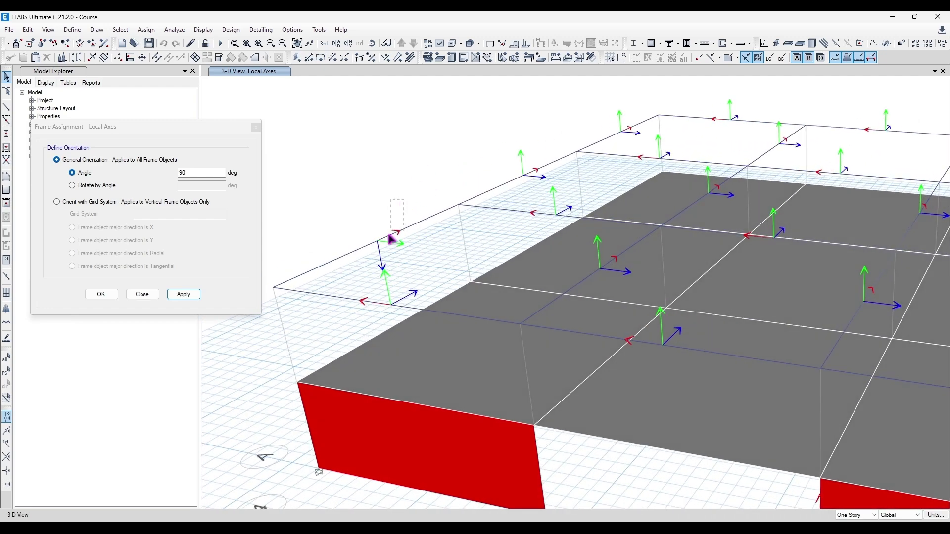
{"action": "double_click", "coordinate": [220, 174]}
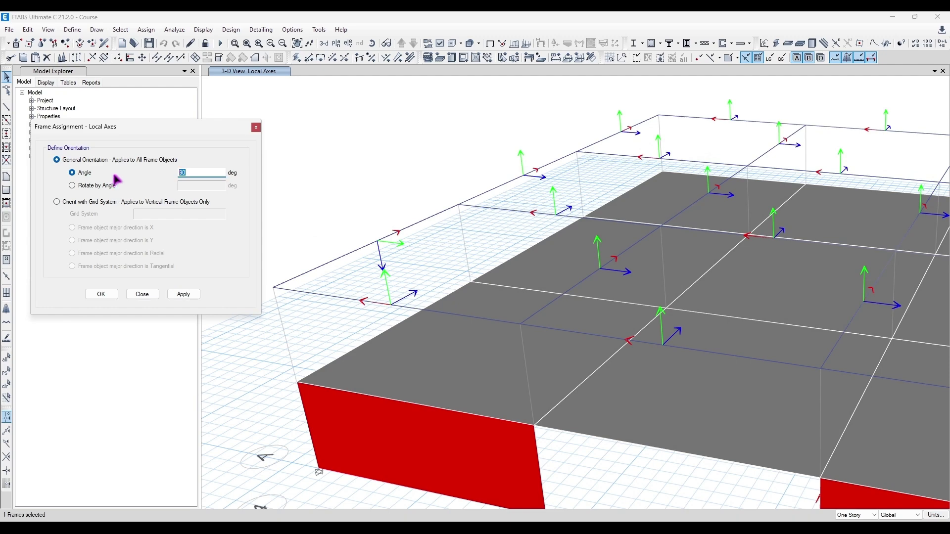
{"action": "left_click", "coordinate": [183, 294]}
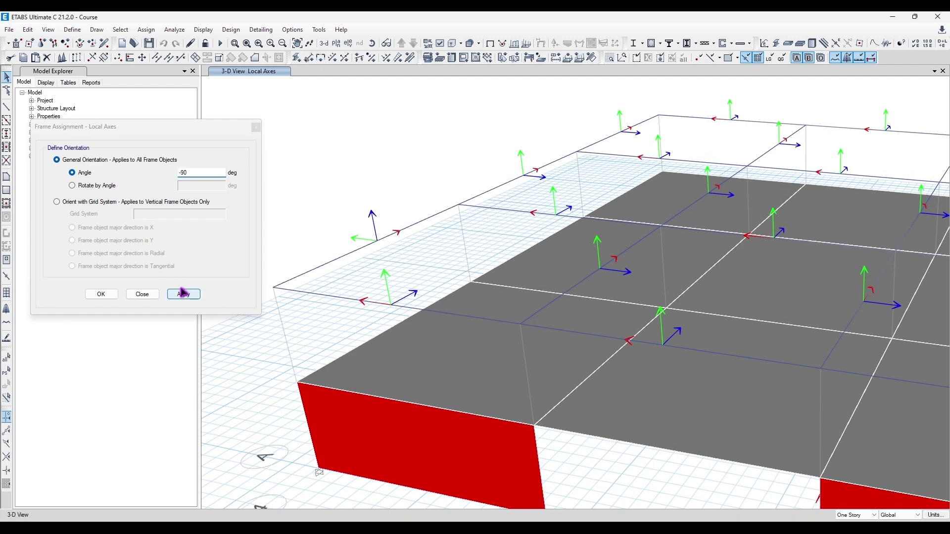
{"action": "middle_click_drag", "start_coordinate": [334, 245], "coordinate": [398, 224], "text": "shift"}
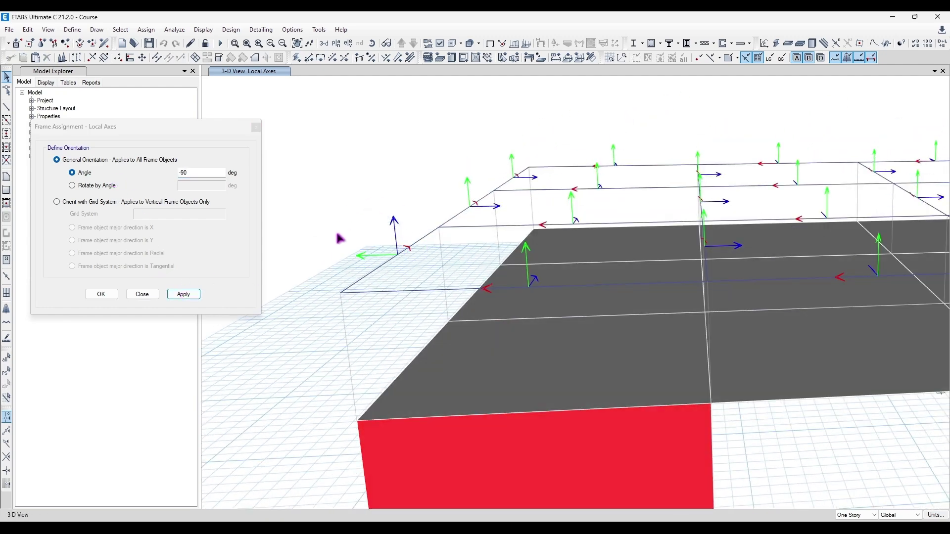
Set the Story2 edge beam's local axis angle to 0 degrees
{"action": "left_click", "coordinate": [195, 173]}
{"action": "type", "text": "0"}
{"action": "left_click", "coordinate": [193, 296]}
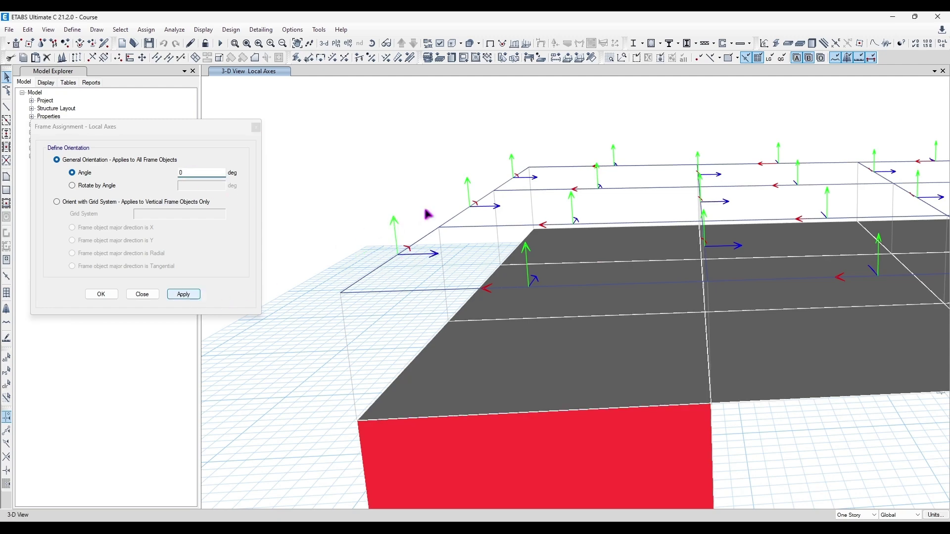
Select the same Story2 edge beam, close the local axes assignment, and reverse the beam's frame connectivity
{"action": "middle_click_drag", "start_coordinate": [424, 212], "coordinate": [374, 229], "text": "shift"}
{"action": "left_click", "coordinate": [375, 263]}
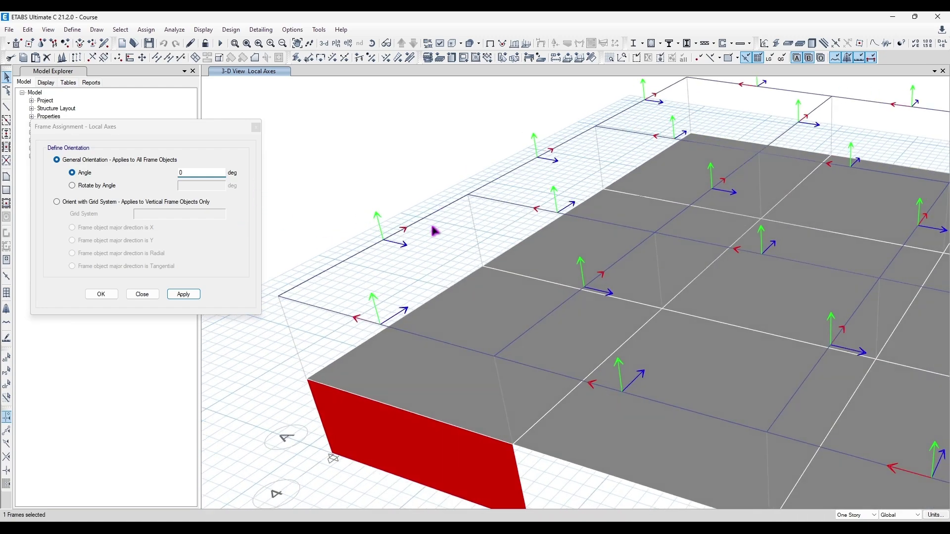
{"action": "left_click", "coordinate": [256, 127]}
{"action": "left_click", "coordinate": [27, 29]}
{"action": "mouse_move", "coordinate": [112, 272]}
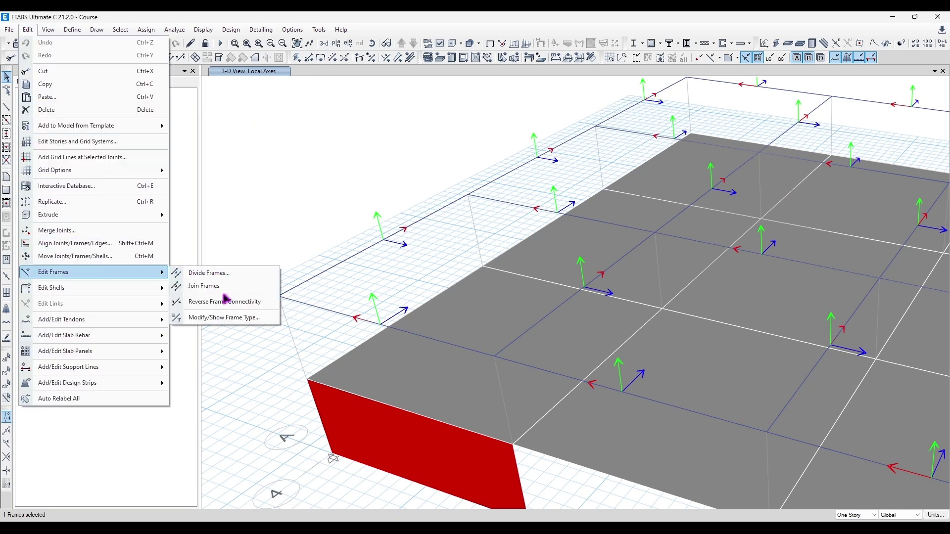
{"action": "left_click", "coordinate": [243, 302]}
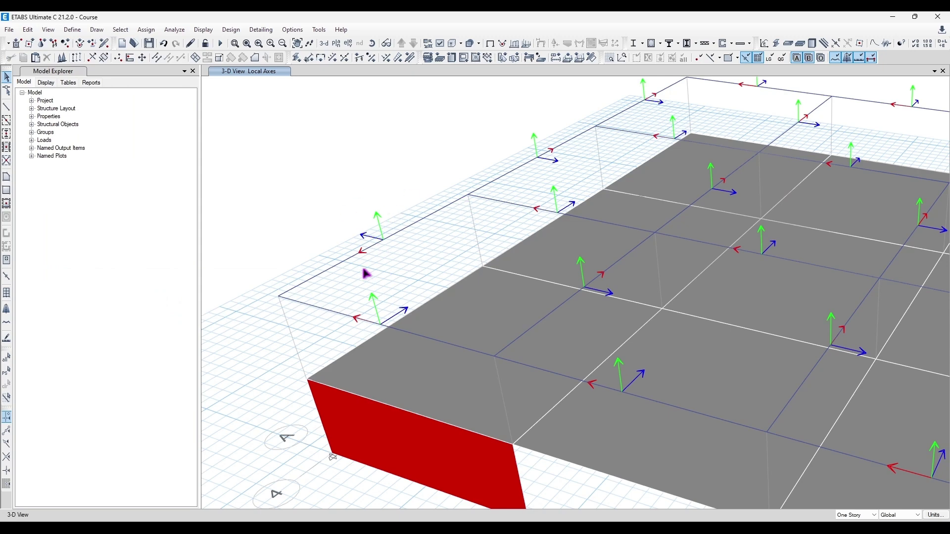
{"action": "scroll", "coordinate": [354, 262], "scroll_direction": "down", "scroll_amount": 3}
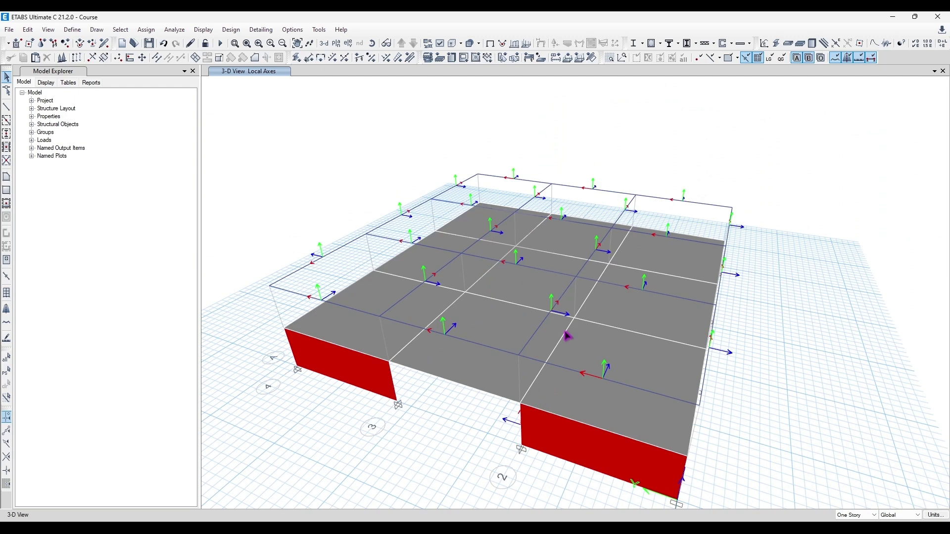
{"action": "middle_click_drag", "start_coordinate": [567, 336], "coordinate": [356, 314], "text": "shift"}
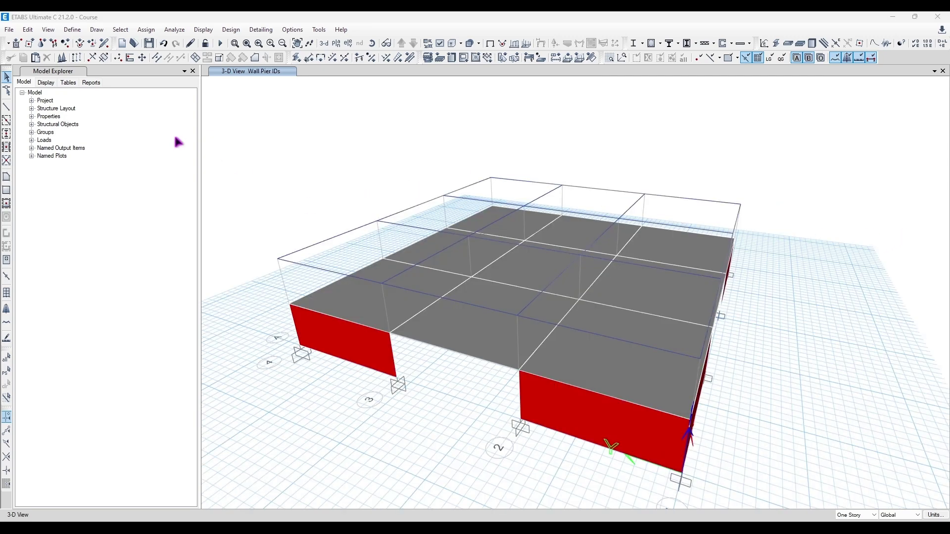
Open the output stations assignment for frame objects
{"action": "left_click", "coordinate": [146, 30]}
{"action": "mouse_move", "coordinate": [179, 59]}
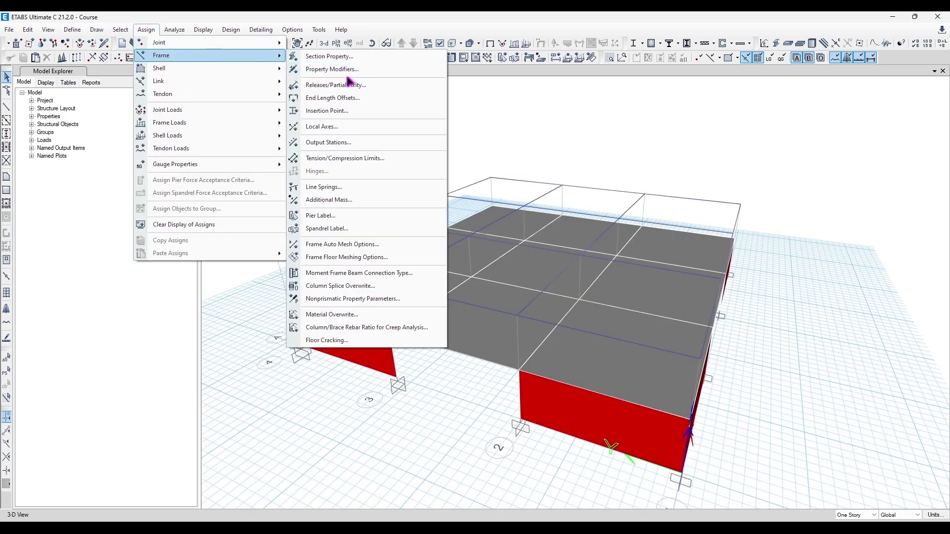
{"action": "left_click", "coordinate": [328, 143]}
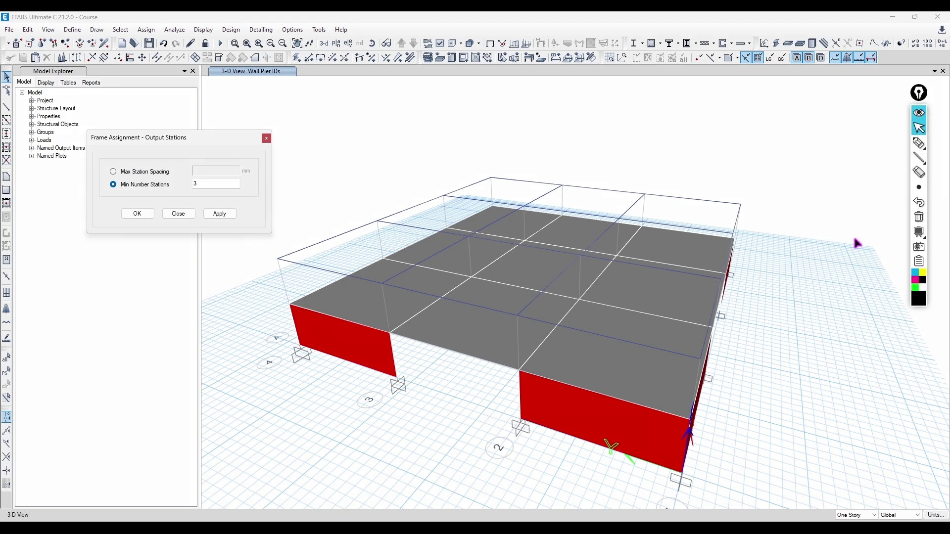
Annotate the screen with a member fixed at both ends, three numbered stations, and two equal spacings labelled S
{"action": "left_click", "coordinate": [919, 143]}
{"action": "left_click_drag", "start_coordinate": [683, 93], "coordinate": [692, 149]}
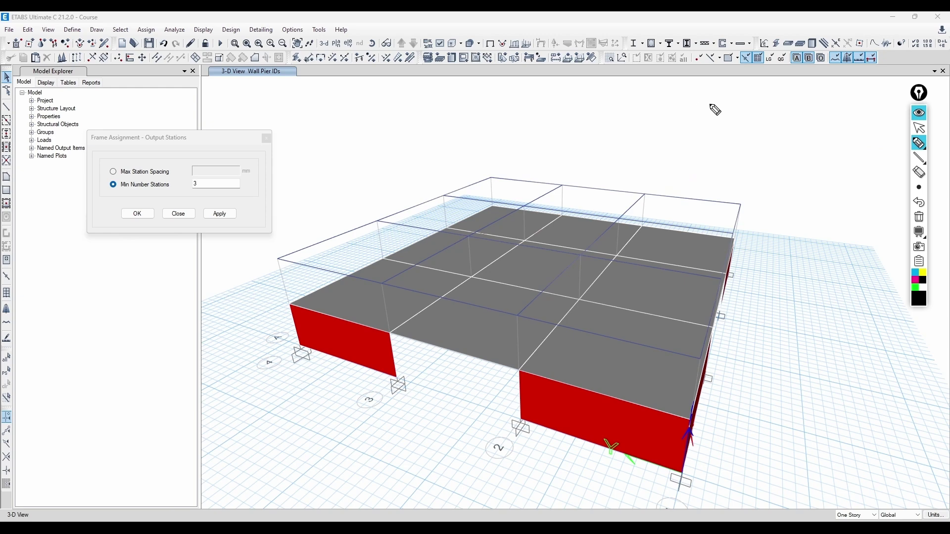
{"action": "left_click_drag", "start_coordinate": [706, 94], "coordinate": [719, 142]}
{"action": "mouse_move", "coordinate": [672, 94]}
{"action": "left_mouse_down"}
{"action": "mouse_move", "coordinate": [678, 160]}
{"action": "mouse_move", "coordinate": [656, 158]}
{"action": "left_mouse_up"}
{"action": "left_click_drag", "start_coordinate": [668, 154], "coordinate": [665, 157]}
{"action": "left_click_drag", "start_coordinate": [675, 155], "coordinate": [677, 160]}
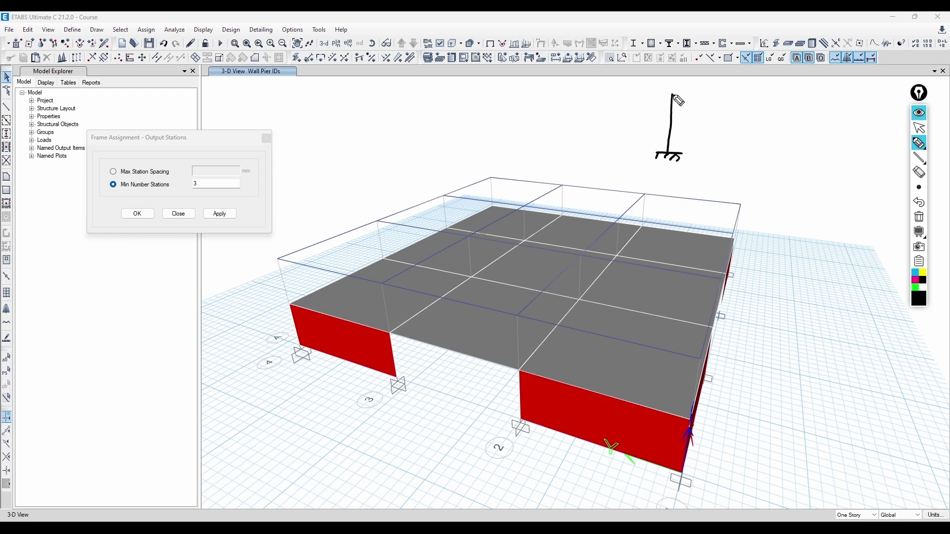
{"action": "mouse_move", "coordinate": [656, 92]}
{"action": "left_mouse_down"}
{"action": "mouse_move", "coordinate": [693, 94]}
{"action": "mouse_move", "coordinate": [663, 89]}
{"action": "left_mouse_up"}
{"action": "left_click_drag", "start_coordinate": [678, 85], "coordinate": [672, 91]}
{"action": "left_click_drag", "start_coordinate": [686, 87], "coordinate": [681, 93]}
{"action": "left_click_drag", "start_coordinate": [121, 192], "coordinate": [182, 189]}
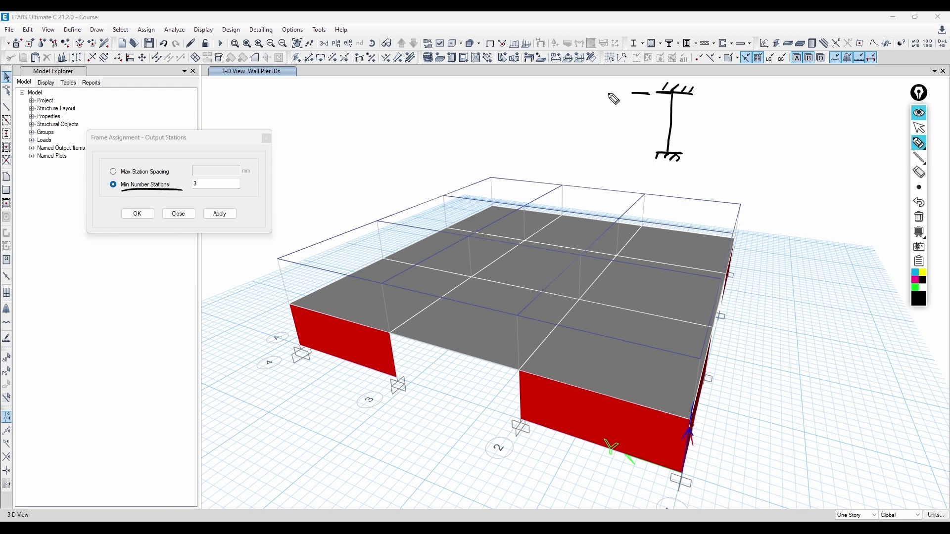
{"action": "left_click_drag", "start_coordinate": [598, 84], "coordinate": [600, 84]}
{"action": "left_click_drag", "start_coordinate": [667, 121], "coordinate": [678, 121]}
{"action": "left_click_drag", "start_coordinate": [601, 114], "coordinate": [610, 122]}
{"action": "left_click_drag", "start_coordinate": [604, 108], "coordinate": [608, 112]}
{"action": "left_click_drag", "start_coordinate": [662, 153], "coordinate": [684, 155]}
{"action": "mouse_move", "coordinate": [601, 143]}
{"action": "left_mouse_down"}
{"action": "mouse_move", "coordinate": [605, 157]}
{"action": "mouse_move", "coordinate": [609, 140]}
{"action": "left_mouse_up"}
{"action": "mouse_move", "coordinate": [710, 99]}
{"action": "left_mouse_down"}
{"action": "mouse_move", "coordinate": [723, 99]}
{"action": "mouse_move", "coordinate": [717, 119]}
{"action": "left_mouse_up"}
{"action": "mouse_move", "coordinate": [713, 119]}
{"action": "left_mouse_down"}
{"action": "mouse_move", "coordinate": [724, 118]}
{"action": "mouse_move", "coordinate": [718, 147]}
{"action": "left_mouse_up"}
{"action": "left_click_drag", "start_coordinate": [713, 148], "coordinate": [728, 139]}
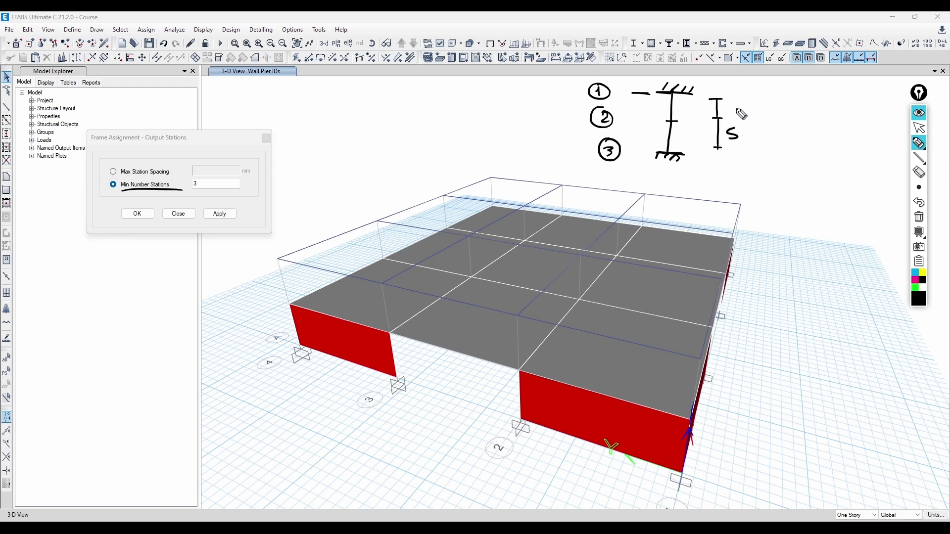
{"action": "left_click_drag", "start_coordinate": [740, 103], "coordinate": [732, 113]}
Enter 10 as the minimum number of stations and annotate a second member labelled 10m with closely spaced station marks
{"action": "left_click", "coordinate": [919, 128]}
{"action": "double_click", "coordinate": [225, 183]}
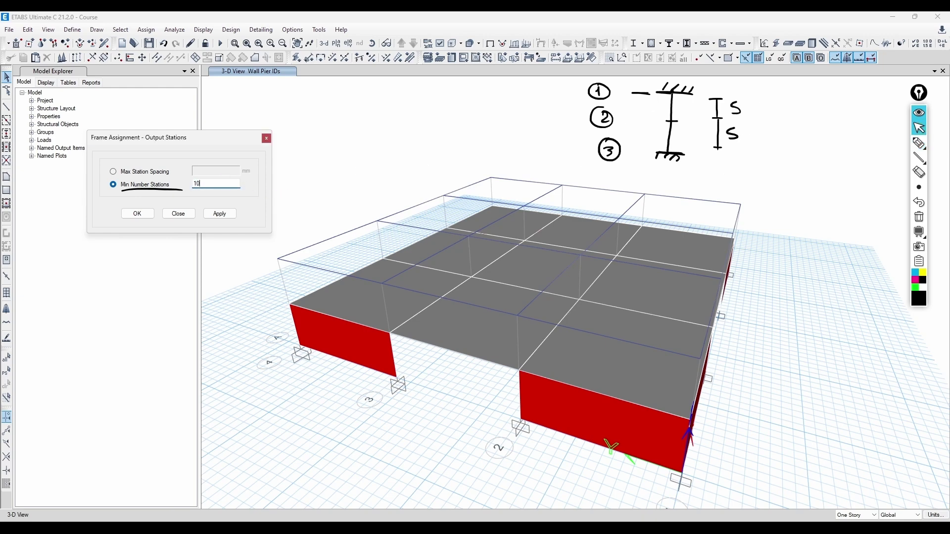
{"action": "left_click", "coordinate": [920, 143]}
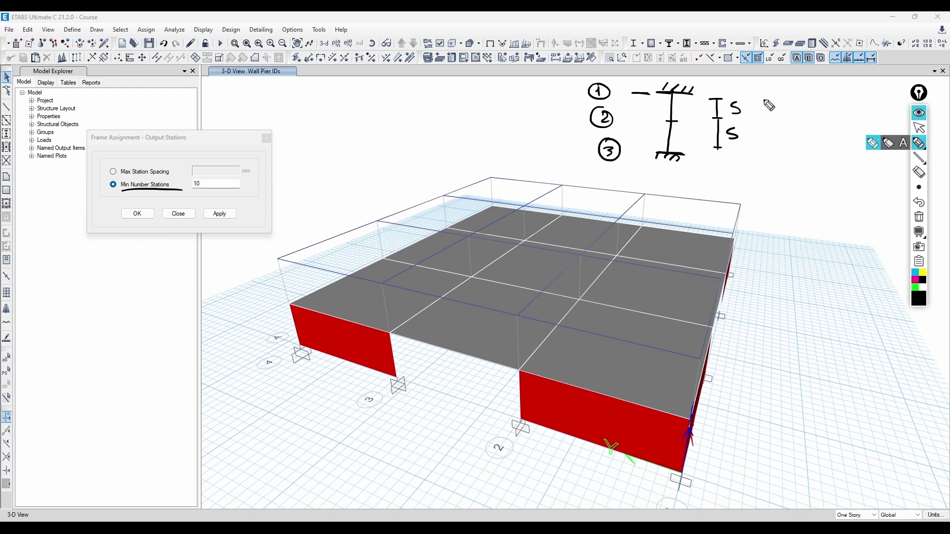
{"action": "left_click_drag", "start_coordinate": [765, 94], "coordinate": [760, 151]}
{"action": "left_click_drag", "start_coordinate": [753, 152], "coordinate": [765, 150]}
{"action": "left_click_drag", "start_coordinate": [764, 93], "coordinate": [815, 118]}
{"action": "left_click_drag", "start_coordinate": [826, 109], "coordinate": [823, 110]}
{"action": "left_click_drag", "start_coordinate": [829, 118], "coordinate": [842, 115]}
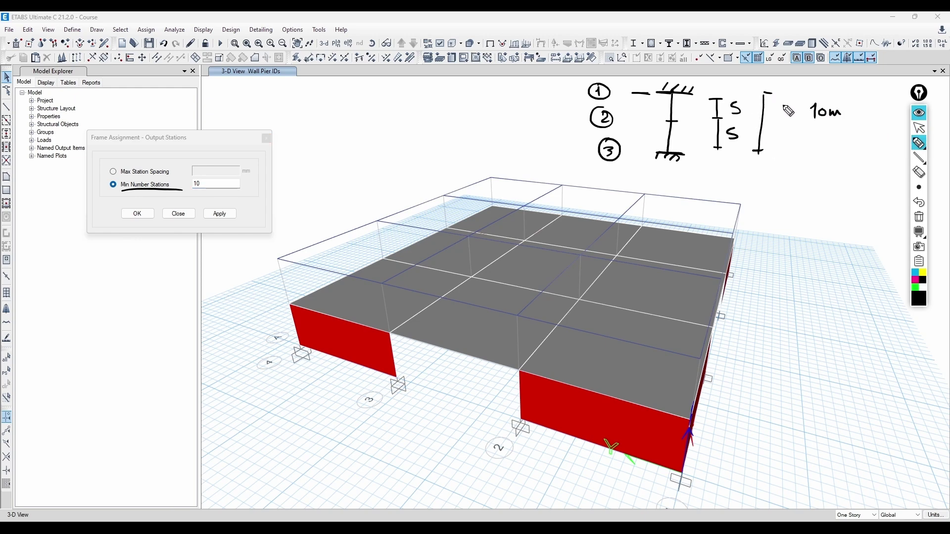
{"action": "left_click_drag", "start_coordinate": [775, 136], "coordinate": [783, 135]}
{"action": "left_click_drag", "start_coordinate": [776, 143], "coordinate": [784, 143]}
{"action": "mouse_move", "coordinate": [666, 106]}
{"action": "left_mouse_down"}
{"action": "mouse_move", "coordinate": [676, 105]}
{"action": "mouse_move", "coordinate": [638, 89]}
{"action": "mouse_move", "coordinate": [686, 105]}
{"action": "mouse_move", "coordinate": [667, 130]}
{"action": "mouse_move", "coordinate": [679, 119]}
{"action": "left_mouse_up"}
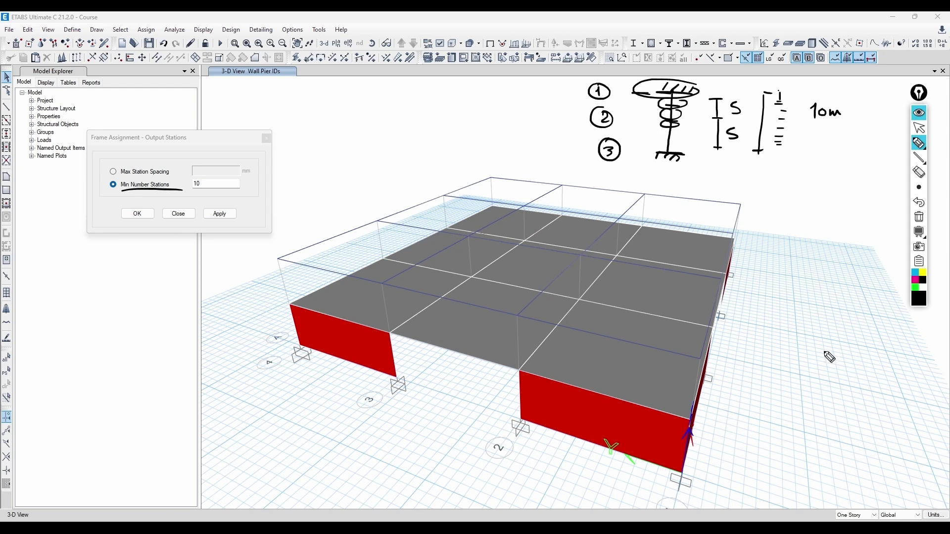
Erase all annotations and close the output stations assignment without applying it
{"action": "left_click", "coordinate": [919, 218]}
{"action": "left_click", "coordinate": [919, 127]}
{"action": "left_click", "coordinate": [267, 138]}
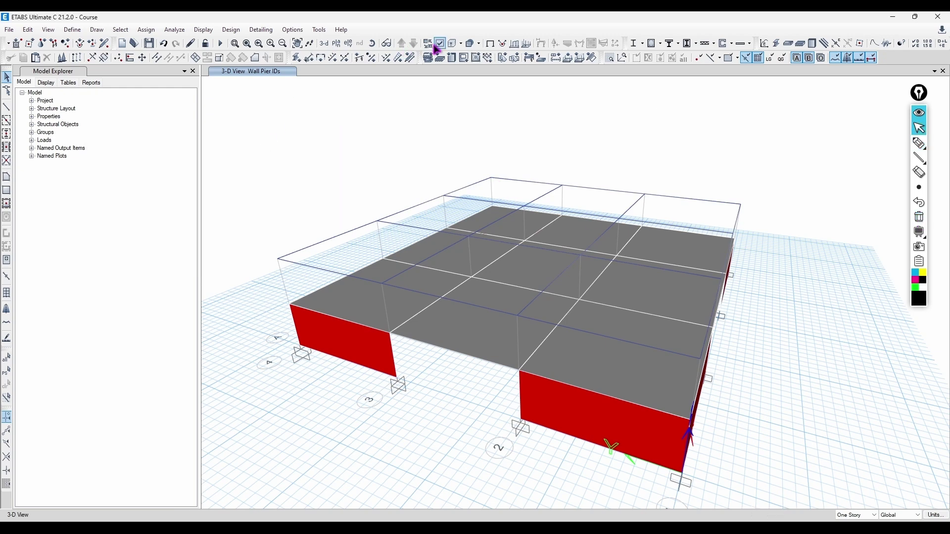
Turn on the display of frame output stations and examine the station labels on the columns and Story2 beams
{"action": "left_click", "coordinate": [438, 45]}
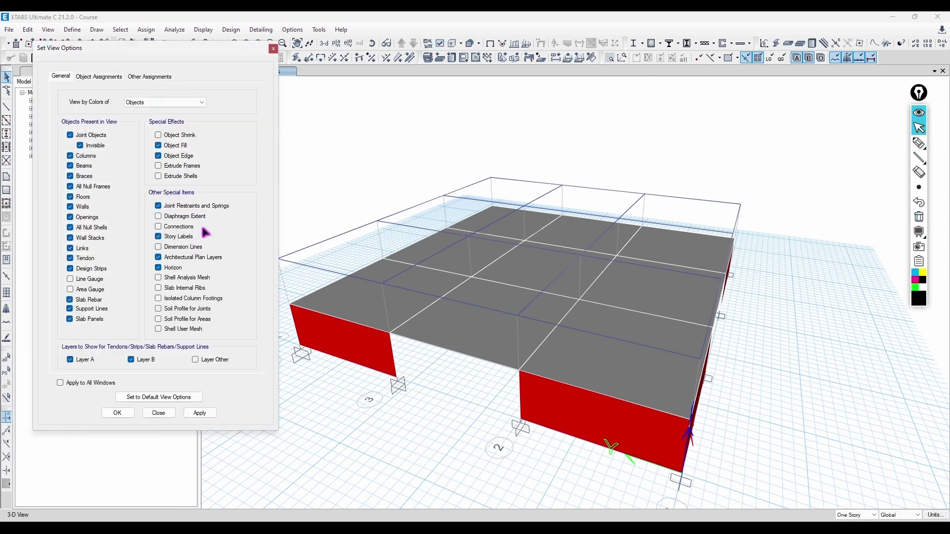
{"action": "left_click", "coordinate": [100, 76]}
{"action": "left_click", "coordinate": [199, 413]}
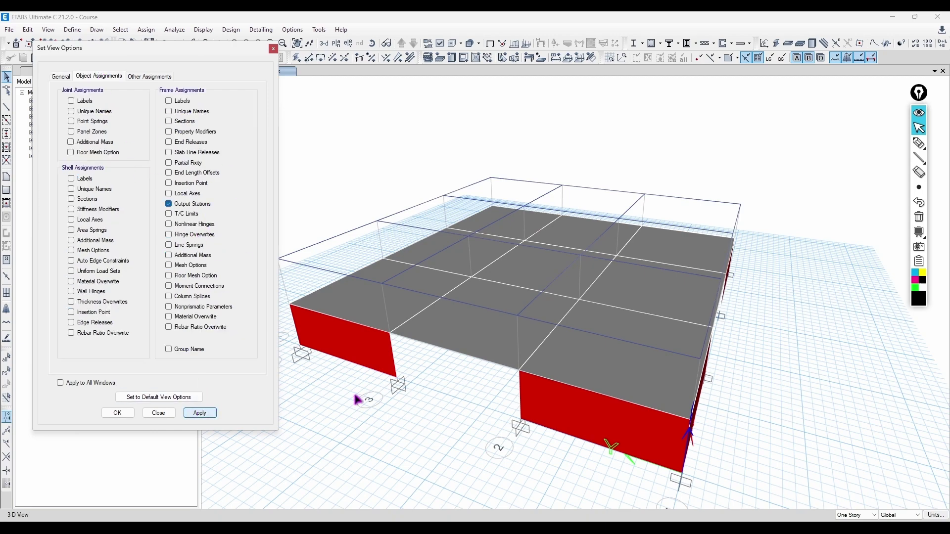
{"action": "scroll", "coordinate": [504, 477], "scroll_direction": "up", "scroll_amount": 5}
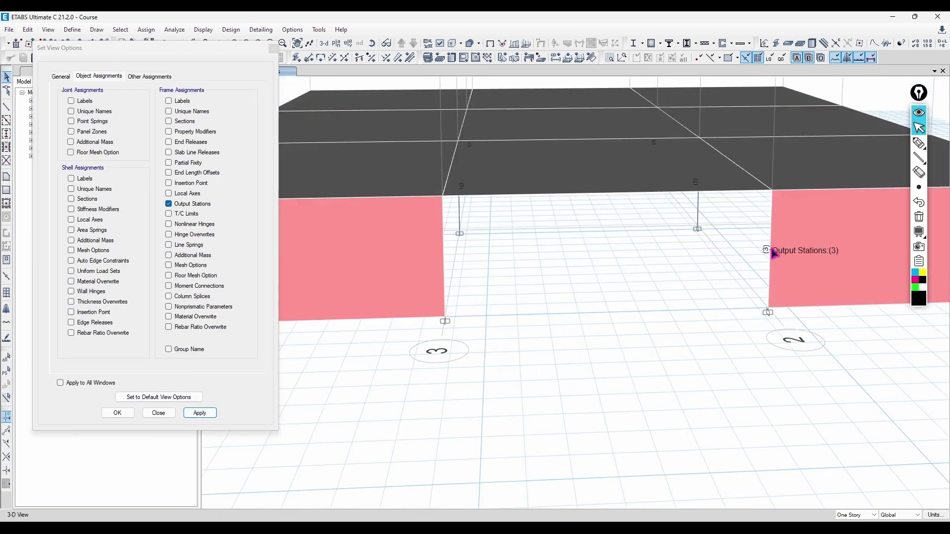
{"action": "scroll", "coordinate": [710, 277], "scroll_direction": "down", "scroll_amount": 3}
{"action": "middle_click_drag", "start_coordinate": [516, 195], "coordinate": [563, 374]}
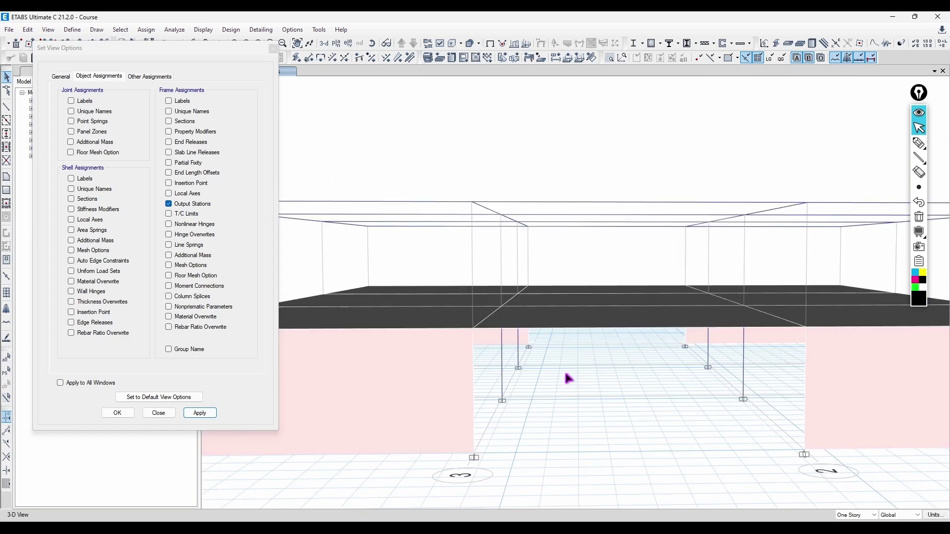
{"action": "middle_click_drag", "start_coordinate": [397, 204], "coordinate": [564, 214]}
{"action": "middle_click_drag", "start_coordinate": [436, 203], "coordinate": [577, 209]}
Annotate the Story2 beam between grids 2 and 3 with freehand diagram curves and station marks, undoing the first curve
{"action": "left_click", "coordinate": [919, 143]}
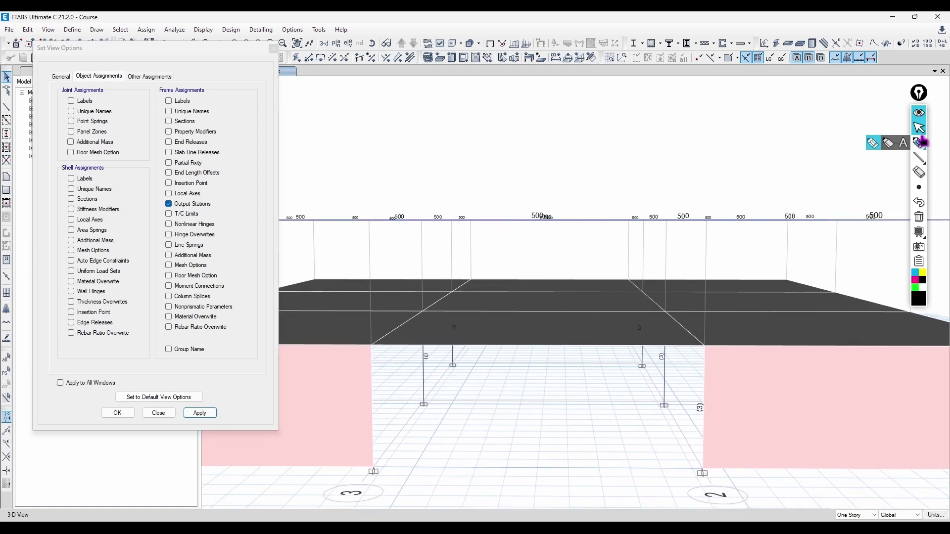
{"action": "mouse_move", "coordinate": [376, 227]}
{"action": "left_mouse_down"}
{"action": "mouse_move", "coordinate": [562, 244]}
{"action": "mouse_move", "coordinate": [597, 226]}
{"action": "left_mouse_up"}
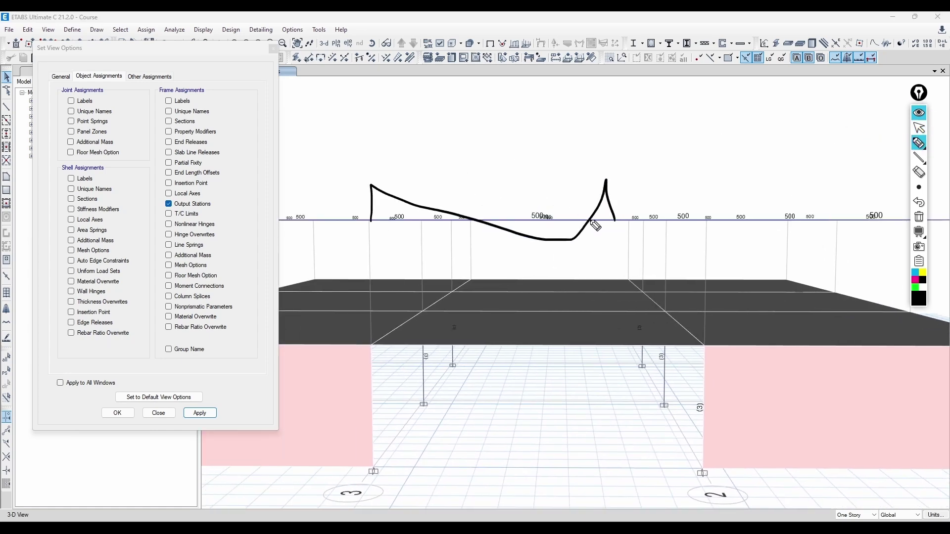
{"action": "key", "text": "ctrl+z"}
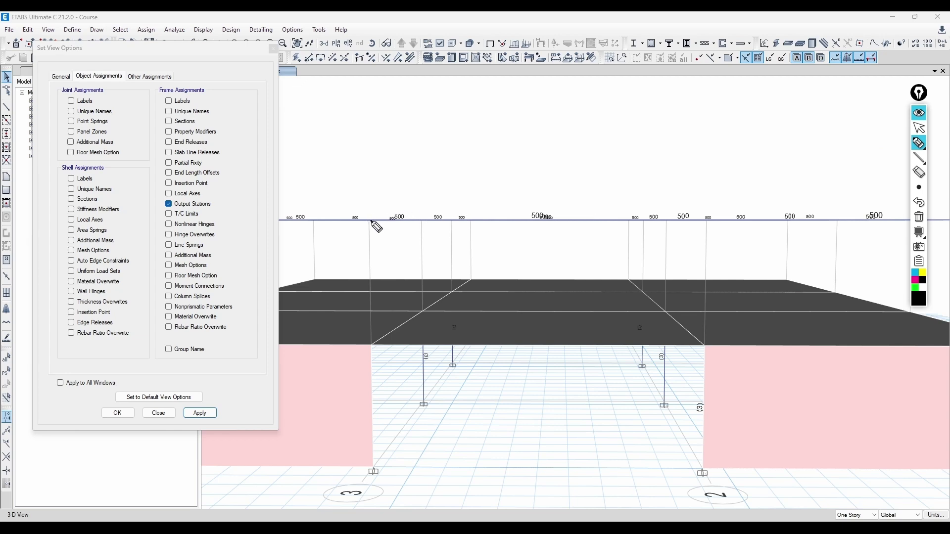
{"action": "left_click_drag", "start_coordinate": [372, 221], "coordinate": [644, 238]}
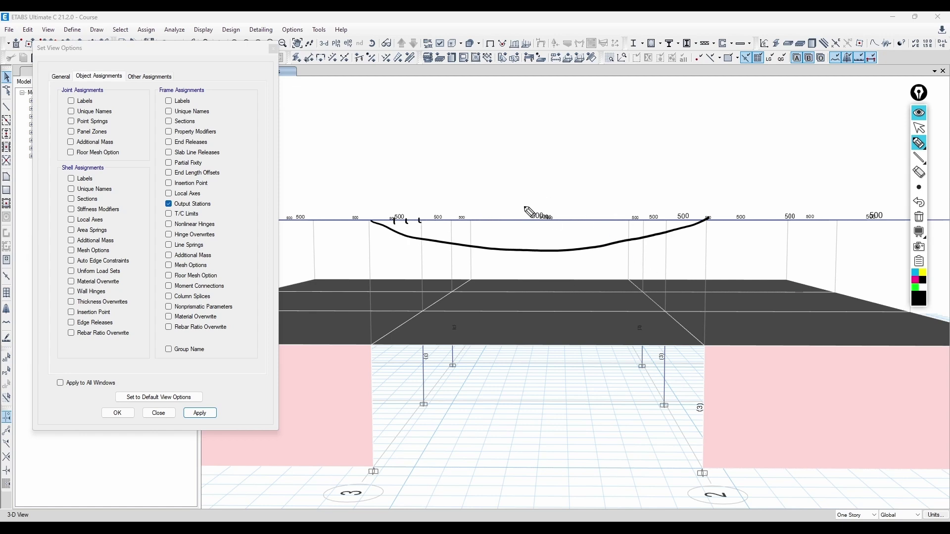
{"action": "key", "text": "ctrl+shift+7"}
{"action": "left_click_drag", "start_coordinate": [378, 194], "coordinate": [702, 201]}
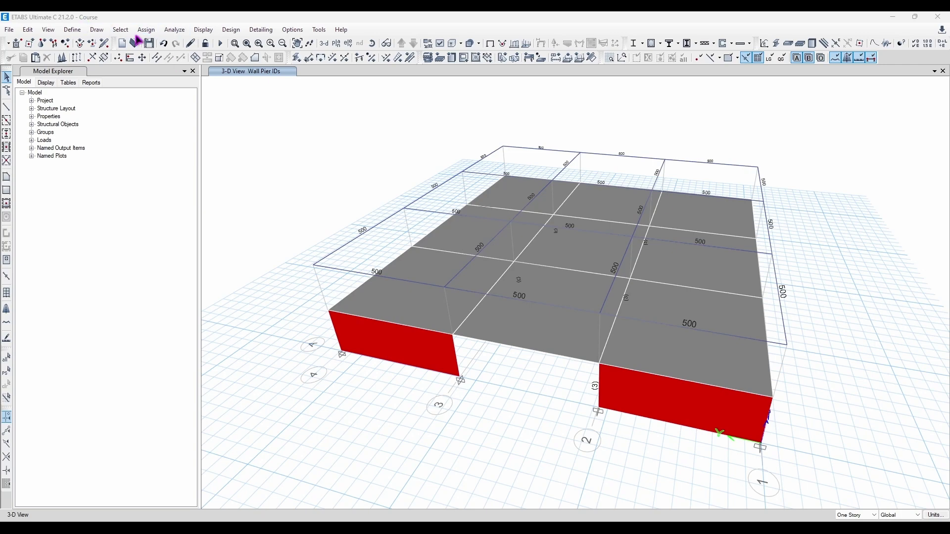
Open the slab section assignment, select the Story1 slab panel between grids 2 and 3 next to grid A, and check its assigned properties
{"action": "left_click", "coordinate": [146, 30]}
{"action": "mouse_move", "coordinate": [164, 67]}
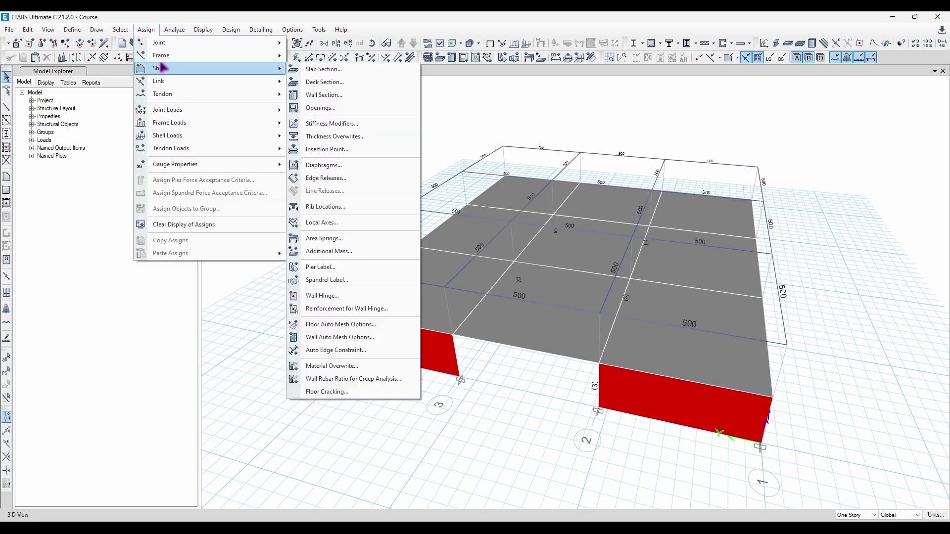
{"action": "left_click", "coordinate": [343, 69]}
{"action": "left_click_drag", "start_coordinate": [489, 157], "coordinate": [213, 143]}
{"action": "left_click", "coordinate": [584, 301]}
{"action": "right_click", "coordinate": [584, 300]}
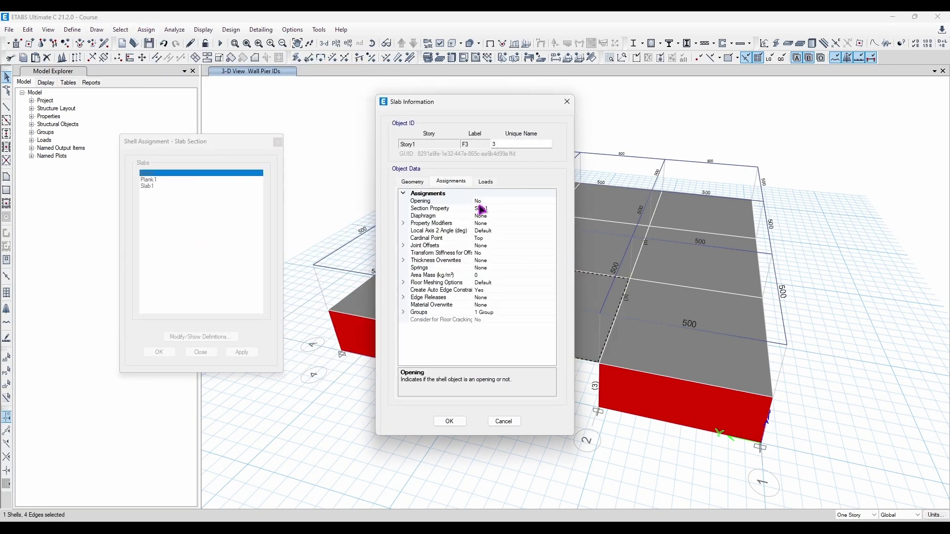
{"action": "left_click", "coordinate": [557, 112]}
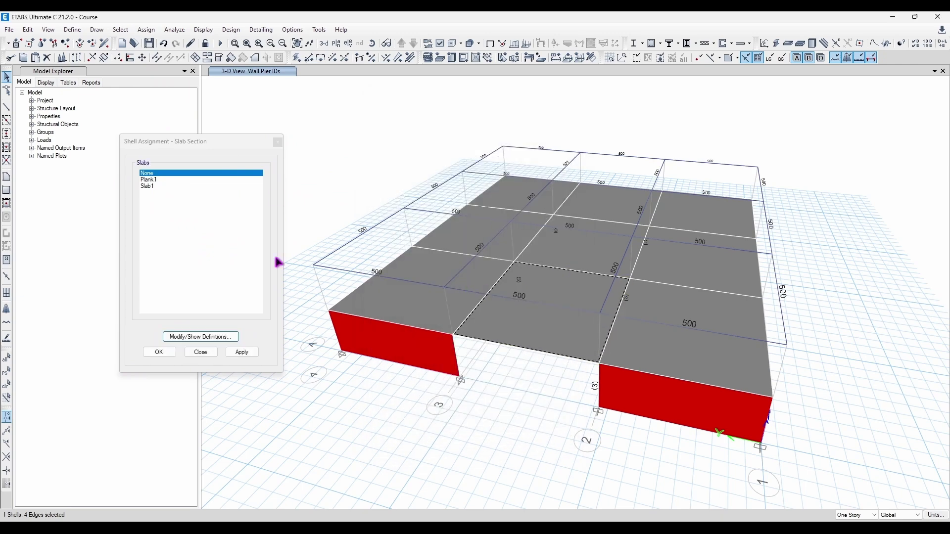
Assign the Plank1 slab section to the selected Story1 slab panel
{"action": "left_click", "coordinate": [158, 180]}
{"action": "left_click", "coordinate": [65, 27]}
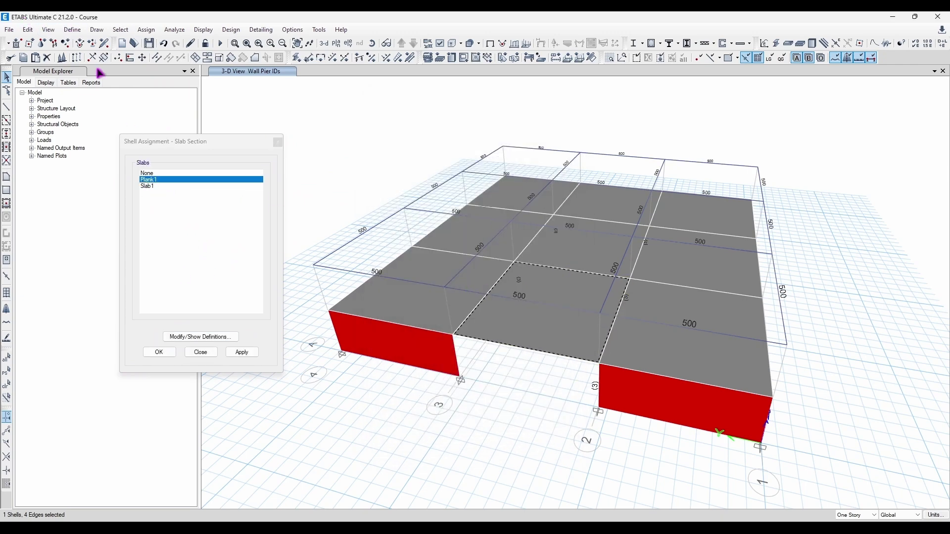
{"action": "left_click", "coordinate": [242, 352]}
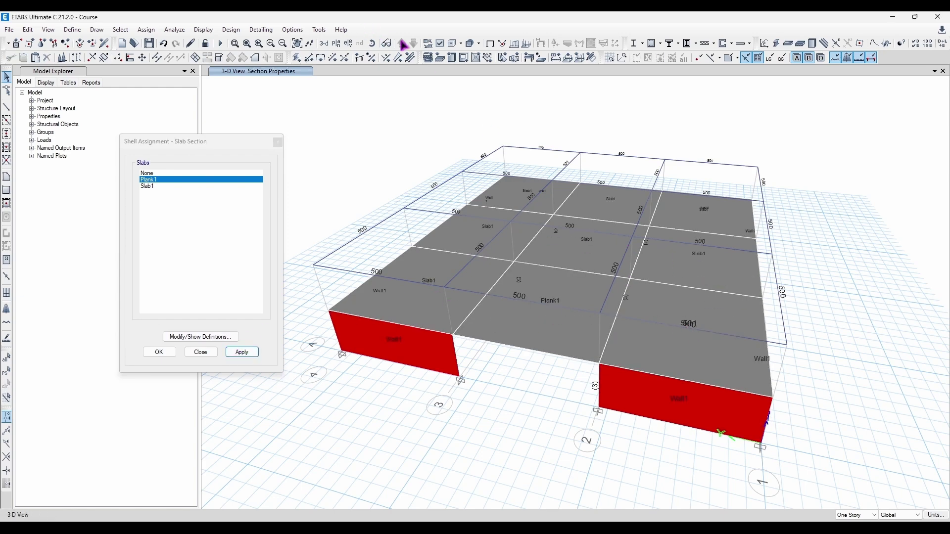
Turn off the display of frame output stations and close the slab section assignment
{"action": "left_click", "coordinate": [440, 43]}
{"action": "left_click", "coordinate": [114, 77]}
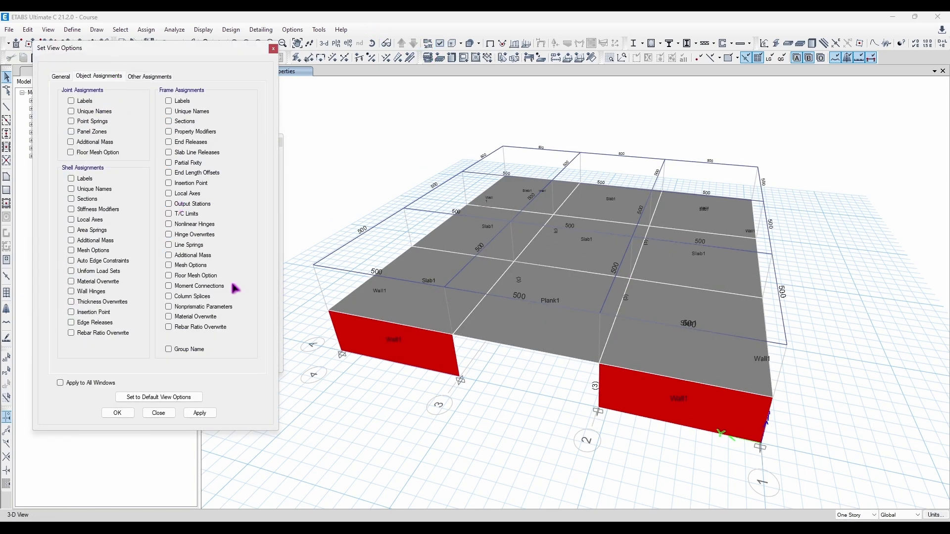
{"action": "left_click", "coordinate": [118, 413]}
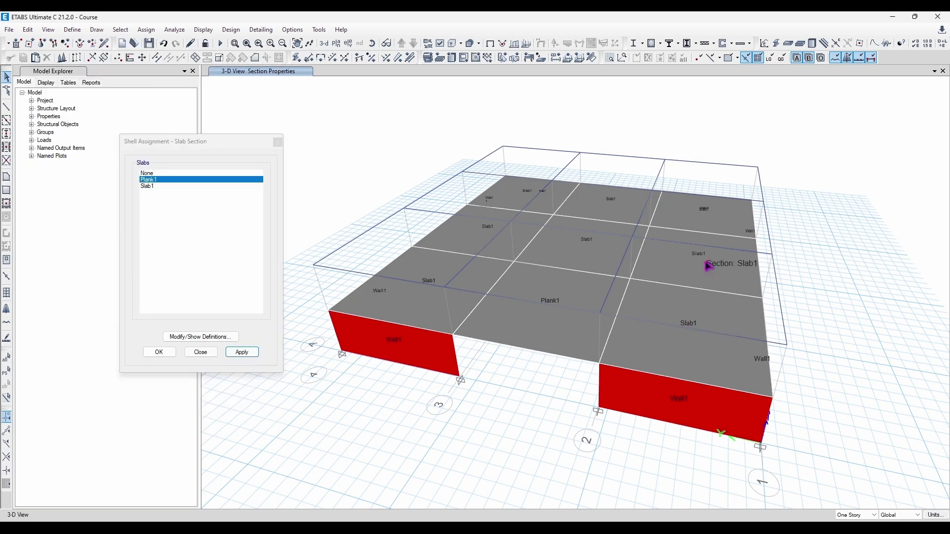
{"action": "left_click", "coordinate": [278, 142]}
Open the deck section assignment to review the available decks and close it without applying
{"action": "left_click", "coordinate": [146, 30]}
{"action": "mouse_move", "coordinate": [252, 70]}
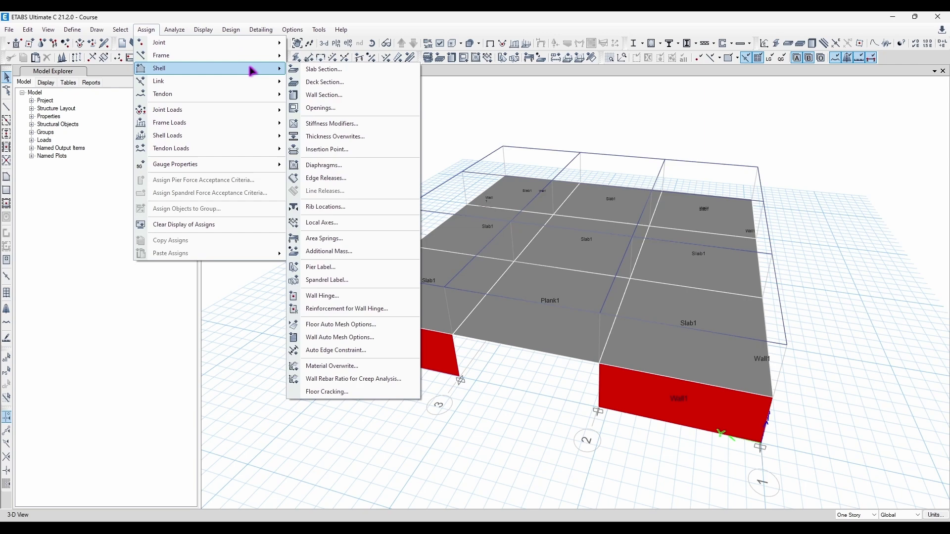
{"action": "left_click", "coordinate": [326, 81]}
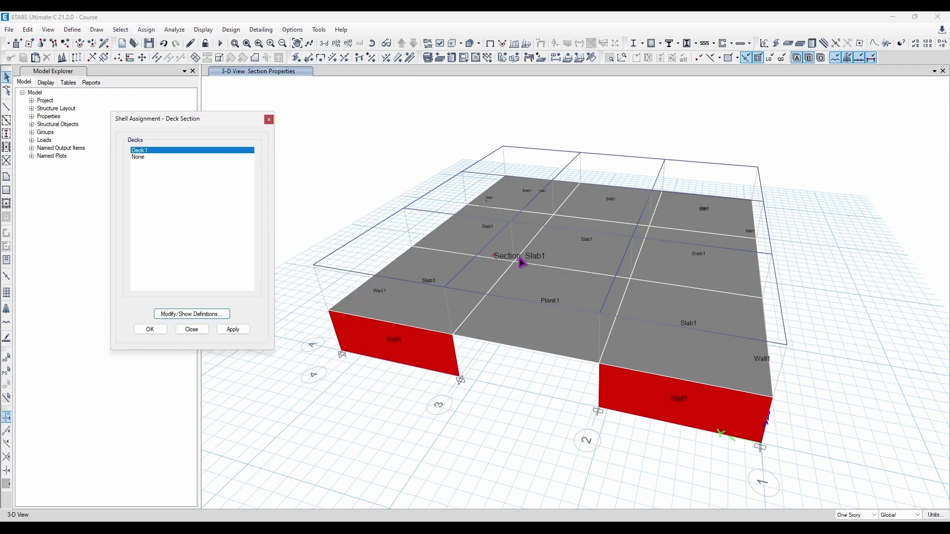
{"action": "left_click", "coordinate": [268, 119]}
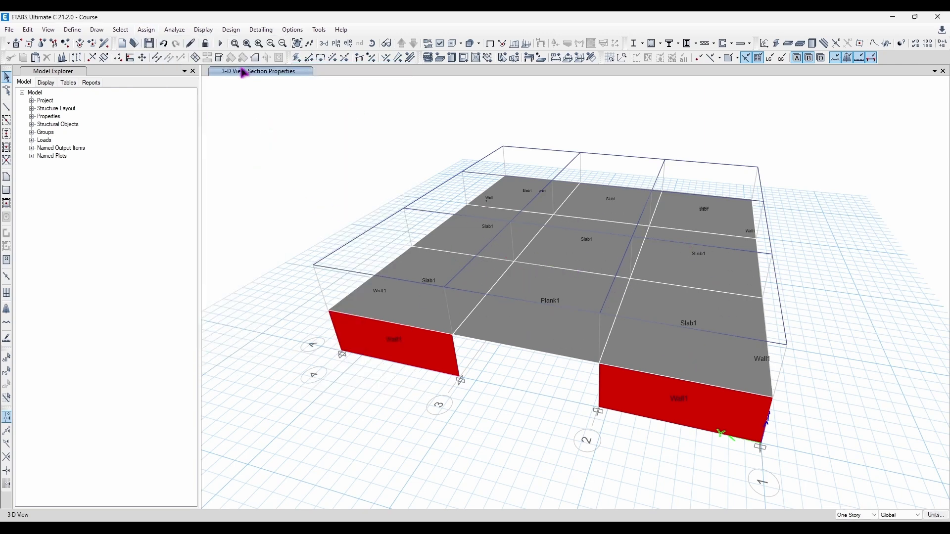
Assign the Wall5 section to the two Story1 walls along grid A and check the wall section labels
{"action": "left_click", "coordinate": [146, 29]}
{"action": "mouse_move", "coordinate": [187, 73]}
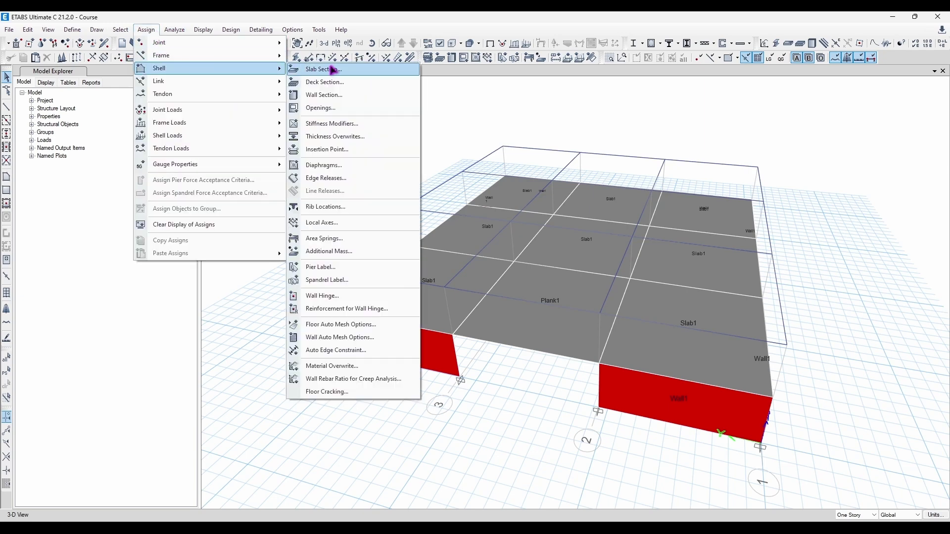
{"action": "left_click", "coordinate": [343, 94]}
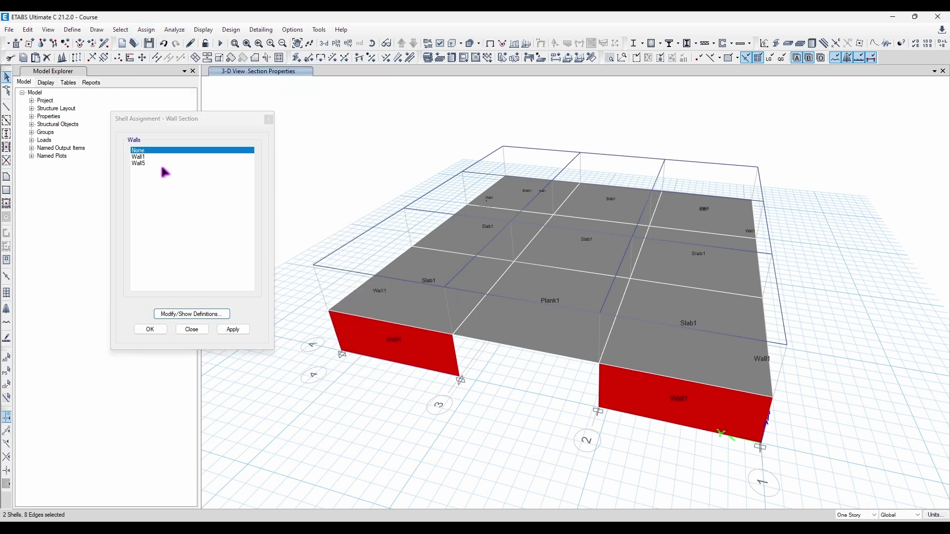
{"action": "left_click", "coordinate": [141, 163]}
{"action": "left_click", "coordinate": [233, 329]}
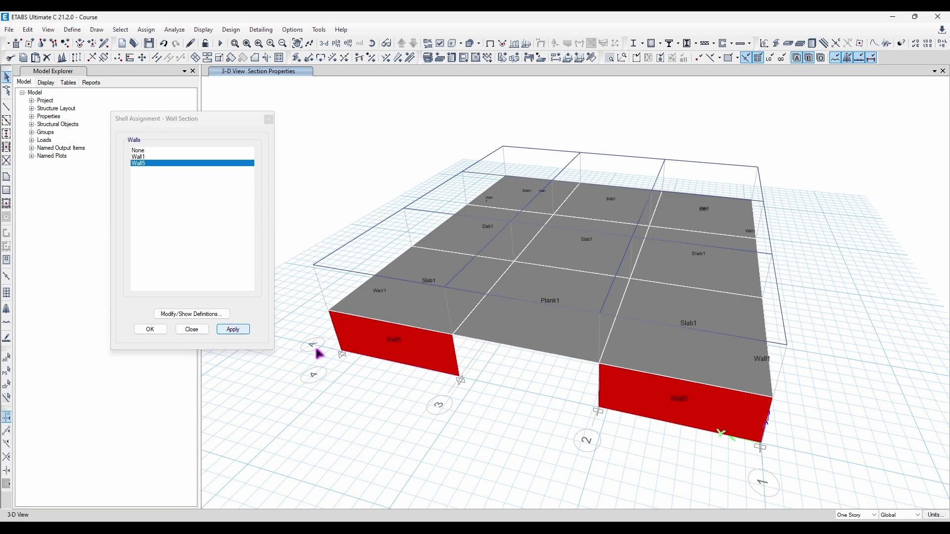
{"action": "middle_click_drag", "start_coordinate": [708, 369], "coordinate": [634, 337], "text": "shift"}
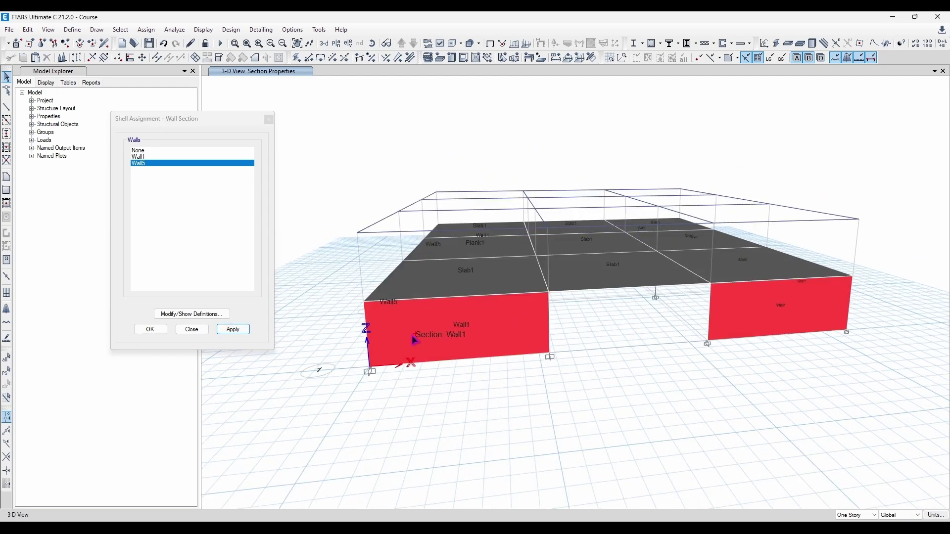
{"action": "middle_click_drag", "start_coordinate": [512, 324], "coordinate": [738, 378], "text": "shift"}
{"action": "middle_click_drag", "start_coordinate": [752, 332], "coordinate": [665, 372], "text": "shift"}
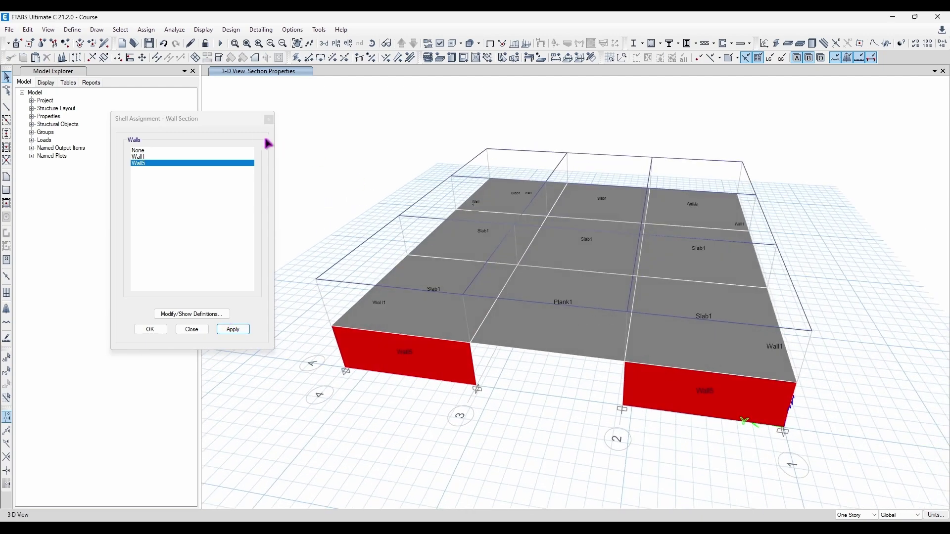
{"action": "left_click", "coordinate": [269, 119]}
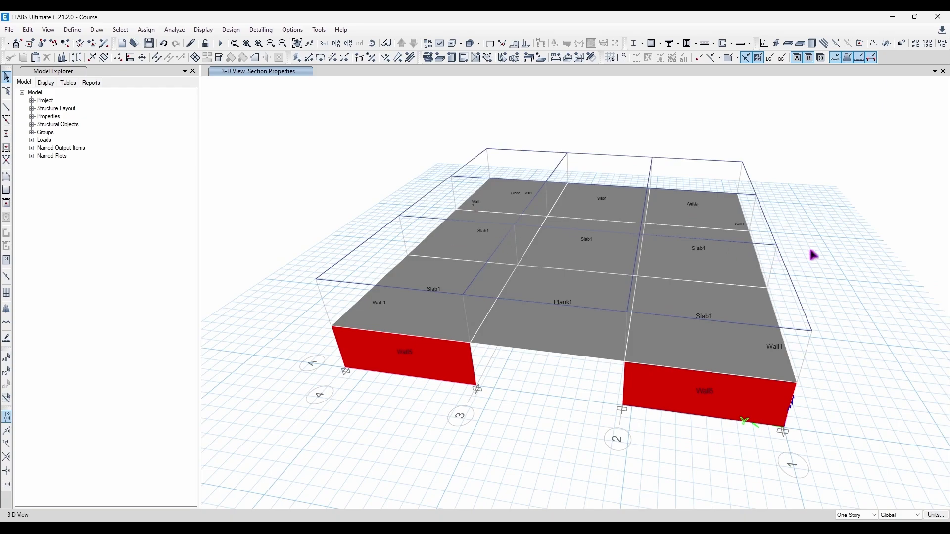
Assign the Opening type to the central Story1 slab panel with the shell openings assignment, and undo it
{"action": "middle_click_drag", "start_coordinate": [813, 255], "coordinate": [491, 187], "text": "shift"}
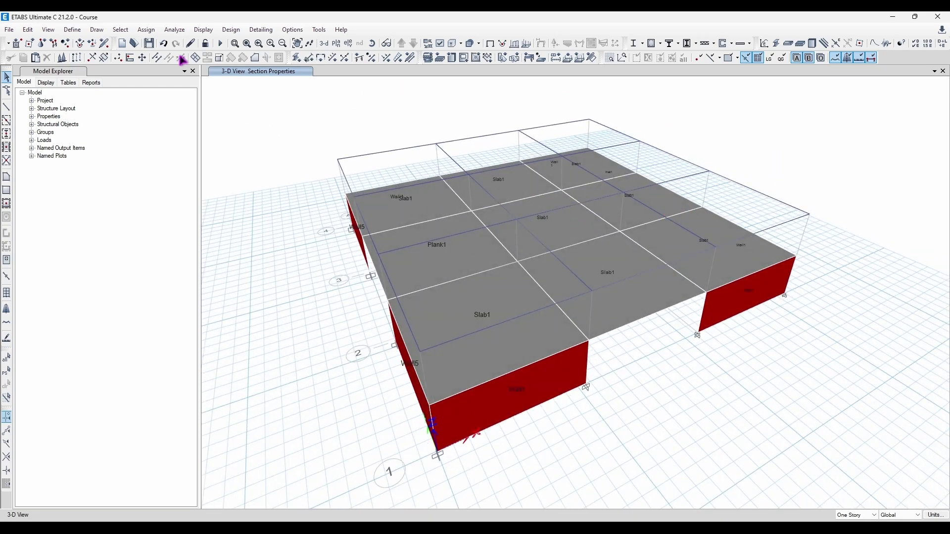
{"action": "middle_click_drag", "start_coordinate": [394, 284], "coordinate": [453, 271], "text": "shift"}
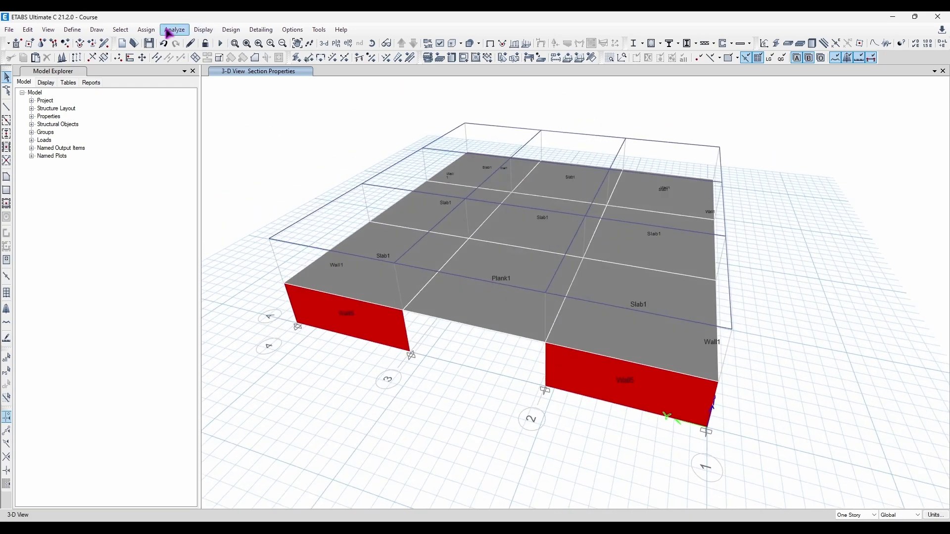
{"action": "left_click", "coordinate": [146, 29]}
{"action": "mouse_move", "coordinate": [227, 68]}
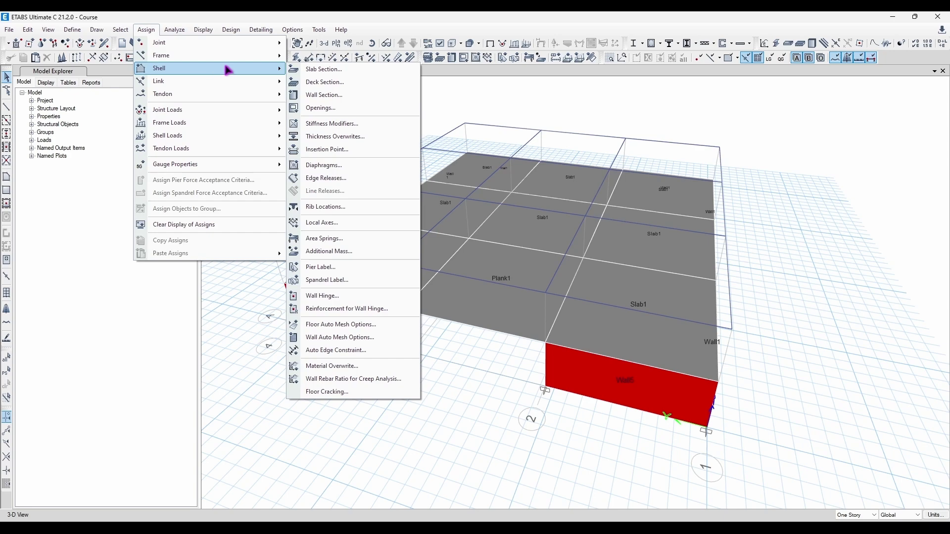
{"action": "left_click", "coordinate": [364, 108]}
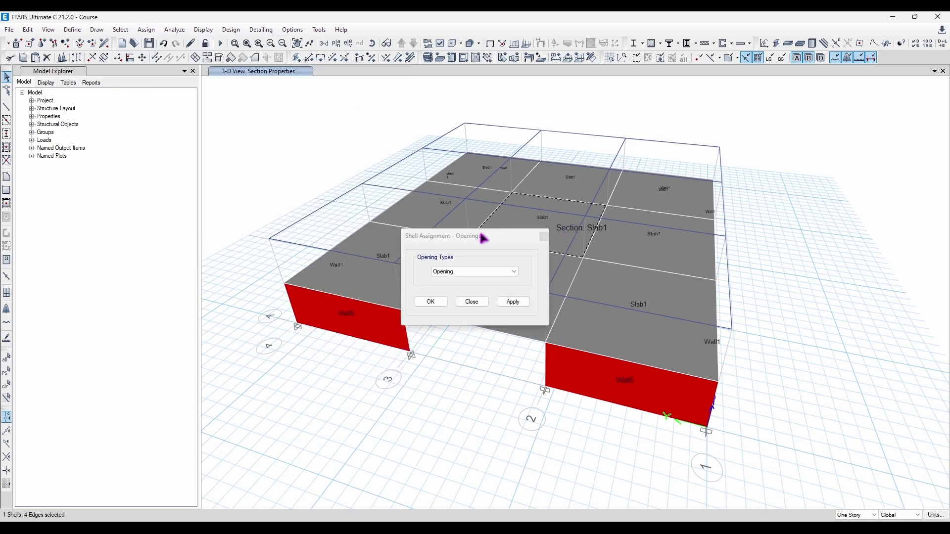
{"action": "left_click_drag", "start_coordinate": [483, 237], "coordinate": [289, 228]}
{"action": "left_click", "coordinate": [540, 233]}
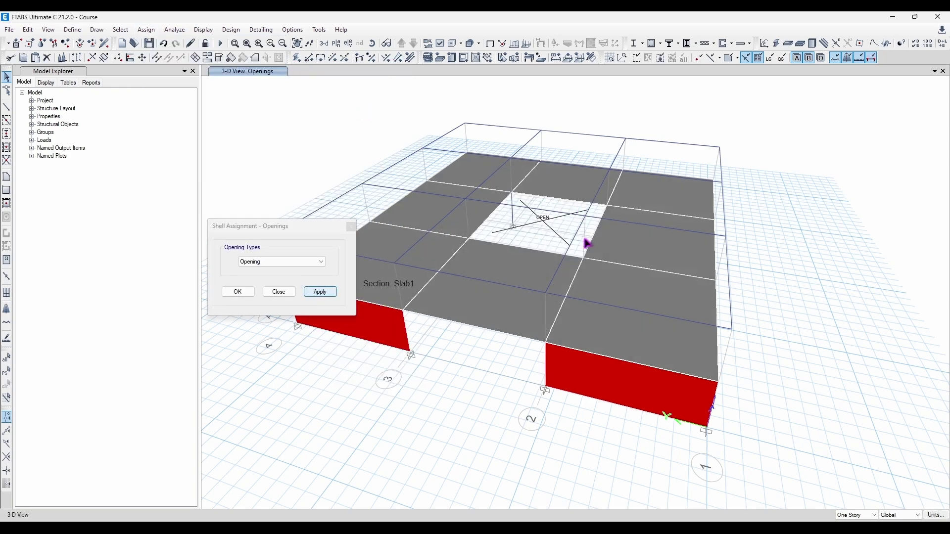
{"action": "left_click", "coordinate": [351, 226]}
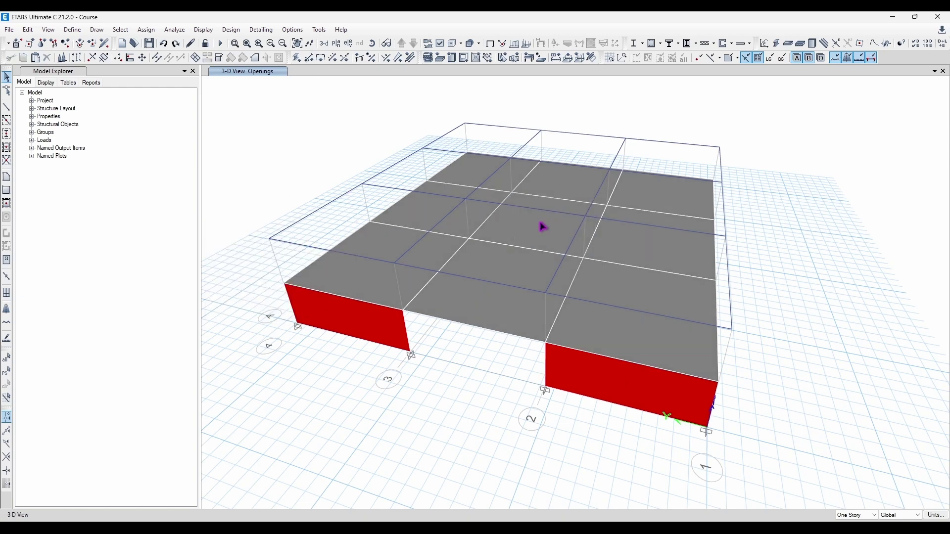
Set Opening to Yes in the slab information of the central Story1 slab panel
{"action": "right_click", "coordinate": [543, 225]}
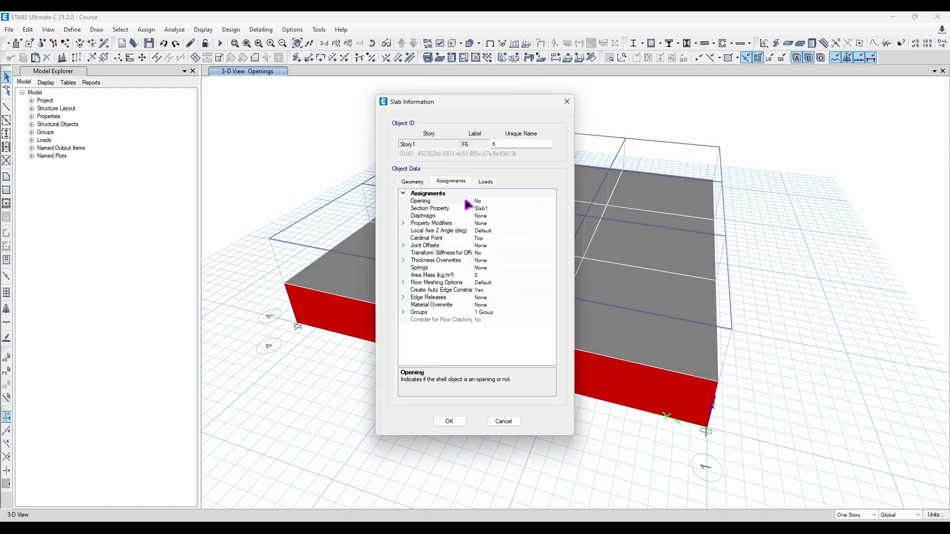
{"action": "left_click", "coordinate": [478, 201]}
{"action": "left_click", "coordinate": [552, 201]}
{"action": "left_click", "coordinate": [494, 215]}
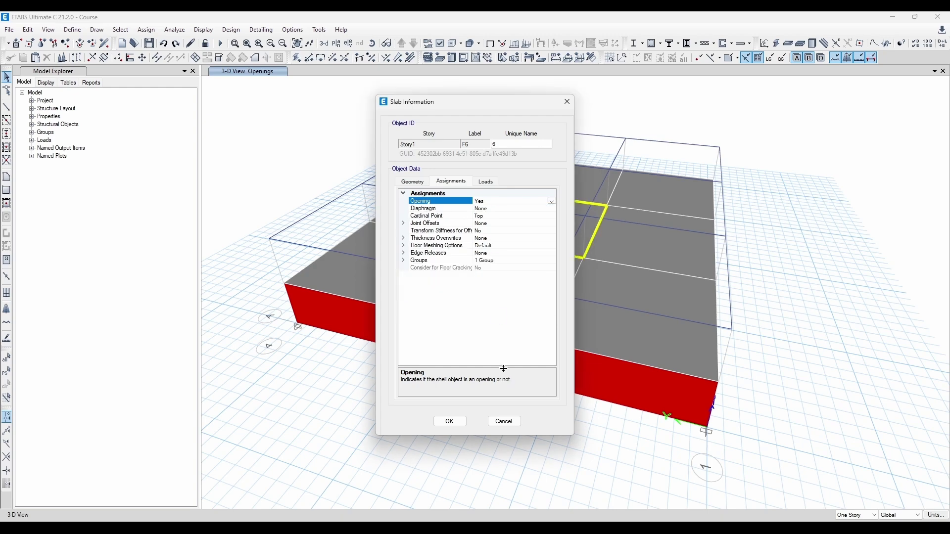
{"action": "left_click", "coordinate": [450, 421]}
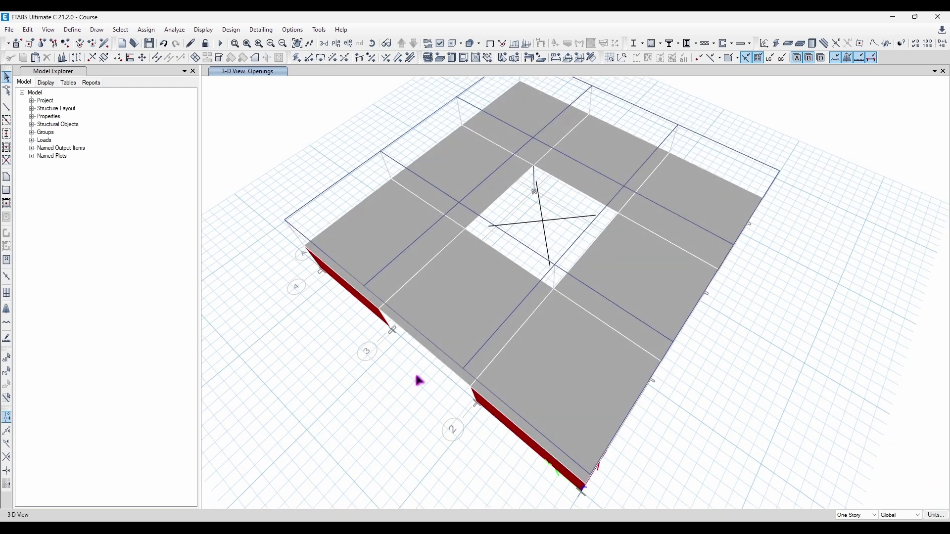
Open the shell stiffness modifiers assignment to review its modifiers and close it without applying
{"action": "left_click", "coordinate": [146, 30]}
{"action": "mouse_move", "coordinate": [272, 71]}
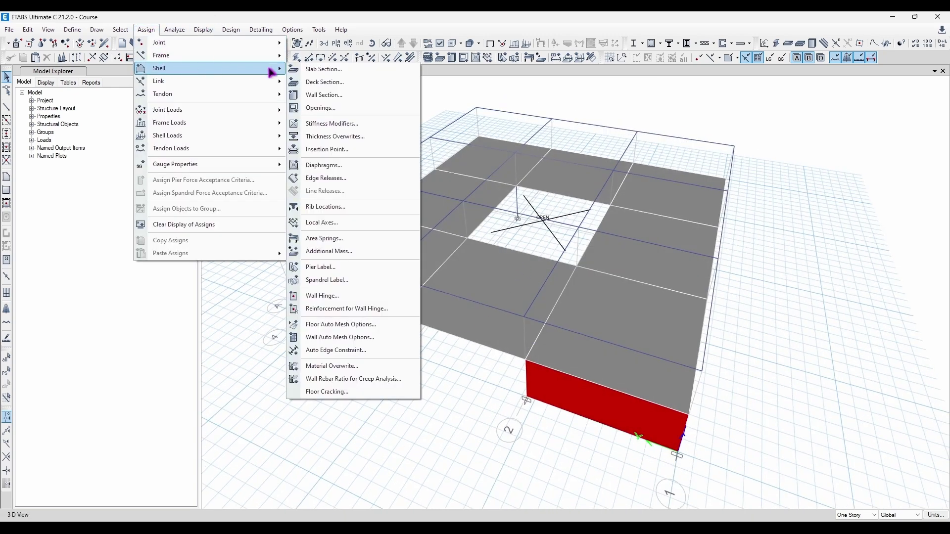
{"action": "left_click", "coordinate": [350, 127]}
{"action": "left_click_drag", "start_coordinate": [249, 157], "coordinate": [224, 138]}
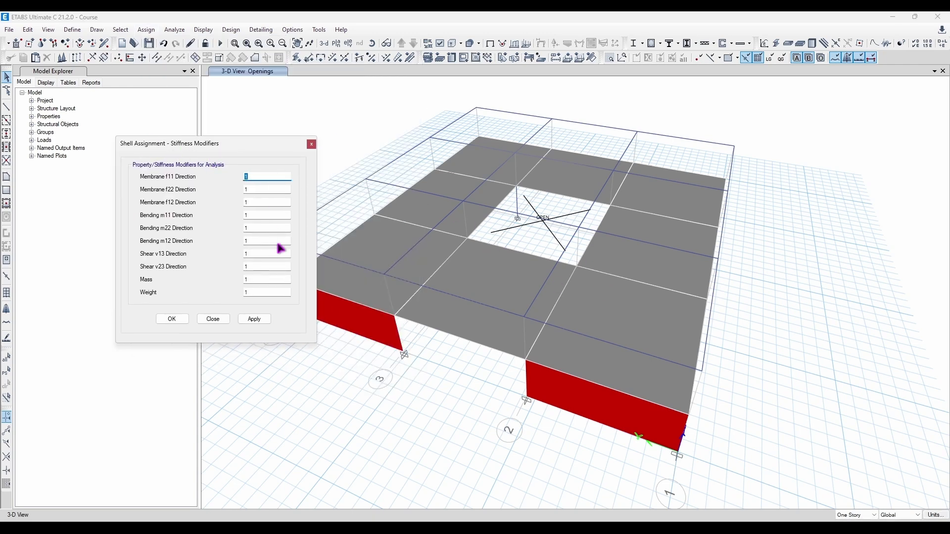
{"action": "left_click", "coordinate": [312, 145]}
Open the shell thickness overwrites assignment, select the Story1 slab panels near grid A, and close it without applying
{"action": "left_click", "coordinate": [146, 30]}
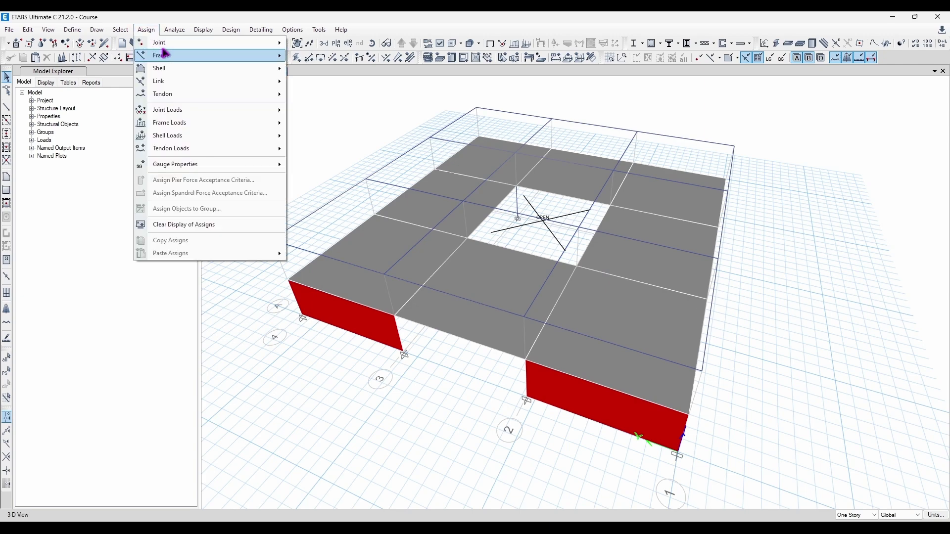
{"action": "mouse_move", "coordinate": [272, 72]}
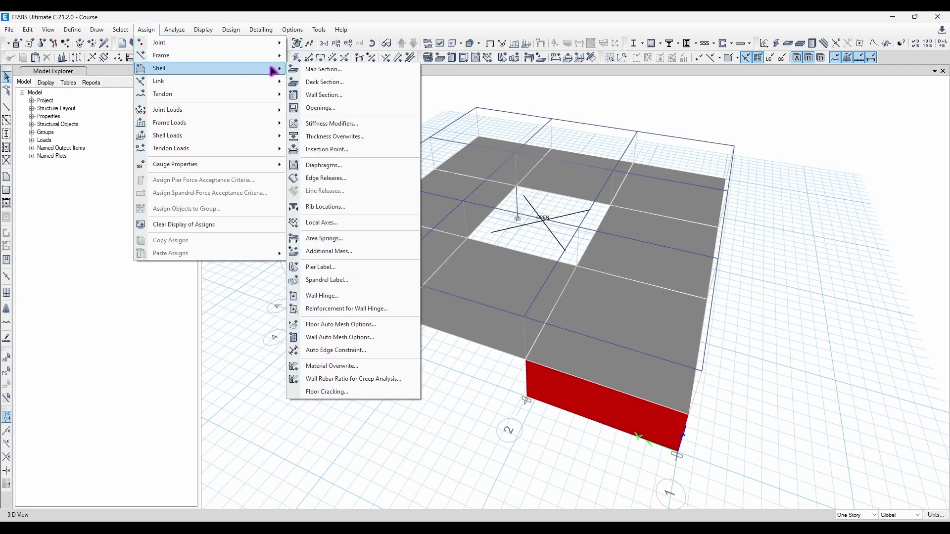
{"action": "left_click", "coordinate": [365, 137]}
{"action": "left_click_drag", "start_coordinate": [370, 187], "coordinate": [173, 163]}
{"action": "left_click", "coordinate": [535, 292]}
{"action": "middle_click_drag", "start_coordinate": [472, 296], "coordinate": [630, 325]}
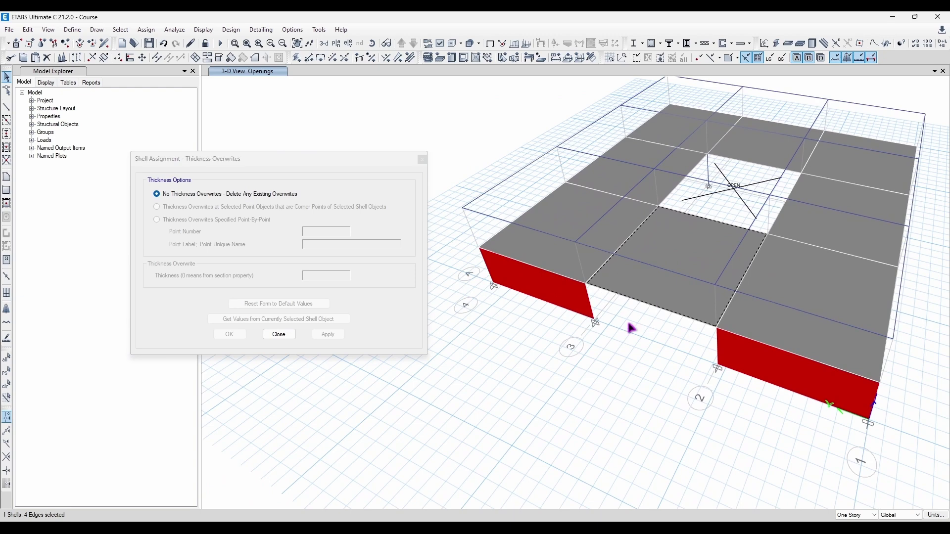
{"action": "left_click", "coordinate": [570, 227]}
{"action": "left_click", "coordinate": [421, 162]}
Check the section property in the information of the Story1 wall beside the selected slab panel
{"action": "right_click", "coordinate": [562, 215]}
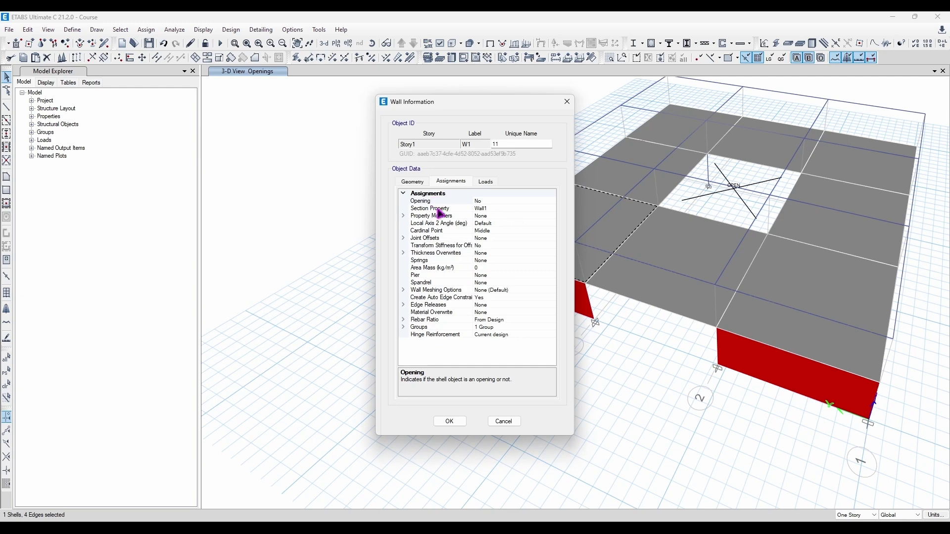
{"action": "left_click", "coordinate": [439, 210]}
{"action": "left_click", "coordinate": [567, 103]}
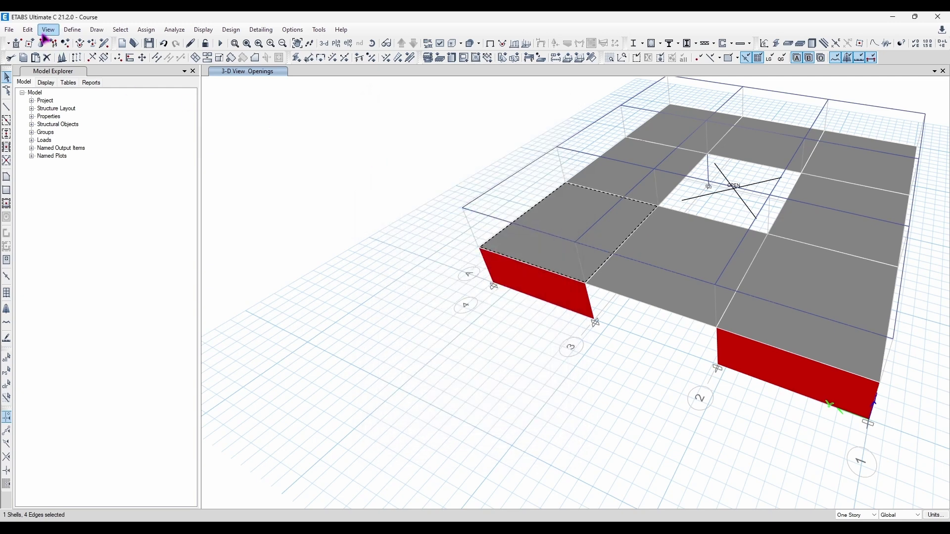
Open the Slab1 section definition, check its thickness, and close the slab properties
{"action": "left_click", "coordinate": [72, 30]}
{"action": "mouse_move", "coordinate": [145, 63]}
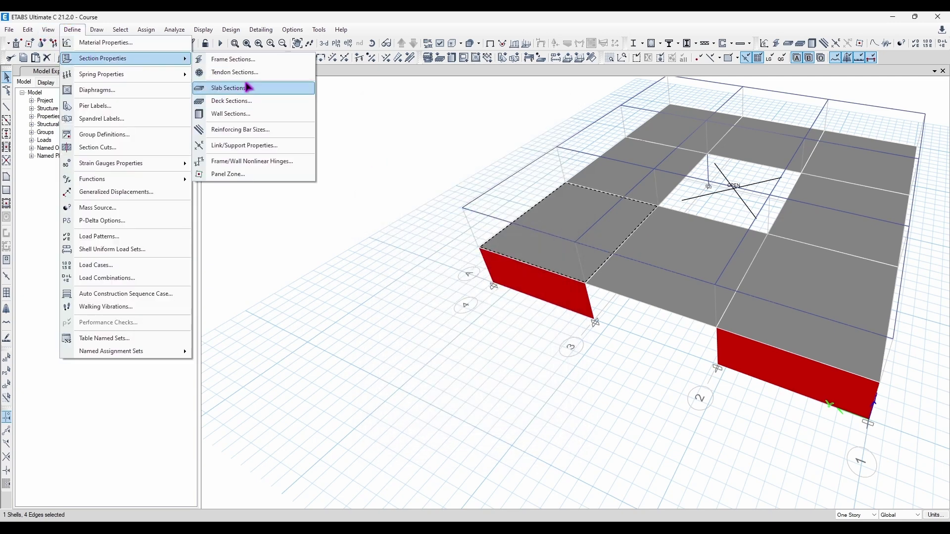
{"action": "left_click", "coordinate": [231, 88]}
{"action": "double_click", "coordinate": [426, 239]}
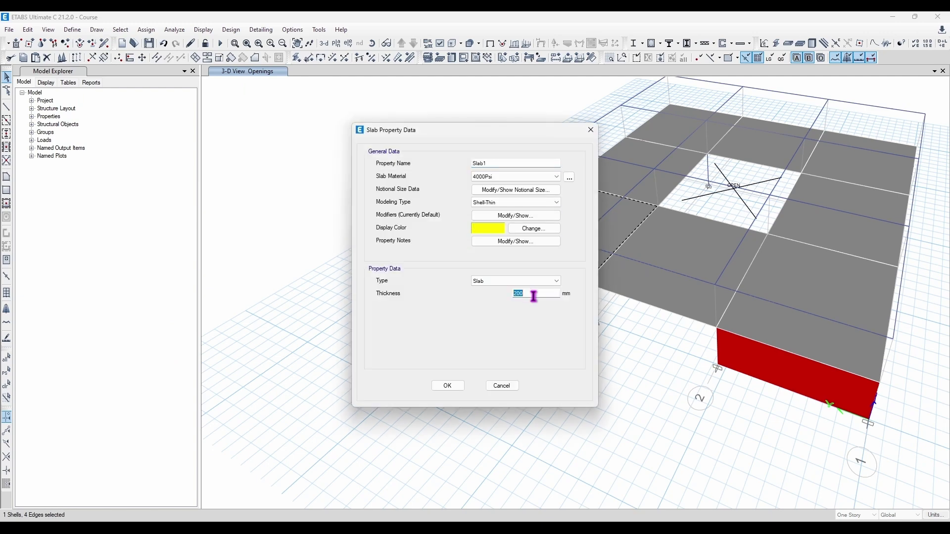
{"action": "left_click", "coordinate": [448, 385]}
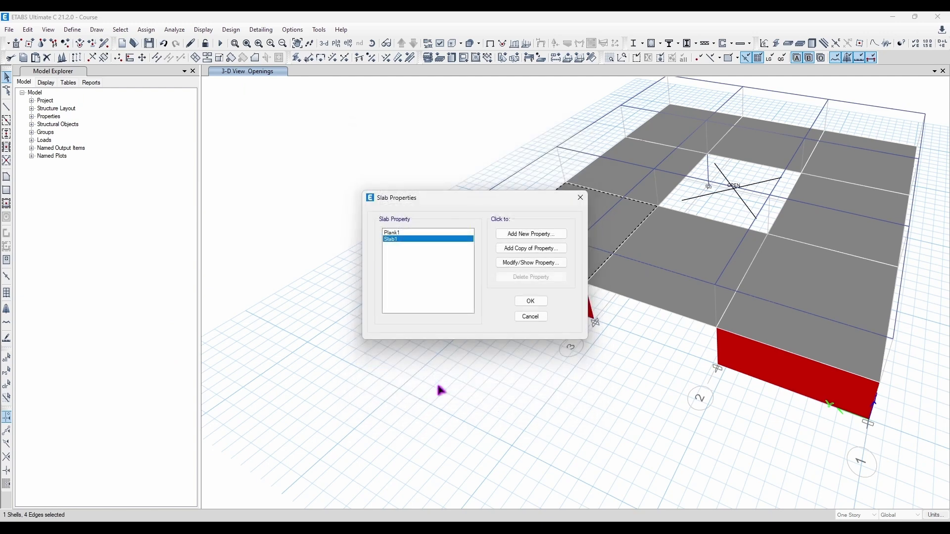
{"action": "left_click", "coordinate": [535, 303]}
Review the assignments of the selected Story1 panel near grid A, and the assignments and geometry of the slab panel beside the opening
{"action": "right_click", "coordinate": [592, 270]}
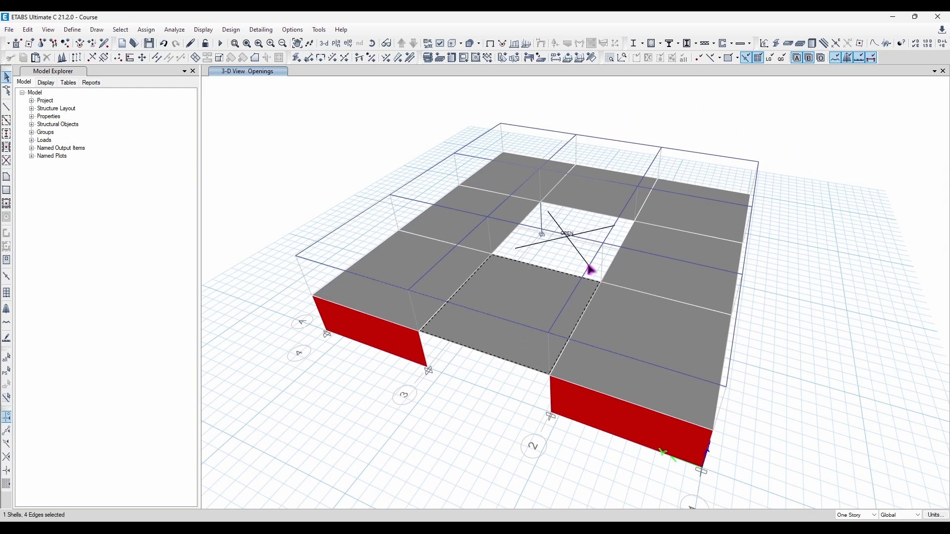
{"action": "left_click", "coordinate": [501, 203]}
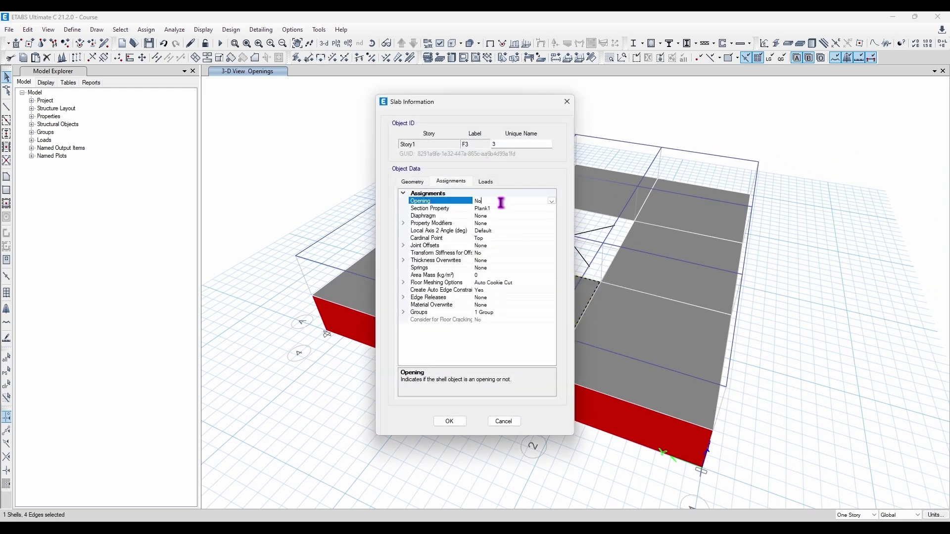
{"action": "left_click", "coordinate": [567, 102]}
{"action": "right_click", "coordinate": [678, 269]}
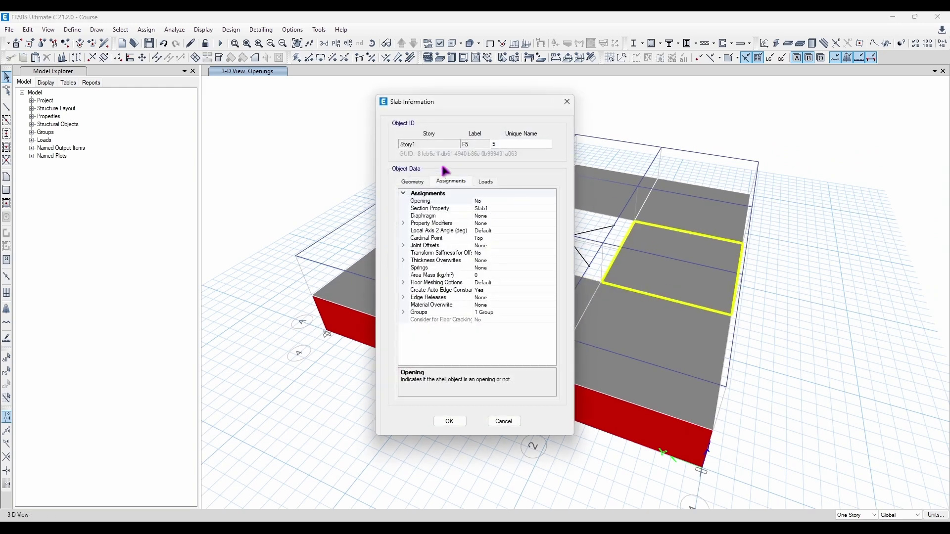
{"action": "left_click", "coordinate": [424, 182]}
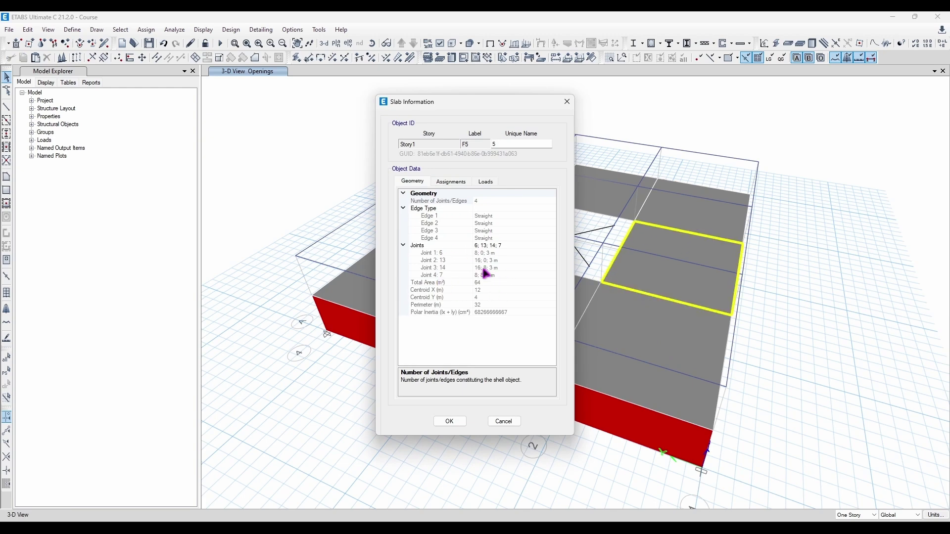
{"action": "left_click", "coordinate": [567, 102]}
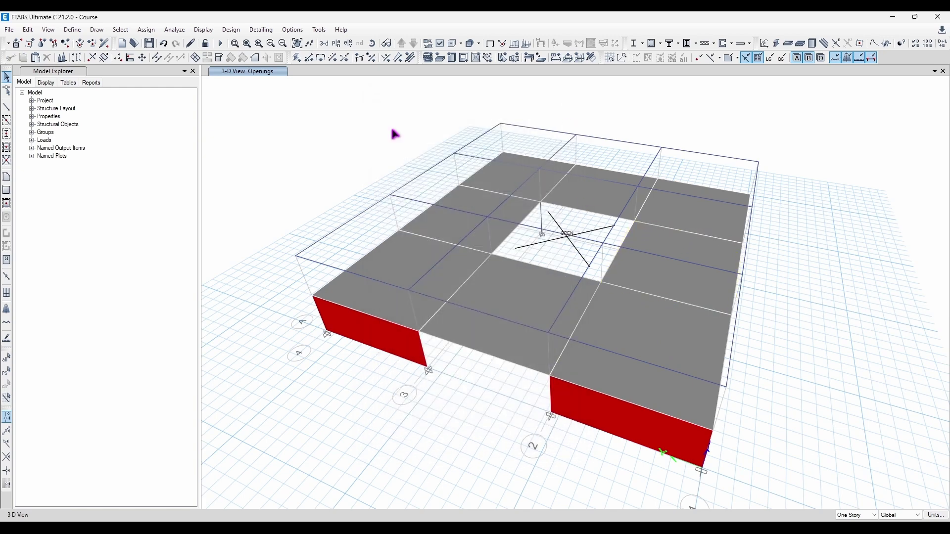
Start the shell insertion point assignment for the slab panel between the opening and grid 1, and review the cardinal point options
{"action": "left_click", "coordinate": [146, 29]}
{"action": "mouse_move", "coordinate": [163, 67]}
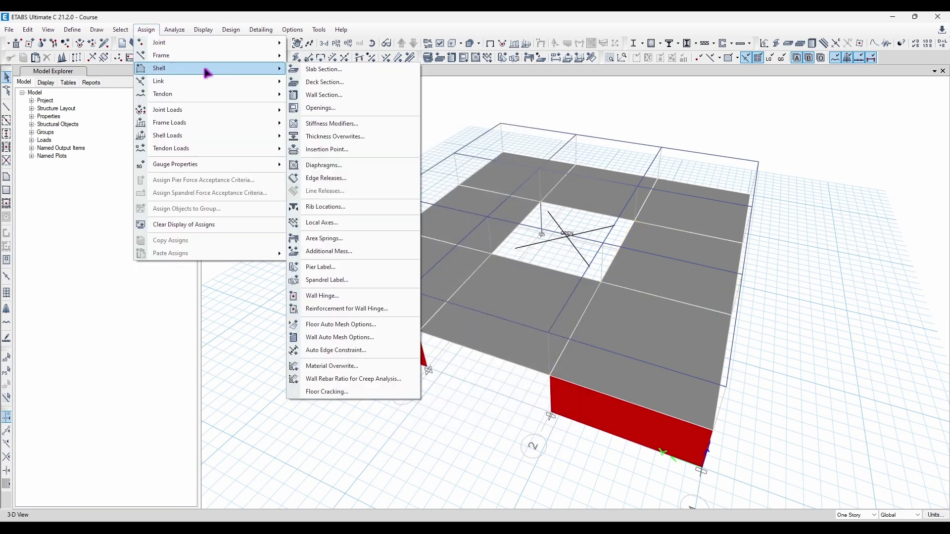
{"action": "left_click", "coordinate": [346, 148]}
{"action": "left_click", "coordinate": [629, 283]}
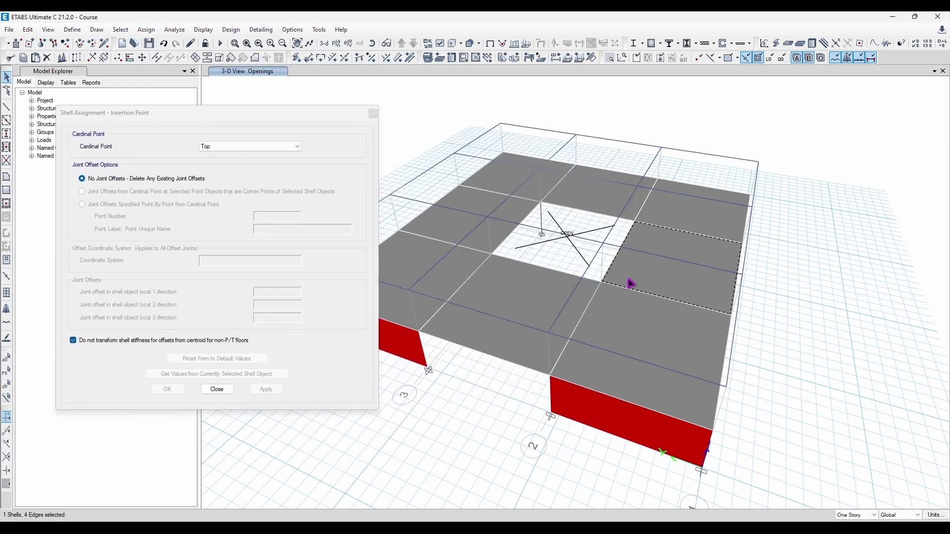
{"action": "left_click", "coordinate": [280, 145]}
{"action": "left_click", "coordinate": [259, 154]}
Check the cardinal point in the selected slab panel's information and close it without changes
{"action": "right_click", "coordinate": [666, 242]}
{"action": "left_click", "coordinate": [451, 182]}
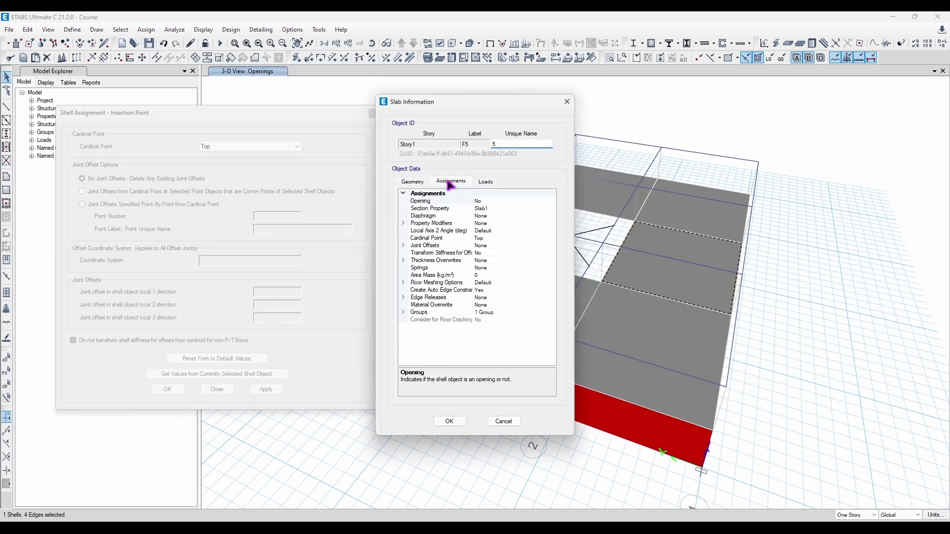
{"action": "left_click", "coordinate": [461, 238]}
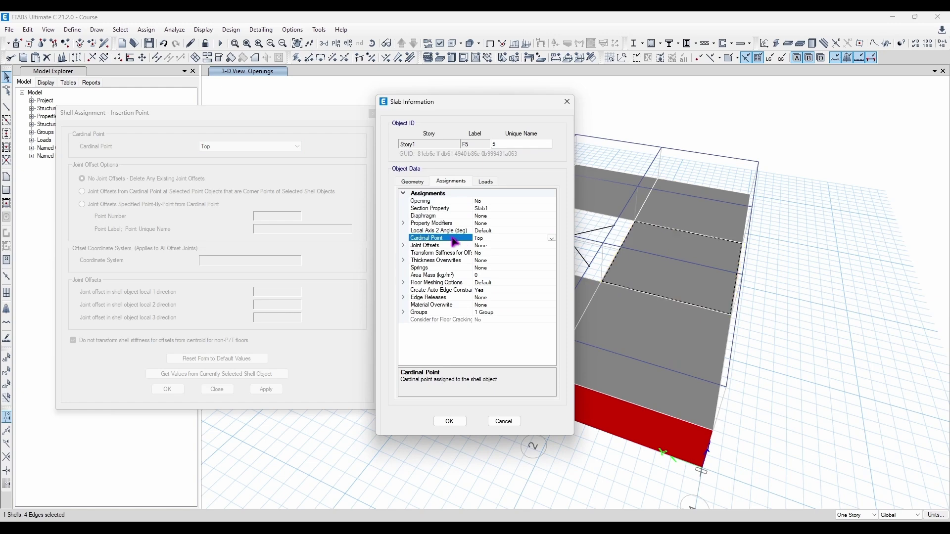
{"action": "left_click", "coordinate": [553, 238]}
{"action": "left_click", "coordinate": [565, 102]}
Assign the Middle cardinal point to the selected slab panel
{"action": "left_click", "coordinate": [248, 147]}
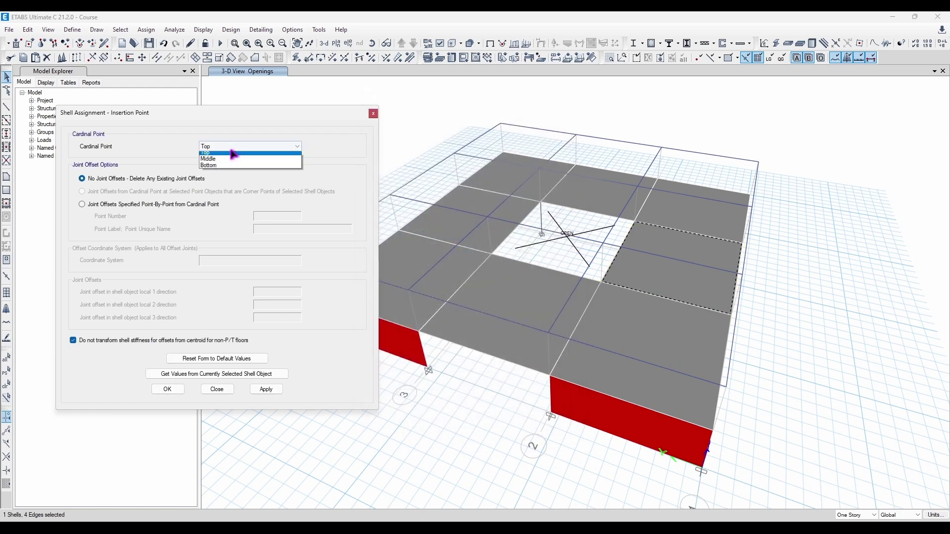
{"action": "left_click", "coordinate": [237, 154]}
{"action": "left_click", "coordinate": [266, 390]}
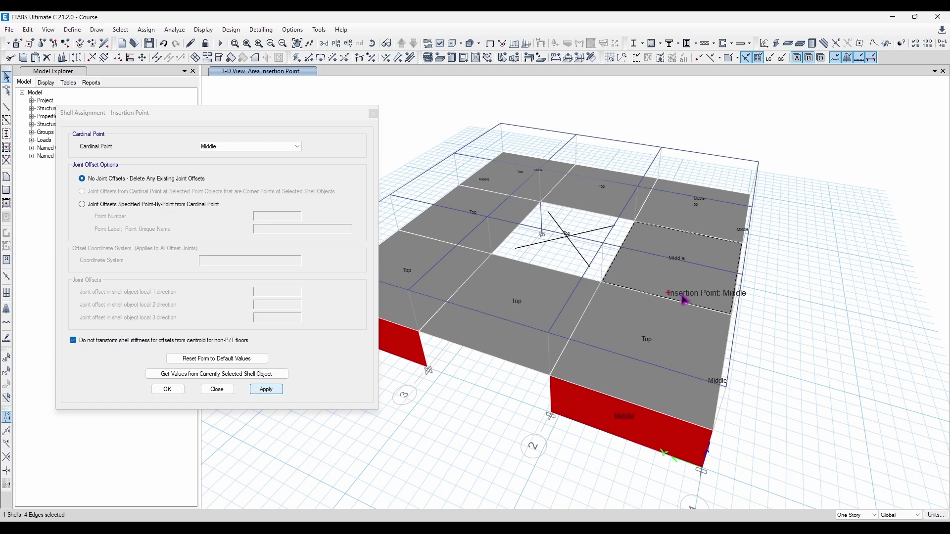
Select other slab panels around the opening and close the insertion point assignment without applying it to them
{"action": "left_click", "coordinate": [643, 267]}
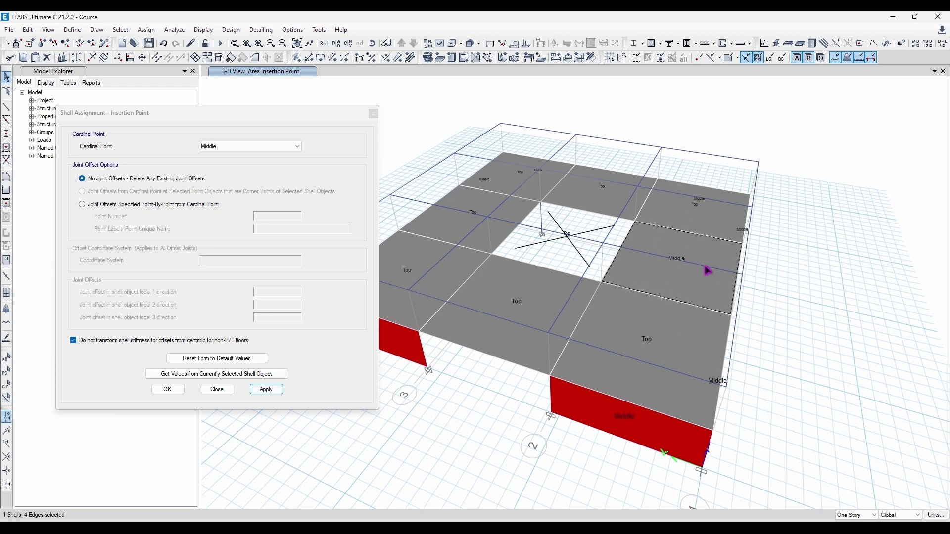
{"action": "middle_click_drag", "start_coordinate": [703, 286], "coordinate": [766, 275]}
{"action": "left_click", "coordinate": [761, 334]}
{"action": "left_click", "coordinate": [560, 309]}
{"action": "left_click", "coordinate": [448, 260]}
{"action": "left_click", "coordinate": [529, 202]}
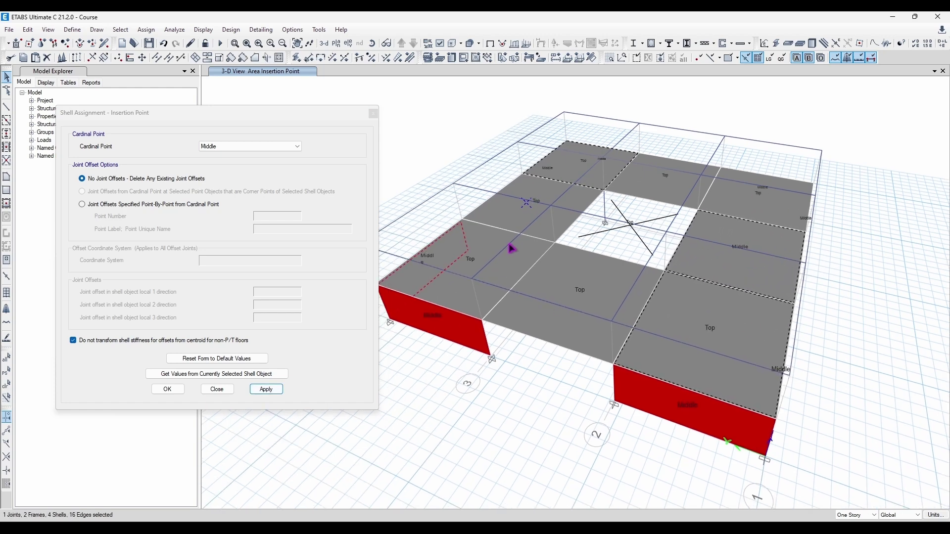
{"action": "left_click", "coordinate": [373, 114]}
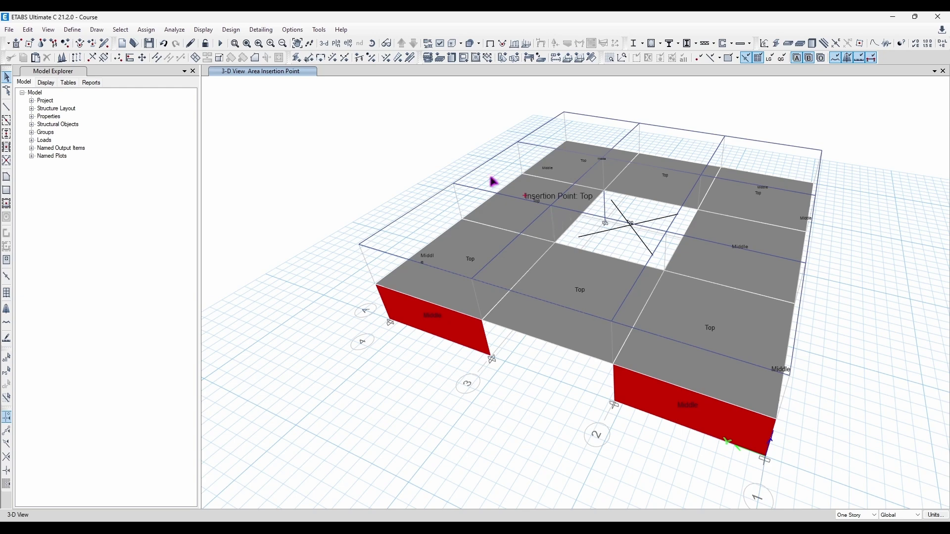
Assign diaphragm D1 to all shells of the model, inspect it around the slab opening, and close the diaphragm assignment
{"action": "left_click", "coordinate": [157, 30]}
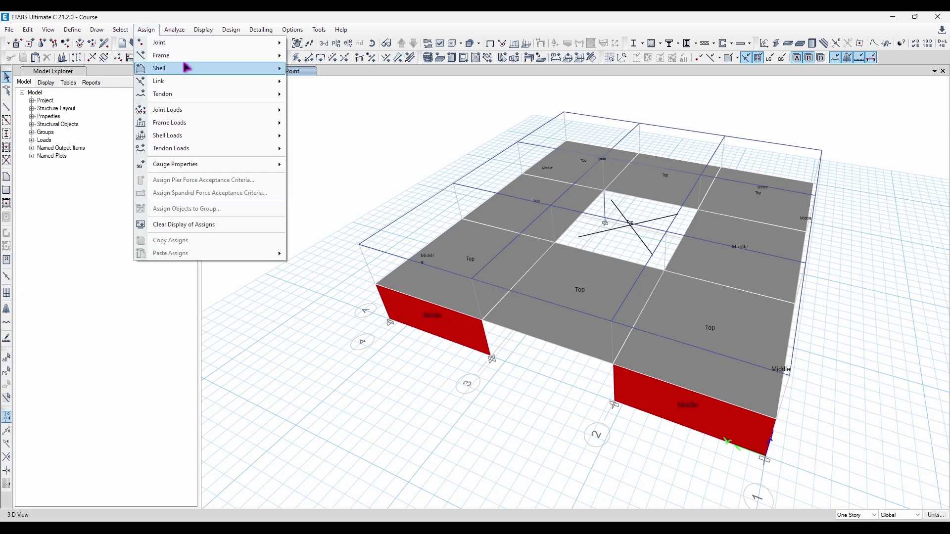
{"action": "mouse_move", "coordinate": [187, 68]}
{"action": "left_click", "coordinate": [372, 165]}
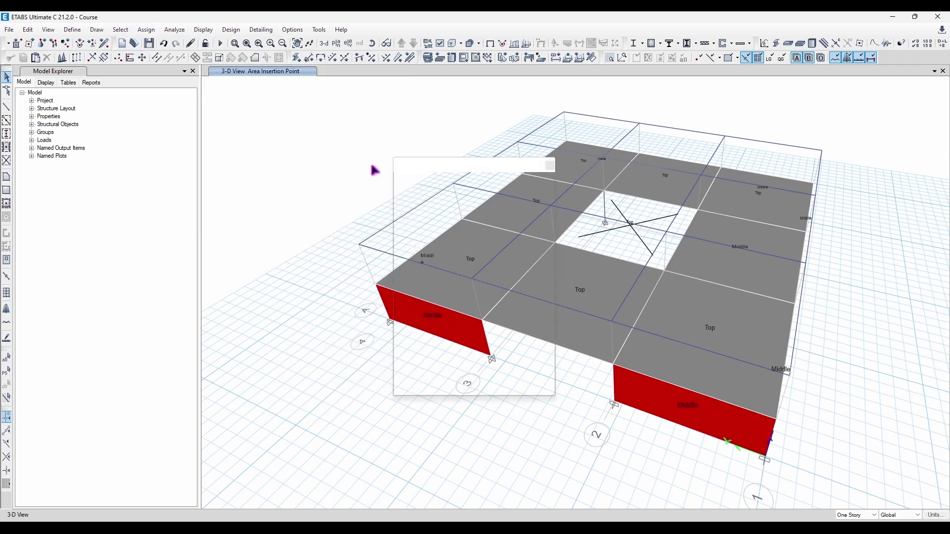
{"action": "left_click_drag", "start_coordinate": [356, 163], "coordinate": [234, 154]}
{"action": "left_click", "coordinate": [468, 164]}
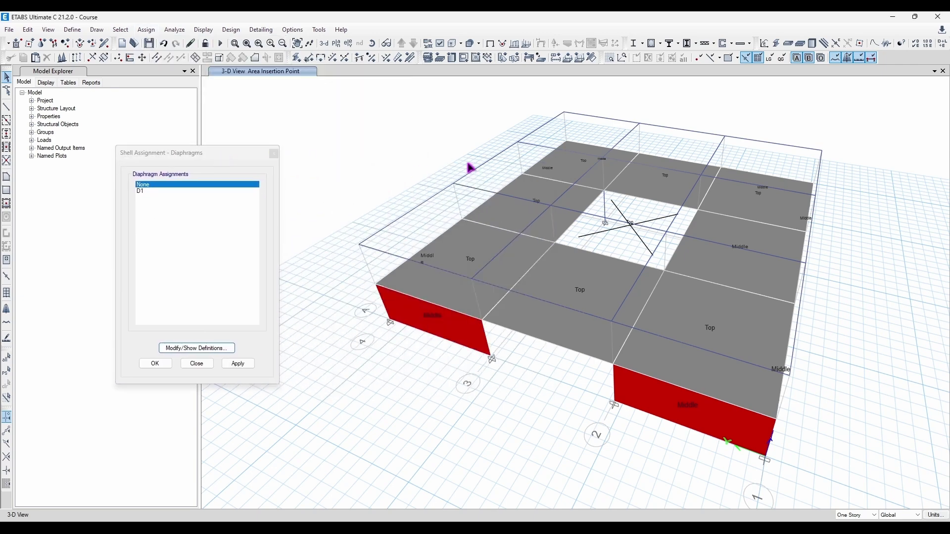
{"action": "key", "text": "ctrl+a"}
{"action": "left_click", "coordinate": [171, 191]}
{"action": "left_click", "coordinate": [238, 363]}
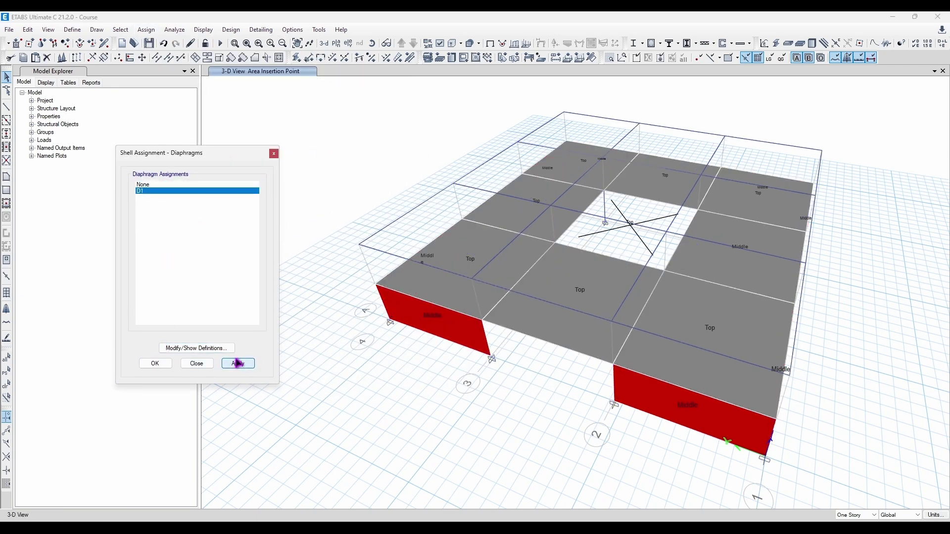
{"action": "scroll", "coordinate": [621, 221], "scroll_direction": "up", "scroll_amount": 3}
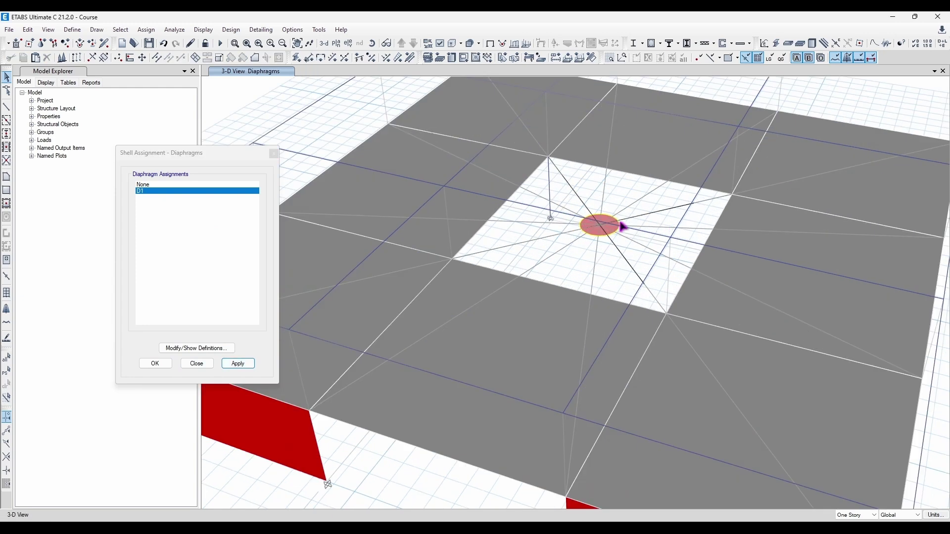
{"action": "scroll", "coordinate": [529, 250], "scroll_direction": "down", "scroll_amount": 3}
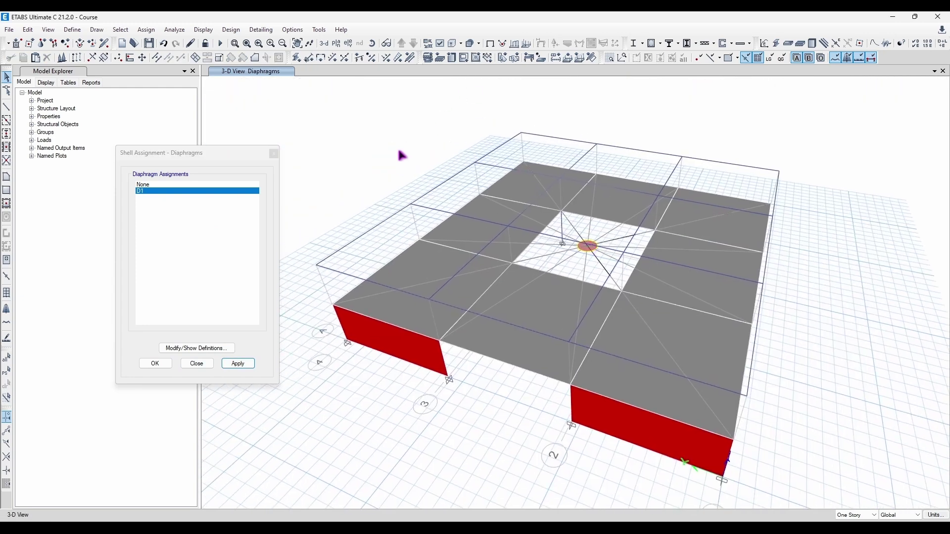
{"action": "middle_click_drag", "start_coordinate": [641, 180], "coordinate": [663, 252], "text": "shift"}
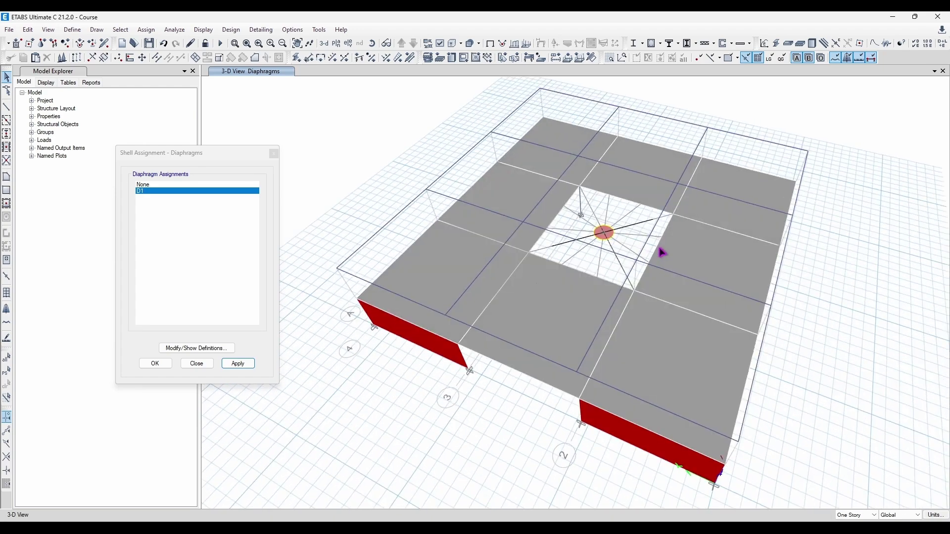
{"action": "left_click", "coordinate": [274, 154]}
Open the shell edge releases assignment to review its options and close it without applying
{"action": "left_click", "coordinate": [146, 30]}
{"action": "mouse_move", "coordinate": [237, 67]}
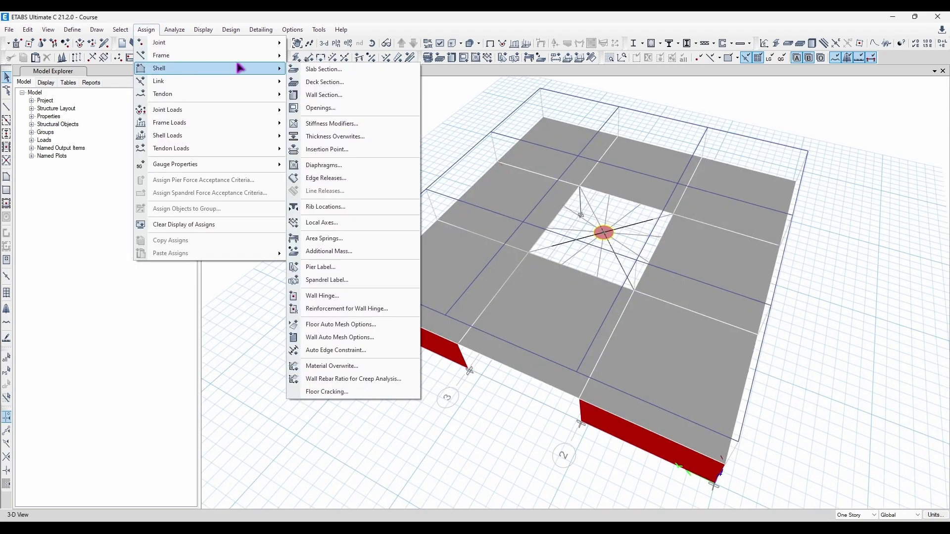
{"action": "left_click", "coordinate": [377, 179]}
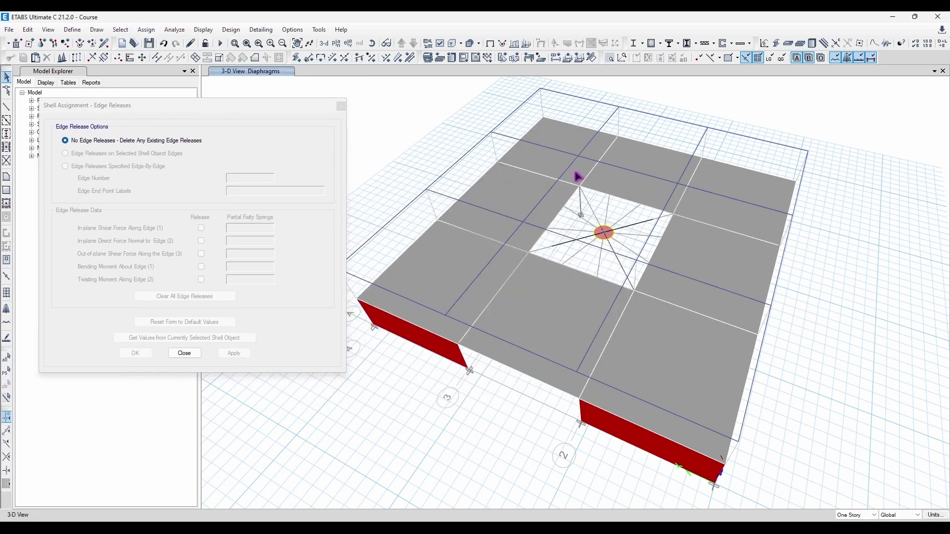
{"action": "left_click", "coordinate": [340, 107]}
Open the shell rib locations assignment, select the corner slab panel between grids 3 and 4, and review the rib point coordinates
{"action": "left_click", "coordinate": [146, 29]}
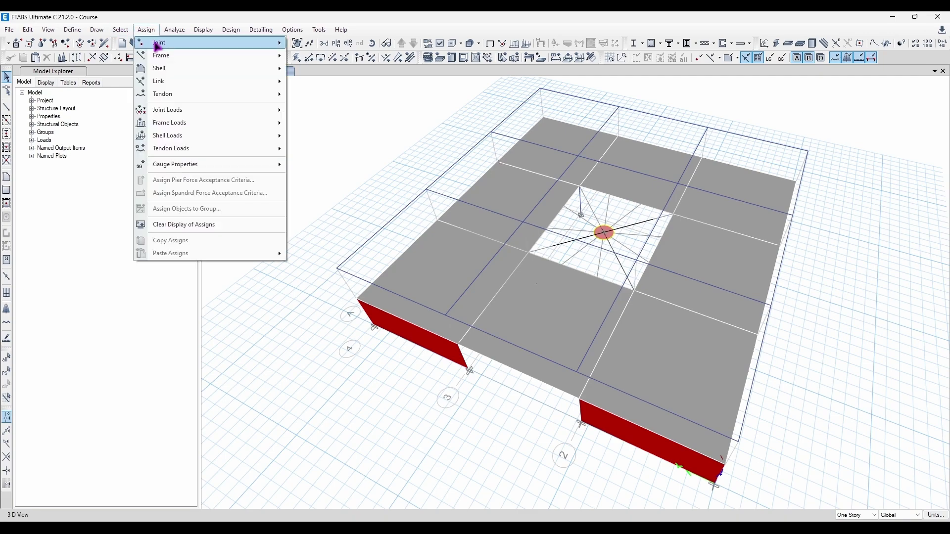
{"action": "mouse_move", "coordinate": [267, 68]}
{"action": "left_click", "coordinate": [361, 206]}
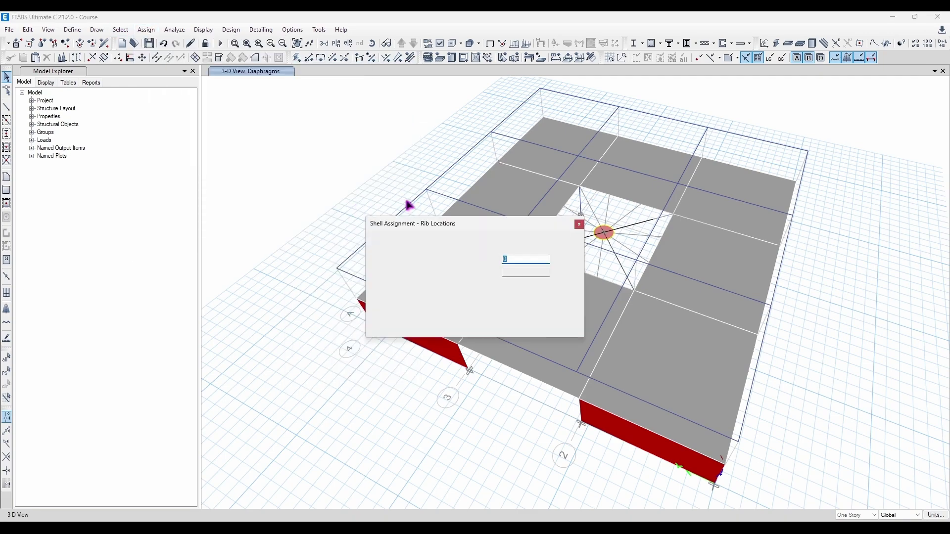
{"action": "left_click_drag", "start_coordinate": [469, 224], "coordinate": [210, 187]}
{"action": "left_click", "coordinate": [490, 297]}
{"action": "middle_click_drag", "start_coordinate": [485, 314], "coordinate": [344, 283], "text": "shift"}
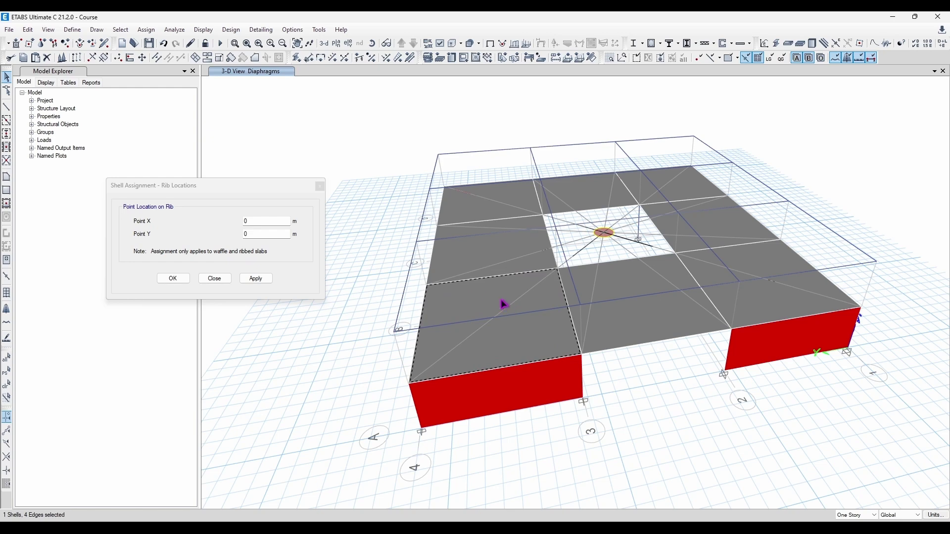
{"action": "left_click", "coordinate": [272, 224]}
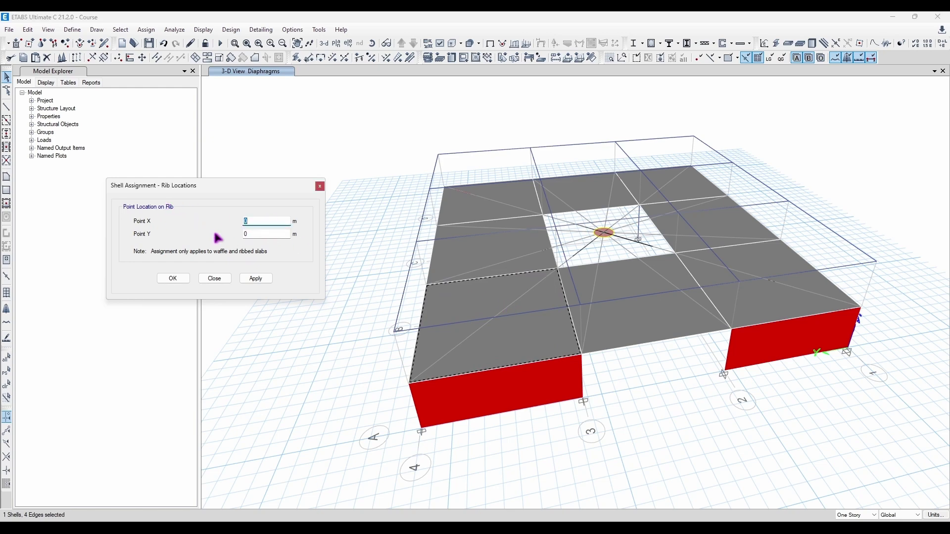
Open the shell local axes assignment and turn on the display of shell local axes in the 3D view
{"action": "left_click", "coordinate": [146, 29]}
{"action": "mouse_move", "coordinate": [177, 69]}
{"action": "left_click", "coordinate": [357, 224]}
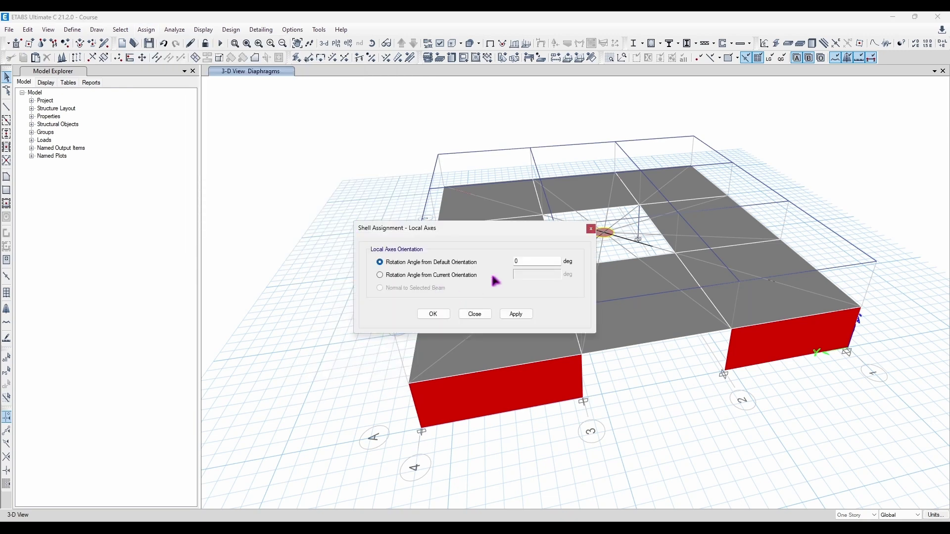
{"action": "left_click_drag", "start_coordinate": [477, 225], "coordinate": [221, 194]}
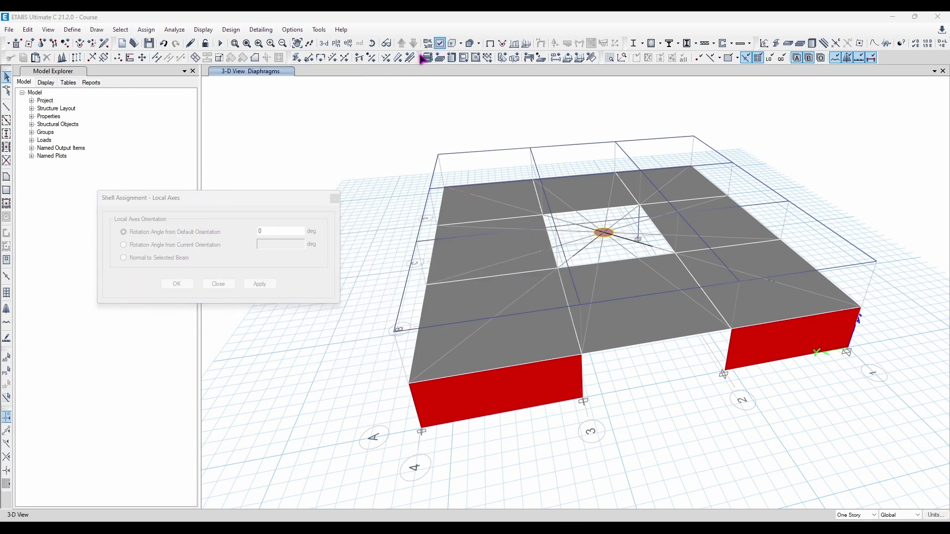
{"action": "left_click", "coordinate": [440, 43]}
{"action": "left_click", "coordinate": [110, 76]}
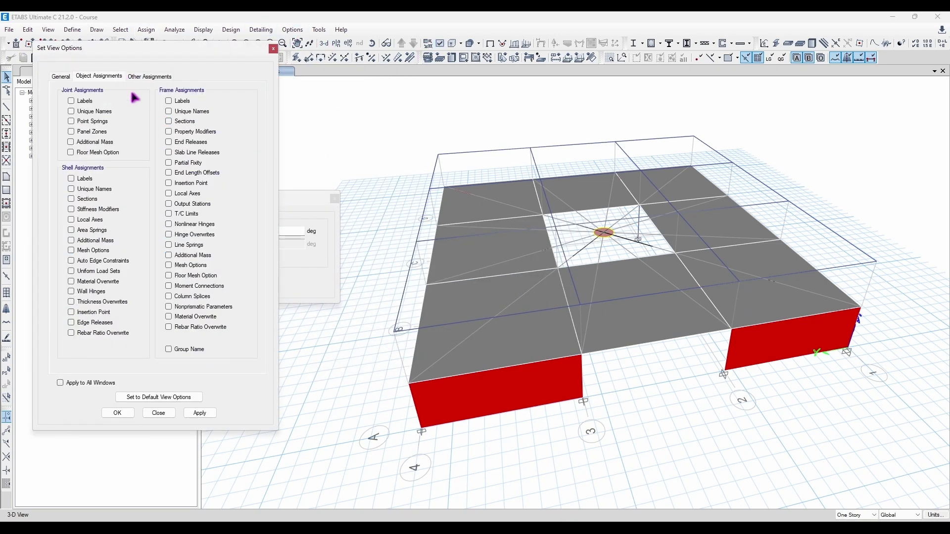
{"action": "left_click", "coordinate": [98, 222]}
{"action": "left_click", "coordinate": [130, 413]}
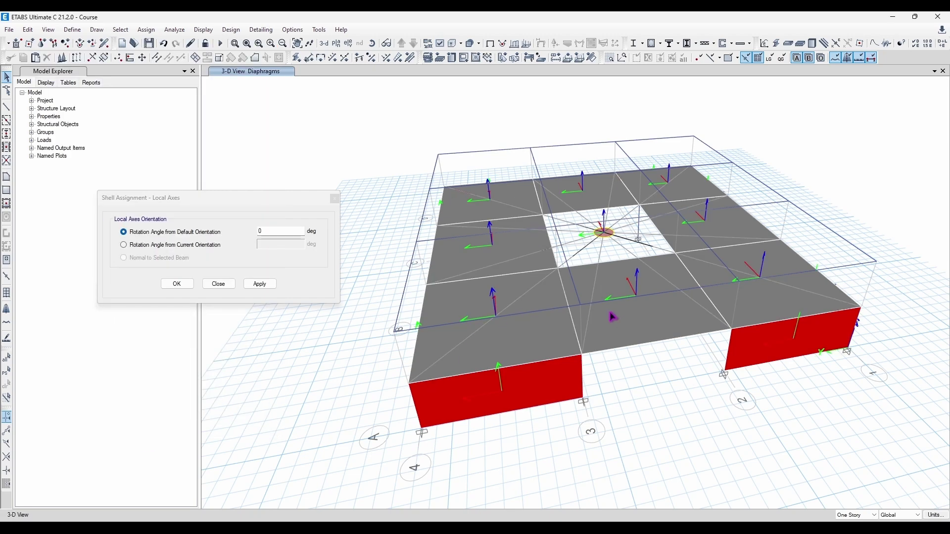
Rotate the local axes of the slab panel between grids 2 and 3 near grid A by 90 deg from the default orientation
{"action": "left_click", "coordinate": [626, 305]}
{"action": "double_click", "coordinate": [280, 232]}
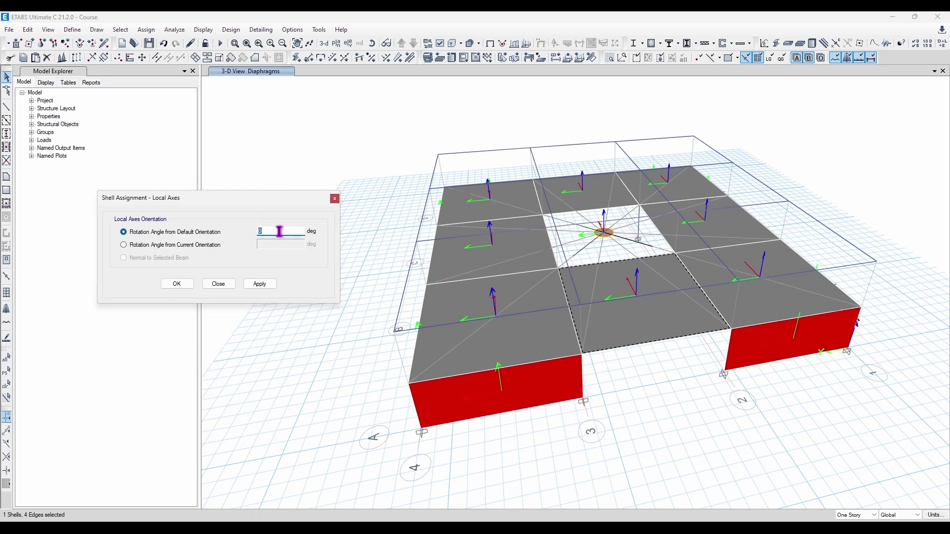
{"action": "middle_click_drag", "start_coordinate": [631, 333], "coordinate": [594, 336], "text": "shift"}
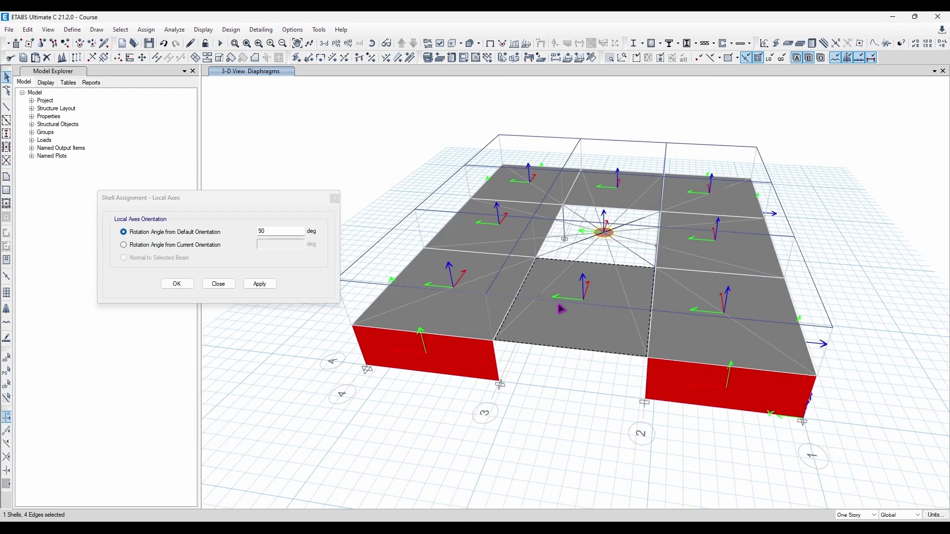
{"action": "left_click", "coordinate": [258, 284]}
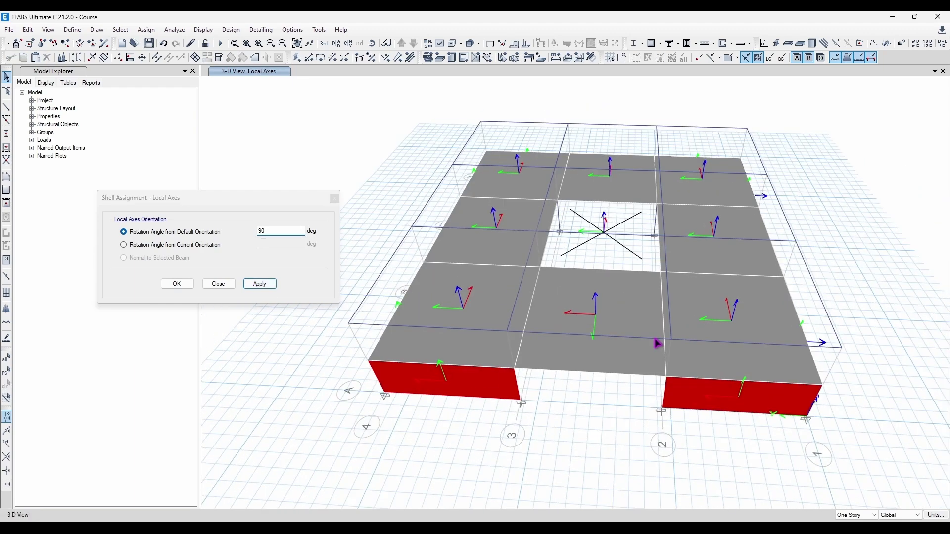
{"action": "left_click", "coordinate": [334, 198]}
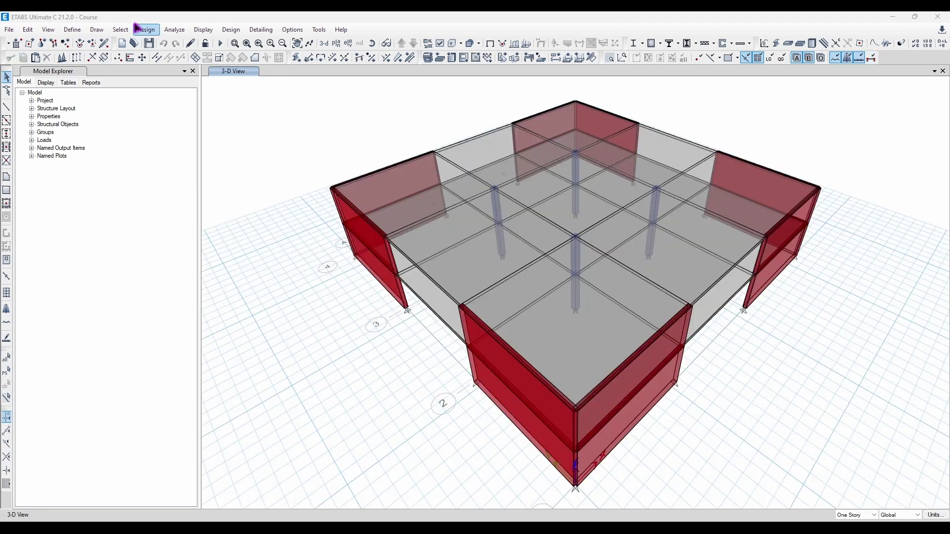
Start the shell local axes assignment again and show the shell local axes in the unextruded 3D view
{"action": "left_click", "coordinate": [146, 30]}
{"action": "mouse_move", "coordinate": [277, 69]}
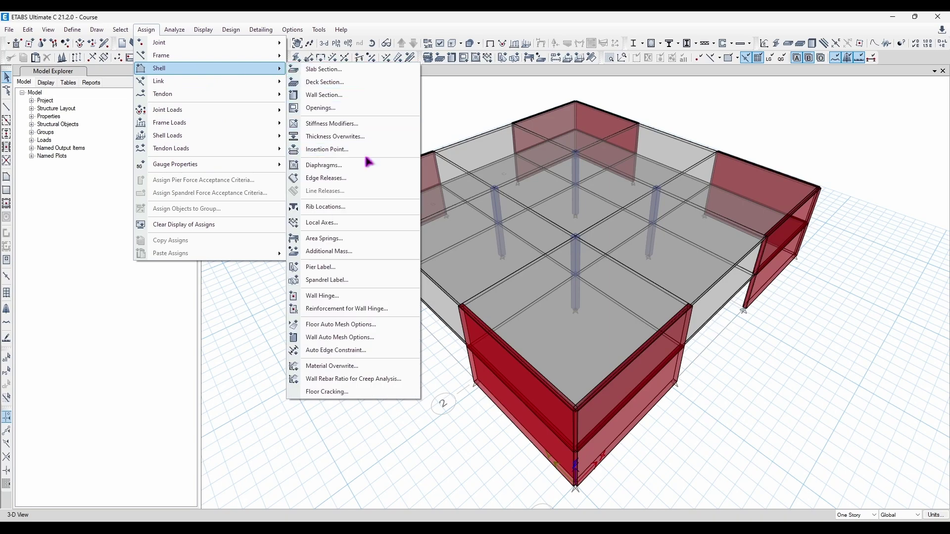
{"action": "left_click", "coordinate": [359, 222]}
{"action": "left_click", "coordinate": [440, 43]}
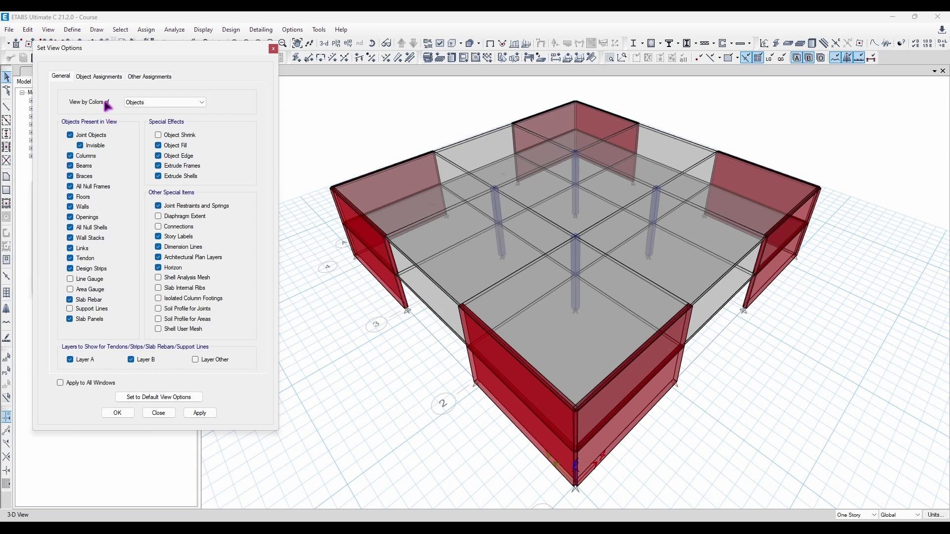
{"action": "left_click", "coordinate": [99, 76]}
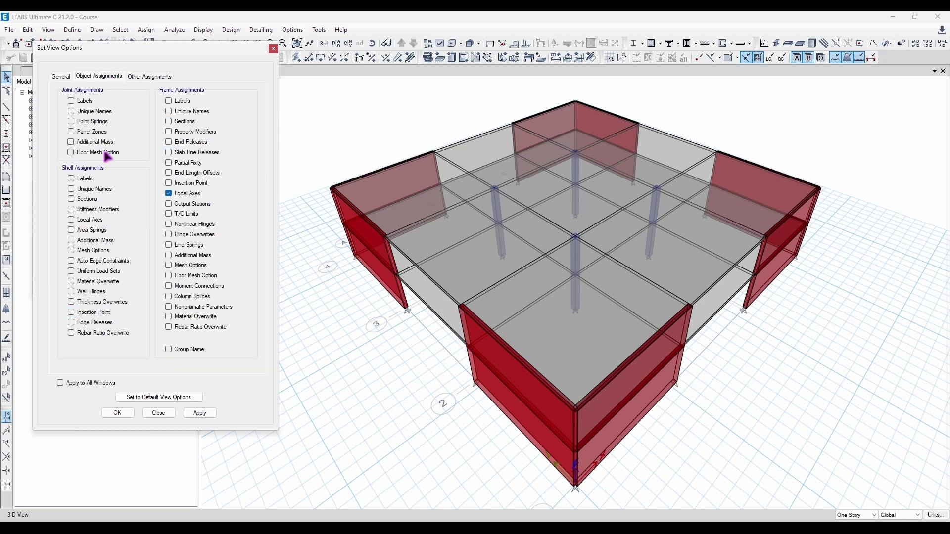
{"action": "left_click", "coordinate": [189, 415]}
{"action": "left_click", "coordinate": [274, 49]}
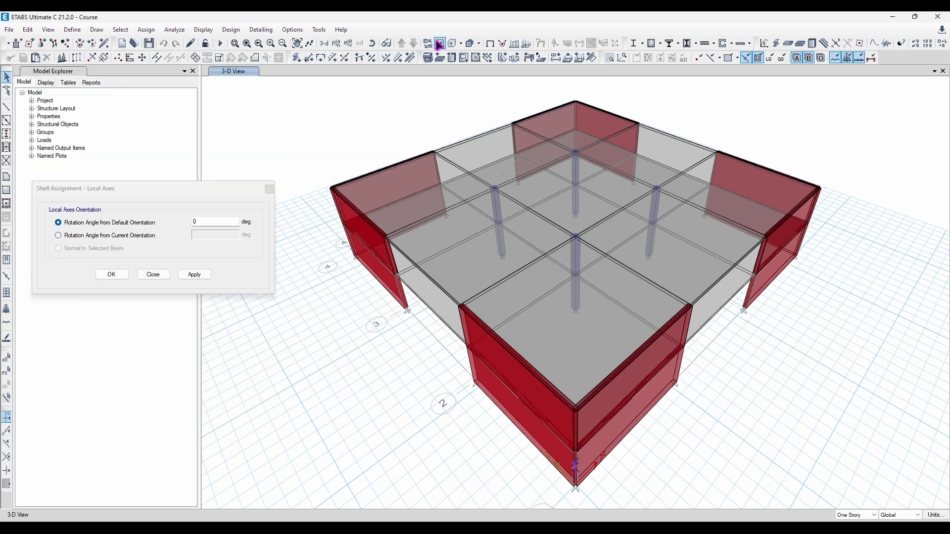
{"action": "middle_click_drag", "start_coordinate": [519, 226], "coordinate": [548, 294], "text": "shift"}
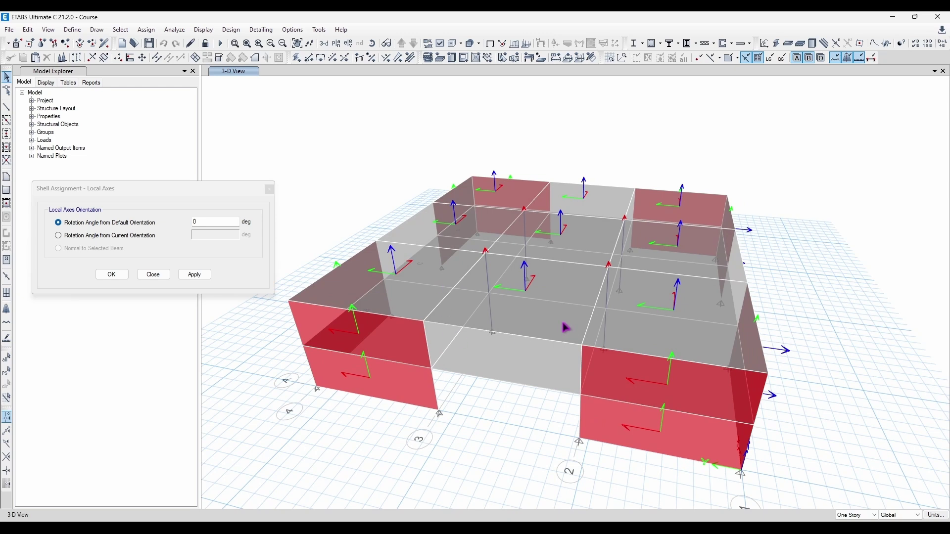
Mark strokes across the slab panel between grids 2 and 3, write an R-x, G-y, B-z axis colour key beside the model, and clear the annotations
{"action": "key", "text": "ctrl+shift+1"}
{"action": "left_click", "coordinate": [919, 143]}
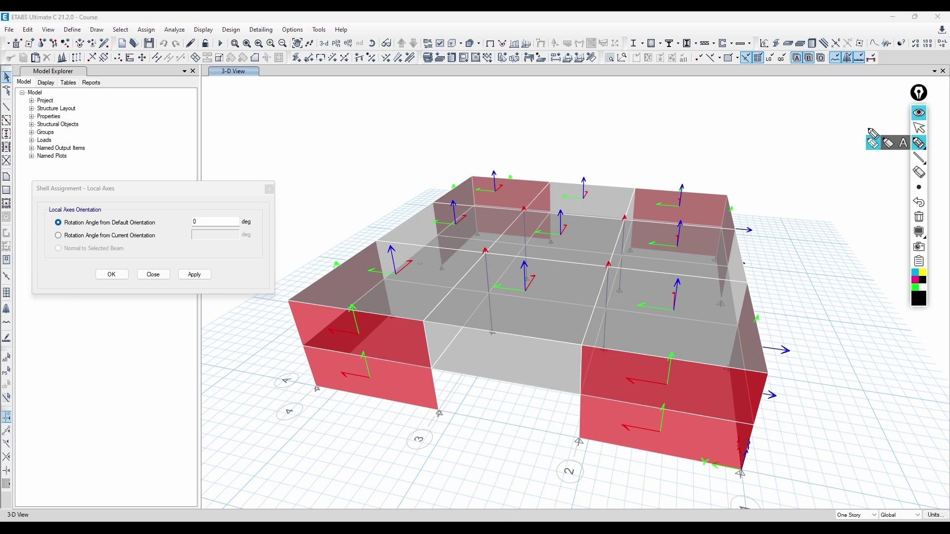
{"action": "mouse_move", "coordinate": [445, 316]}
{"action": "left_mouse_down"}
{"action": "mouse_move", "coordinate": [480, 277]}
{"action": "mouse_move", "coordinate": [545, 267]}
{"action": "mouse_move", "coordinate": [544, 300]}
{"action": "left_mouse_up"}
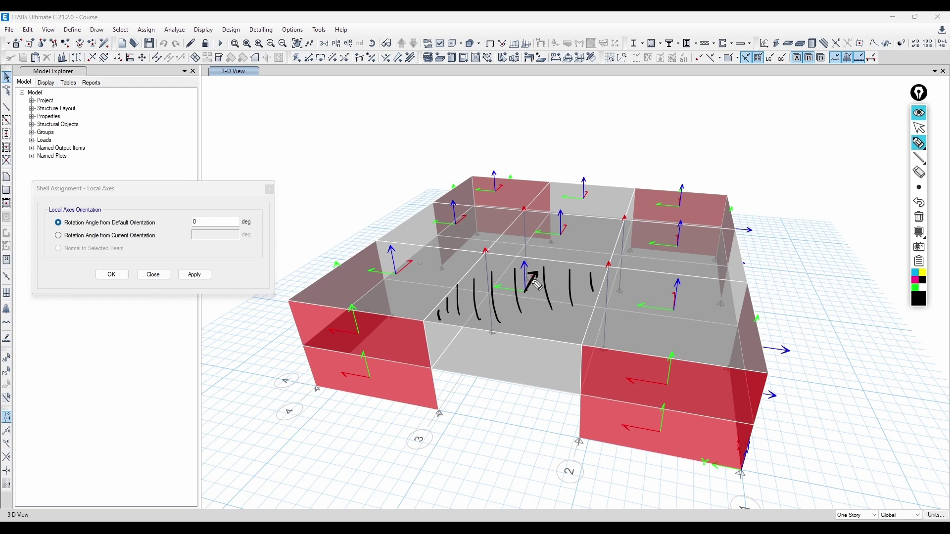
{"action": "key", "text": "ctrl+z"}
{"action": "key", "text": "ctrl+z"}
{"action": "left_click_drag", "start_coordinate": [787, 157], "coordinate": [804, 232]}
{"action": "mouse_move", "coordinate": [821, 154]}
{"action": "left_mouse_down"}
{"action": "mouse_move", "coordinate": [833, 164]}
{"action": "mouse_move", "coordinate": [825, 173]}
{"action": "left_mouse_up"}
{"action": "left_click_drag", "start_coordinate": [828, 186], "coordinate": [836, 201]}
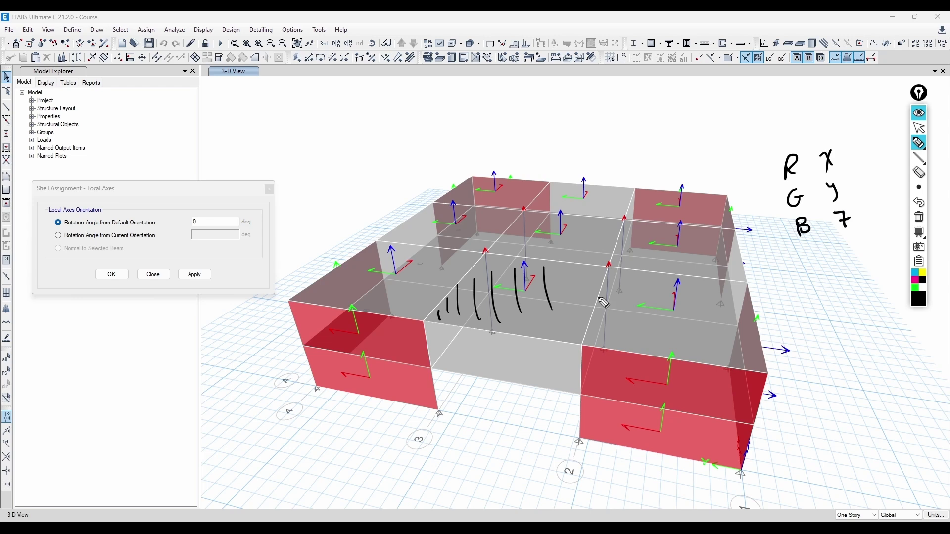
{"action": "key", "text": "ctrl+z"}
{"action": "left_click", "coordinate": [919, 217]}
Circle the rotation angle from default orientation, mark the slab panel's local axes with the pen, and erase the marks
{"action": "left_click", "coordinate": [919, 143]}
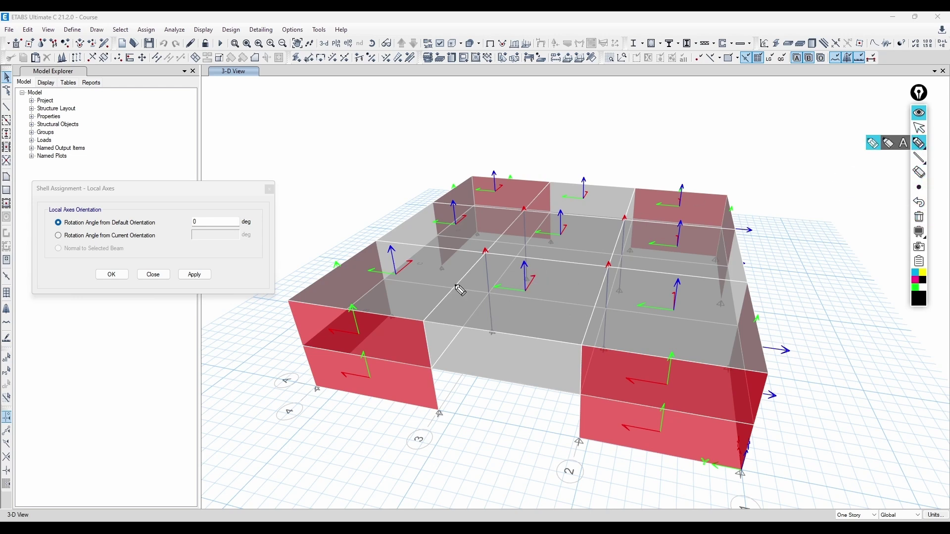
{"action": "left_click_drag", "start_coordinate": [208, 213], "coordinate": [205, 212]}
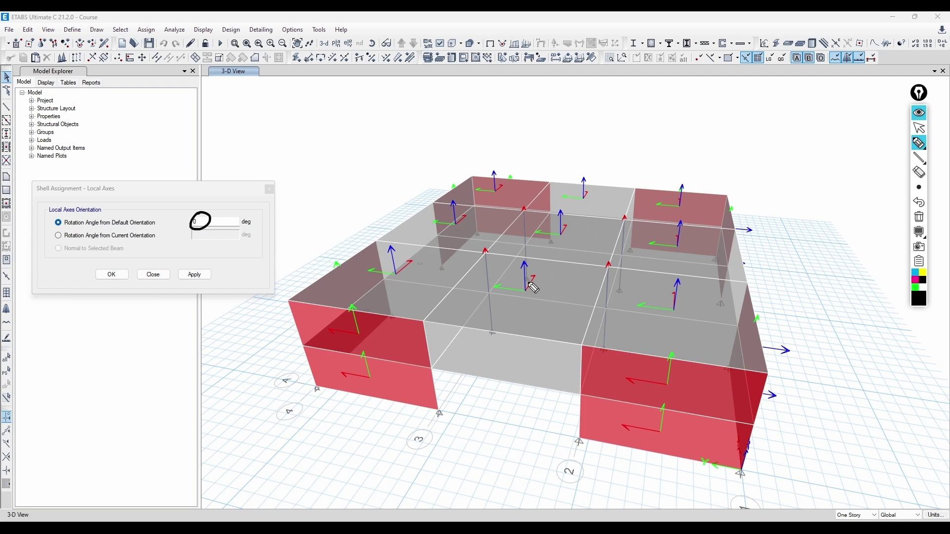
{"action": "mouse_move", "coordinate": [517, 292]}
{"action": "left_mouse_down"}
{"action": "mouse_move", "coordinate": [544, 286]}
{"action": "mouse_move", "coordinate": [525, 298]}
{"action": "mouse_move", "coordinate": [523, 289]}
{"action": "left_mouse_up"}
{"action": "left_click_drag", "start_coordinate": [547, 227], "coordinate": [535, 352]}
{"action": "left_click", "coordinate": [918, 217]}
Set the rotation angle from default orientation to 90 deg and open the Story2 plan view
{"action": "left_click", "coordinate": [205, 217]}
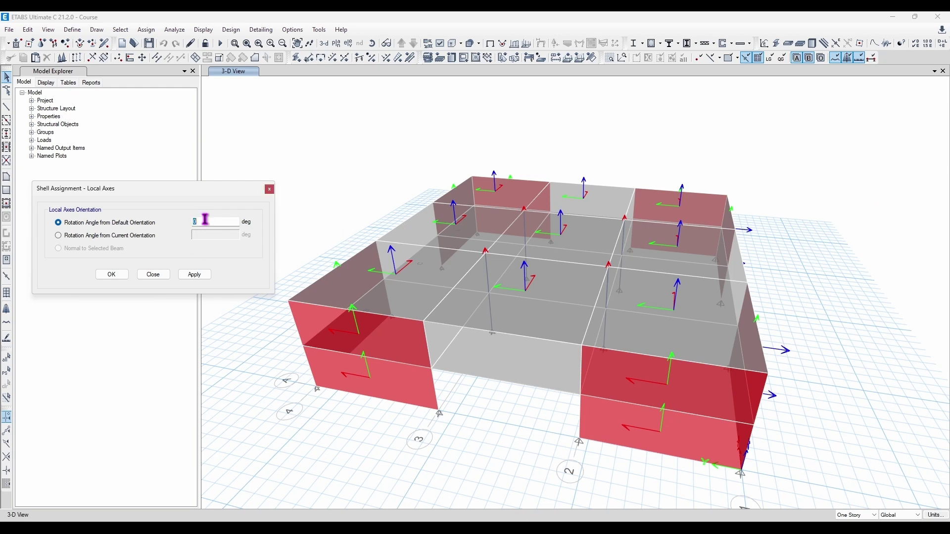
{"action": "middle_click_drag", "start_coordinate": [521, 296], "coordinate": [434, 257], "text": "shift"}
{"action": "middle_click_drag", "start_coordinate": [529, 321], "coordinate": [638, 277], "text": "shift"}
{"action": "left_click", "coordinate": [348, 44]}
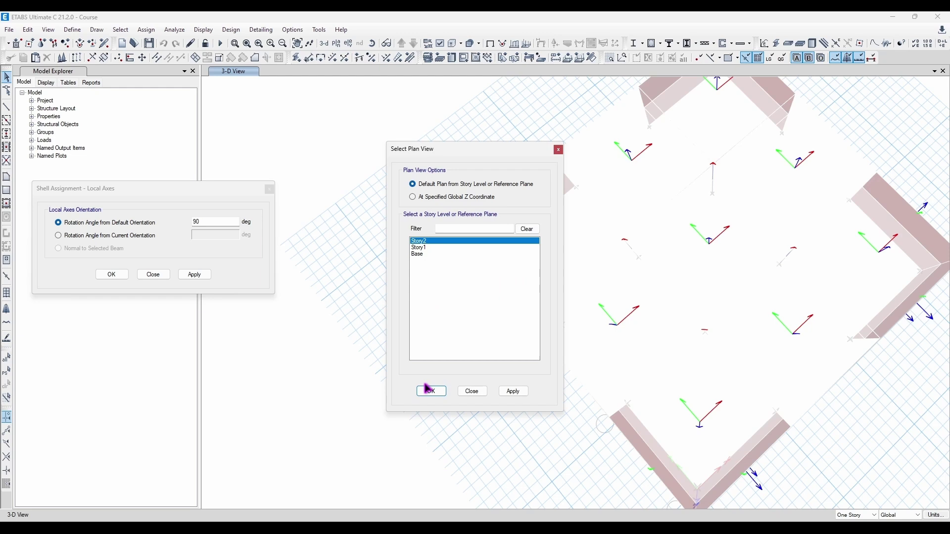
{"action": "left_click", "coordinate": [428, 390]}
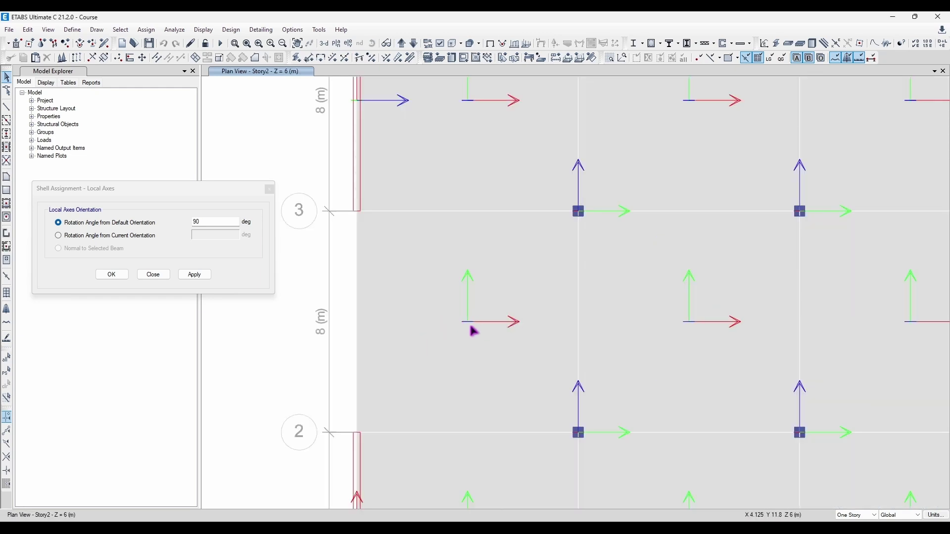
Apply the 90 deg rotation from default orientation to the slab panel between grids A-B and 2-3
{"action": "double_click", "coordinate": [197, 222]}
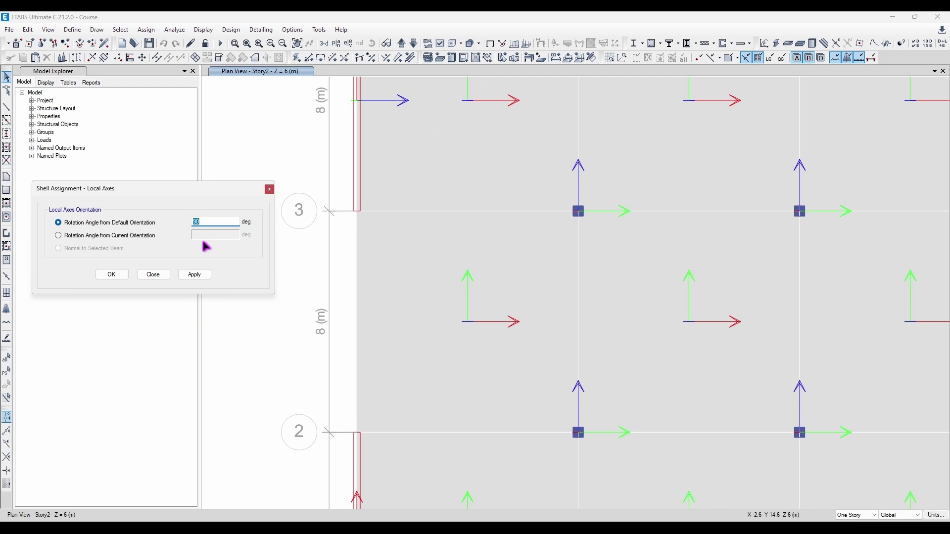
{"action": "left_click", "coordinate": [429, 258]}
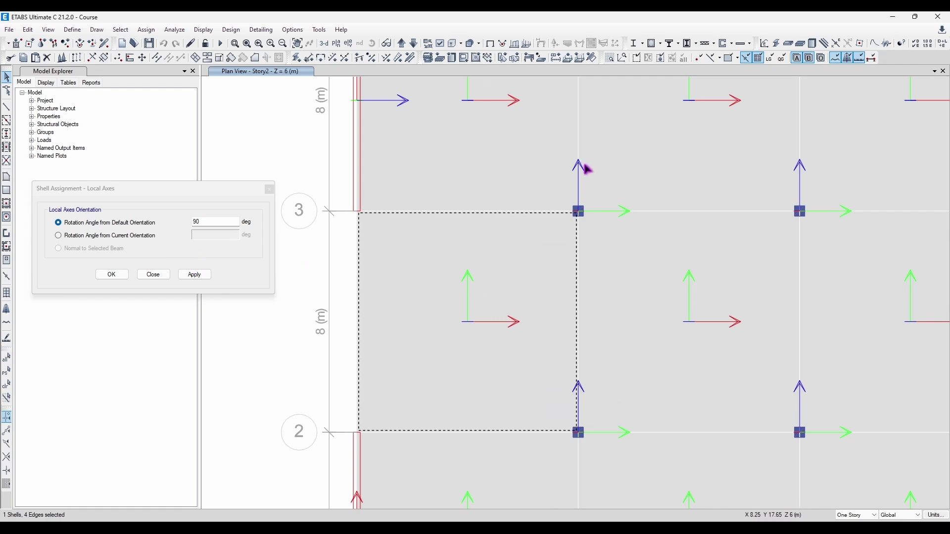
{"action": "left_click", "coordinate": [196, 275]}
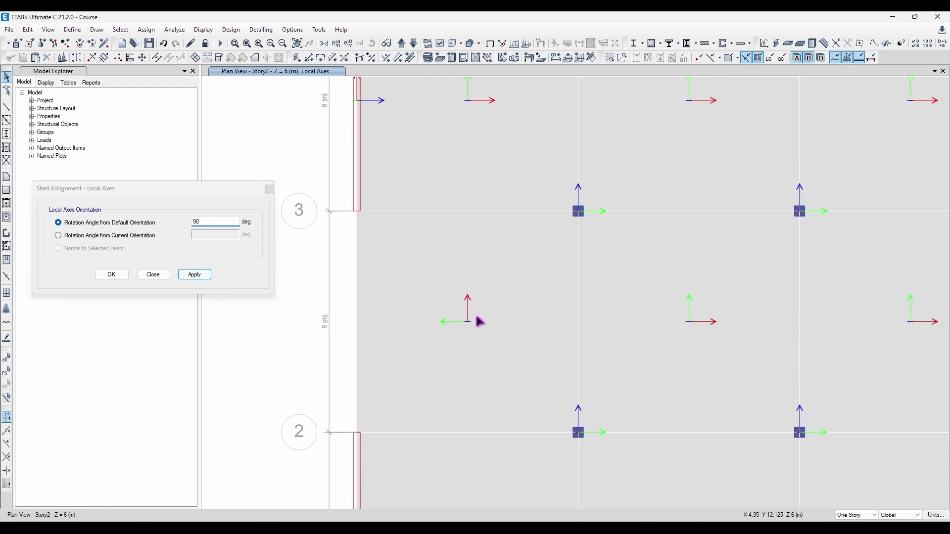
Reset the local axes of the slab panel between grids A-B and 2-3 to 0 deg from default orientation
{"action": "left_click", "coordinate": [228, 220]}
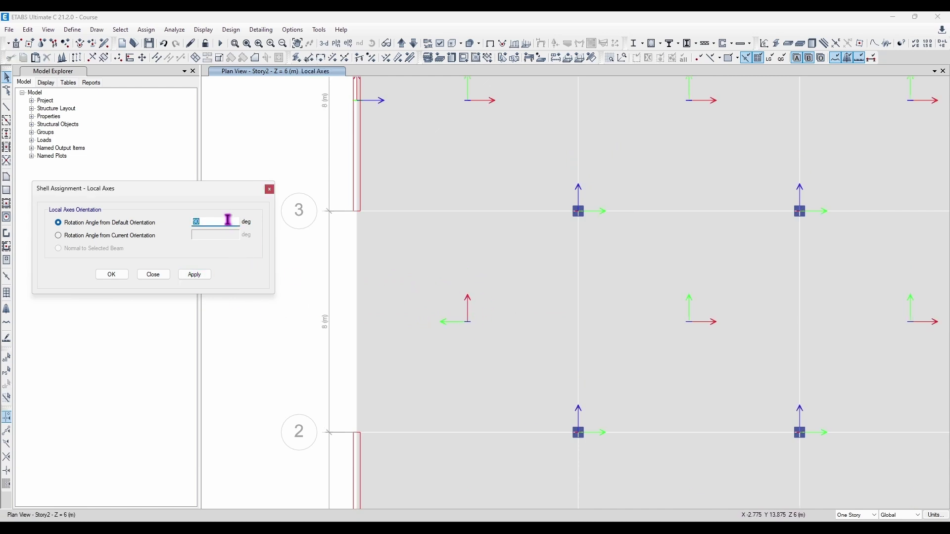
{"action": "type", "text": "0"}
{"action": "left_click", "coordinate": [355, 285]}
{"action": "left_click", "coordinate": [197, 274]}
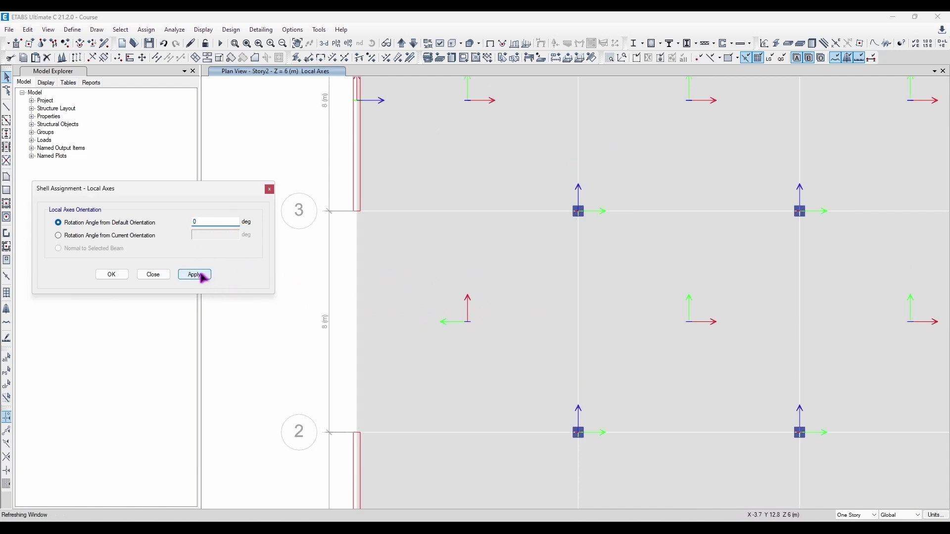
Rotate the local axes of the slab panel between grids A-B and 2-3 by 90 deg from the current orientation
{"action": "left_click", "coordinate": [140, 238]}
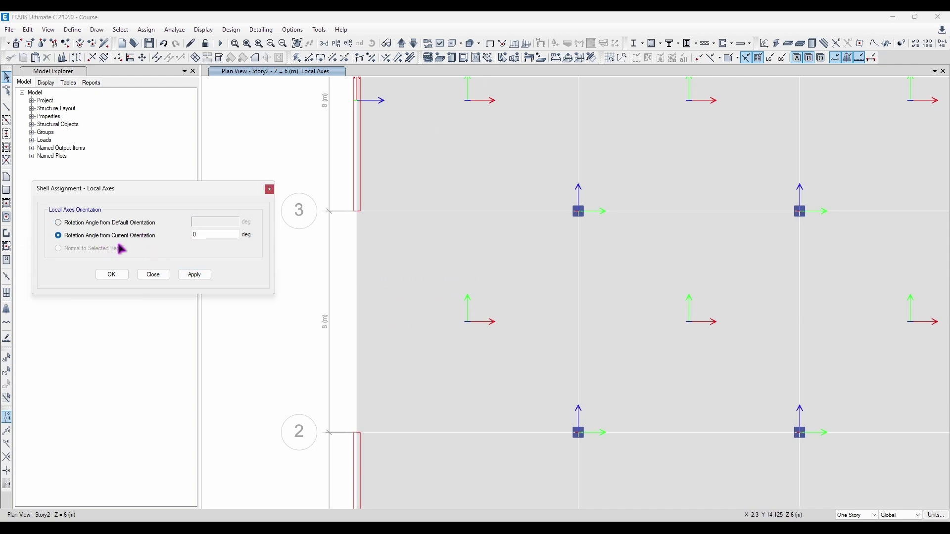
{"action": "double_click", "coordinate": [211, 235]}
{"action": "type", "text": "90"}
{"action": "left_click", "coordinate": [405, 282]}
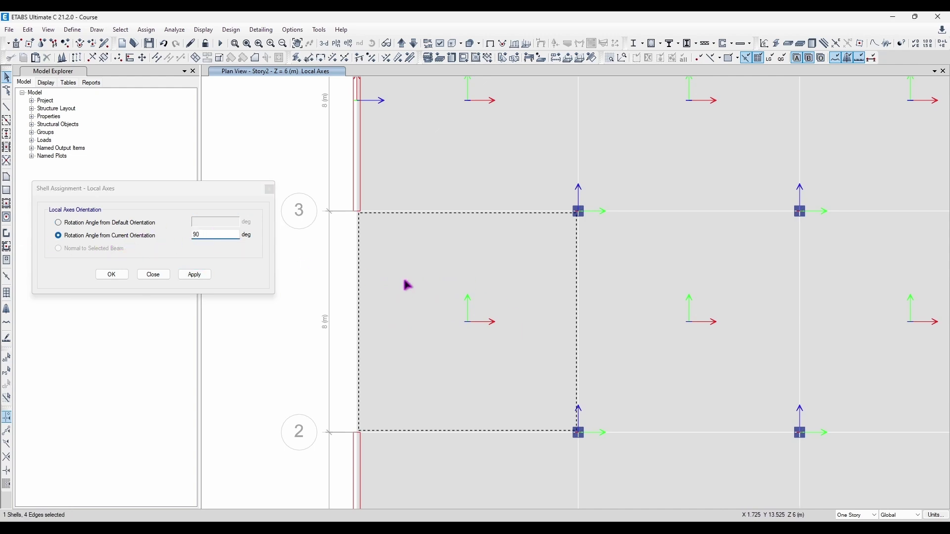
{"action": "left_click", "coordinate": [194, 275]}
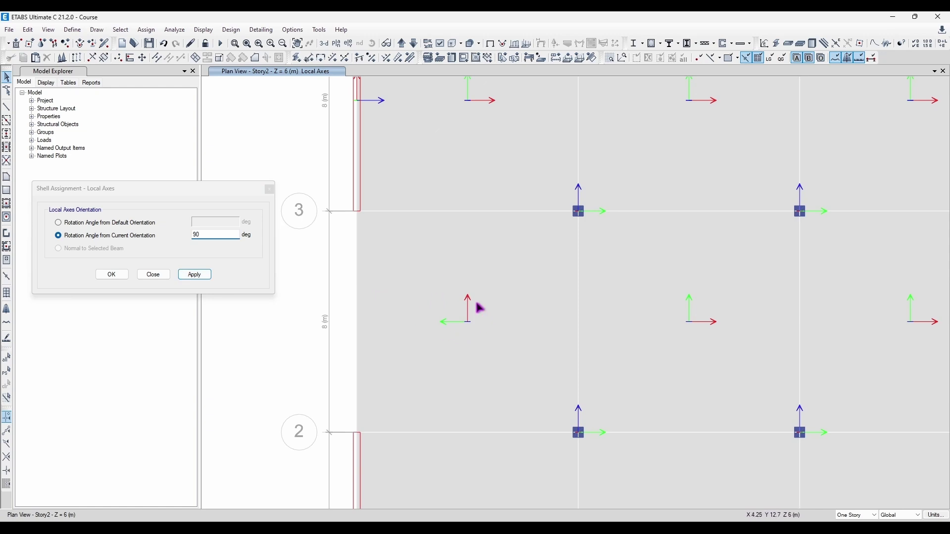
Try a 0 deg rotation from the current orientation on the slab panel between grids A-B and 2-3
{"action": "double_click", "coordinate": [215, 235]}
{"action": "type", "text": "0"}
{"action": "left_click", "coordinate": [391, 289]}
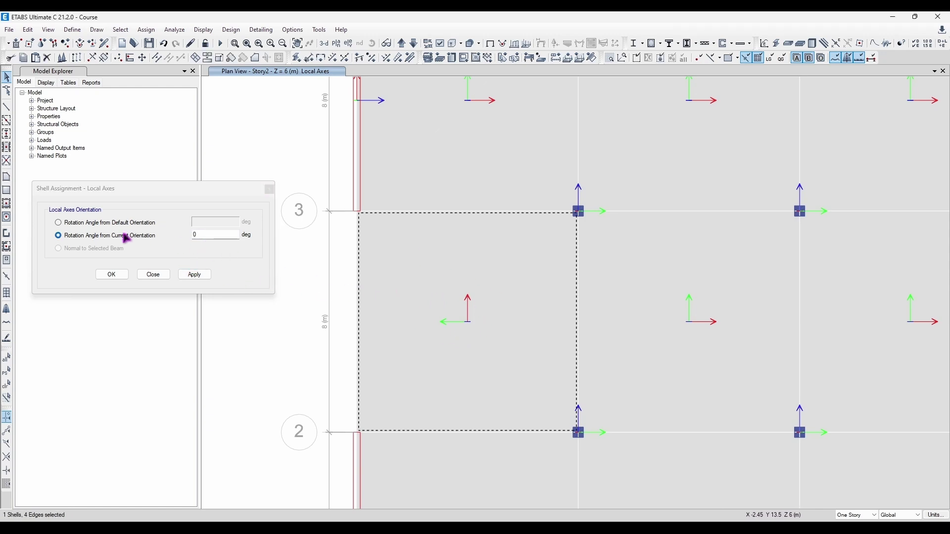
{"action": "left_click", "coordinate": [193, 275]}
{"action": "left_click", "coordinate": [515, 318]}
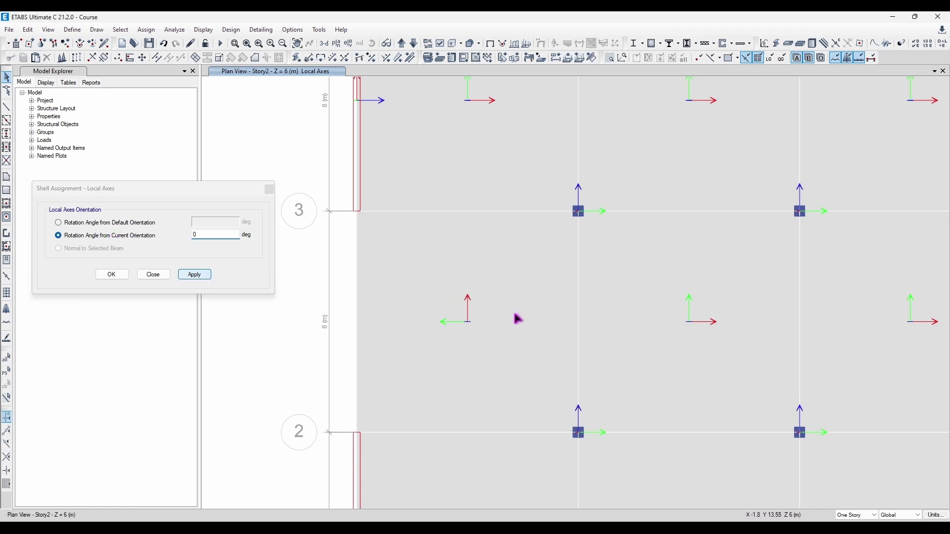
Rotate the same slab panel's local axes by -90 deg from the current orientation and close the assignment
{"action": "left_click", "coordinate": [228, 236]}
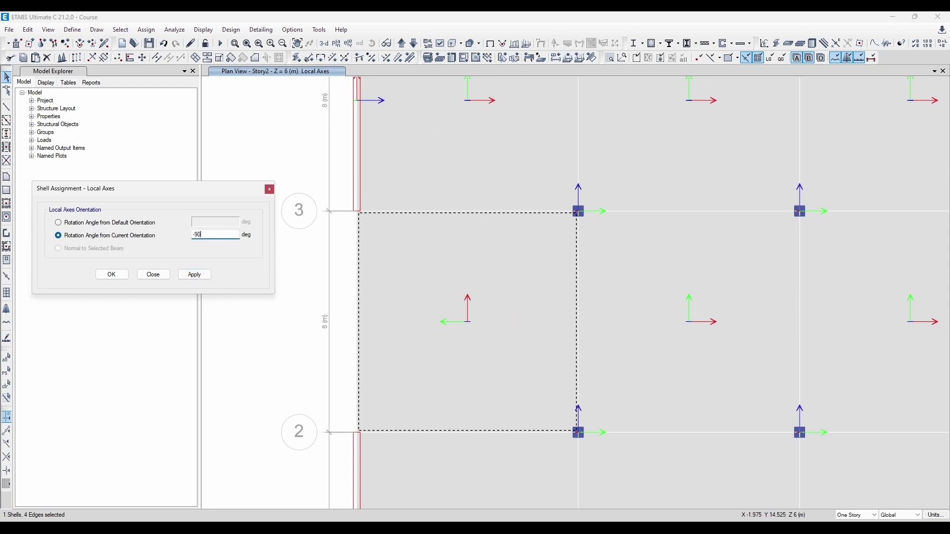
{"action": "left_click", "coordinate": [196, 275]}
{"action": "scroll", "coordinate": [460, 245], "scroll_direction": "down", "scroll_amount": 3}
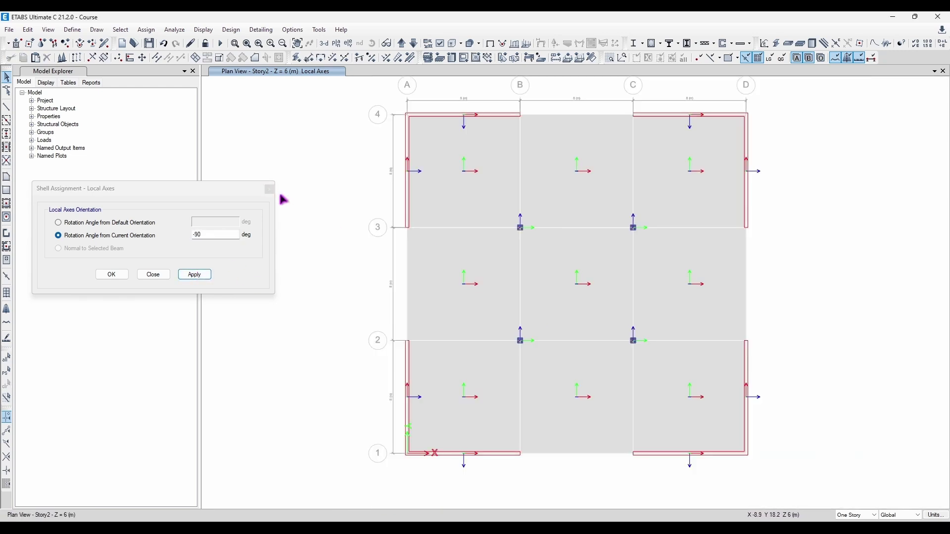
{"action": "left_click", "coordinate": [269, 190]}
Assign pier label P1 to the four wall panels forming the corner at grids A and 4 in the 3D view
{"action": "left_click", "coordinate": [146, 30]}
{"action": "mouse_move", "coordinate": [191, 55]}
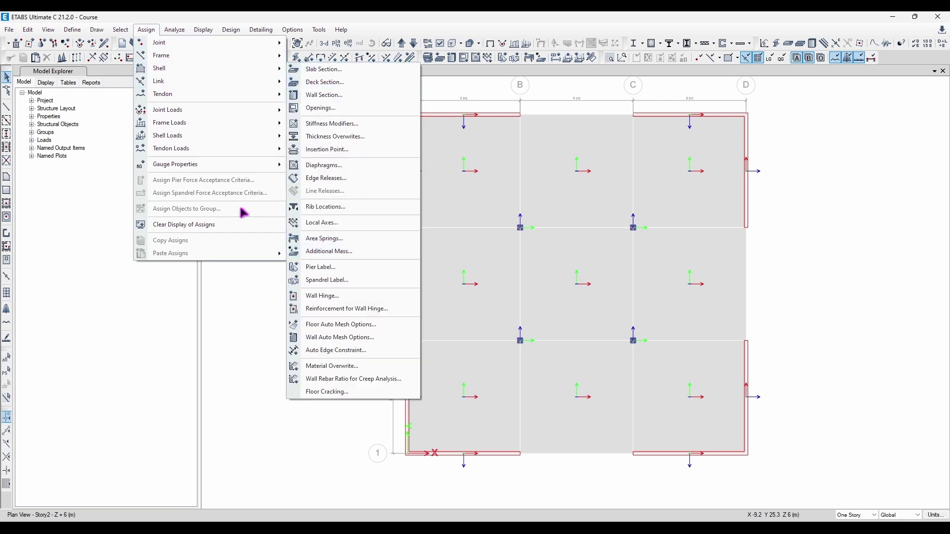
{"action": "left_click", "coordinate": [358, 269]}
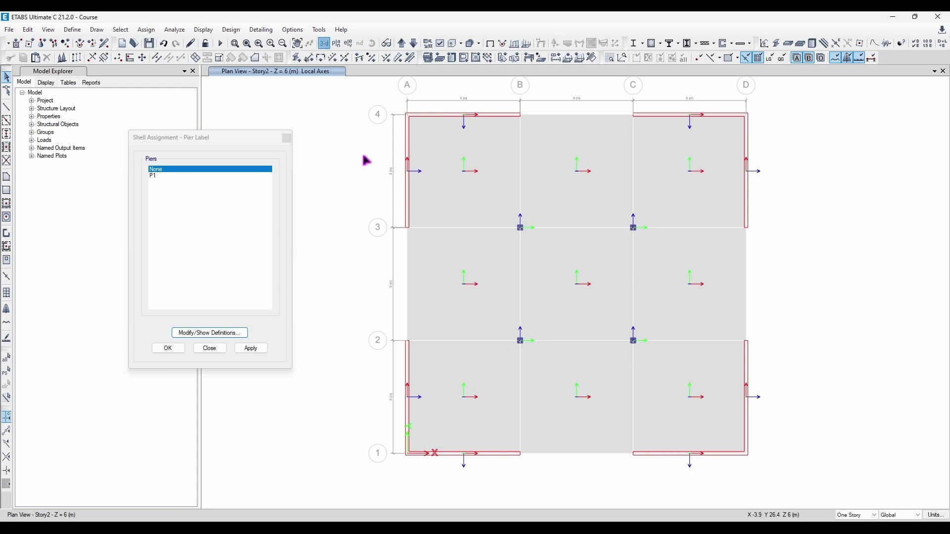
{"action": "middle_click_drag", "start_coordinate": [474, 275], "coordinate": [878, 232], "text": "shift"}
{"action": "left_click", "coordinate": [529, 382]}
{"action": "left_click", "coordinate": [590, 377]}
{"action": "left_click", "coordinate": [557, 327]}
{"action": "left_click", "coordinate": [596, 331]}
{"action": "left_click", "coordinate": [835, 218]}
{"action": "left_click", "coordinate": [794, 237]}
{"action": "middle_click_drag", "start_coordinate": [819, 220], "coordinate": [334, 441], "text": "shift"}
{"action": "left_click", "coordinate": [157, 177]}
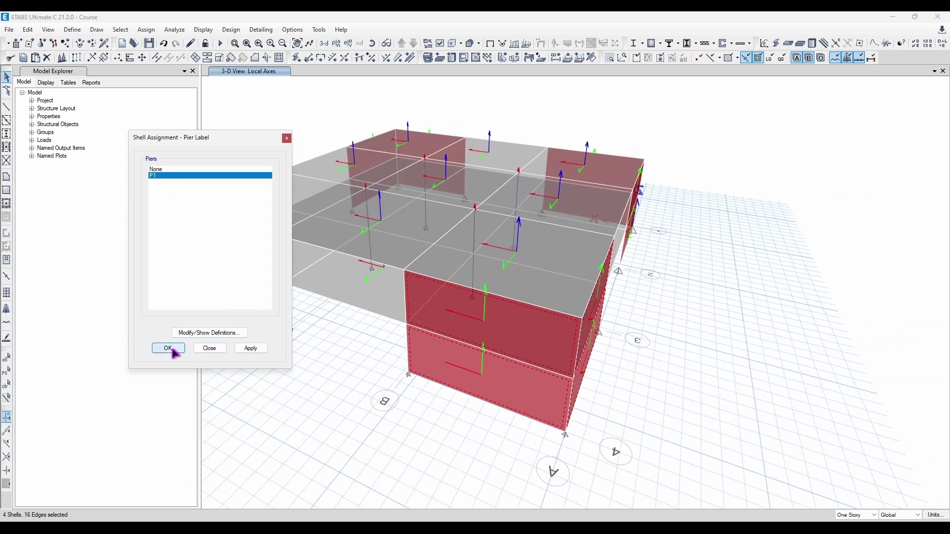
{"action": "left_click", "coordinate": [169, 348]}
{"action": "middle_click_drag", "start_coordinate": [718, 362], "coordinate": [596, 303], "text": "shift"}
{"action": "middle_click_drag", "start_coordinate": [512, 325], "coordinate": [540, 367], "text": "shift"}
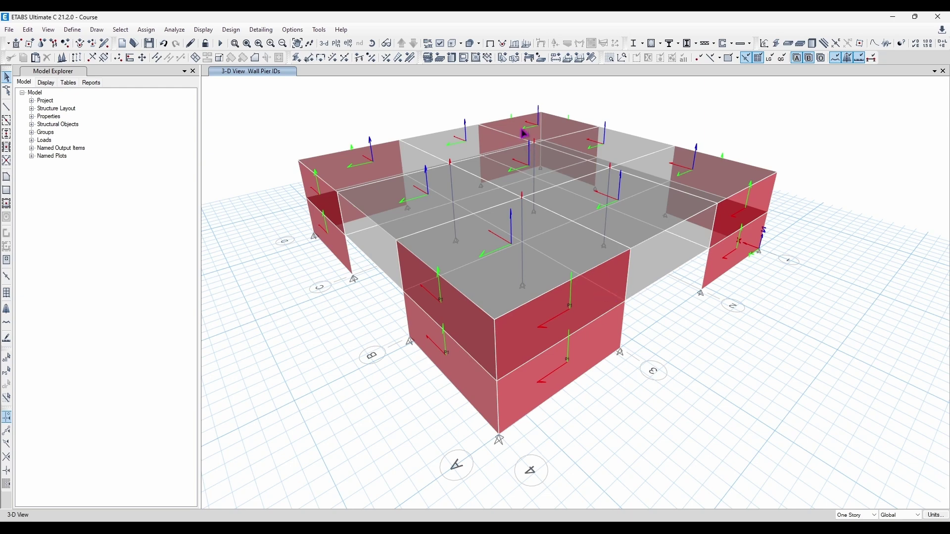
Open the shell floor auto mesh options and accept the Default floor meshing option
{"action": "left_click", "coordinate": [146, 30]}
{"action": "mouse_move", "coordinate": [238, 70]}
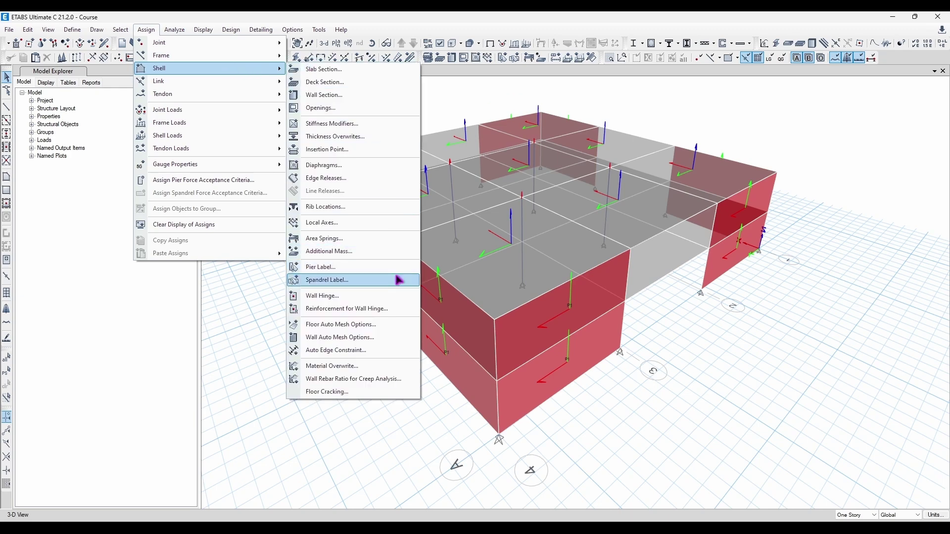
{"action": "left_click", "coordinate": [376, 324]}
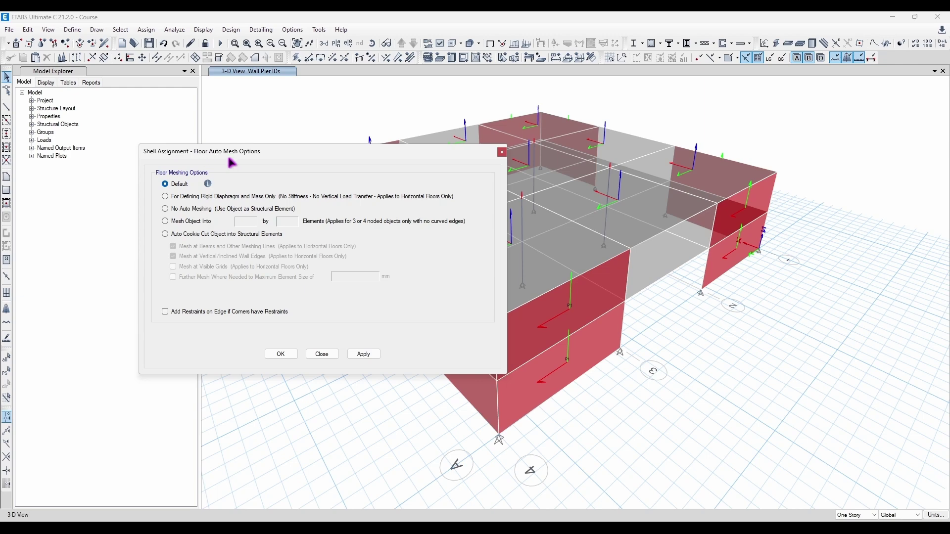
{"action": "left_click", "coordinate": [280, 354]}
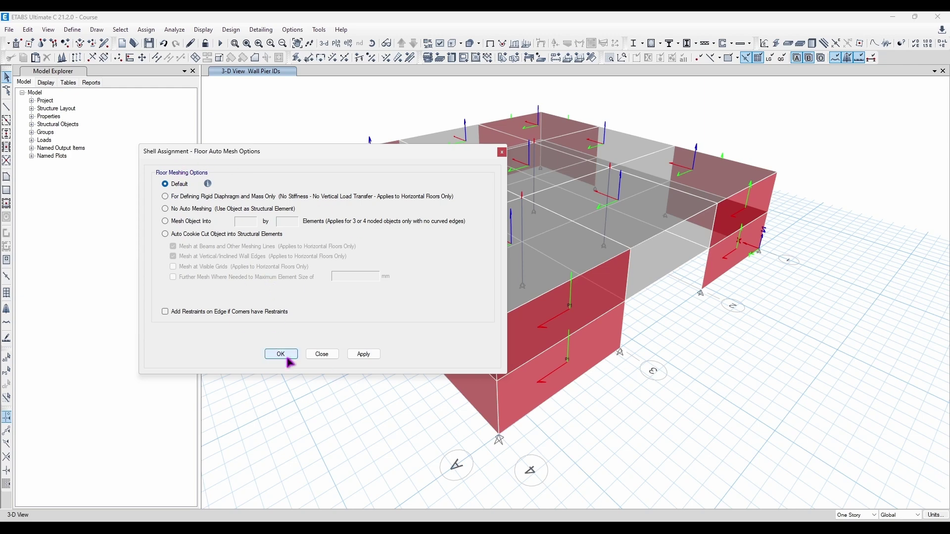
Open the shell wall auto mesh options and choose Auto Rectangular Mesh with edge restraints kept on
{"action": "left_click", "coordinate": [146, 30]}
{"action": "mouse_move", "coordinate": [277, 69]}
{"action": "left_click", "coordinate": [378, 339]}
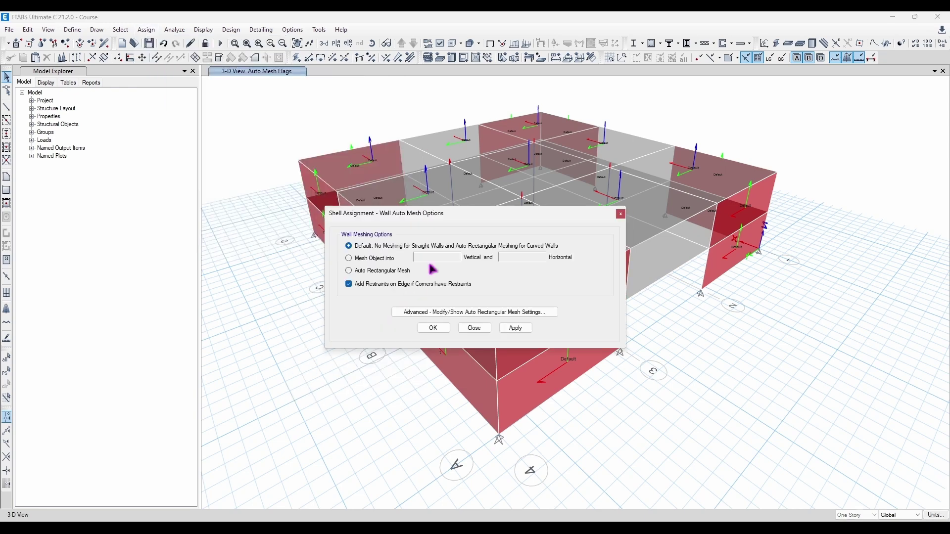
{"action": "left_click_drag", "start_coordinate": [378, 209], "coordinate": [276, 203]}
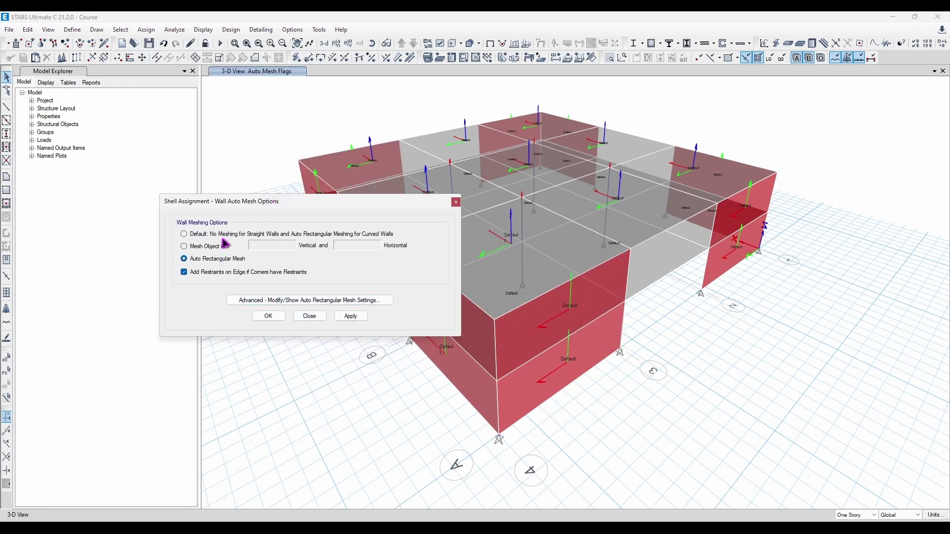
{"action": "left_click", "coordinate": [217, 235]}
{"action": "left_click", "coordinate": [243, 257]}
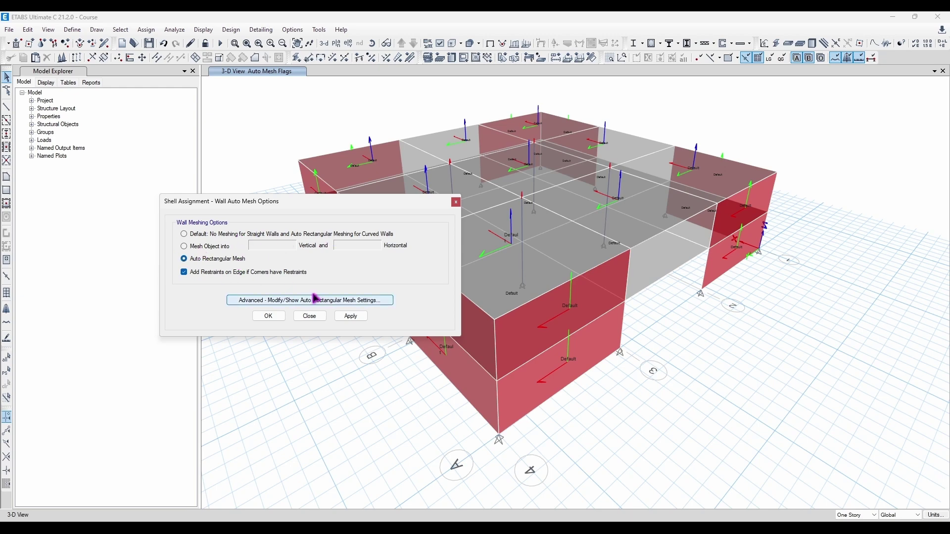
Set the approximate maximum mesh size for automatic rectangular wall meshing to 0.5 m
{"action": "left_click", "coordinate": [330, 301]}
{"action": "left_click_drag", "start_coordinate": [520, 237], "coordinate": [427, 239]}
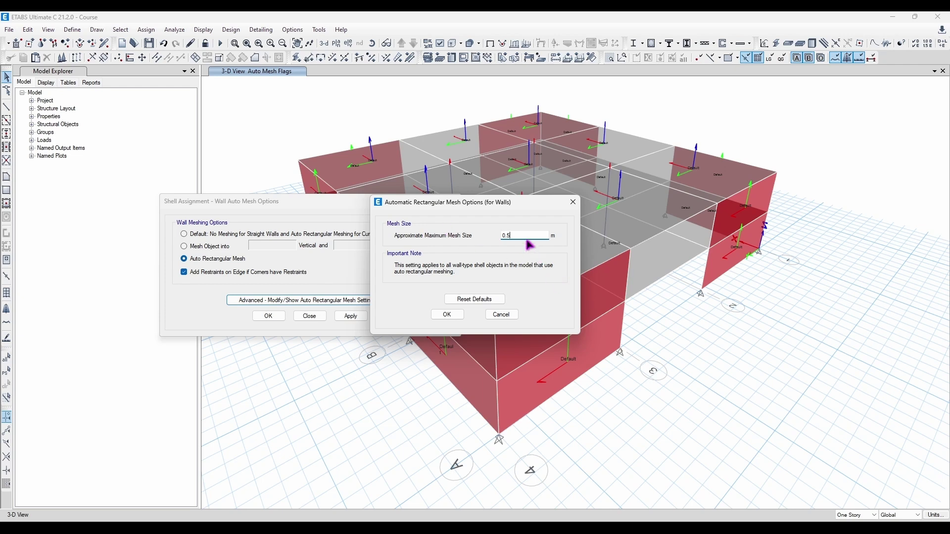
{"action": "left_click", "coordinate": [447, 315]}
Assign the auto rectangular mesh option to all the wall panels and close the assignment
{"action": "left_click", "coordinate": [351, 317]}
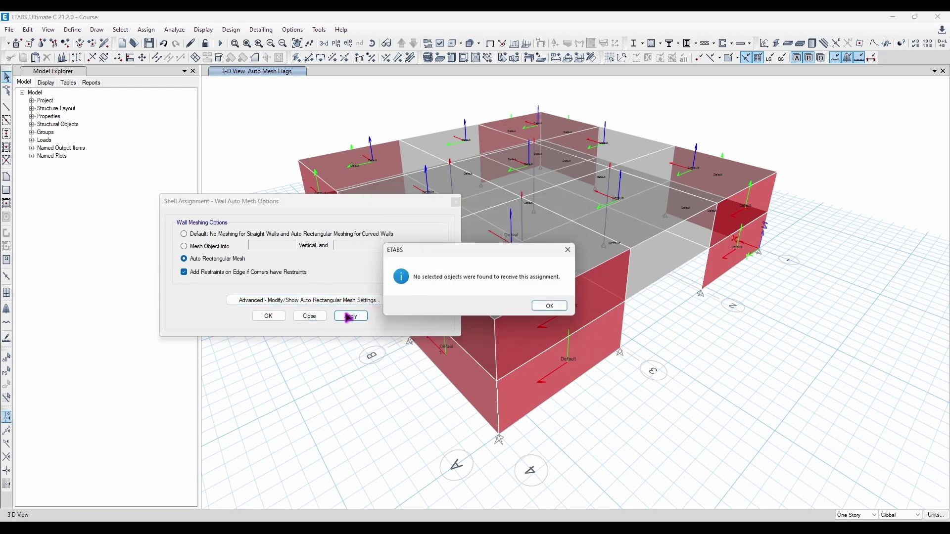
{"action": "left_click", "coordinate": [556, 309]}
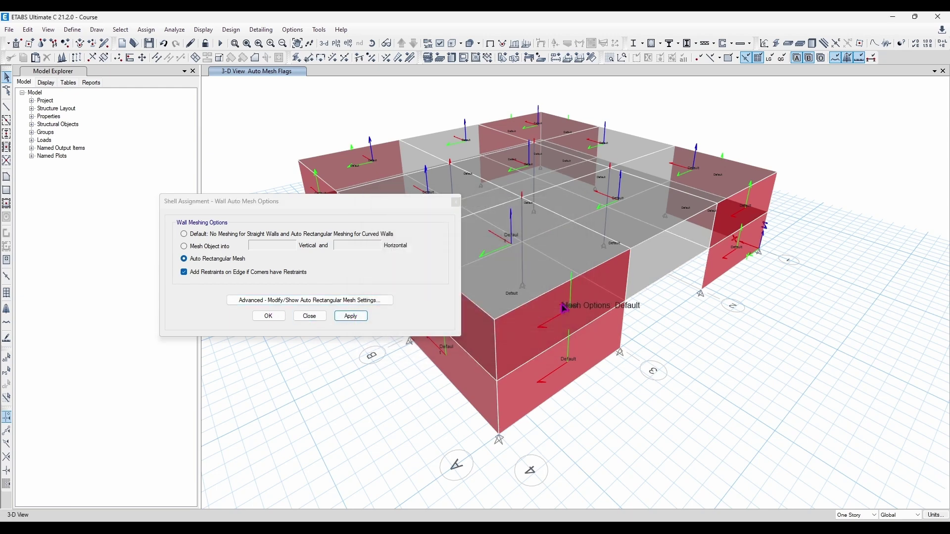
{"action": "left_click", "coordinate": [352, 318]}
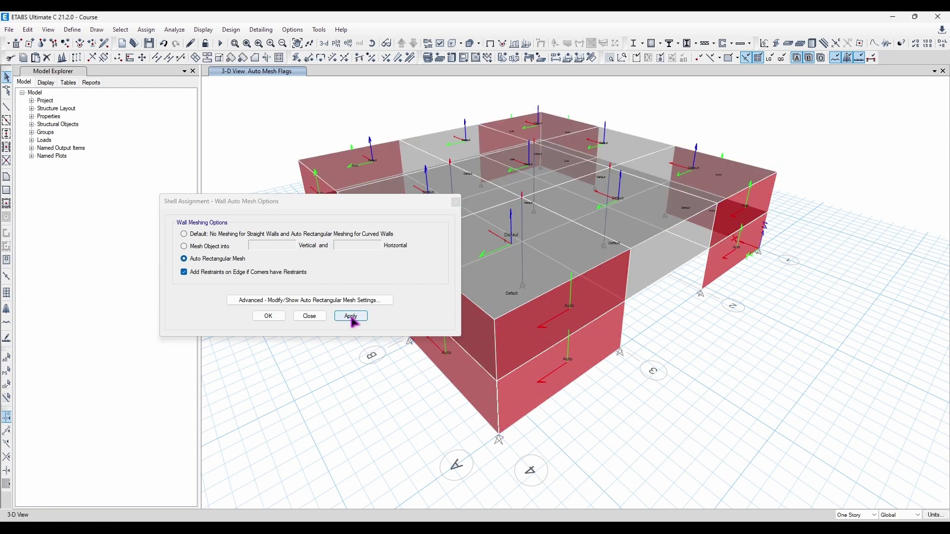
{"action": "left_click", "coordinate": [311, 317]}
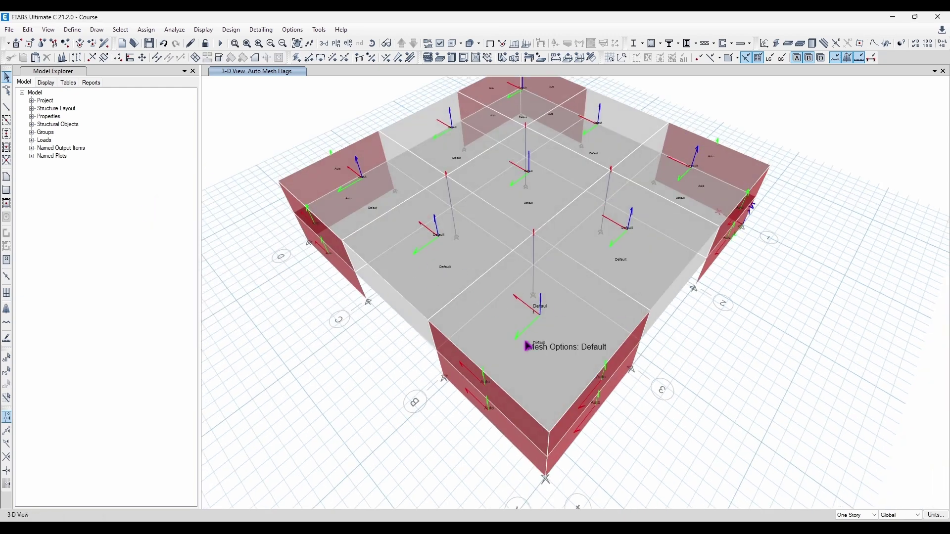
Assign auto edge constraints around walls and floors, applied to the full structure, and close the assignment
{"action": "left_click", "coordinate": [148, 30]}
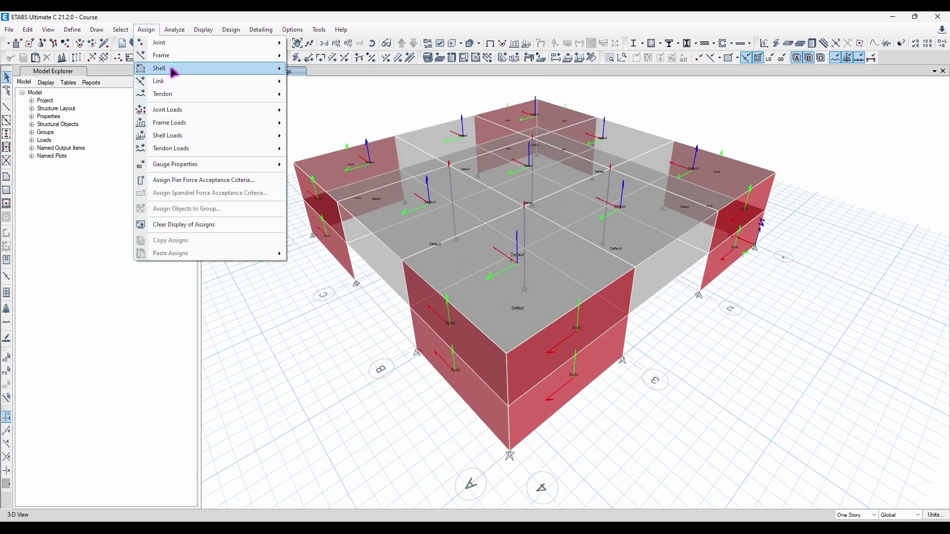
{"action": "mouse_move", "coordinate": [271, 73]}
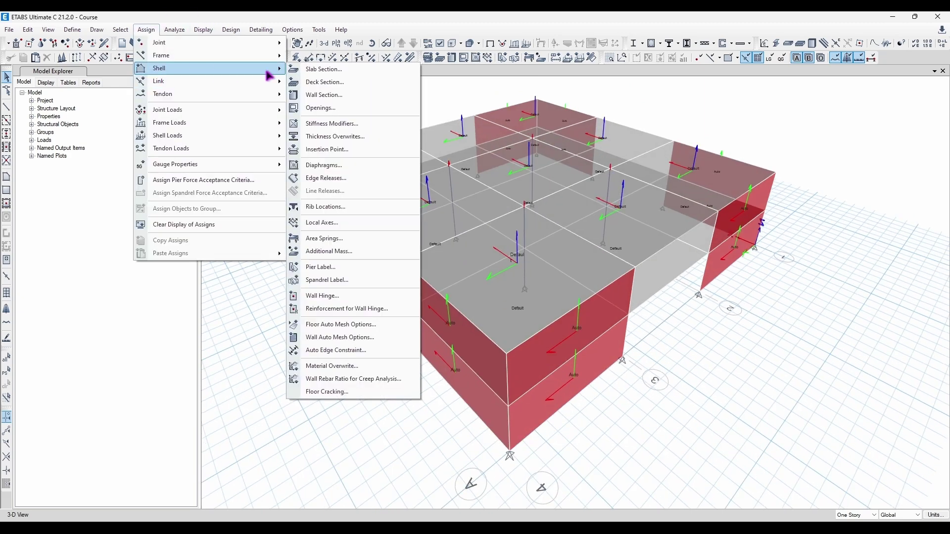
{"action": "left_click", "coordinate": [377, 354]}
{"action": "left_click_drag", "start_coordinate": [462, 218], "coordinate": [301, 198]}
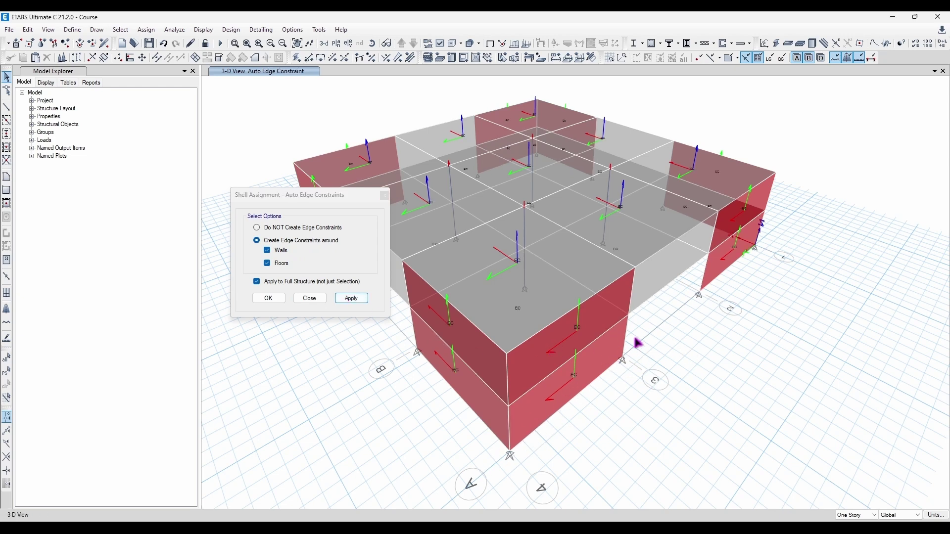
{"action": "left_click", "coordinate": [384, 195]}
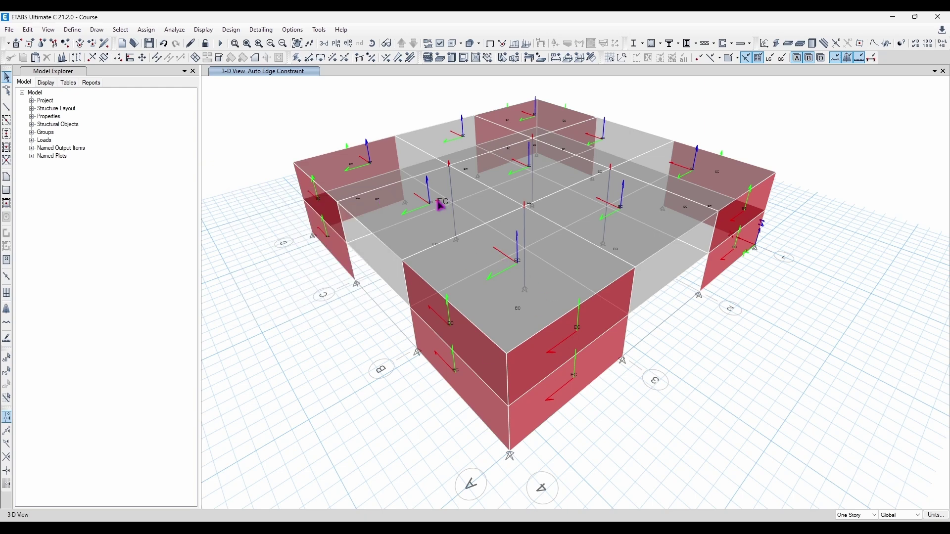
Examine the definition of link property Link1, including its directional properties, without changing or assigning it
{"action": "left_click", "coordinate": [174, 29]}
{"action": "mouse_move", "coordinate": [228, 82]}
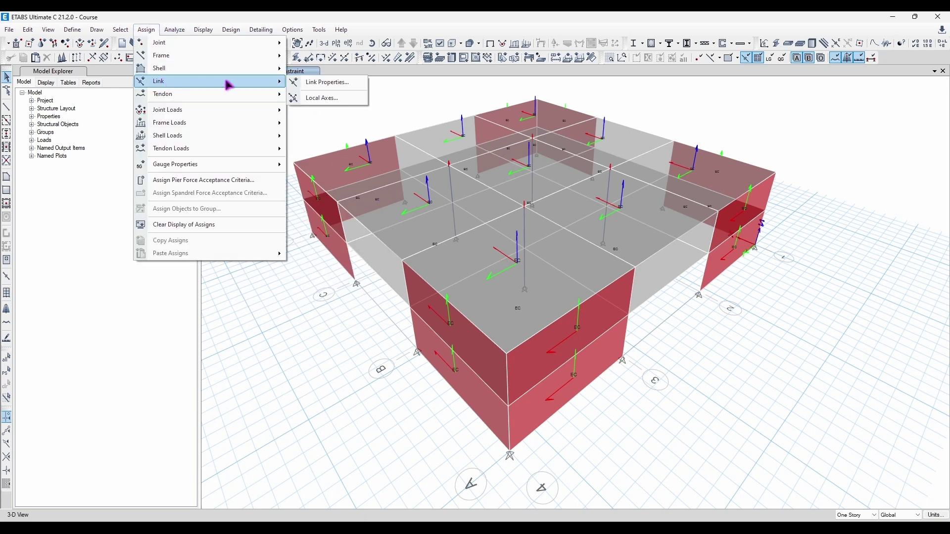
{"action": "left_click", "coordinate": [324, 83]}
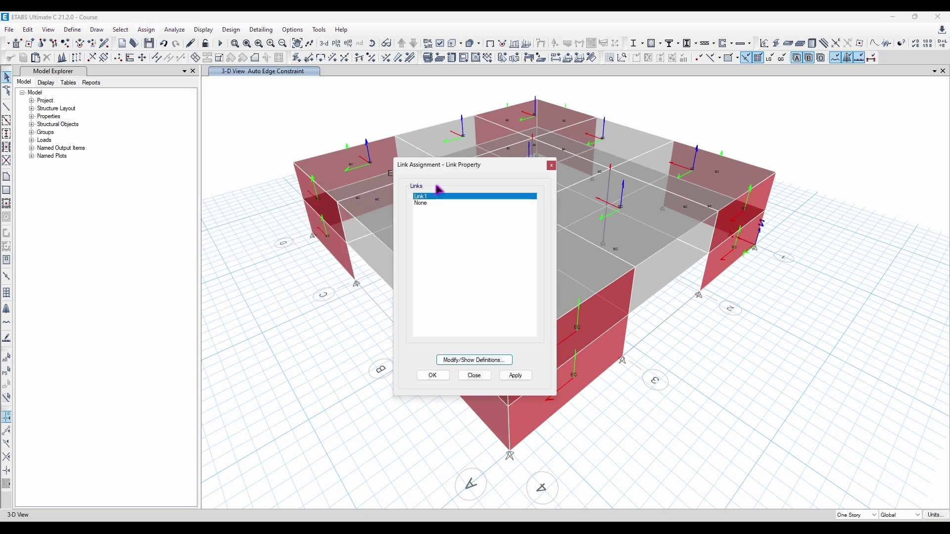
{"action": "left_click", "coordinate": [502, 361]}
{"action": "left_click", "coordinate": [530, 258]}
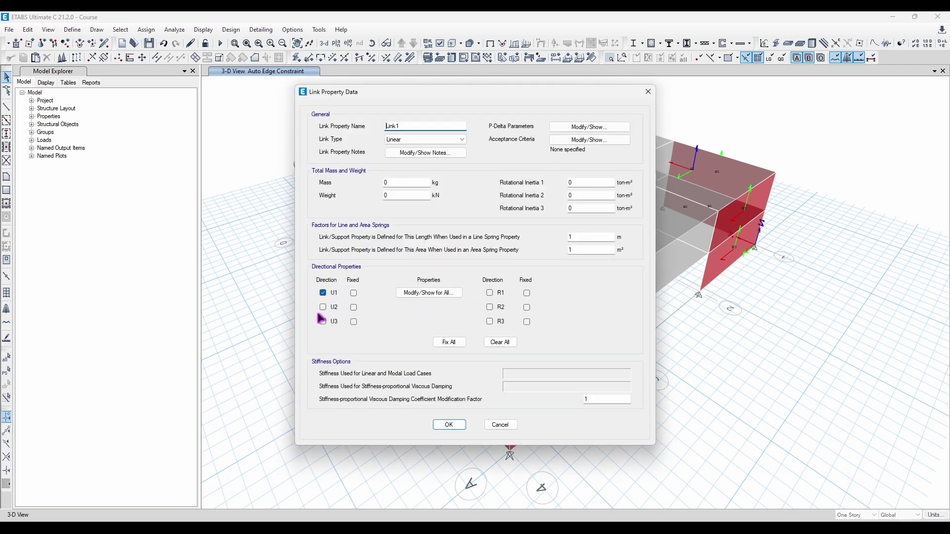
{"action": "left_click", "coordinate": [648, 92]}
{"action": "left_click", "coordinate": [580, 195]}
{"action": "left_click", "coordinate": [550, 165]}
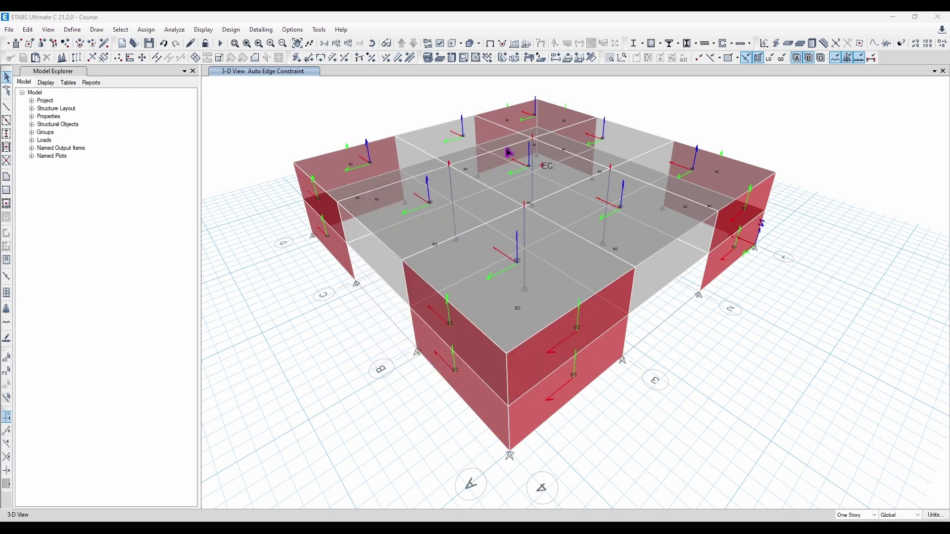
Look at the link local axes assignment options and leave them without assigning anything
{"action": "left_click", "coordinate": [157, 31]}
{"action": "mouse_move", "coordinate": [163, 81]}
{"action": "left_click", "coordinate": [319, 95]}
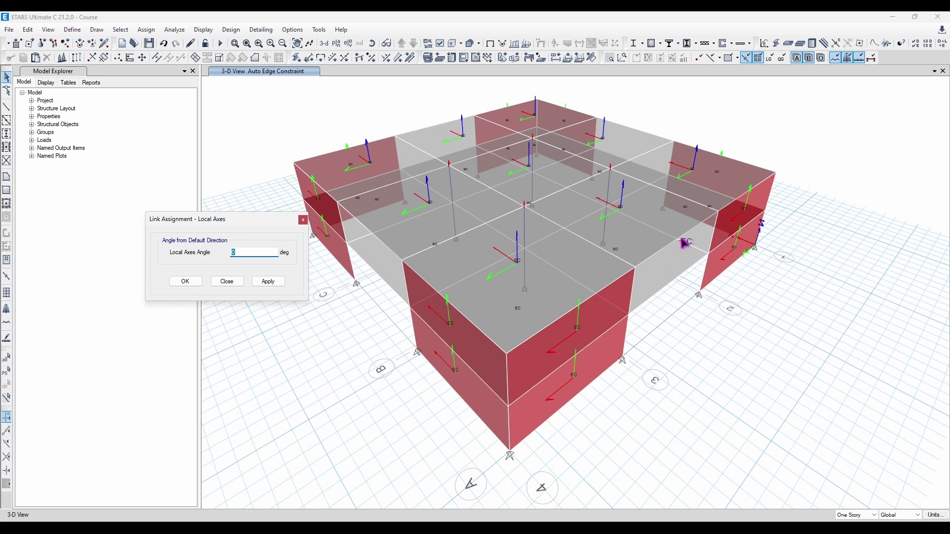
{"action": "left_click", "coordinate": [303, 219]}
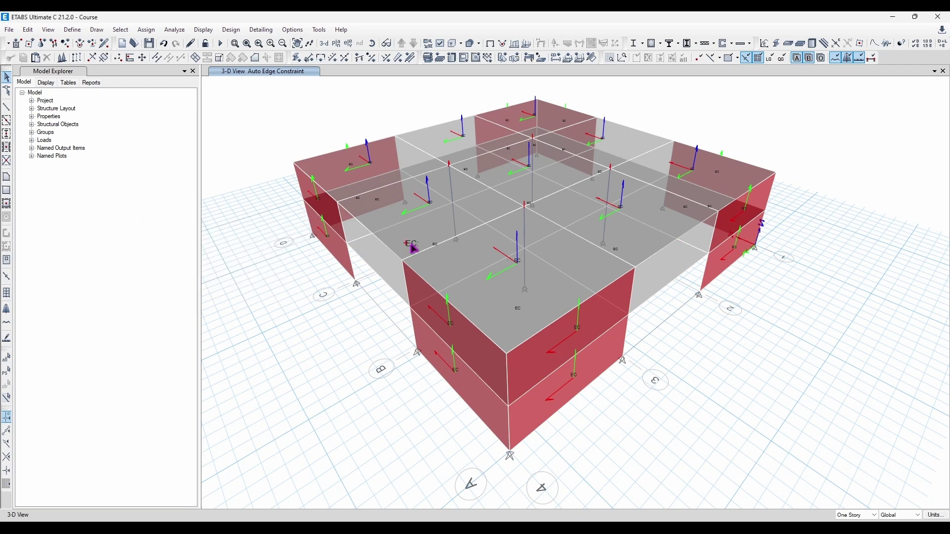
Open the joint force load assignment and select the Story2 joint at grids B and 4 in the 3D view
{"action": "left_click", "coordinate": [160, 36]}
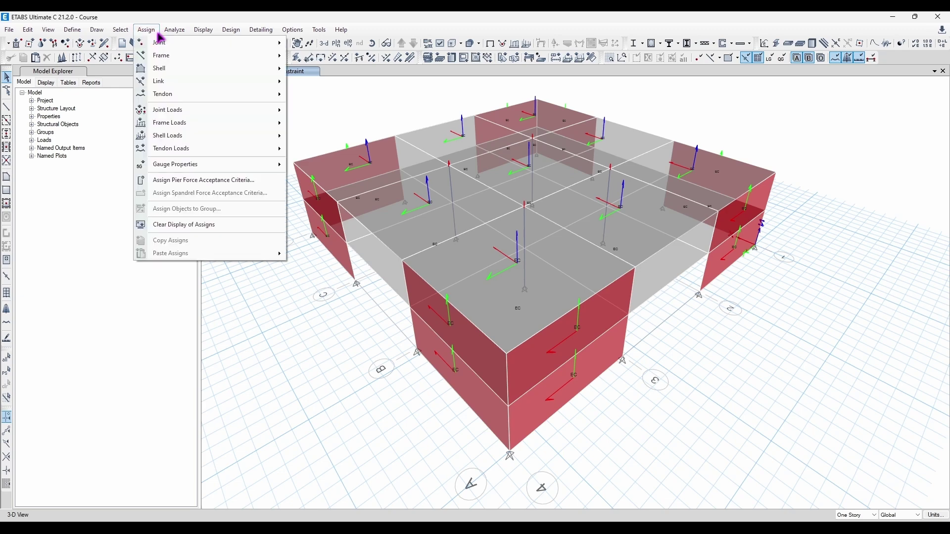
{"action": "mouse_move", "coordinate": [237, 95]}
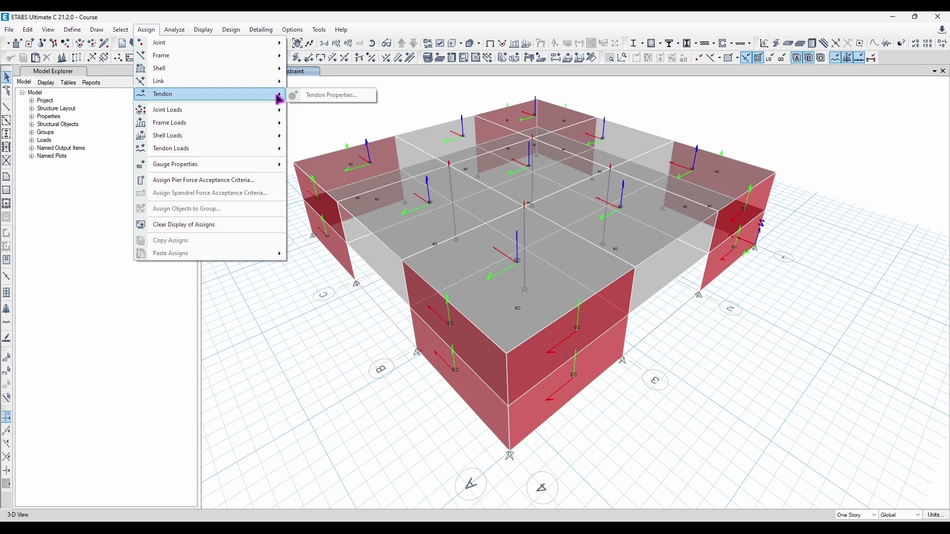
{"action": "mouse_move", "coordinate": [167, 113]}
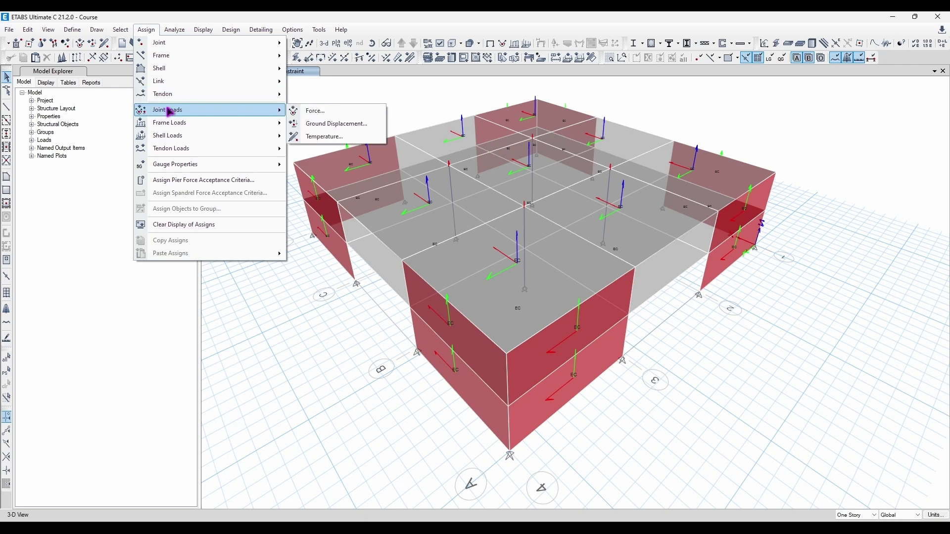
{"action": "left_click", "coordinate": [324, 115]}
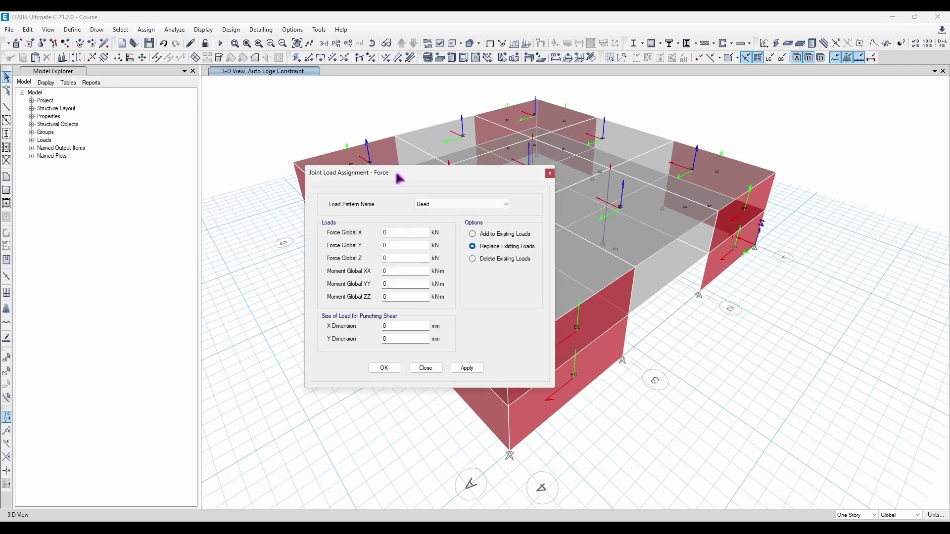
{"action": "scroll", "coordinate": [649, 259], "scroll_direction": "up", "scroll_amount": 4}
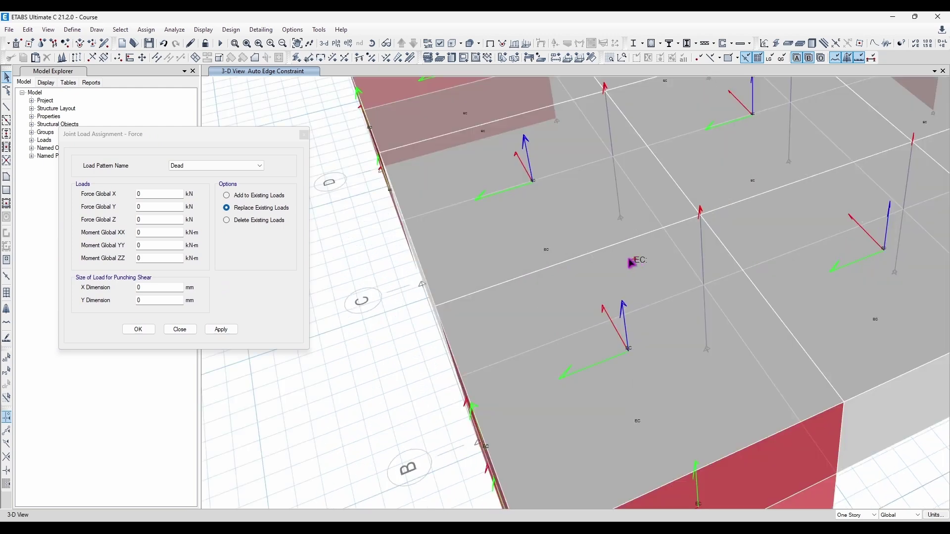
{"action": "left_click", "coordinate": [436, 313]}
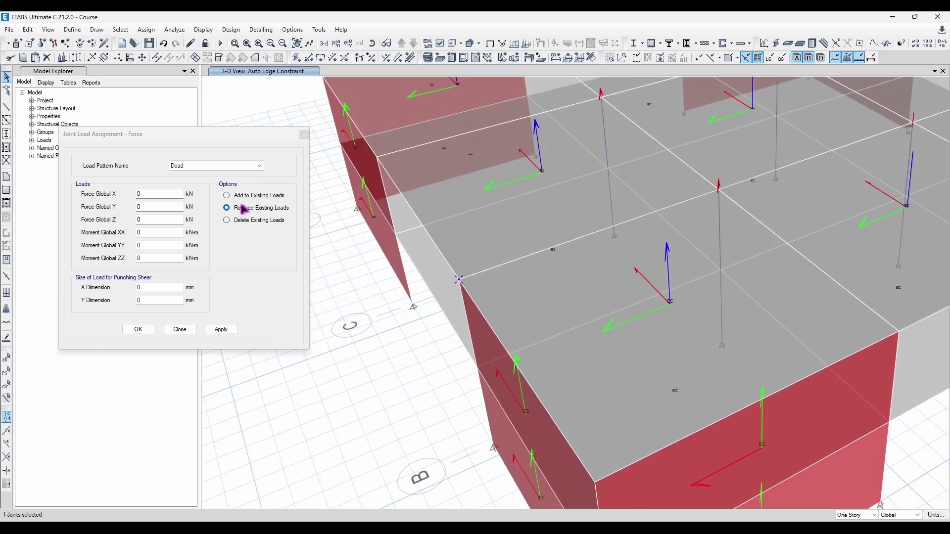
Review the load pattern choices for the joint force, keep Dead, and examine the selected joint
{"action": "scroll", "coordinate": [475, 277], "scroll_direction": "down", "scroll_amount": 3}
{"action": "middle_click_drag", "start_coordinate": [481, 252], "coordinate": [765, 293]}
{"action": "left_click", "coordinate": [243, 166]}
{"action": "left_click", "coordinate": [243, 168]}
{"action": "middle_click_drag", "start_coordinate": [764, 293], "coordinate": [390, 302]}
{"action": "middle_click_drag", "start_coordinate": [577, 279], "coordinate": [561, 320], "text": "shift"}
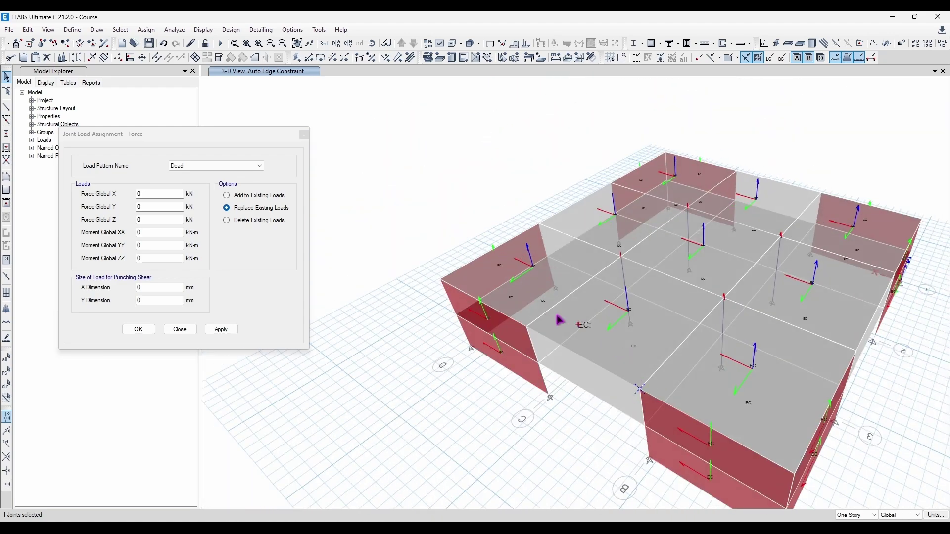
{"action": "left_click", "coordinate": [156, 191]}
{"action": "middle_click_drag", "start_coordinate": [666, 395], "coordinate": [604, 361]}
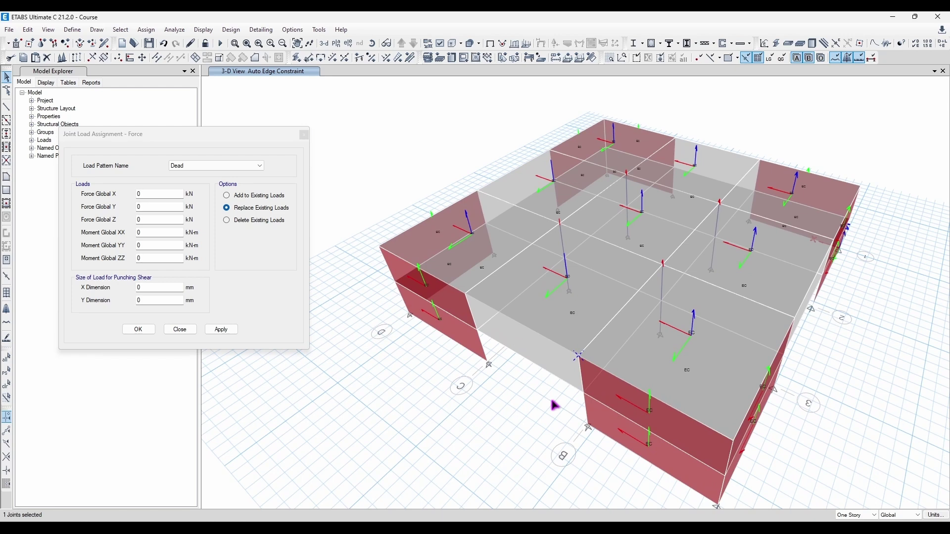
Sketch a freehand on-screen arrow pointing at the selected joint to mark the intended force direction
{"action": "key", "text": "ctrl+shift+1"}
{"action": "left_click", "coordinate": [919, 143]}
{"action": "left_click_drag", "start_coordinate": [576, 362], "coordinate": [549, 397]}
{"action": "left_click_drag", "start_coordinate": [567, 358], "coordinate": [577, 374]}
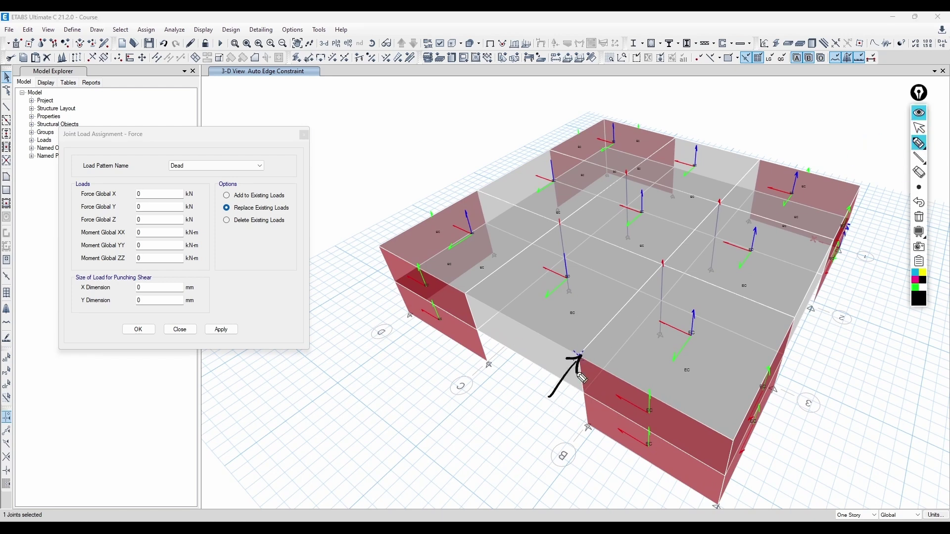
{"action": "key", "text": "ctrl+shift+2"}
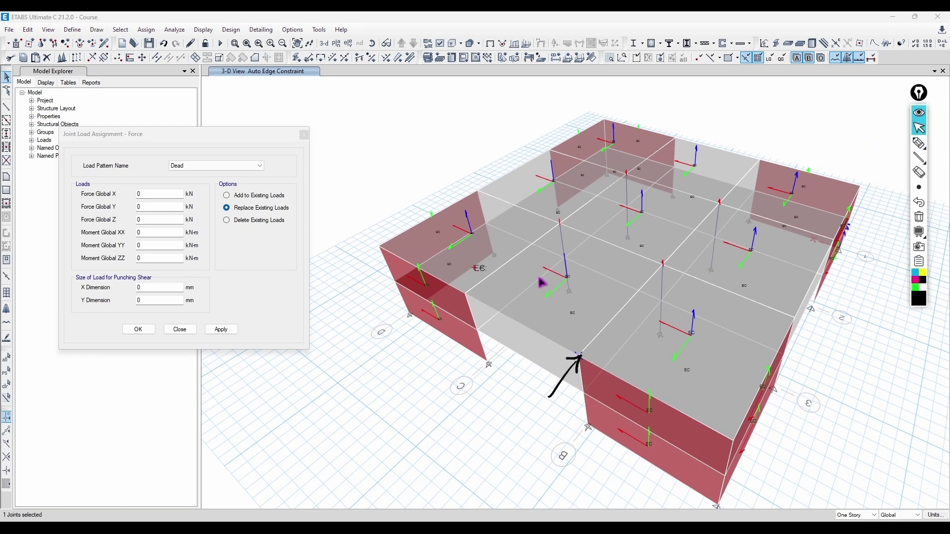
Assign a Dead force of -1000 kN in Global Y to the selected joint at grids B and 4
{"action": "double_click", "coordinate": [149, 207]}
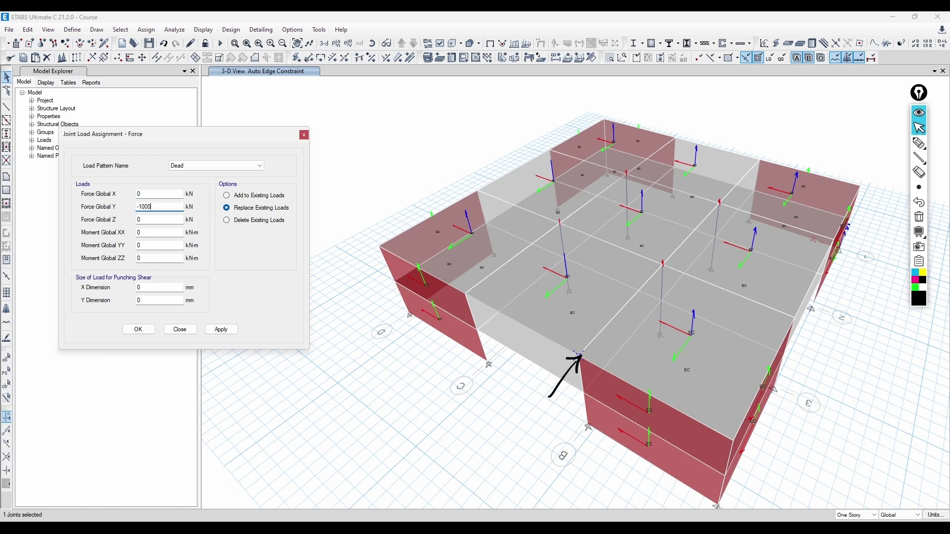
{"action": "left_click", "coordinate": [221, 328]}
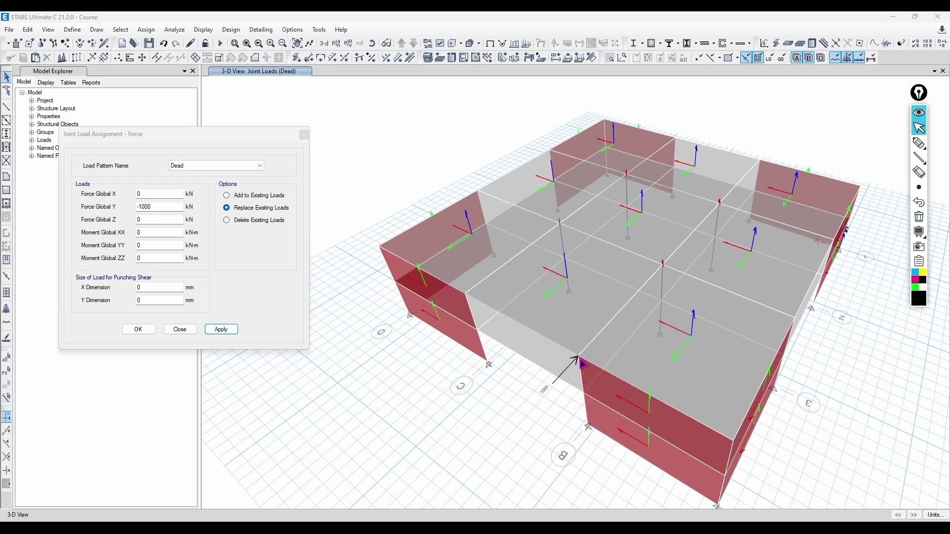
Try to apply the -1000 kN Global Y joint force once more
{"action": "left_click", "coordinate": [581, 362]}
{"action": "left_click", "coordinate": [576, 360]}
{"action": "scroll", "coordinate": [566, 341], "scroll_direction": "up", "scroll_amount": 3}
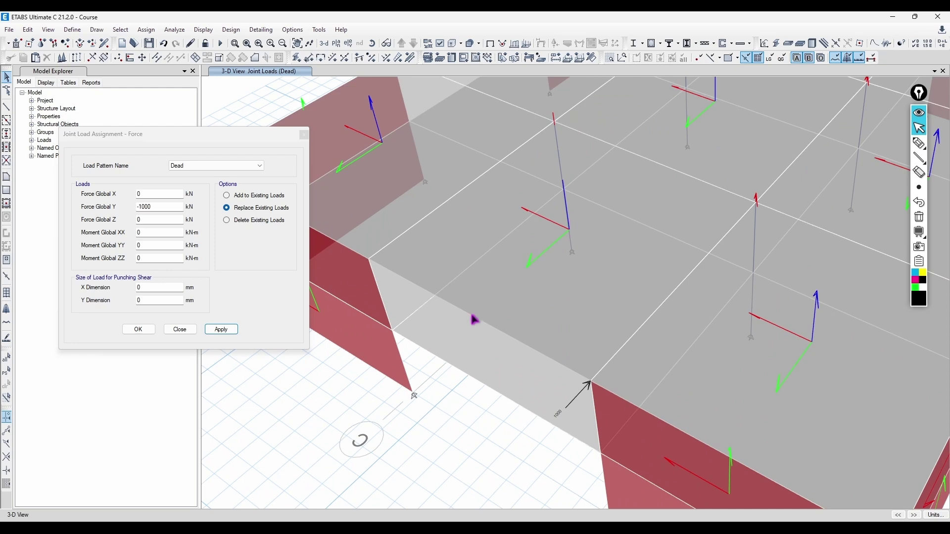
{"action": "left_click", "coordinate": [231, 329]}
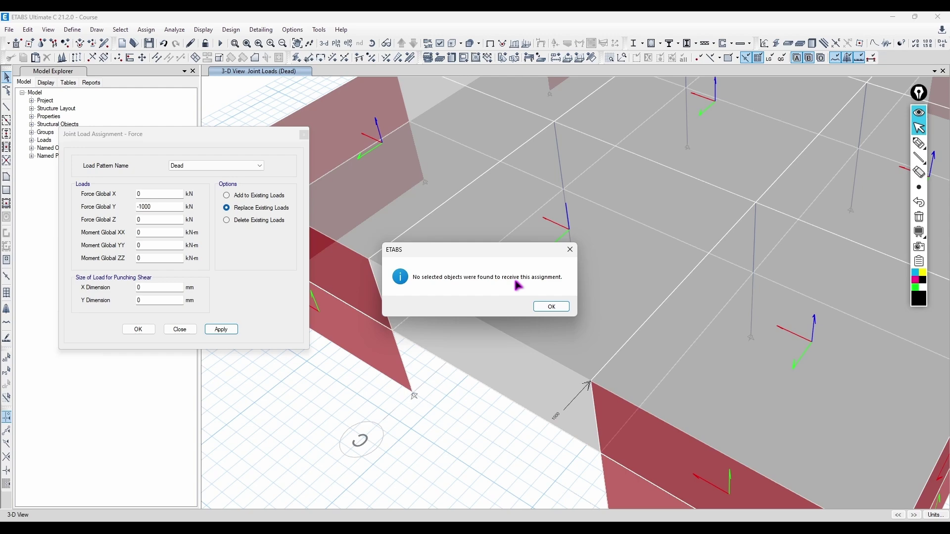
{"action": "left_click", "coordinate": [553, 305]}
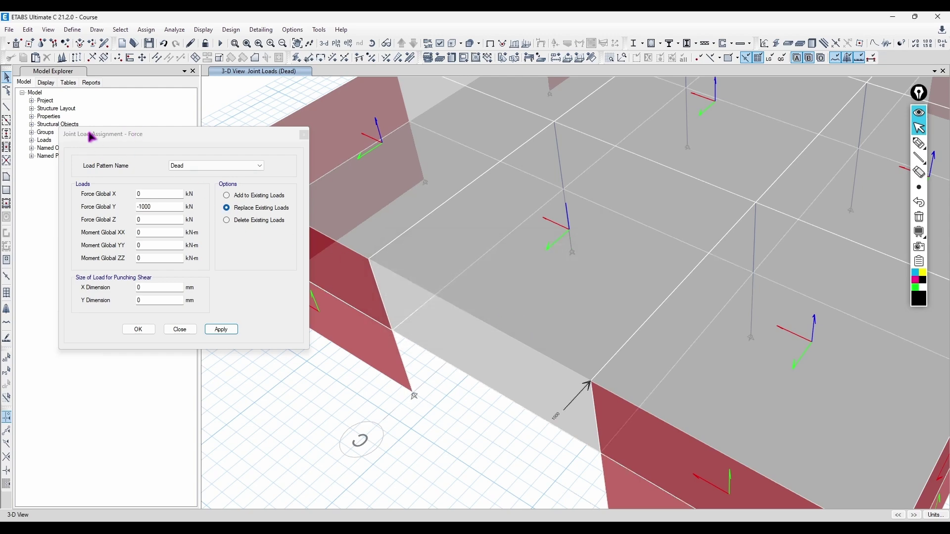
Start the Draw Joint Objects command and switch to the elevation view along grid A
{"action": "left_click", "coordinate": [97, 30]}
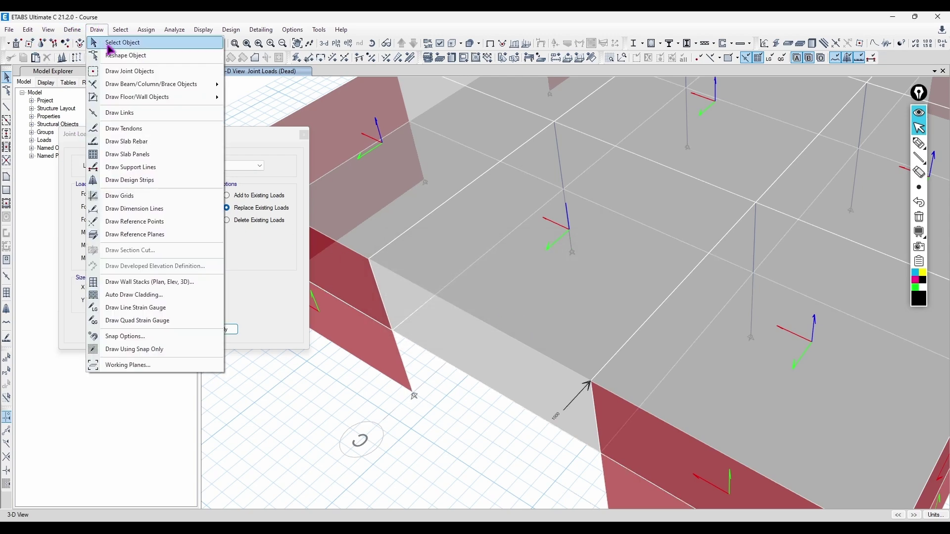
{"action": "left_click", "coordinate": [144, 72]}
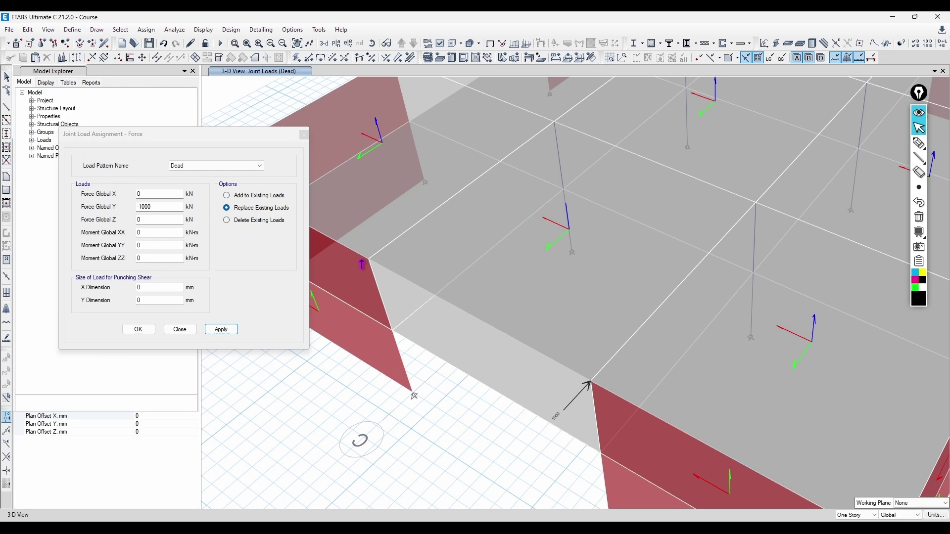
{"action": "left_click", "coordinate": [347, 43]}
{"action": "left_click", "coordinate": [394, 246]}
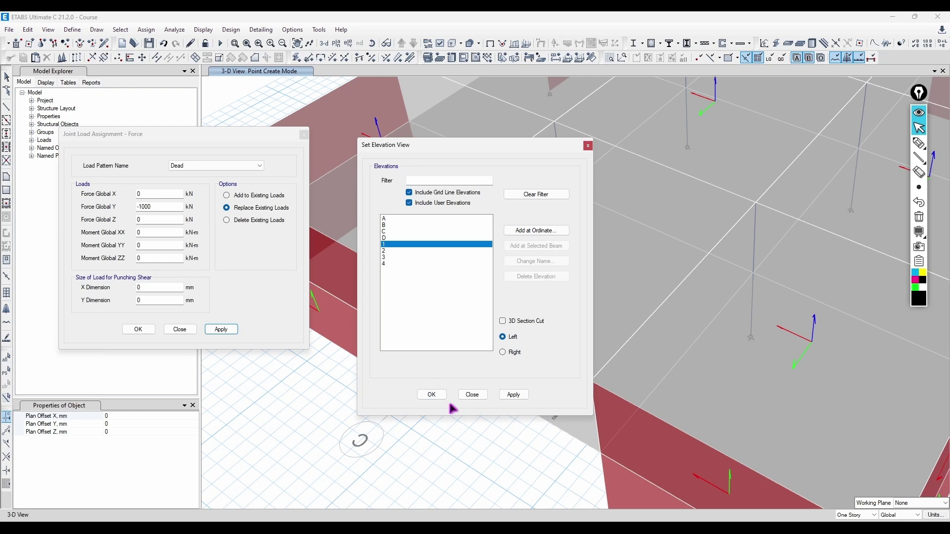
{"action": "left_click", "coordinate": [400, 218]}
{"action": "left_click", "coordinate": [432, 394]}
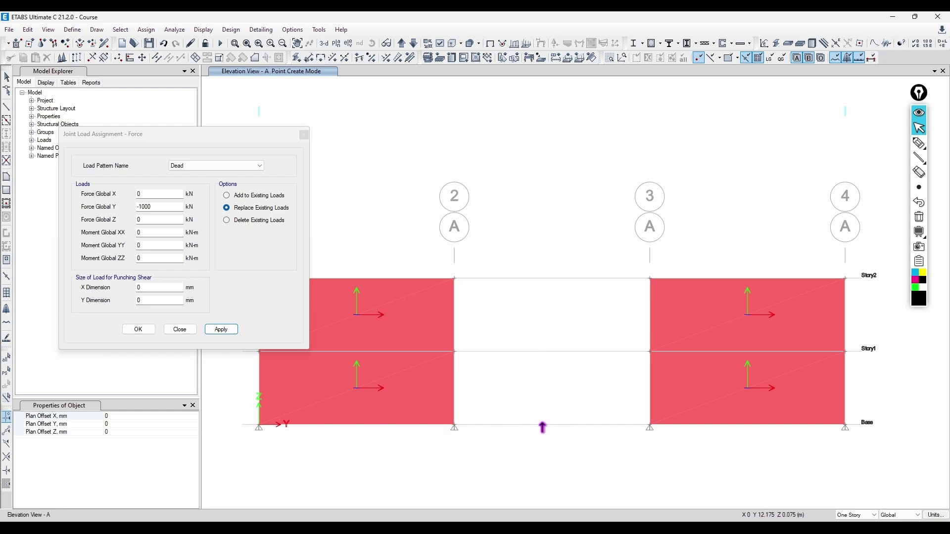
Place a joint on the Story1 line of elevation A, offset 4000 mm in plan Y from grid point A-2
{"action": "left_click", "coordinate": [119, 423]}
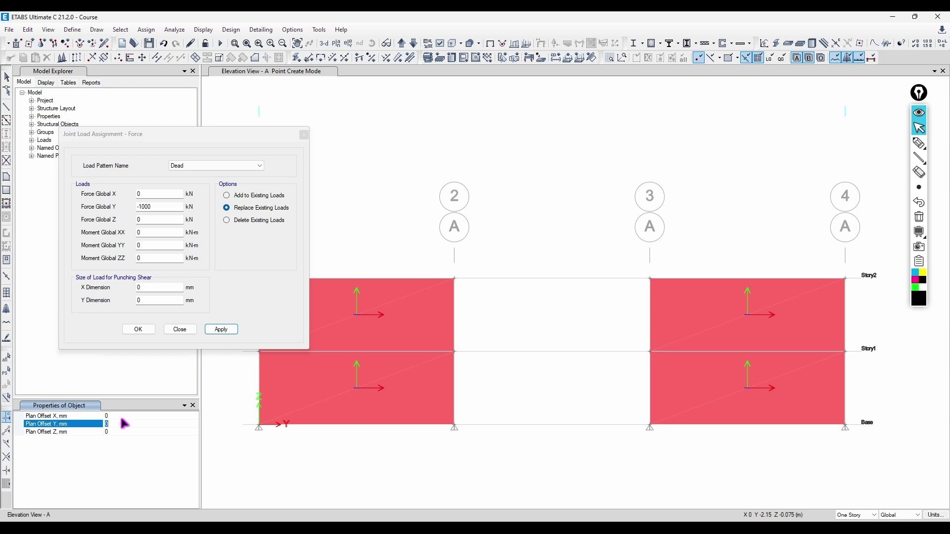
{"action": "left_click", "coordinate": [454, 352]}
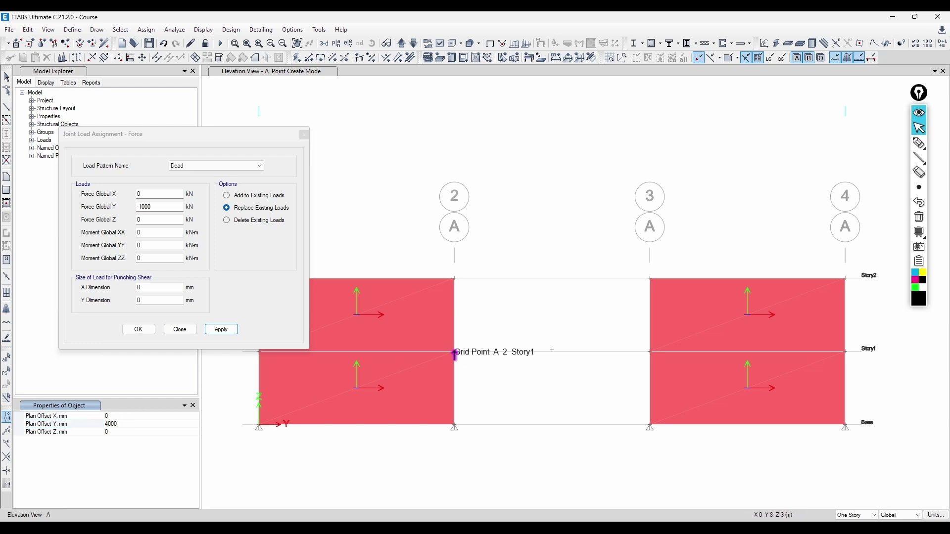
{"action": "key", "text": "Escape"}
Assign a 1000 kN global X force and 0 global Y force to the new joint for the Dead pattern
{"action": "left_click", "coordinate": [552, 351]}
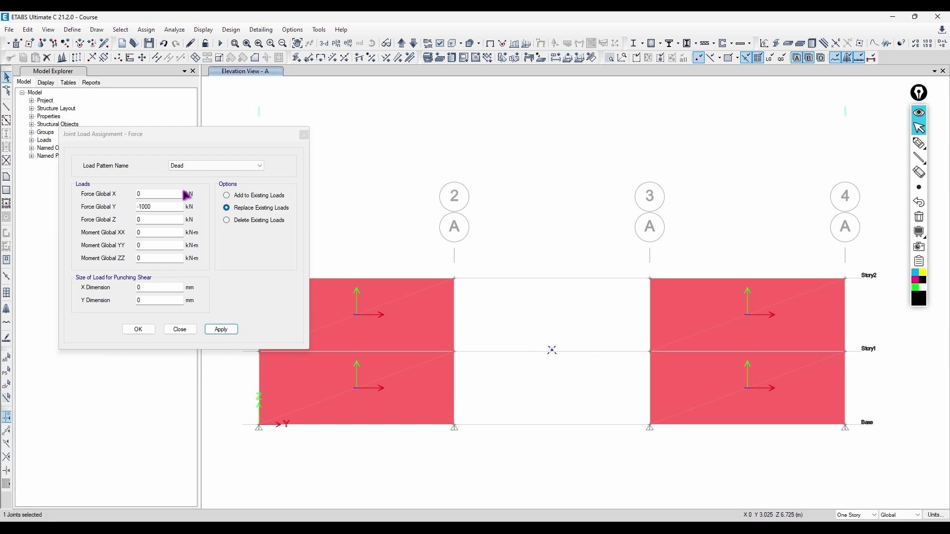
{"action": "double_click", "coordinate": [158, 207]}
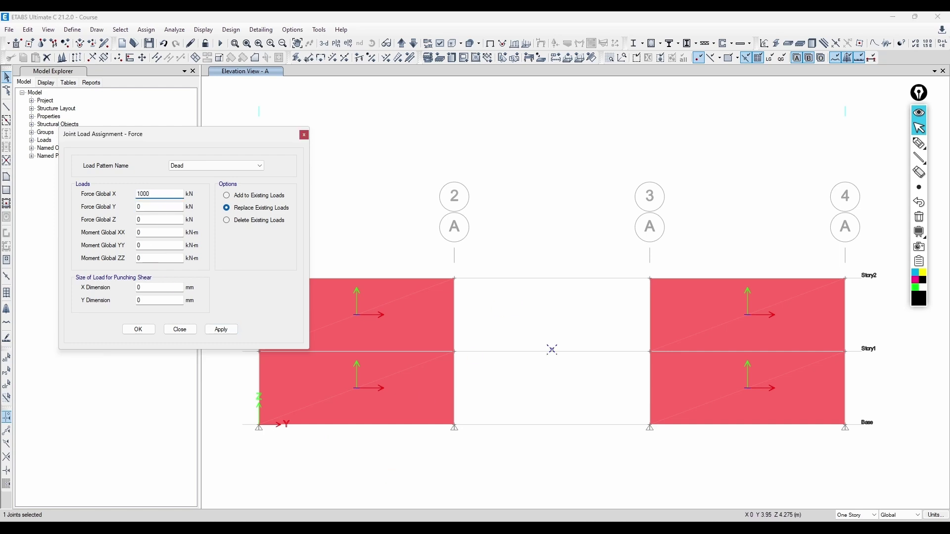
{"action": "left_click", "coordinate": [226, 329]}
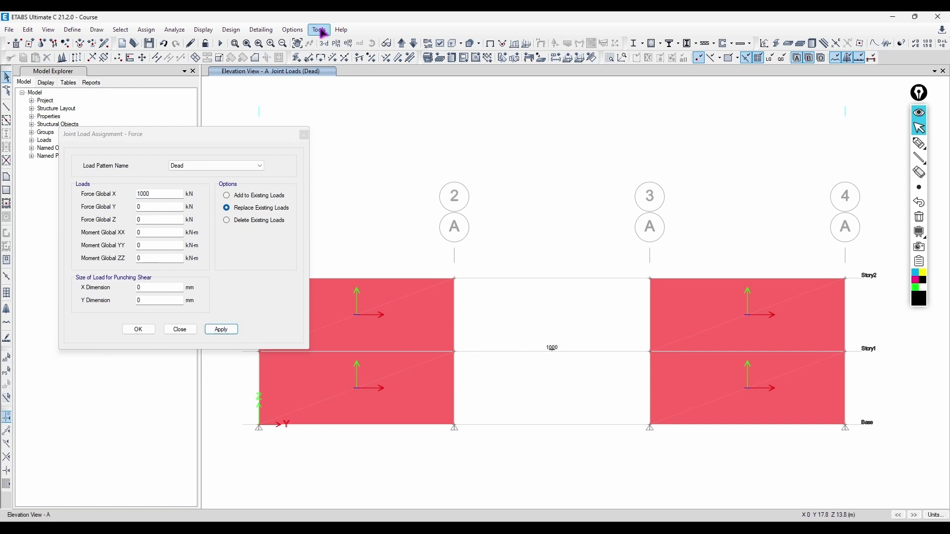
Examine the direction and position of the joint force at the slab edge in the 3-D view
{"action": "scroll", "coordinate": [418, 322], "scroll_direction": "up", "scroll_amount": 5}
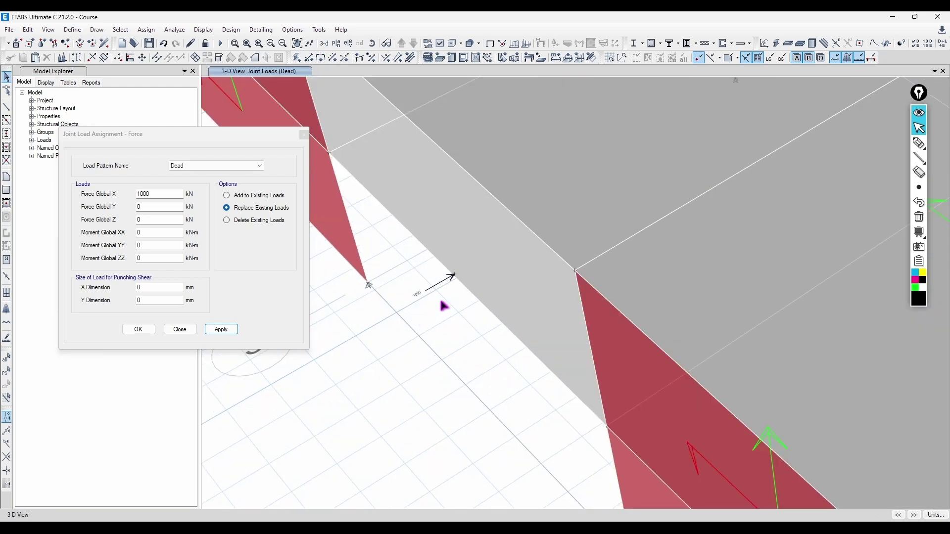
{"action": "middle_click_drag", "start_coordinate": [440, 301], "coordinate": [494, 232], "text": "shift"}
{"action": "middle_click_drag", "start_coordinate": [602, 103], "coordinate": [540, 399]}
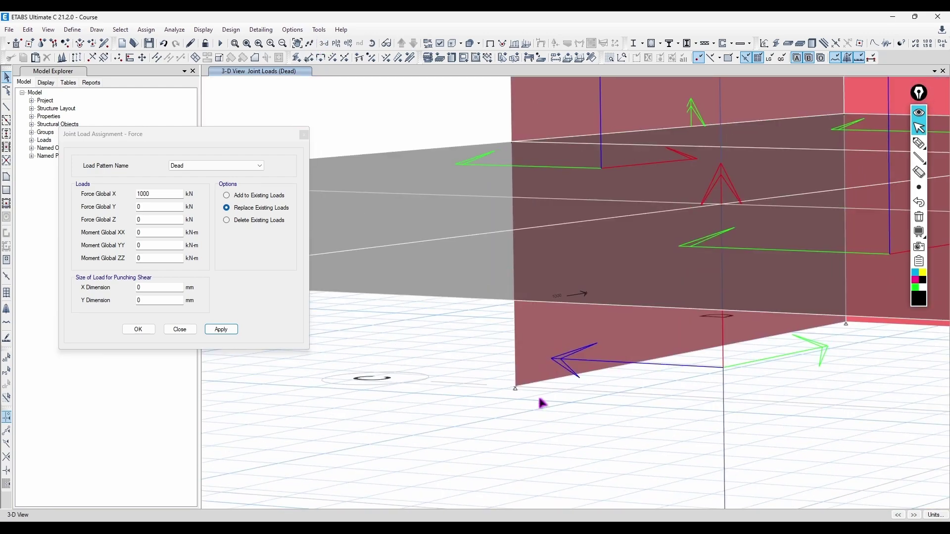
{"action": "scroll", "coordinate": [553, 374], "scroll_direction": "down", "scroll_amount": 5}
{"action": "left_click", "coordinate": [588, 352]}
{"action": "left_click", "coordinate": [647, 356]}
{"action": "middle_click_drag", "start_coordinate": [647, 362], "coordinate": [632, 382], "text": "shift"}
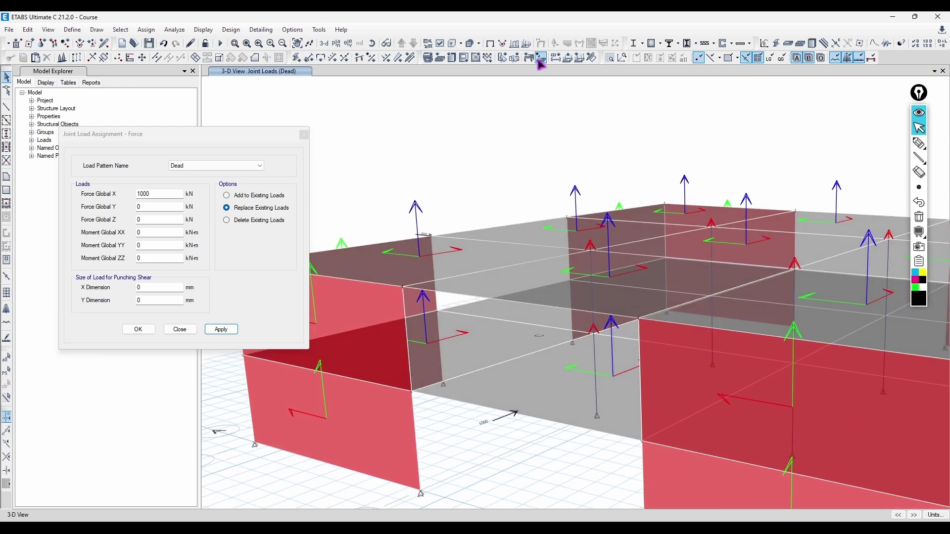
Switch the 3-D view to the extruded display of the slabs, walls and columns
{"action": "left_click", "coordinate": [440, 43]}
{"action": "left_click", "coordinate": [272, 48]}
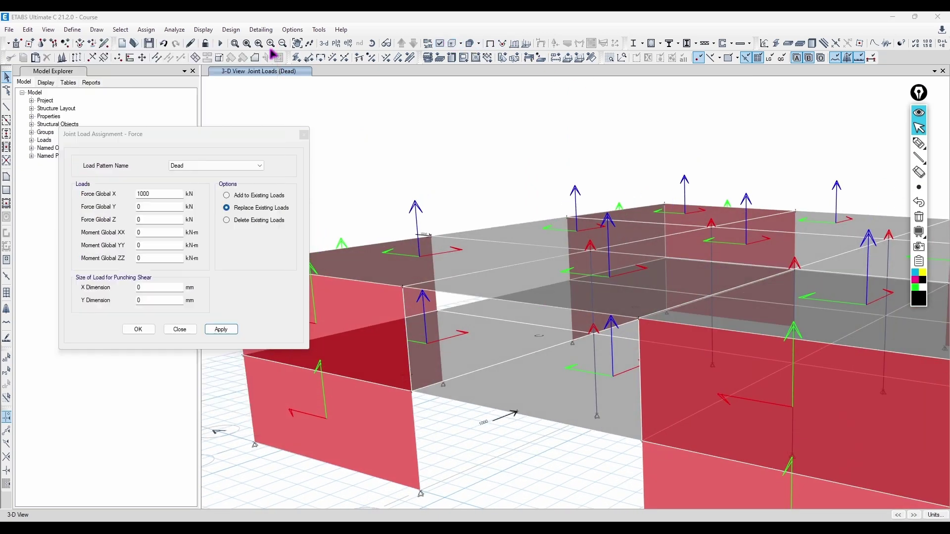
{"action": "left_click", "coordinate": [451, 44]}
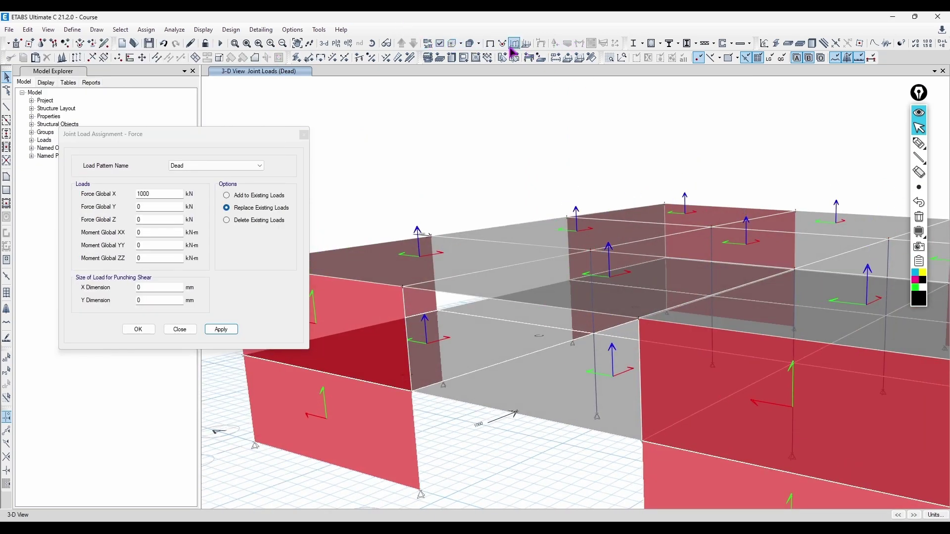
{"action": "left_click", "coordinate": [490, 45]}
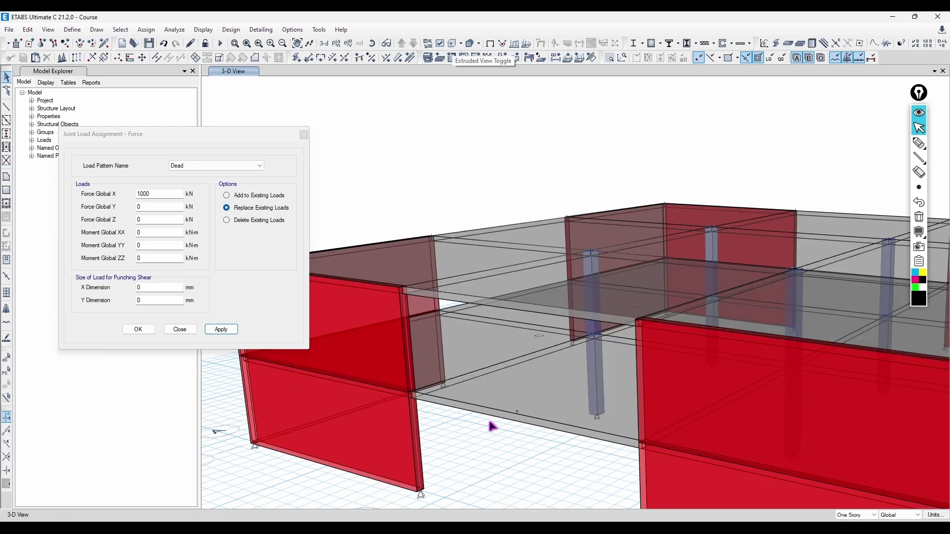
Set the cardinal point of the Story1 slab beside the new joint to Middle
{"action": "middle_click_drag", "start_coordinate": [489, 423], "coordinate": [529, 410], "text": "shift"}
{"action": "left_click", "coordinate": [543, 342]}
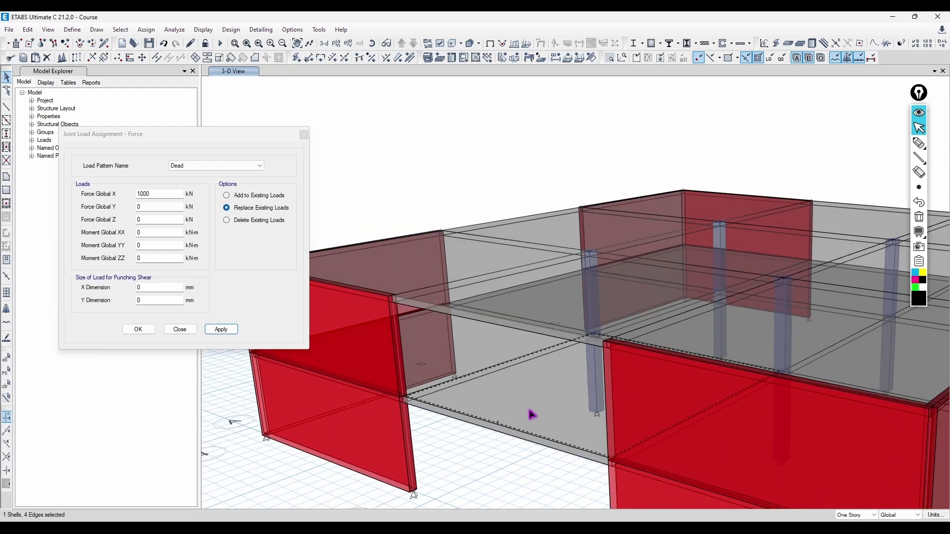
{"action": "right_click", "coordinate": [532, 415]}
{"action": "left_click", "coordinate": [487, 238]}
{"action": "left_click", "coordinate": [552, 238]}
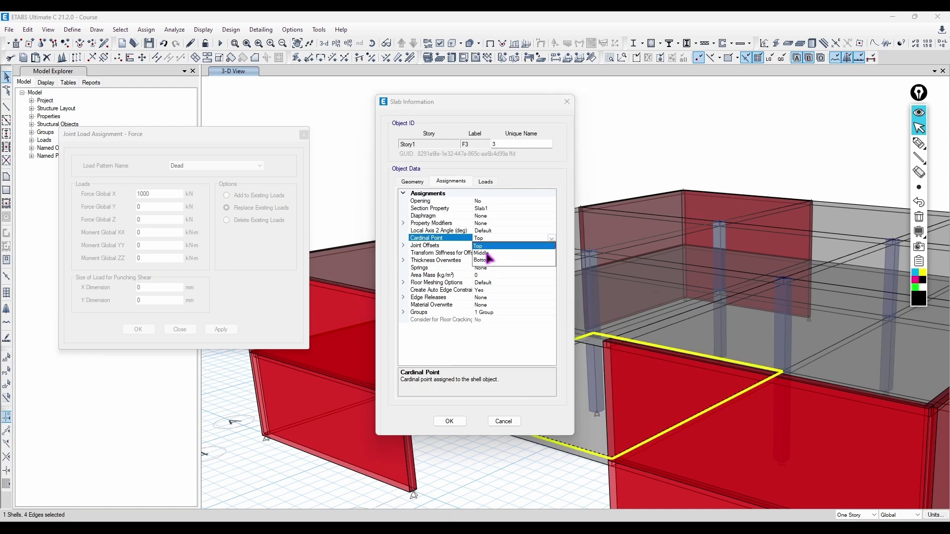
{"action": "left_click", "coordinate": [486, 253]}
{"action": "left_click", "coordinate": [463, 423]}
Set the cardinal point of the selected Story1 slab to Bottom and close the joint force assignment
{"action": "scroll", "coordinate": [468, 442], "scroll_direction": "up", "scroll_amount": 3}
{"action": "middle_click_drag", "start_coordinate": [485, 426], "coordinate": [541, 417], "text": "shift"}
{"action": "right_click", "coordinate": [540, 417]}
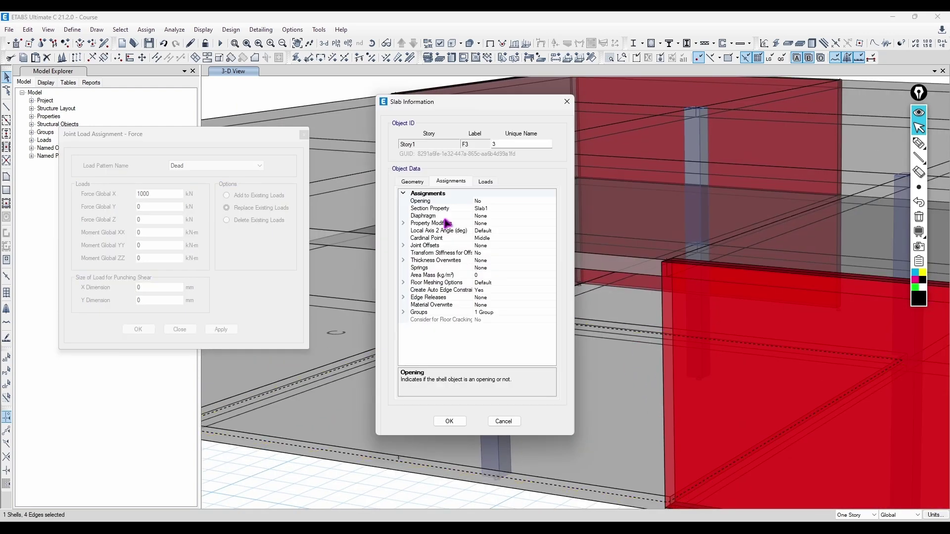
{"action": "left_click", "coordinate": [509, 238]}
{"action": "left_click", "coordinate": [552, 237]}
{"action": "left_click", "coordinate": [538, 252]}
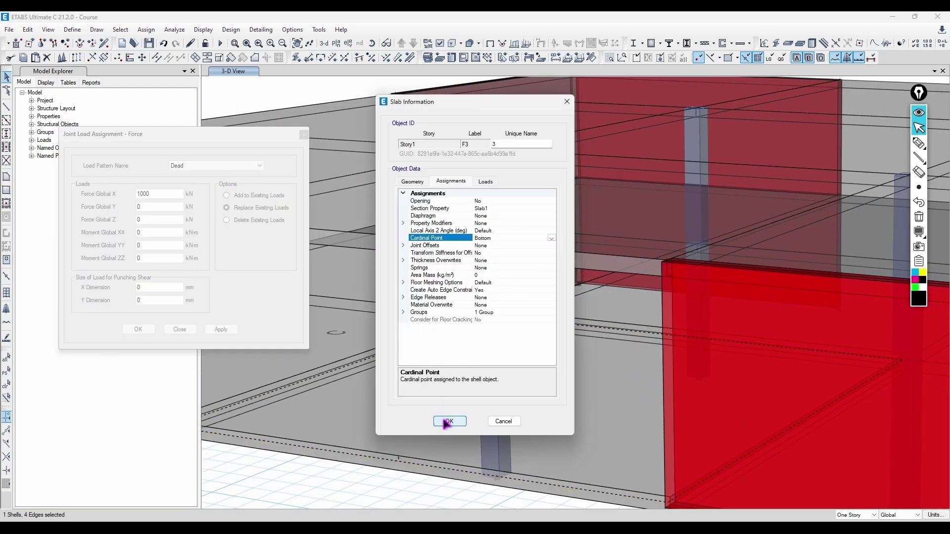
{"action": "left_click", "coordinate": [449, 421]}
{"action": "middle_click_drag", "start_coordinate": [425, 484], "coordinate": [524, 318], "text": "shift"}
{"action": "scroll", "coordinate": [449, 389], "scroll_direction": "down", "scroll_amount": 4}
{"action": "left_click", "coordinate": [304, 135]}
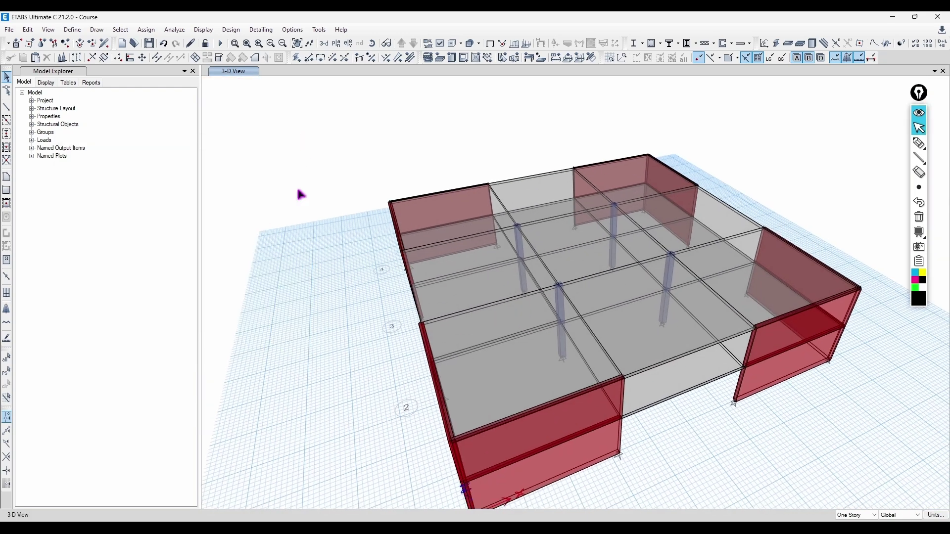
Open the joint temperature load assignment to view its settings, and close it without assigning anything
{"action": "left_click", "coordinate": [146, 30]}
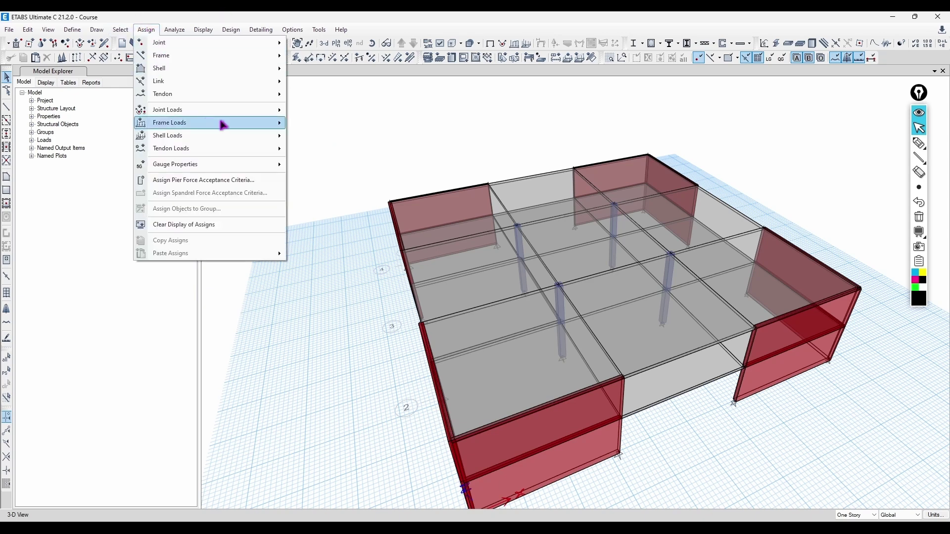
{"action": "mouse_move", "coordinate": [286, 110]}
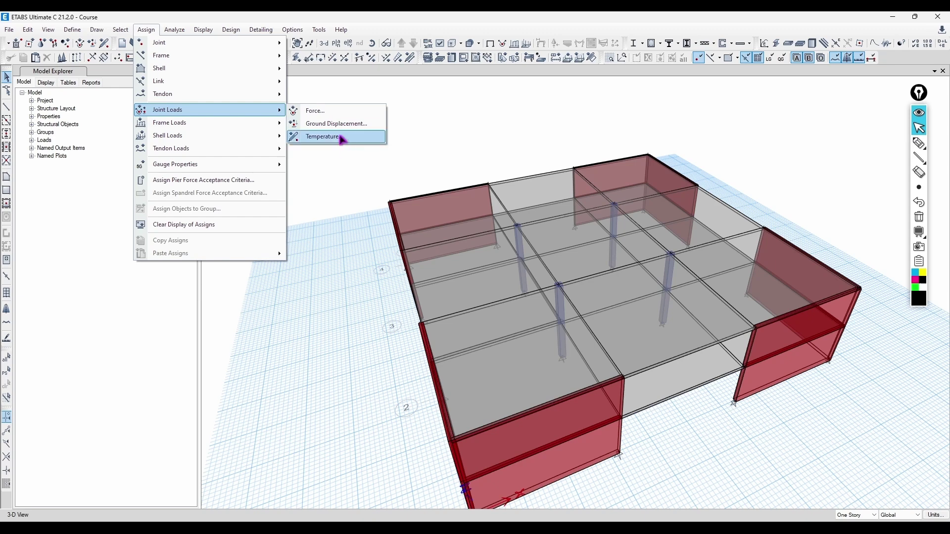
{"action": "left_click", "coordinate": [341, 137]}
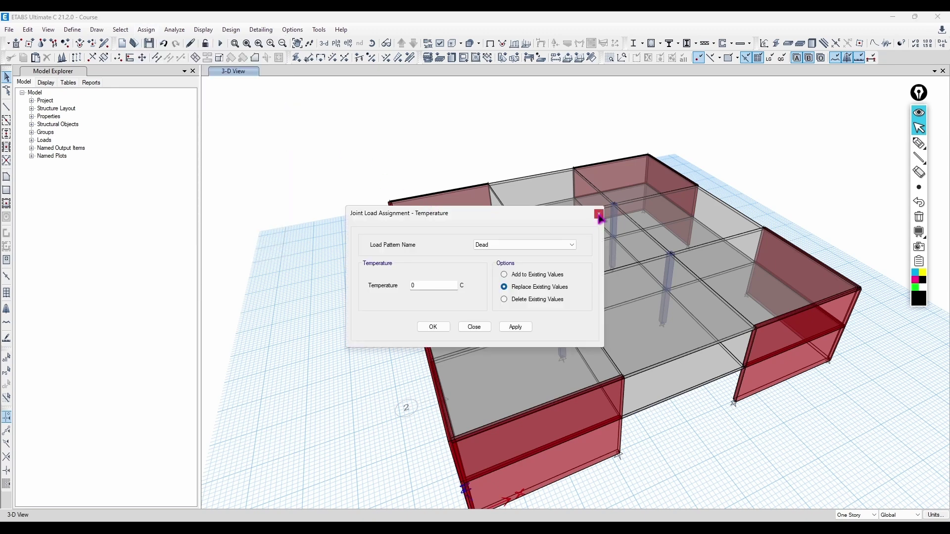
{"action": "left_click", "coordinate": [598, 214]}
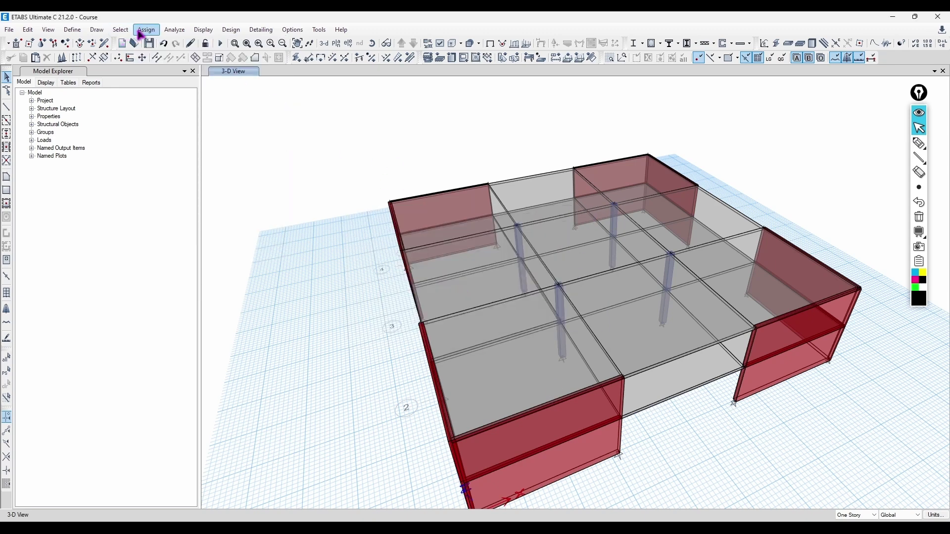
Open the frame point load assignment, move it clear of the model and choose the Live load pattern
{"action": "left_click", "coordinate": [146, 30]}
{"action": "mouse_move", "coordinate": [191, 123]}
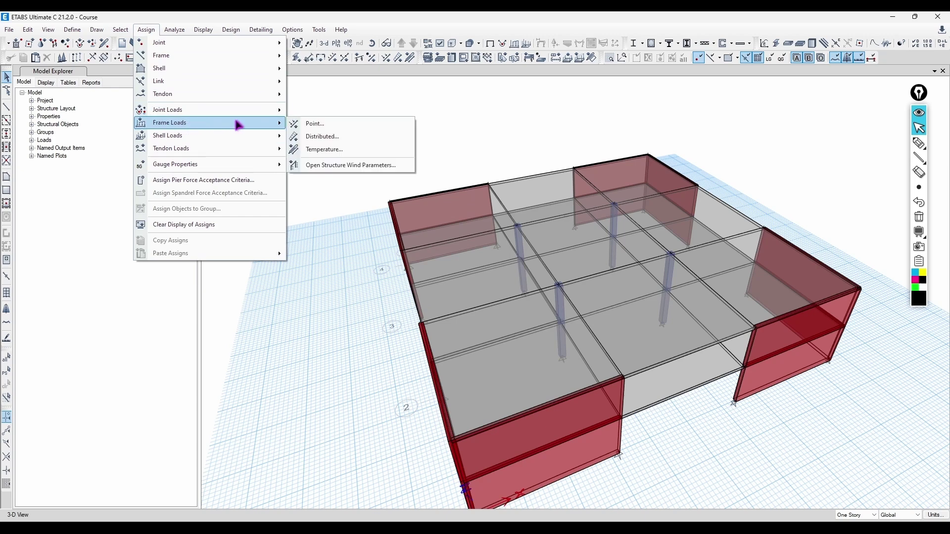
{"action": "left_click", "coordinate": [338, 130]}
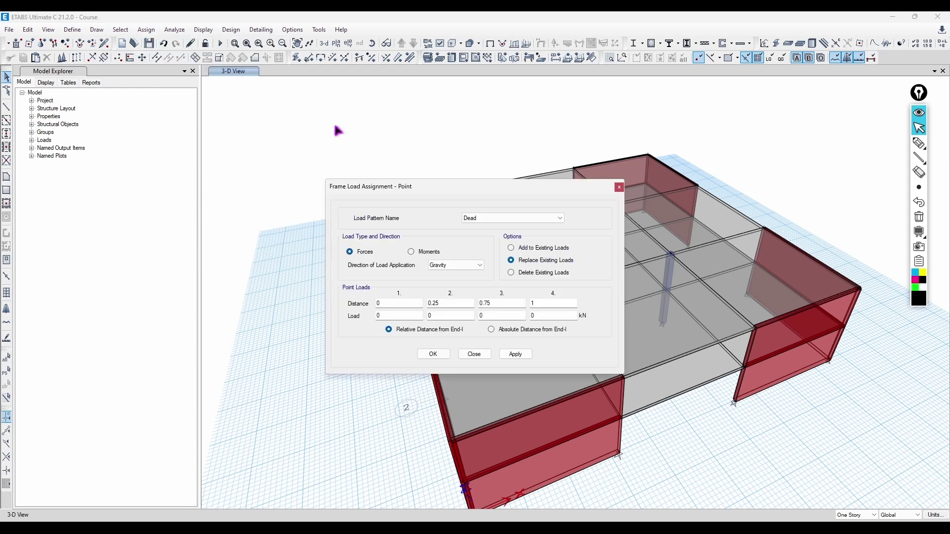
{"action": "left_click_drag", "start_coordinate": [558, 197], "coordinate": [99, 149]}
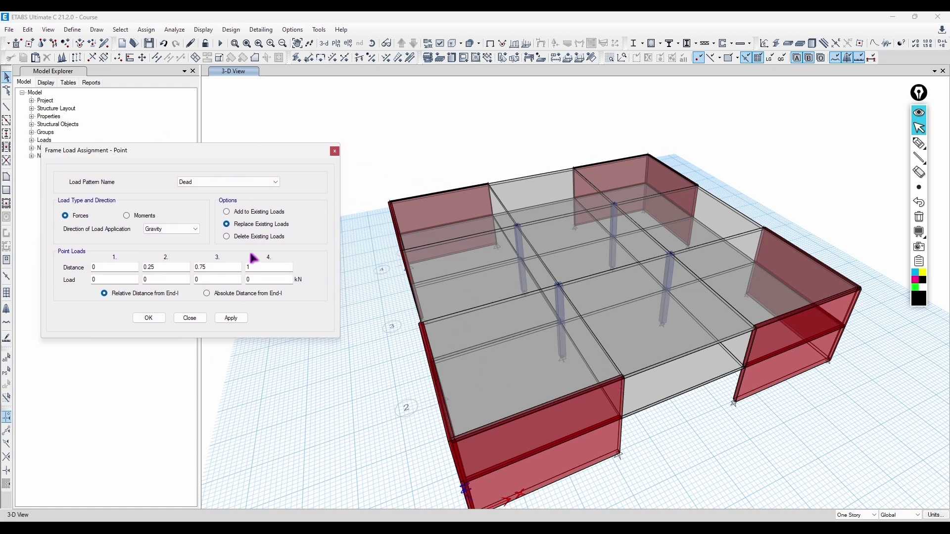
{"action": "left_click", "coordinate": [202, 182]}
{"action": "left_click", "coordinate": [198, 196]}
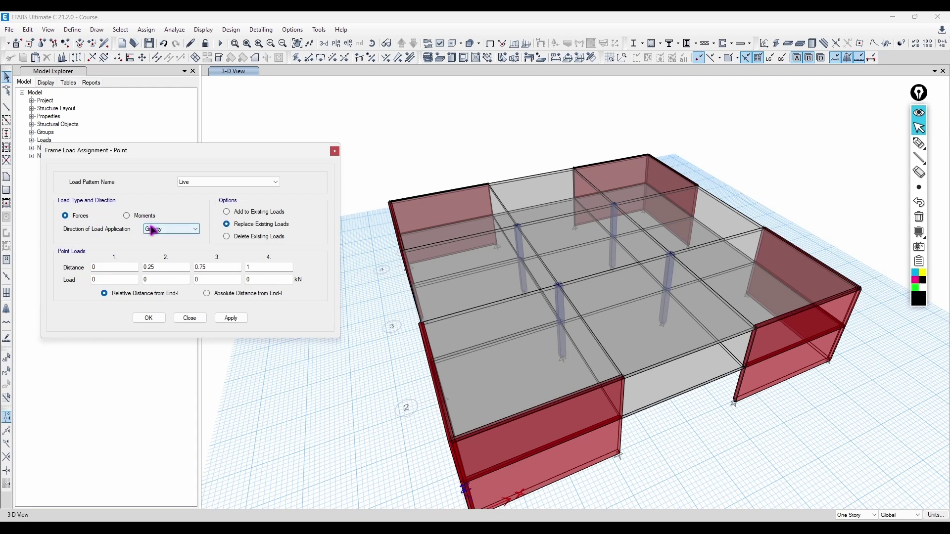
Review the load direction choices and the add, replace and delete options for existing frame loads
{"action": "left_click", "coordinate": [154, 229]}
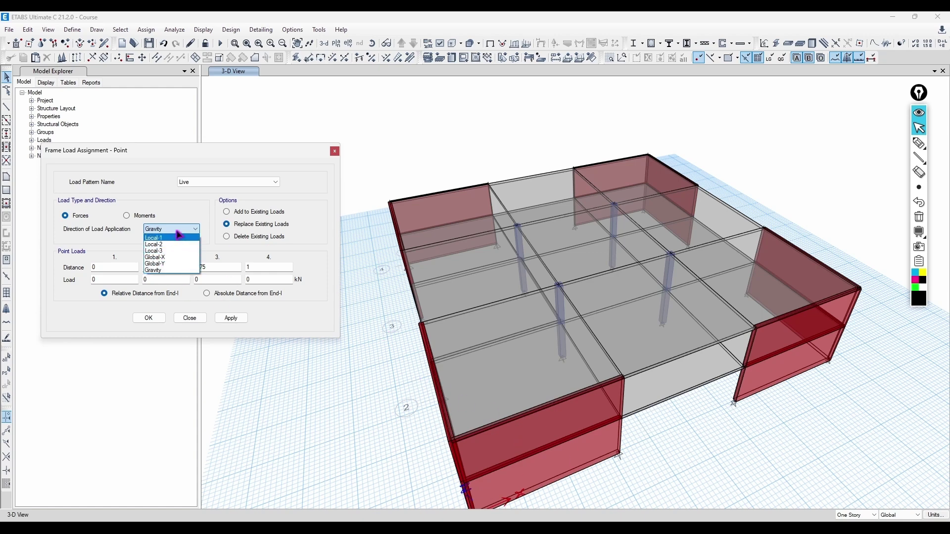
{"action": "left_click", "coordinate": [181, 230]}
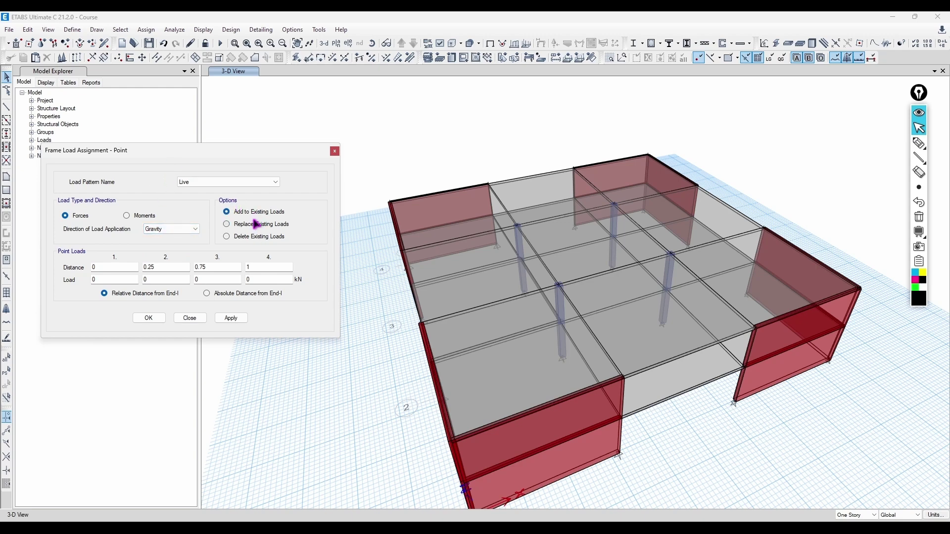
{"action": "left_click", "coordinate": [245, 237]}
{"action": "left_click", "coordinate": [245, 213]}
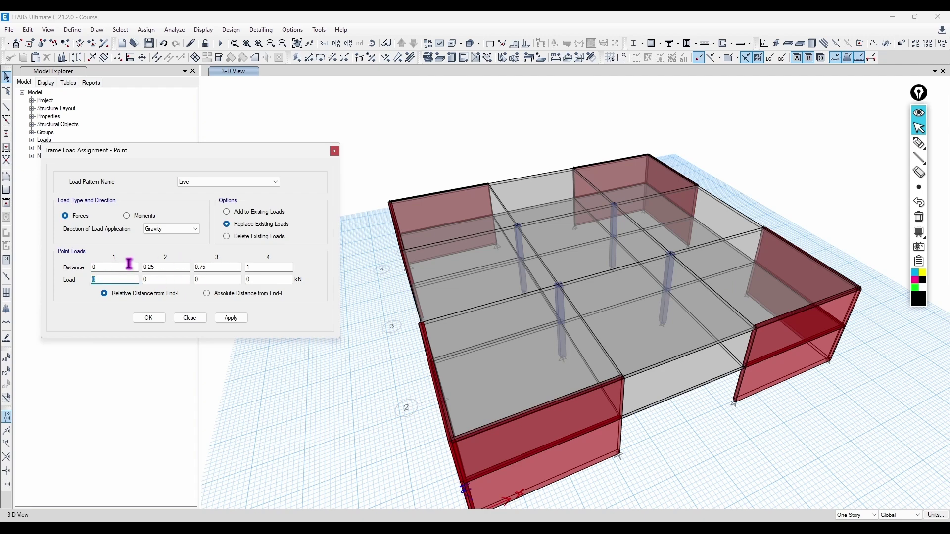
Enter a 100 kN point load at a relative distance of 0.25 from End-I
{"action": "left_click", "coordinate": [207, 293]}
{"action": "left_click", "coordinate": [138, 293]}
{"action": "left_click", "coordinate": [173, 280]}
{"action": "type", "text": "100"}
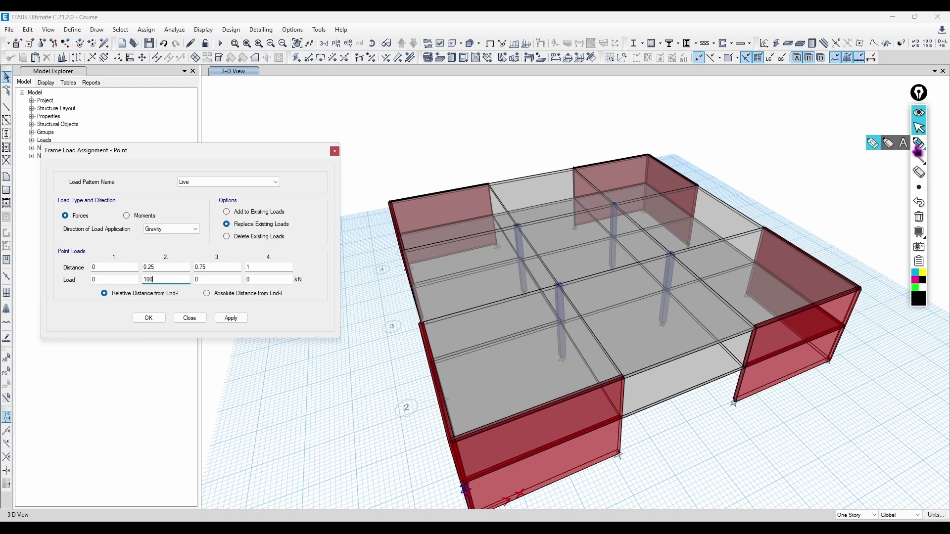
Sketch a simply supported beam with a 100 kN point load above the model using the annotation pen
{"action": "left_click", "coordinate": [919, 143]}
{"action": "left_click_drag", "start_coordinate": [391, 132], "coordinate": [574, 110]}
{"action": "mouse_move", "coordinate": [424, 112]}
{"action": "left_mouse_down"}
{"action": "mouse_move", "coordinate": [590, 110]}
{"action": "mouse_move", "coordinate": [596, 119]}
{"action": "mouse_move", "coordinate": [589, 107]}
{"action": "left_mouse_up"}
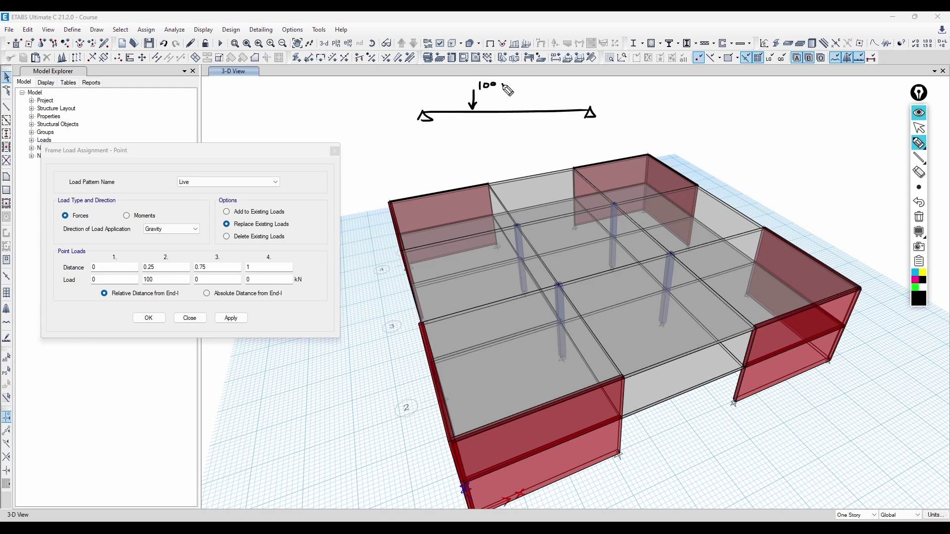
{"action": "left_click_drag", "start_coordinate": [502, 83], "coordinate": [502, 92]}
{"action": "left_click_drag", "start_coordinate": [508, 83], "coordinate": [508, 91]}
{"action": "left_click_drag", "start_coordinate": [510, 92], "coordinate": [518, 83]}
Illustrate Add to Existing Loads by circling it and annotating a second 100 kN load at the third position and on the beam sketch
{"action": "mouse_move", "coordinate": [226, 219]}
{"action": "left_mouse_down"}
{"action": "mouse_move", "coordinate": [240, 200]}
{"action": "mouse_move", "coordinate": [227, 221]}
{"action": "left_mouse_up"}
{"action": "left_click_drag", "start_coordinate": [281, 217], "coordinate": [227, 218]}
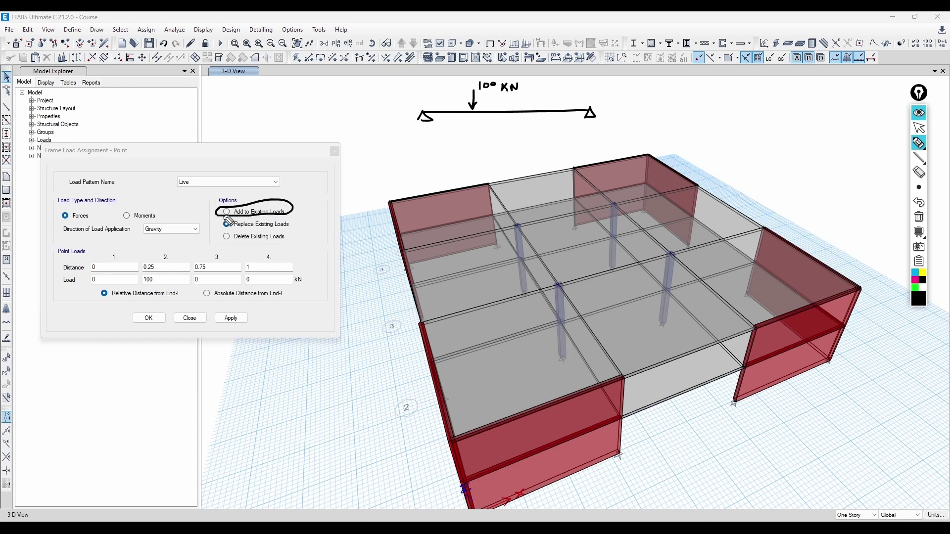
{"action": "left_click_drag", "start_coordinate": [204, 275], "coordinate": [205, 281]}
{"action": "left_click_drag", "start_coordinate": [211, 276], "coordinate": [212, 276]}
{"action": "left_click_drag", "start_coordinate": [223, 276], "coordinate": [223, 277]}
{"action": "left_click_drag", "start_coordinate": [536, 89], "coordinate": [537, 106]}
{"action": "left_click_drag", "start_coordinate": [533, 103], "coordinate": [543, 102]}
{"action": "left_click_drag", "start_coordinate": [546, 85], "coordinate": [546, 92]}
{"action": "left_click_drag", "start_coordinate": [552, 87], "coordinate": [561, 88]}
{"action": "left_click_drag", "start_coordinate": [573, 84], "coordinate": [580, 94]}
{"action": "left_click_drag", "start_coordinate": [584, 93], "coordinate": [595, 84]}
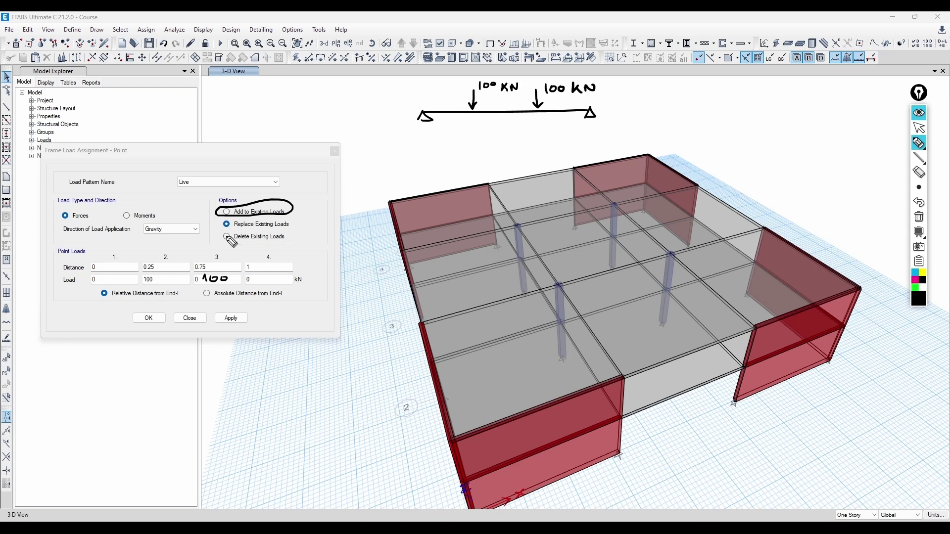
Illustrate Replace Existing Loads by circling it and erasing the first 100 kN load from the beam sketch
{"action": "mouse_move", "coordinate": [227, 237]}
{"action": "left_mouse_down"}
{"action": "mouse_move", "coordinate": [279, 233]}
{"action": "mouse_move", "coordinate": [226, 229]}
{"action": "left_mouse_up"}
{"action": "left_click_drag", "start_coordinate": [479, 96], "coordinate": [517, 78]}
{"action": "mouse_move", "coordinate": [483, 83]}
{"action": "left_mouse_down"}
{"action": "mouse_move", "coordinate": [509, 99]}
{"action": "mouse_move", "coordinate": [476, 100]}
{"action": "left_mouse_up"}
{"action": "left_click", "coordinate": [919, 172]}
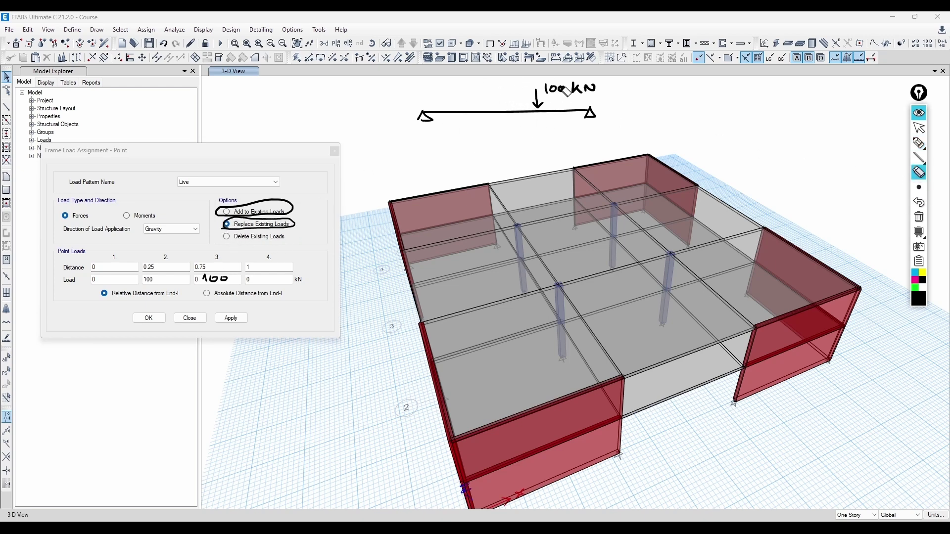
Mark Delete Existing Loads with the annotation pen and clear all annotations from the screen
{"action": "left_click", "coordinate": [919, 143]}
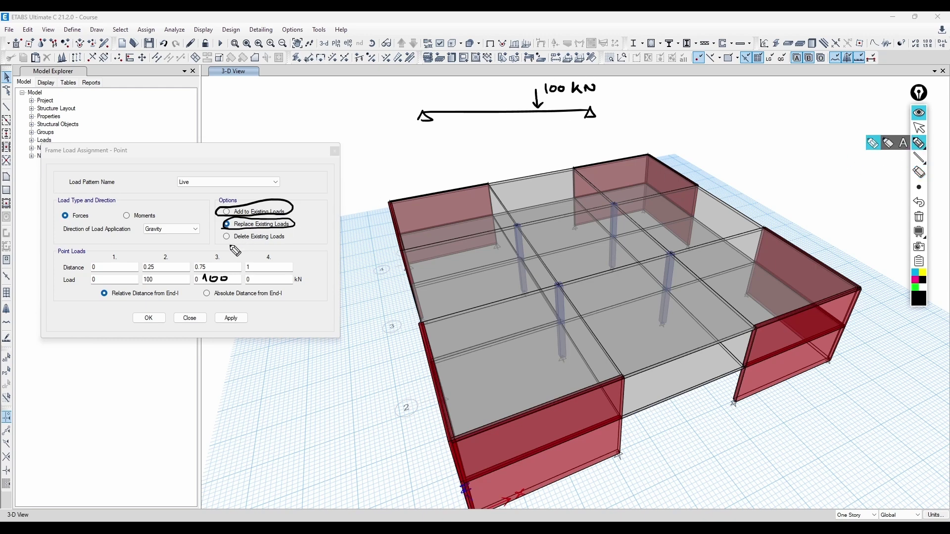
{"action": "left_click_drag", "start_coordinate": [233, 229], "coordinate": [217, 255]}
{"action": "left_click", "coordinate": [918, 217]}
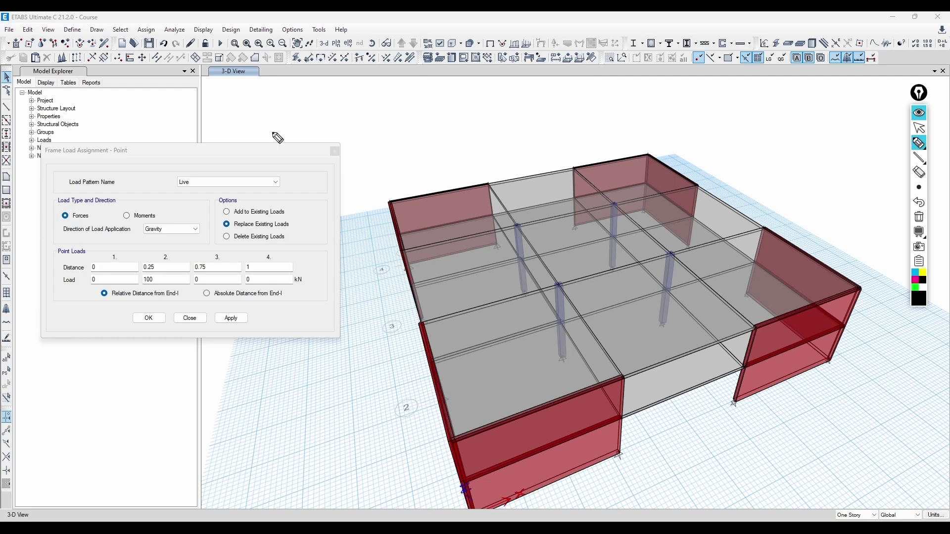
Close the frame point load assignment without applying it and save the model
{"action": "left_click", "coordinate": [334, 150]}
{"action": "left_click", "coordinate": [150, 42]}
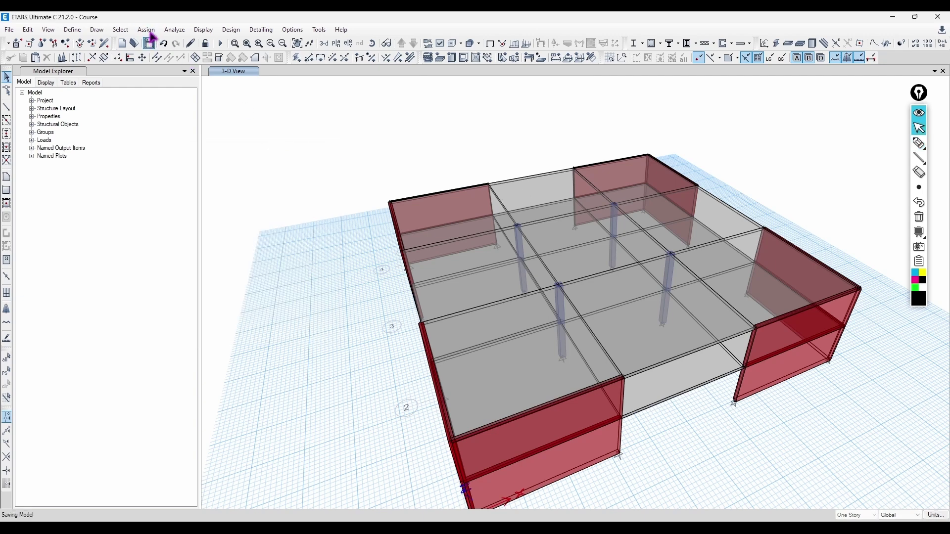
Open the distributed frame load assignment and place its dialog clear of the model
{"action": "left_click", "coordinate": [147, 30]}
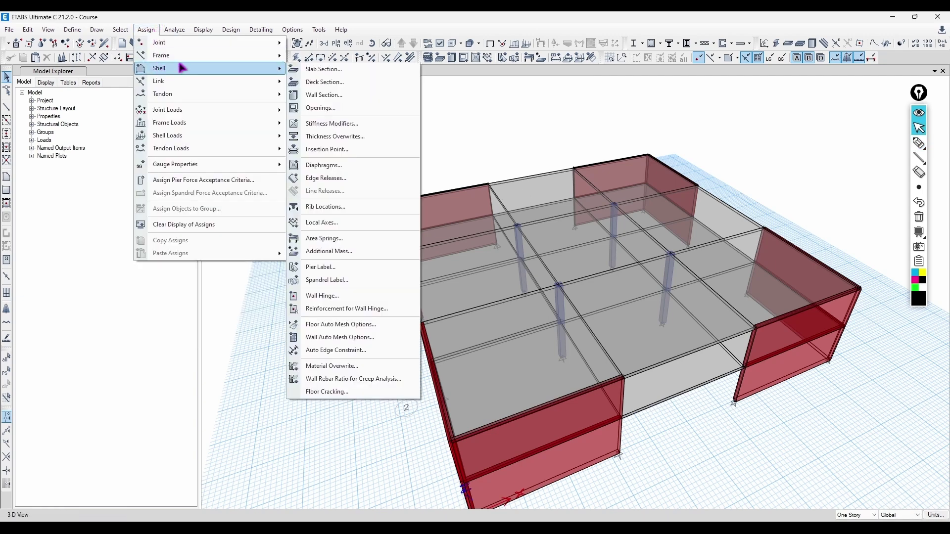
{"action": "mouse_move", "coordinate": [191, 128]}
{"action": "left_click", "coordinate": [322, 136]}
{"action": "left_click_drag", "start_coordinate": [486, 185], "coordinate": [221, 140]}
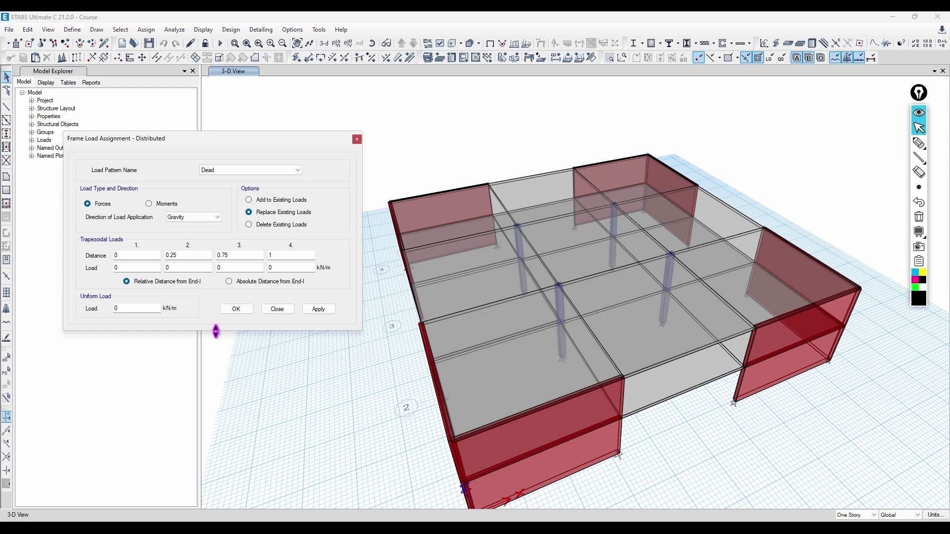
Sketch a simply supported beam above the model carrying a uniform load labelled 14 kN/m
{"action": "left_click", "coordinate": [919, 142]}
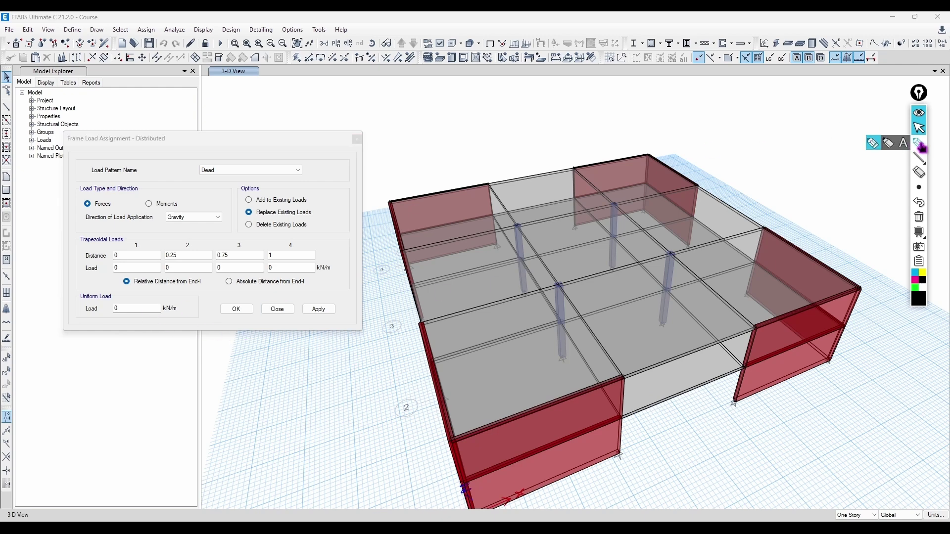
{"action": "mouse_move", "coordinate": [466, 118]}
{"action": "left_mouse_down"}
{"action": "mouse_move", "coordinate": [595, 128]}
{"action": "mouse_move", "coordinate": [465, 121]}
{"action": "mouse_move", "coordinate": [599, 106]}
{"action": "mouse_move", "coordinate": [483, 120]}
{"action": "left_mouse_up"}
{"action": "left_click_drag", "start_coordinate": [510, 85], "coordinate": [576, 85]}
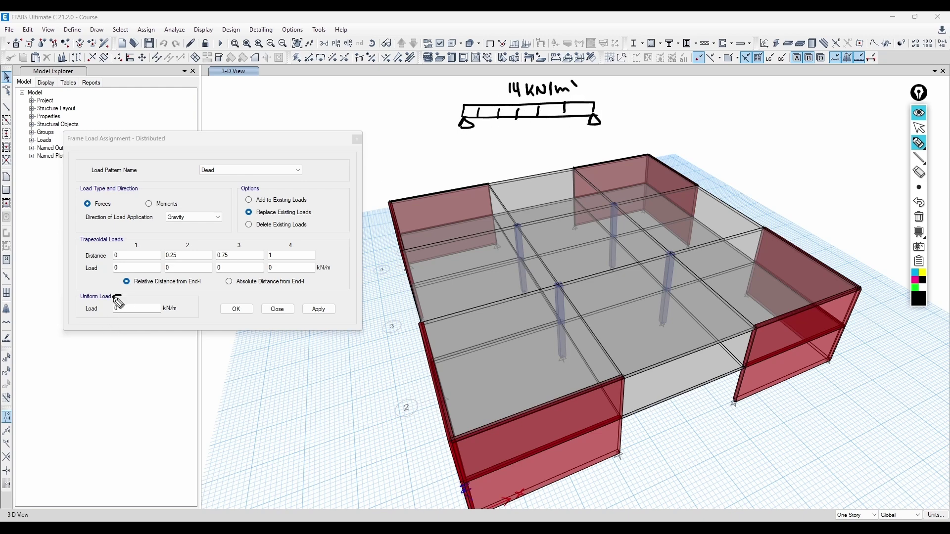
Underline and circle the Uniform Load setting with the annotation pen and set its load to 14 kN/m
{"action": "left_click_drag", "start_coordinate": [117, 296], "coordinate": [73, 304]}
{"action": "key", "text": "ctrl+shift+2"}
{"action": "left_click", "coordinate": [127, 309]}
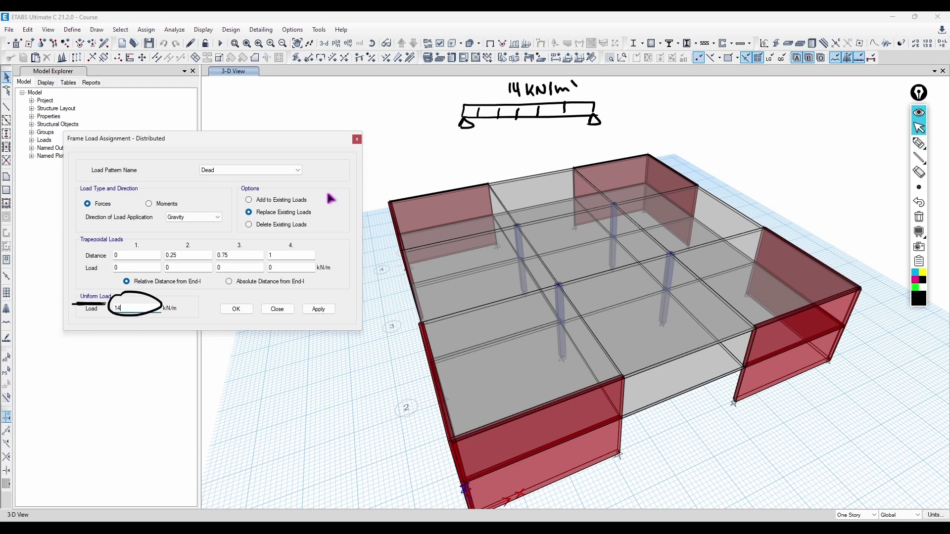
Sketch a second supported beam with a triangular load, labelled 14 at the peak and 0 at both ends
{"action": "left_click", "coordinate": [919, 143]}
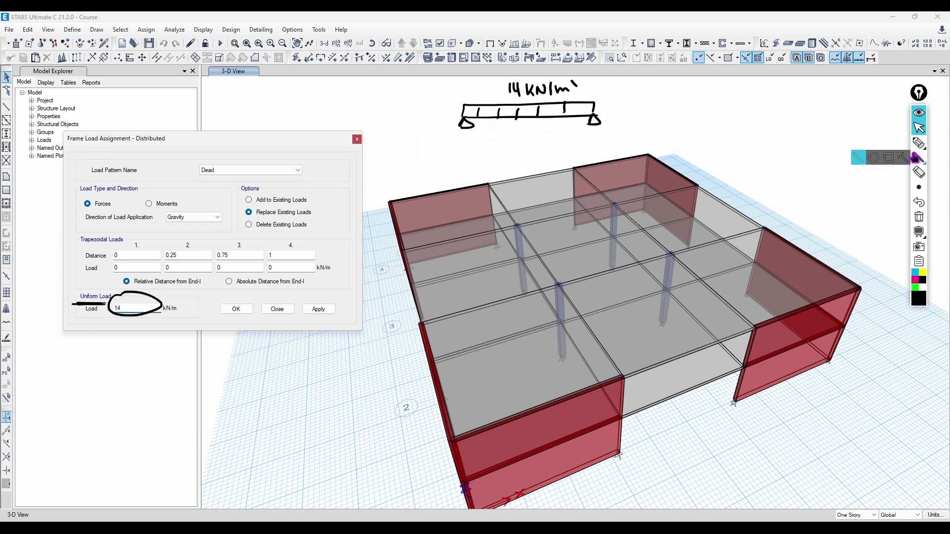
{"action": "mouse_move", "coordinate": [691, 131]}
{"action": "left_mouse_down"}
{"action": "mouse_move", "coordinate": [831, 131]}
{"action": "mouse_move", "coordinate": [831, 141]}
{"action": "left_mouse_up"}
{"action": "mouse_move", "coordinate": [691, 131]}
{"action": "left_mouse_down"}
{"action": "mouse_move", "coordinate": [778, 100]}
{"action": "mouse_move", "coordinate": [834, 131]}
{"action": "left_mouse_up"}
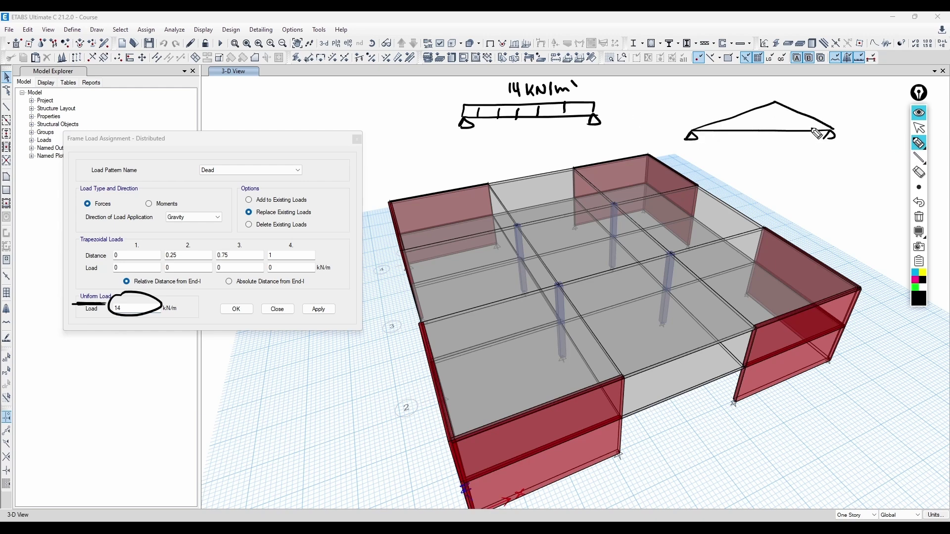
{"action": "left_click_drag", "start_coordinate": [765, 82], "coordinate": [766, 91]}
{"action": "left_click_drag", "start_coordinate": [772, 82], "coordinate": [780, 90]}
{"action": "left_click_drag", "start_coordinate": [683, 120], "coordinate": [682, 121]}
{"action": "left_click_drag", "start_coordinate": [839, 117], "coordinate": [838, 117]}
{"action": "key", "text": "ctrl+shift+2"}
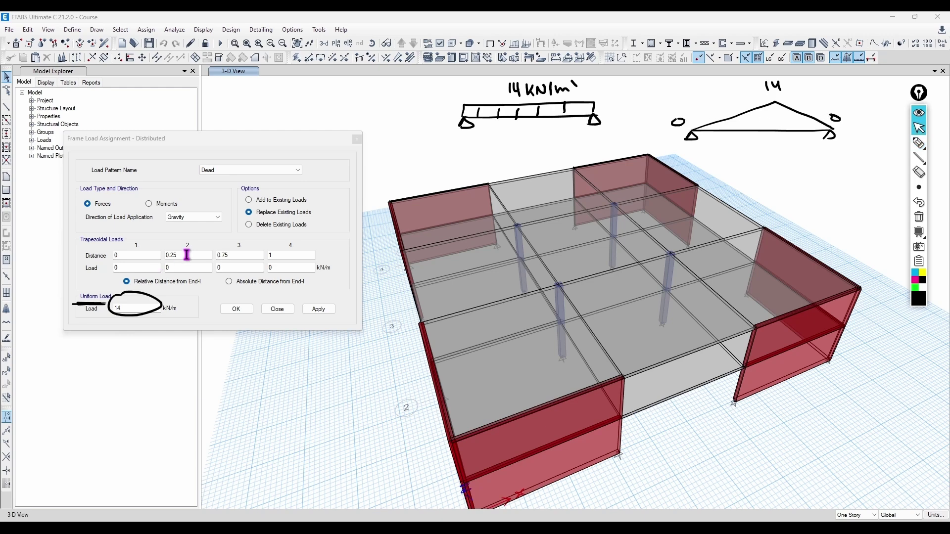
Define the triangular load with the second distance at 0 and the third at 0.5 with a 14 kN/m load
{"action": "double_click", "coordinate": [181, 256]}
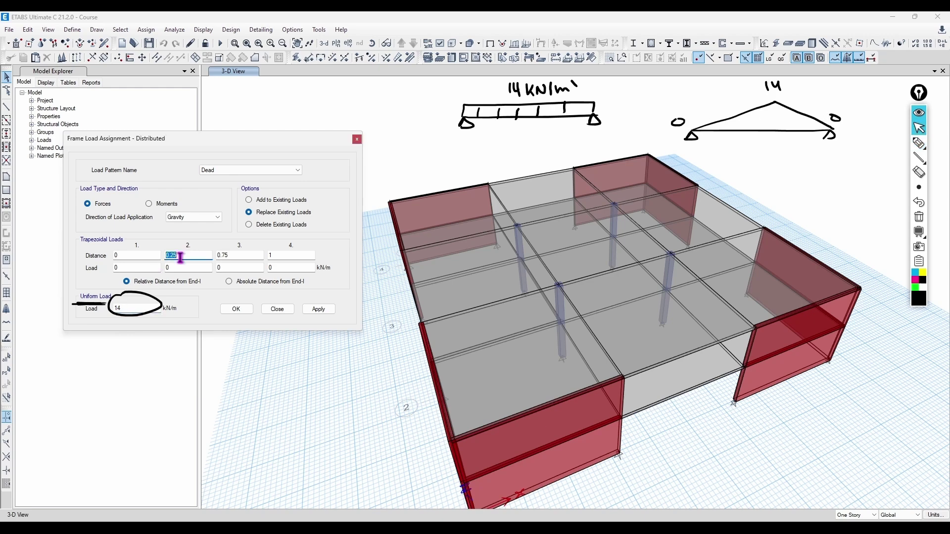
{"action": "type", "text": "0.5"}
{"action": "double_click", "coordinate": [237, 254]}
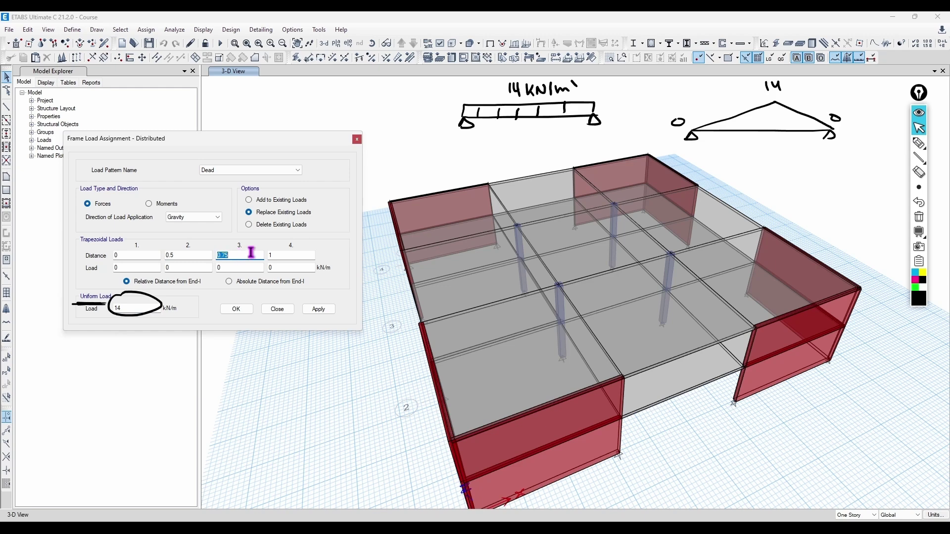
{"action": "double_click", "coordinate": [198, 255]}
{"action": "type", "text": "0"}
{"action": "double_click", "coordinate": [227, 255]}
{"action": "type", "text": "0.5"}
{"action": "key", "text": "Tab"}
{"action": "double_click", "coordinate": [244, 267]}
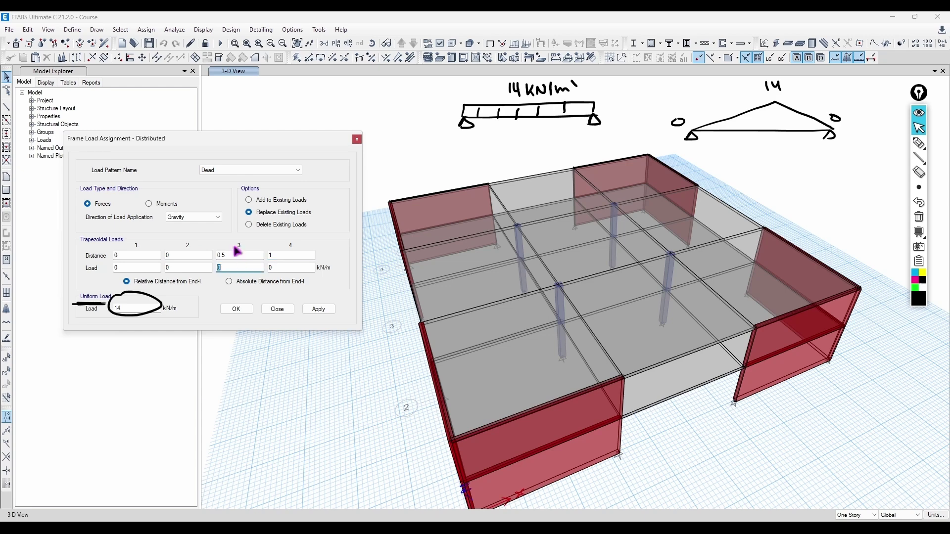
Set the uniform load to 0 kN/m
{"action": "double_click", "coordinate": [121, 308]}
{"action": "key", "text": "BackSpace"}
{"action": "type", "text": "0"}
Mark ends i and j and the midspan on the triangular sketch, and circle the first load and the 0.5 distance
{"action": "left_click", "coordinate": [919, 143]}
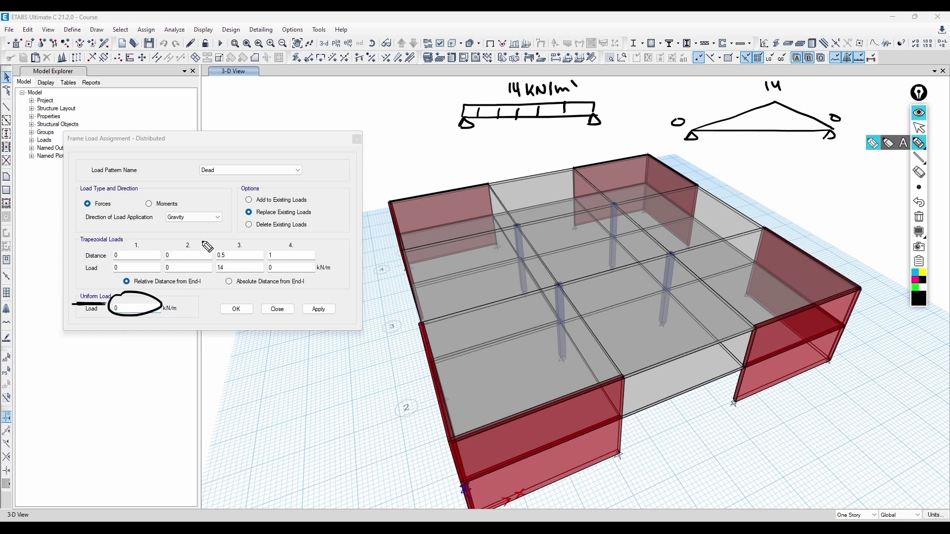
{"action": "left_click_drag", "start_coordinate": [688, 130], "coordinate": [697, 159]}
{"action": "left_click", "coordinate": [694, 146]}
{"action": "left_click_drag", "start_coordinate": [840, 154], "coordinate": [837, 164]}
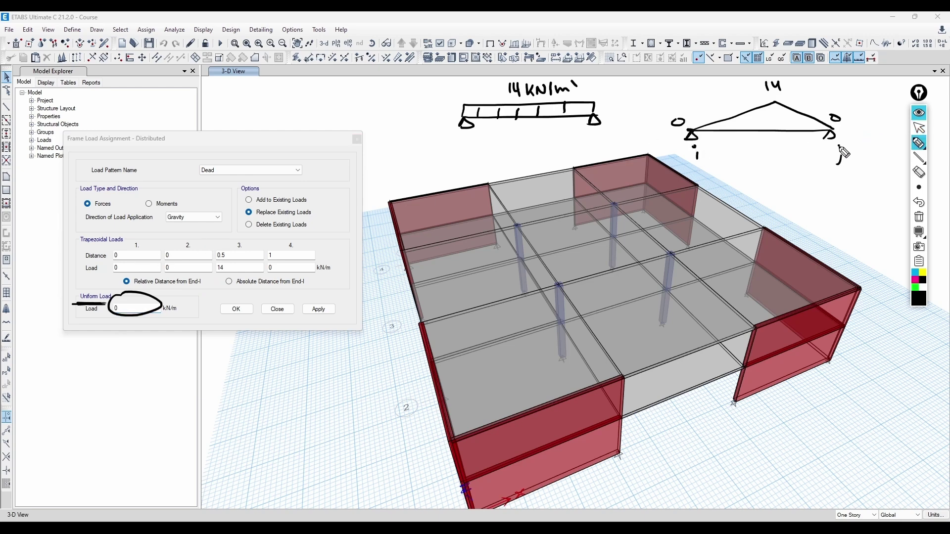
{"action": "left_click", "coordinate": [840, 146]}
{"action": "left_click_drag", "start_coordinate": [109, 270], "coordinate": [121, 262]}
{"action": "left_click_drag", "start_coordinate": [772, 127], "coordinate": [772, 134]}
{"action": "mouse_move", "coordinate": [229, 246]}
{"action": "left_mouse_down"}
{"action": "mouse_move", "coordinate": [237, 255]}
{"action": "mouse_move", "coordinate": [232, 246]}
{"action": "left_mouse_up"}
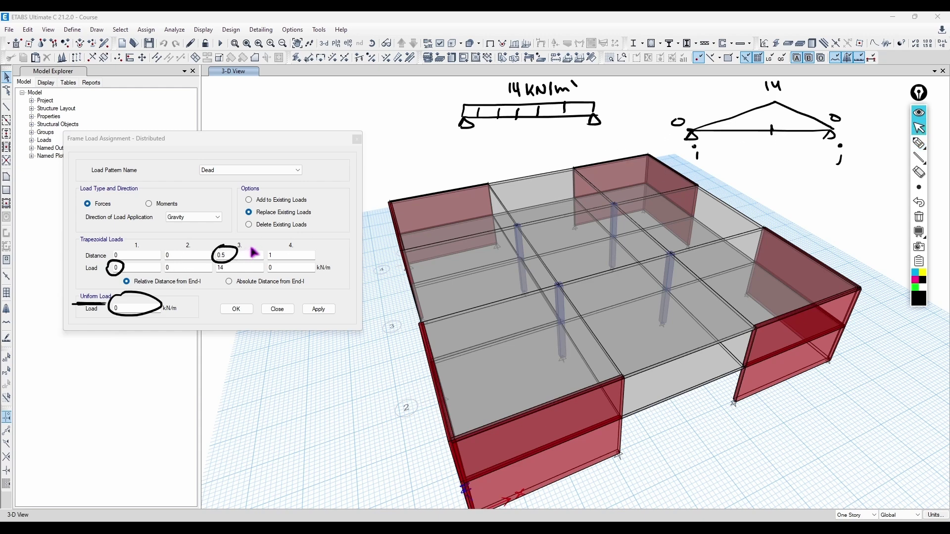
Complete the triangular sketch's peak label as 14 kN/m
{"action": "left_click", "coordinate": [918, 143]}
{"action": "left_click", "coordinate": [888, 143]}
{"action": "mouse_move", "coordinate": [775, 103]}
{"action": "left_mouse_down"}
{"action": "mouse_move", "coordinate": [773, 131]}
{"action": "mouse_move", "coordinate": [776, 101]}
{"action": "mouse_move", "coordinate": [794, 93]}
{"action": "left_mouse_up"}
{"action": "left_click_drag", "start_coordinate": [800, 91], "coordinate": [813, 84]}
{"action": "left_click_drag", "start_coordinate": [814, 92], "coordinate": [826, 91]}
{"action": "left_click_drag", "start_coordinate": [828, 84], "coordinate": [830, 88]}
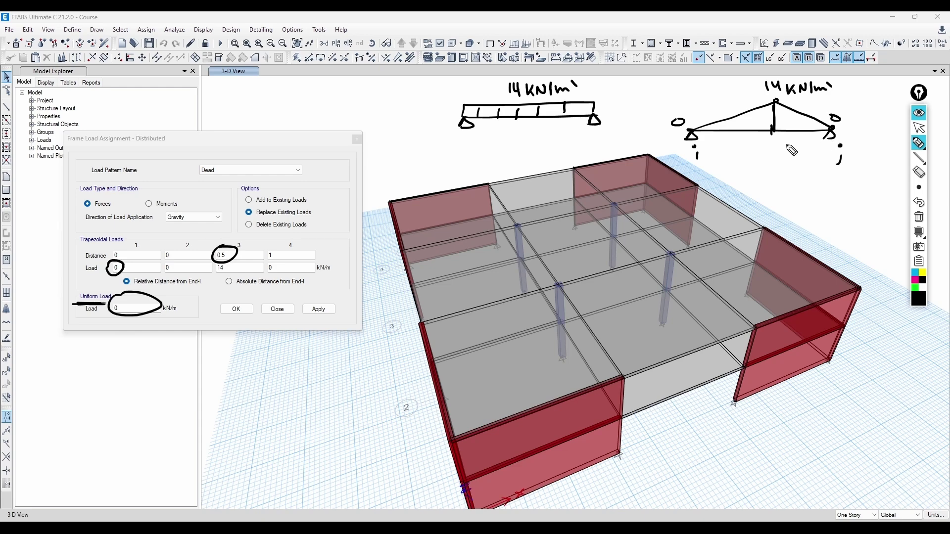
Clear all annotations and sketch a supported beam carrying a trapezoidal load
{"action": "left_click", "coordinate": [918, 217]}
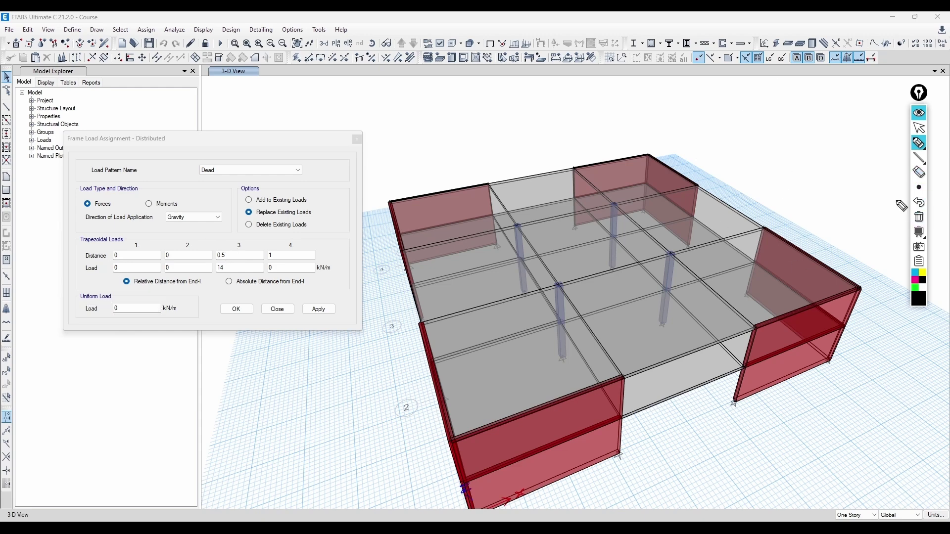
{"action": "left_click_drag", "start_coordinate": [699, 132], "coordinate": [802, 134]}
{"action": "mouse_move", "coordinate": [706, 134]}
{"action": "left_mouse_down"}
{"action": "mouse_move", "coordinate": [701, 143]}
{"action": "mouse_move", "coordinate": [707, 134]}
{"action": "left_mouse_up"}
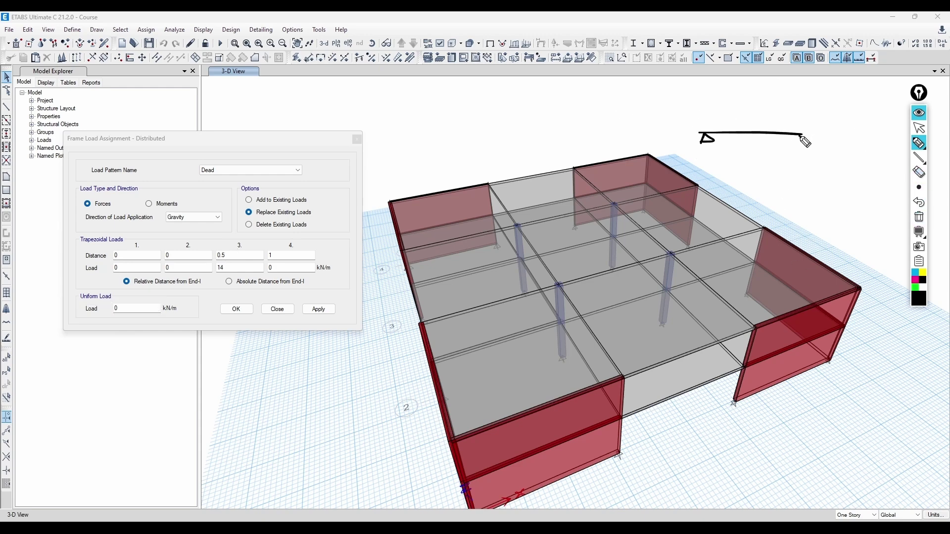
{"action": "left_click_drag", "start_coordinate": [800, 135], "coordinate": [800, 143]}
{"action": "mouse_move", "coordinate": [704, 131]}
{"action": "left_mouse_down"}
{"action": "mouse_move", "coordinate": [788, 119]}
{"action": "mouse_move", "coordinate": [801, 134]}
{"action": "left_mouse_up"}
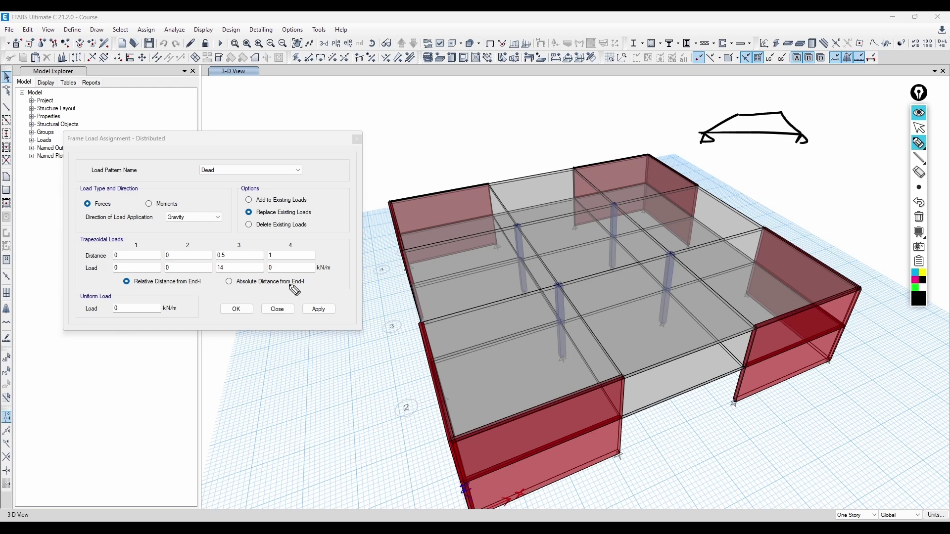
Mark the two break points of the trapezoidal load sketch and label them 1/4 and 3/4
{"action": "mouse_move", "coordinate": [909, 148]}
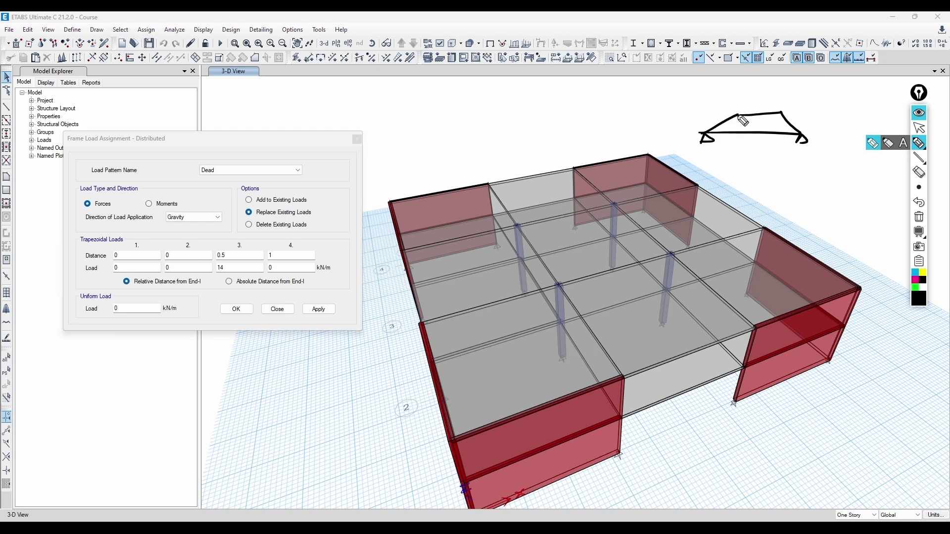
{"action": "left_click_drag", "start_coordinate": [739, 106], "coordinate": [734, 160]}
{"action": "left_click_drag", "start_coordinate": [730, 165], "coordinate": [735, 171]}
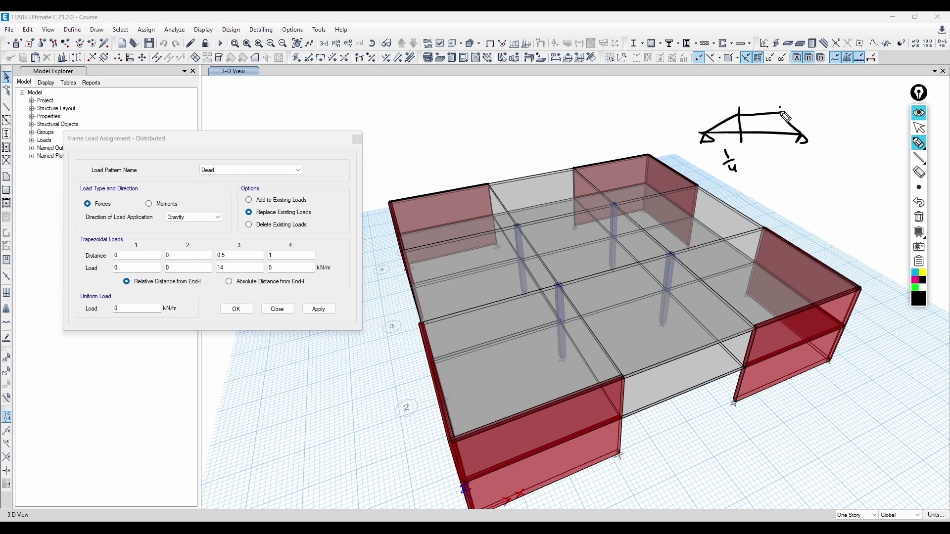
{"action": "left_click_drag", "start_coordinate": [780, 106], "coordinate": [781, 132]}
{"action": "left_click_drag", "start_coordinate": [771, 146], "coordinate": [786, 157]}
{"action": "left_click_drag", "start_coordinate": [780, 164], "coordinate": [789, 172]}
Label both upper corners of the trapezoidal load sketch 14 kN/m
{"action": "mouse_move", "coordinate": [712, 94]}
{"action": "left_mouse_down"}
{"action": "mouse_move", "coordinate": [712, 103]}
{"action": "mouse_move", "coordinate": [743, 103]}
{"action": "left_mouse_up"}
{"action": "left_click_drag", "start_coordinate": [748, 96], "coordinate": [760, 93]}
{"action": "left_click_drag", "start_coordinate": [783, 91], "coordinate": [795, 103]}
{"action": "left_click_drag", "start_coordinate": [801, 95], "coordinate": [817, 95]}
{"action": "mouse_move", "coordinate": [821, 91]}
{"action": "left_mouse_down"}
{"action": "mouse_move", "coordinate": [822, 103]}
{"action": "mouse_move", "coordinate": [835, 102]}
{"action": "left_mouse_up"}
{"action": "left_click_drag", "start_coordinate": [836, 91], "coordinate": [838, 94]}
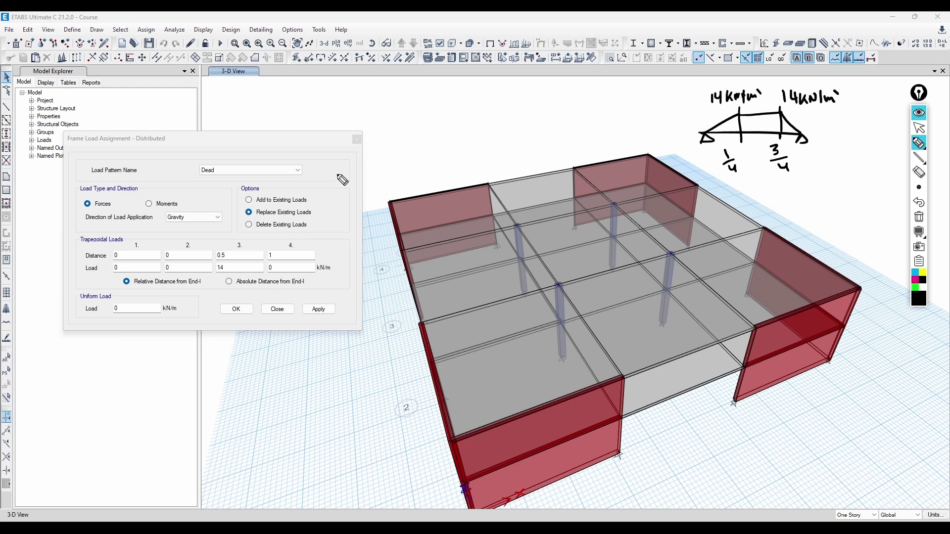
Define the trapezoidal load with 14 kN/m at relative distances 0.25 and 0.75, and 0 kN/m at distances 0 and 1
{"action": "key", "text": "ctrl+shift+2"}
{"action": "left_click", "coordinate": [190, 258]}
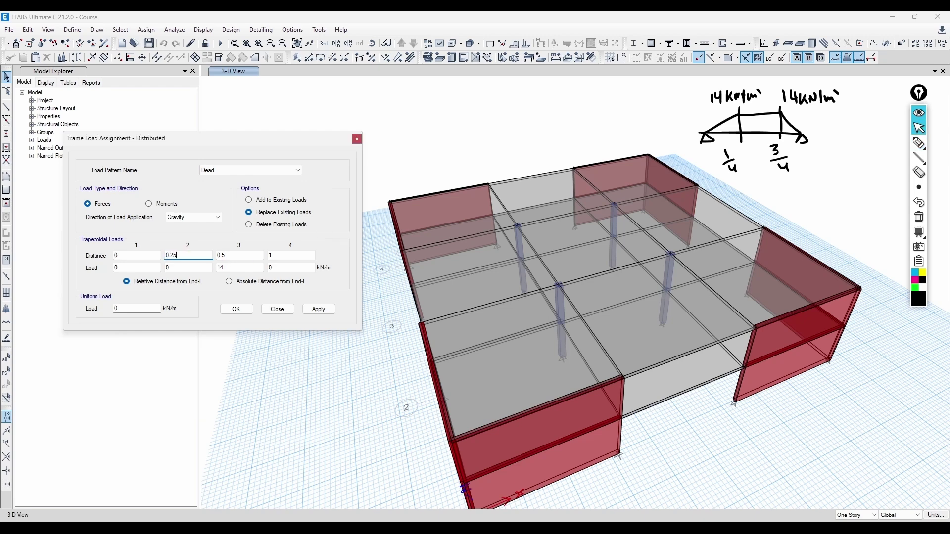
{"action": "key", "text": "Tab"}
{"action": "left_click", "coordinate": [183, 269]}
{"action": "key", "text": "Tab"}
{"action": "key", "text": "Tab"}
{"action": "key", "text": "Tab"}
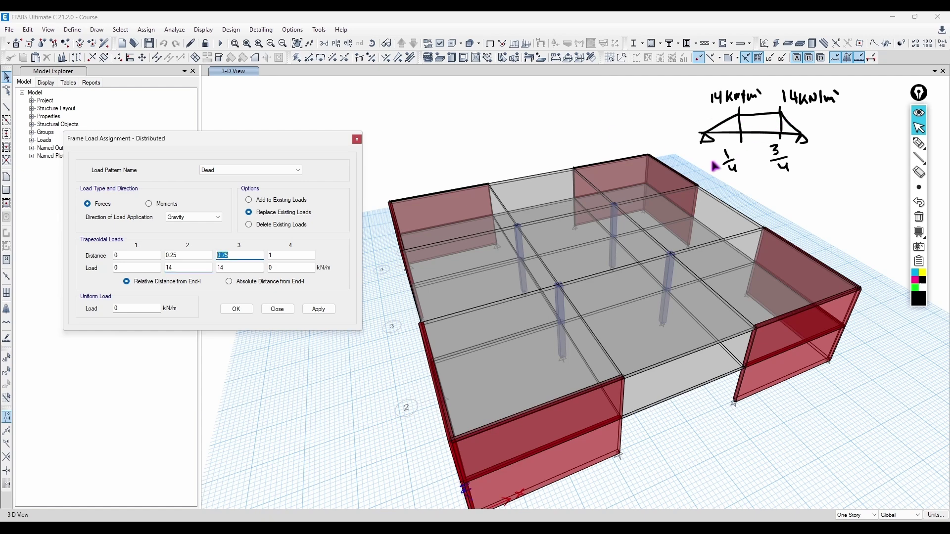
{"action": "left_click", "coordinate": [239, 253]}
{"action": "left_click", "coordinate": [281, 255]}
{"action": "left_click", "coordinate": [303, 267]}
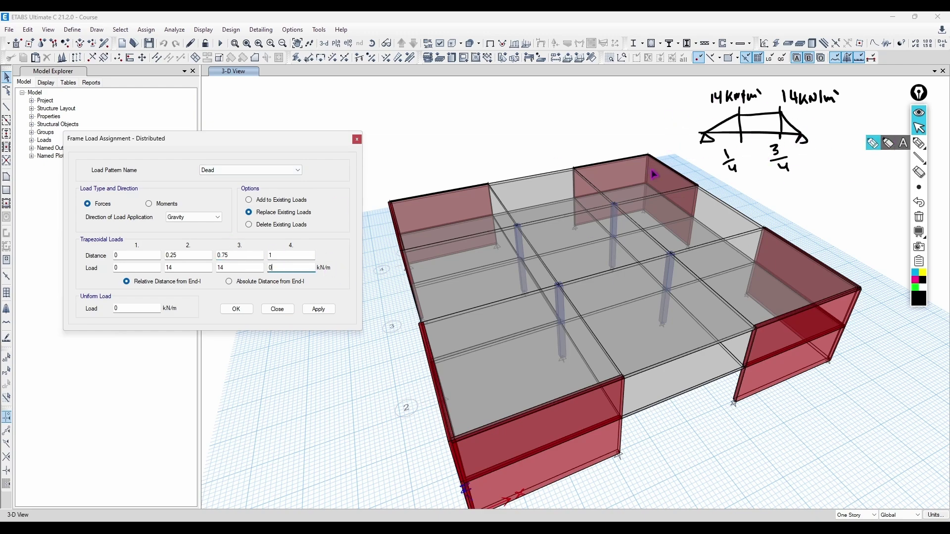
Clear the annotations and switch to the Story2 plan view
{"action": "middle_click_drag", "start_coordinate": [519, 243], "coordinate": [588, 232], "text": "shift"}
{"action": "left_click", "coordinate": [917, 215]}
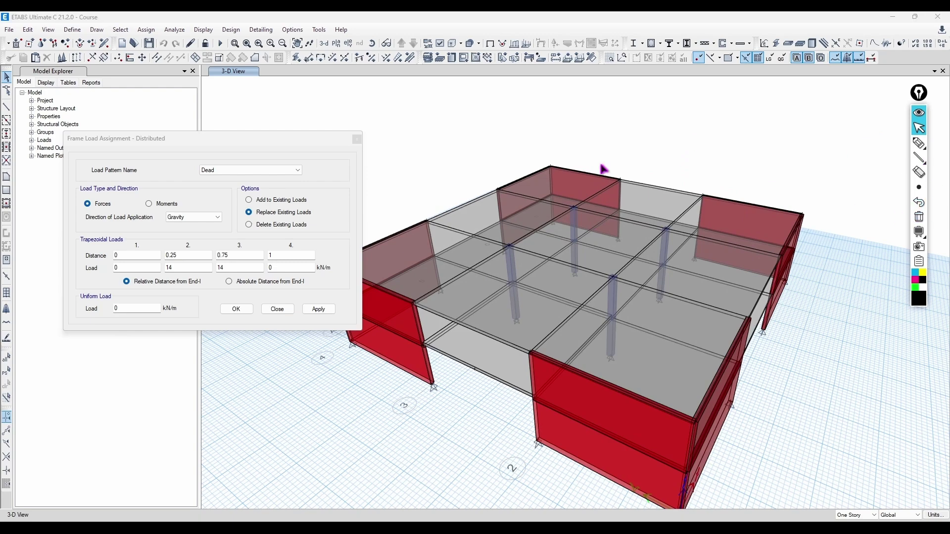
{"action": "middle_click_drag", "start_coordinate": [461, 222], "coordinate": [455, 178], "text": "shift"}
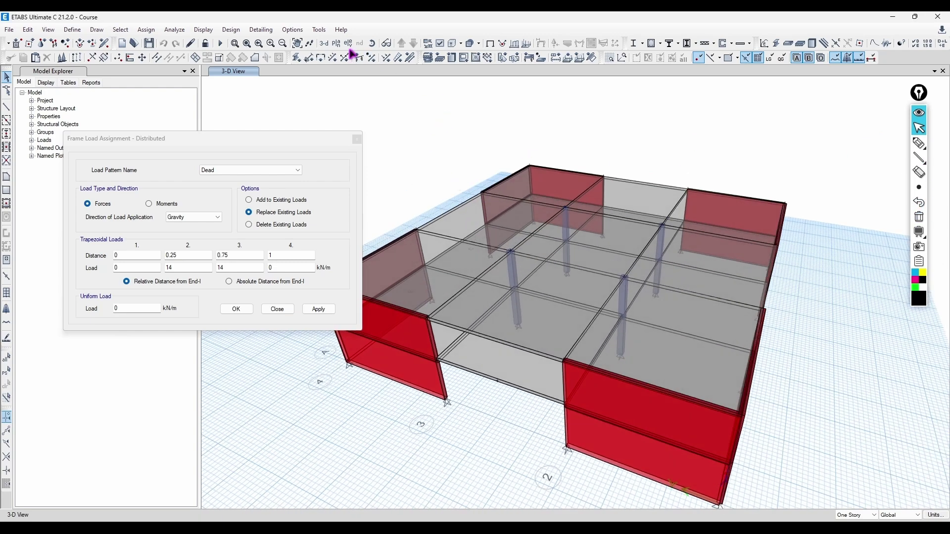
{"action": "left_click", "coordinate": [336, 44]}
{"action": "left_click", "coordinate": [430, 390]}
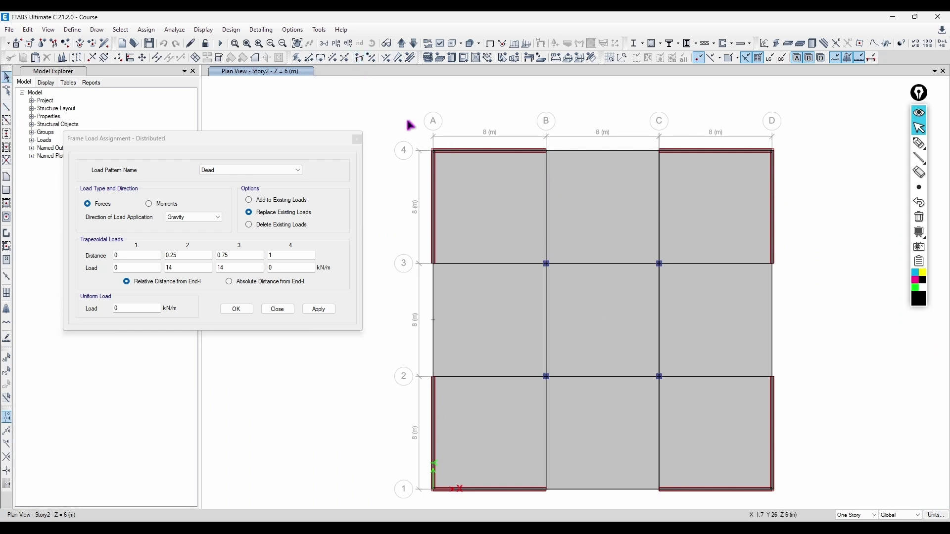
Delete all objects on Story2 and draw a single beam along grid B from grid 4 to grid 3
{"action": "left_click_drag", "start_coordinate": [411, 126], "coordinate": [808, 511]}
{"action": "key", "text": "Delete"}
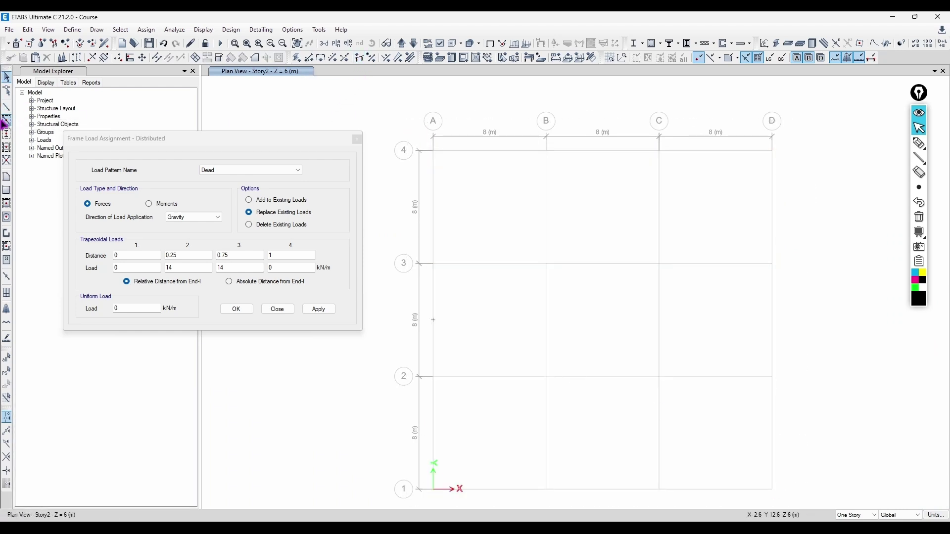
{"action": "left_click", "coordinate": [6, 120]}
{"action": "left_click", "coordinate": [546, 151]}
{"action": "left_click", "coordinate": [546, 264]}
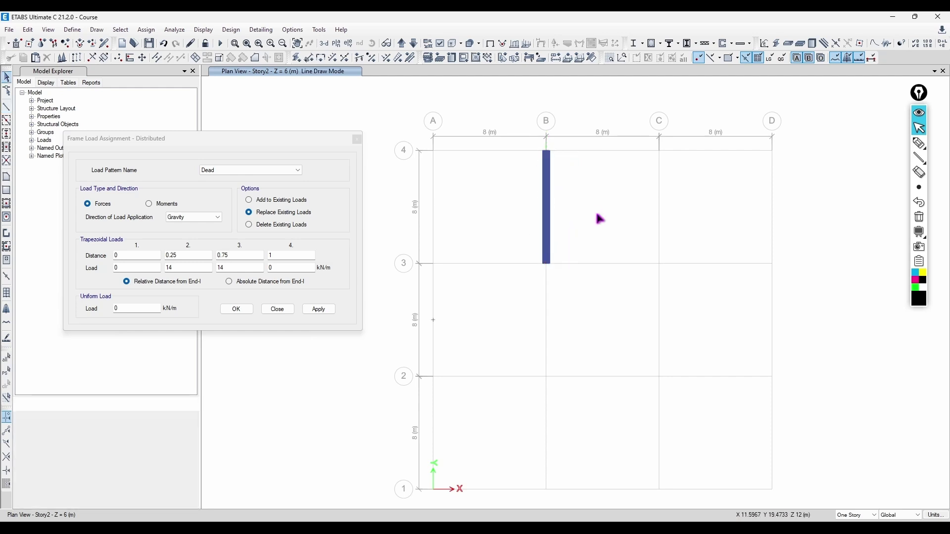
{"action": "key", "text": "Escape"}
Return to the 3-D view and orbit the model to a low side view of the new beam
{"action": "left_click", "coordinate": [331, 44]}
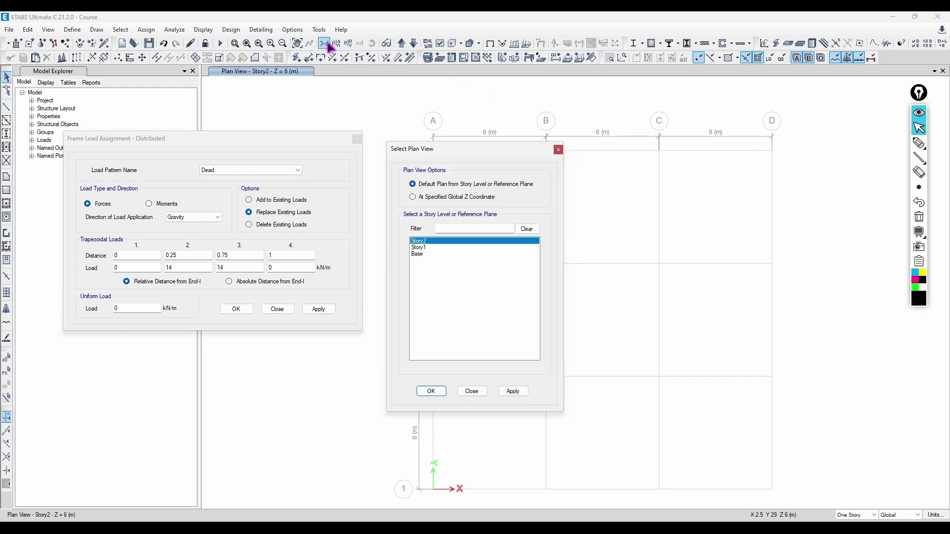
{"action": "left_click", "coordinate": [558, 149]}
{"action": "left_click", "coordinate": [323, 43]}
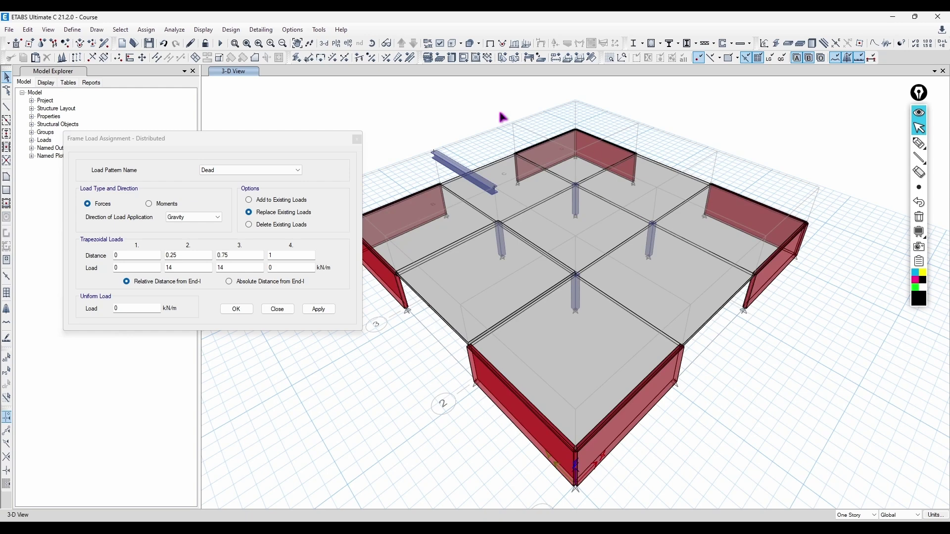
{"action": "middle_click_drag", "start_coordinate": [502, 117], "coordinate": [404, 242], "text": "shift"}
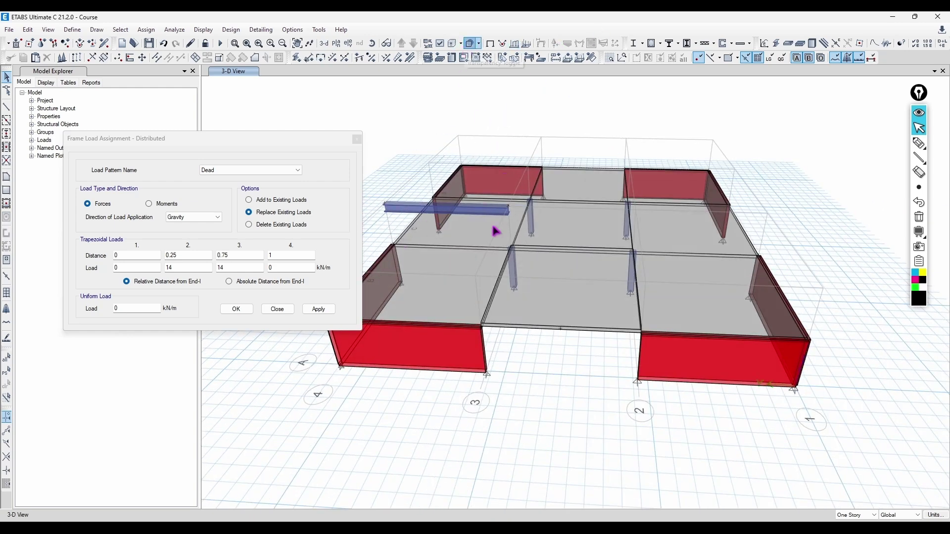
{"action": "middle_click_drag", "start_coordinate": [495, 231], "coordinate": [529, 232], "text": "shift"}
Isolate the single Story2 beam by selecting it, inverting the selection and hiding all other objects
{"action": "key", "text": "ctrl+a"}
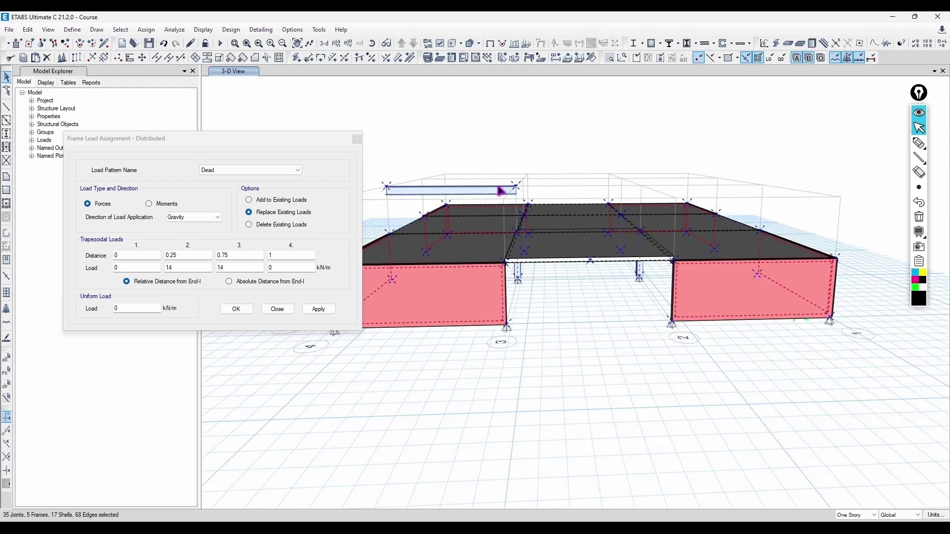
{"action": "key", "text": "ctrl+q"}
{"action": "left_click", "coordinate": [462, 191]}
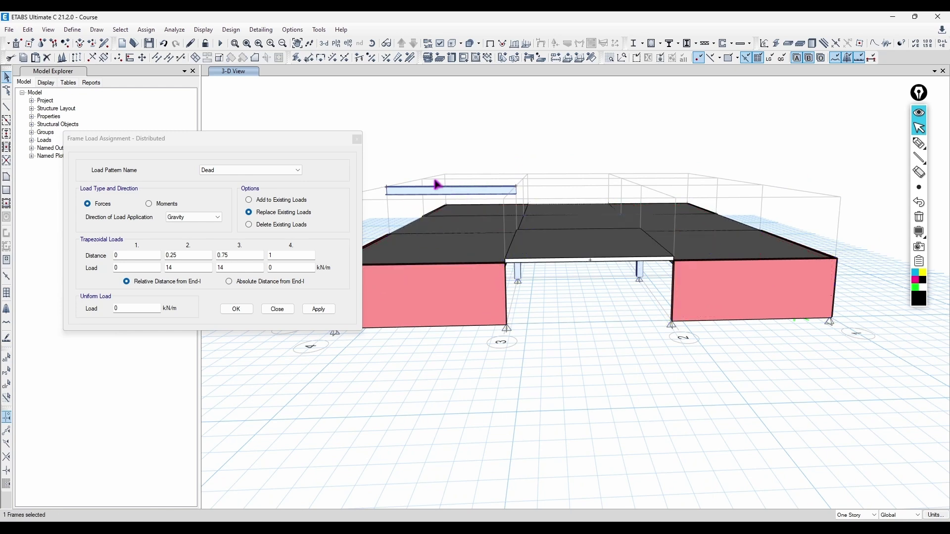
{"action": "left_click", "coordinate": [121, 30]}
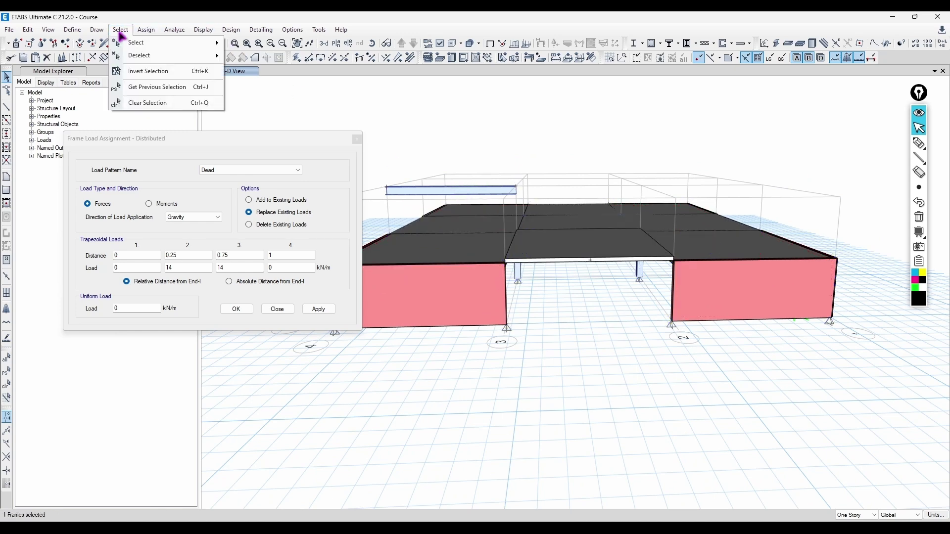
{"action": "left_click", "coordinate": [168, 71]}
{"action": "key", "text": "ctrl+h"}
Apply the defined trapezoidal distributed load to the isolated beam under the Dead load pattern
{"action": "middle_click_drag", "start_coordinate": [500, 244], "coordinate": [588, 281]}
{"action": "scroll", "coordinate": [544, 259], "scroll_direction": "up", "scroll_amount": 4}
{"action": "middle_click_drag", "start_coordinate": [537, 255], "coordinate": [564, 307], "text": "shift"}
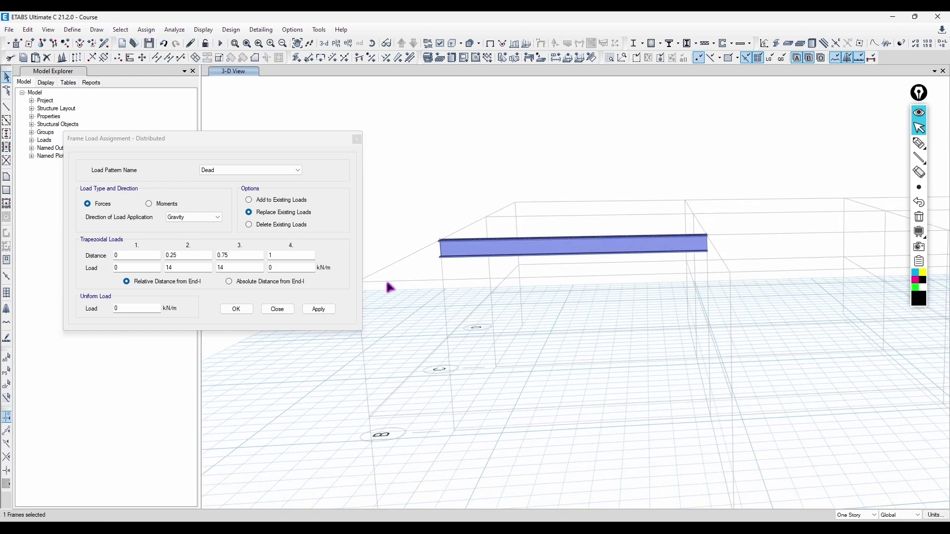
{"action": "left_click", "coordinate": [221, 170]}
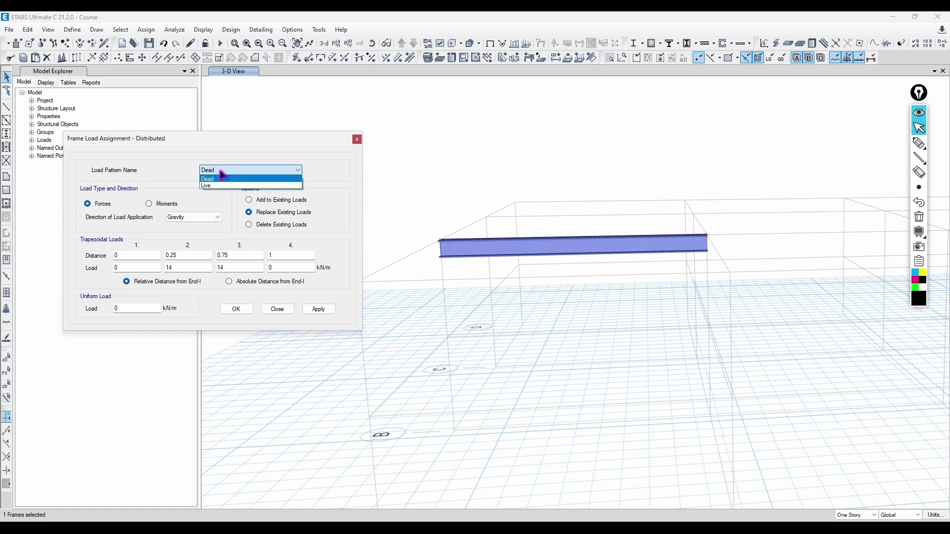
{"action": "left_click", "coordinate": [221, 177]}
{"action": "left_click", "coordinate": [316, 309]}
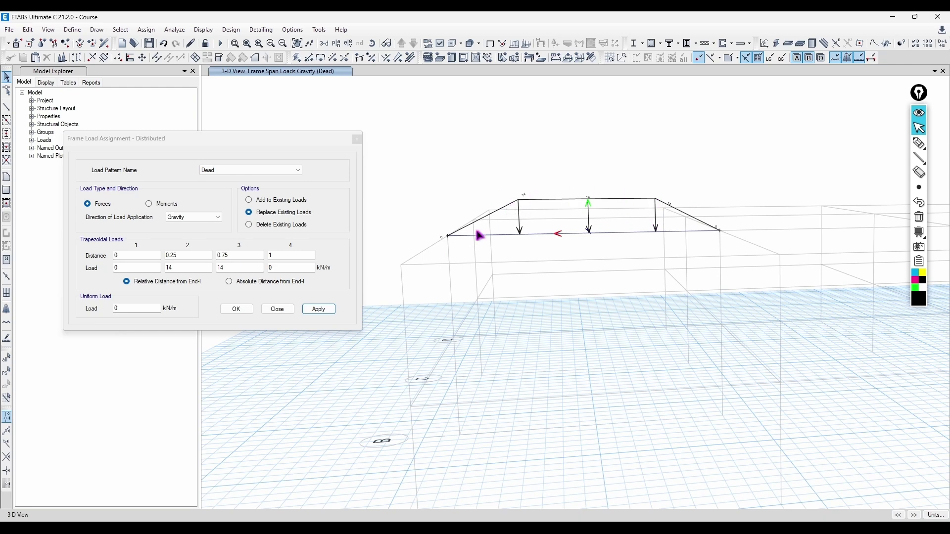
{"action": "left_click", "coordinate": [289, 281]}
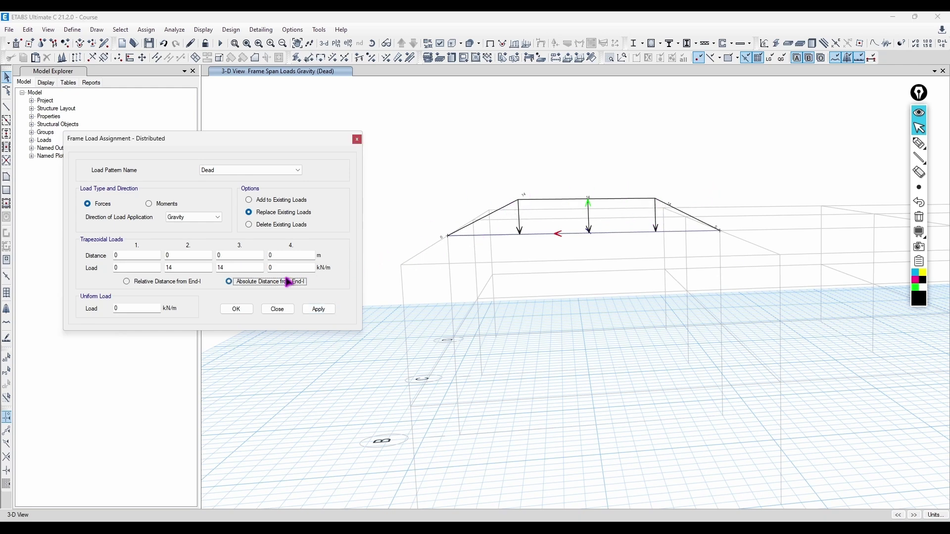
{"action": "left_click", "coordinate": [556, 234]}
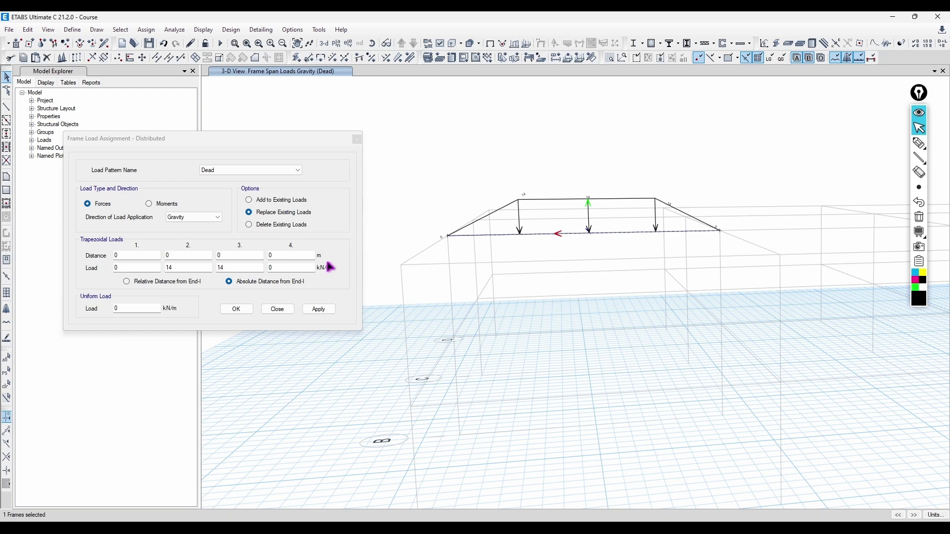
{"action": "left_click", "coordinate": [145, 256]}
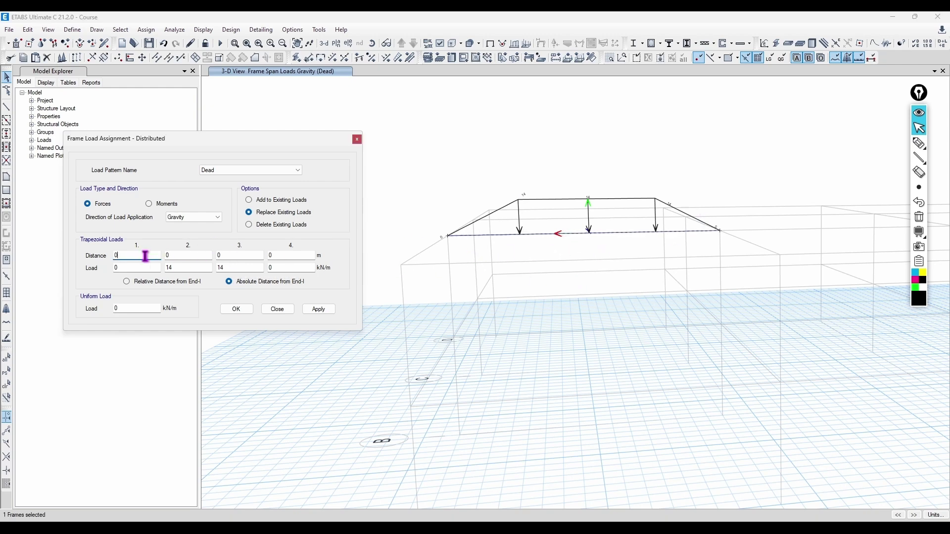
{"action": "left_click", "coordinate": [206, 255]}
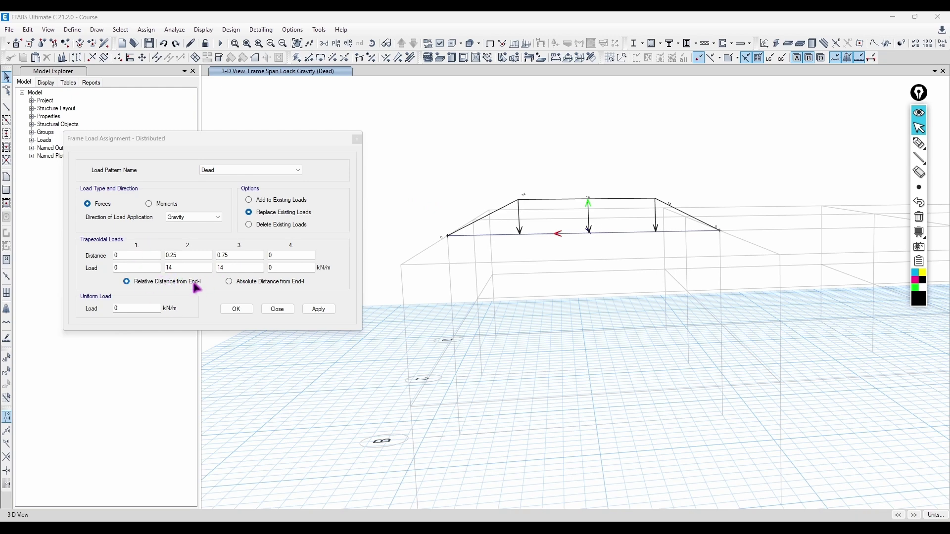
Apply a triangular load to the beam with 14 kN/m at relative distance 0.5 and 0 kN/m at distances 0 and 1, and undo it
{"action": "left_click", "coordinate": [596, 233]}
{"action": "double_click", "coordinate": [197, 254]}
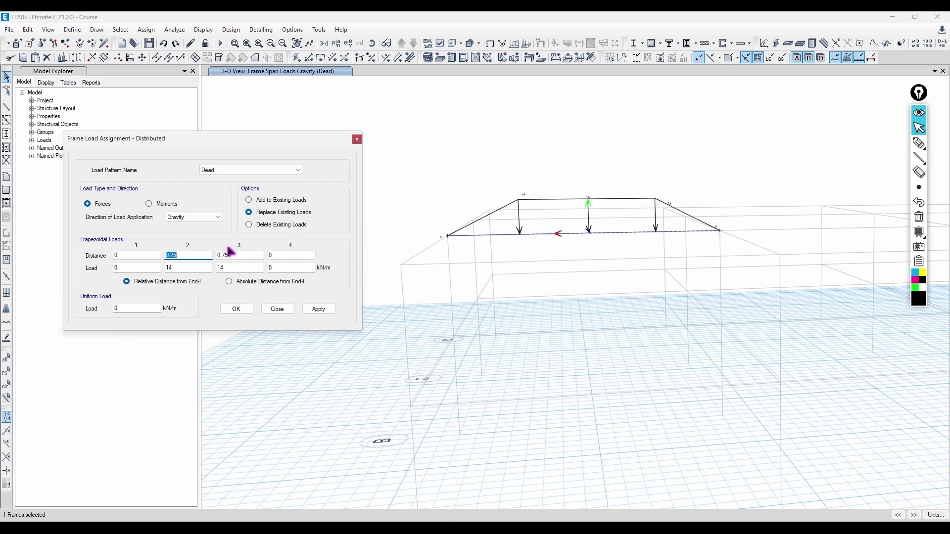
{"action": "type", "text": "0.5"}
{"action": "key", "text": "Tab"}
{"action": "type", "text": "1"}
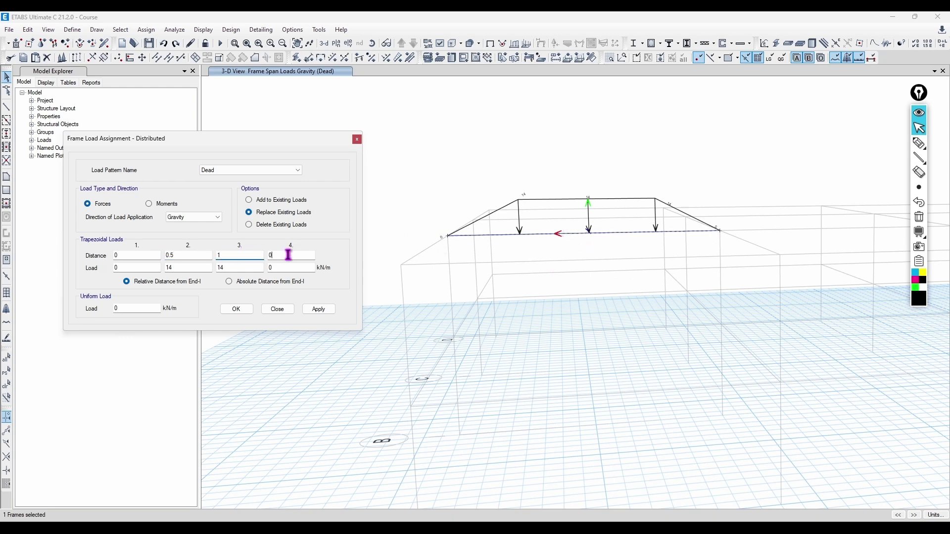
{"action": "left_click", "coordinate": [274, 255]}
{"action": "double_click", "coordinate": [301, 254]}
{"action": "double_click", "coordinate": [237, 267]}
{"action": "type", "text": "0"}
{"action": "left_click", "coordinate": [316, 310]}
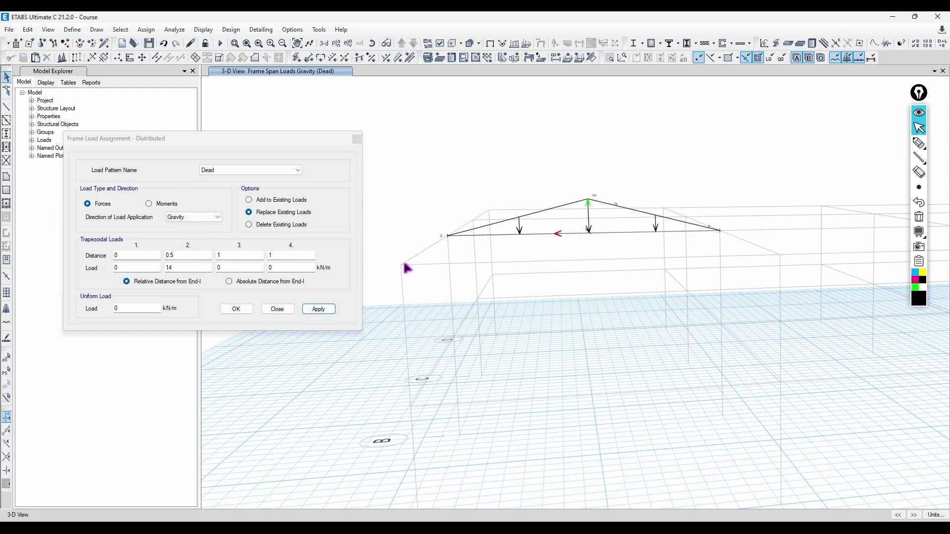
{"action": "key", "text": "ctrl+z"}
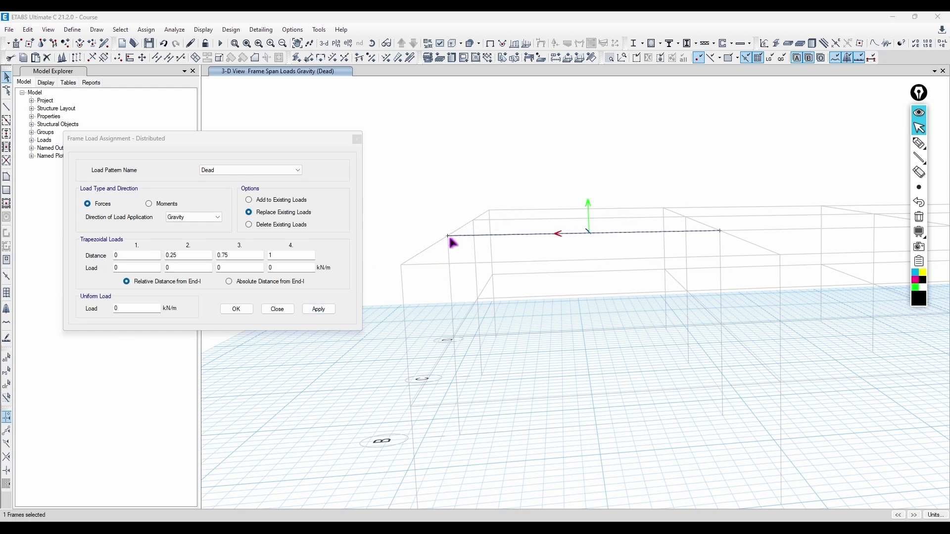
Annotate a load diagram over the beam falling from 14 at one end to 0 at the other, and clear the annotations
{"action": "left_click", "coordinate": [920, 147]}
{"action": "left_click_drag", "start_coordinate": [443, 195], "coordinate": [718, 231]}
{"action": "left_click_drag", "start_coordinate": [441, 173], "coordinate": [449, 184]}
{"action": "left_click_drag", "start_coordinate": [724, 229], "coordinate": [721, 229]}
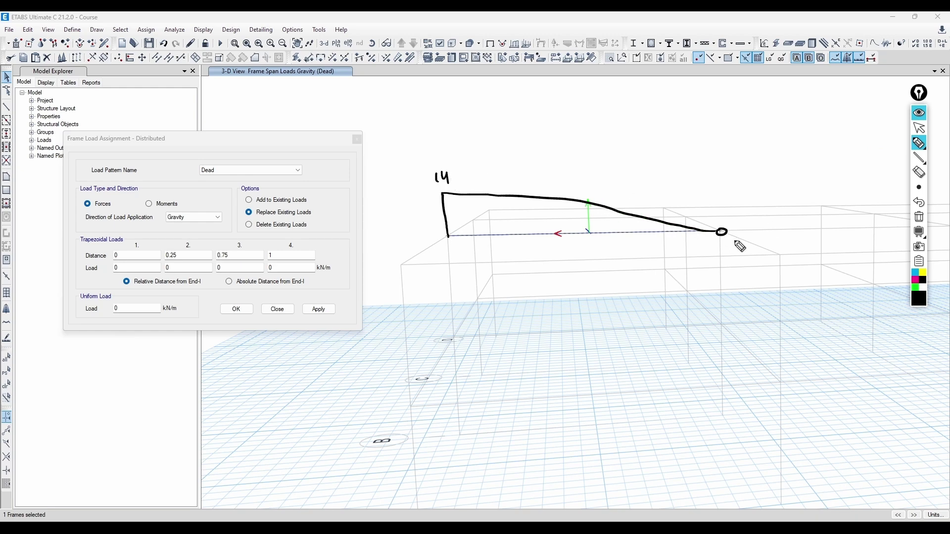
{"action": "left_click", "coordinate": [916, 217]}
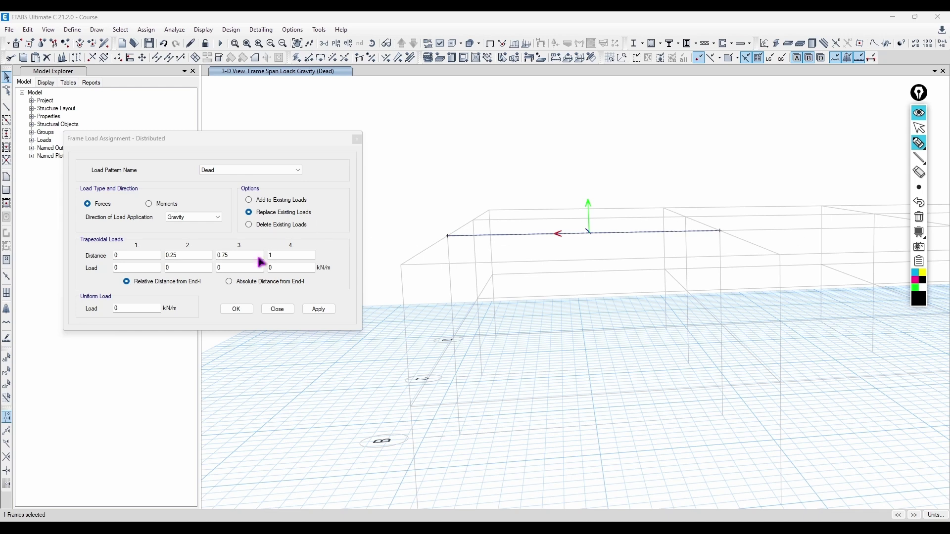
{"action": "key", "text": "ctrl+shift+2"}
Apply a linearly varying load using absolute distances from End-I, 0 kN/m at 0 m and 14 kN/m at 8 m, and close the dialog
{"action": "left_click", "coordinate": [281, 282]}
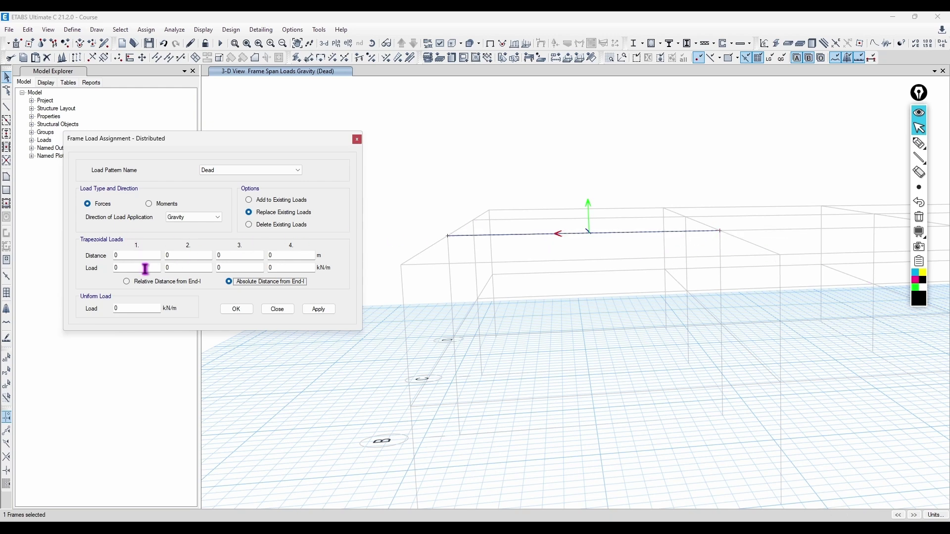
{"action": "double_click", "coordinate": [208, 257]}
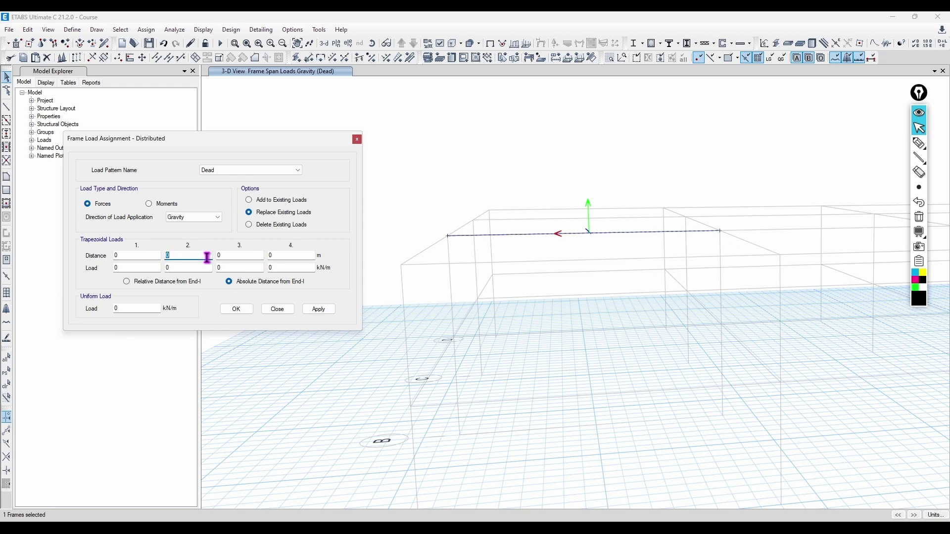
{"action": "double_click", "coordinate": [196, 266]}
{"action": "left_click", "coordinate": [315, 308]}
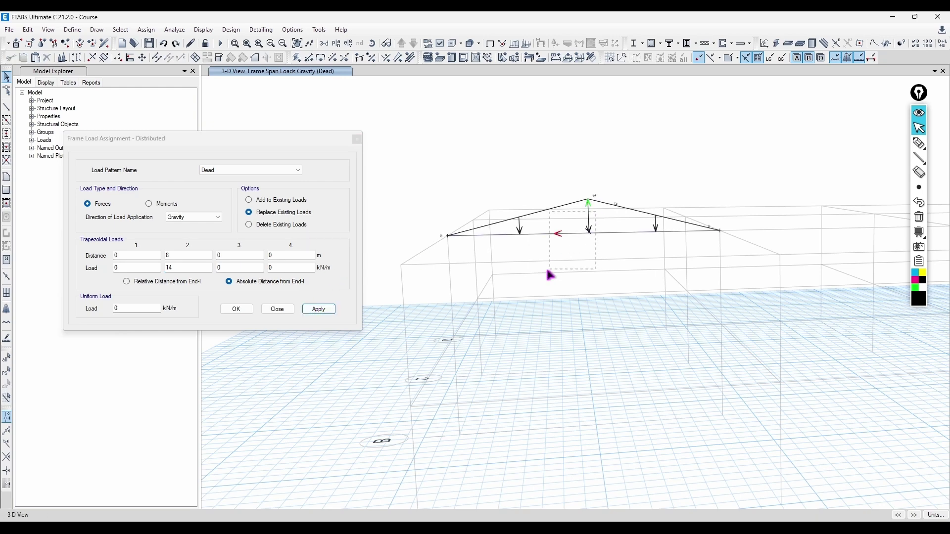
{"action": "left_click", "coordinate": [319, 310]}
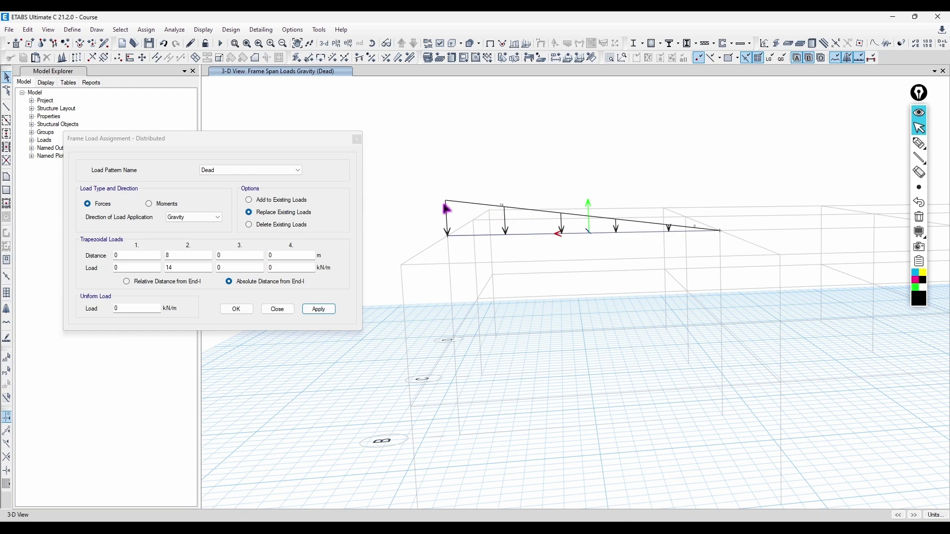
{"action": "left_click", "coordinate": [357, 139]}
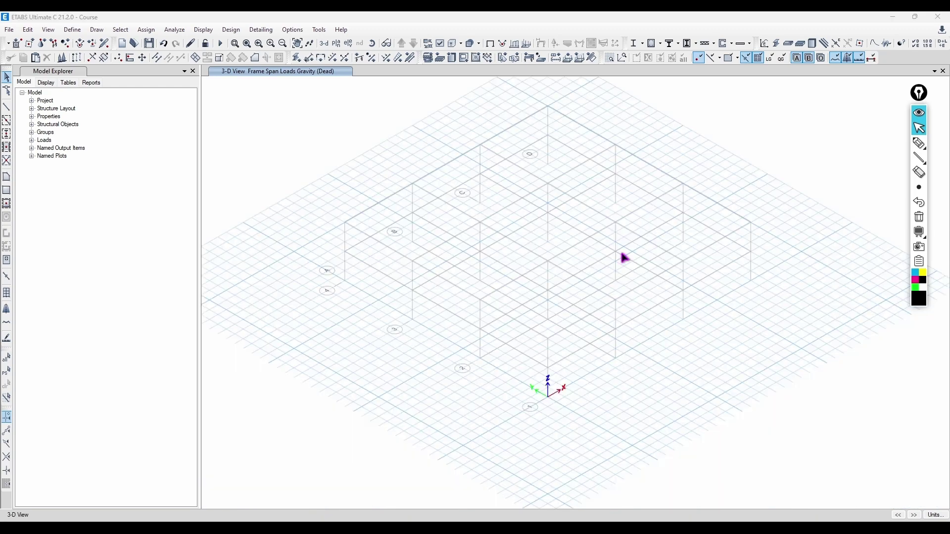
Switch from the 3-D view to the Story2 plan view
{"action": "scroll", "coordinate": [631, 261], "scroll_direction": "up", "scroll_amount": 3}
{"action": "scroll", "coordinate": [632, 261], "scroll_direction": "down", "scroll_amount": 3}
{"action": "middle_click_drag", "start_coordinate": [631, 261], "coordinate": [512, 237], "text": "shift"}
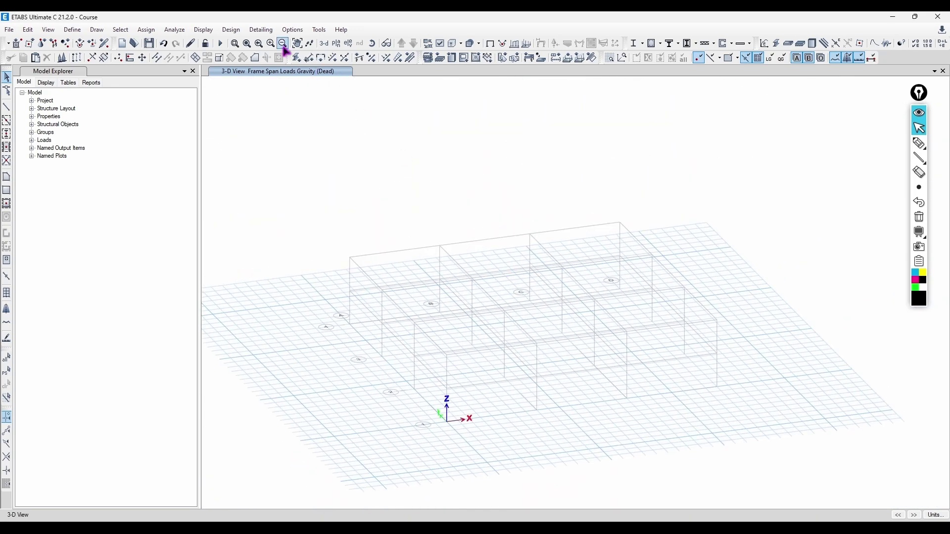
{"action": "left_click", "coordinate": [336, 43]}
{"action": "left_click", "coordinate": [430, 390]}
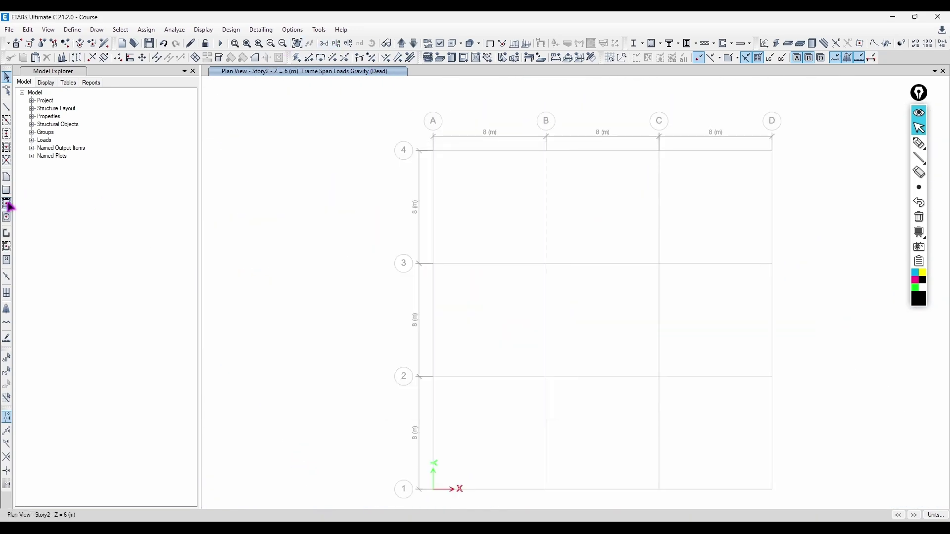
Draw Slab1 floor panels in all nine grid bays between grids A-D and 1-4 on Story2
{"action": "left_click", "coordinate": [6, 203]}
{"action": "left_click", "coordinate": [486, 216]}
{"action": "left_click", "coordinate": [603, 223]}
{"action": "left_click", "coordinate": [732, 228]}
{"action": "left_click", "coordinate": [717, 322]}
{"action": "left_click", "coordinate": [574, 338]}
{"action": "left_click", "coordinate": [493, 329]}
{"action": "left_click", "coordinate": [495, 425]}
{"action": "left_click", "coordinate": [606, 426]}
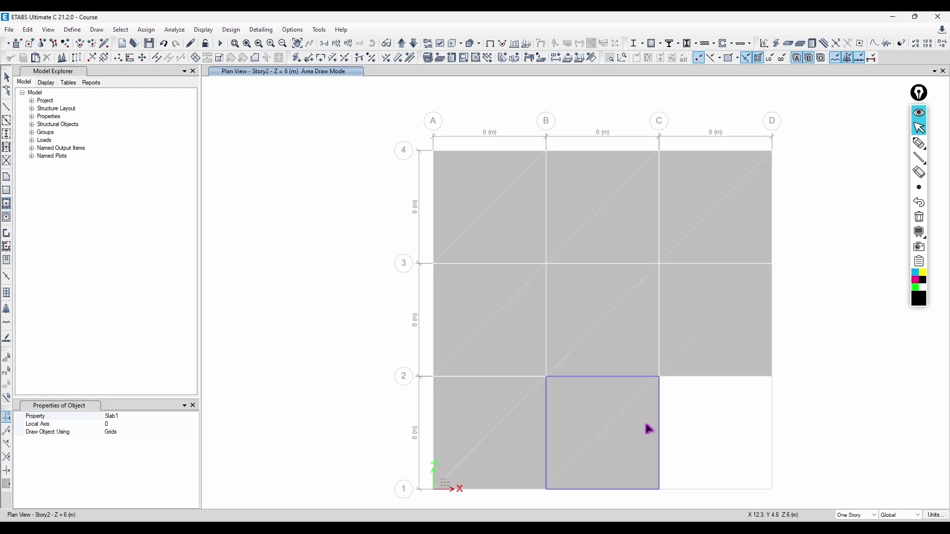
{"action": "left_click", "coordinate": [710, 423]}
{"action": "key", "text": "Escape"}
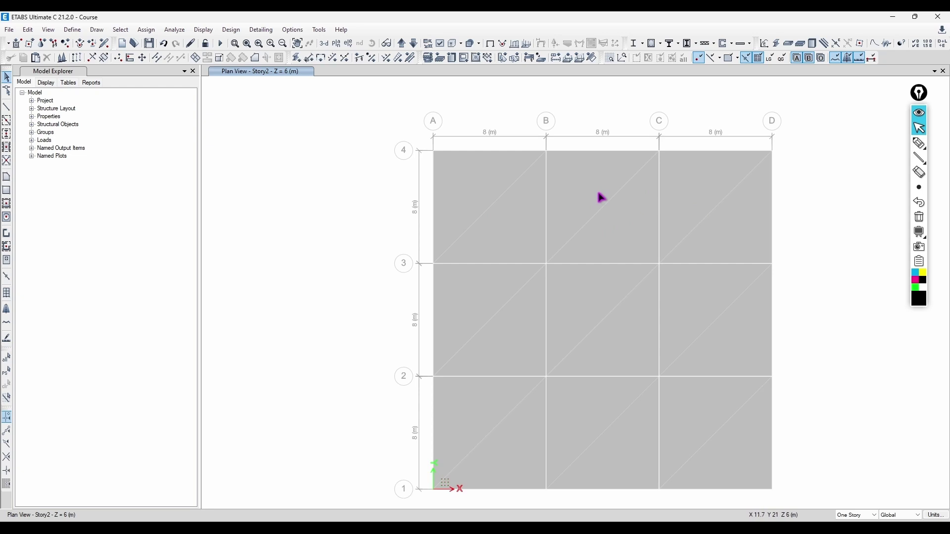
{"action": "left_click", "coordinate": [147, 30]}
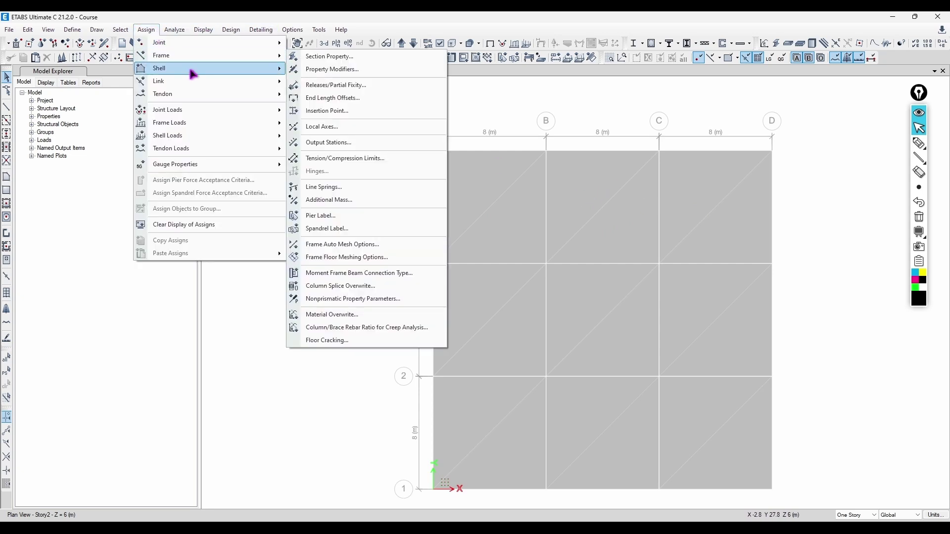
{"action": "mouse_move", "coordinate": [204, 121]}
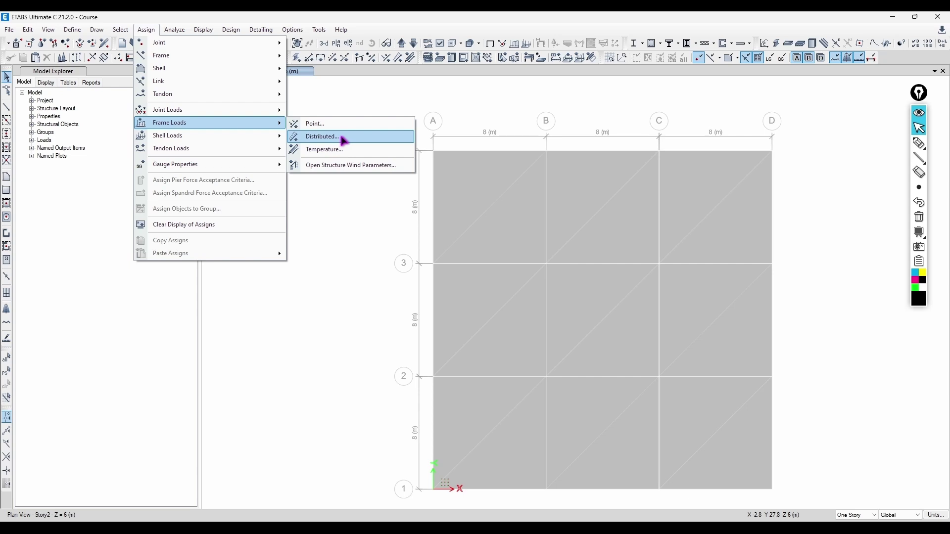
{"action": "left_click", "coordinate": [350, 102]}
Start drawing a frame line with its section property set to None
{"action": "left_click", "coordinate": [7, 108]}
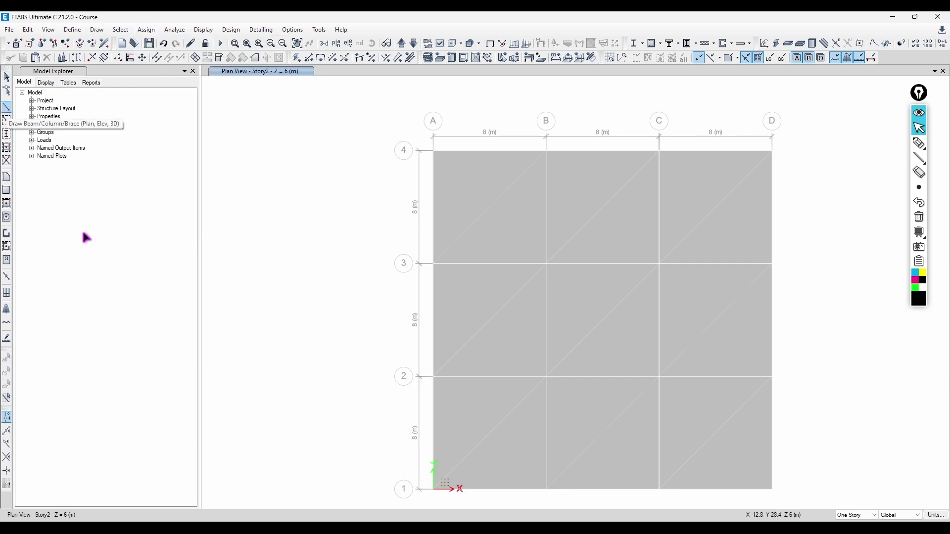
{"action": "left_click", "coordinate": [194, 425]}
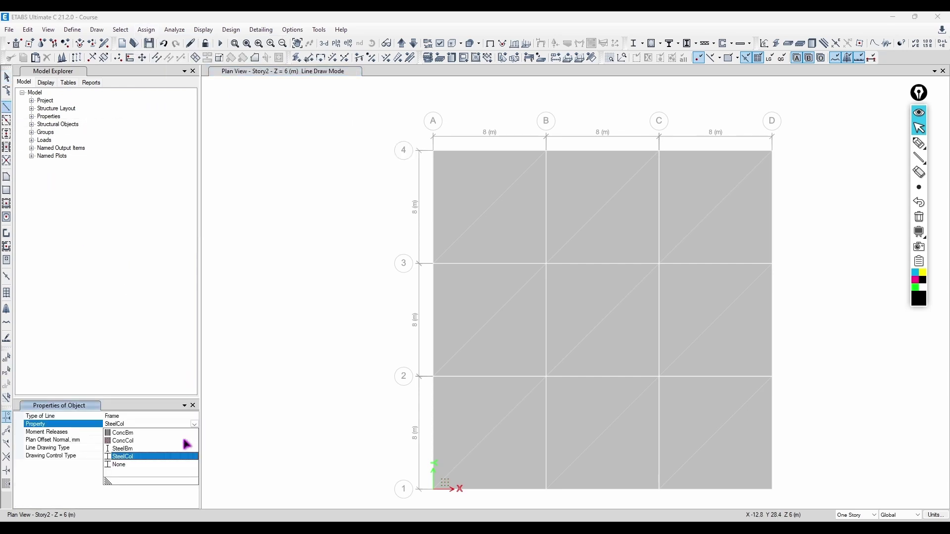
{"action": "left_click", "coordinate": [133, 466]}
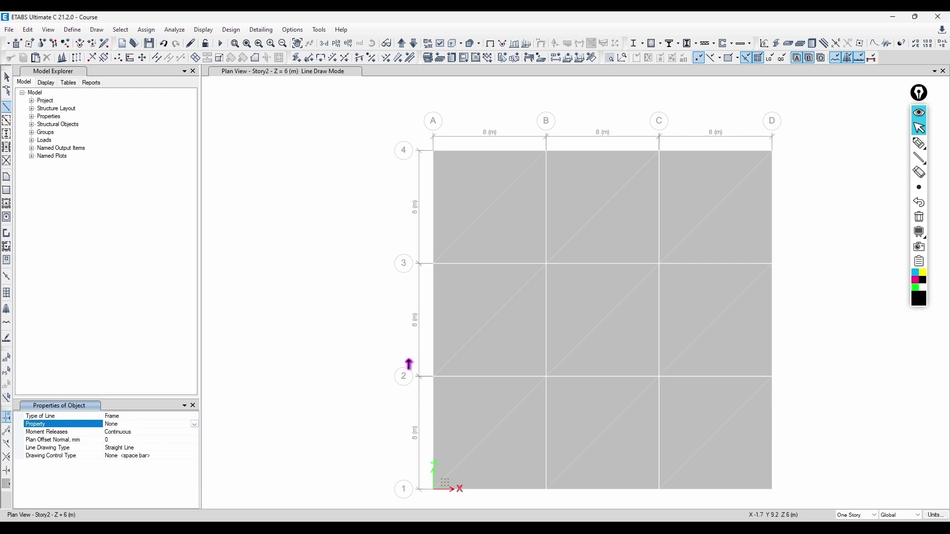
Annotate a line across the slabs between grids 3 and 4, write the note I=0 beside the plan, and clear the annotations
{"action": "left_click", "coordinate": [919, 143]}
{"action": "left_click_drag", "start_coordinate": [517, 211], "coordinate": [694, 211]}
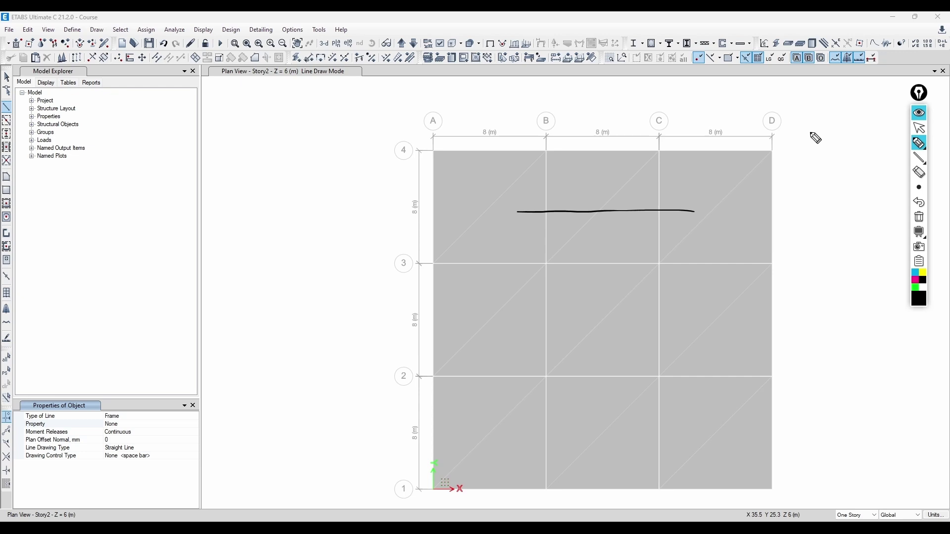
{"action": "left_click_drag", "start_coordinate": [804, 130], "coordinate": [816, 130]}
{"action": "mouse_move", "coordinate": [811, 132]}
{"action": "left_mouse_down"}
{"action": "mouse_move", "coordinate": [819, 150]}
{"action": "mouse_move", "coordinate": [843, 141]}
{"action": "left_mouse_up"}
{"action": "left_click_drag", "start_coordinate": [835, 147], "coordinate": [842, 147]}
{"action": "left_click_drag", "start_coordinate": [852, 140], "coordinate": [848, 145]}
{"action": "left_click_drag", "start_coordinate": [810, 172], "coordinate": [794, 187]}
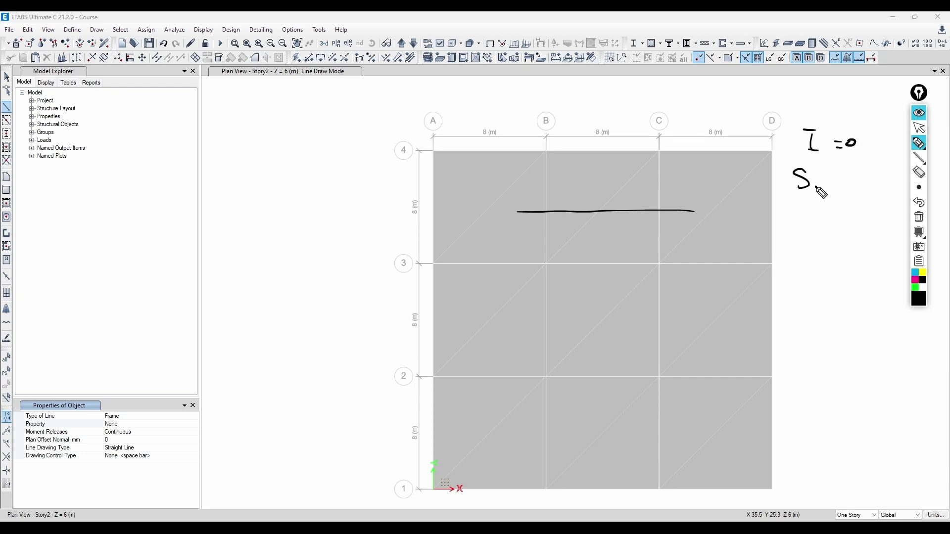
{"action": "left_click_drag", "start_coordinate": [865, 172], "coordinate": [863, 173]}
{"action": "left_click", "coordinate": [920, 217]}
{"action": "key", "text": "ctrl+shift+2"}
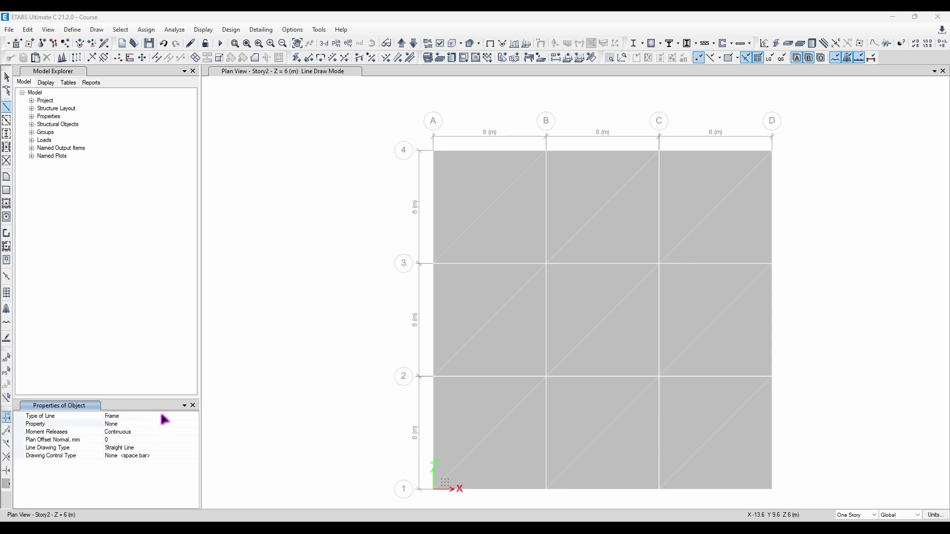
Draw a frame line with property None along grid 3 from grid B to grid C on Story2
{"action": "left_click", "coordinate": [96, 426]}
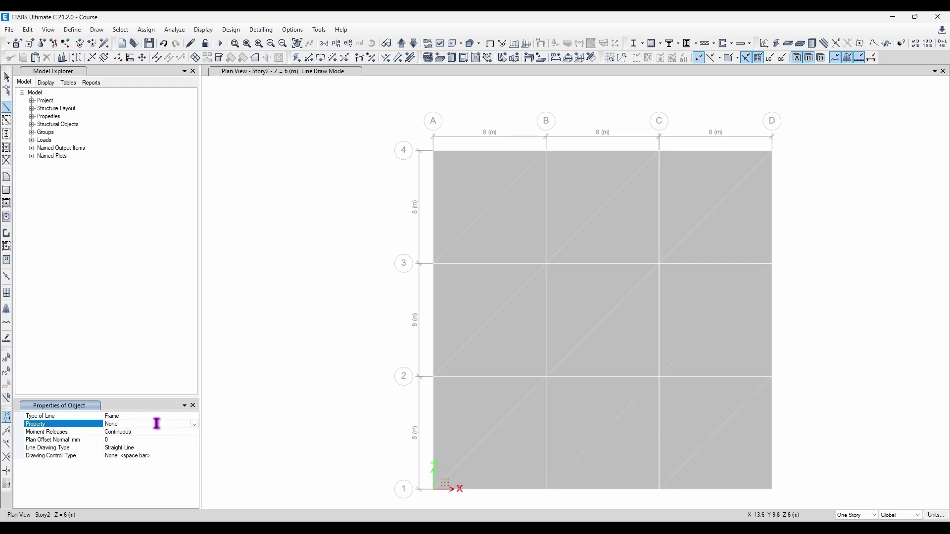
{"action": "left_click", "coordinate": [546, 264]}
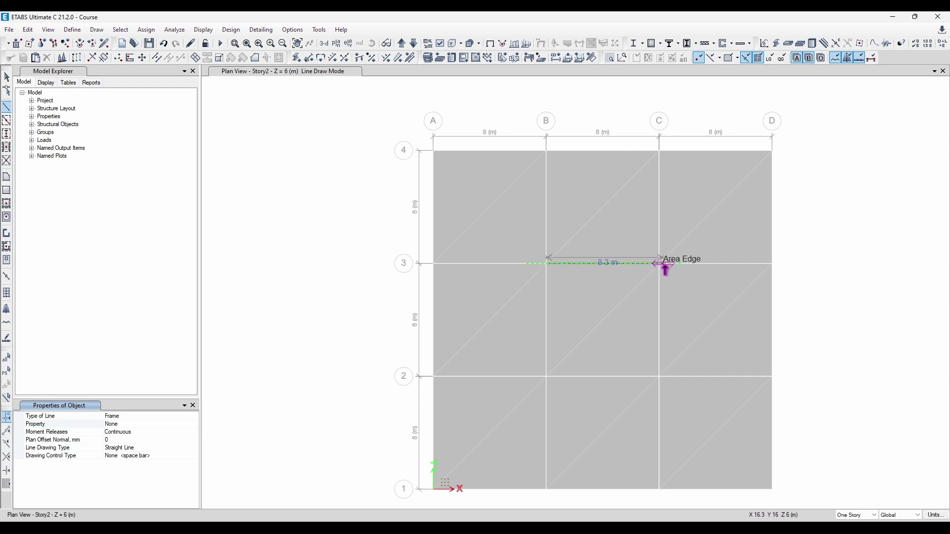
{"action": "left_click", "coordinate": [660, 264]}
{"action": "key", "text": "Escape"}
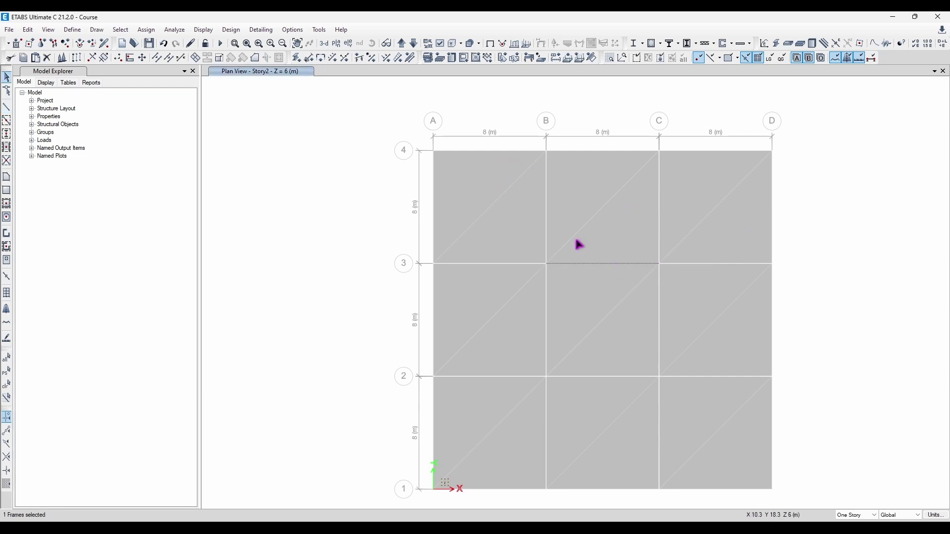
Assign a uniform 14 kN/m Dead gravity load to the null line, with the second trapezoidal load value set to 0
{"action": "left_click", "coordinate": [146, 29]}
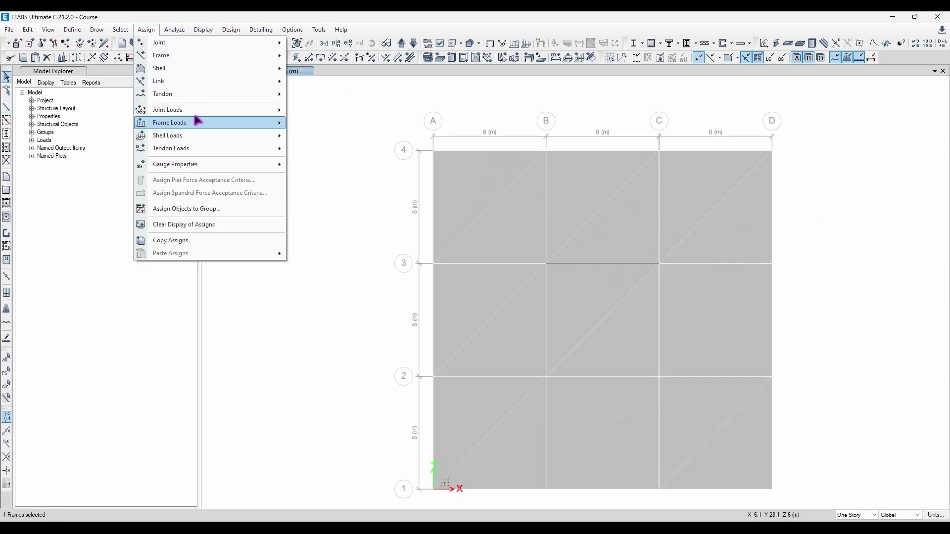
{"action": "mouse_move", "coordinate": [195, 123]}
{"action": "left_click", "coordinate": [341, 143]}
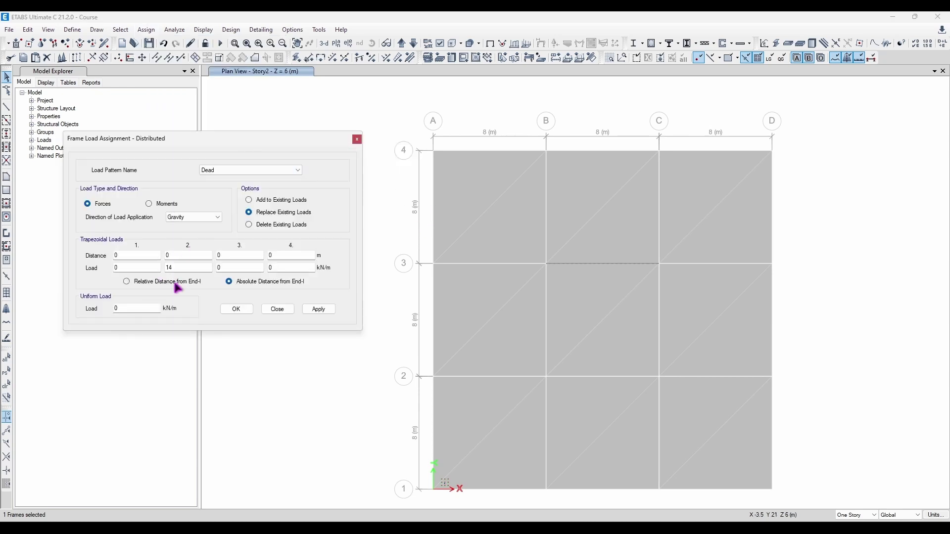
{"action": "type", "text": "0"}
{"action": "double_click", "coordinate": [135, 305]}
{"action": "type", "text": "14"}
{"action": "left_click", "coordinate": [323, 307]}
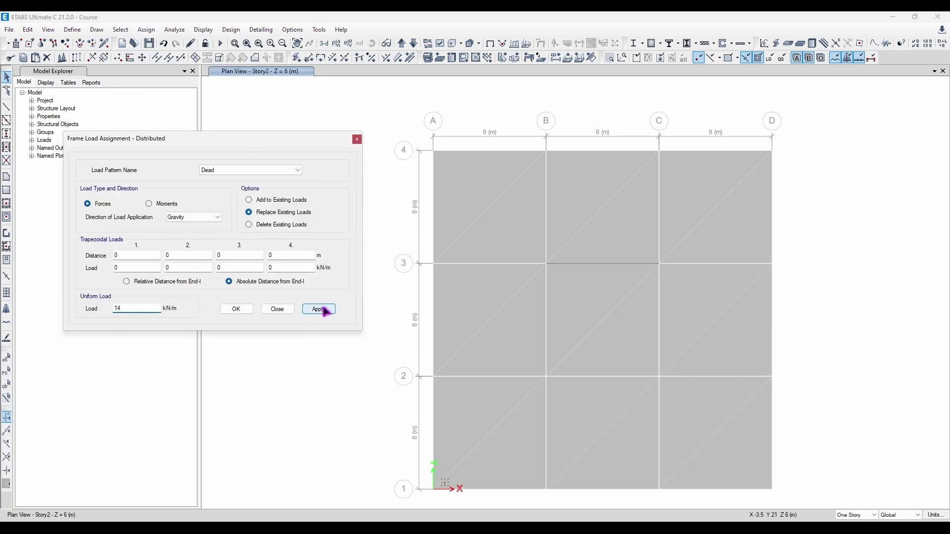
{"action": "left_click", "coordinate": [357, 139]}
Switch to the 3-D view and examine the line load on the slab from several angles
{"action": "left_click", "coordinate": [325, 43]}
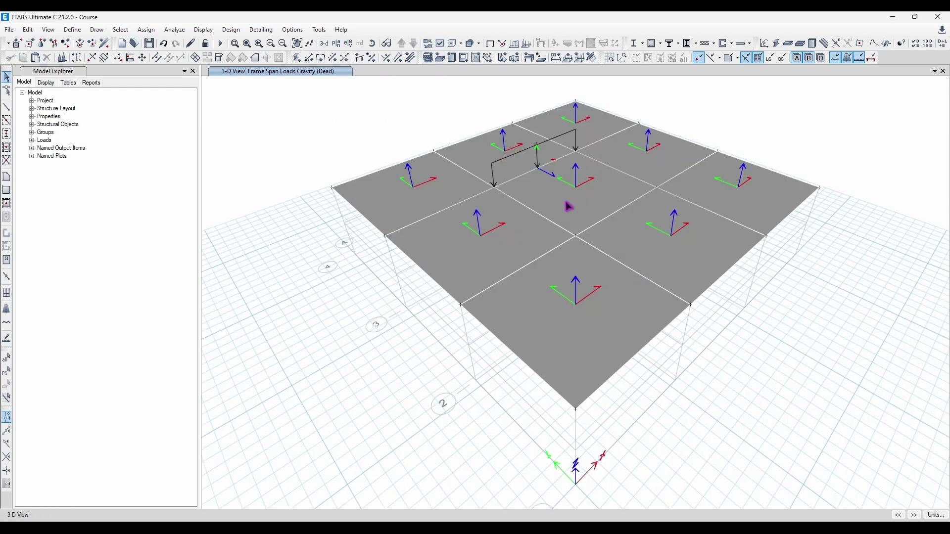
{"action": "middle_click_drag", "start_coordinate": [566, 202], "coordinate": [503, 144], "text": "shift"}
{"action": "scroll", "coordinate": [559, 130], "scroll_direction": "up", "scroll_amount": 3}
{"action": "scroll", "coordinate": [540, 214], "scroll_direction": "up", "scroll_amount": 2}
{"action": "scroll", "coordinate": [511, 278], "scroll_direction": "down", "scroll_amount": 3}
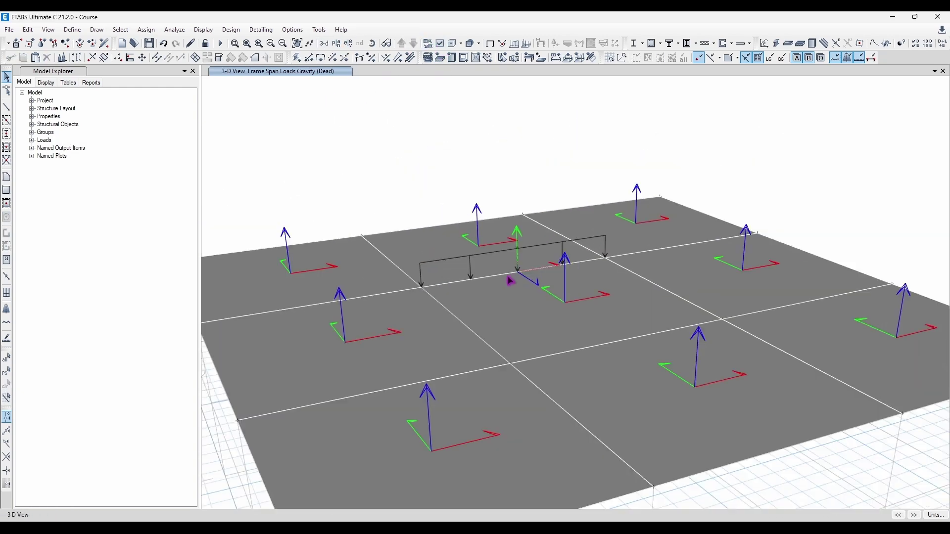
{"action": "middle_click_drag", "start_coordinate": [511, 277], "coordinate": [514, 244], "text": "shift"}
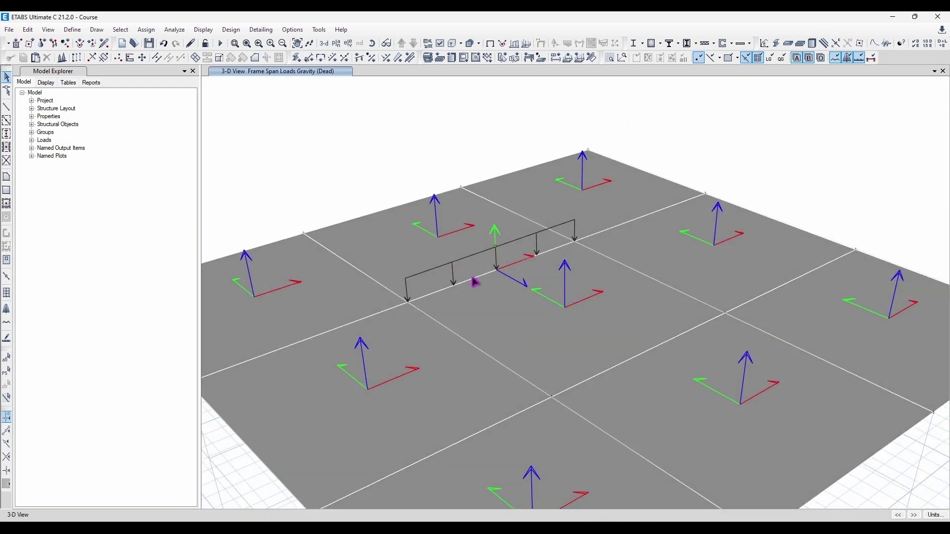
{"action": "middle_click_drag", "start_coordinate": [475, 282], "coordinate": [449, 255], "text": "shift"}
{"action": "scroll", "coordinate": [449, 256], "scroll_direction": "down", "scroll_amount": 3}
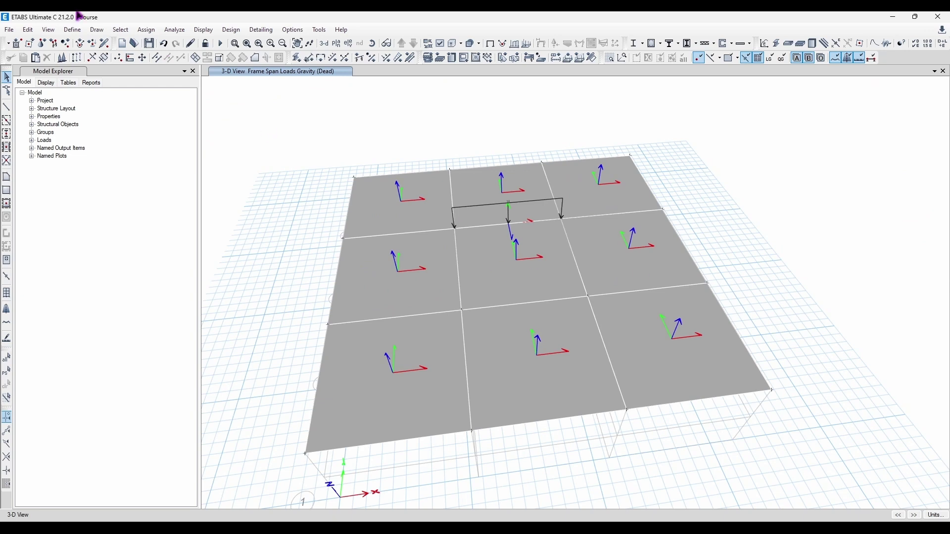
Look through the Select by Object Type list at Null Lines and Null Areas, and close it without selecting anything
{"action": "left_click", "coordinate": [124, 27]}
{"action": "left_click", "coordinate": [125, 28]}
{"action": "left_click", "coordinate": [121, 30]}
{"action": "mouse_move", "coordinate": [138, 40]}
{"action": "left_click", "coordinate": [263, 113]}
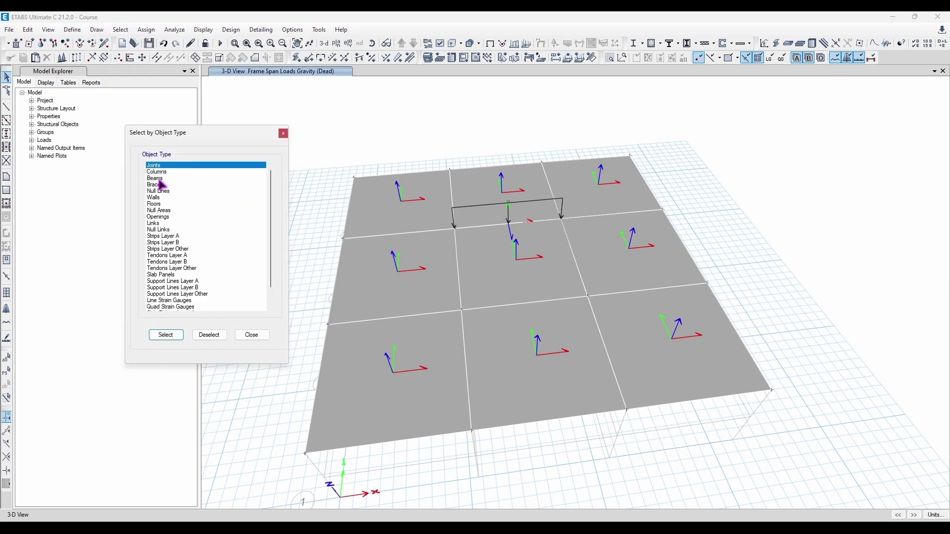
{"action": "left_click", "coordinate": [171, 192]}
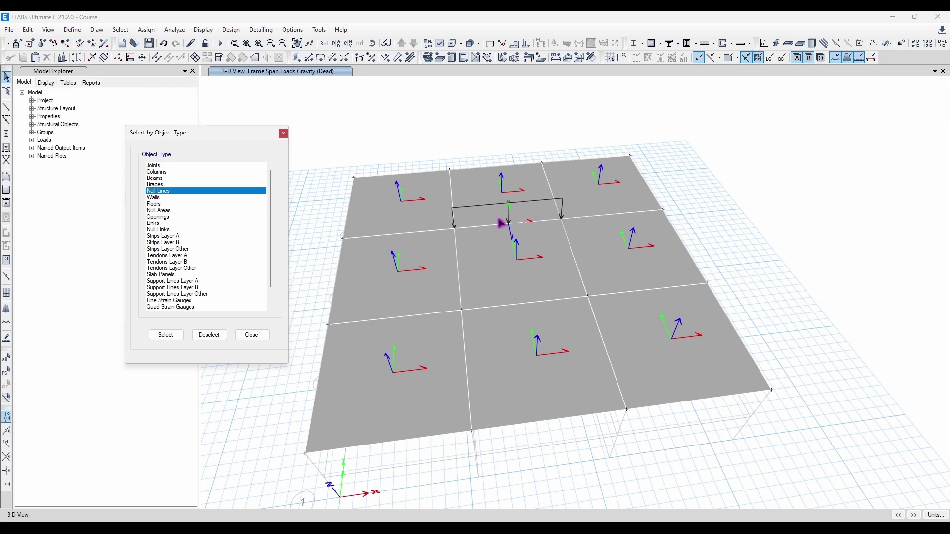
{"action": "left_click", "coordinate": [157, 211]}
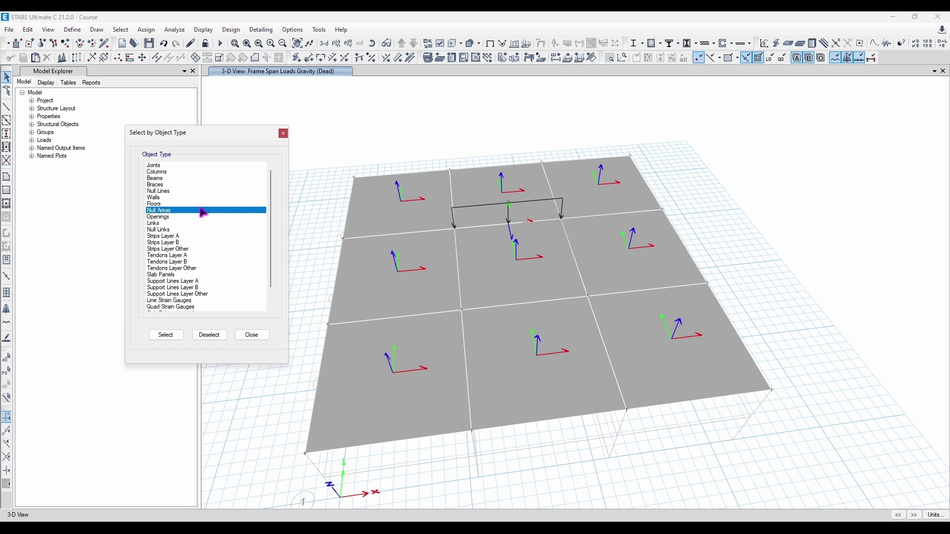
{"action": "left_click", "coordinate": [283, 134]}
Select the floor panel between grids B-C and 1-2 and examine it together with the line load
{"action": "left_click", "coordinate": [562, 350]}
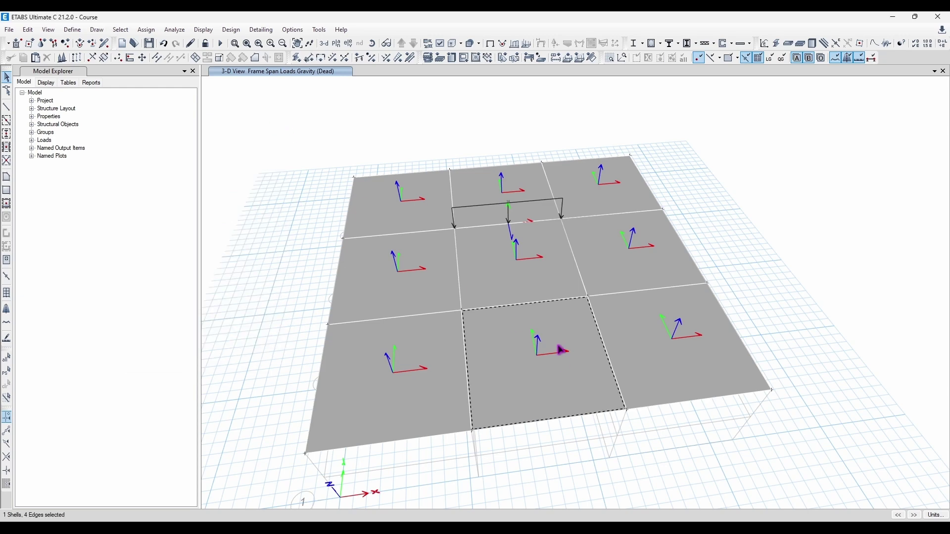
{"action": "scroll", "coordinate": [545, 360], "scroll_direction": "up", "scroll_amount": 3}
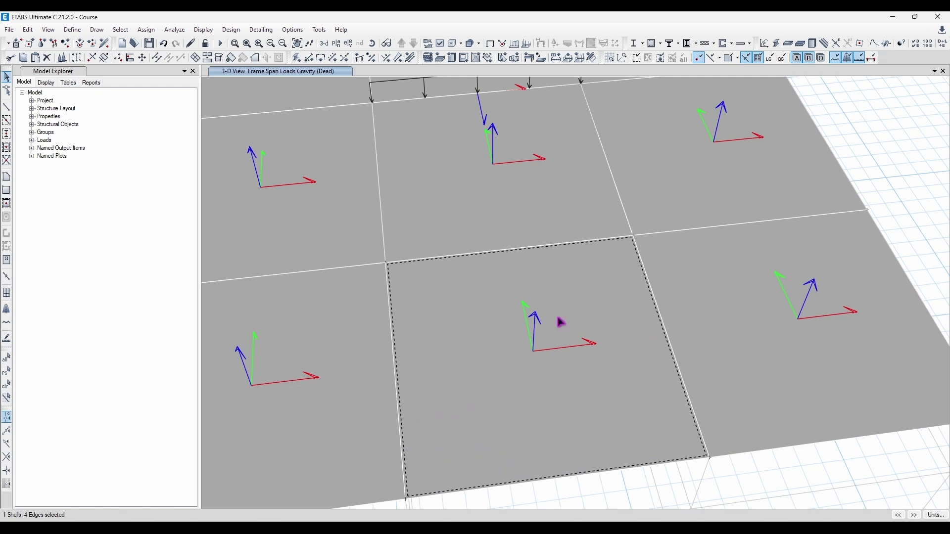
{"action": "scroll", "coordinate": [364, 185], "scroll_direction": "down", "scroll_amount": 5}
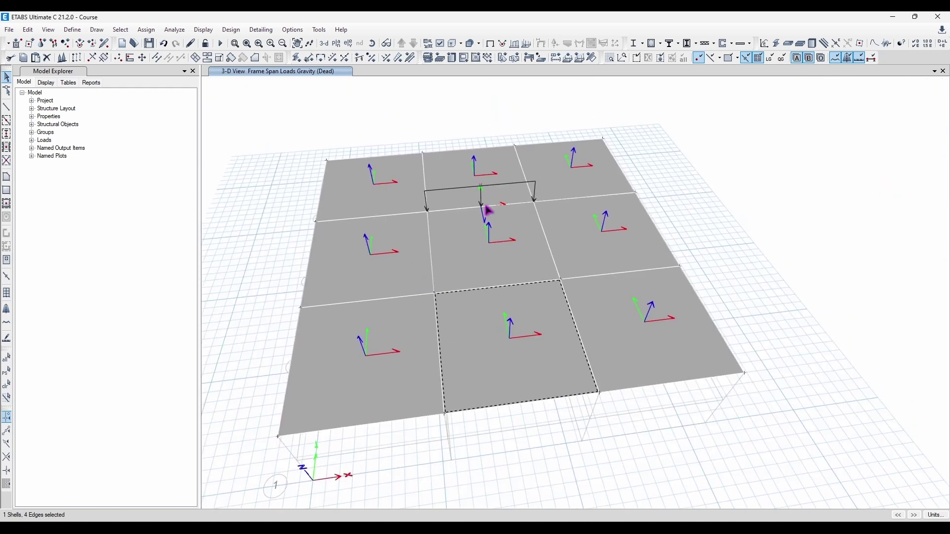
{"action": "left_click", "coordinate": [740, 242]}
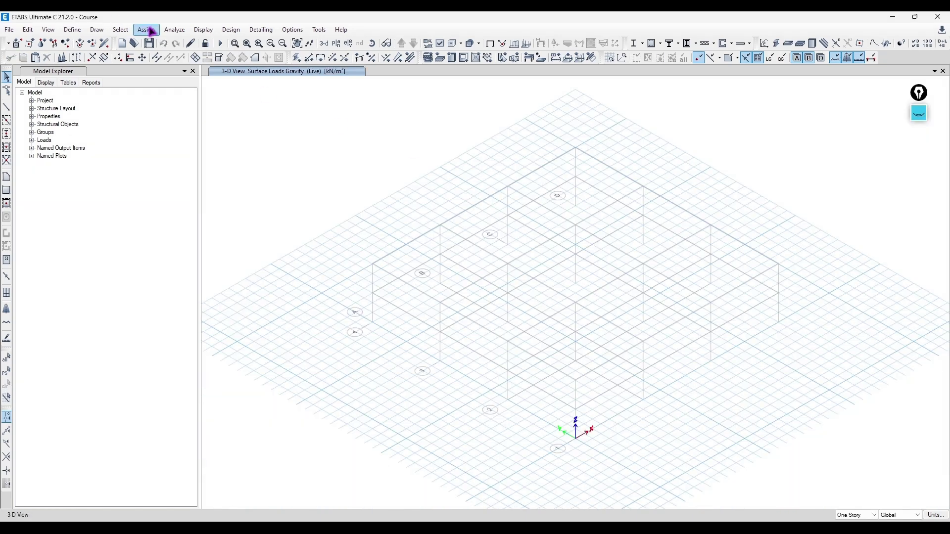
Open the uniform shell load assignment
{"action": "left_click", "coordinate": [146, 30]}
{"action": "mouse_move", "coordinate": [182, 142]}
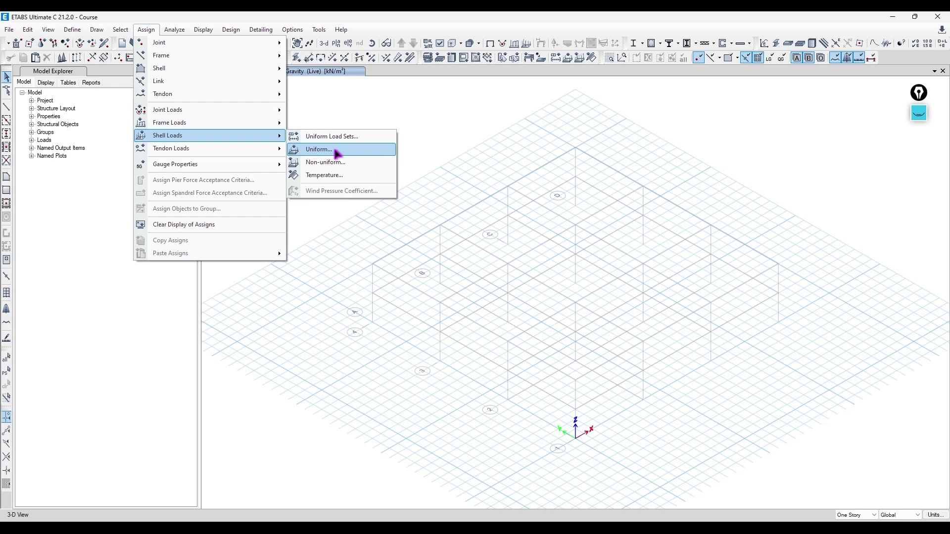
{"action": "left_click", "coordinate": [338, 152]}
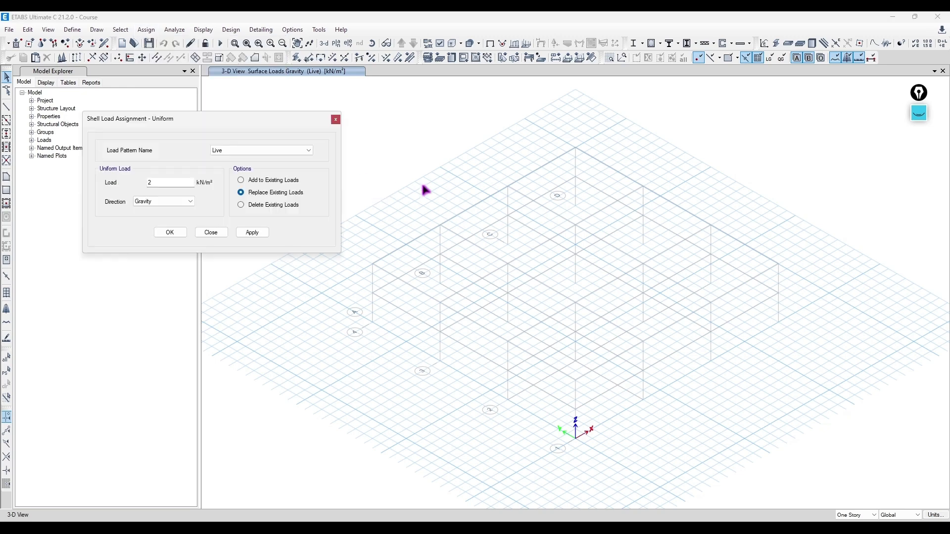
Draw a floor panel in the bay between grids B-C and 2-3 in the Story2 plan view
{"action": "left_click", "coordinate": [336, 43]}
{"action": "left_click", "coordinate": [431, 391]}
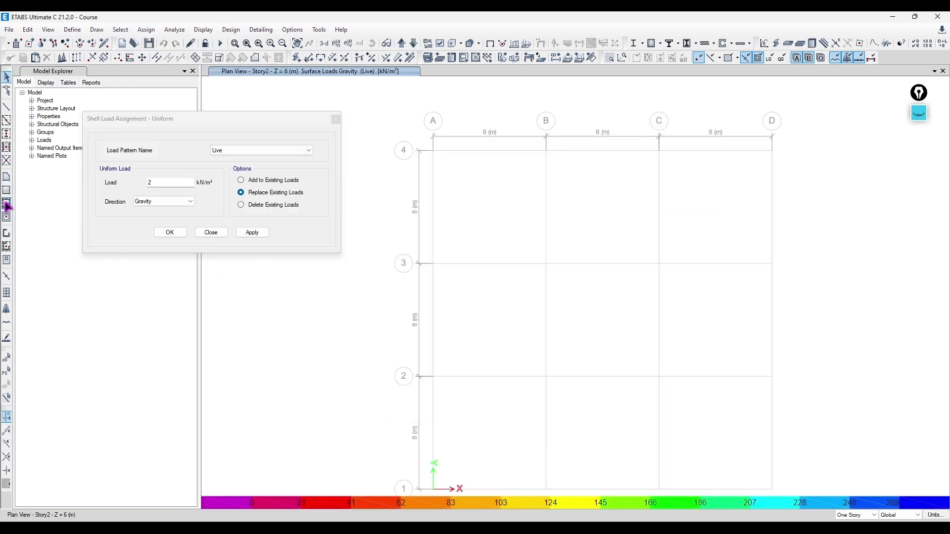
{"action": "left_click", "coordinate": [6, 216]}
{"action": "left_click", "coordinate": [574, 293]}
{"action": "key", "text": "Escape"}
{"action": "middle_click_drag", "start_coordinate": [494, 302], "coordinate": [412, 280]}
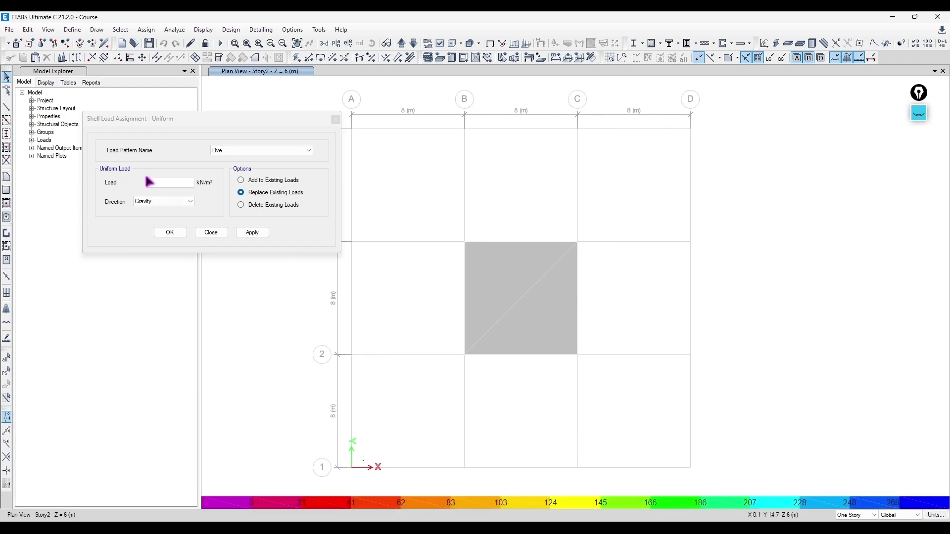
Assign a uniform 2 kN/m² Live load in the Gravity direction to the new floor panel, replacing existing loads
{"action": "left_click", "coordinate": [231, 151]}
{"action": "left_click", "coordinate": [228, 169]}
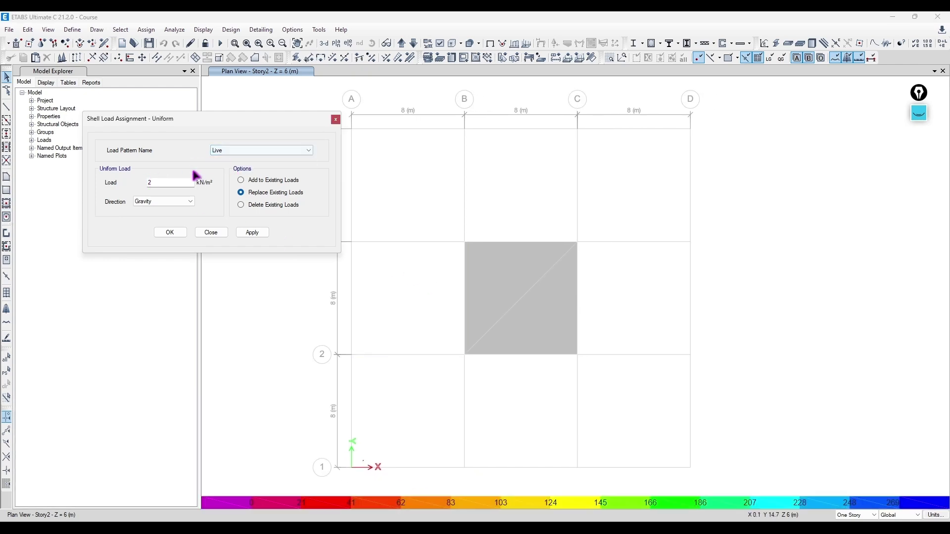
{"action": "double_click", "coordinate": [160, 183]}
{"action": "left_click", "coordinate": [470, 268]}
{"action": "left_click", "coordinate": [250, 233]}
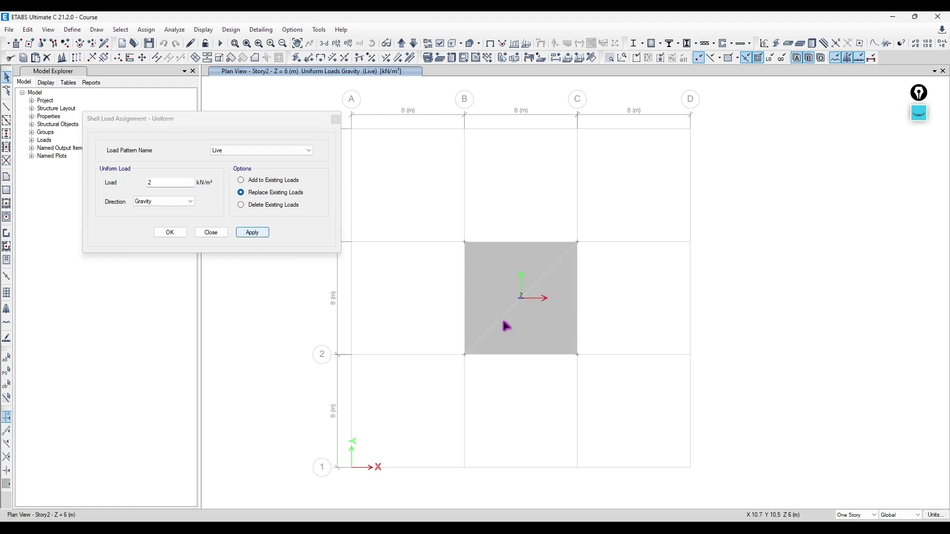
Inspect the direction and value of the uniform Live load in the floor panel's slab information
{"action": "right_click", "coordinate": [539, 276]}
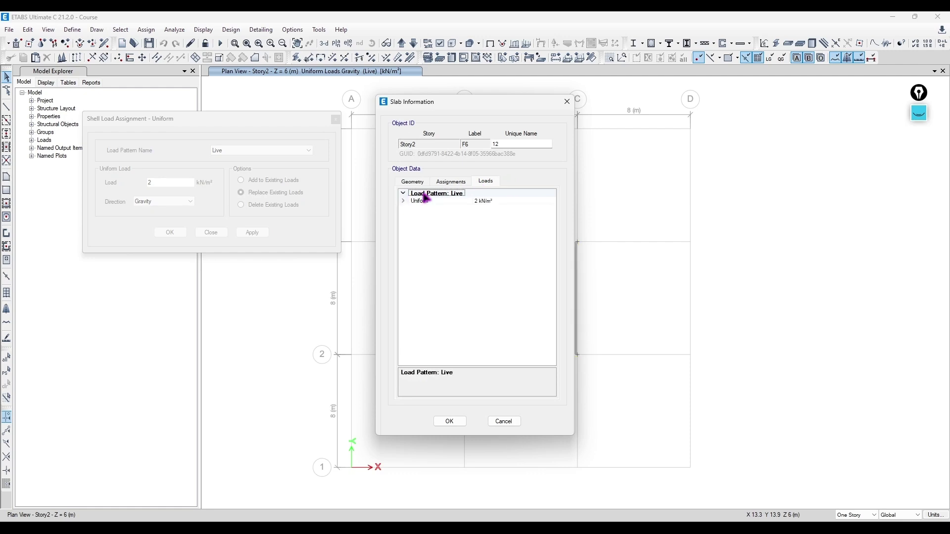
{"action": "left_click", "coordinate": [405, 201]}
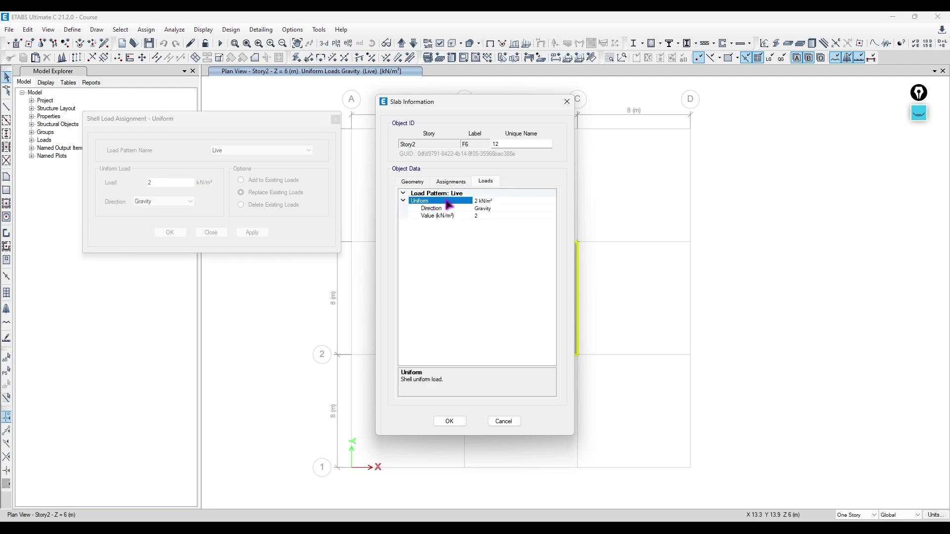
{"action": "left_click", "coordinate": [491, 208]}
{"action": "left_click", "coordinate": [519, 216]}
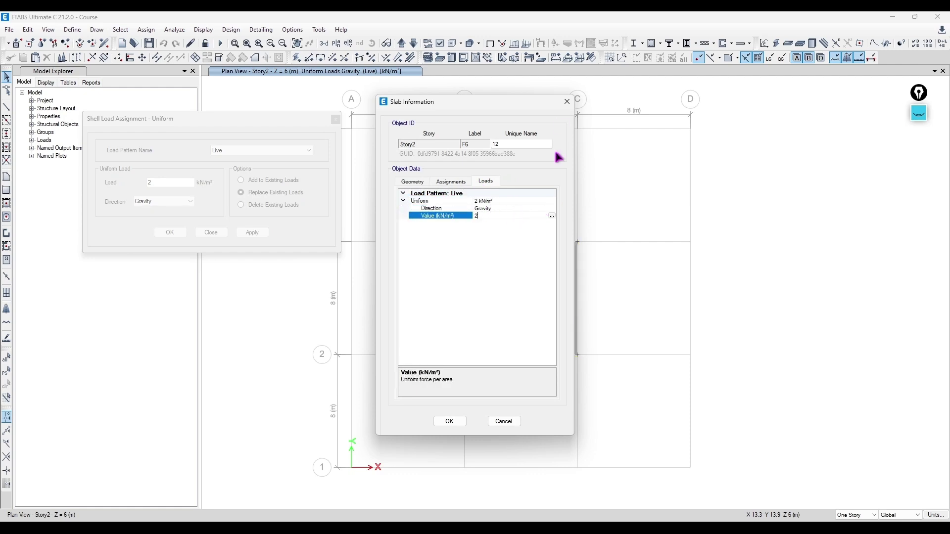
{"action": "left_click", "coordinate": [566, 101]}
Display the Live gravity shell loads as plan contours, including only uniform load assignments, and read the load on the panel
{"action": "left_click", "coordinate": [204, 31]}
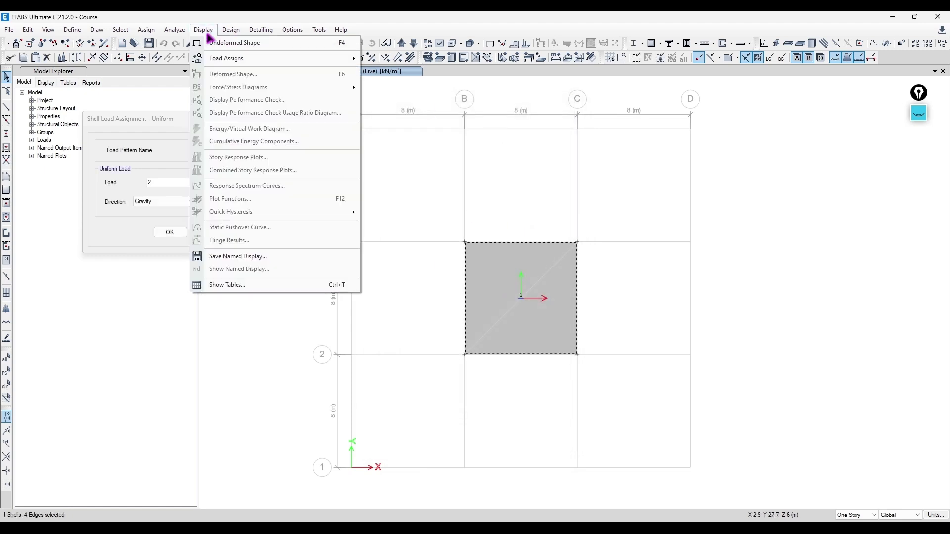
{"action": "mouse_move", "coordinate": [348, 57]}
{"action": "left_click", "coordinate": [395, 85]}
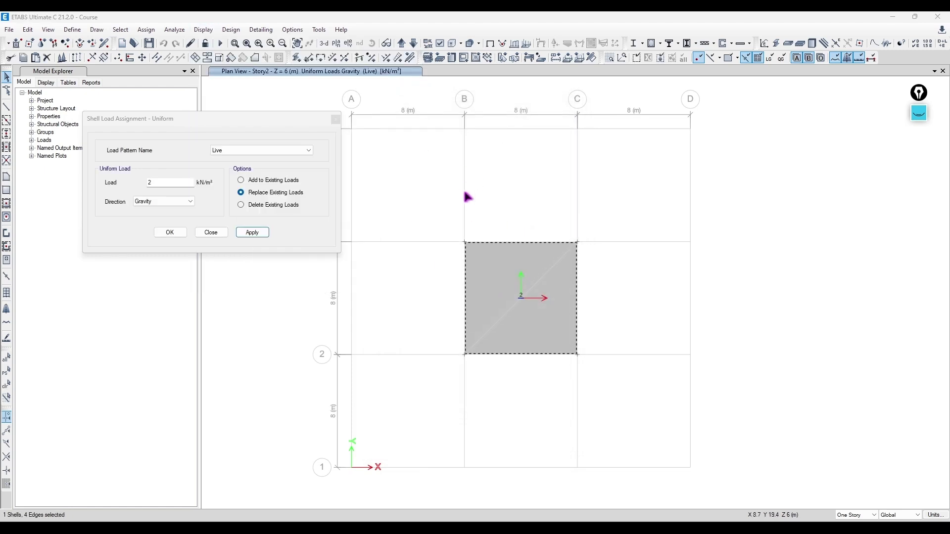
{"action": "left_click_drag", "start_coordinate": [412, 100], "coordinate": [263, 102]}
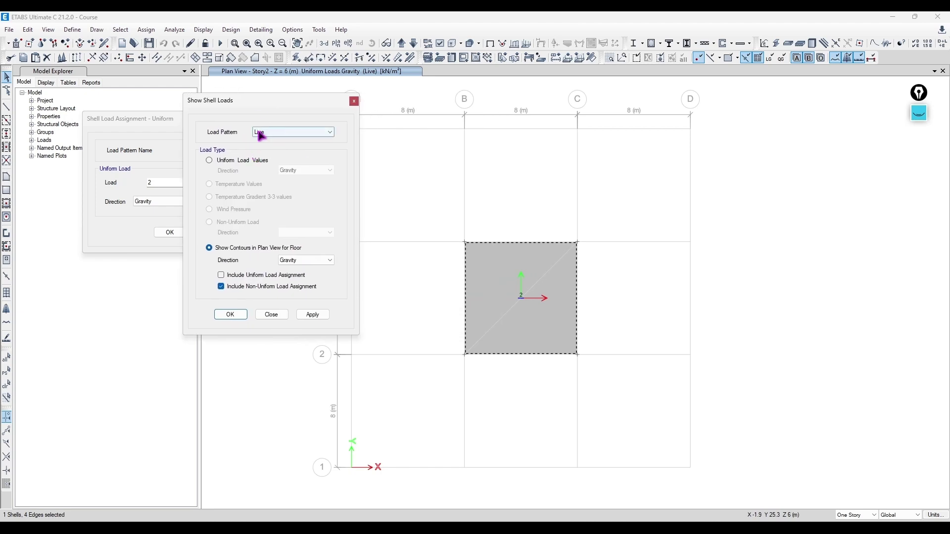
{"action": "left_click", "coordinate": [286, 133]}
{"action": "left_click", "coordinate": [279, 147]}
{"action": "left_click", "coordinate": [221, 275]}
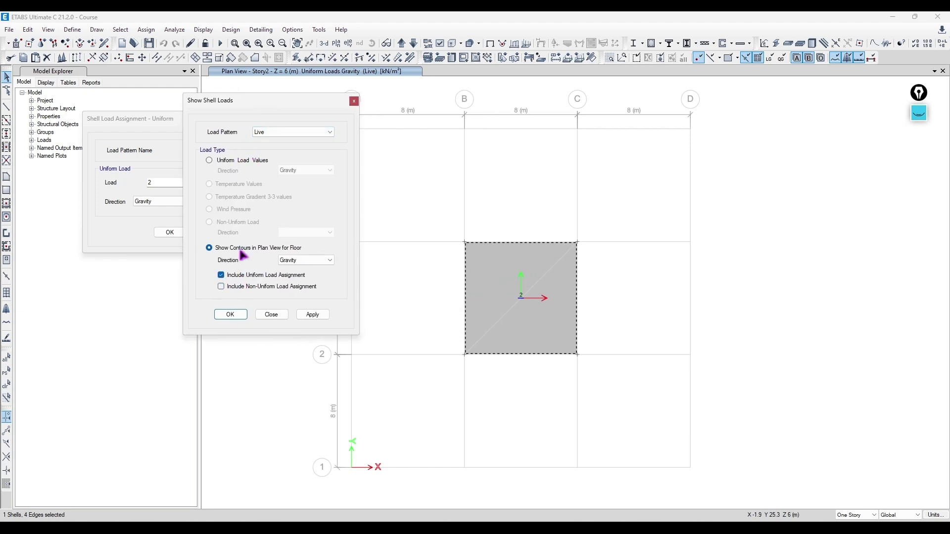
{"action": "left_click", "coordinate": [313, 314]}
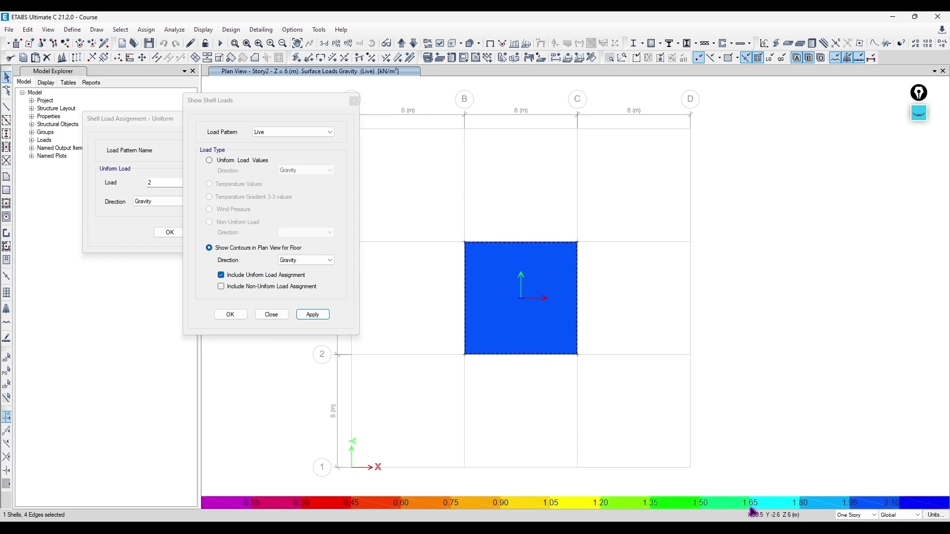
{"action": "mouse_move", "coordinate": [550, 307]}
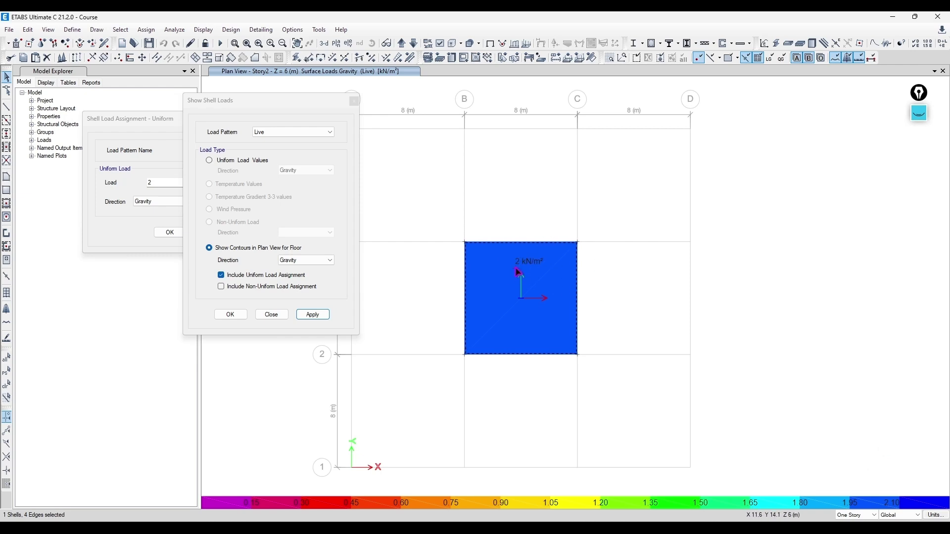
{"action": "left_click", "coordinate": [354, 101]}
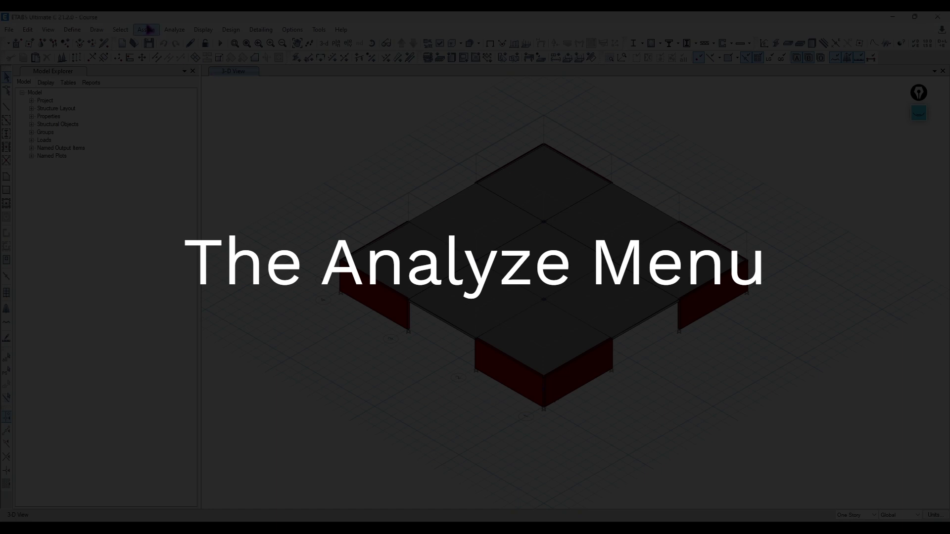
Check the model with all joint, frame, shell, meshing, loading and self-mass checks plus the trim-or-extend fix enabled, and dismiss the report
{"action": "left_click", "coordinate": [174, 30]}
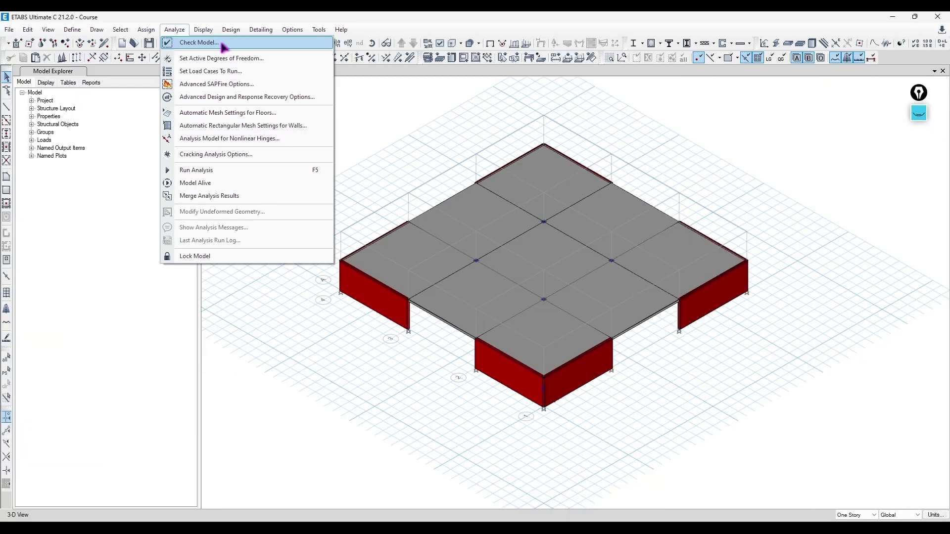
{"action": "left_click", "coordinate": [222, 45]}
{"action": "left_click_drag", "start_coordinate": [438, 94], "coordinate": [145, 99]}
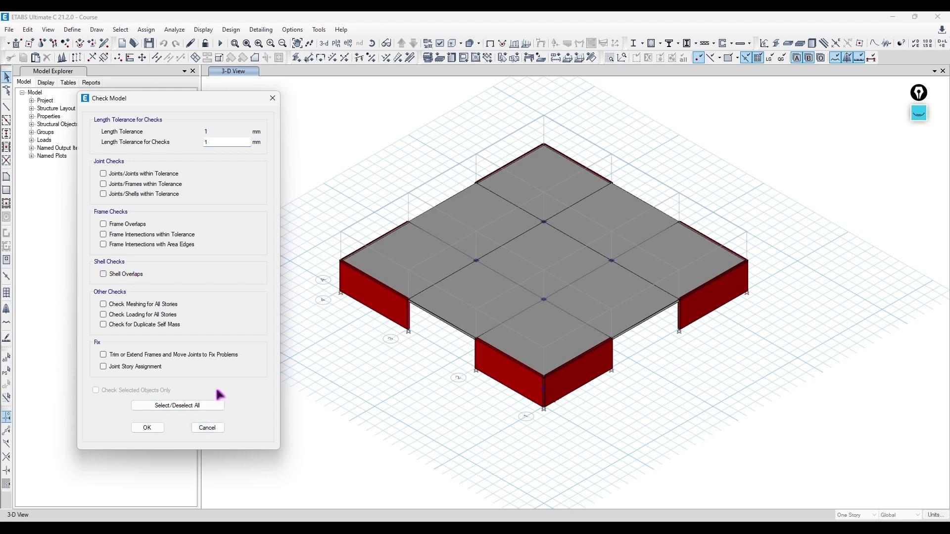
{"action": "left_click", "coordinate": [215, 405]}
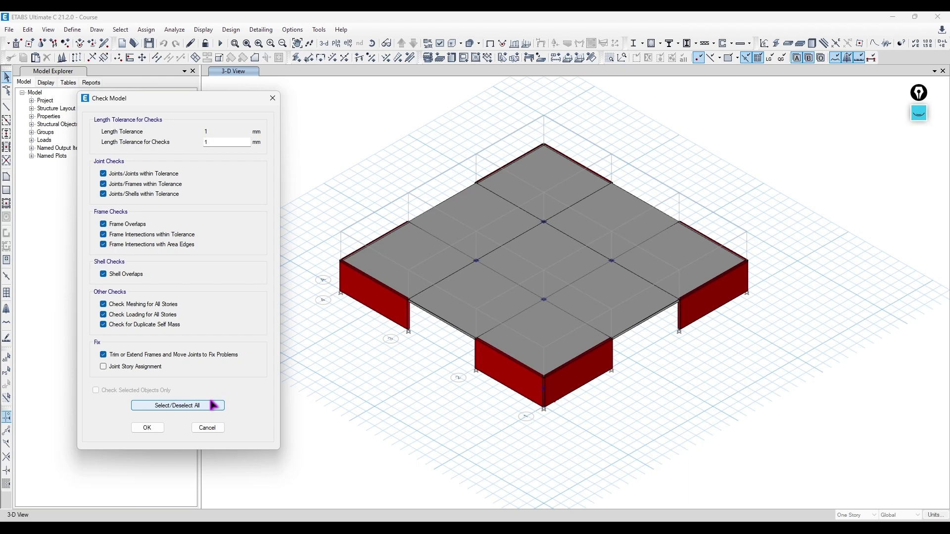
{"action": "left_click", "coordinate": [148, 428]}
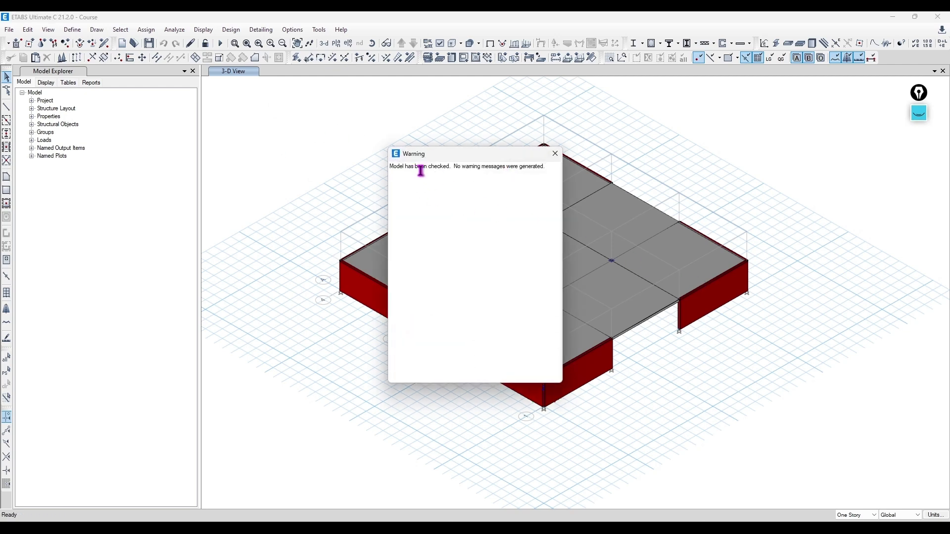
{"action": "left_click", "coordinate": [556, 154]}
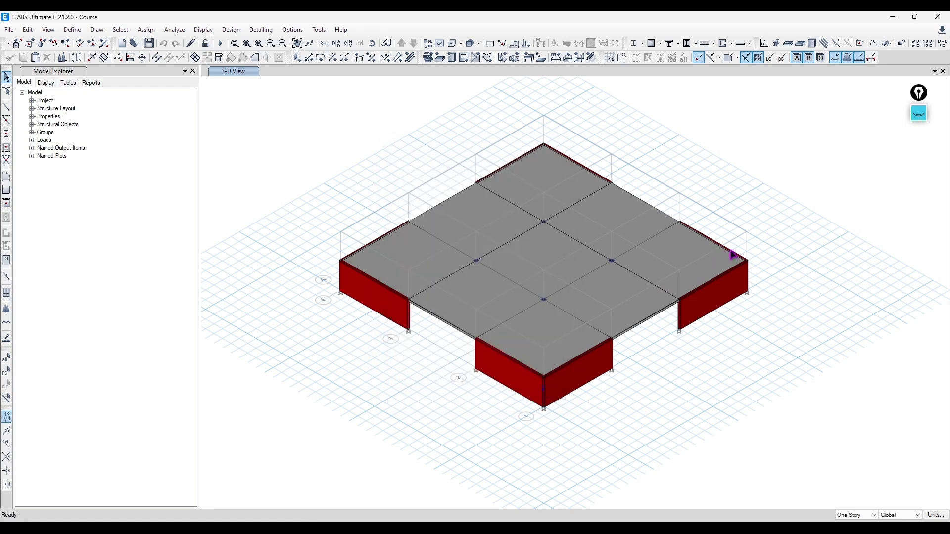
Review the building's active degrees of freedom settings and close them without changes
{"action": "scroll", "coordinate": [572, 236], "scroll_direction": "up", "scroll_amount": 2}
{"action": "scroll", "coordinate": [574, 236], "scroll_direction": "down", "scroll_amount": 2}
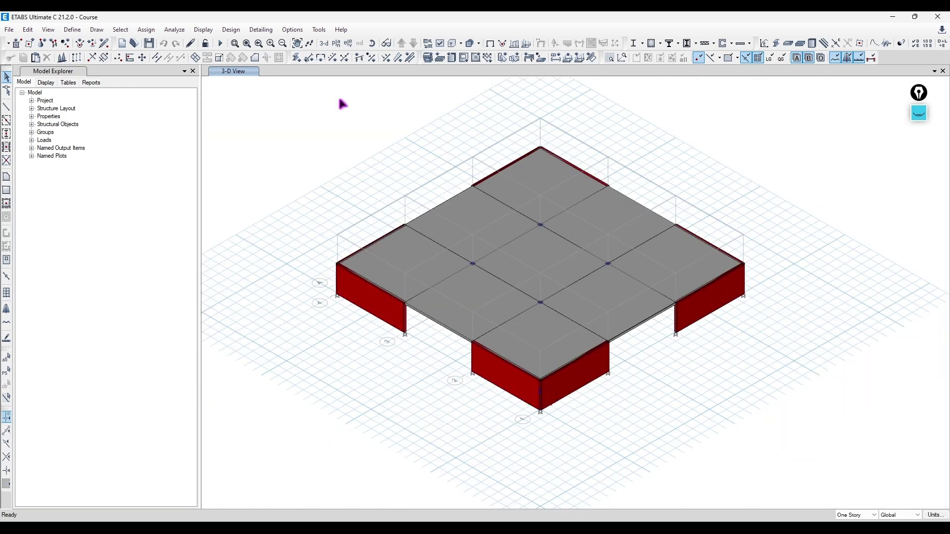
{"action": "left_click", "coordinate": [187, 30]}
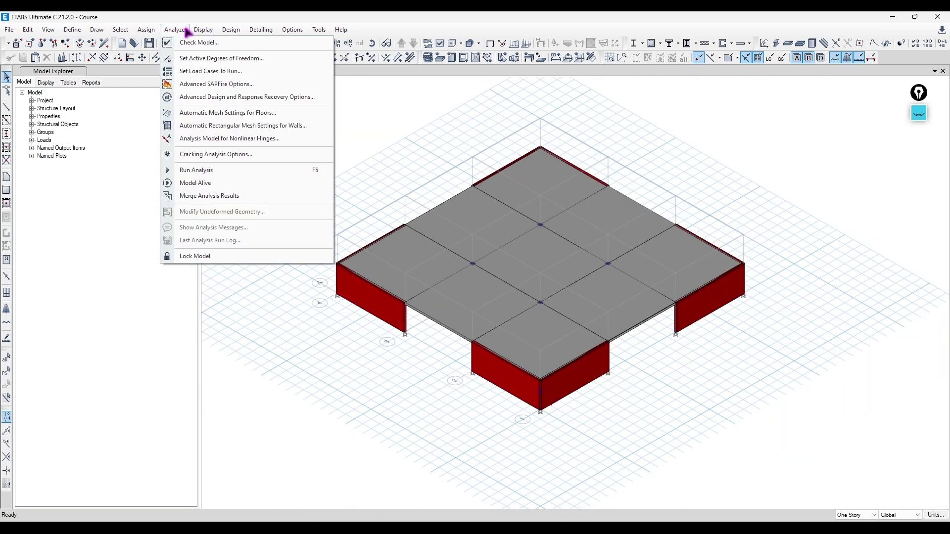
{"action": "left_click", "coordinate": [187, 30]}
{"action": "left_click", "coordinate": [176, 30]}
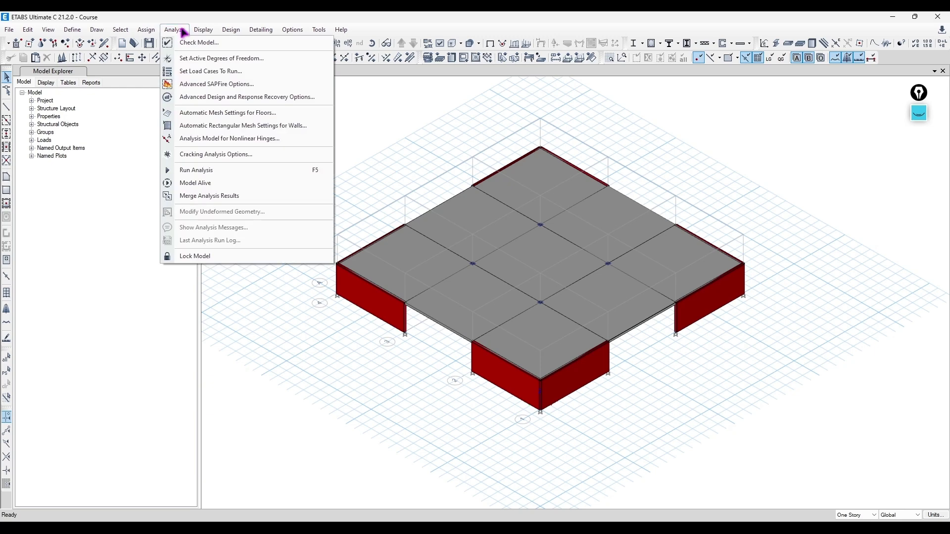
{"action": "left_click", "coordinate": [276, 60]}
{"action": "left_click_drag", "start_coordinate": [432, 197], "coordinate": [199, 172]}
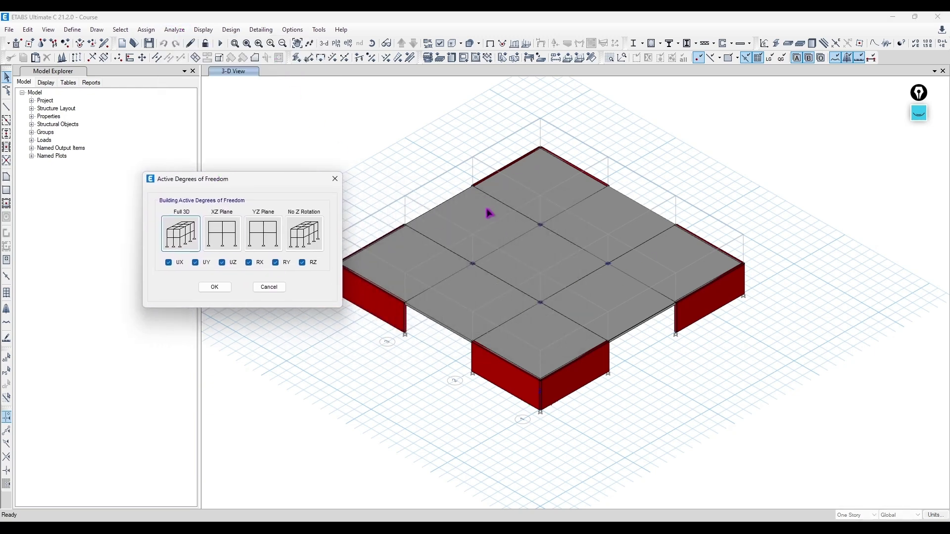
{"action": "left_click_drag", "start_coordinate": [280, 175], "coordinate": [244, 176]}
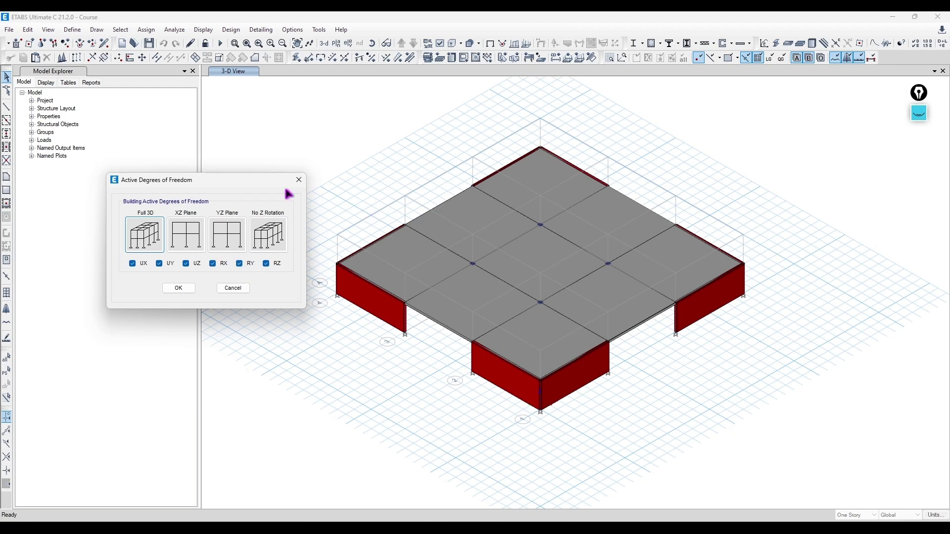
{"action": "left_click", "coordinate": [299, 180]}
Examine the Dead, Live and Modal load cases and their run actions in the load cases to run settings
{"action": "left_click", "coordinate": [175, 29]}
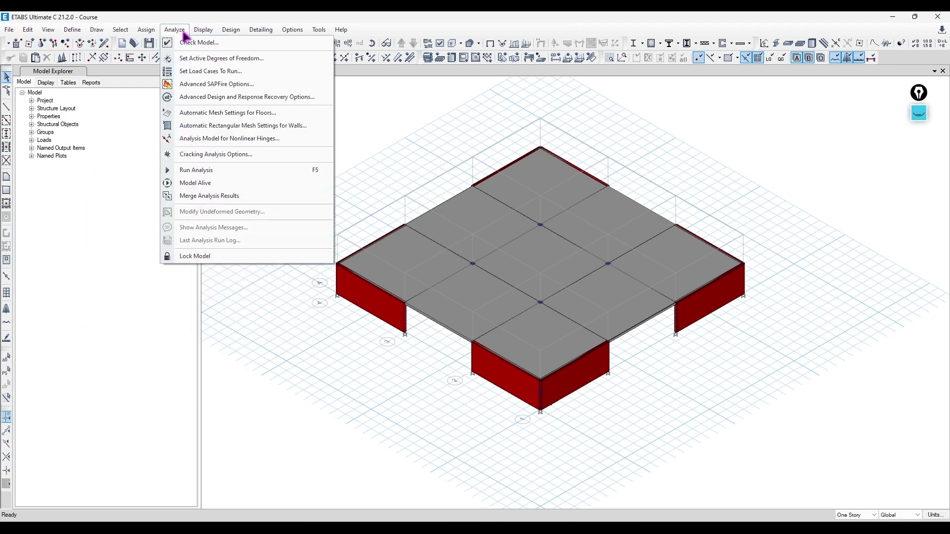
{"action": "left_click", "coordinate": [232, 73]}
{"action": "left_click_drag", "start_coordinate": [373, 165], "coordinate": [181, 143]}
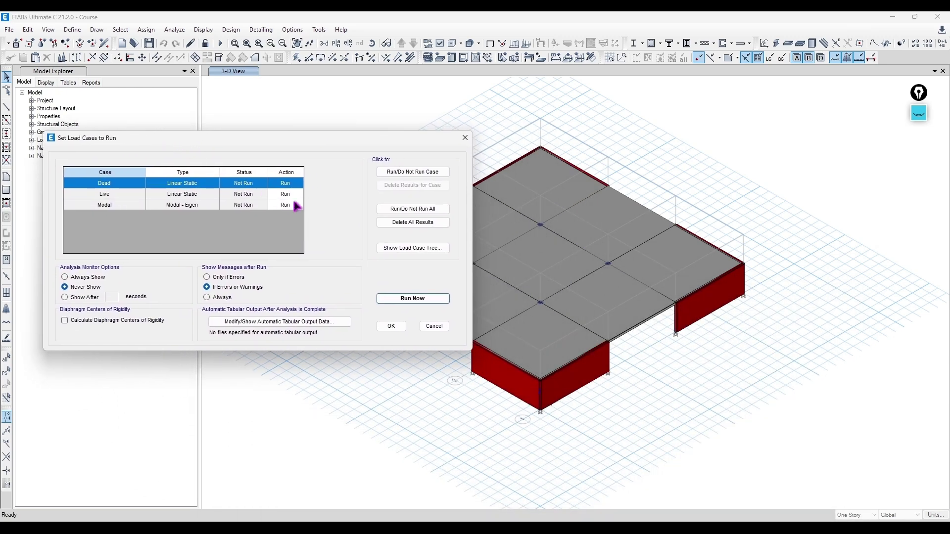
{"action": "left_click", "coordinate": [286, 184]}
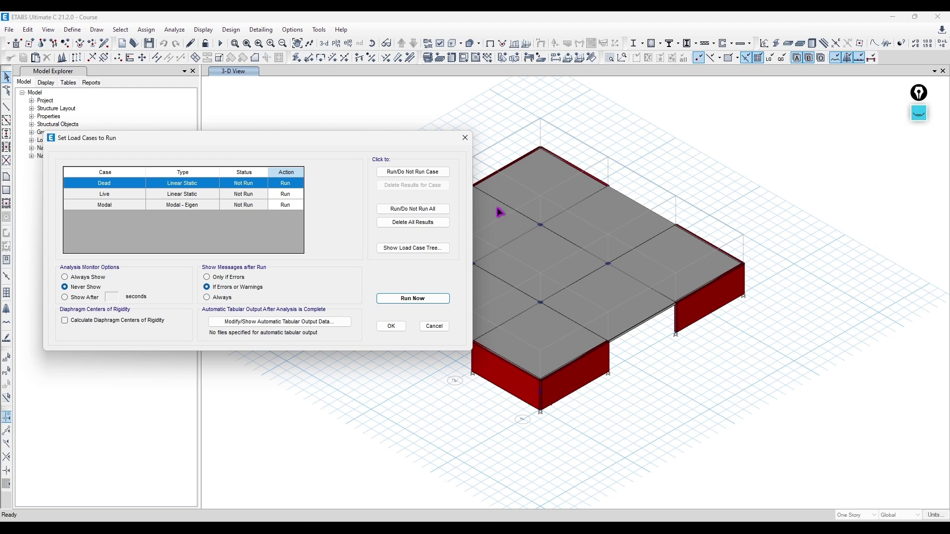
{"action": "left_click", "coordinate": [280, 196]}
{"action": "left_click", "coordinate": [279, 182]}
{"action": "left_click_drag", "start_coordinate": [141, 191], "coordinate": [141, 188]}
{"action": "left_click", "coordinate": [133, 206]}
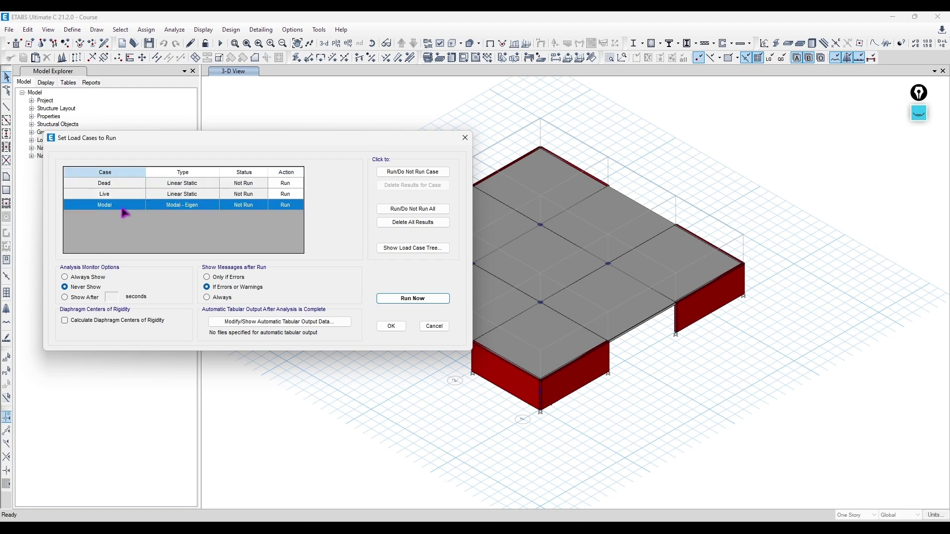
Set the Dead and Live load cases to Do Not Run
{"action": "left_click_drag", "start_coordinate": [285, 183], "coordinate": [285, 194]}
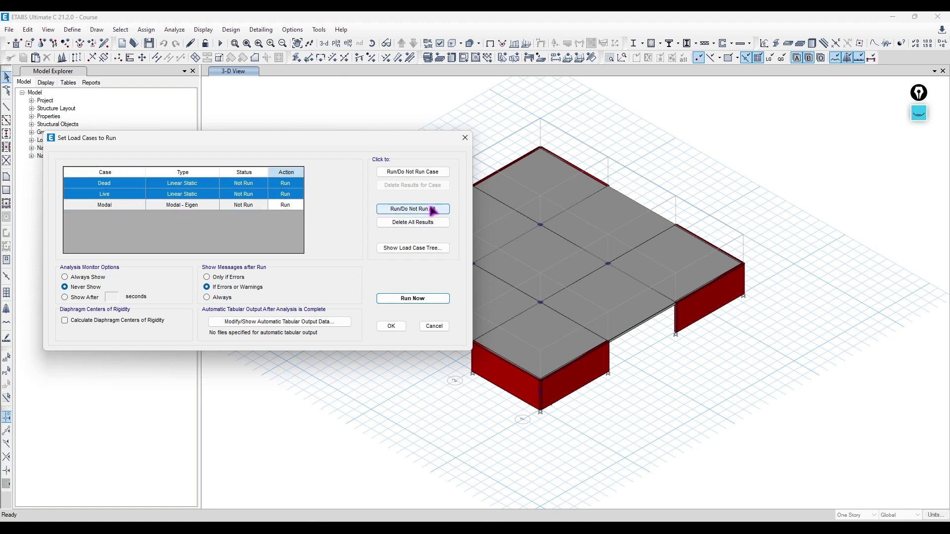
{"action": "left_click", "coordinate": [421, 173]}
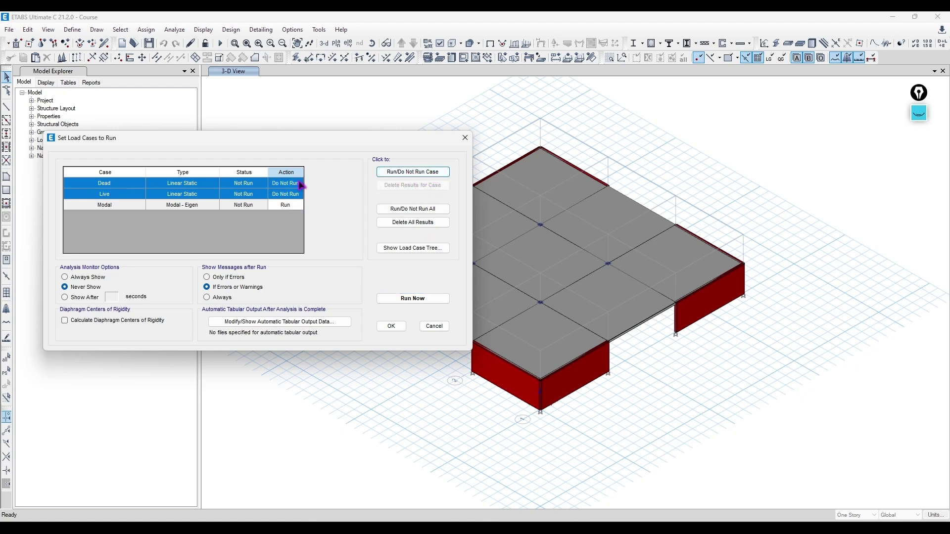
{"action": "left_click", "coordinate": [132, 206]}
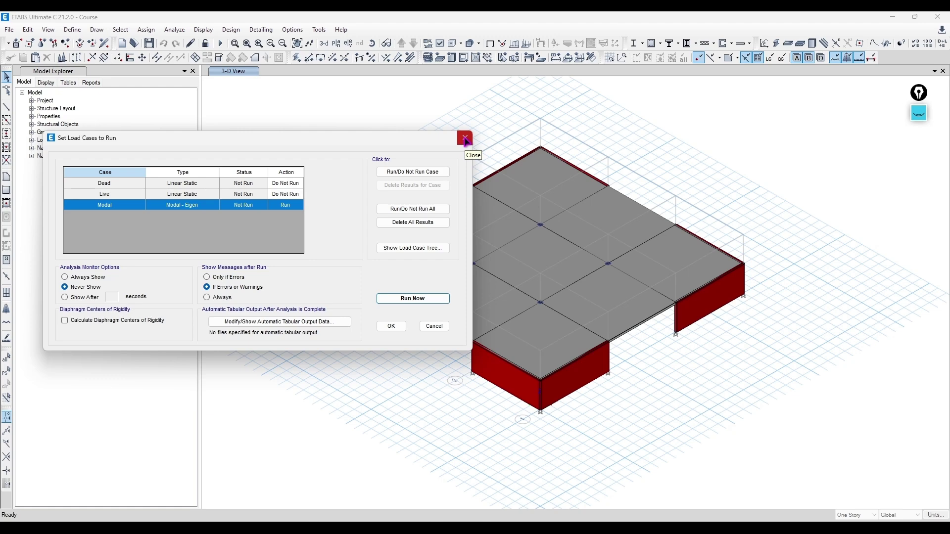
Set the Dead and Live load cases back to Run and close the load case settings
{"action": "left_click_drag", "start_coordinate": [285, 183], "coordinate": [286, 194]}
{"action": "left_click", "coordinate": [412, 172]}
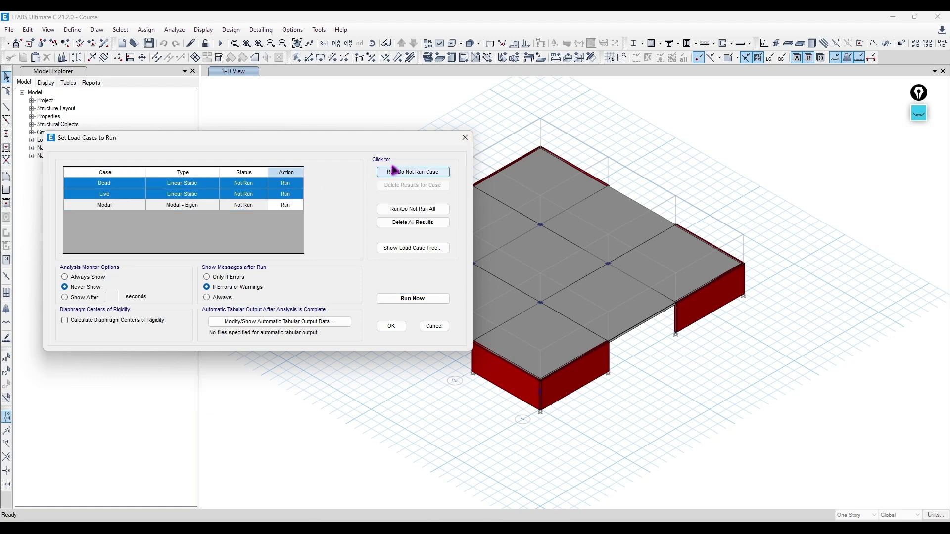
{"action": "left_click", "coordinate": [465, 137]}
Compare the descriptions of the Standard, Advanced and Multi-threaded solvers in the Advanced SAPFire options
{"action": "left_click", "coordinate": [174, 30]}
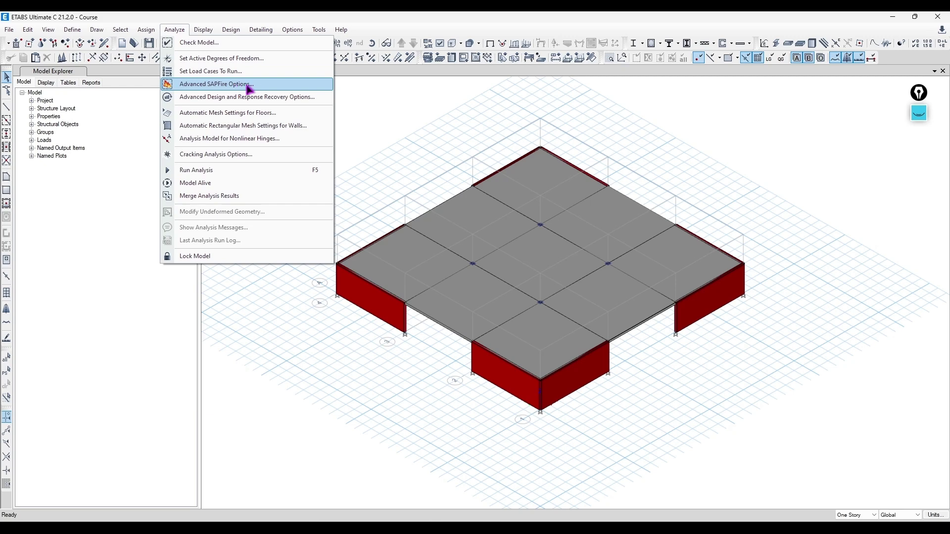
{"action": "left_click", "coordinate": [262, 89]}
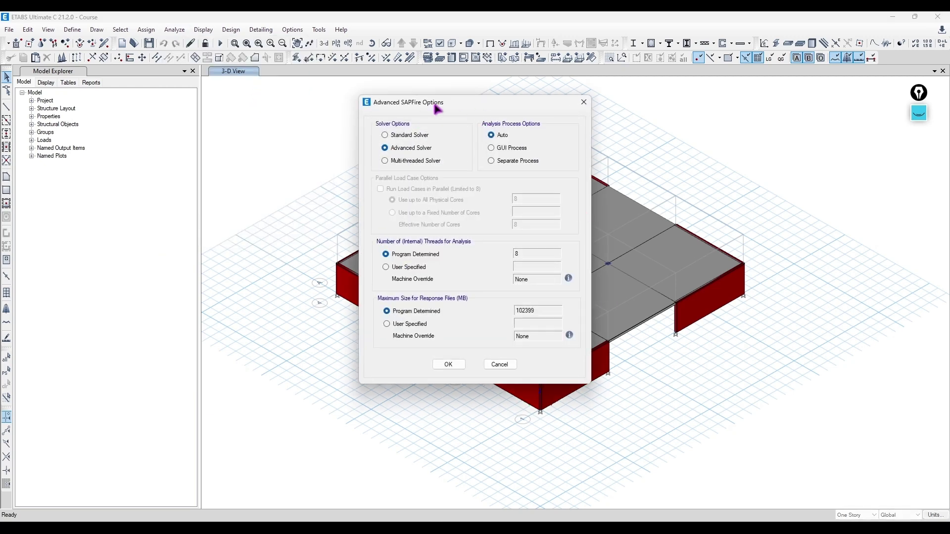
{"action": "left_click_drag", "start_coordinate": [437, 109], "coordinate": [165, 131]}
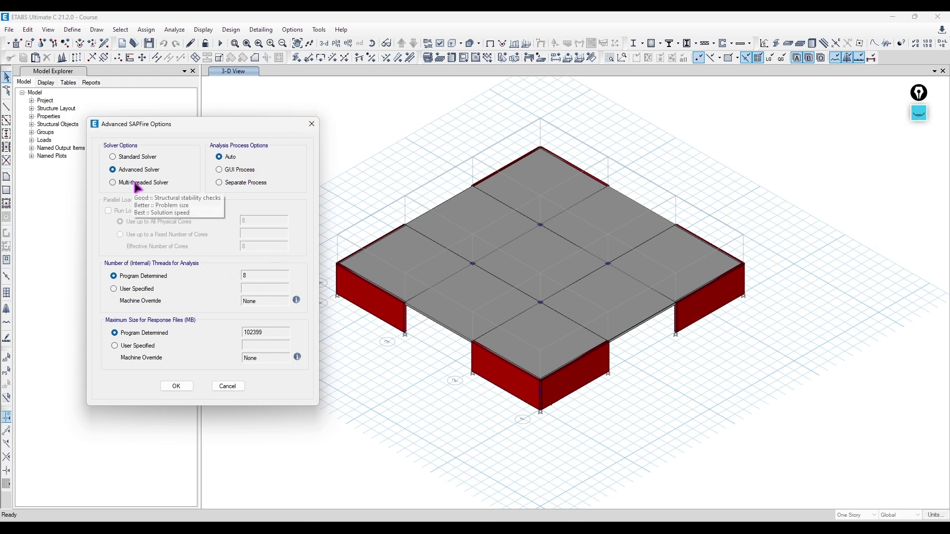
{"action": "left_click", "coordinate": [153, 158]}
{"action": "left_click", "coordinate": [150, 170]}
{"action": "left_click", "coordinate": [149, 183]}
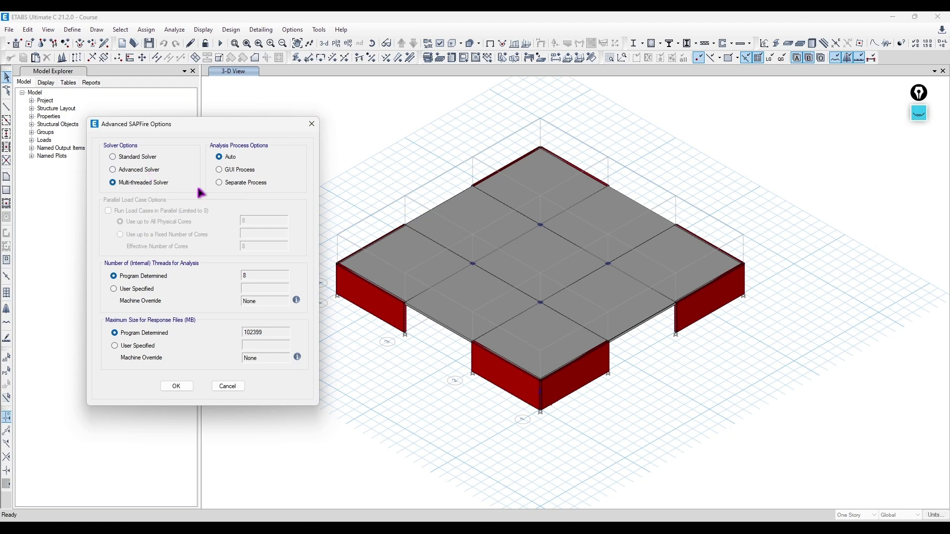
{"action": "mouse_move", "coordinate": [126, 184]}
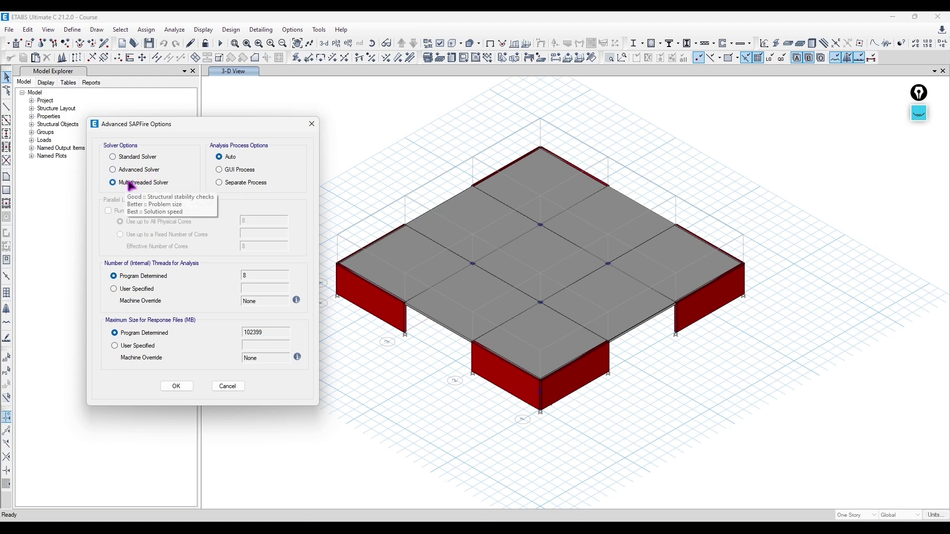
{"action": "left_click", "coordinate": [151, 170]}
{"action": "mouse_move", "coordinate": [153, 173]}
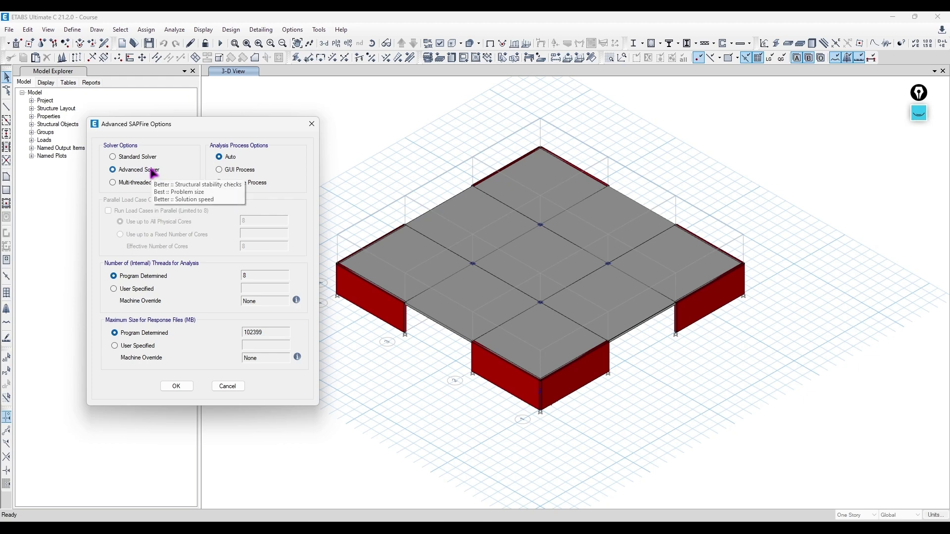
{"action": "left_click", "coordinate": [154, 158]}
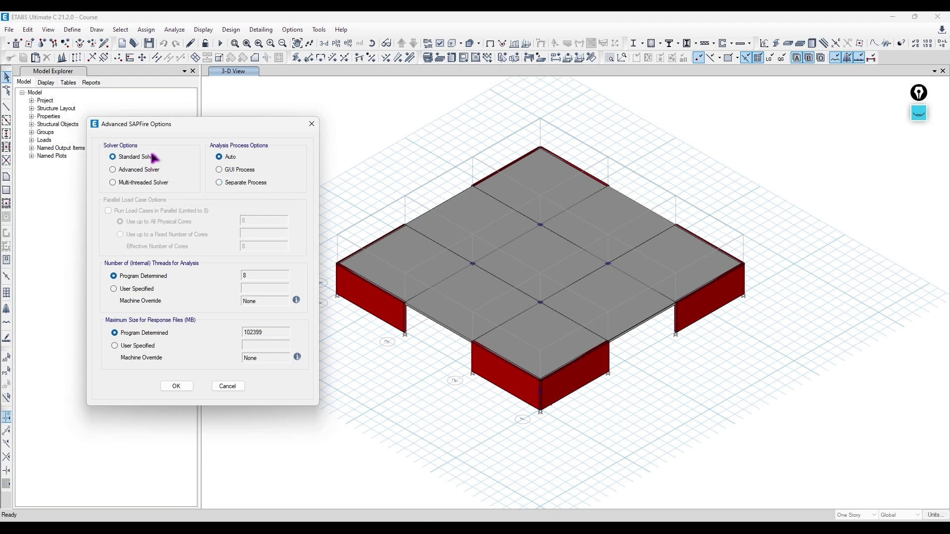
{"action": "mouse_move", "coordinate": [154, 163]}
Try the Separate Process and GUI Process analysis options, return to Auto, and close the SAPFire options without saving
{"action": "left_click", "coordinate": [254, 182]}
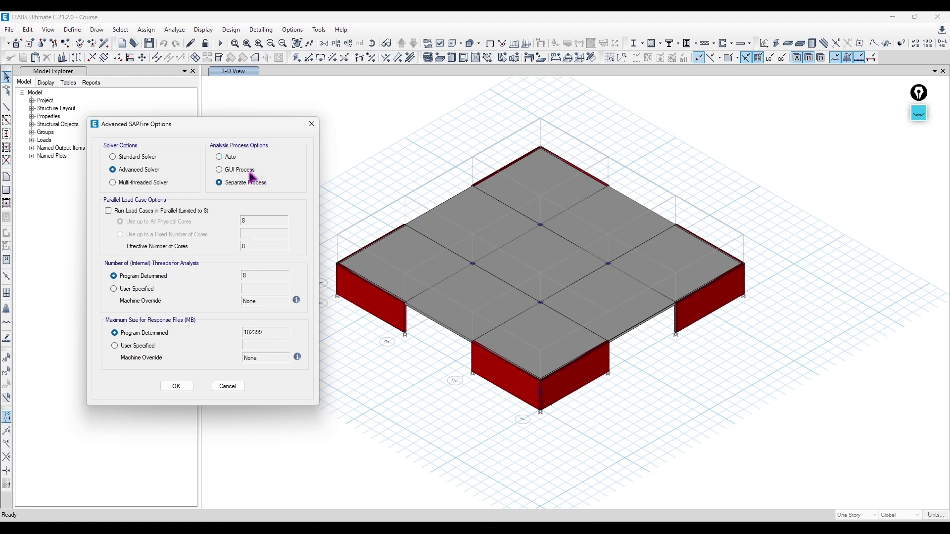
{"action": "left_click", "coordinate": [252, 171]}
{"action": "left_click", "coordinate": [264, 183]}
{"action": "left_click", "coordinate": [237, 158]}
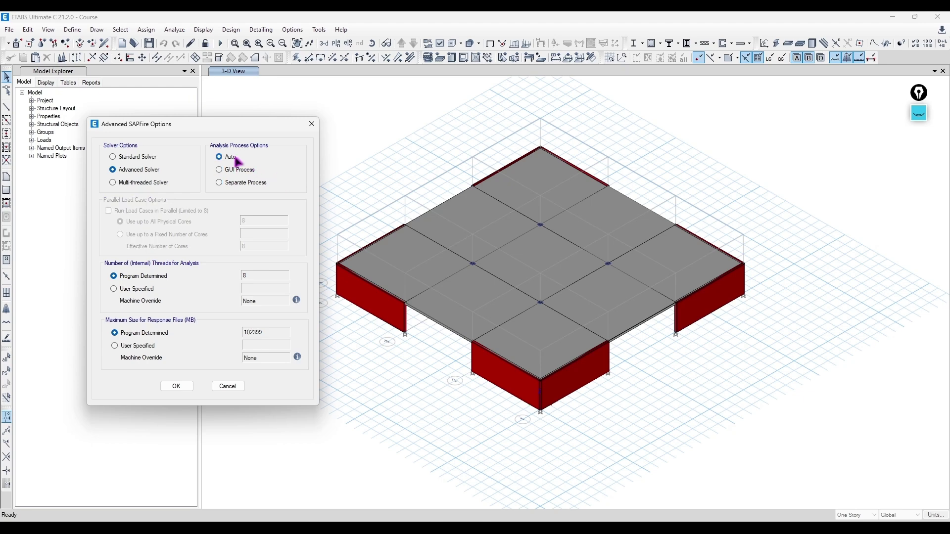
{"action": "left_click", "coordinate": [312, 124]}
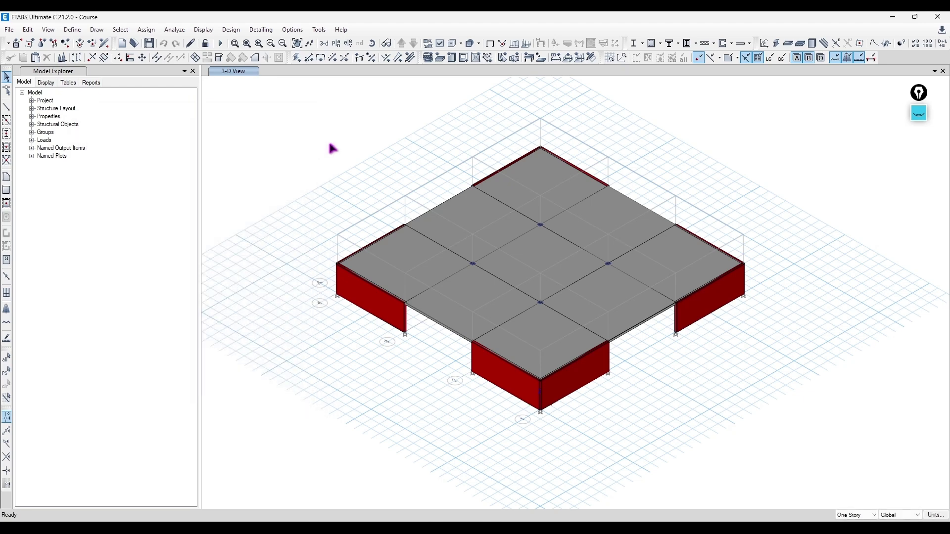
Review the thread and memory-mapped file settings in the advanced design and response recovery options
{"action": "left_click", "coordinate": [174, 30]}
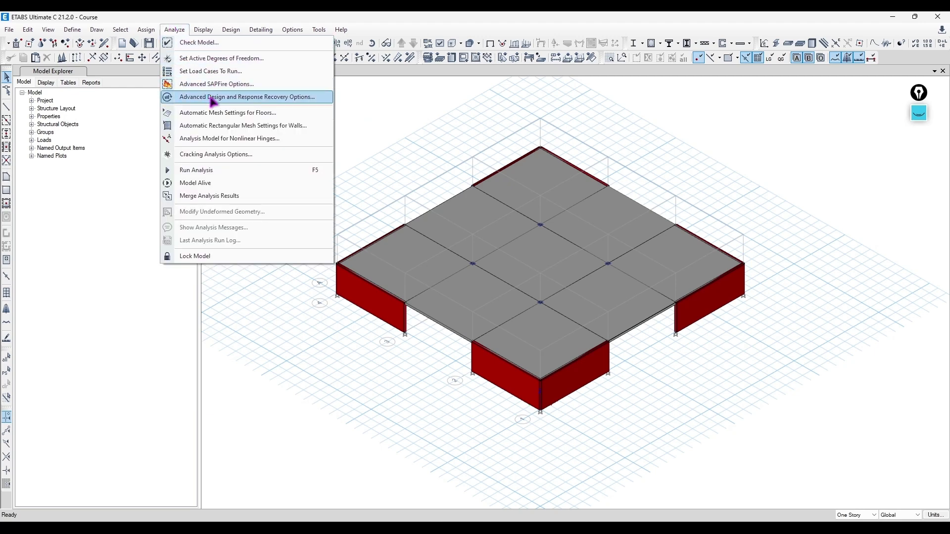
{"action": "left_click", "coordinate": [229, 101]}
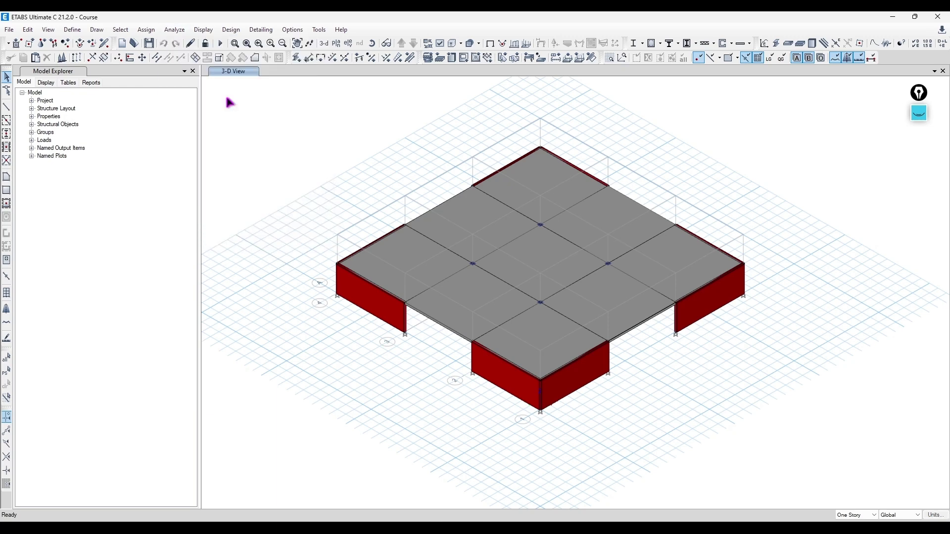
{"action": "left_click_drag", "start_coordinate": [454, 141], "coordinate": [251, 144]}
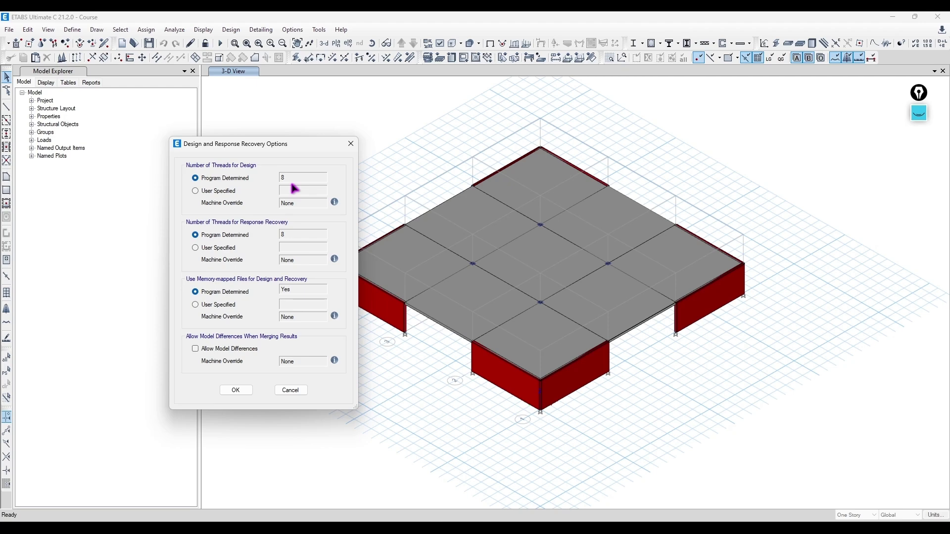
{"action": "left_click", "coordinate": [351, 143]}
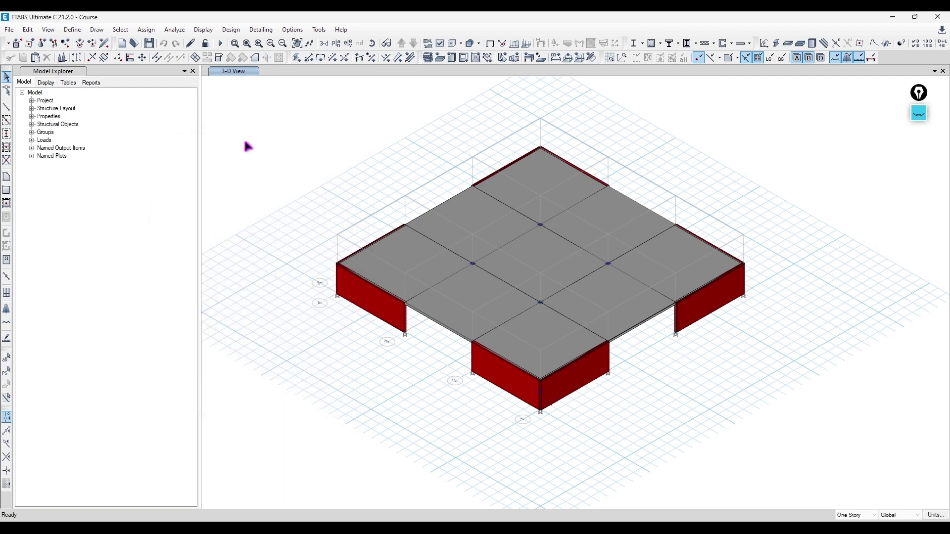
Set the approximate maximum mesh size for automatic floor meshing to 0.5 m, keeping the General Mesh option
{"action": "left_click", "coordinate": [176, 30]}
{"action": "left_click", "coordinate": [228, 113]}
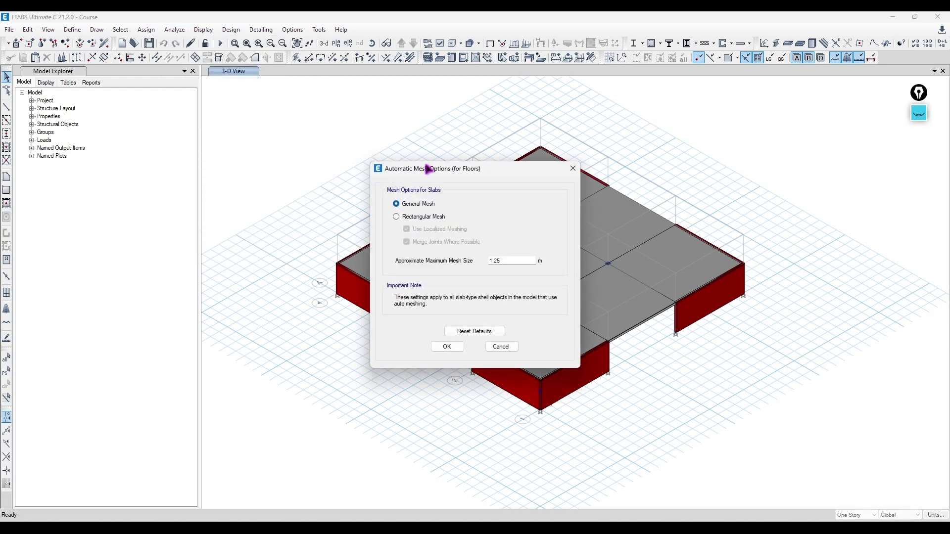
{"action": "left_click_drag", "start_coordinate": [430, 165], "coordinate": [155, 160]}
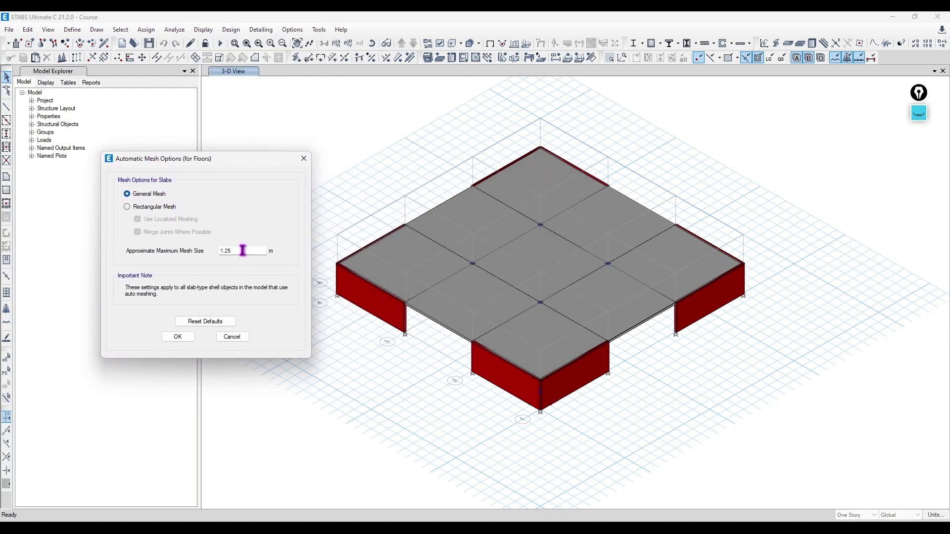
{"action": "left_click_drag", "start_coordinate": [244, 250], "coordinate": [186, 250]}
{"action": "type", "text": "0.5"}
{"action": "left_click", "coordinate": [184, 337]}
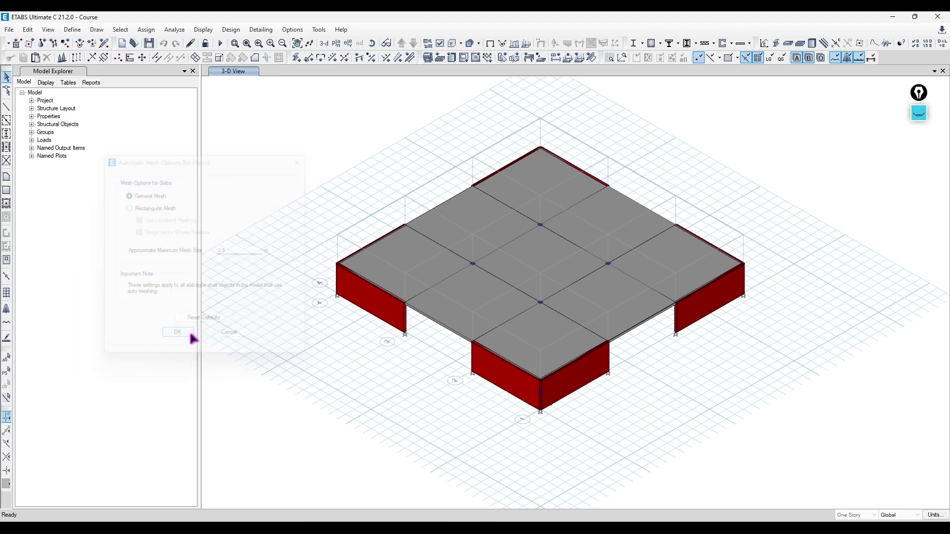
Review the automatic rectangular mesh settings for walls, including the approximate maximum mesh size, and close them without changes
{"action": "left_click", "coordinate": [182, 30]}
{"action": "left_click", "coordinate": [230, 124]}
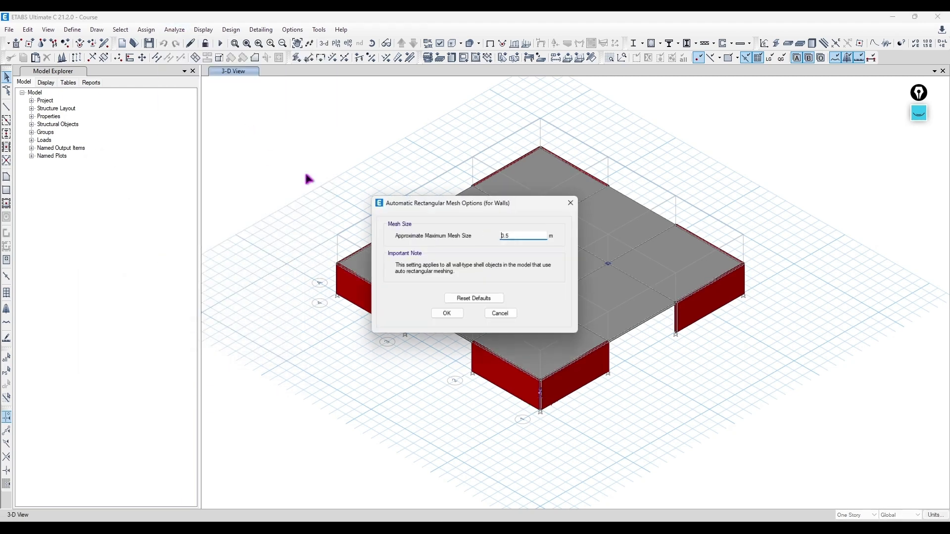
{"action": "left_click_drag", "start_coordinate": [457, 203], "coordinate": [166, 201]}
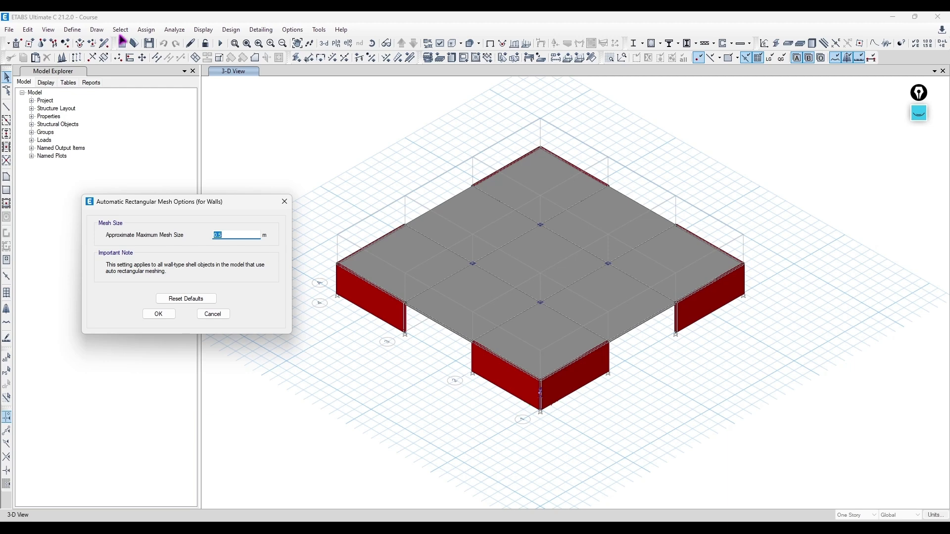
{"action": "left_click", "coordinate": [241, 233]}
{"action": "left_click", "coordinate": [284, 202]}
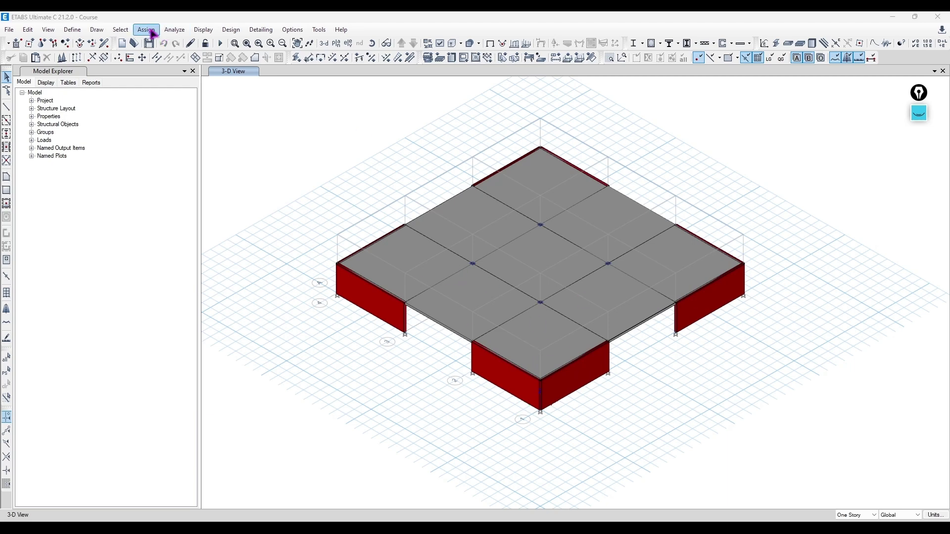
{"action": "left_click", "coordinate": [173, 30]}
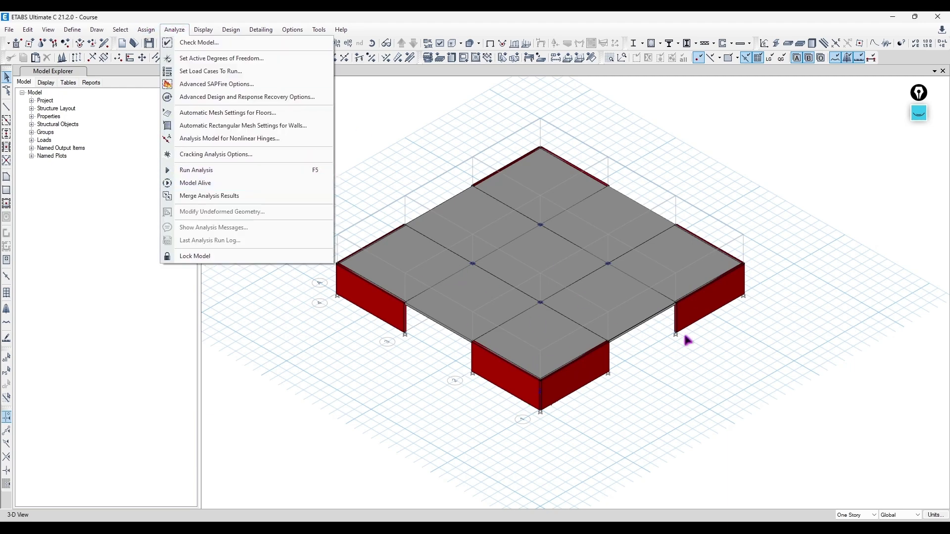
{"action": "left_click", "coordinate": [739, 337]}
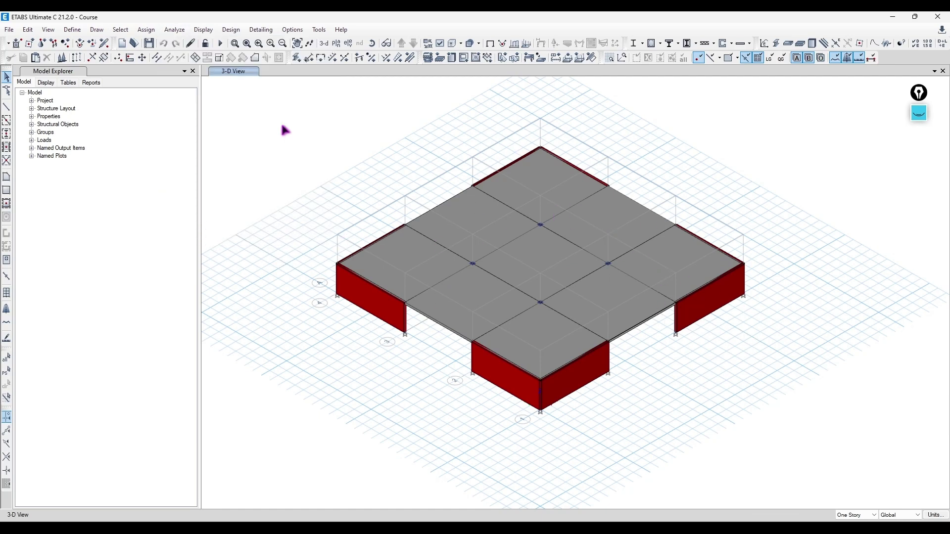
{"action": "left_click", "coordinate": [174, 29]}
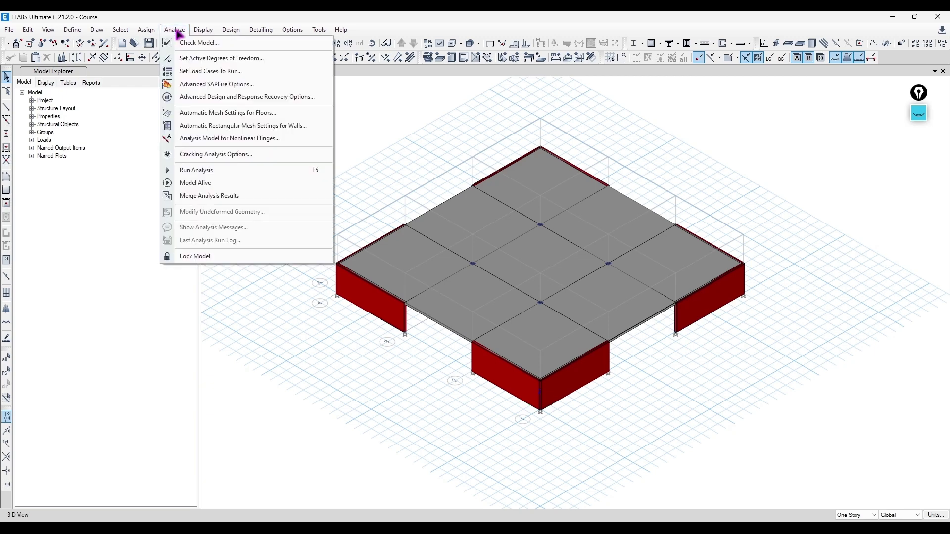
{"action": "left_click", "coordinate": [393, 174]}
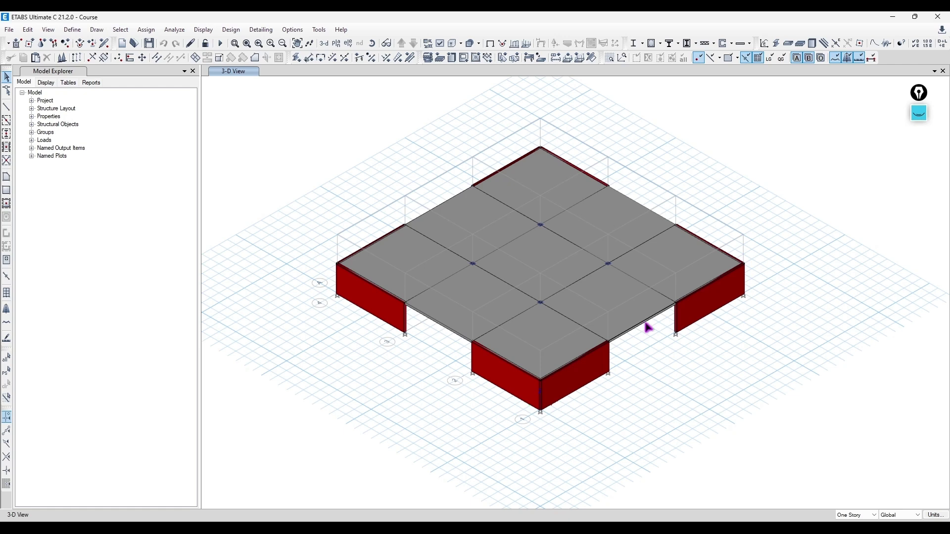
{"action": "left_click", "coordinate": [688, 316]}
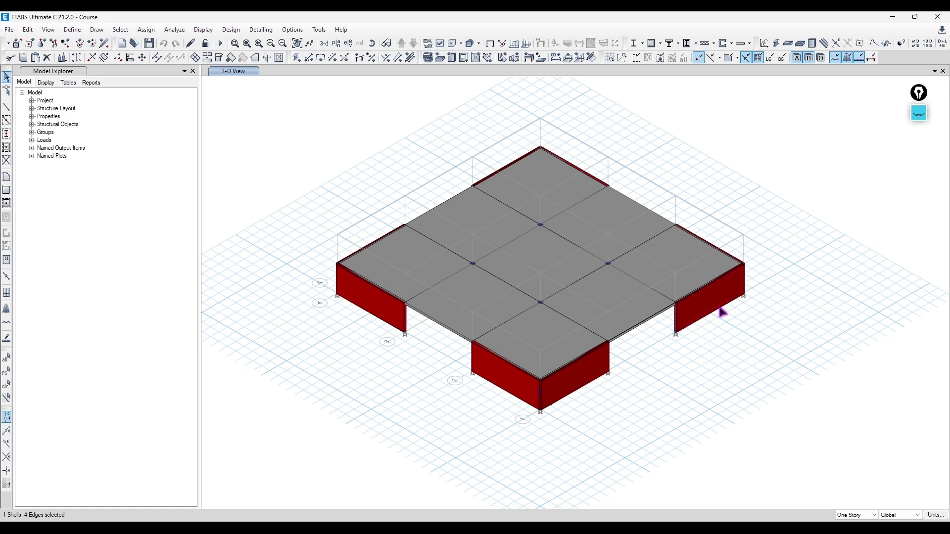
{"action": "left_click", "coordinate": [717, 329]}
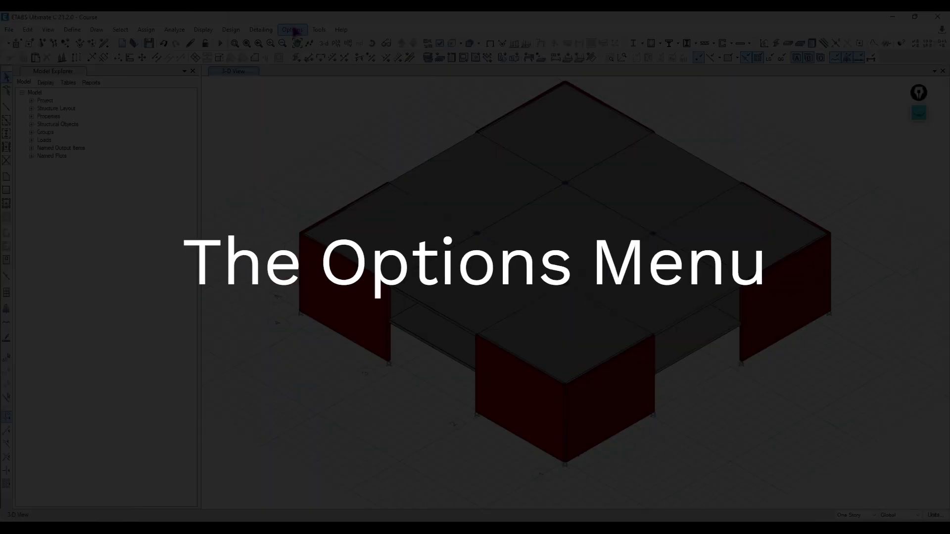
Review the display units and decimal places for structure dimensions, section dimensions, displacements, forces and stresses, and close them without changes
{"action": "left_click", "coordinate": [294, 30]}
{"action": "left_click", "coordinate": [340, 44]}
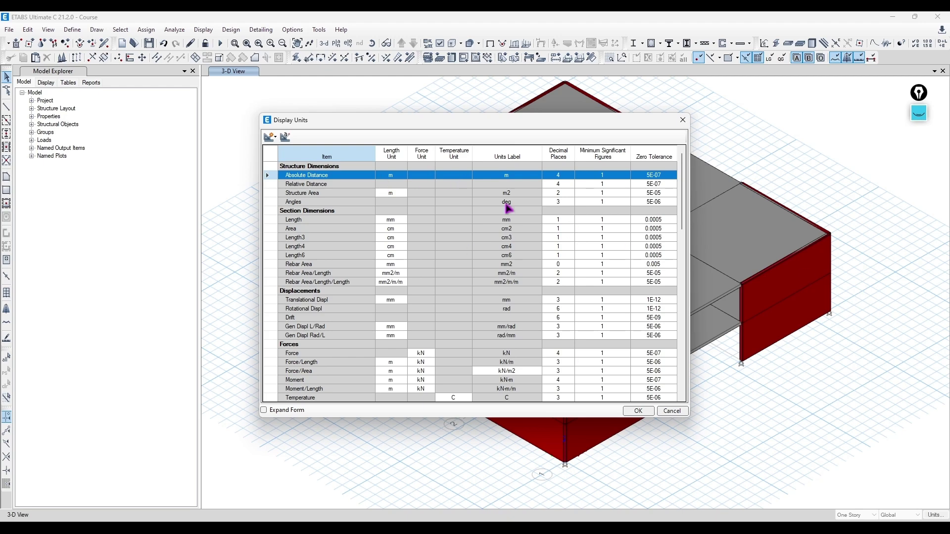
{"action": "scroll", "coordinate": [412, 254], "scroll_direction": "down", "scroll_amount": 2}
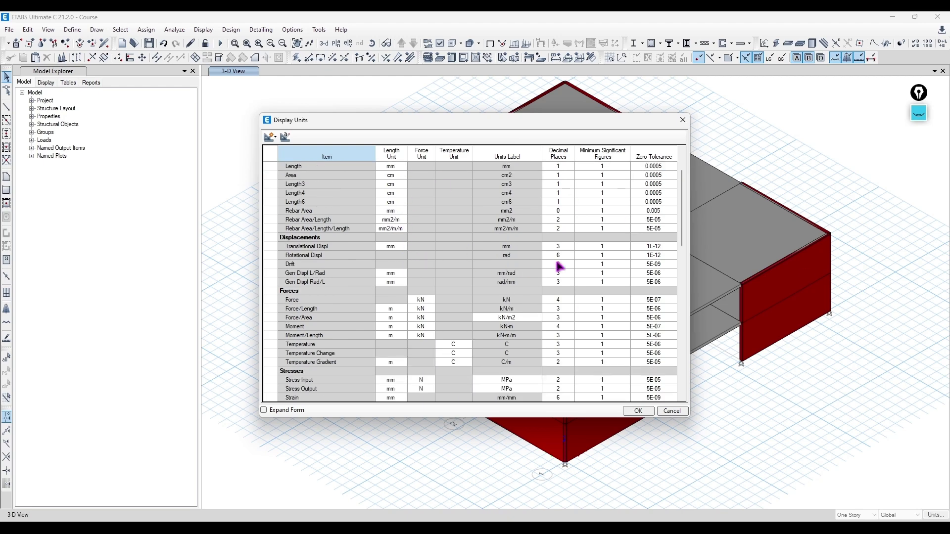
{"action": "scroll", "coordinate": [511, 254], "scroll_direction": "up", "scroll_amount": 2}
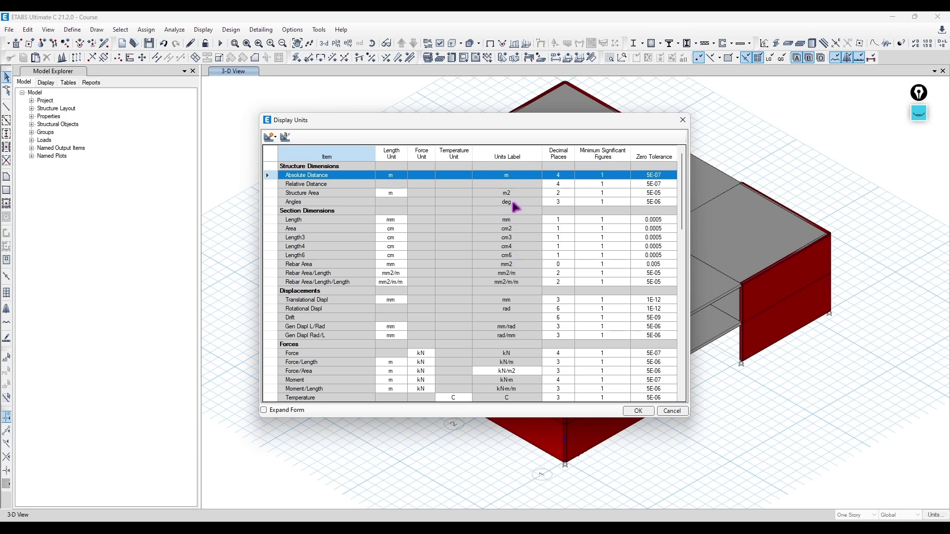
{"action": "scroll", "coordinate": [515, 299], "scroll_direction": "down", "scroll_amount": 3}
{"action": "left_click", "coordinate": [682, 119]}
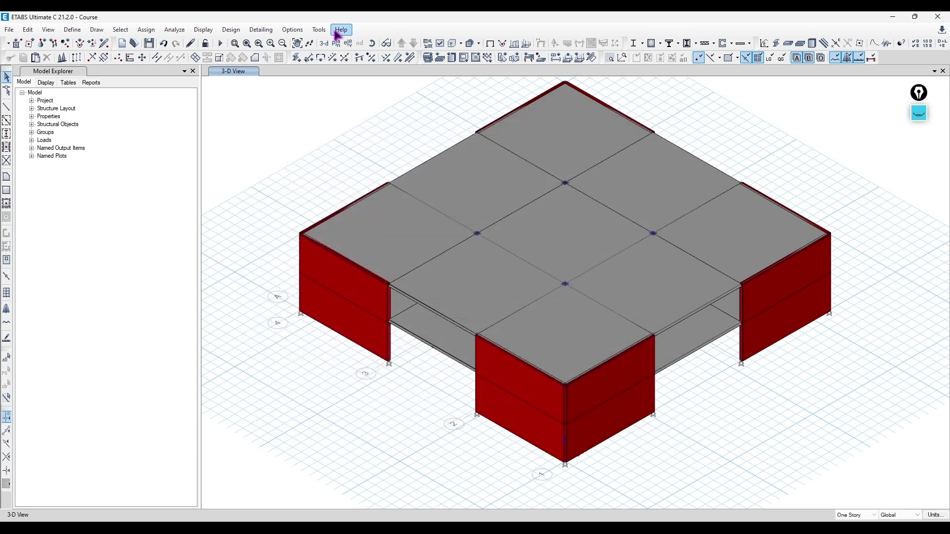
Review the joint auto merge tolerance in the model tolerances and the merge tolerance in the Merge Joints tool
{"action": "left_click", "coordinate": [292, 29]}
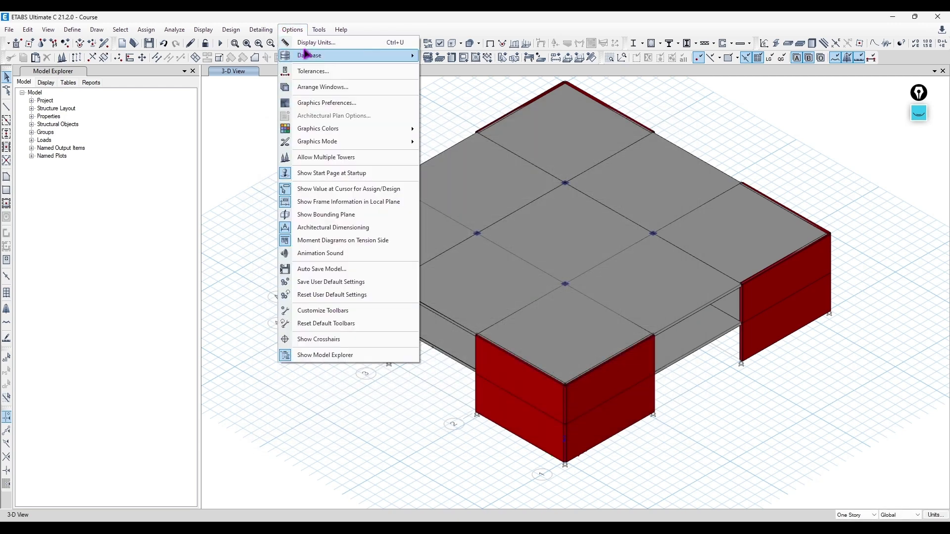
{"action": "left_click", "coordinate": [322, 69]}
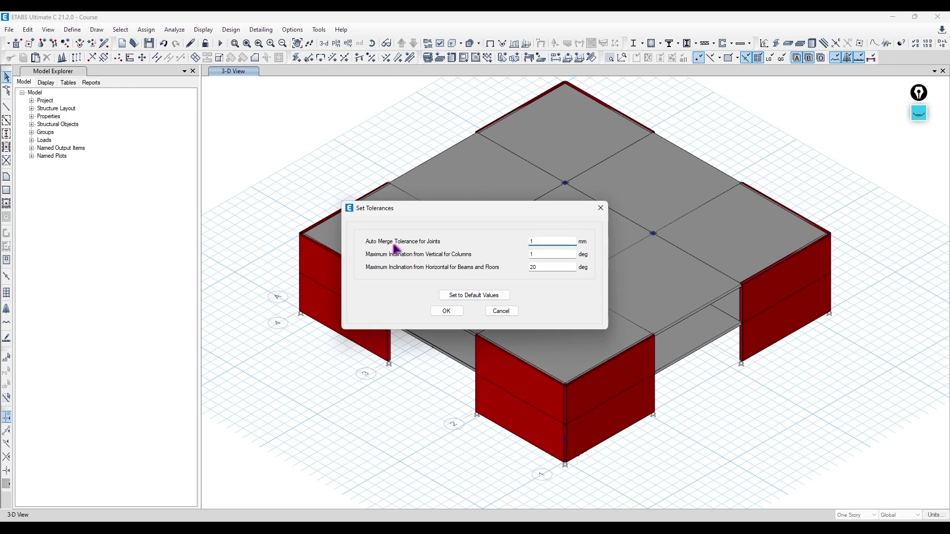
{"action": "left_click", "coordinate": [600, 209]}
{"action": "left_click", "coordinate": [28, 29]}
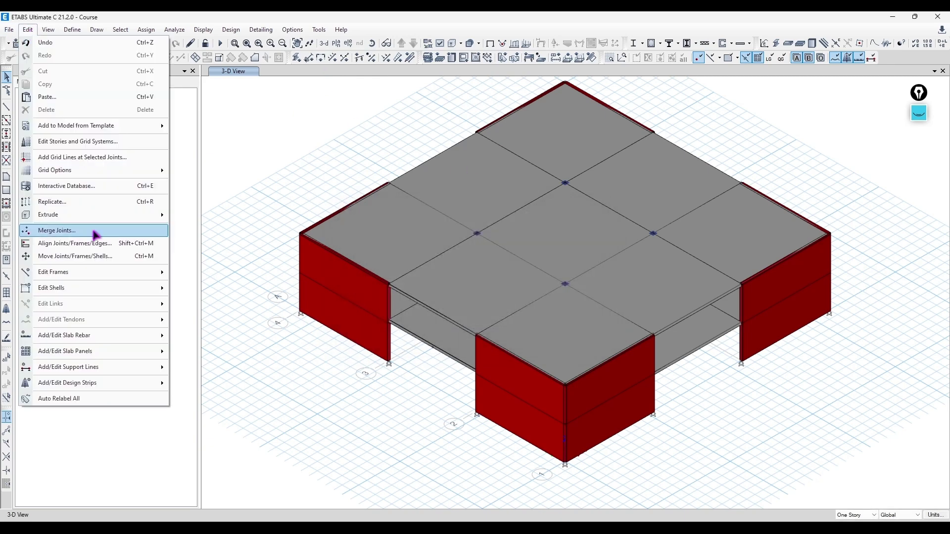
{"action": "left_click", "coordinate": [101, 230]}
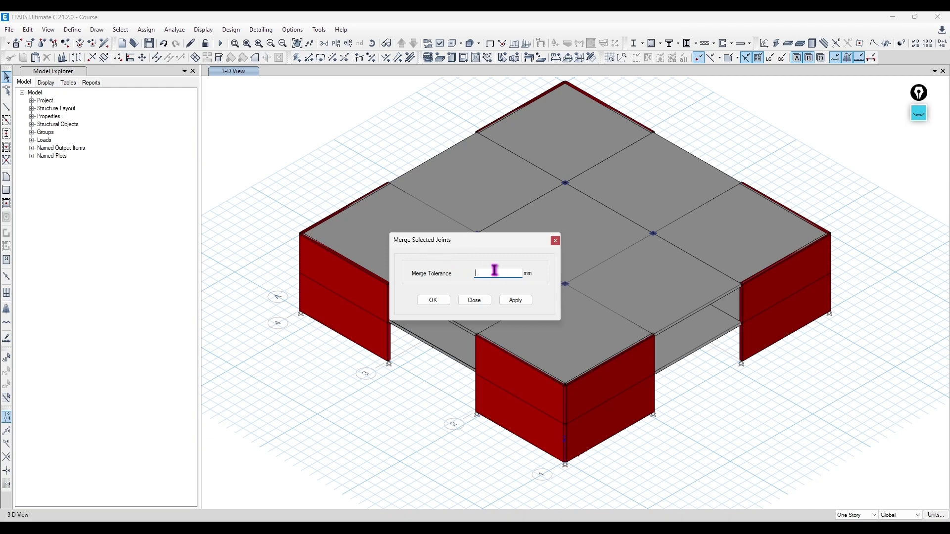
{"action": "left_click", "coordinate": [555, 242]}
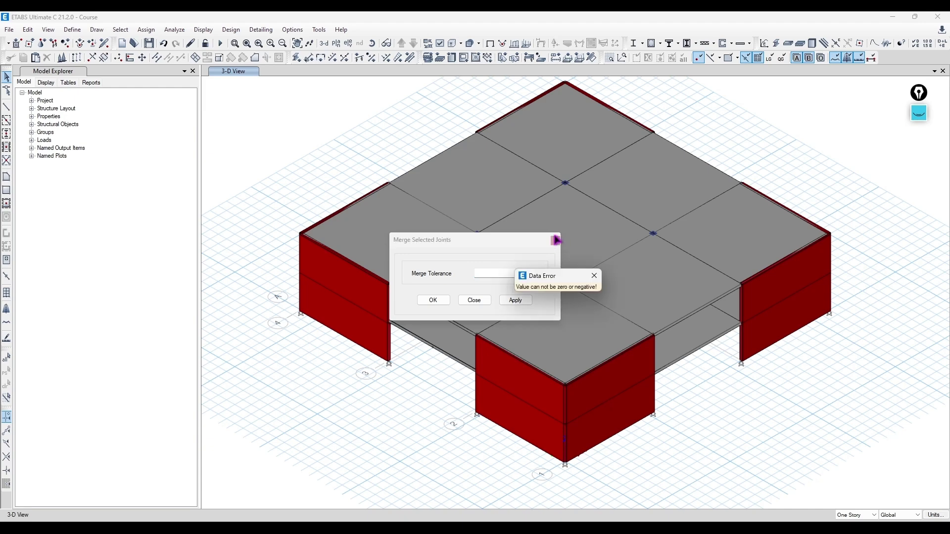
{"action": "left_click", "coordinate": [594, 276]}
Set the auto merge tolerance for joints to 0.0001 mm in the model tolerances and apply it
{"action": "left_click", "coordinate": [292, 30]}
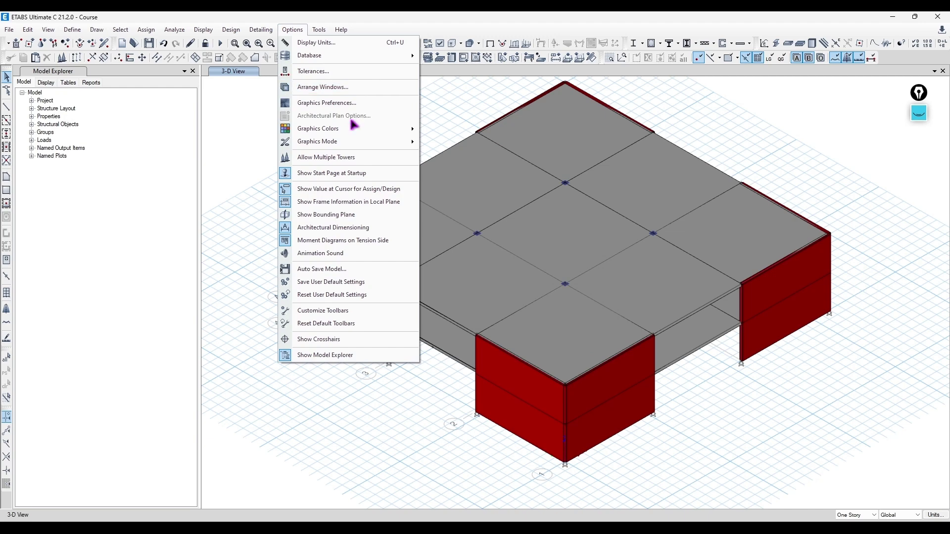
{"action": "left_click", "coordinate": [313, 71]}
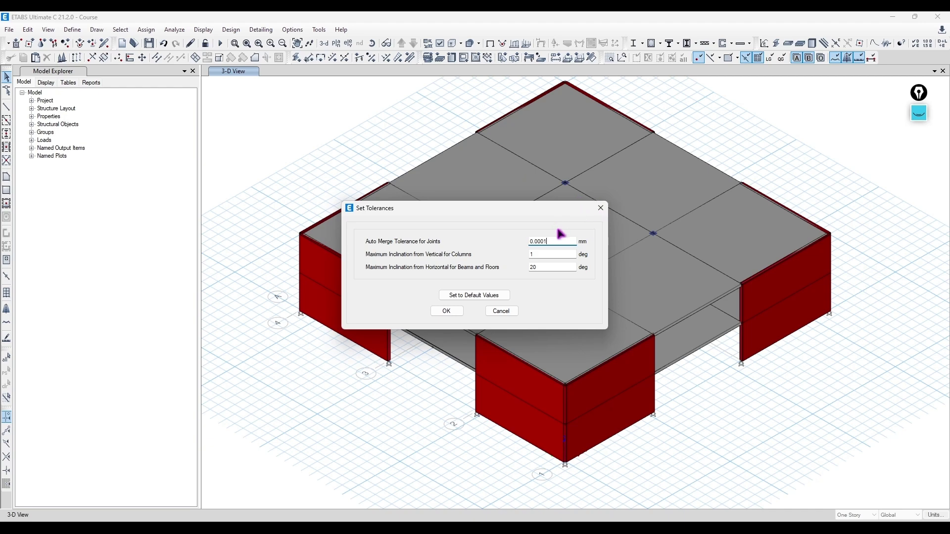
{"action": "left_click", "coordinate": [565, 252]}
{"action": "left_click", "coordinate": [565, 242]}
{"action": "left_click", "coordinate": [553, 254]}
{"action": "left_click", "coordinate": [450, 311]}
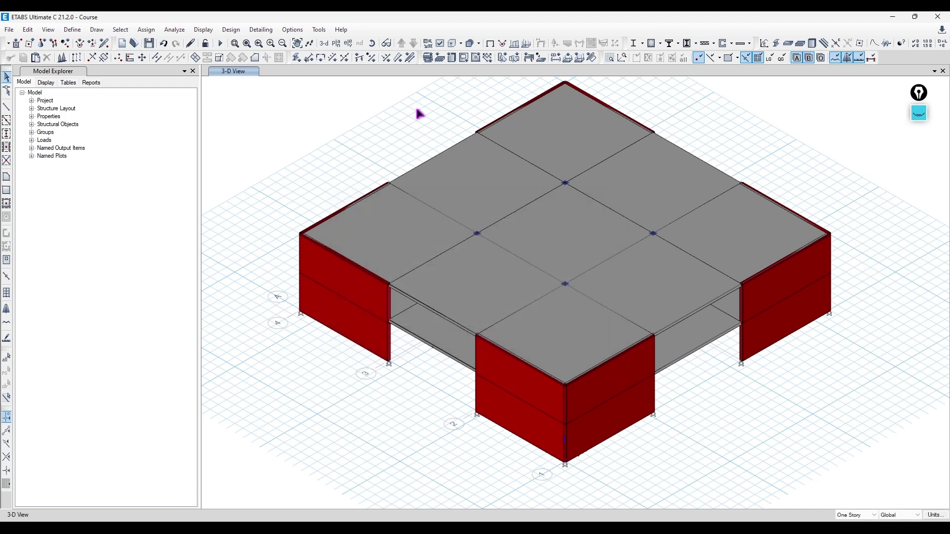
Recheck the auto merge tolerance for joints in the model tolerances and close the settings without entering a new value
{"action": "left_click", "coordinate": [304, 31]}
{"action": "left_click", "coordinate": [311, 69]}
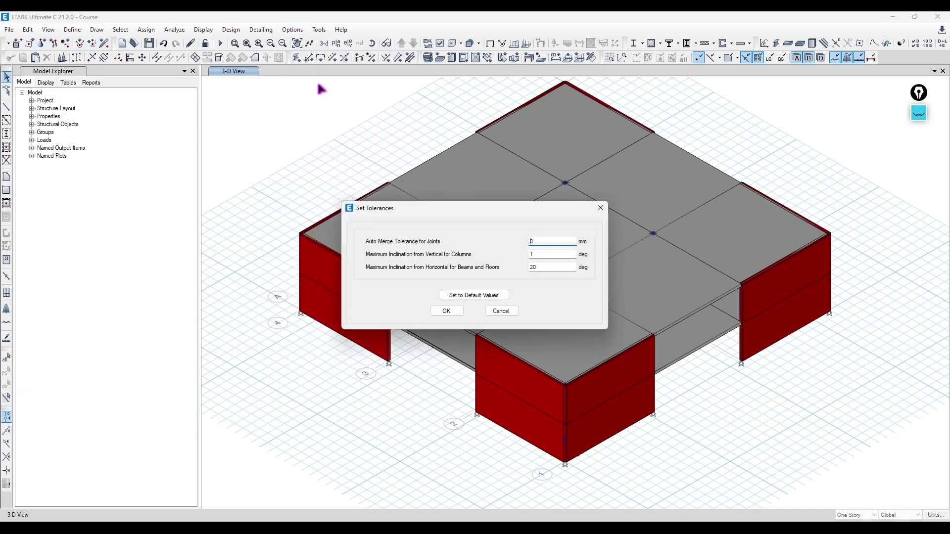
{"action": "left_click", "coordinate": [600, 208]}
{"action": "left_click", "coordinate": [648, 244]}
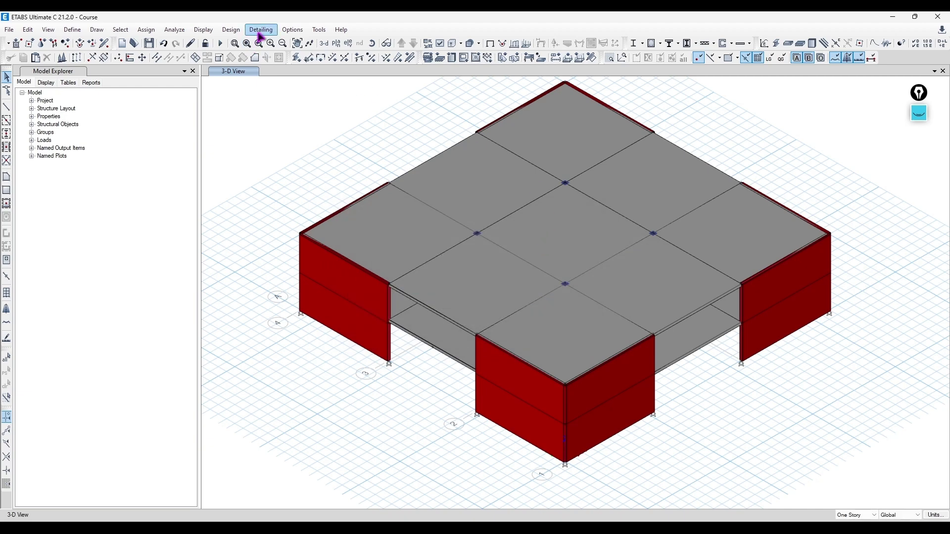
{"action": "left_click", "coordinate": [293, 30]}
{"action": "left_click", "coordinate": [349, 72]}
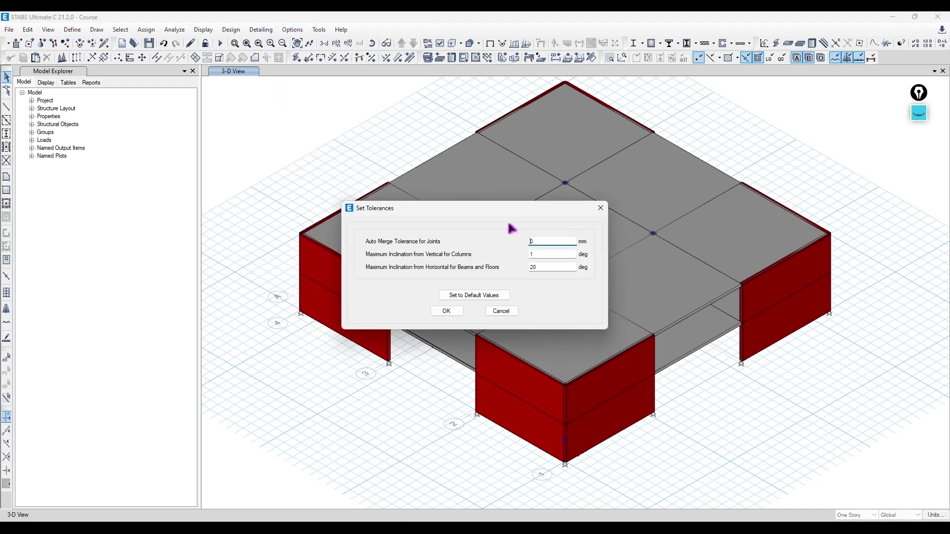
{"action": "left_click", "coordinate": [600, 208]}
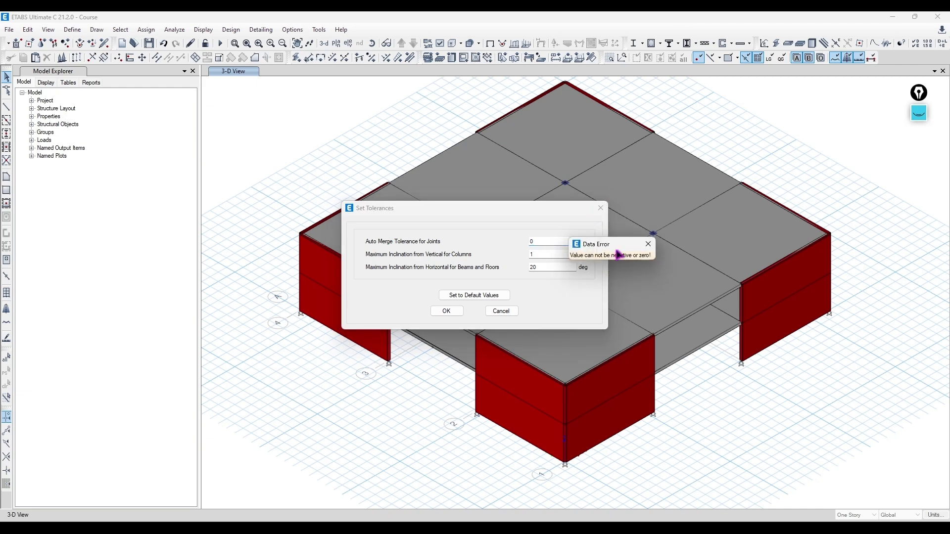
{"action": "left_click", "coordinate": [648, 244]}
Review the font, quality and size settings in the Graphics Preferences and close them without changes
{"action": "left_click", "coordinate": [293, 29]}
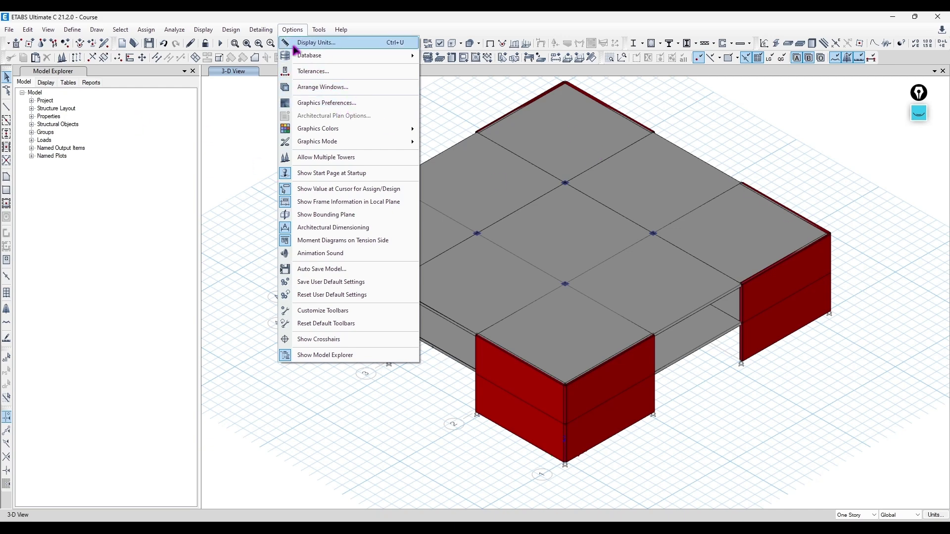
{"action": "left_click", "coordinate": [340, 104]}
{"action": "left_click_drag", "start_coordinate": [491, 160], "coordinate": [190, 145]}
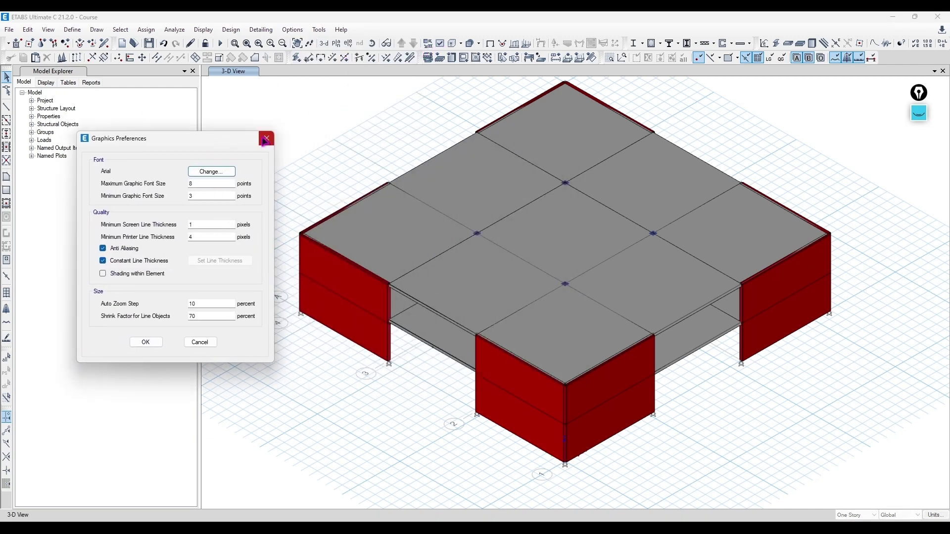
{"action": "key", "text": "Escape"}
Display the shell labels and hide the local axes of shells and frames in the 3-D view
{"action": "left_click", "coordinate": [439, 46]}
{"action": "left_click_drag", "start_coordinate": [439, 94], "coordinate": [119, 82]}
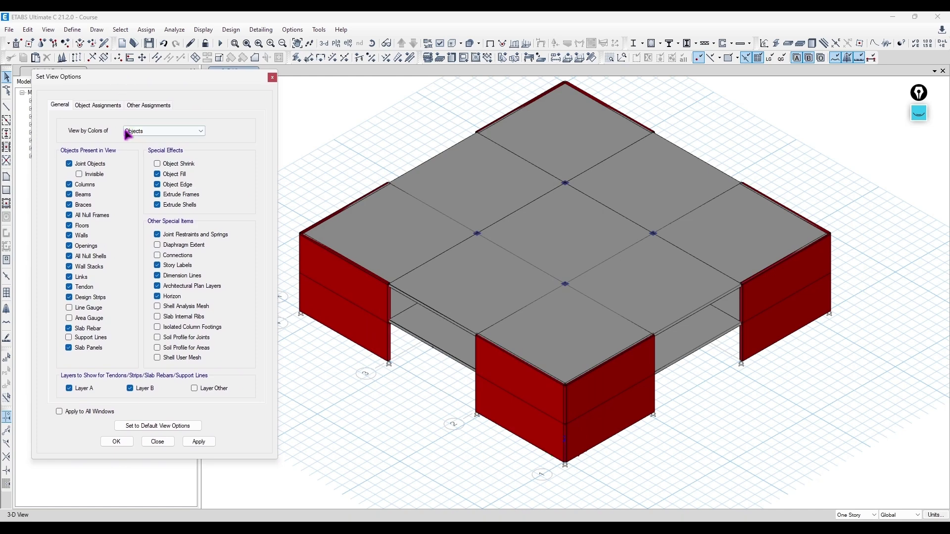
{"action": "left_click", "coordinate": [107, 109]}
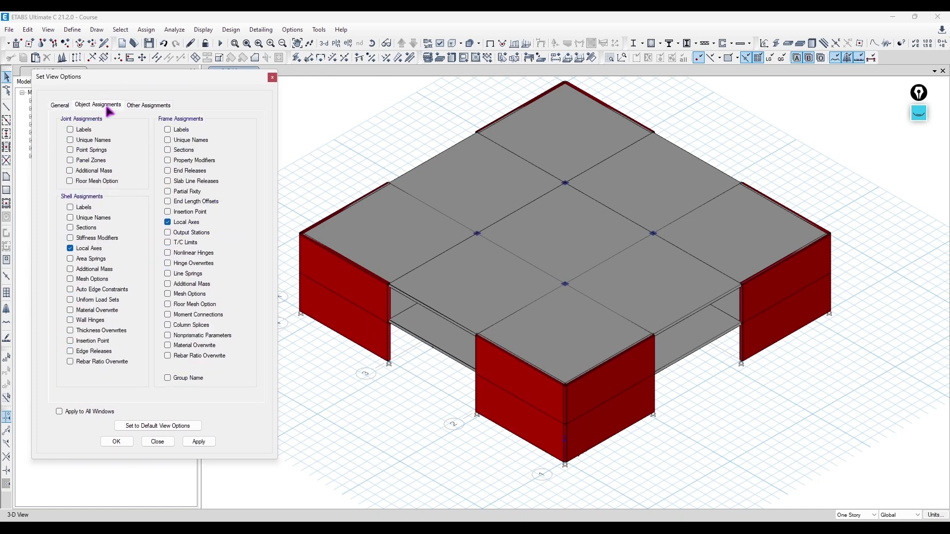
{"action": "left_click", "coordinate": [86, 208]}
{"action": "left_click", "coordinate": [199, 441]}
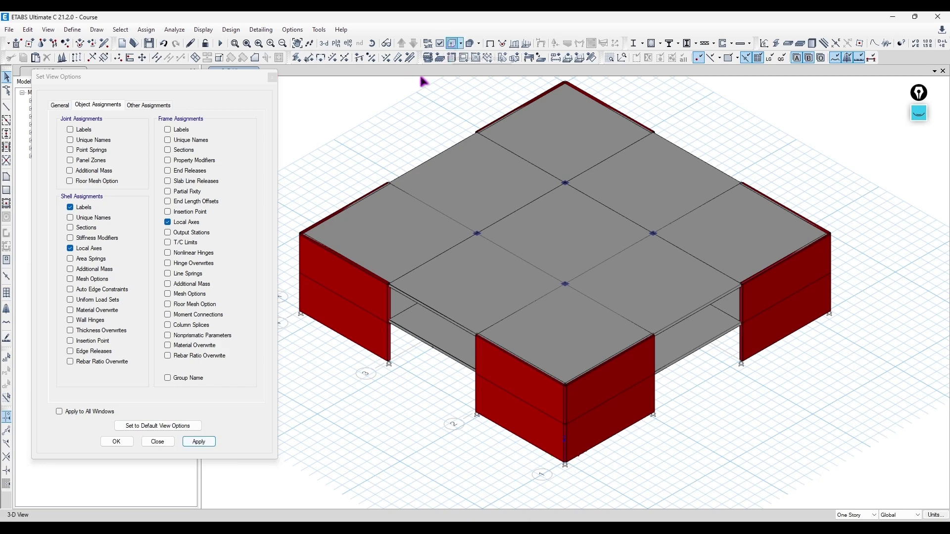
{"action": "left_click", "coordinate": [95, 249]}
{"action": "left_click", "coordinate": [168, 222]}
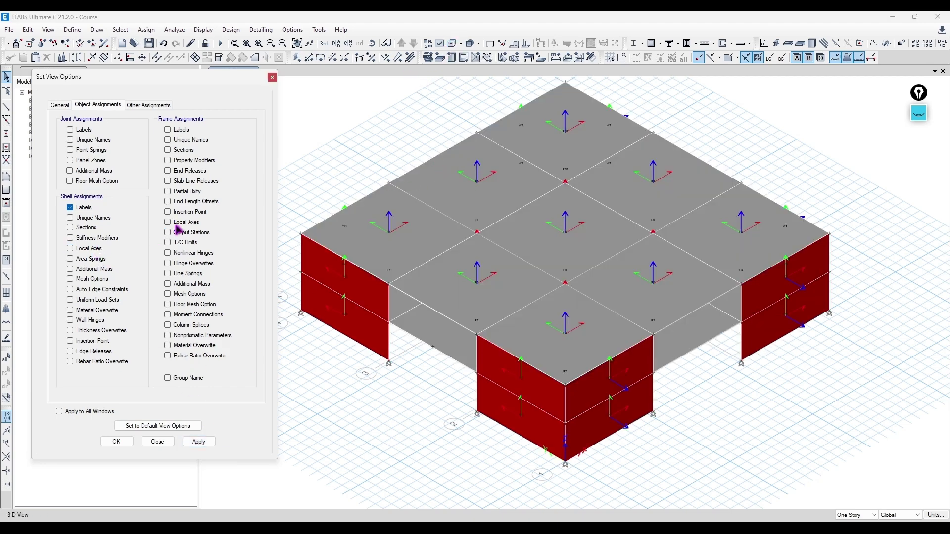
{"action": "left_click", "coordinate": [199, 441]}
{"action": "left_click", "coordinate": [272, 78]}
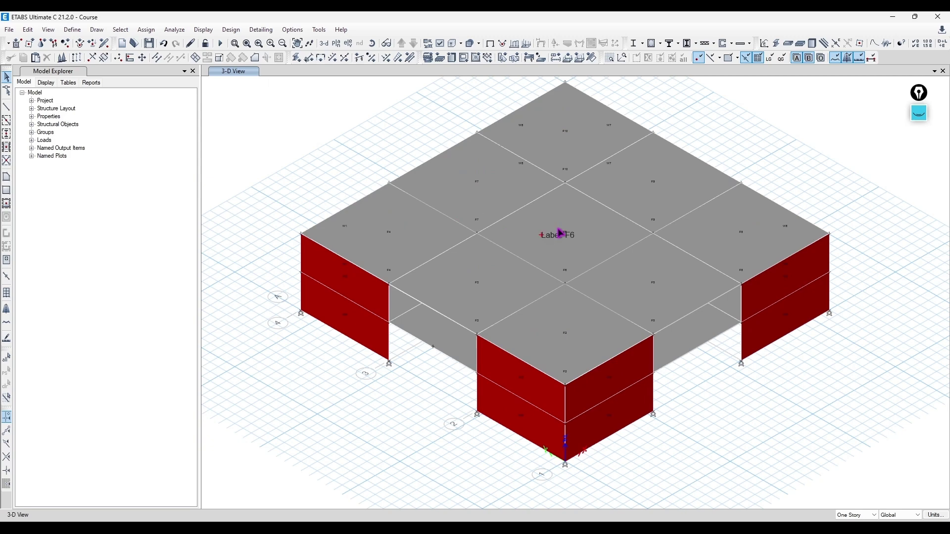
{"action": "scroll", "coordinate": [568, 233], "scroll_direction": "up", "scroll_amount": 5}
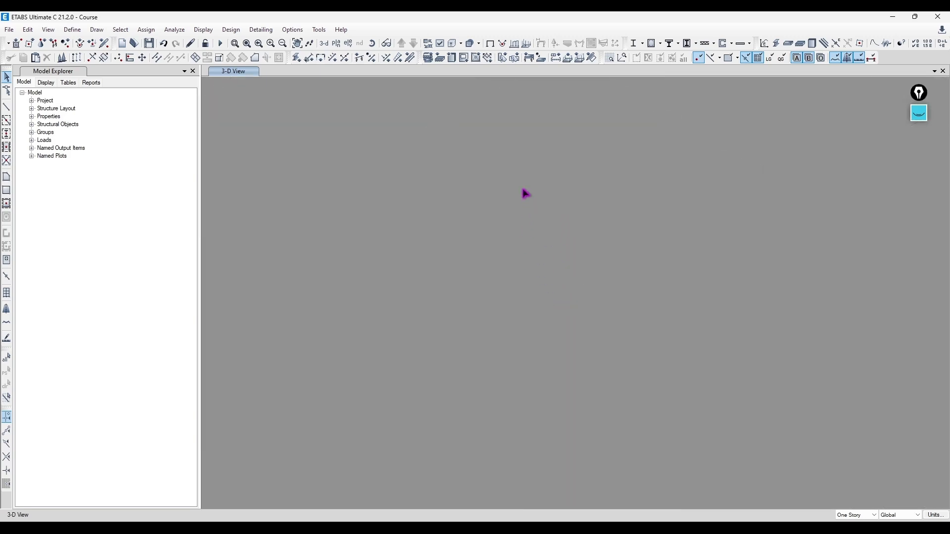
{"action": "scroll", "coordinate": [533, 203], "scroll_direction": "down", "scroll_amount": 4}
{"action": "scroll", "coordinate": [535, 200], "scroll_direction": "down", "scroll_amount": 3}
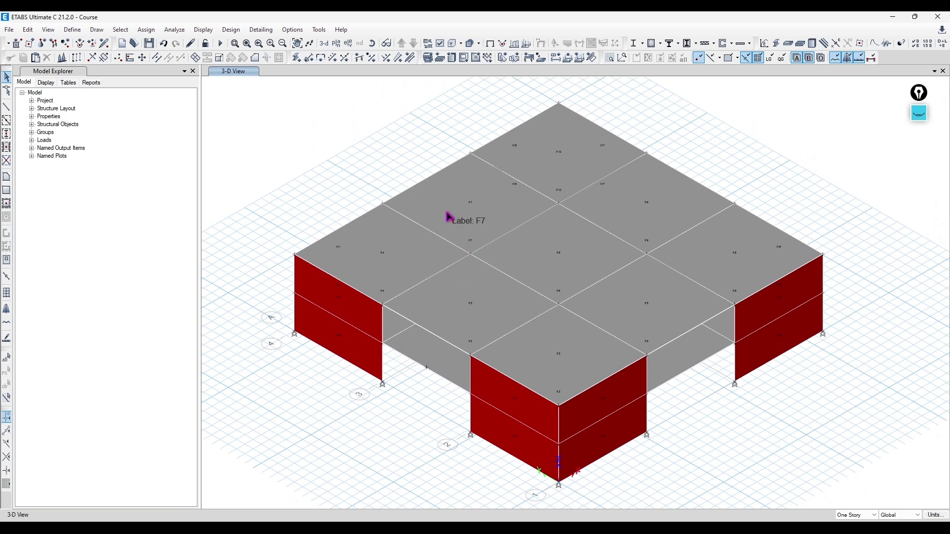
{"action": "left_click", "coordinate": [303, 31]}
{"action": "left_click", "coordinate": [317, 31]}
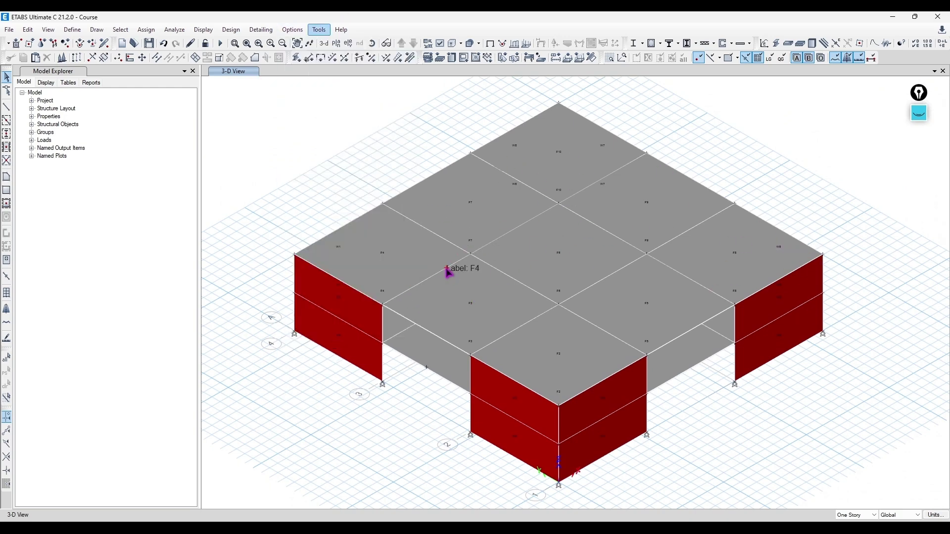
Set the maximum graphic font size to 15 points and the minimum to 8 points in the Graphics Preferences
{"action": "left_click", "coordinate": [301, 29]}
{"action": "left_click", "coordinate": [312, 101]}
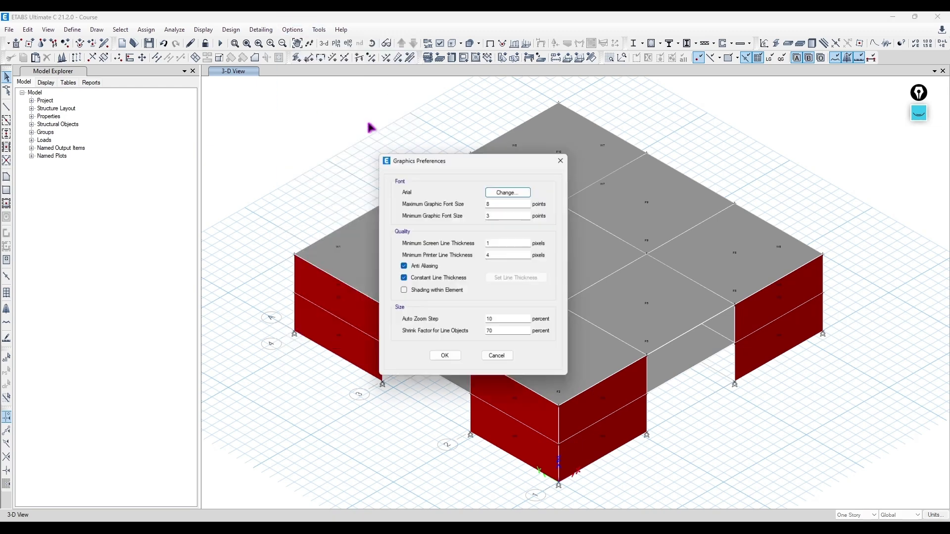
{"action": "left_click_drag", "start_coordinate": [428, 149], "coordinate": [129, 142]}
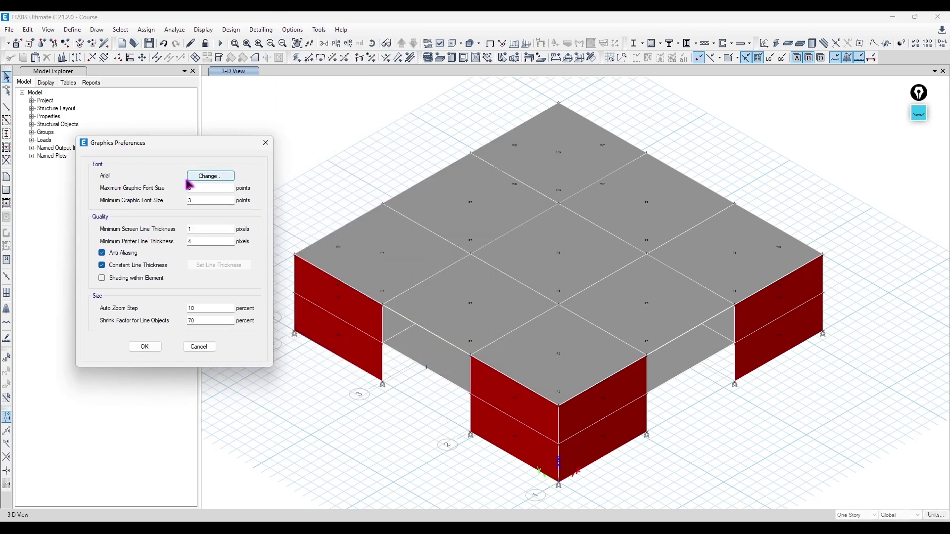
{"action": "double_click", "coordinate": [224, 187]}
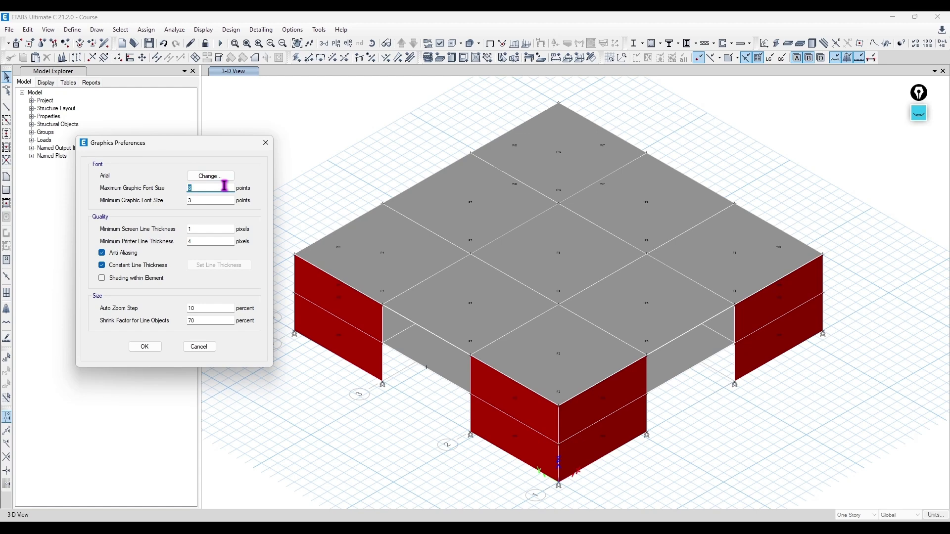
{"action": "double_click", "coordinate": [197, 200]}
{"action": "type", "text": "8"}
{"action": "left_click", "coordinate": [147, 346]}
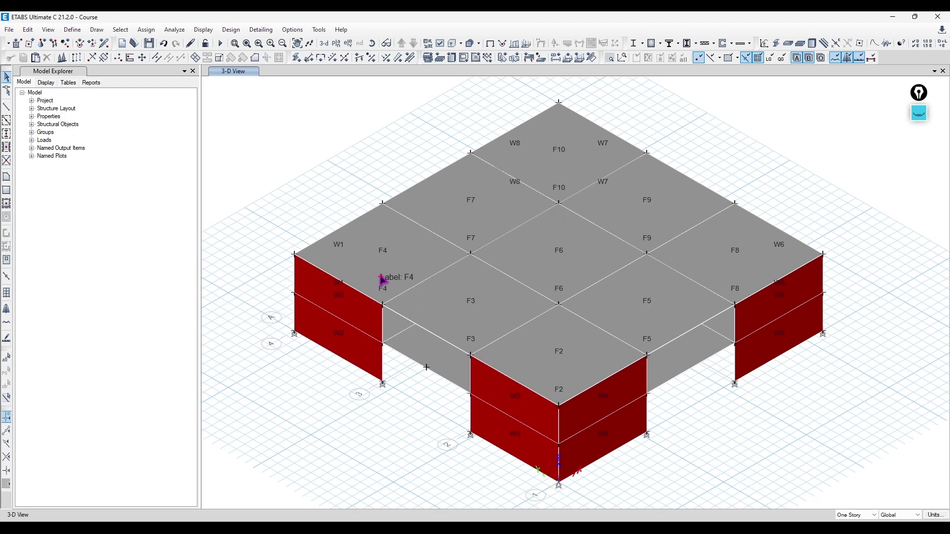
Recheck the maximum and minimum graphic font sizes in the Graphics Preferences and close them without changes
{"action": "left_click", "coordinate": [292, 30]}
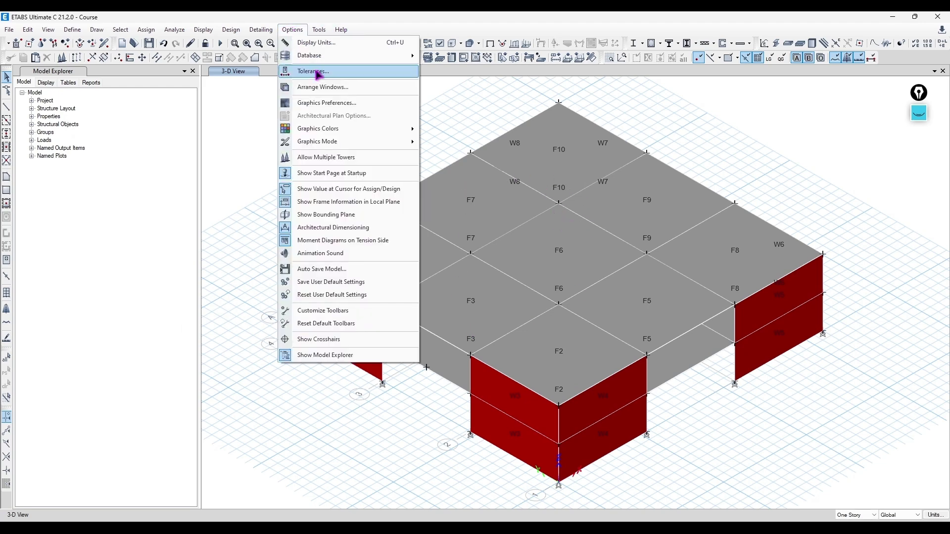
{"action": "left_click", "coordinate": [327, 104]}
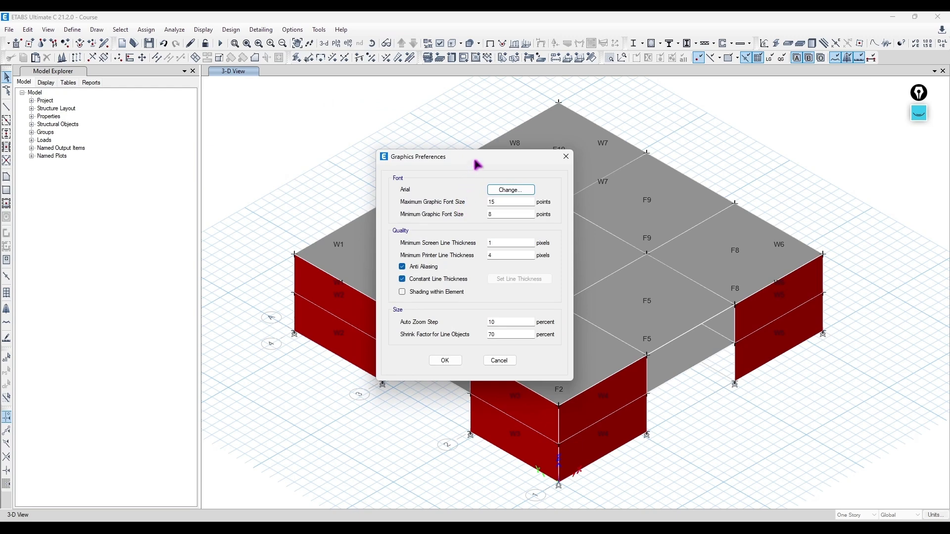
{"action": "left_click_drag", "start_coordinate": [477, 165], "coordinate": [187, 175]}
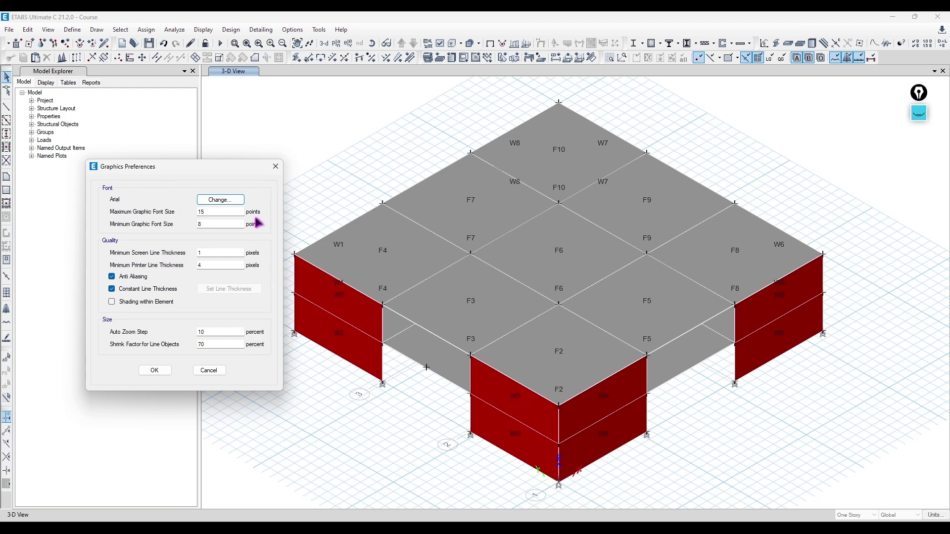
{"action": "left_click", "coordinate": [275, 166]}
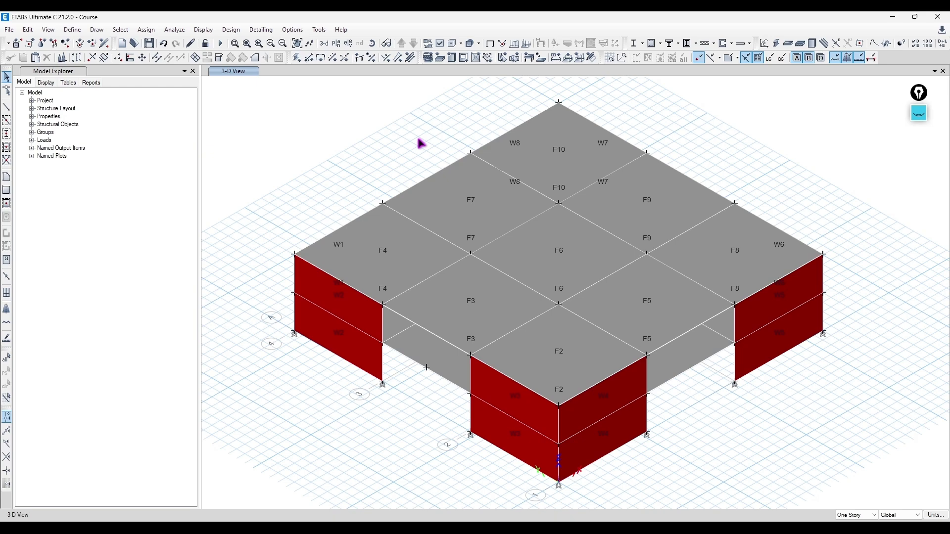
Change the display color of the walls to bright green and apply it
{"action": "left_click", "coordinate": [299, 29]}
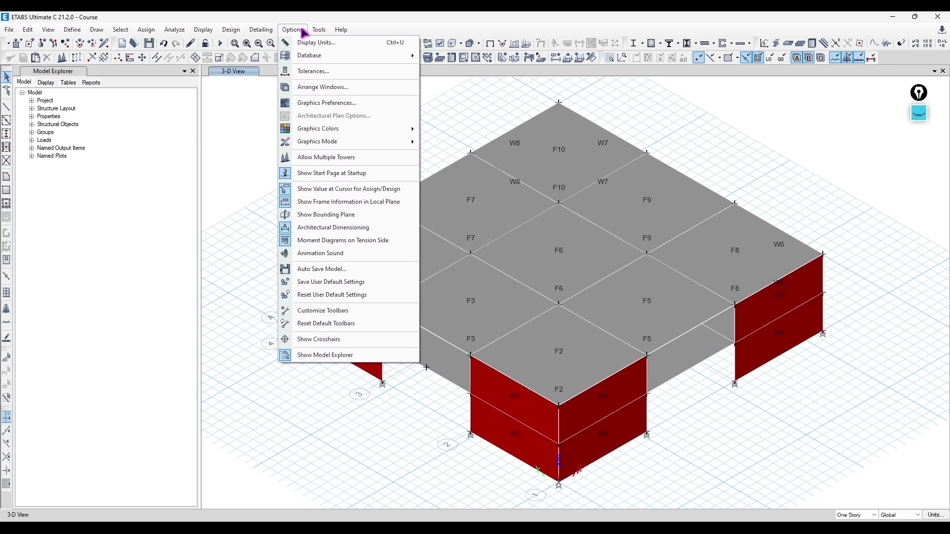
{"action": "mouse_move", "coordinate": [405, 133]}
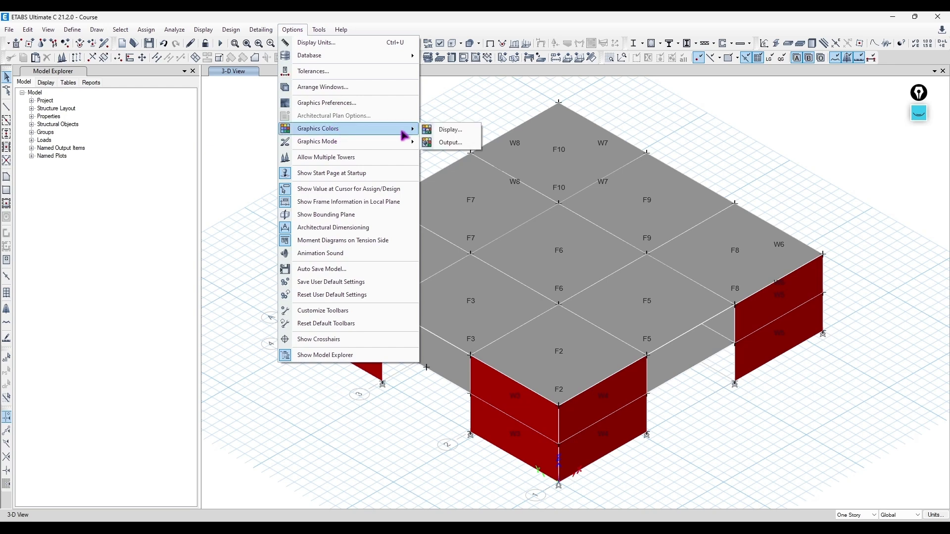
{"action": "left_click", "coordinate": [448, 130]}
{"action": "left_click_drag", "start_coordinate": [415, 145], "coordinate": [151, 104]}
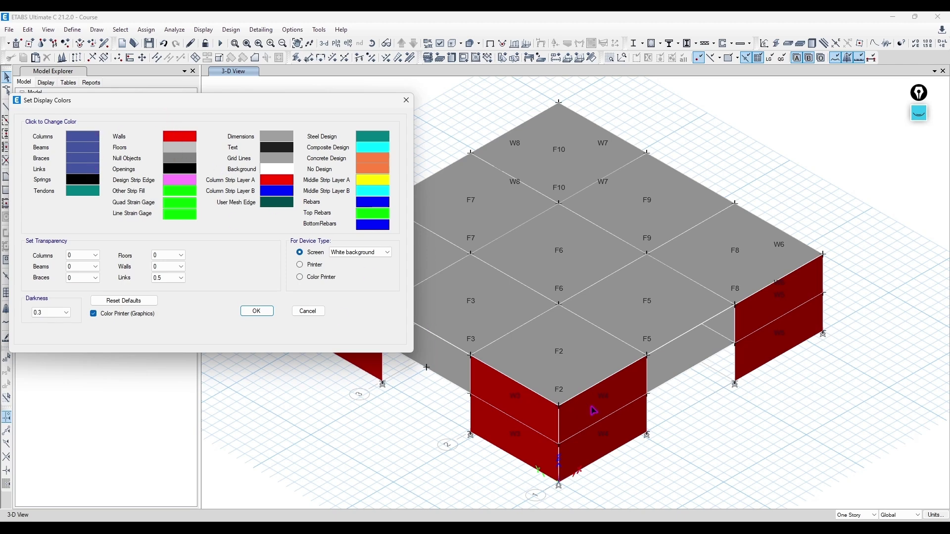
{"action": "left_click", "coordinate": [180, 136]}
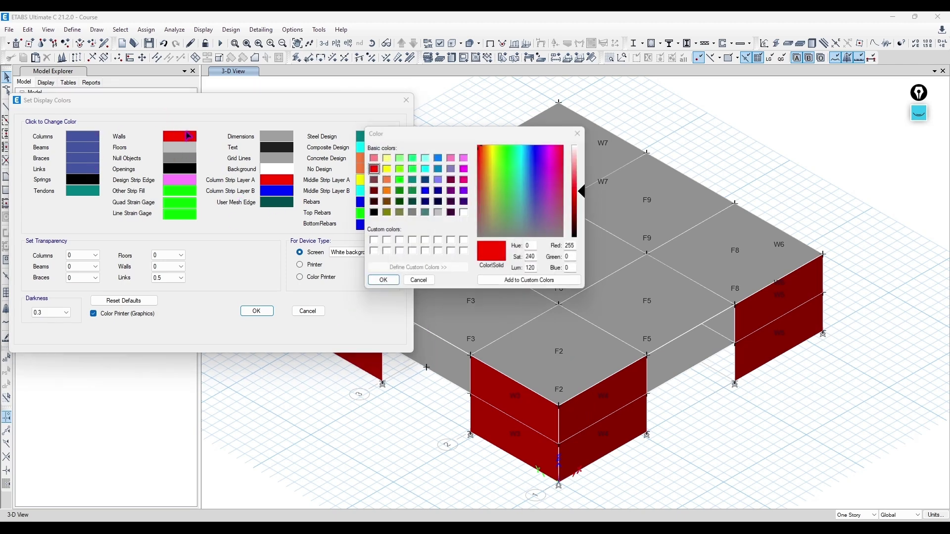
{"action": "left_click", "coordinate": [412, 157]}
{"action": "left_click", "coordinate": [390, 282]}
{"action": "left_click", "coordinate": [262, 311]}
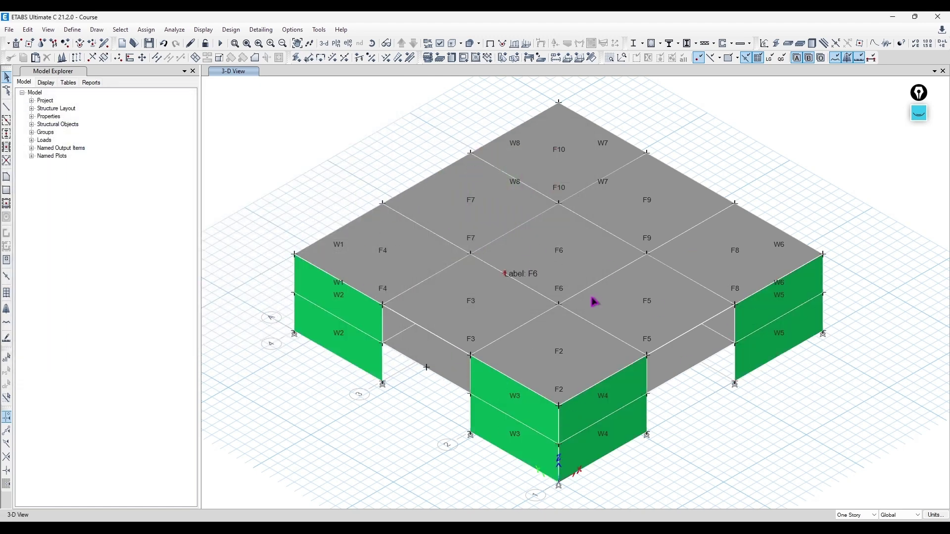
Review the output colors for contours, diagrams, D/C ratios and hinges, and close them without changes
{"action": "left_click", "coordinate": [292, 30]}
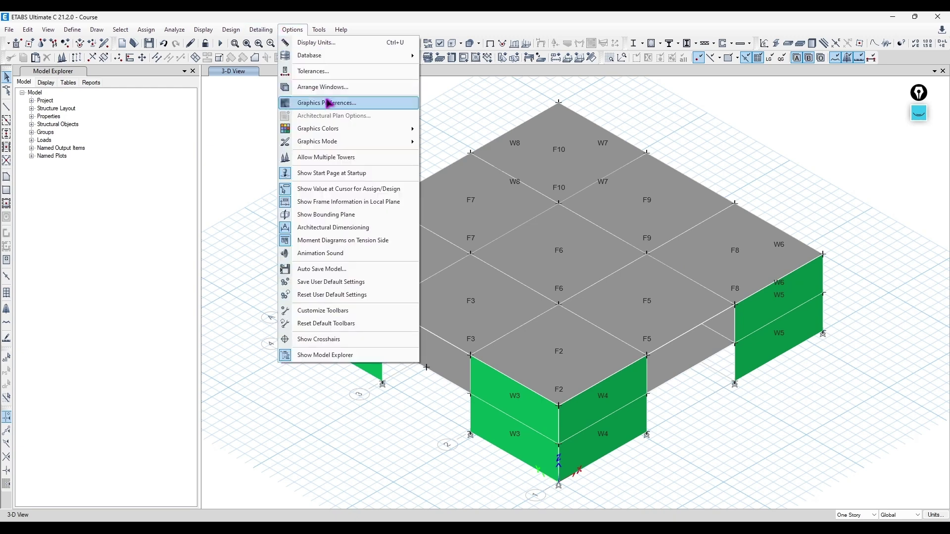
{"action": "mouse_move", "coordinate": [352, 127]}
{"action": "left_click", "coordinate": [463, 145]}
{"action": "left_click_drag", "start_coordinate": [348, 170], "coordinate": [300, 129]}
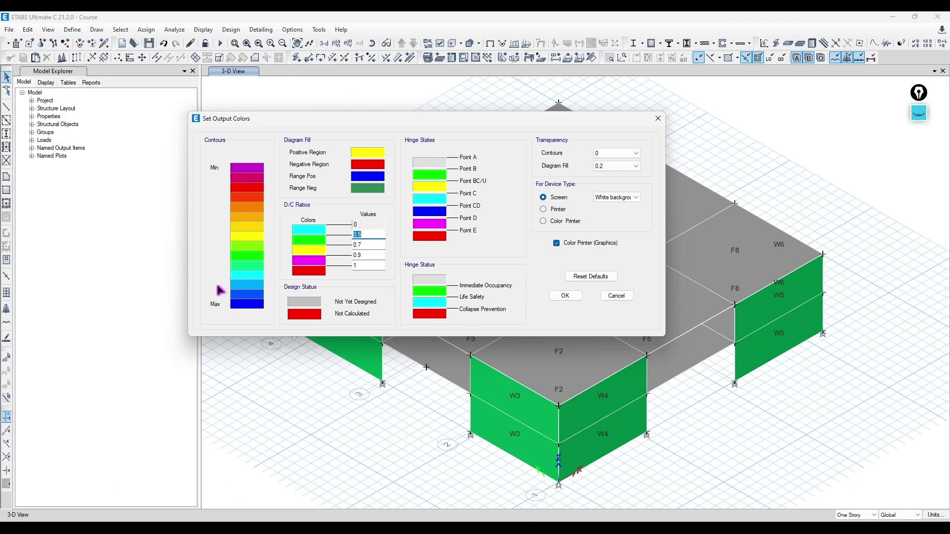
{"action": "left_click_drag", "start_coordinate": [626, 117], "coordinate": [511, 104]}
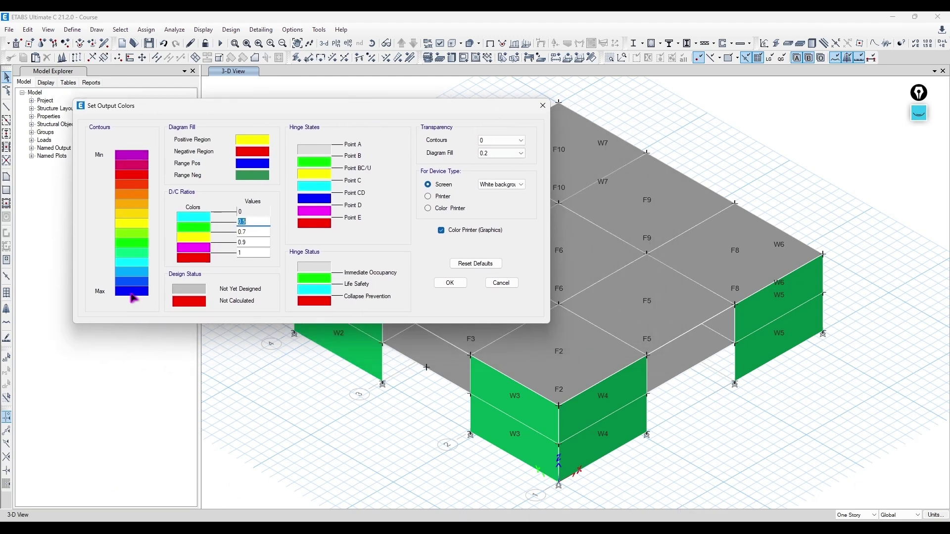
{"action": "left_click", "coordinate": [131, 293]}
{"action": "key", "text": "Escape"}
{"action": "left_click", "coordinate": [543, 105]}
Switch the graphics mode to Standard Graphics and test how the 3-D view responds to panning and zooming
{"action": "left_click", "coordinate": [292, 29]}
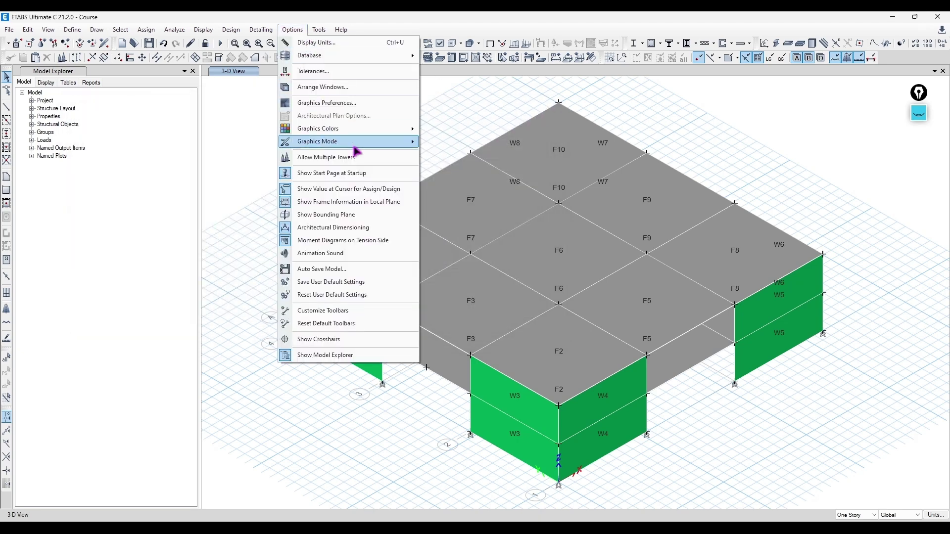
{"action": "mouse_move", "coordinate": [354, 141]}
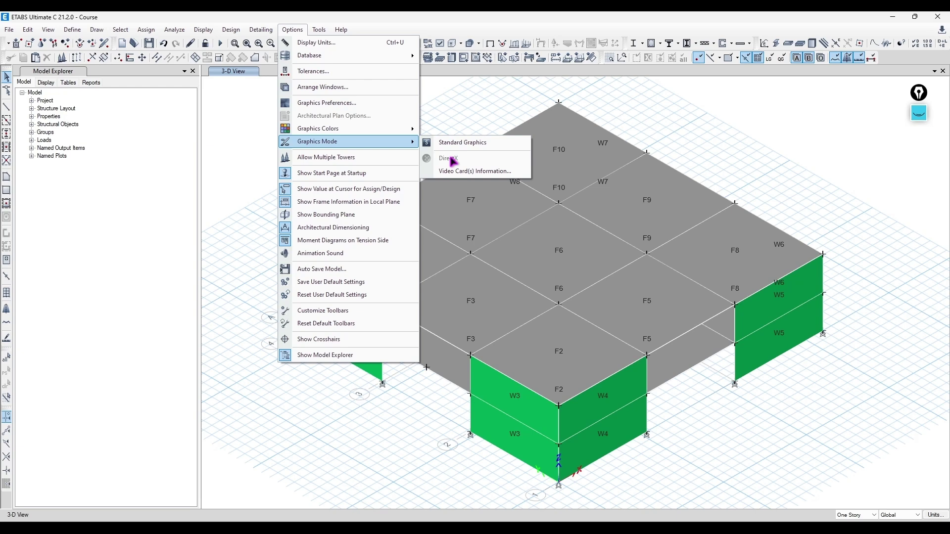
{"action": "left_click", "coordinate": [437, 143]}
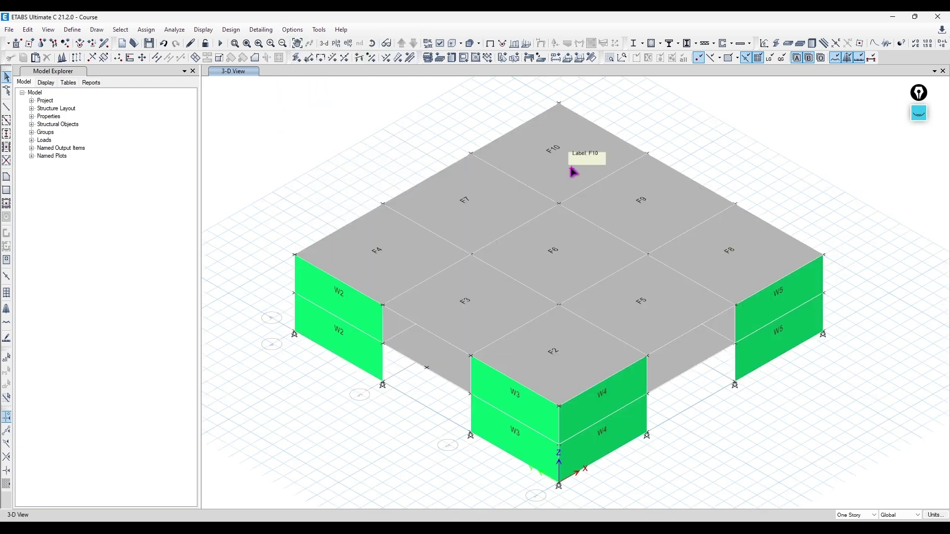
{"action": "middle_click_drag", "start_coordinate": [711, 219], "coordinate": [726, 206]}
{"action": "middle_click_drag", "start_coordinate": [749, 250], "coordinate": [712, 258]}
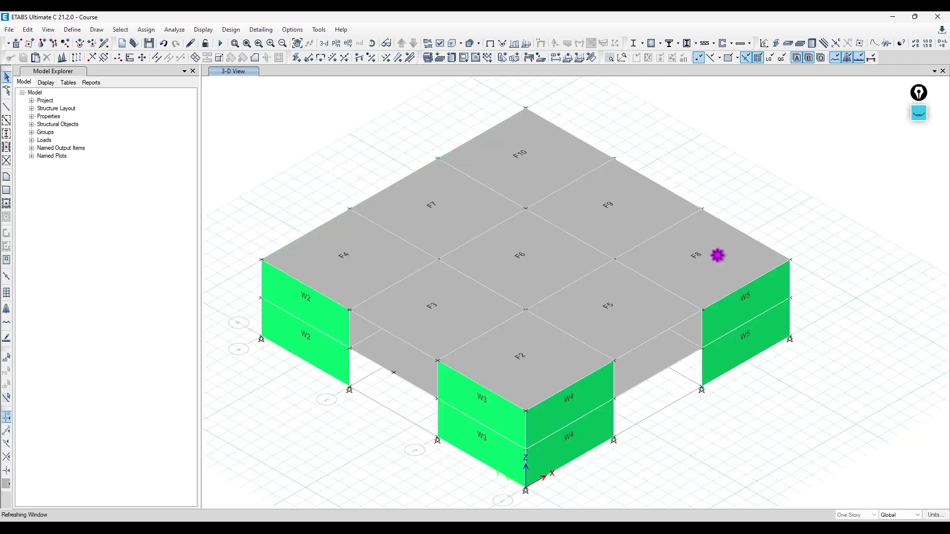
{"action": "middle_click_drag", "start_coordinate": [538, 376], "coordinate": [581, 429]}
{"action": "middle_click_drag", "start_coordinate": [717, 370], "coordinate": [724, 284]}
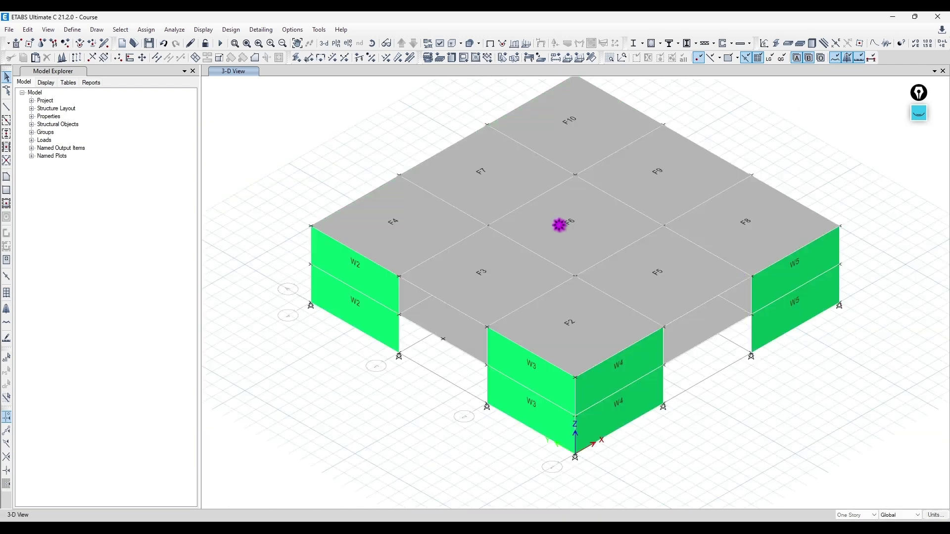
{"action": "middle_click_drag", "start_coordinate": [560, 233], "coordinate": [559, 271]}
{"action": "scroll", "coordinate": [528, 276], "scroll_direction": "down", "scroll_amount": 3}
{"action": "scroll", "coordinate": [518, 307], "scroll_direction": "up", "scroll_amount": 3}
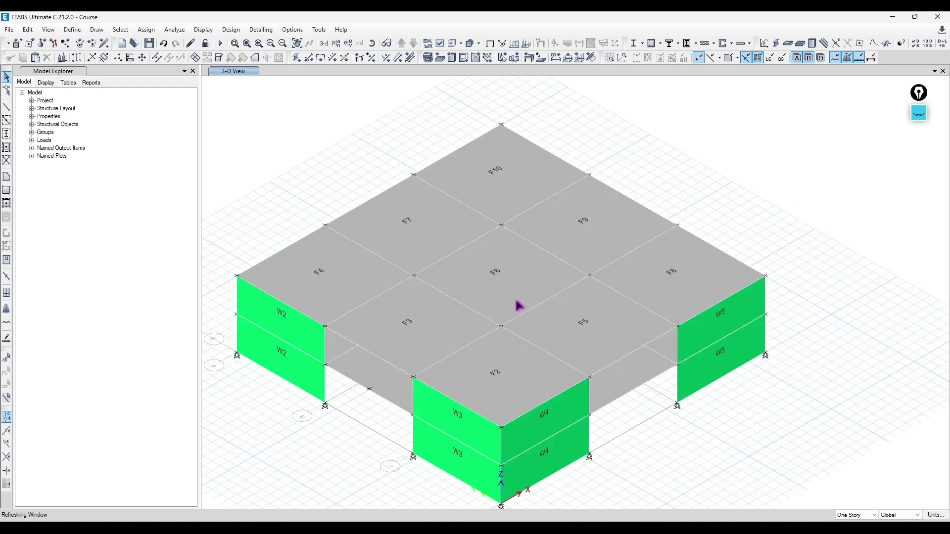
{"action": "middle_click_drag", "start_coordinate": [518, 308], "coordinate": [585, 302]}
Switch the graphics mode back to DirectX and test the response of the 3-D view
{"action": "left_click", "coordinate": [292, 30]}
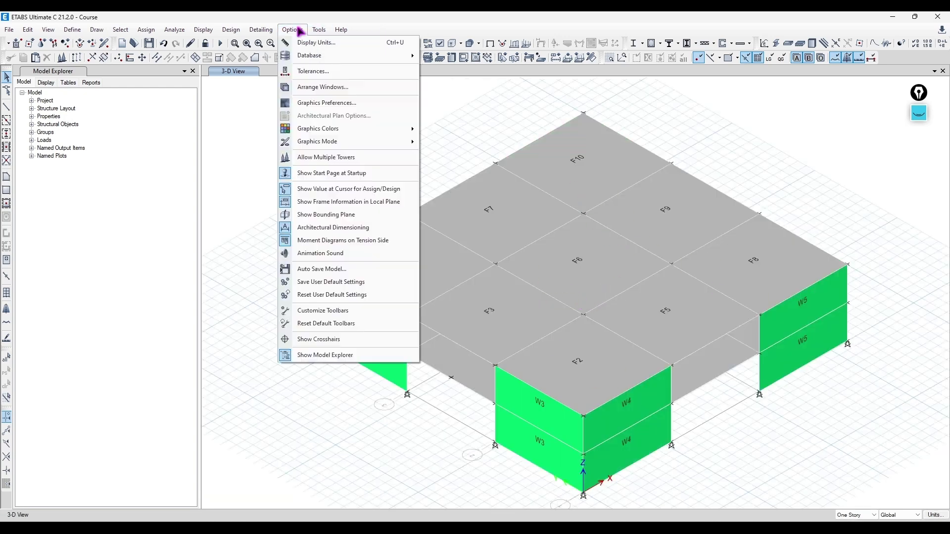
{"action": "left_click", "coordinate": [481, 157]}
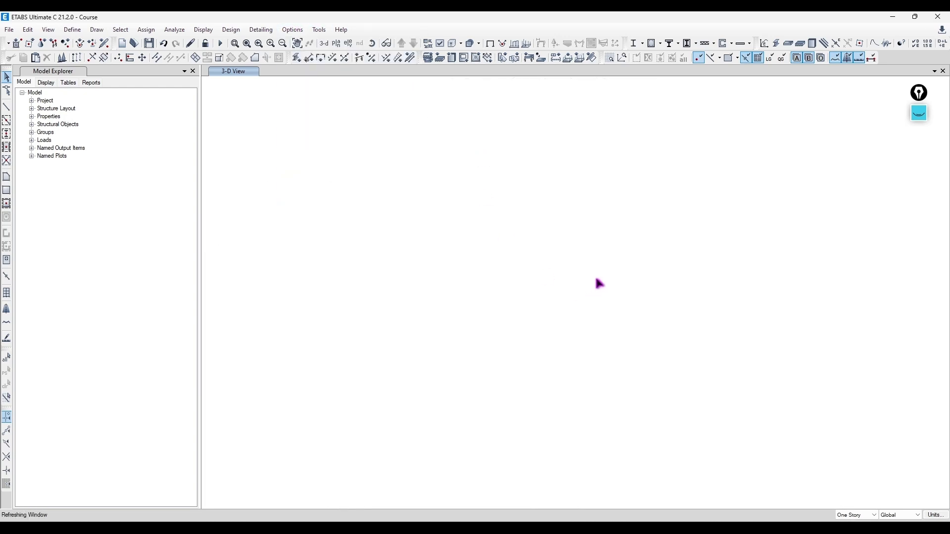
{"action": "mouse_move", "coordinate": [622, 280]}
{"action": "middle_mouse_down"}
{"action": "mouse_move", "coordinate": [687, 371]}
{"action": "mouse_move", "coordinate": [559, 297]}
{"action": "mouse_move", "coordinate": [600, 289]}
{"action": "mouse_move", "coordinate": [635, 266]}
{"action": "middle_mouse_up"}
{"action": "scroll", "coordinate": [633, 286], "scroll_direction": "down", "scroll_amount": 3}
{"action": "scroll", "coordinate": [636, 279], "scroll_direction": "up", "scroll_amount": 3}
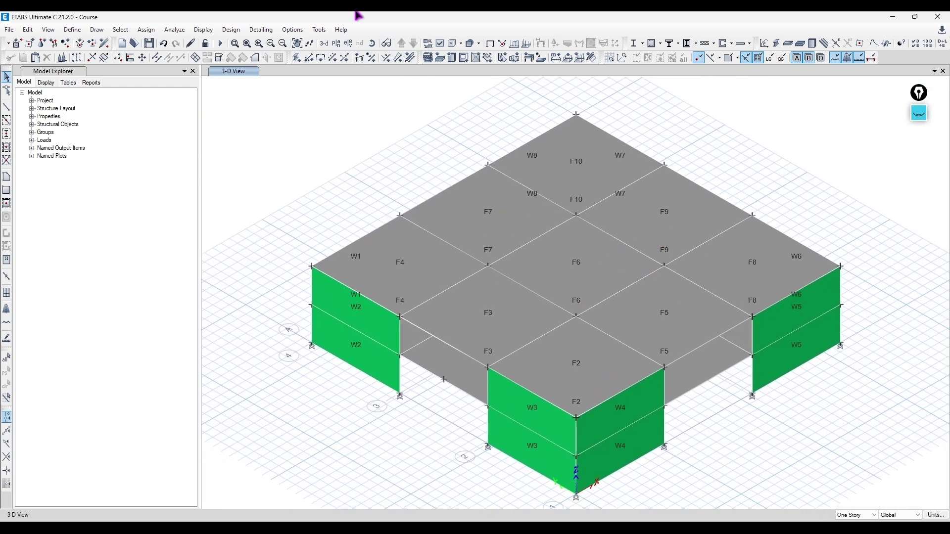
Review the video card information, examining each card's hardware description and compatibility, and close it
{"action": "left_click", "coordinate": [287, 30]}
{"action": "mouse_move", "coordinate": [372, 143]}
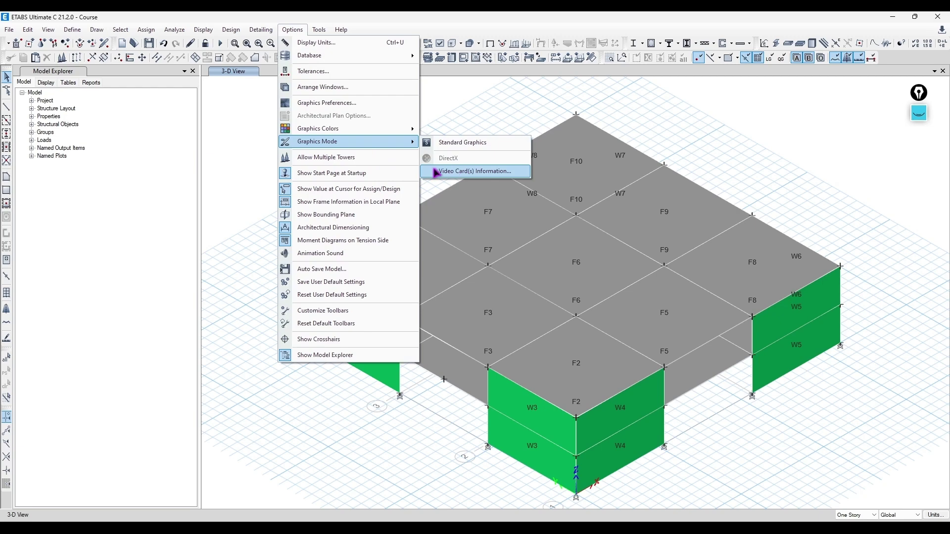
{"action": "left_click", "coordinate": [492, 174]}
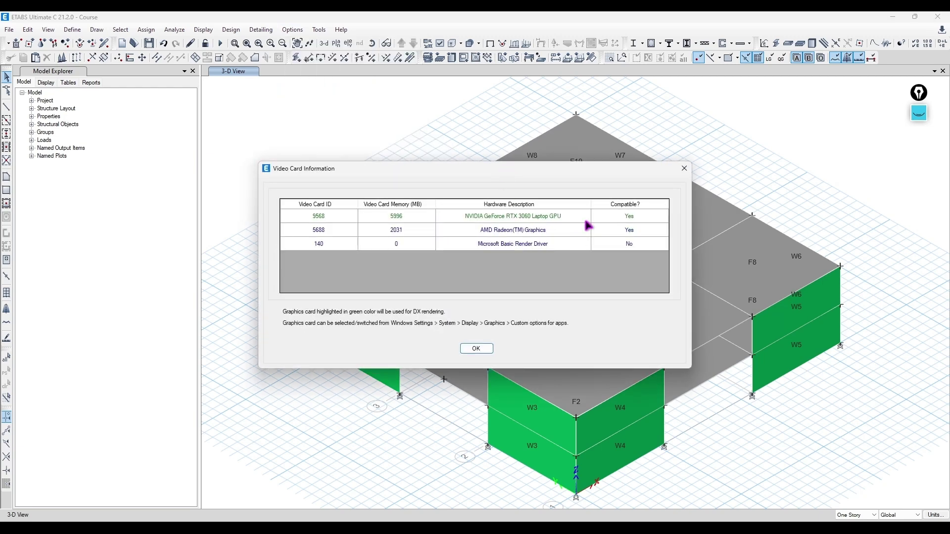
{"action": "left_click", "coordinate": [650, 216]}
{"action": "left_click", "coordinate": [633, 232]}
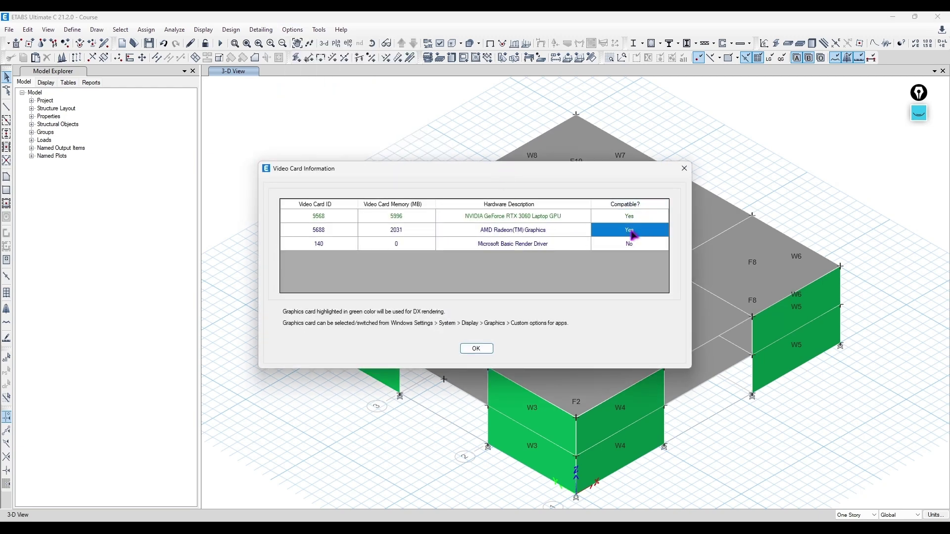
{"action": "left_click", "coordinate": [512, 247]}
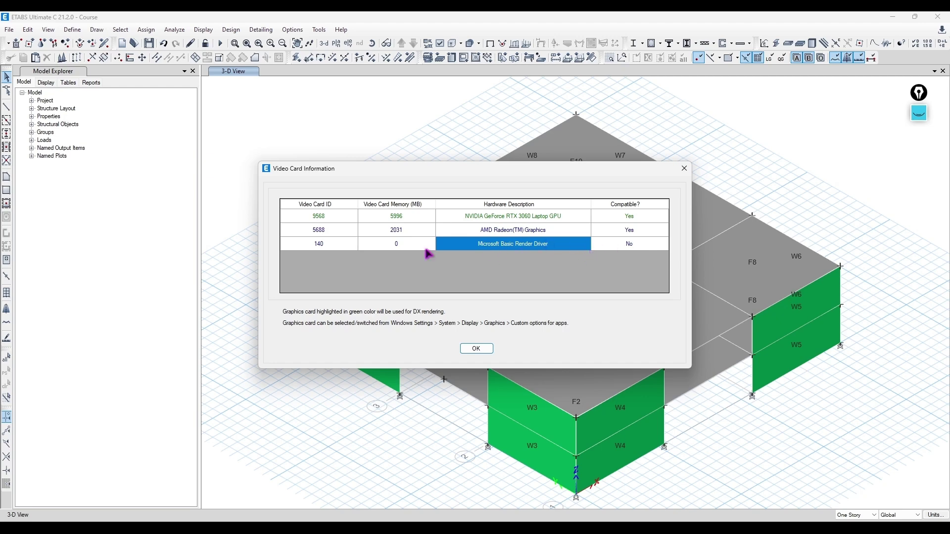
{"action": "left_click", "coordinate": [494, 229]}
{"action": "left_click", "coordinate": [506, 214]}
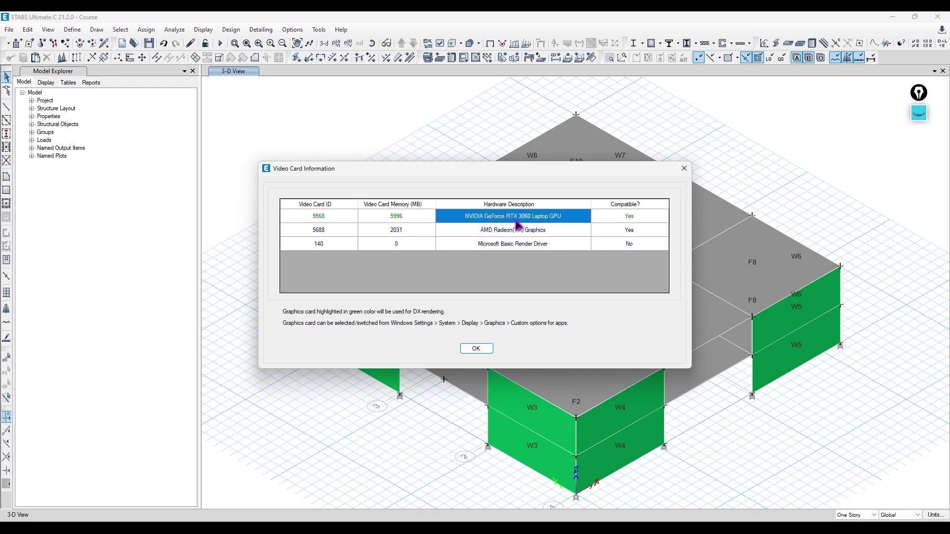
{"action": "left_click", "coordinate": [653, 221]}
{"action": "left_click", "coordinate": [684, 168]}
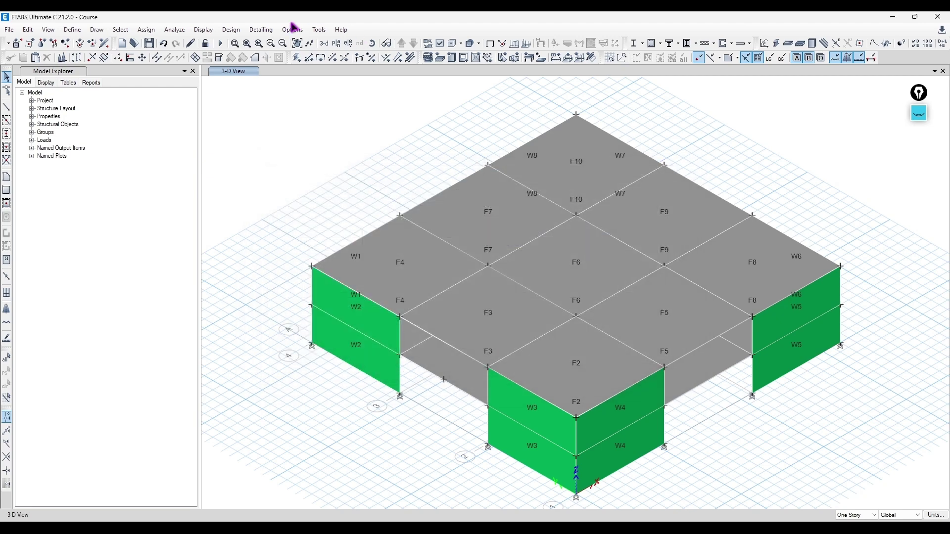
{"action": "left_click", "coordinate": [293, 29]}
{"action": "mouse_move", "coordinate": [357, 143]}
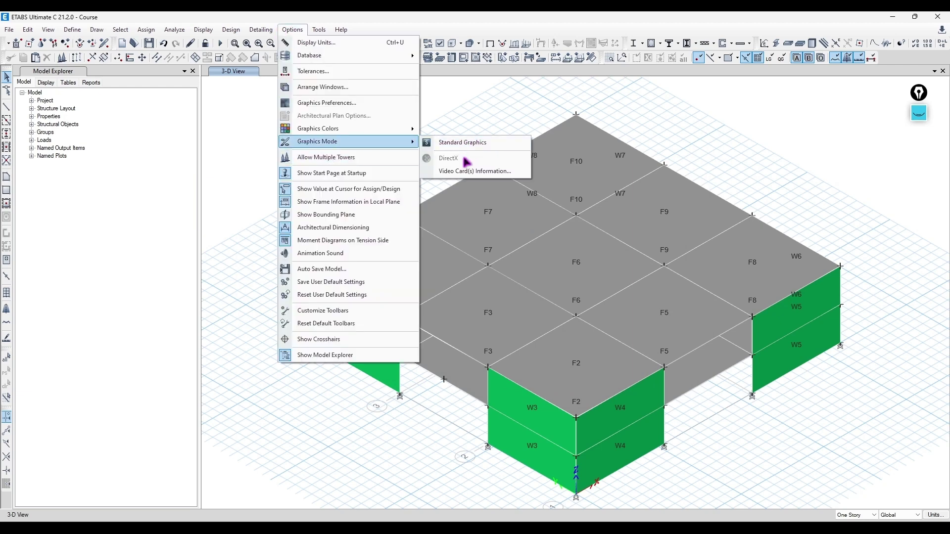
{"action": "left_click", "coordinate": [729, 162]}
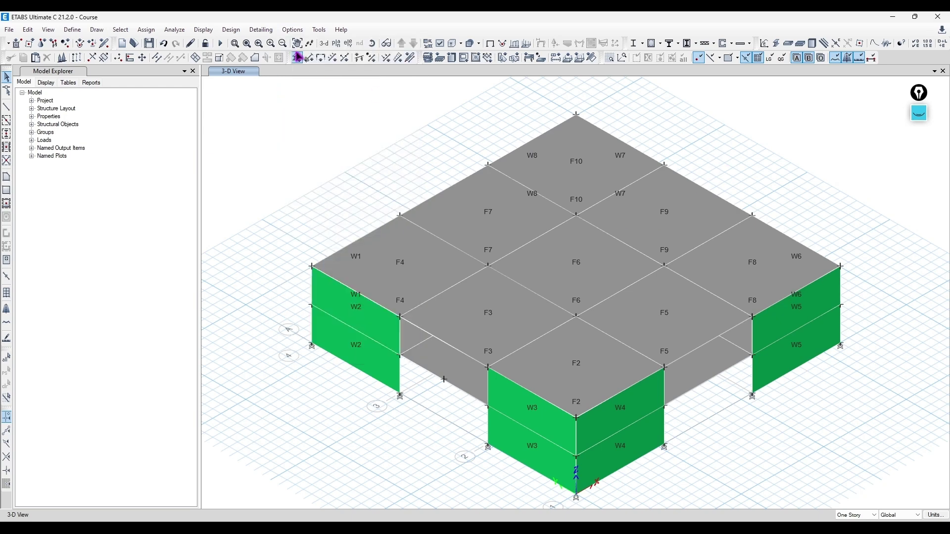
{"action": "left_click", "coordinate": [292, 30]}
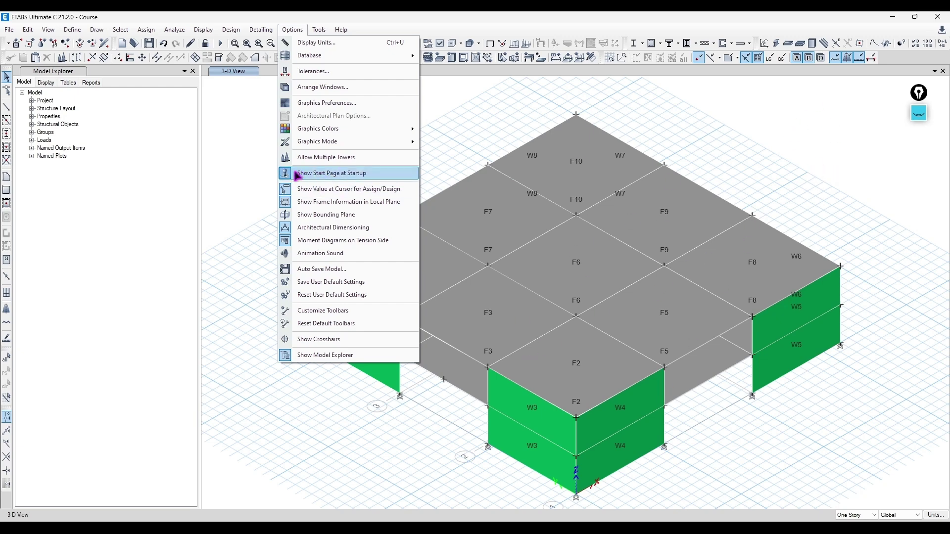
{"action": "left_click", "coordinate": [452, 85]}
Close the current model to show the start page, and reopen the Course model from the recent models
{"action": "left_click", "coordinate": [9, 29]}
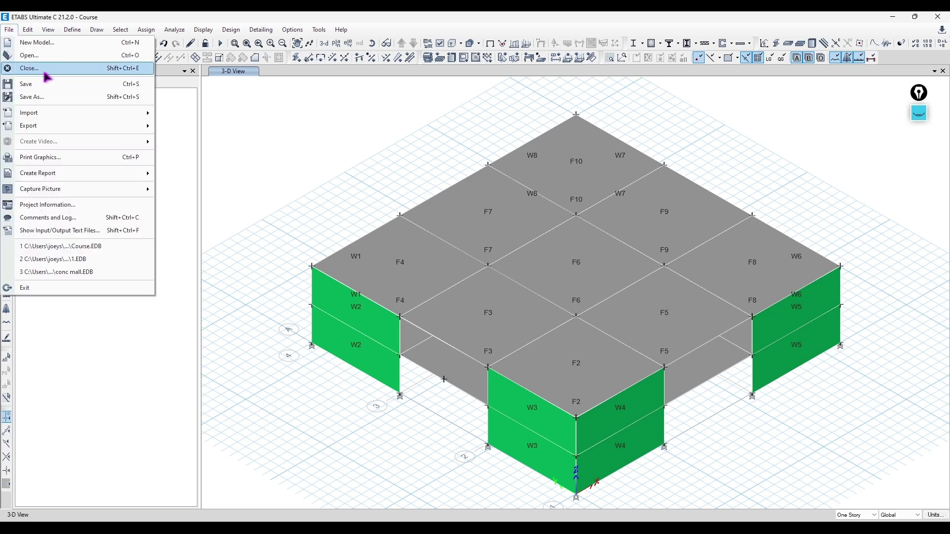
{"action": "left_click", "coordinate": [45, 73]}
{"action": "left_click", "coordinate": [463, 311]}
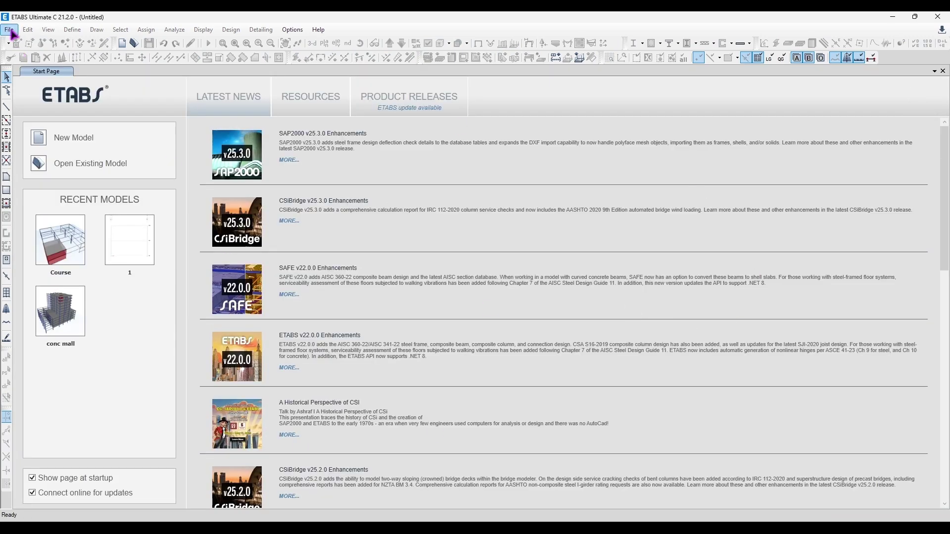
{"action": "left_click", "coordinate": [292, 29]}
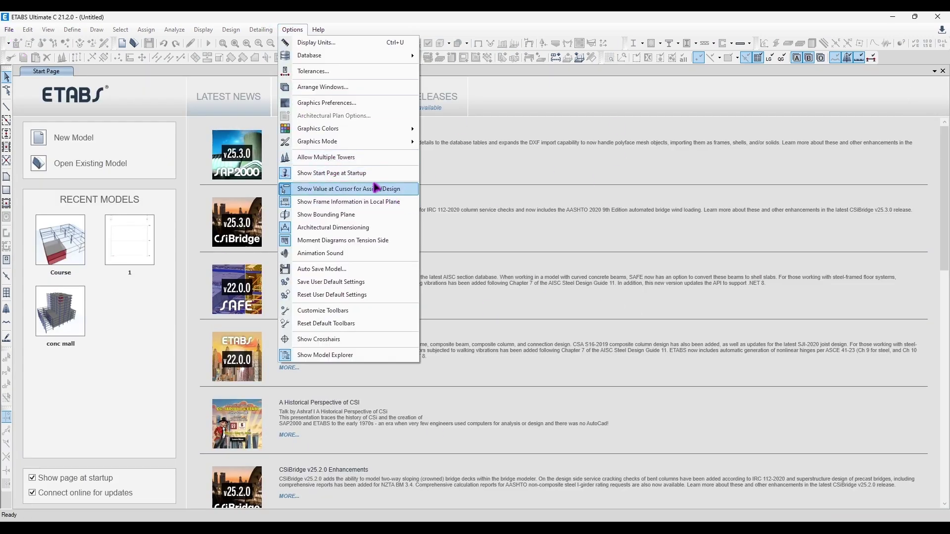
{"action": "left_click", "coordinate": [68, 197]}
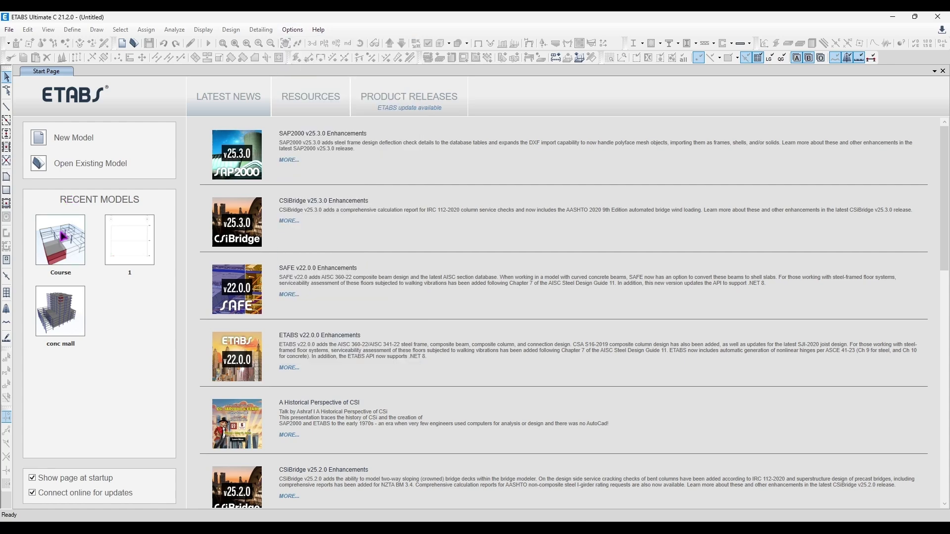
{"action": "left_click", "coordinate": [83, 218]}
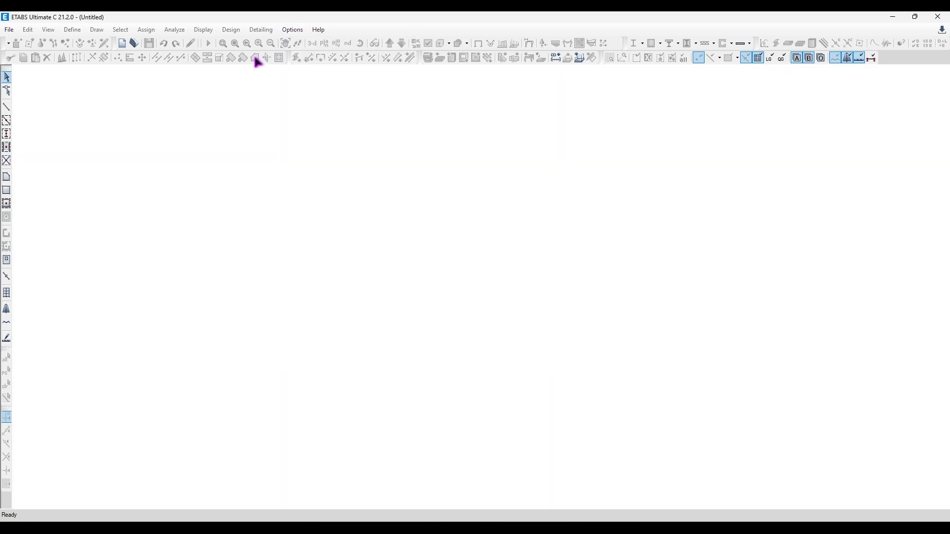
{"action": "left_click", "coordinate": [292, 30]}
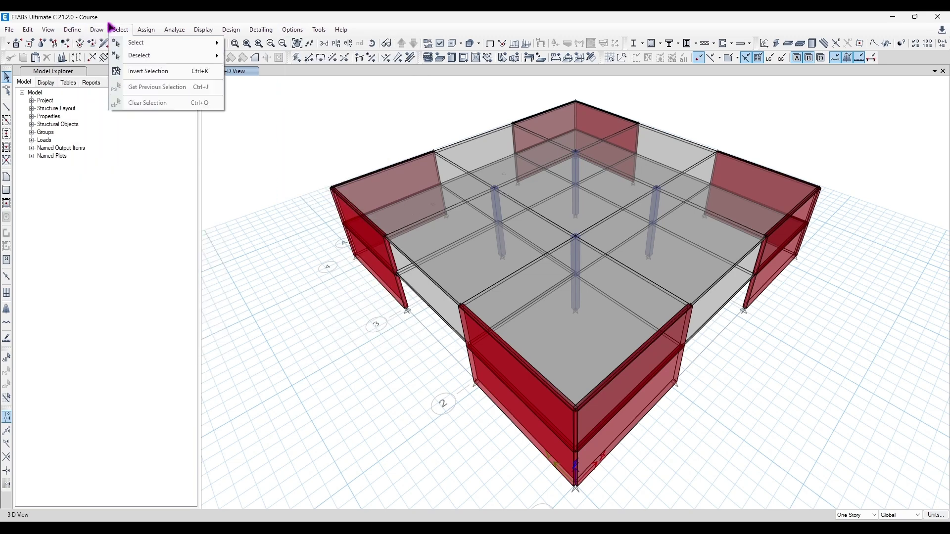
{"action": "mouse_move", "coordinate": [104, 33]}
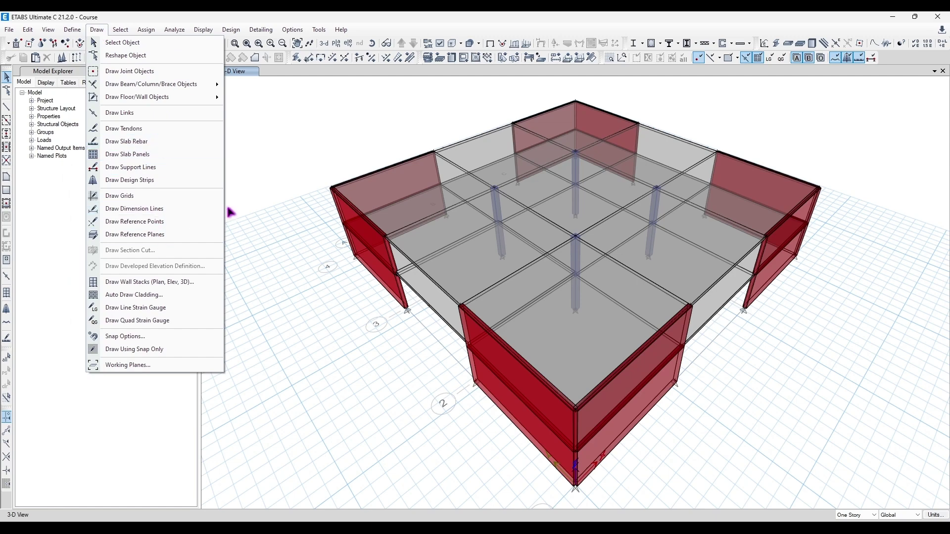
{"action": "mouse_move", "coordinate": [292, 31]}
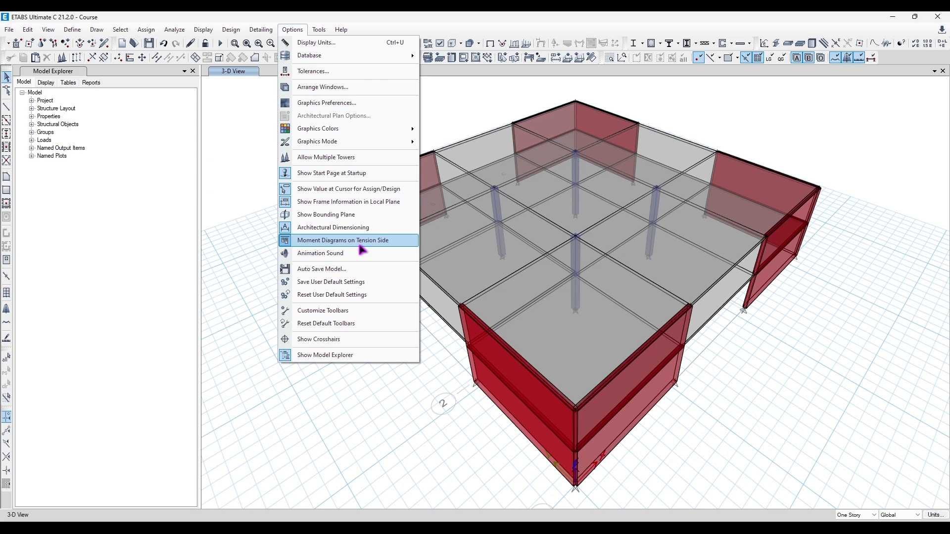
{"action": "left_click", "coordinate": [775, 417]}
Activate the screen annotation pen, reduce its brush size, and sketch a beam with triangular end supports beside the model's front corner
{"action": "key", "text": "ctrl+shift+1"}
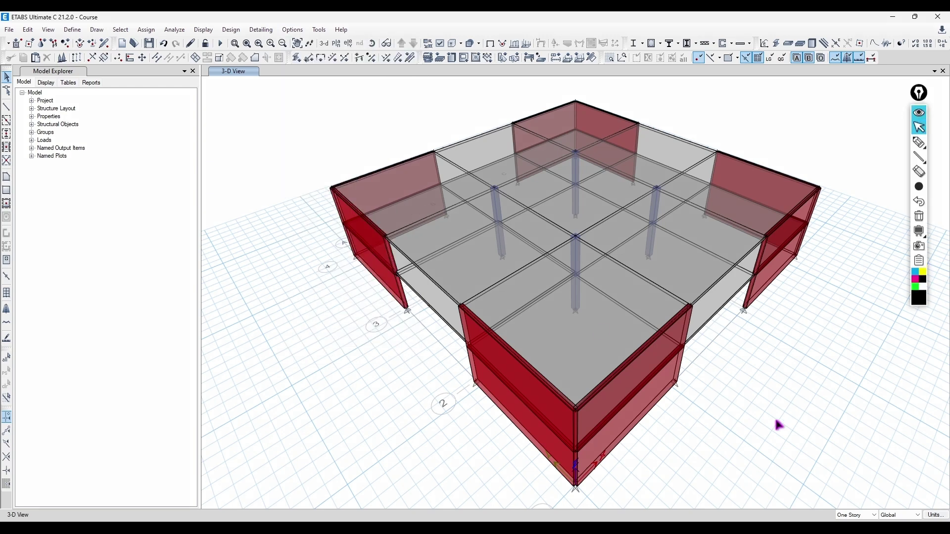
{"action": "left_click", "coordinate": [917, 140]}
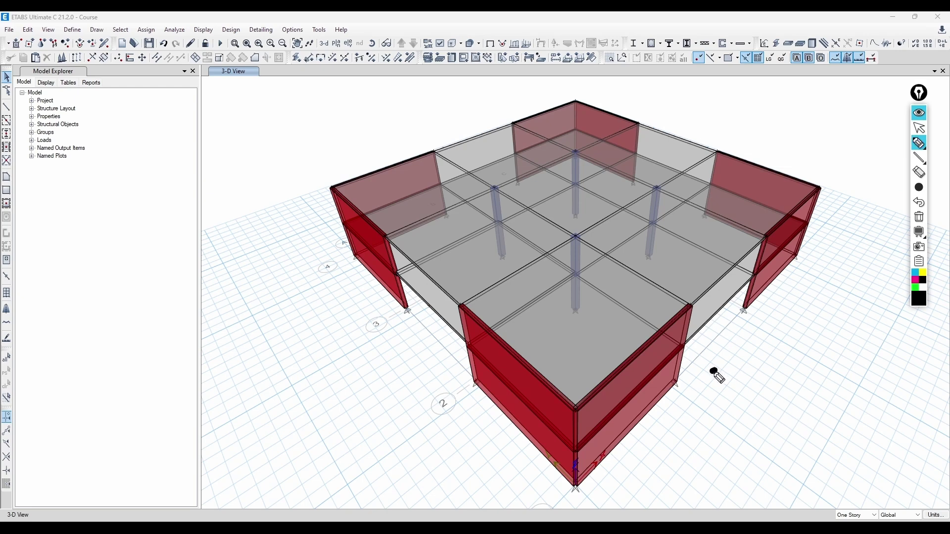
{"action": "left_click_drag", "start_coordinate": [717, 374], "coordinate": [858, 382]}
{"action": "left_click", "coordinate": [918, 202]}
{"action": "left_click", "coordinate": [918, 188]}
{"action": "left_click", "coordinate": [859, 187]}
{"action": "mouse_move", "coordinate": [757, 371]}
{"action": "left_mouse_down"}
{"action": "mouse_move", "coordinate": [879, 381]}
{"action": "mouse_move", "coordinate": [759, 370]}
{"action": "mouse_move", "coordinate": [879, 372]}
{"action": "mouse_move", "coordinate": [748, 379]}
{"action": "left_mouse_up"}
{"action": "key", "text": "ctrl+z"}
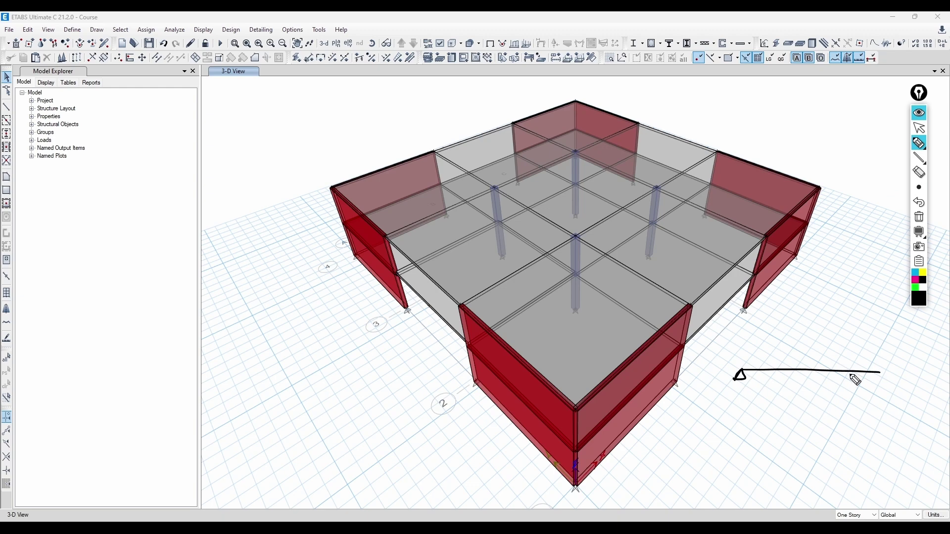
{"action": "left_click_drag", "start_coordinate": [879, 372], "coordinate": [873, 381]}
Sketch a midspan load P on the beam and a triangular moment diagram below it with the peak labelled PL/4
{"action": "left_click_drag", "start_coordinate": [813, 333], "coordinate": [810, 361]}
{"action": "left_click_drag", "start_coordinate": [817, 326], "coordinate": [819, 319]}
{"action": "mouse_move", "coordinate": [742, 372]}
{"action": "left_mouse_down"}
{"action": "mouse_move", "coordinate": [811, 397]}
{"action": "mouse_move", "coordinate": [872, 378]}
{"action": "left_mouse_up"}
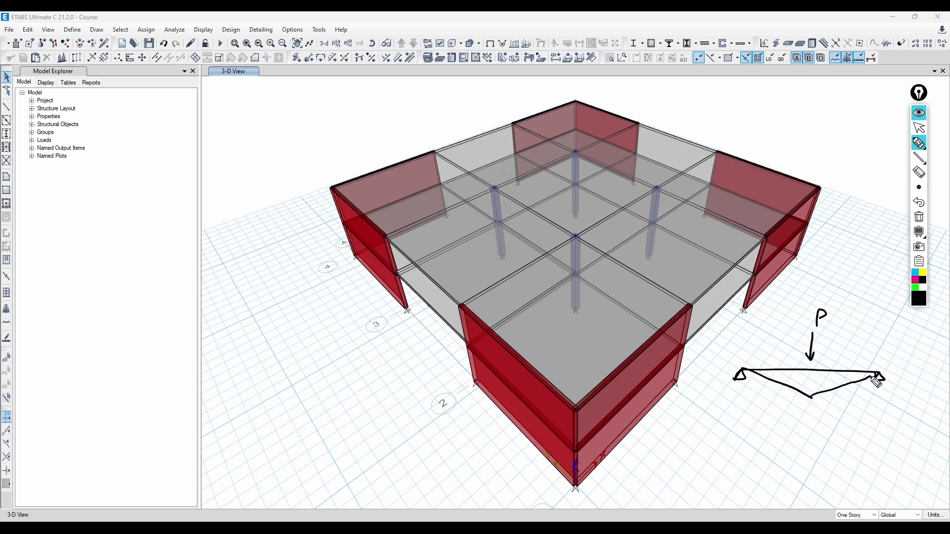
{"action": "mouse_move", "coordinate": [809, 370]}
{"action": "left_mouse_down"}
{"action": "mouse_move", "coordinate": [809, 397]}
{"action": "mouse_move", "coordinate": [794, 415]}
{"action": "left_mouse_up"}
{"action": "left_click_drag", "start_coordinate": [807, 403], "coordinate": [811, 413]}
{"action": "mouse_move", "coordinate": [790, 426]}
{"action": "left_mouse_down"}
{"action": "mouse_move", "coordinate": [809, 423]}
{"action": "mouse_move", "coordinate": [803, 446]}
{"action": "left_mouse_up"}
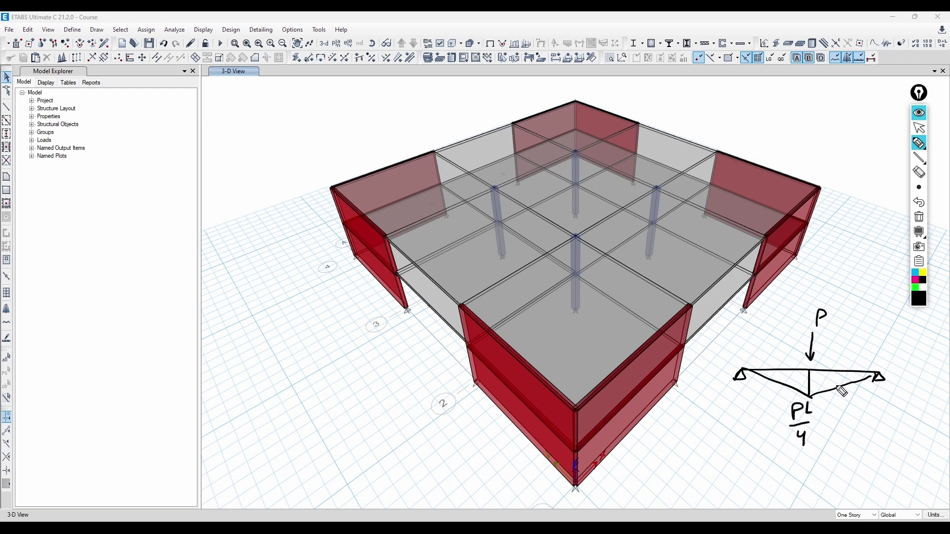
Sketch an arrow from the moment diagram below the beam and label it "Tens"
{"action": "left_click_drag", "start_coordinate": [835, 384], "coordinate": [842, 408]}
{"action": "mouse_move", "coordinate": [837, 420]}
{"action": "left_mouse_down"}
{"action": "mouse_move", "coordinate": [837, 433]}
{"action": "mouse_move", "coordinate": [844, 420]}
{"action": "left_mouse_up"}
{"action": "left_click_drag", "start_coordinate": [847, 423], "coordinate": [864, 432]}
{"action": "left_click_drag", "start_coordinate": [870, 420], "coordinate": [864, 432]}
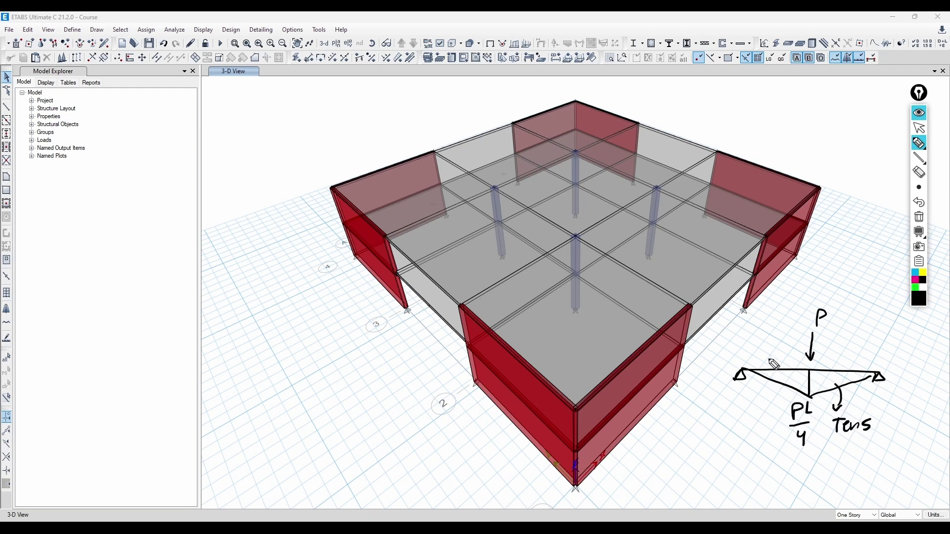
{"action": "left_click_drag", "start_coordinate": [750, 389], "coordinate": [864, 391]}
{"action": "left_click_drag", "start_coordinate": [770, 351], "coordinate": [851, 354]}
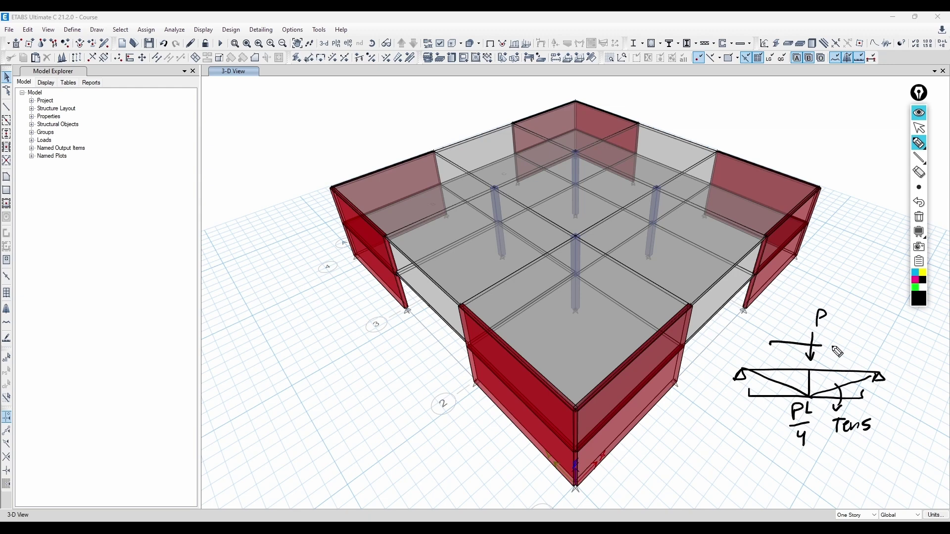
{"action": "key", "text": "ctrl+z"}
{"action": "key", "text": "ctrl+z"}
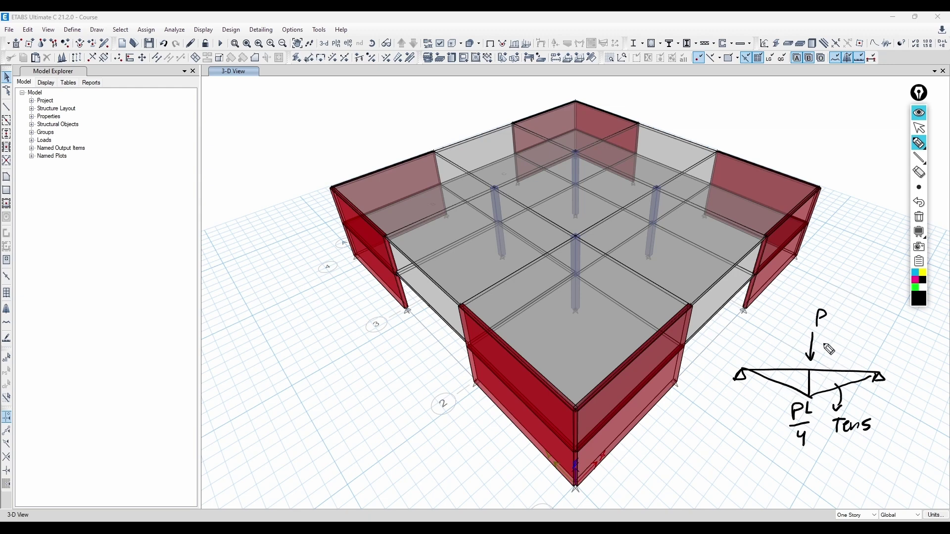
Sketch a second supported beam on the opposite side of the model with a downward midspan load labelled P
{"action": "left_click_drag", "start_coordinate": [238, 399], "coordinate": [408, 406]}
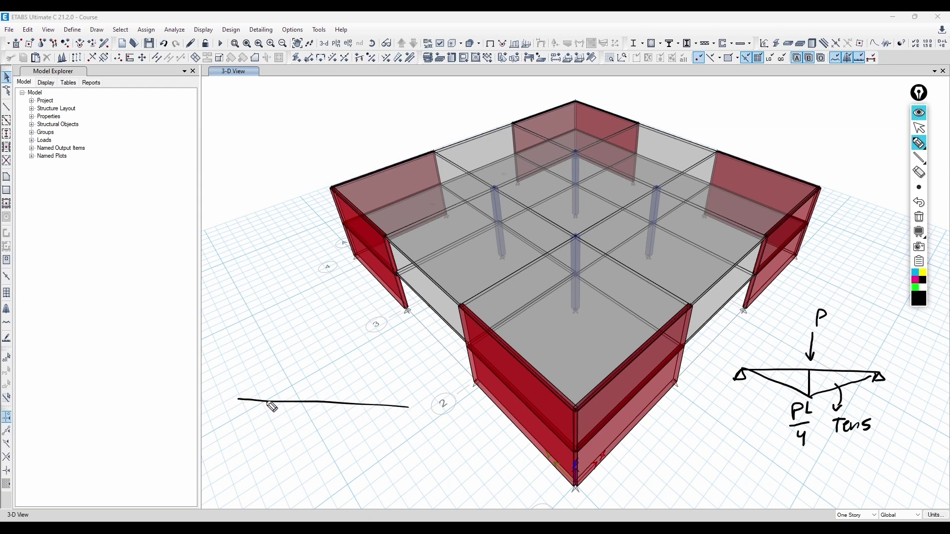
{"action": "left_click_drag", "start_coordinate": [240, 400], "coordinate": [247, 408]}
{"action": "left_click_drag", "start_coordinate": [404, 407], "coordinate": [411, 415]}
{"action": "left_click_drag", "start_coordinate": [329, 366], "coordinate": [326, 393]}
{"action": "left_click_drag", "start_coordinate": [321, 390], "coordinate": [327, 398]}
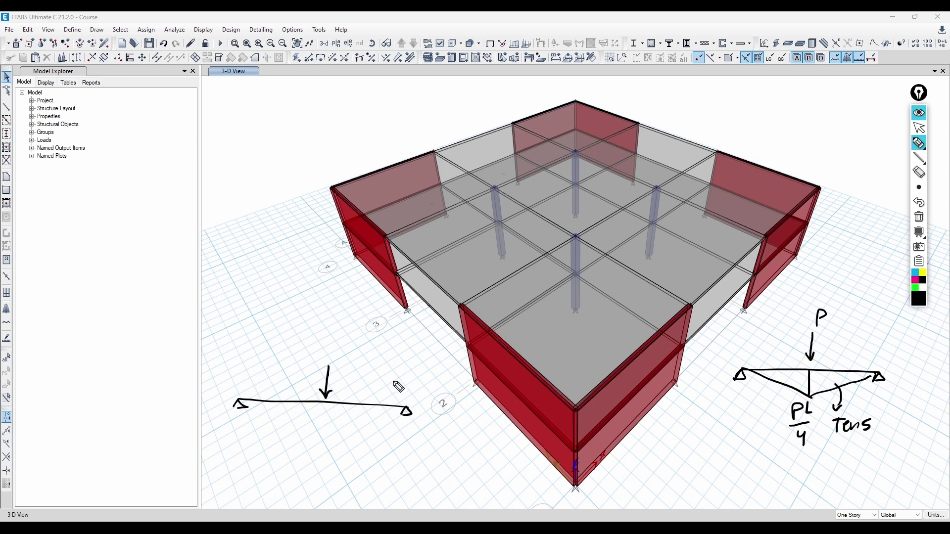
{"action": "left_click_drag", "start_coordinate": [342, 336], "coordinate": [339, 355]}
{"action": "left_click_drag", "start_coordinate": [339, 338], "coordinate": [340, 347]}
Sketch the moment diagram above the second beam, label it "BMD", bracket the beam's underside, and clear all annotations
{"action": "mouse_move", "coordinate": [240, 401]}
{"action": "left_mouse_down"}
{"action": "mouse_move", "coordinate": [326, 377]}
{"action": "mouse_move", "coordinate": [407, 412]}
{"action": "left_mouse_up"}
{"action": "left_click_drag", "start_coordinate": [306, 388], "coordinate": [304, 355]}
{"action": "left_click_drag", "start_coordinate": [299, 364], "coordinate": [310, 362]}
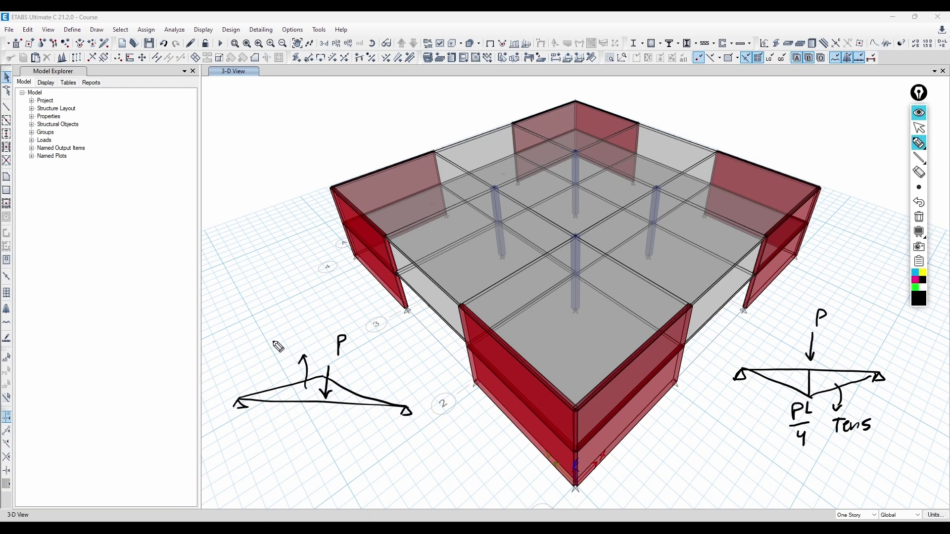
{"action": "mouse_move", "coordinate": [239, 323]}
{"action": "left_mouse_down"}
{"action": "mouse_move", "coordinate": [239, 343]}
{"action": "mouse_move", "coordinate": [287, 332]}
{"action": "left_mouse_up"}
{"action": "left_click_drag", "start_coordinate": [240, 353], "coordinate": [302, 338]}
{"action": "left_click_drag", "start_coordinate": [240, 419], "coordinate": [391, 422]}
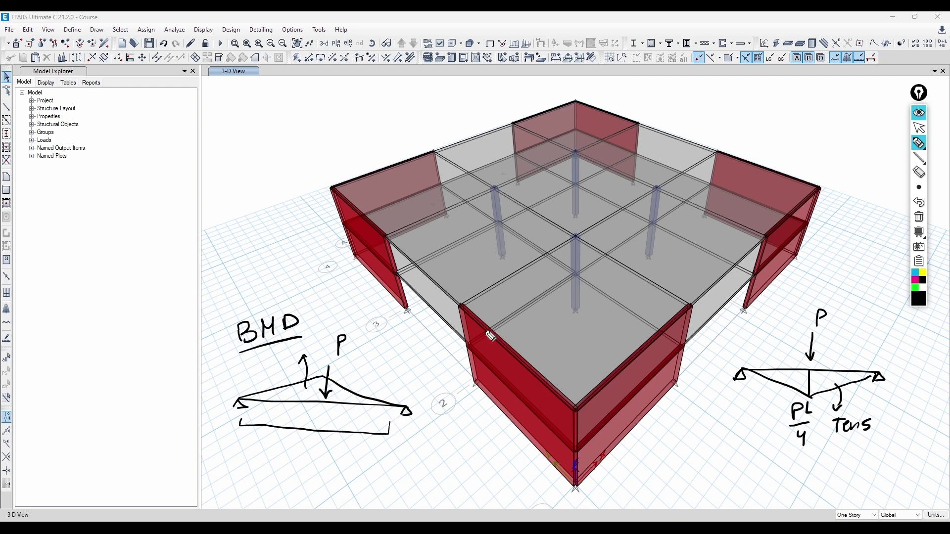
{"action": "left_click", "coordinate": [919, 217]}
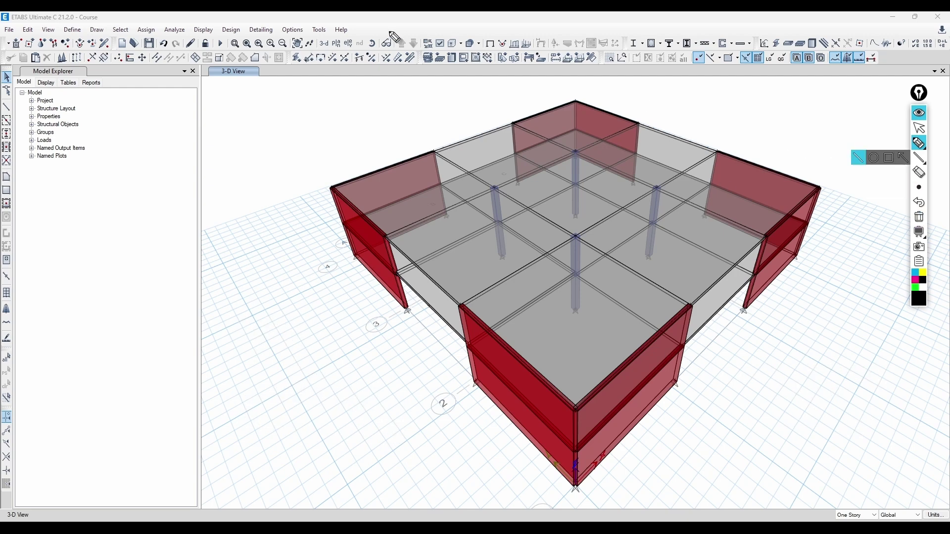
Turn the Moment Diagrams on Tension Side option off and back on
{"action": "left_click", "coordinate": [292, 30]}
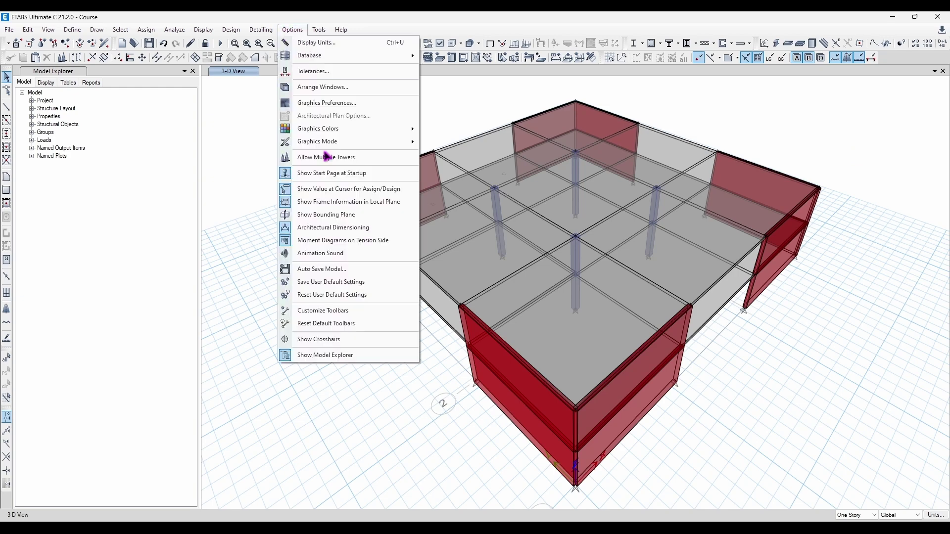
{"action": "left_click", "coordinate": [331, 241]}
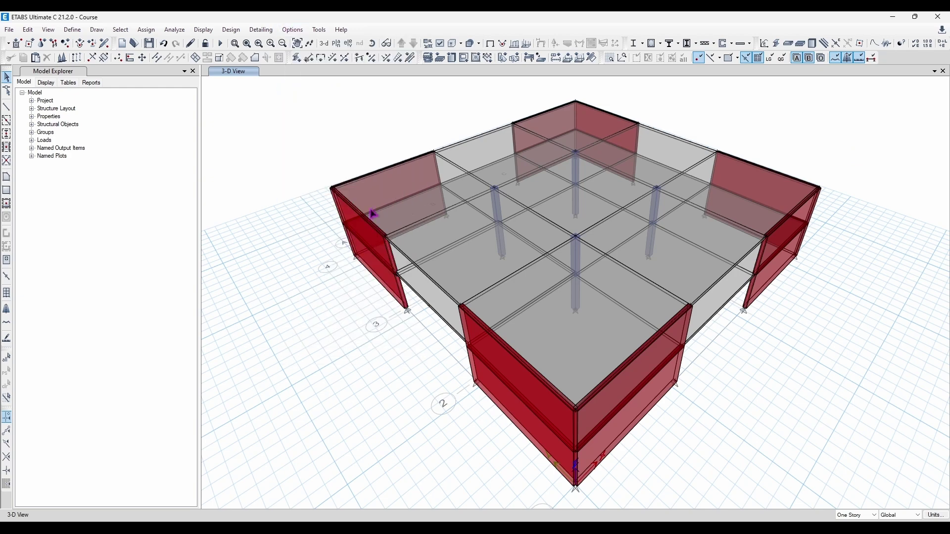
{"action": "left_click", "coordinate": [292, 30]}
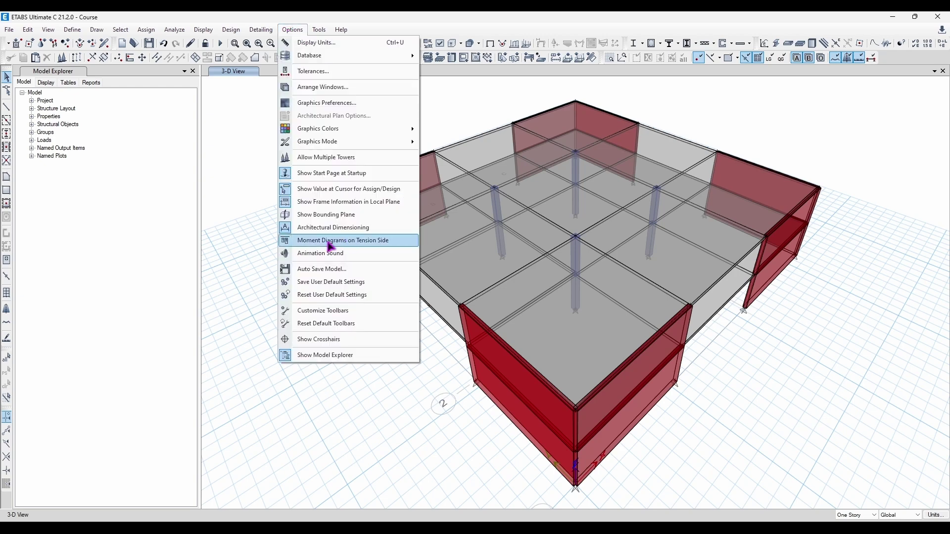
{"action": "left_click", "coordinate": [330, 246]}
Turn the Animation Sound option on and back off
{"action": "left_click", "coordinate": [267, 30]}
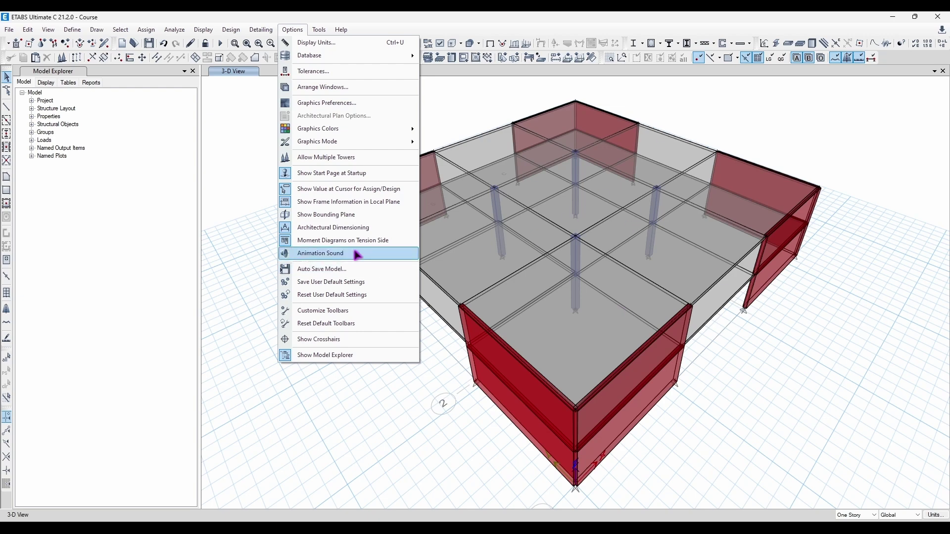
{"action": "left_click", "coordinate": [312, 255]}
{"action": "left_click", "coordinate": [303, 28]}
{"action": "left_click", "coordinate": [297, 254]}
Enable automatic saving of the model file at a specified interval in minutes and apply the setting
{"action": "left_click", "coordinate": [292, 29]}
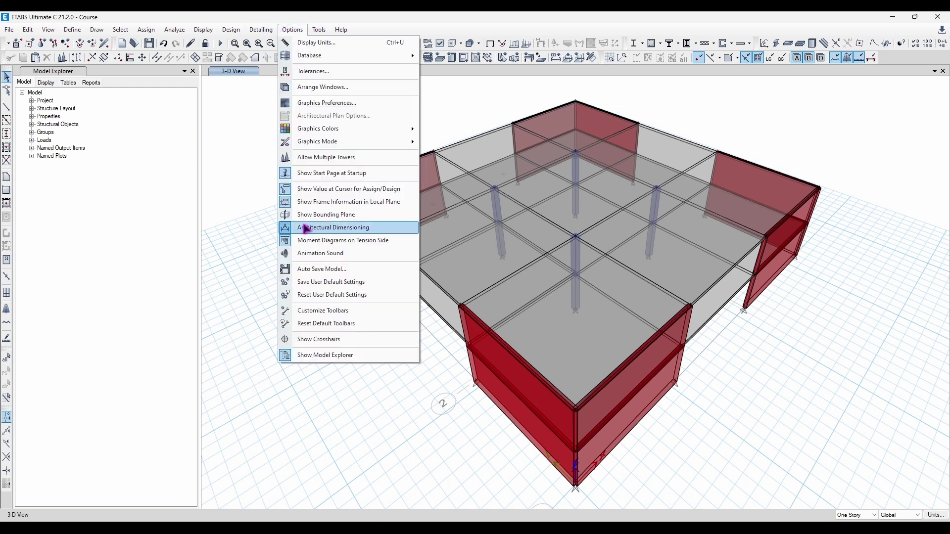
{"action": "left_click", "coordinate": [340, 272]}
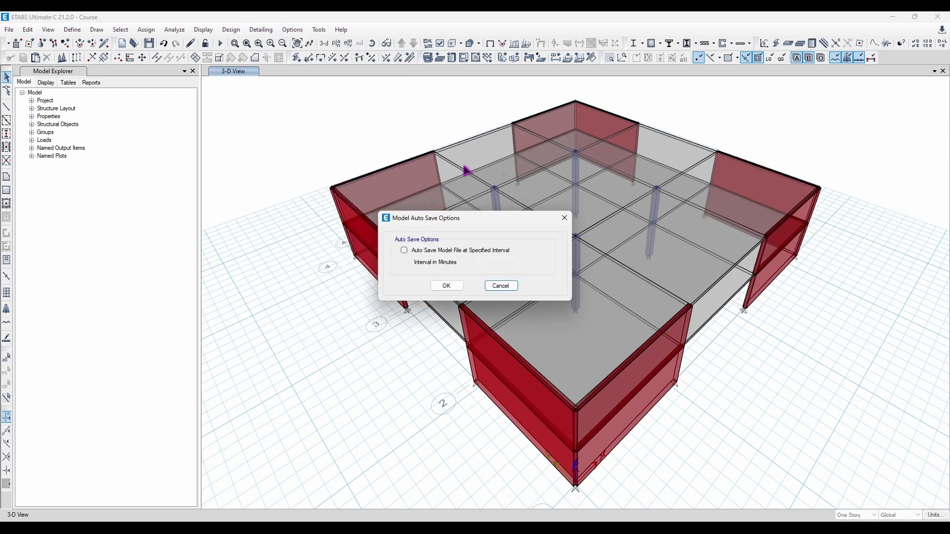
{"action": "left_click", "coordinate": [421, 253]}
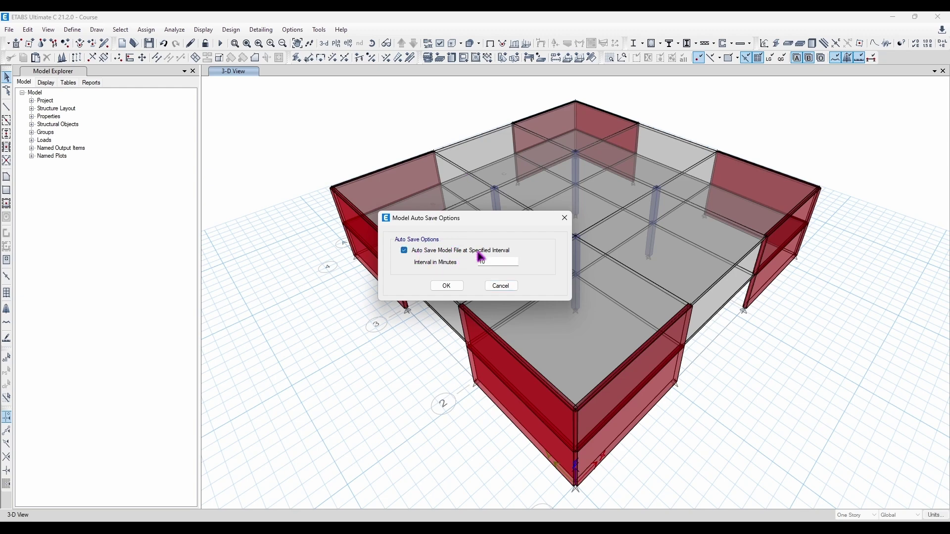
{"action": "double_click", "coordinate": [497, 258]}
{"action": "left_click", "coordinate": [453, 285]}
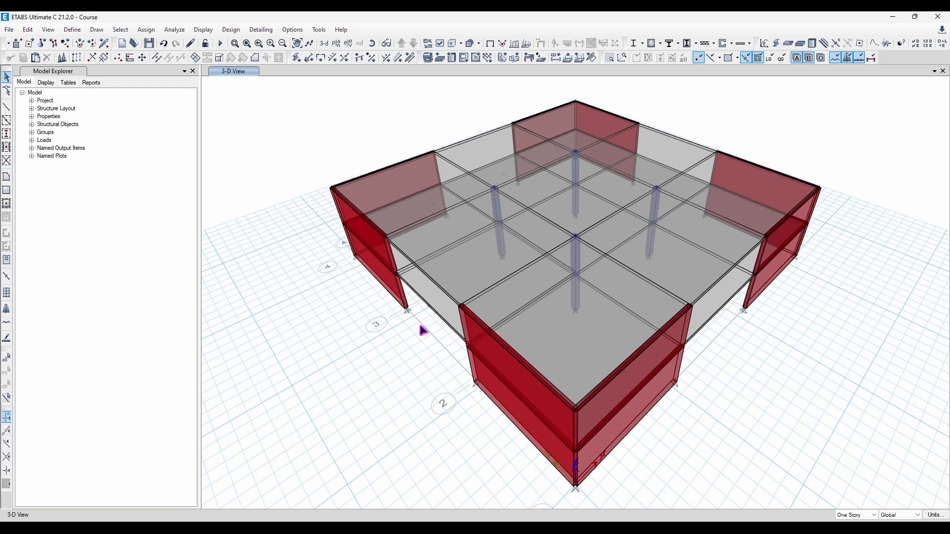
Examine the default materials listed in the material definitions and close them without changes
{"action": "left_click", "coordinate": [292, 30]}
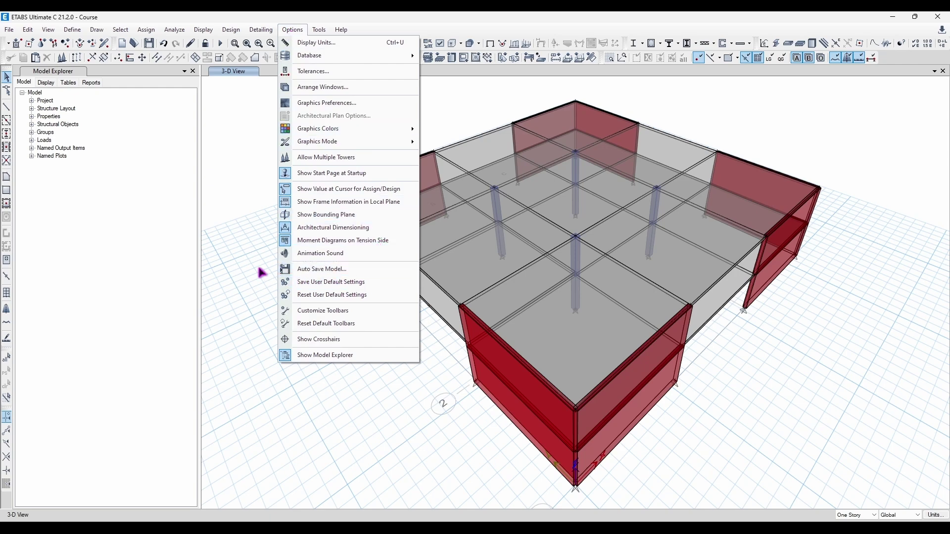
{"action": "left_click", "coordinate": [248, 231]}
{"action": "left_click", "coordinate": [72, 30]}
{"action": "left_click", "coordinate": [99, 42]}
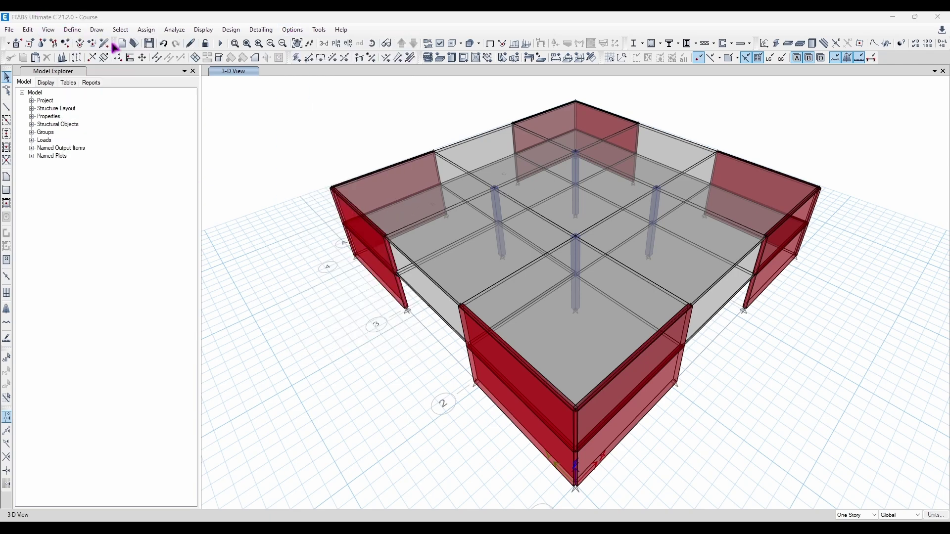
{"action": "left_click_drag", "start_coordinate": [397, 187], "coordinate": [129, 143]}
{"action": "left_click", "coordinate": [106, 187]}
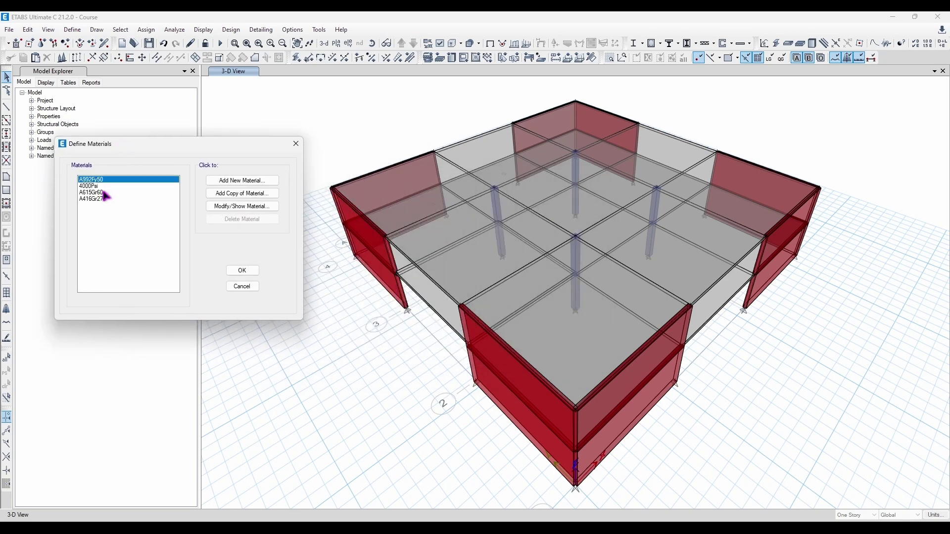
{"action": "left_click", "coordinate": [105, 198]}
{"action": "left_click", "coordinate": [296, 144]}
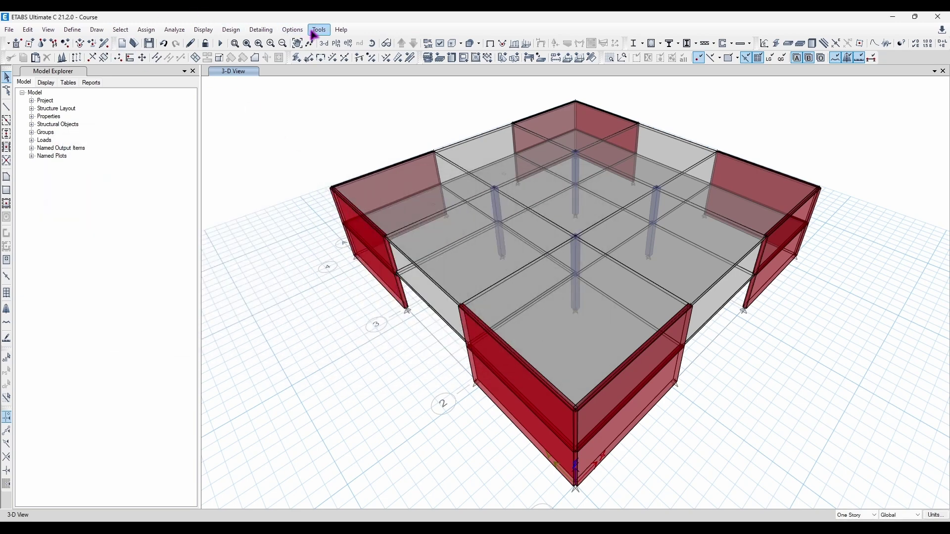
{"action": "left_click", "coordinate": [292, 30]}
{"action": "left_click", "coordinate": [72, 30]}
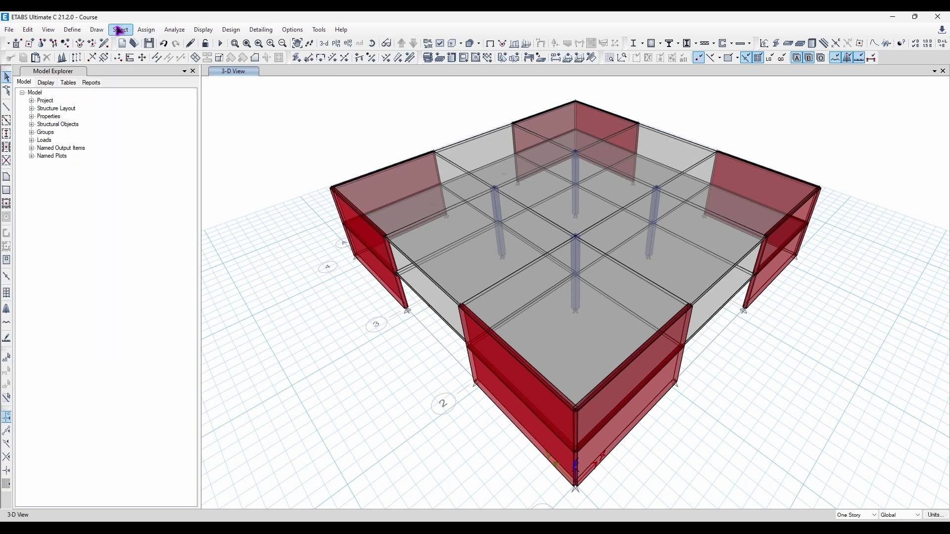
{"action": "left_click", "coordinate": [292, 29]}
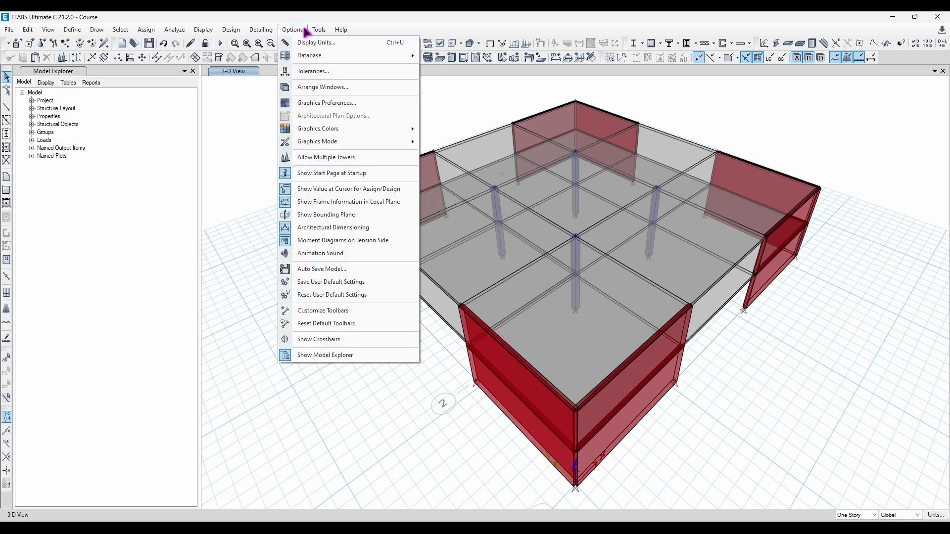
Save the current model settings as the user default settings
{"action": "left_click", "coordinate": [378, 283]}
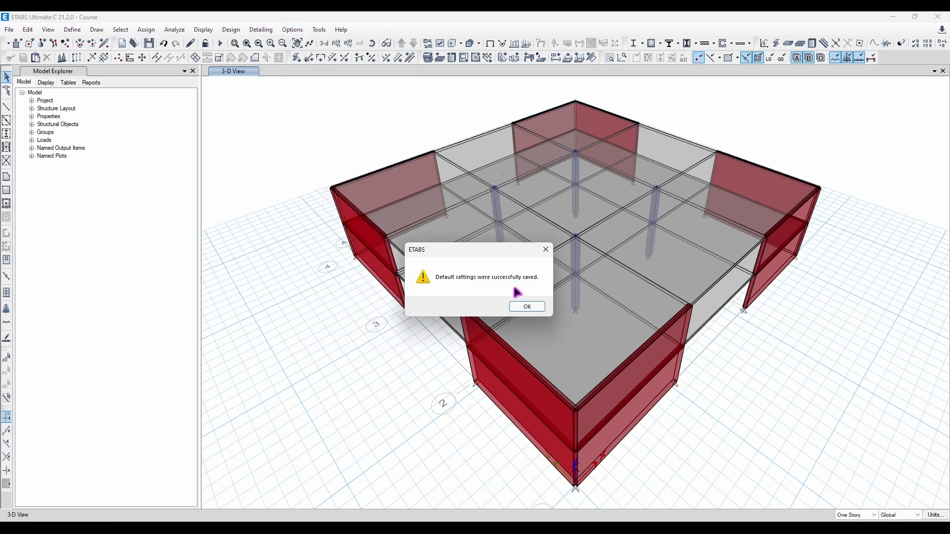
{"action": "left_click", "coordinate": [527, 307]}
Open the default 4000Psi concrete in the material definitions and rename it C30
{"action": "left_click", "coordinate": [72, 30]}
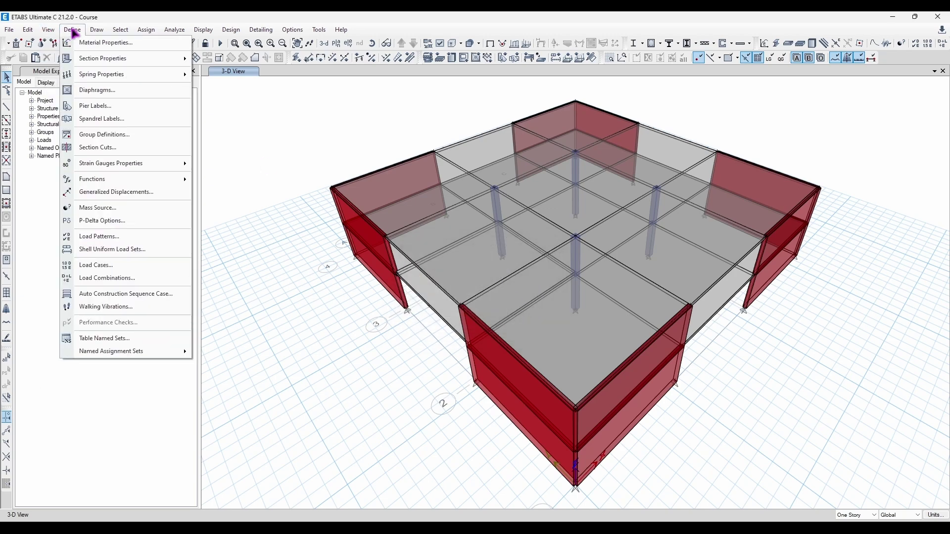
{"action": "left_click", "coordinate": [72, 30]}
{"action": "left_click", "coordinate": [73, 29]}
{"action": "left_click", "coordinate": [105, 42]}
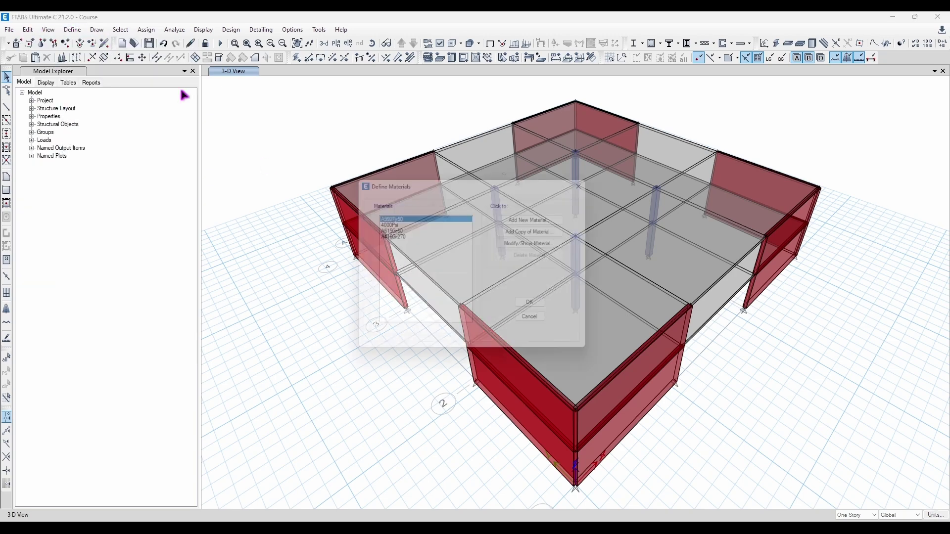
{"action": "double_click", "coordinate": [399, 225]}
{"action": "left_click_drag", "start_coordinate": [484, 121], "coordinate": [363, 116]}
{"action": "key", "text": "BackSpace"}
{"action": "type", "text": "c"}
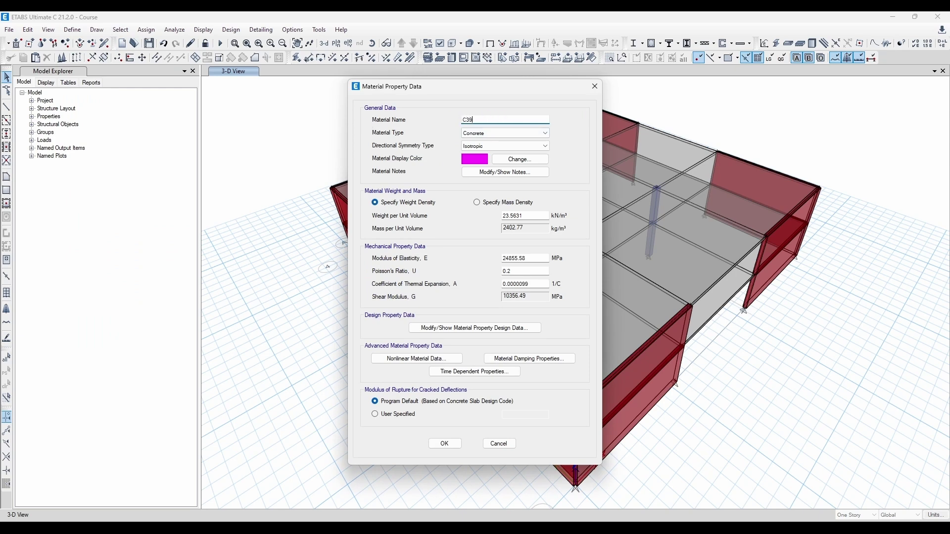
Set the C30 concrete's weight per unit volume to 25 kN/m³ and its modulus of elasticity to 24099.79 MPa
{"action": "double_click", "coordinate": [522, 216]}
{"action": "type", "text": "25"}
{"action": "double_click", "coordinate": [527, 258]}
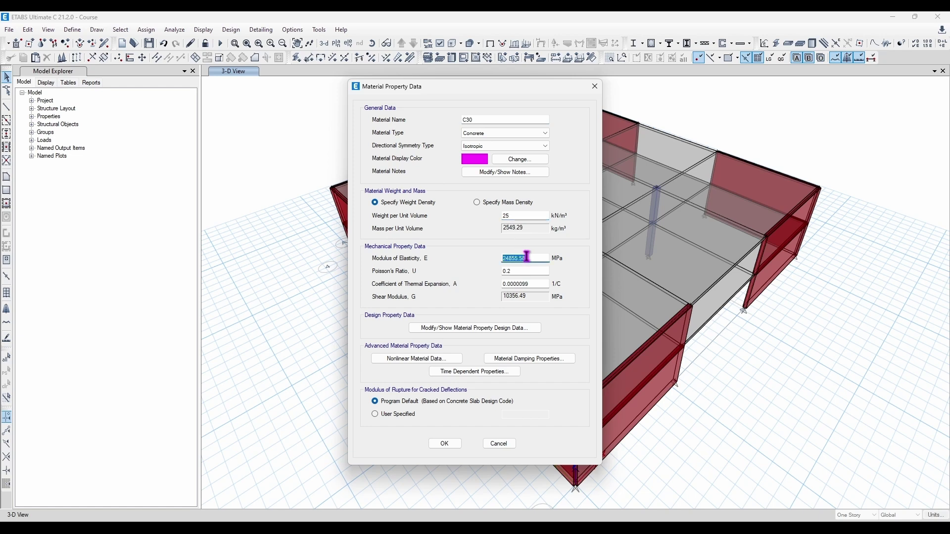
{"action": "type", "text": "2"}
{"action": "key", "text": "Return"}
Set C30's design compressive strength to 24 MPa and its grade to C30, and accept the material definitions
{"action": "left_click", "coordinate": [459, 328]}
{"action": "double_click", "coordinate": [533, 250]}
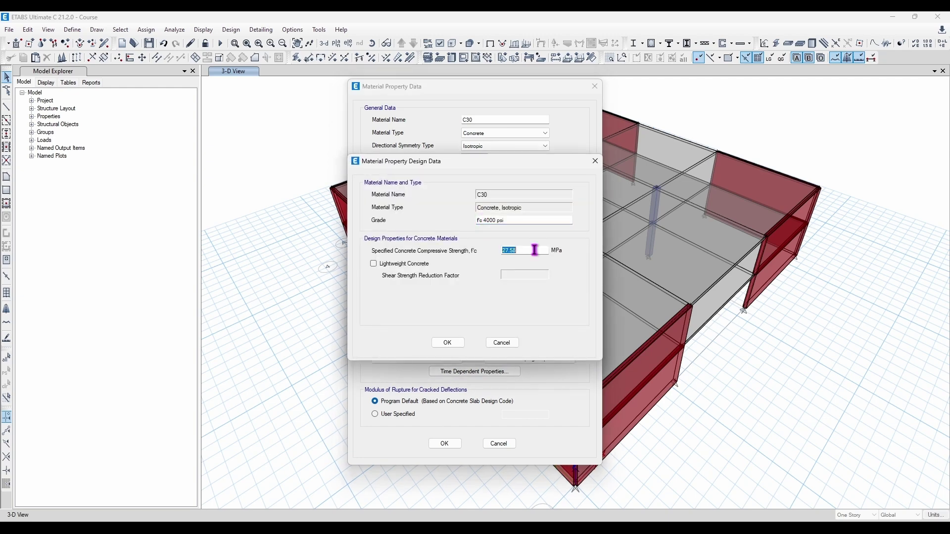
{"action": "left_click", "coordinate": [533, 250]}
{"action": "left_click_drag", "start_coordinate": [515, 220], "coordinate": [421, 221]}
{"action": "type", "text": "C3"}
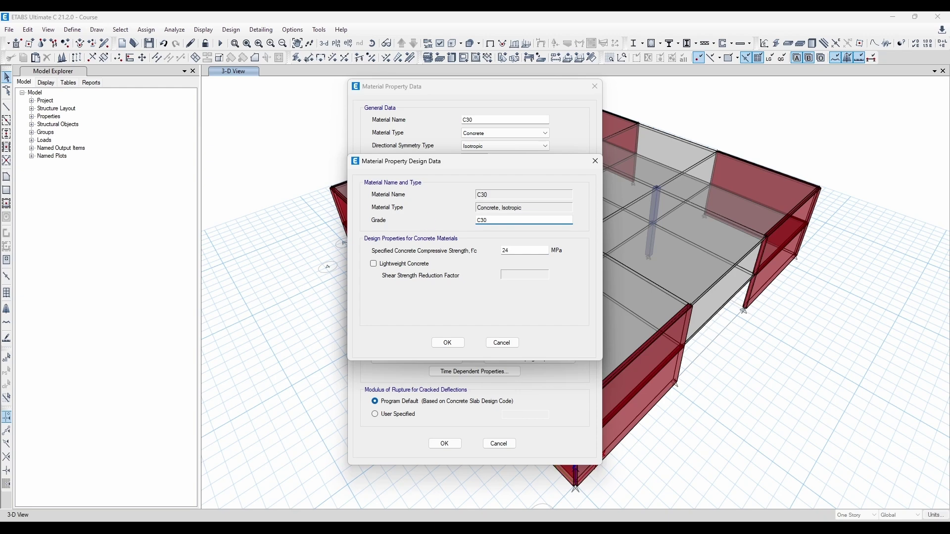
{"action": "type", "text": "0"}
{"action": "left_click", "coordinate": [448, 343]}
{"action": "left_click", "coordinate": [445, 444]}
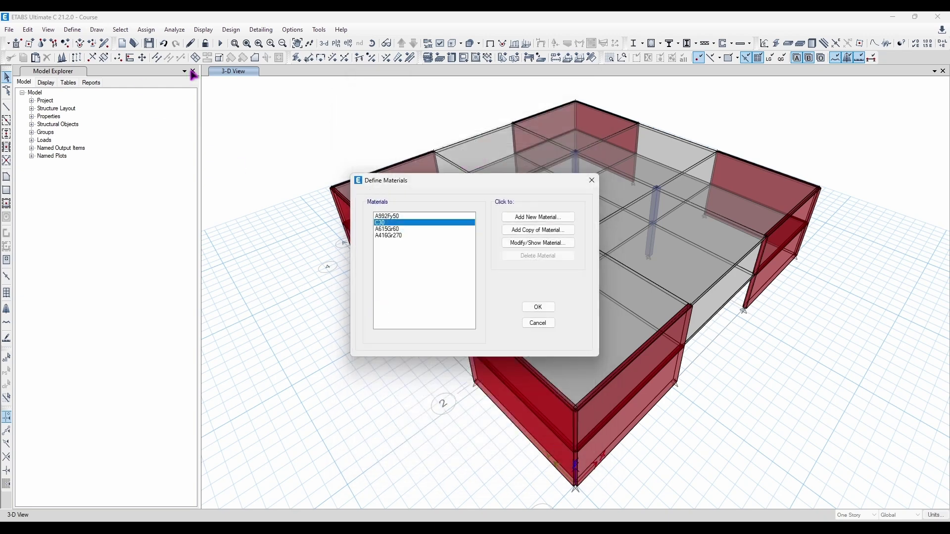
{"action": "left_click", "coordinate": [538, 307]}
Save the settings with the edited C30 material as the user default settings
{"action": "left_click", "coordinate": [296, 31]}
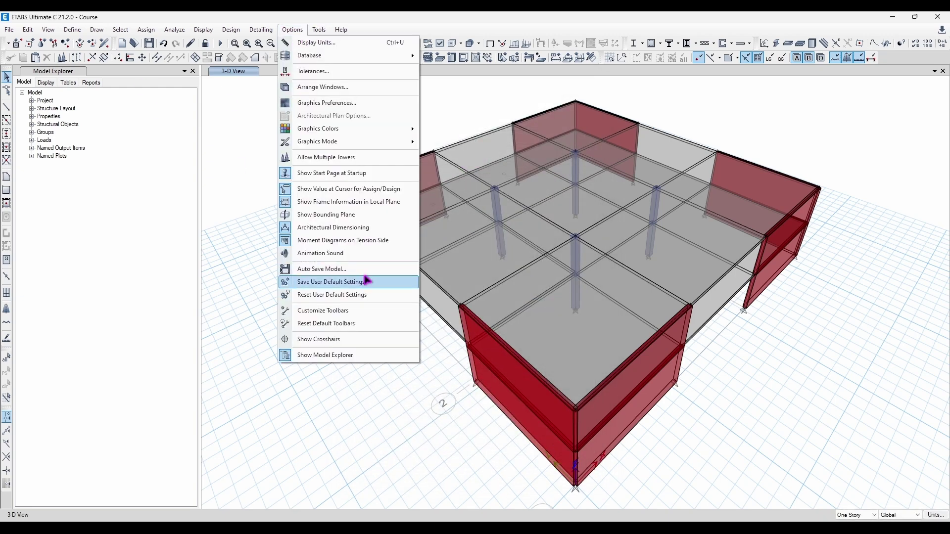
{"action": "left_click", "coordinate": [364, 279]}
{"action": "left_click", "coordinate": [528, 309]}
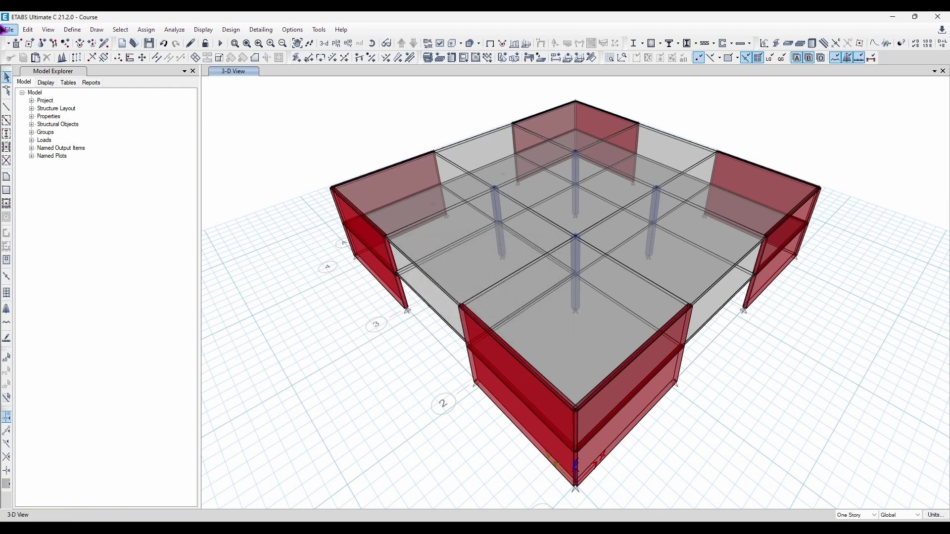
Create a new model from the saved user default settings with the default grid, without saving changes to Course
{"action": "left_click", "coordinate": [9, 29]}
{"action": "left_click", "coordinate": [35, 42]}
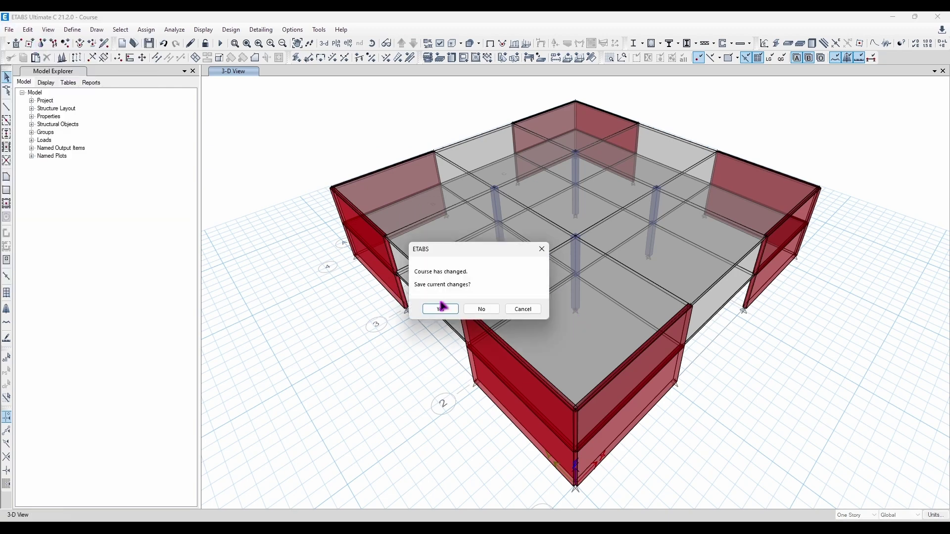
{"action": "left_click", "coordinate": [475, 310]}
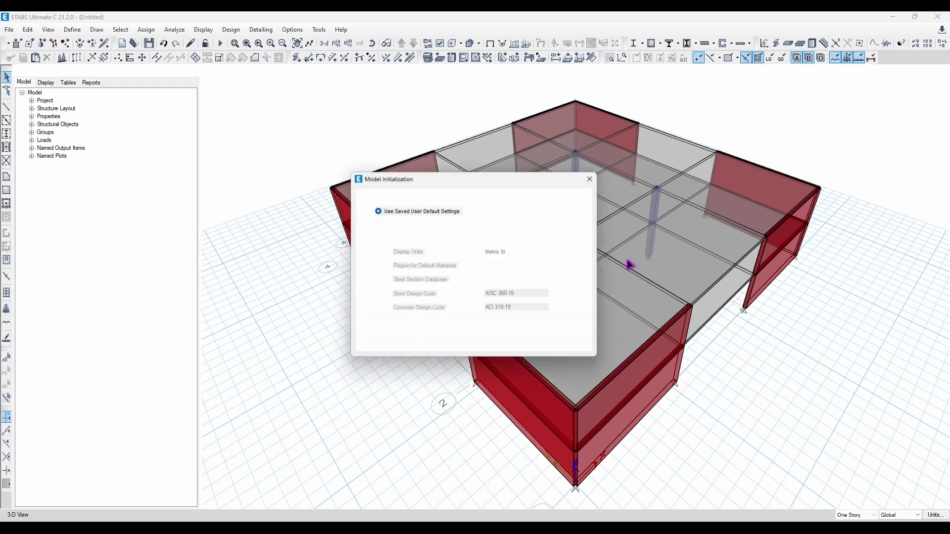
{"action": "left_click", "coordinate": [445, 338]}
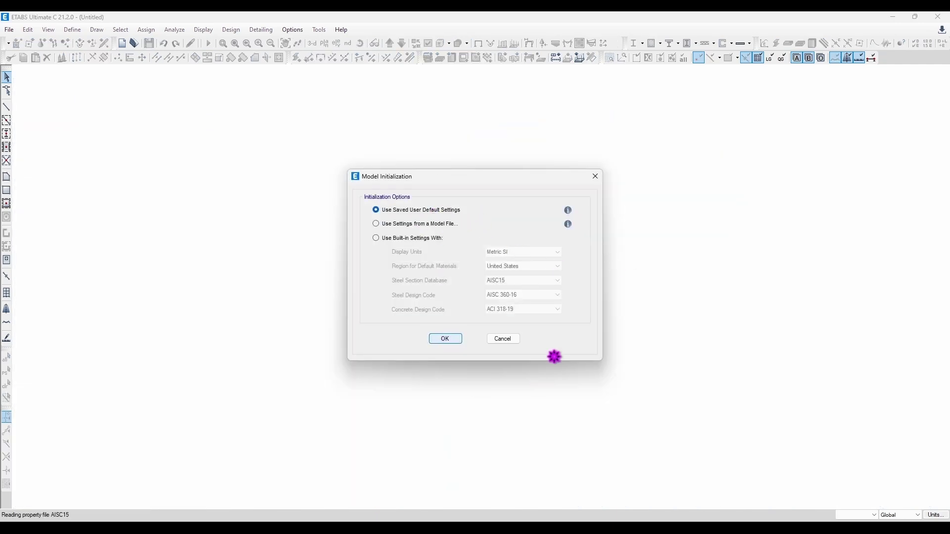
{"action": "left_click", "coordinate": [447, 377]}
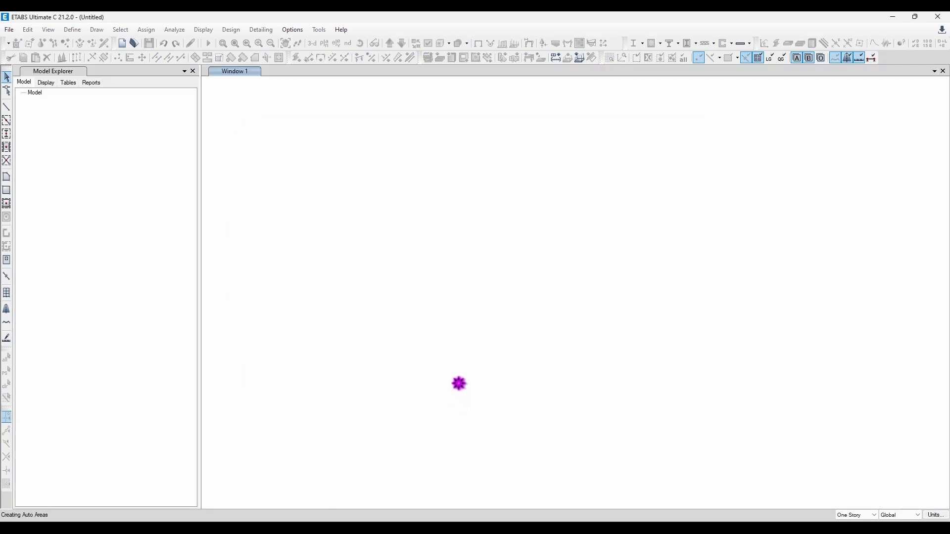
Examine the C30 material's properties in the new model and close the material definitions without changes
{"action": "left_click", "coordinate": [72, 30]}
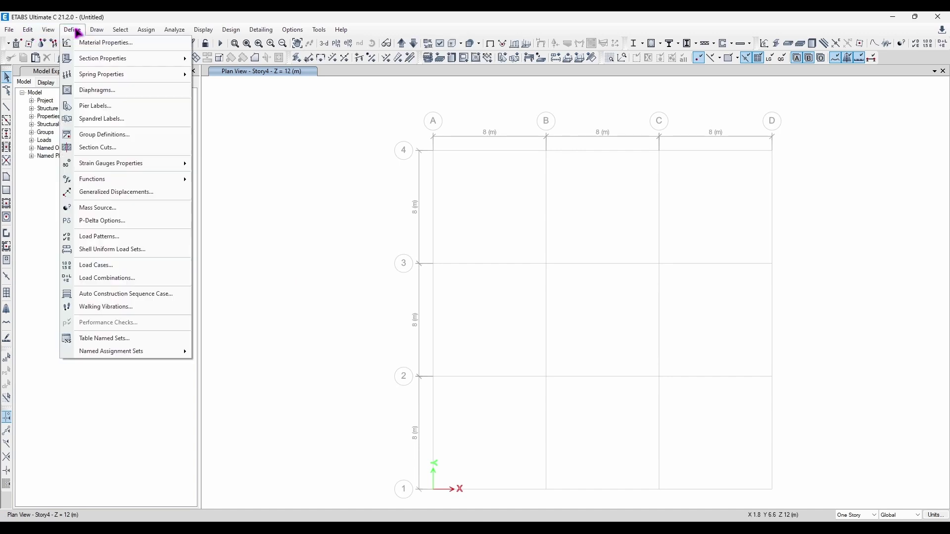
{"action": "left_click", "coordinate": [94, 43]}
{"action": "left_click", "coordinate": [388, 223]}
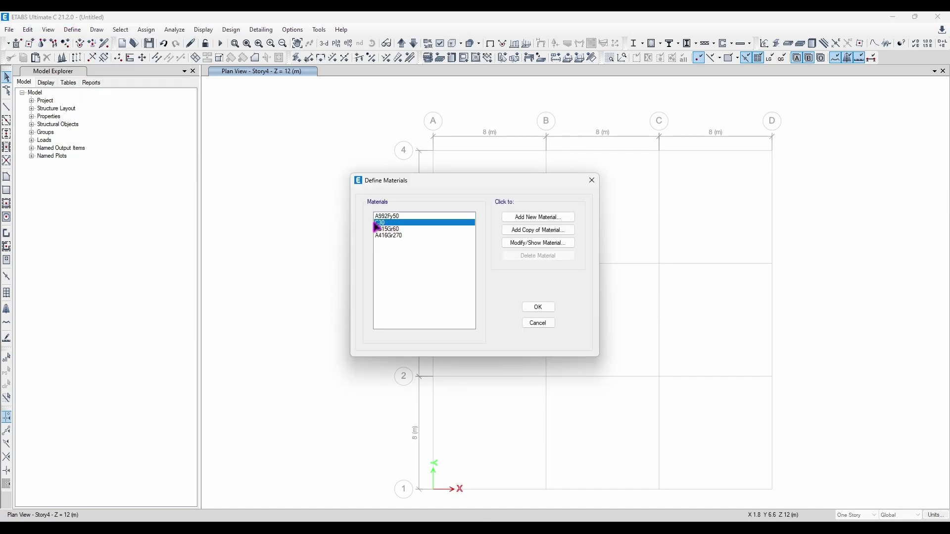
{"action": "double_click", "coordinate": [378, 224]}
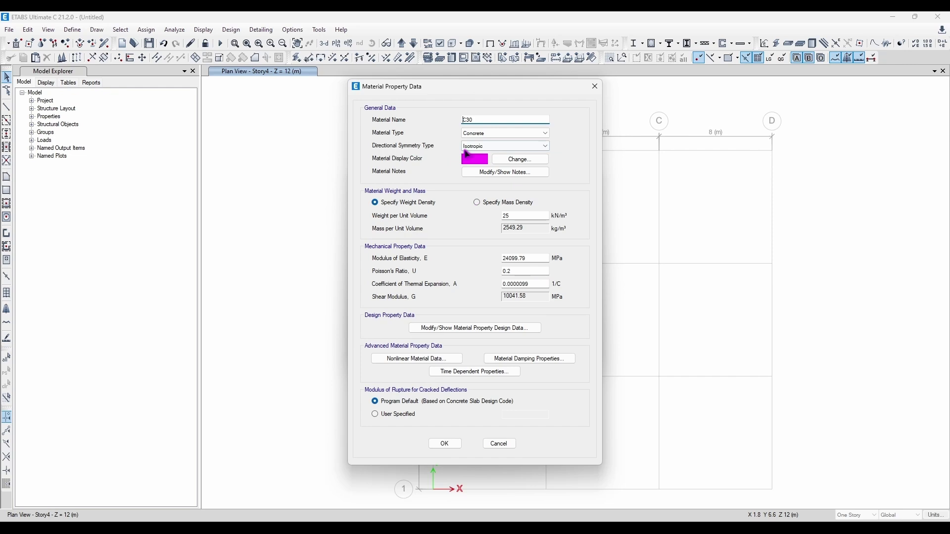
{"action": "left_click", "coordinate": [595, 86]}
{"action": "left_click", "coordinate": [592, 180]}
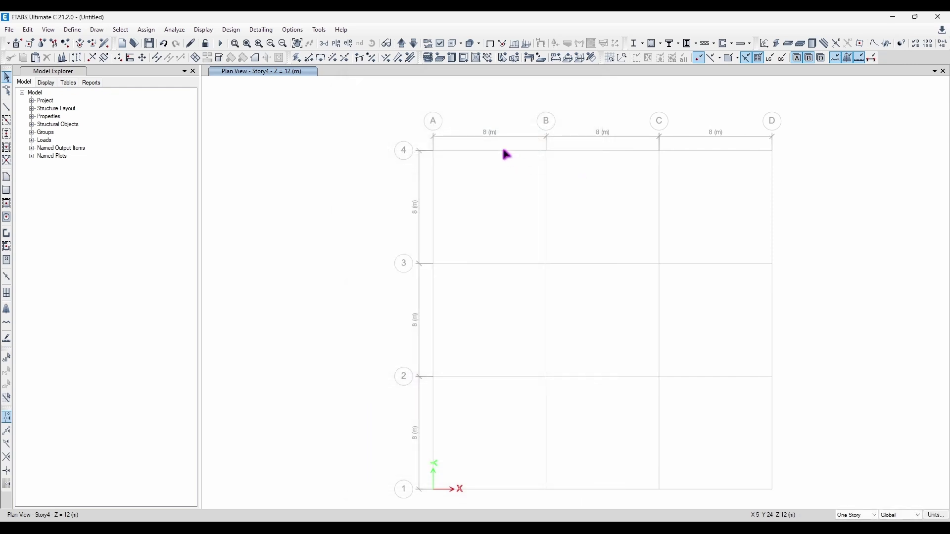
Close the untitled model without saving it and reopen the recent Course model
{"action": "left_click", "coordinate": [17, 31]}
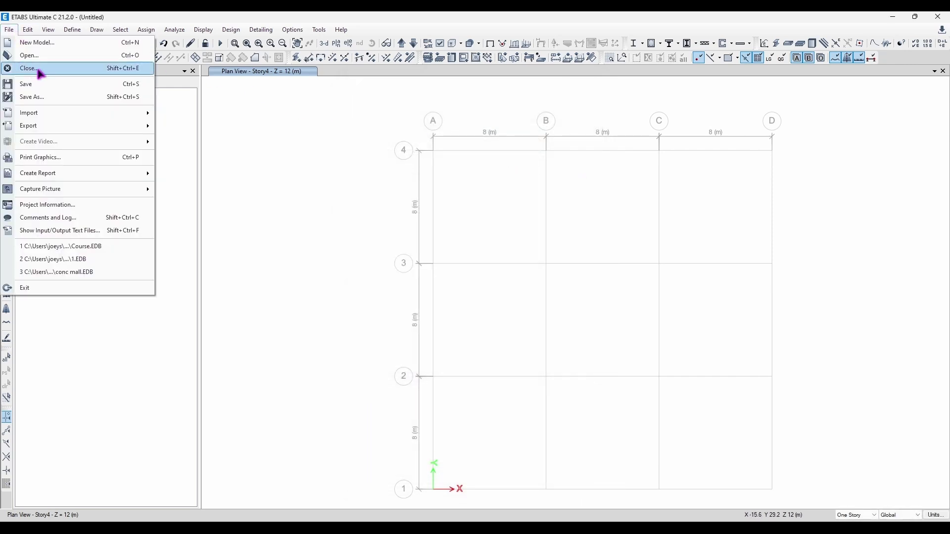
{"action": "left_click", "coordinate": [39, 70]}
{"action": "left_click", "coordinate": [482, 306]}
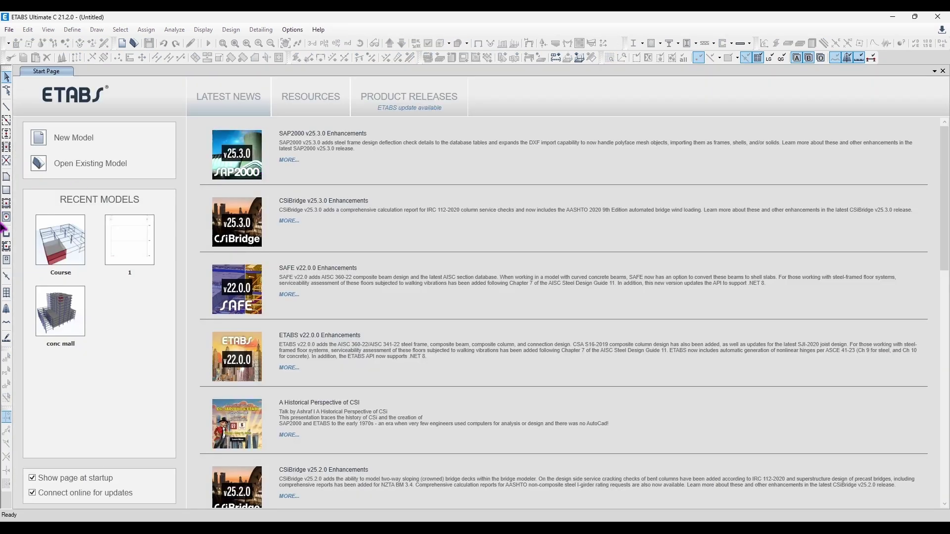
{"action": "left_click", "coordinate": [55, 231]}
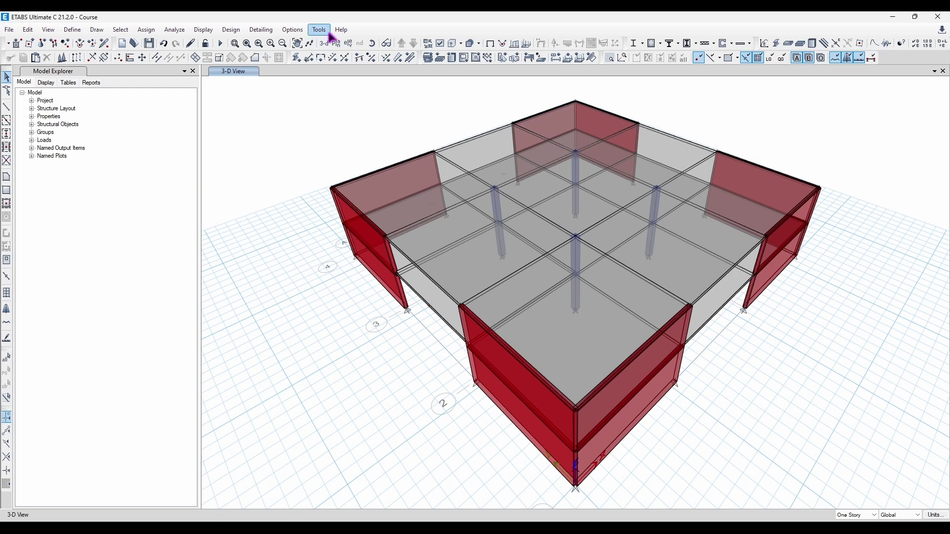
Reset the user default settings
{"action": "left_click", "coordinate": [292, 29]}
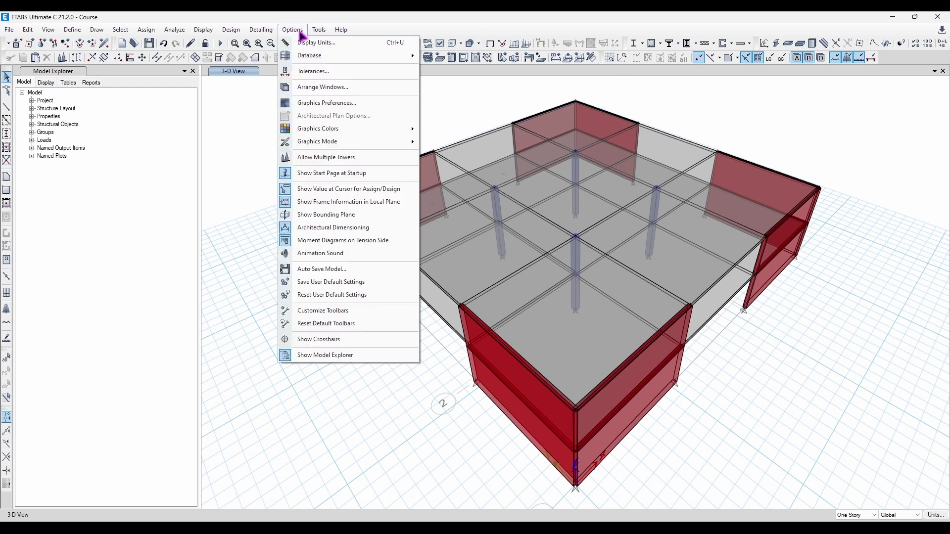
{"action": "left_click", "coordinate": [366, 297]}
{"action": "left_click", "coordinate": [524, 307]}
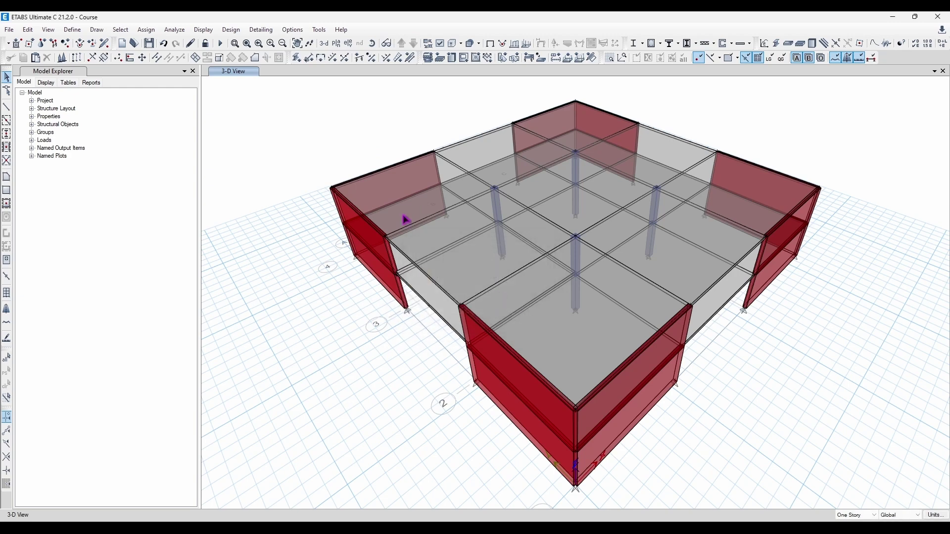
Toggle the Draw, Snap and Select toolbars in the toolbar customization and reset all toolbars to their defaults
{"action": "left_click", "coordinate": [293, 29]}
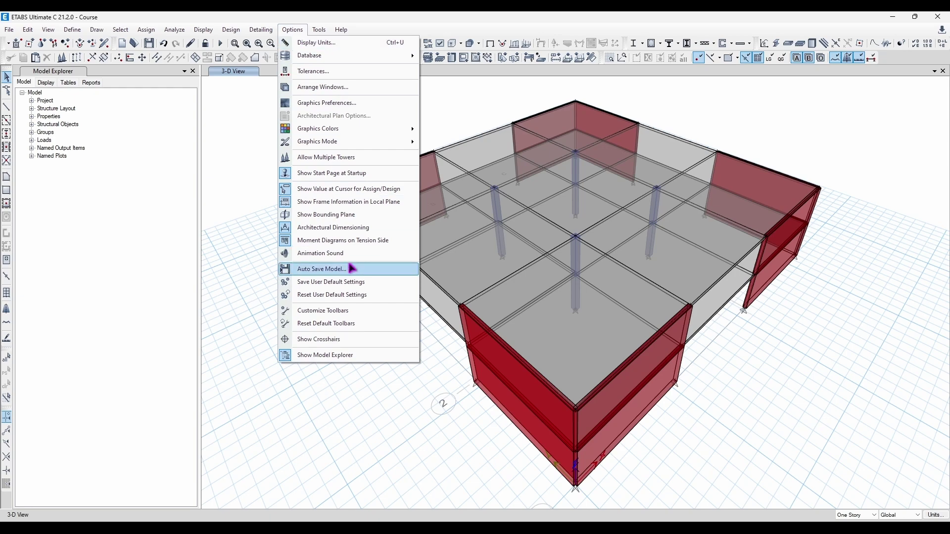
{"action": "left_click", "coordinate": [359, 312]}
{"action": "left_click_drag", "start_coordinate": [423, 175], "coordinate": [445, 183]}
{"action": "left_click", "coordinate": [364, 220]}
{"action": "left_click", "coordinate": [364, 235]}
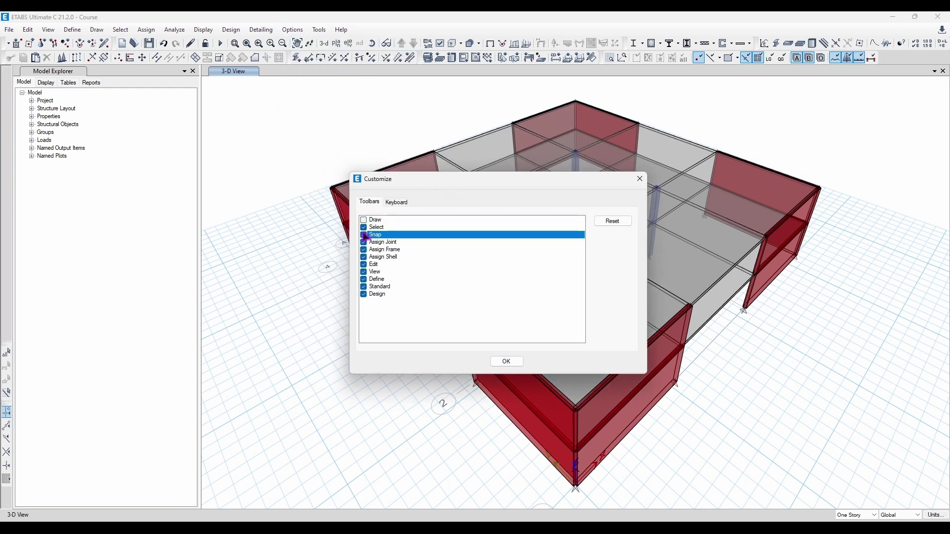
{"action": "left_click", "coordinate": [363, 227]}
{"action": "left_click", "coordinate": [623, 223]}
Turn the Draw, Select and Snap toolbars off and back on, and close the toolbar customization
{"action": "left_click", "coordinate": [363, 220]}
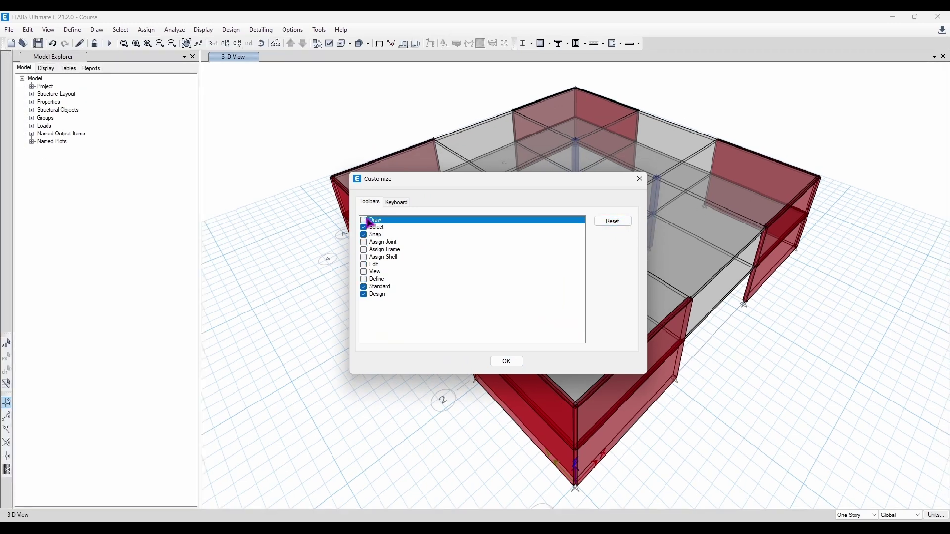
{"action": "left_click", "coordinate": [364, 227]}
{"action": "left_click", "coordinate": [364, 235]}
{"action": "left_click", "coordinate": [364, 221]}
{"action": "left_click", "coordinate": [363, 227]}
{"action": "left_click", "coordinate": [363, 234]}
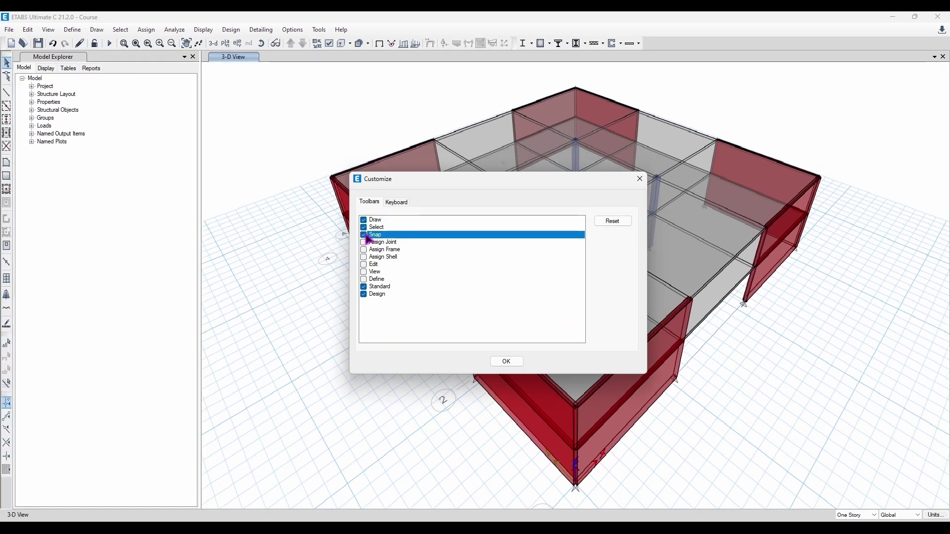
{"action": "left_click", "coordinate": [509, 362]}
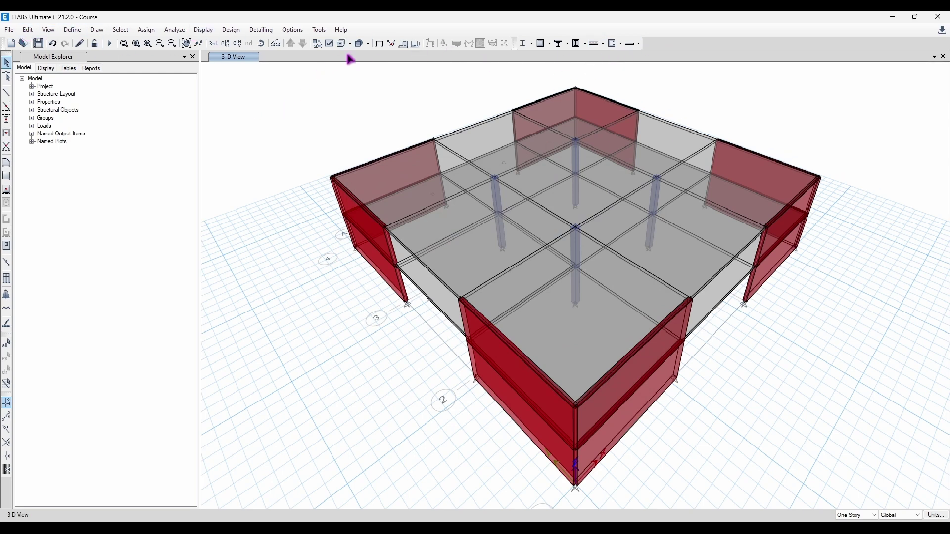
Enable the Assign Joint, Assign Frame, Assign Shell, Edit, View and Define toolbars
{"action": "left_click", "coordinate": [287, 27]}
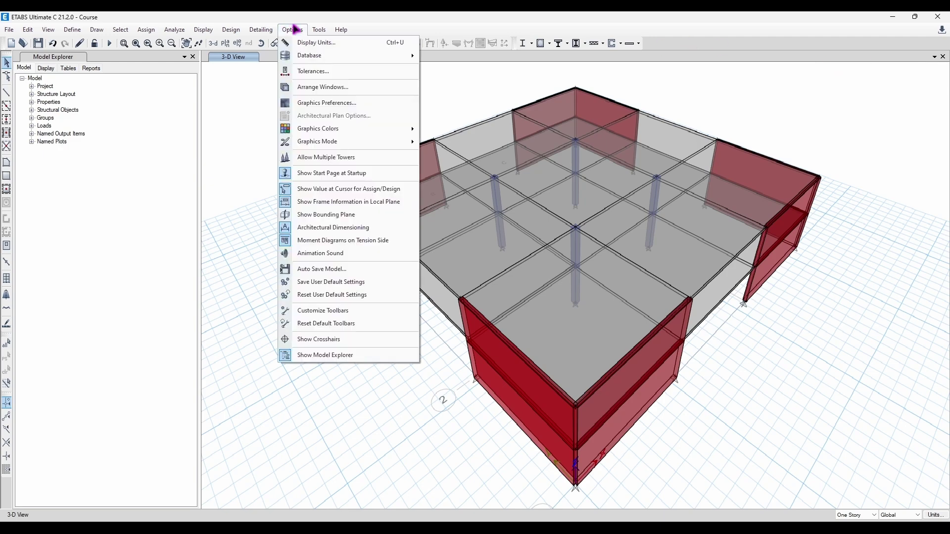
{"action": "left_click", "coordinate": [355, 311]}
{"action": "left_click", "coordinate": [340, 234]}
{"action": "left_click", "coordinate": [339, 241]}
{"action": "left_click", "coordinate": [340, 248]}
{"action": "left_click", "coordinate": [340, 257]}
{"action": "left_click", "coordinate": [340, 264]}
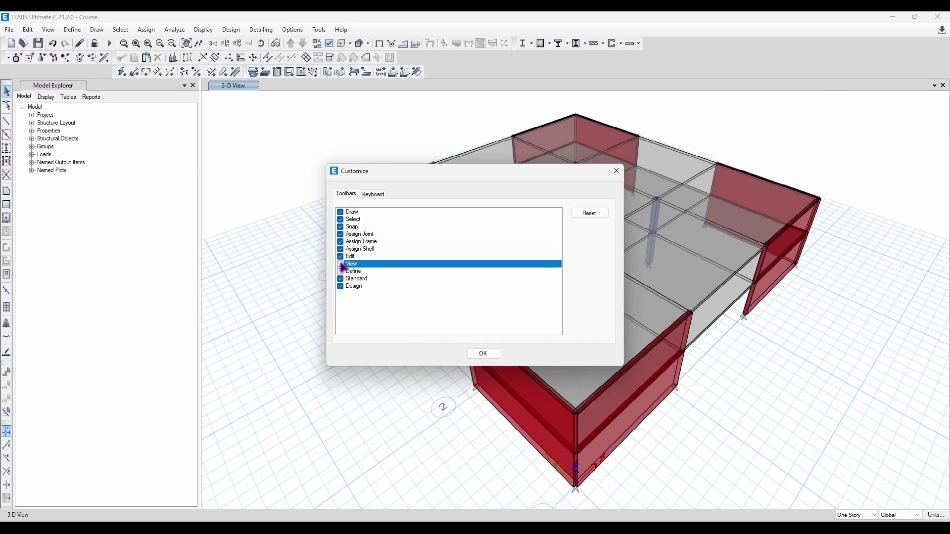
{"action": "left_click", "coordinate": [340, 271]}
{"action": "left_click", "coordinate": [483, 353]}
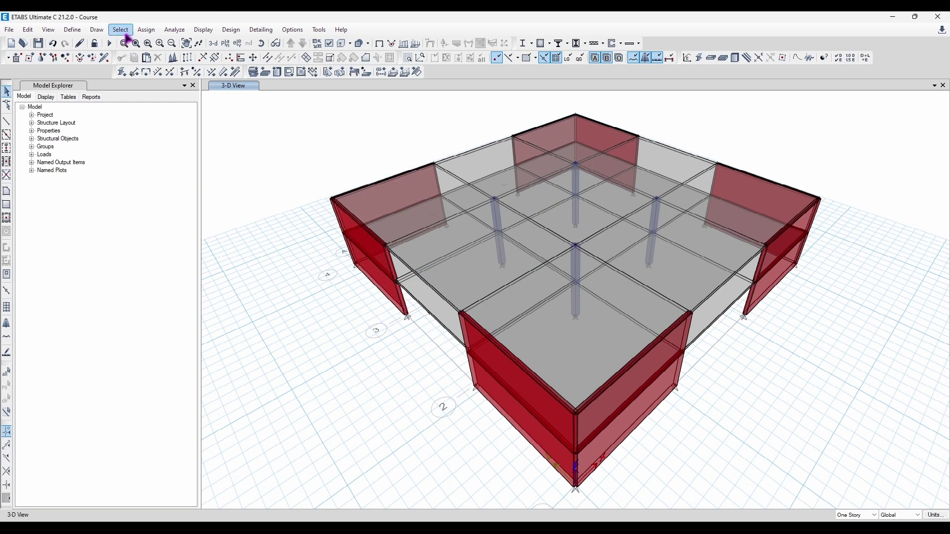
Line up the Assign Frame, Assign Shell and Define toolbars one after another in the third toolbar row
{"action": "left_click_drag", "start_coordinate": [118, 72], "coordinate": [7, 73]}
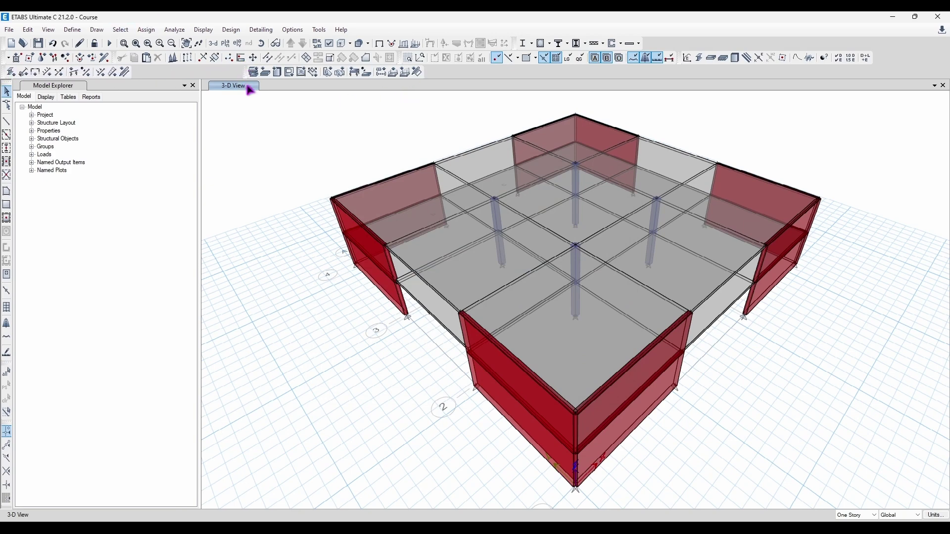
{"action": "left_click_drag", "start_coordinate": [242, 70], "coordinate": [129, 70]}
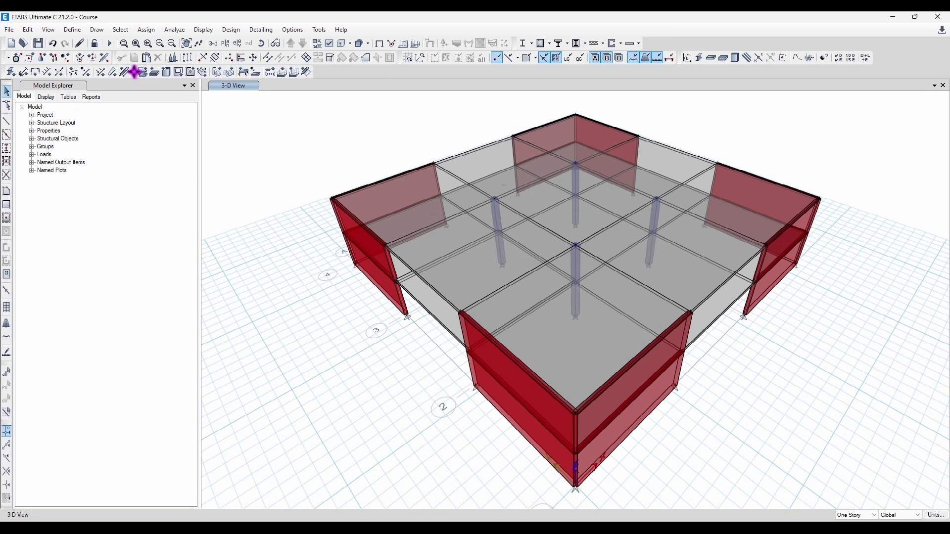
{"action": "left_click_drag", "start_coordinate": [682, 58], "coordinate": [313, 75]}
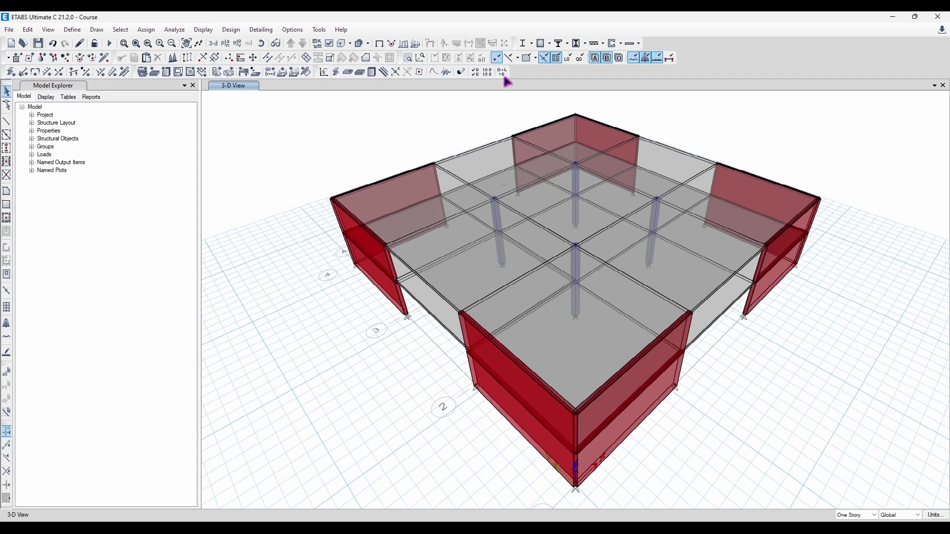
View the material definitions, close them without changes, and bring up the full list of Define commands
{"action": "left_click", "coordinate": [324, 72]}
{"action": "left_click", "coordinate": [587, 180]}
{"action": "left_click", "coordinate": [74, 31]}
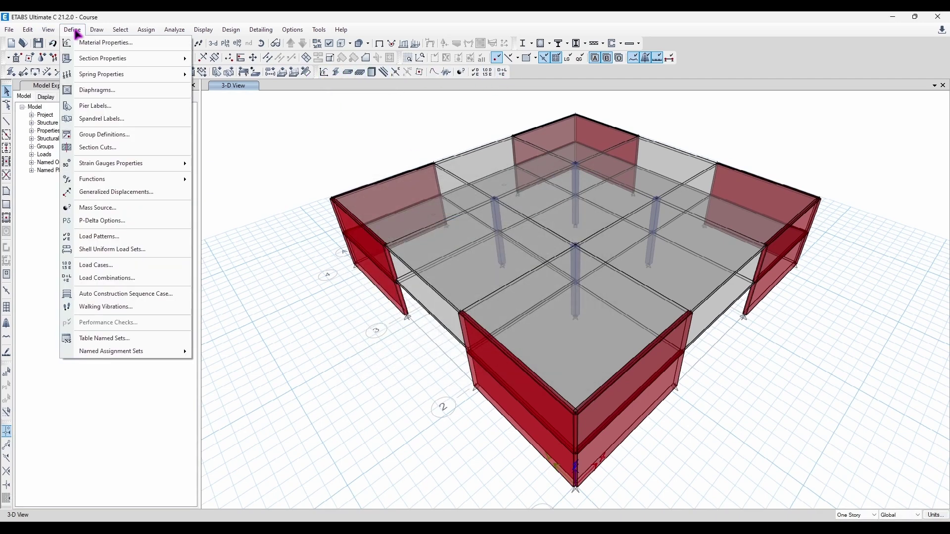
Reset the toolbars to the default arrangement
{"action": "left_click", "coordinate": [320, 127]}
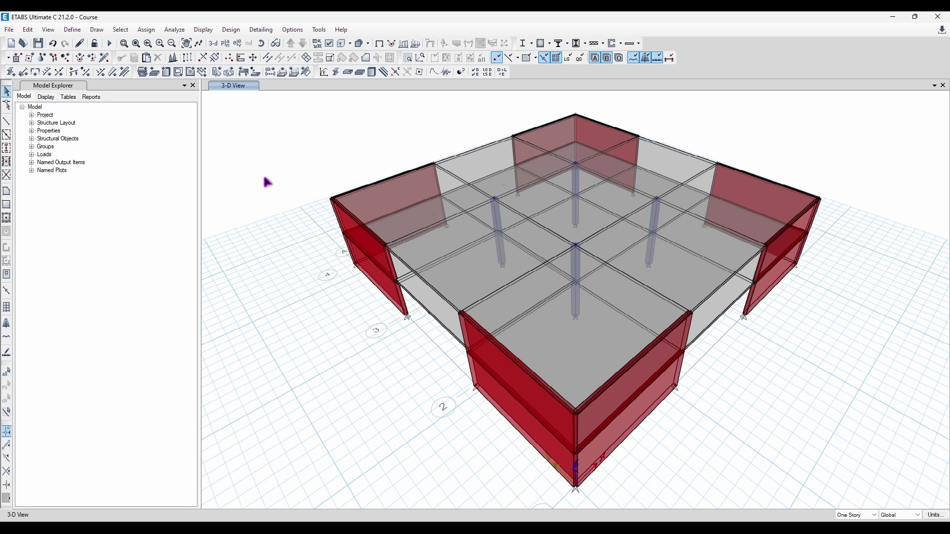
{"action": "left_click", "coordinate": [292, 30]}
{"action": "left_click", "coordinate": [350, 324]}
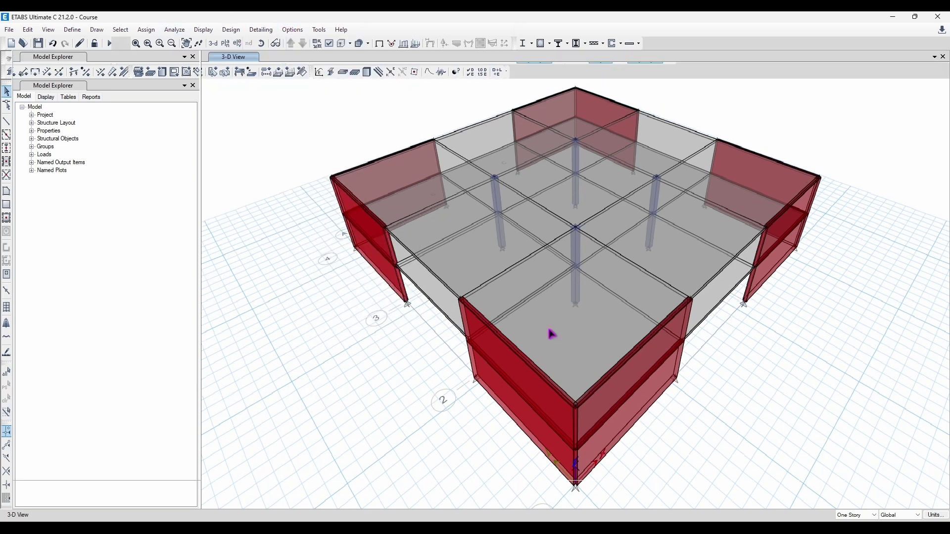
Hide the Model Explorer so the 3-D view fills the whole window
{"action": "left_click", "coordinate": [293, 30]}
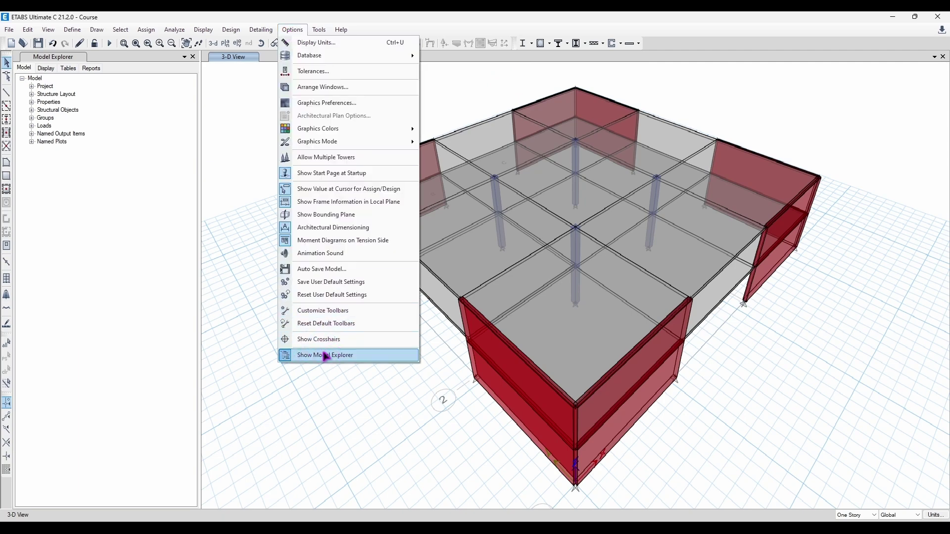
{"action": "left_click", "coordinate": [100, 252]}
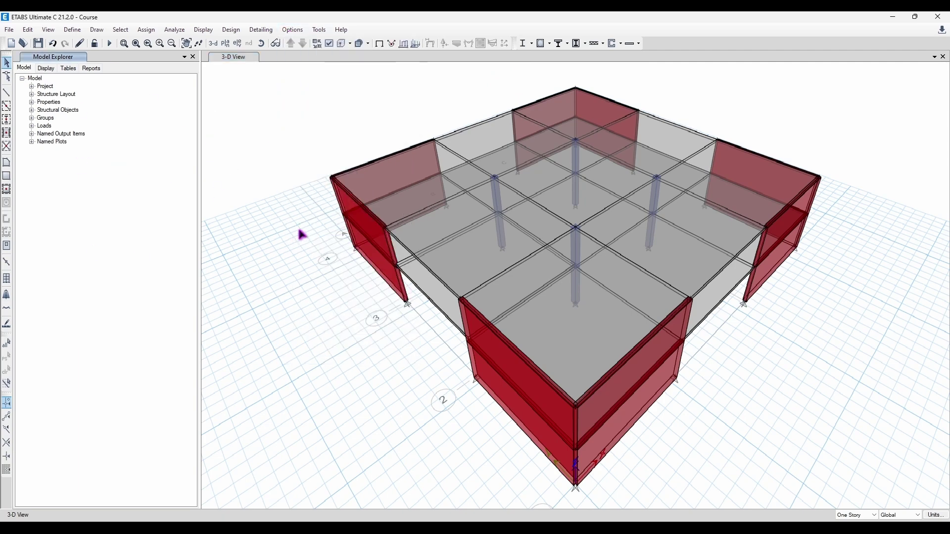
{"action": "left_click", "coordinate": [293, 29]}
{"action": "left_click", "coordinate": [306, 359]}
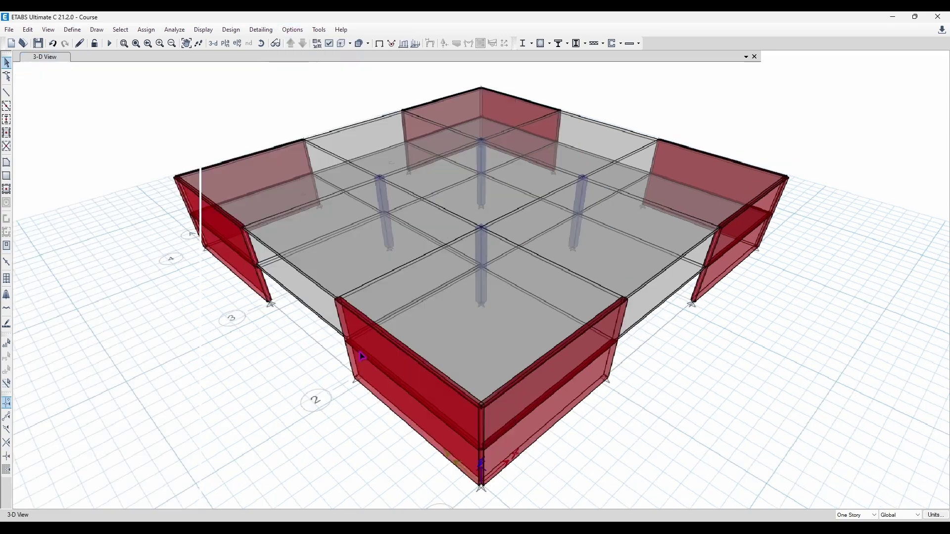
{"action": "scroll", "coordinate": [394, 234], "scroll_direction": "down", "scroll_amount": 2}
{"action": "scroll", "coordinate": [379, 215], "scroll_direction": "up", "scroll_amount": 3}
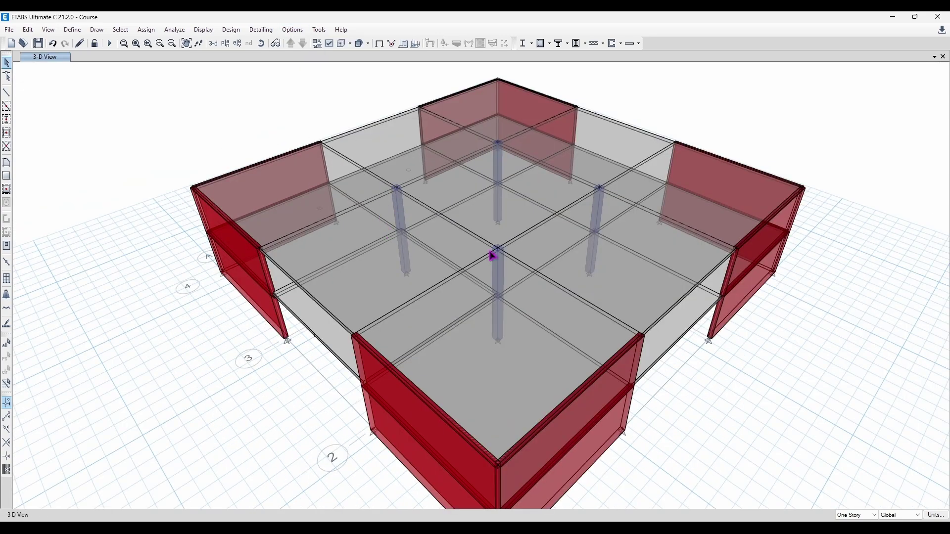
{"action": "middle_click_drag", "start_coordinate": [524, 266], "coordinate": [512, 301]}
{"action": "scroll", "coordinate": [548, 241], "scroll_direction": "down", "scroll_amount": 3}
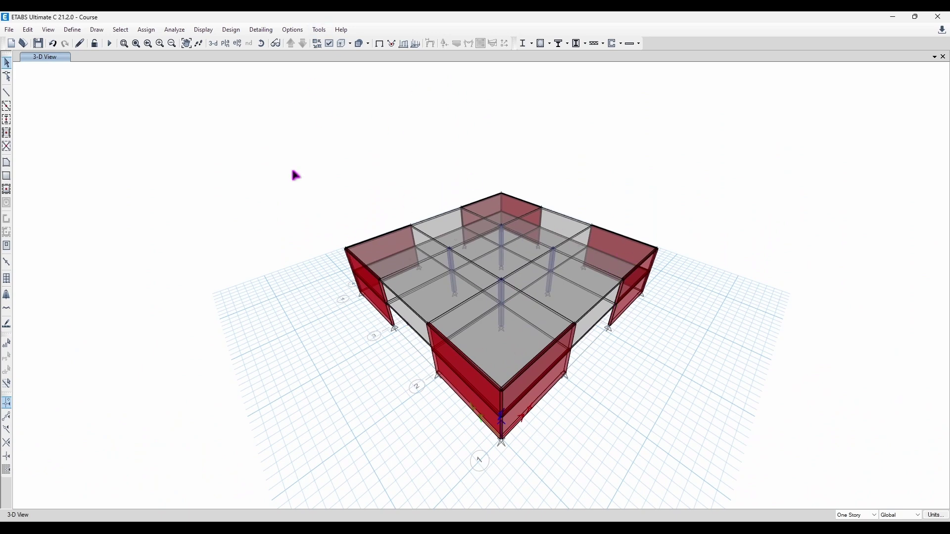
Switch the 3-D view from perspective to parallel projection and show the Model Explorer again
{"action": "left_click", "coordinate": [281, 46]}
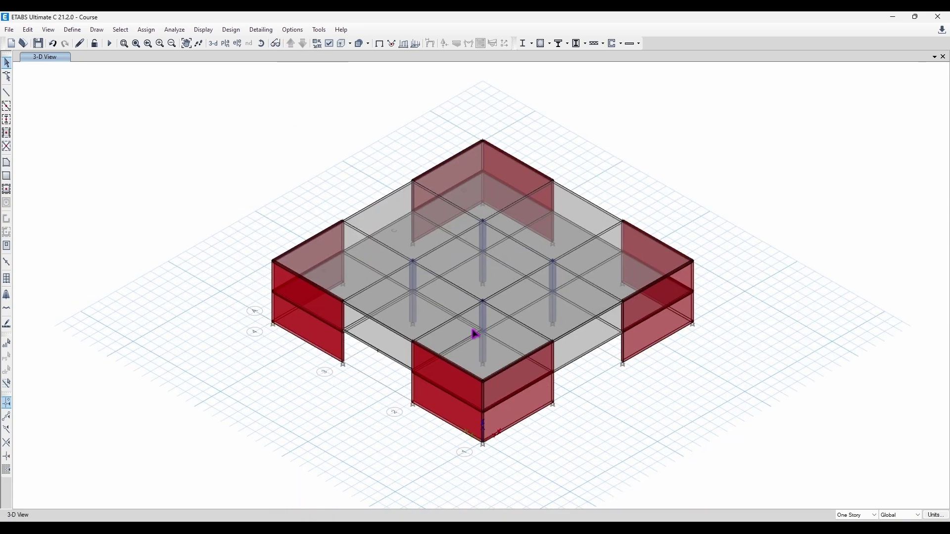
{"action": "middle_click_drag", "start_coordinate": [474, 334], "coordinate": [490, 307], "text": "shift"}
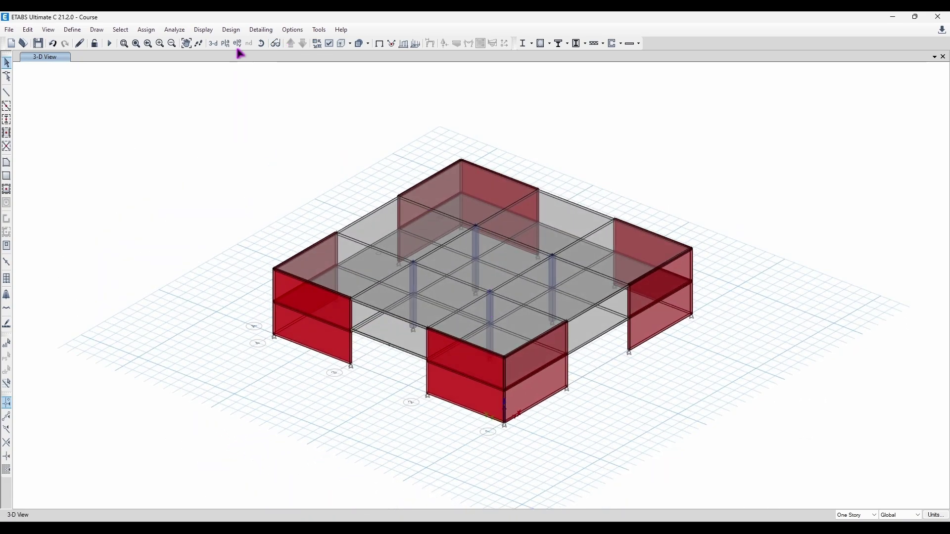
{"action": "left_click", "coordinate": [301, 29]}
{"action": "left_click", "coordinate": [319, 357]}
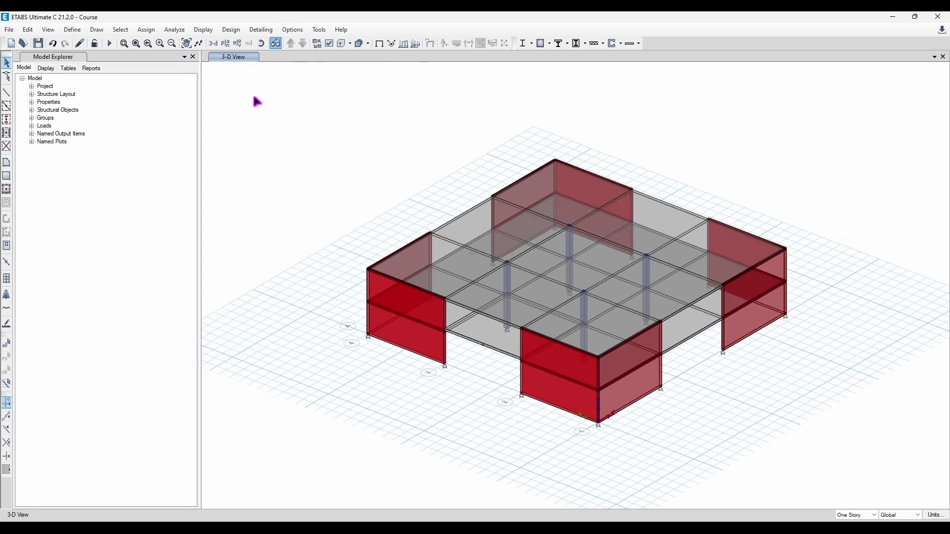
{"action": "left_click", "coordinate": [274, 46]}
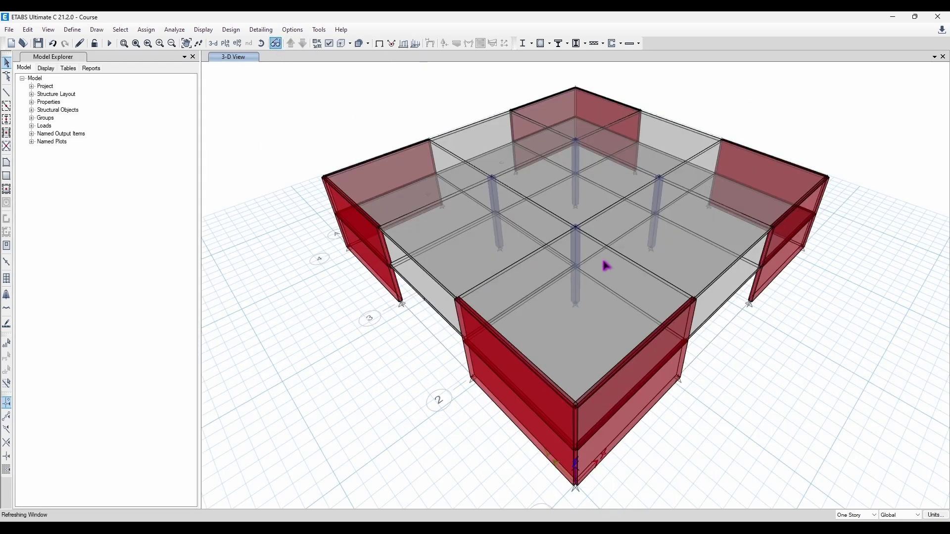
{"action": "middle_click_drag", "start_coordinate": [645, 263], "coordinate": [593, 276], "text": "shift"}
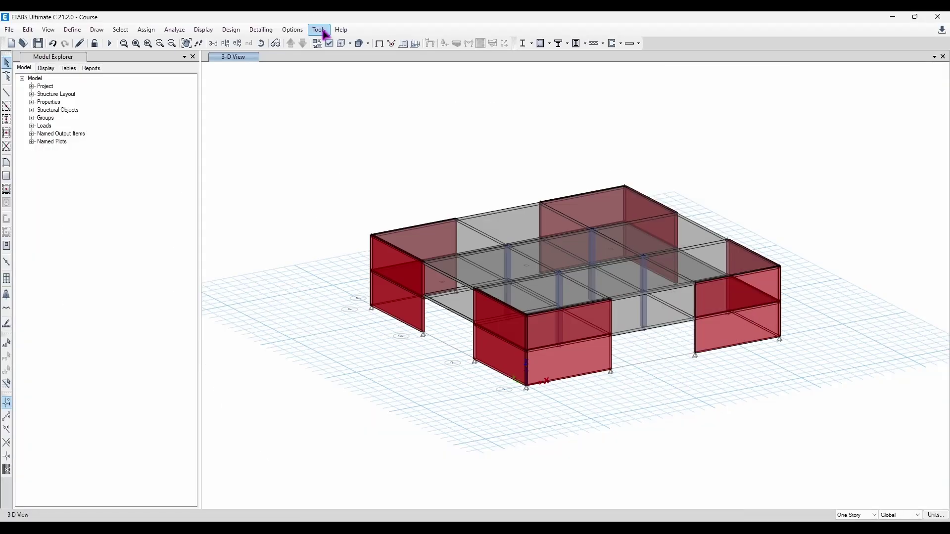
Look up the command for adding and showing plugins among the available tools
{"action": "left_click", "coordinate": [320, 29]}
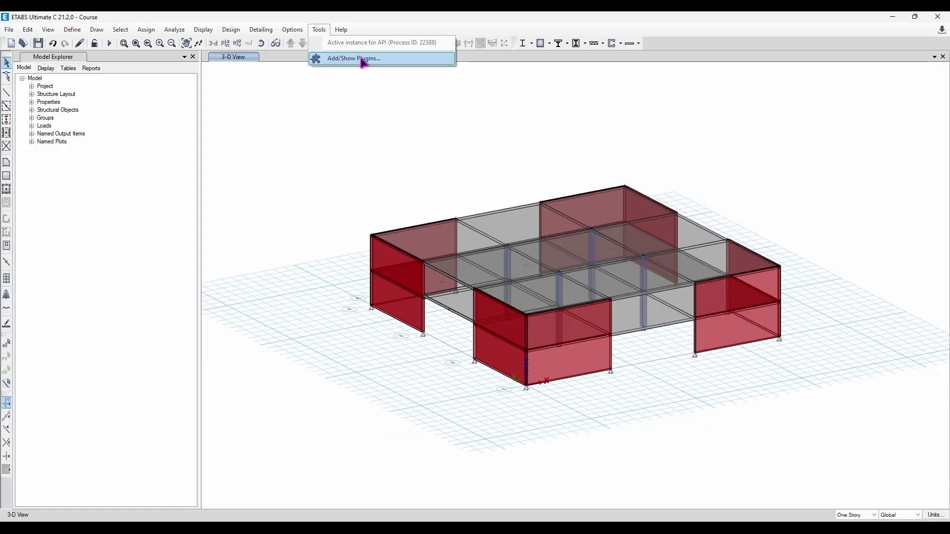
{"action": "left_click", "coordinate": [339, 58]}
{"action": "middle_click_drag", "start_coordinate": [741, 163], "coordinate": [757, 204], "text": "shift"}
{"action": "middle_click_drag", "start_coordinate": [706, 218], "coordinate": [700, 192], "text": "shift"}
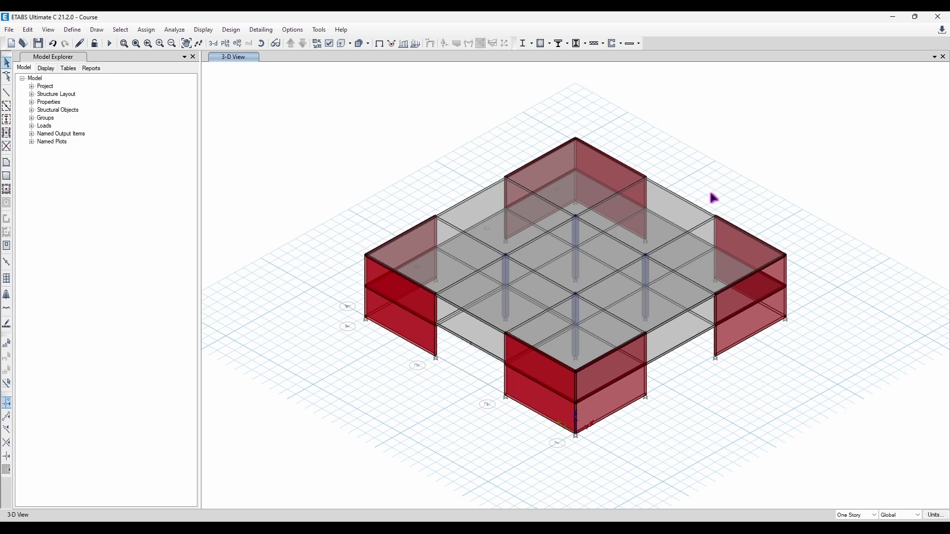
{"action": "middle_click_drag", "start_coordinate": [725, 253], "coordinate": [625, 251], "text": "shift"}
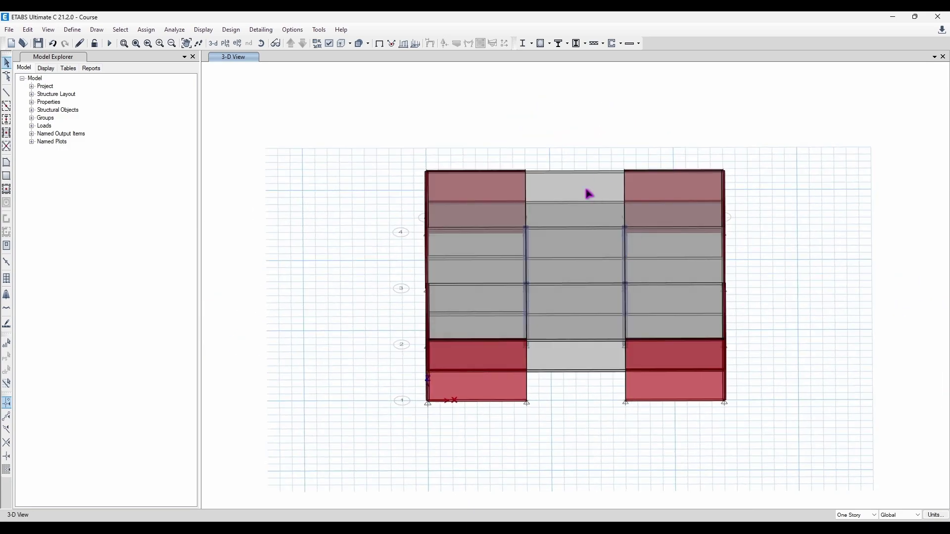
{"action": "middle_click_drag", "start_coordinate": [589, 194], "coordinate": [677, 233], "text": "shift"}
{"action": "middle_click_drag", "start_coordinate": [626, 206], "coordinate": [718, 203], "text": "shift"}
{"action": "left_click", "coordinate": [319, 29]}
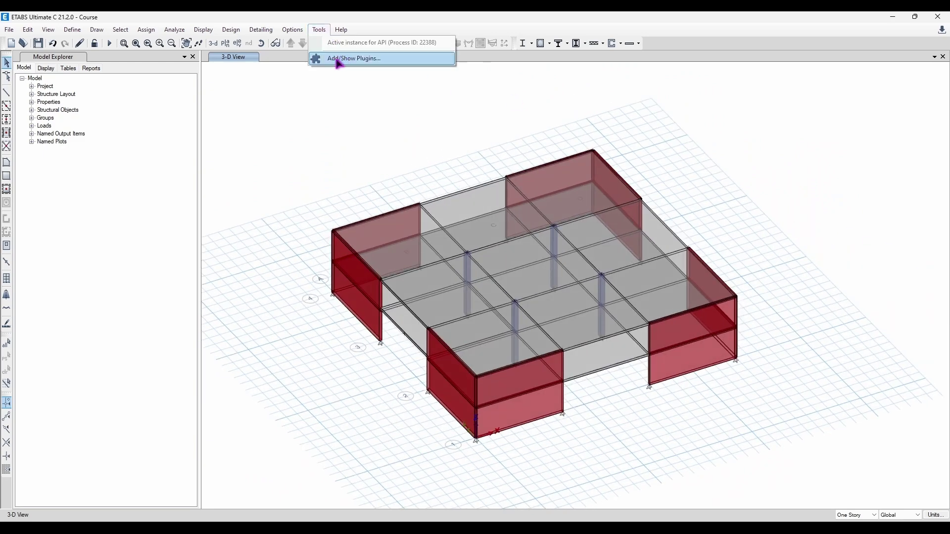
{"action": "left_click", "coordinate": [334, 66]}
{"action": "left_click", "coordinate": [323, 30]}
{"action": "left_click", "coordinate": [336, 74]}
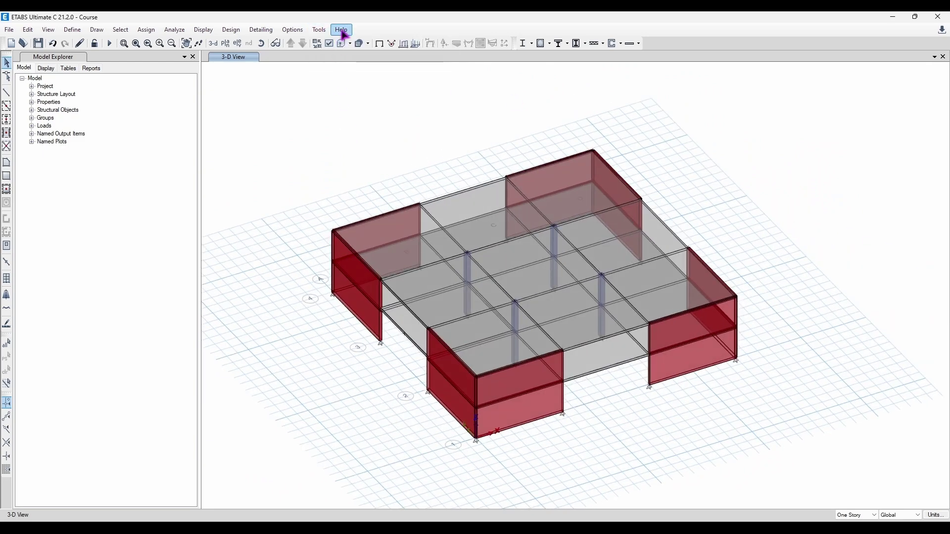
Open the ETABS documentation list, look through the Steel Frame Design code documents, and close it
{"action": "left_click", "coordinate": [342, 31]}
{"action": "left_click", "coordinate": [335, 28]}
{"action": "left_click", "coordinate": [345, 31]}
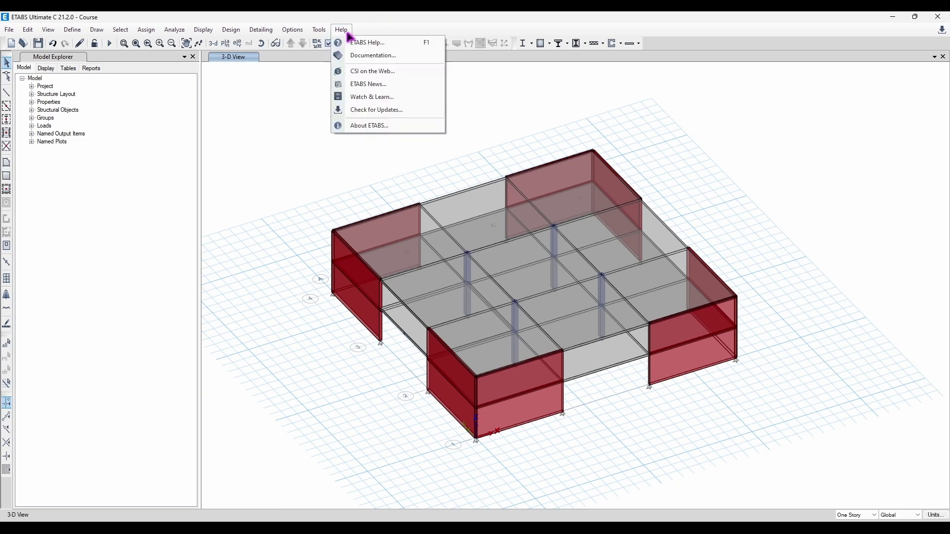
{"action": "left_click", "coordinate": [347, 32]}
{"action": "left_click", "coordinate": [349, 28]}
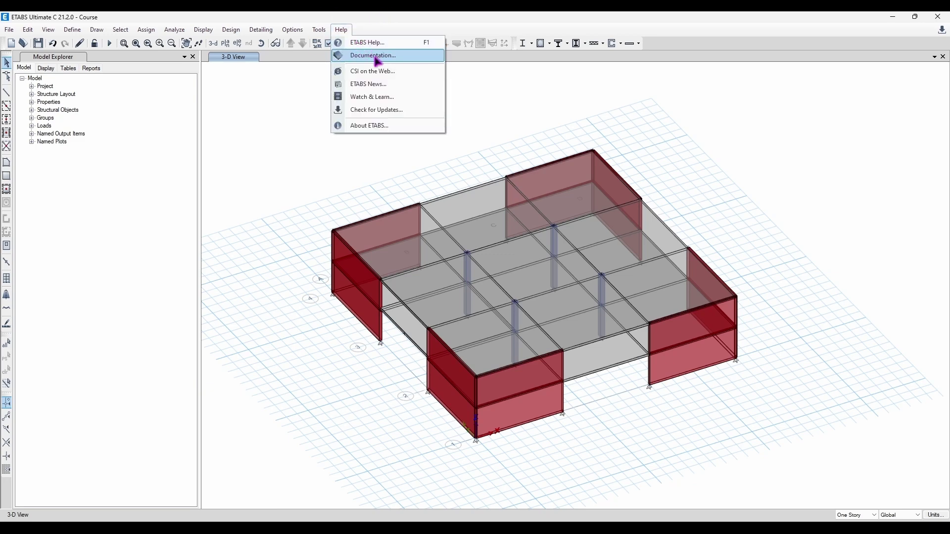
{"action": "left_click", "coordinate": [394, 59]}
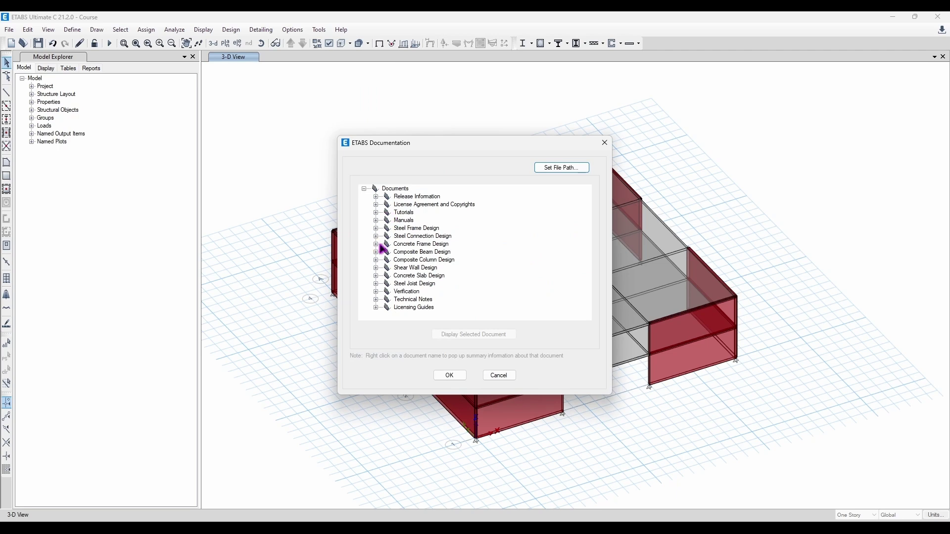
{"action": "left_click", "coordinate": [377, 228]}
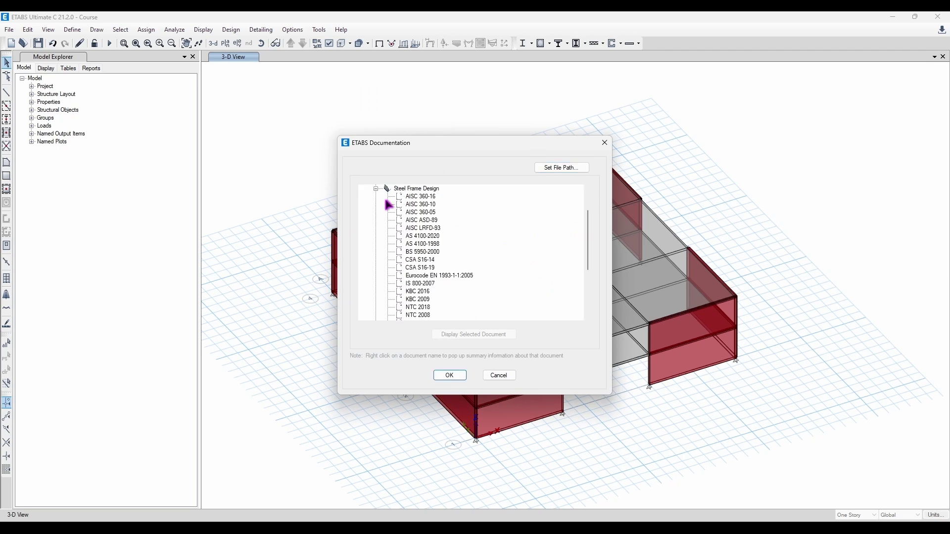
{"action": "scroll", "coordinate": [429, 232], "scroll_direction": "down", "scroll_amount": 3}
{"action": "scroll", "coordinate": [428, 218], "scroll_direction": "up", "scroll_amount": 3}
{"action": "left_click", "coordinate": [376, 188]}
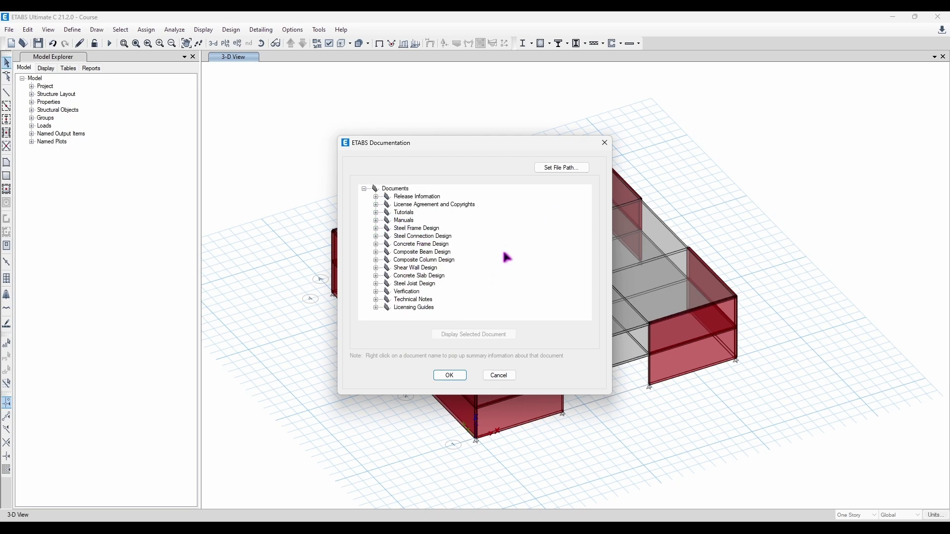
{"action": "left_click", "coordinate": [604, 142]}
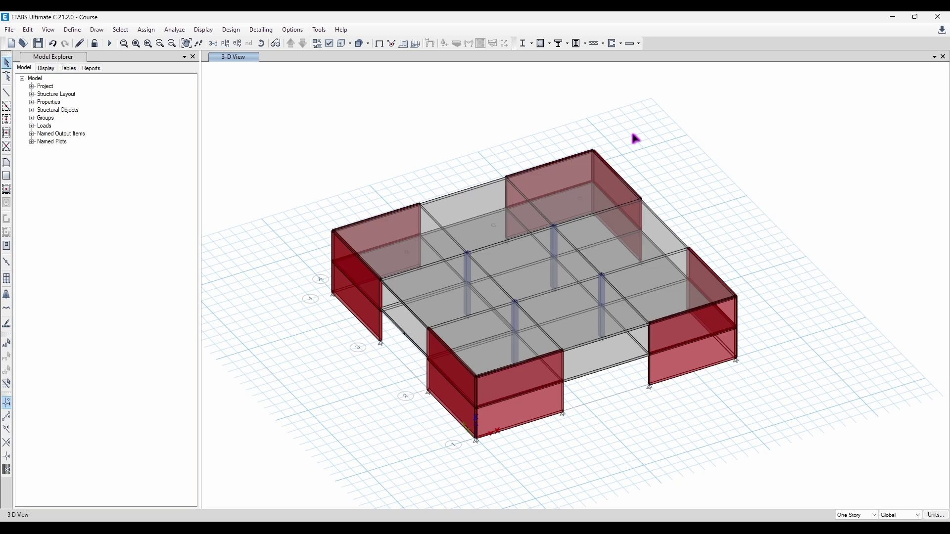
{"action": "left_click", "coordinate": [342, 30]}
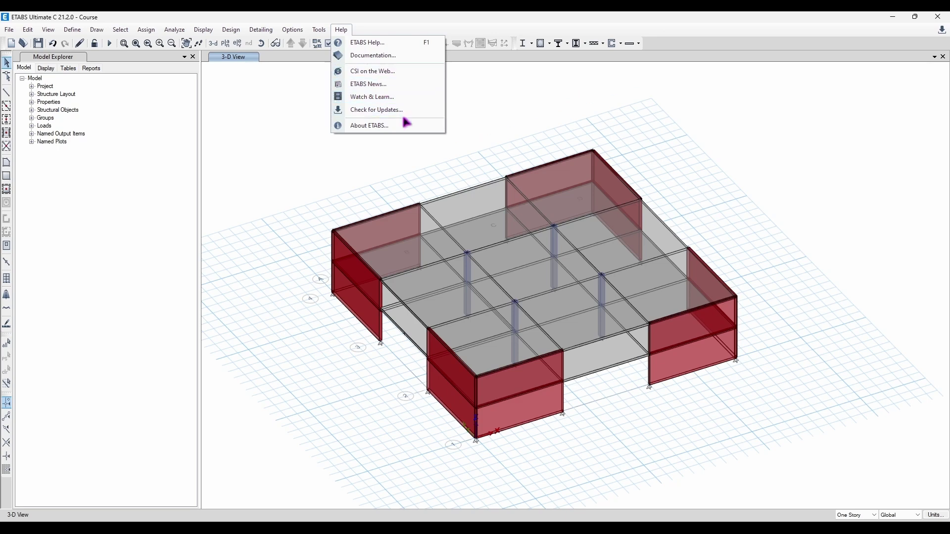
{"action": "left_click", "coordinate": [475, 87]}
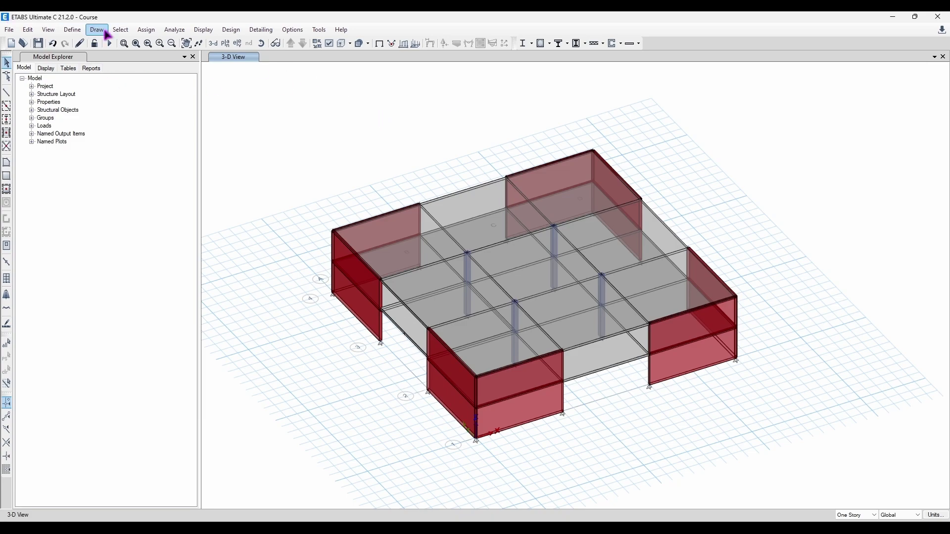
{"action": "middle_click_drag", "start_coordinate": [375, 150], "coordinate": [399, 143]}
{"action": "middle_click_drag", "start_coordinate": [482, 287], "coordinate": [480, 265], "text": "shift"}
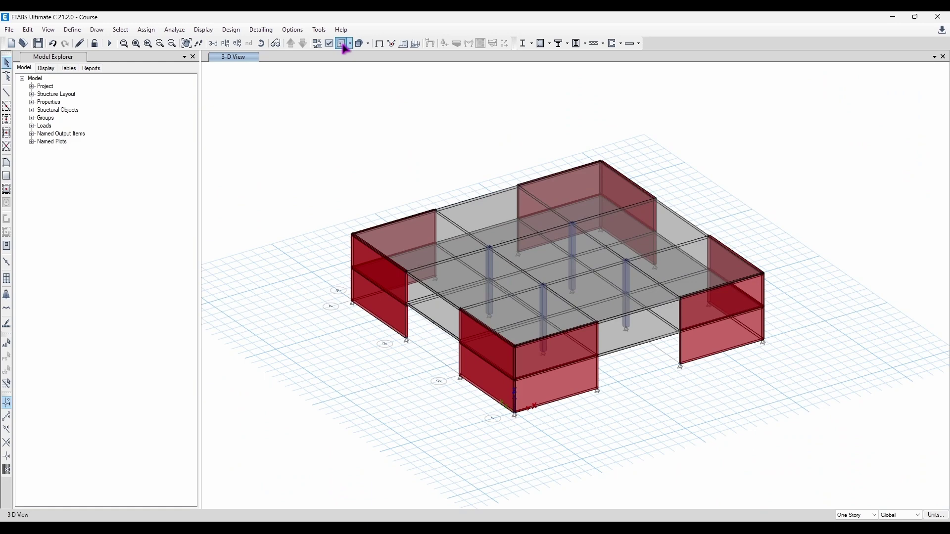
Show the objects' local axes instead of extrusions, and check the shell load display for the Live pattern without applying it
{"action": "left_click", "coordinate": [344, 44]}
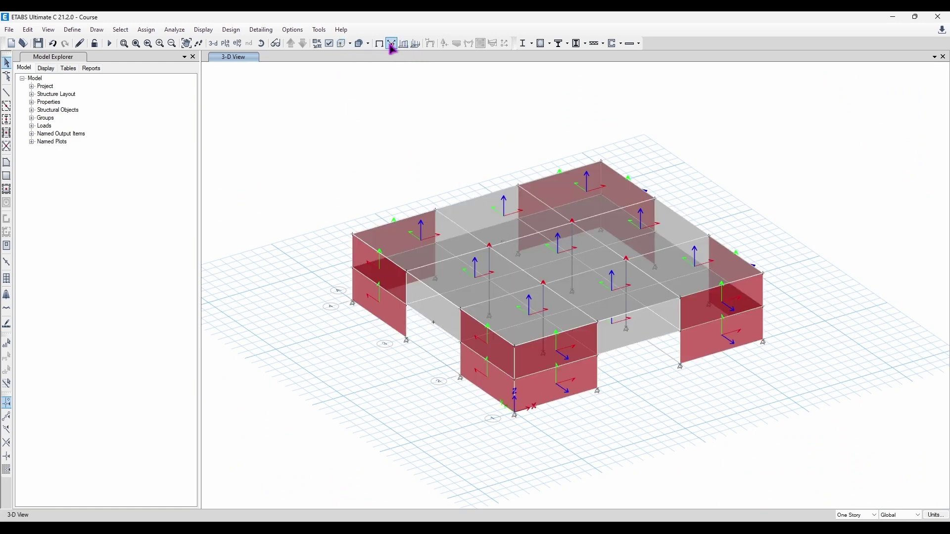
{"action": "left_click", "coordinate": [258, 31]}
{"action": "mouse_move", "coordinate": [203, 30]}
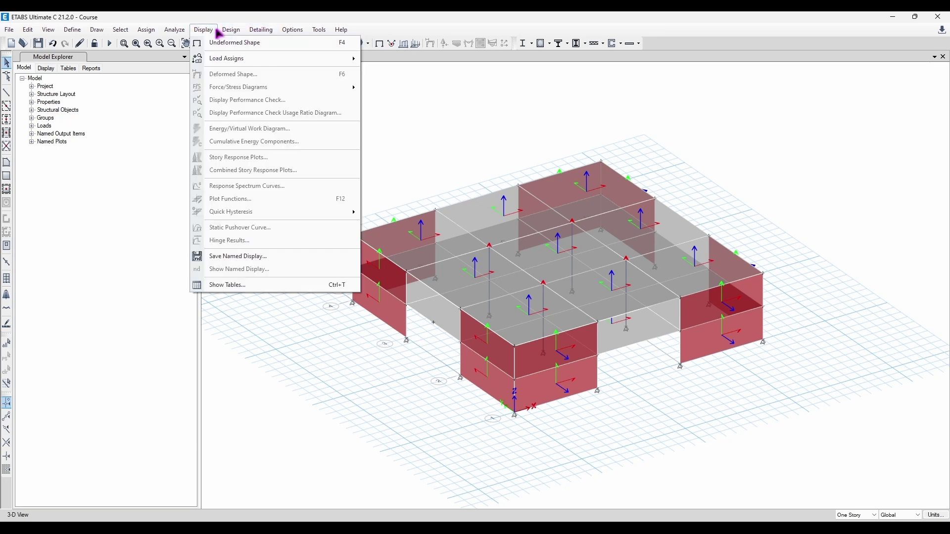
{"action": "mouse_move", "coordinate": [271, 58]}
{"action": "left_click", "coordinate": [398, 85]}
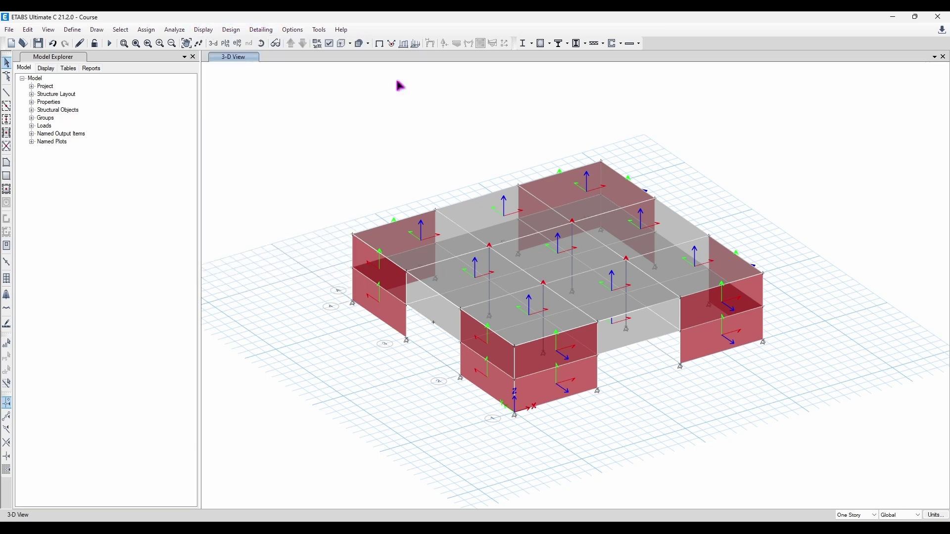
{"action": "left_click_drag", "start_coordinate": [473, 165], "coordinate": [210, 142]}
{"action": "left_click", "coordinate": [217, 168]}
{"action": "left_click", "coordinate": [217, 168]}
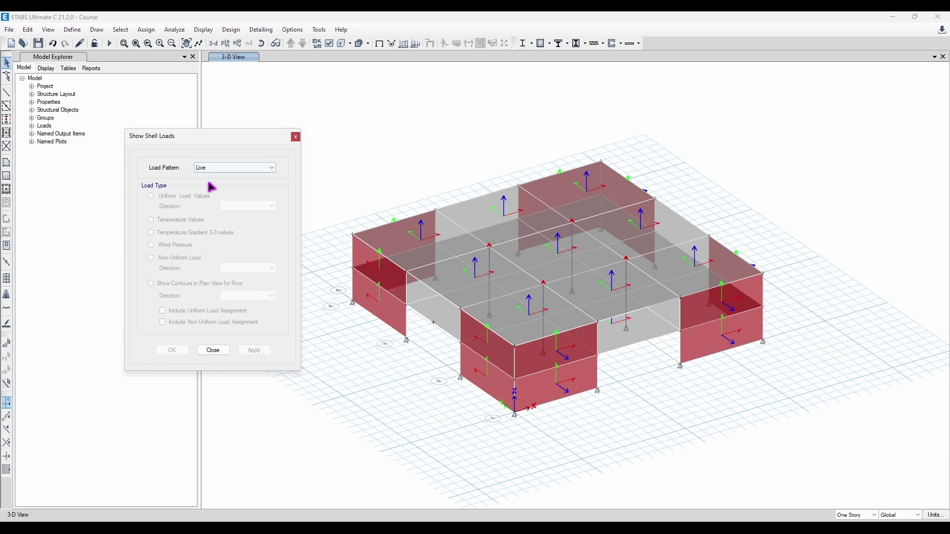
{"action": "left_click", "coordinate": [225, 350]}
Change the section property of the Story2 slab F3 to Plank1 in its slab information
{"action": "right_click", "coordinate": [499, 281]}
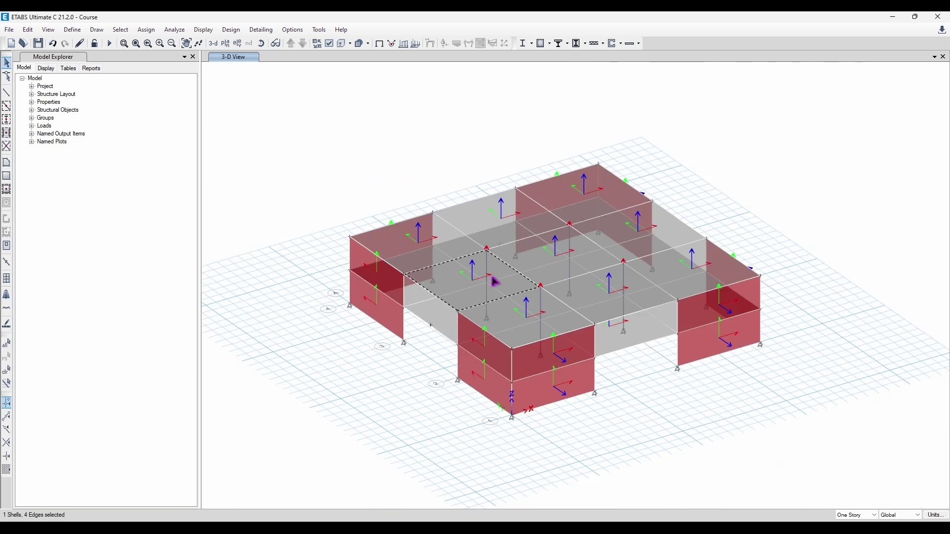
{"action": "left_click", "coordinate": [496, 209]}
{"action": "left_click", "coordinate": [540, 224]}
{"action": "left_click", "coordinate": [549, 208]}
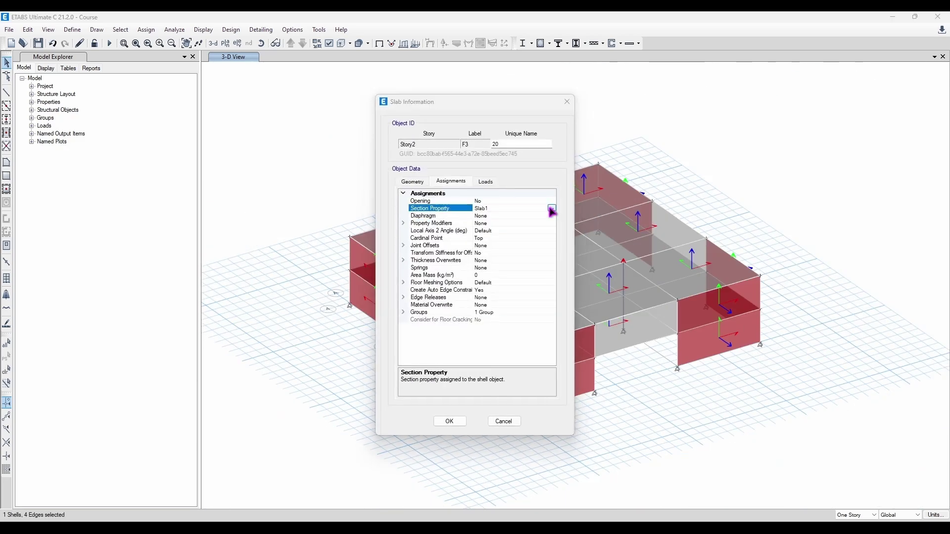
{"action": "left_click", "coordinate": [552, 208]}
{"action": "left_click", "coordinate": [490, 244]}
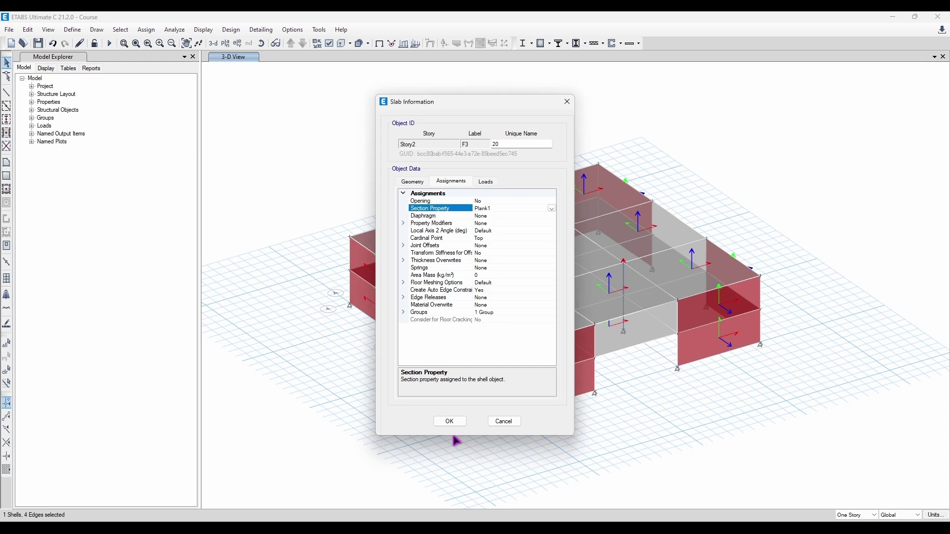
{"action": "left_click", "coordinate": [449, 422]}
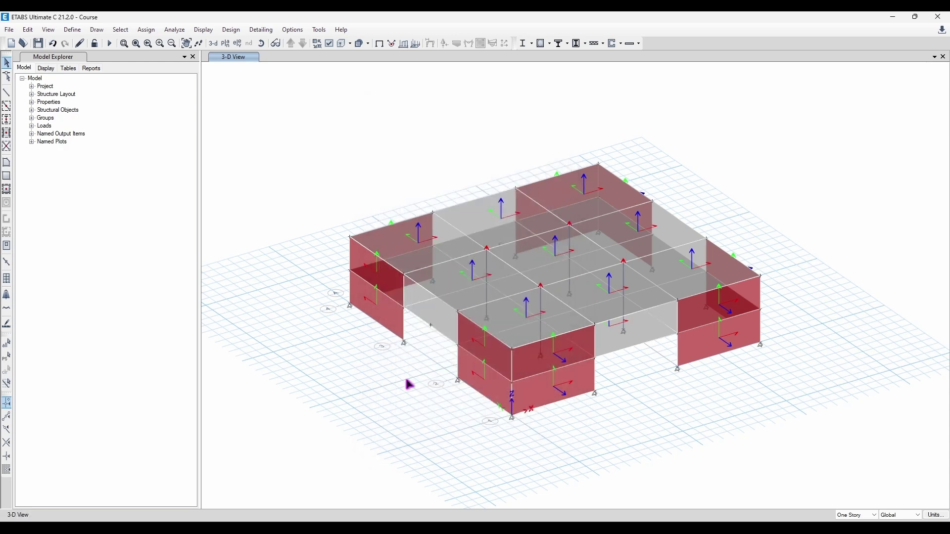
Toggle the 3-D view between the local axes display and the extruded display, ending with the extruded one
{"action": "left_click", "coordinate": [341, 44]}
{"action": "middle_click_drag", "start_coordinate": [411, 103], "coordinate": [353, 67], "text": "shift"}
{"action": "left_click", "coordinate": [341, 44]}
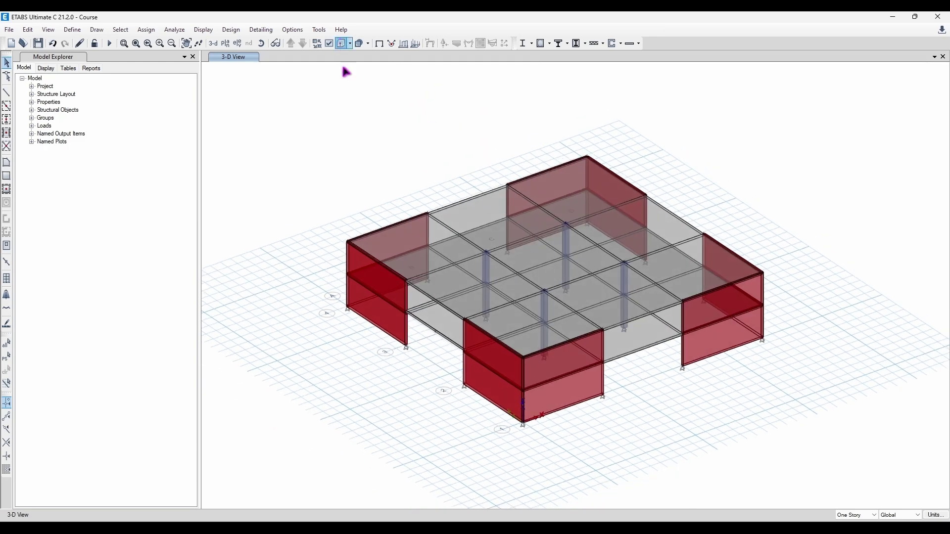
{"action": "left_click", "coordinate": [381, 45]}
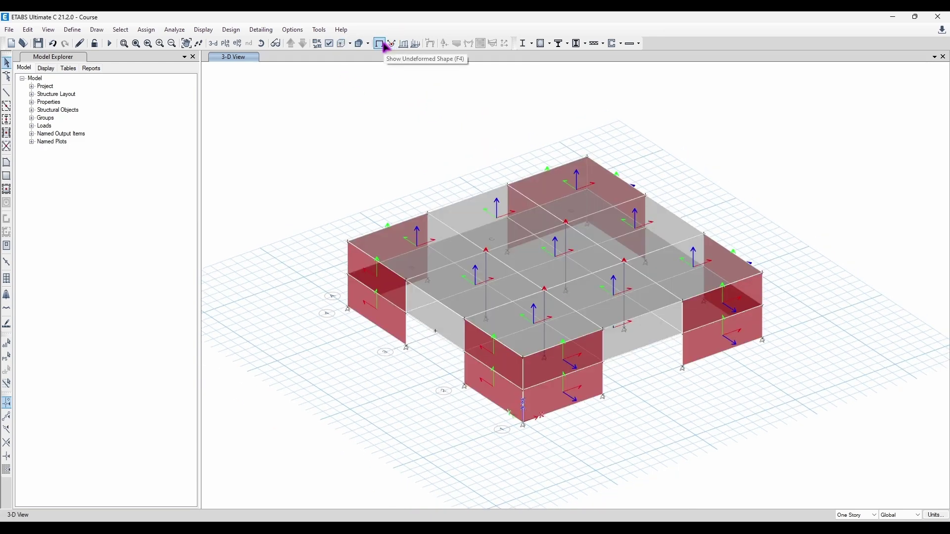
{"action": "left_click", "coordinate": [341, 44]}
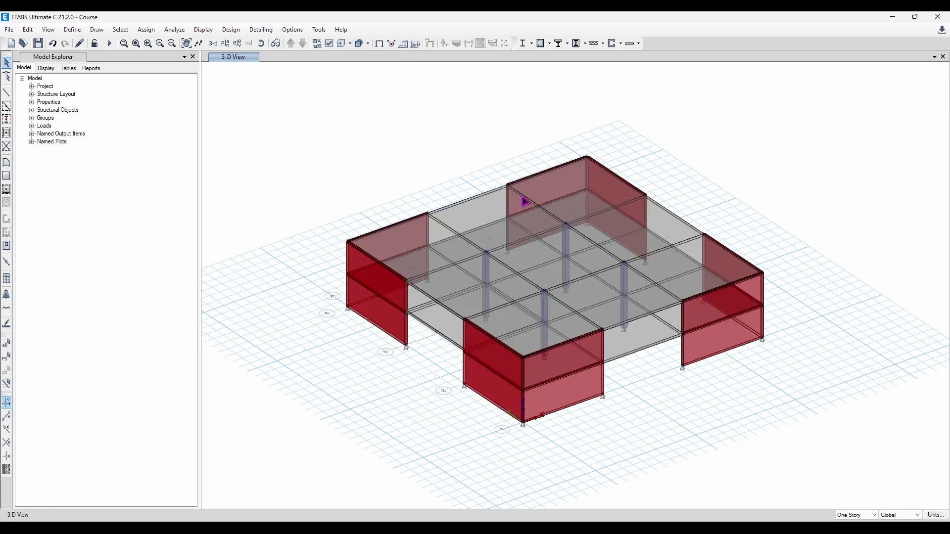